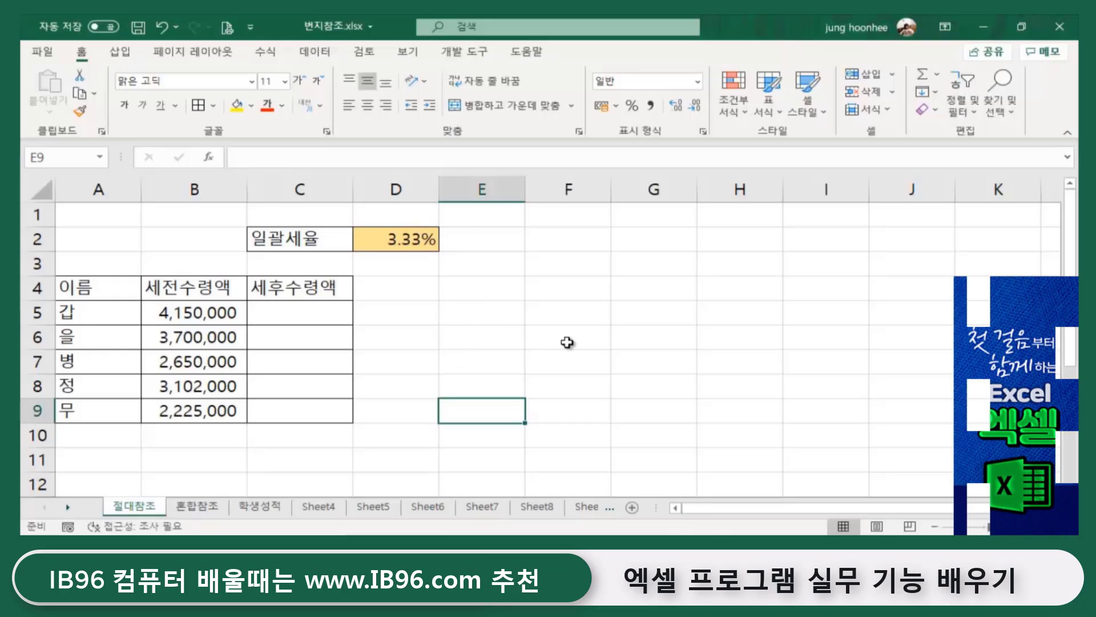
- Review the names in A5:A9 and the pre-tax amounts in column B
click(567, 342)
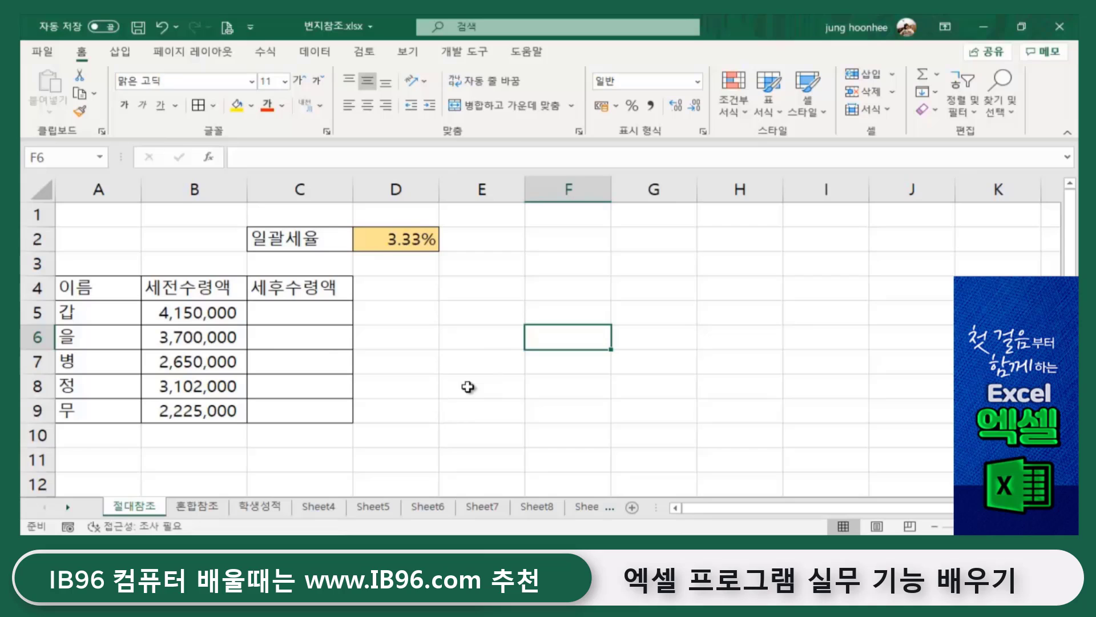
scroll(547, 389, up, 1)
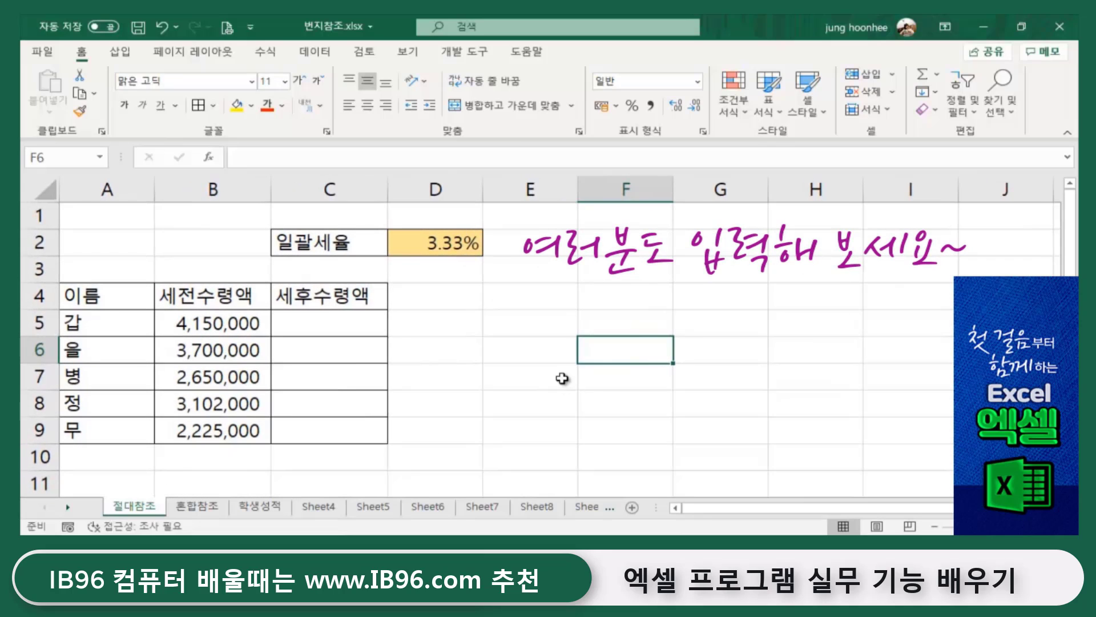
click(563, 378)
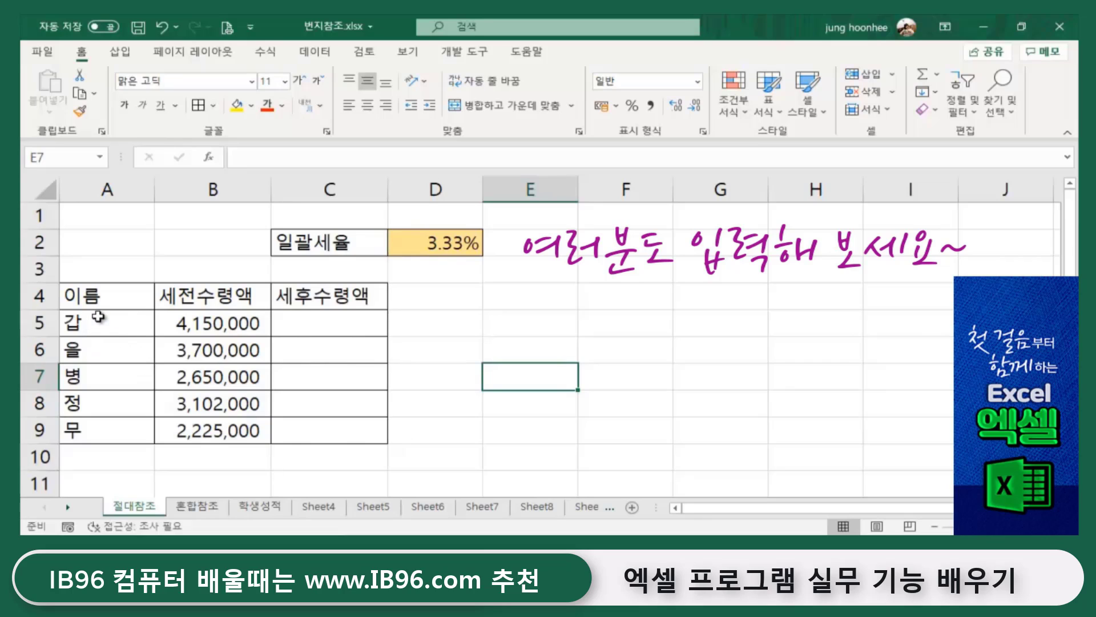
drag(98, 317, 92, 432)
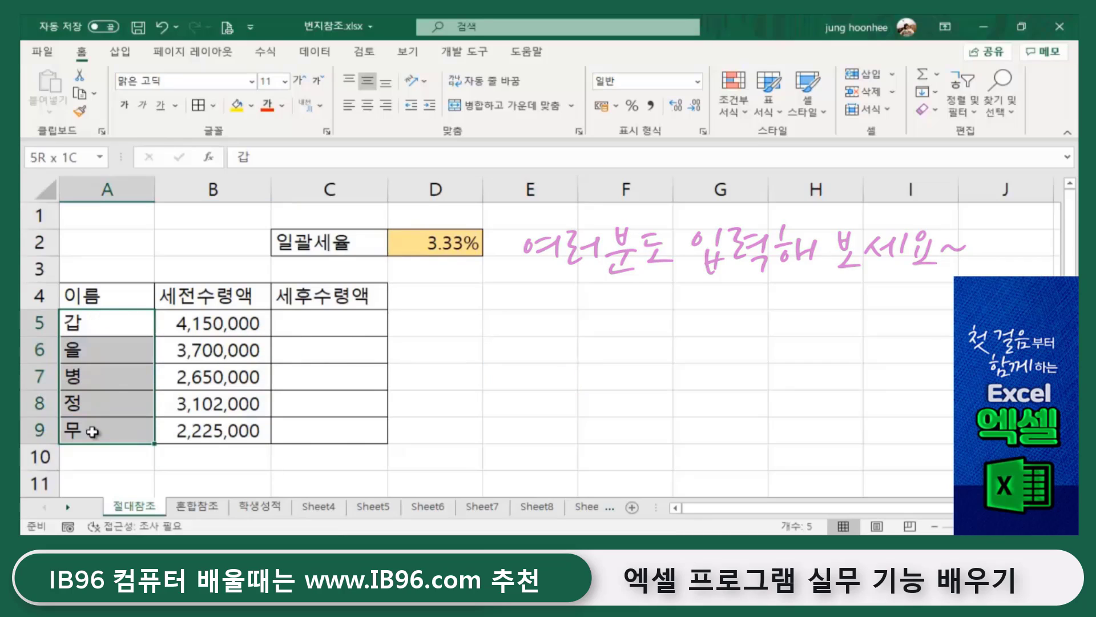
click(506, 348)
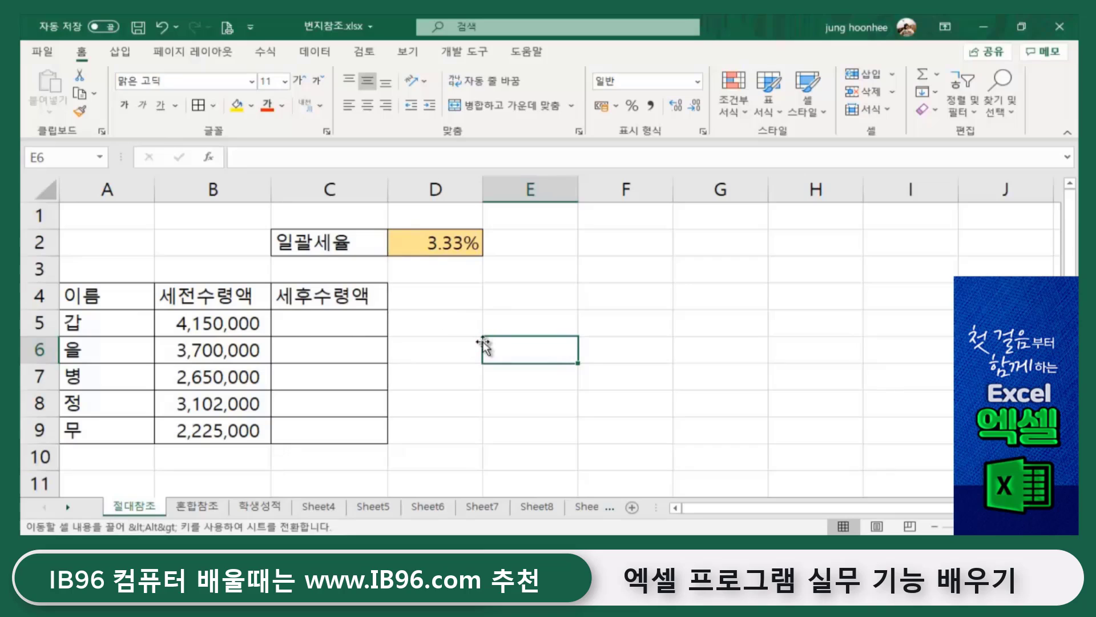
click(106, 325)
click(226, 337)
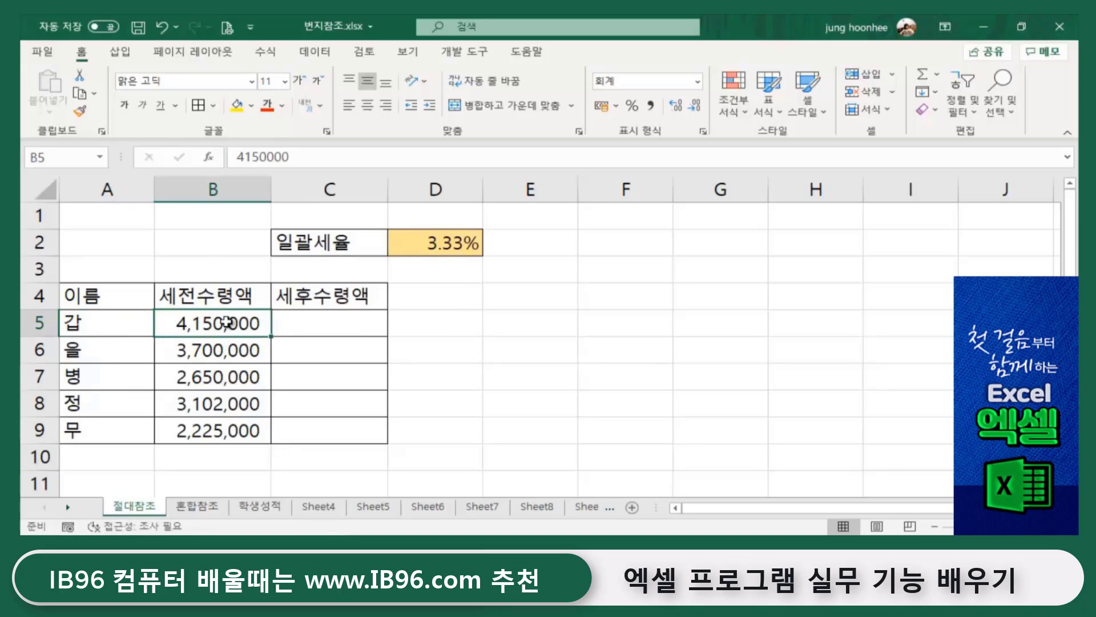
drag(227, 323, 225, 436)
click(488, 383)
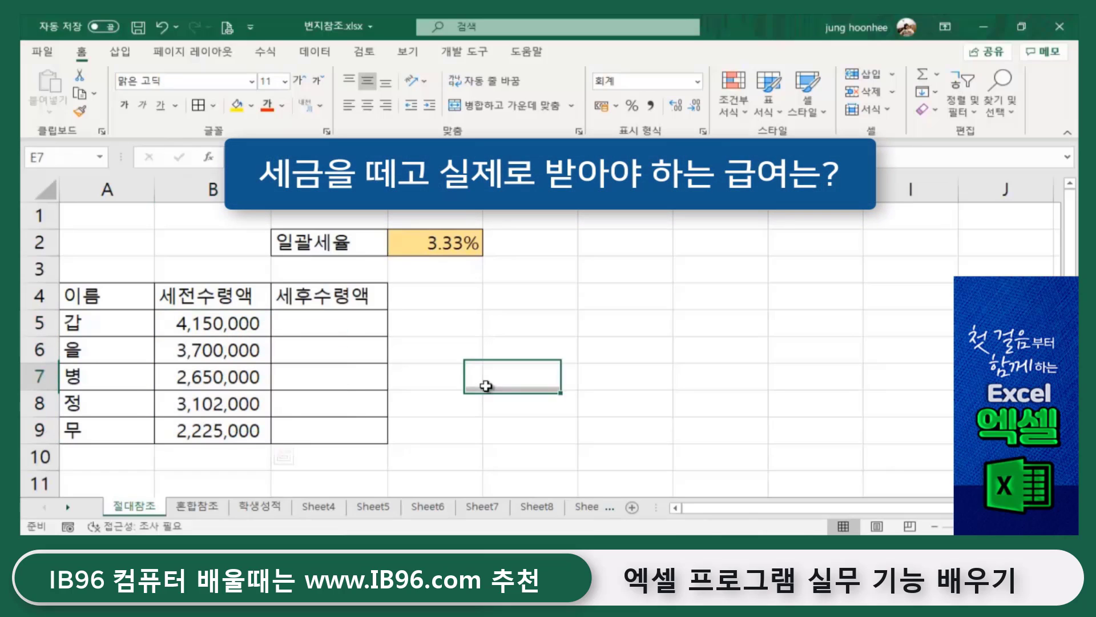
- Step through the pre-tax amounts B5:B9 and the 3.33% tax rate in D2
click(222, 325)
click(226, 351)
click(222, 378)
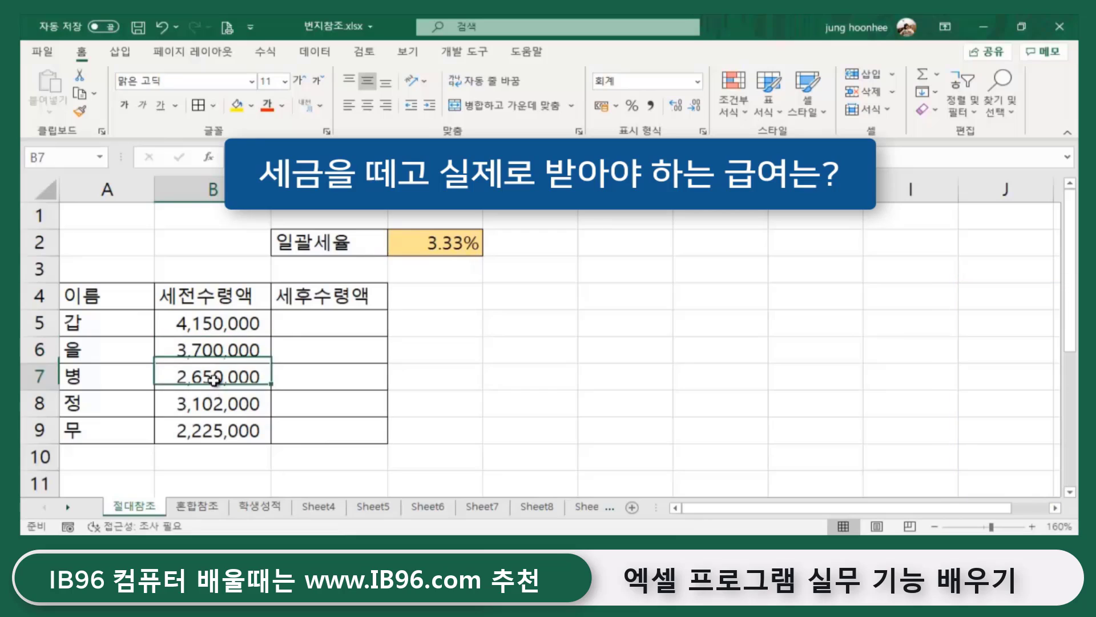
click(215, 403)
click(216, 429)
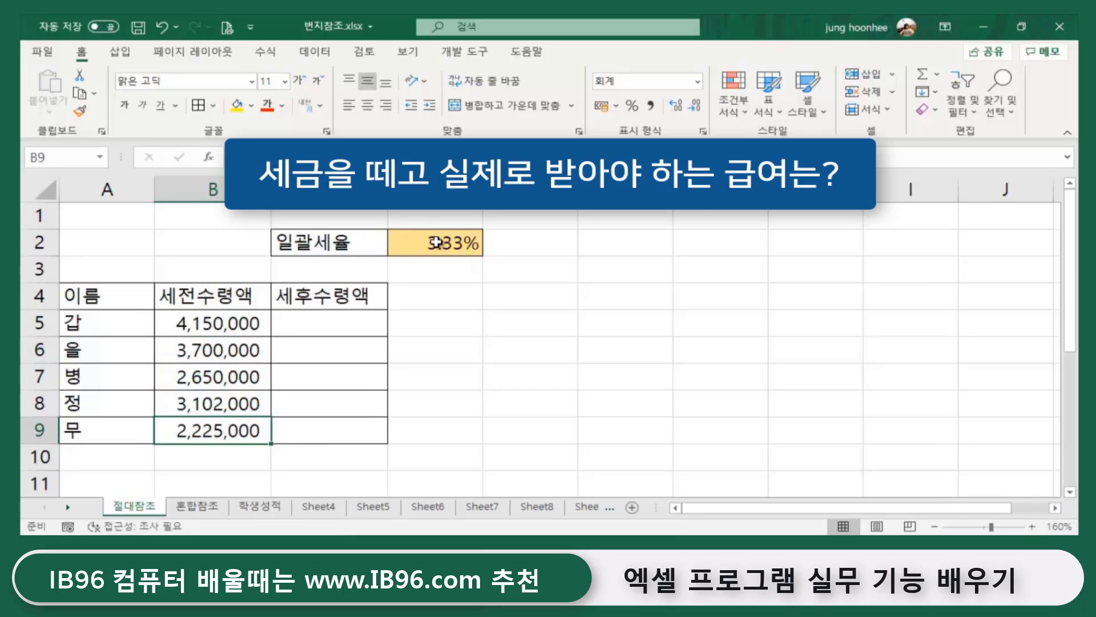
click(581, 321)
click(526, 374)
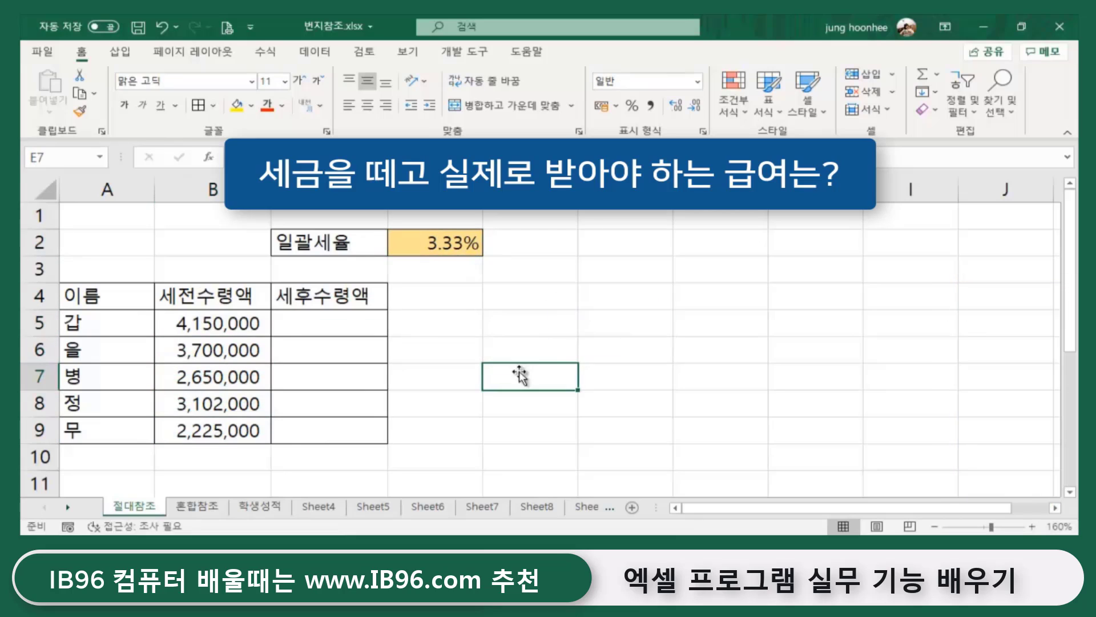
click(234, 315)
click(452, 243)
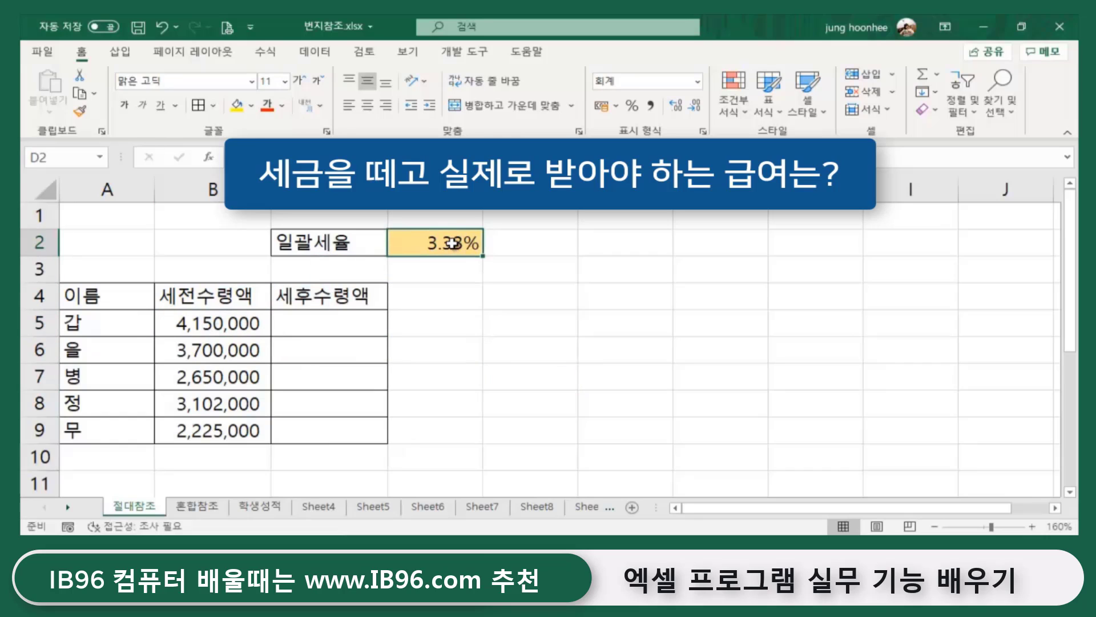
click(322, 325)
click(558, 362)
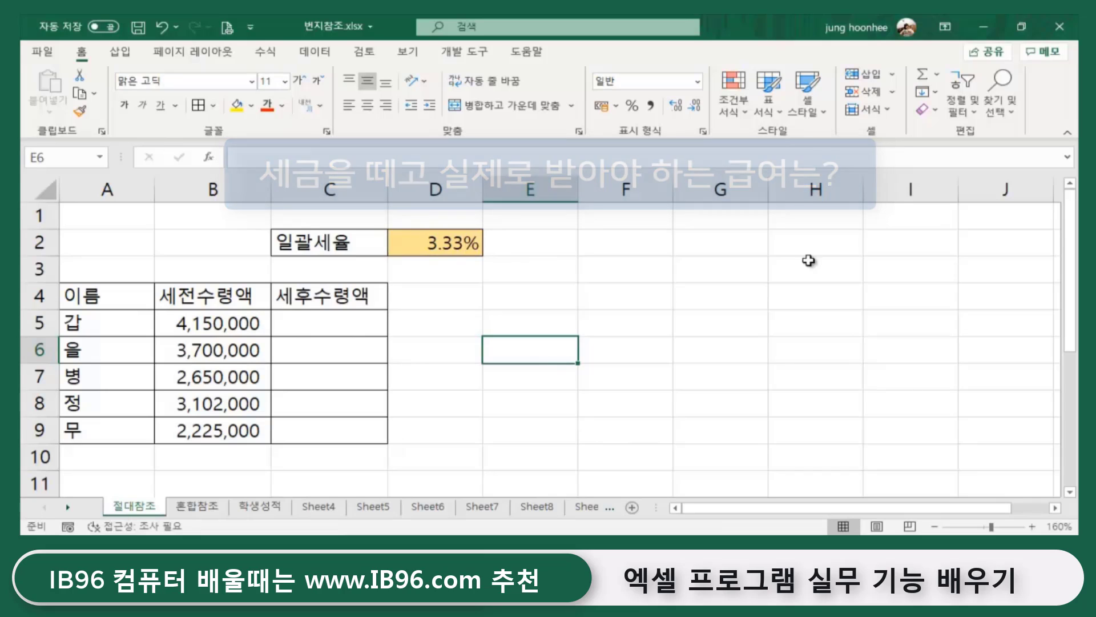
- Enter =B5-(B5*D2) in D5, giving a first after-tax amount of 4,011,805.00
click(449, 324)
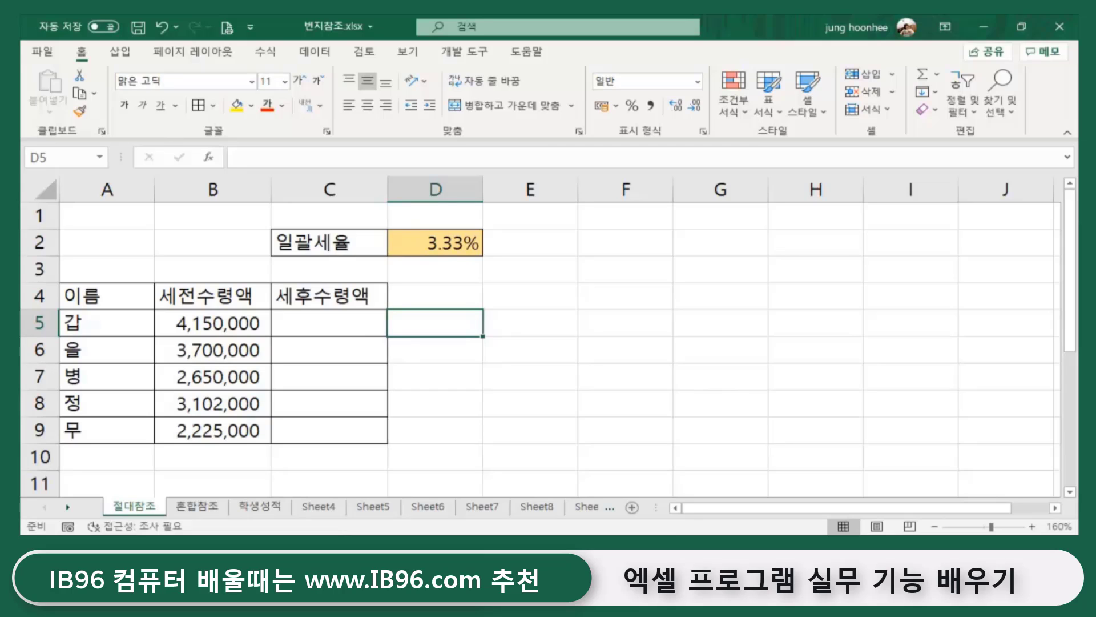
text(=)
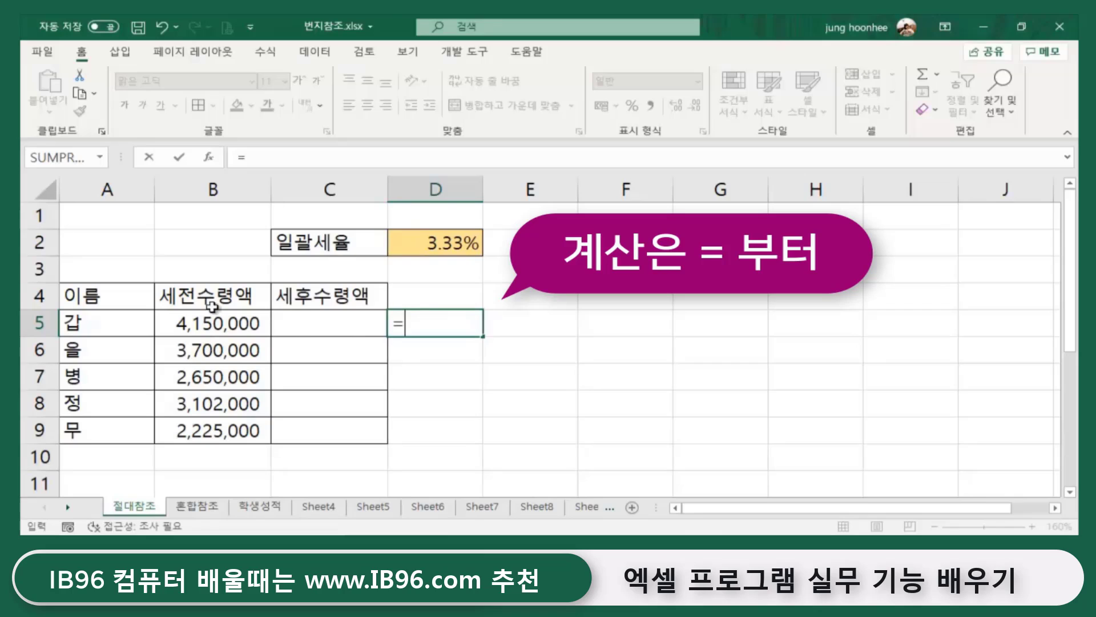
click(199, 324)
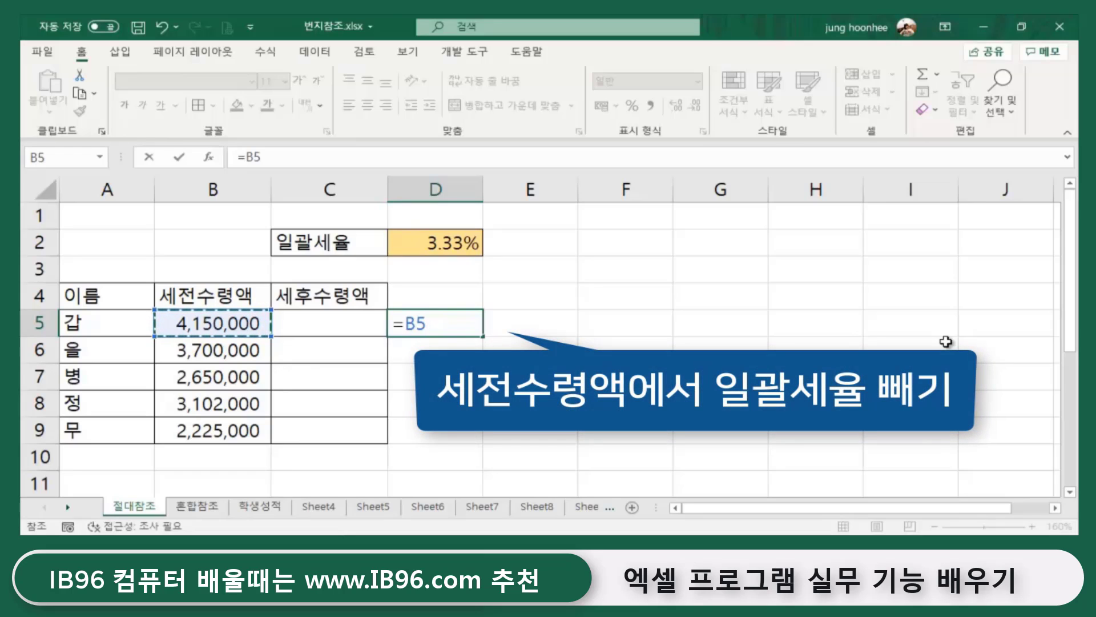
text(-()
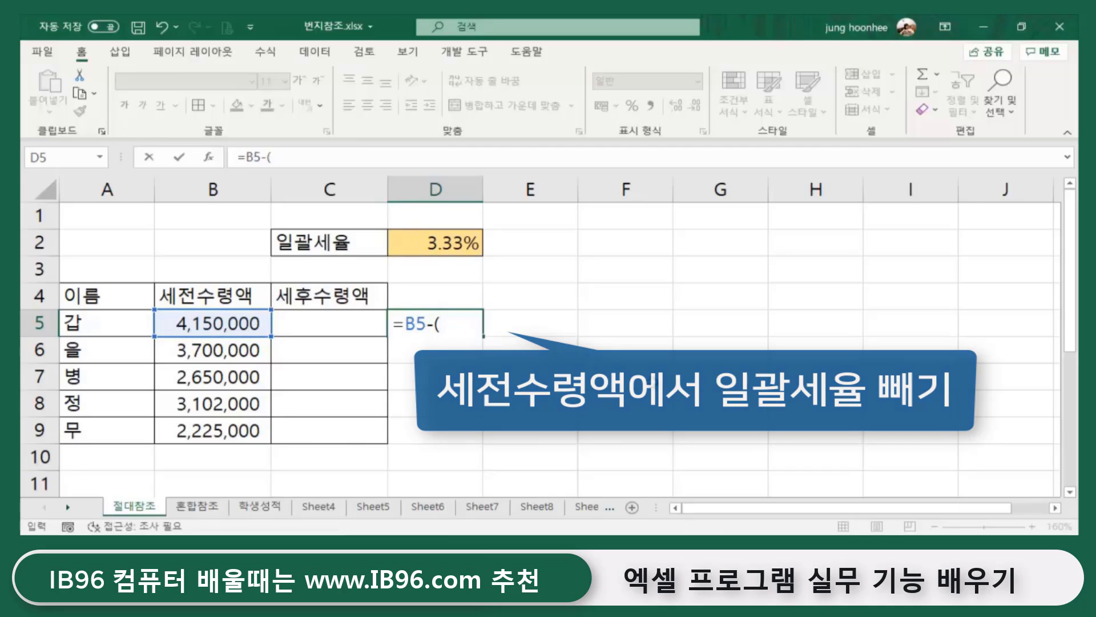
click(206, 321)
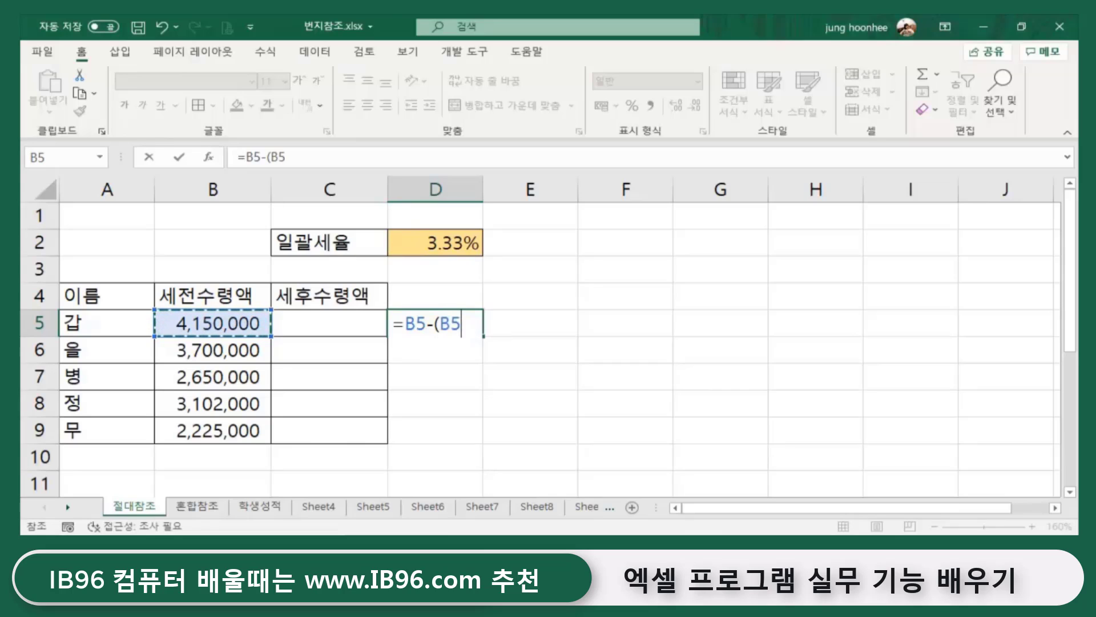
text(*)
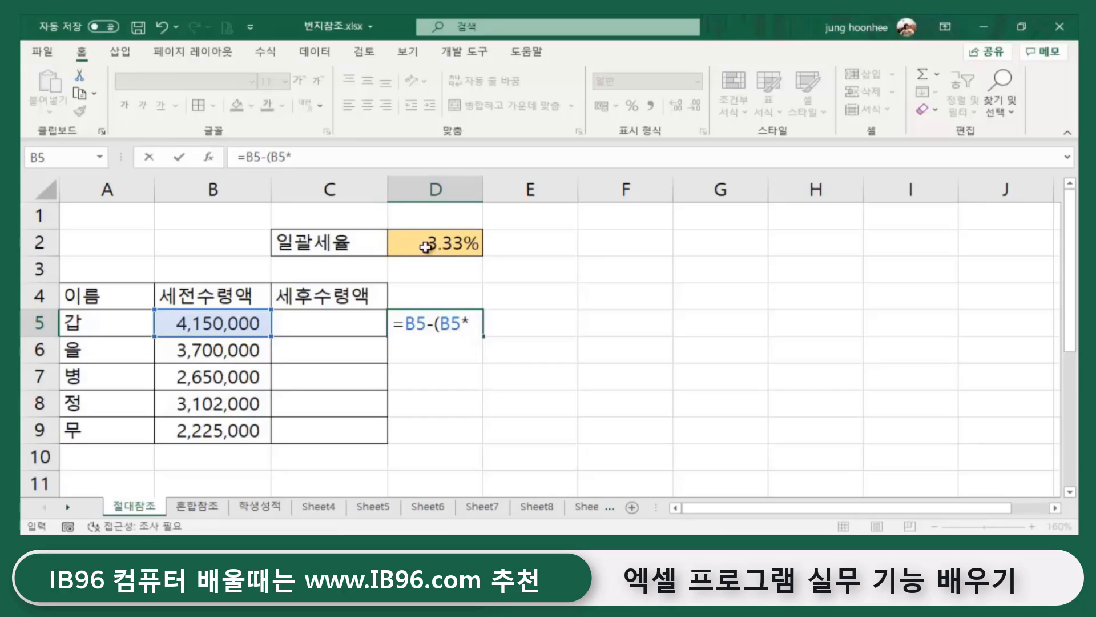
click(458, 243)
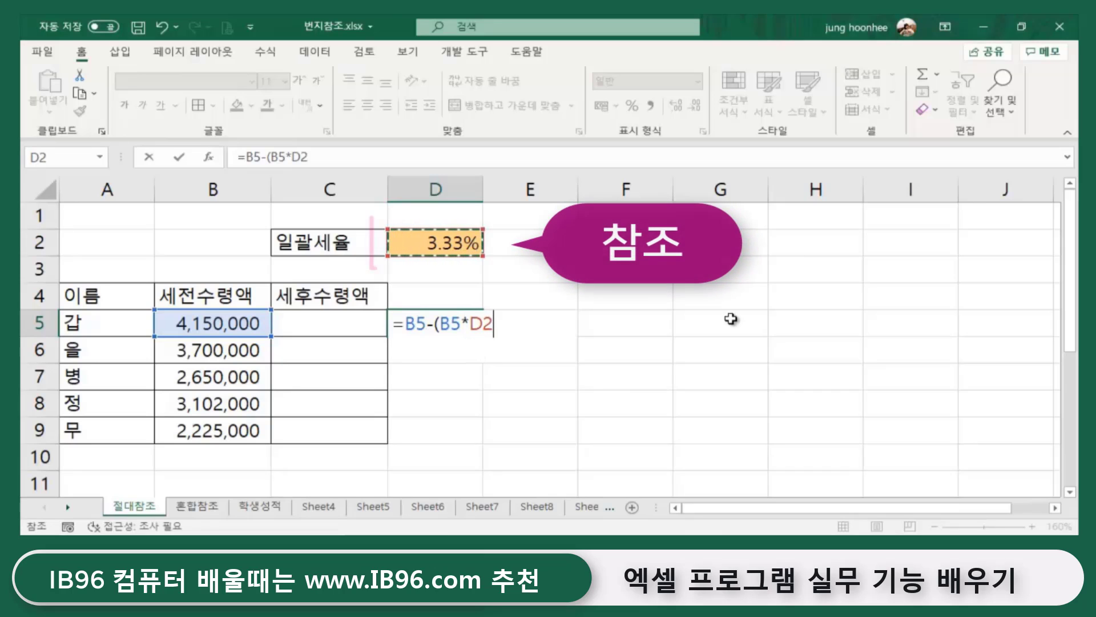
text())
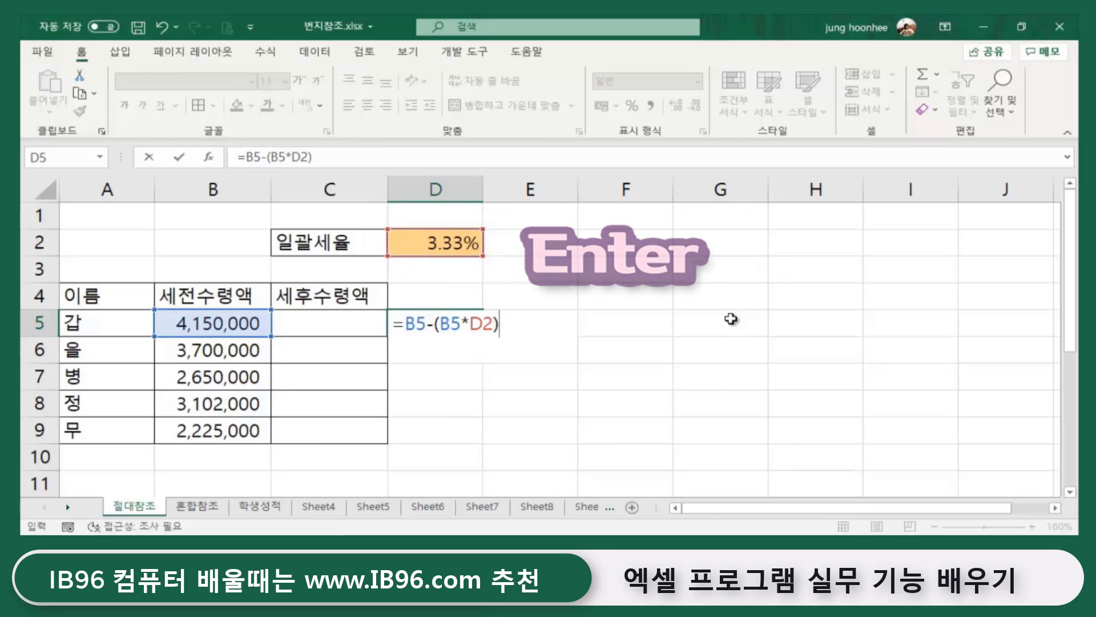
key(Return)
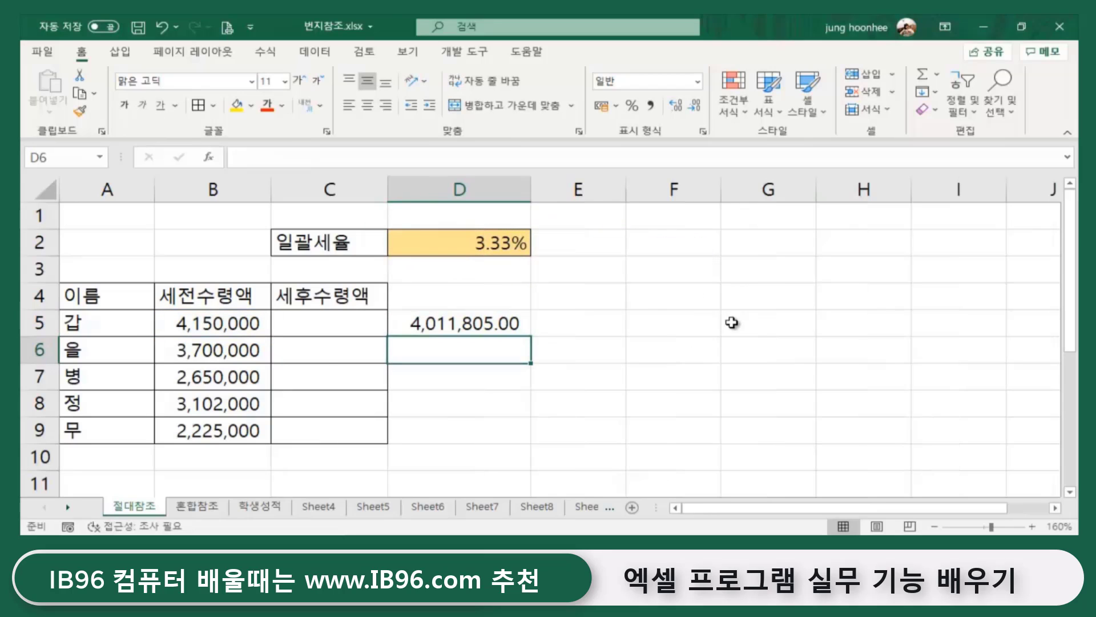
- Remove both decimal places from D5 so it shows 4,011,805
click(460, 321)
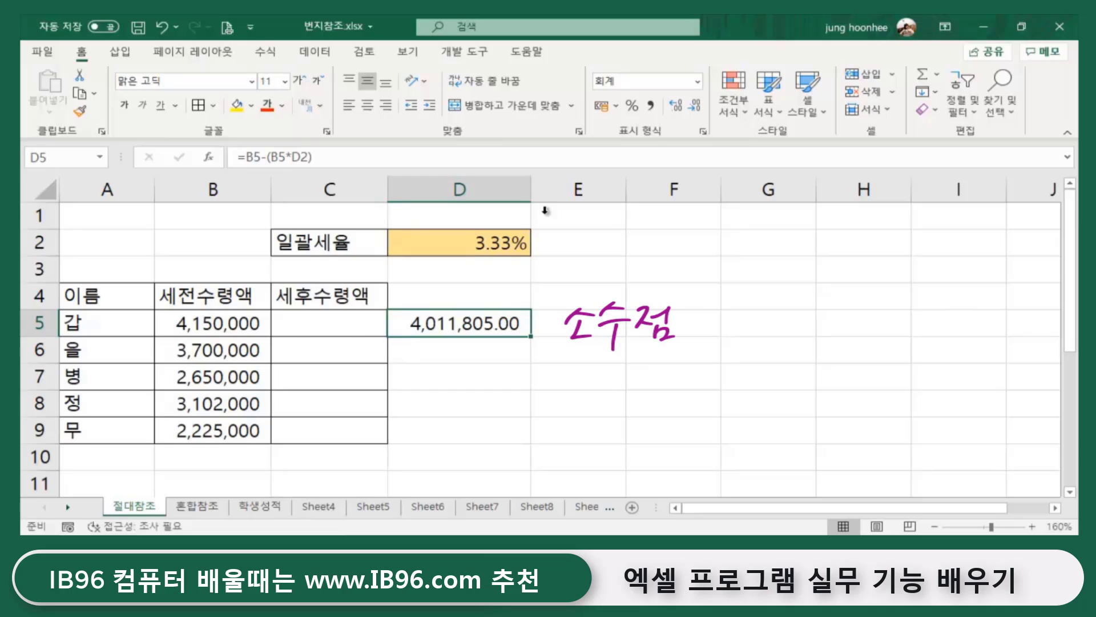
click(696, 107)
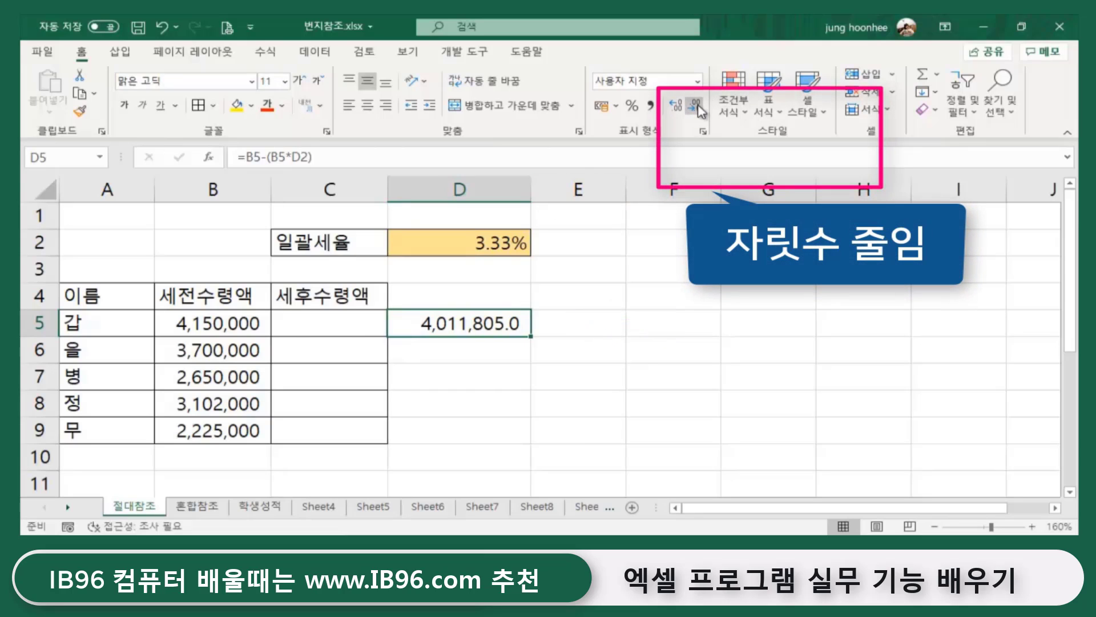
click(696, 107)
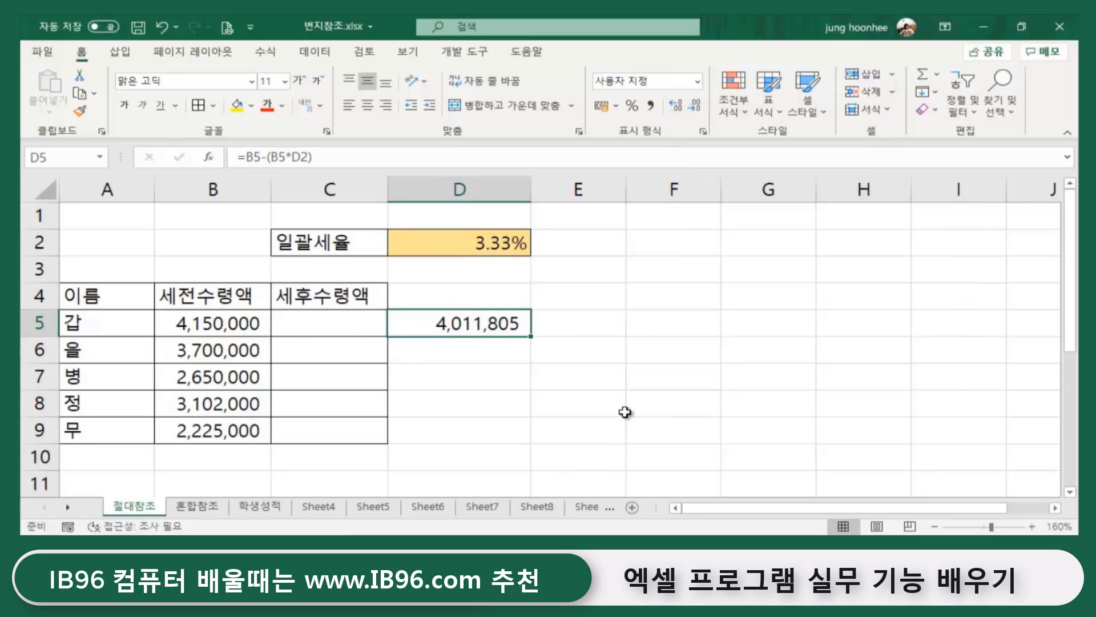
- Compare the B5 amount and the D2 rate against the D5 result
click(464, 248)
click(203, 335)
click(436, 240)
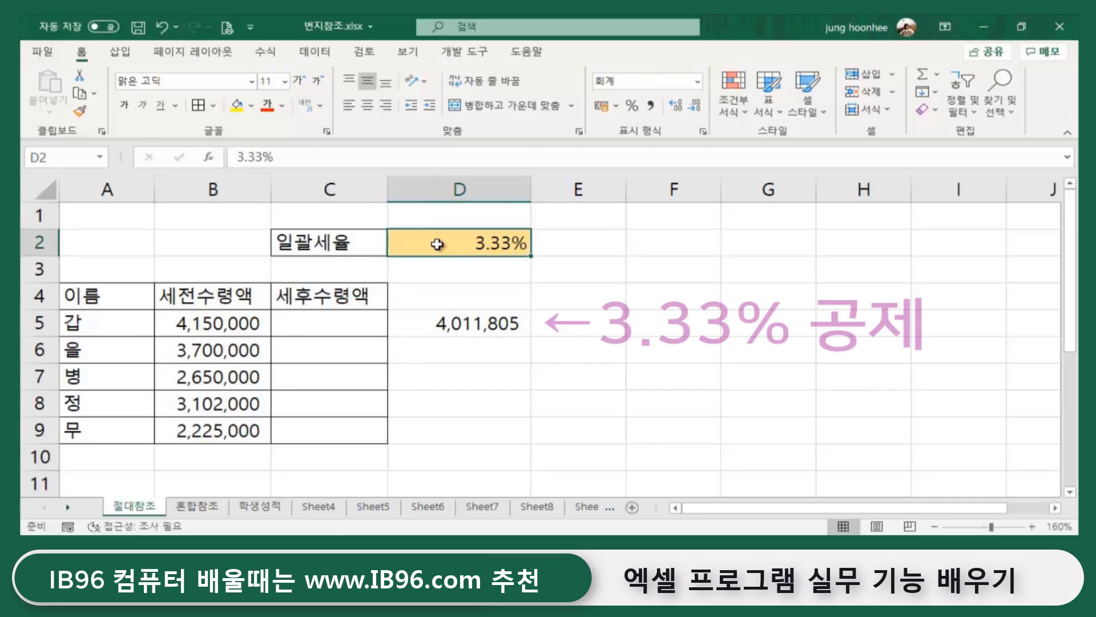
click(458, 327)
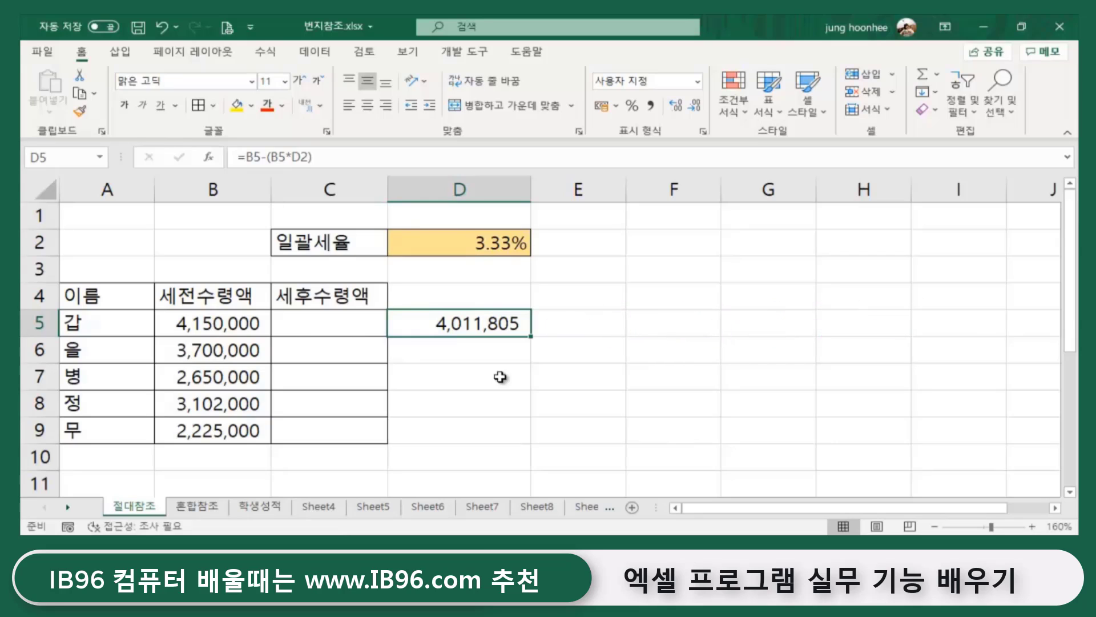
click(646, 383)
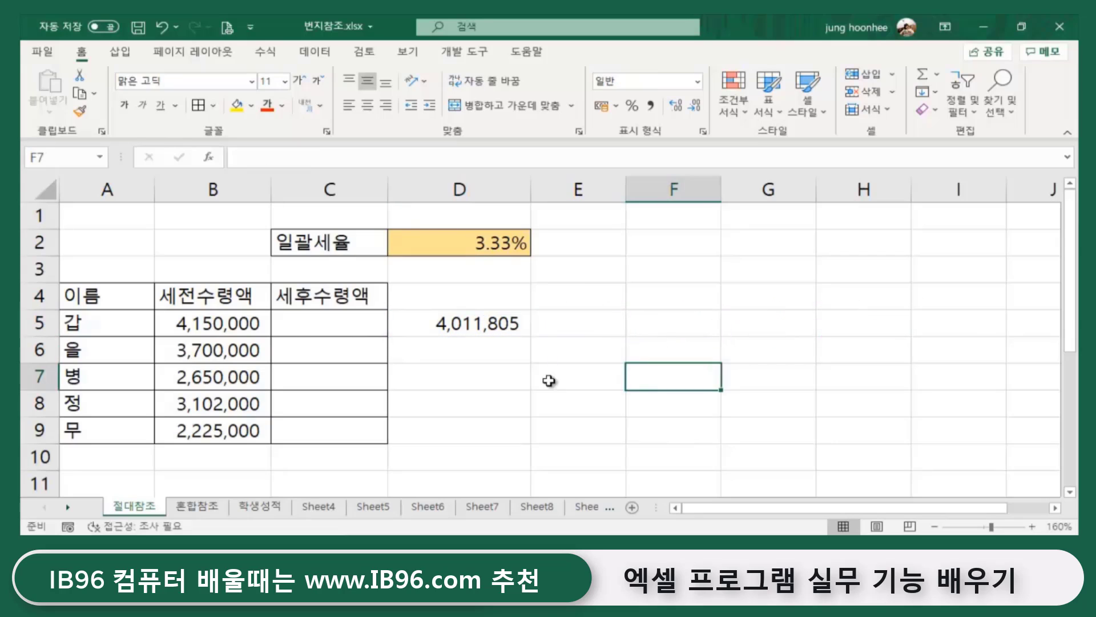
click(439, 387)
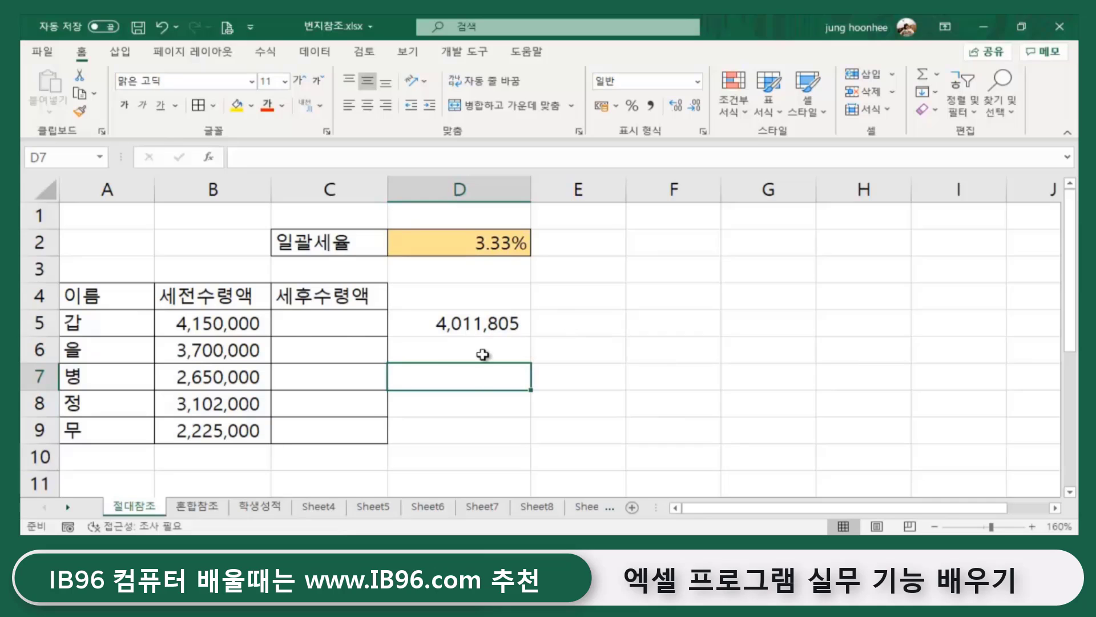
click(483, 326)
click(86, 349)
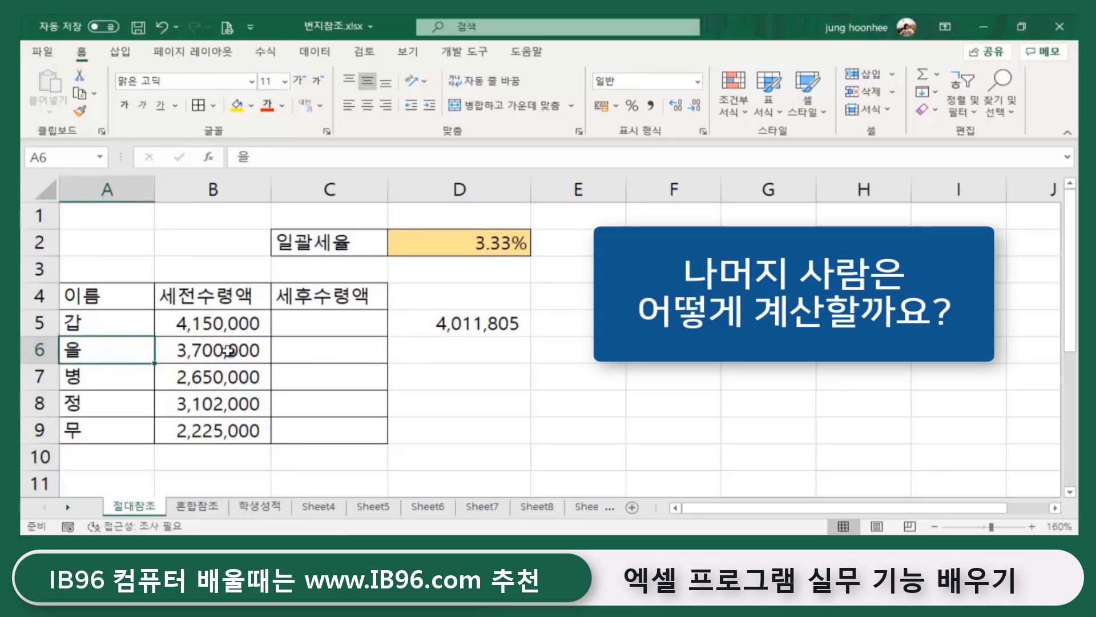
click(232, 350)
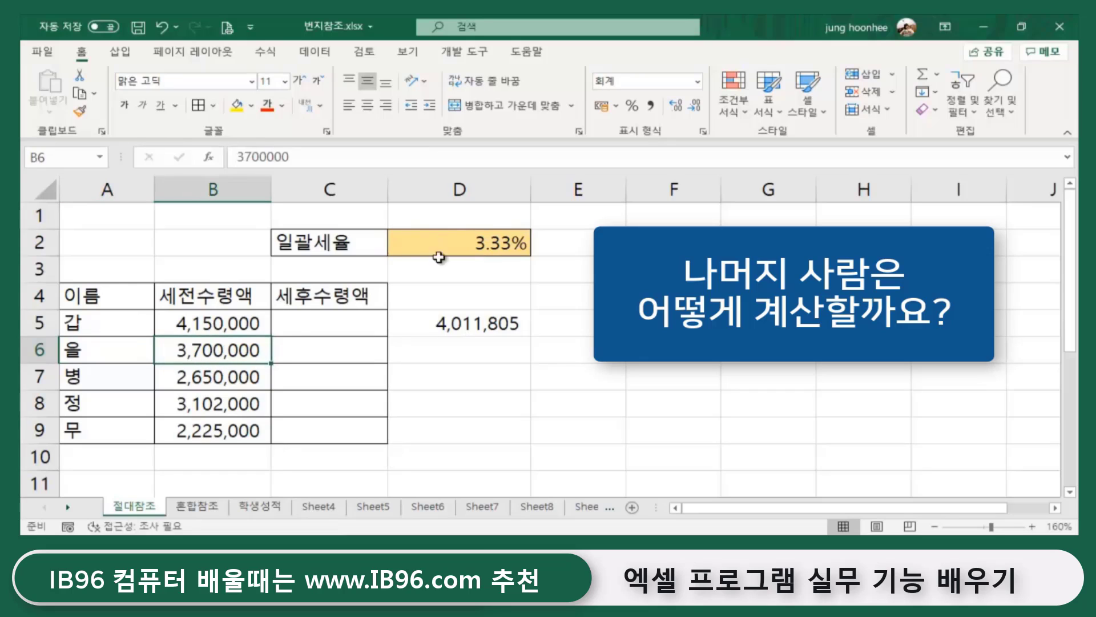
click(461, 355)
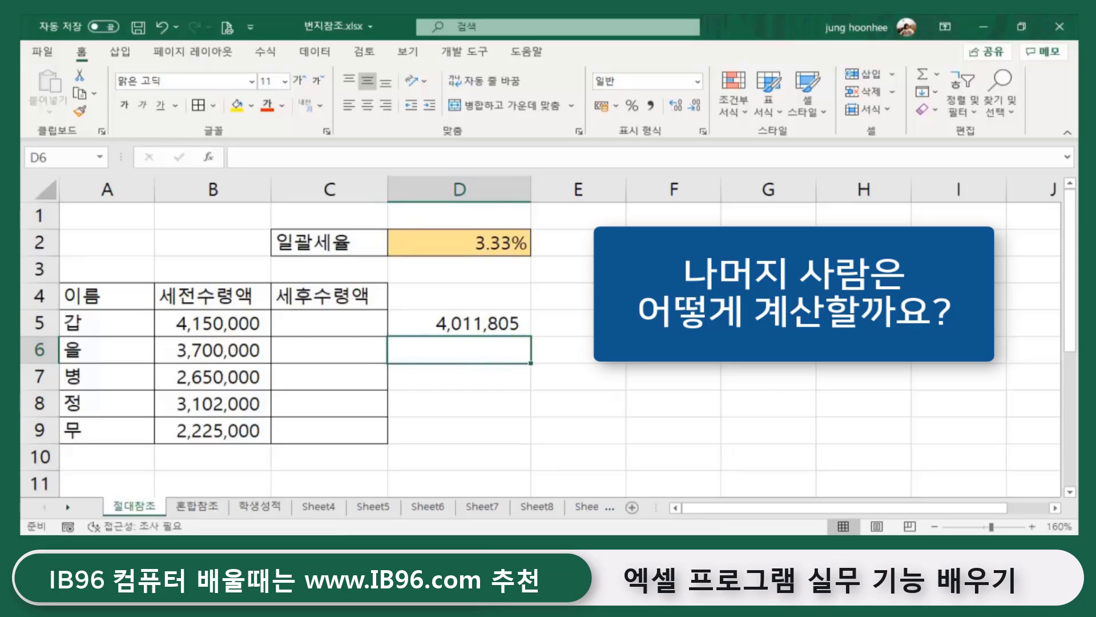
key(Right)
key(Left)
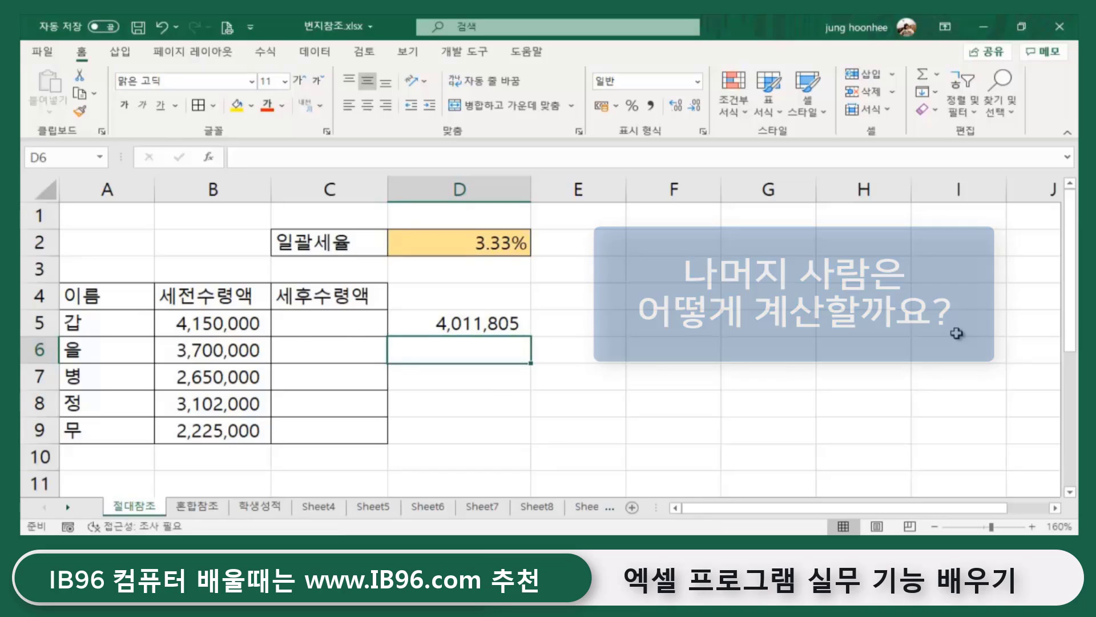
click(471, 323)
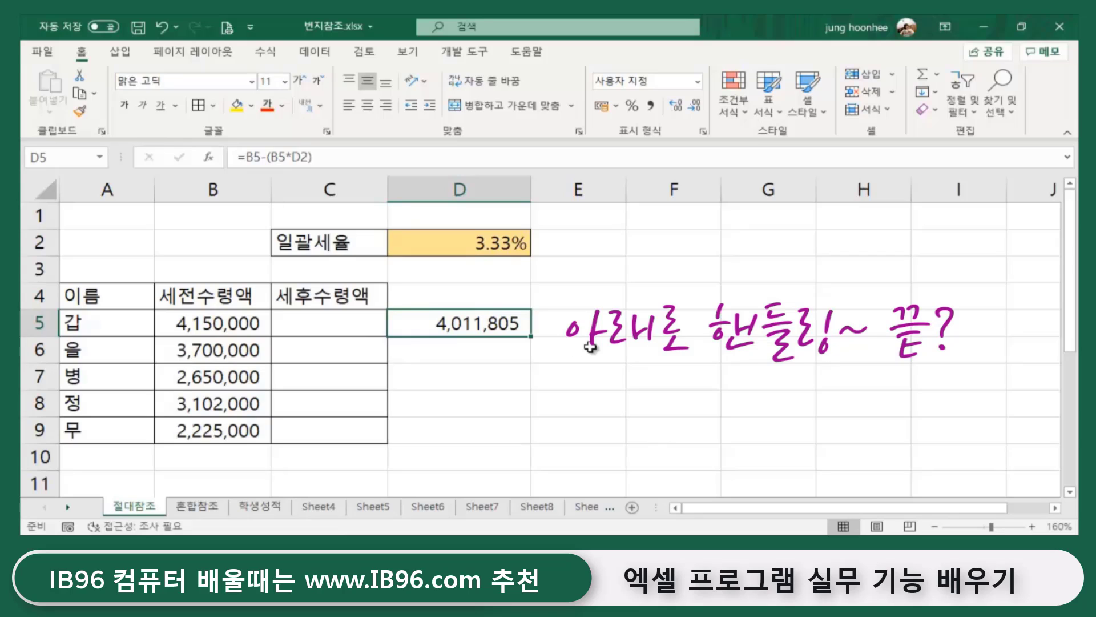
click(460, 353)
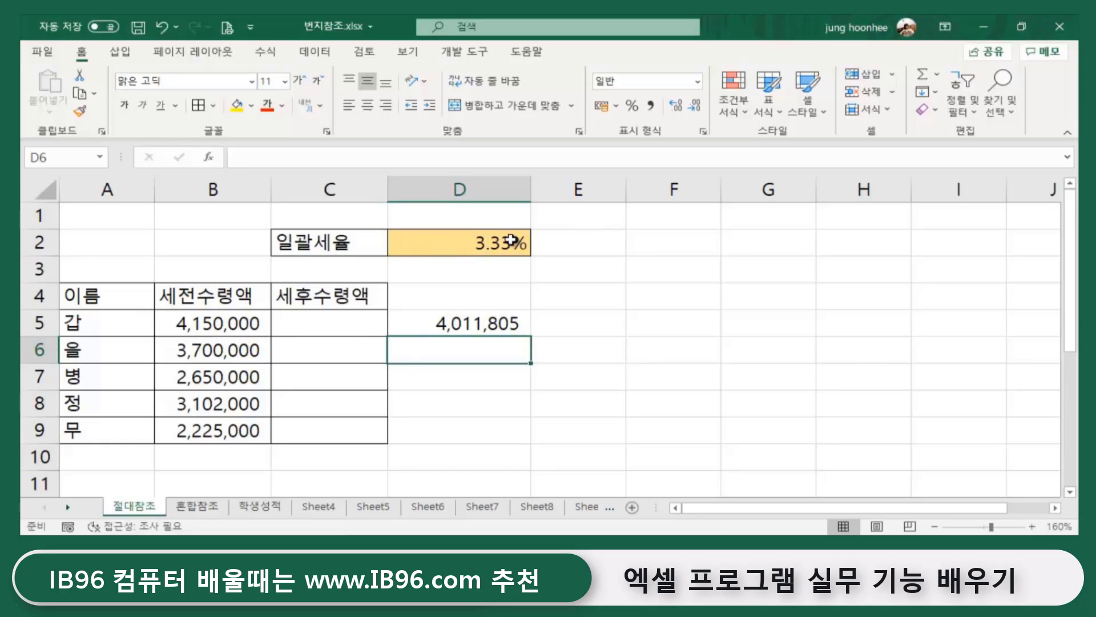
click(499, 321)
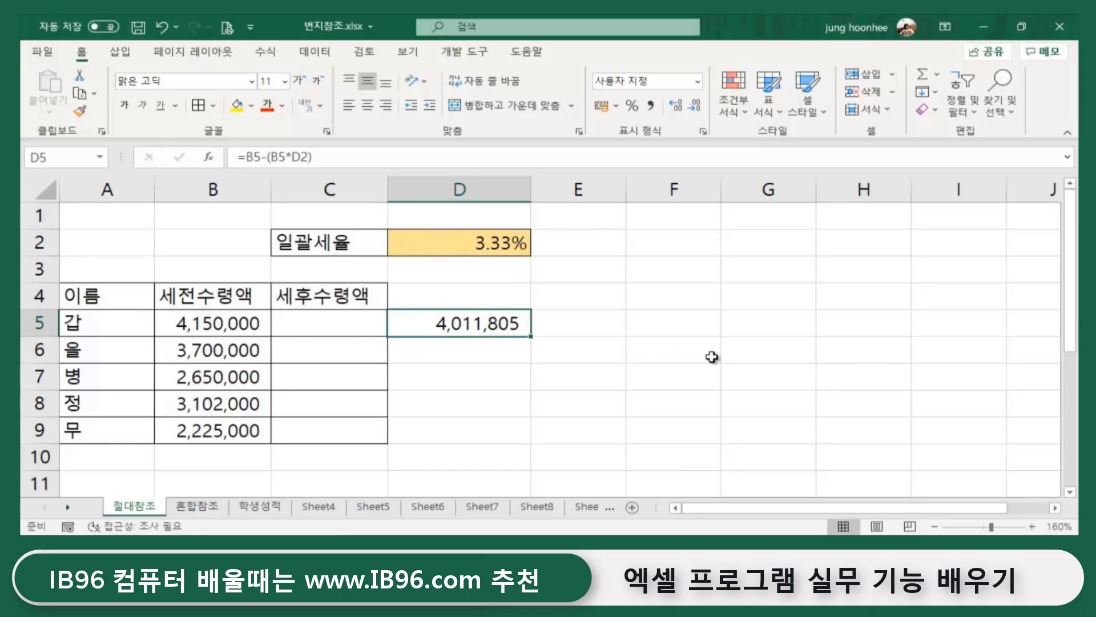
click(711, 357)
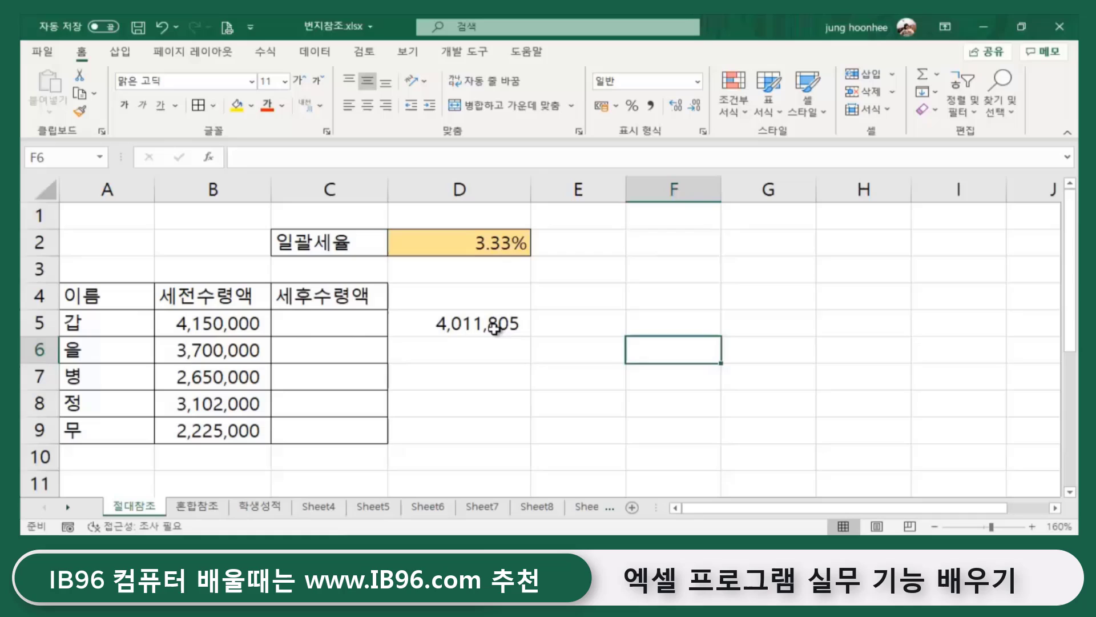
click(459, 322)
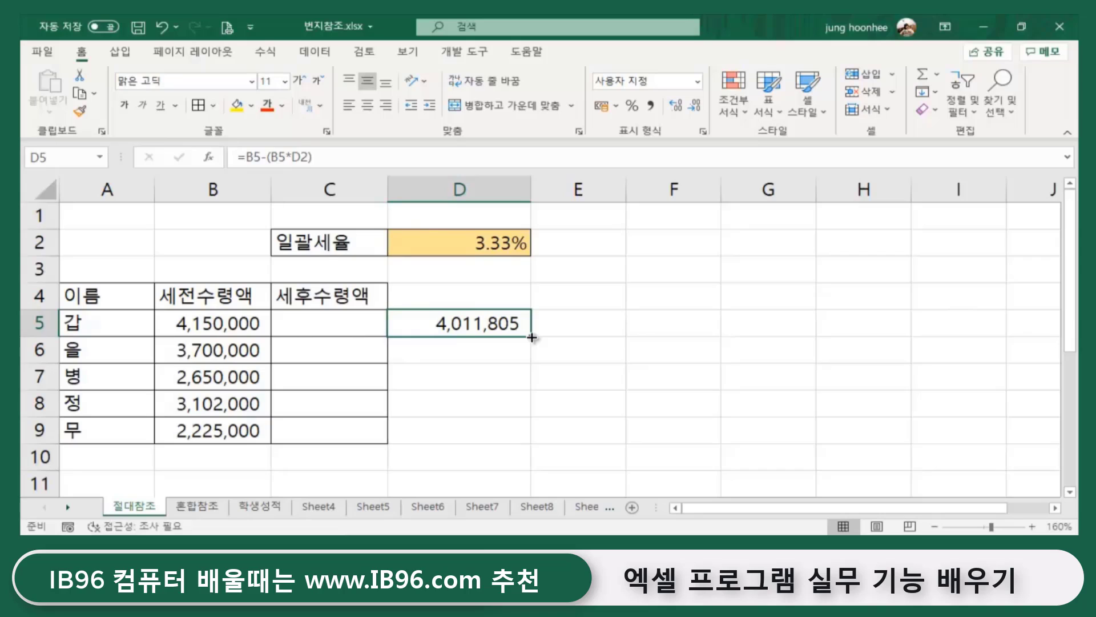
- Fill the D5 formula down to D9 and check the shifted references in D6 and D7
drag(532, 338, 526, 445)
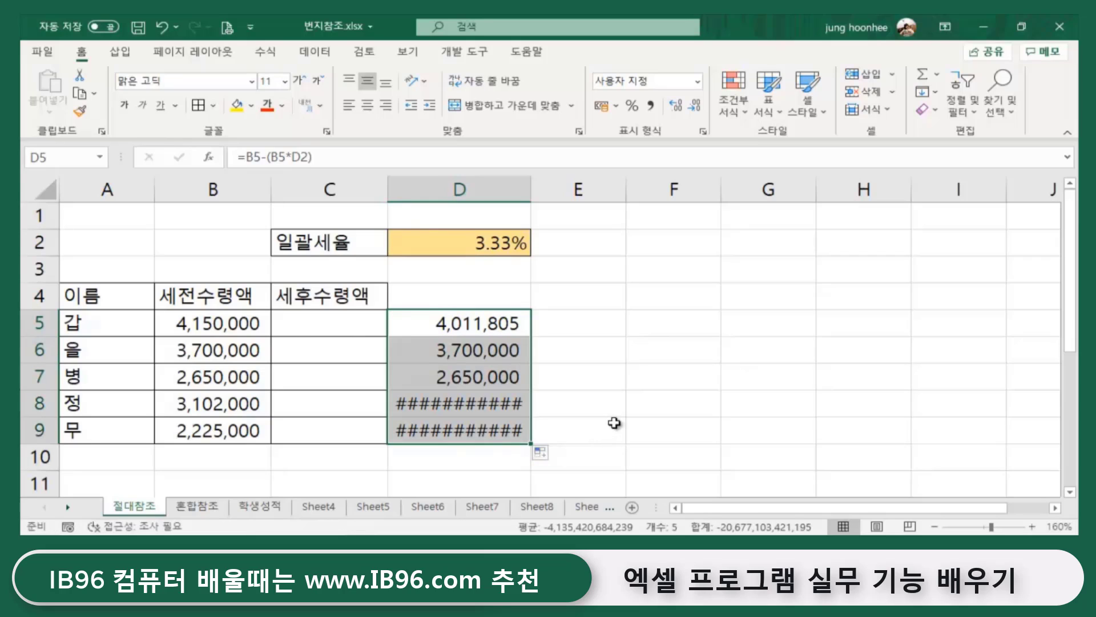
click(210, 353)
click(471, 243)
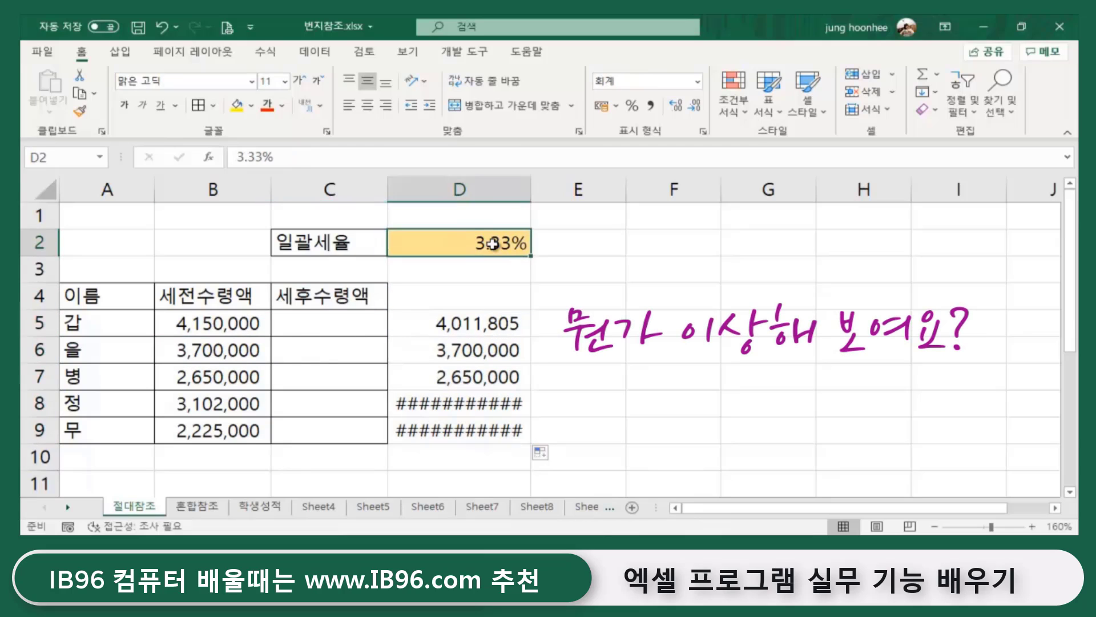
click(491, 353)
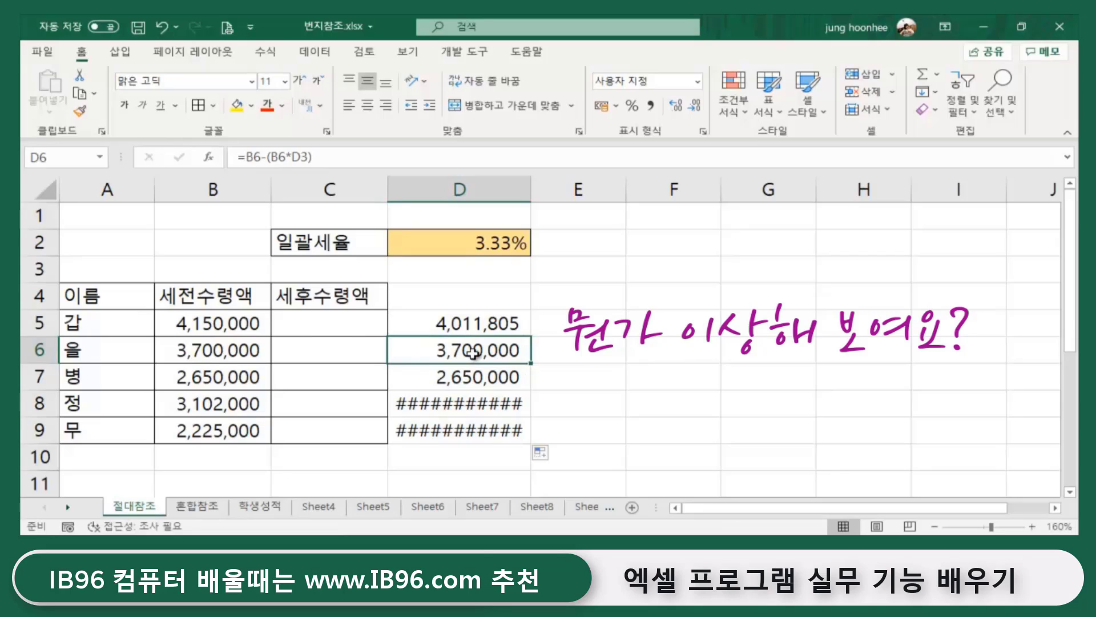
click(234, 379)
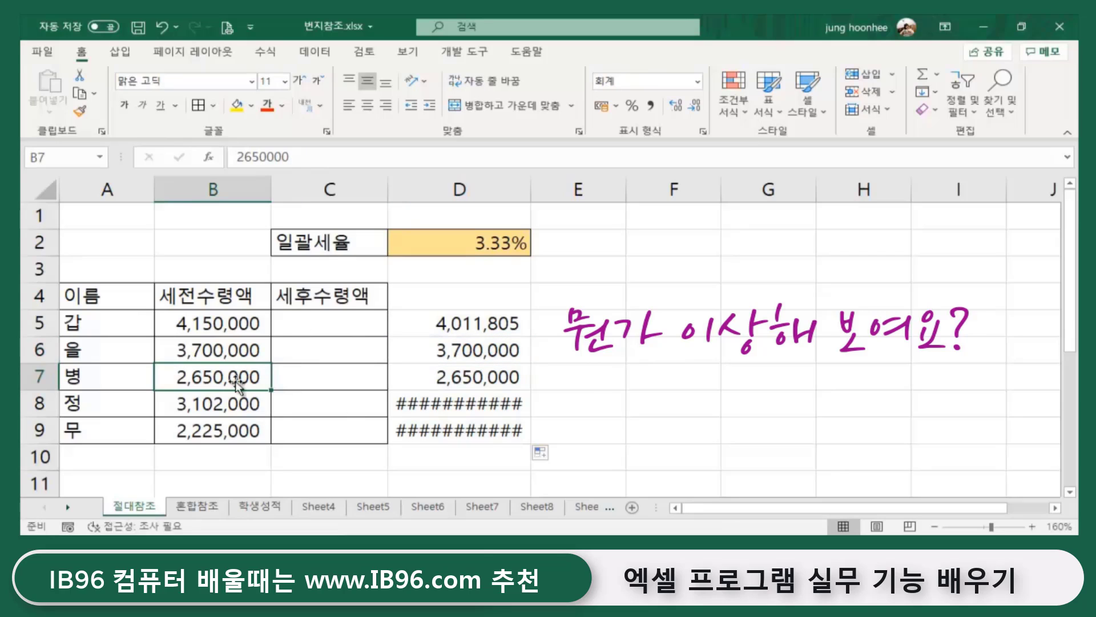
click(494, 244)
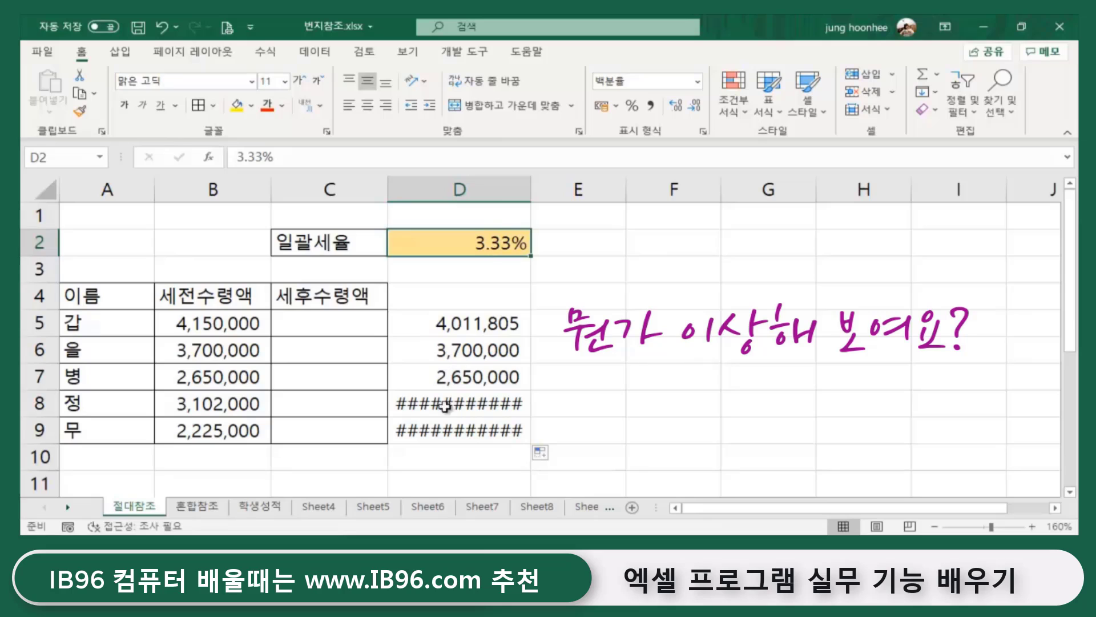
click(482, 378)
- Inspect the ########## results in D8 and D9 and the formula behind D8
click(644, 403)
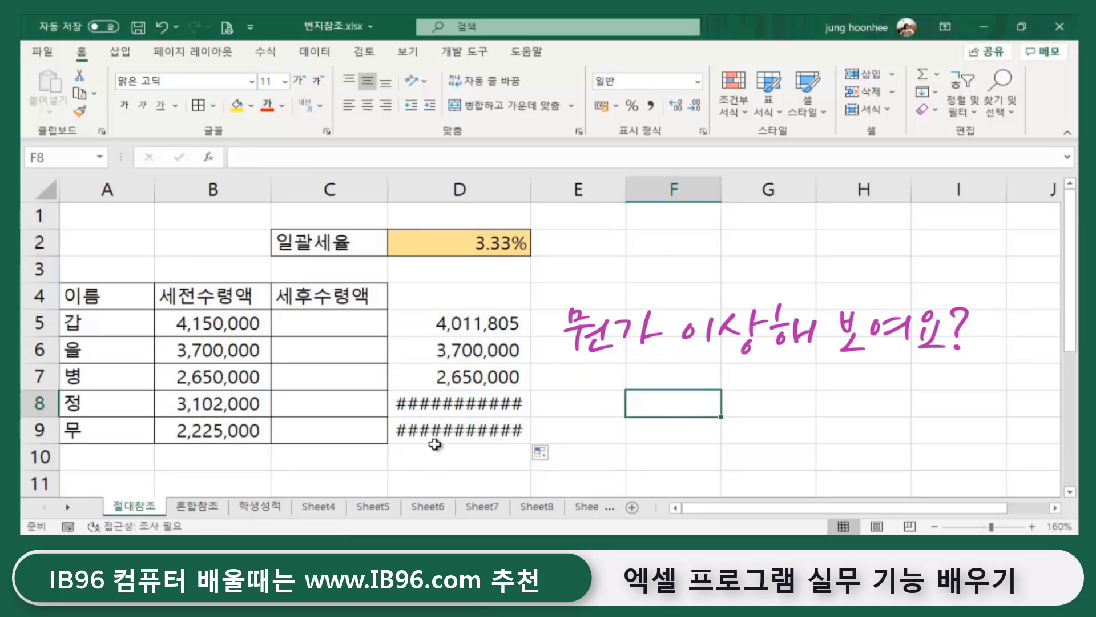
click(471, 404)
click(466, 435)
click(451, 405)
click(470, 430)
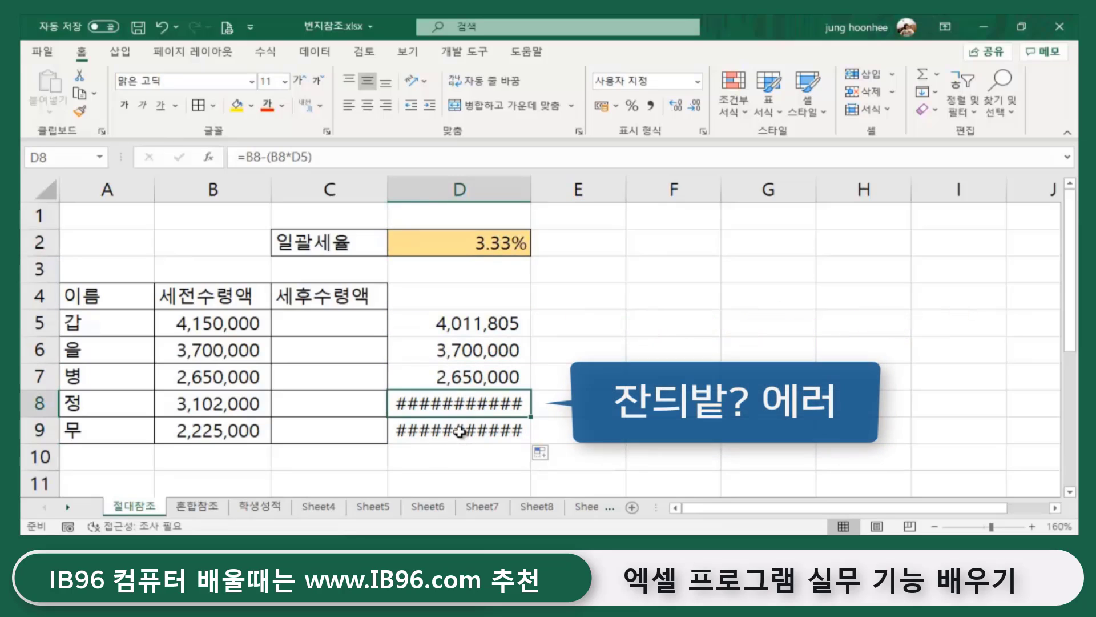
click(465, 403)
click(440, 430)
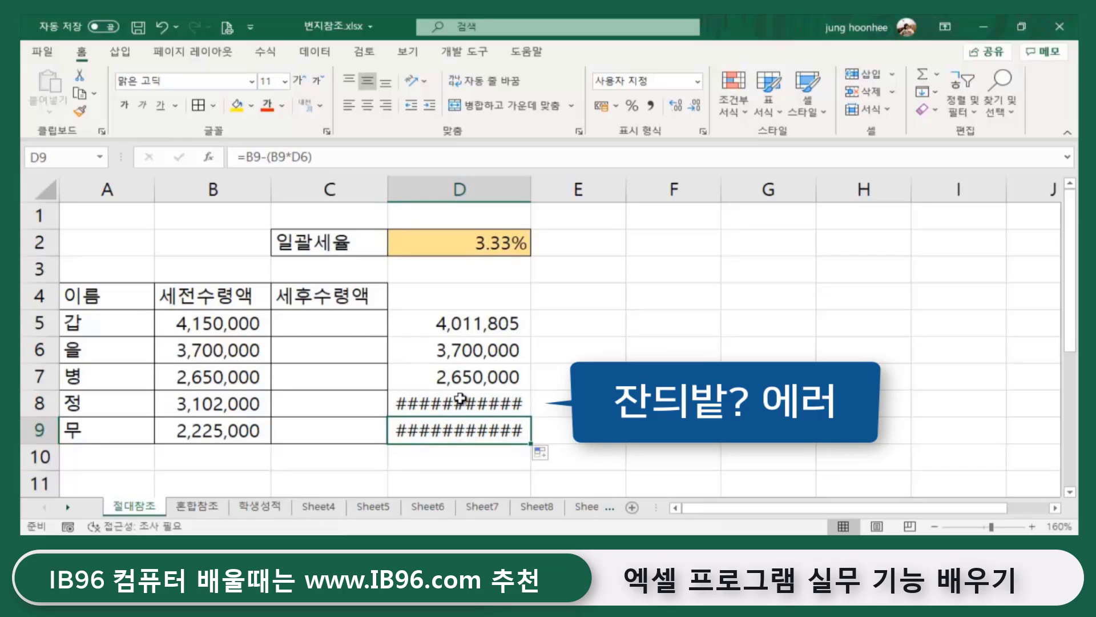
mouse_move(459, 404)
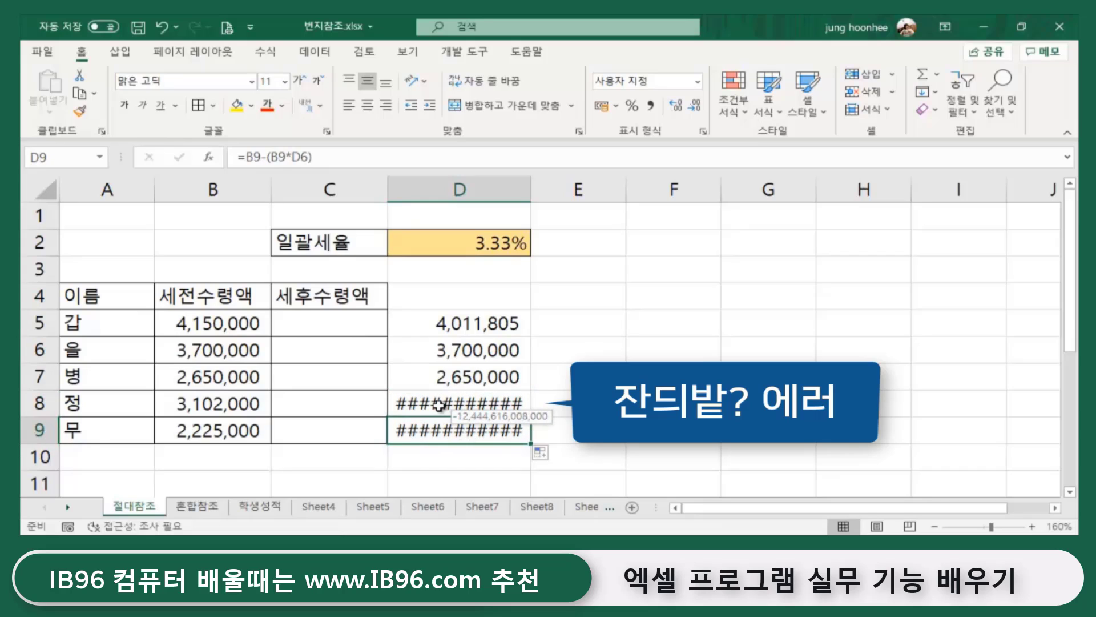
click(448, 404)
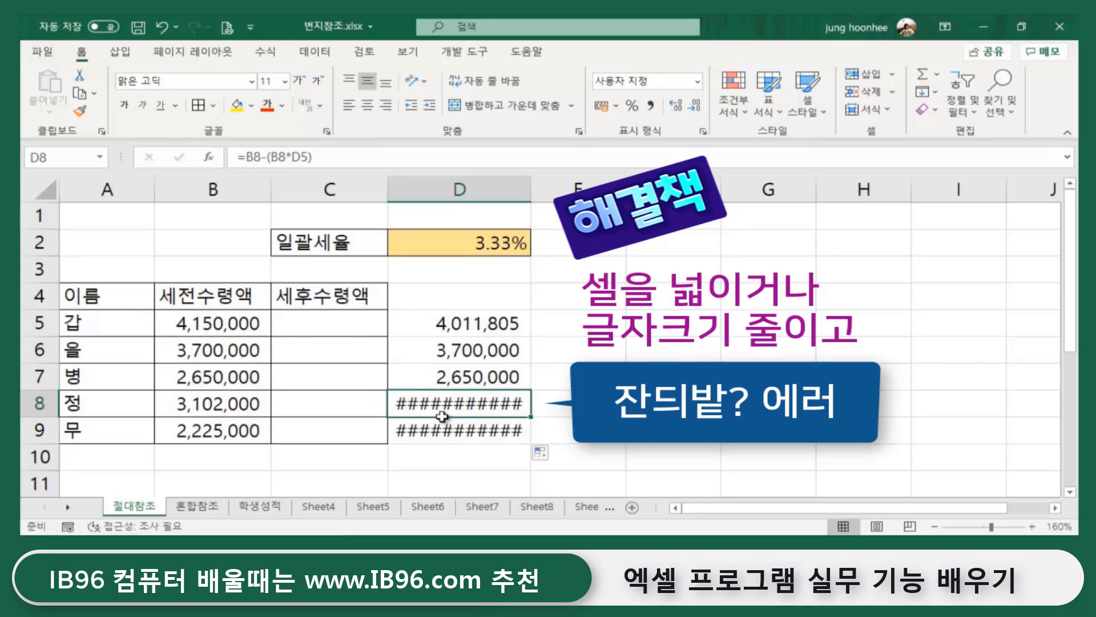
- AutoFit column D to reveal the negative results in D8 and D9, then inspect their formulas
double_click(530, 182)
click(714, 407)
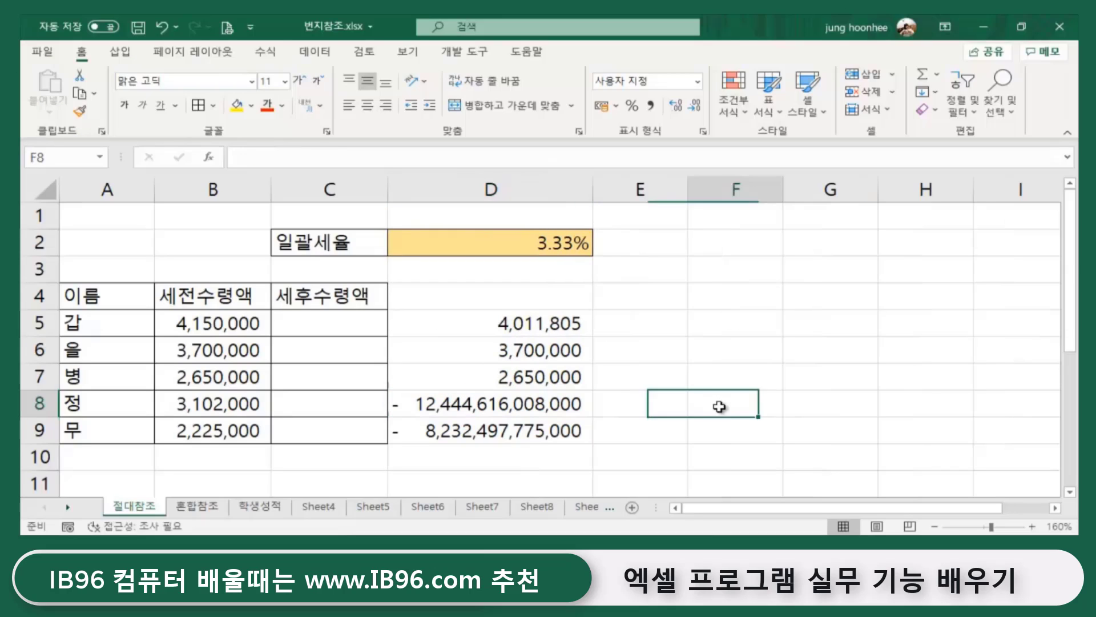
click(494, 410)
key(Down)
click(840, 440)
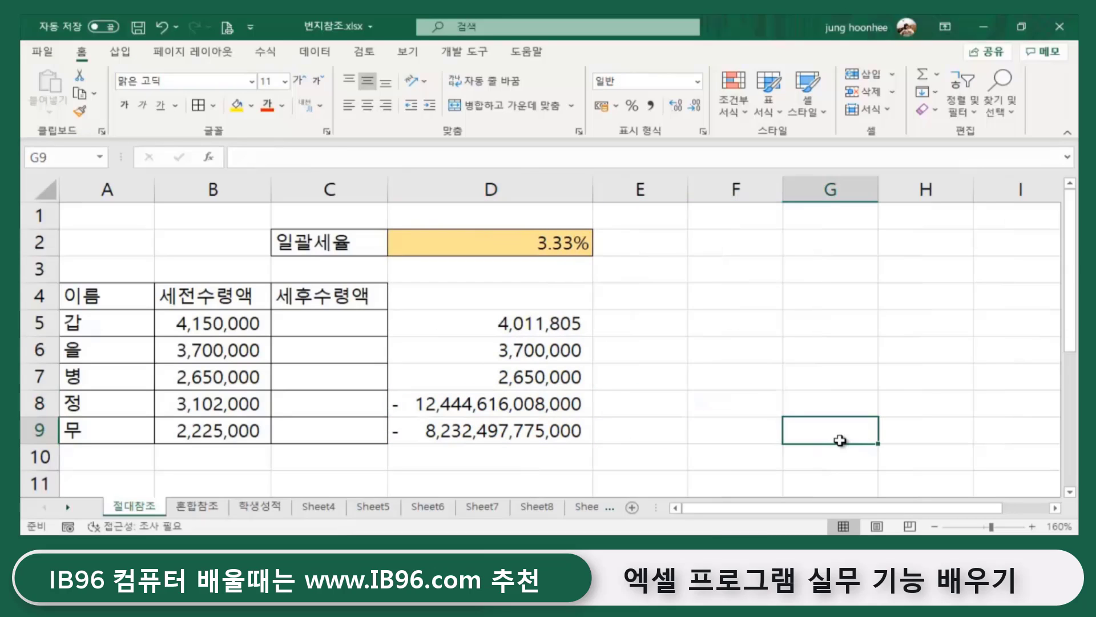
click(216, 404)
click(430, 409)
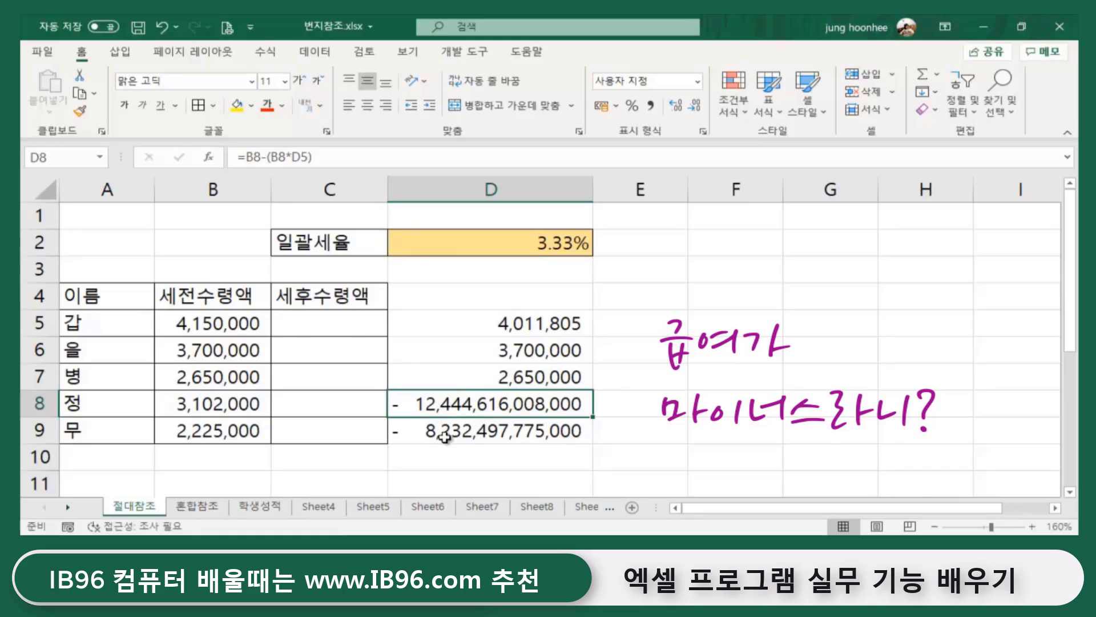
click(742, 402)
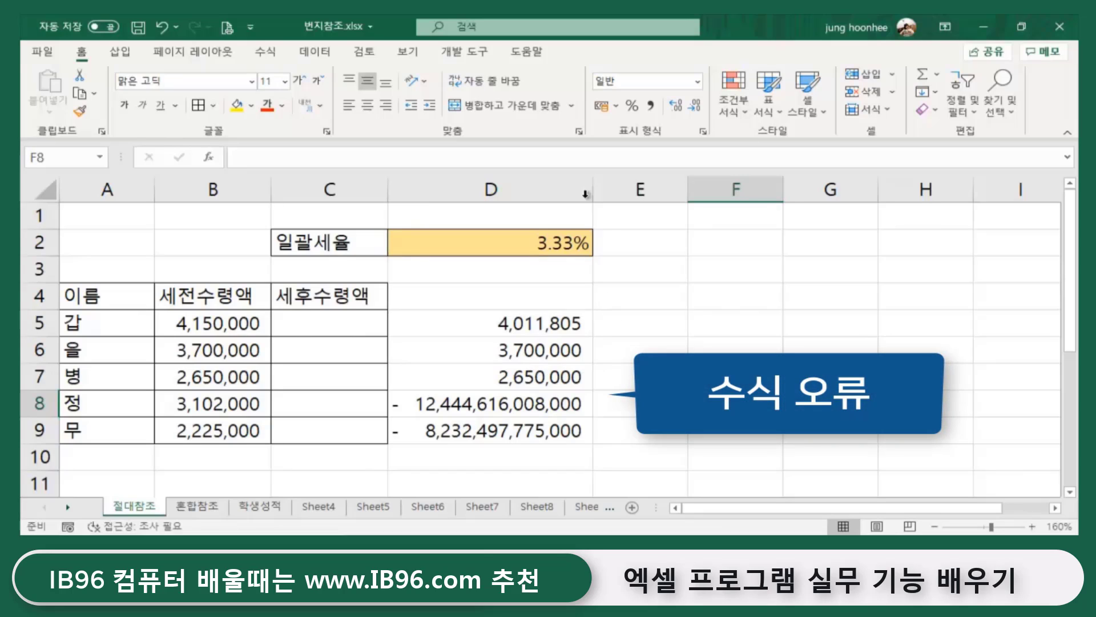
click(703, 344)
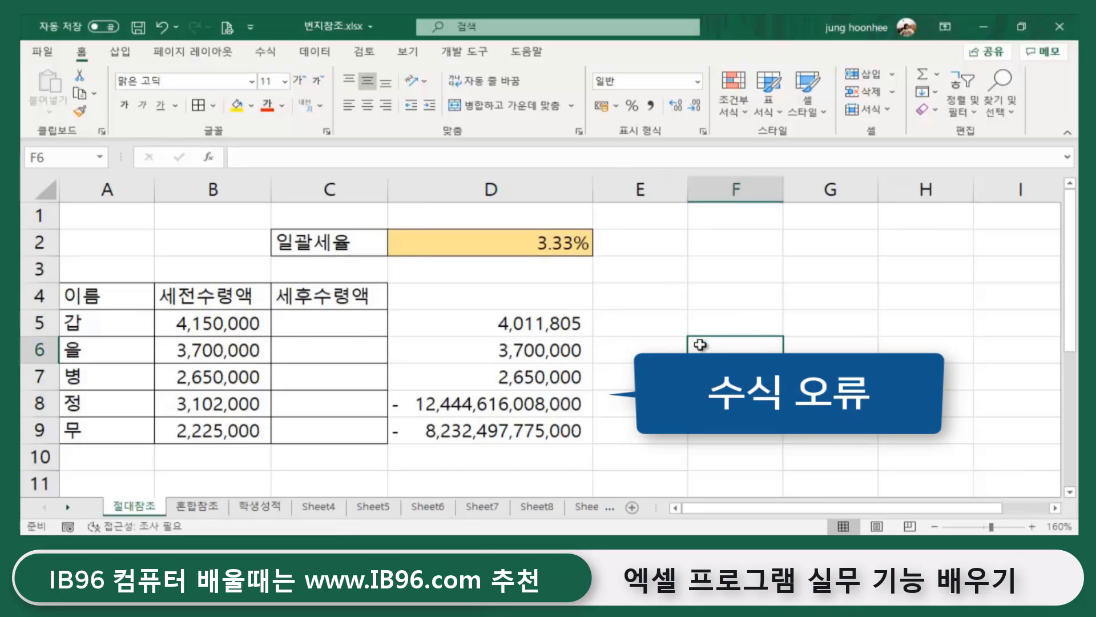
click(542, 324)
click(597, 359)
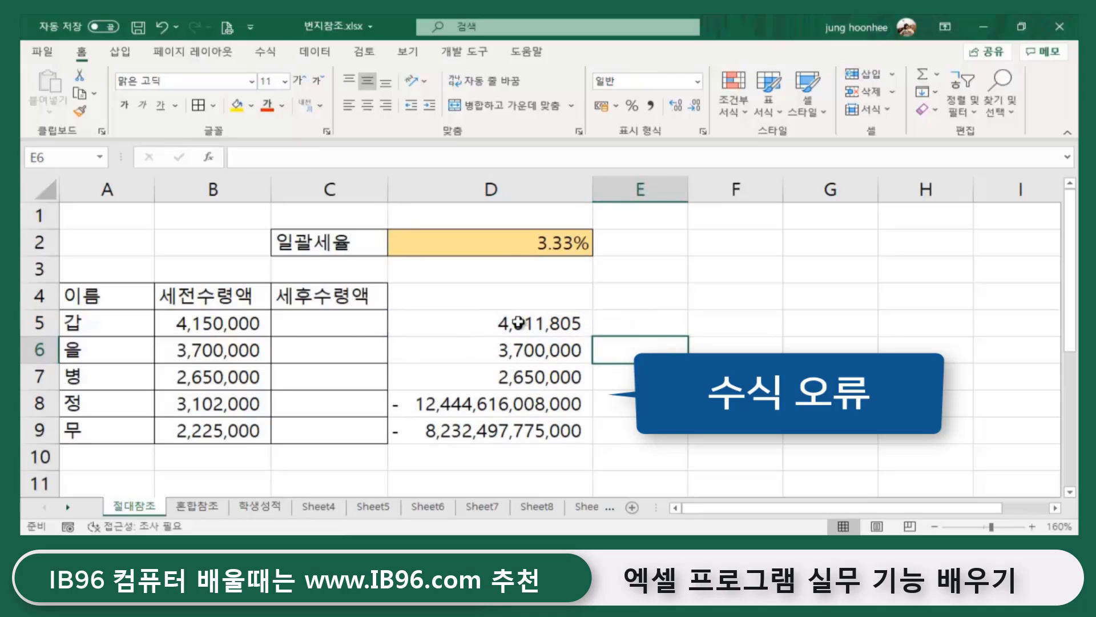
click(513, 351)
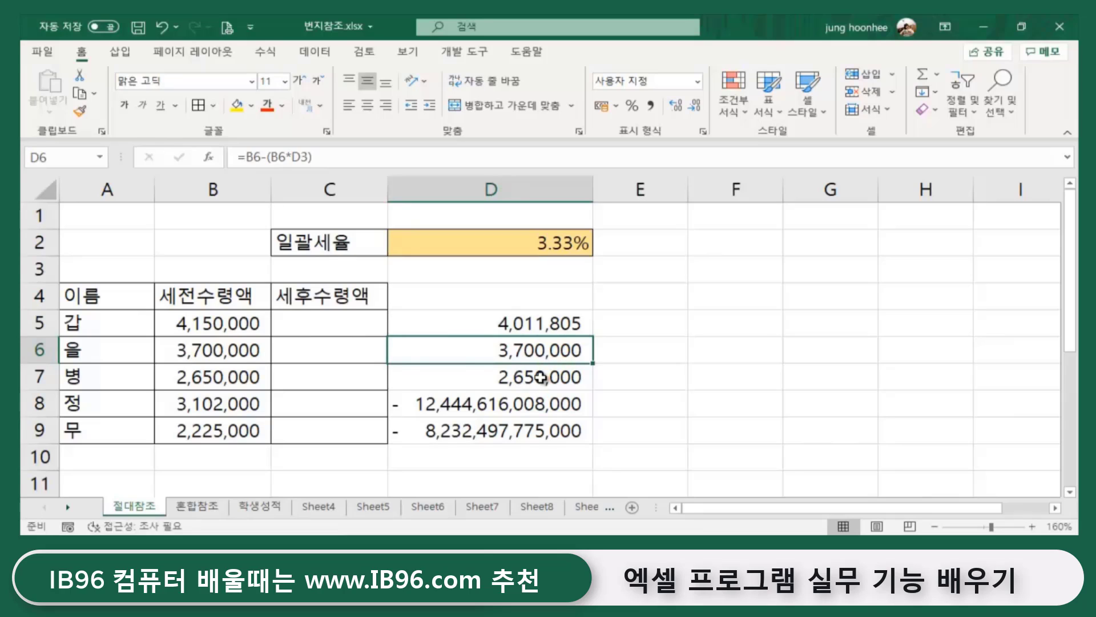
click(540, 378)
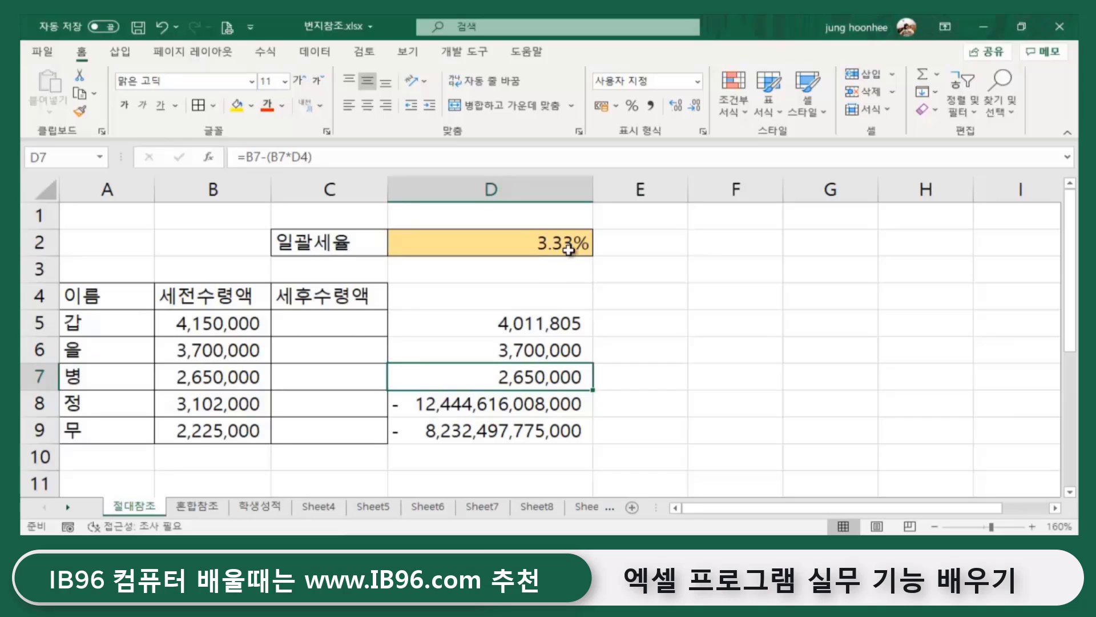
click(542, 298)
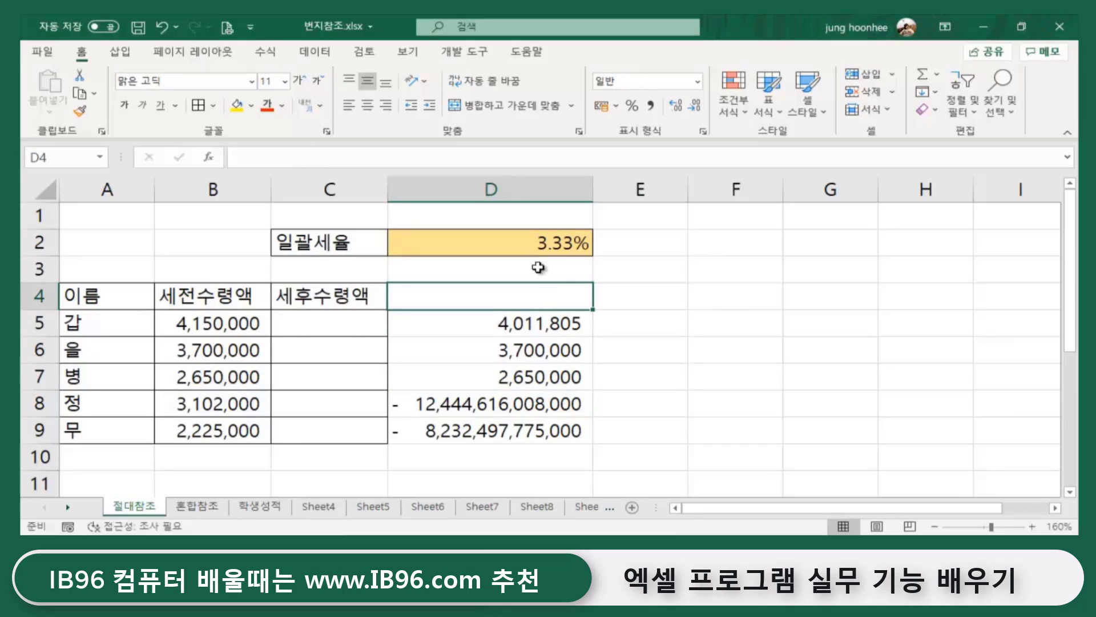
click(535, 379)
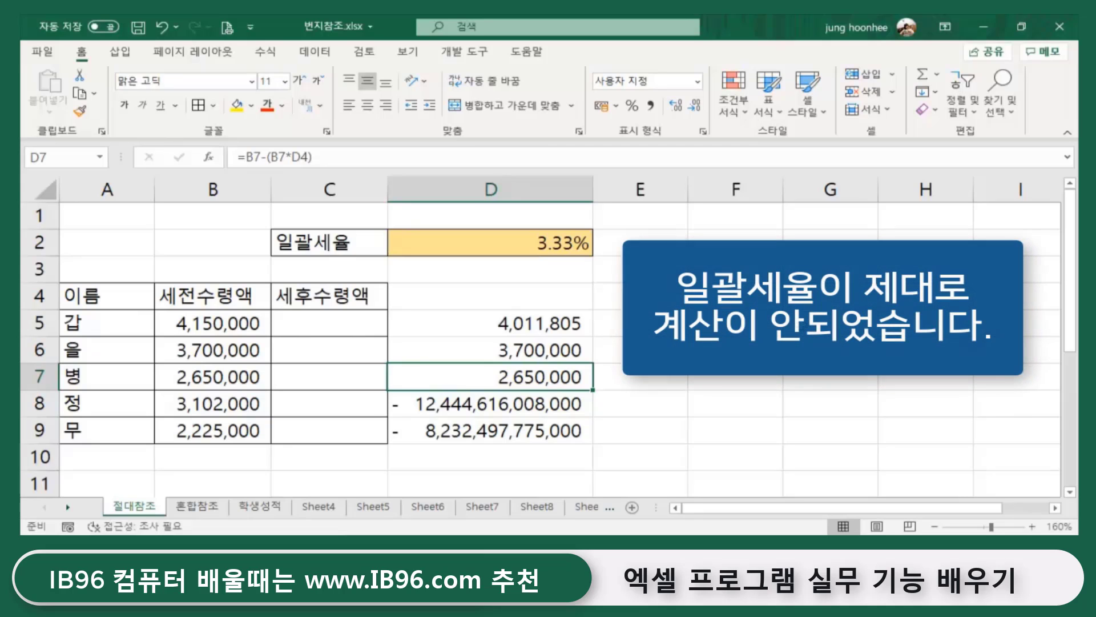
click(736, 350)
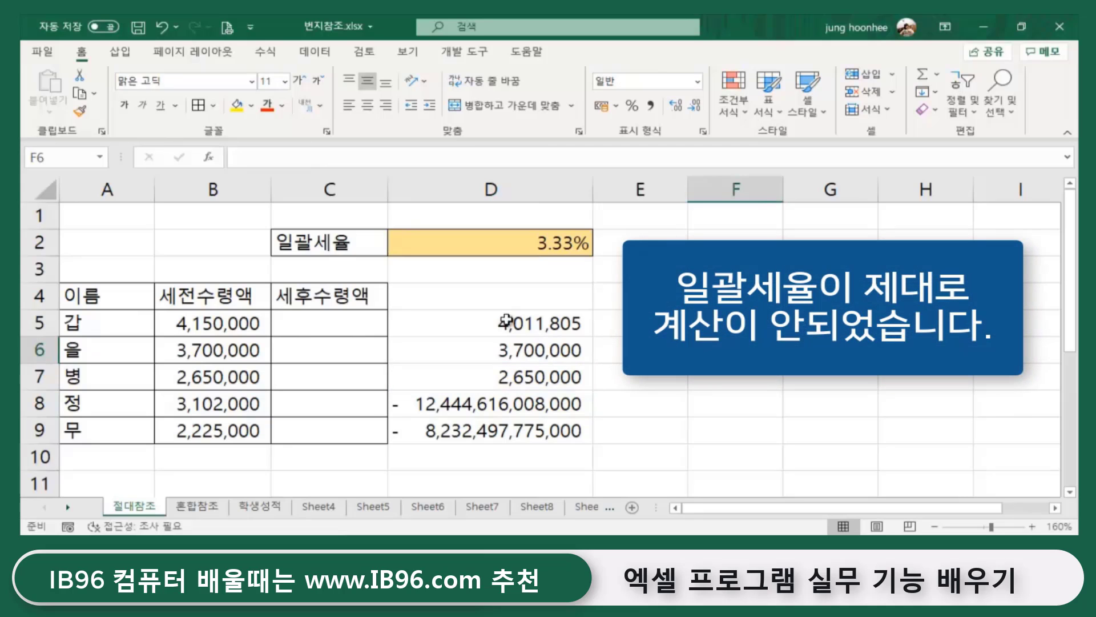
click(536, 321)
click(526, 247)
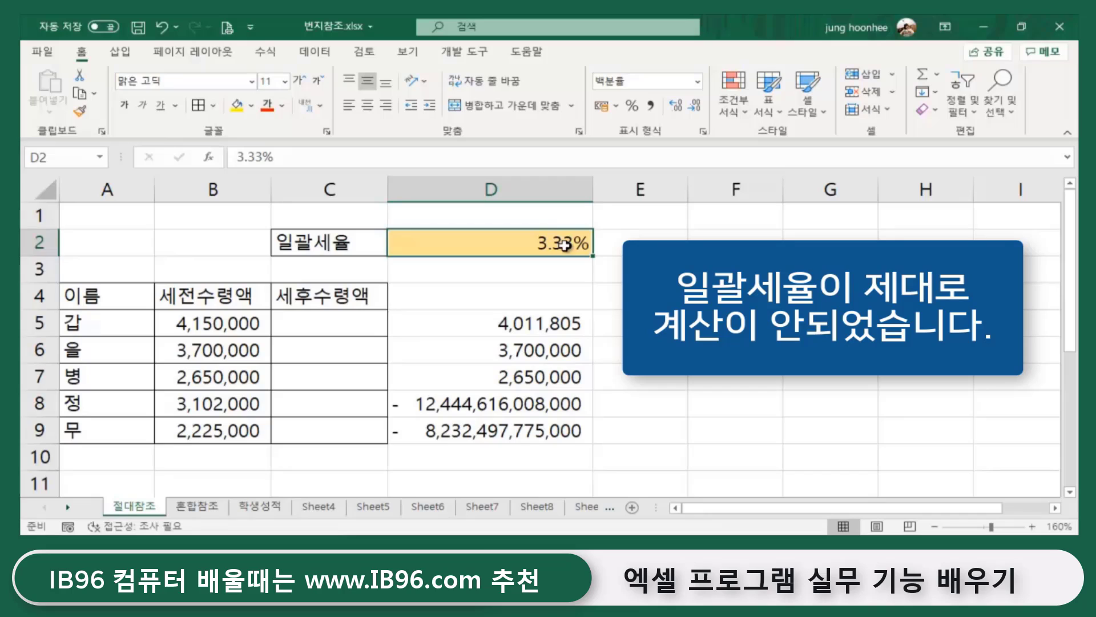
click(222, 323)
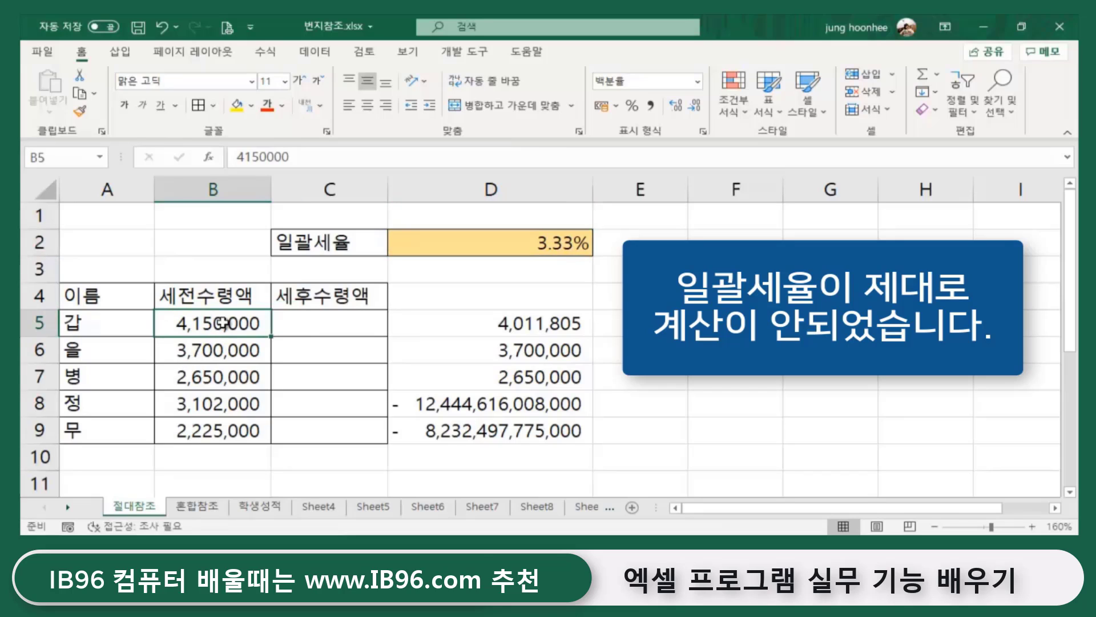
click(503, 251)
click(212, 353)
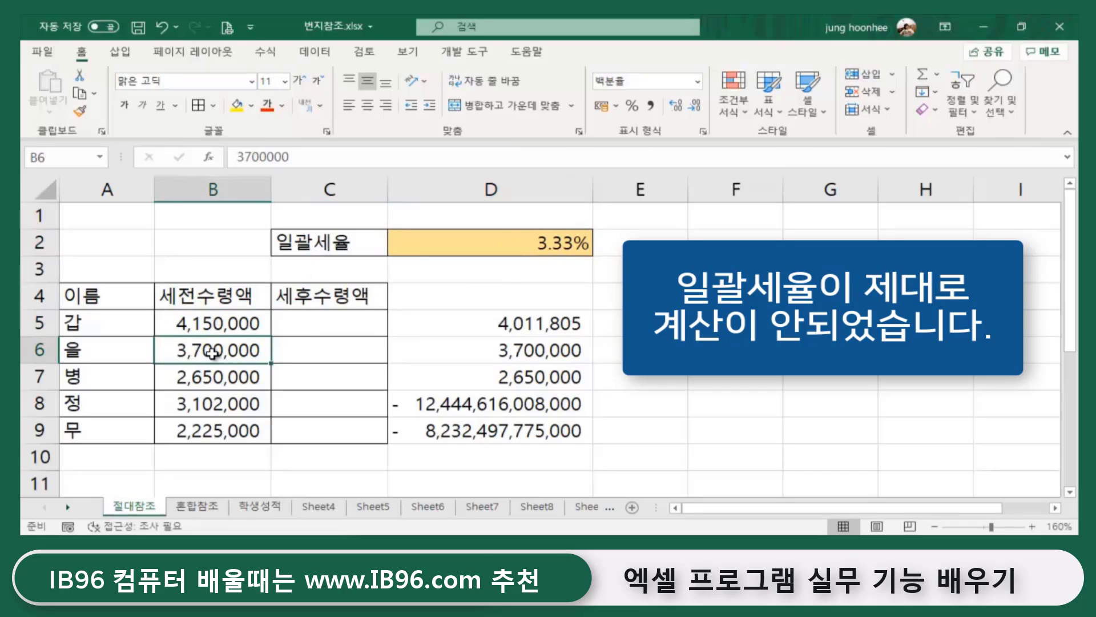
click(502, 235)
click(243, 381)
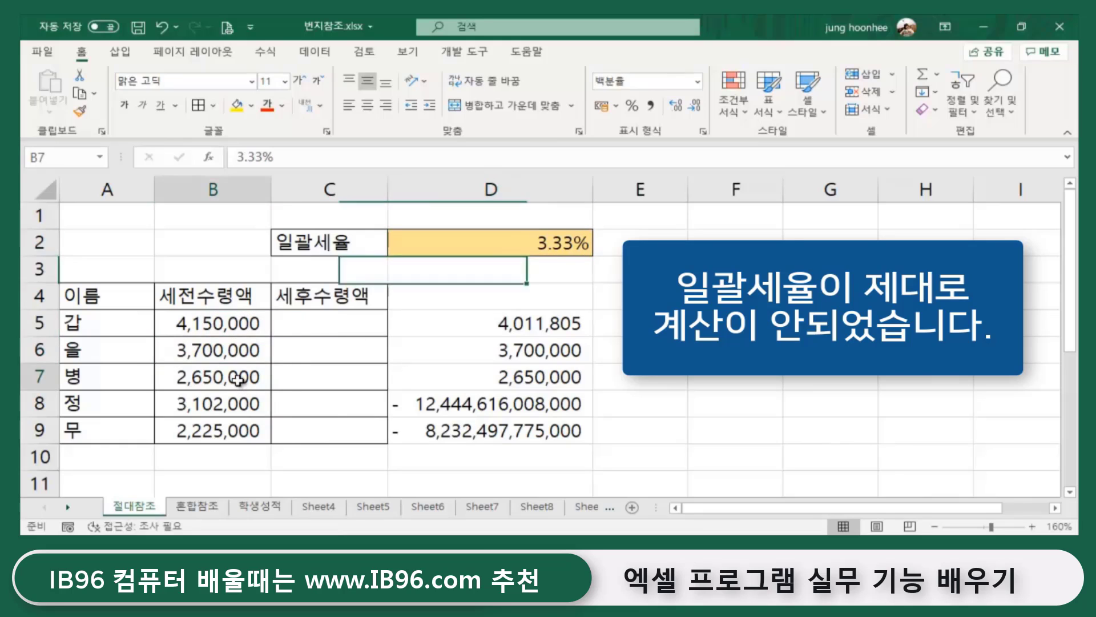
click(580, 244)
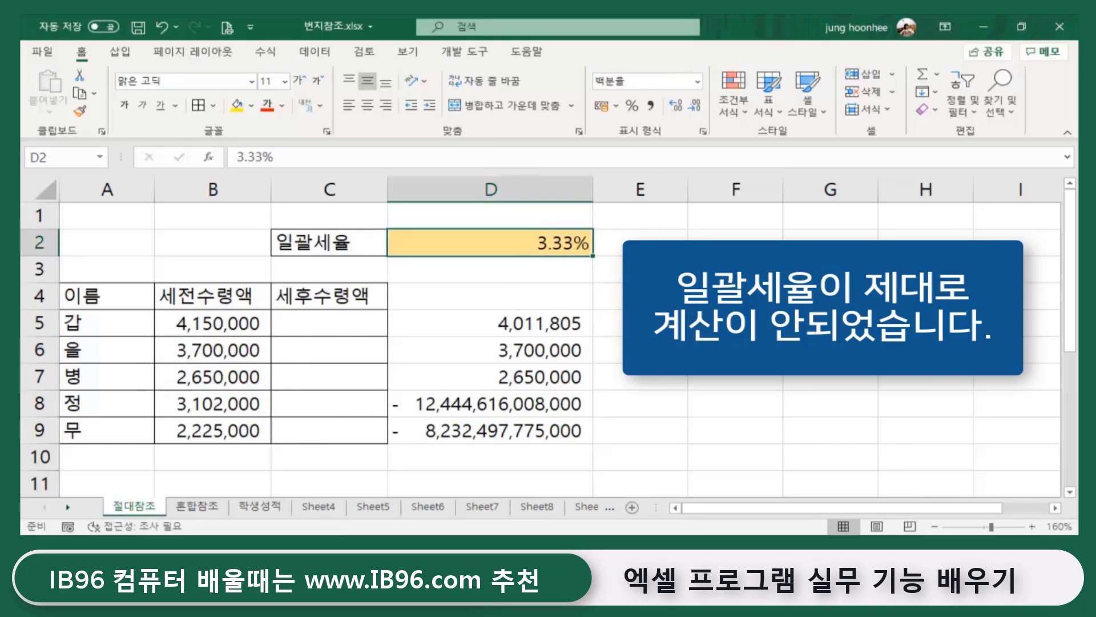
click(736, 295)
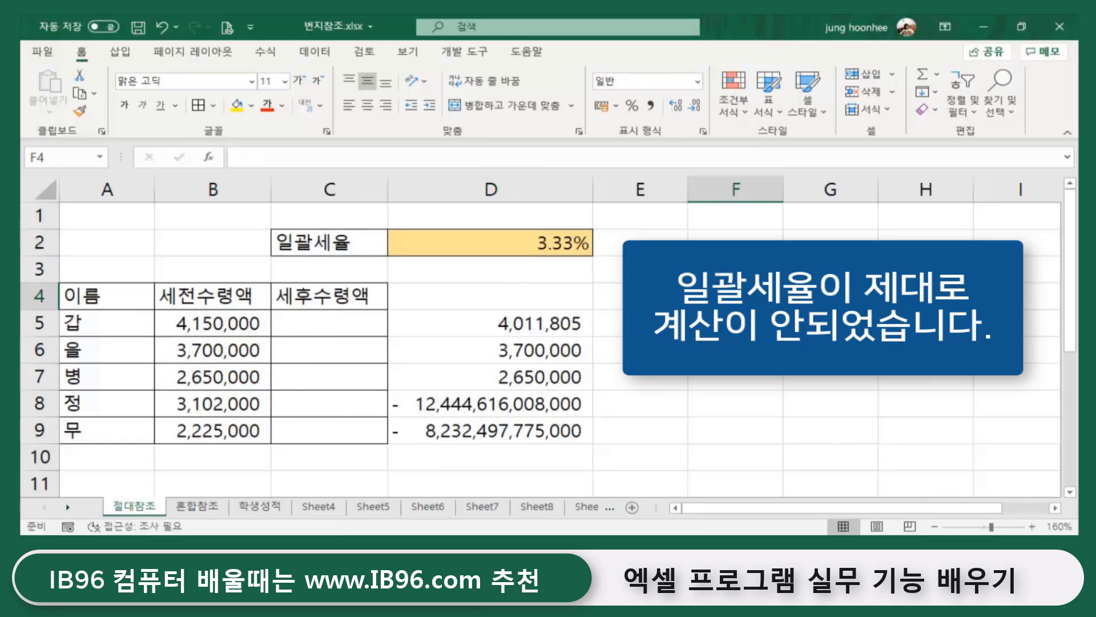
click(570, 329)
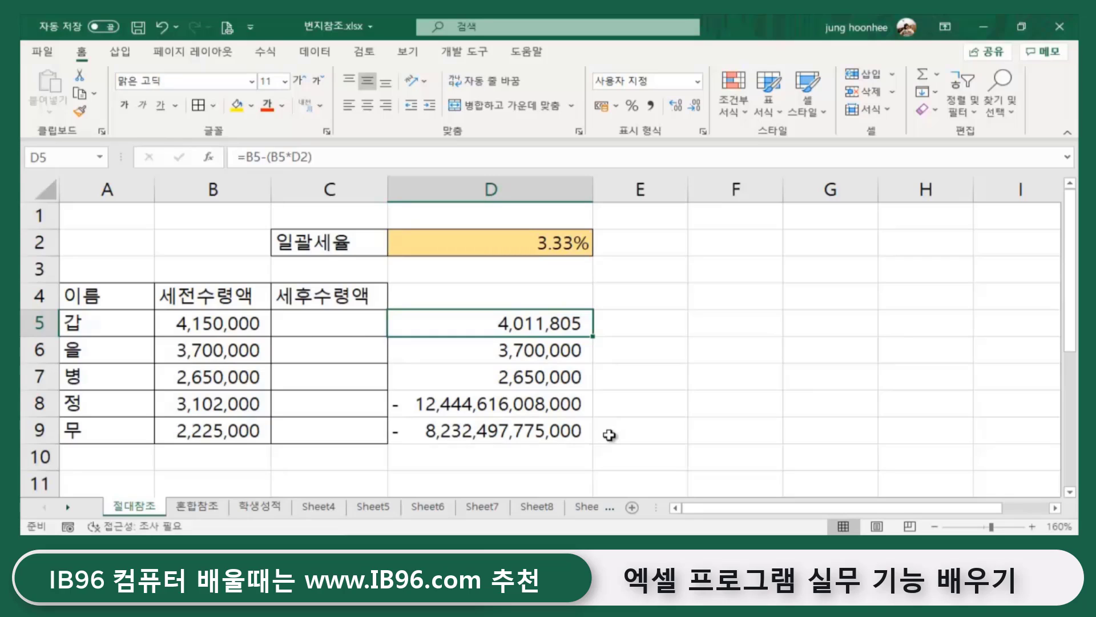
- Select D5:D9 and delete the incorrect after-tax results
click(609, 435)
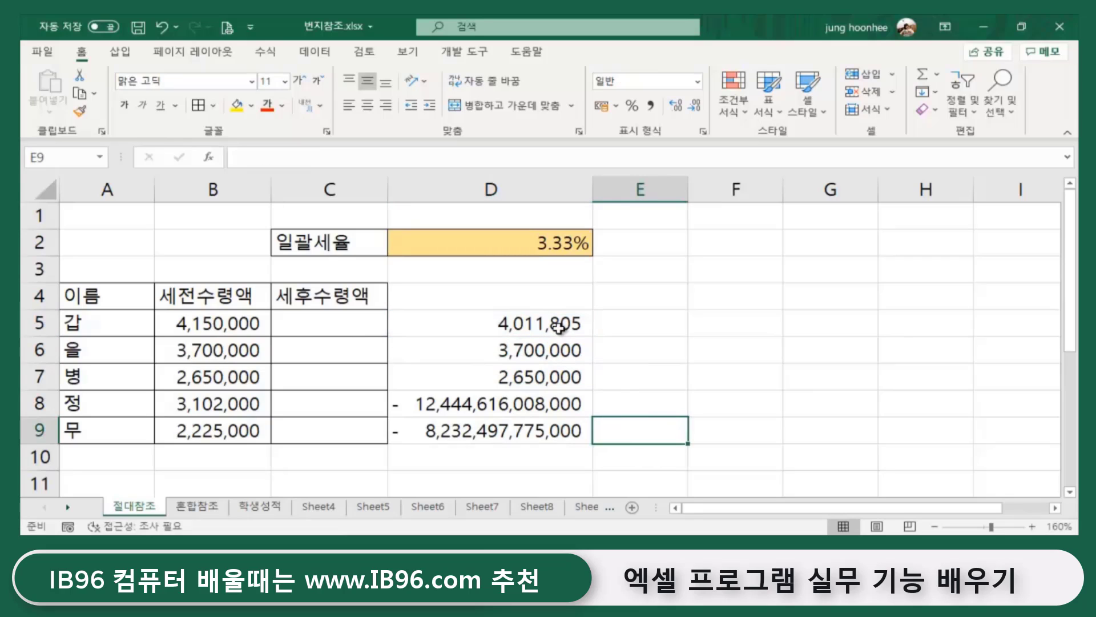
drag(510, 325, 498, 430)
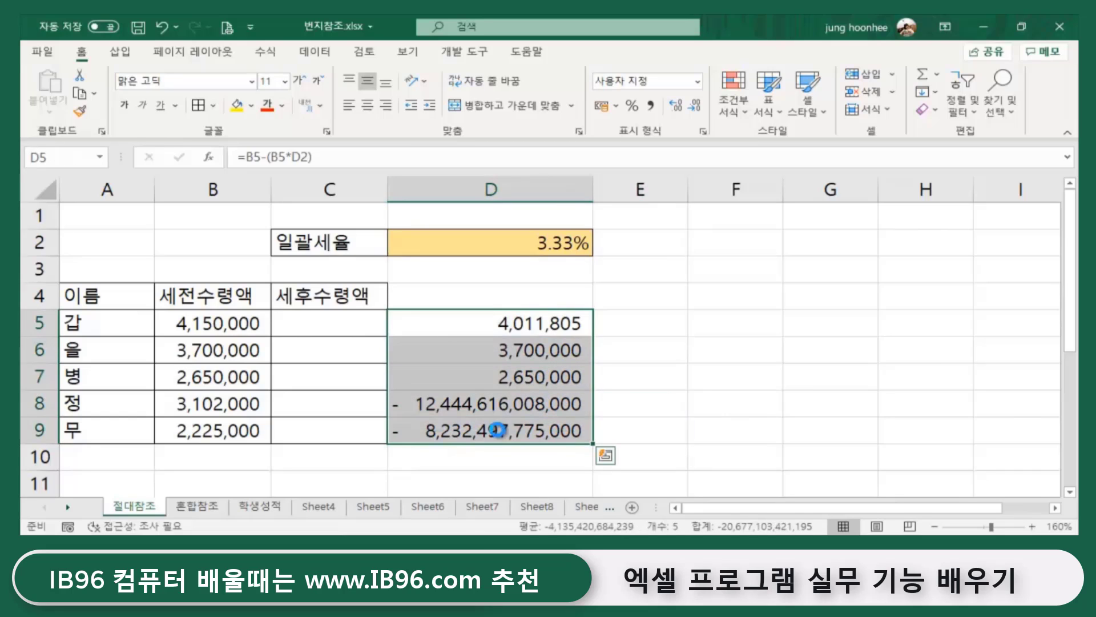
key(Delete)
click(660, 294)
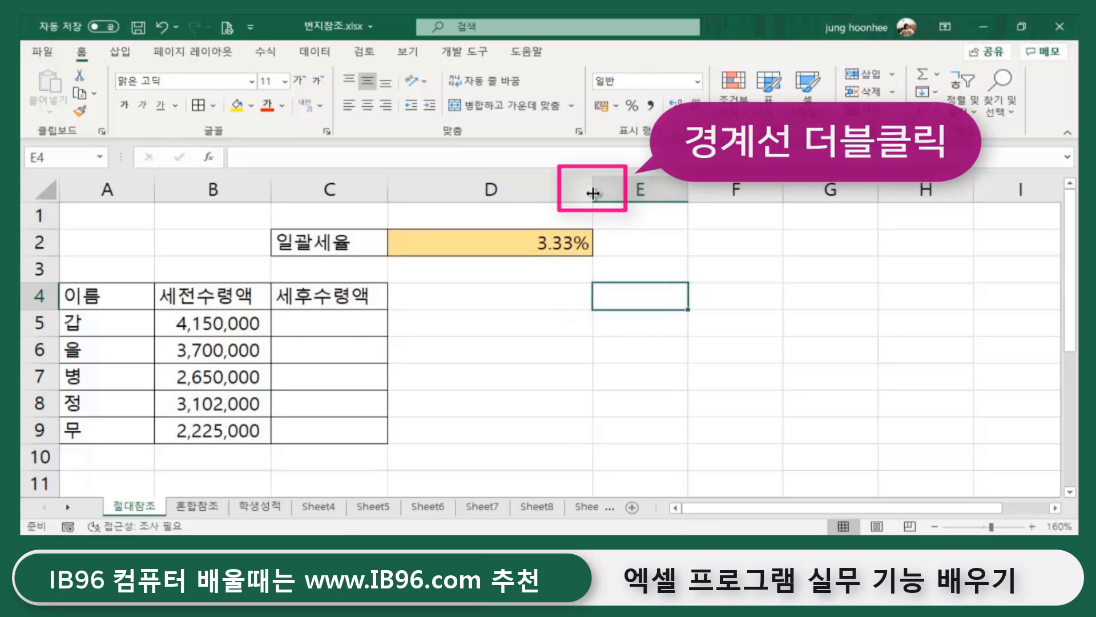
- AutoFit column D to the 3.33% rate and go to C5
double_click(593, 190)
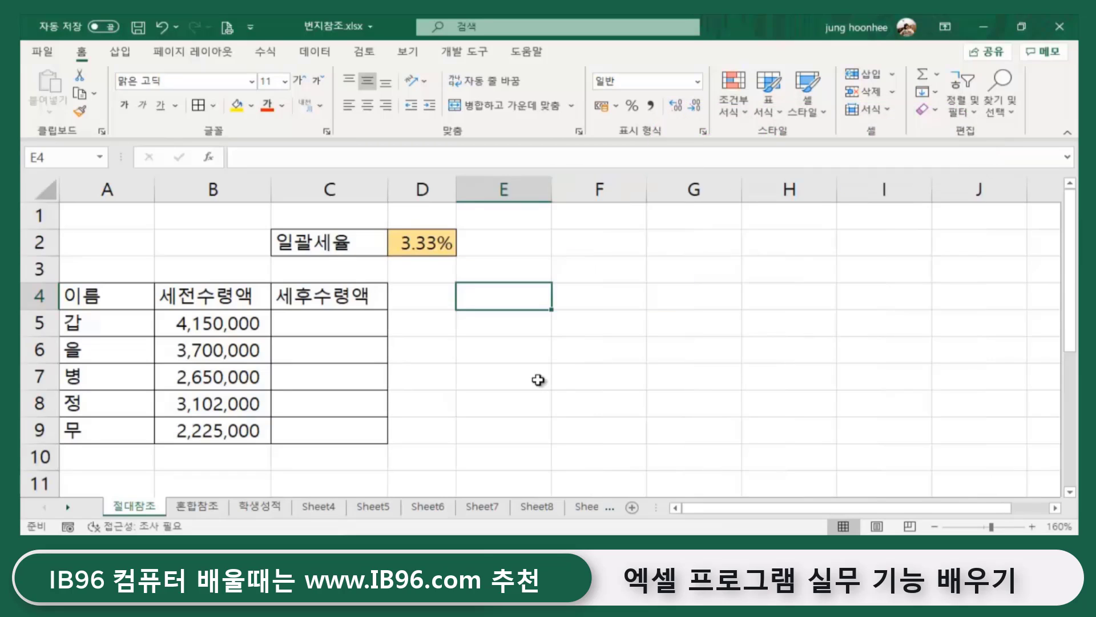
click(429, 451)
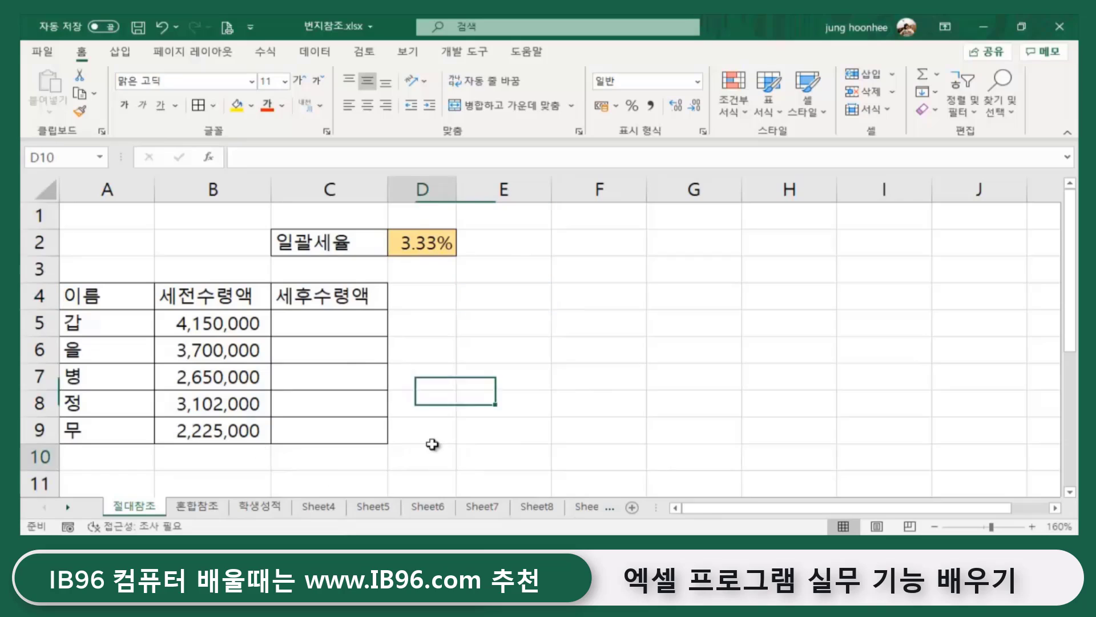
click(327, 322)
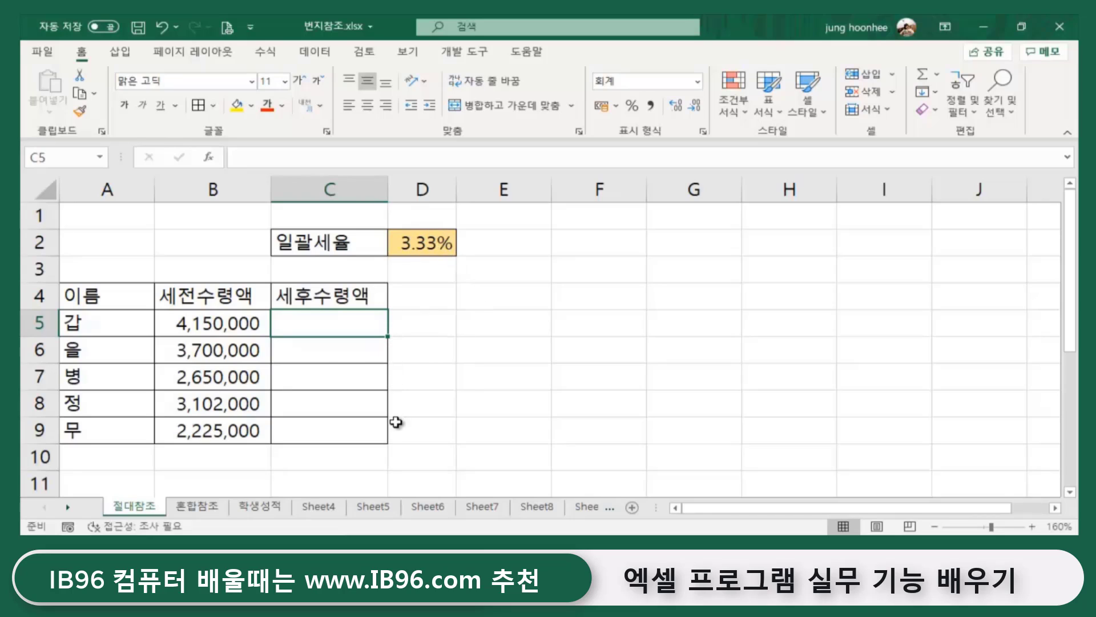
- Trace the pre-tax amounts B5:B9 against the empty after-tax cells in column C
click(206, 329)
click(206, 352)
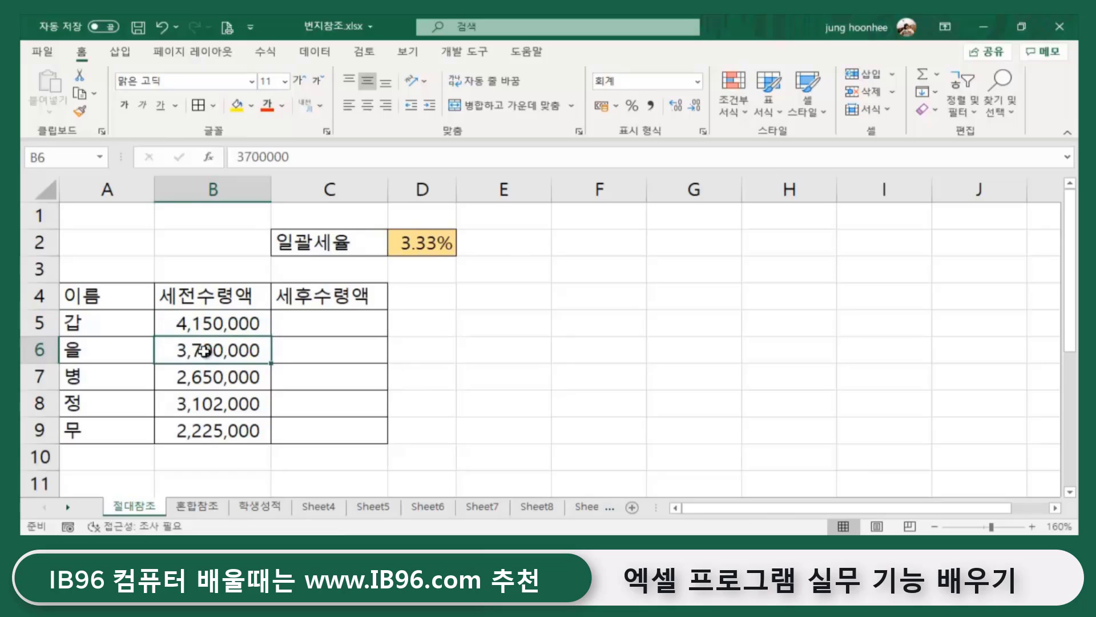
click(204, 384)
click(207, 406)
click(284, 345)
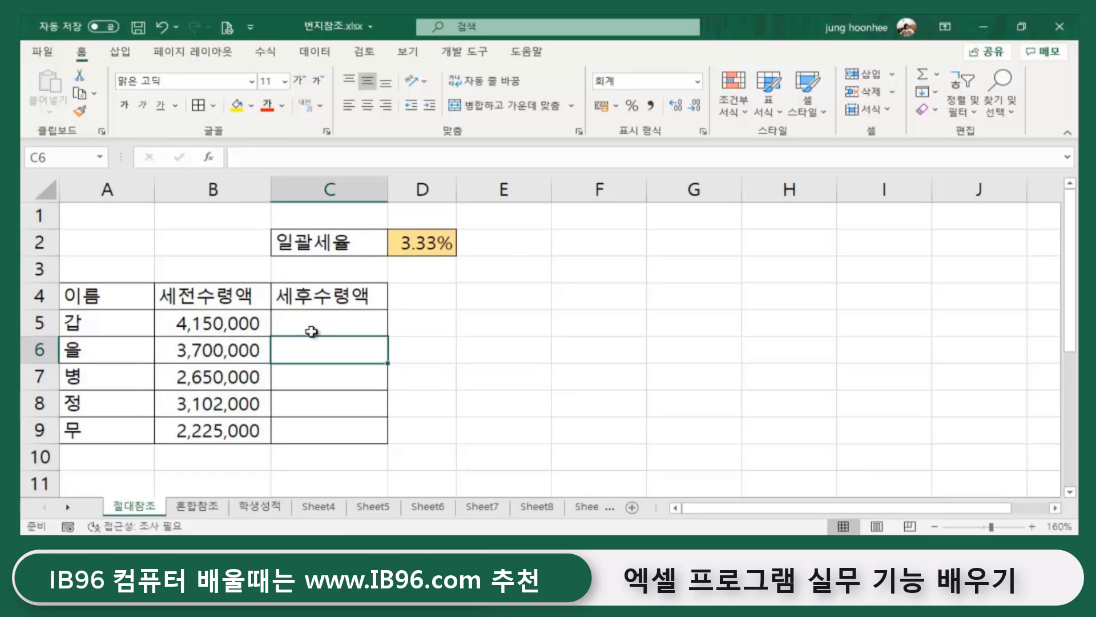
click(341, 323)
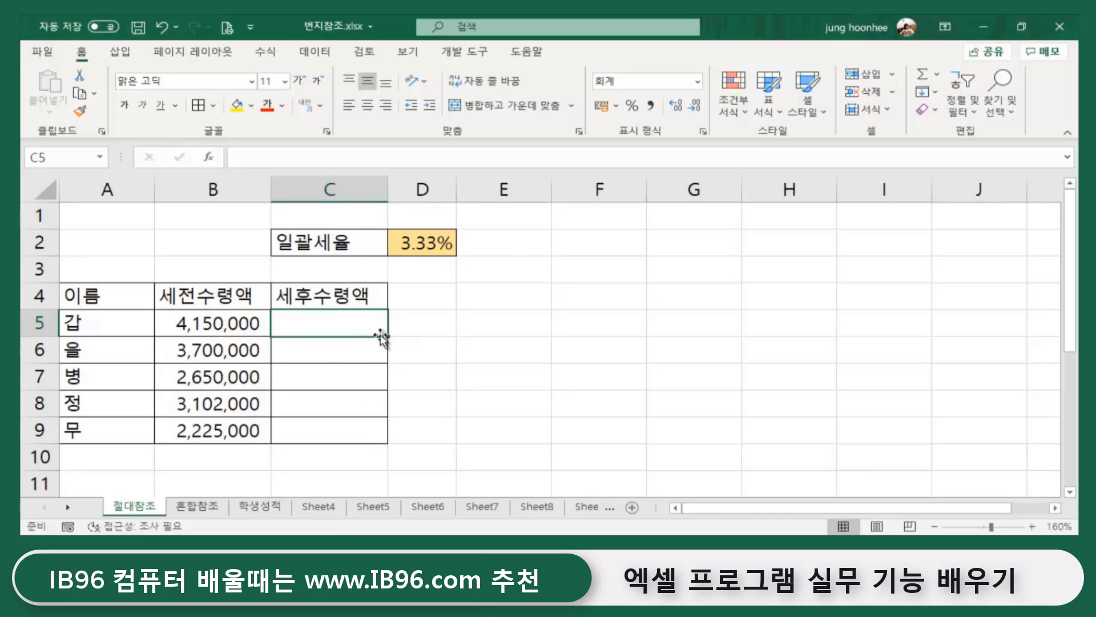
click(222, 321)
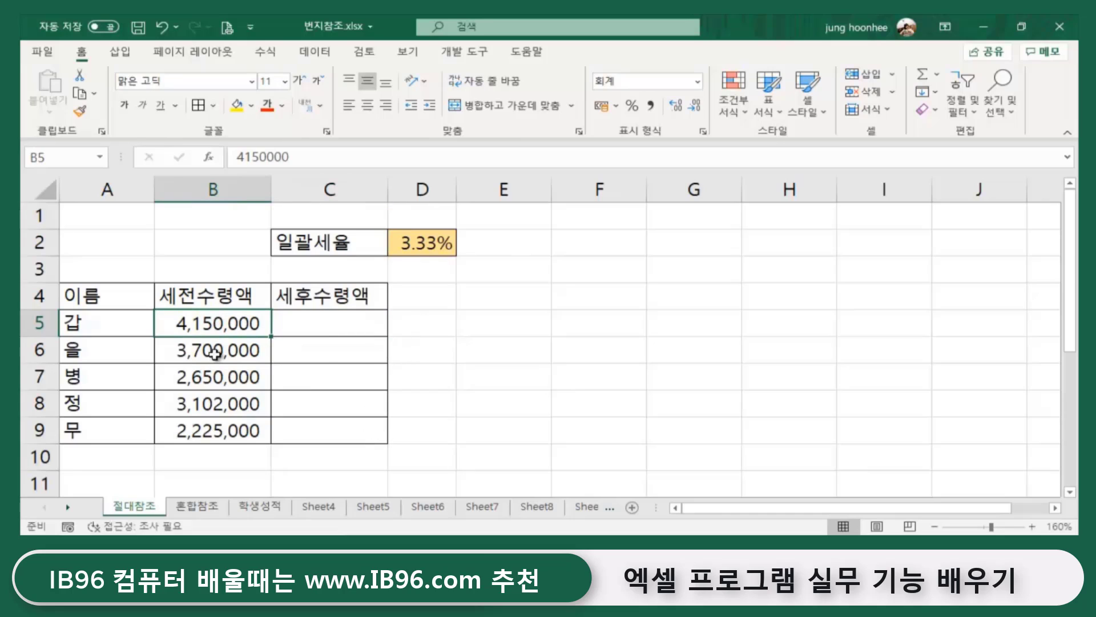
click(215, 353)
click(225, 378)
click(229, 404)
click(226, 437)
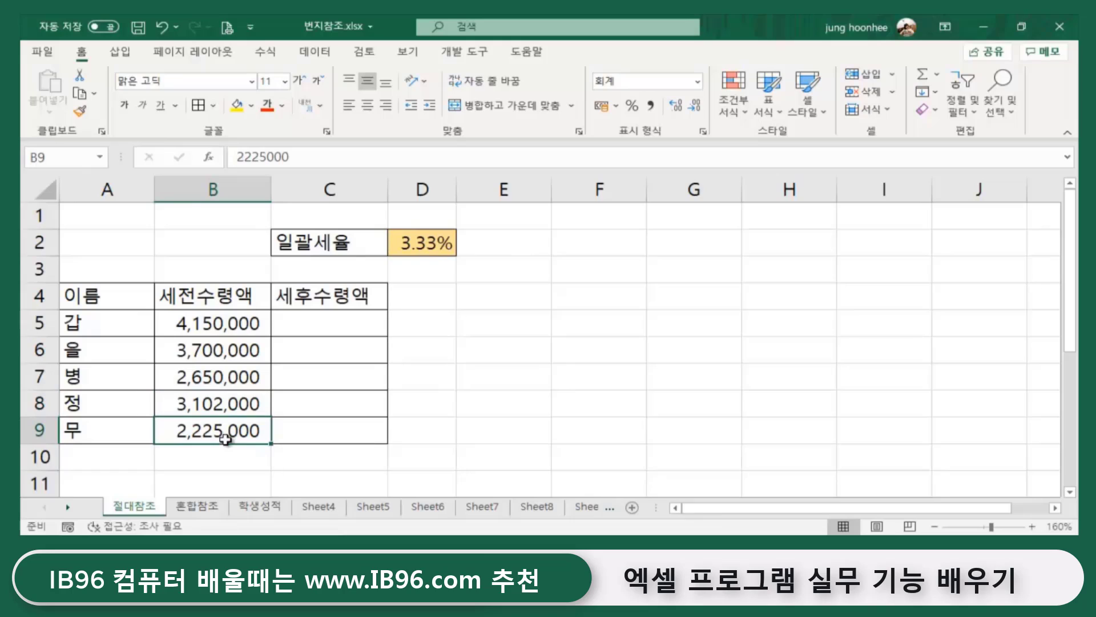
- Pair each pre-tax amount in B5:B7 with the shared D2 rate, ending on C5
click(437, 247)
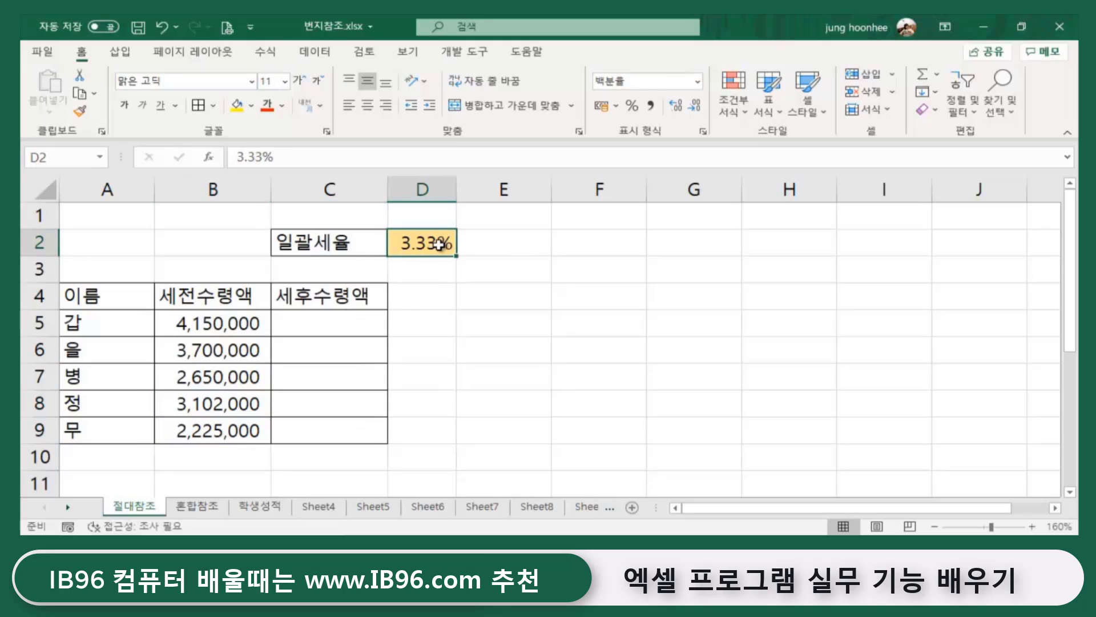
click(303, 324)
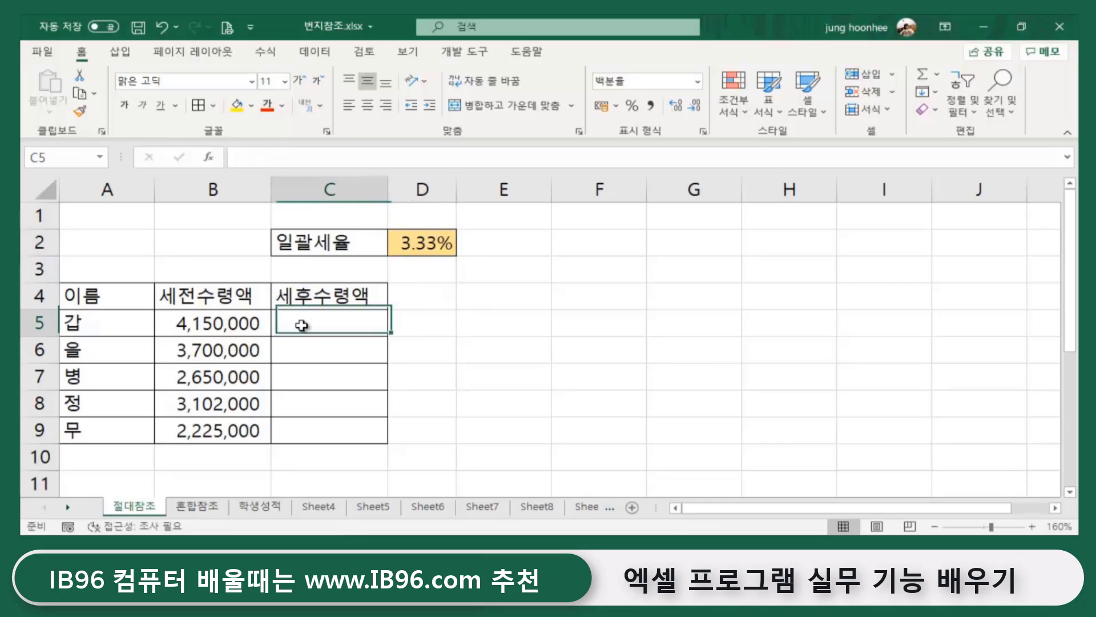
click(220, 324)
click(425, 242)
click(228, 350)
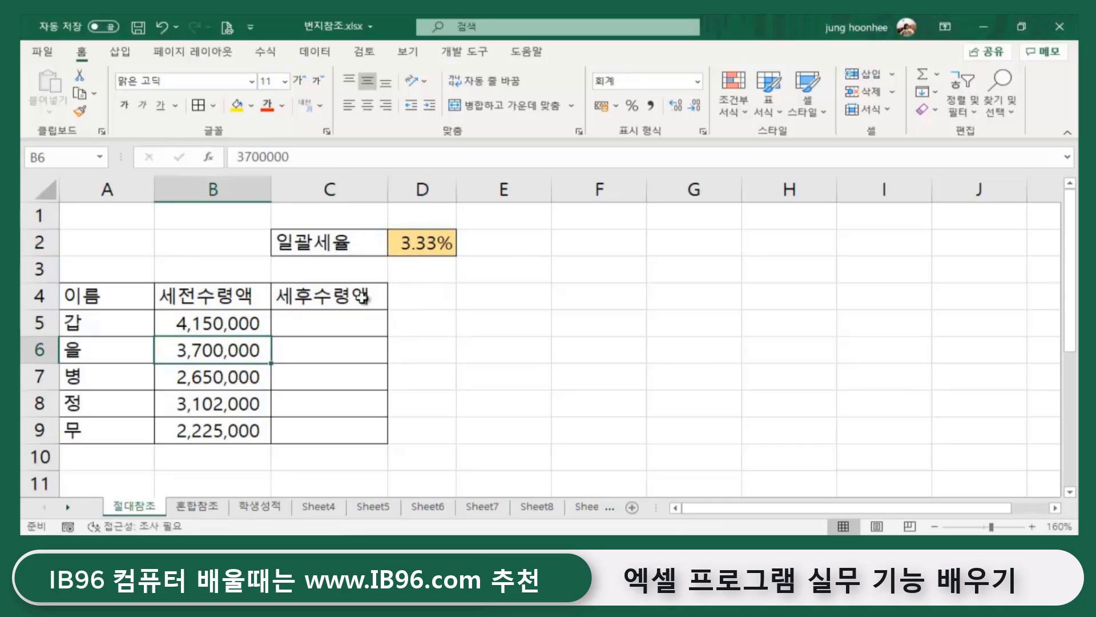
click(422, 243)
click(226, 378)
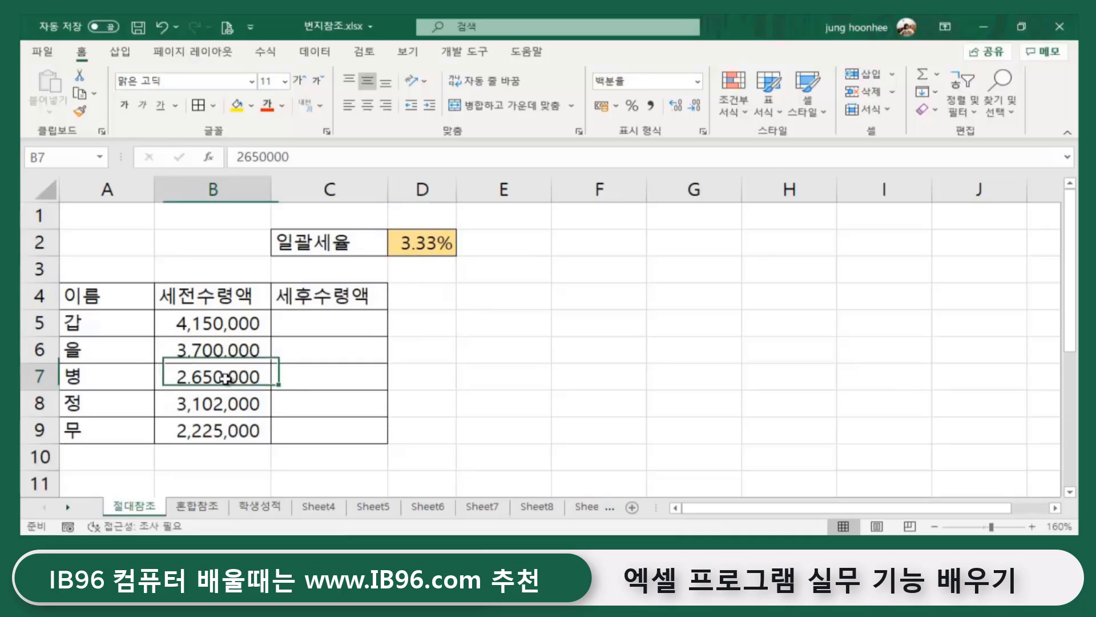
click(429, 242)
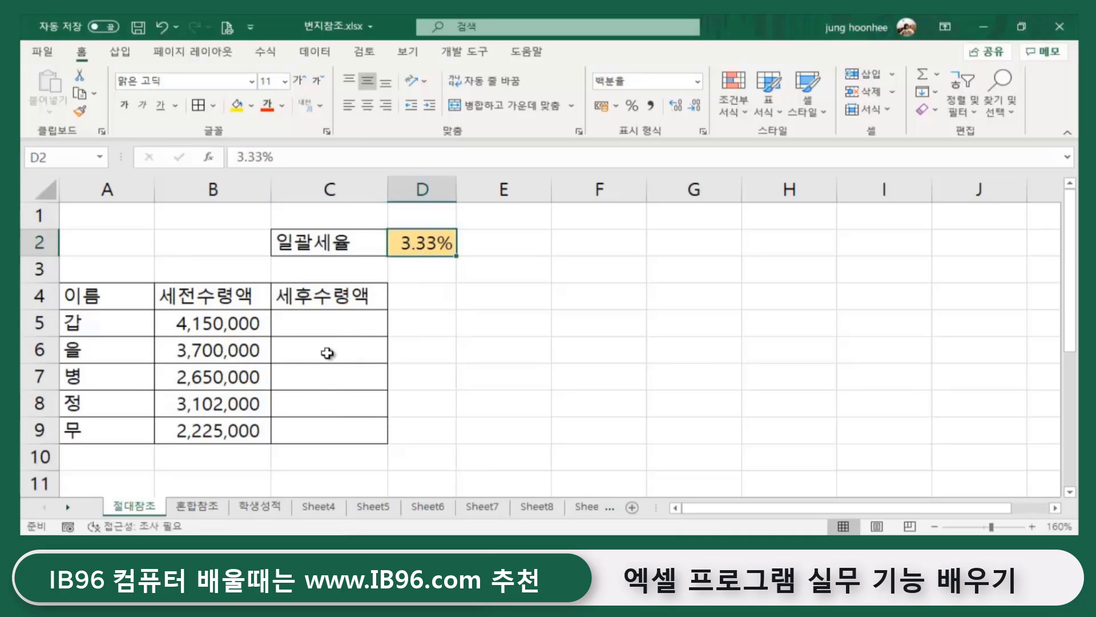
click(336, 323)
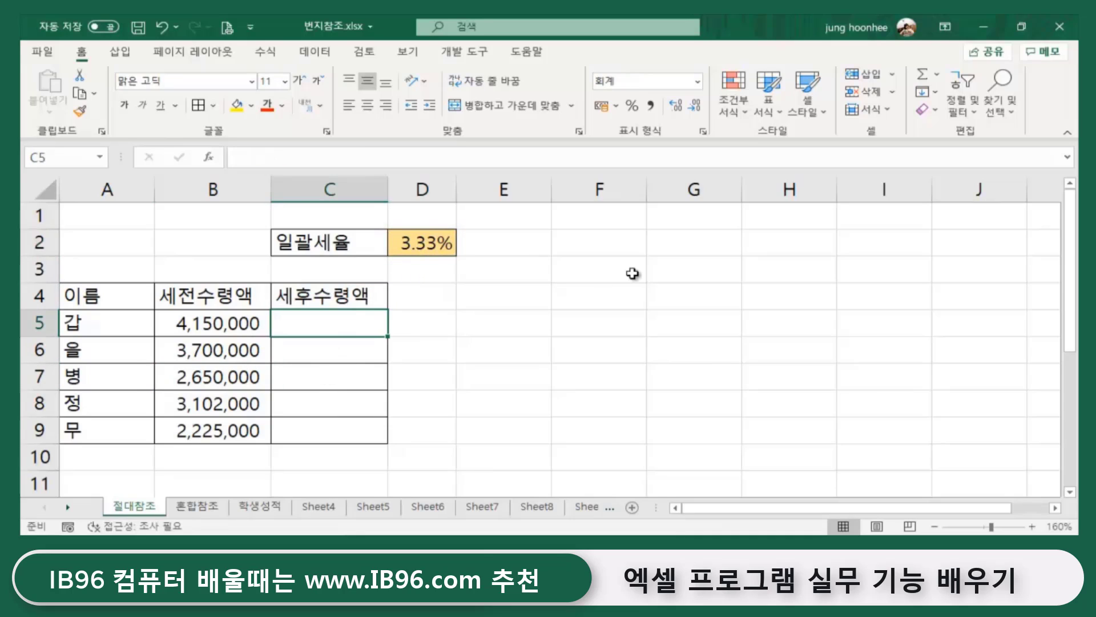
- Build =B5-(B5*D2 in C5 by referencing B5 twice and the 3.33% rate in D2
text(=)
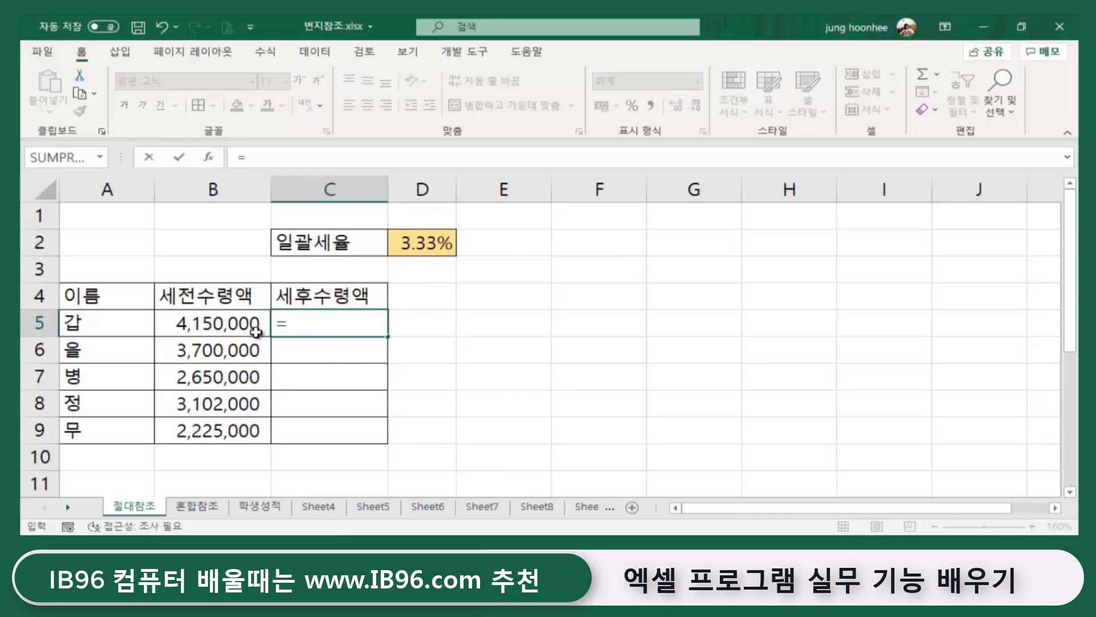
click(216, 320)
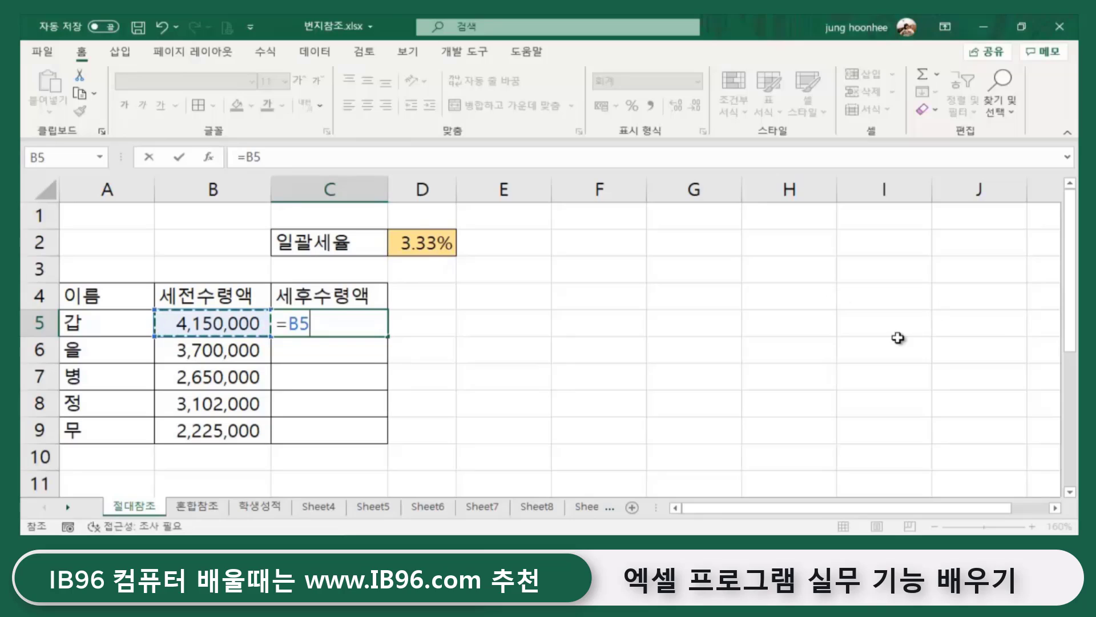
text(-()
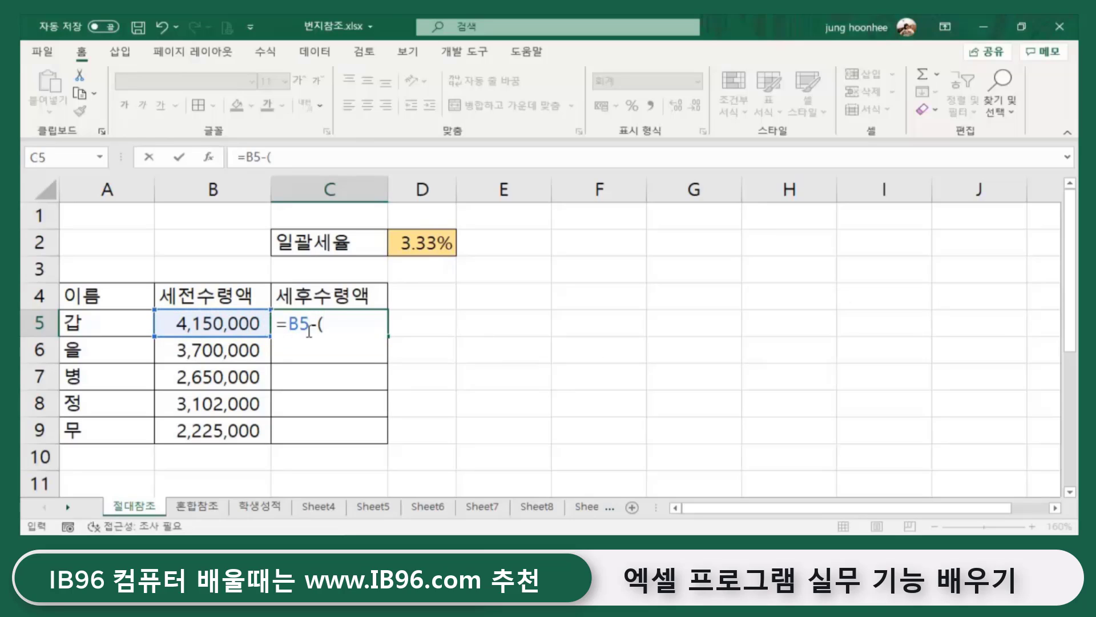
click(231, 323)
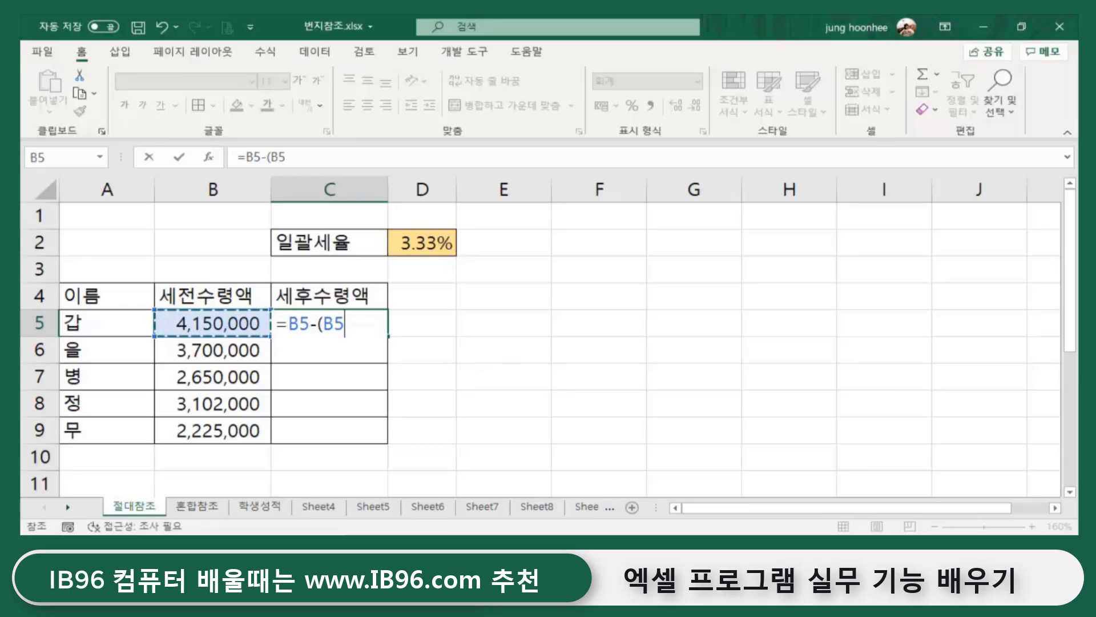
text(*)
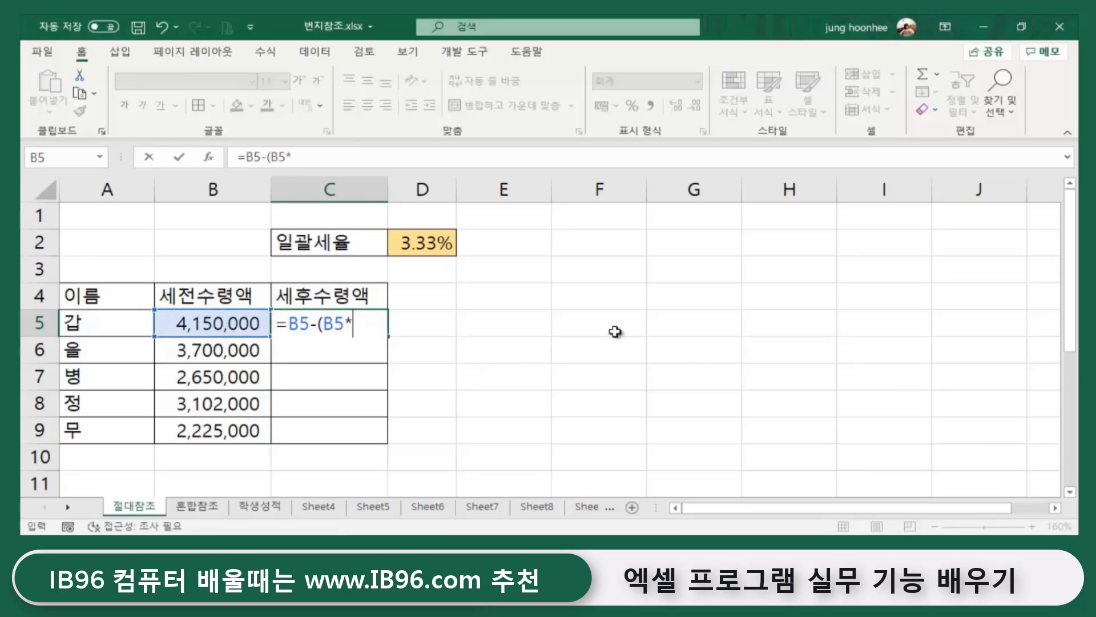
click(434, 244)
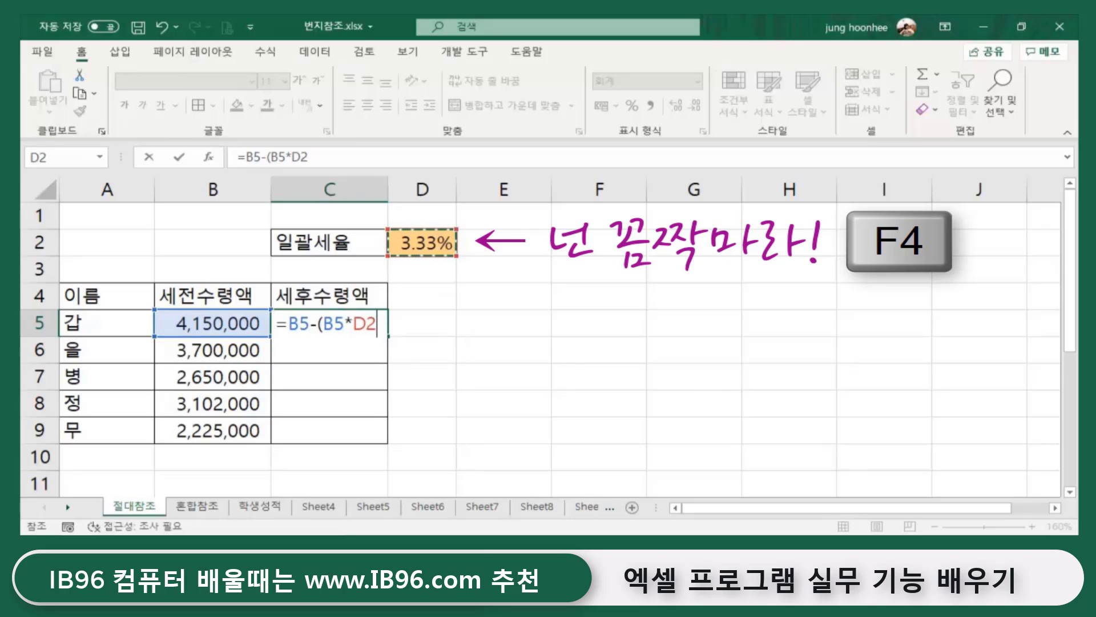
- Lock D2 with F4, finish =B5-(B5*$D$2) in C5, and fill it down to C9
key(F4)
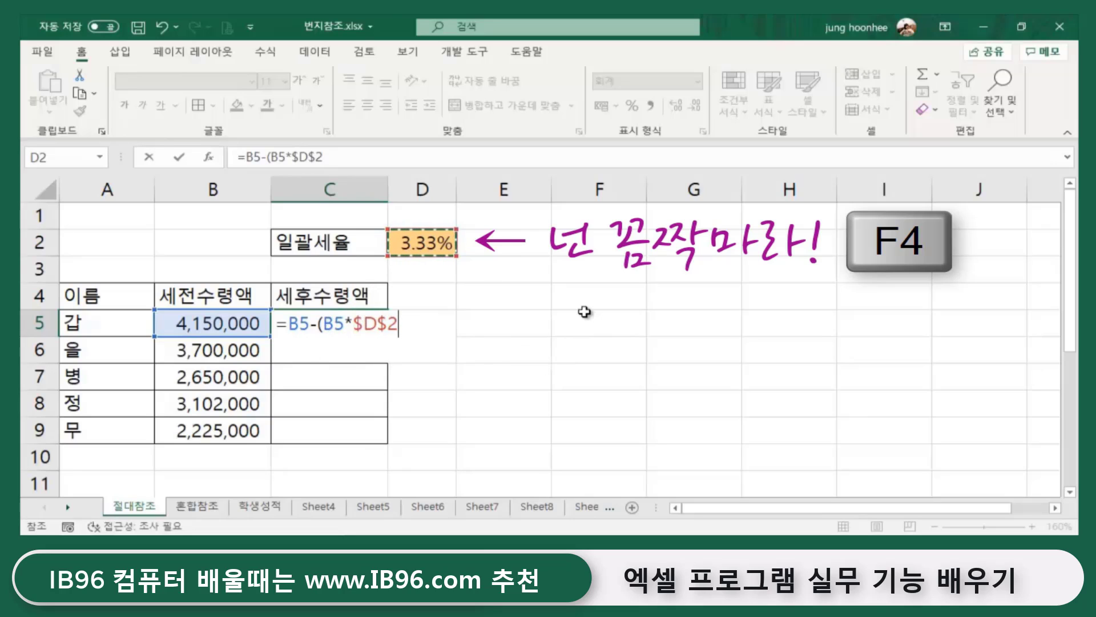
text())
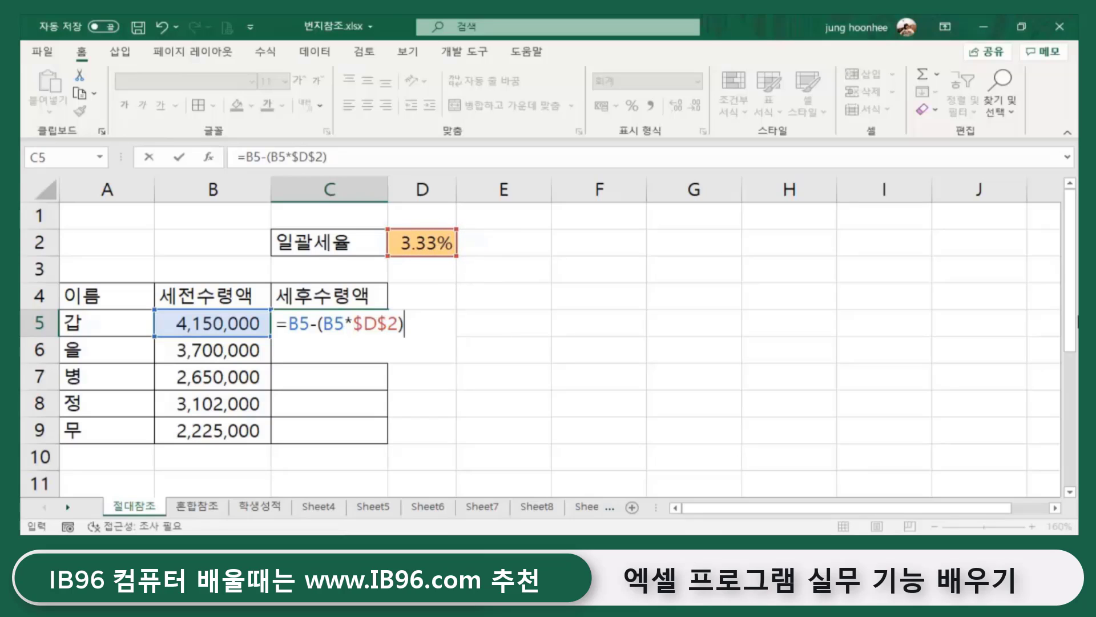
key(Return)
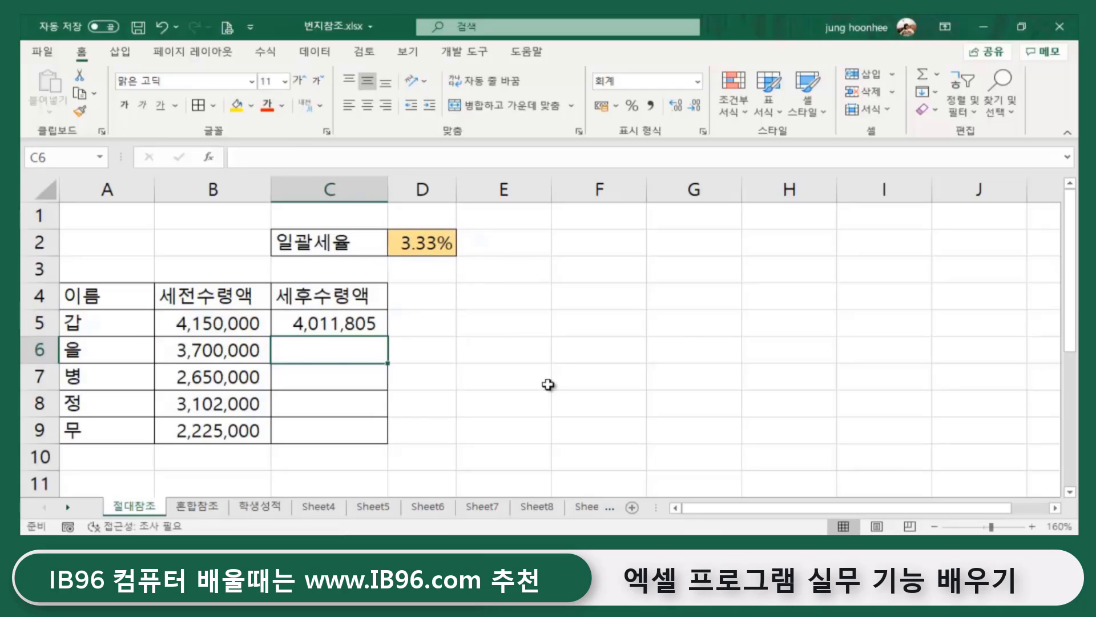
click(337, 315)
drag(388, 337, 388, 442)
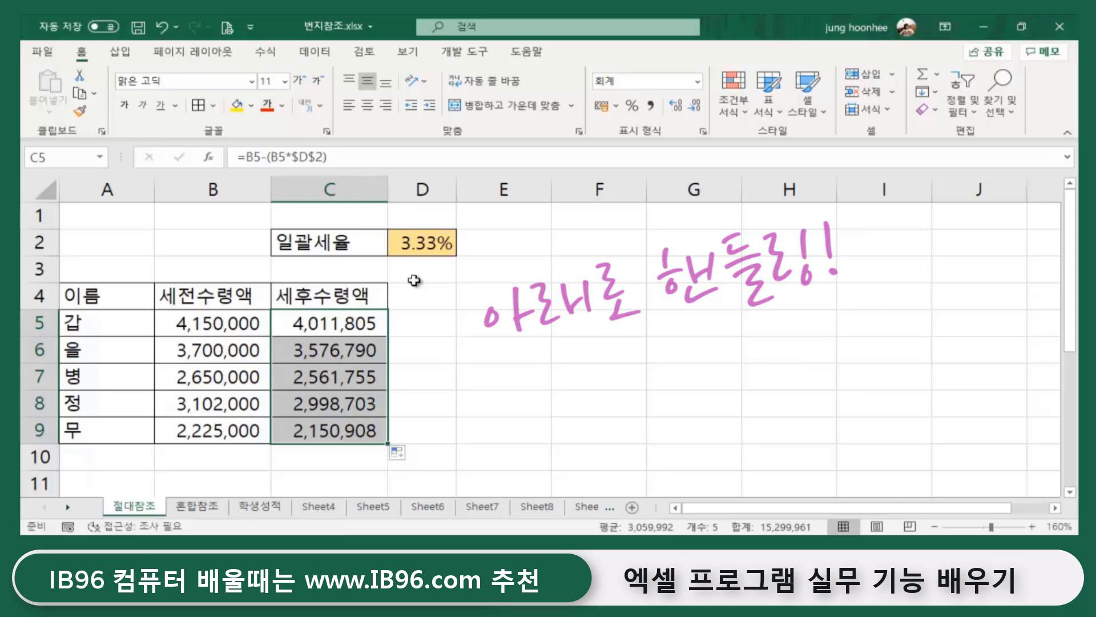
click(428, 244)
click(423, 294)
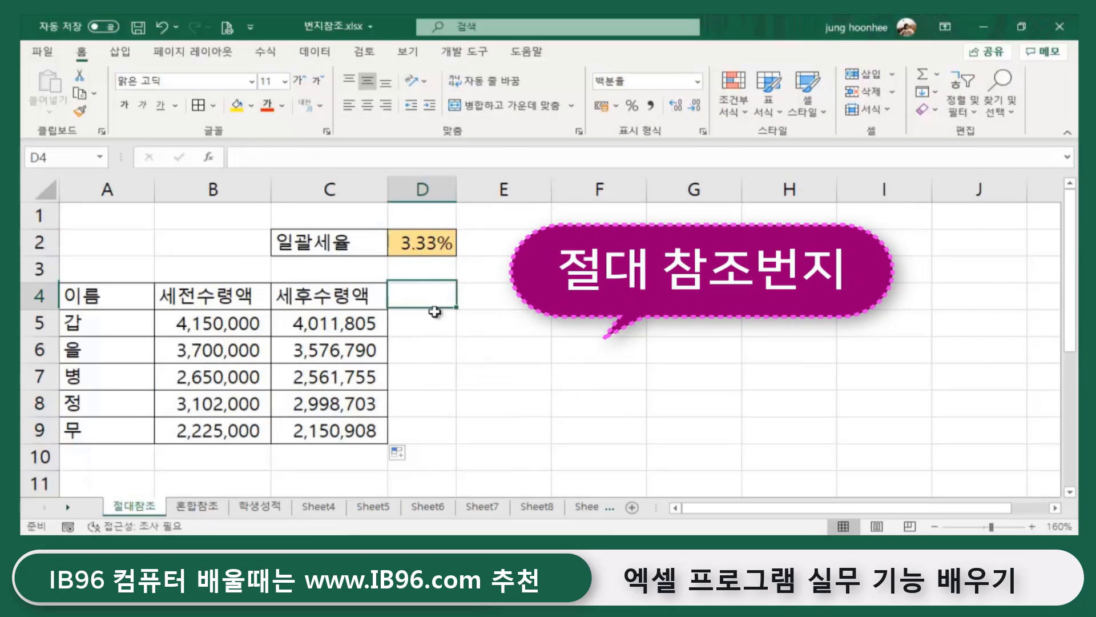
click(326, 314)
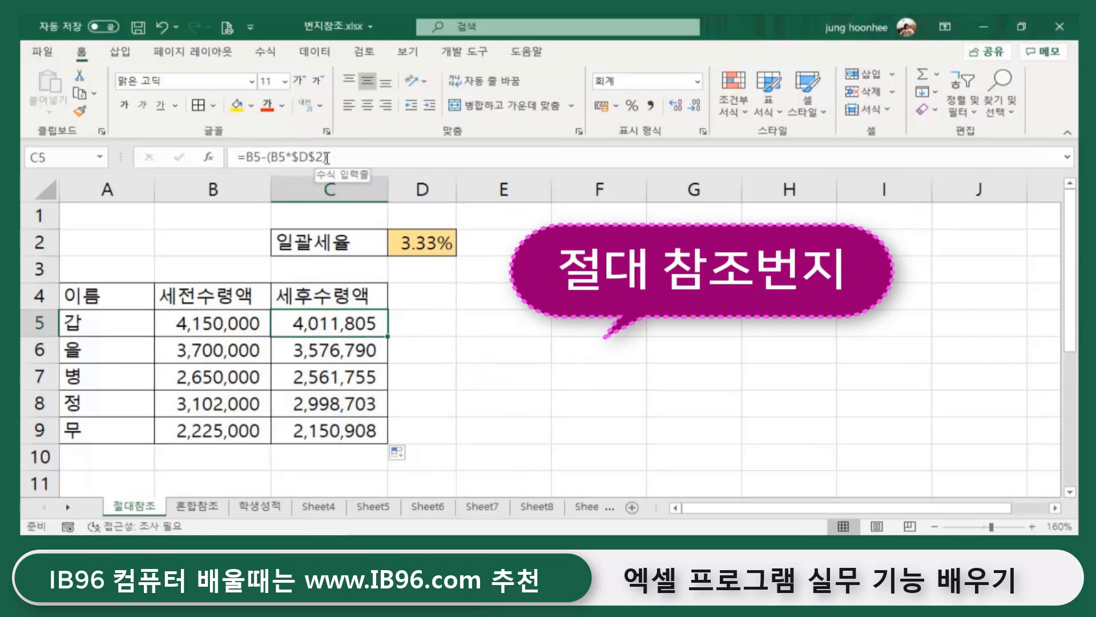
click(540, 350)
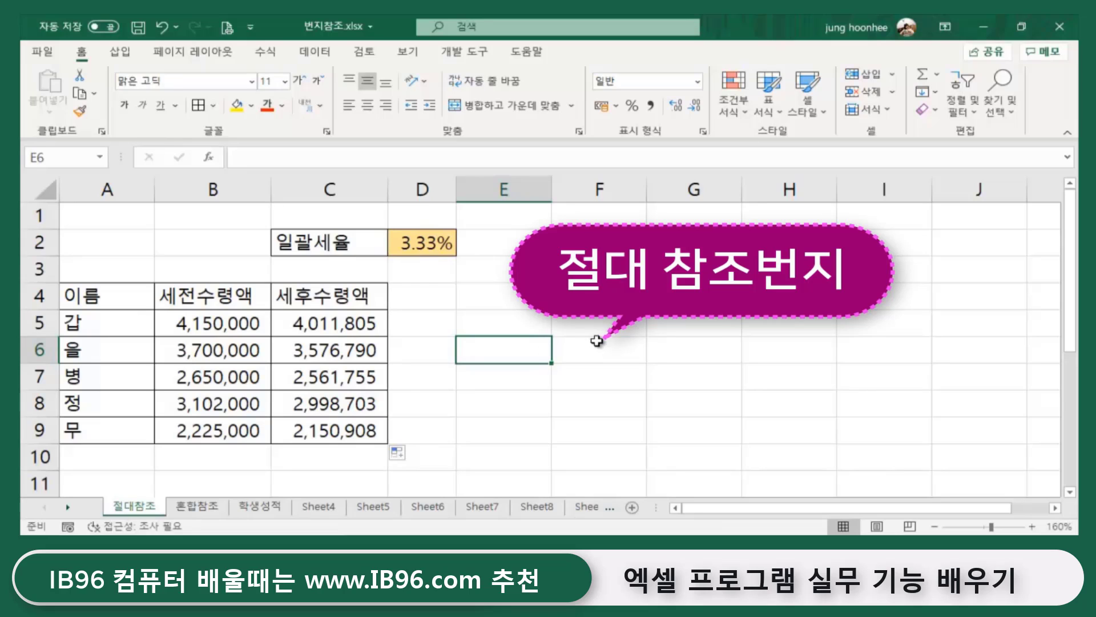
click(668, 346)
click(414, 233)
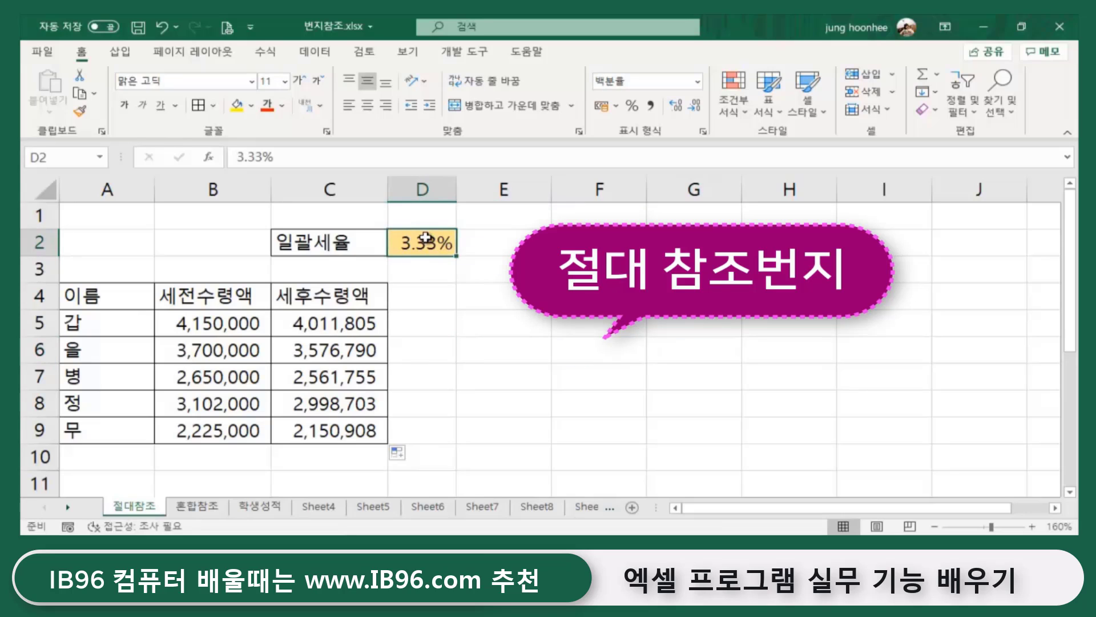
click(320, 317)
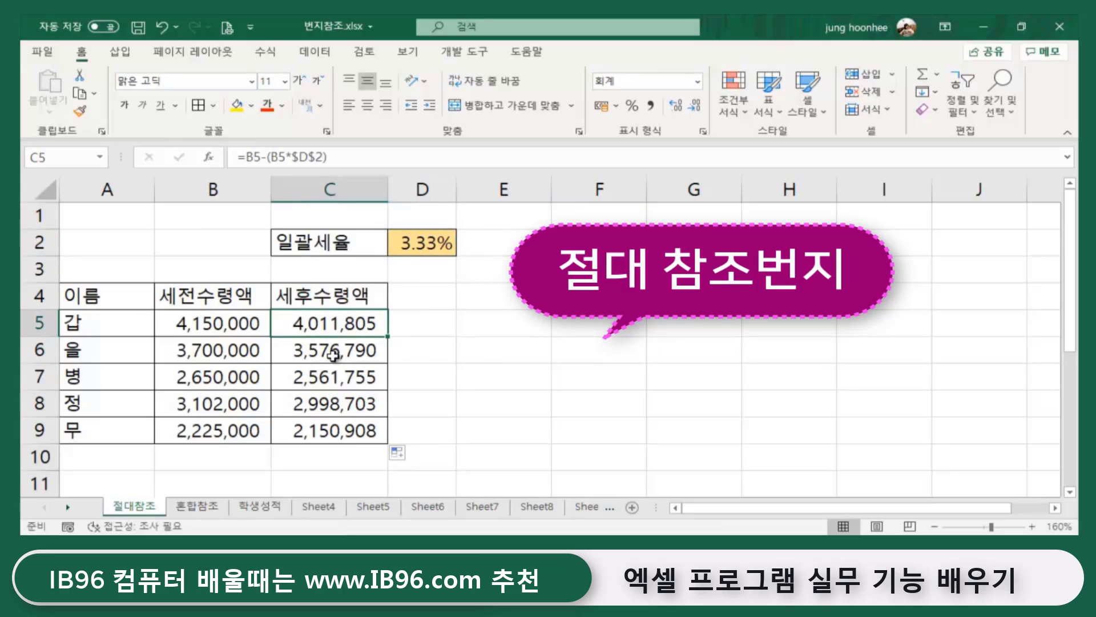
click(331, 353)
click(328, 387)
click(330, 404)
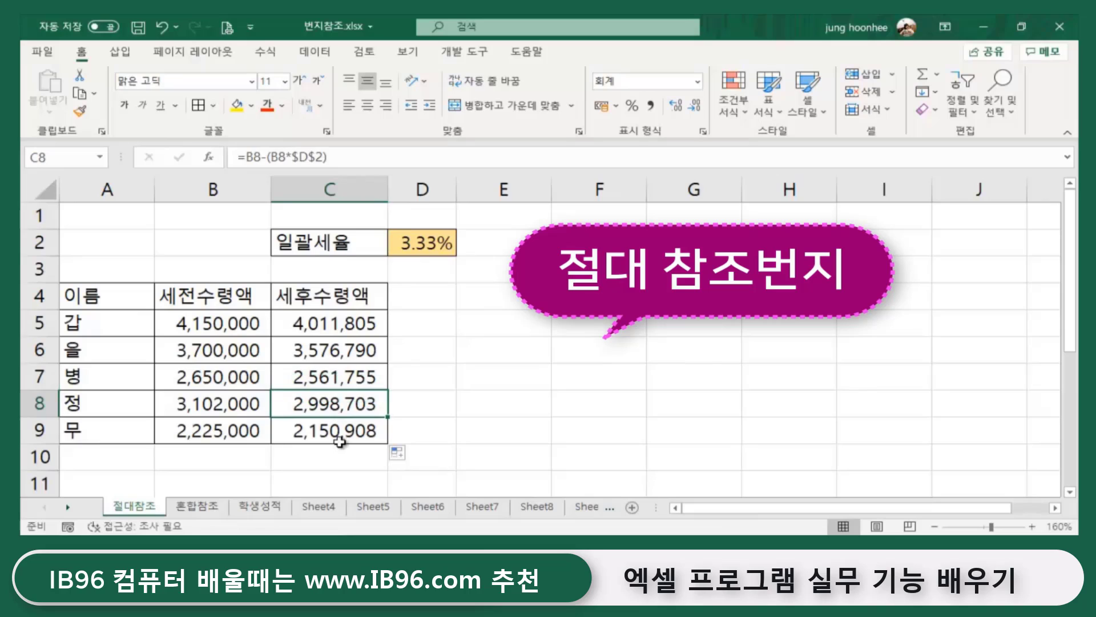
click(342, 432)
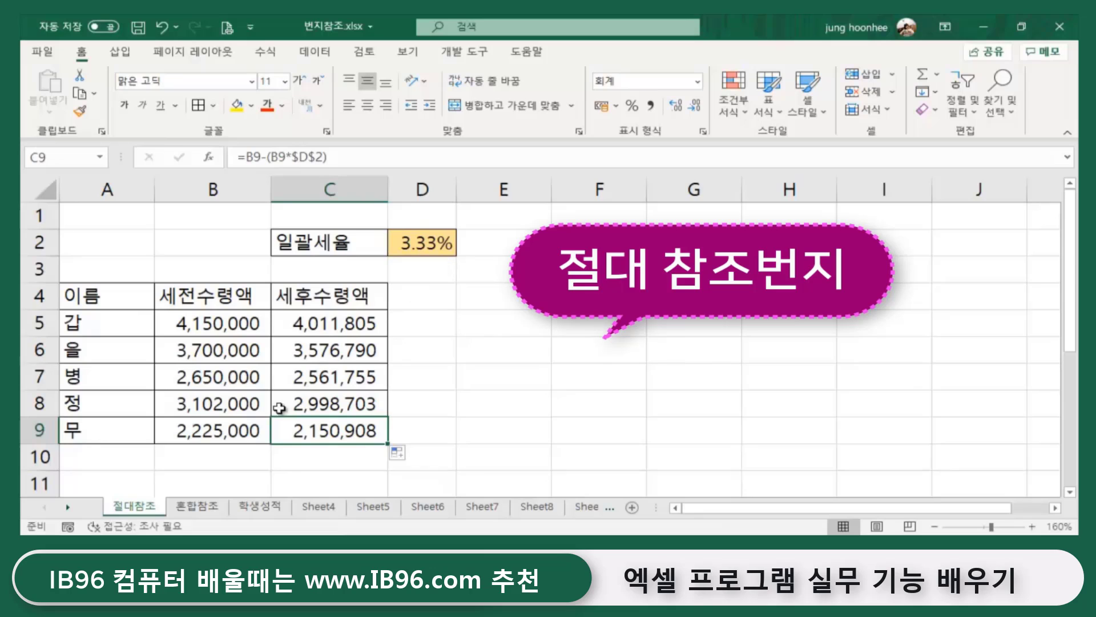
click(491, 340)
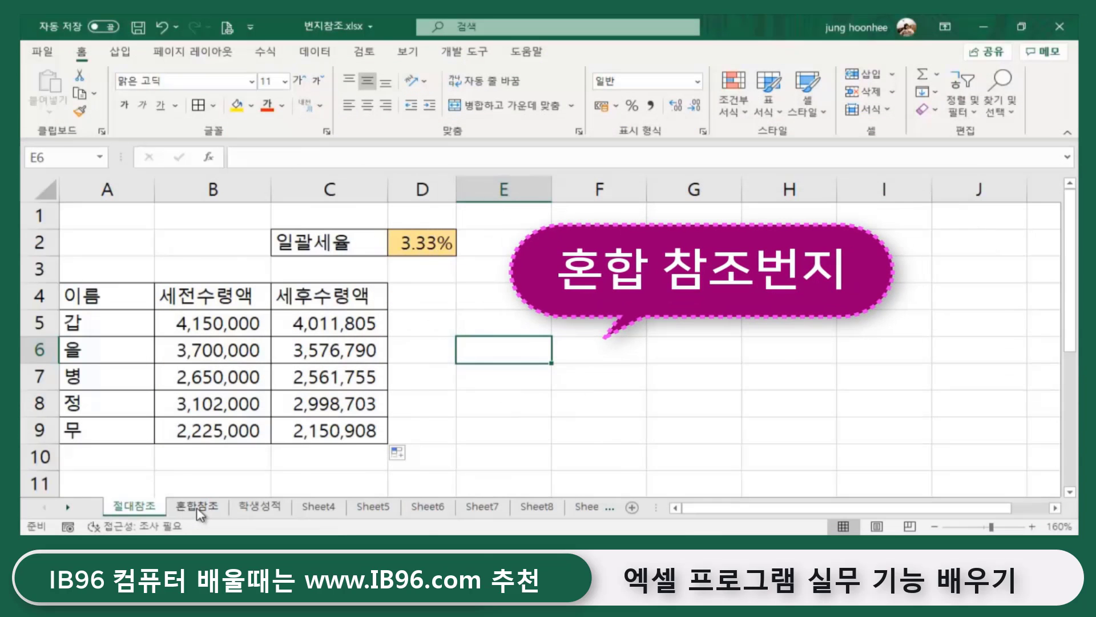
- On the 혼합참조 sheet, insert a blank row 1 and column A so the table sits at B2:G4
click(197, 506)
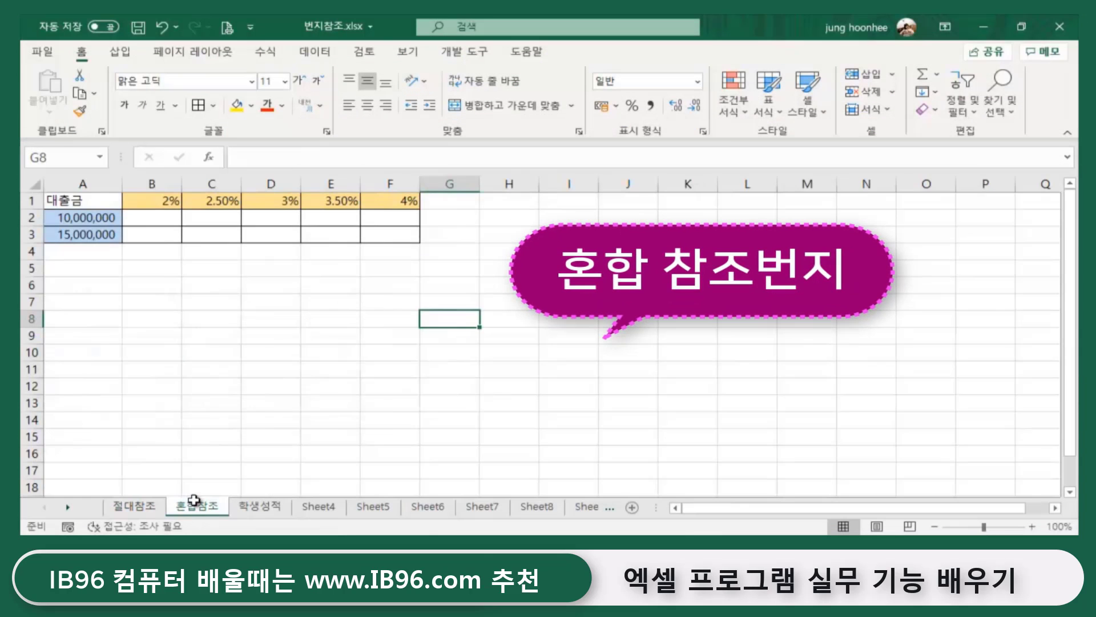
click(292, 356)
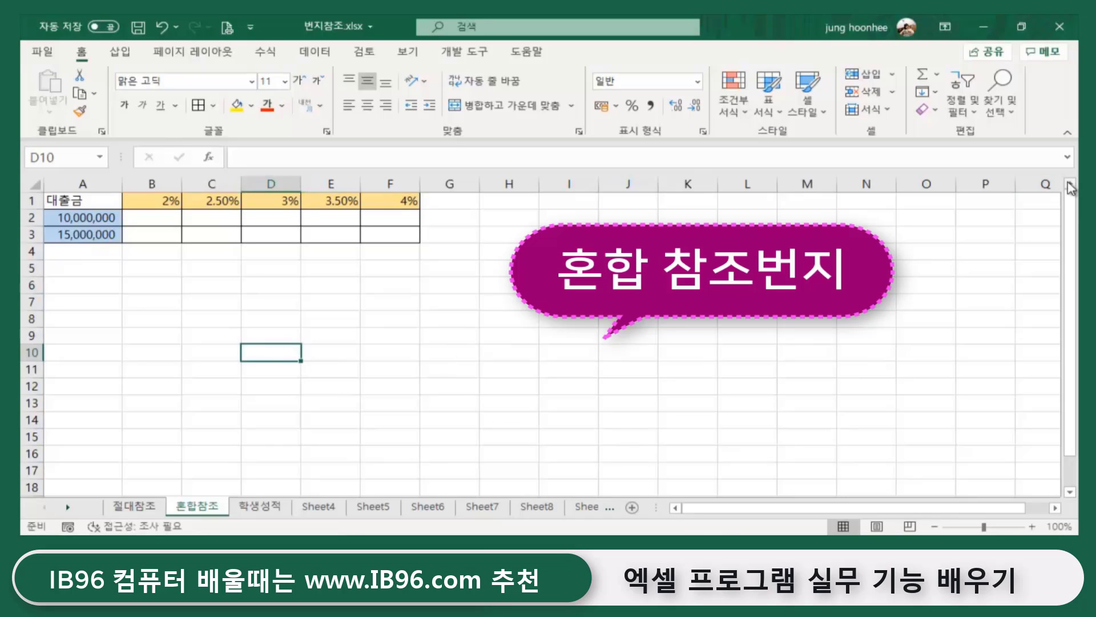
scroll(489, 320, up, 3)
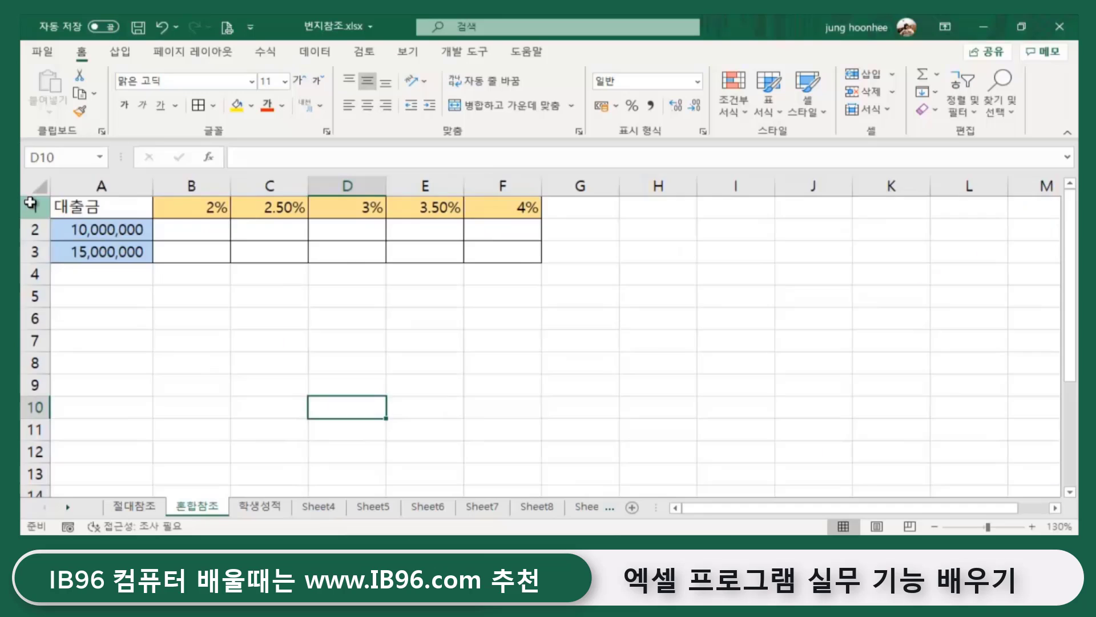
right_click(33, 205)
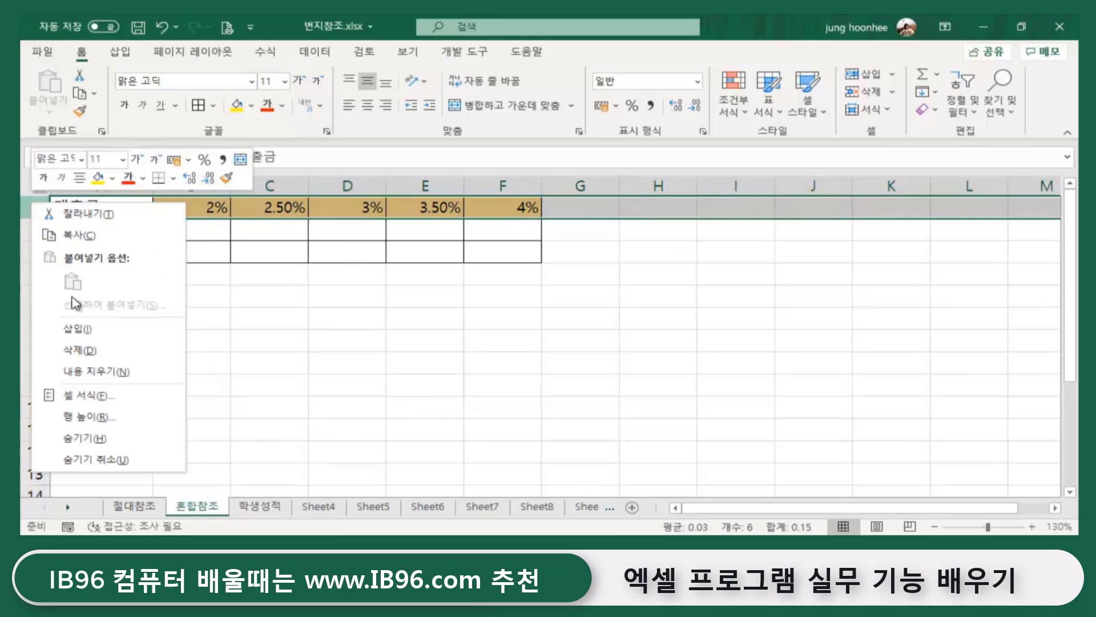
click(78, 329)
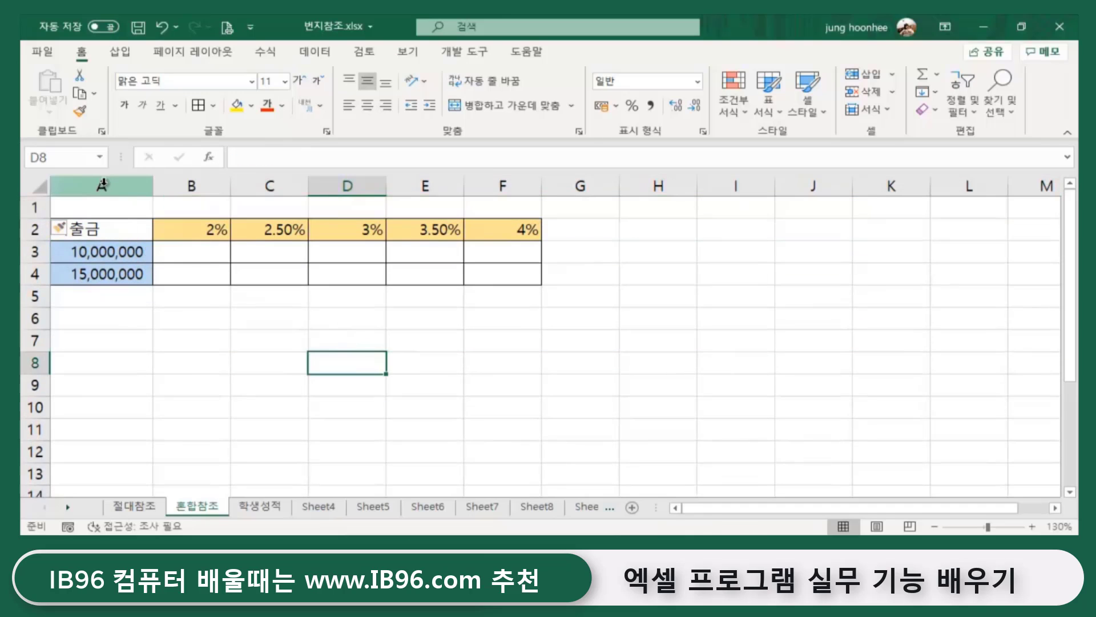
click(102, 182)
right_click(106, 180)
click(186, 310)
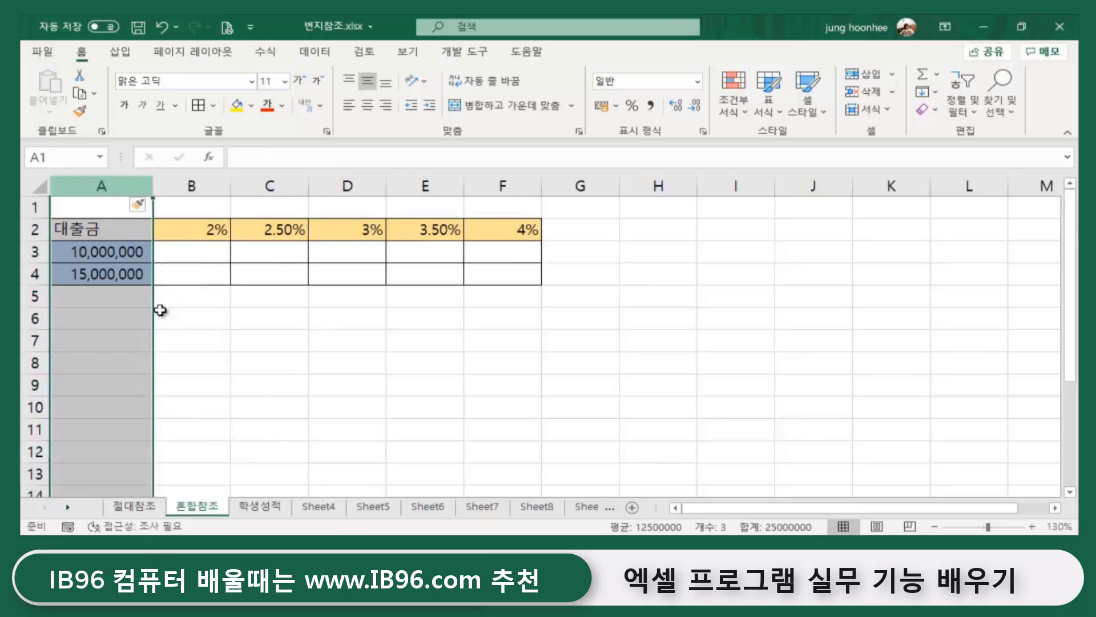
click(563, 378)
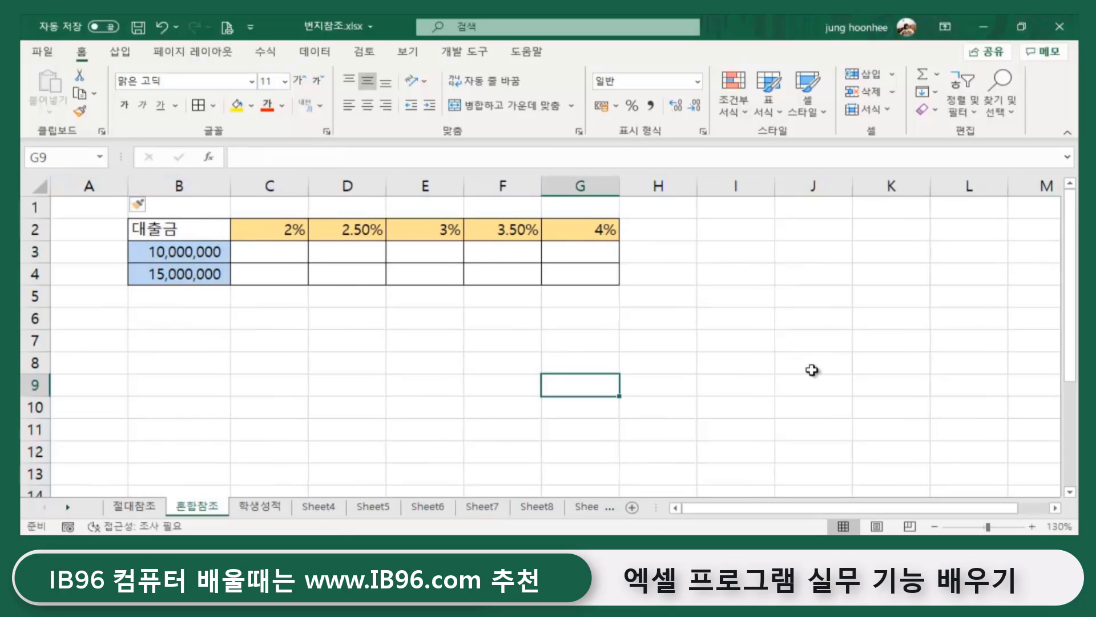
scroll(811, 370, up, 3)
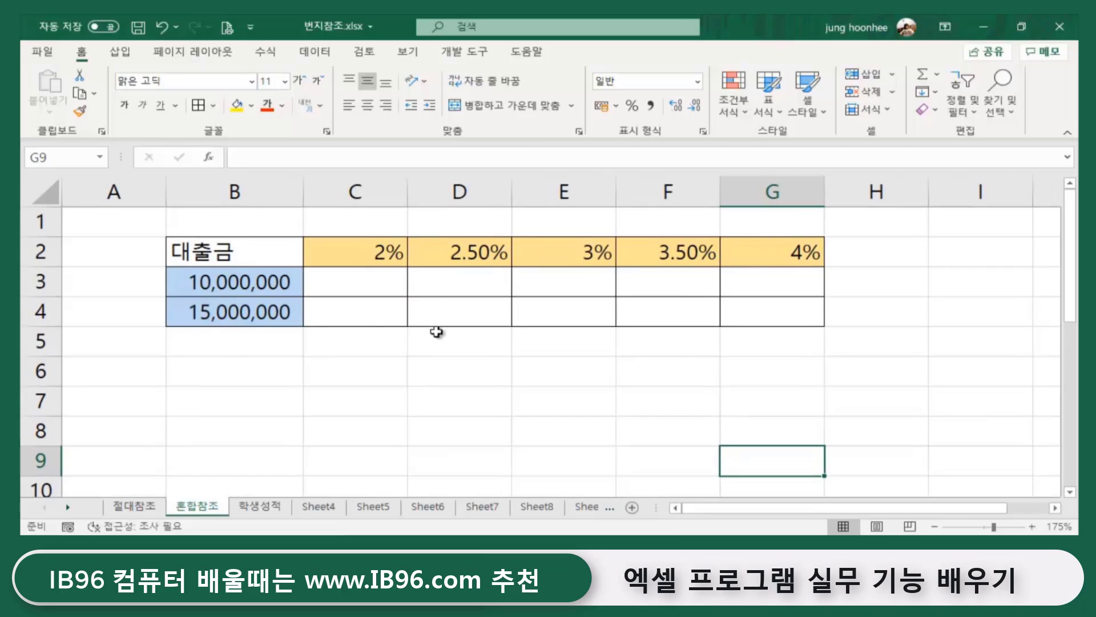
click(252, 251)
click(263, 395)
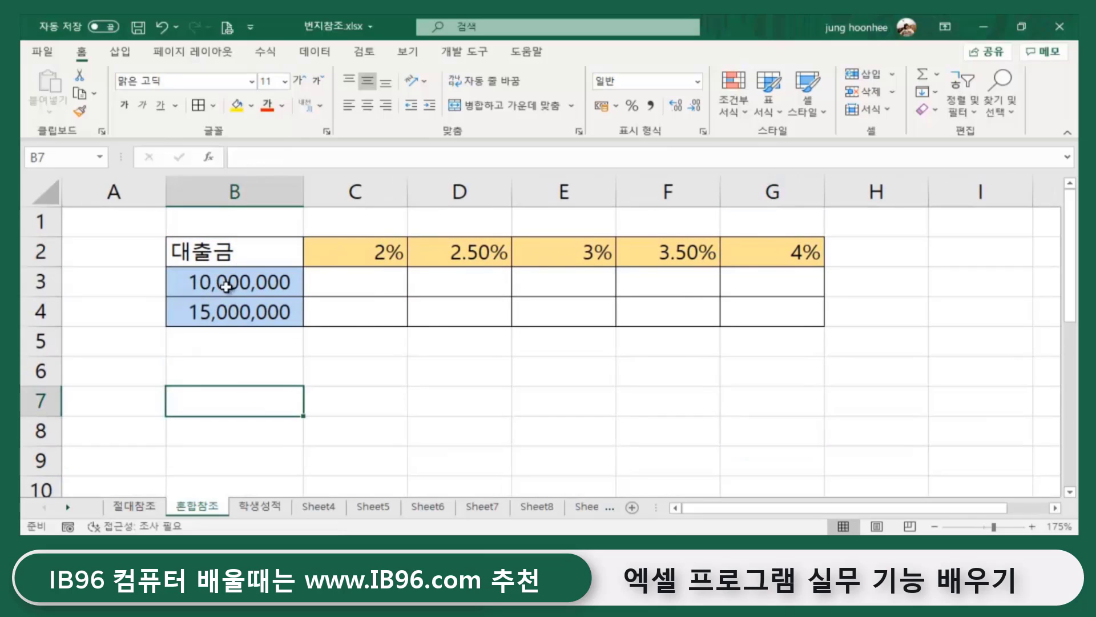
click(223, 260)
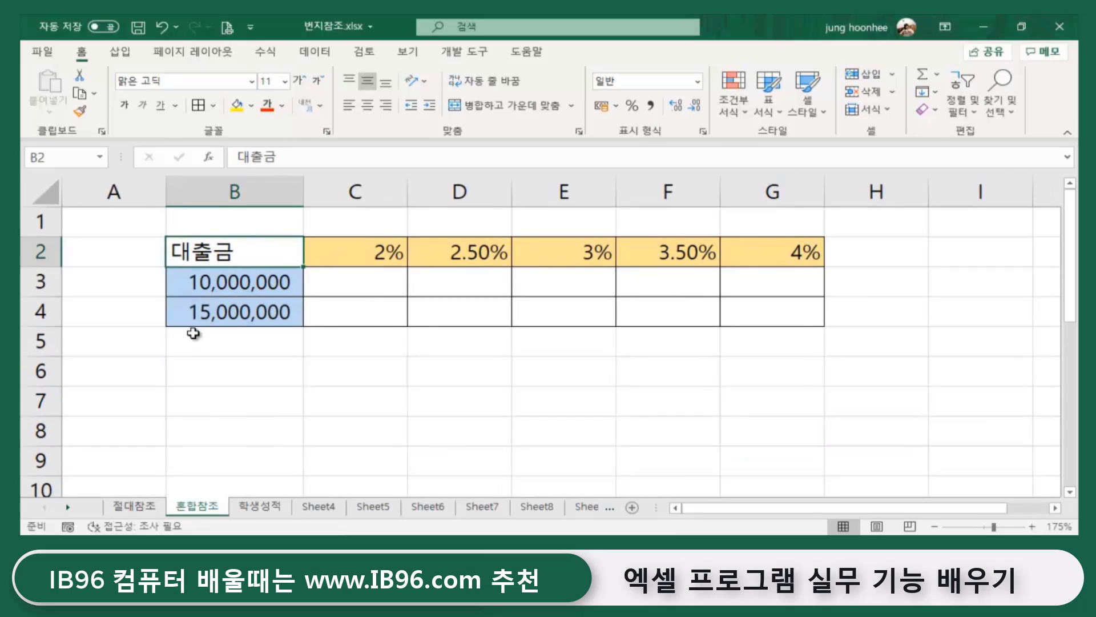
click(252, 286)
click(282, 403)
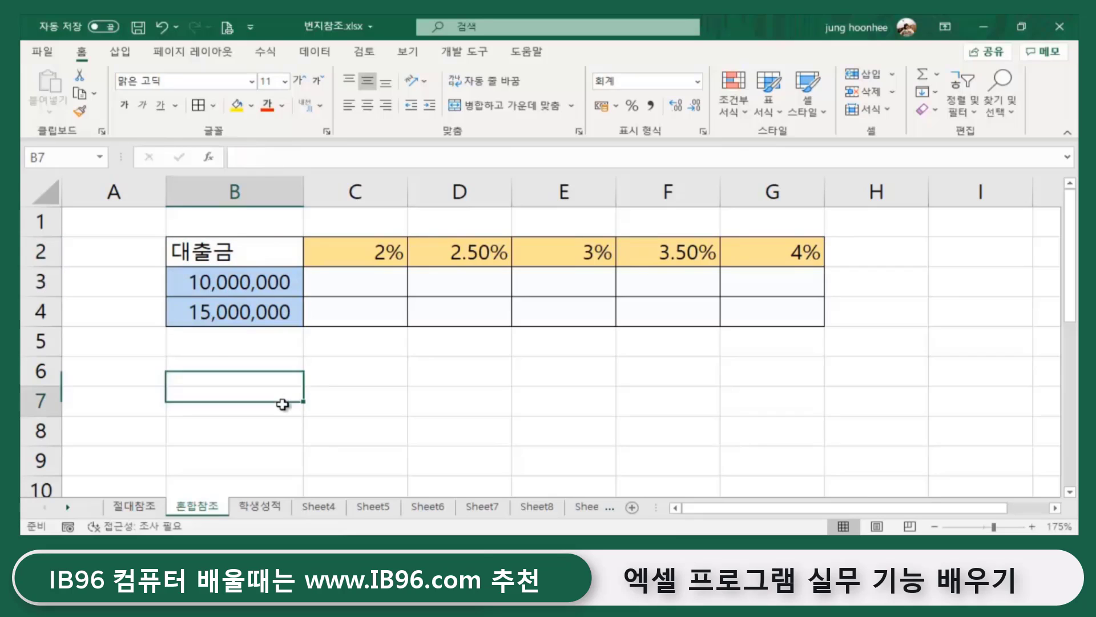
click(252, 314)
click(355, 427)
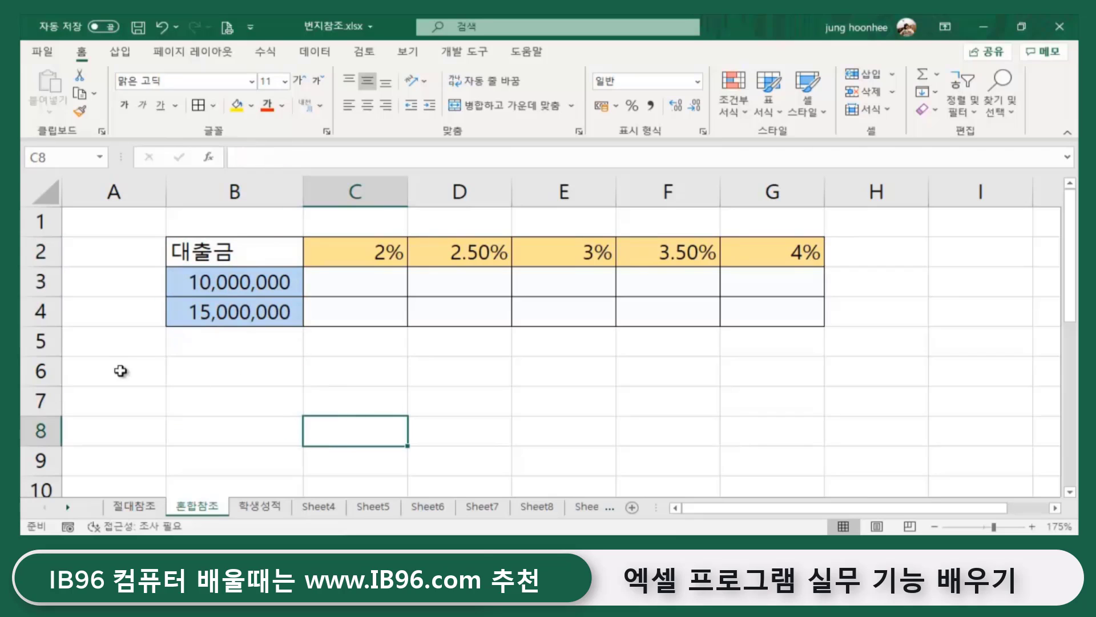
click(709, 377)
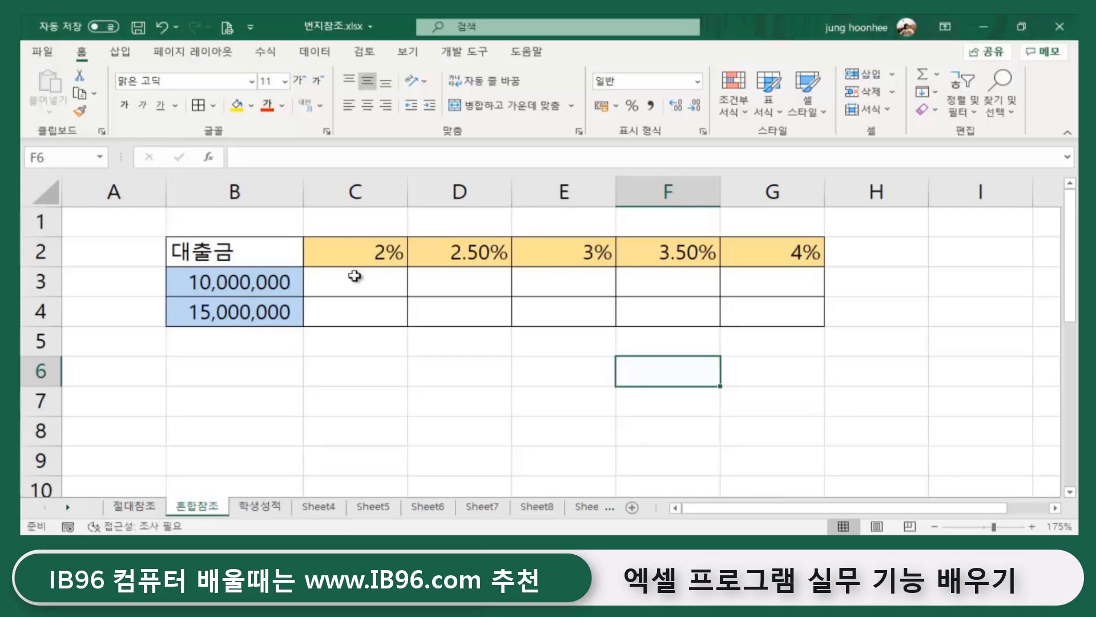
click(288, 255)
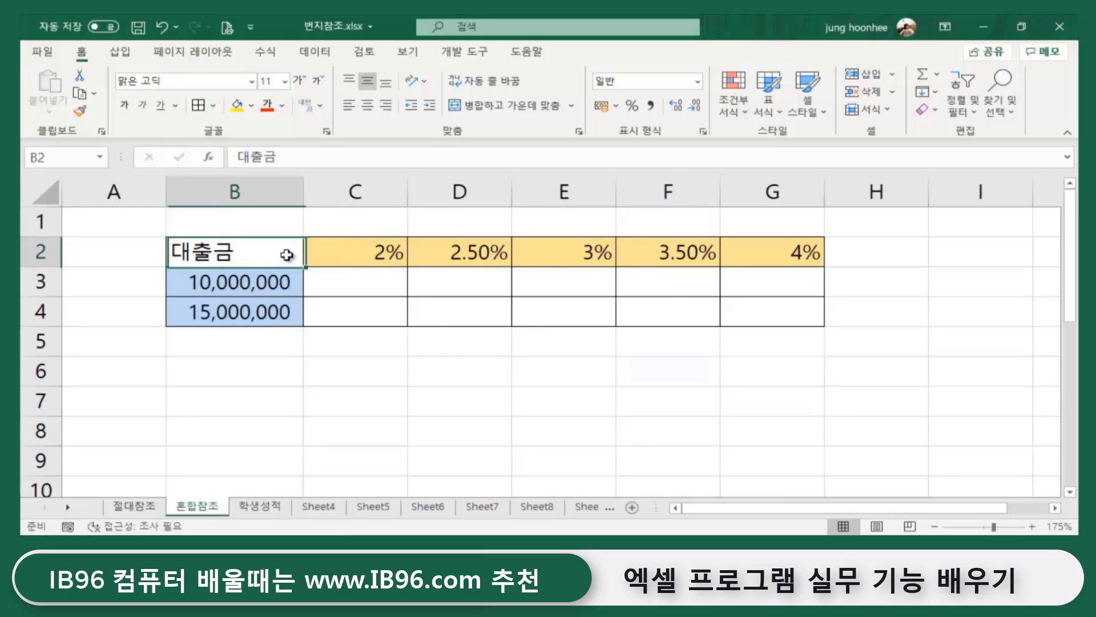
click(394, 255)
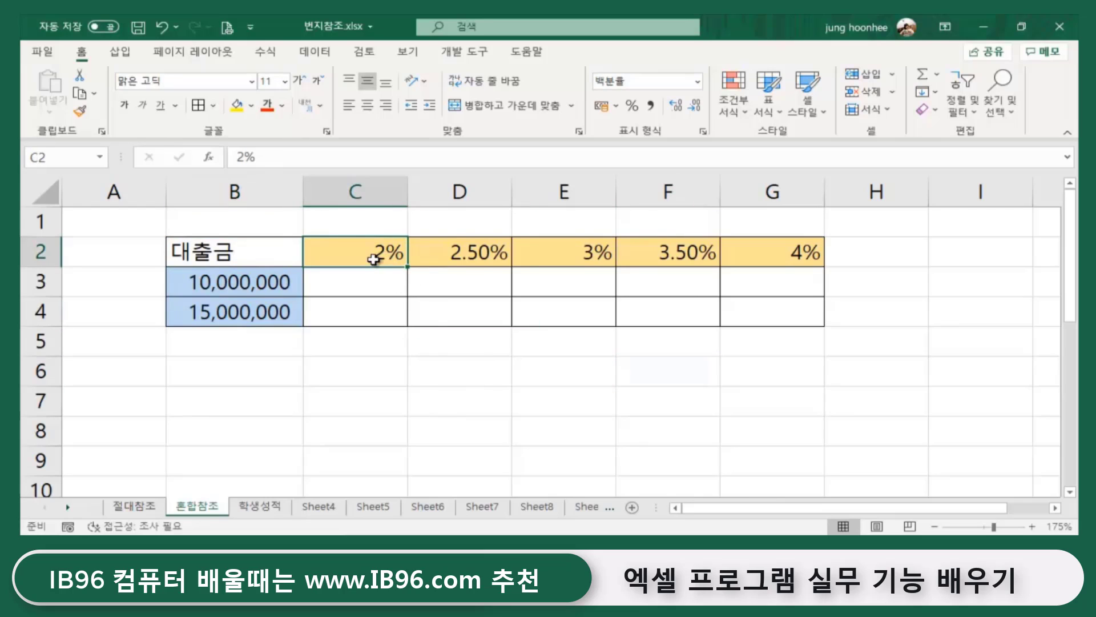
click(485, 255)
click(598, 255)
click(658, 263)
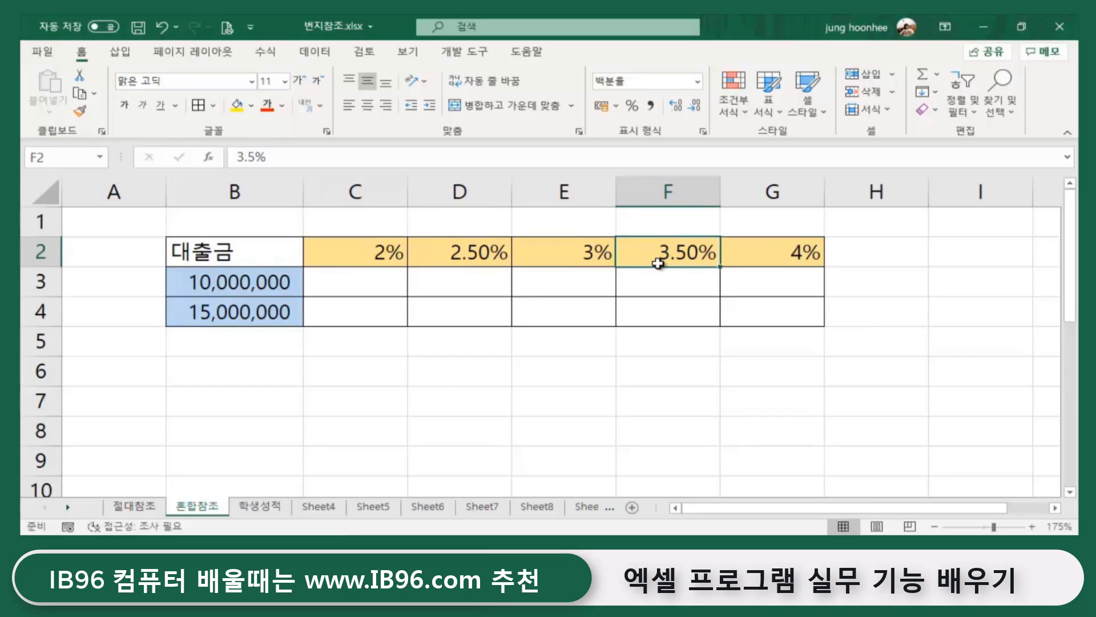
click(801, 255)
click(588, 420)
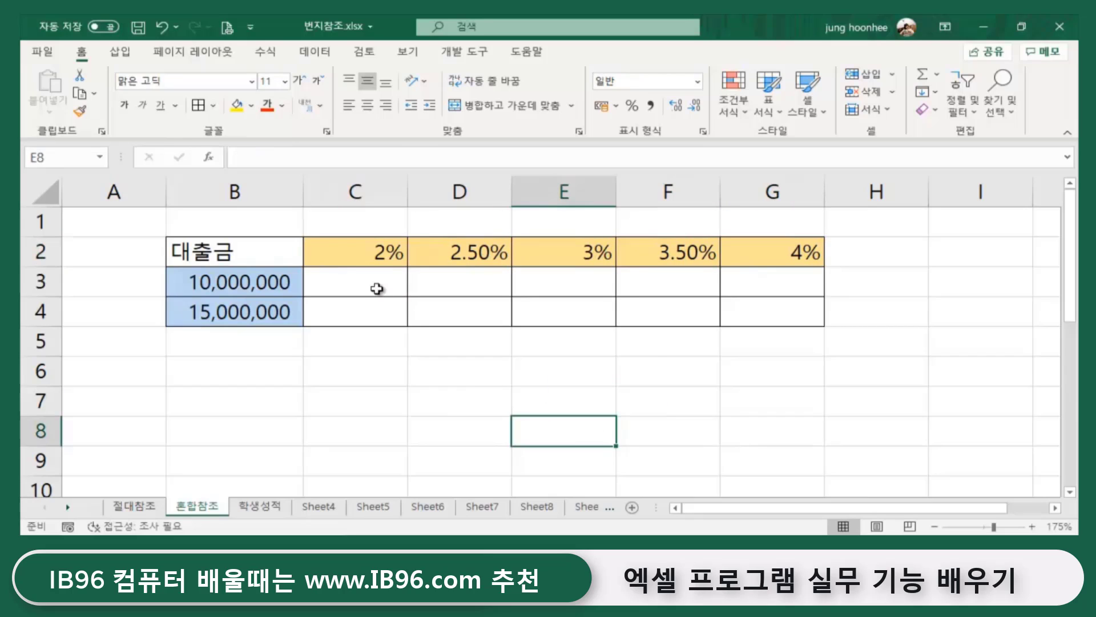
click(386, 255)
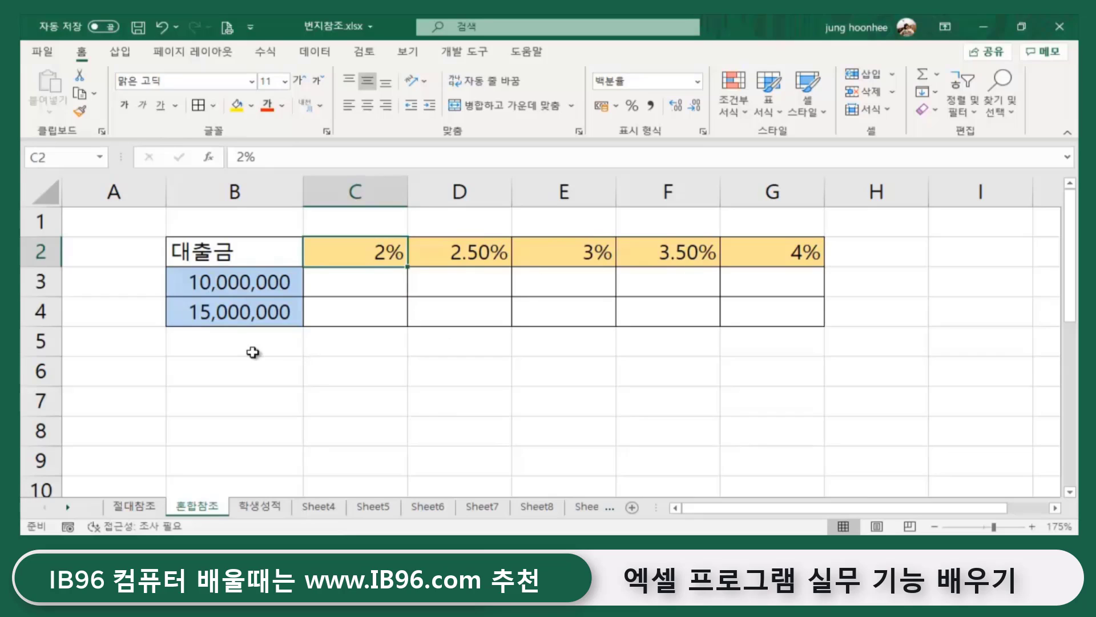
key(Down)
key(Right)
key(Right)
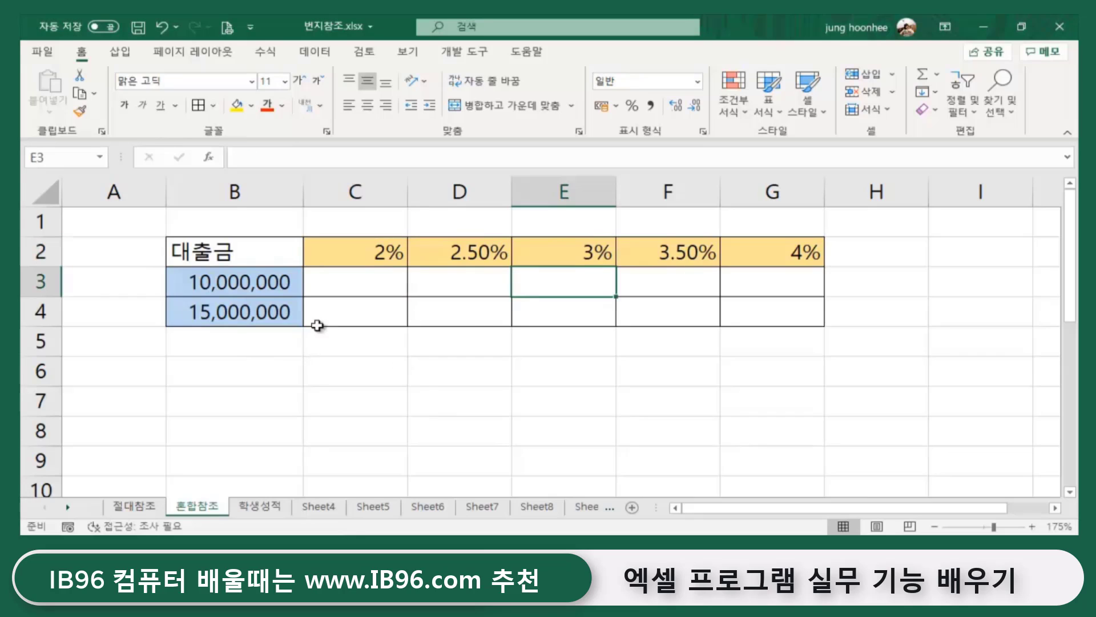
click(238, 285)
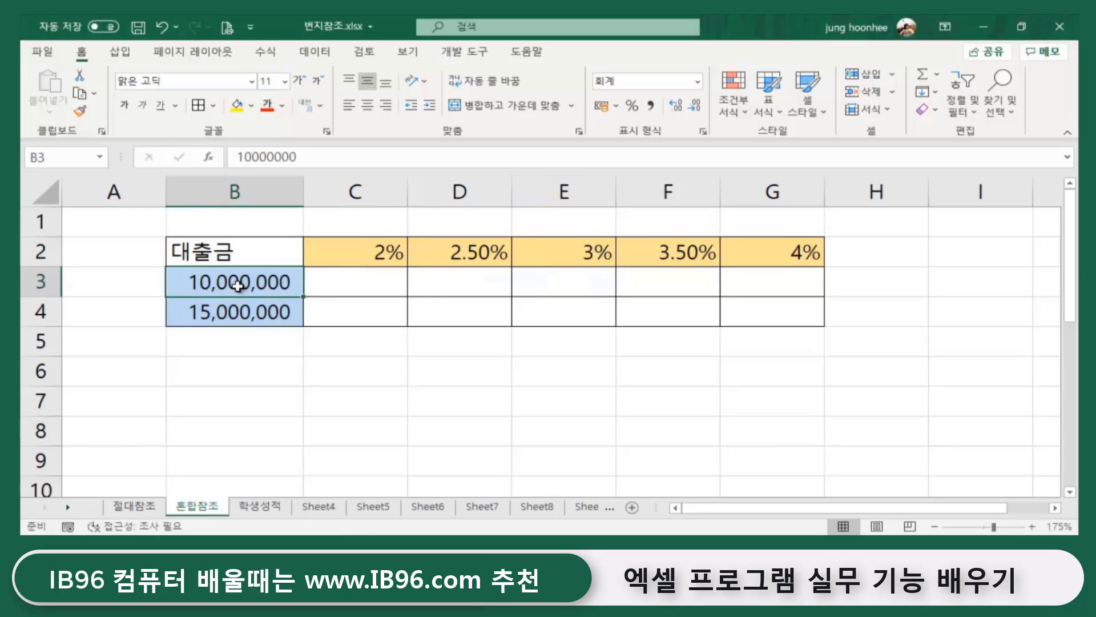
click(346, 254)
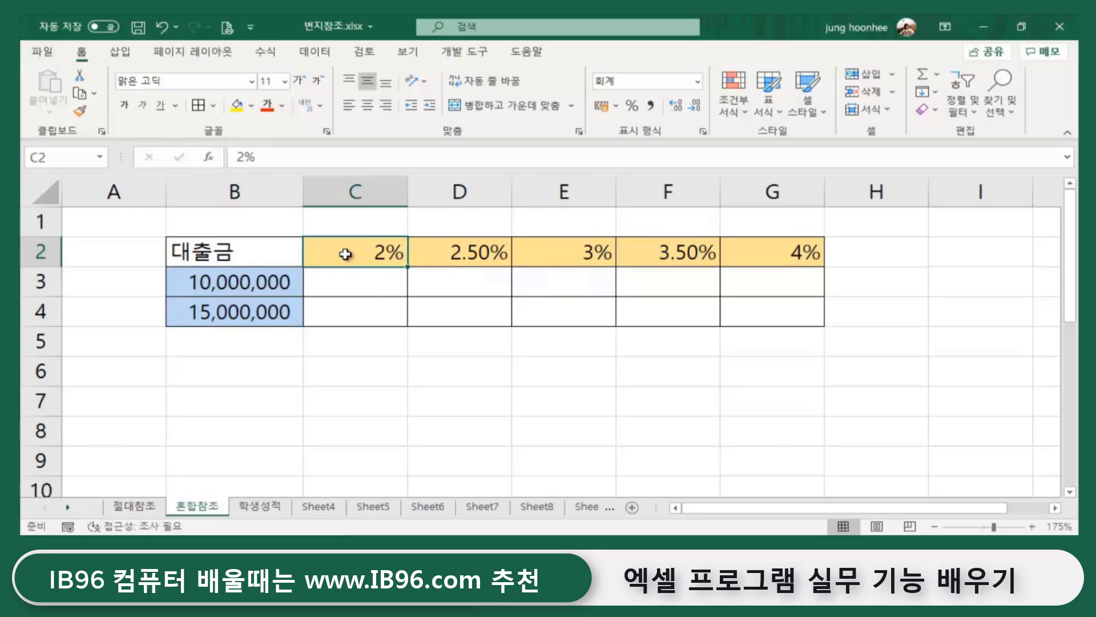
click(327, 286)
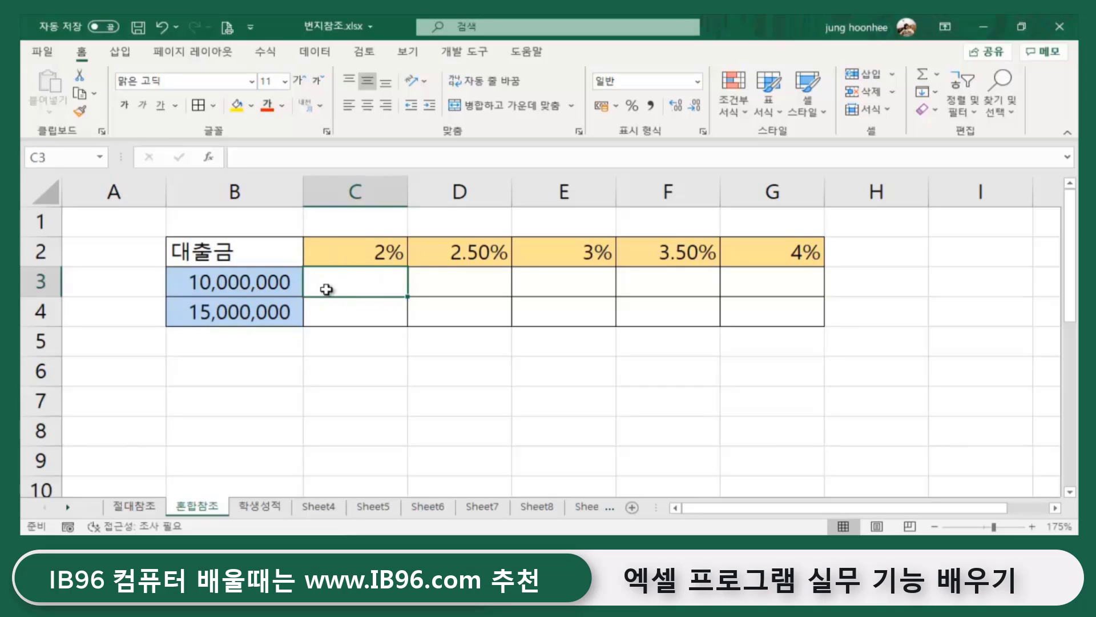
click(455, 280)
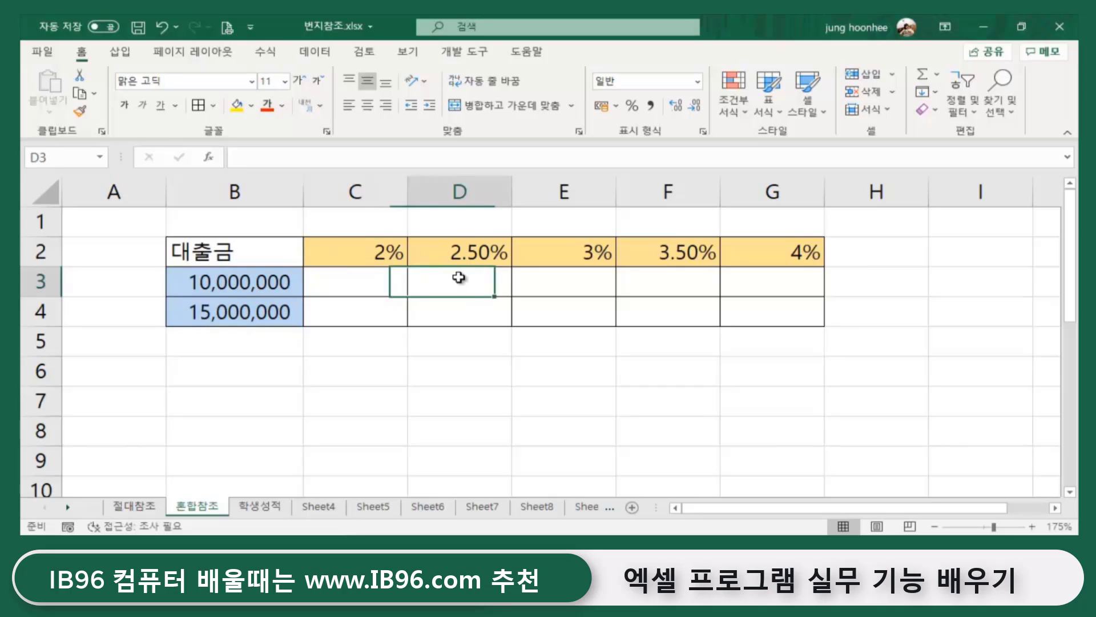
click(537, 282)
click(676, 283)
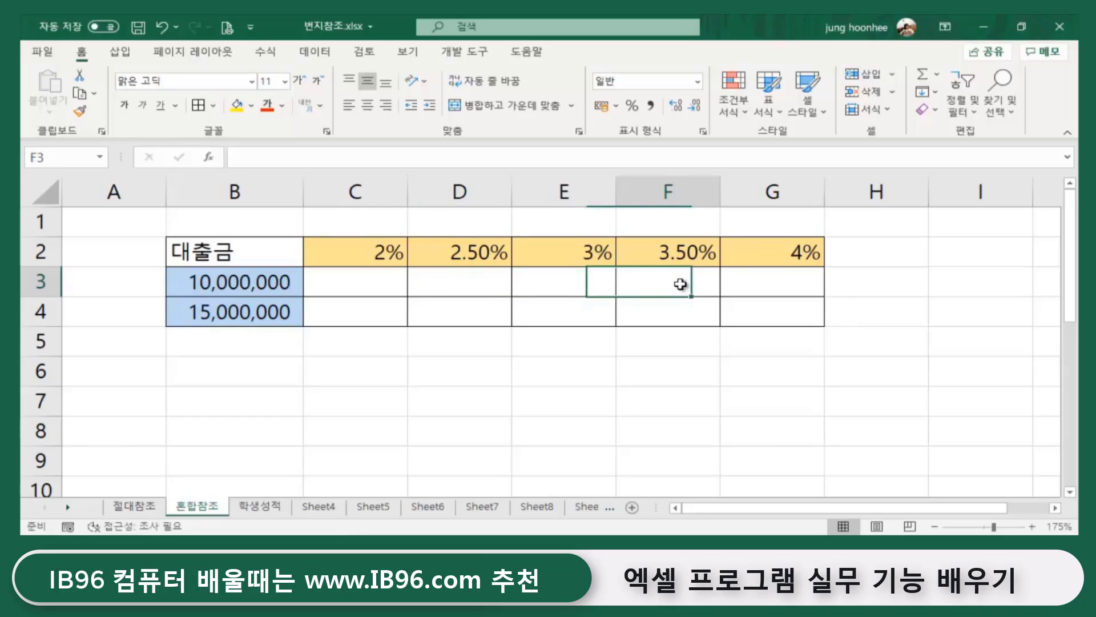
click(778, 286)
click(771, 320)
click(680, 316)
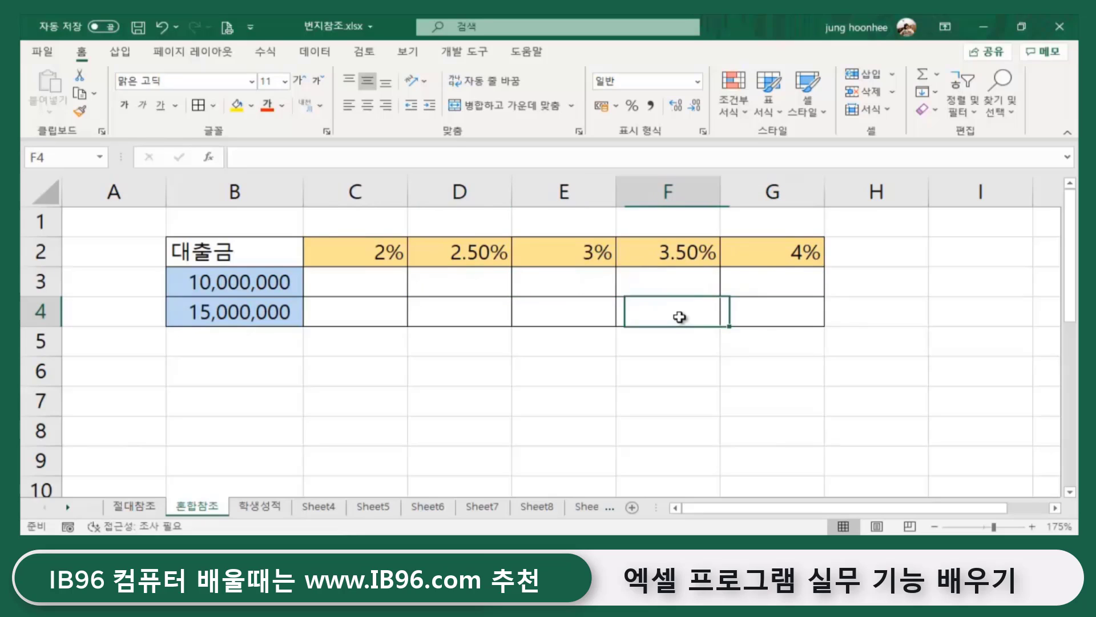
click(557, 311)
click(448, 314)
click(354, 318)
click(343, 279)
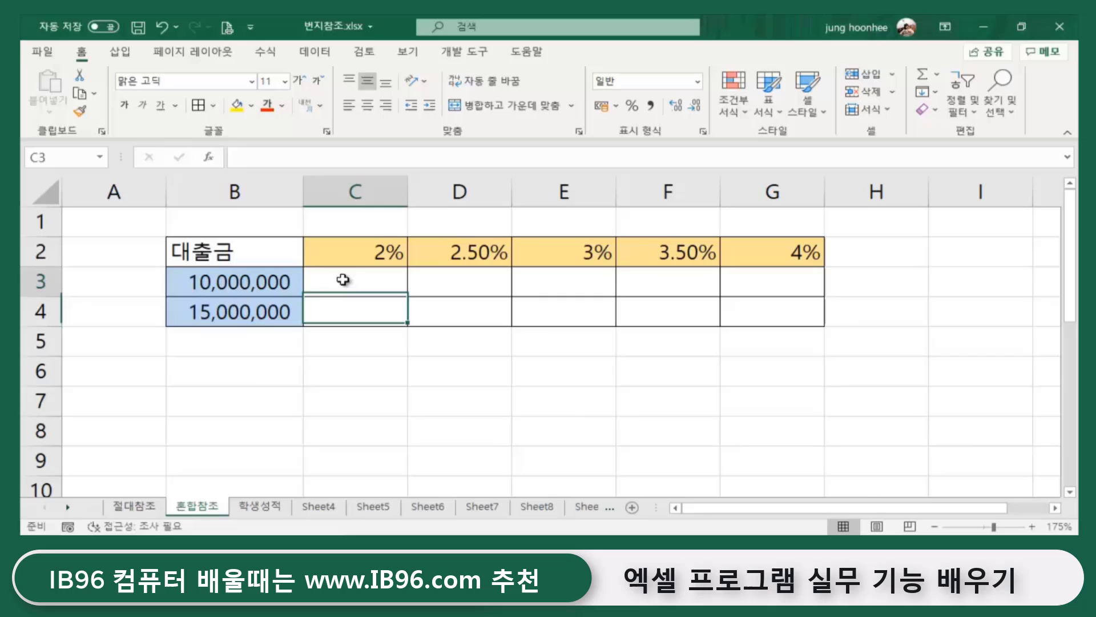
click(589, 420)
- Enter the title <월간 이자 납입액 조회표> in B1 and review the 10,000,000 and 15,000,000 loan amounts
click(210, 223)
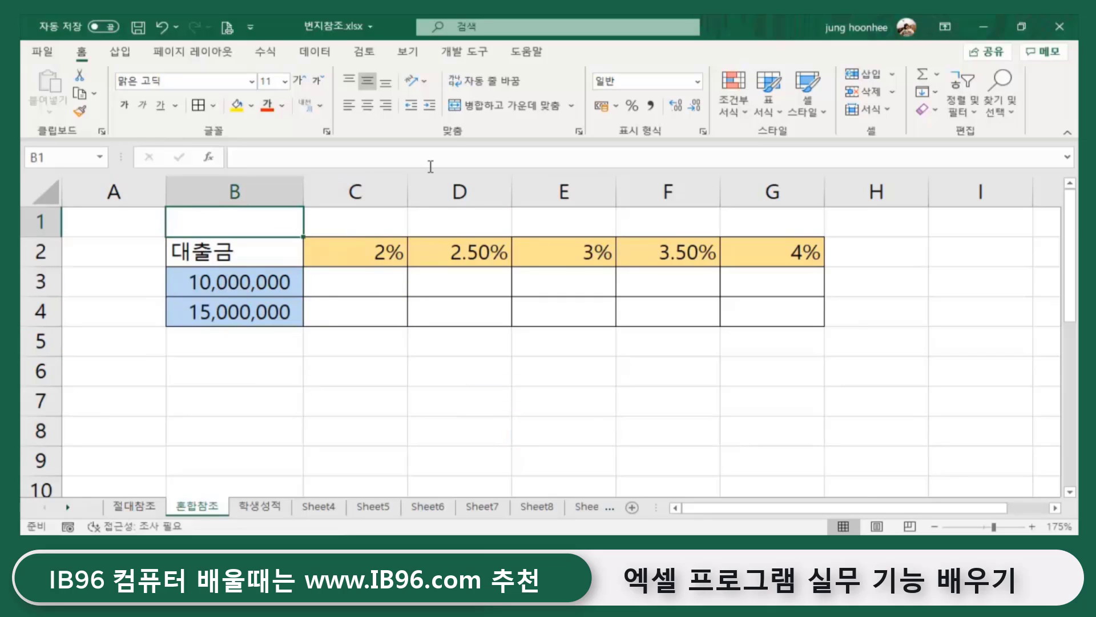
text(<)
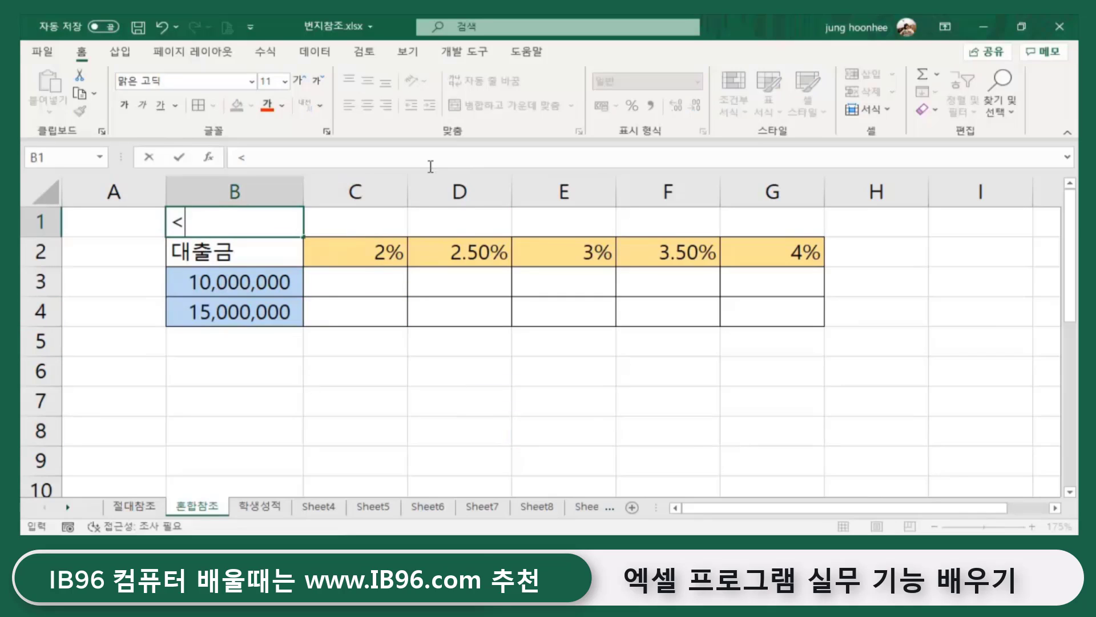
text(월간 이)
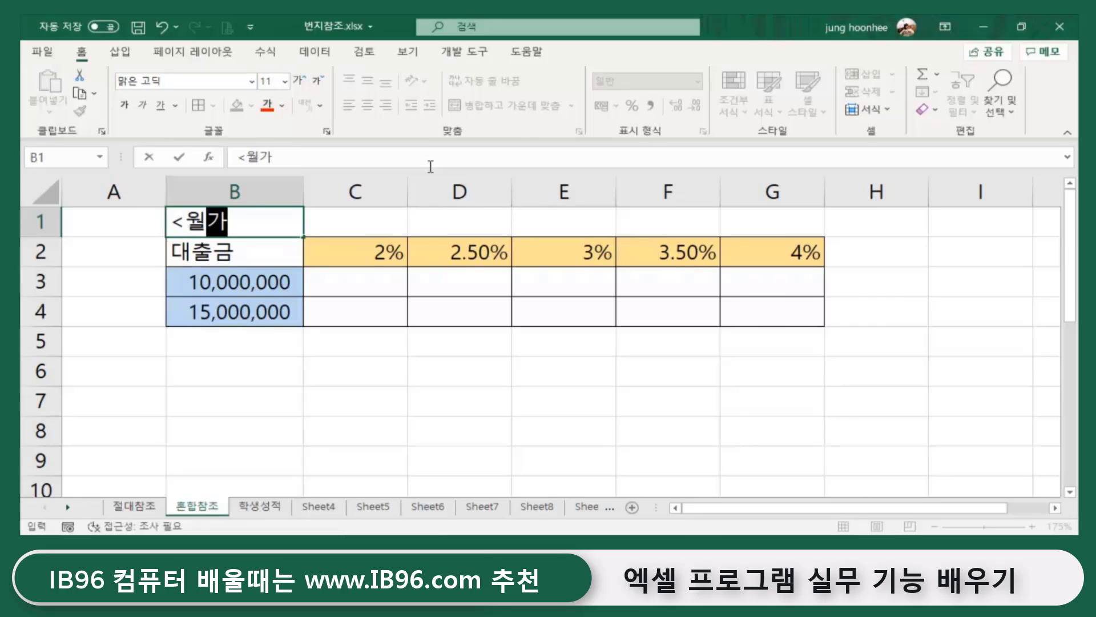
text(자 납입액)
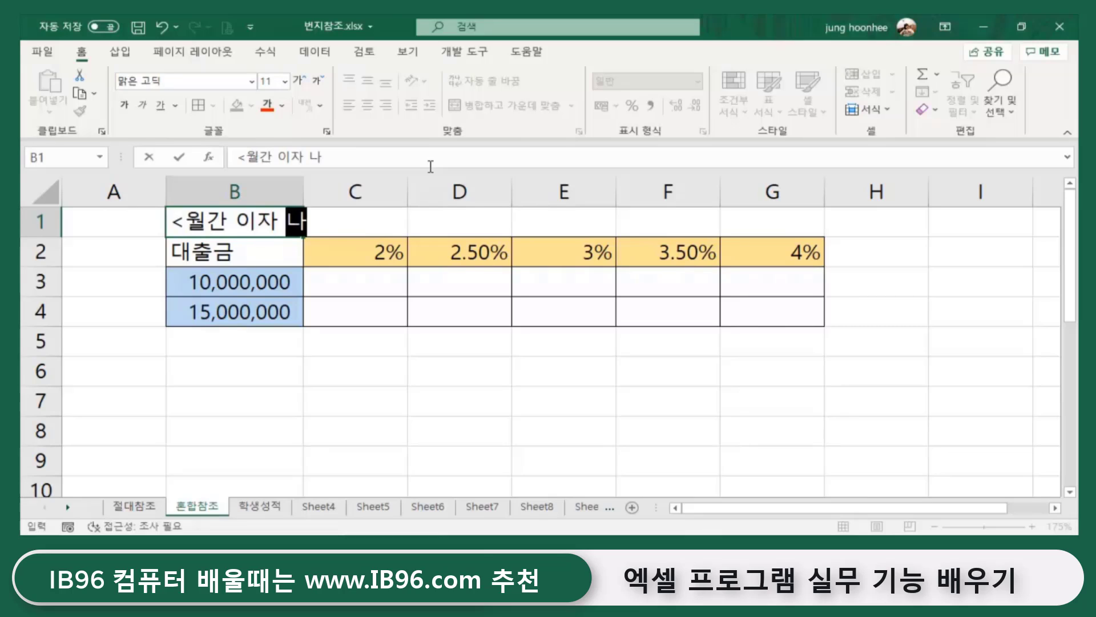
text( 조회표)
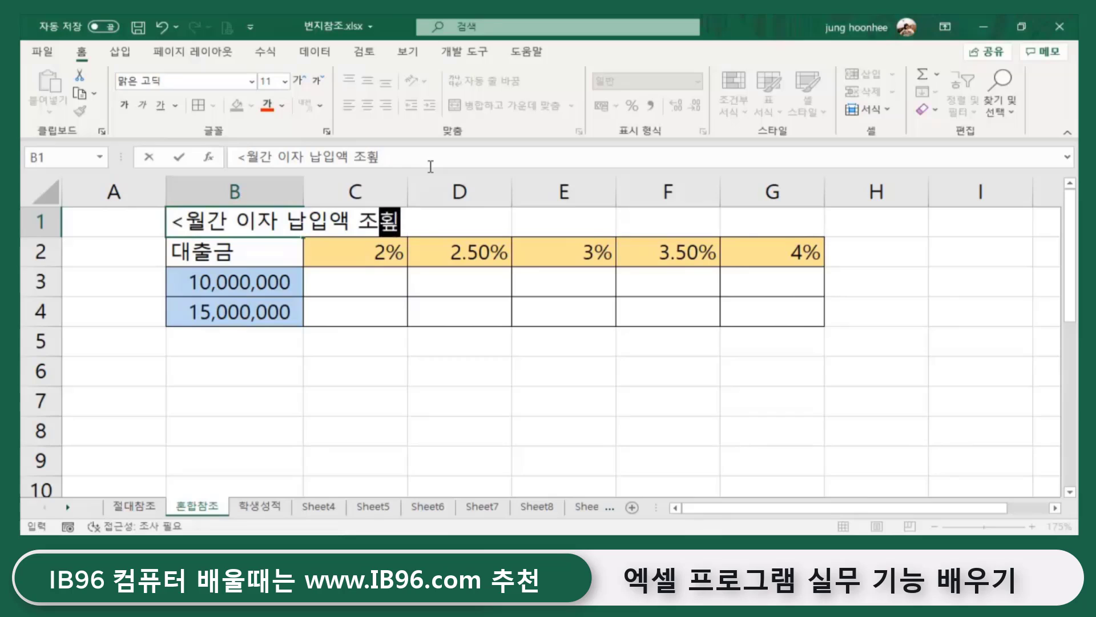
text(>)
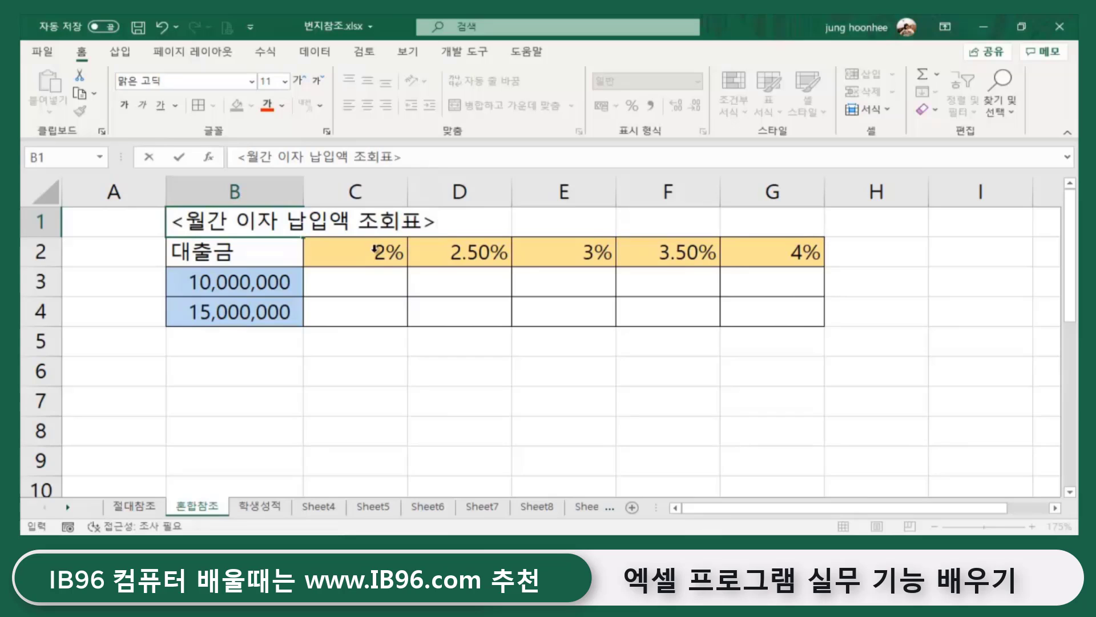
key(Return)
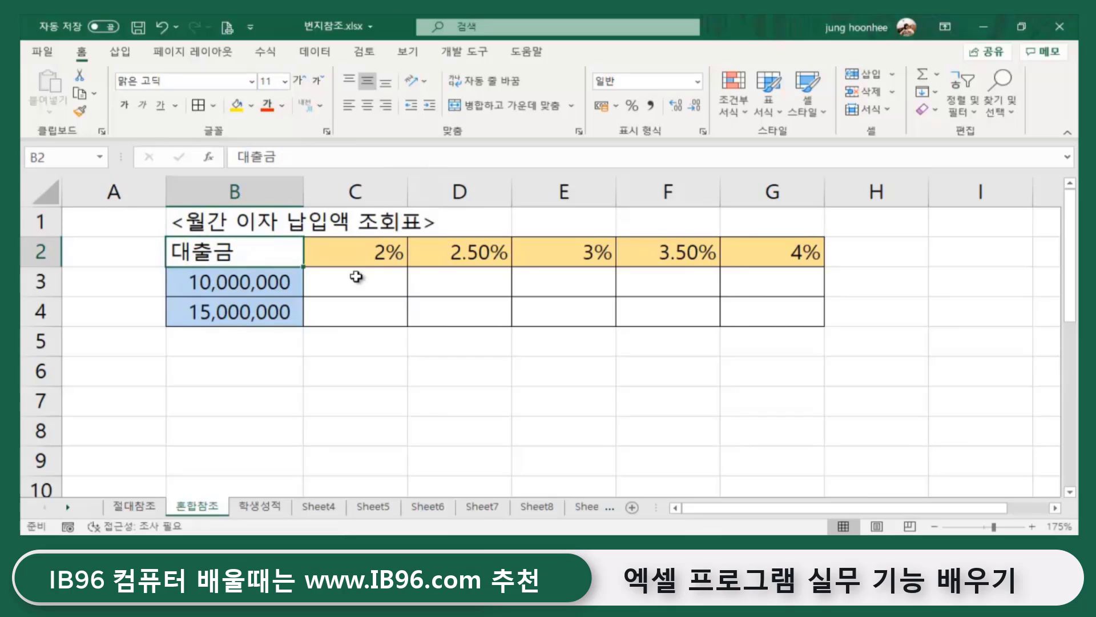
click(333, 340)
click(269, 283)
click(263, 311)
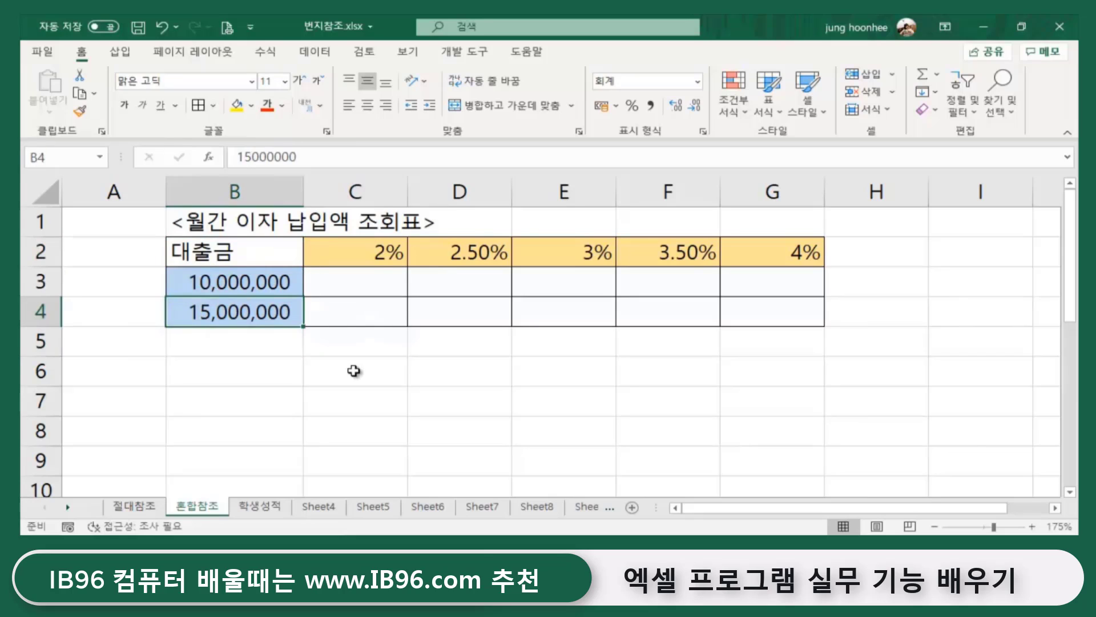
click(354, 371)
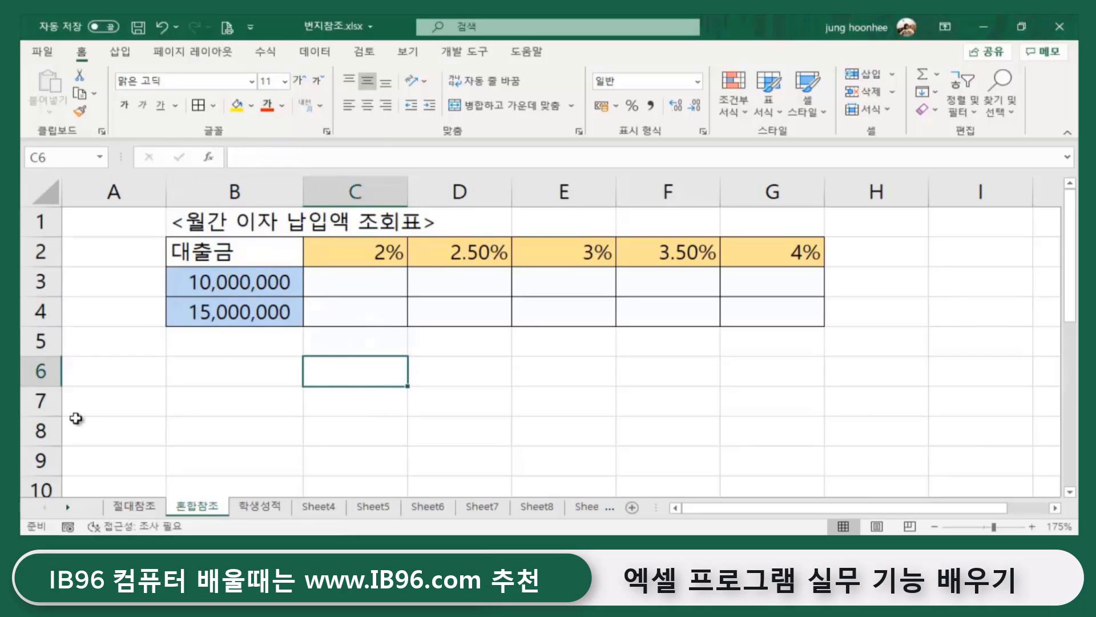
- Enter =B3*C2/12 in C3, giving 16,666.67 monthly interest on the 10,000,000 loan at 2%
click(359, 282)
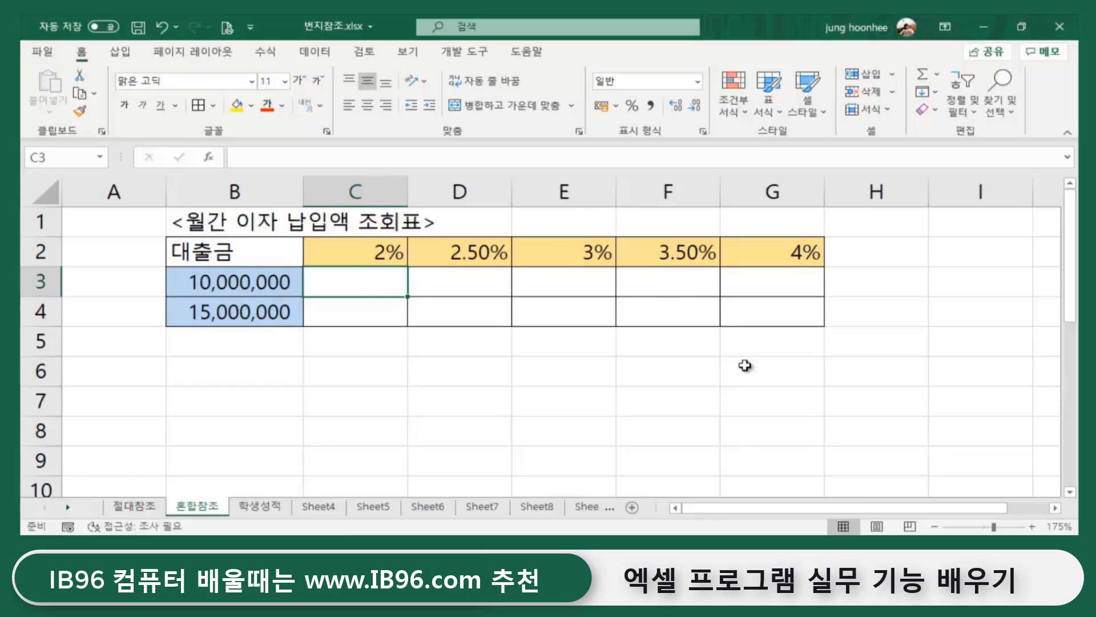
ctrl+scroll(701, 411, up, 2)
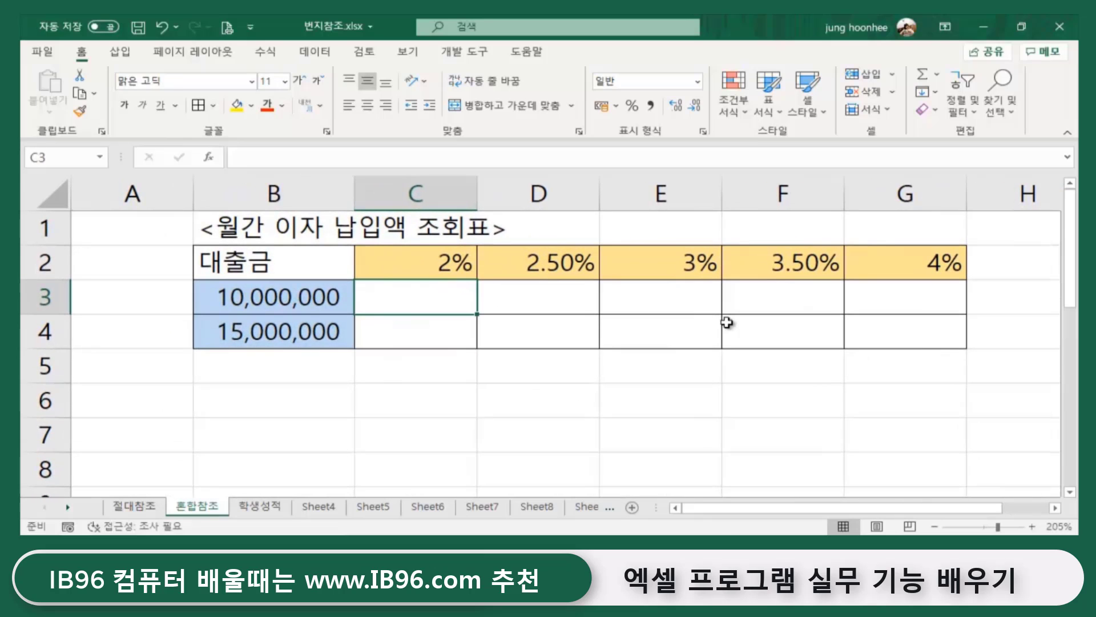
text(=)
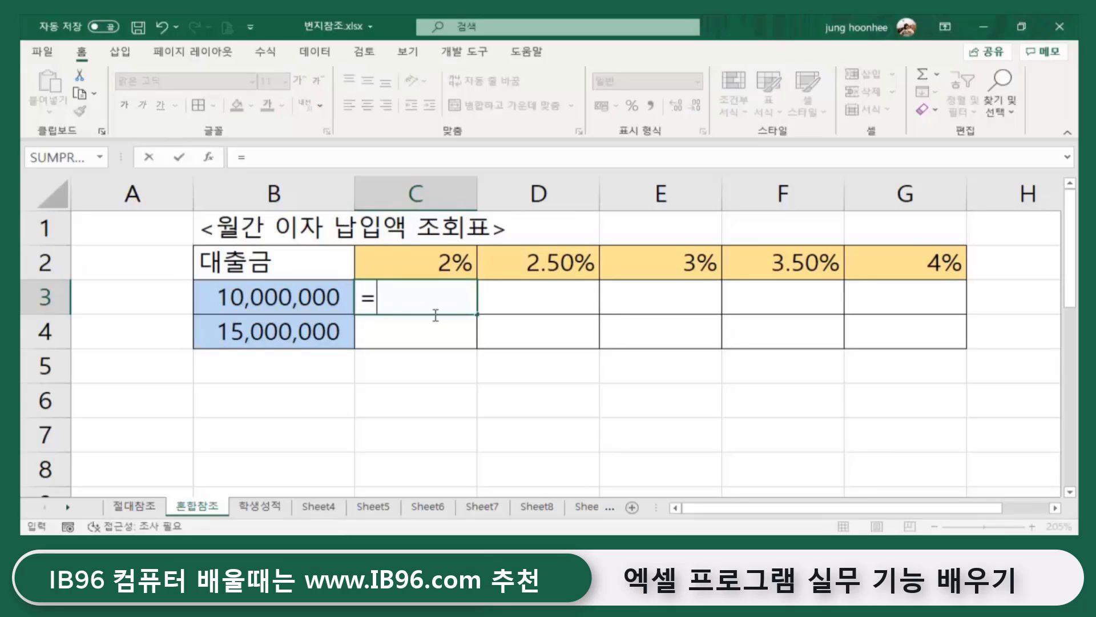
click(266, 297)
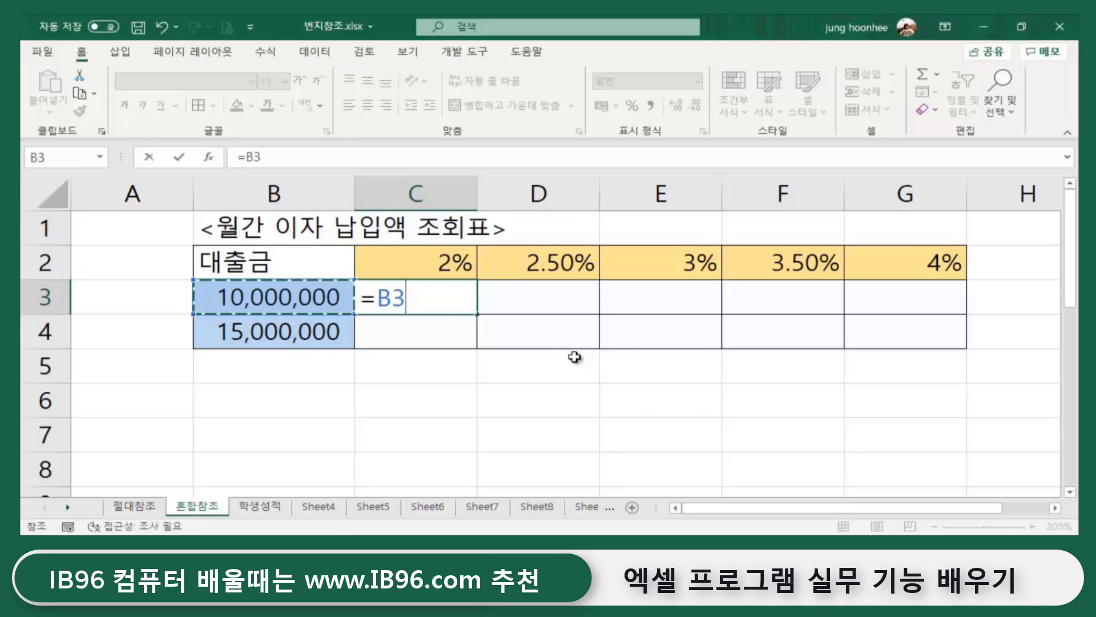
text(*)
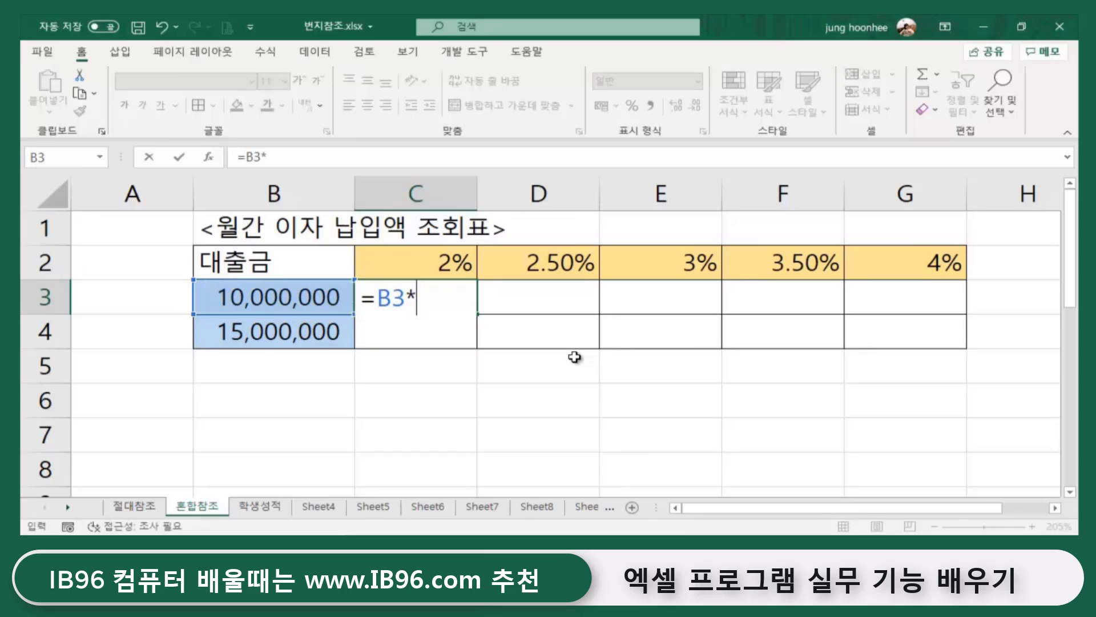
click(452, 264)
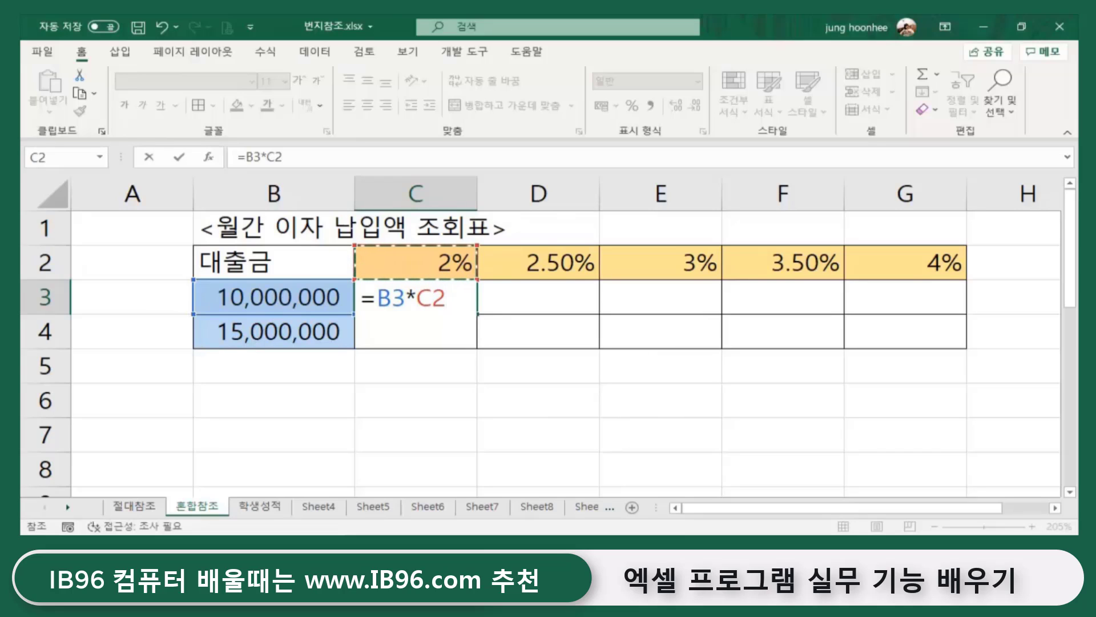
text(/)
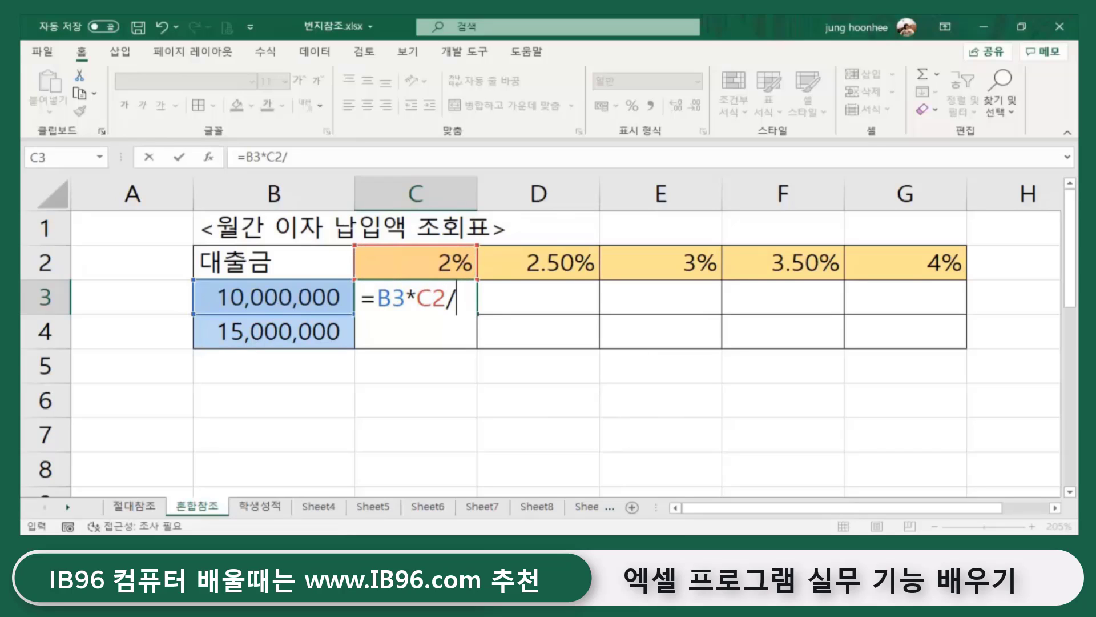
text(12)
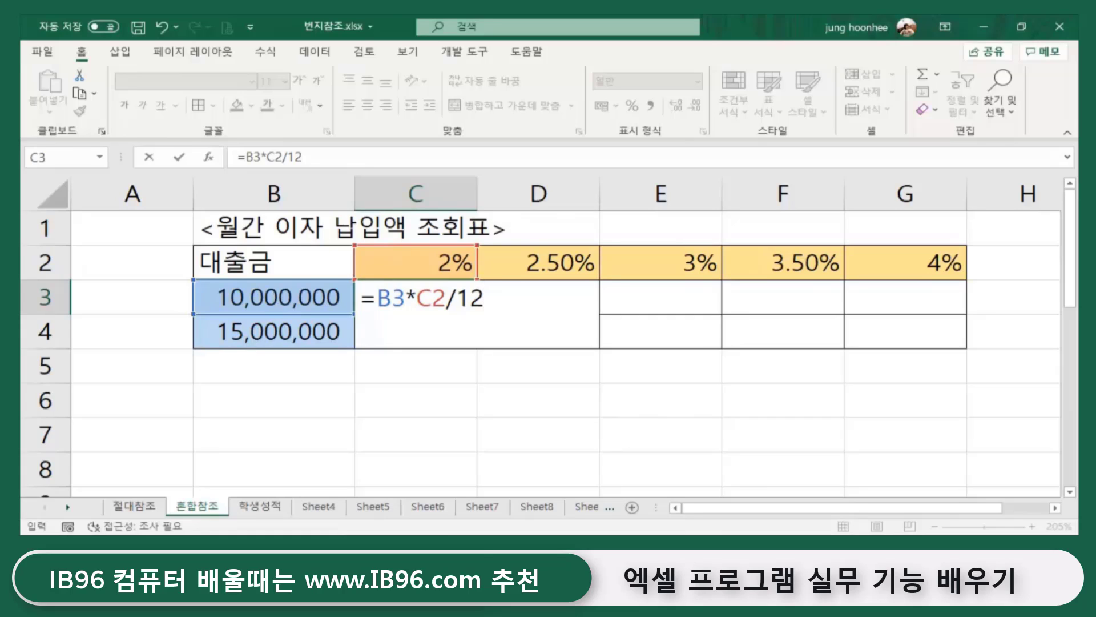
key(Return)
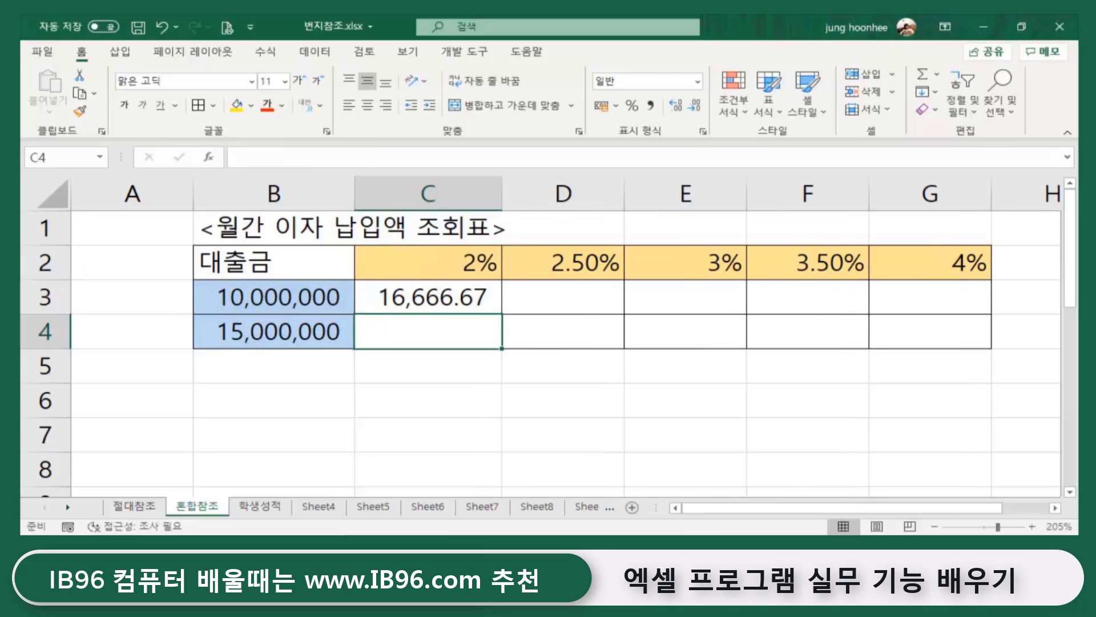
click(451, 302)
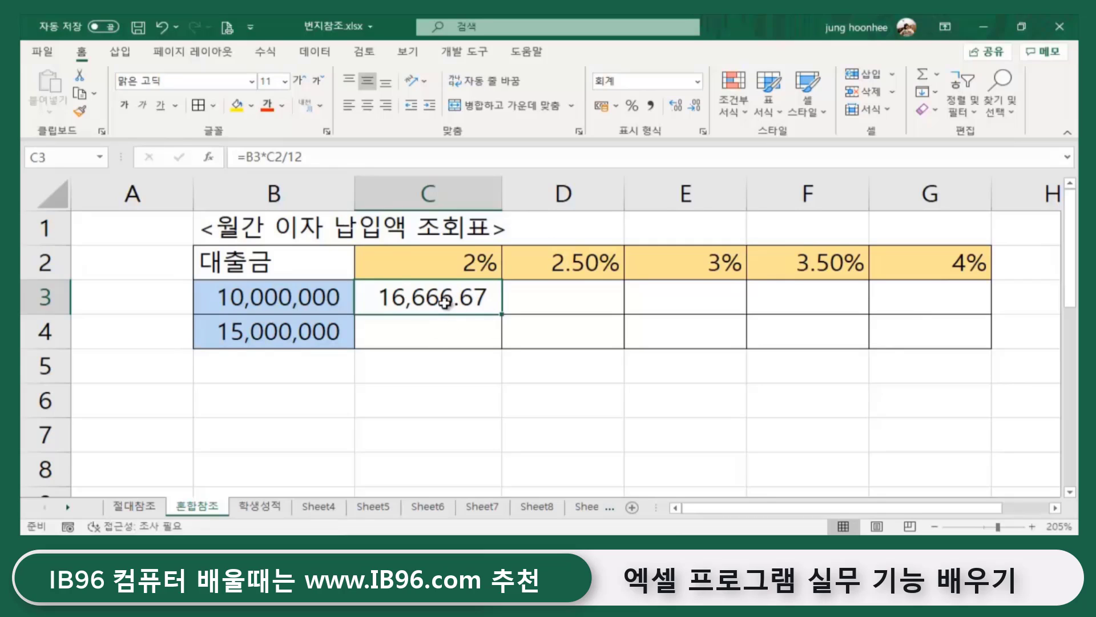
click(695, 108)
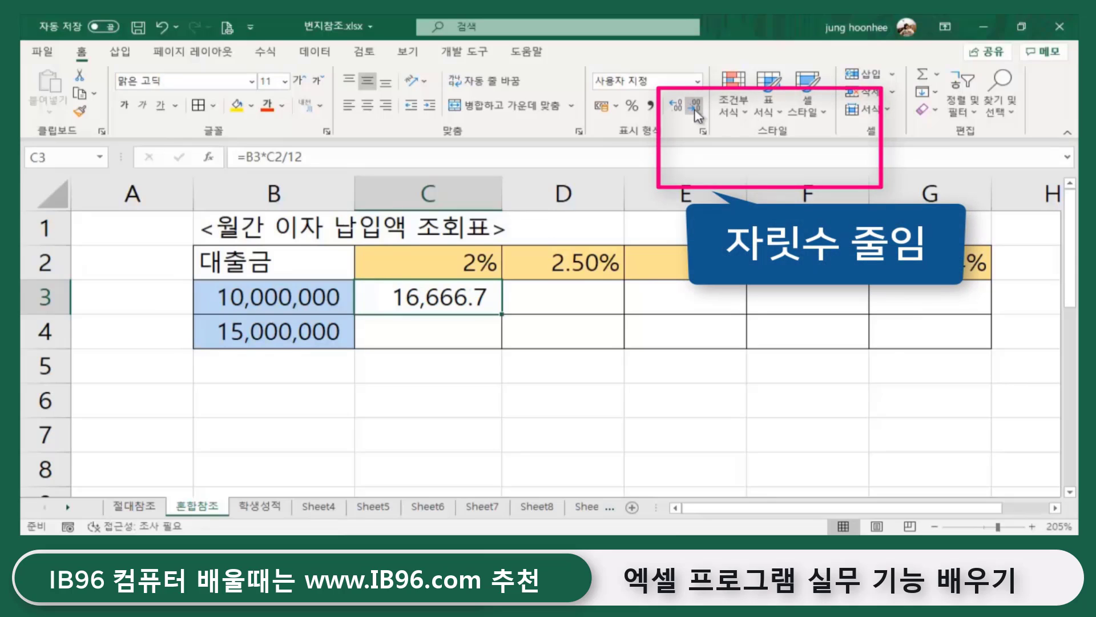
click(695, 109)
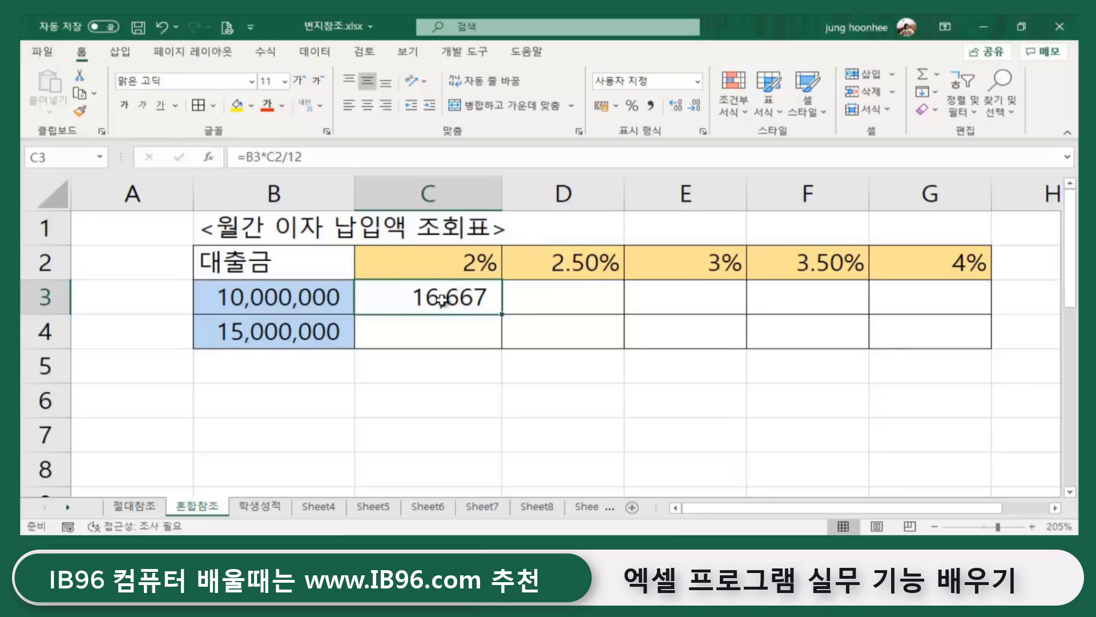
click(240, 300)
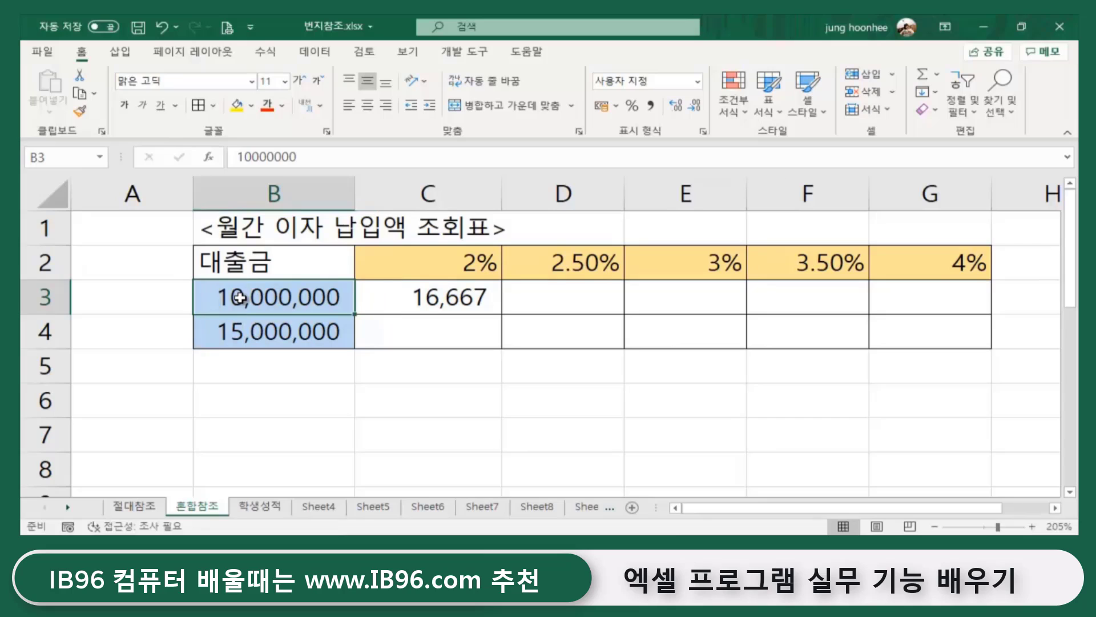
click(431, 263)
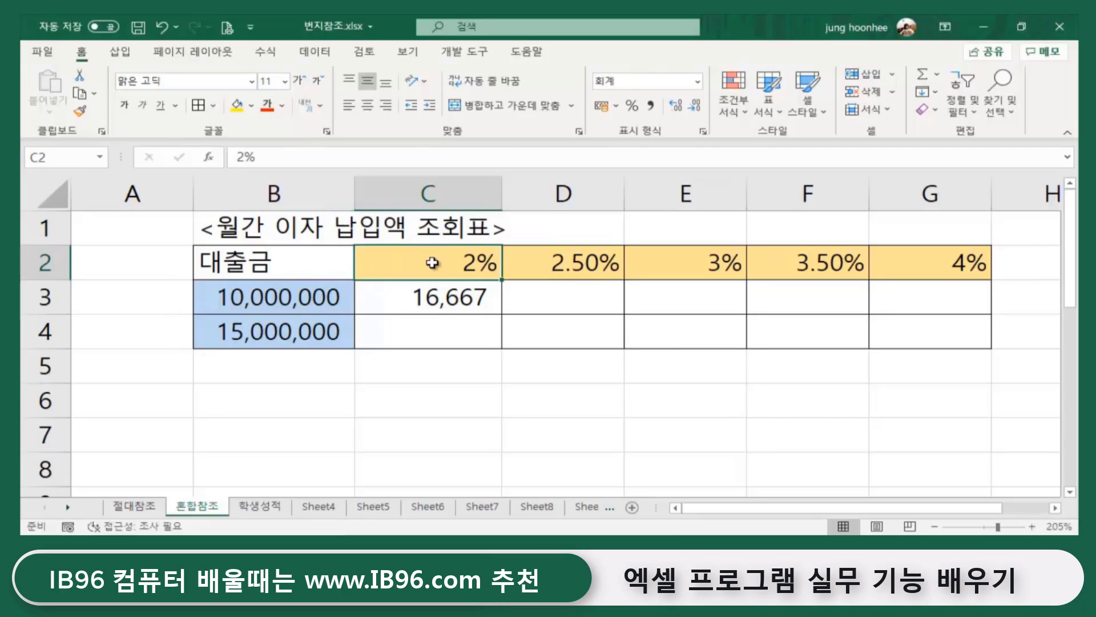
click(448, 301)
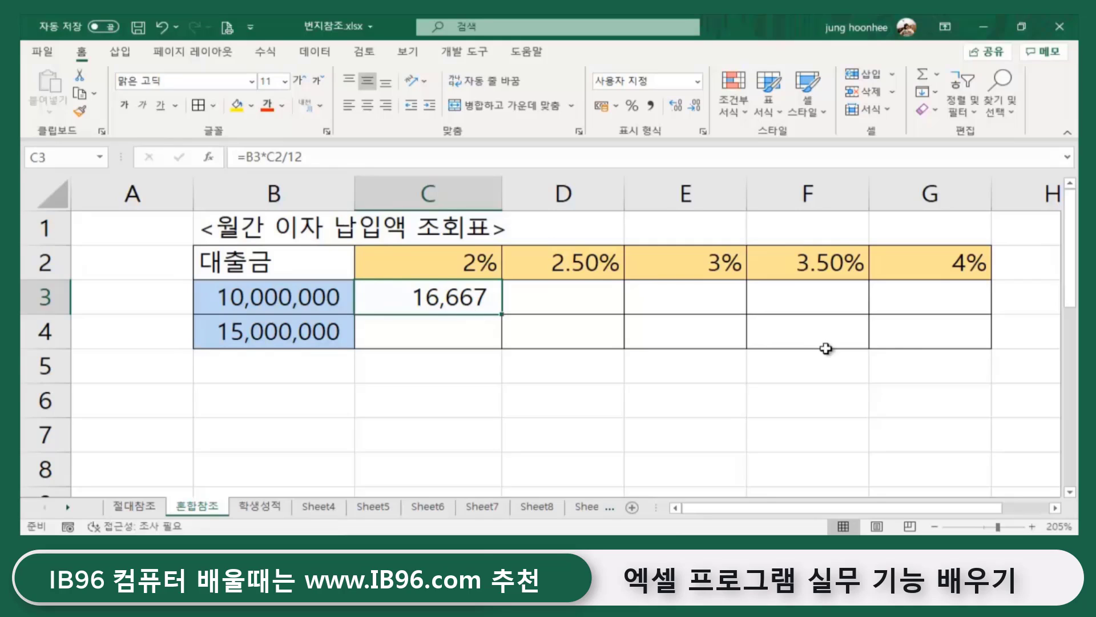
click(562, 297)
click(671, 297)
click(805, 295)
click(949, 297)
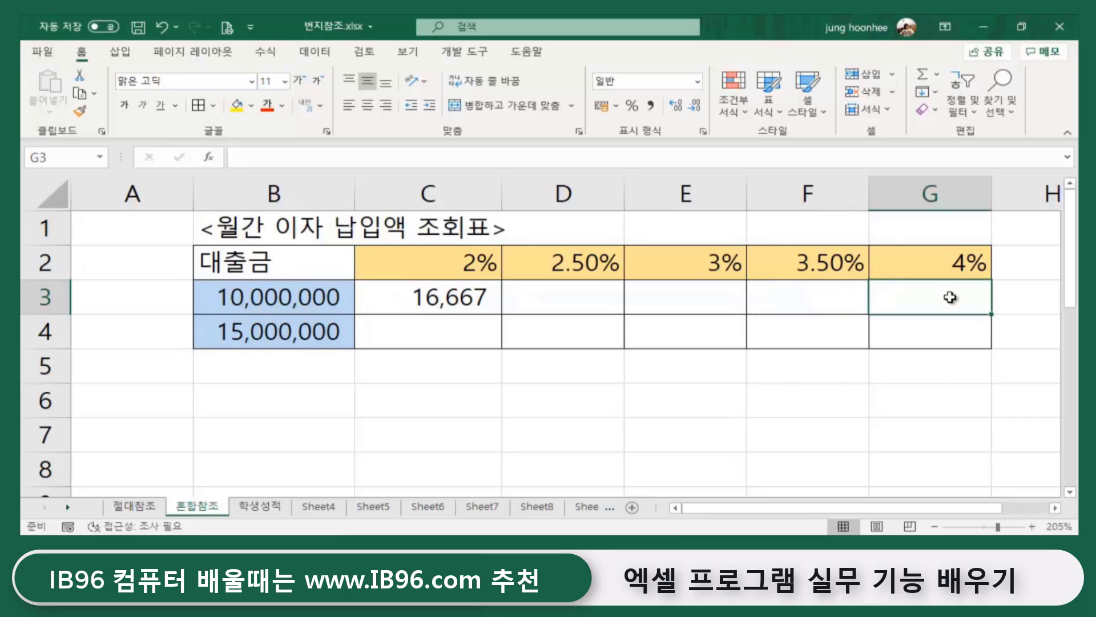
click(476, 297)
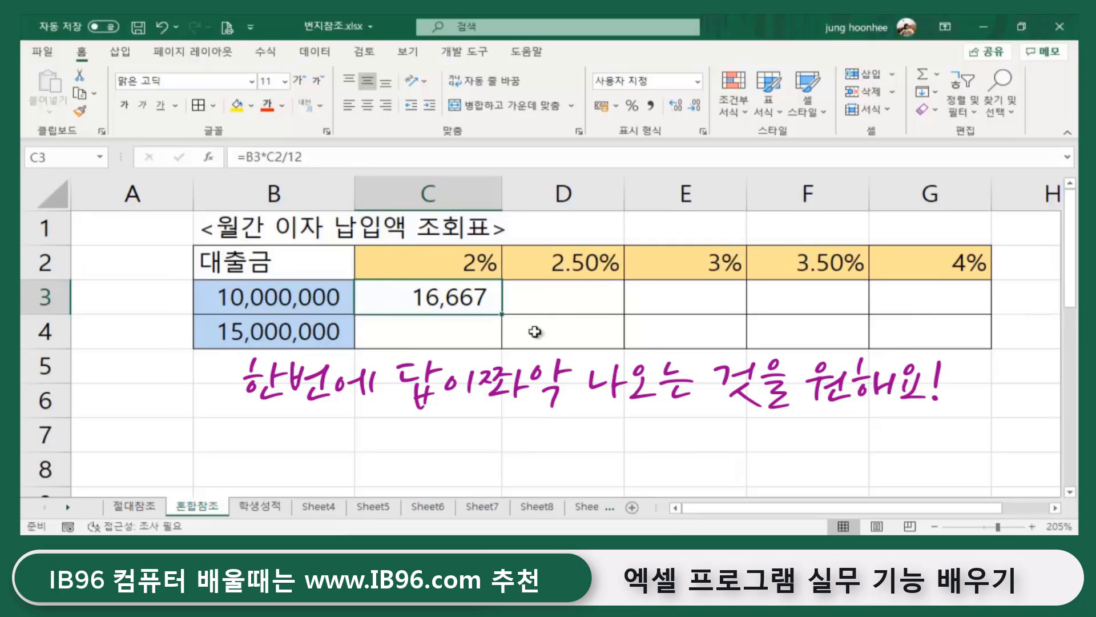
- Fill C3's formula right to G3, which gives 35 in D3 and 0 in E3:G3, then inspect D3's =C3*D2/12
click(258, 290)
click(566, 297)
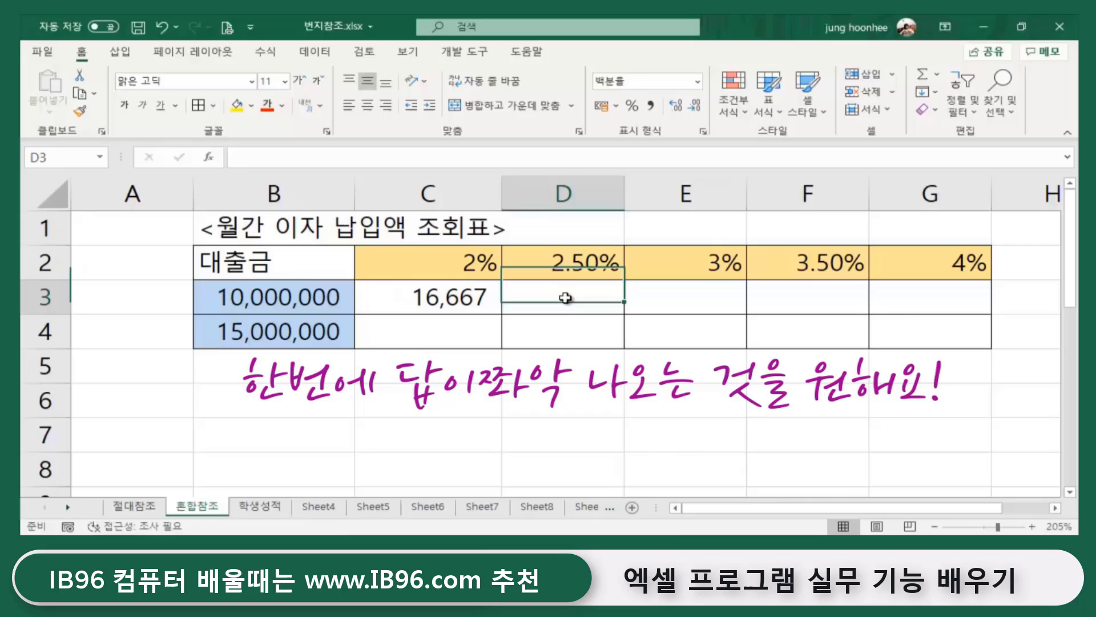
click(488, 308)
drag(503, 314, 965, 318)
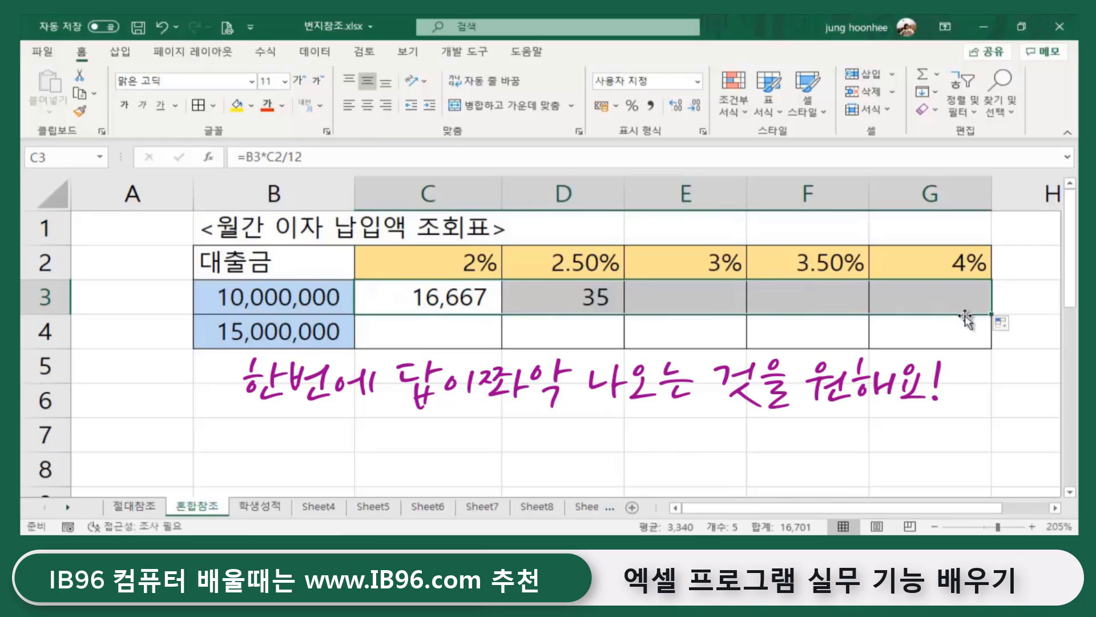
click(615, 433)
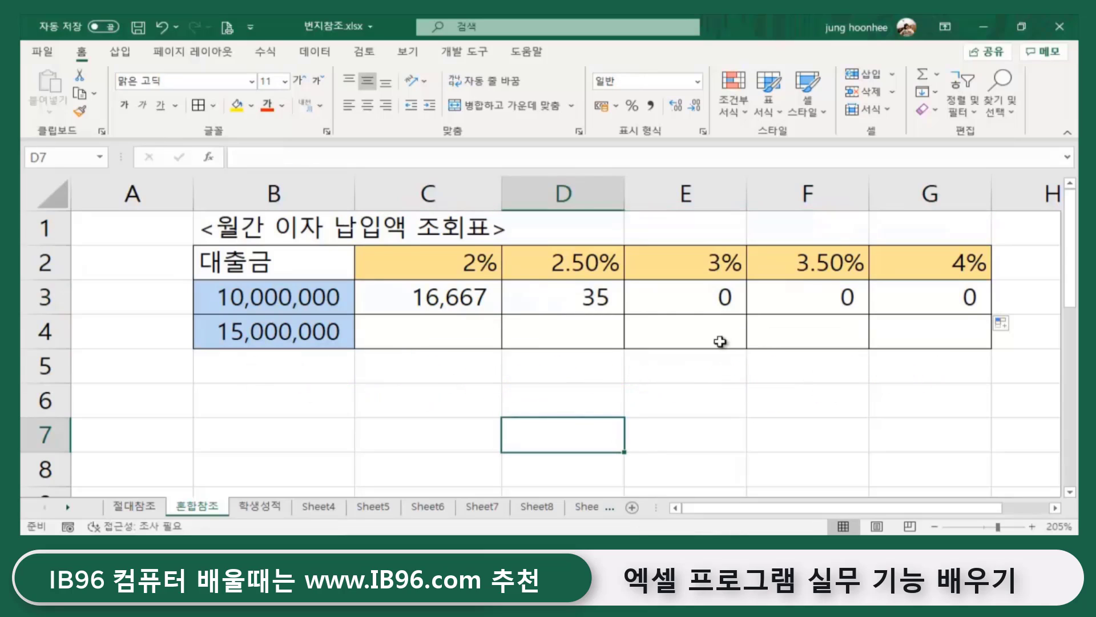
click(547, 291)
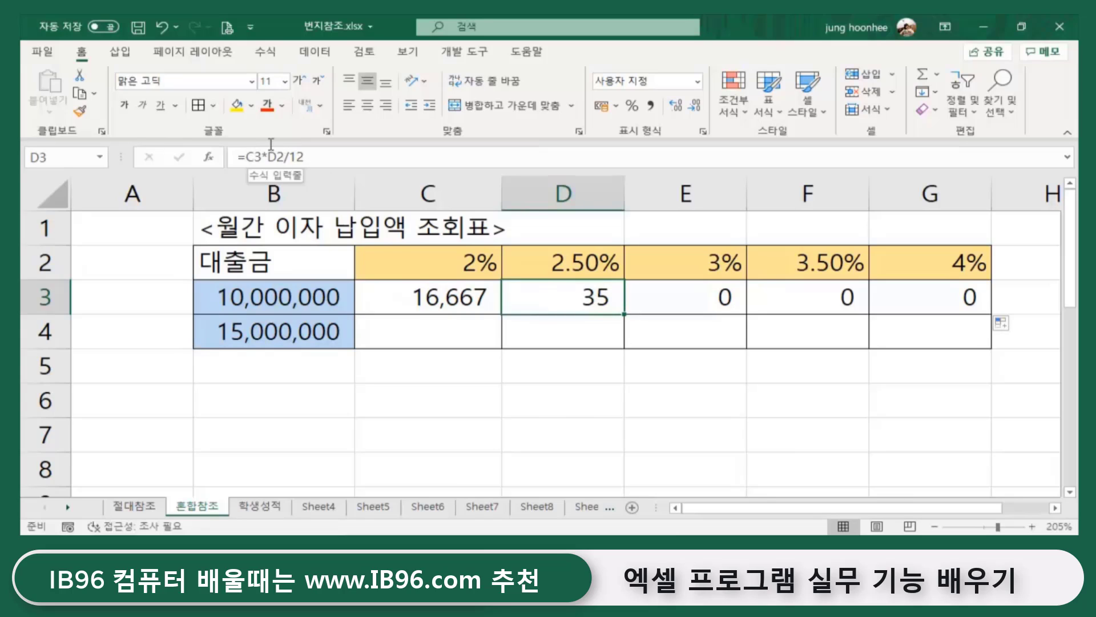
click(589, 436)
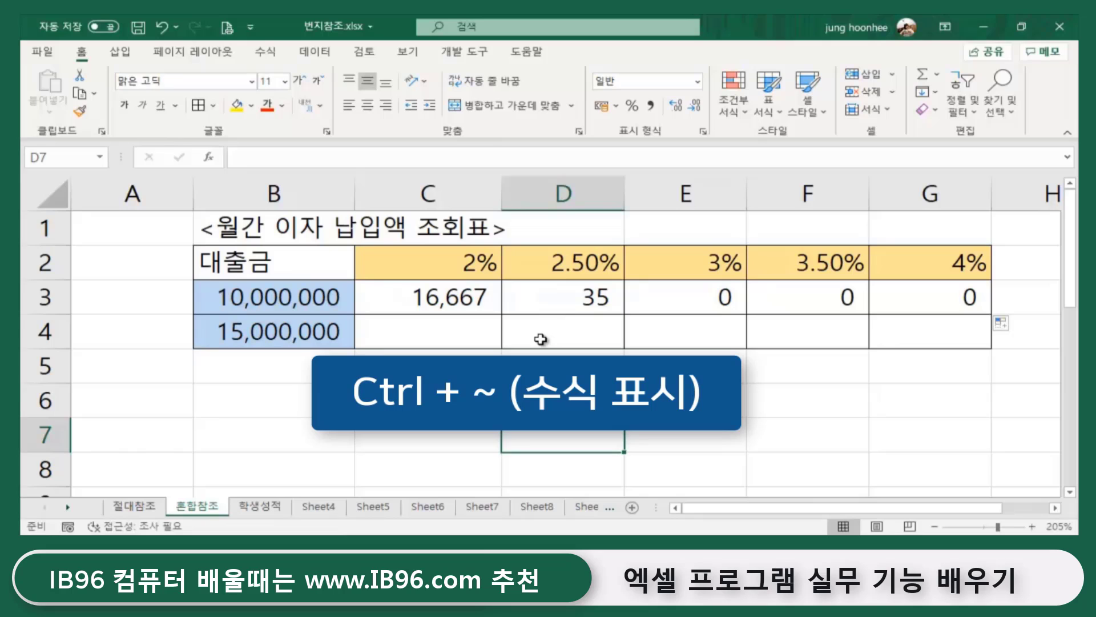
- Show formulas instead of results and compare D3's =C3*D2/12 with B3 and the 2.5% rate in D2
key(ctrl+grave)
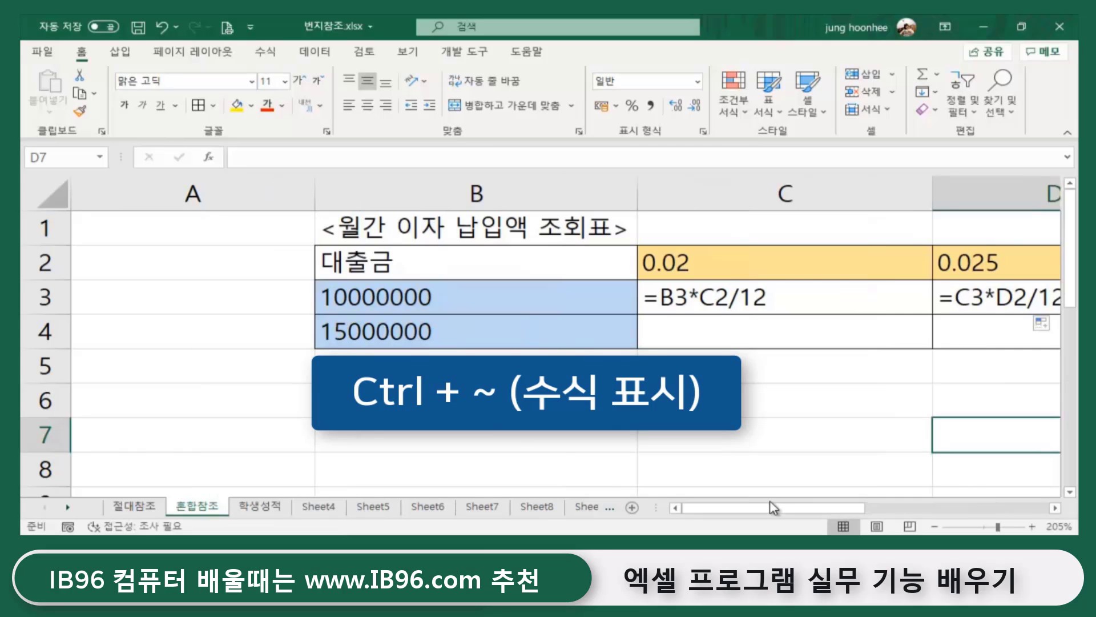
drag(768, 513, 816, 512)
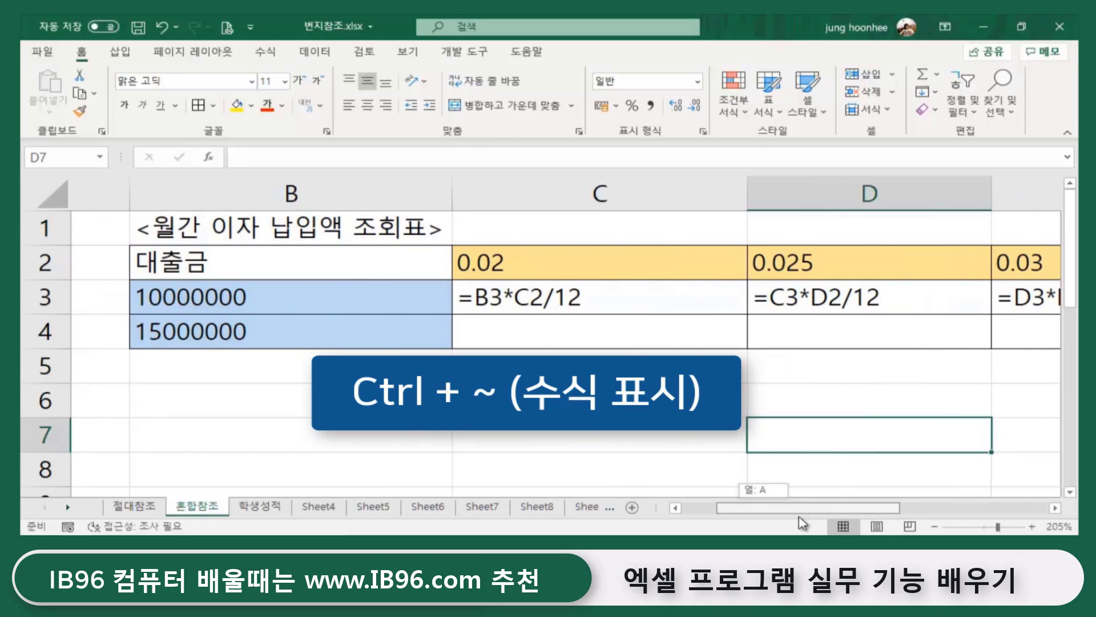
click(162, 296)
click(748, 268)
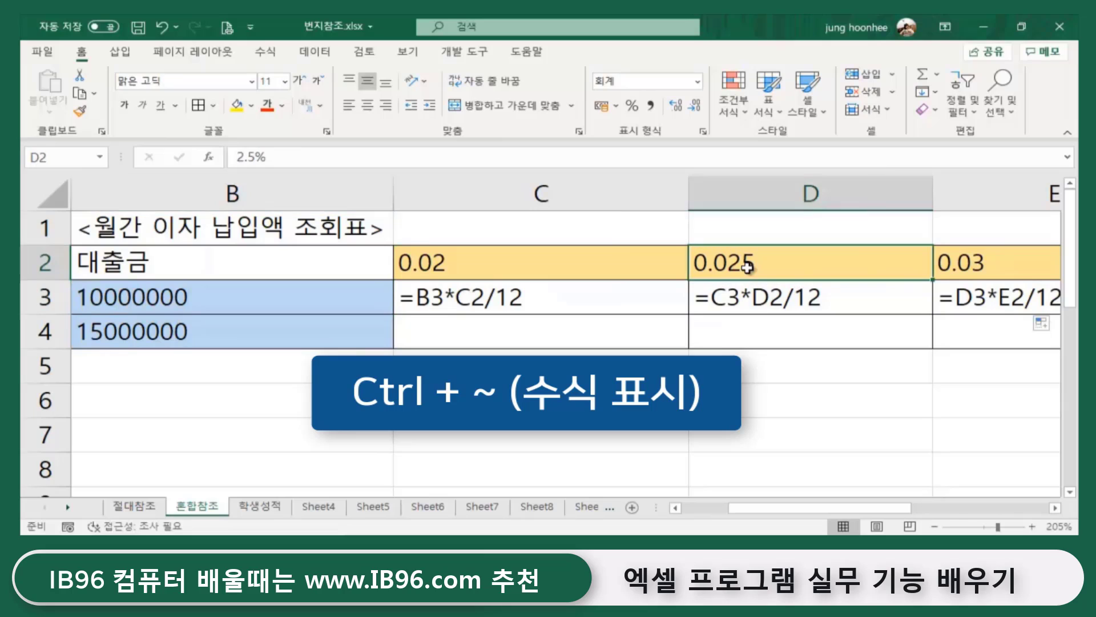
click(759, 302)
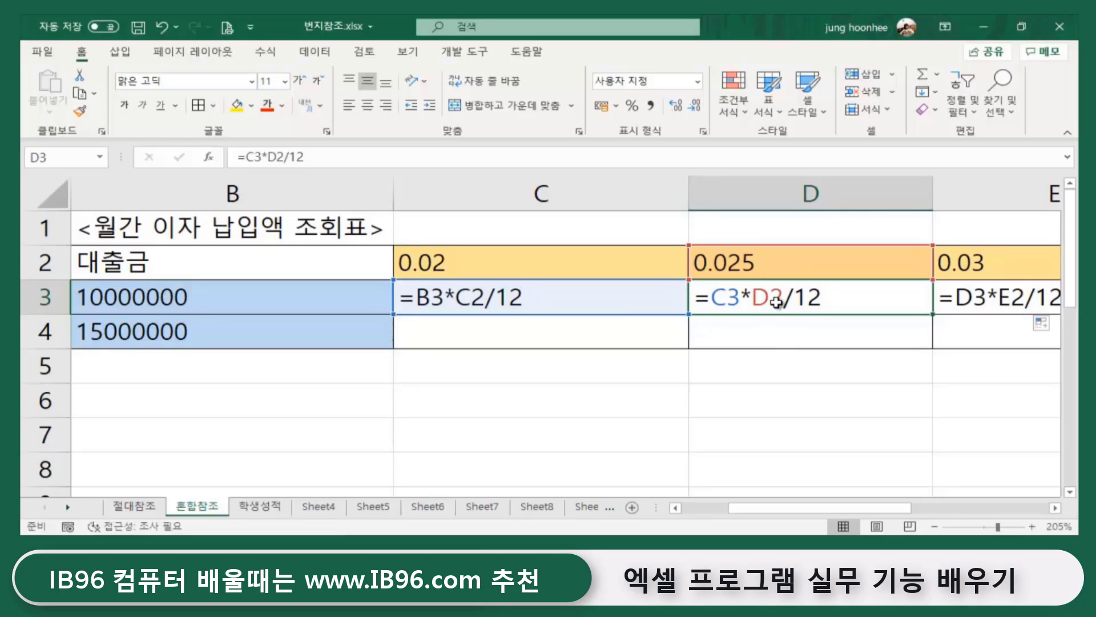
click(253, 297)
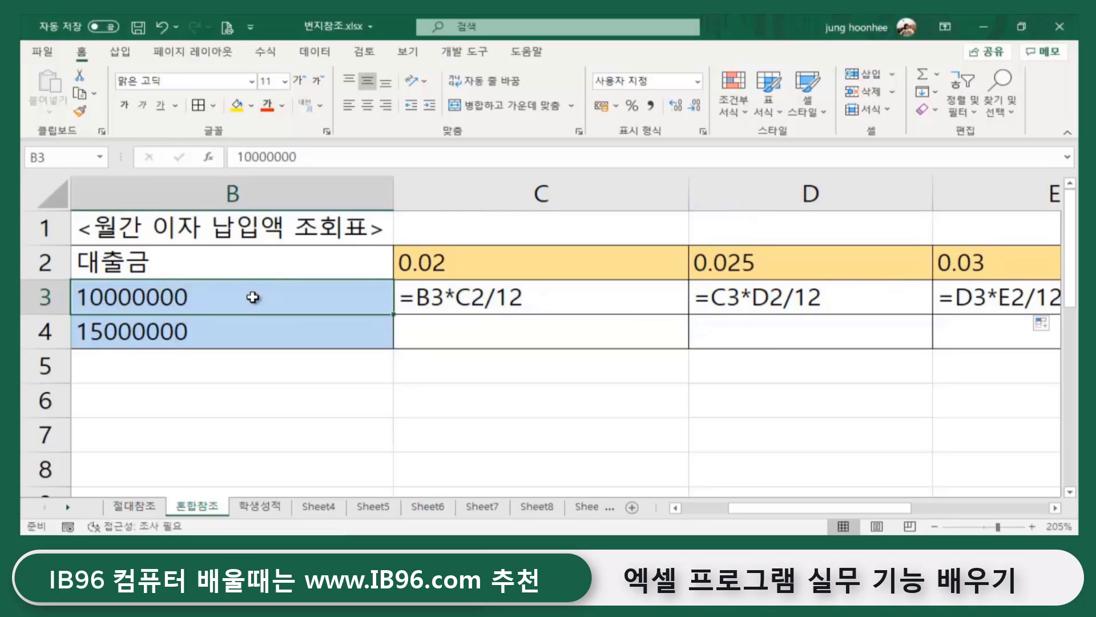
click(746, 311)
click(750, 271)
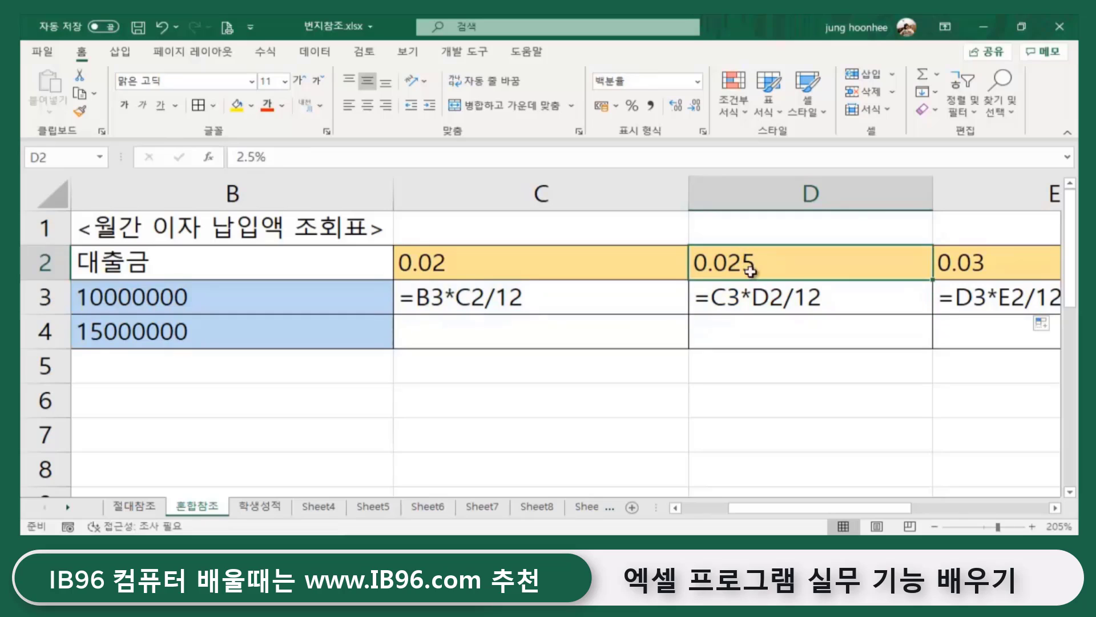
click(761, 295)
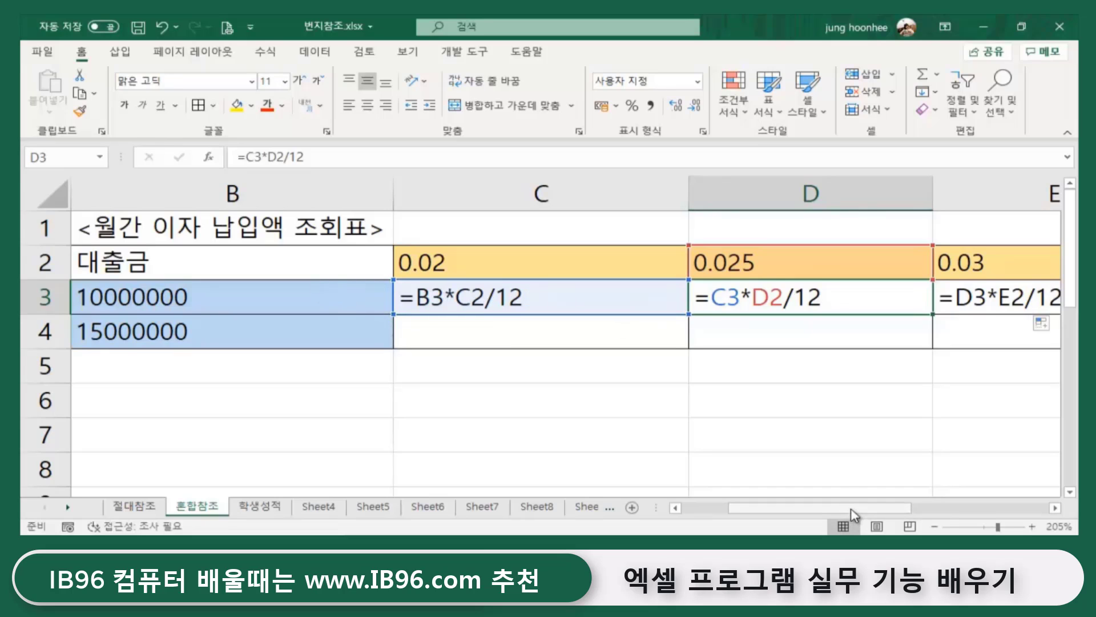
- Compare C3's =B3*C2/12 against B4, C2 and C4, and highlight C3's references
drag(850, 514, 851, 514)
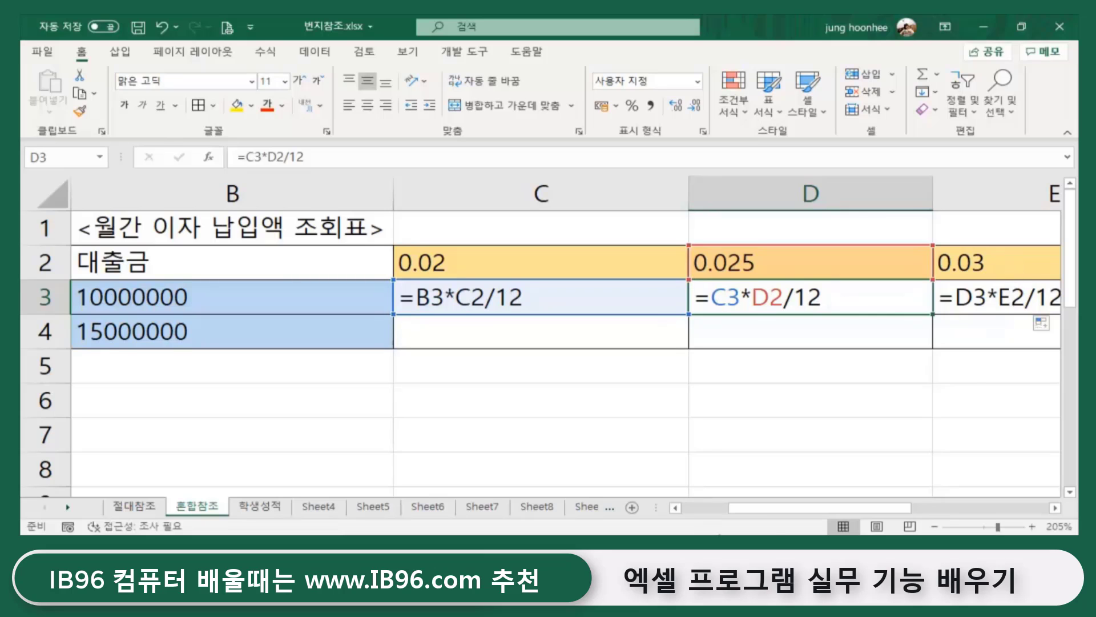
drag(774, 507, 718, 508)
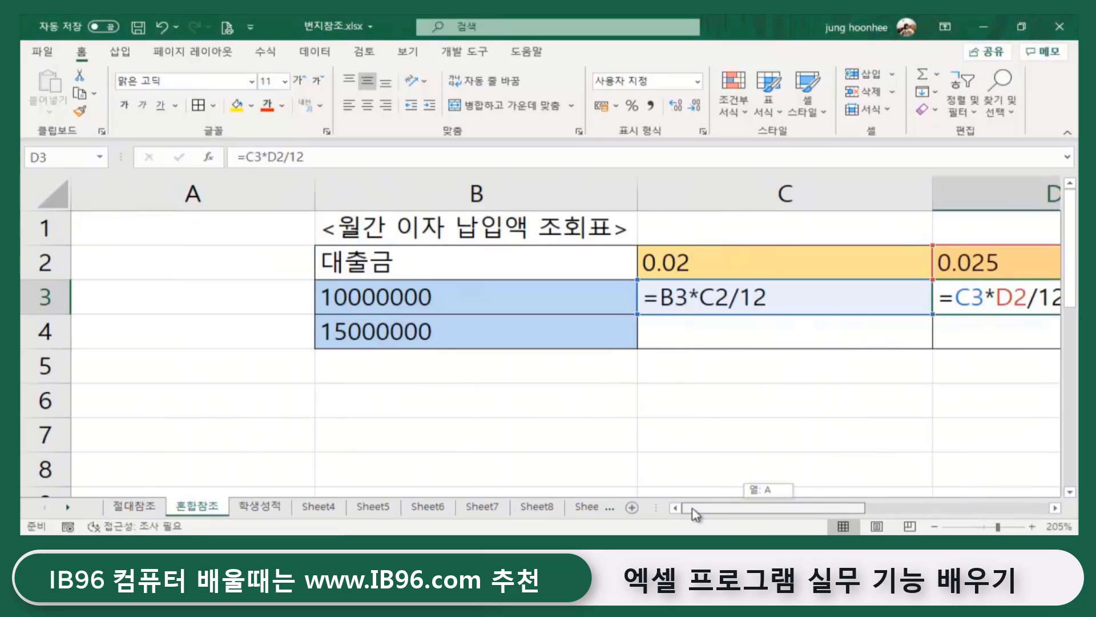
click(708, 291)
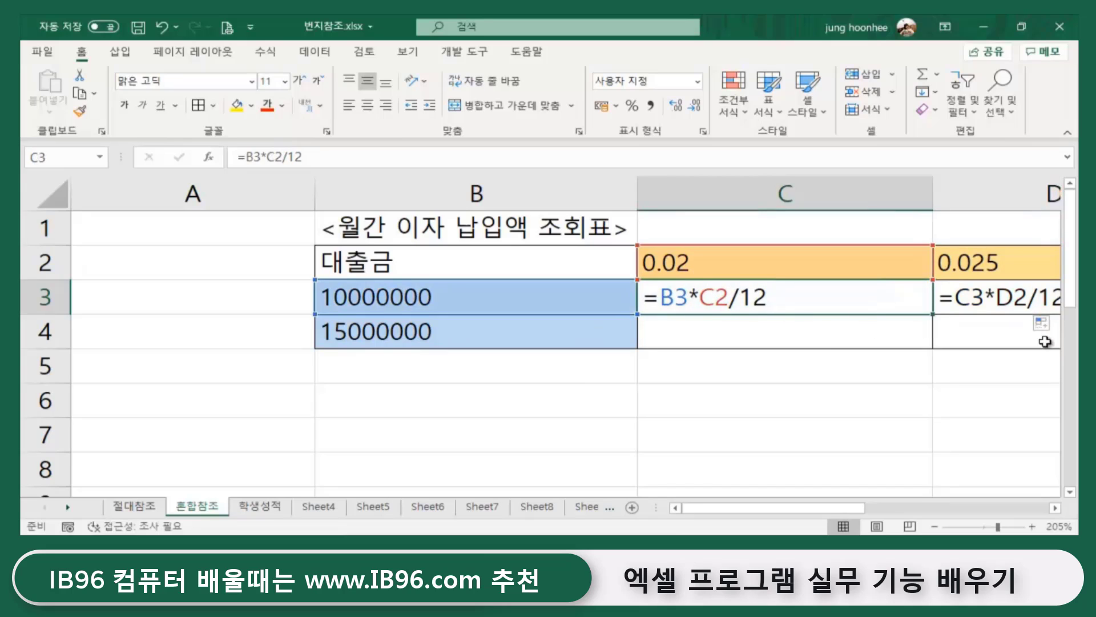
drag(758, 512, 991, 506)
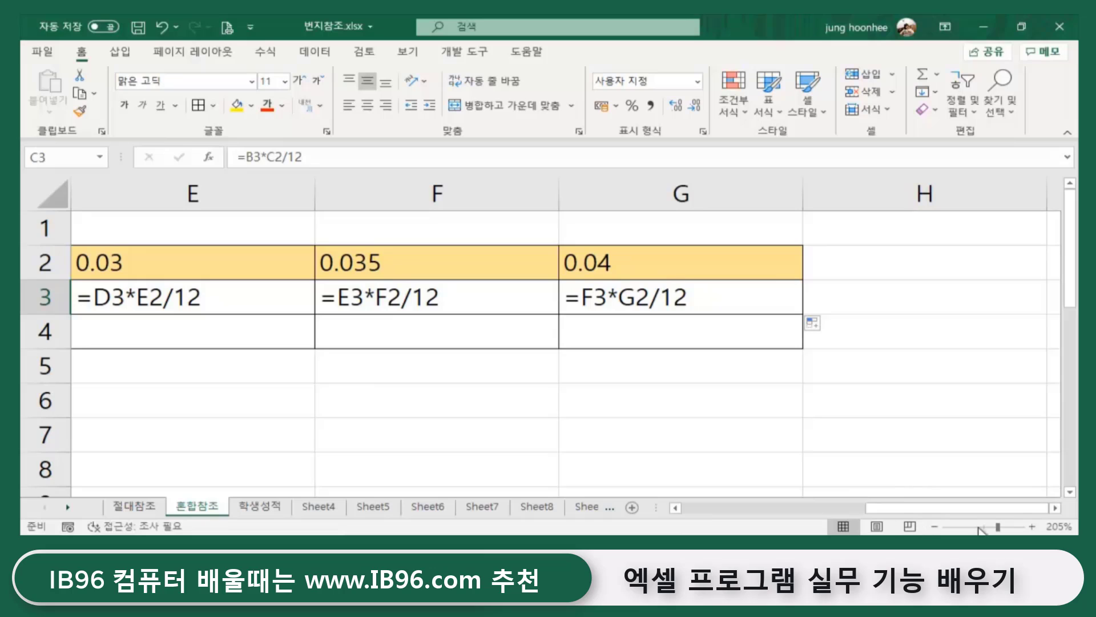
drag(976, 508, 793, 508)
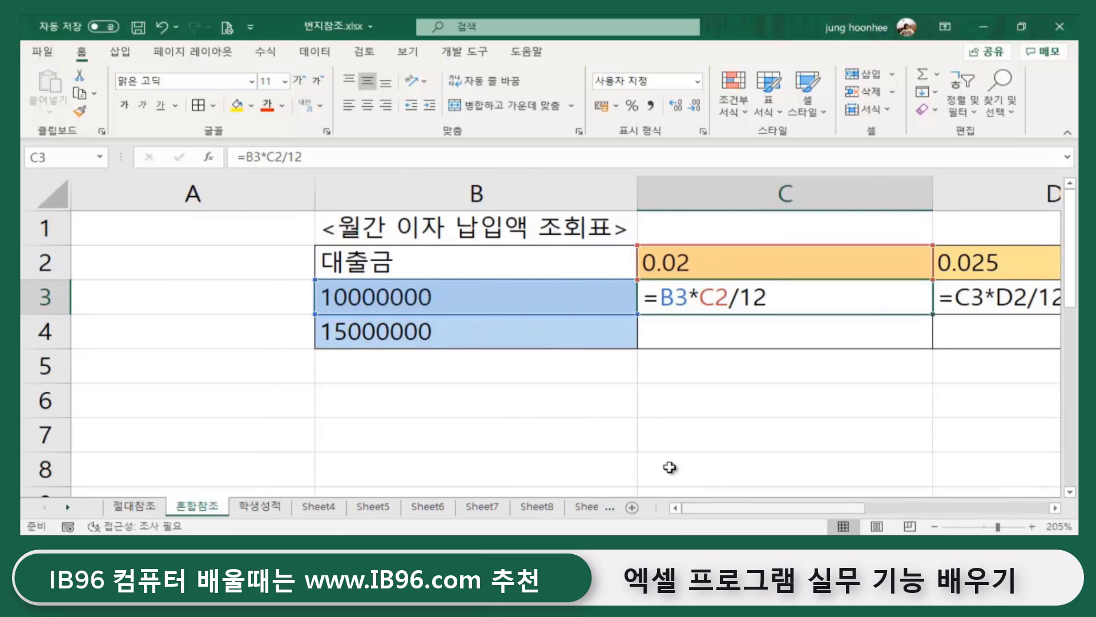
click(411, 339)
click(710, 269)
click(707, 333)
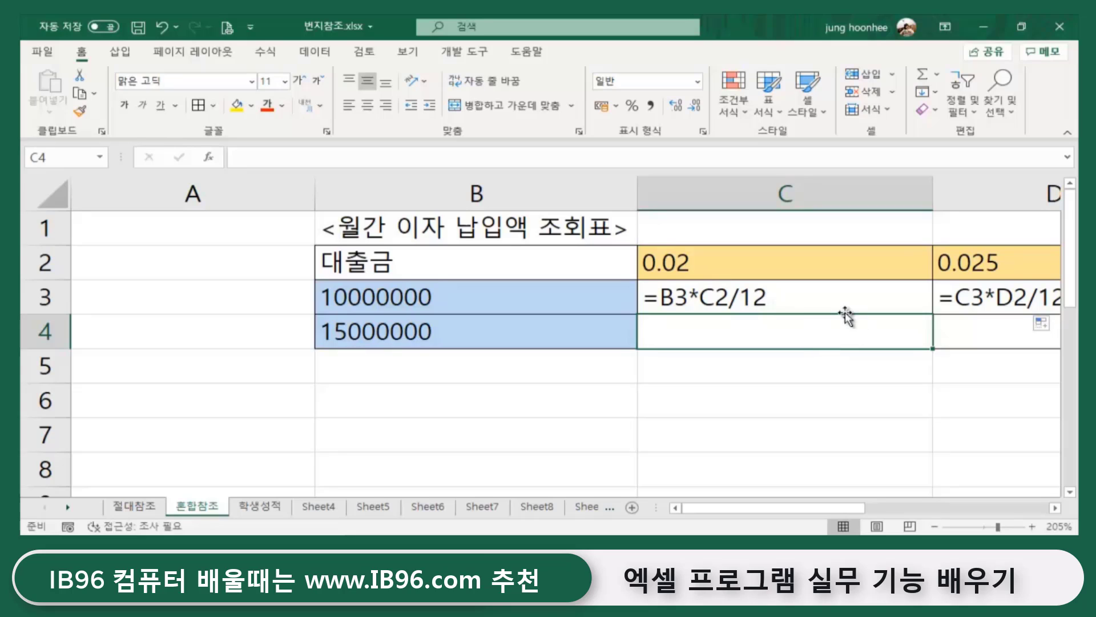
double_click(775, 303)
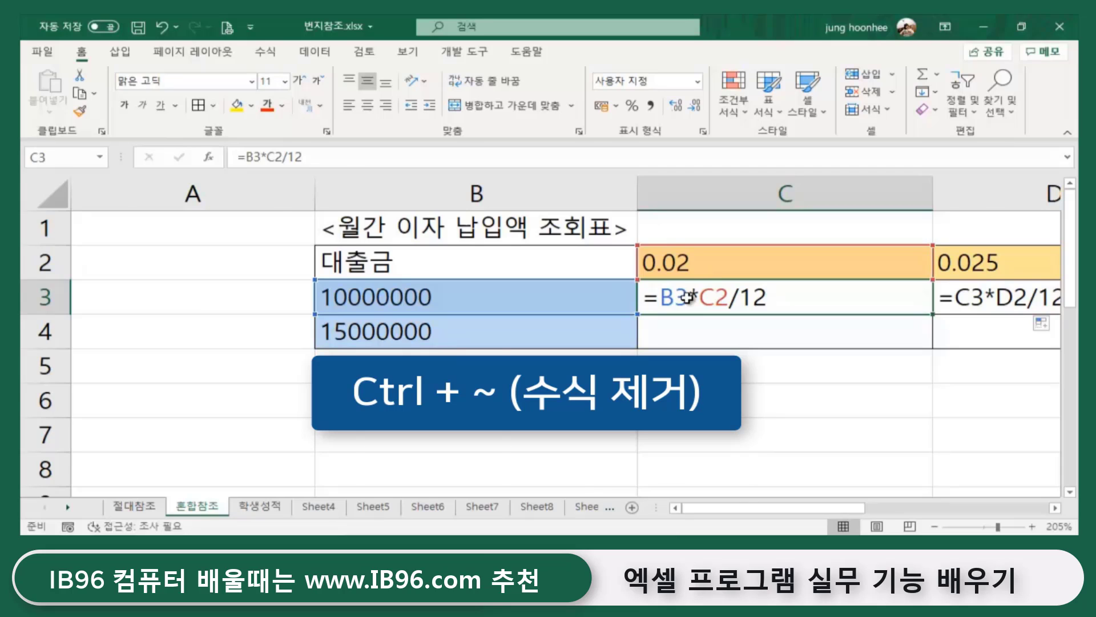
- Return to showing values and re-enter C3 as =$B$3*C2/12, with the loan cell locked
key(ctrl+grave)
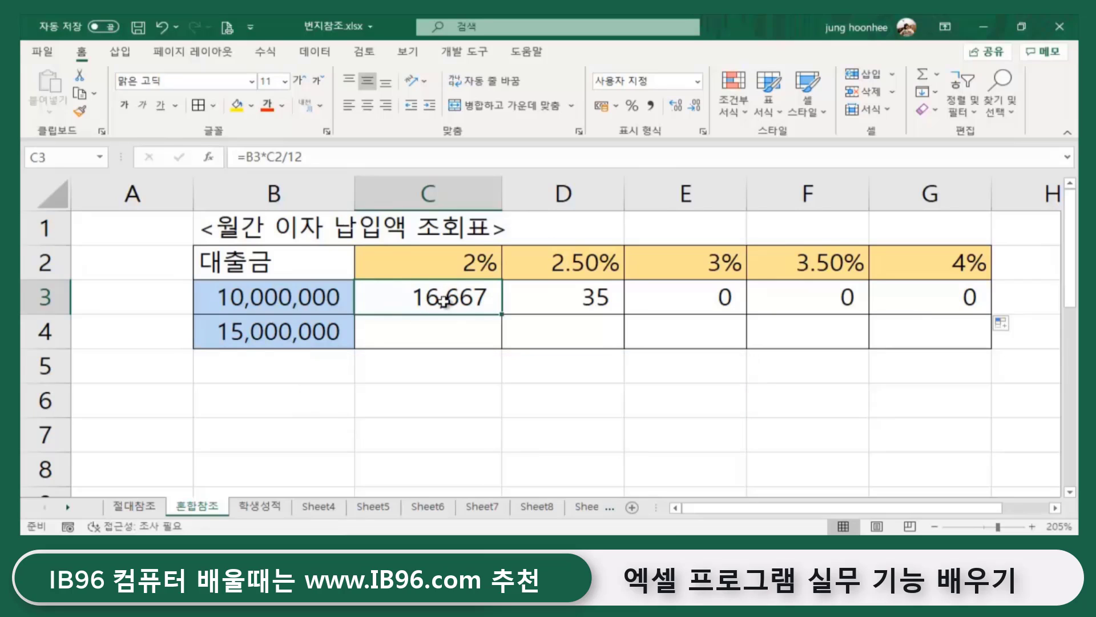
text(=)
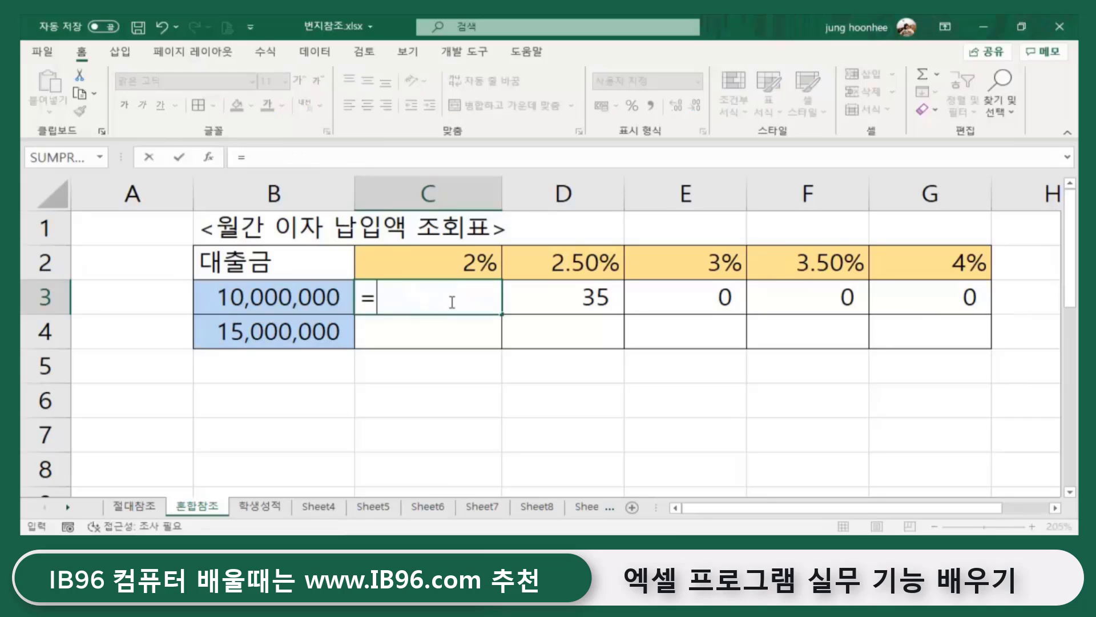
click(286, 296)
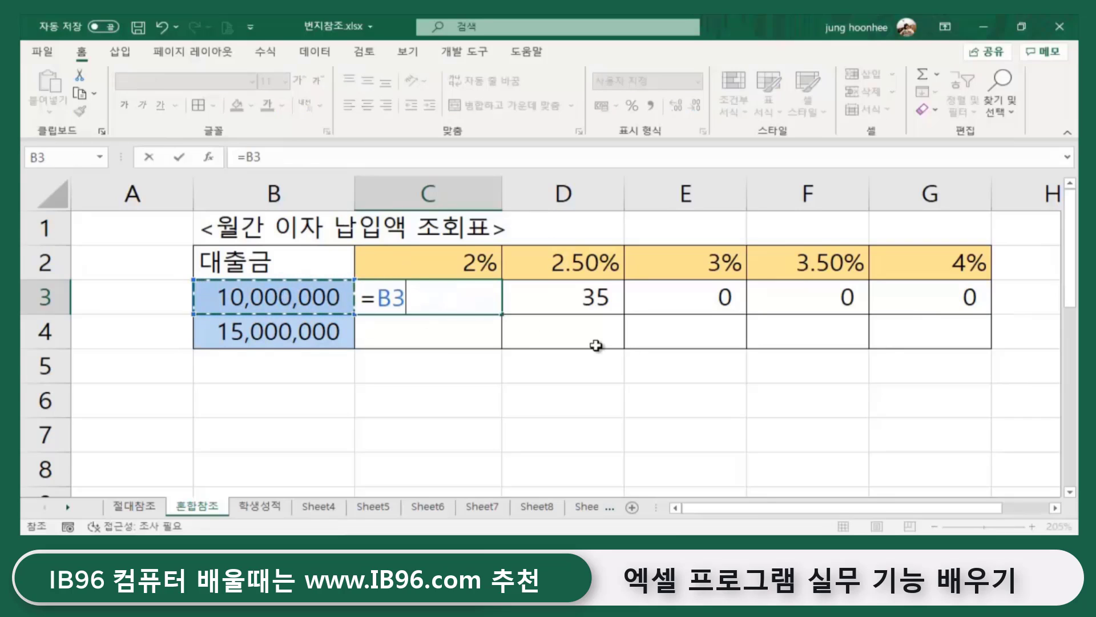
key(F4)
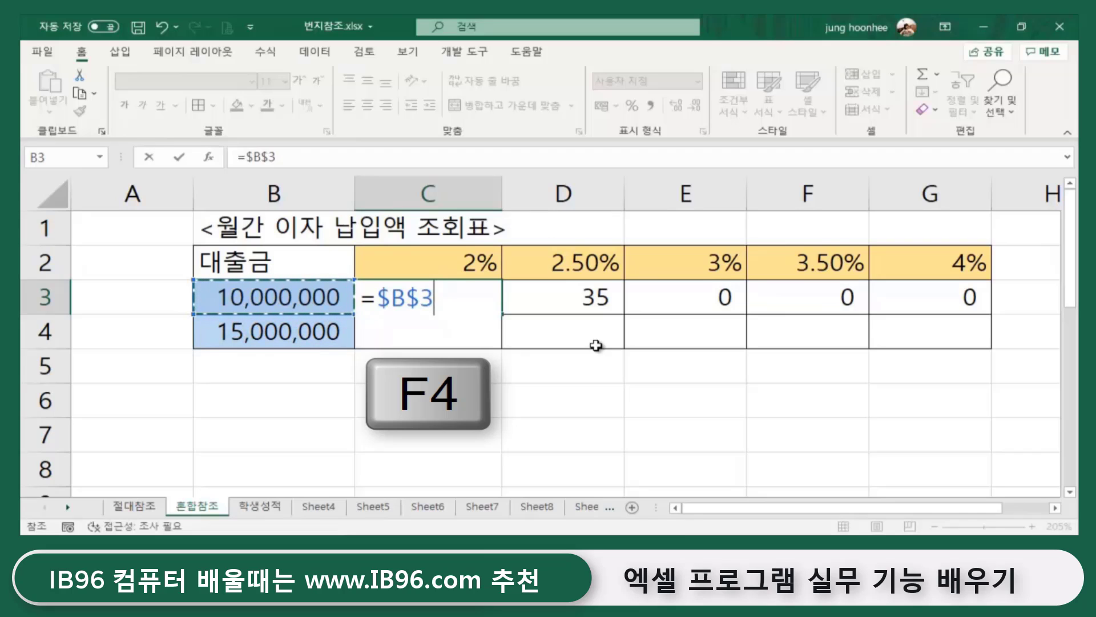
text(*)
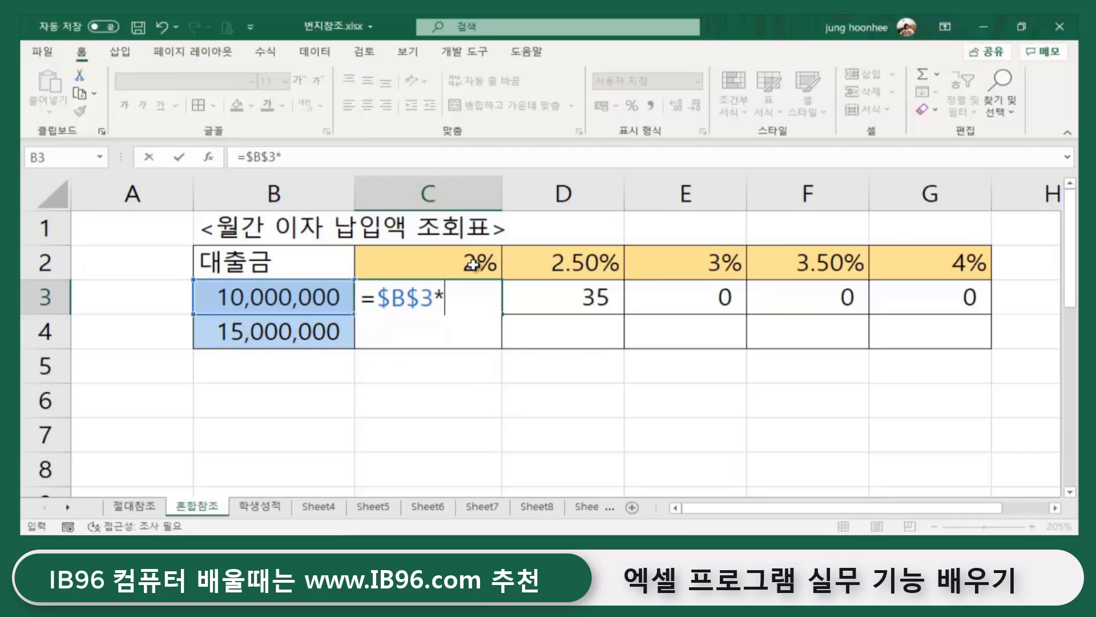
click(474, 266)
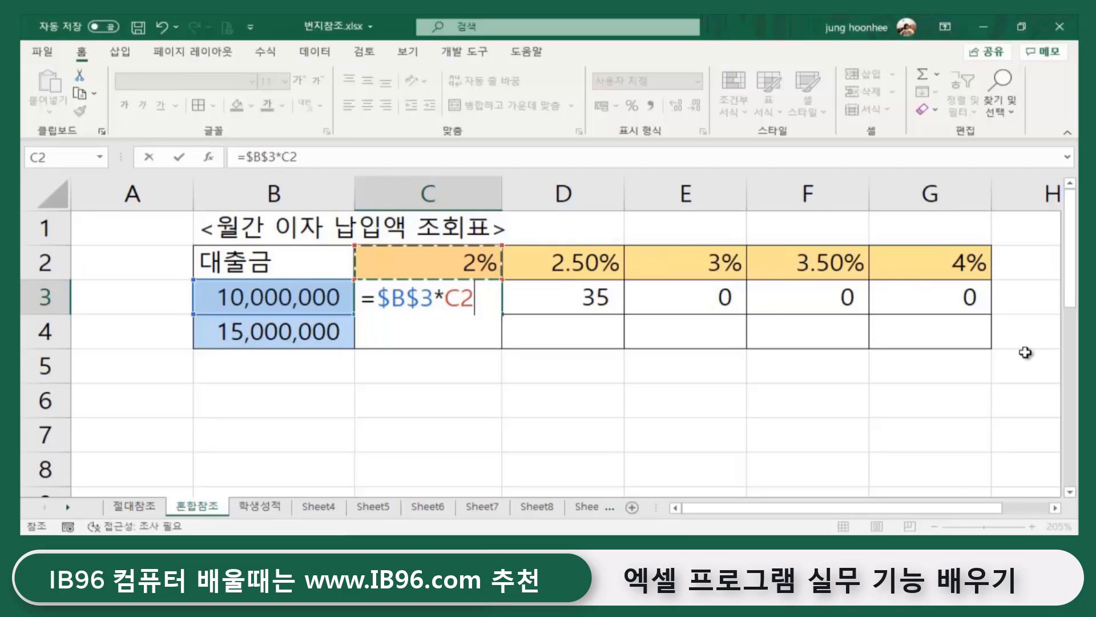
text(/)
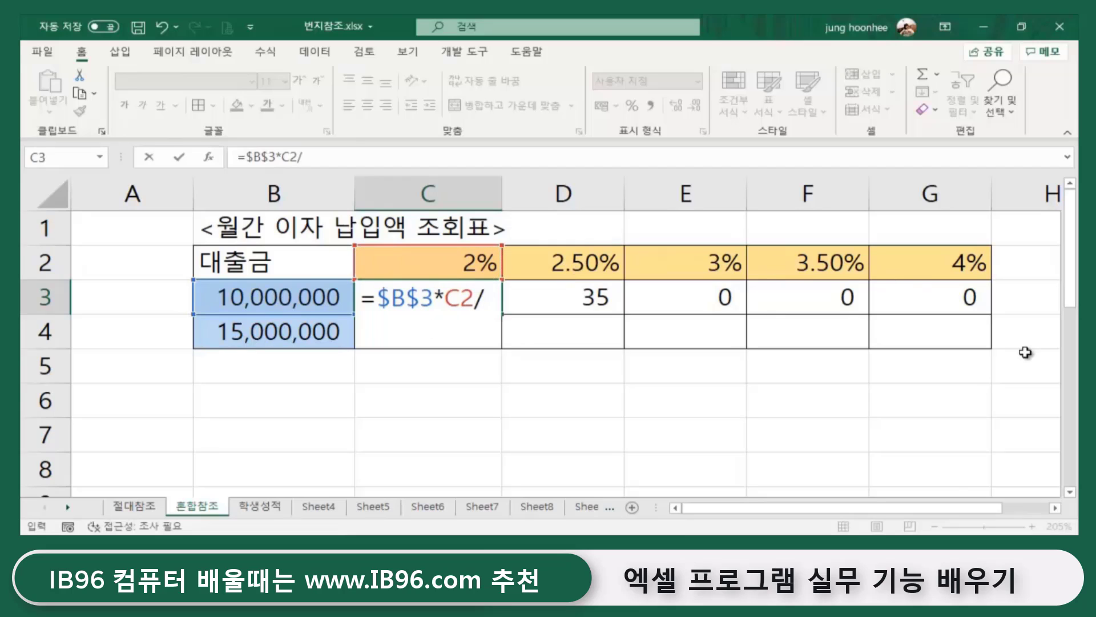
text(12)
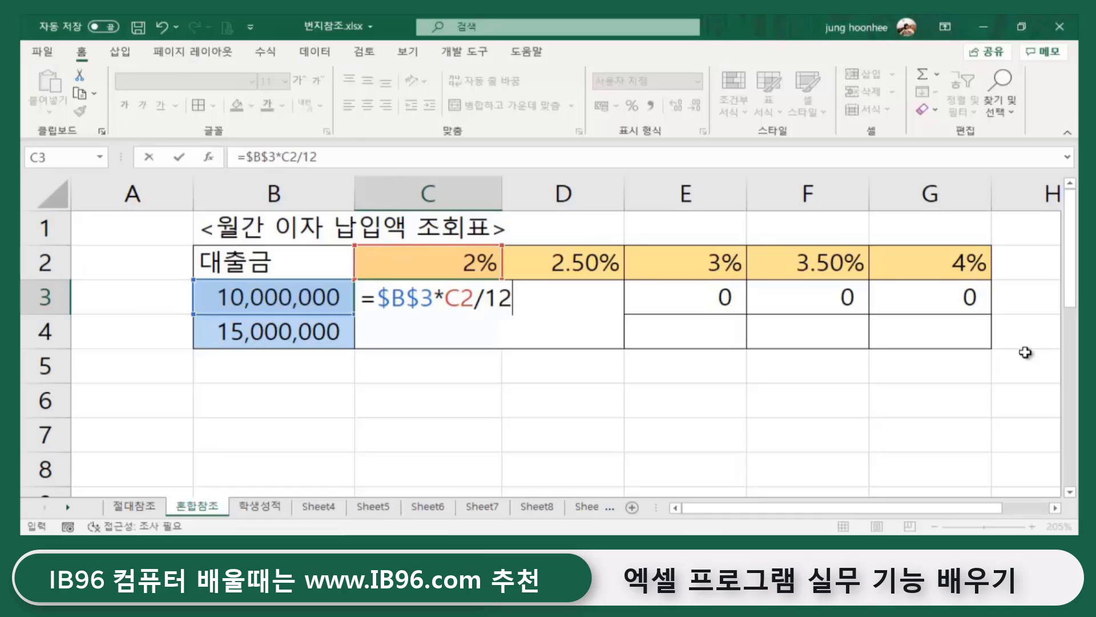
key(Return)
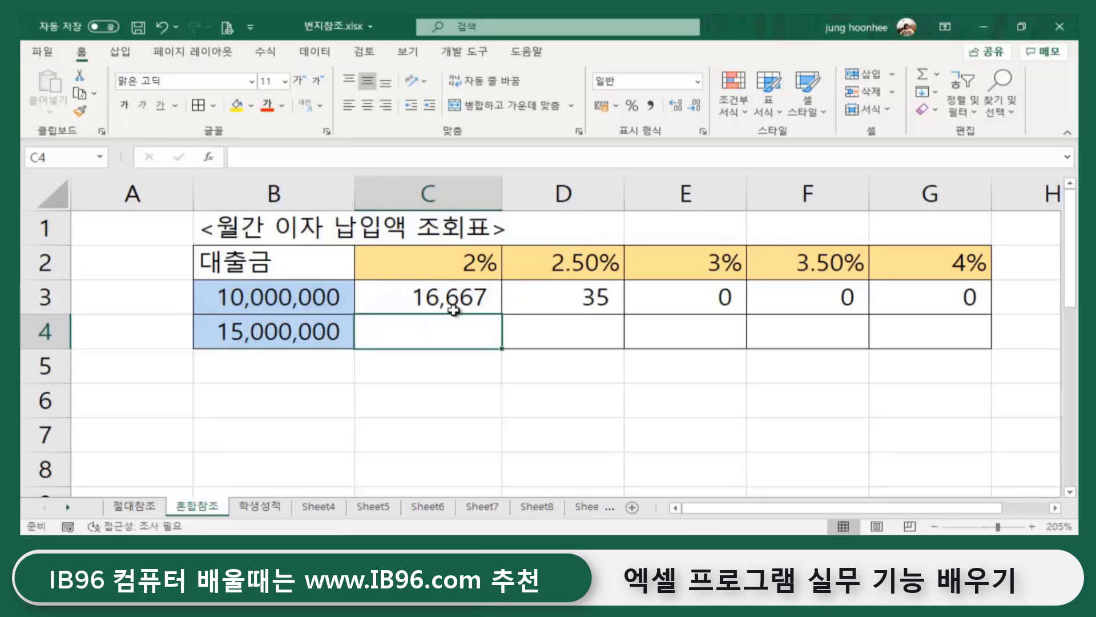
- Fill C3's =$B$3*C2/12 right to G3, giving 16,667 through 33,333 for the 10,000,000 loan
click(492, 306)
drag(501, 314, 992, 314)
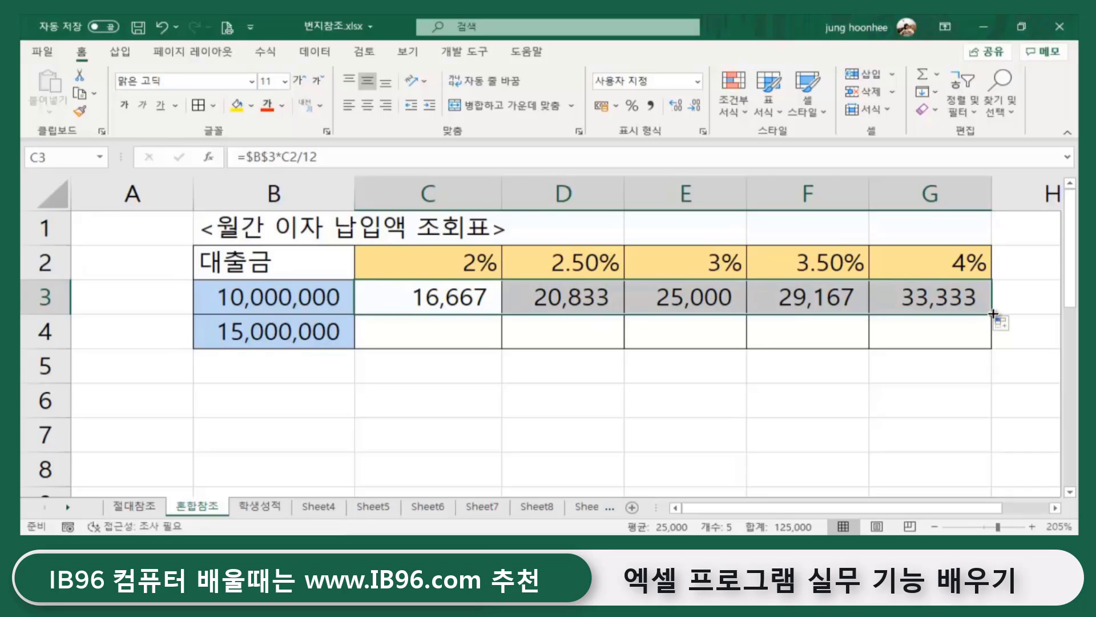
- Fill row 3's formulas down into row 4 and AutoFit columns G through C
drag(994, 313, 992, 344)
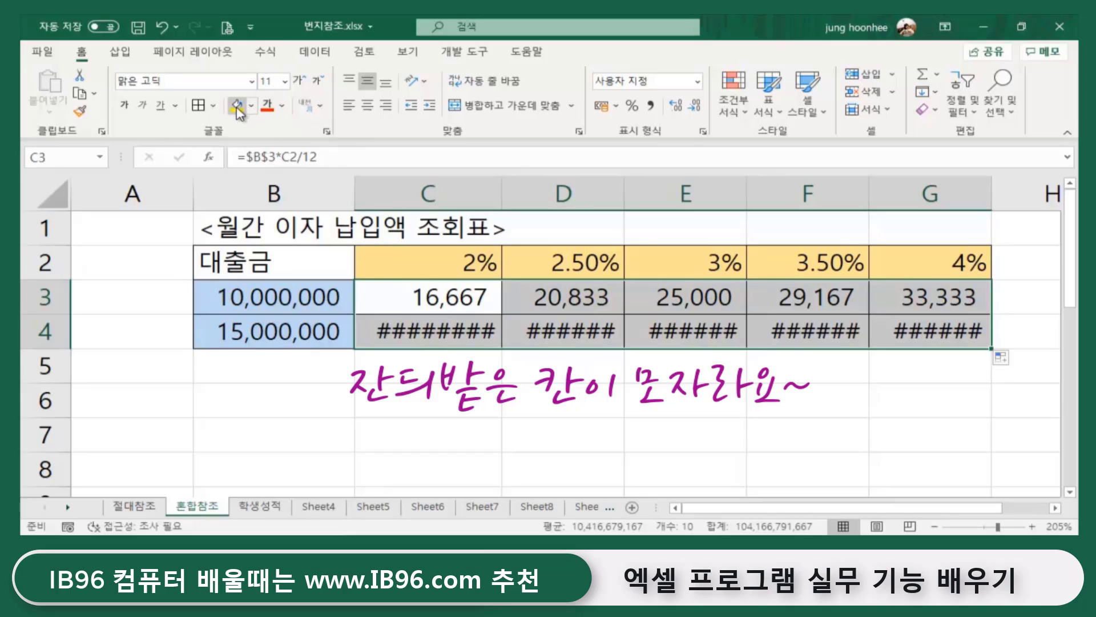
double_click(994, 193)
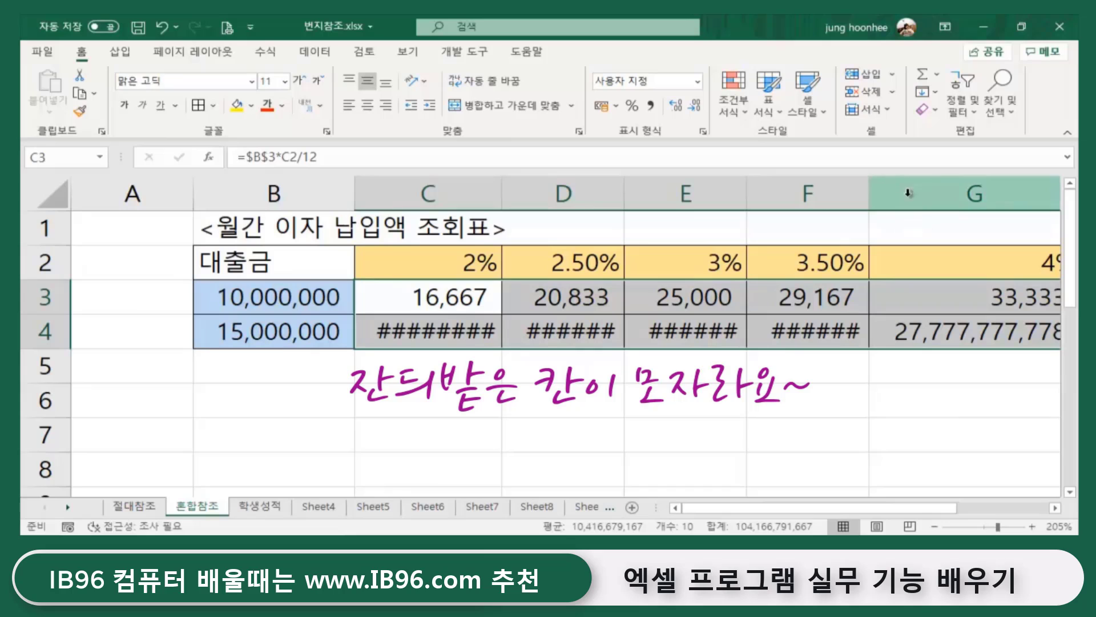
double_click(868, 189)
click(741, 181)
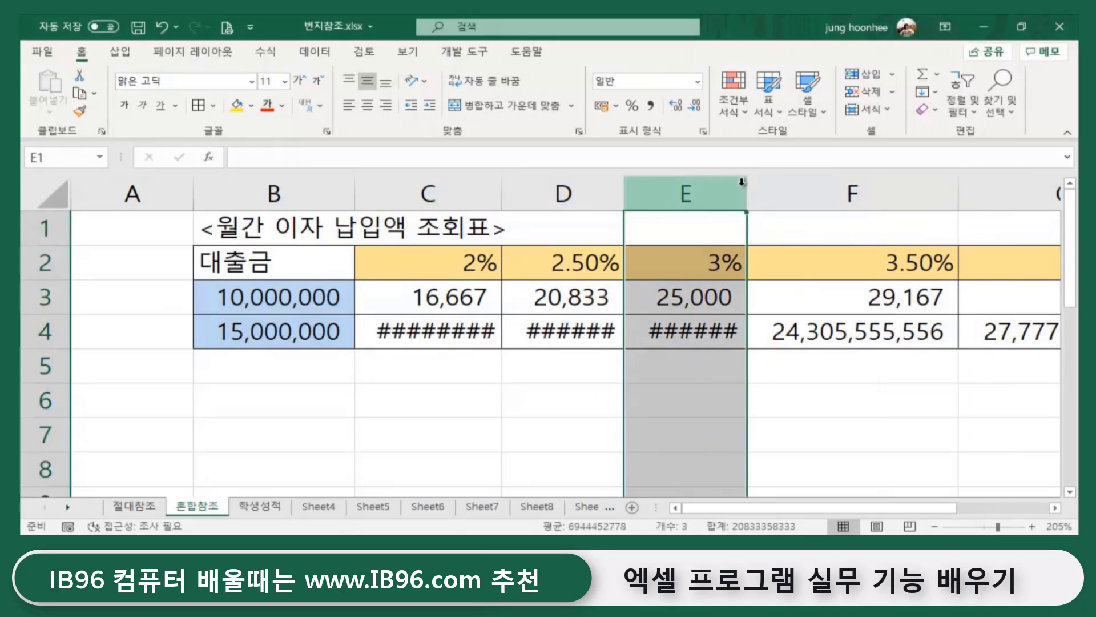
double_click(744, 181)
double_click(624, 183)
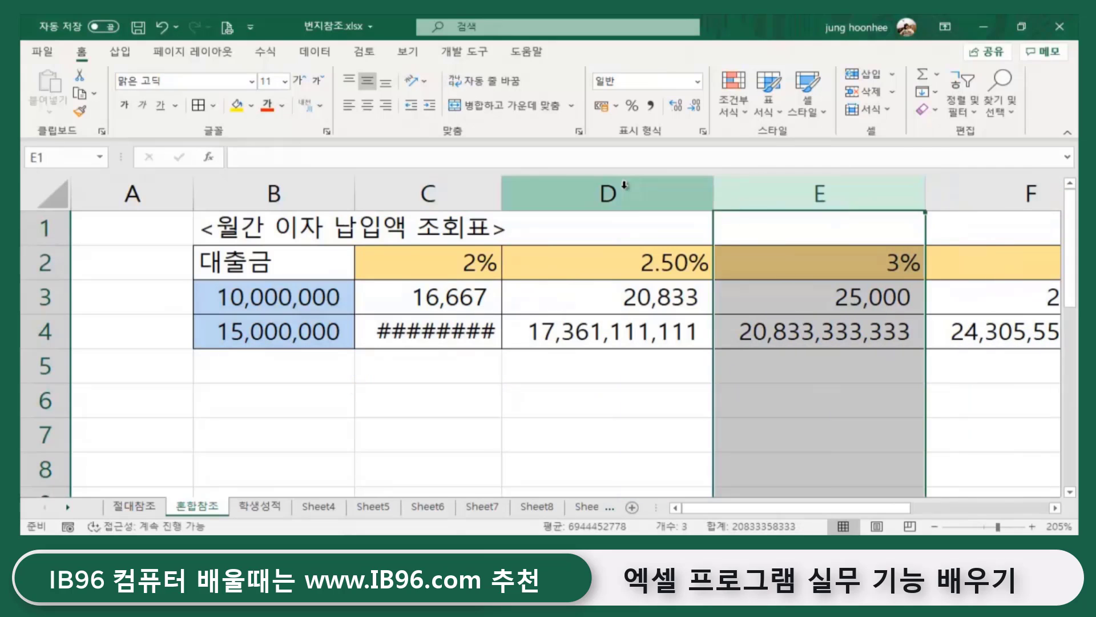
double_click(500, 191)
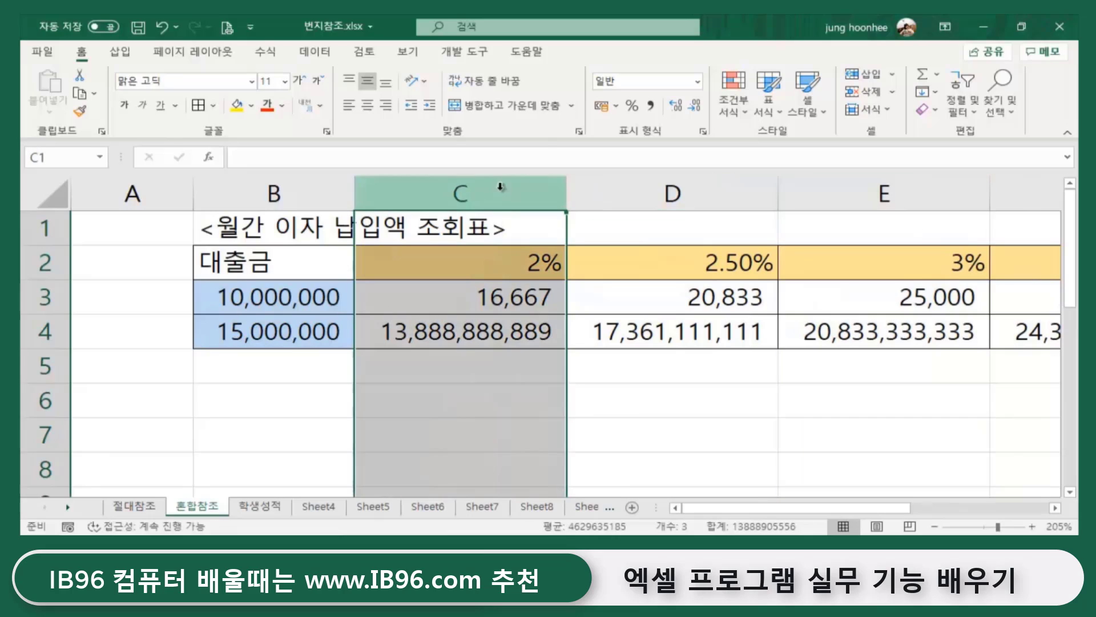
click(607, 396)
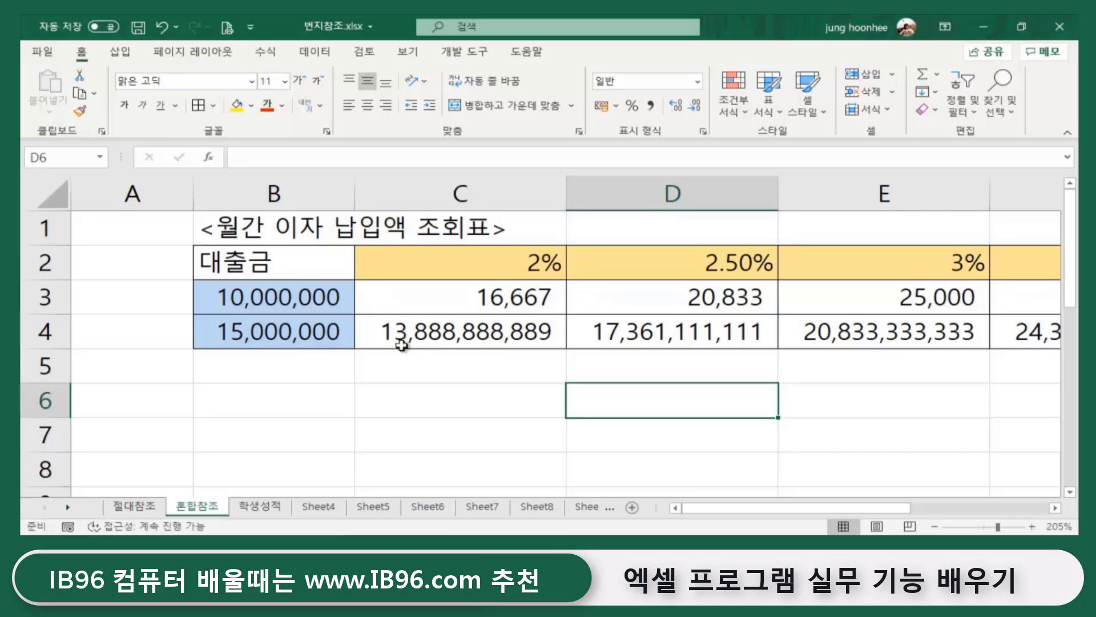
- Select C4 and switch to formula view to examine its copied formula
click(419, 337)
click(514, 400)
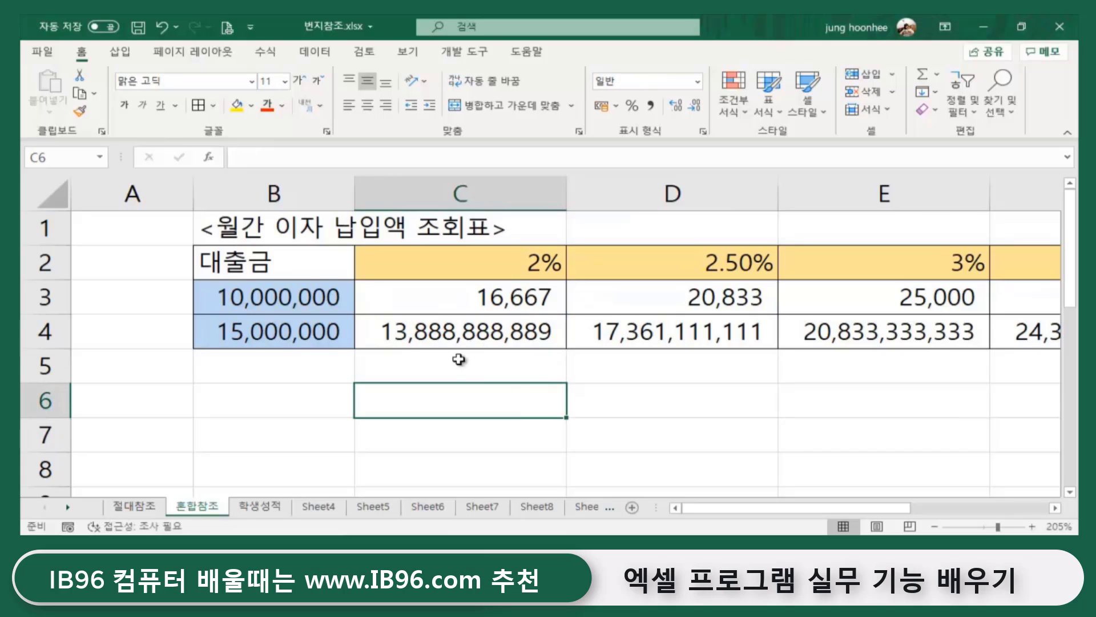
click(465, 333)
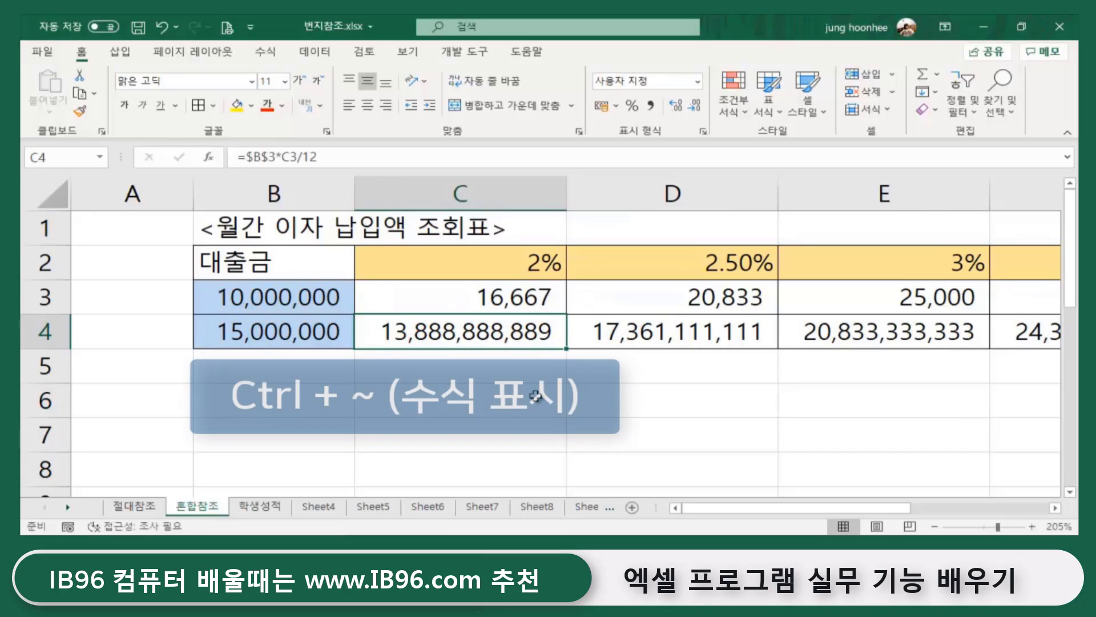
key(ctrl+grave)
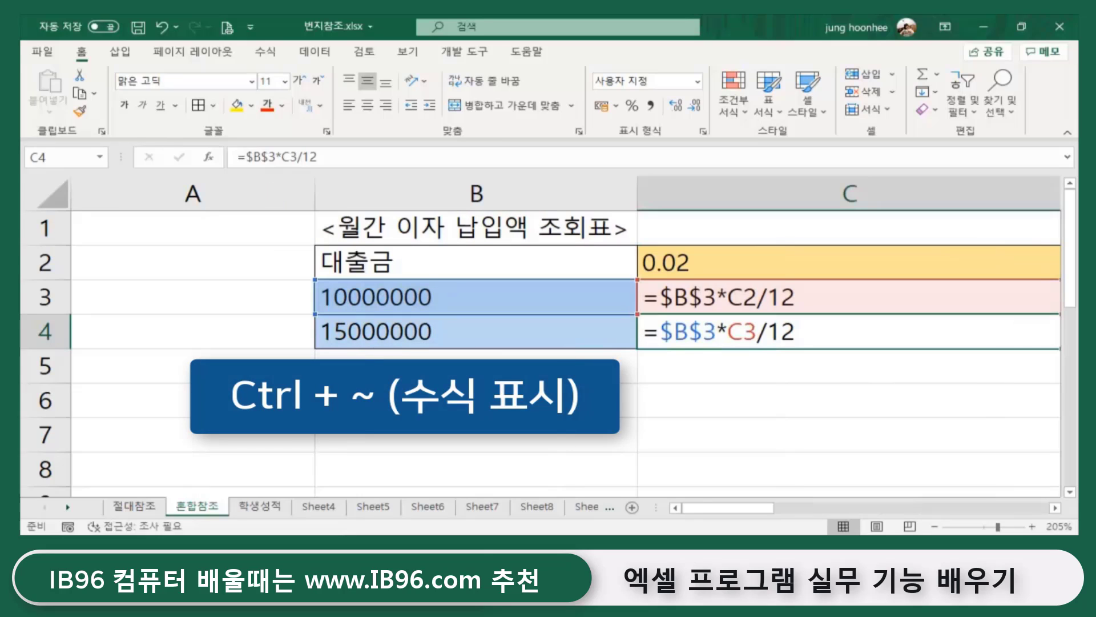
click(387, 338)
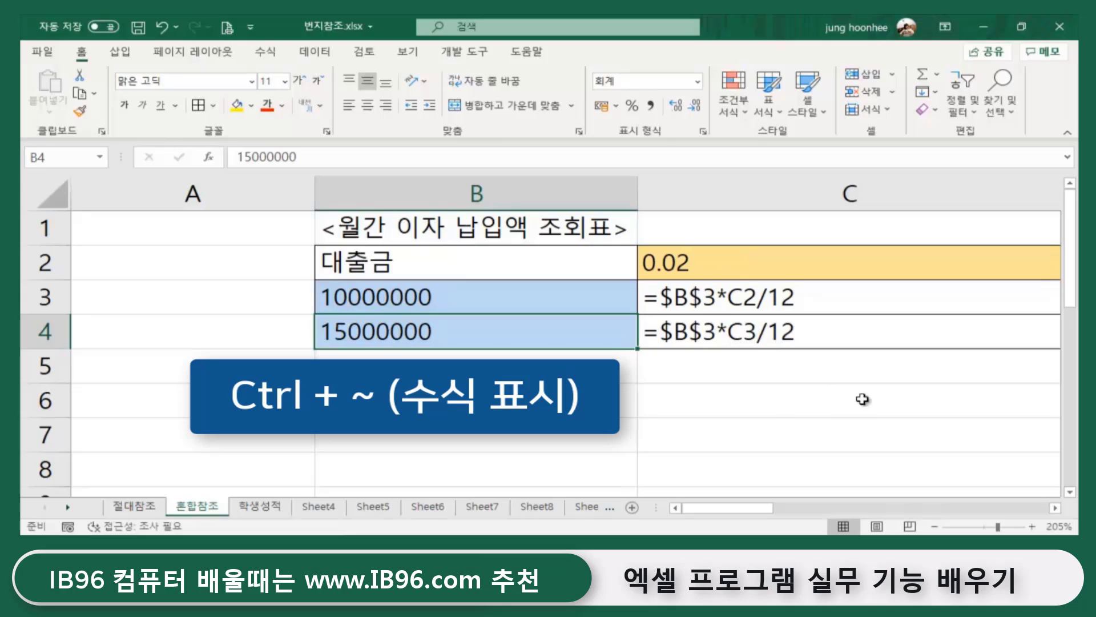
click(726, 436)
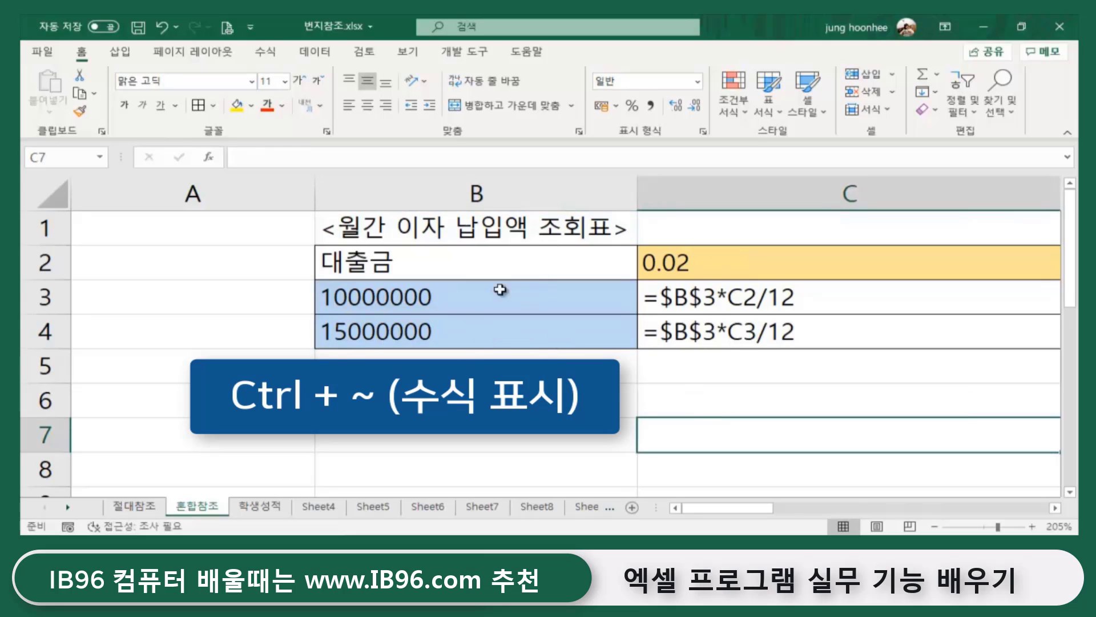
- Compare C4's =$B$3*C3/12 with B4, the 2% rate in C2, B3 and C3's formula
click(429, 332)
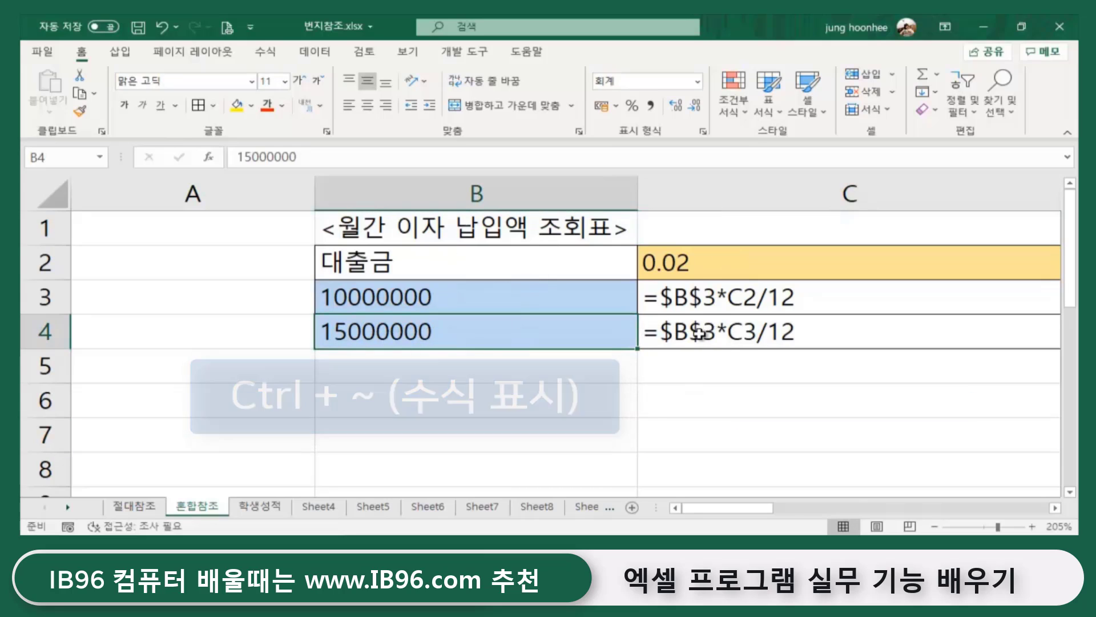
click(704, 335)
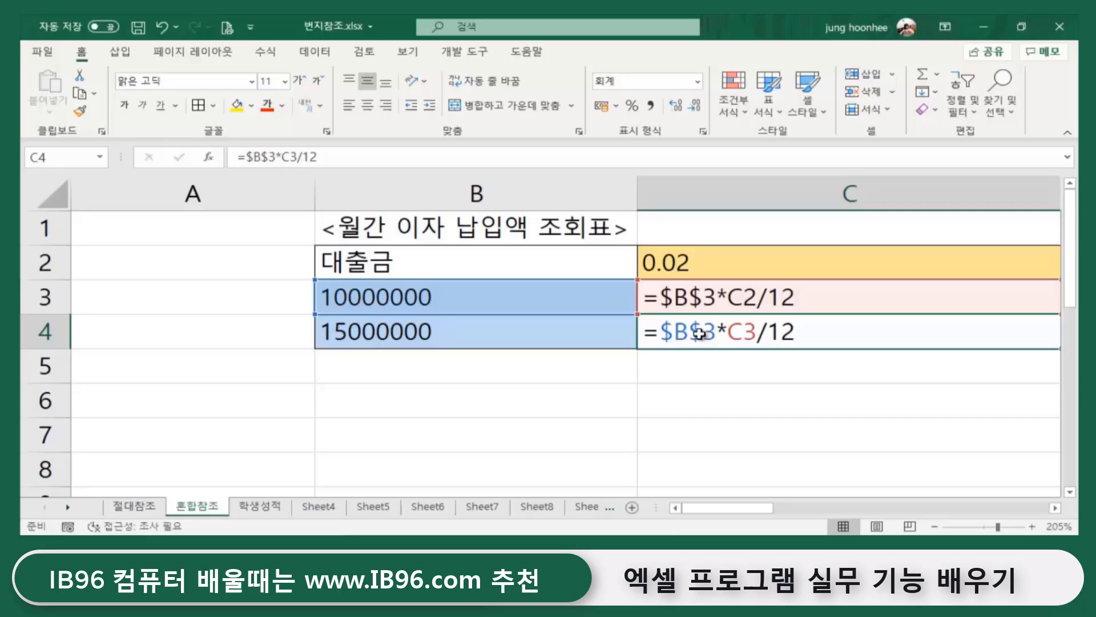
click(494, 333)
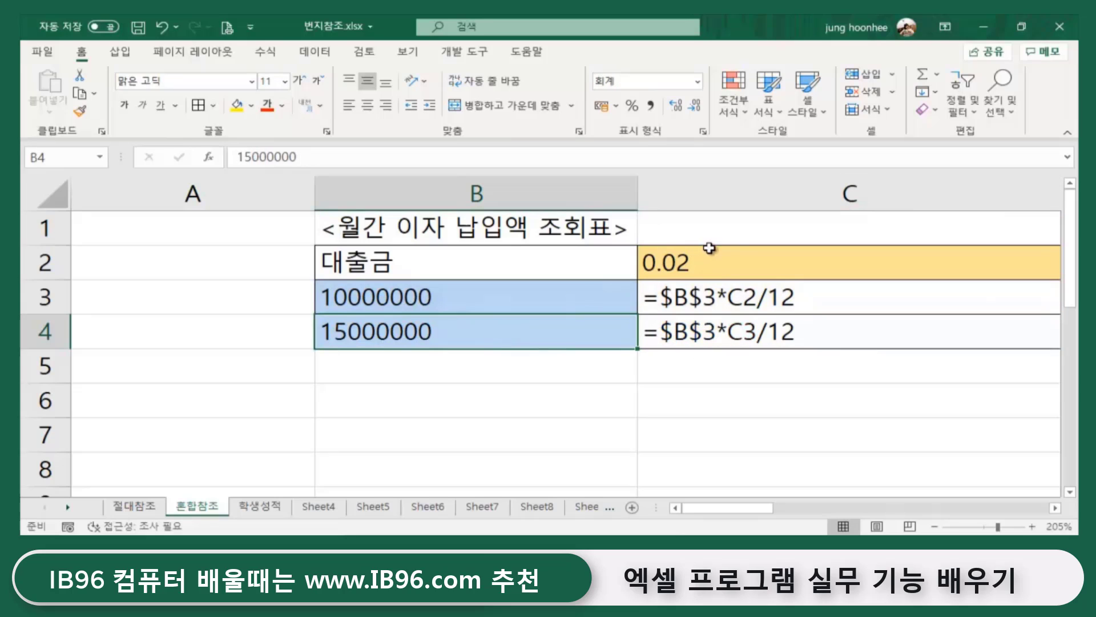
click(734, 255)
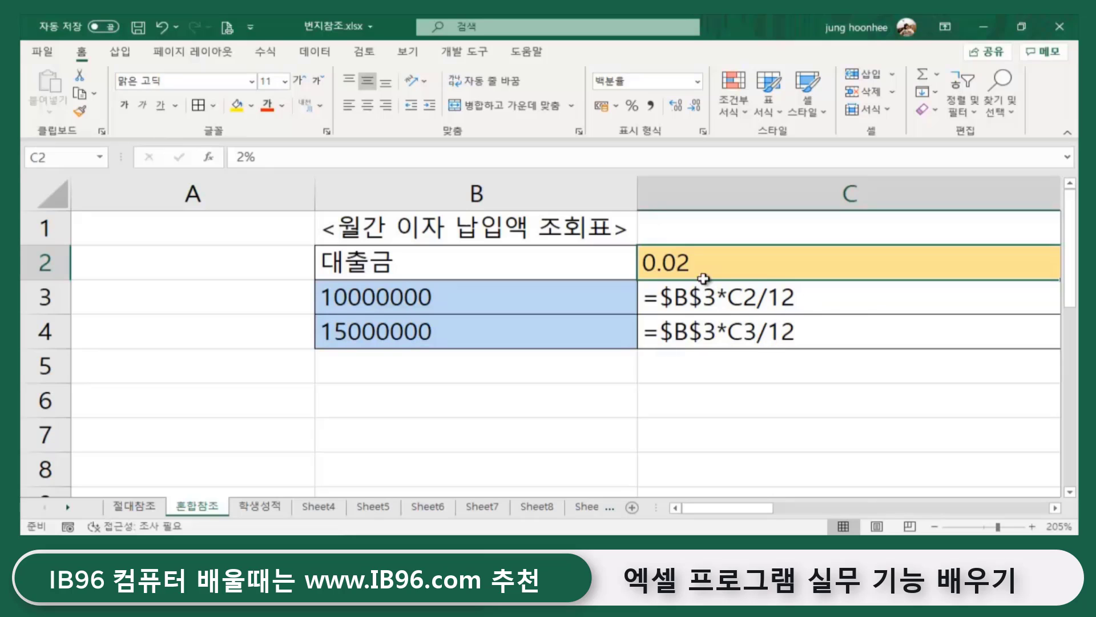
click(449, 303)
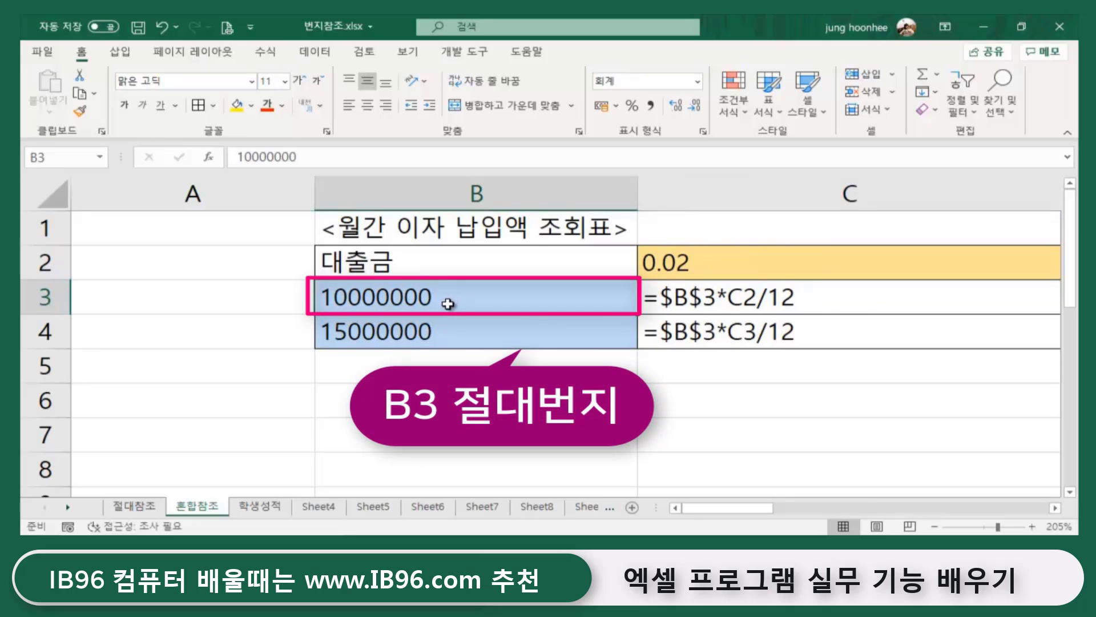
click(704, 301)
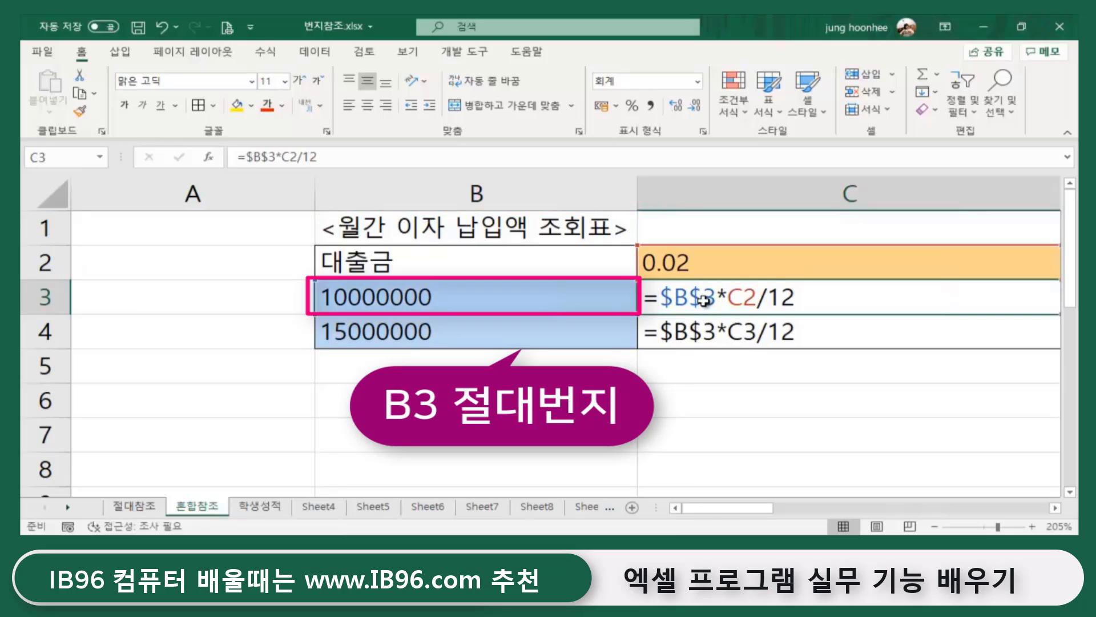
click(460, 331)
click(706, 332)
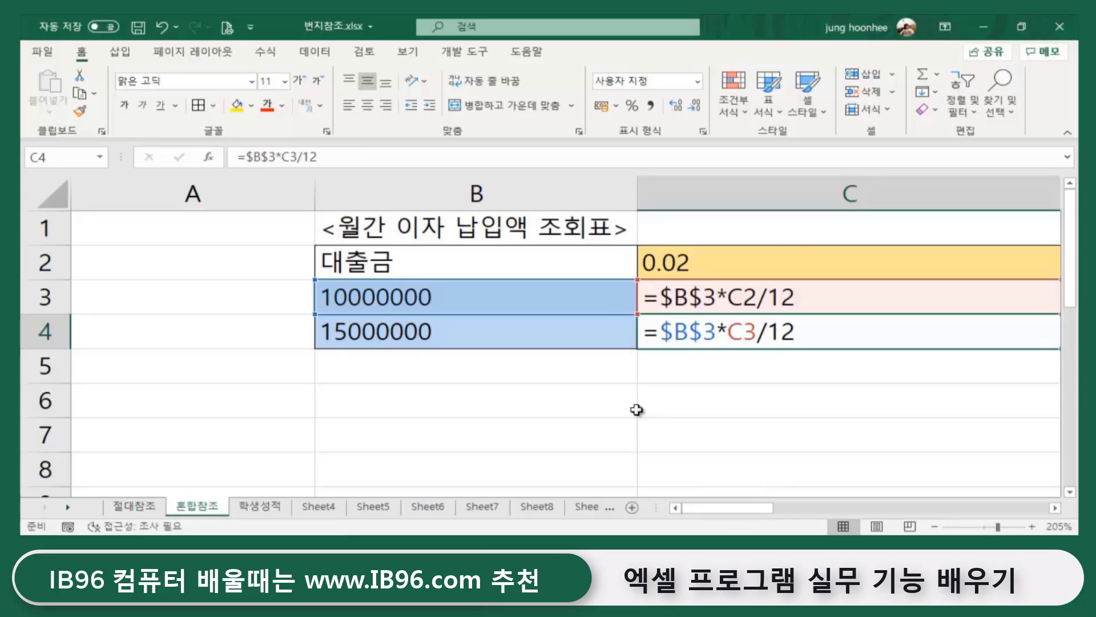
click(679, 261)
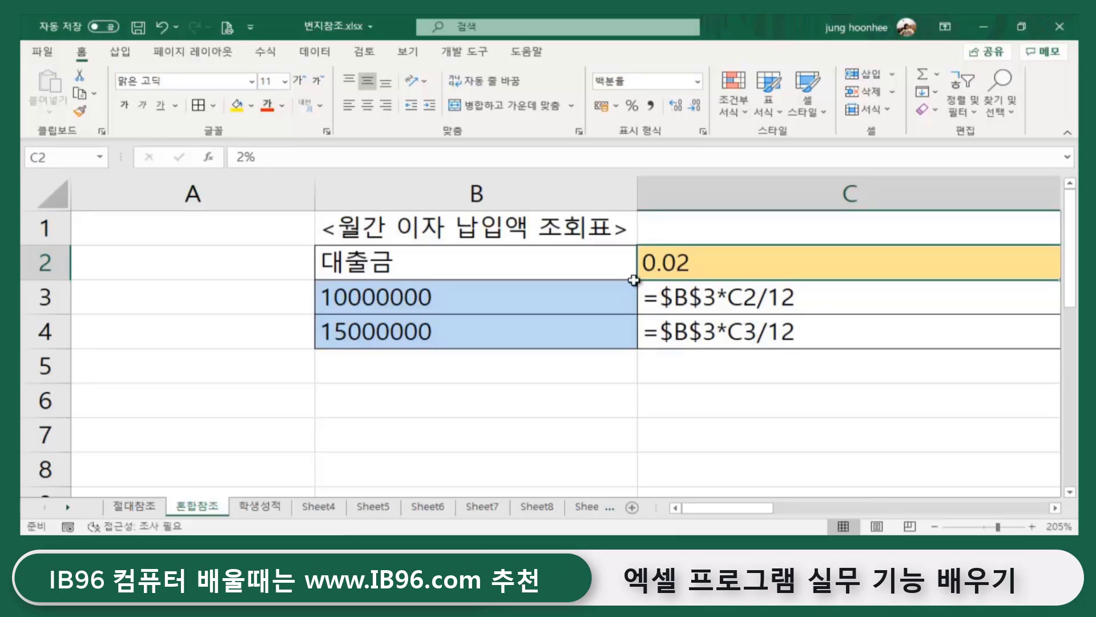
- Replace C4's formula with =B4*C2/12
double_click(723, 331)
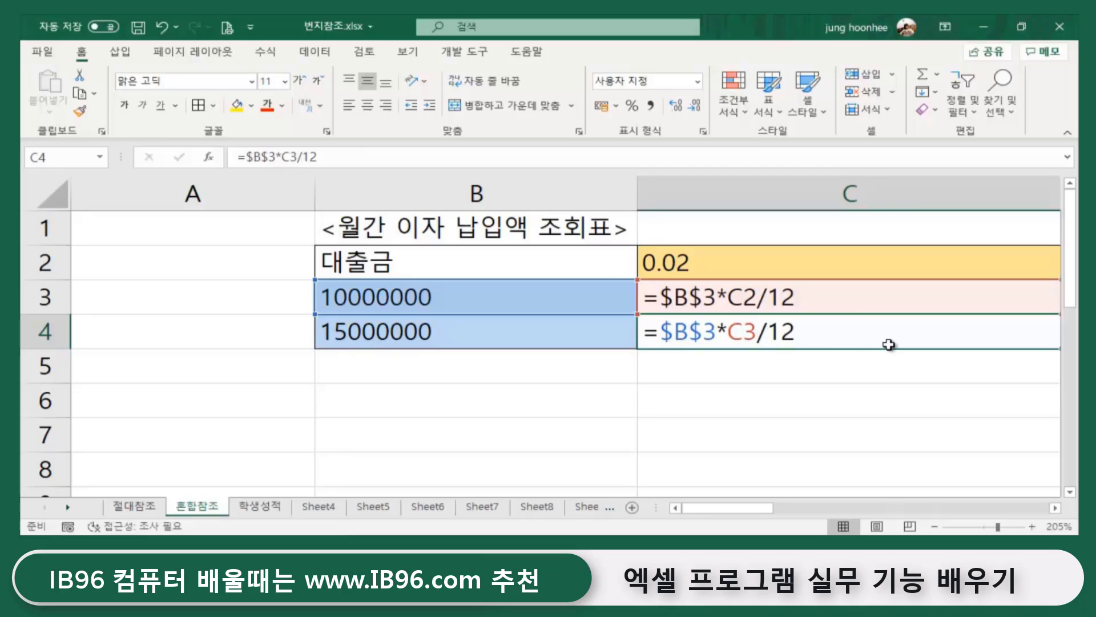
key(Escape)
text(=)
scroll(829, 327, right, 1)
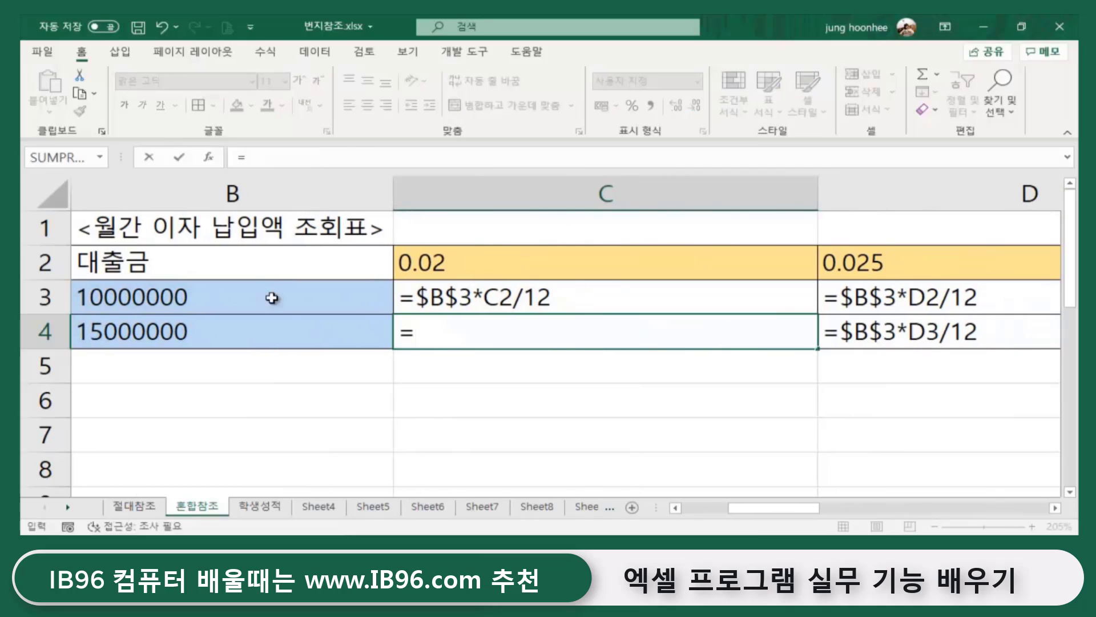
click(152, 330)
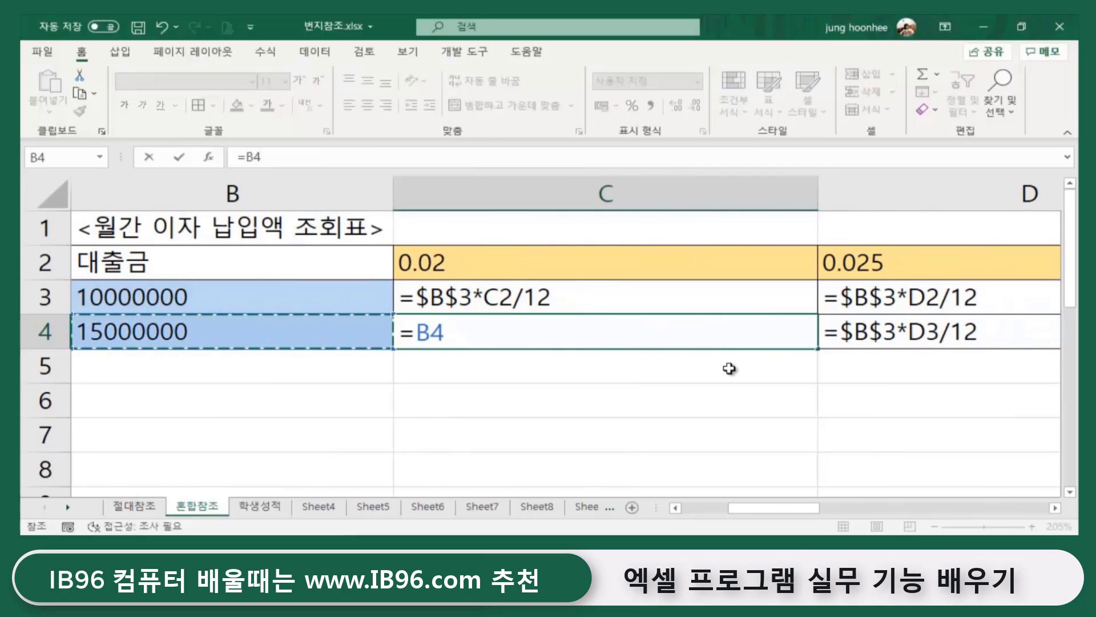
text(*)
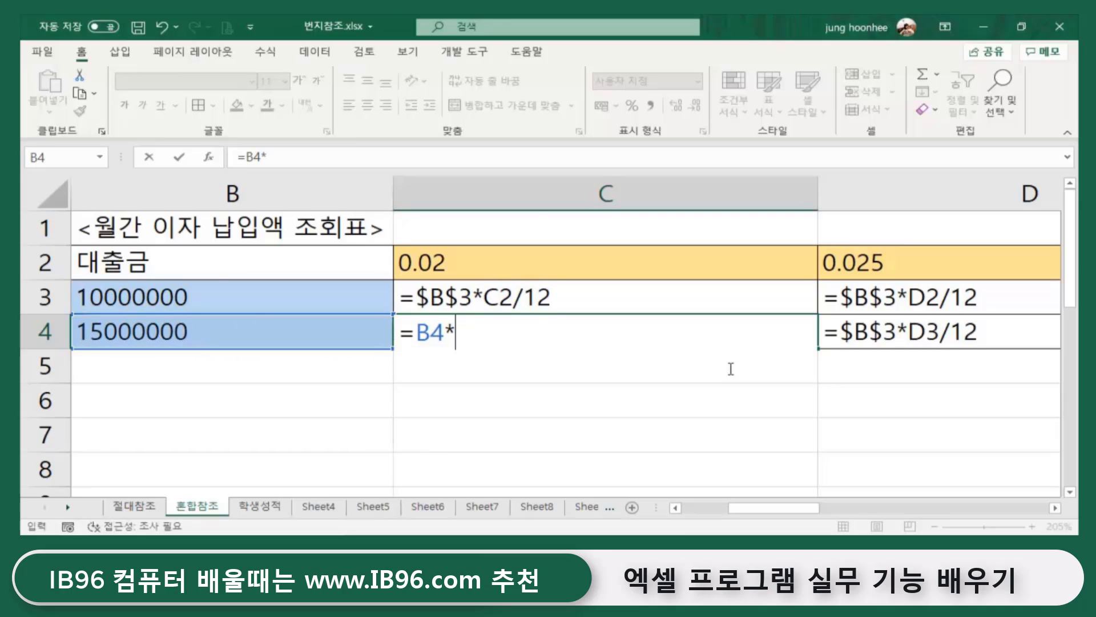
click(445, 261)
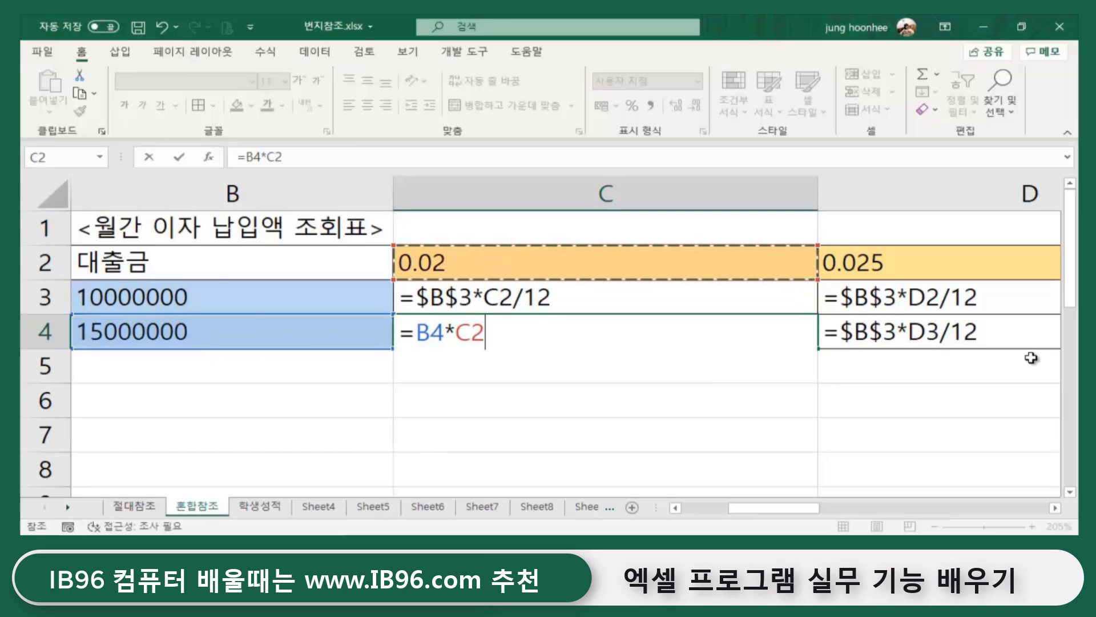
text(/12)
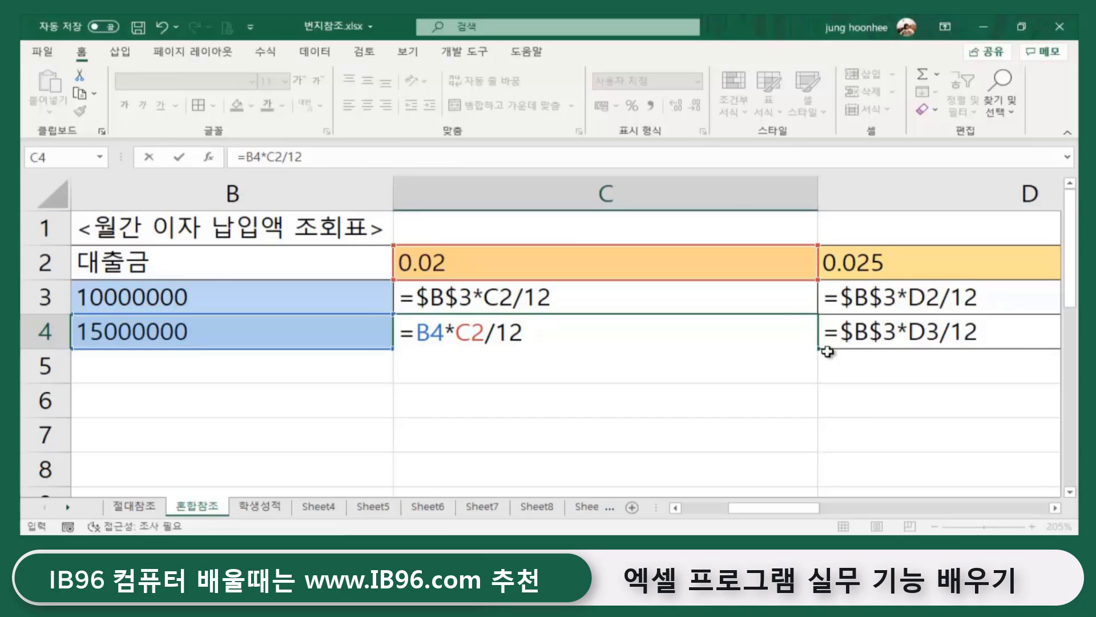
- Commit the edit and compare the formulas in C3, D3 and D4
click(536, 296)
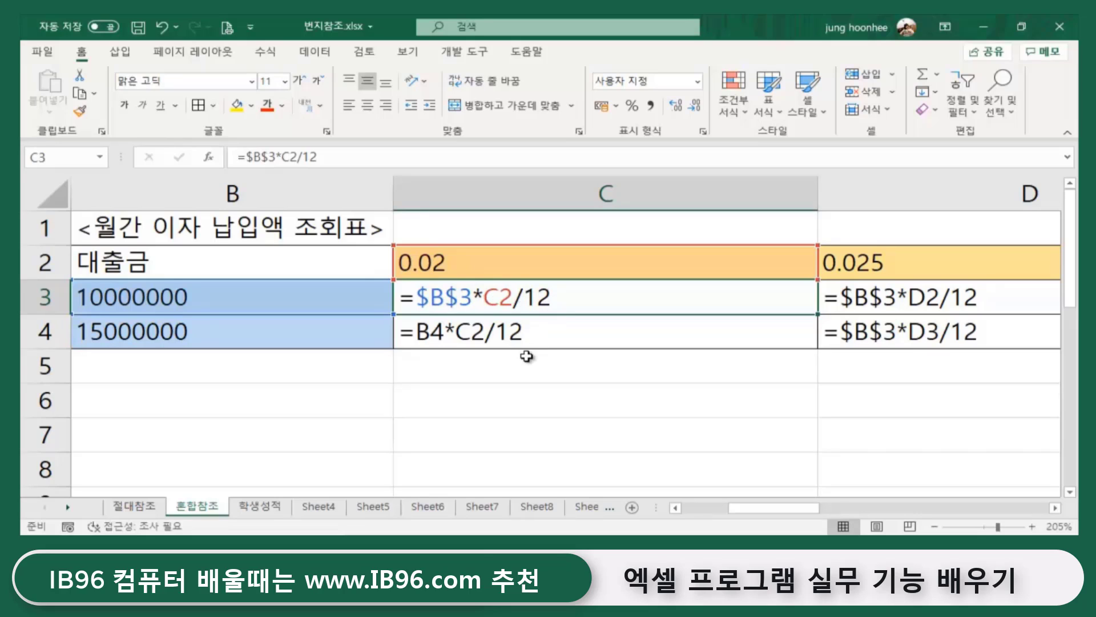
click(899, 292)
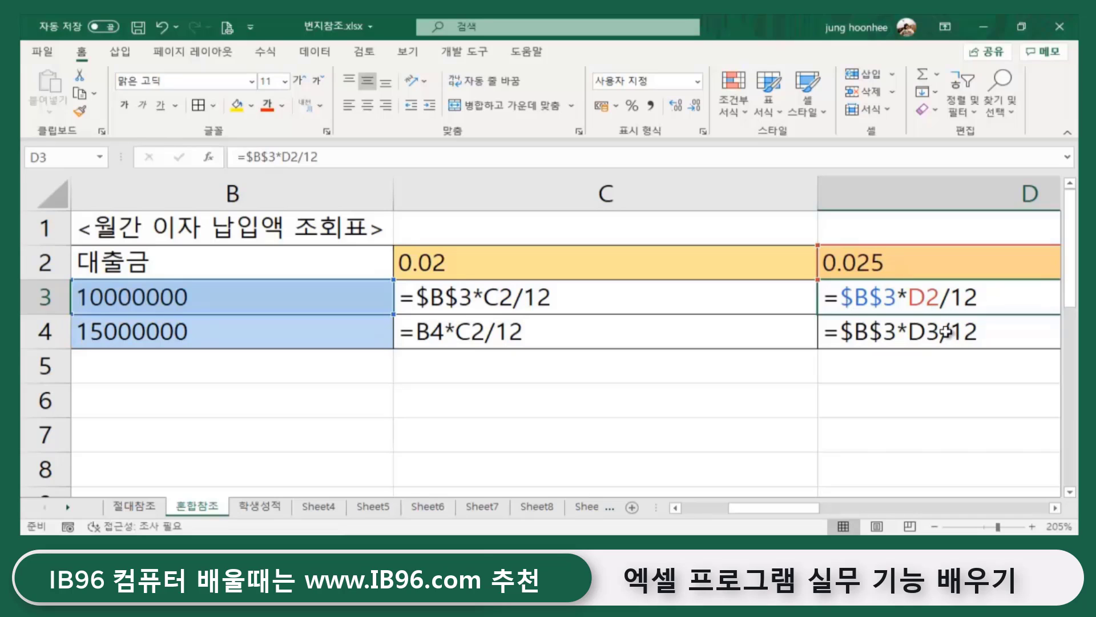
click(945, 331)
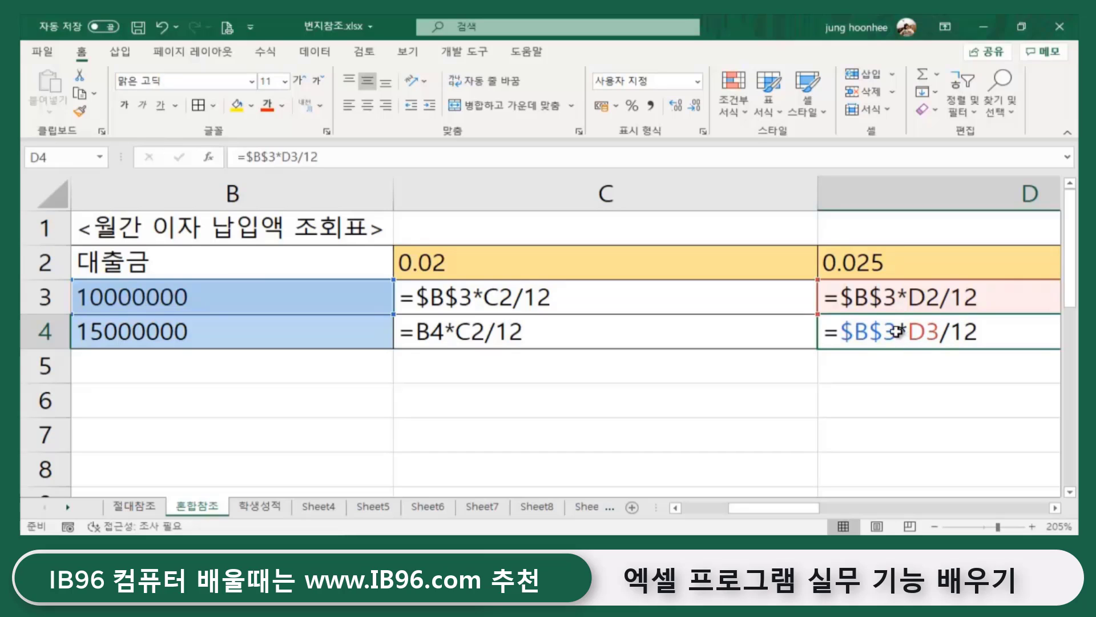
- Rewrite D4 as =B4*D2/12, pairing the 15,000,000 loan with the 2.5% rate
key(Escape)
text(=)
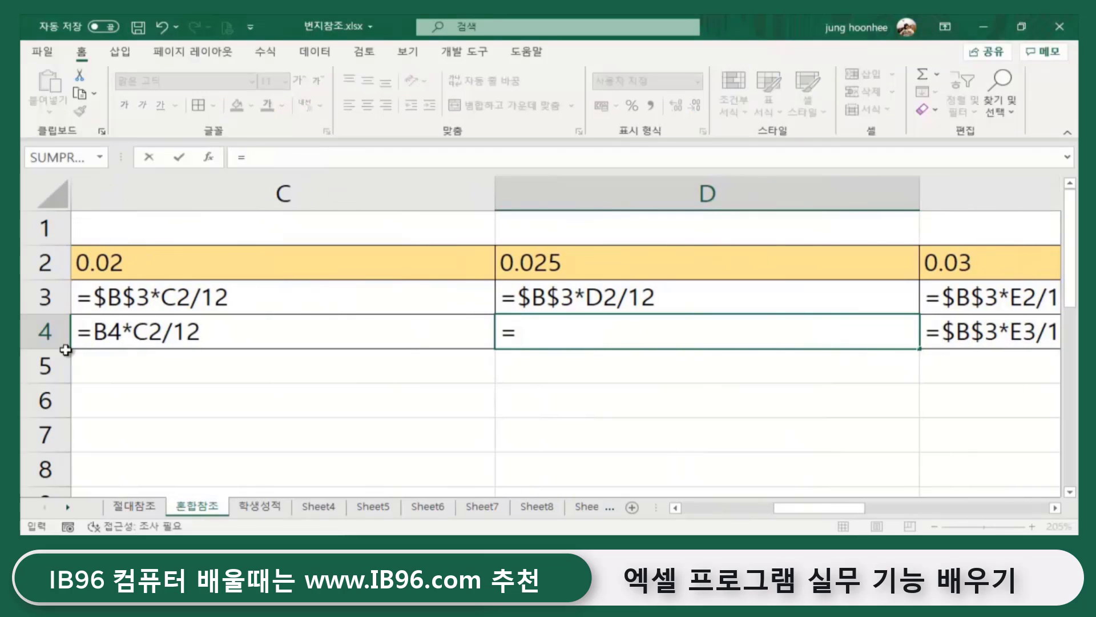
drag(793, 510, 702, 509)
click(357, 332)
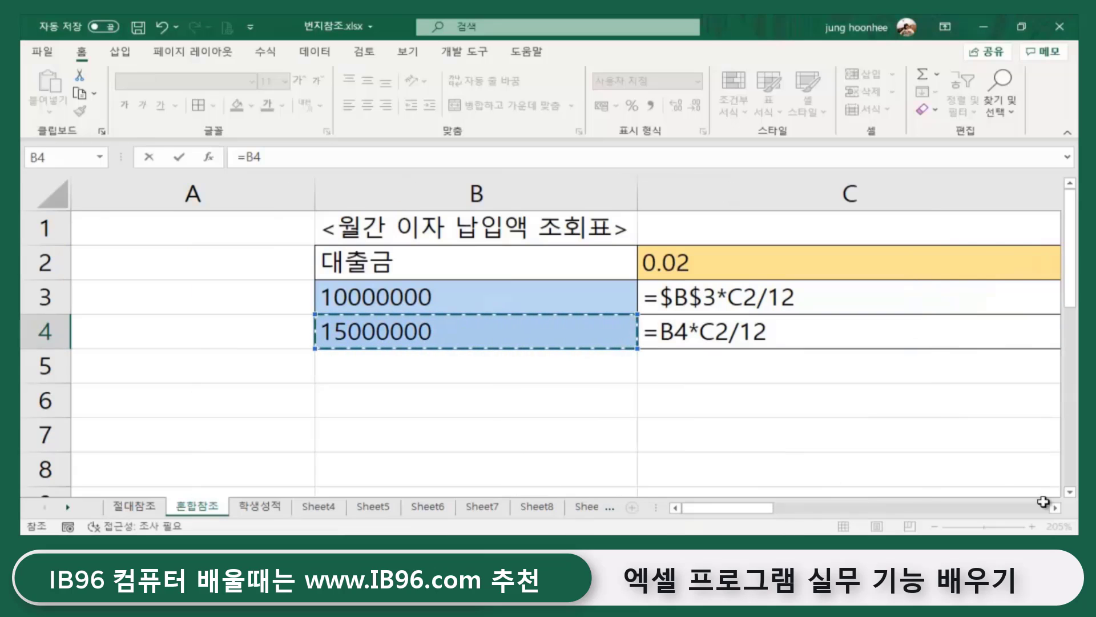
drag(765, 509, 851, 509)
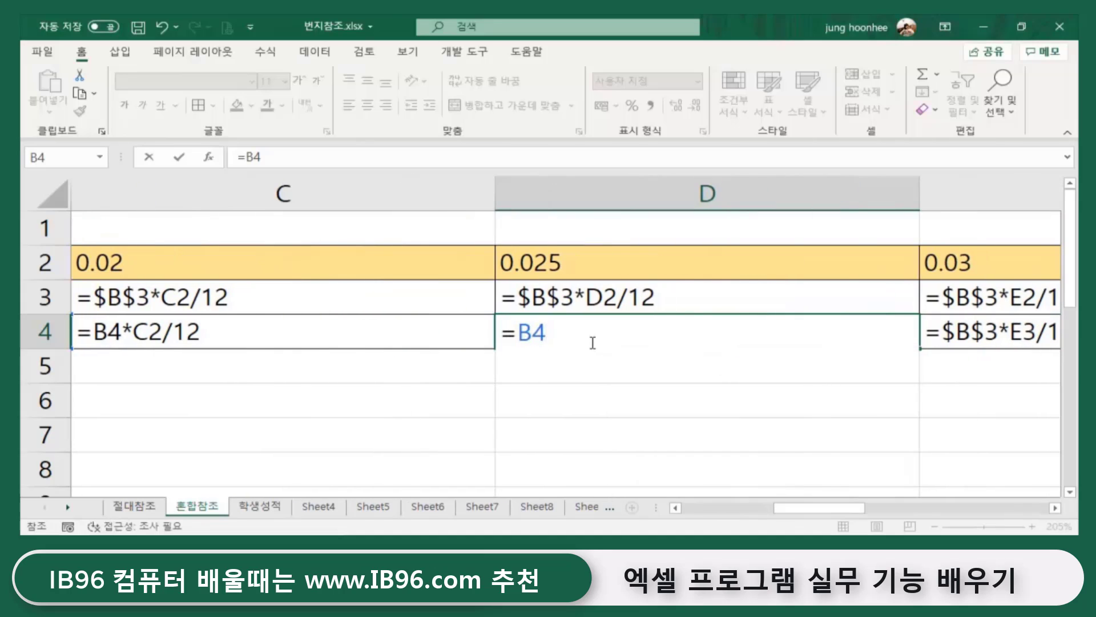
text(*)
click(526, 257)
text(/1)
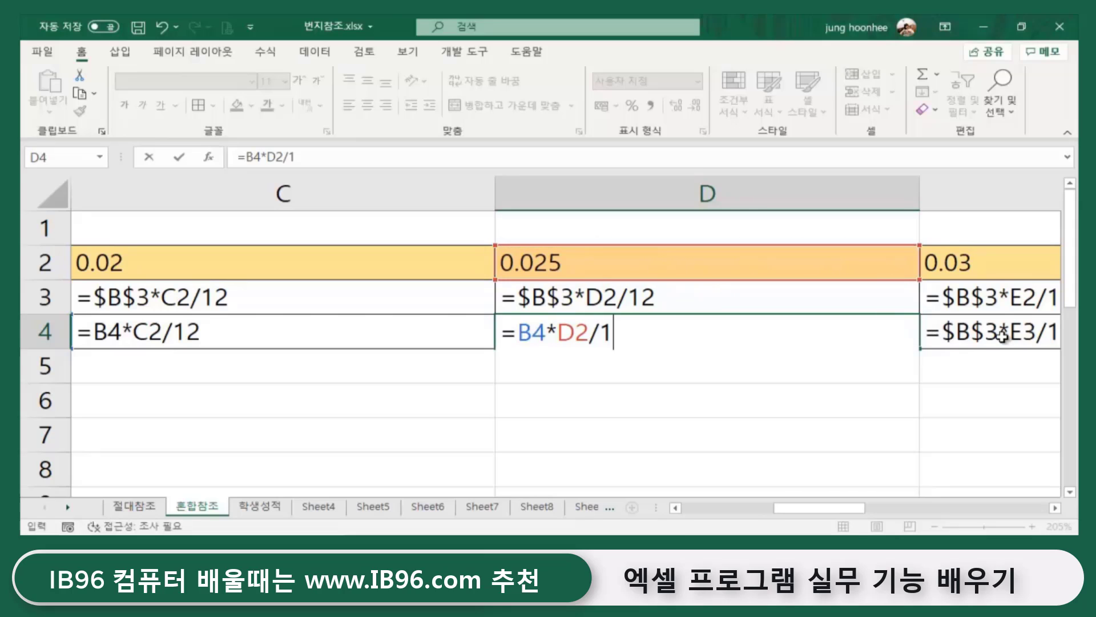
text(2)
key(Return)
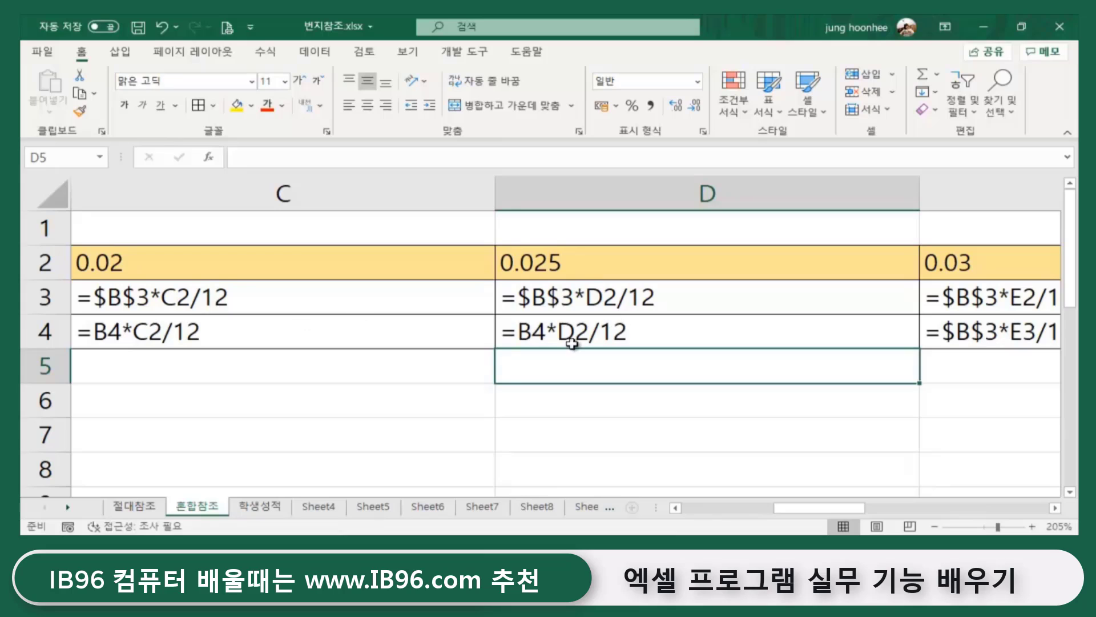
drag(811, 509, 769, 519)
- Compare the C3, D3, C4 and D4 formulas against the loans in B3:B4 and rate C2
click(805, 298)
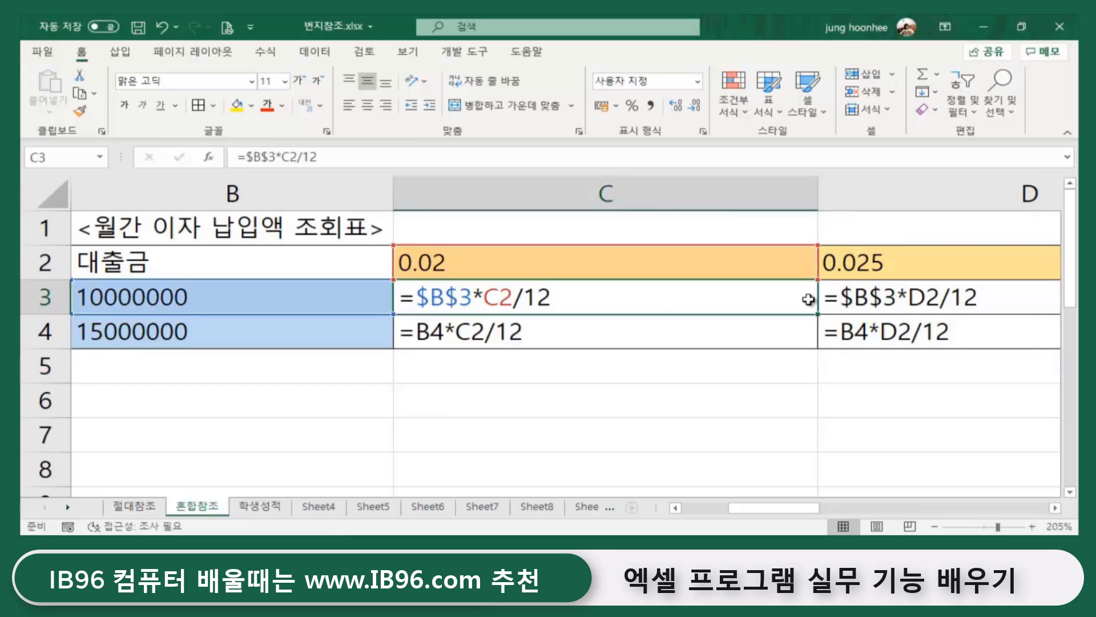
click(911, 301)
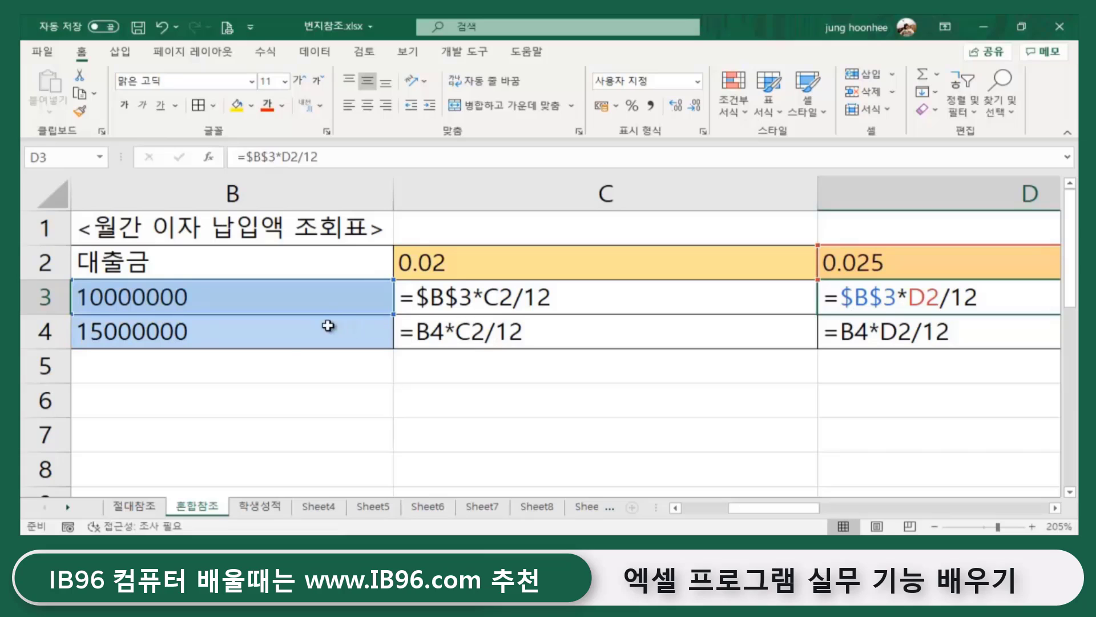
click(286, 342)
click(465, 336)
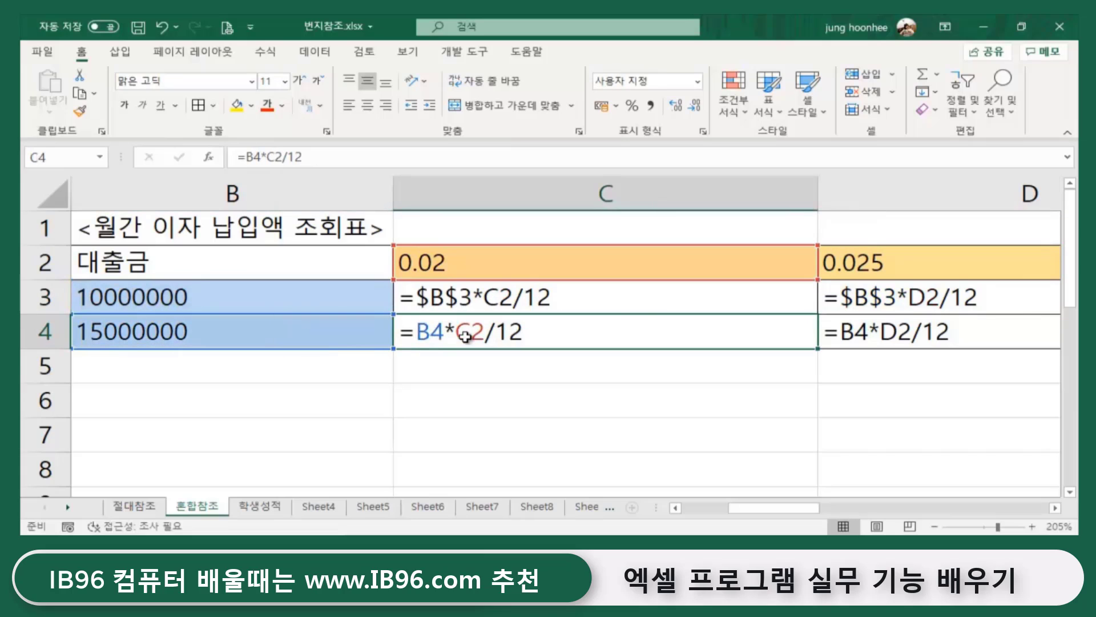
click(893, 330)
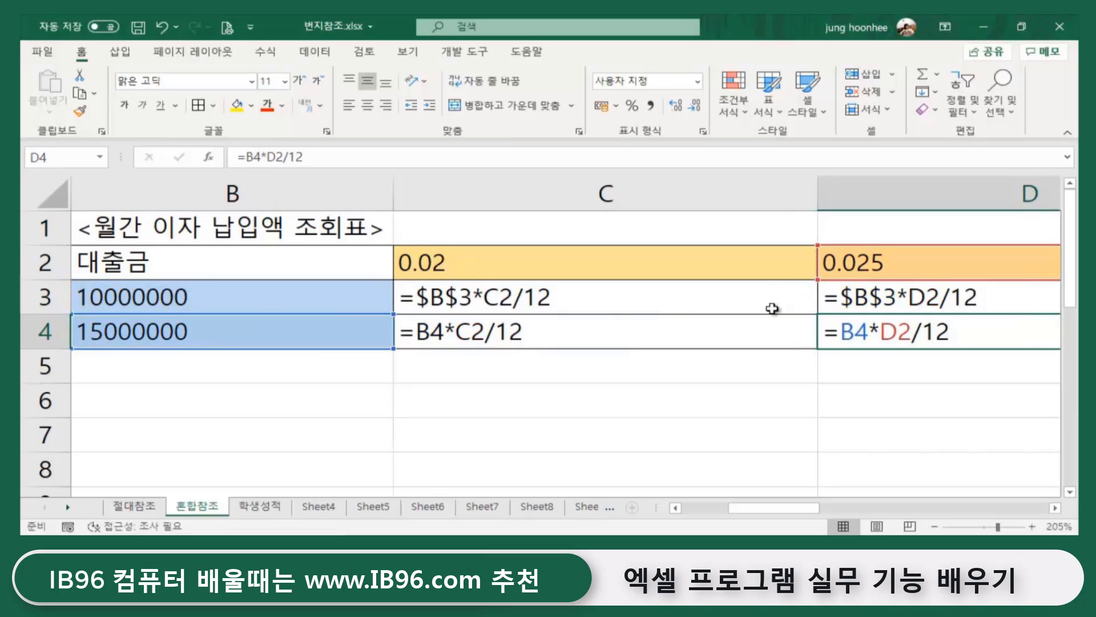
click(262, 295)
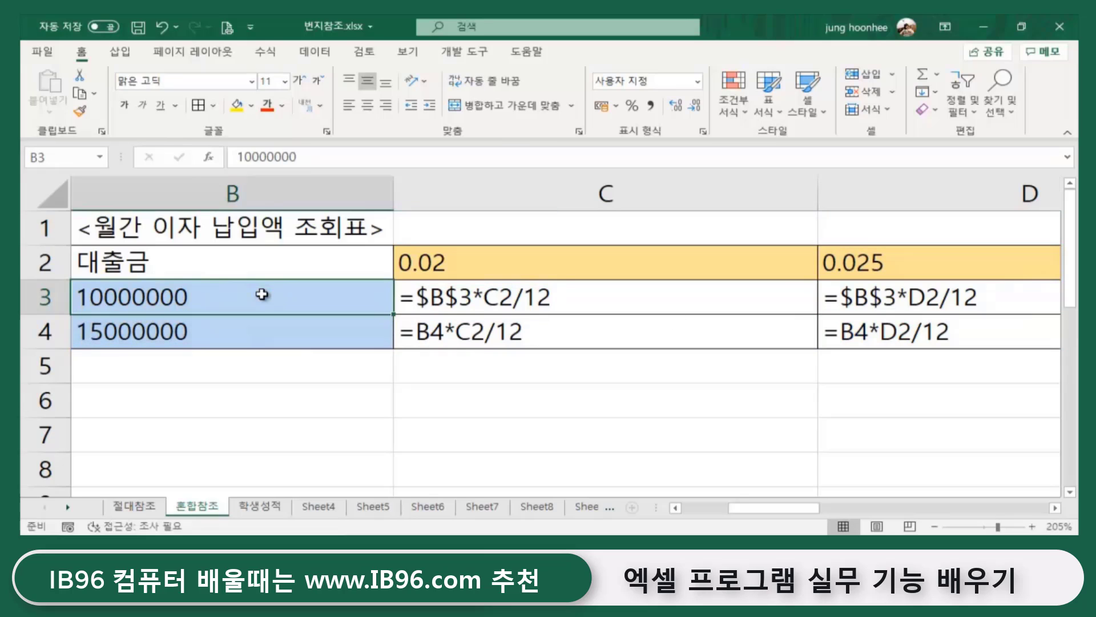
click(246, 331)
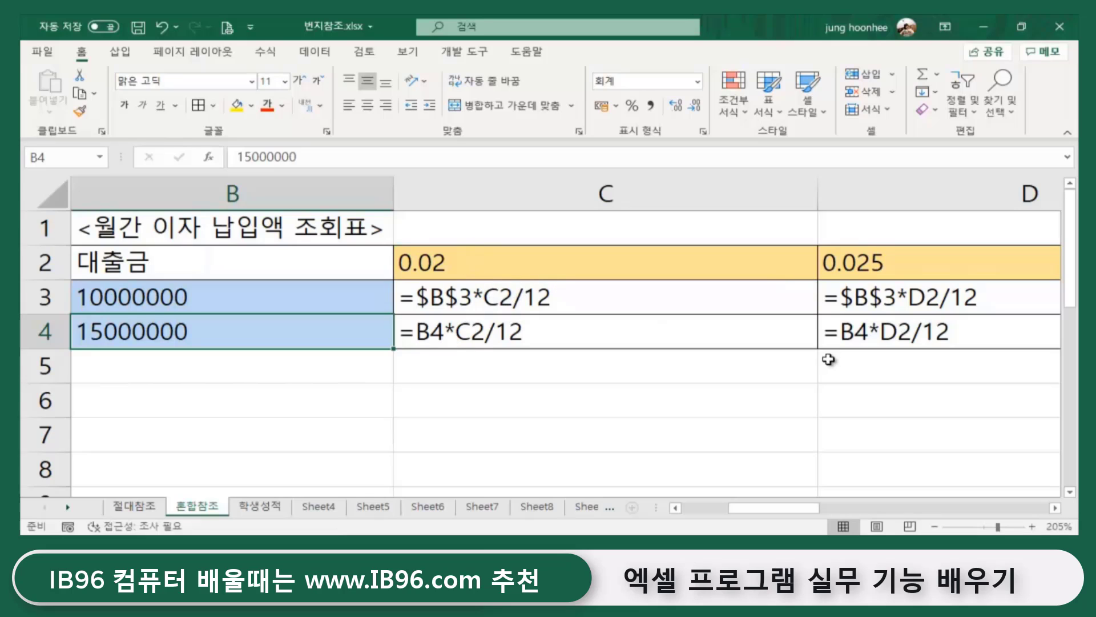
click(492, 304)
click(491, 333)
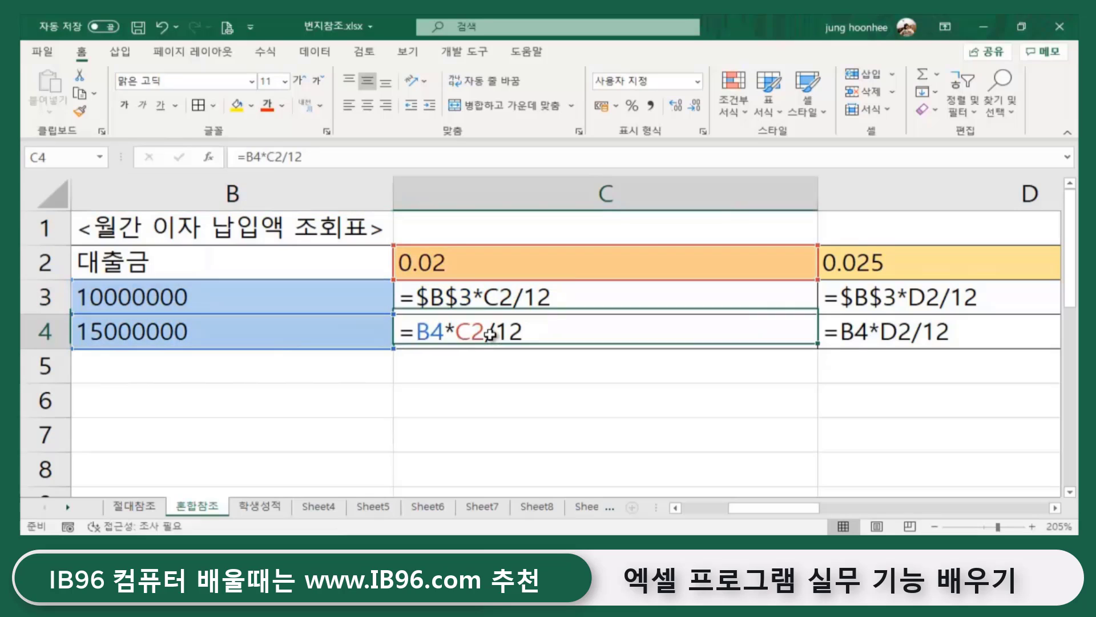
click(476, 258)
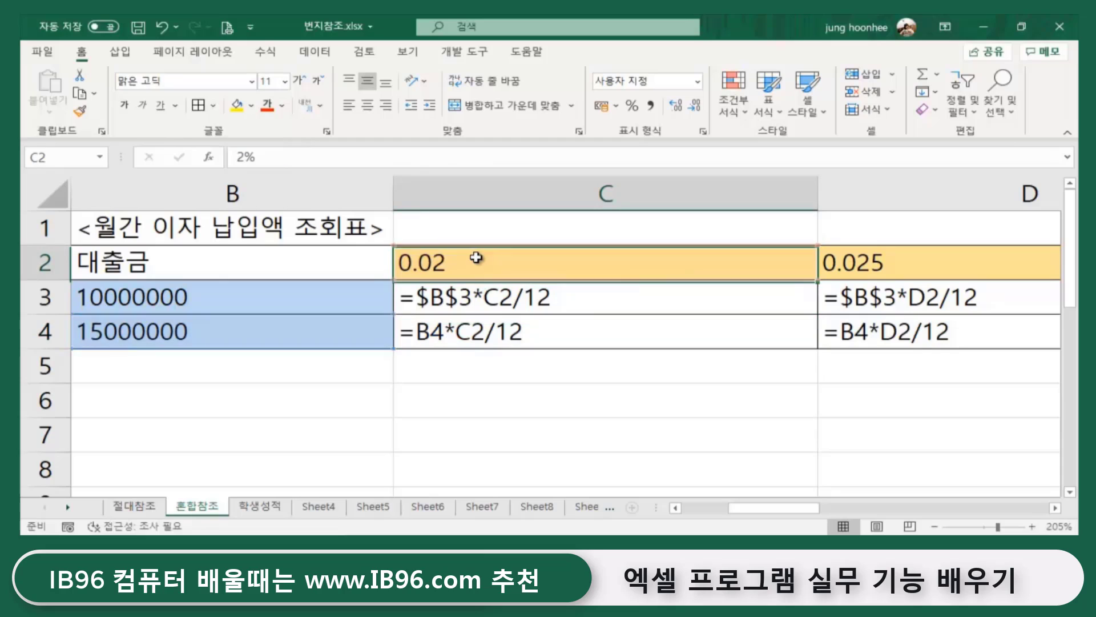
- Highlight the cell references used by the C3, C4, D3 and D4 formulas
double_click(507, 304)
double_click(504, 331)
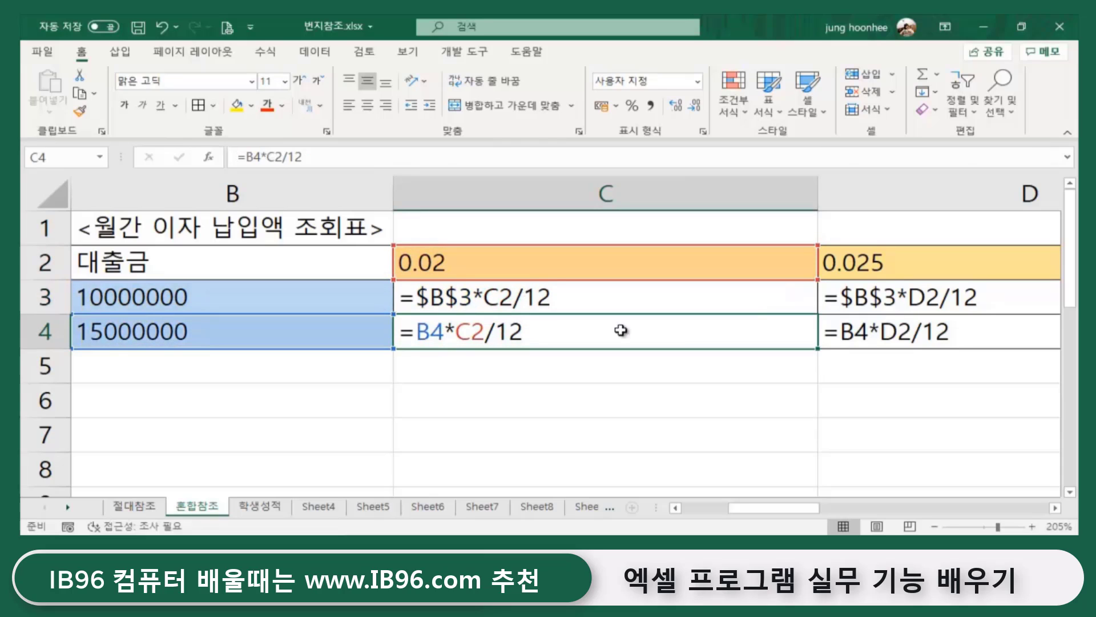
double_click(896, 288)
double_click(904, 331)
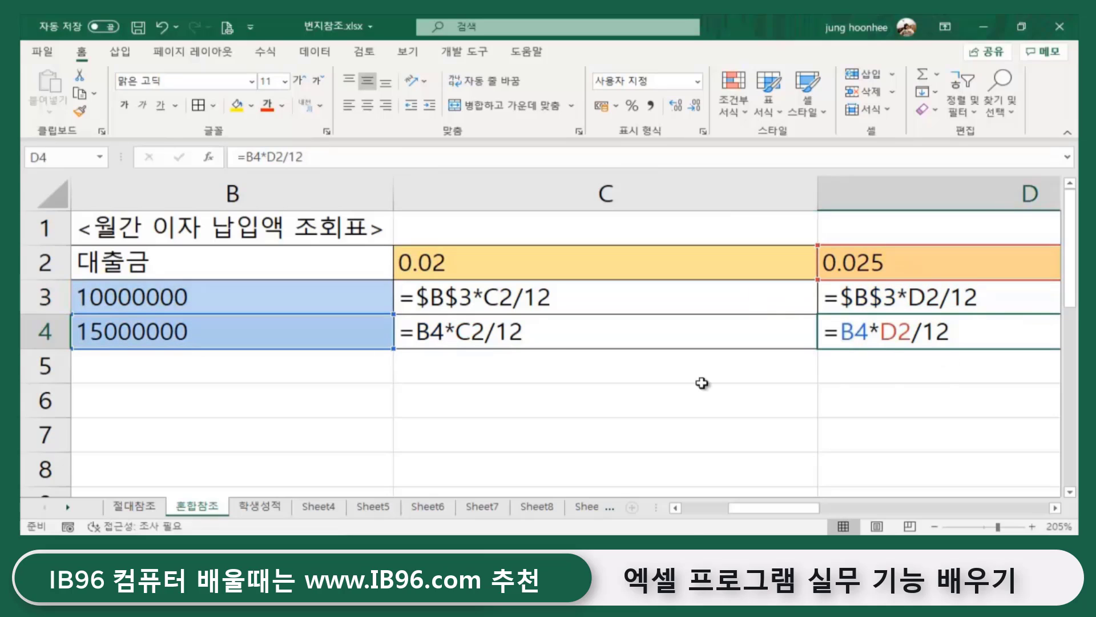
double_click(490, 298)
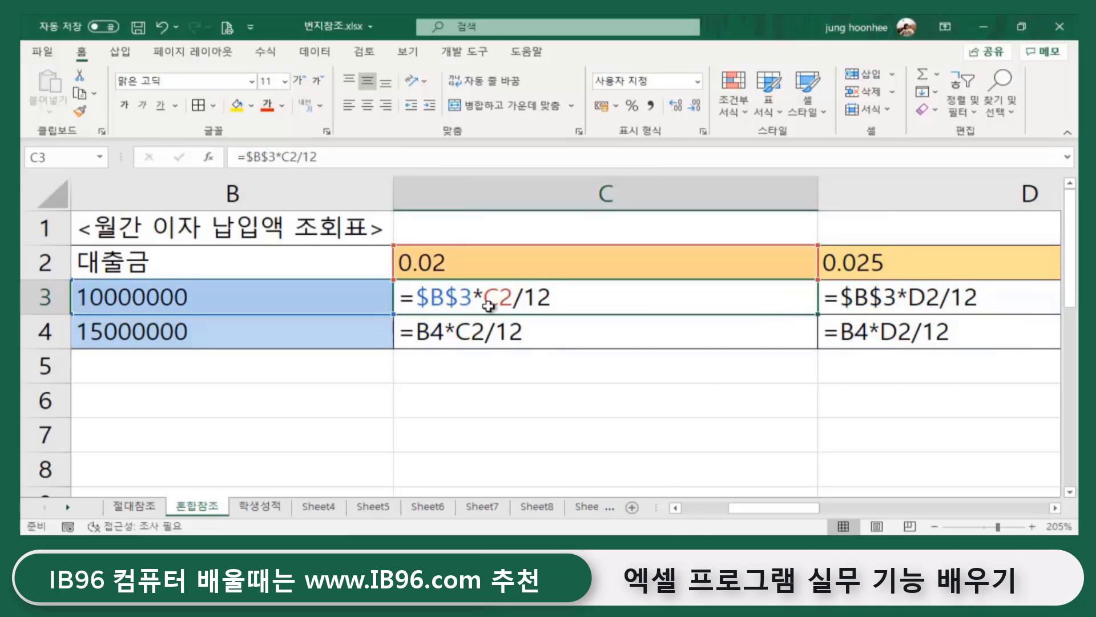
click(465, 365)
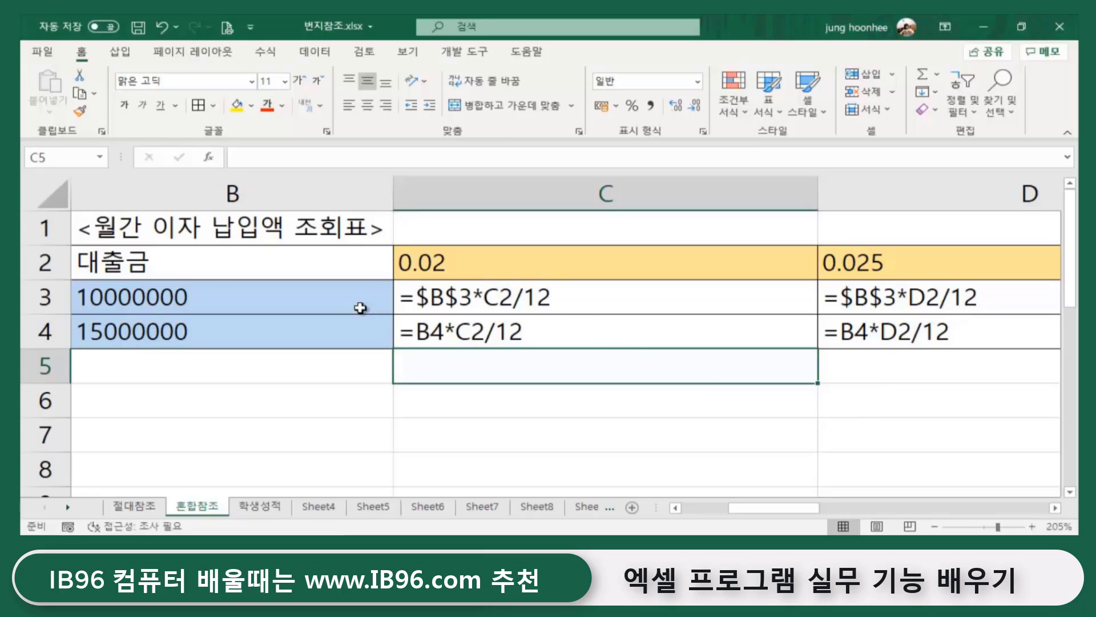
- Recheck B3:B4 against C3 and C4, then return to values and select the C3:G4 results
click(311, 306)
click(276, 331)
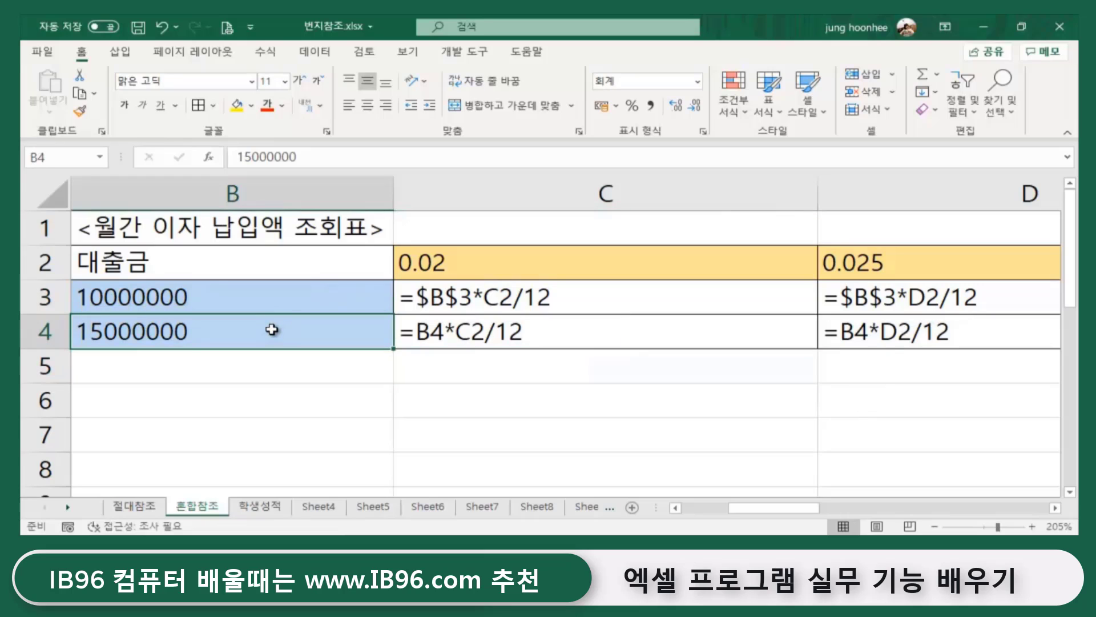
key(Return)
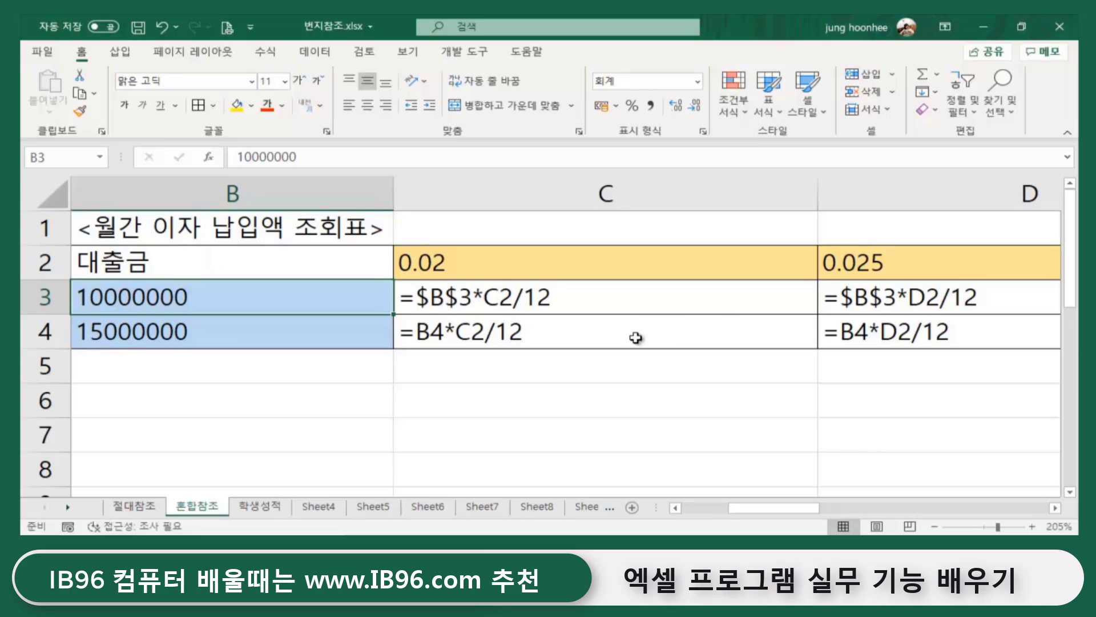
click(459, 298)
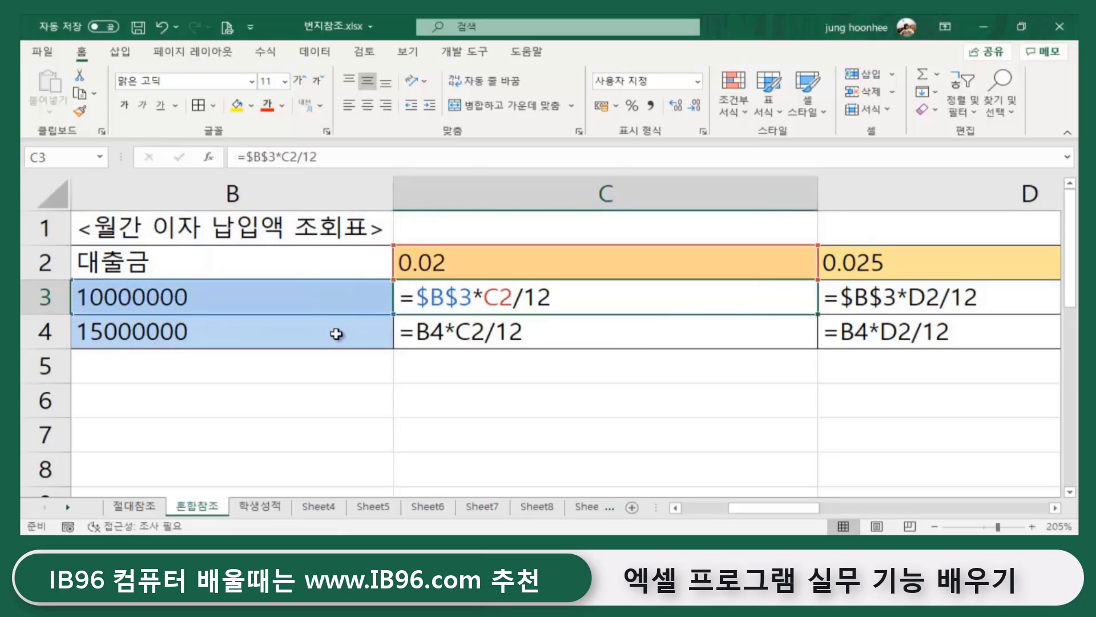
click(335, 335)
click(462, 332)
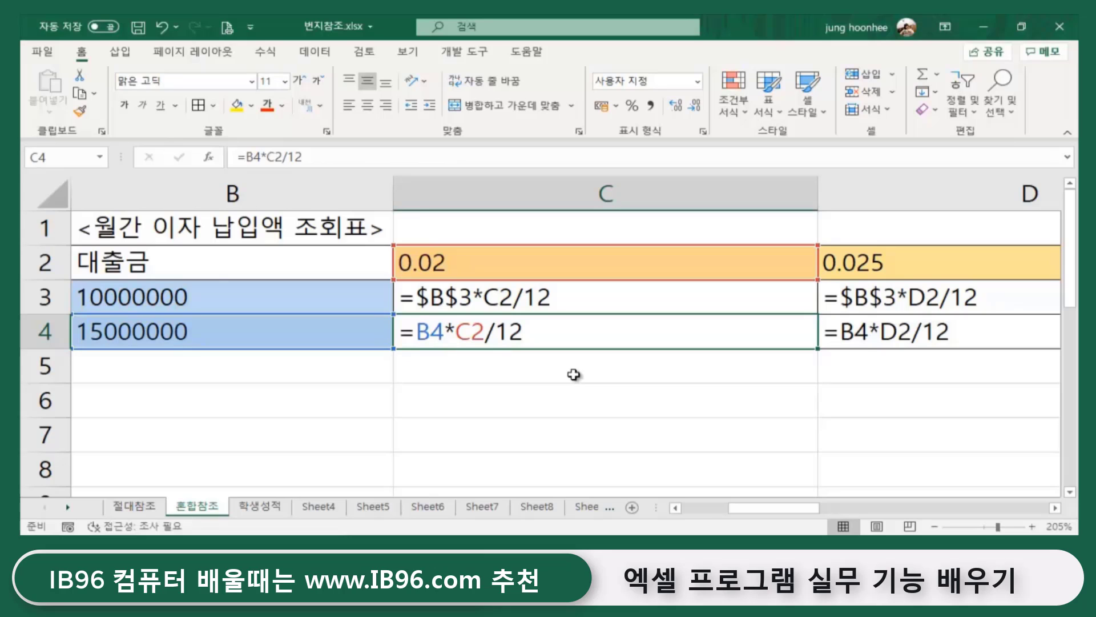
key(ctrl+grave)
drag(359, 295, 862, 334)
- Clear the old interest results in C3:G4 and autofit the rate columns C through G
key(Delete)
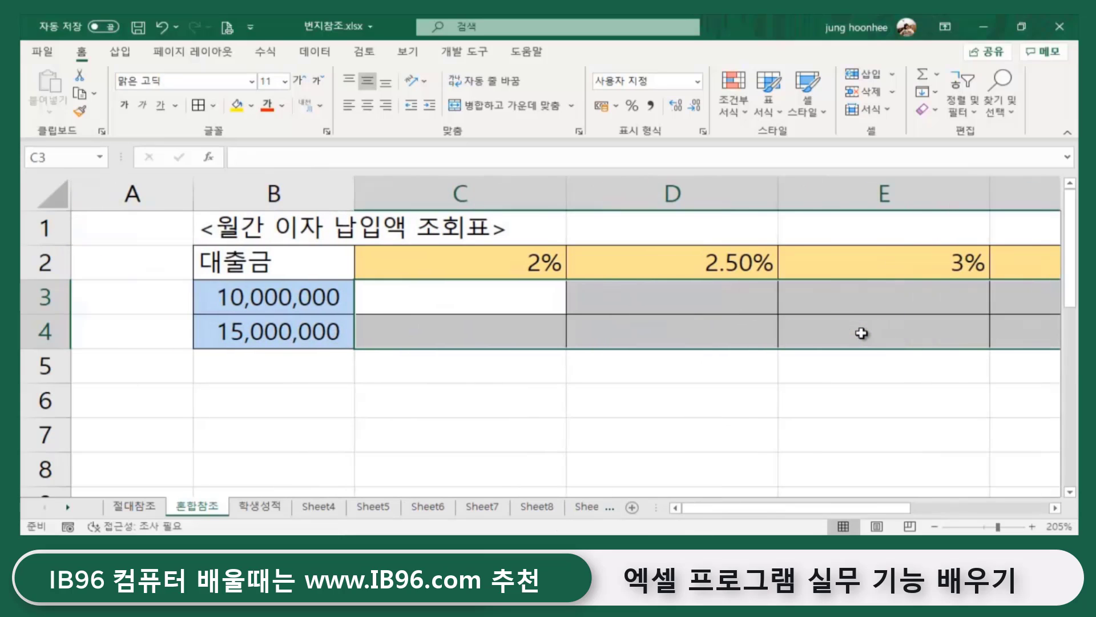
click(605, 411)
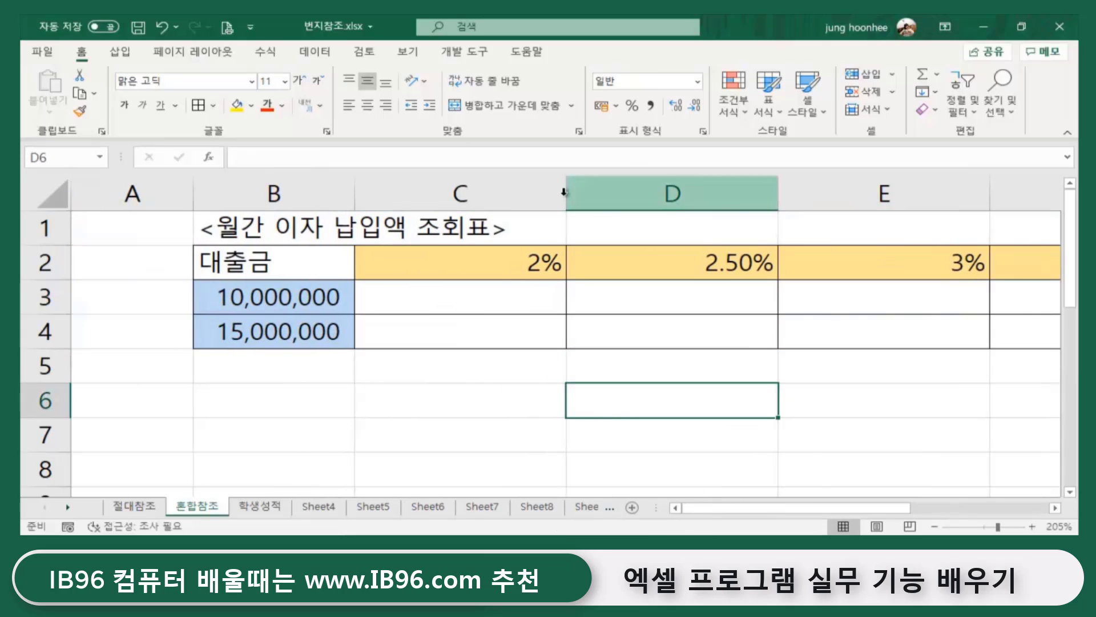
drag(548, 192, 707, 189)
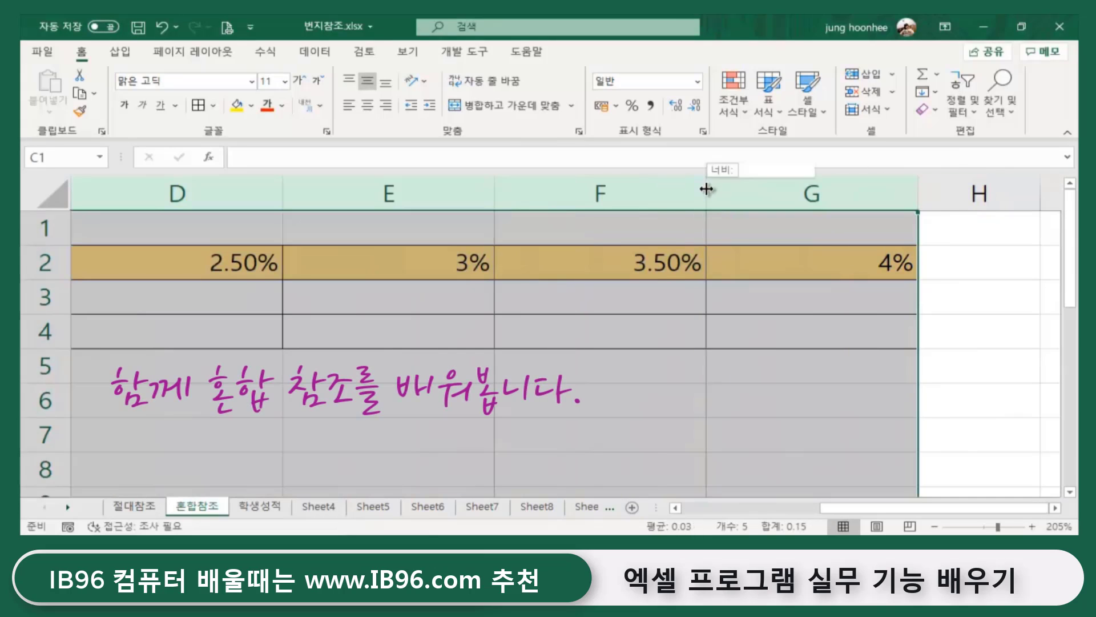
double_click(706, 189)
click(499, 328)
- Begin a new formula in cell C3
drag(806, 508, 594, 501)
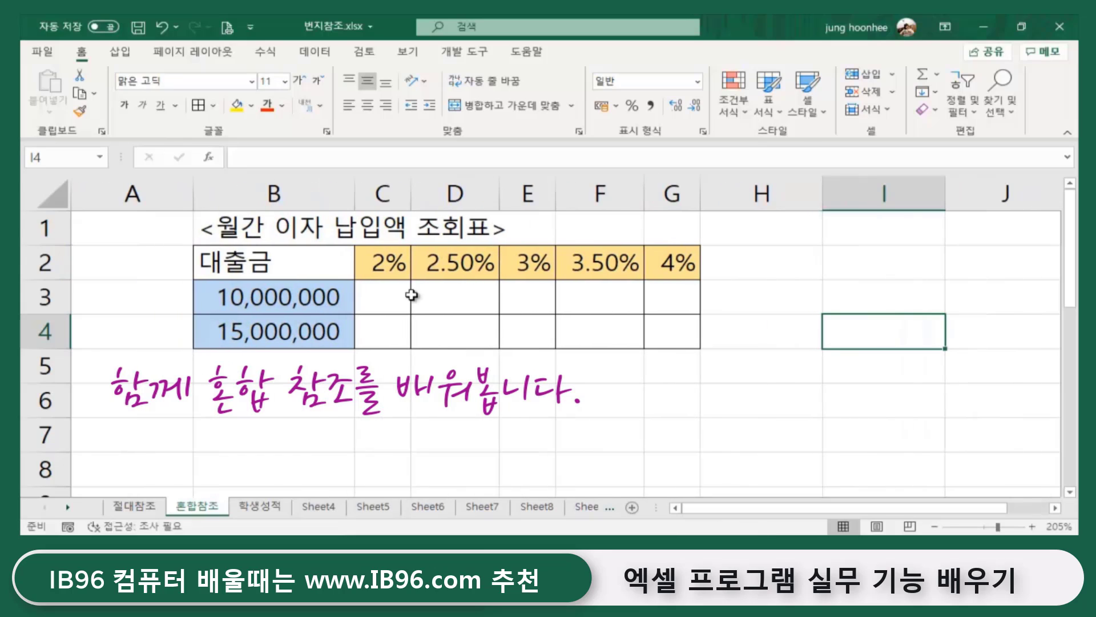
click(385, 296)
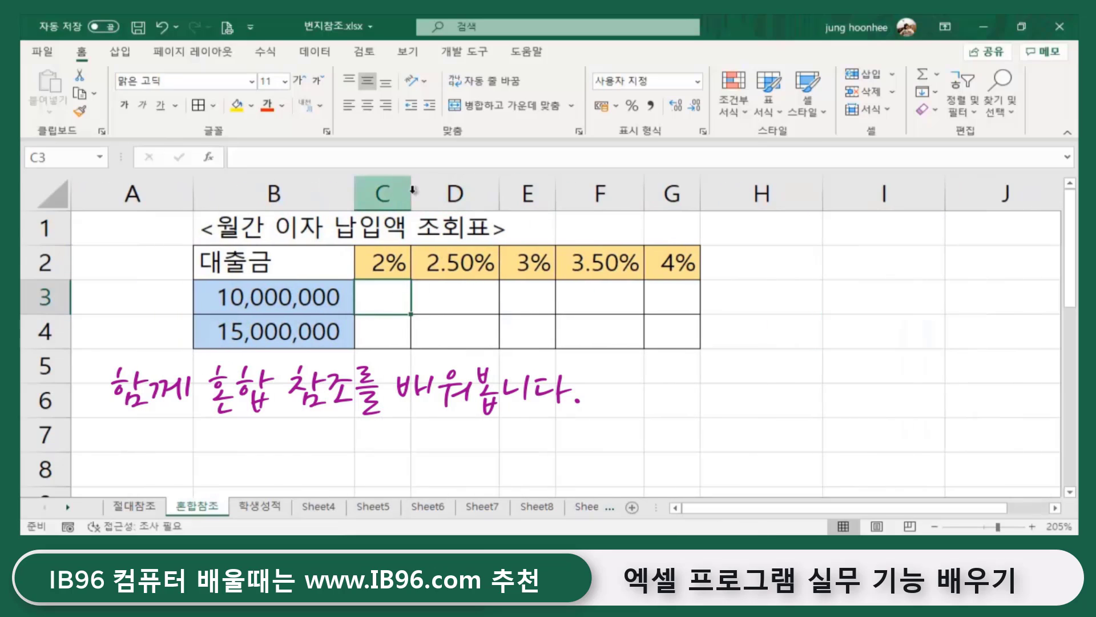
text(=)
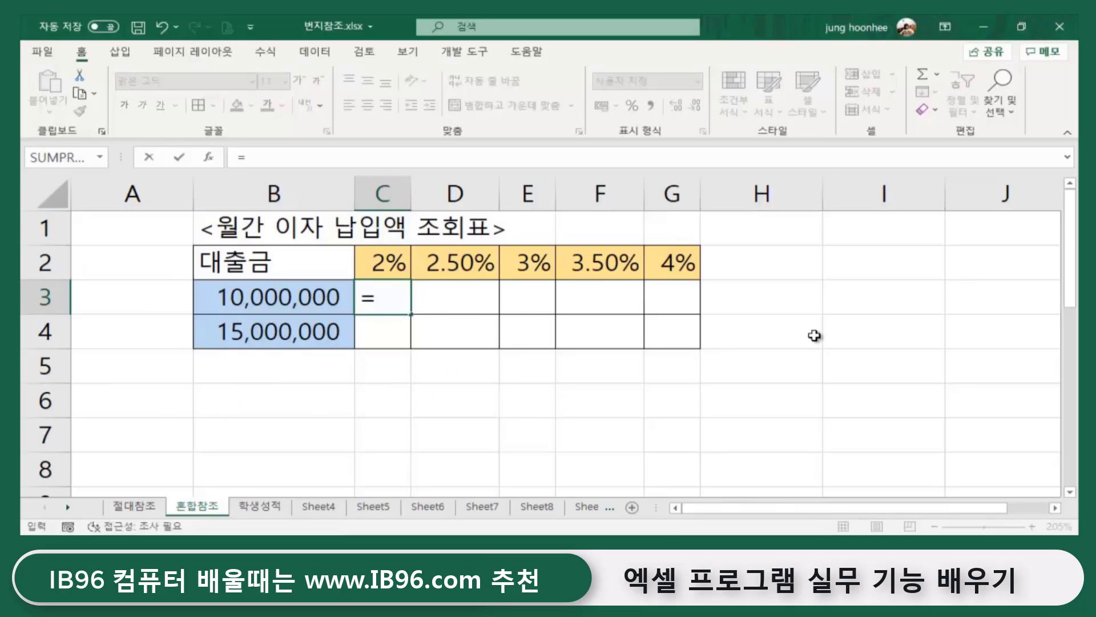
- Start the C3 formula with the column-locked loan reference $B3 times
click(252, 296)
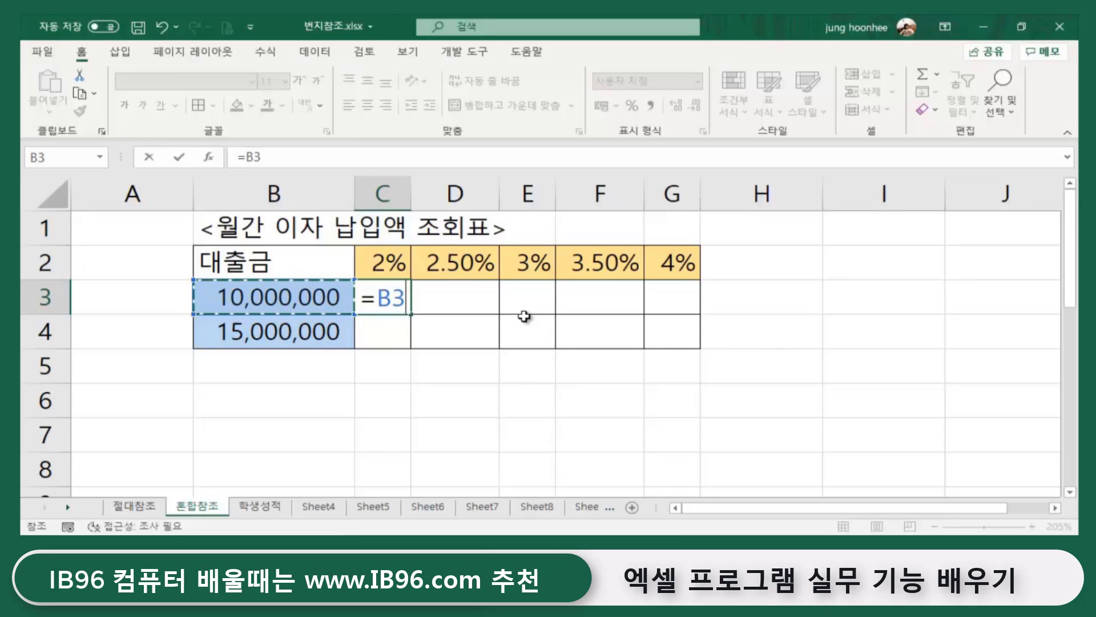
key(F4)
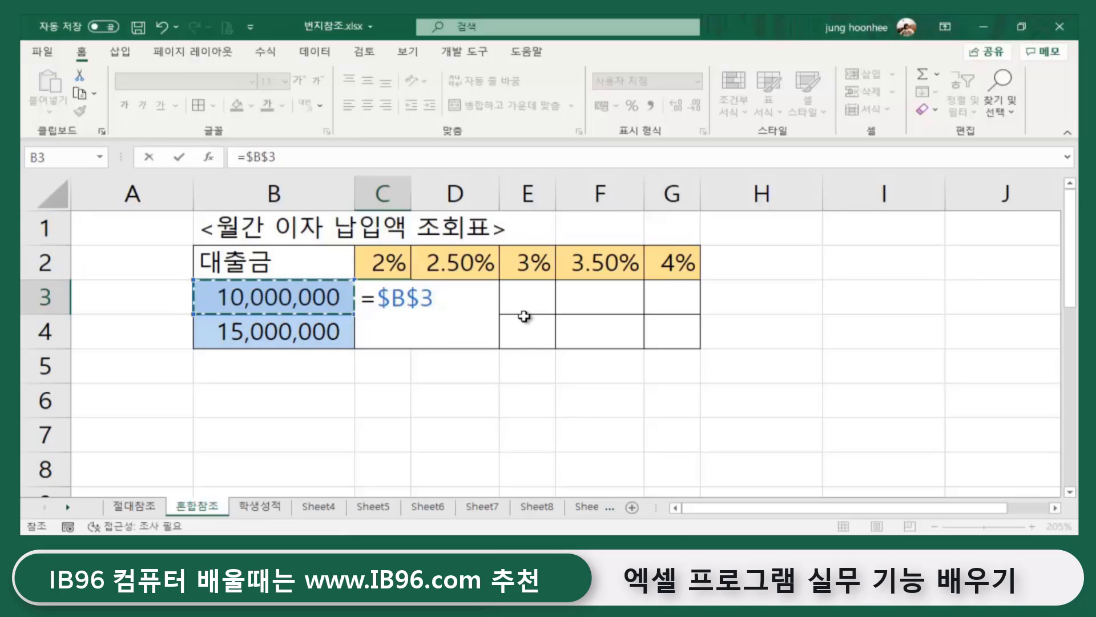
key(F4)
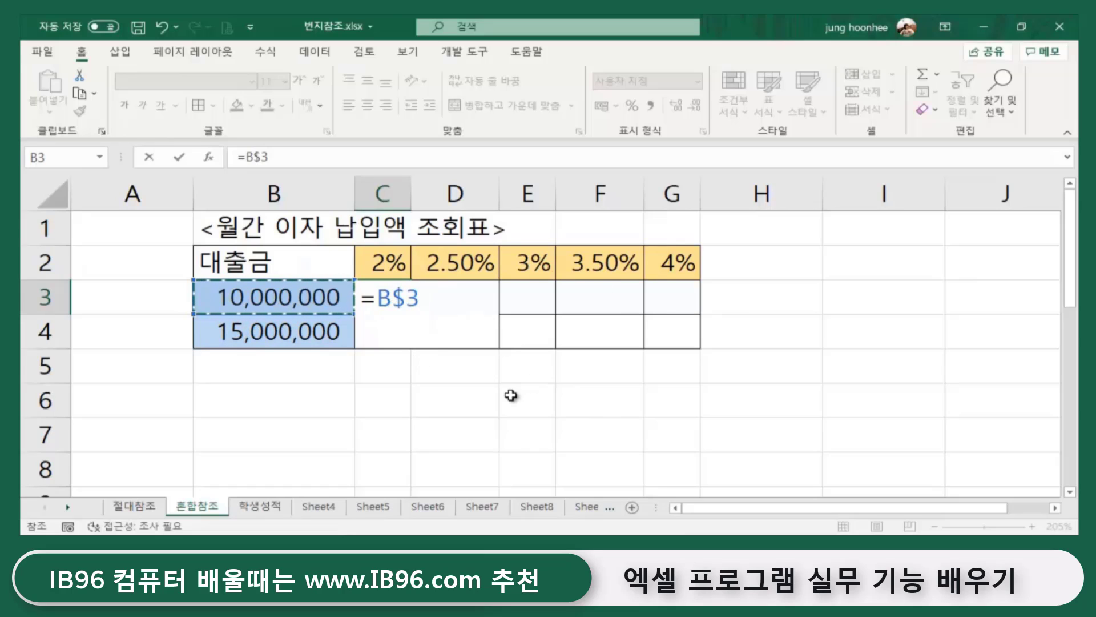
key(F4)
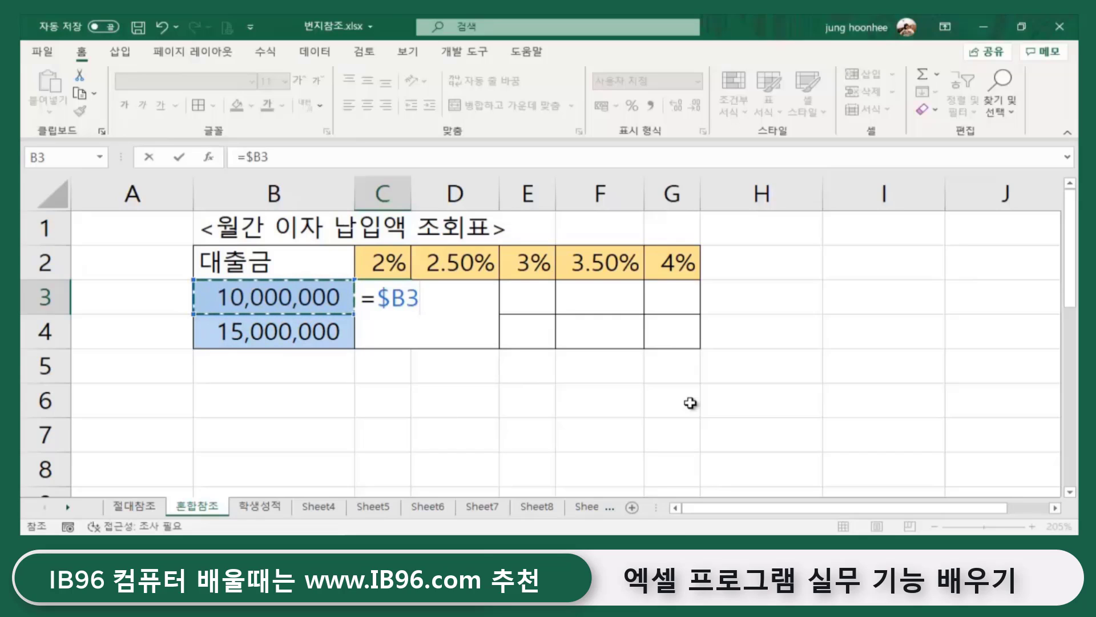
text(*)
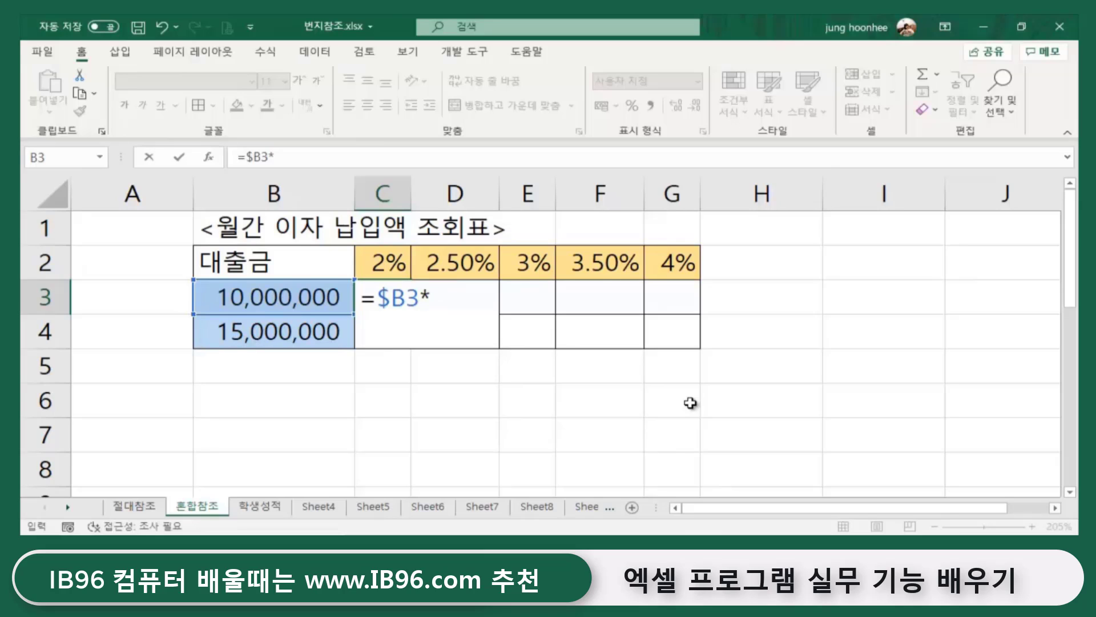
- Complete the formula as =$B3*C$2/12, giving 16,667 monthly interest
click(399, 261)
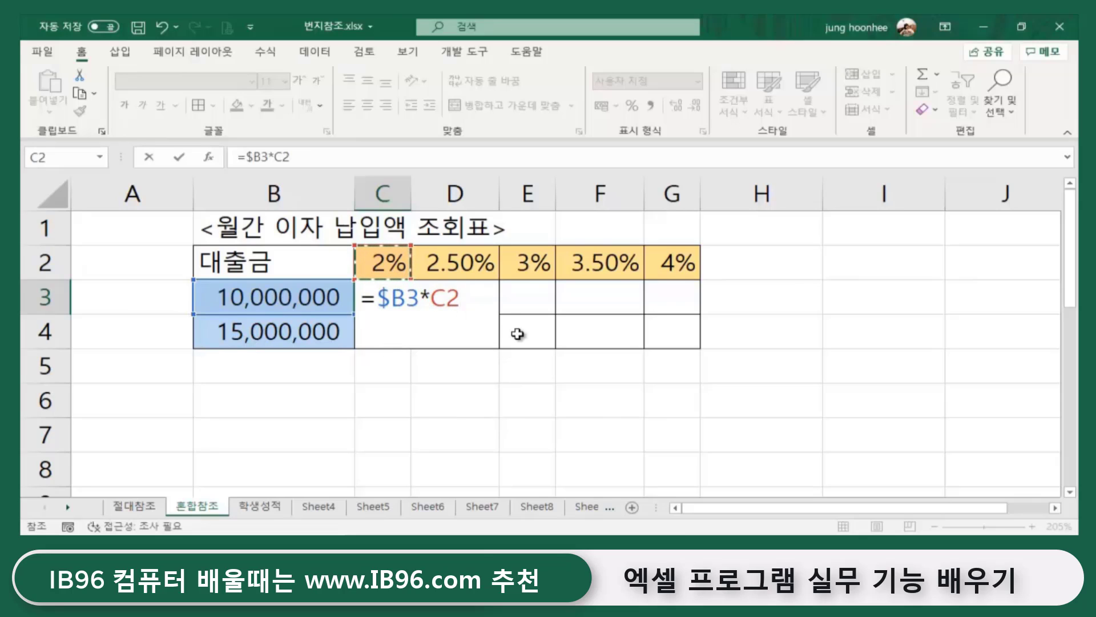
key(F4)
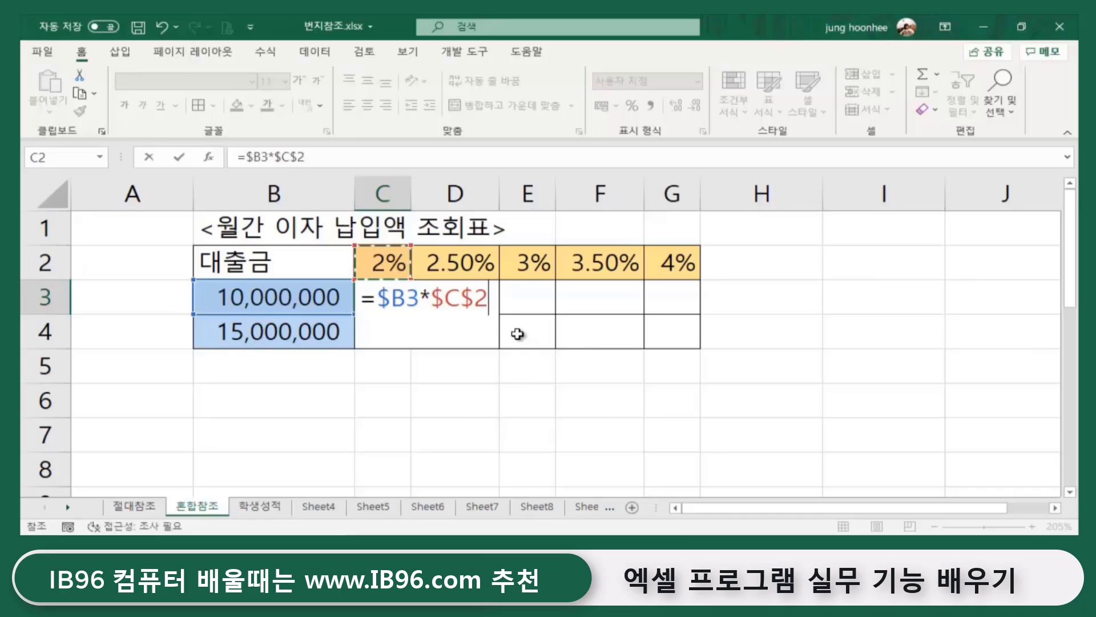
key(F4)
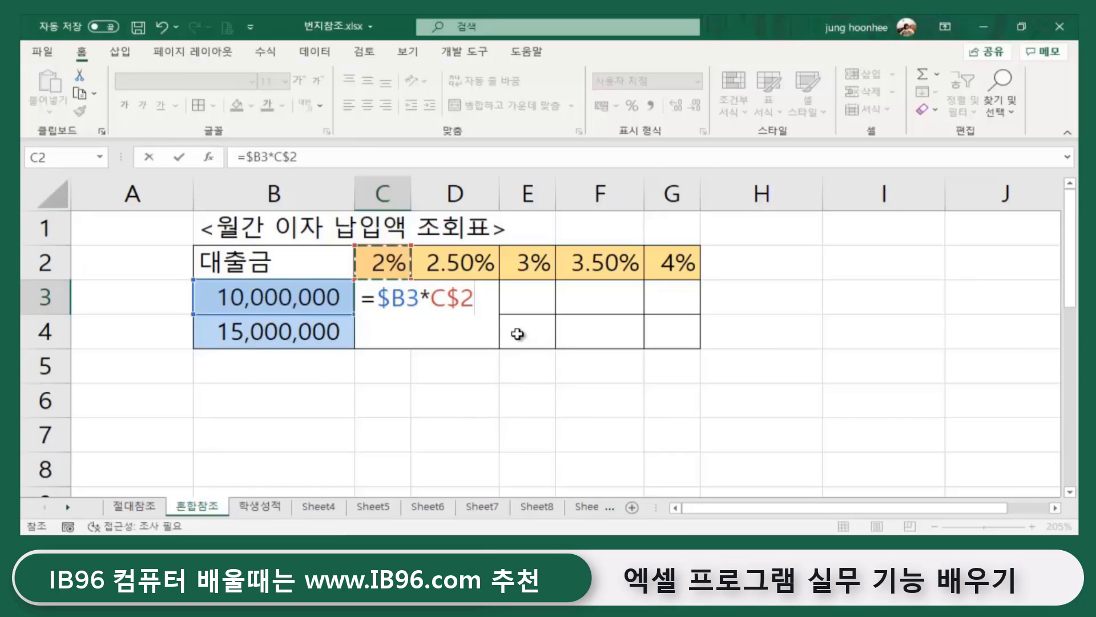
text(/12)
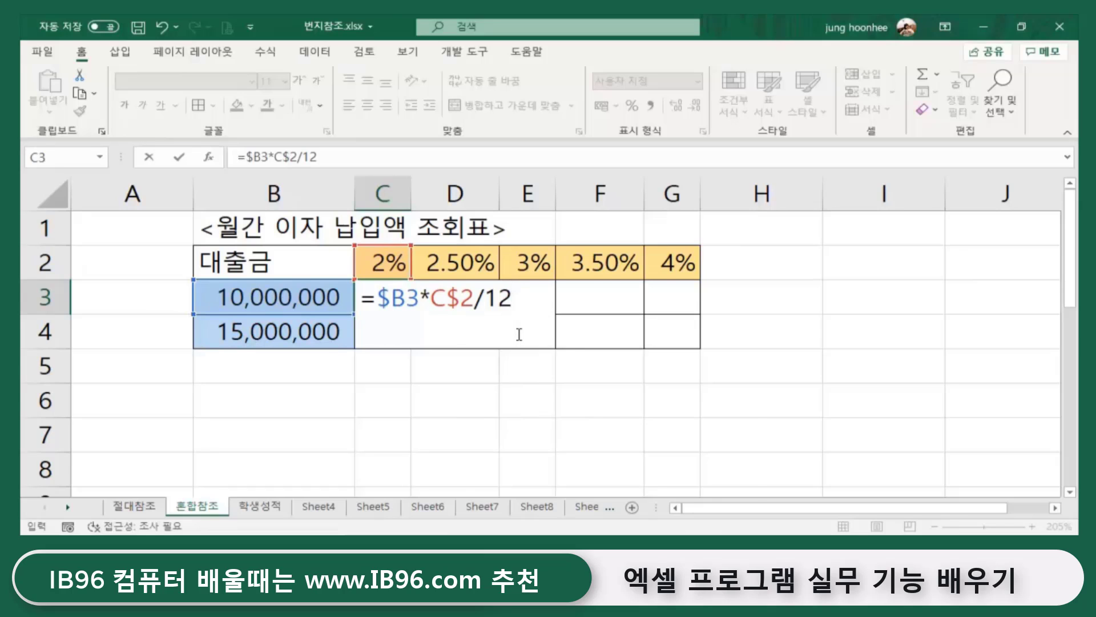
key(Return)
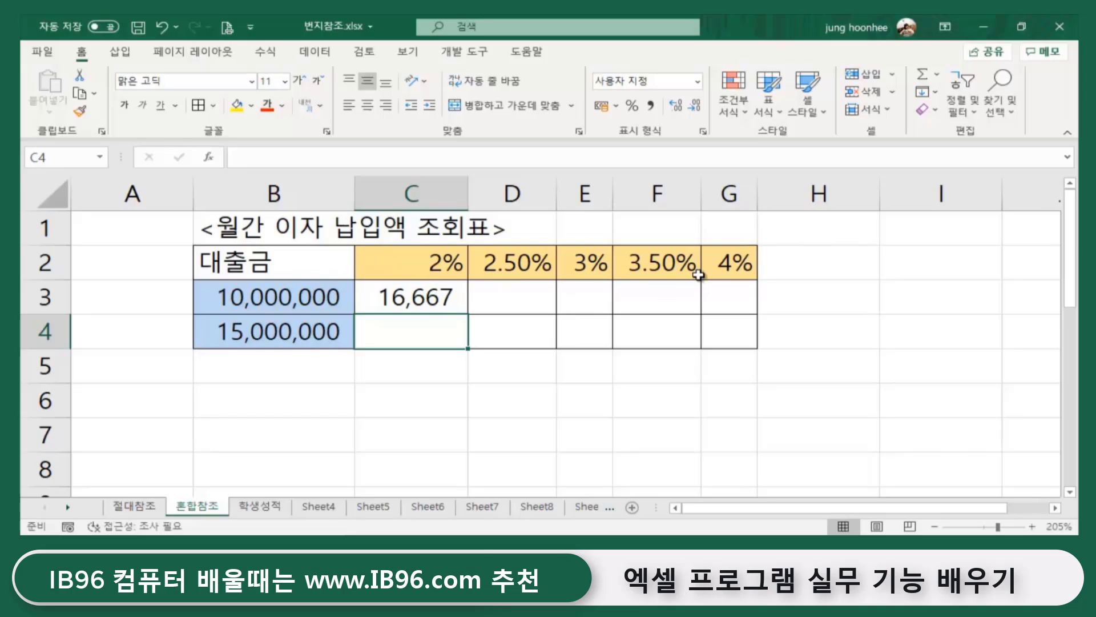
- Copy the C3 formula across to G3 and autofit columns D through G
click(445, 301)
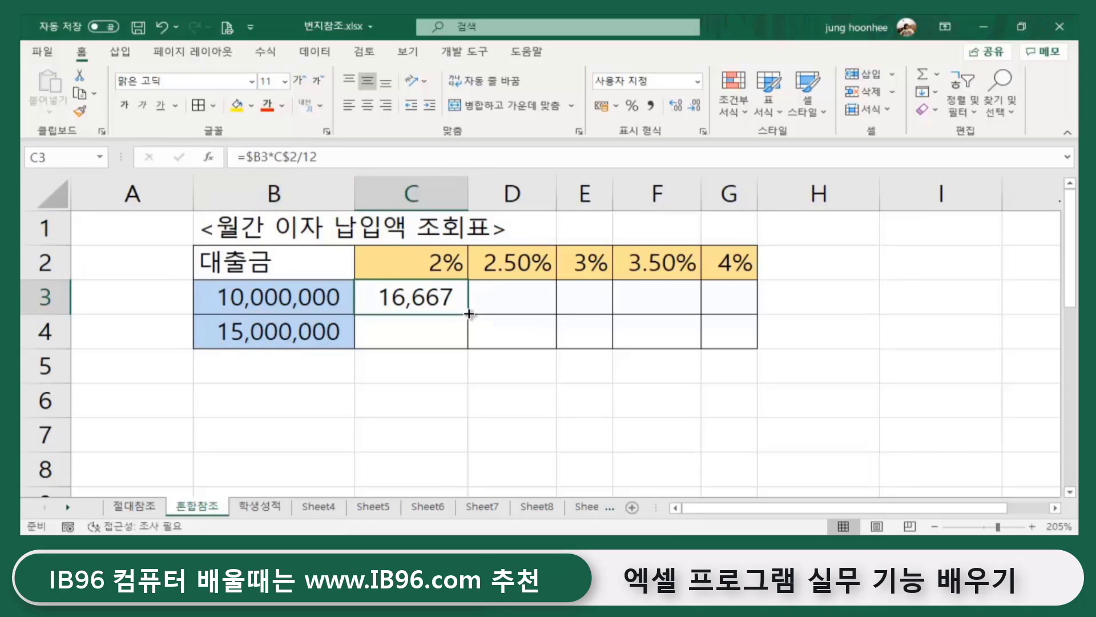
drag(468, 314, 755, 310)
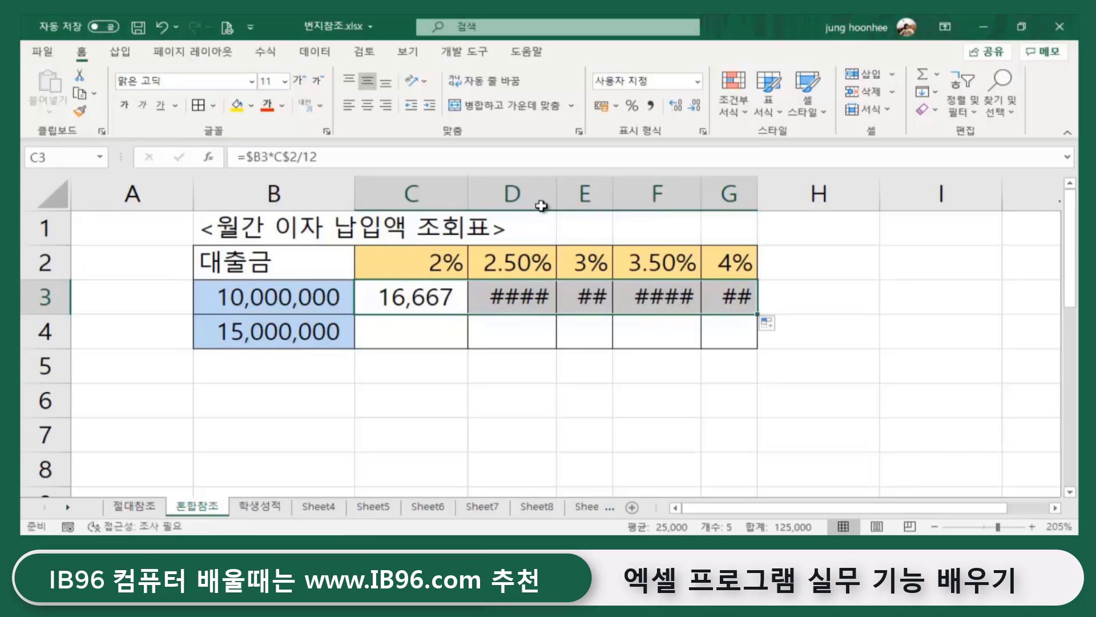
drag(533, 193, 775, 184)
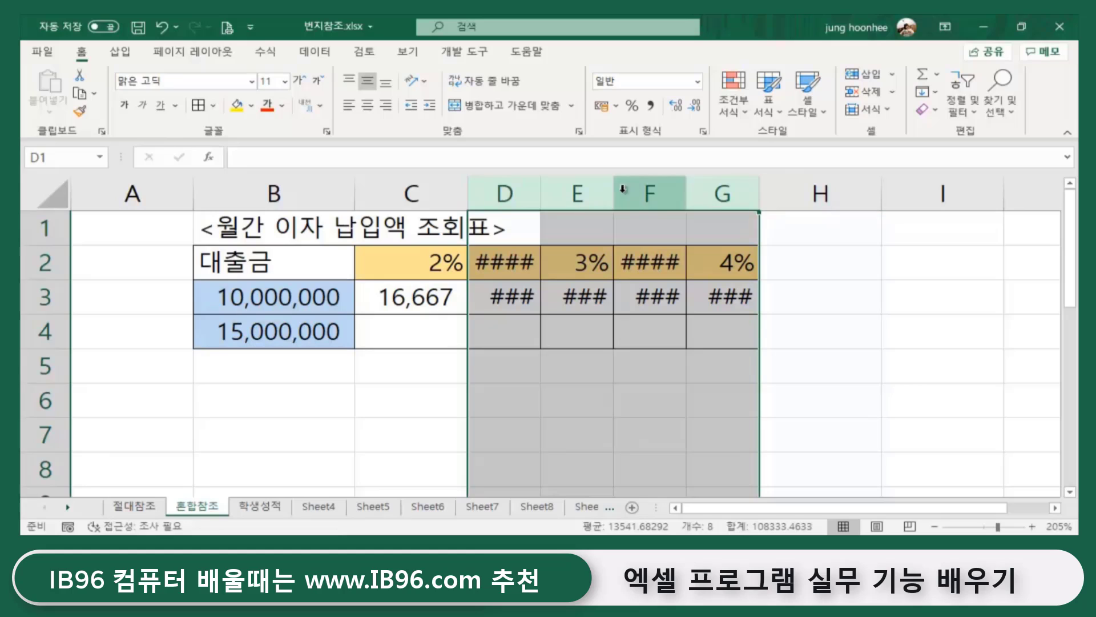
double_click(542, 187)
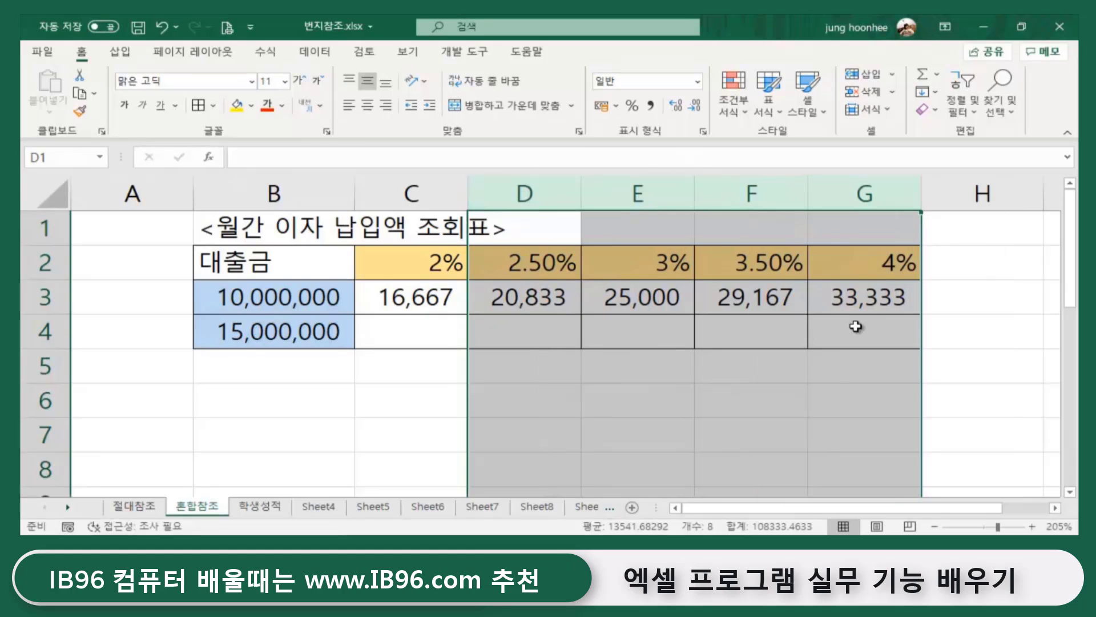
click(872, 308)
- Fill the C3:G3 formulas down into row 4
drag(432, 294, 845, 296)
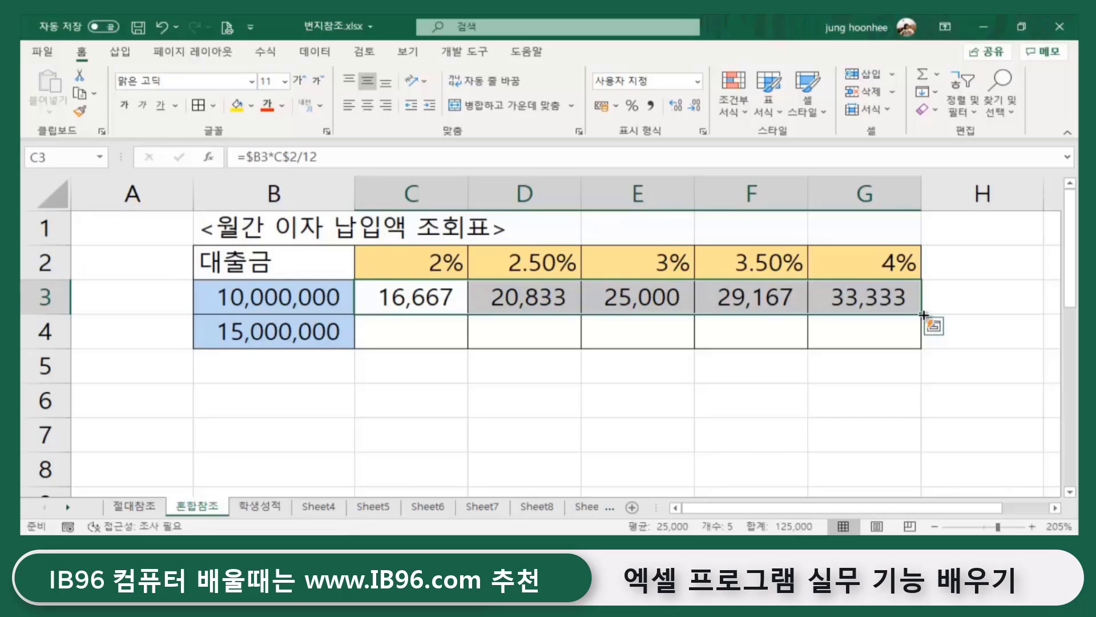
drag(922, 315, 922, 343)
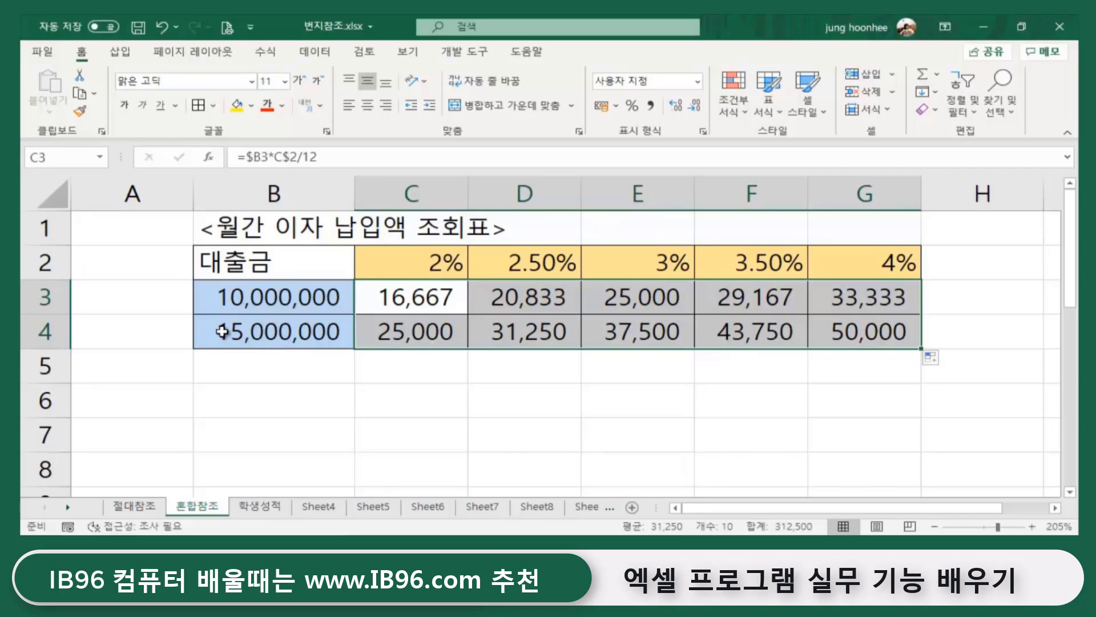
click(277, 363)
- Extend the loan amounts in column B down to 30,000,000 in B7
click(277, 295)
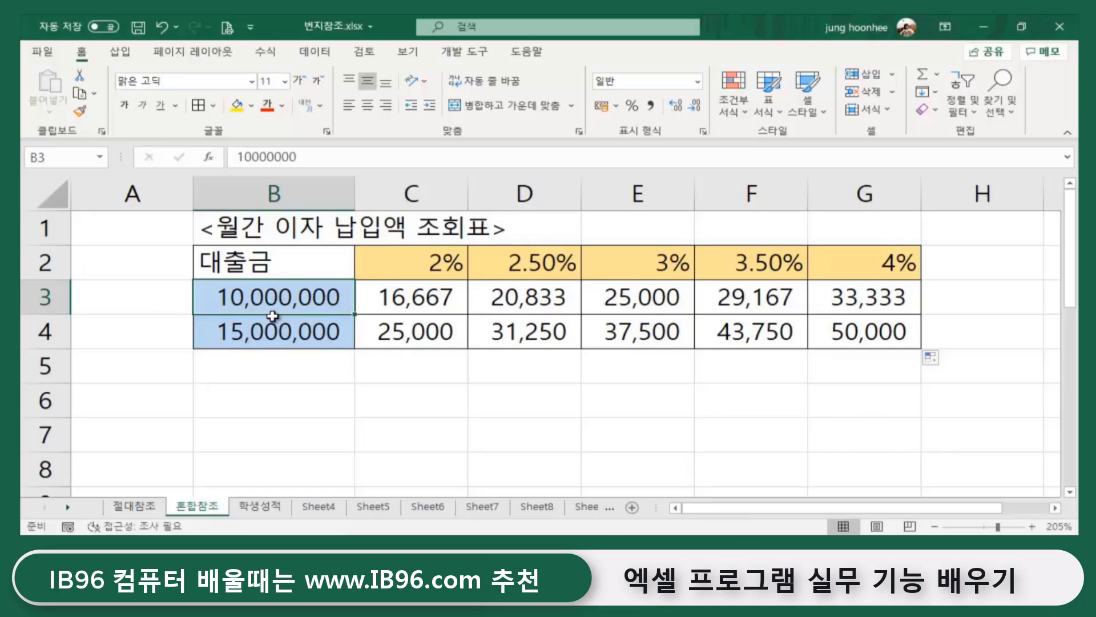
drag(272, 316, 273, 318)
drag(353, 347, 335, 445)
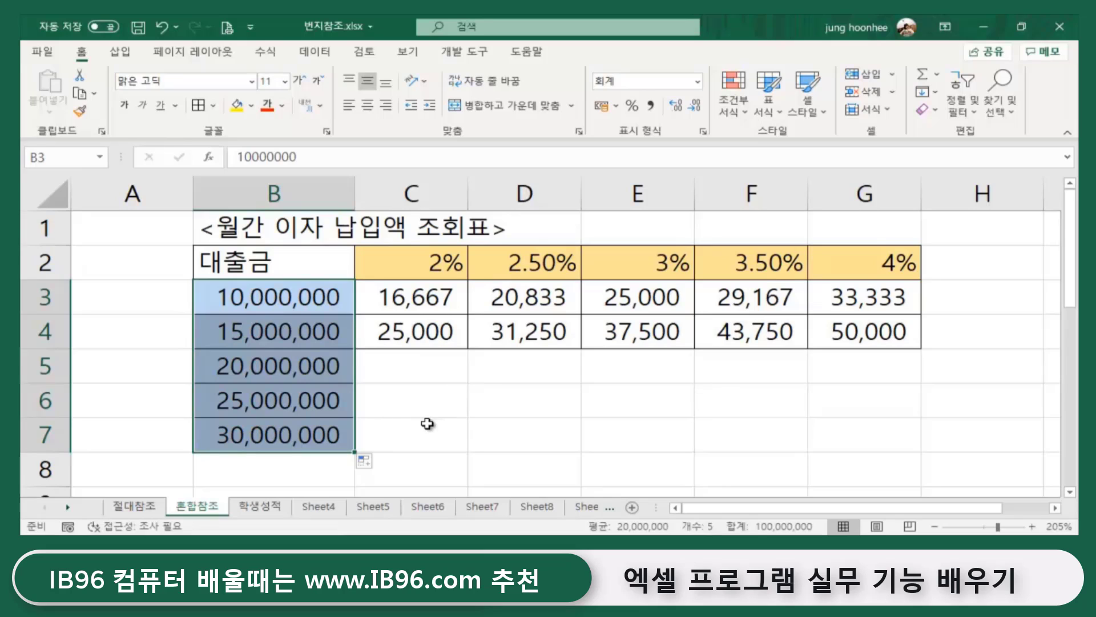
- Fill the C4:G4 interest formulas down through row 7
click(434, 422)
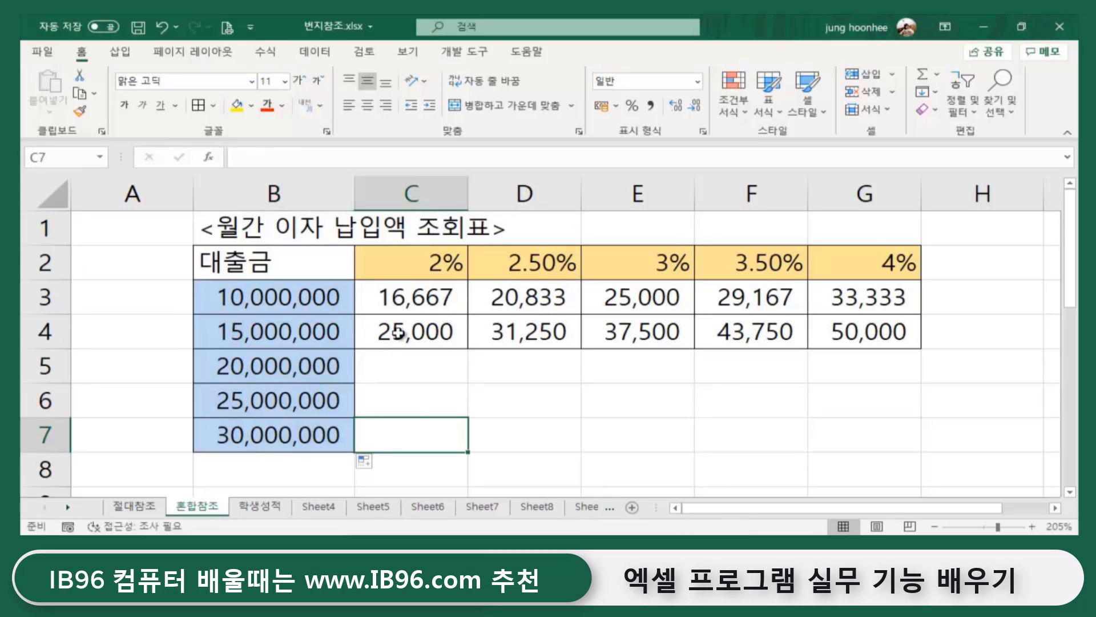
drag(398, 333, 914, 333)
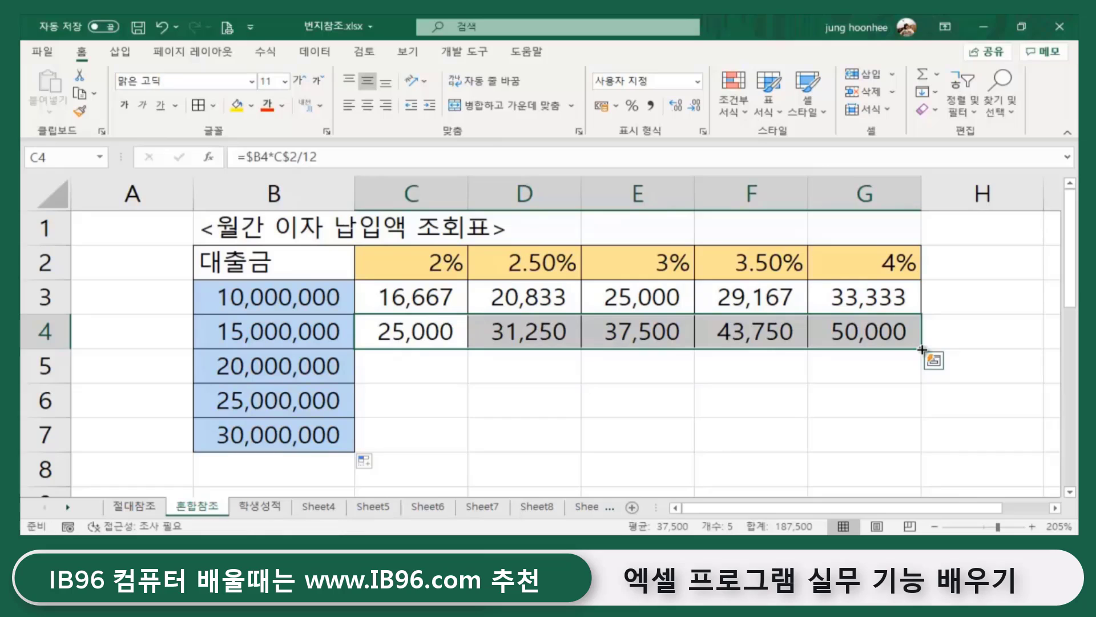
drag(922, 349, 922, 451)
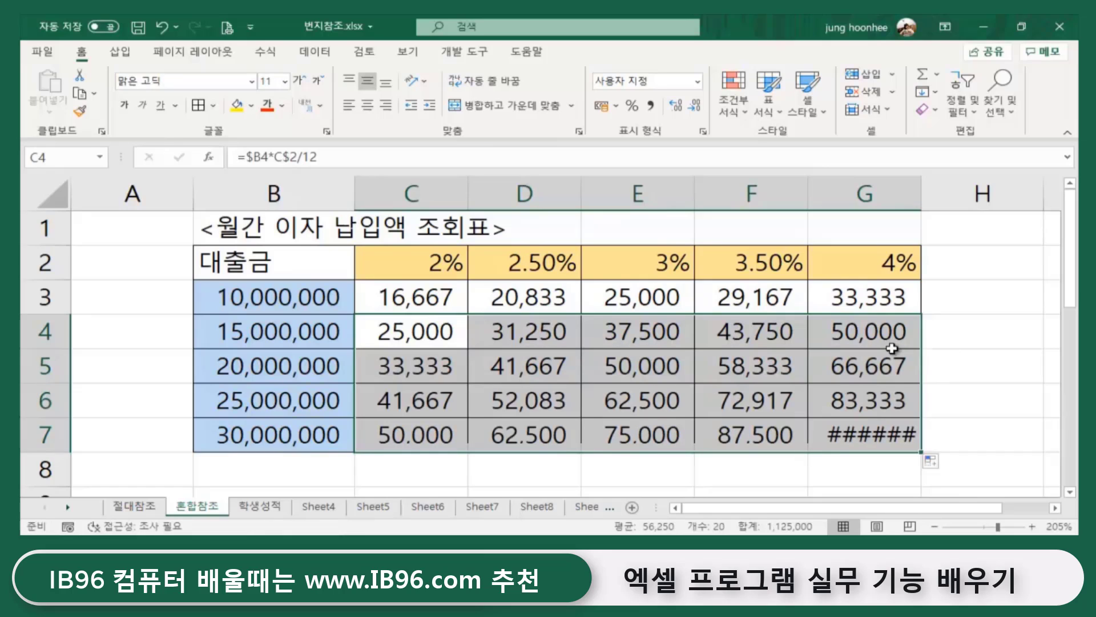
- Autofit column G so 100,000 displays, then check the C3 formula
double_click(926, 188)
click(997, 297)
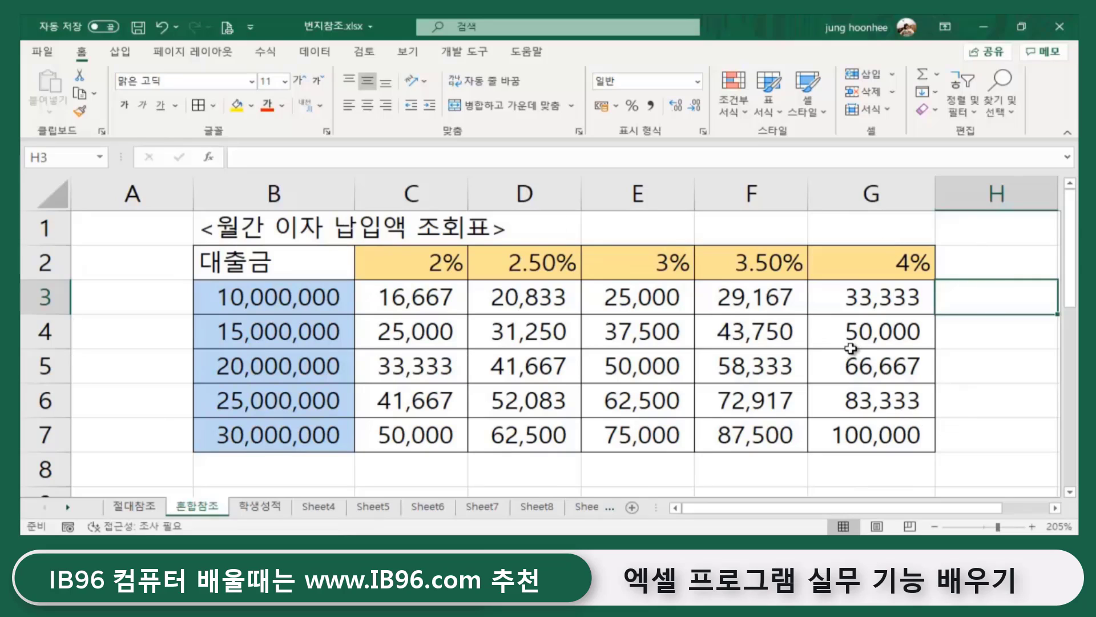
click(407, 298)
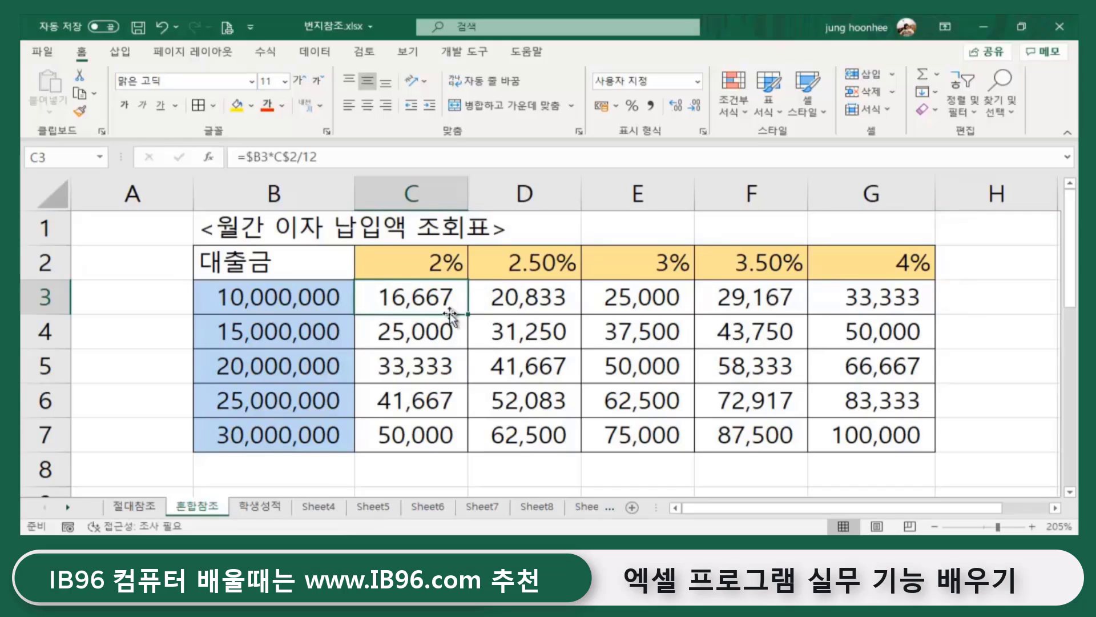
drag(288, 295, 287, 437)
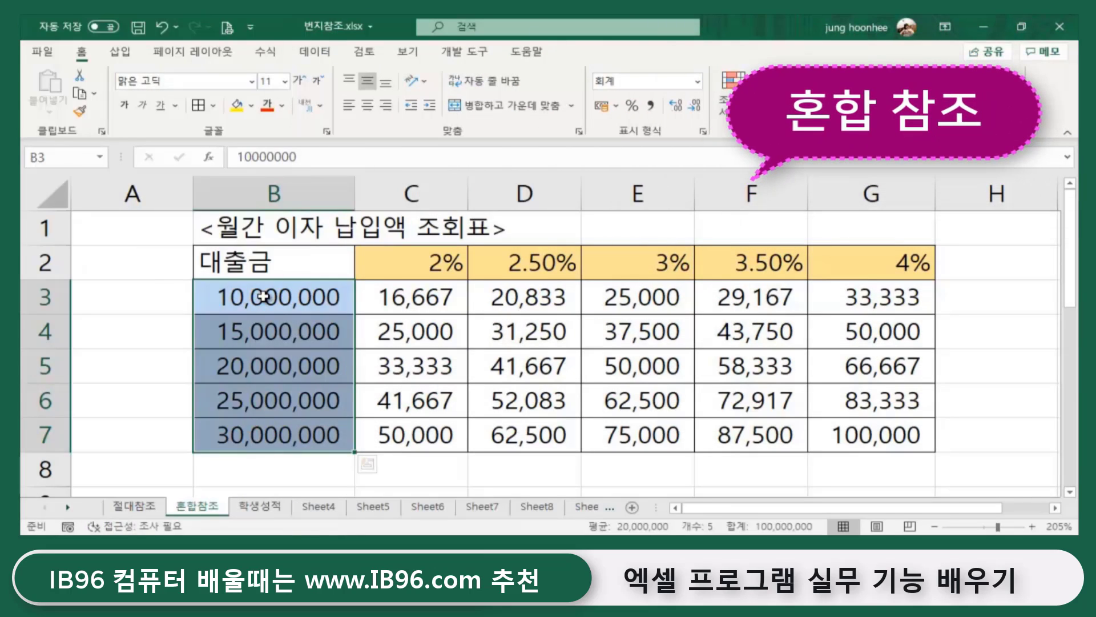
click(436, 264)
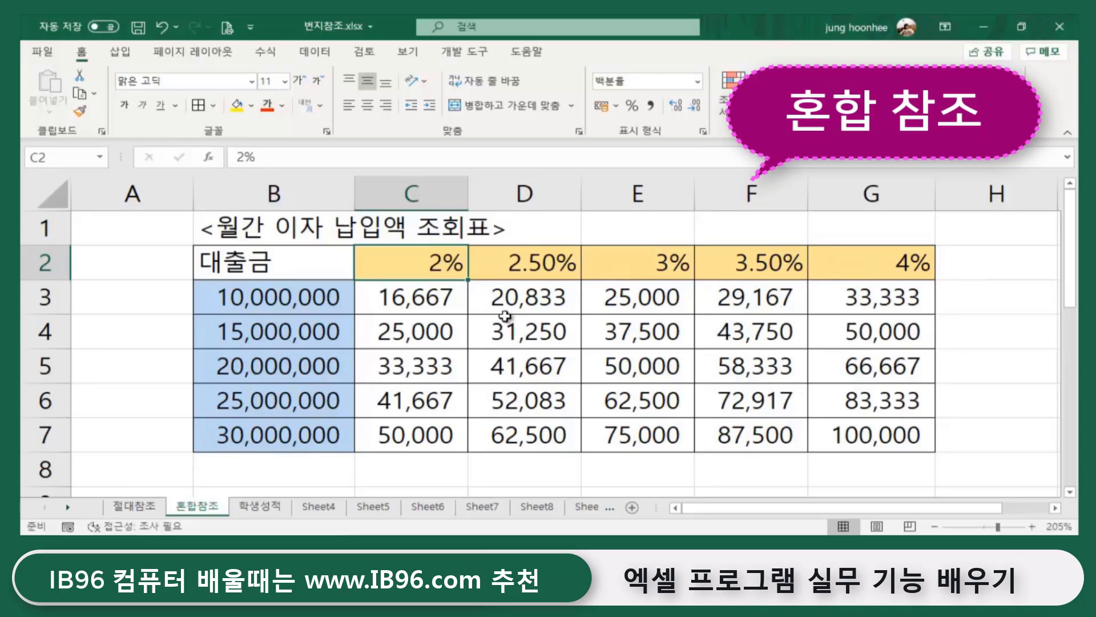
key(Down)
key(Down)
key(Down)
key(Down)
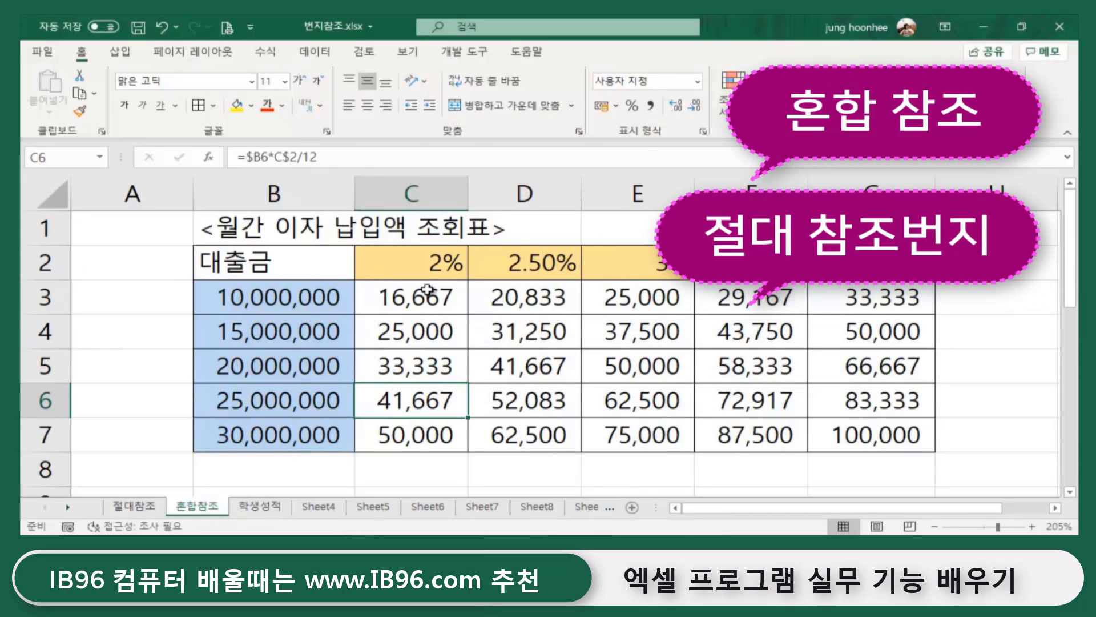
click(430, 273)
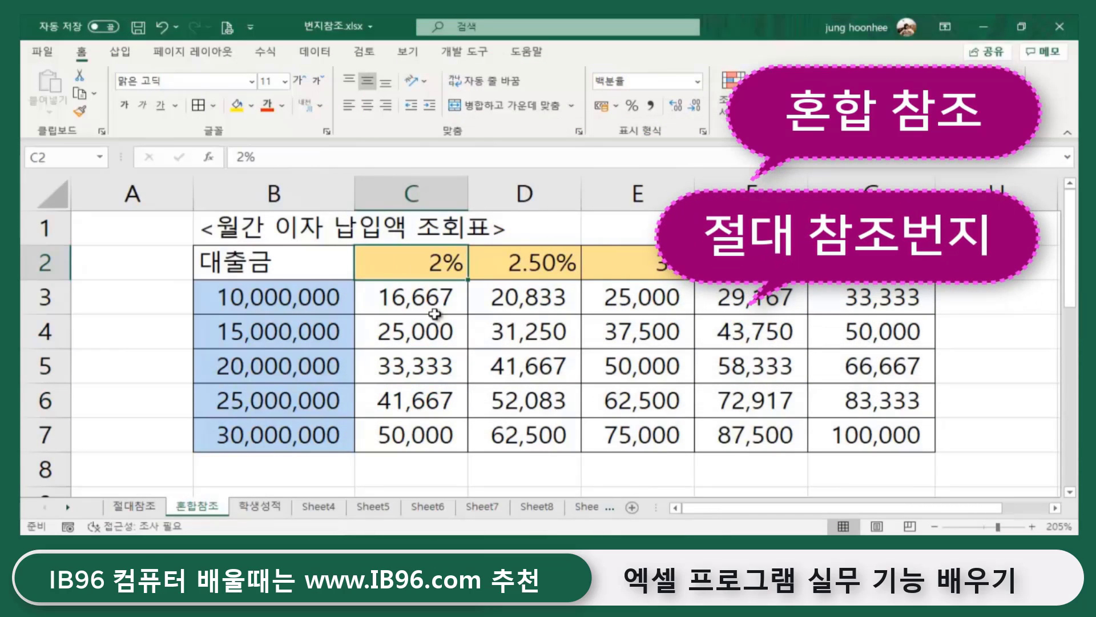
click(529, 503)
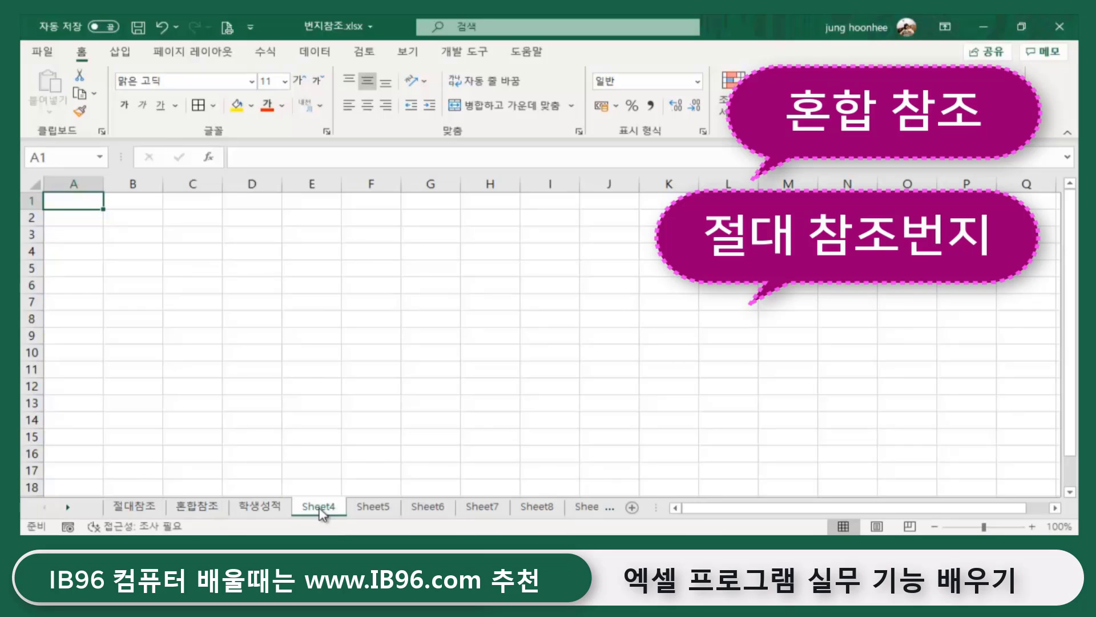
click(255, 506)
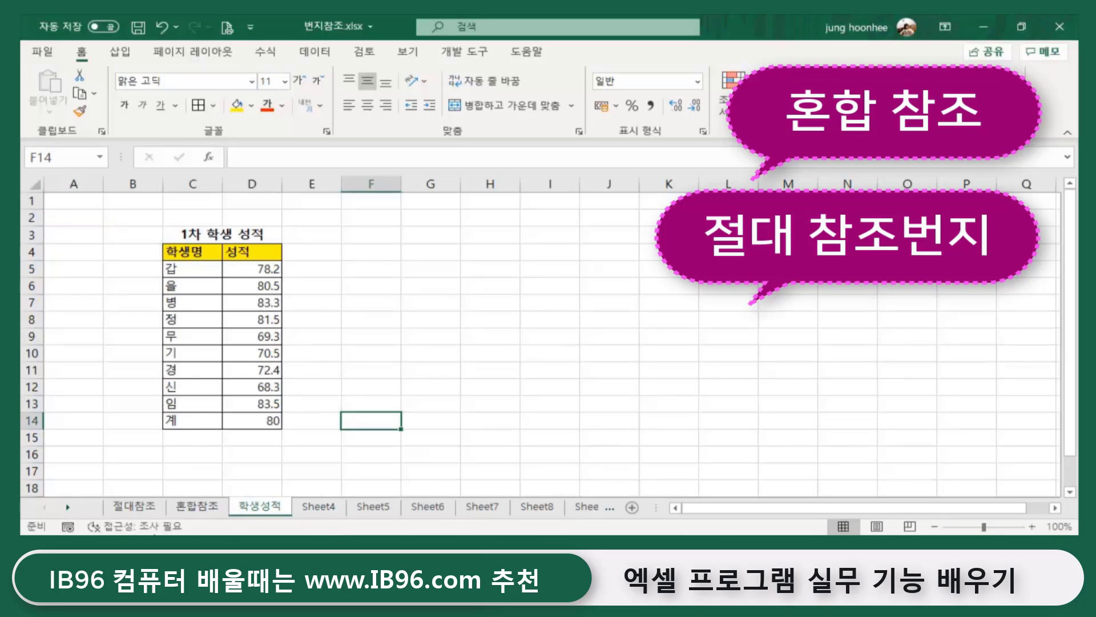
click(197, 506)
click(669, 335)
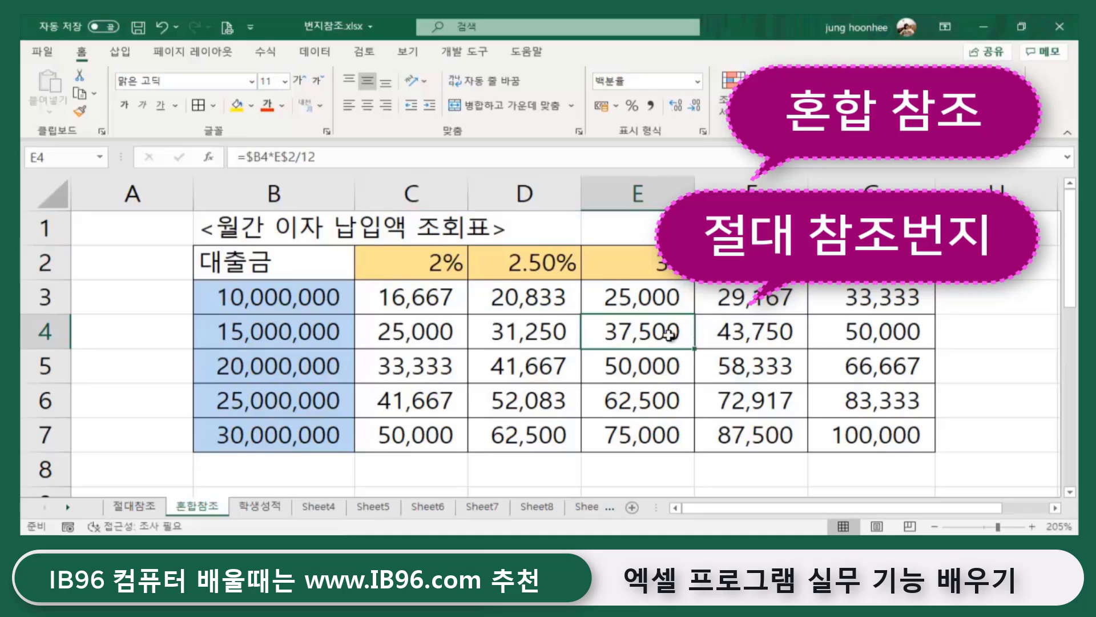
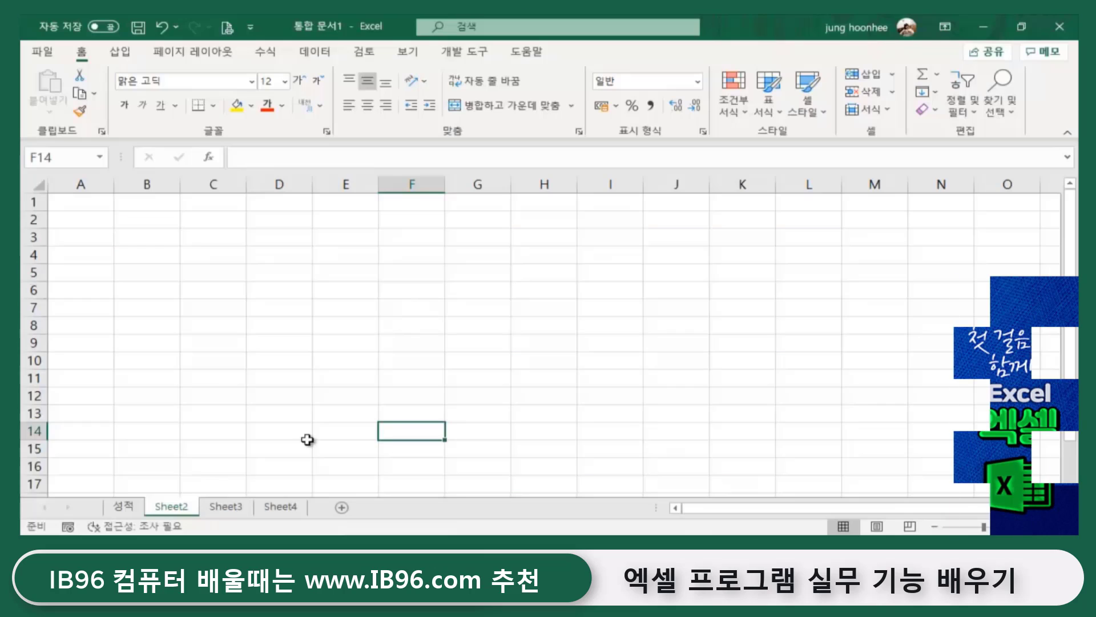
- On the 성적 sheet, review the first scores in column D, starting at 78.2 in D5
click(320, 374)
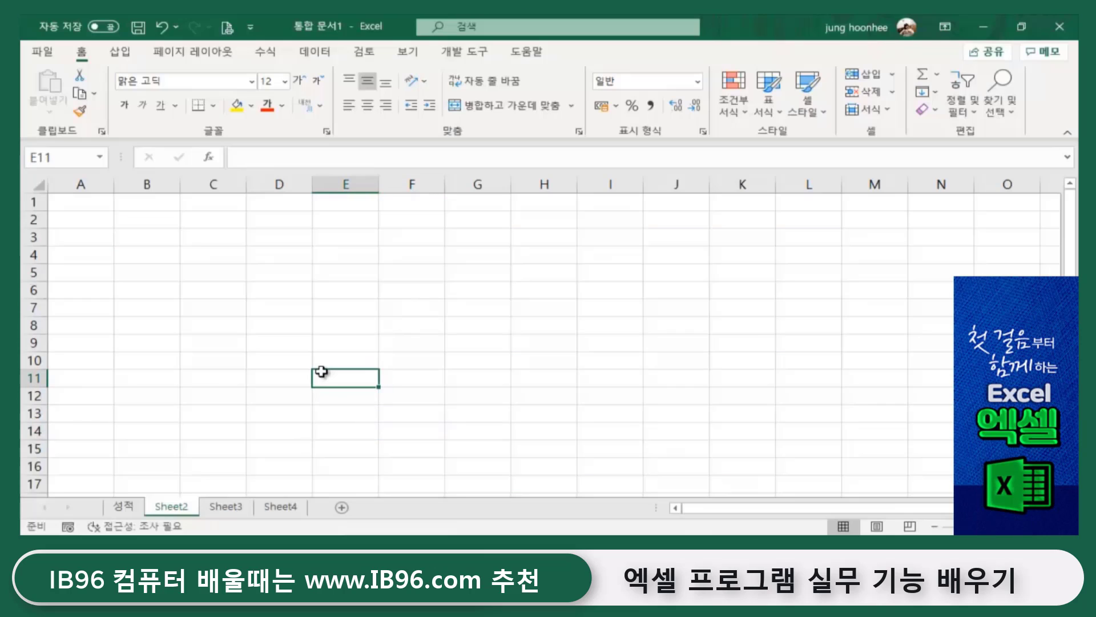
click(126, 507)
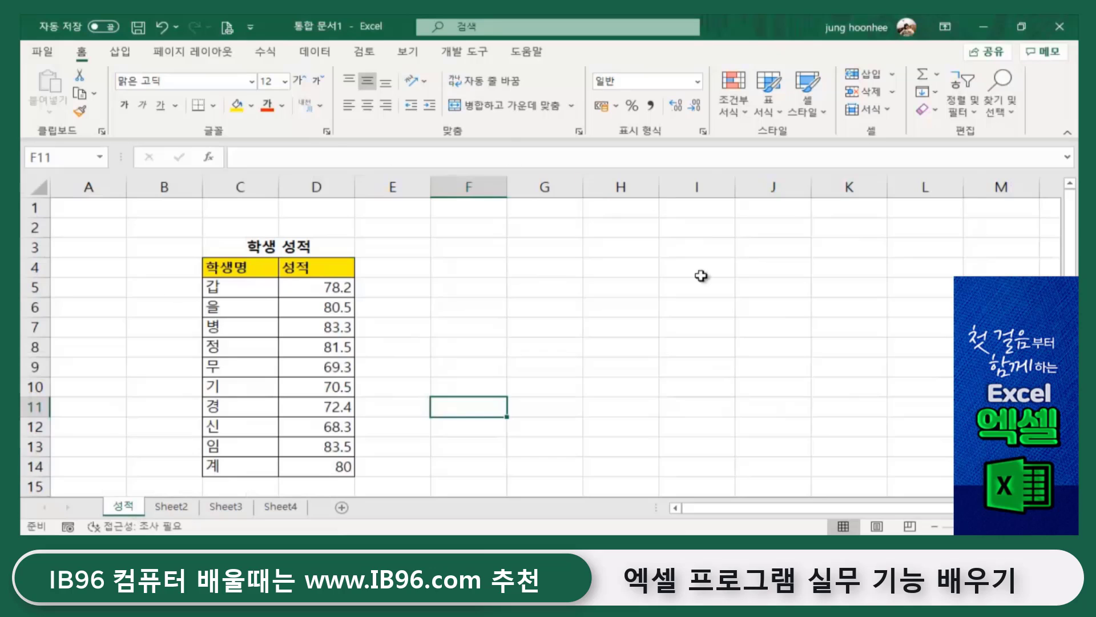
click(699, 342)
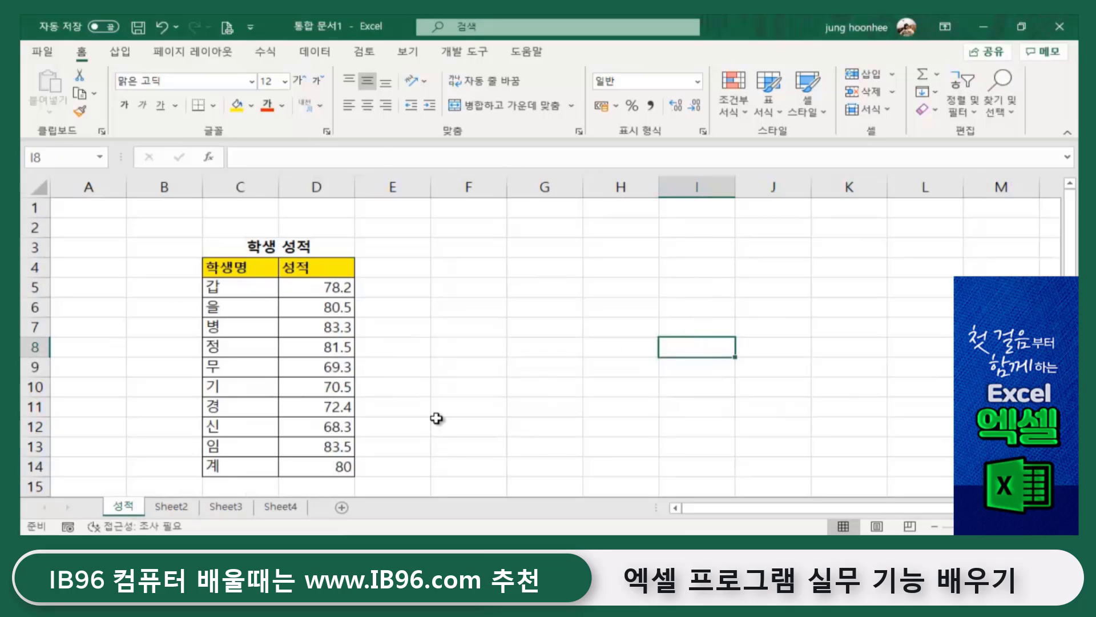
ctrl+scroll(436, 418, up, 1)
scroll(539, 378, down, 2)
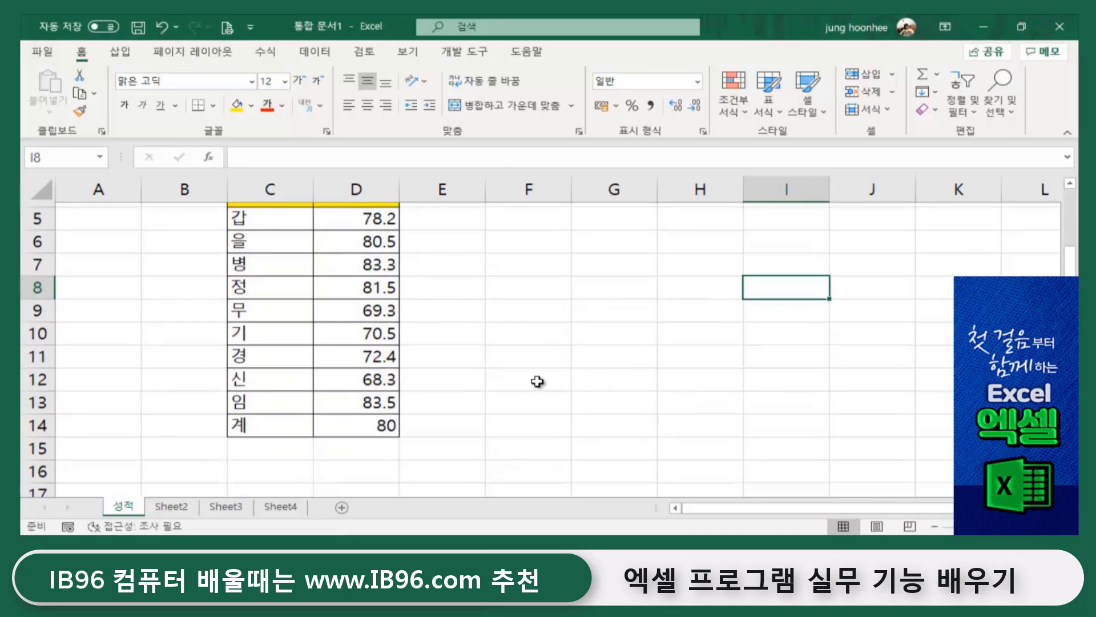
scroll(495, 442, up, 1)
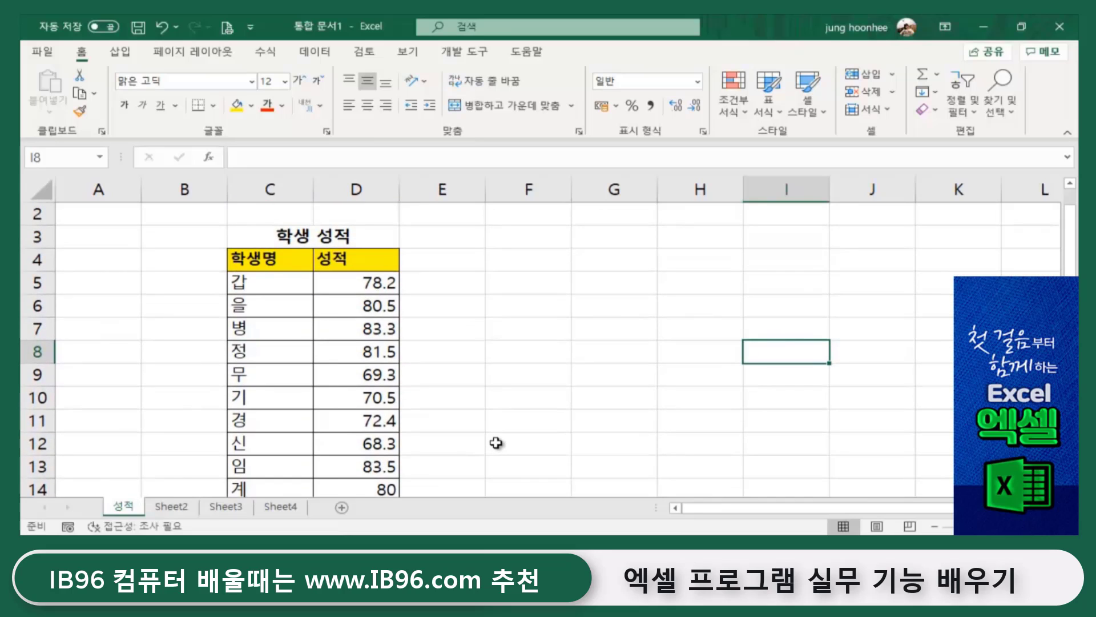
click(516, 421)
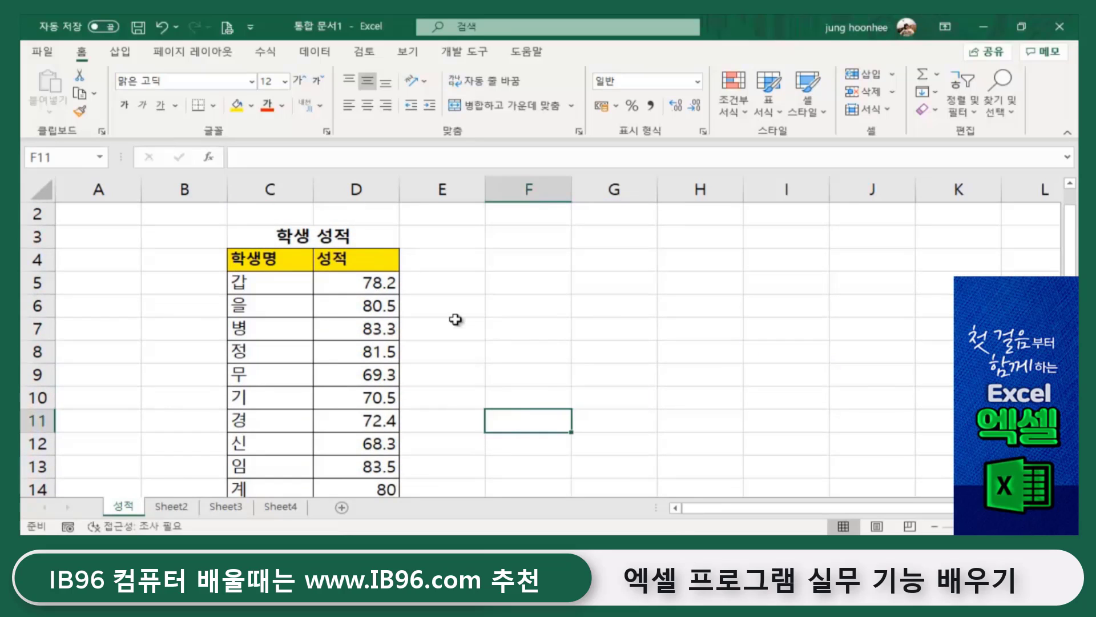
click(370, 287)
click(355, 325)
click(360, 374)
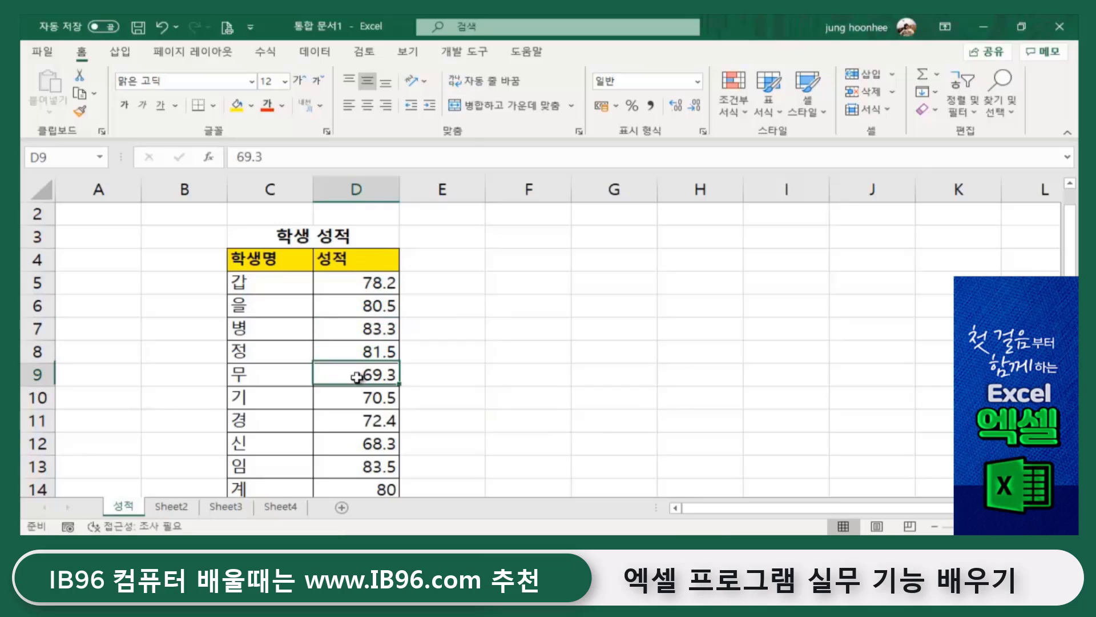
- Step through the remaining scores, including 81.5 in D8 and 83.5 in D13, down to 80 in D14
scroll(277, 402, down, 4)
scroll(277, 401, up, 4)
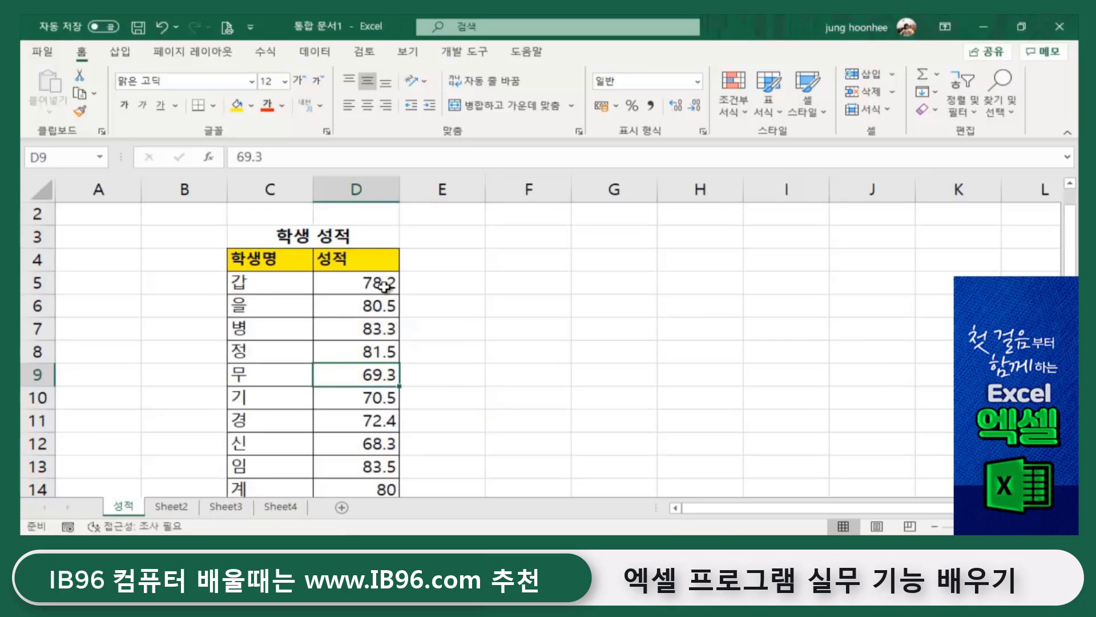
click(360, 278)
click(359, 341)
click(363, 398)
click(366, 421)
click(366, 443)
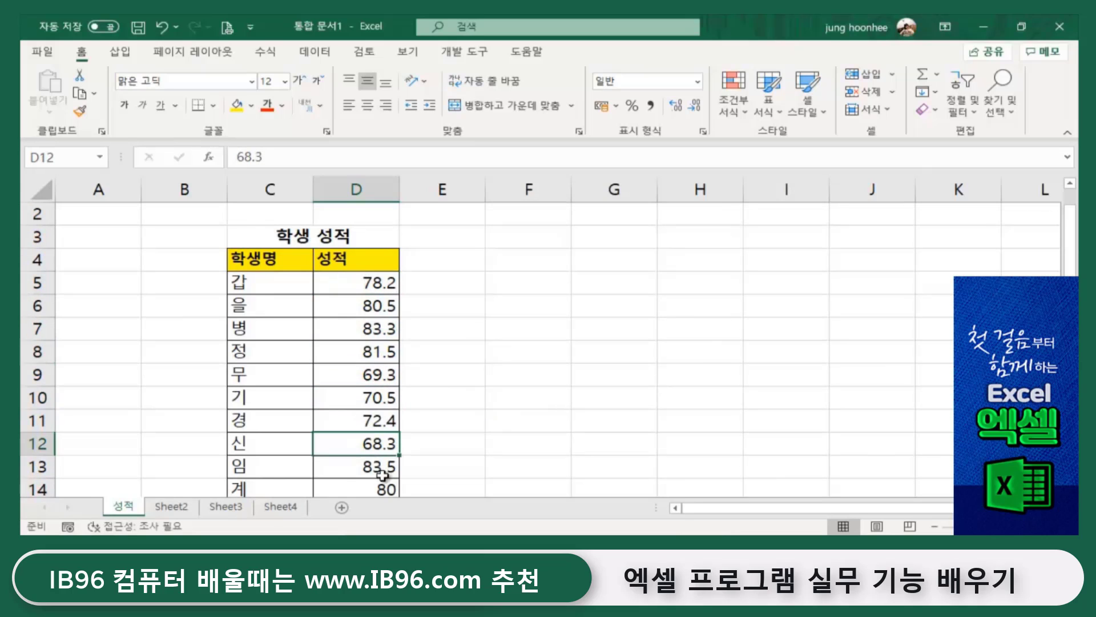
click(380, 468)
click(384, 490)
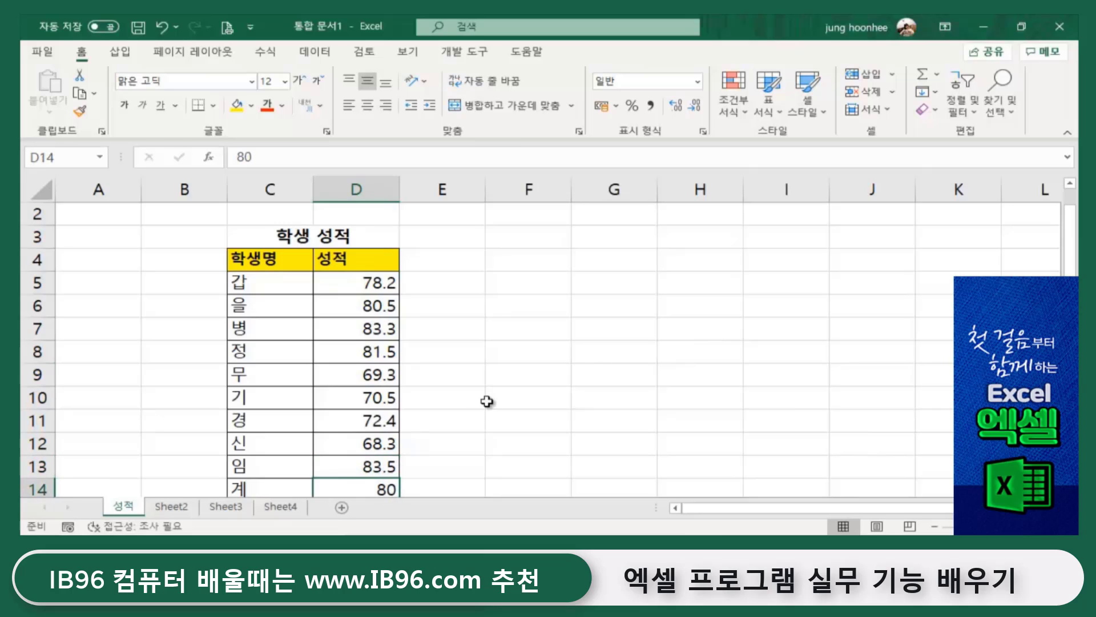
scroll(488, 403, down, 1)
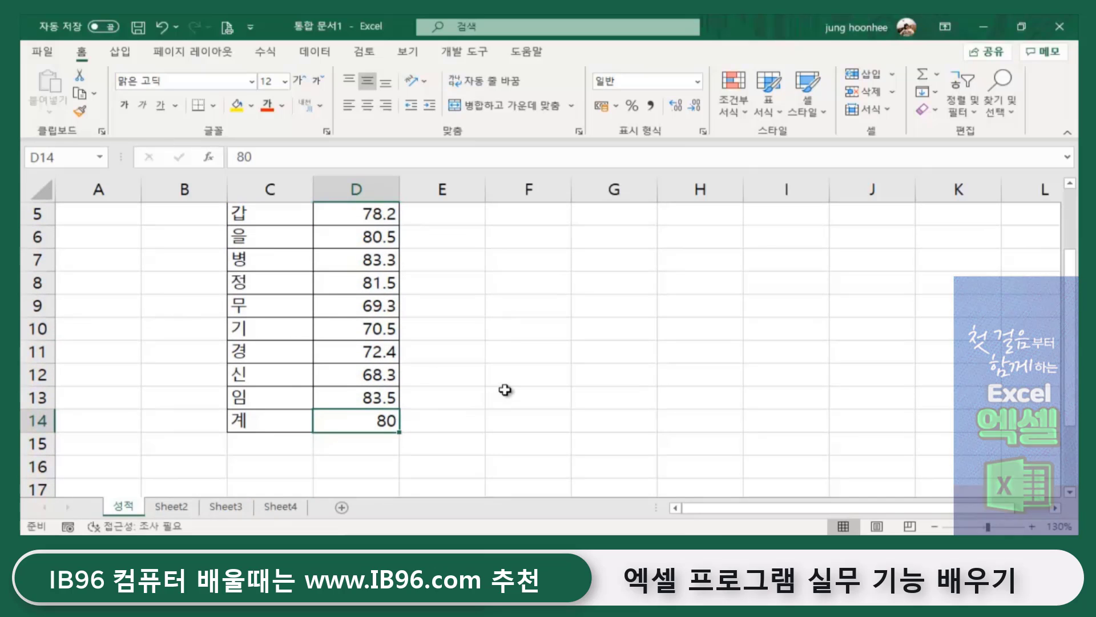
scroll(502, 389, up, 2)
click(615, 304)
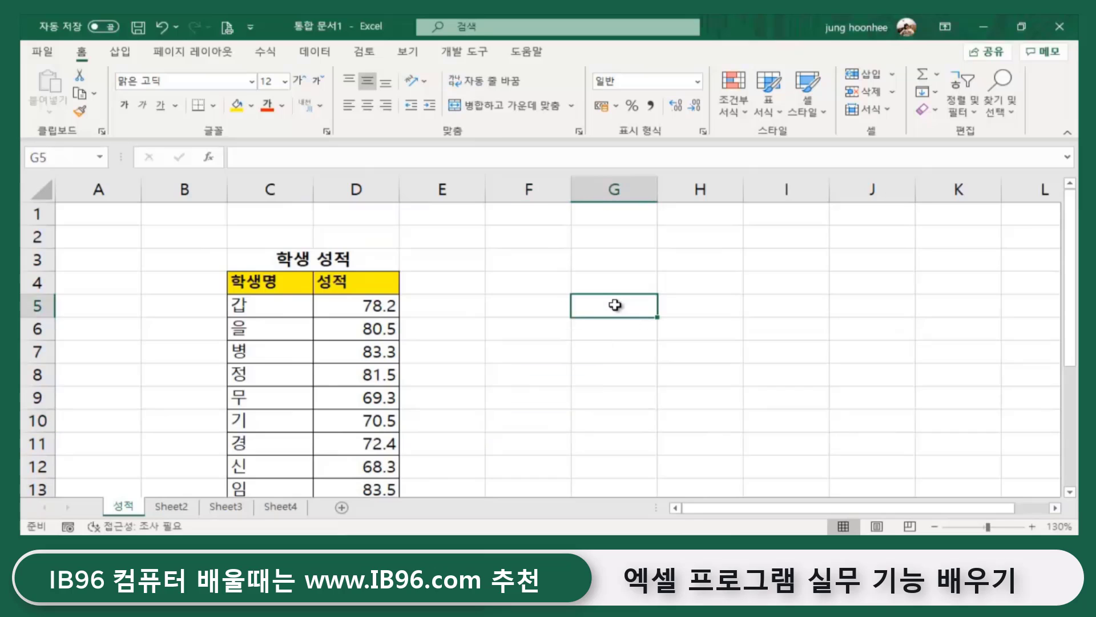
click(539, 329)
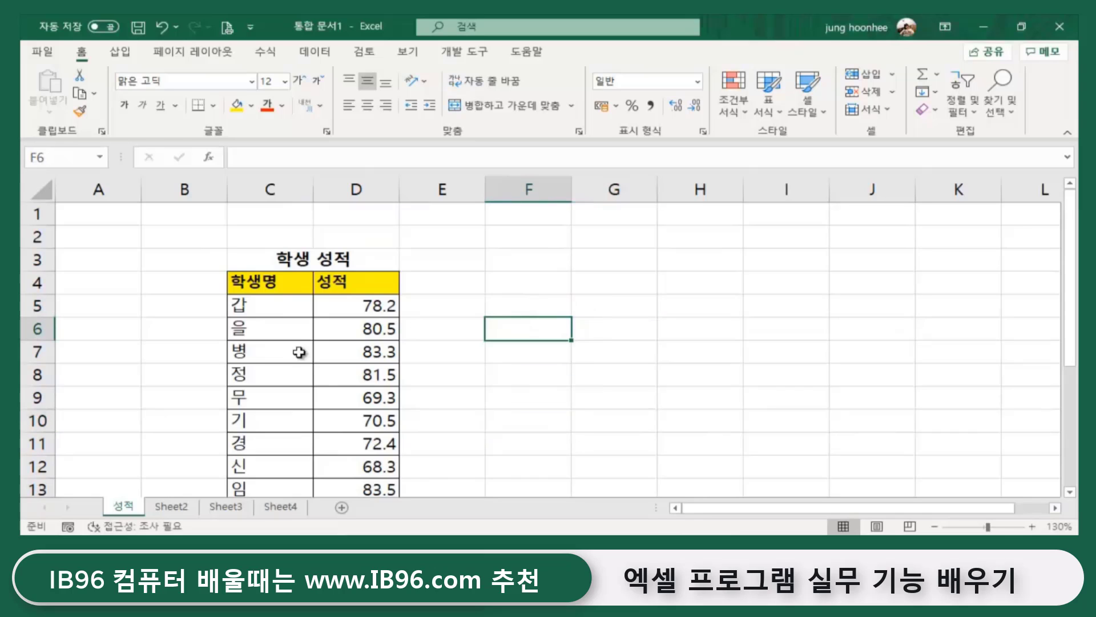
- Switch between the empty Sheet2 and the 성적 grade sheet, ending on Sheet2
click(171, 506)
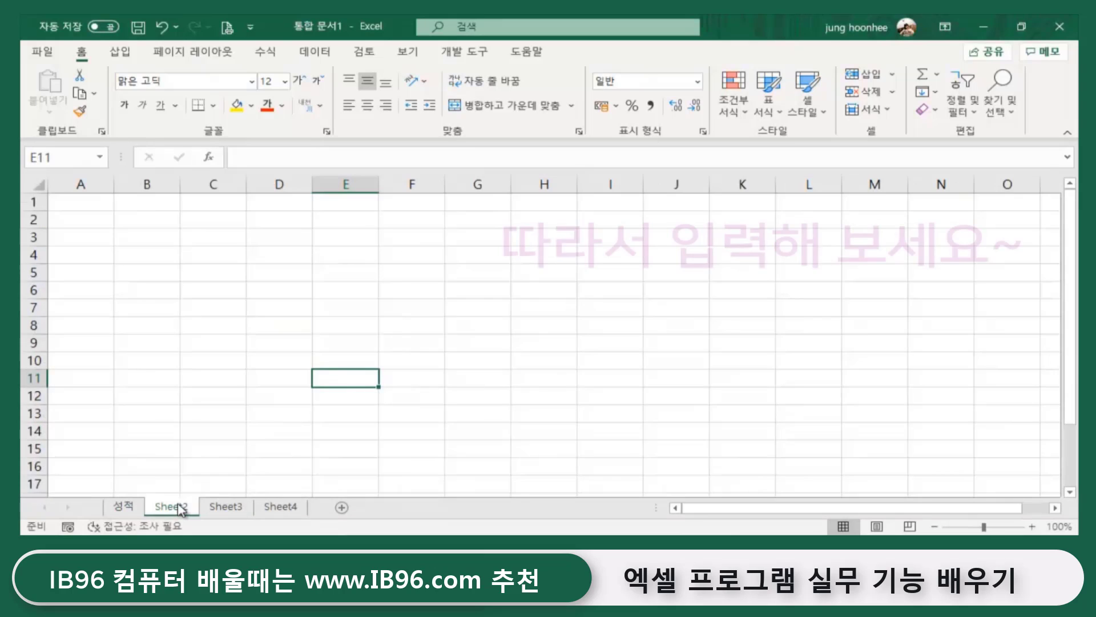
click(123, 506)
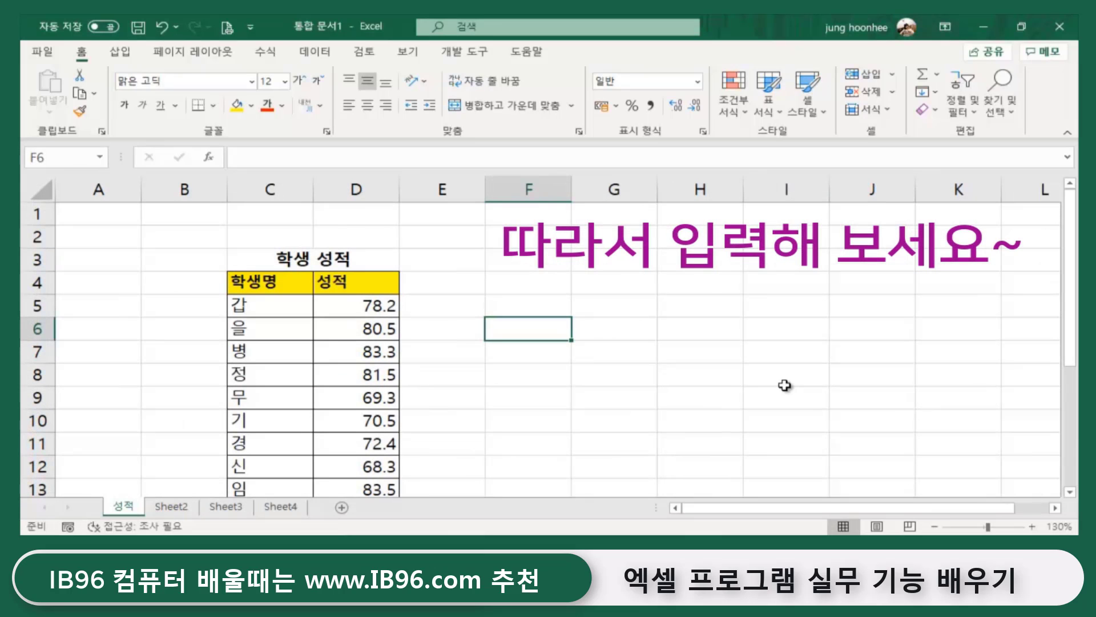
scroll(326, 351, down, 2)
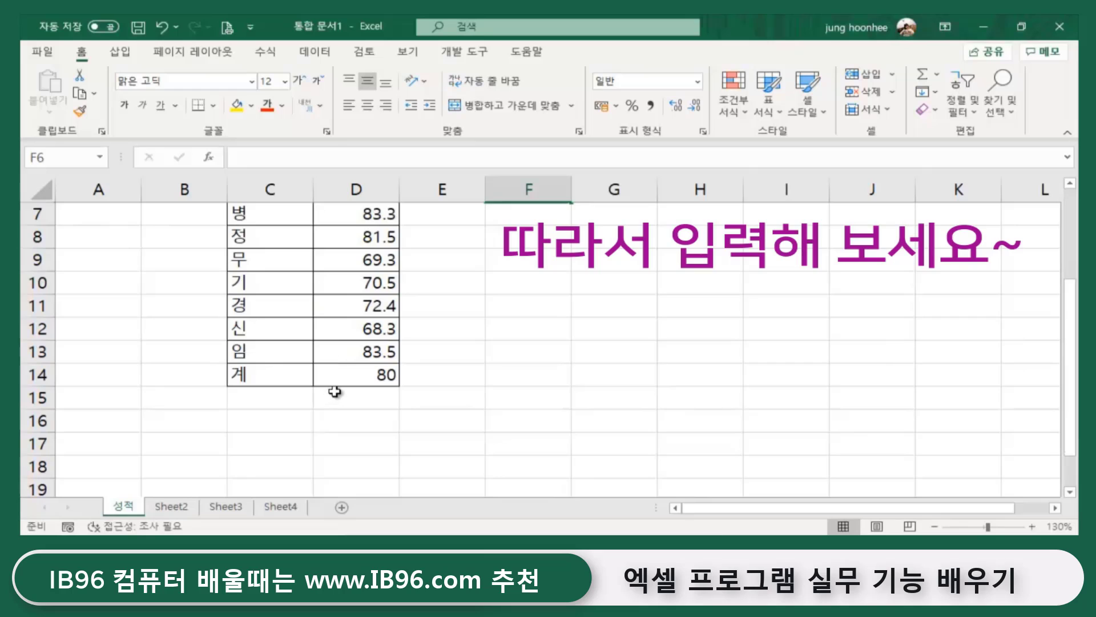
scroll(335, 391, up, 2)
click(508, 425)
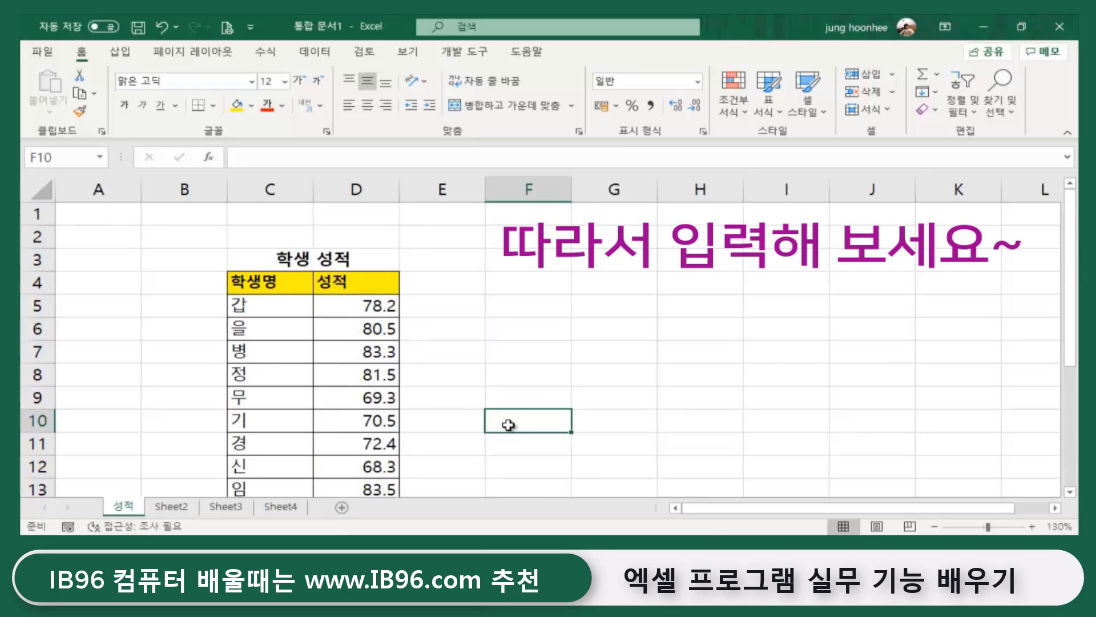
click(171, 506)
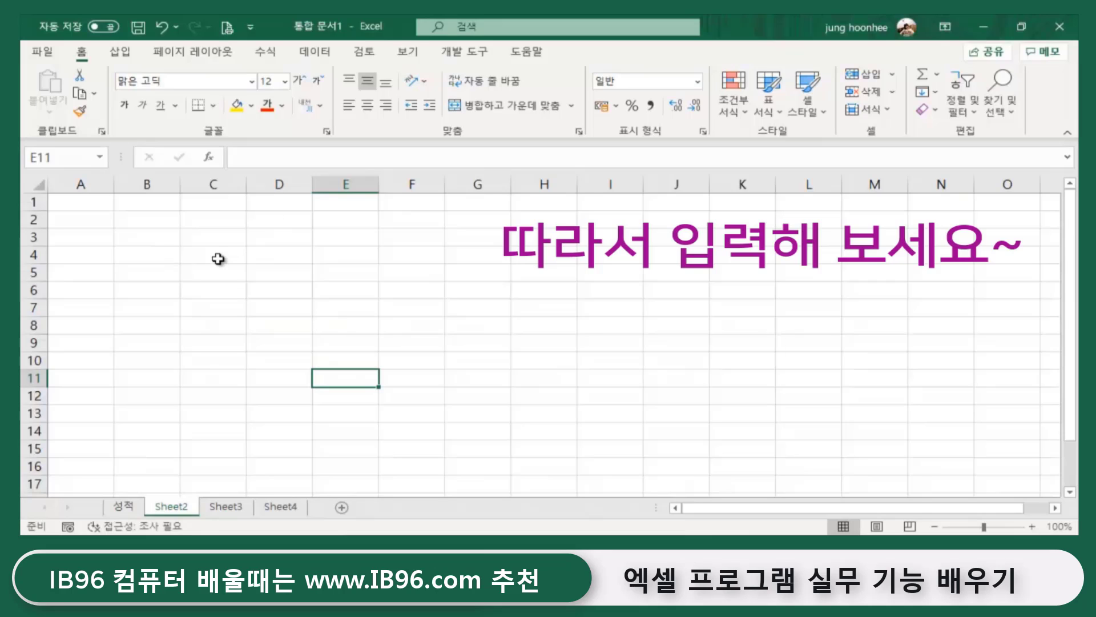
- Enter the label 성적평균 in C3 and move to D3 beside it
click(216, 238)
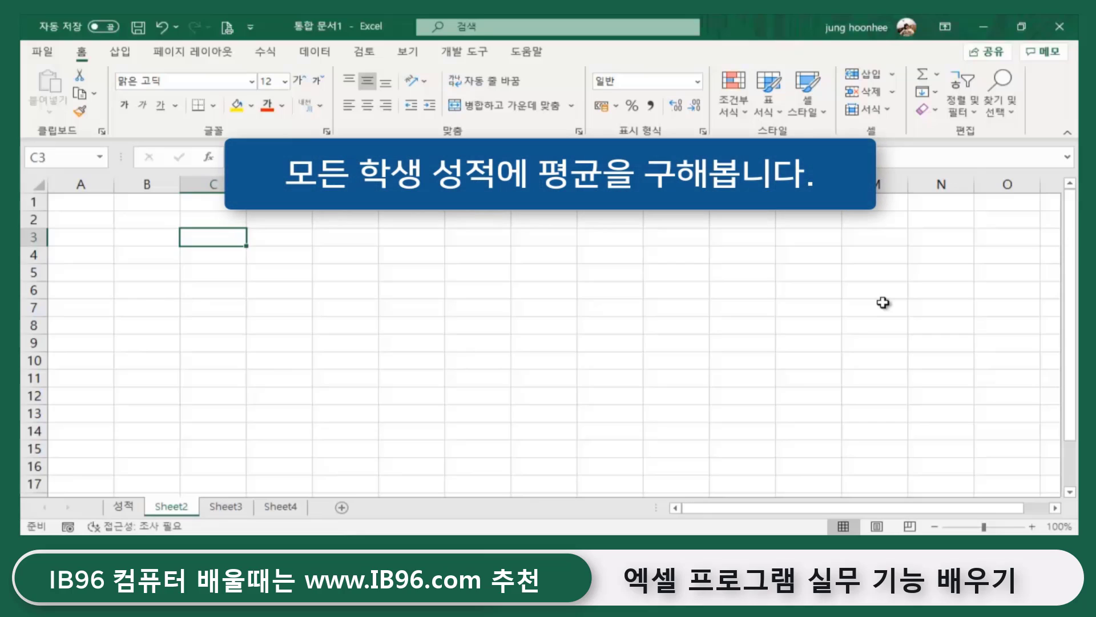
text(ㅅ)
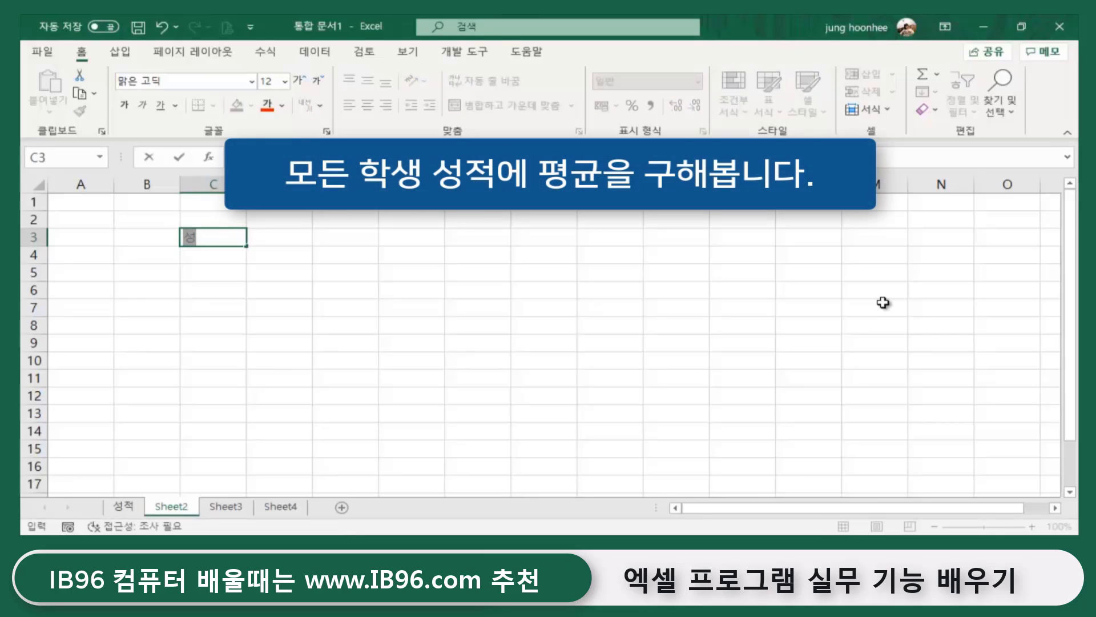
text(적평균)
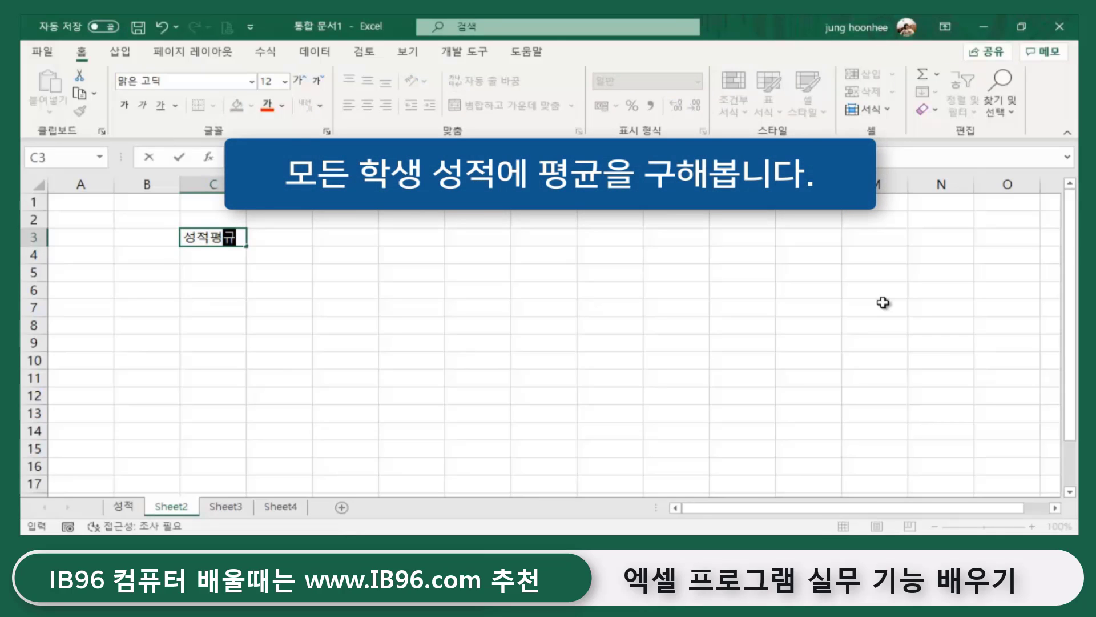
key(Return)
key(Up)
key(Right)
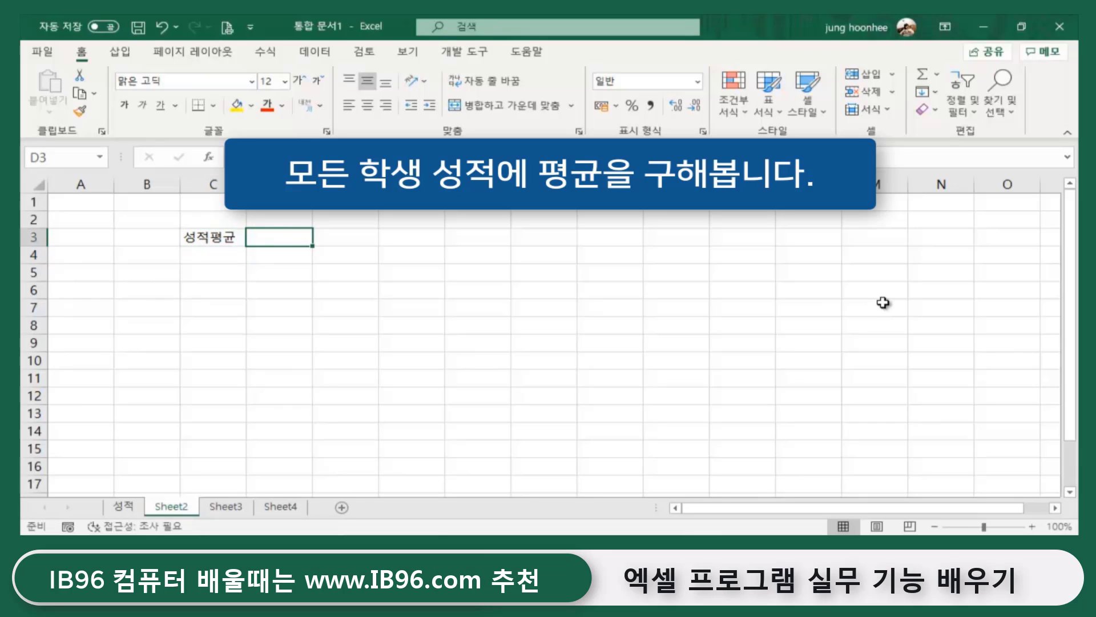
- Check the scores D5:D14 on the 성적 sheet again, then return to Sheet2
scroll(451, 307, up, 3)
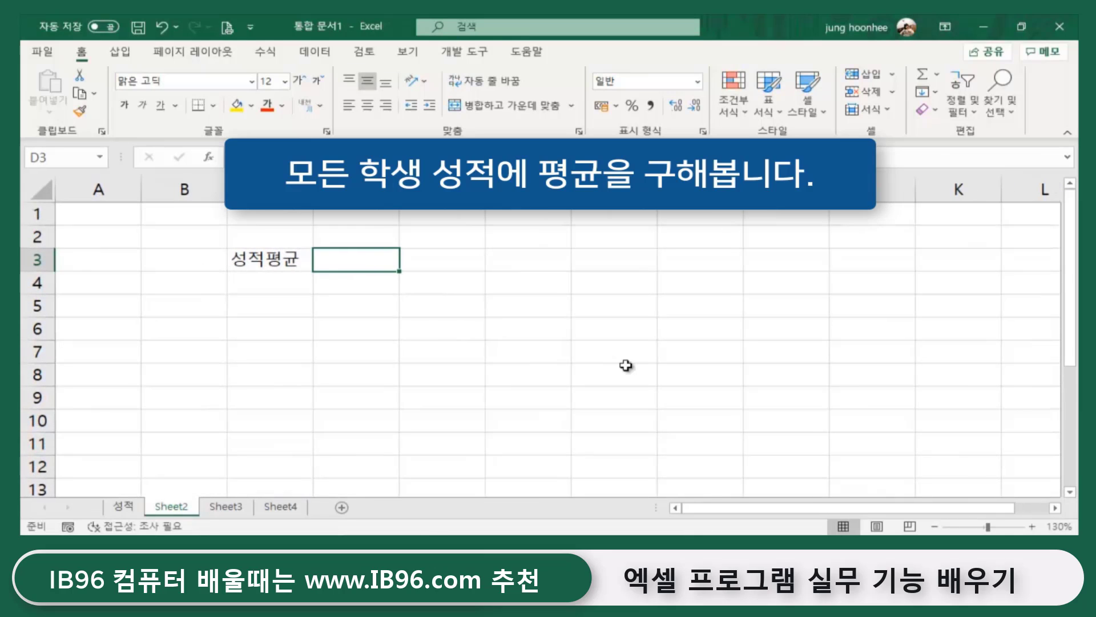
click(609, 345)
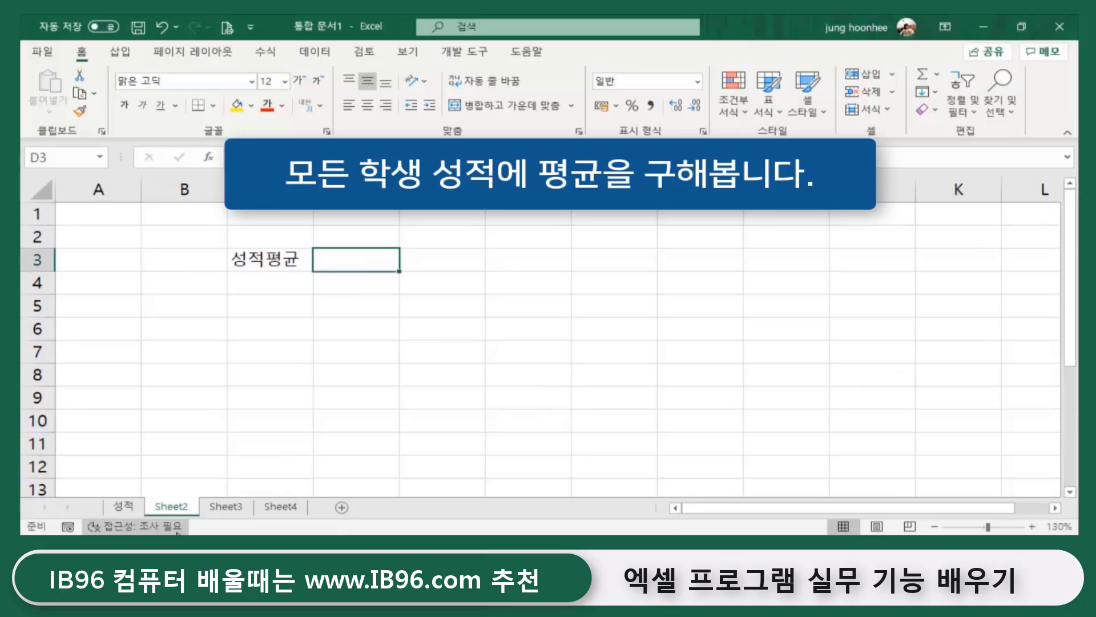
click(126, 507)
click(647, 384)
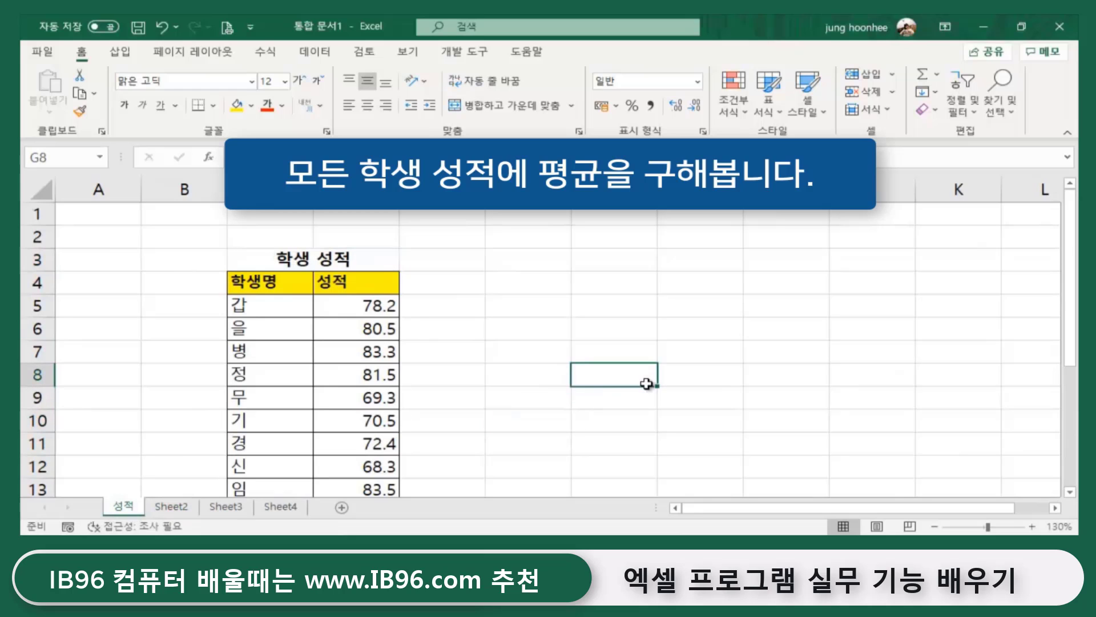
click(282, 254)
click(358, 304)
drag(358, 303, 359, 443)
click(502, 443)
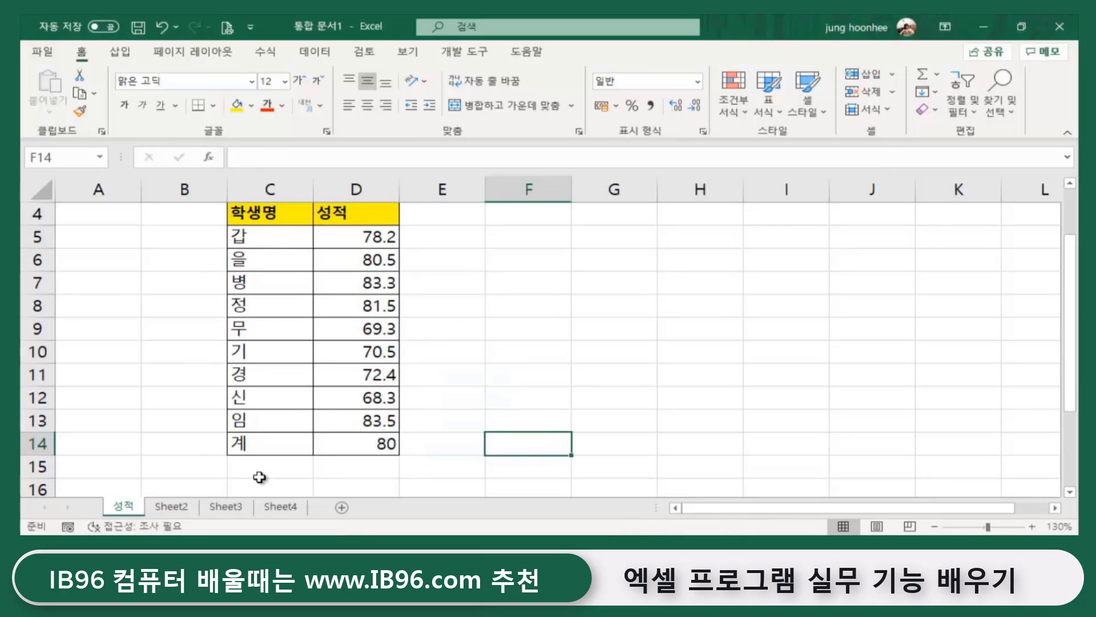
click(174, 508)
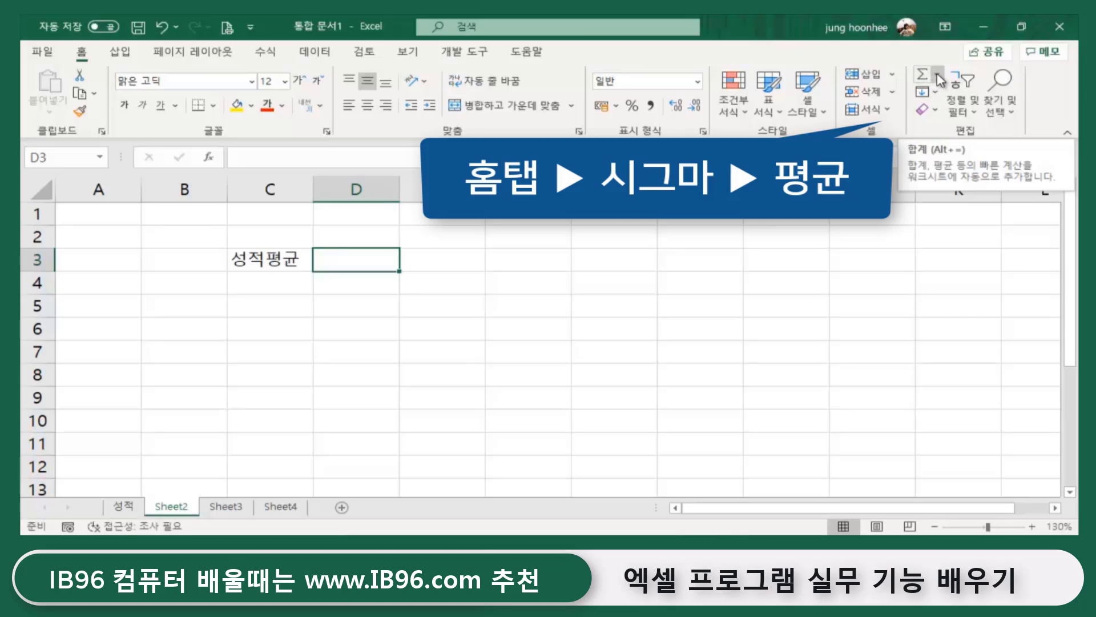
- Enter =AVERAGE(성적!D5:D14) in D3 via AutoSum's average, giving 76.75
click(938, 77)
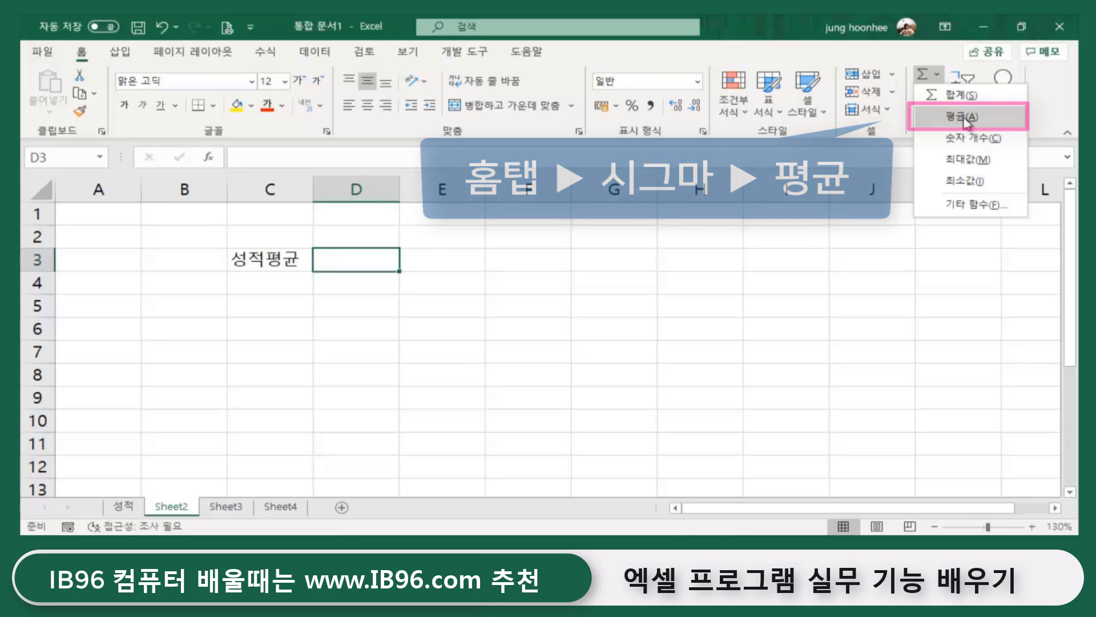
click(963, 117)
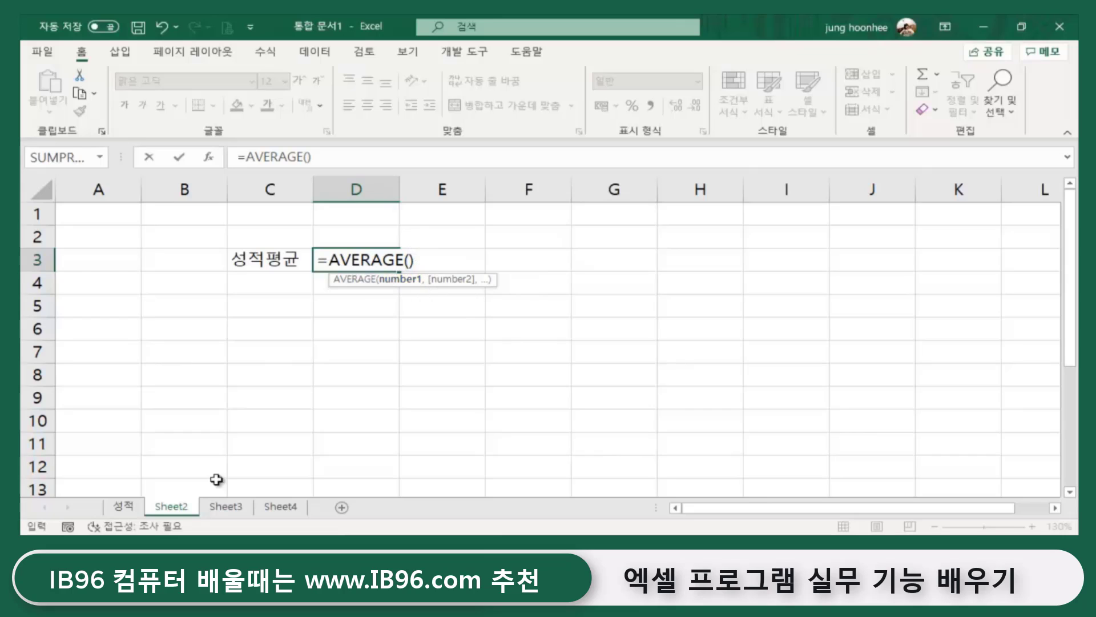
click(123, 507)
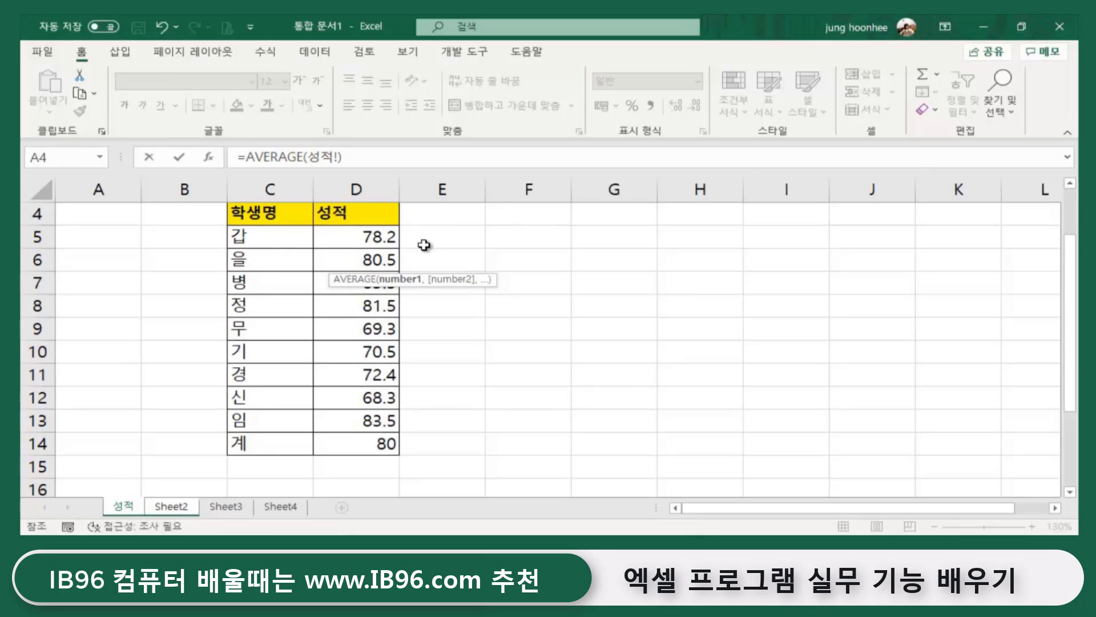
drag(372, 234, 347, 450)
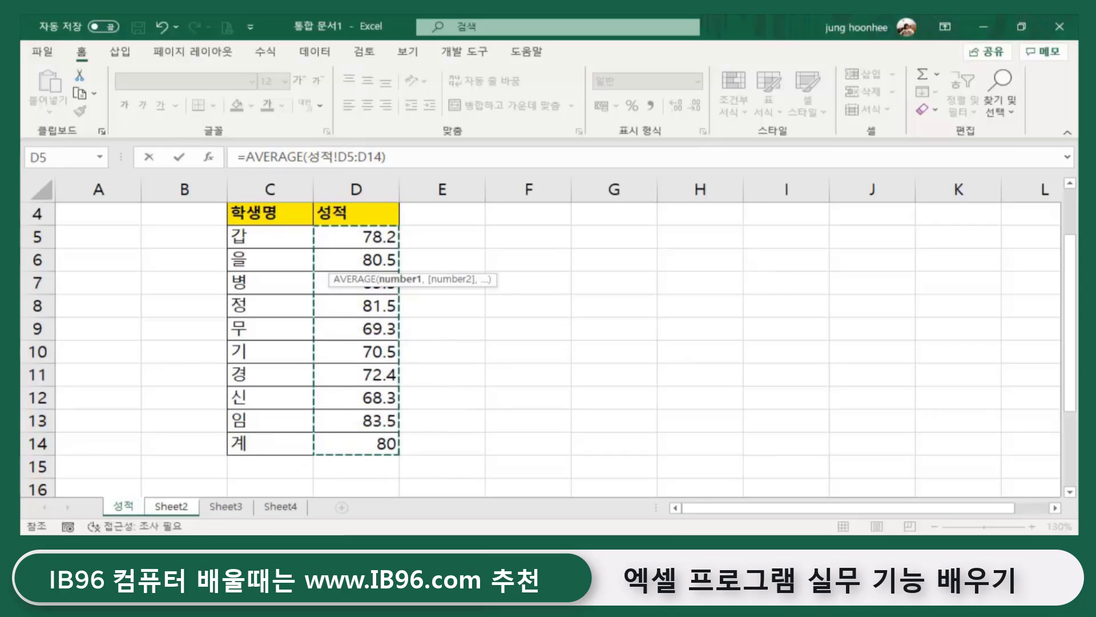
key(Return)
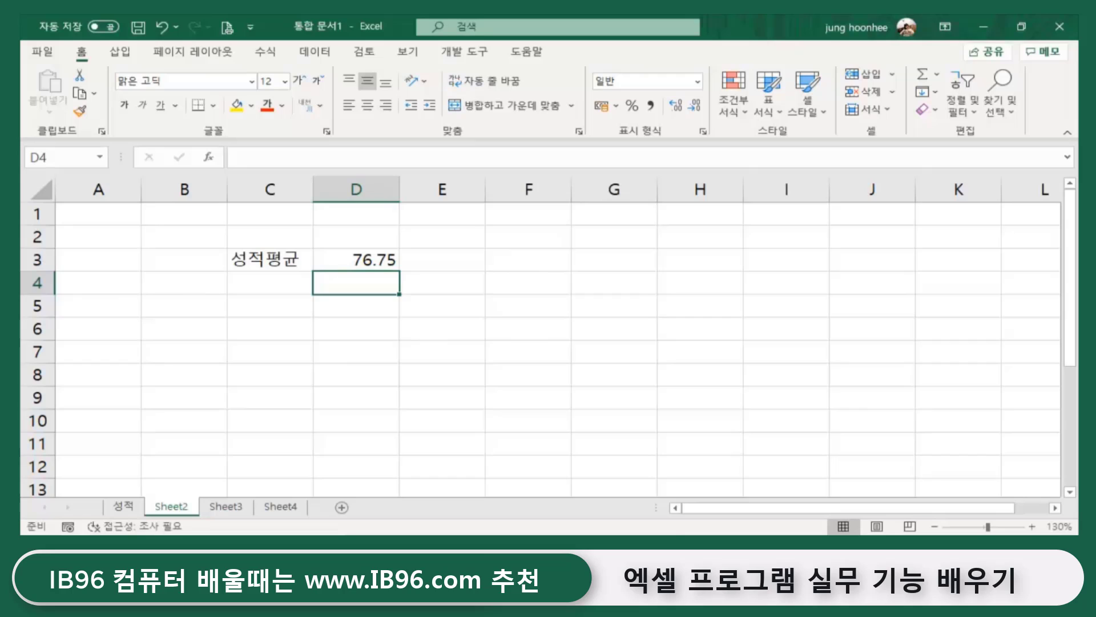
- Check the average formula in D3 and browse the 성적, Sheet2 and Sheet3 tabs
click(594, 400)
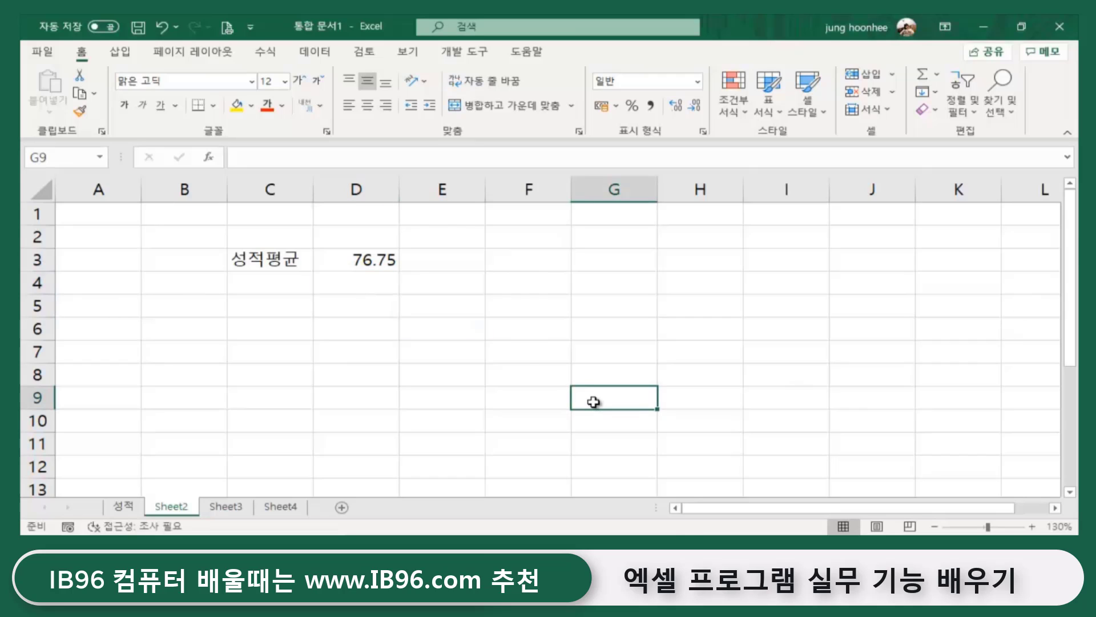
click(384, 251)
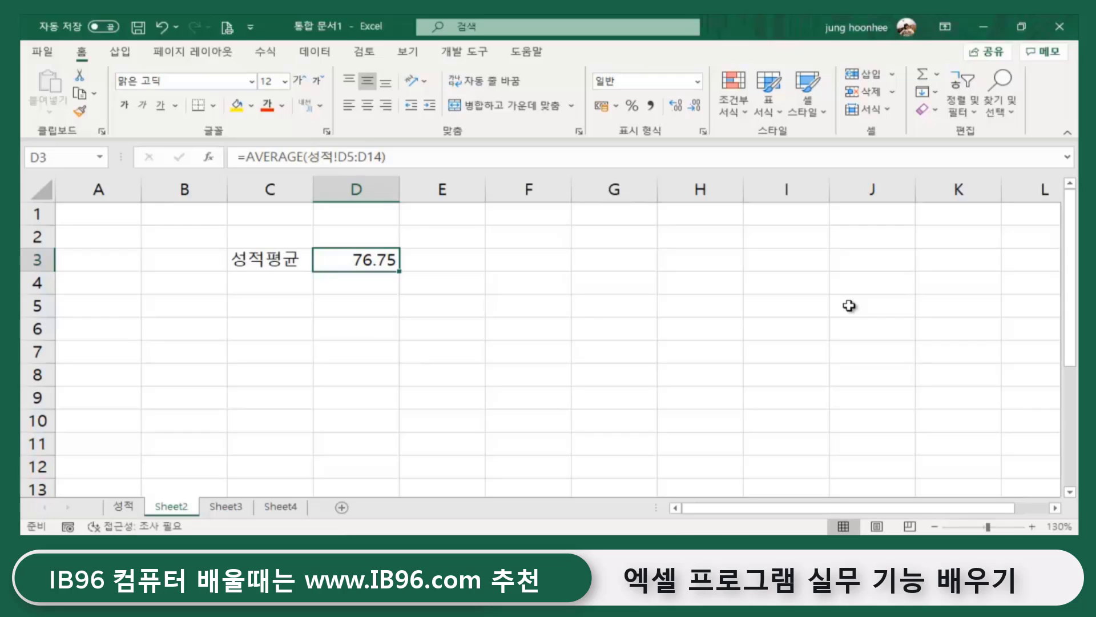
click(279, 384)
click(124, 508)
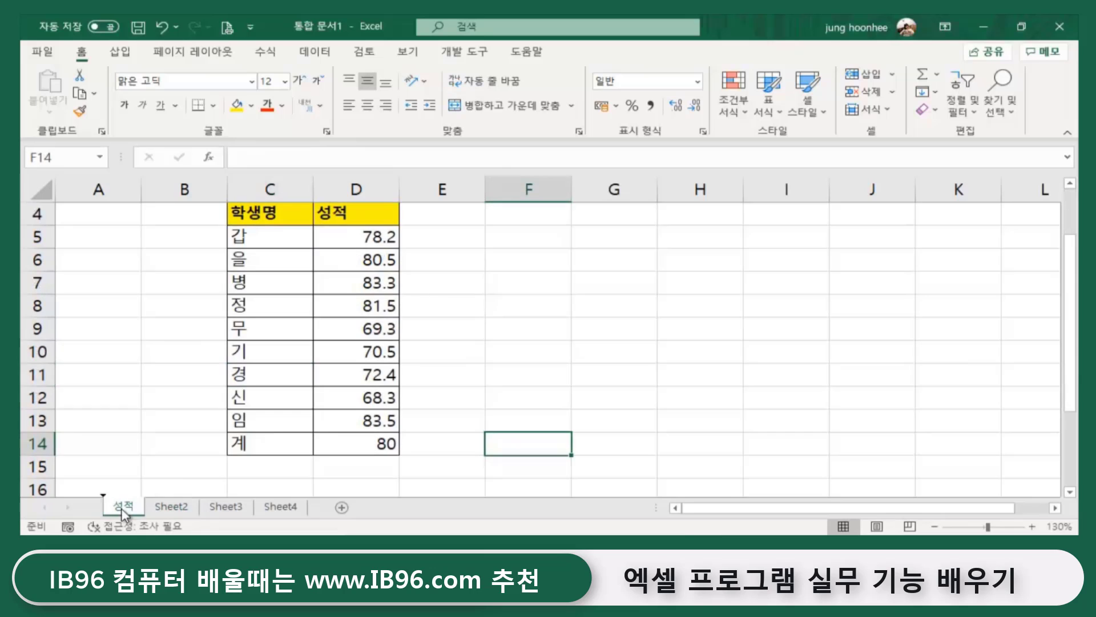
click(173, 507)
click(220, 509)
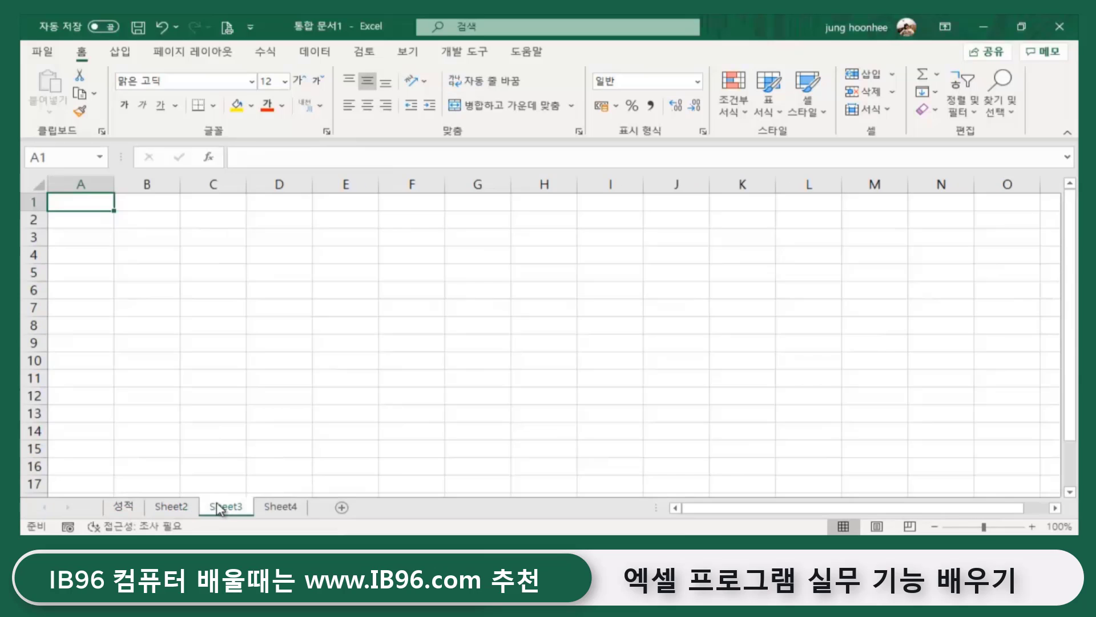
click(177, 507)
click(121, 506)
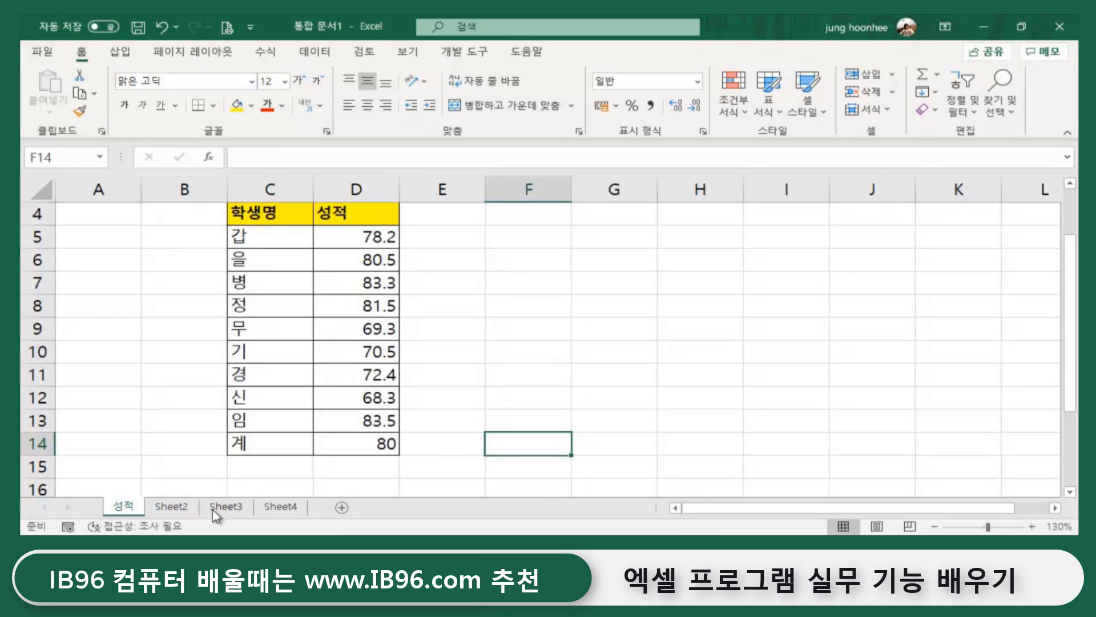
click(187, 511)
- Clear the average formula from D3 on Sheet2
click(424, 383)
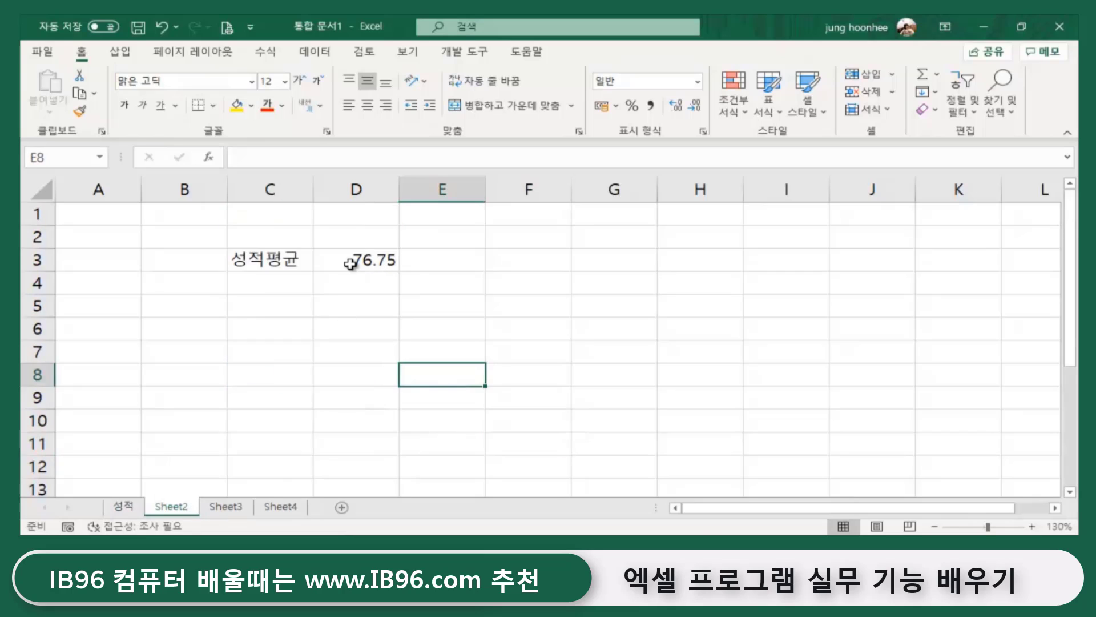
click(387, 259)
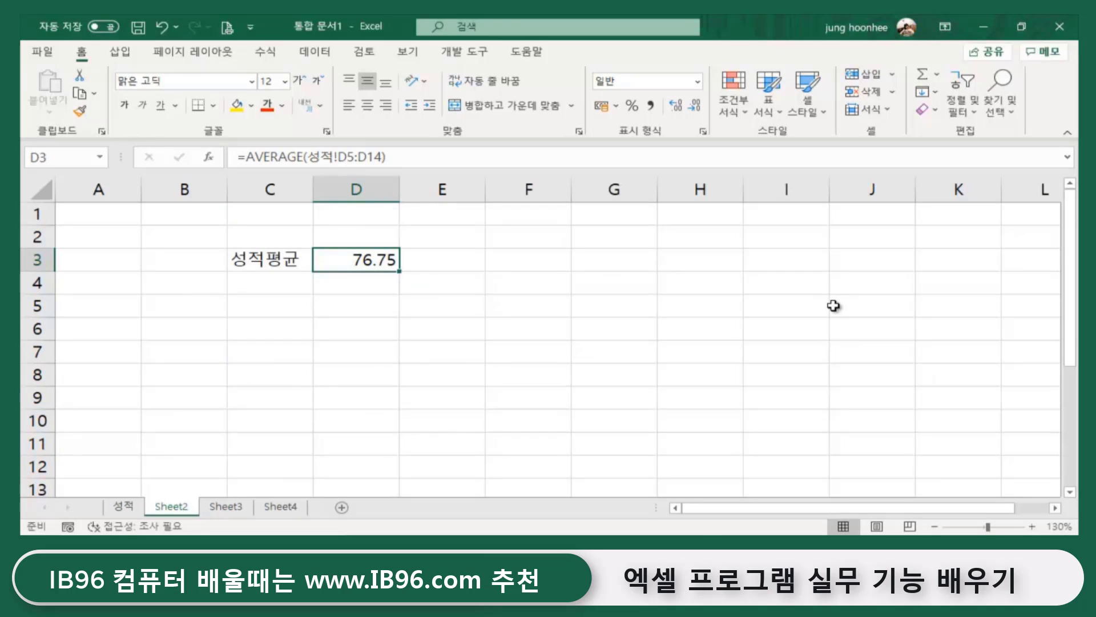
key(Delete)
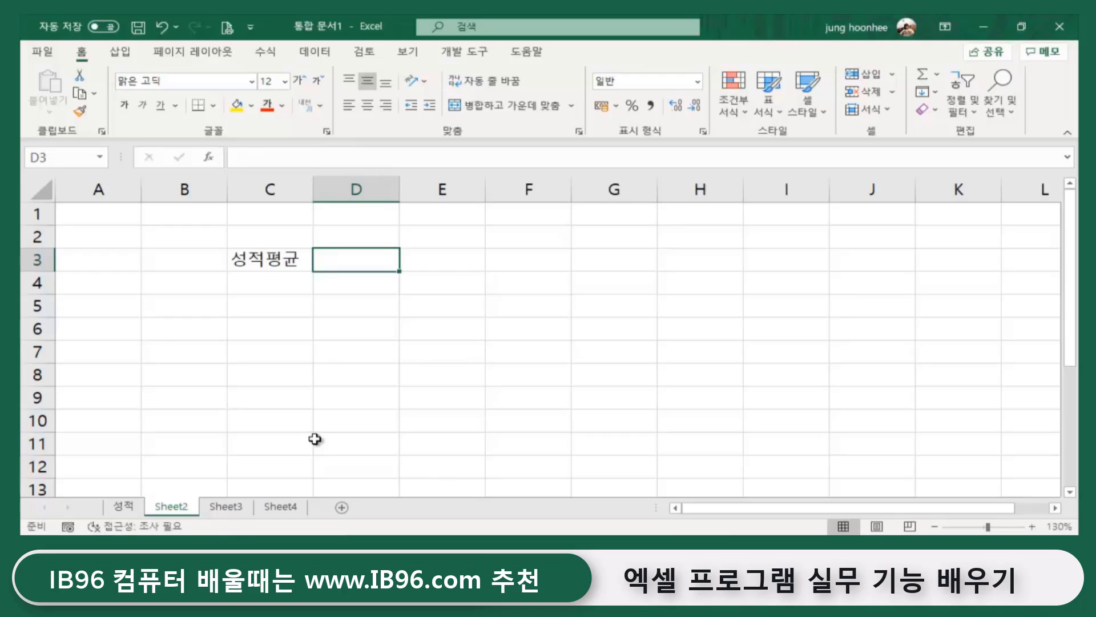
click(350, 423)
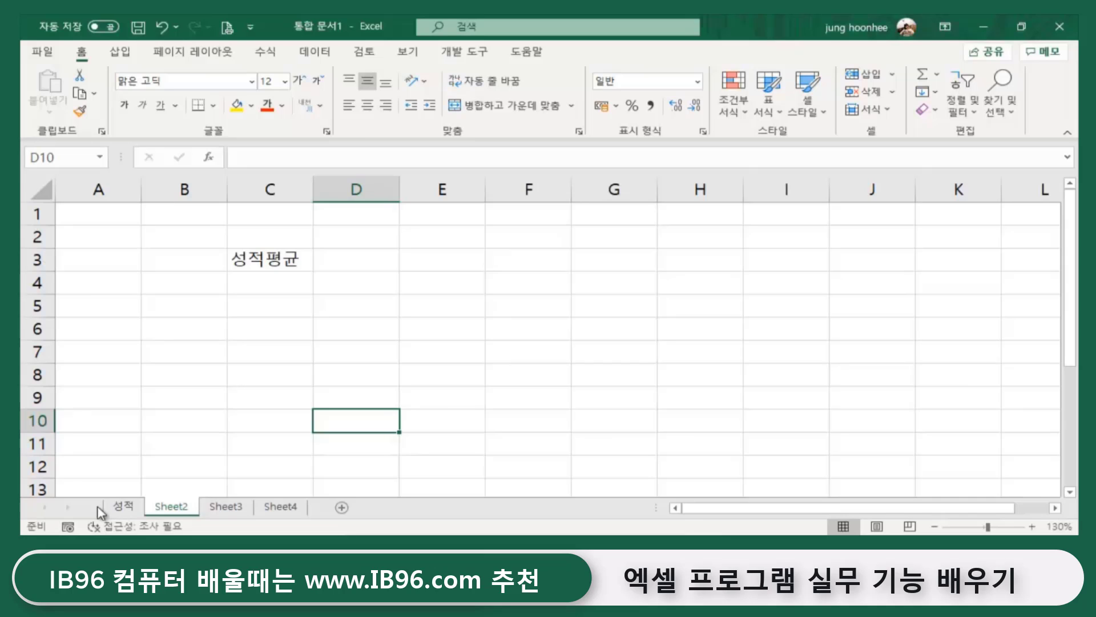
- Select the 성적 sheet's scores in column D, glance at Sheet2, then return to 성적
click(122, 506)
click(354, 228)
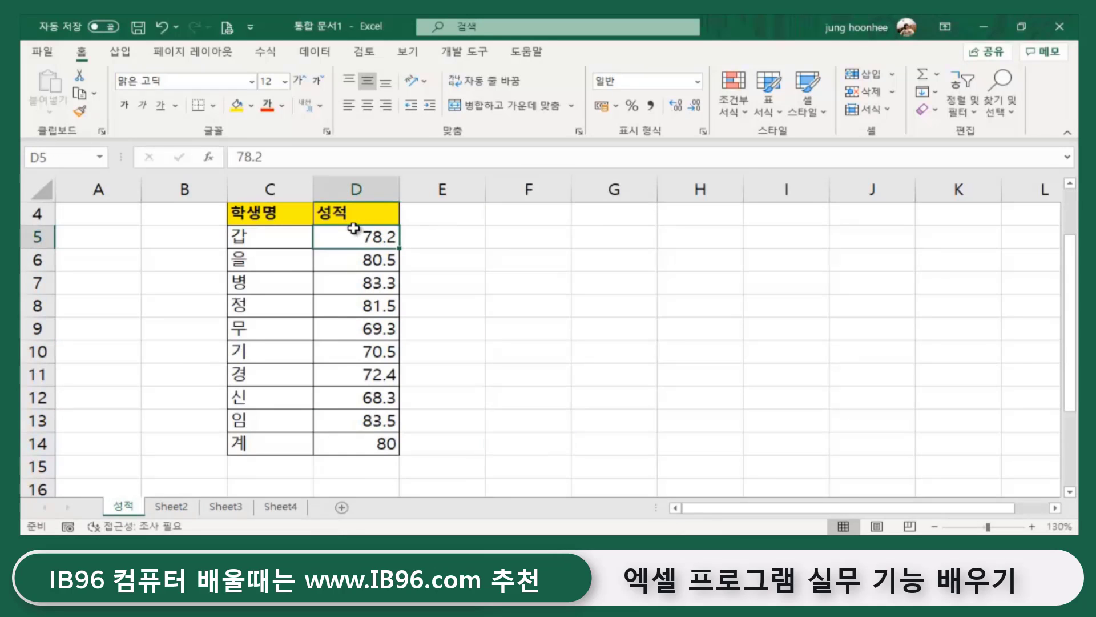
drag(354, 229, 362, 445)
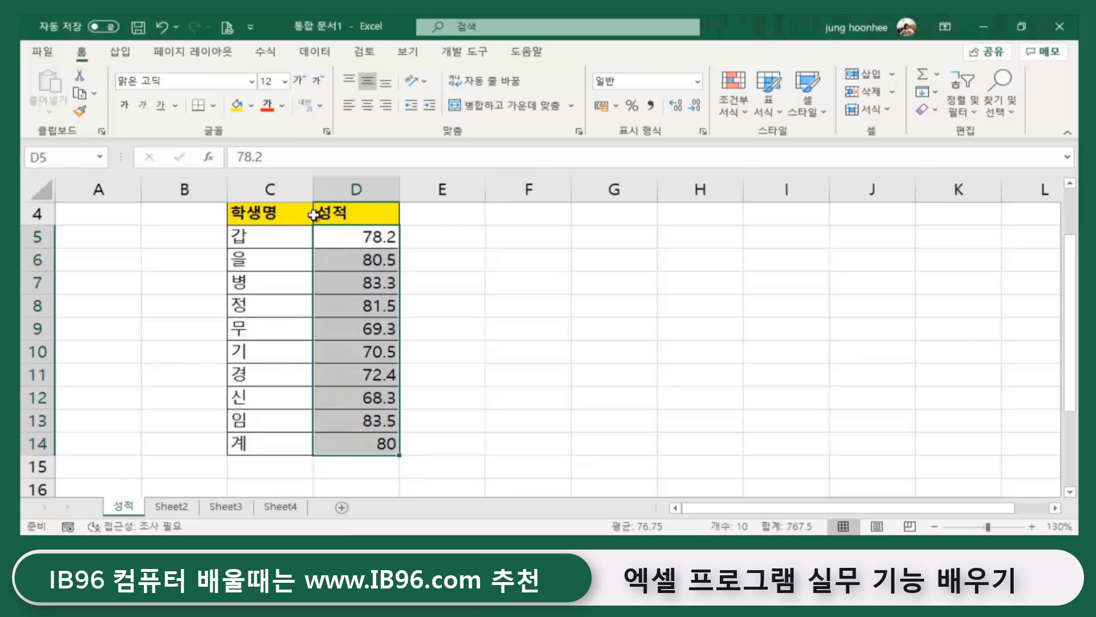
click(528, 349)
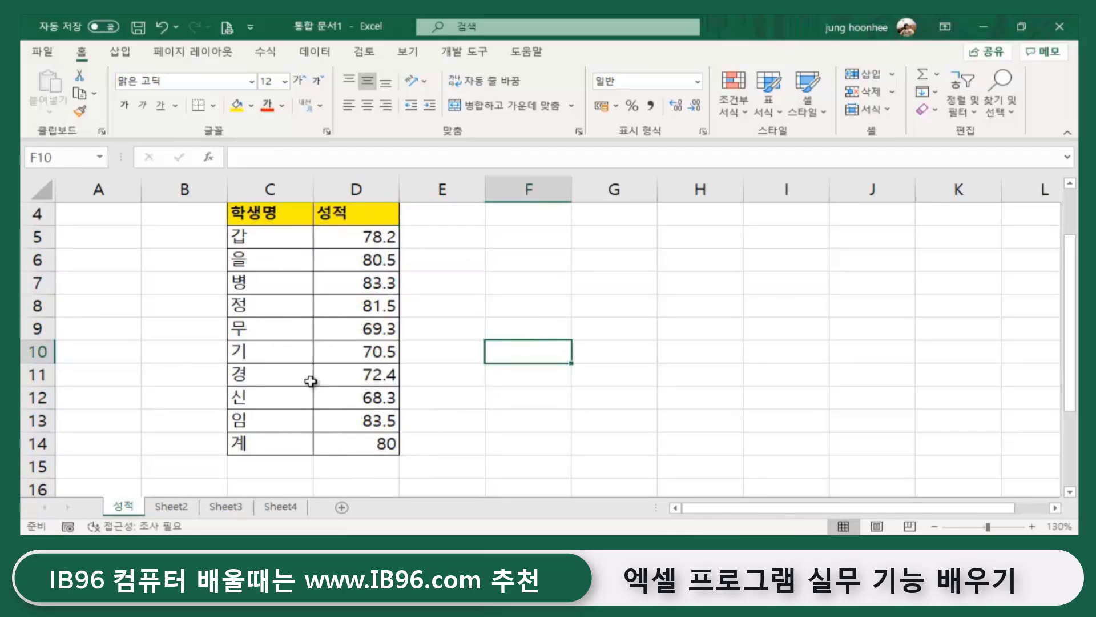
click(165, 511)
click(434, 305)
click(429, 275)
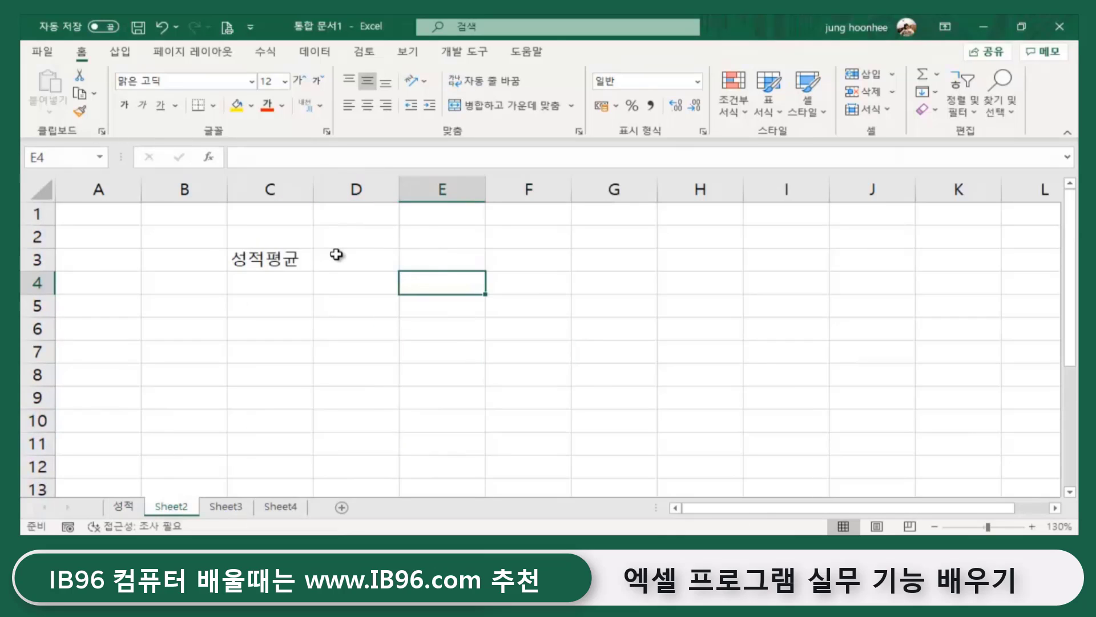
click(338, 263)
click(121, 506)
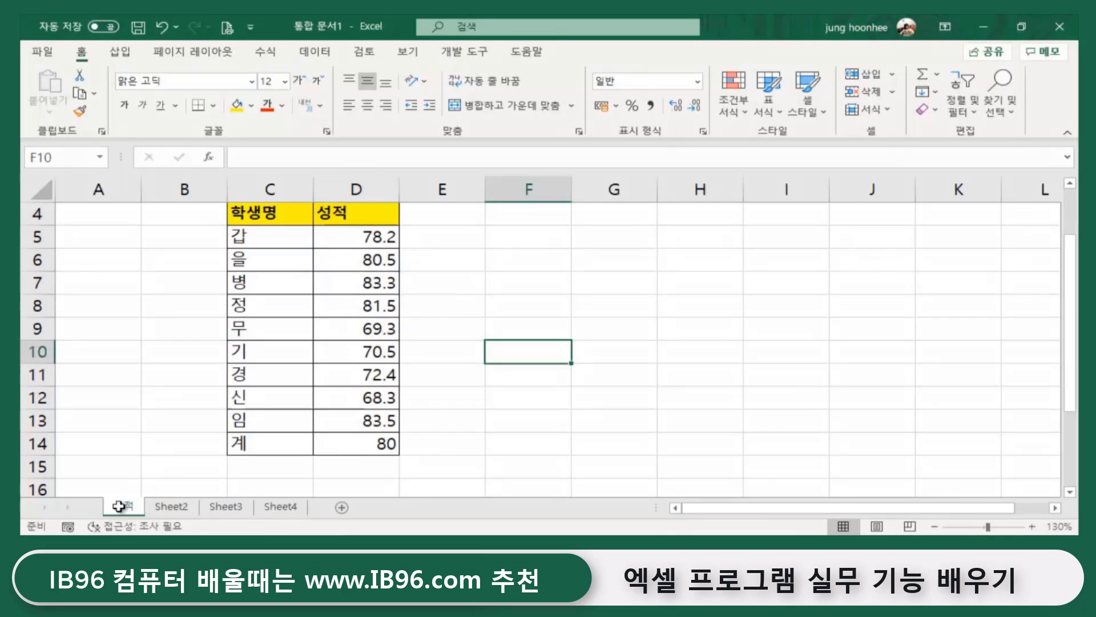
click(418, 443)
drag(360, 238, 365, 443)
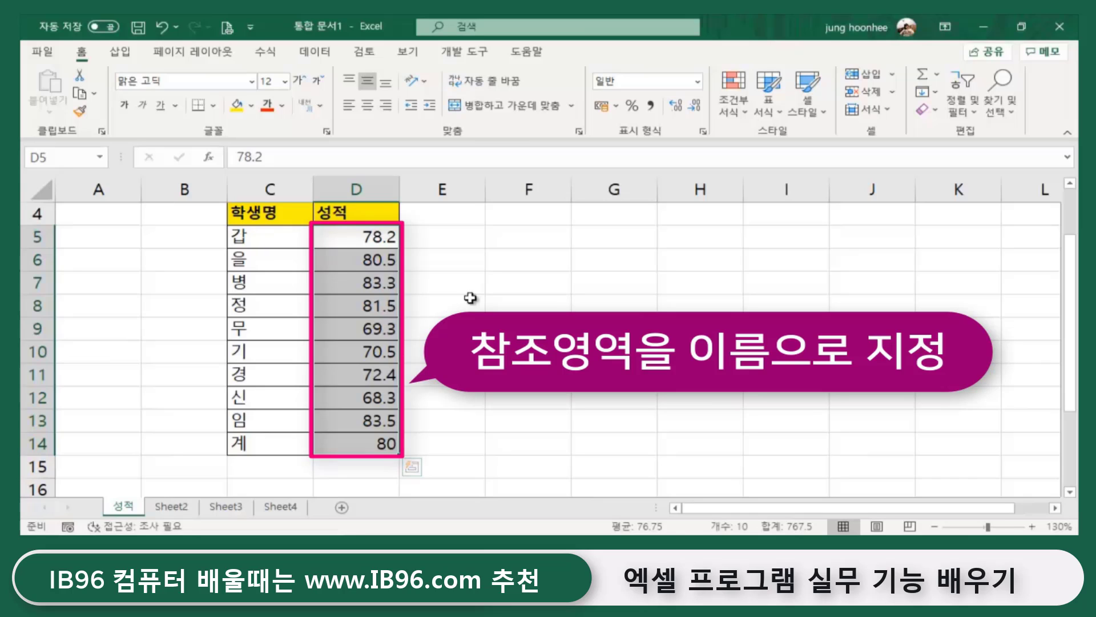
click(548, 301)
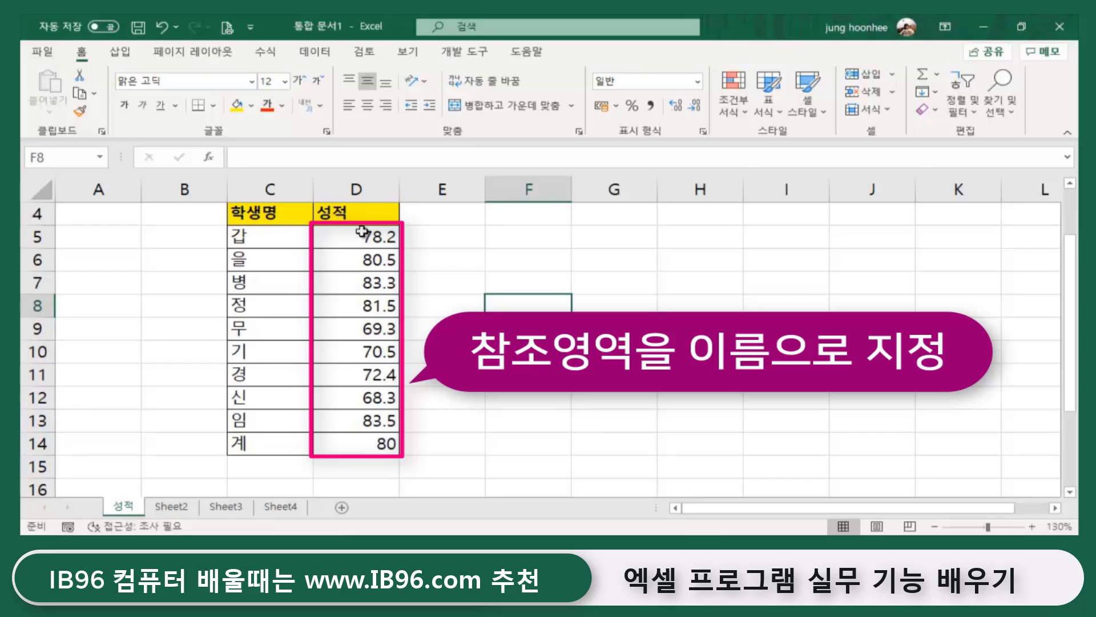
drag(362, 230, 359, 446)
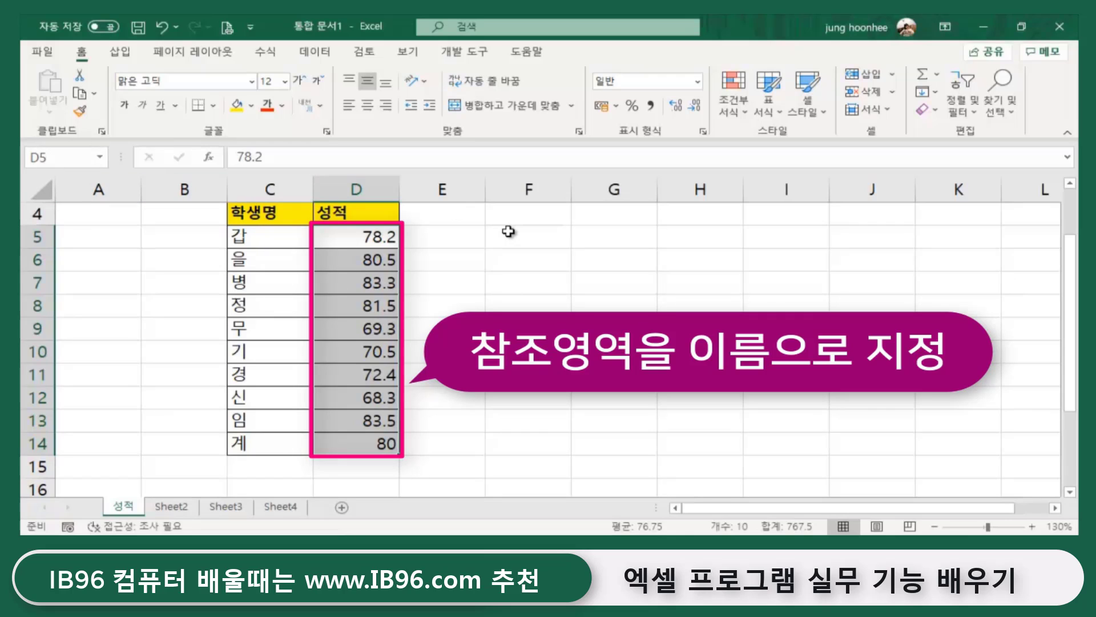
click(480, 281)
click(573, 297)
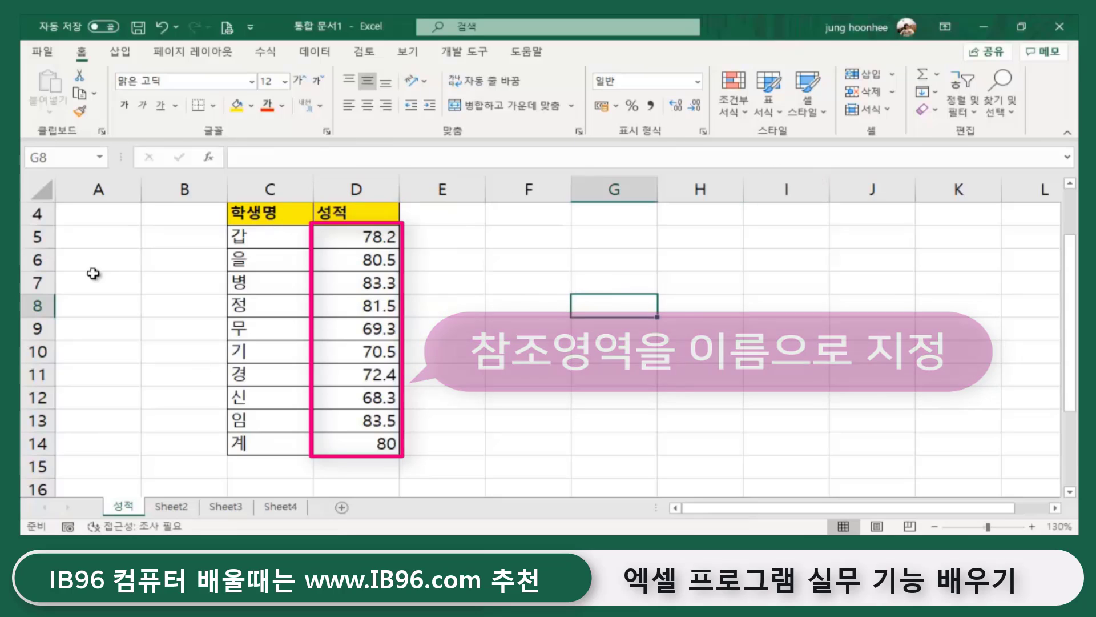
click(350, 243)
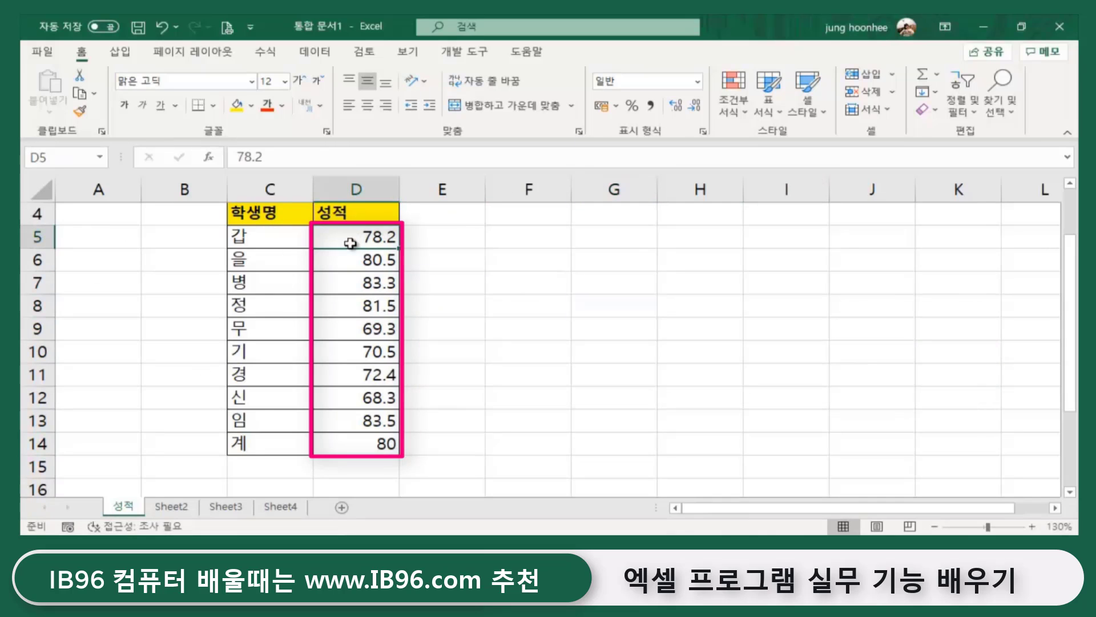
- Select the scores D5:D14 and name the range 성적 in the Name Box
drag(349, 243, 378, 434)
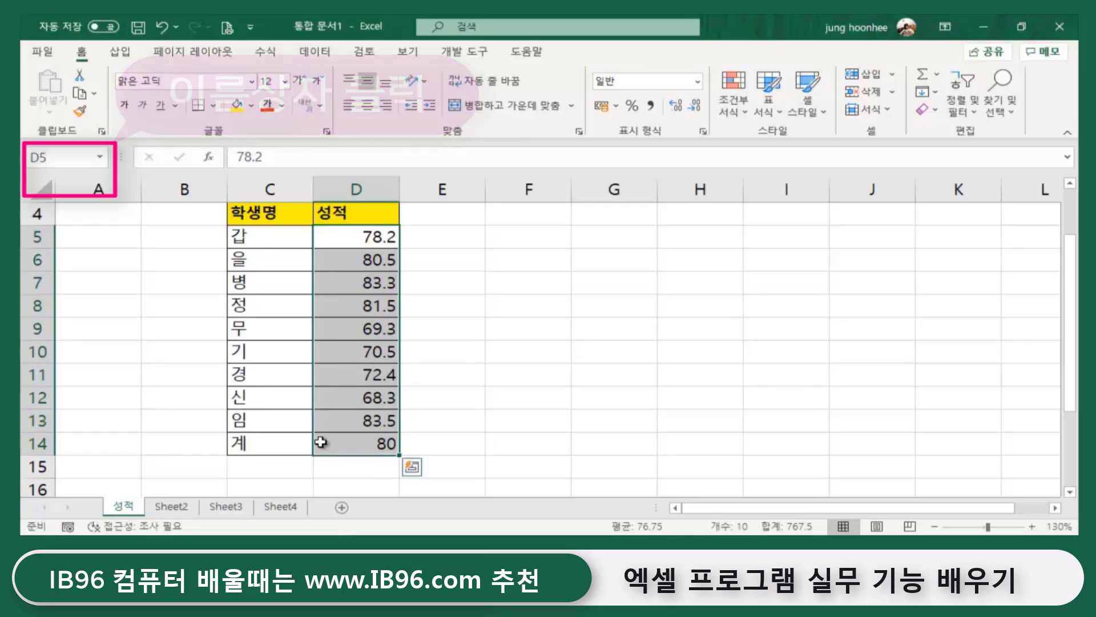
click(63, 157)
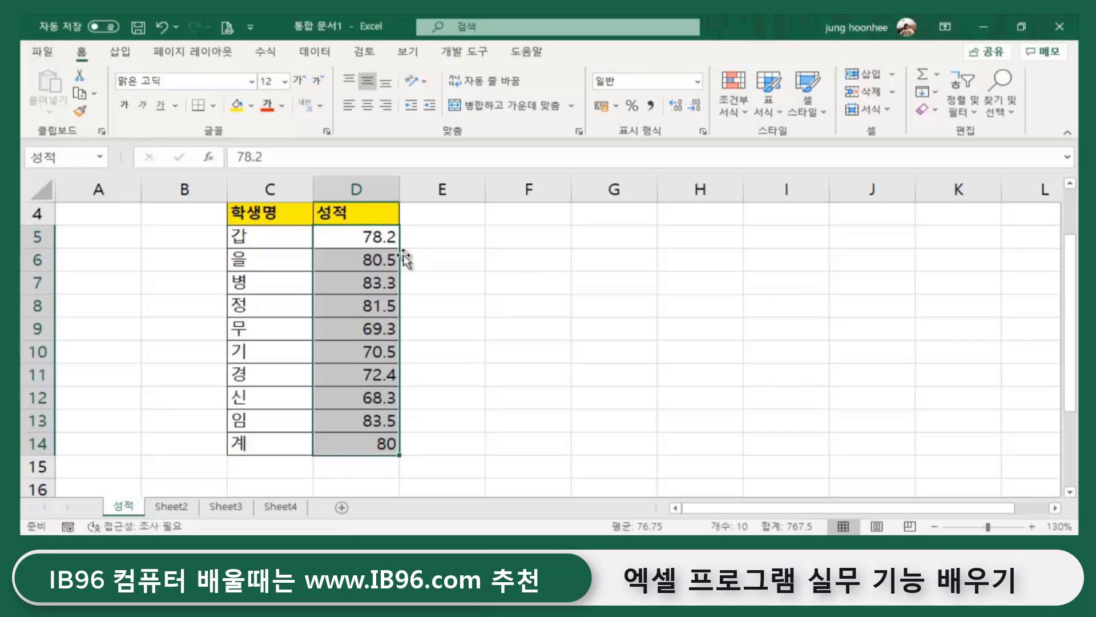
click(358, 237)
drag(358, 237, 330, 443)
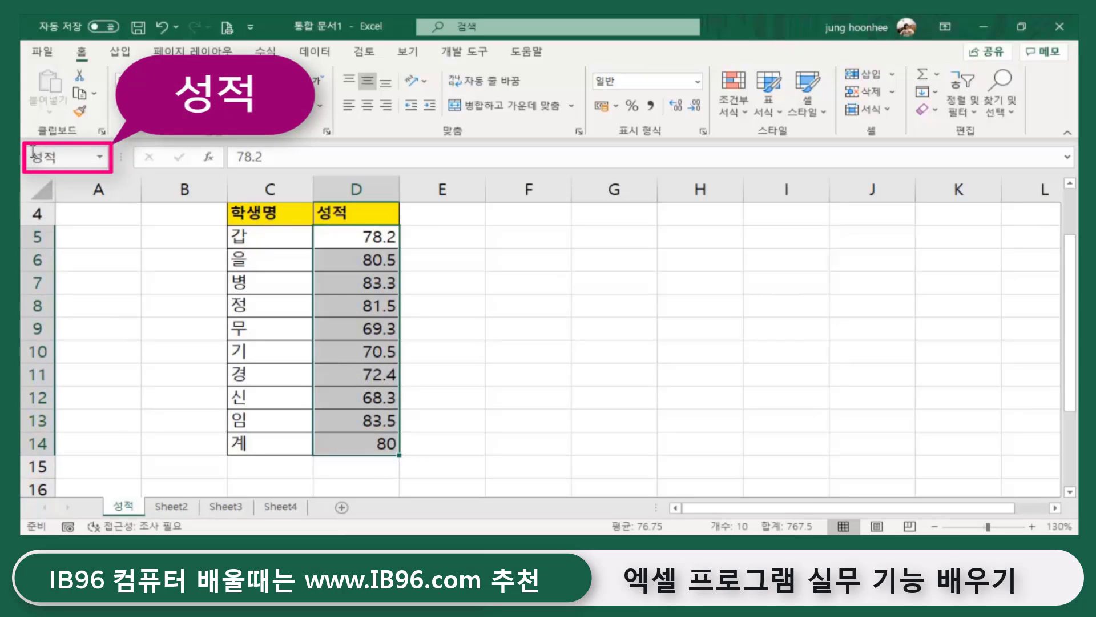
click(616, 347)
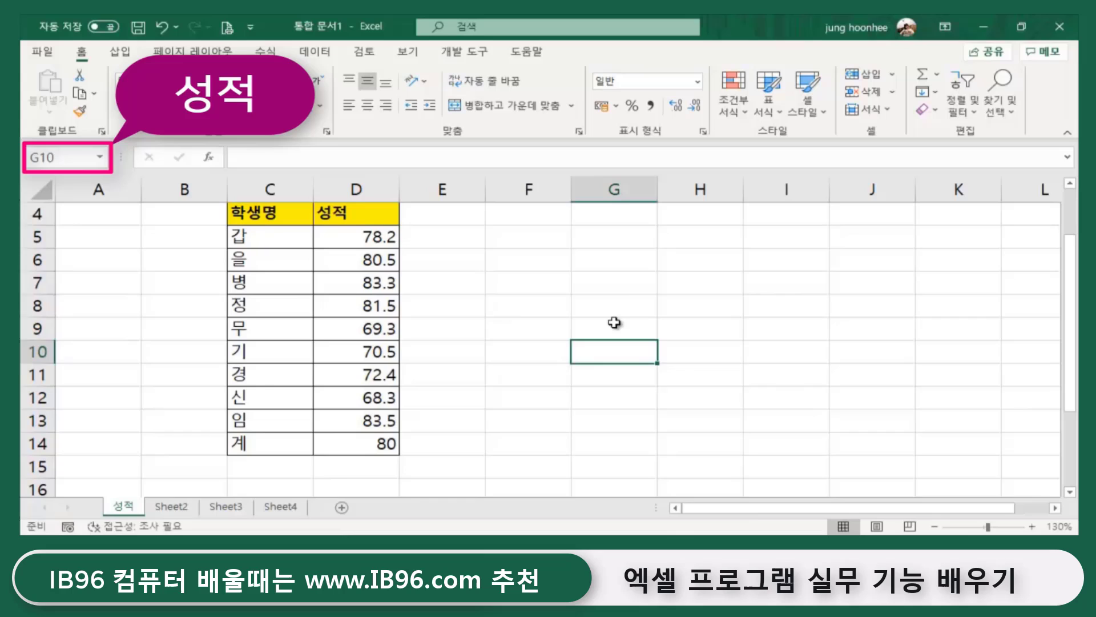
click(609, 289)
drag(367, 235, 367, 422)
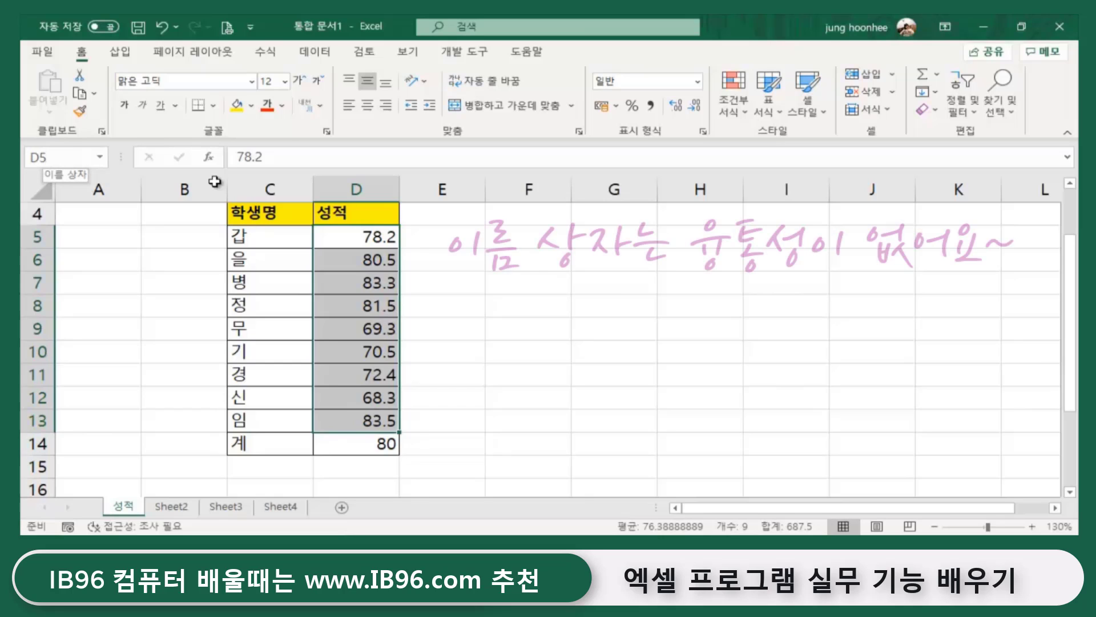
click(507, 335)
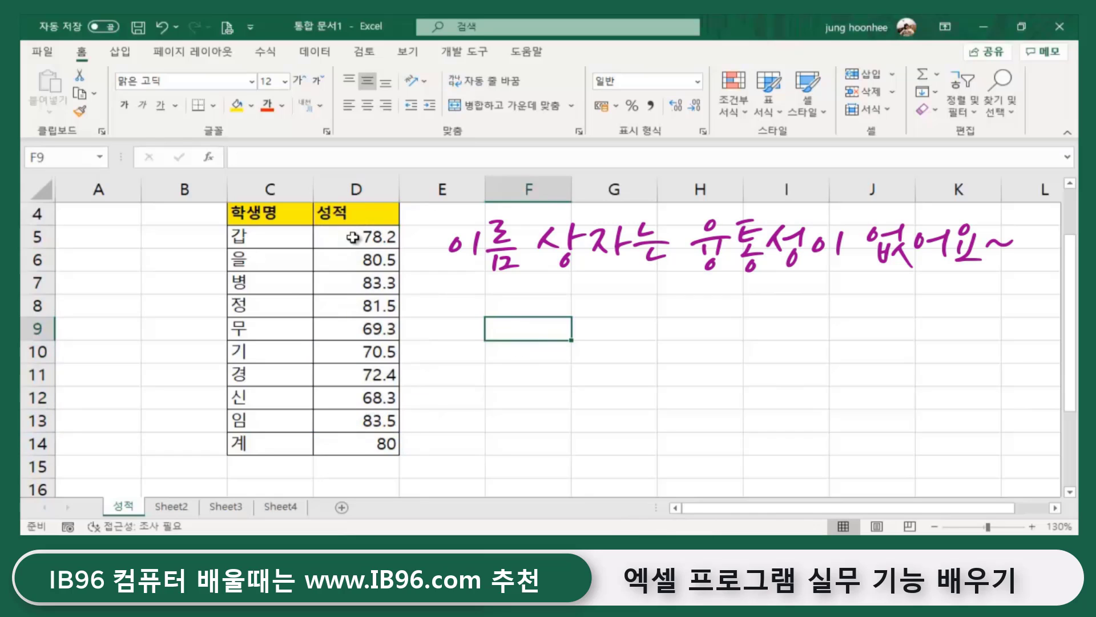
click(575, 281)
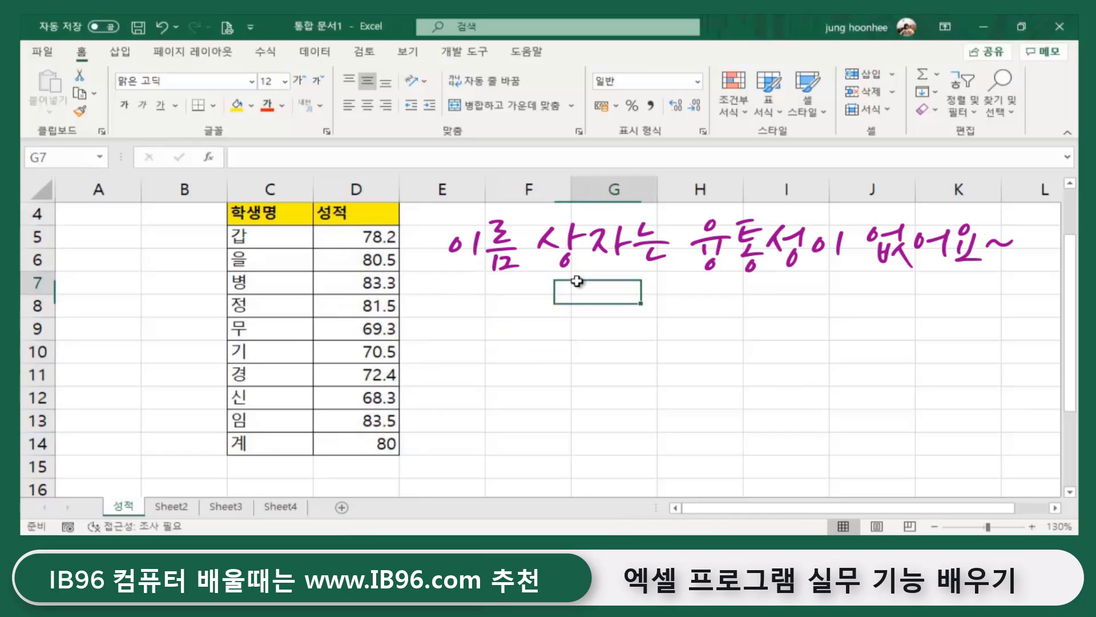
click(356, 236)
drag(356, 236, 362, 443)
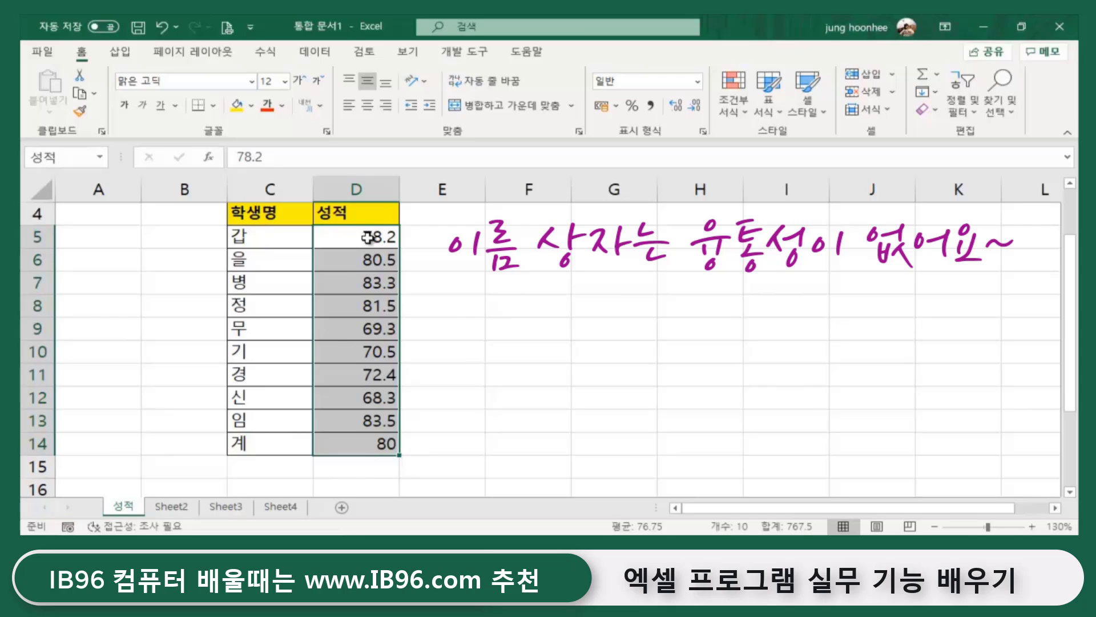
drag(362, 234, 345, 470)
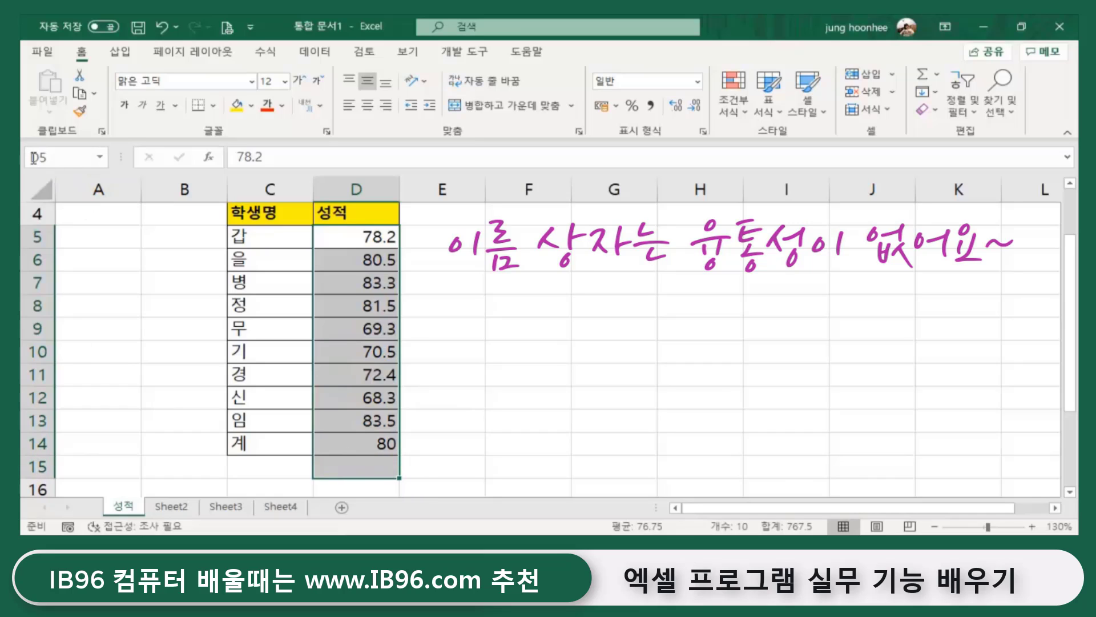
click(563, 323)
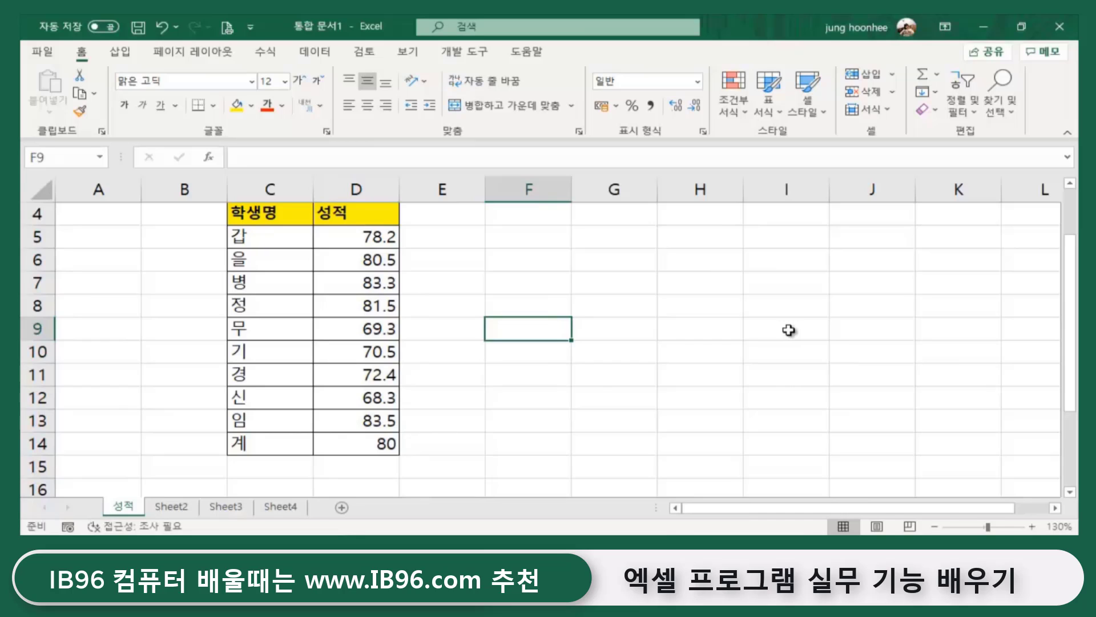
click(639, 313)
click(551, 399)
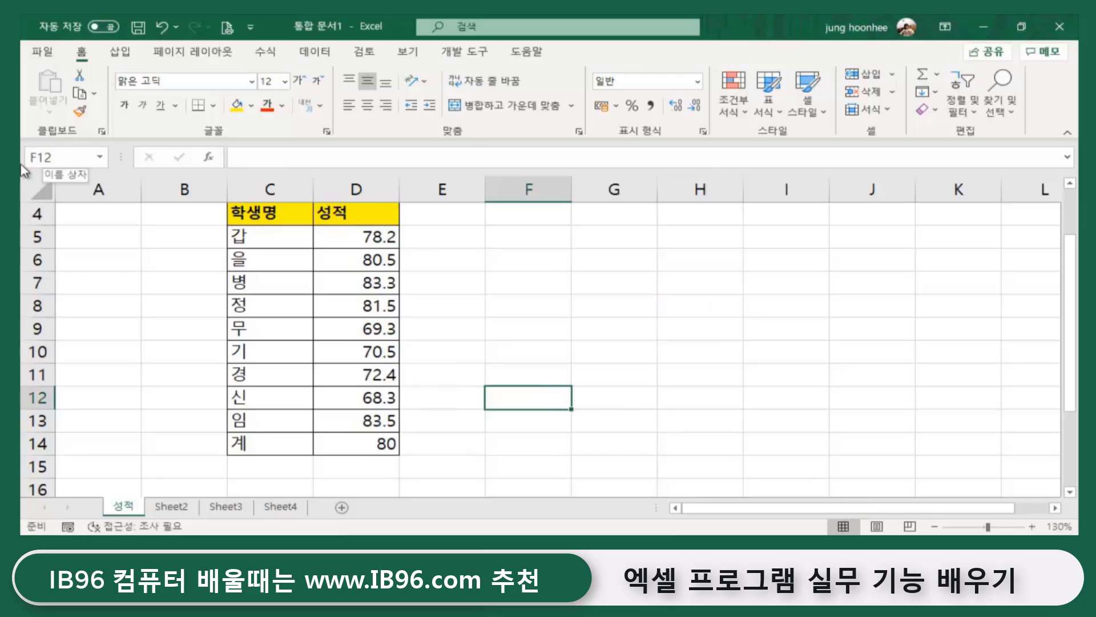
- On Sheet2, enter =AVERAGE(성적) in D3 via AutoSum's average, returning 76.75
click(172, 507)
click(465, 370)
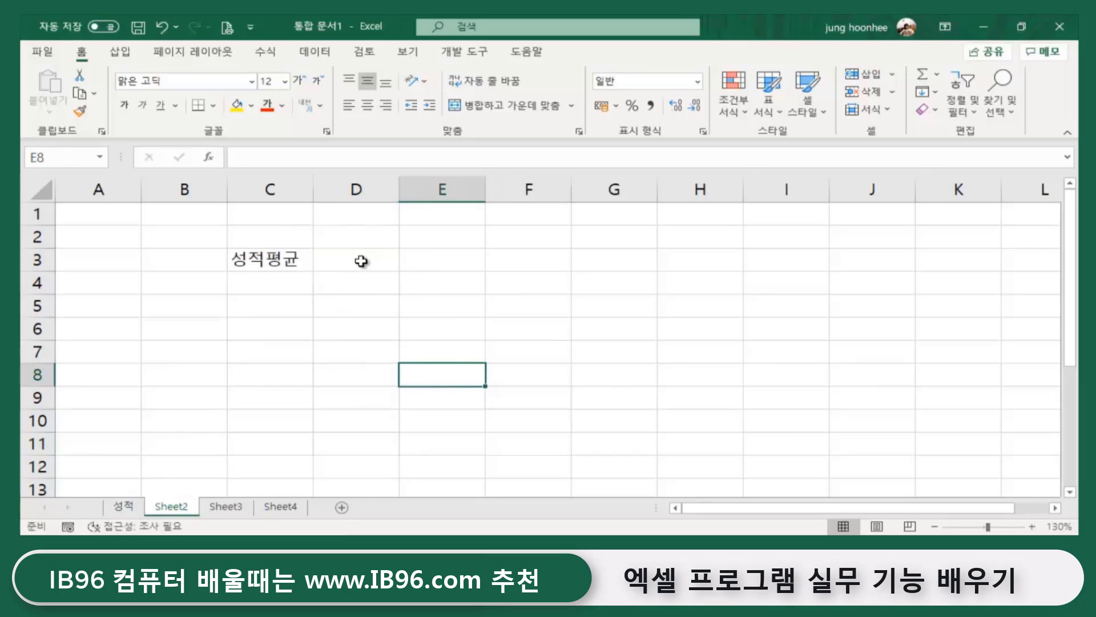
click(363, 260)
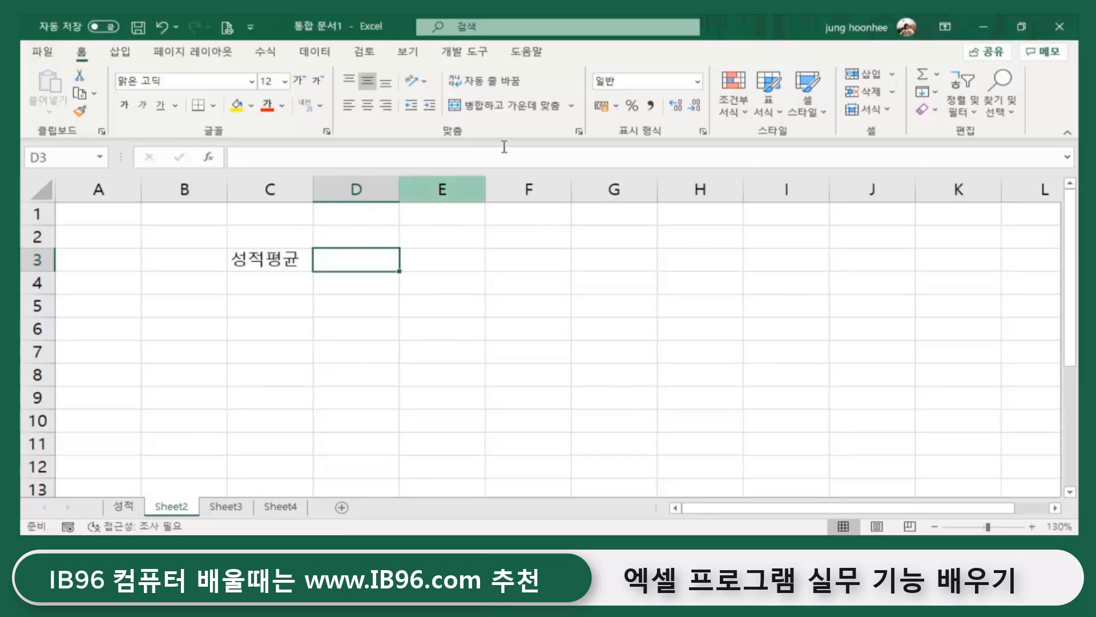
click(939, 79)
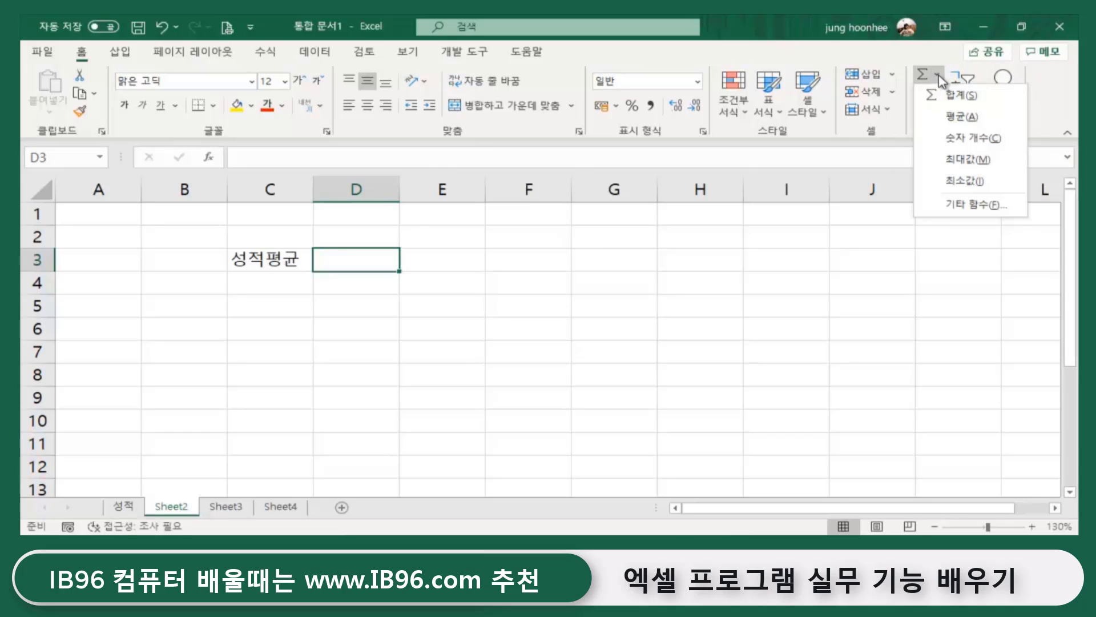
click(965, 118)
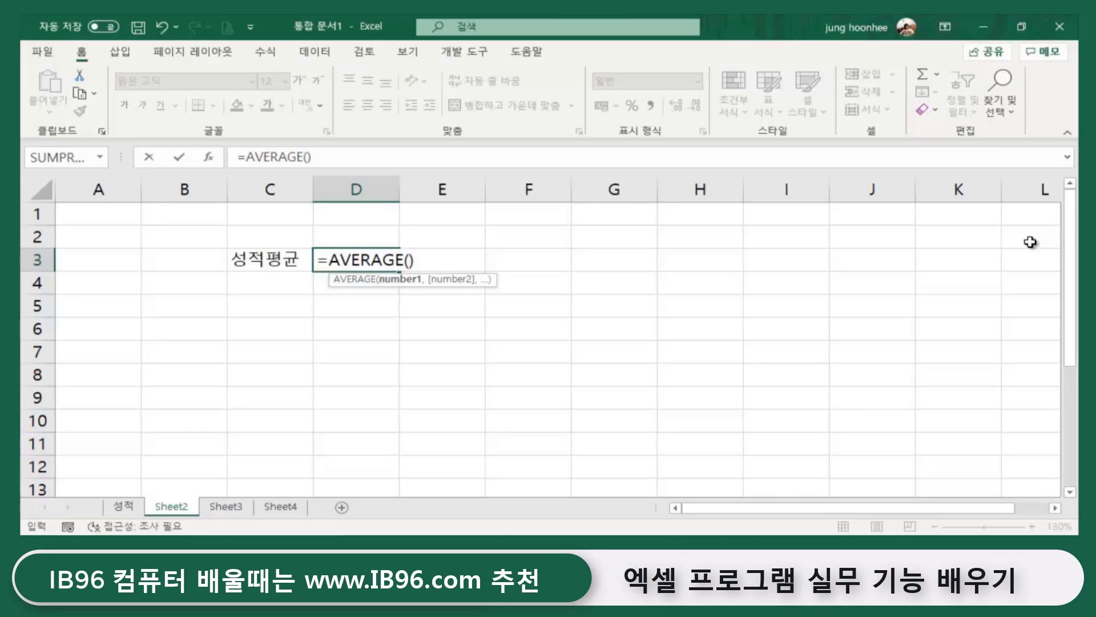
text(성적)
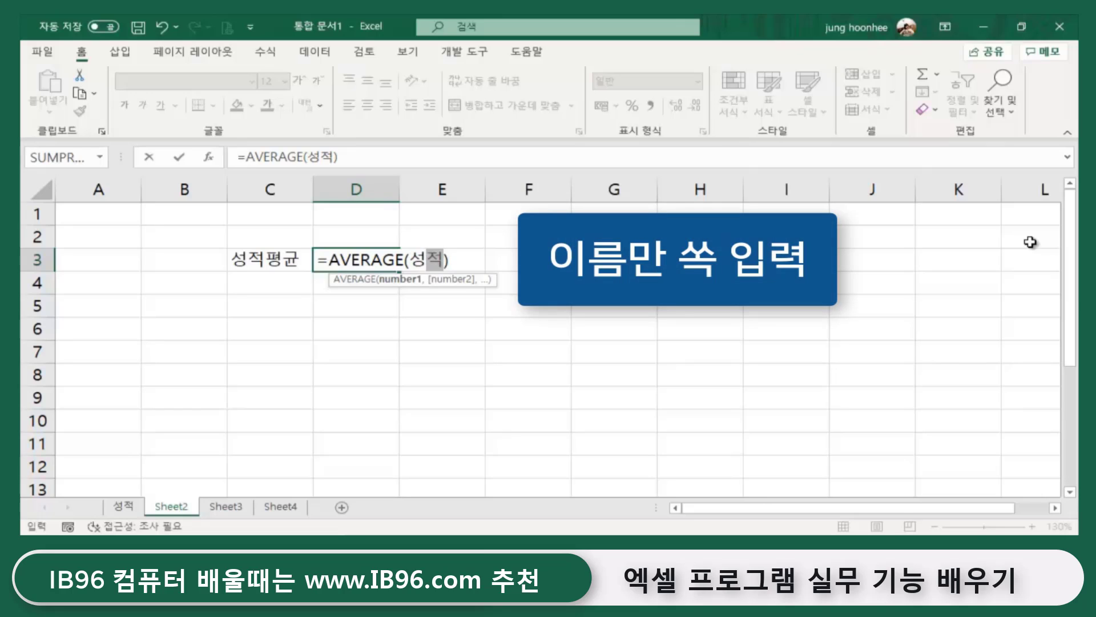
key(Return)
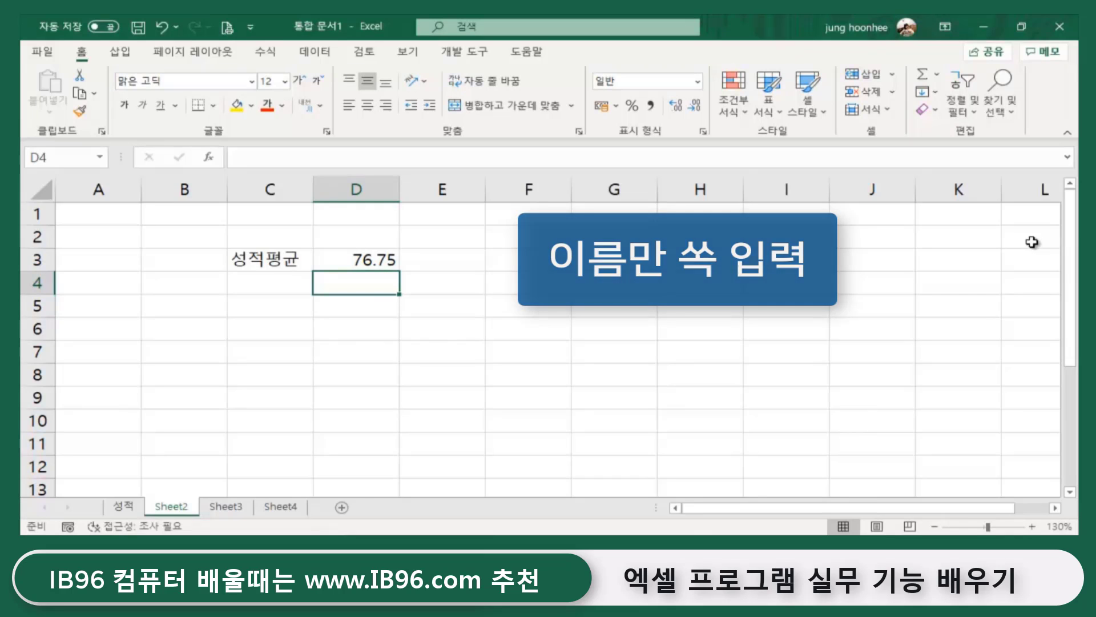
click(452, 348)
click(367, 268)
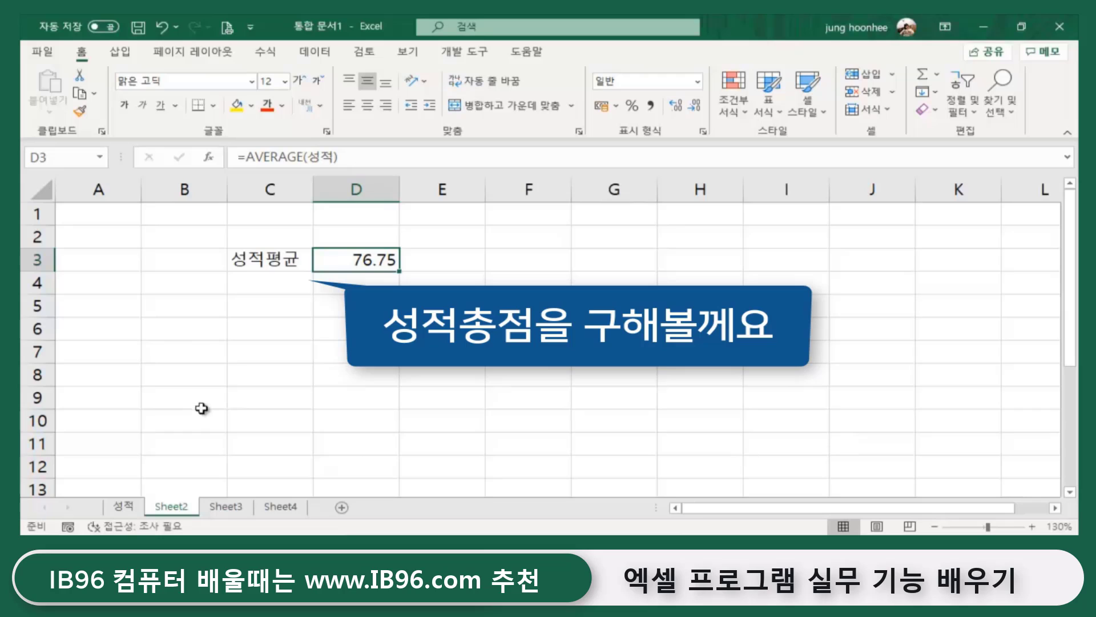
- Enter the label 성적총점 in C4 and move to D4 beside it
click(268, 283)
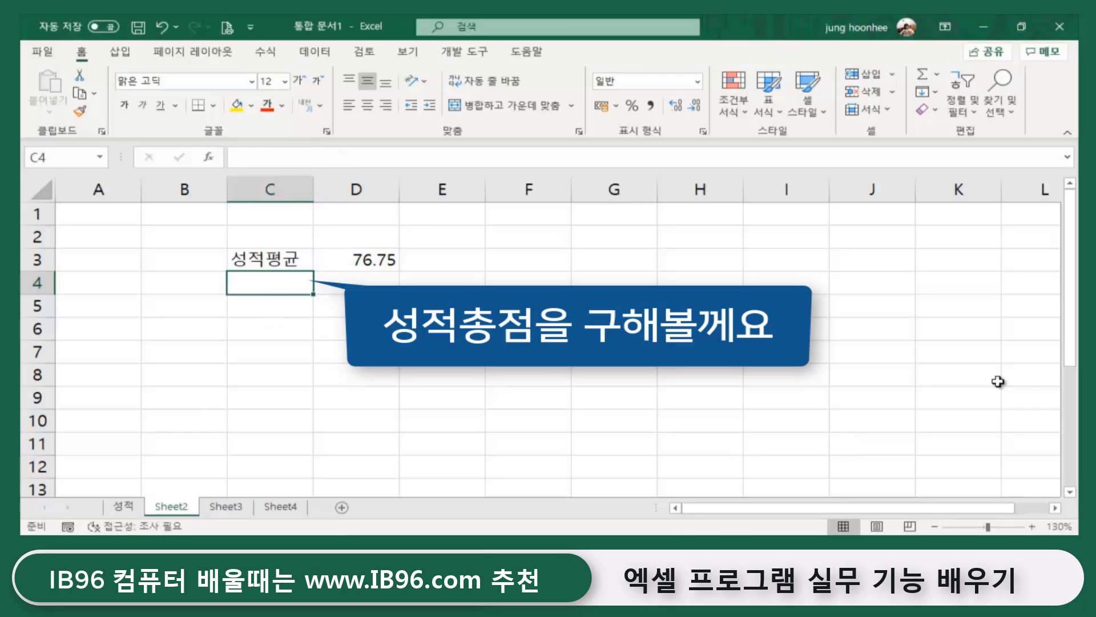
text(성)
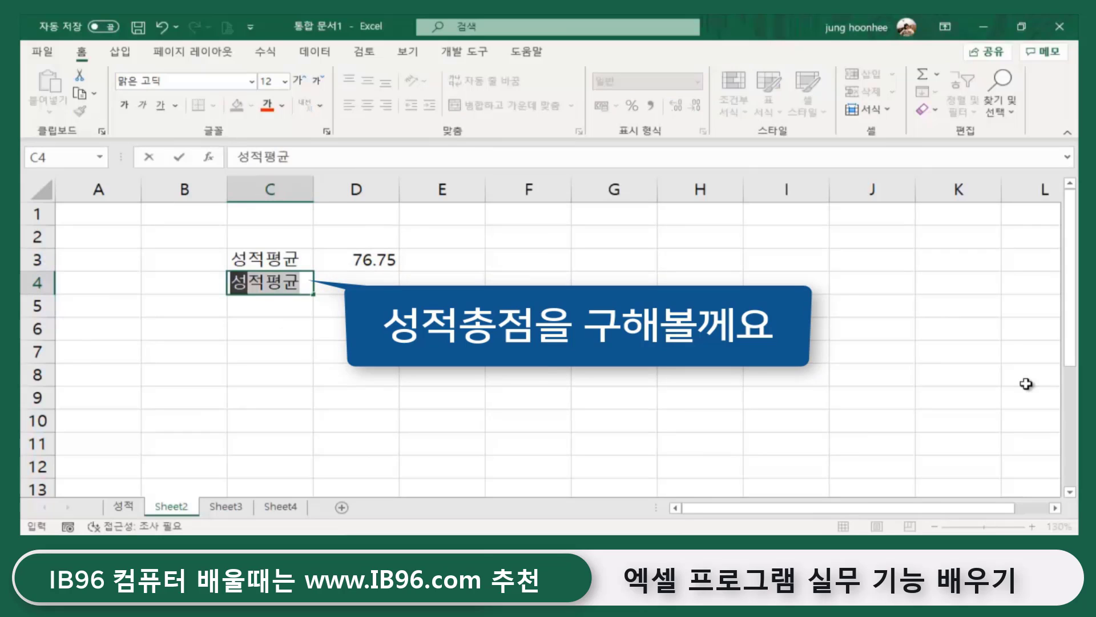
text(적총점)
key(Return)
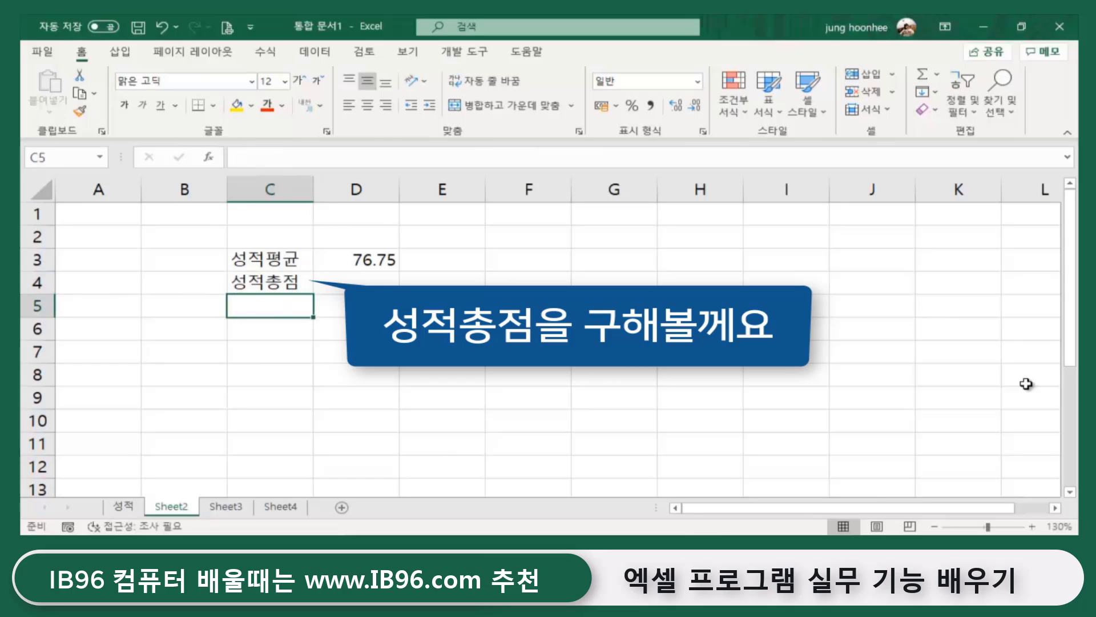
key(Up)
key(Right)
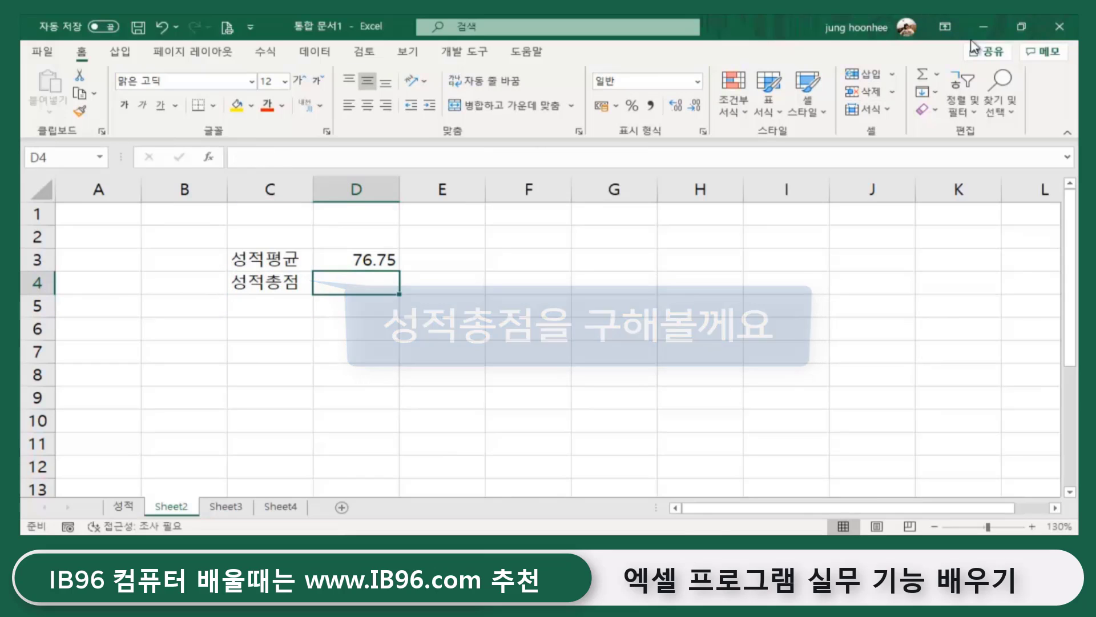
- Enter =SUM(성적) in D4 via AutoSum, returning 767.5
click(936, 75)
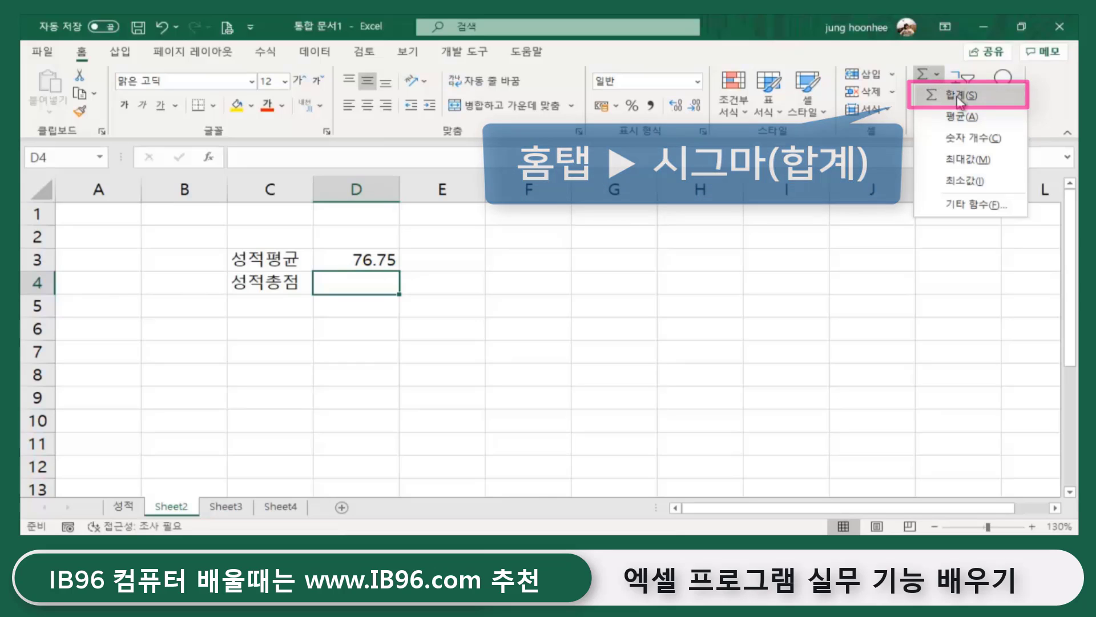
click(932, 93)
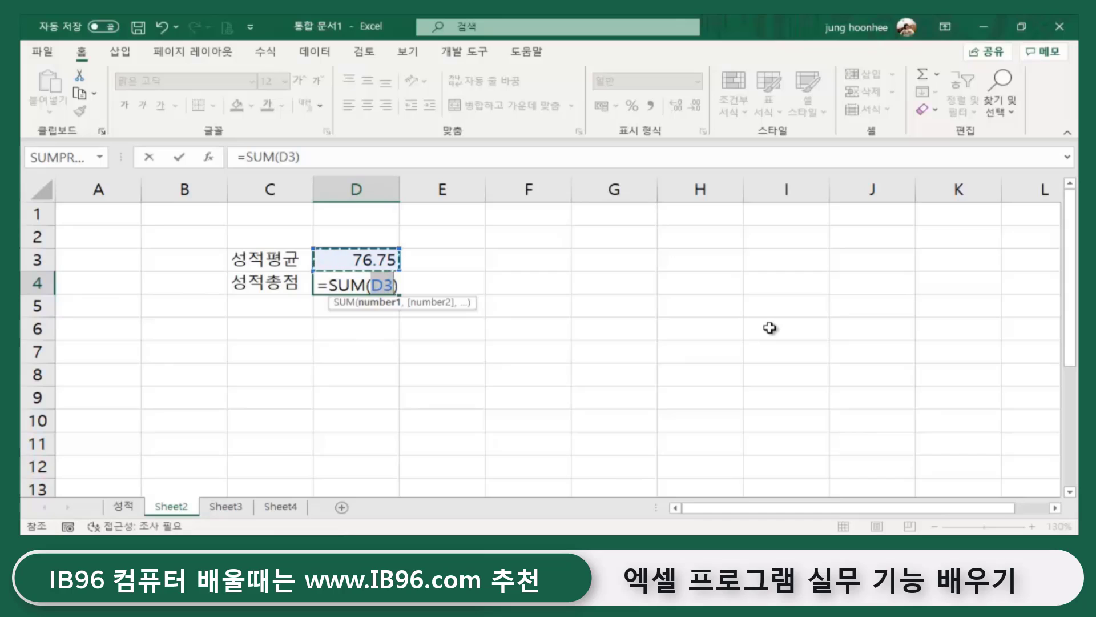
text(성적)
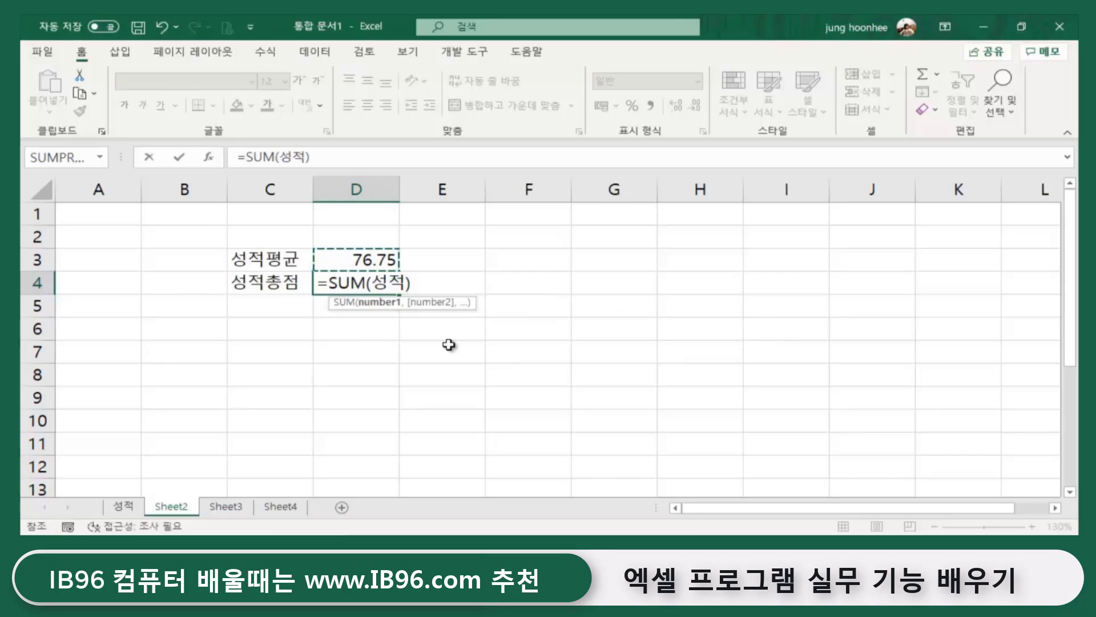
key(Return)
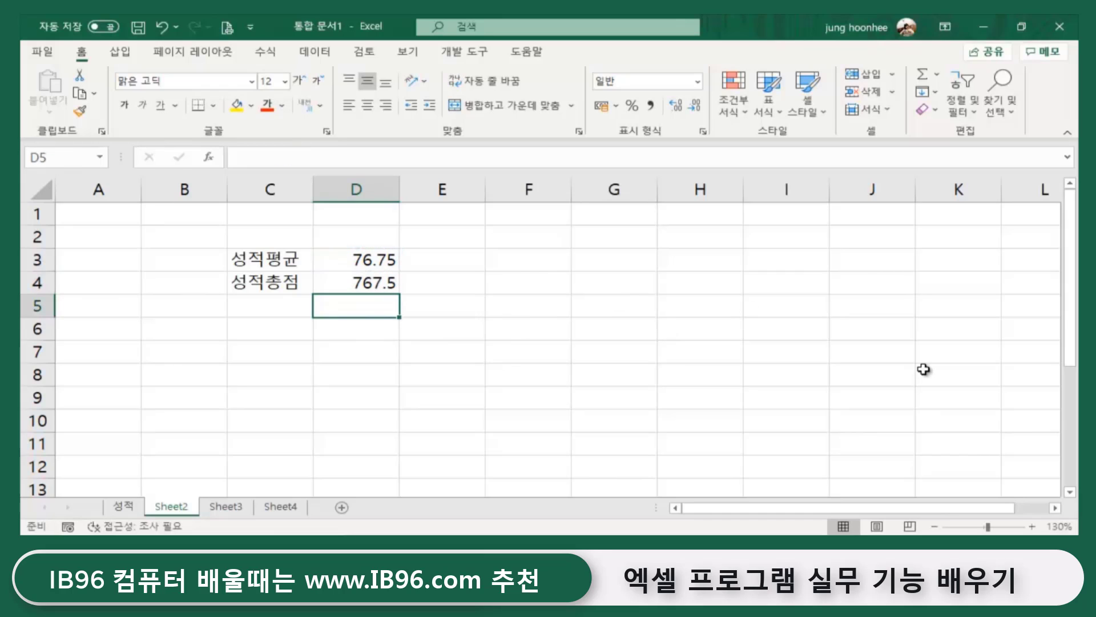
click(357, 283)
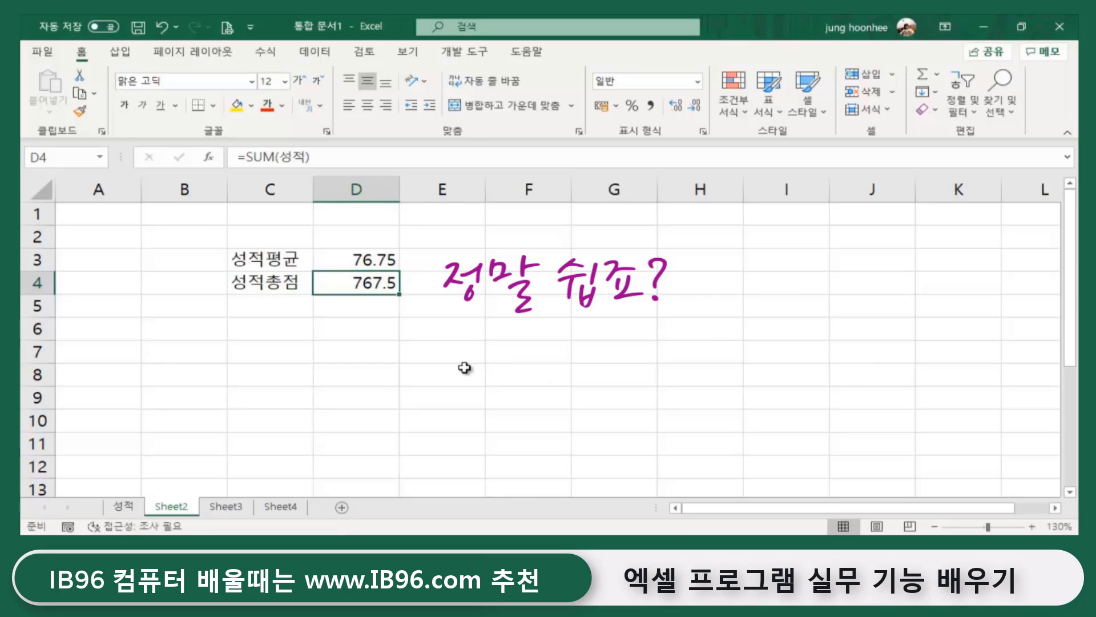
- Select and compare the two results in D3 and D4
click(451, 356)
drag(359, 258, 357, 276)
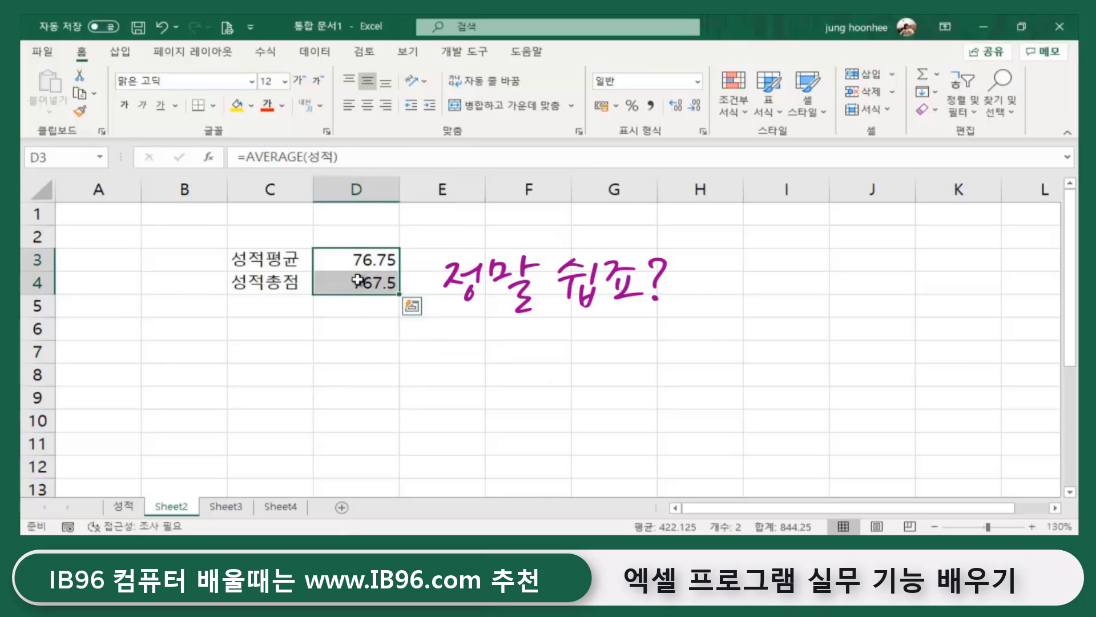
click(577, 330)
click(357, 261)
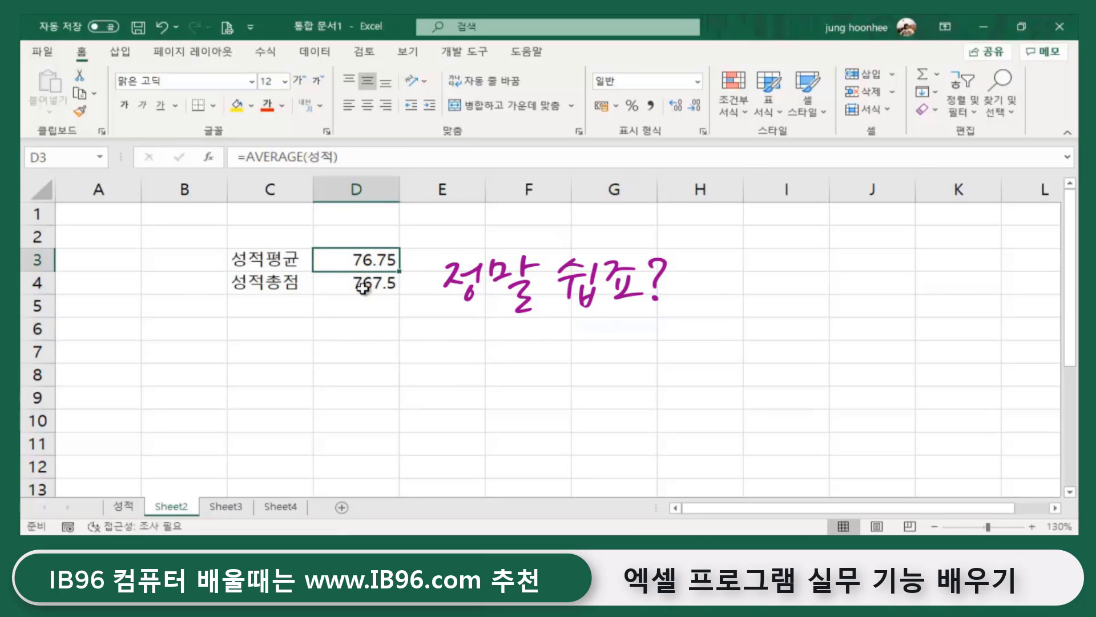
click(578, 329)
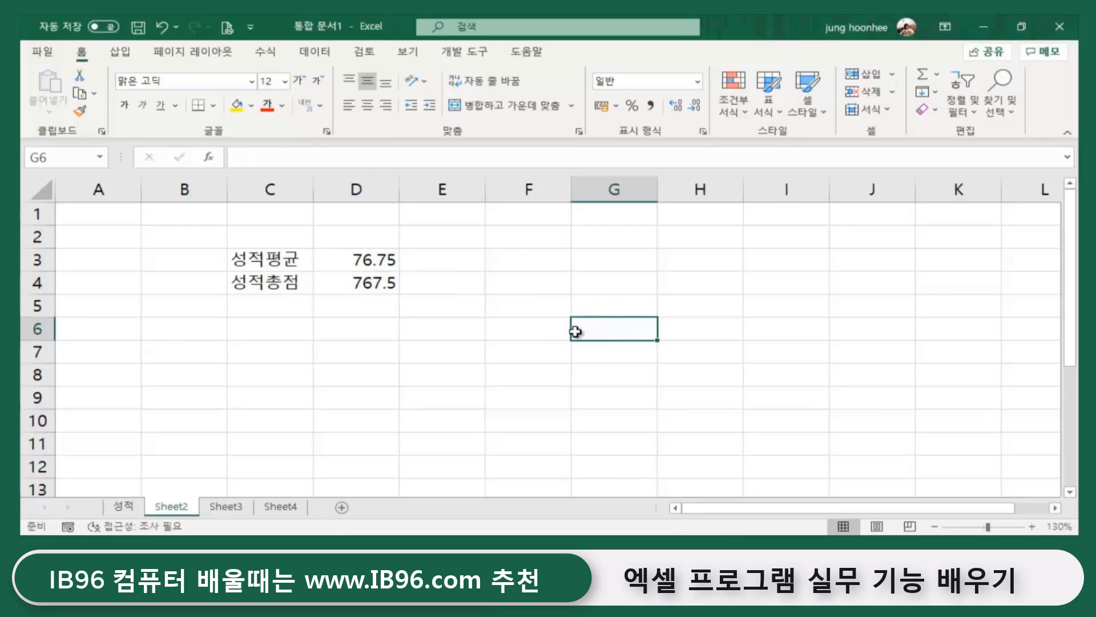
drag(359, 260, 362, 279)
click(574, 357)
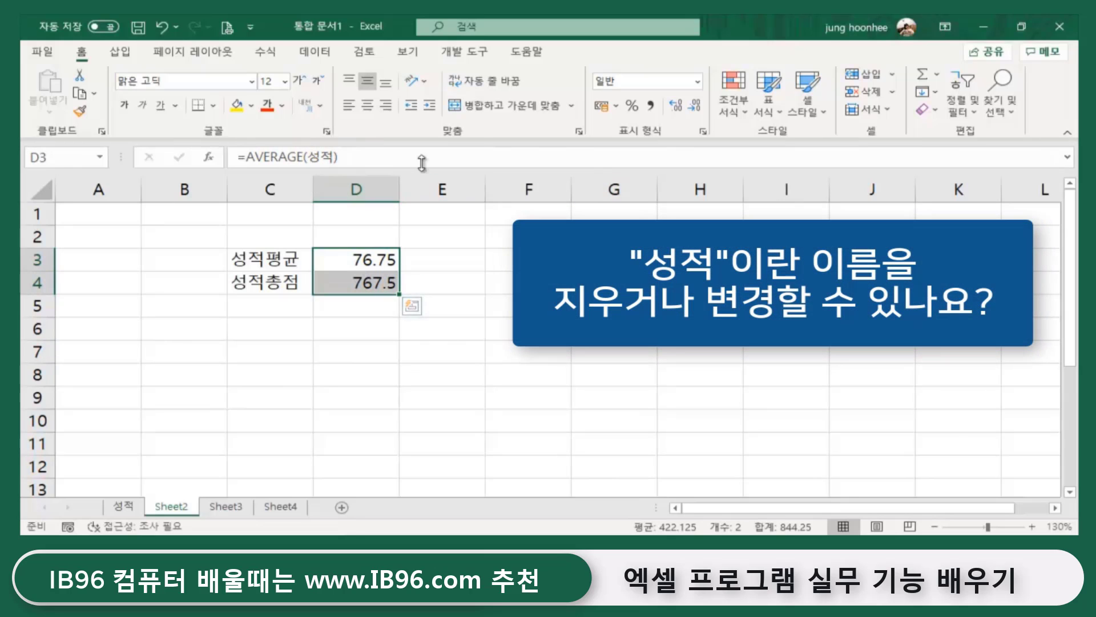
- On the 성적 sheet, select D5:D14 to confirm it carries the name 성적
click(520, 306)
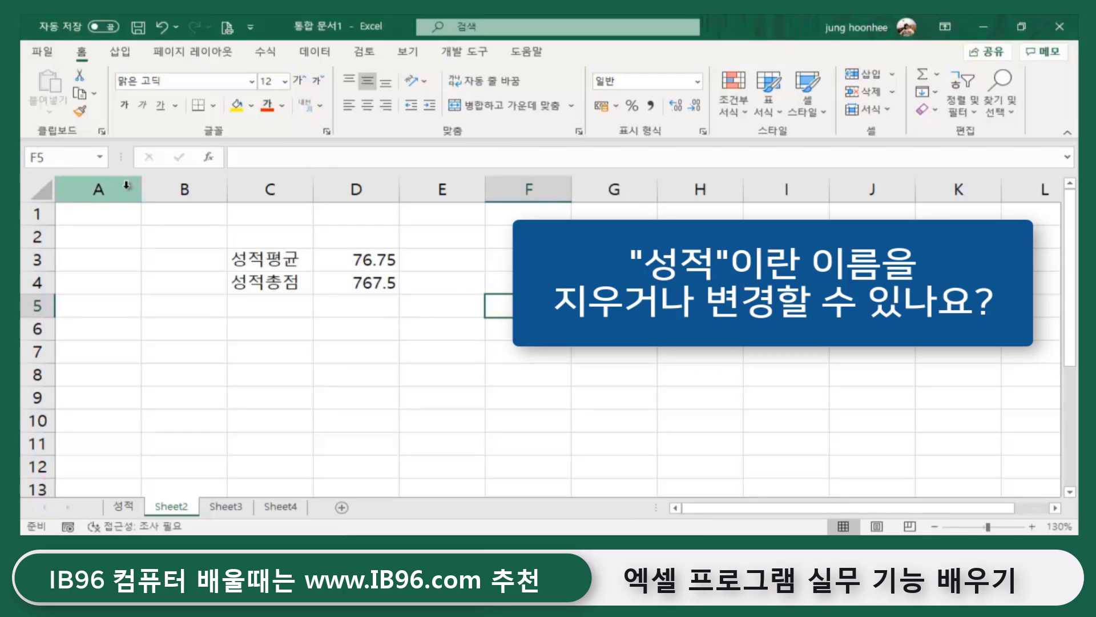
click(132, 507)
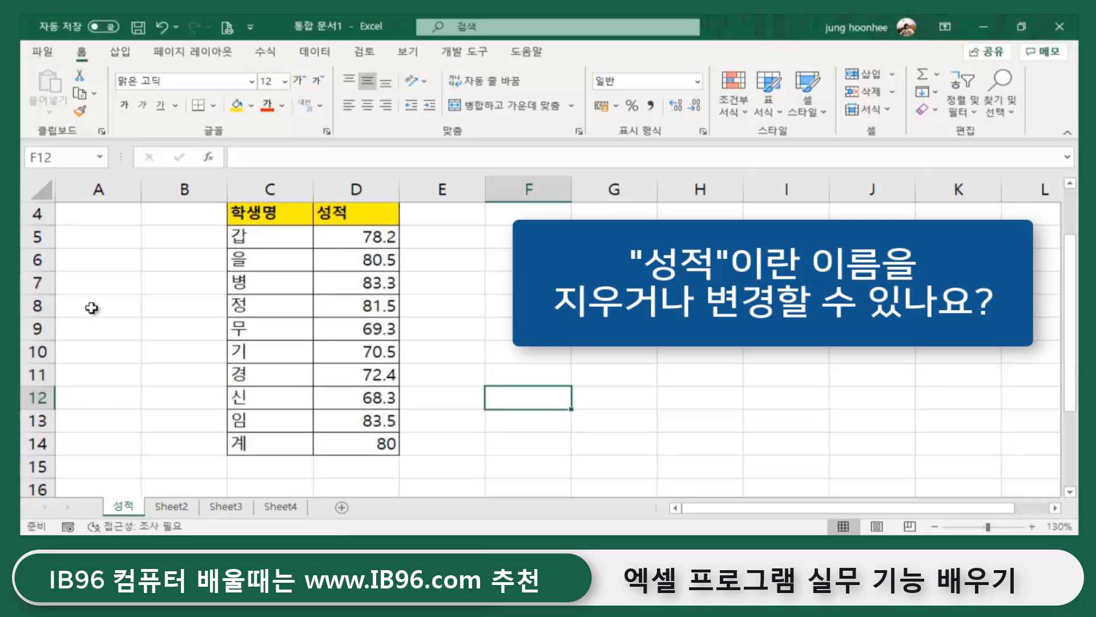
drag(353, 235, 370, 449)
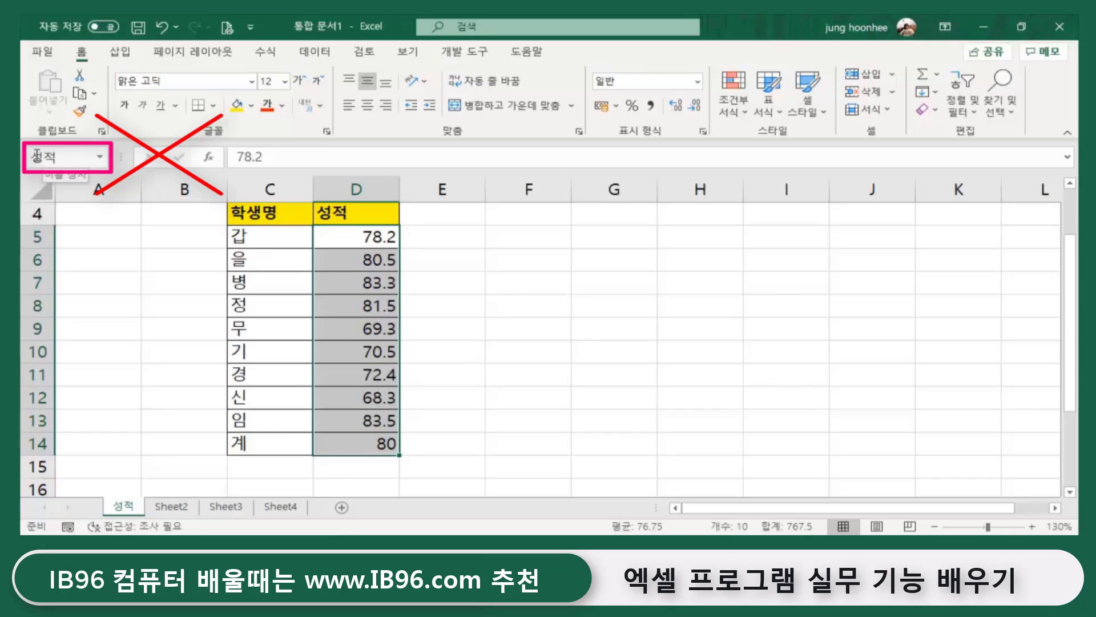
click(592, 345)
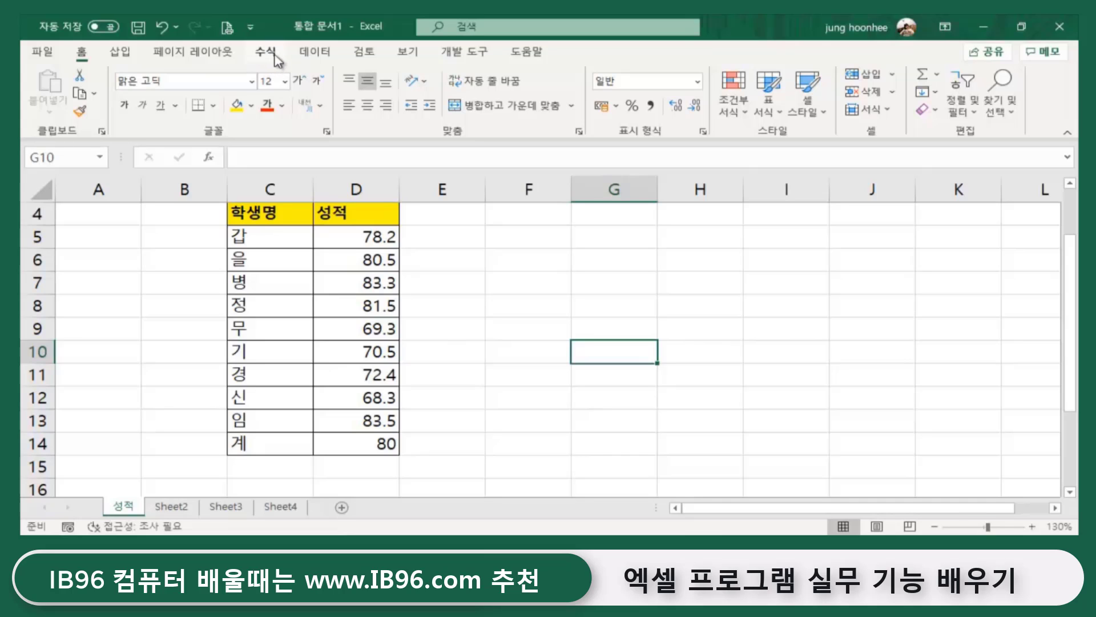
click(274, 53)
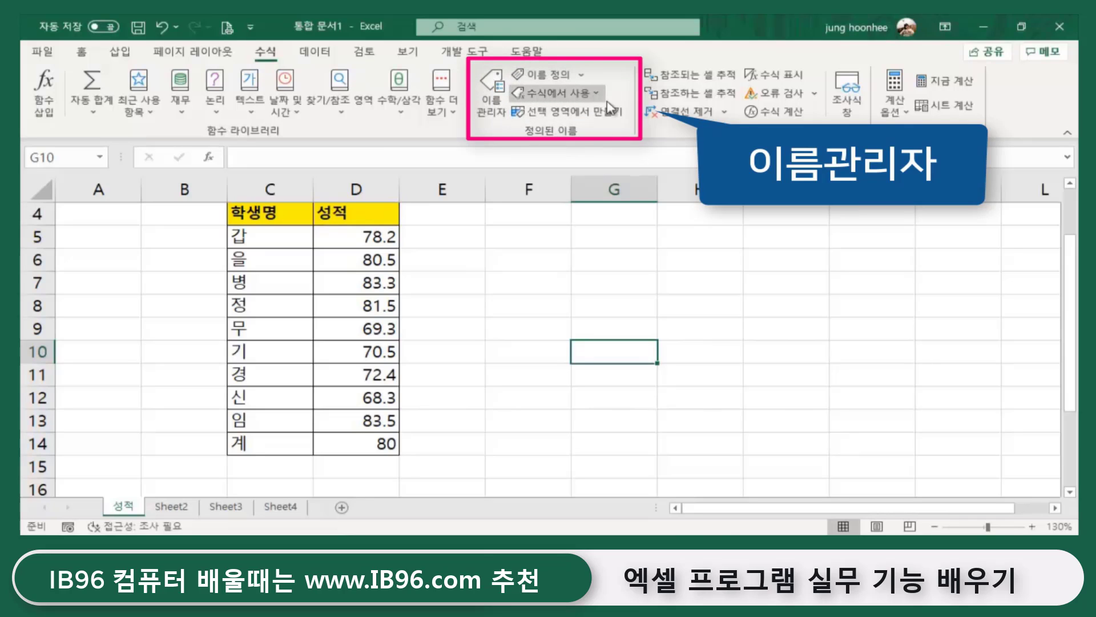
click(492, 98)
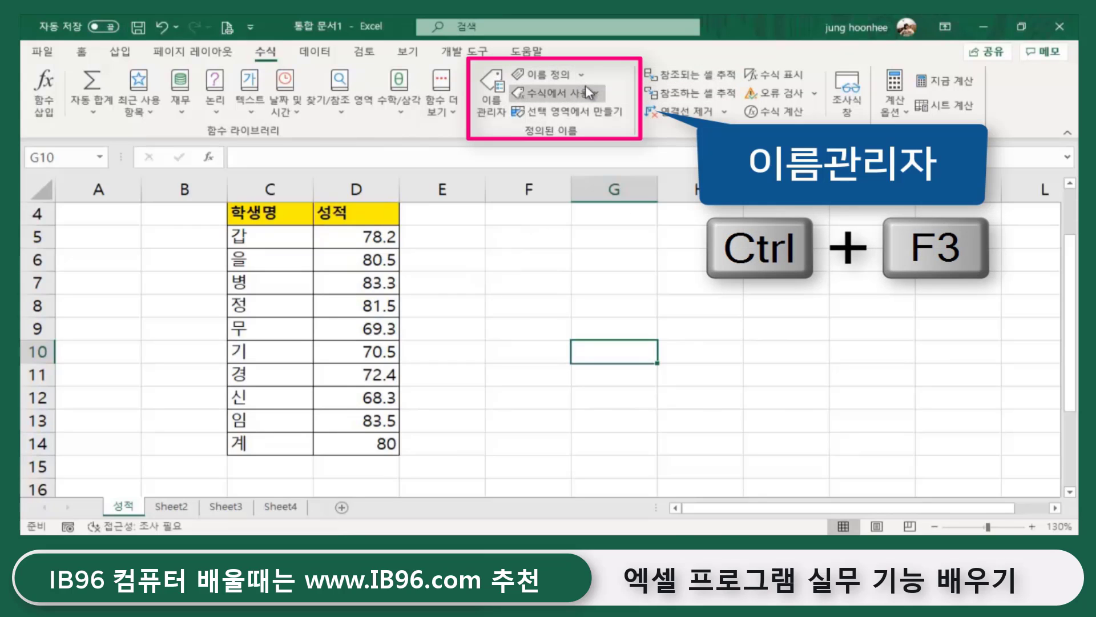
click(486, 114)
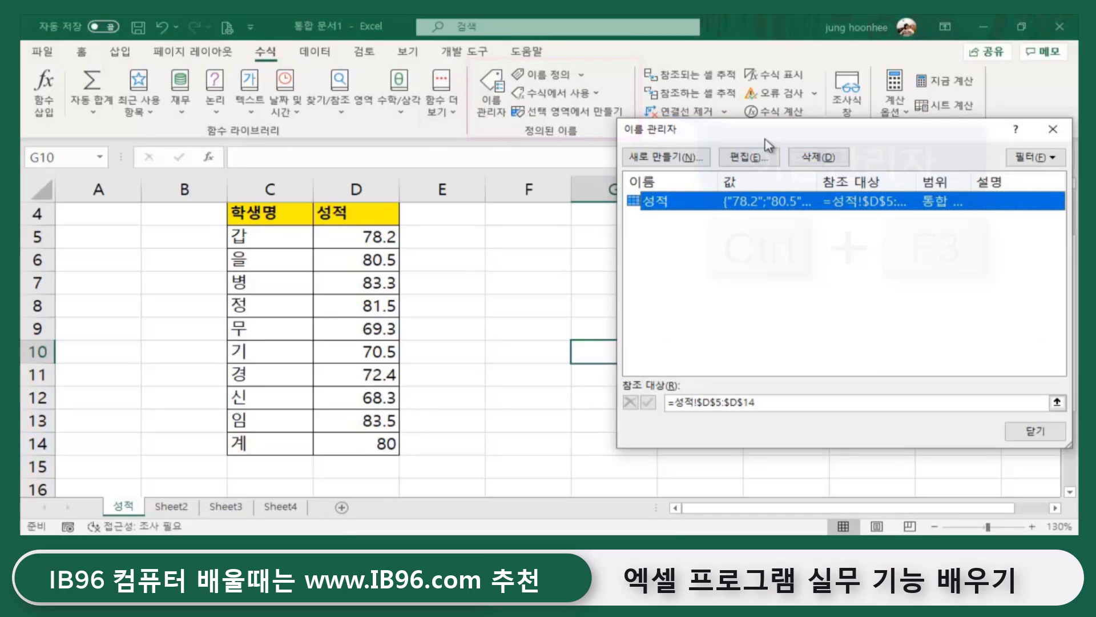
drag(765, 139, 600, 135)
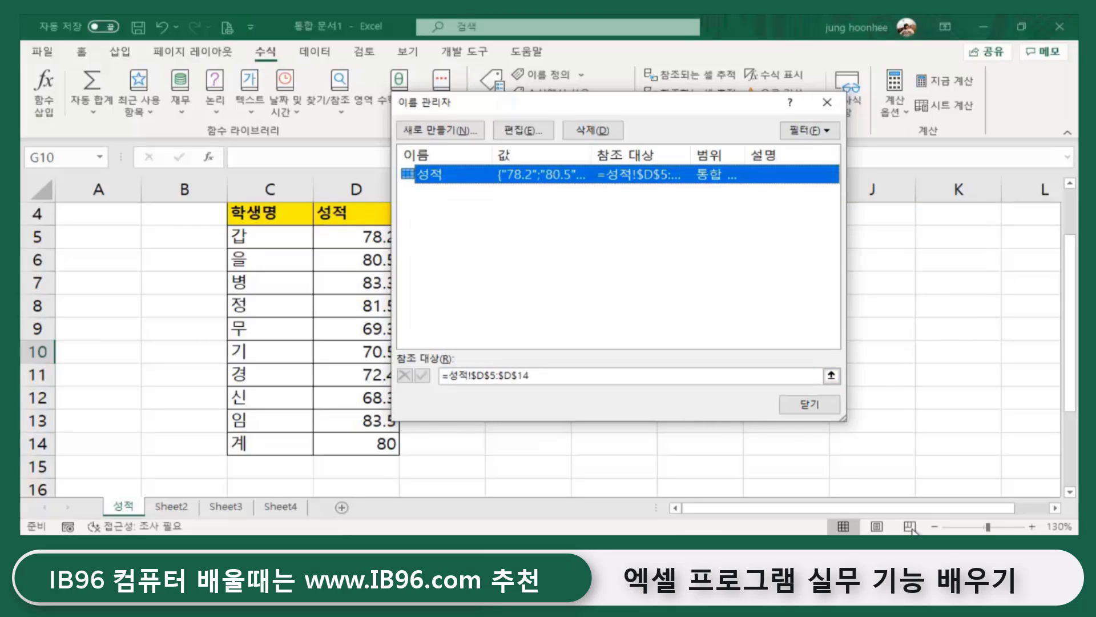
click(809, 404)
click(573, 393)
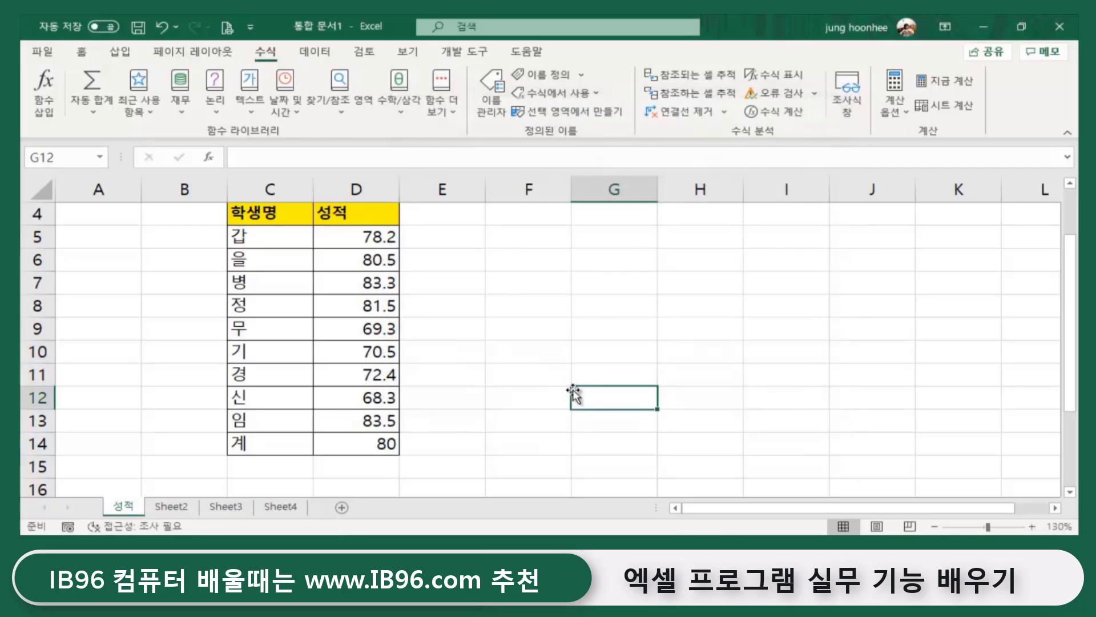
click(544, 296)
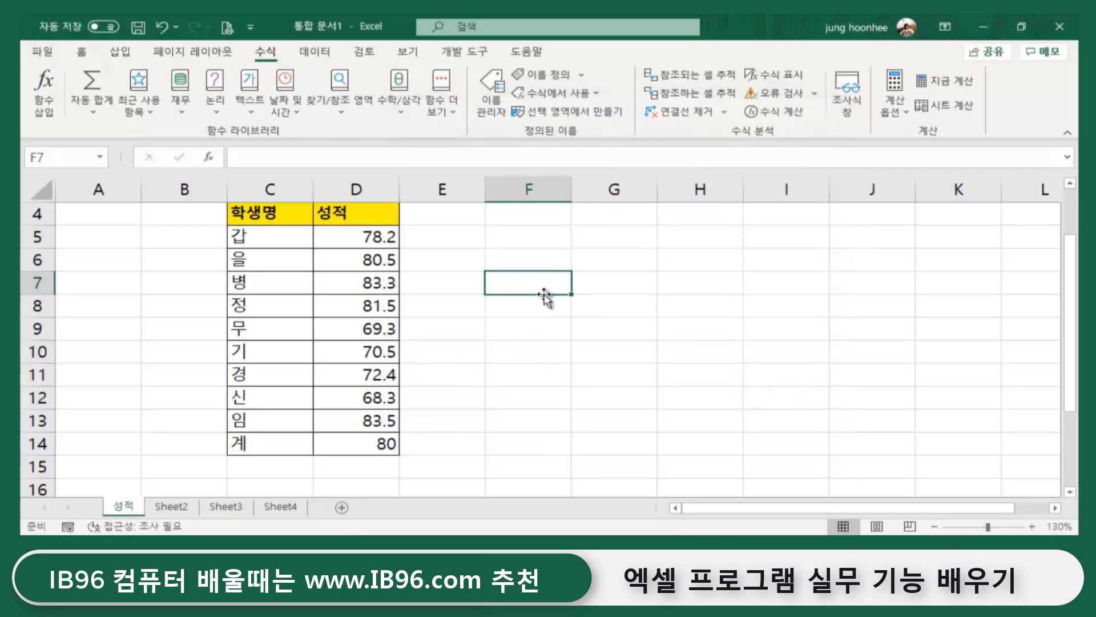
- Enter 저팔계 in C15 and the score 85 in D15
click(257, 442)
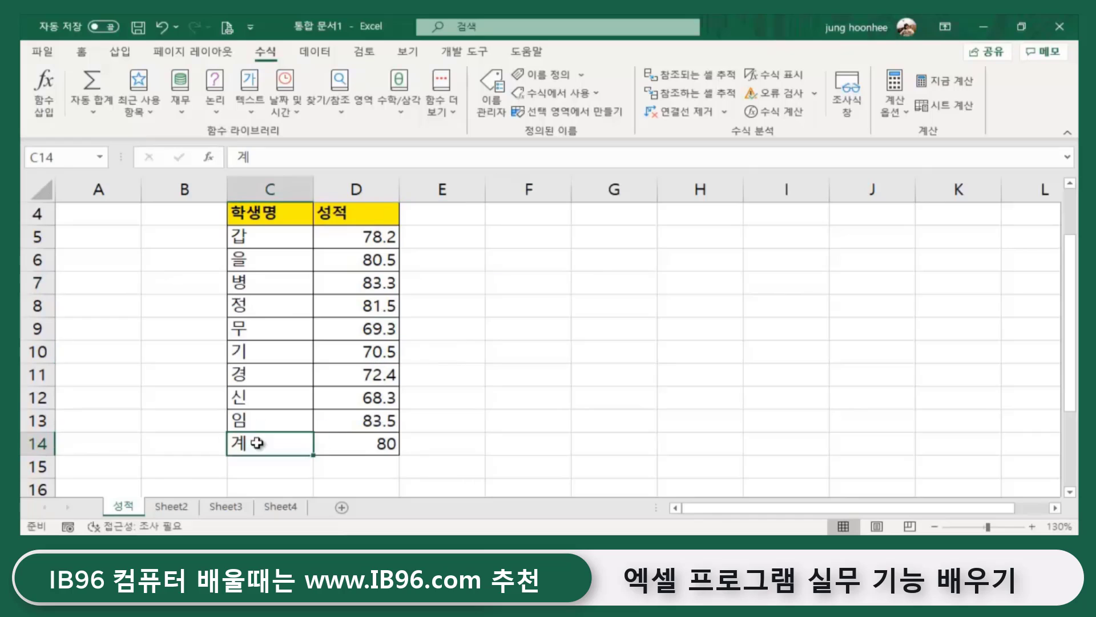
click(246, 473)
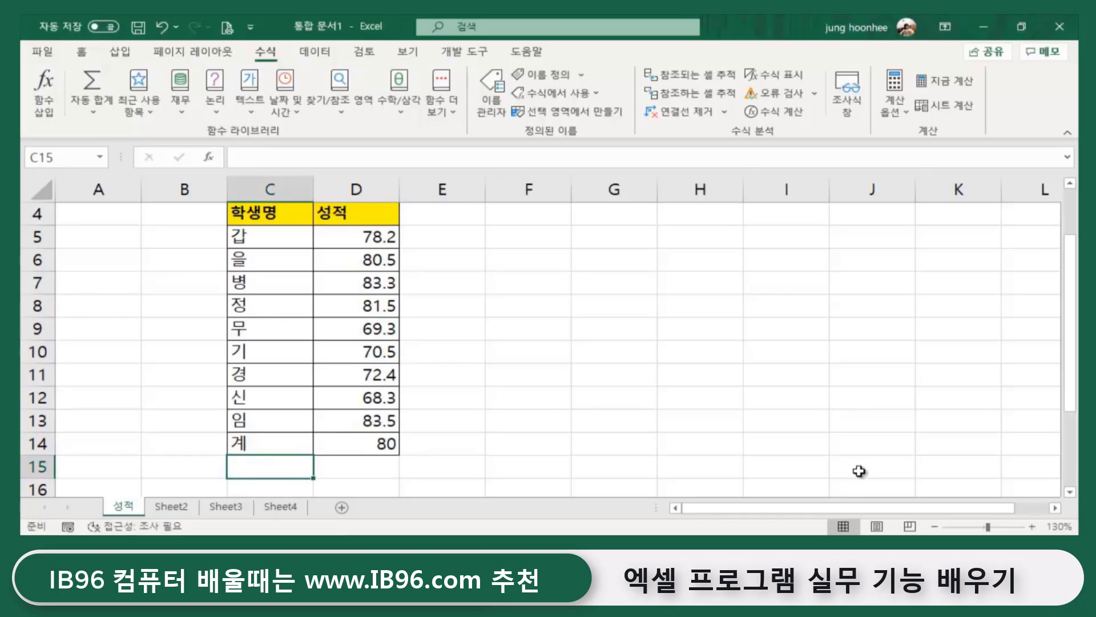
text(저팔계)
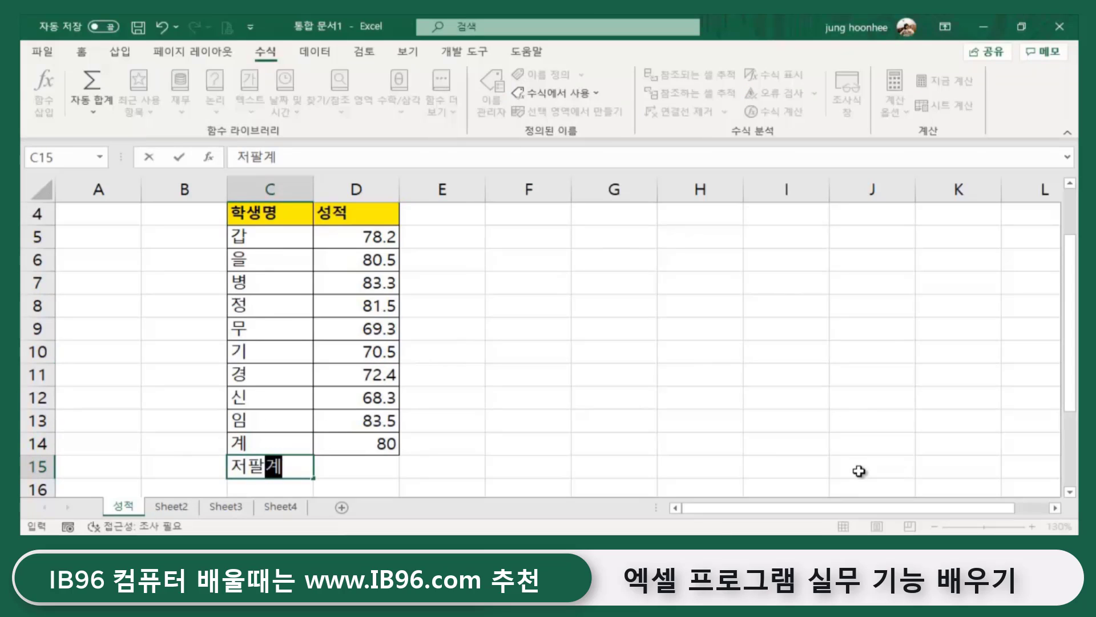
key(Return)
key(Up)
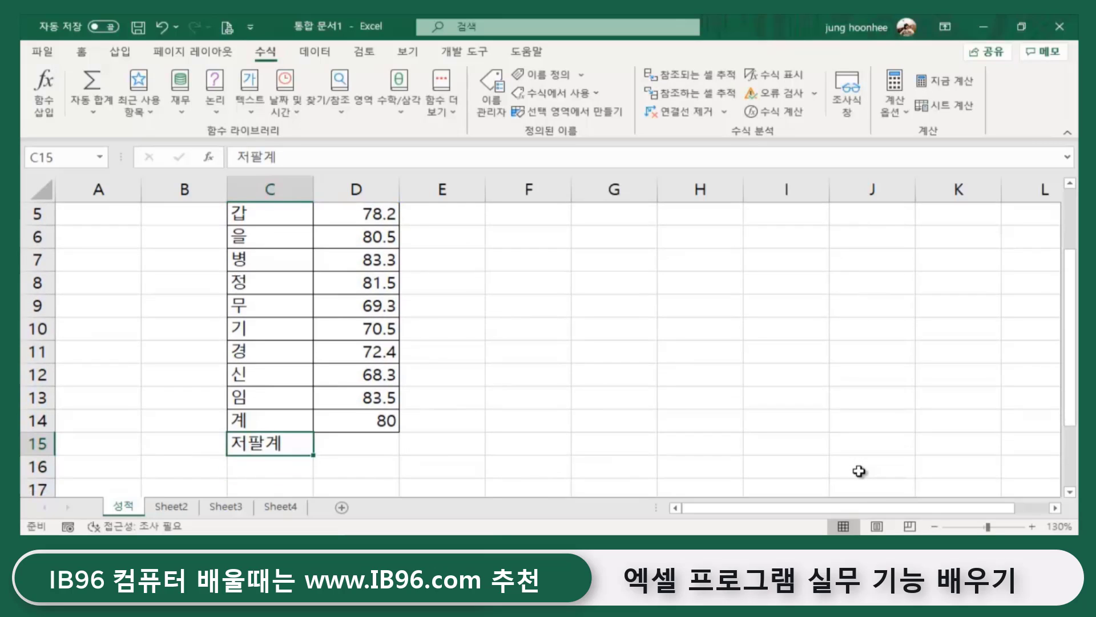
key(Right)
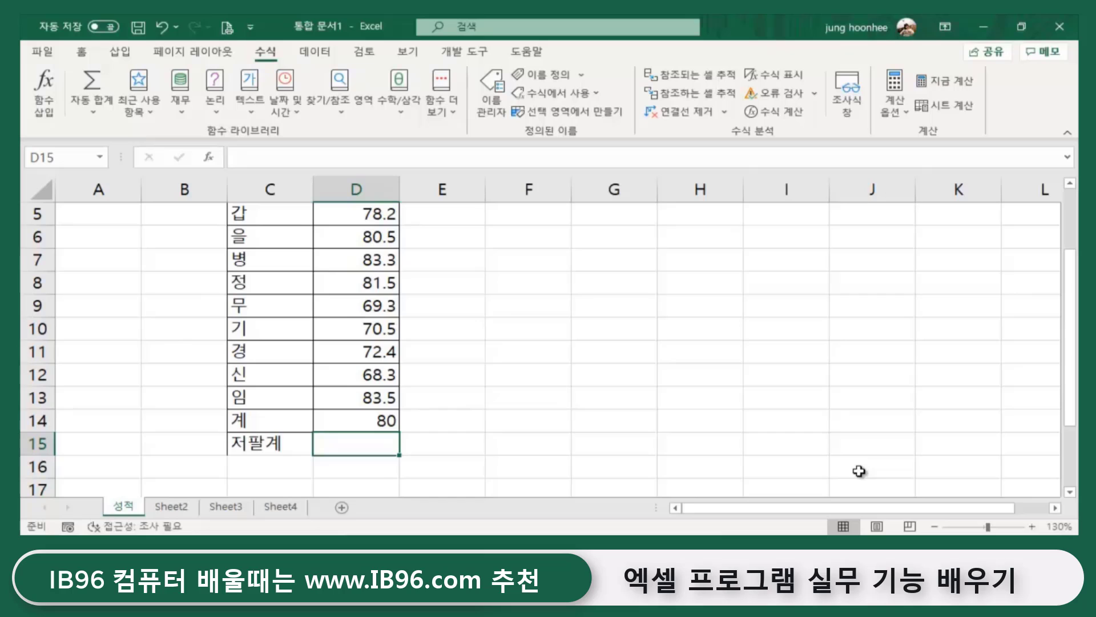
text(85)
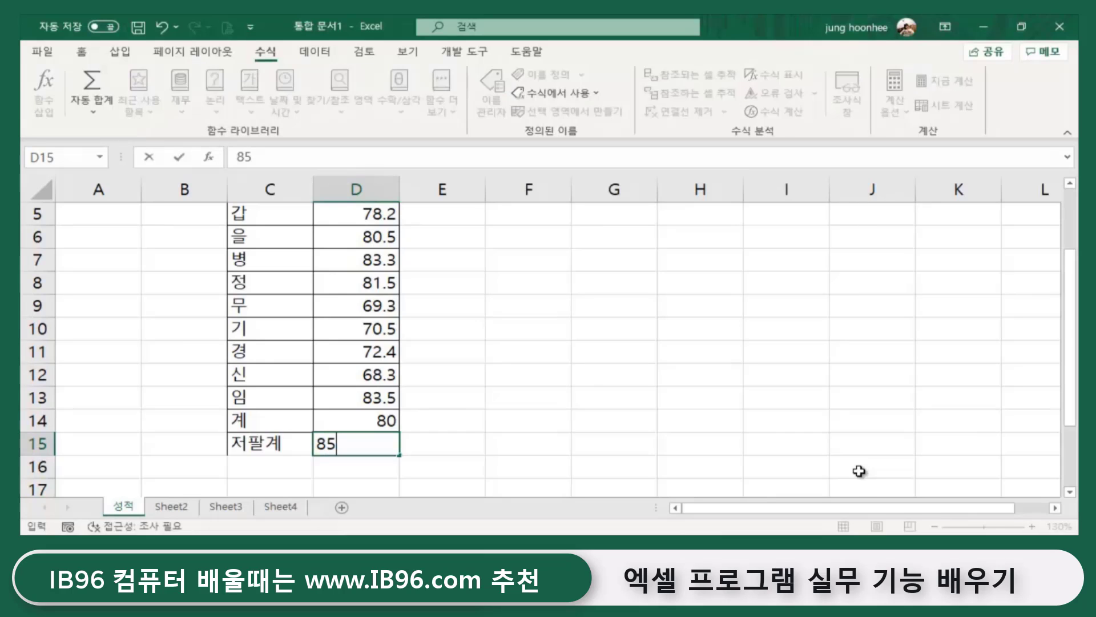
key(Return)
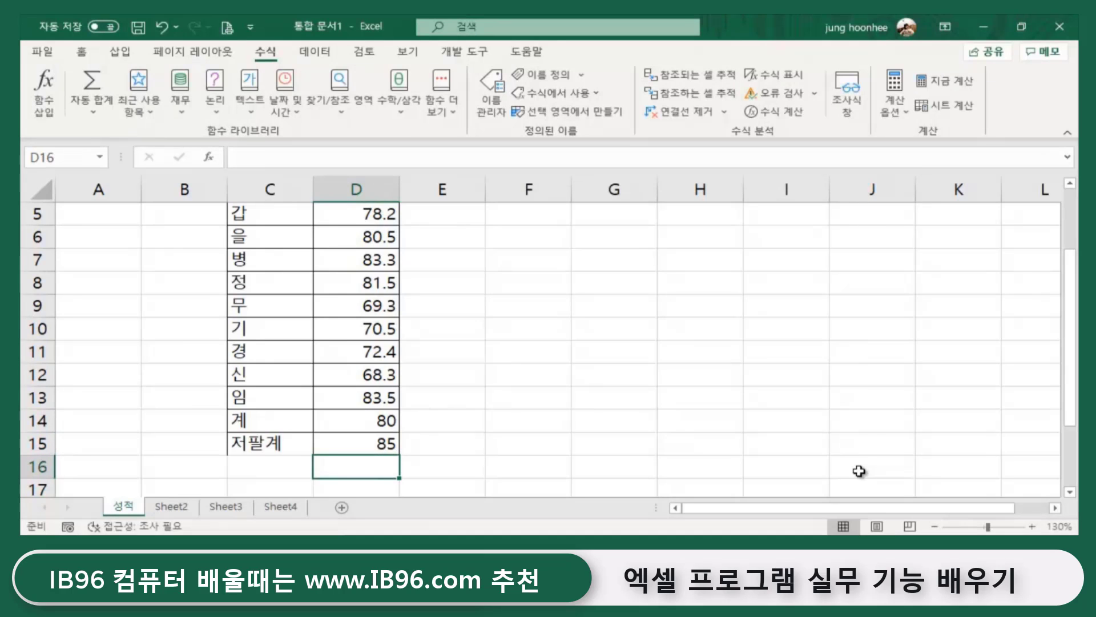
click(337, 445)
scroll(560, 406, up, 2)
click(354, 304)
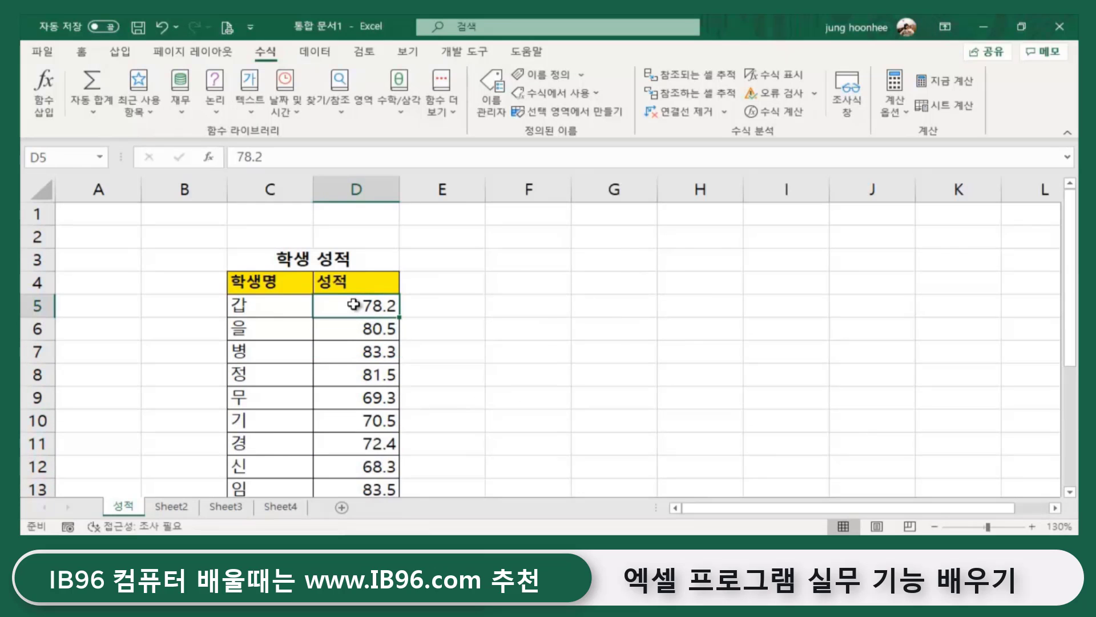
drag(354, 304, 359, 421)
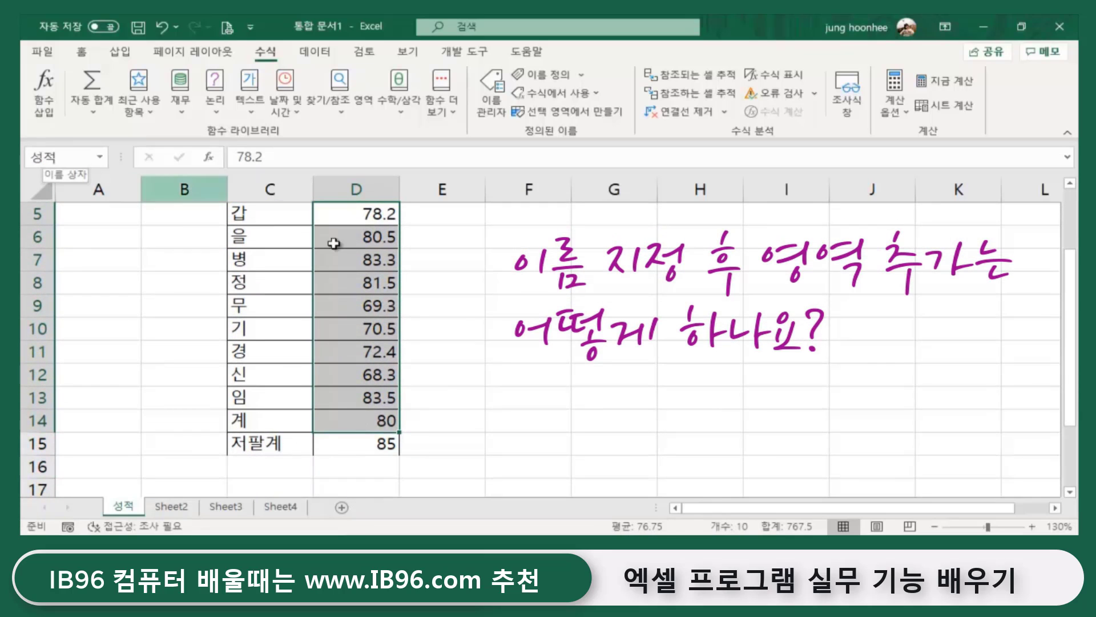
click(343, 448)
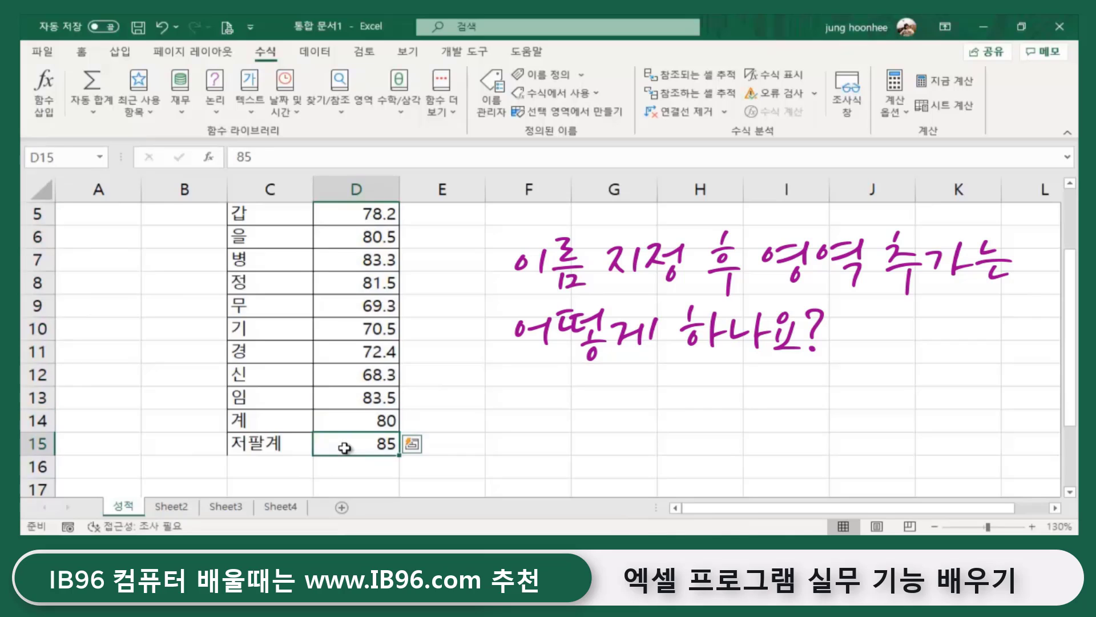
click(524, 411)
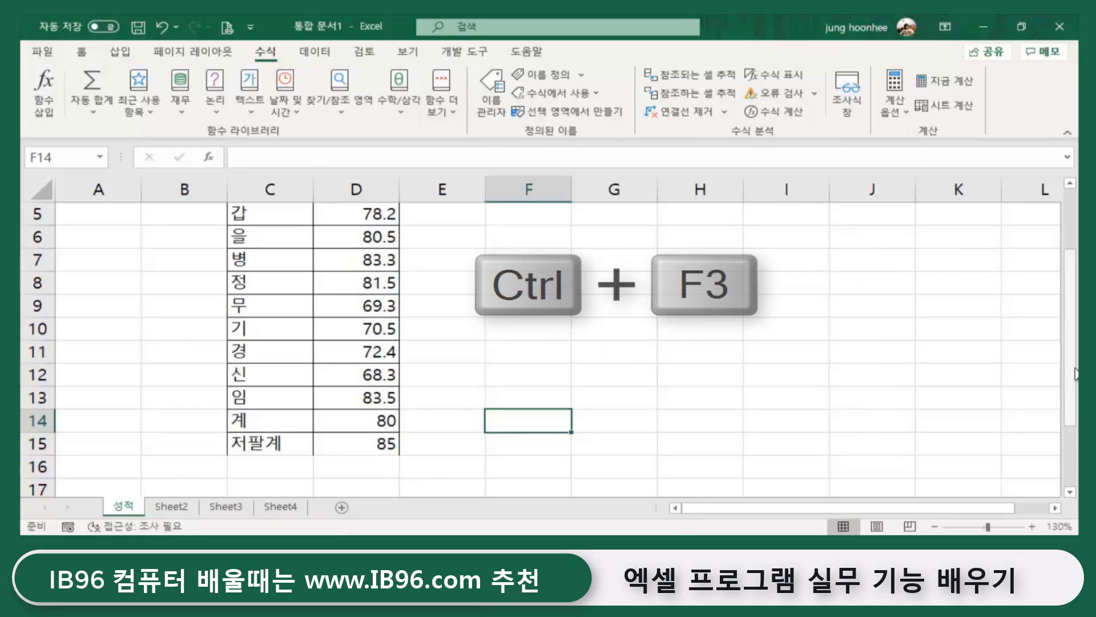
- In Name Manager, change the 성적 name's reference to =성적!$D$5:$D$15
key(ctrl+F3)
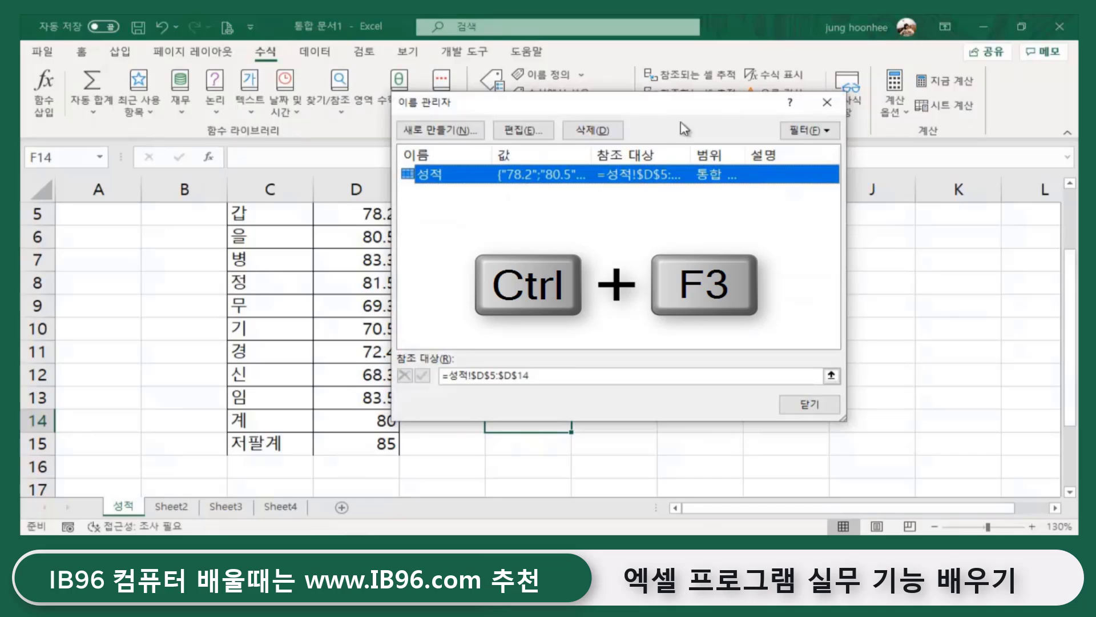
drag(603, 110, 739, 131)
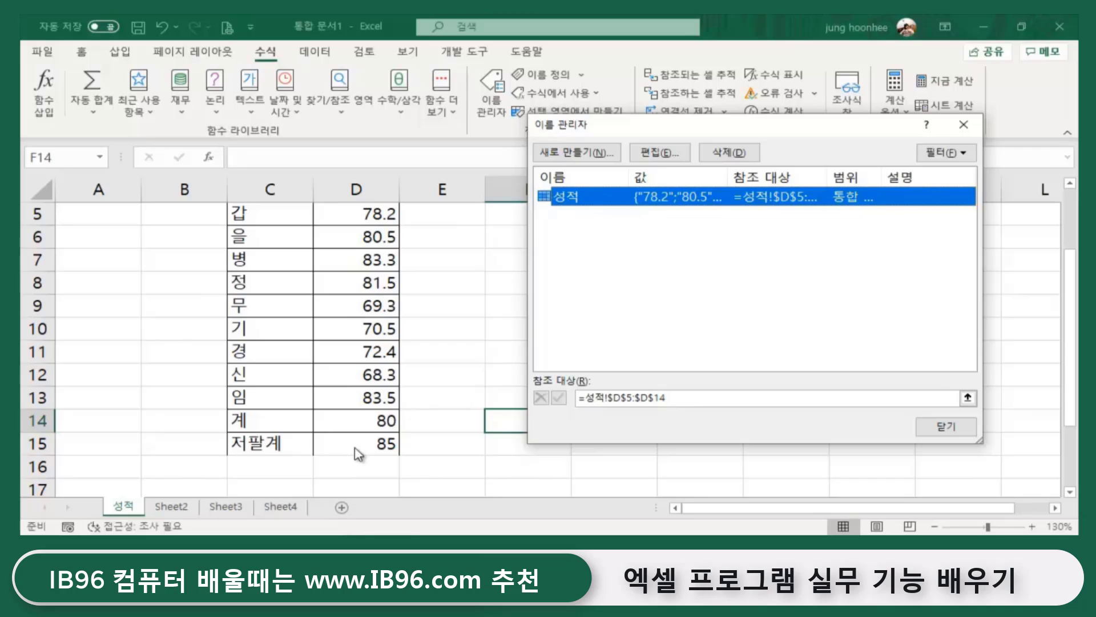
click(682, 398)
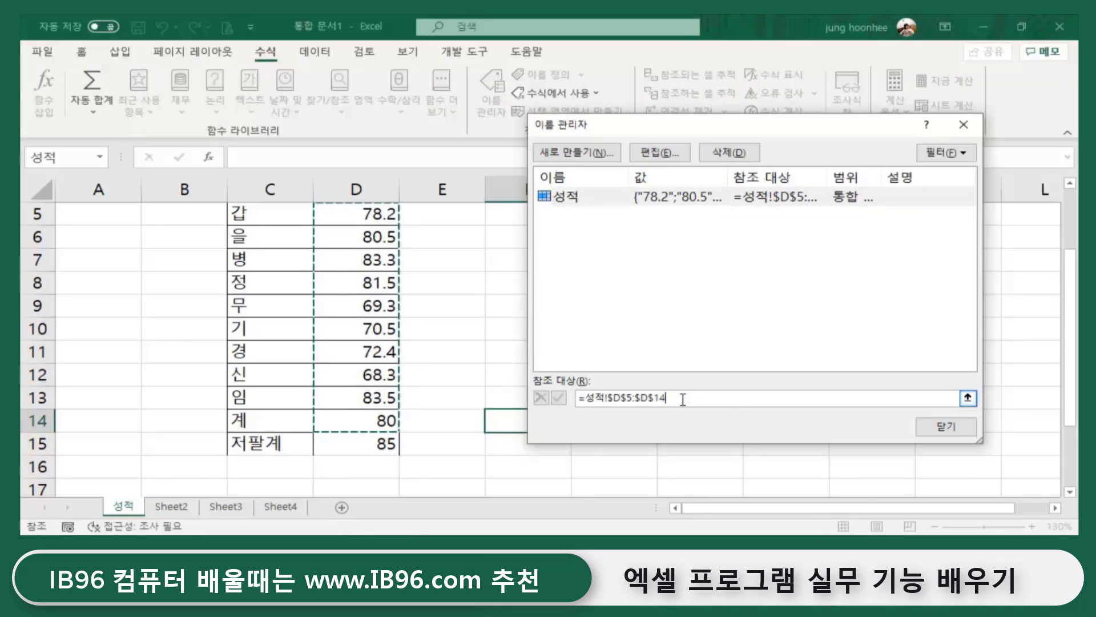
key(BackSpace)
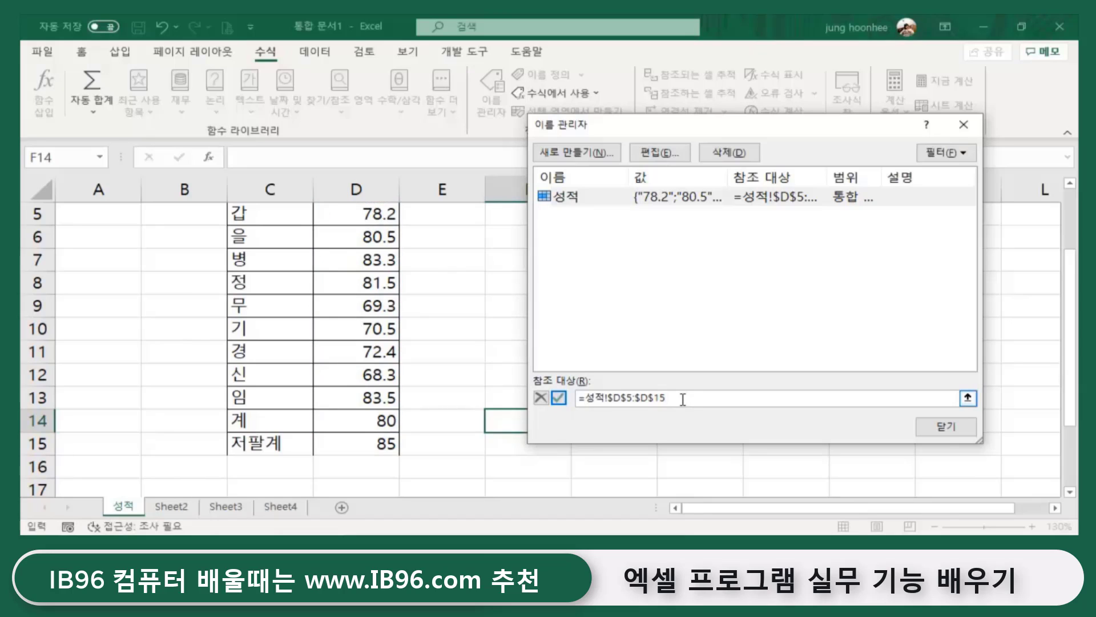
key(Return)
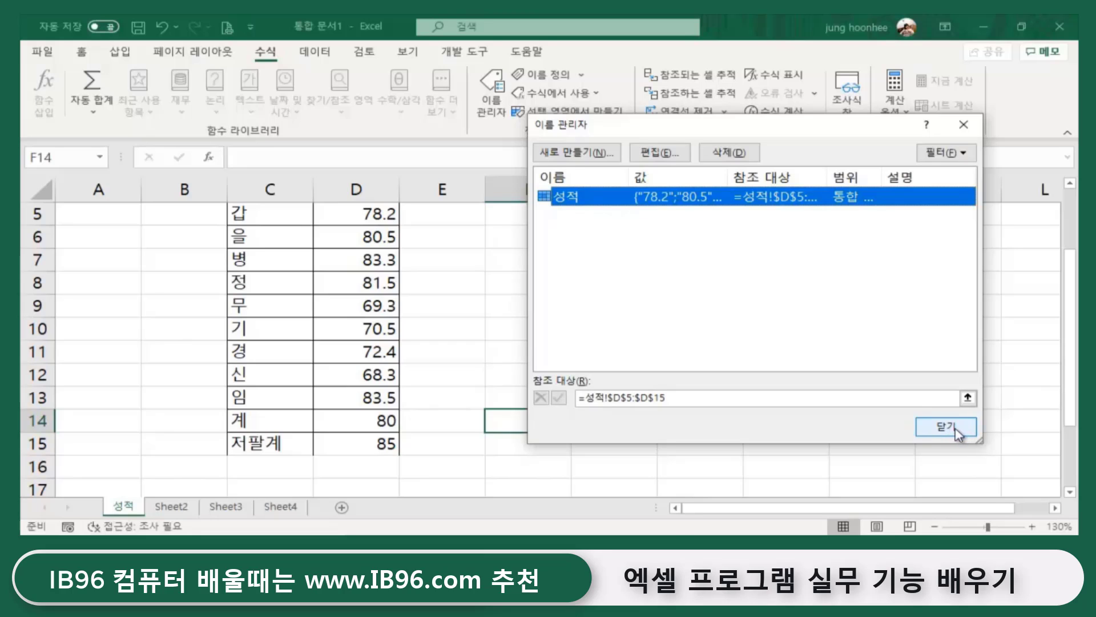
click(957, 433)
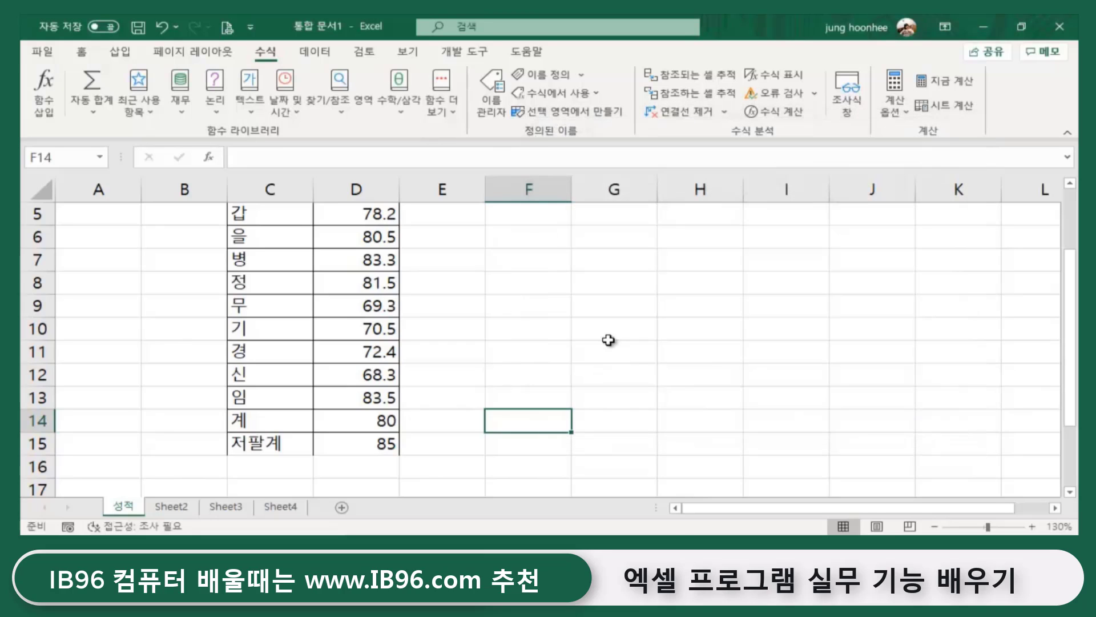
click(604, 331)
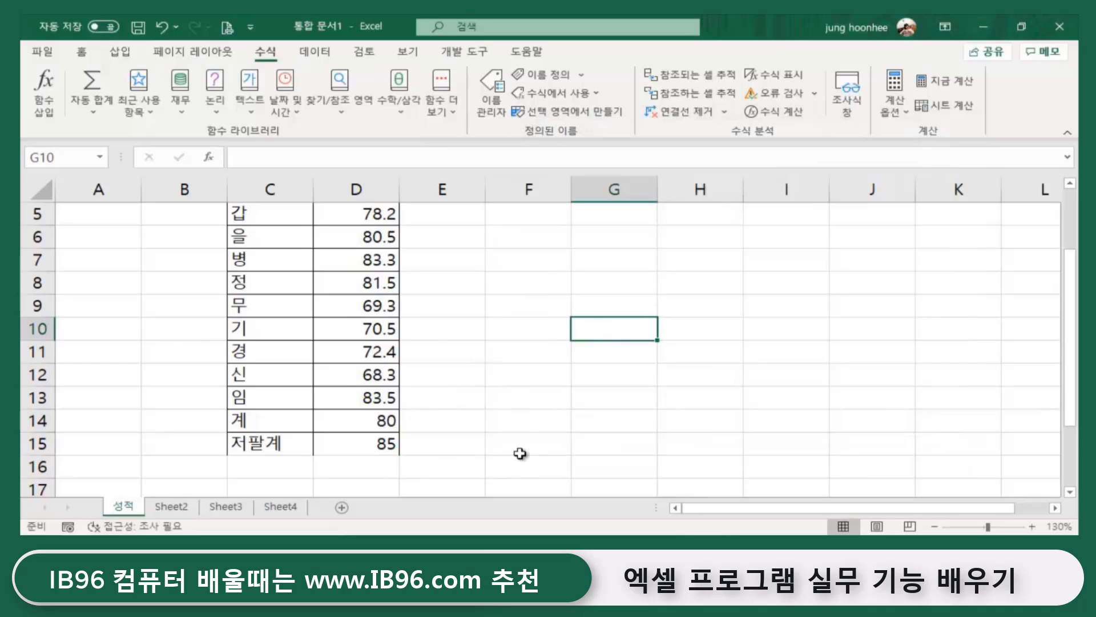
click(175, 508)
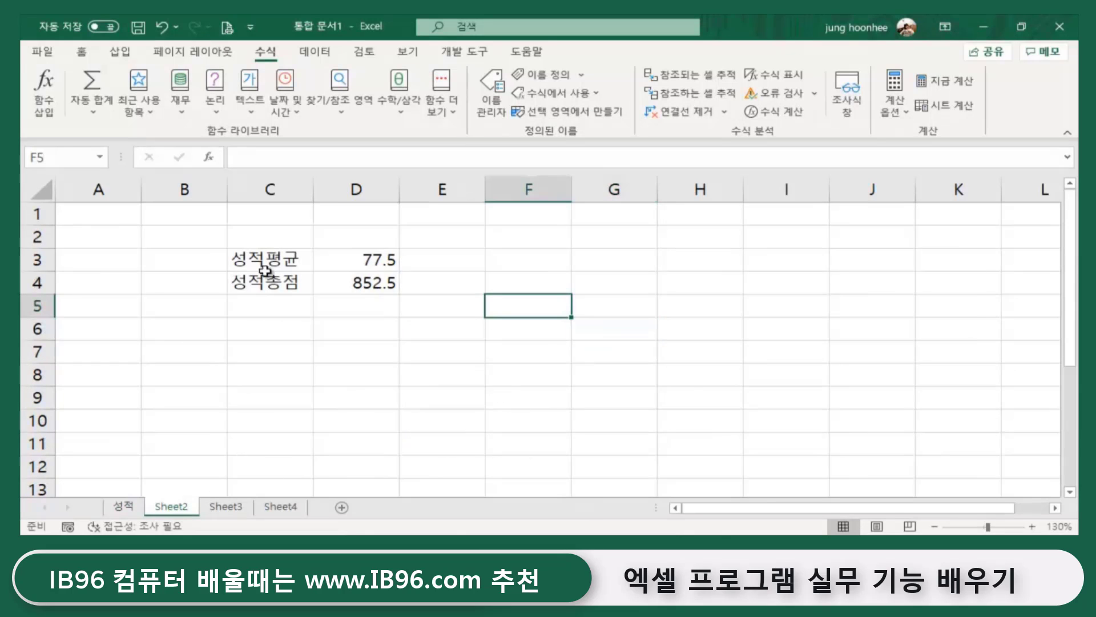
click(365, 284)
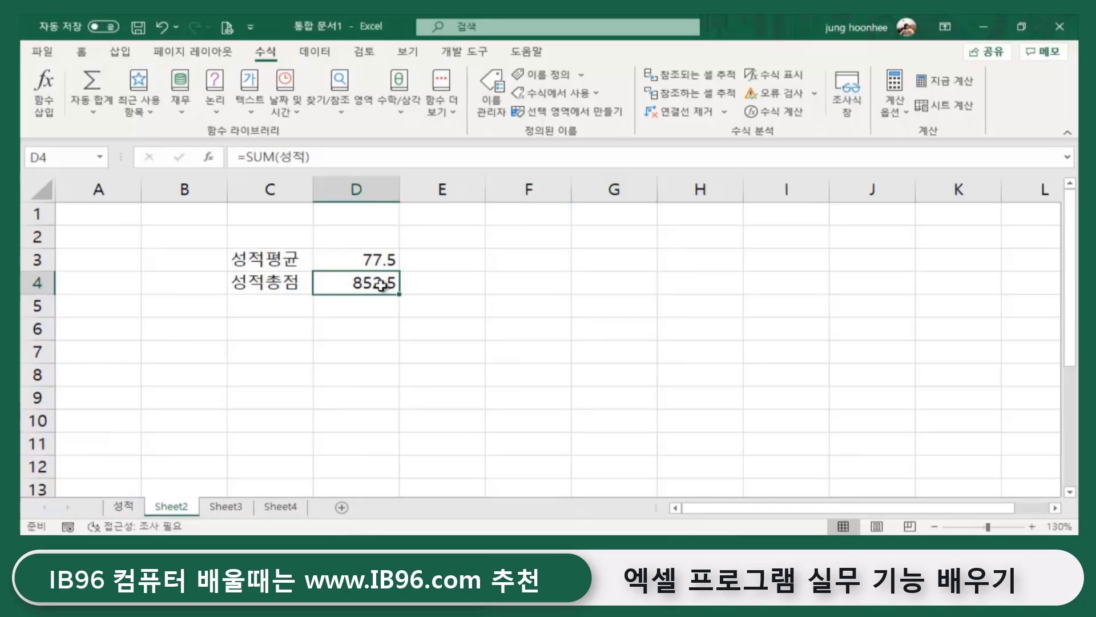
click(364, 260)
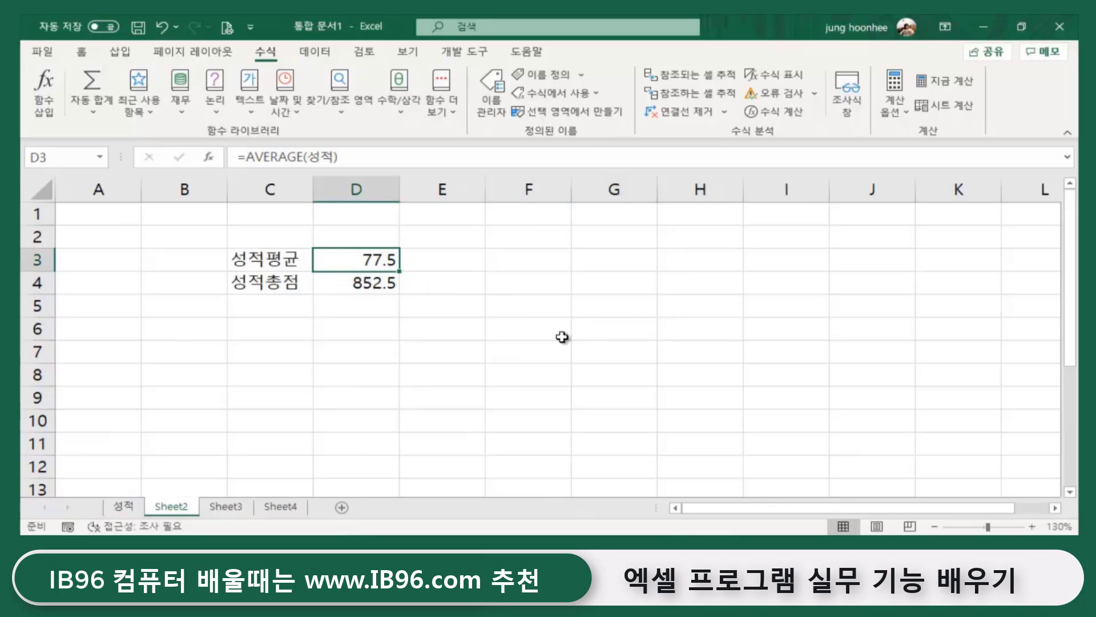
click(372, 285)
click(367, 264)
click(364, 283)
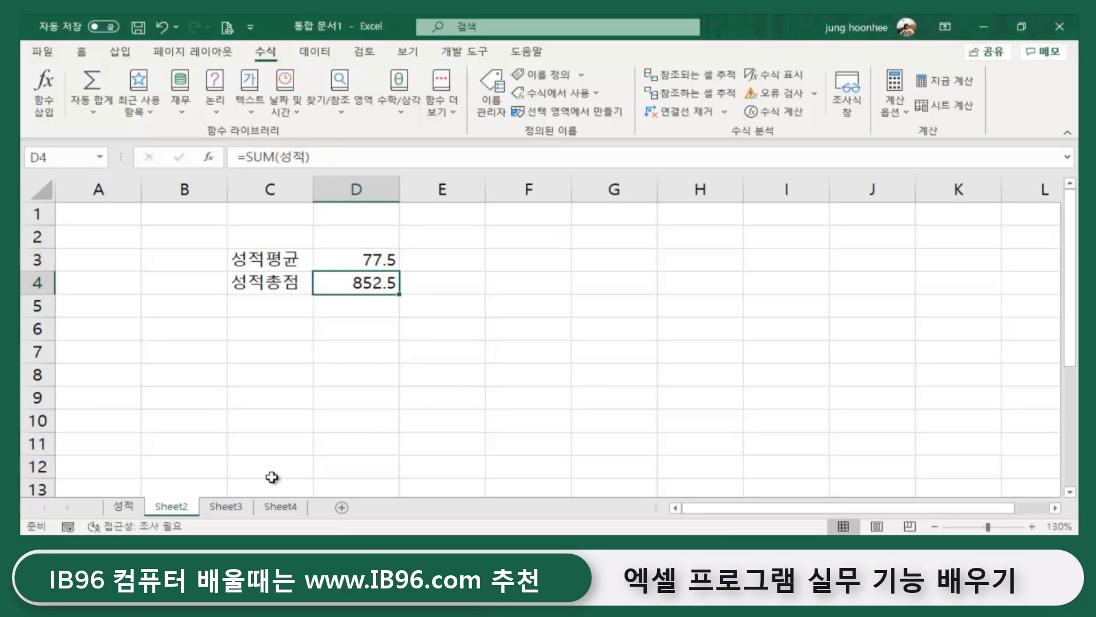
click(130, 507)
click(280, 449)
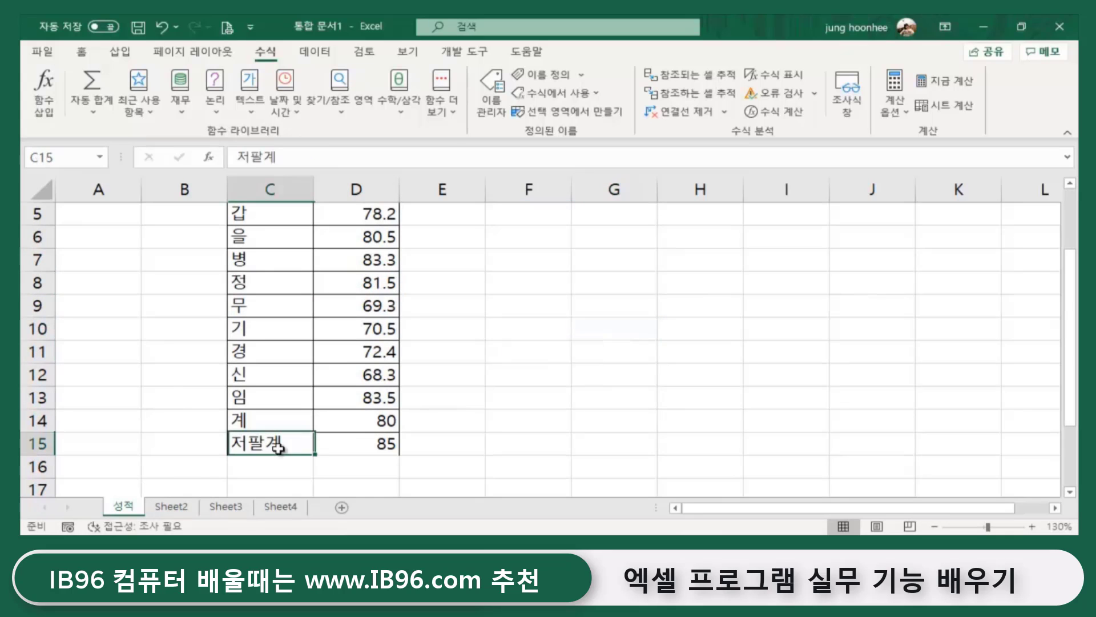
click(382, 444)
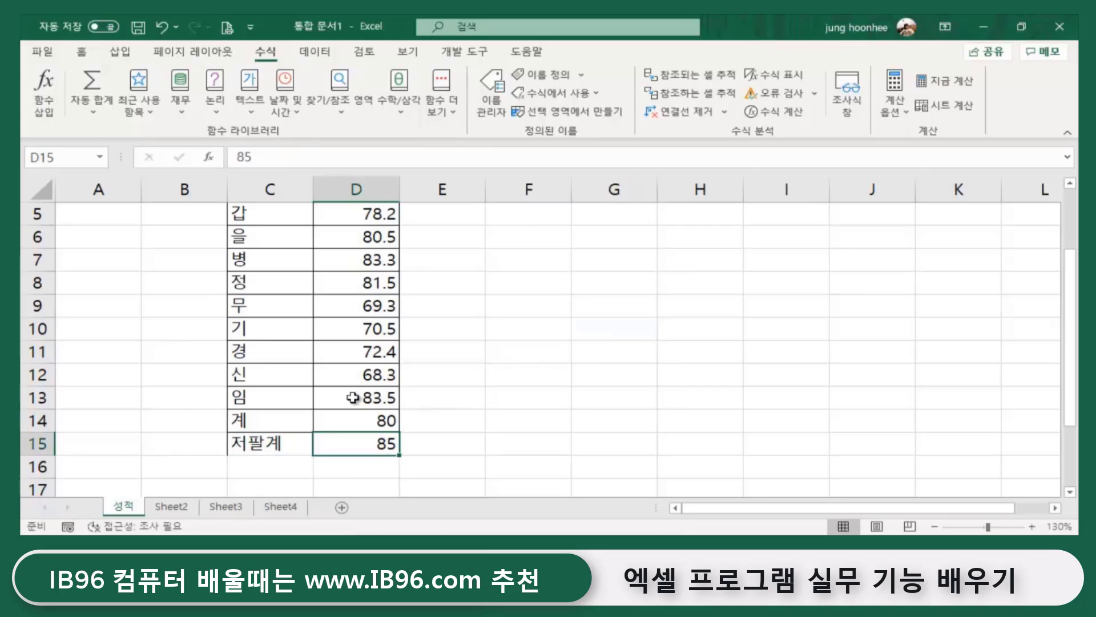
click(171, 507)
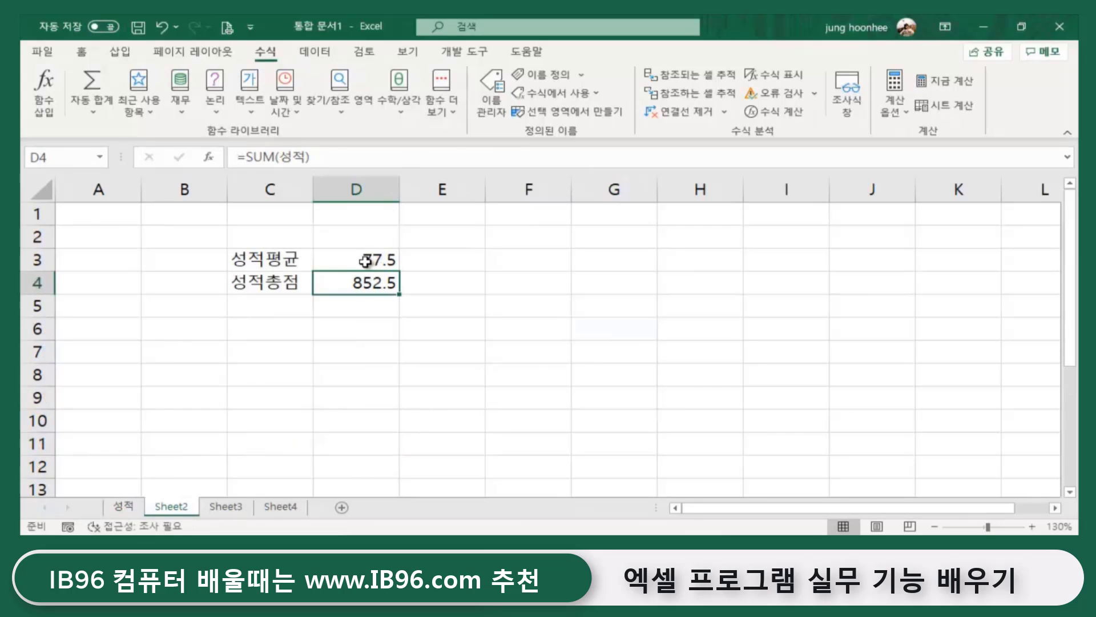
click(367, 262)
click(365, 291)
click(369, 264)
click(364, 286)
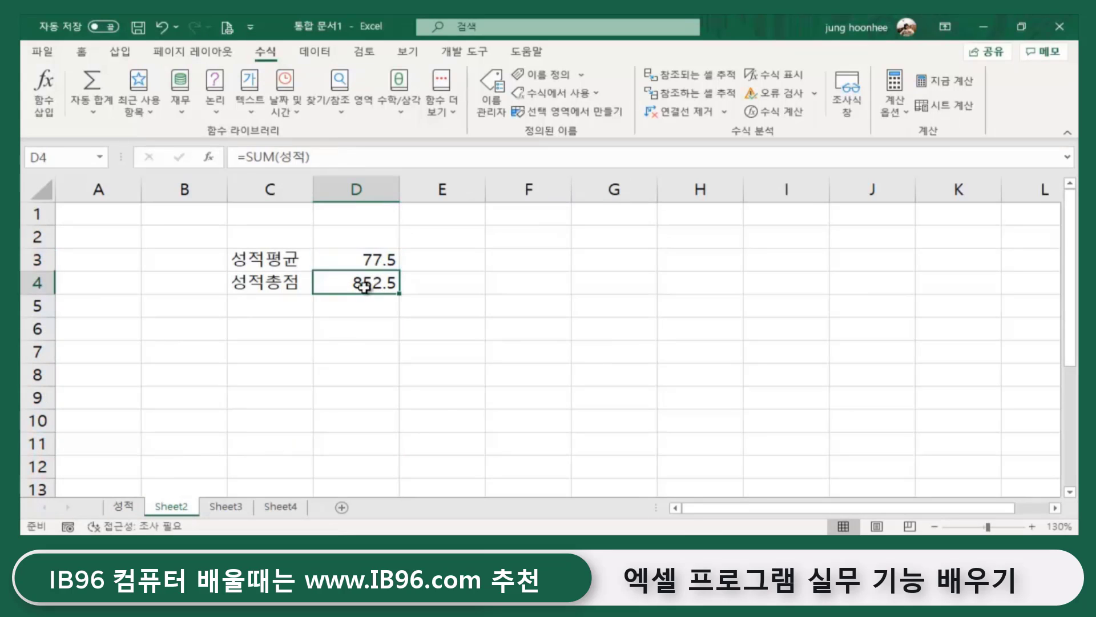
click(563, 323)
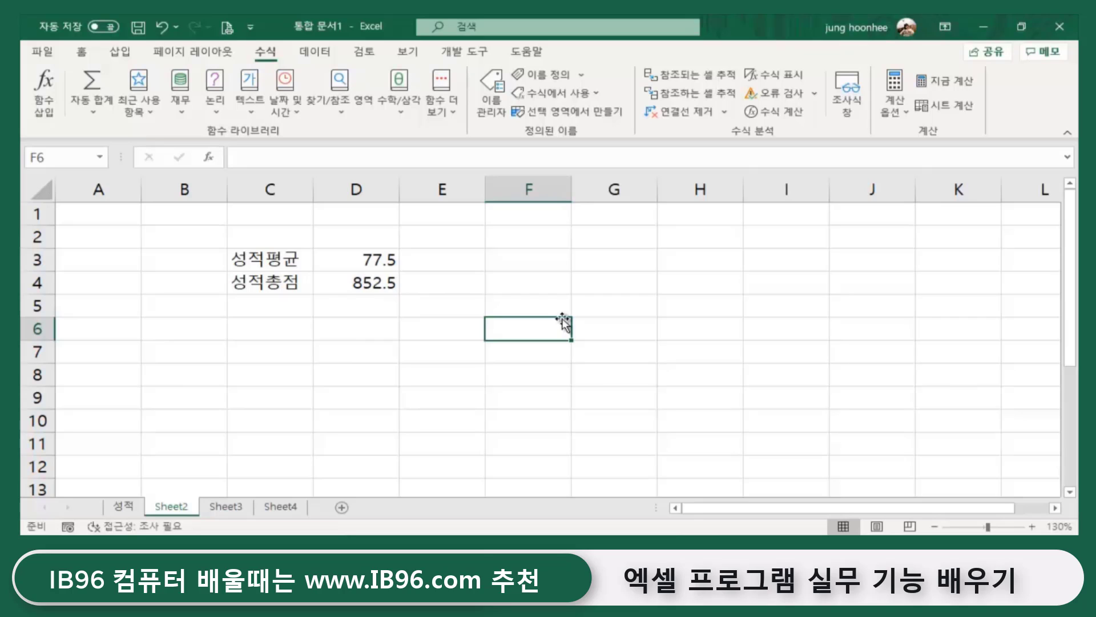
click(489, 100)
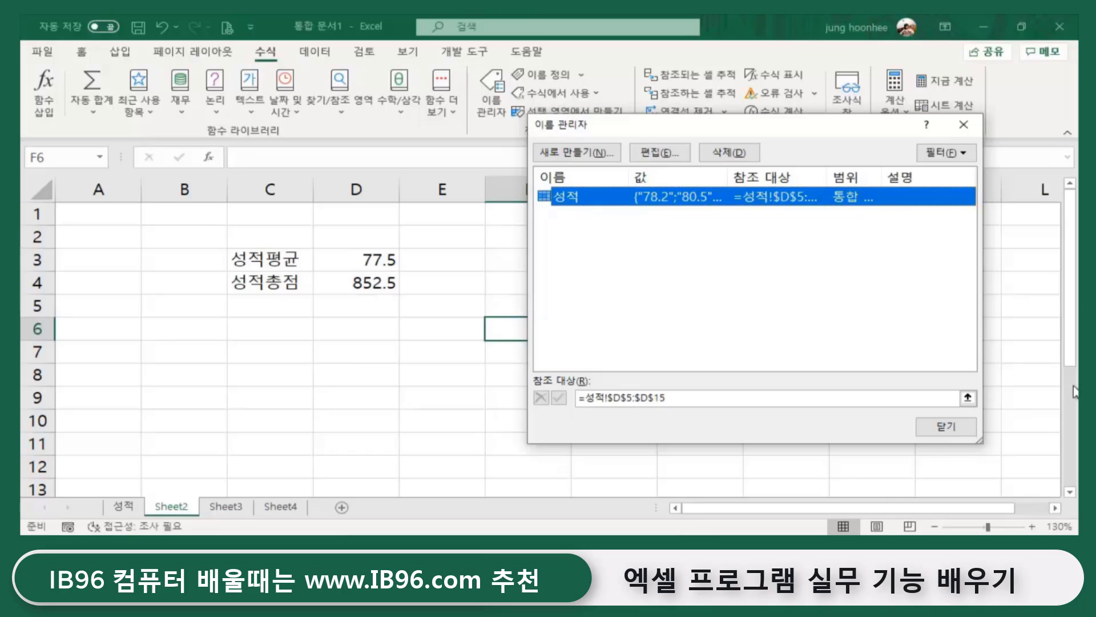
click(960, 425)
click(539, 437)
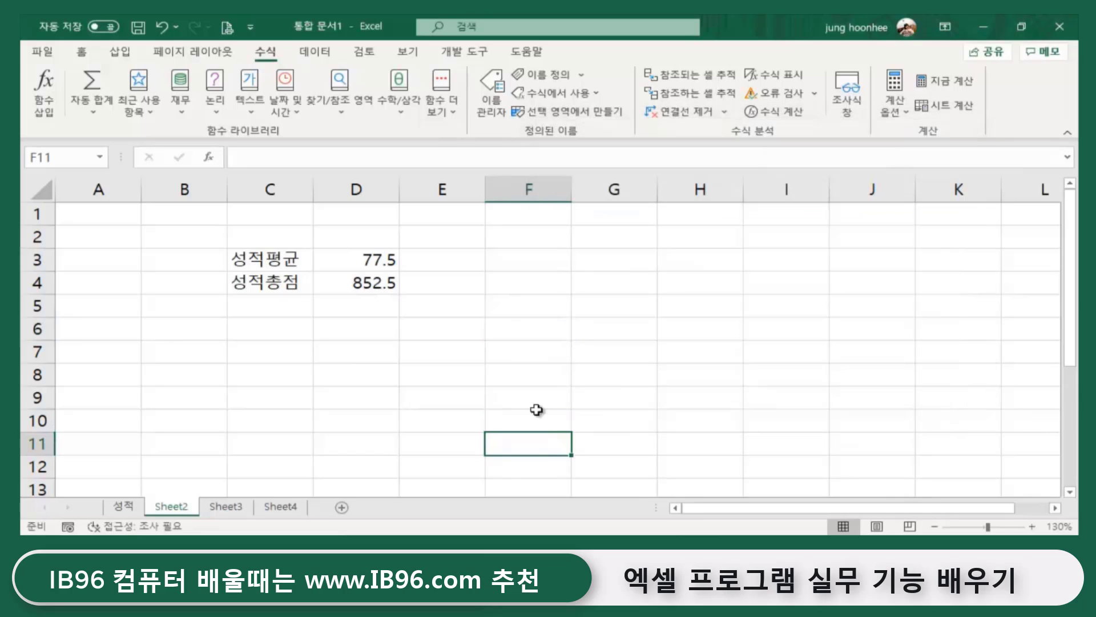
click(479, 398)
click(254, 400)
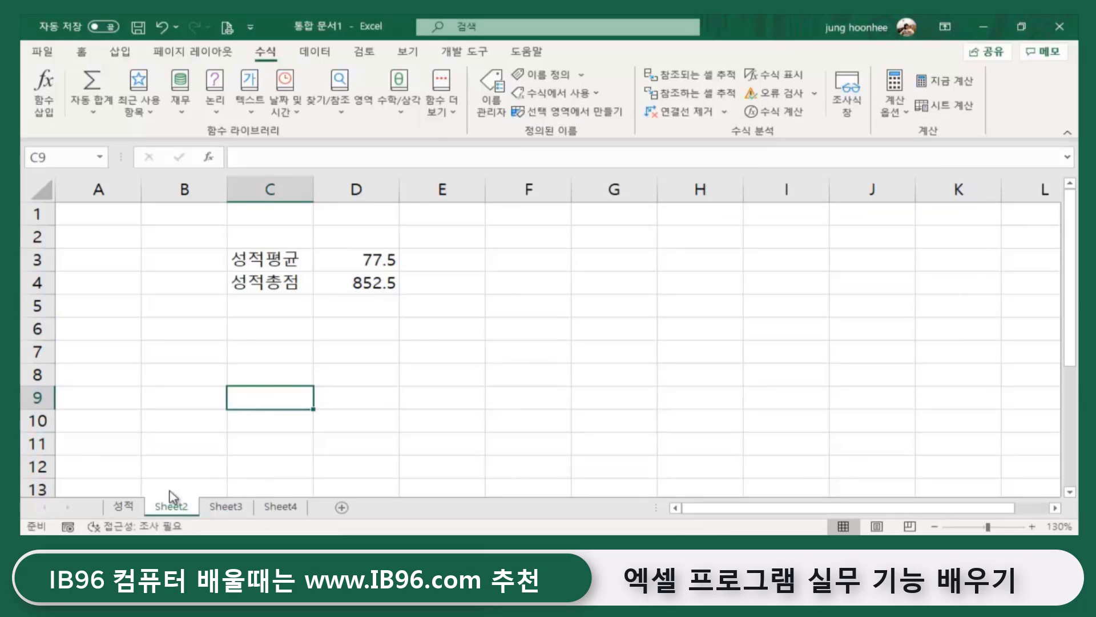
click(123, 507)
click(507, 358)
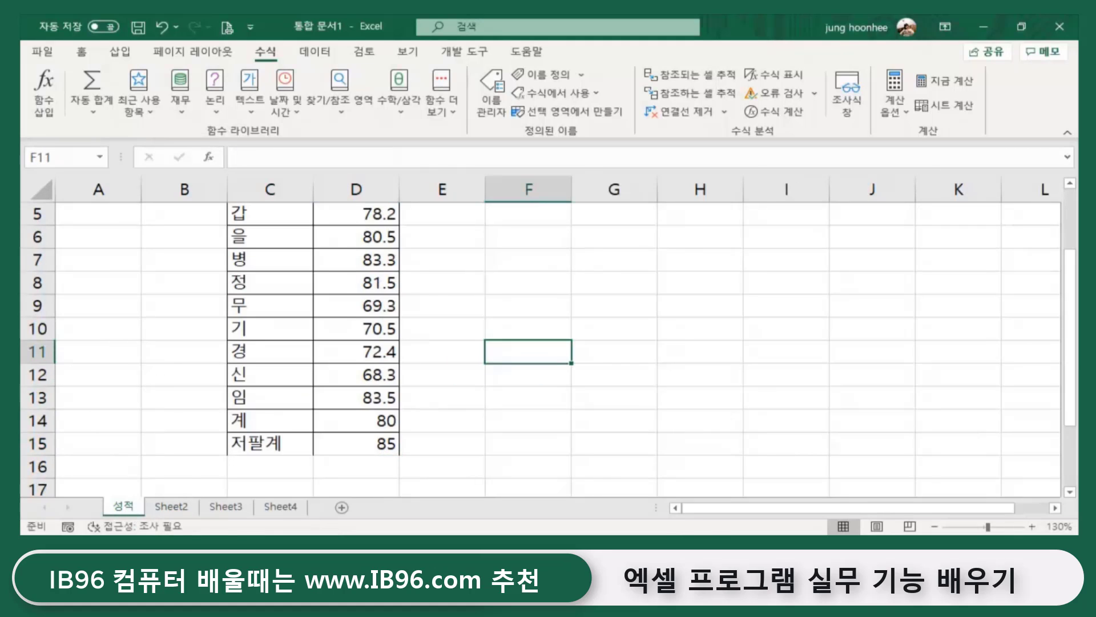
click(354, 465)
click(358, 450)
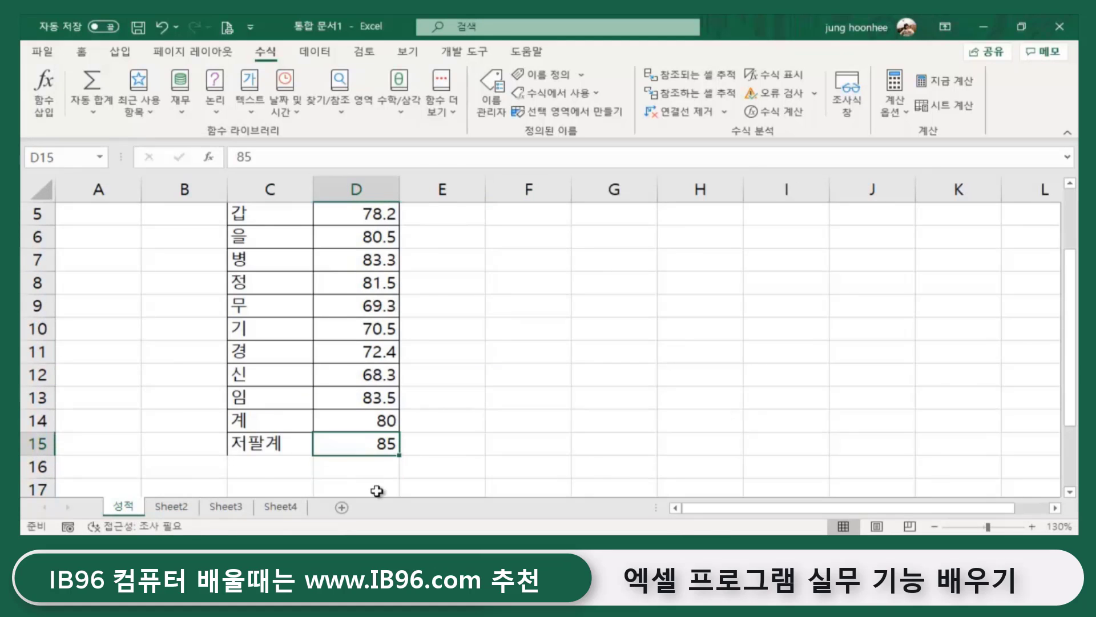
scroll(368, 460, down, 1)
click(360, 398)
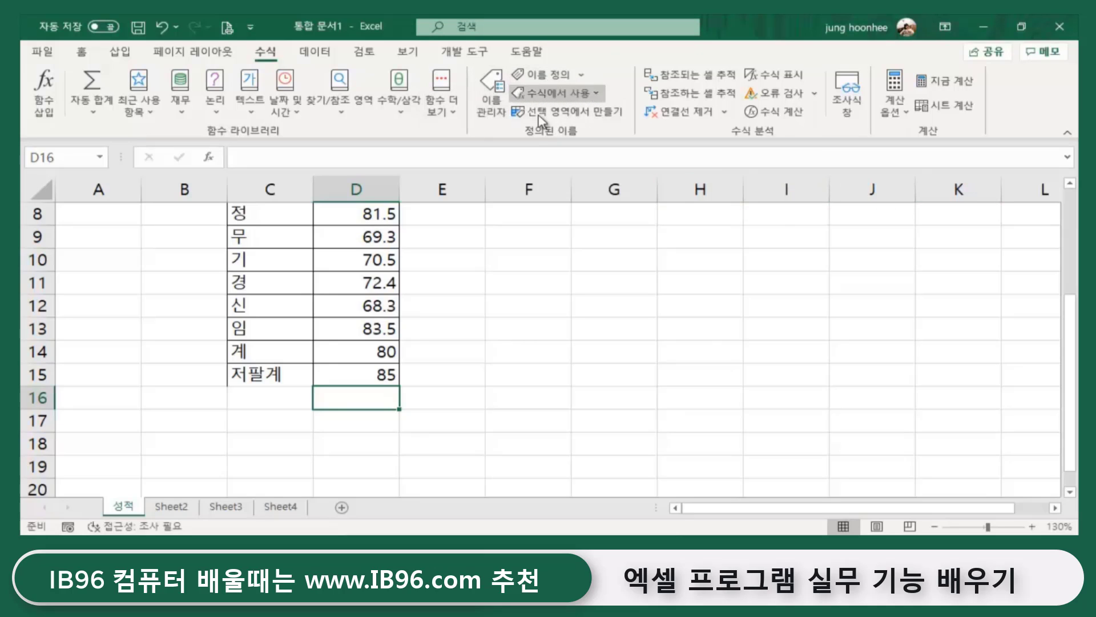
- Remove the 성적 defined name in Name Manager, confirming the deletion
click(492, 96)
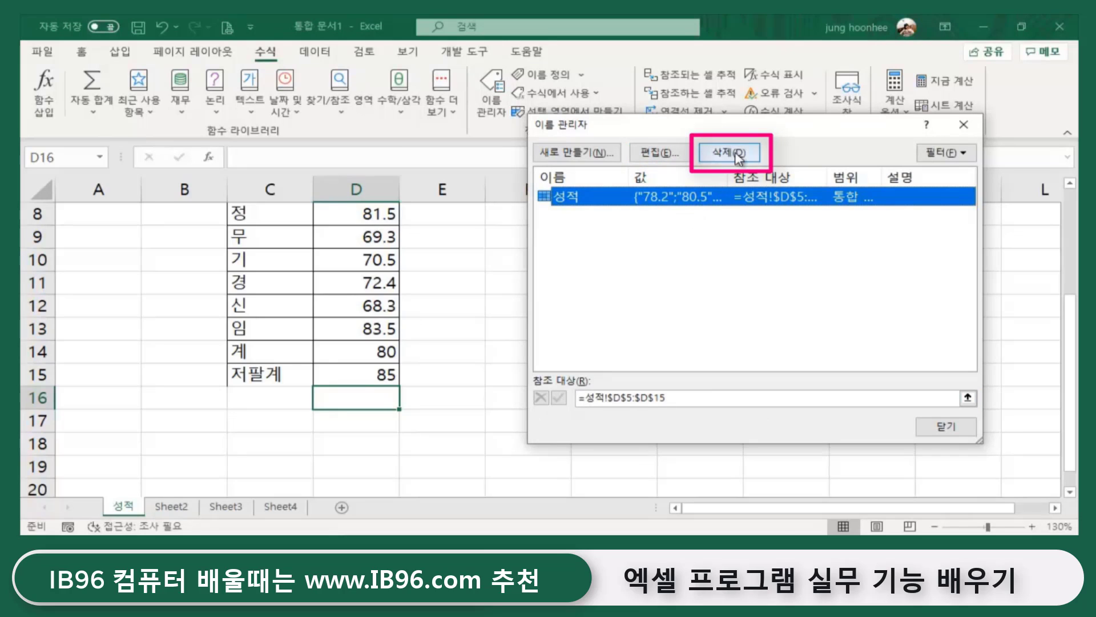
click(732, 153)
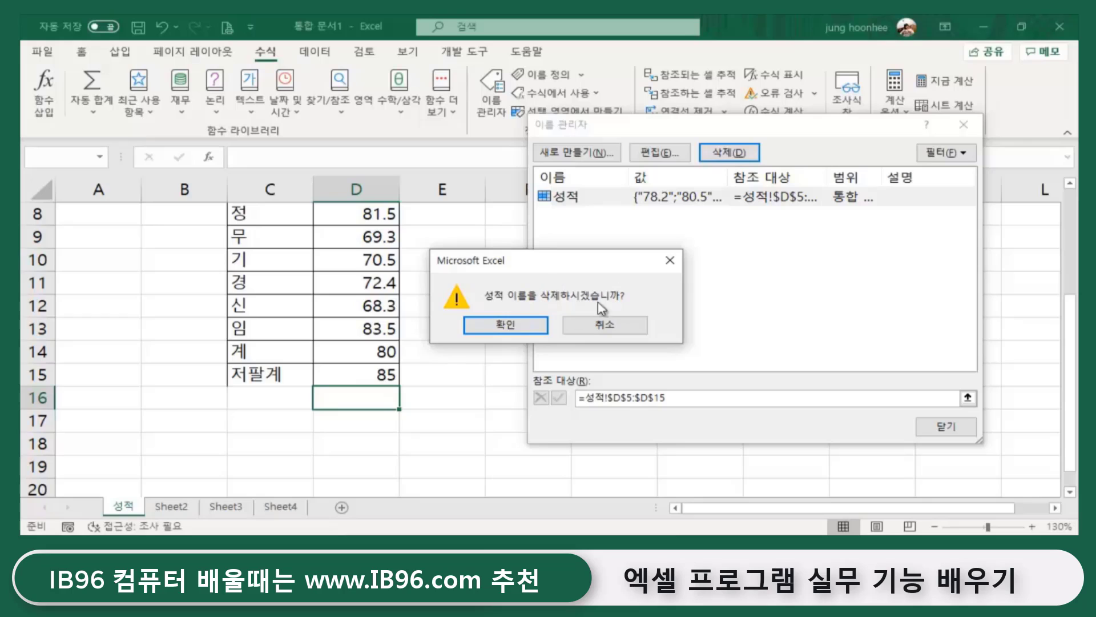
click(506, 324)
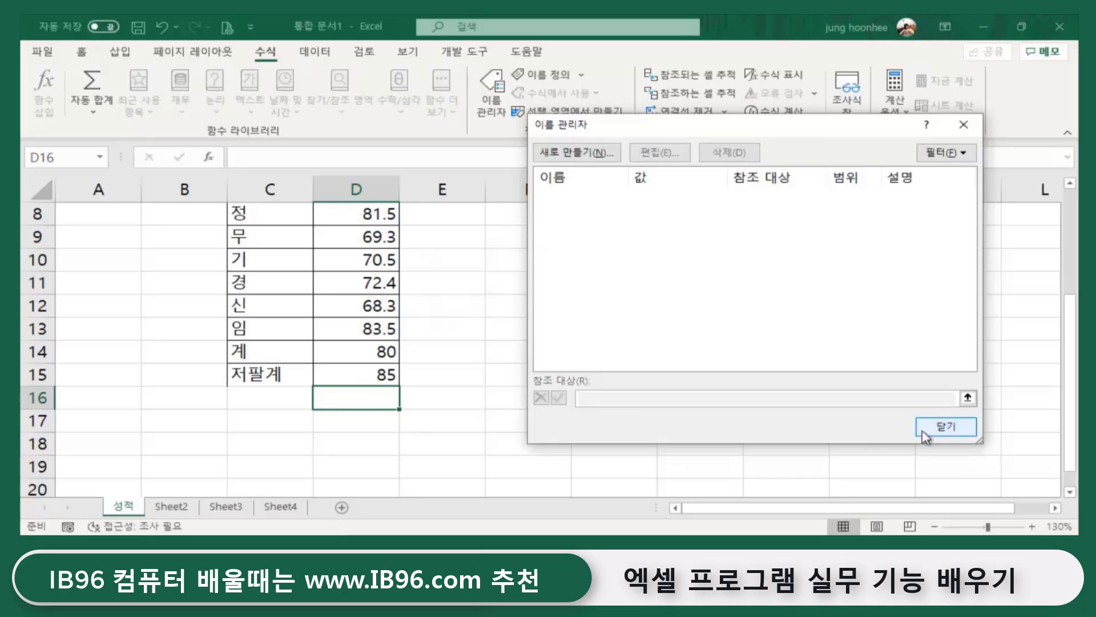
click(943, 427)
click(522, 398)
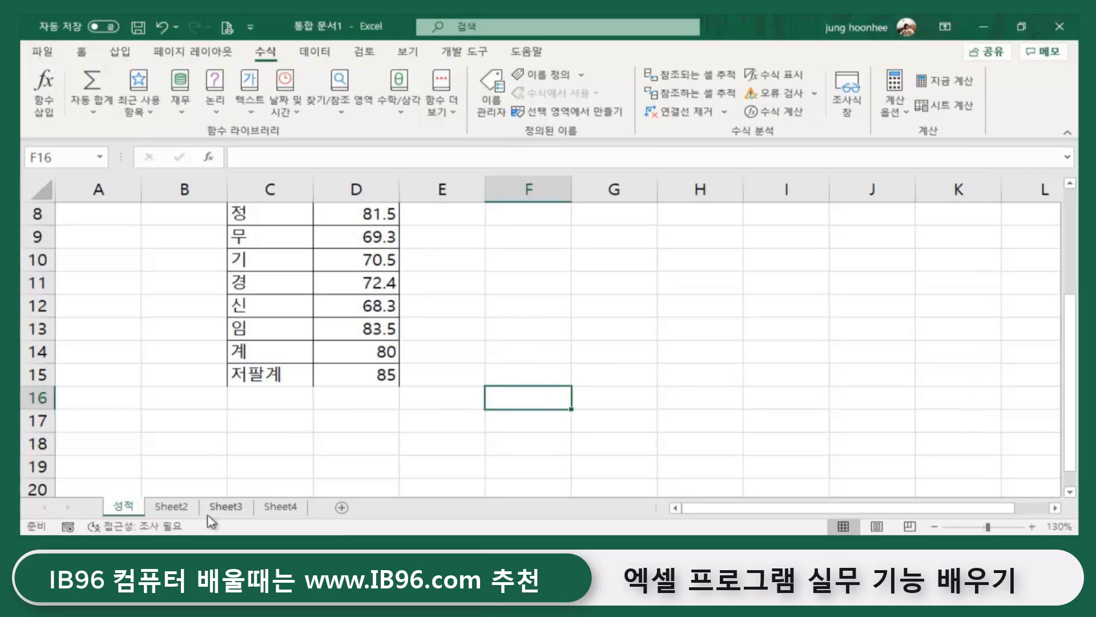
- On Sheet2, inspect the broken #NAME? average and total formulas in D3 and D4
click(171, 507)
click(404, 346)
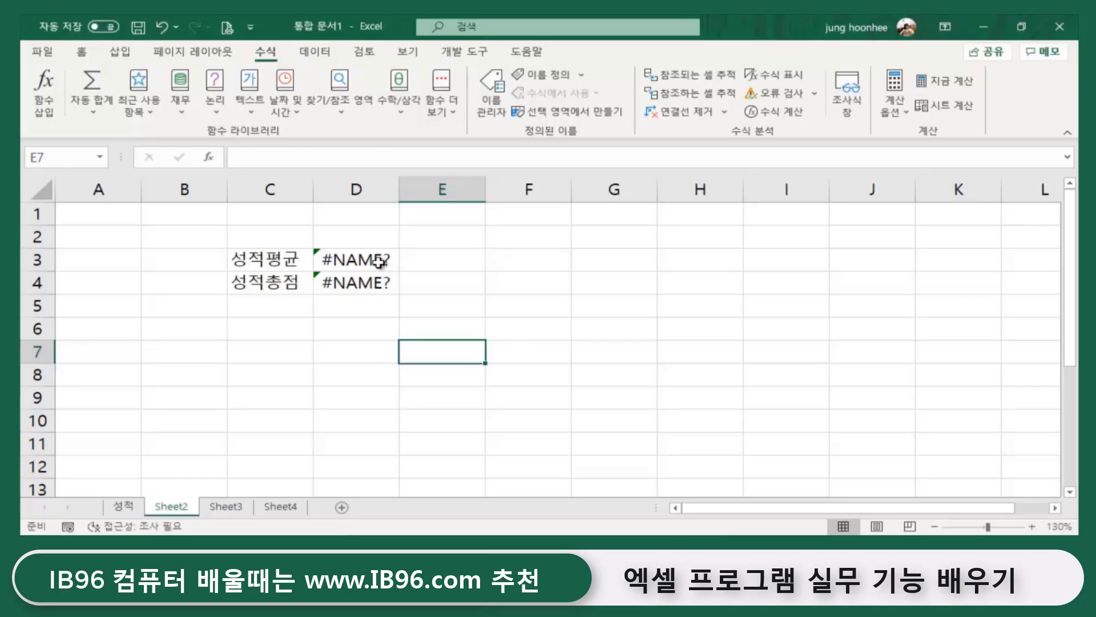
click(373, 260)
click(368, 282)
click(332, 328)
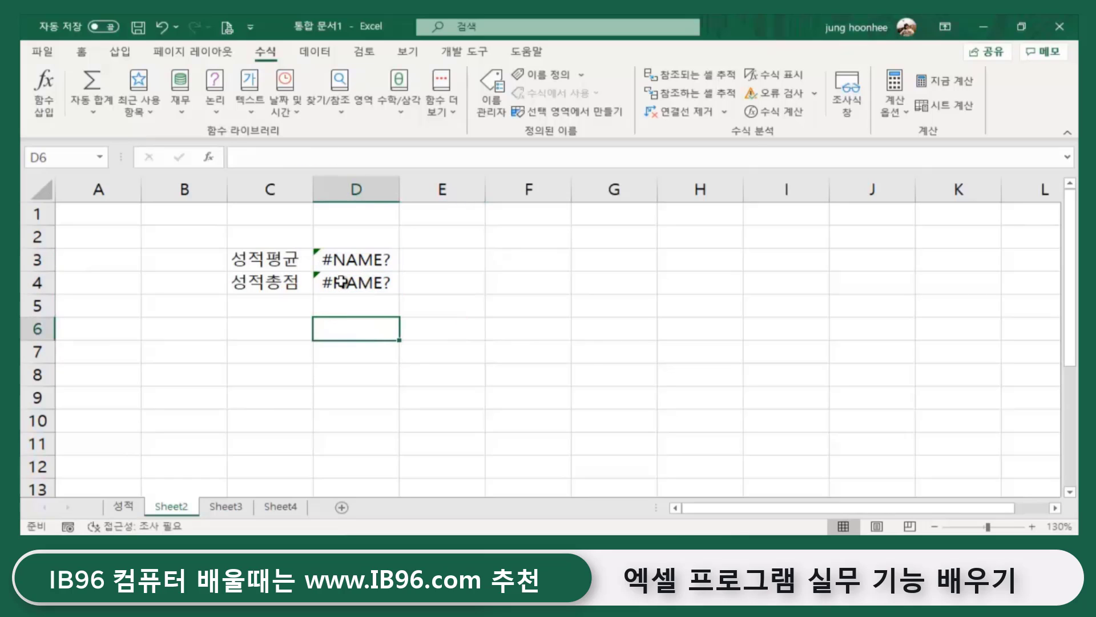
click(362, 256)
click(351, 292)
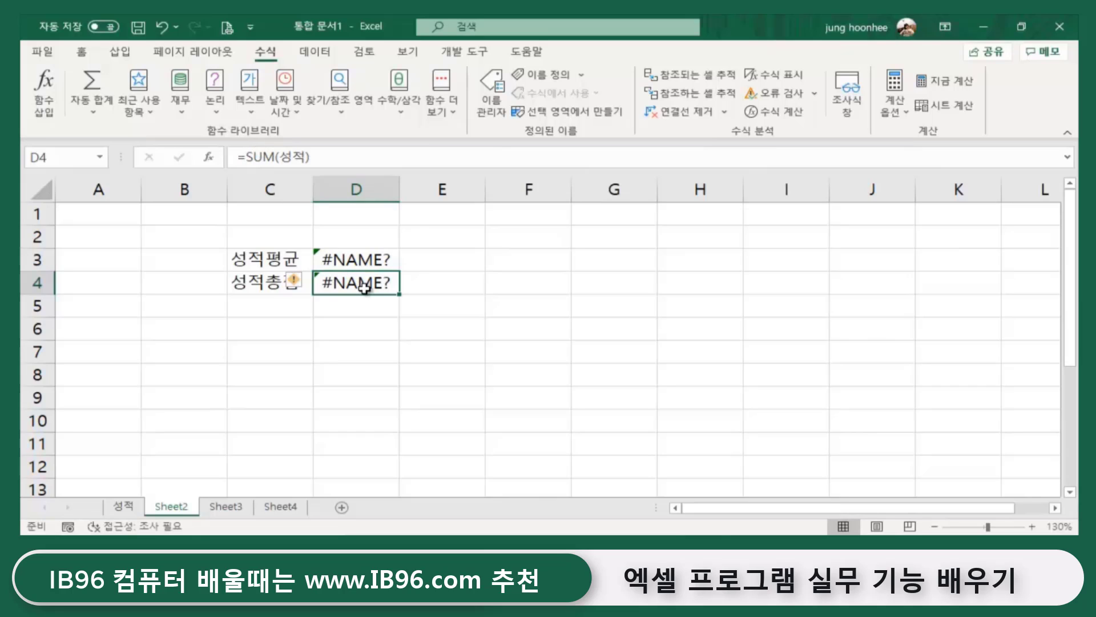
click(356, 258)
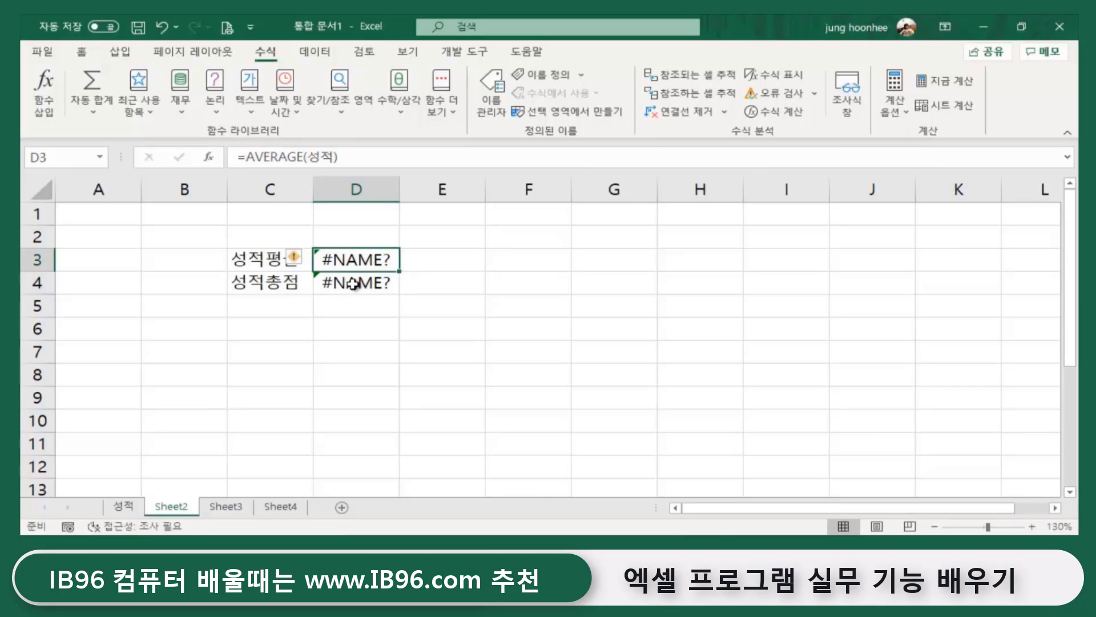
click(355, 282)
click(344, 255)
- Delete the #NAME? formulas in D3:D4, keeping the 성적평균 and 성적총점 labels
click(489, 354)
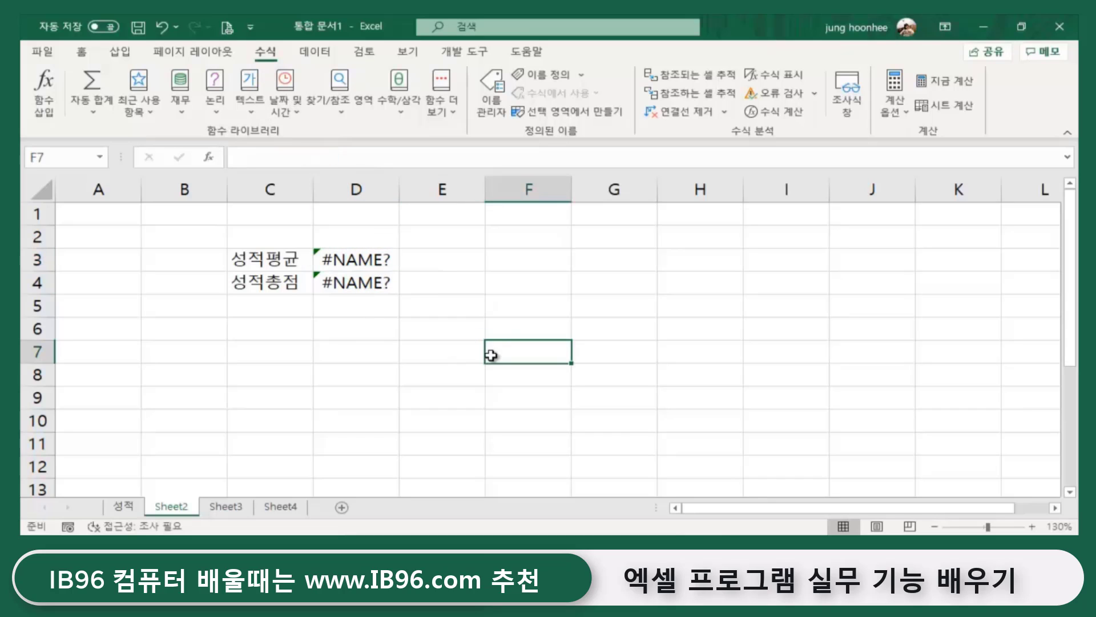
click(377, 263)
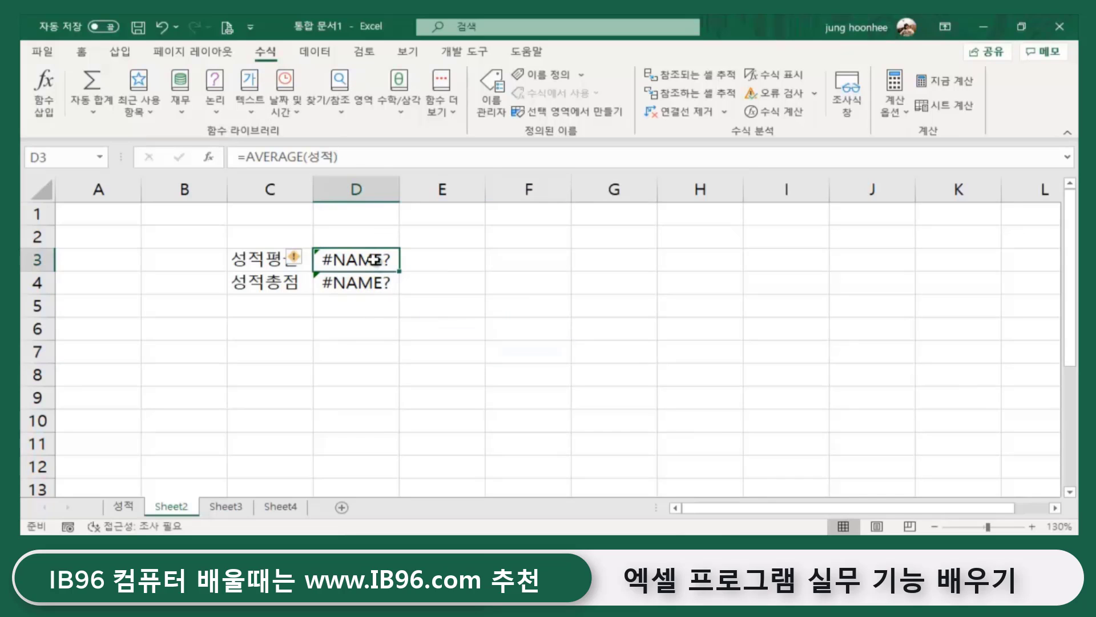
drag(375, 260, 362, 284)
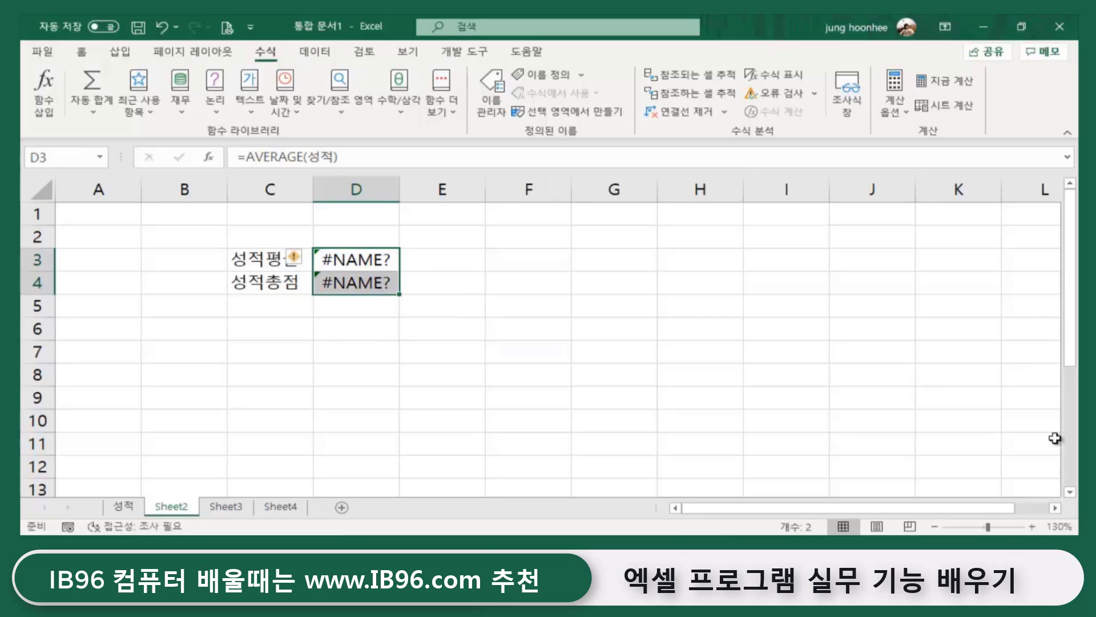
key(Delete)
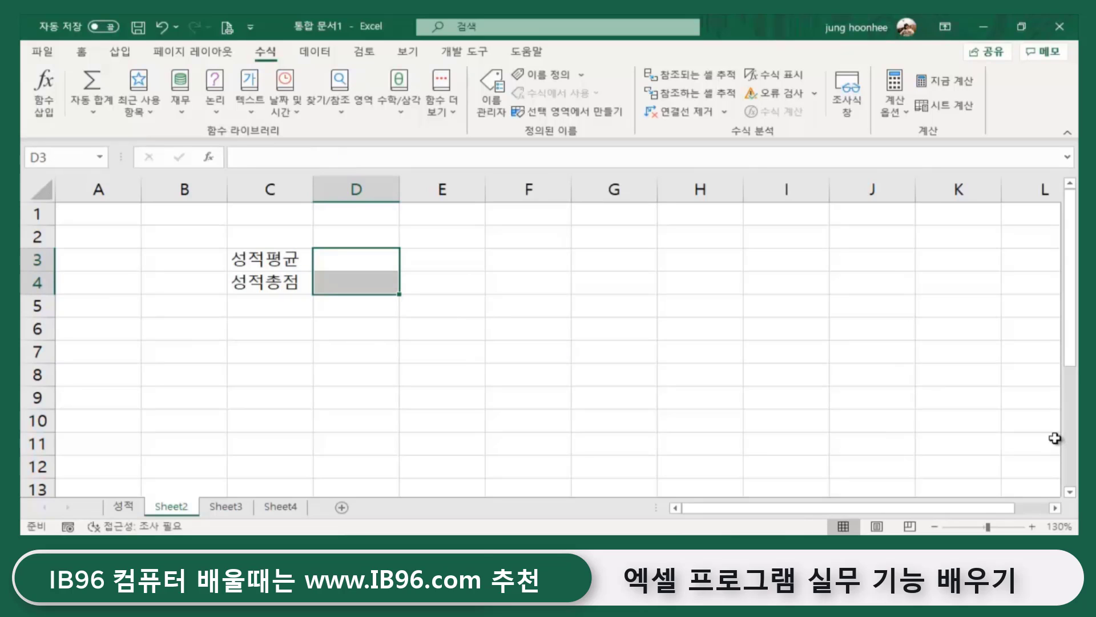
click(409, 428)
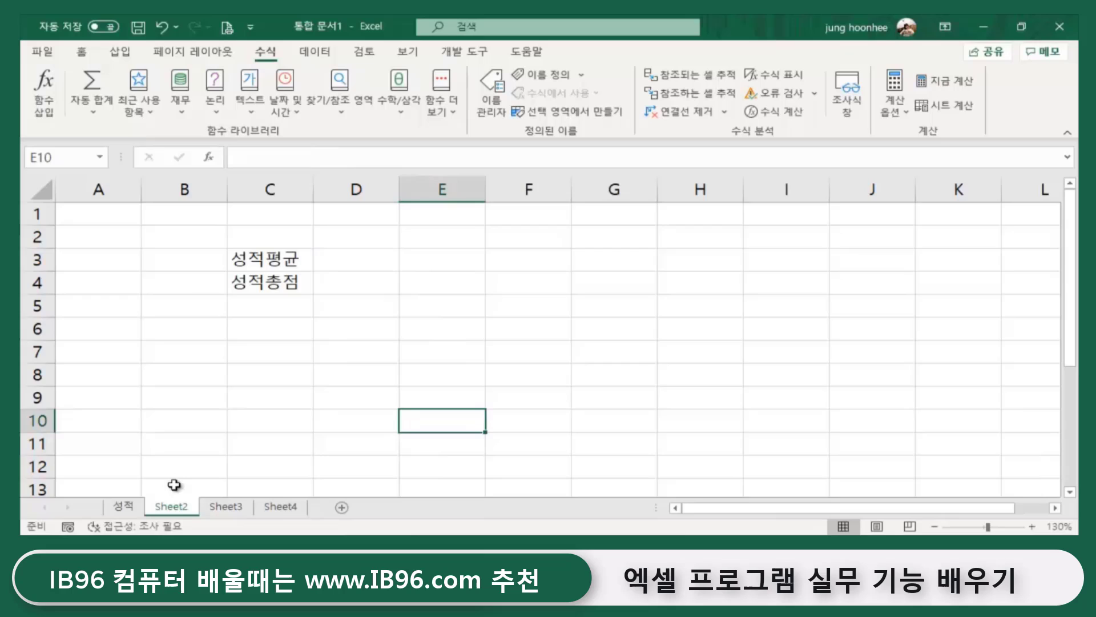
- On the 성적 sheet, select the eleven student names 갑 through 저팔계 in C5:C15
click(133, 513)
click(172, 510)
click(127, 515)
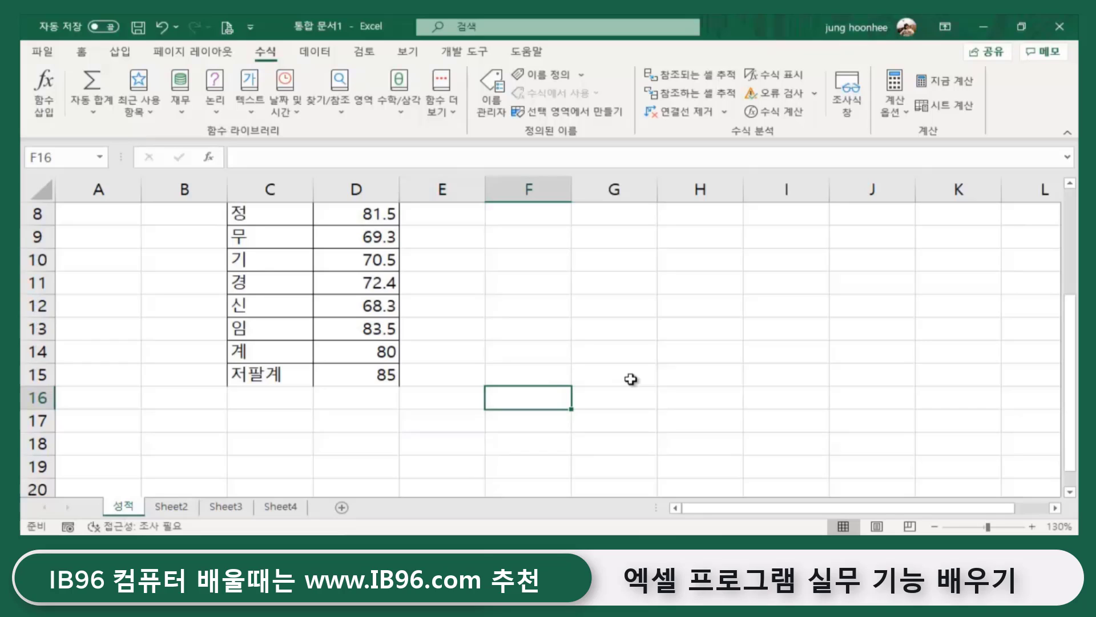
scroll(476, 367, up, 3)
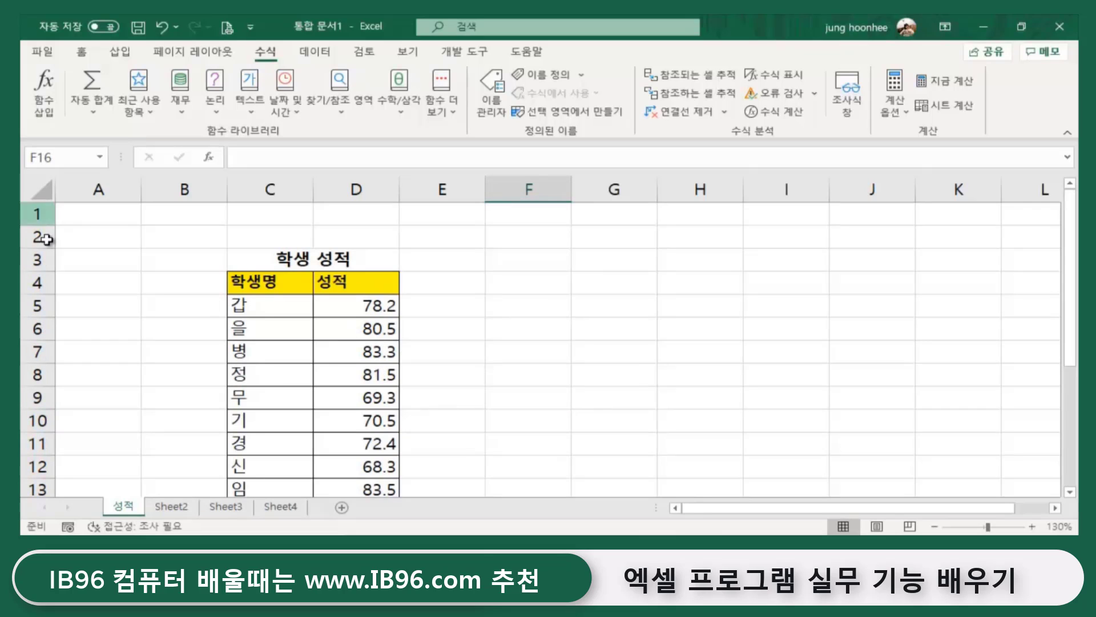
click(273, 304)
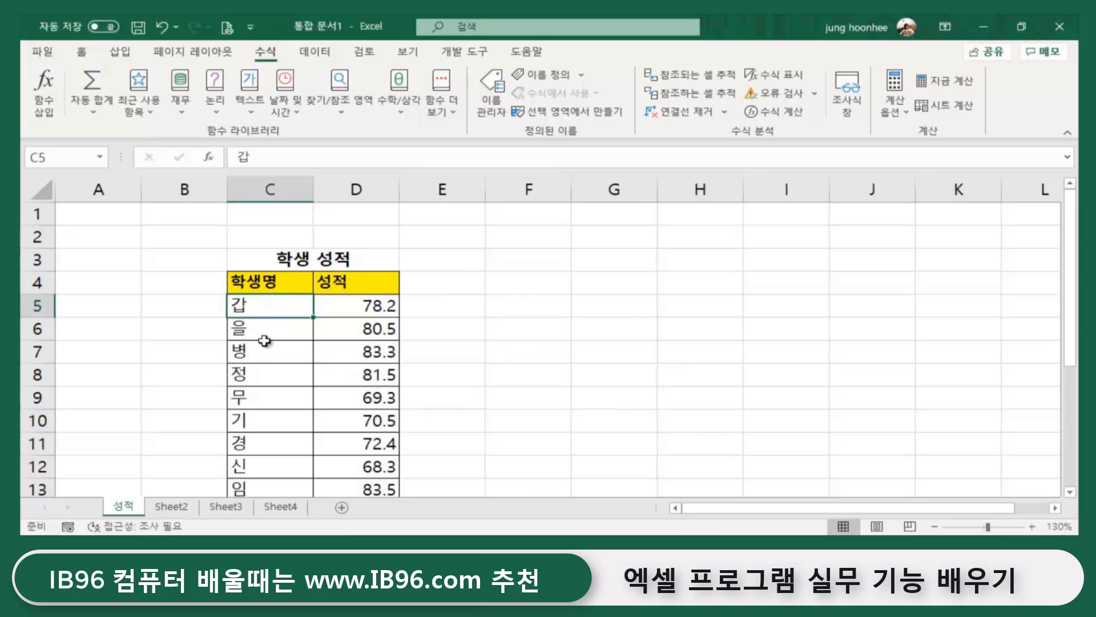
scroll(254, 355, down, 2)
scroll(261, 368, up, 2)
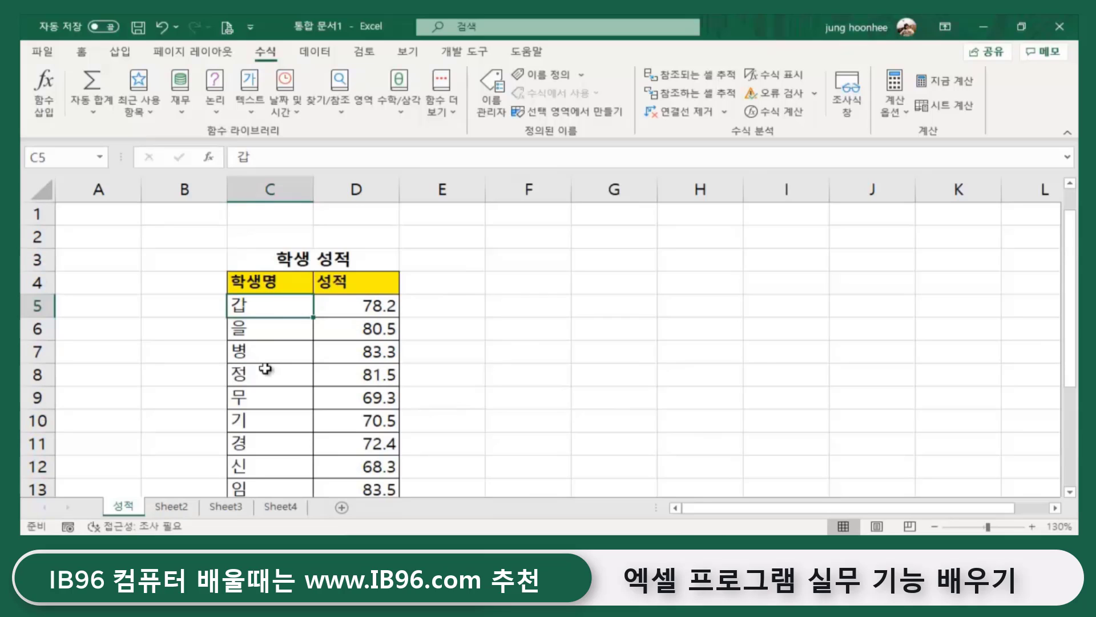
click(723, 359)
click(266, 301)
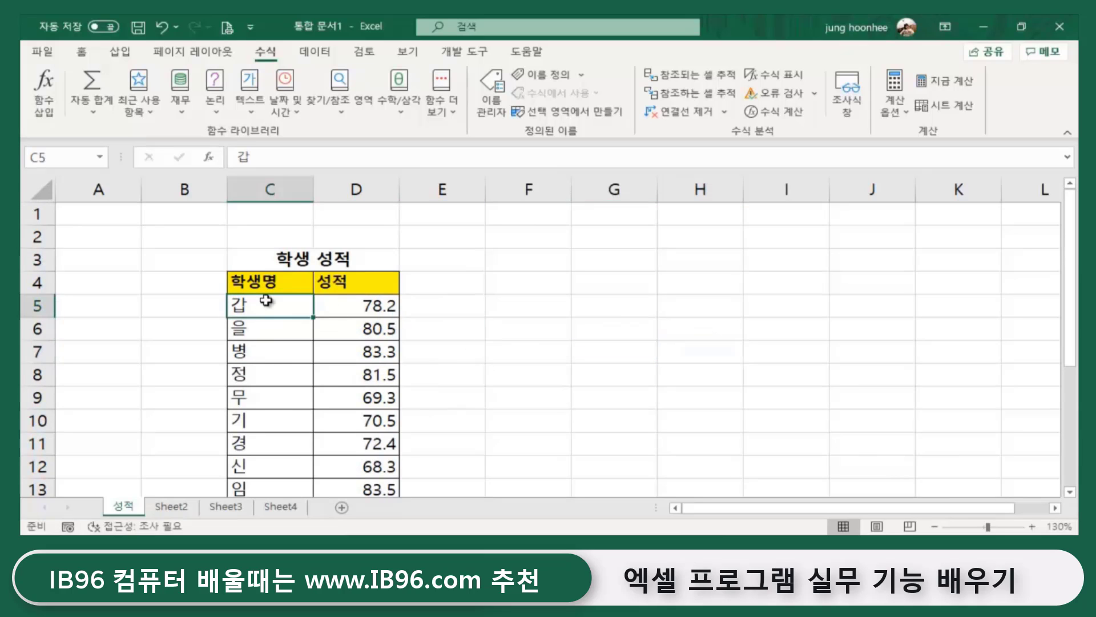
click(779, 366)
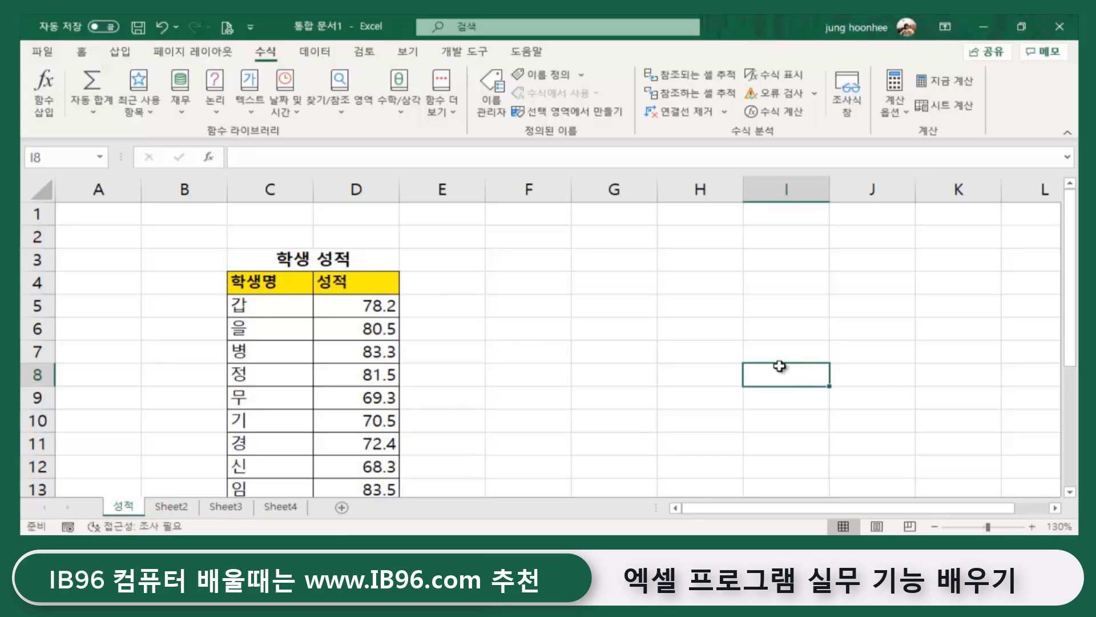
click(253, 309)
drag(254, 308, 266, 444)
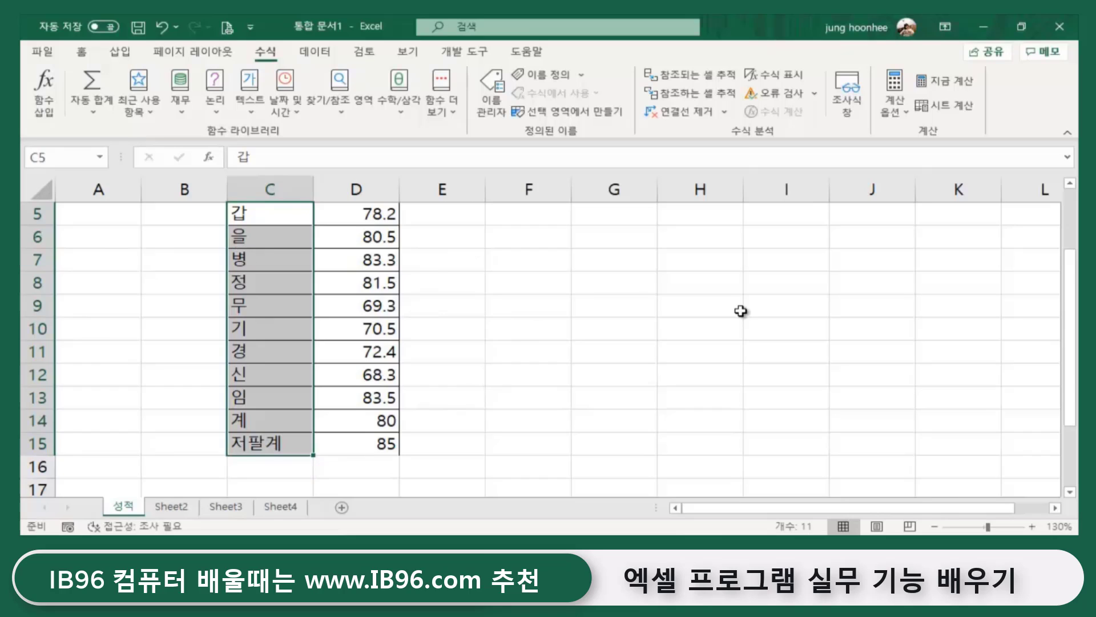
click(43, 157)
text(ㅎ)
text(생며)
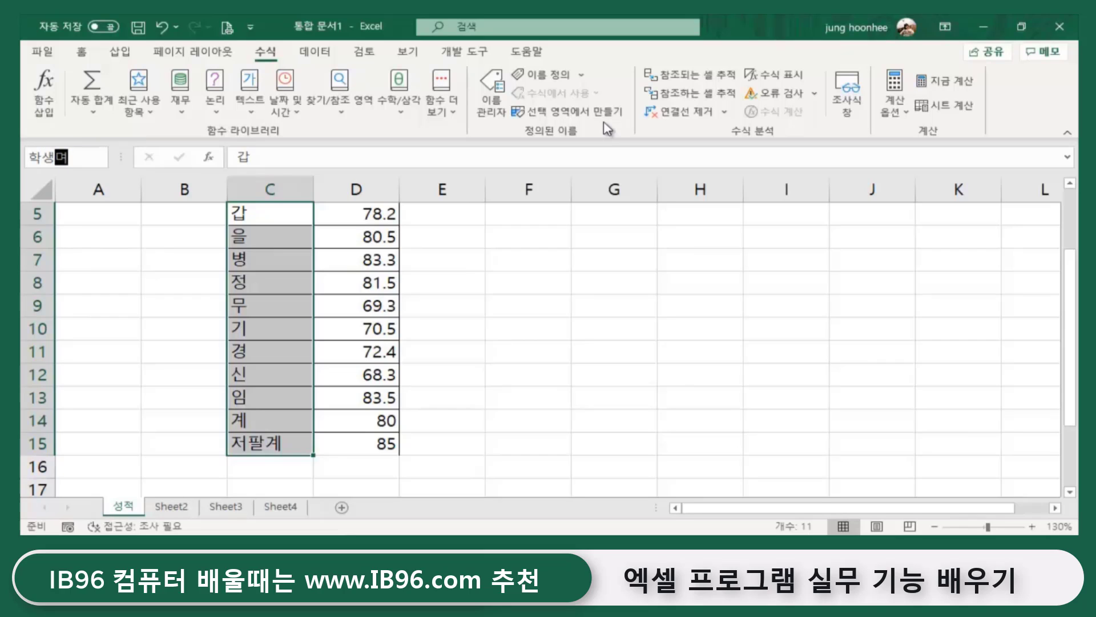
key(BackSpace)
key(BackSpace)
text(이름)
key(Return)
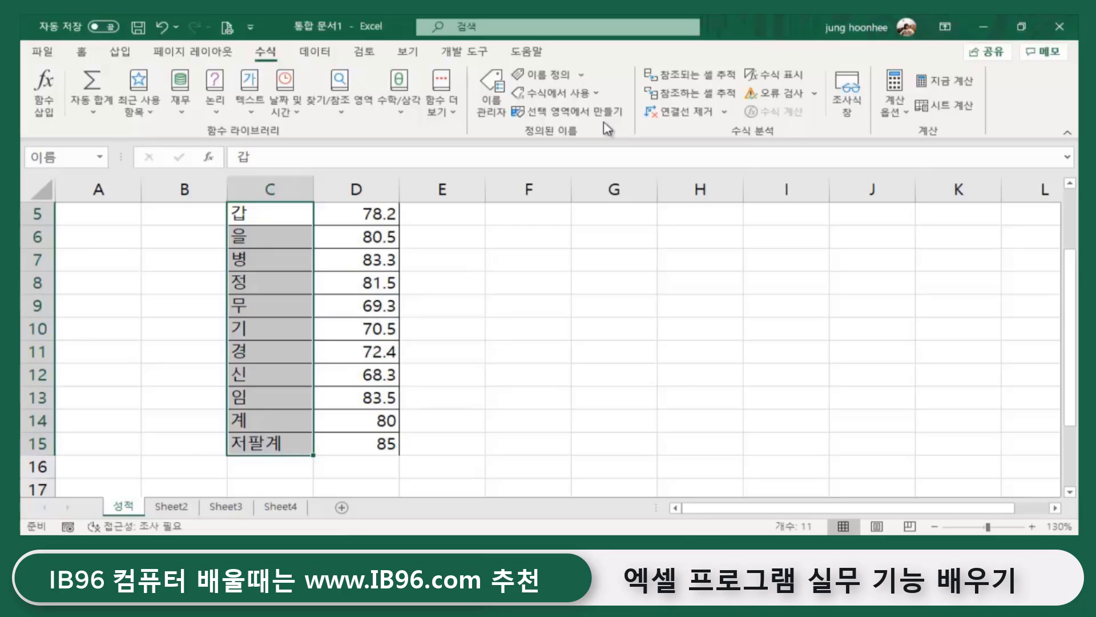
click(528, 351)
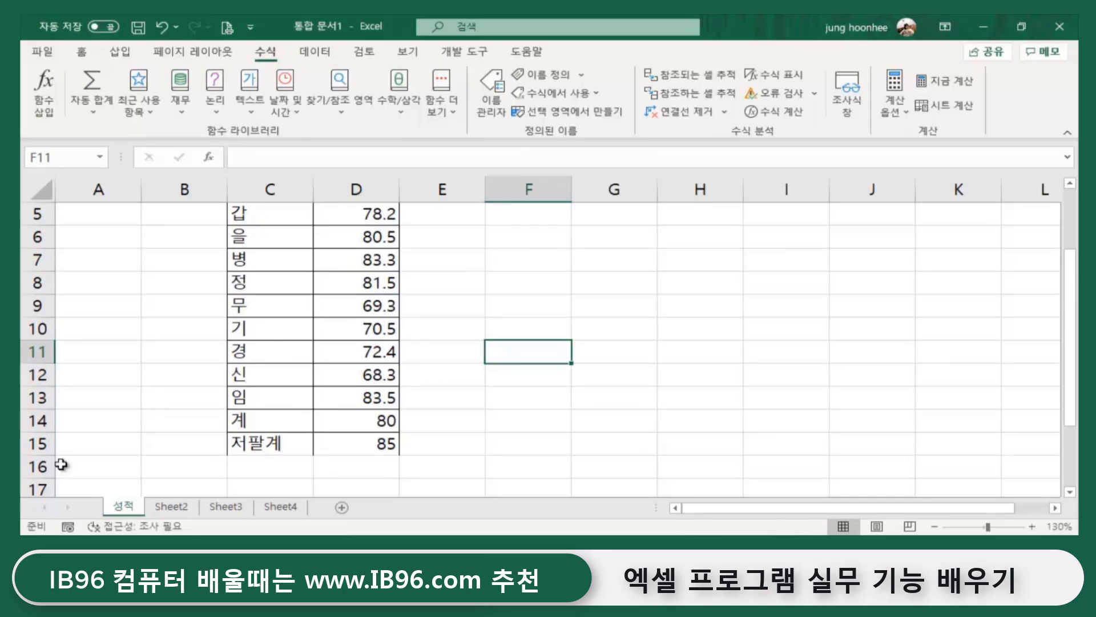
- Clear the old 성적평균 and 성적총점 labels from C3:C4 on Sheet2
click(173, 509)
click(604, 365)
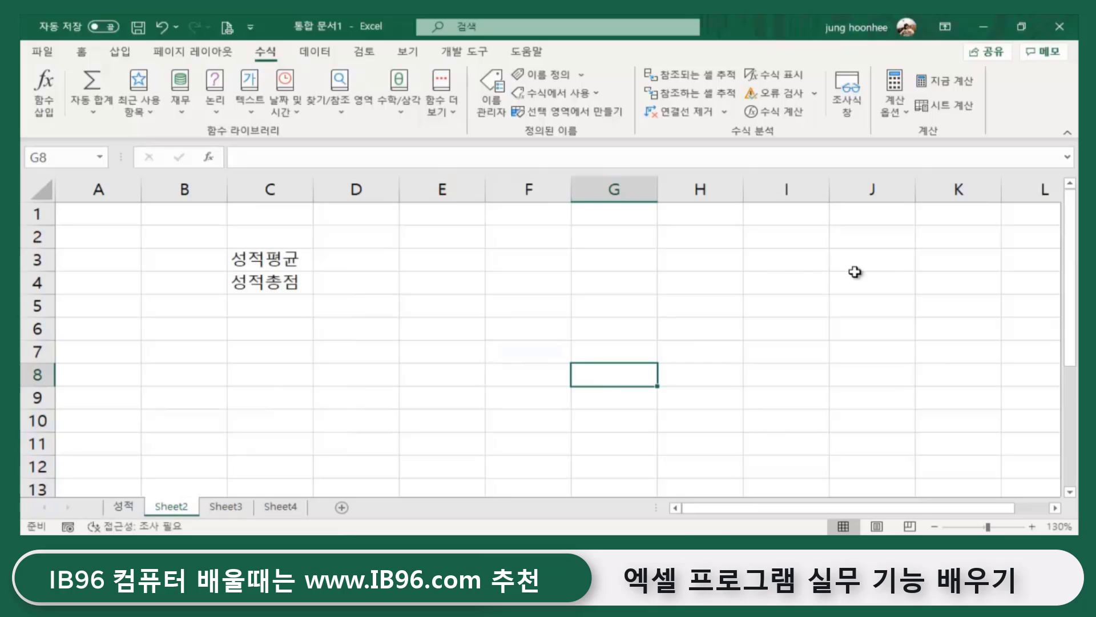
drag(263, 260, 261, 273)
key(Delete)
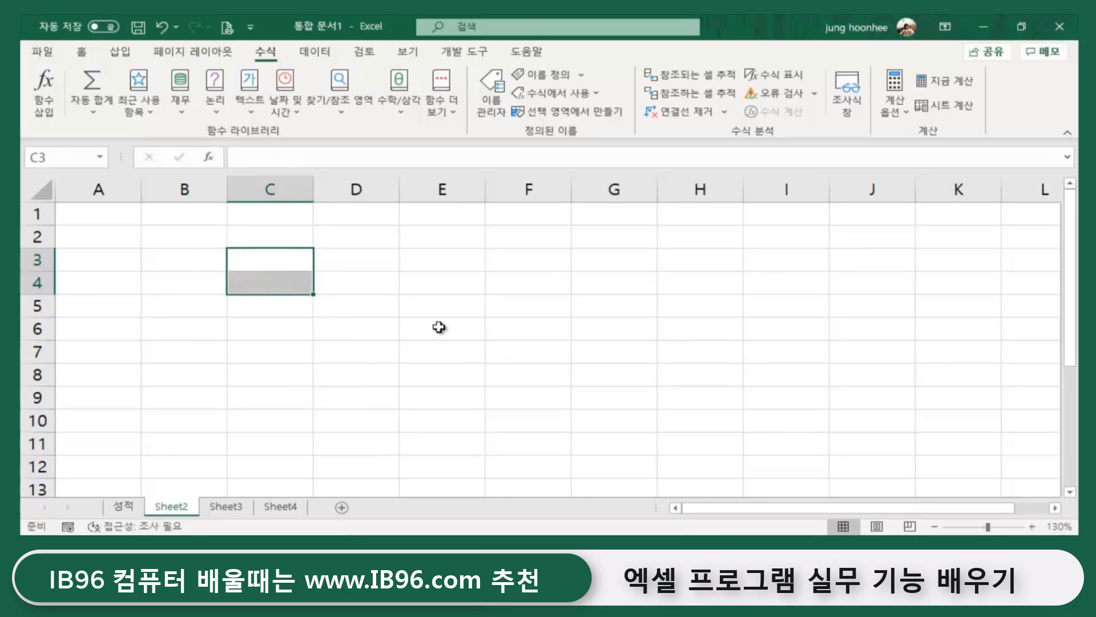
click(440, 329)
- Enter the title <학생 정보입력> in C2
click(270, 237)
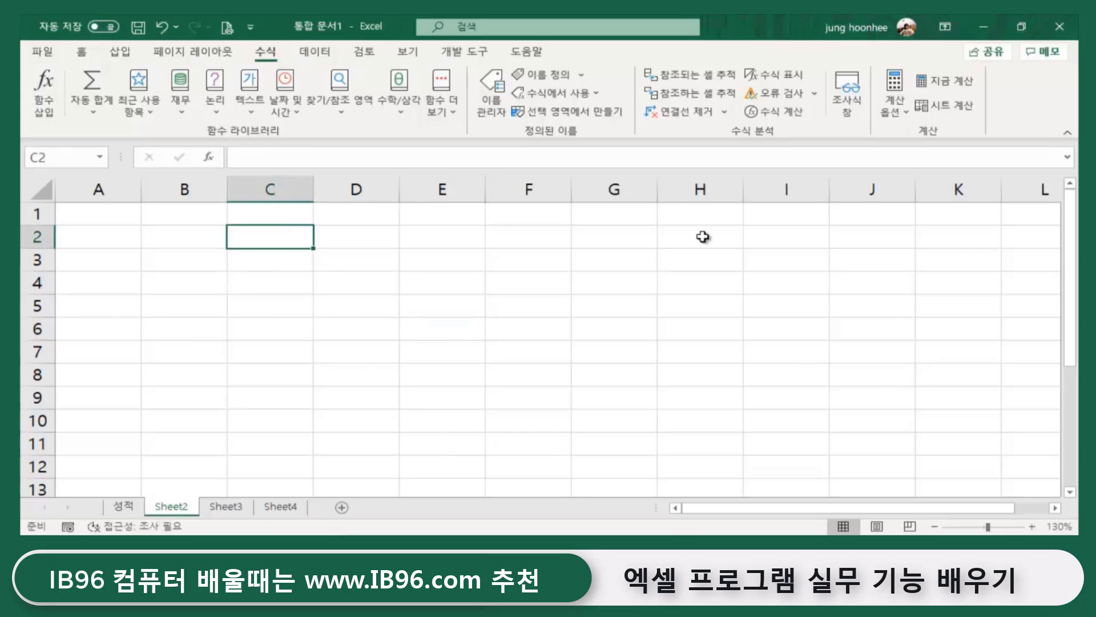
text(<학)
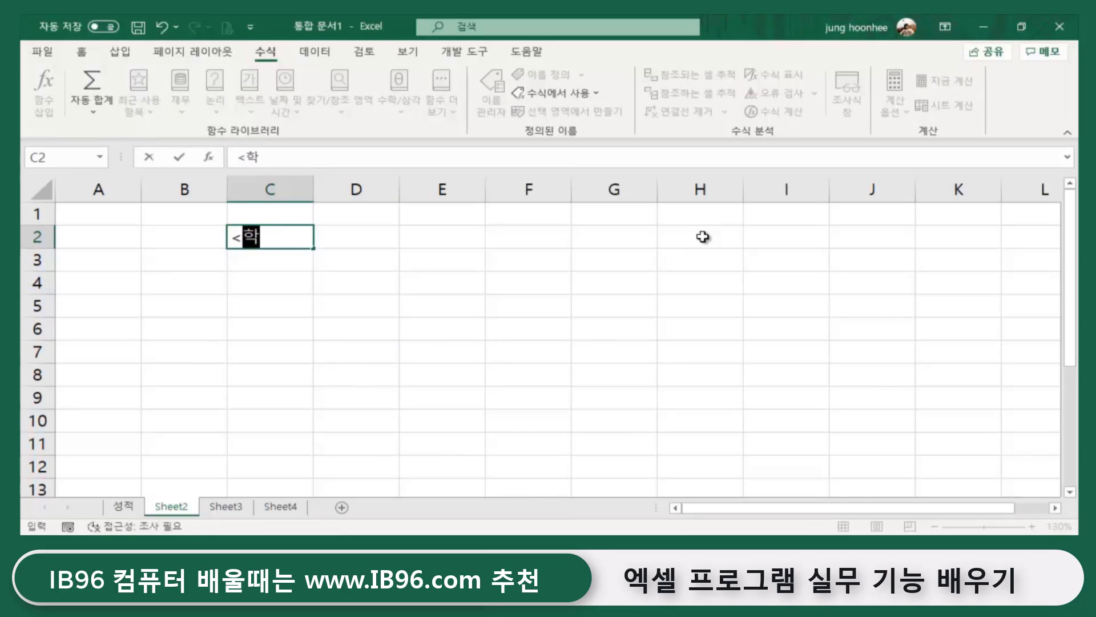
text(생 )
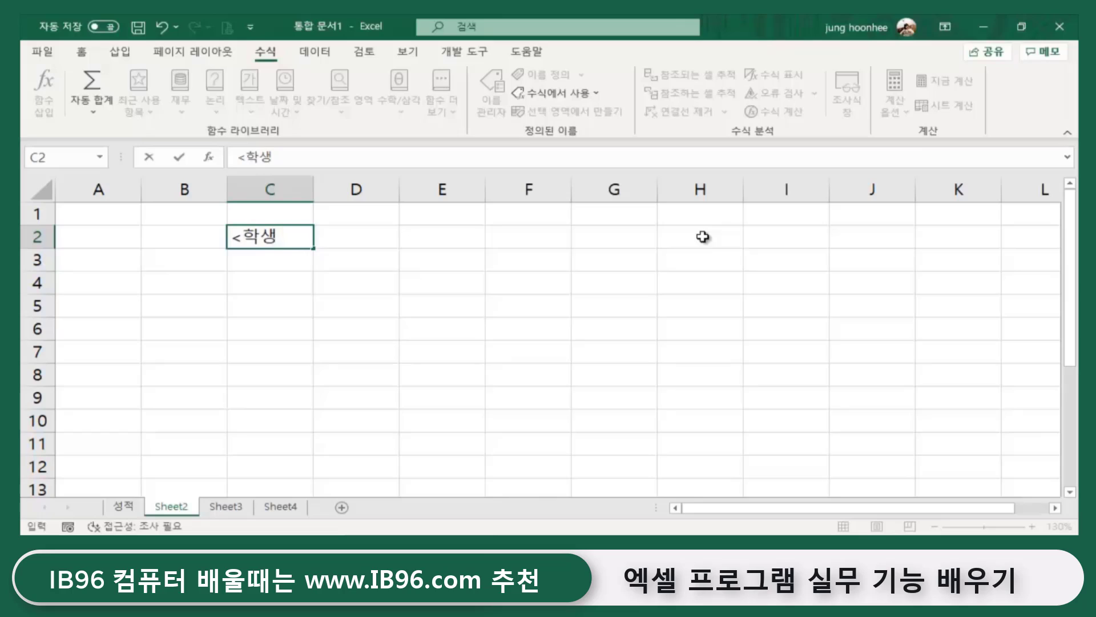
text(정보입력>)
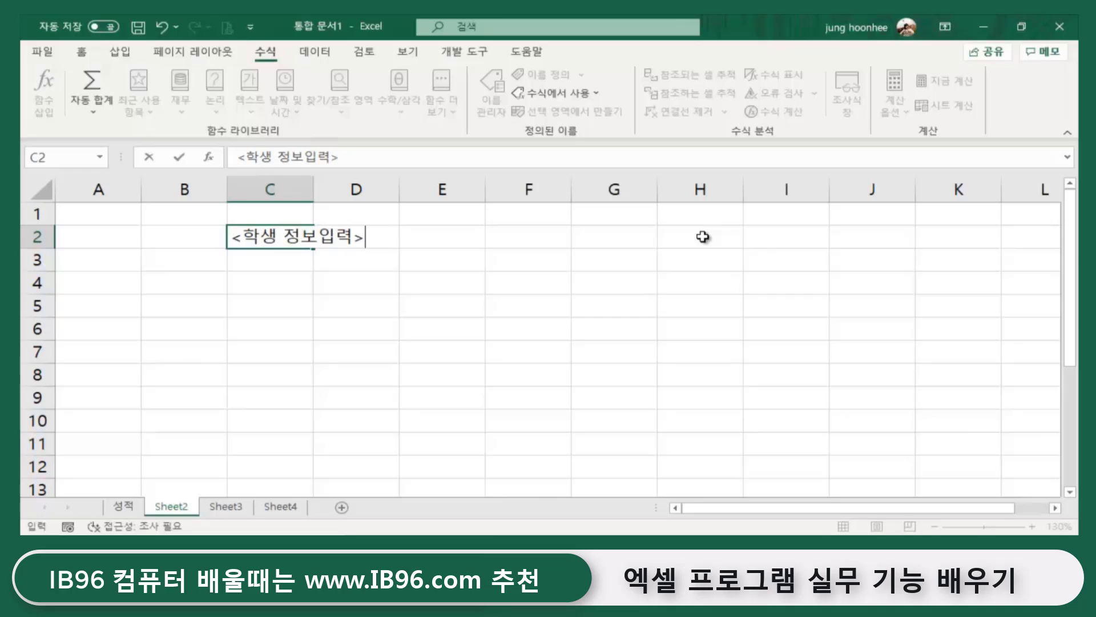
key(Return)
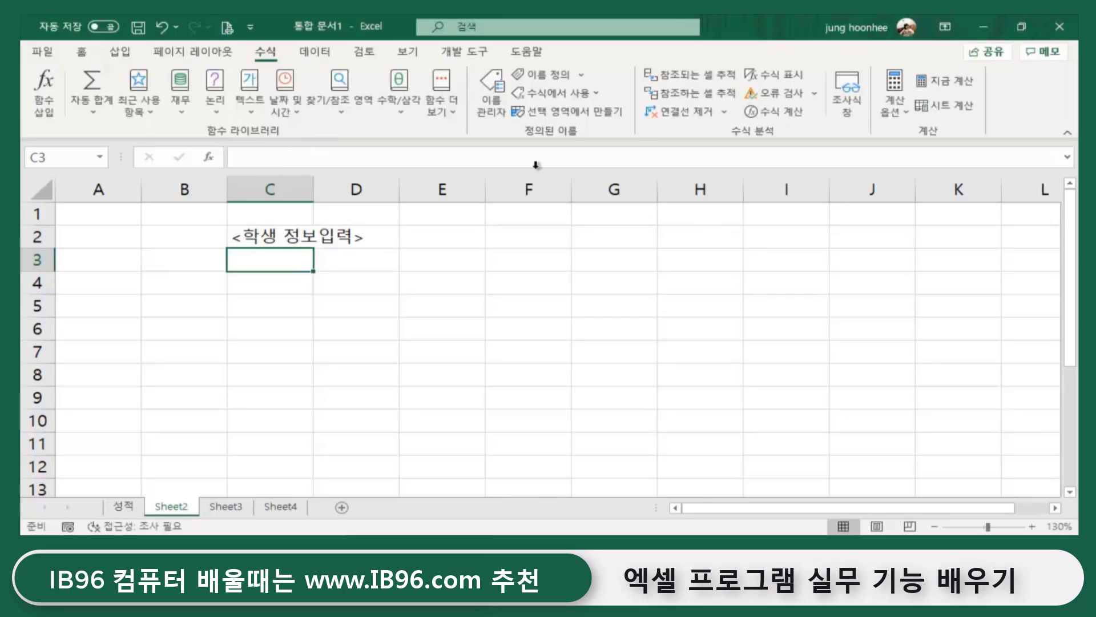
click(457, 349)
- Add the column headings 학생명 in C3 and 전화번호 in D3
click(286, 261)
click(375, 277)
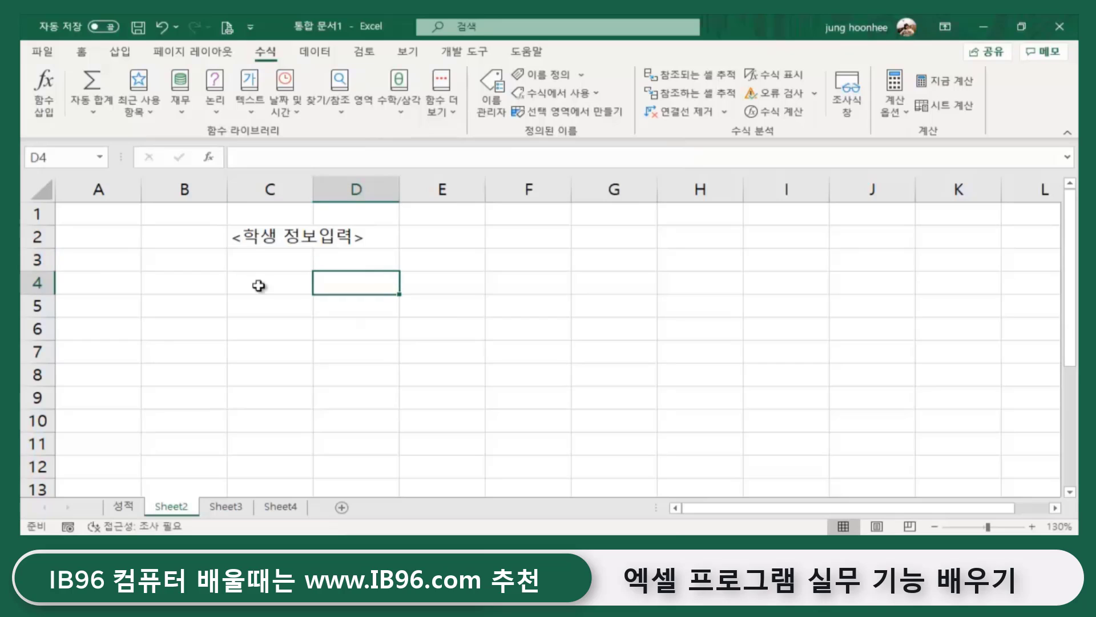
click(276, 254)
text(학생명)
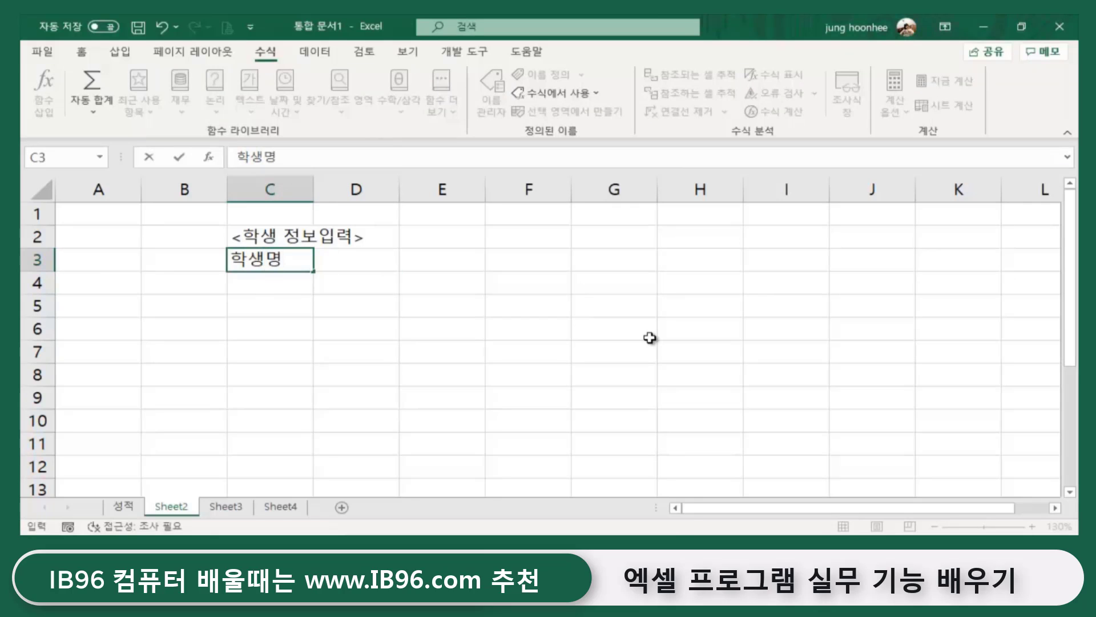
key(Tab)
text(점화번호)
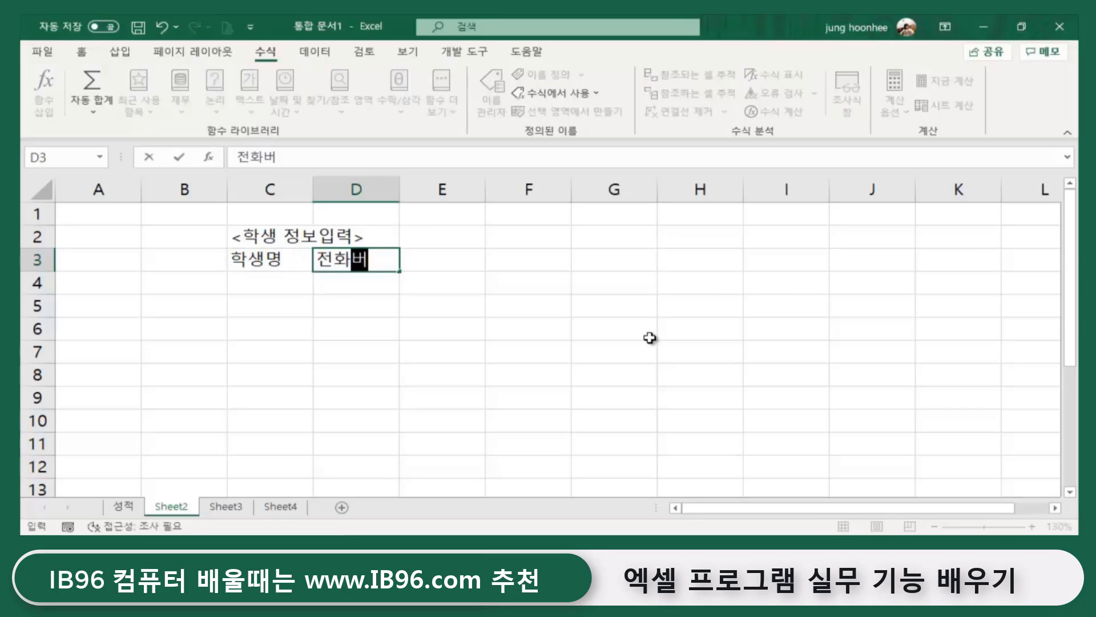
key(Return)
key(Left)
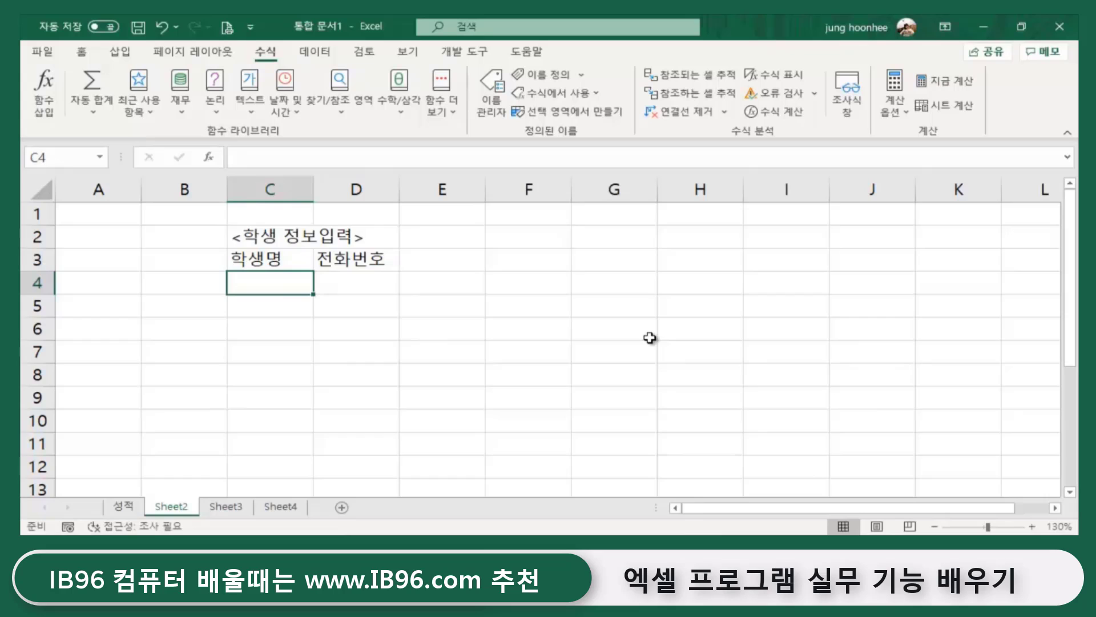
click(126, 513)
scroll(526, 316, up, 2)
click(252, 307)
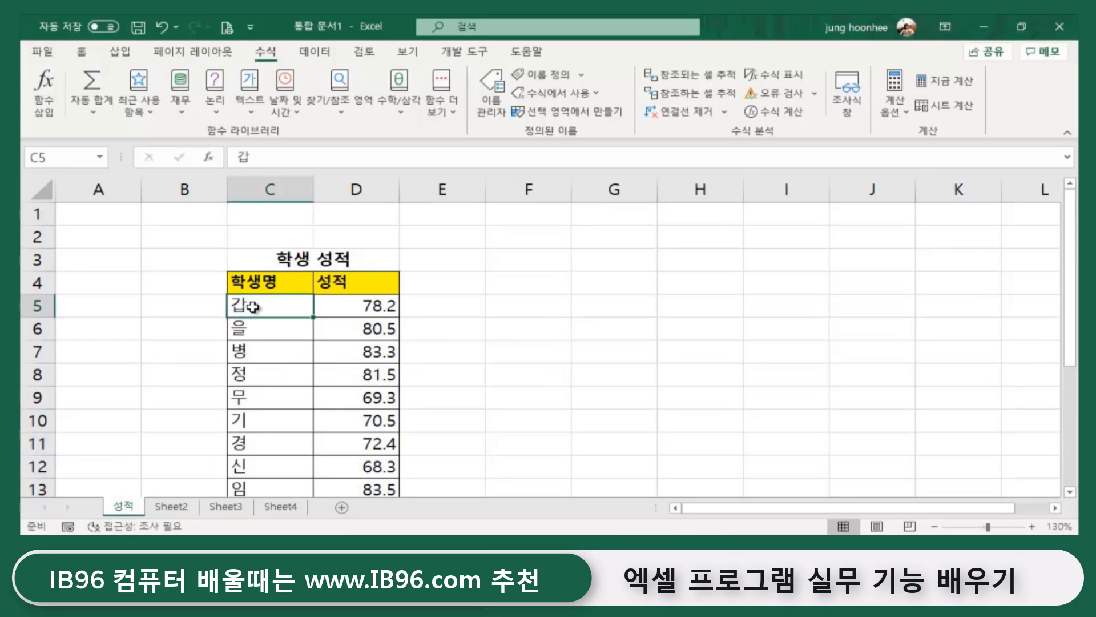
click(249, 358)
click(262, 425)
click(560, 360)
click(169, 507)
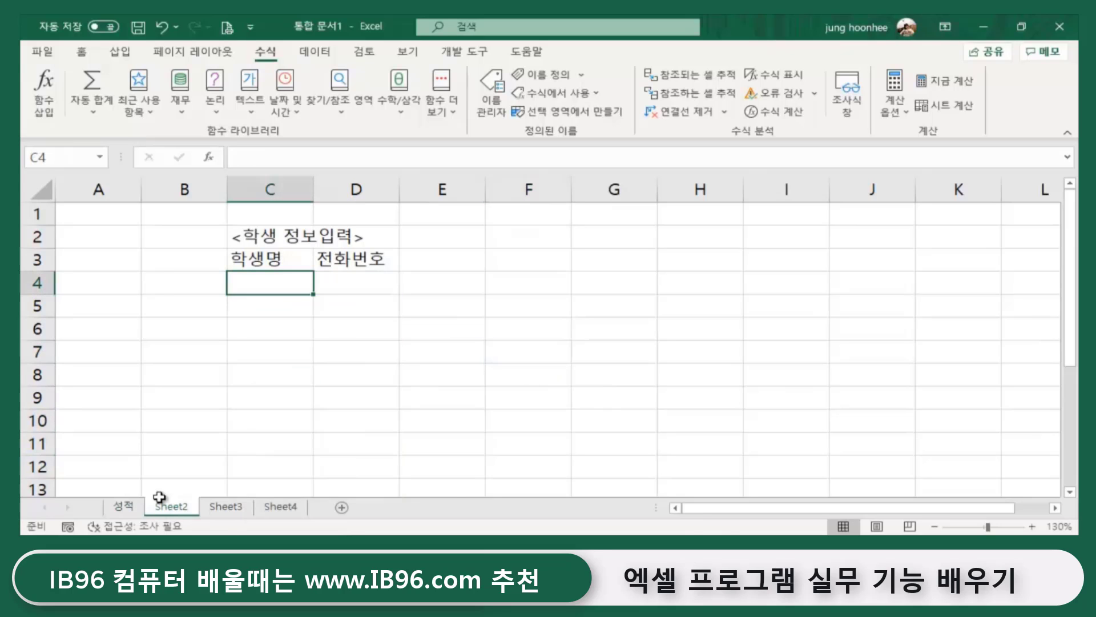
click(279, 327)
click(275, 277)
click(601, 358)
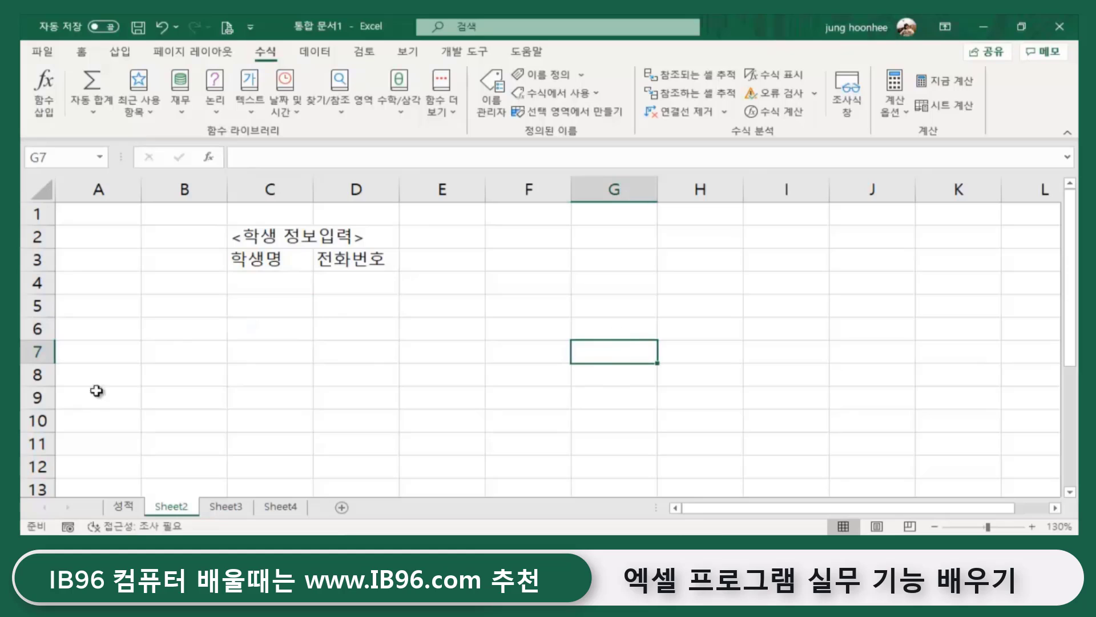
click(245, 262)
click(262, 297)
click(271, 282)
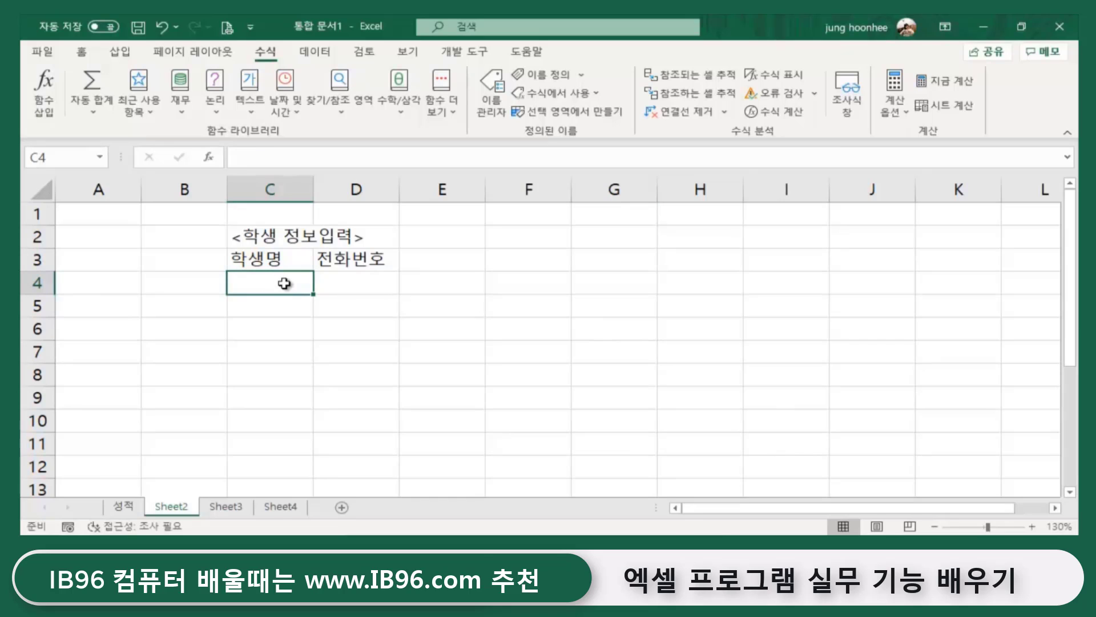
click(123, 506)
drag(276, 305, 274, 465)
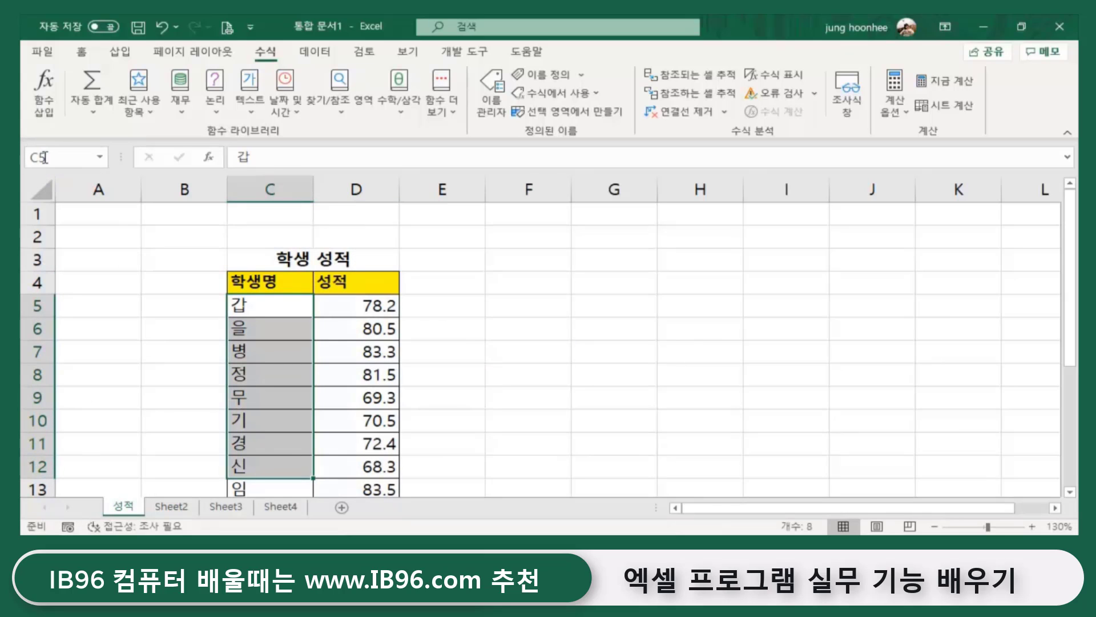
click(173, 507)
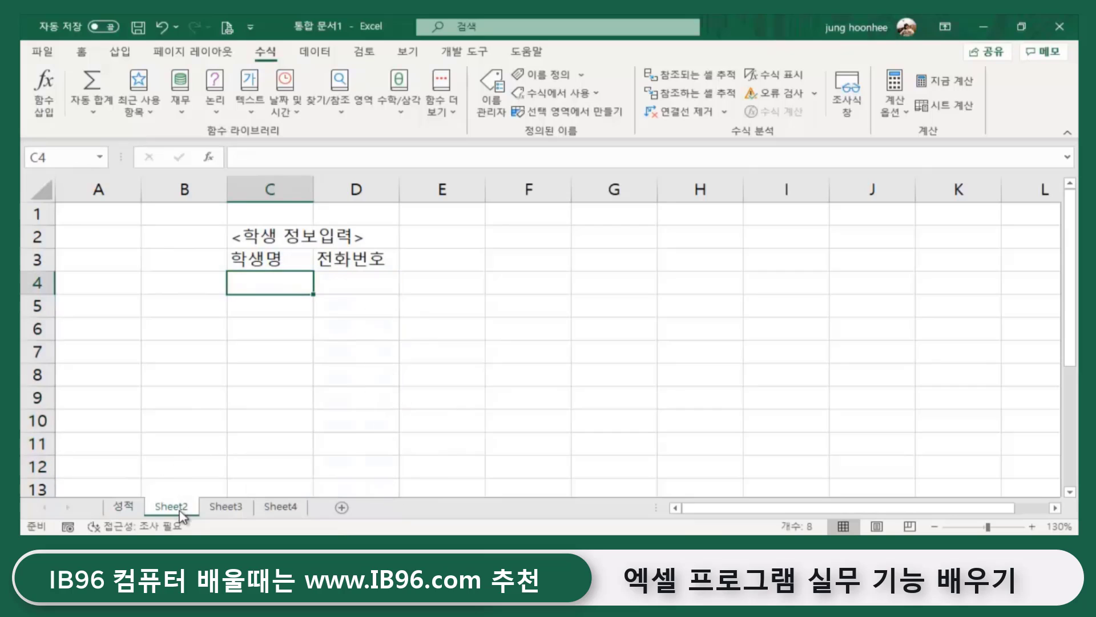
click(425, 336)
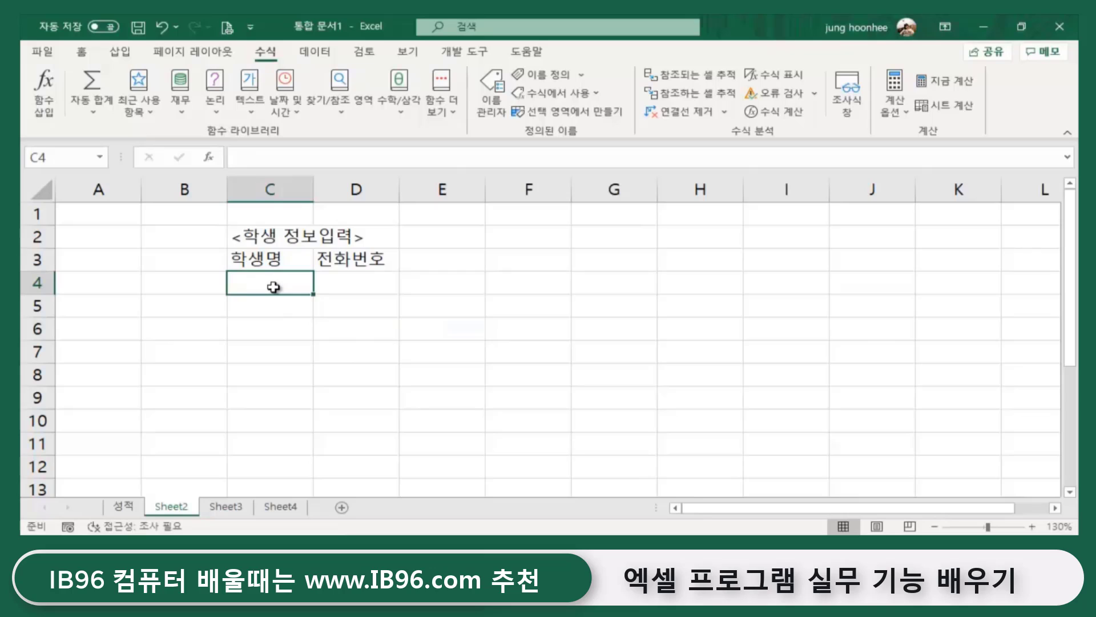
text(갑)
key(Return)
text(으ㄹ)
key(Return)
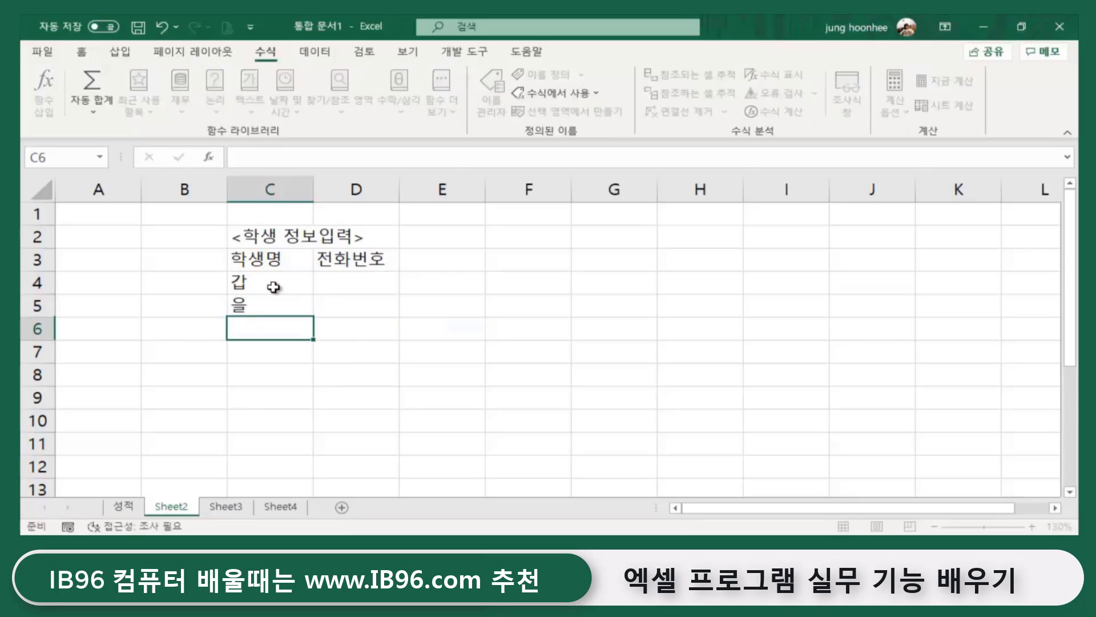
drag(273, 286, 280, 301)
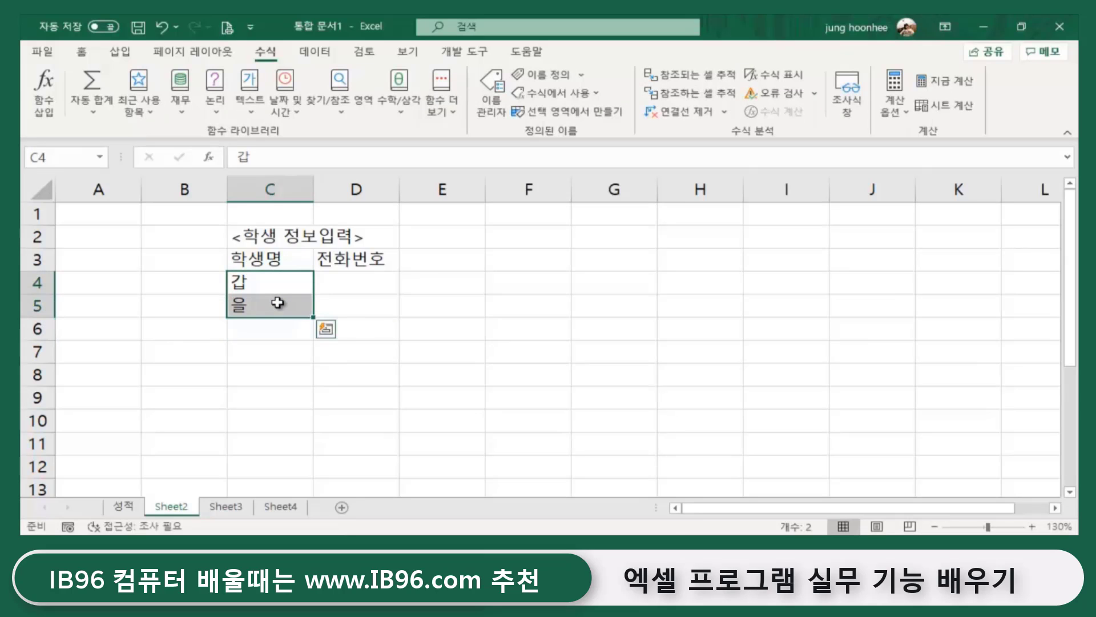
key(Delete)
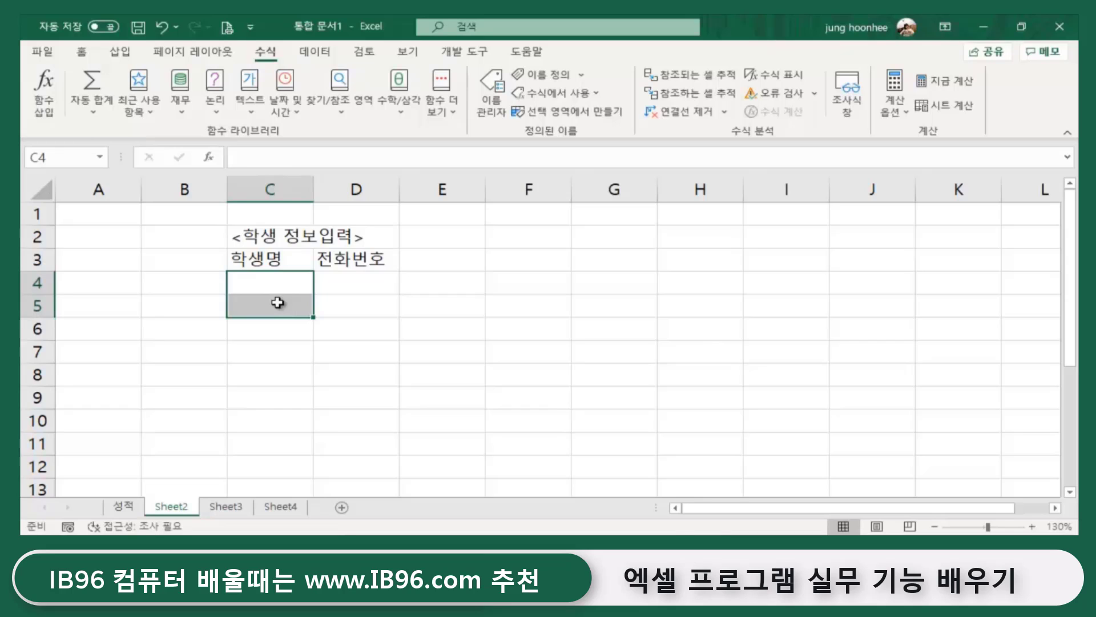
click(402, 310)
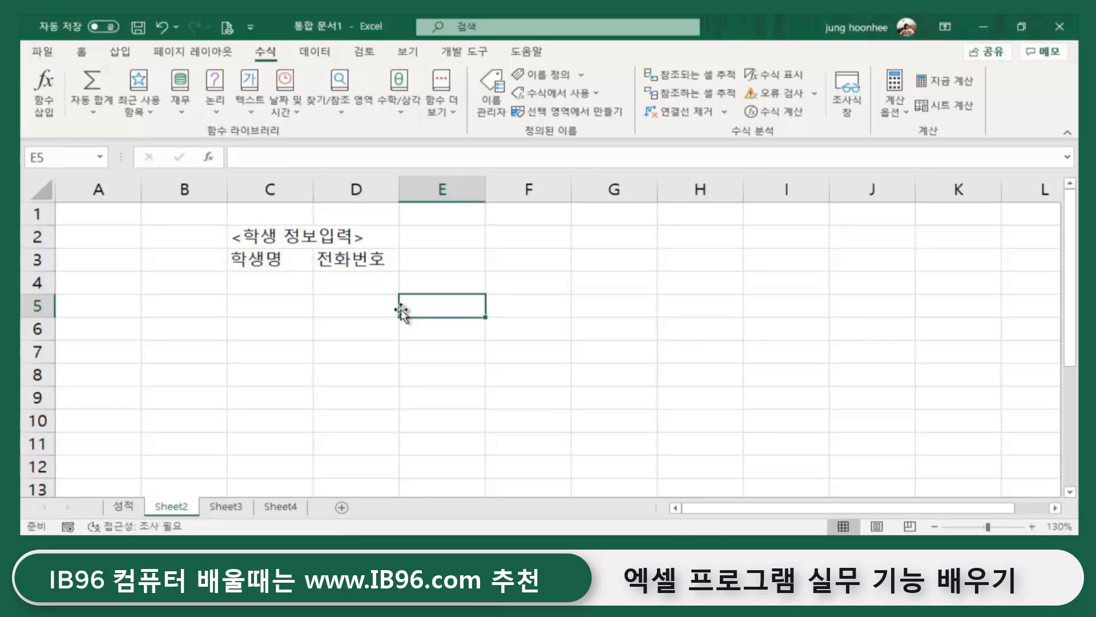
click(268, 281)
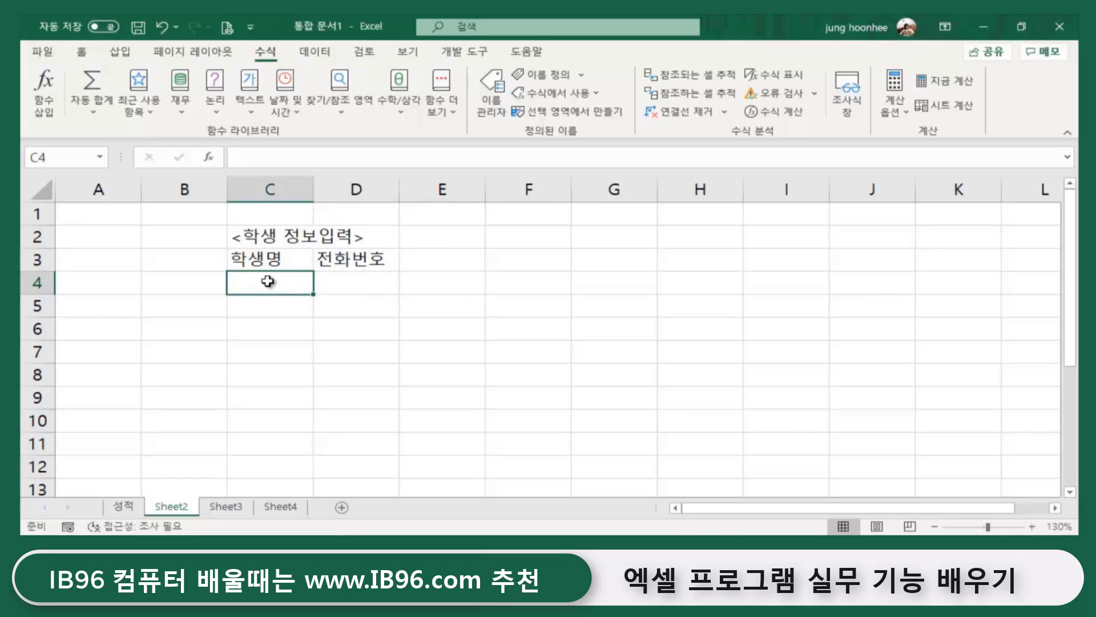
- Select the blank name cells C4:C13 under 학생명 and show the 데이터 ribbon
drag(268, 281, 256, 492)
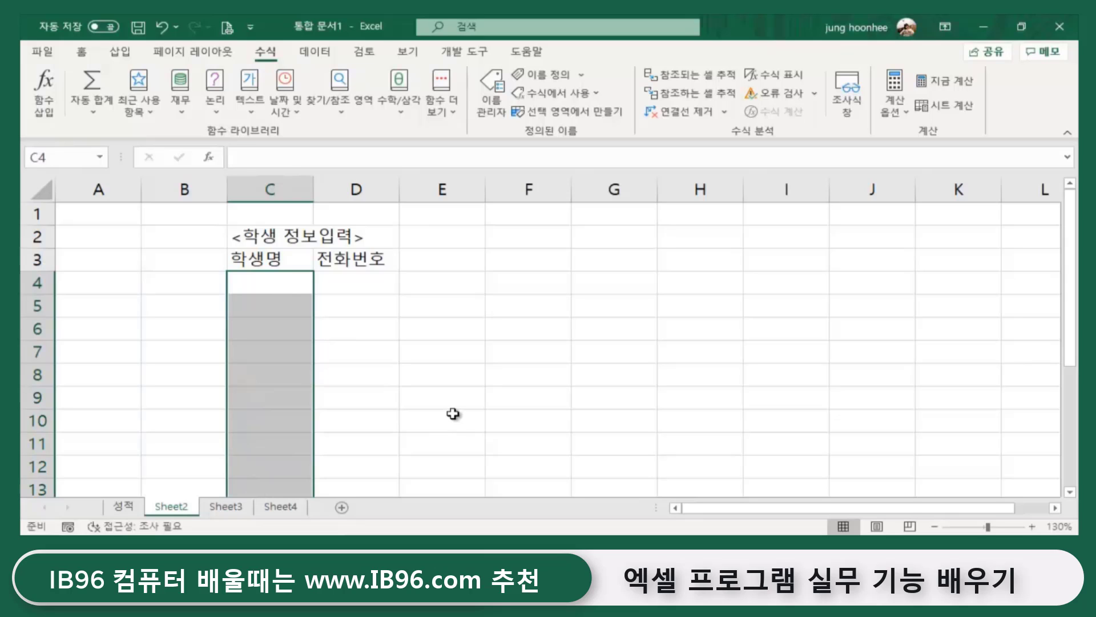
scroll(453, 411, down, 1)
scroll(453, 413, up, 1)
scroll(453, 413, down, 1)
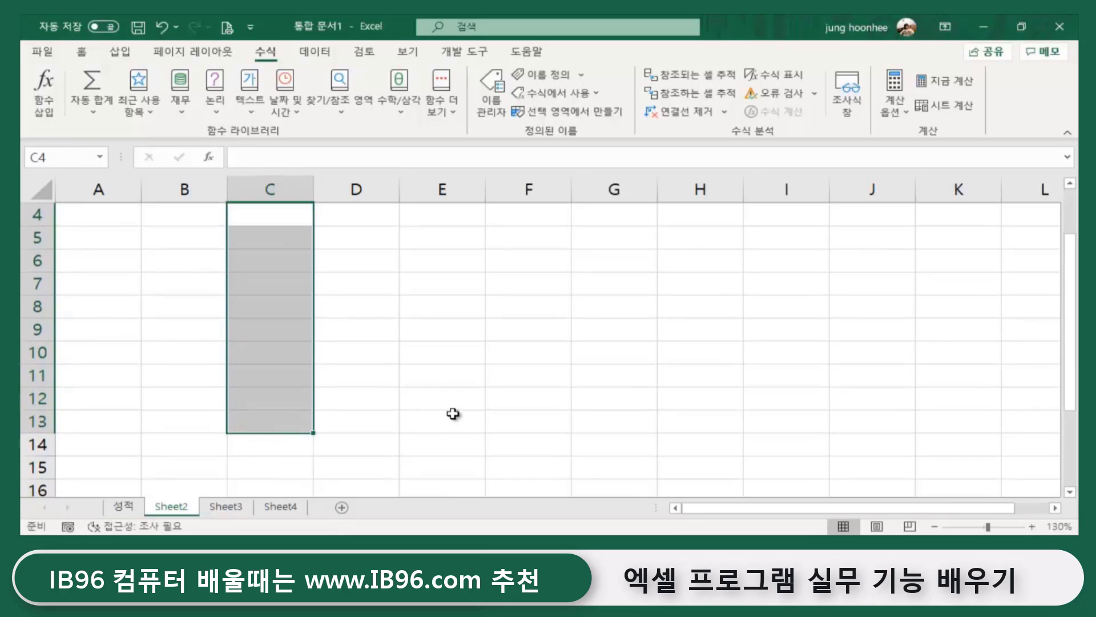
scroll(453, 413, up, 1)
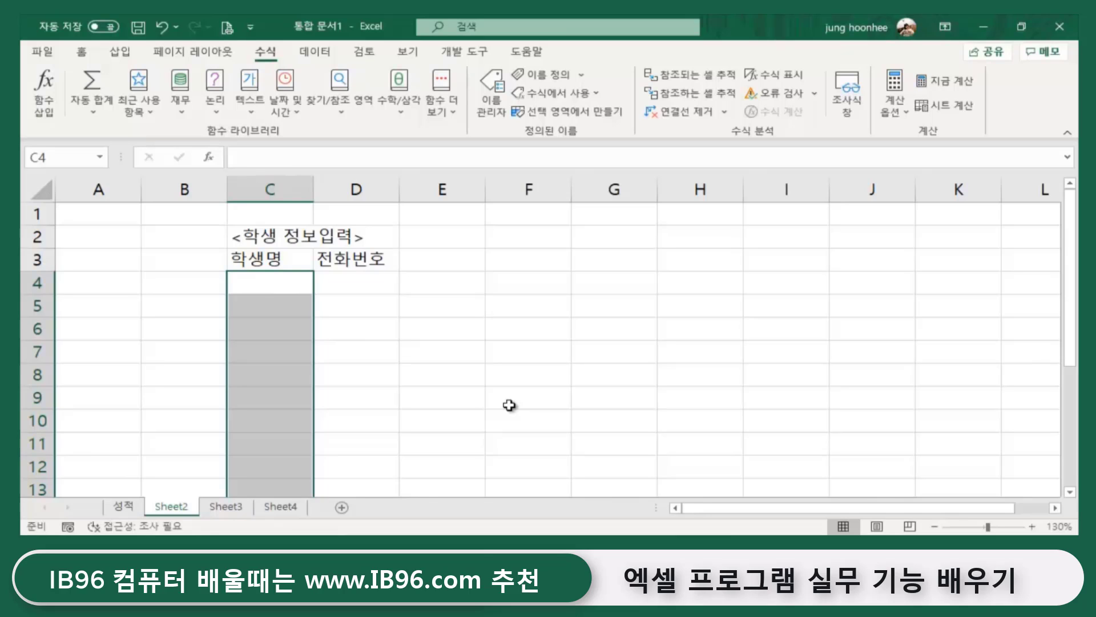
click(319, 53)
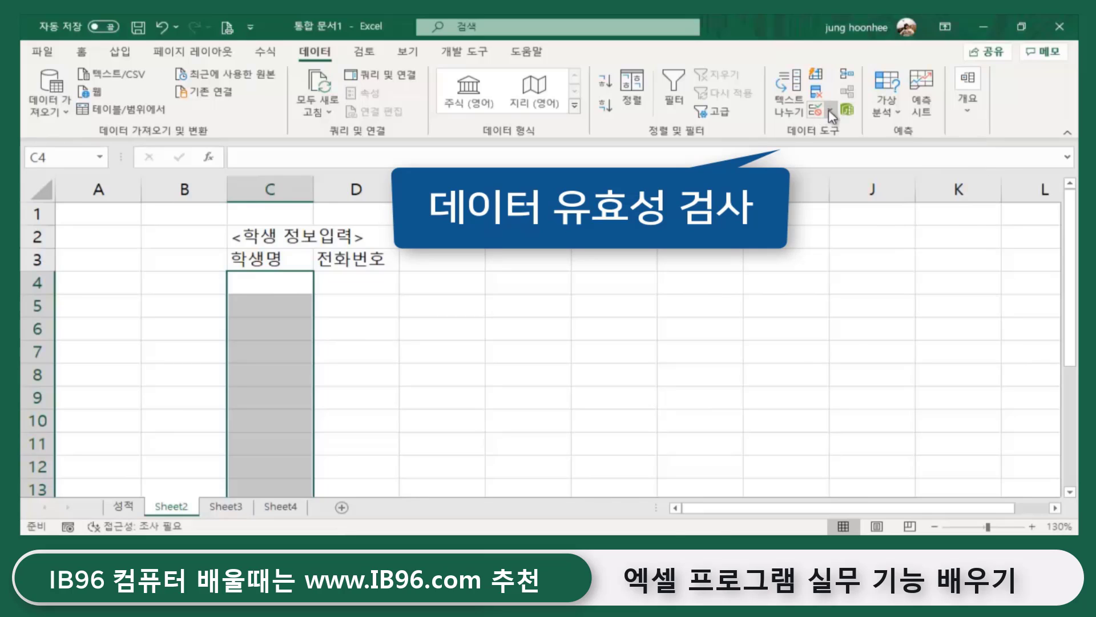
- Open Data Validation for C4:C13 and set Allow to 목록 (List)
click(829, 112)
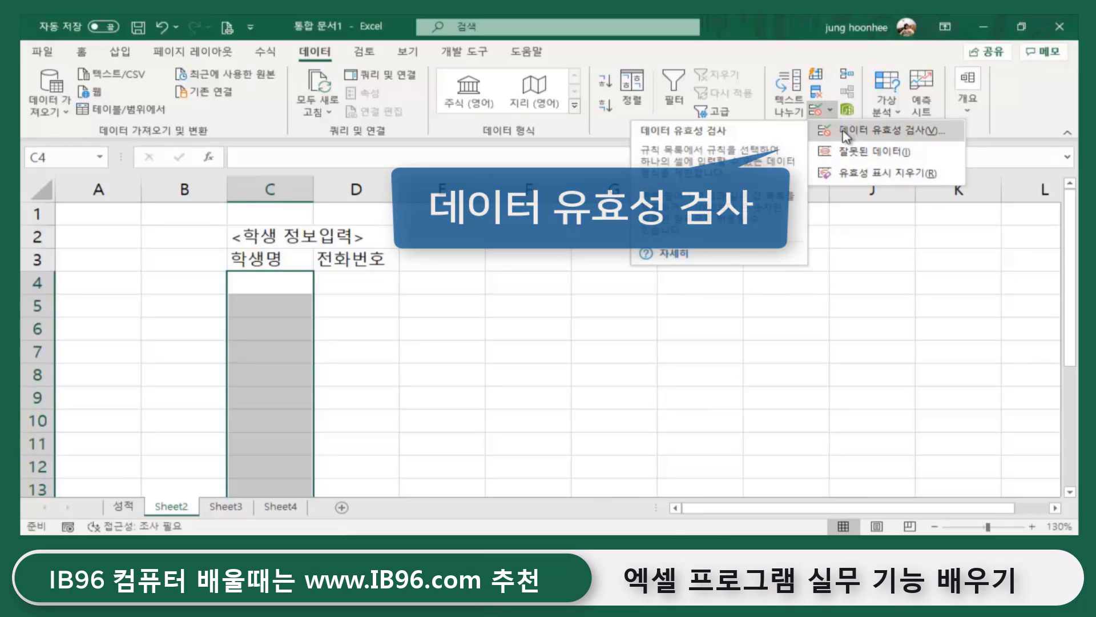
click(873, 136)
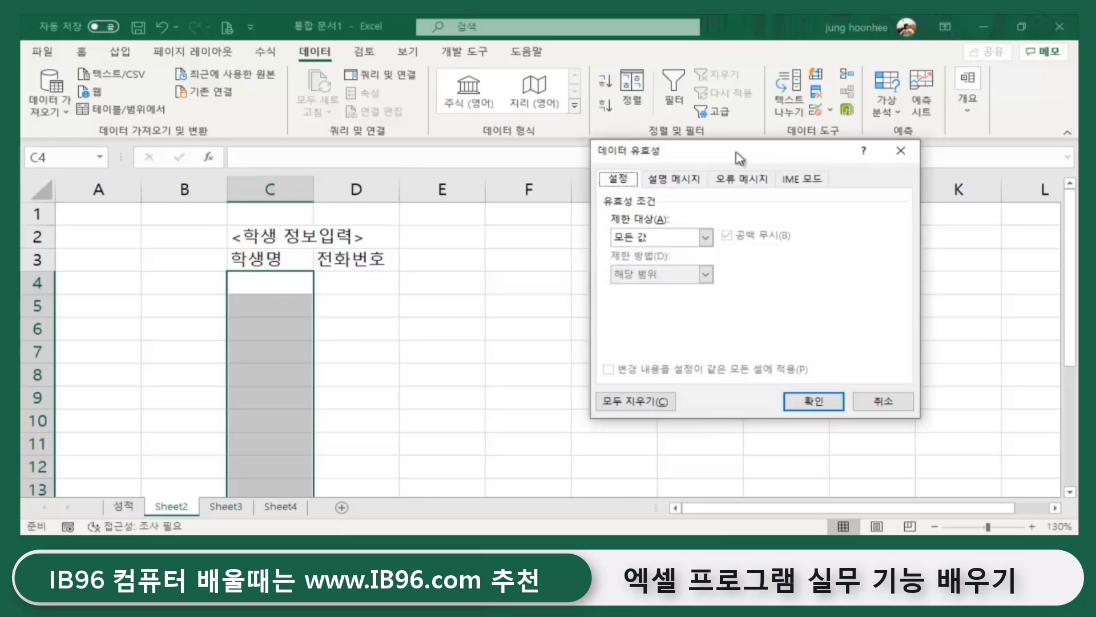
drag(736, 157, 659, 174)
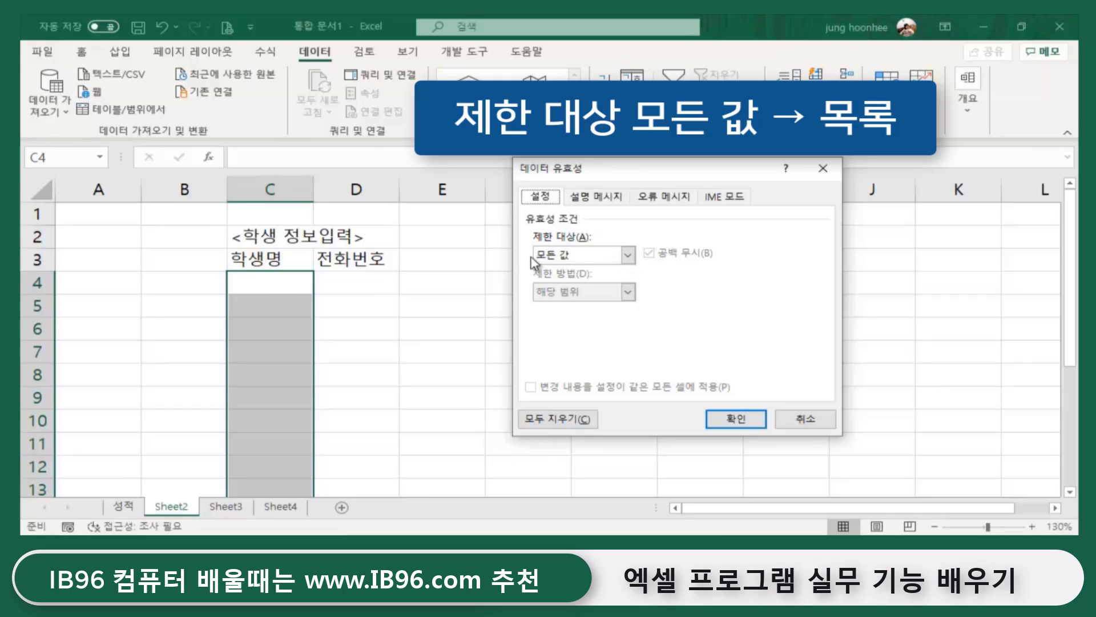
click(628, 256)
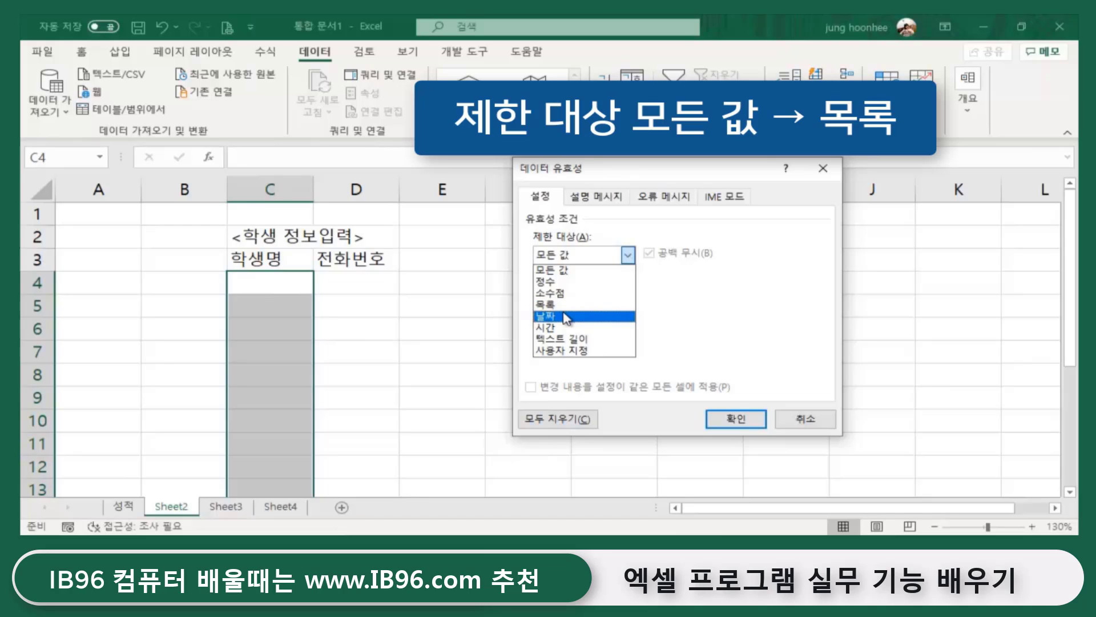
click(553, 305)
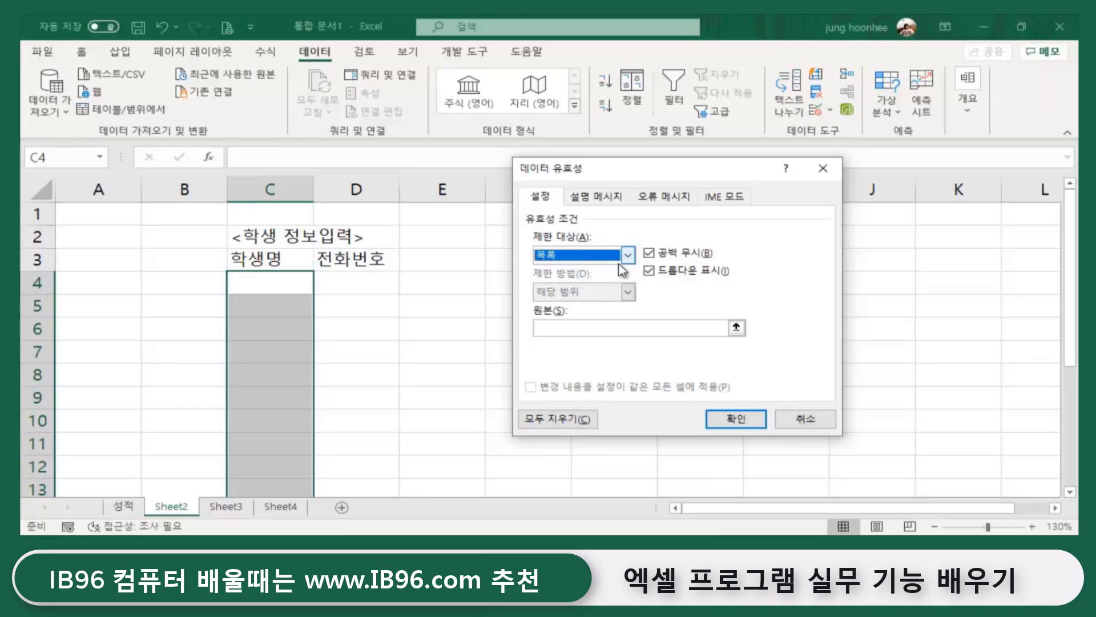
- Set the list source to =이름 and confirm the validation
click(565, 328)
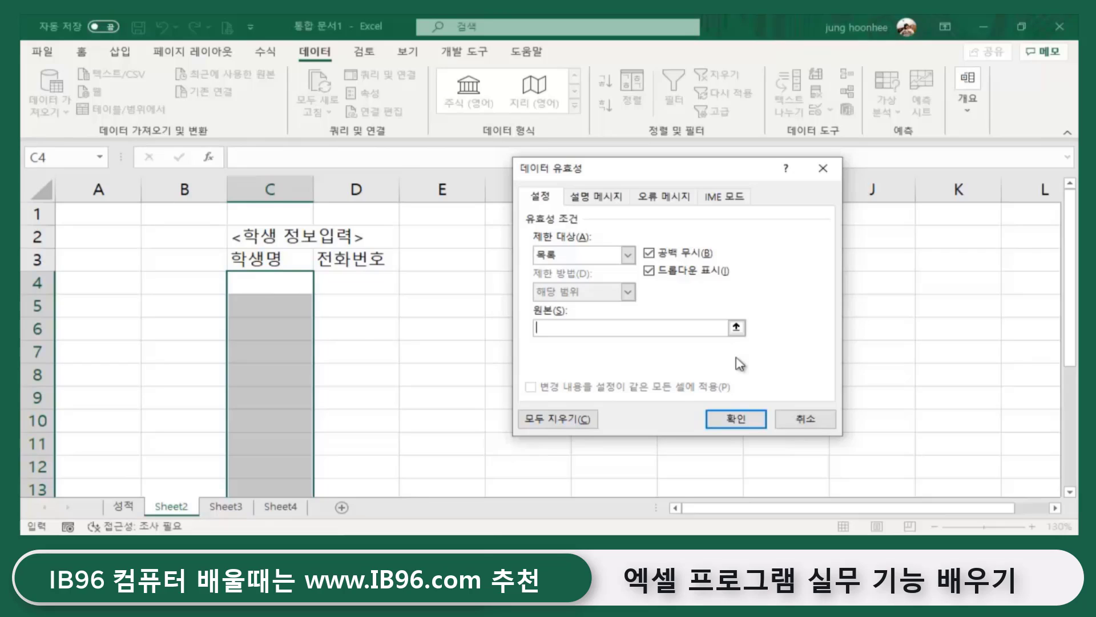
text(이름)
click(736, 363)
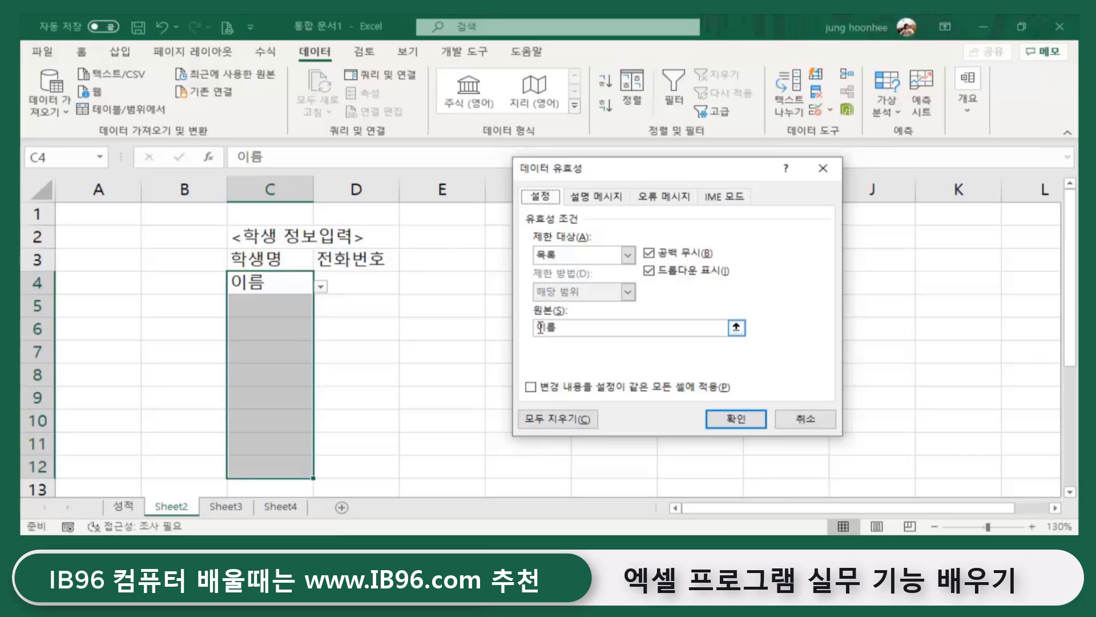
click(540, 327)
text(=)
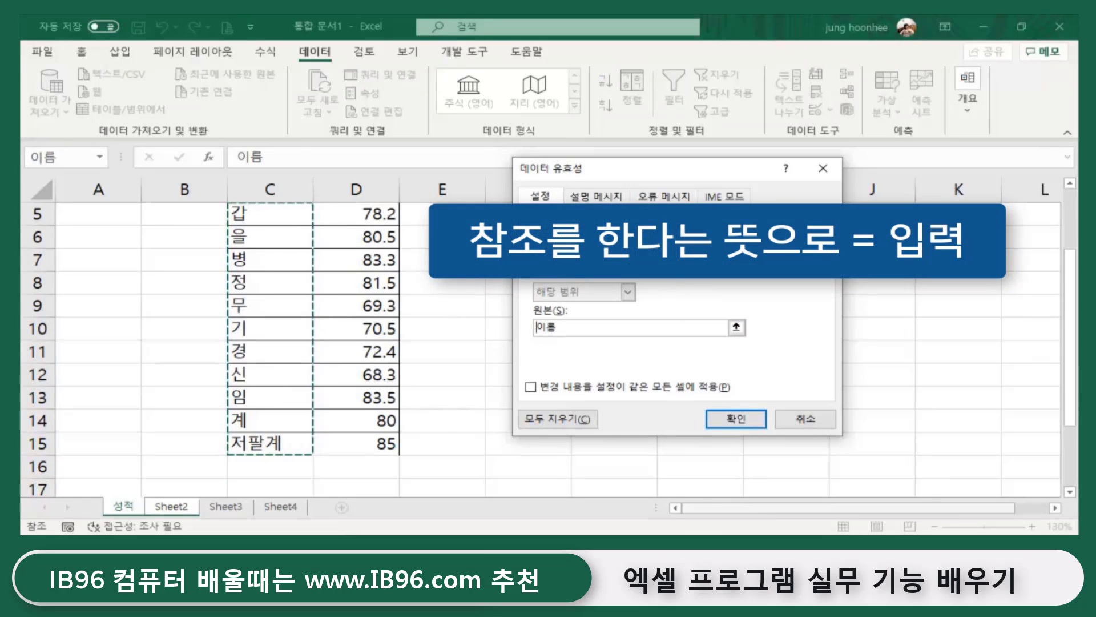
text(=)
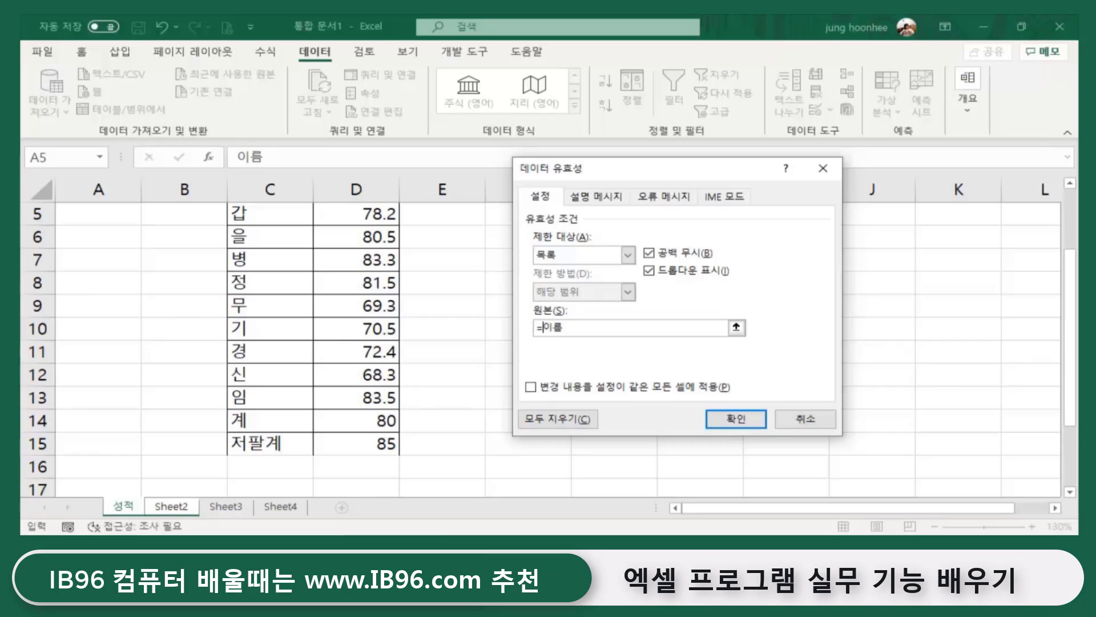
click(741, 421)
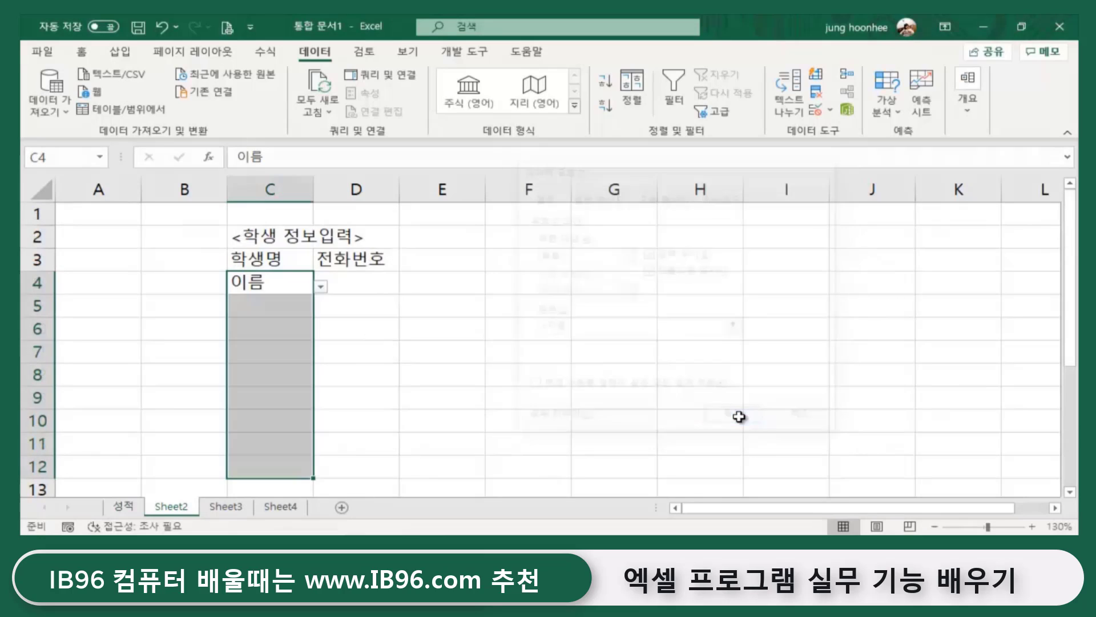
- Choose 갑 from C4's student name dropdown
click(322, 288)
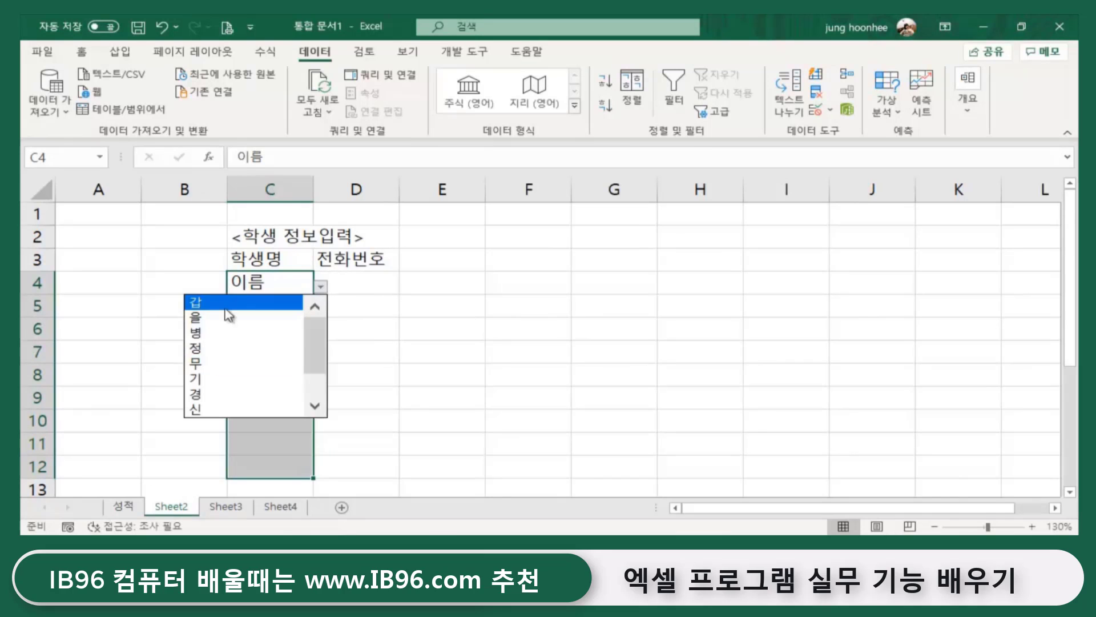
key(Escape)
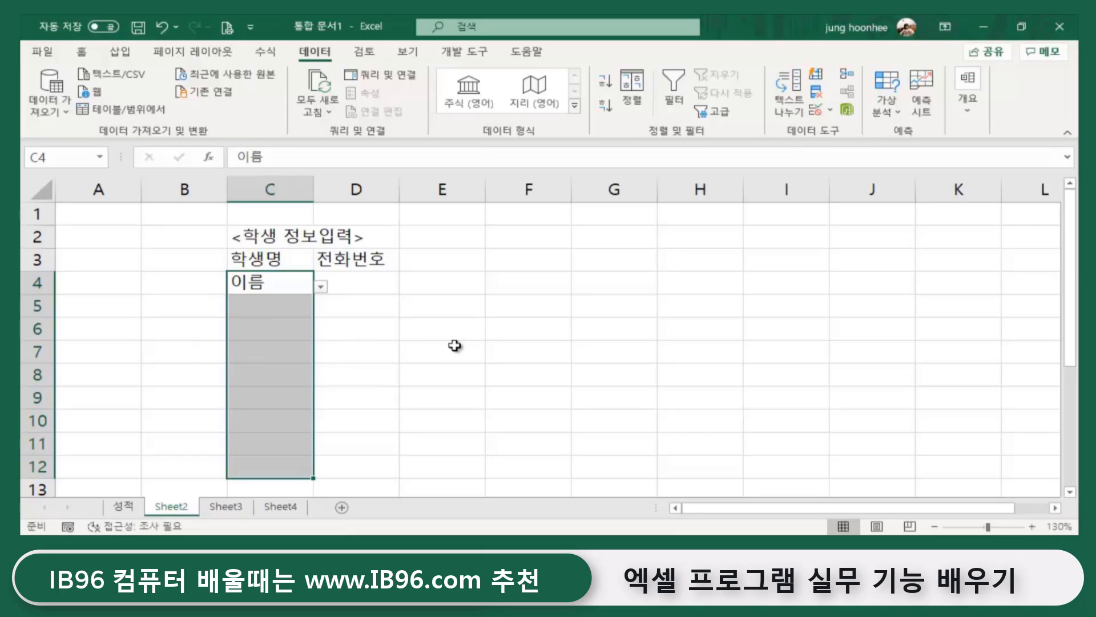
click(363, 368)
drag(289, 283, 288, 279)
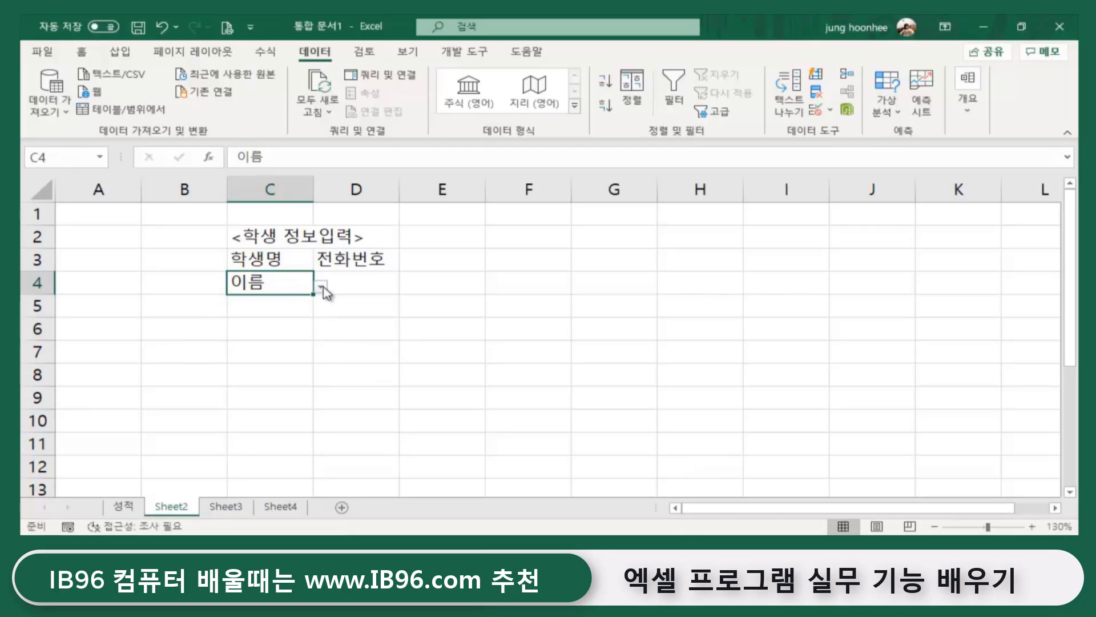
click(323, 286)
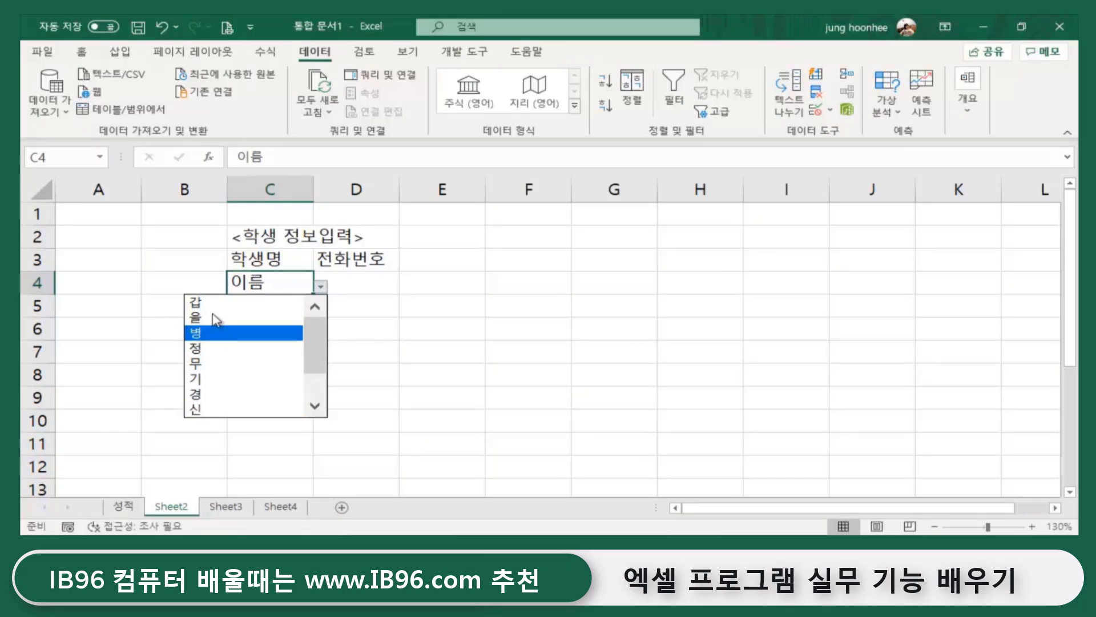
drag(320, 338, 317, 365)
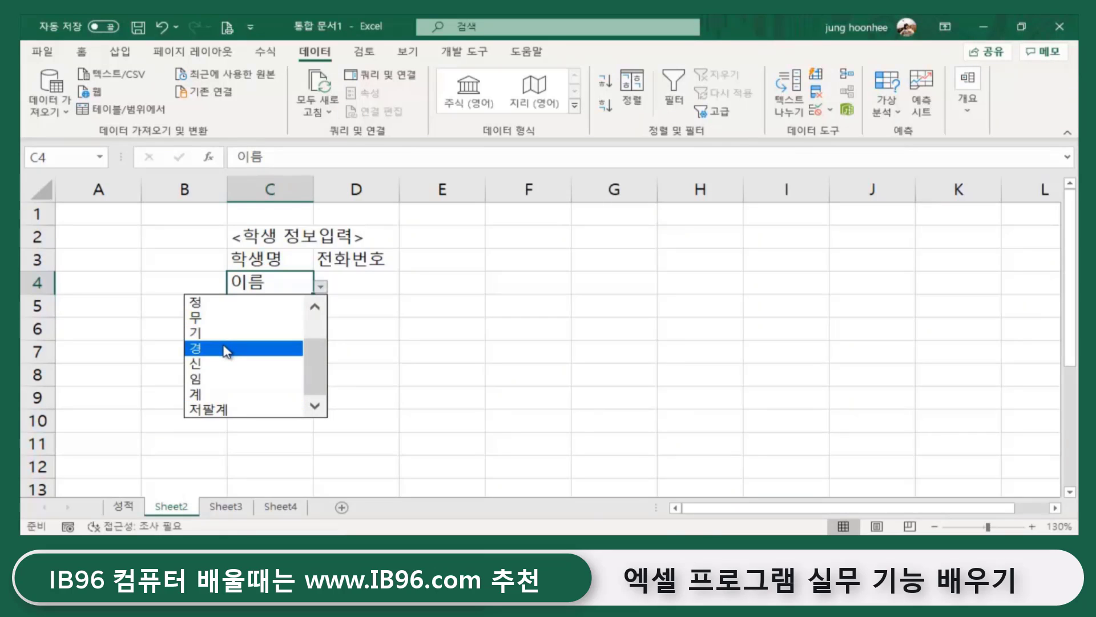
drag(314, 372, 317, 307)
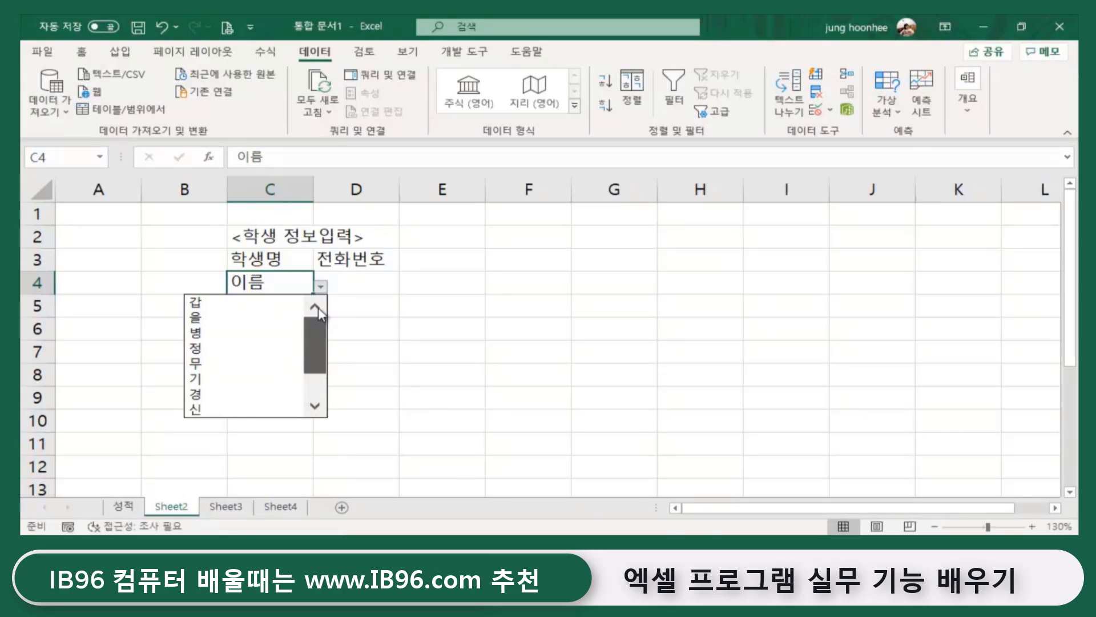
click(245, 302)
- Choose 기 from C5's student name dropdown
click(266, 310)
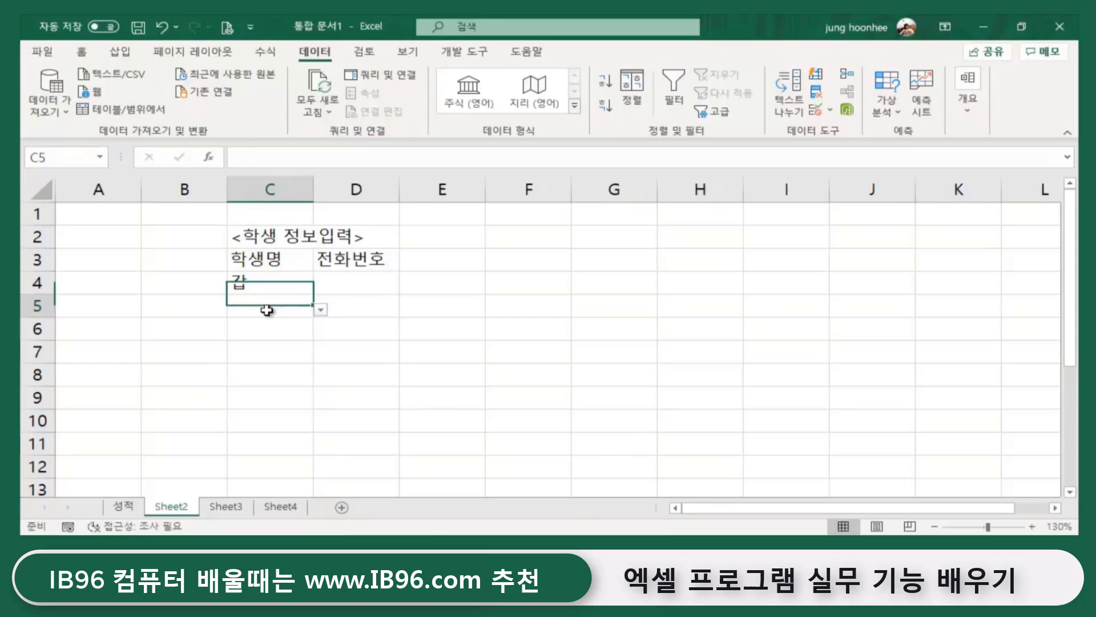
click(320, 309)
drag(316, 354, 310, 391)
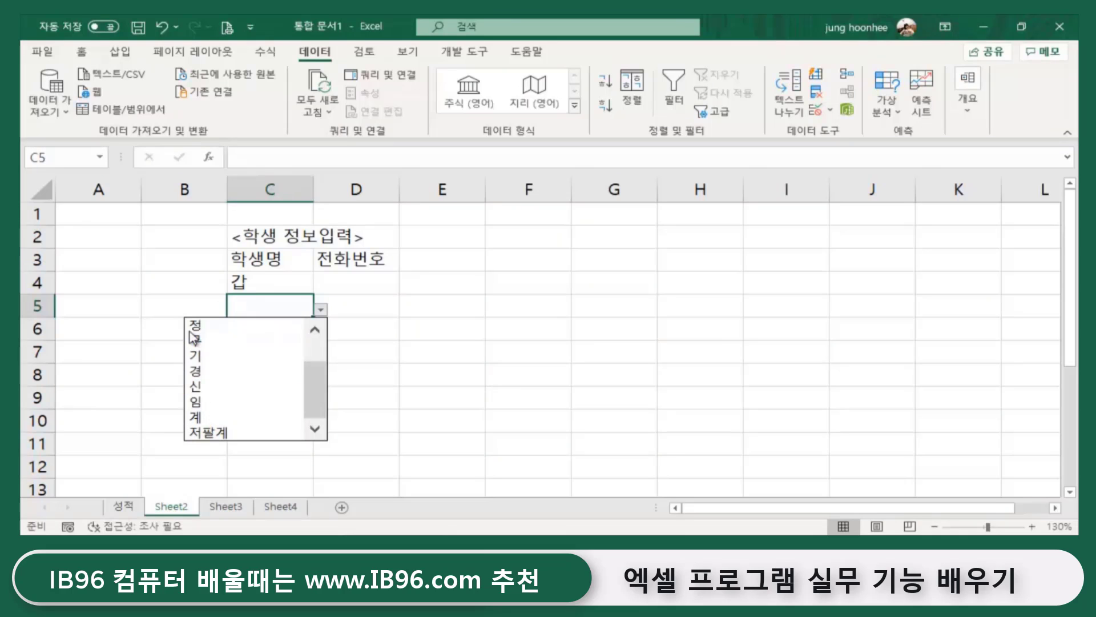
click(203, 358)
click(431, 361)
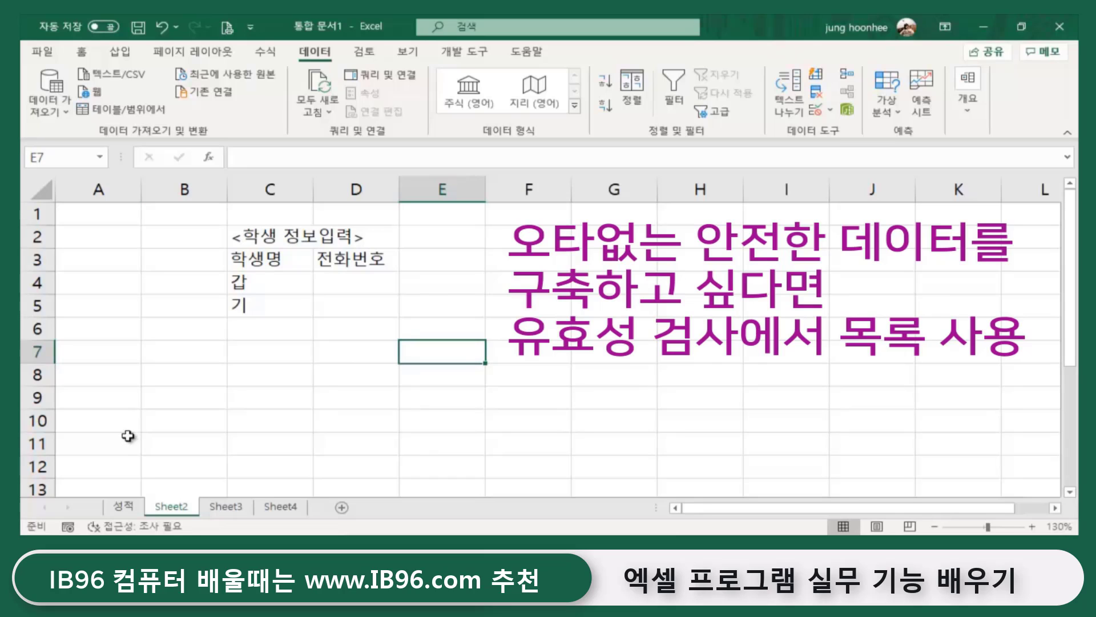
- Check the name list on the 성적 sheet, then return to Sheet2's C4:C10
click(293, 443)
click(123, 506)
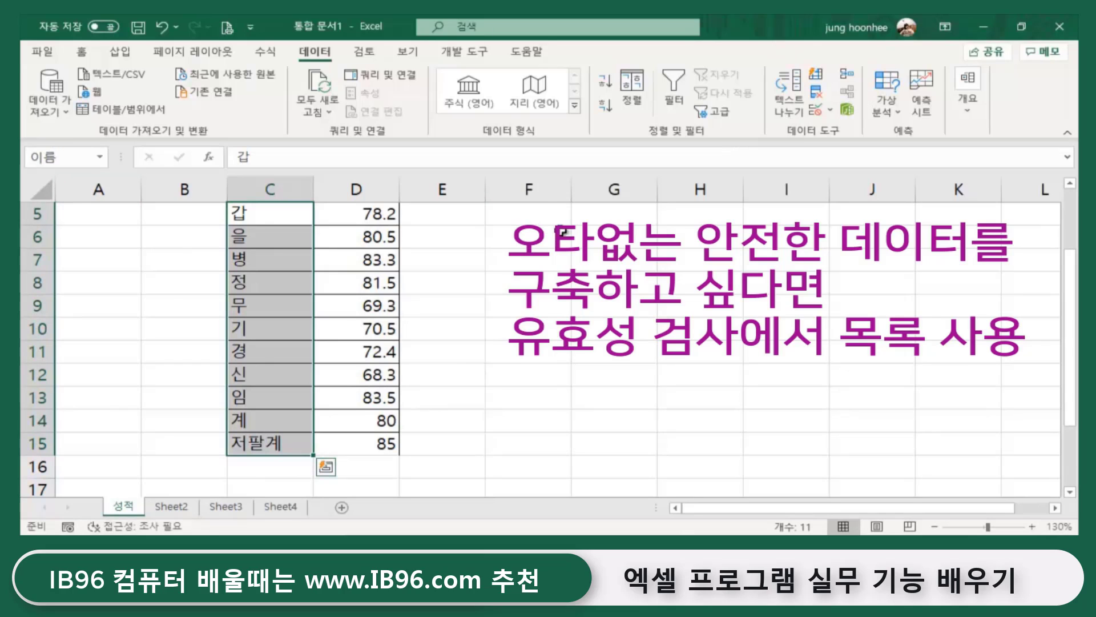
click(560, 325)
click(179, 511)
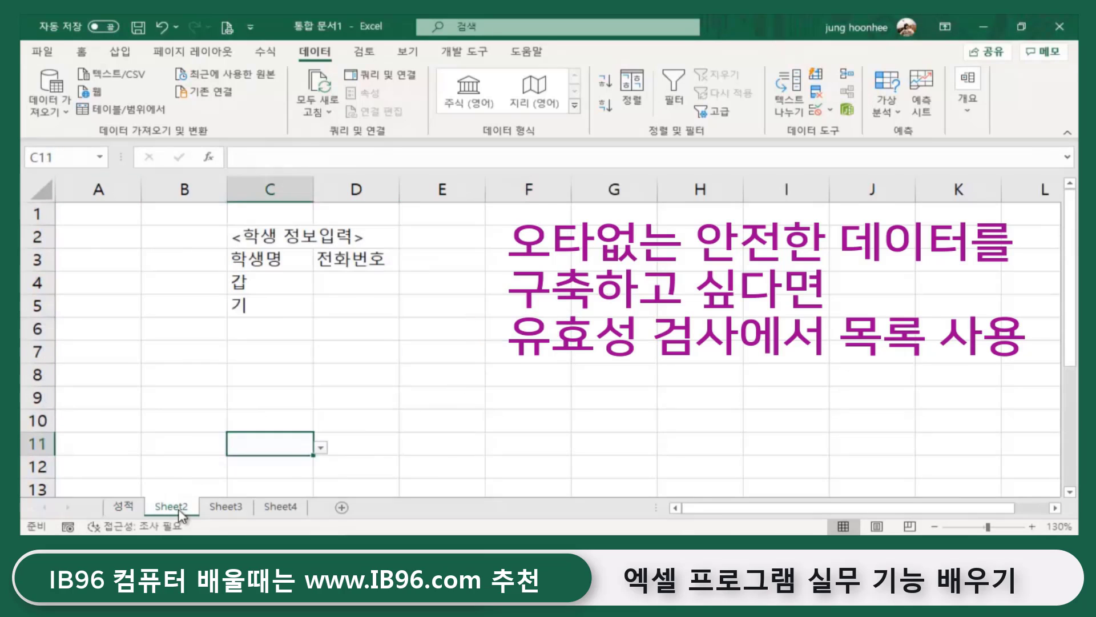
click(417, 340)
drag(273, 285, 253, 430)
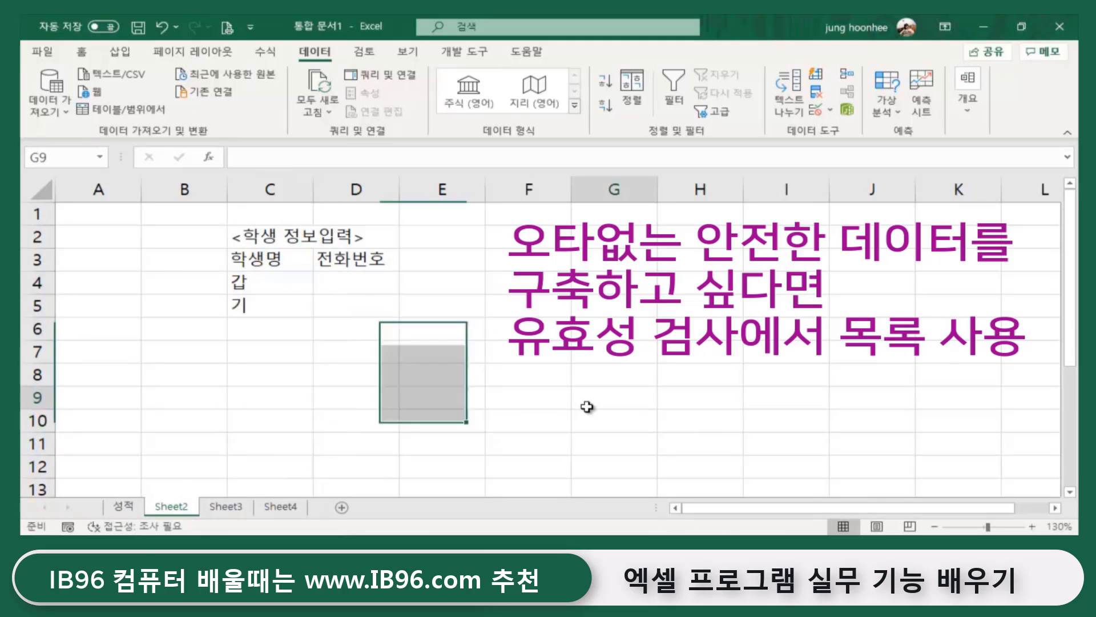
click(605, 394)
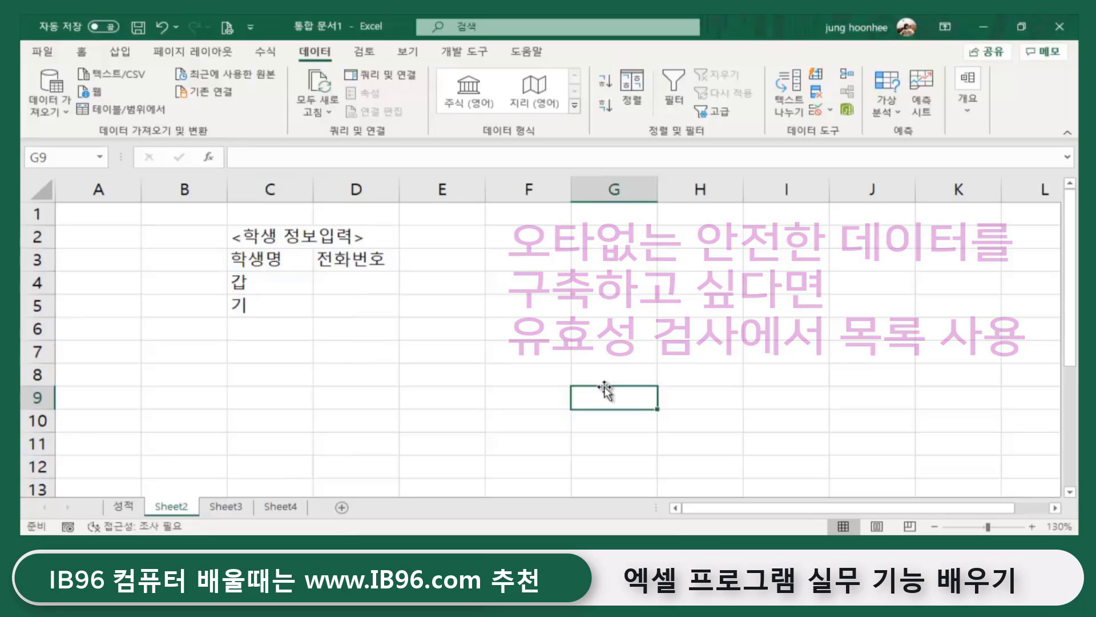
- Select G3:G10 on Sheet2 for the second dropdown
click(639, 265)
key(Down)
key(Right)
key(Right)
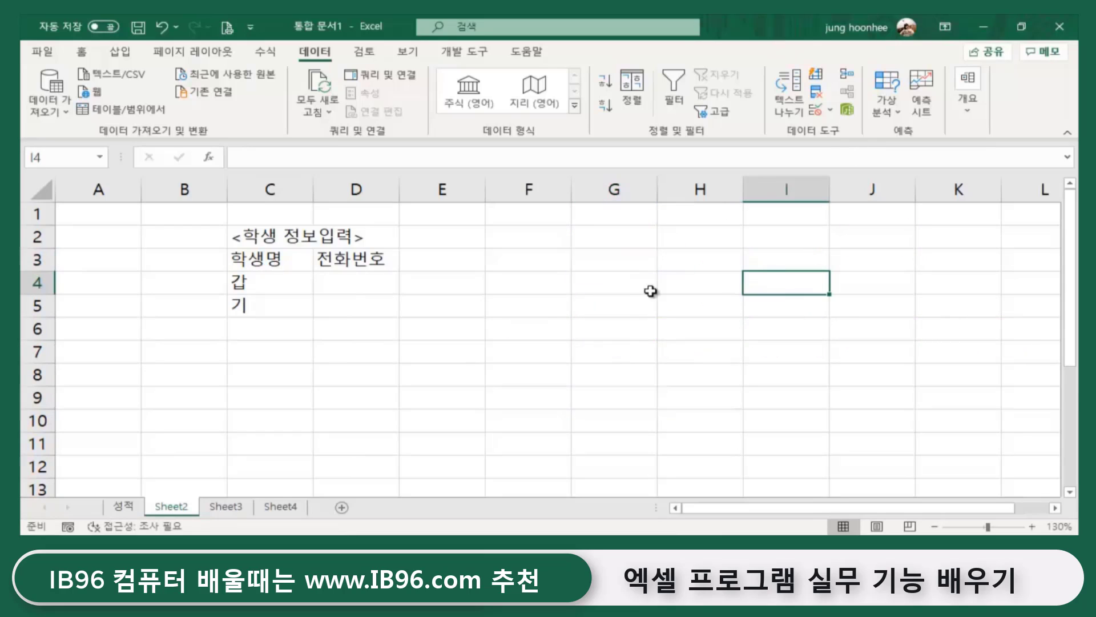
click(632, 262)
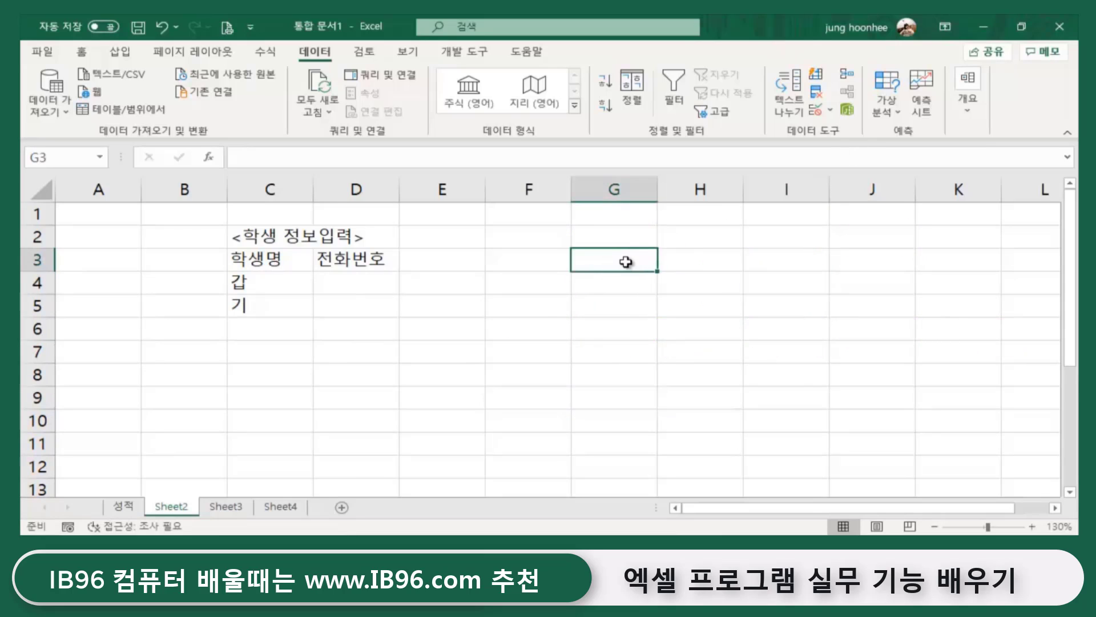
drag(626, 262, 620, 422)
click(730, 357)
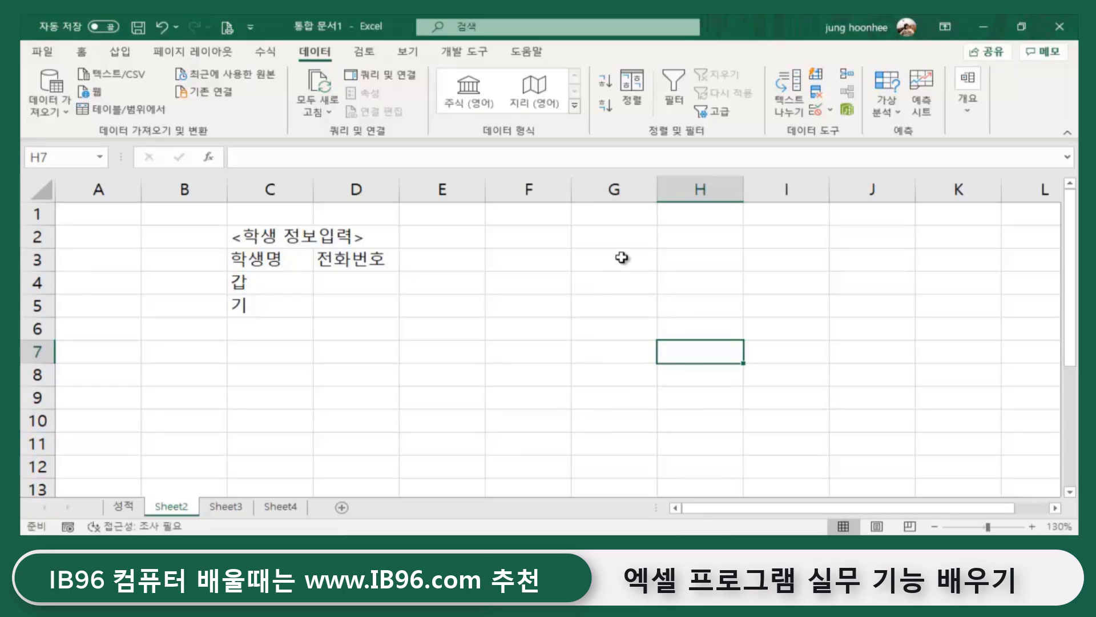
drag(624, 256, 632, 425)
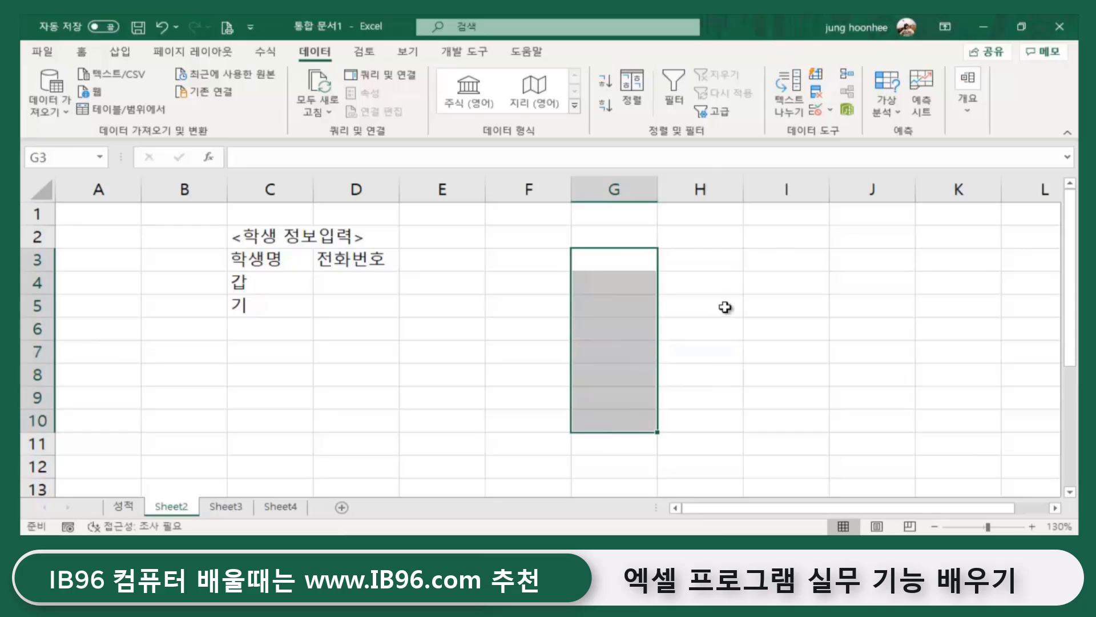
- Give G3:G10 list validation with the typed source 갑,을,병,정
click(819, 111)
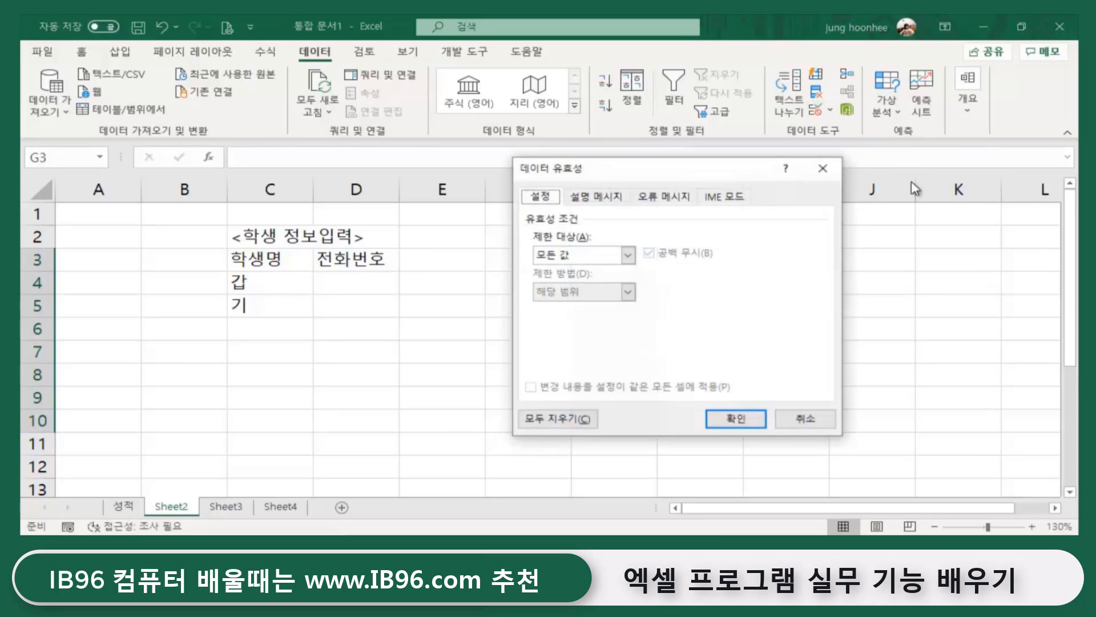
click(628, 255)
click(545, 306)
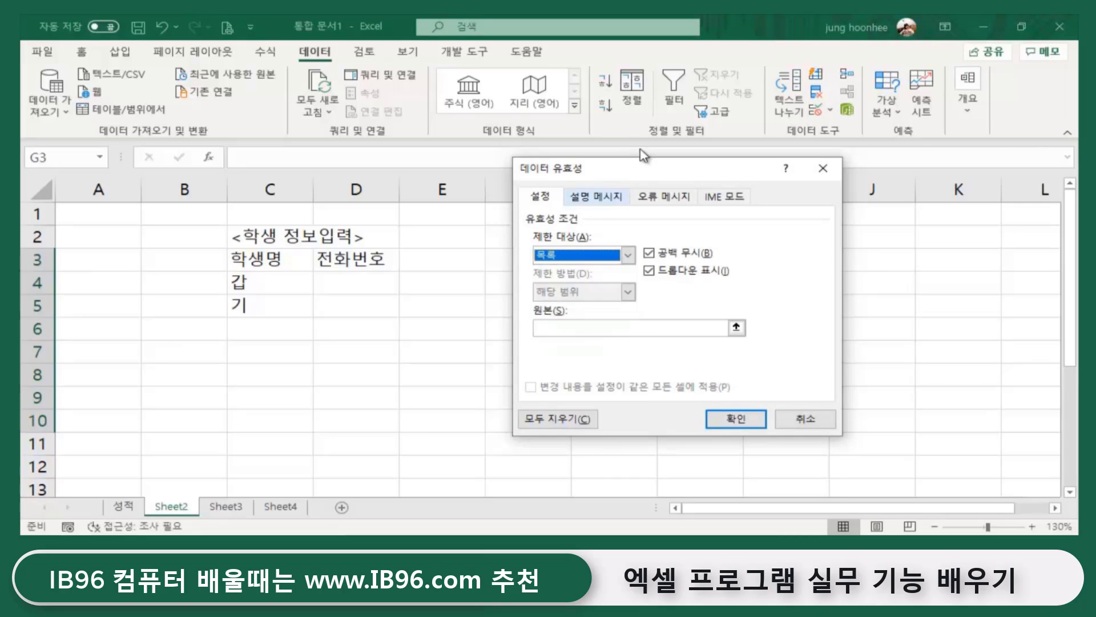
drag(641, 171, 291, 224)
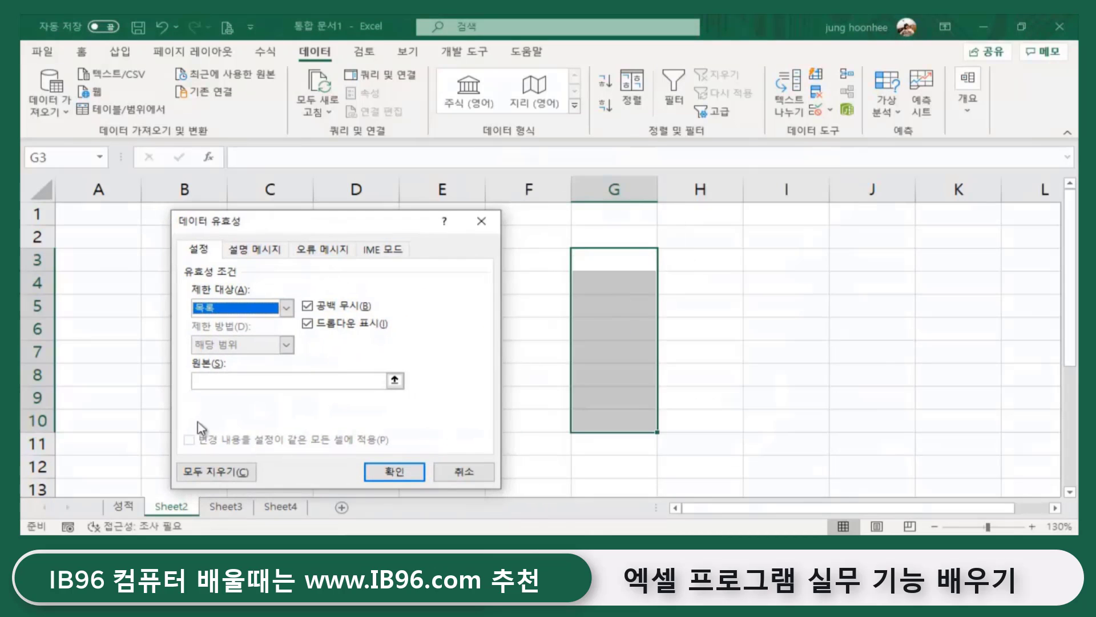
click(218, 382)
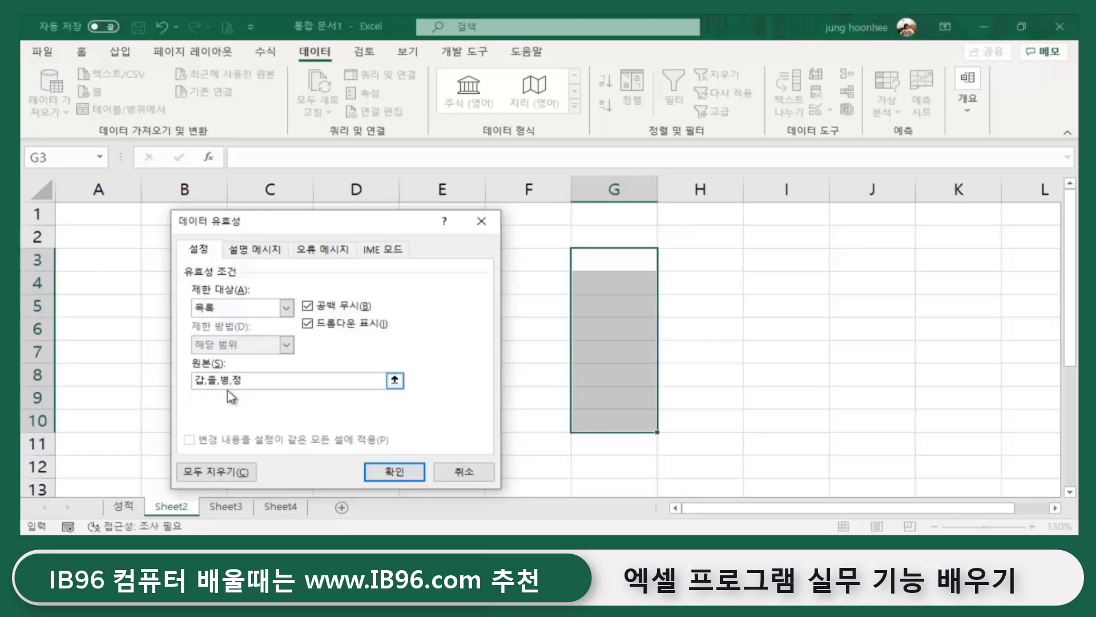
click(394, 472)
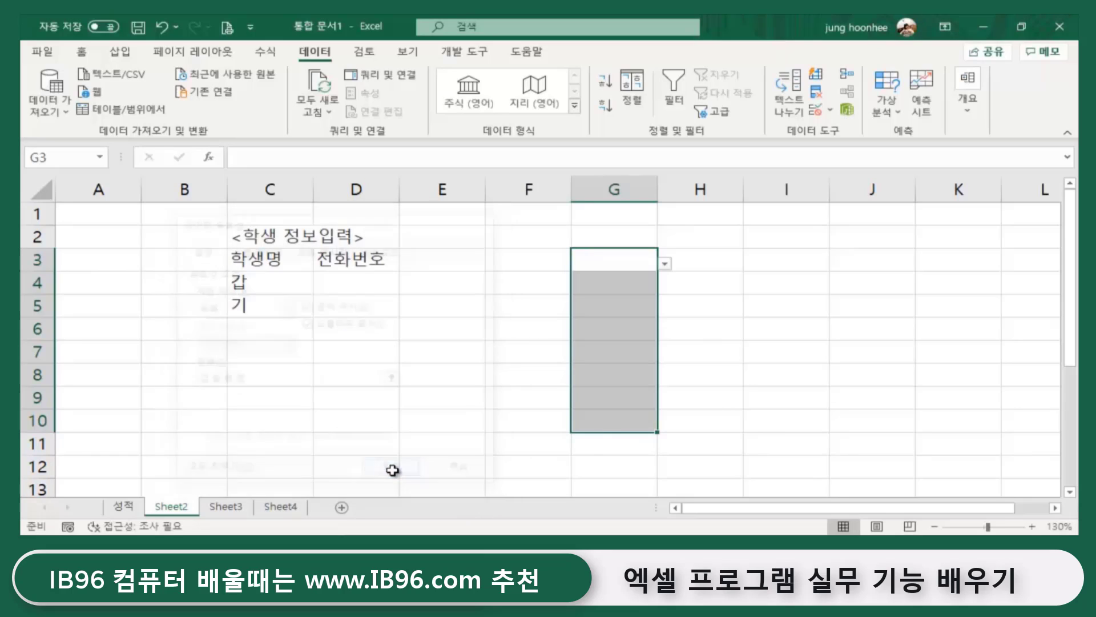
click(666, 264)
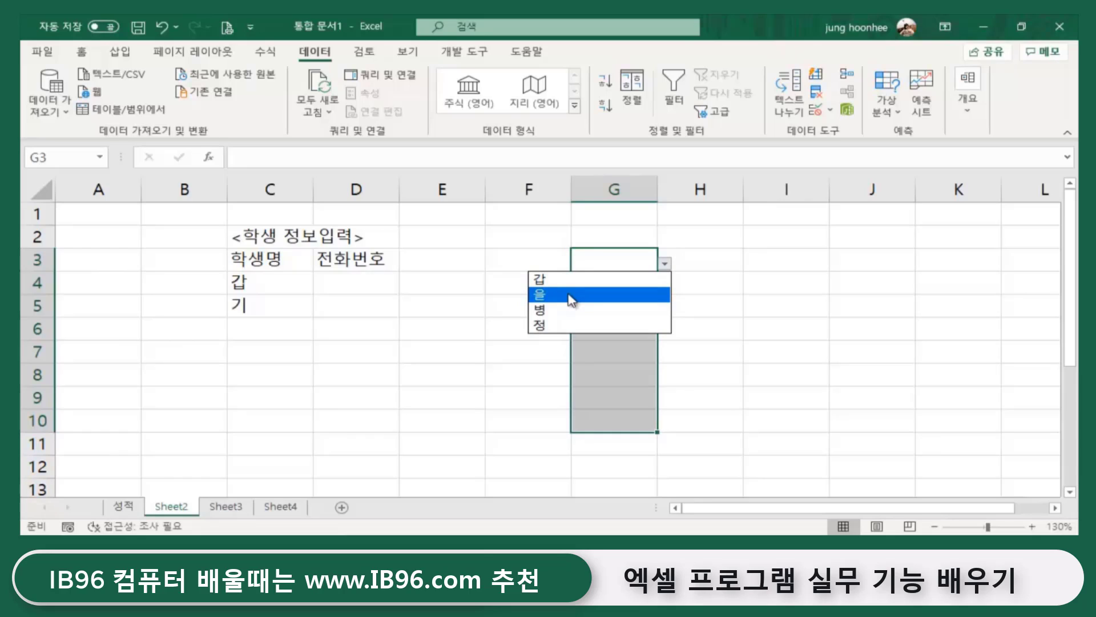
- Pick 을 for G3 and 병 for G4 from their dropdowns
click(571, 294)
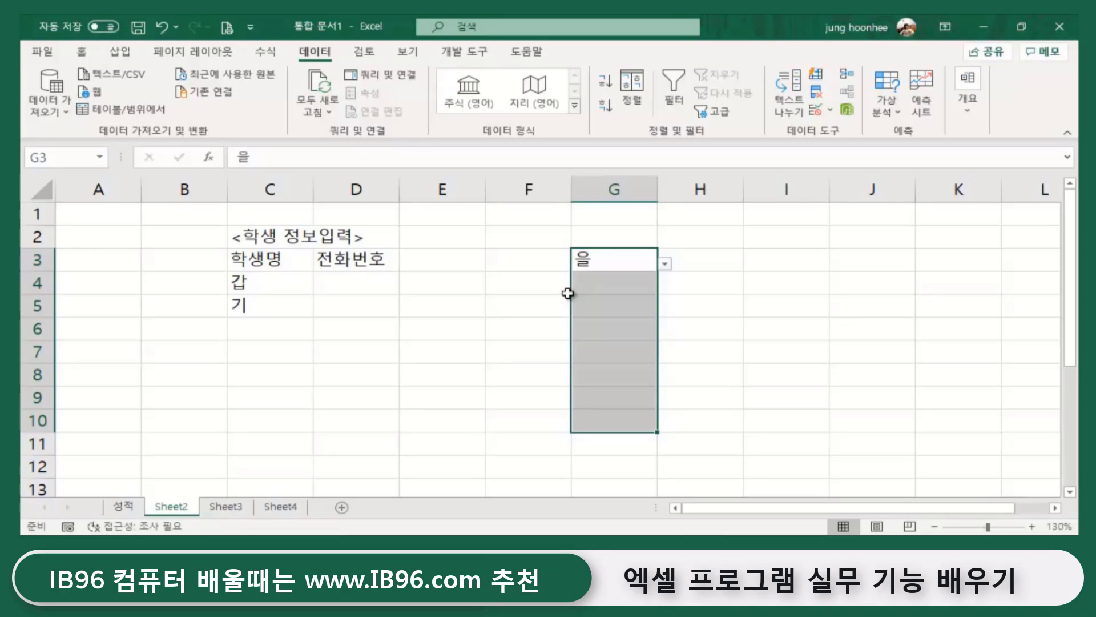
click(639, 282)
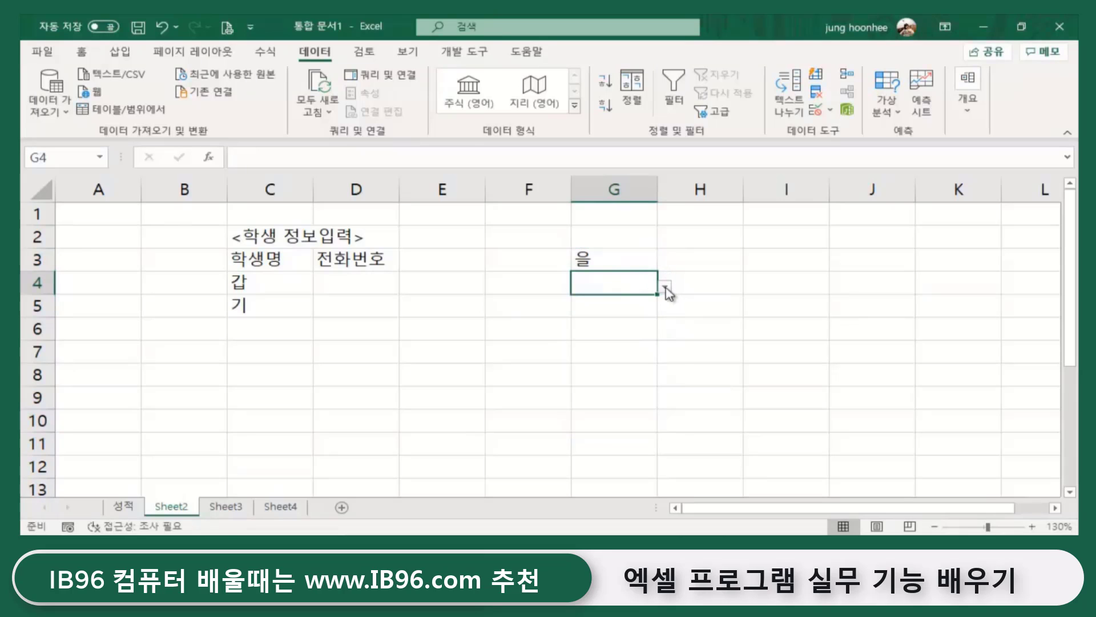
click(663, 289)
click(600, 330)
click(837, 370)
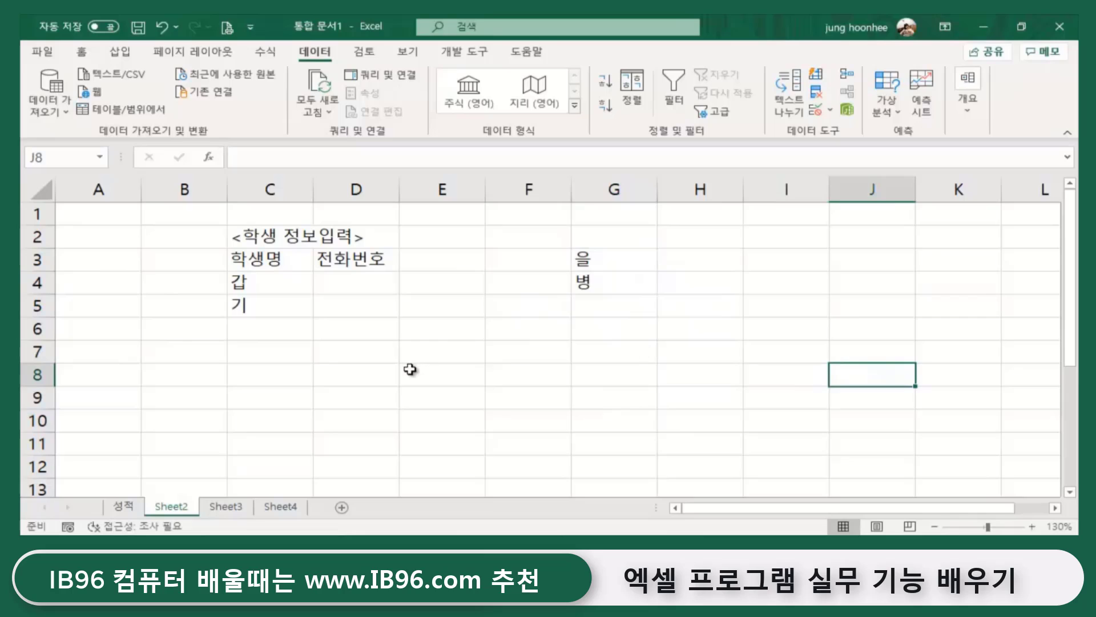
- Review G3:G9's validation source list, then cancel without changes
click(595, 256)
drag(595, 256, 611, 392)
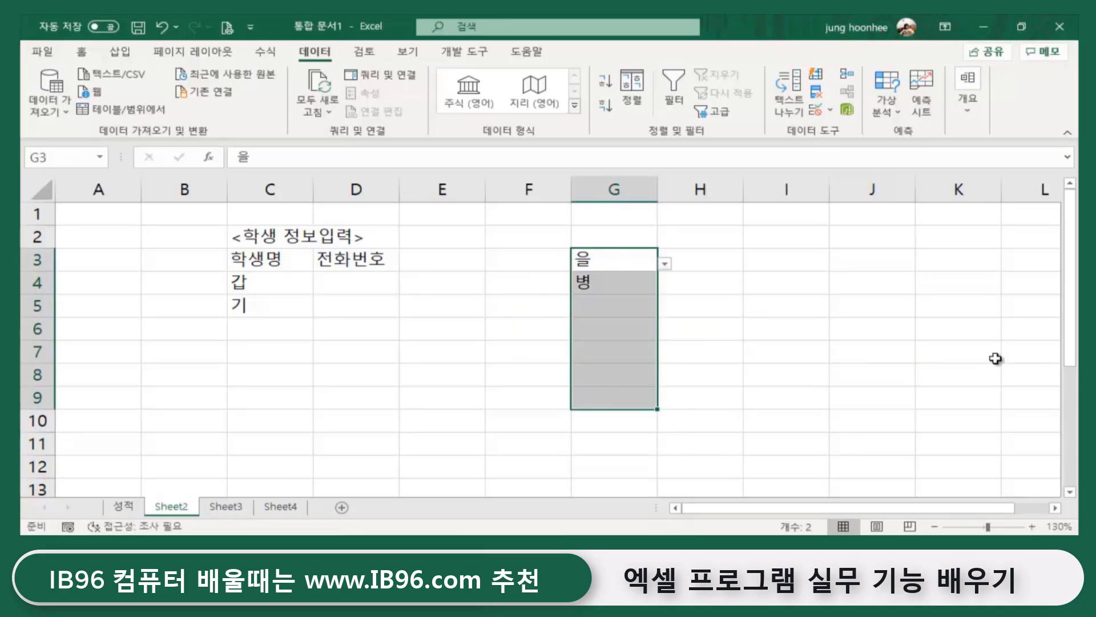
click(830, 110)
click(851, 126)
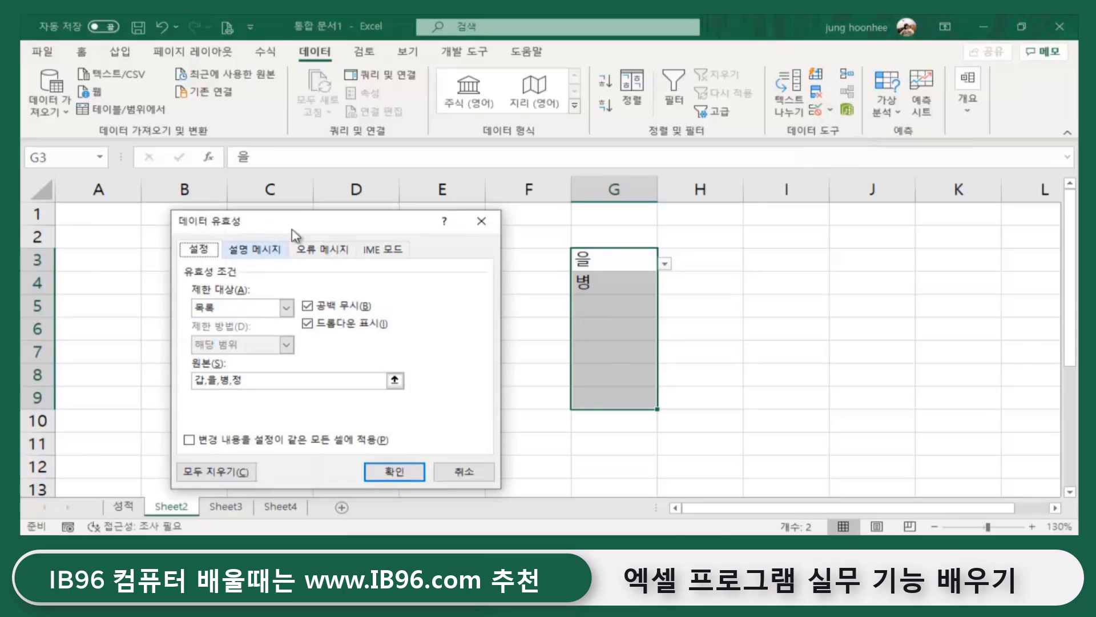
drag(298, 232, 737, 246)
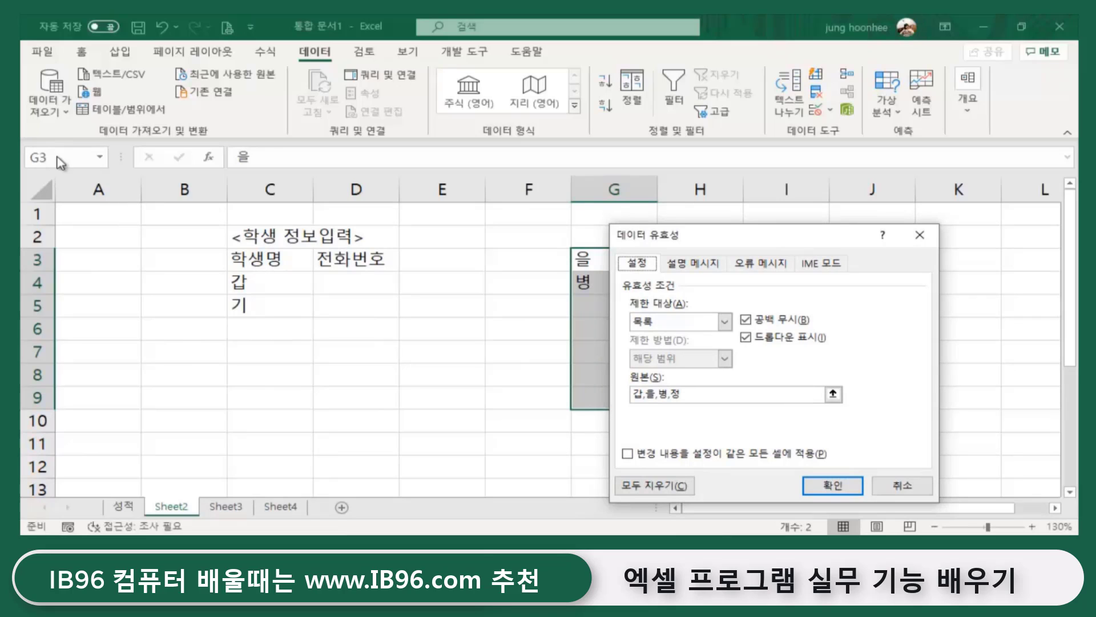
click(669, 394)
text(,)
click(905, 487)
click(767, 437)
click(474, 353)
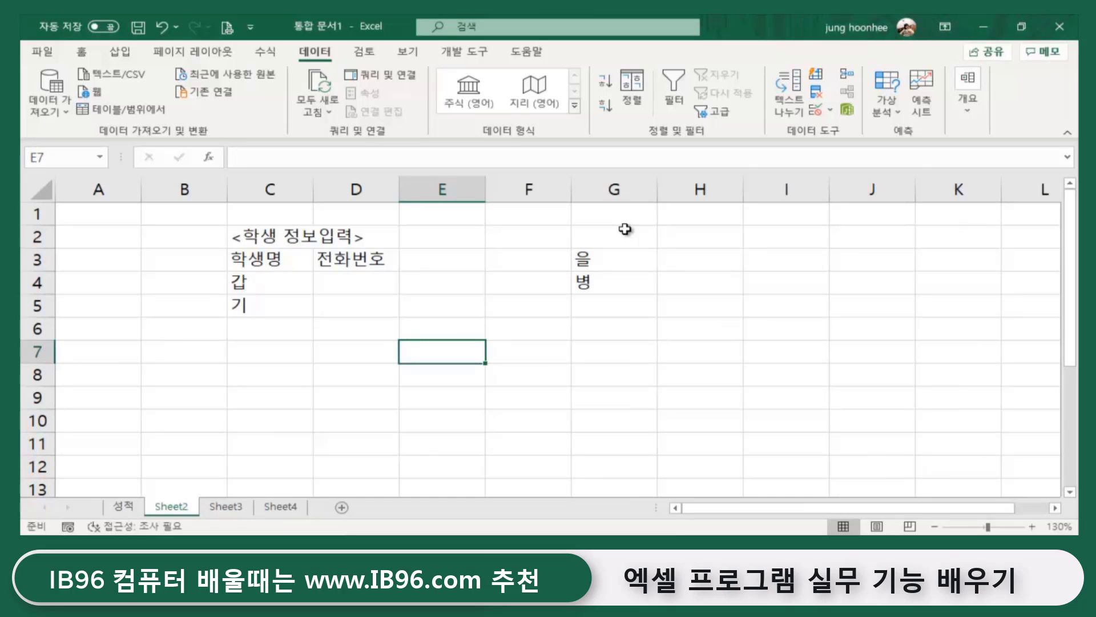
click(307, 374)
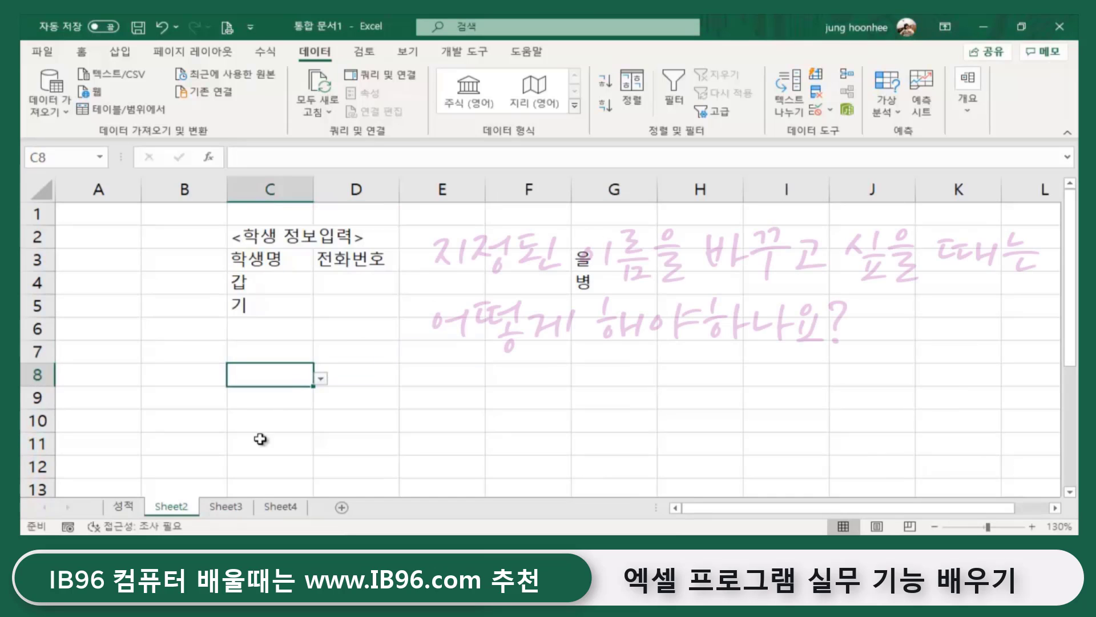
- Rename the defined name for 성적!$C$5:$C$15 from 이름 to 학생명 in the Ctrl+F3 names list
click(121, 504)
scroll(275, 290, up, 1)
drag(249, 302, 286, 443)
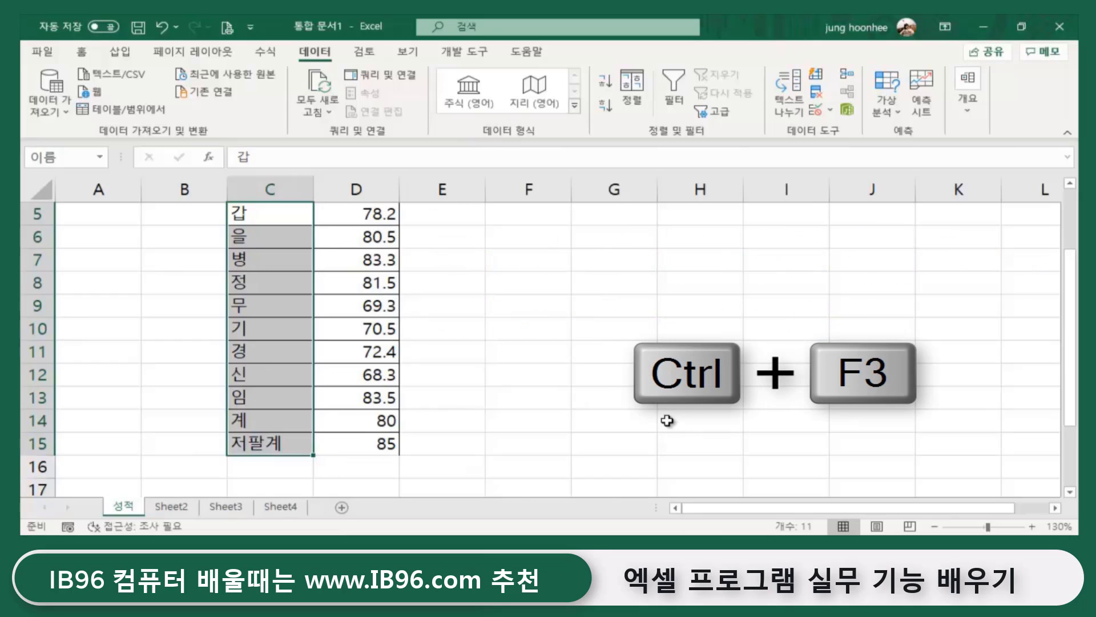
key(ctrl+F3)
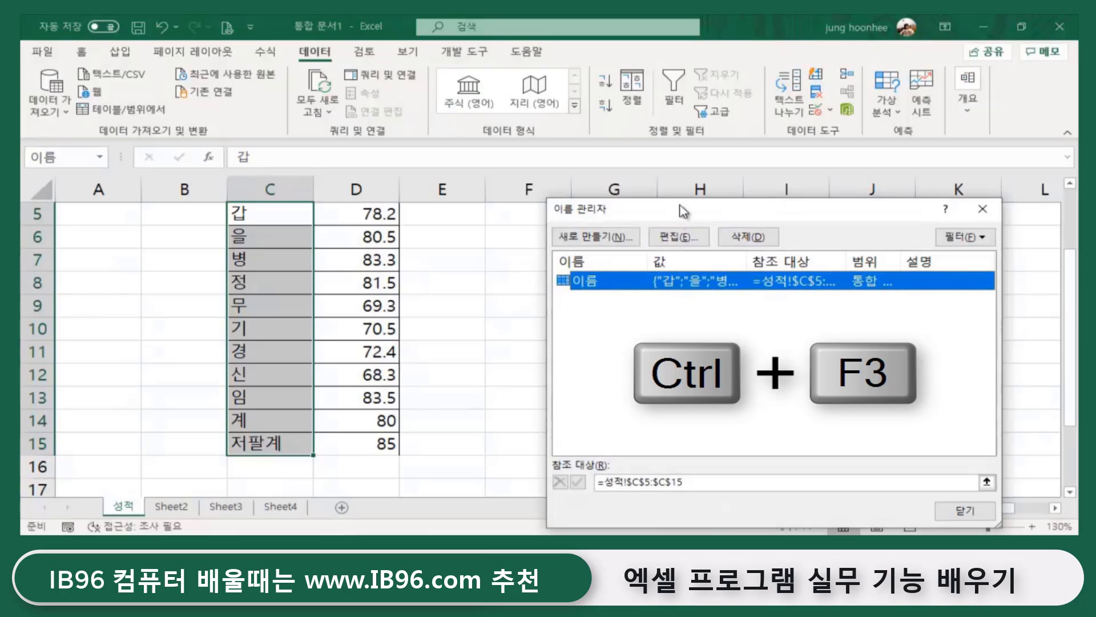
drag(683, 211, 598, 128)
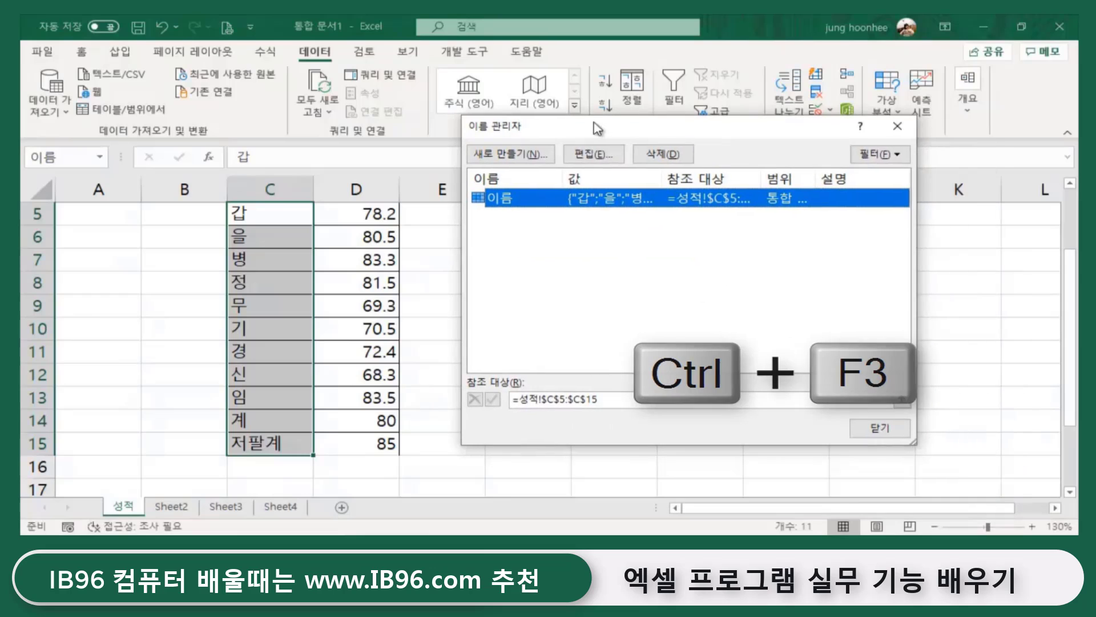
click(595, 162)
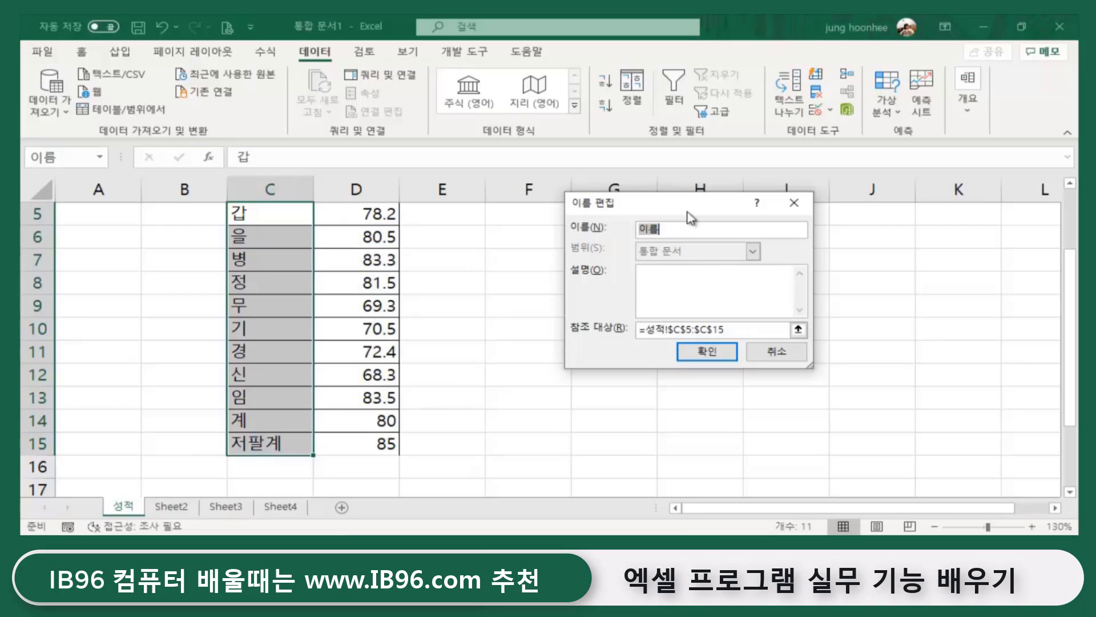
text(ㅎ)
text(생명)
click(708, 352)
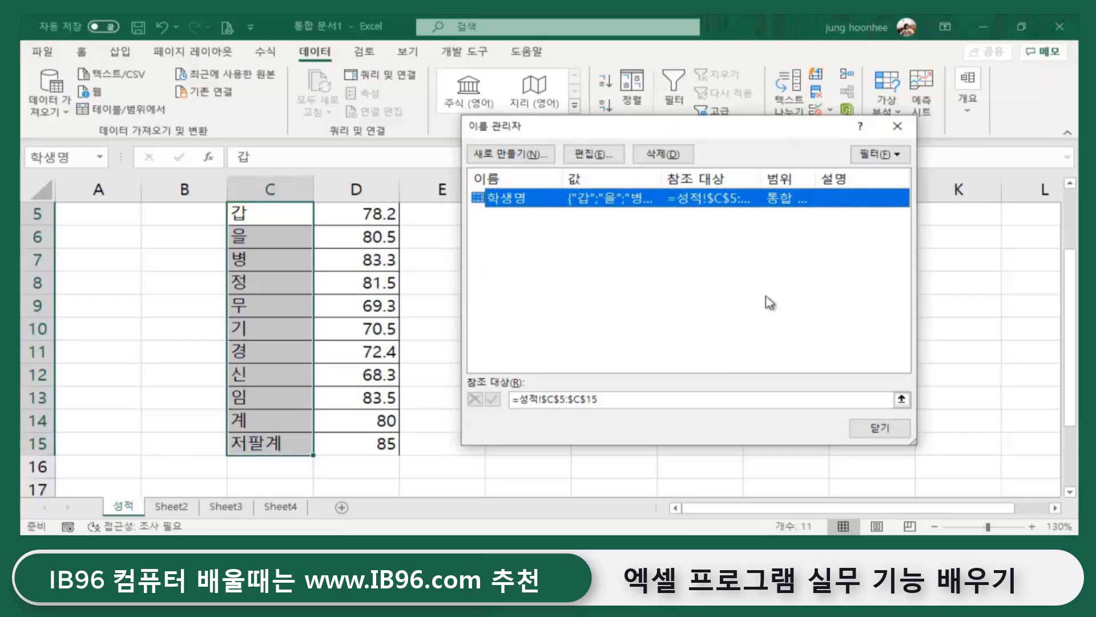
click(882, 428)
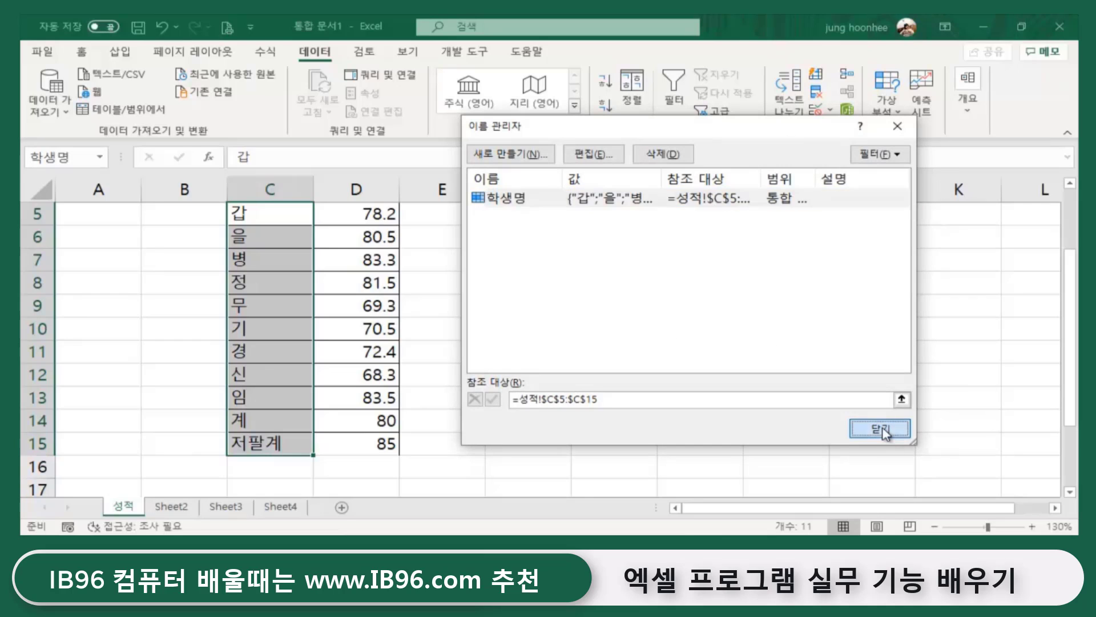
click(614, 412)
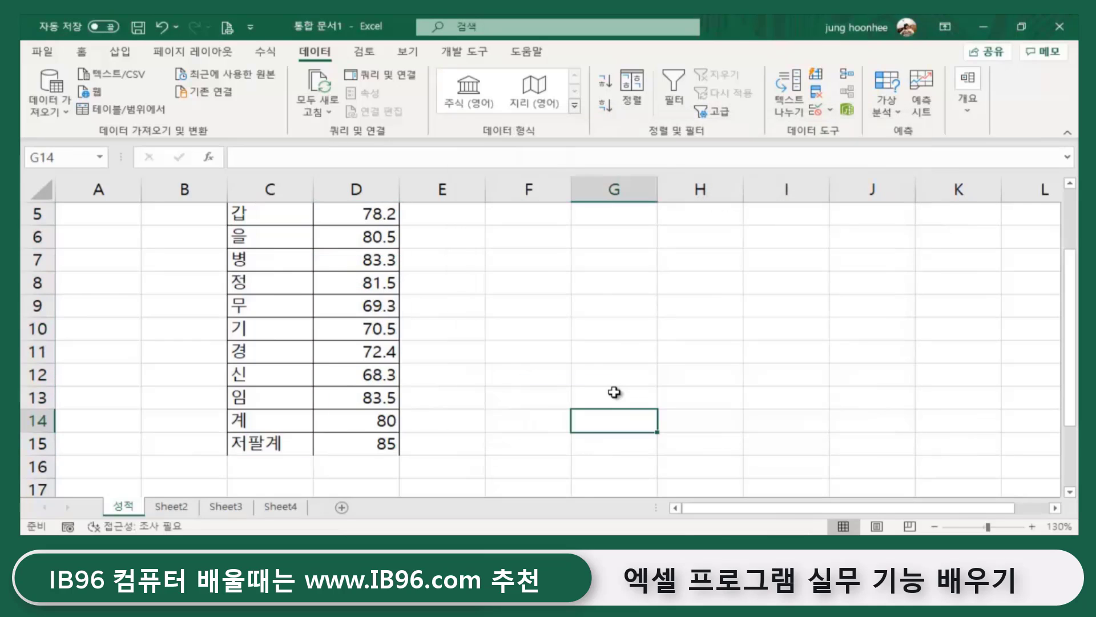
- On Sheet2, choose 계 from the student-name dropdown in cell C5
click(184, 509)
click(281, 305)
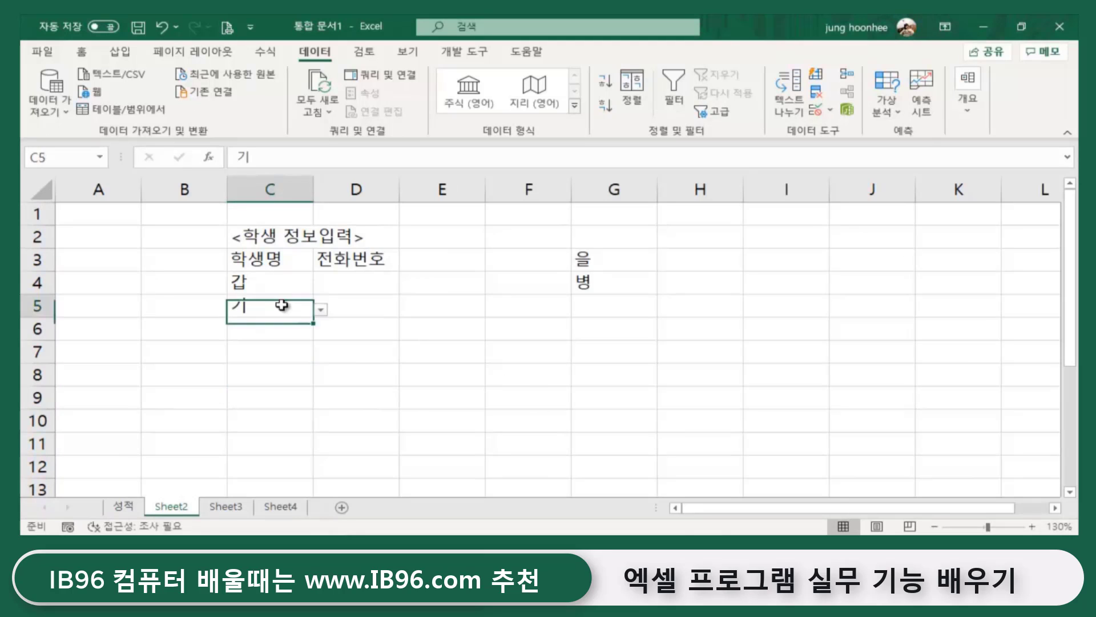
click(322, 310)
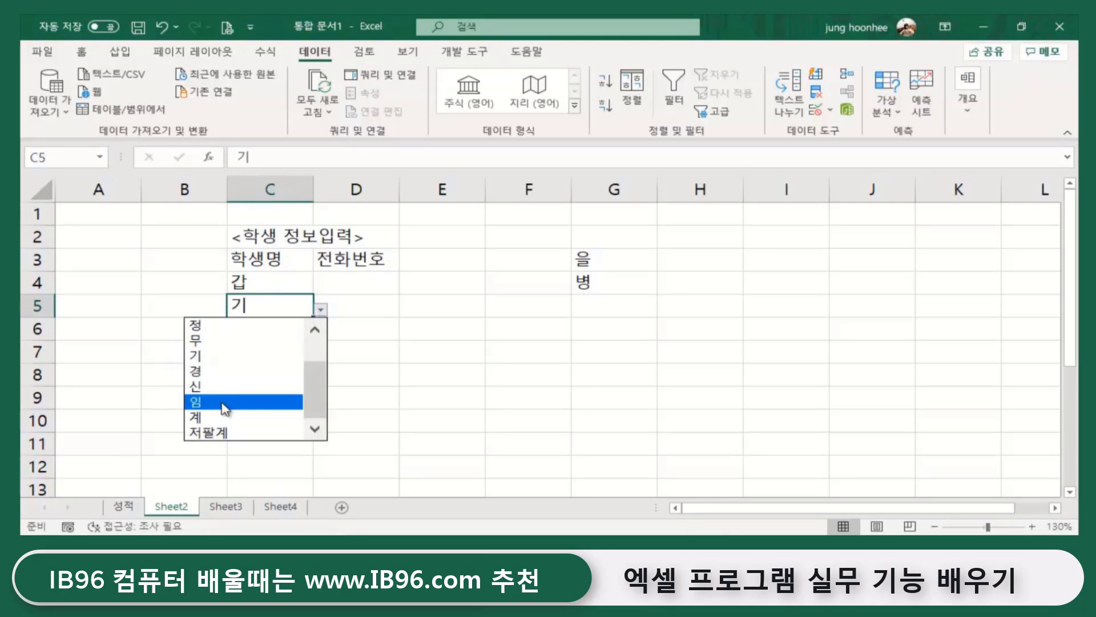
drag(313, 385, 322, 442)
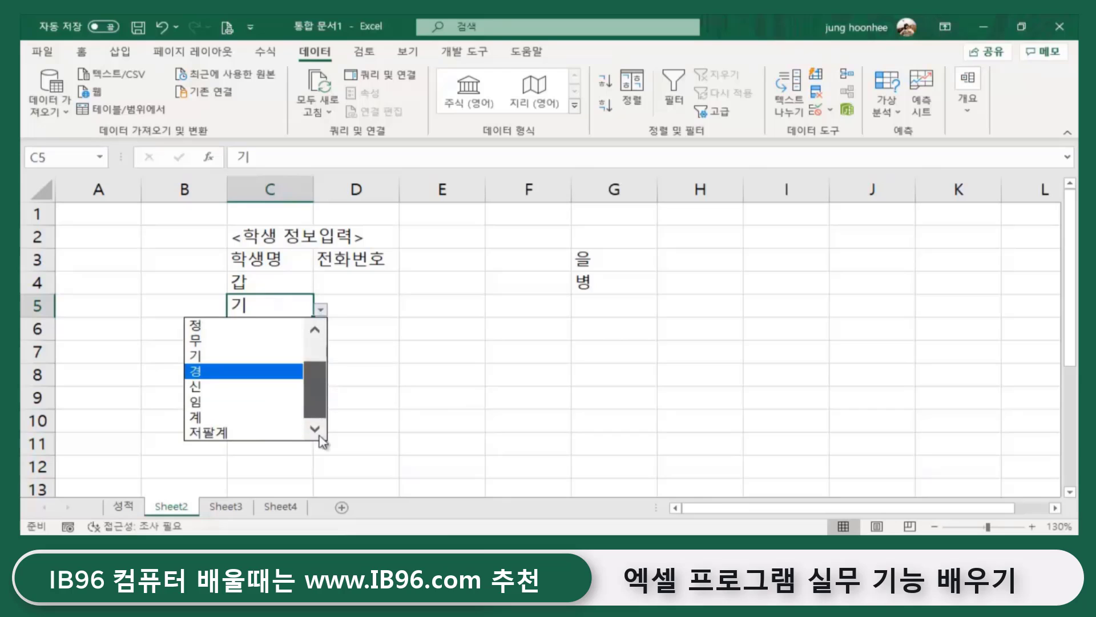
click(208, 416)
click(497, 396)
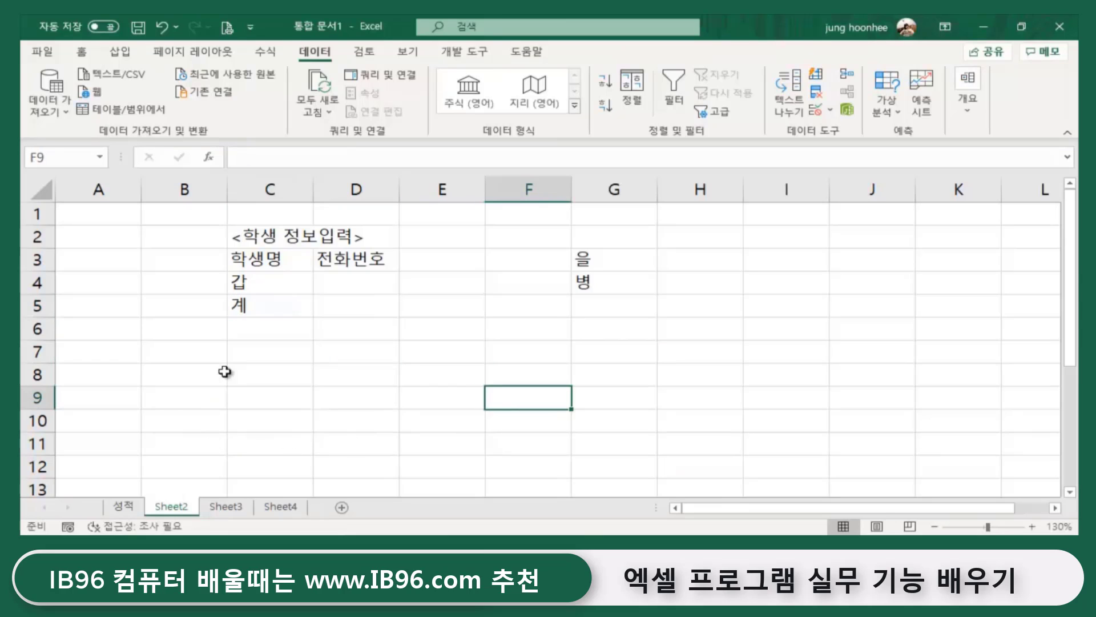
- Confirm C4:C13's Data Validation list source reads =학생명 and accept it
click(269, 283)
drag(269, 283, 265, 473)
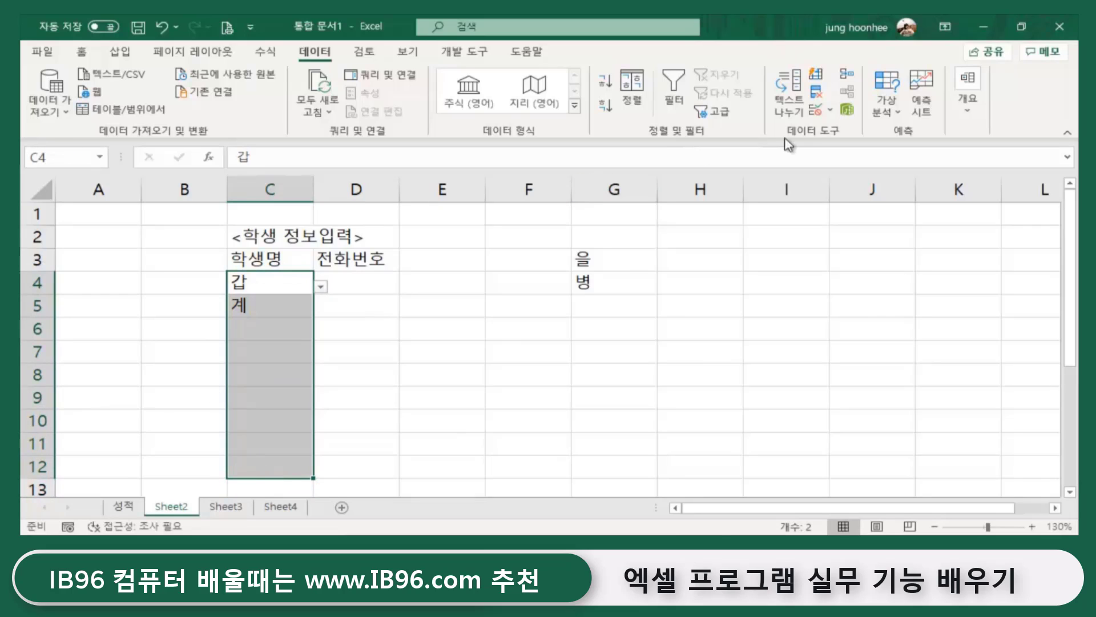
click(831, 110)
click(839, 137)
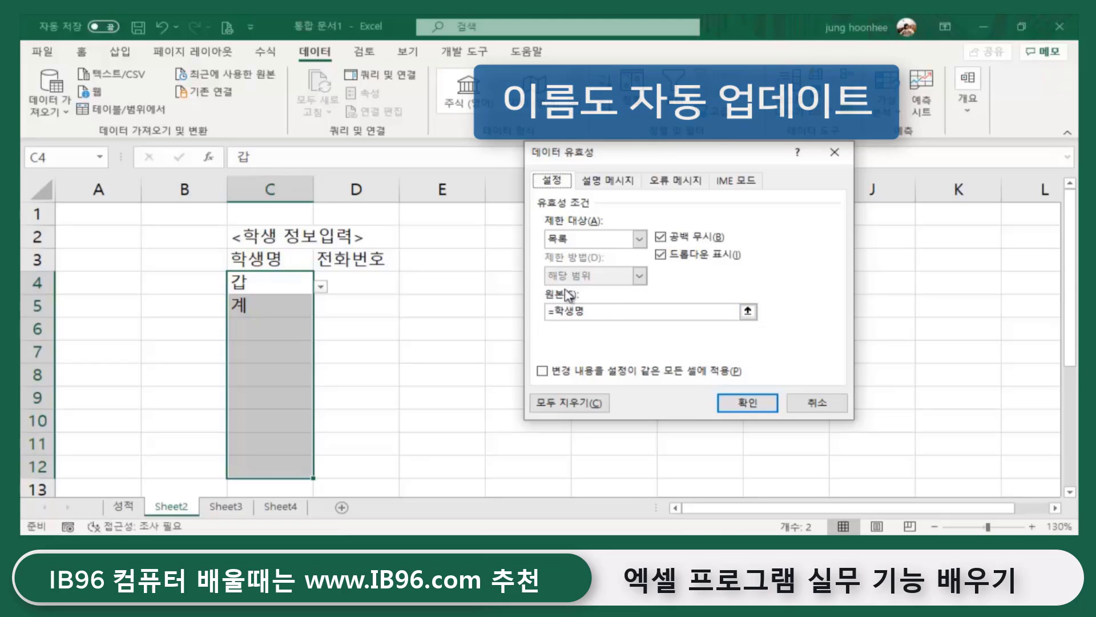
click(767, 402)
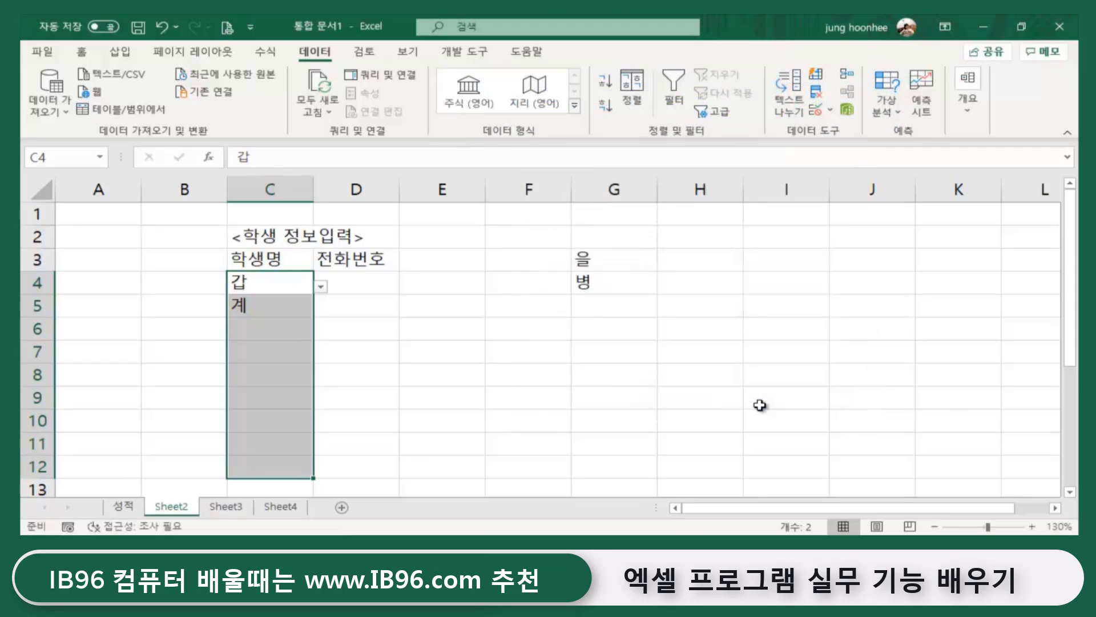
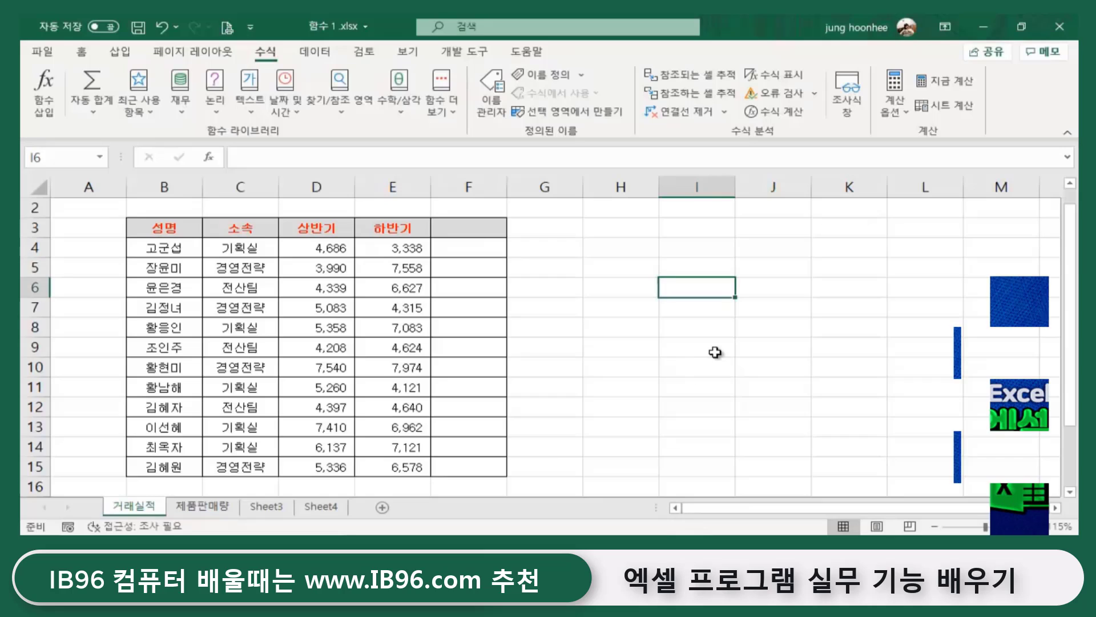
- Select the names, departments and first- and second-half sales columns to review their status-bar figures
click(701, 390)
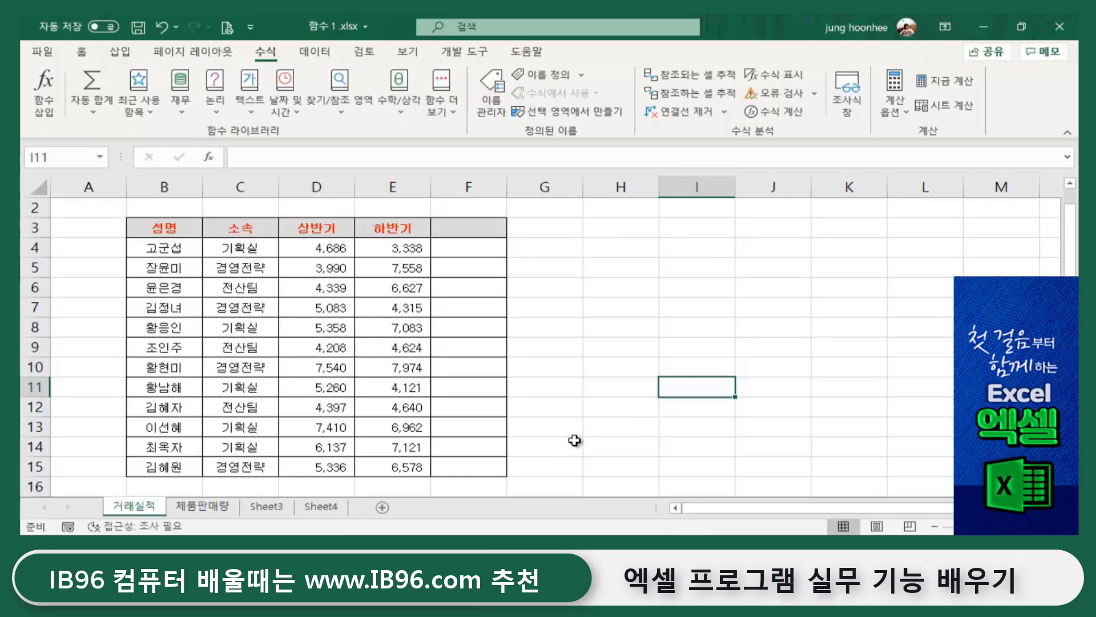
scroll(514, 399, up, 2)
scroll(590, 440, up, 1)
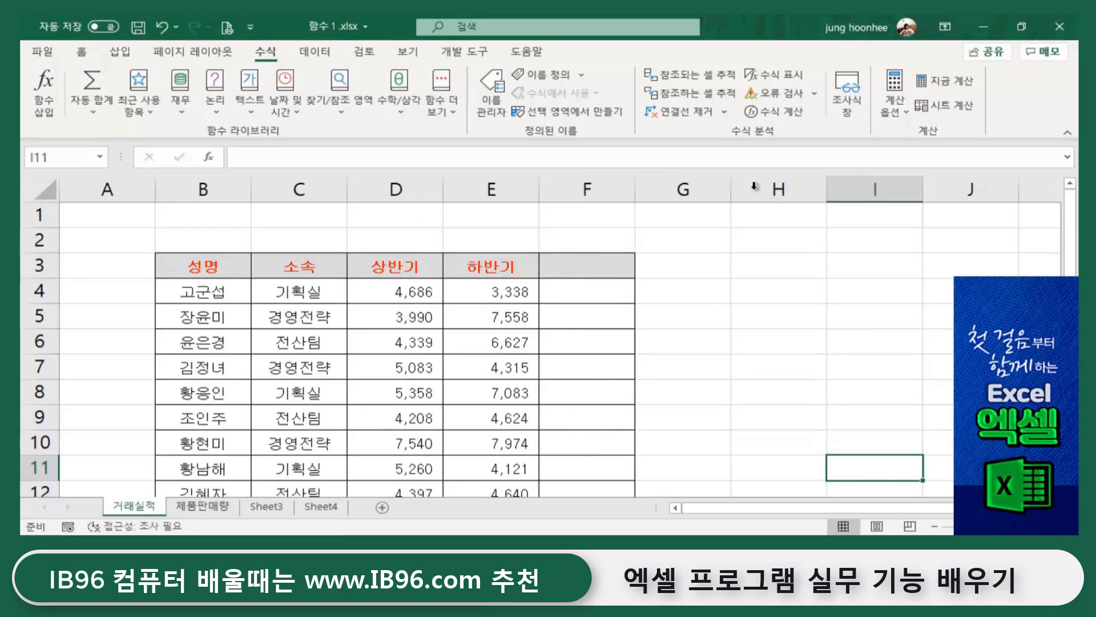
click(784, 321)
drag(189, 289, 182, 410)
drag(294, 288, 288, 419)
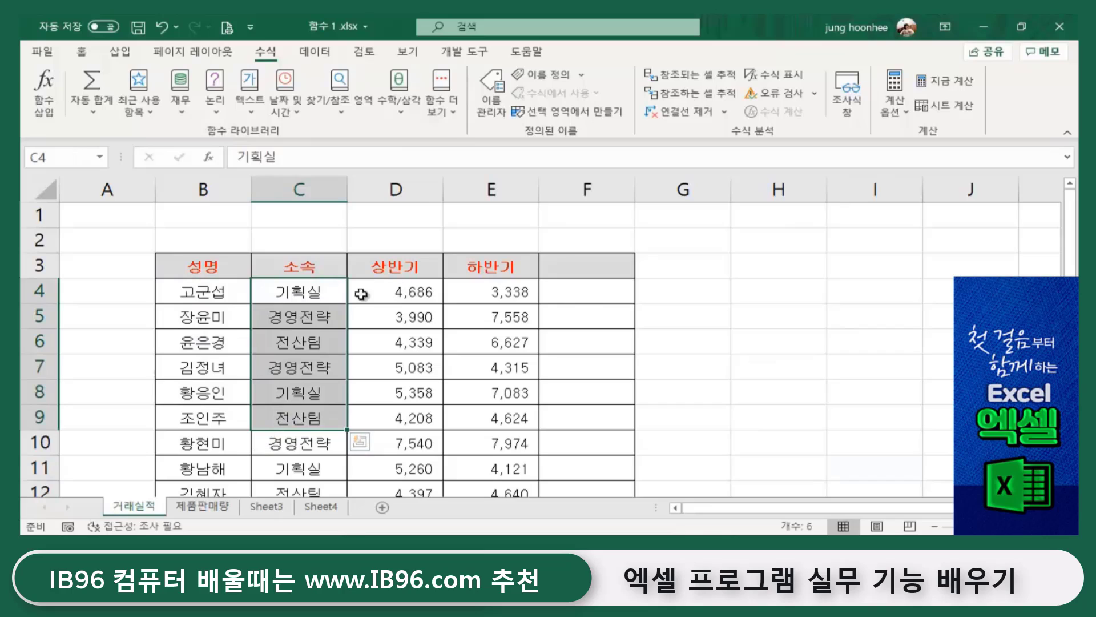
click(217, 294)
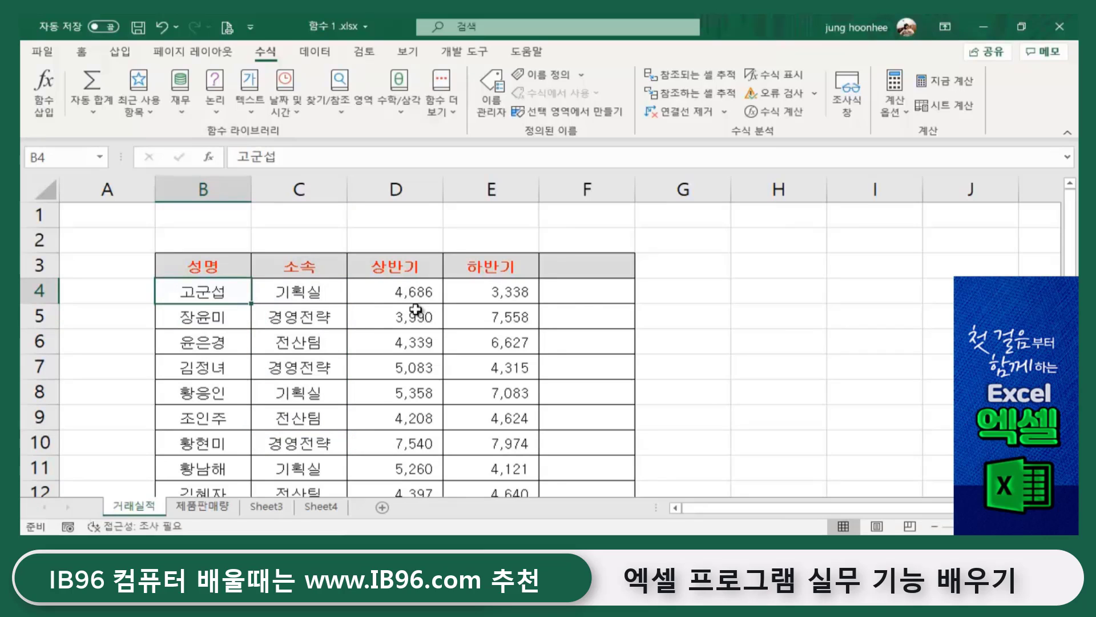
drag(397, 285, 354, 495)
scroll(350, 396, up, 2)
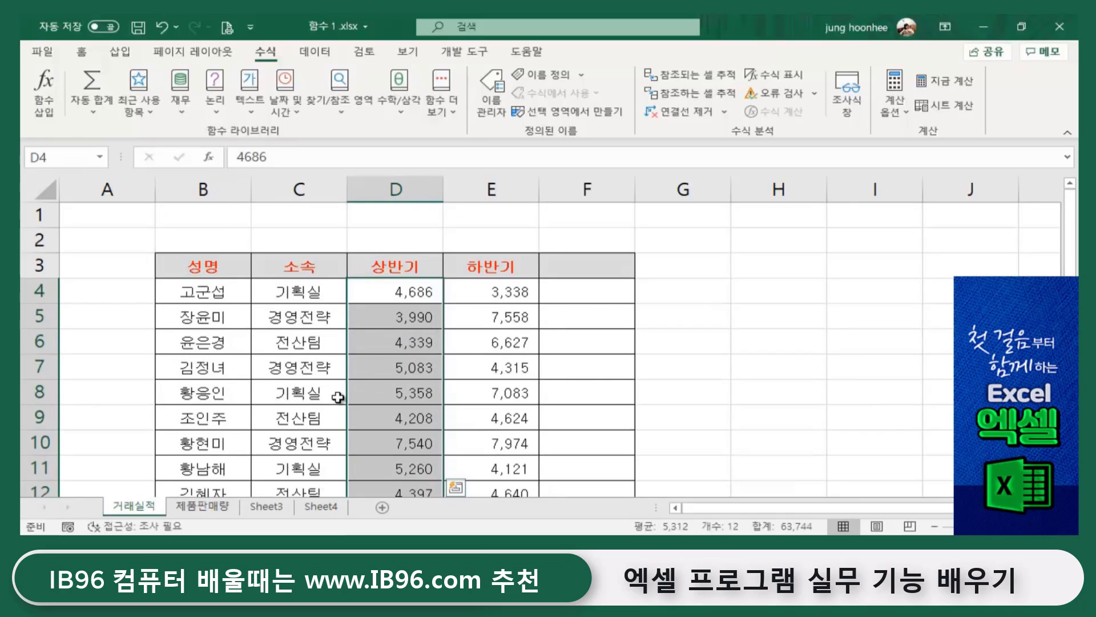
drag(511, 292, 513, 443)
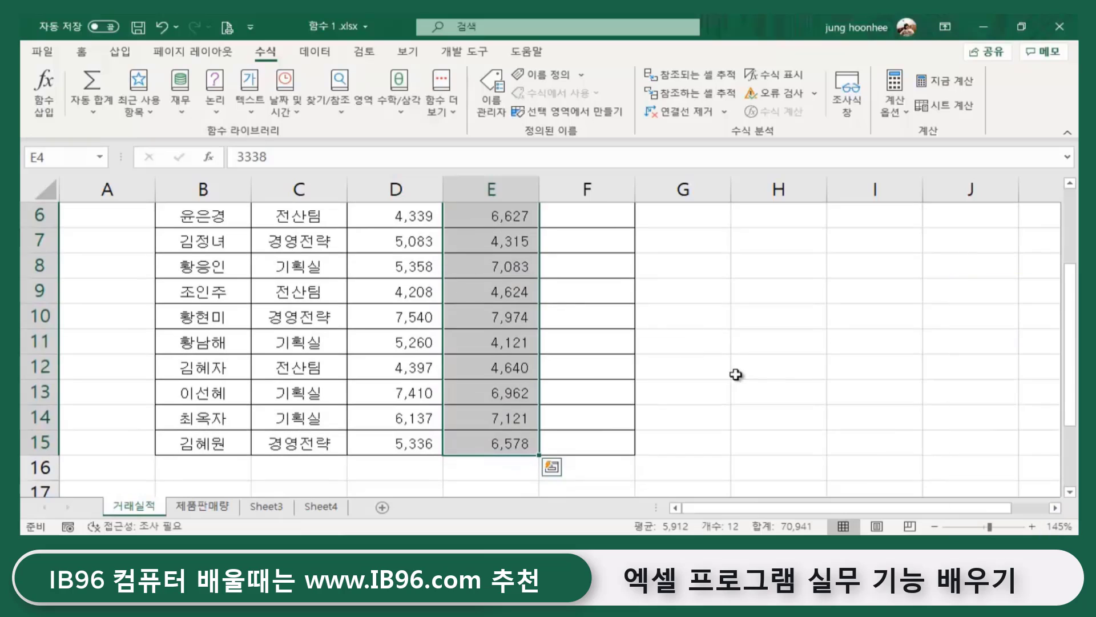
click(734, 374)
scroll(576, 341, up, 2)
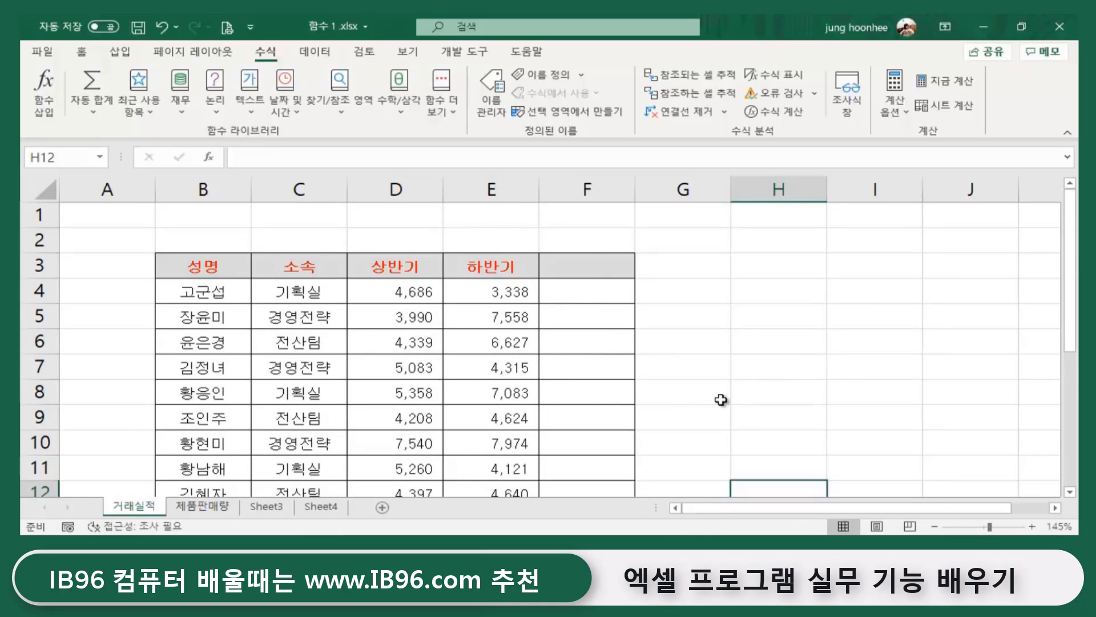
scroll(730, 345, down, 3)
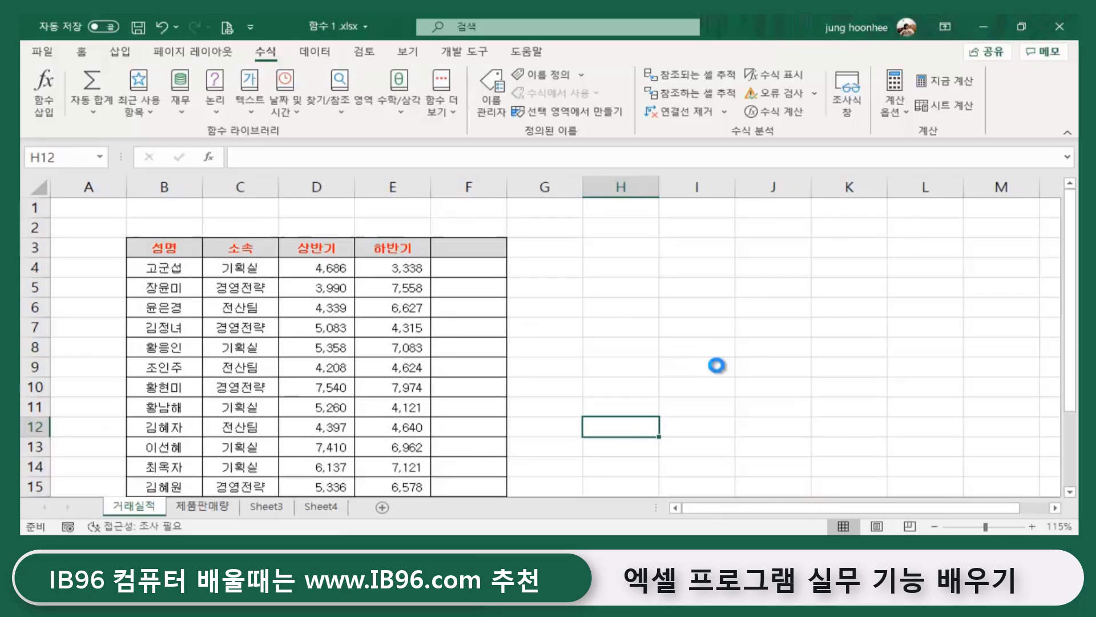
scroll(608, 338, up, 1)
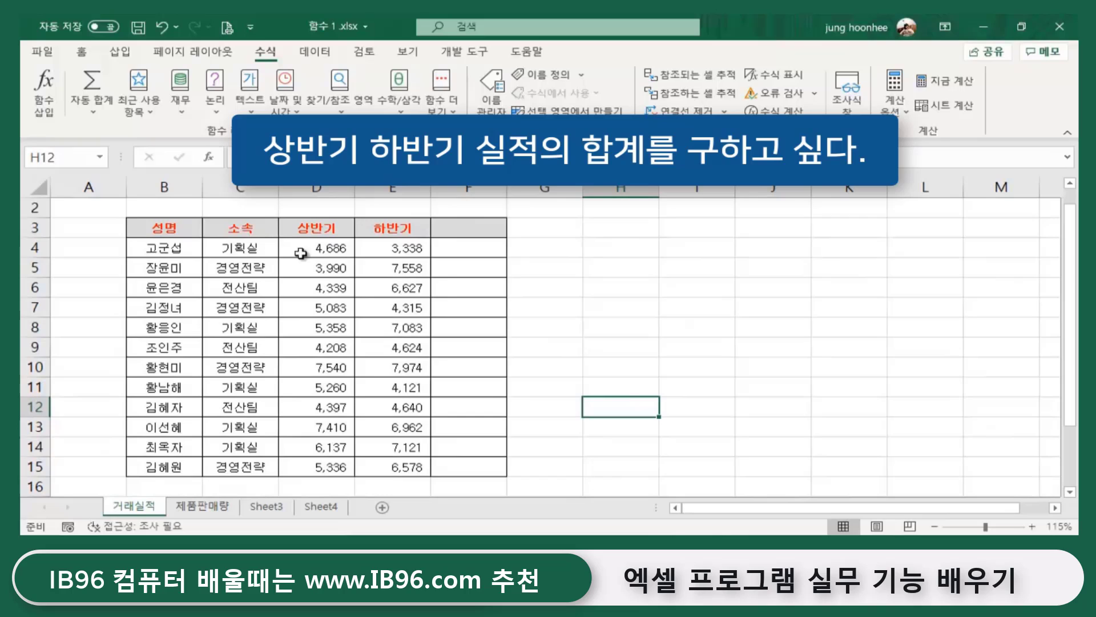
- Compare the row 4 sales figures in D4 and E4
click(324, 235)
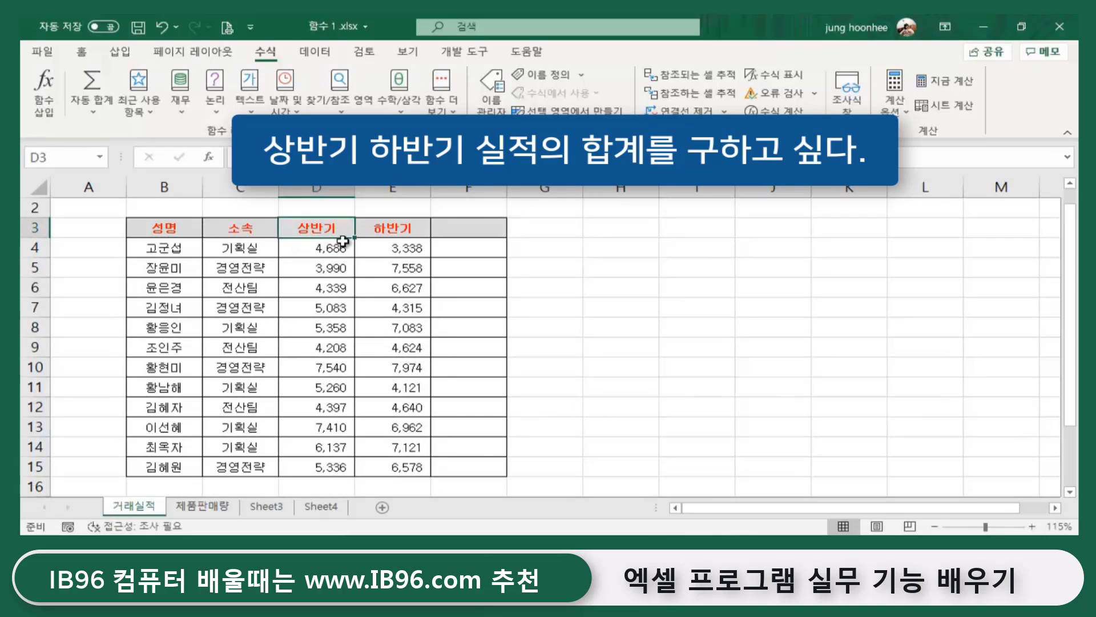
click(307, 252)
click(392, 251)
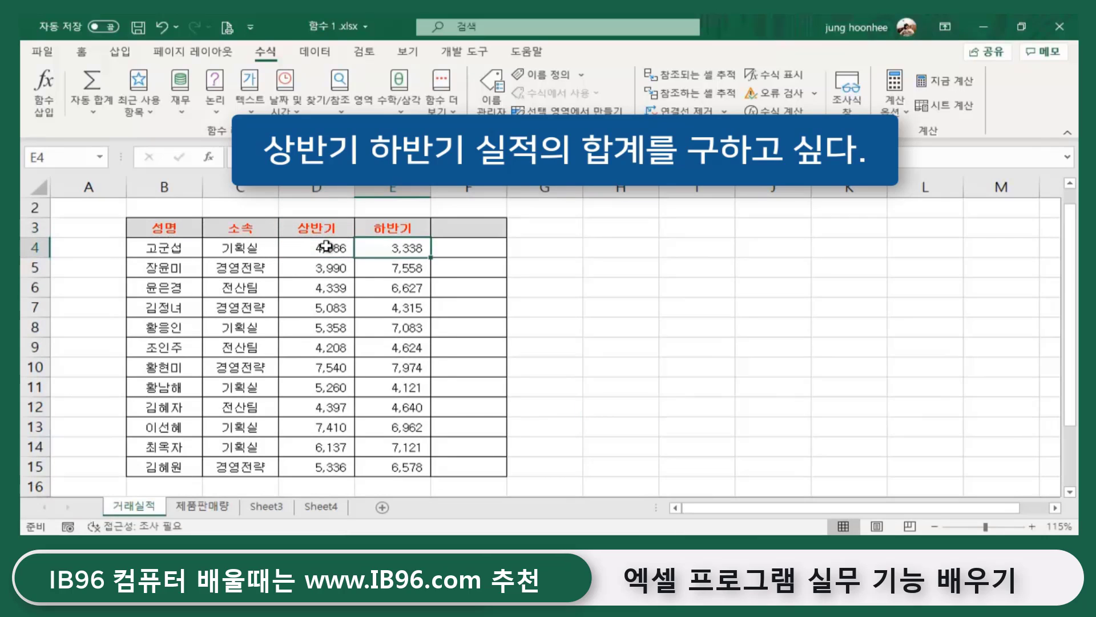
click(325, 246)
click(373, 248)
click(330, 255)
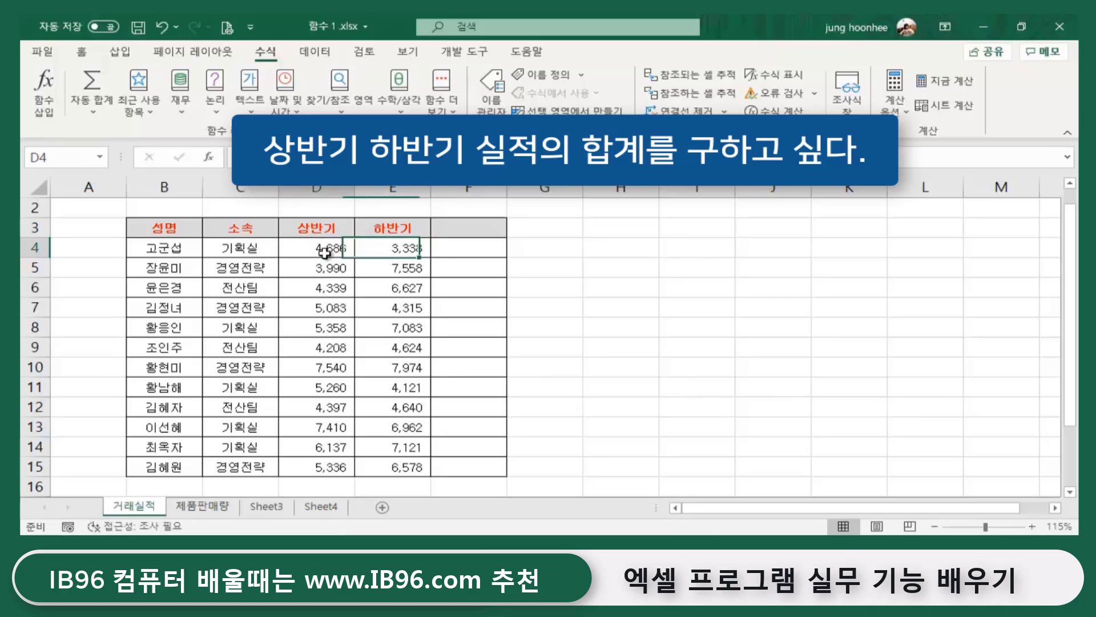
click(399, 250)
- Move through the empty column F and nearby blank cells beside the table
click(479, 250)
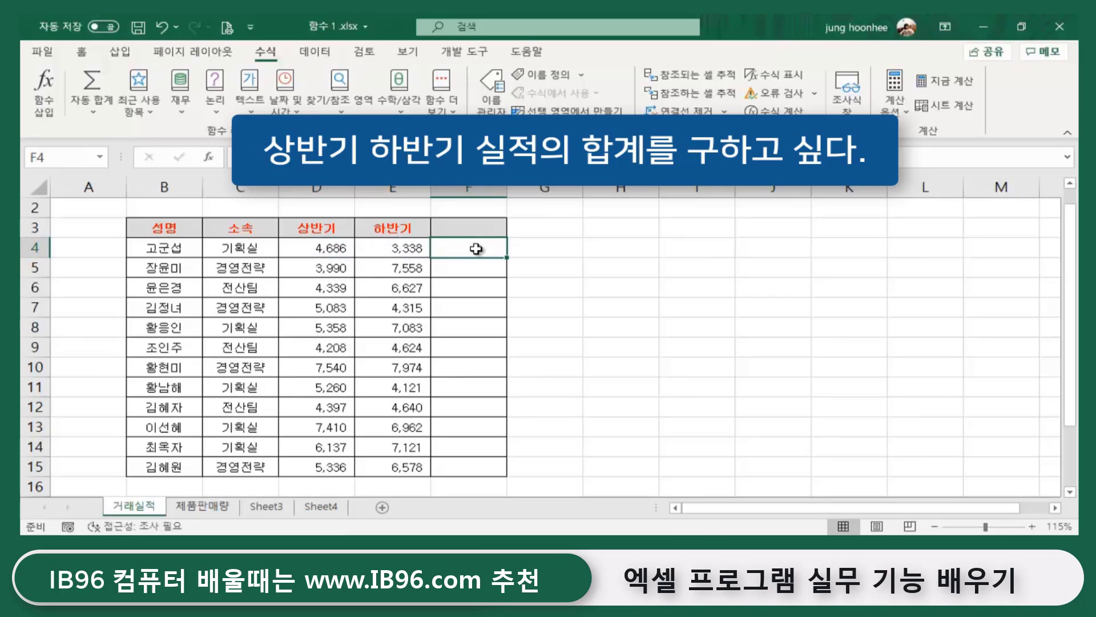
click(469, 269)
click(461, 301)
click(454, 247)
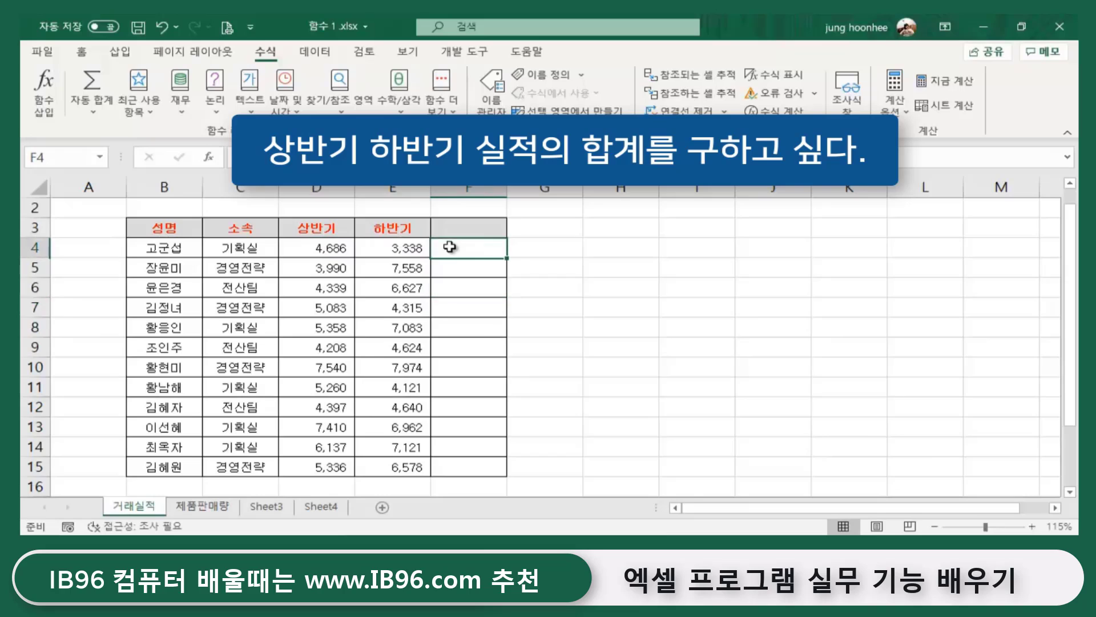
click(592, 265)
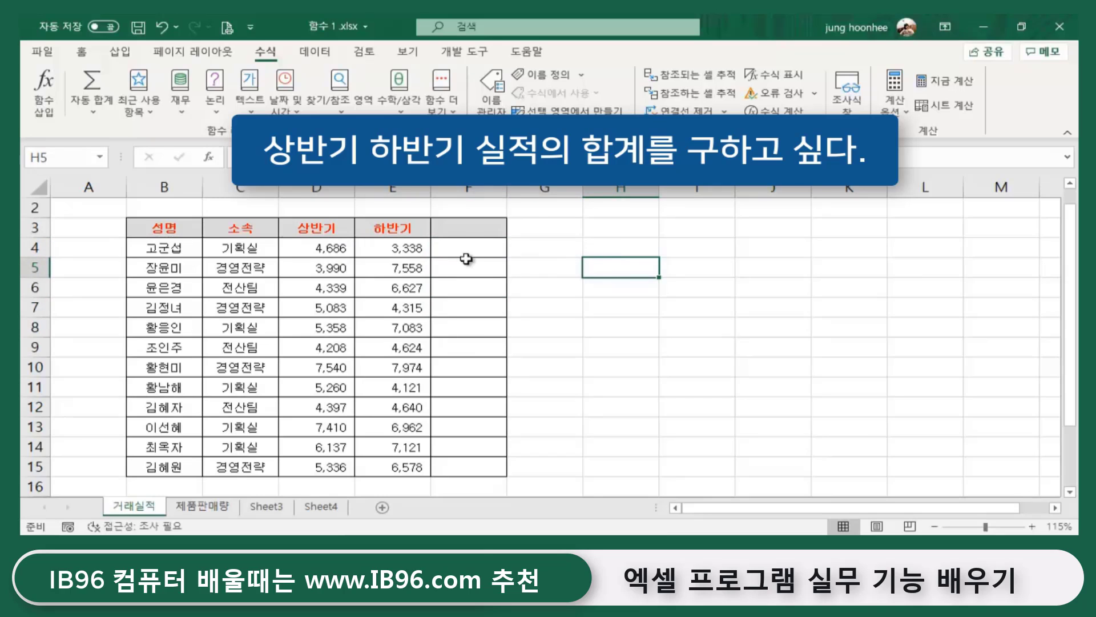
click(481, 249)
click(552, 272)
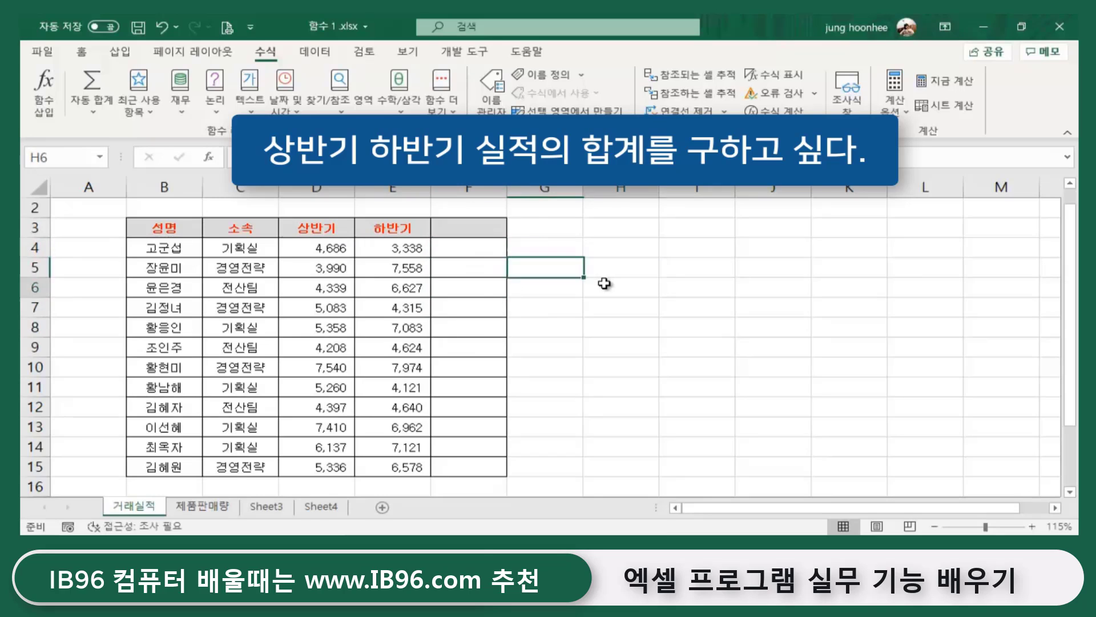
click(598, 287)
- Start an =D4+E4 total in F4, then erase it and leave F4 empty
click(459, 249)
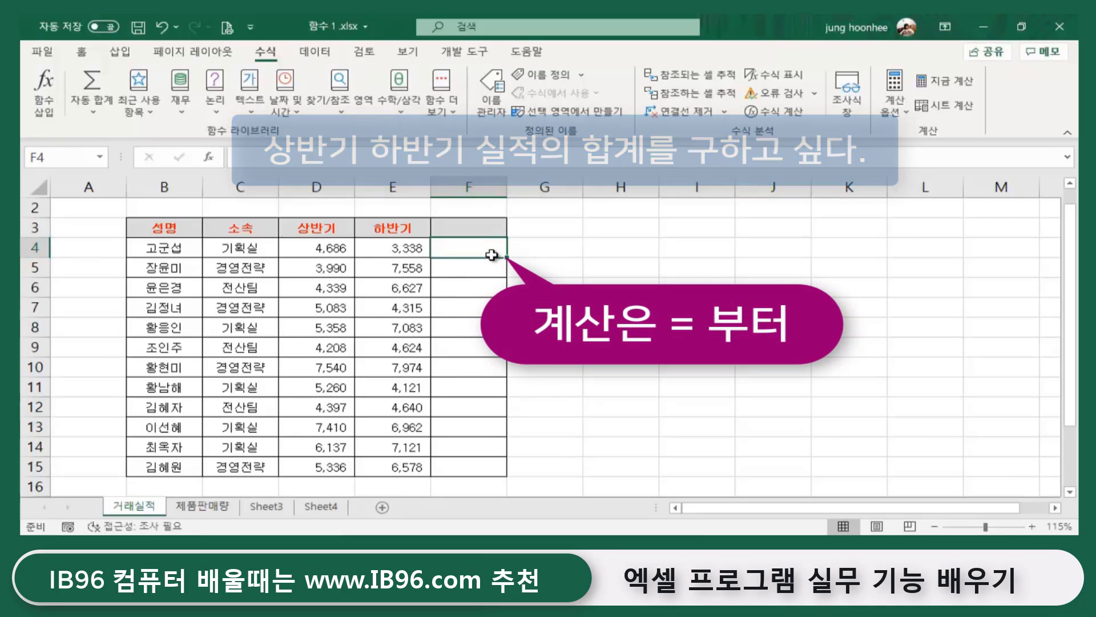
text(=)
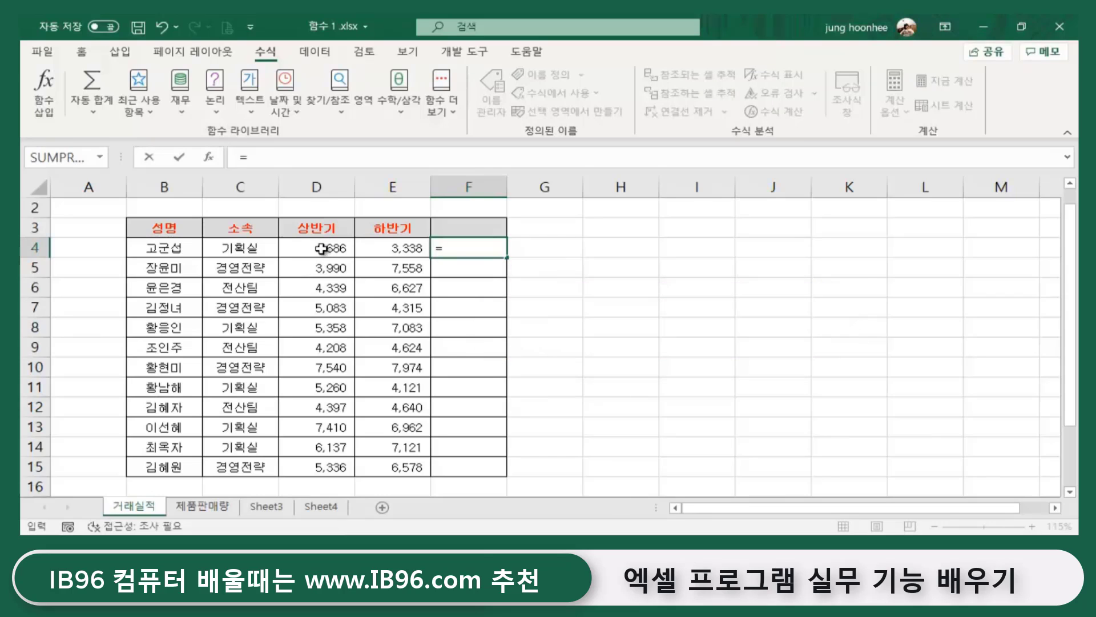
click(314, 247)
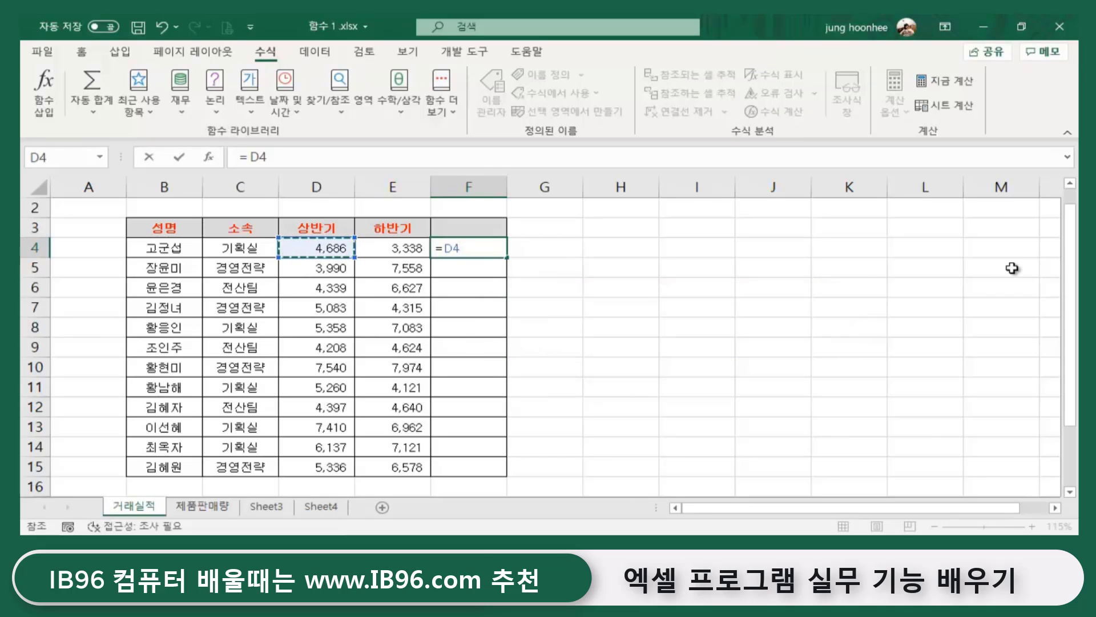
text(+)
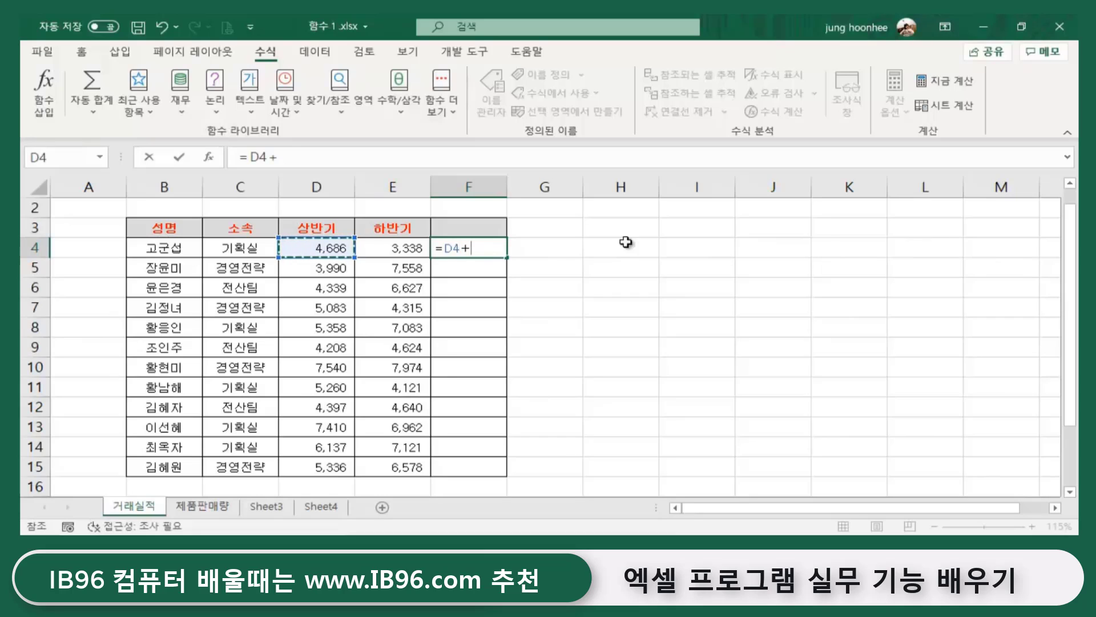
click(401, 247)
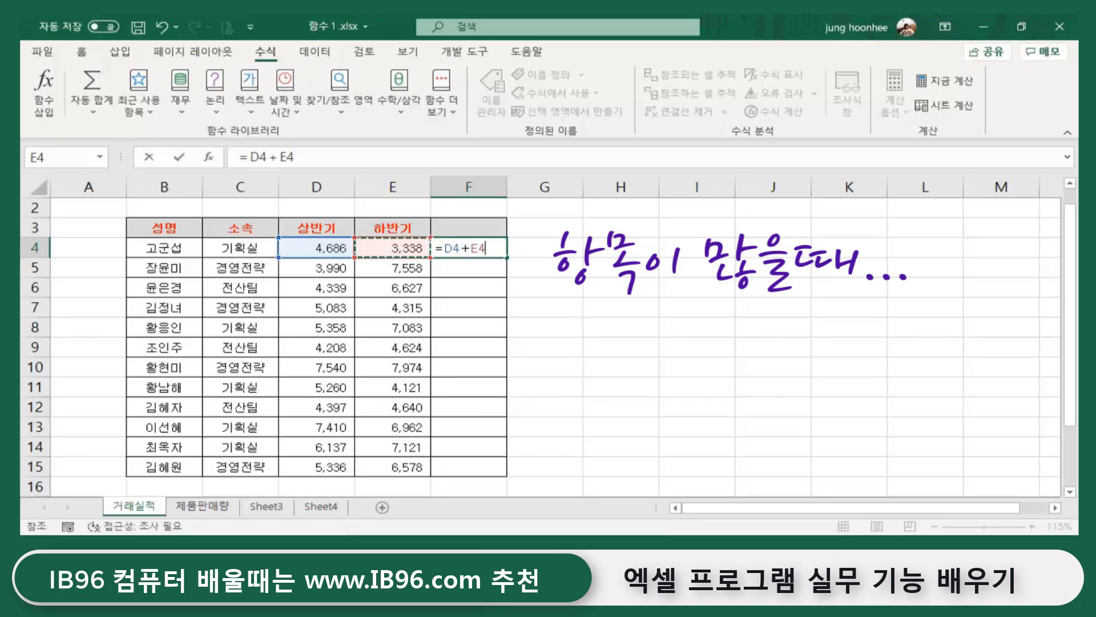
key(BackSpace)
key(BackSpace)
key(BackSpace)
key(BackSpace)
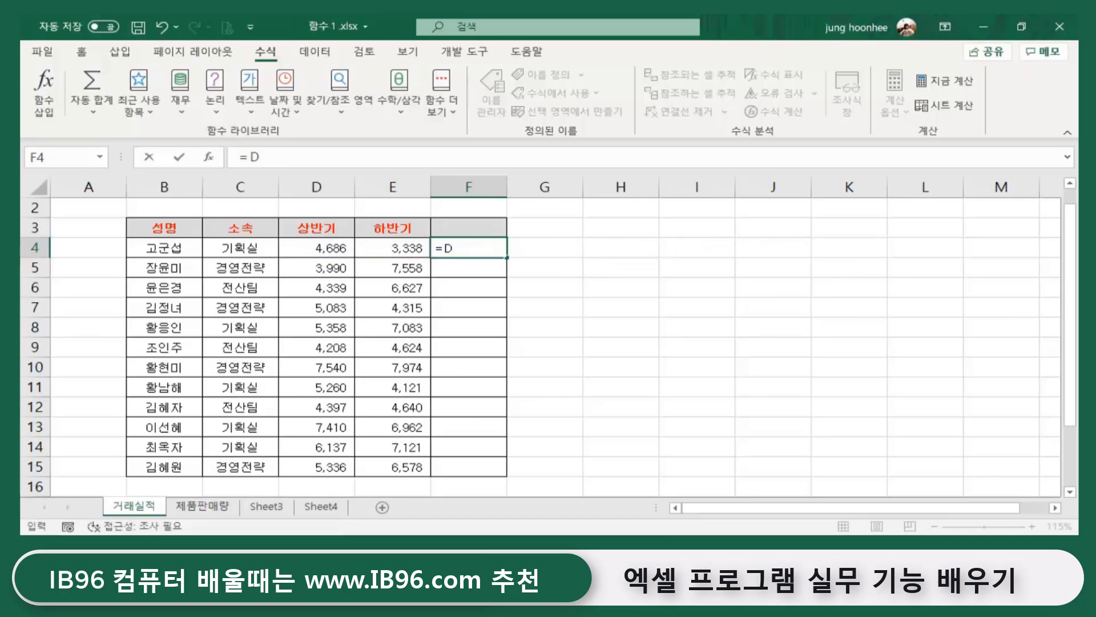
key(BackSpace)
key(BackSpace)
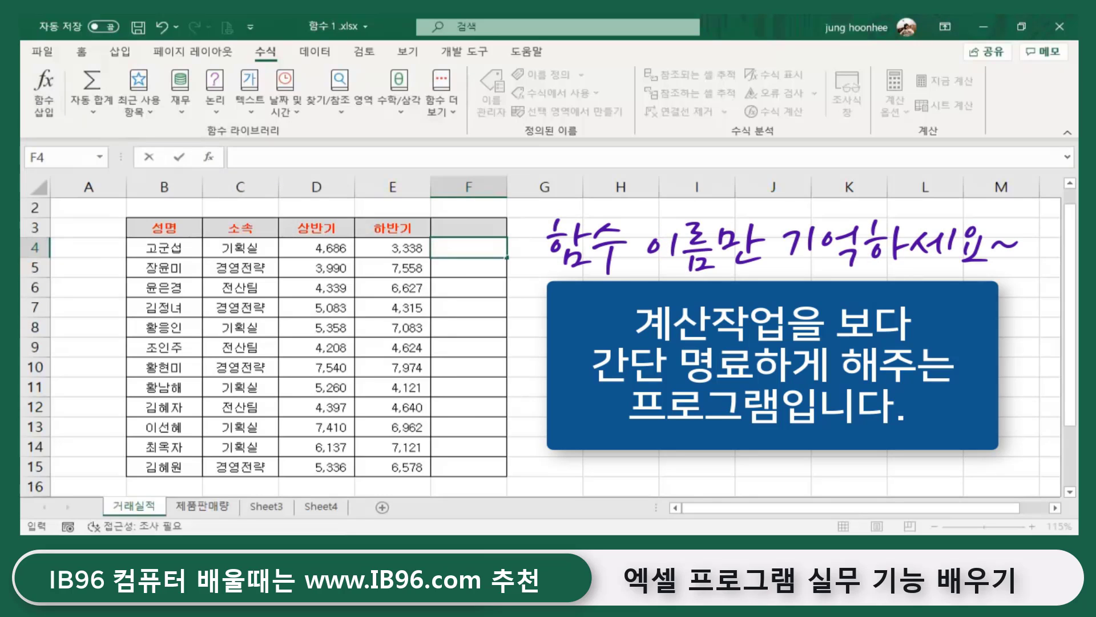
click(691, 287)
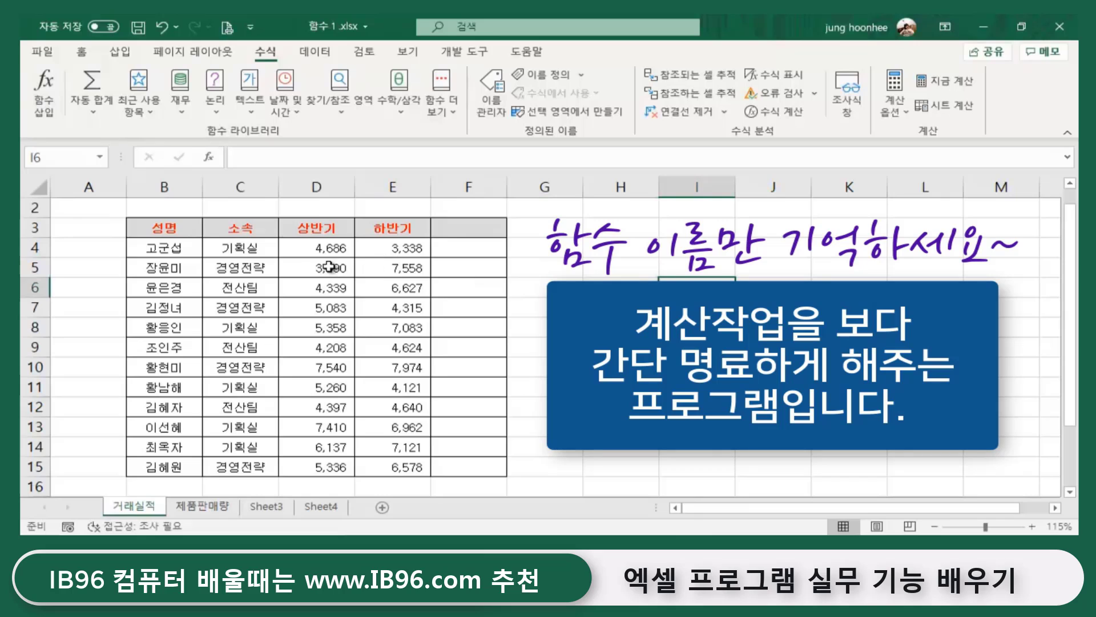
- Check the D4:E4 status-bar sum, then view and close the AutoSum quick-calculation list
drag(296, 247, 399, 244)
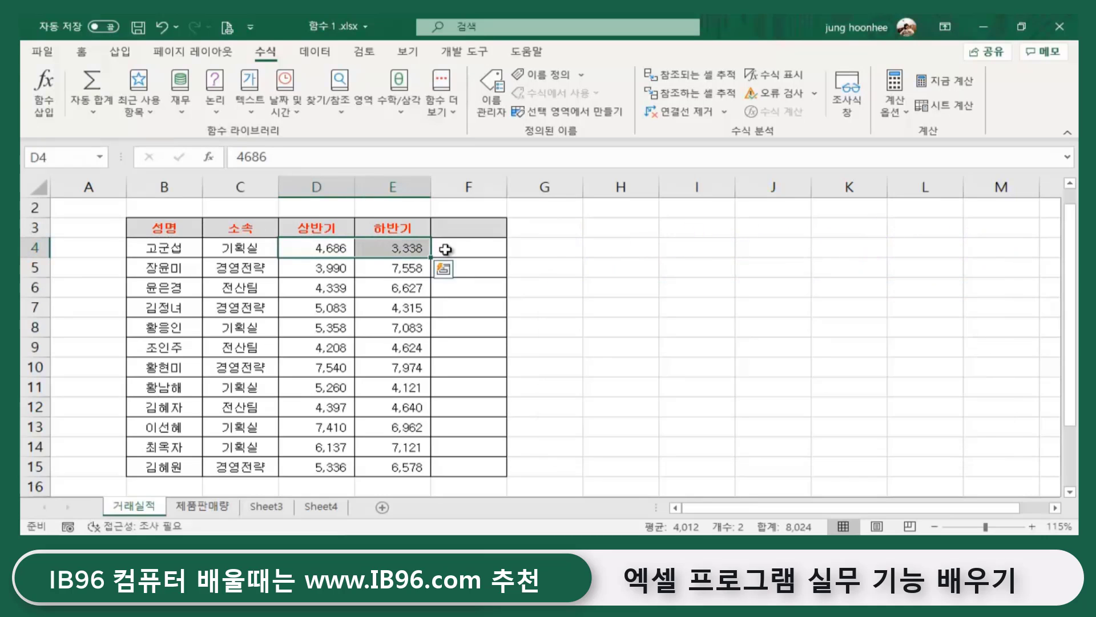
click(481, 246)
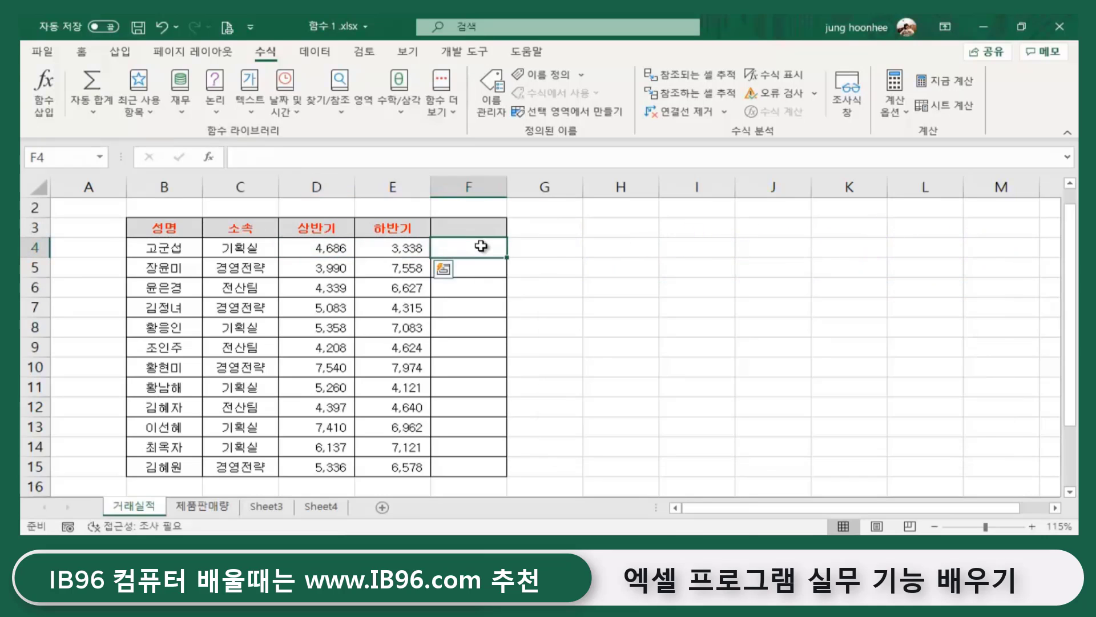
click(772, 326)
click(469, 249)
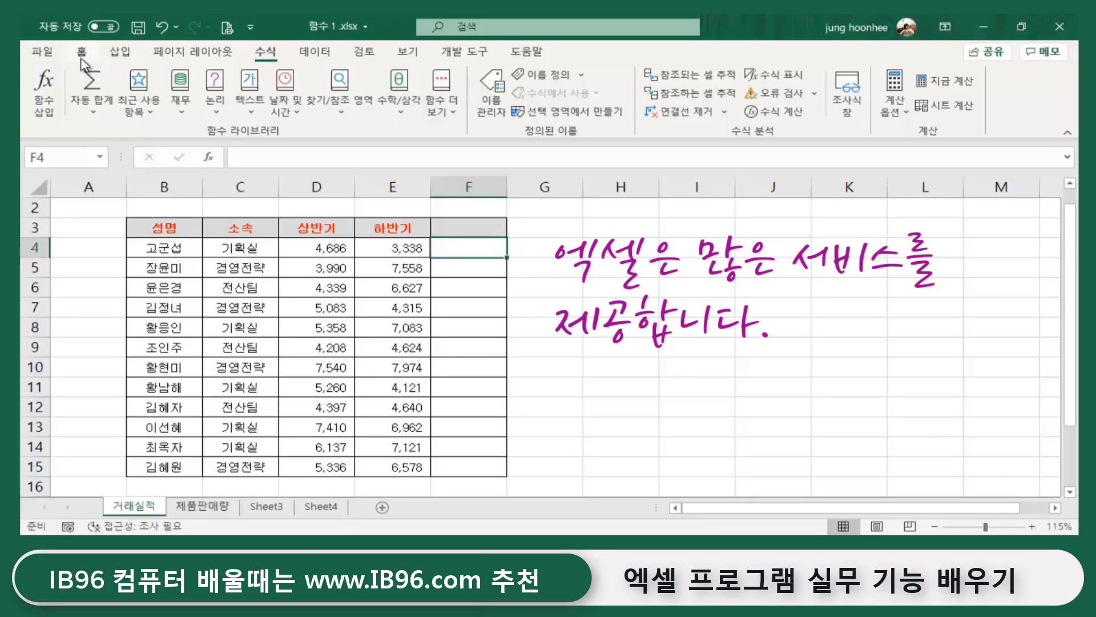
click(82, 53)
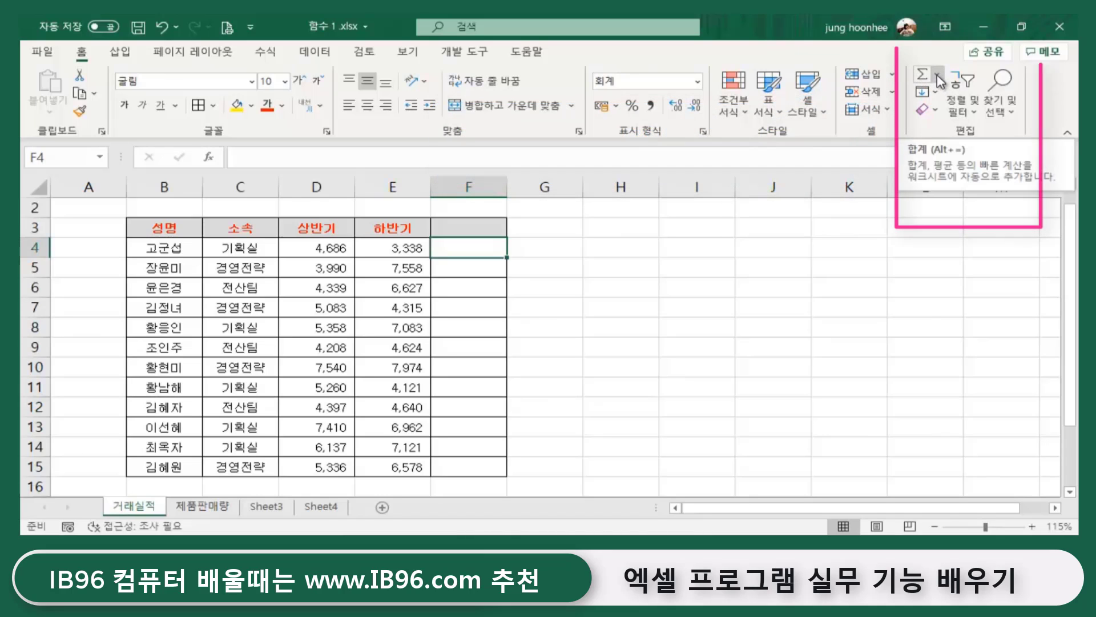
click(937, 76)
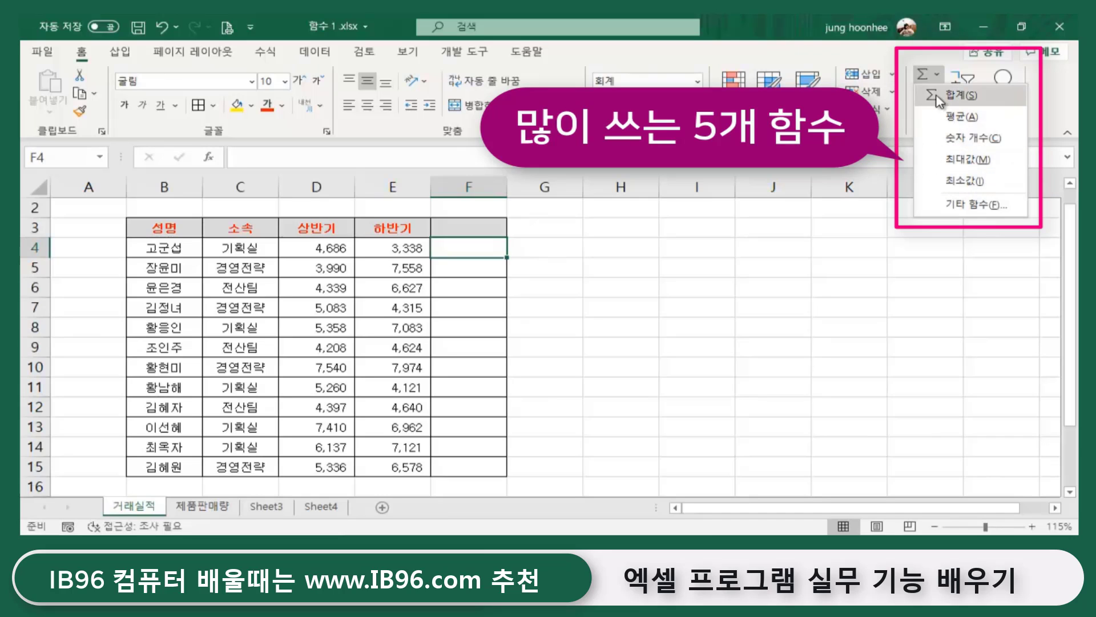
click(756, 283)
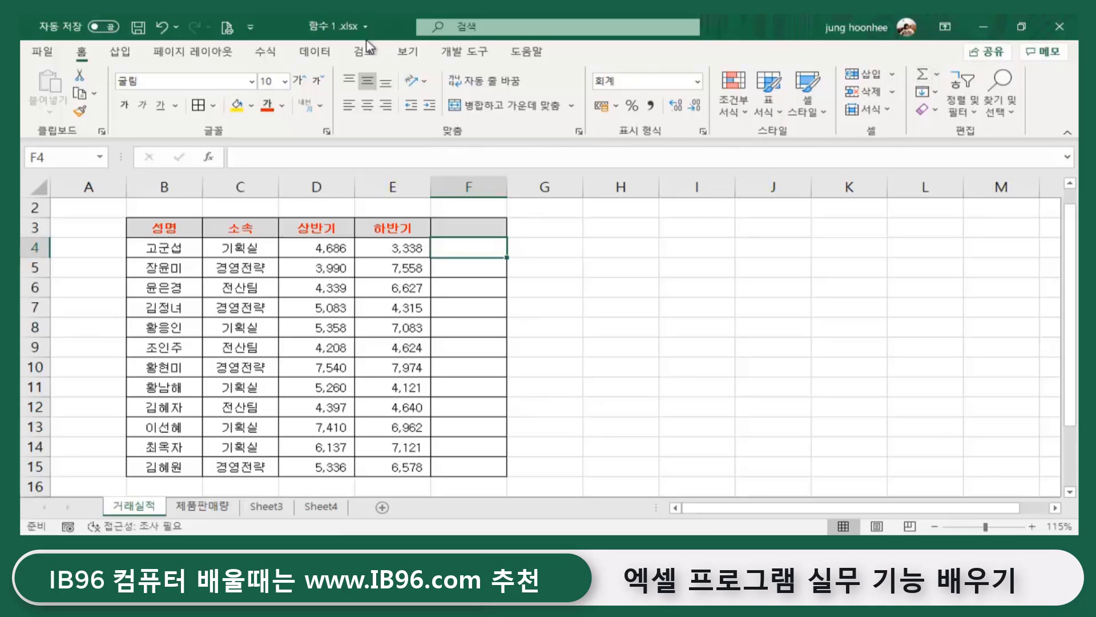
click(268, 50)
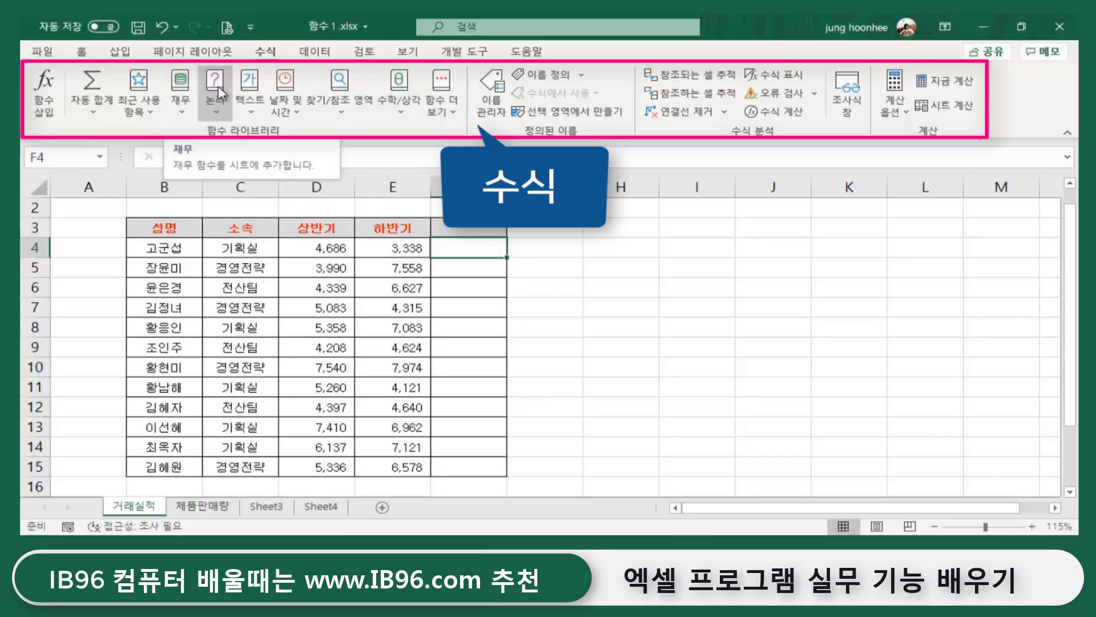
click(182, 105)
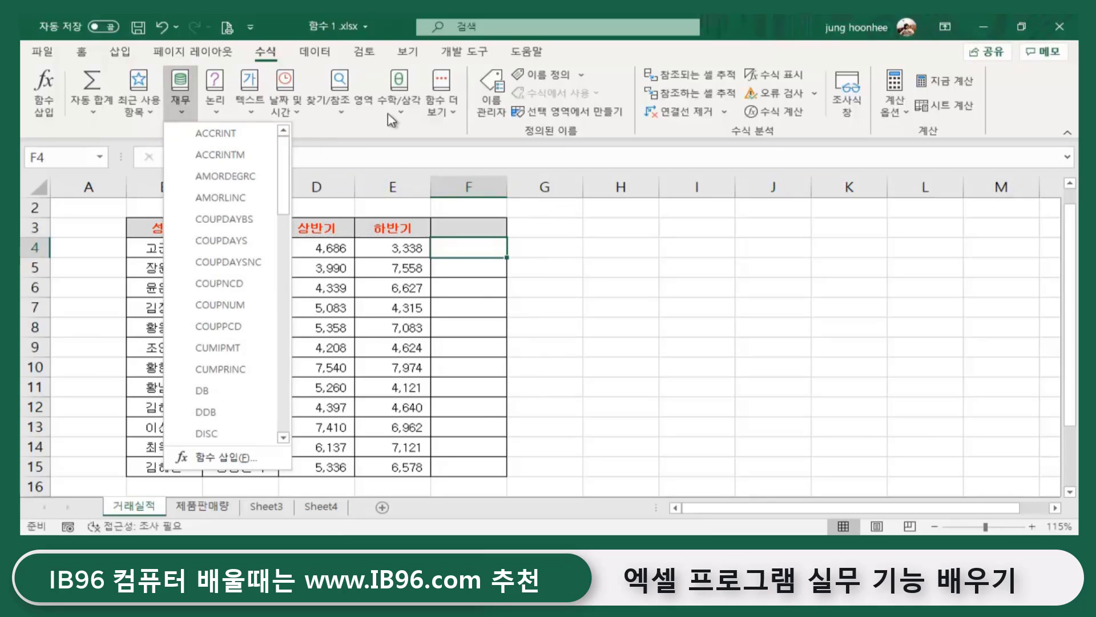
click(685, 301)
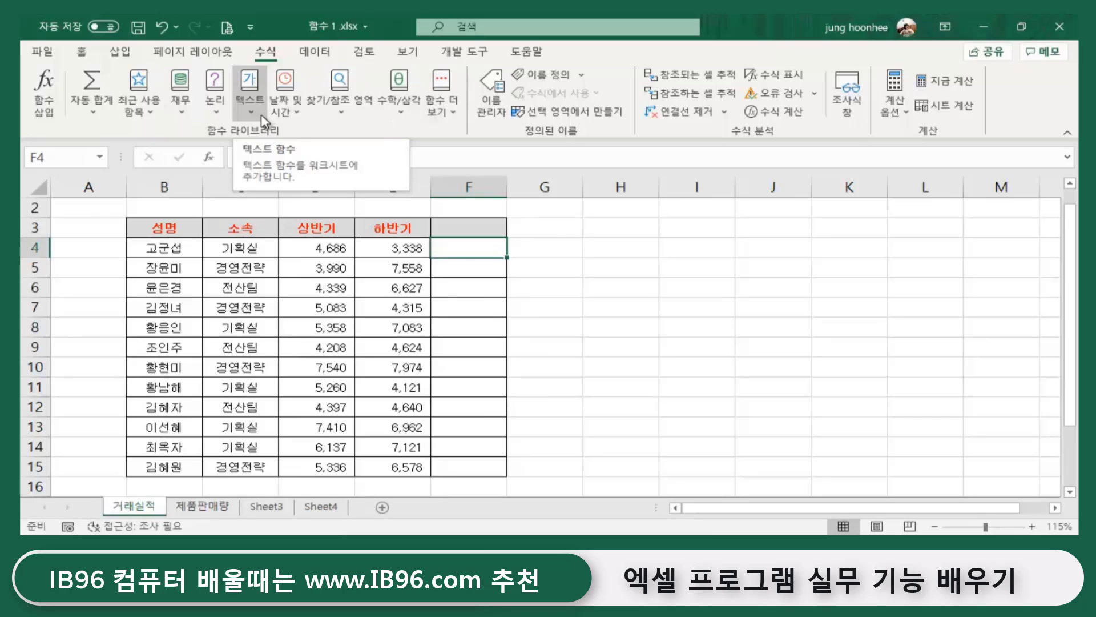
click(216, 112)
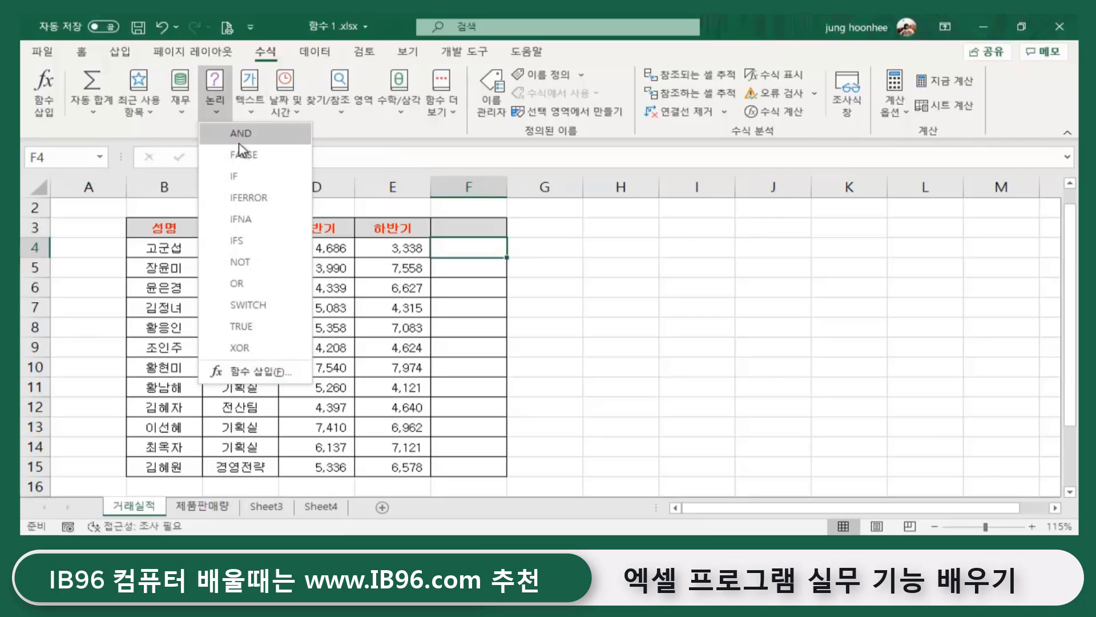
click(685, 272)
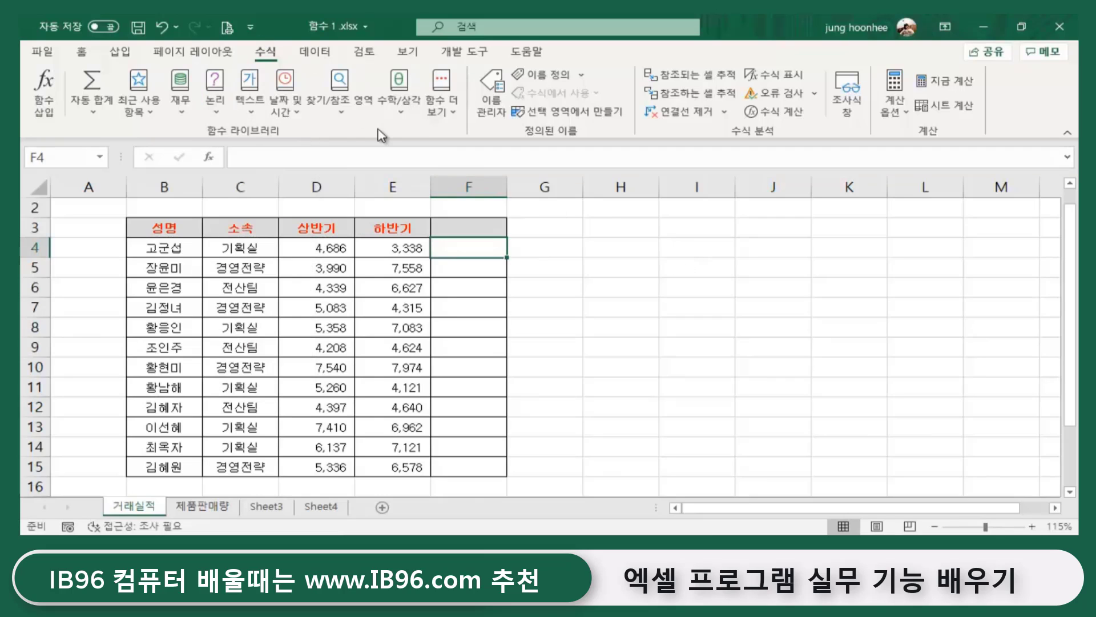
click(253, 105)
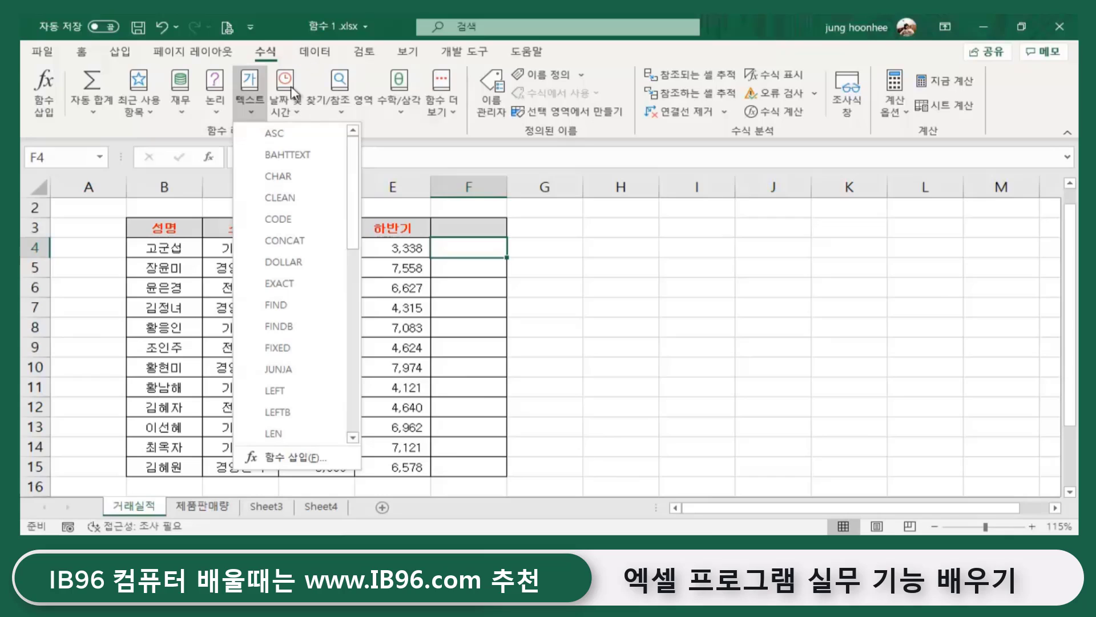
click(293, 113)
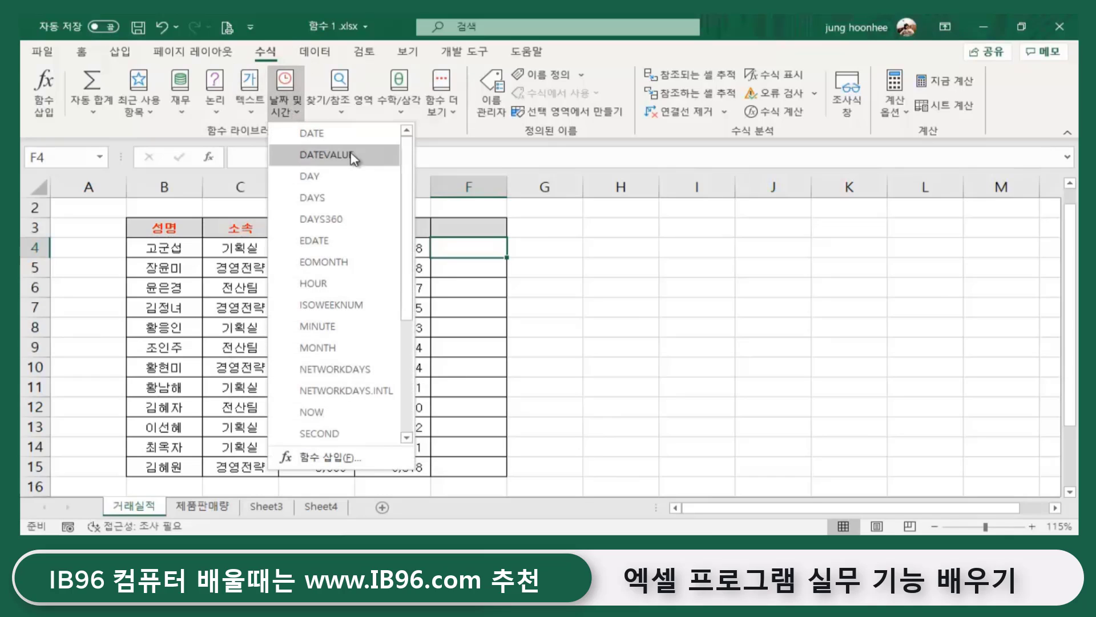
click(350, 111)
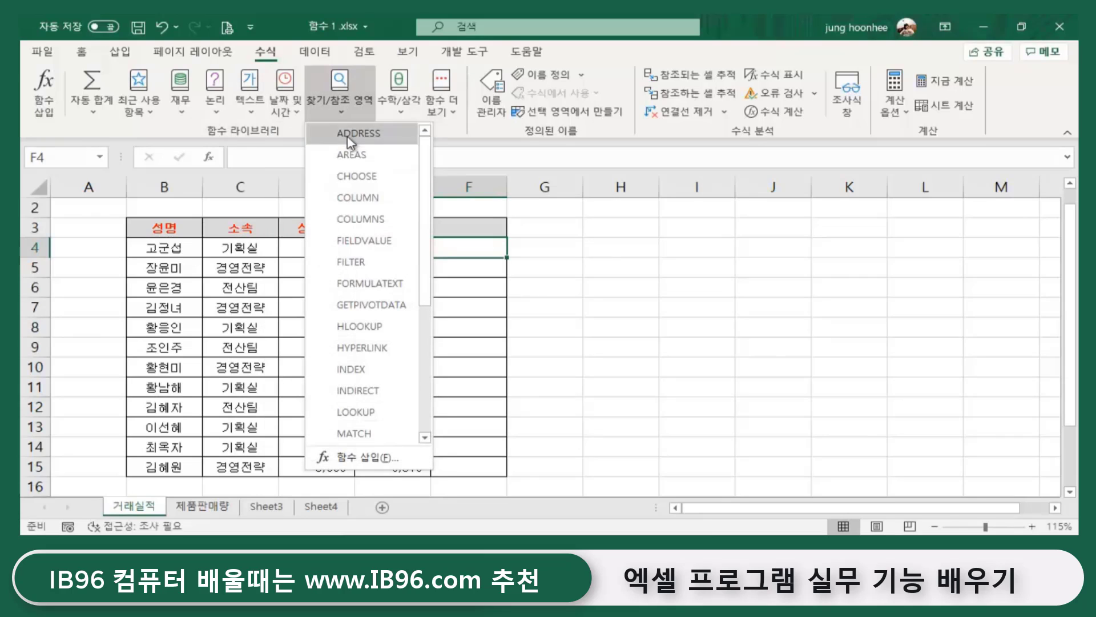
click(400, 107)
click(639, 404)
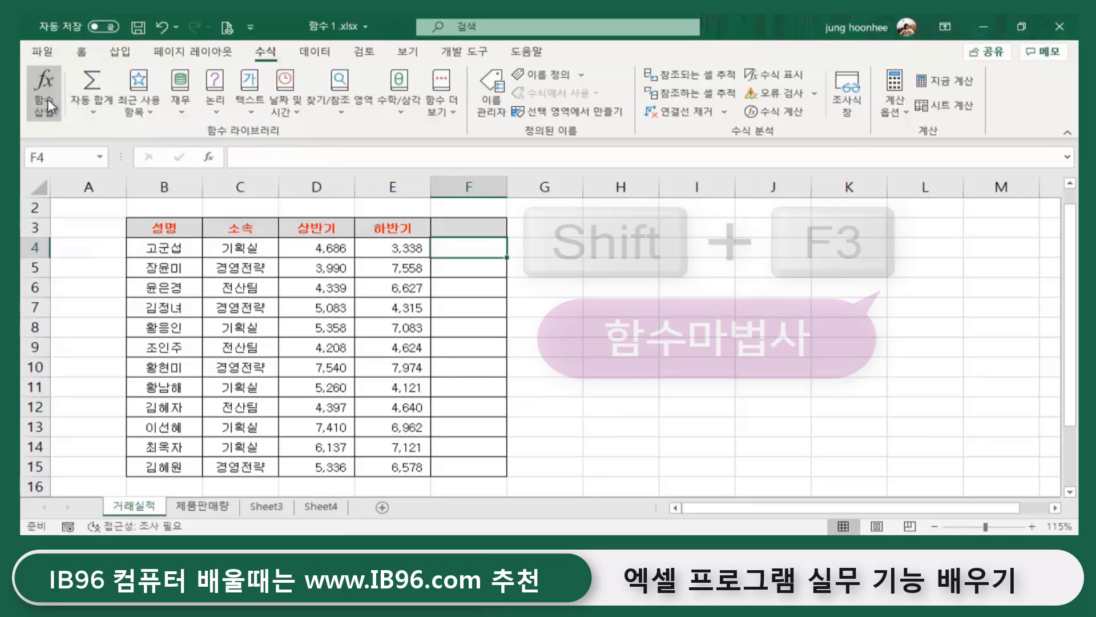
- Use Insert Function to pick SUM for F4 and reach its Function Arguments
click(47, 98)
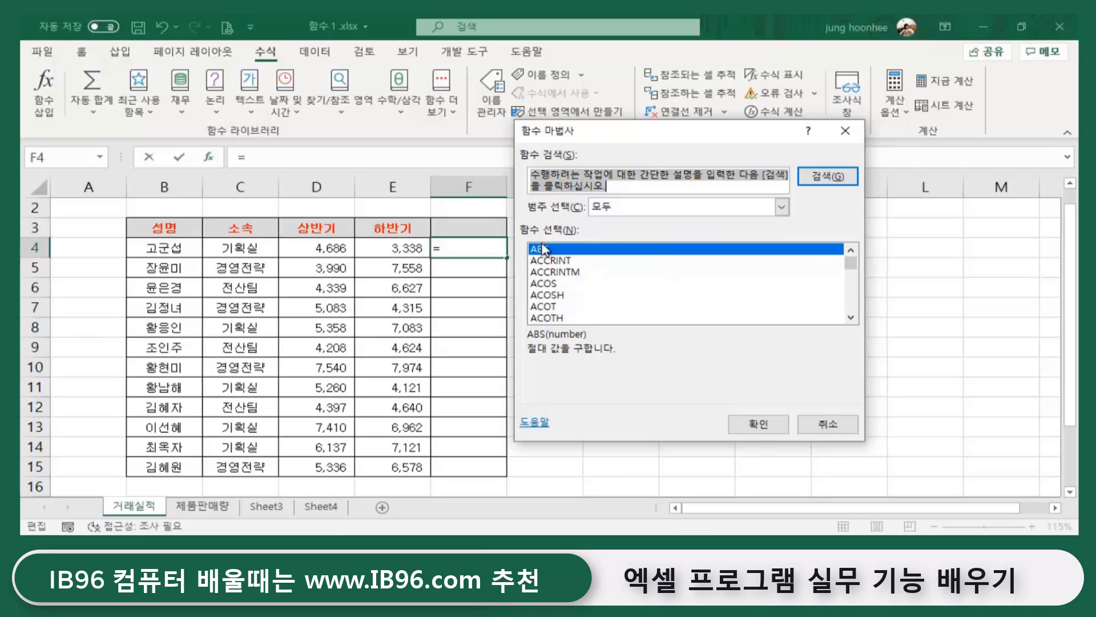
drag(851, 264, 857, 312)
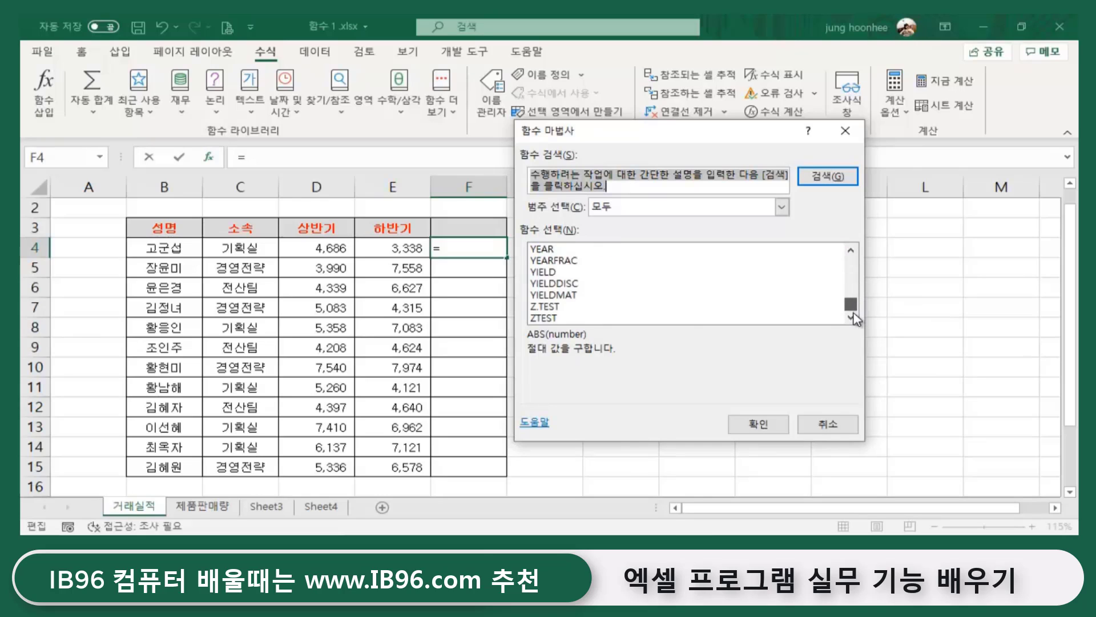
click(545, 318)
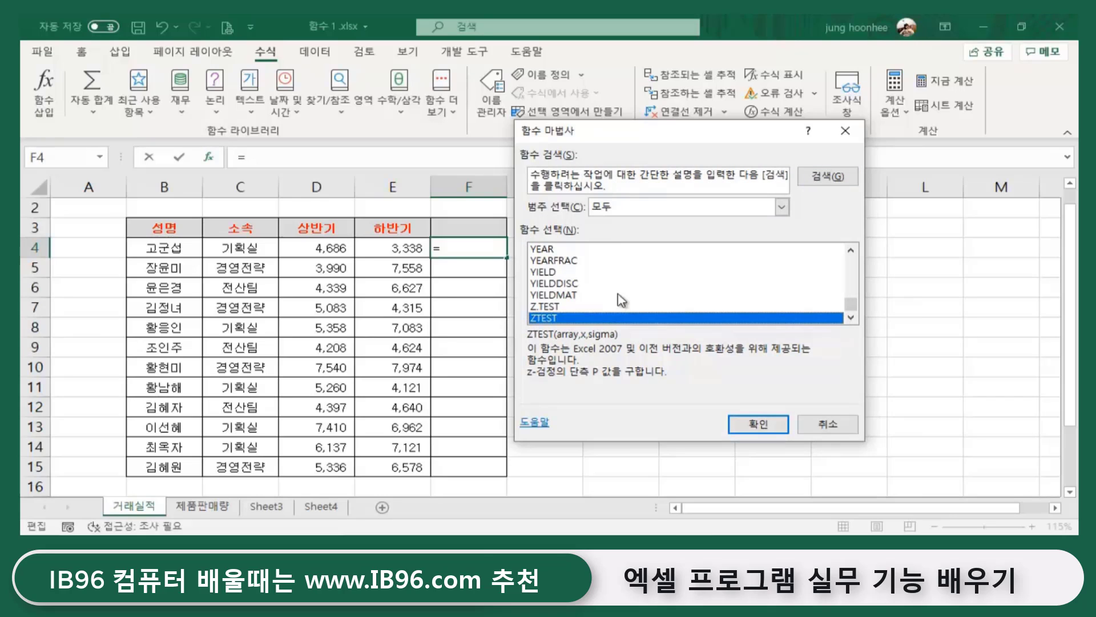
scroll(633, 304, up, 20)
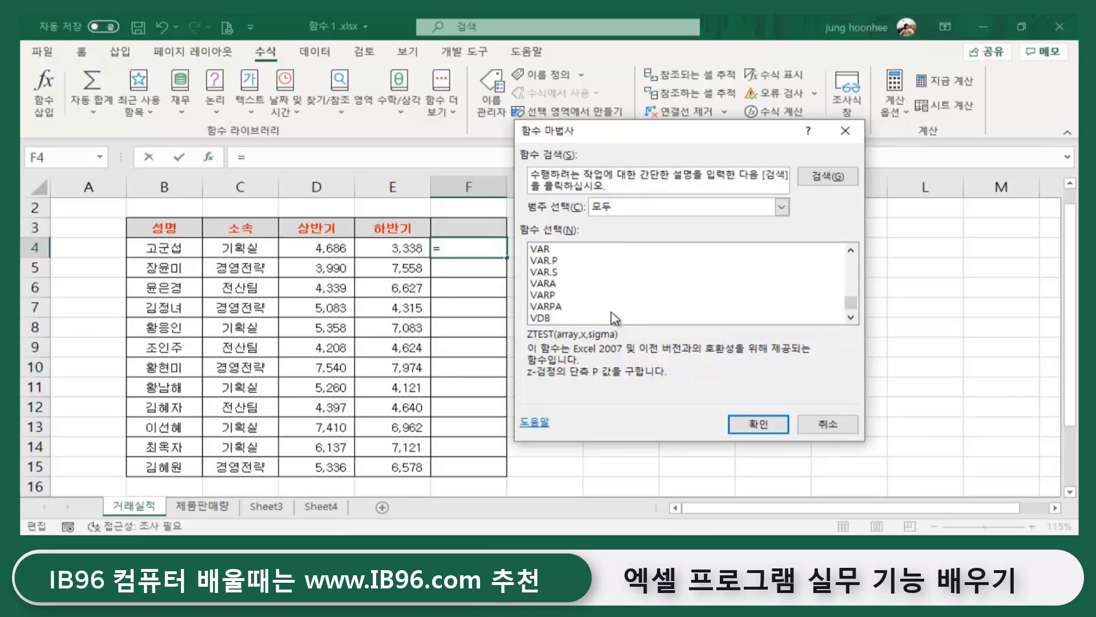
scroll(624, 308, up, 3)
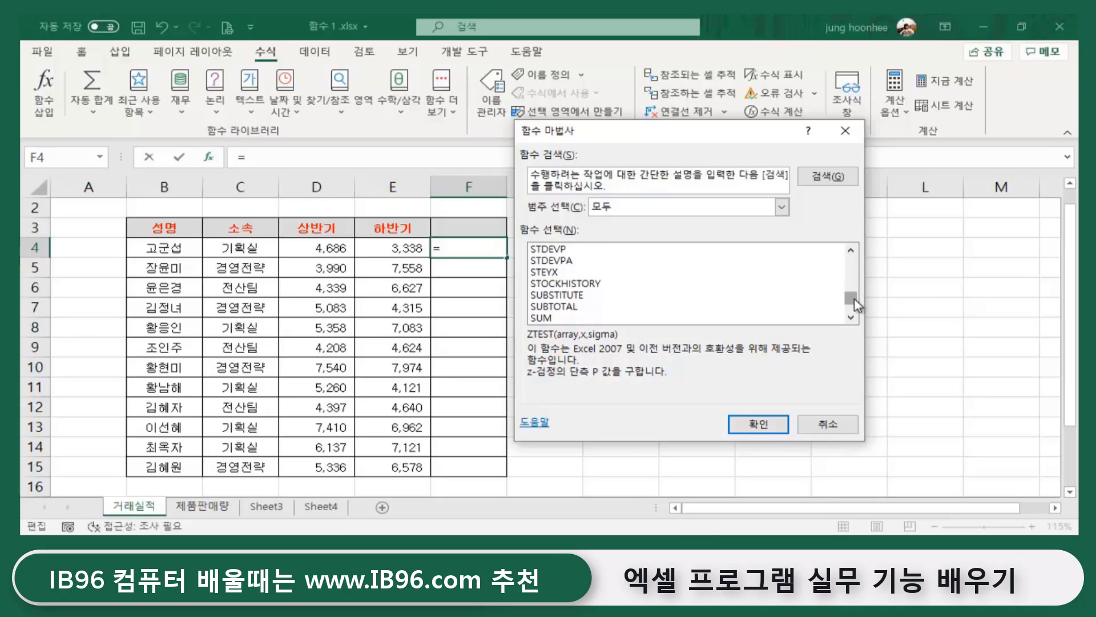
click(542, 318)
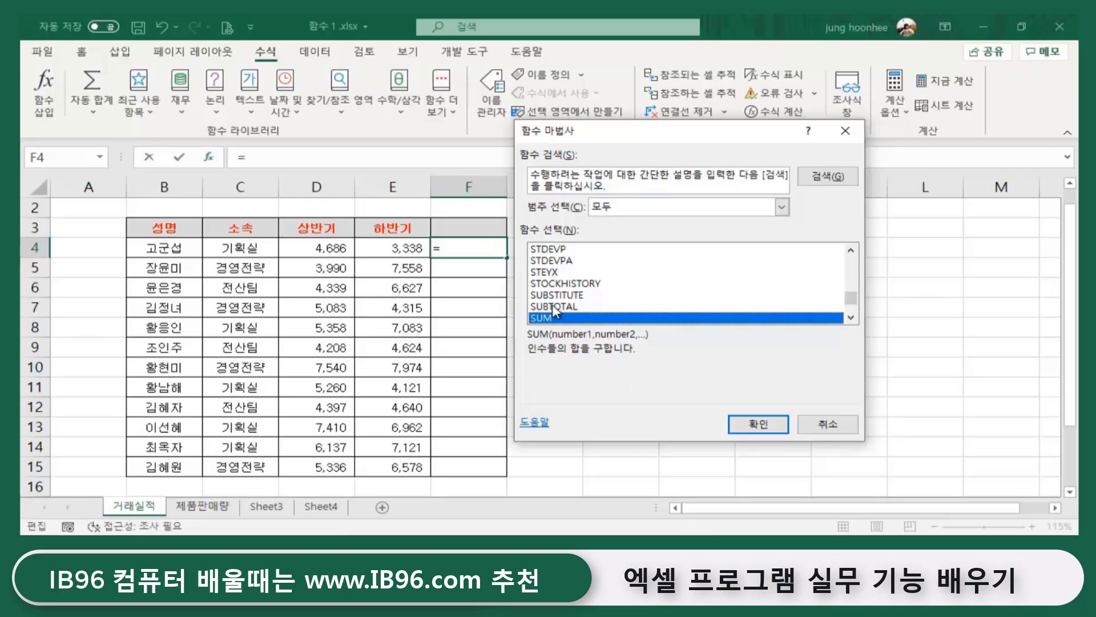
click(759, 424)
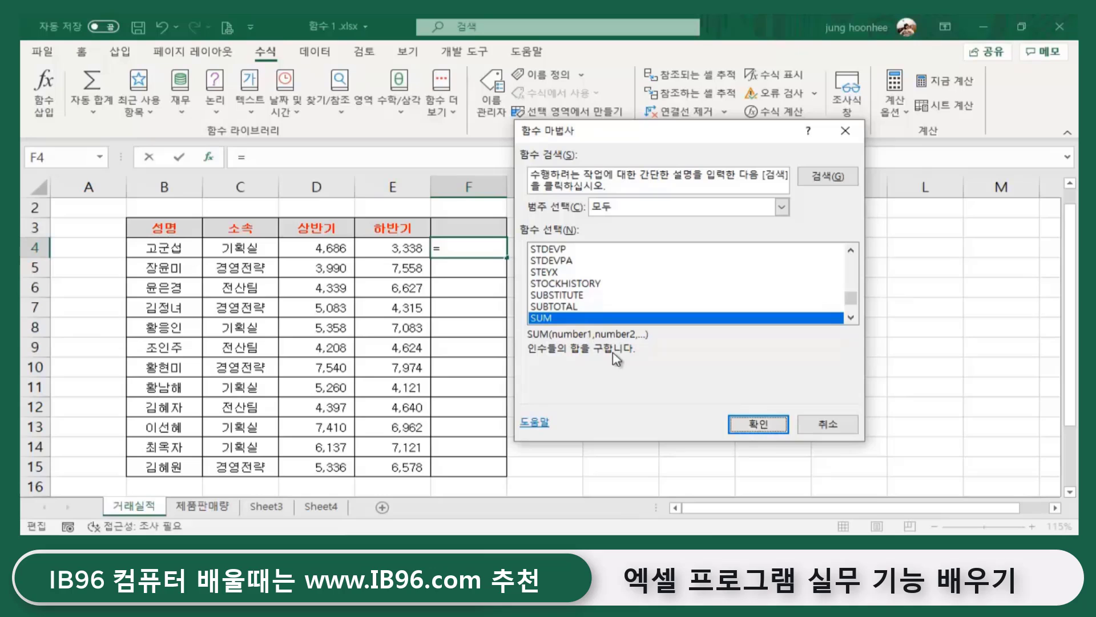
click(759, 425)
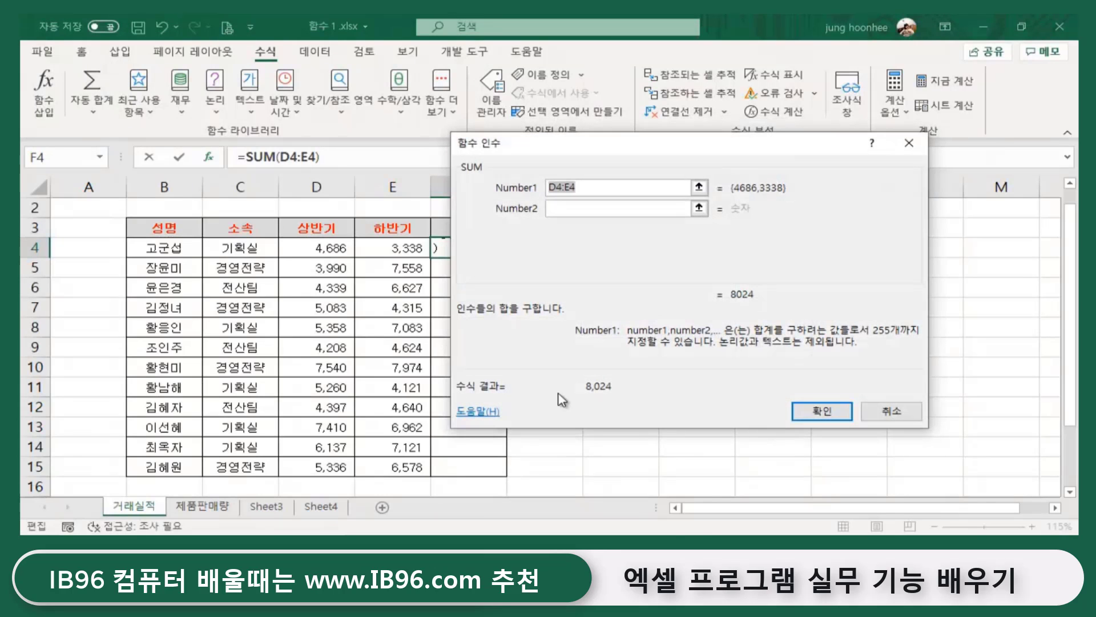
- Set Number1 to D4:E4 to get 8,024 in F4, then delete that formula
drag(591, 155, 637, 219)
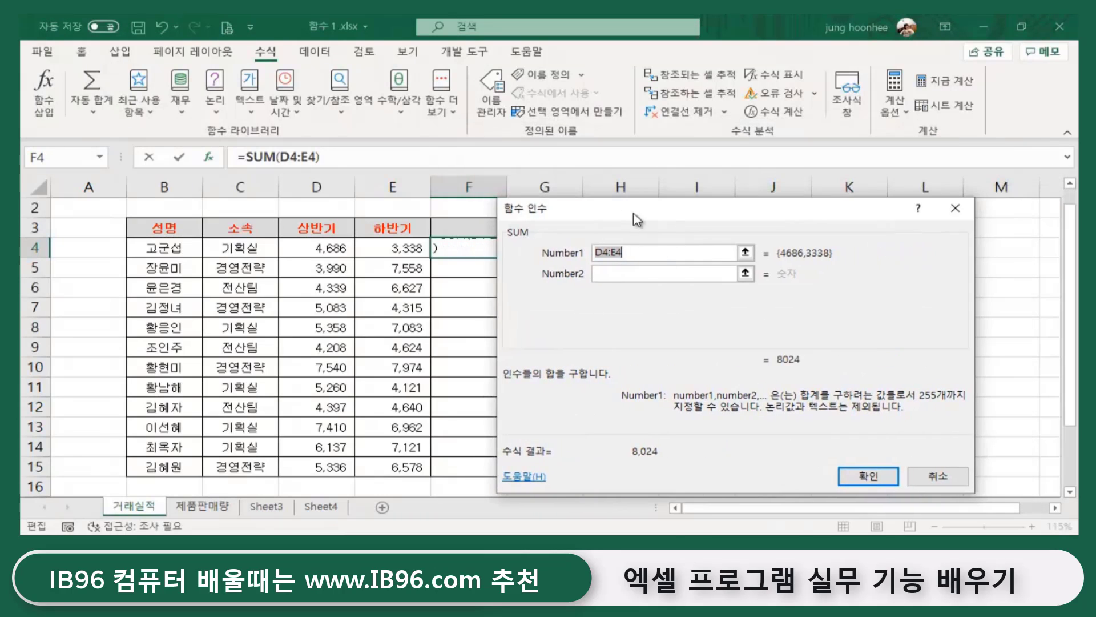
click(631, 254)
click(631, 255)
click(302, 248)
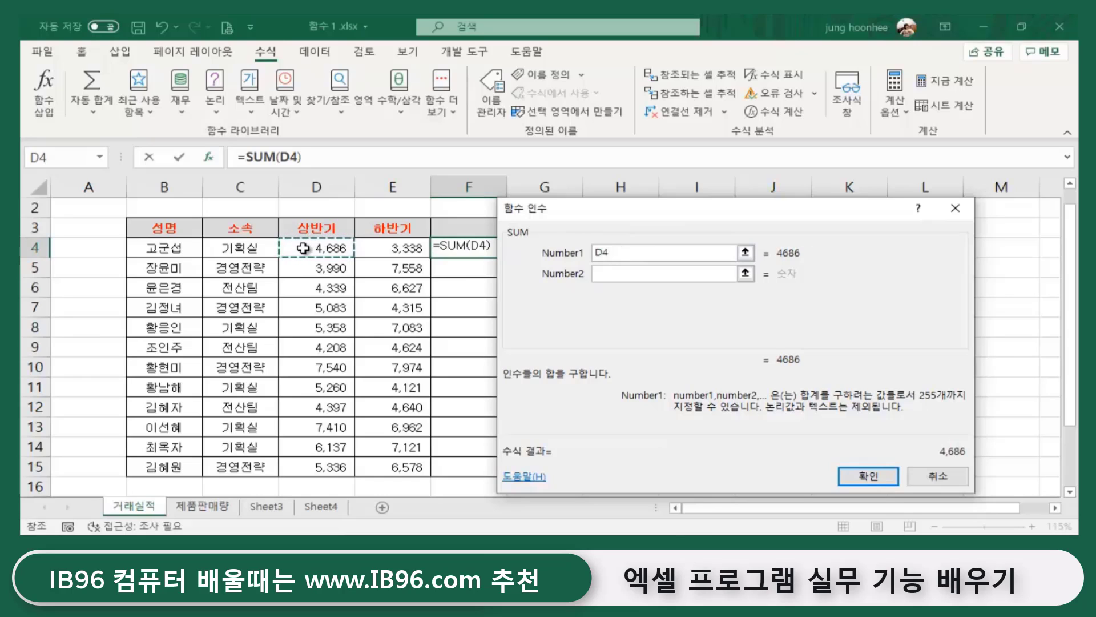
drag(303, 248, 403, 248)
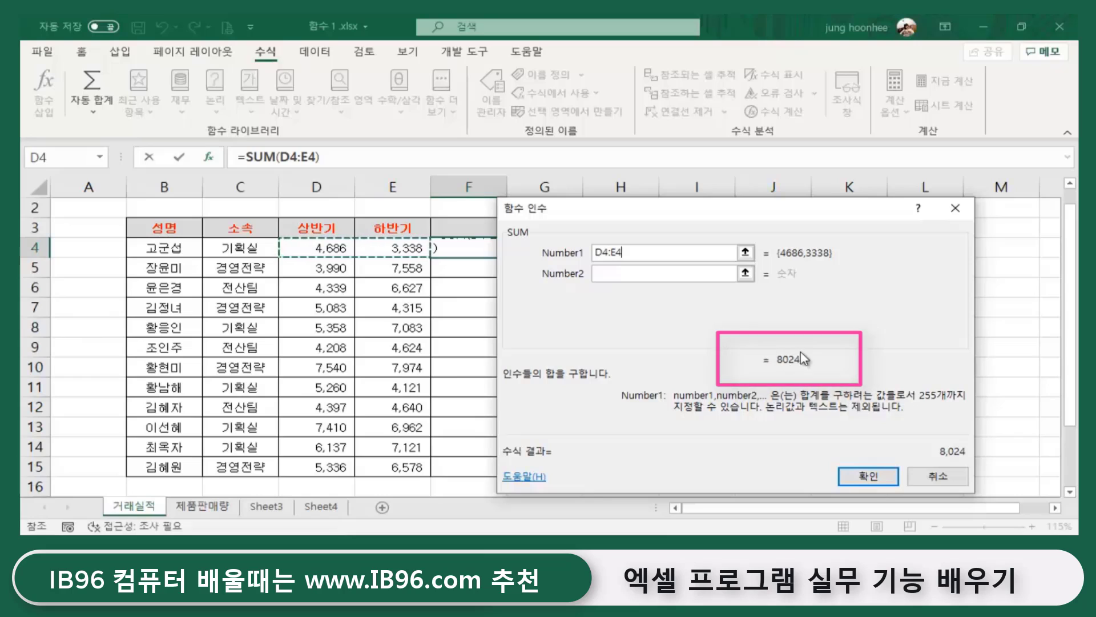
click(869, 480)
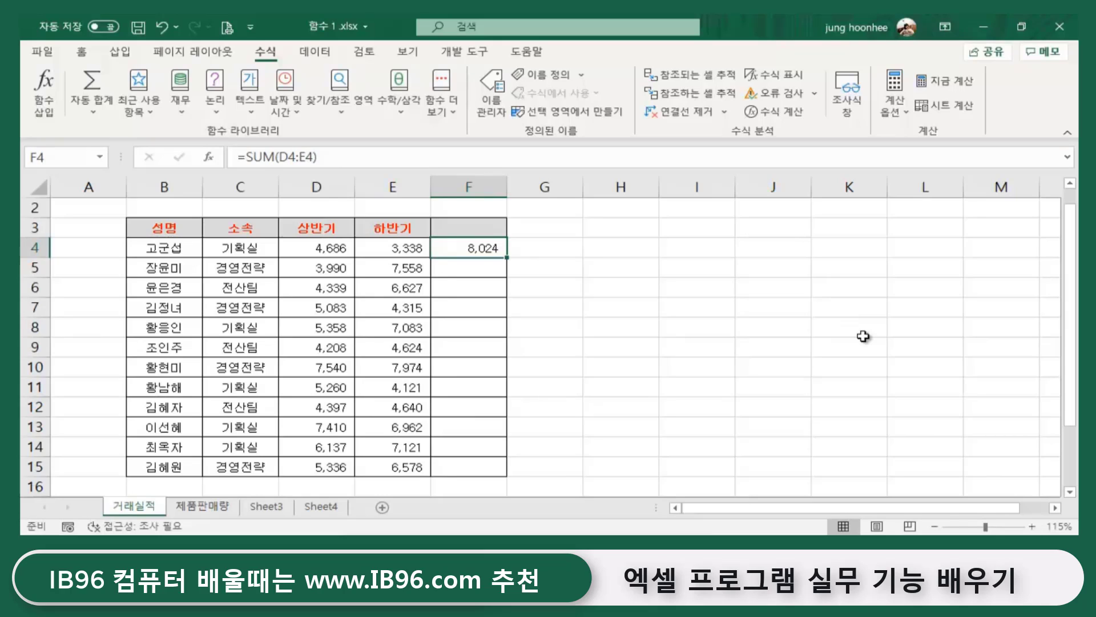
key(Delete)
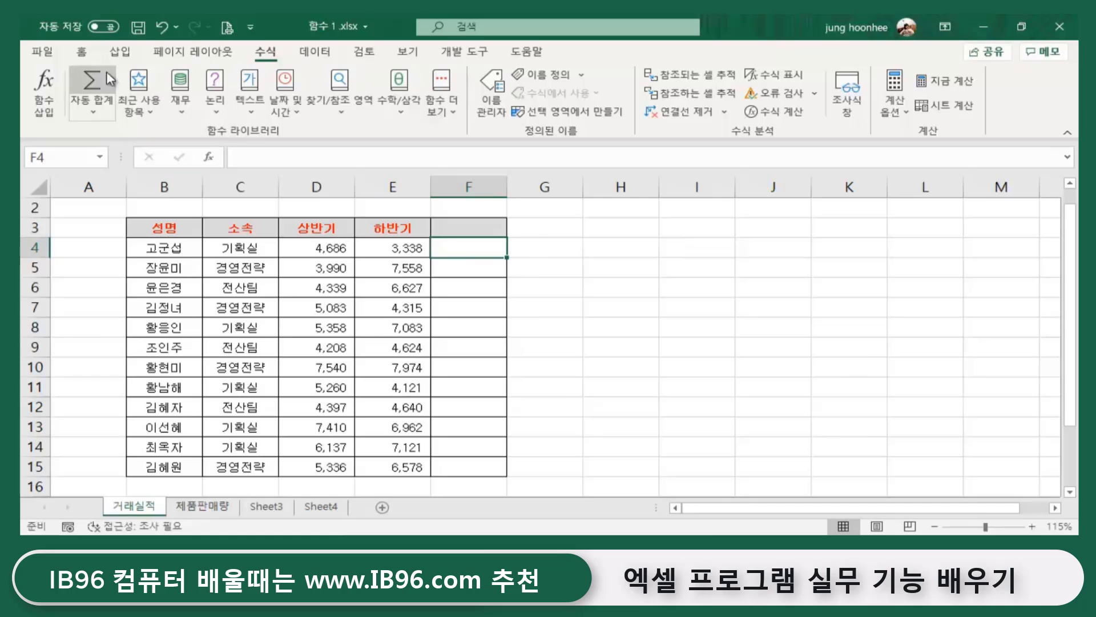
- AutoSum =SUM(D4:E4) into F4 from the Home tab, showing 8,024
click(82, 52)
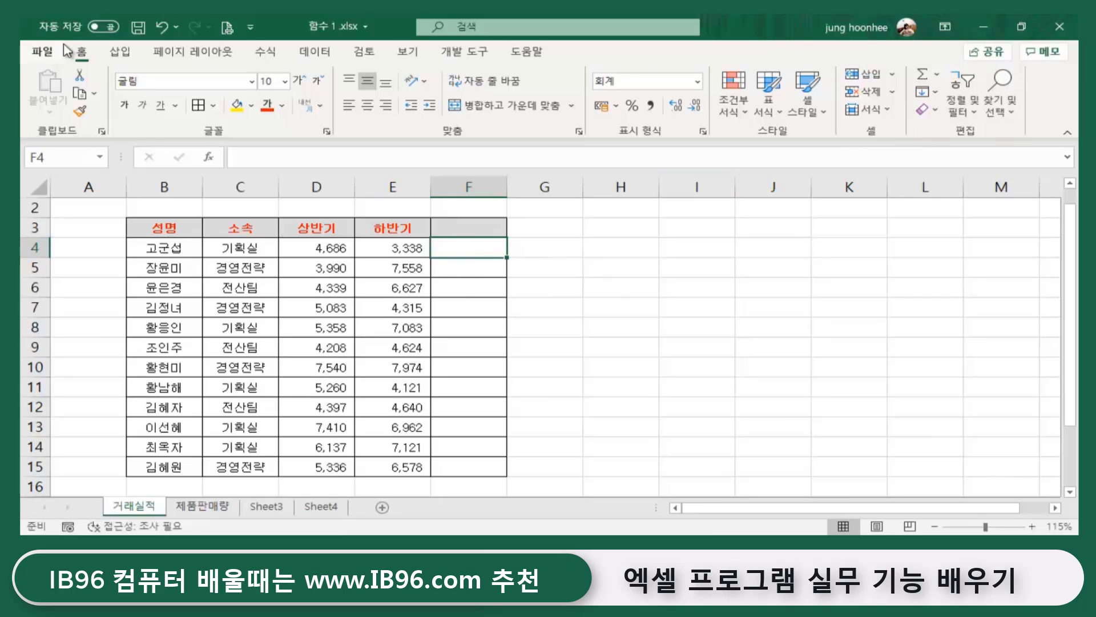
click(922, 75)
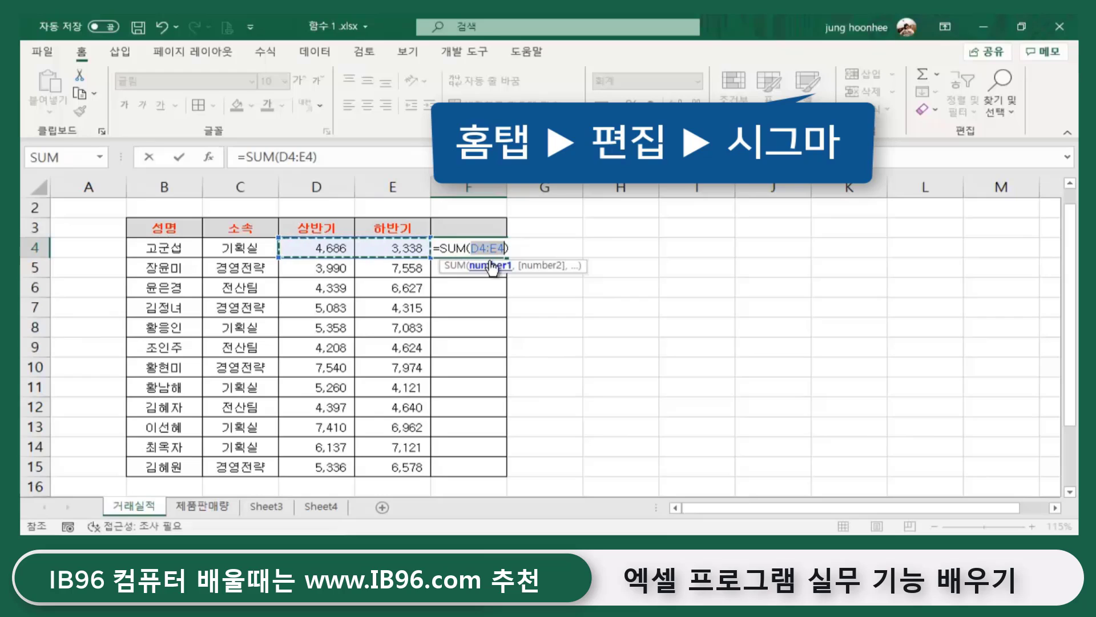
key(Return)
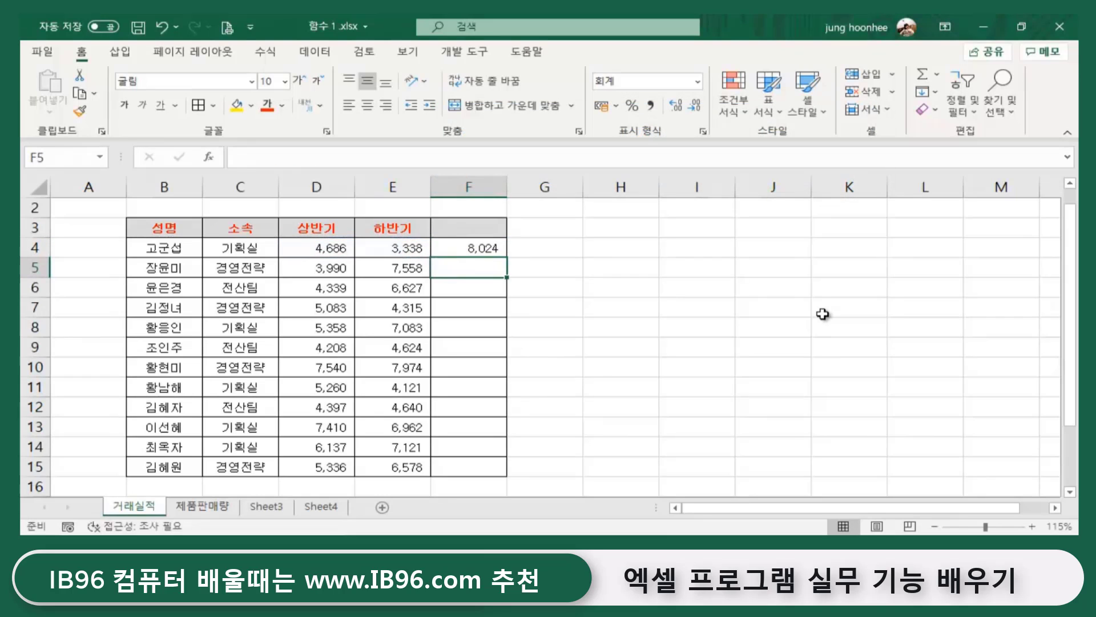
click(456, 253)
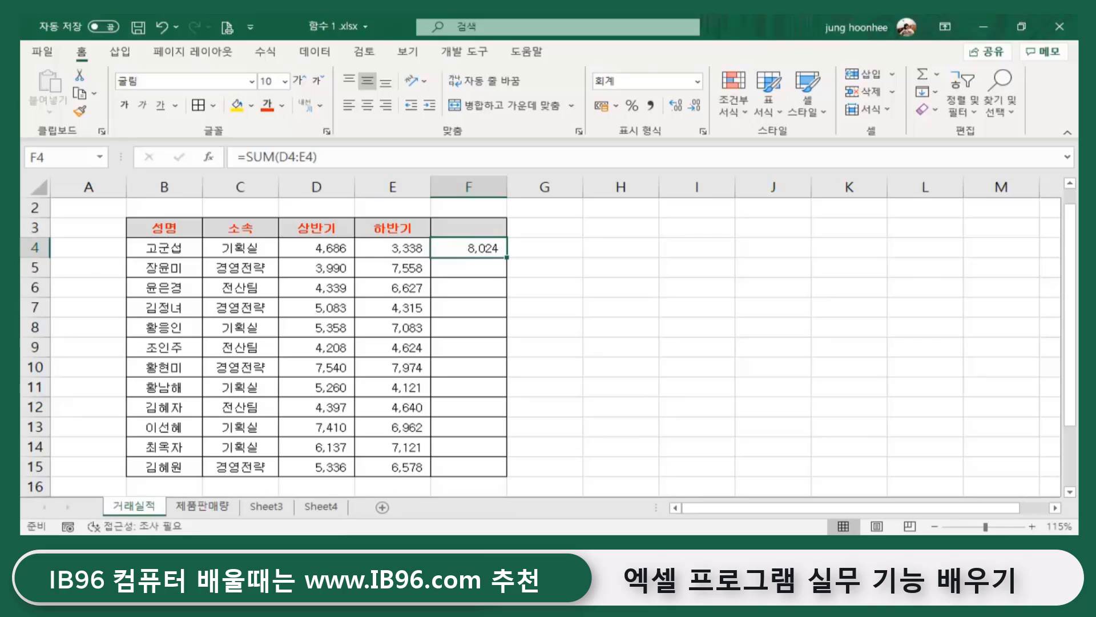
- Clear F4 and type =SUM(D4:E4) by hand, giving 8,024 again
key(Delete)
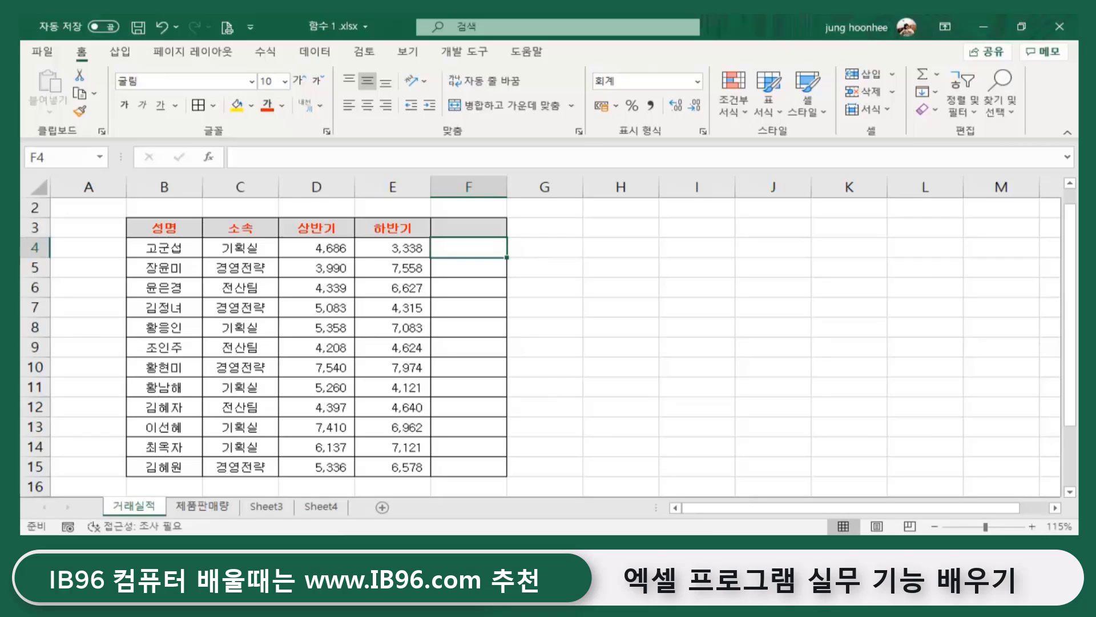
text(=sum()
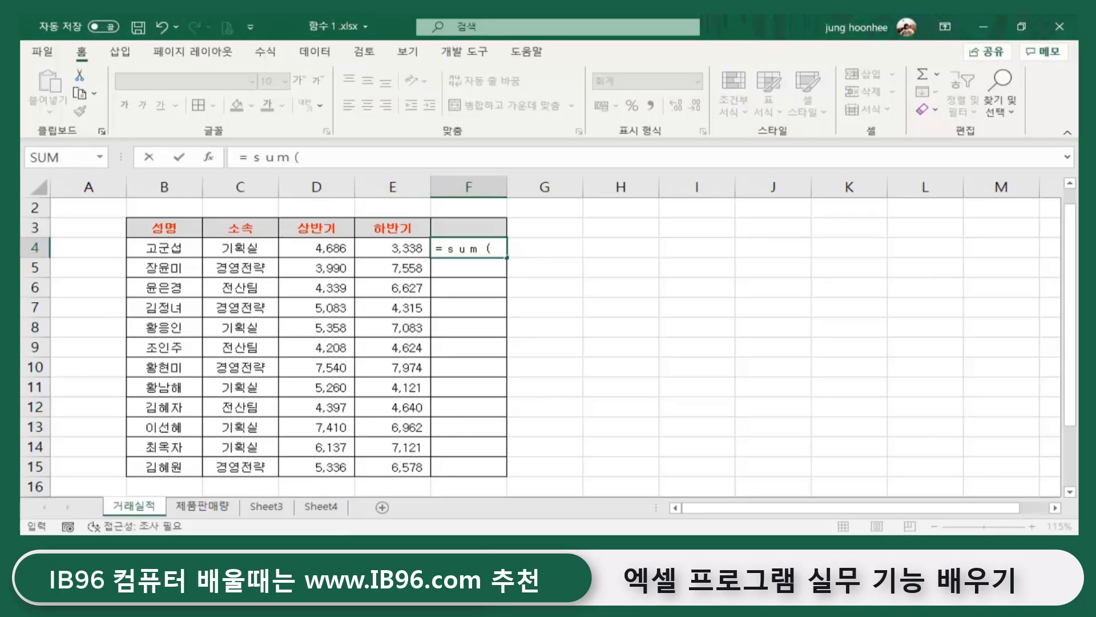
drag(315, 249, 381, 248)
text())
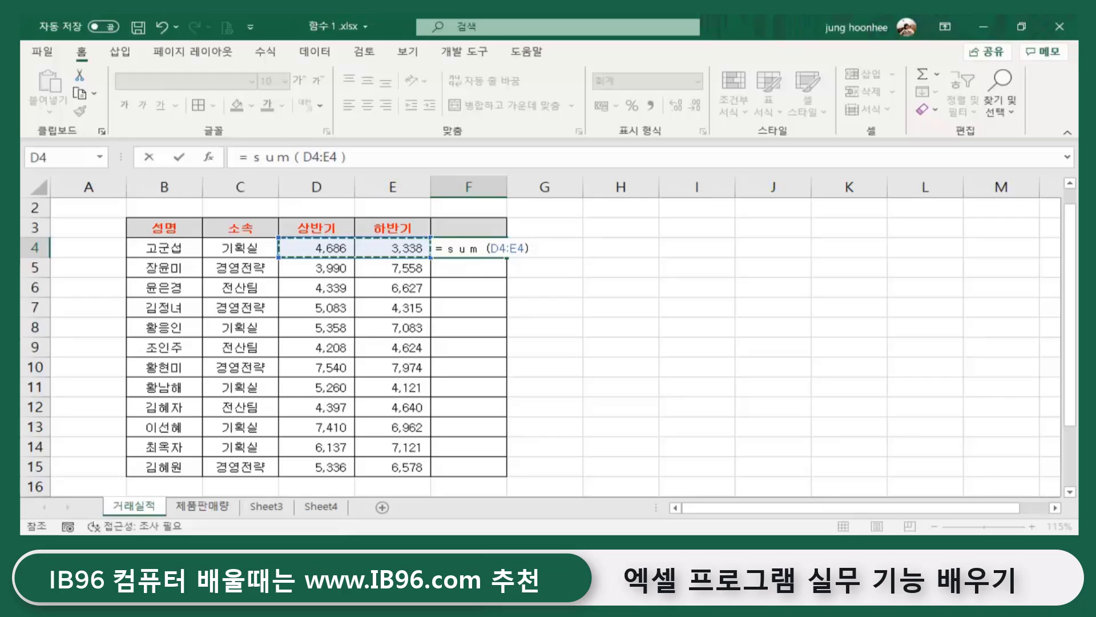
key(Return)
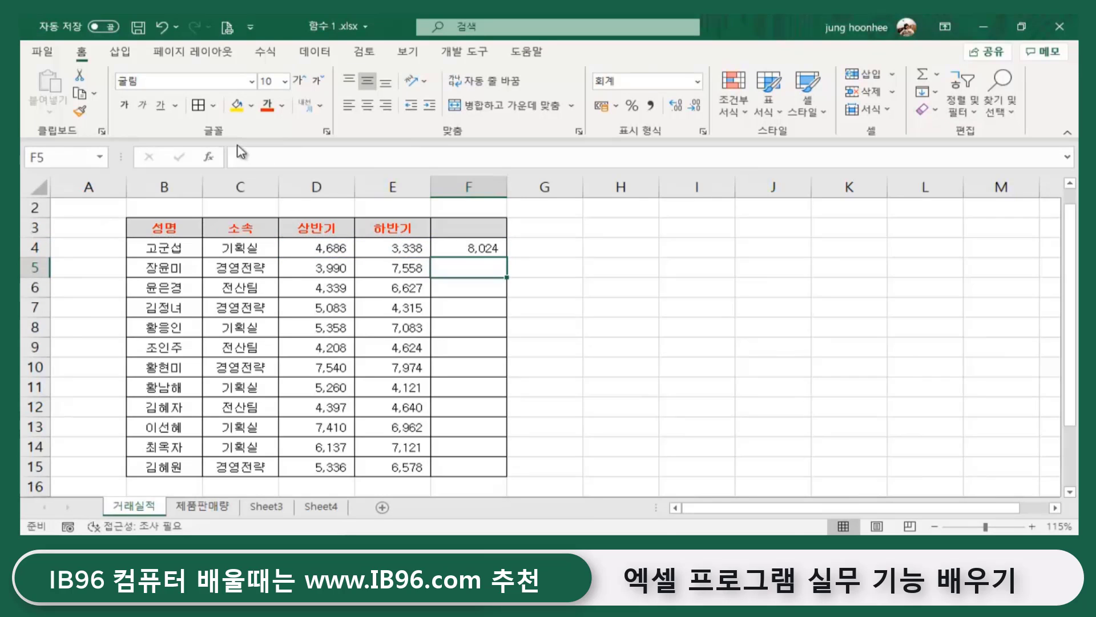
- Fill the F4 total formula down through F15
click(467, 247)
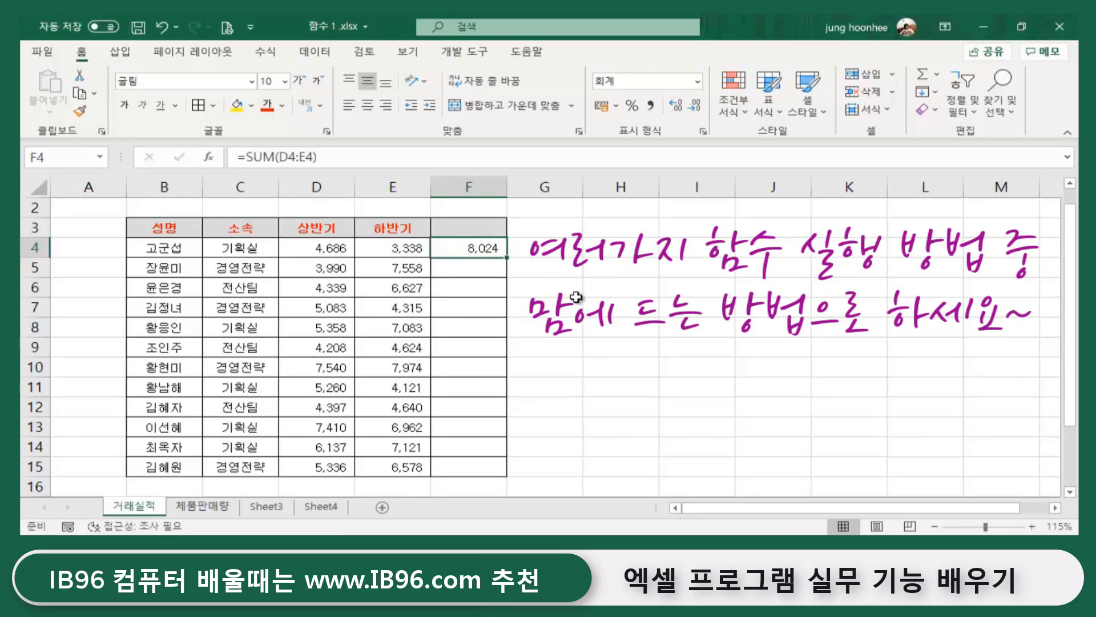
double_click(507, 260)
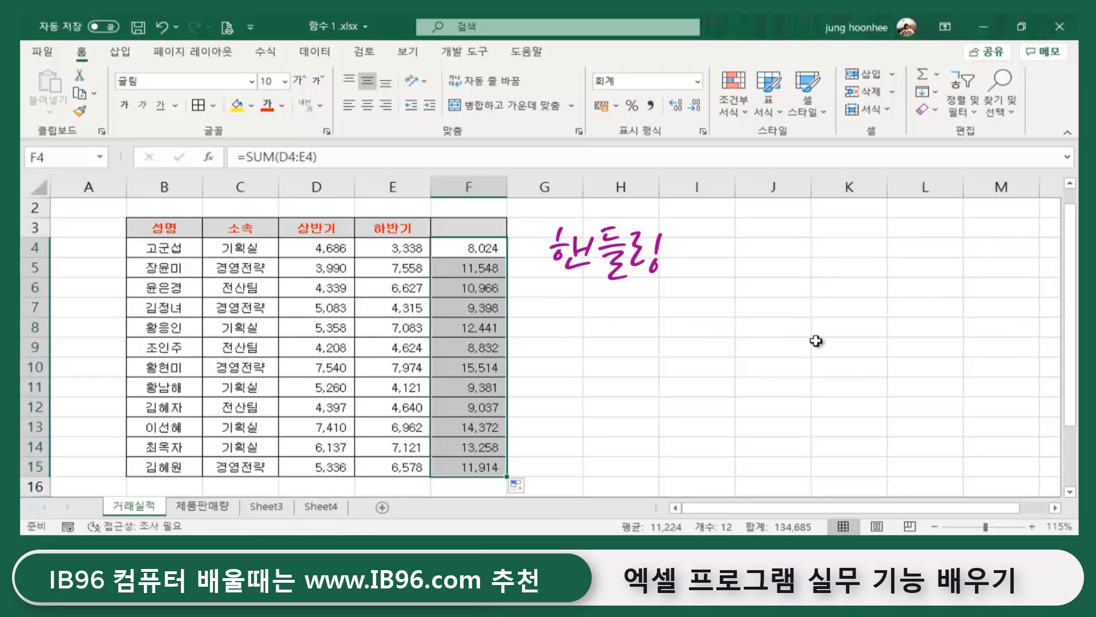
click(733, 354)
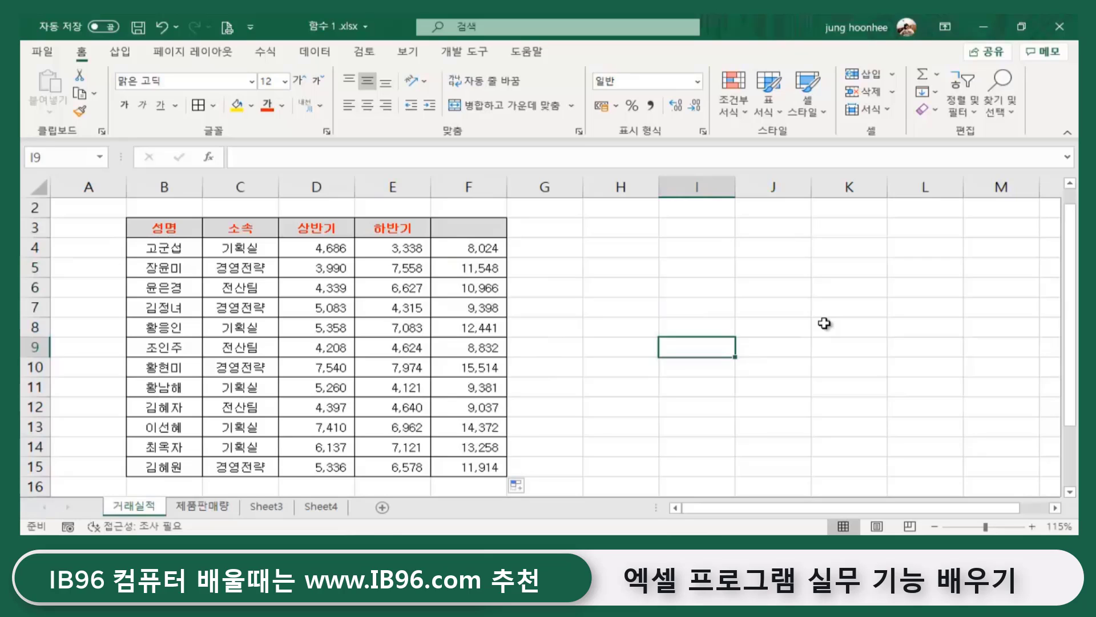
- Enter the header 합계 in F3
click(448, 229)
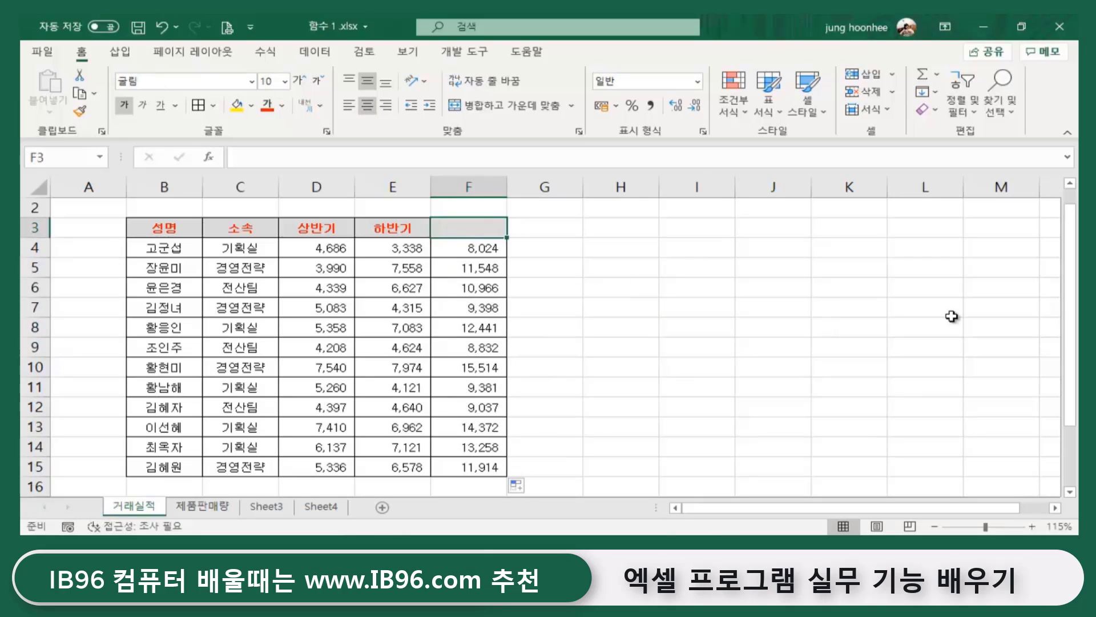
text(gkq)
key(BackSpace)
key(BackSpace)
key(BackSpace)
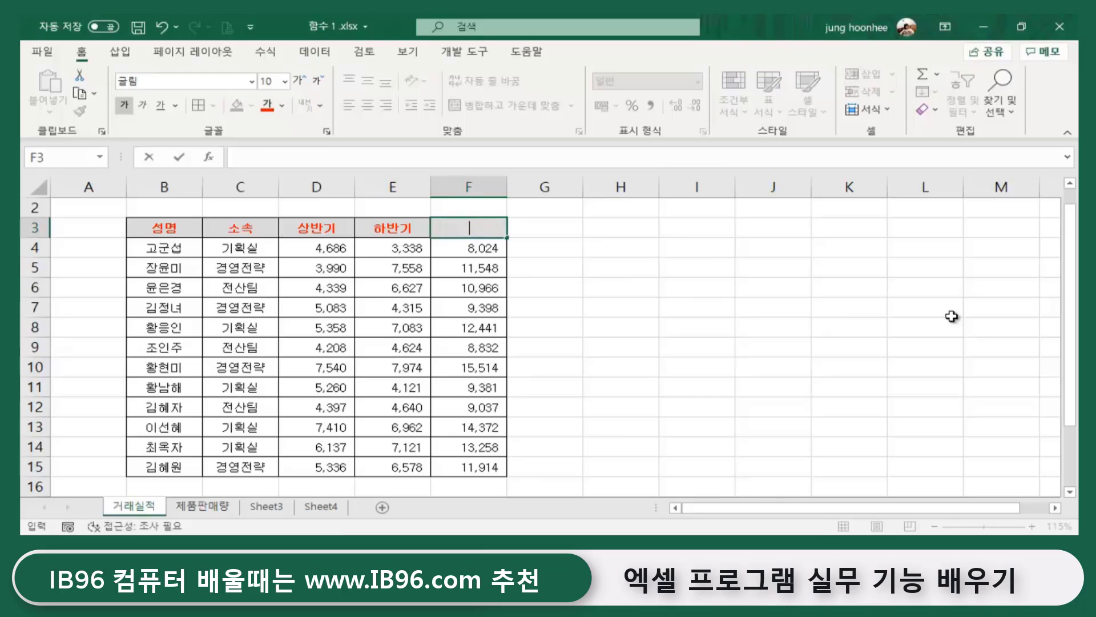
text(합계)
key(Return)
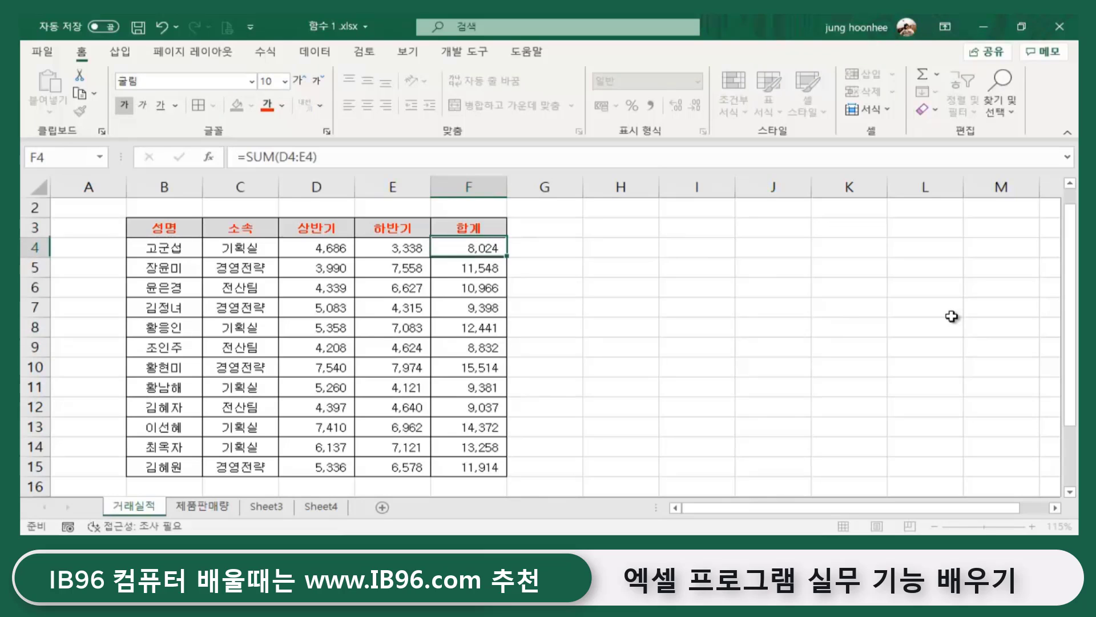
- Check the SUM formulas in F4, F6, F9, F12, F14 and the F3 header
click(573, 307)
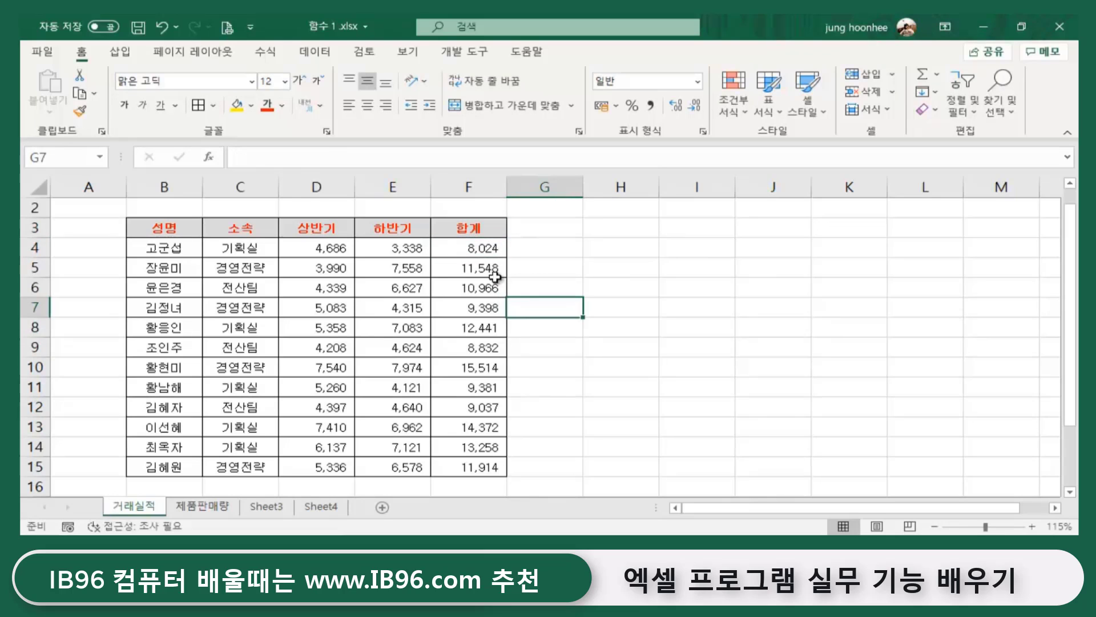
click(479, 252)
click(481, 288)
click(476, 348)
click(489, 407)
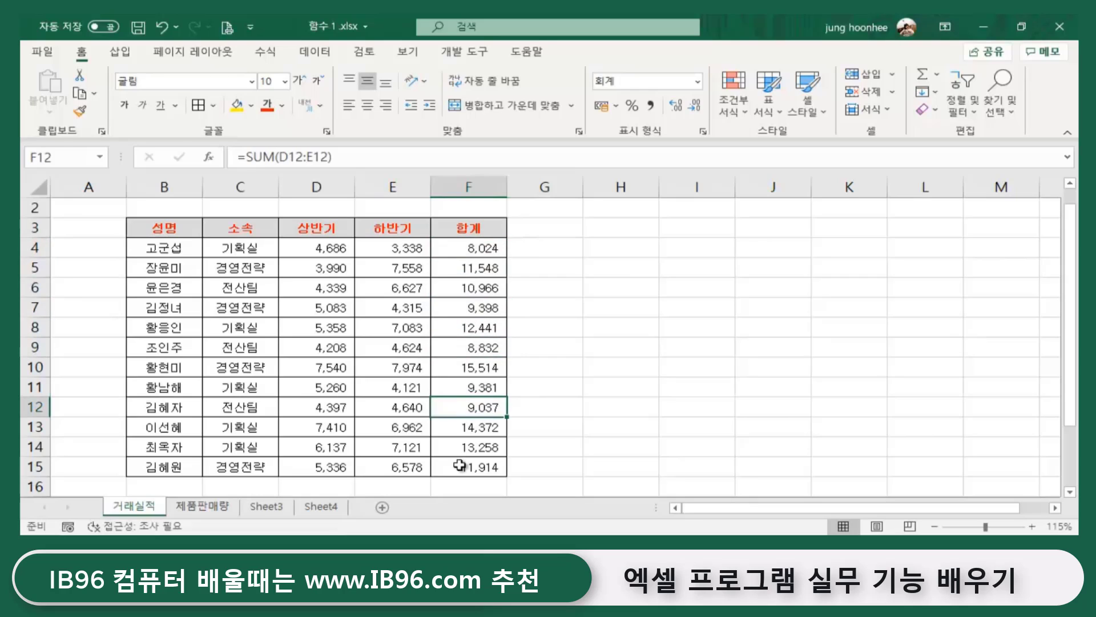
click(468, 448)
click(584, 446)
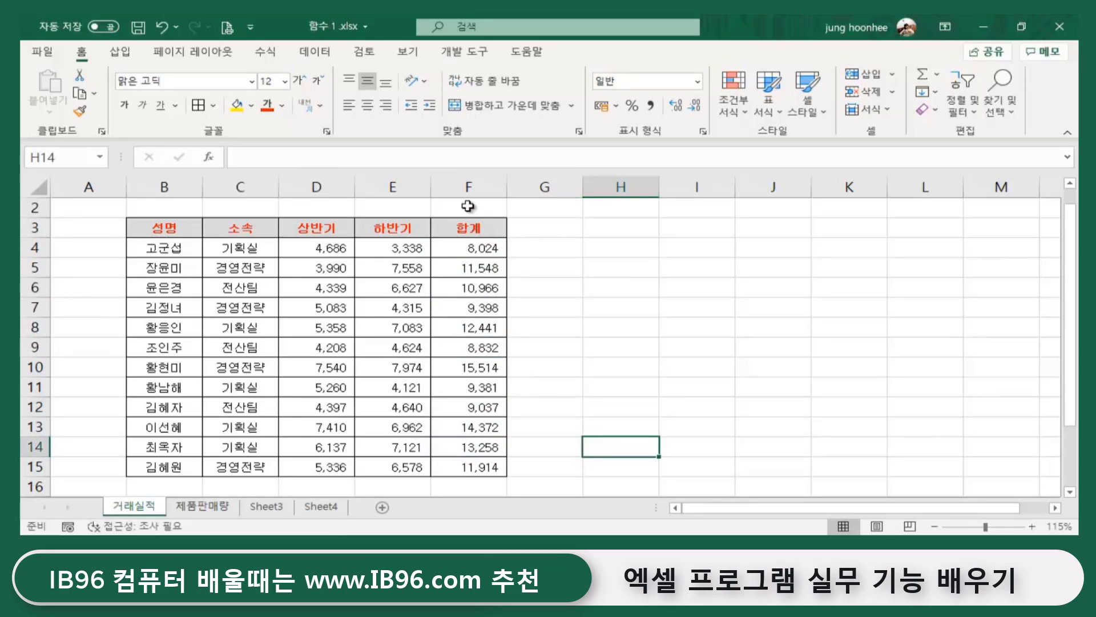
click(466, 227)
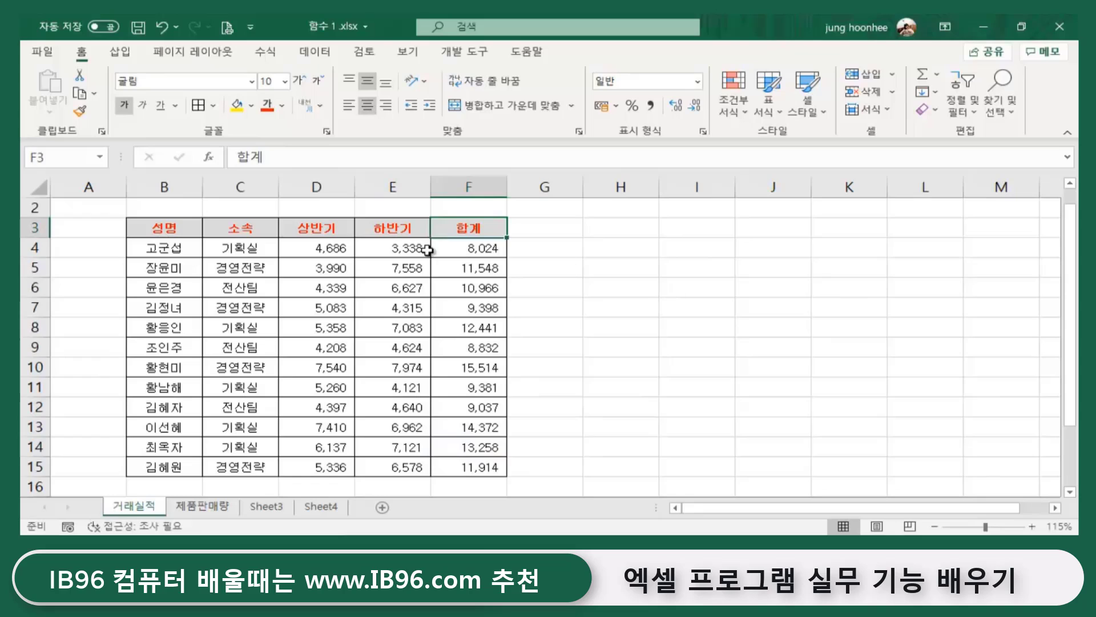
click(552, 226)
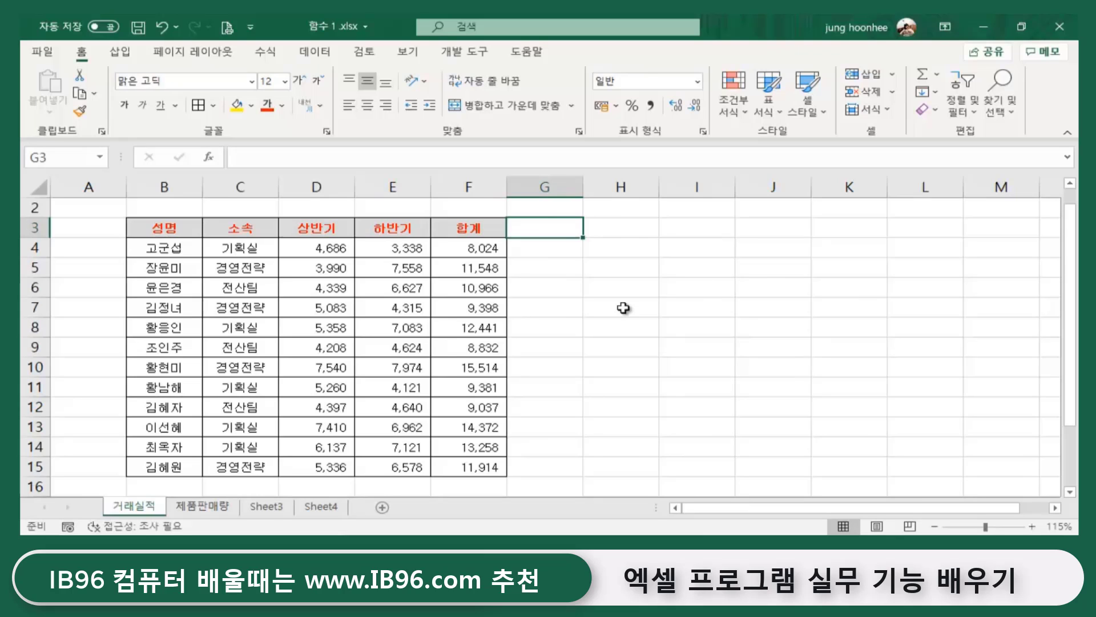
- Select the F4:F15 totals to review them
drag(472, 247, 486, 466)
click(559, 446)
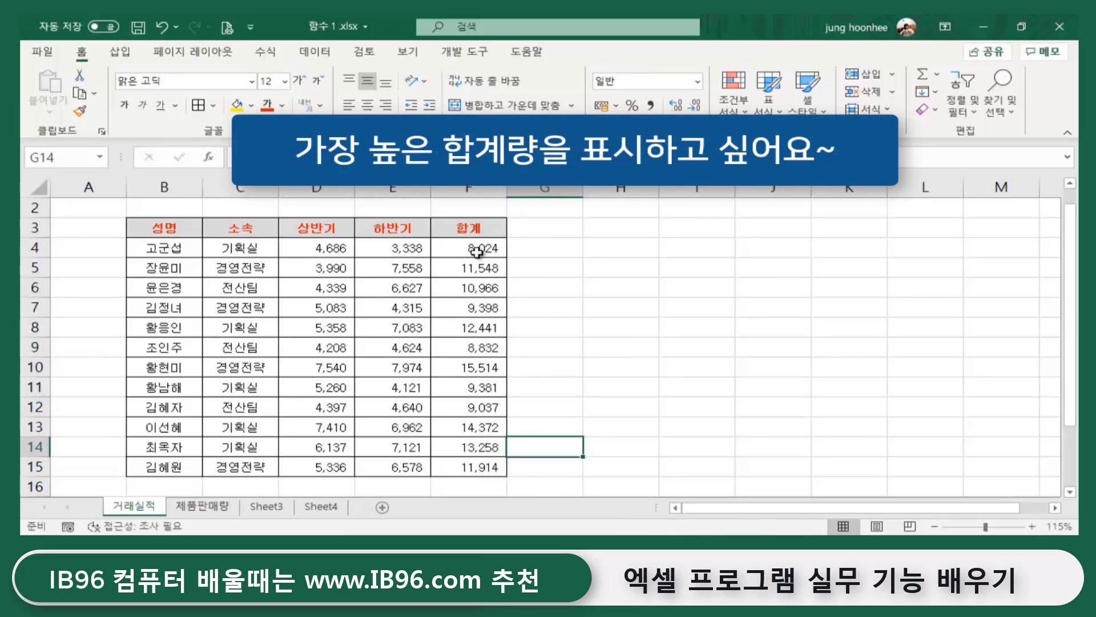
drag(479, 247, 487, 465)
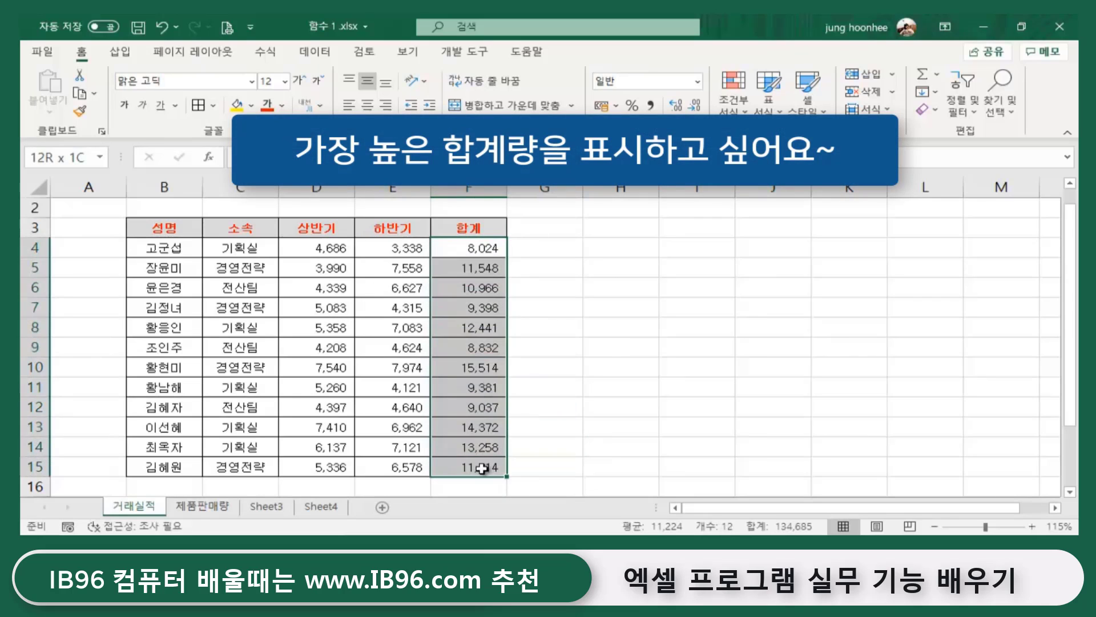
click(702, 442)
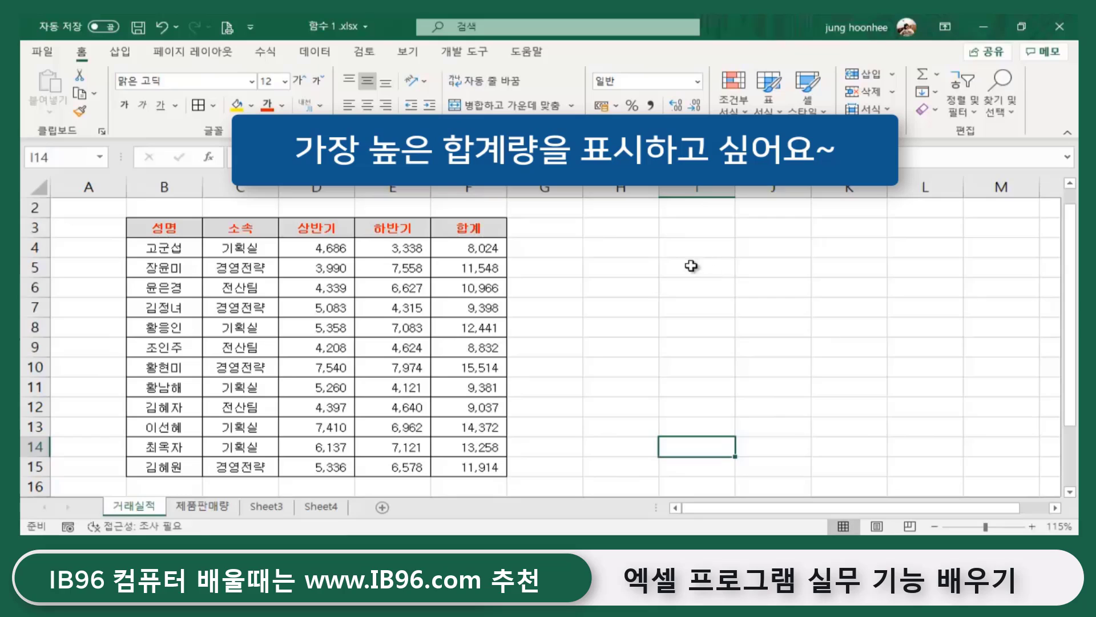
- Type 최고판매량 into H4
click(673, 250)
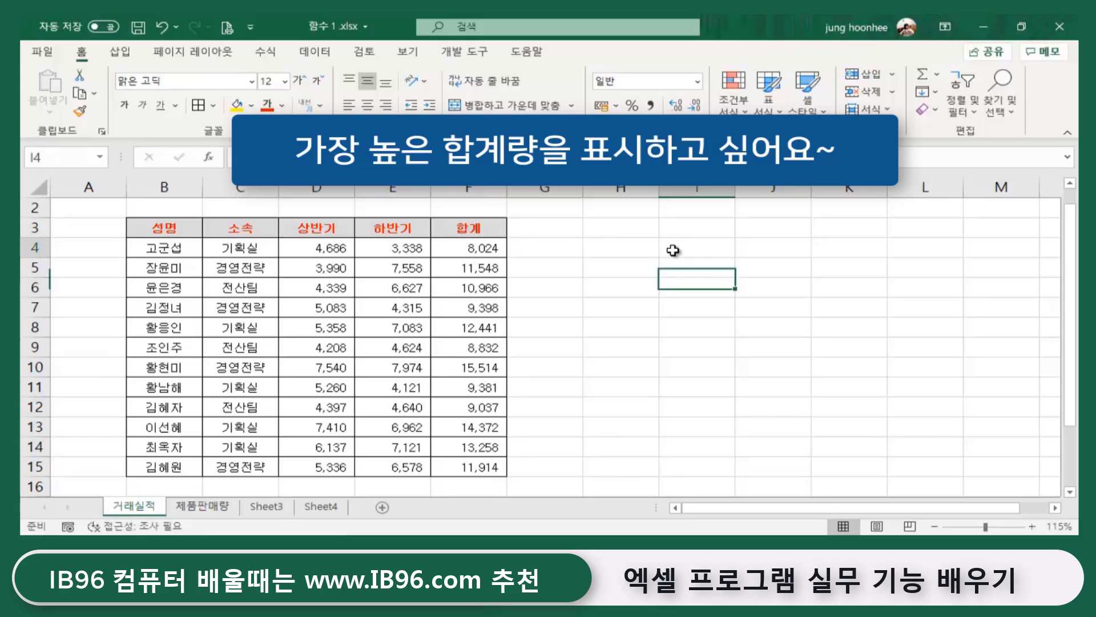
click(634, 252)
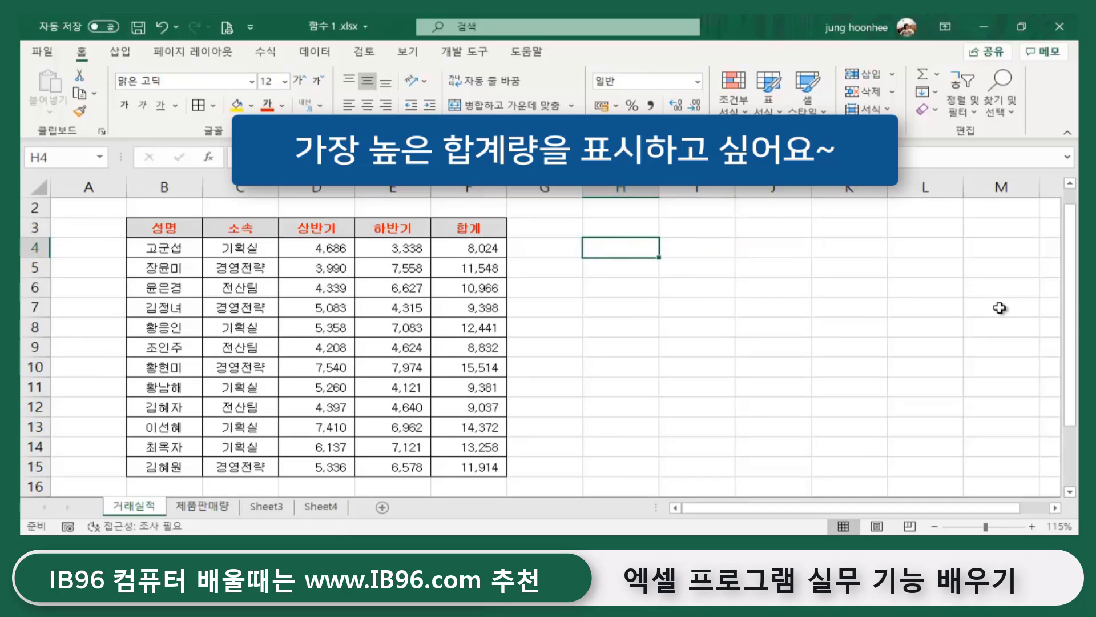
text(최고판매)
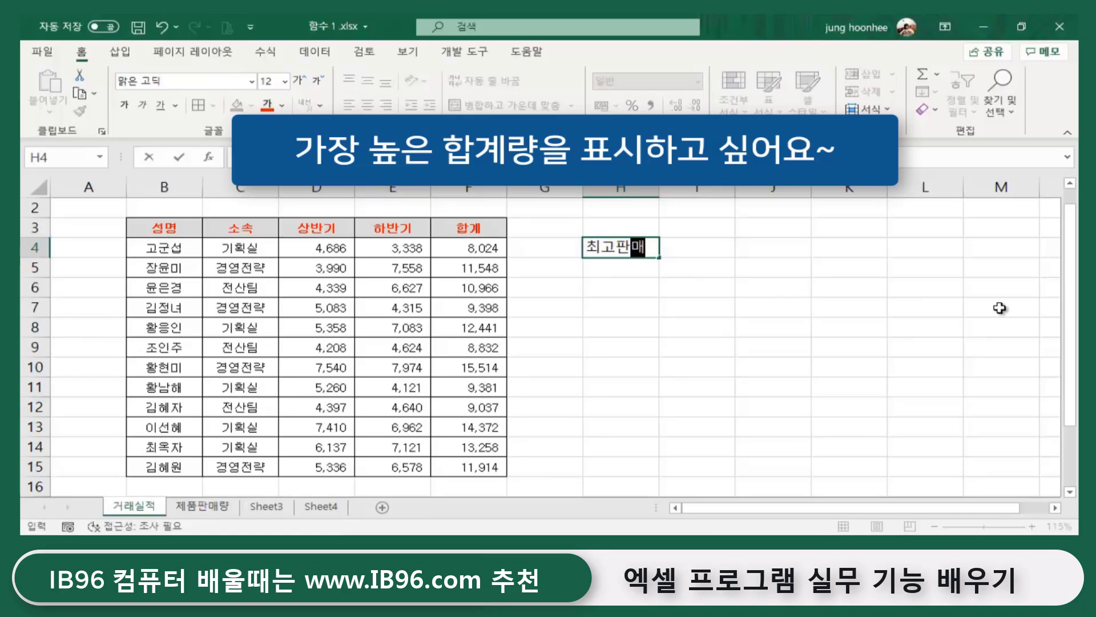
text(량)
key(Return)
- Recheck the H4 label and settle on I4, highlighting the F4:F15 totals to compare
click(628, 249)
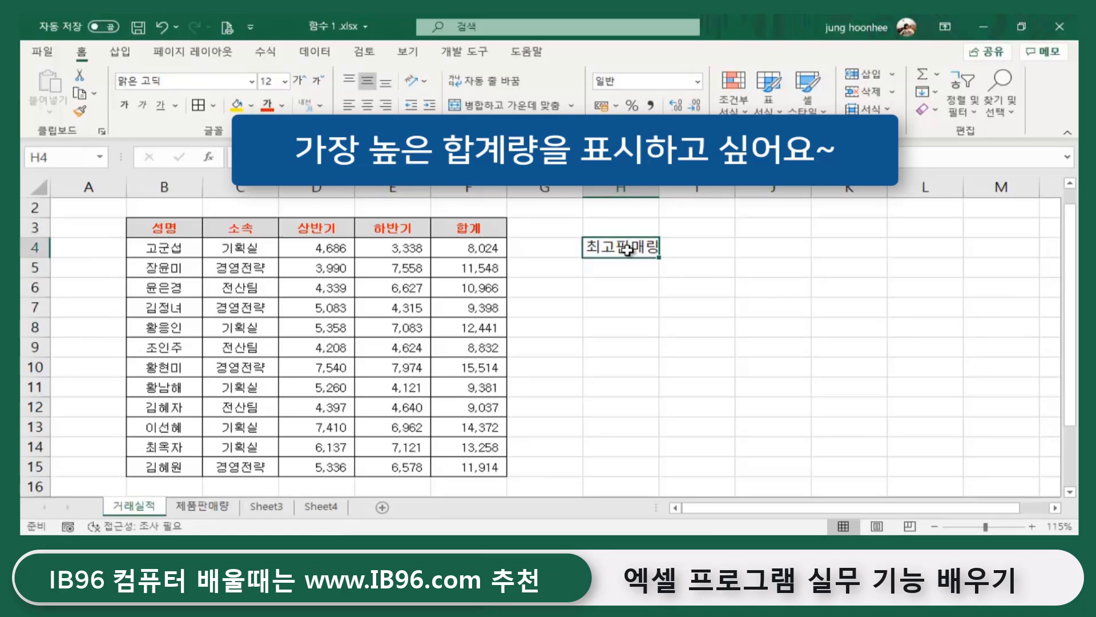
click(707, 247)
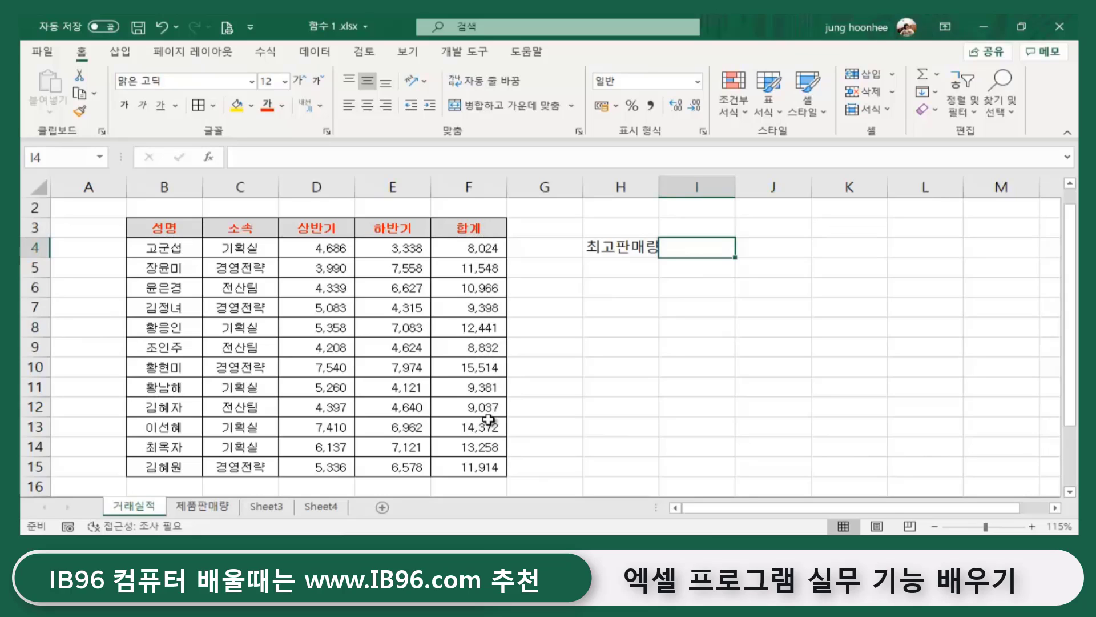
click(752, 363)
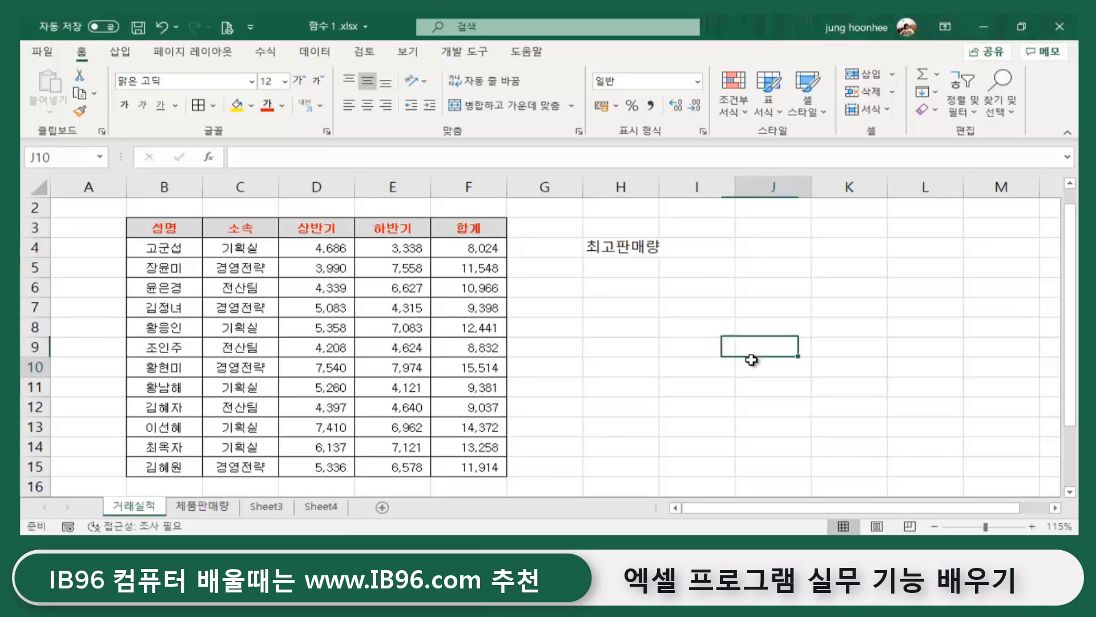
click(690, 245)
click(826, 301)
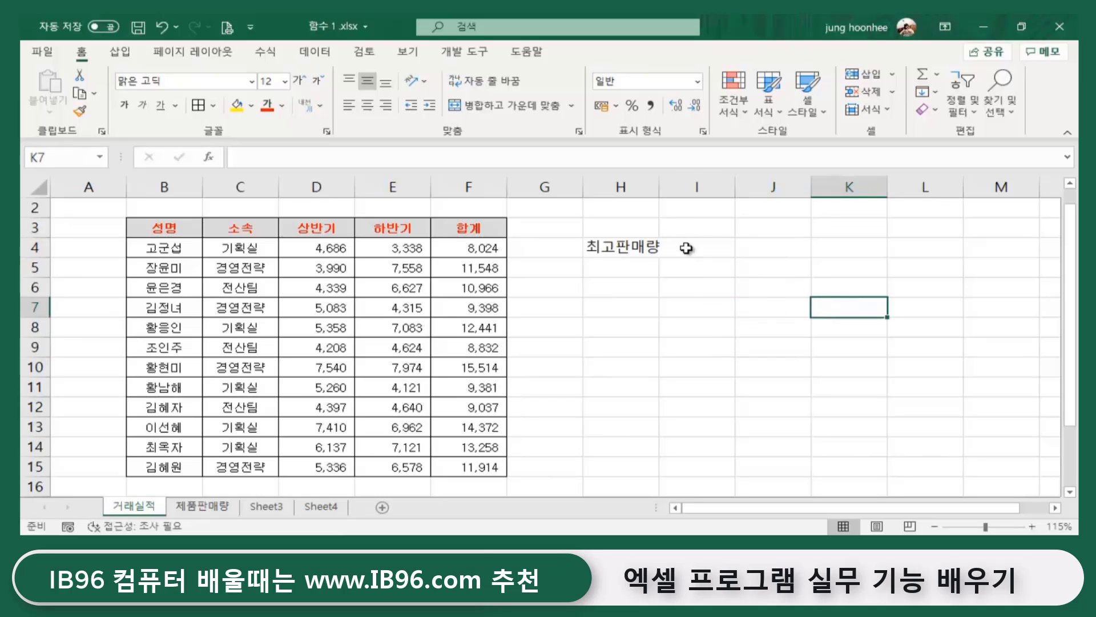
click(688, 246)
drag(470, 246, 468, 467)
click(691, 246)
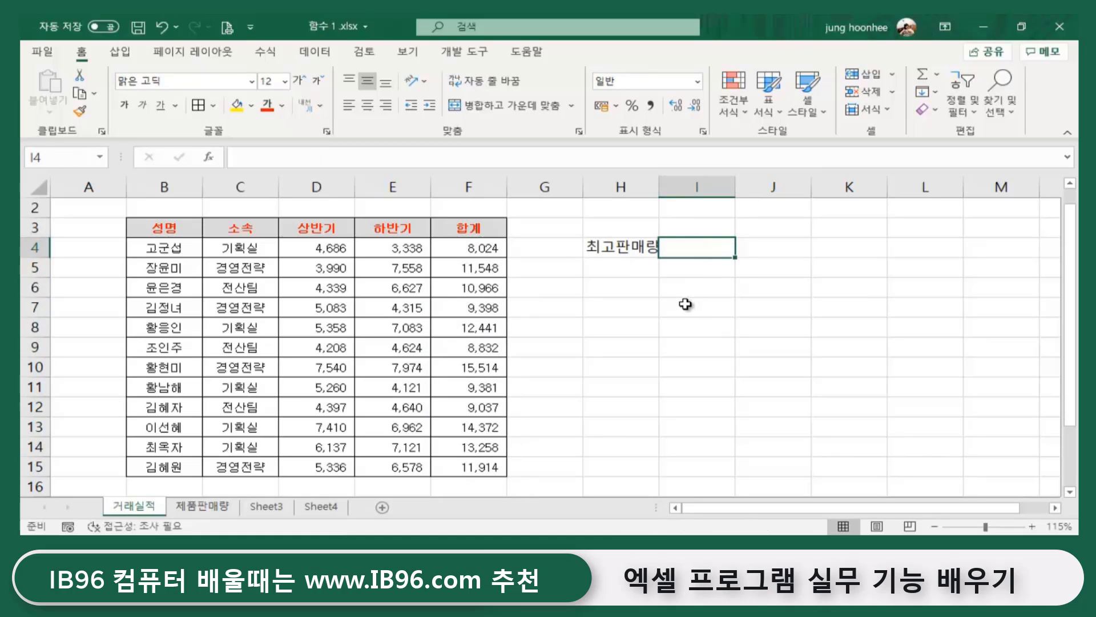
click(610, 245)
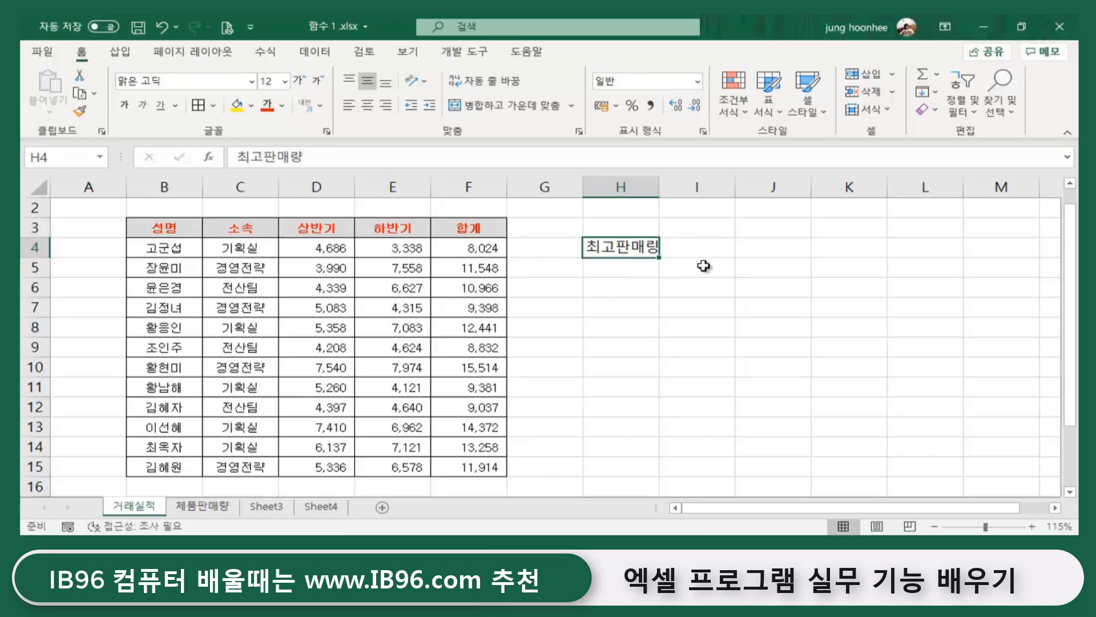
click(711, 244)
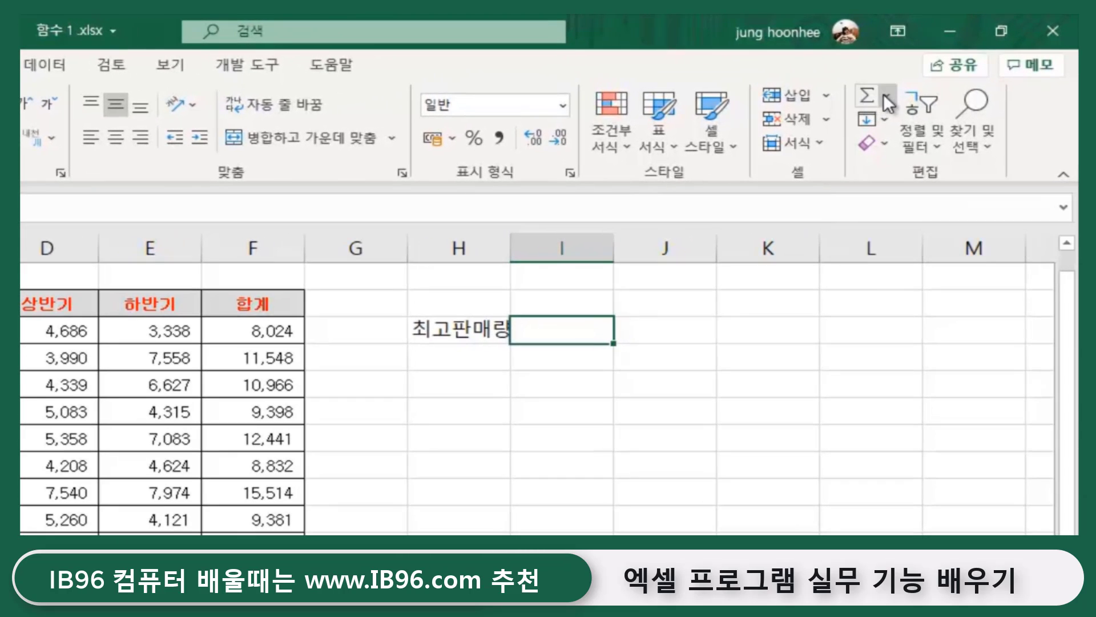
- Insert a MAX formula in I4 via AutoSum with its range set to F4:F15
click(886, 93)
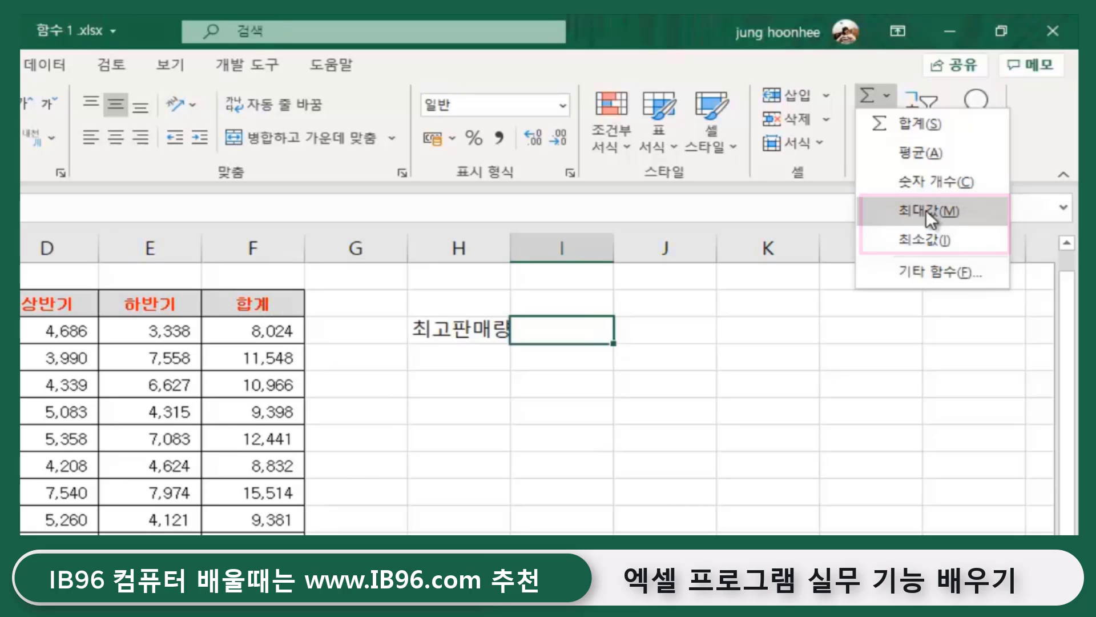
click(926, 210)
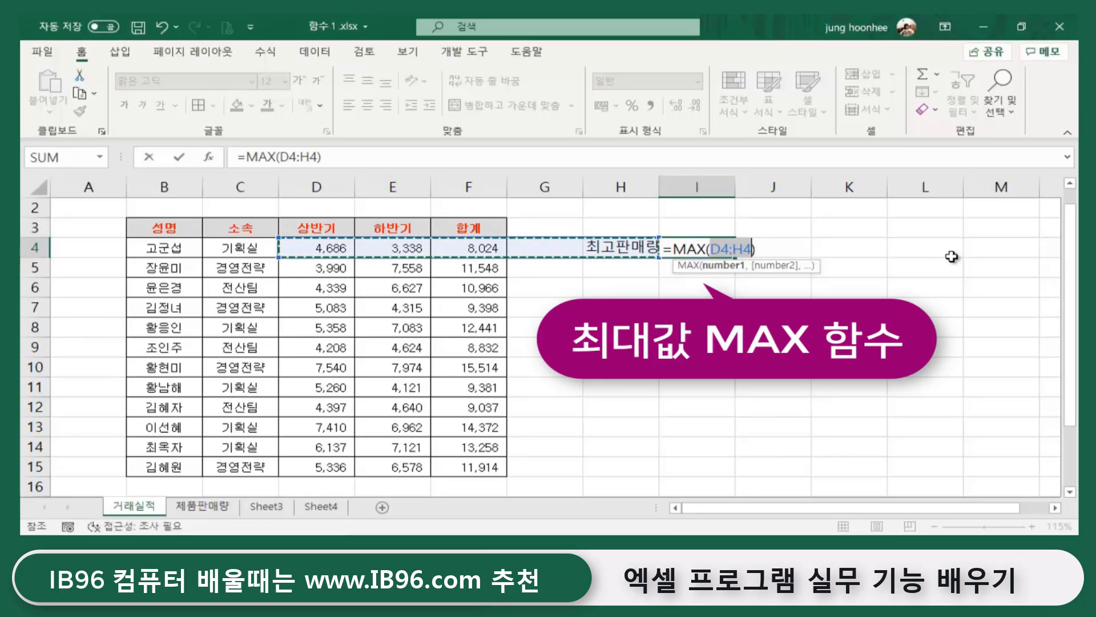
drag(778, 245, 713, 245)
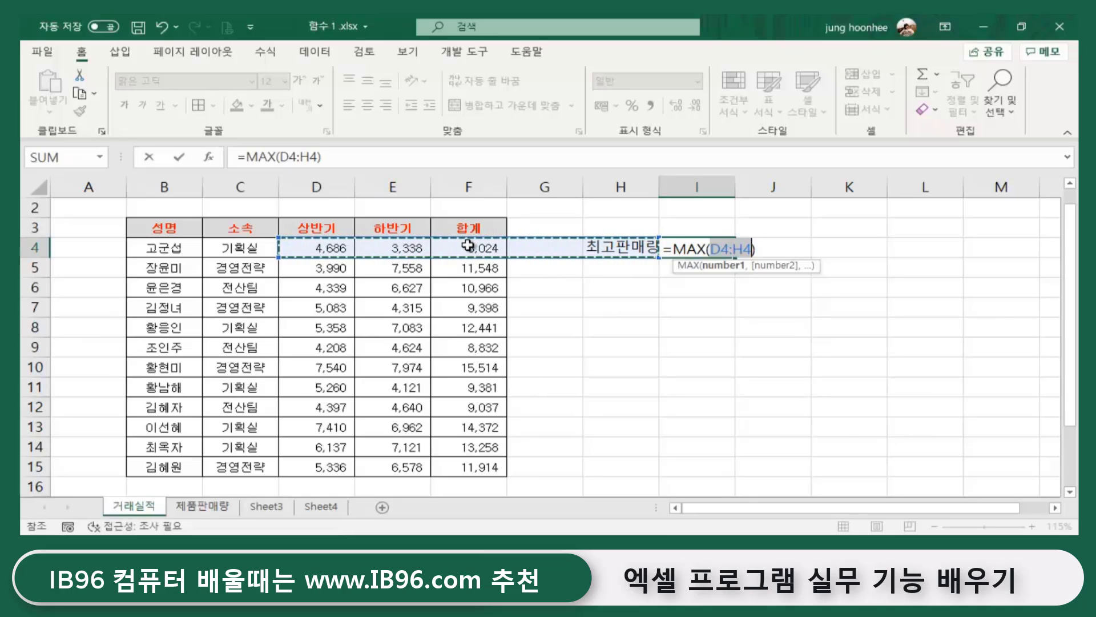
drag(468, 246, 468, 467)
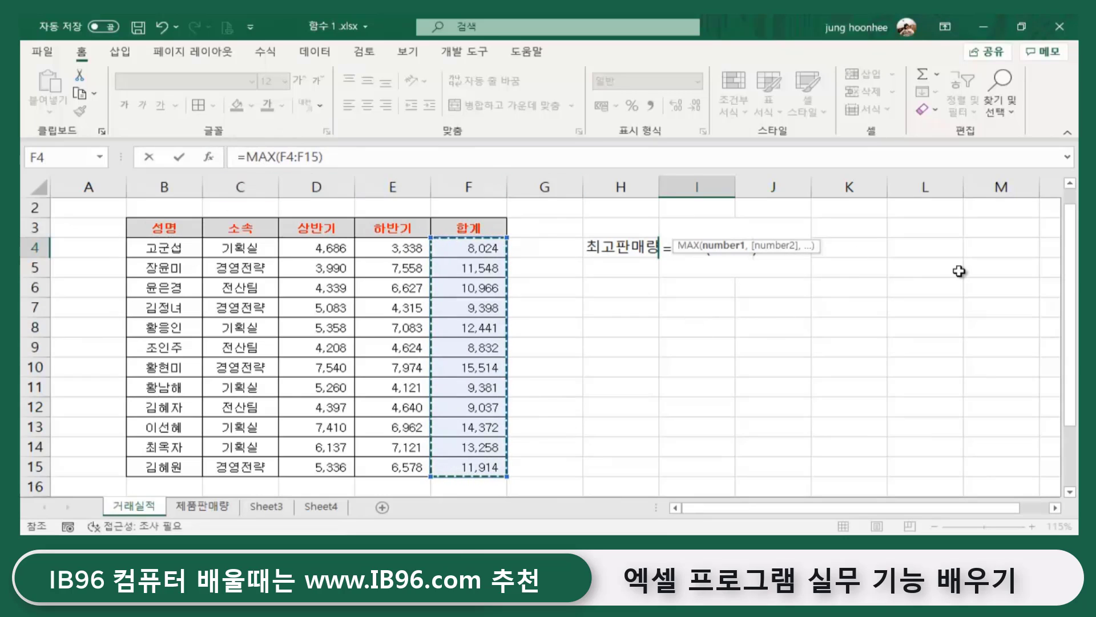
key(Return)
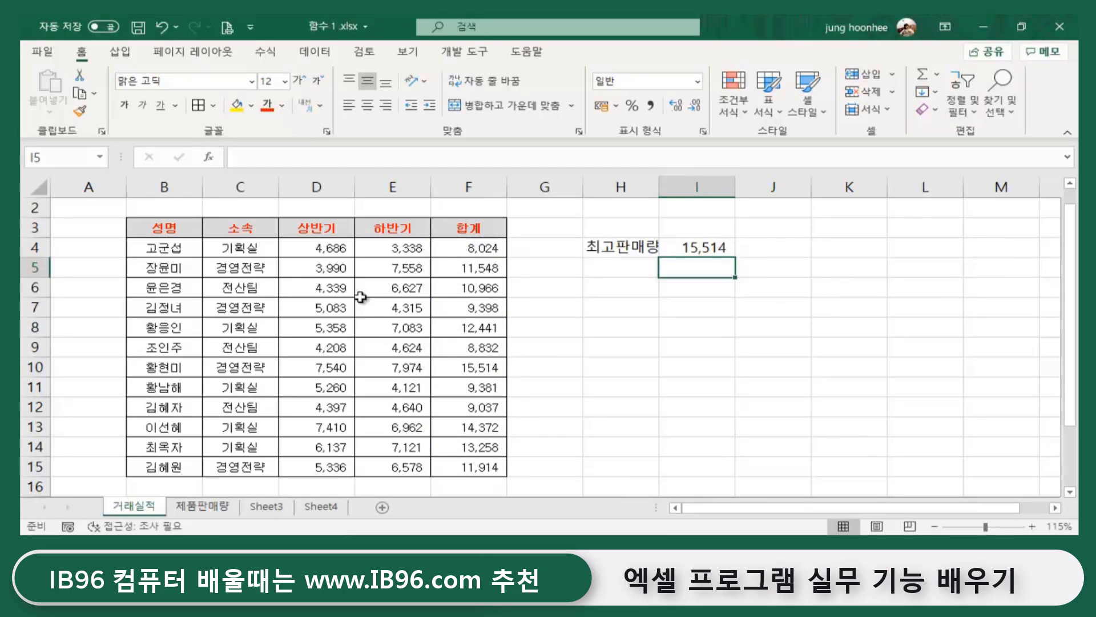
- Compare I4's 15,514 result against F4:F15, then select H5 for the next label
drag(457, 248, 480, 466)
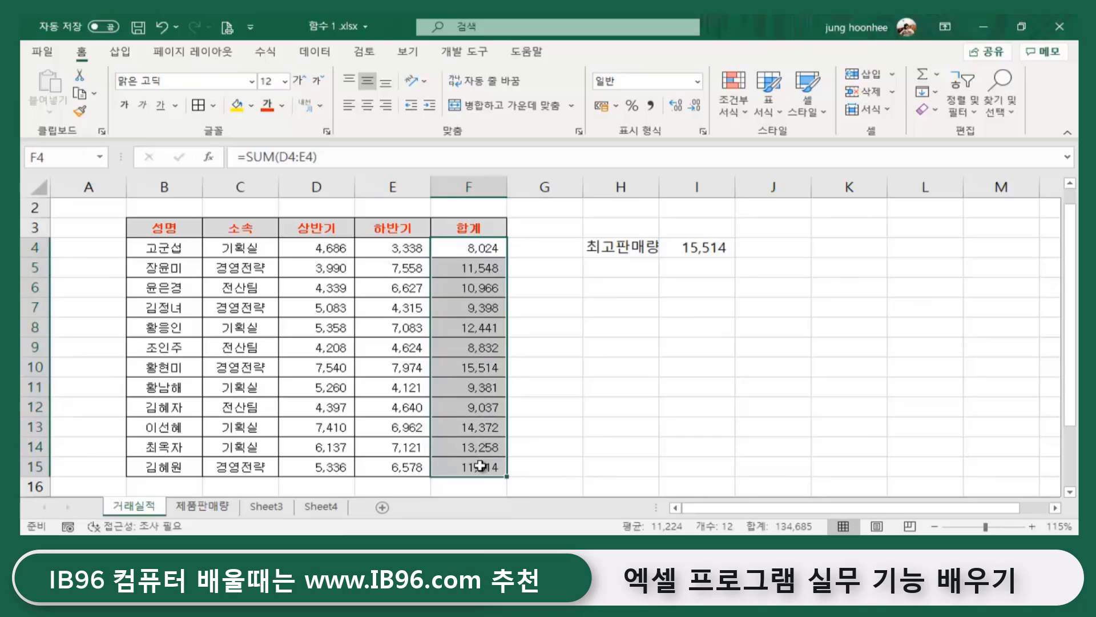
click(711, 251)
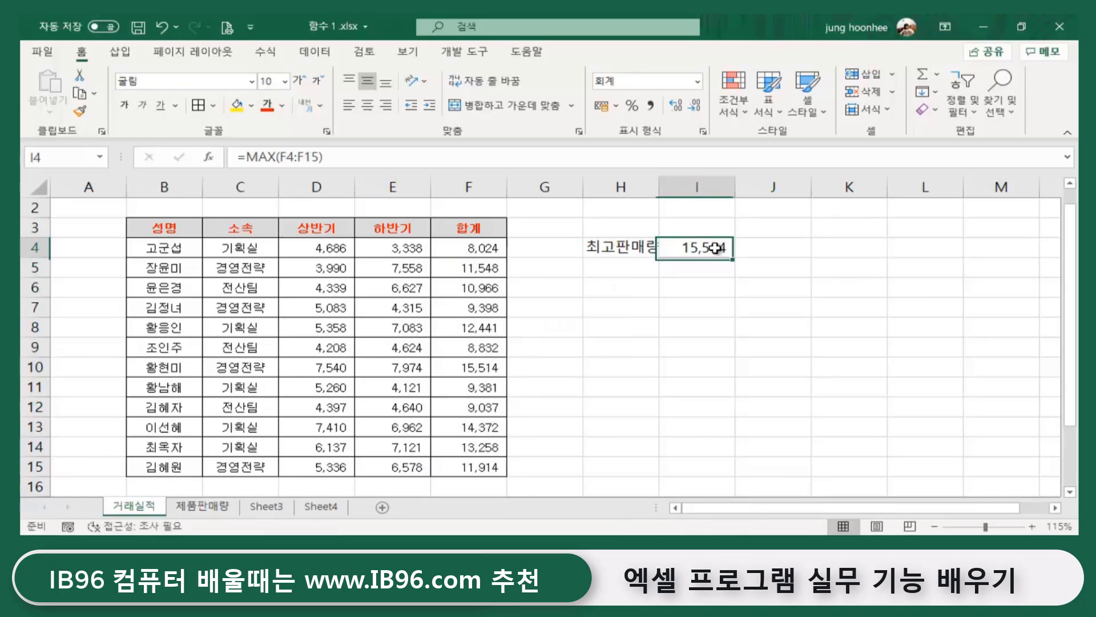
click(648, 368)
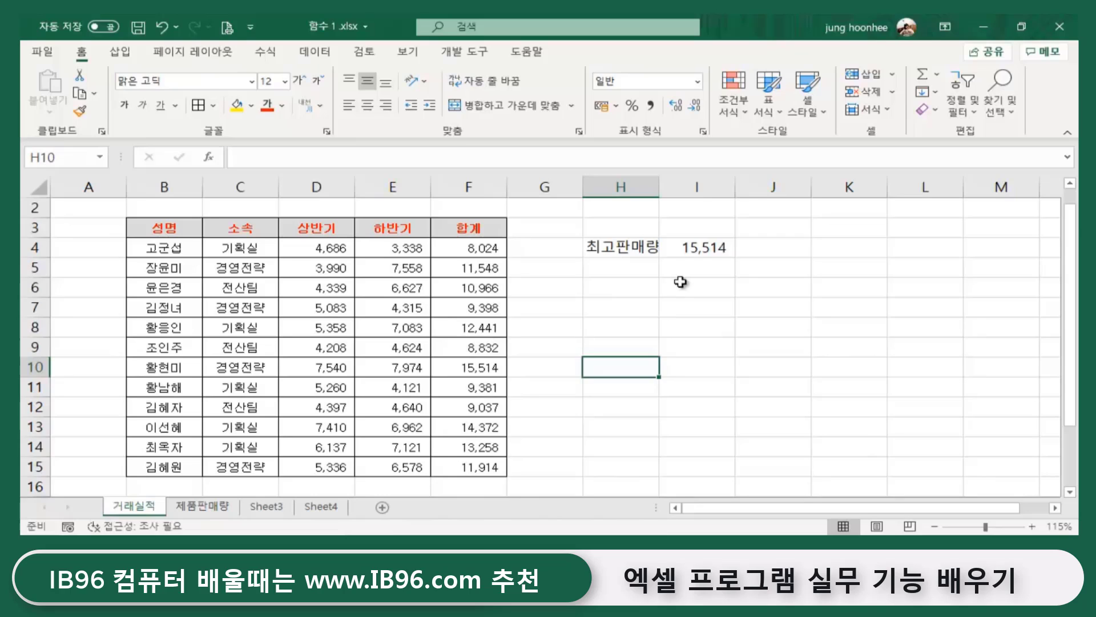
click(715, 249)
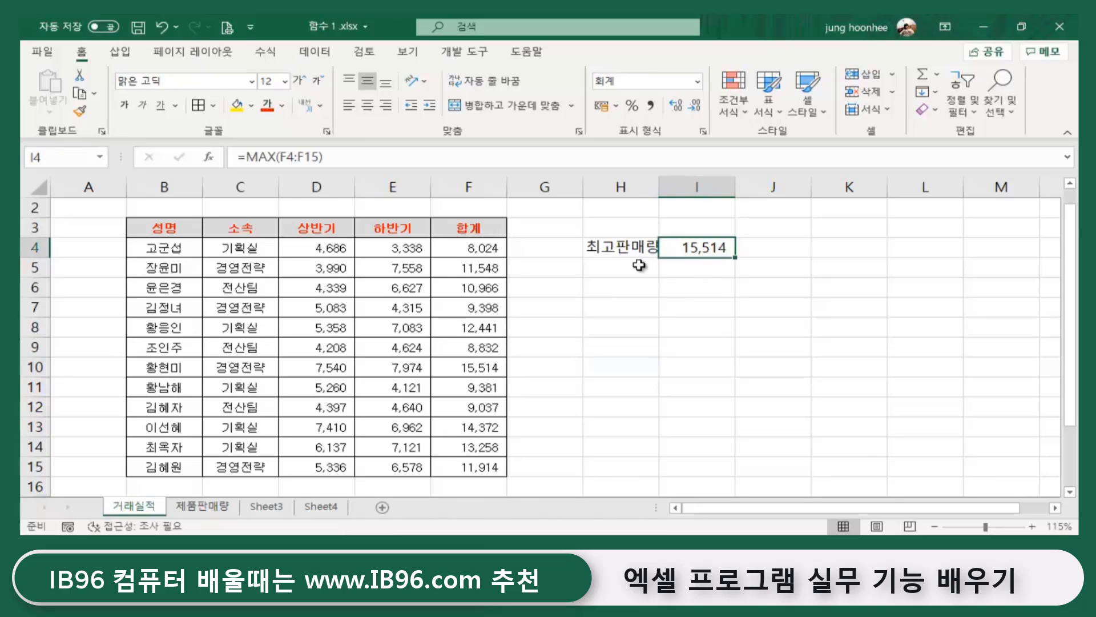
click(783, 303)
click(623, 275)
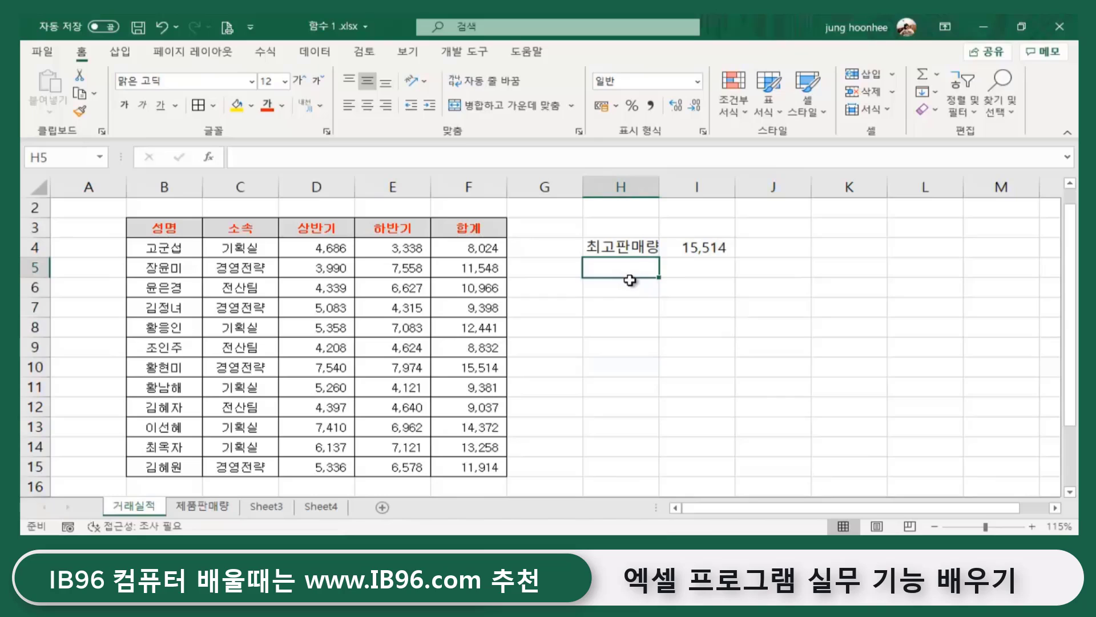
- Label H5 최소판매량 and enter =MIN(F4:F15) in I5 via AutoSum
text(최소판매)
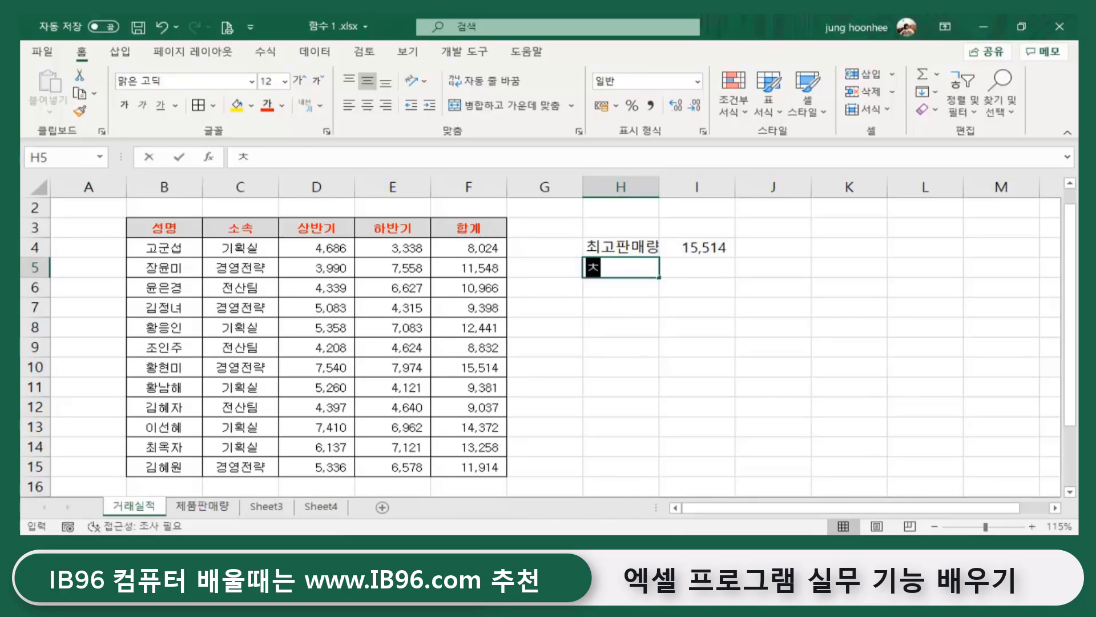
text(량)
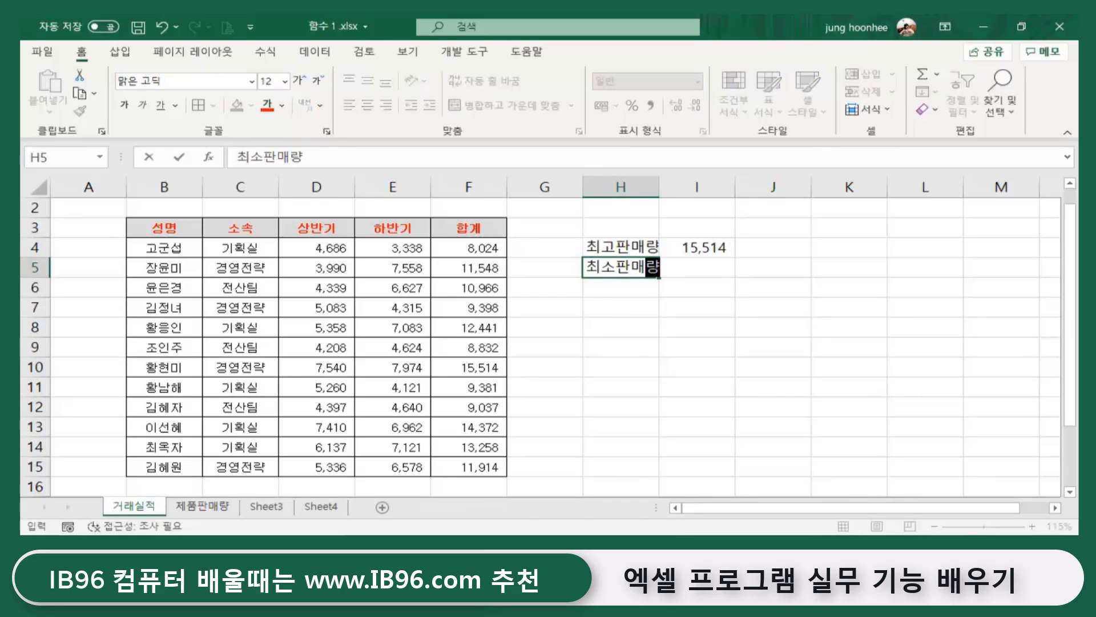
key(Return)
click(696, 267)
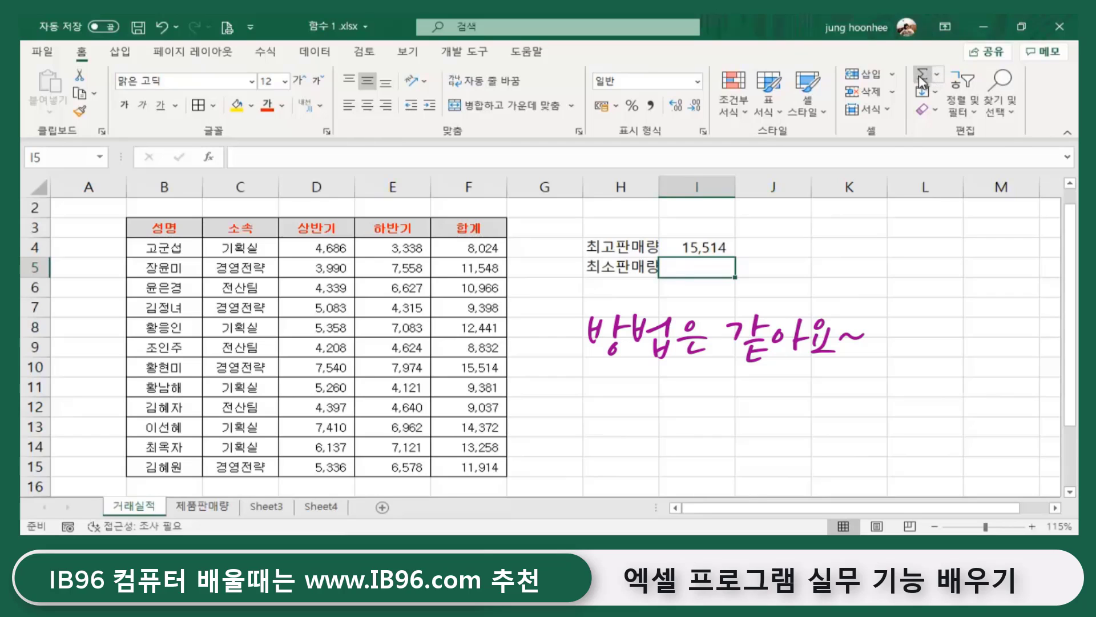
click(938, 77)
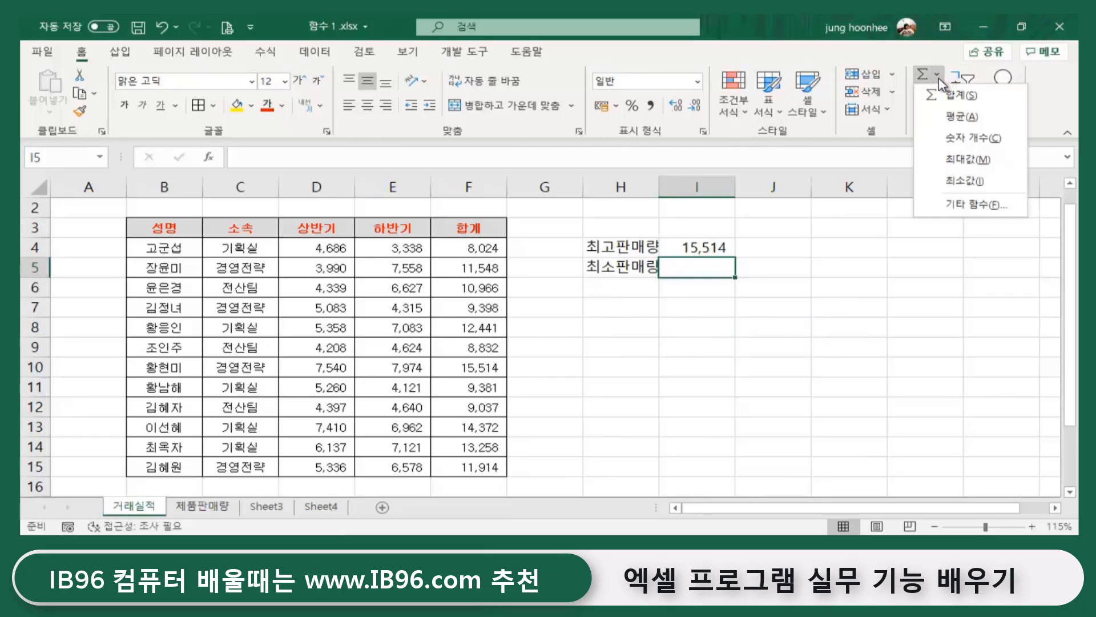
click(965, 181)
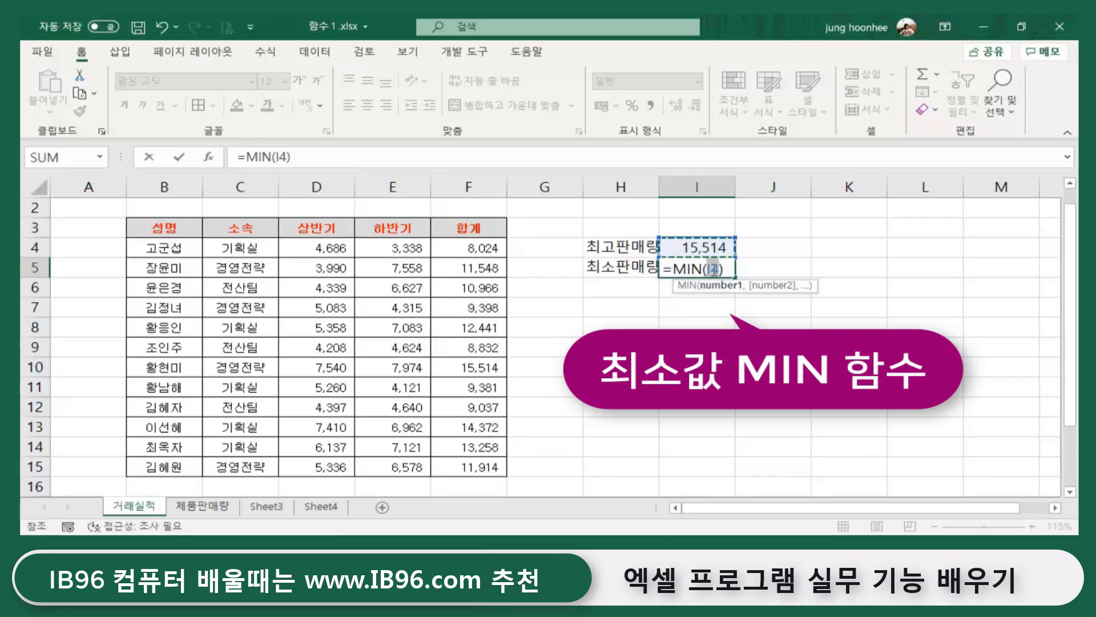
click(463, 246)
drag(463, 245, 452, 471)
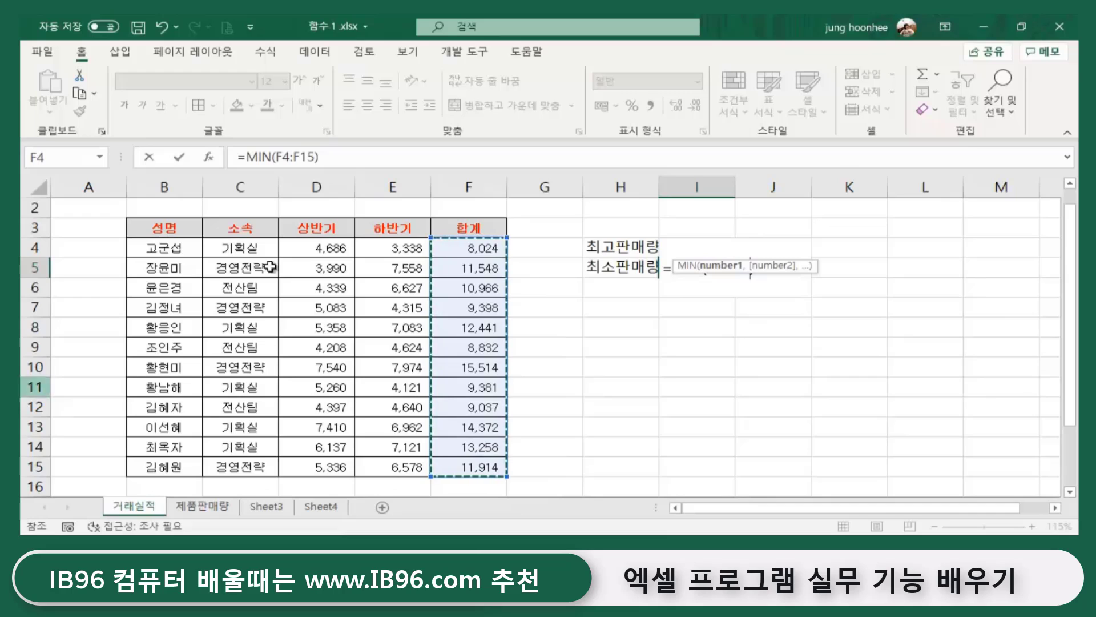
key(Return)
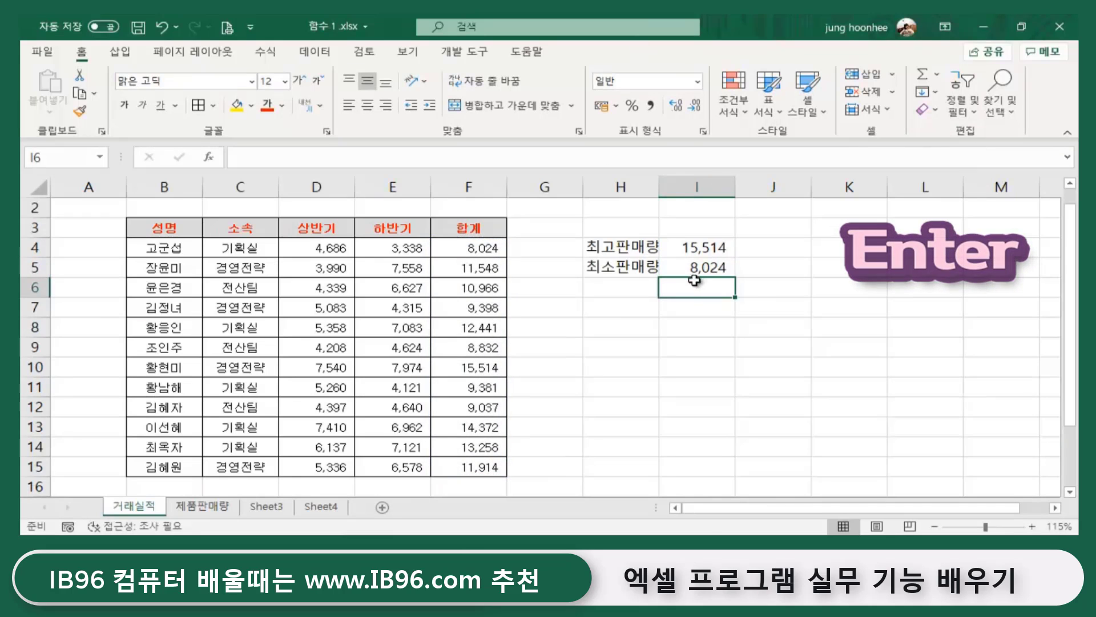
- Check the MIN result of 8,024 in I5
click(702, 267)
click(800, 320)
click(820, 346)
click(696, 268)
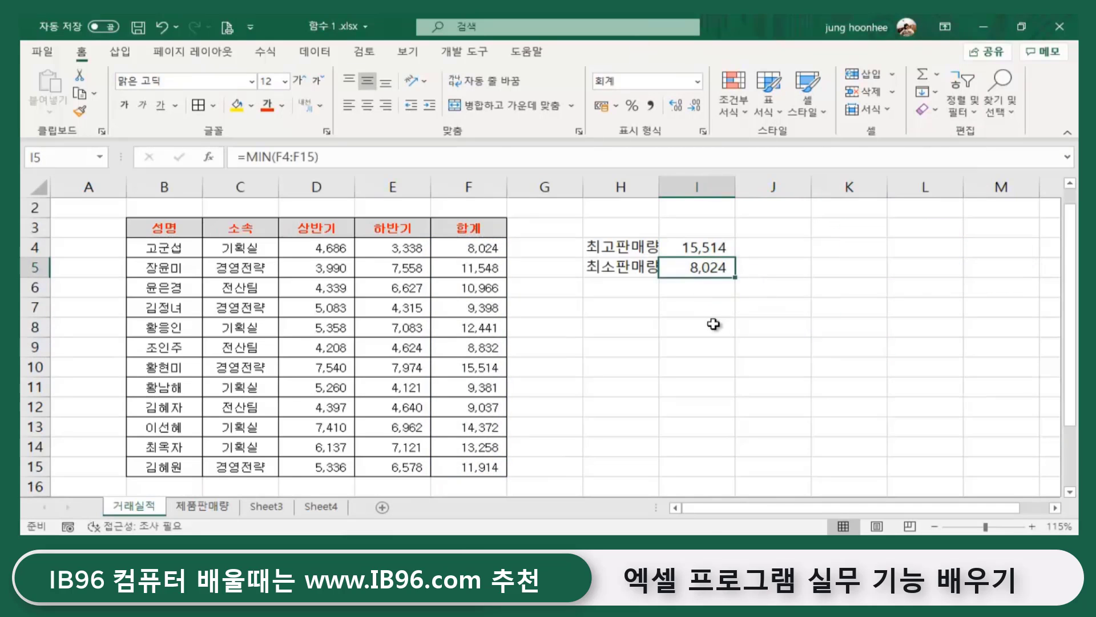
click(714, 324)
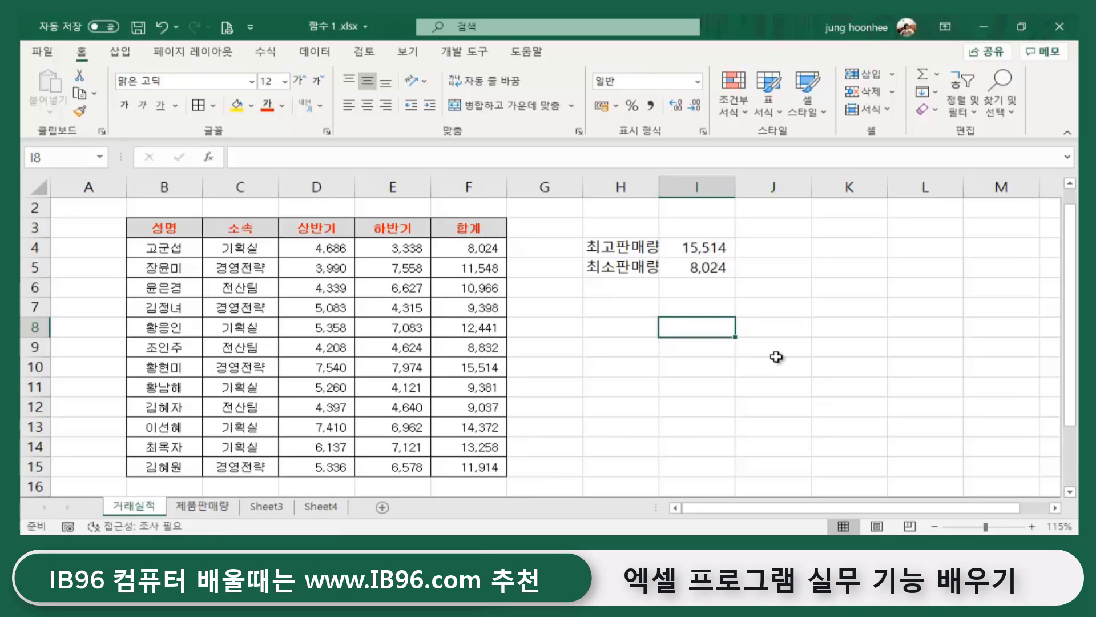
- Type the label 최고 - 최소 in H6
click(623, 287)
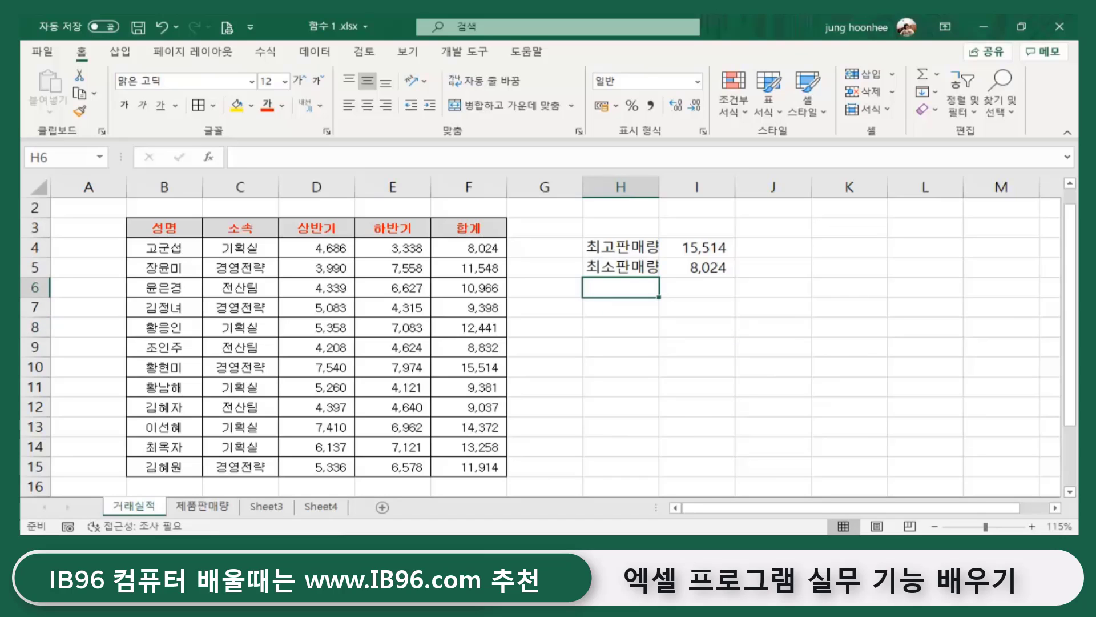
text(최고)
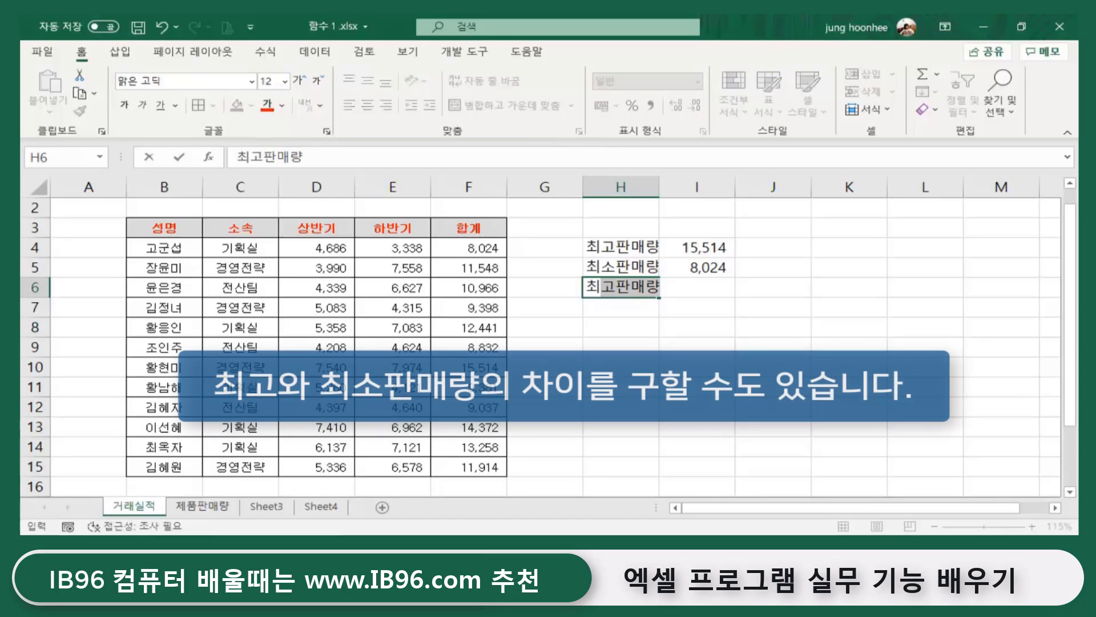
text( - 최소)
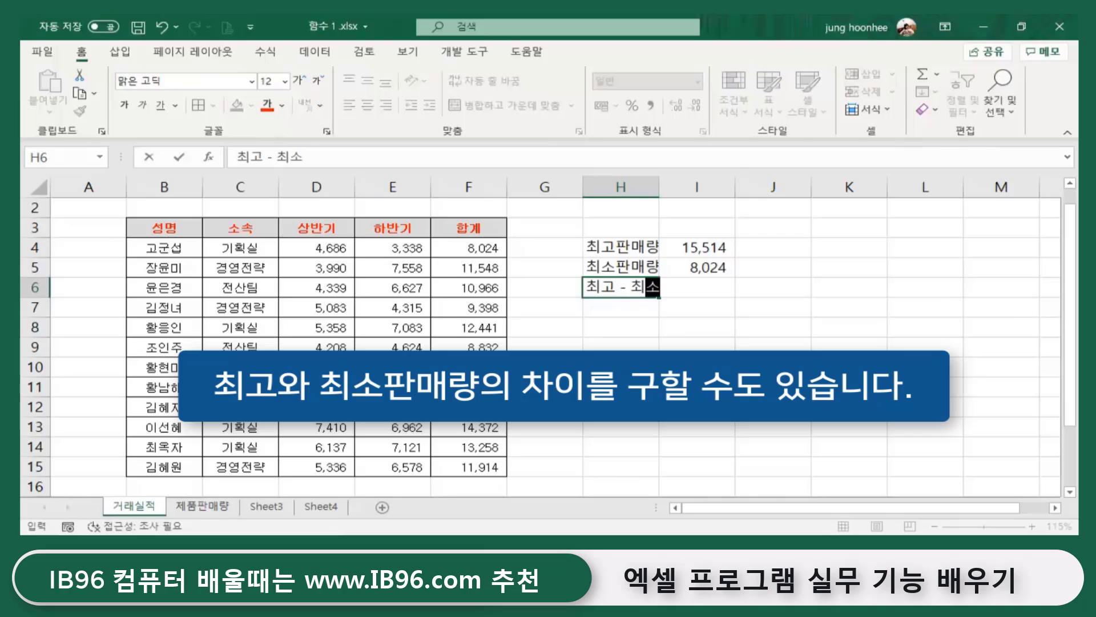
key(Return)
- Enter =I4-I5 in I6 to show the 7,490 difference
key(Up)
key(Right)
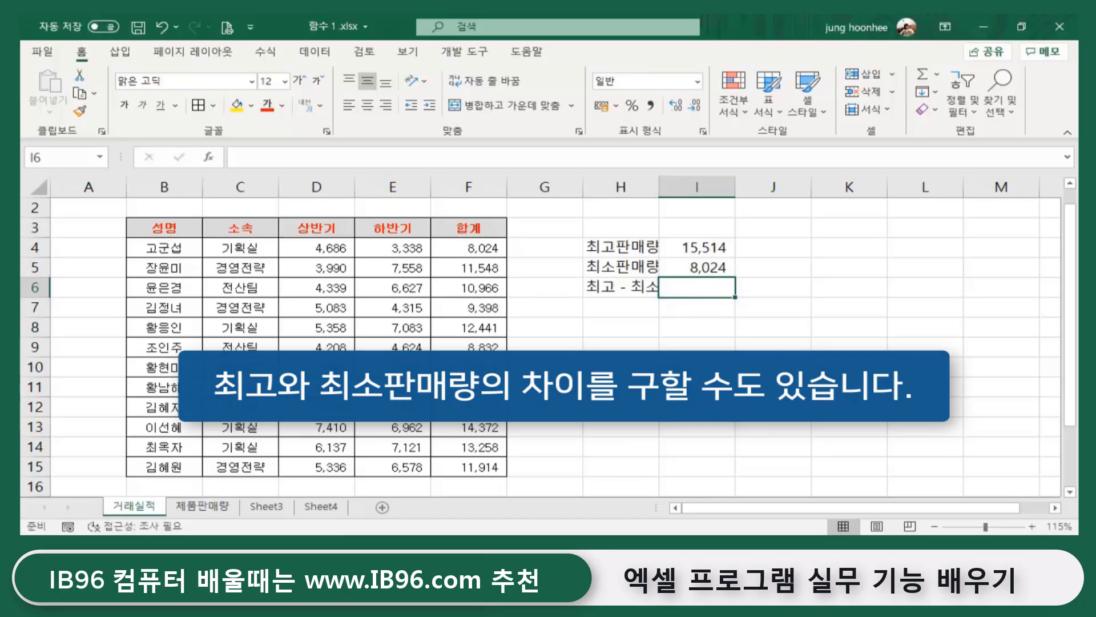
text(=)
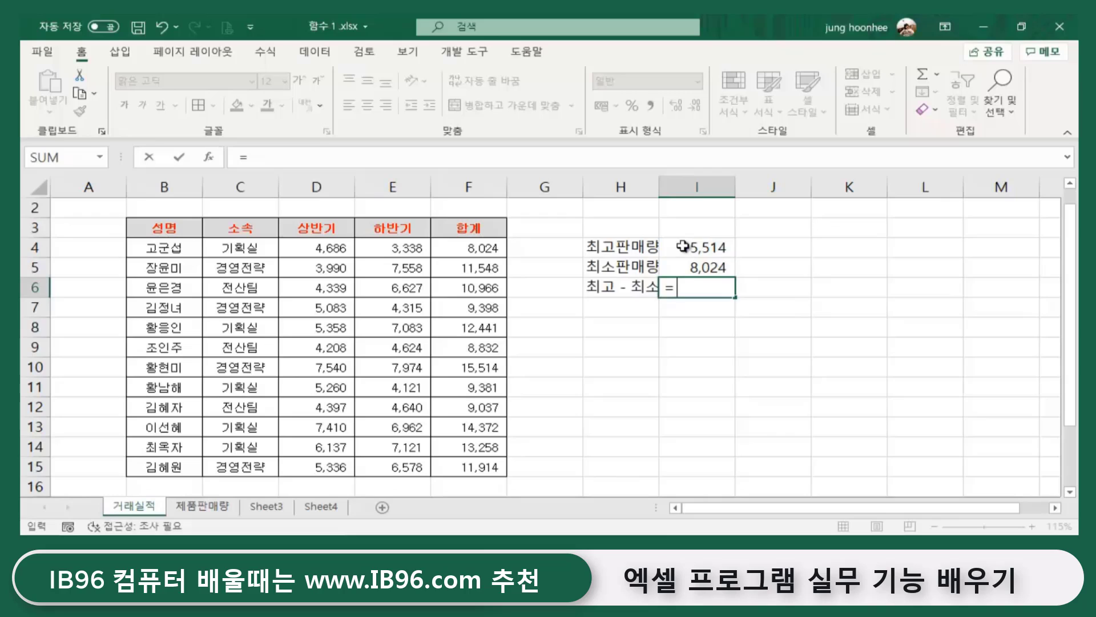
click(686, 246)
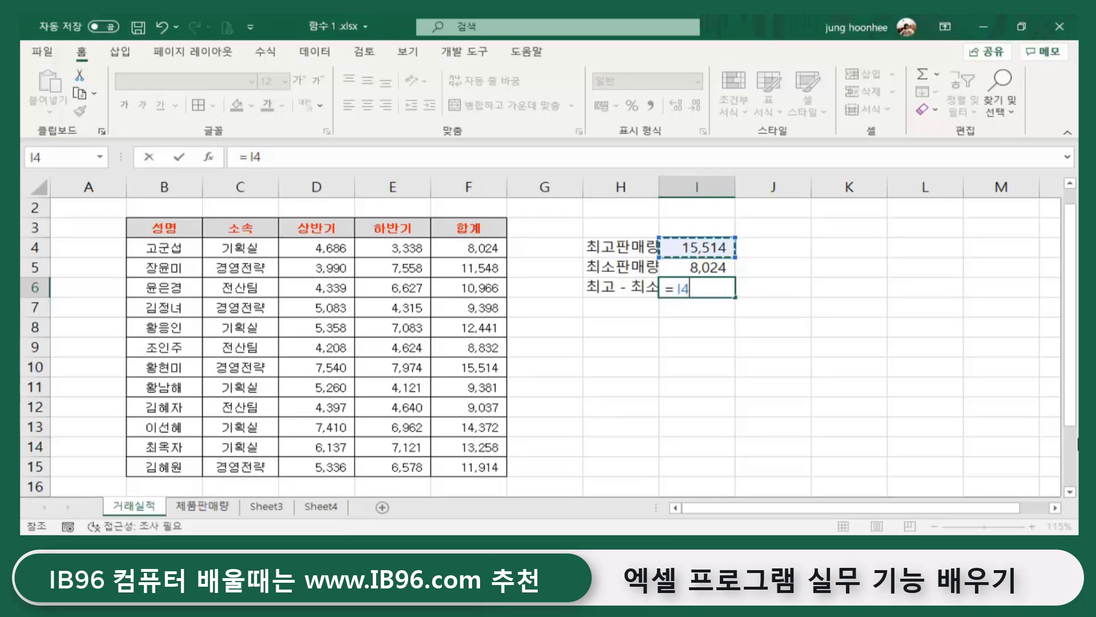
text(- i 5)
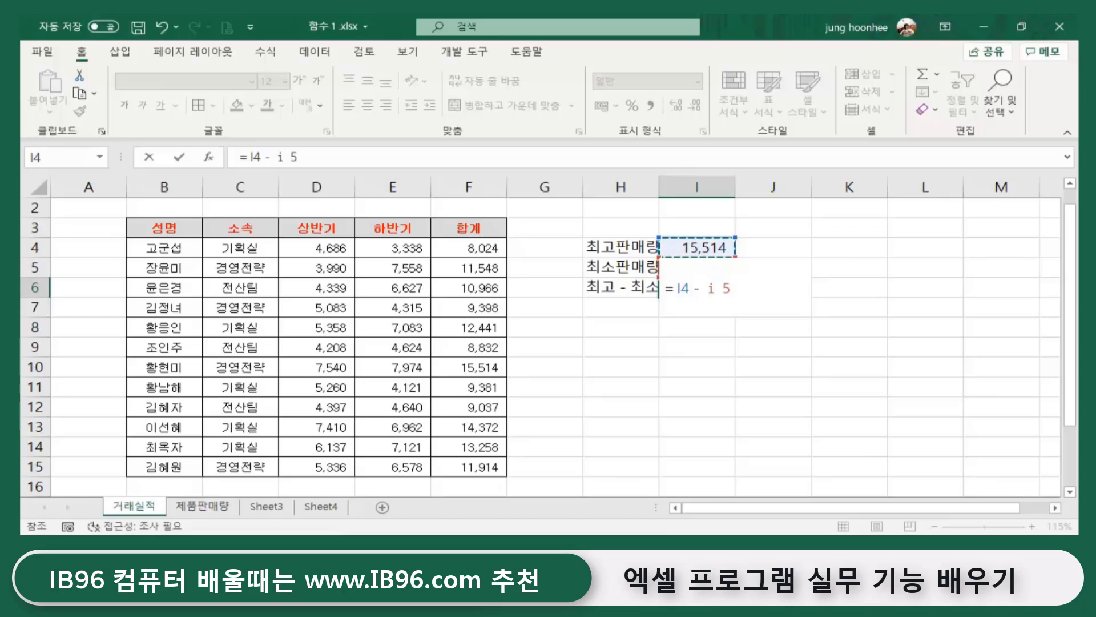
key(Return)
- Recheck I6 and select the whole H4:I6 summary block
click(716, 332)
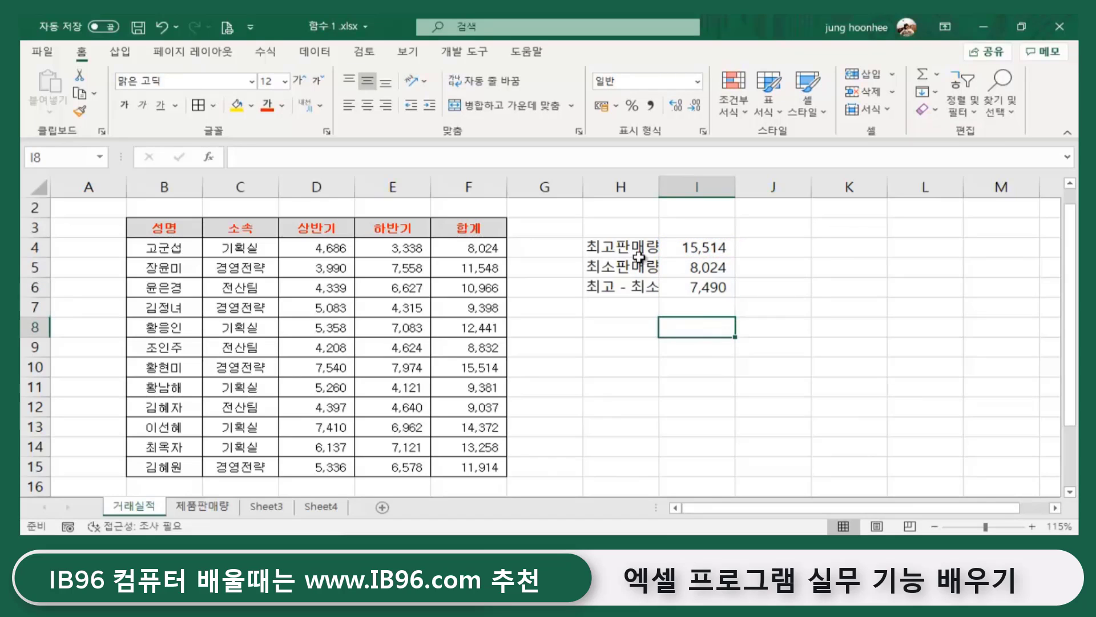
click(689, 291)
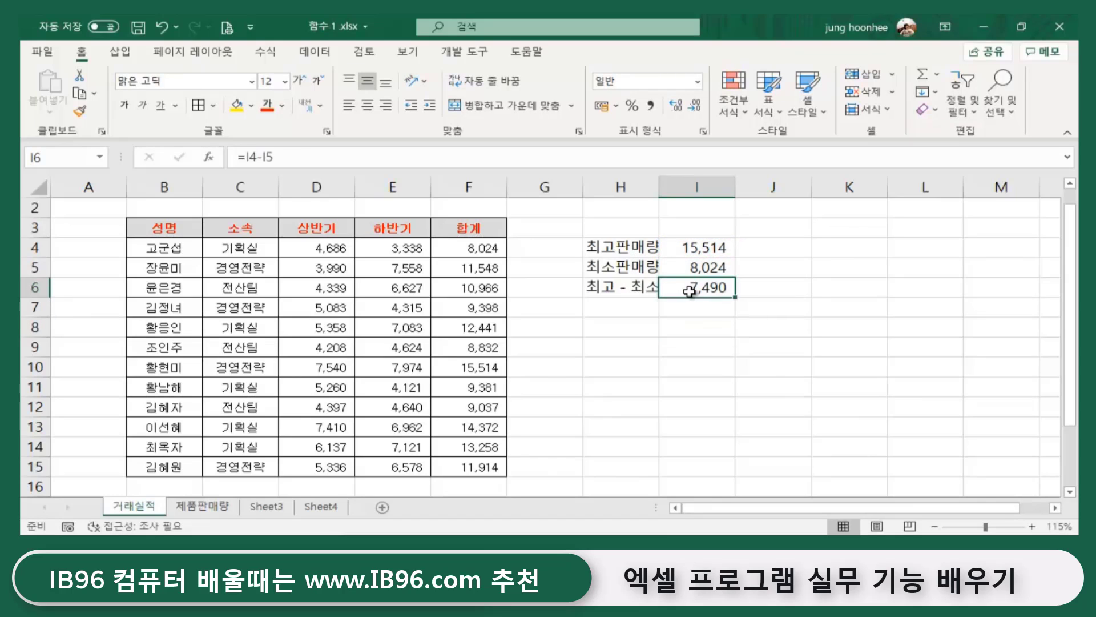
drag(626, 249, 708, 286)
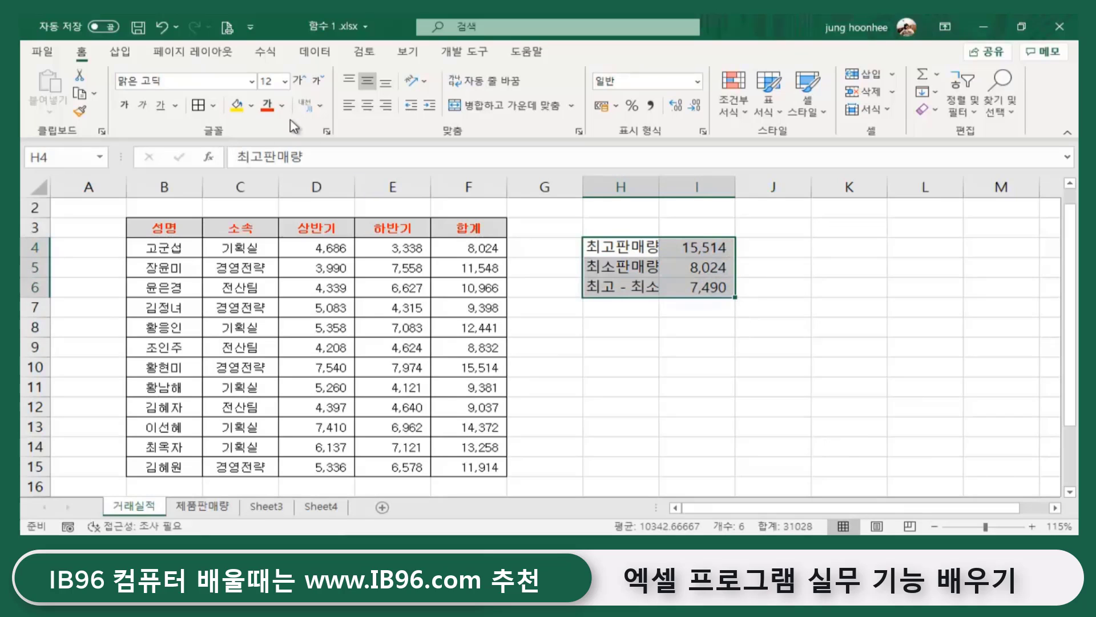
- Apply All Borders to H4:I6 and fill the three labels in H4:H6 yellow
click(198, 107)
click(606, 362)
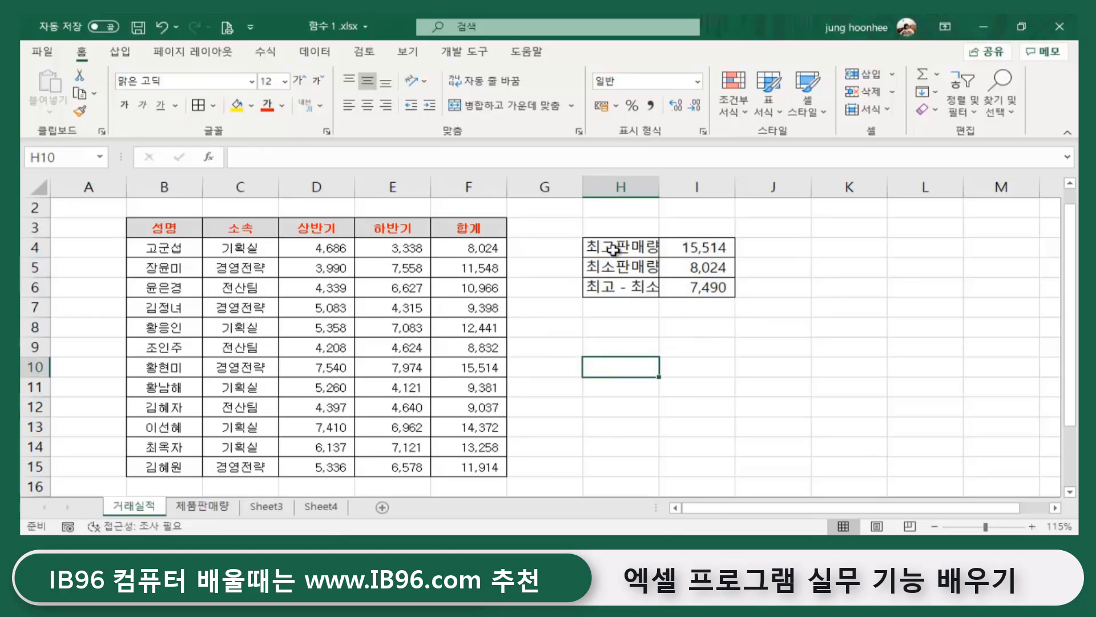
drag(611, 247, 619, 287)
click(237, 105)
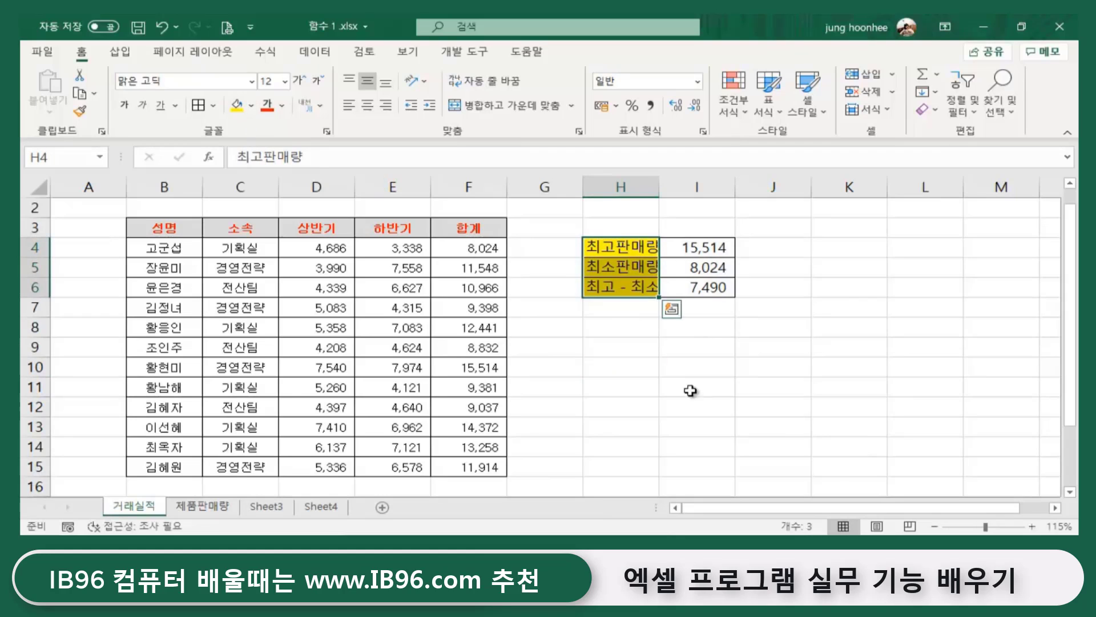
click(697, 407)
- Autofit column H so the 최고판매량, 최소판매량 and 최고 - 최소 labels fit, then review them
double_click(659, 187)
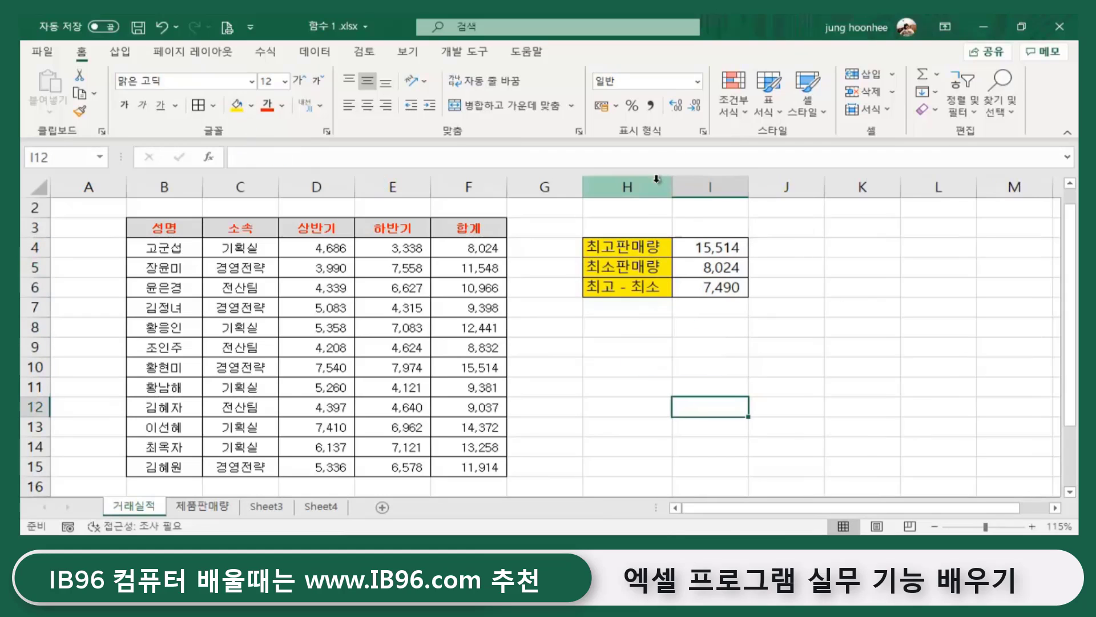
click(816, 350)
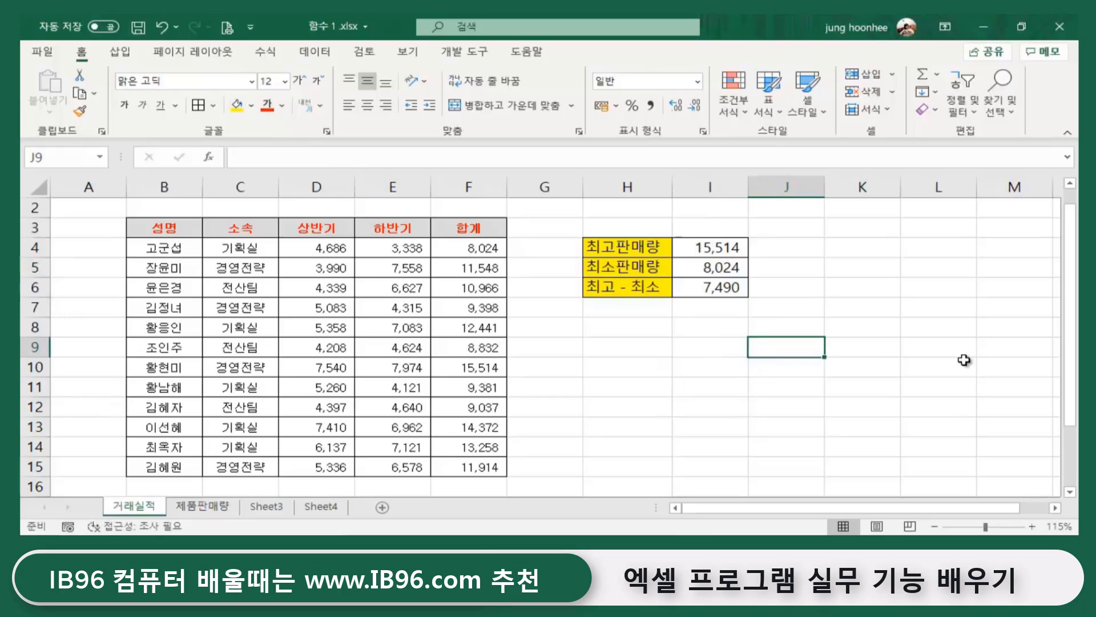
drag(612, 246, 680, 288)
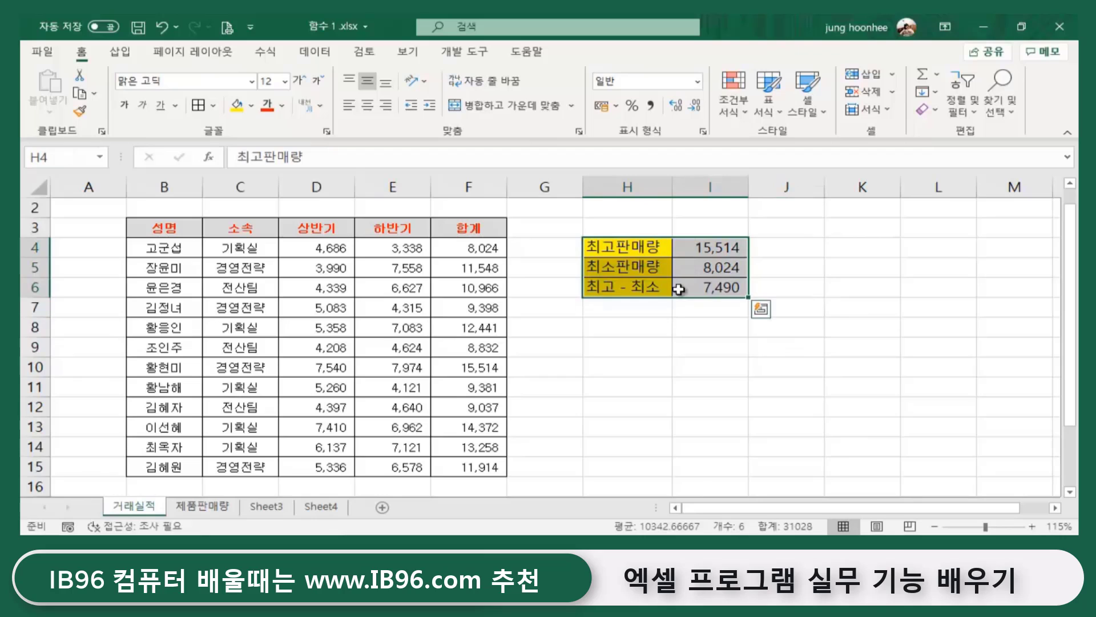
click(643, 248)
click(639, 268)
click(640, 289)
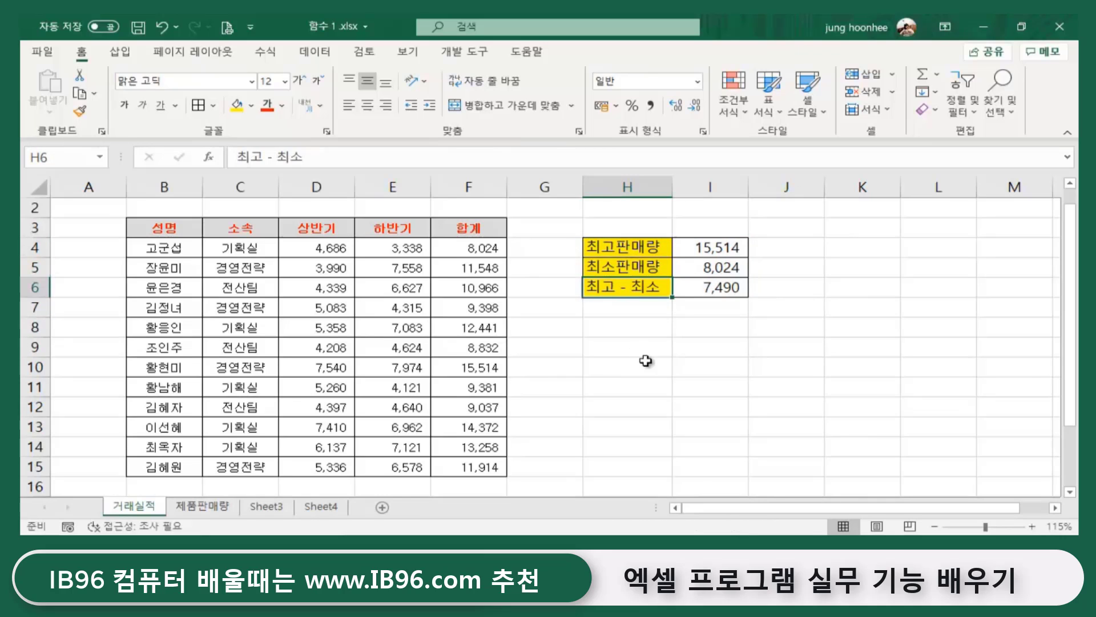
click(648, 362)
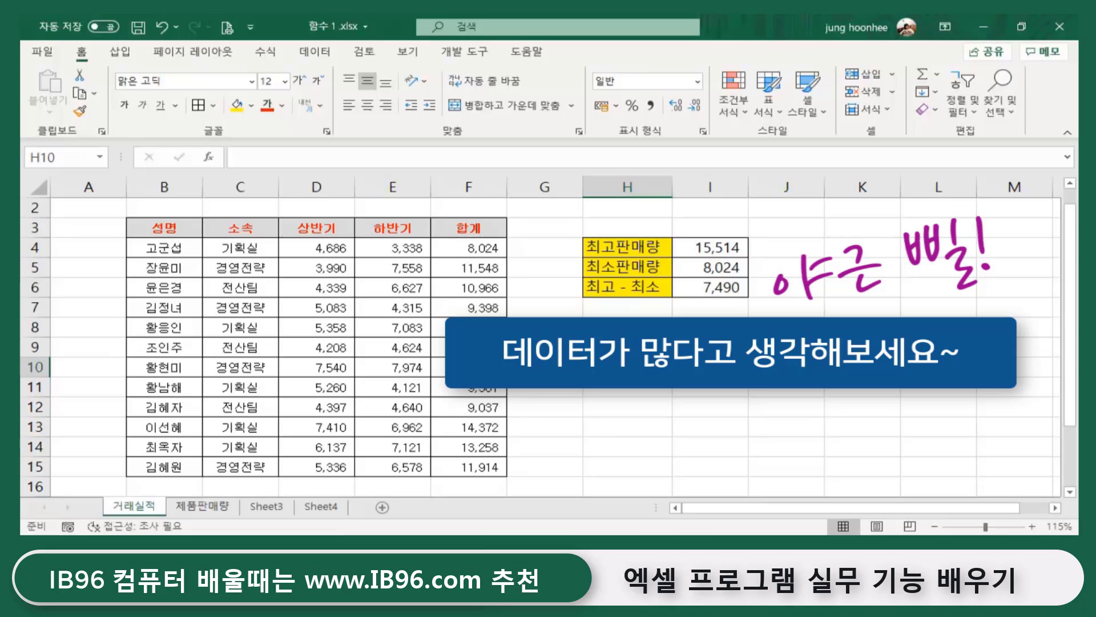
- Review the summary labels and the MAX, MIN and difference formulas in I4:I6
click(710, 347)
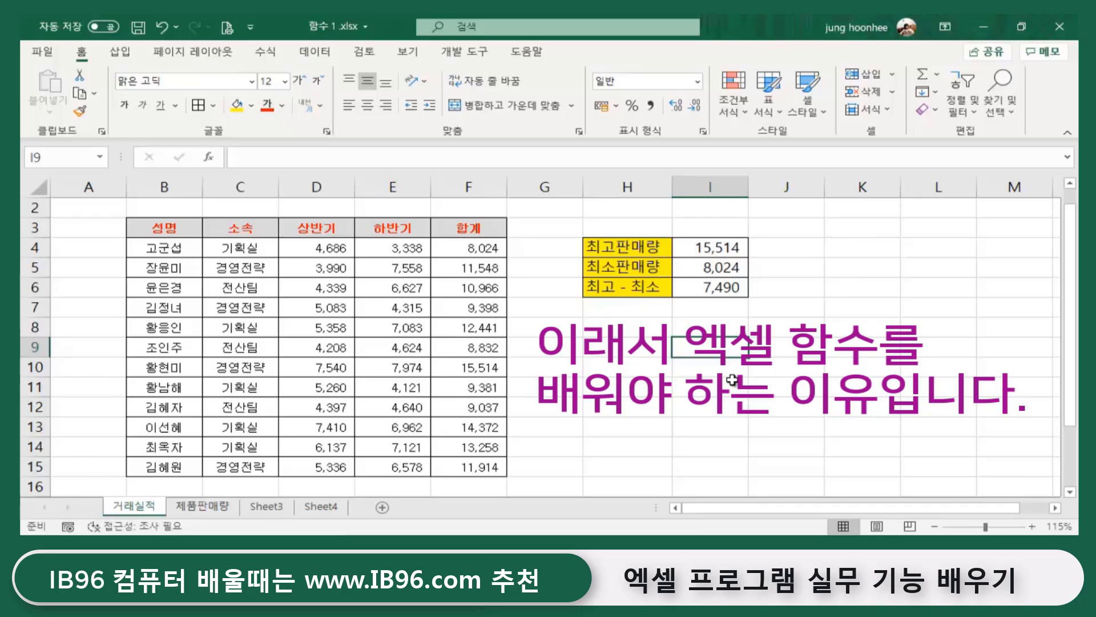
click(739, 406)
click(659, 372)
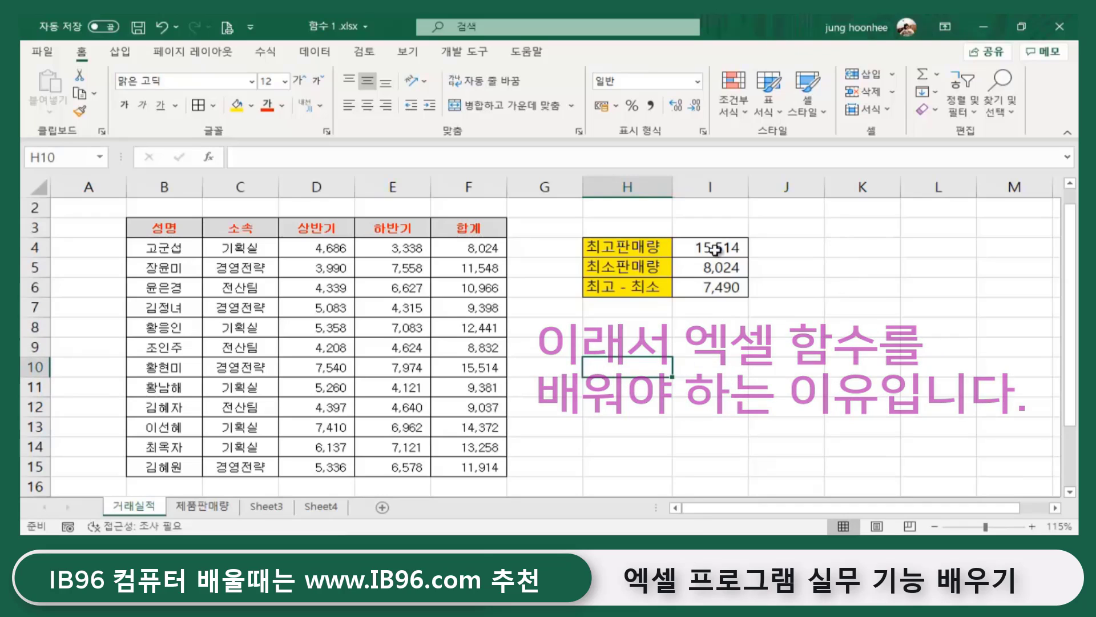
click(631, 247)
click(718, 249)
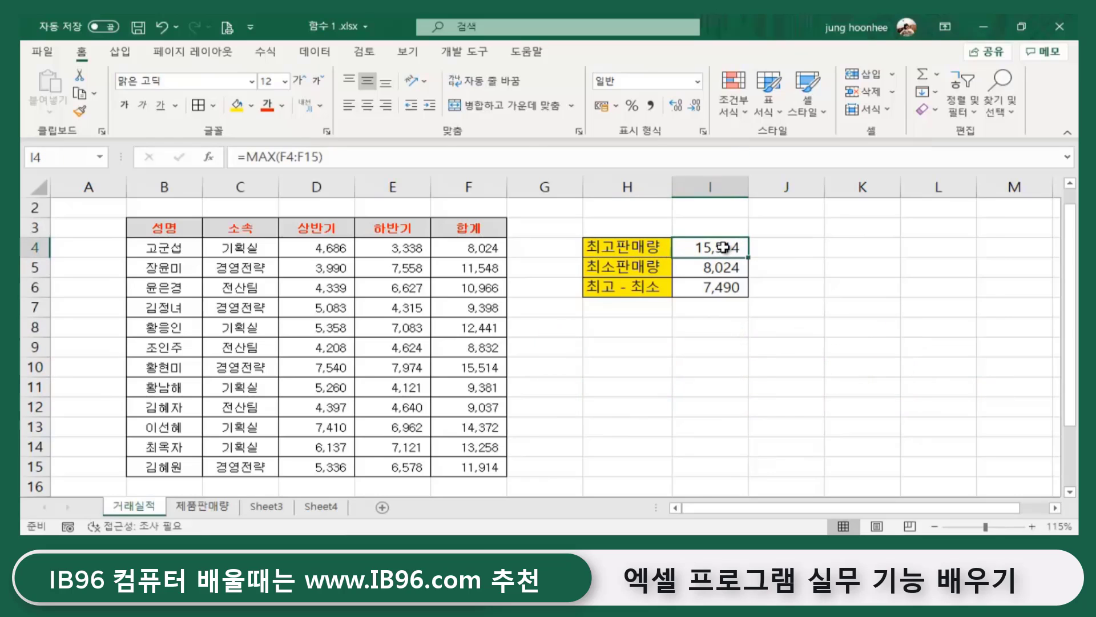
click(710, 269)
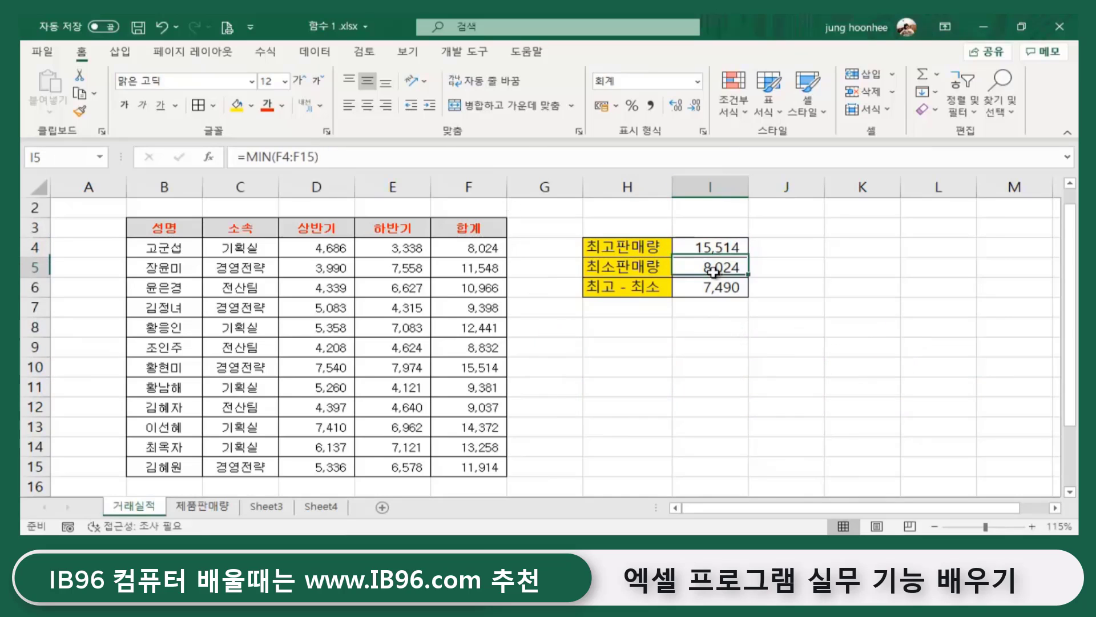
click(709, 288)
click(840, 329)
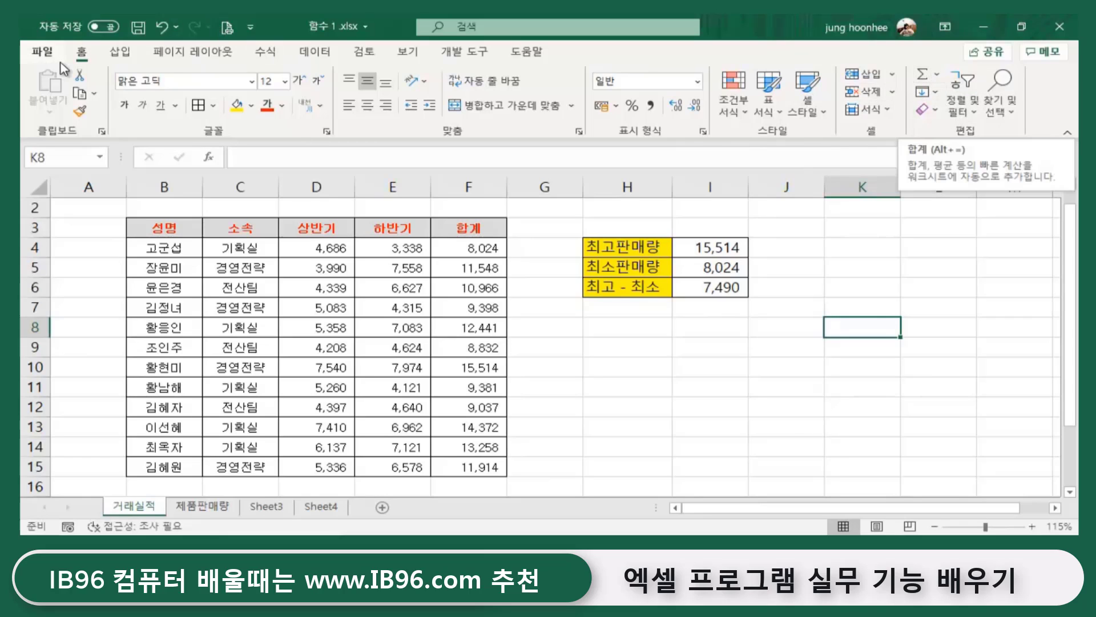
- Open the AutoSum function list and close it without choosing a function
click(937, 75)
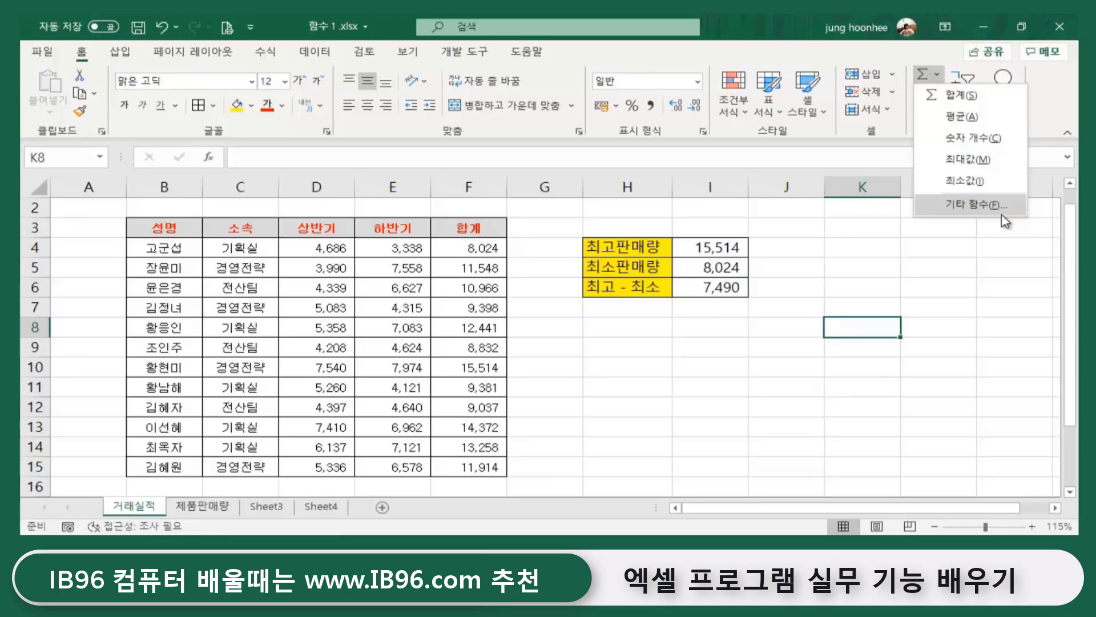
click(682, 351)
click(631, 393)
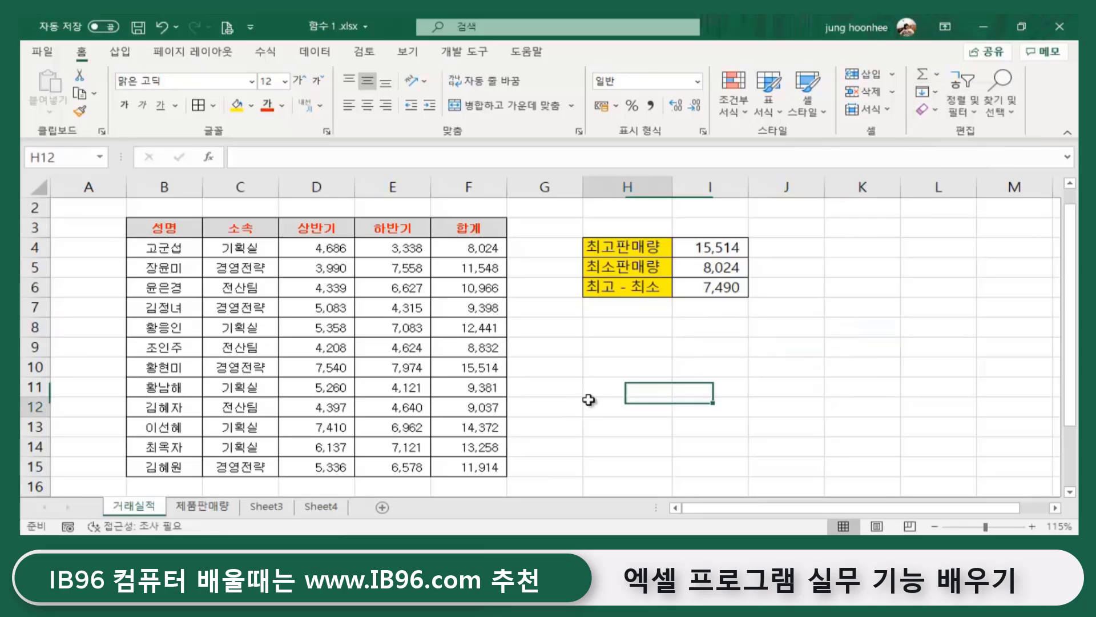
key(Right)
key(Right)
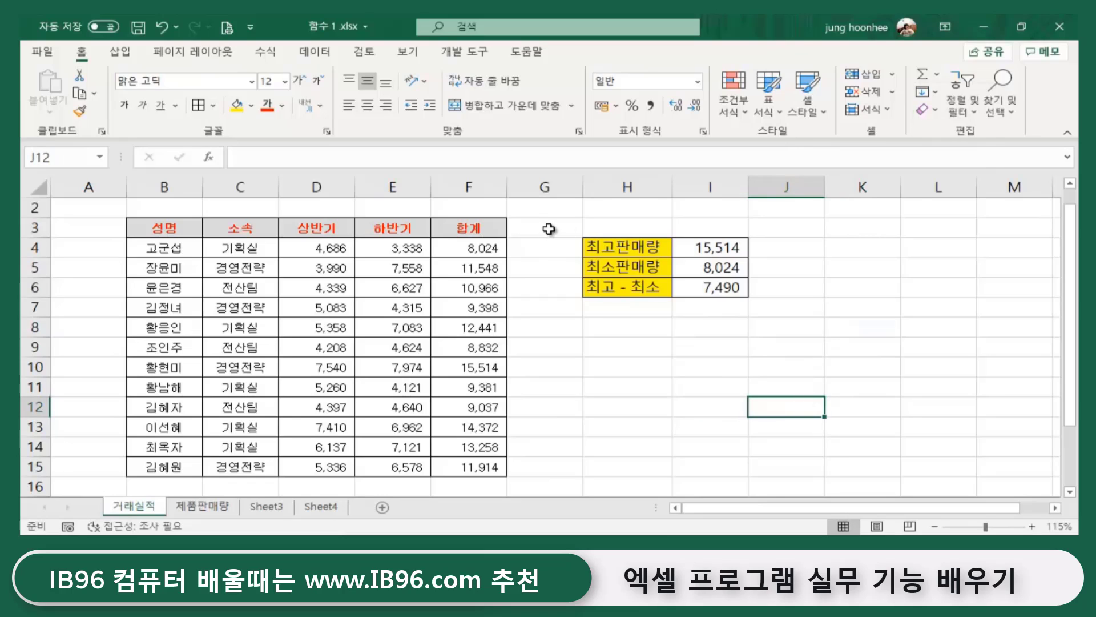
- Insert a blank column at H, shifting the summary box to I4:J6
click(597, 186)
right_click(599, 195)
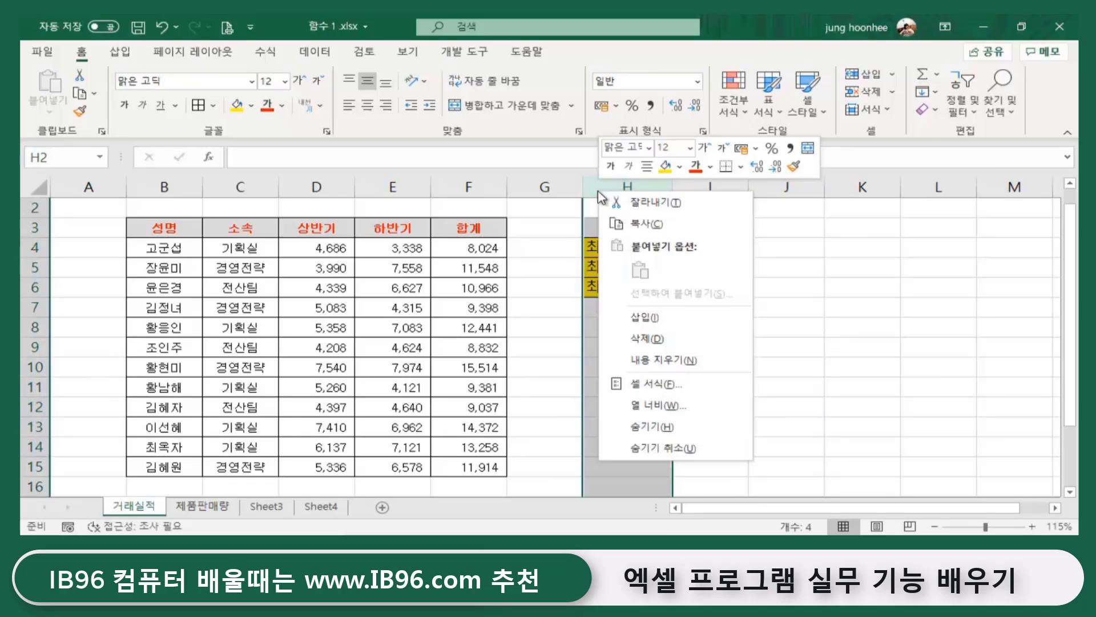
click(667, 327)
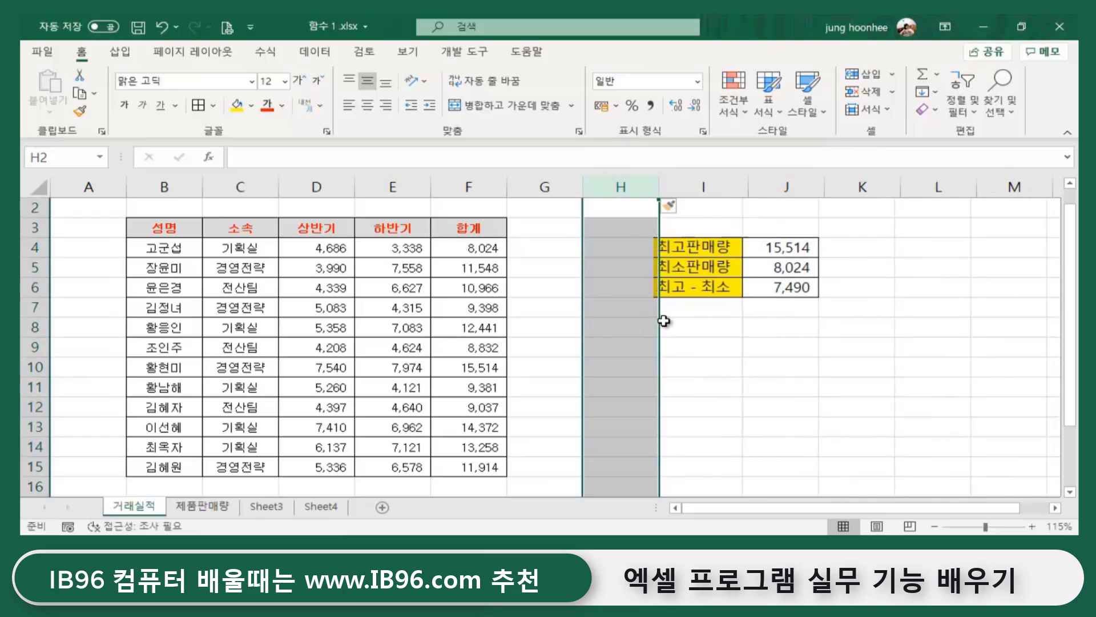
click(764, 328)
click(537, 223)
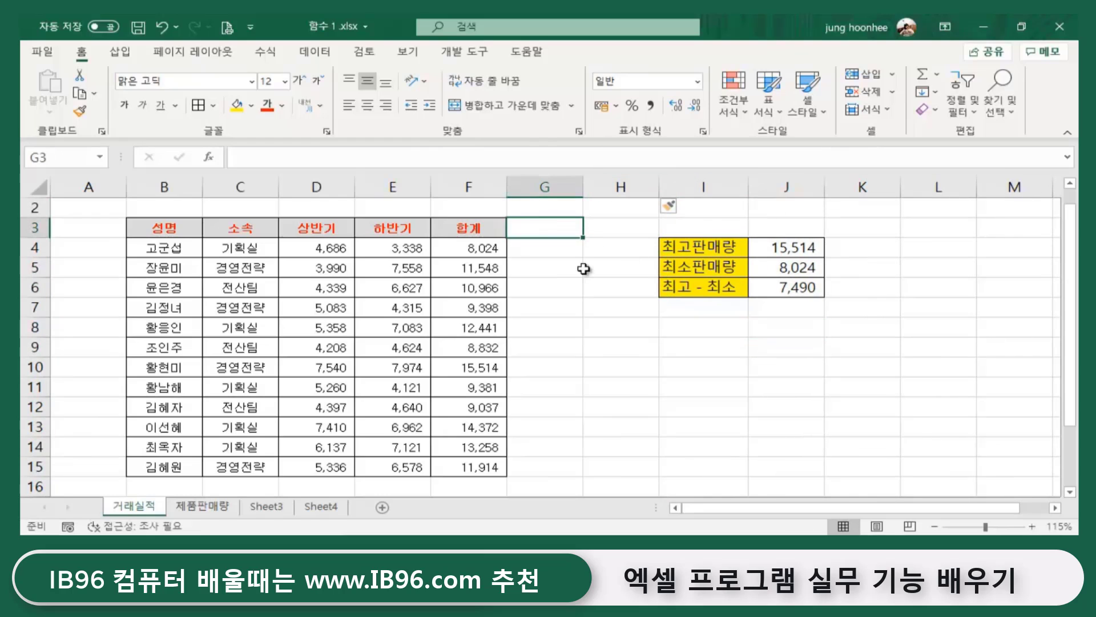
click(884, 362)
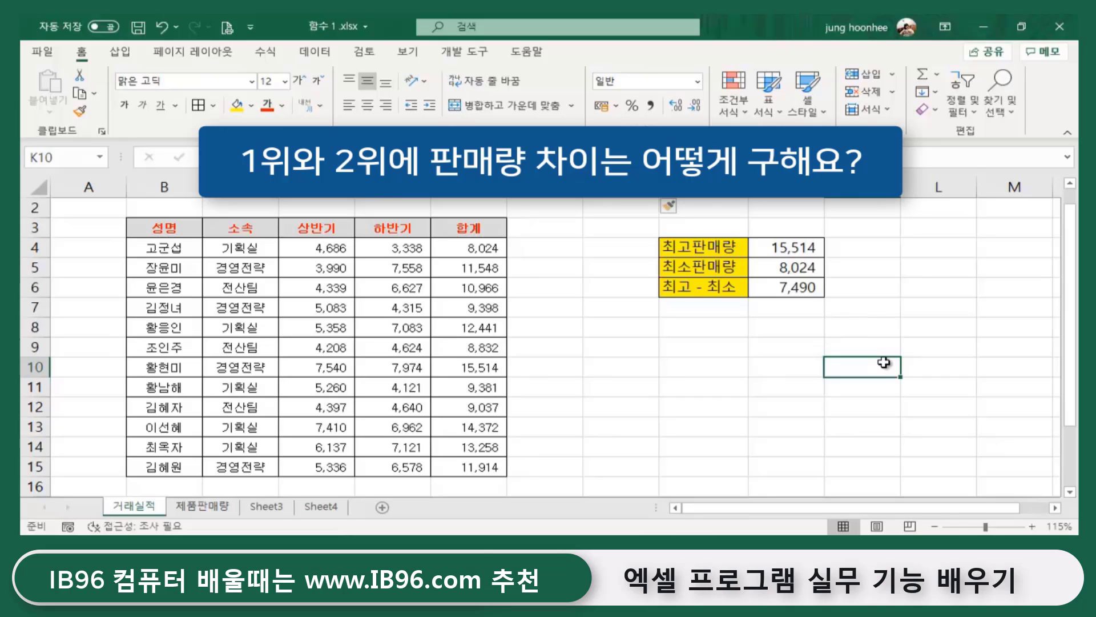
click(556, 228)
click(689, 384)
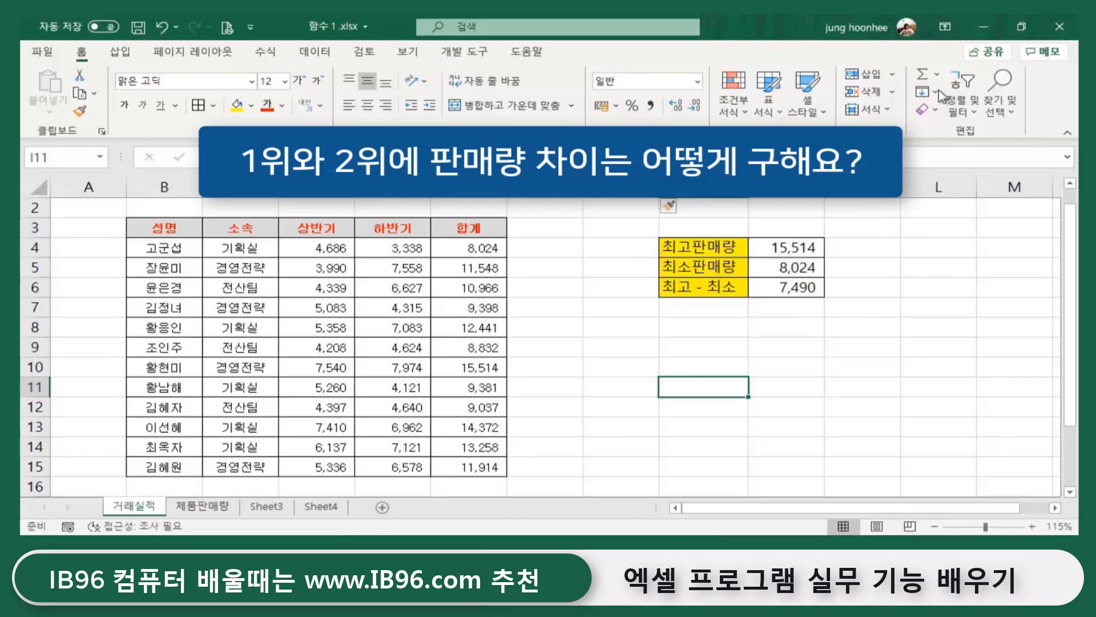
click(936, 74)
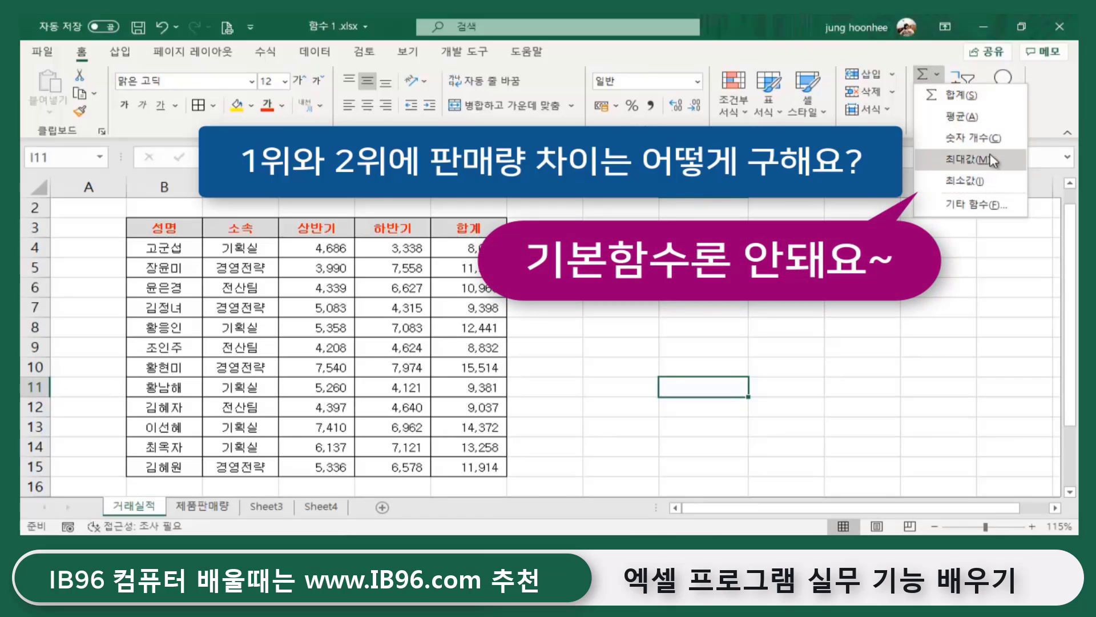
key(Escape)
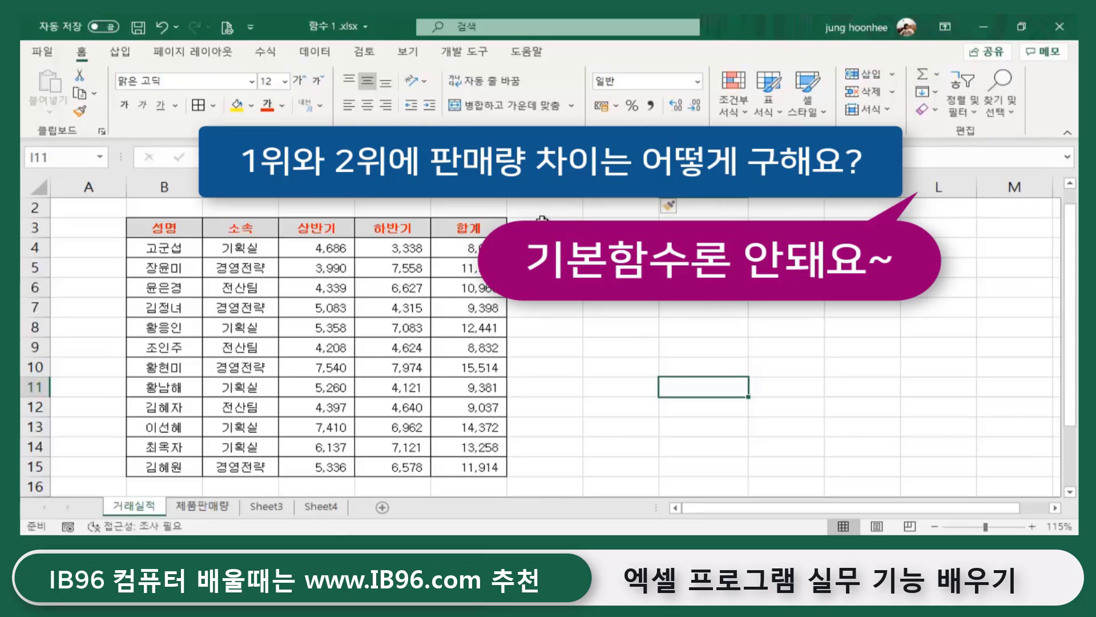
click(542, 220)
click(890, 381)
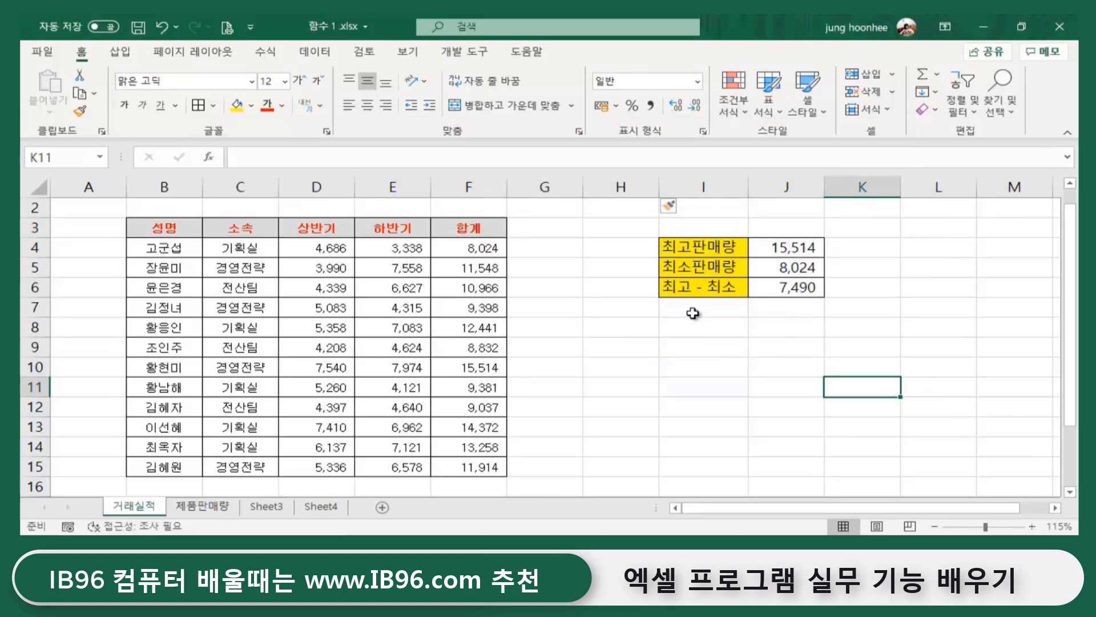
- Enter the label 2 번째높은판매량 in cell K4
click(885, 247)
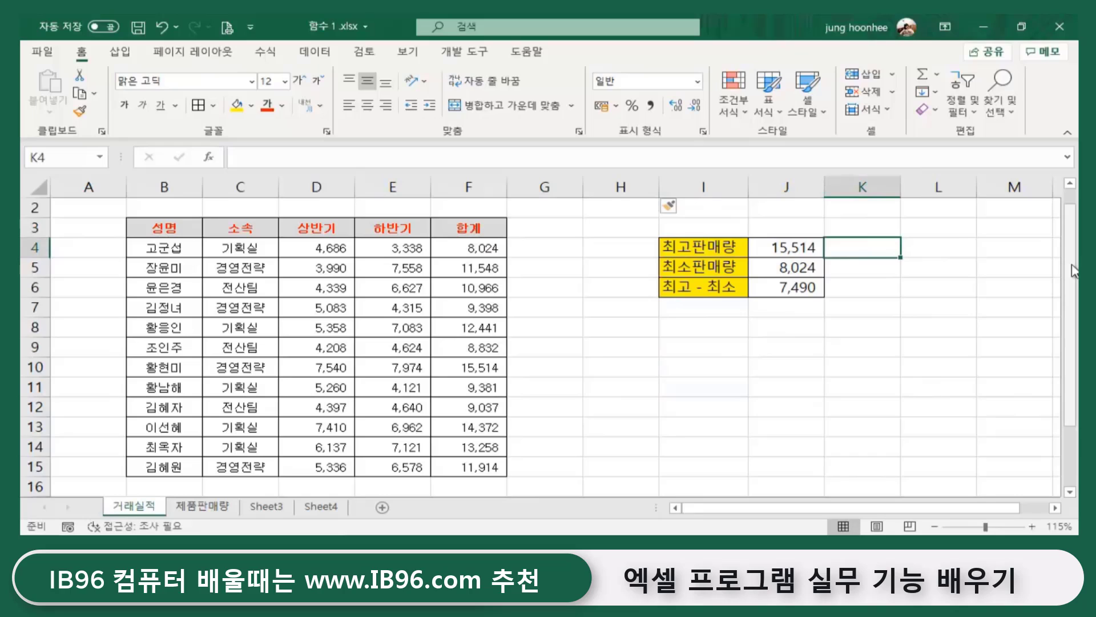
text(2 q j s)
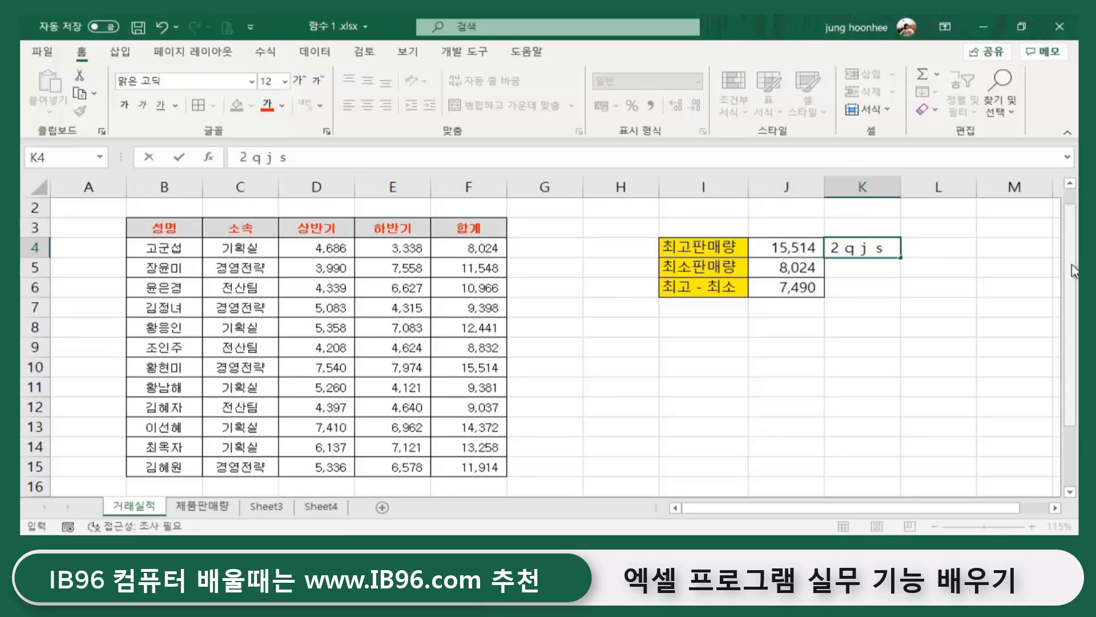
key(BackSpace)
key(BackSpace)
text(2 번째)
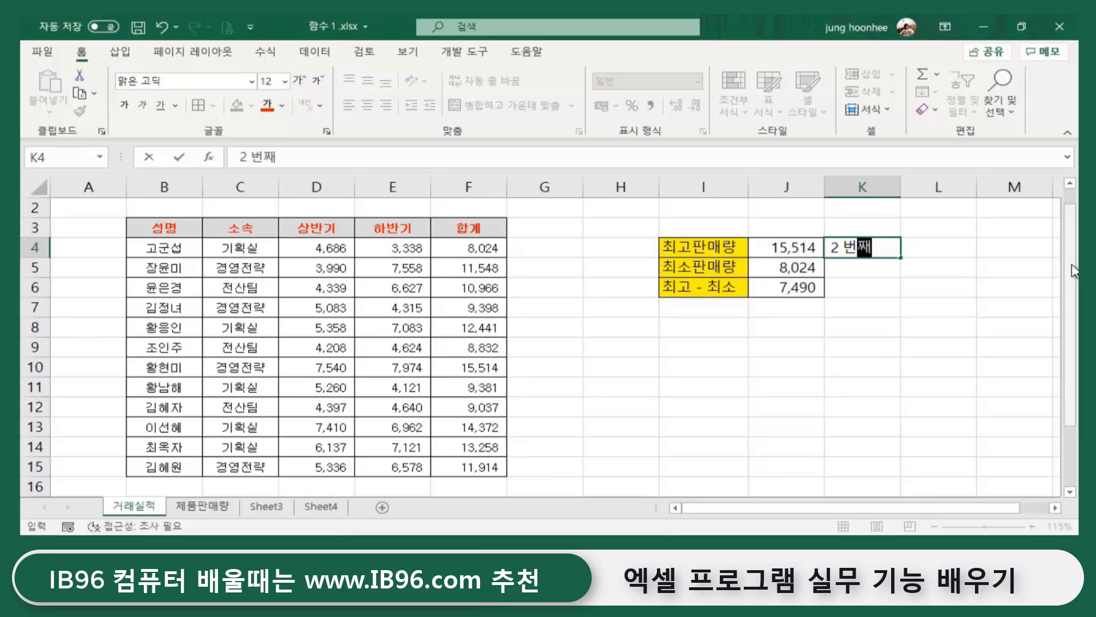
text( 최고)
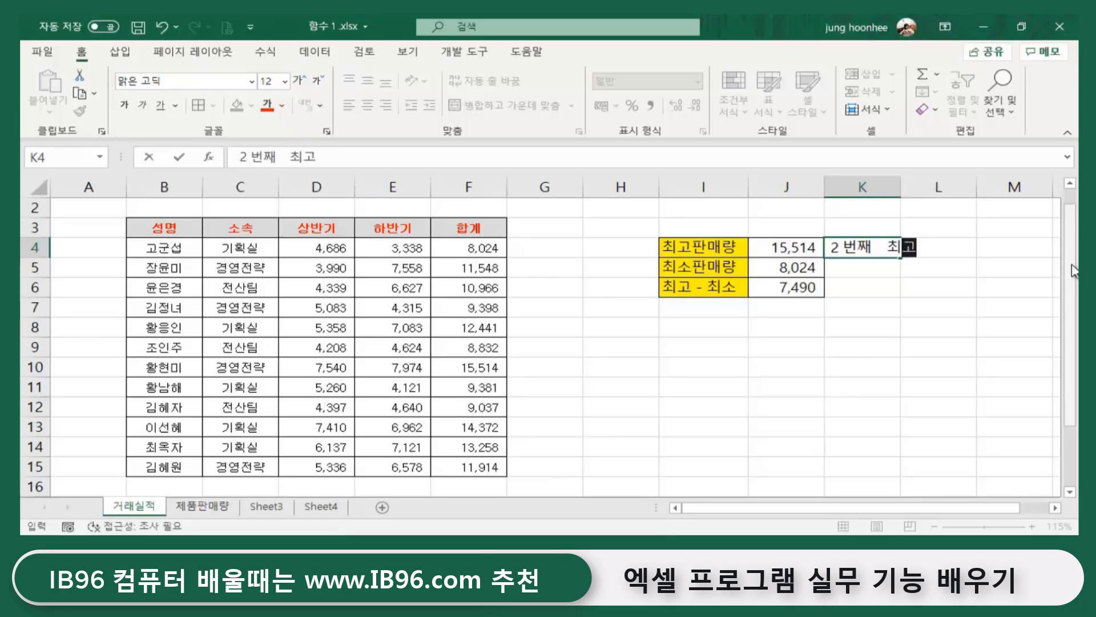
key(BackSpace)
key(BackSpace)
text(높은)
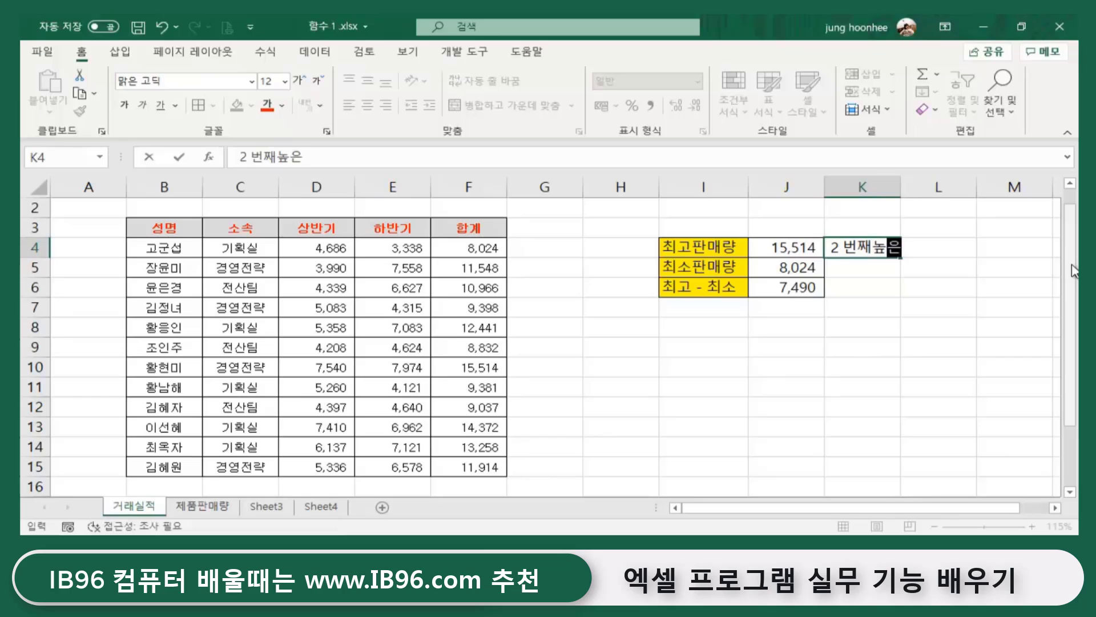
text(판매랴ㅇ)
key(Return)
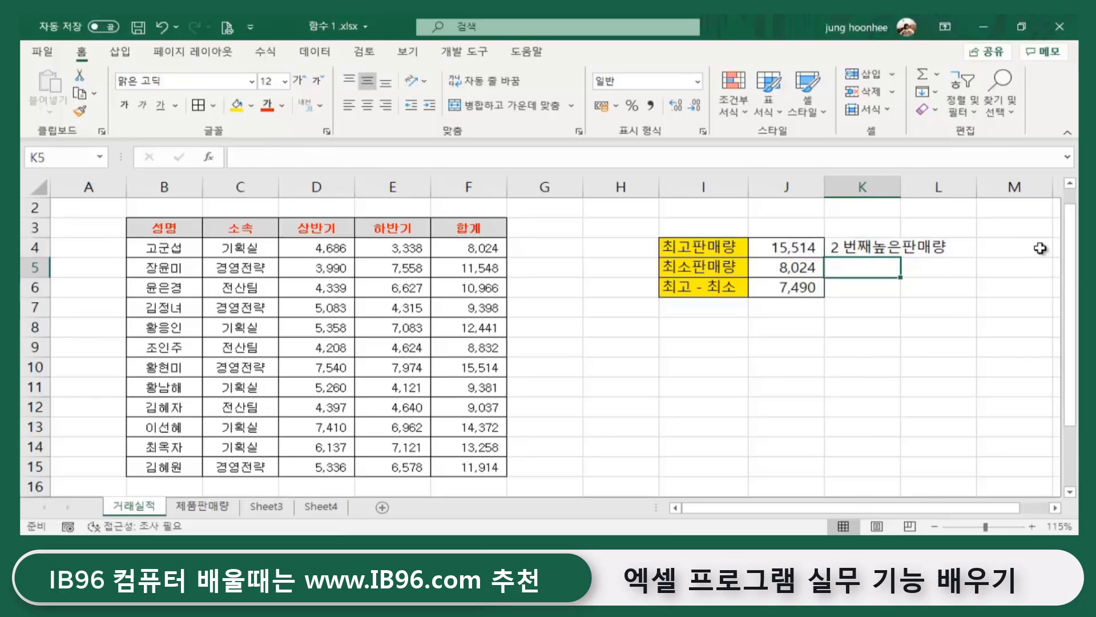
- Widen column K to fit the label and fill K4 dark grey
drag(902, 185, 964, 185)
click(894, 251)
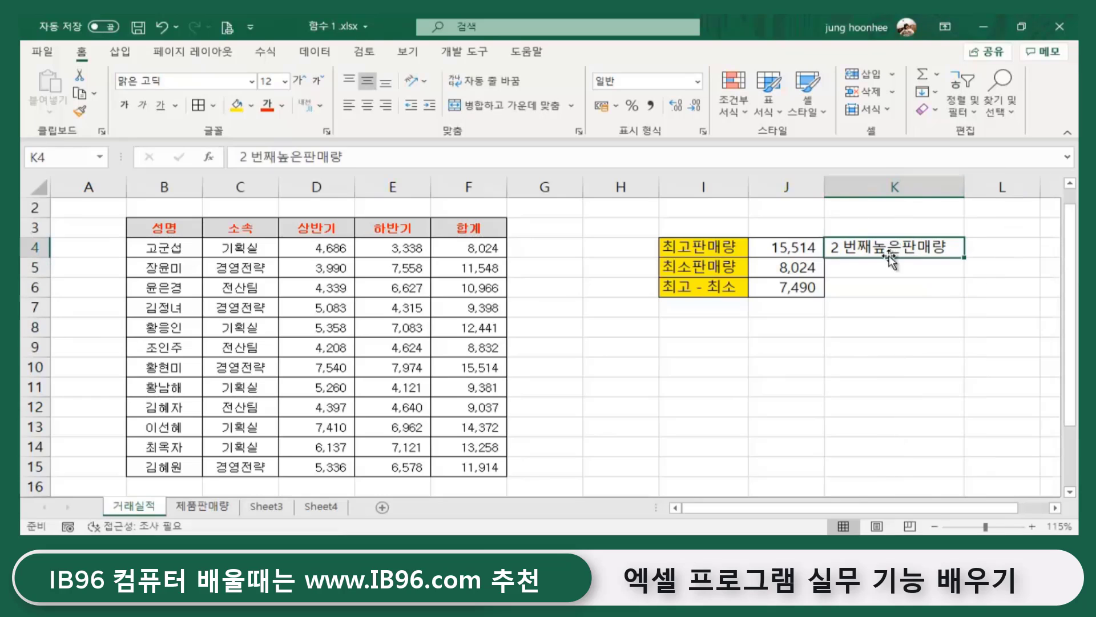
click(252, 105)
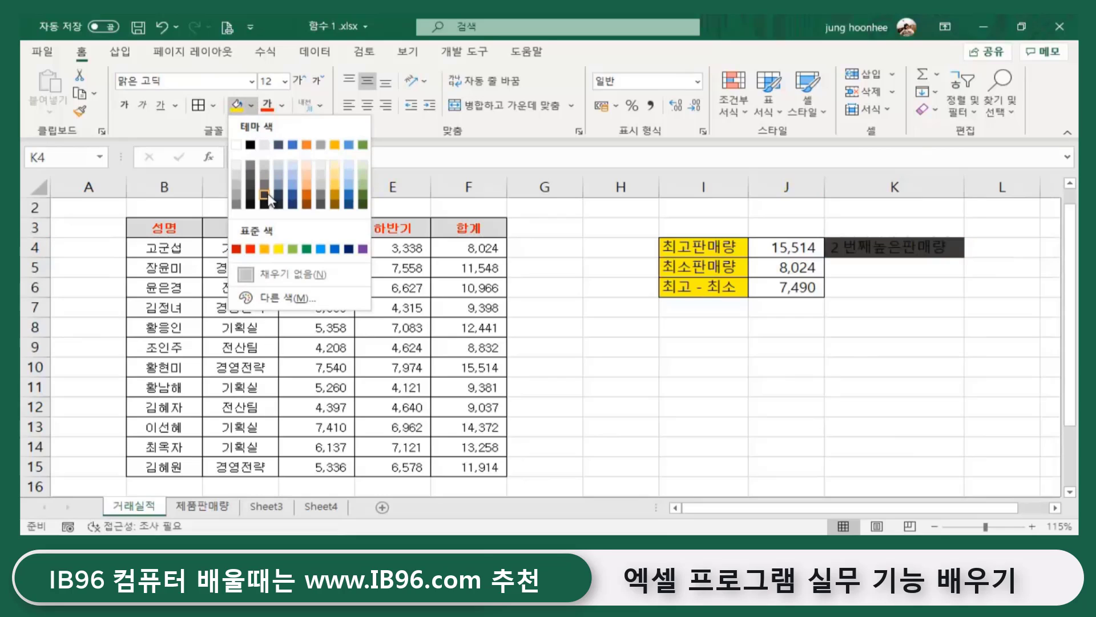
click(269, 189)
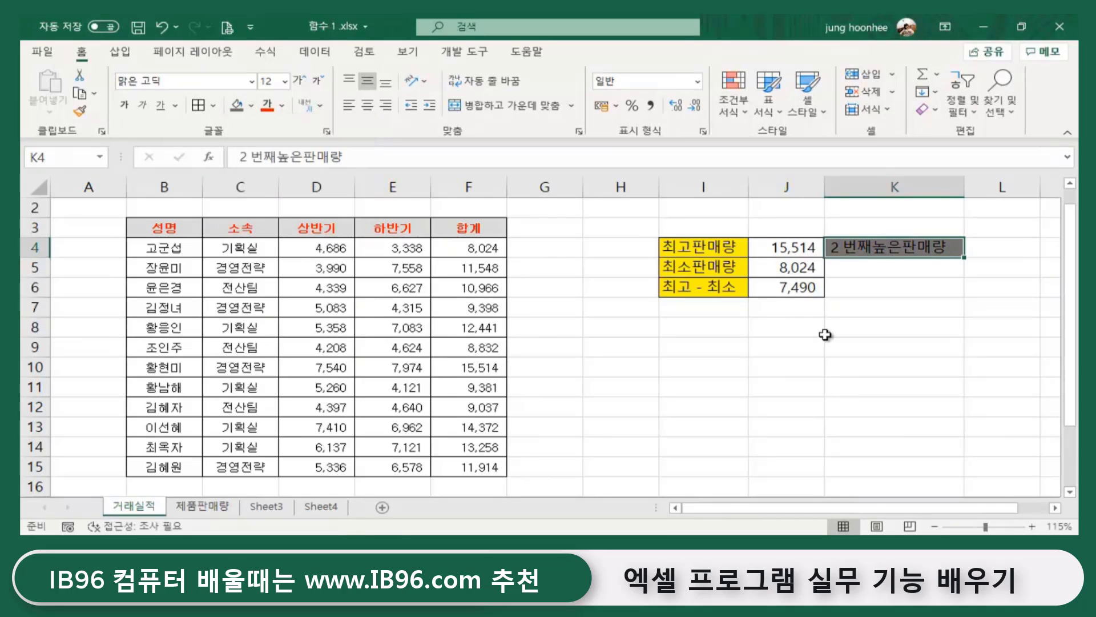
click(1002, 252)
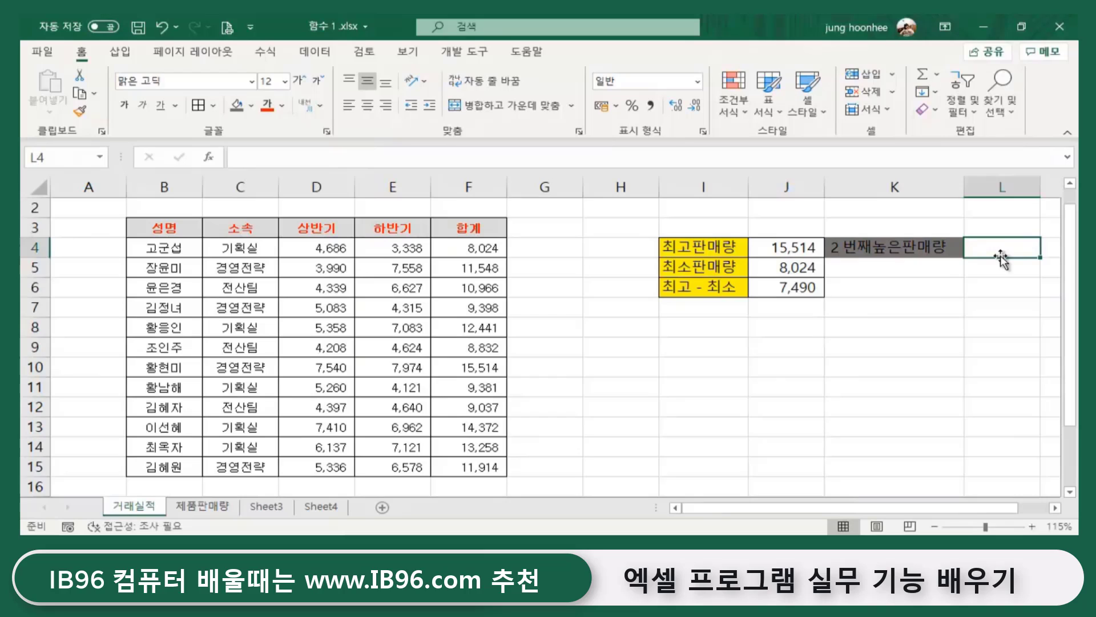
click(935, 285)
click(993, 253)
click(784, 248)
click(777, 270)
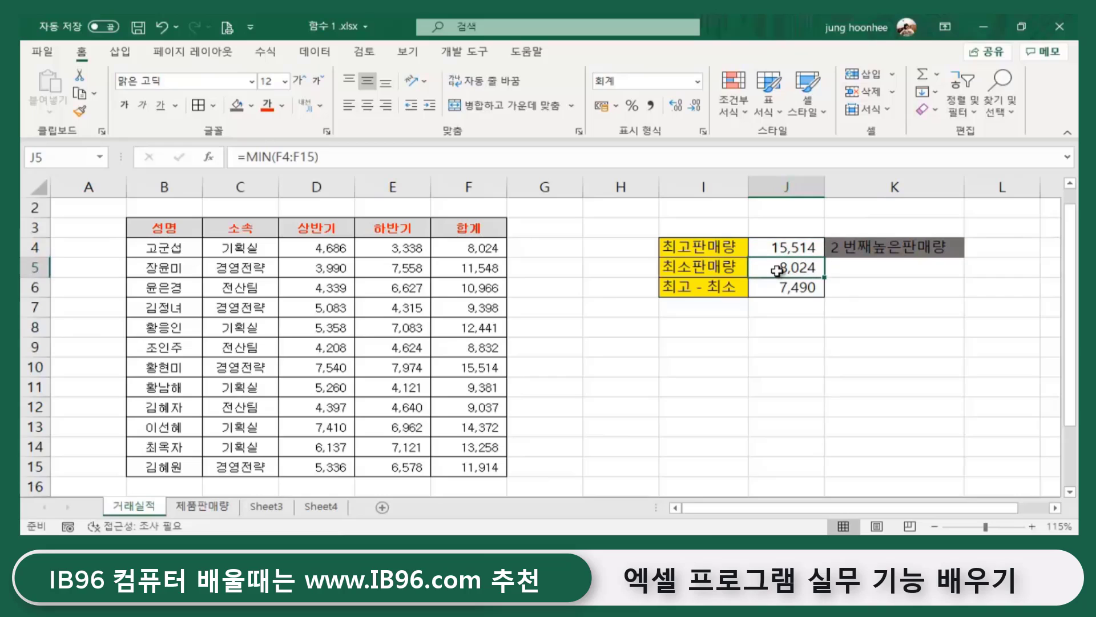
click(785, 248)
click(779, 268)
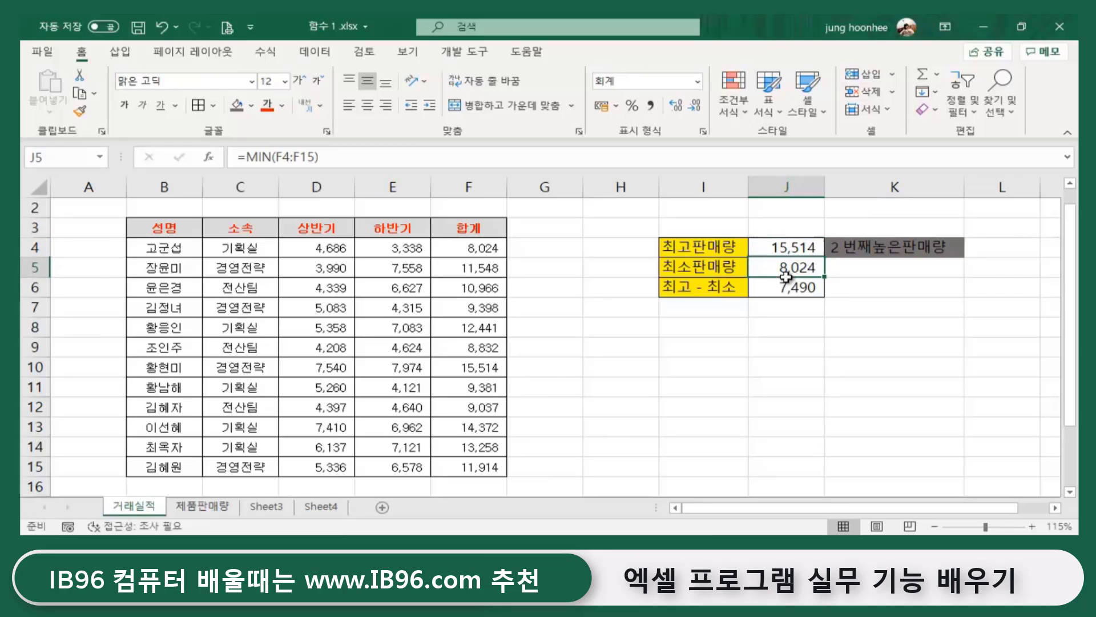
click(991, 247)
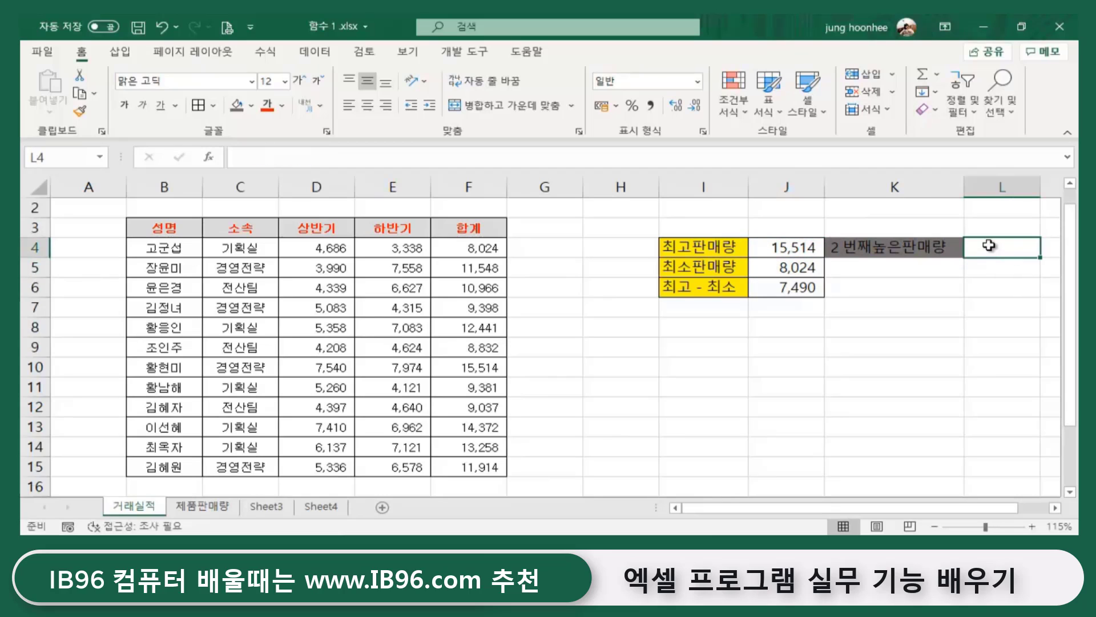
click(919, 342)
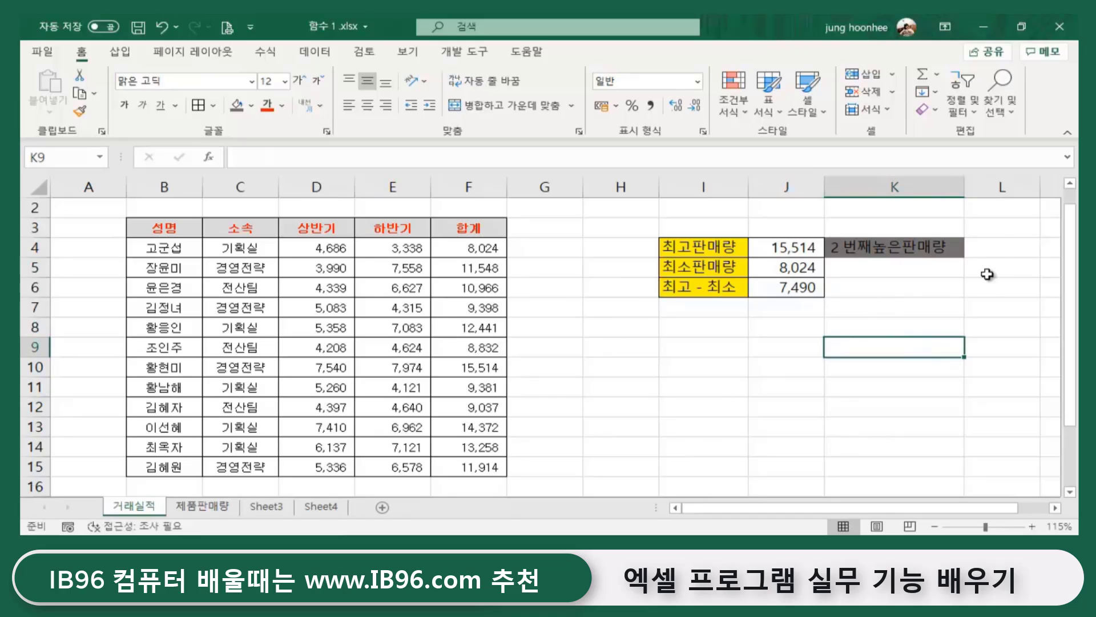
click(1001, 246)
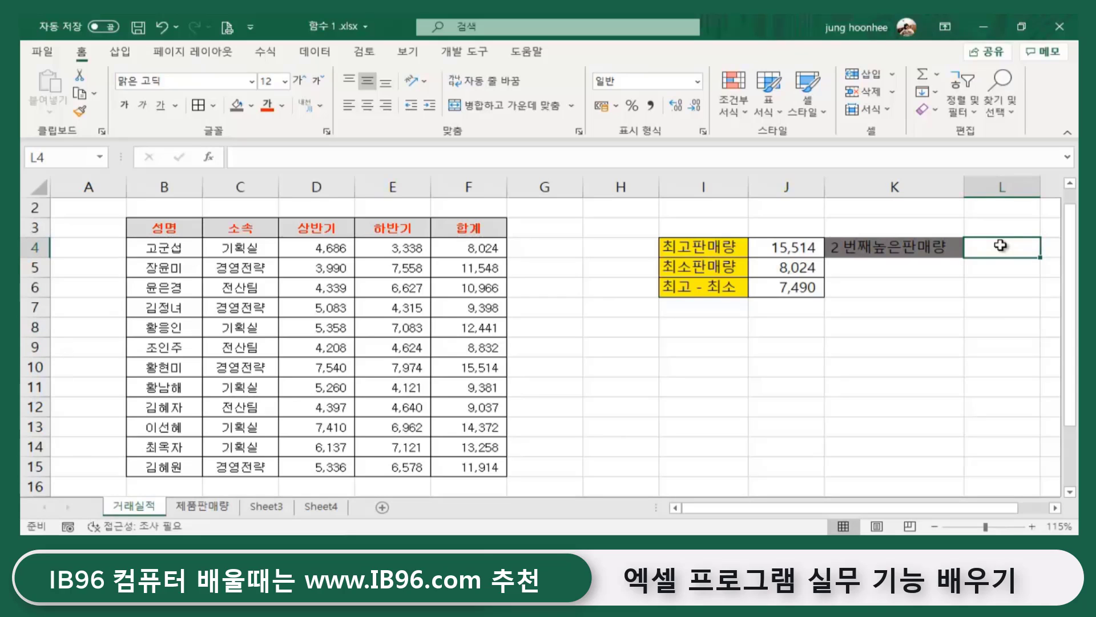
- Use Shift+F3 for Insert Function, switch the category to 모두 and scroll to LARGE
key(shift+F3)
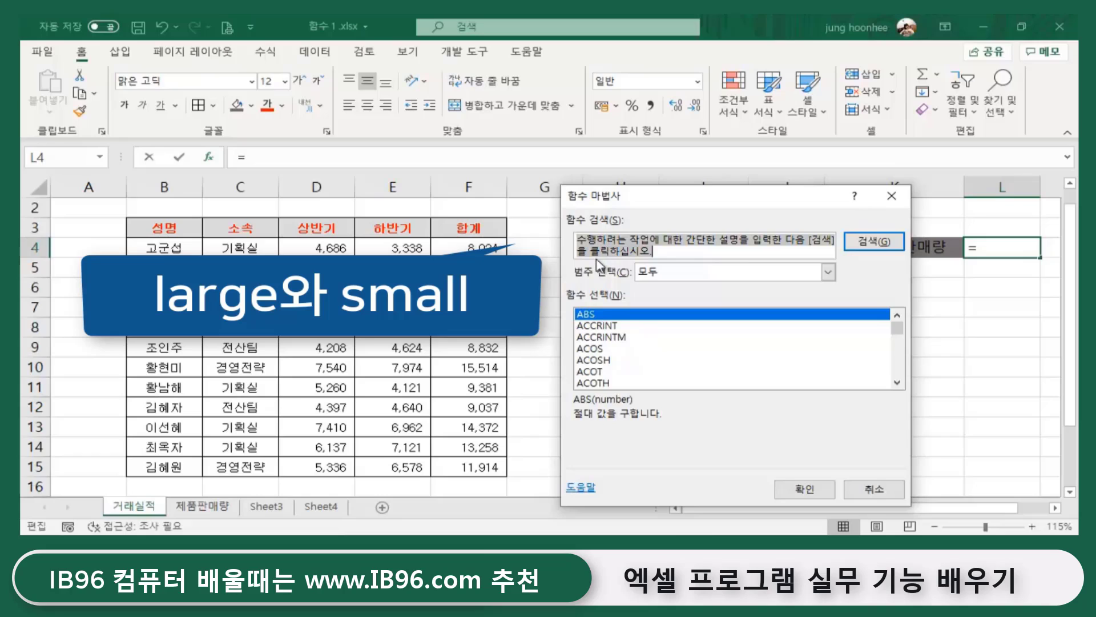
text(large)
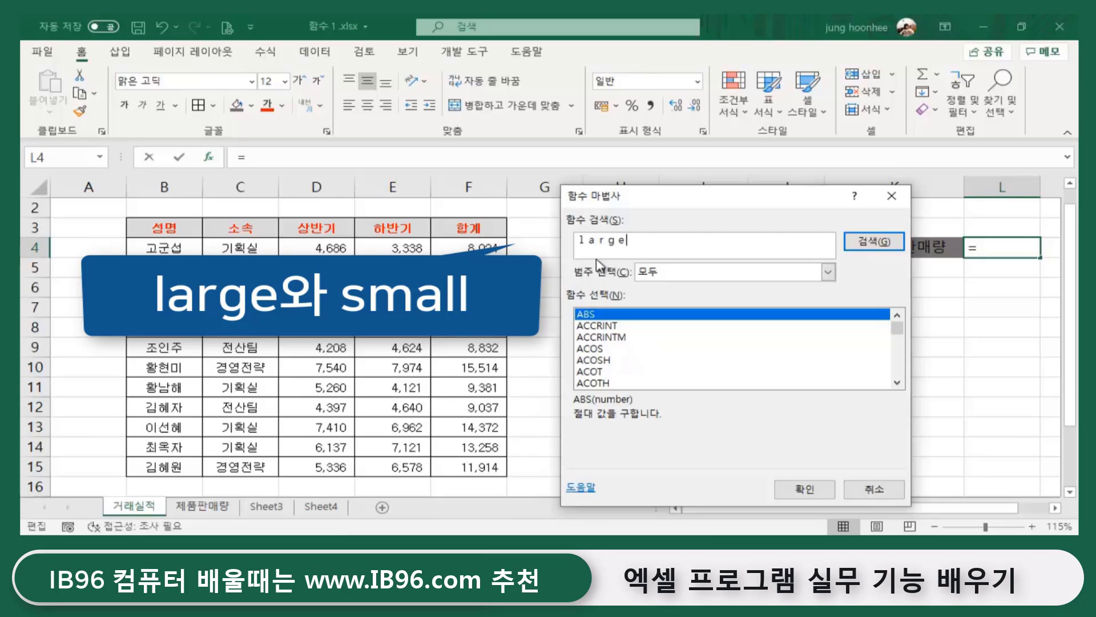
key(Return)
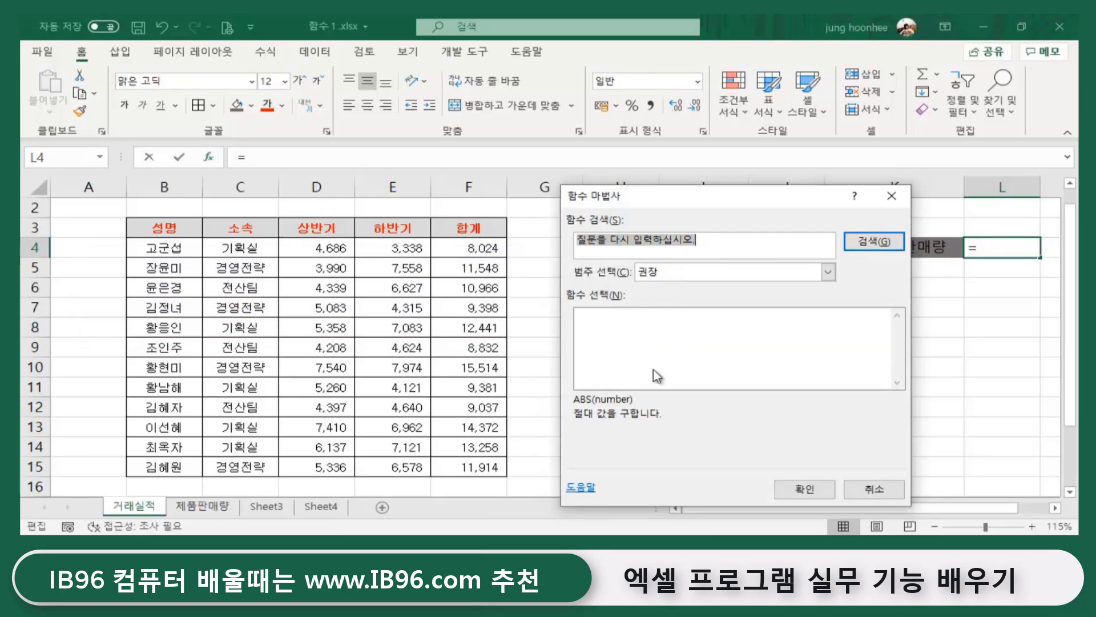
drag(625, 195, 543, 174)
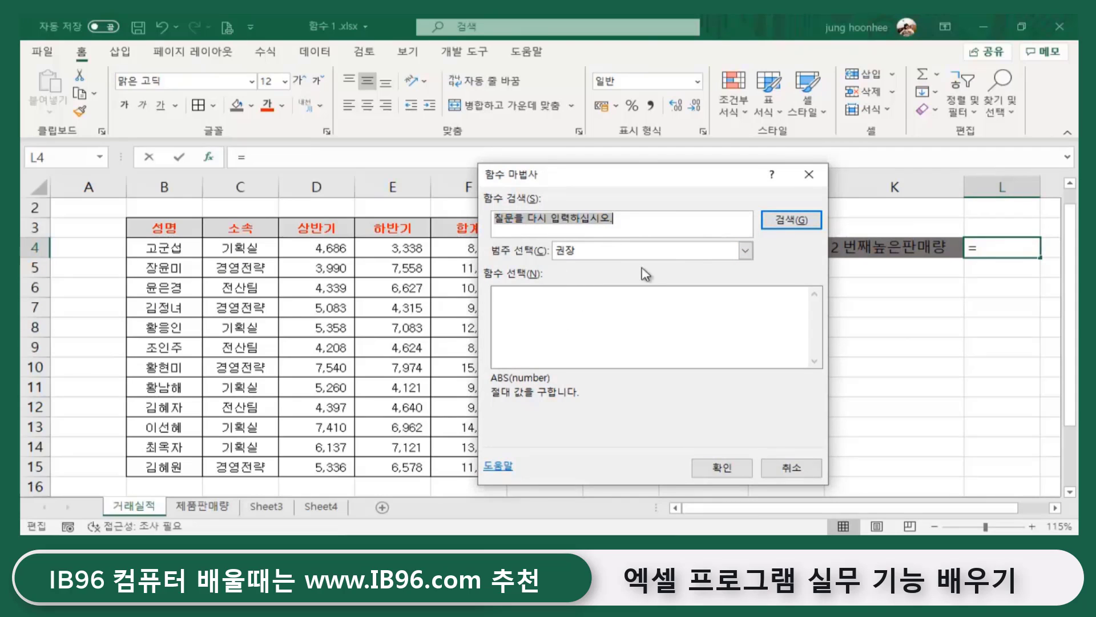
click(745, 250)
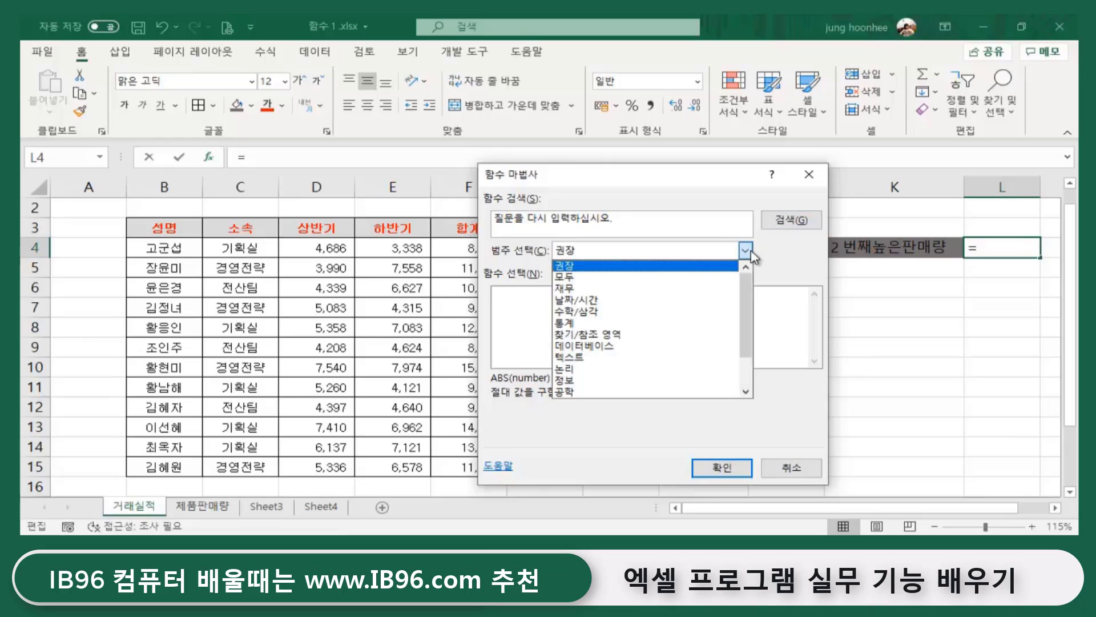
click(588, 278)
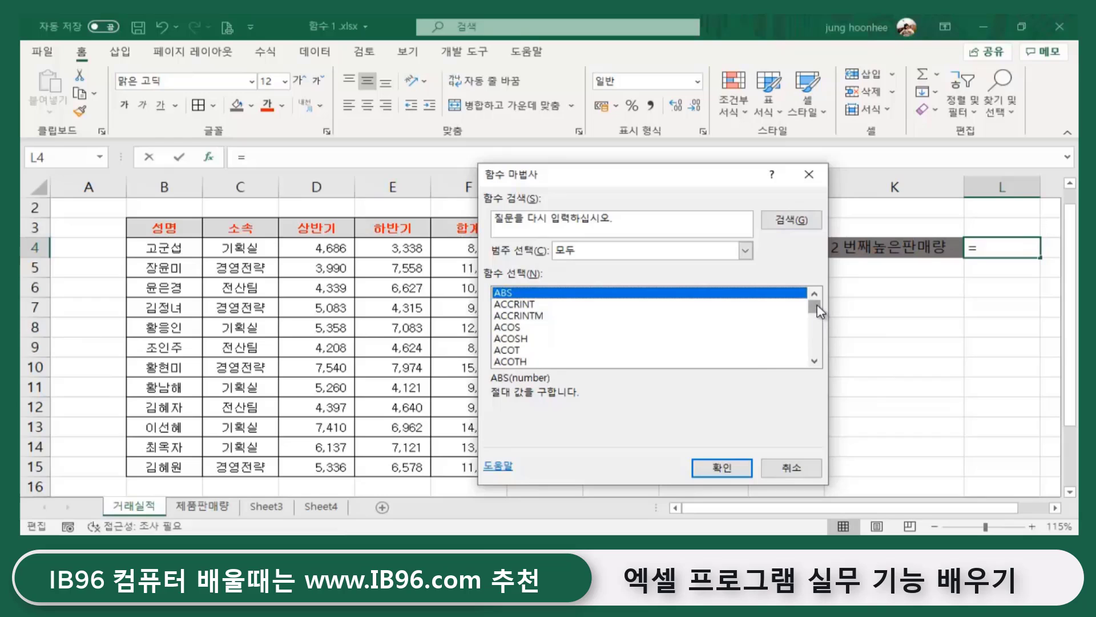
drag(821, 311, 815, 316)
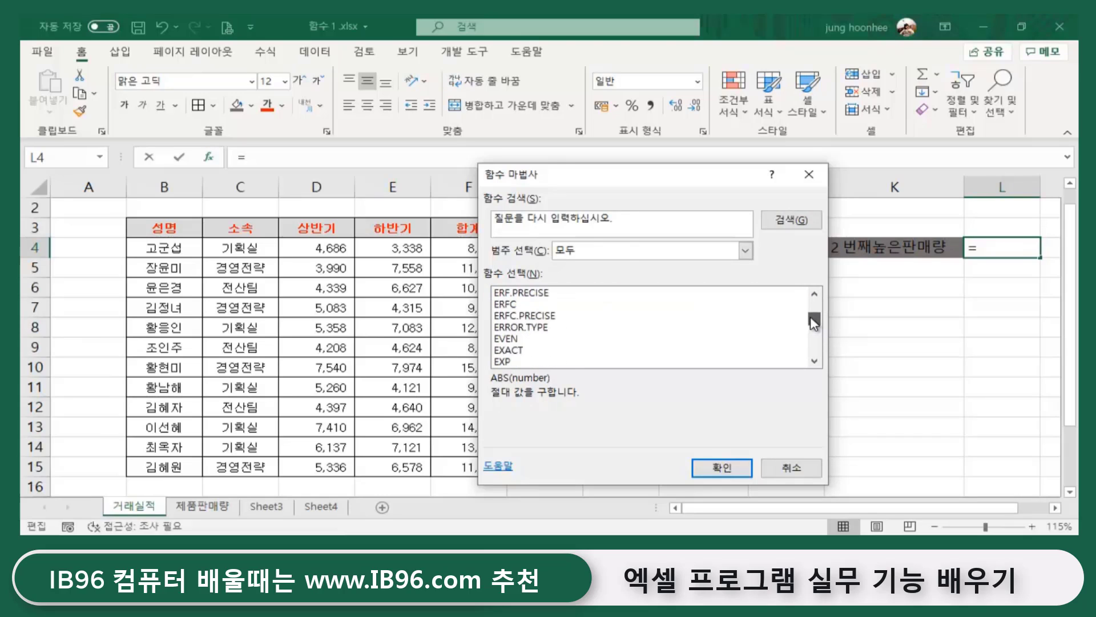
click(815, 360)
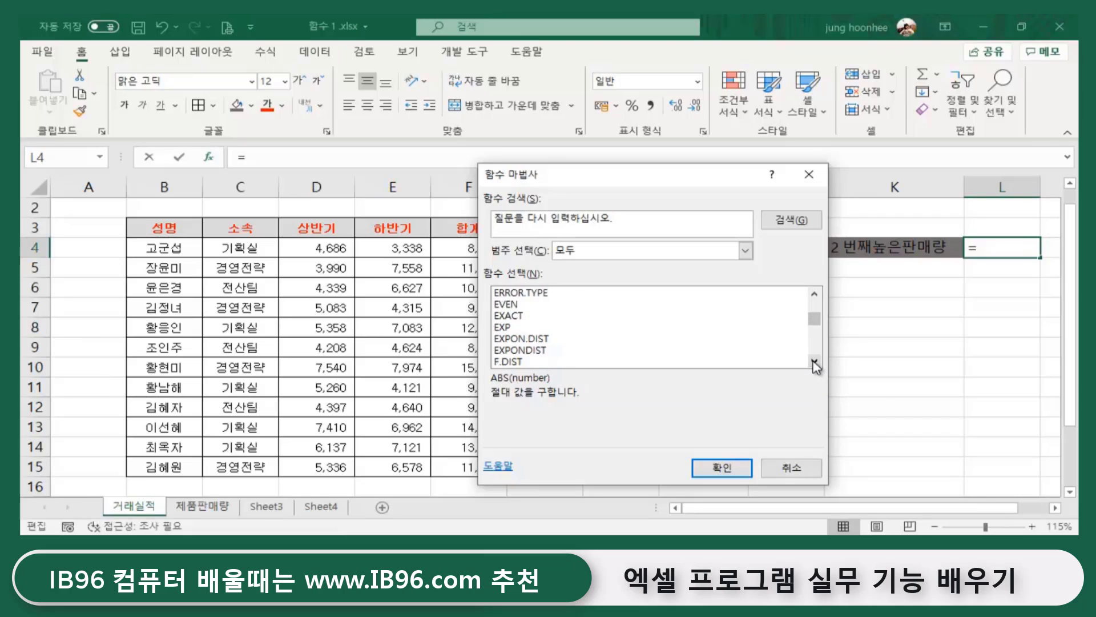
drag(814, 361, 814, 361)
drag(814, 293, 821, 297)
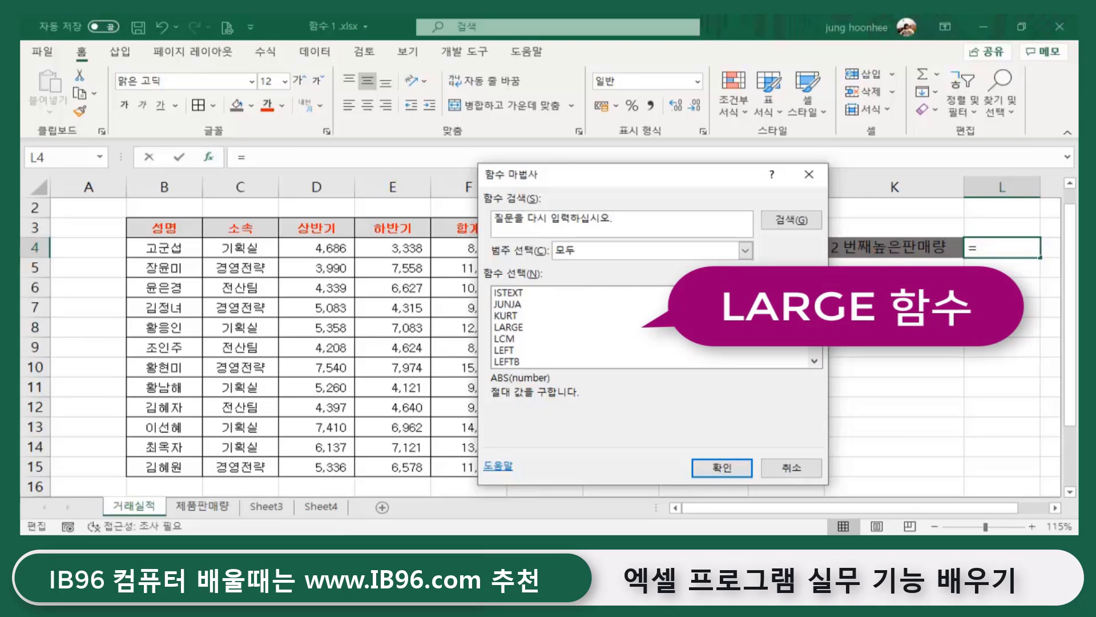
- Choose LARGE, confirm it, and move the Function Arguments dialog off the sales columns
click(508, 330)
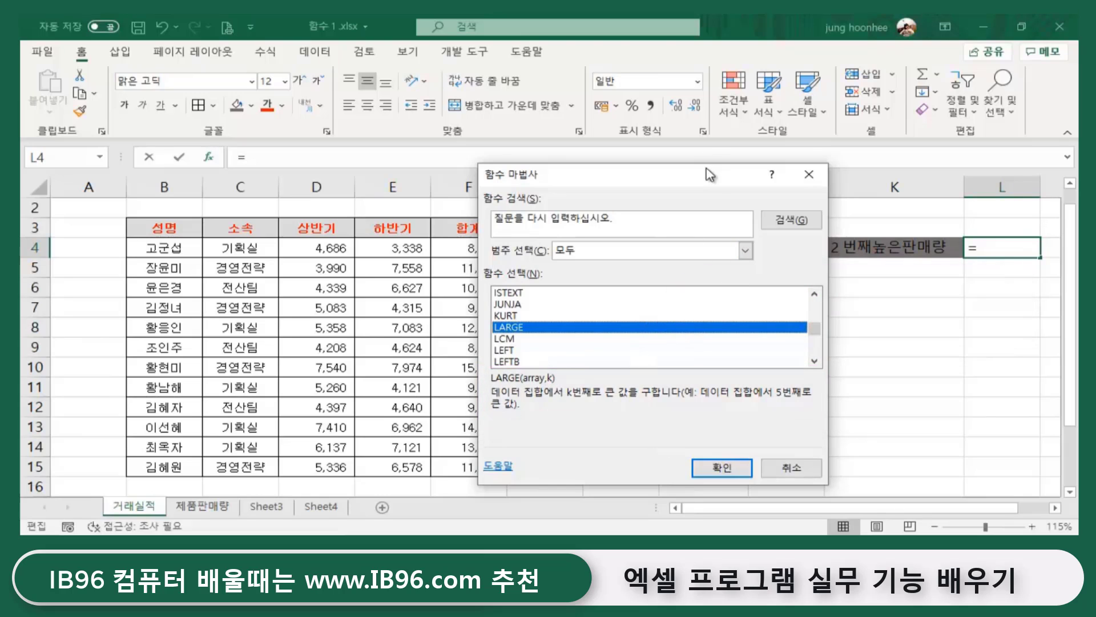
drag(708, 174, 725, 120)
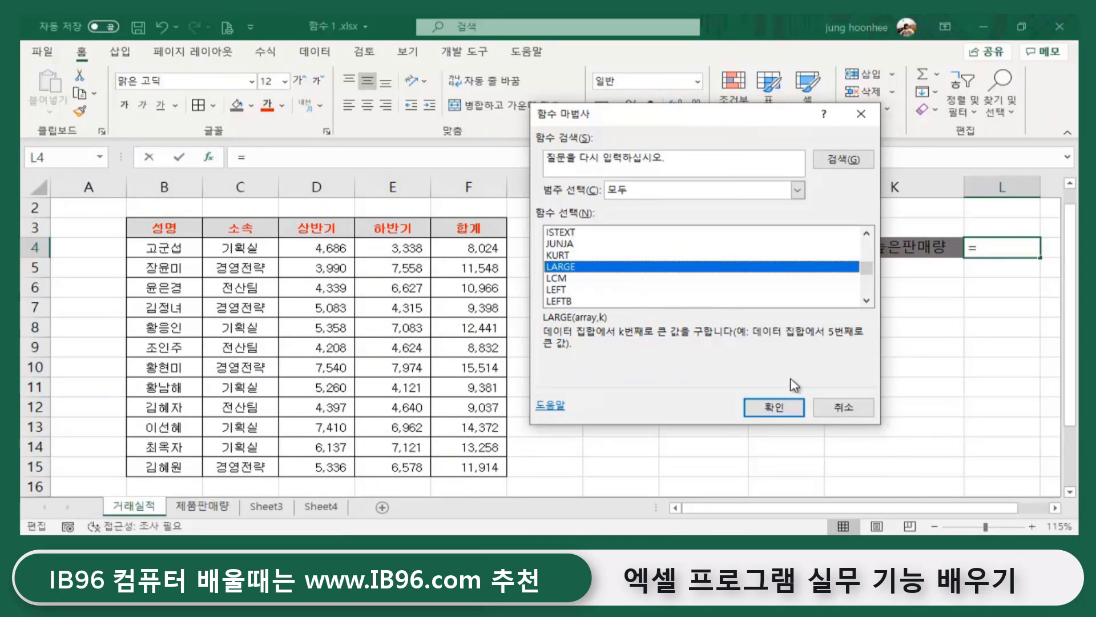
click(778, 409)
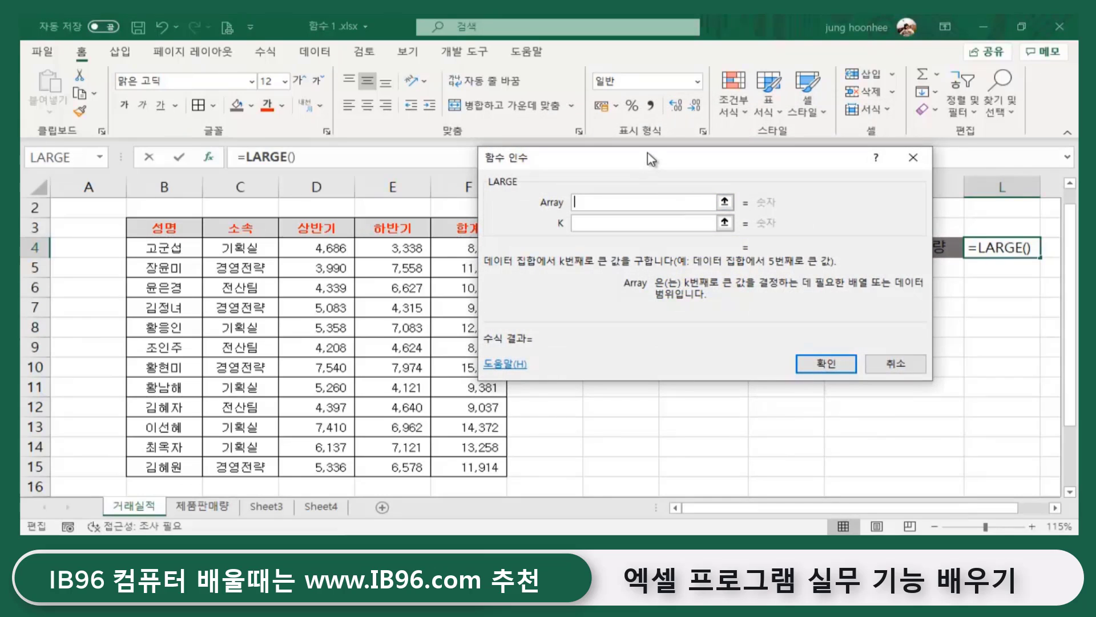
drag(651, 160, 738, 253)
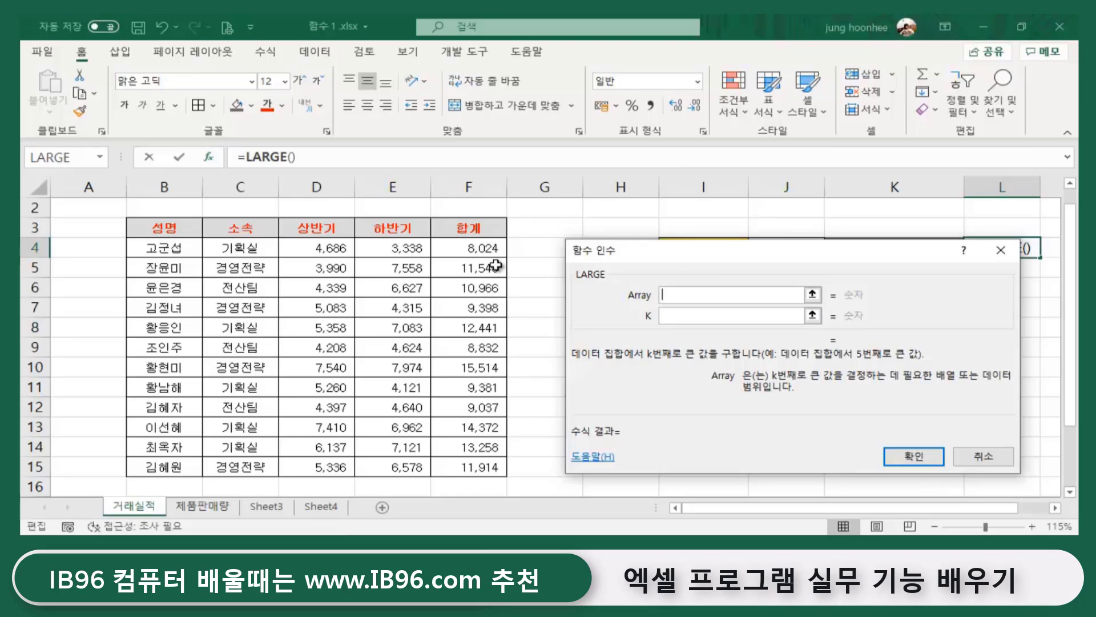
- Set LARGE's Array to F4:F15 and K to 2, so L4 returns 14372
drag(463, 246, 469, 384)
drag(463, 449, 466, 467)
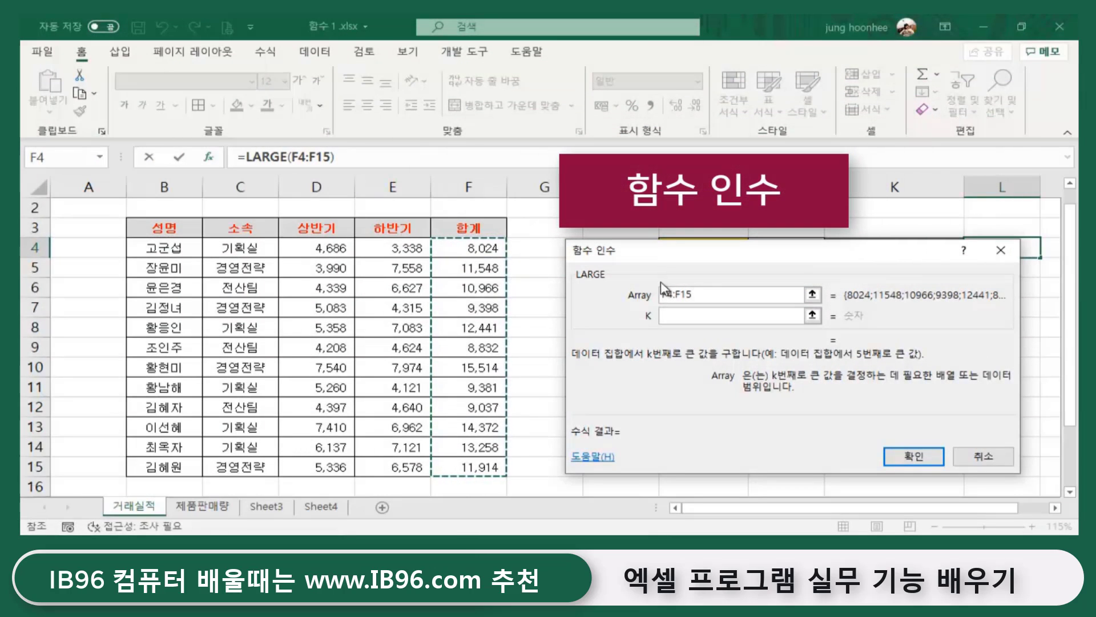
click(662, 315)
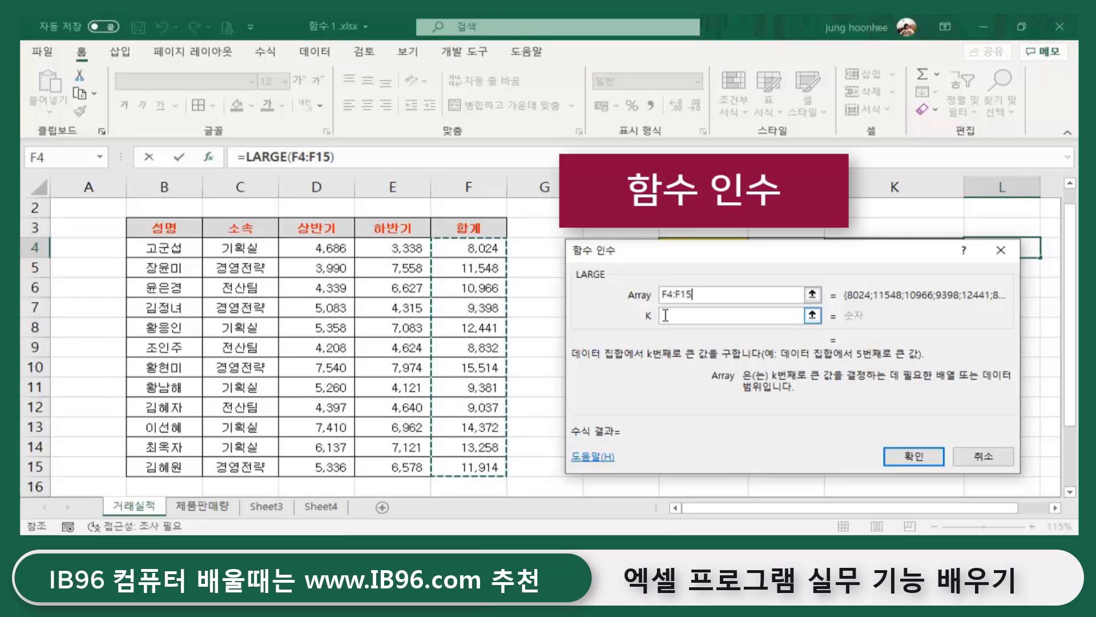
click(661, 294)
click(673, 318)
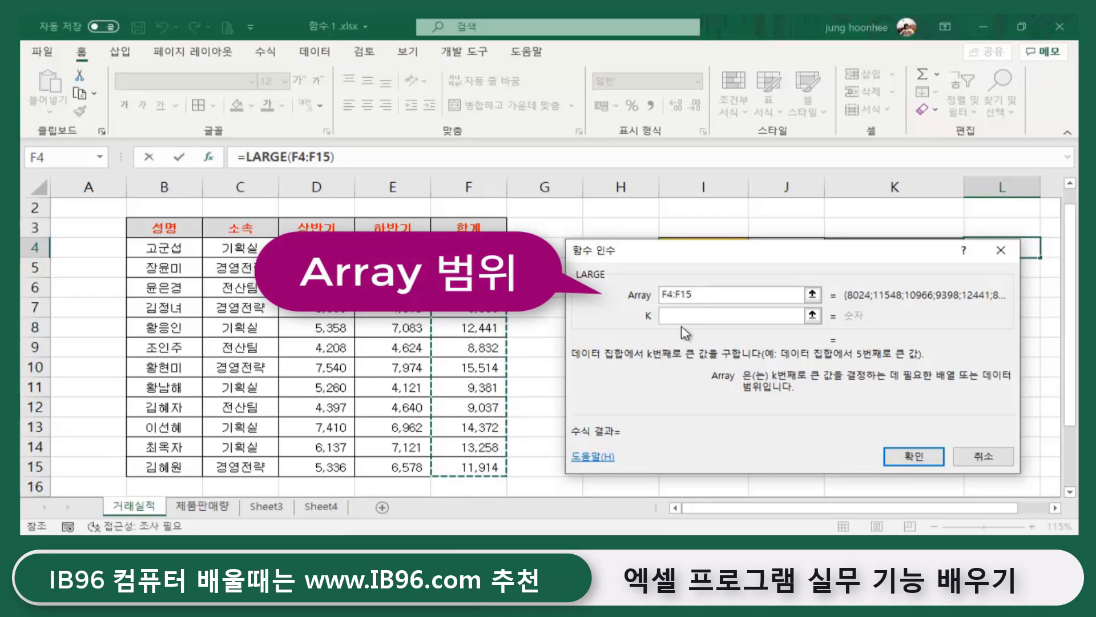
click(682, 316)
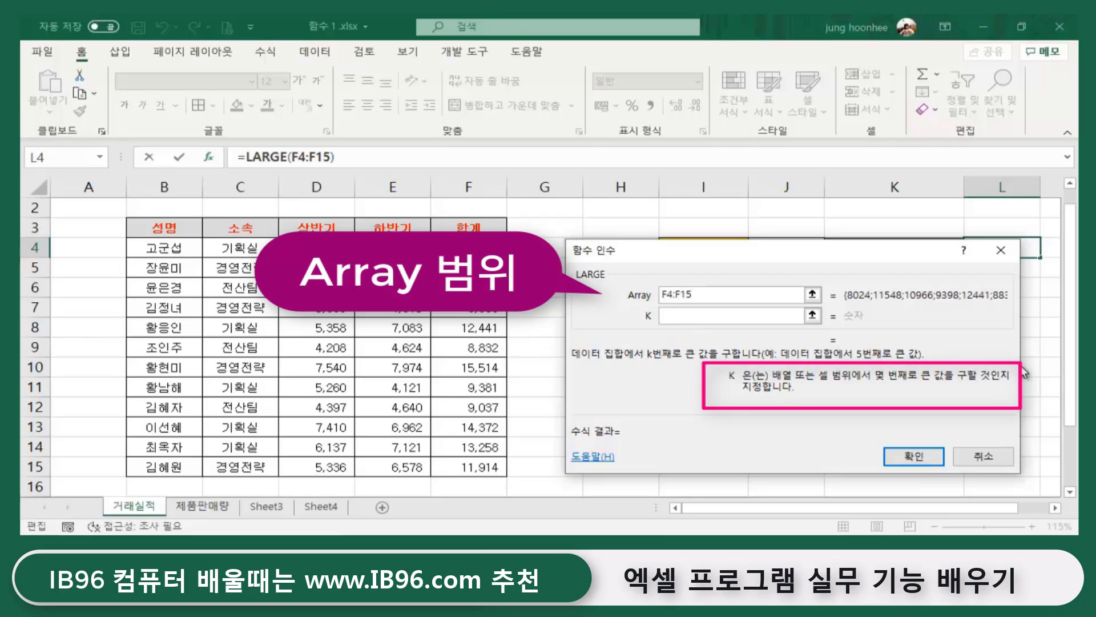
text(2)
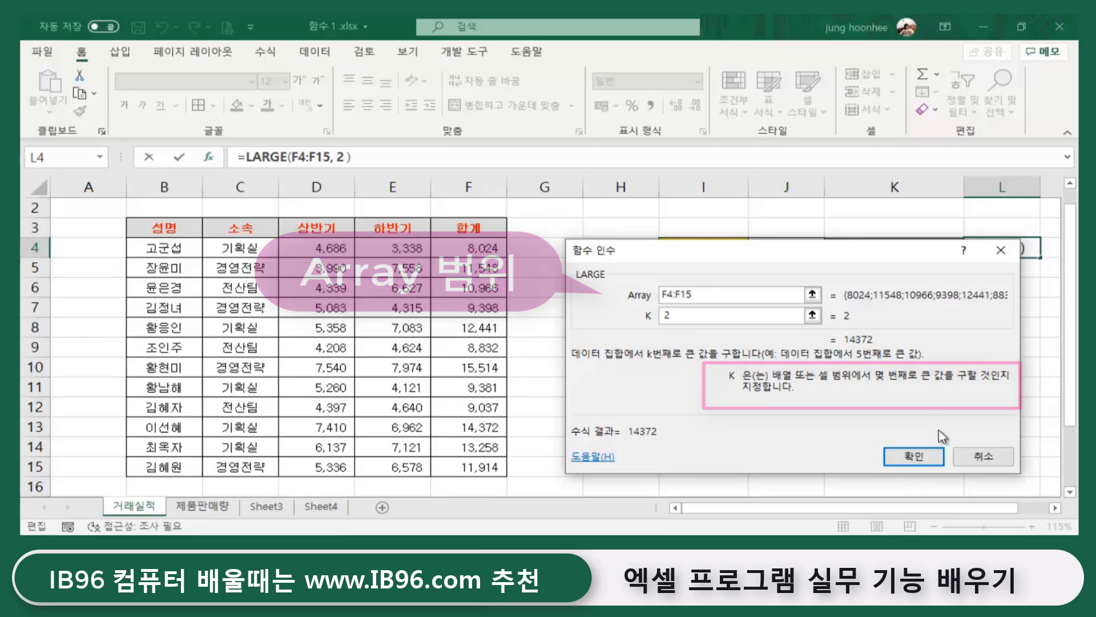
click(919, 460)
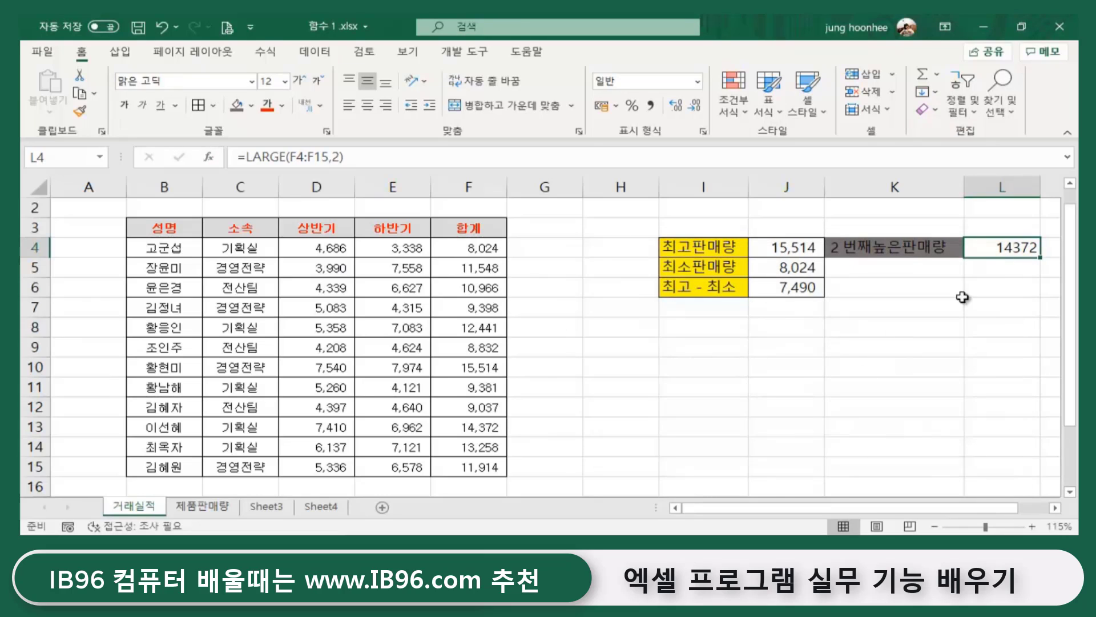
click(958, 330)
- Apply the comma-style accounting format to L4 so it shows 14,372
click(902, 251)
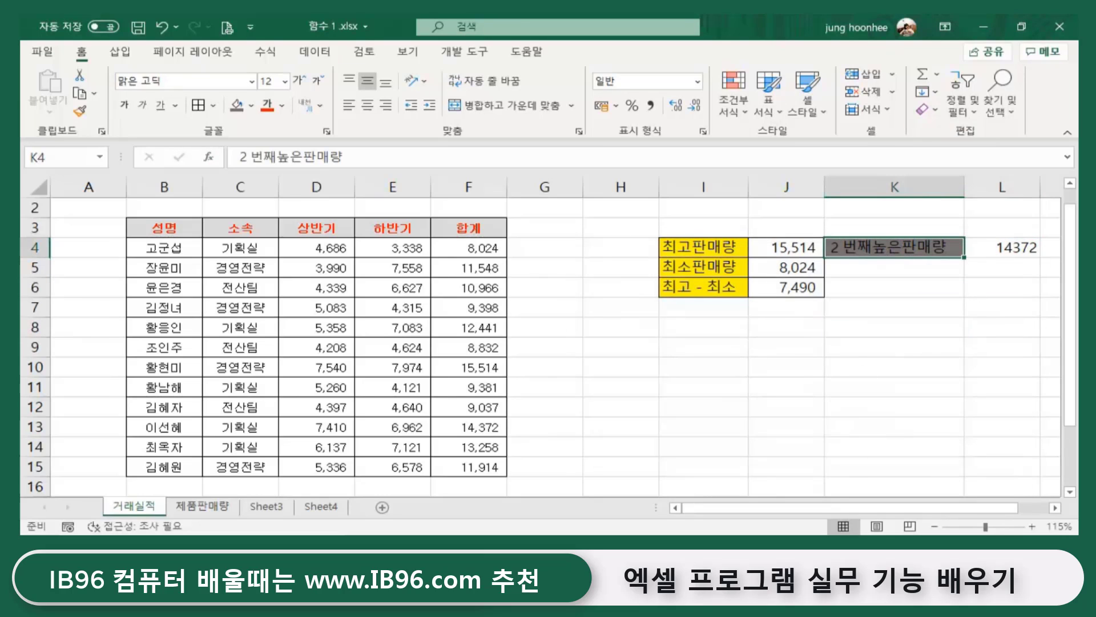
click(1012, 254)
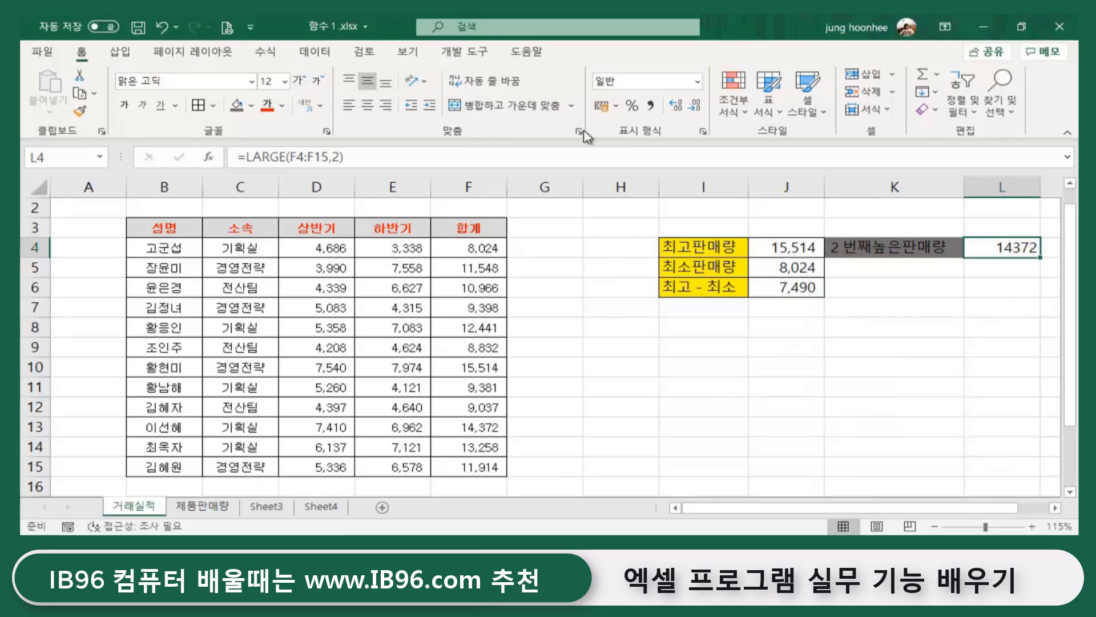
click(650, 105)
click(979, 344)
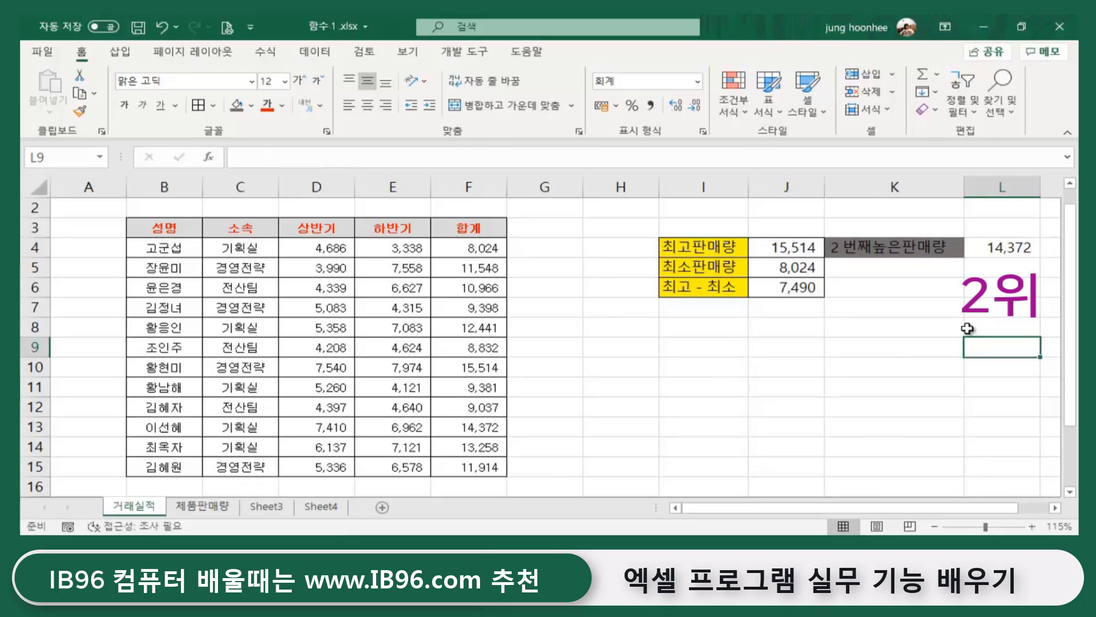
click(1007, 247)
- Compare J4's =MAX(F4:F15) formula with L4's =LARGE(F4:F15,2) formula
click(777, 249)
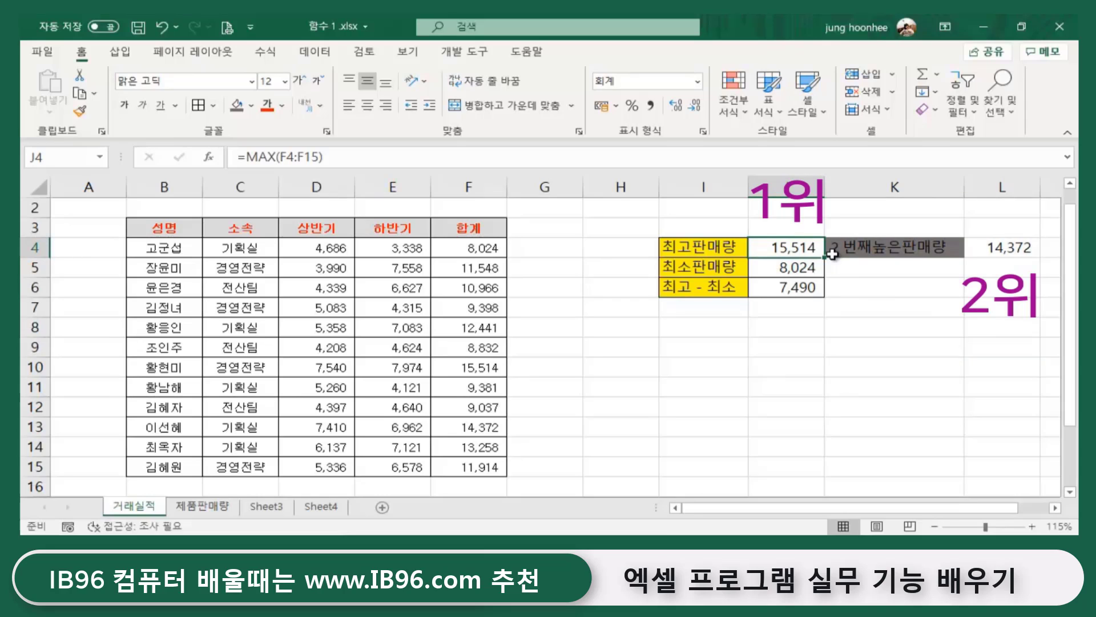
click(989, 247)
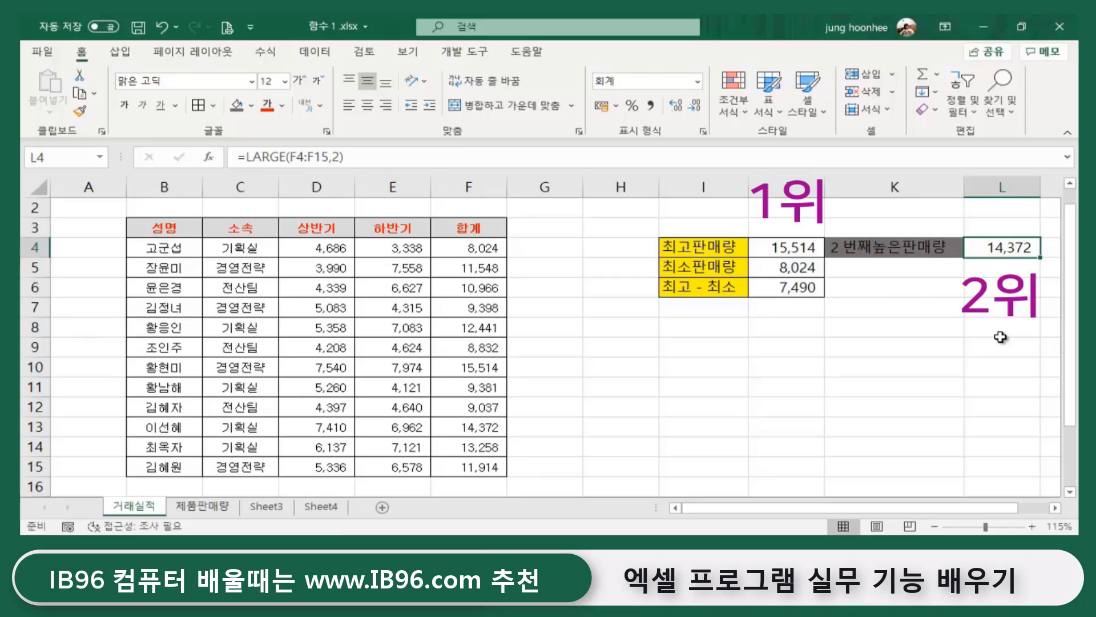
click(776, 246)
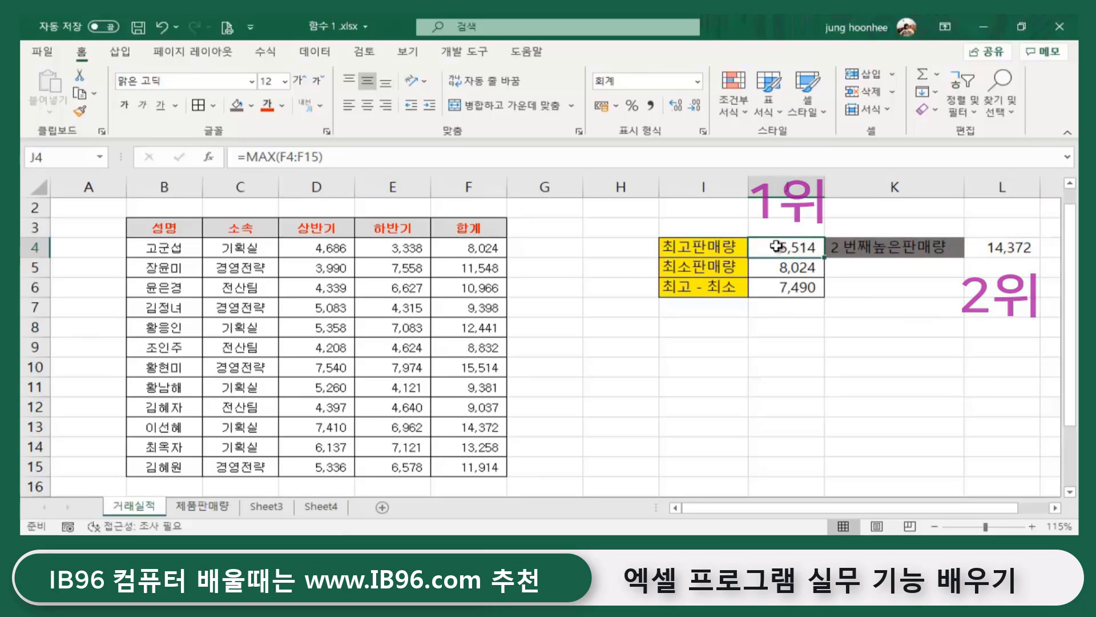
click(993, 246)
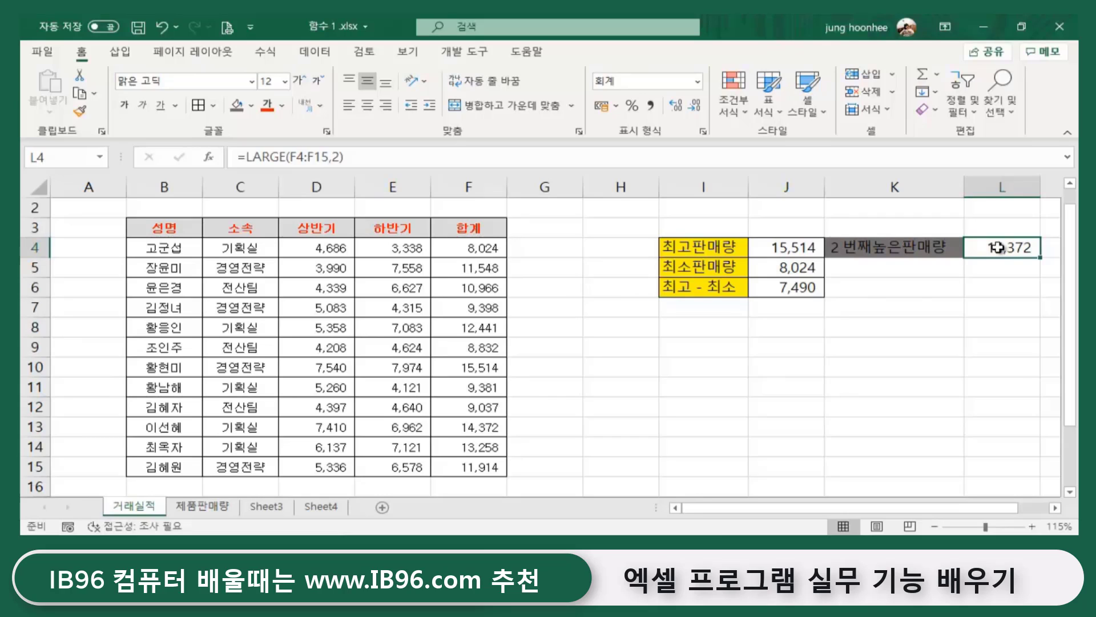
click(710, 246)
click(806, 250)
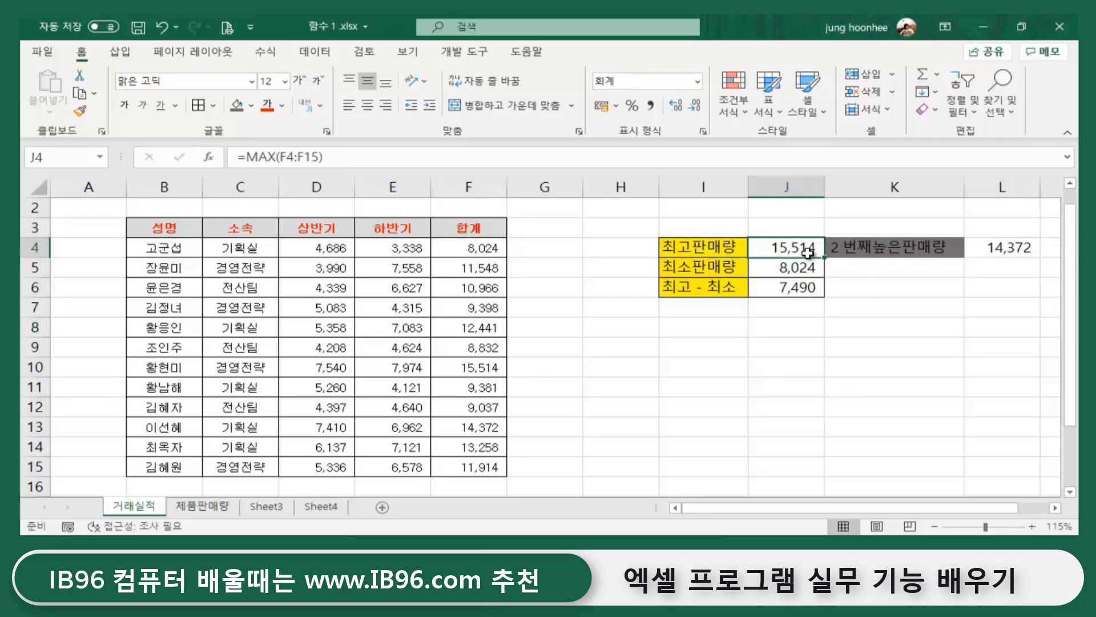
click(1009, 247)
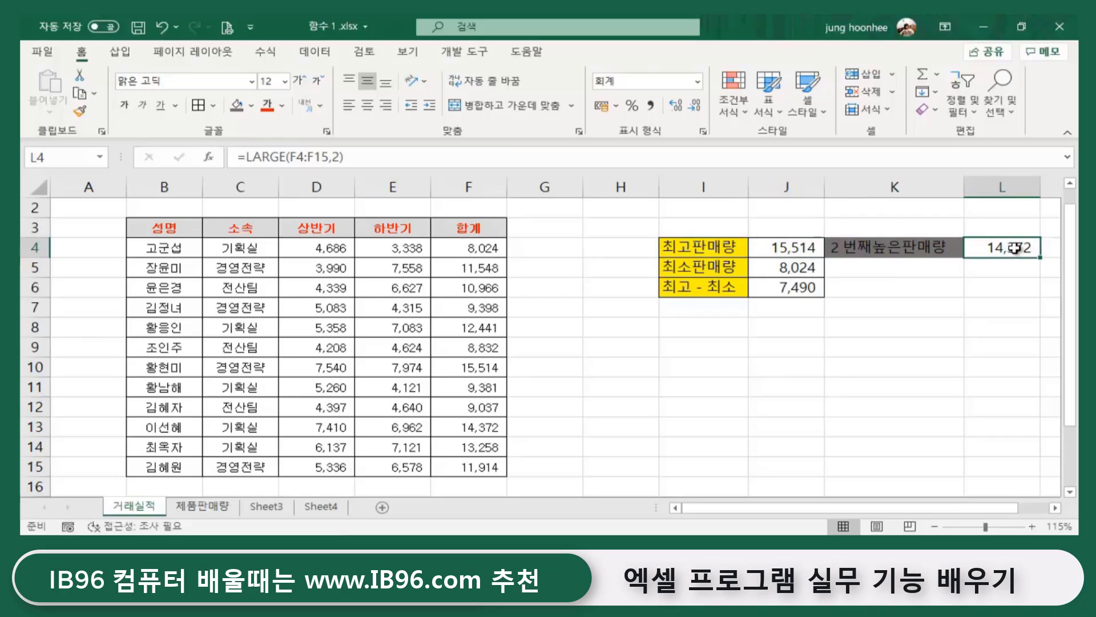
click(788, 244)
click(1003, 246)
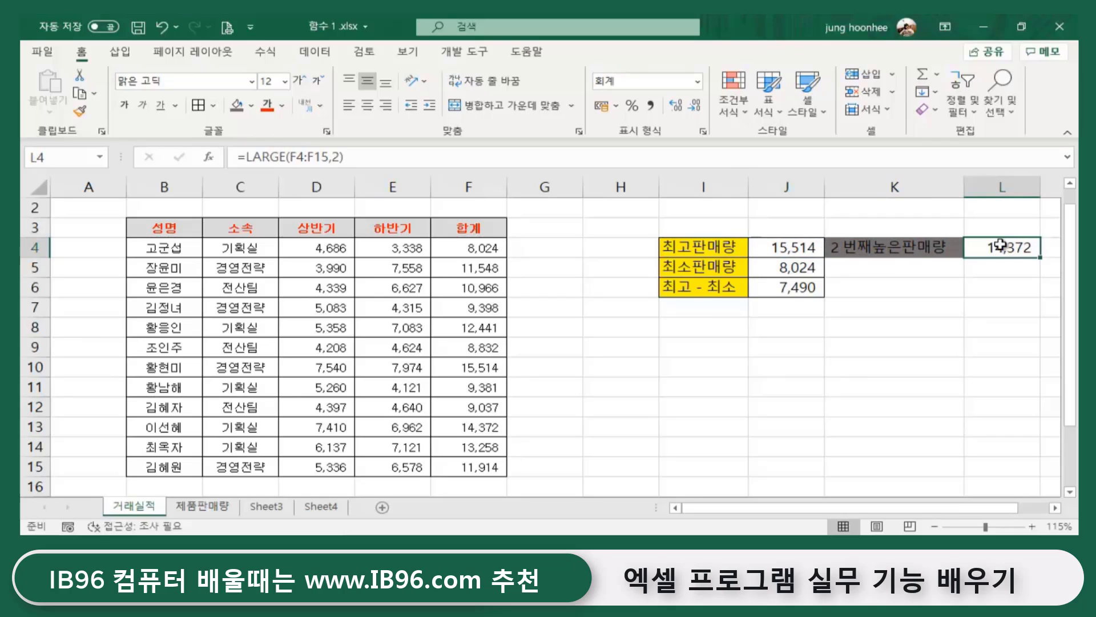
click(784, 247)
click(992, 247)
click(800, 250)
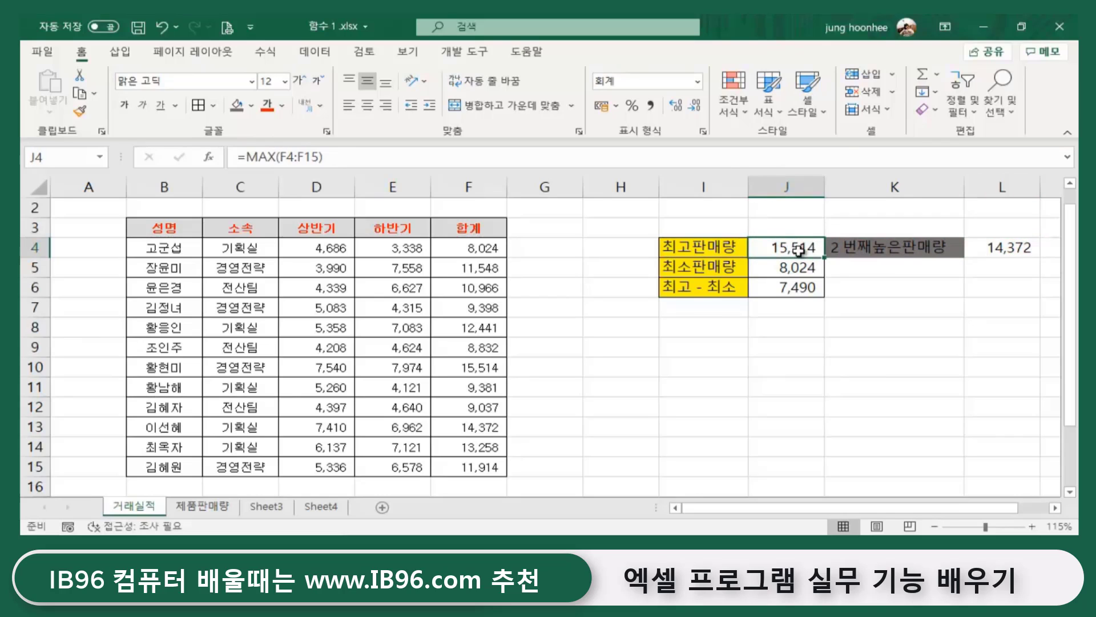
click(1013, 248)
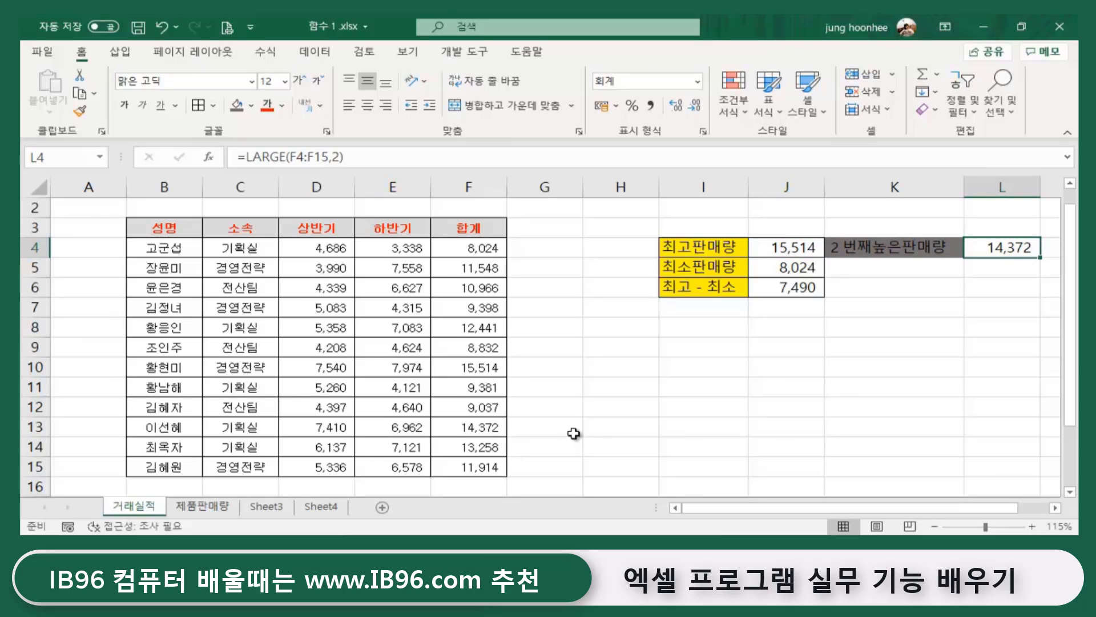
- Enter 2 번째 낮은 판매량 in K5 and widen column K to fit it
click(852, 267)
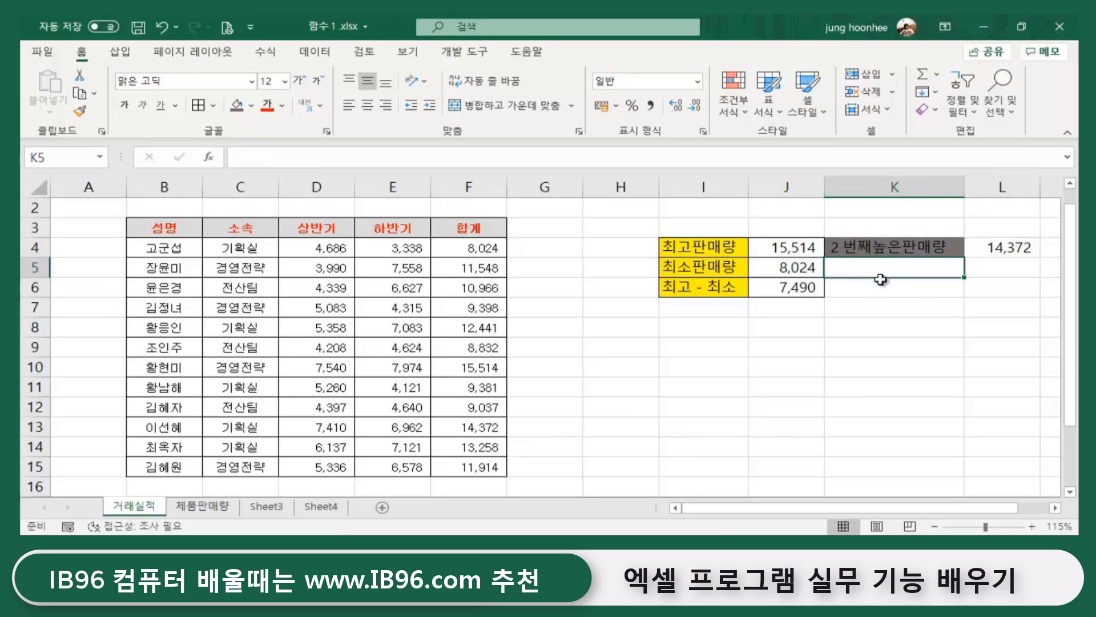
text(2)
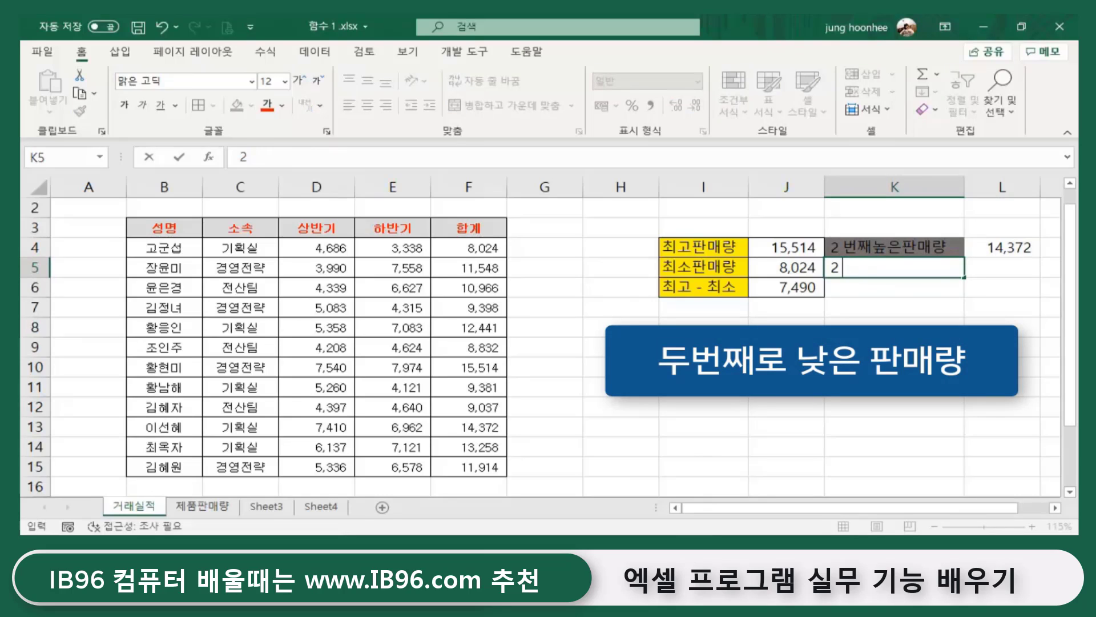
text( q번째)
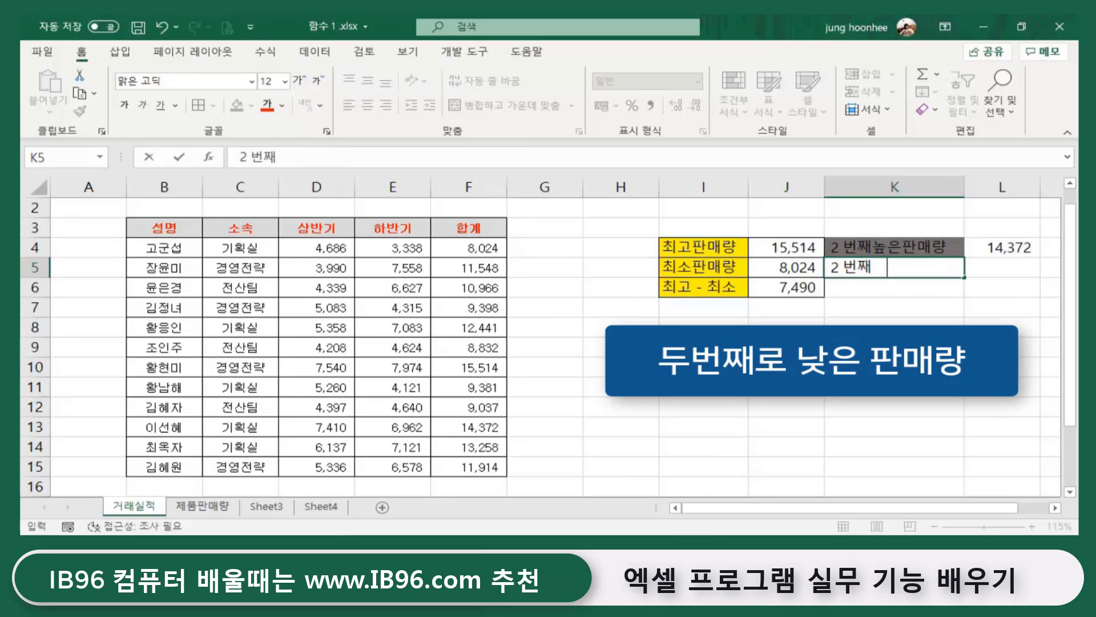
text(   낮은   판램)
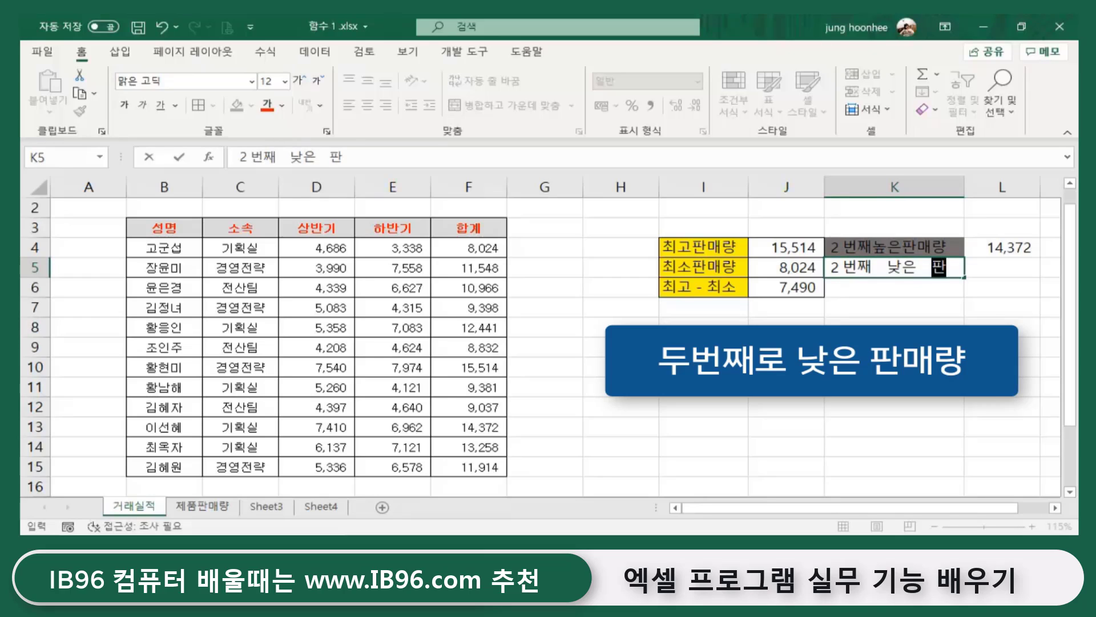
key(BackSpace)
key(BackSpace)
text(매량)
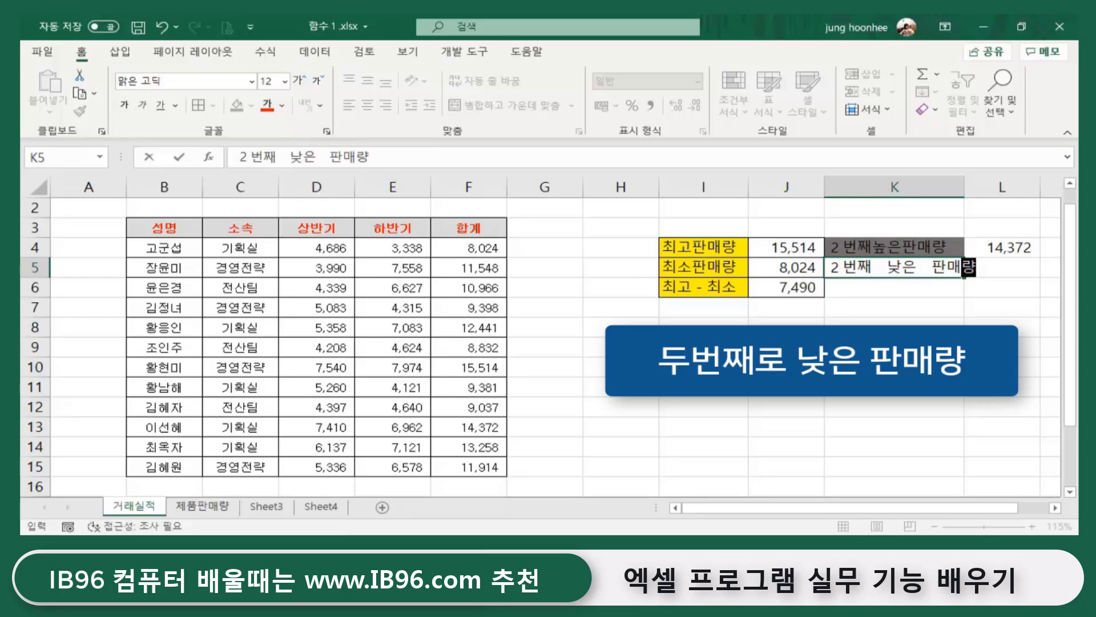
key(Return)
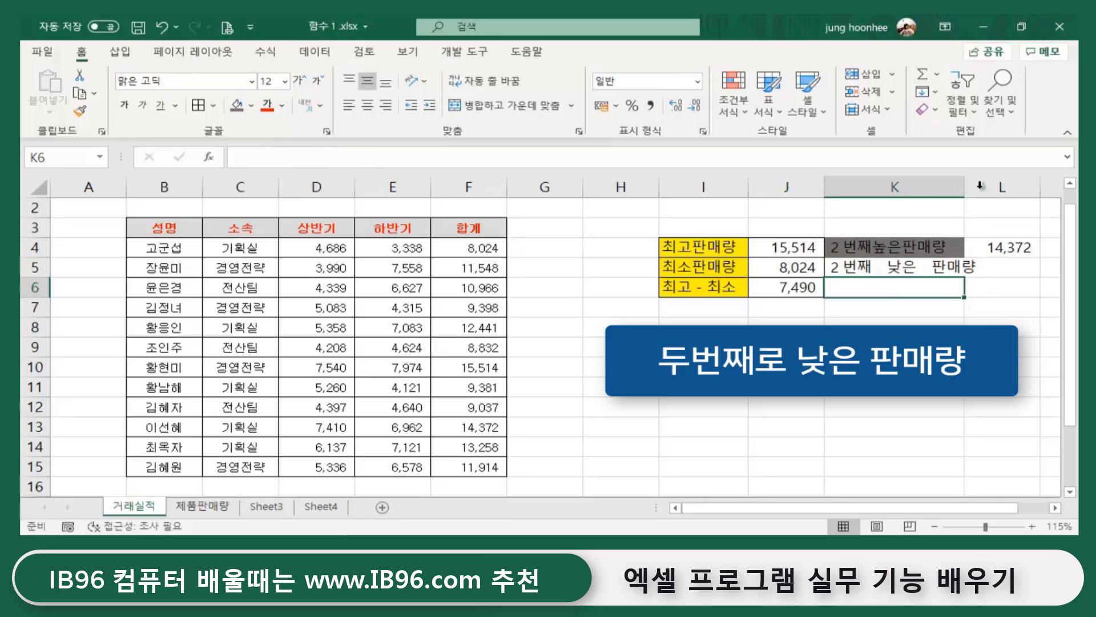
drag(963, 182, 998, 182)
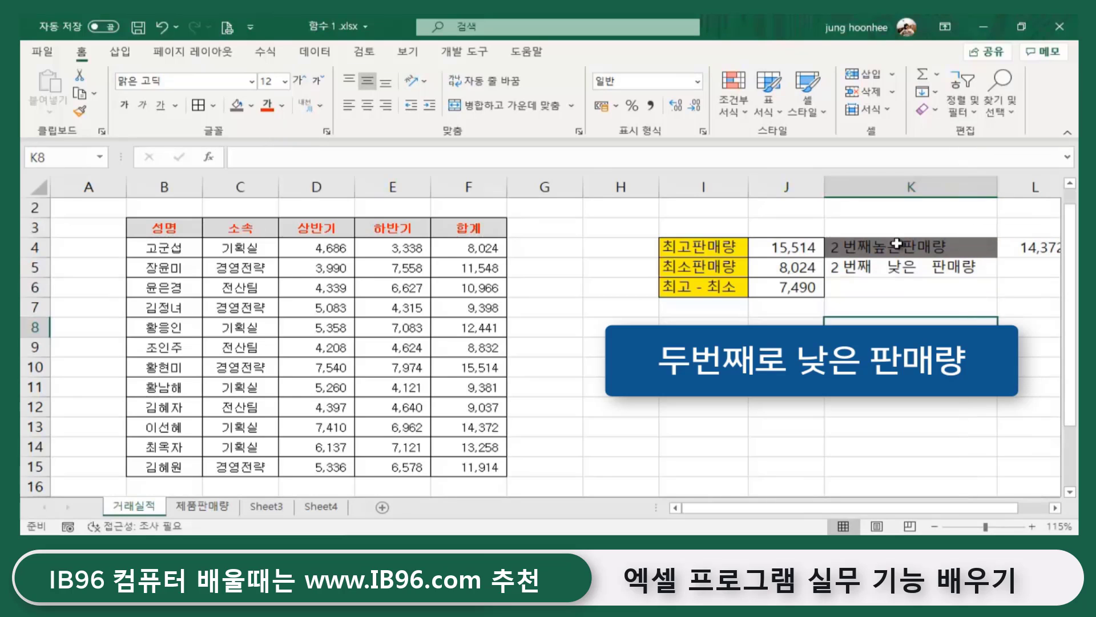
click(834, 268)
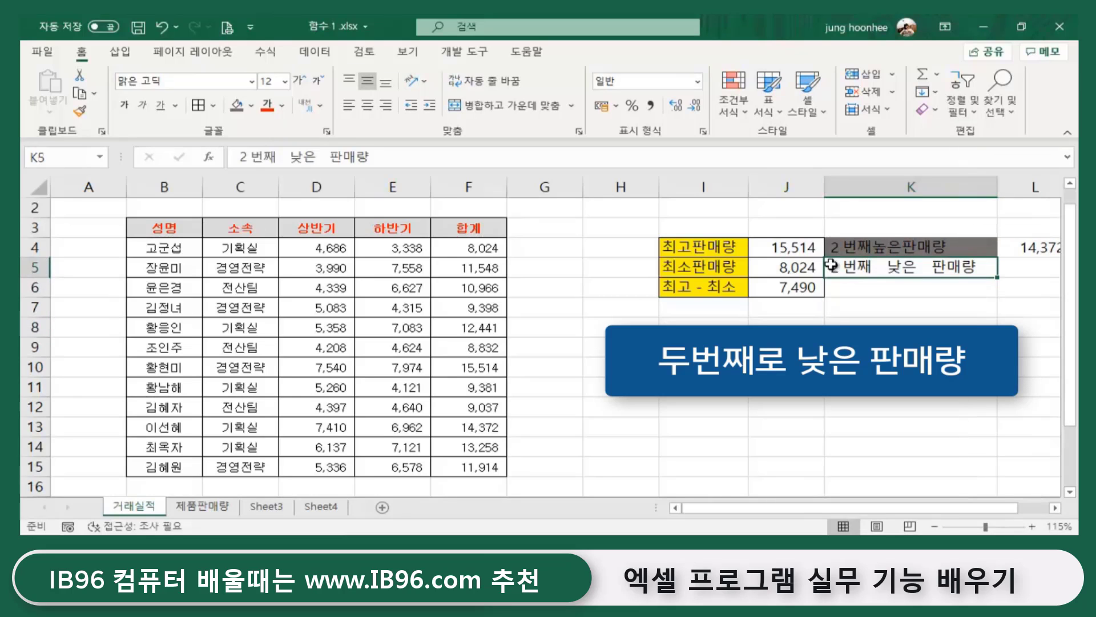
click(798, 270)
drag(1016, 508, 1047, 509)
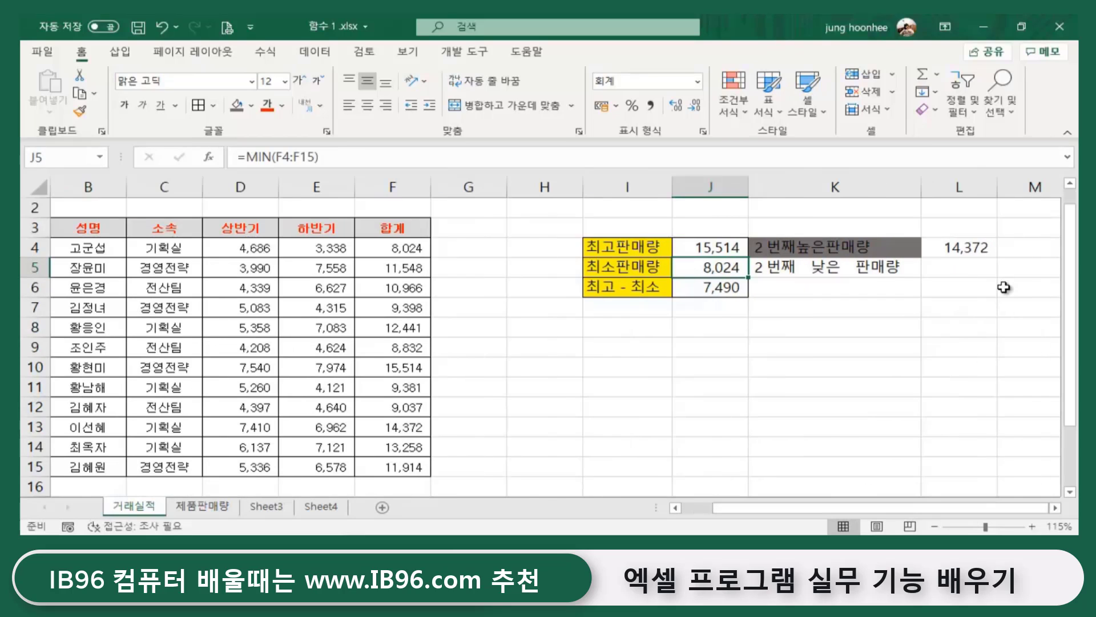
- In L5, insert the SMALL function via Shift+F3 and move its arguments box aside
click(960, 276)
click(867, 270)
click(957, 273)
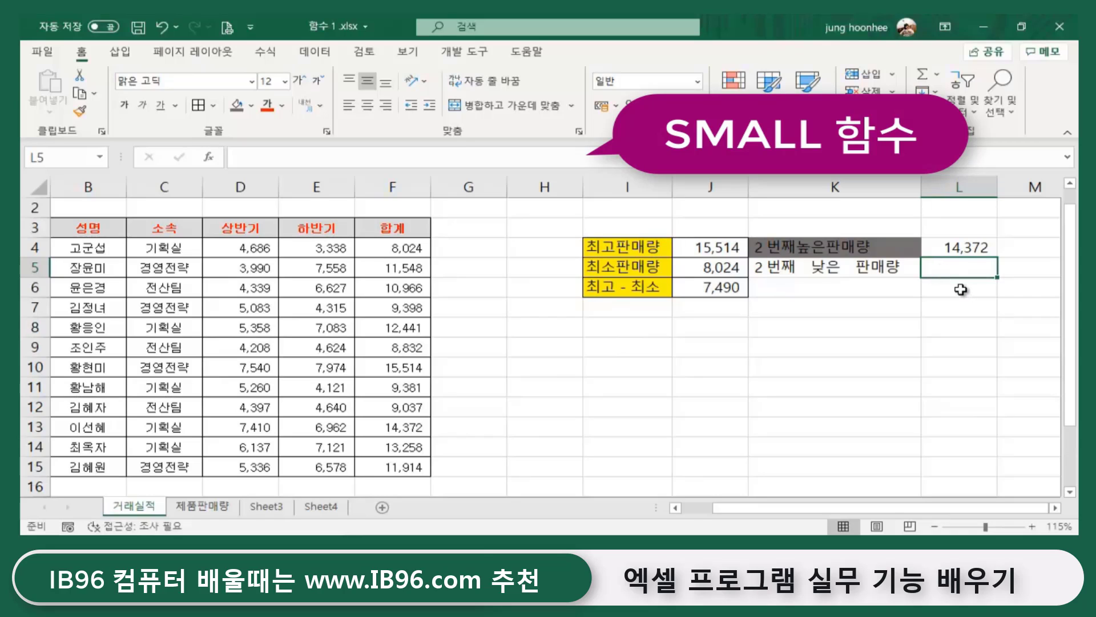
key(shift+F3)
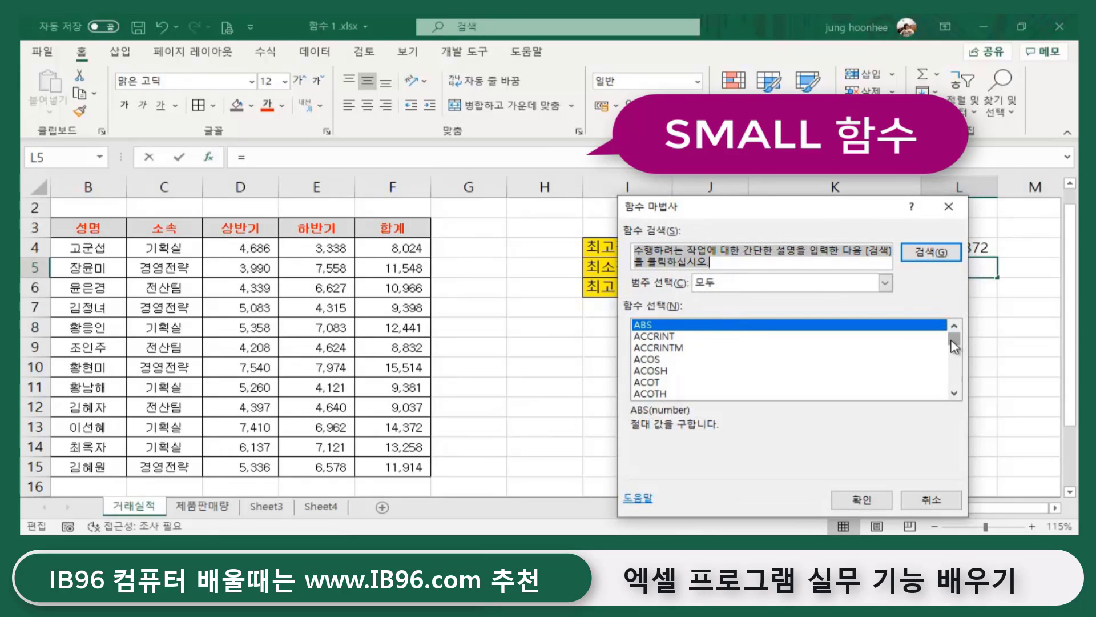
drag(955, 343, 956, 377)
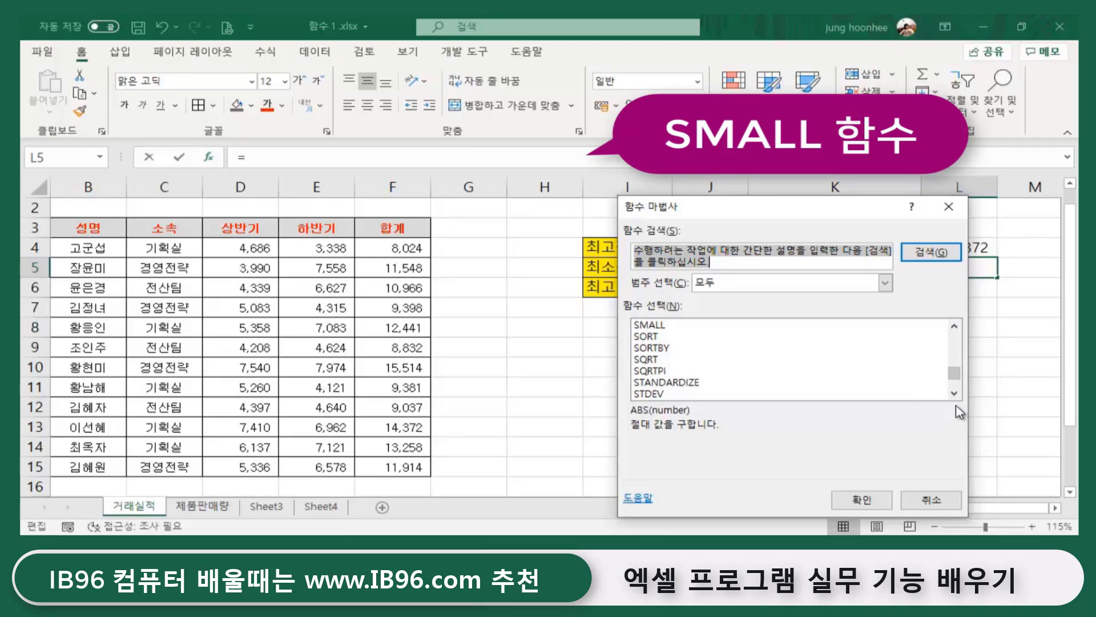
click(647, 326)
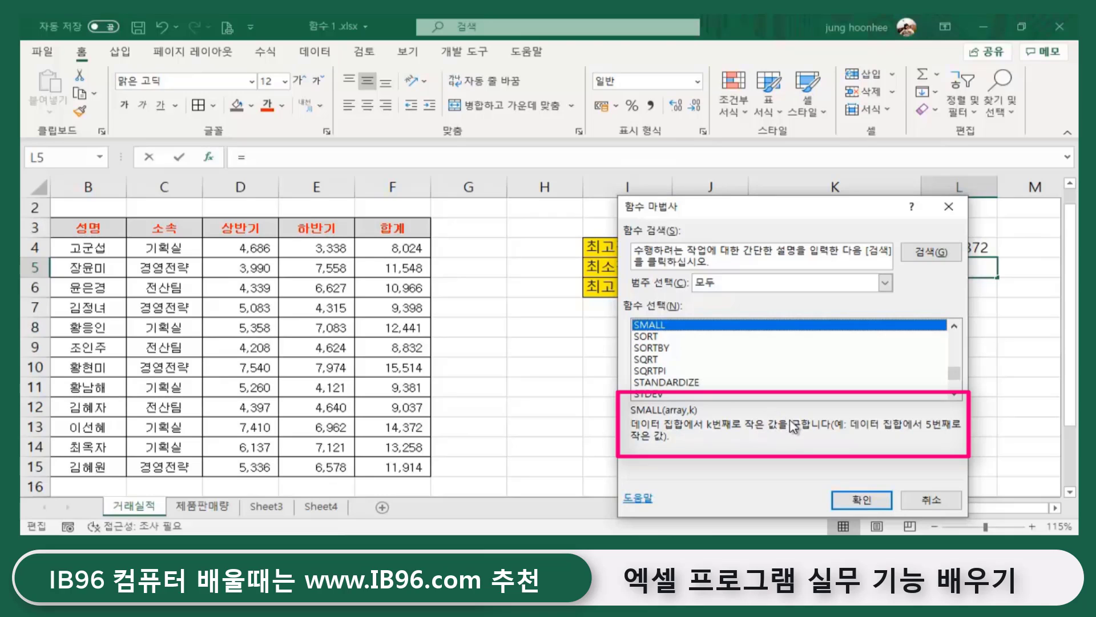
click(855, 507)
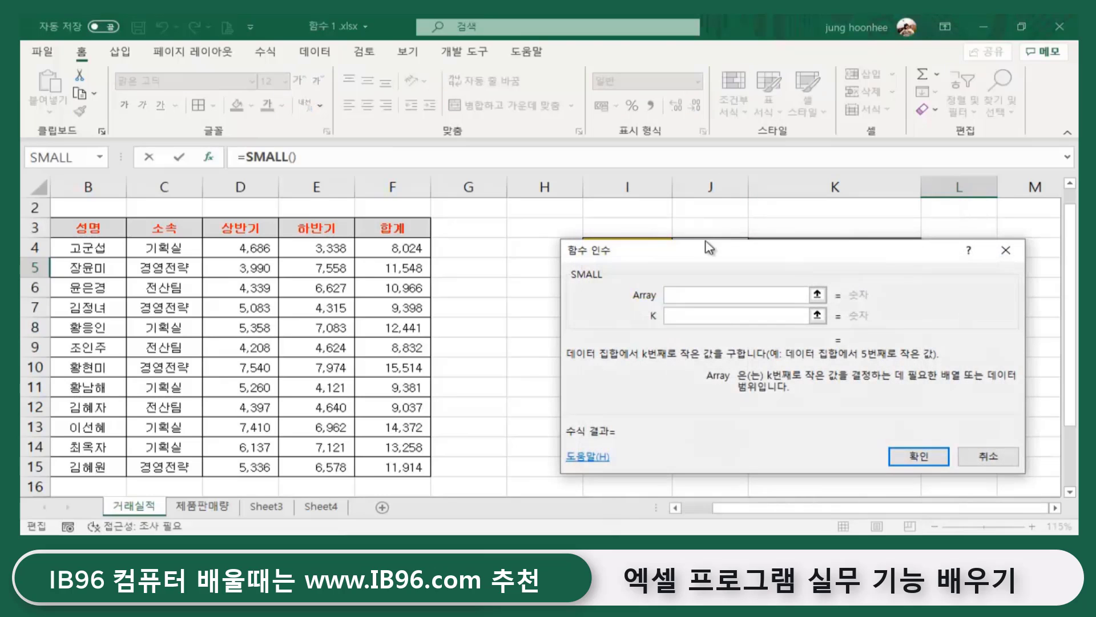
drag(701, 258, 669, 272)
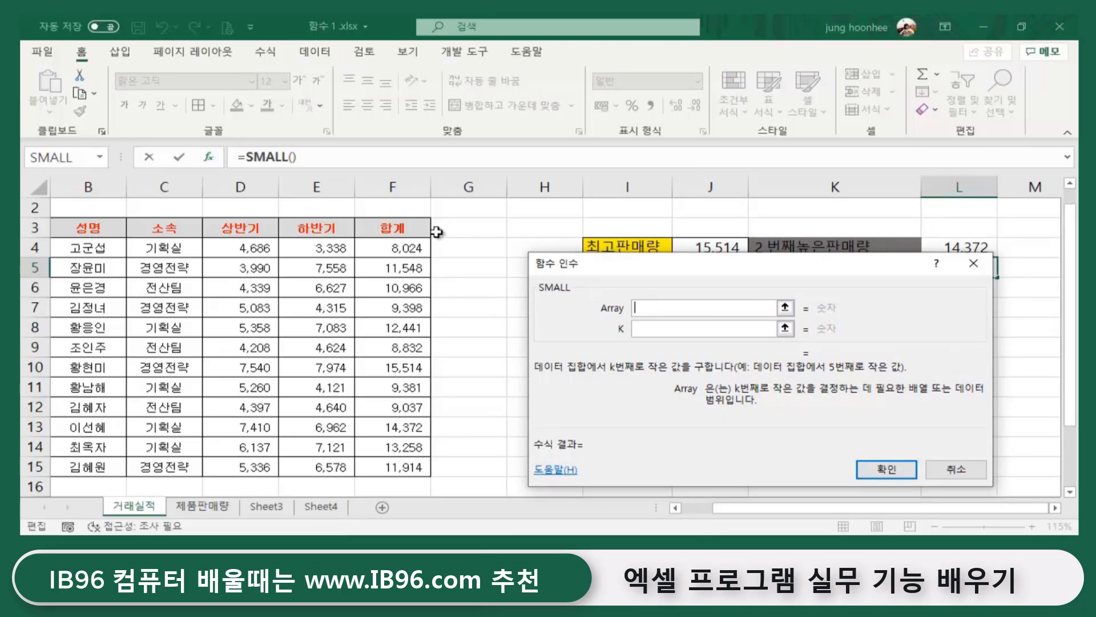
- Set SMALL's Array to F4:F15 and K to 5, so L5 returns 9398
click(389, 248)
drag(388, 248, 381, 467)
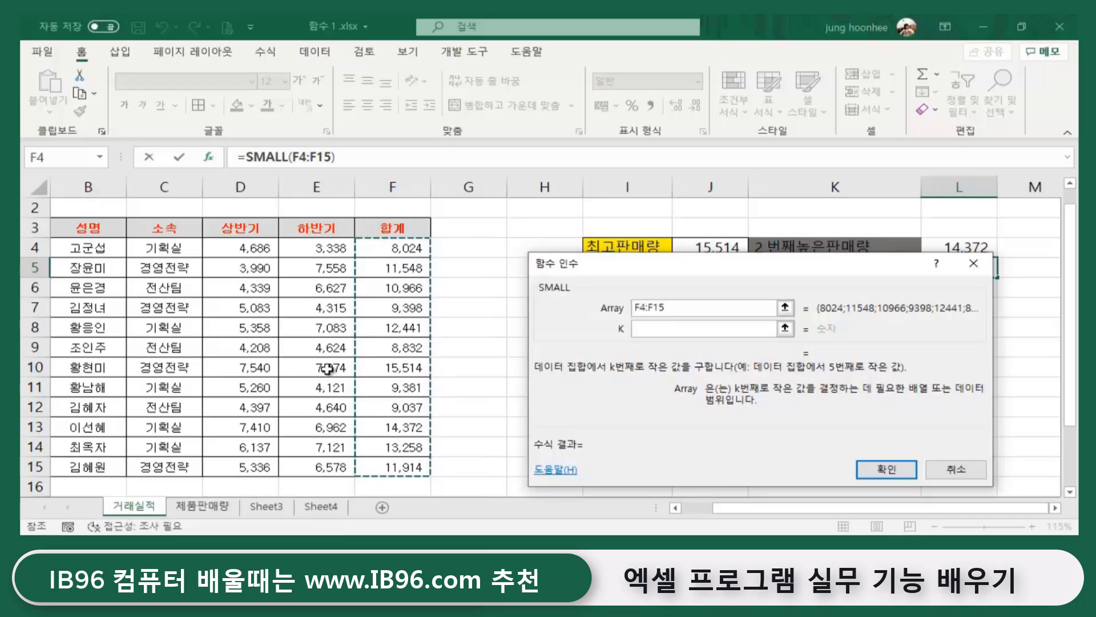
click(659, 330)
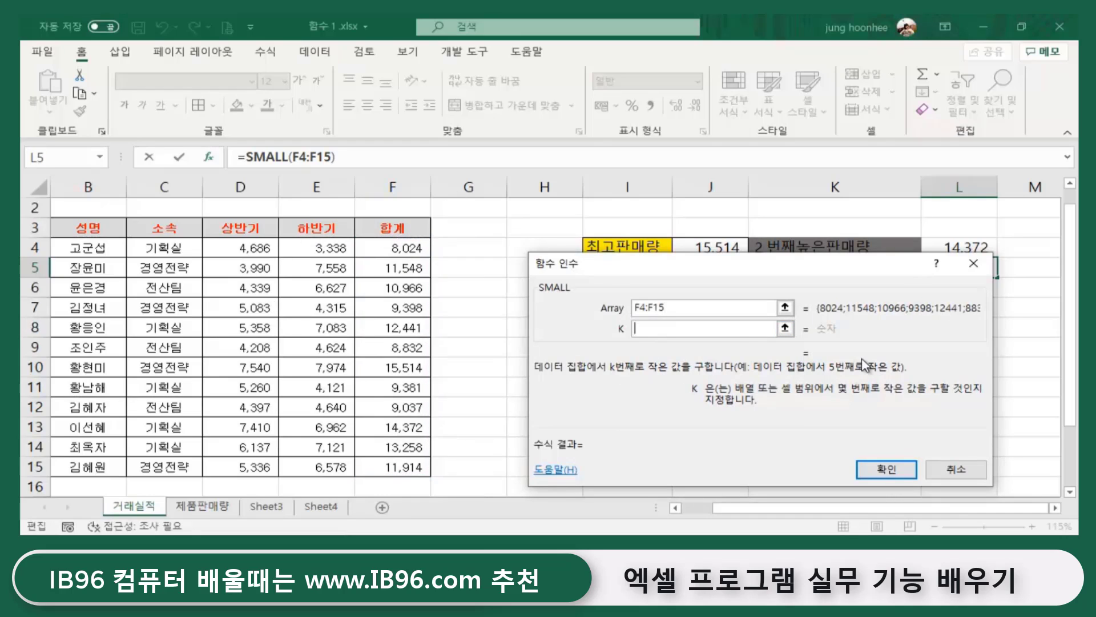
text(5)
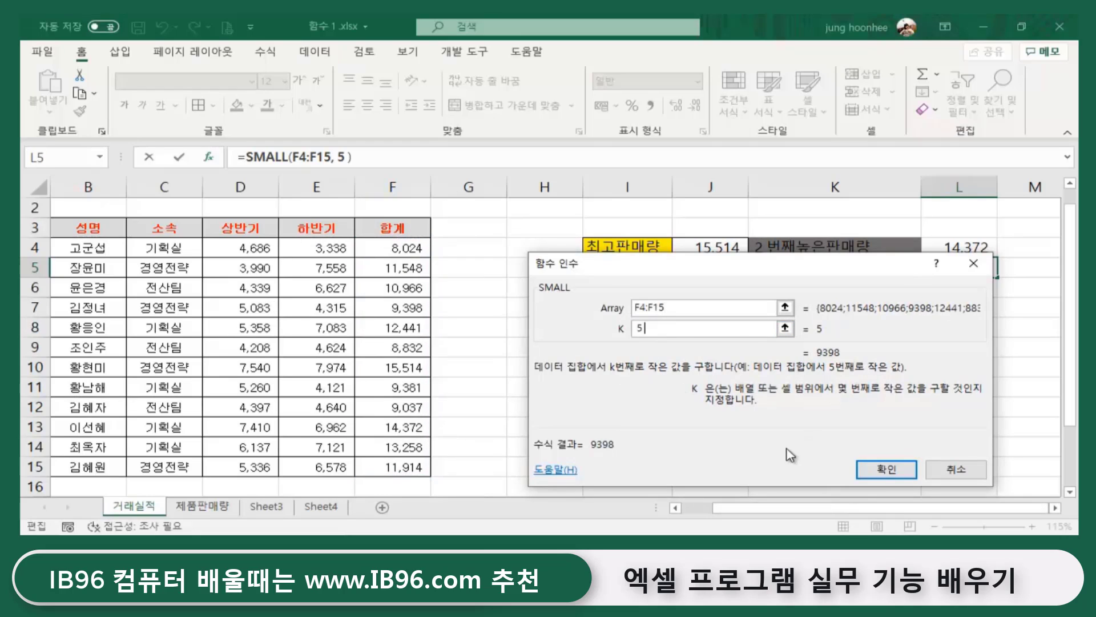
click(887, 469)
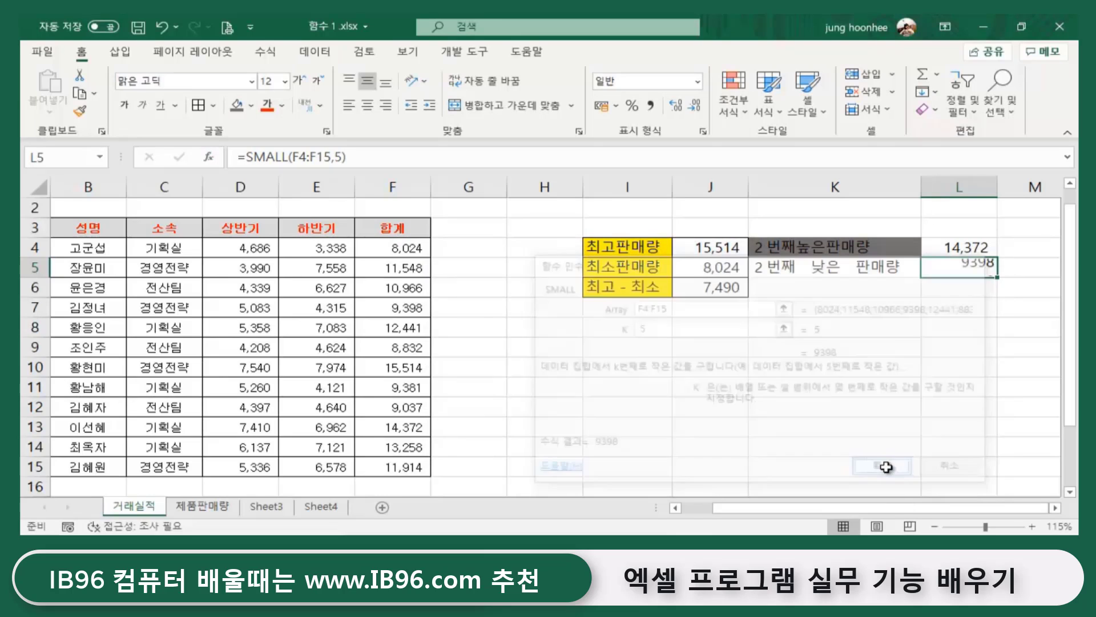
click(960, 383)
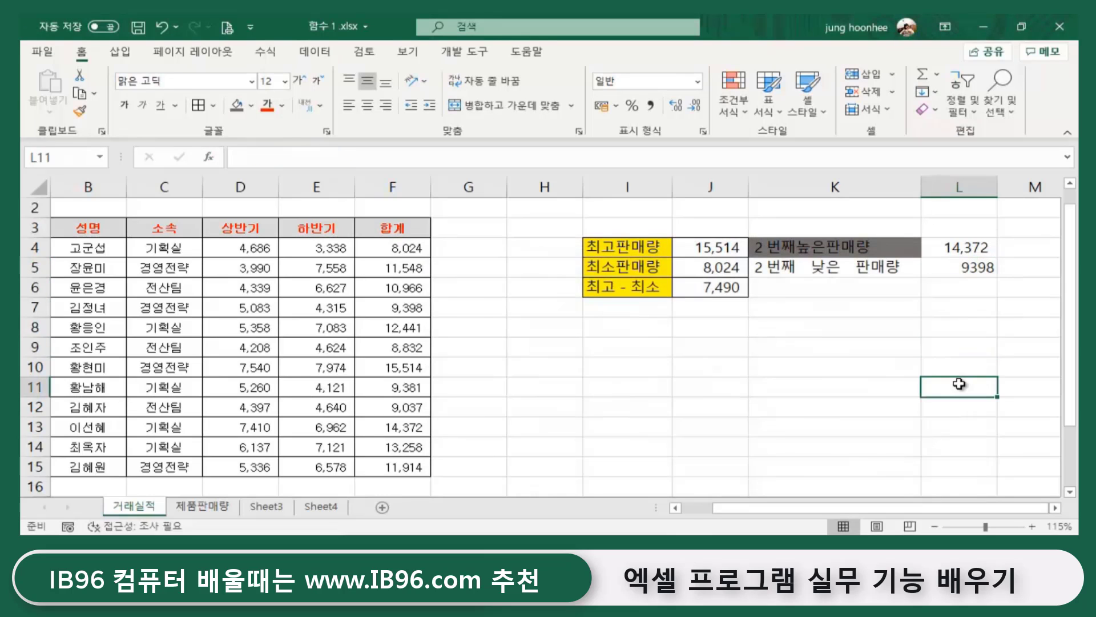
- Give L5 a thousands separator so it reads 9,398, then dismiss the AutoSum list
click(707, 271)
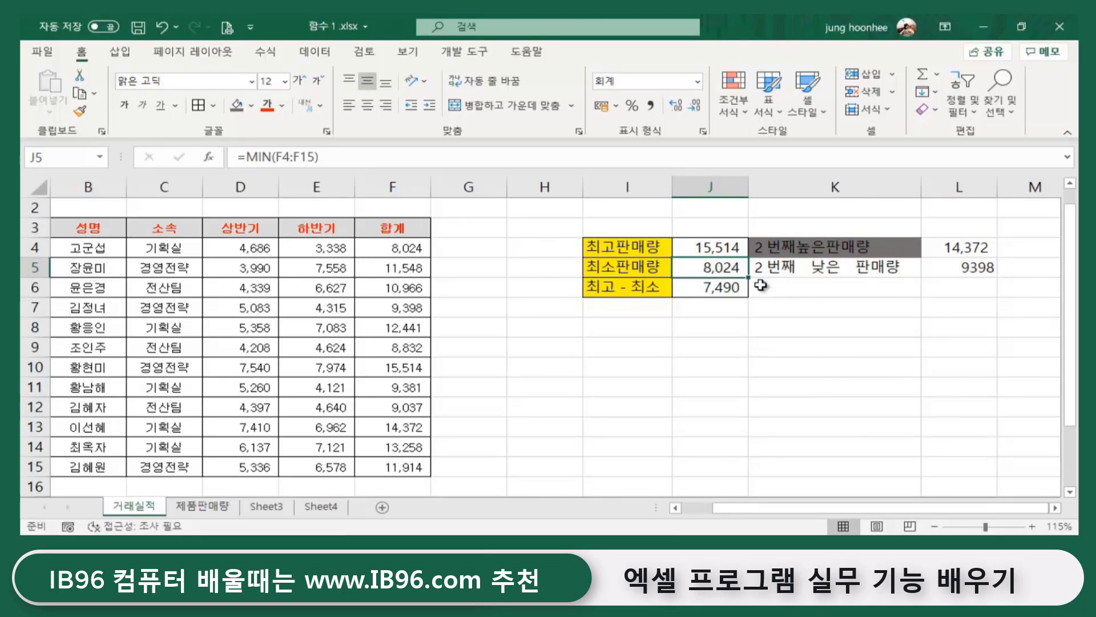
click(955, 277)
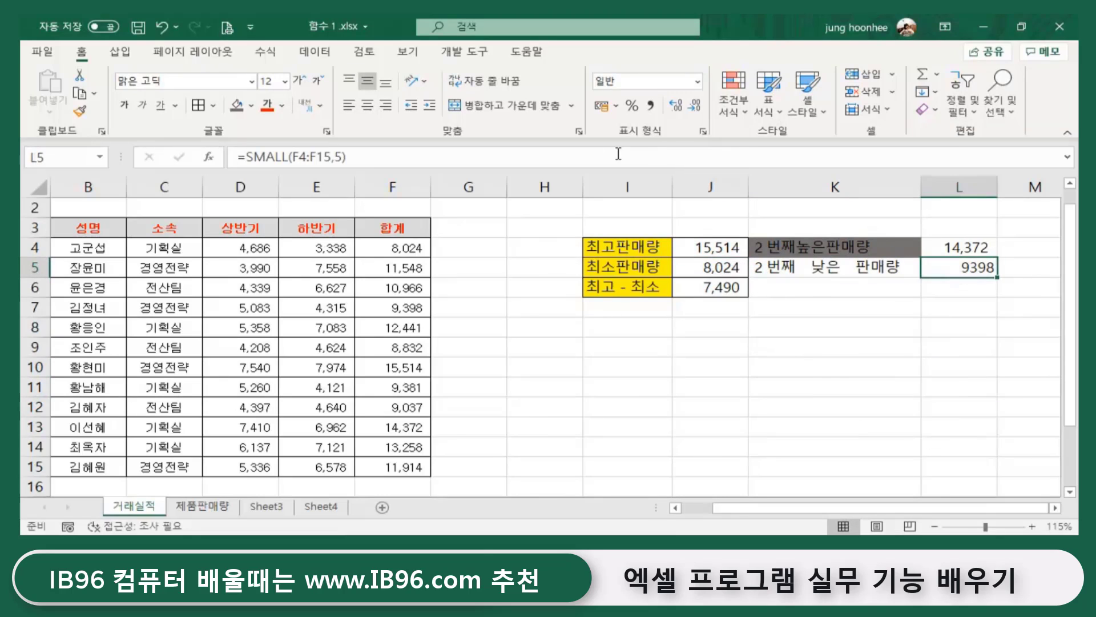
click(655, 108)
click(919, 330)
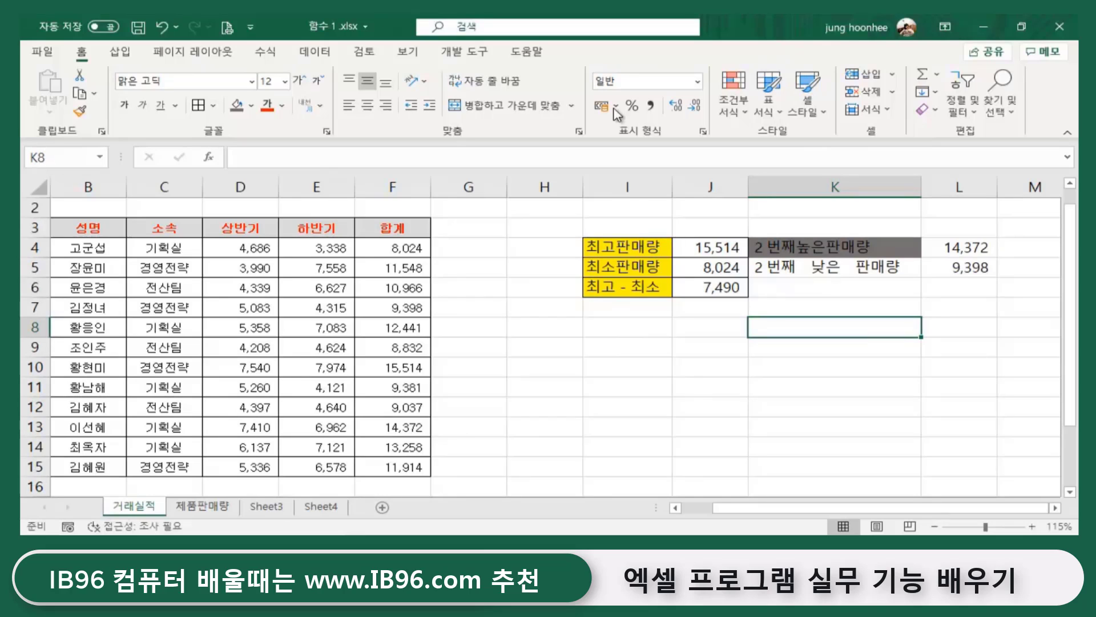
click(941, 78)
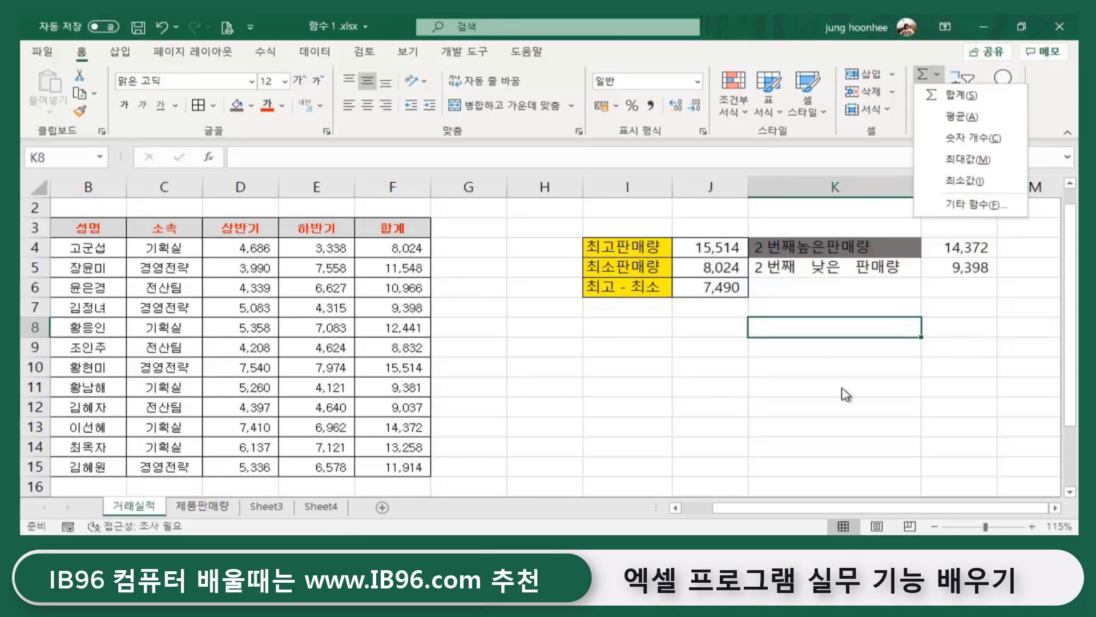
key(Escape)
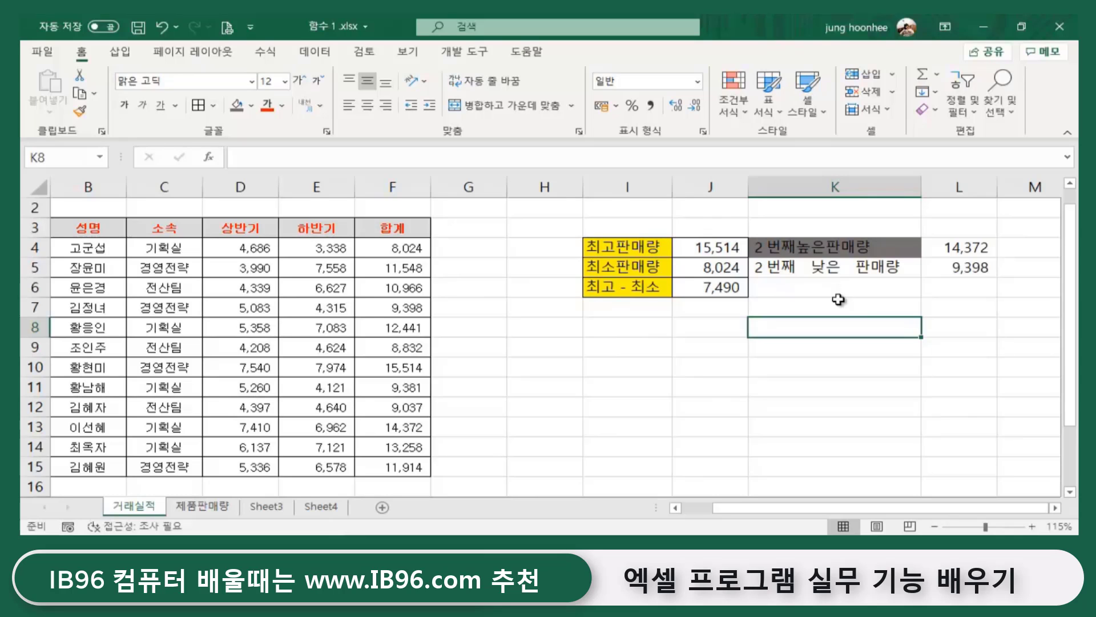
key(shift+F3)
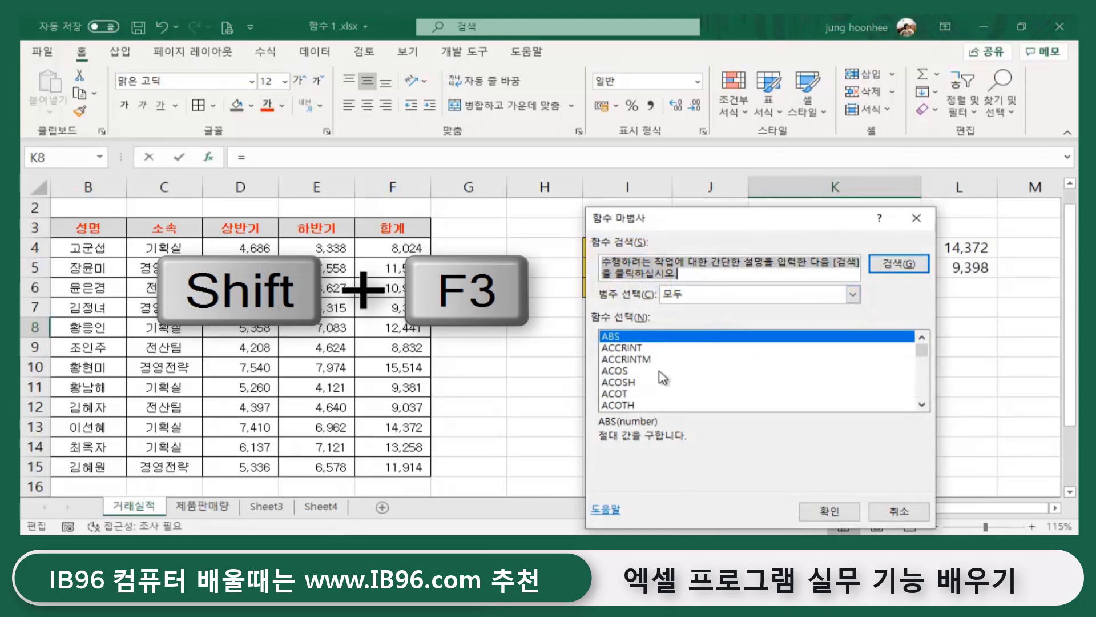
scroll(660, 371, down, 6)
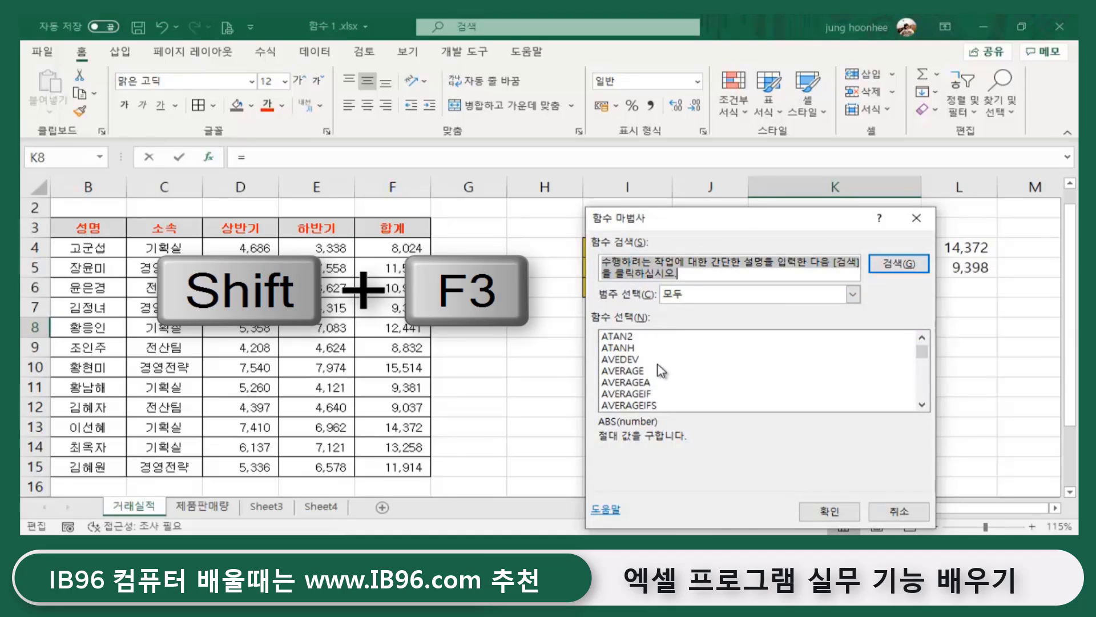
scroll(659, 371, down, 6)
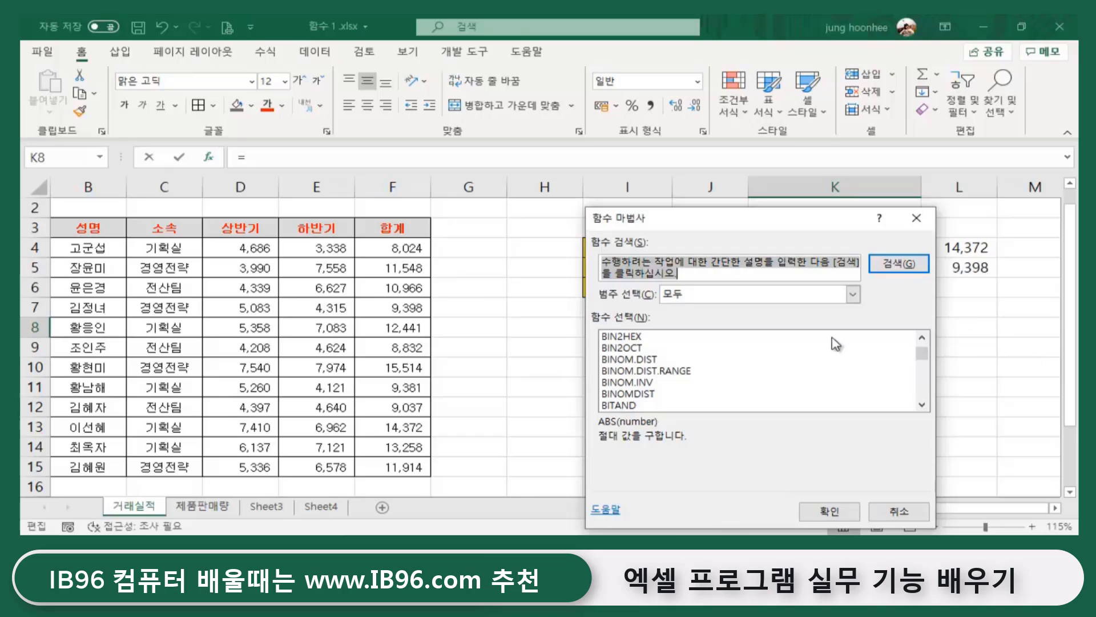
click(912, 512)
click(913, 387)
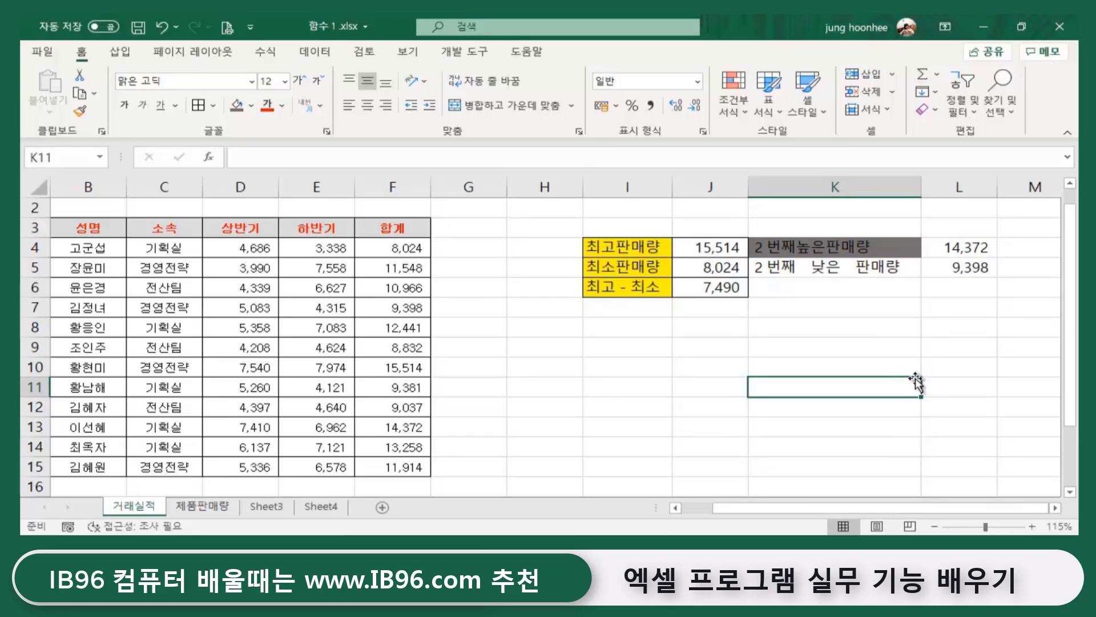
- Clear the existing LARGE formula from cell L4
click(897, 325)
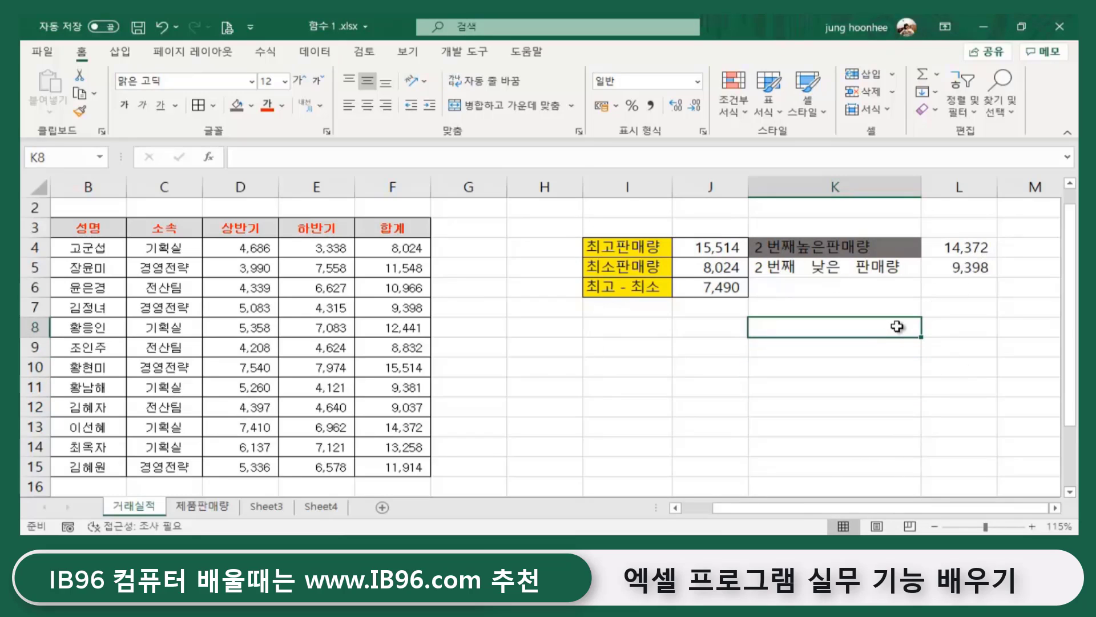
click(839, 374)
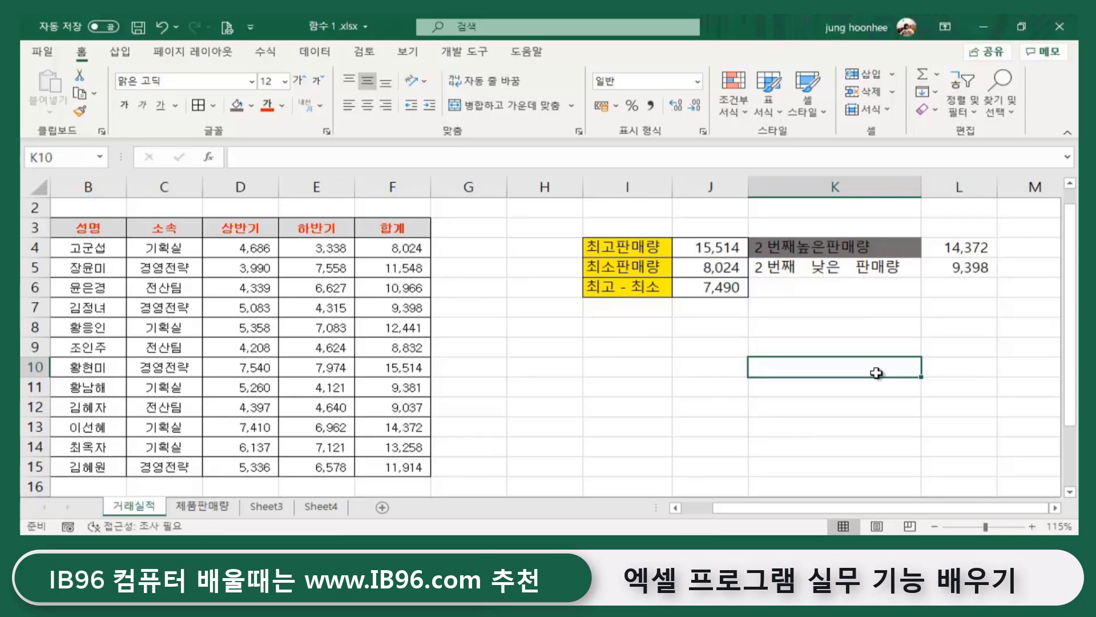
click(963, 250)
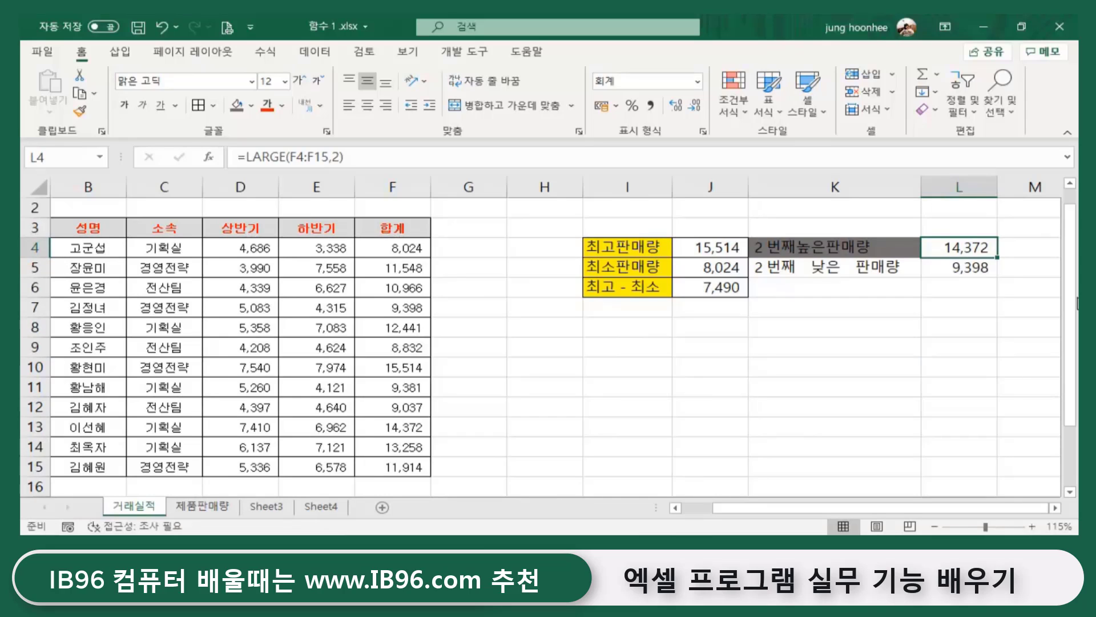
key(Delete)
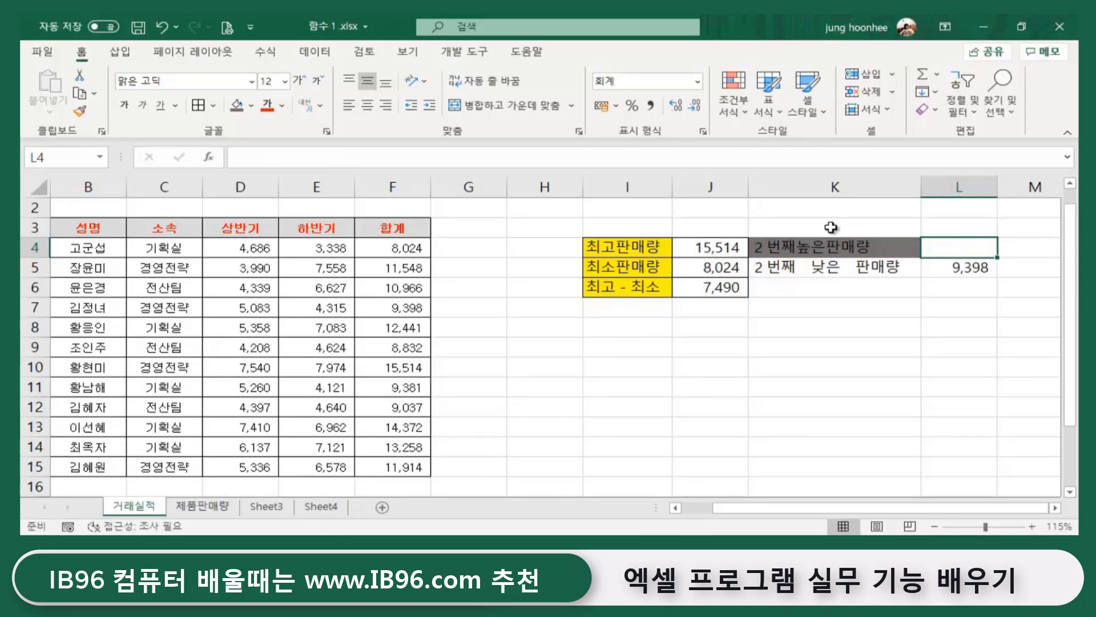
- Re-enter =LARGE(F4:F15,2) in L4 so it shows 14,372
scroll(902, 262, right, 1)
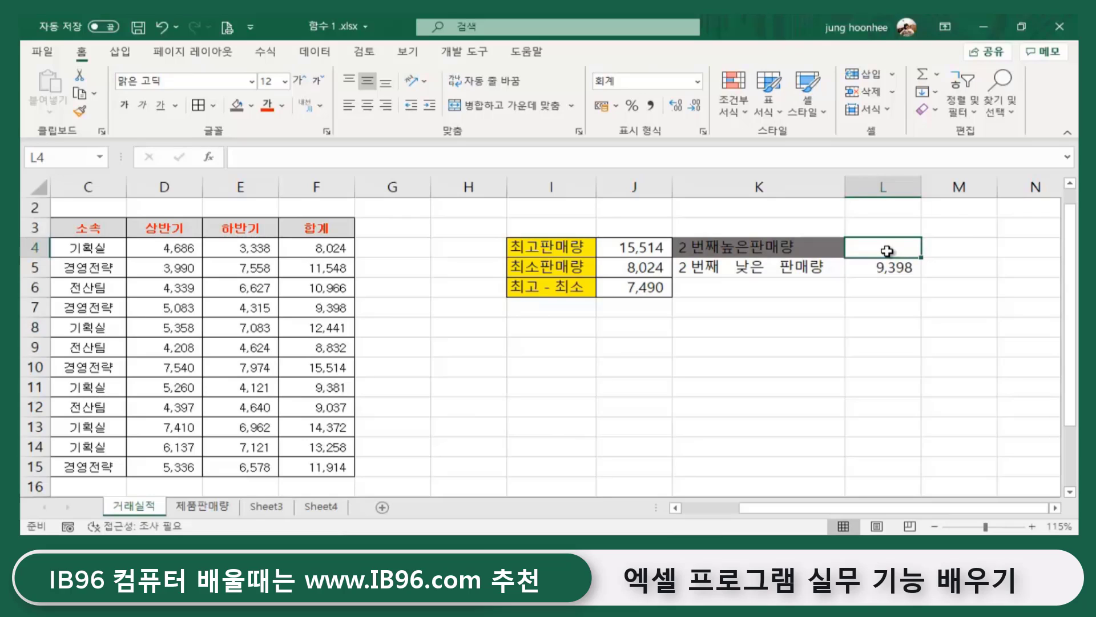
text(=)
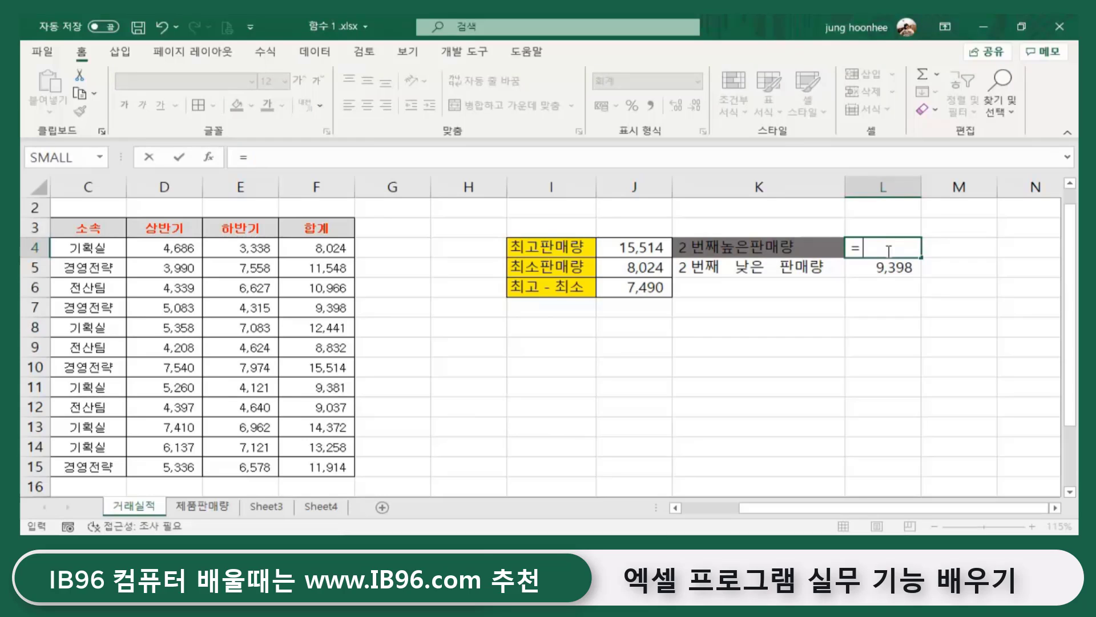
text(large()
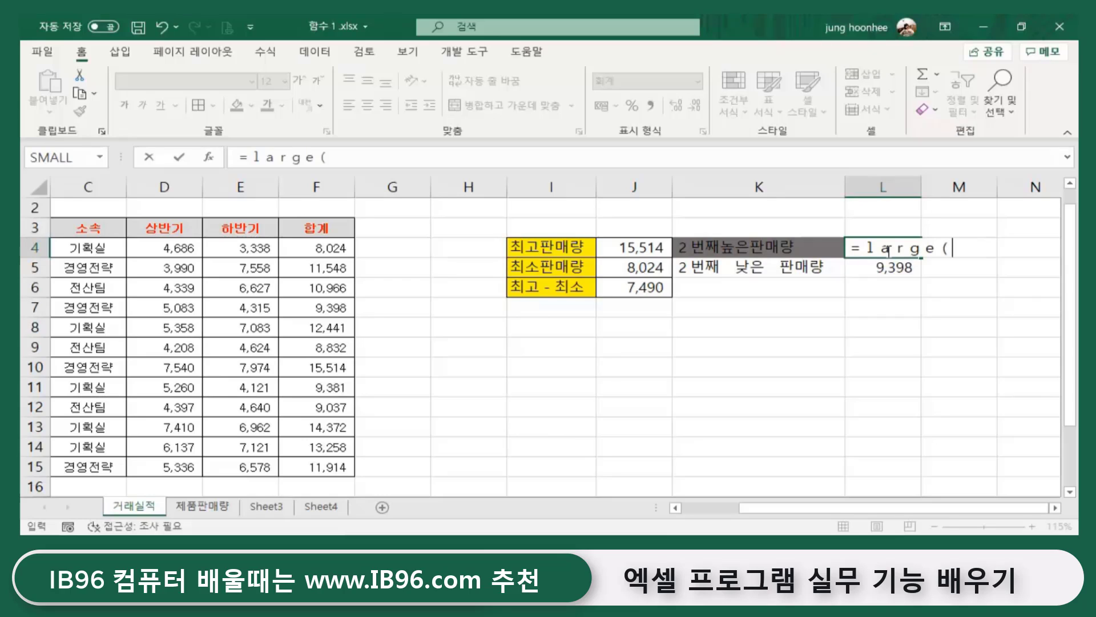
click(308, 248)
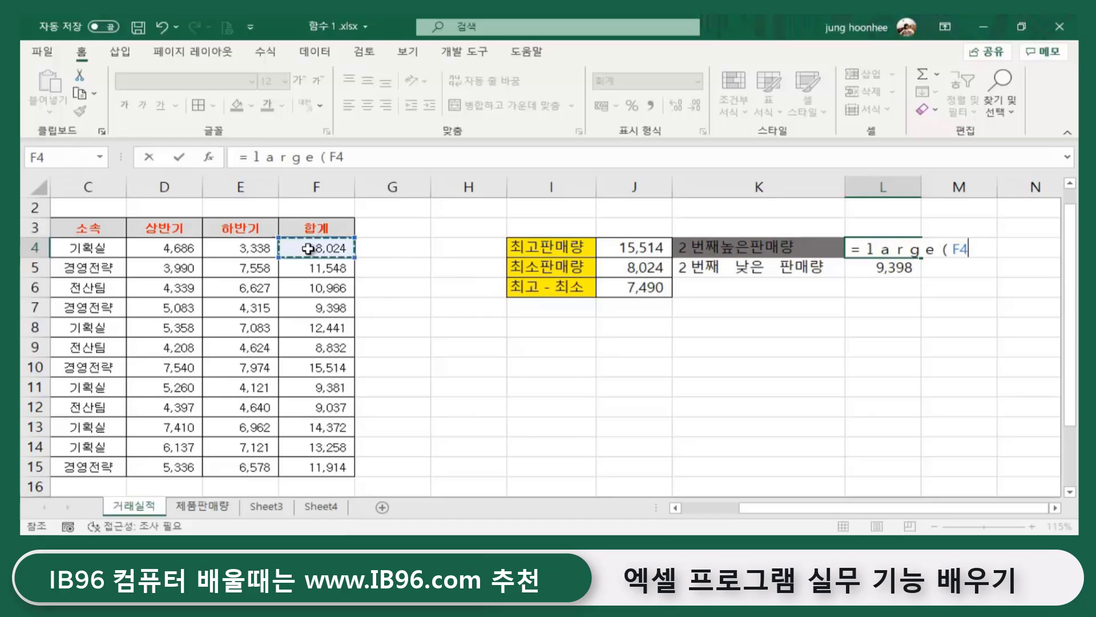
drag(308, 248, 314, 474)
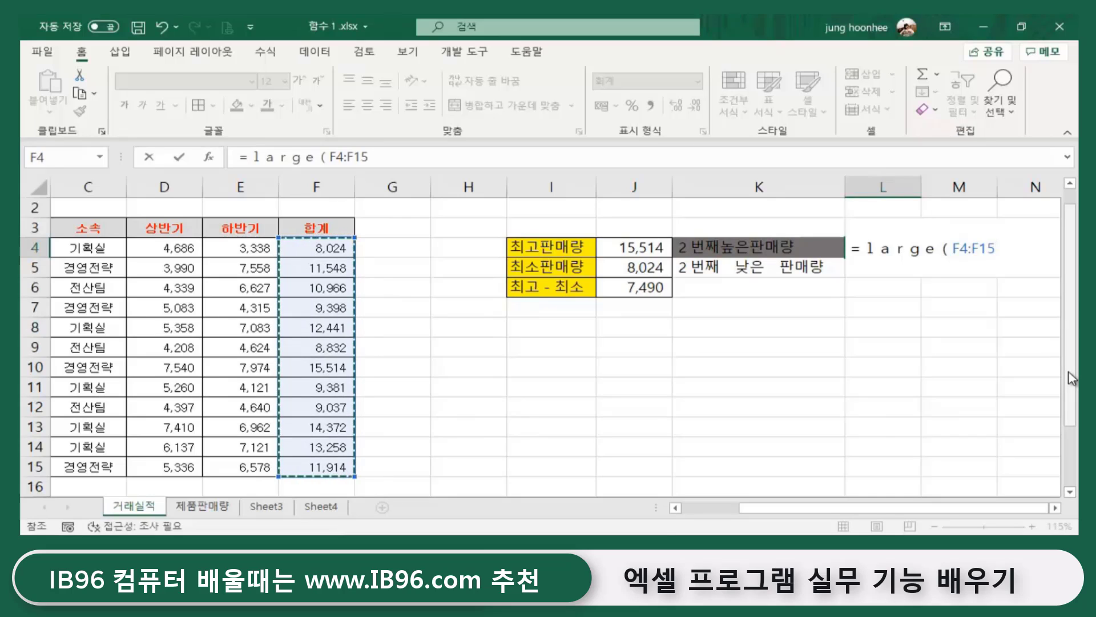
text(,)
text(2))
key(Return)
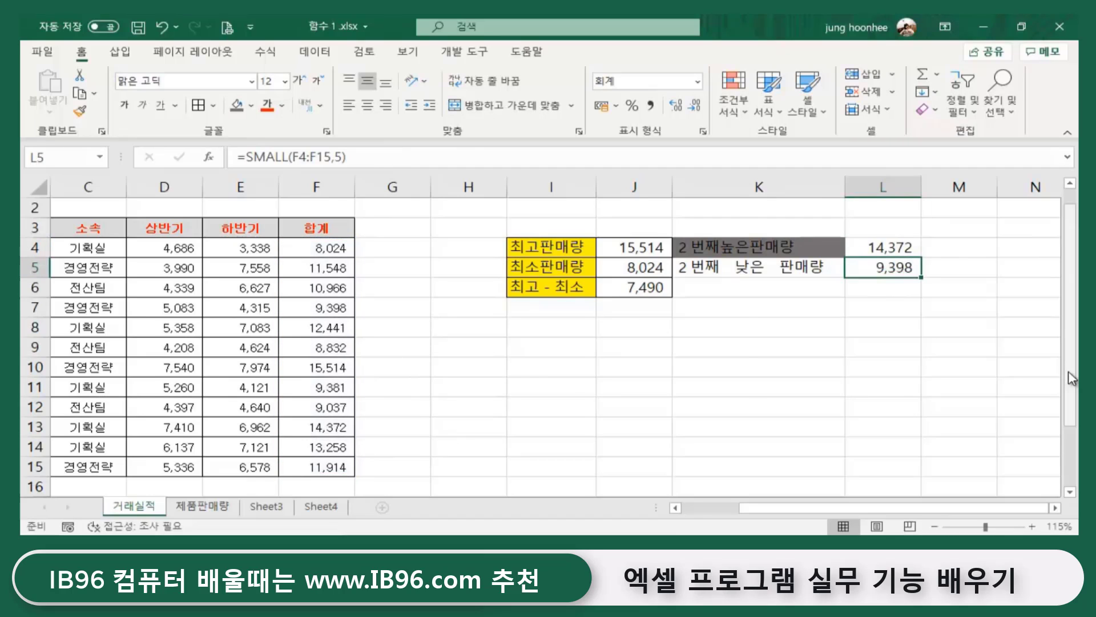
scroll(1068, 371, left, 1)
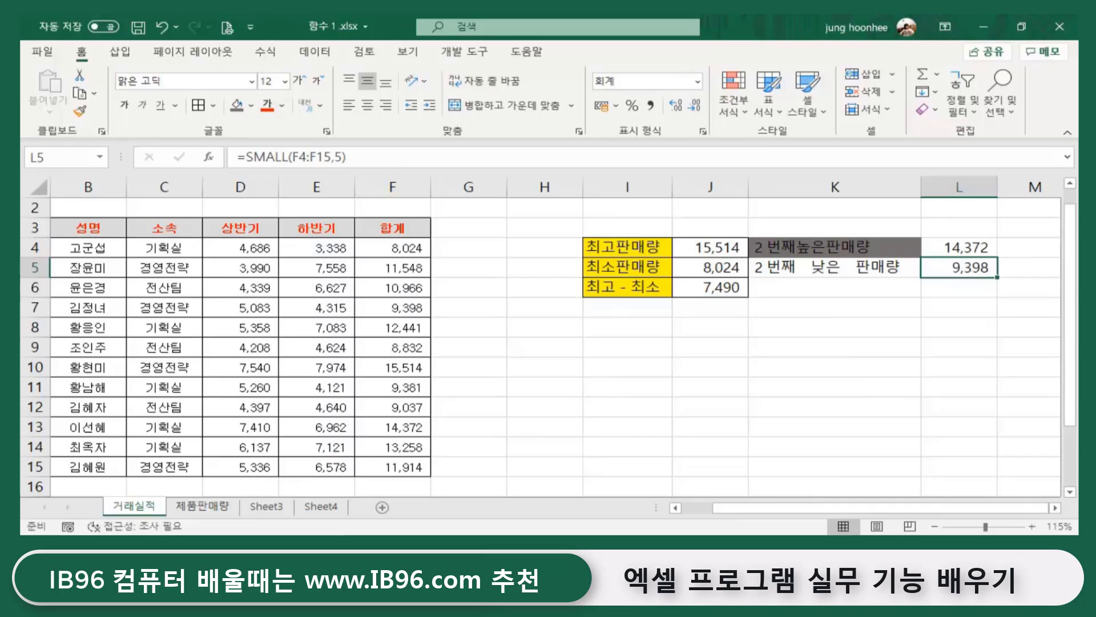
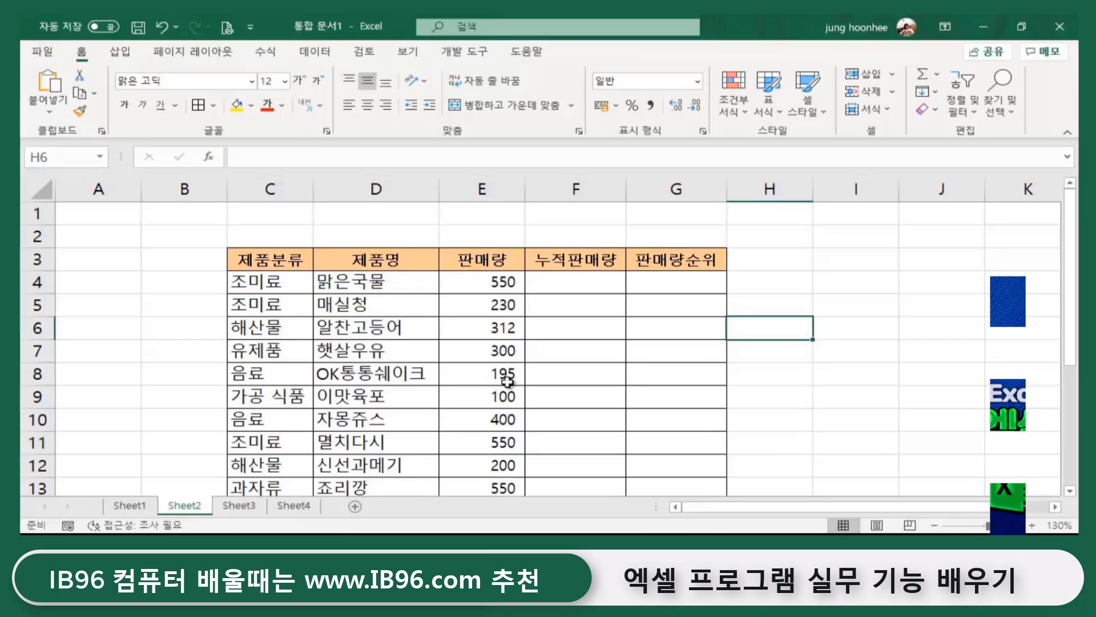
- Switch to the Sheet2 product sales table and select the empty cell I5
click(861, 312)
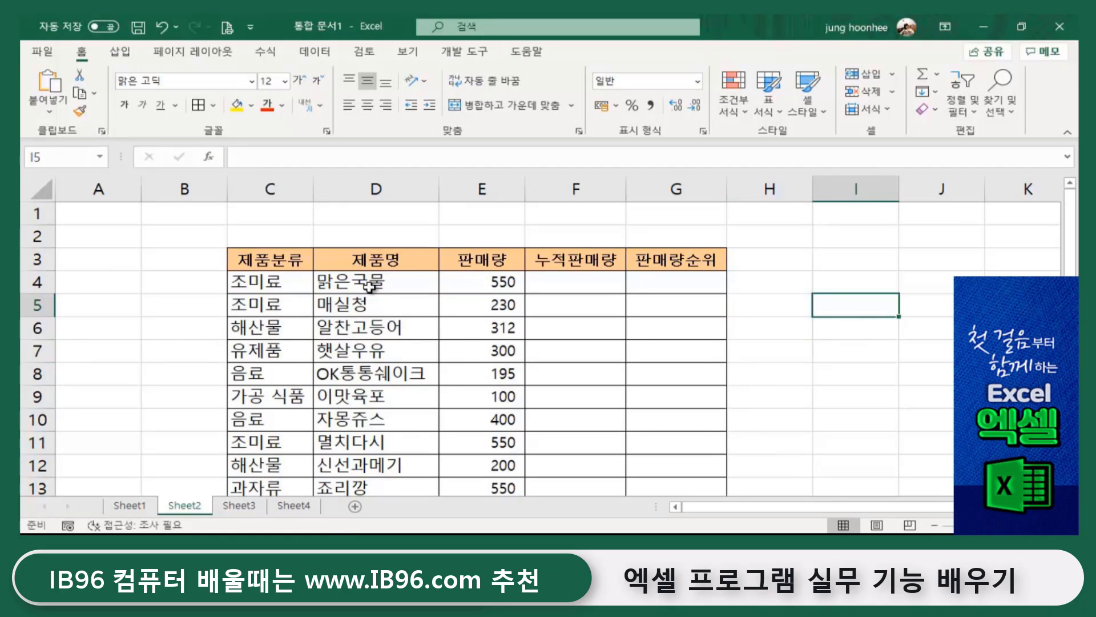
scroll(385, 295, down, 1)
scroll(429, 375, down, 1)
scroll(423, 369, up, 2)
scroll(428, 375, down, 2)
scroll(408, 384, up, 1)
scroll(409, 385, up, 2)
scroll(478, 384, down, 1)
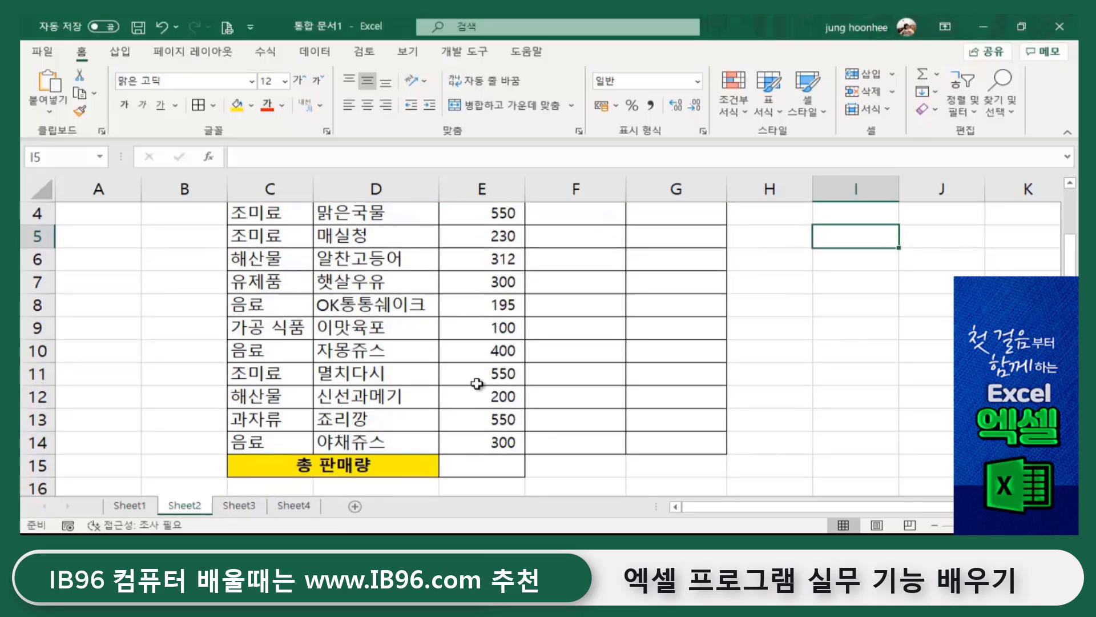
scroll(478, 384, up, 1)
click(493, 284)
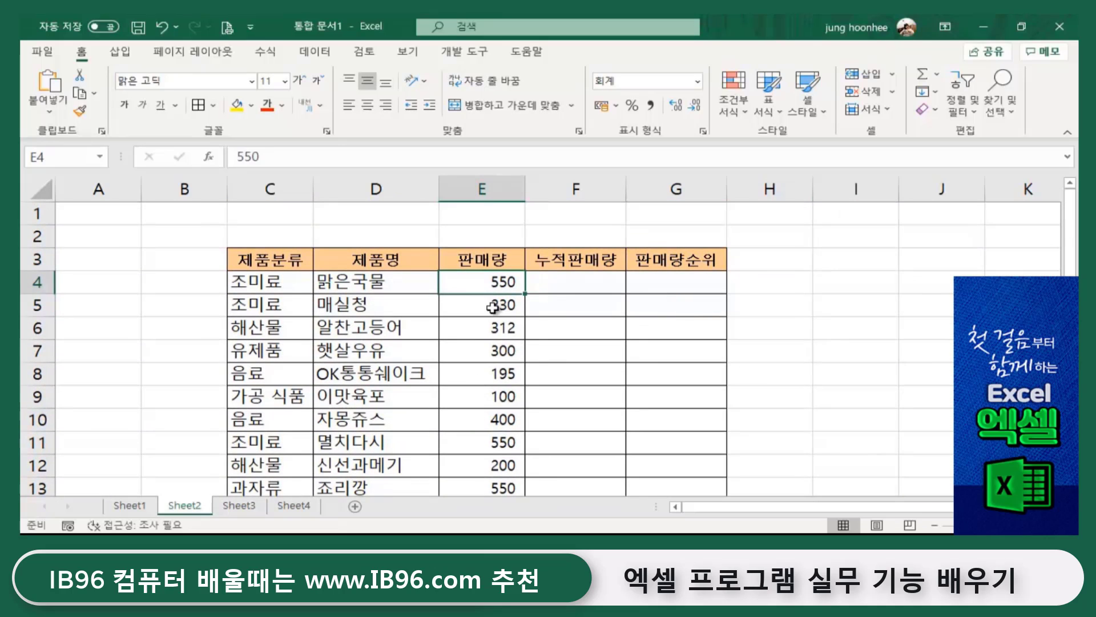
click(499, 304)
click(498, 348)
click(501, 372)
click(499, 462)
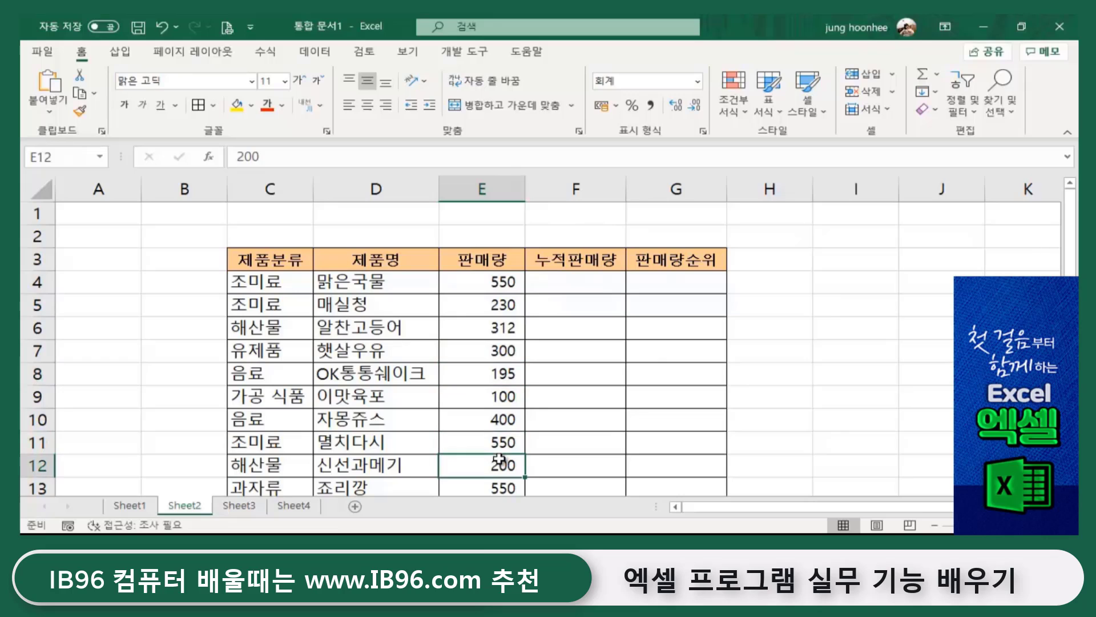
drag(256, 283, 266, 416)
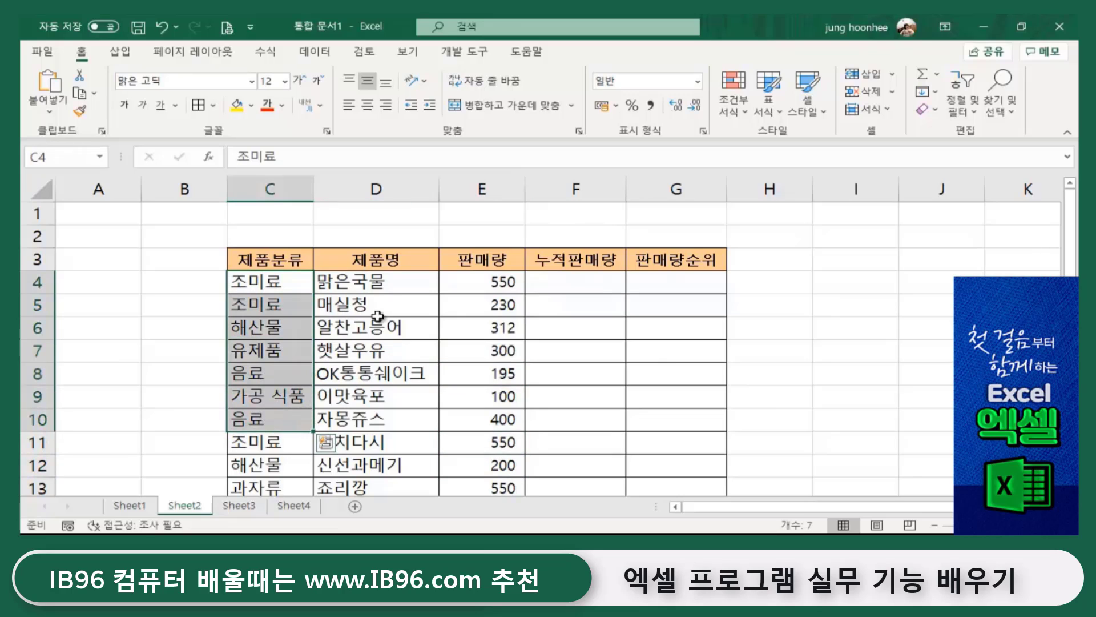
click(498, 280)
click(492, 327)
click(487, 394)
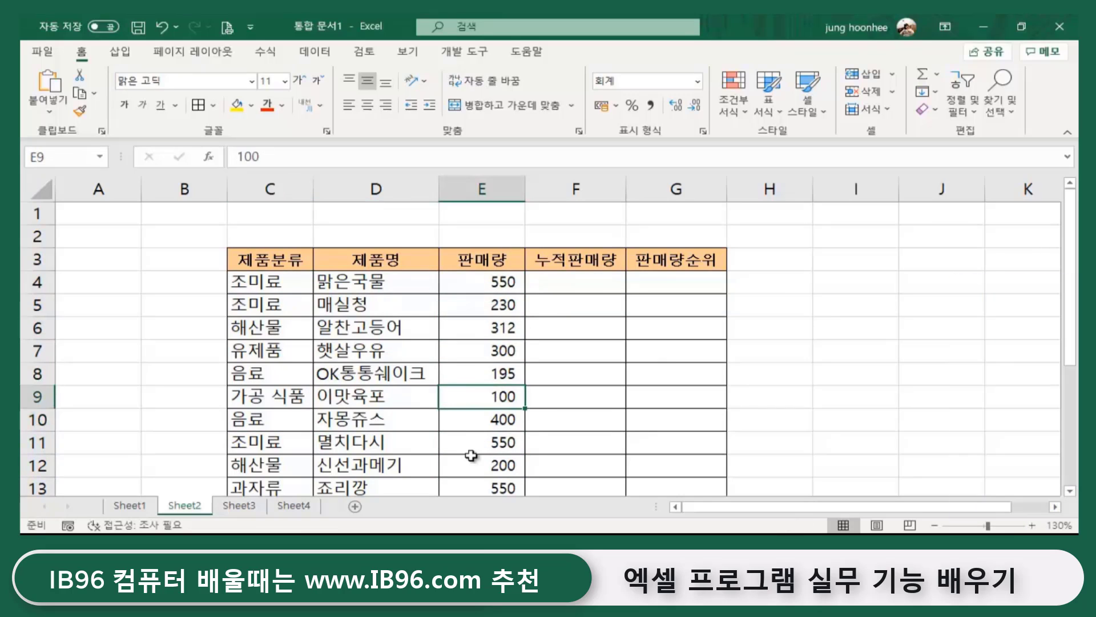
click(469, 456)
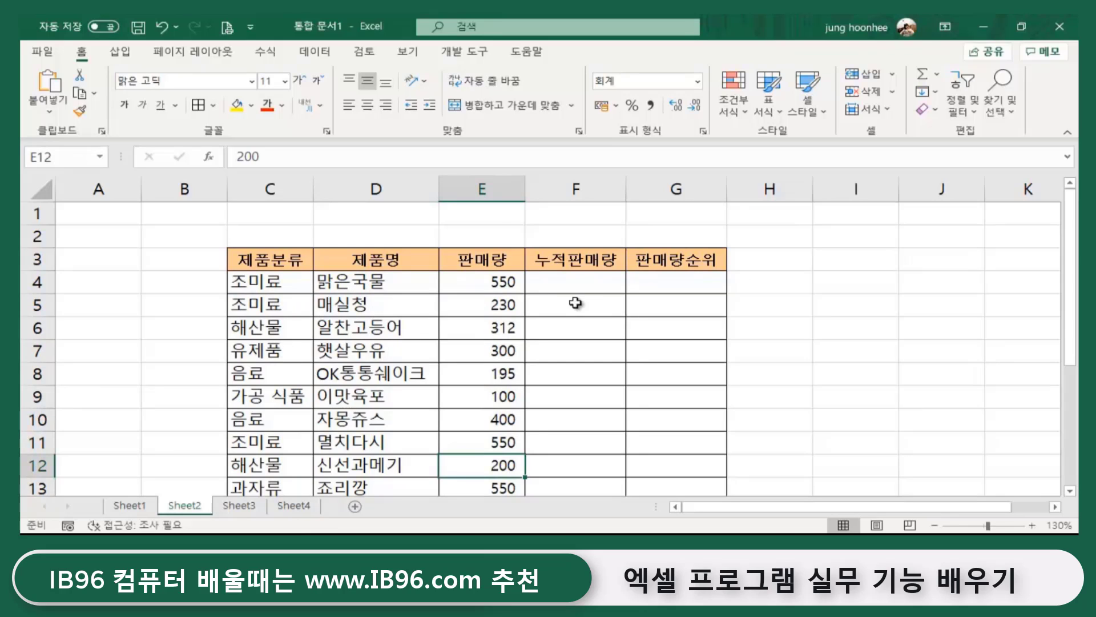
click(499, 279)
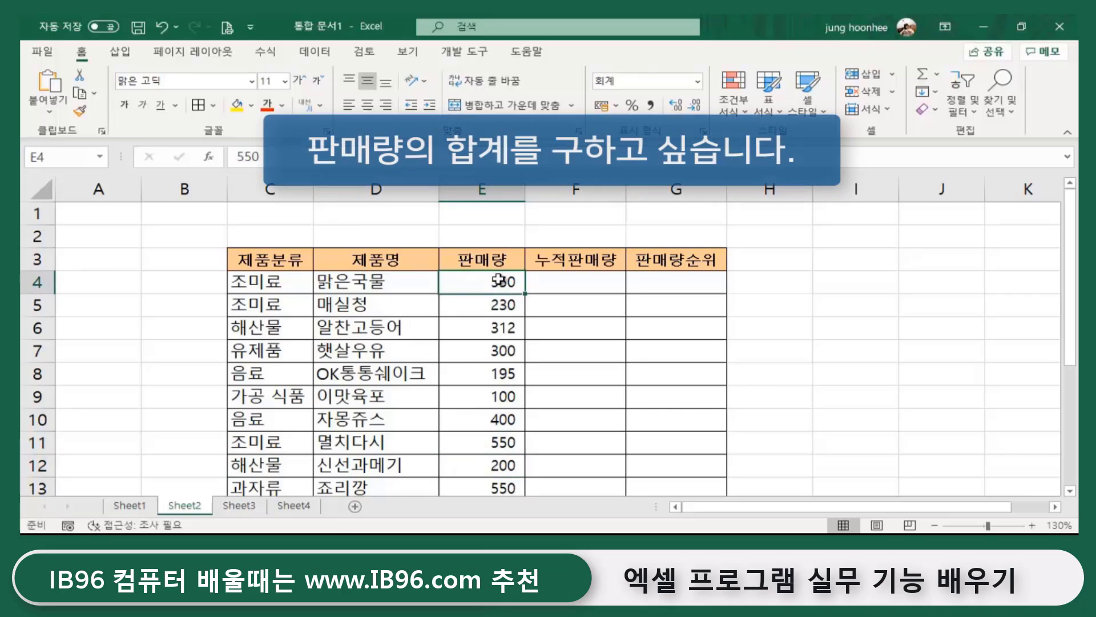
scroll(491, 353, down, 3)
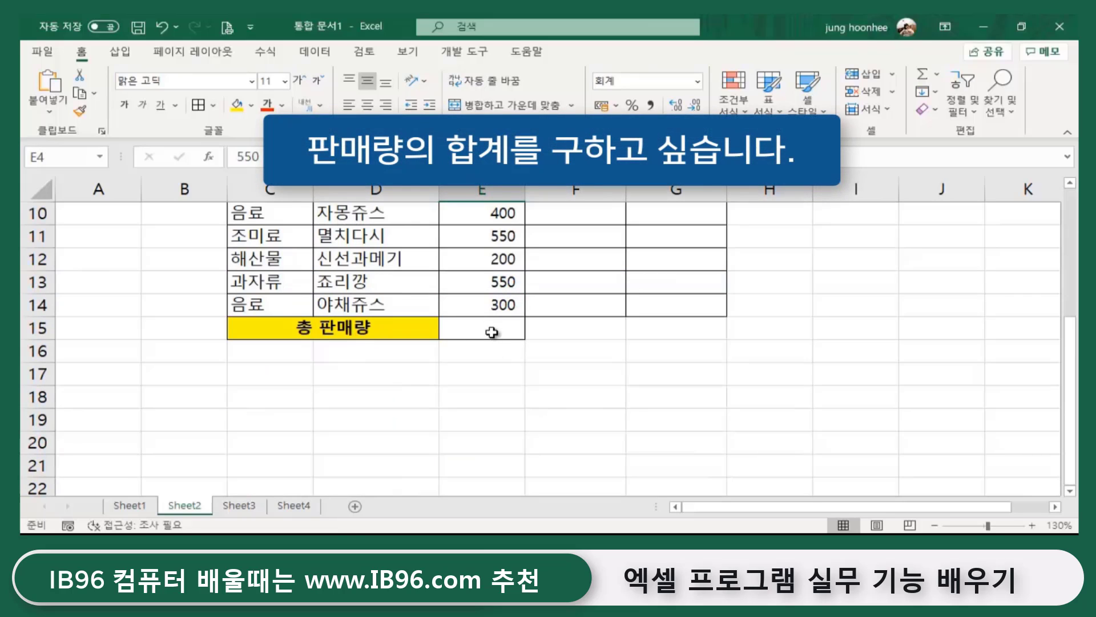
click(493, 332)
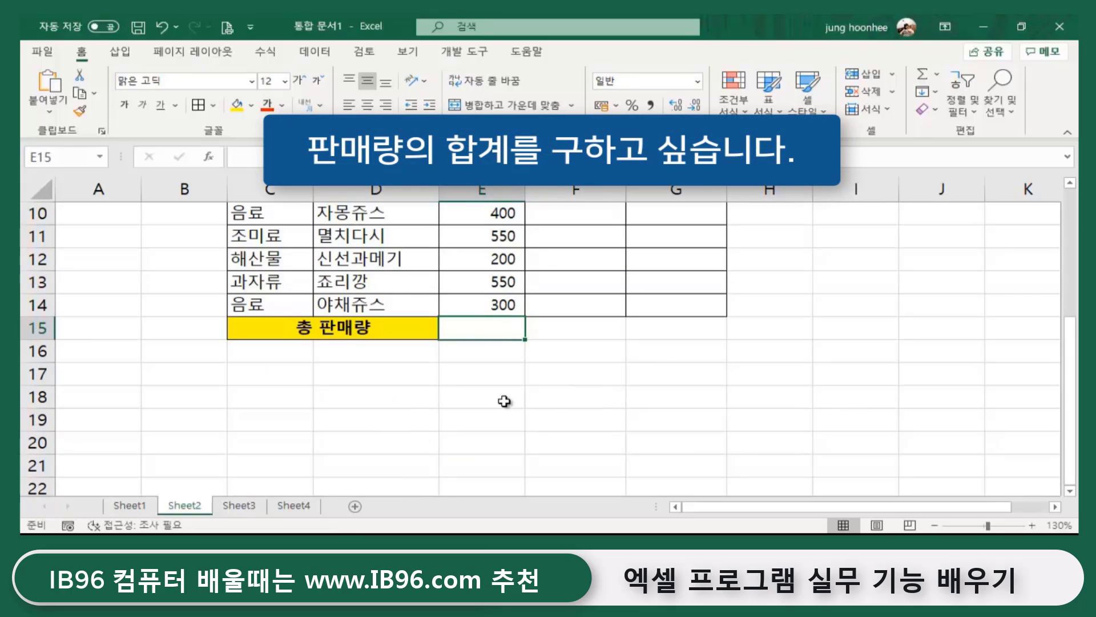
scroll(585, 451, up, 3)
- AutoSum E4:E14 into E15, giving a 총 판매량 total of 3,687
scroll(584, 448, down, 2)
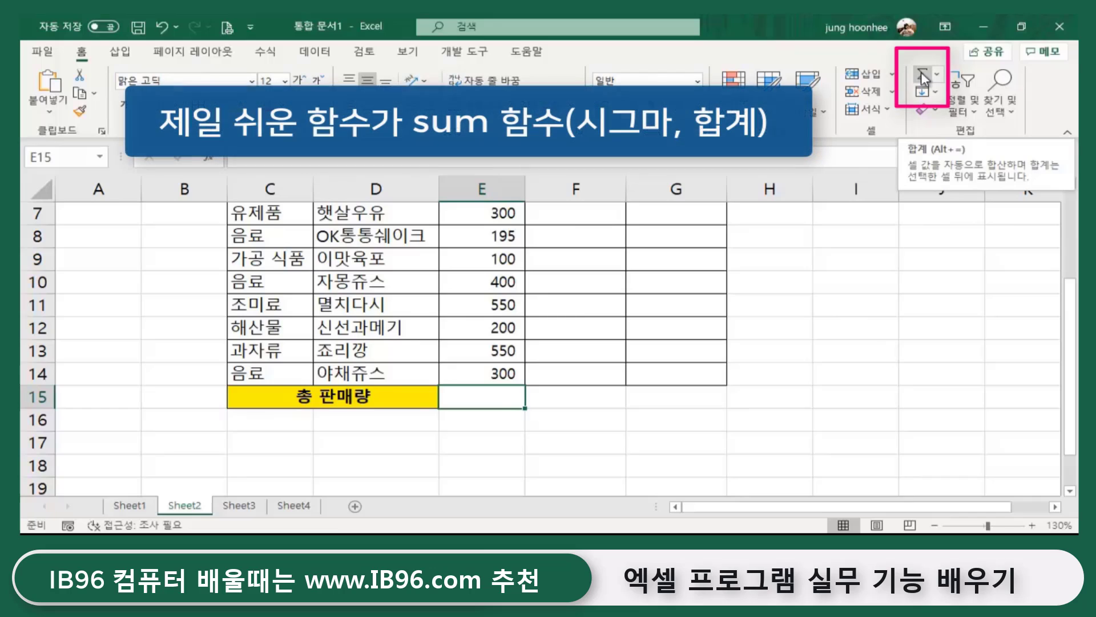
click(920, 72)
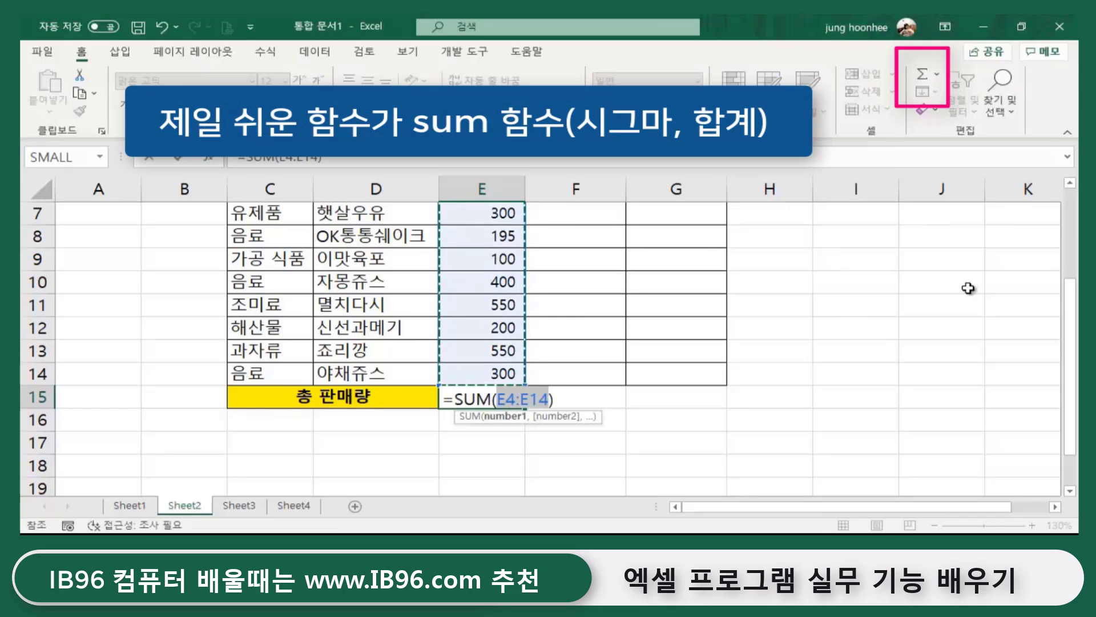
scroll(742, 399, up, 2)
scroll(696, 420, down, 2)
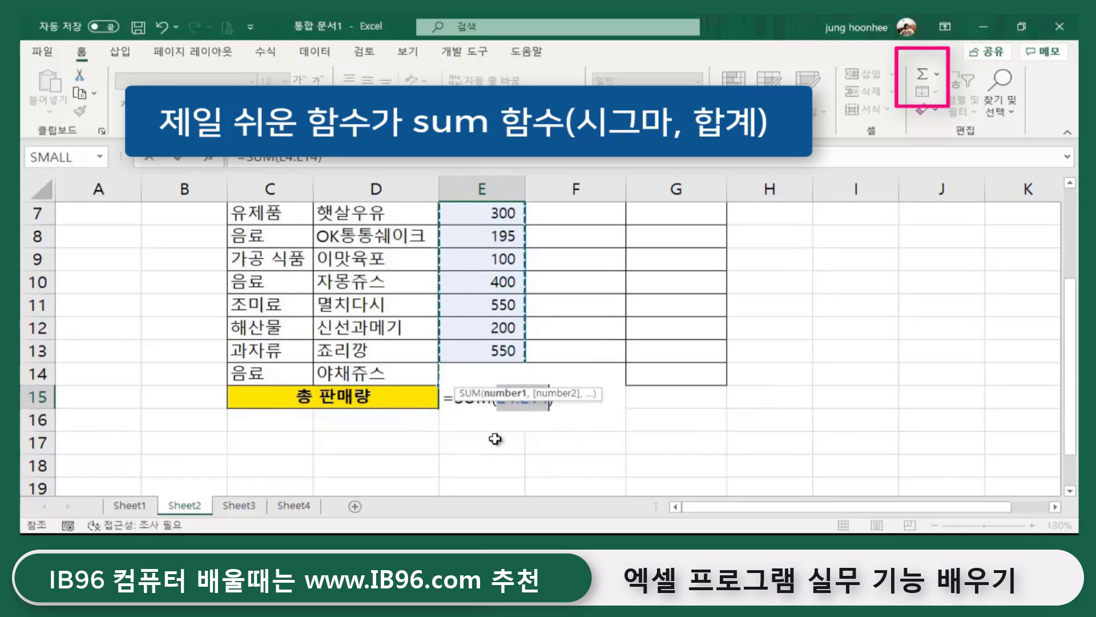
key(Return)
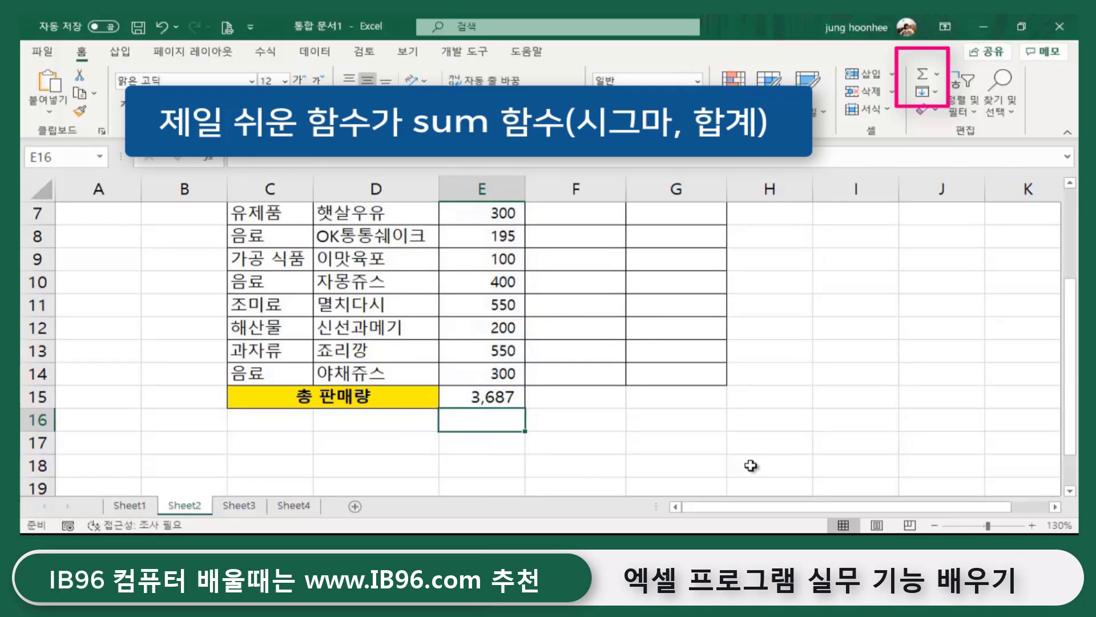
click(466, 399)
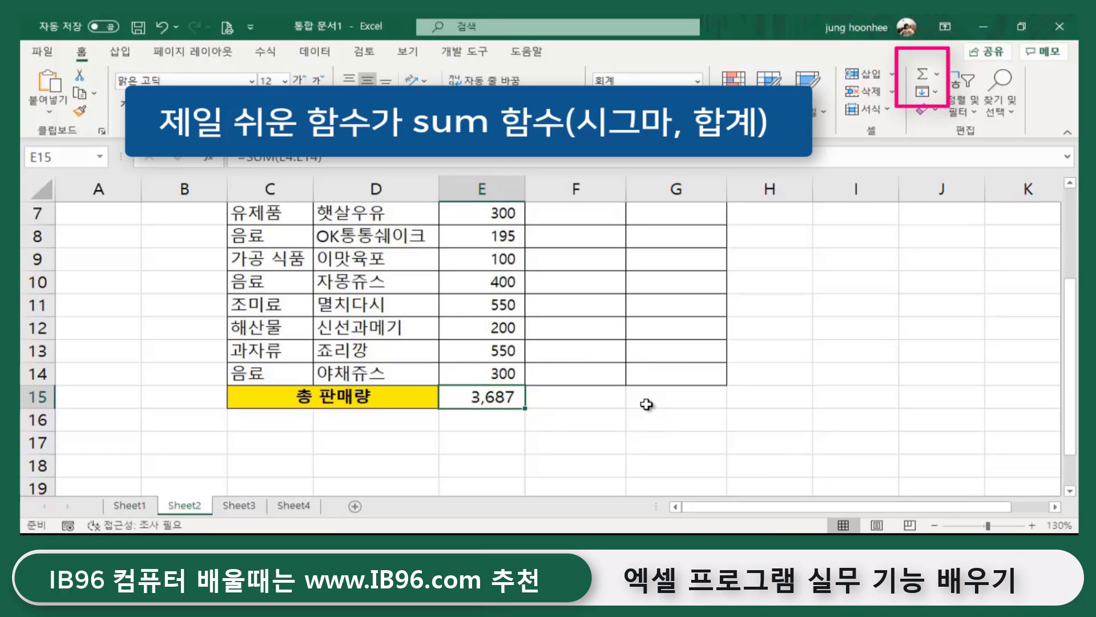
- Replace E15's total with a hand-typed =SUM(E4:E13), now showing 3,387
key(Delete)
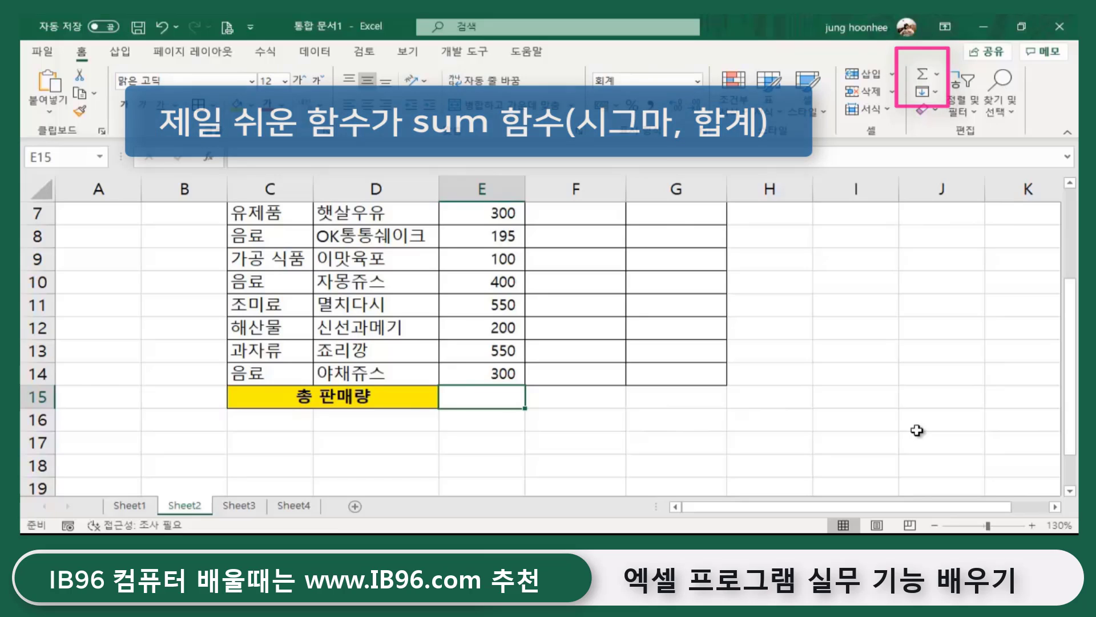
scroll(743, 348, down, 1)
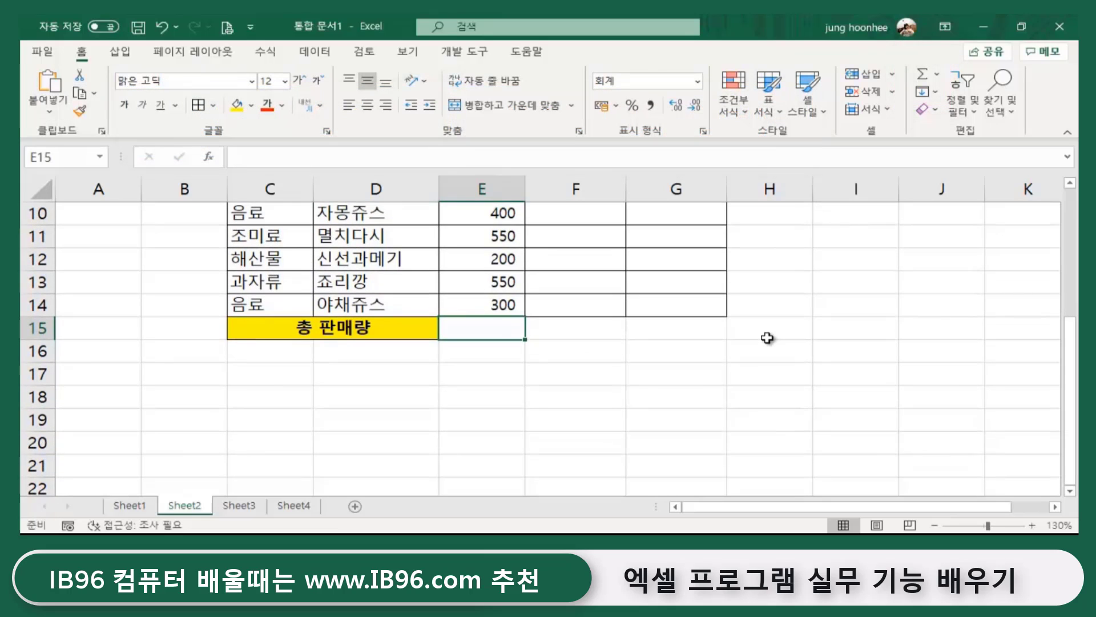
scroll(702, 354, up, 3)
scroll(771, 371, down, 2)
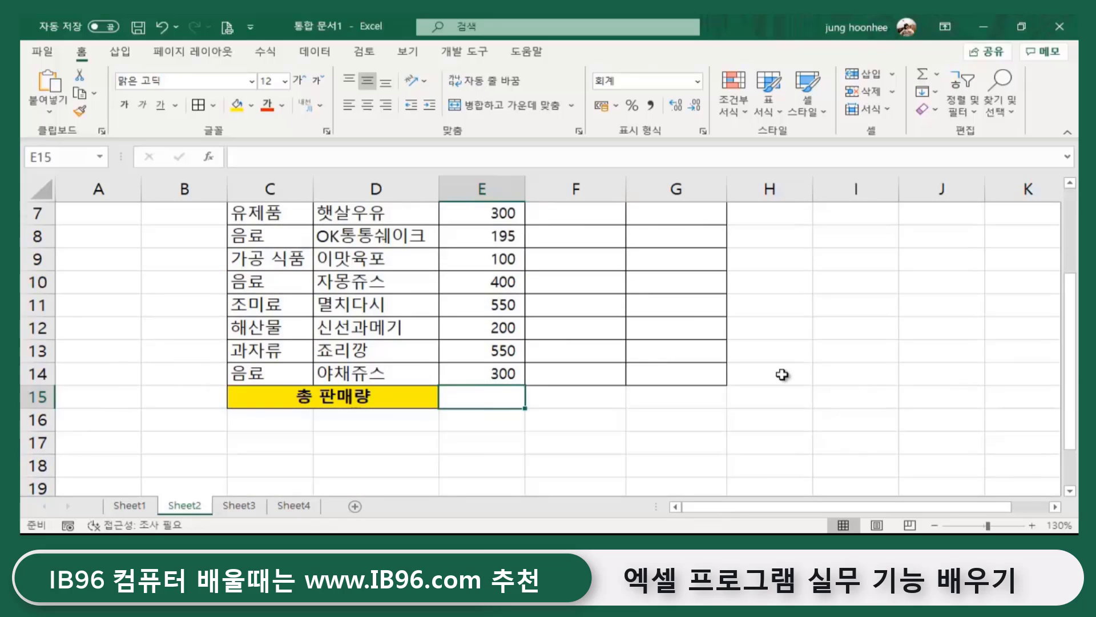
text(=)
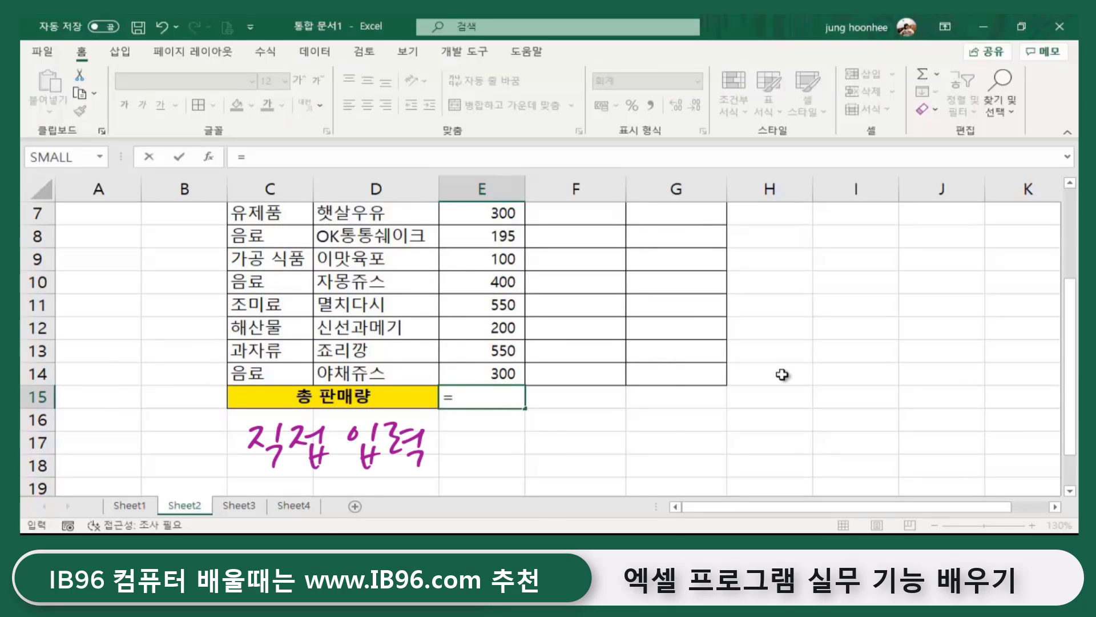
text(sum()
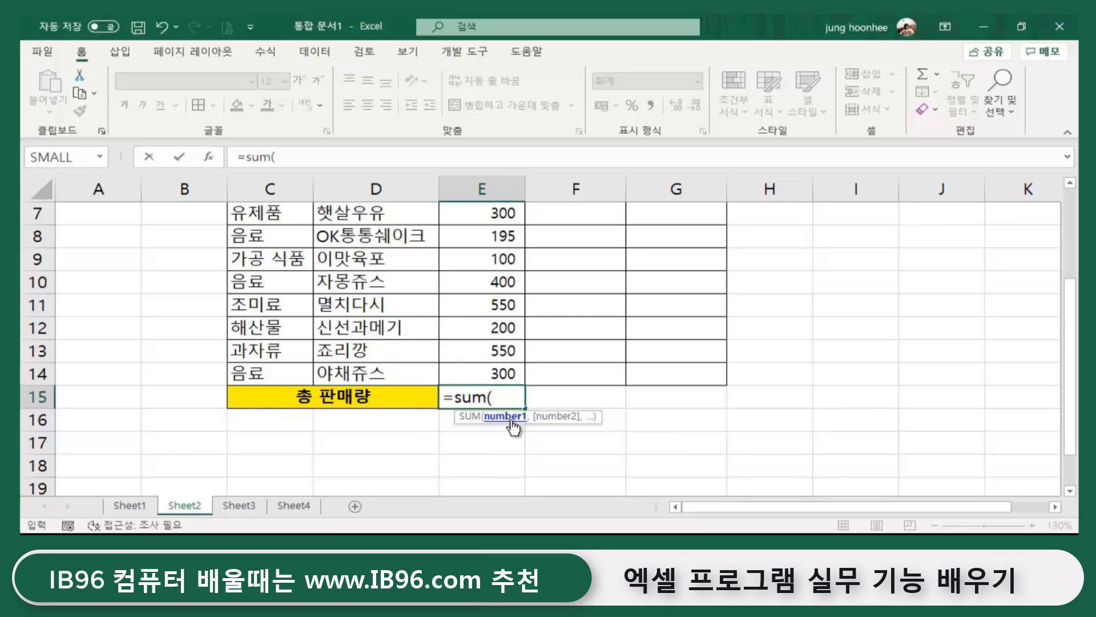
scroll(510, 420, up, 2)
click(479, 281)
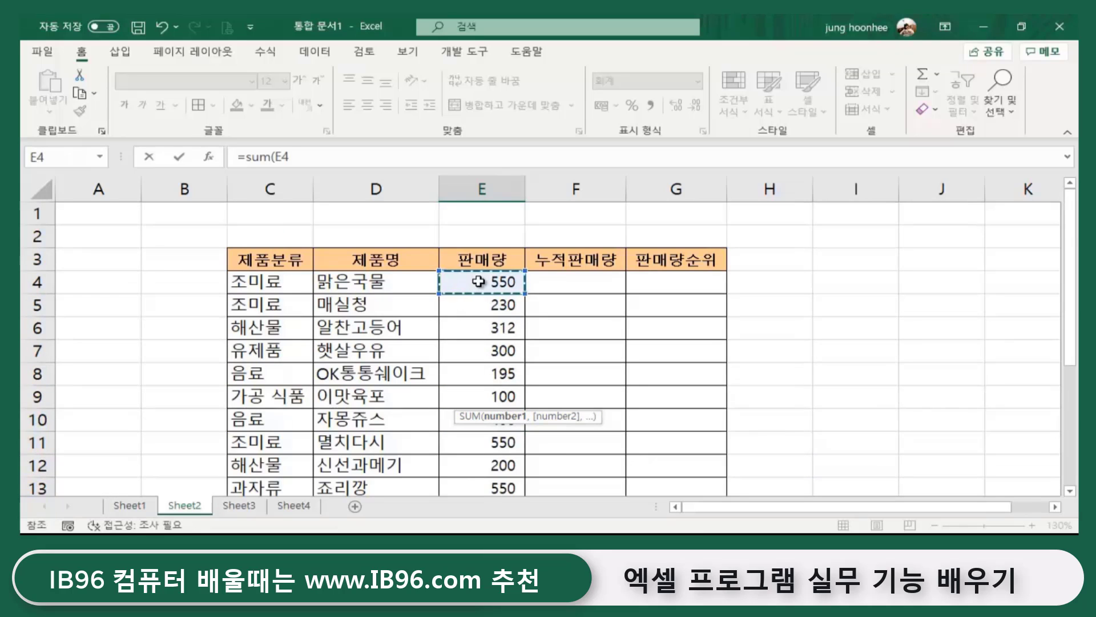
drag(478, 281, 495, 395)
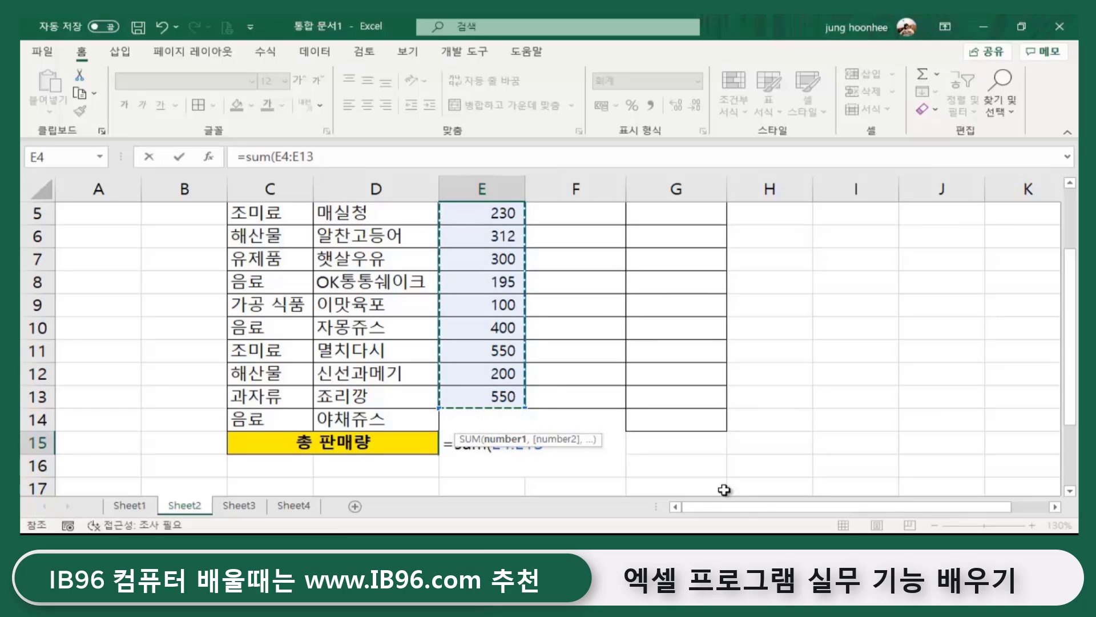
text())
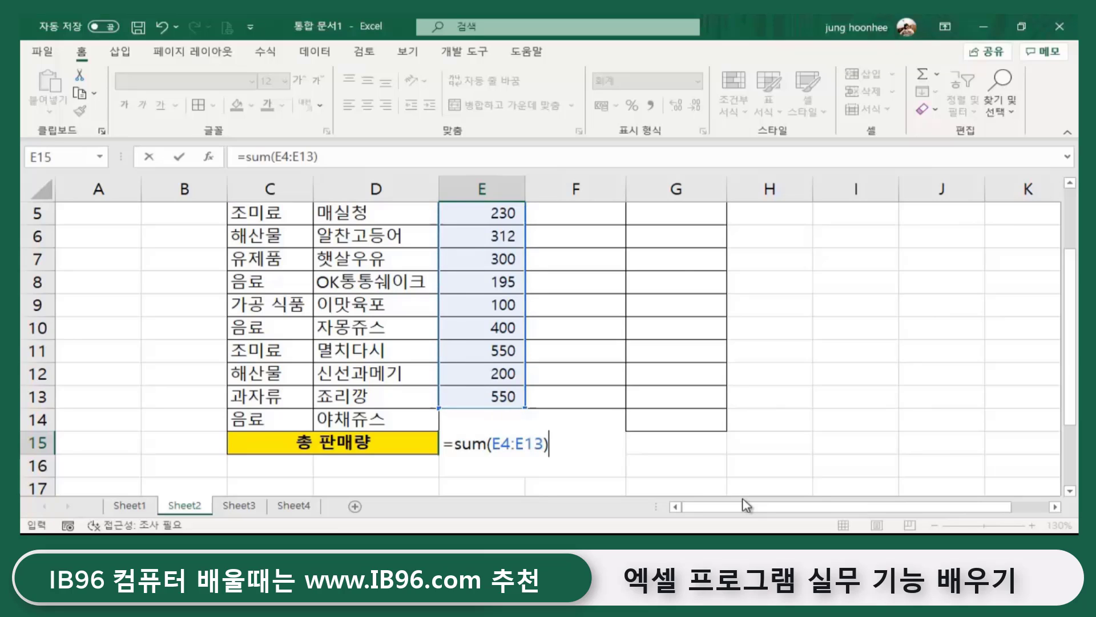
key(Return)
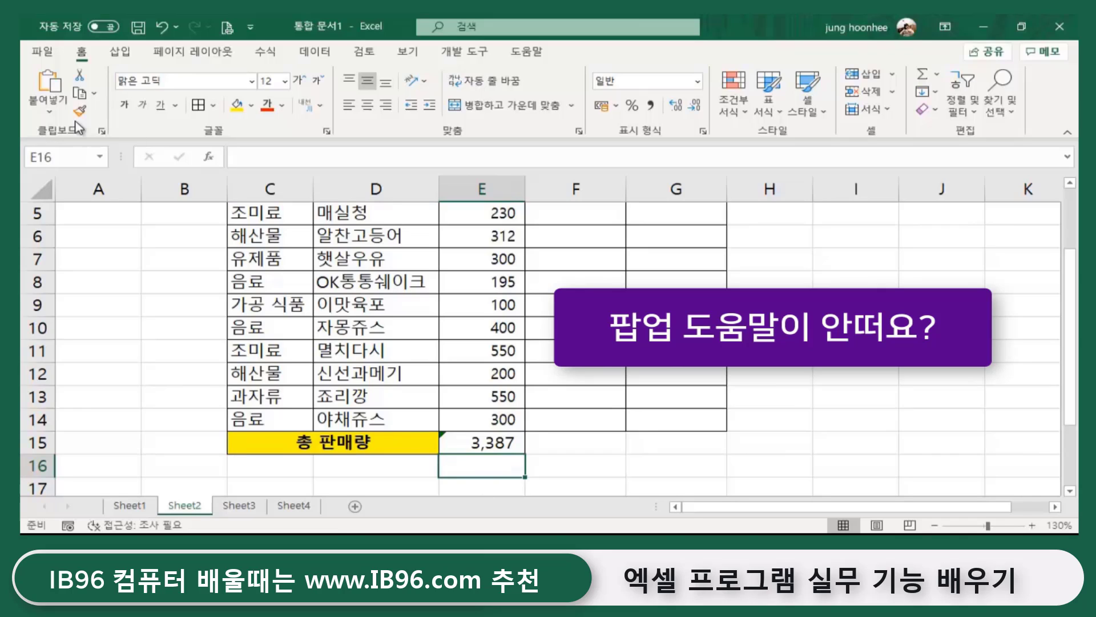
- Go to the File (파일) backstage view with its recent workbooks list
click(43, 54)
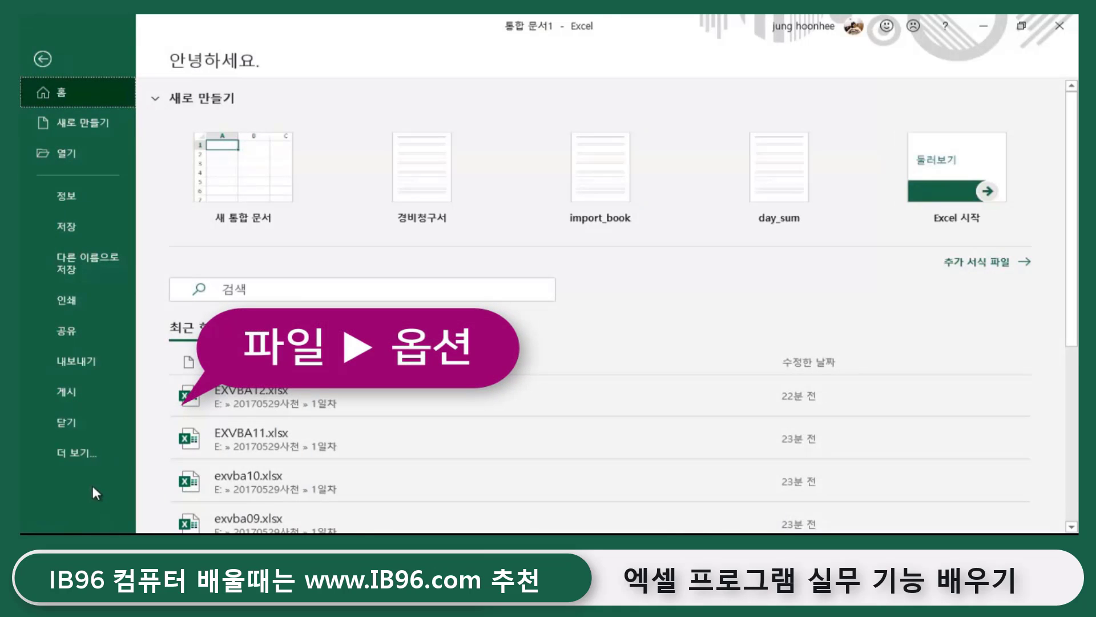
- In Excel Options > Advanced, leave 'Show function ScreenTips' (함수 화면 설명 표시) ticked and confirm with OK
click(81, 453)
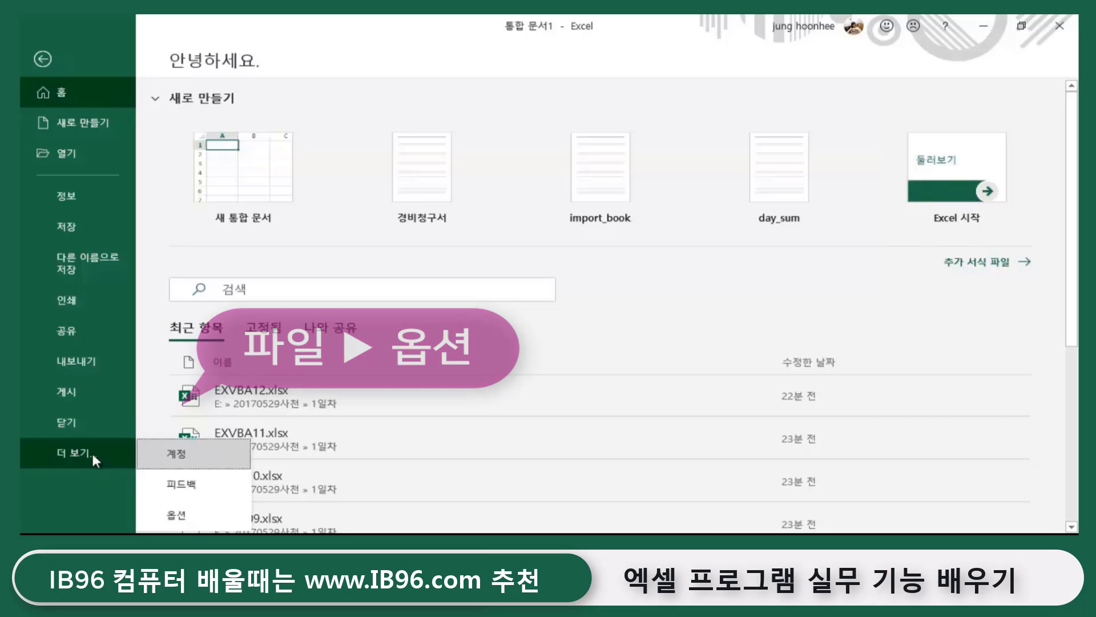
click(173, 517)
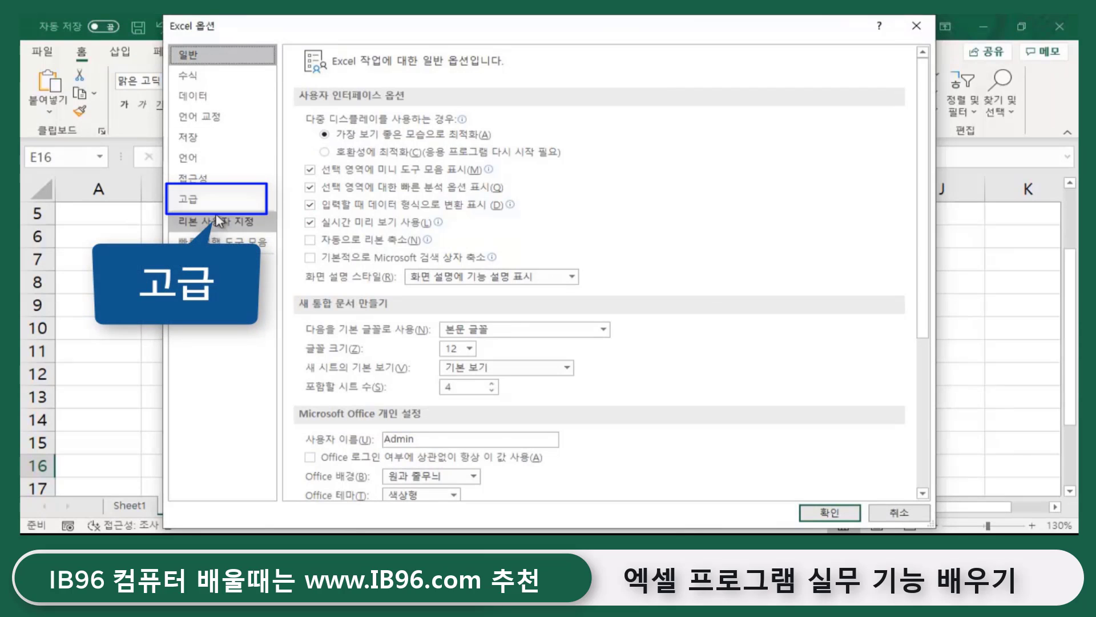
click(185, 203)
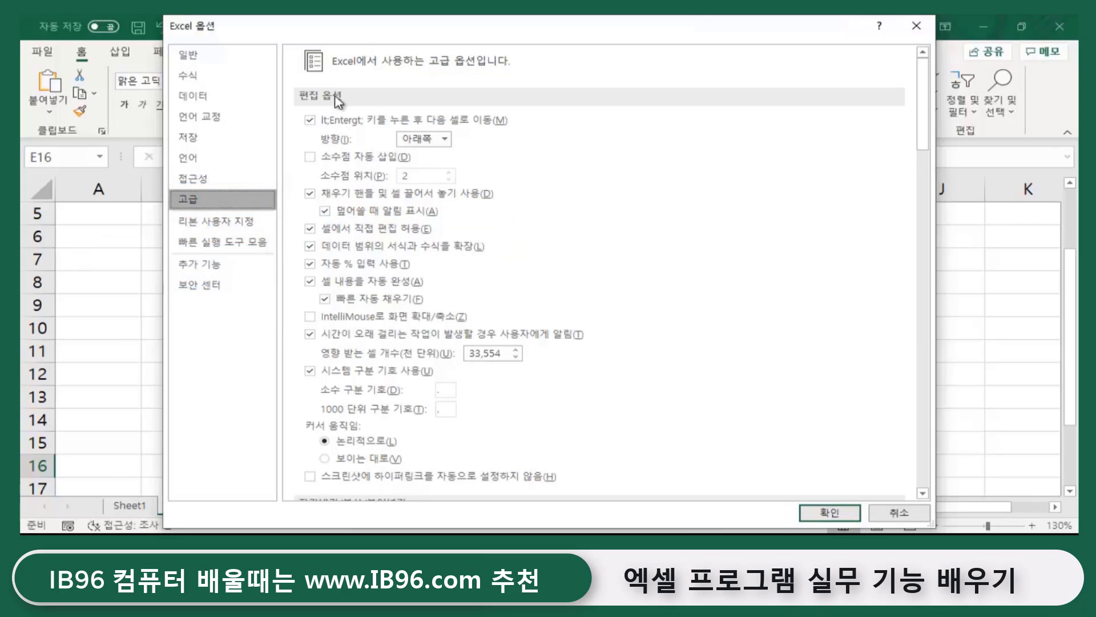
scroll(653, 332, down, 2)
scroll(654, 329, down, 7)
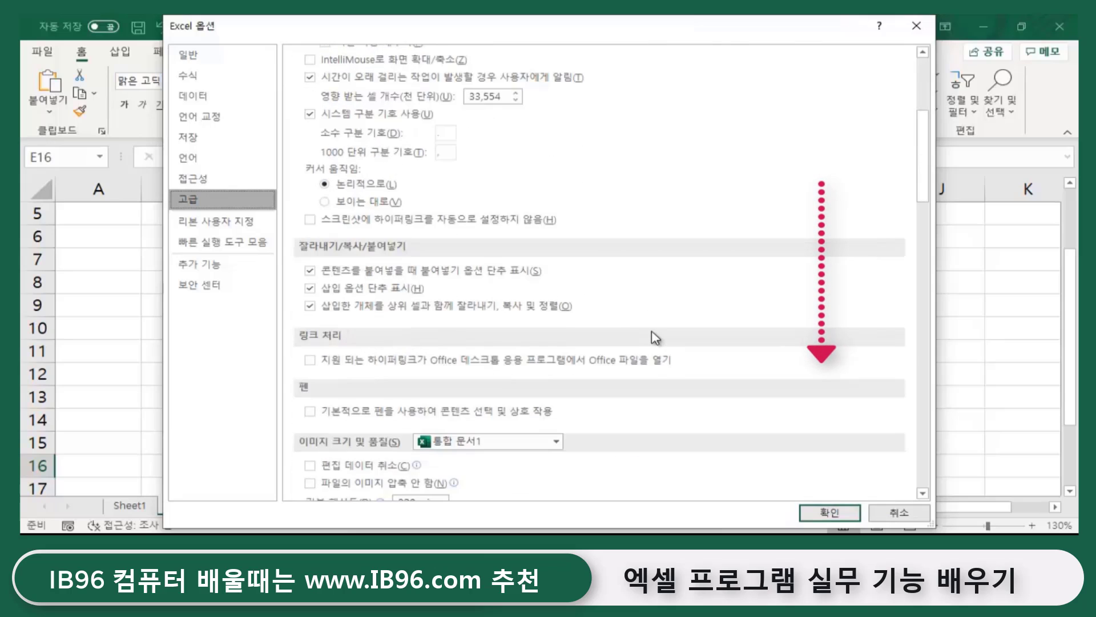
scroll(656, 338, down, 4)
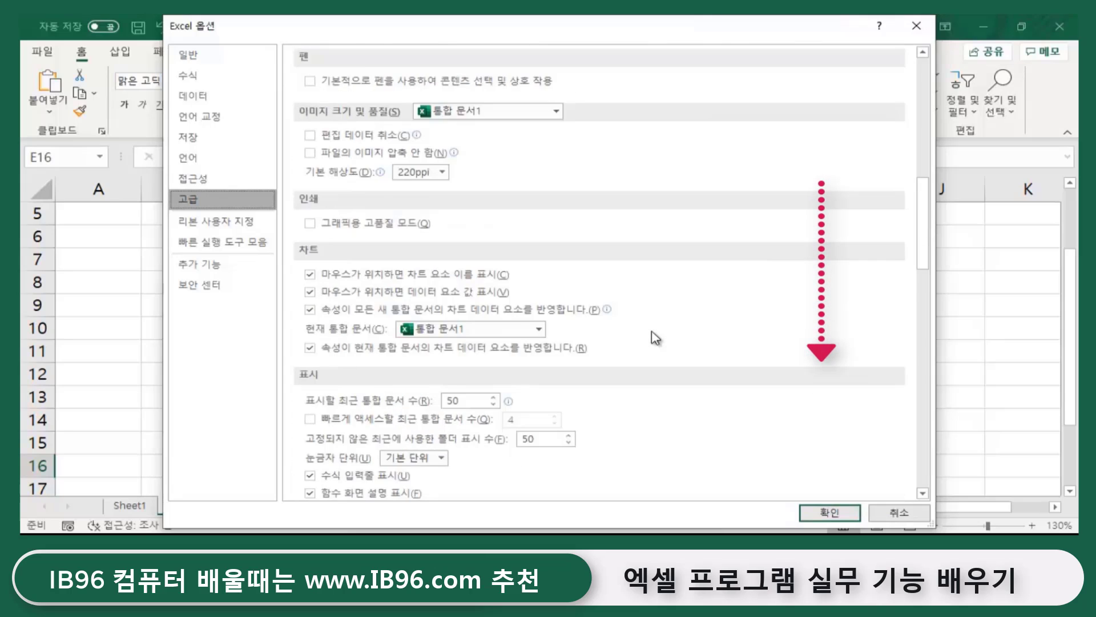
scroll(558, 334, down, 1)
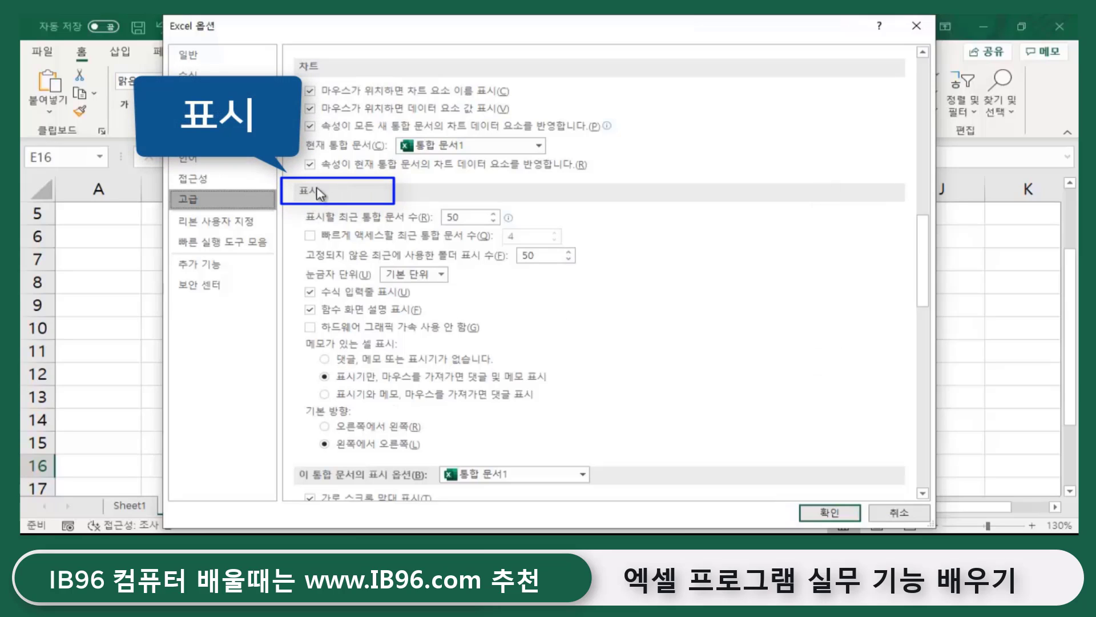
click(311, 311)
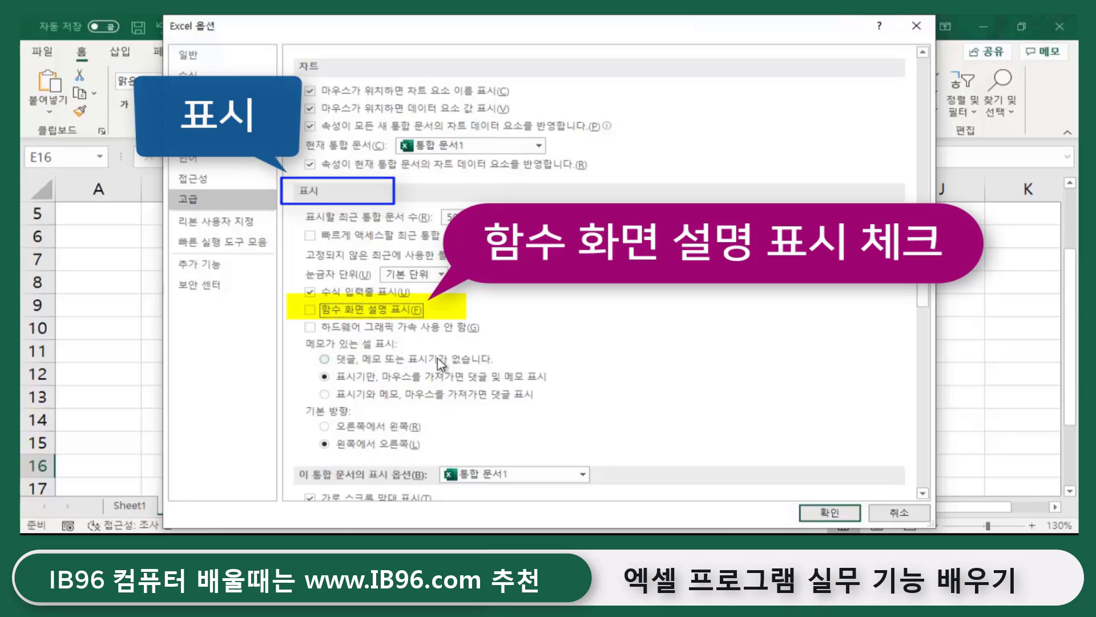
click(310, 311)
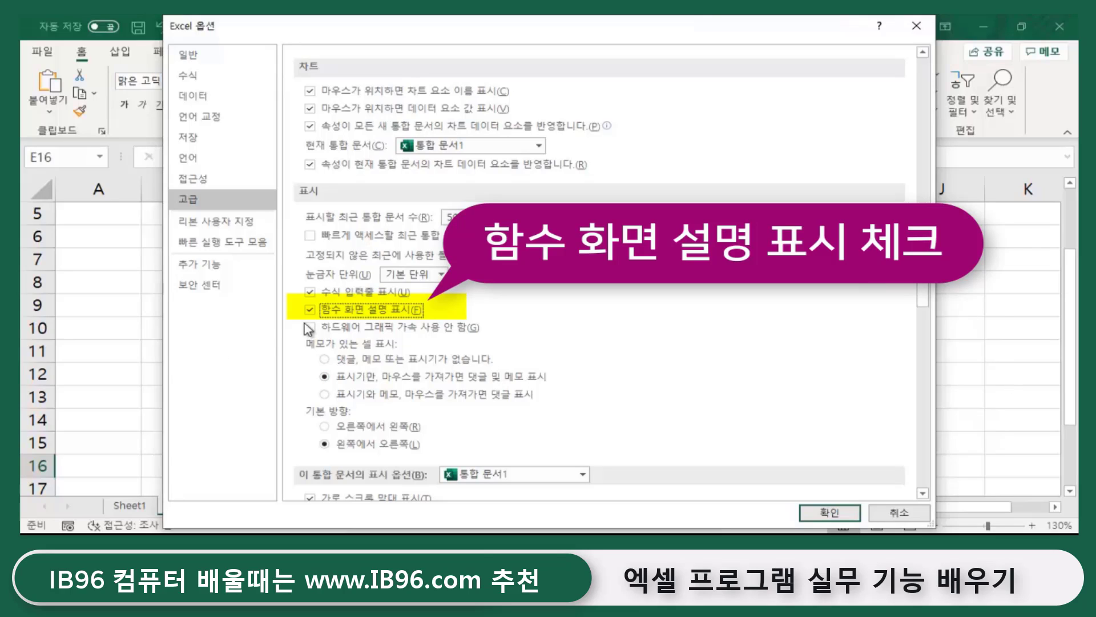
click(825, 512)
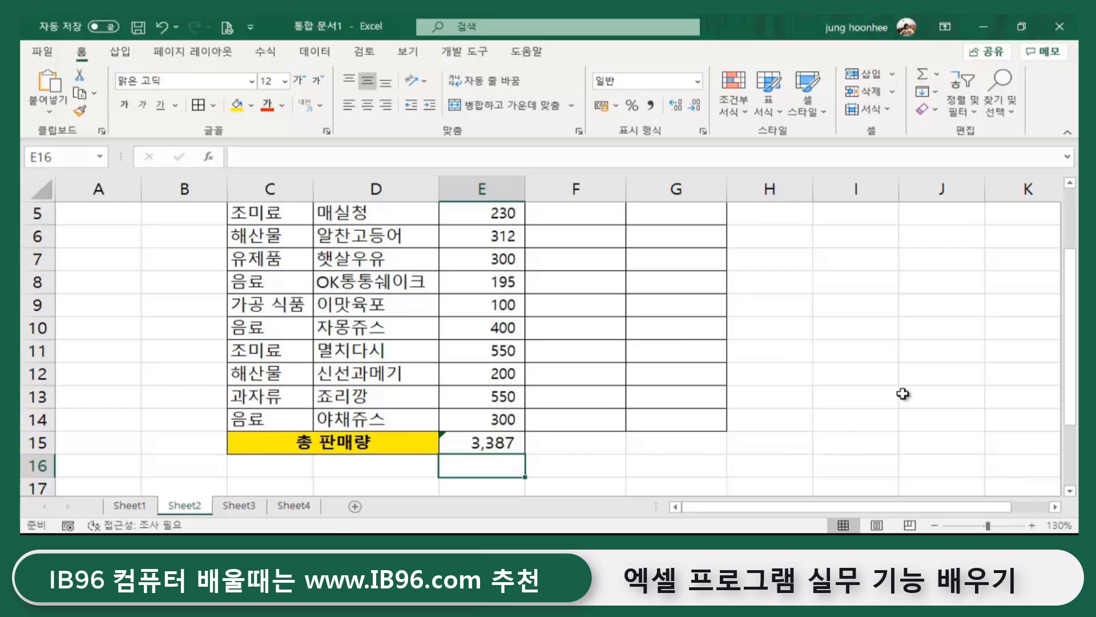
- Scroll up to the 누적판매량 header and select F4, the first cumulative cell
scroll(847, 354, up, 2)
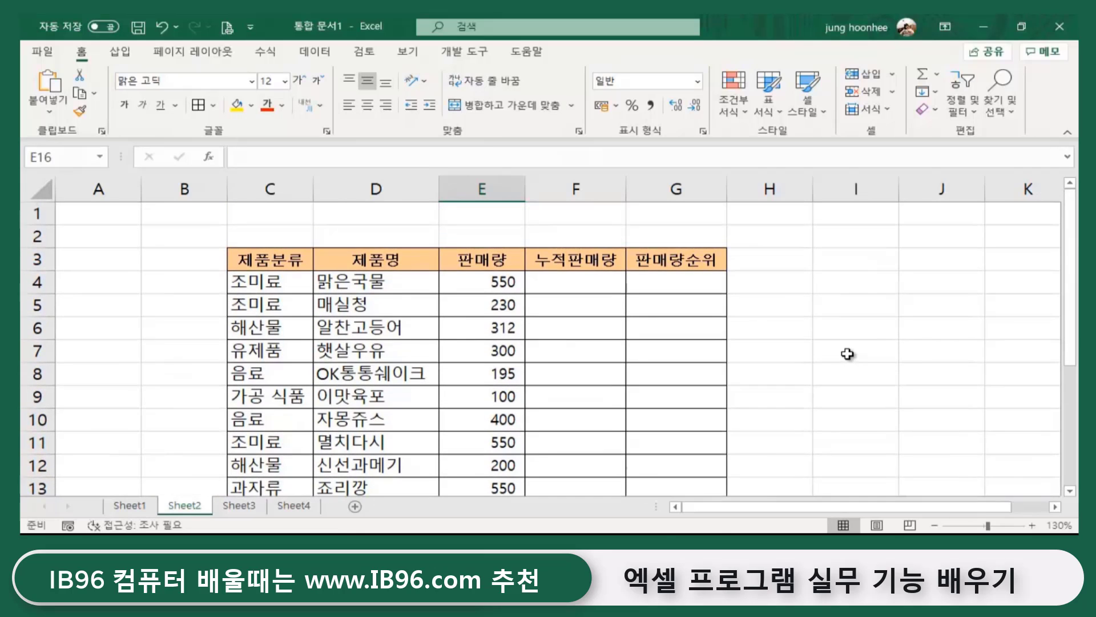
click(918, 329)
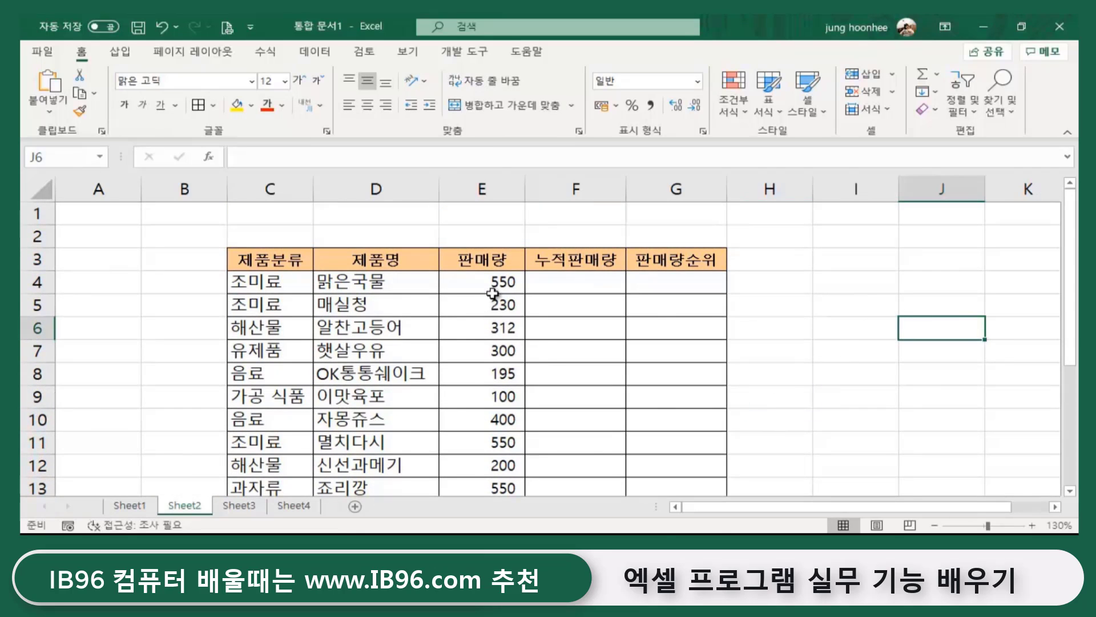
click(796, 369)
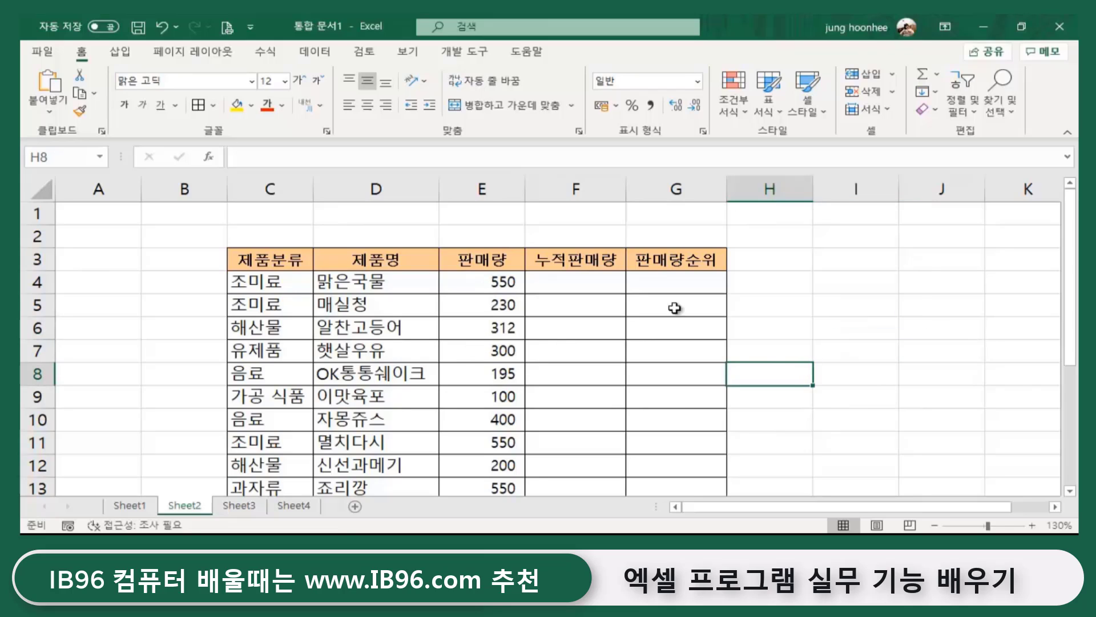
click(573, 253)
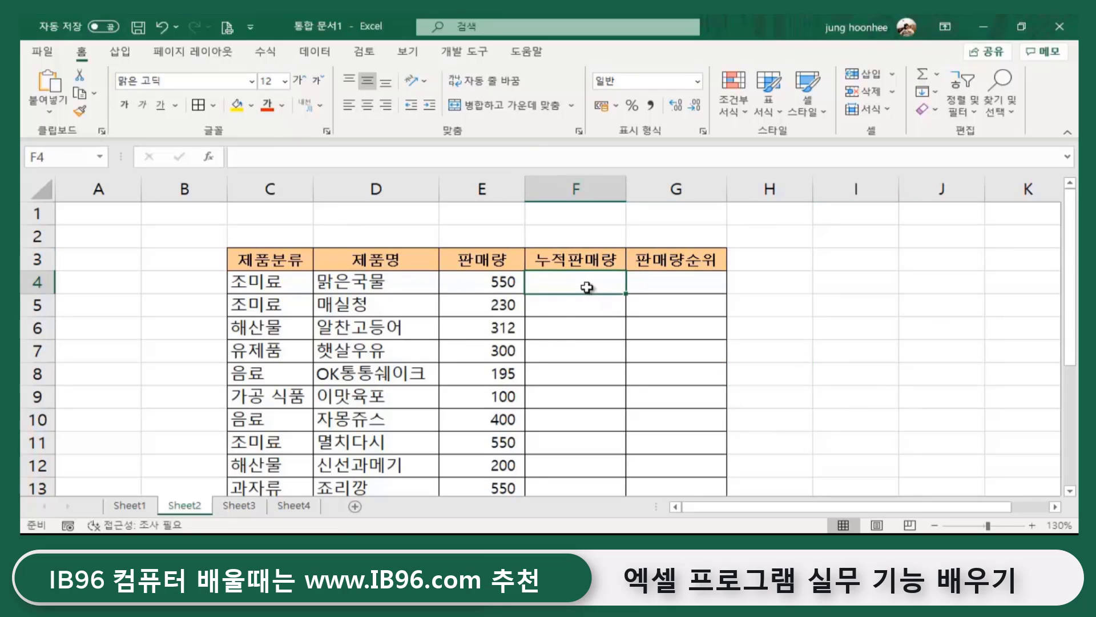
click(797, 308)
click(578, 267)
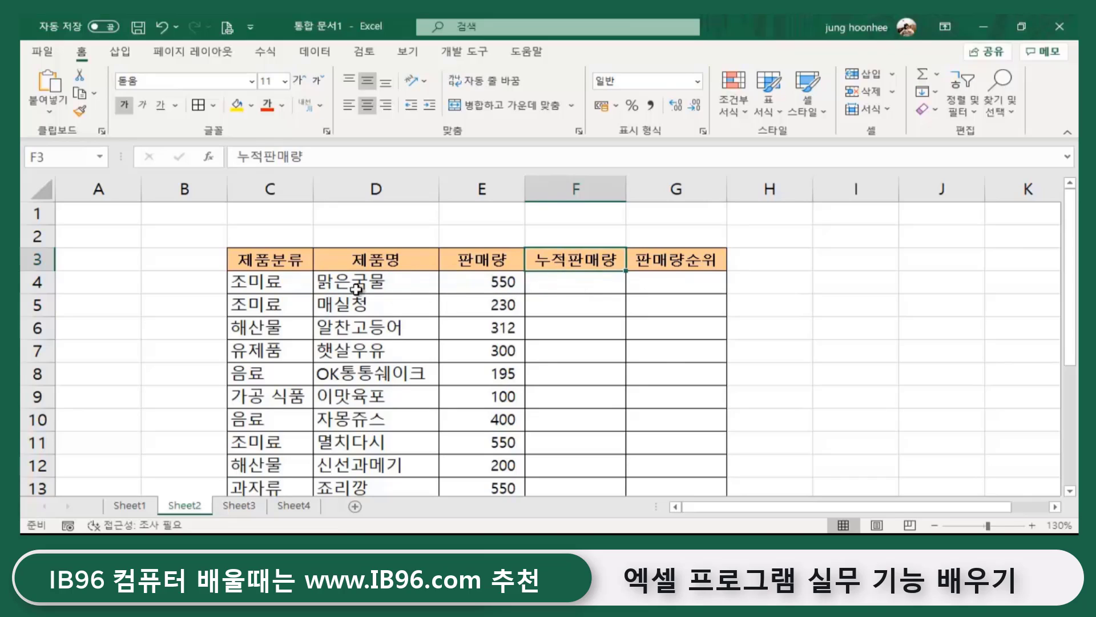
click(565, 283)
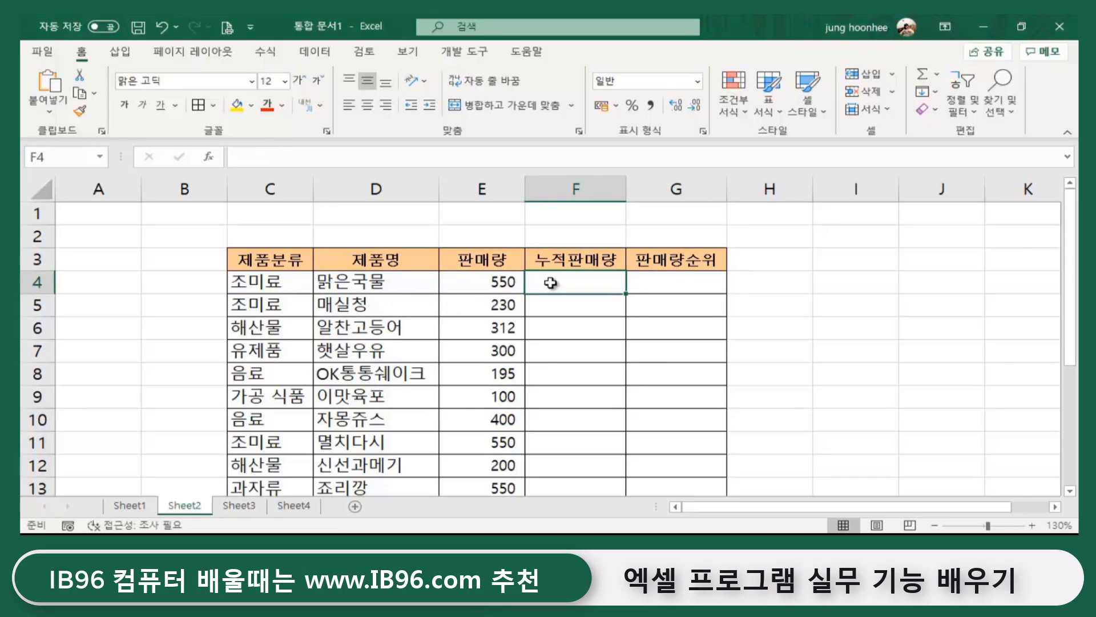
- Enter 550 in F4 and 780 in F5 as the first running totals
text(550)
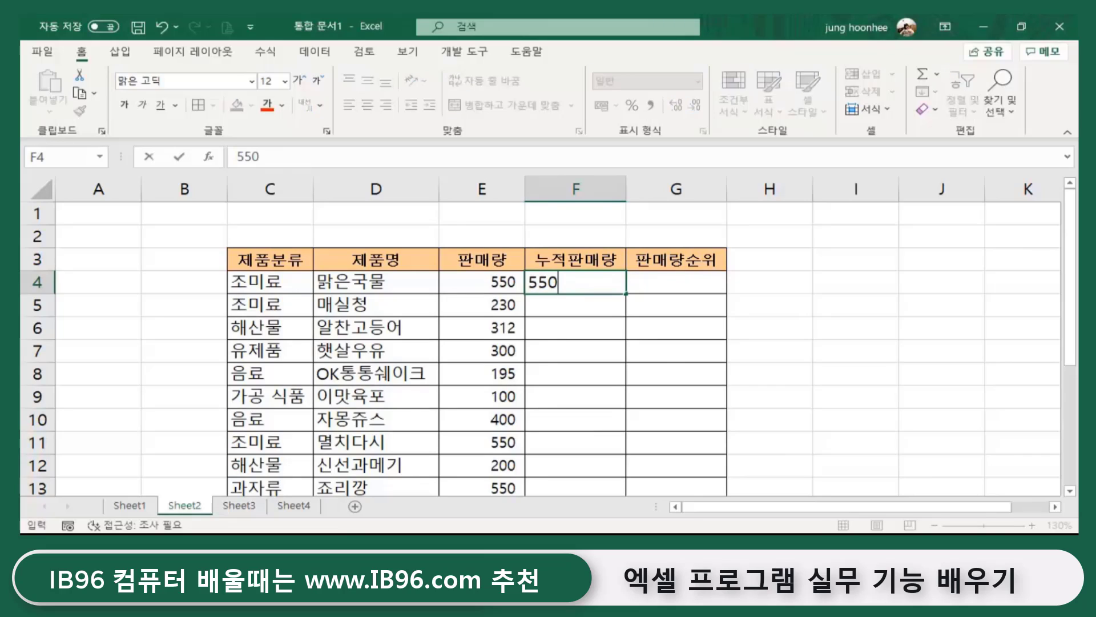
key(Return)
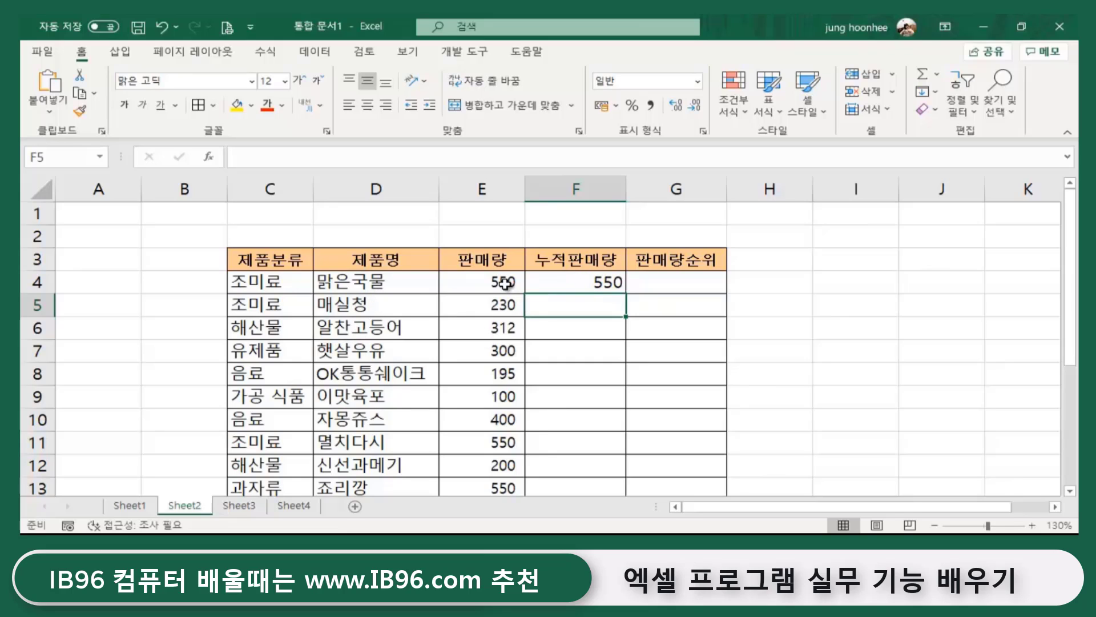
click(602, 281)
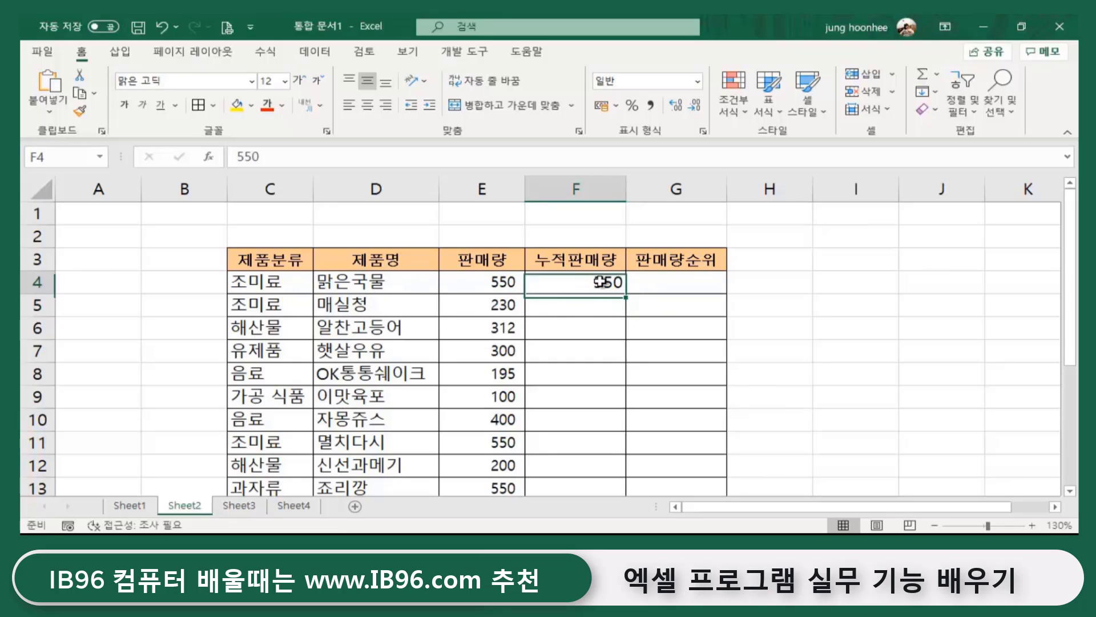
click(486, 309)
click(573, 309)
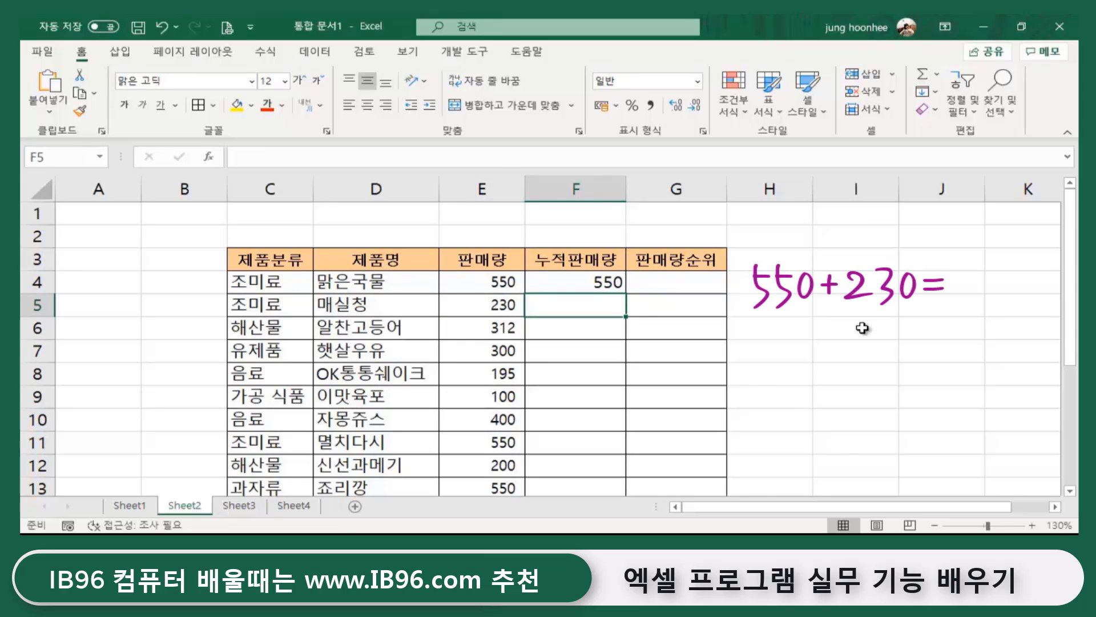
text(780)
key(Return)
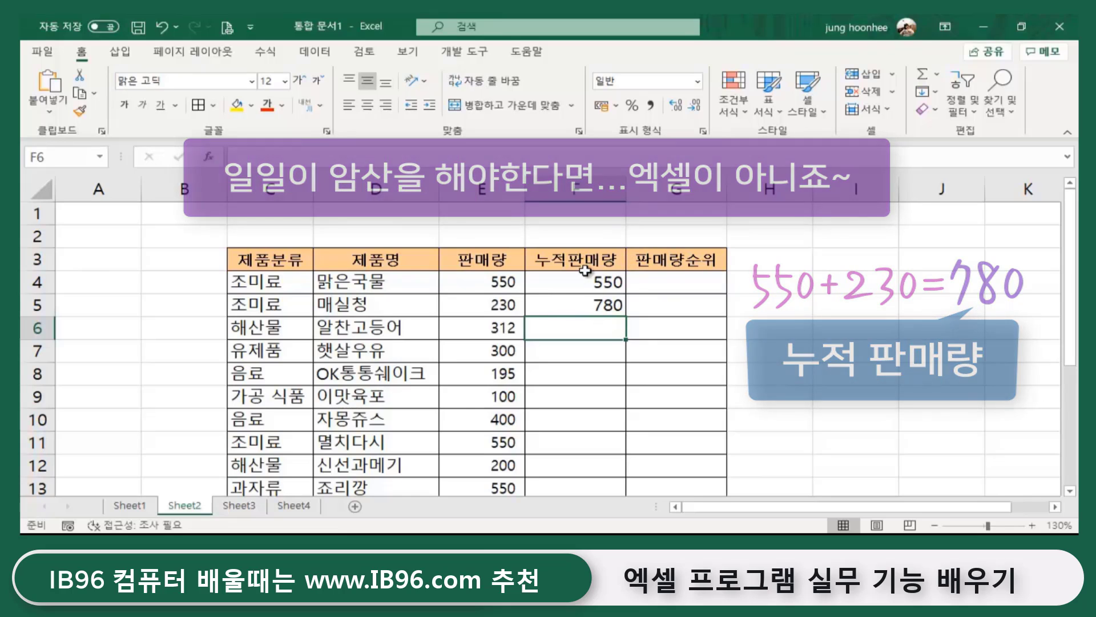
- Step through the 누적판매량 cells and select the typed totals in F4:F5
click(557, 280)
click(565, 306)
click(558, 328)
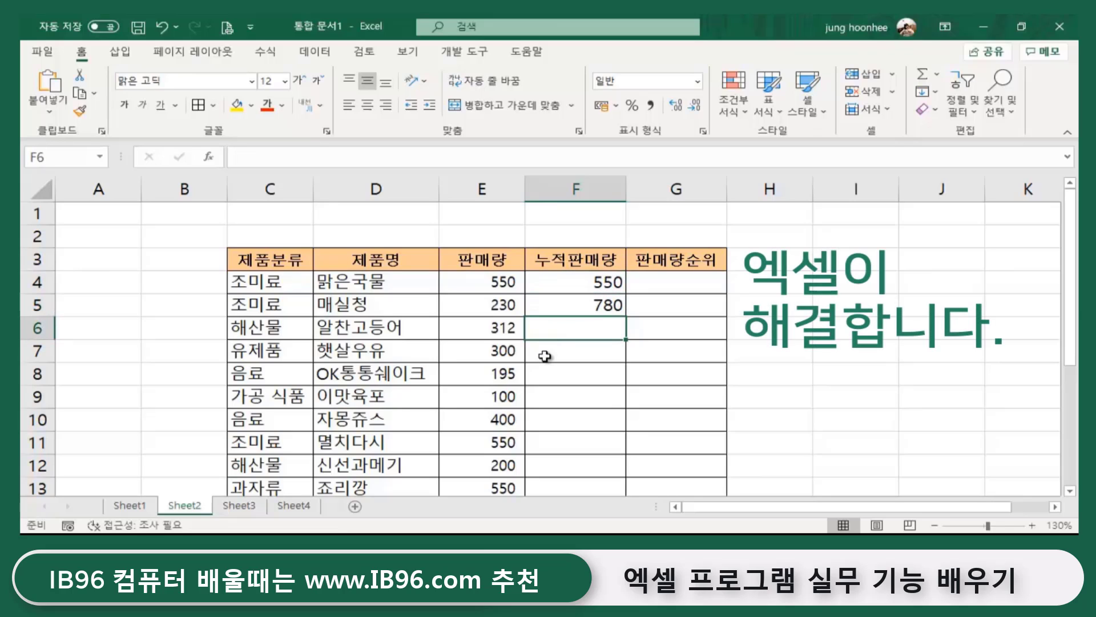
click(549, 353)
click(561, 374)
click(556, 400)
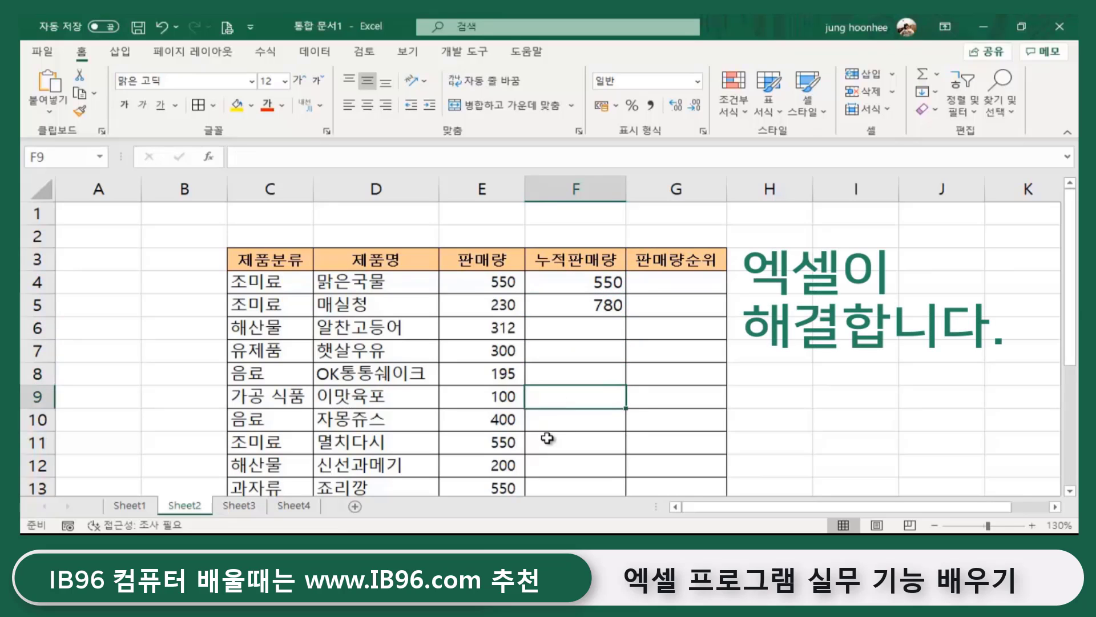
click(551, 422)
click(589, 284)
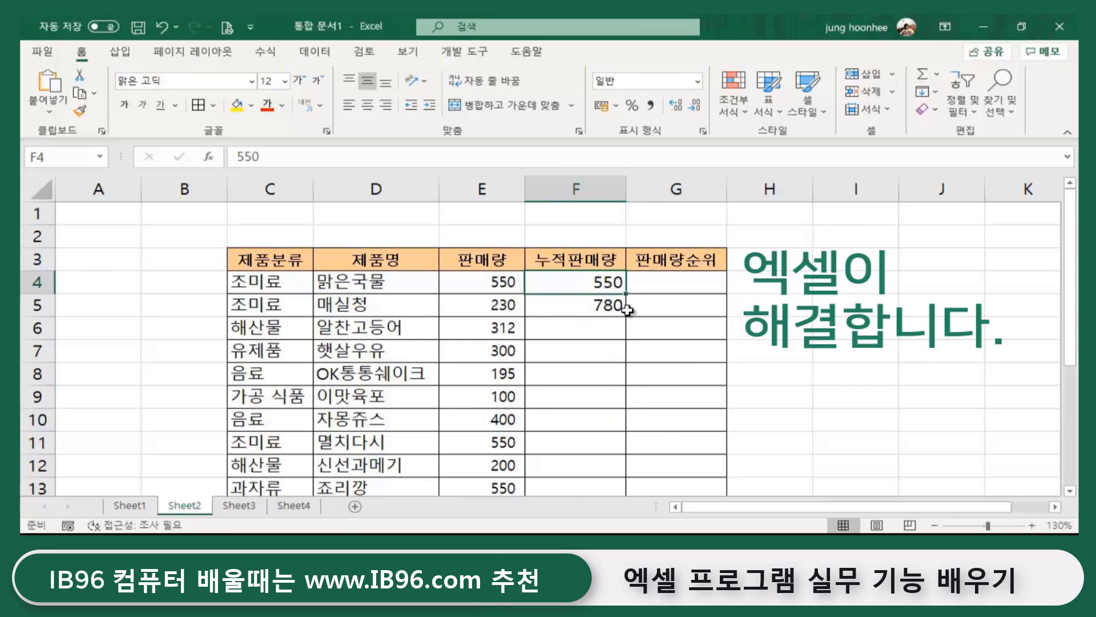
drag(562, 281, 569, 305)
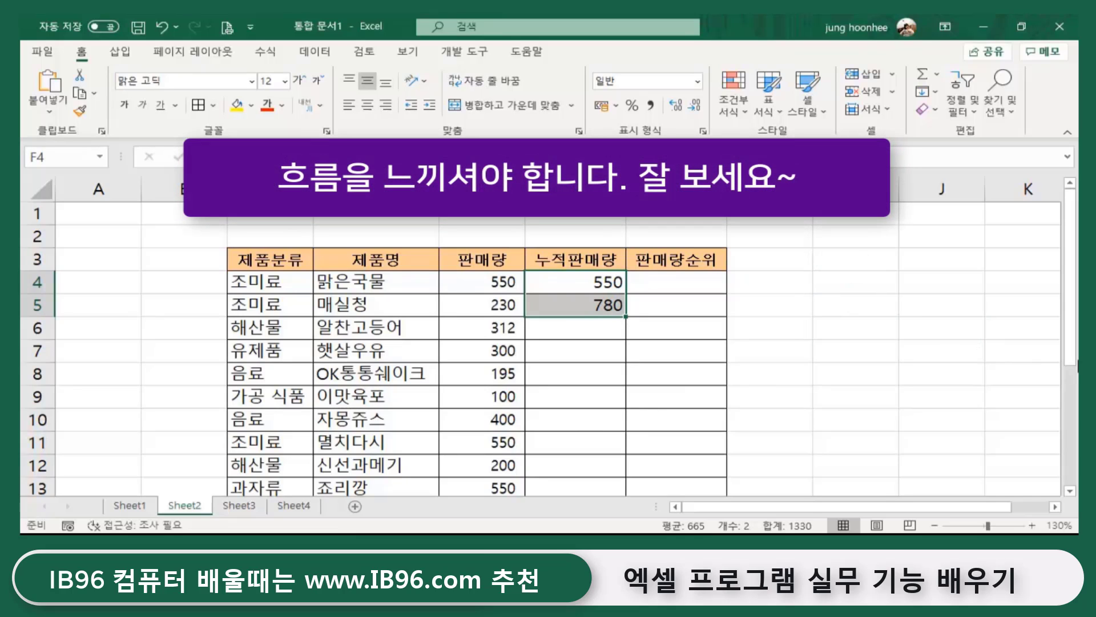
- Delete the hand-typed 550 and 780 from F4:F5
key(Delete)
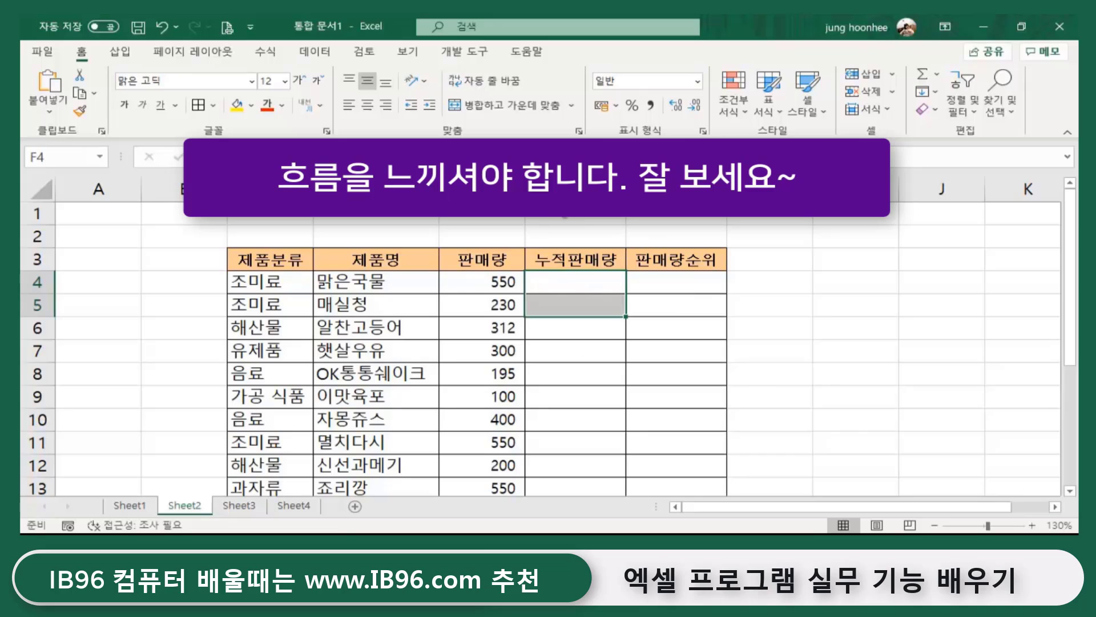
click(559, 285)
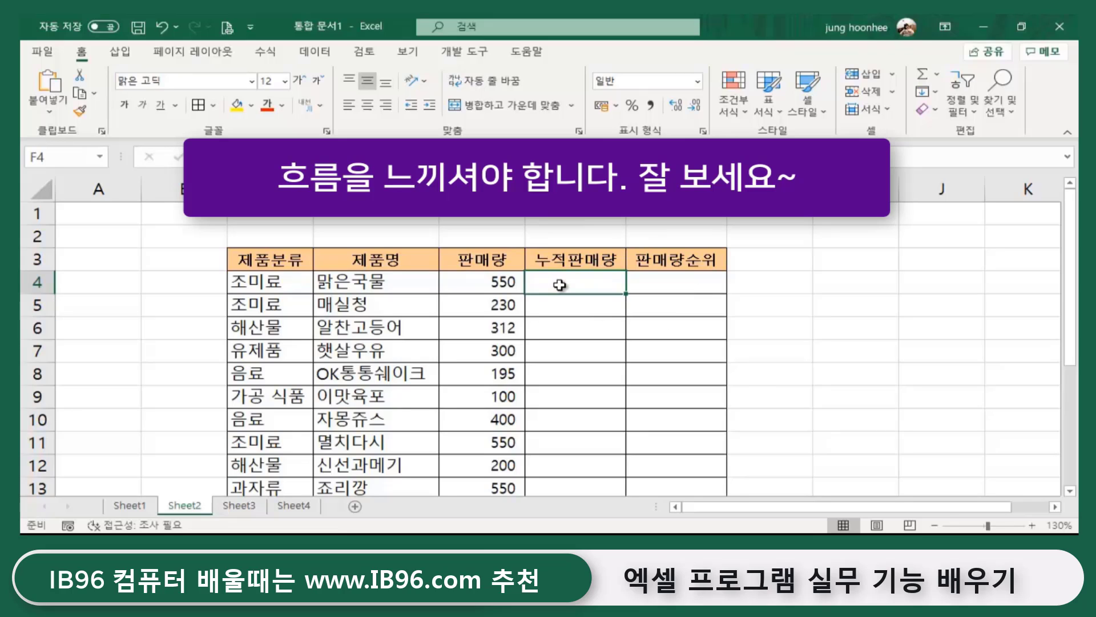
click(500, 277)
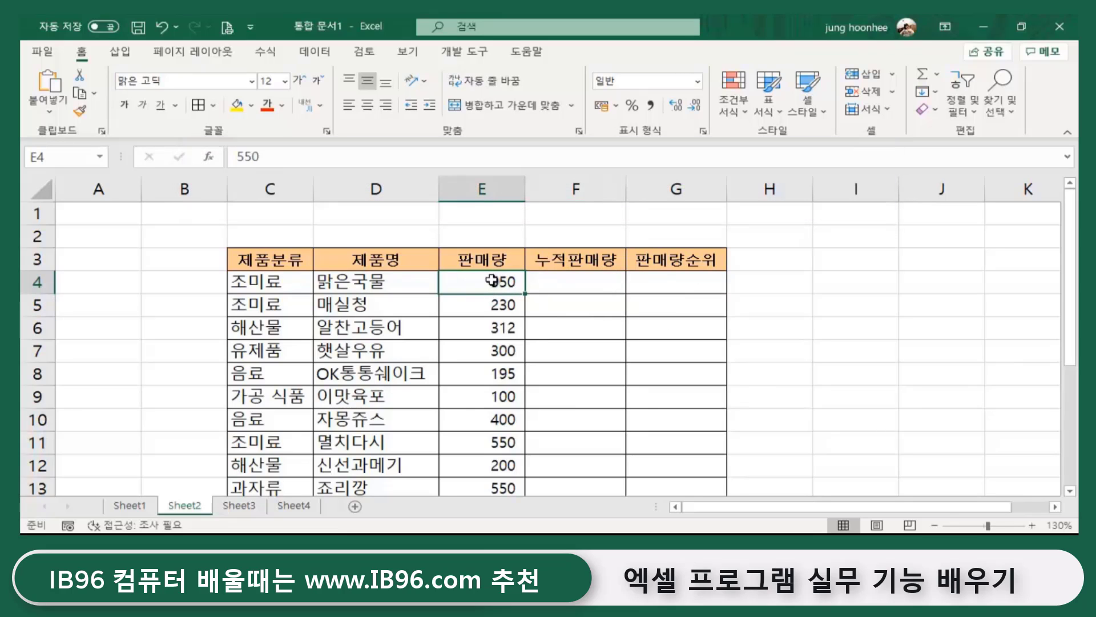
click(591, 283)
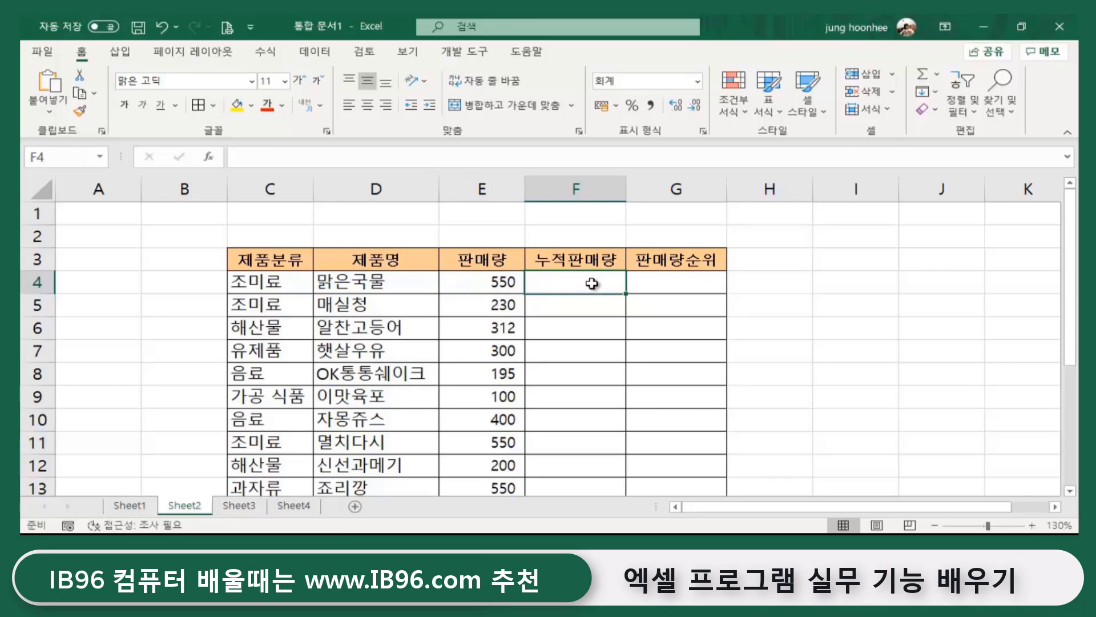
click(578, 307)
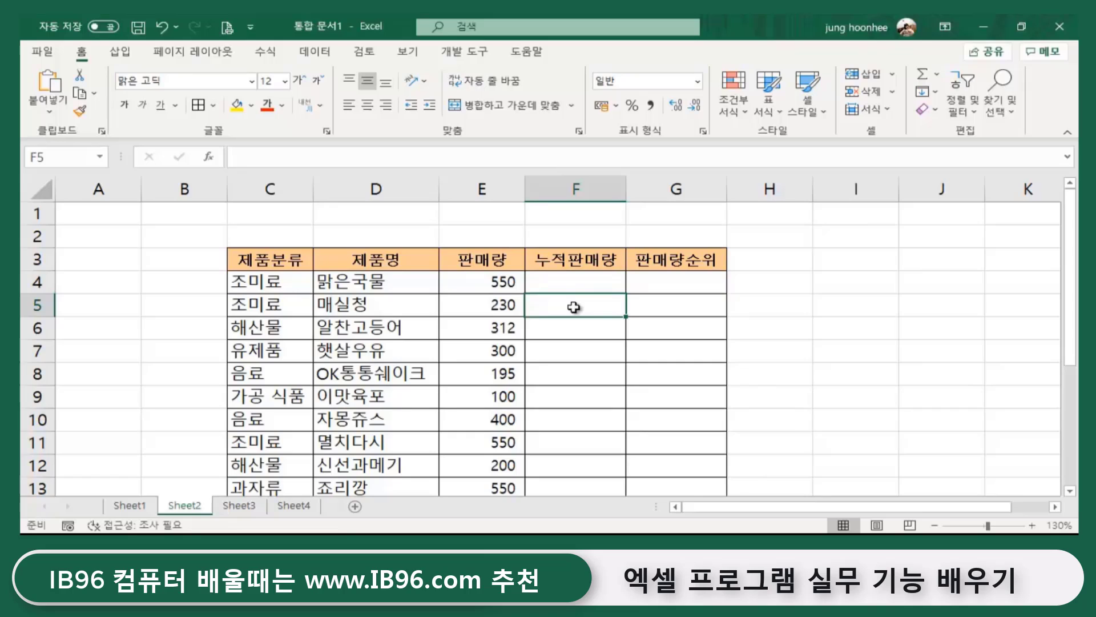
- Check status-bar sums: E4:E5 gives 780 and E4:E6 gives 1,092, ending on F6
drag(501, 282, 505, 306)
click(583, 309)
click(579, 327)
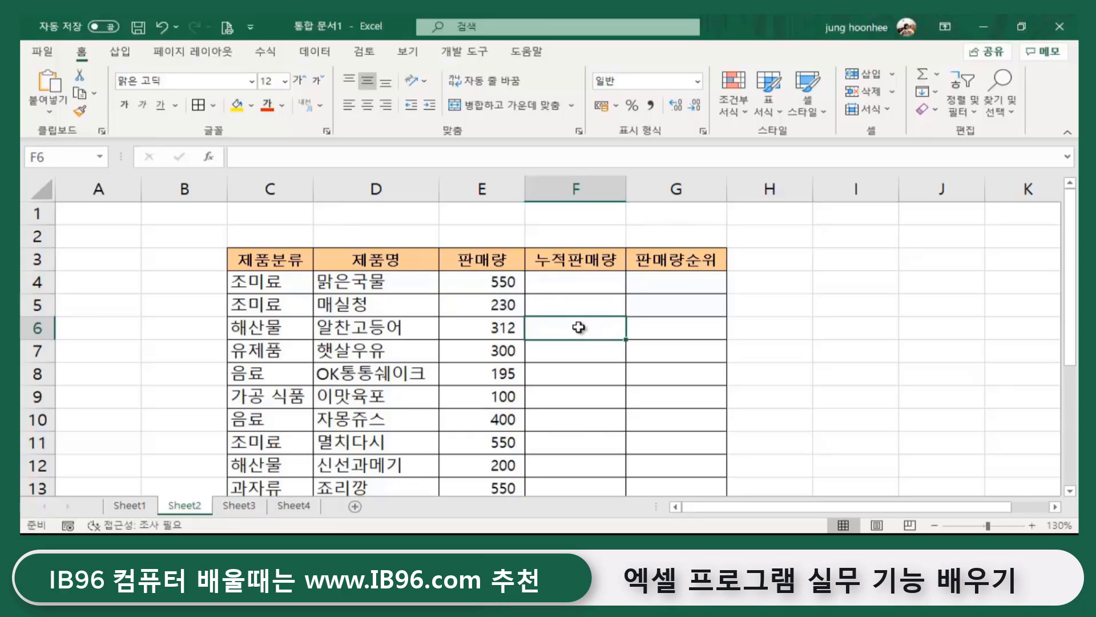
drag(501, 282, 499, 327)
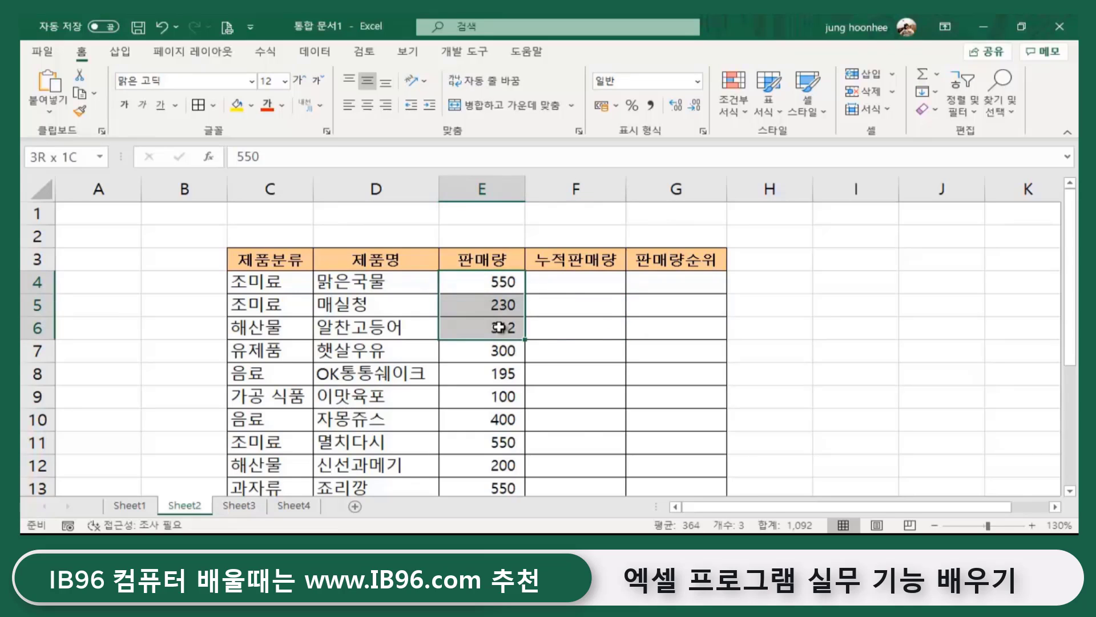
click(582, 333)
- Enter =E4 in F4 and =E4+E5 in F5 as running totals
click(577, 282)
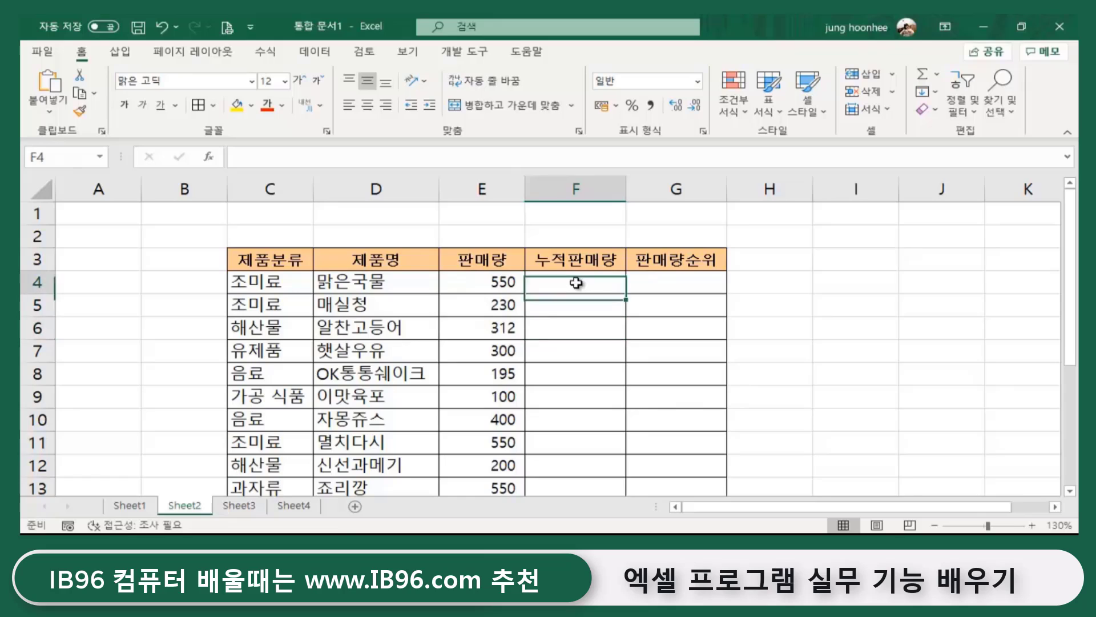
text(=)
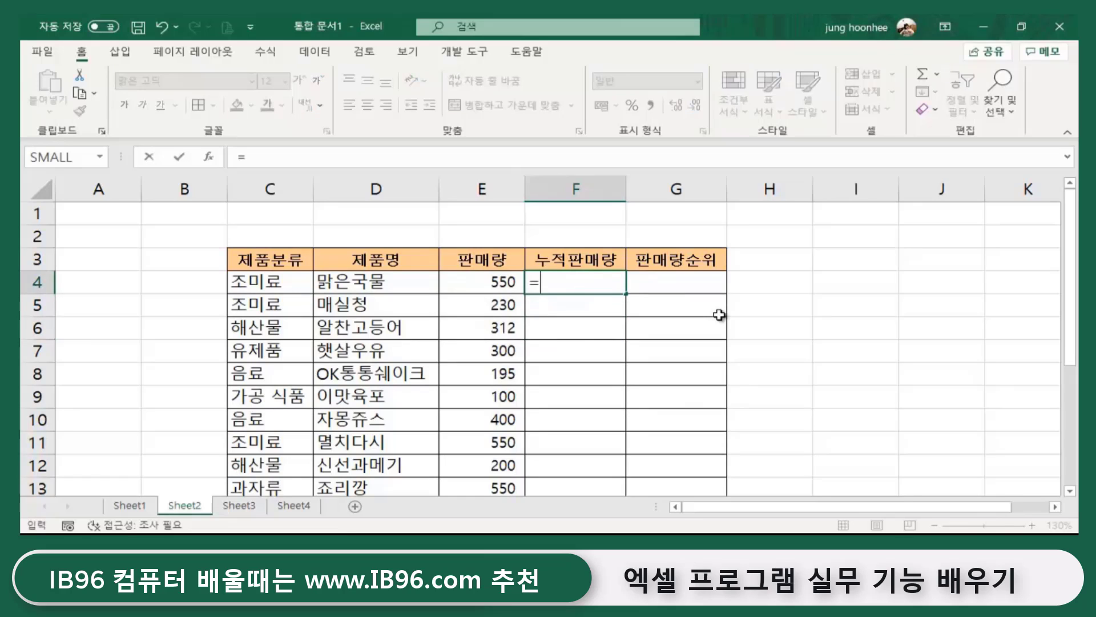
click(496, 281)
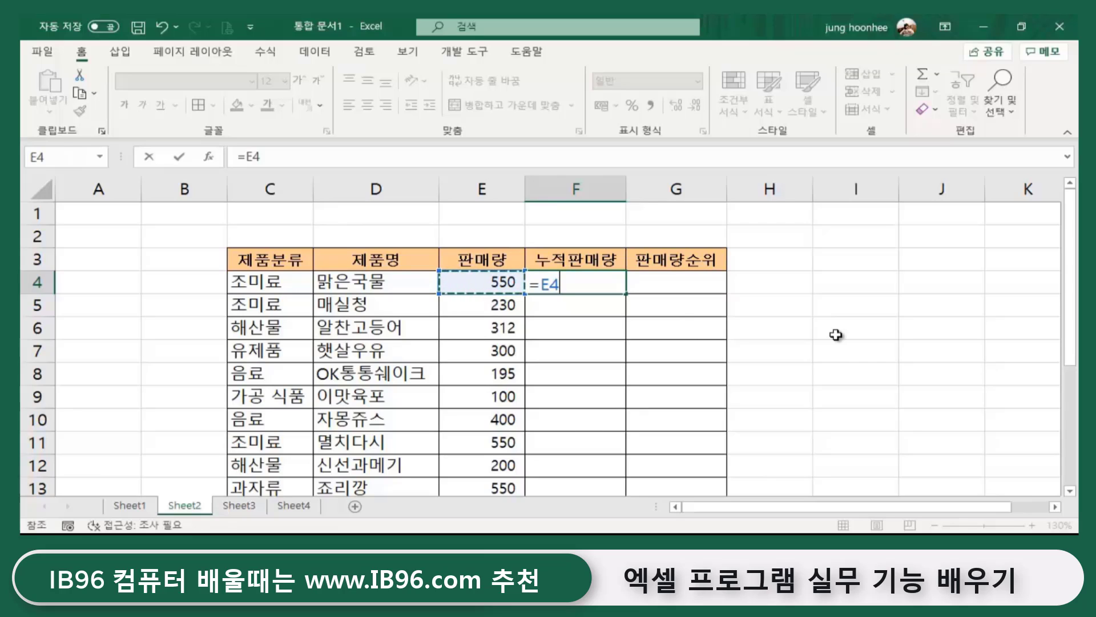
key(Return)
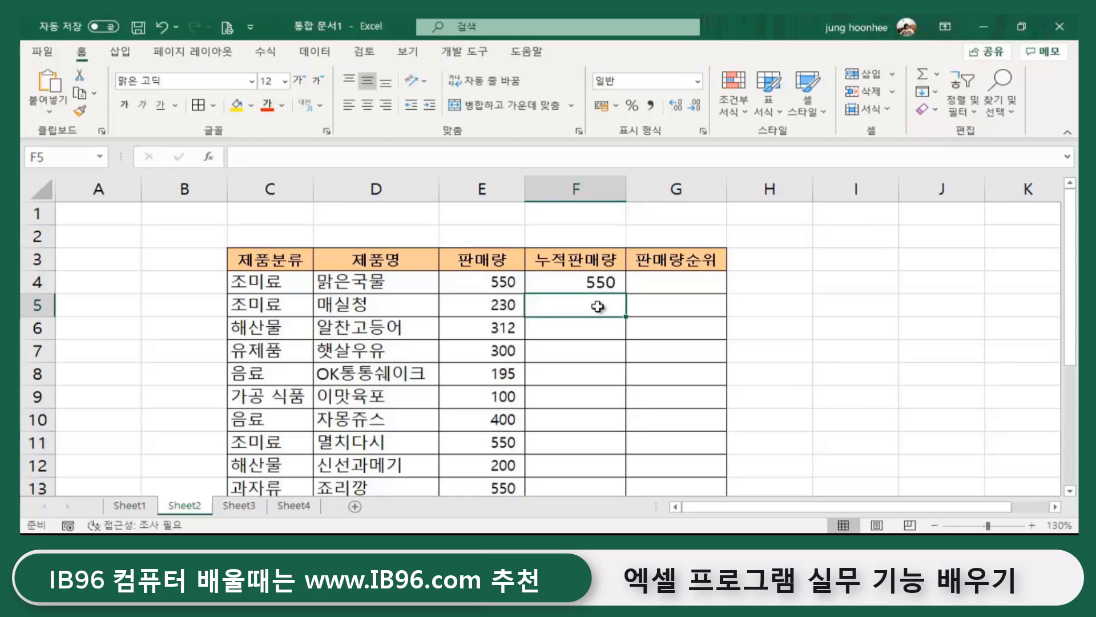
text(=)
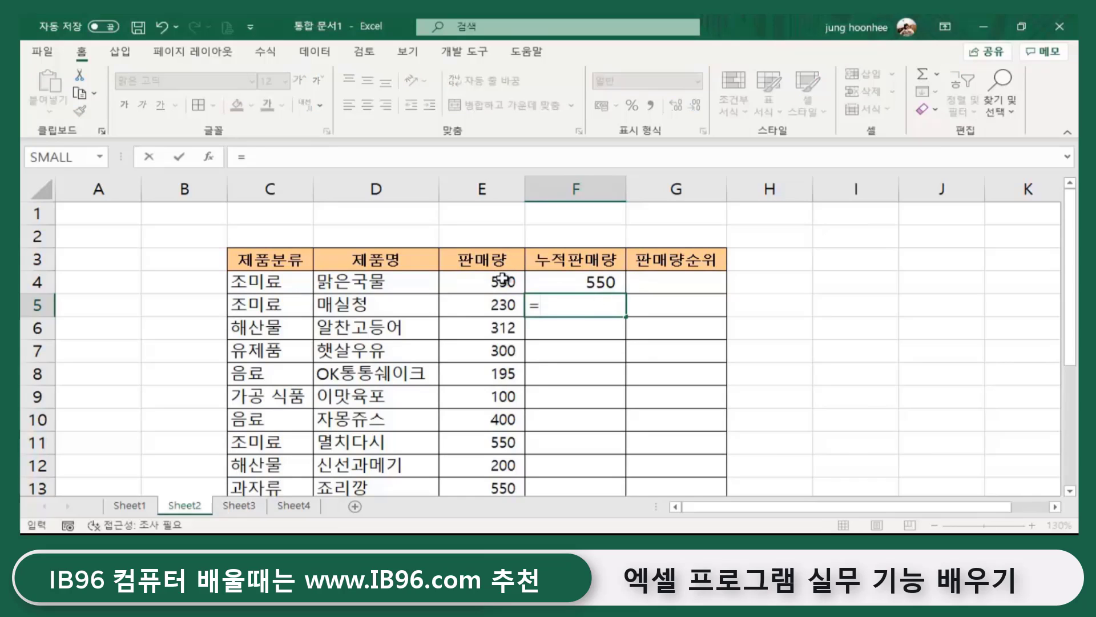
click(502, 282)
text(+)
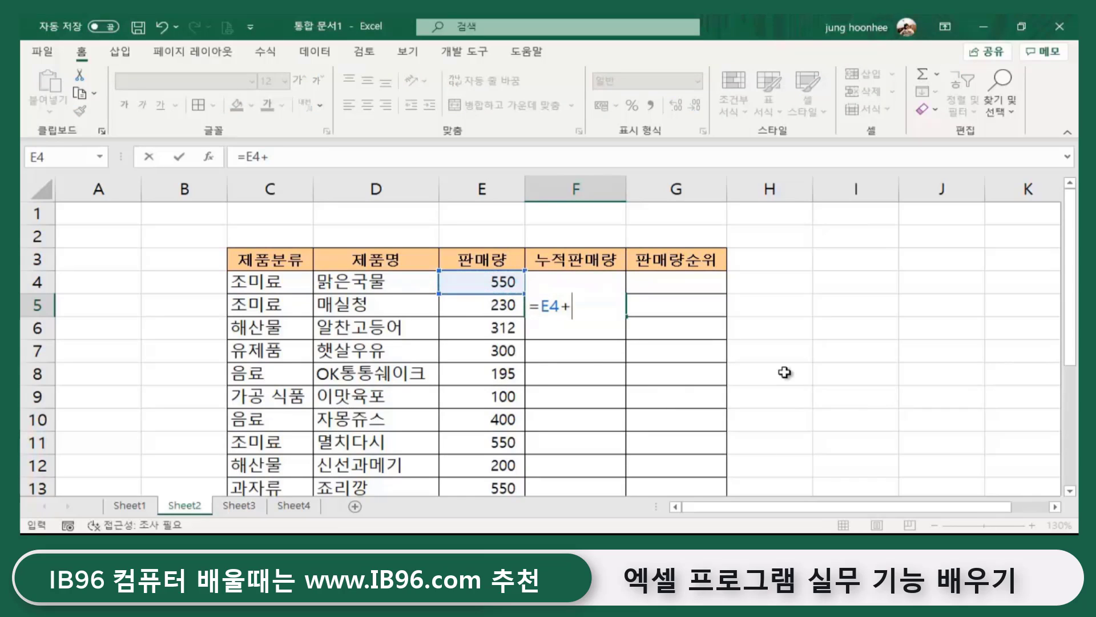
click(492, 310)
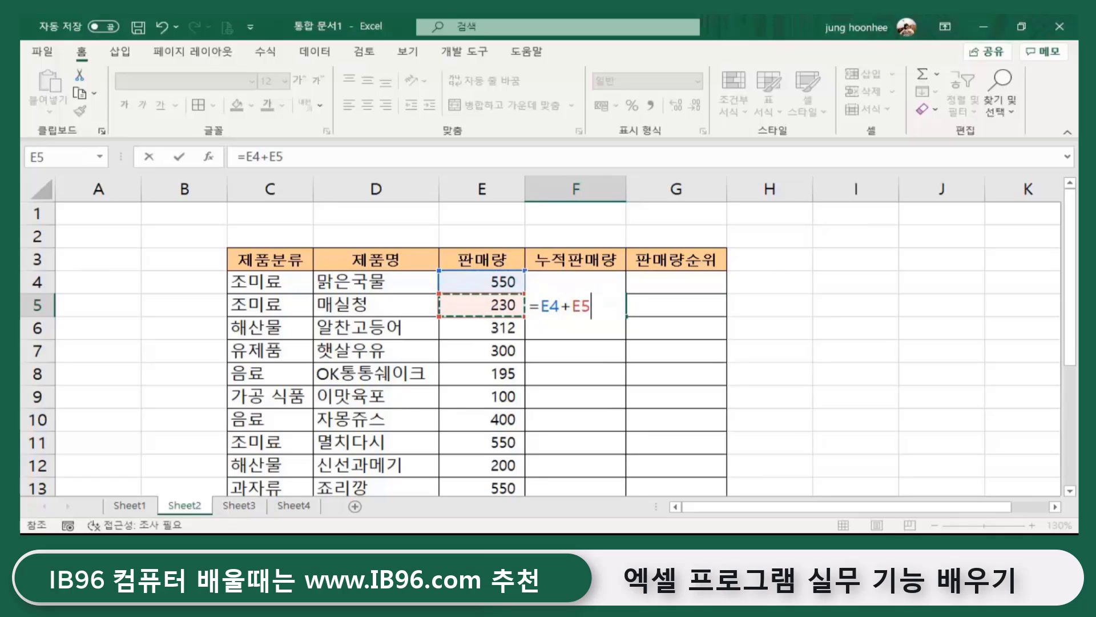
key(Return)
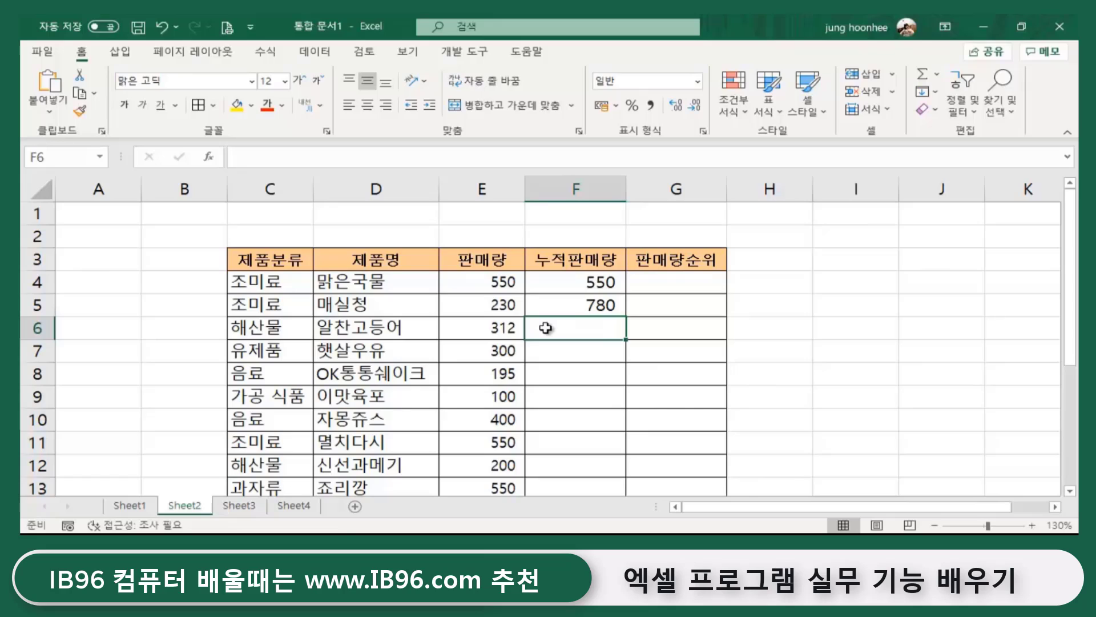
- Enter =E4+E5+E6 in F6, then clear F4:F6 again
text(=)
click(478, 283)
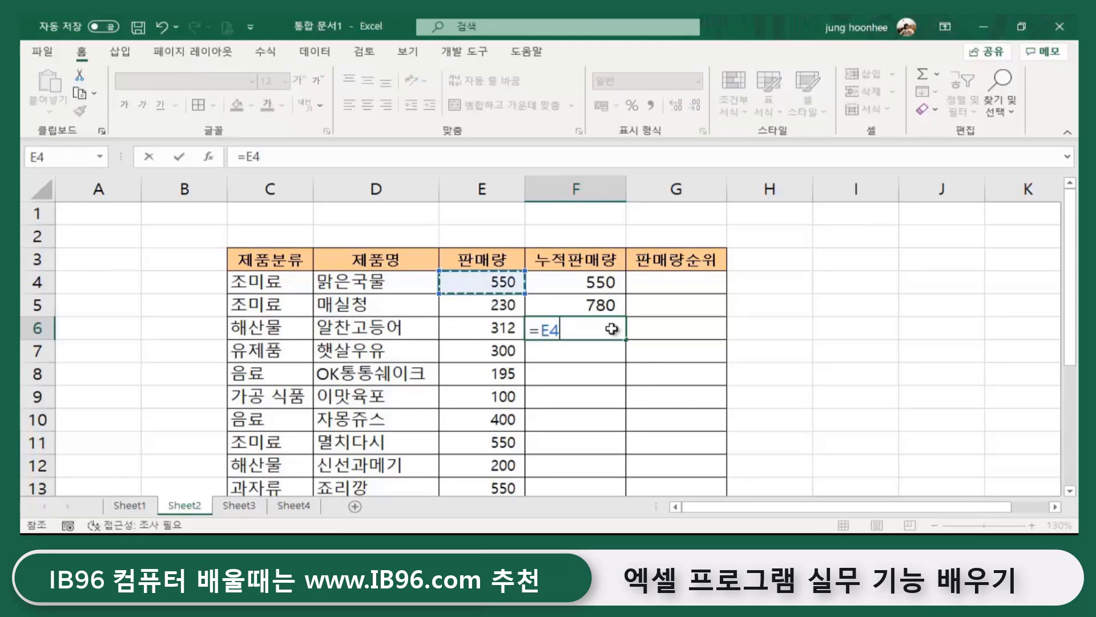
text(+)
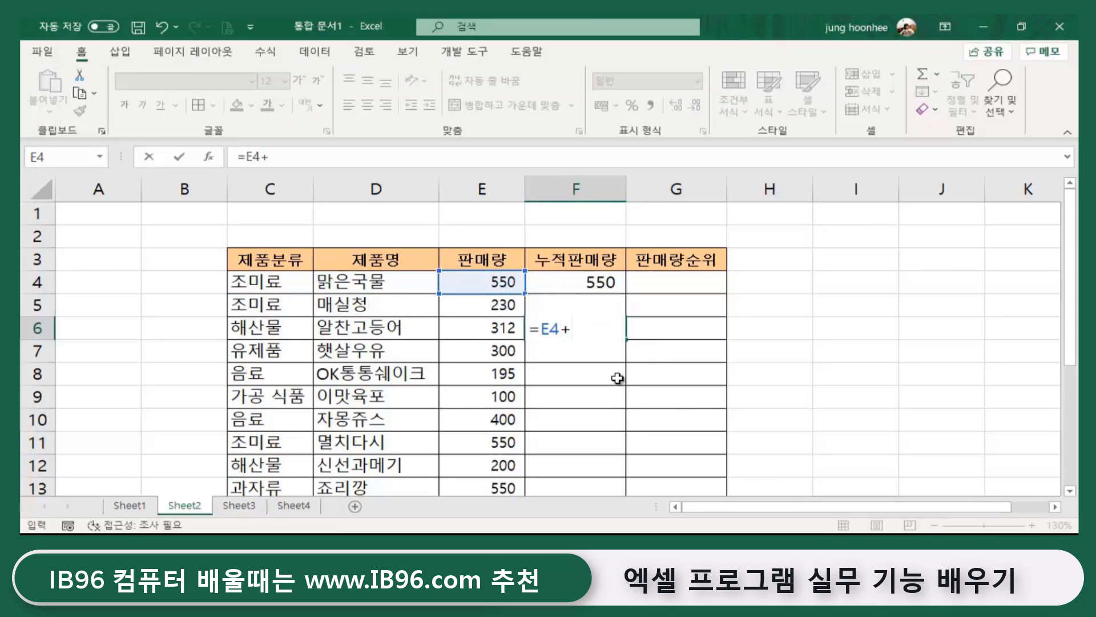
click(482, 303)
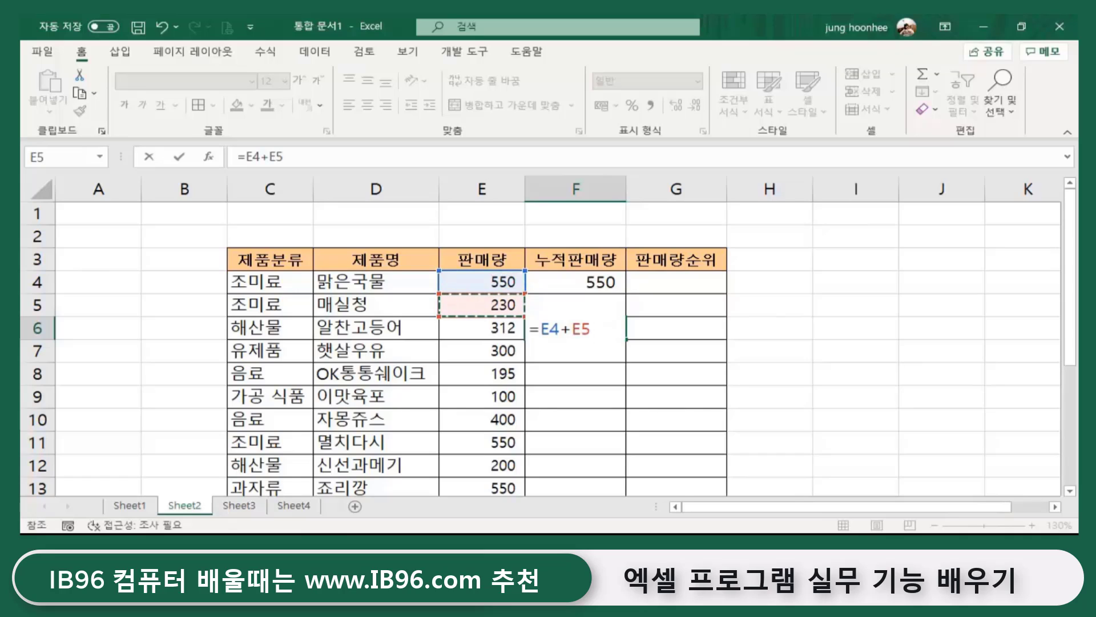
text(+)
click(449, 327)
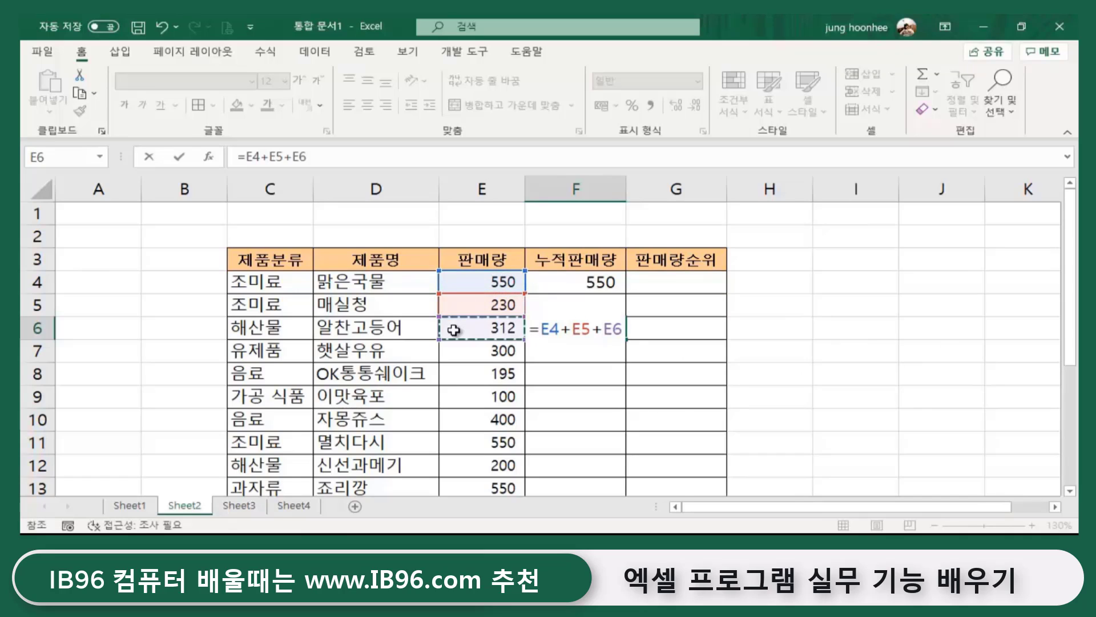
key(Return)
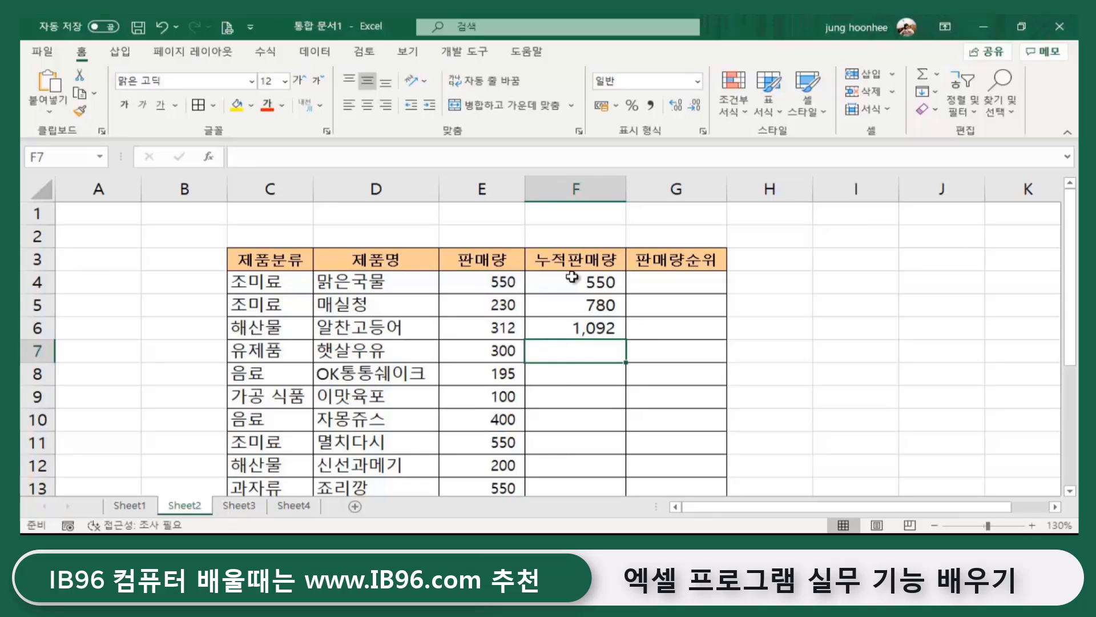
drag(571, 282, 579, 327)
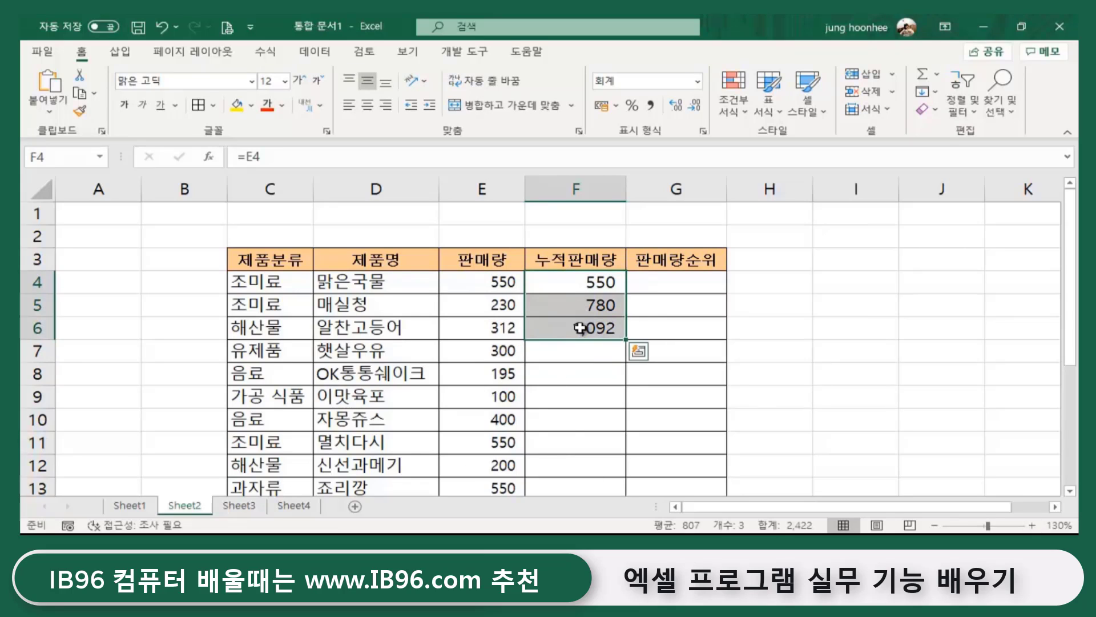
key(Delete)
- Start typing =sum(E4:E4 in F4, anchoring the cumulative range at E4
click(879, 367)
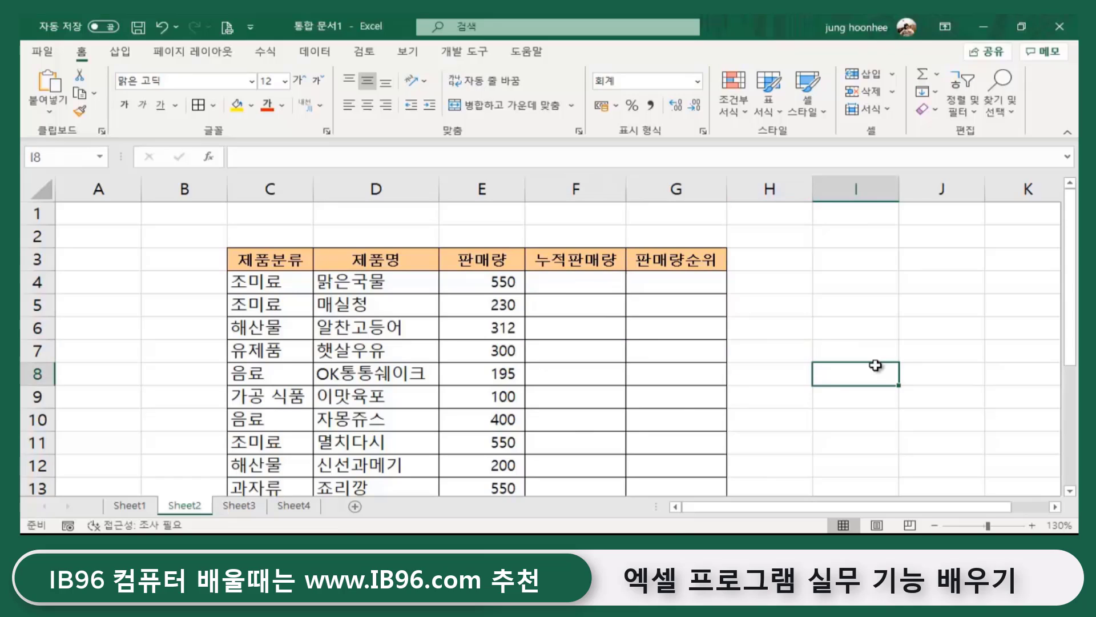
click(565, 279)
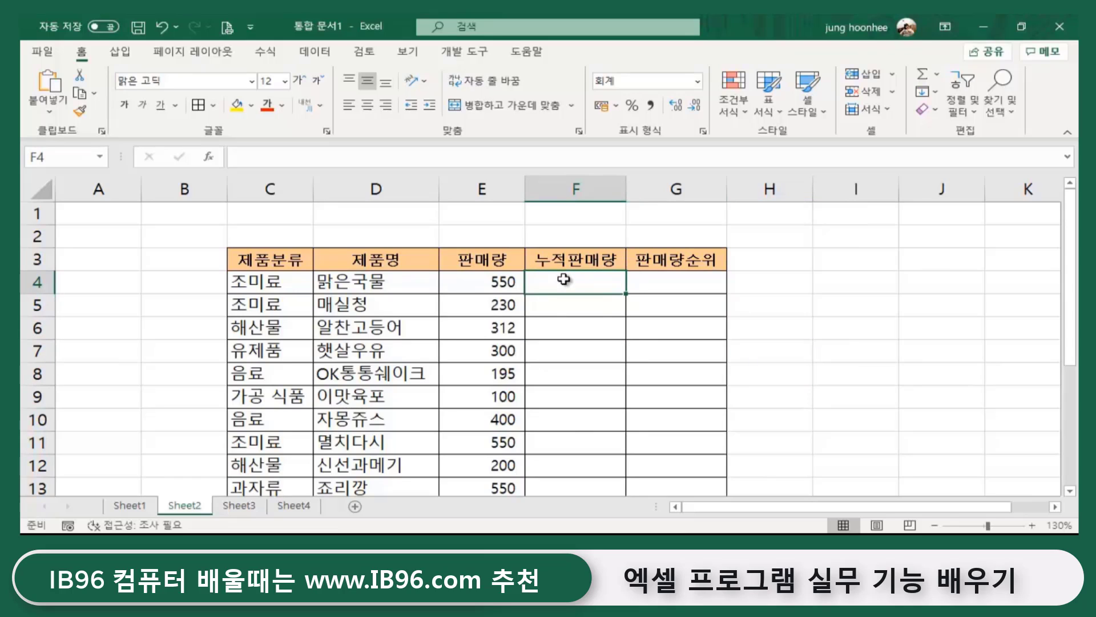
text(=s)
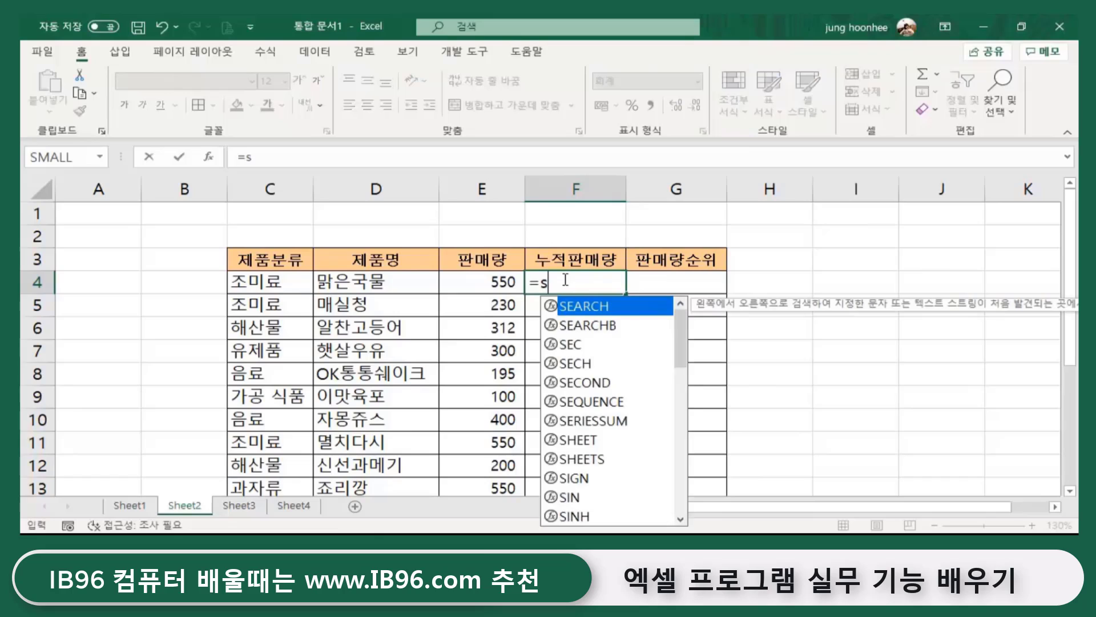
text(um)
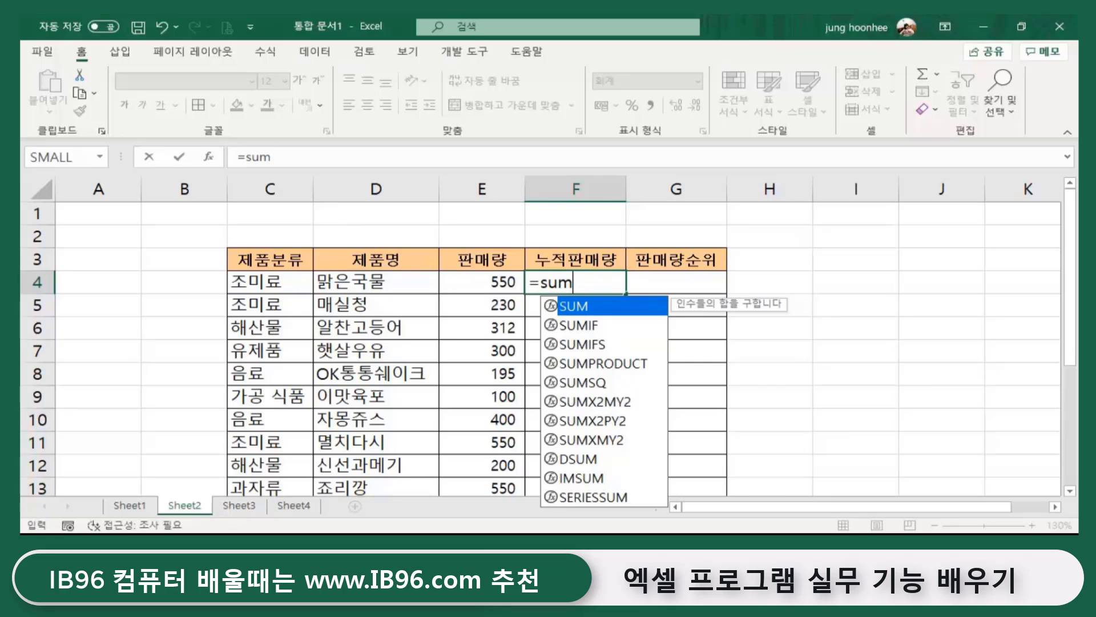
text(()
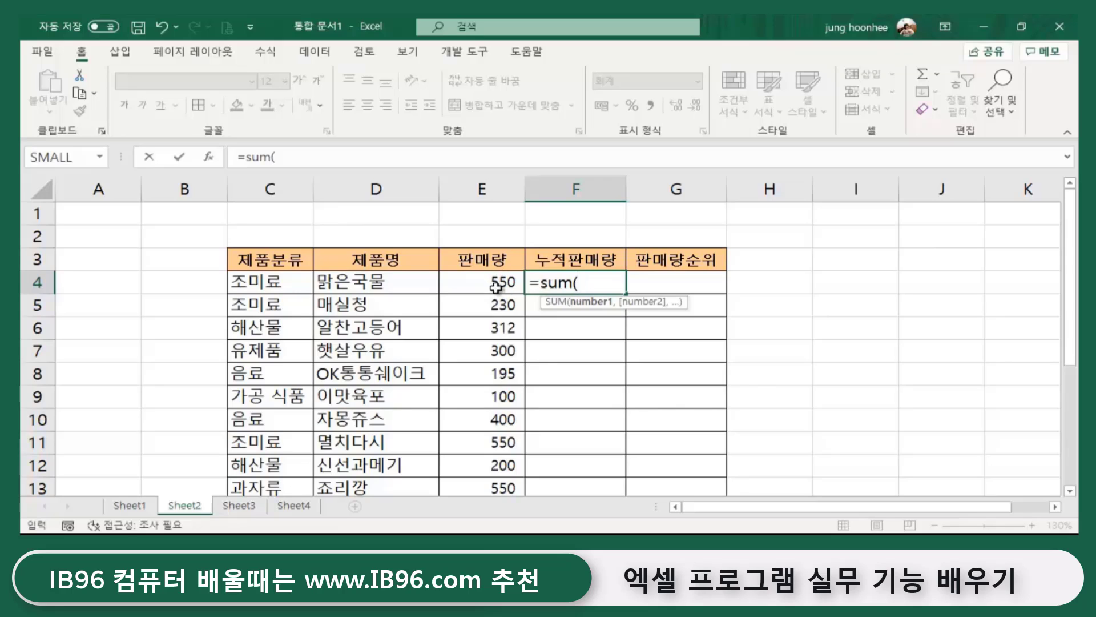
click(497, 281)
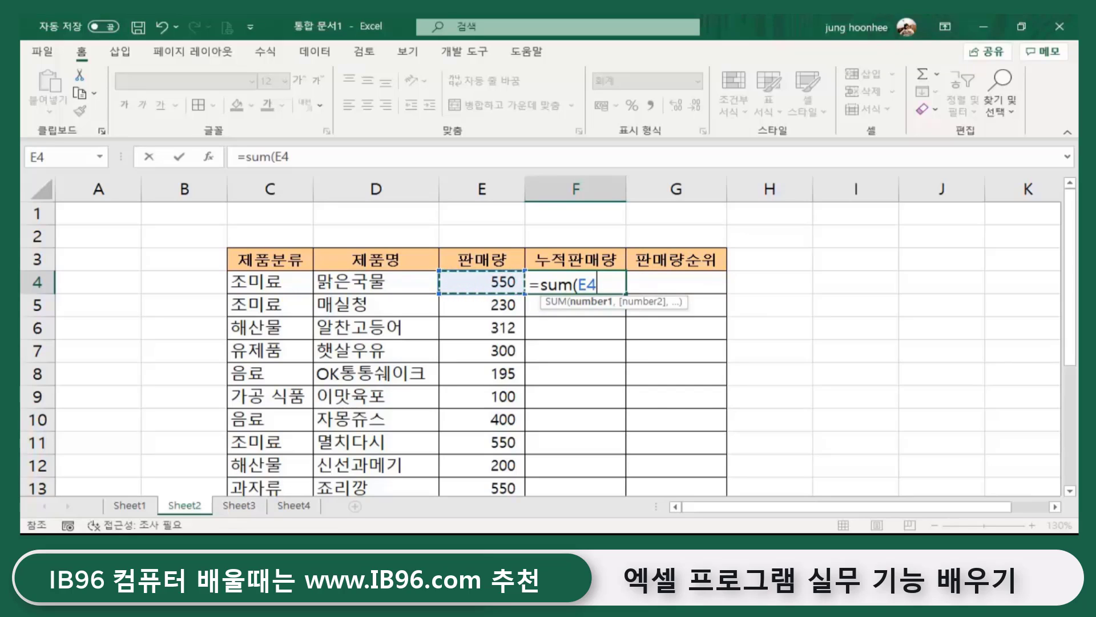
key(F8)
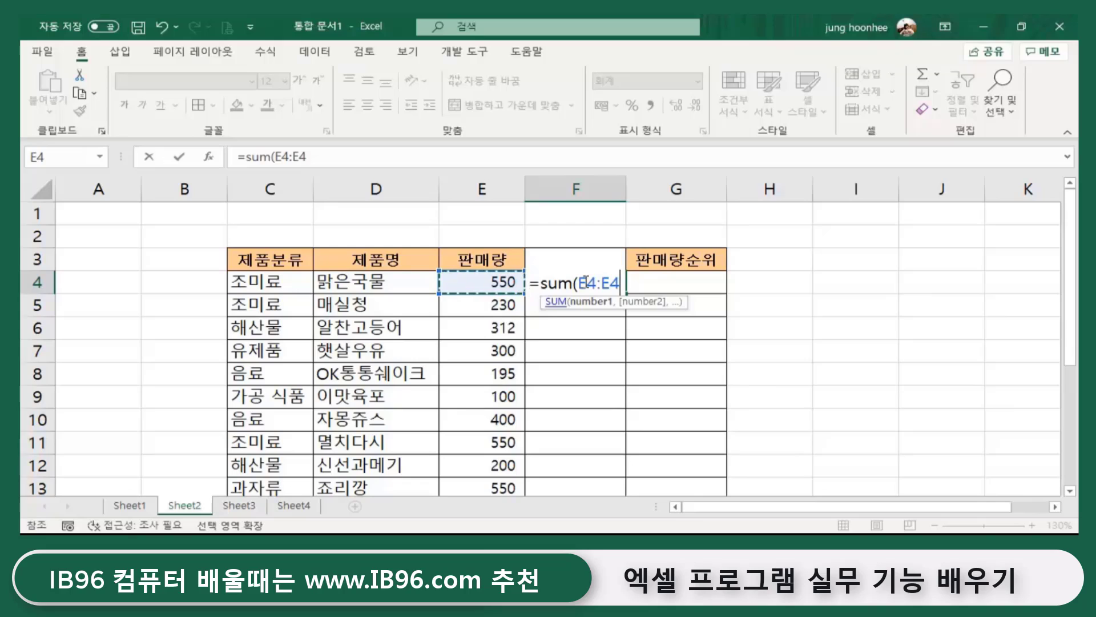
drag(586, 282, 620, 283)
- Anchor the range start as $E$4 and commit =SUM($E$4:E4) in F4, showing 550
click(597, 282)
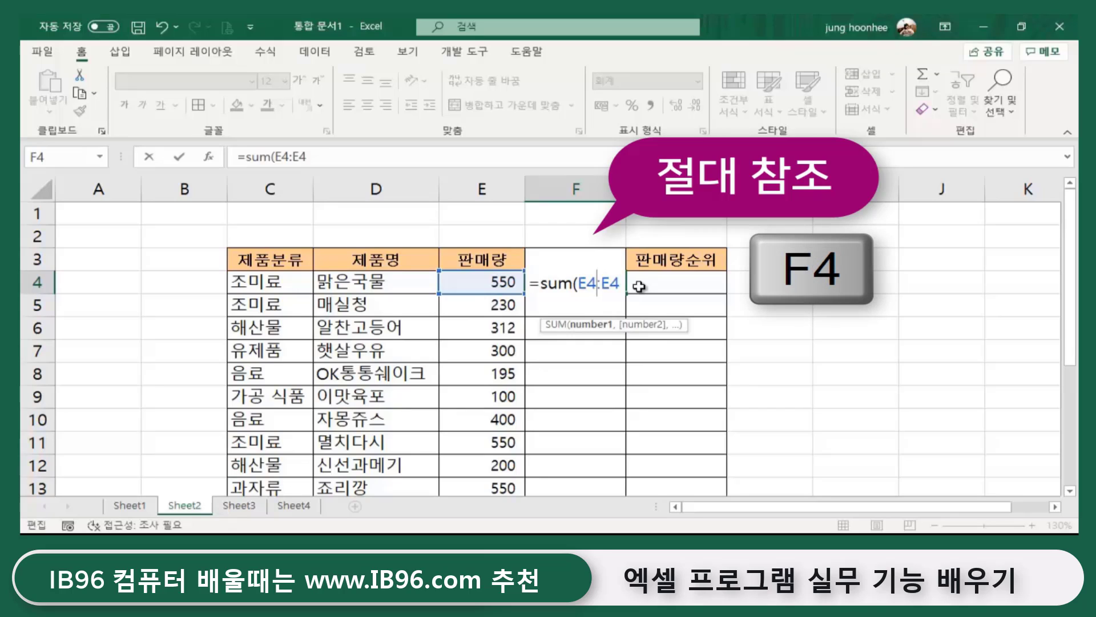
key(F4)
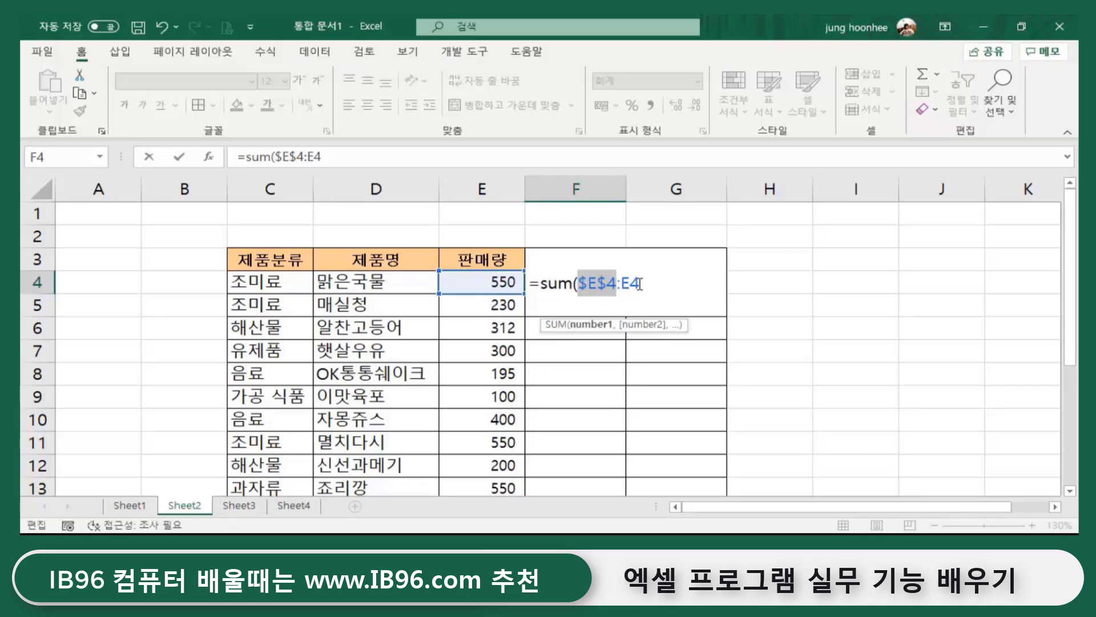
click(642, 281)
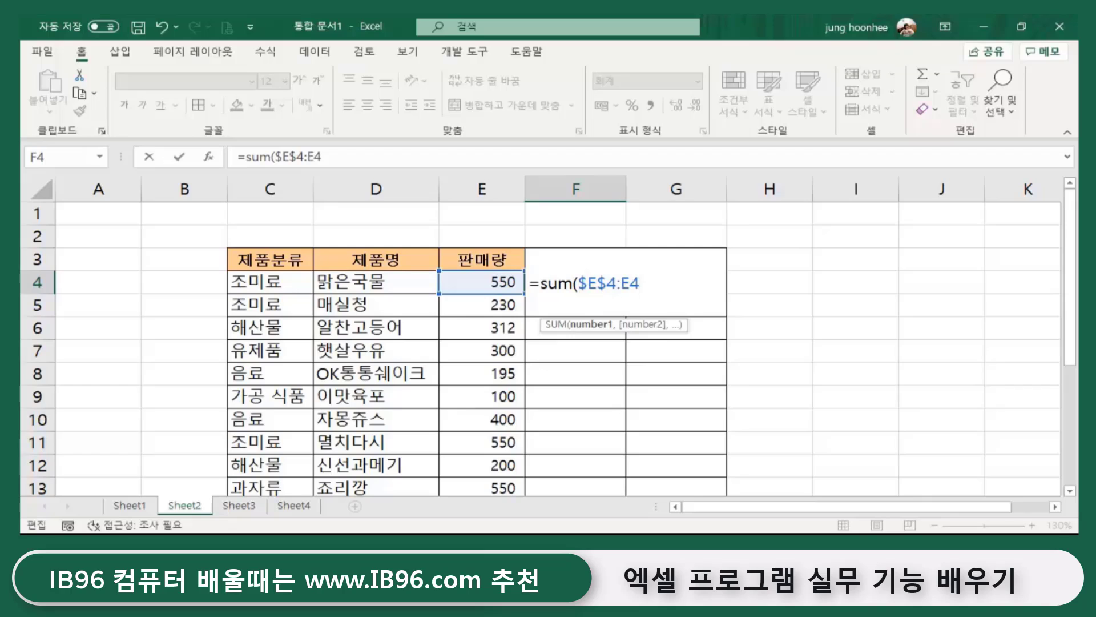
text())
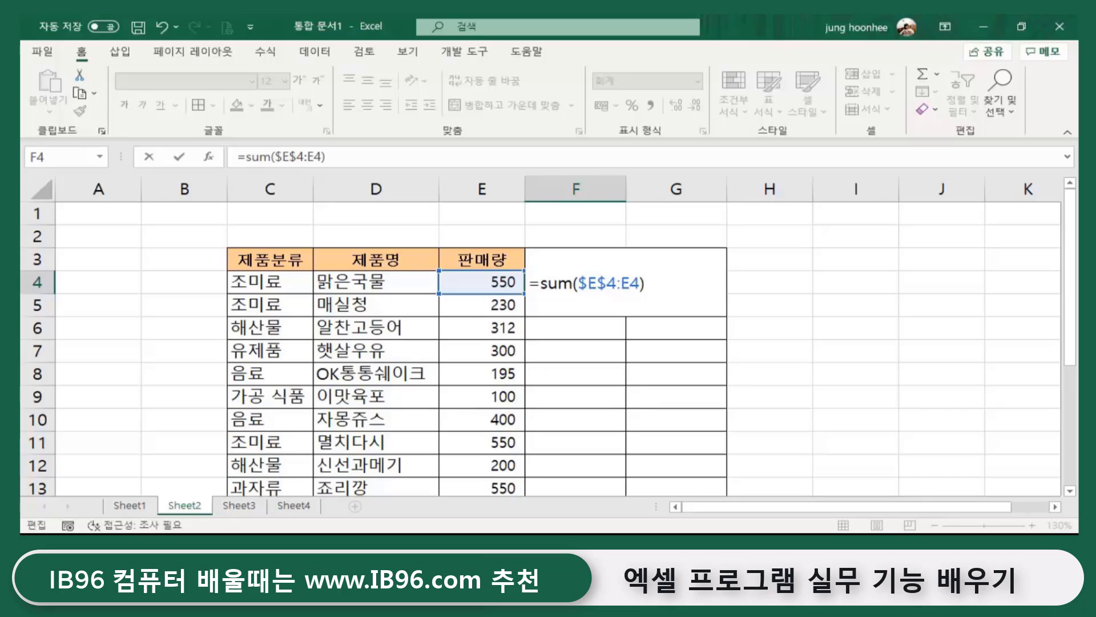
key(Return)
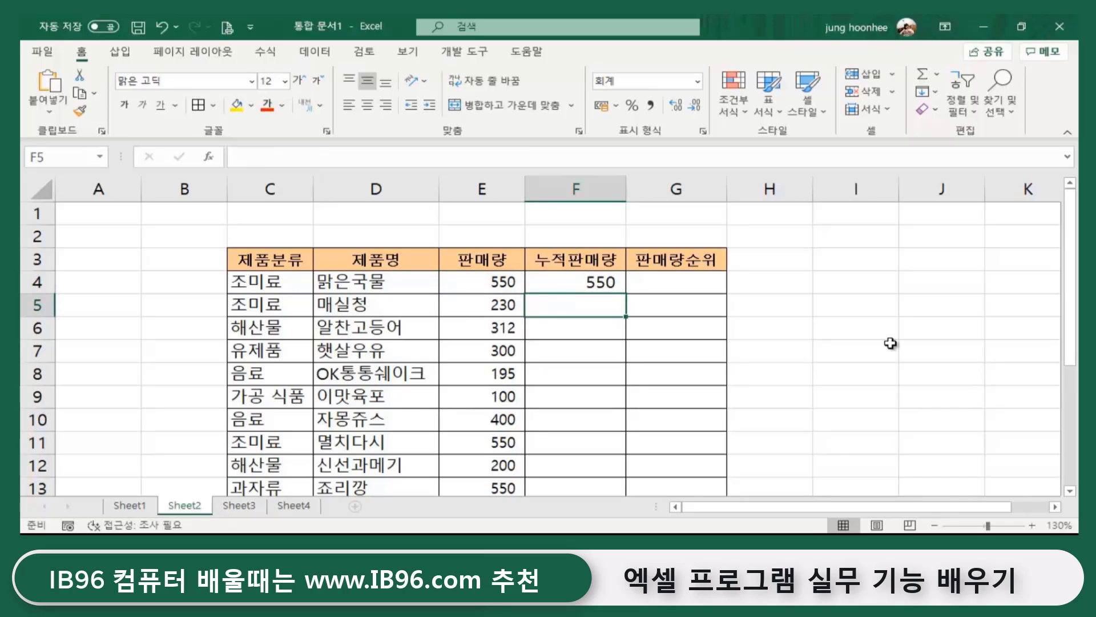
- Fill F4's running-total formula down the cumulative sales column to row 14
click(593, 280)
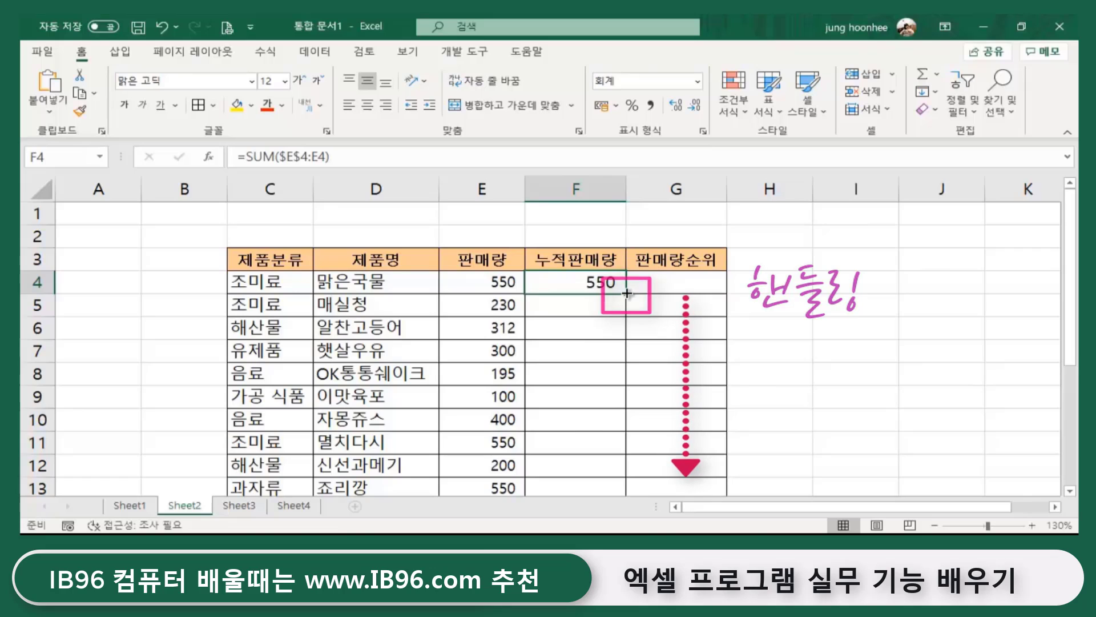
double_click(626, 293)
scroll(708, 360, down, 3)
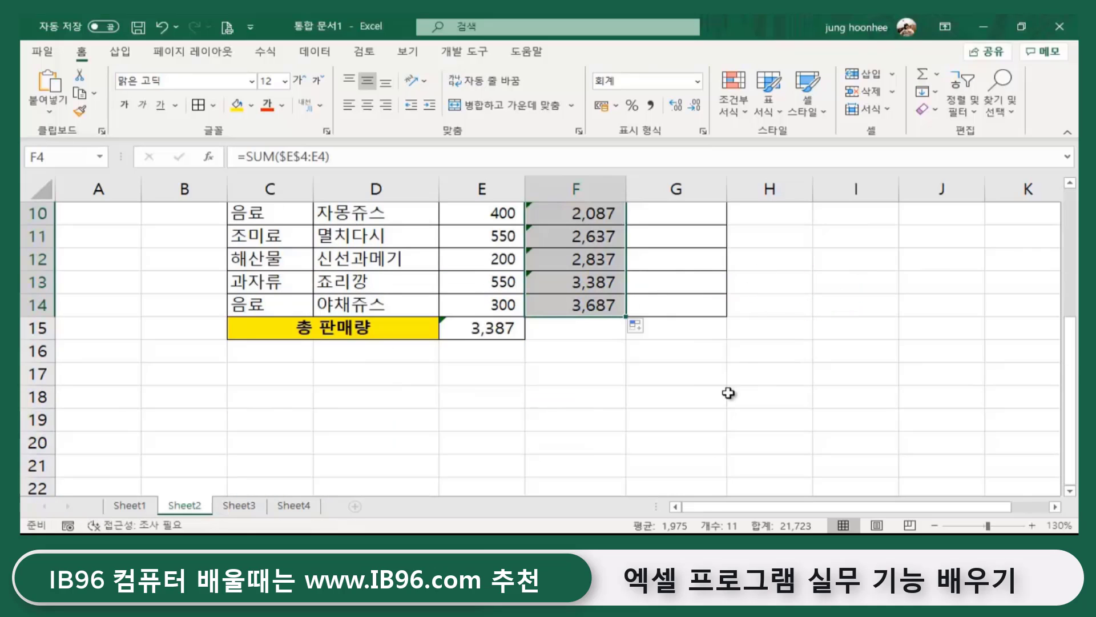
scroll(729, 383, up, 3)
click(790, 378)
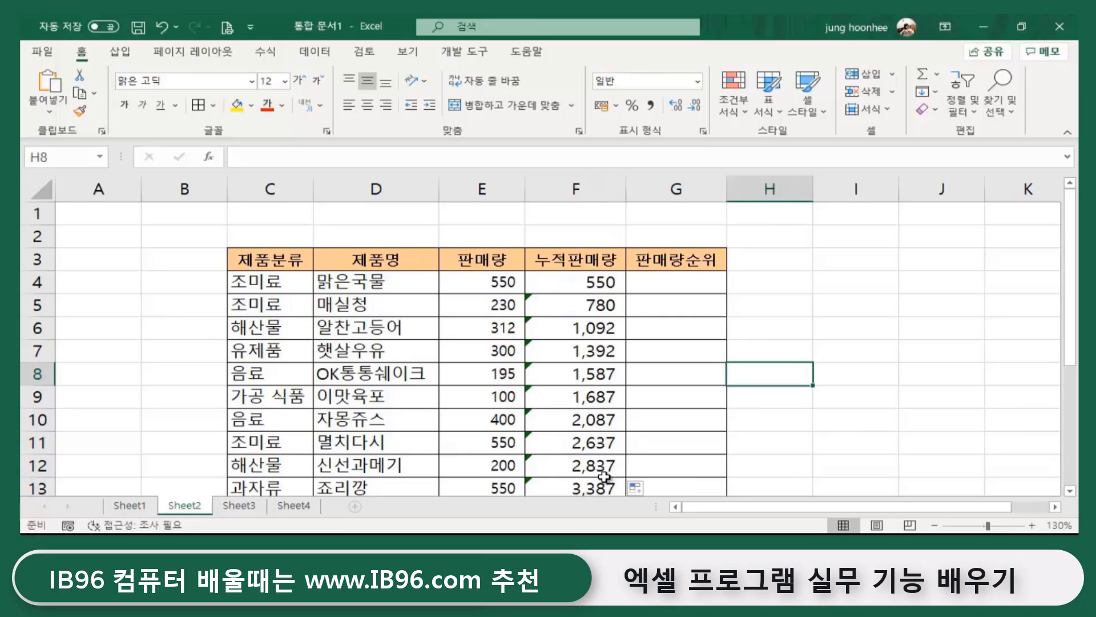
click(868, 349)
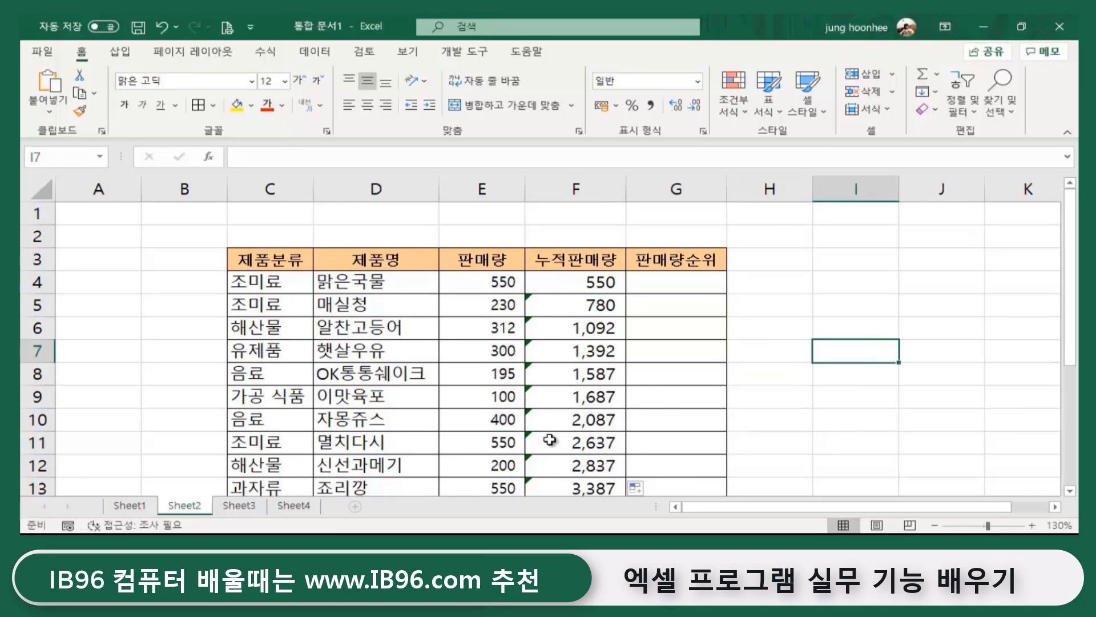
- Check the running-total formulas in cells F4 through F7
click(582, 311)
click(577, 331)
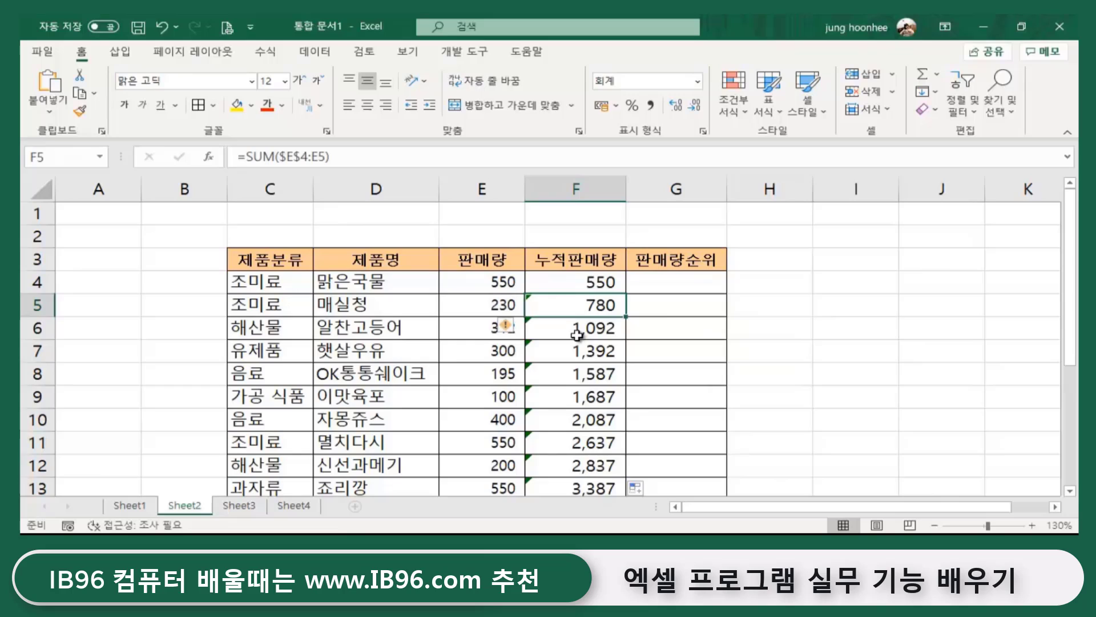
click(592, 284)
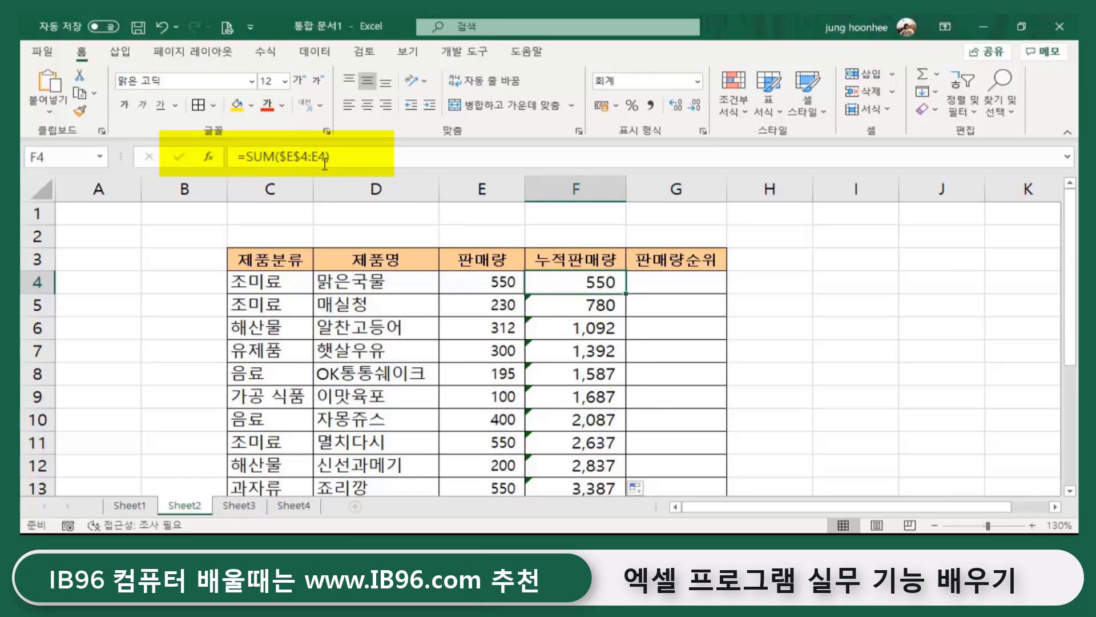
click(591, 305)
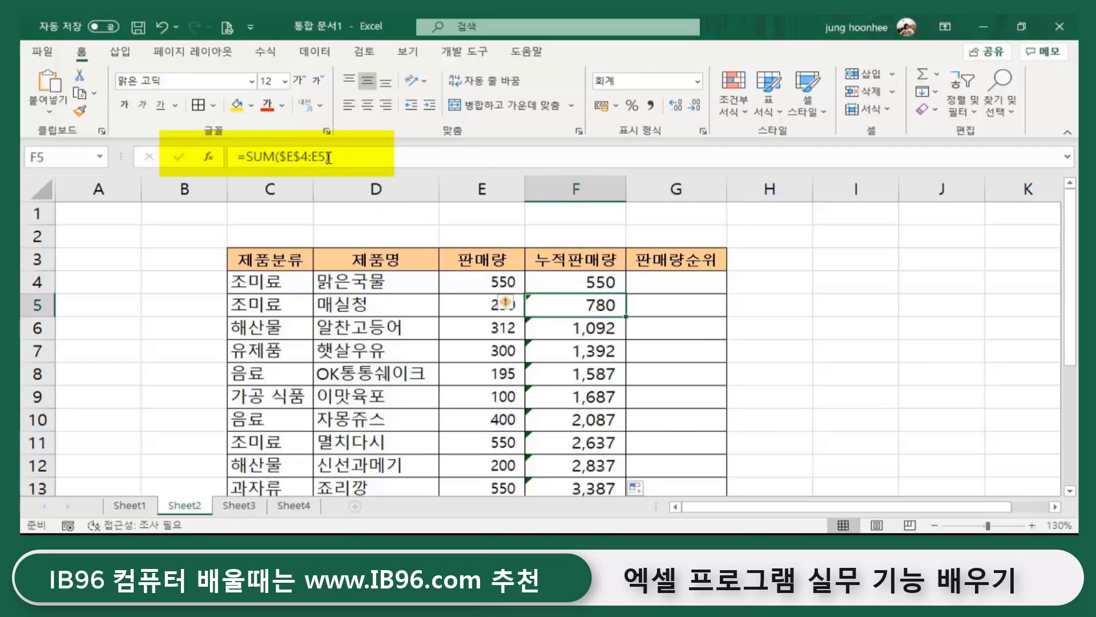
click(583, 328)
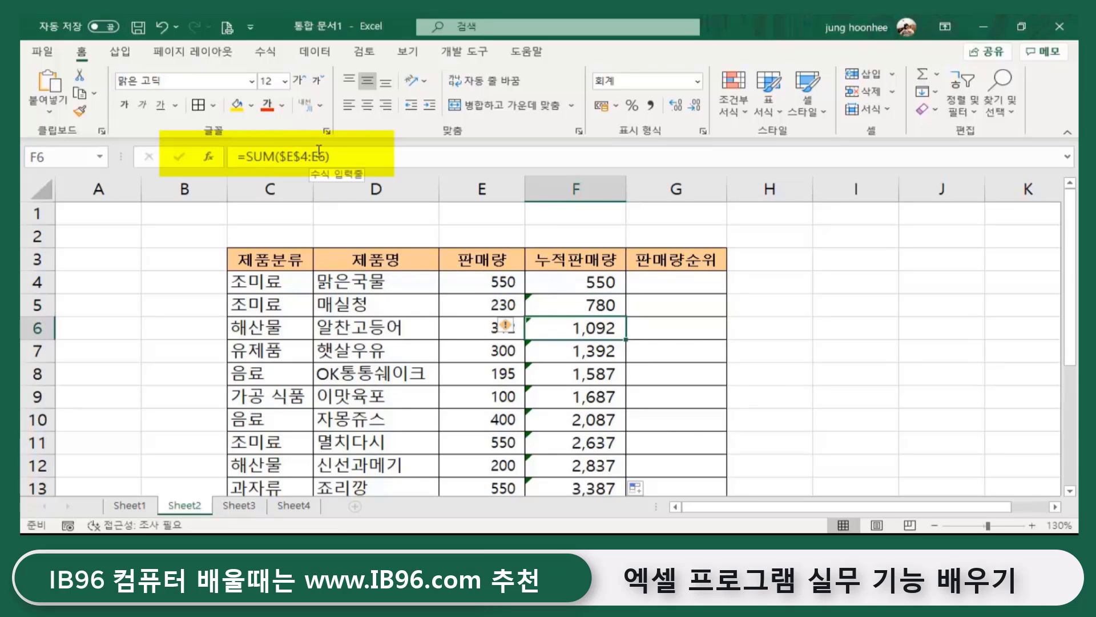
click(596, 350)
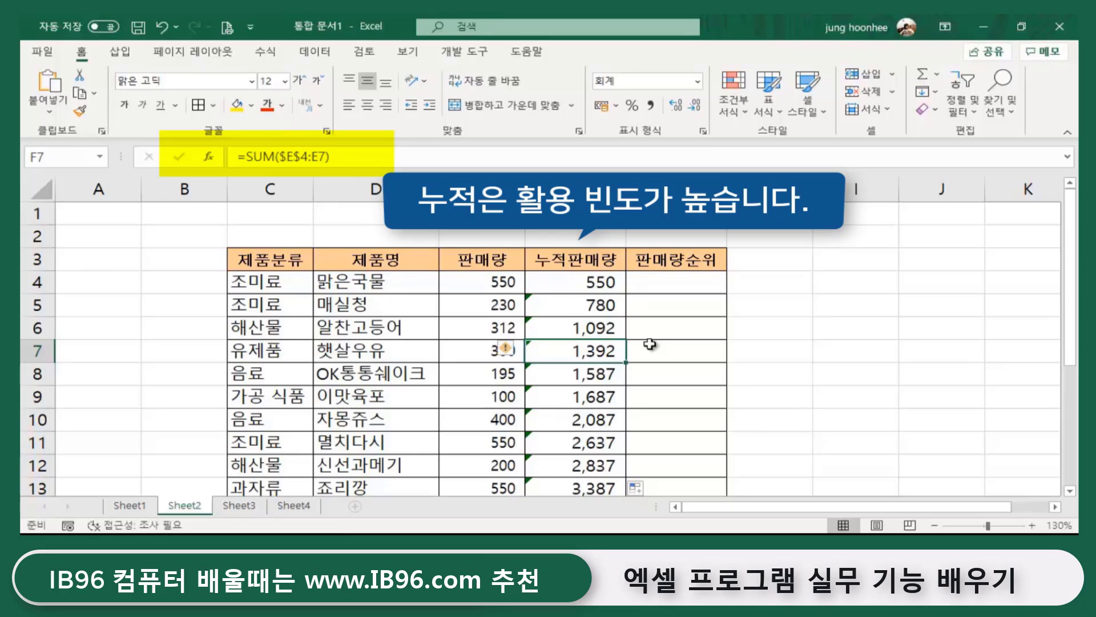
click(817, 351)
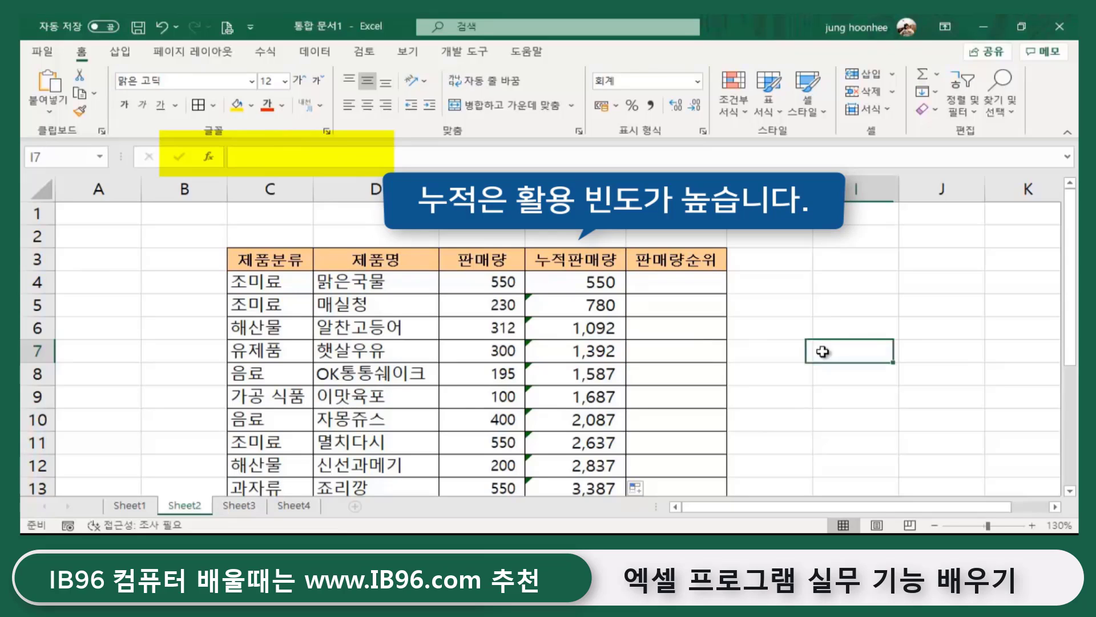
click(666, 273)
click(803, 323)
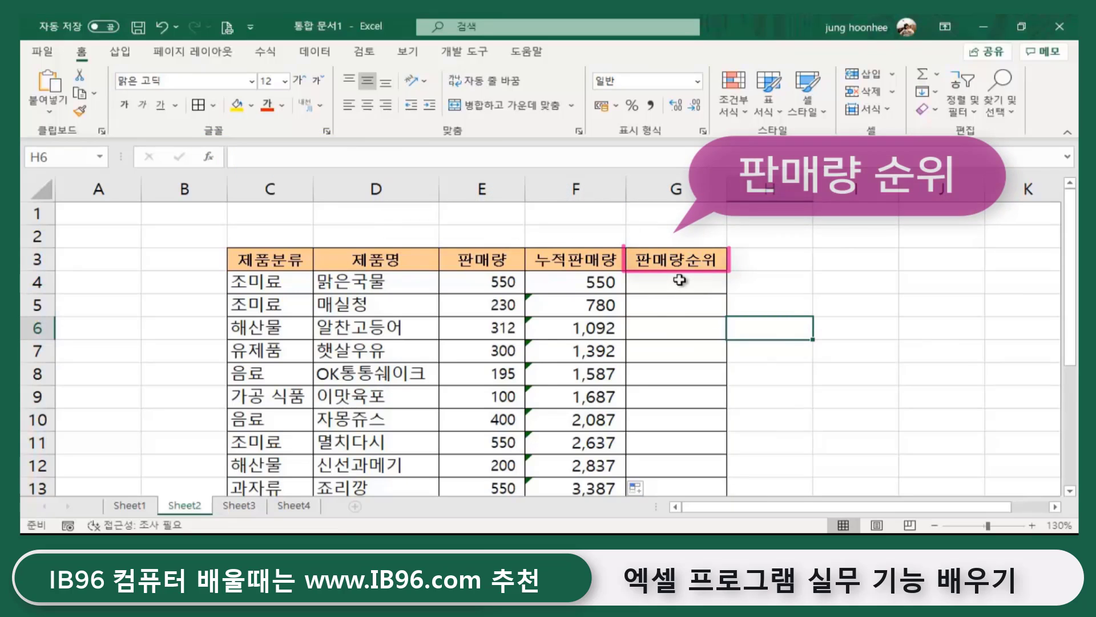
click(708, 264)
click(699, 282)
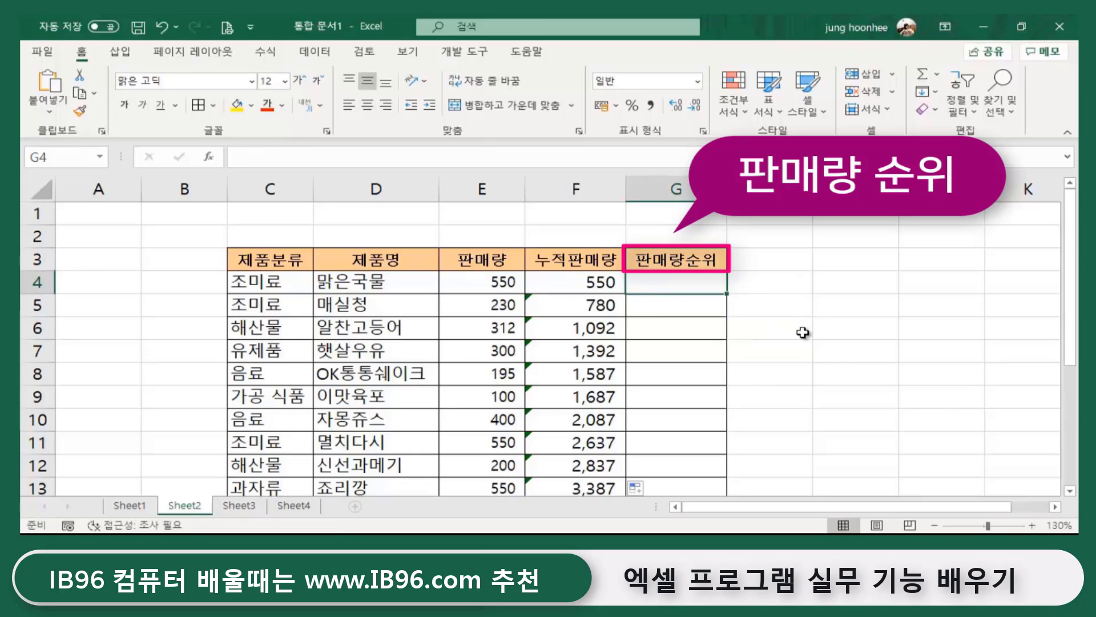
click(816, 284)
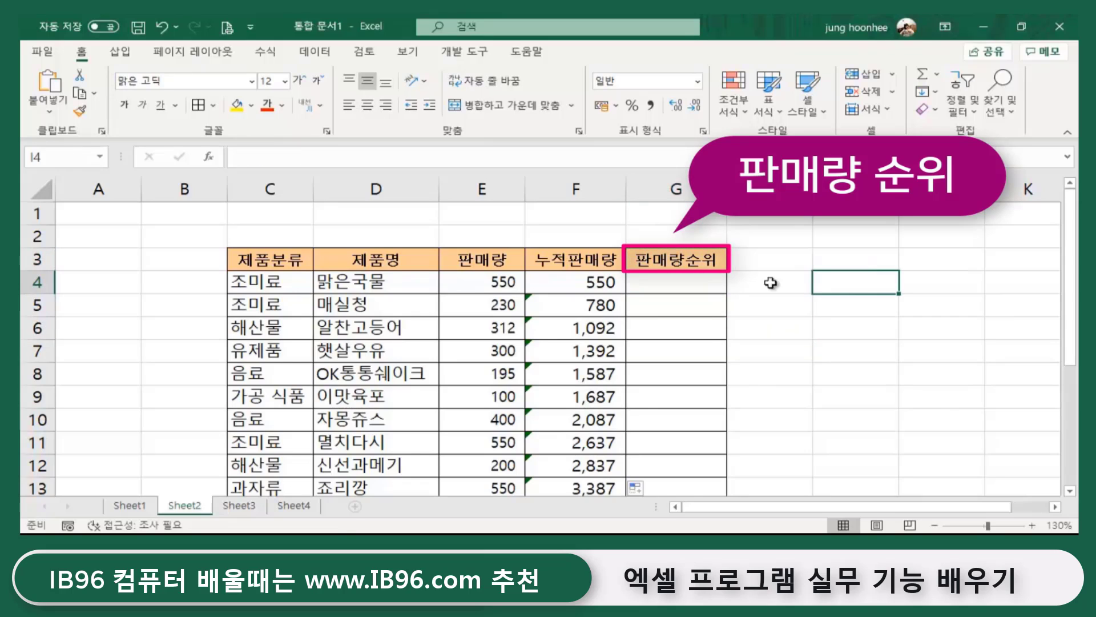
click(687, 266)
click(681, 286)
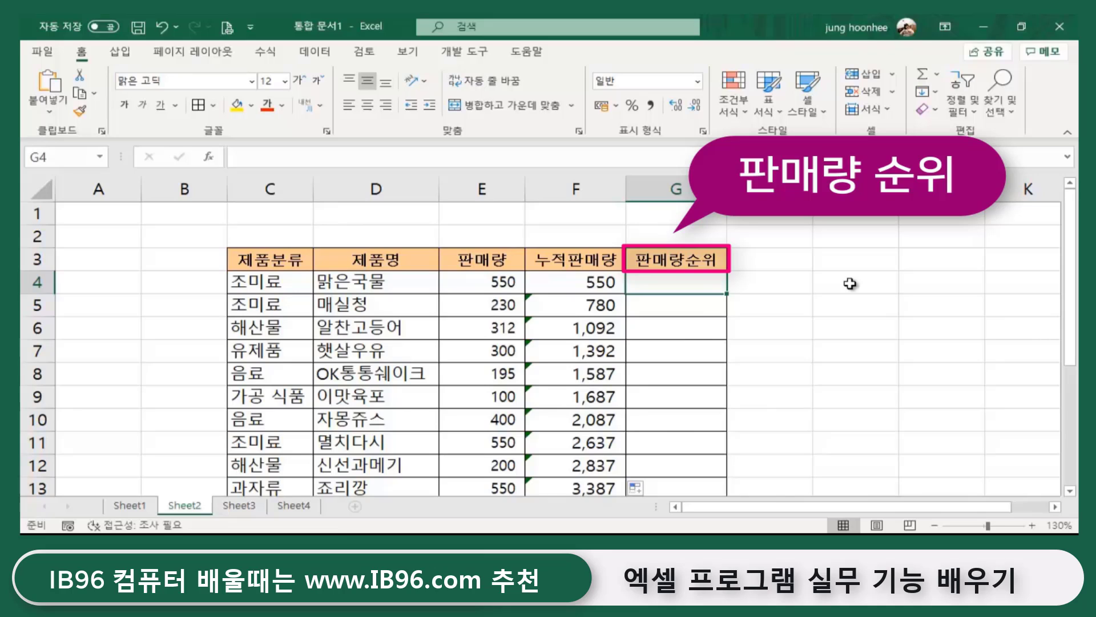
click(832, 306)
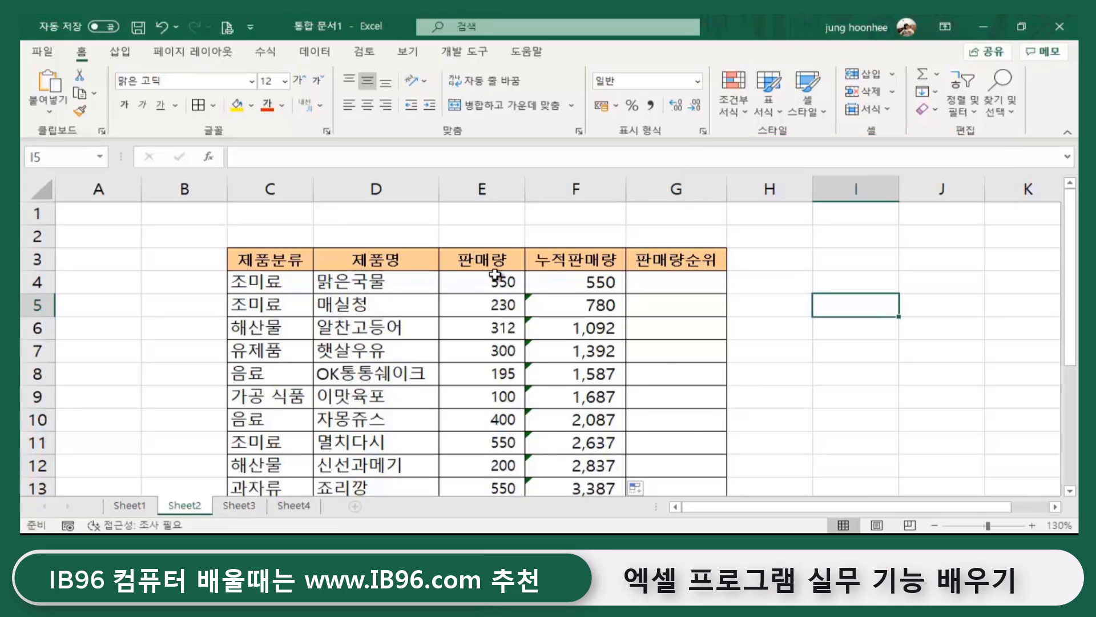
drag(502, 277, 484, 421)
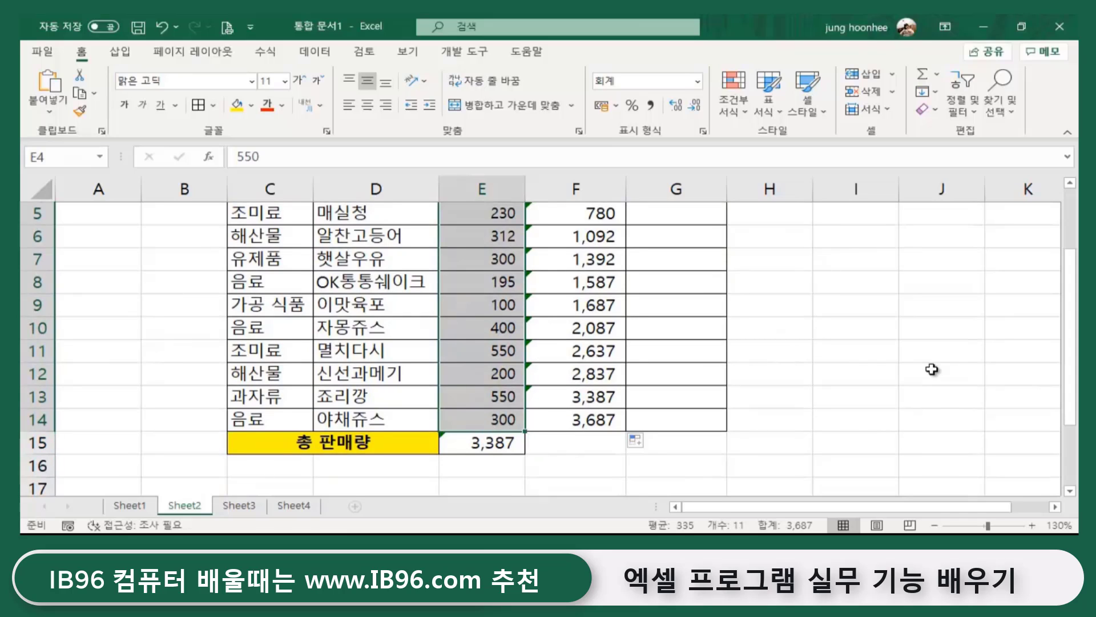
scroll(557, 376, up, 2)
click(503, 281)
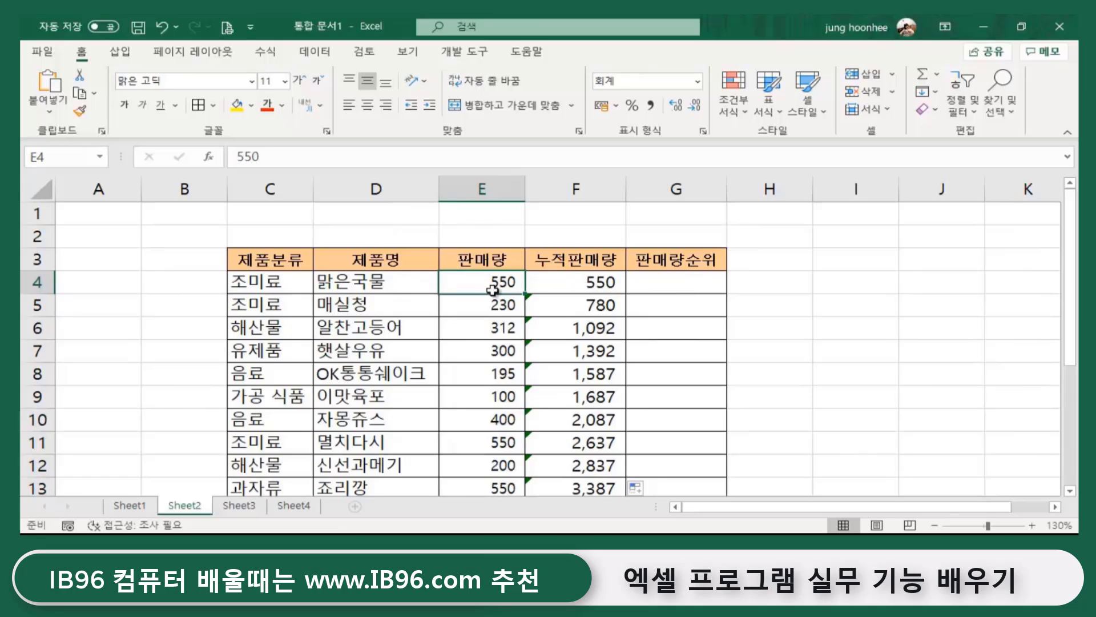
click(481, 326)
click(482, 373)
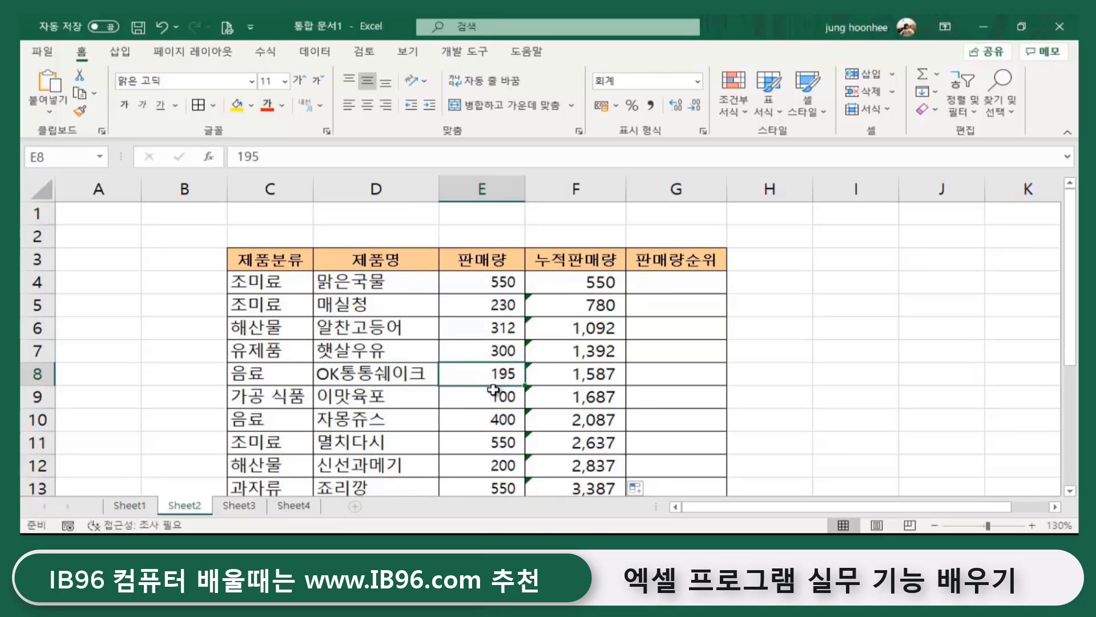
click(699, 286)
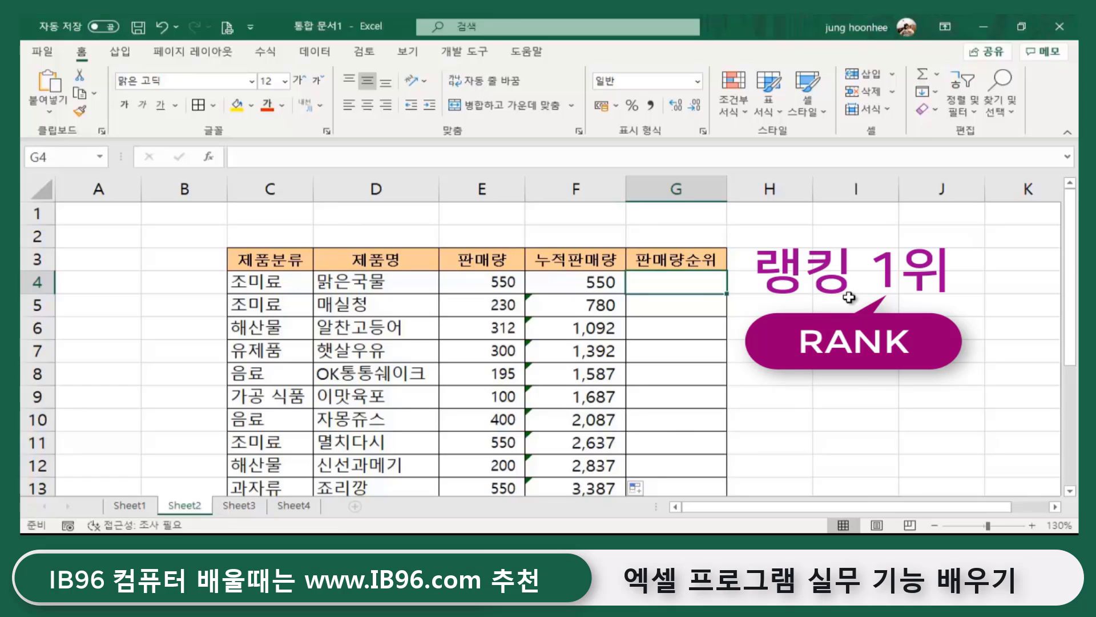
- Begin =ra in G4 and highlight RANK among the suggested functions
text(=)
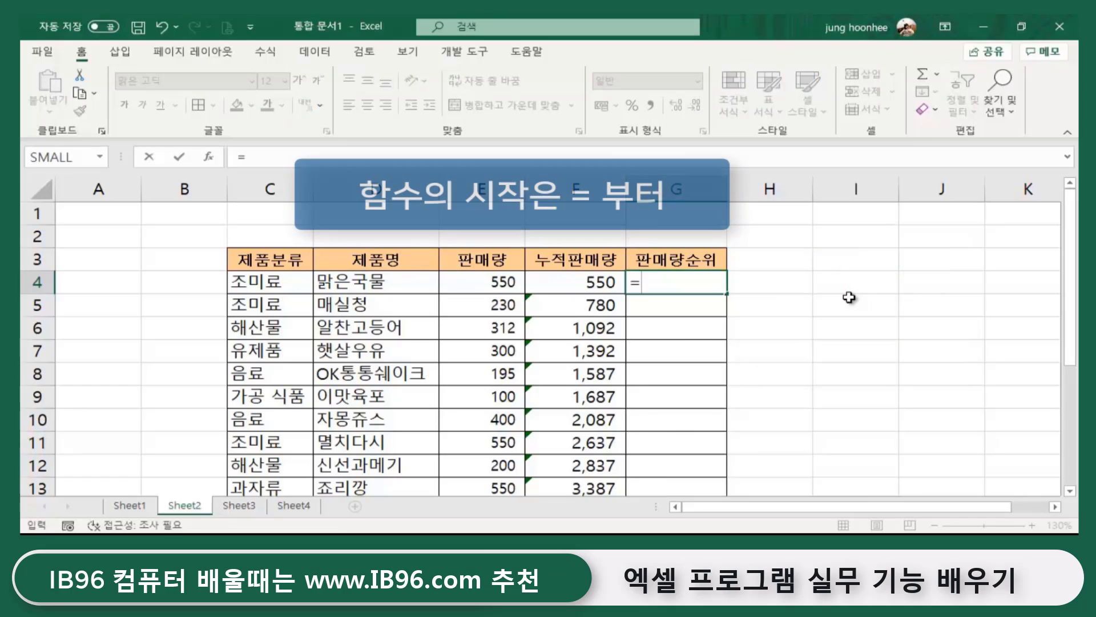
text(ra)
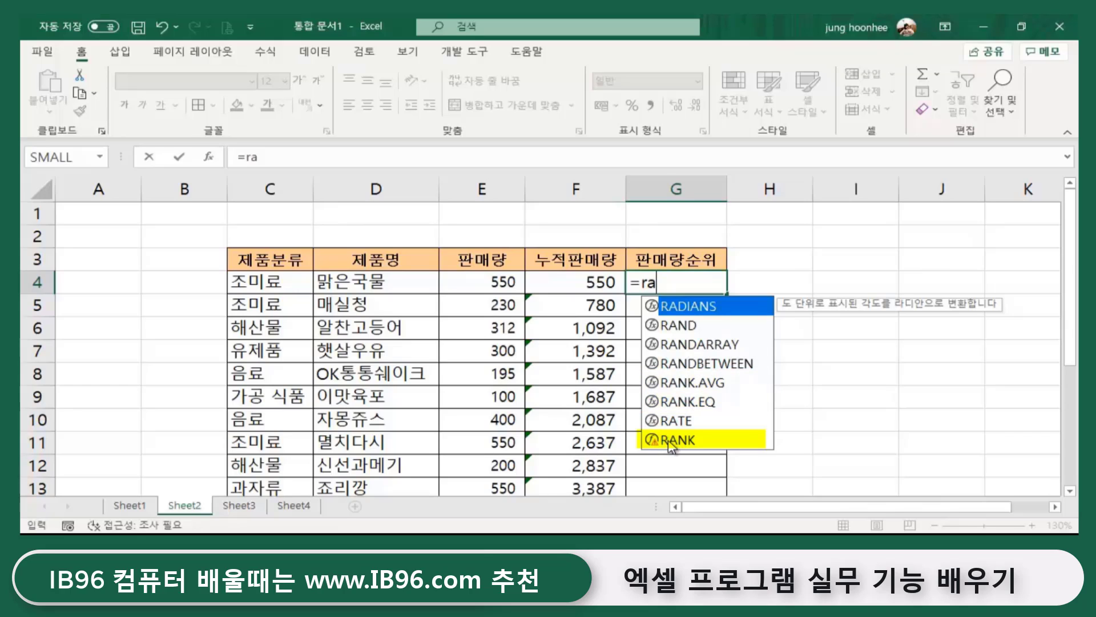
click(671, 445)
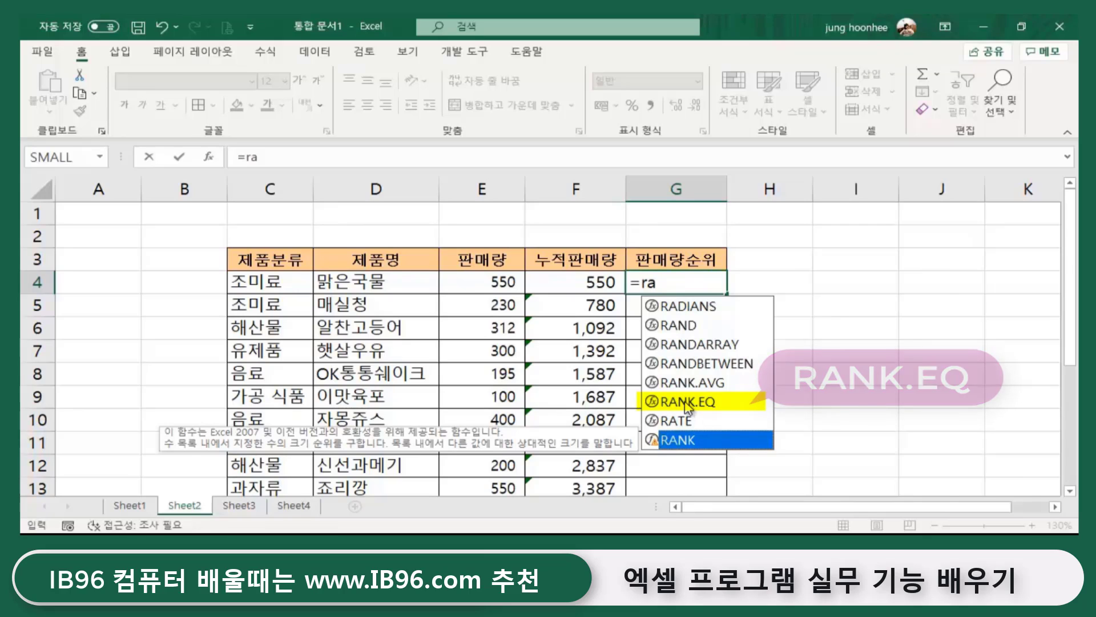
- Choose RANK.EQ and set E4 as the number to rank, giving =RANK.EQ(E4
click(687, 402)
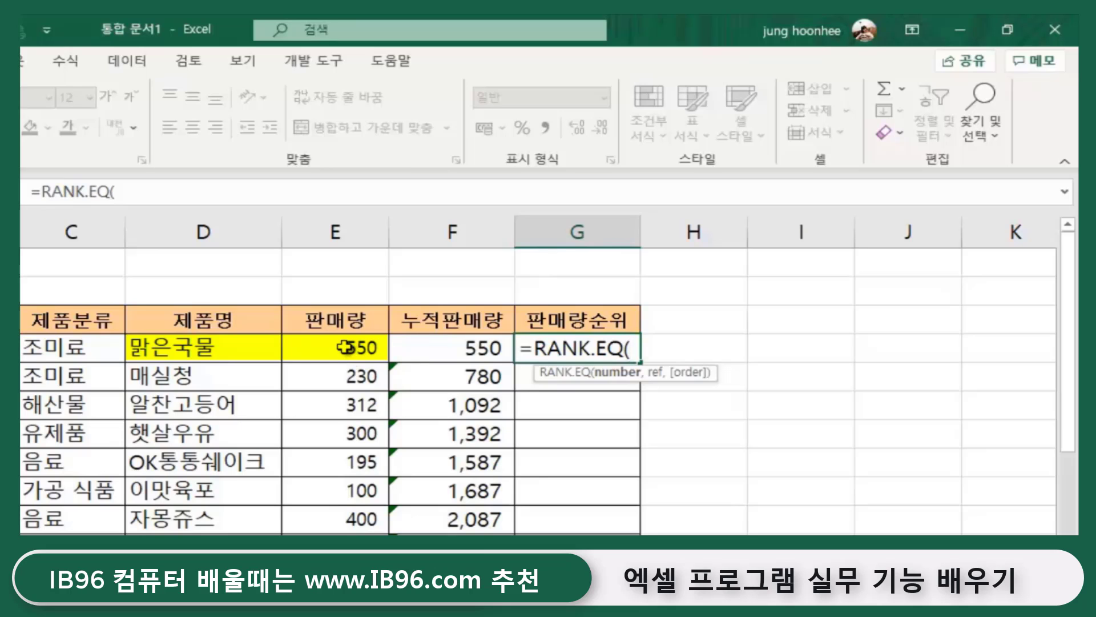
click(336, 347)
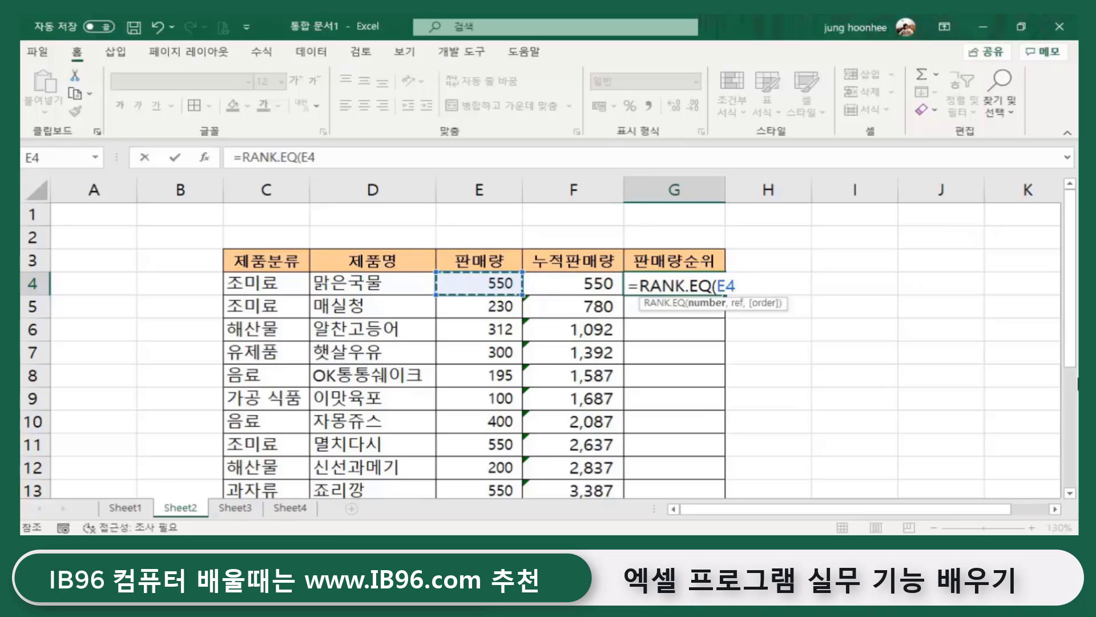
- Add the sales range E4:E14 after a comma as the rank's comparison range
text(,)
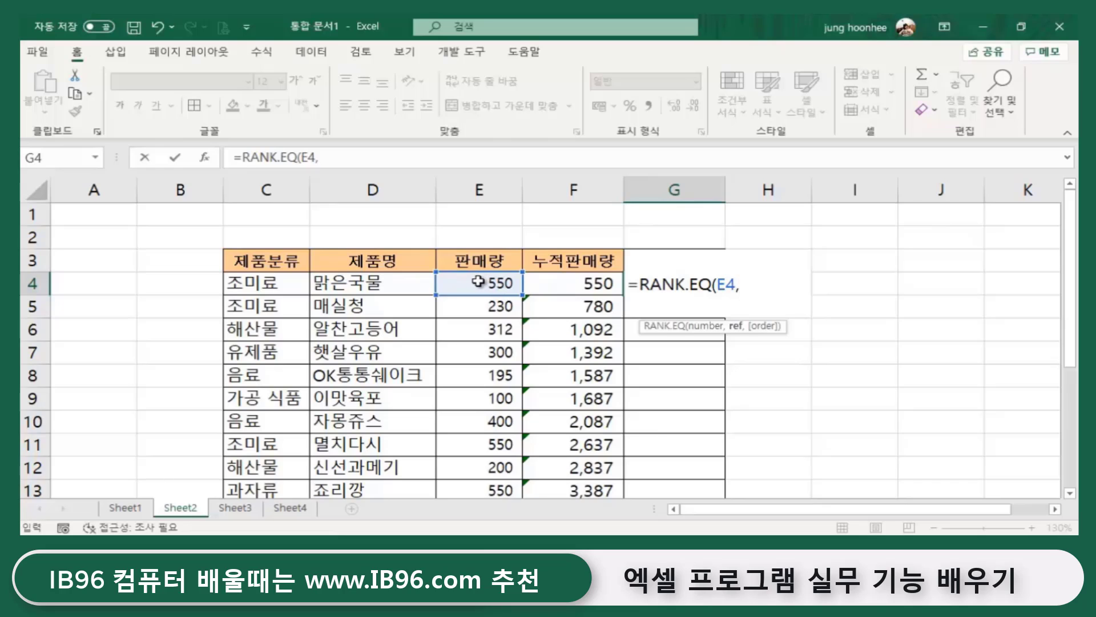
drag(478, 281, 483, 422)
scroll(737, 359, up, 2)
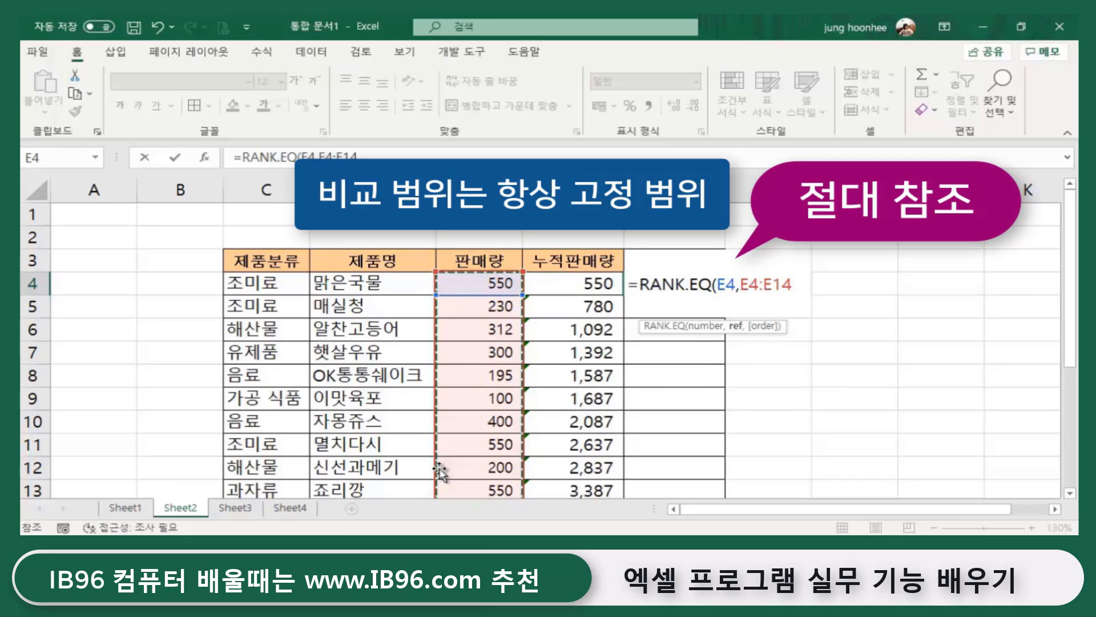
- Lock the range and commit =RANK.EQ(E4,$E$4:$E$14) in G4
key(F4)
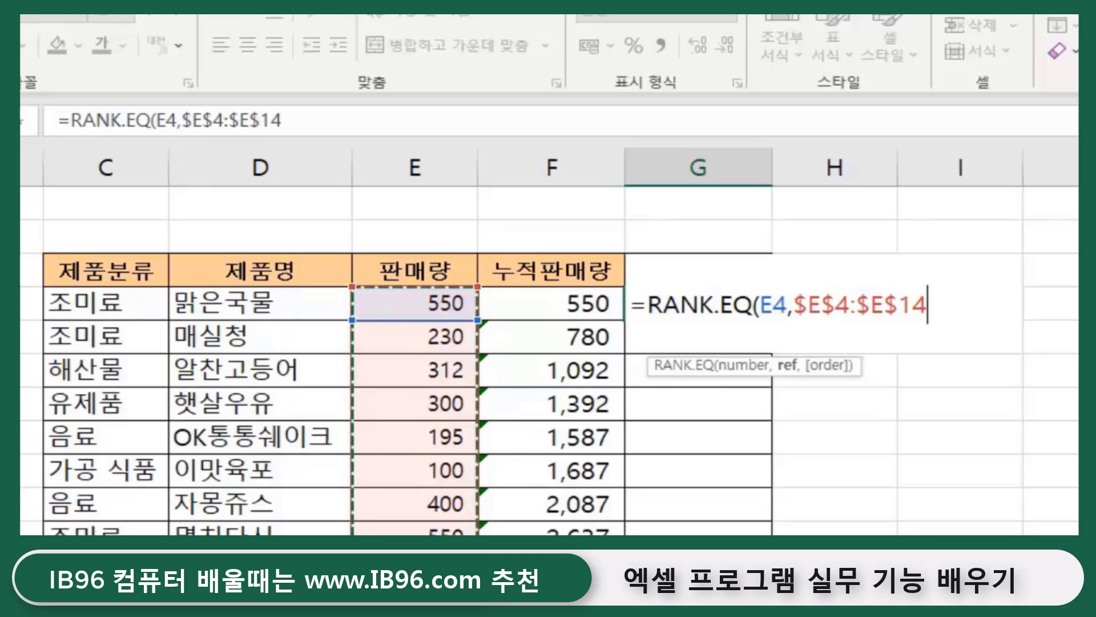
text())
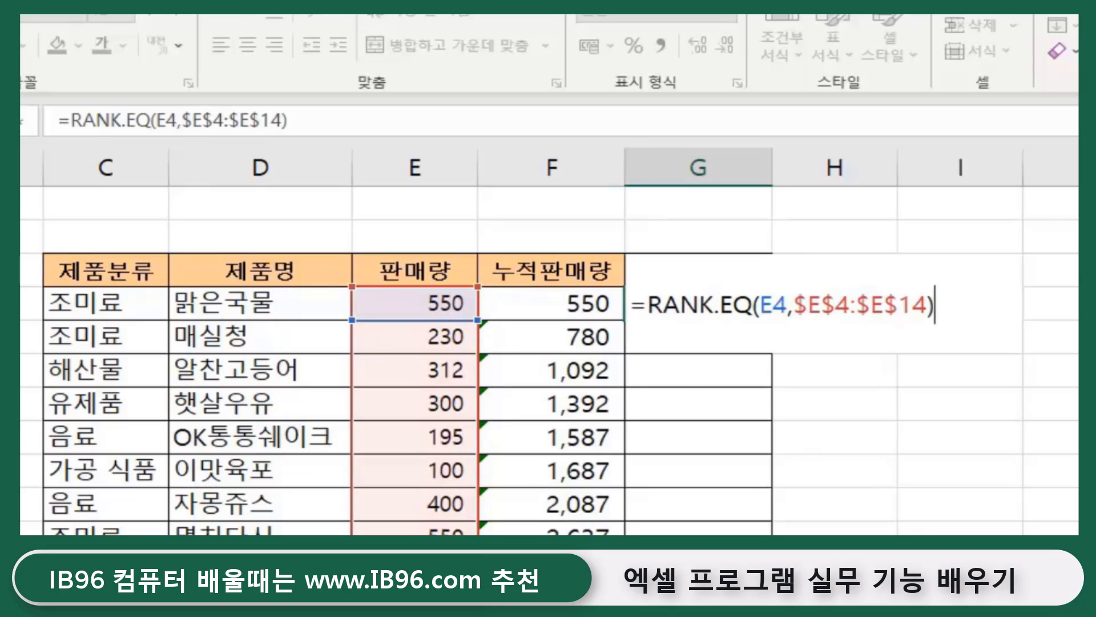
key(Return)
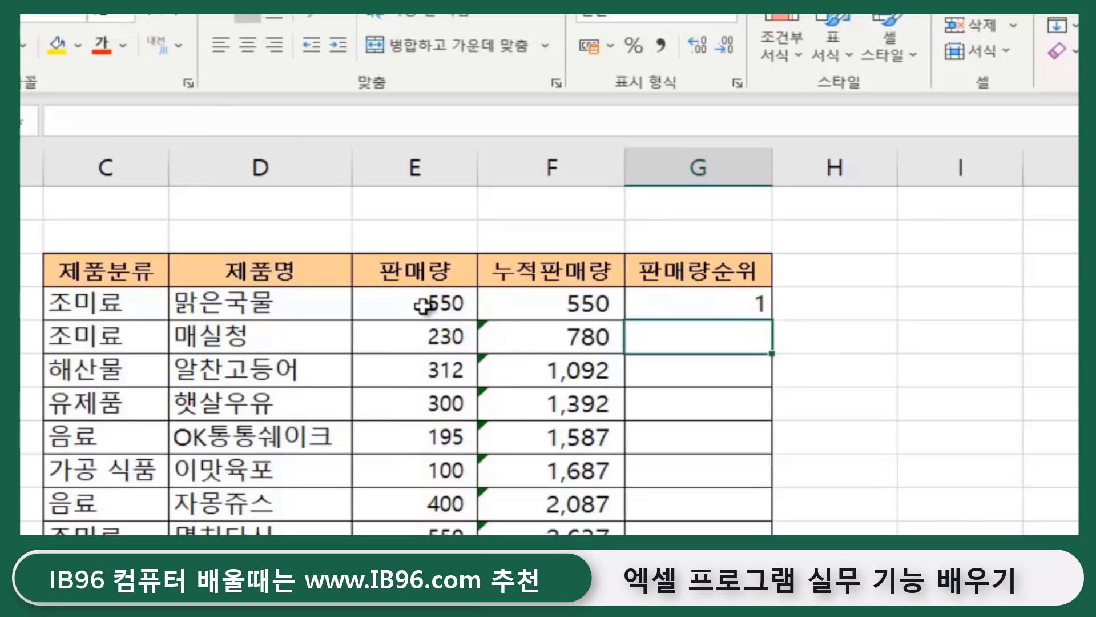
click(440, 304)
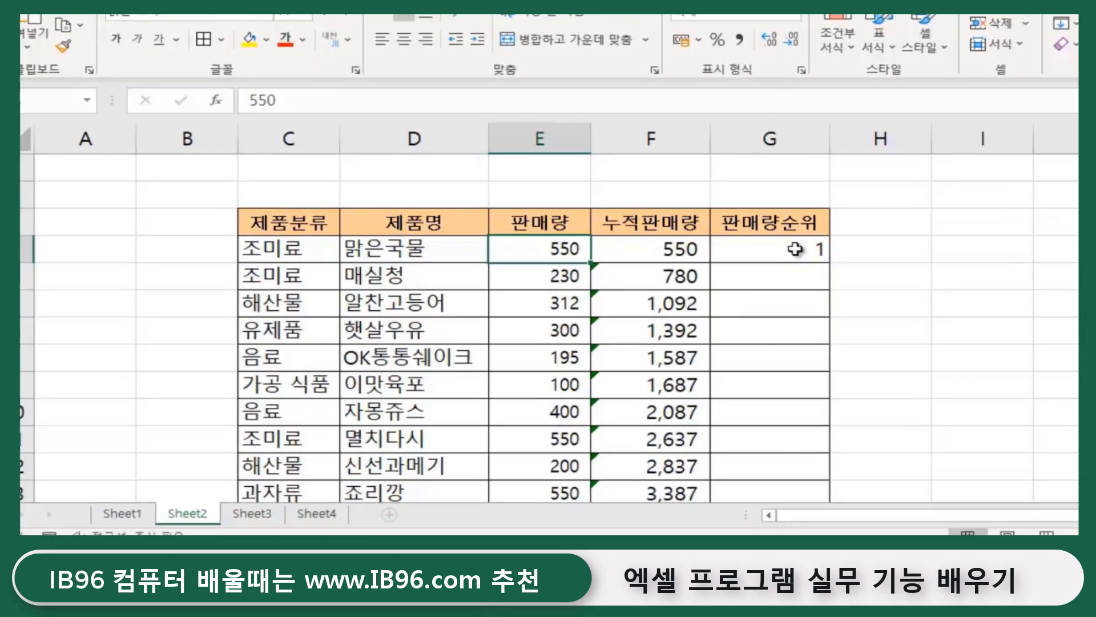
- Fill G4's rank formula down the 판매량순위 column for every product
click(795, 249)
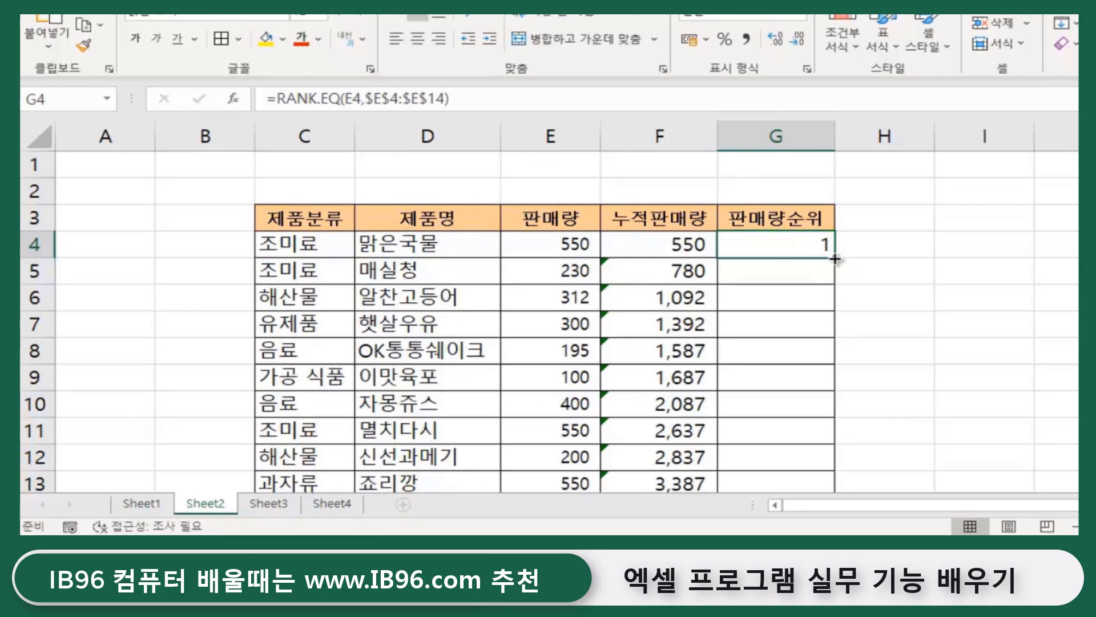
double_click(835, 258)
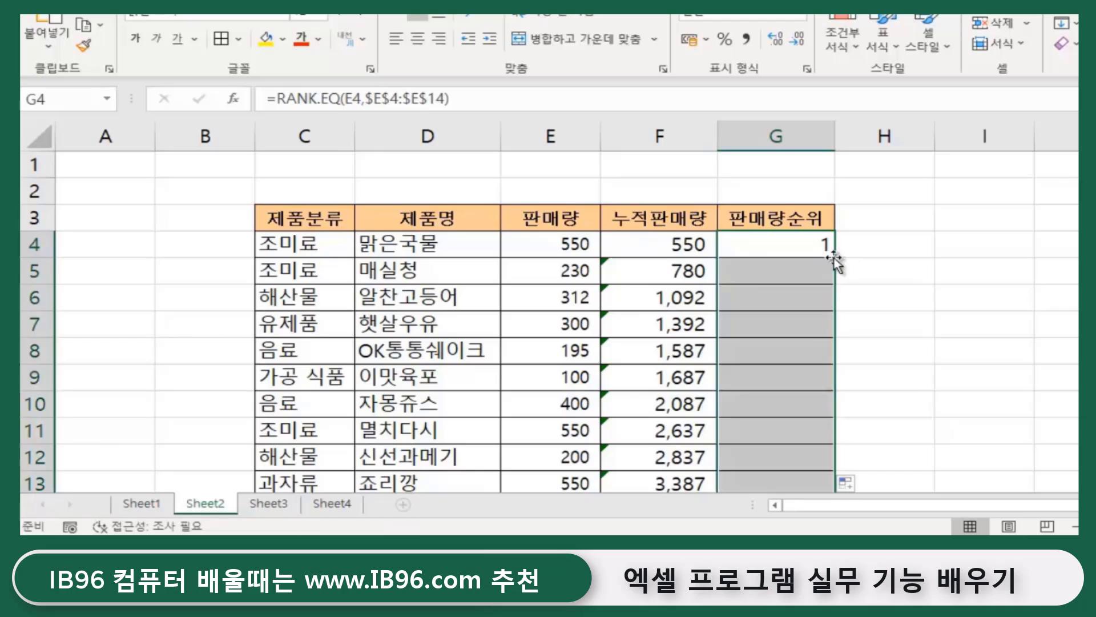
click(970, 309)
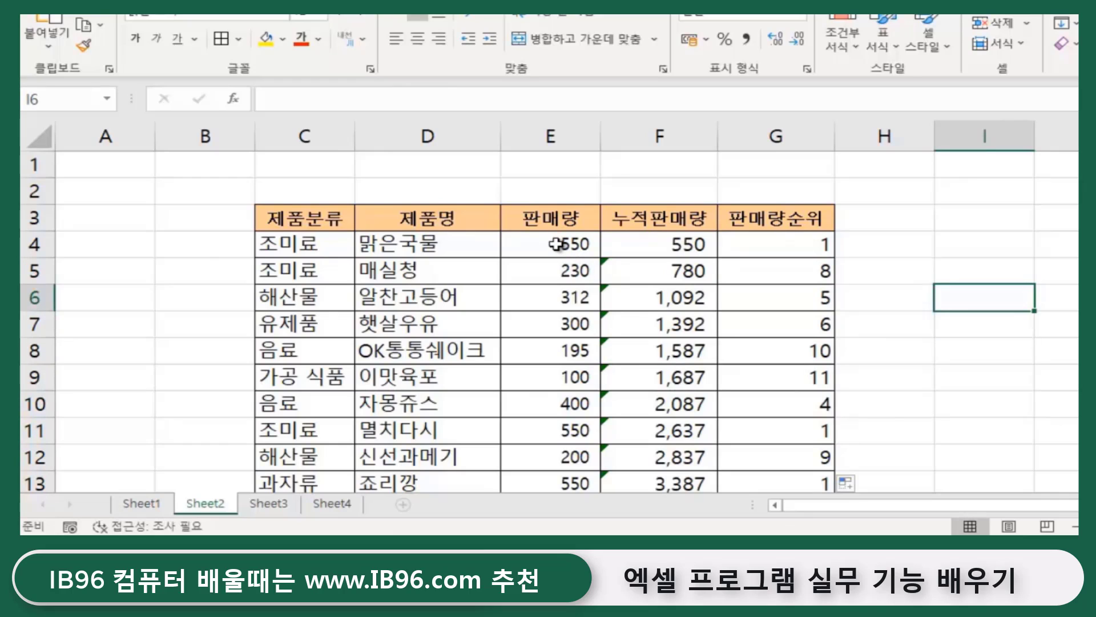
click(556, 244)
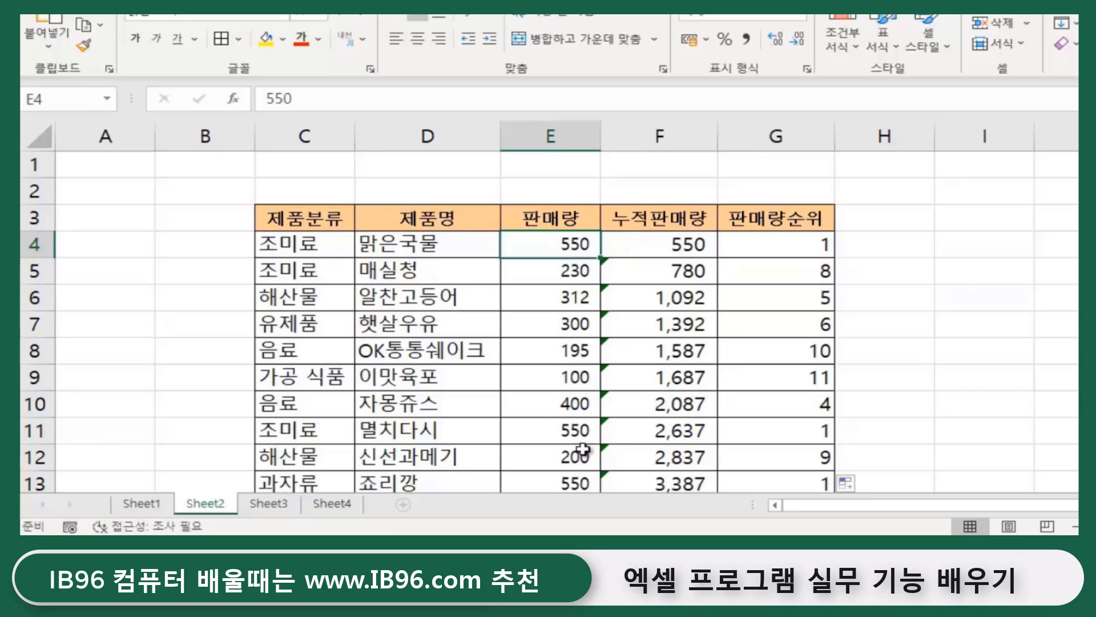
click(575, 432)
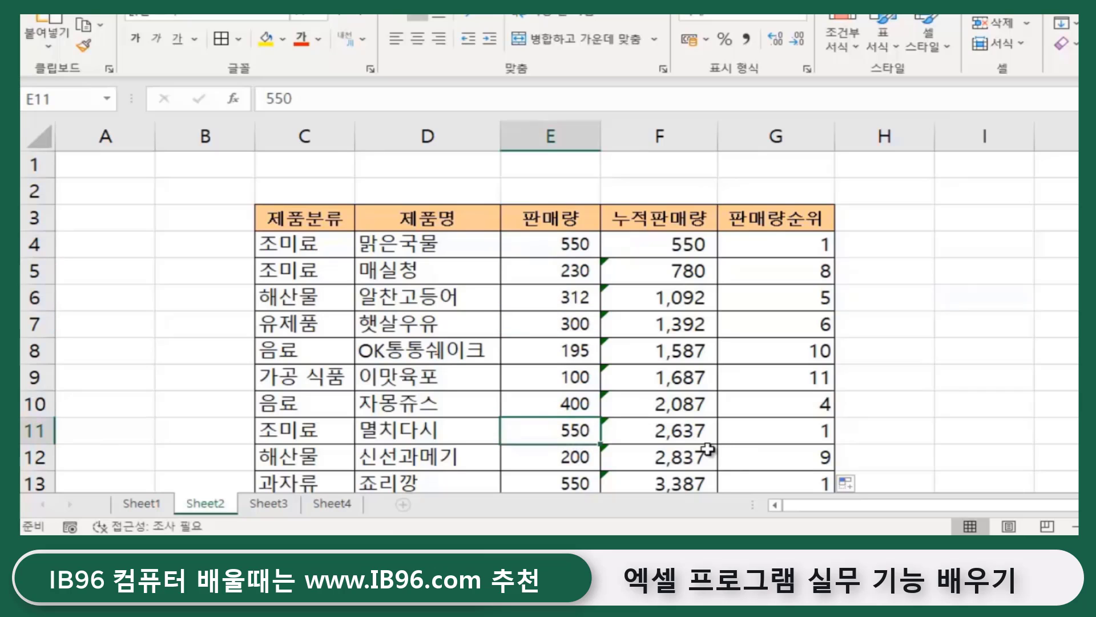
scroll(697, 448, down, 2)
click(570, 323)
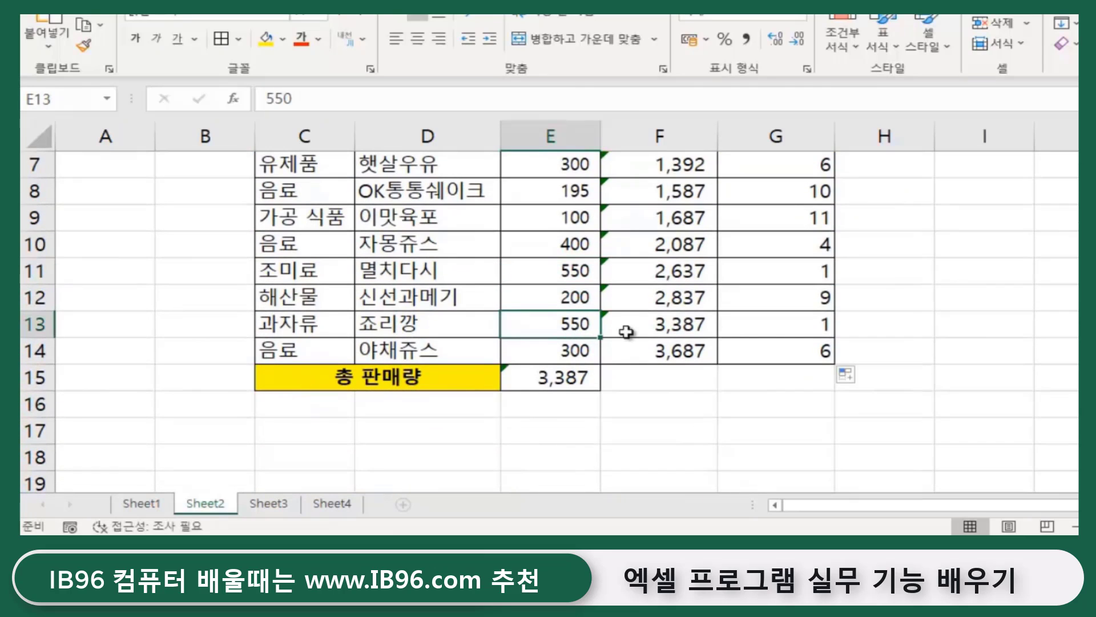
click(565, 280)
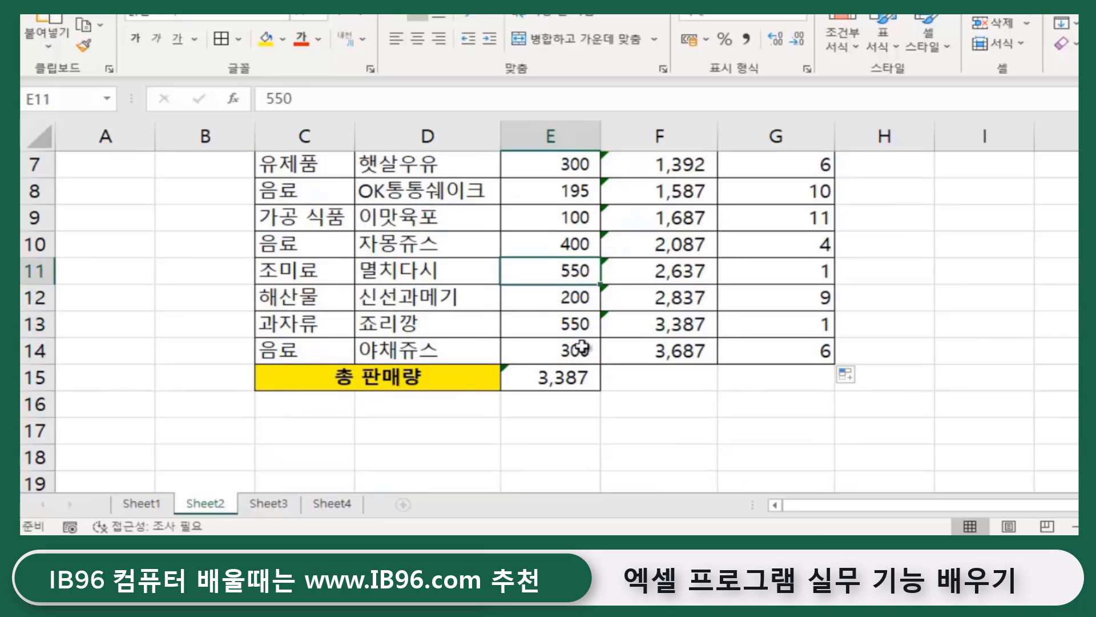
click(571, 320)
scroll(717, 358, up, 2)
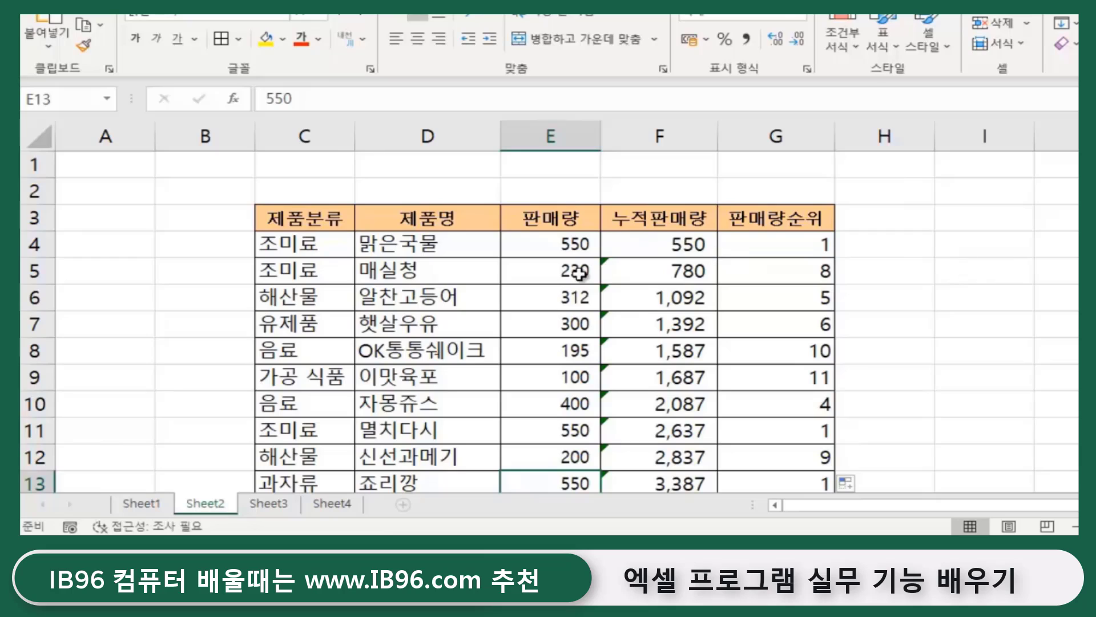
click(555, 244)
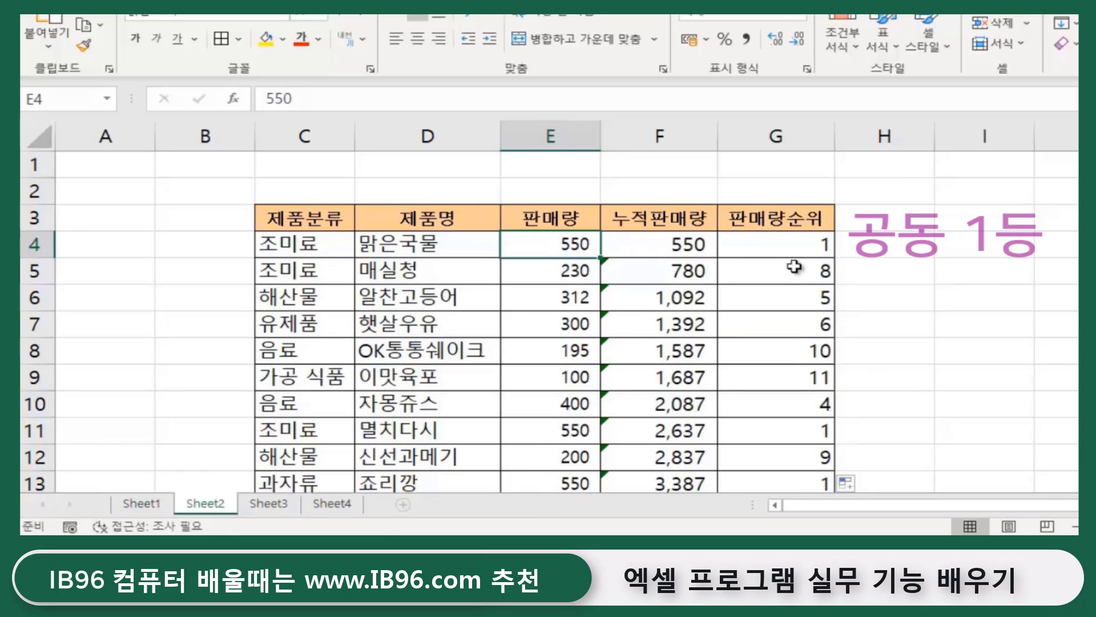
click(777, 246)
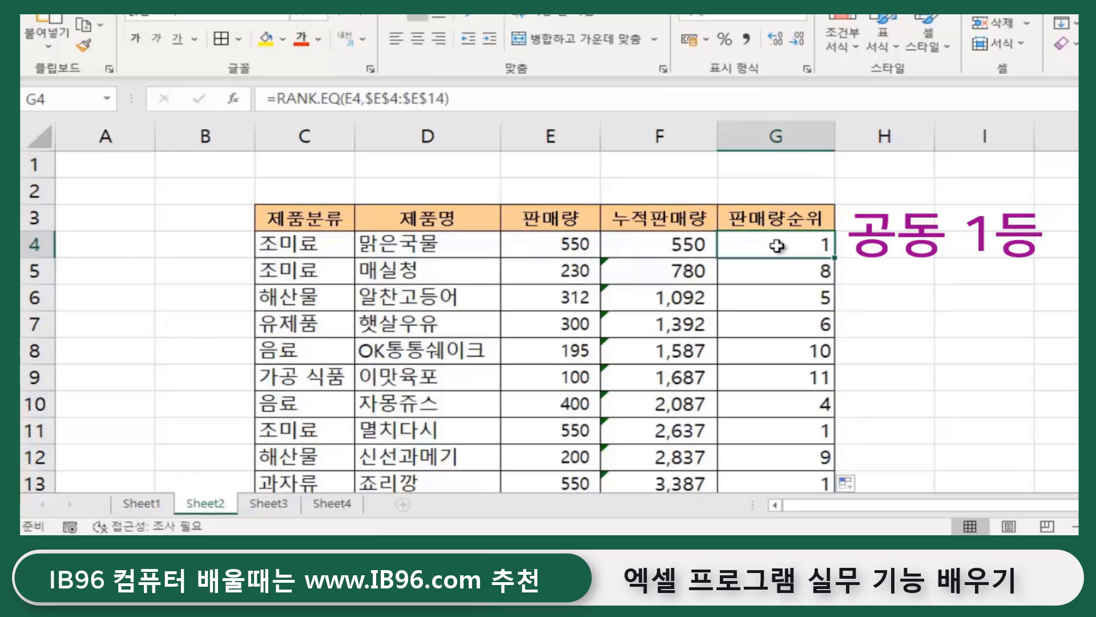
click(778, 430)
scroll(782, 432, down, 2)
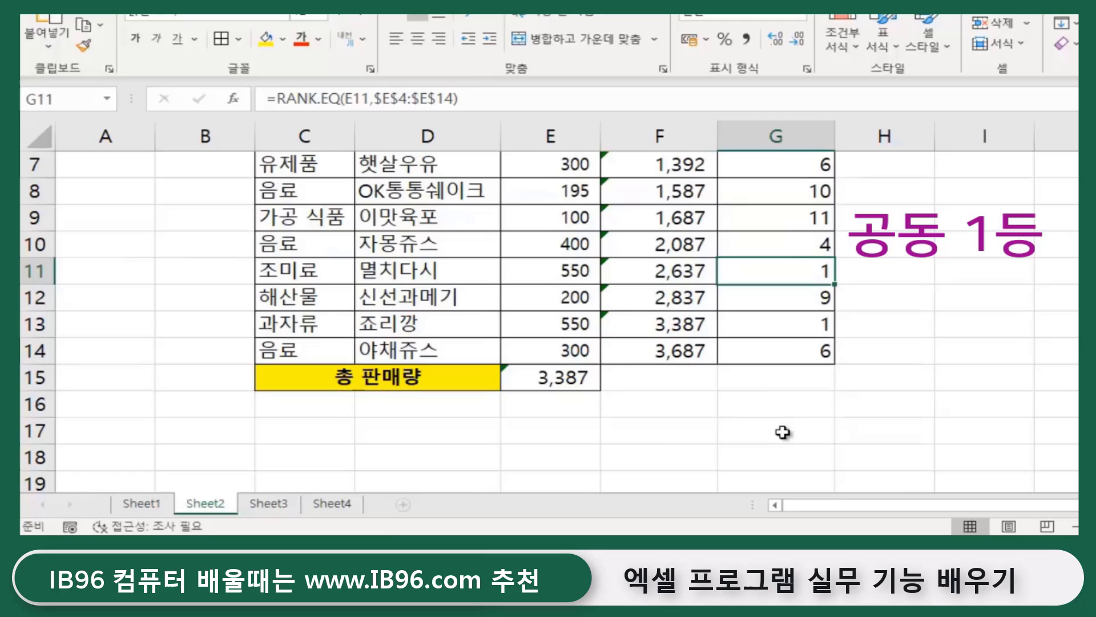
click(789, 321)
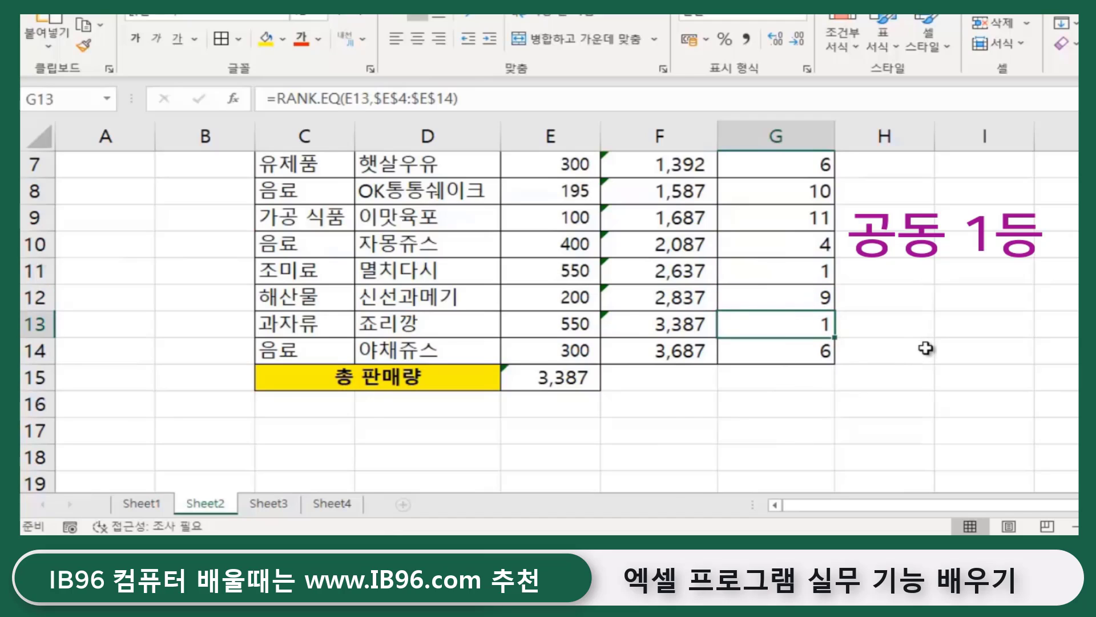
scroll(926, 348, up, 2)
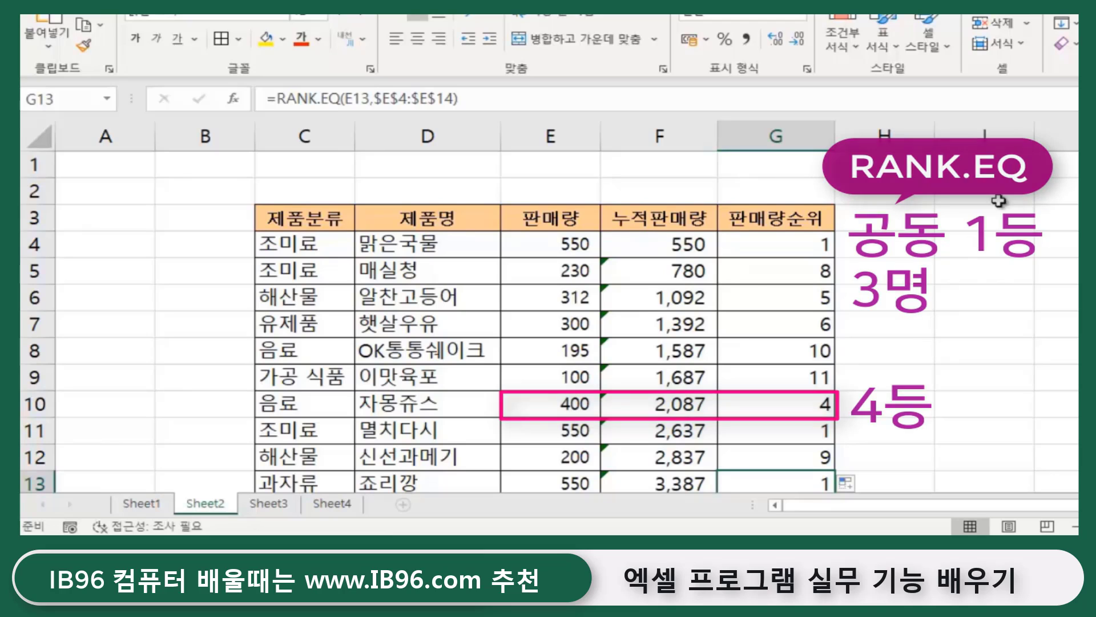
scroll(801, 319, down, 1)
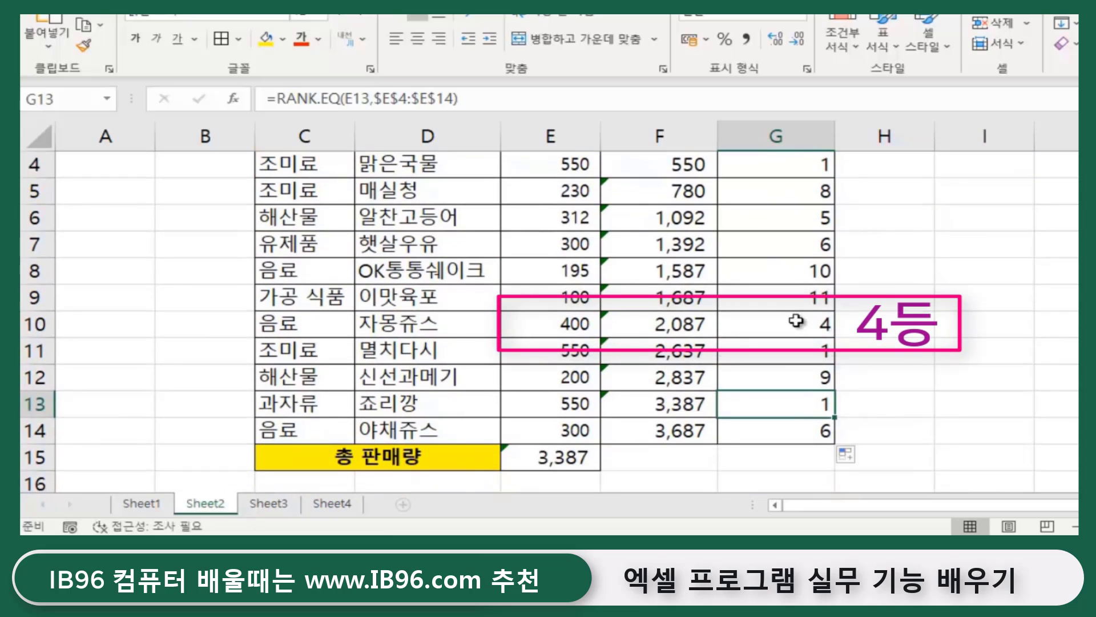
click(779, 321)
click(561, 325)
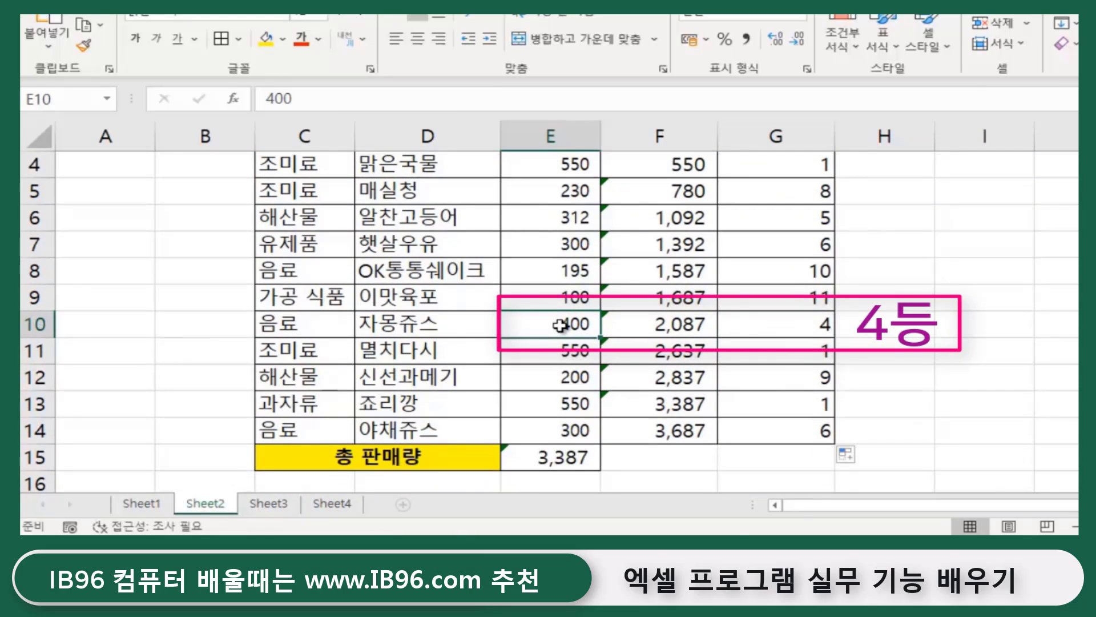
click(759, 323)
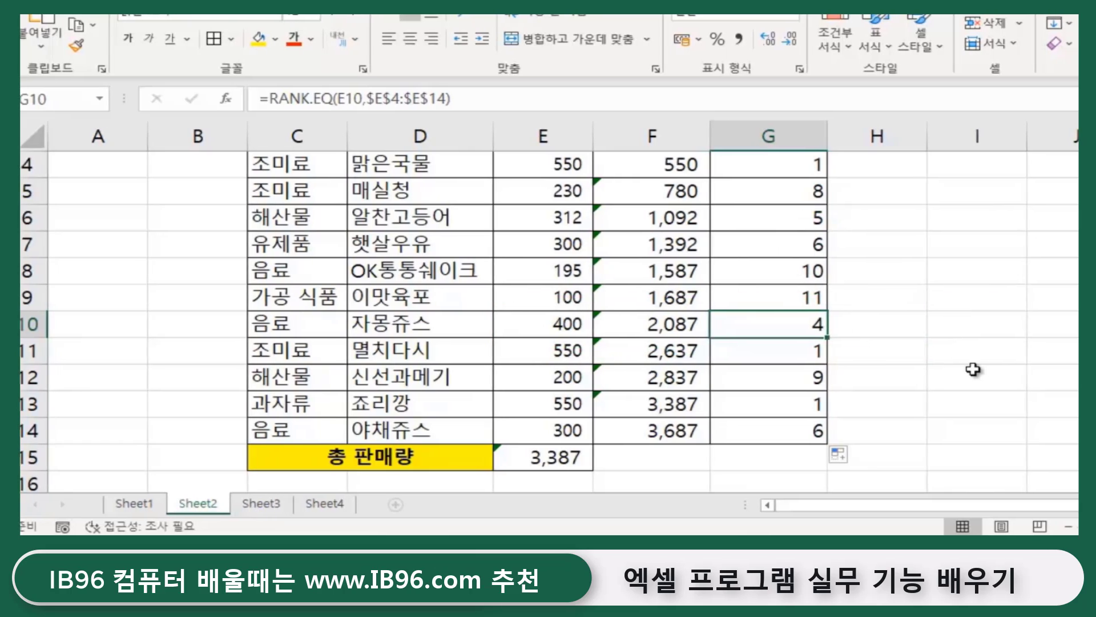
scroll(973, 369, up, 1)
- Enter =RANK.AVG(E4,$E$4:$E$14) in H4, giving 2 for the tied 550 figure
click(877, 244)
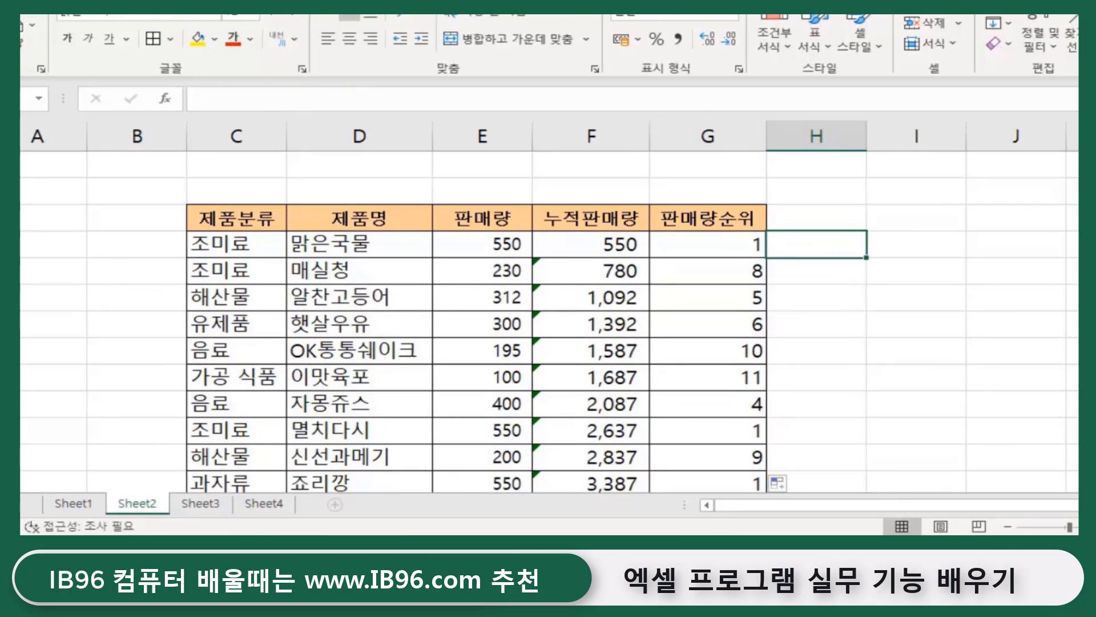
text(=)
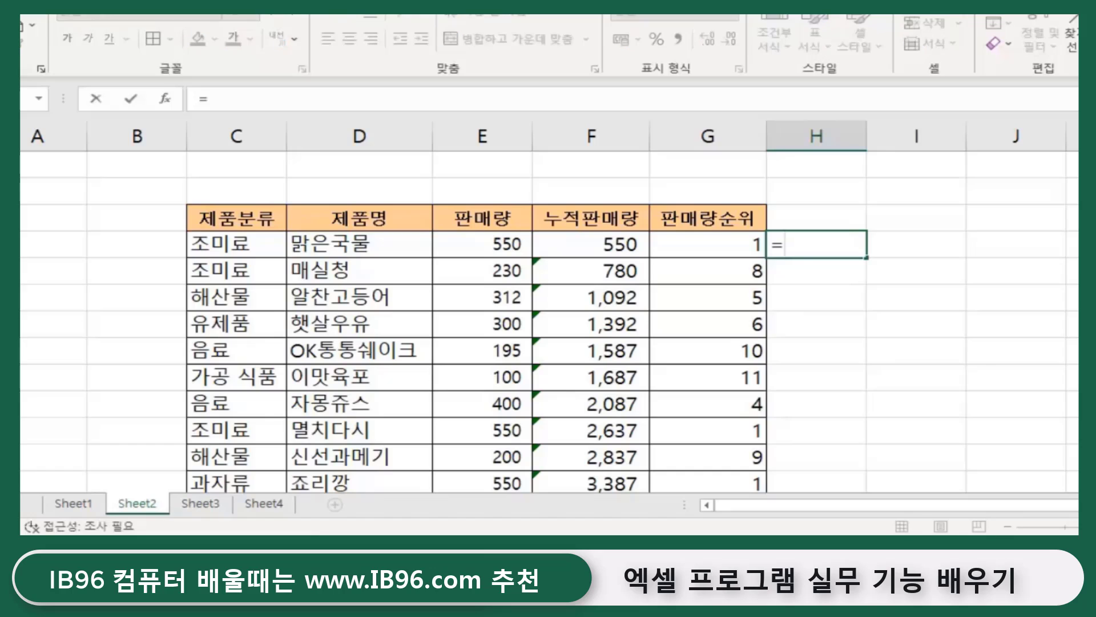
text(rank)
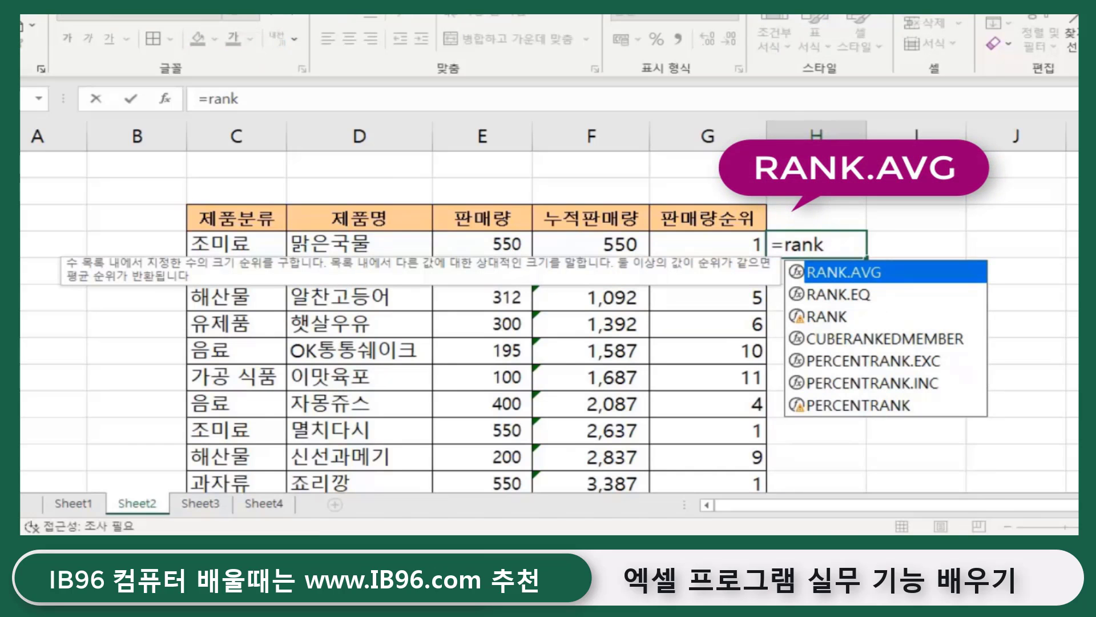
text(.)
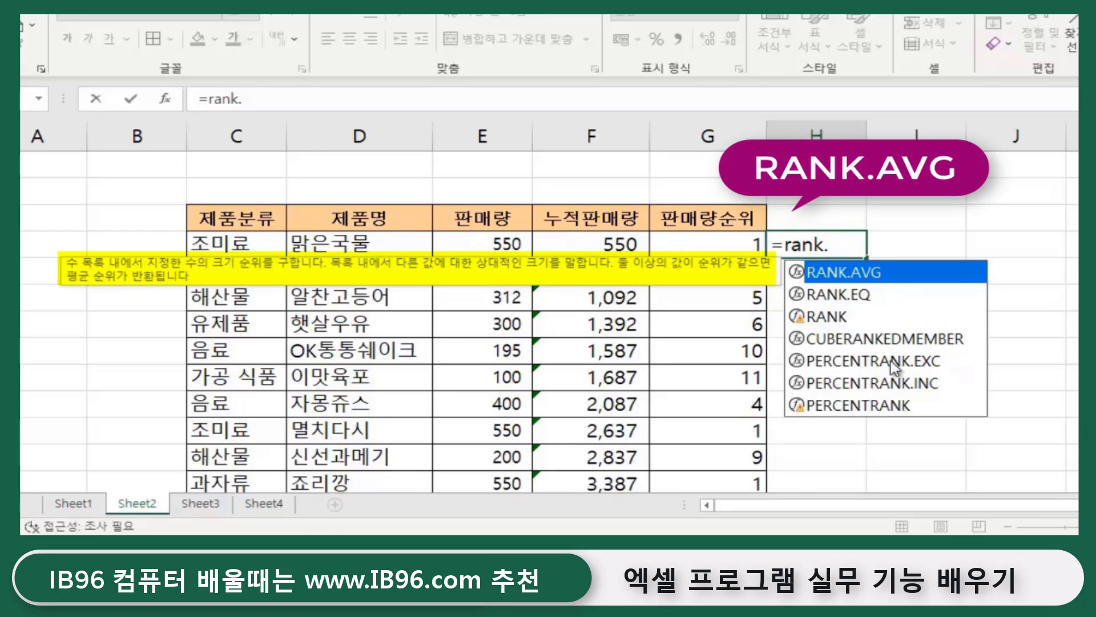
double_click(850, 273)
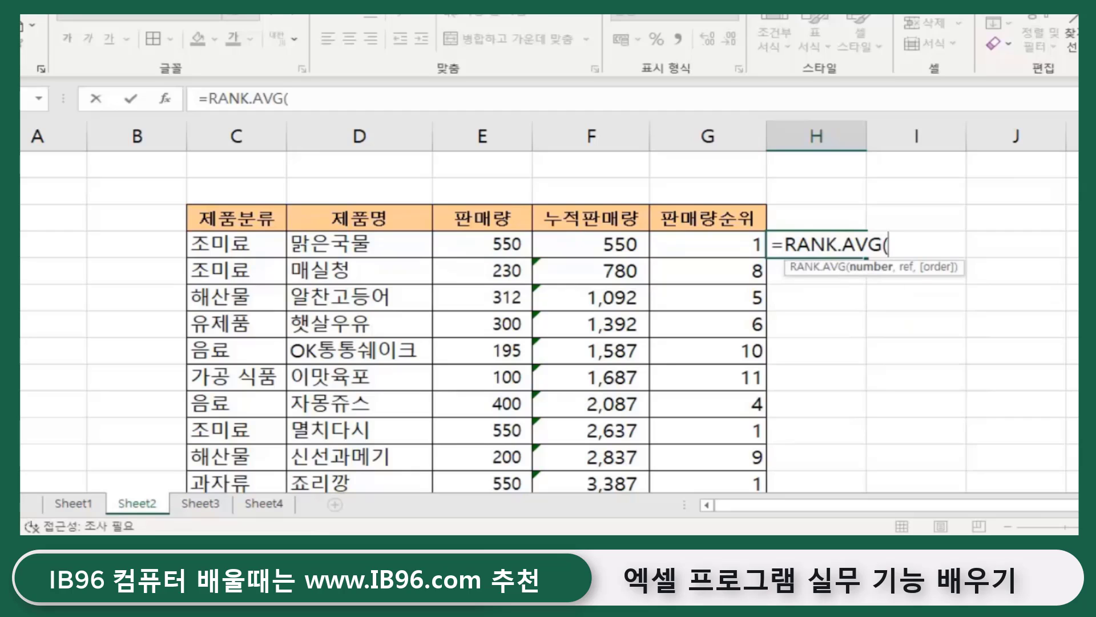
click(484, 246)
text(,)
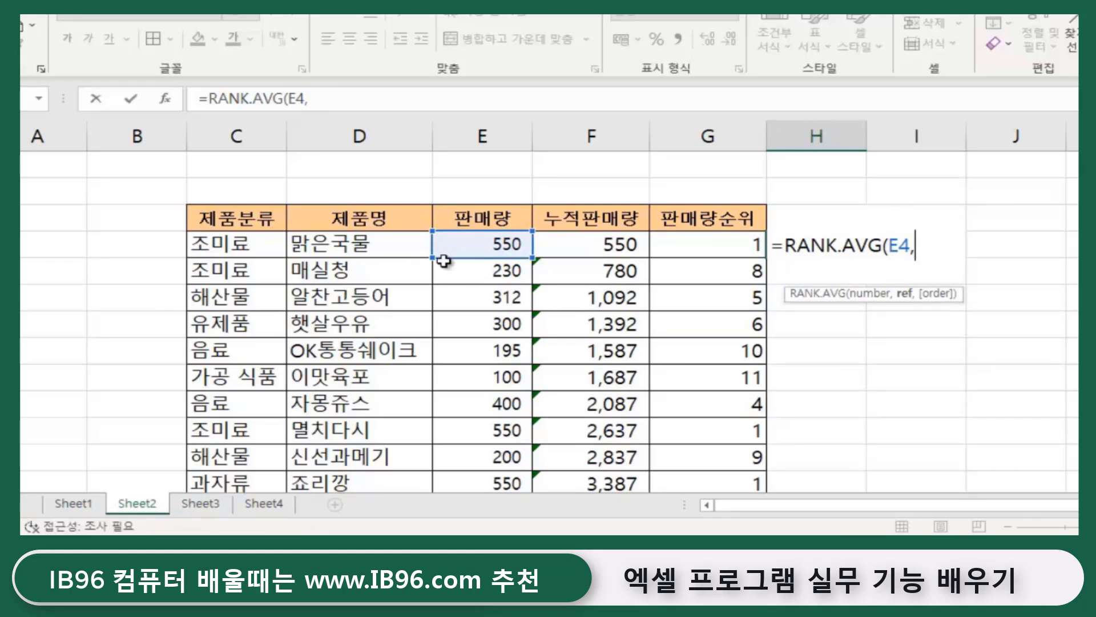
click(486, 242)
drag(486, 270, 497, 395)
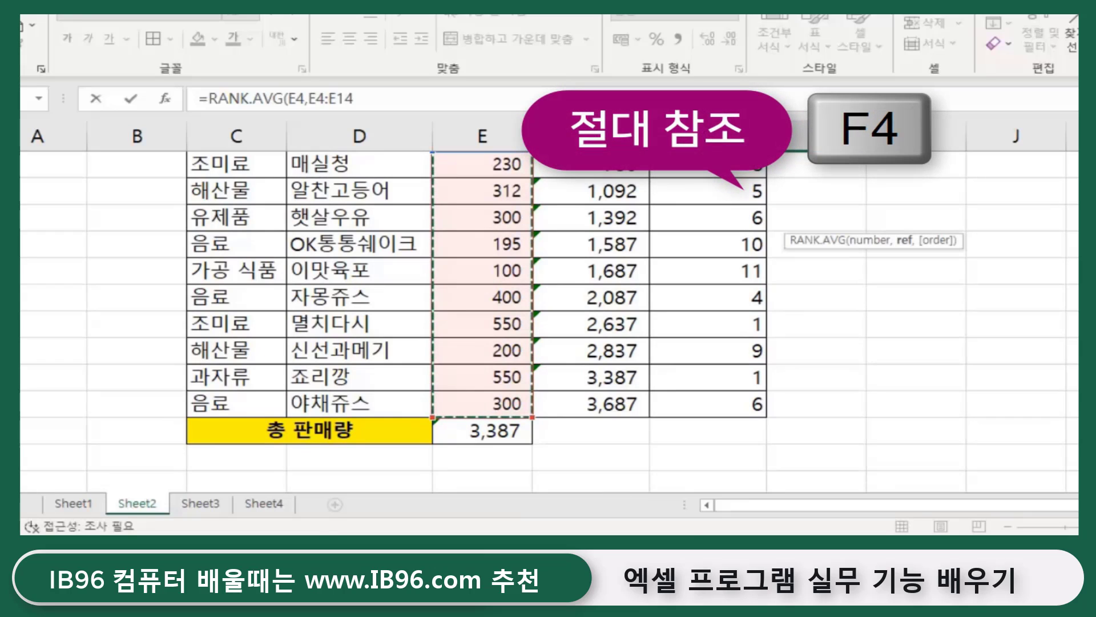
key(F4)
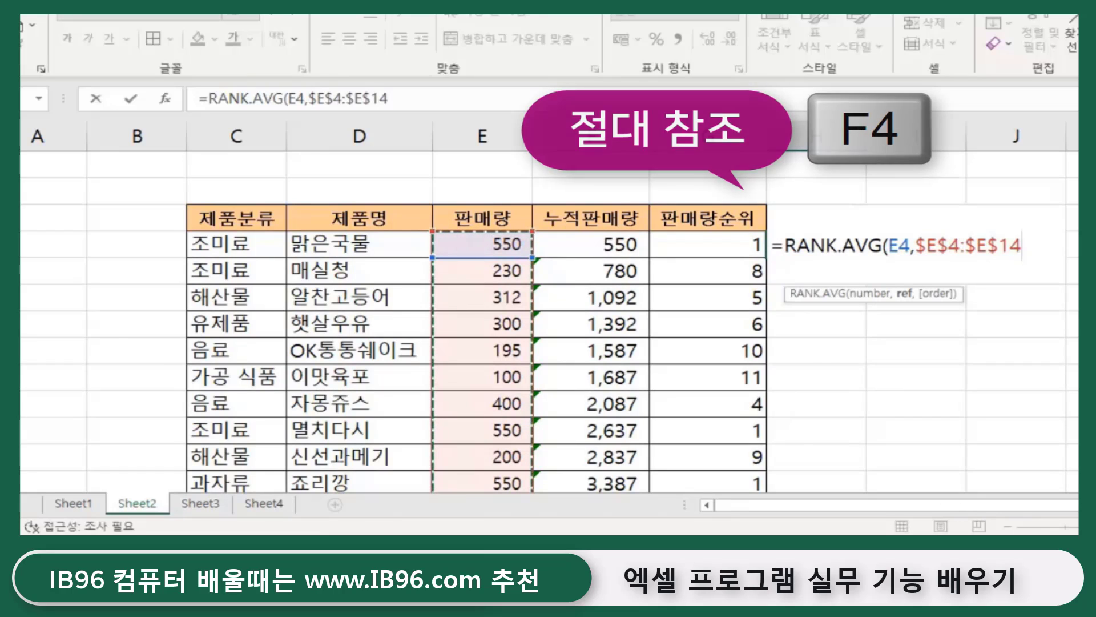
text())
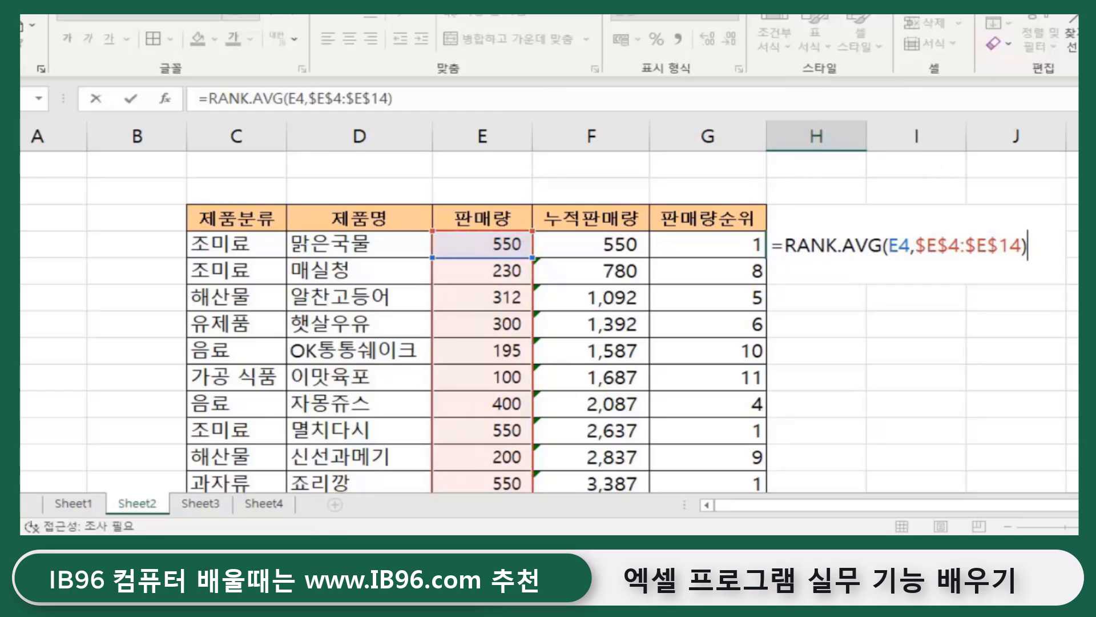
key(Return)
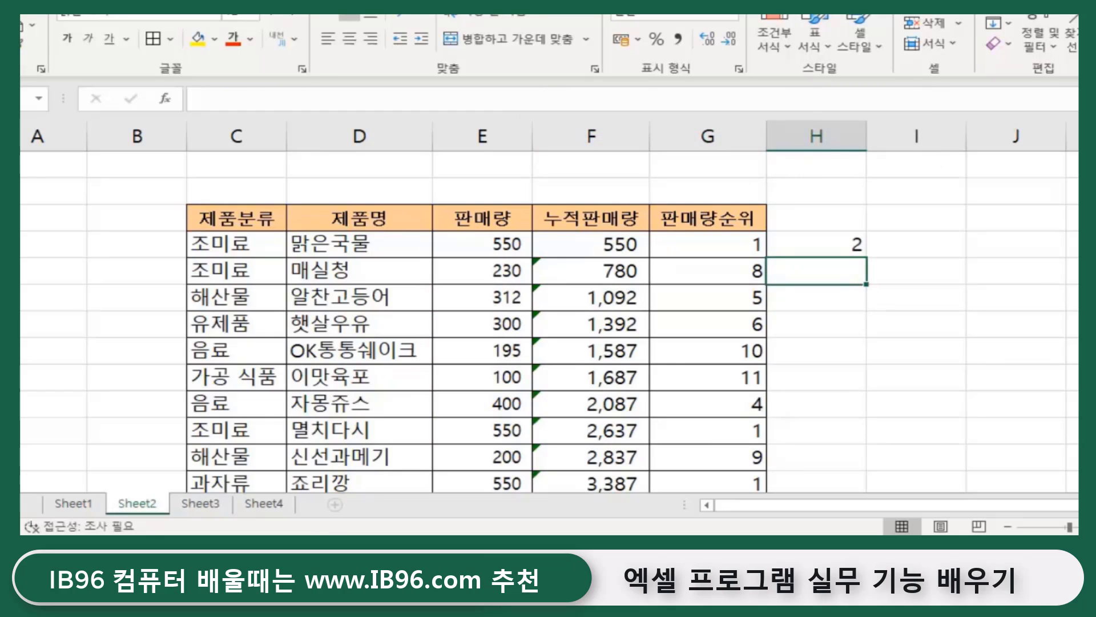
- Copy H4's RANK.AVG formula down to row 14
click(832, 242)
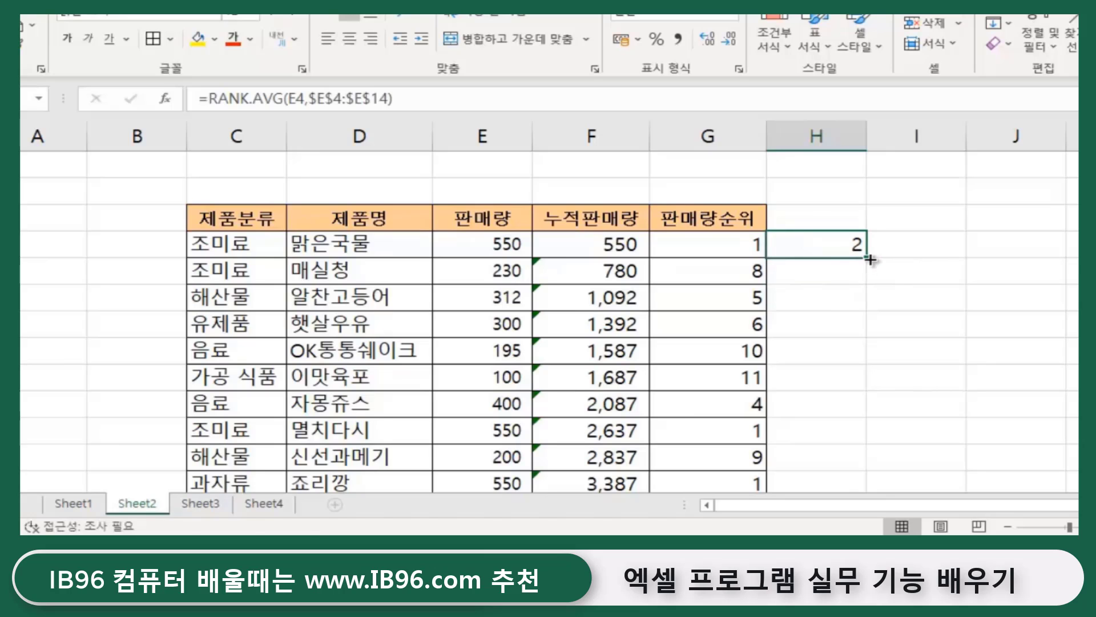
drag(870, 259, 845, 412)
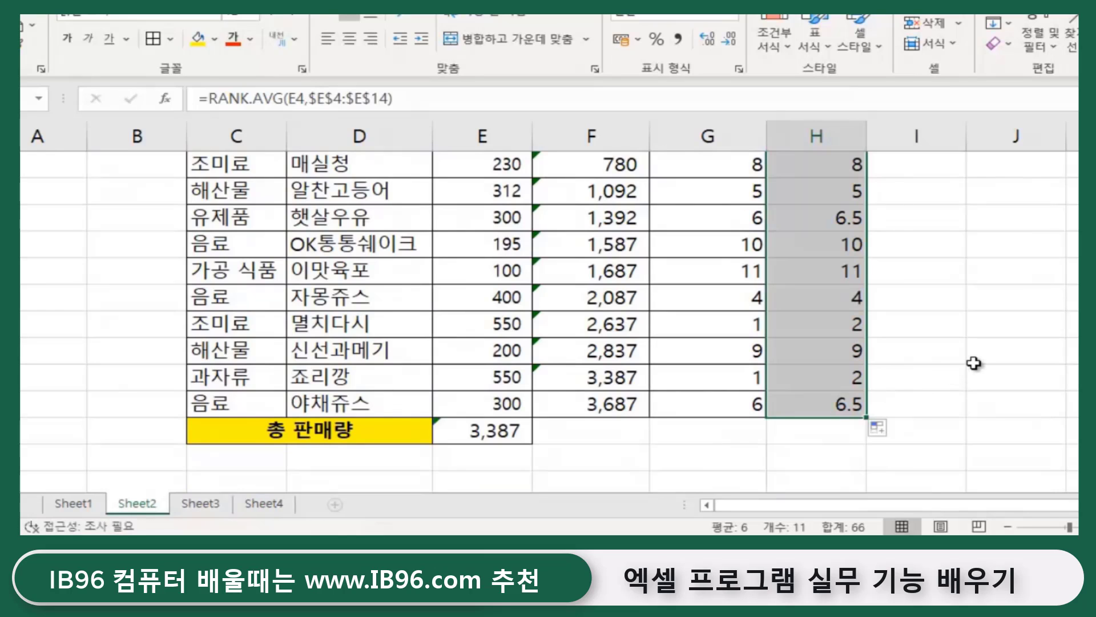
click(974, 363)
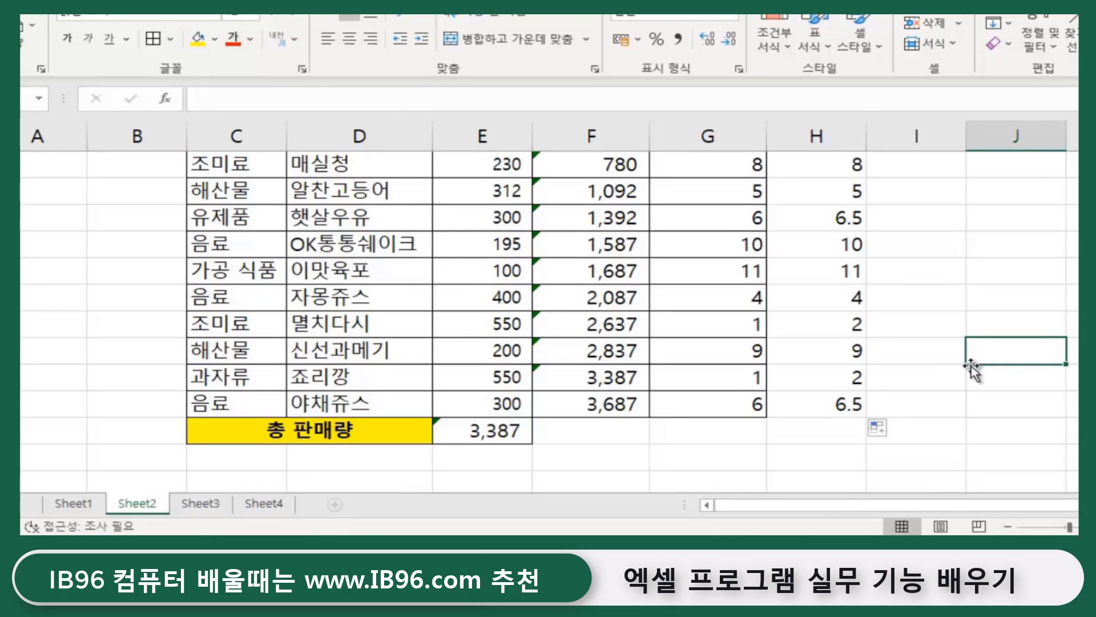
scroll(971, 364, up, 2)
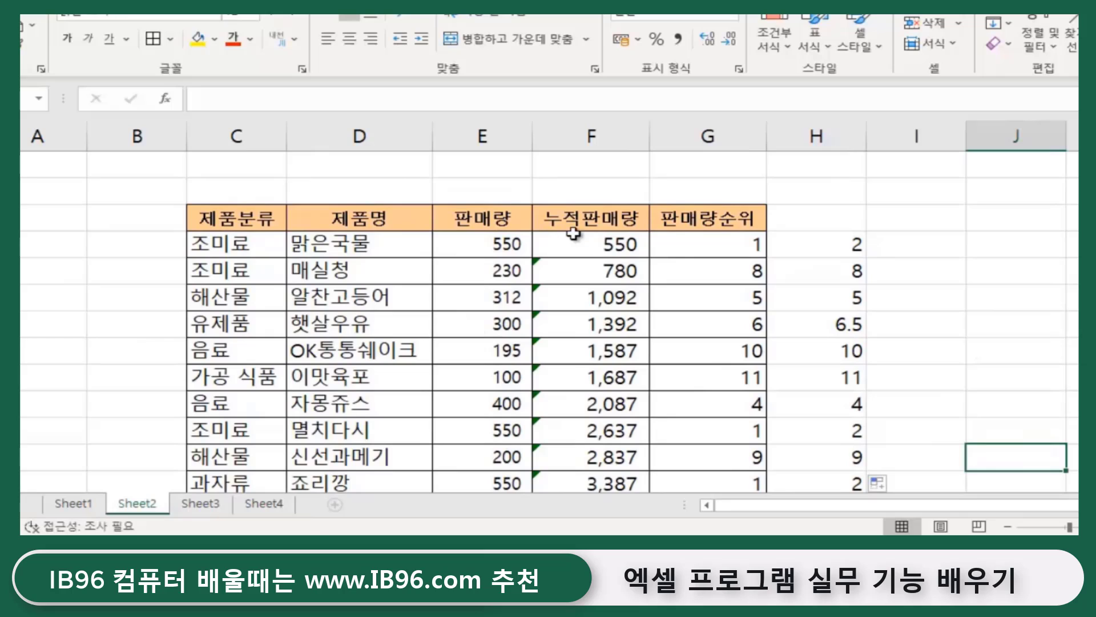
- Compare the average ranks in H4, H11 and H13 with G4's RANK.EQ result
click(725, 245)
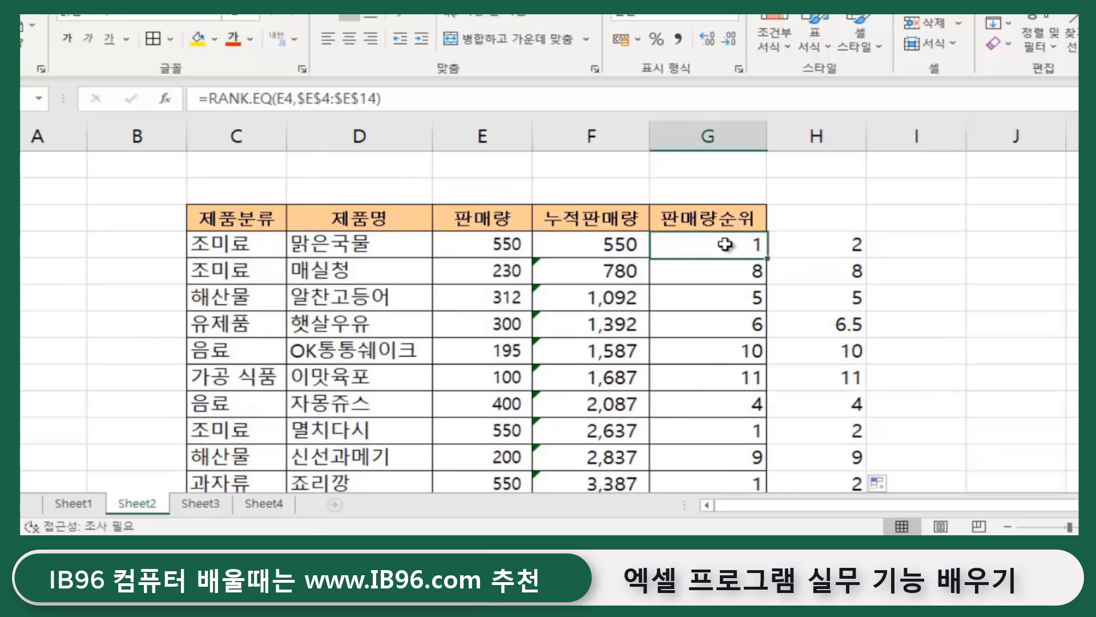
click(484, 247)
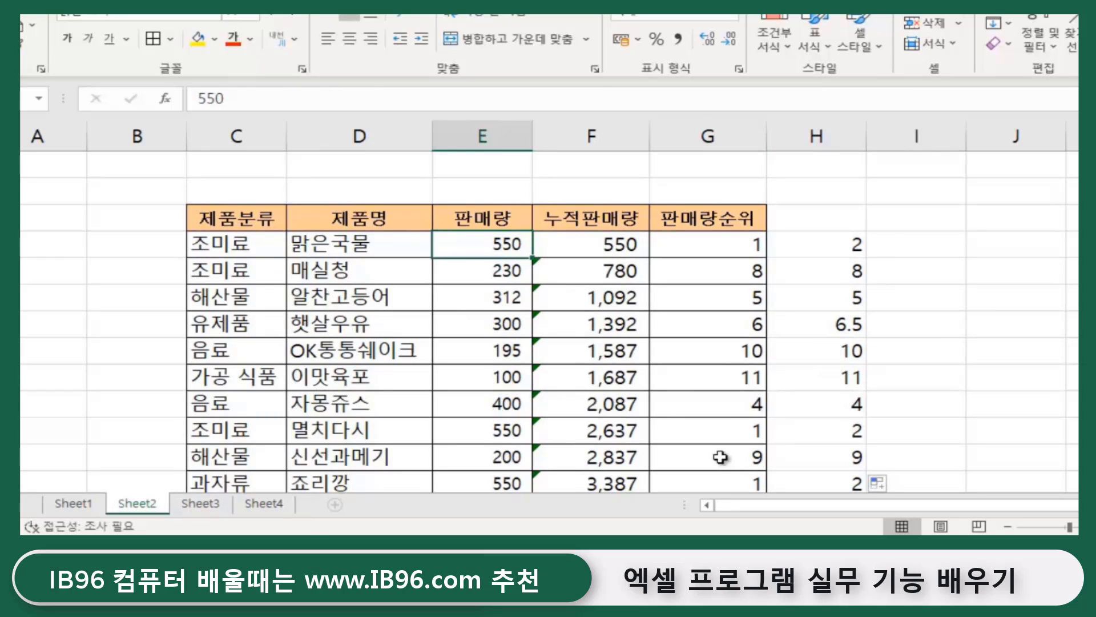
scroll(886, 477, down, 1)
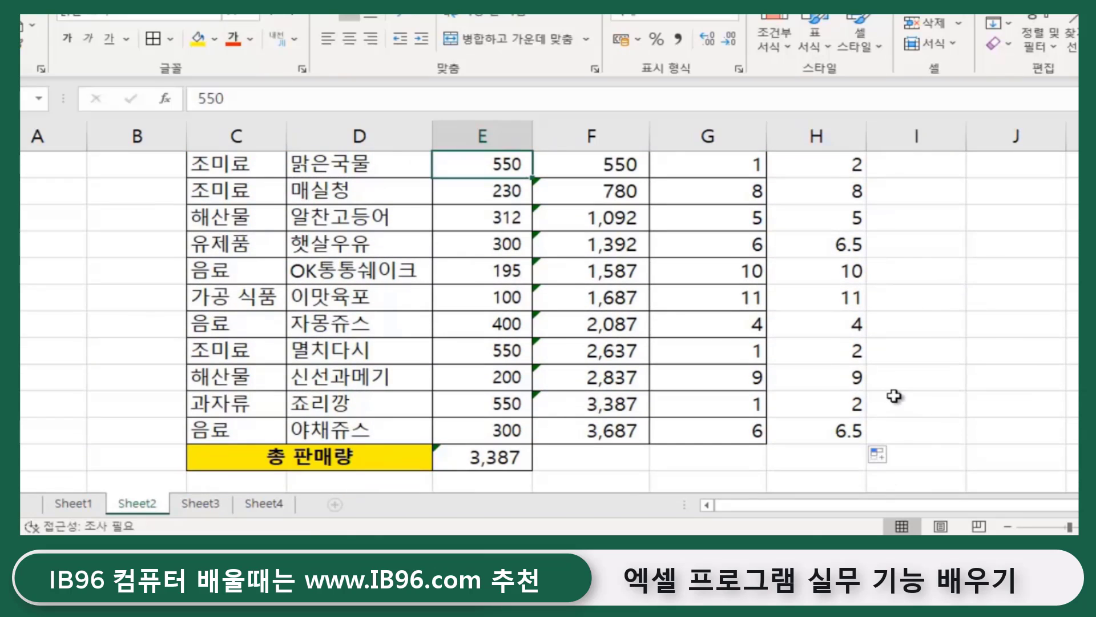
click(854, 409)
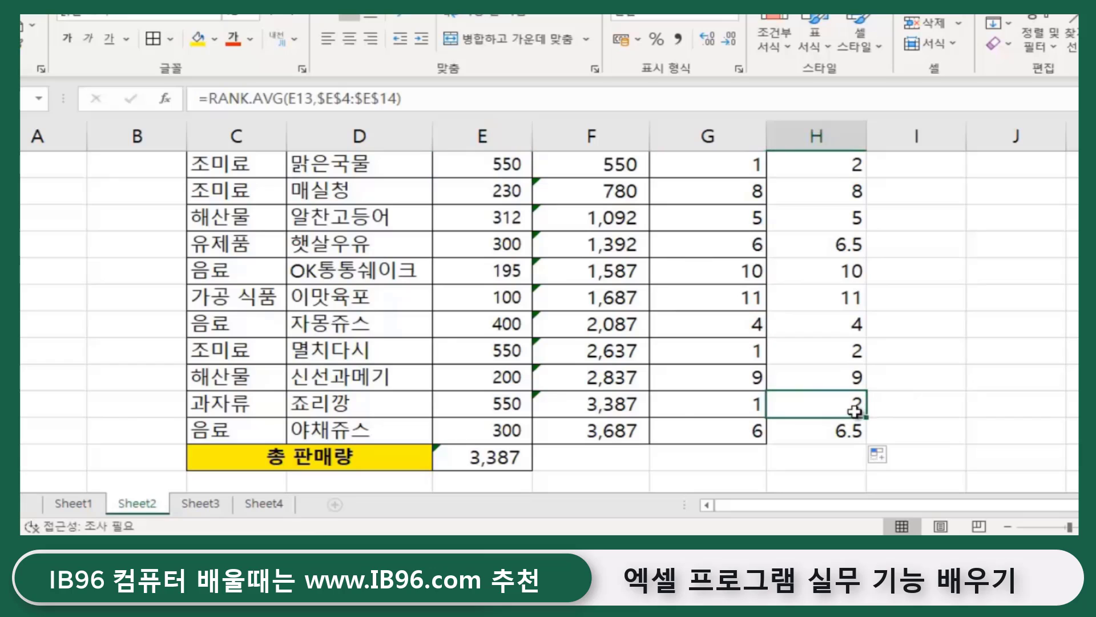
click(844, 353)
click(851, 408)
click(822, 352)
scroll(816, 355, up, 1)
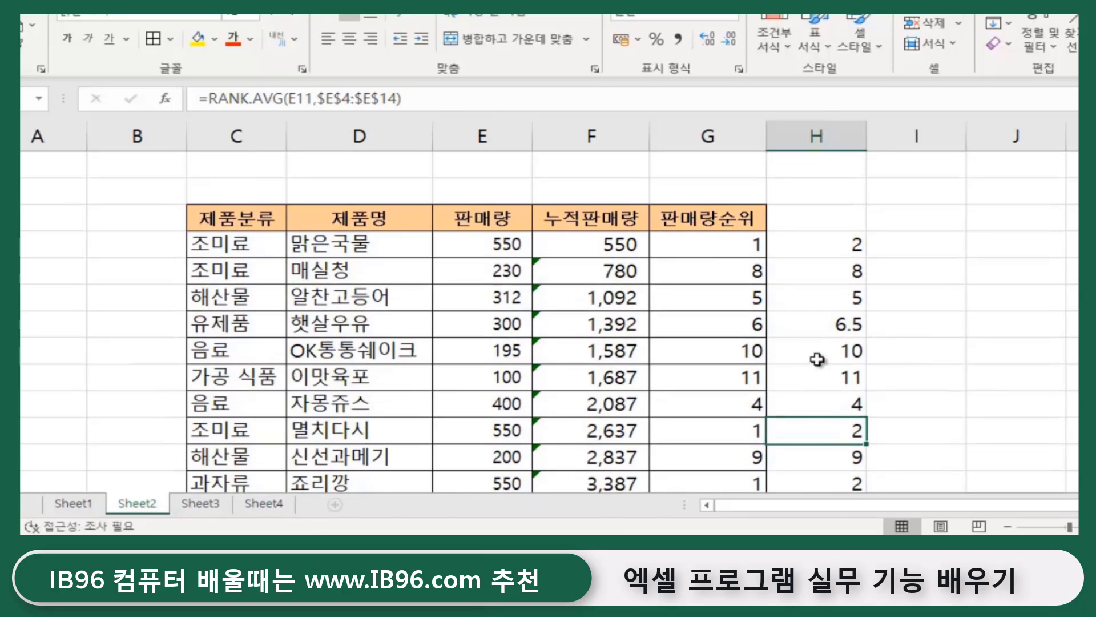
click(832, 244)
scroll(840, 399, down, 2)
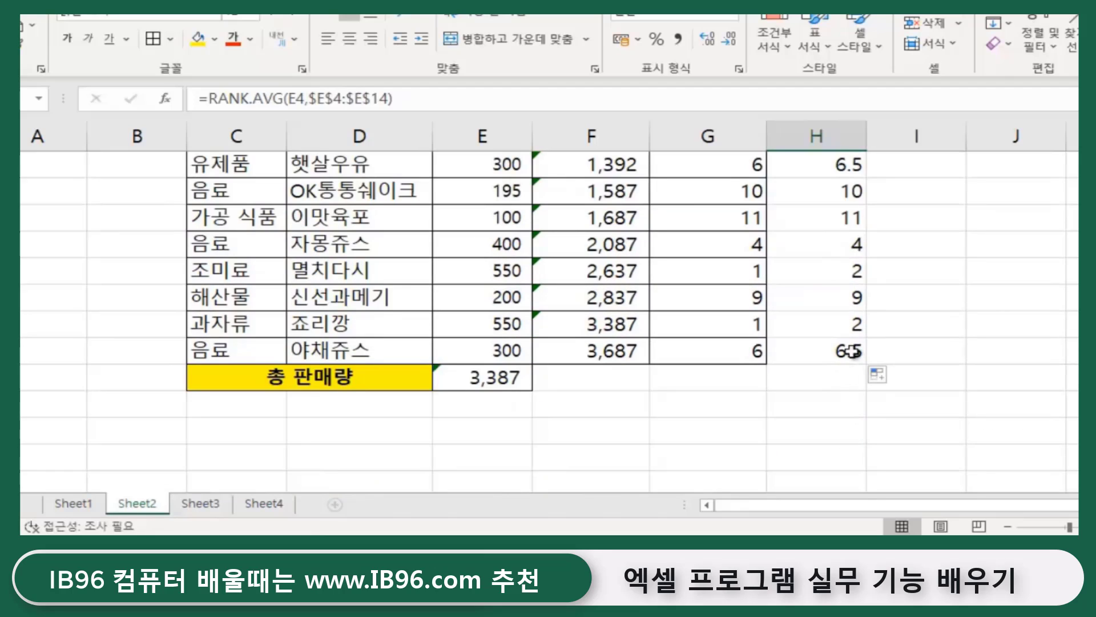
click(854, 323)
scroll(925, 360, up, 2)
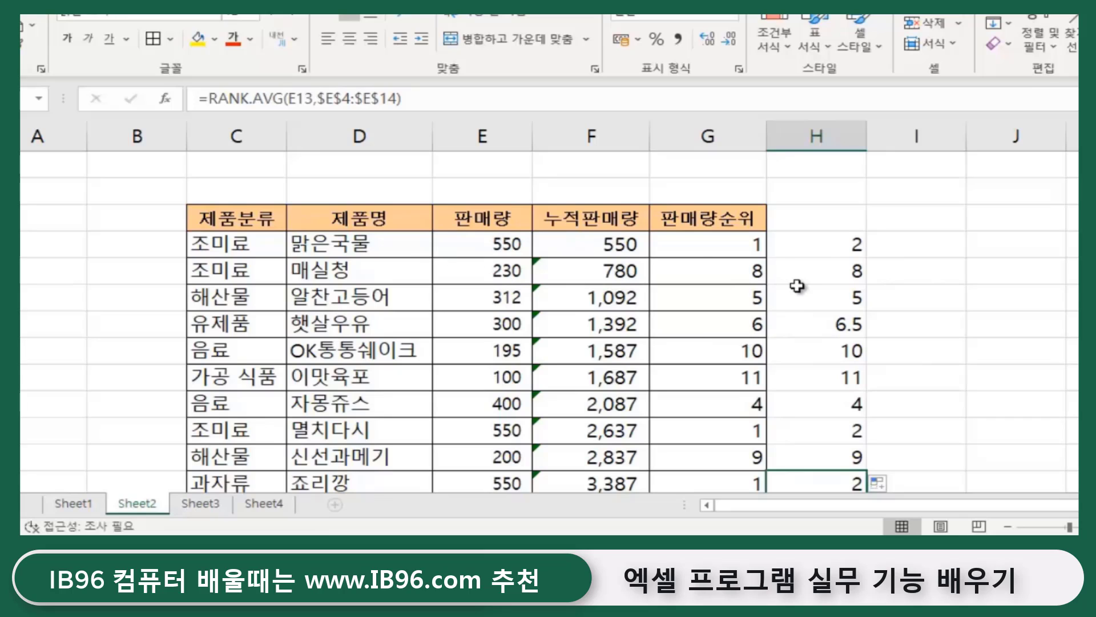
- Check the tied RANK.EQ ranks of 1 in G4, G11 and G13
click(711, 245)
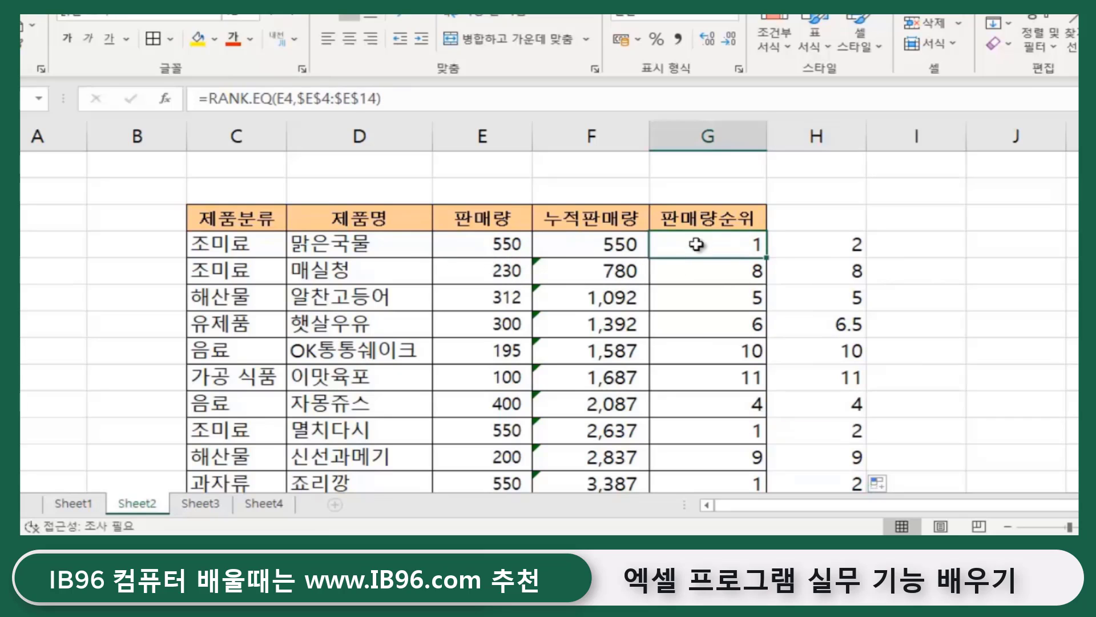
click(733, 431)
click(726, 481)
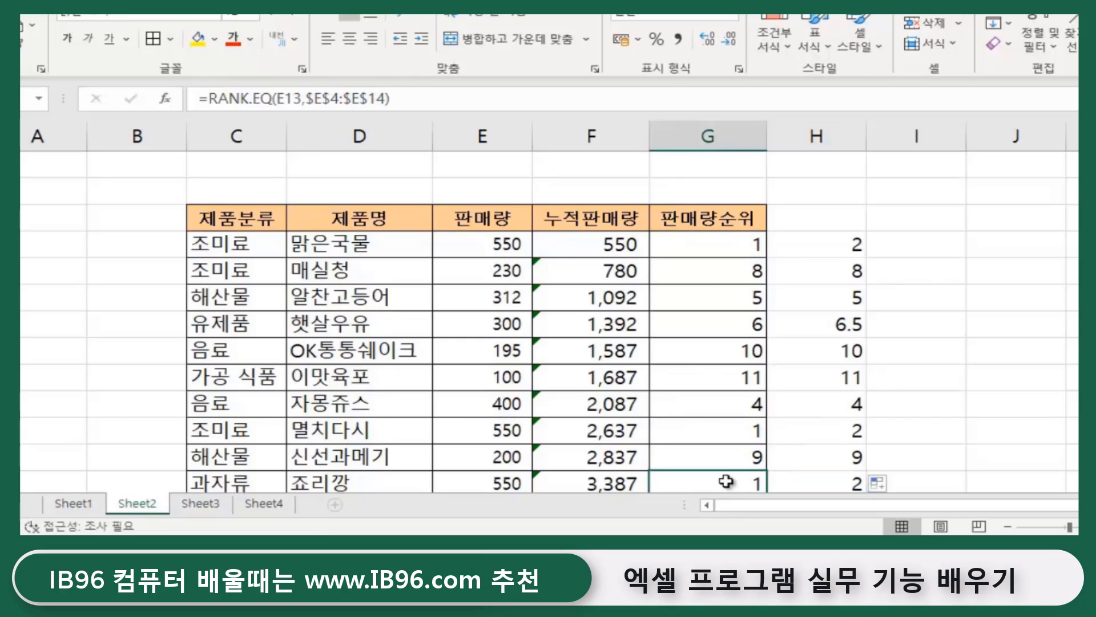
click(910, 308)
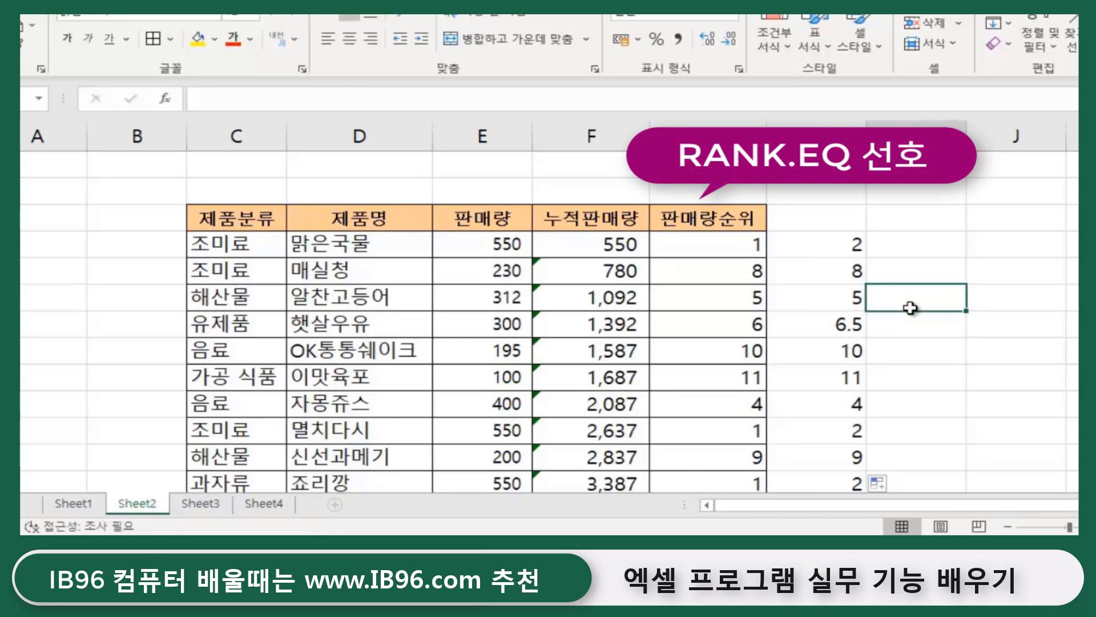
click(699, 240)
click(874, 245)
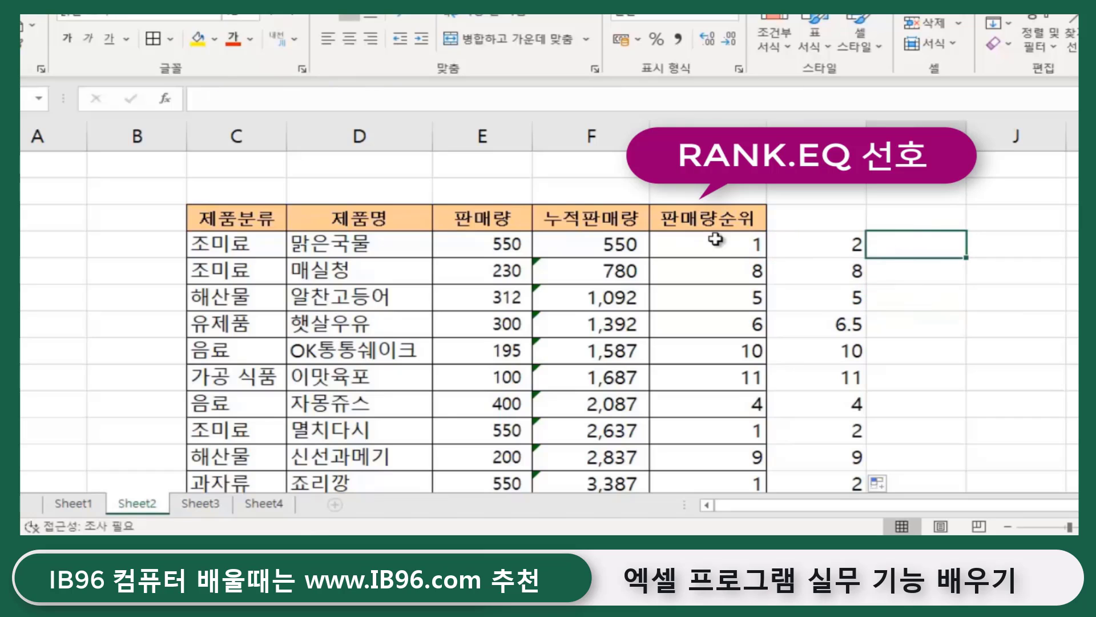
click(715, 238)
click(1038, 296)
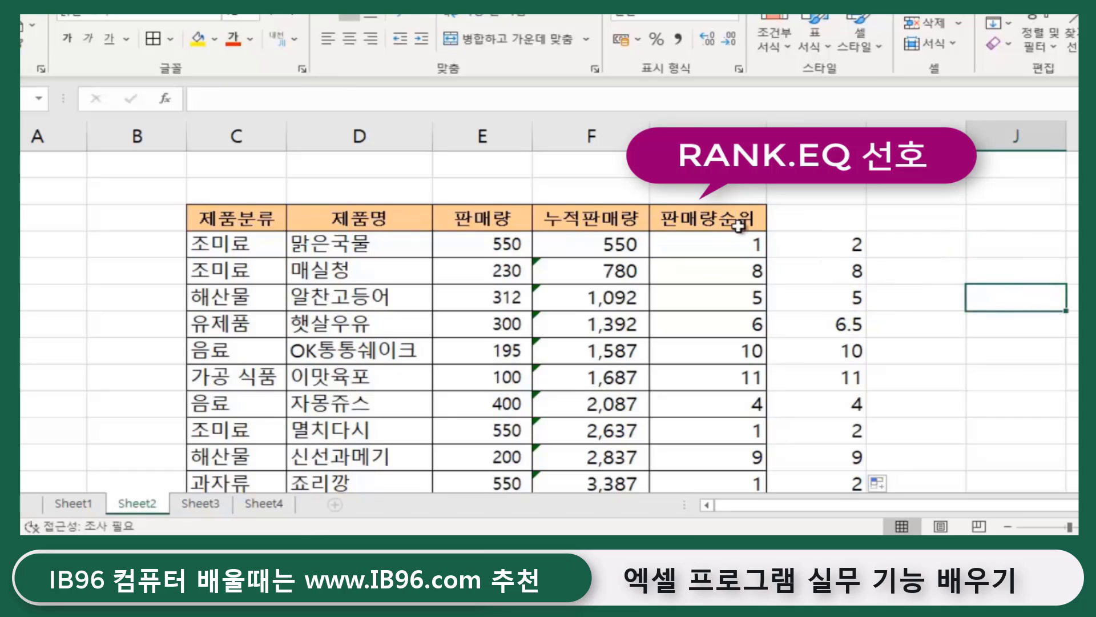
- Clear the average-rank results from H4:H14
click(841, 242)
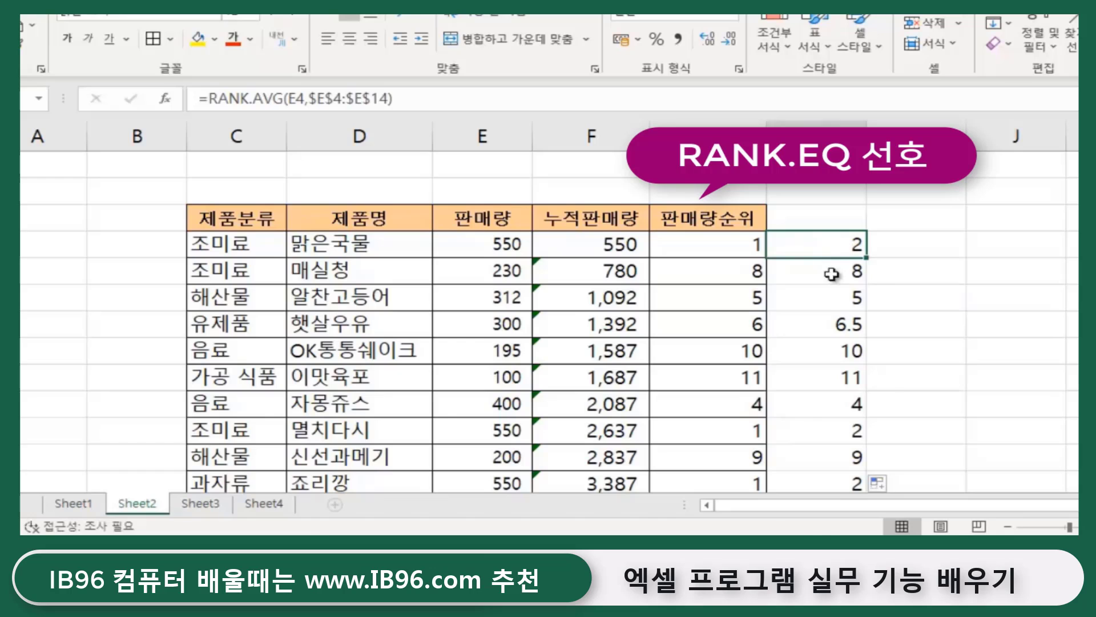
drag(832, 274, 826, 404)
key(Delete)
scroll(824, 399, up, 2)
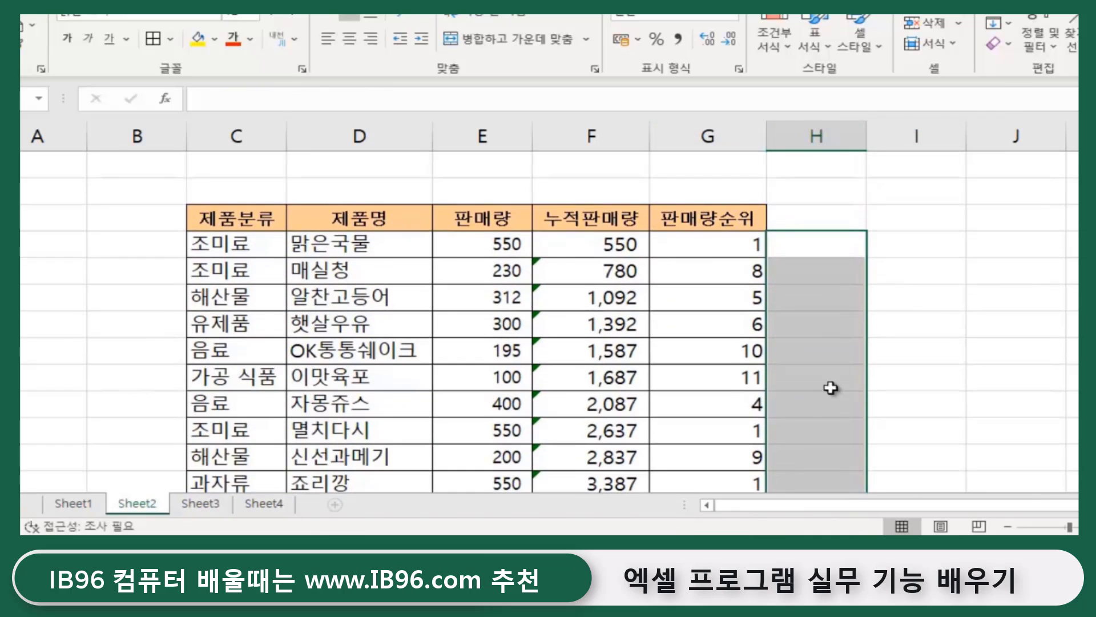
click(905, 298)
click(831, 250)
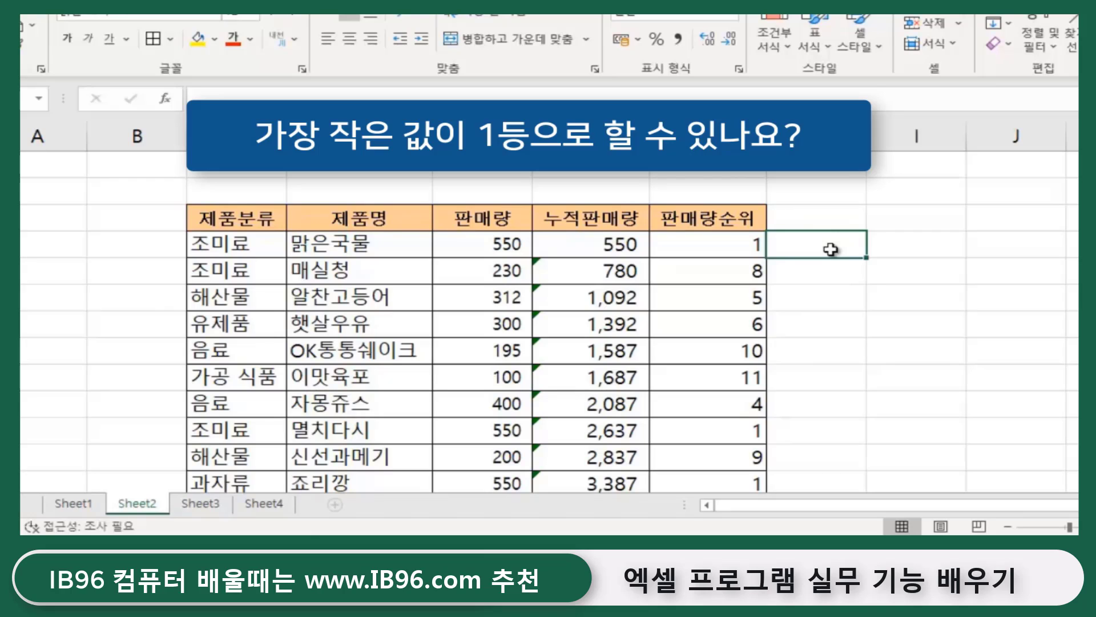
click(735, 242)
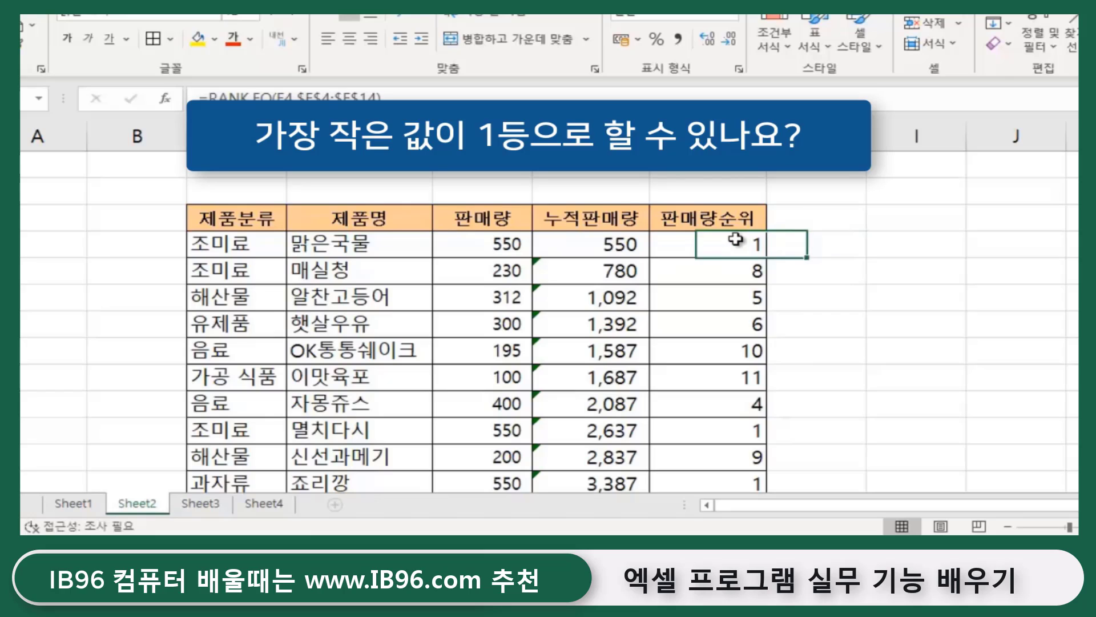
click(850, 245)
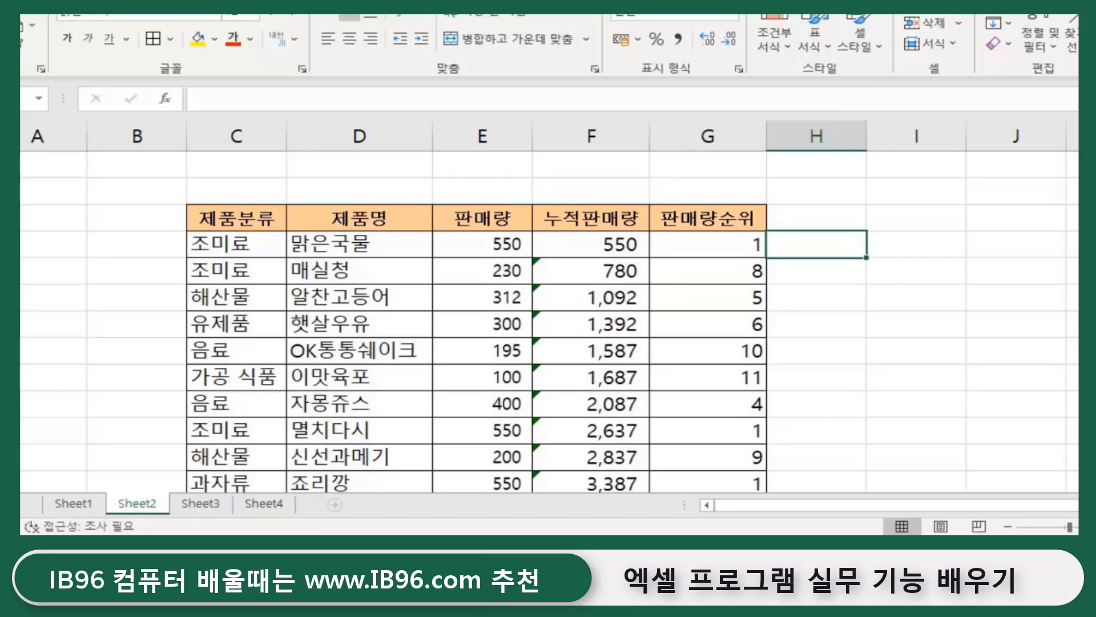
- Start =RANK.EQ(E4,$E$4:$E$14 in H4 with an absolute sales range
text(=)
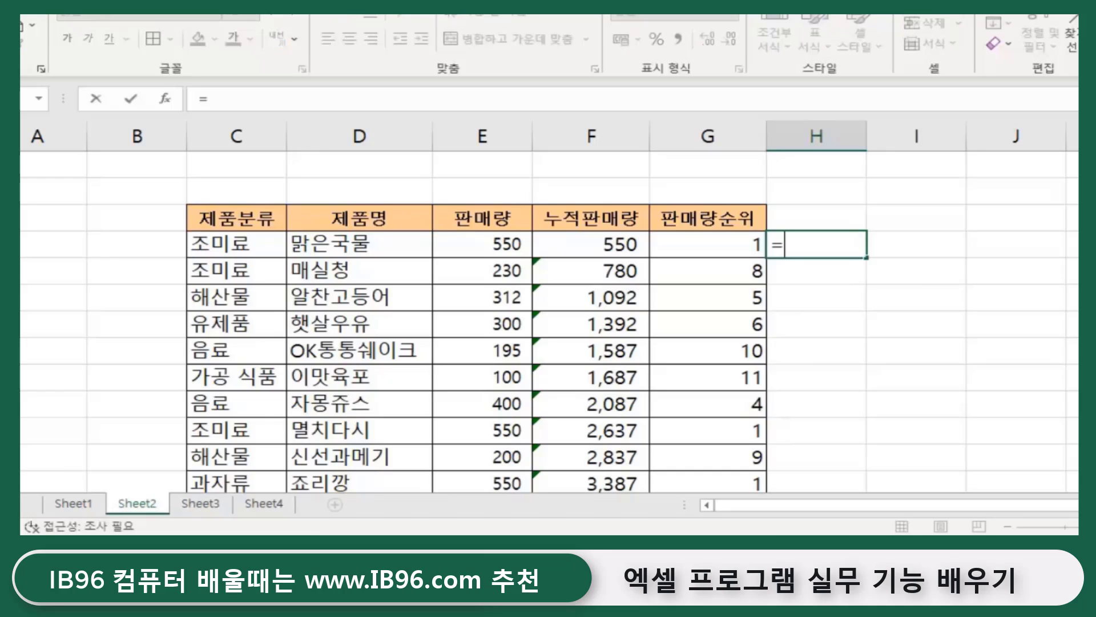
text(rank)
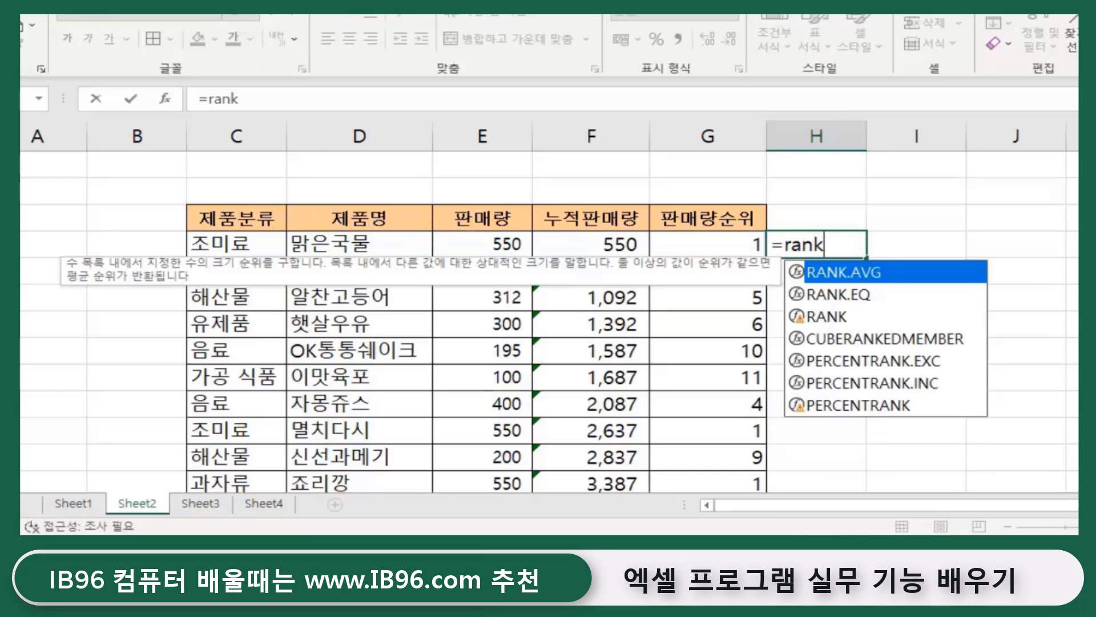
text(.eq()
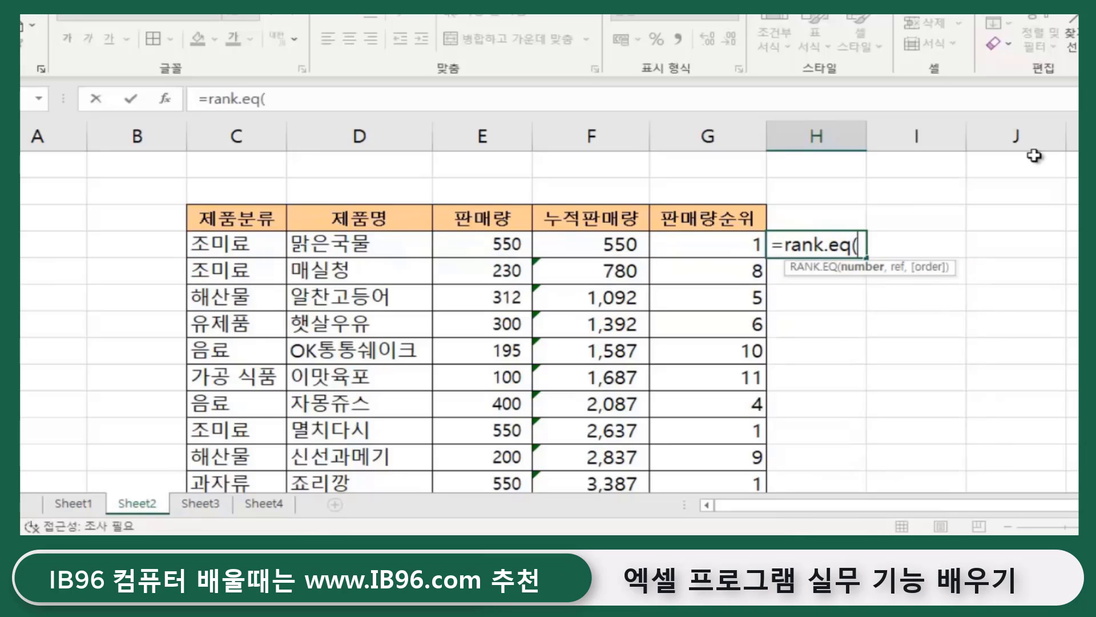
click(499, 240)
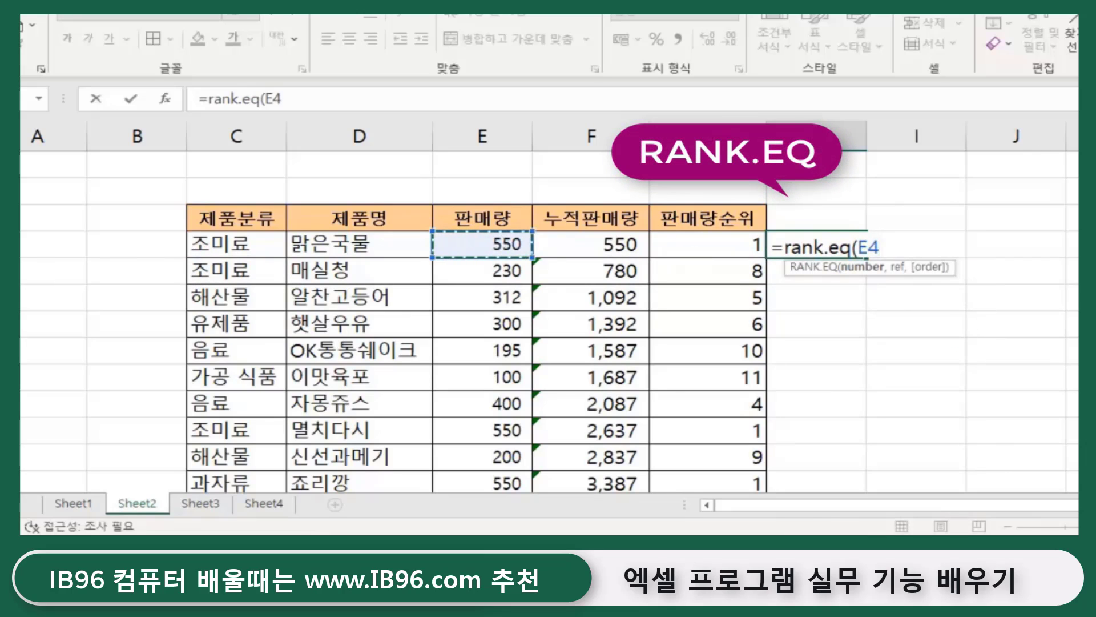
text(,)
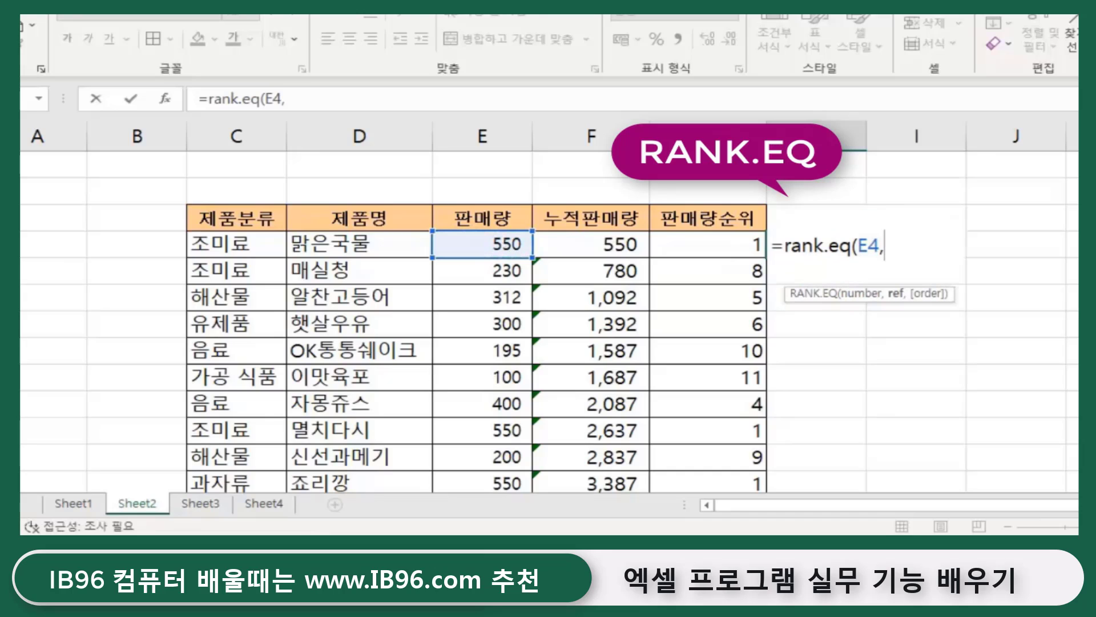
click(484, 241)
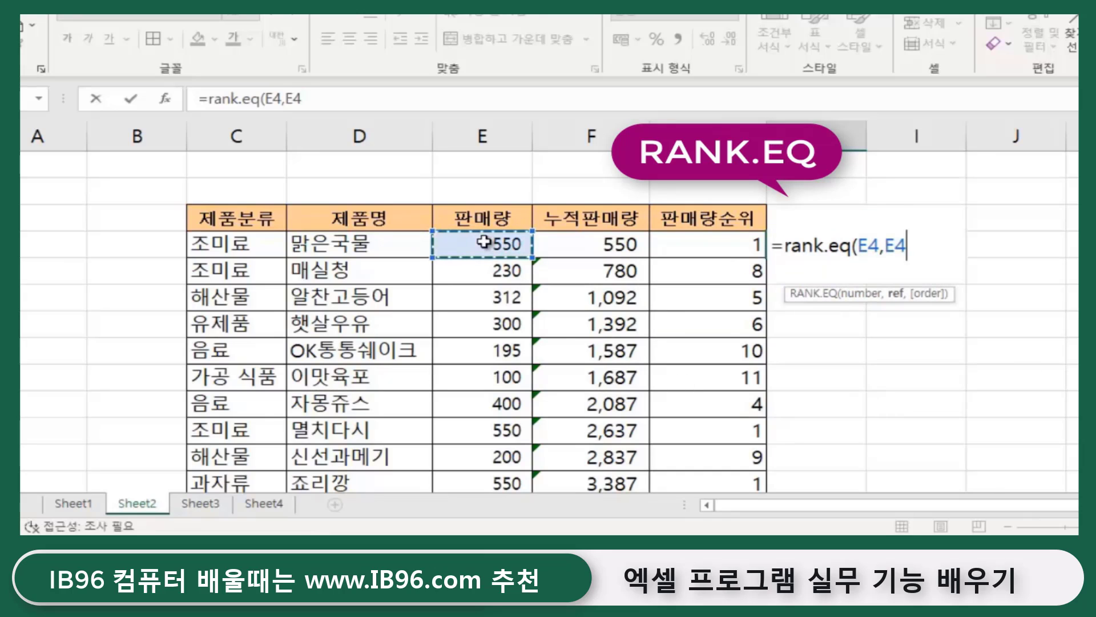
drag(485, 242, 482, 483)
drag(491, 494, 502, 409)
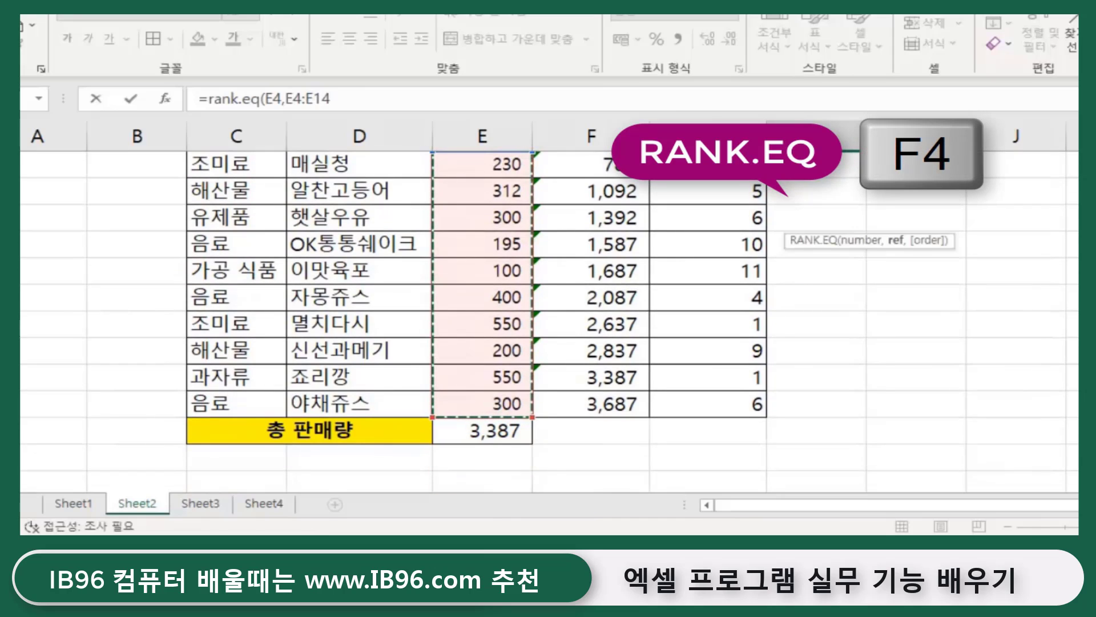
key(F4)
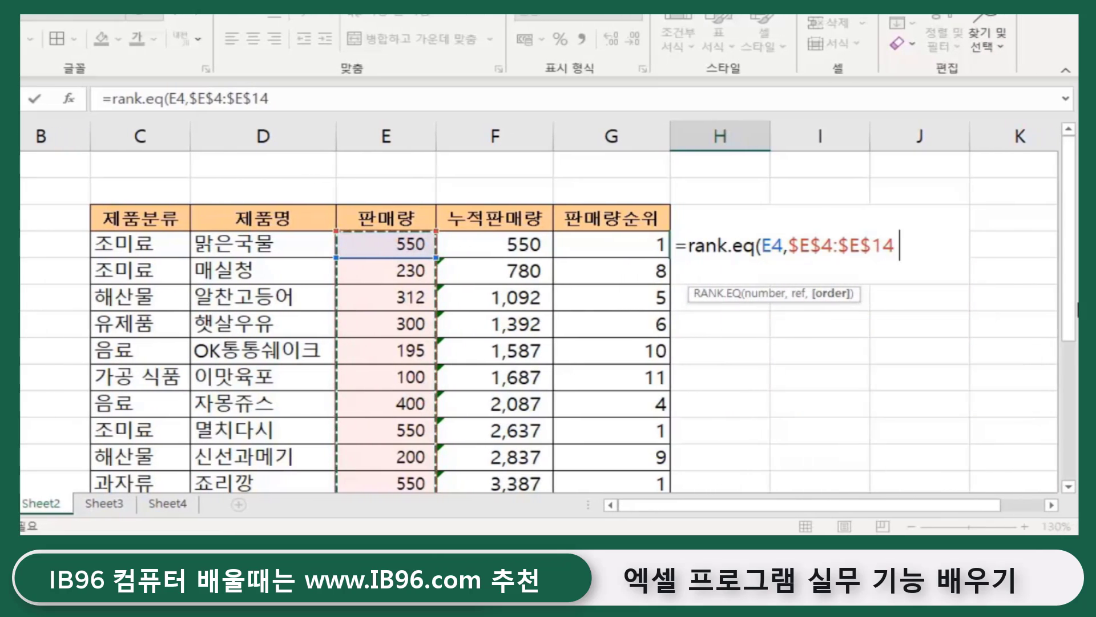
- Add ascending order 1 and commit =RANK.EQ(E4,$E$4:$E$14,1), giving 9
text(,)
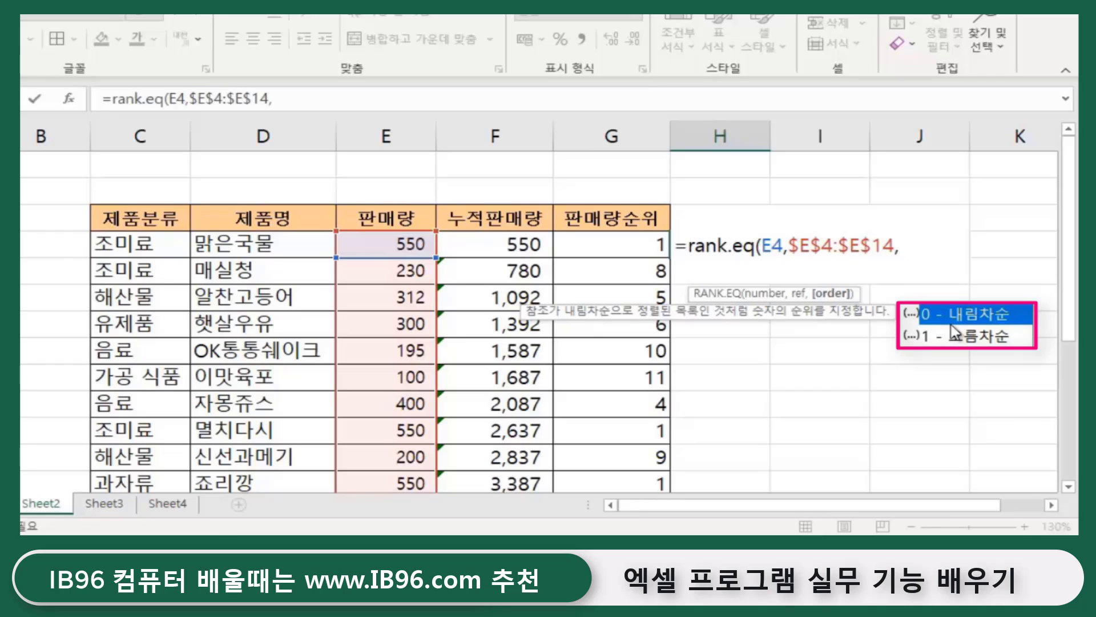
key(BackSpace)
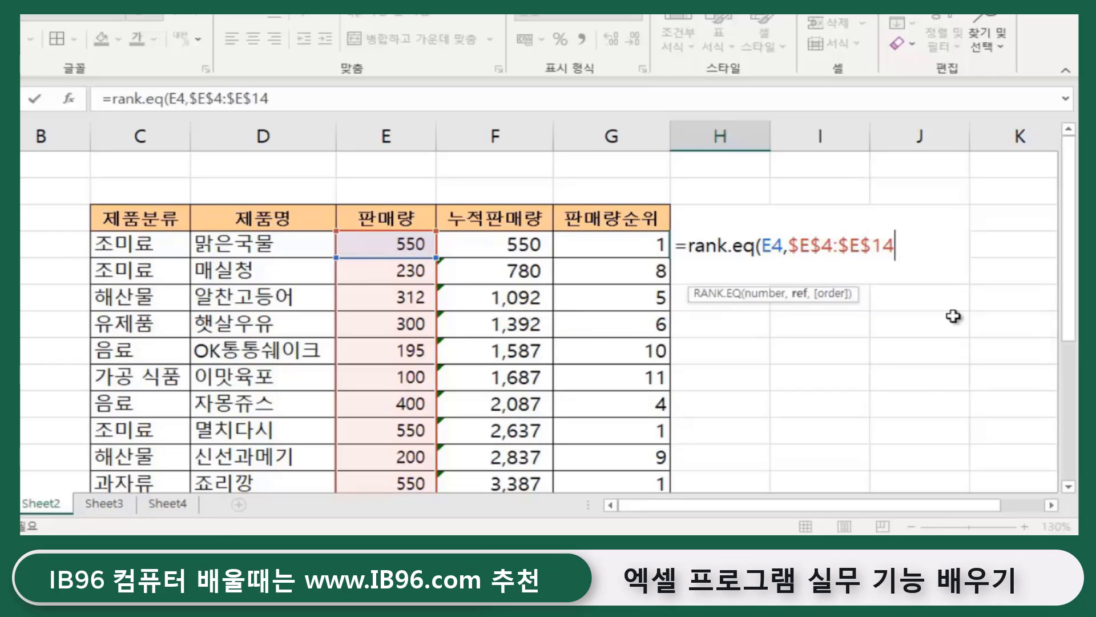
text())
key(BackSpace)
text(,0)
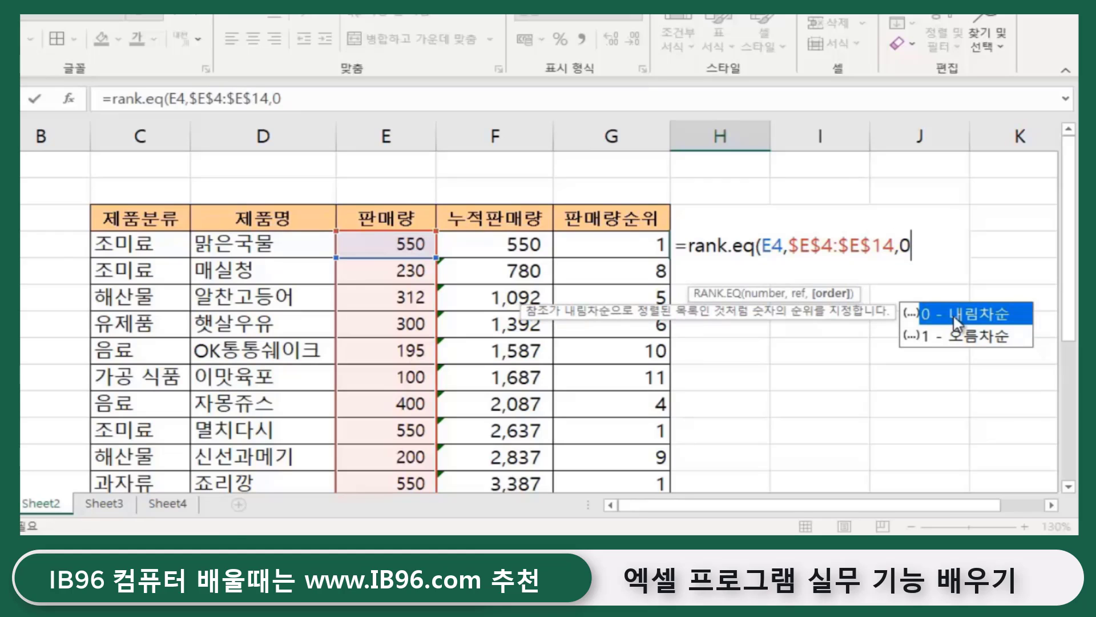
text())
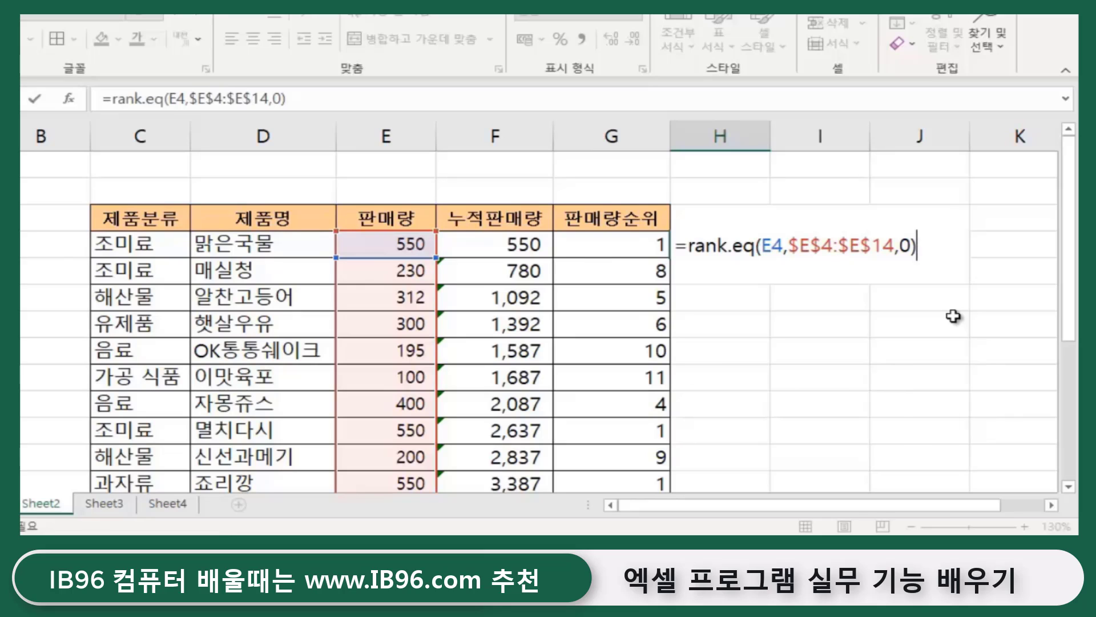
key(BackSpace)
key(BackSpace)
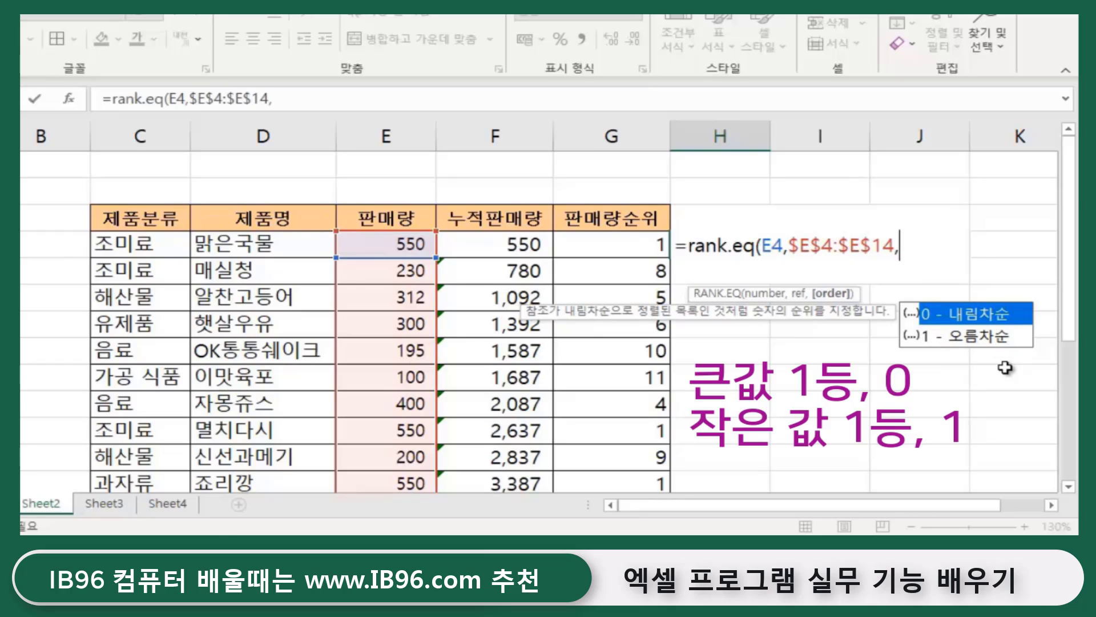
text(1))
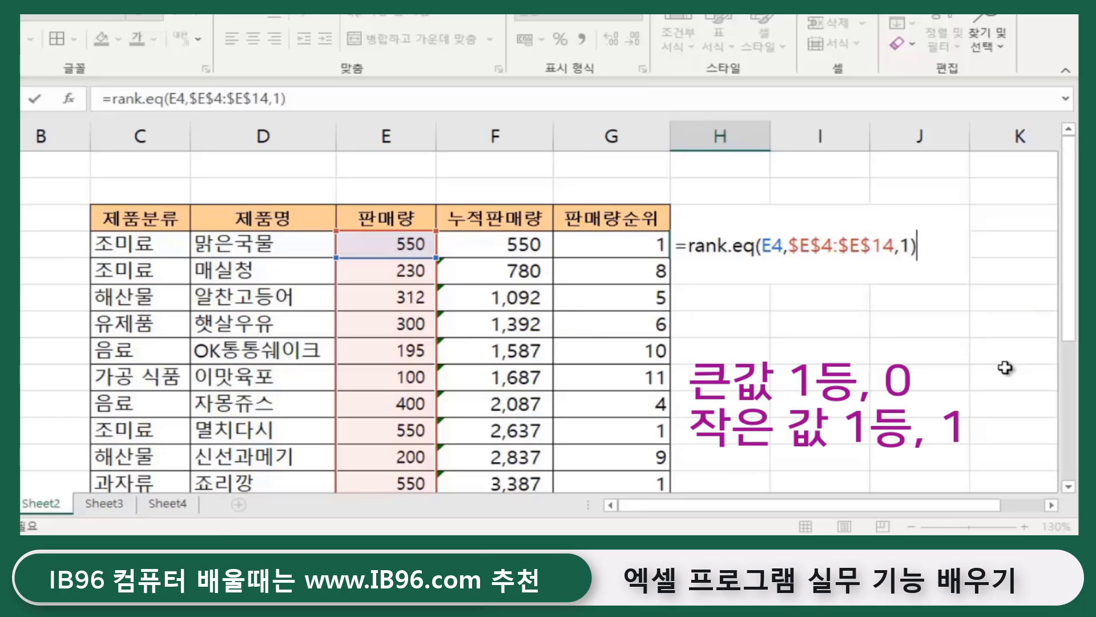
key(Return)
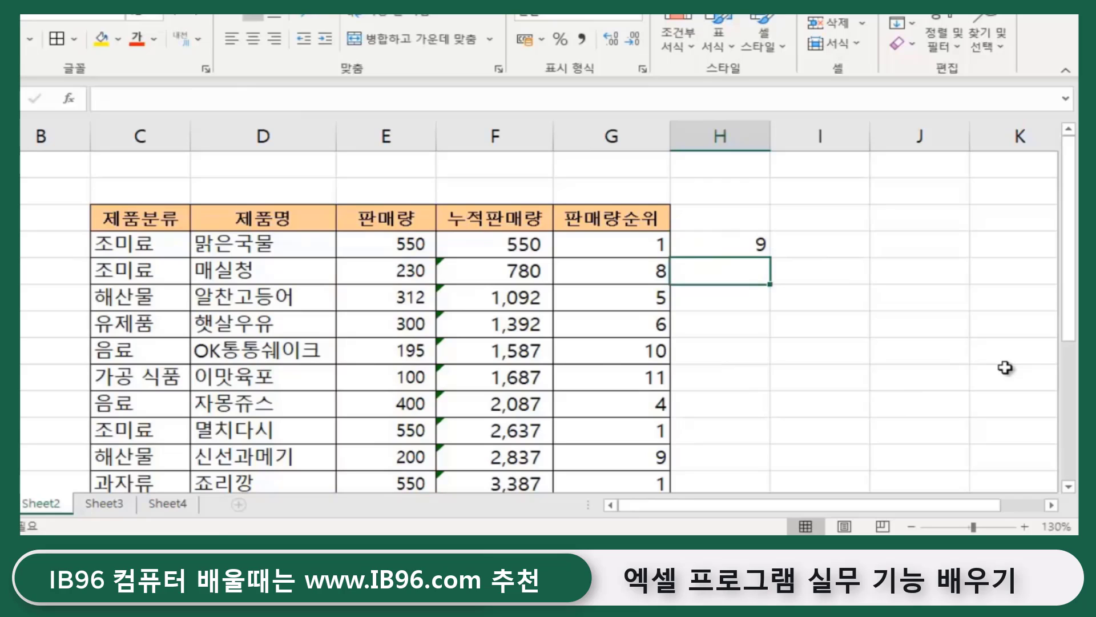
- Fill the ascending rank formula down column H; the 100 sales item ranks 1
click(727, 238)
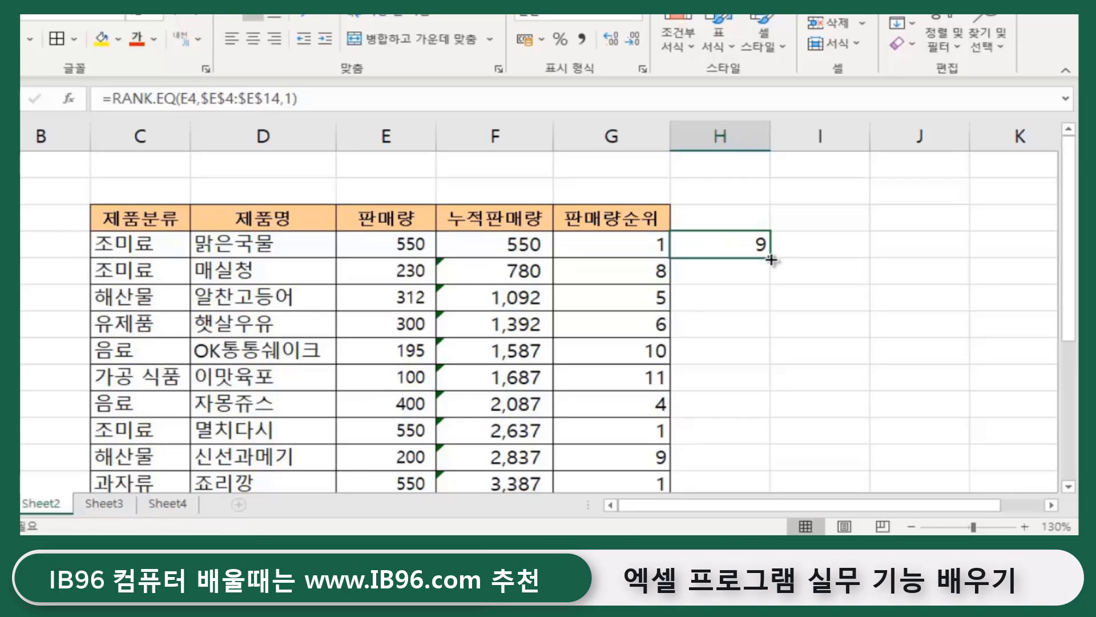
double_click(772, 259)
click(857, 296)
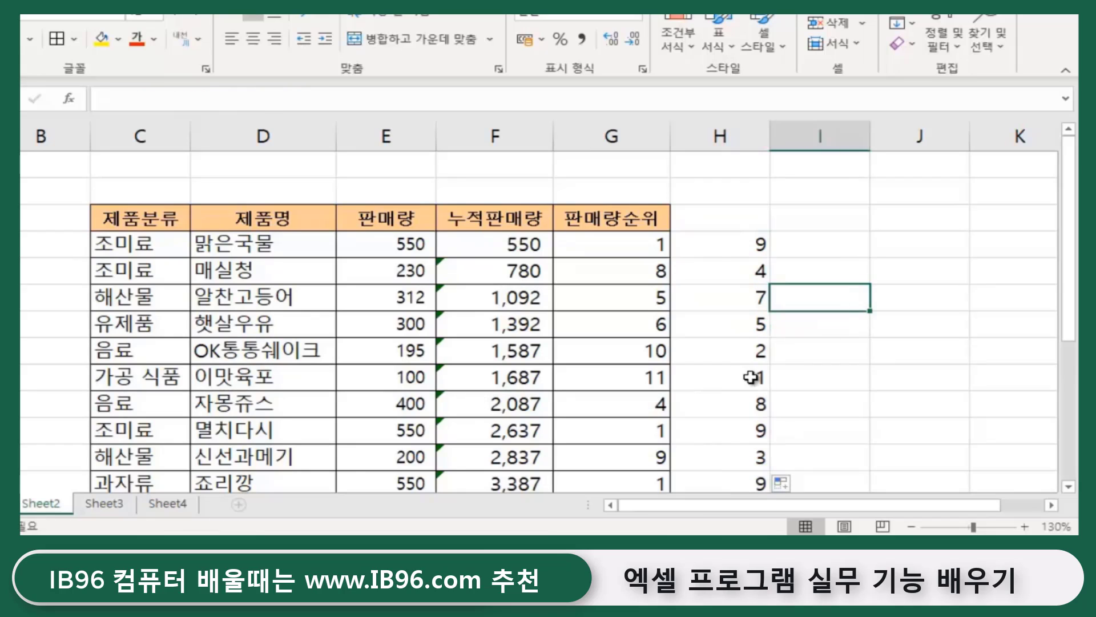
click(644, 381)
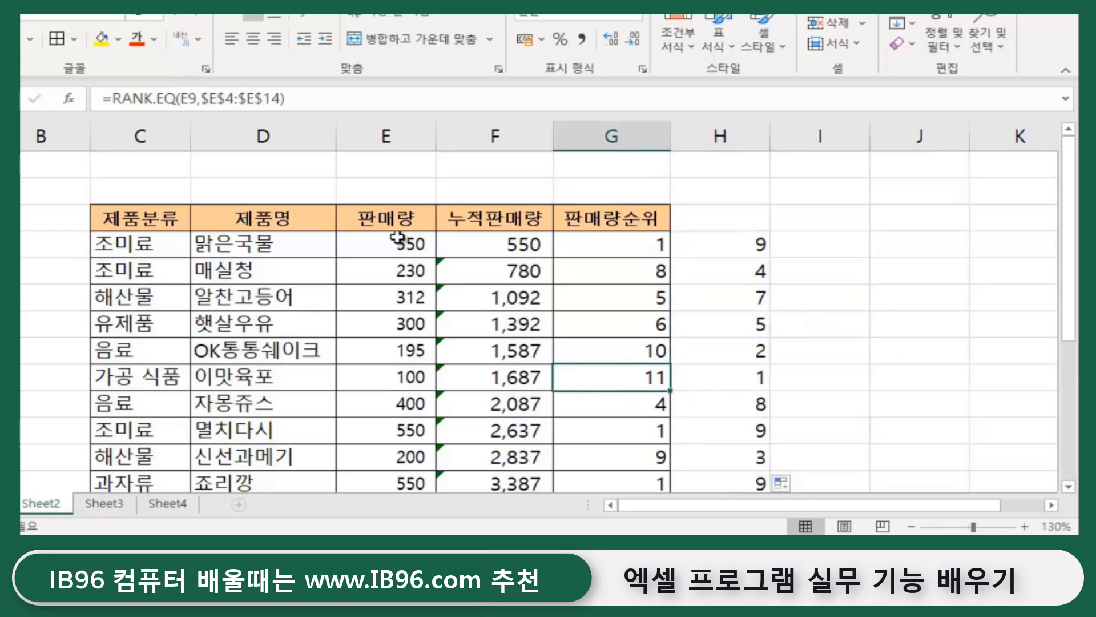
click(405, 378)
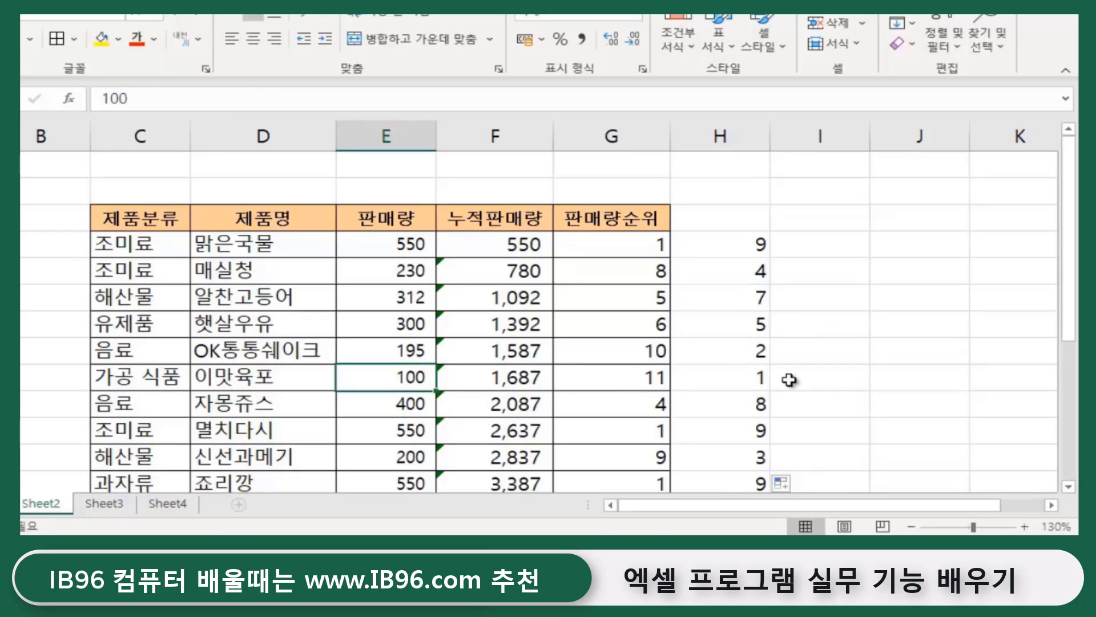
click(756, 375)
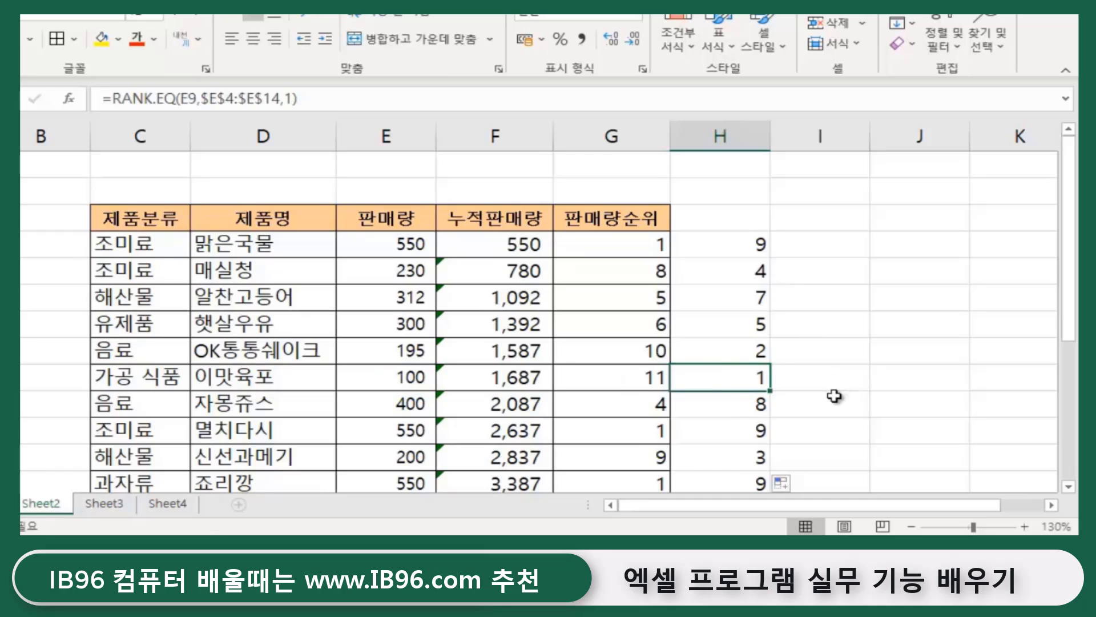
scroll(834, 395, down, 1)
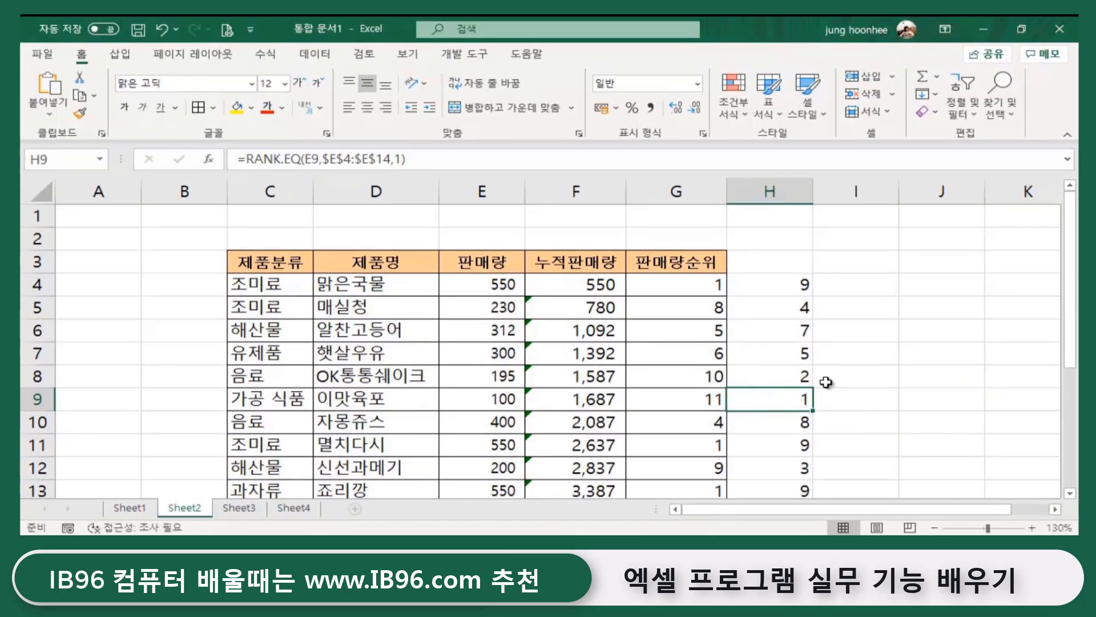
click(870, 371)
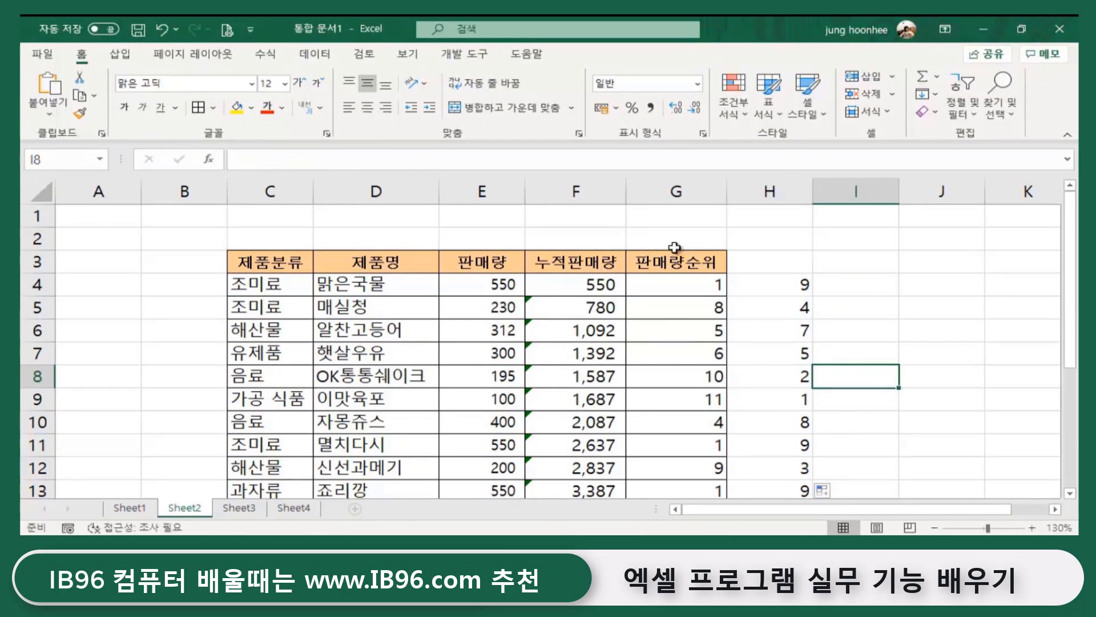
- Review the 판매량순위 header and the ascending rank formula in H4
click(701, 257)
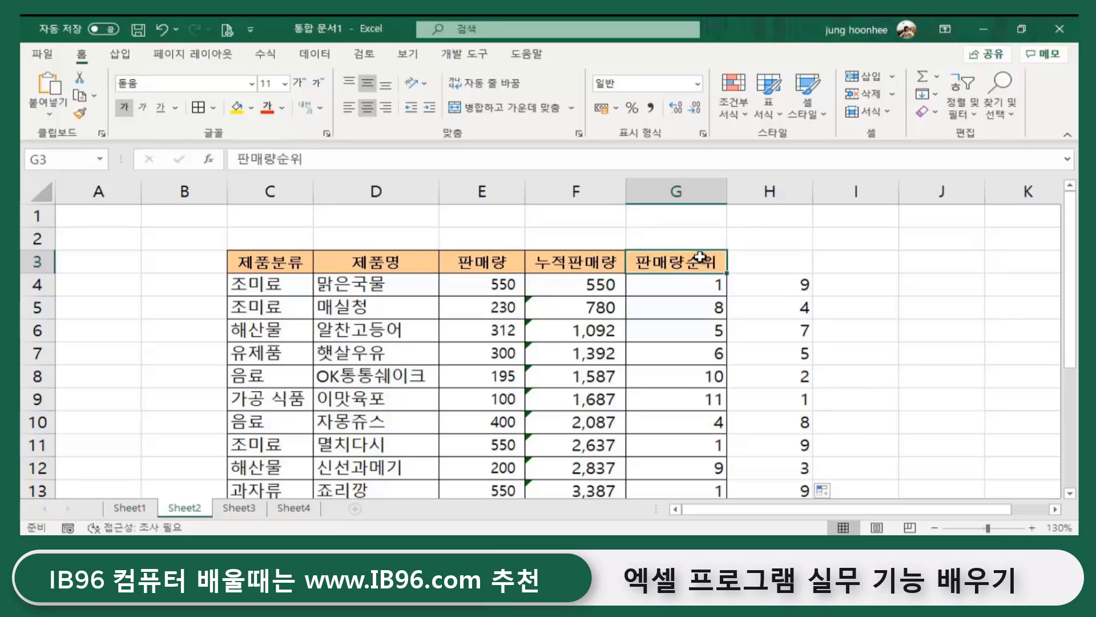
click(791, 286)
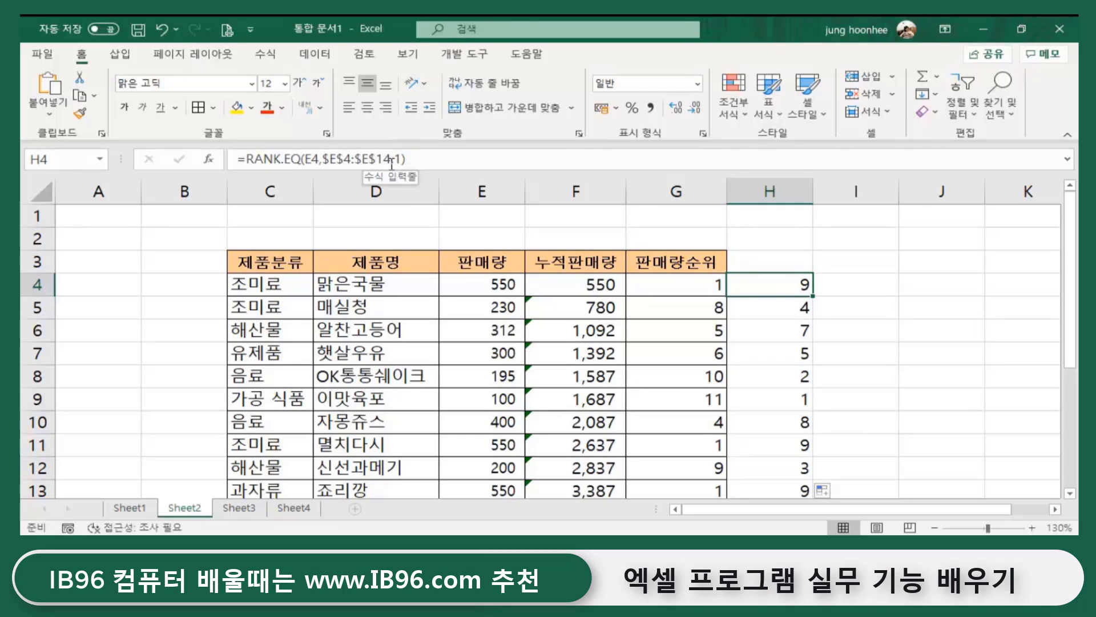
click(896, 337)
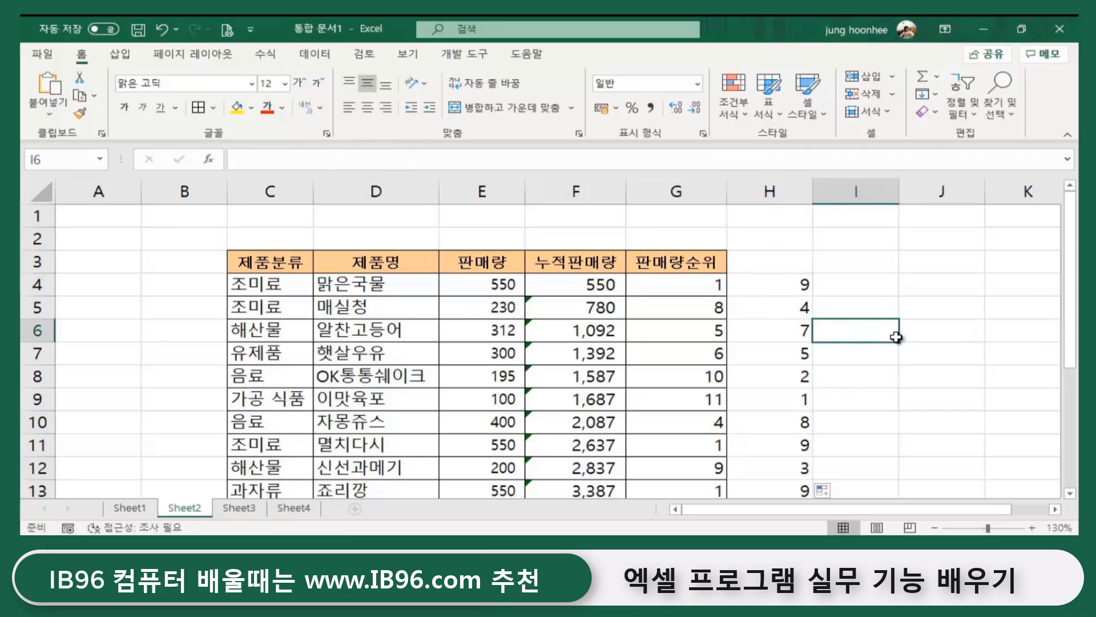
click(775, 291)
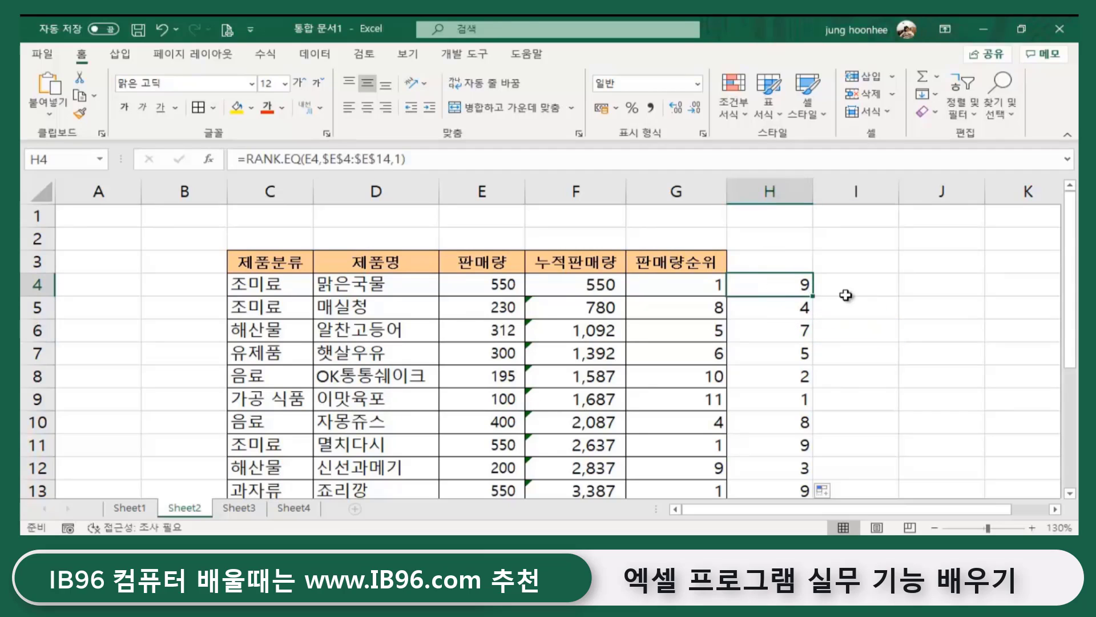
click(873, 287)
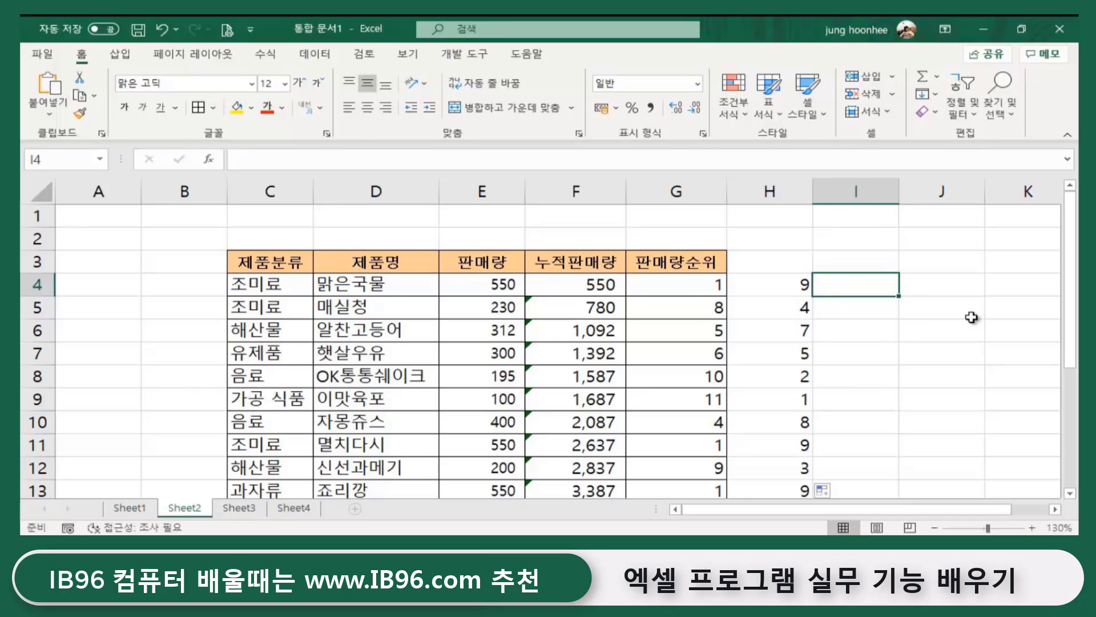
click(889, 307)
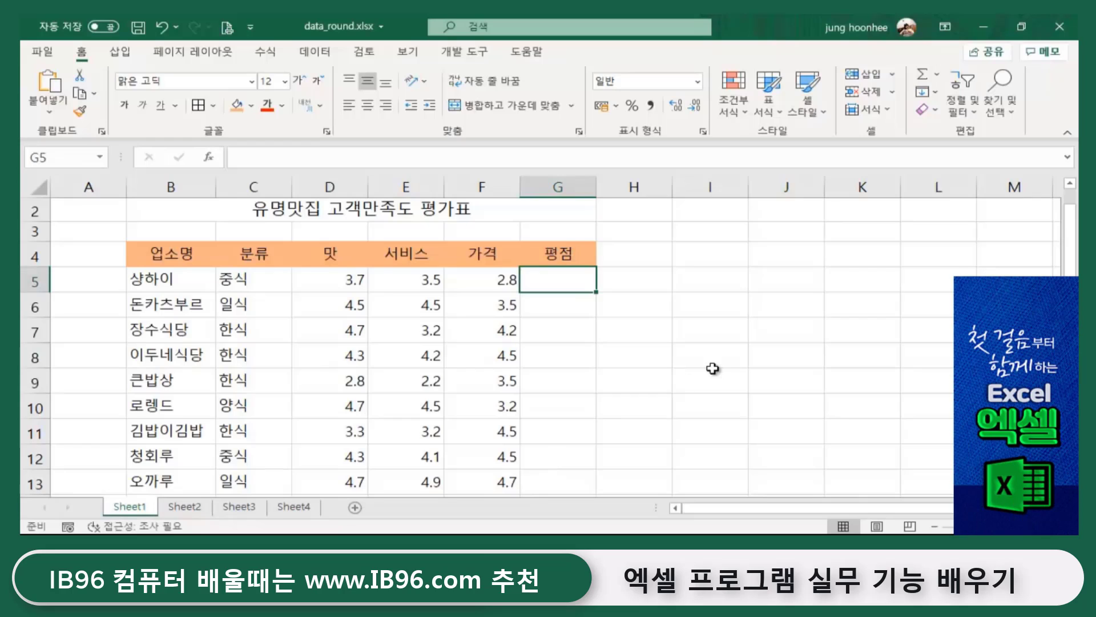
click(713, 368)
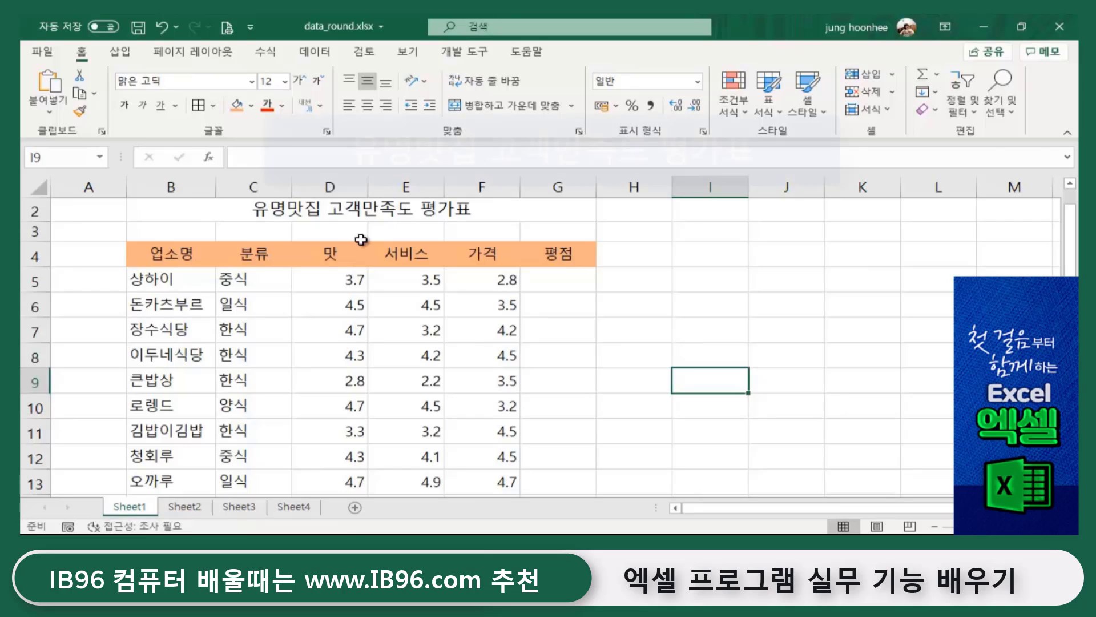
- Select the header row B4:G4, then the taste, service and price scores D5, E5, F5
drag(161, 251, 552, 484)
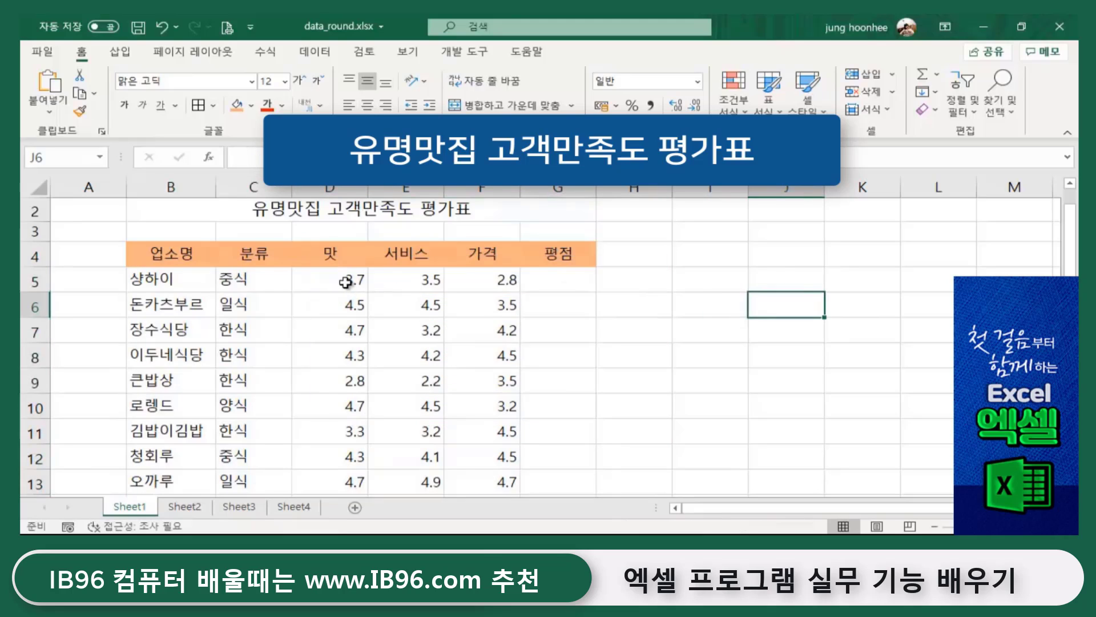
click(344, 282)
click(425, 281)
click(503, 282)
click(746, 396)
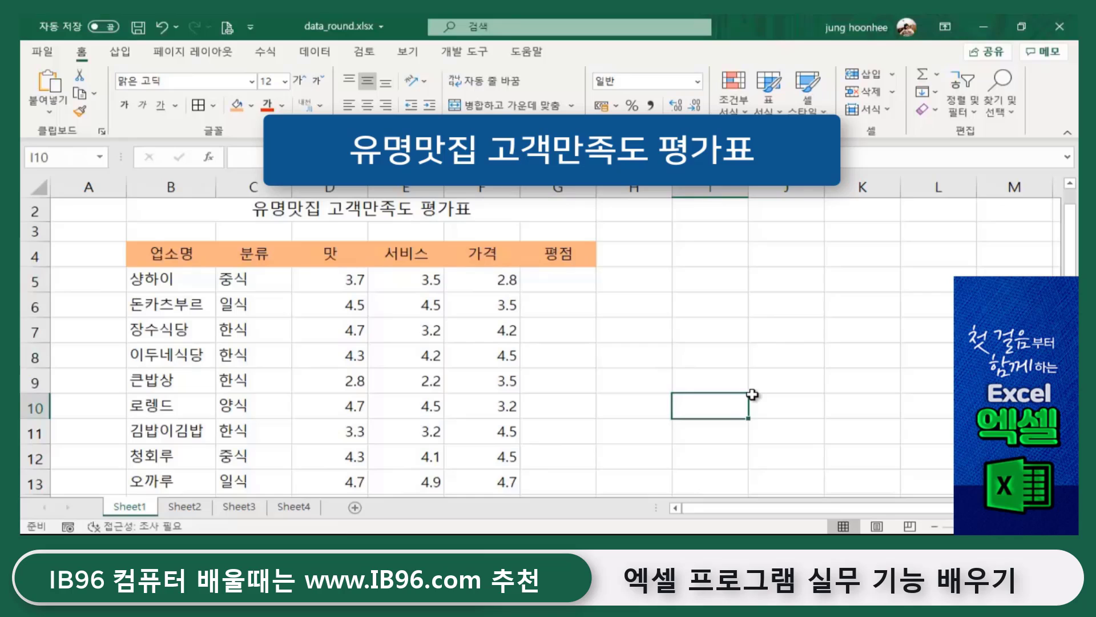
- Go over the first restaurant's scores D5, E5 and F5 twice more
click(314, 285)
click(411, 281)
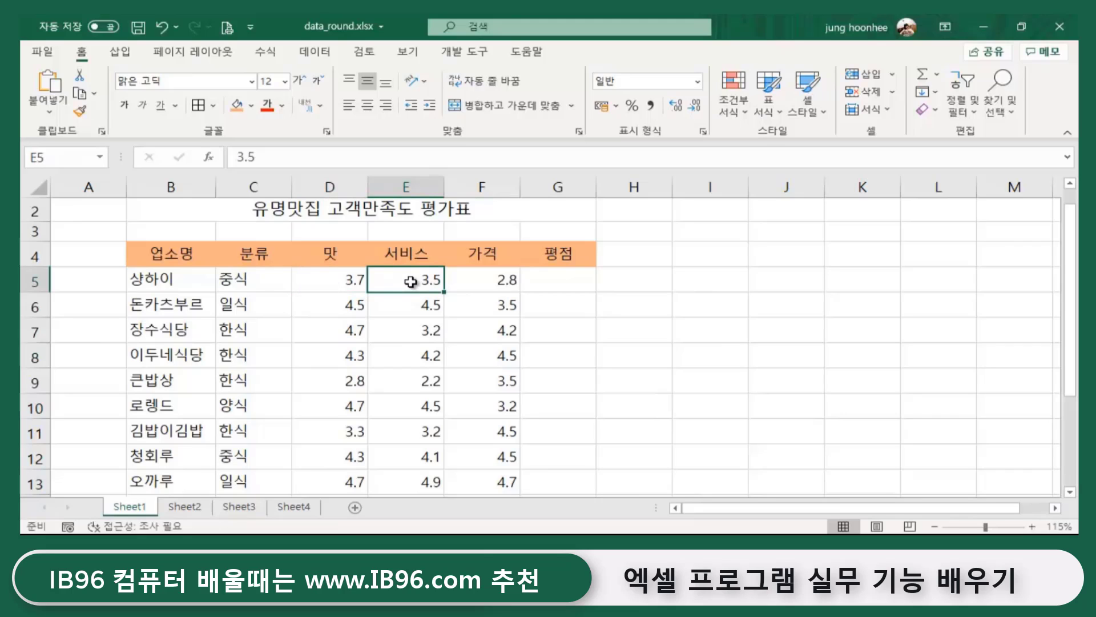
click(503, 281)
click(353, 282)
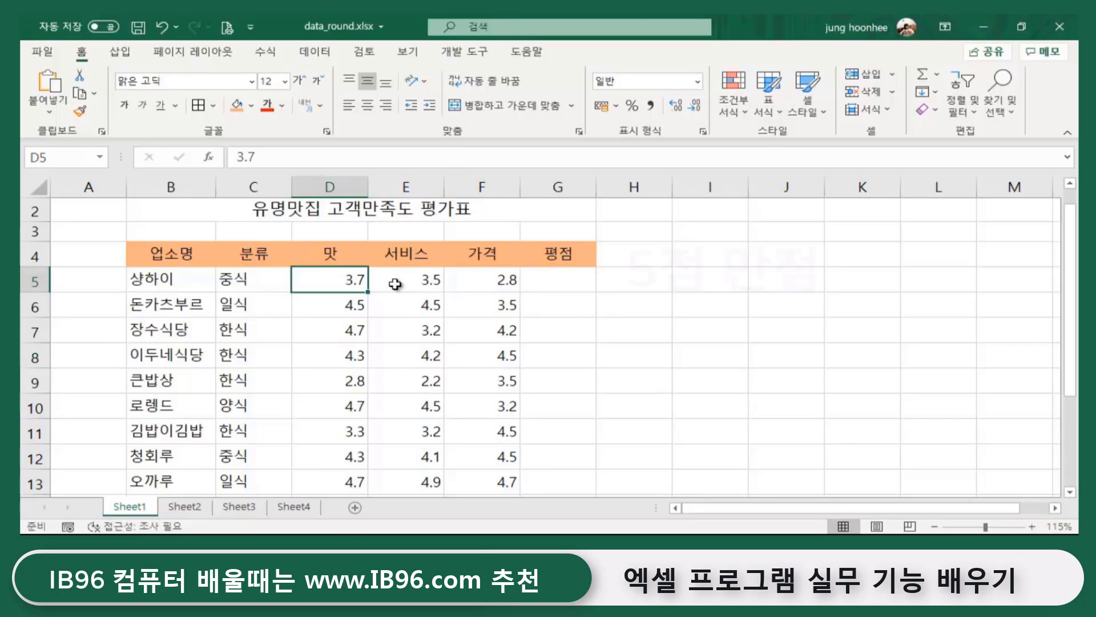
click(411, 282)
click(478, 281)
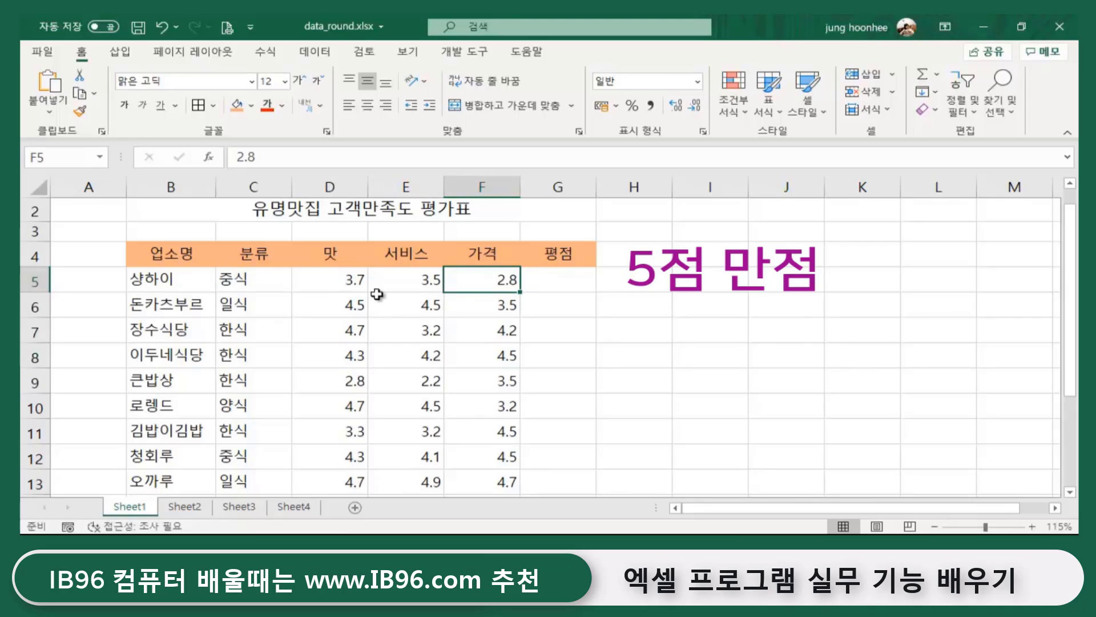
- Run through D5, E5 and F5 again, then select the rating cell G5
click(352, 282)
click(431, 282)
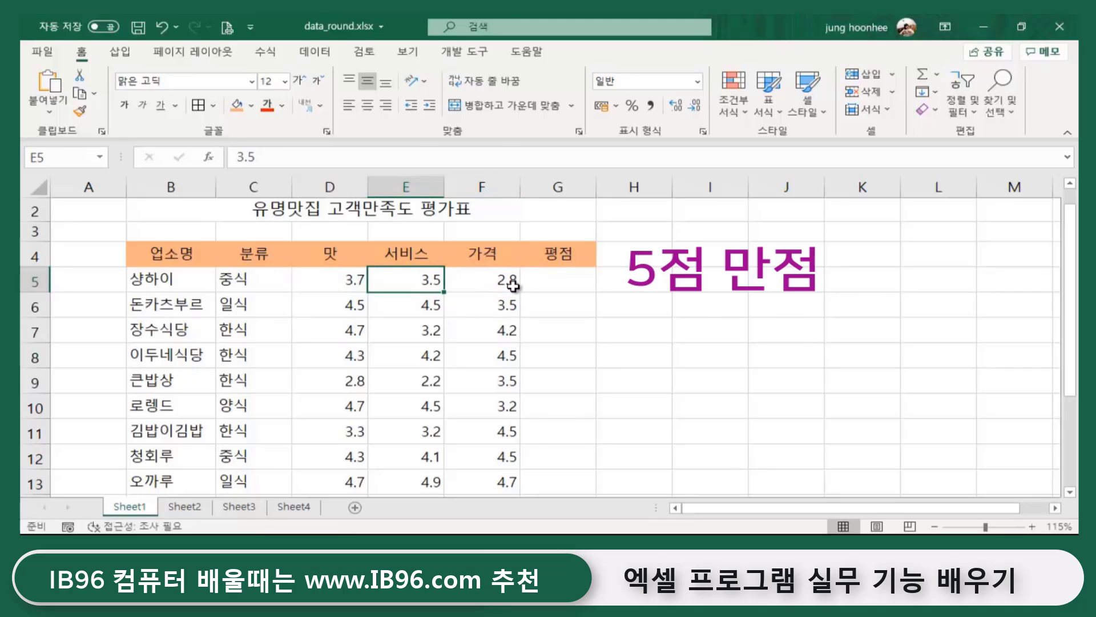
click(516, 286)
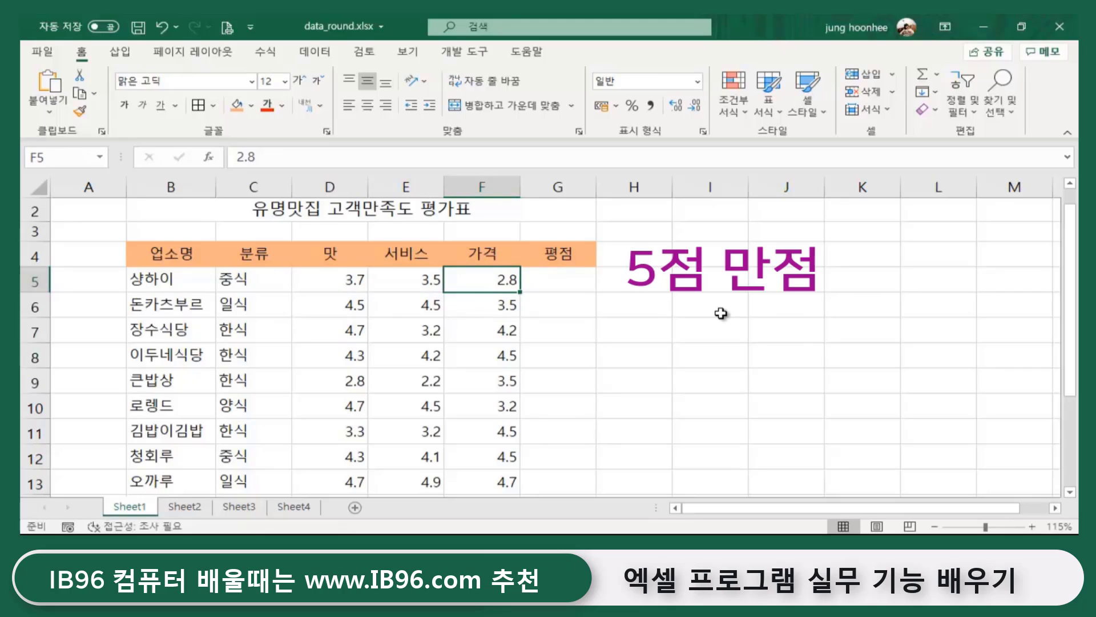
click(346, 280)
click(429, 283)
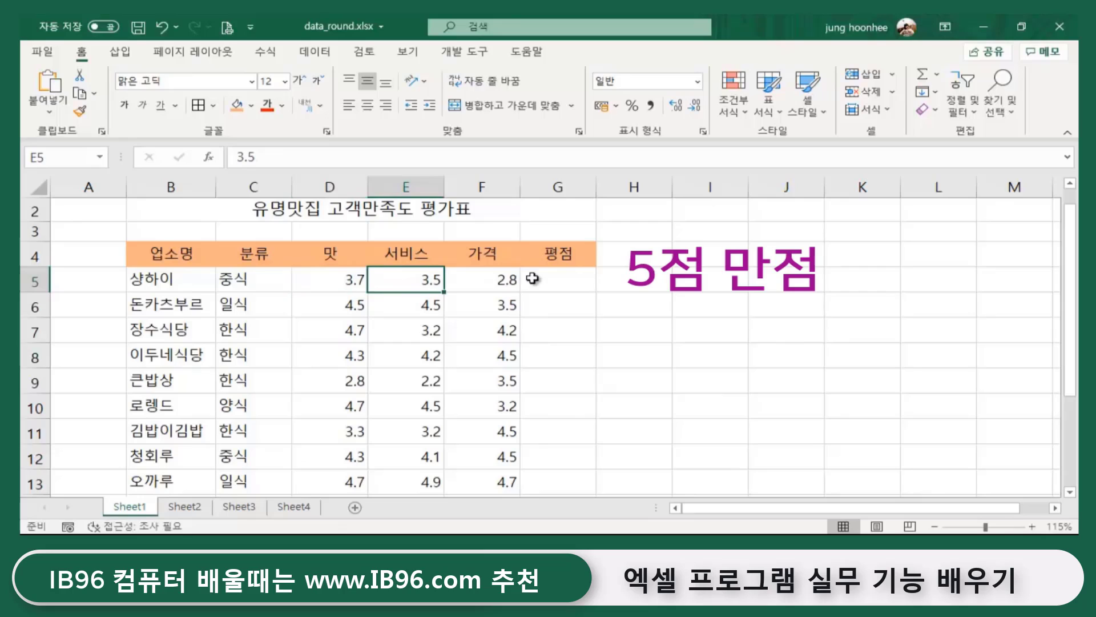
click(503, 279)
click(565, 281)
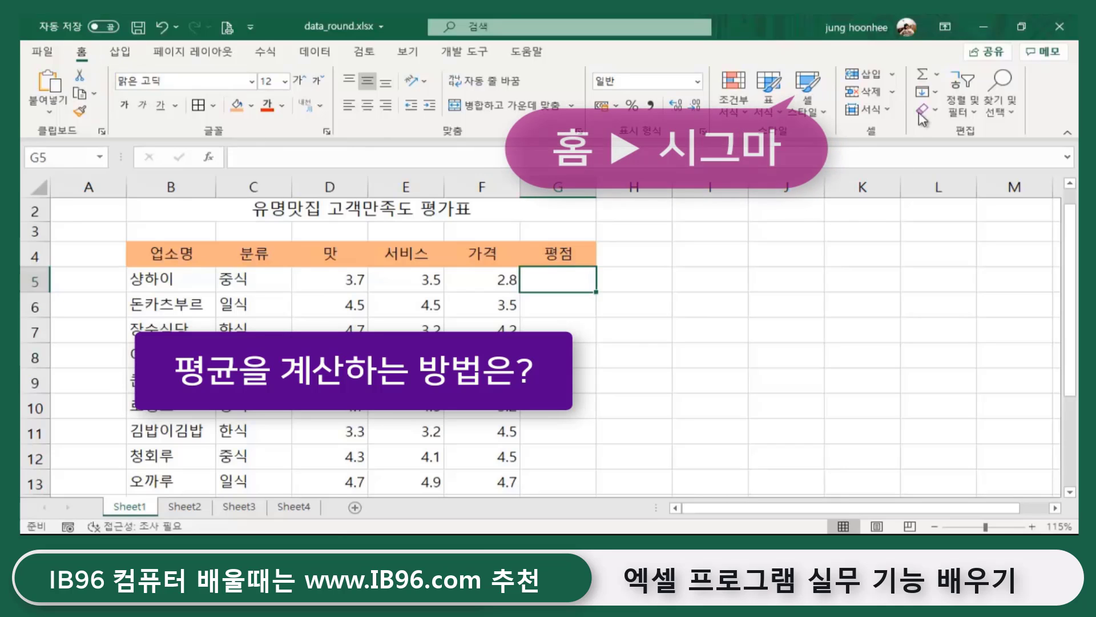
- Insert =AVERAGE(D5:F5) into G5 using AutoSum's Average, giving 3.333333
click(939, 75)
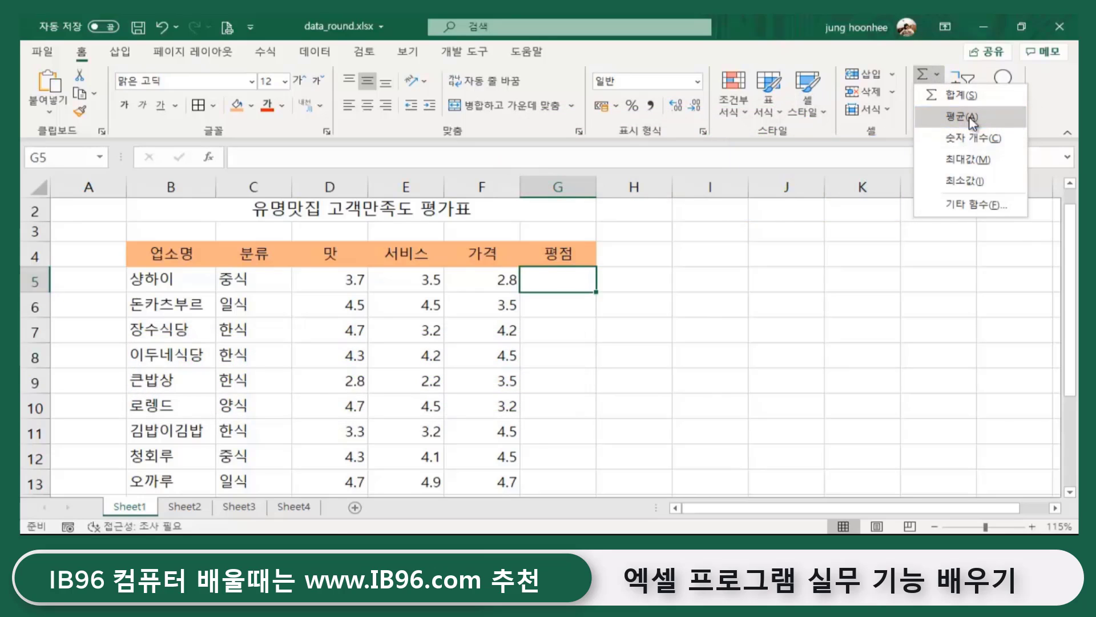
click(971, 118)
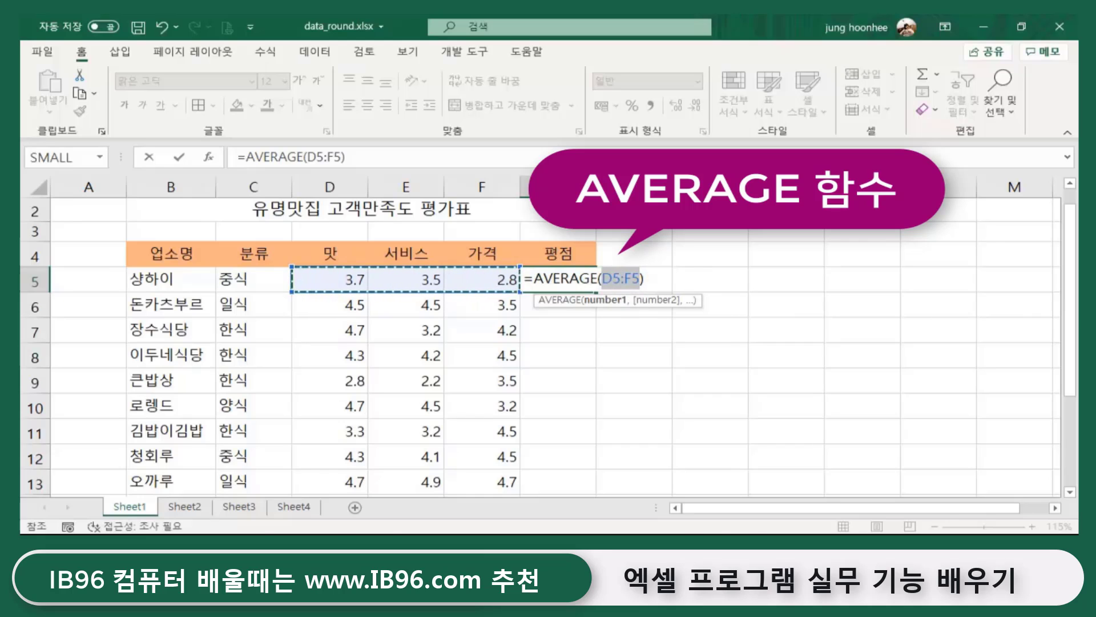
key(Return)
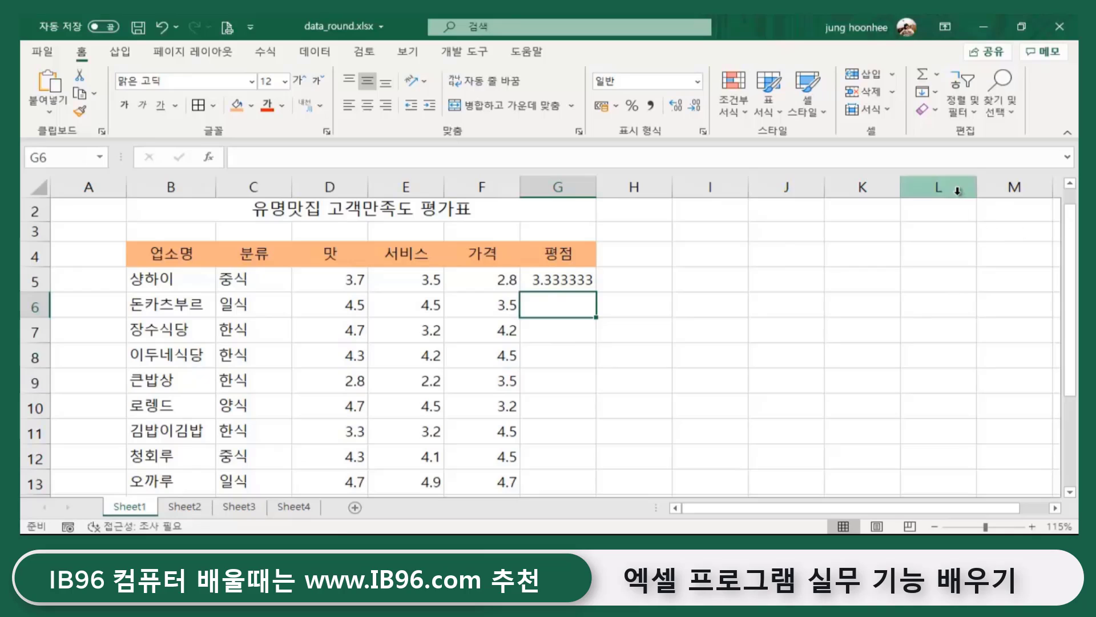
- Inspect the average formula in G5, alternating between G5 and nearby empty cells
click(562, 285)
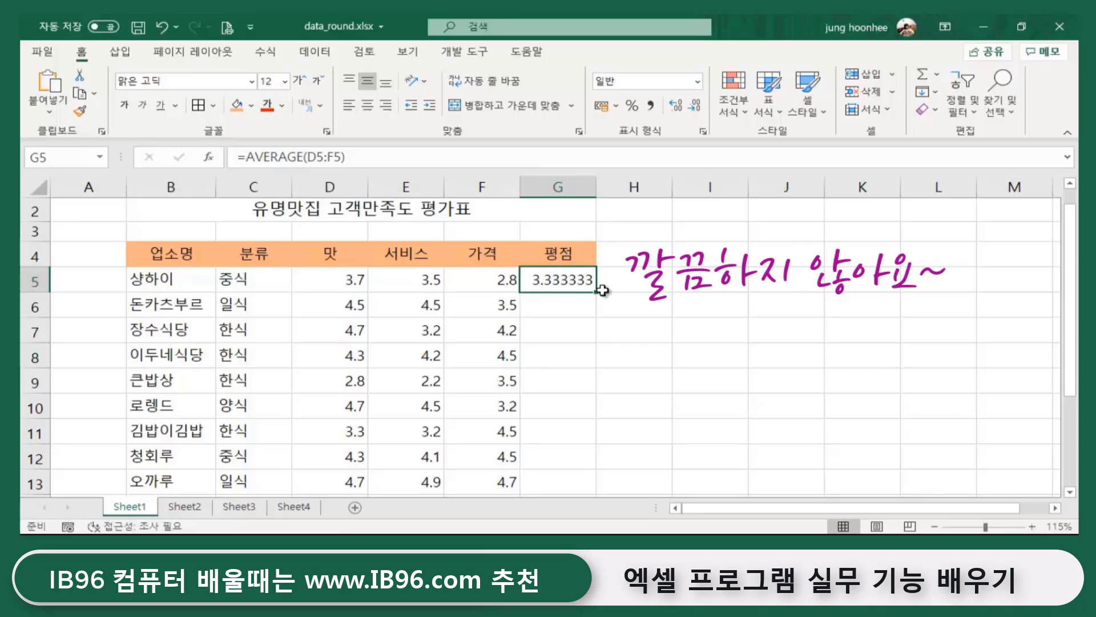
click(587, 321)
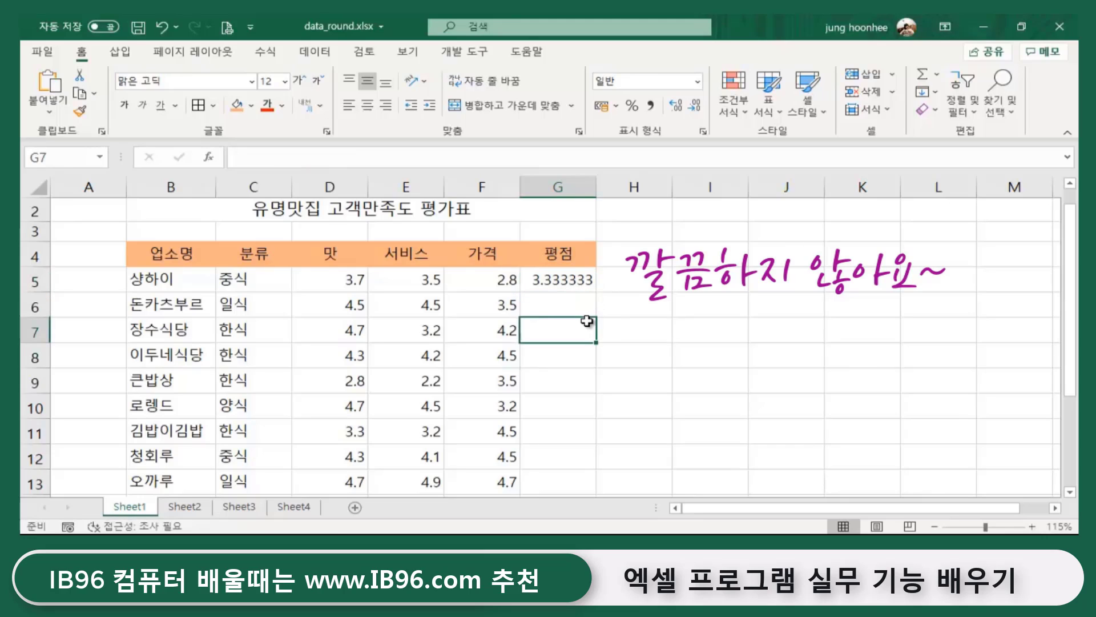
click(560, 279)
click(567, 309)
click(573, 285)
click(654, 319)
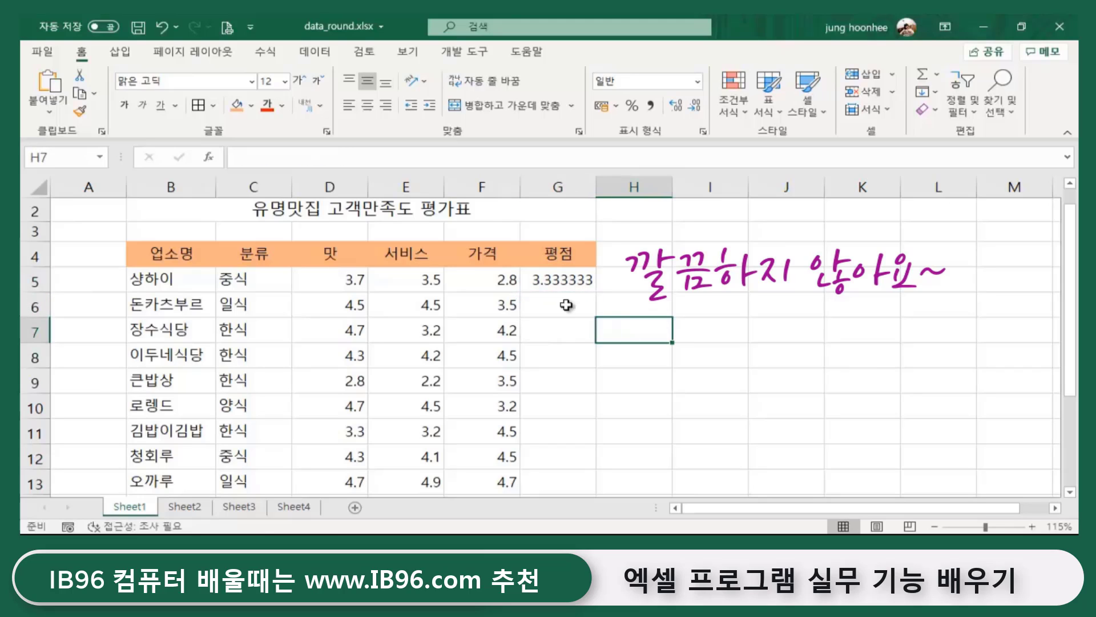
click(555, 282)
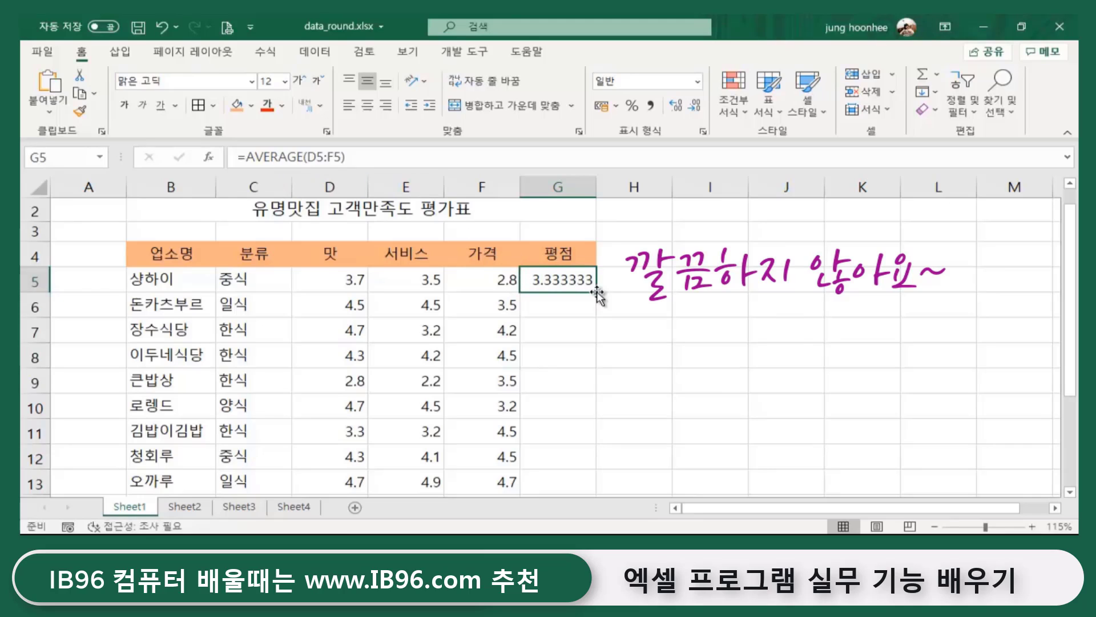
click(565, 330)
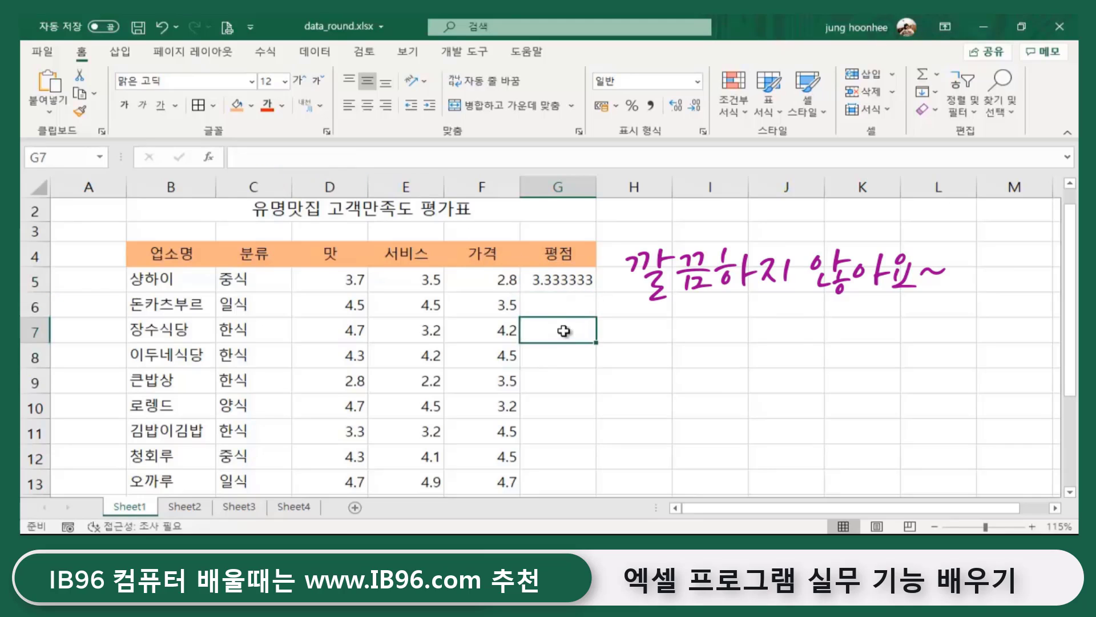
click(547, 280)
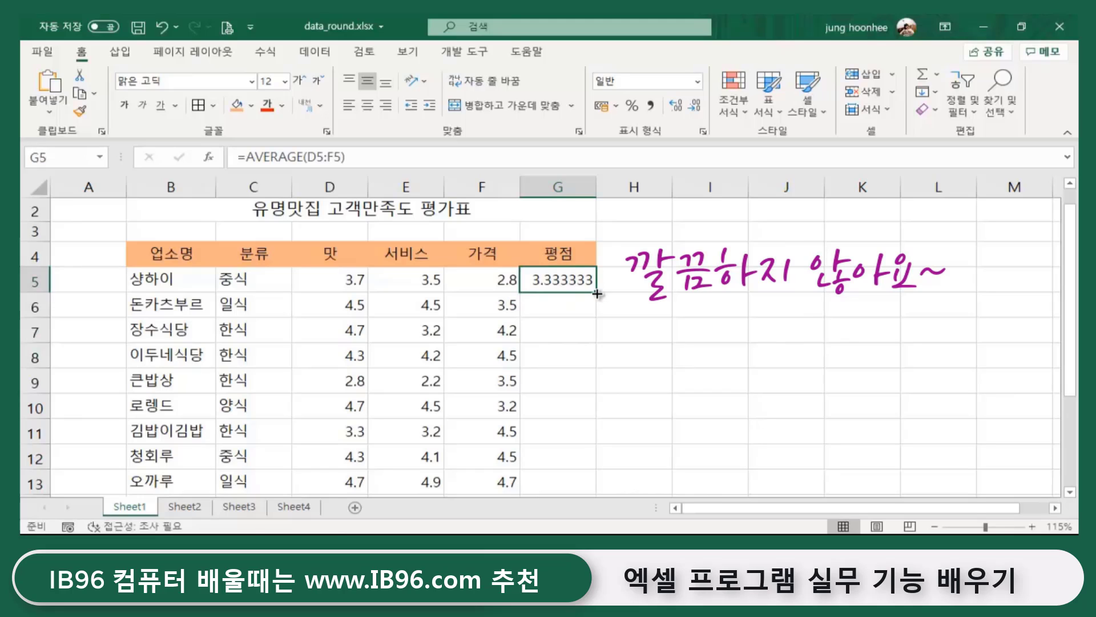
- Fill the AVERAGE formula down the 평점 column to G13 and check the results
double_click(597, 293)
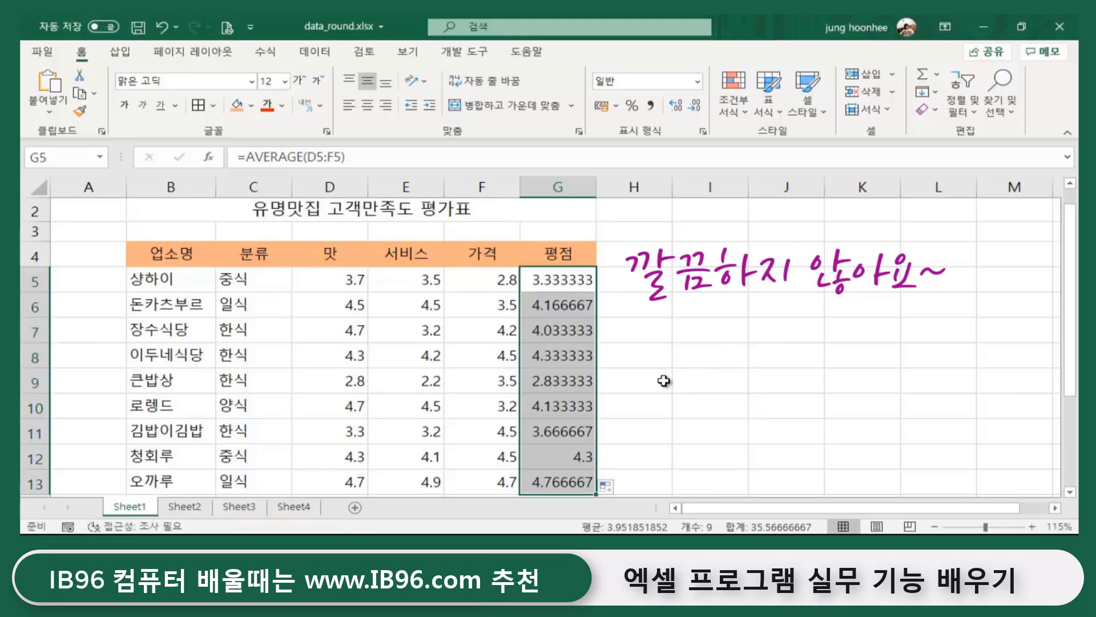
scroll(663, 381, down, 2)
scroll(651, 397, up, 2)
scroll(653, 398, down, 1)
scroll(653, 398, down, 1)
scroll(653, 398, up, 3)
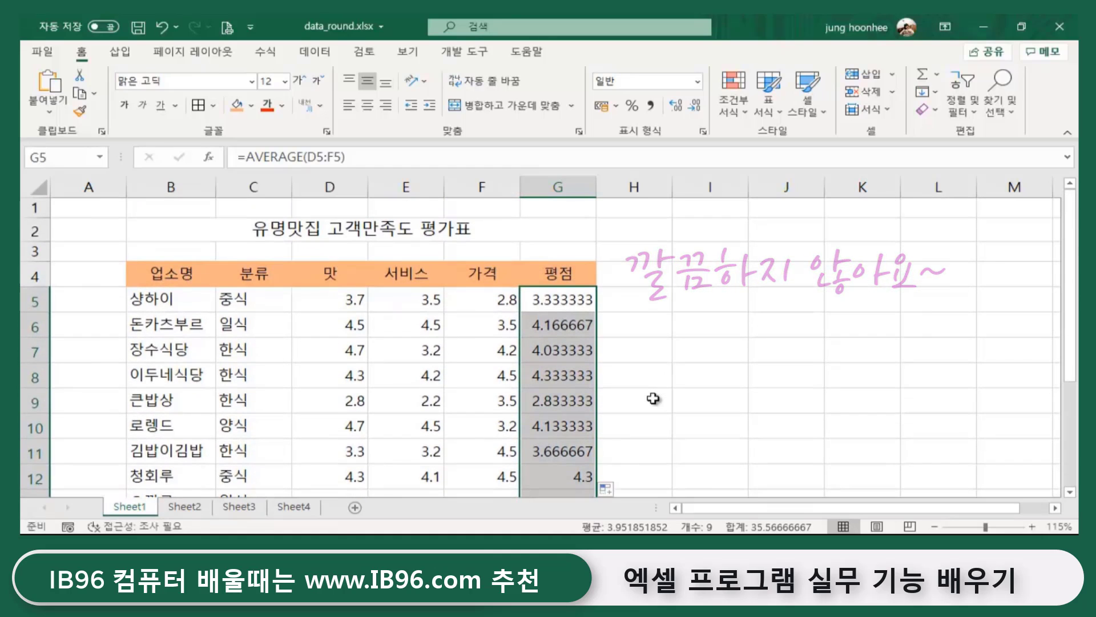
- Clear the filled averages from the 평점 column, then select G5, H5 and G5 again
key(Delete)
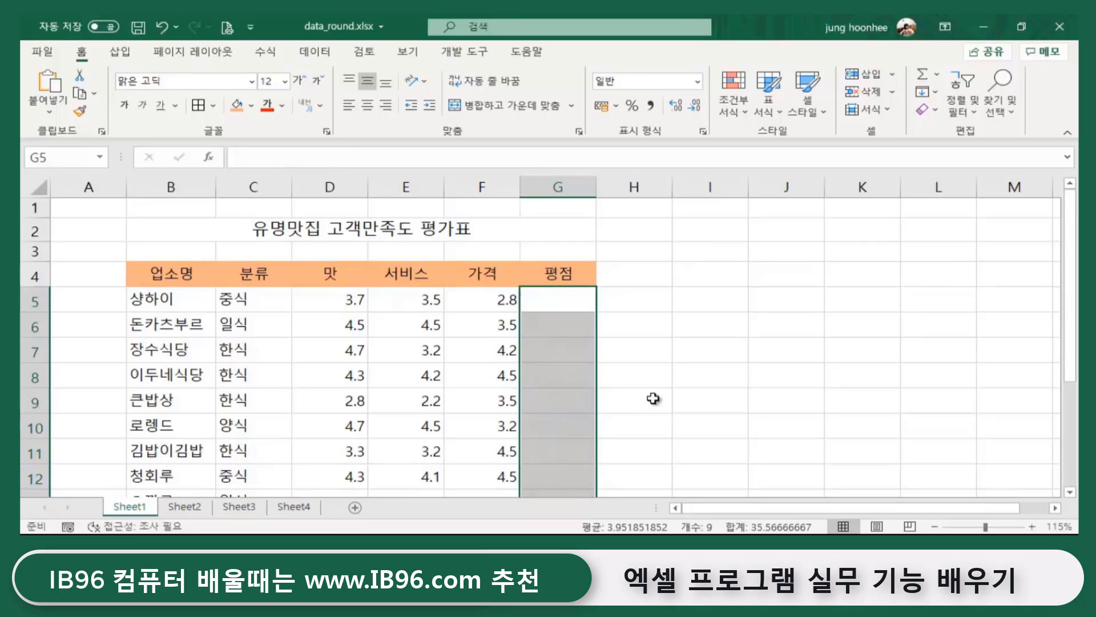
click(632, 361)
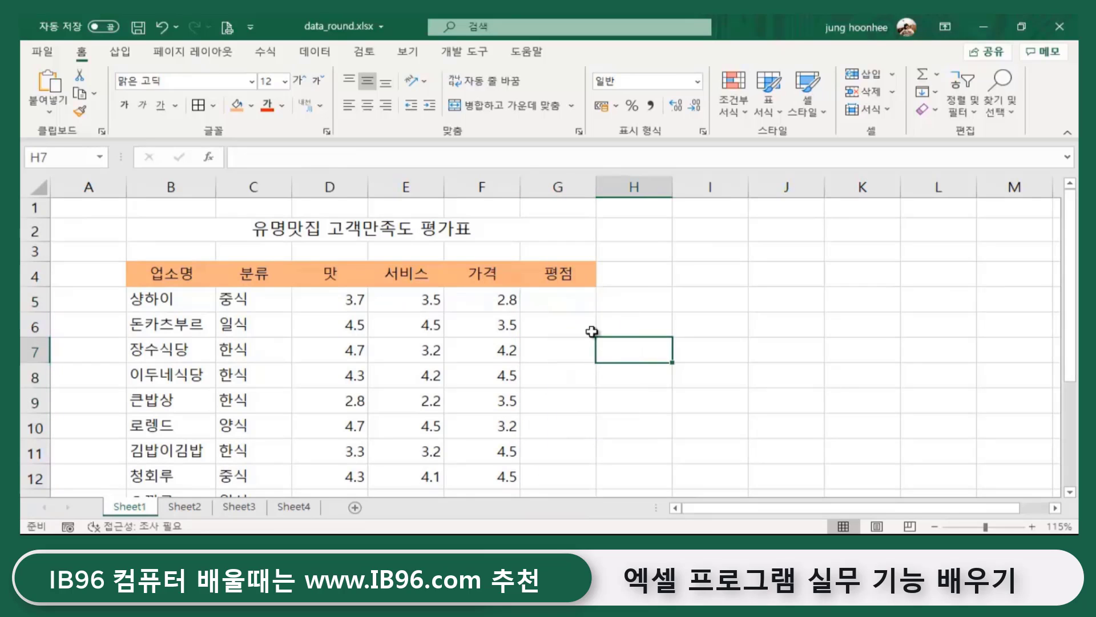
click(568, 306)
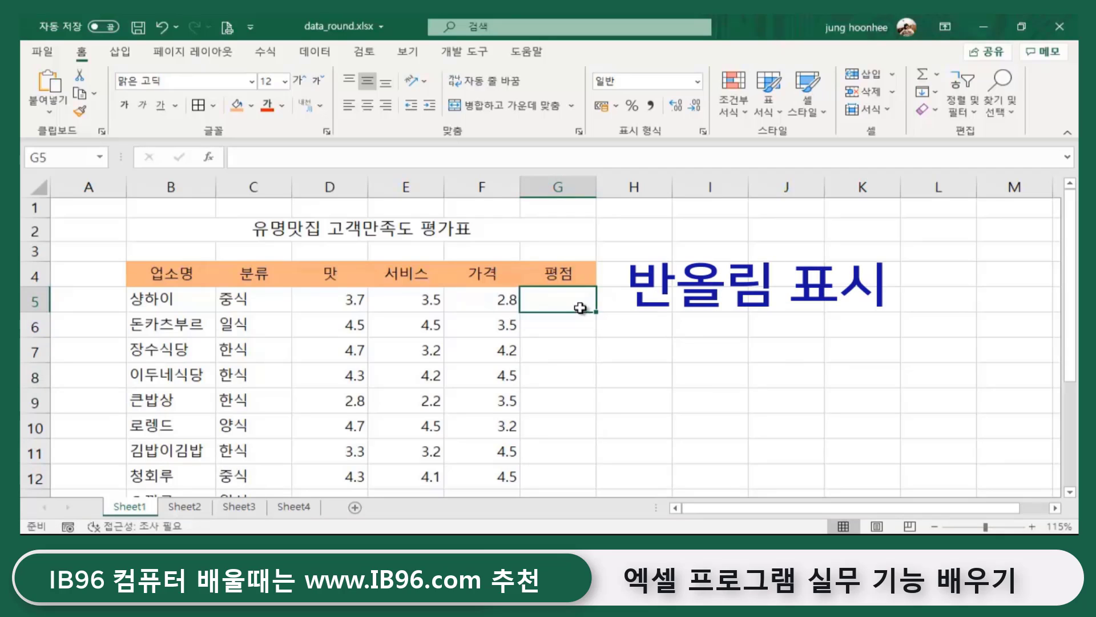
click(659, 301)
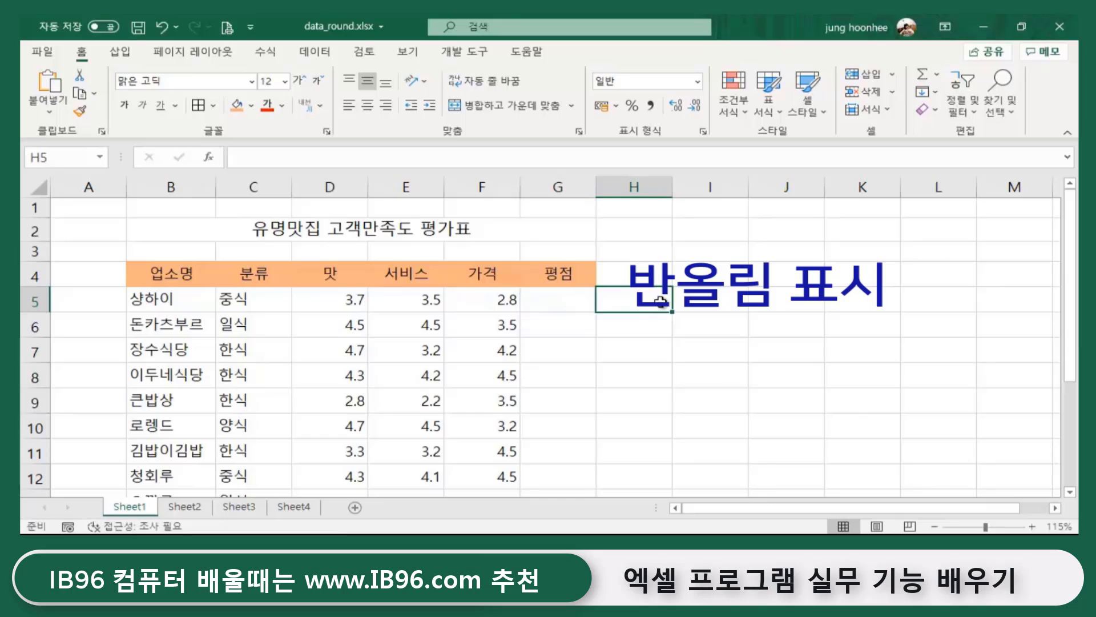
click(589, 300)
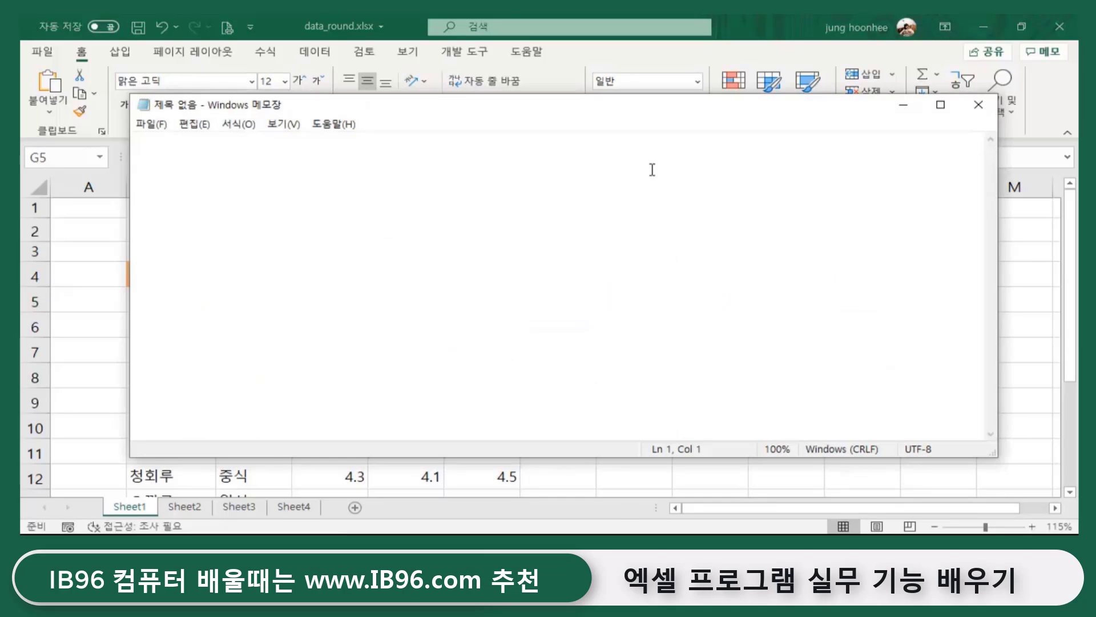
- Maximize Notepad and type the heading 반올림/올림 in Korean input
click(940, 106)
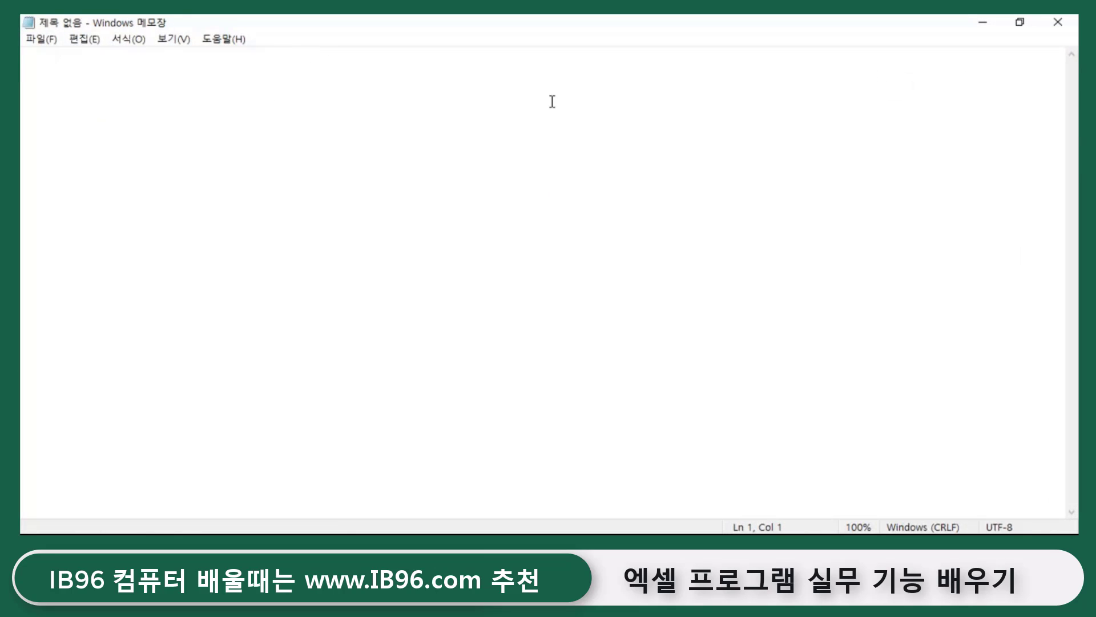
text(q)
key(BackSpace)
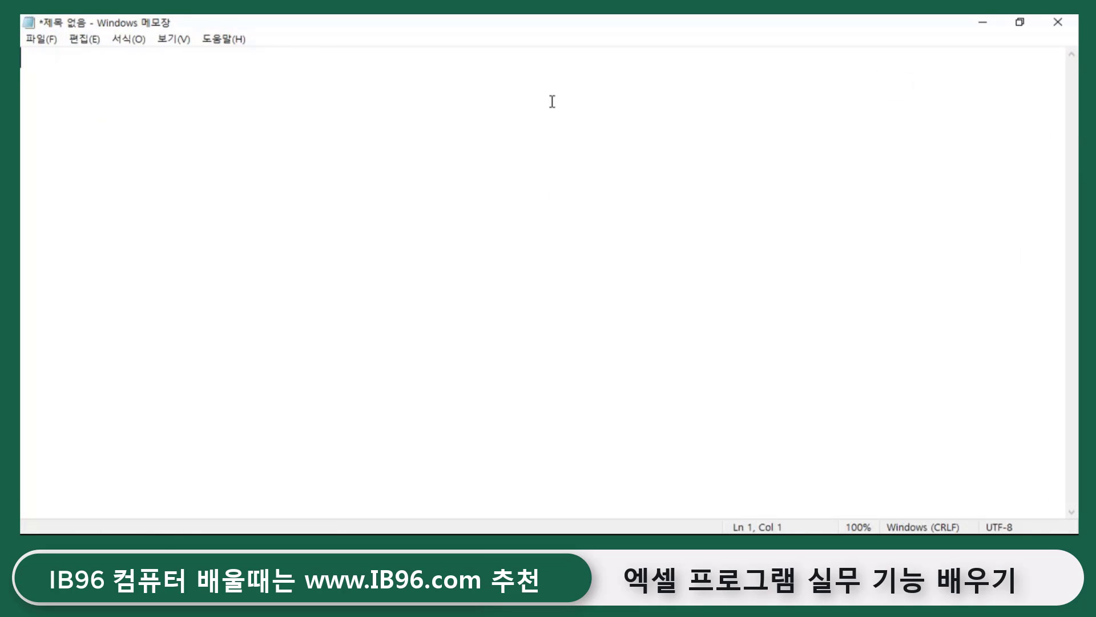
key(Hangul)
text(반오ㄹ림)
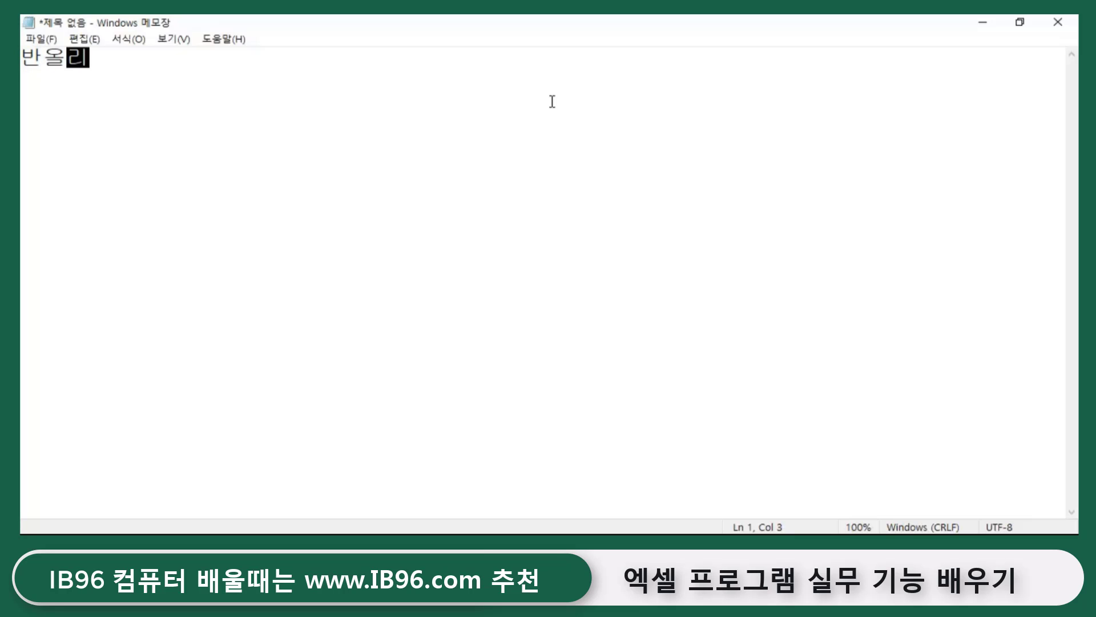
text(/올림)
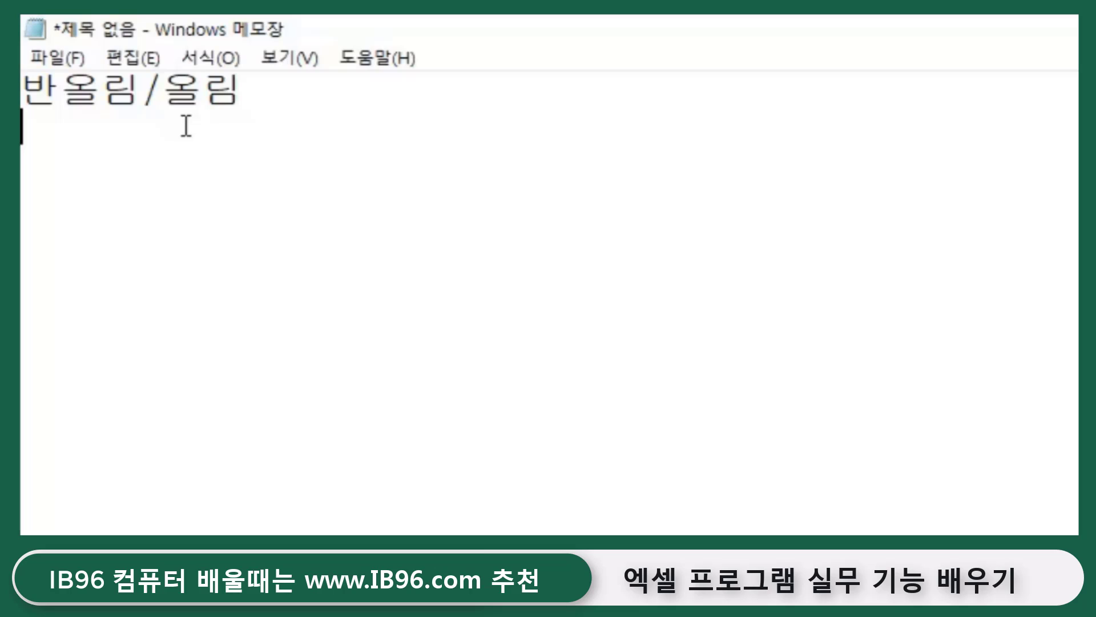
- List =round, =roundup and =rounddown on separate lines below the heading
text(=개)
key(BackSpace)
text(round)
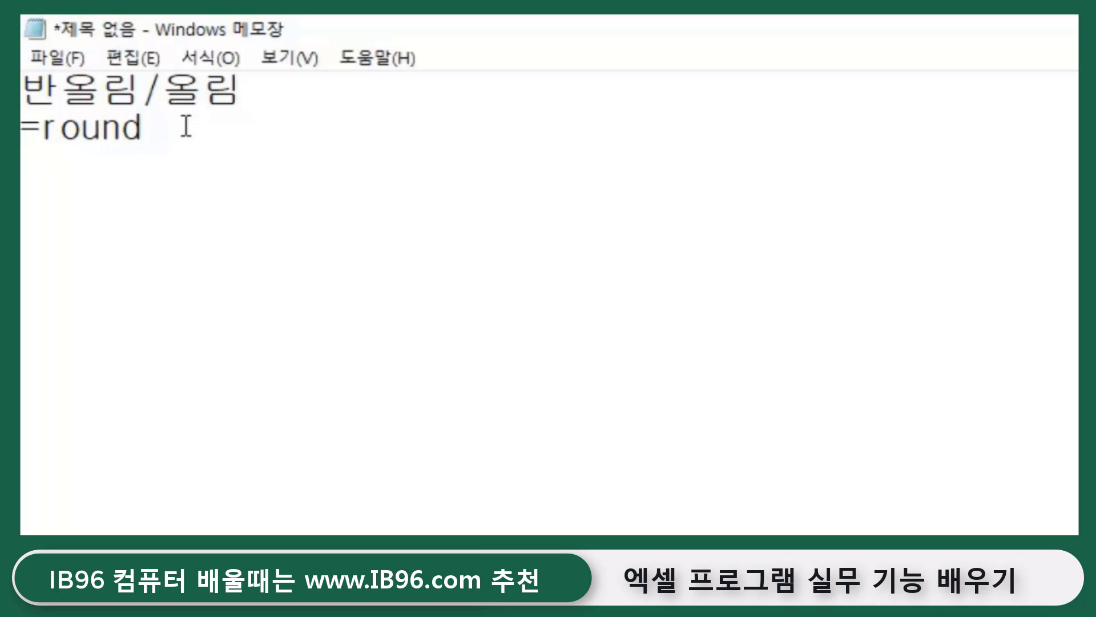
key(Return)
key(Return)
text(=ro)
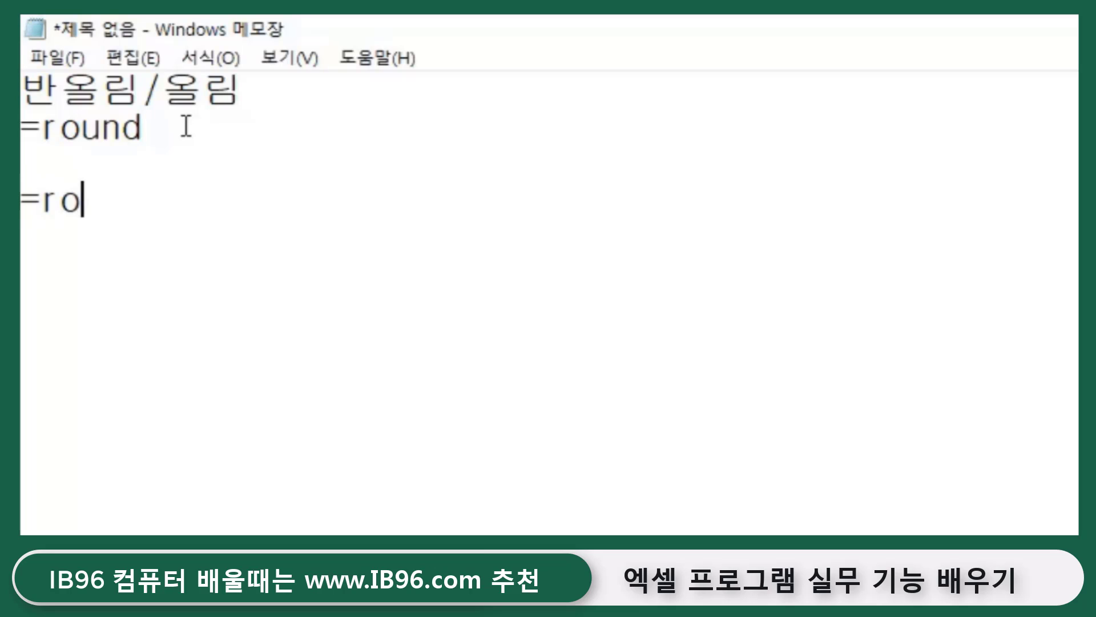
text(und)
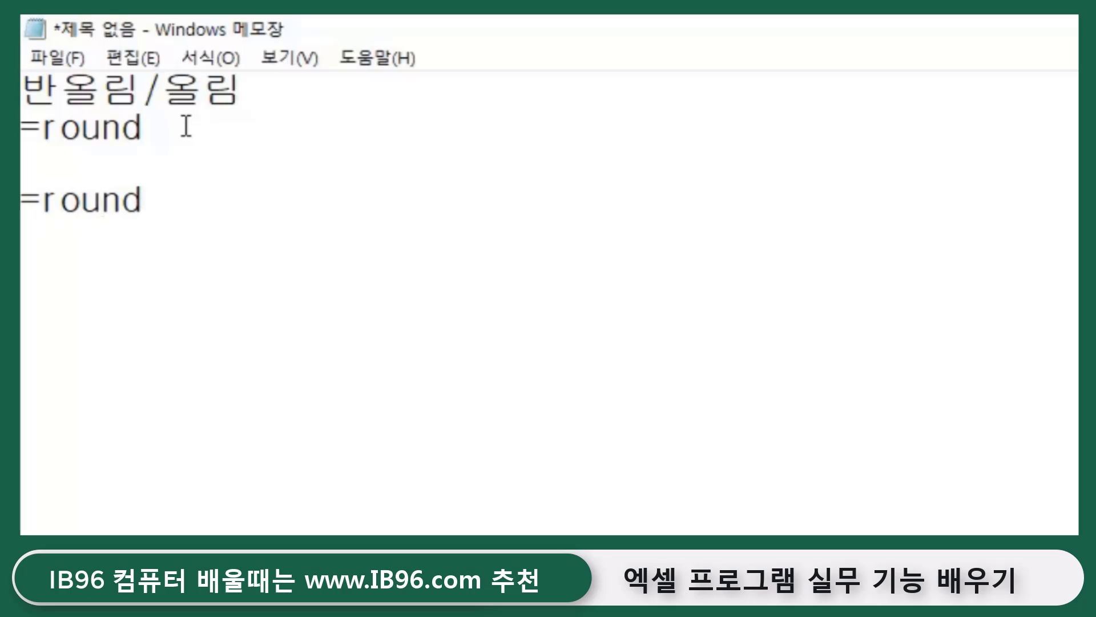
text(up)
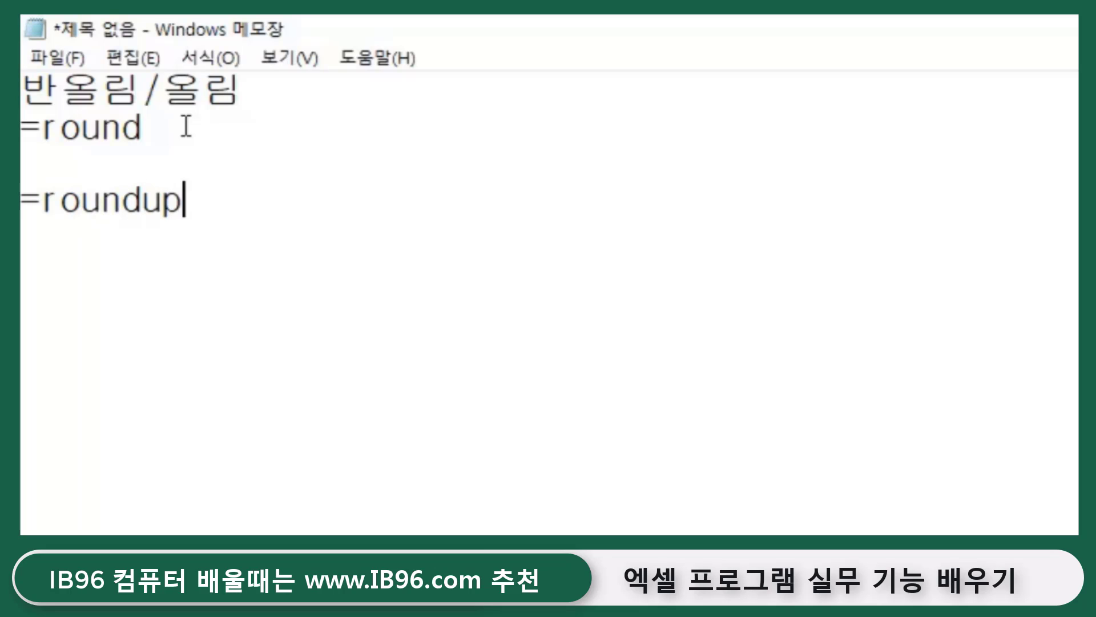
key(Return)
key(Return)
text(=round)
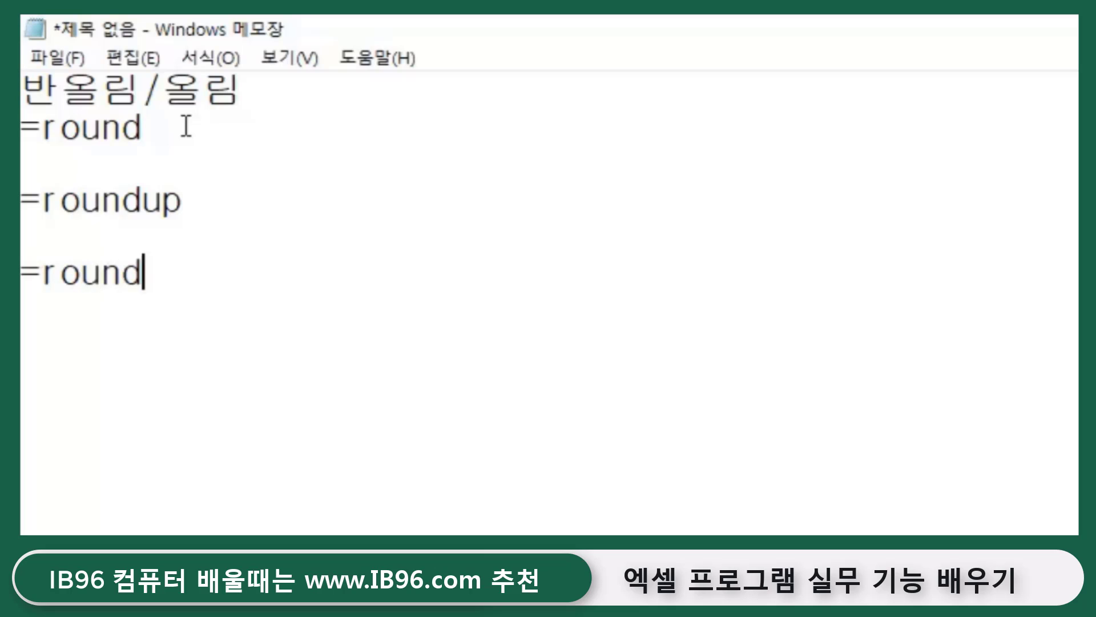
text(down)
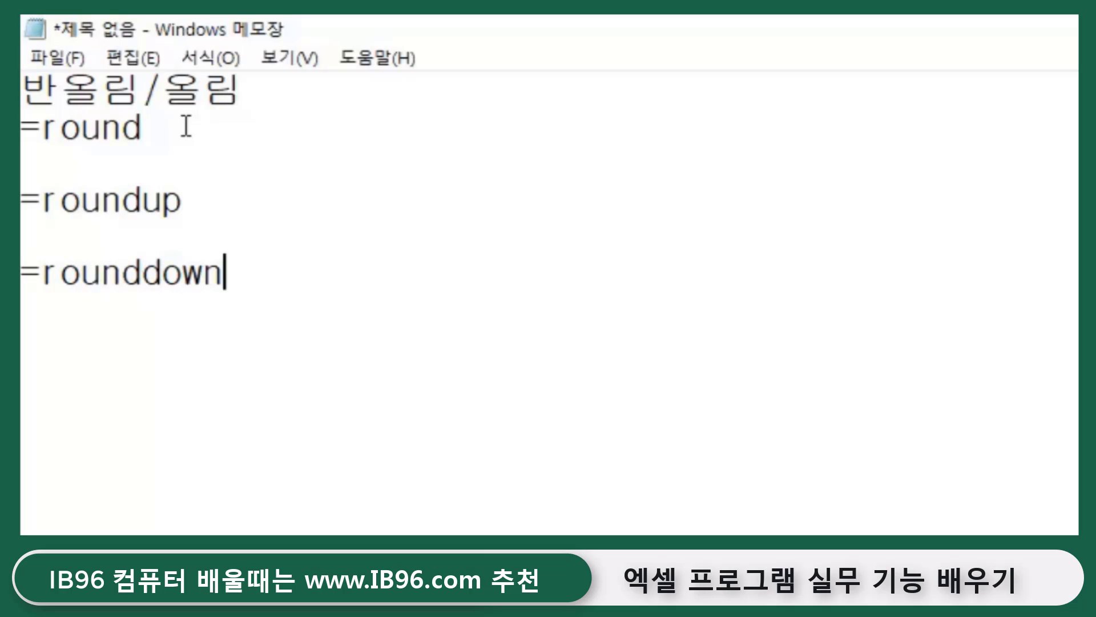
- Move the cursor between the ends of the =round, =roundup and =rounddown lines
click(143, 127)
click(197, 208)
click(263, 268)
click(162, 137)
click(191, 208)
click(264, 276)
click(162, 128)
- Complete the first line as =round(값,자릿수), then minimize Notepad to return to Excel
text(()
text(갑)
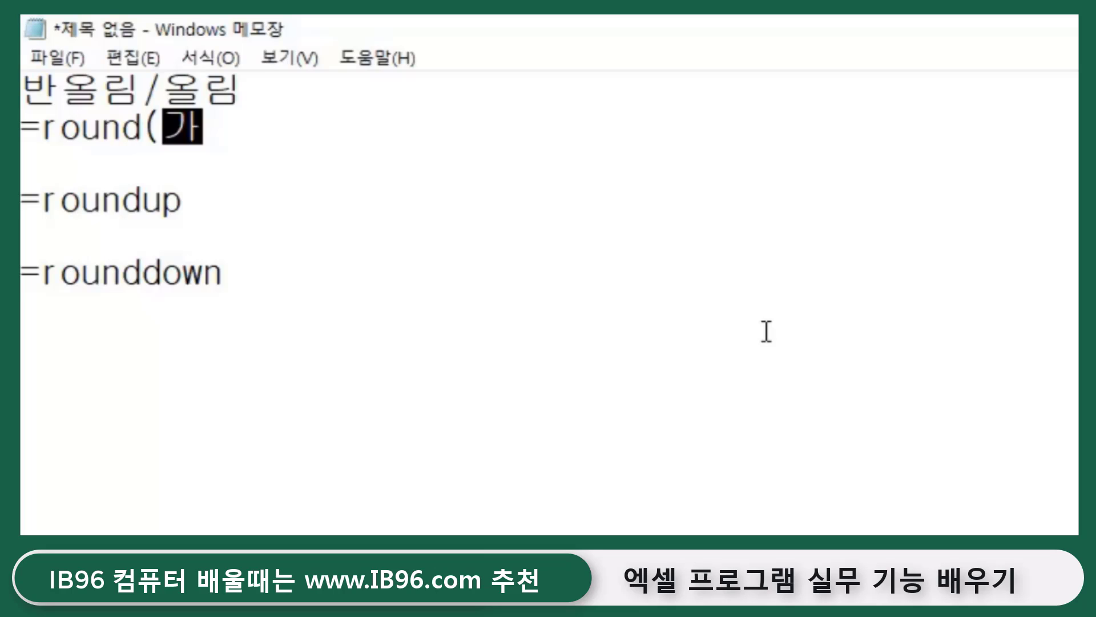
text(ㅅ,)
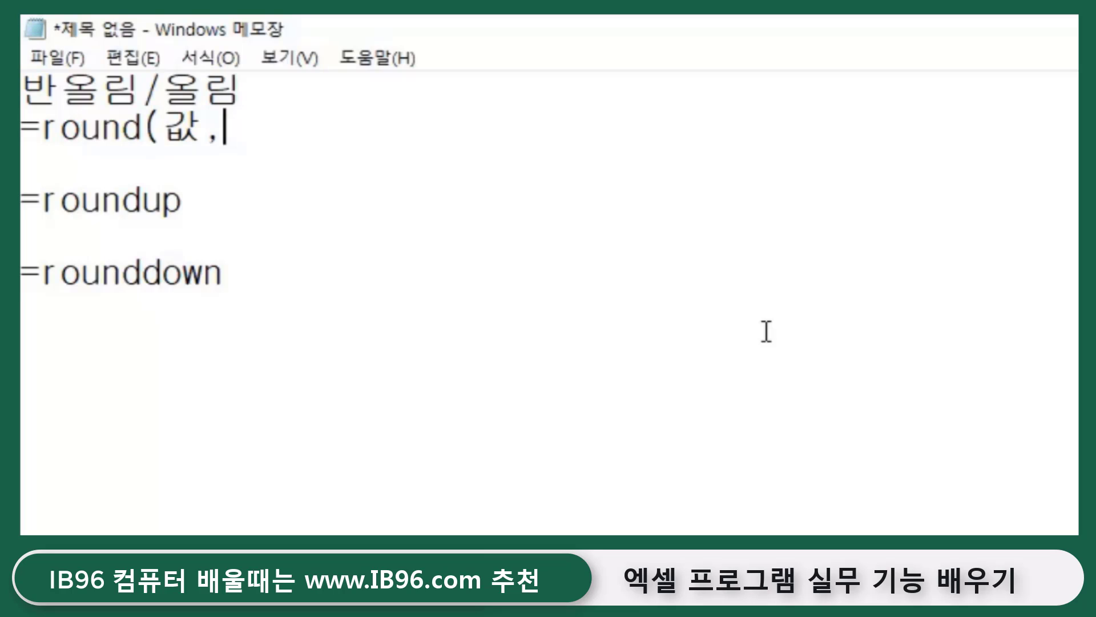
text(잘)
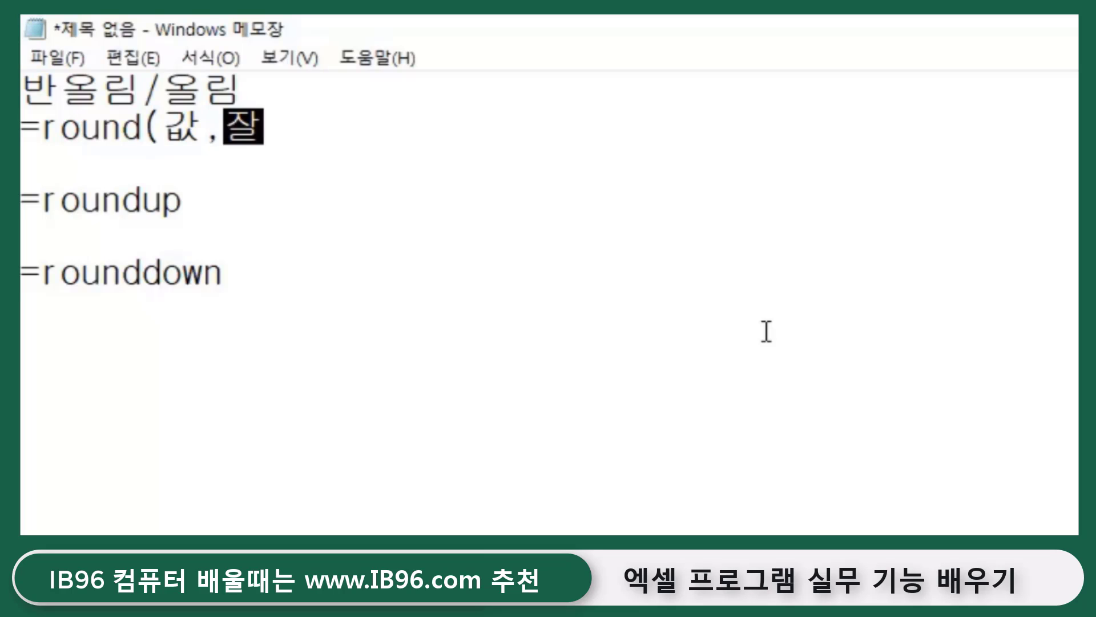
text(릿수))
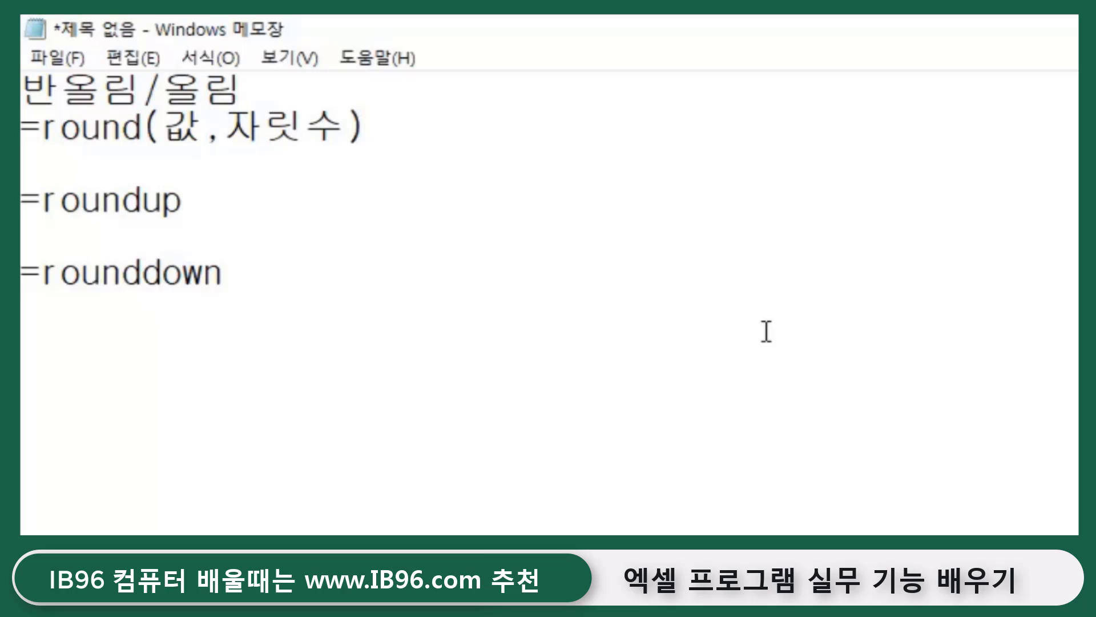
click(200, 188)
click(242, 276)
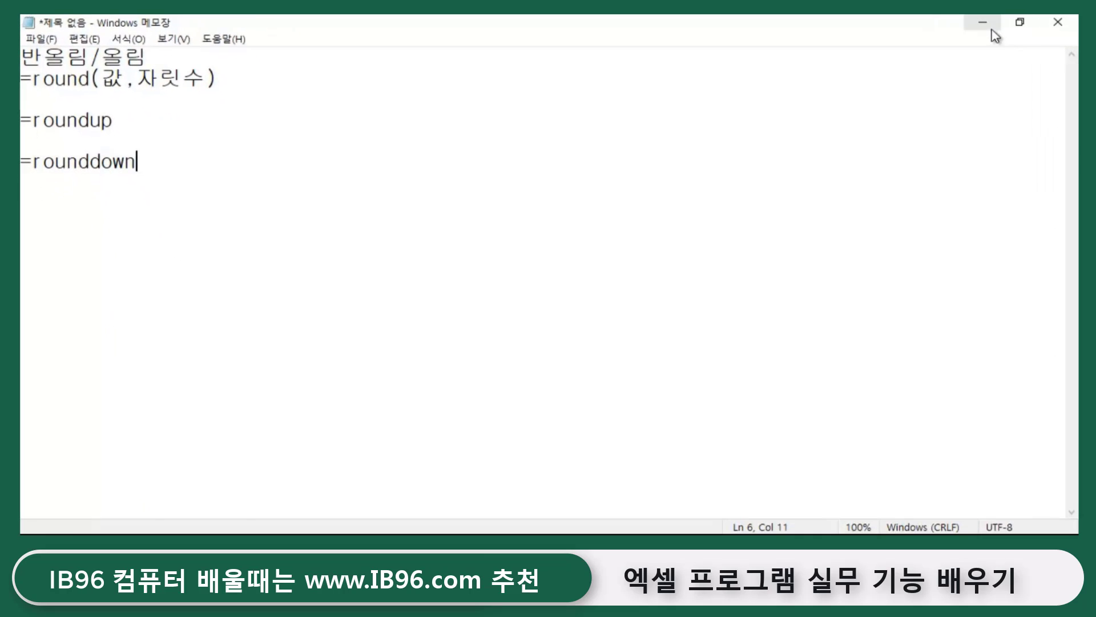
click(983, 20)
click(663, 354)
- Type =average( in G5, drag across D5:F5, close it for 3.333333, and review it
click(566, 298)
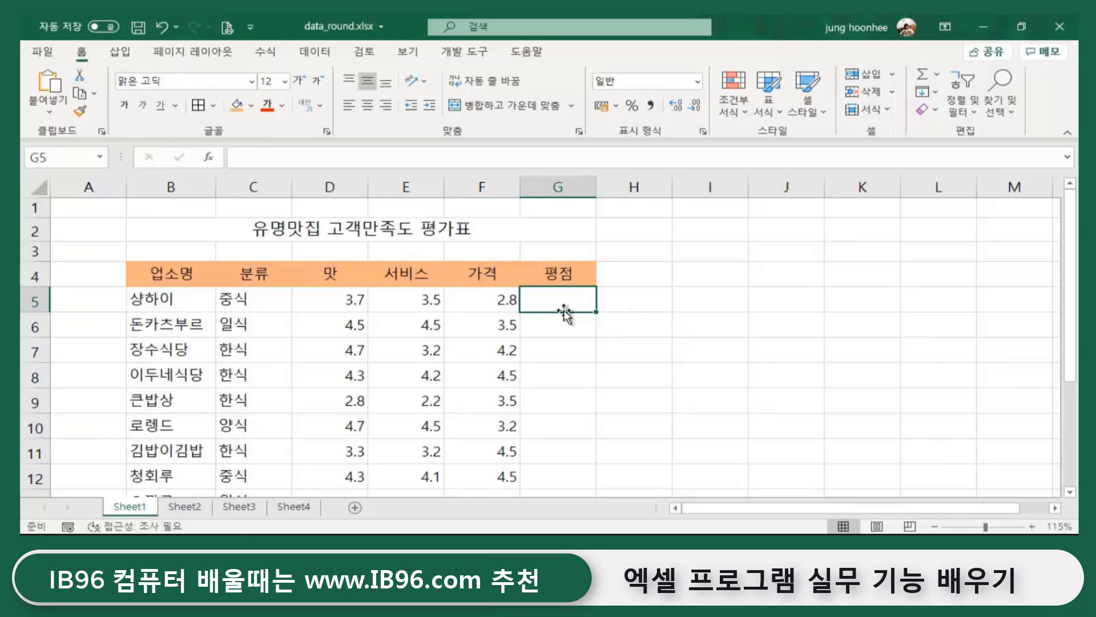
text(=ave)
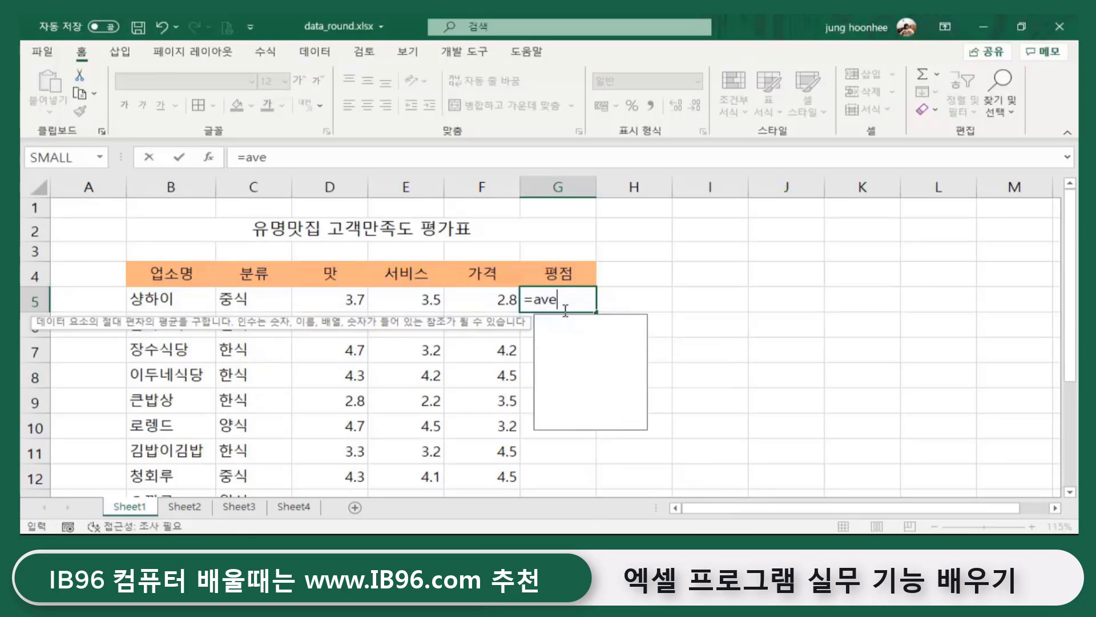
text(rage()
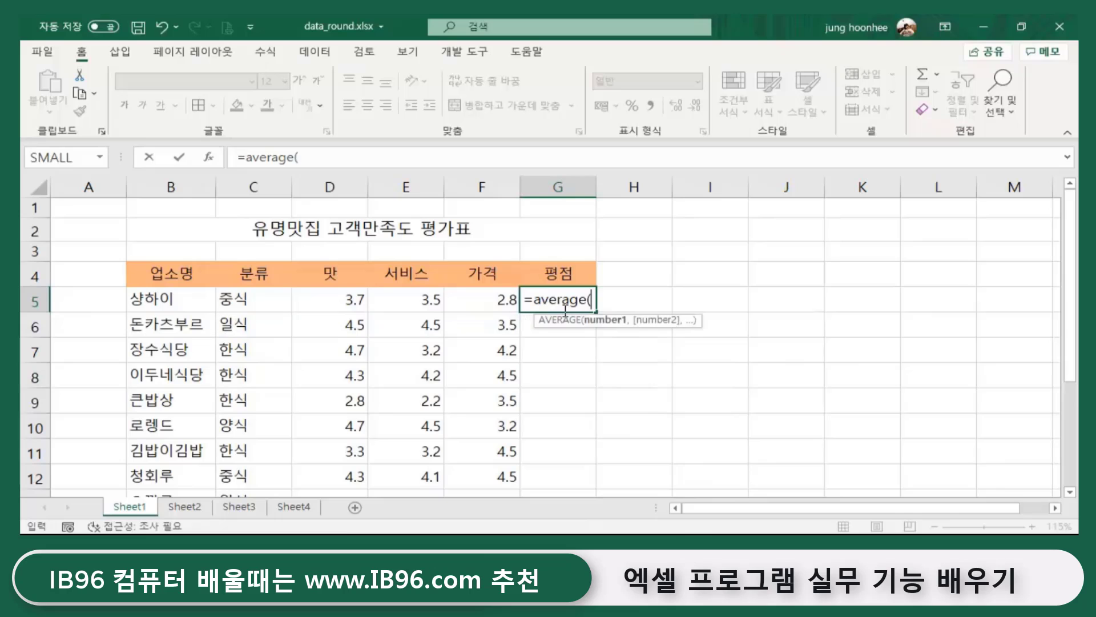
click(352, 304)
drag(352, 305, 478, 301)
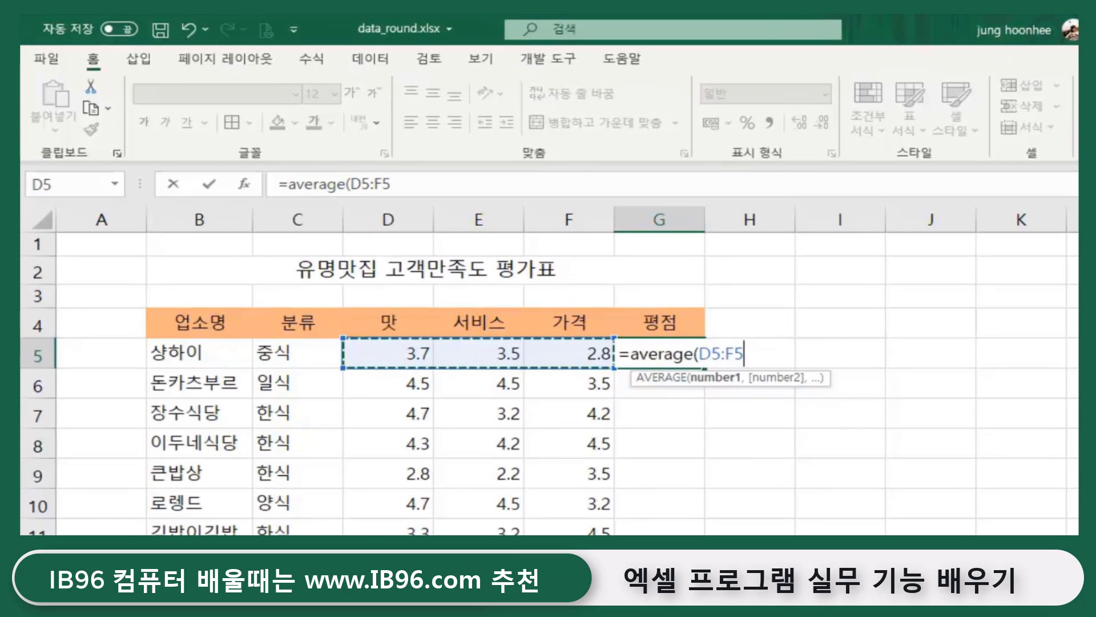
text())
key(Return)
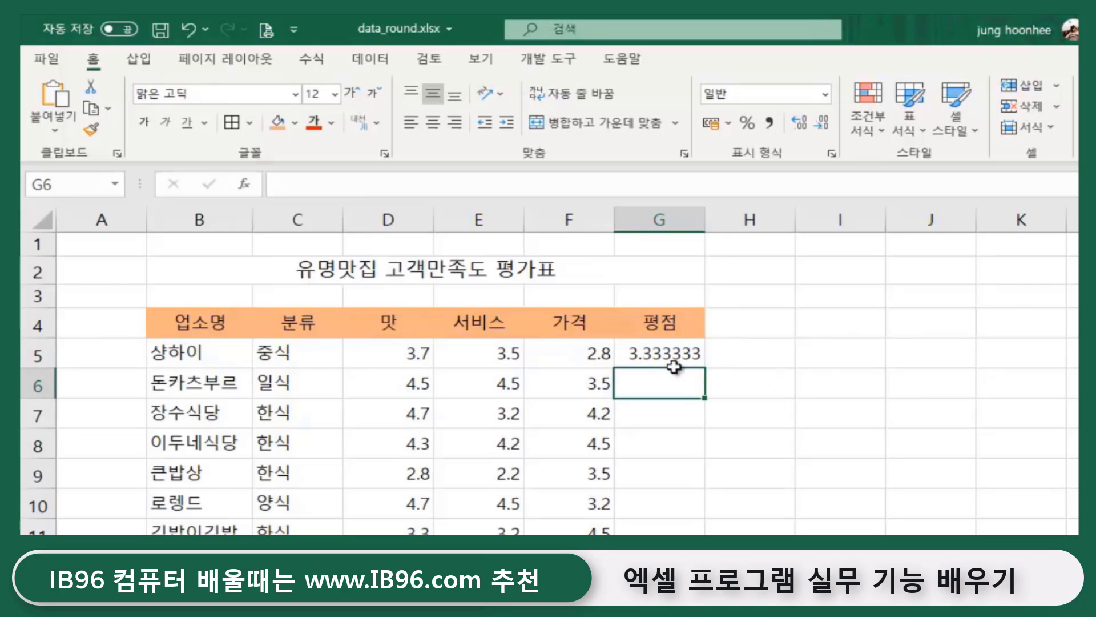
click(663, 351)
click(761, 362)
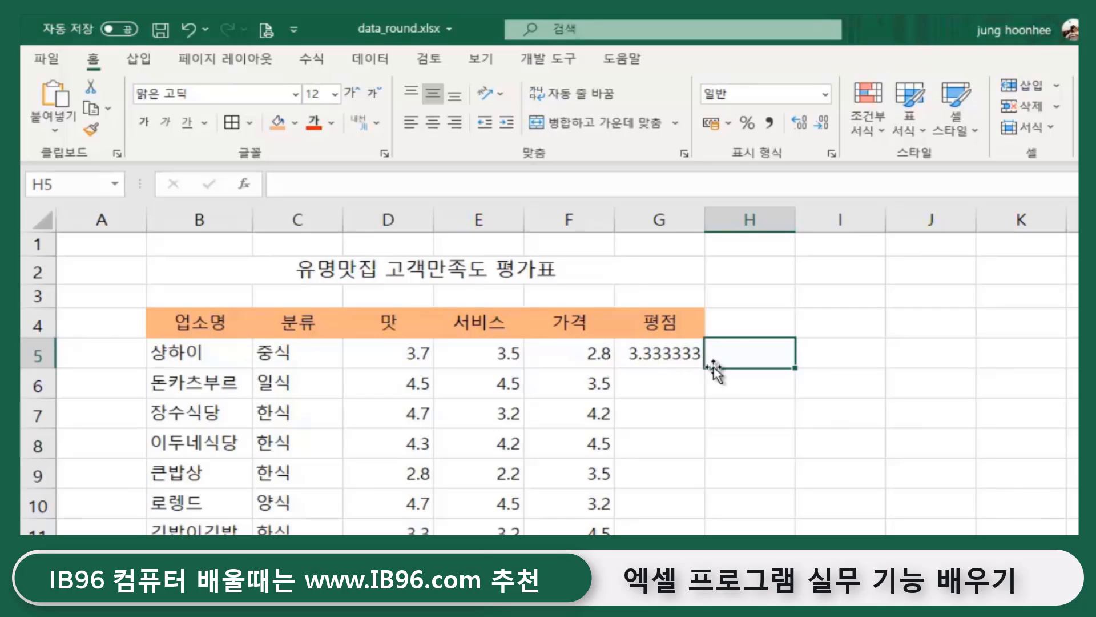
- Enter =ROUND(G5,2) in H5 so the 3.333333 average shows as 3.33, then verify
click(657, 357)
click(765, 351)
text(=)
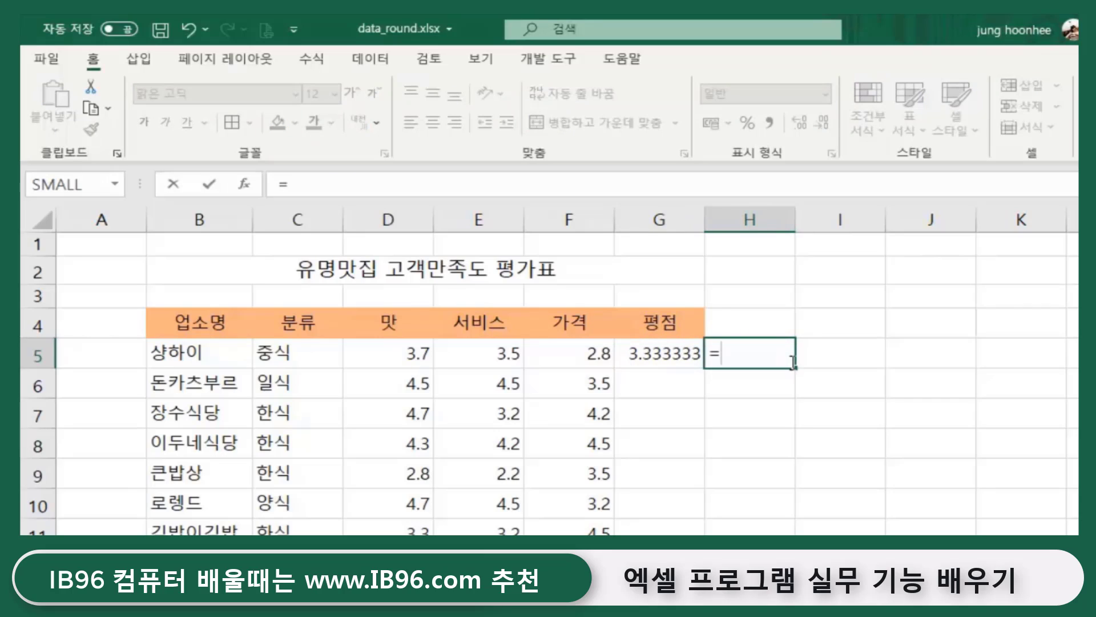
text(round)
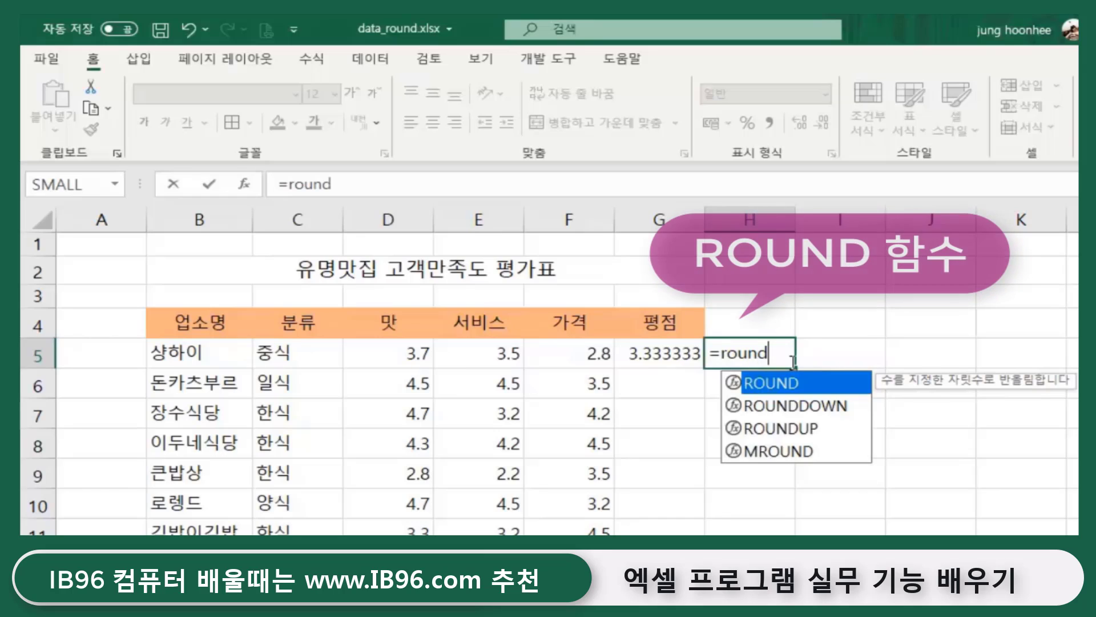
text(()
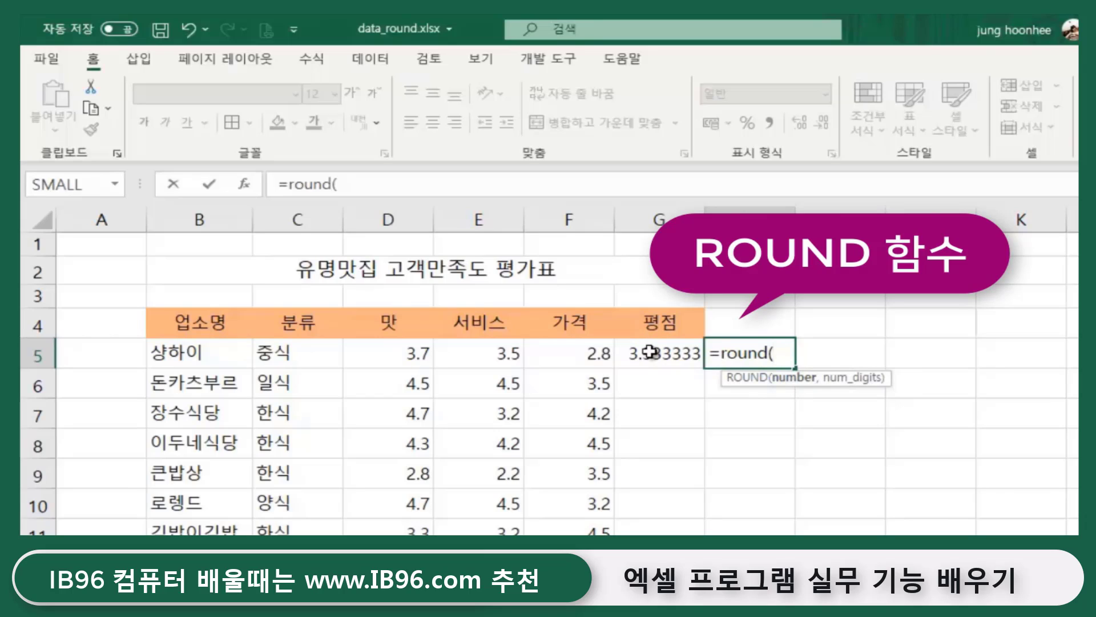
click(650, 351)
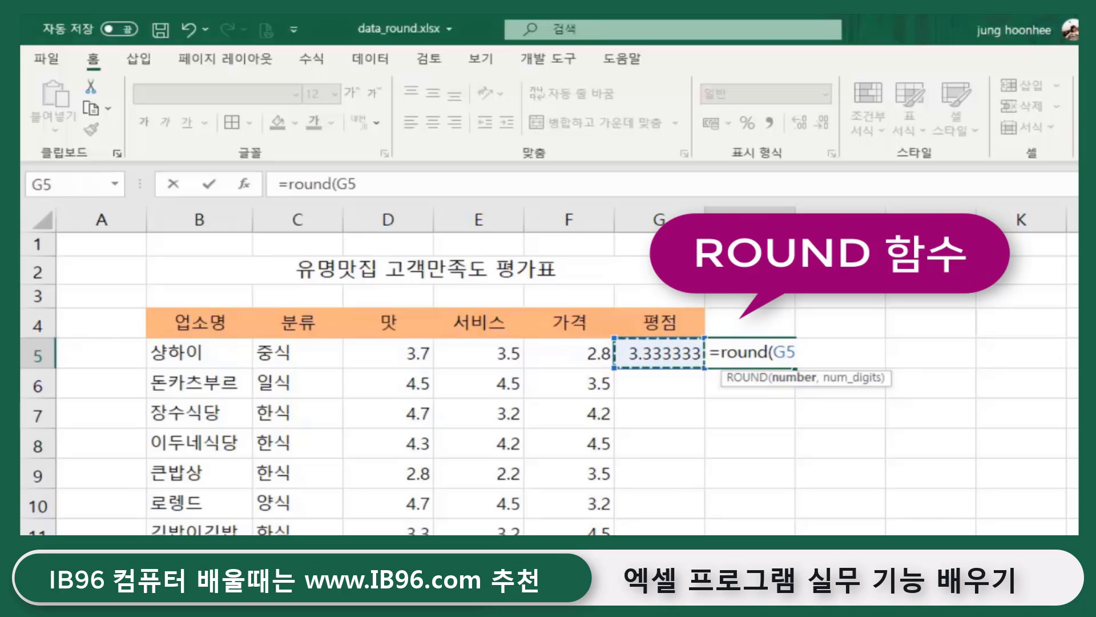
text(,2)
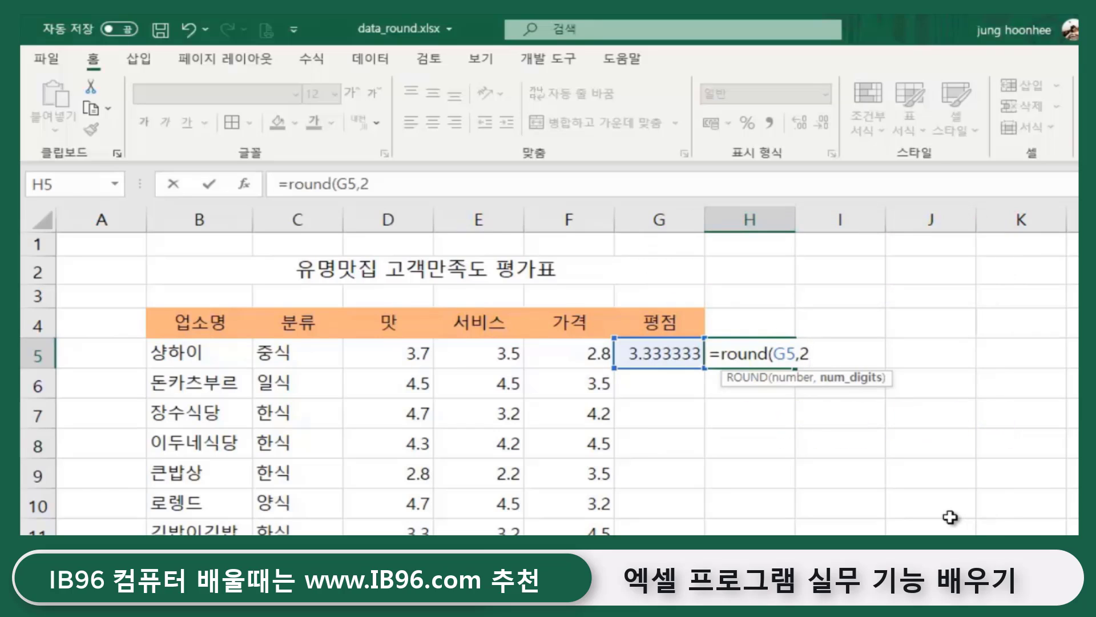
text())
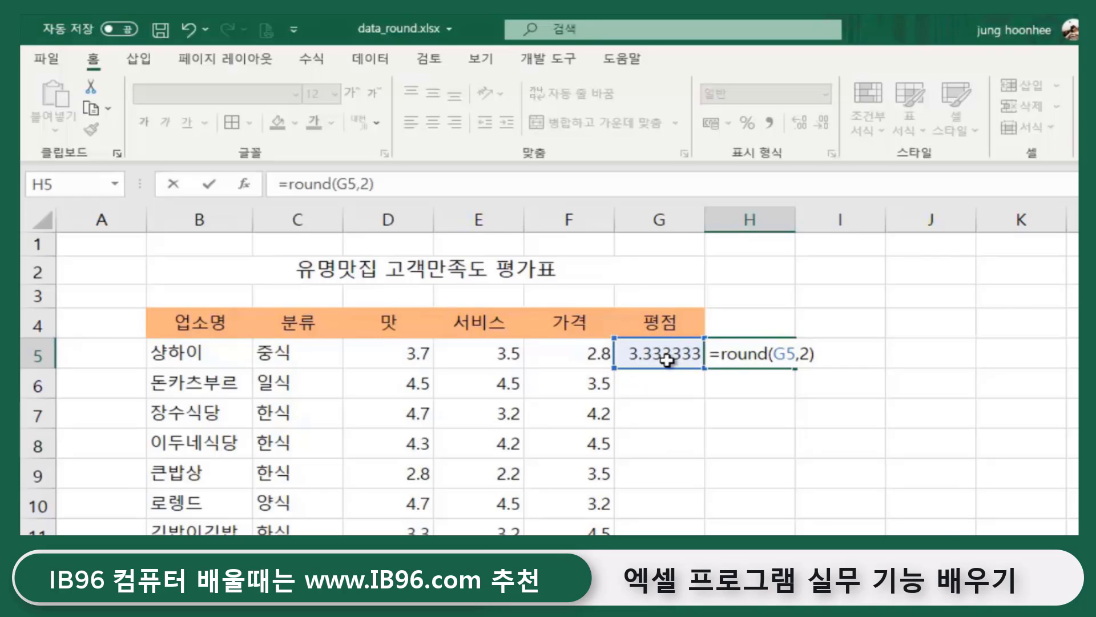
key(Return)
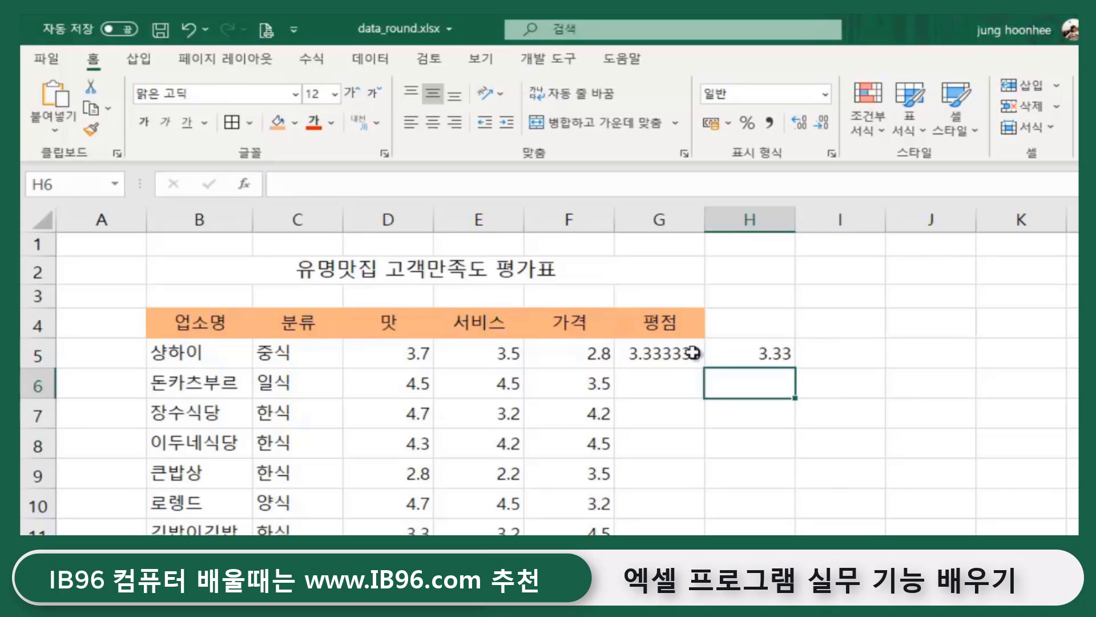
click(674, 357)
click(721, 356)
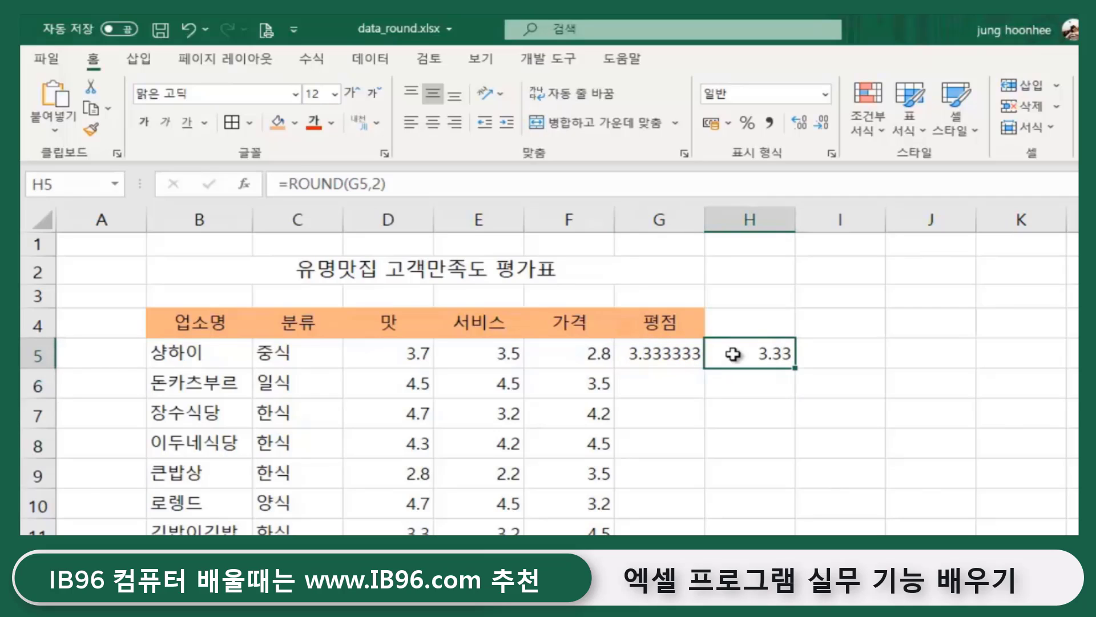
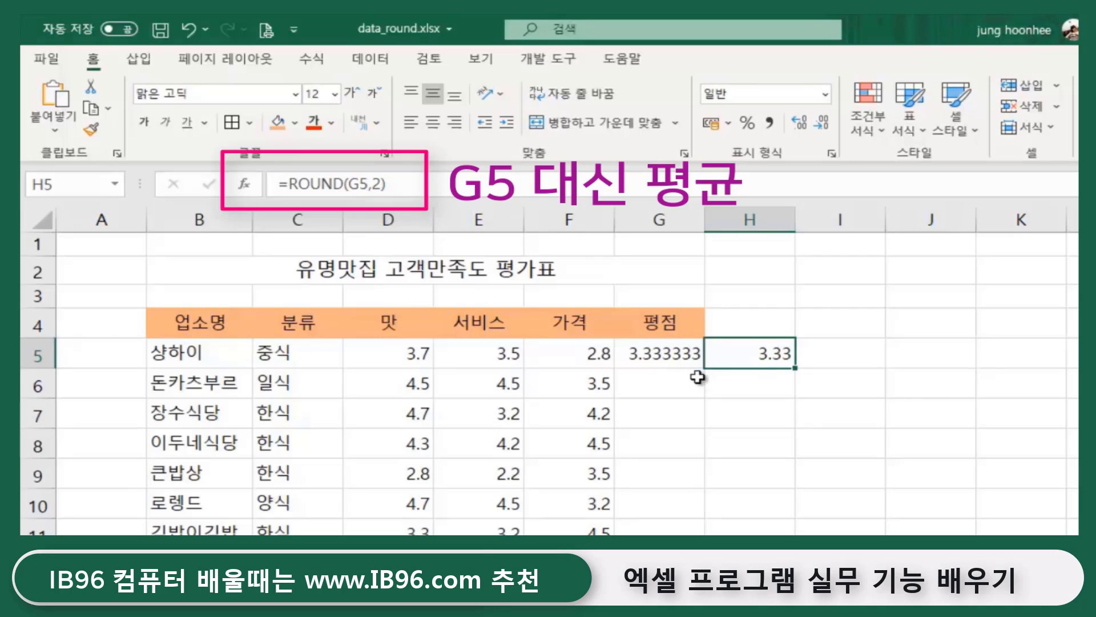
- Review G5's AVERAGE formula over D5:F5 and H5's ROUND formula
click(779, 422)
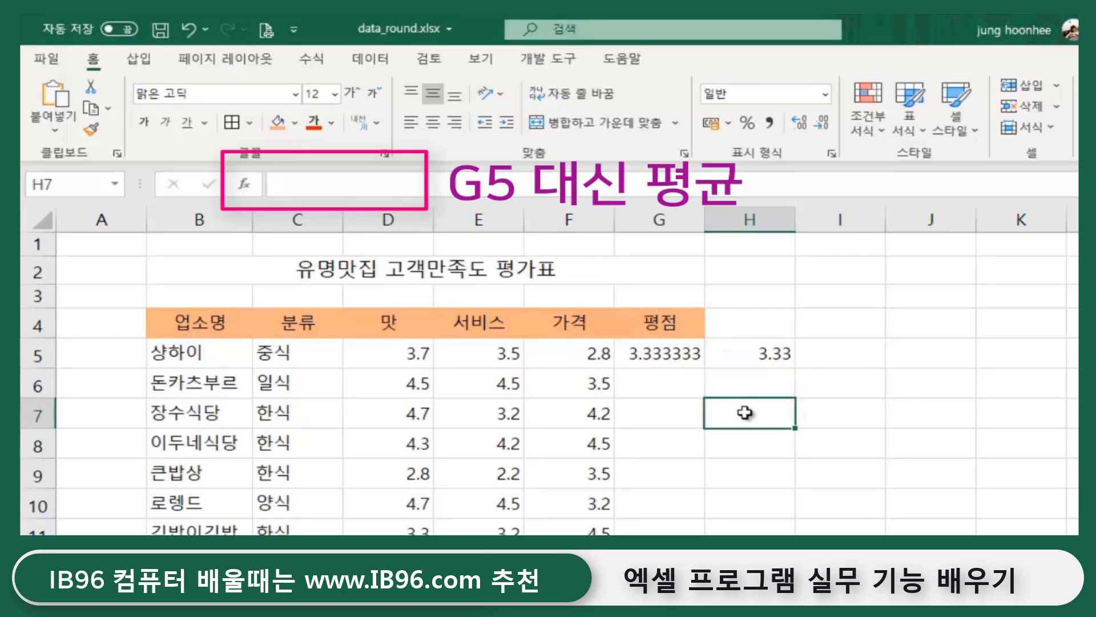
click(677, 437)
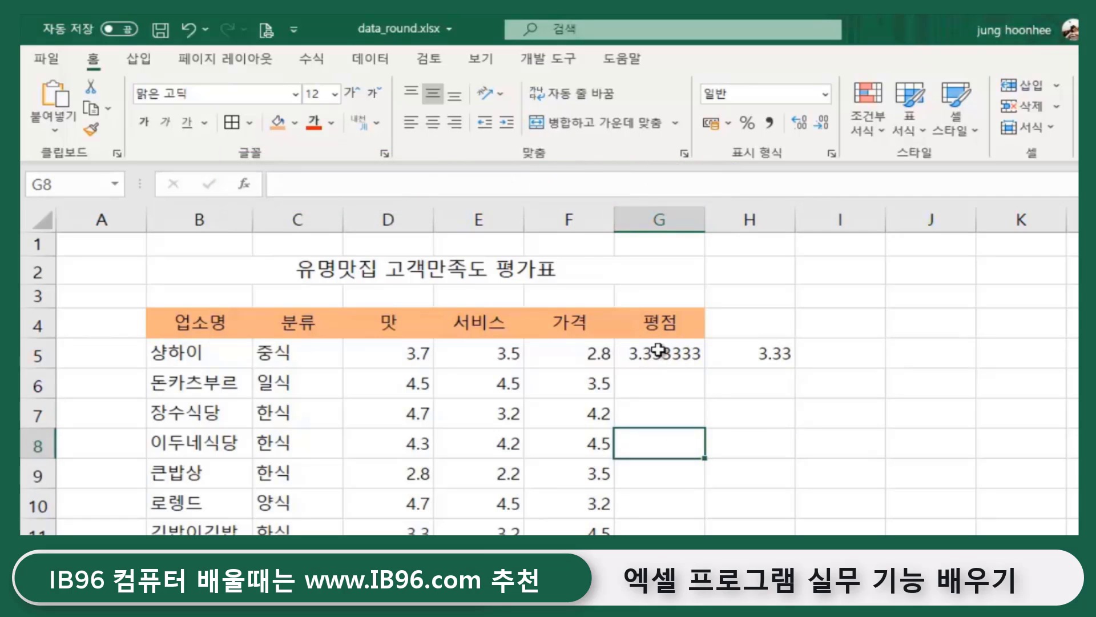
click(674, 354)
drag(406, 353, 588, 354)
click(651, 352)
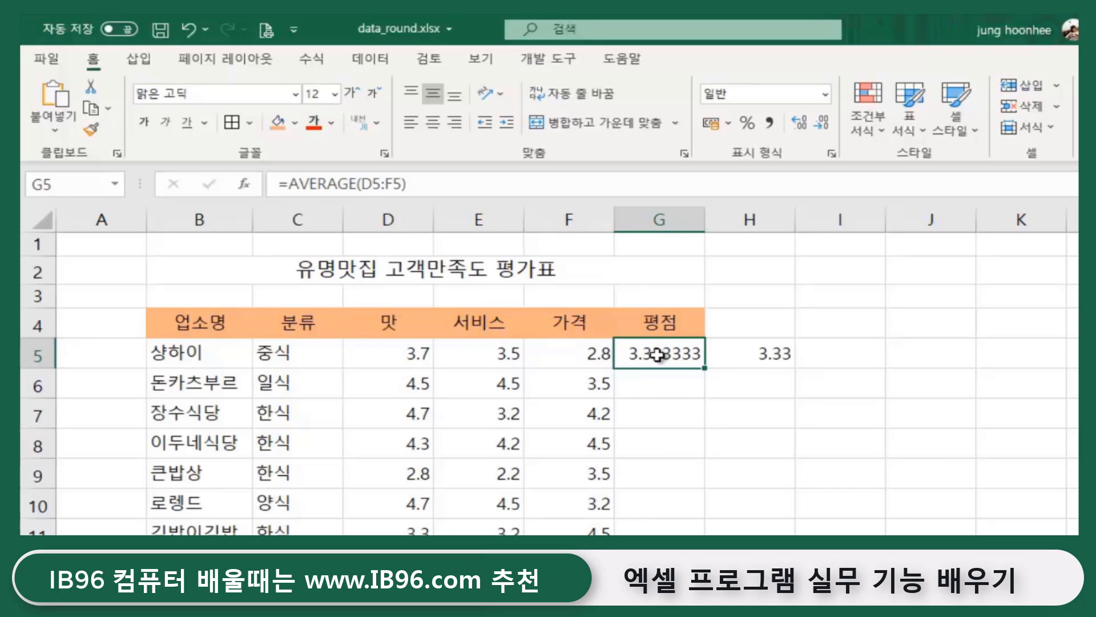
click(768, 357)
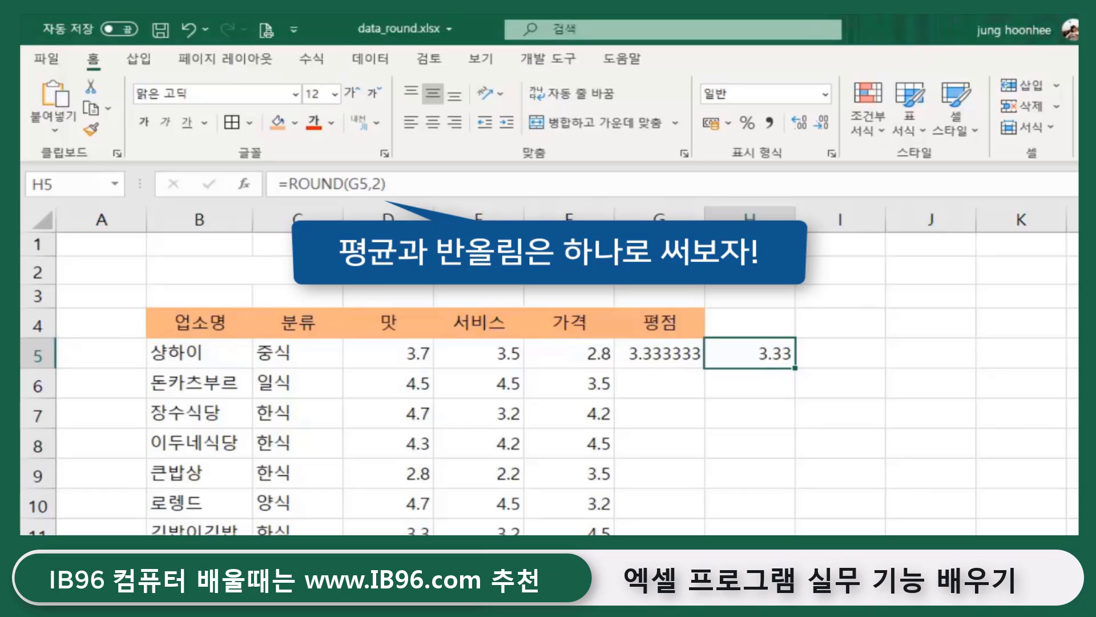
- Select G5:H5 and delete the AVERAGE and ROUND results
click(746, 411)
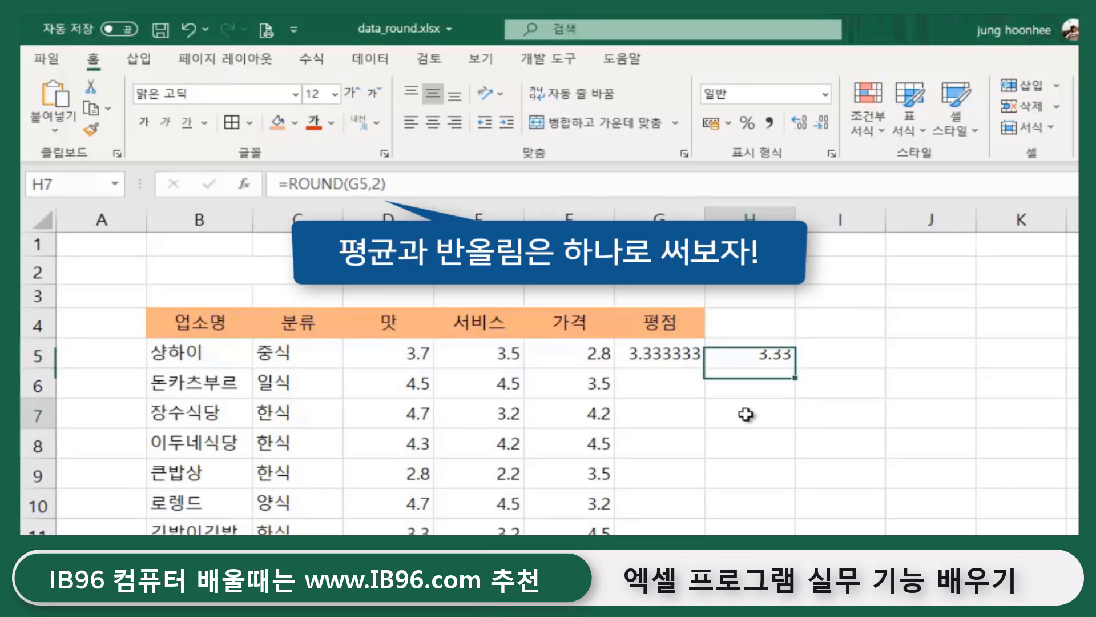
click(650, 355)
drag(650, 355, 763, 354)
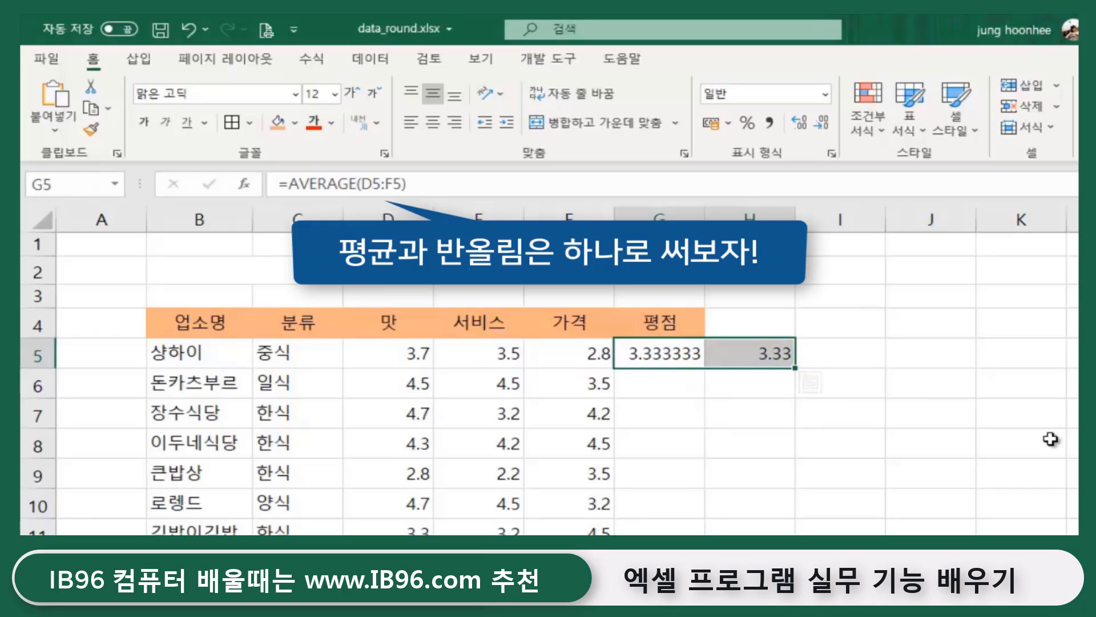
click(764, 443)
drag(651, 354, 765, 352)
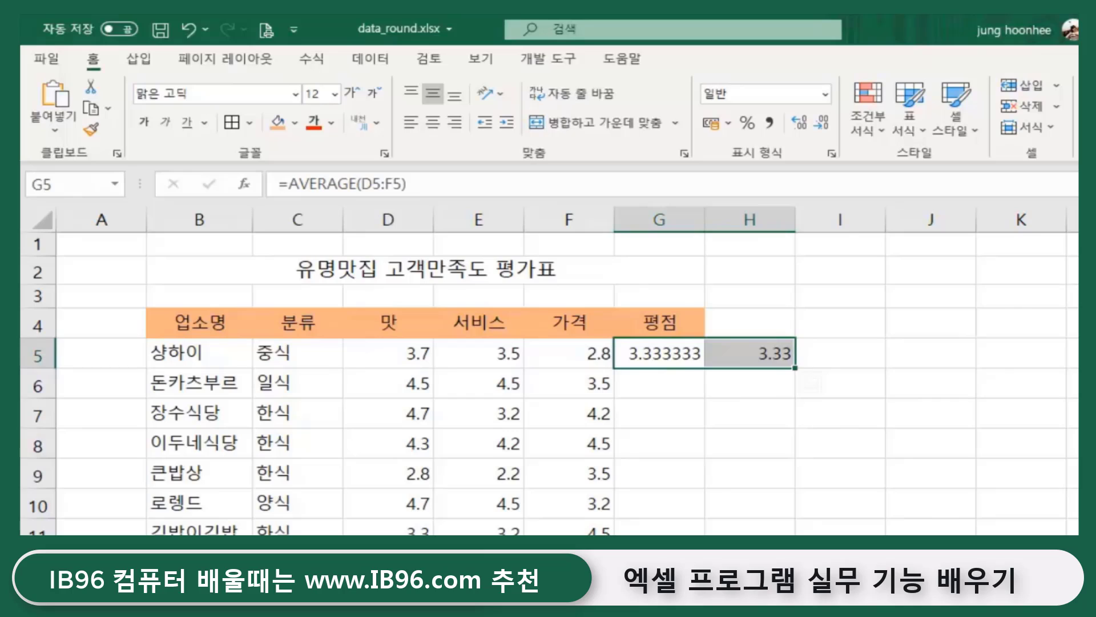
key(Delete)
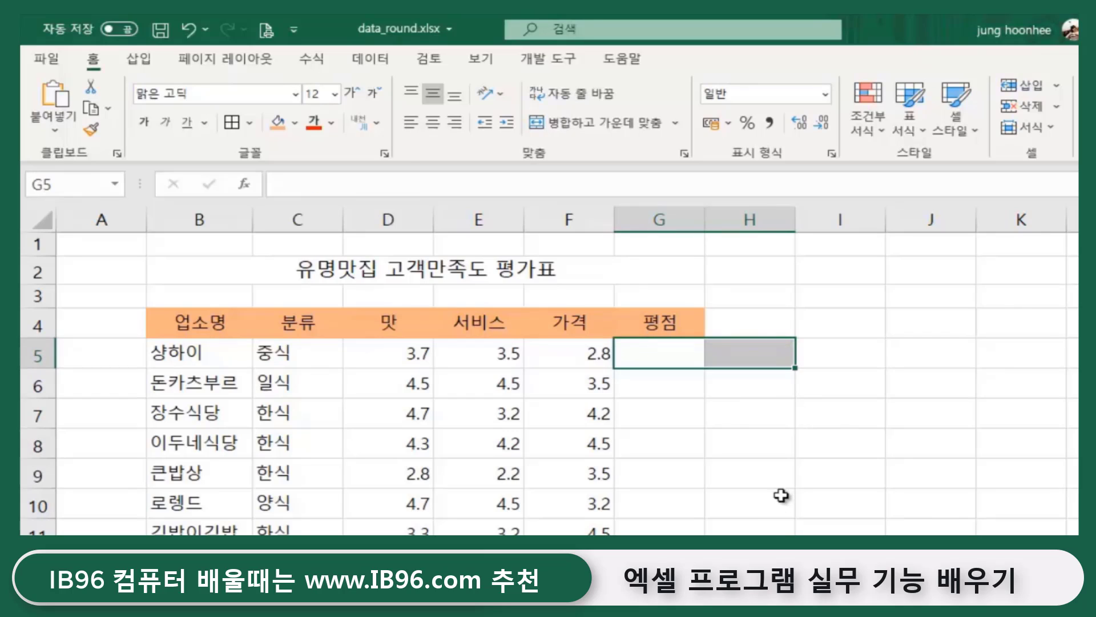
- Enter =ROUND(AVERAGE(D5:F5),2) in G5 so it shows 3.33
click(725, 495)
click(659, 355)
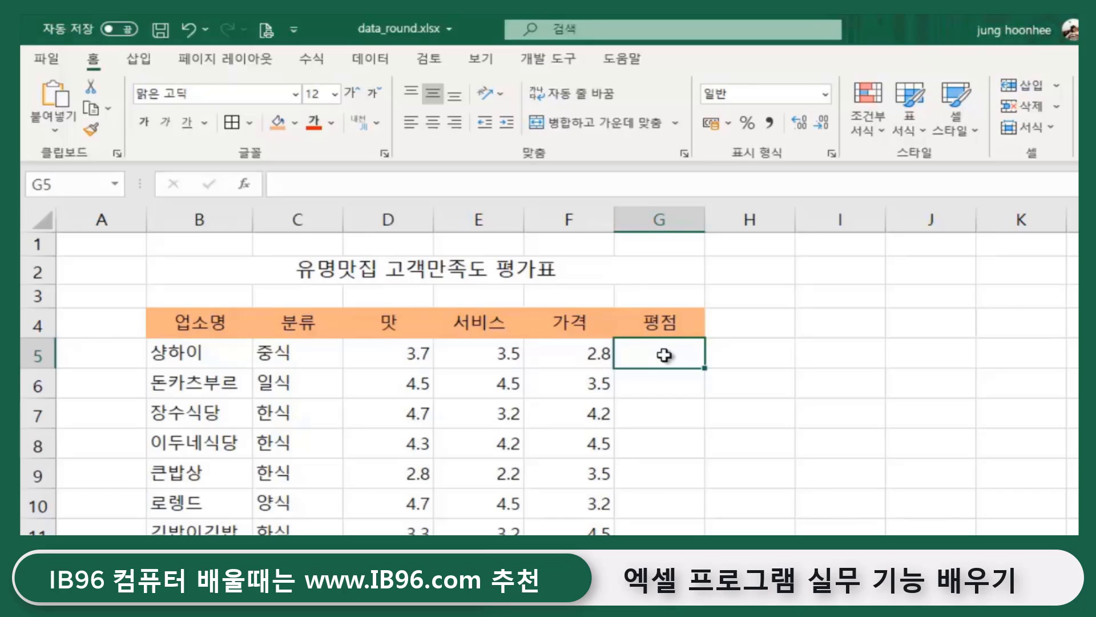
text(=)
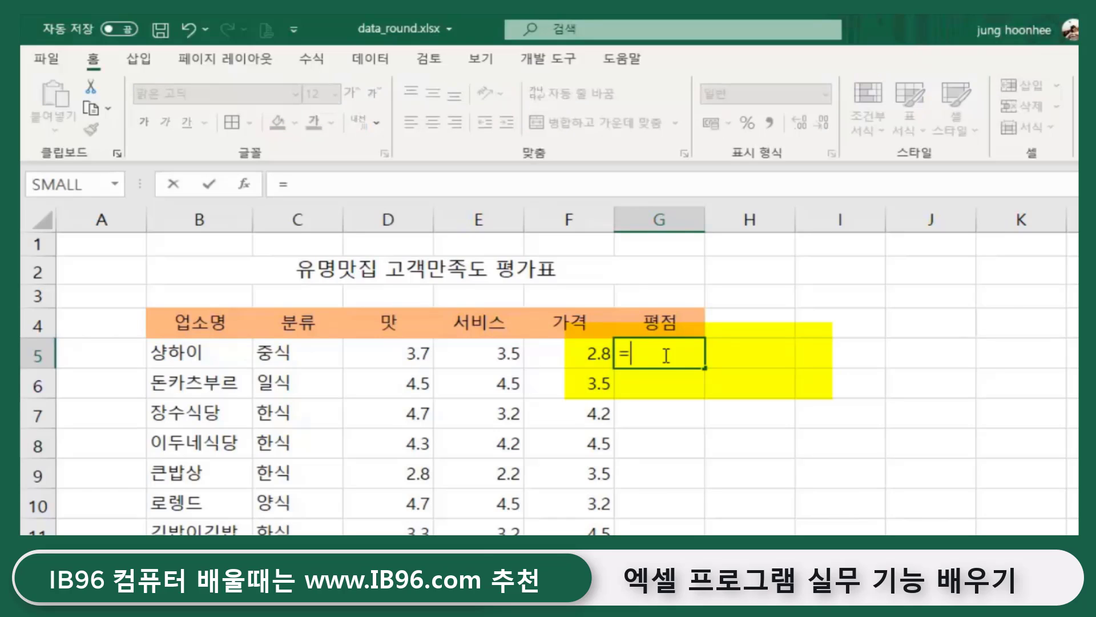
text(round)
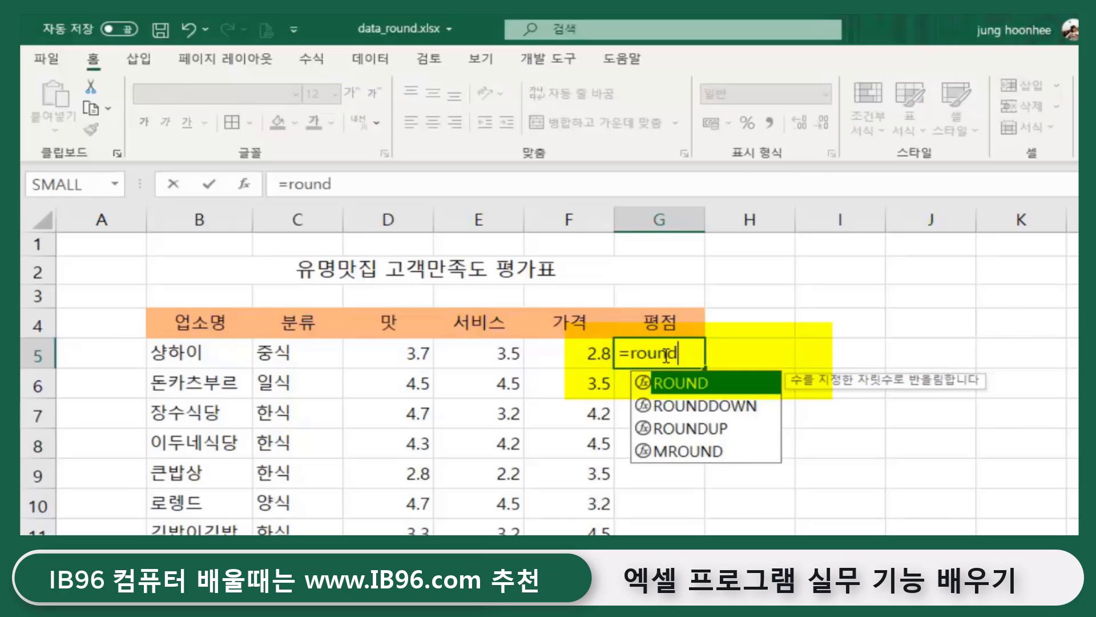
text(()
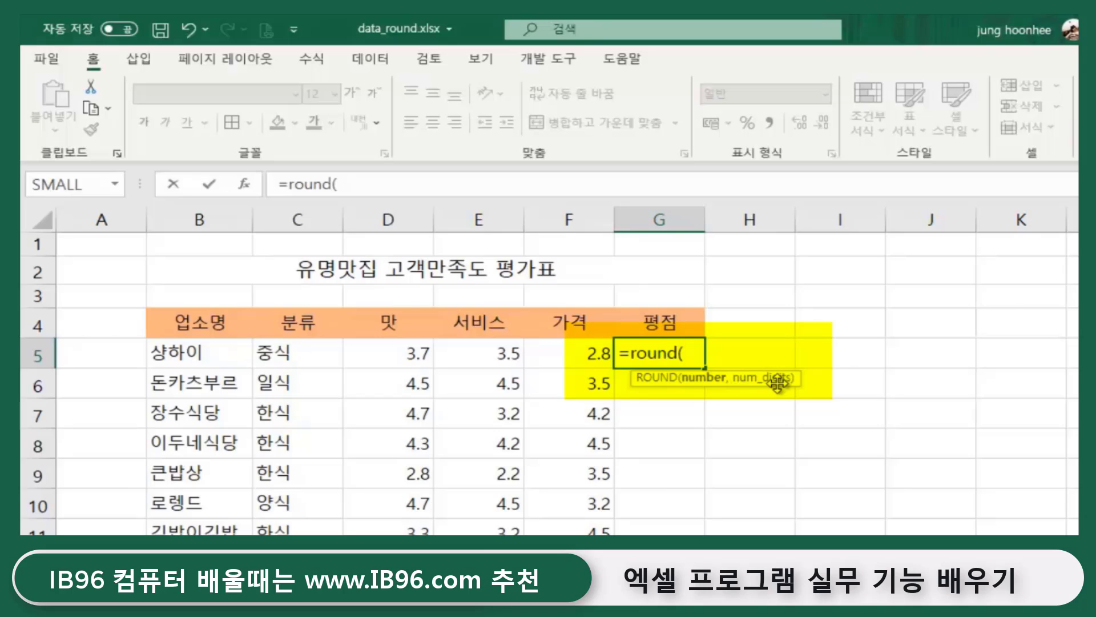
text(,2))
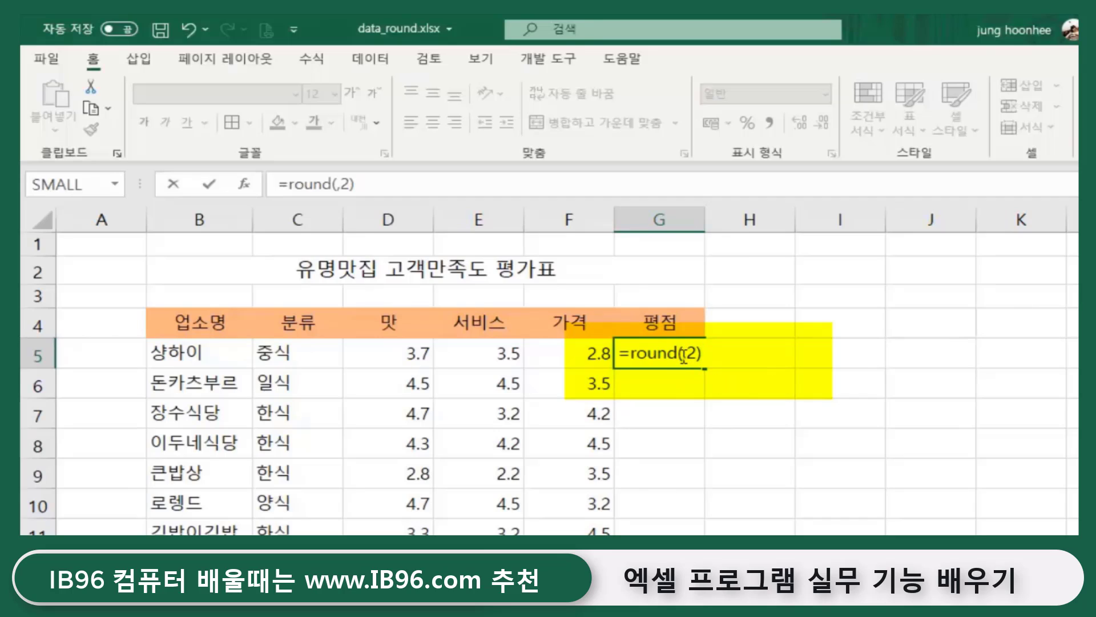
click(683, 355)
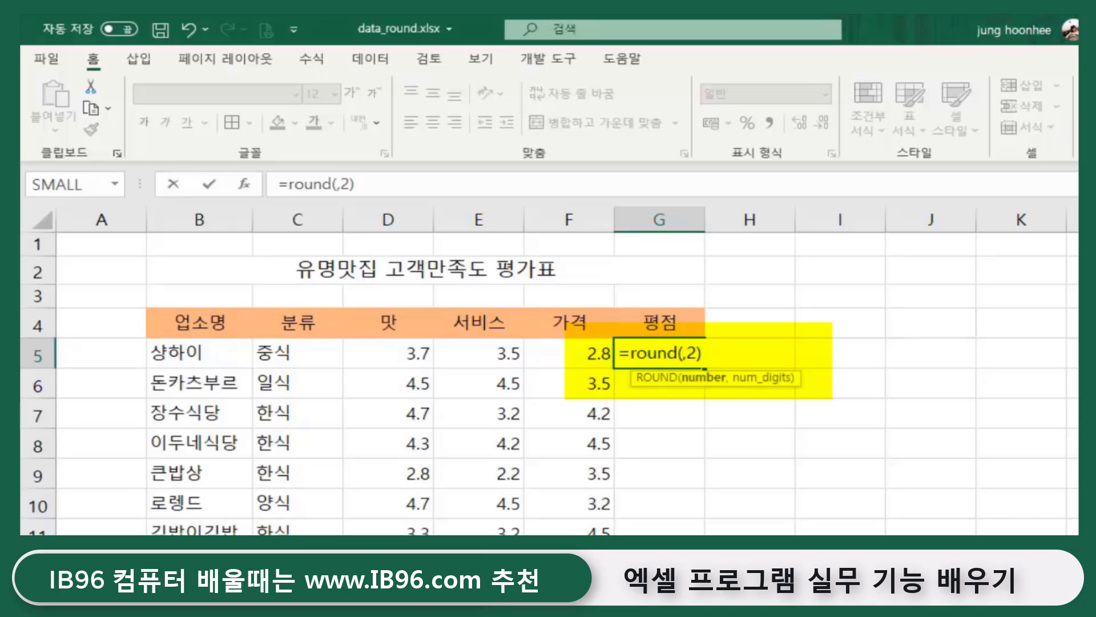
text(average)
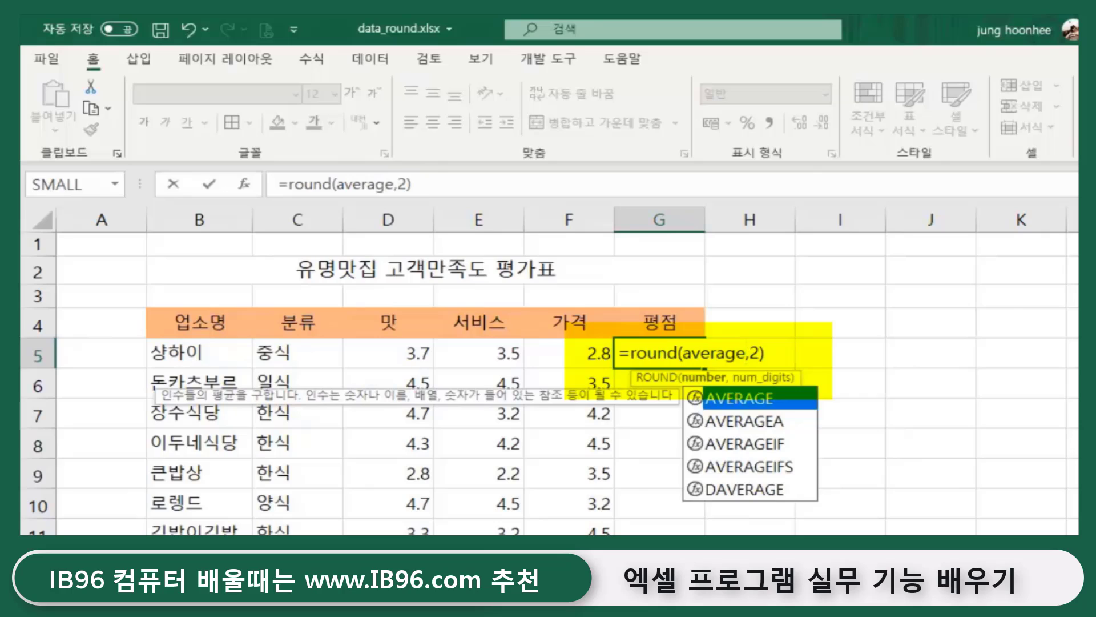
text(()
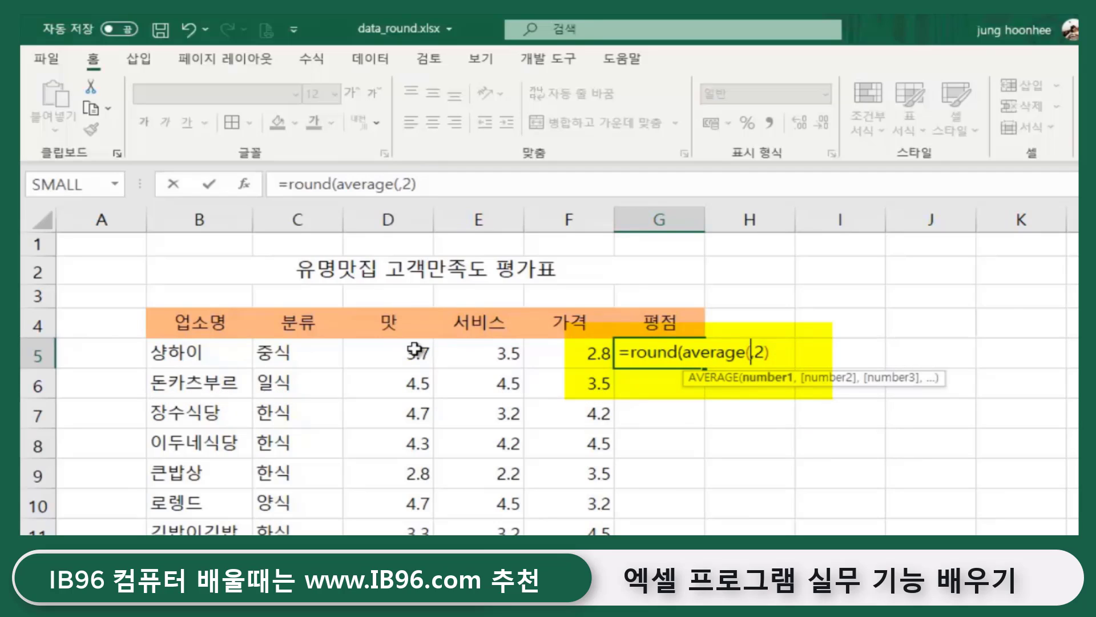
click(397, 352)
drag(396, 352, 566, 354)
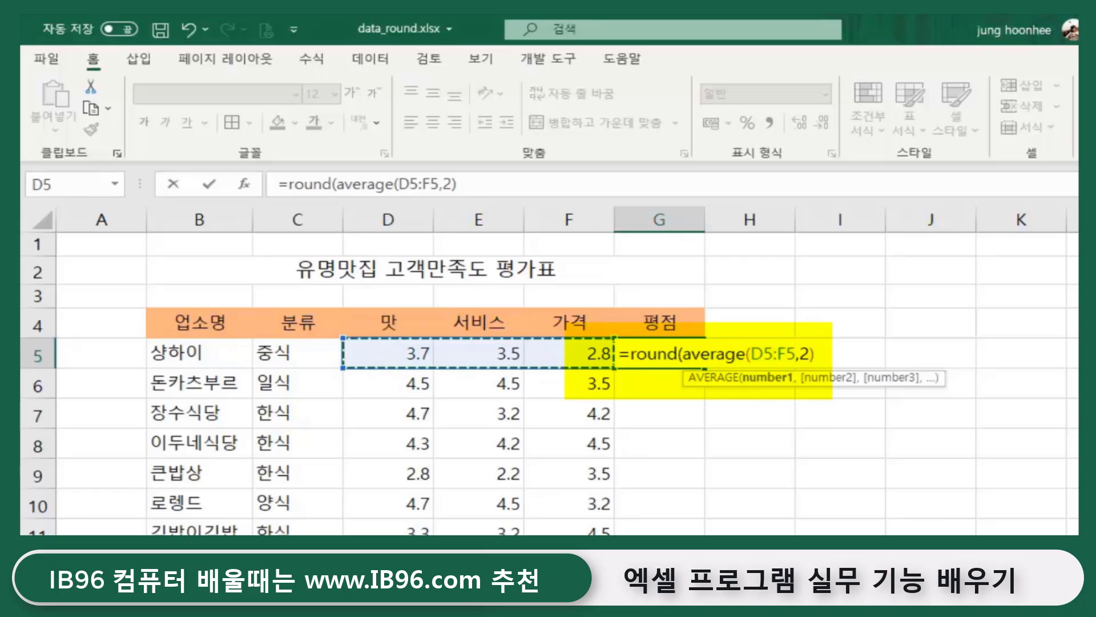
text(),)
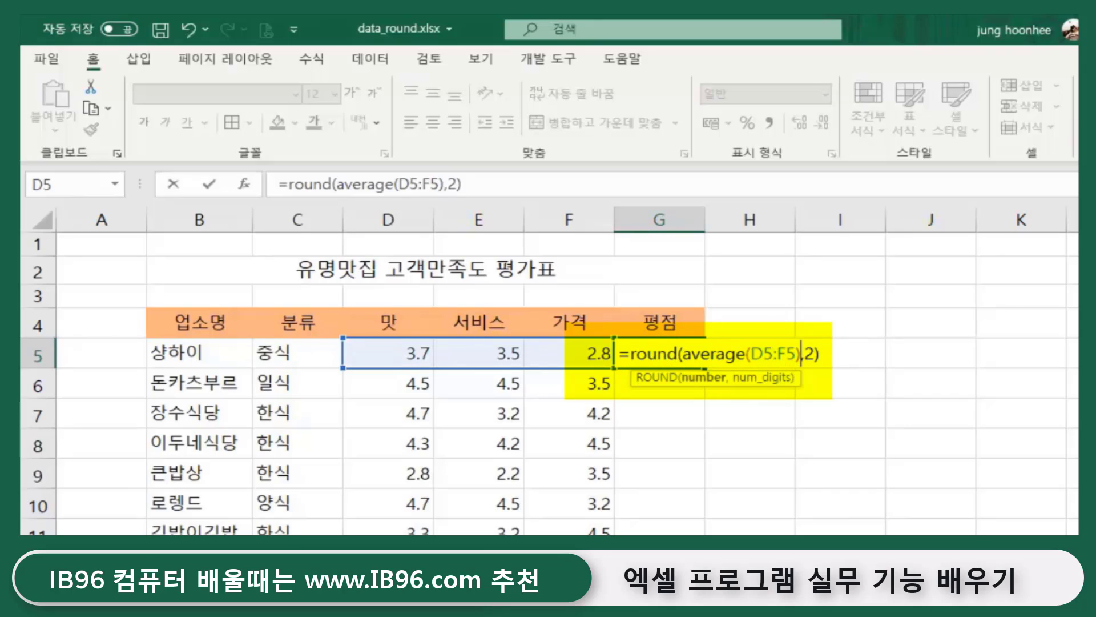
key(Return)
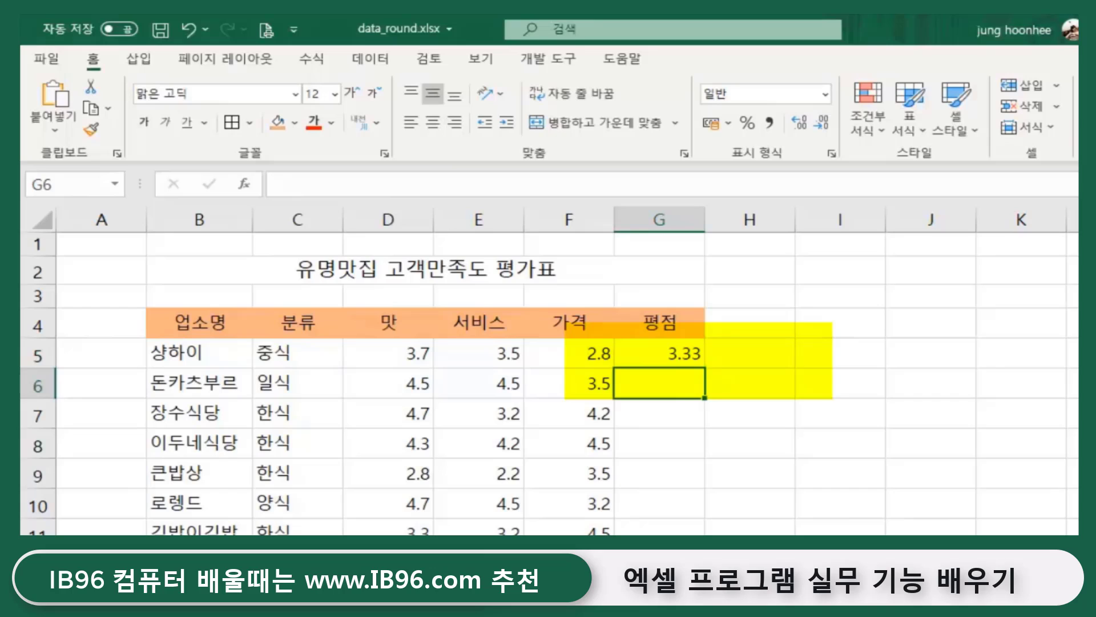
- AutoFill G5's rounded-average formula down column G through G12 and check the copied results
click(641, 351)
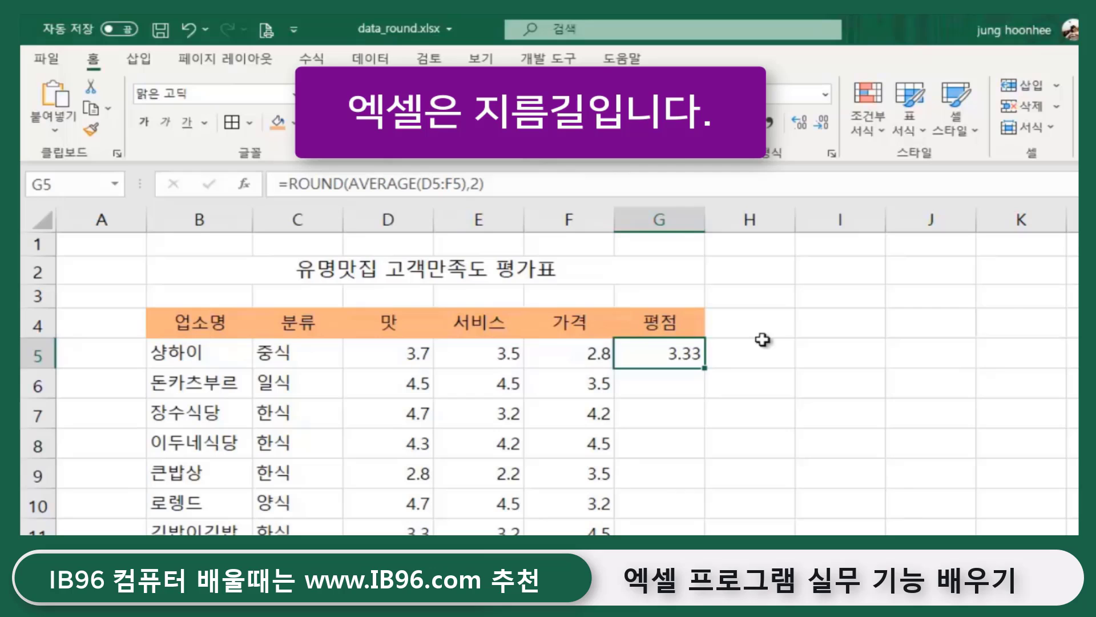
double_click(703, 367)
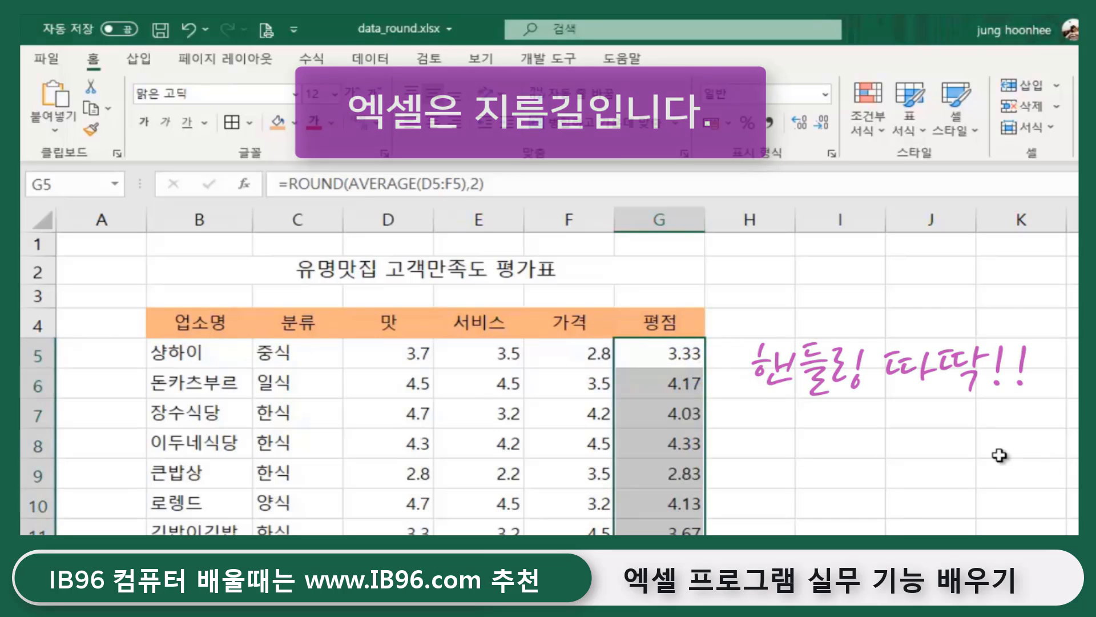
scroll(999, 455, down, 2)
click(874, 457)
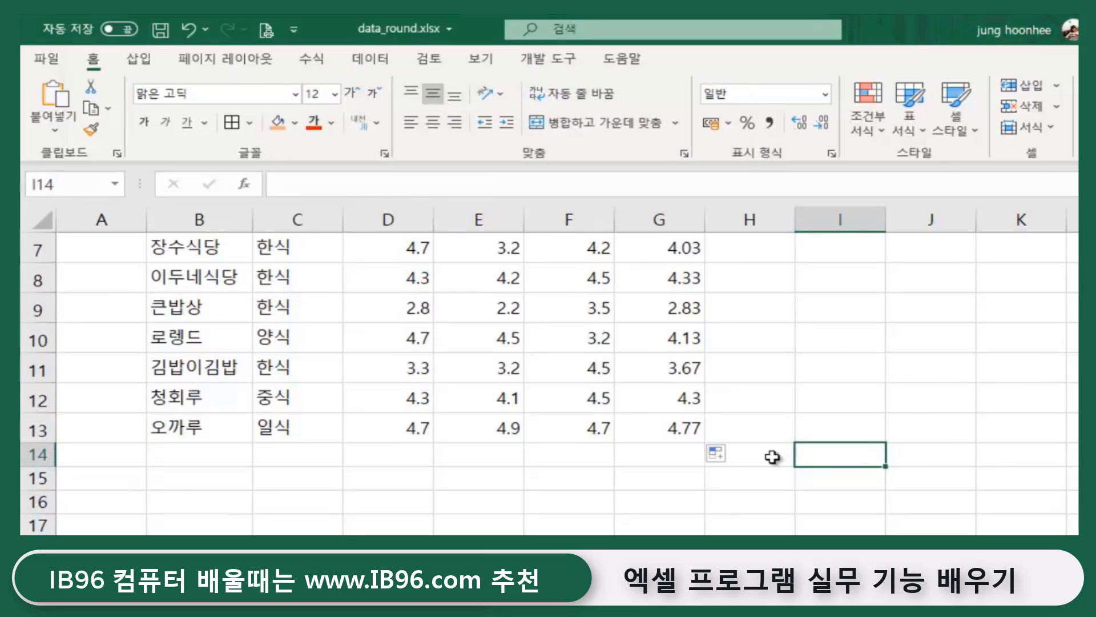
scroll(772, 457, up, 2)
scroll(772, 457, down, 2)
click(670, 405)
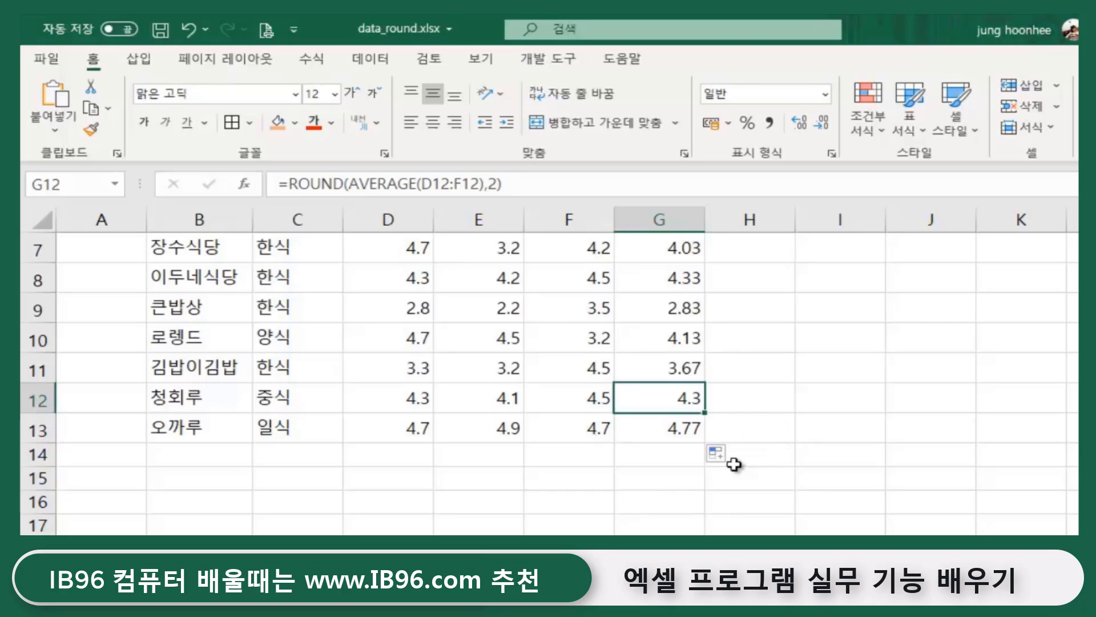
scroll(683, 448, up, 2)
click(833, 465)
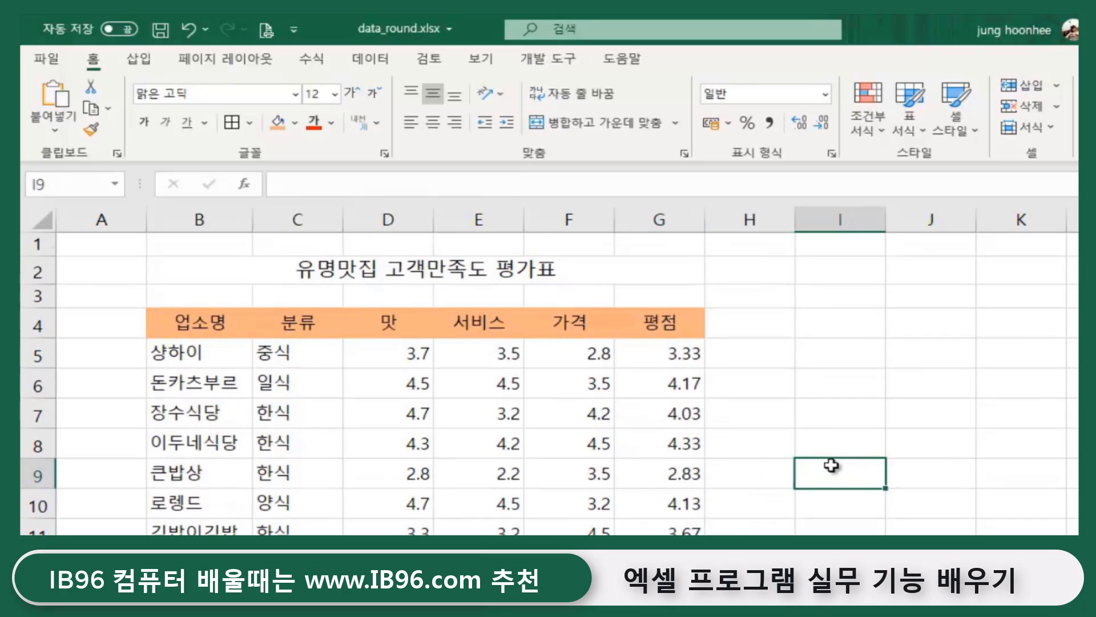
drag(674, 355, 674, 533)
click(853, 420)
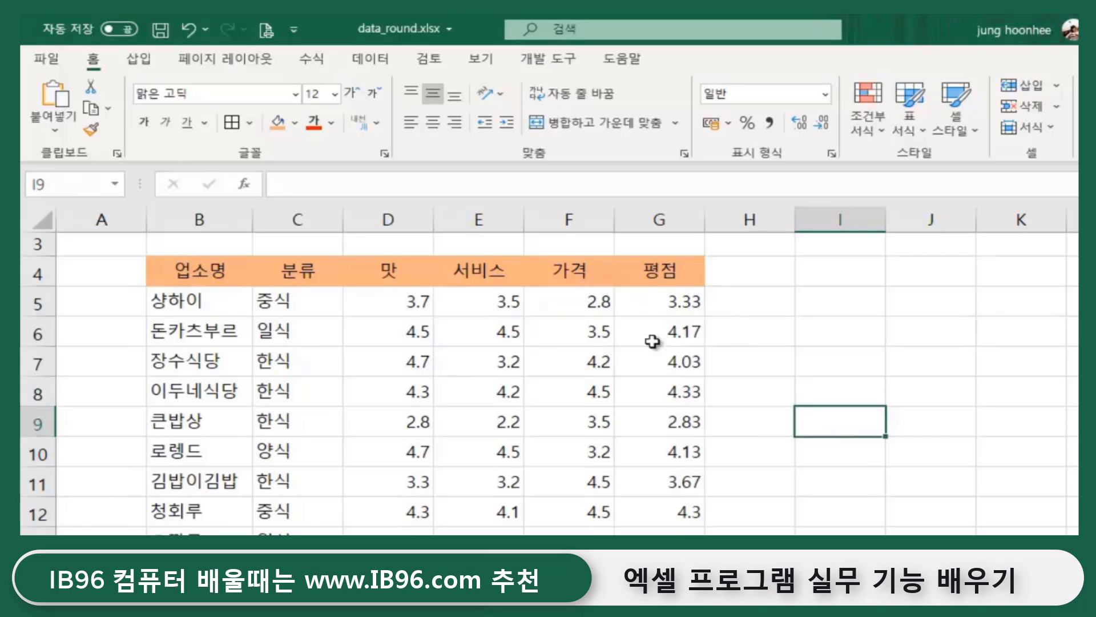
click(682, 301)
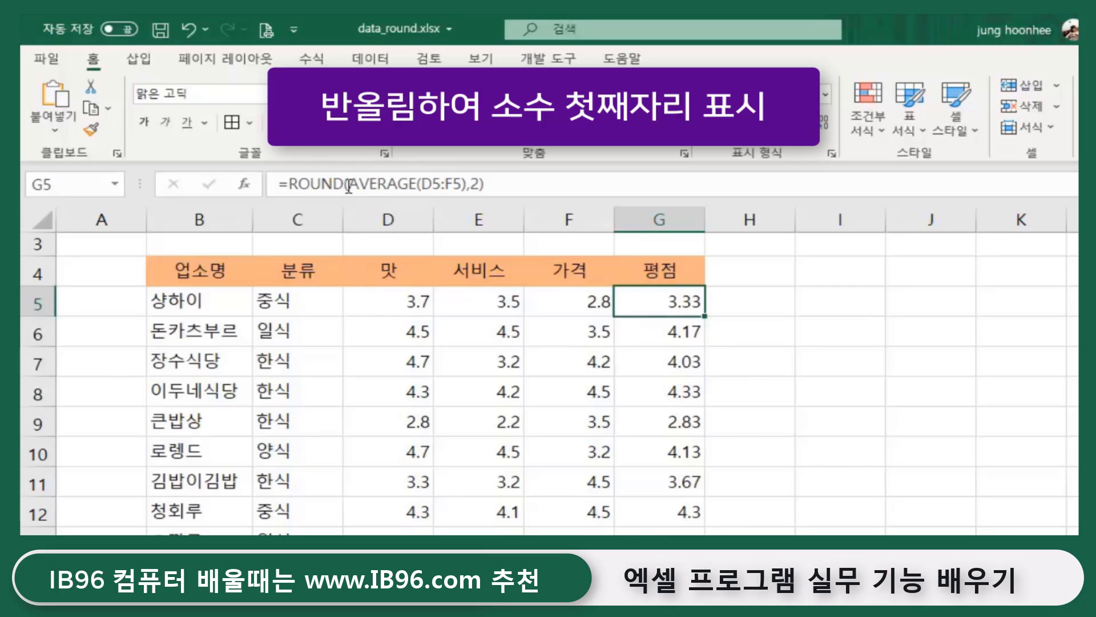
- Change G5's ROUND digits from 2 to 1 and refill column G (3.3, 4.2, 4, 2.8)
click(477, 185)
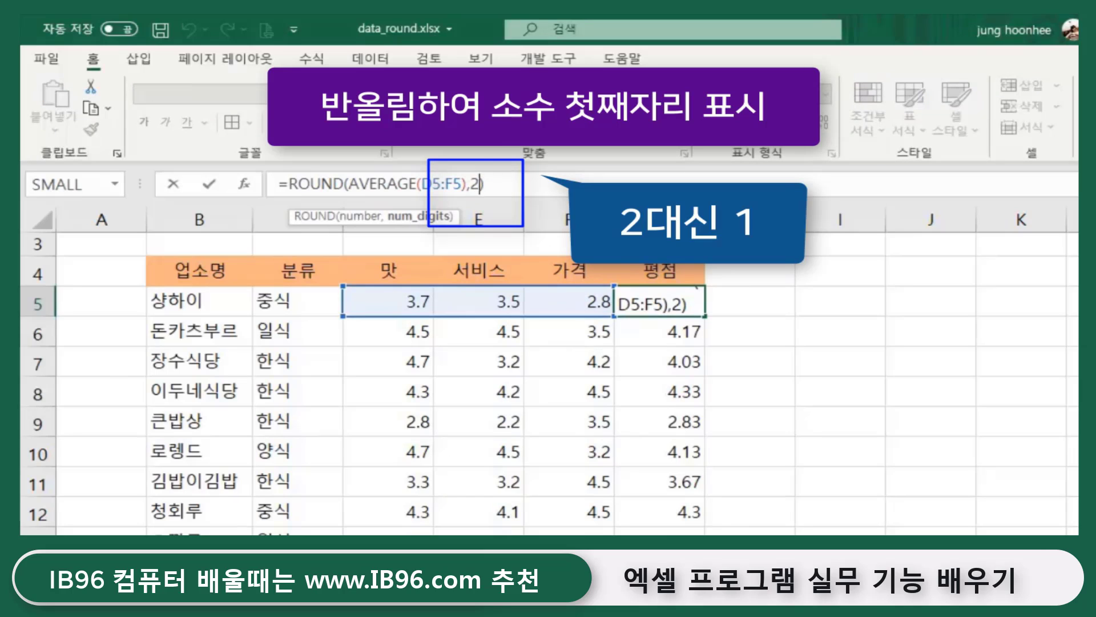
key(BackSpace)
text(1)
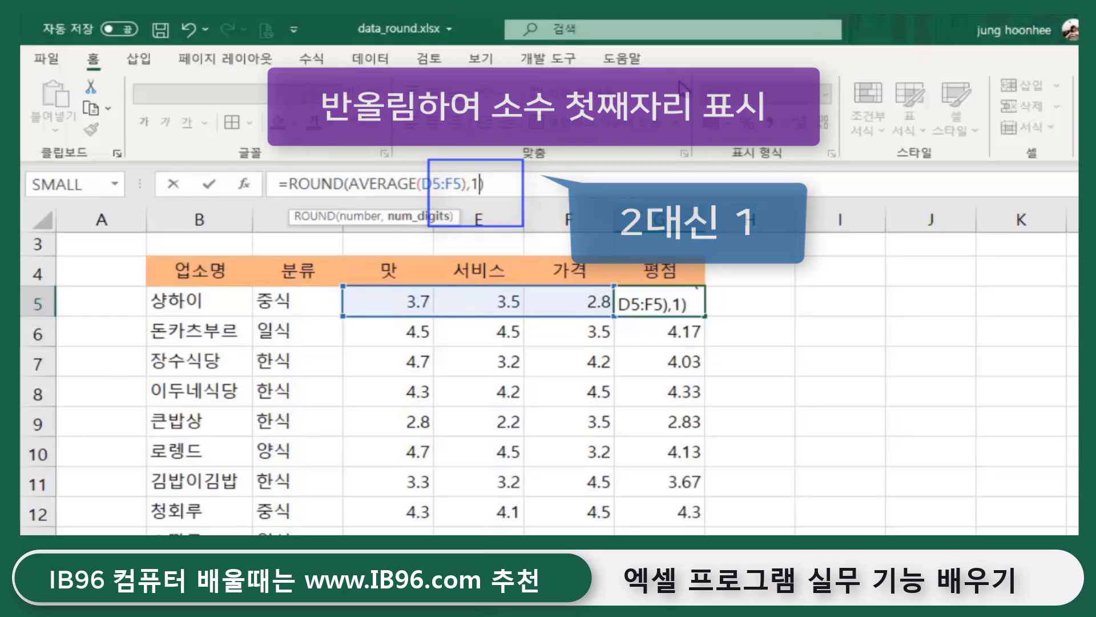
key(Return)
click(694, 305)
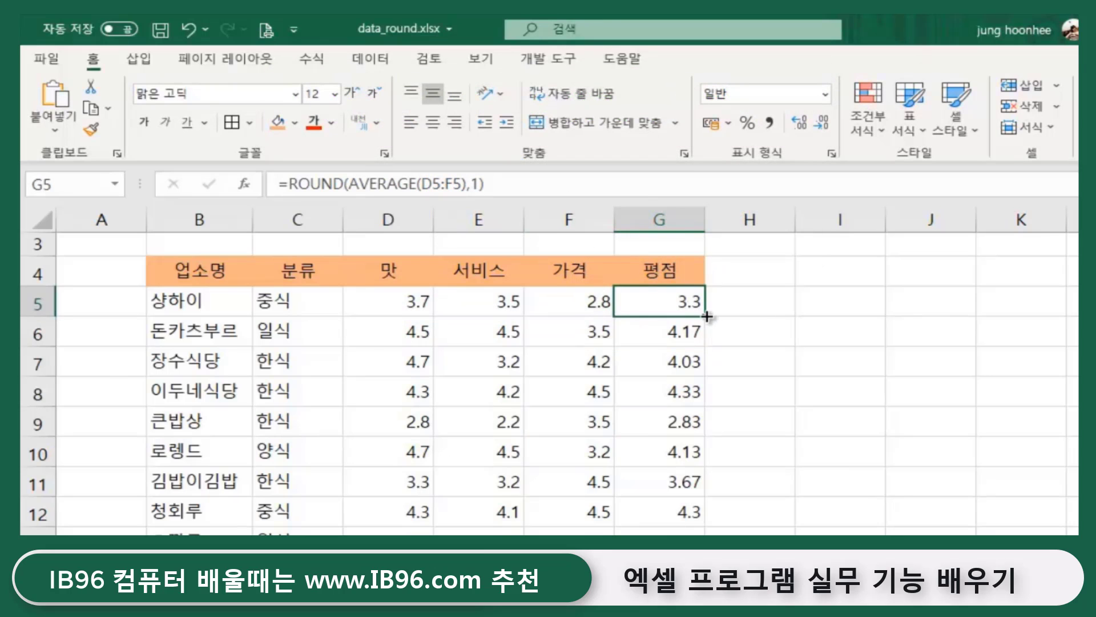
double_click(707, 315)
click(874, 351)
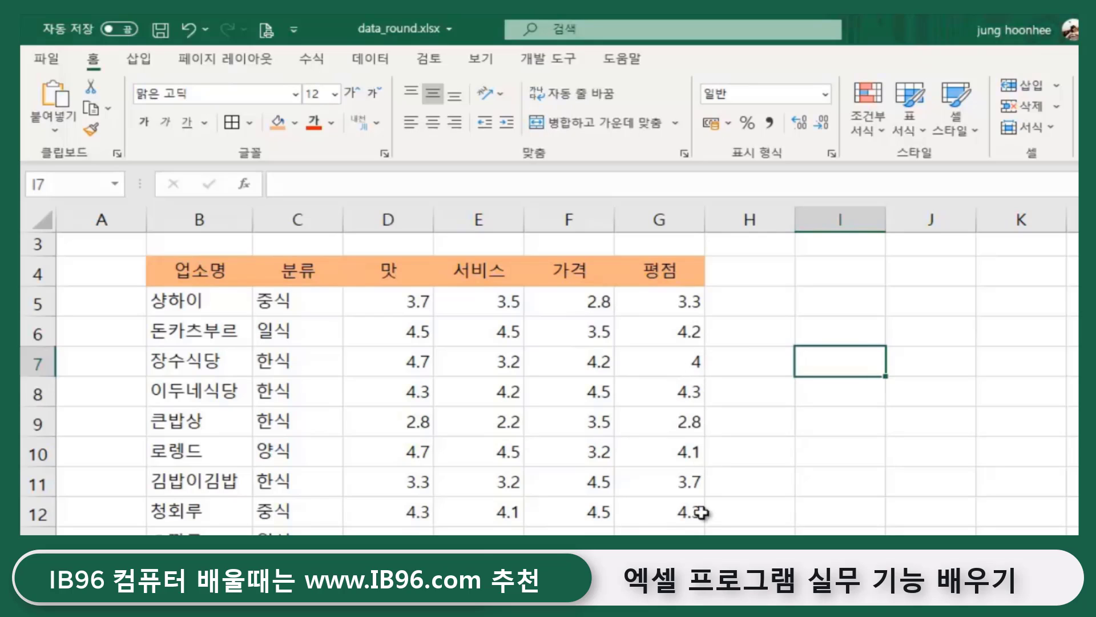
click(798, 486)
click(668, 295)
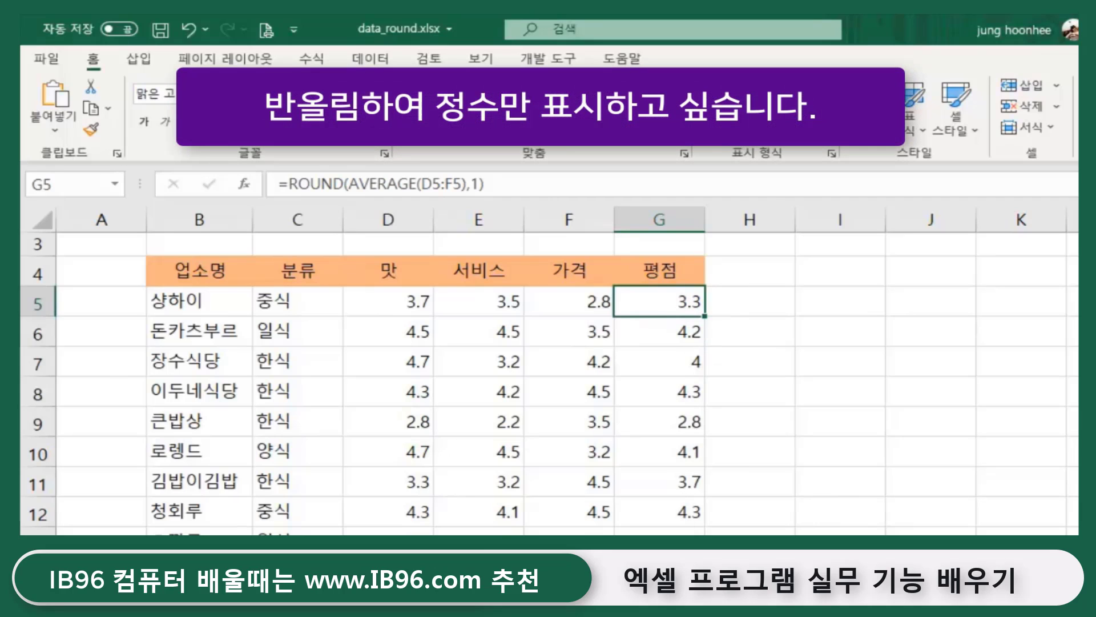
- Change G5 to =ROUND(AVERAGE(D5:F5),0) and fill it down column G
click(480, 183)
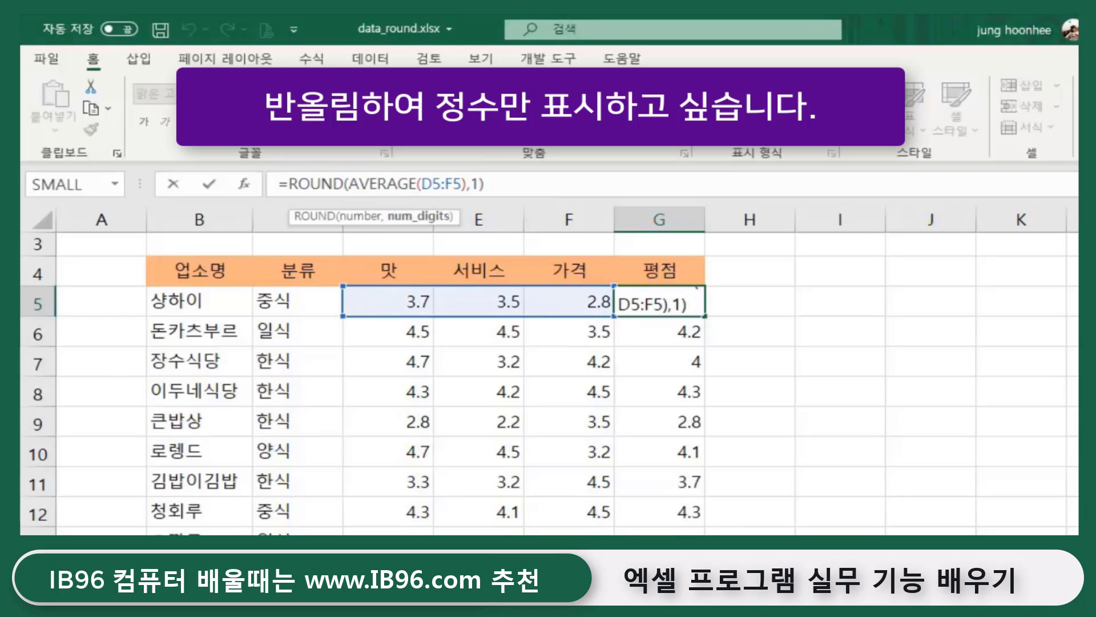
key(BackSpace)
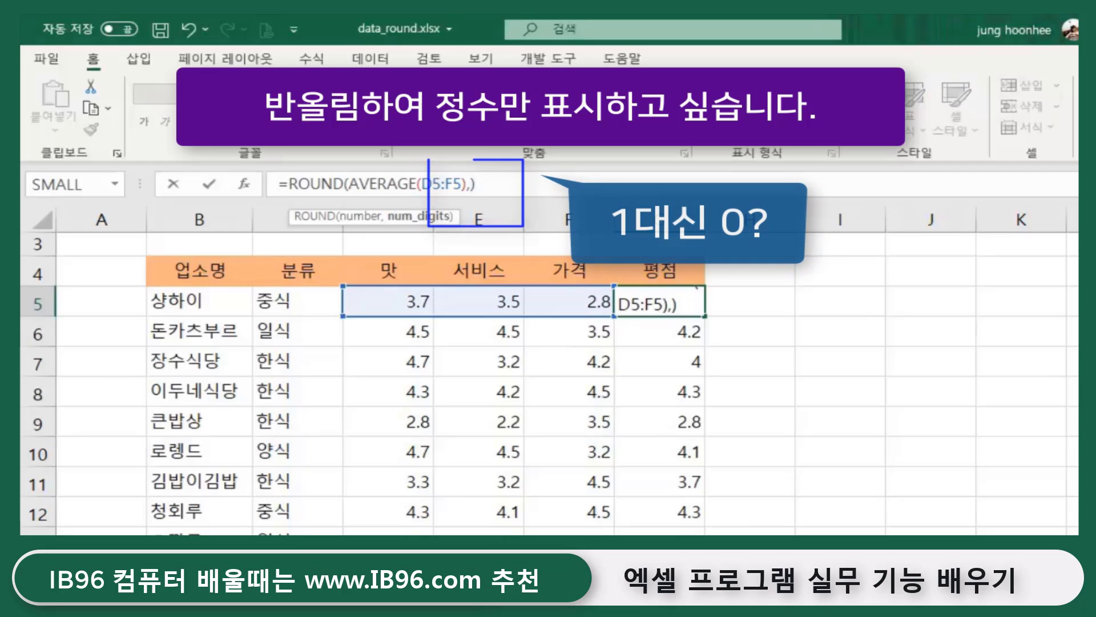
text(0)
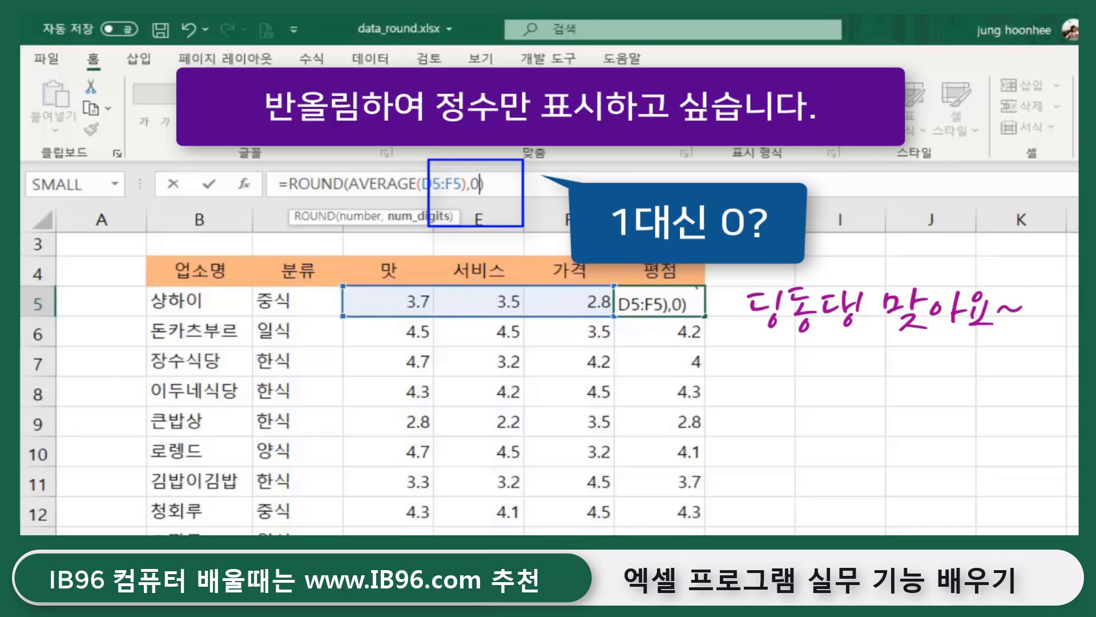
key(Return)
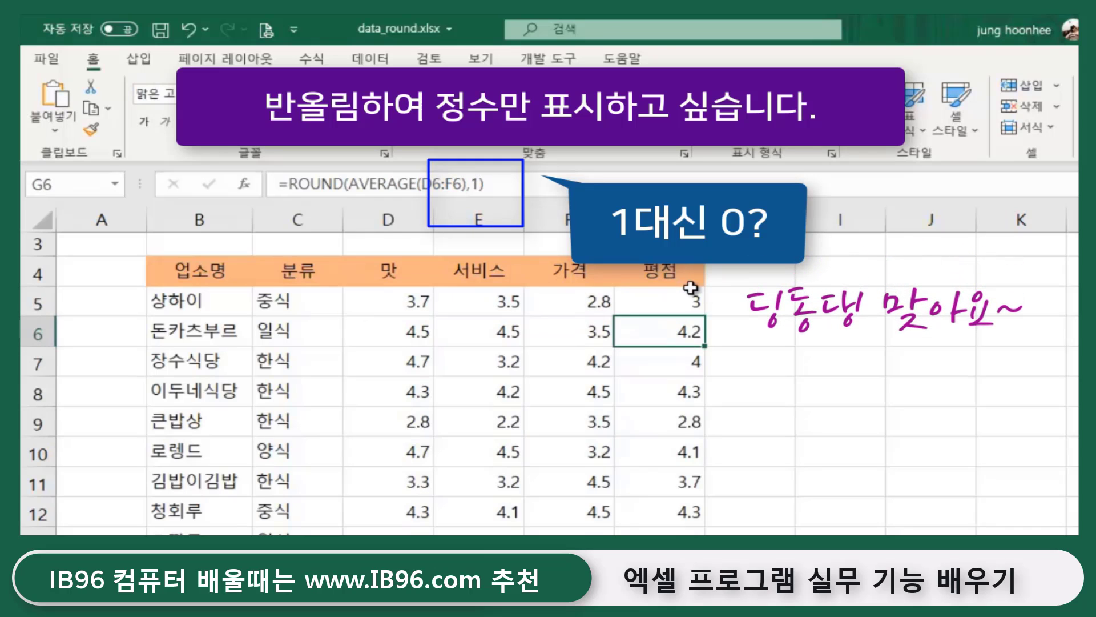
click(692, 291)
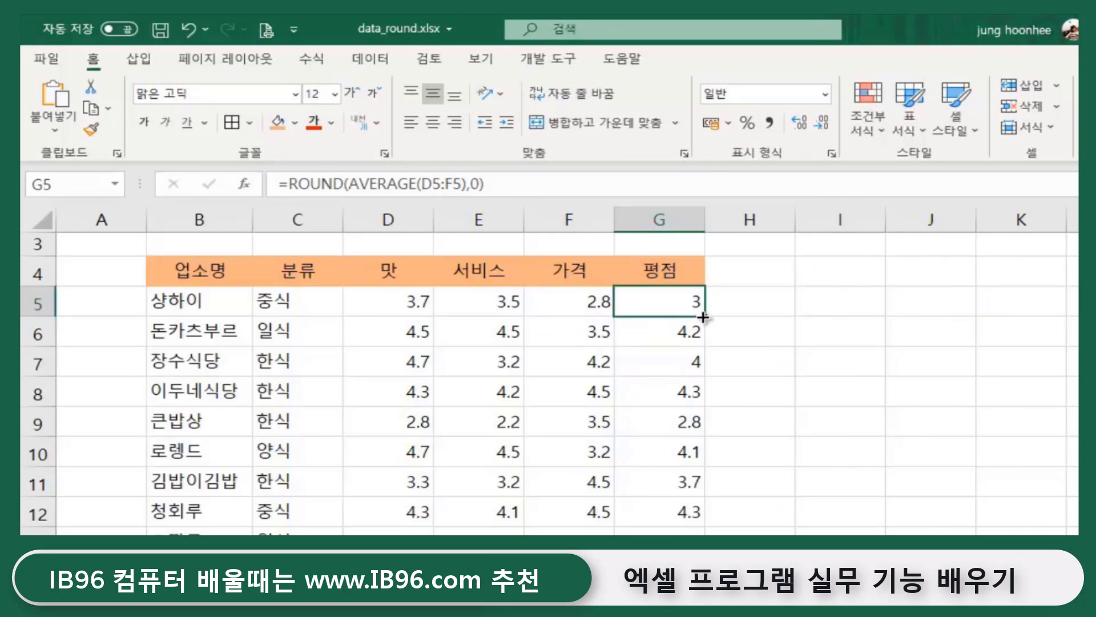
double_click(703, 317)
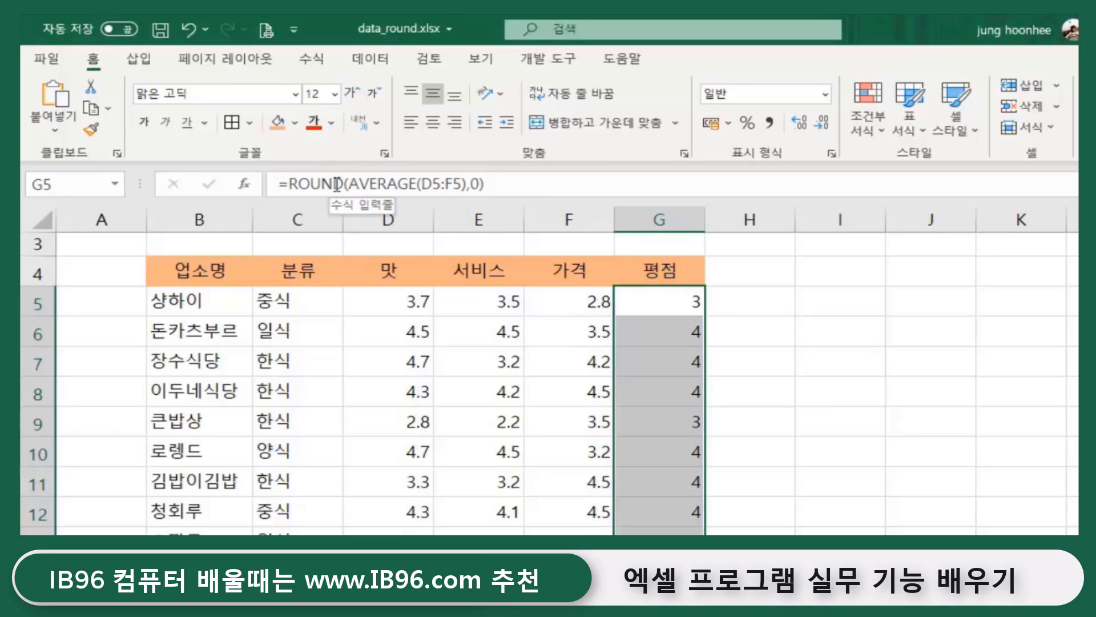
- Set G5's ROUND digits back to 1 and refill column G through row 13
click(881, 344)
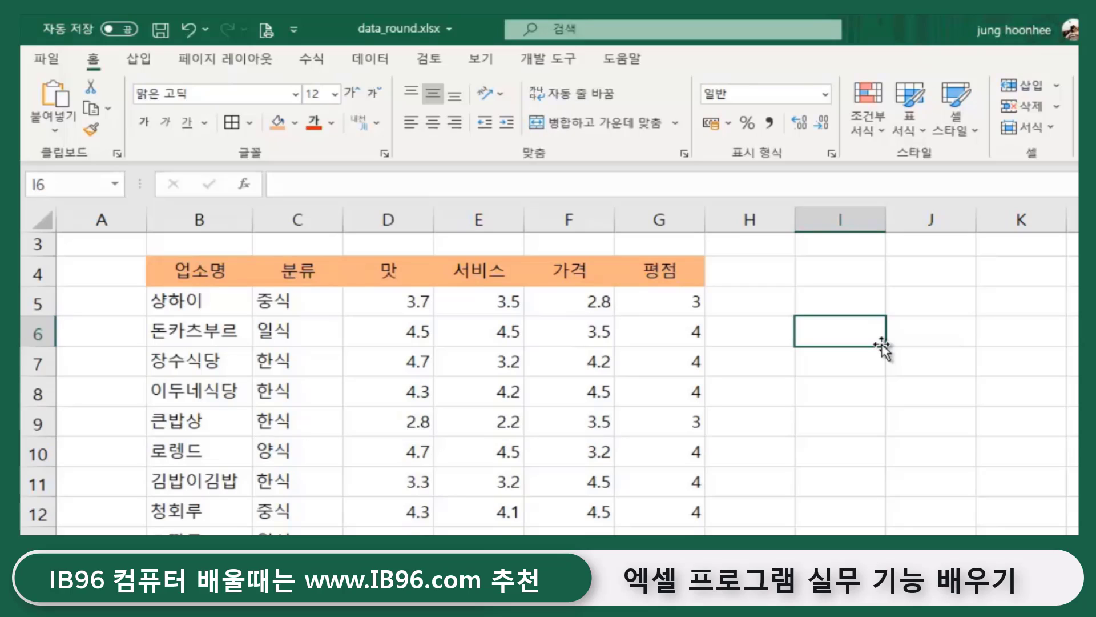
click(799, 372)
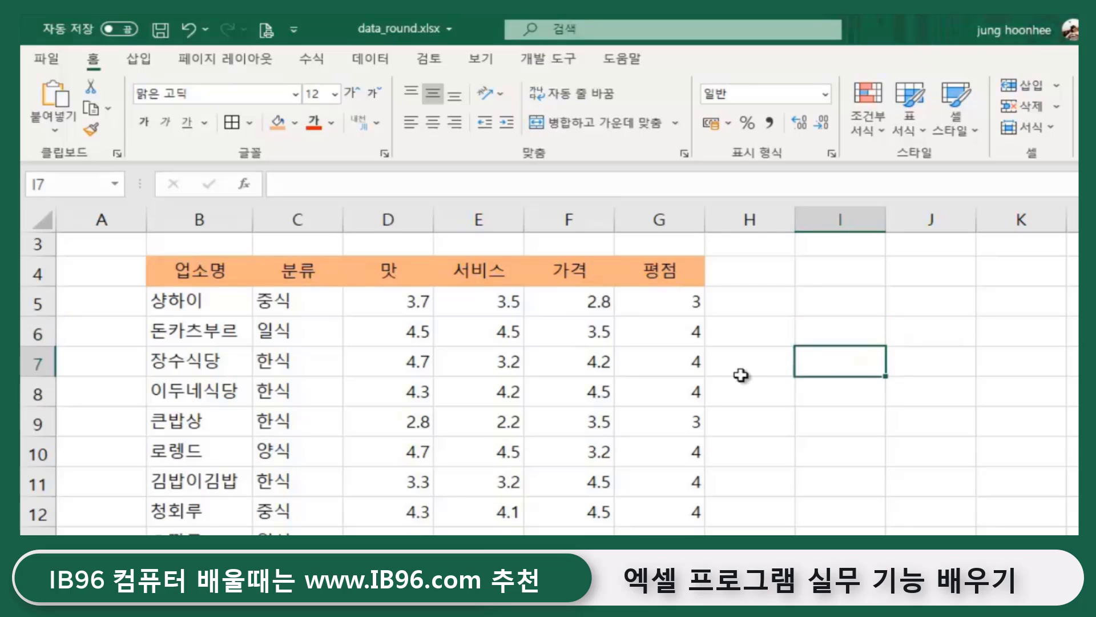
click(679, 301)
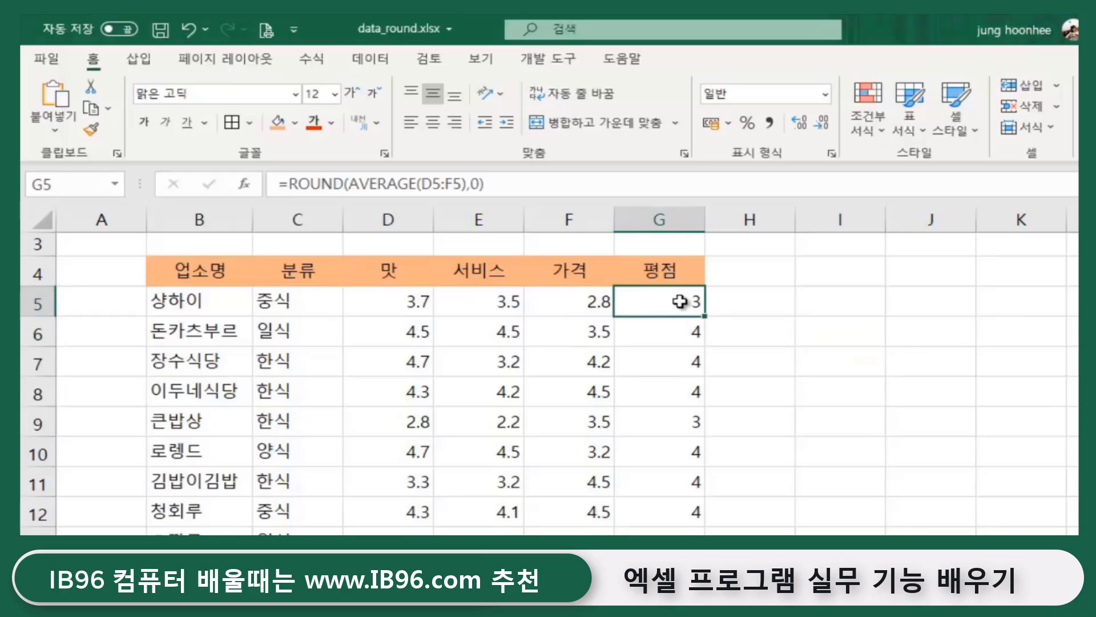
click(477, 184)
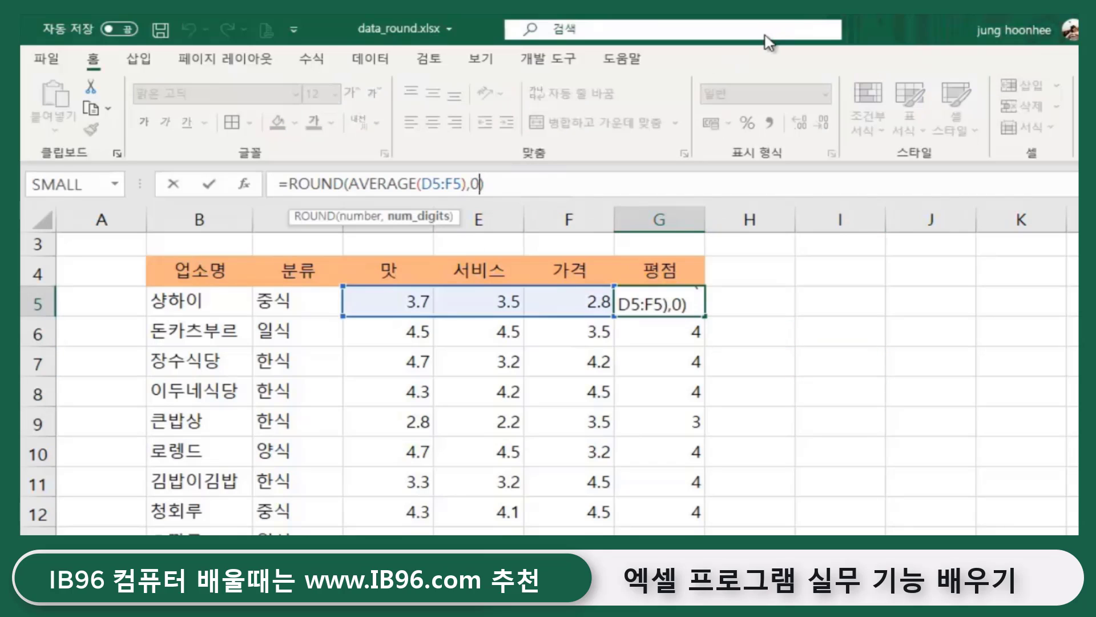
key(BackSpace)
text(1)
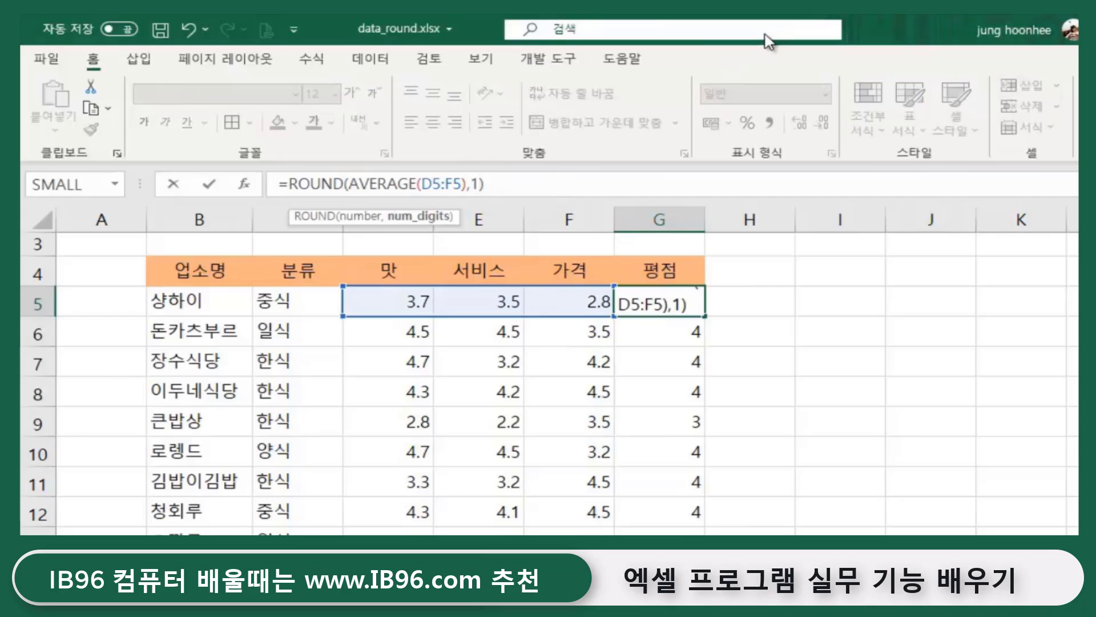
key(Return)
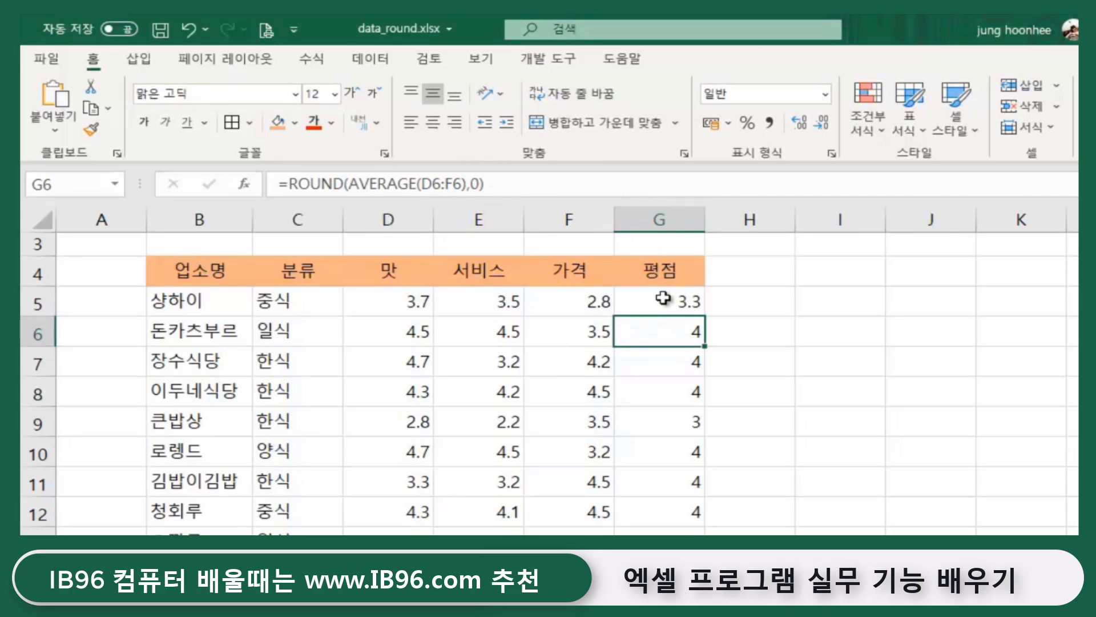
click(639, 300)
double_click(704, 316)
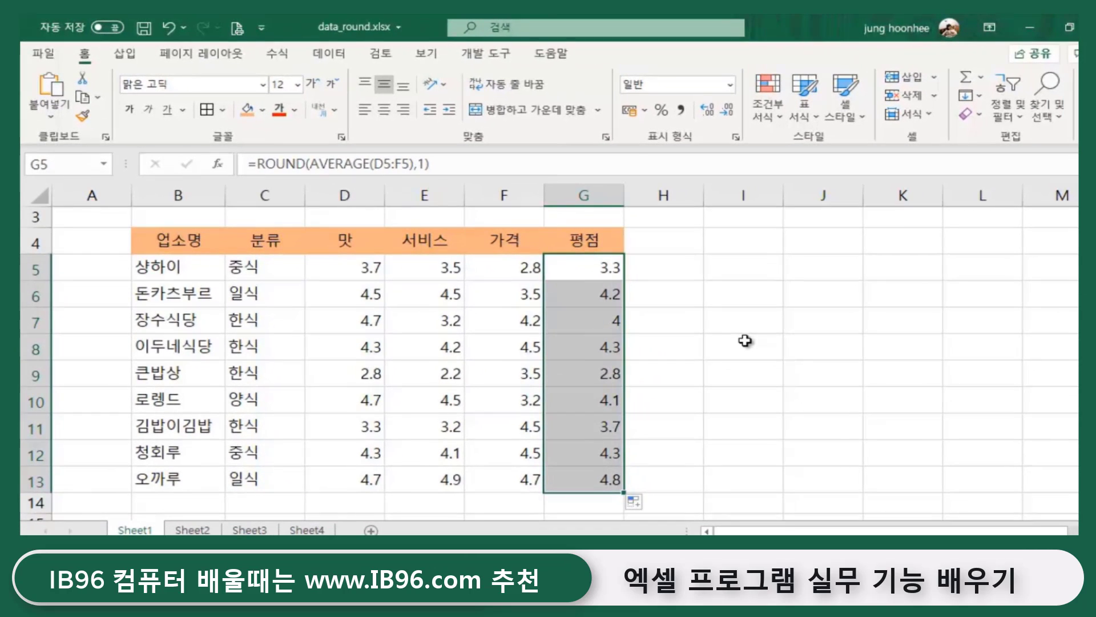
click(743, 341)
- Apply All Borders to the table B4:G13, then review the G5:G13 scores
click(731, 417)
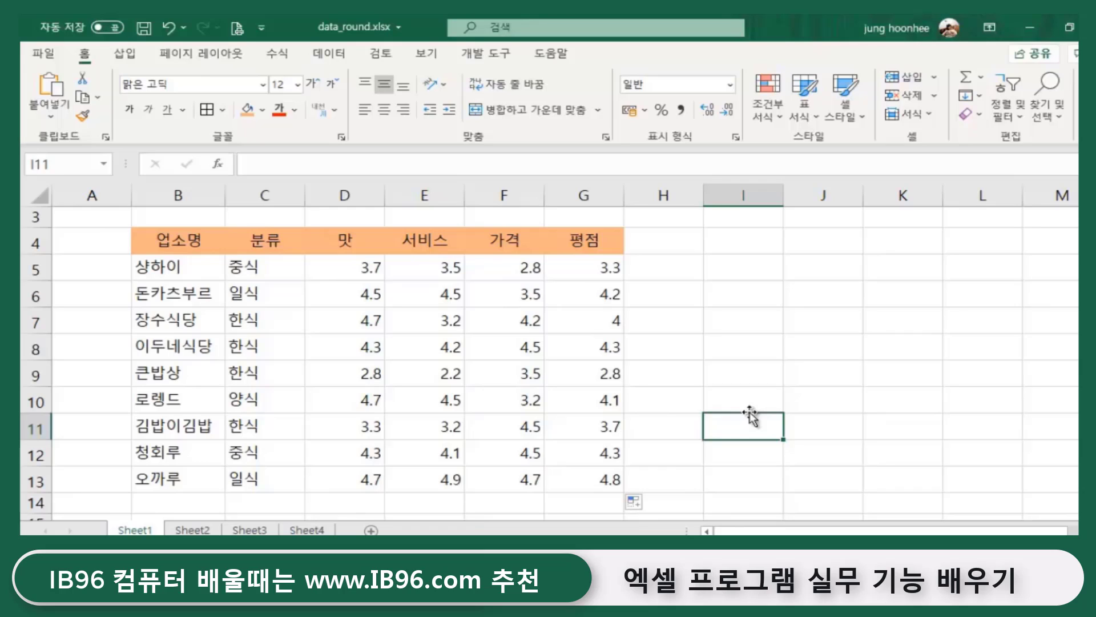
drag(604, 266, 606, 429)
click(710, 414)
drag(164, 238, 611, 479)
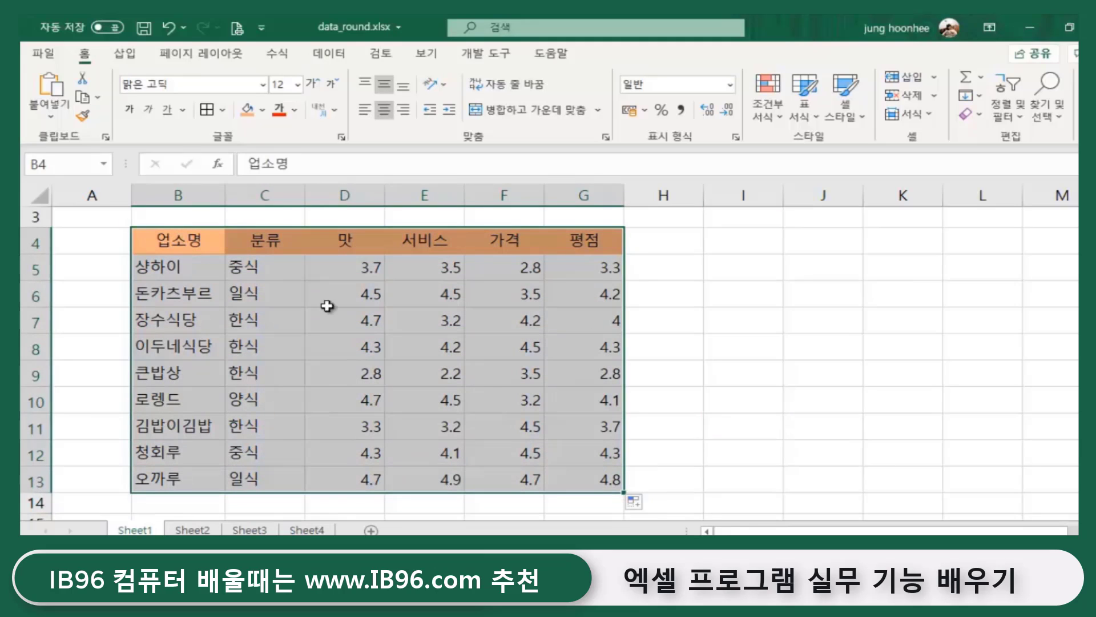
click(207, 111)
click(858, 394)
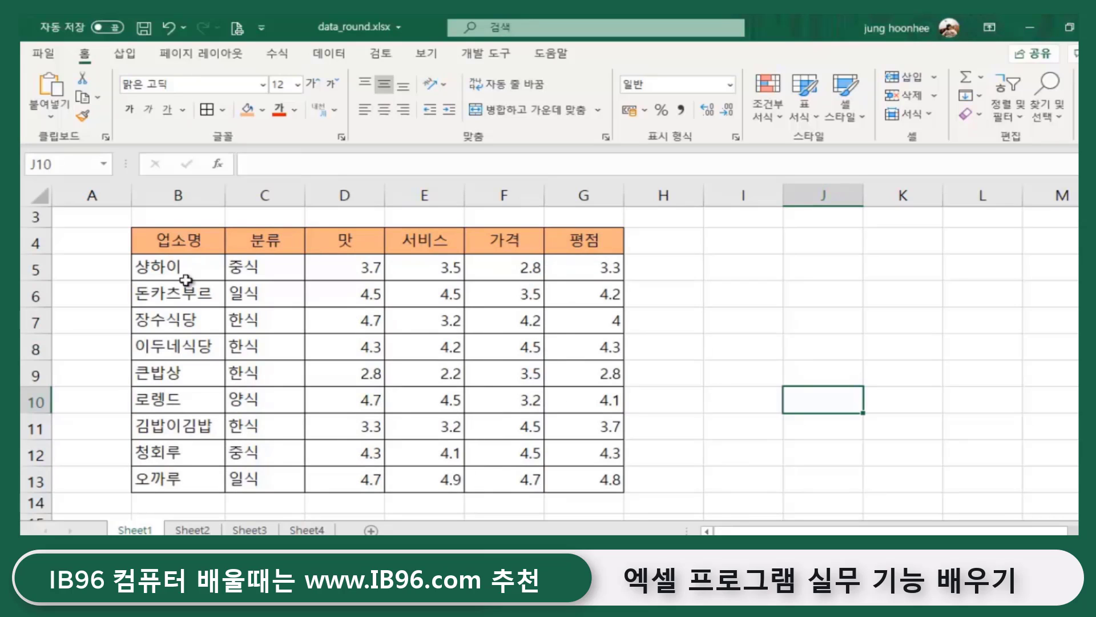
click(598, 267)
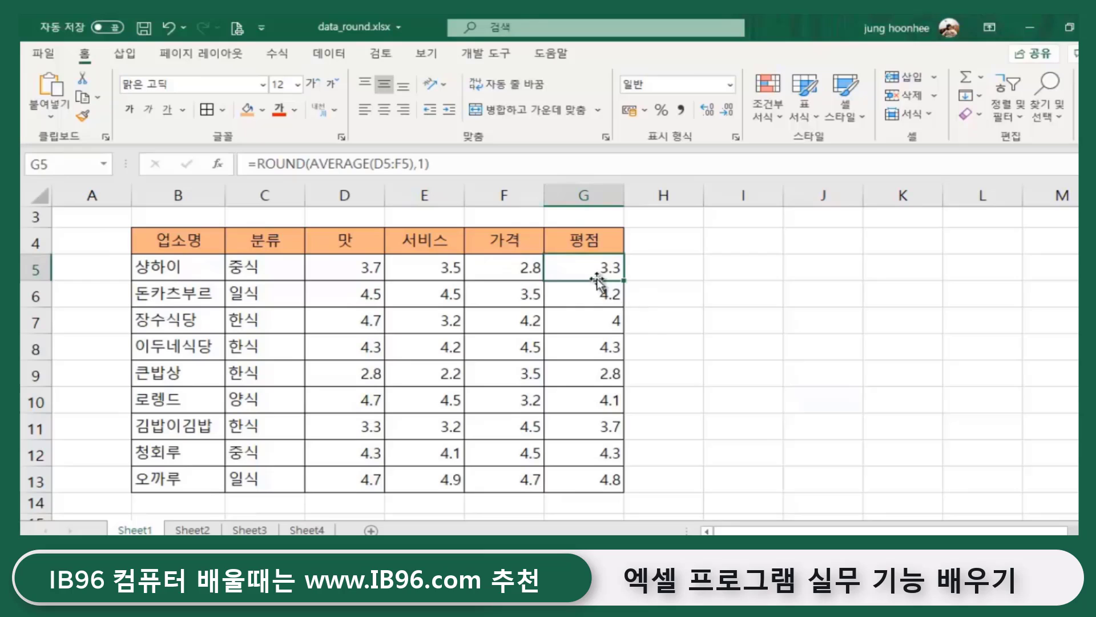
drag(599, 267, 615, 480)
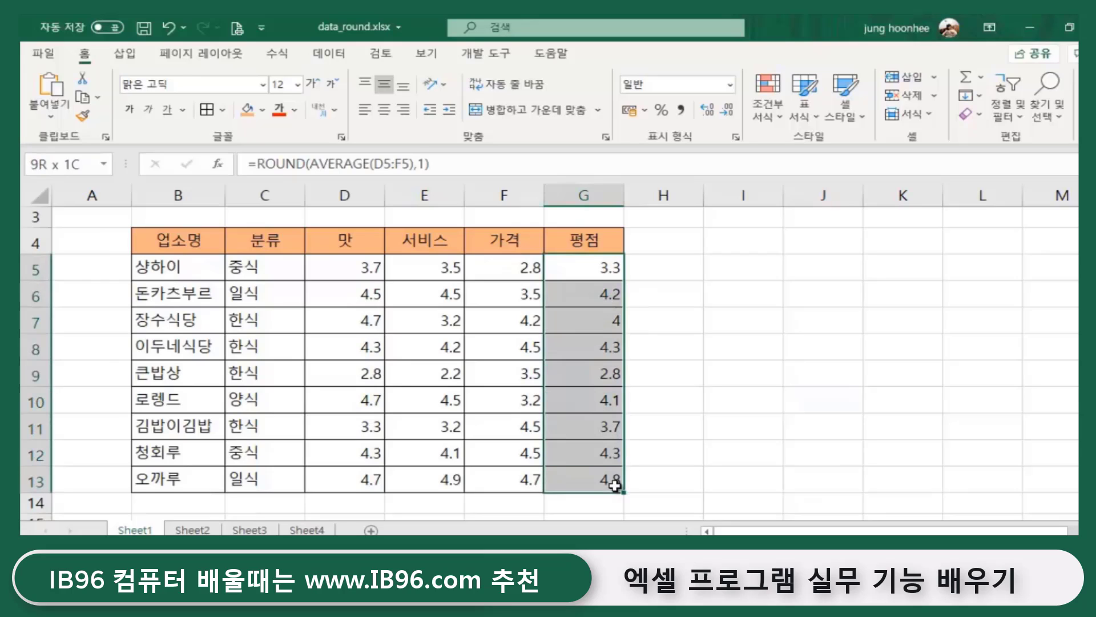
click(651, 261)
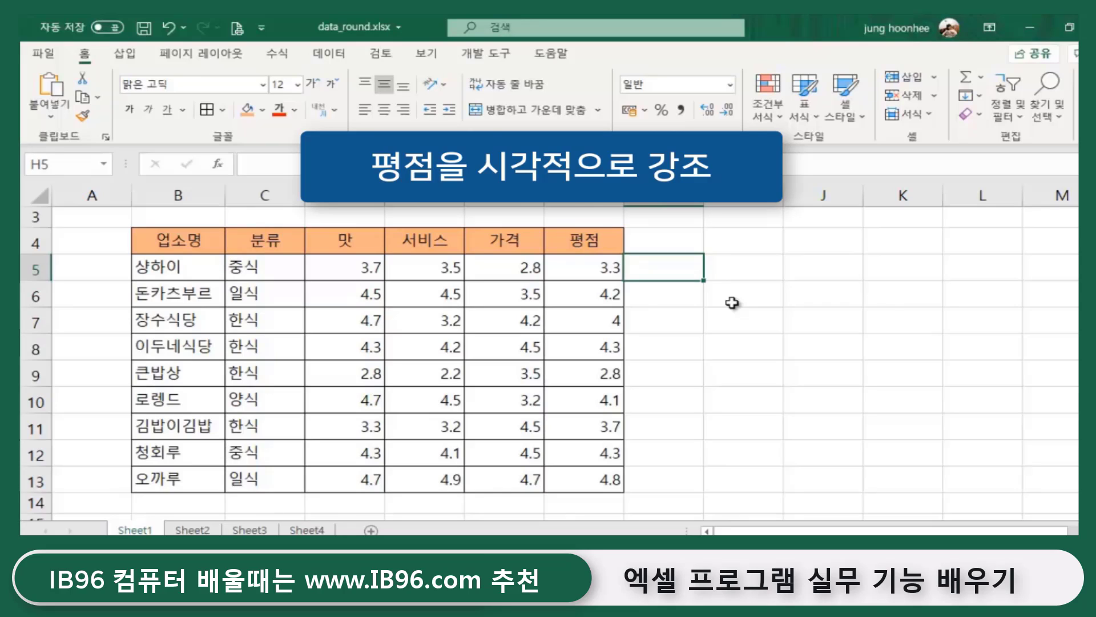
- Check G5's formula and cell H5 beside the scores, then Alt+Tab to the Notepad notes
click(588, 267)
click(658, 271)
click(676, 296)
click(665, 374)
click(666, 268)
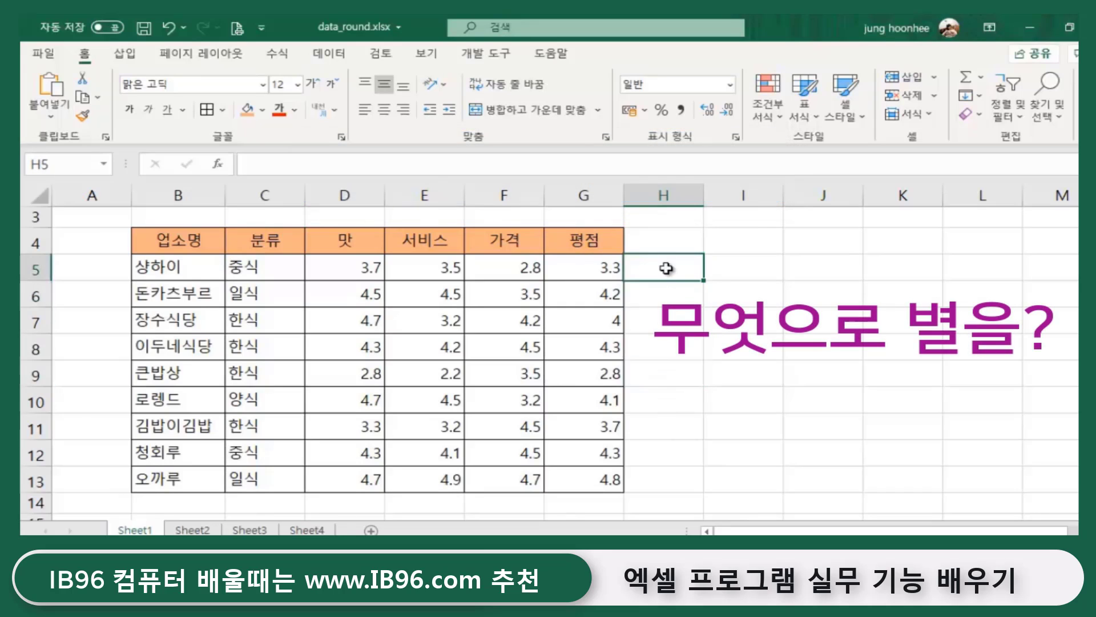
click(836, 297)
click(654, 268)
click(882, 368)
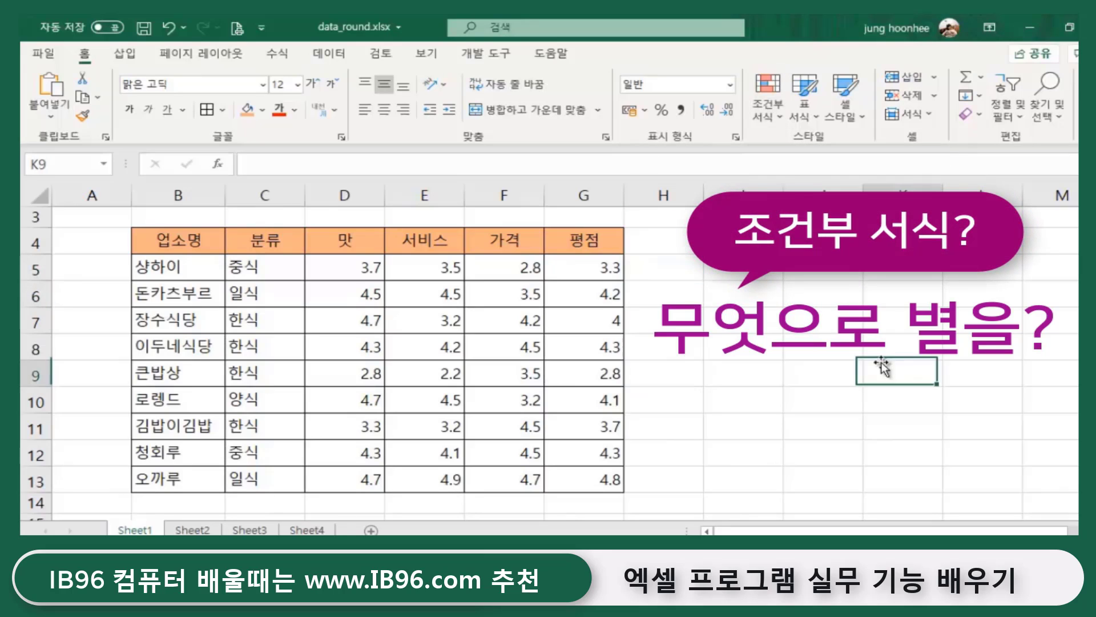
click(664, 268)
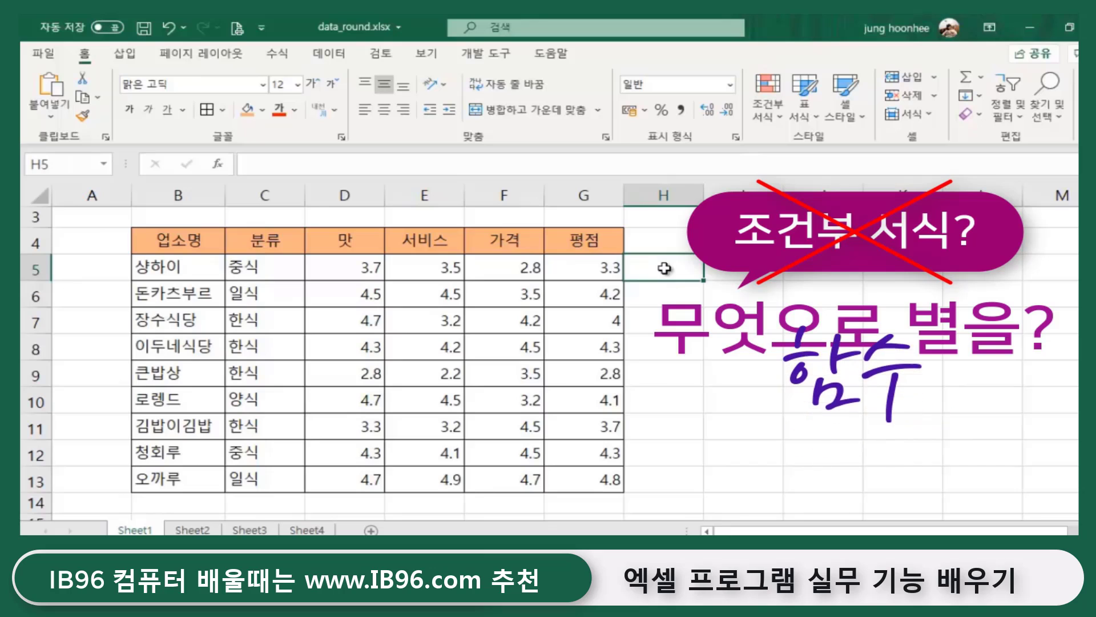
click(712, 452)
click(664, 268)
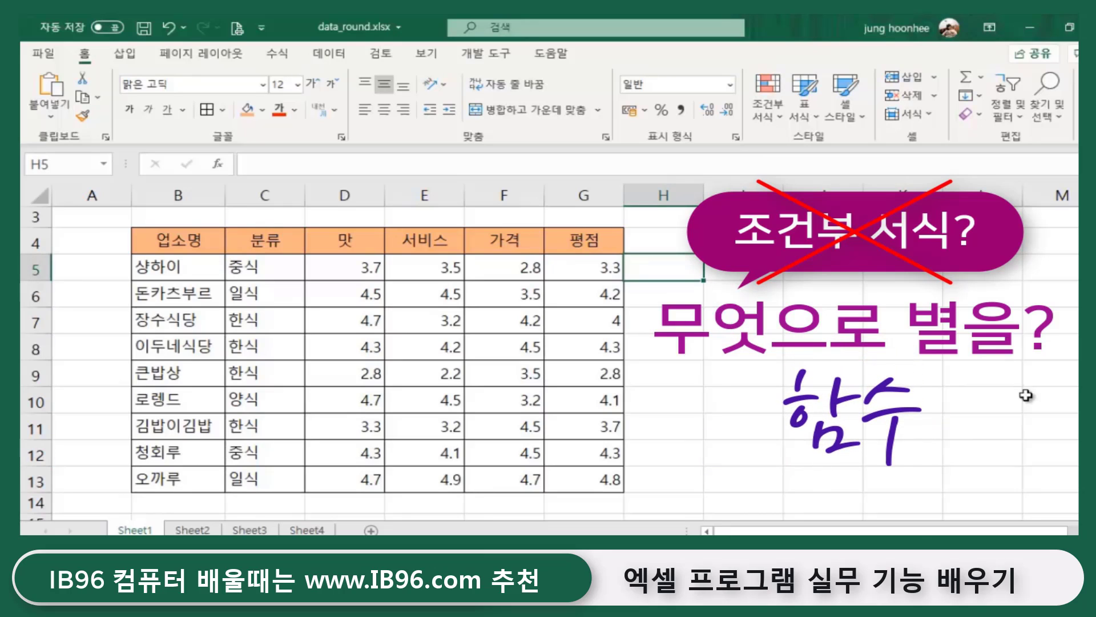
key(alt+Tab)
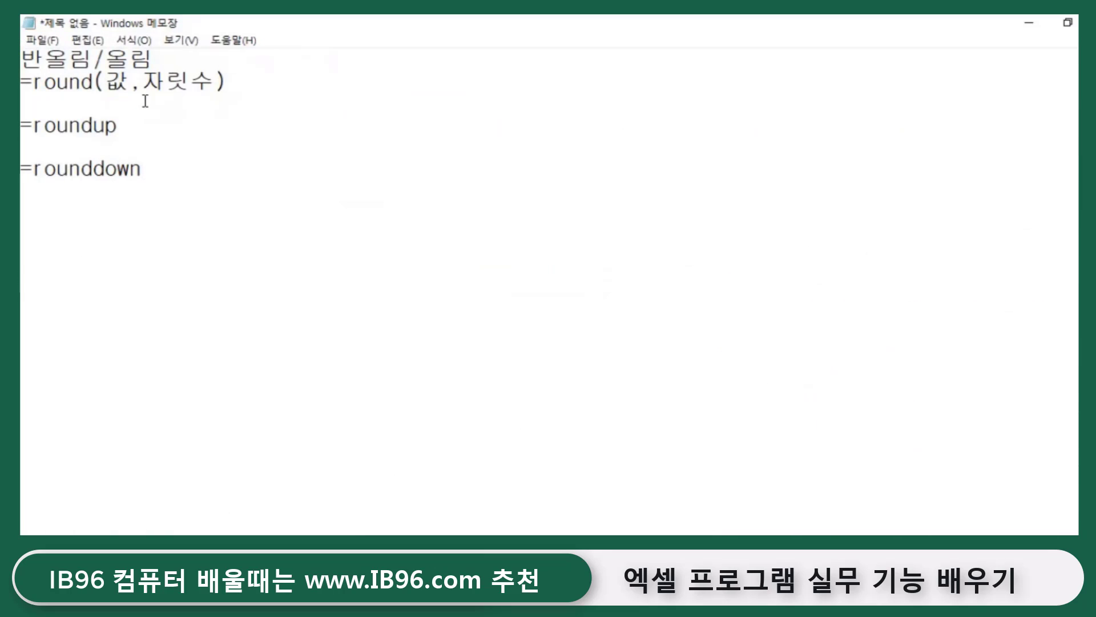
- Delete all the rounding notes in Notepad and write =REPT instead
drag(21, 57, 265, 214)
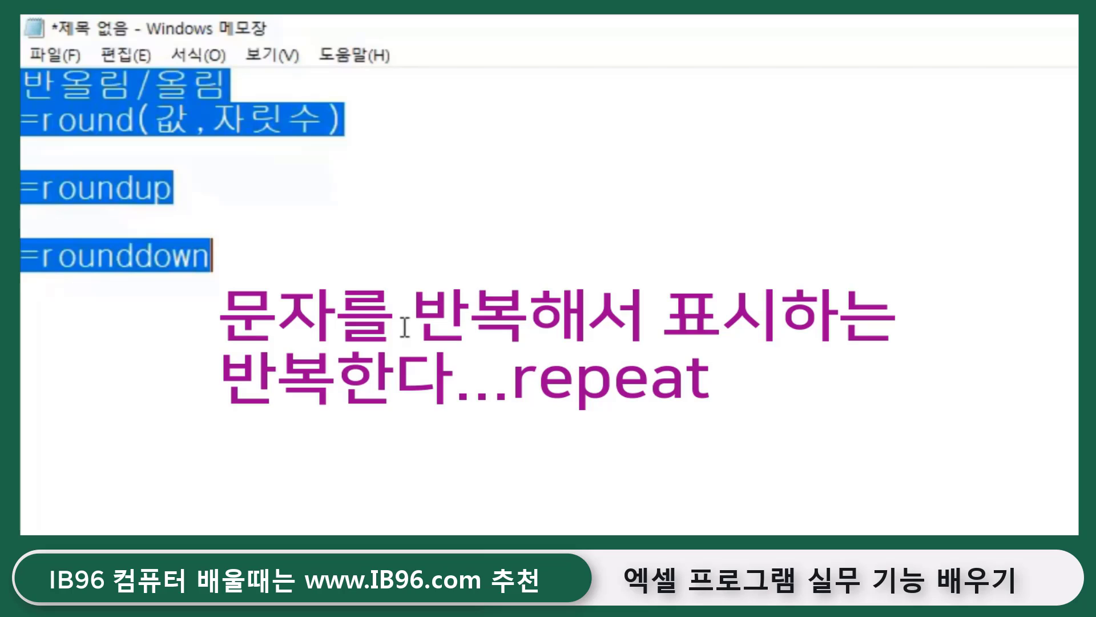
key(Delete)
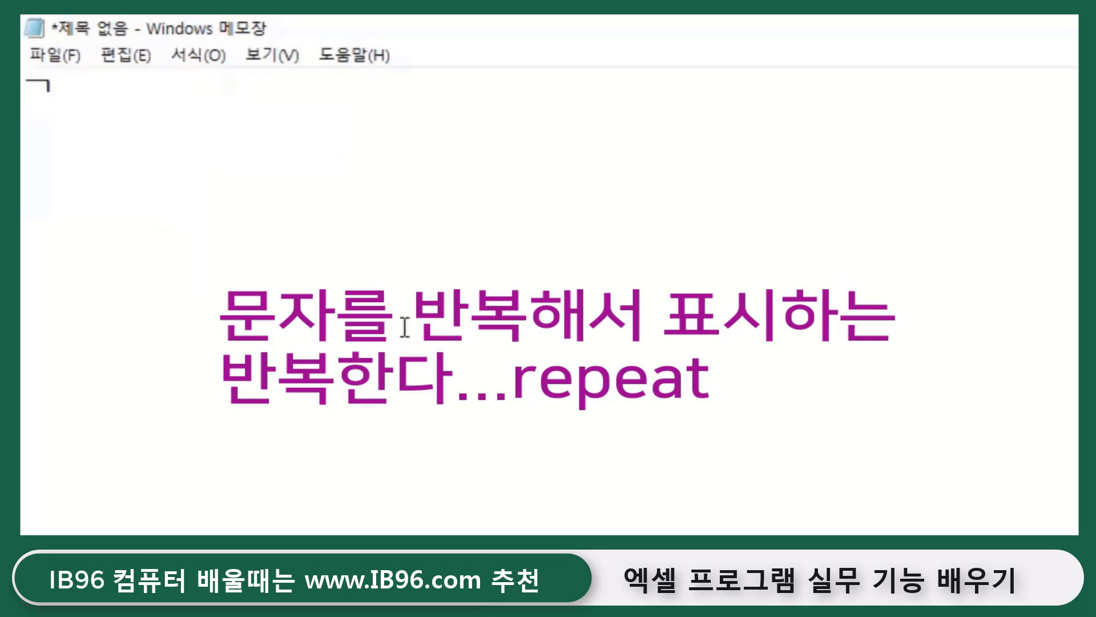
text(rep)
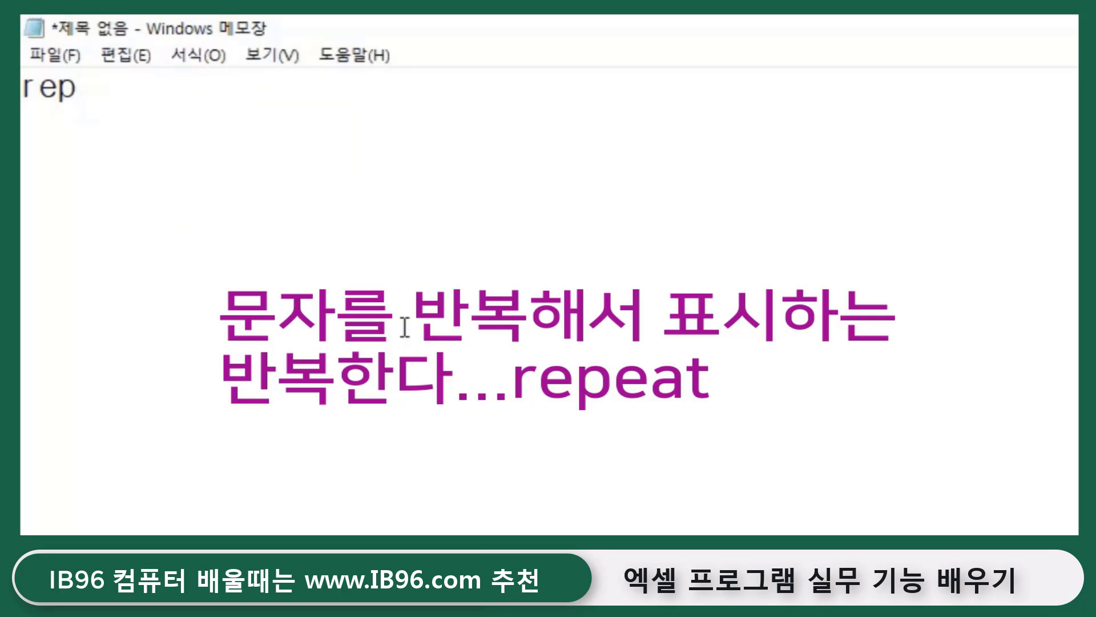
text(t)
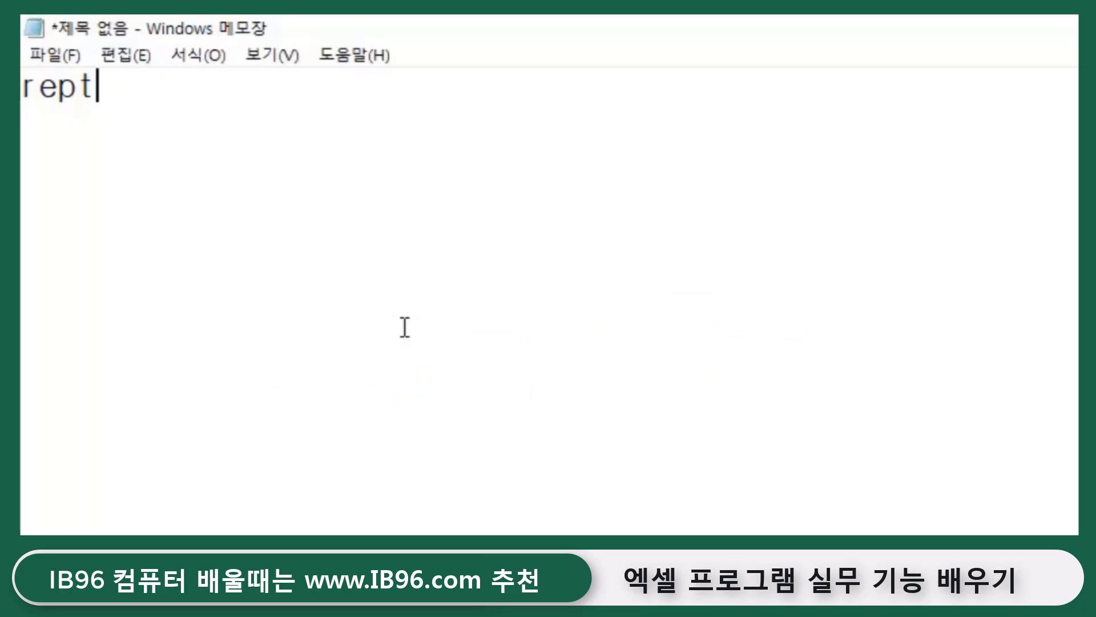
key(BackSpace)
key(BackSpace)
key(BackSpace)
key(BackSpace)
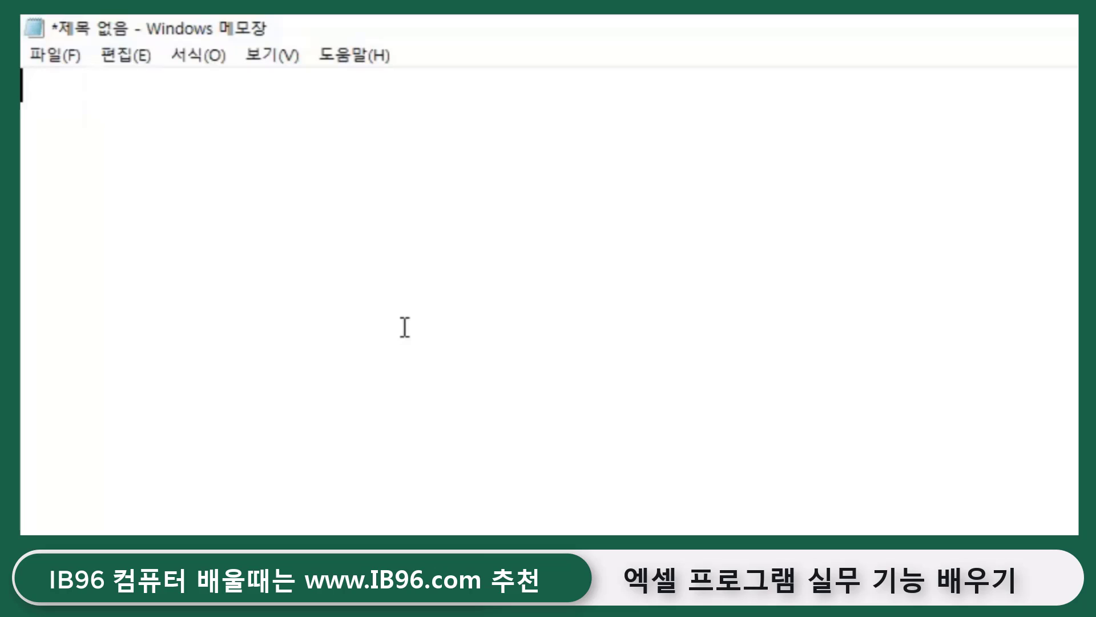
text(=REPT)
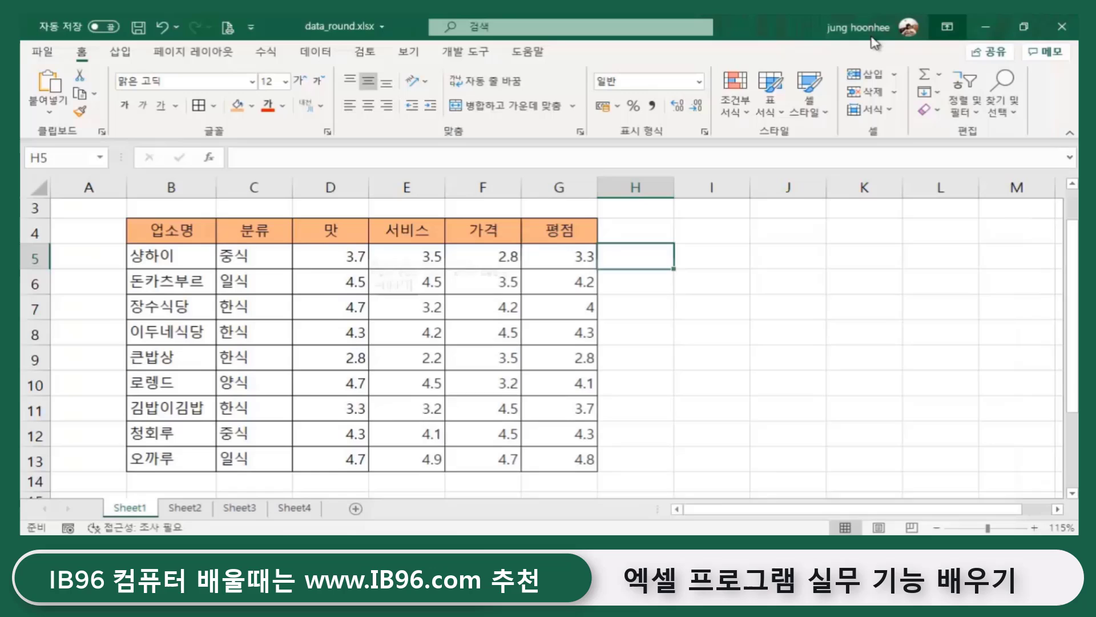
- Enter =REPT("A",5) in cell I2 so it displays AAAAA
click(755, 352)
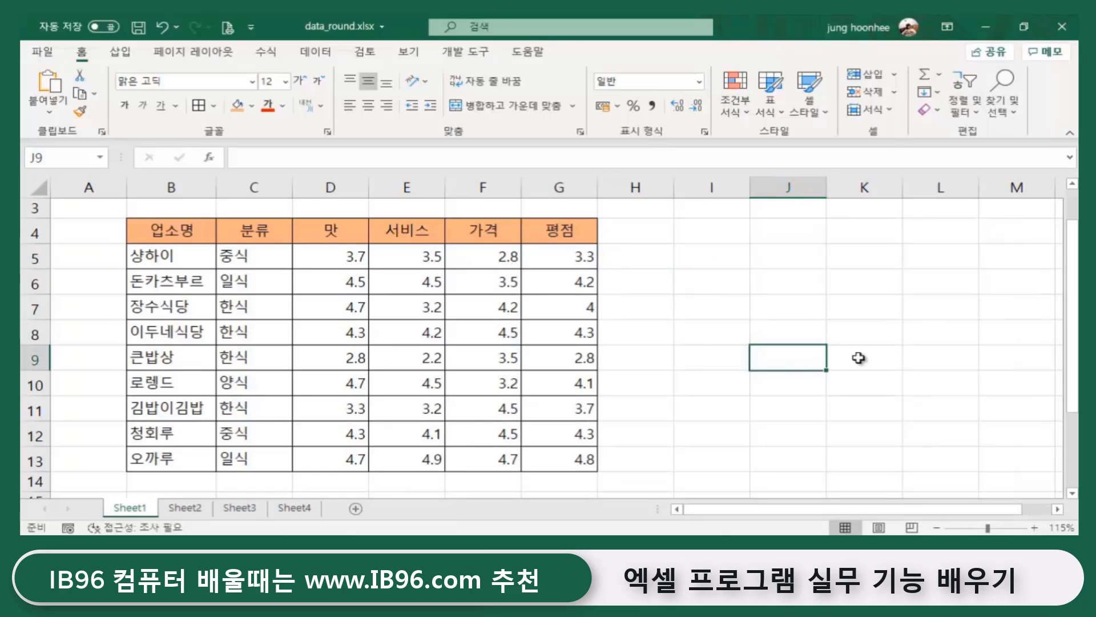
scroll(858, 358, up, 2)
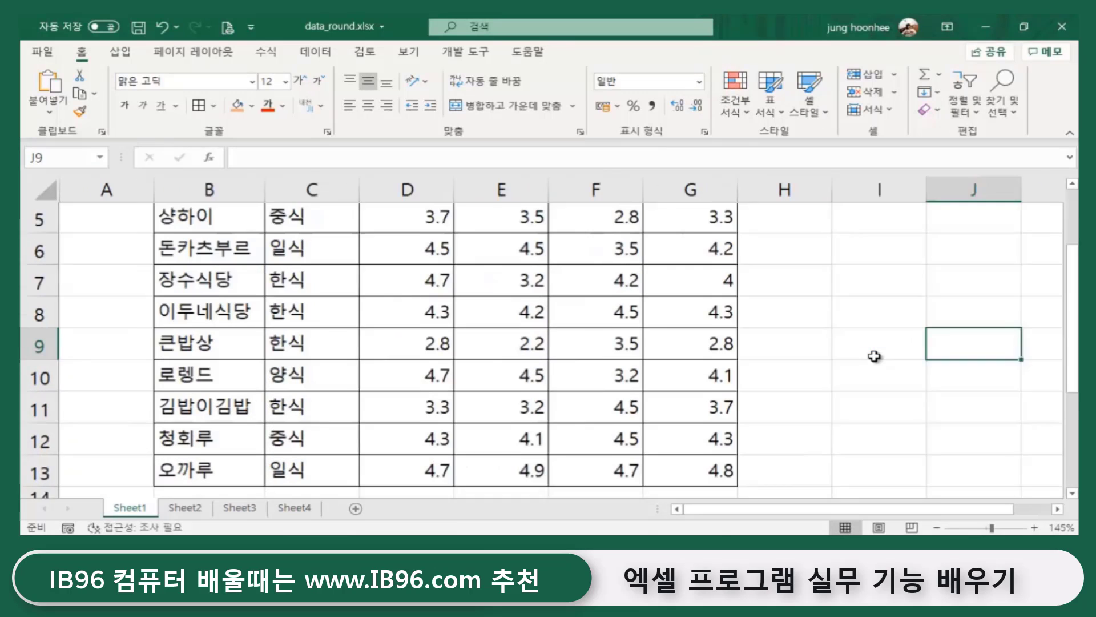
scroll(802, 510, right, 1)
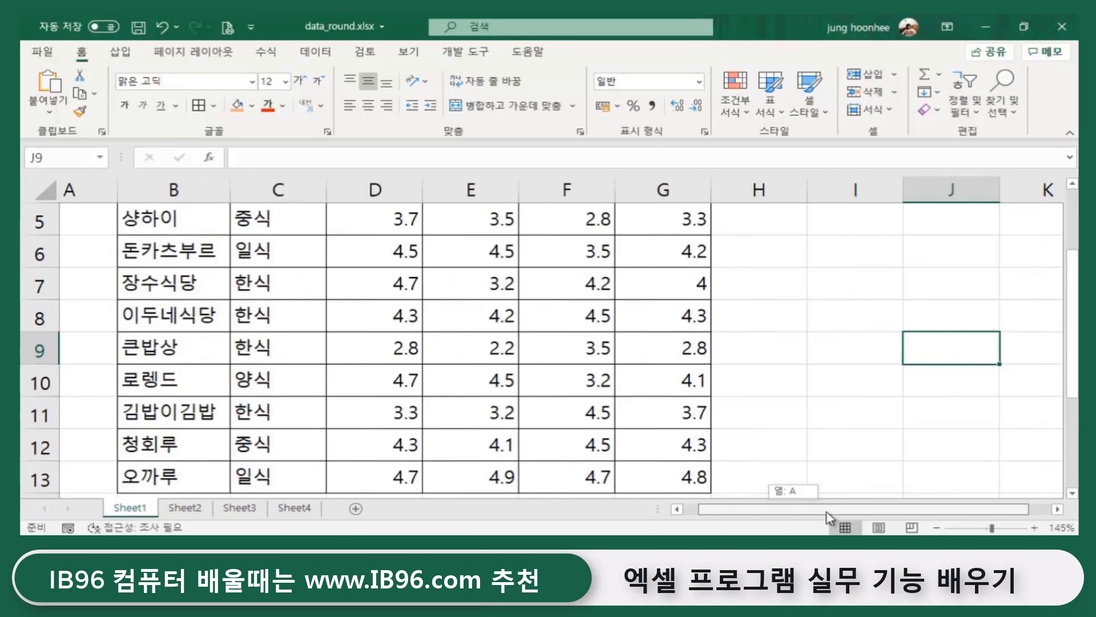
scroll(891, 417, up, 2)
click(800, 238)
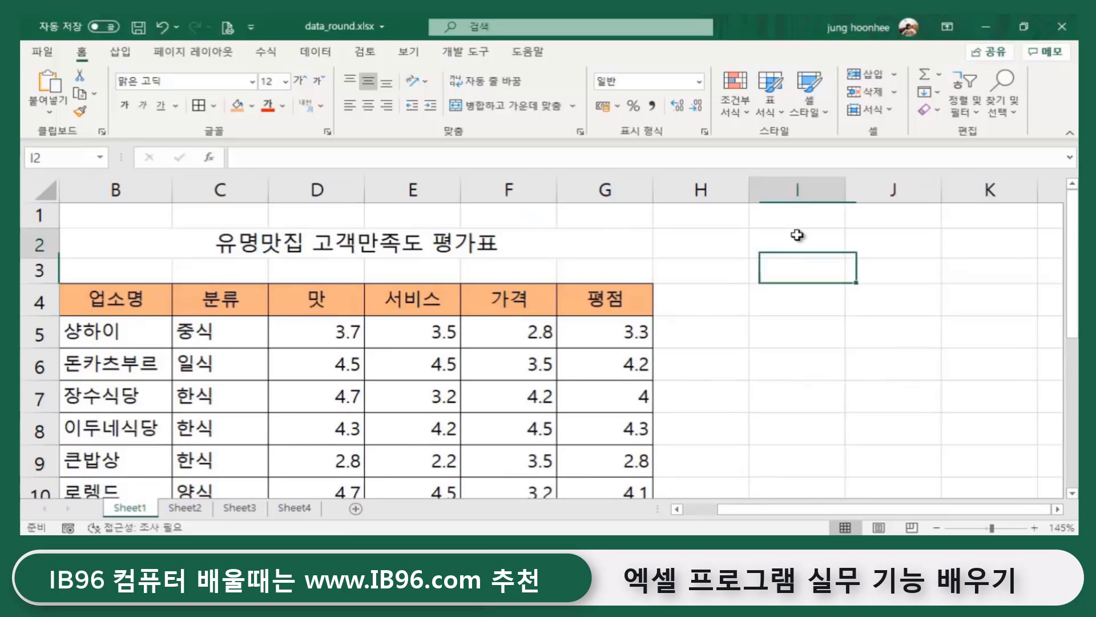
text(=₩)
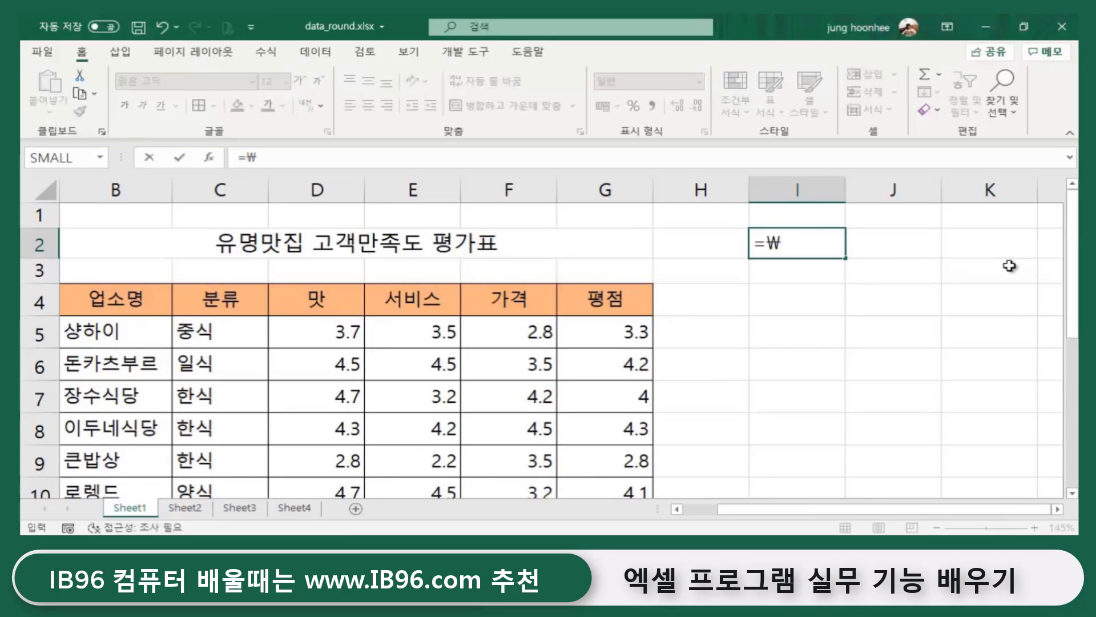
key(BackSpace)
text(REPT)
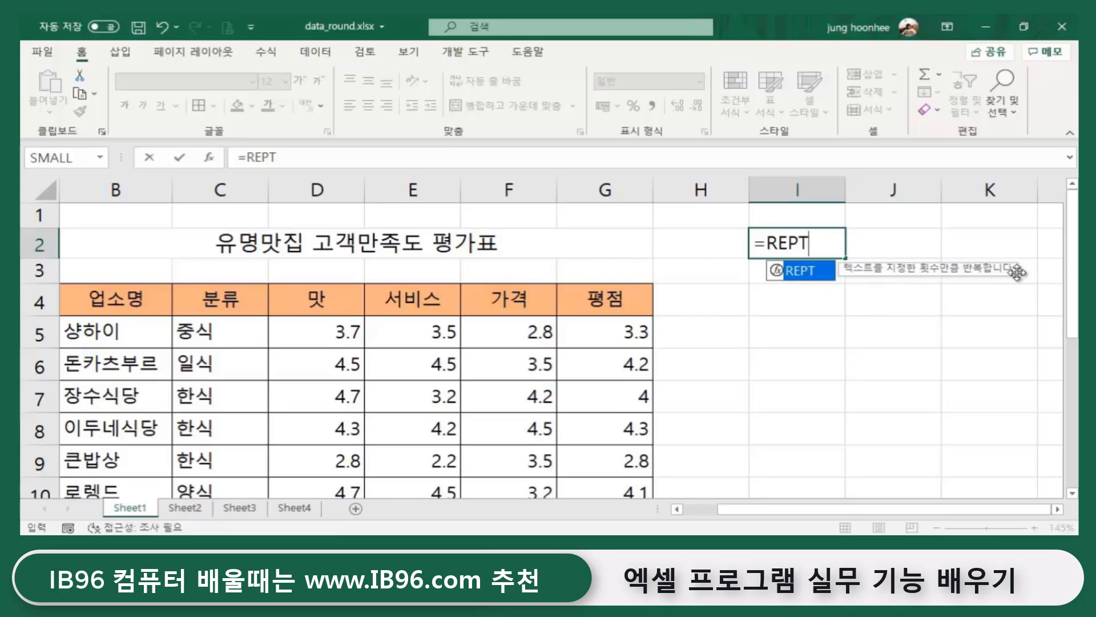
text(()
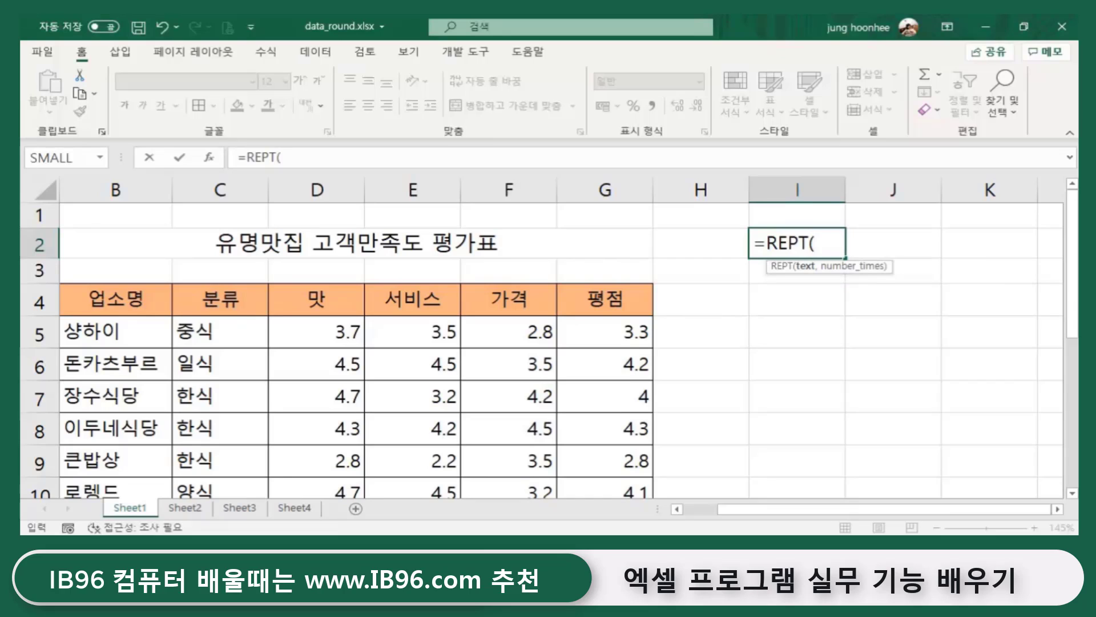
text("A",)
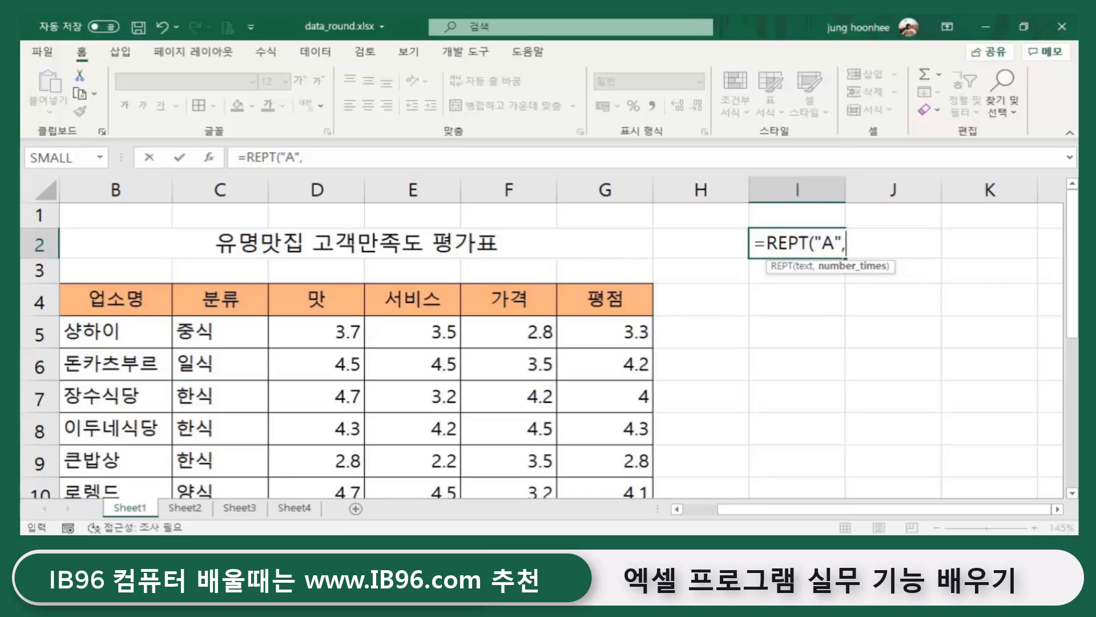
text(5))
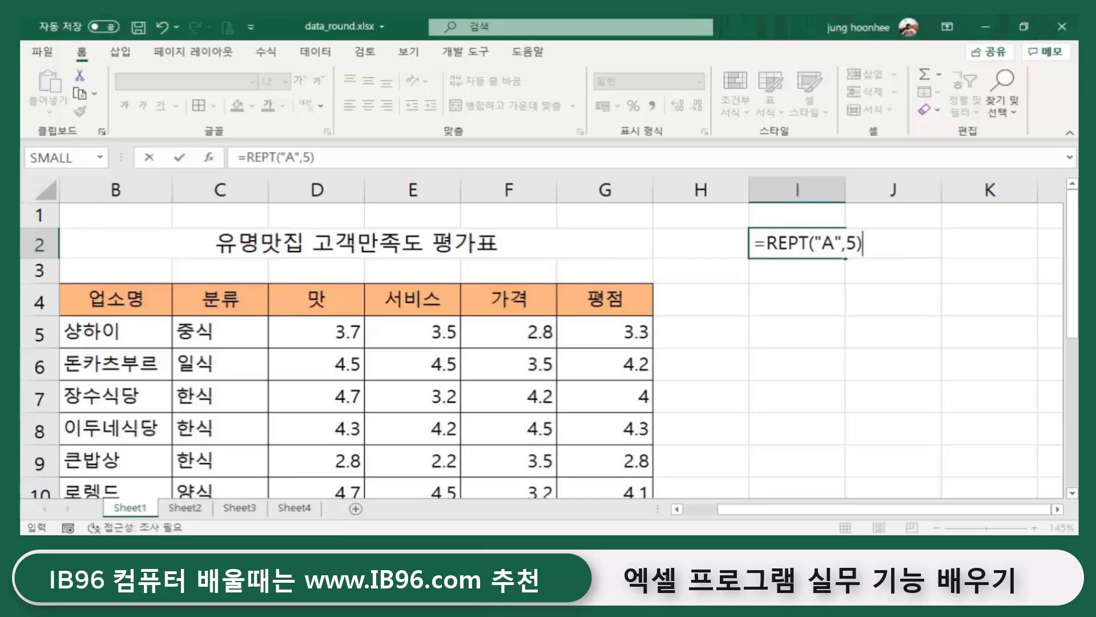
key(Return)
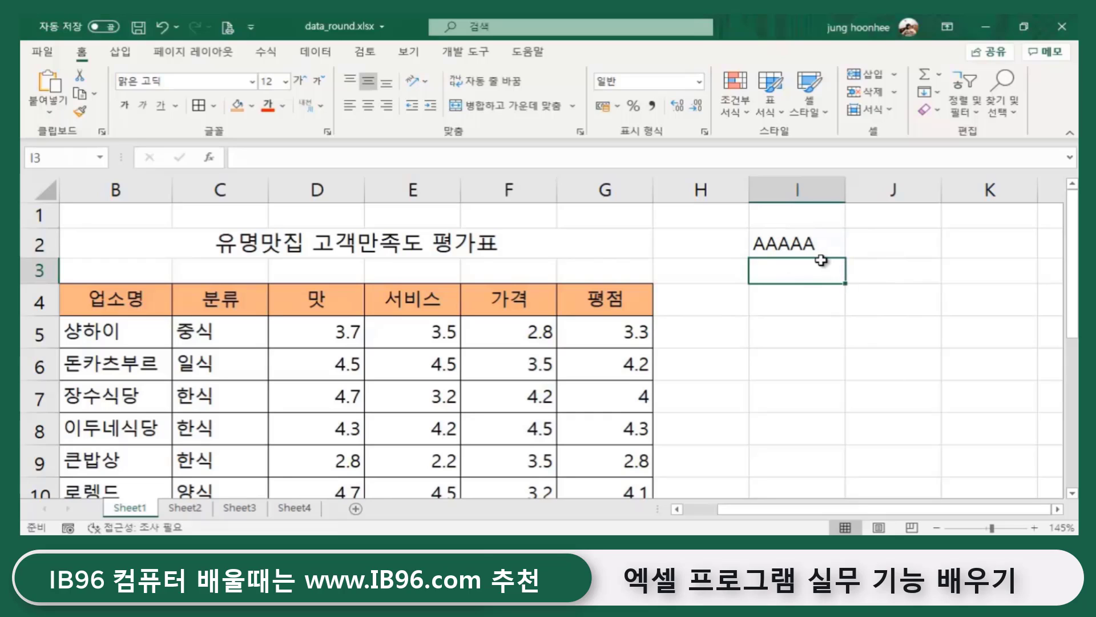
- Review the REPT formula in I2 and the rating formula in G5
click(815, 248)
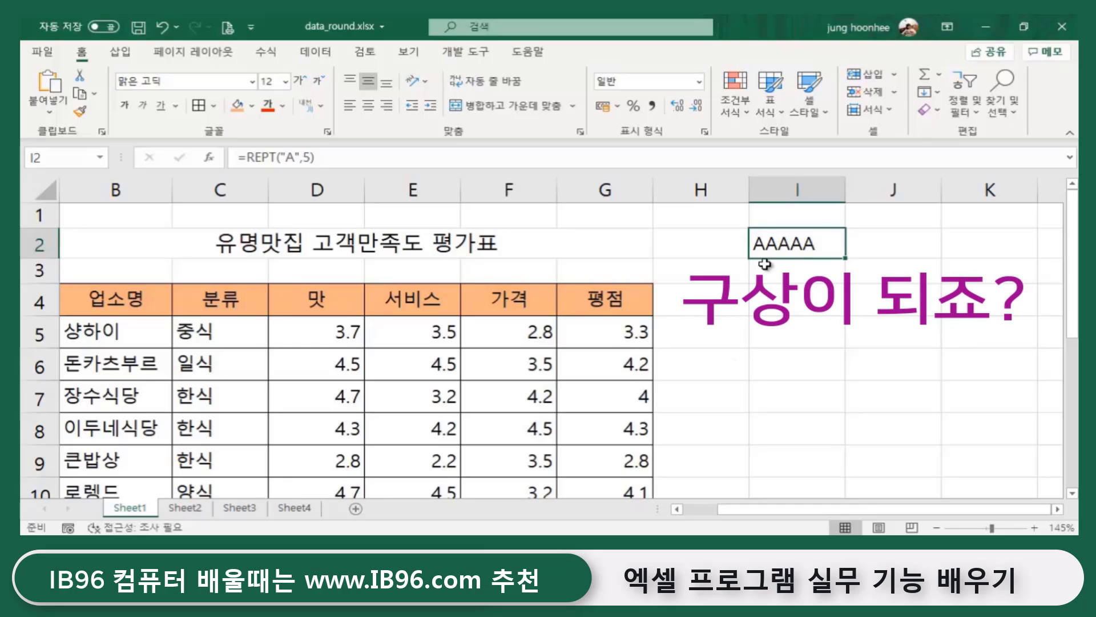
click(692, 333)
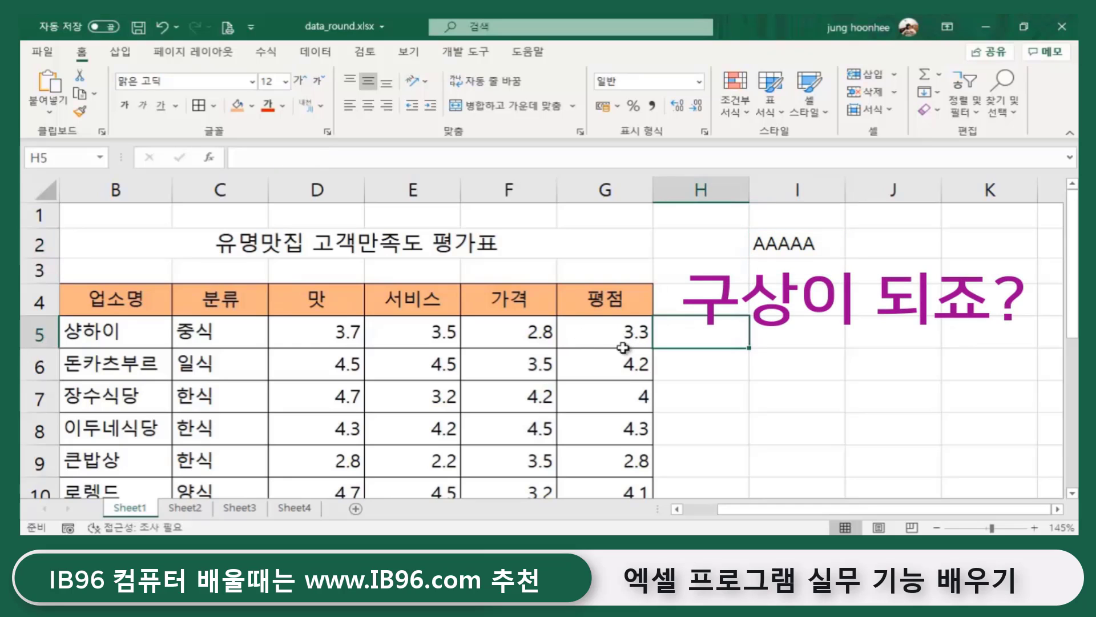
click(632, 332)
click(691, 331)
- Enter =REPT("★",G5) in H5, picking ★ from the ㅁ Hanja symbol list
text(=)
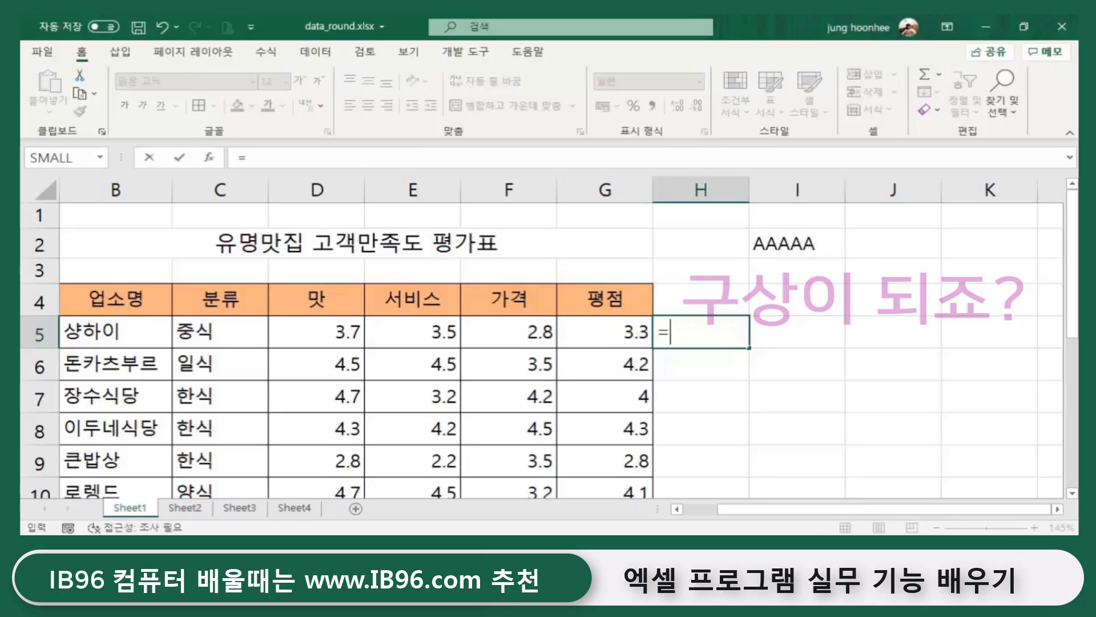
text(REPT)
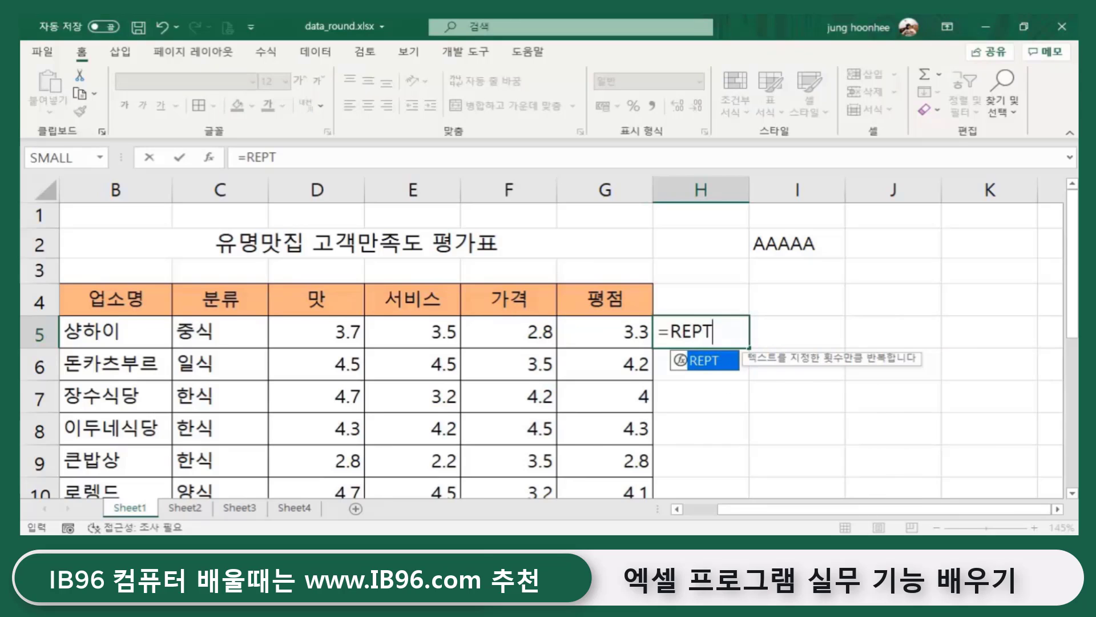
text(()
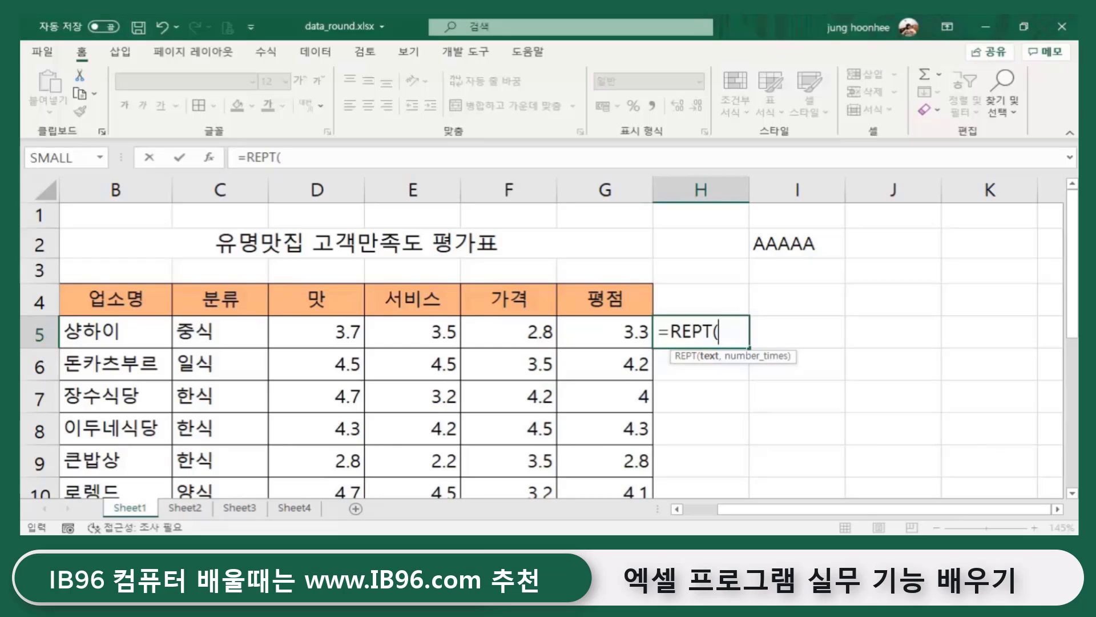
text(")
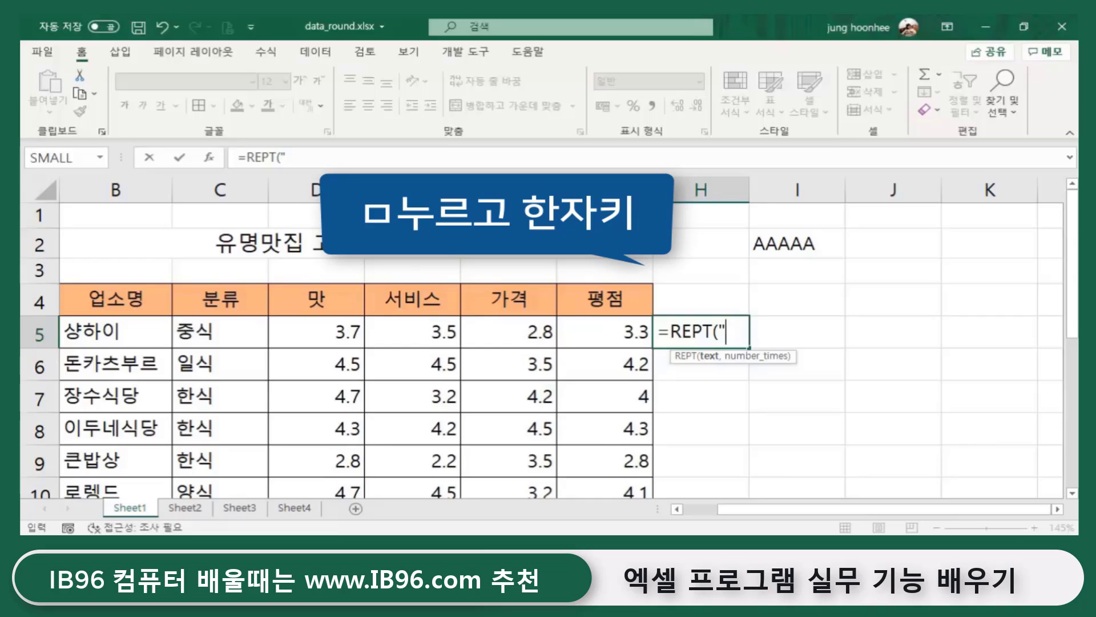
text(ㅁ)
key(Hangul_Hanja)
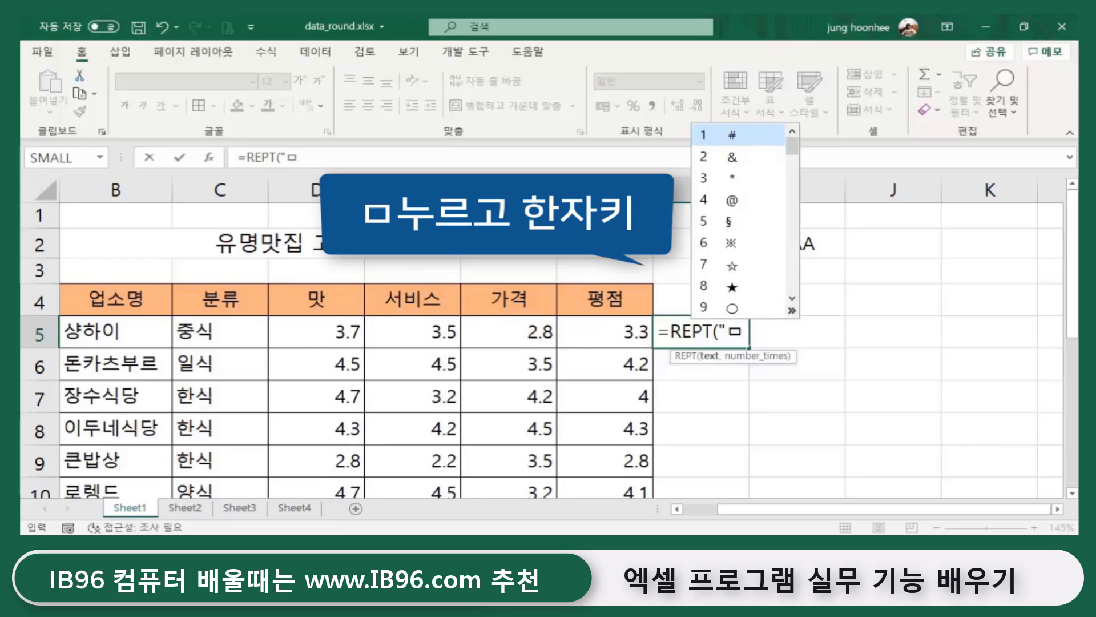
click(734, 287)
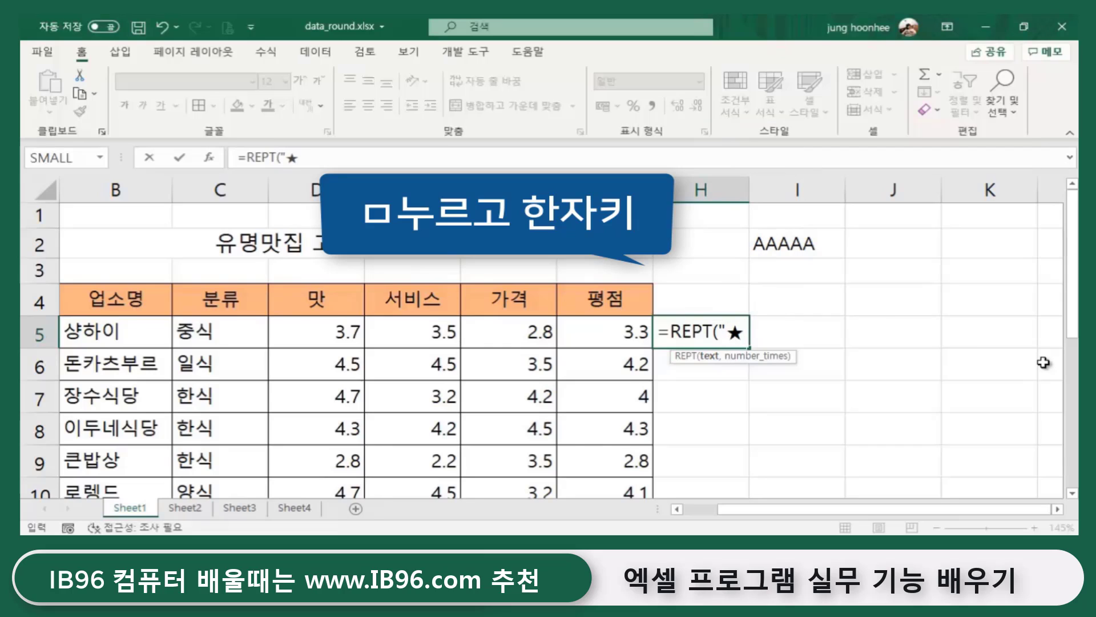
text(")
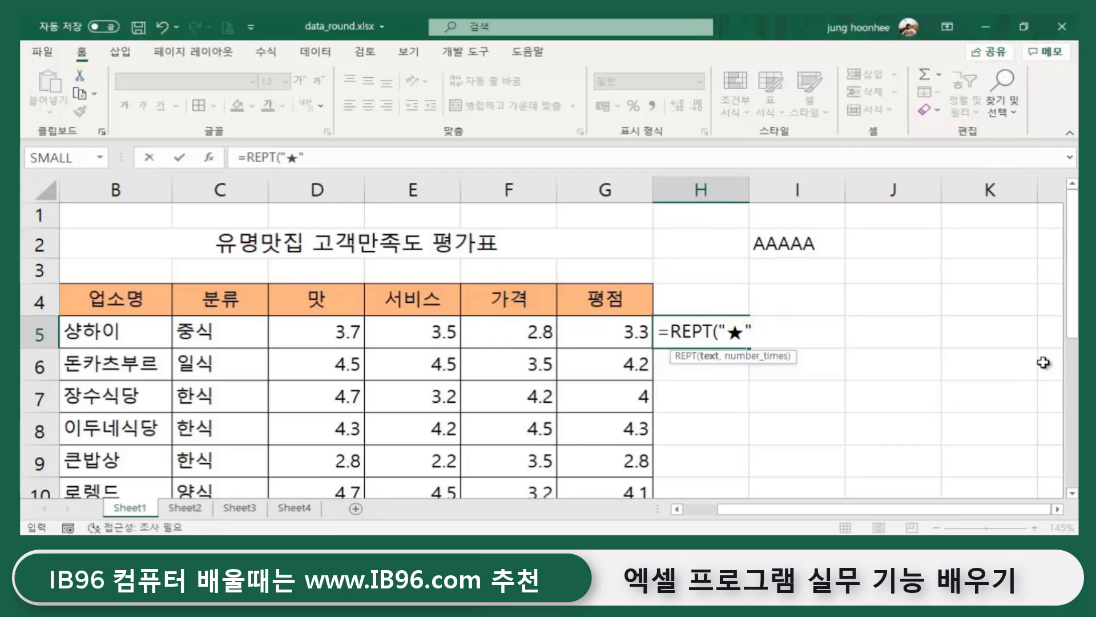
text(,)
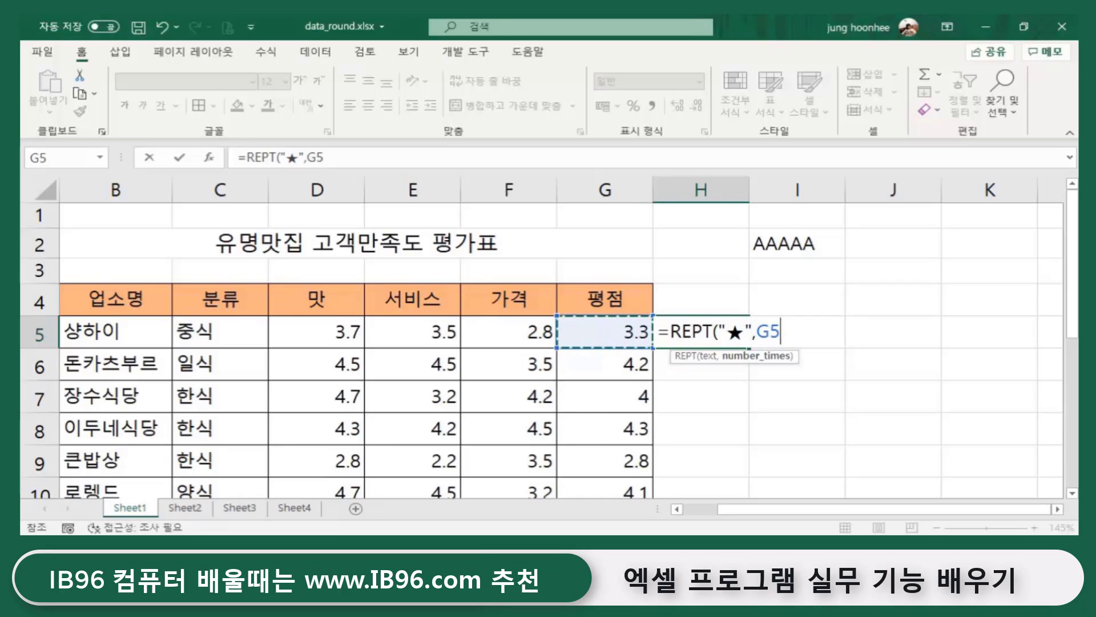
text())
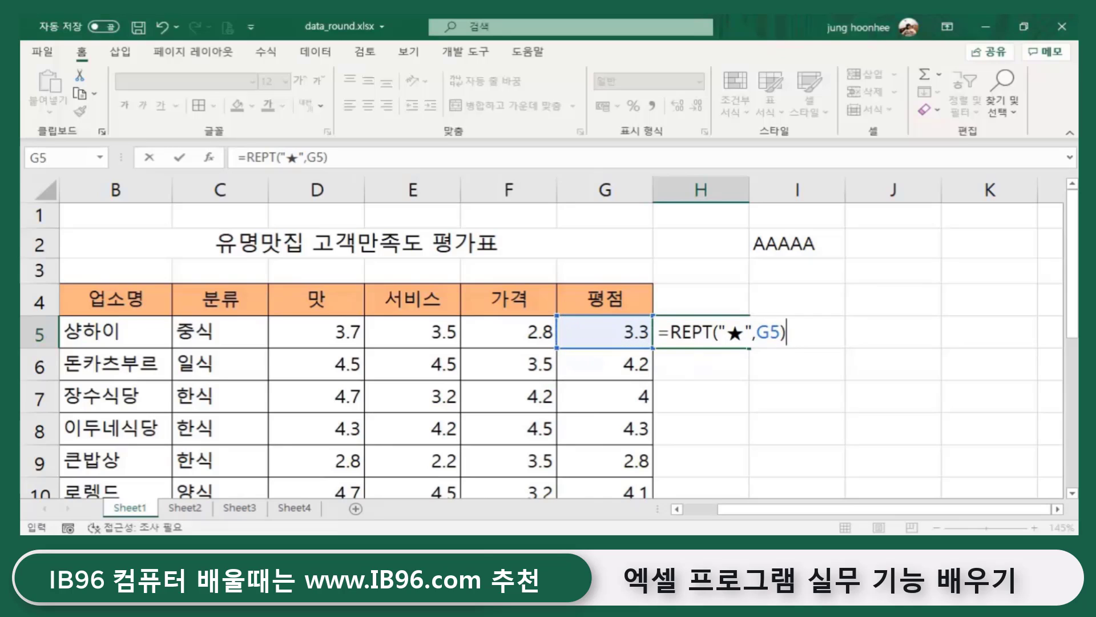
key(Return)
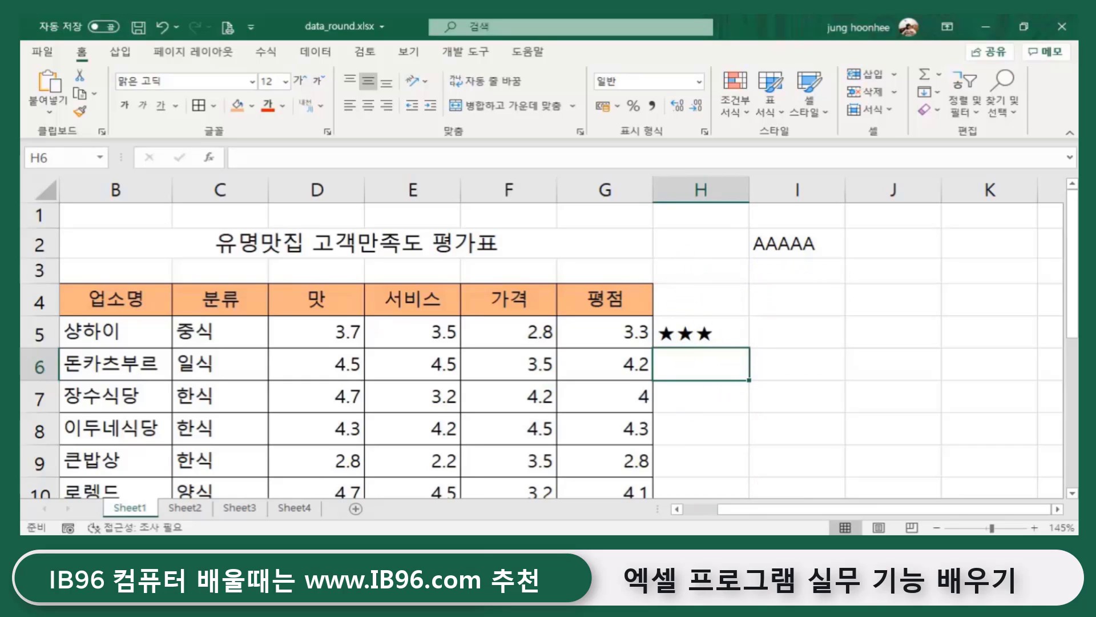
click(621, 336)
click(704, 335)
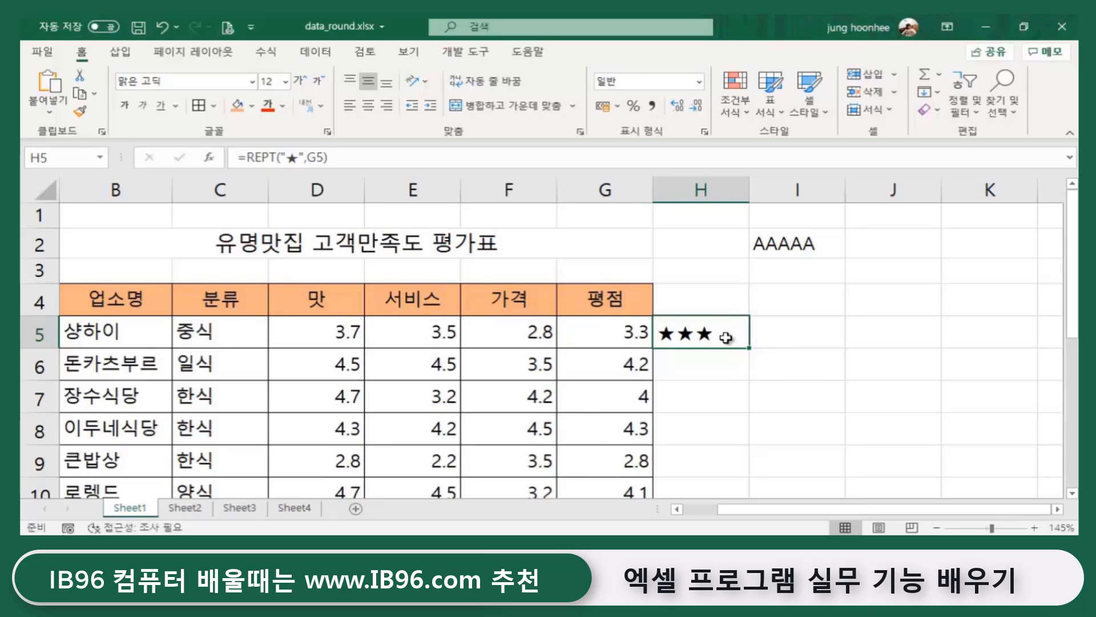
click(798, 356)
click(709, 334)
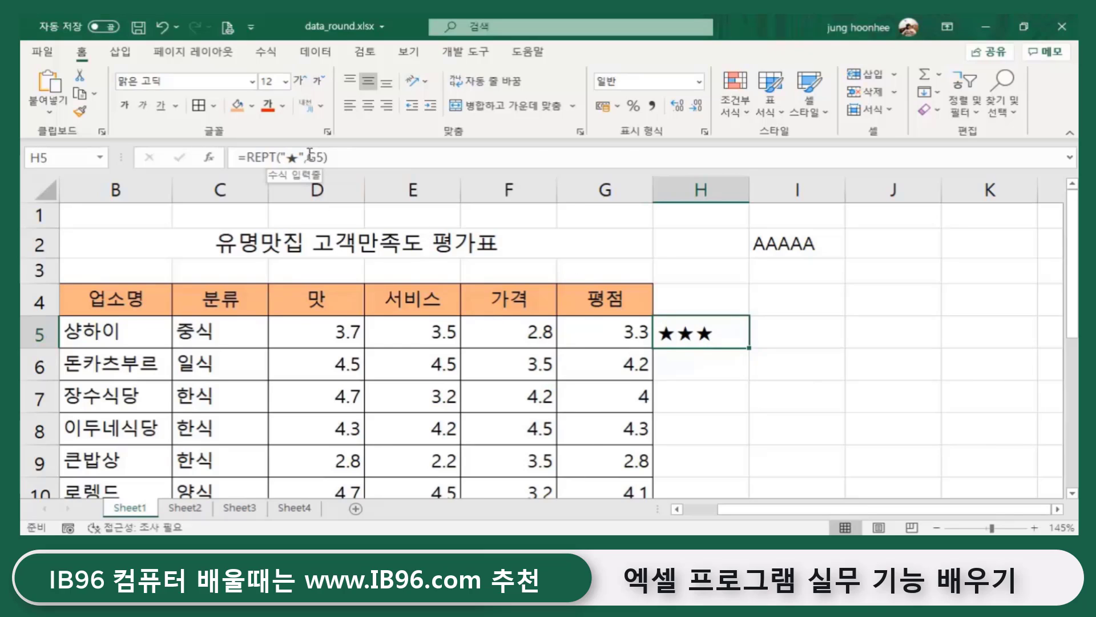
- Append &REPT("☆",2) to H5's formula, inserting ☆ via ㅁ + Hanja, so it shows ★★★☆☆
click(342, 156)
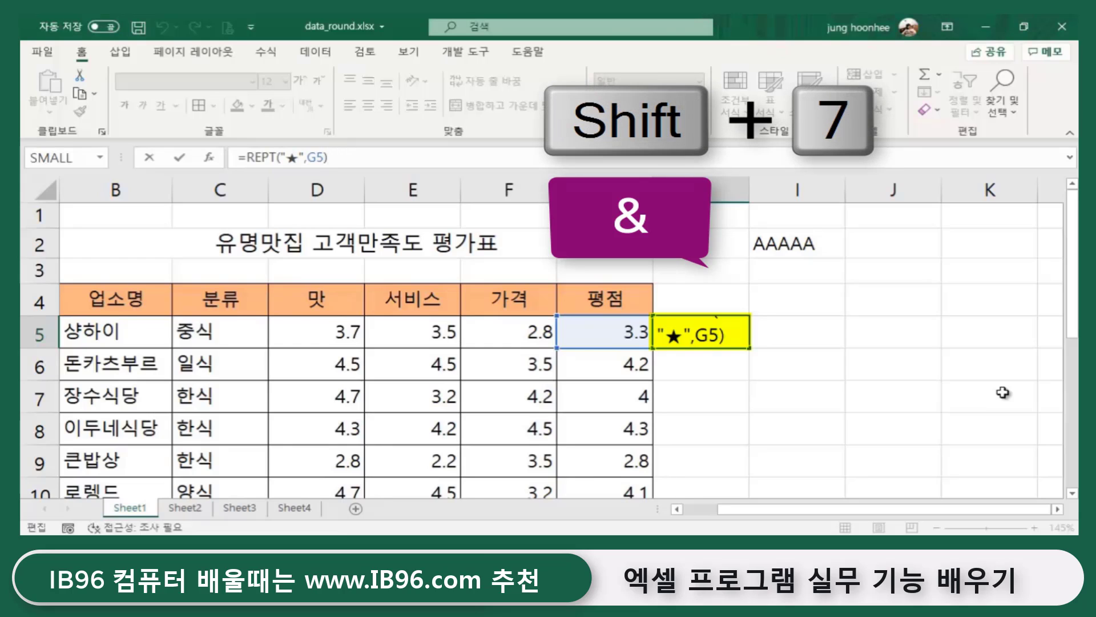
text(&)
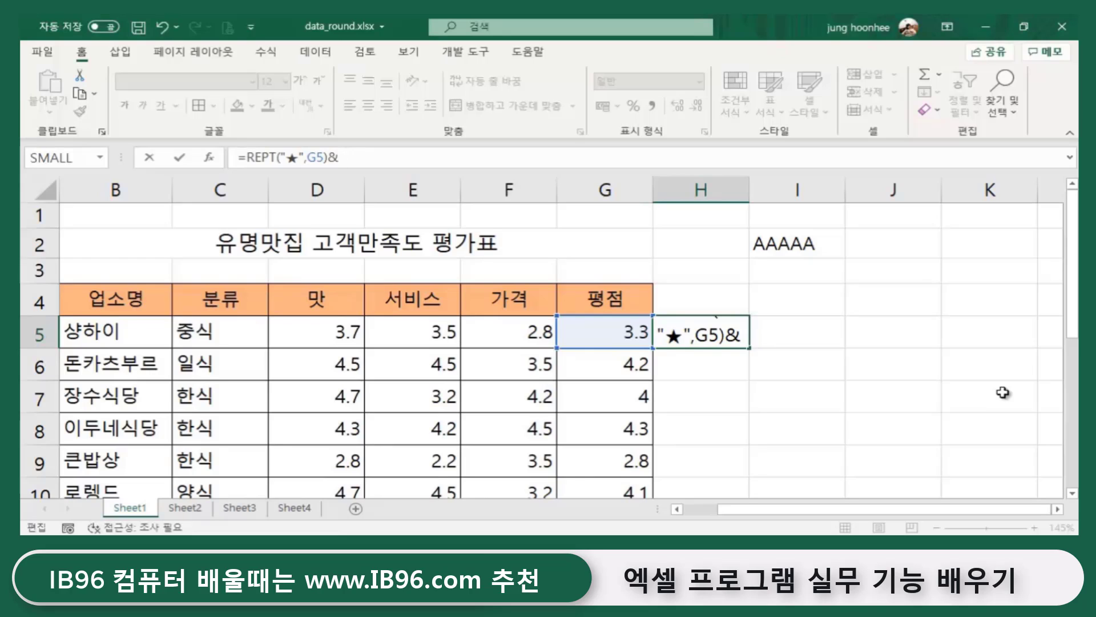
text(ㄱ)
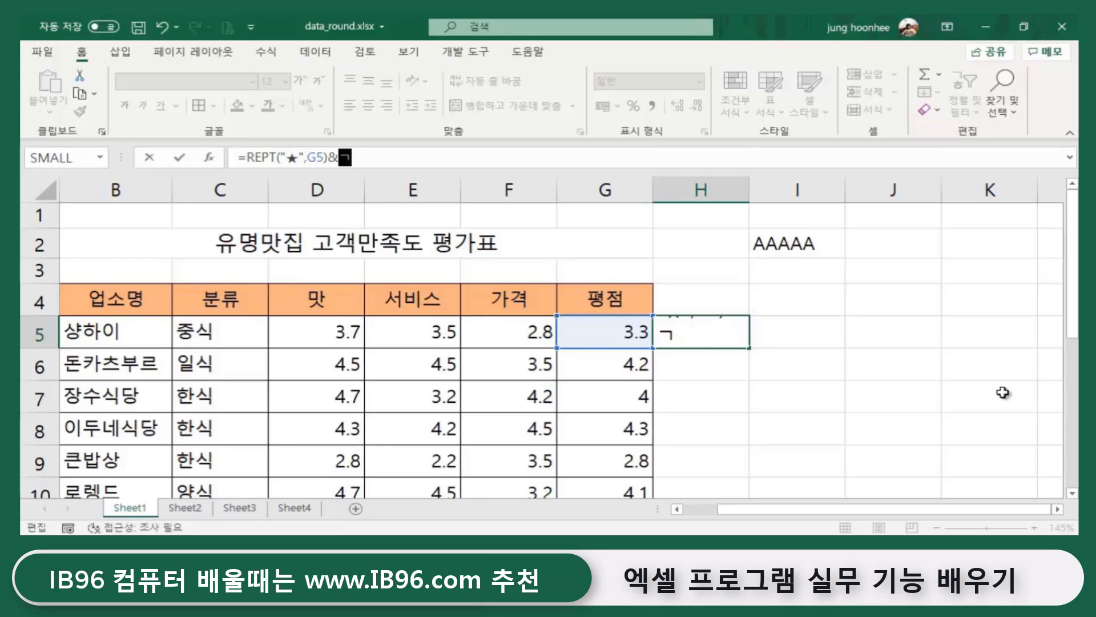
key(BackSpace)
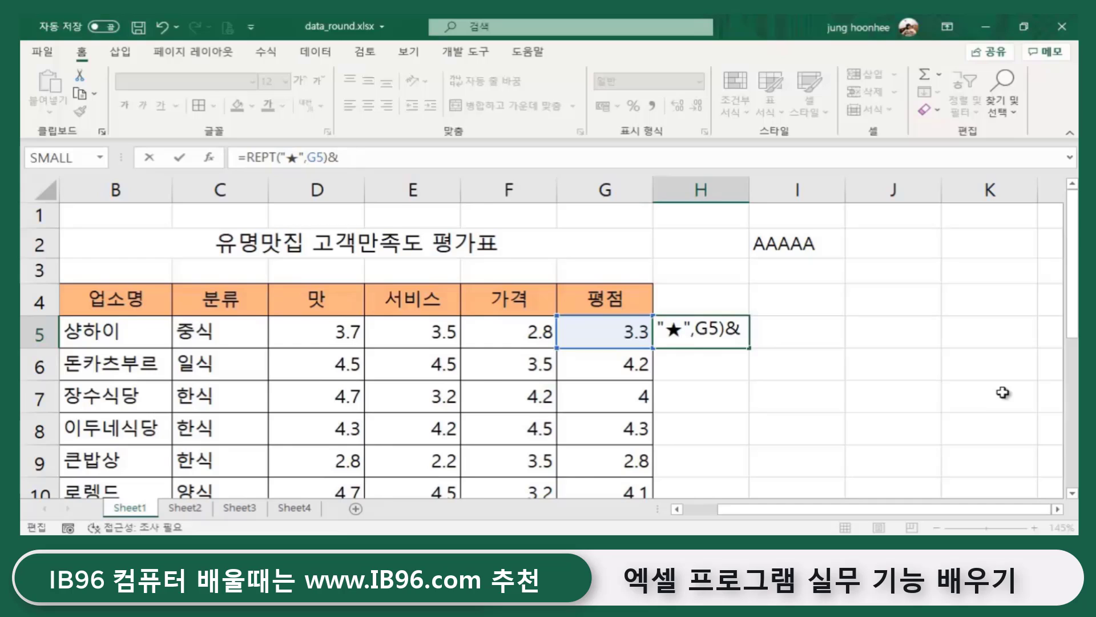
text(REPT)
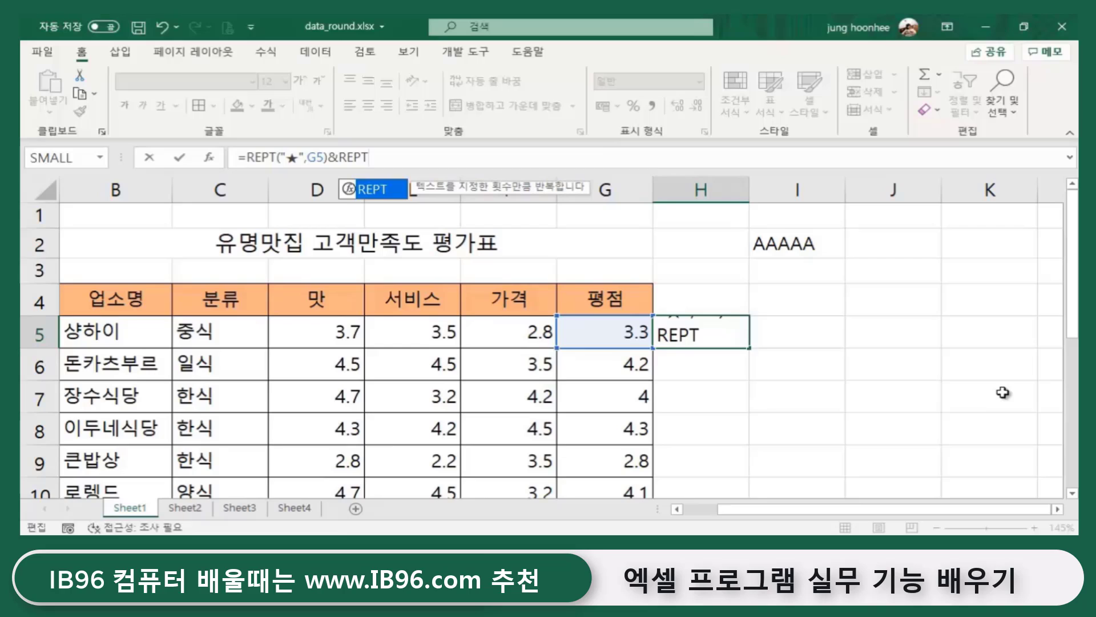
text(()
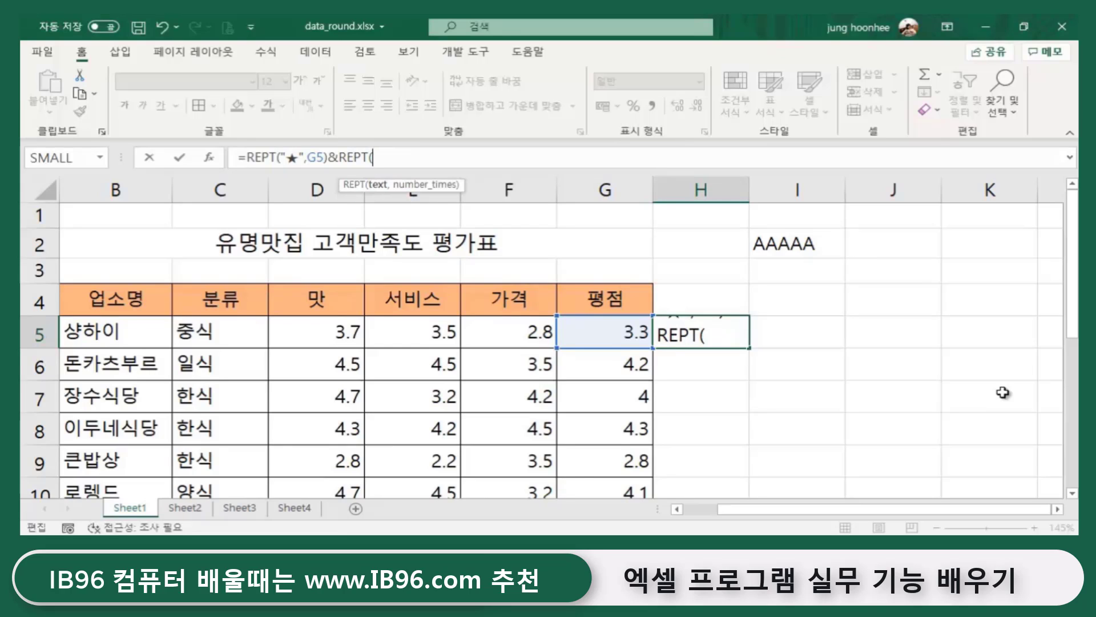
text(")
text(ㅁ)
key(BackSpace)
text(ㅁ)
key(Hangul_Hanja)
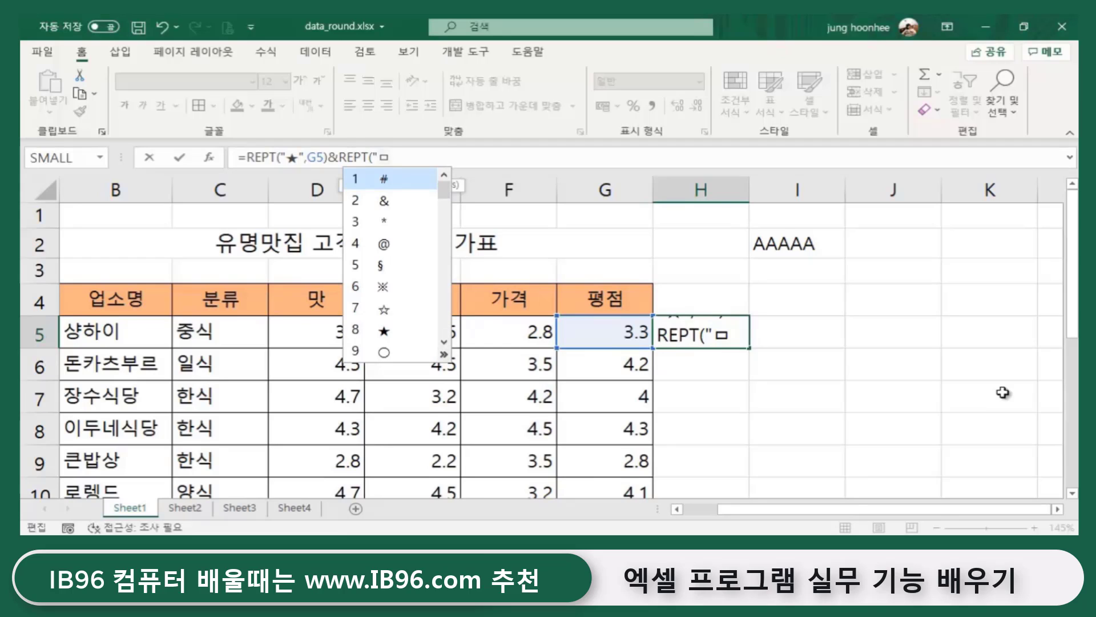
click(384, 311)
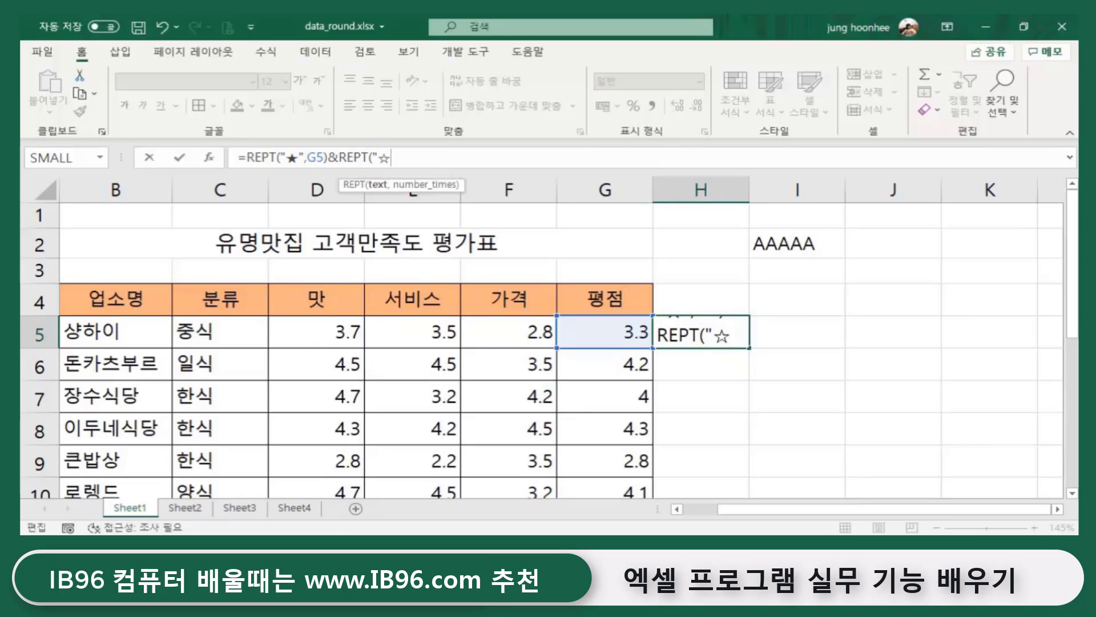
text(",)
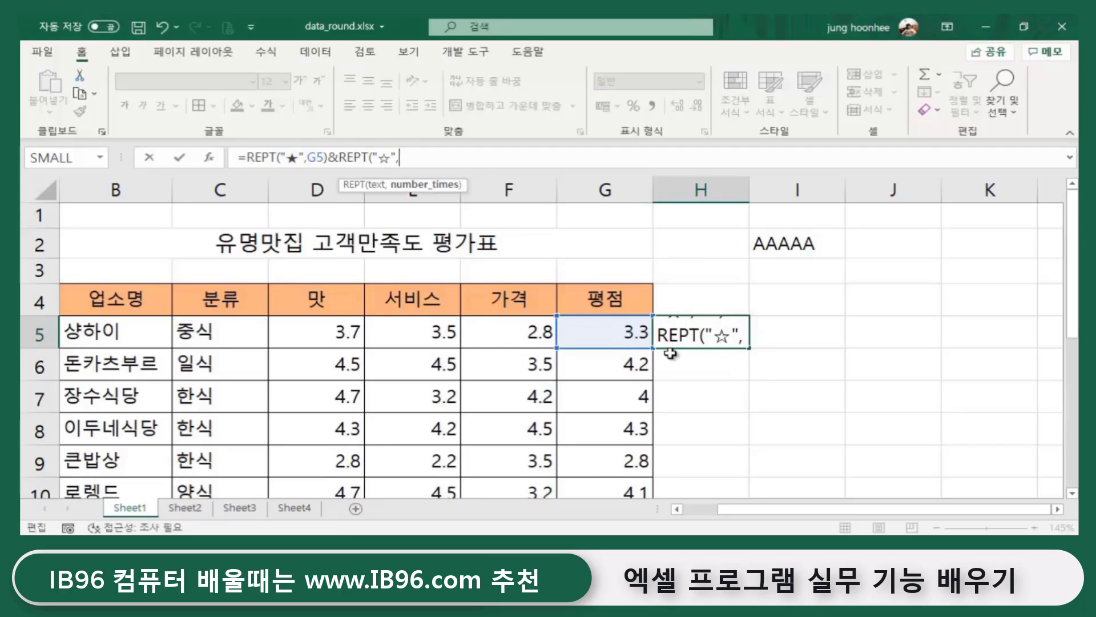
text(2)
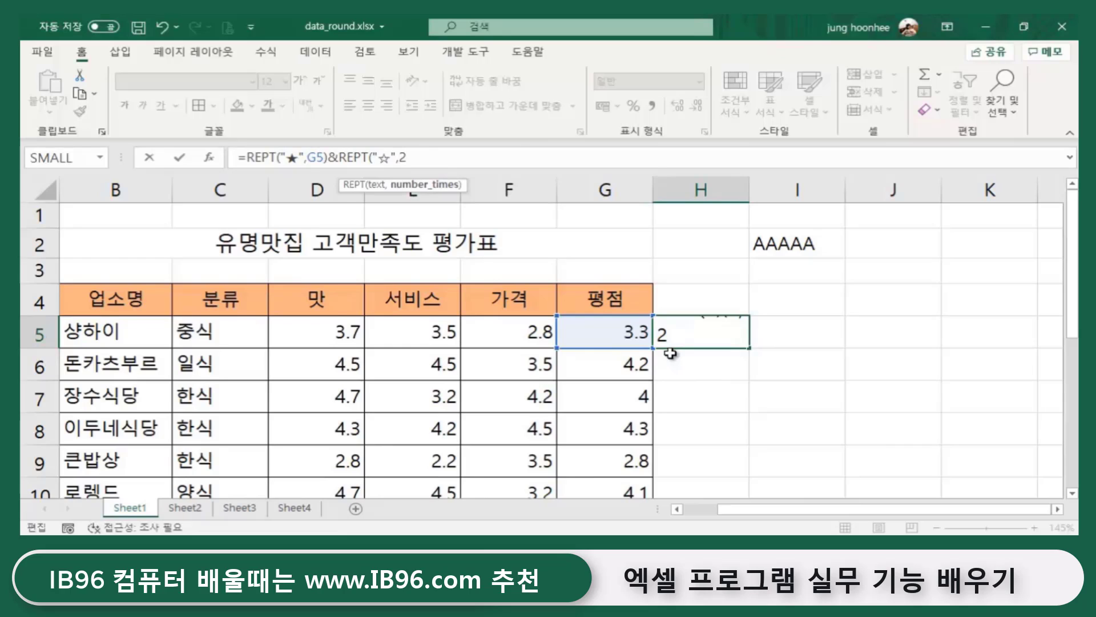
text())
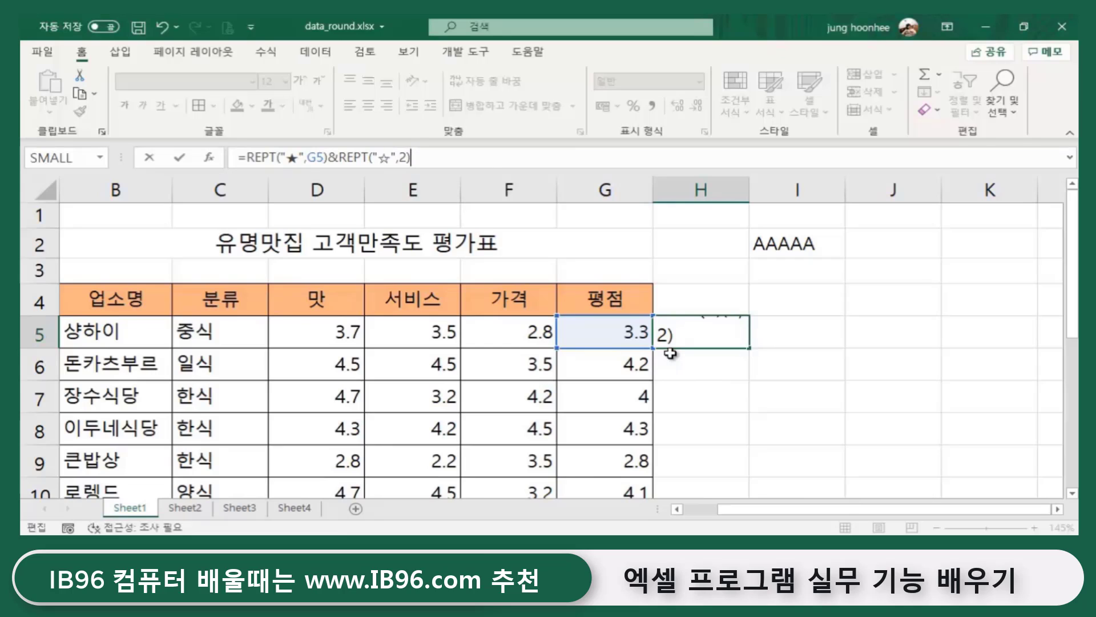
key(Return)
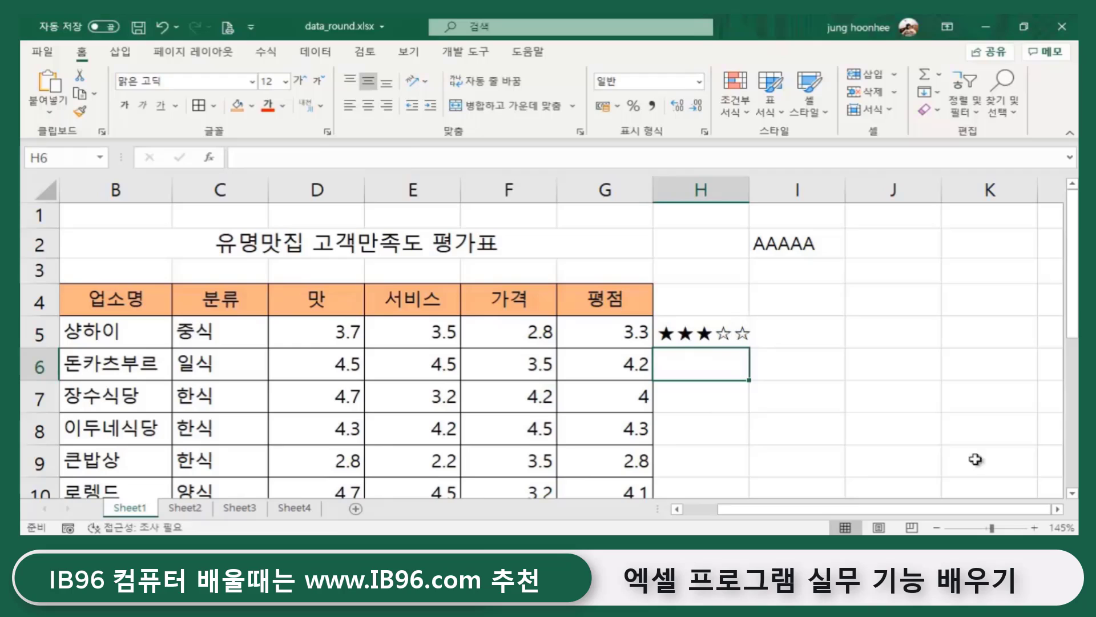
- Look over H5's REPT formula, then delete the AAAAA test value from I2
click(838, 435)
click(784, 350)
click(725, 333)
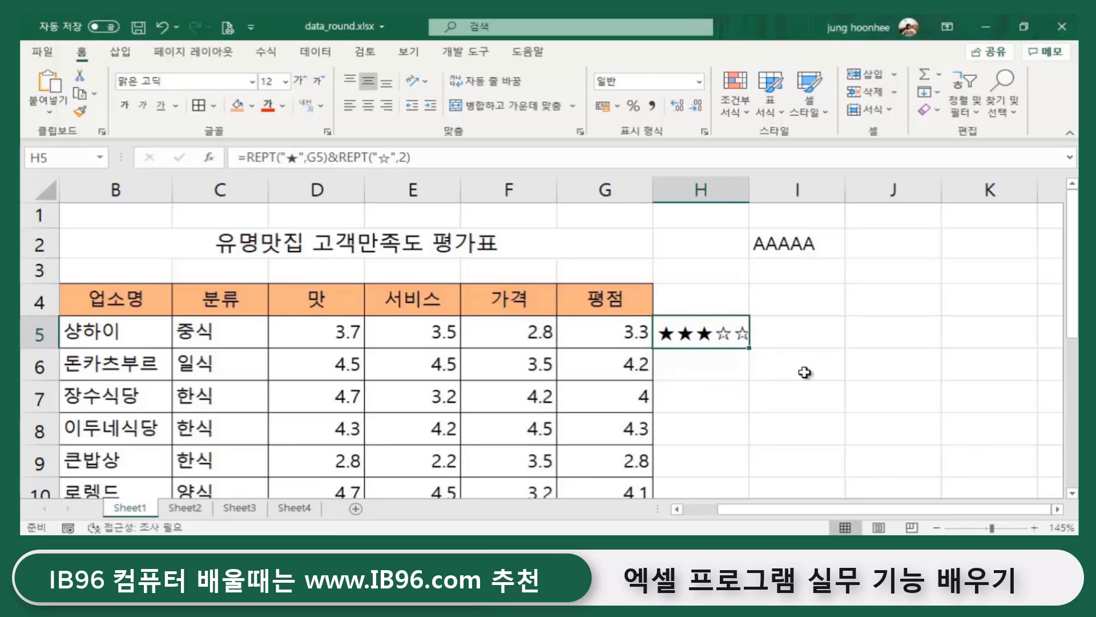
click(799, 369)
click(718, 334)
click(779, 243)
key(Delete)
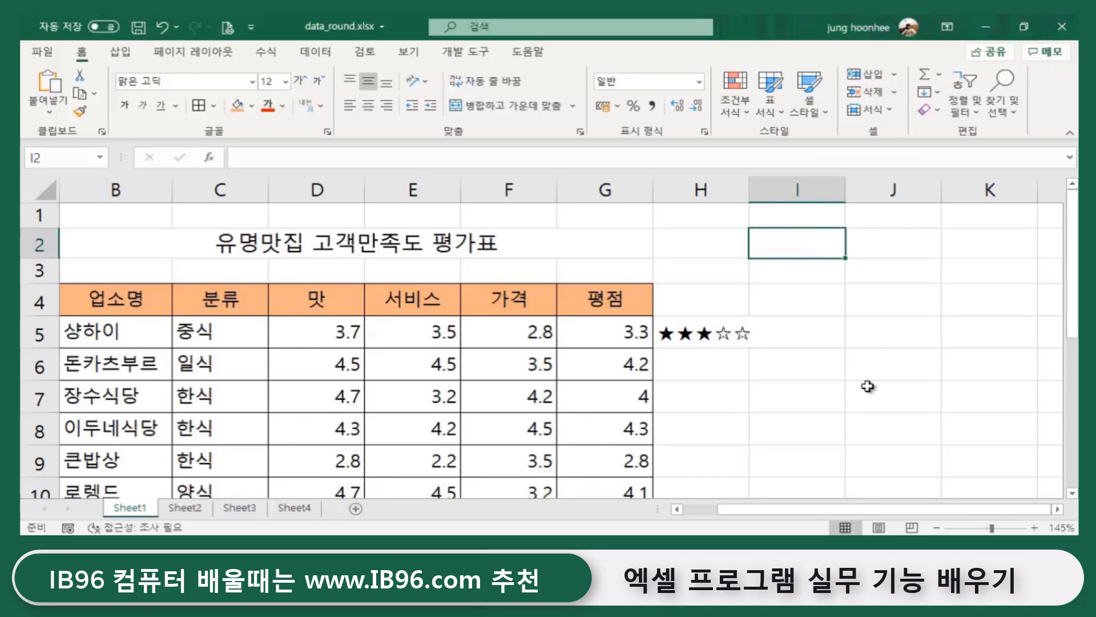
- Review H5's star formula, the empty cells below it, and G6's ROUND(AVERAGE) formula
click(865, 385)
click(703, 336)
click(747, 418)
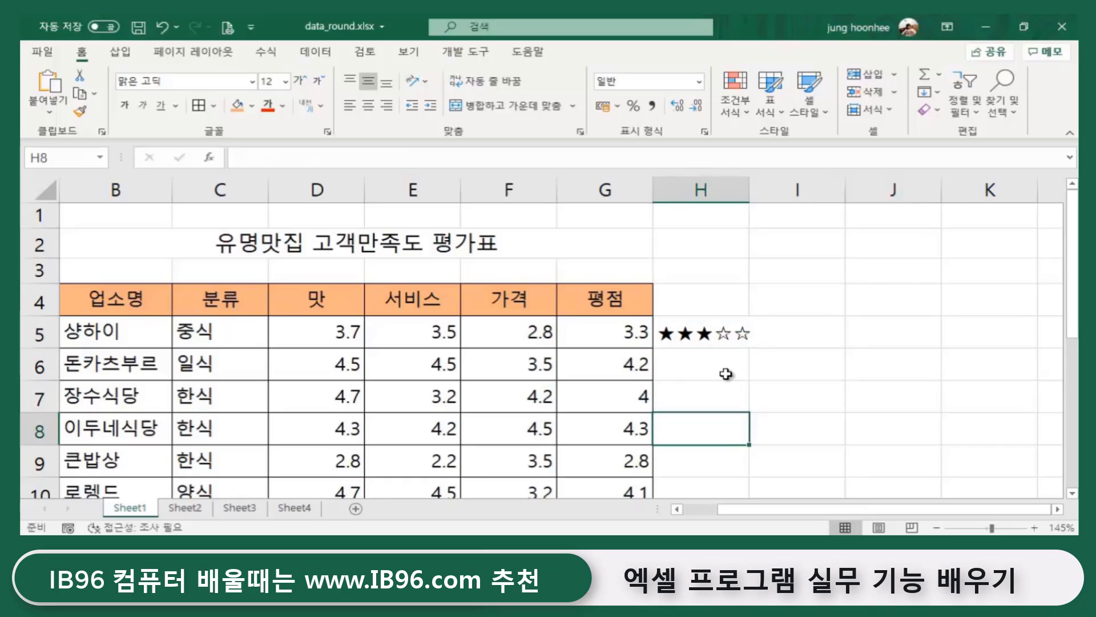
click(717, 338)
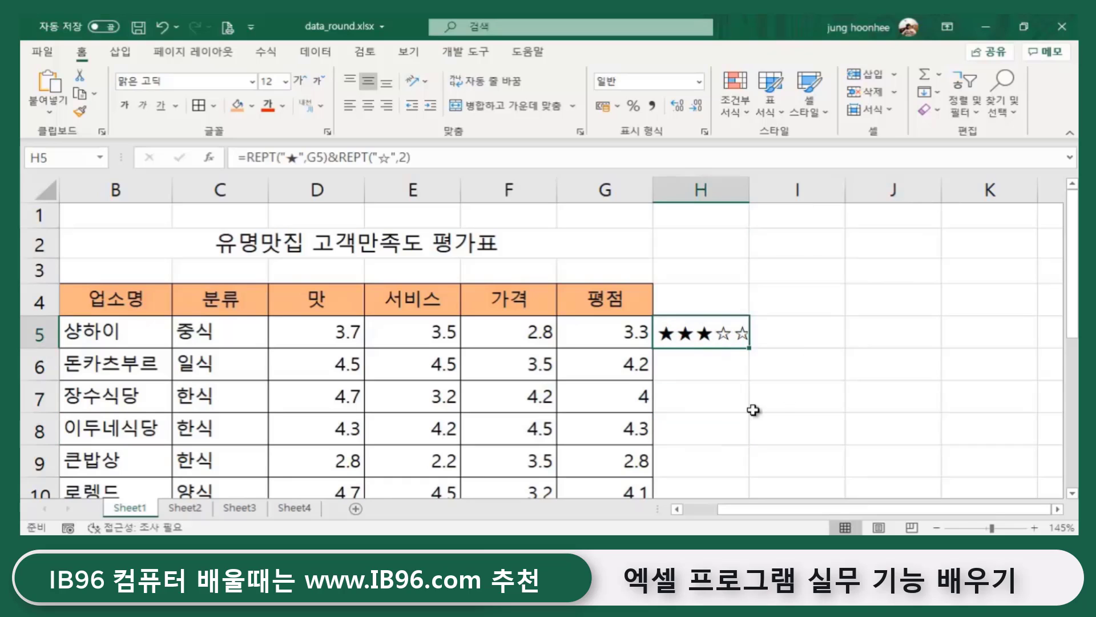
click(695, 366)
click(686, 399)
click(680, 434)
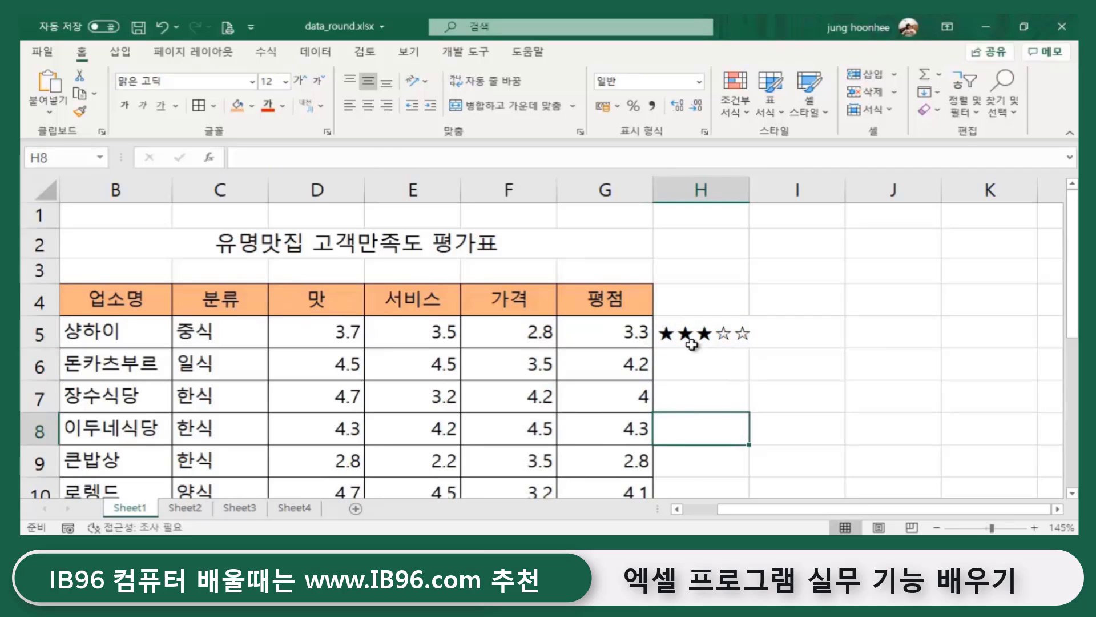
click(692, 344)
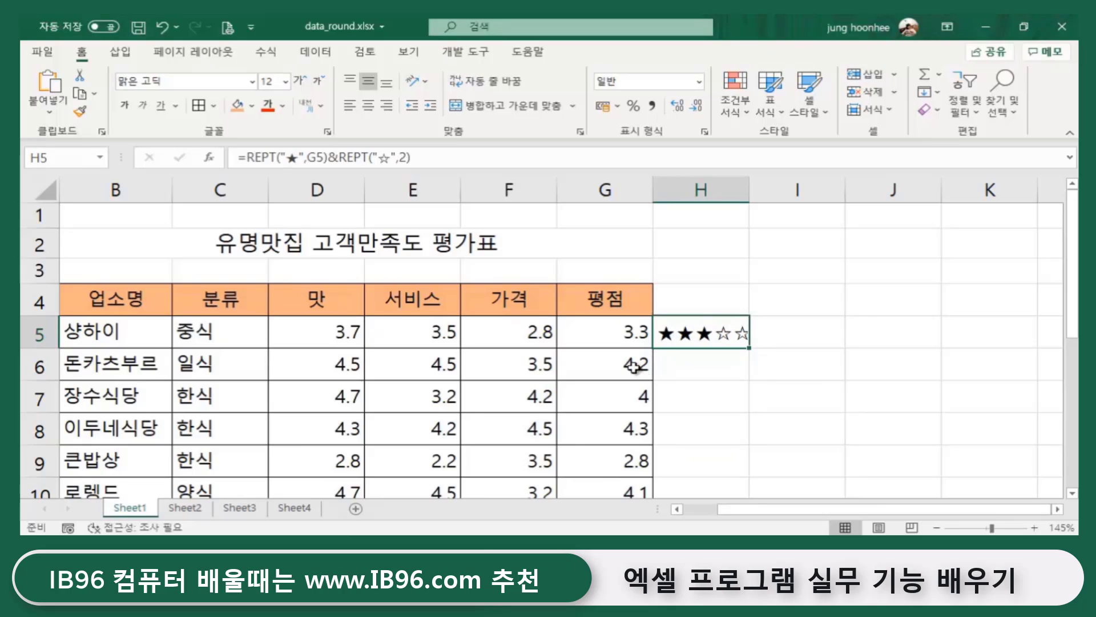
click(606, 366)
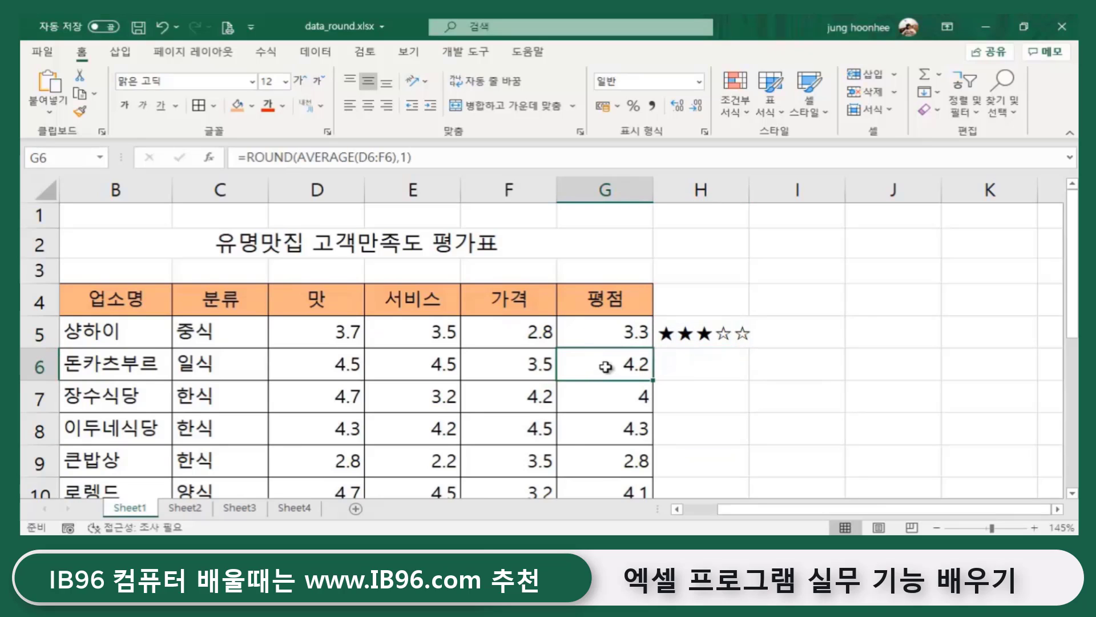
click(685, 365)
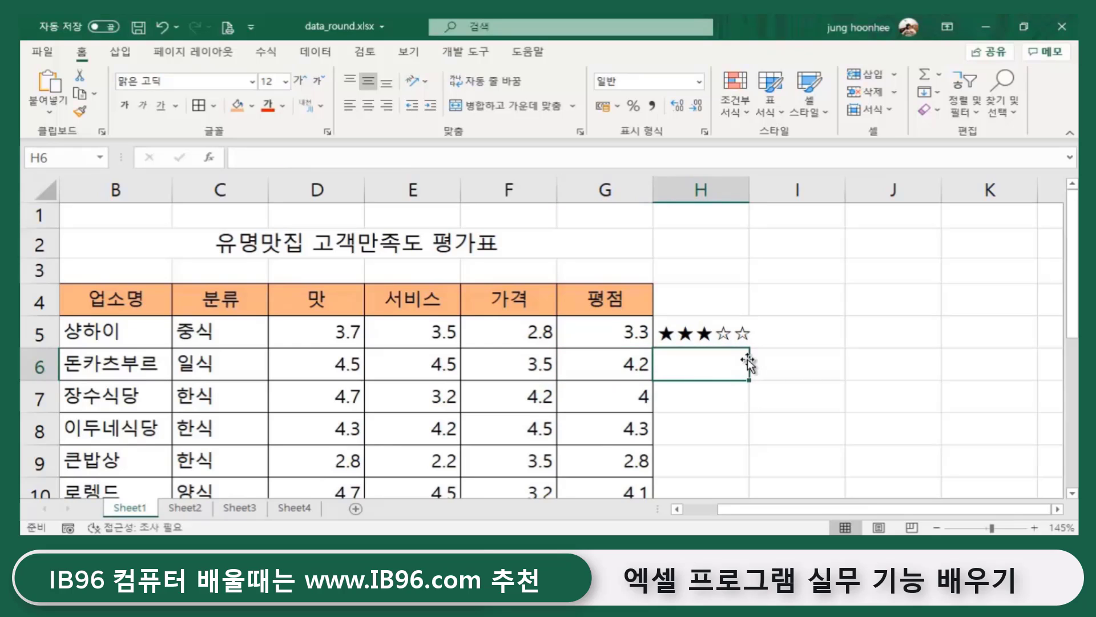
click(706, 328)
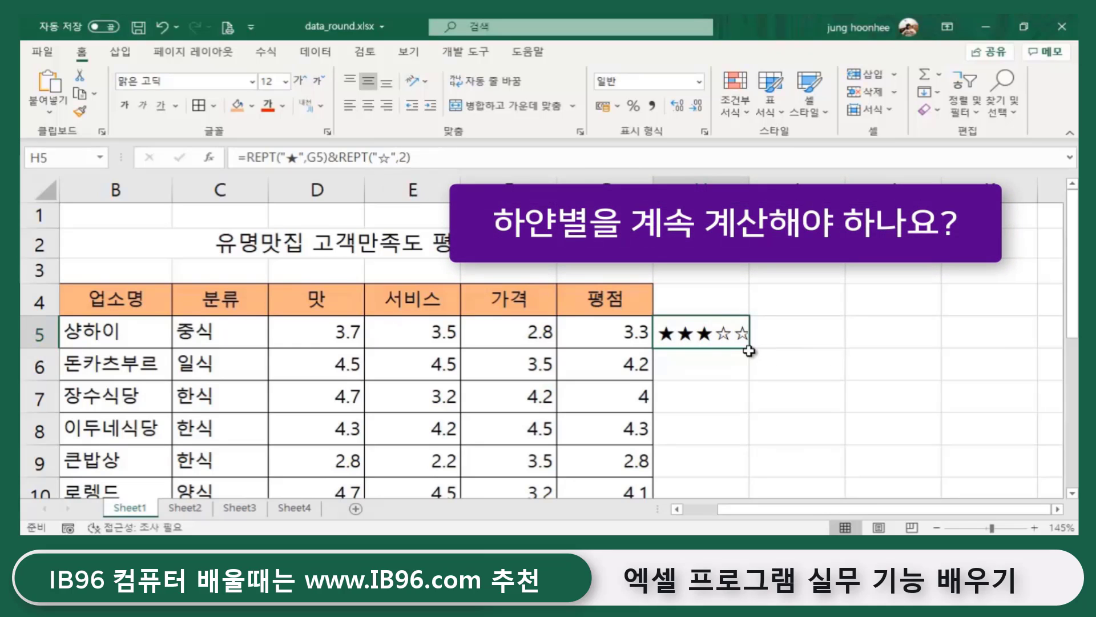
- Copy H5's star formula down to H8 as a preview, then select H6:H8
drag(749, 350, 749, 446)
click(853, 448)
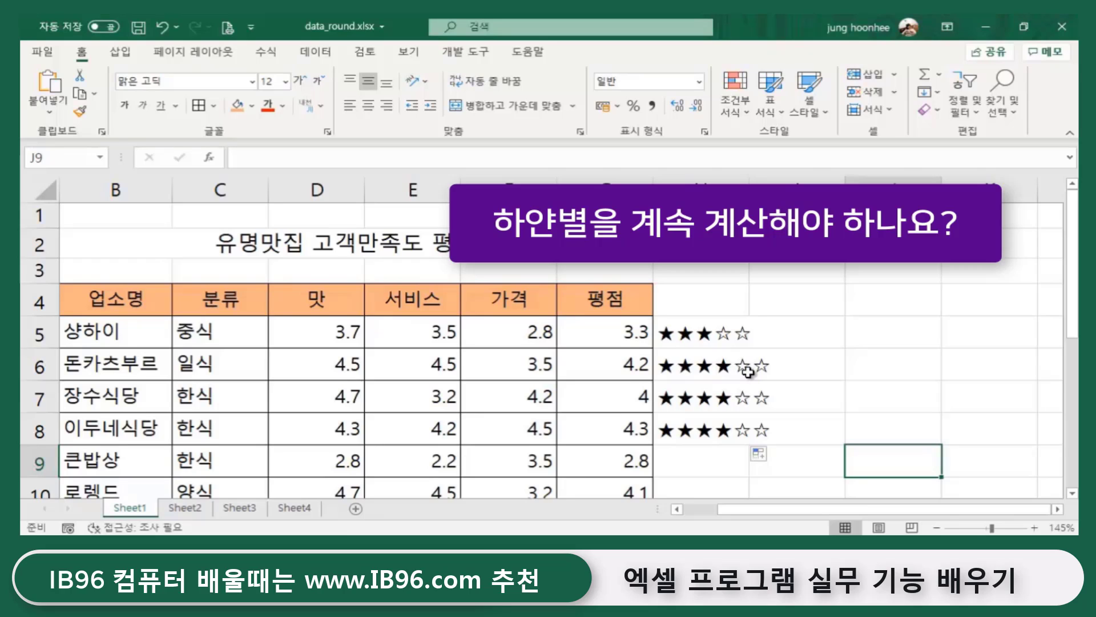
drag(748, 368, 736, 439)
- Clear H6:H8, then in H5's formula replace the fixed 2 with 5-
key(Delete)
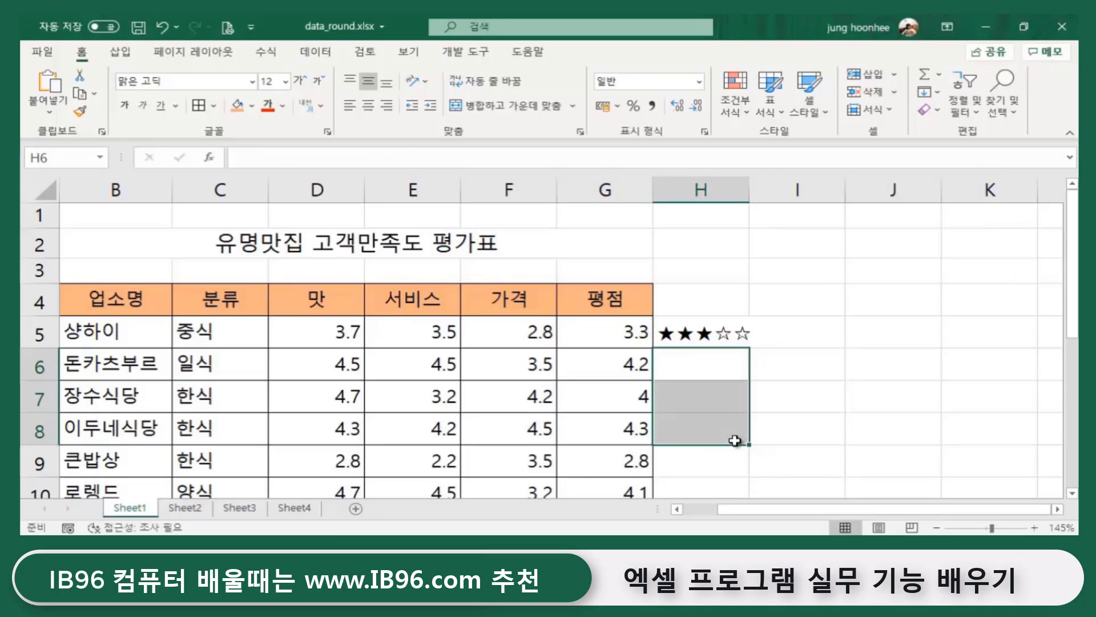
click(674, 332)
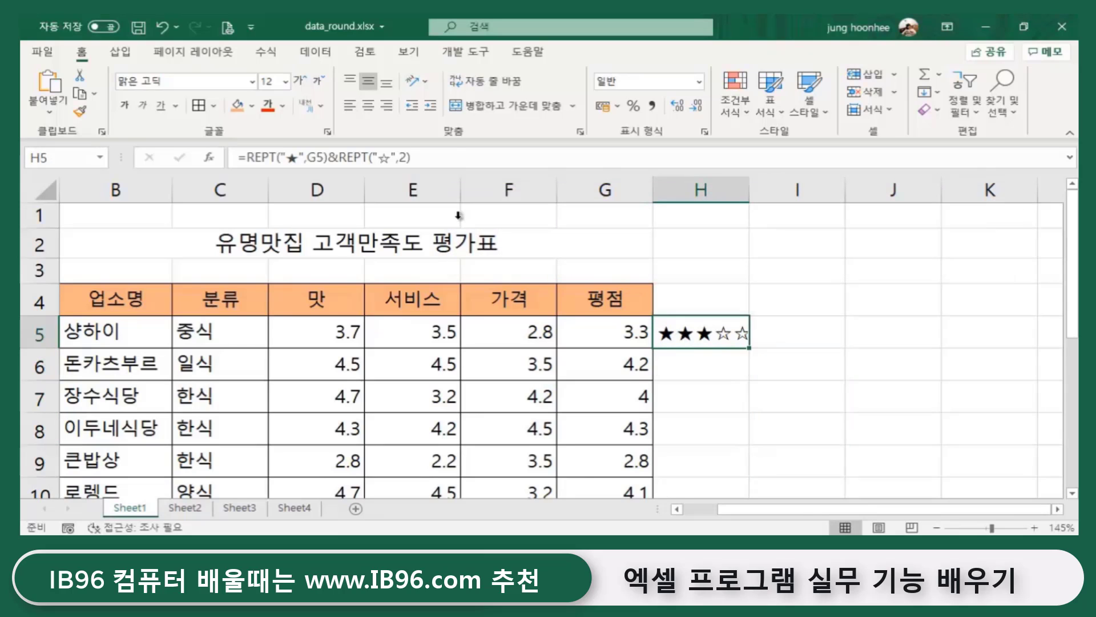
click(407, 156)
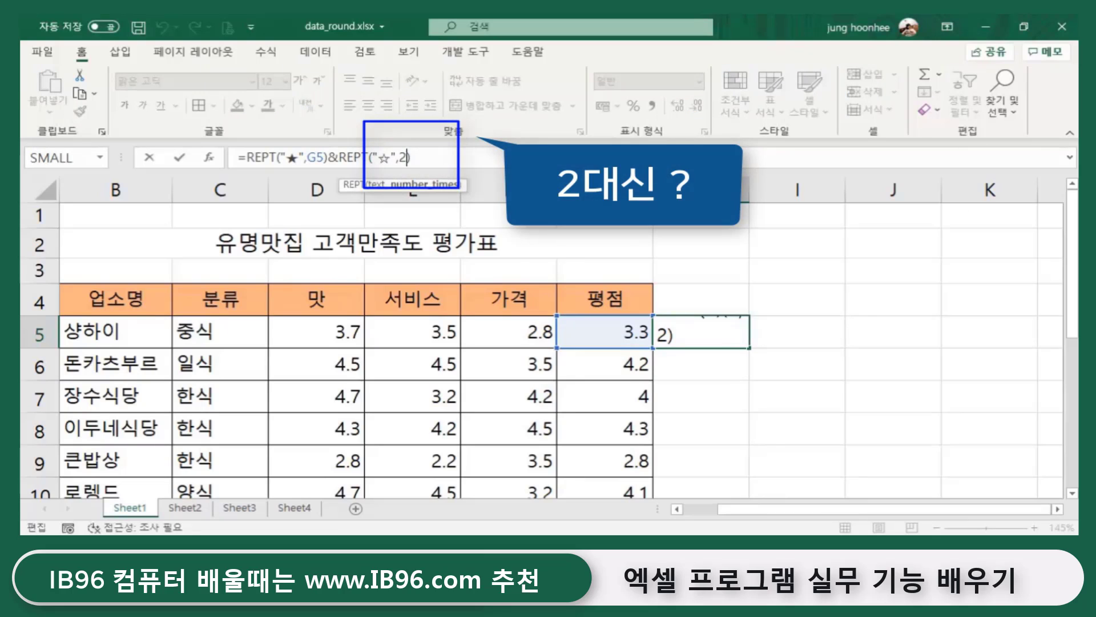
key(BackSpace)
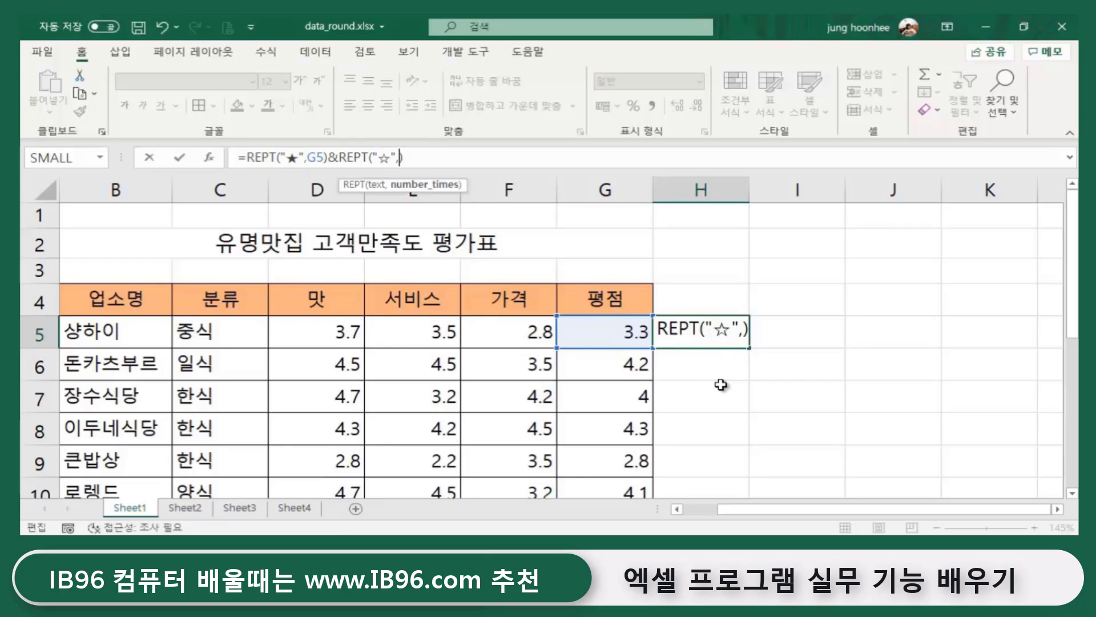
text(5-)
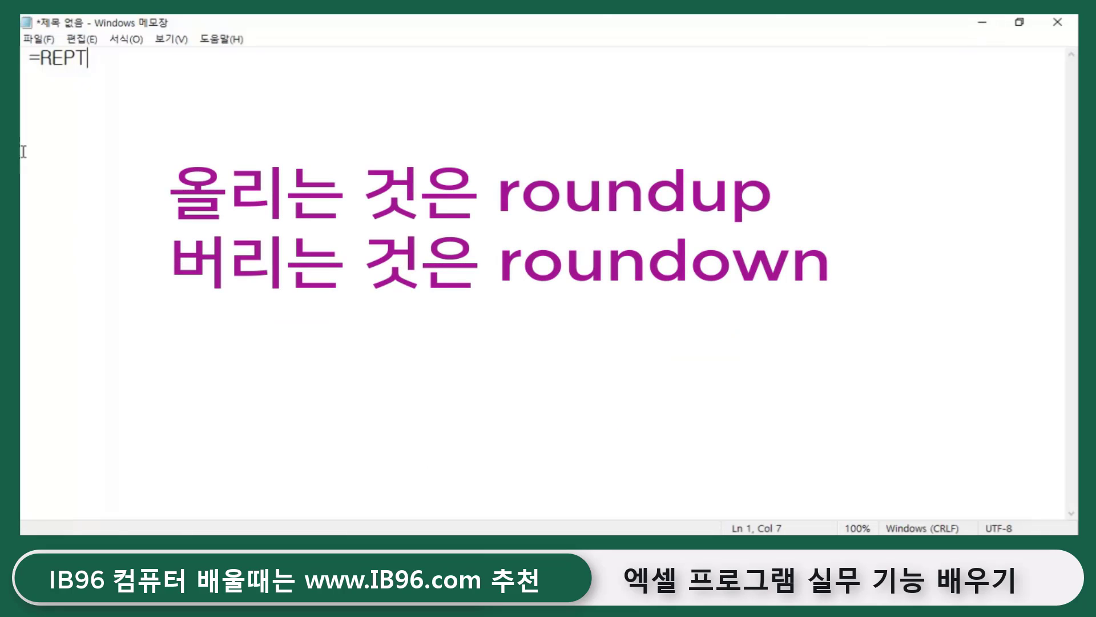
- Minimize the Notepad scratch notes showing =REPT to bring Excel back
click(981, 23)
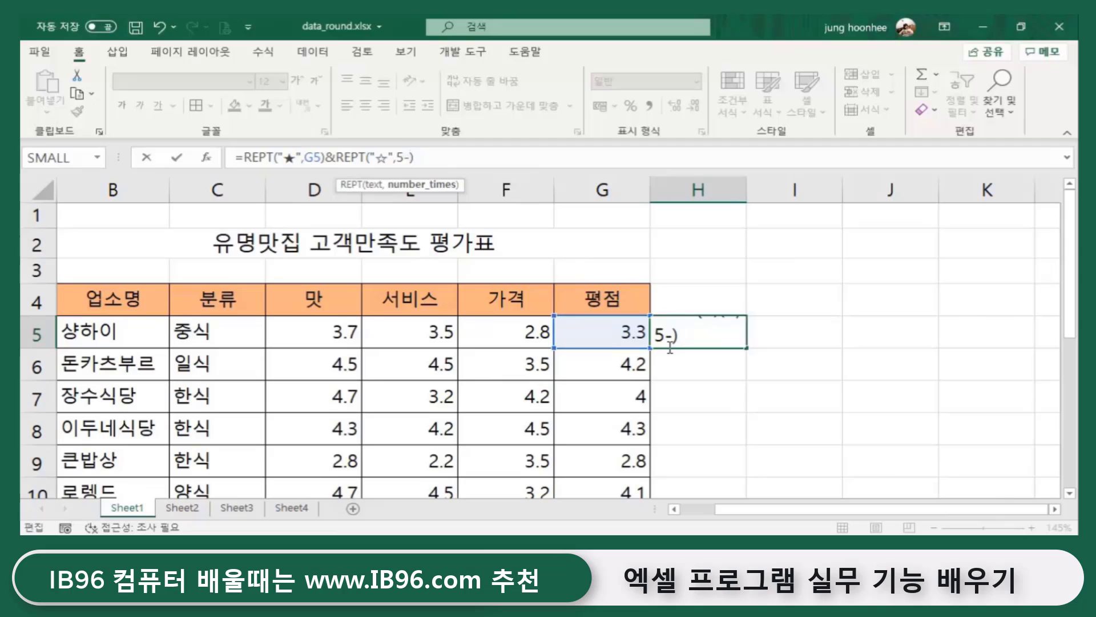
- Leave H5's original formula in place and select empty cell I4 for a test
click(447, 156)
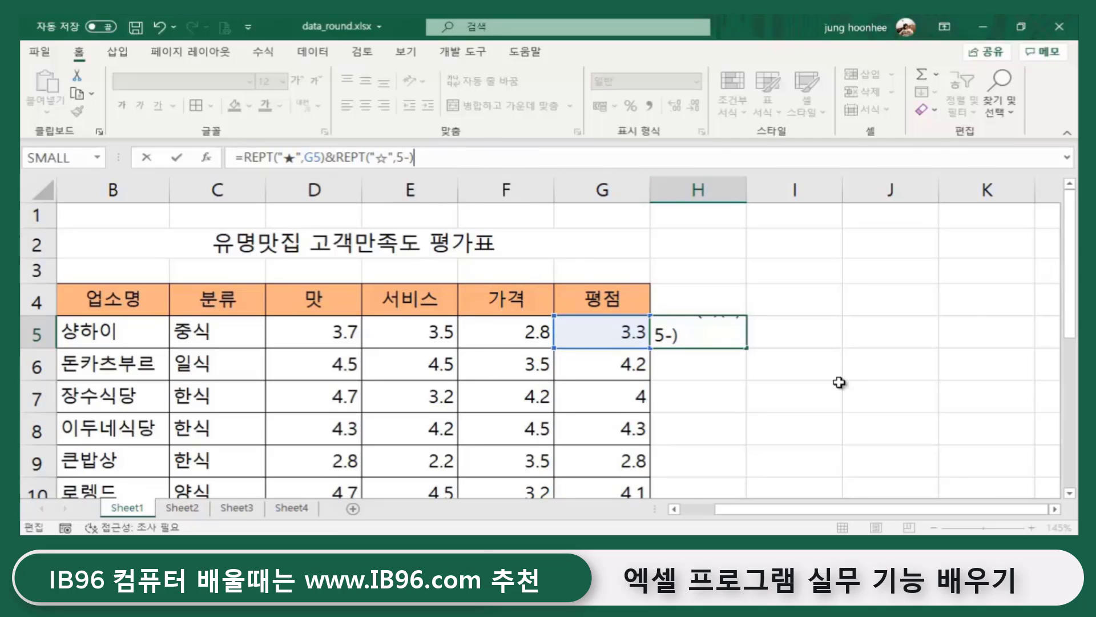
key(Return)
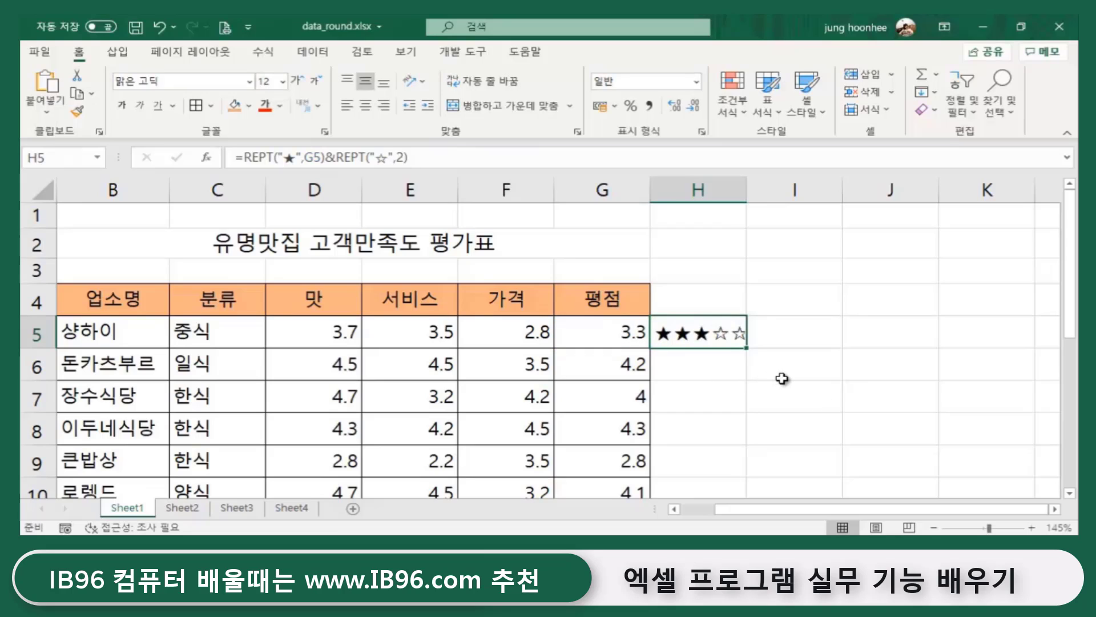
click(857, 354)
click(810, 306)
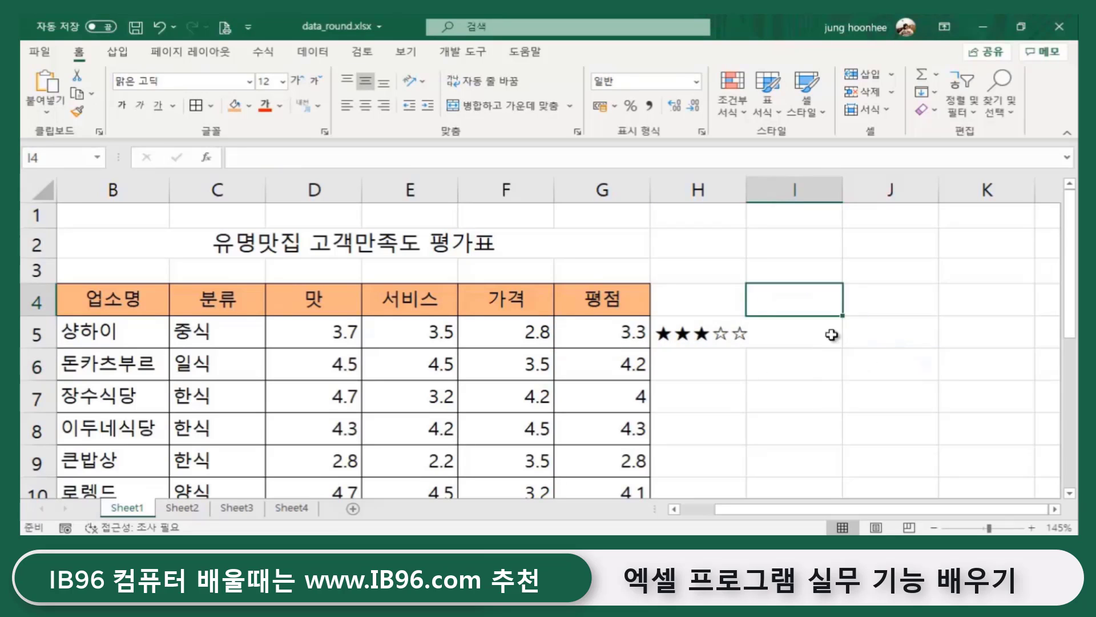
key(Down)
key(Down)
click(800, 294)
click(889, 311)
click(823, 302)
click(878, 298)
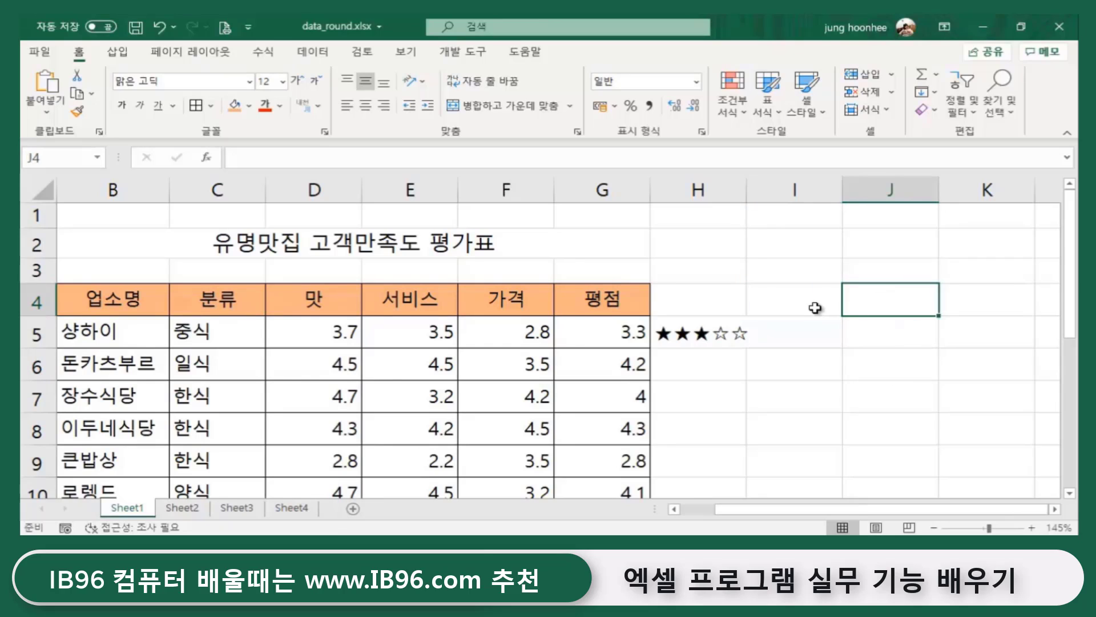
click(811, 297)
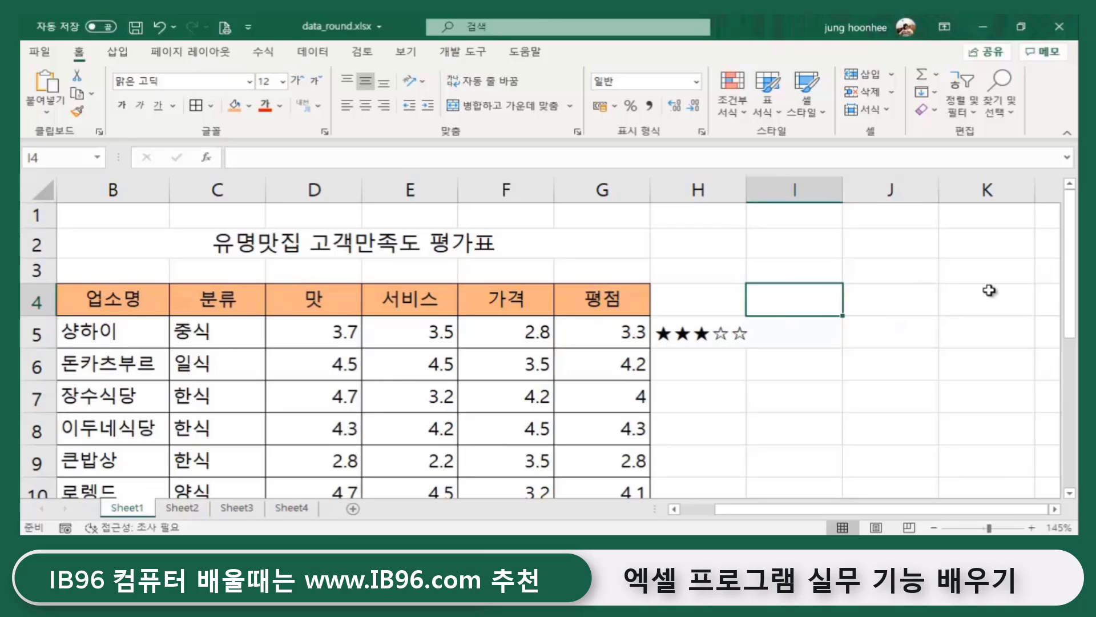
- Enter =ROUNDDOWN(G5,0) in I4, confirm it returns 3, then clear it
text(=RO)
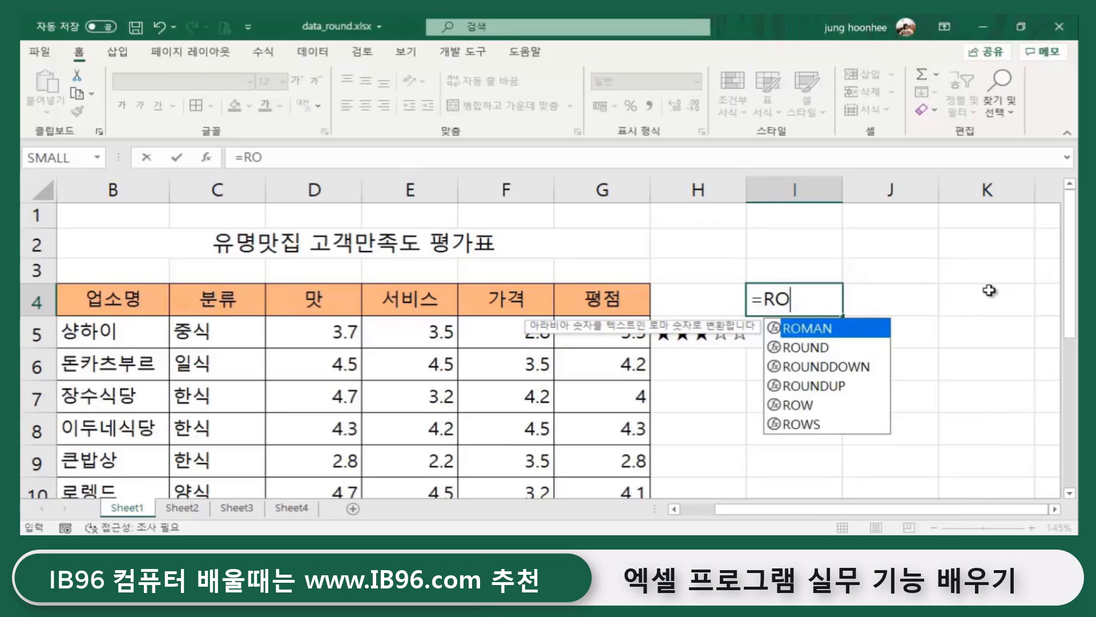
text(UNDDOWN)
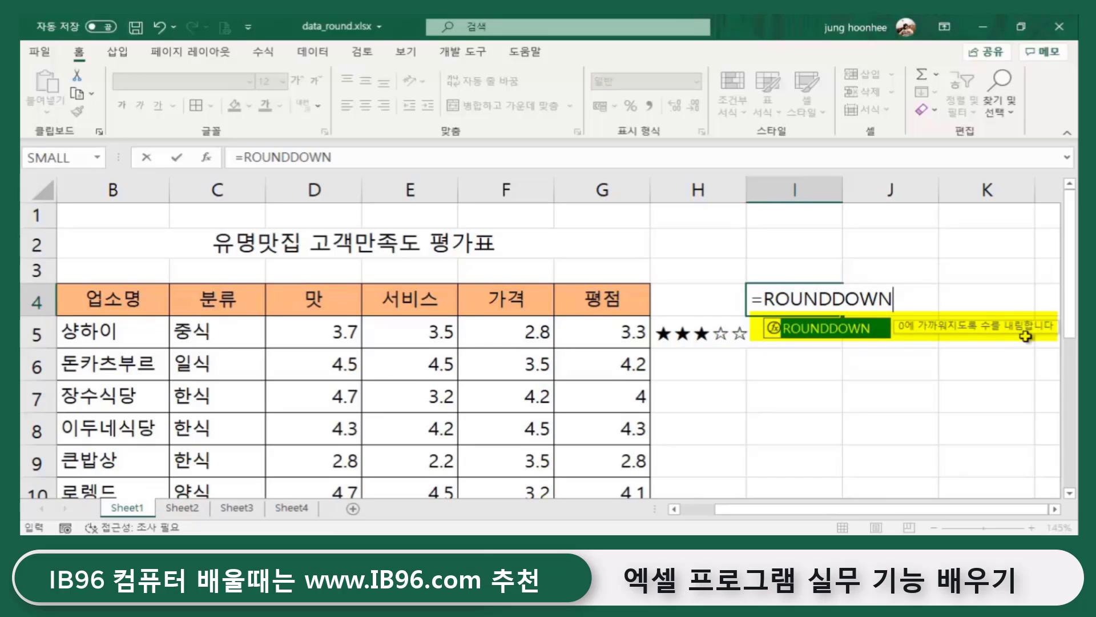
key(Tab)
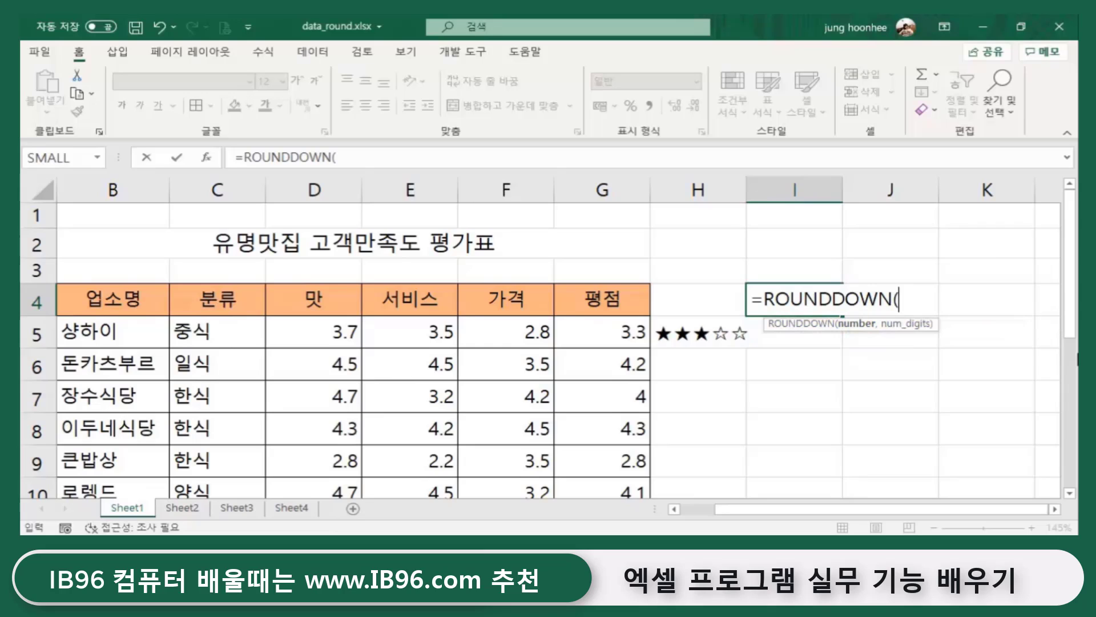
click(615, 334)
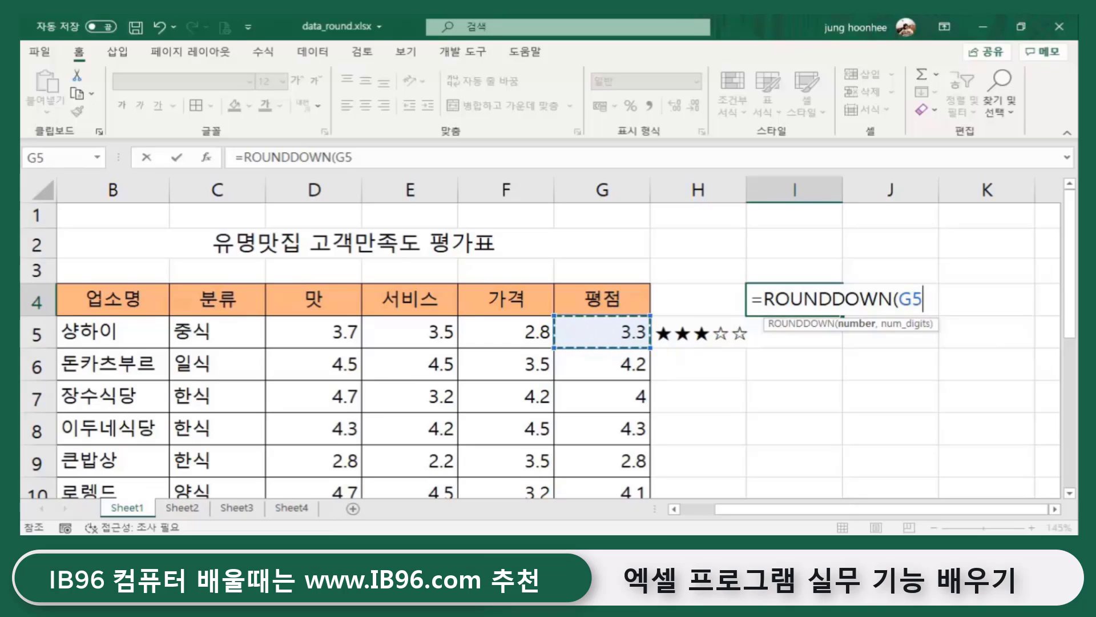
text(,0)
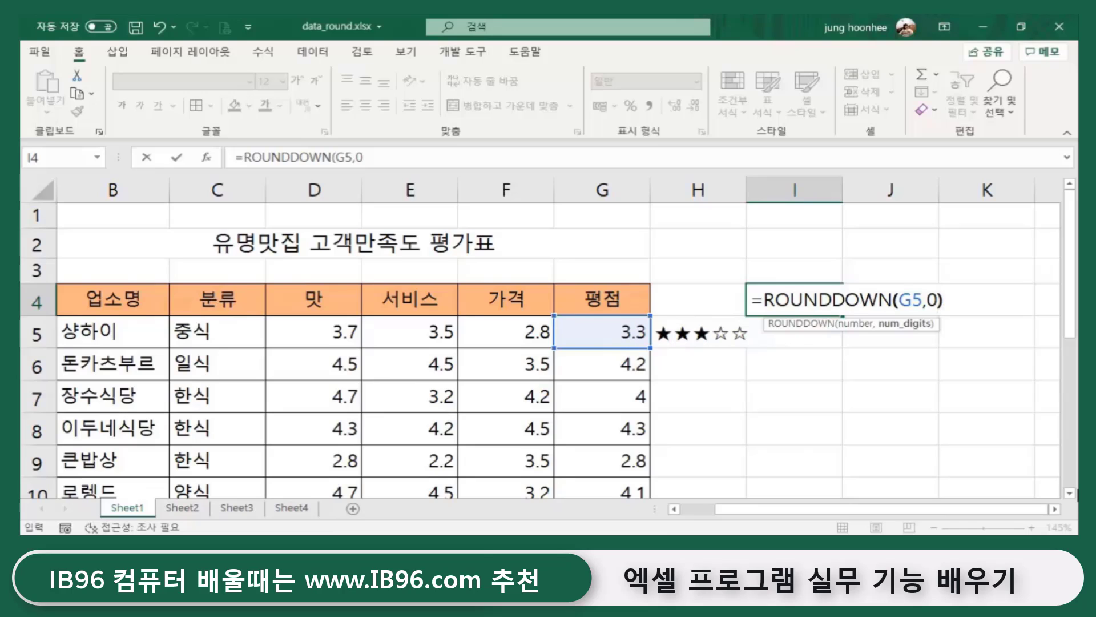
key(Return)
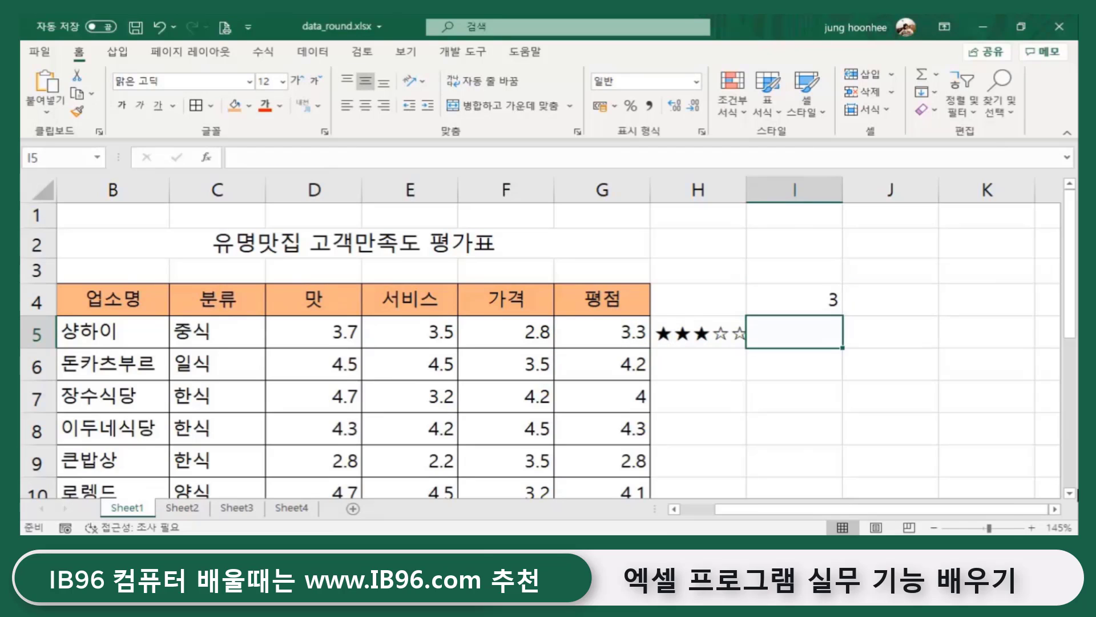
click(814, 295)
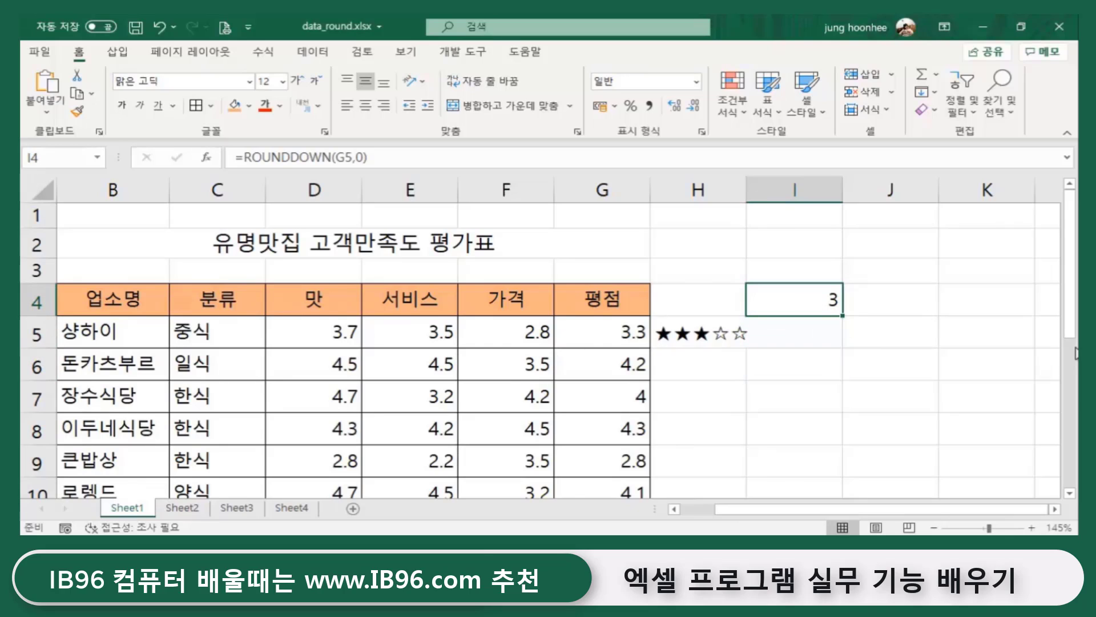
key(Delete)
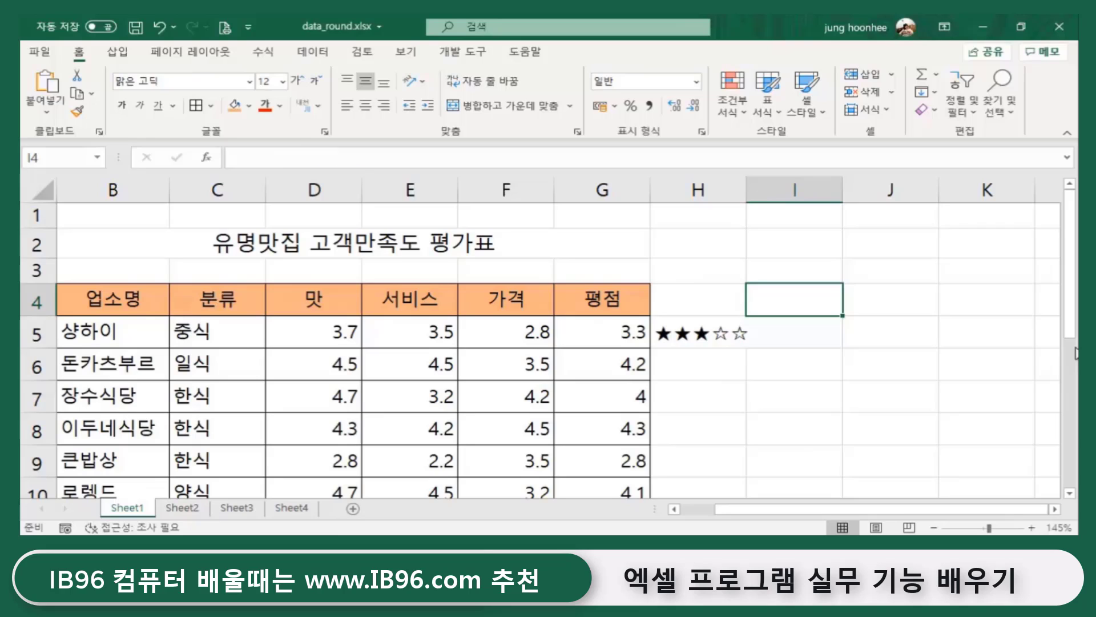
- Start =REPT("☆" in I4, inserting the empty star ☆ via ㅁ + Hanja
click(854, 371)
click(805, 306)
text(=)
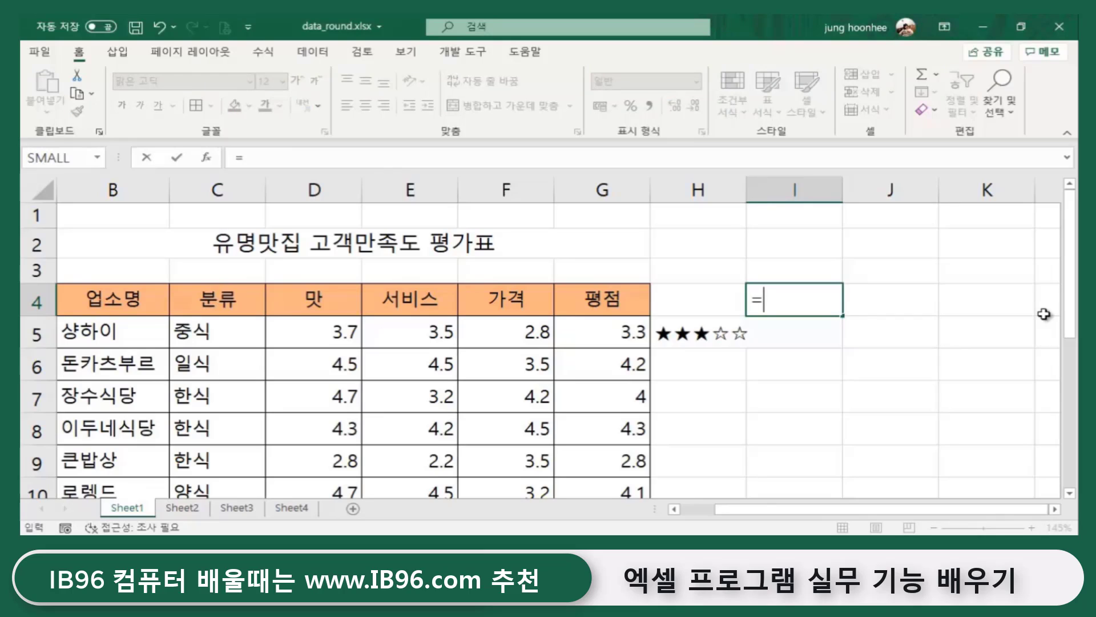
text(REPT)
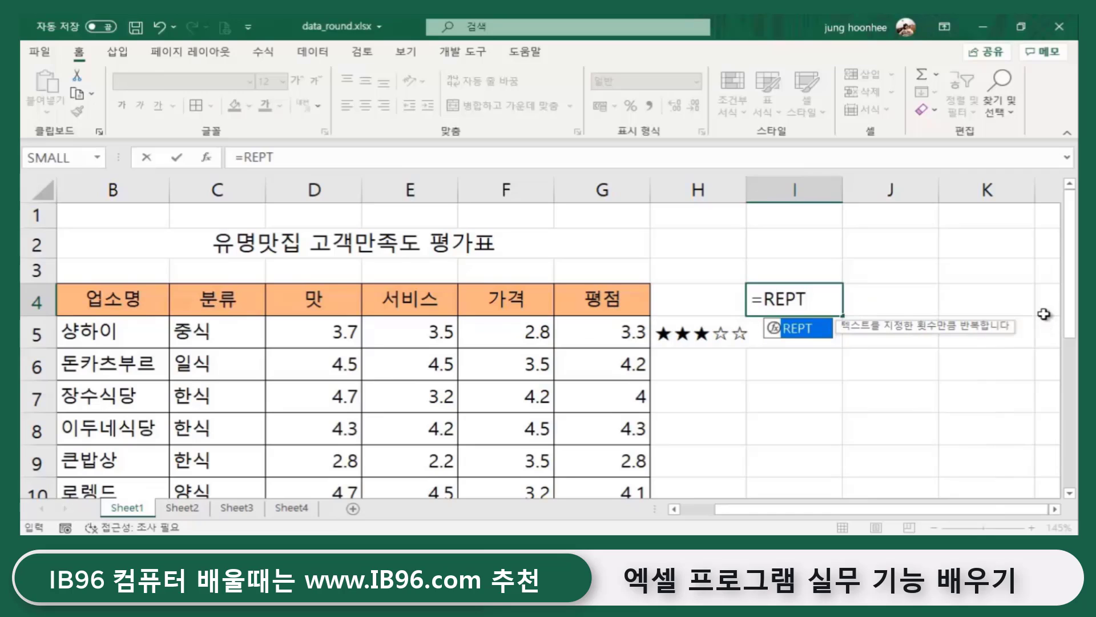
text(()
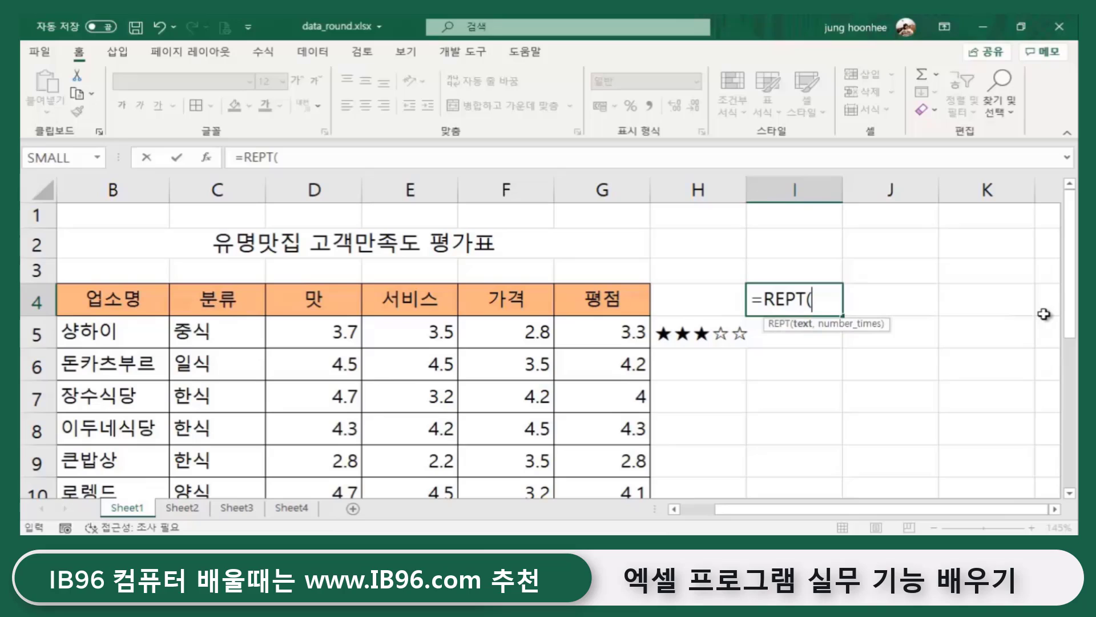
text("A)
key(BackSpace)
text(ㅁ)
key(Hangul_Hanja)
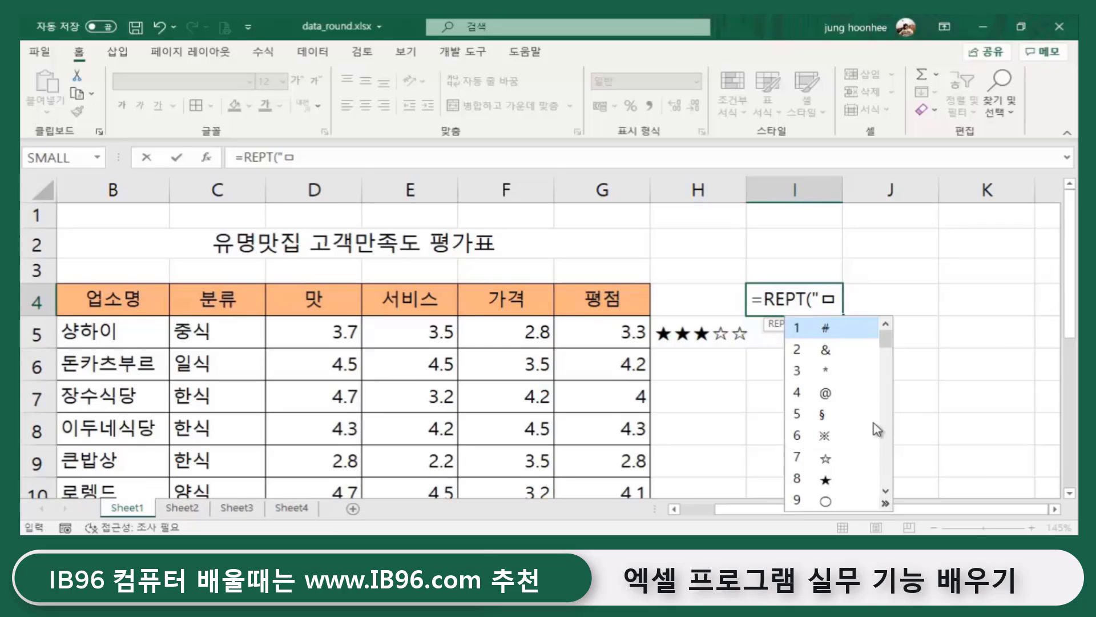
click(827, 458)
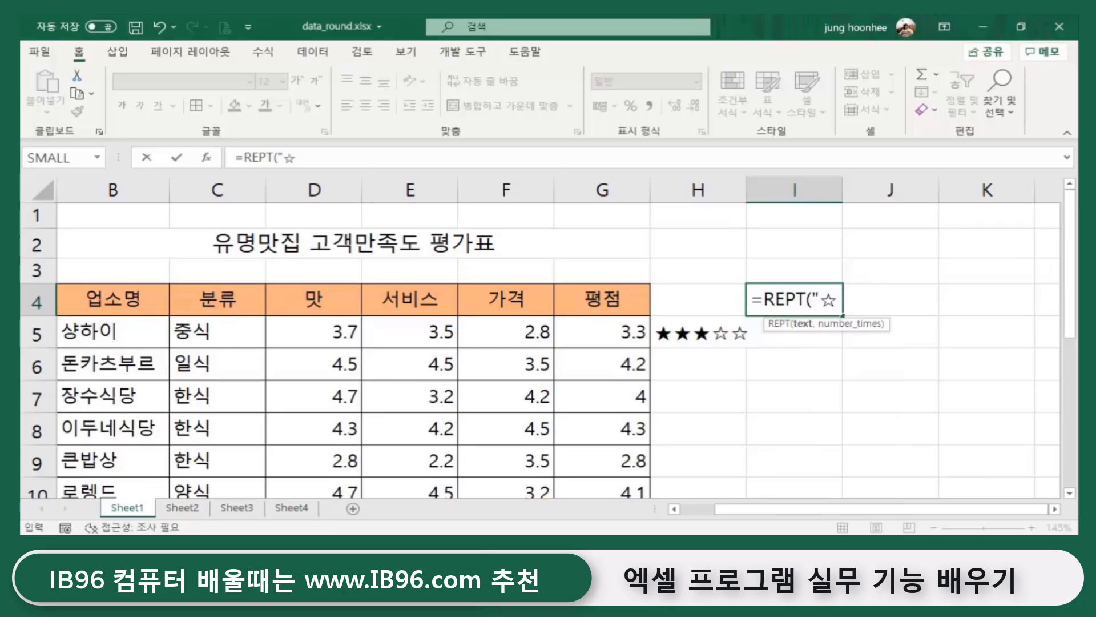
- Complete the count as 5-ROUNDDOWN(G5,0) and enter it, so I4 shows ☆☆
text(",)
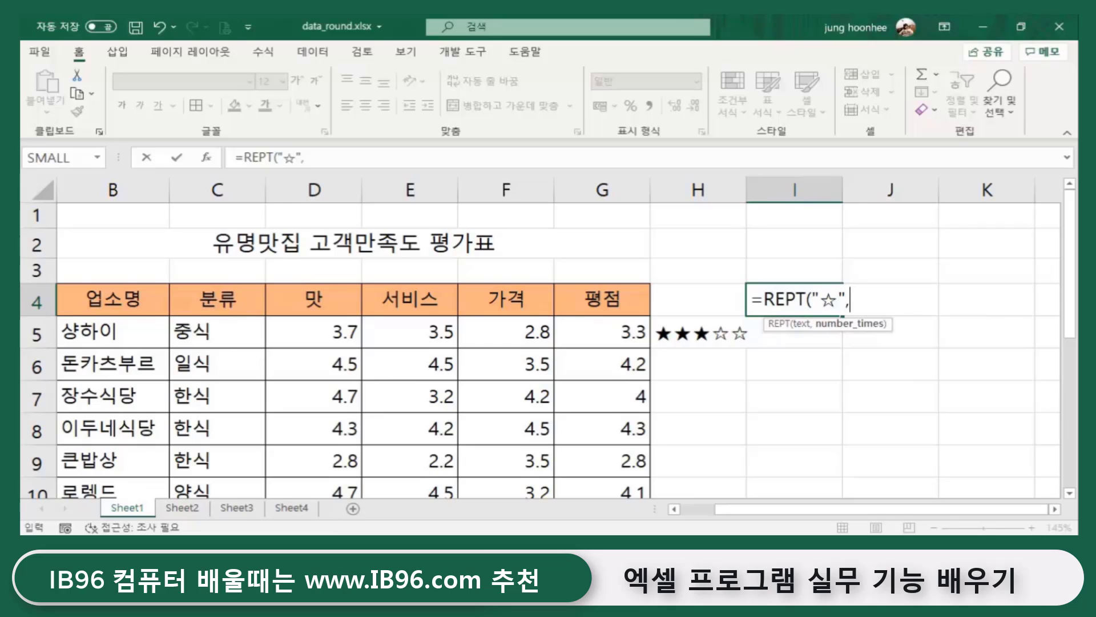
text(5)
text(ㄱ)
key(BackSpace)
text(RO)
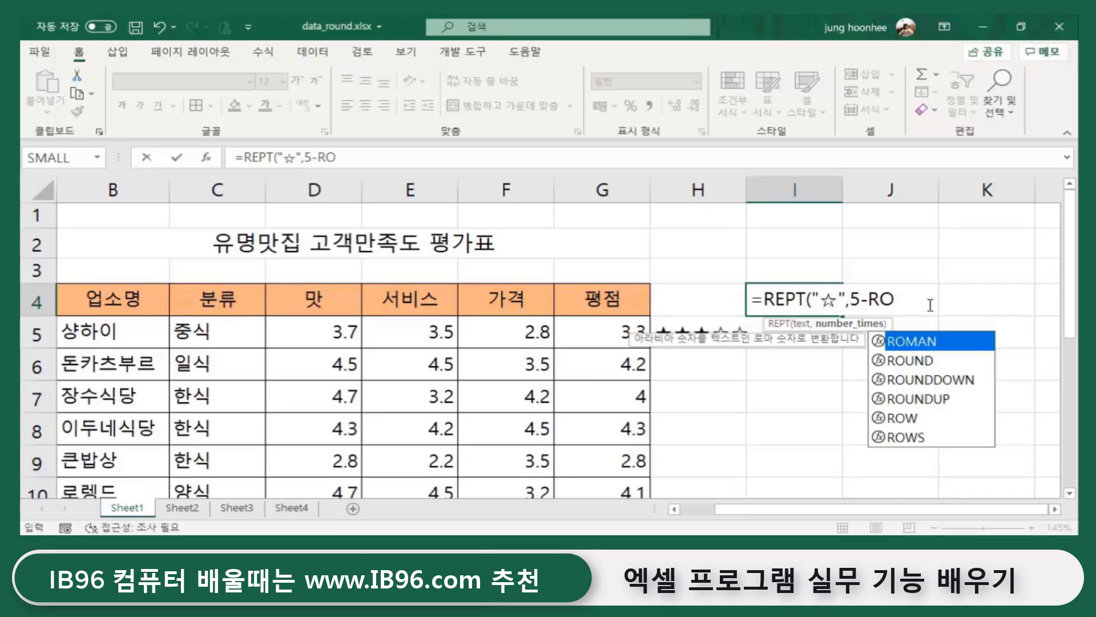
text(UNDDOW)
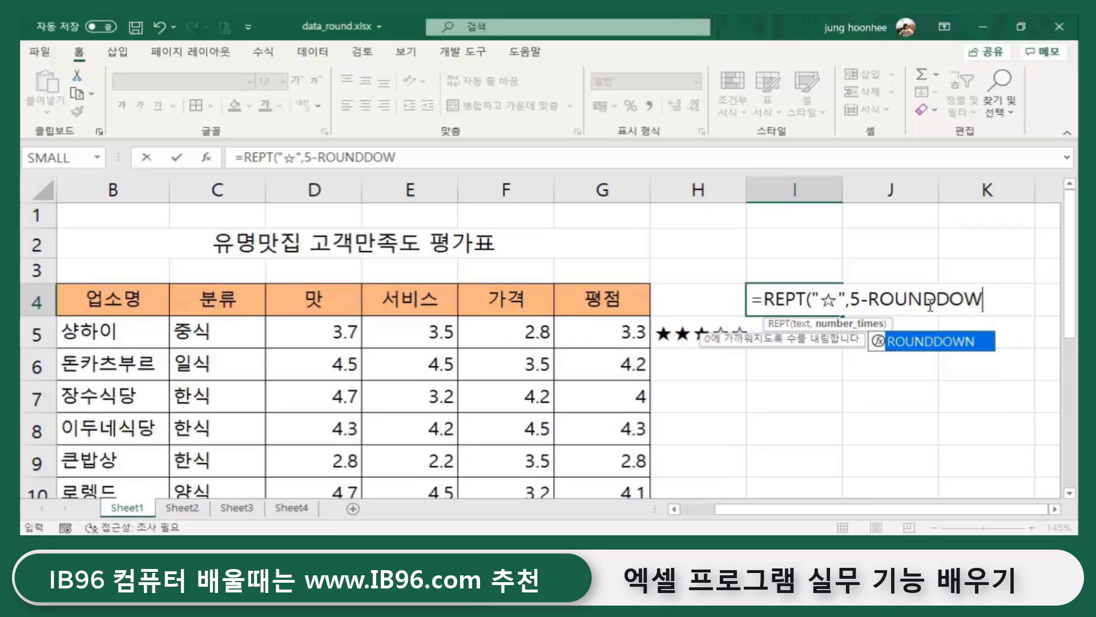
text(N()
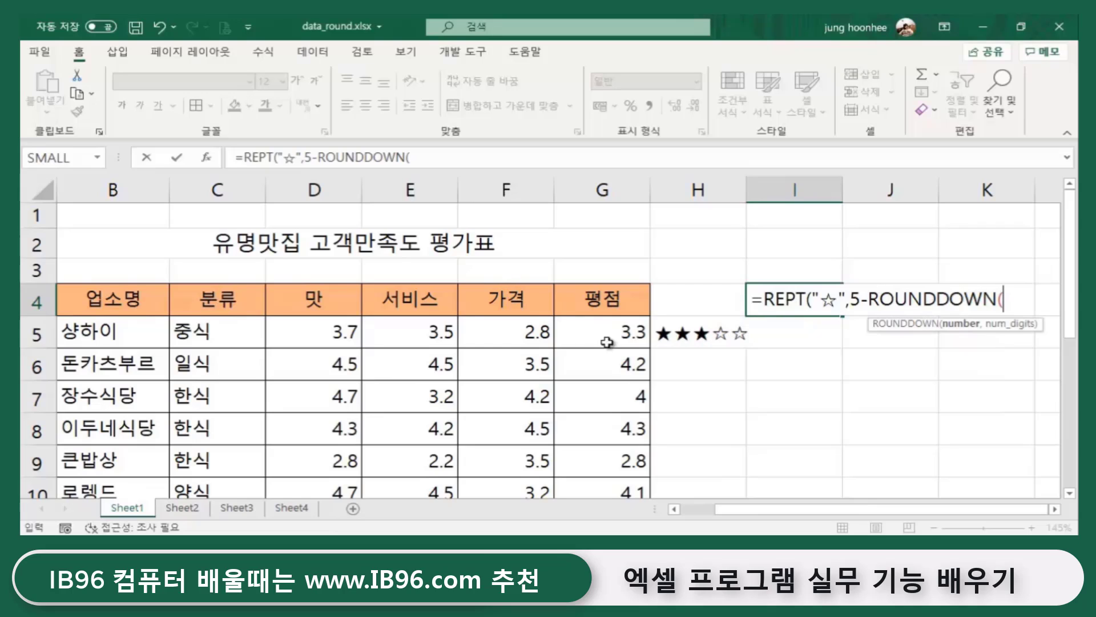
click(607, 342)
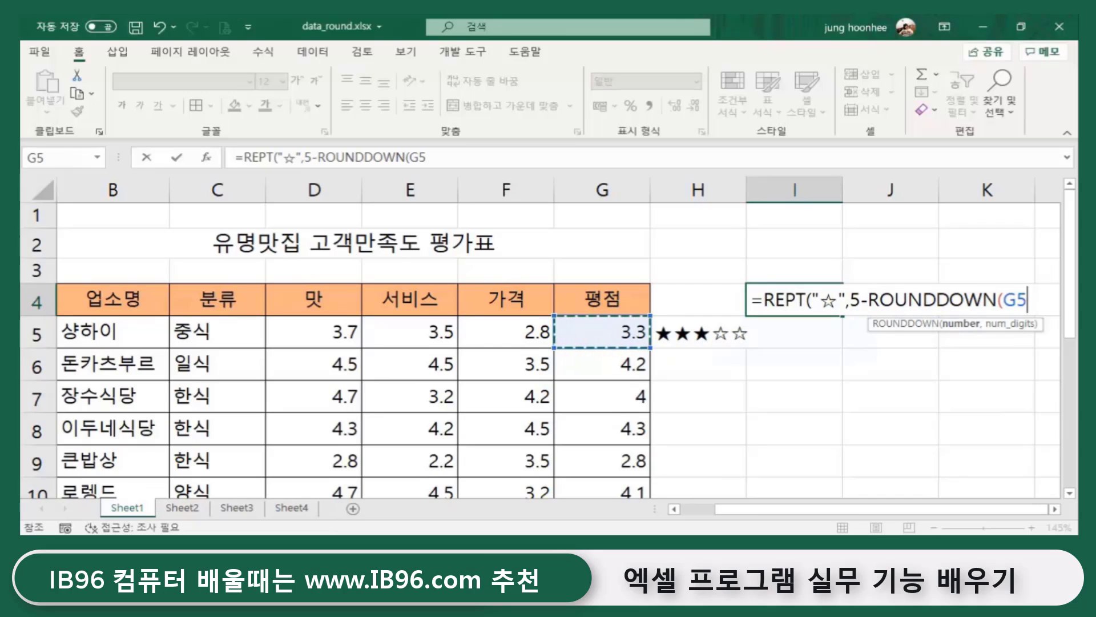
text(,0)
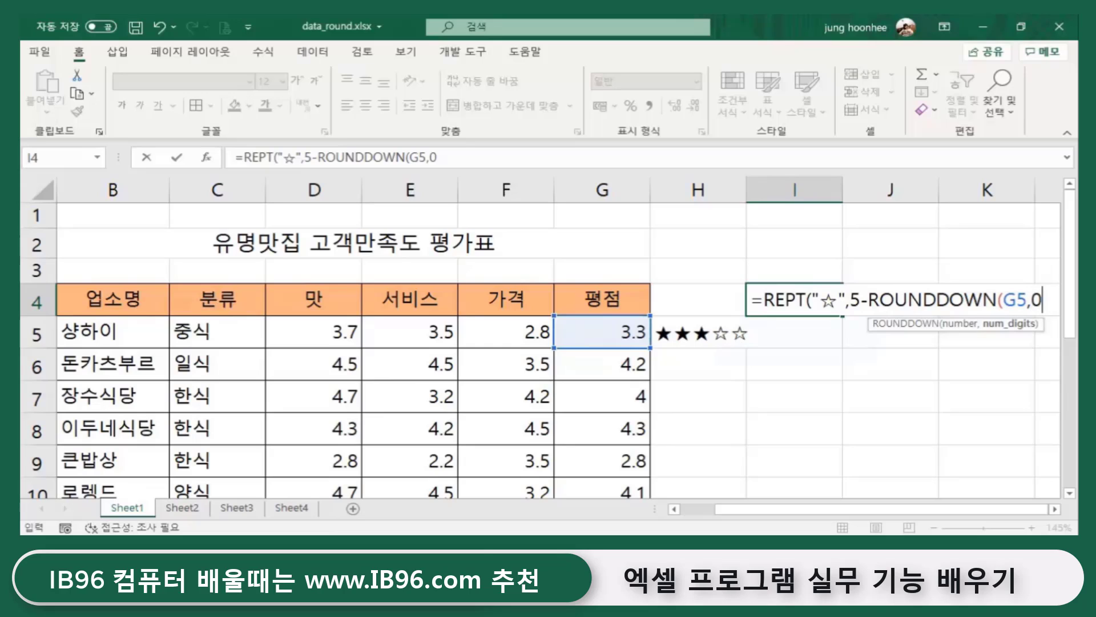
text())
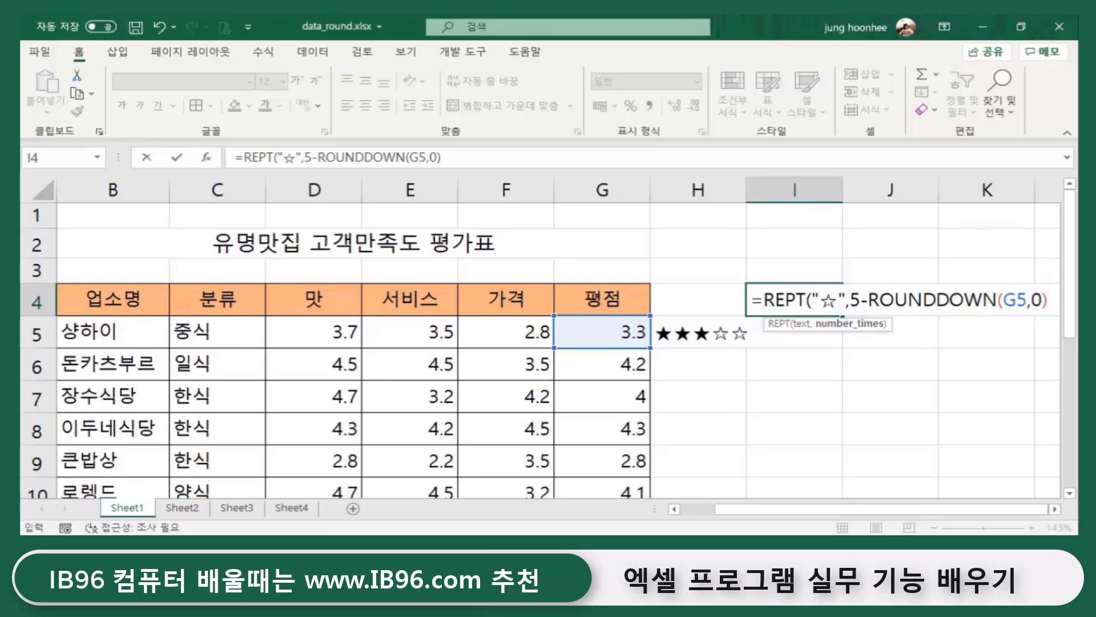
text())
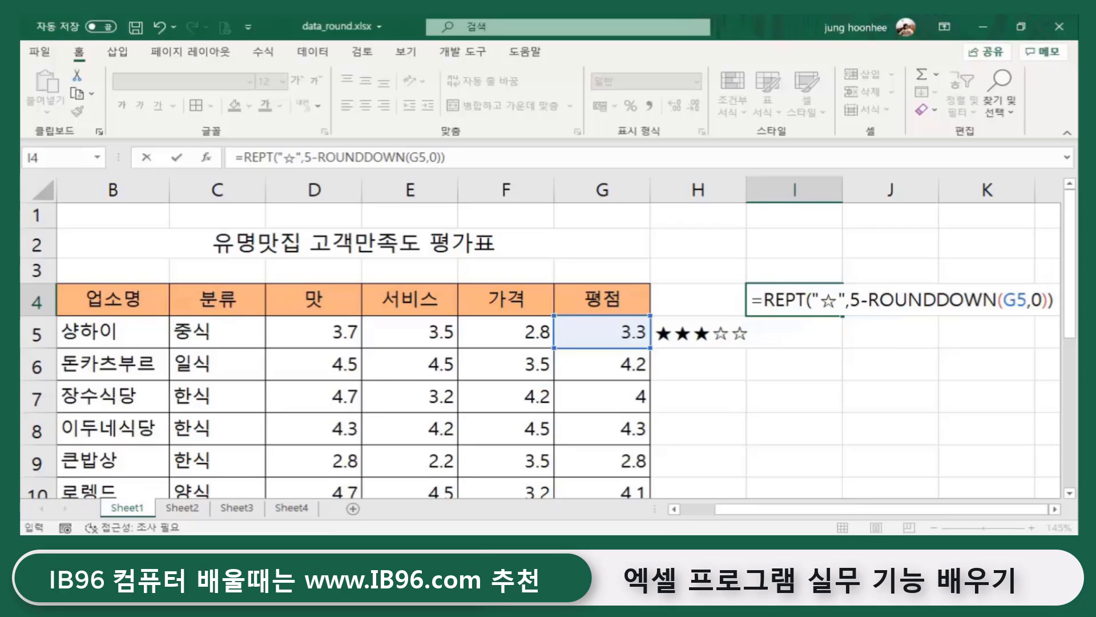
key(Return)
- Review I4's formula and the F6 and F7 prices, then select H5
click(810, 293)
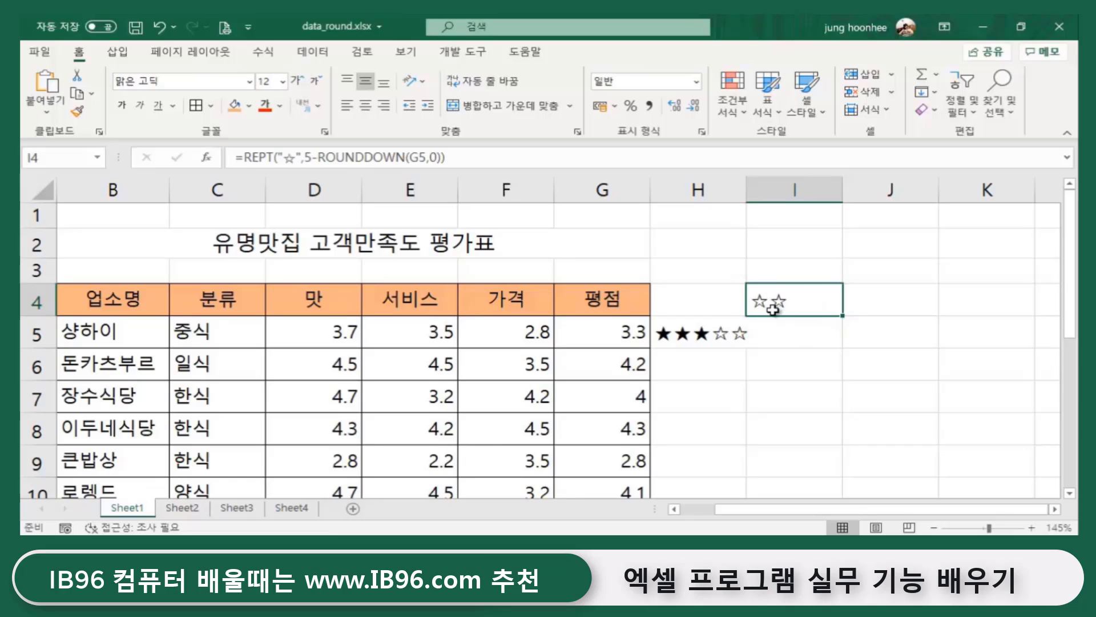
click(536, 372)
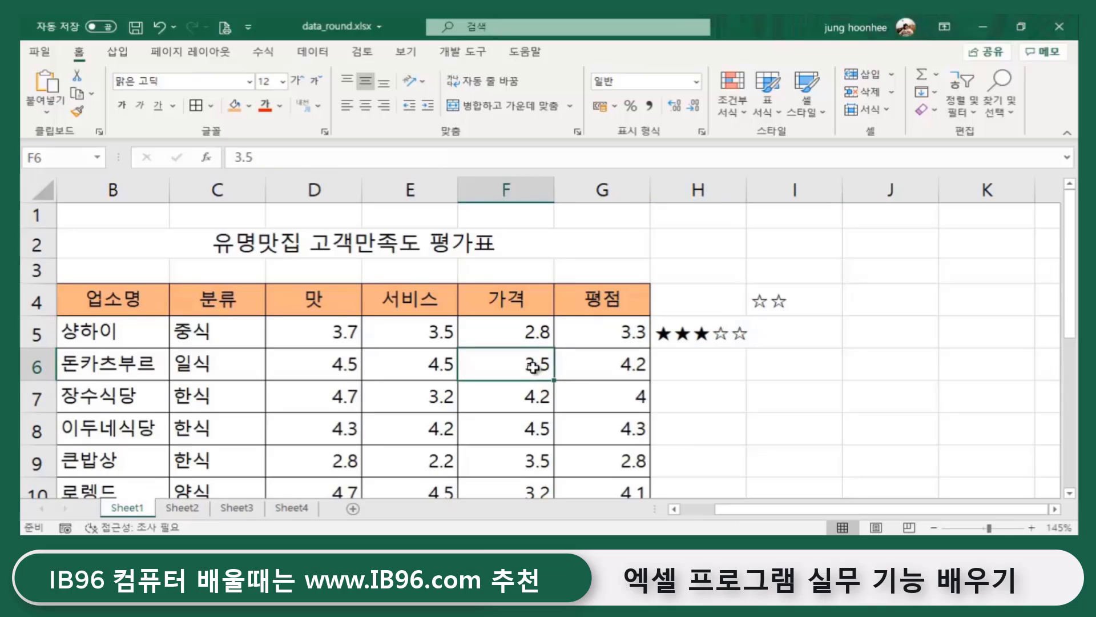
click(535, 399)
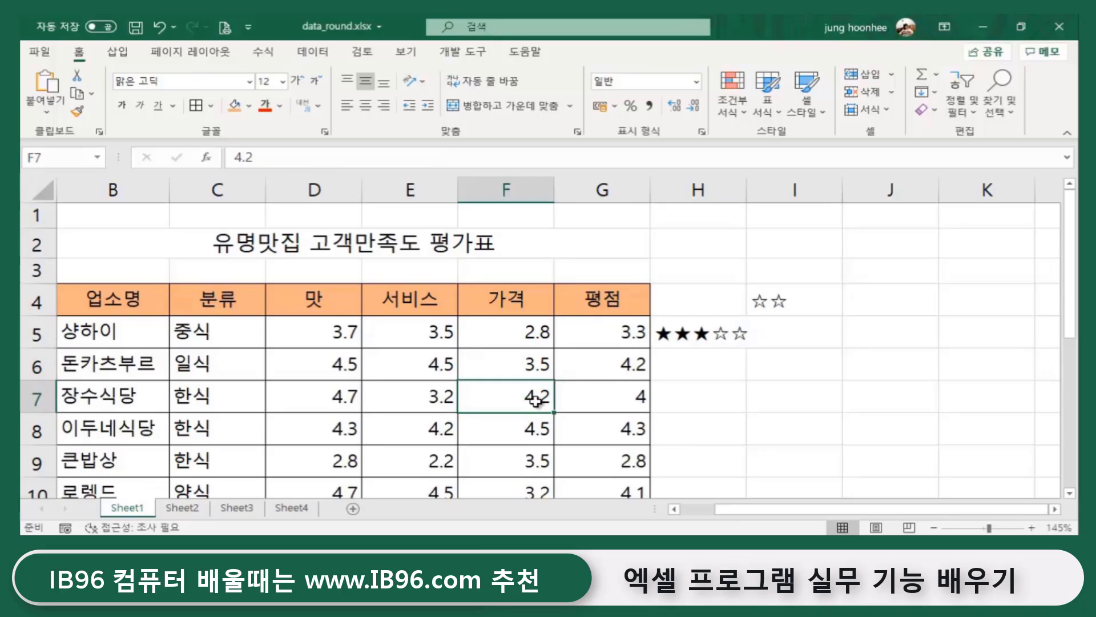
click(806, 294)
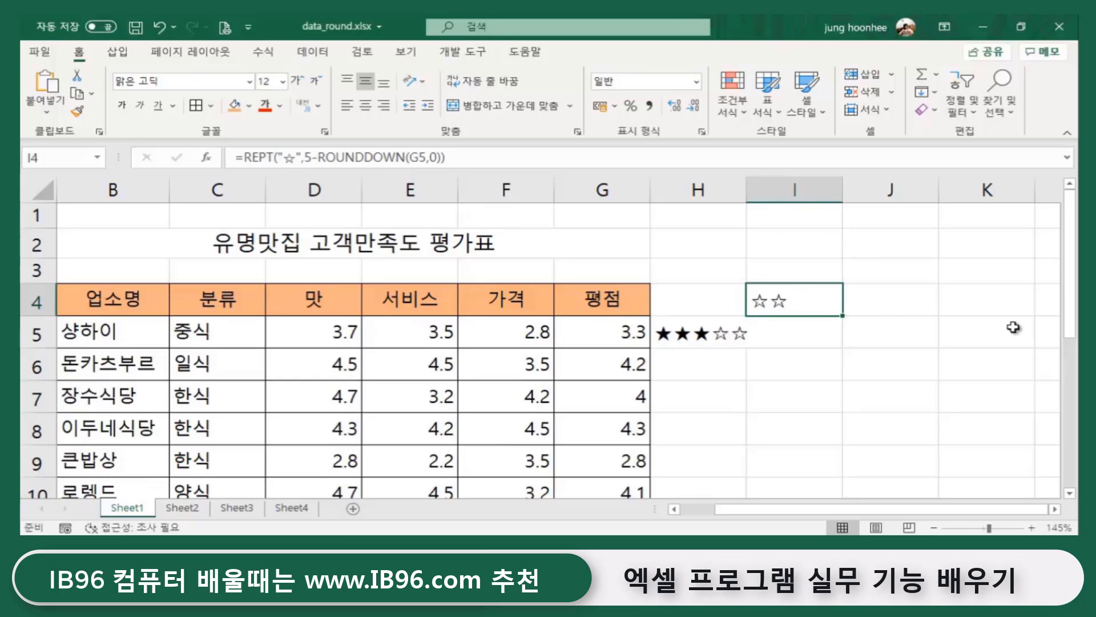
click(701, 337)
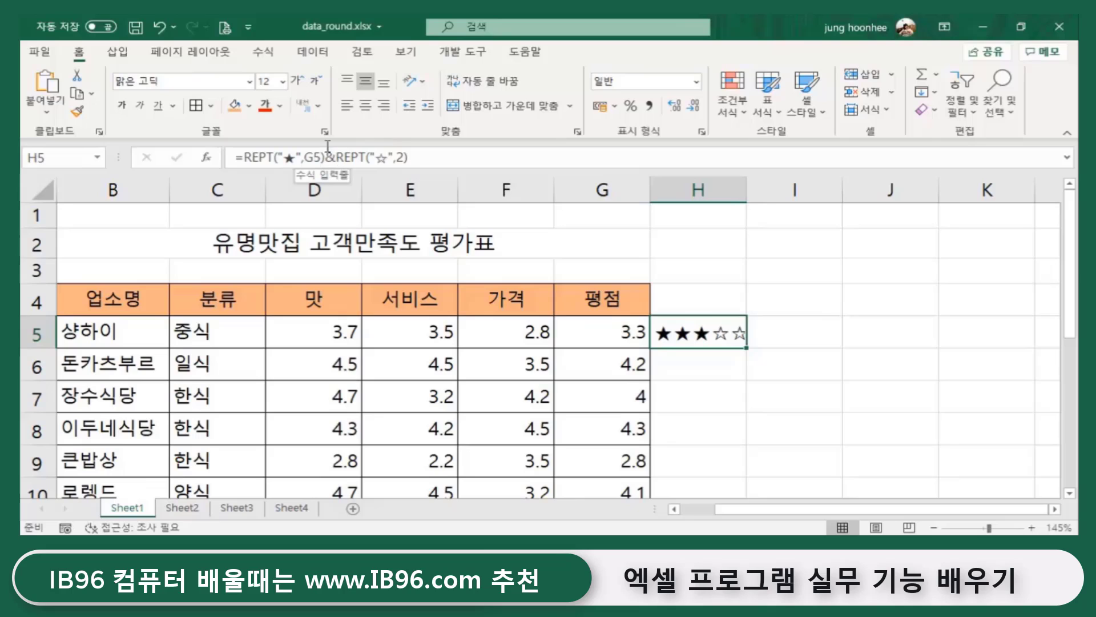
- Replace the fixed 2 in H5's empty-star count with ROUNDDOWN(G5,0)
click(403, 157)
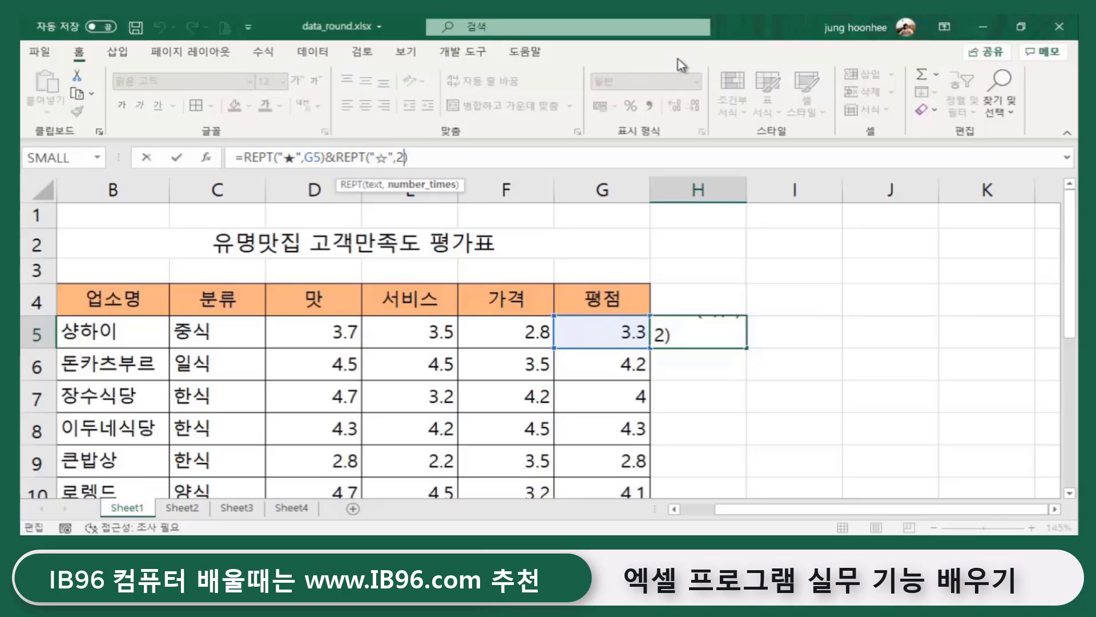
key(Delete)
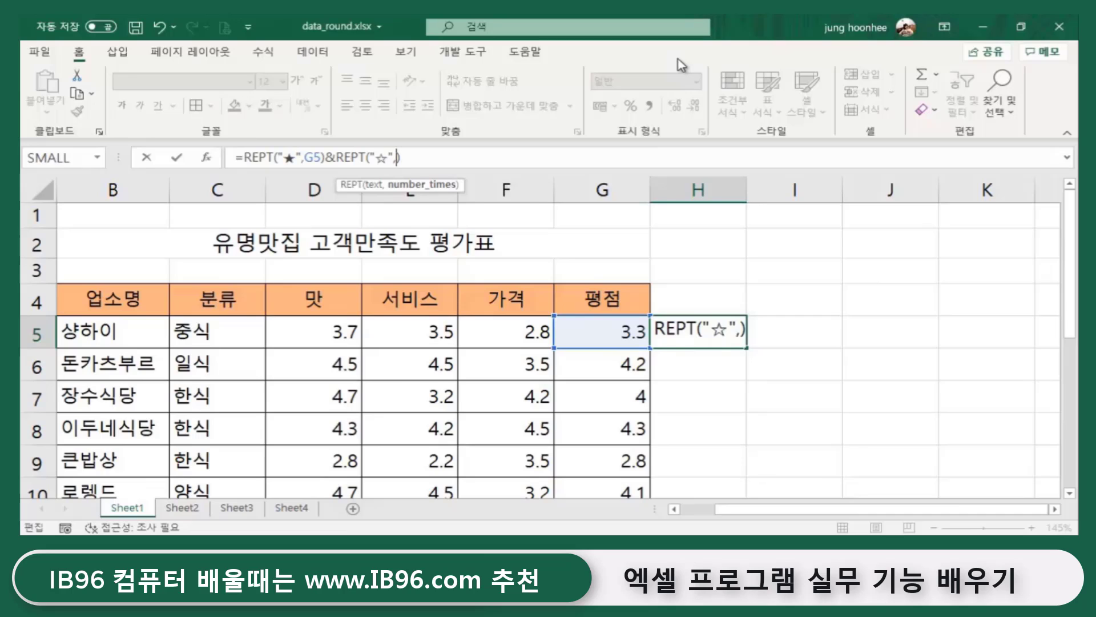
text(ROUNDD)
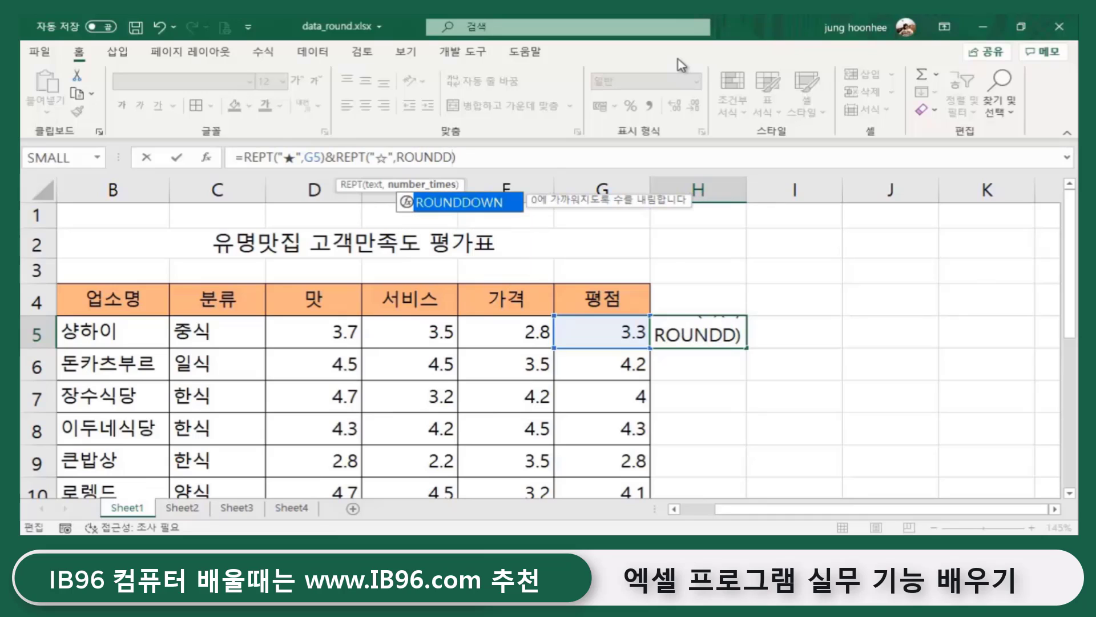
text(OWN)
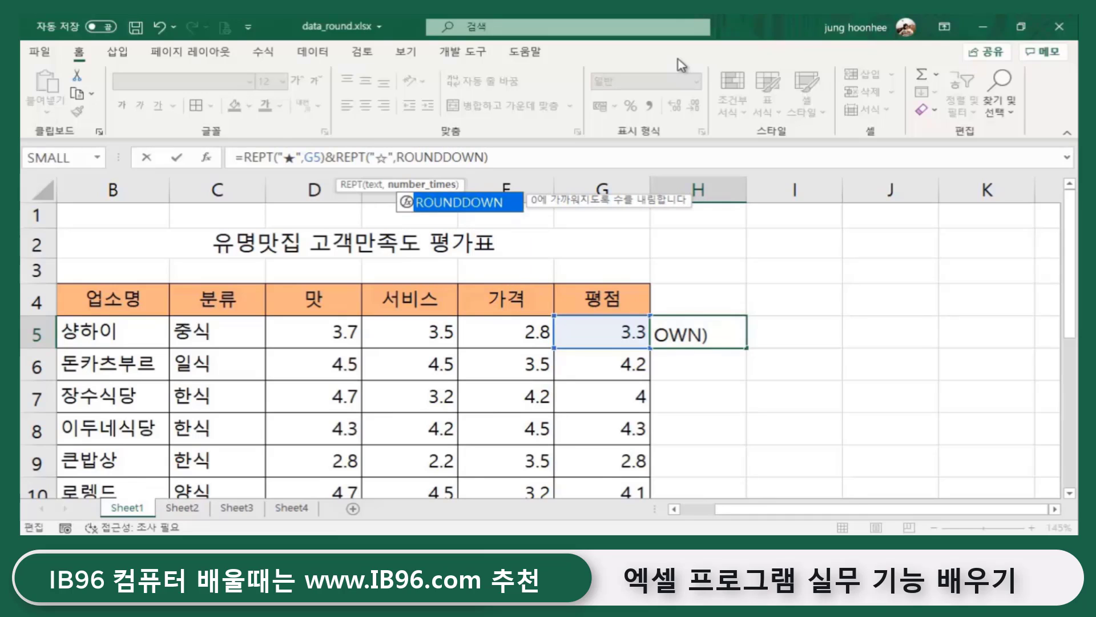
text(()
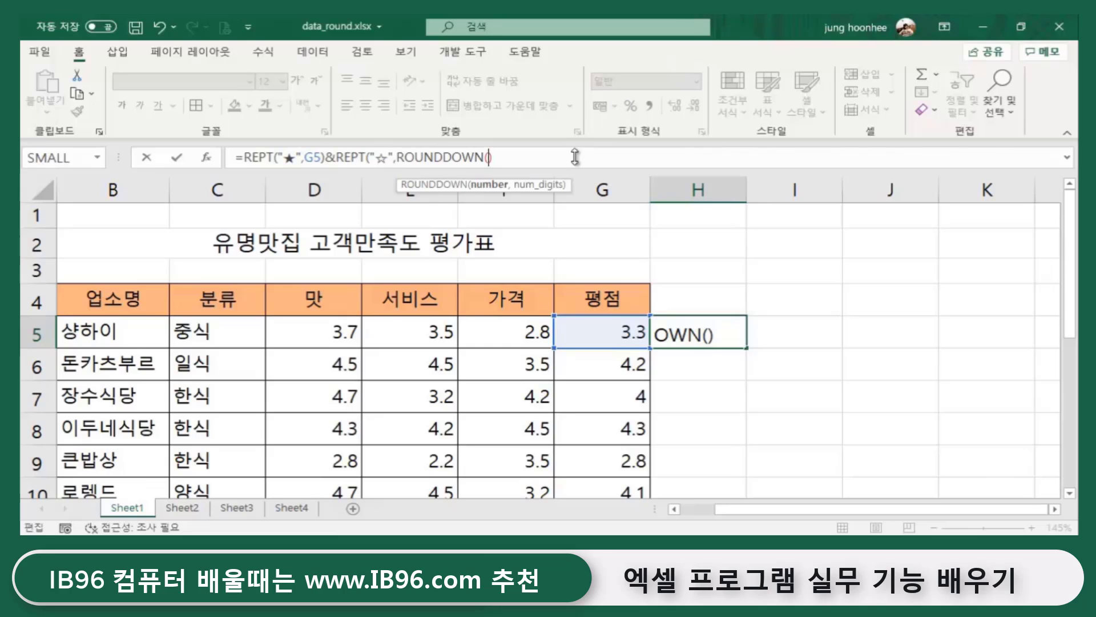
click(622, 328)
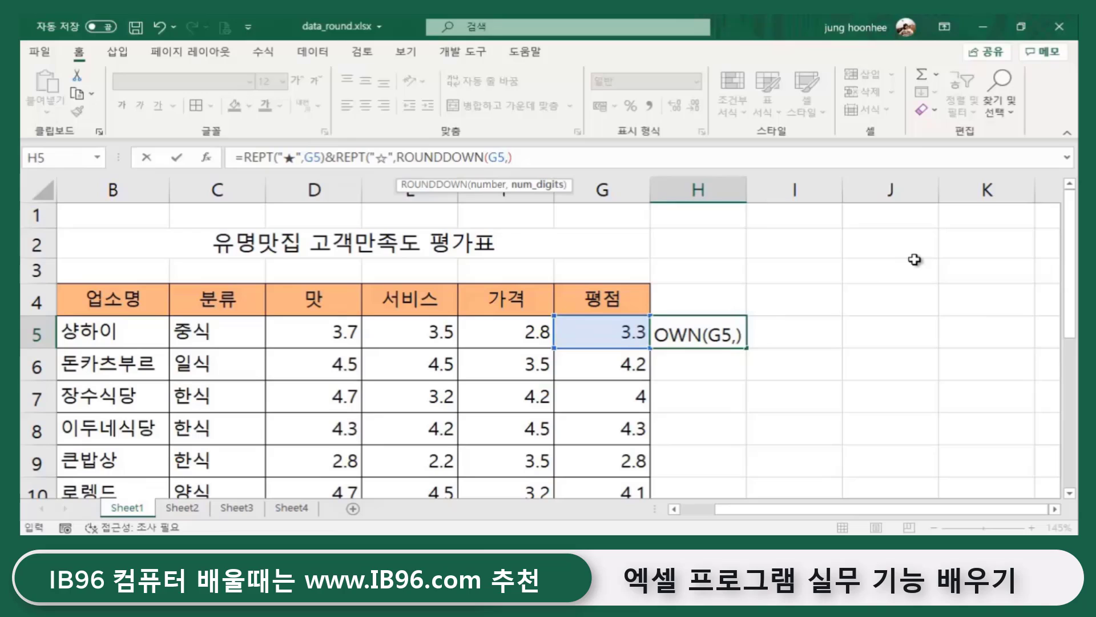
text(0)
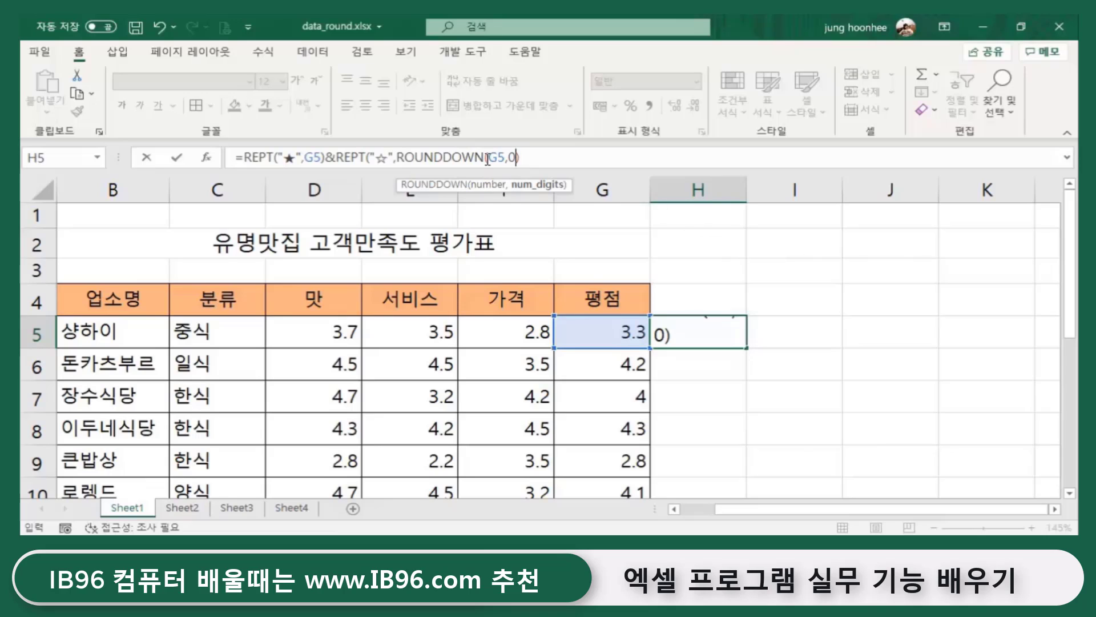
click(368, 159)
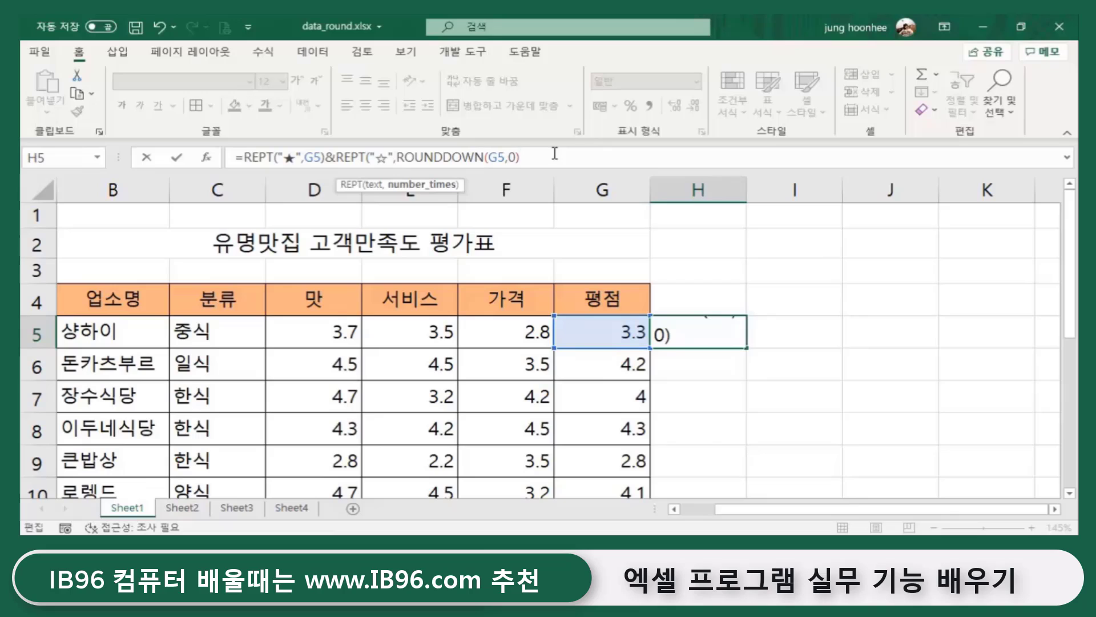
text())
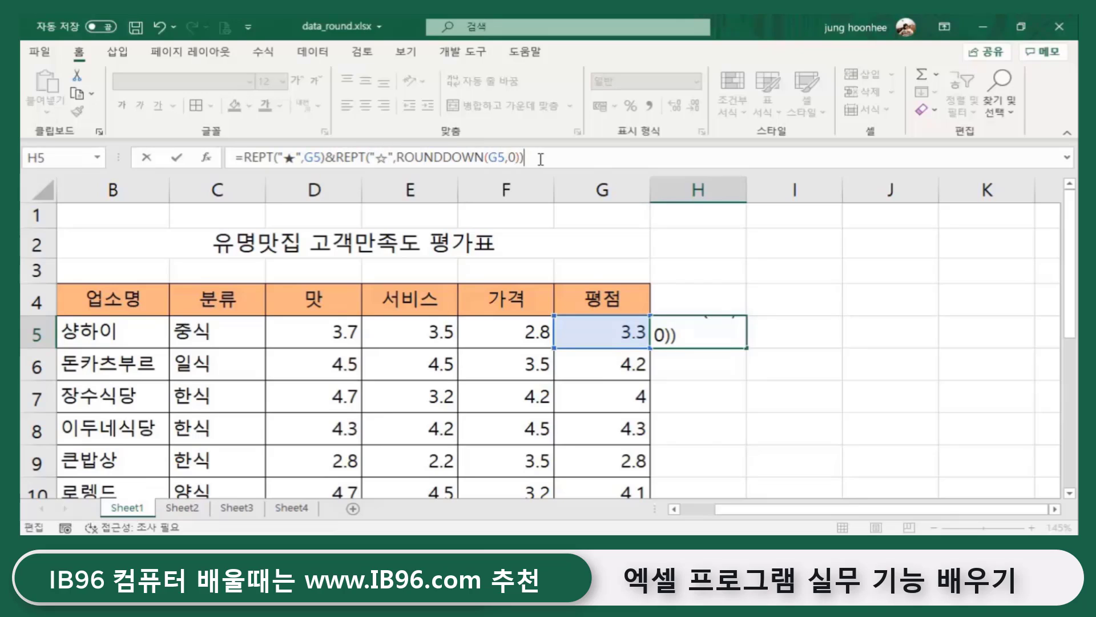
key(Return)
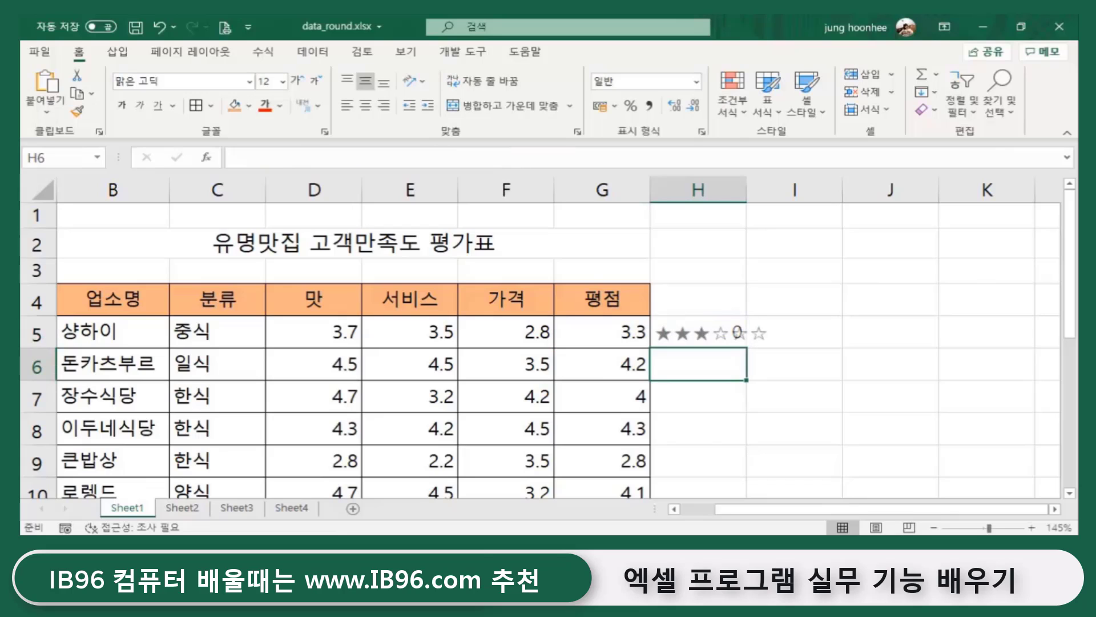
- Insert 5- before ROUNDDOWN so H5's count reads 5-ROUNDDOWN(G5,0)
click(685, 334)
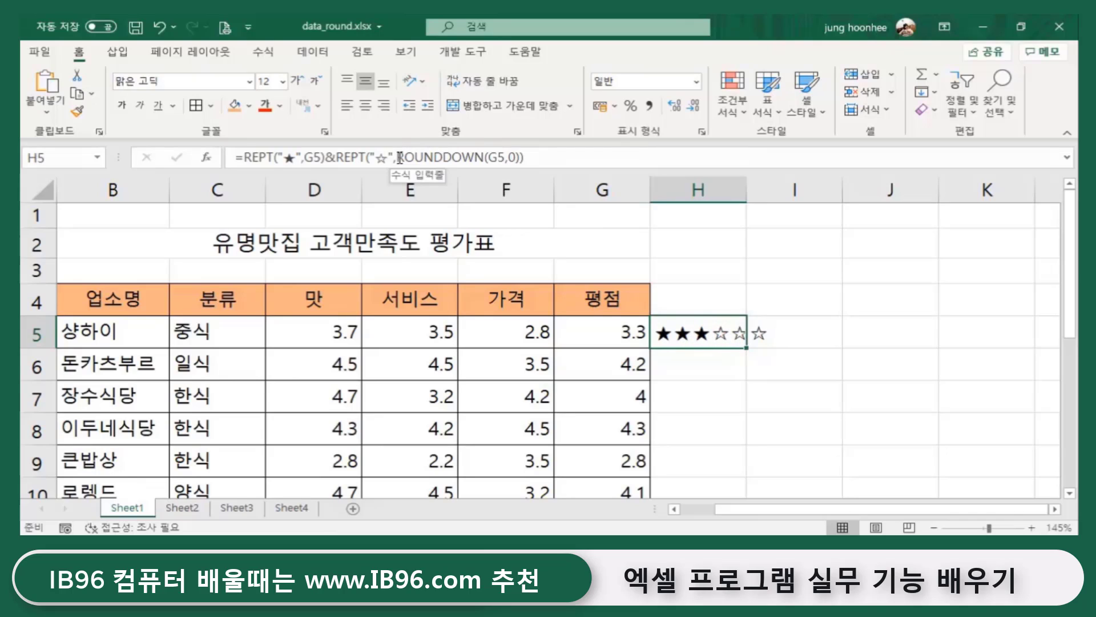
click(400, 157)
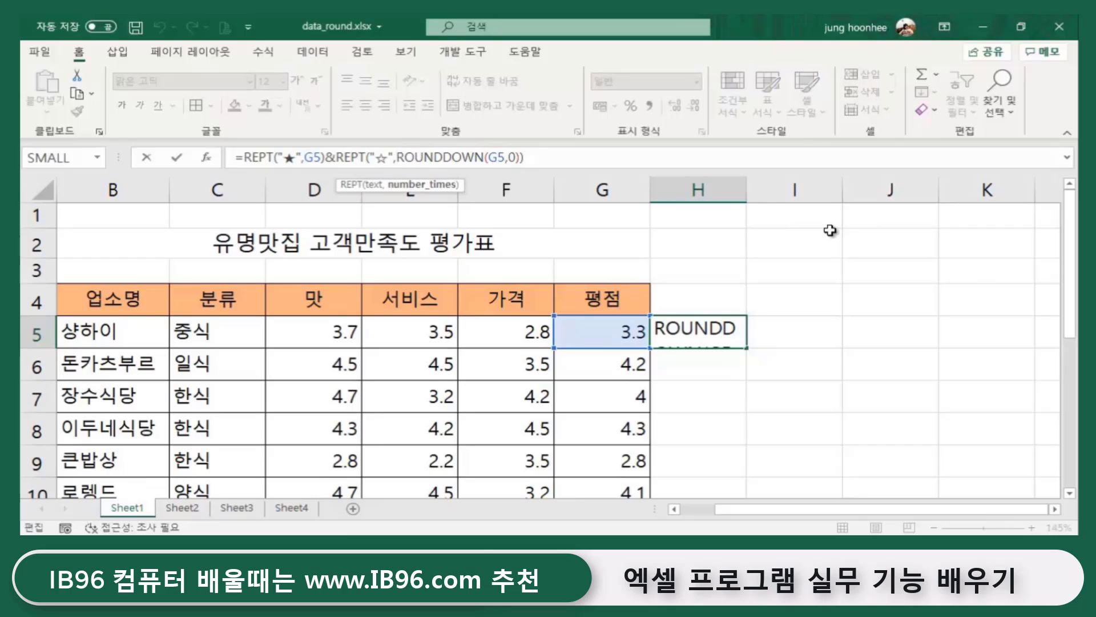
text(5)
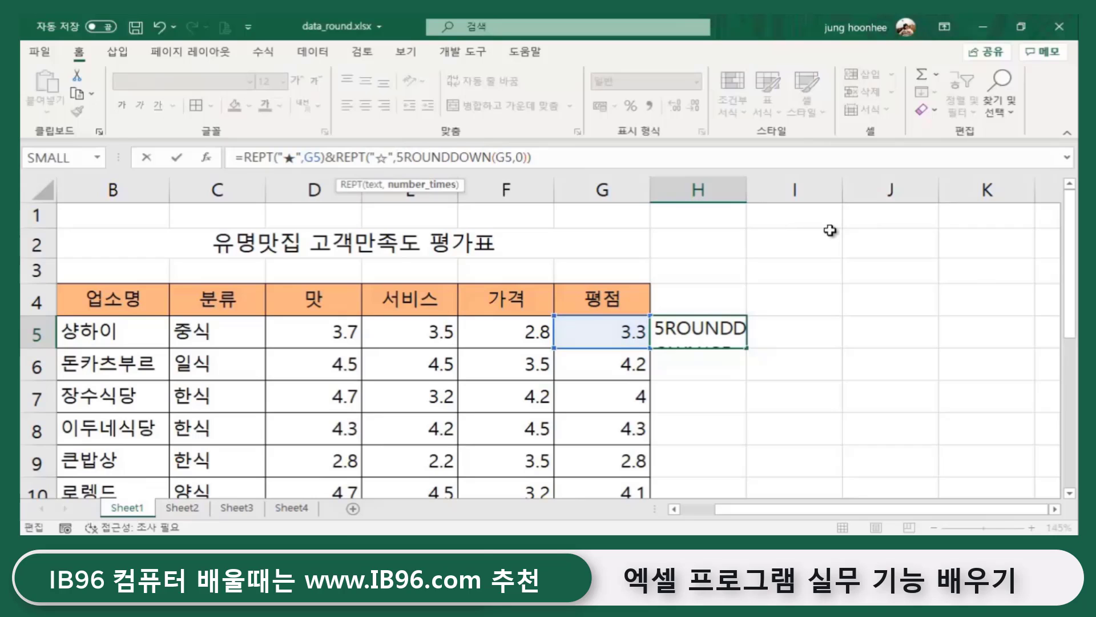
text(-)
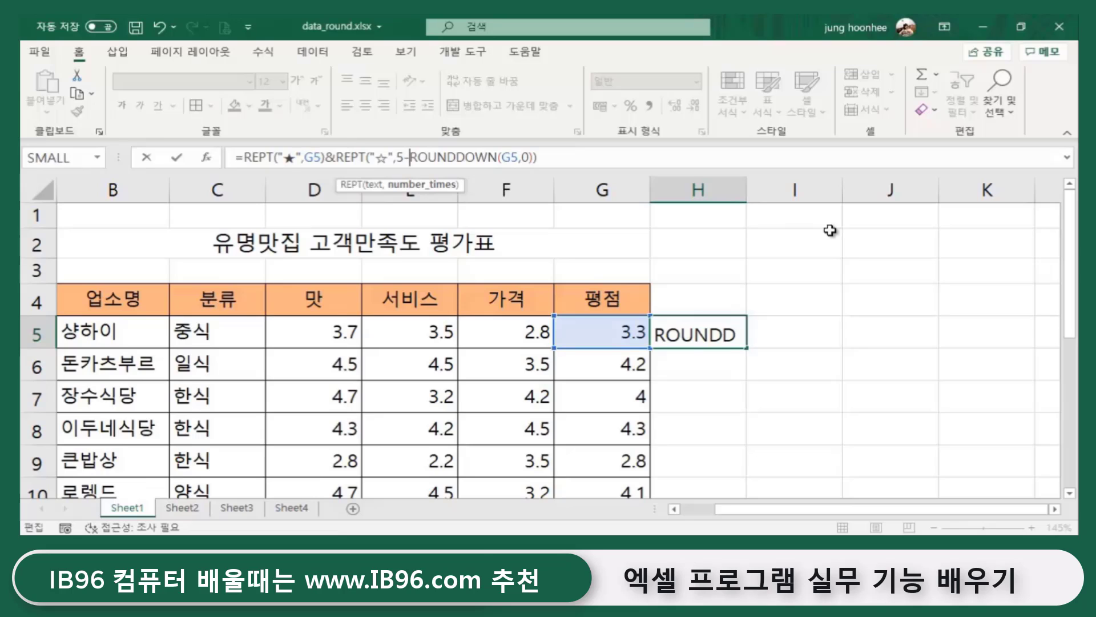
key(Return)
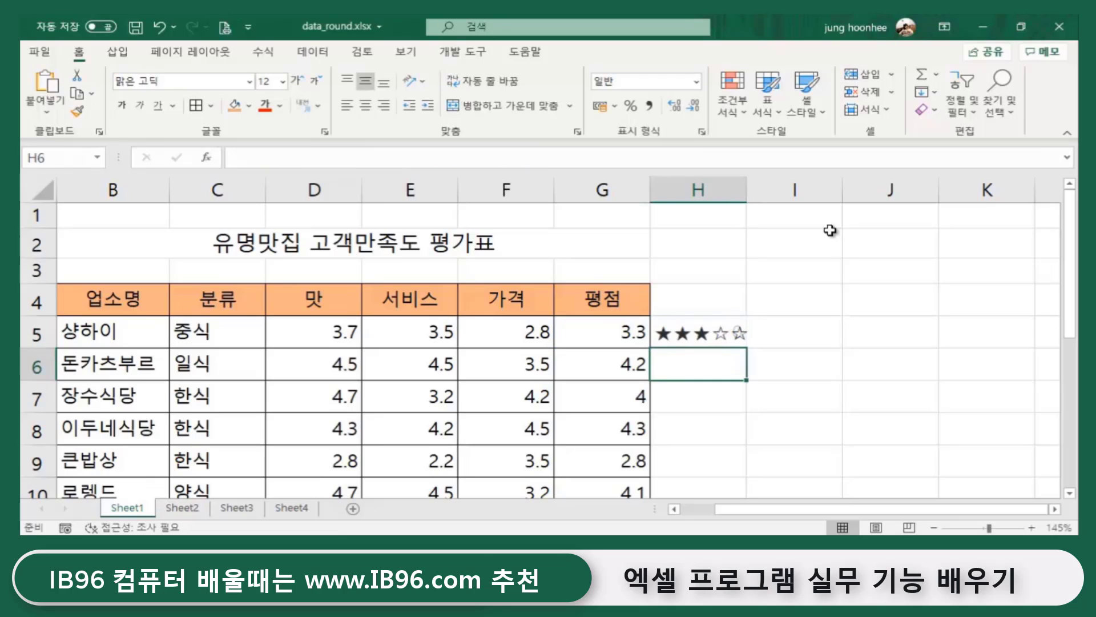
- Fill H5's star formula down to row 13 and check the results
click(711, 338)
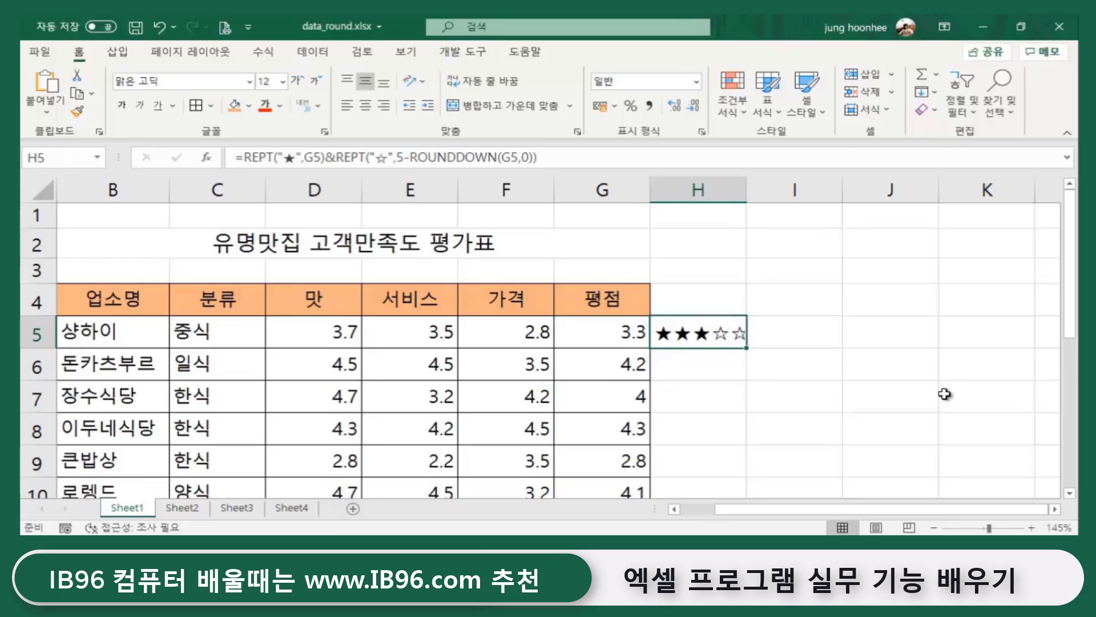
double_click(746, 349)
scroll(859, 355, down, 2)
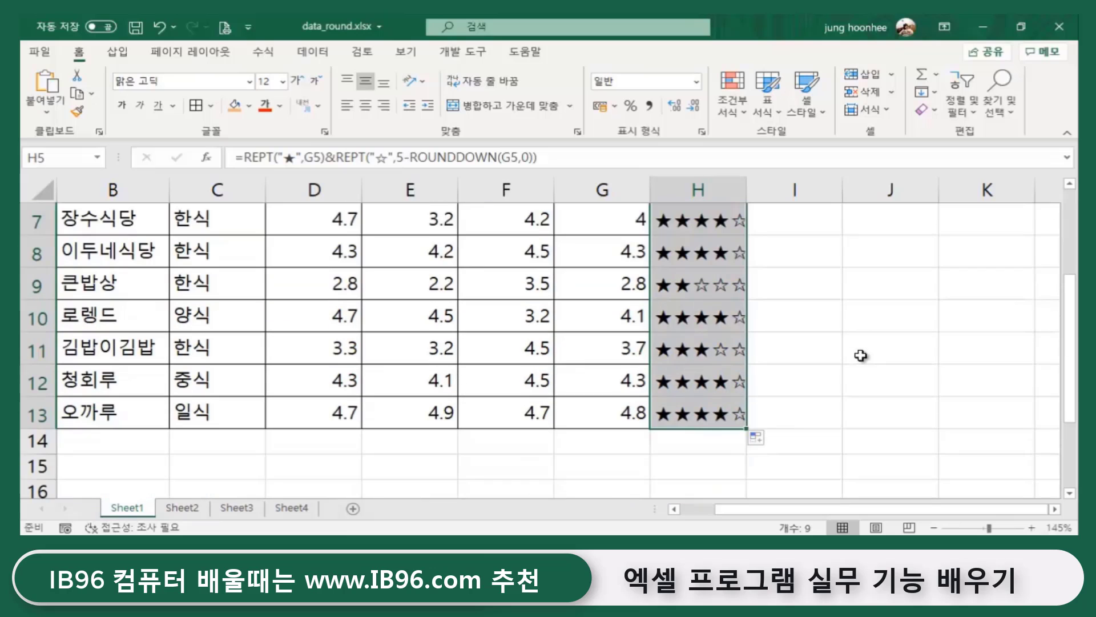
scroll(851, 399, up, 1)
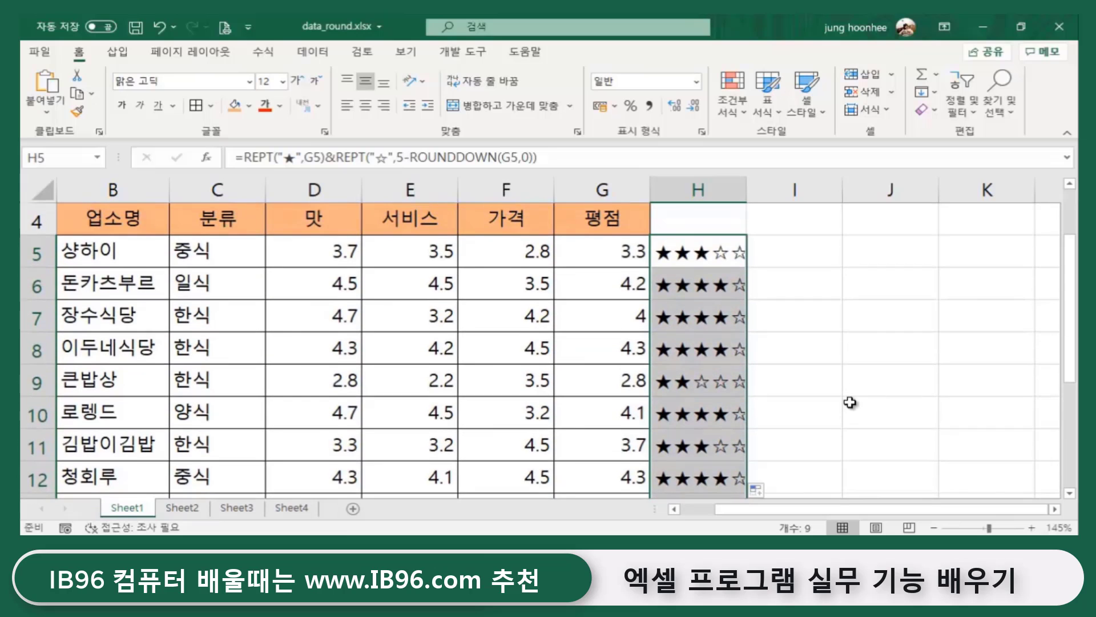
scroll(850, 403, down, 1)
click(850, 402)
scroll(850, 402, up, 2)
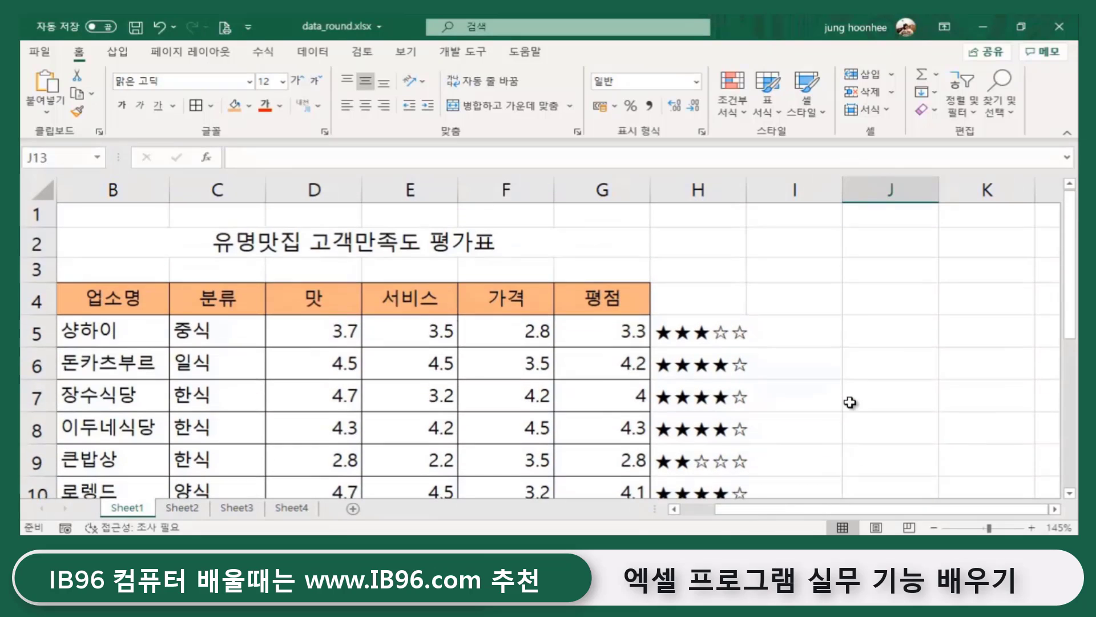
scroll(850, 402, down, 3)
scroll(849, 403, up, 2)
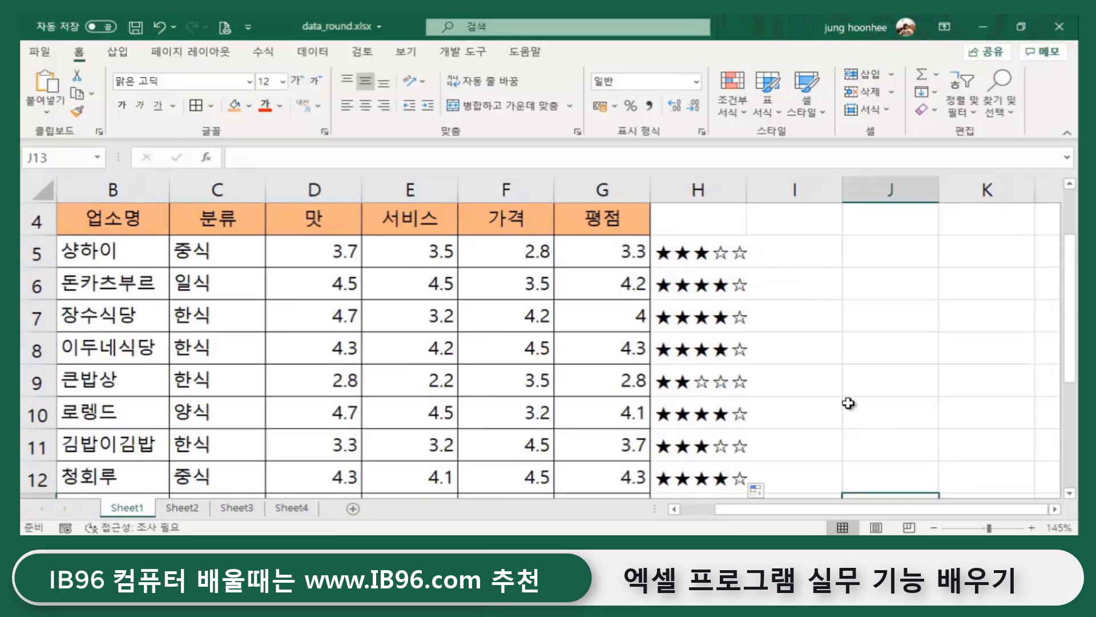
scroll(849, 403, up, 1)
click(848, 405)
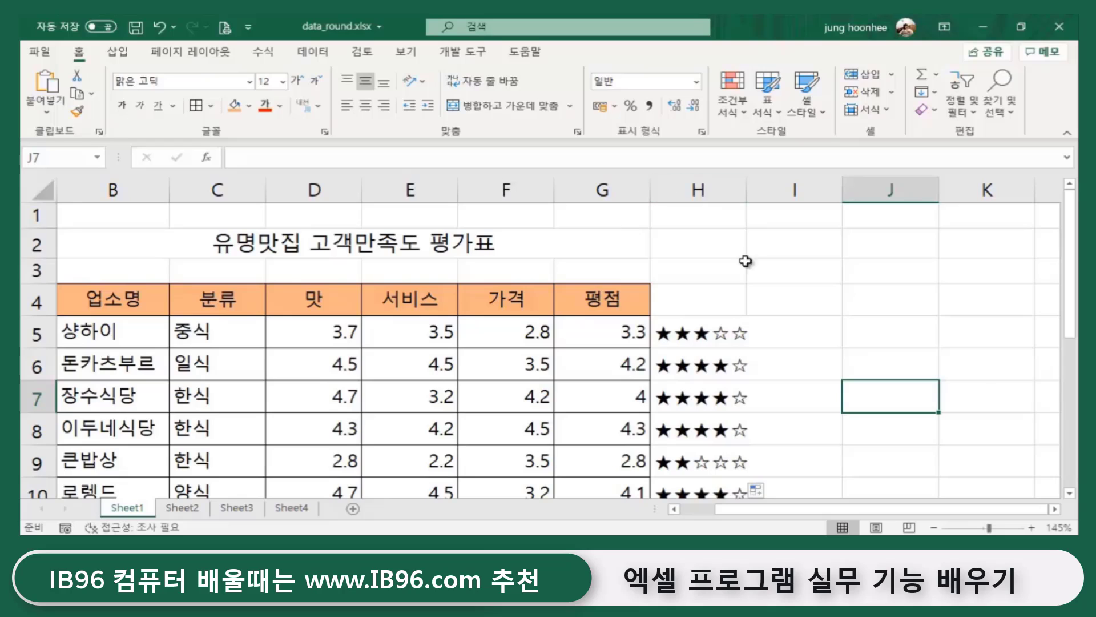
- Hide the 평점 rating column G
click(607, 190)
right_click(610, 194)
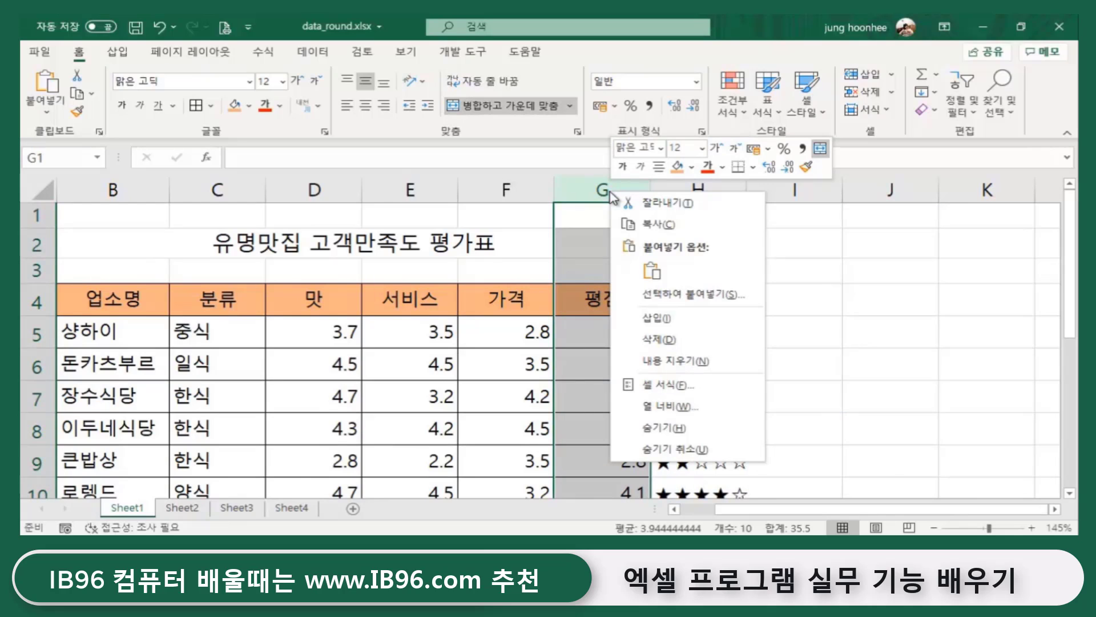
click(665, 427)
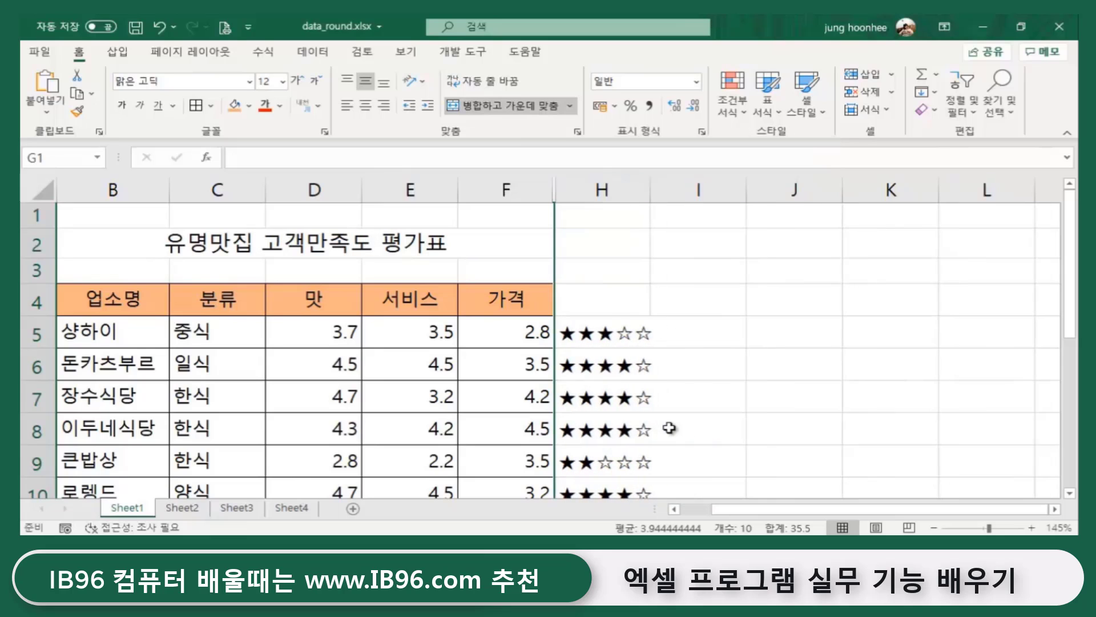
click(759, 362)
- Enter the heading 만족도 in H4 above the star column
click(600, 308)
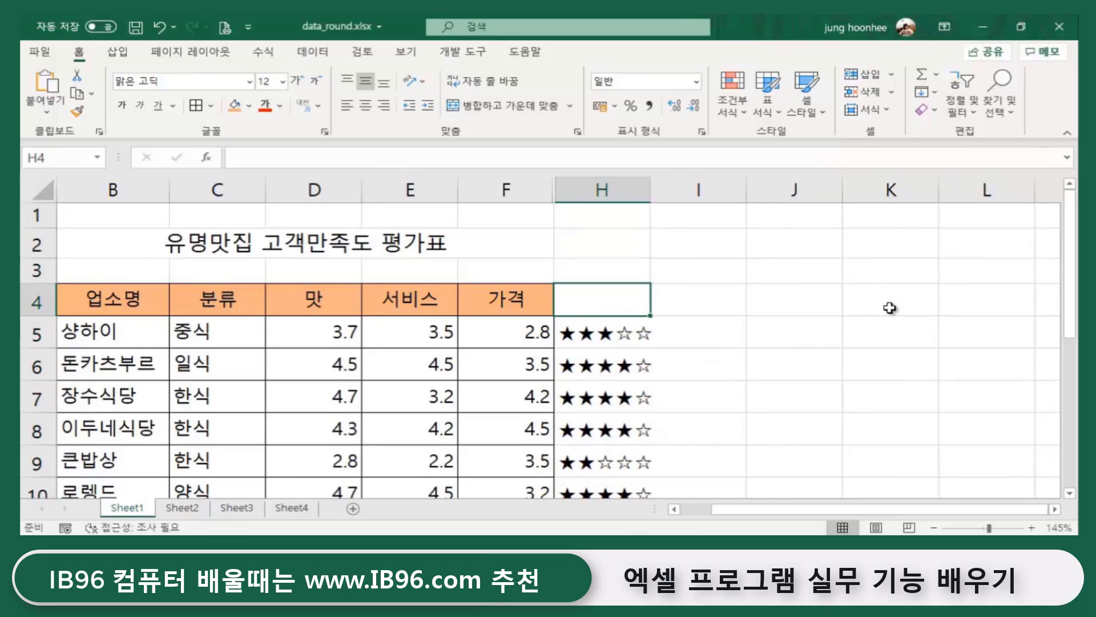
text(AK)
key(BackSpace)
key(BackSpace)
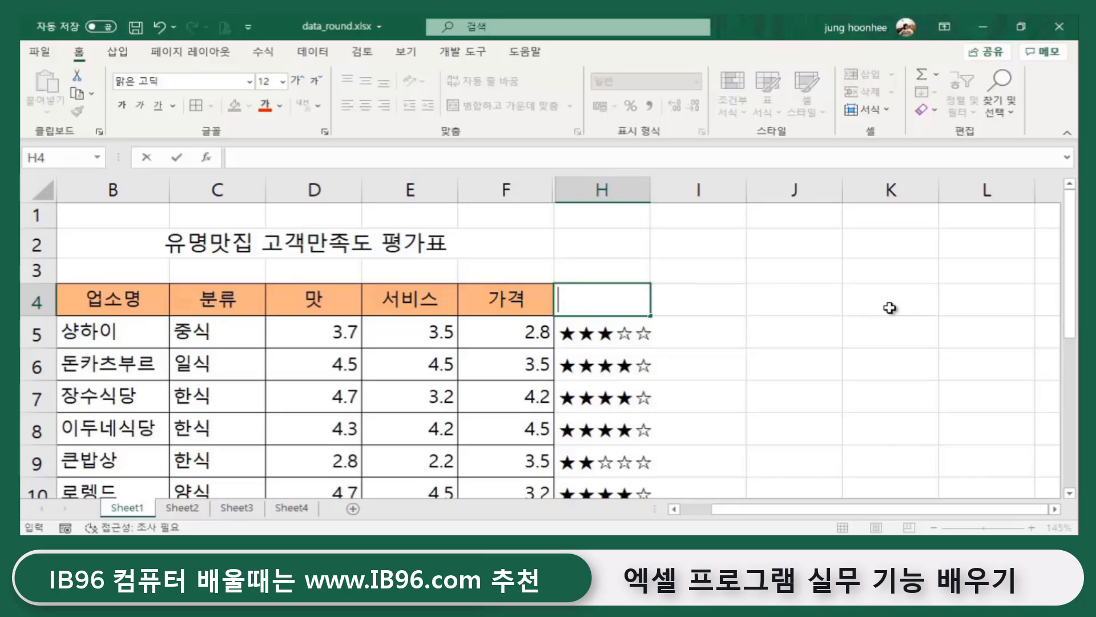
text(만족도)
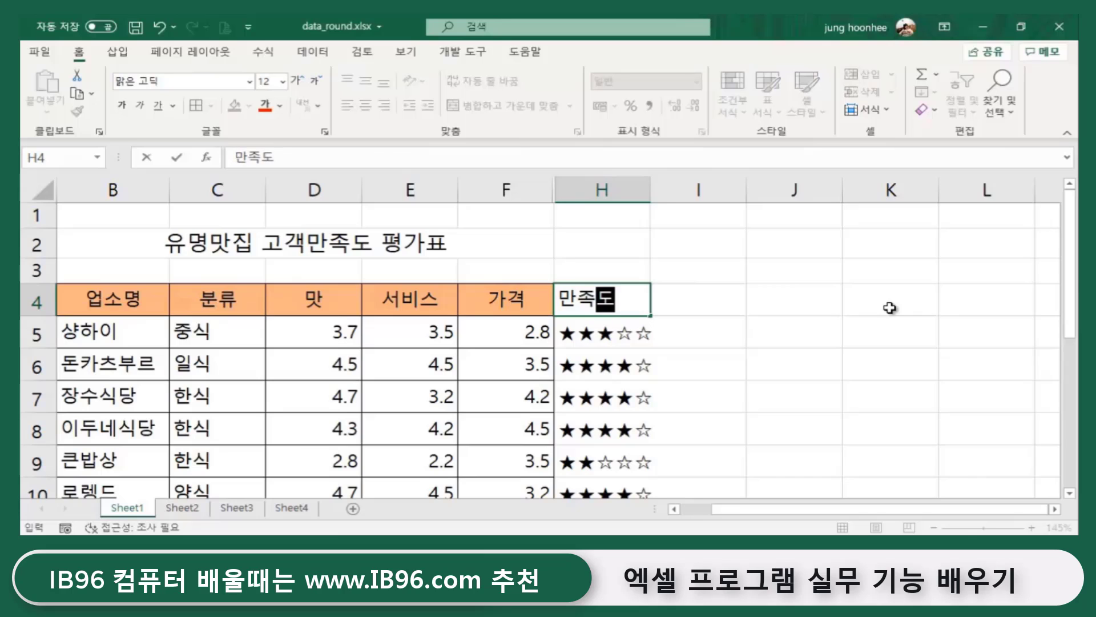
key(Return)
key(Down)
key(Right)
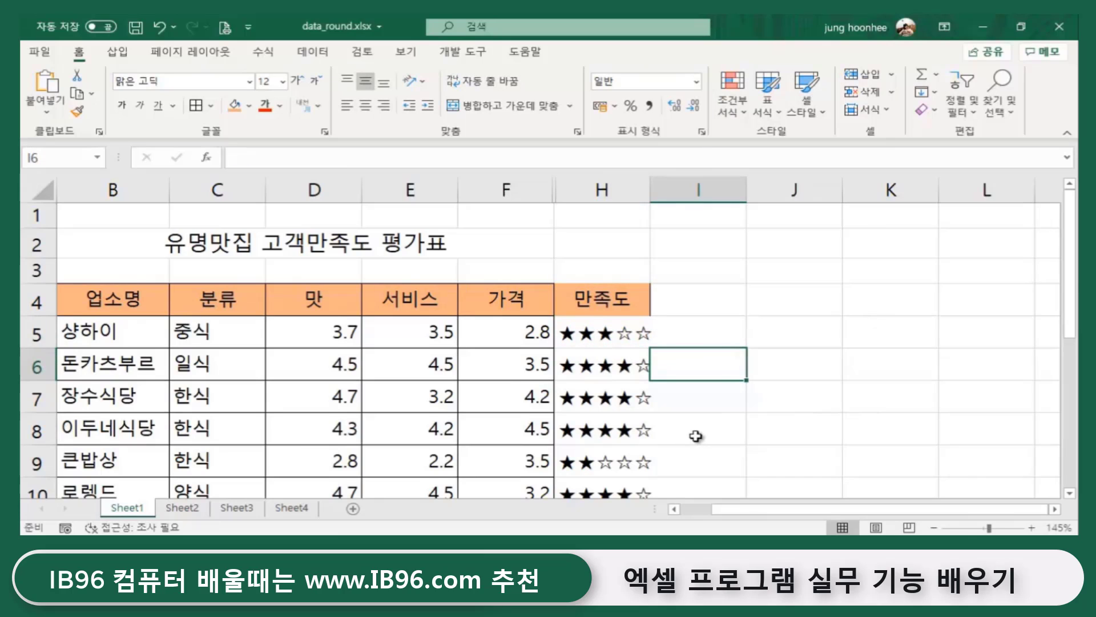
- Select the second and third restaurant rows
scroll(697, 437, down, 2)
scroll(579, 461, up, 2)
scroll(699, 417, down, 2)
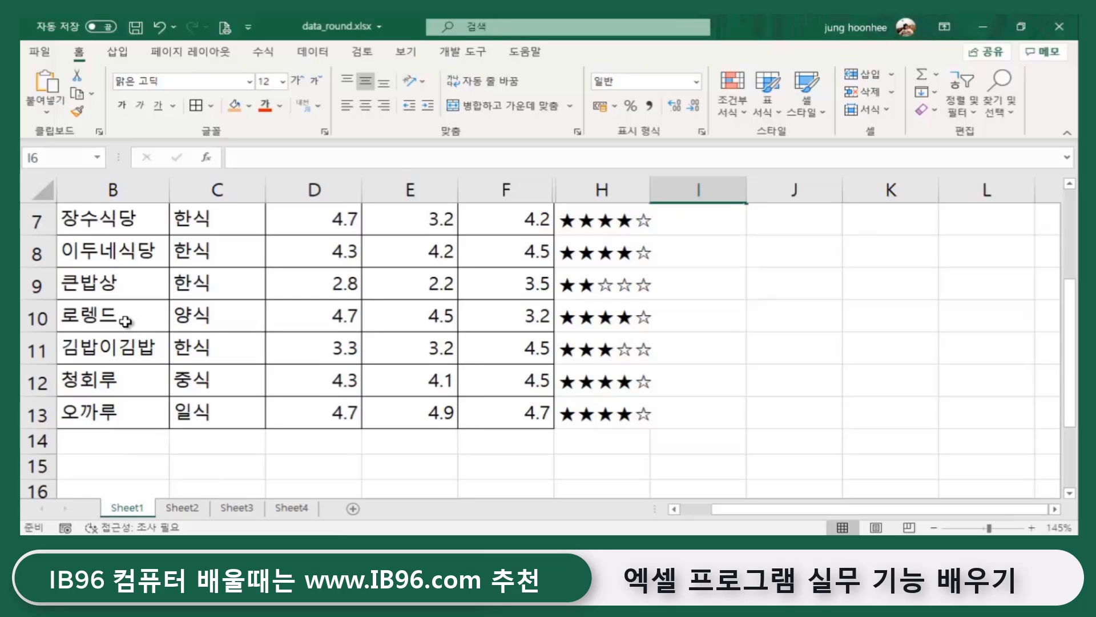
scroll(119, 268, up, 1)
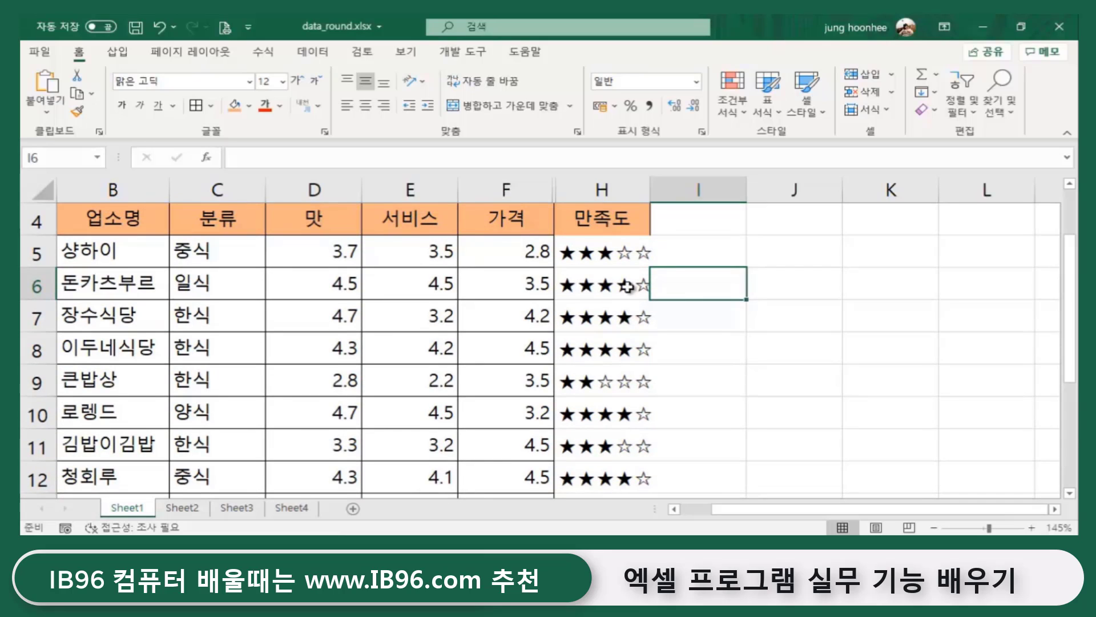
drag(92, 285, 617, 301)
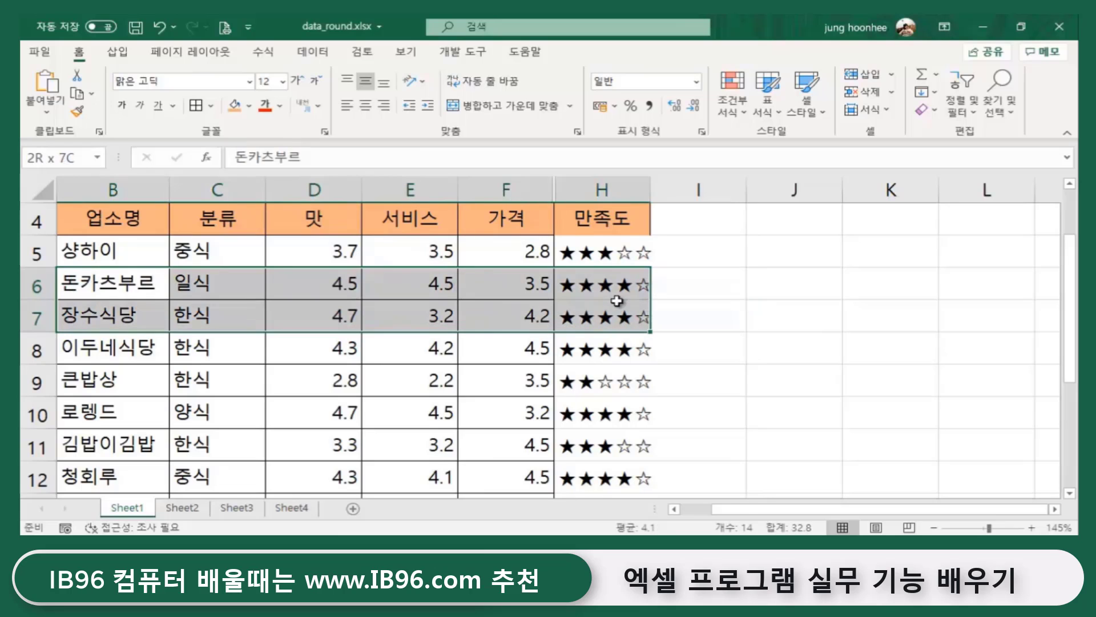
- Deselect the two restaurant rows before moving to the cosmetics workbook
click(725, 337)
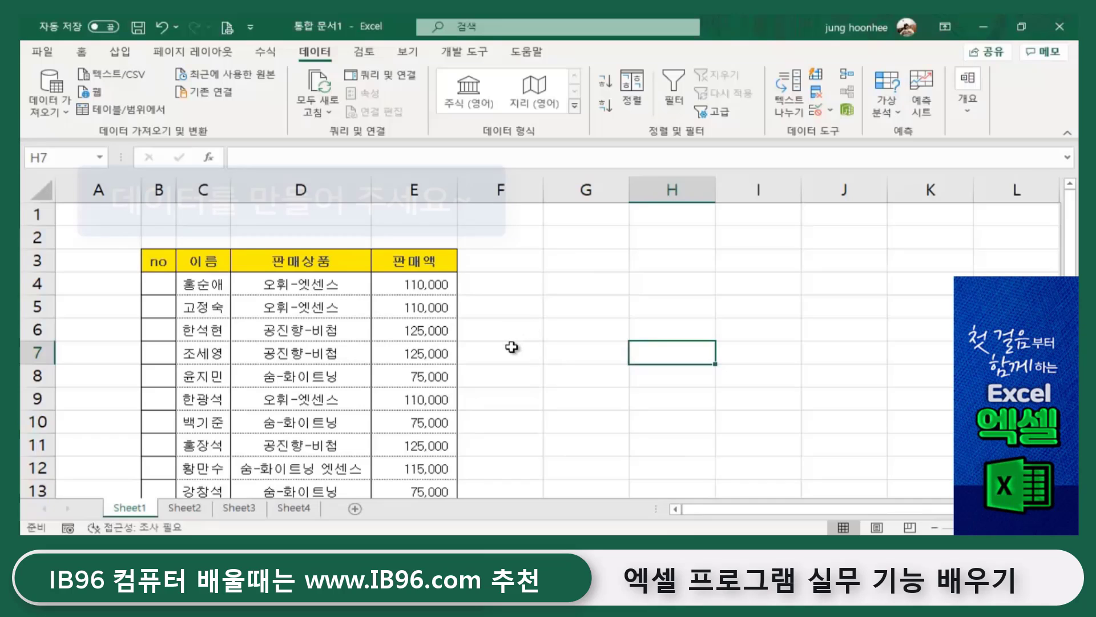
- Type 1 into B4, the first cell of the empty no column
scroll(519, 413, down, 1)
scroll(520, 412, up, 1)
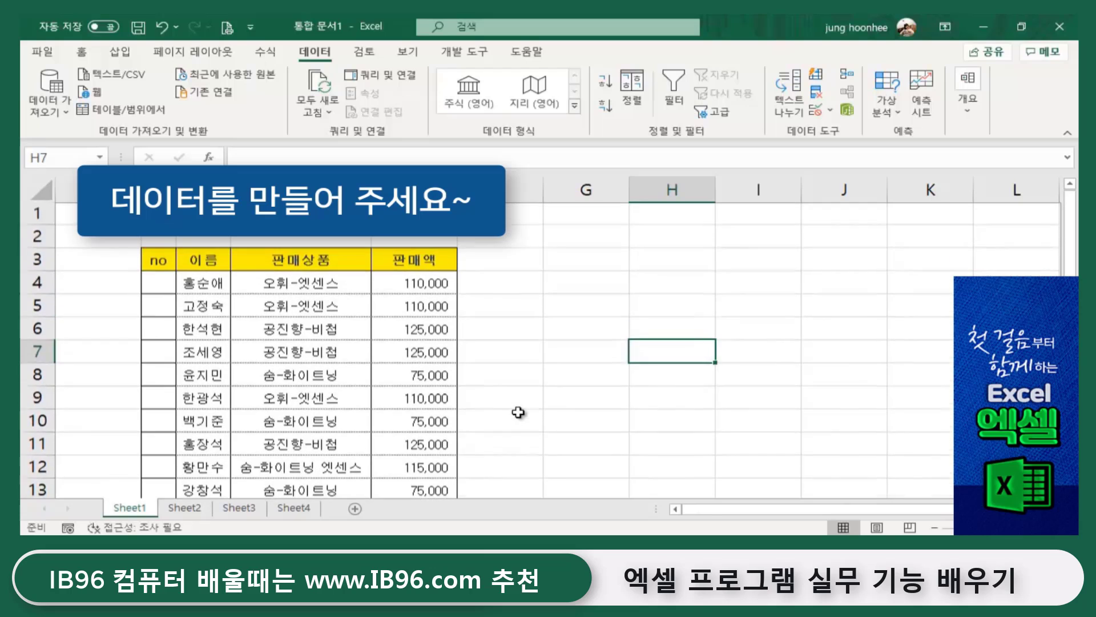
scroll(518, 412, down, 1)
scroll(519, 413, up, 1)
scroll(518, 412, down, 1)
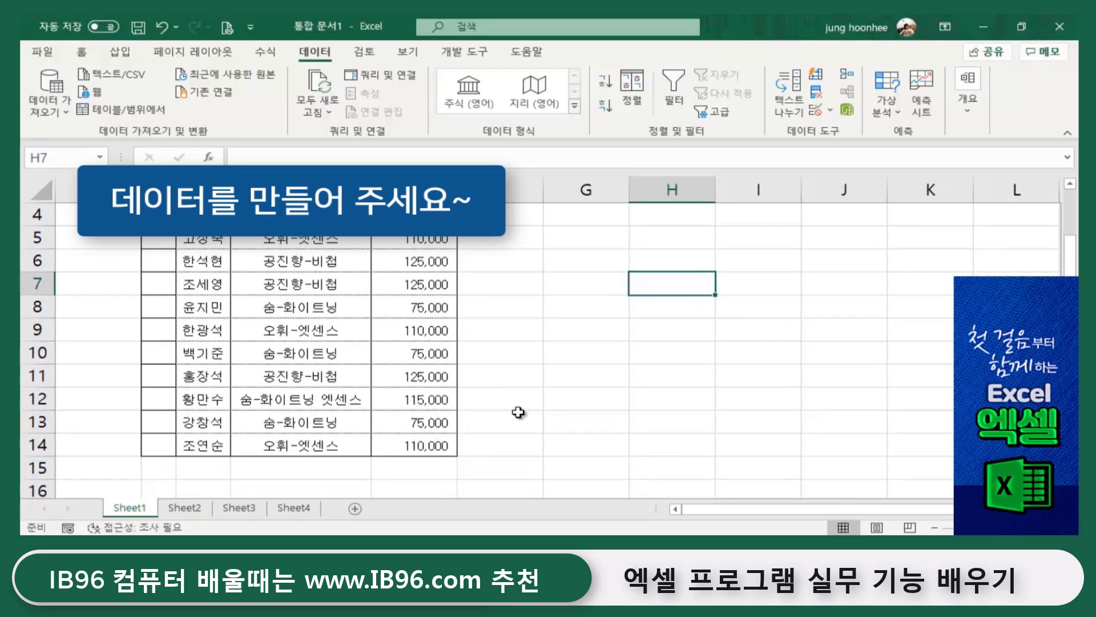
scroll(518, 412, up, 1)
scroll(518, 412, up, 1)
scroll(519, 412, down, 2)
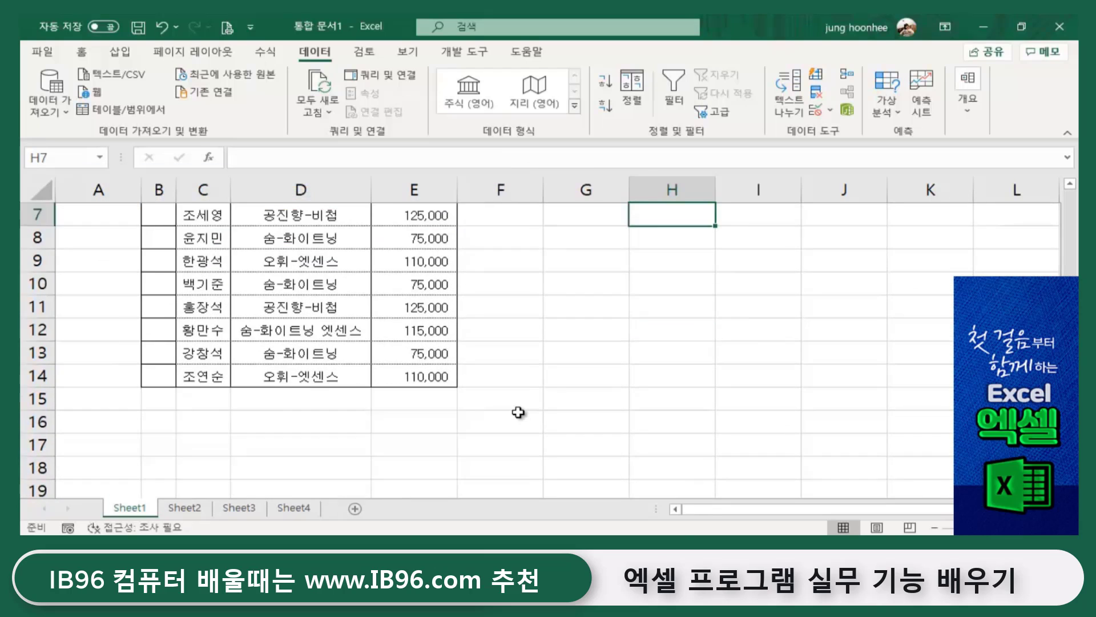
scroll(518, 412, up, 1)
scroll(518, 413, up, 1)
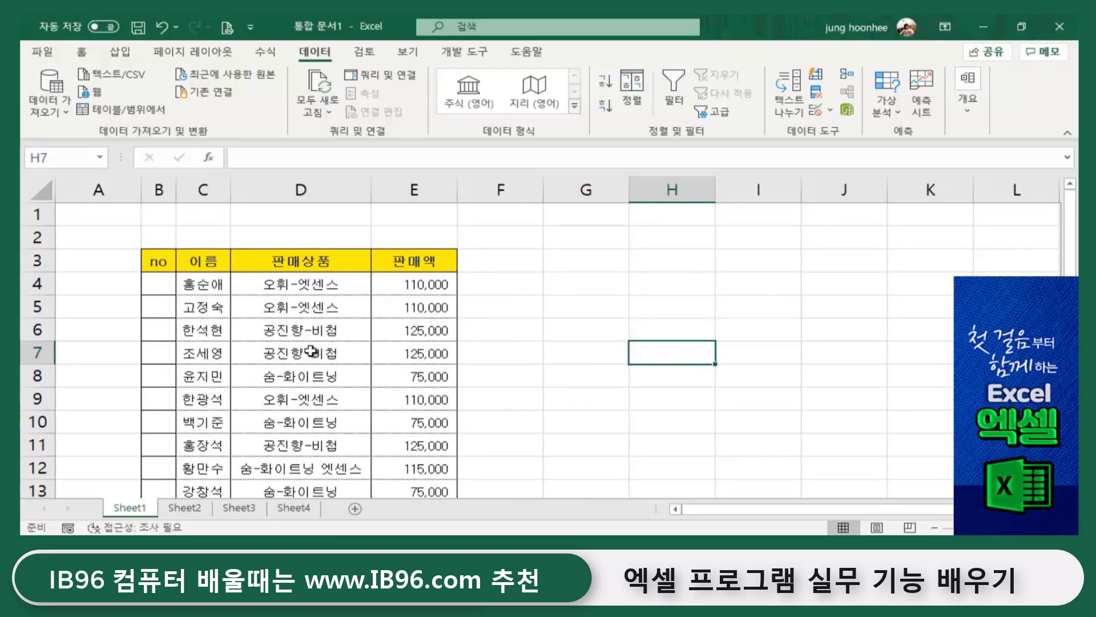
click(508, 368)
click(548, 307)
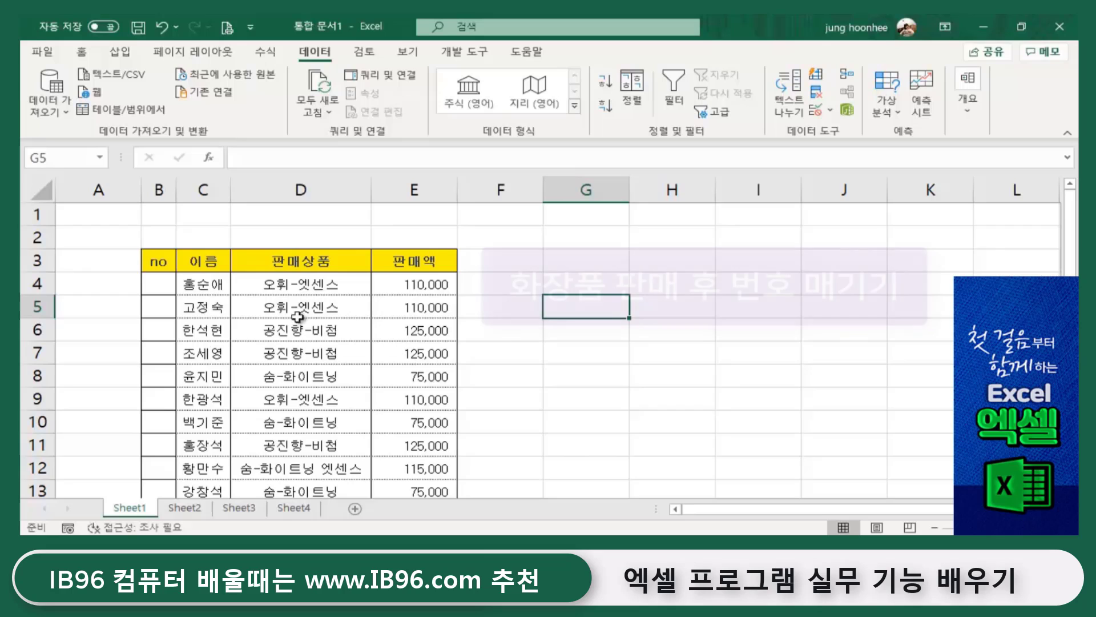
click(155, 281)
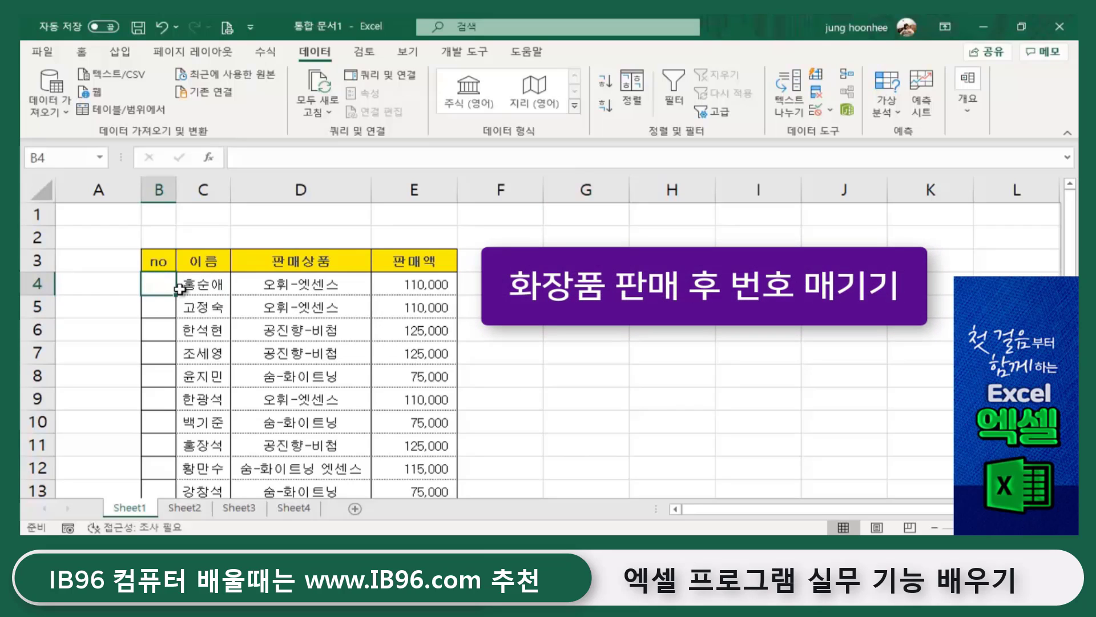
scroll(152, 402, down, 4)
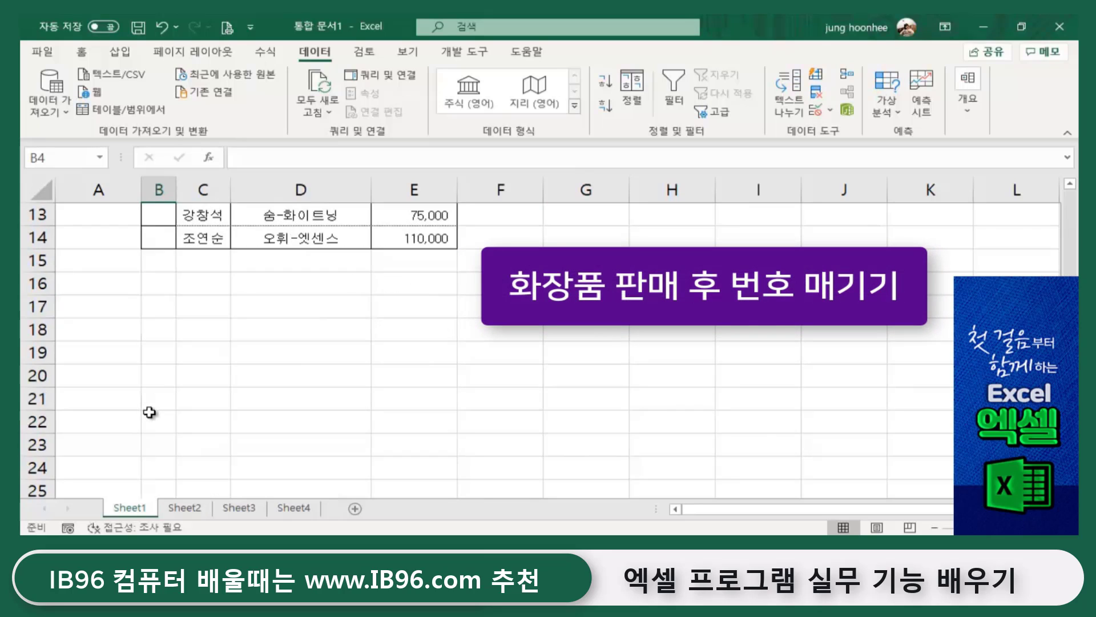
scroll(150, 412, up, 4)
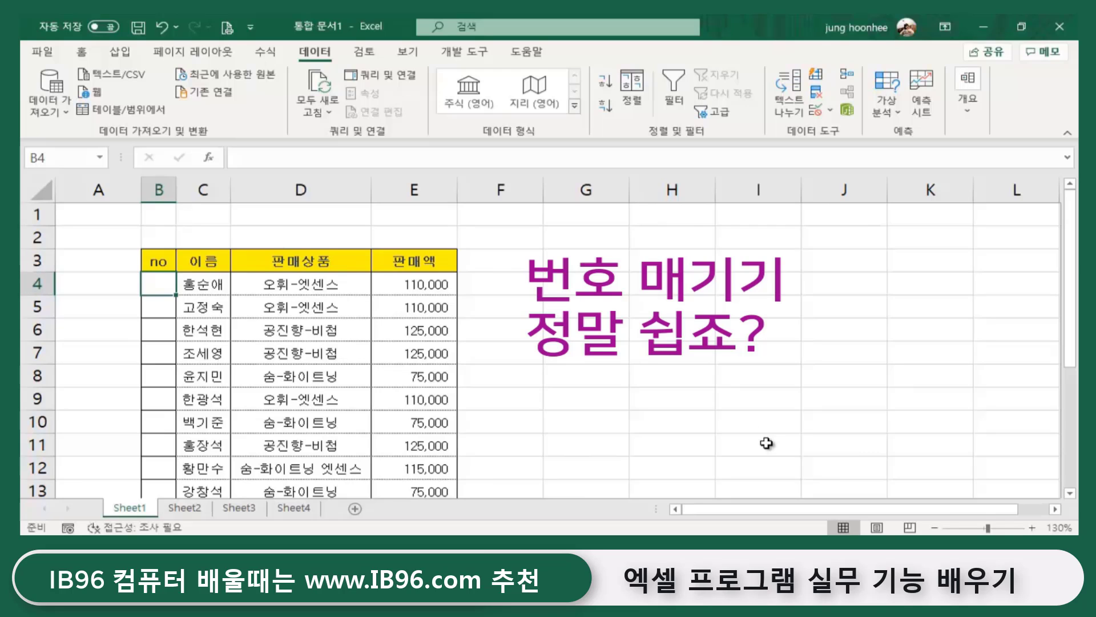
text(1)
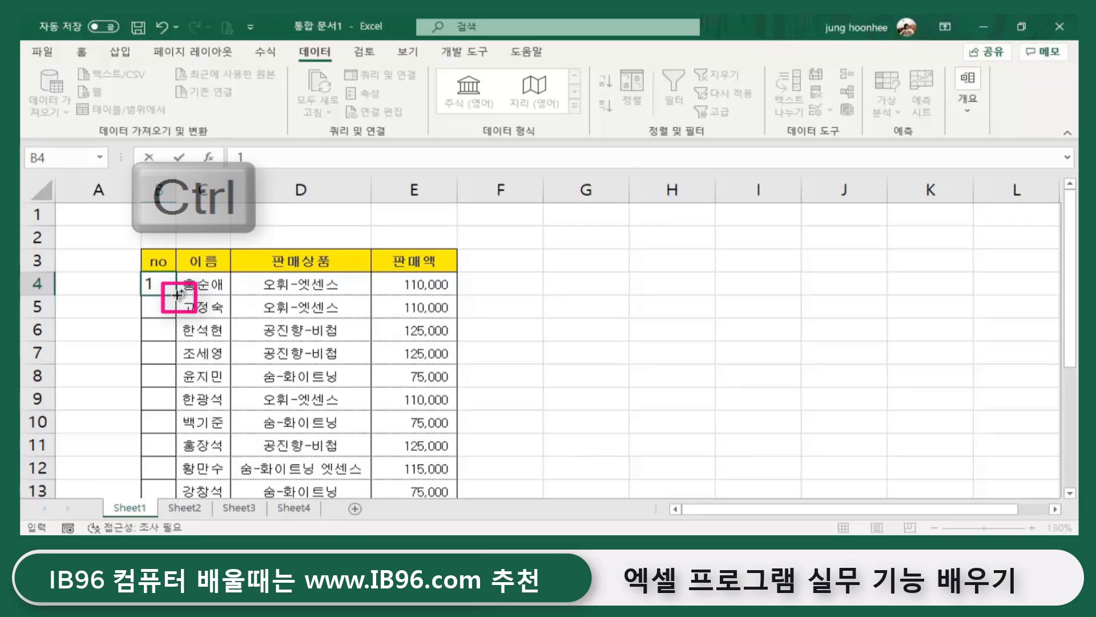
drag(177, 295, 165, 456)
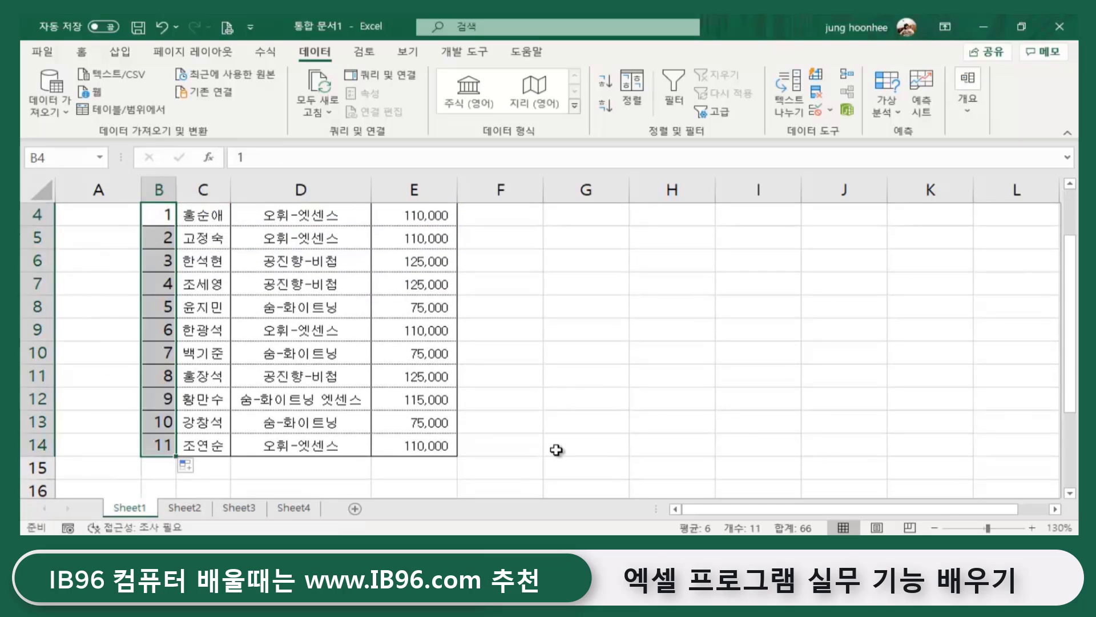
click(659, 421)
scroll(626, 424, up, 1)
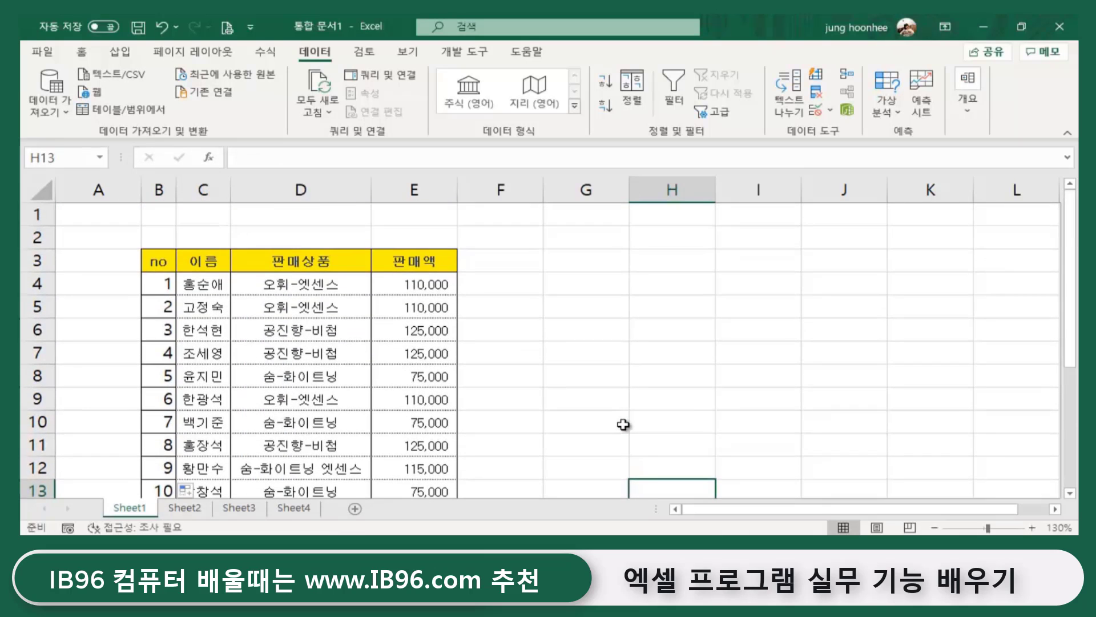
scroll(623, 425, down, 1)
scroll(618, 427, up, 1)
scroll(618, 427, down, 1)
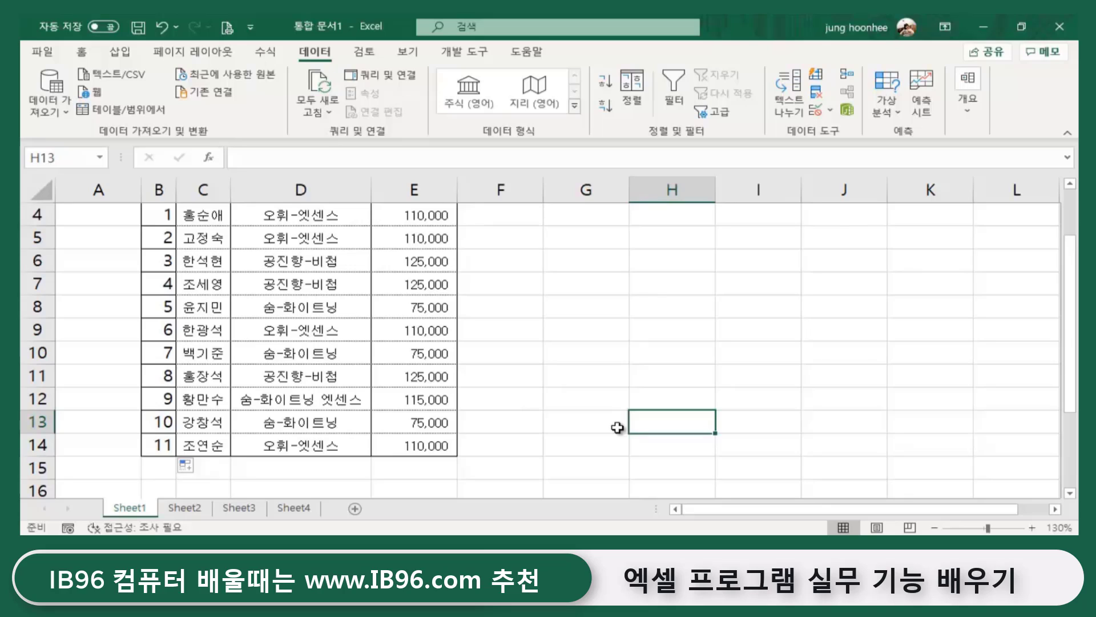
click(537, 311)
click(168, 304)
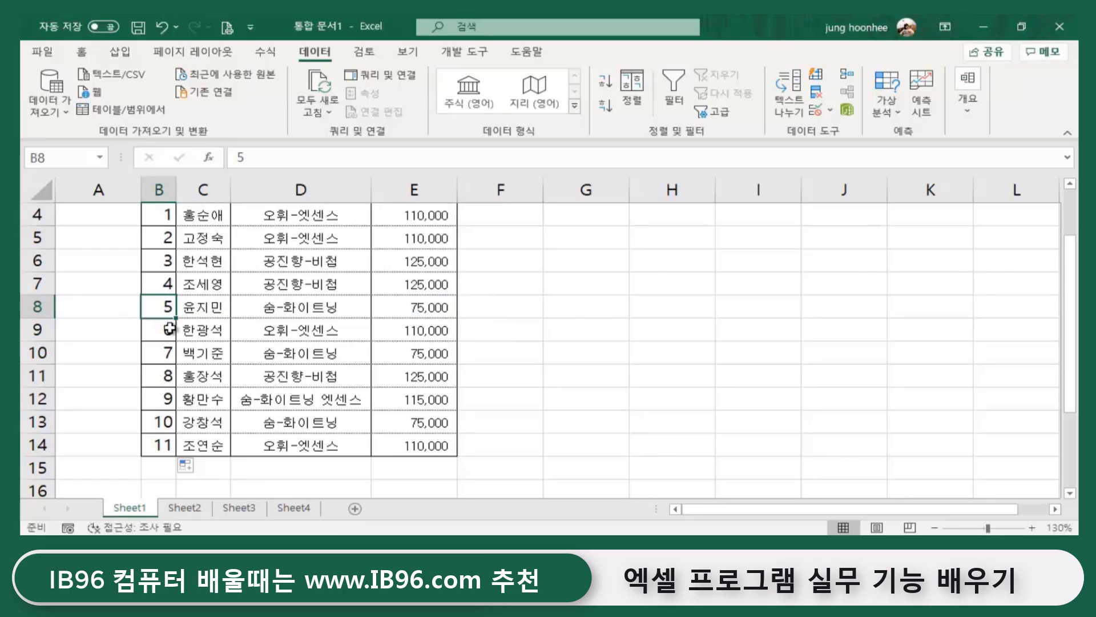
click(604, 323)
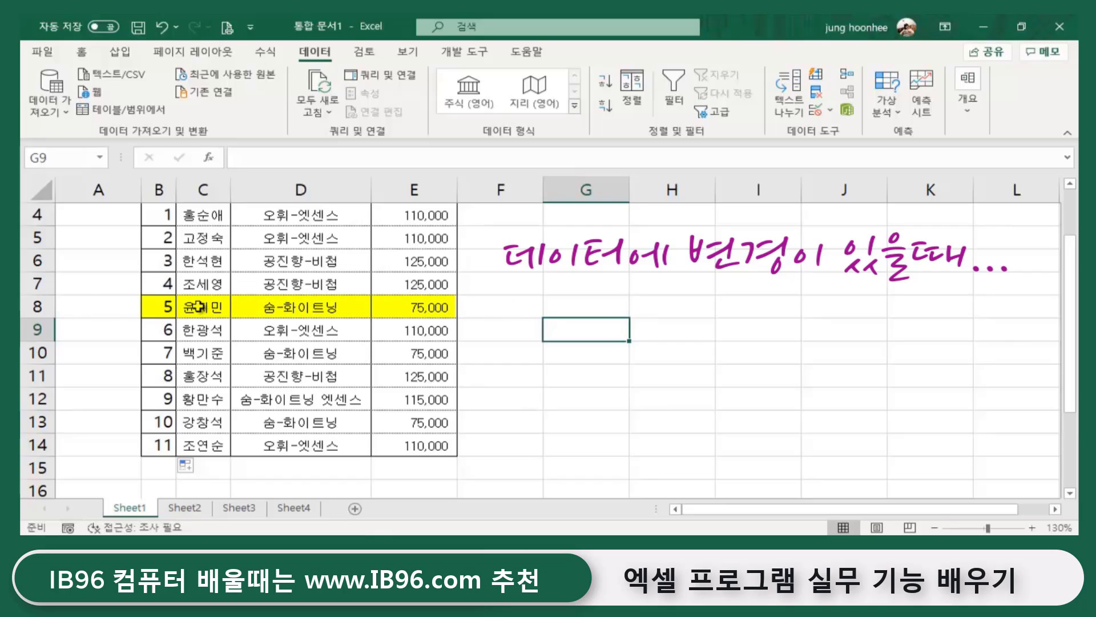
drag(192, 310, 448, 308)
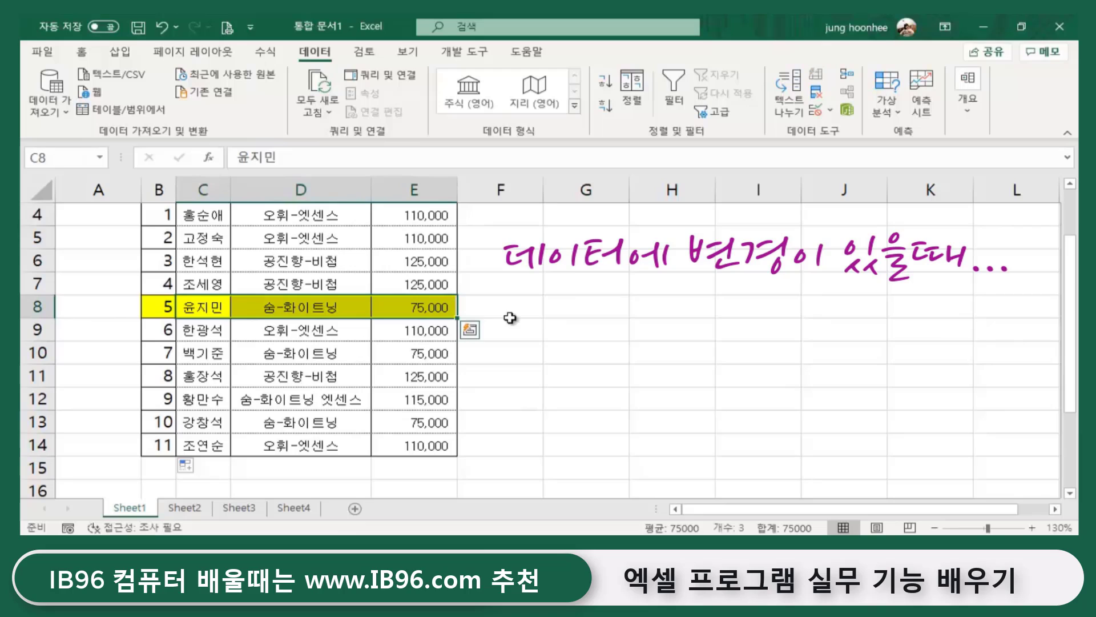
click(506, 314)
click(163, 308)
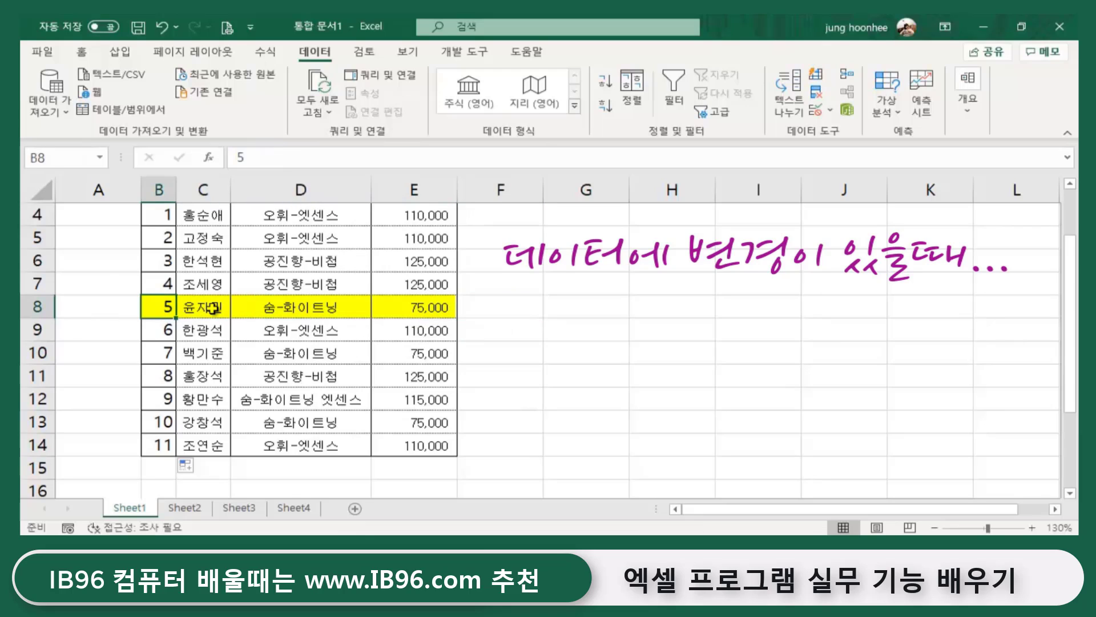
click(212, 309)
click(280, 308)
click(394, 309)
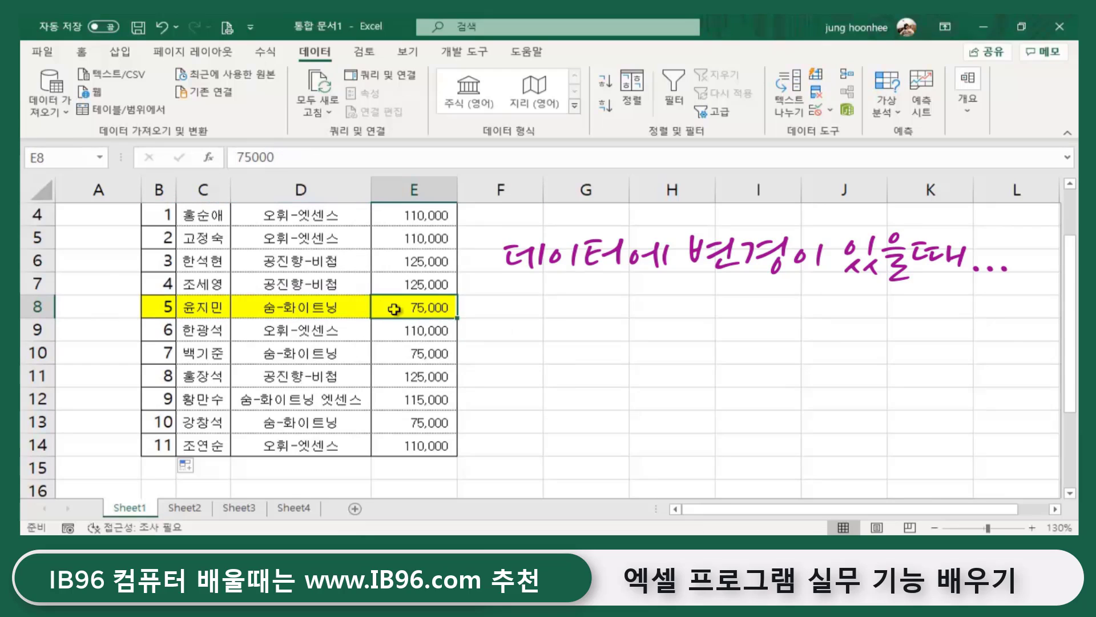
click(197, 308)
click(288, 308)
click(414, 309)
click(162, 309)
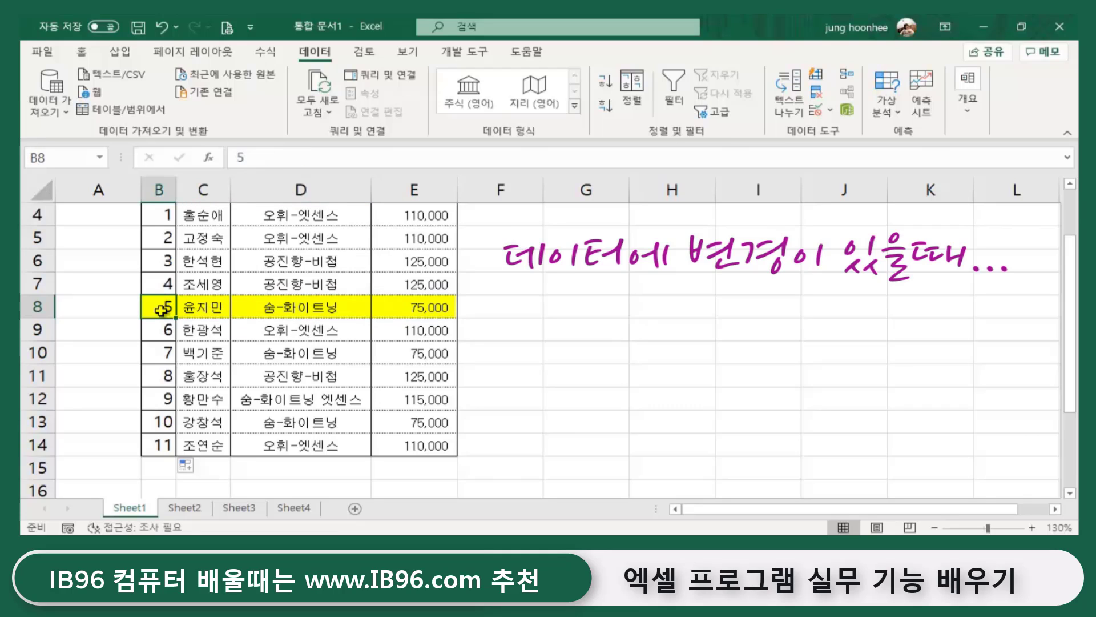
scroll(177, 314, up, 1)
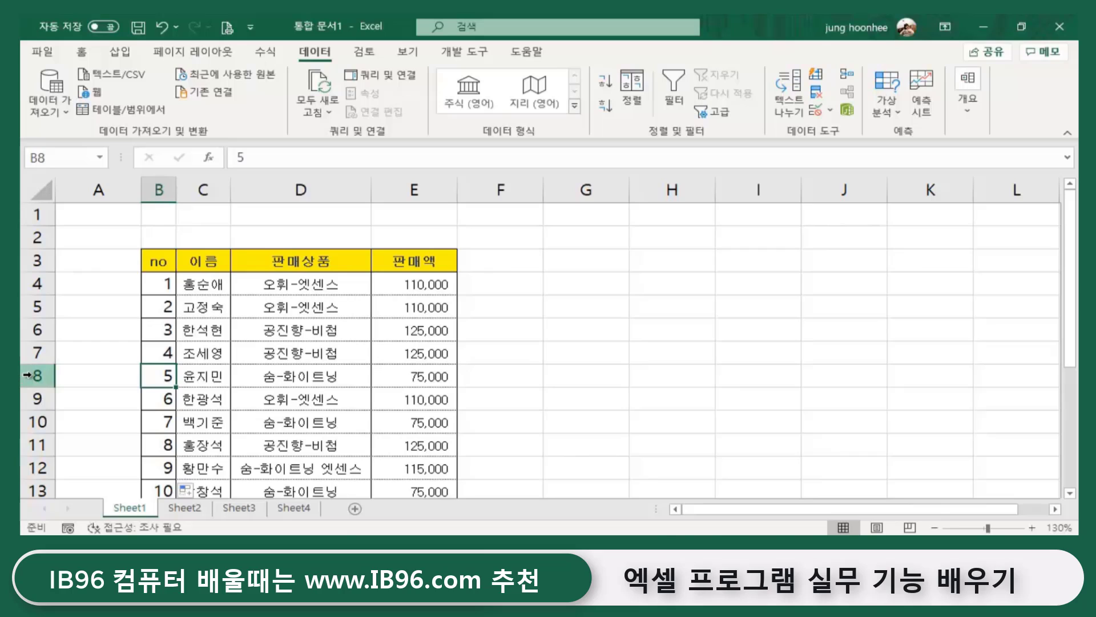
- Delete row 8, the sales record numbered 5, from the table
click(45, 375)
right_click(45, 375)
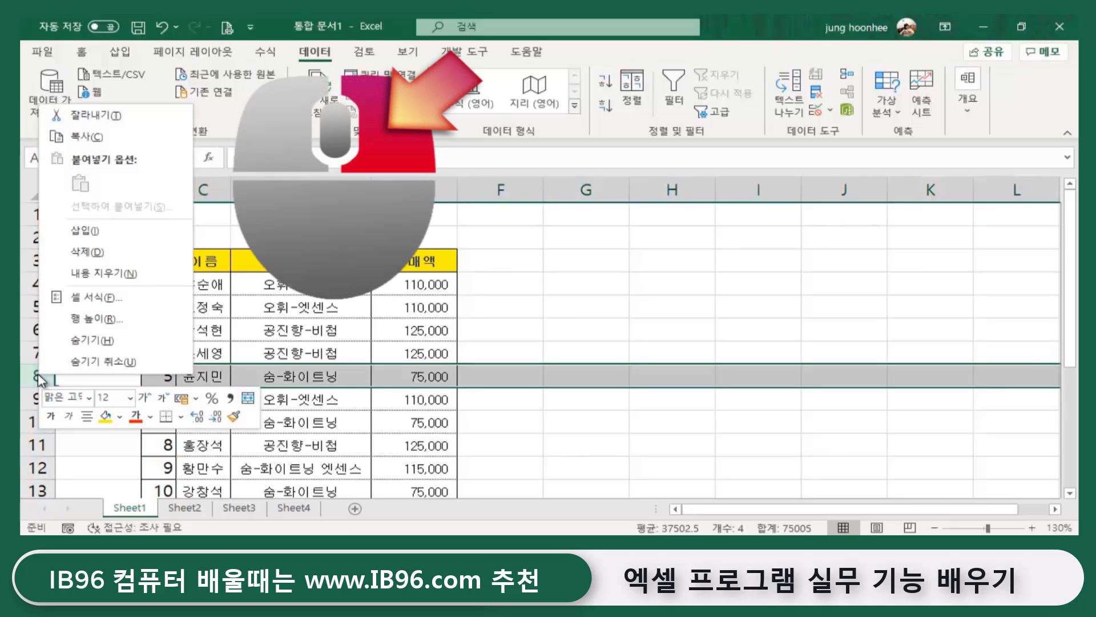
click(97, 254)
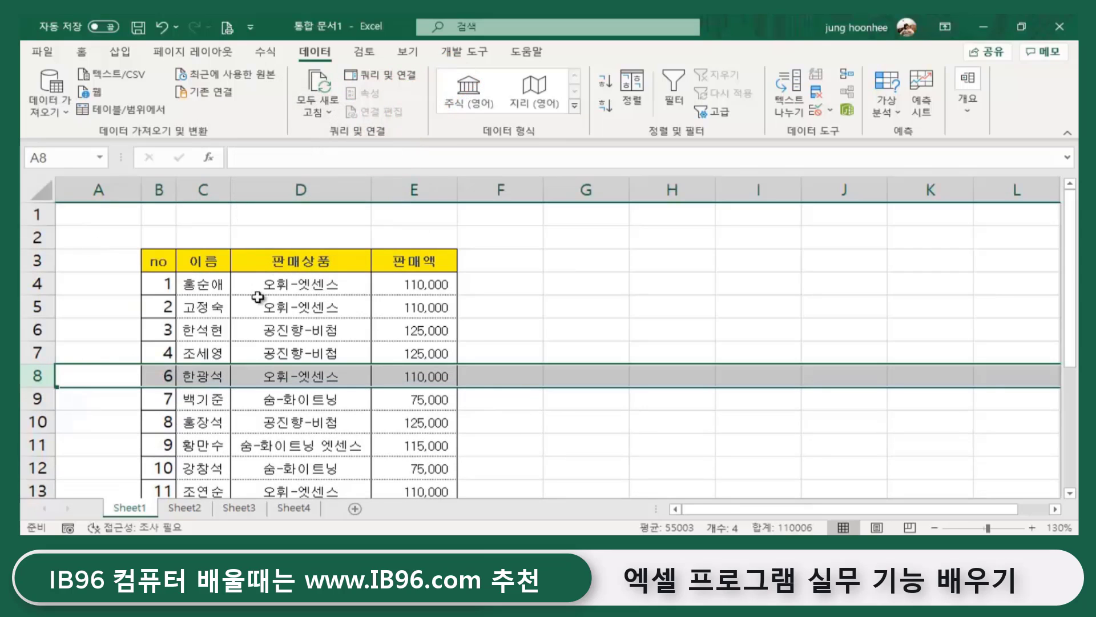
click(577, 281)
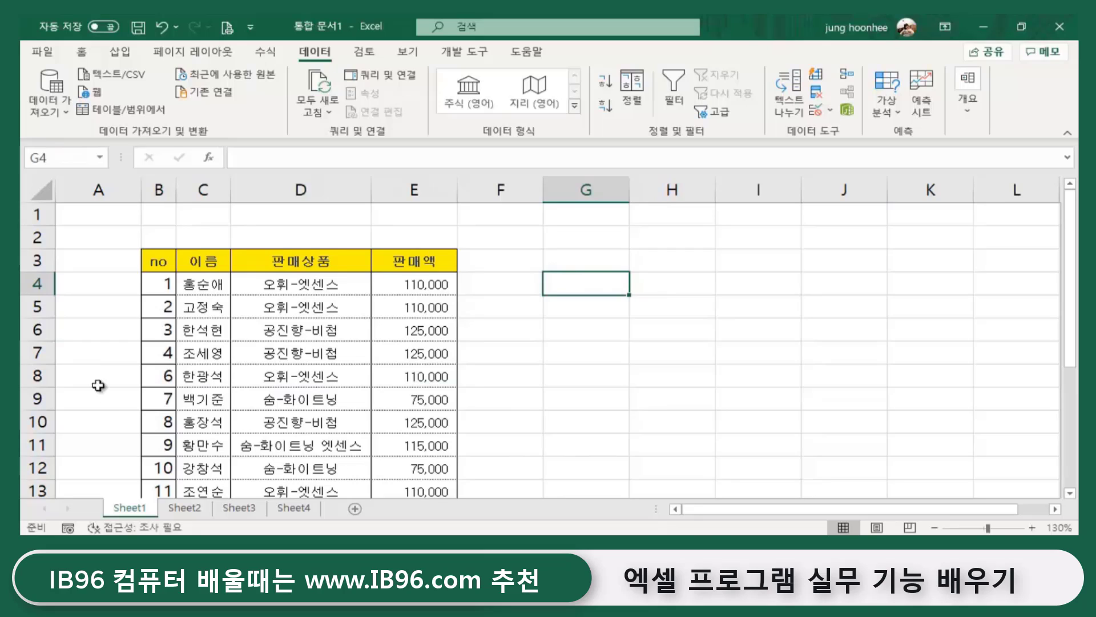
- Check the no column's gap from 4 to 6 and select B4
click(161, 278)
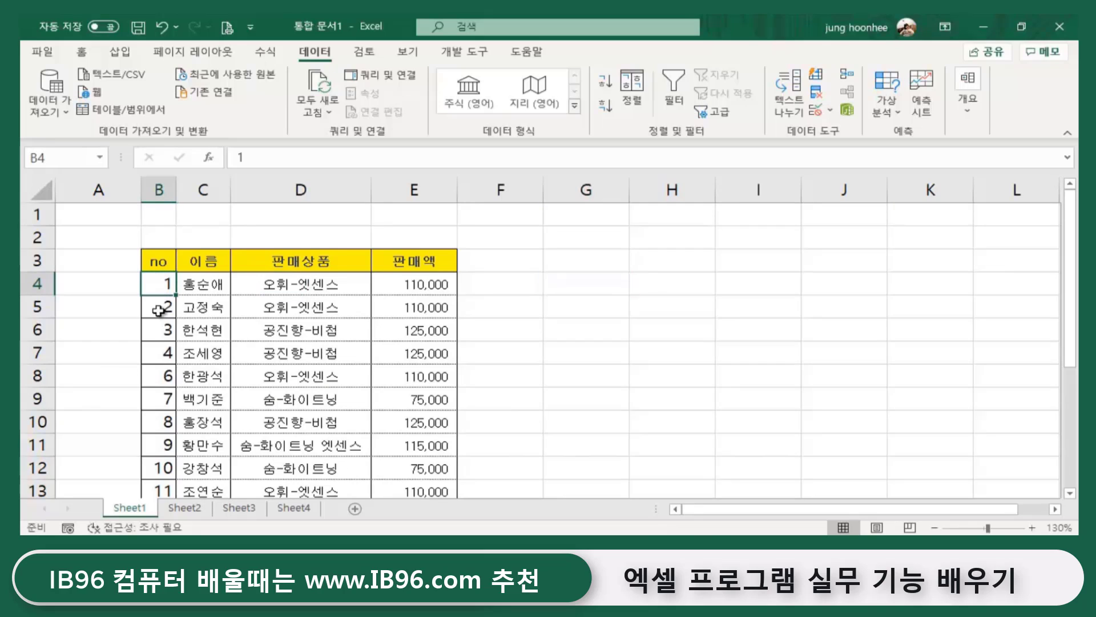
click(162, 357)
click(162, 377)
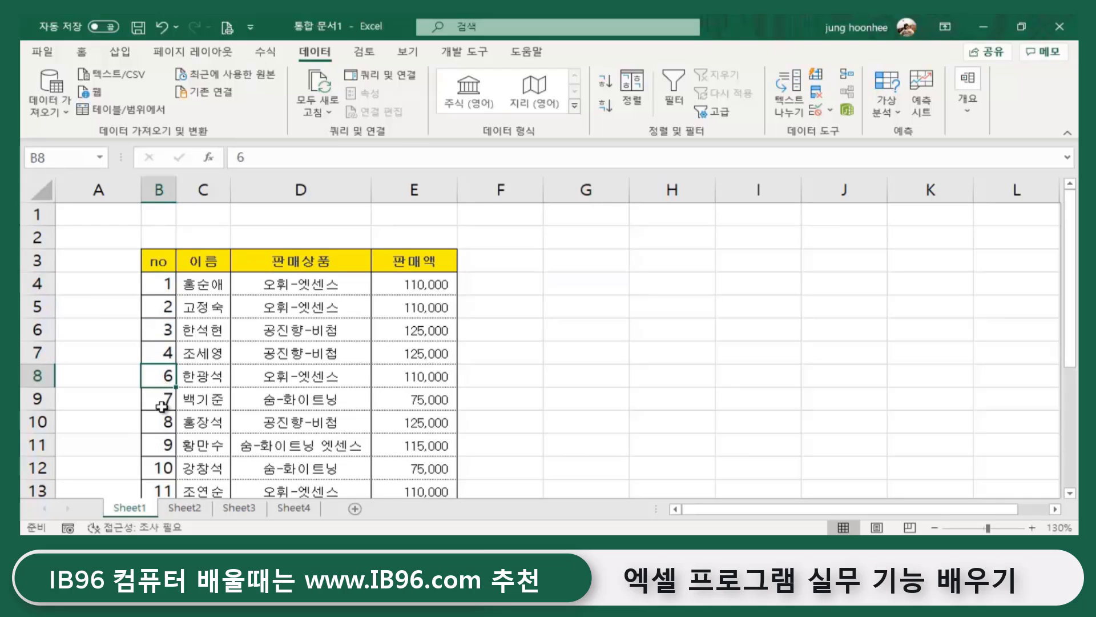
scroll(165, 467, down, 2)
scroll(165, 462, up, 2)
click(671, 377)
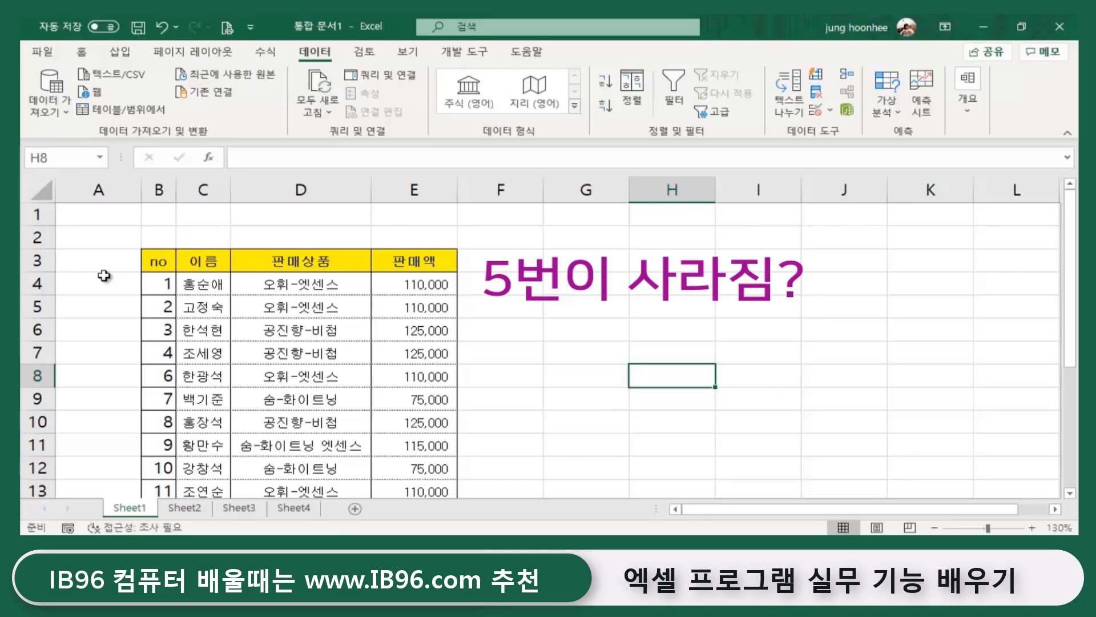
click(167, 283)
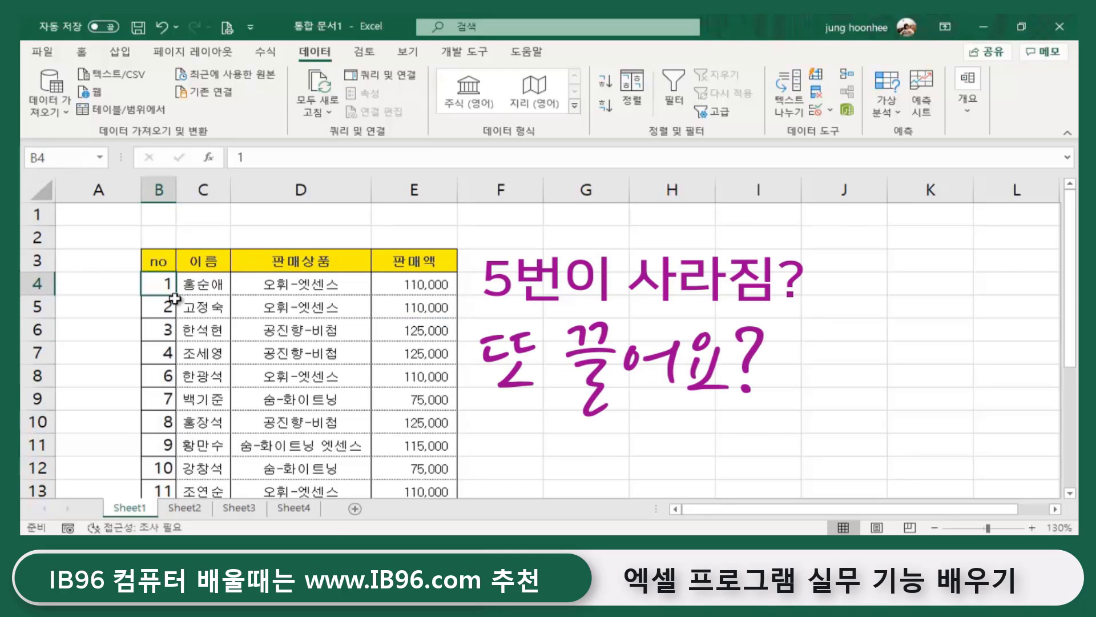
- Fill the no column down from B4 so B4:B13 read 1–10, then select row 9
drag(176, 295, 164, 449)
click(680, 403)
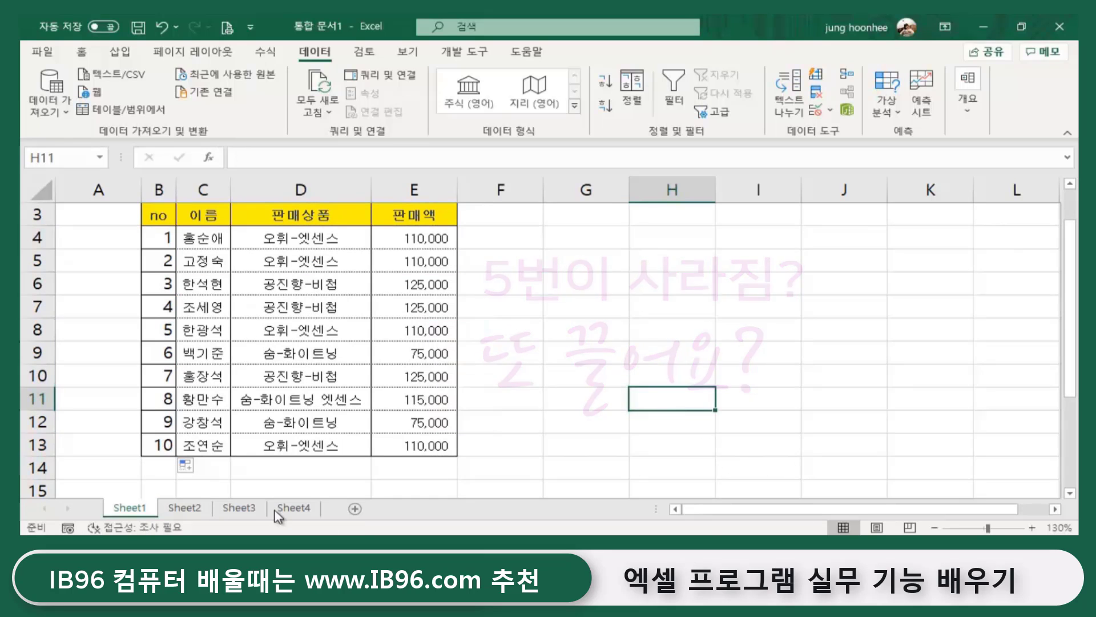
click(587, 306)
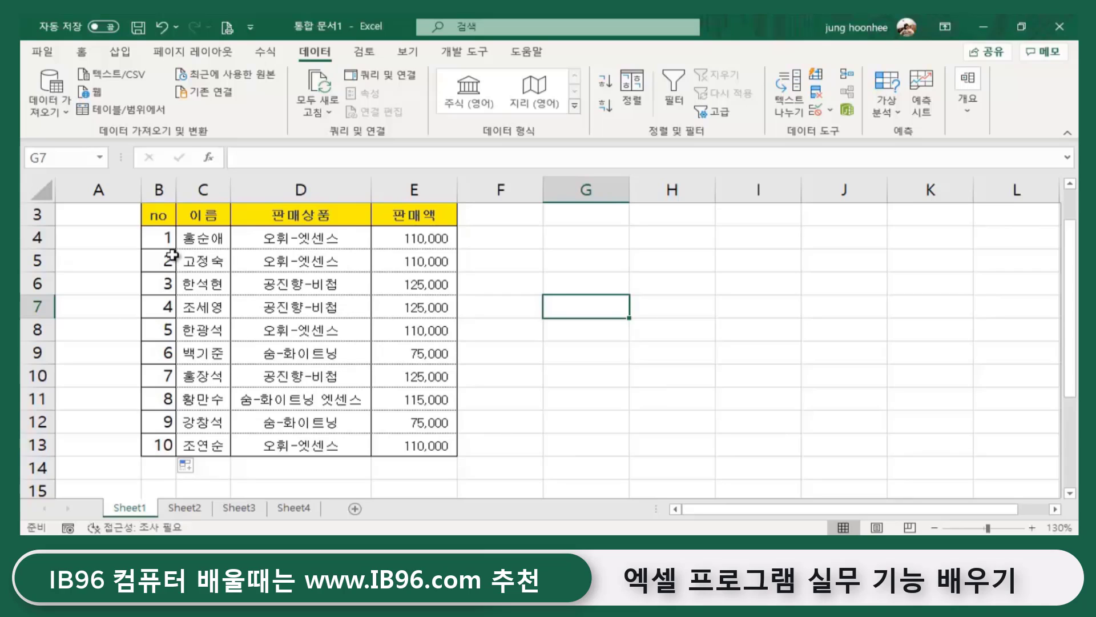
click(594, 392)
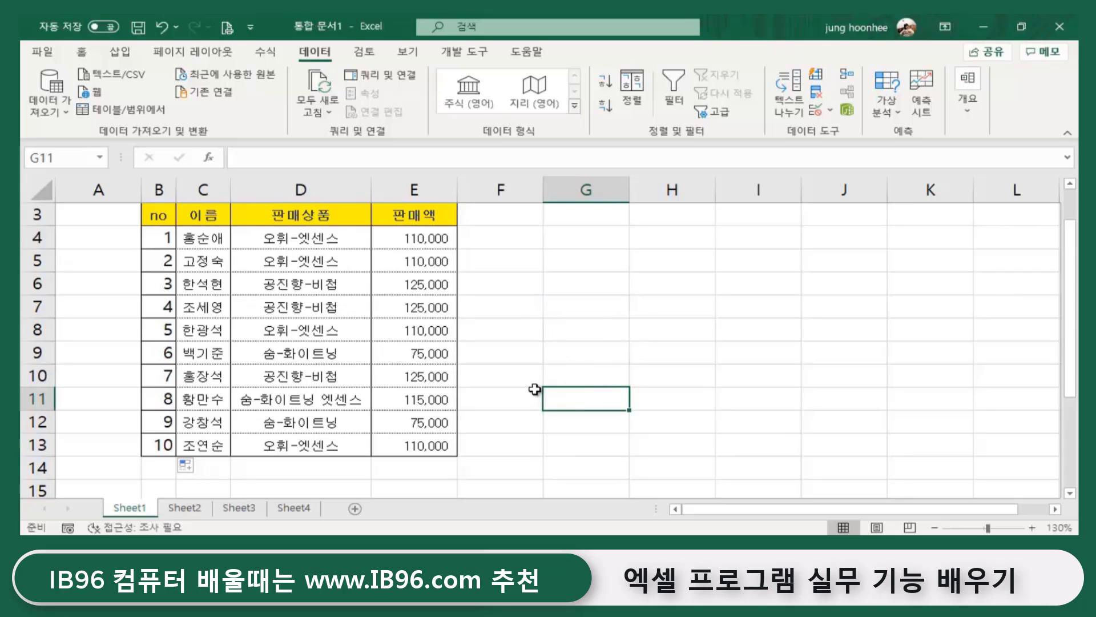
click(558, 361)
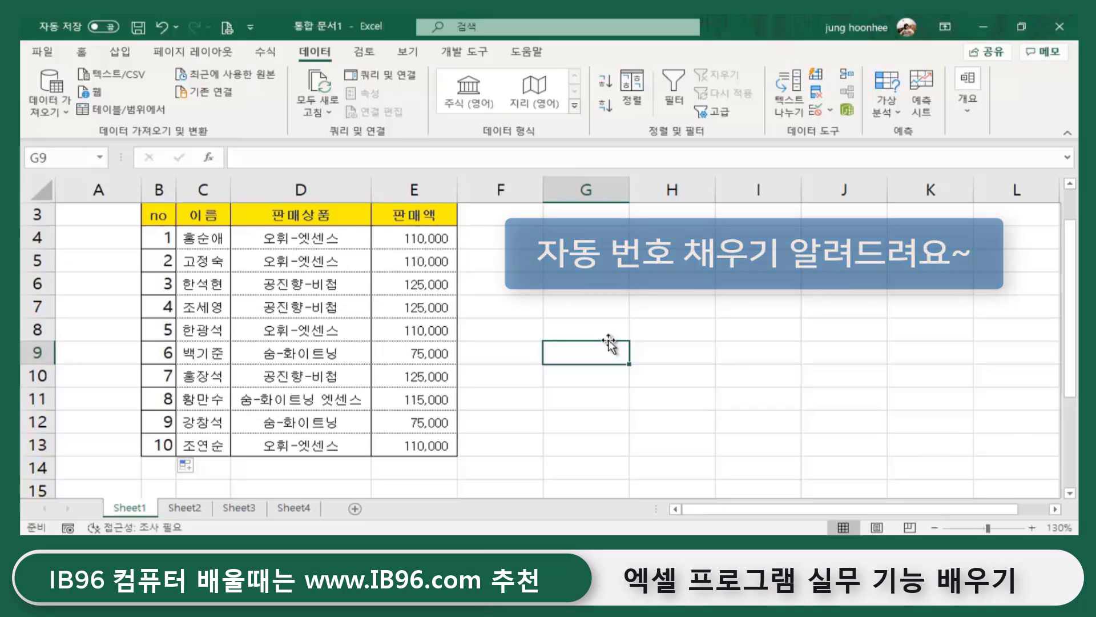
click(526, 390)
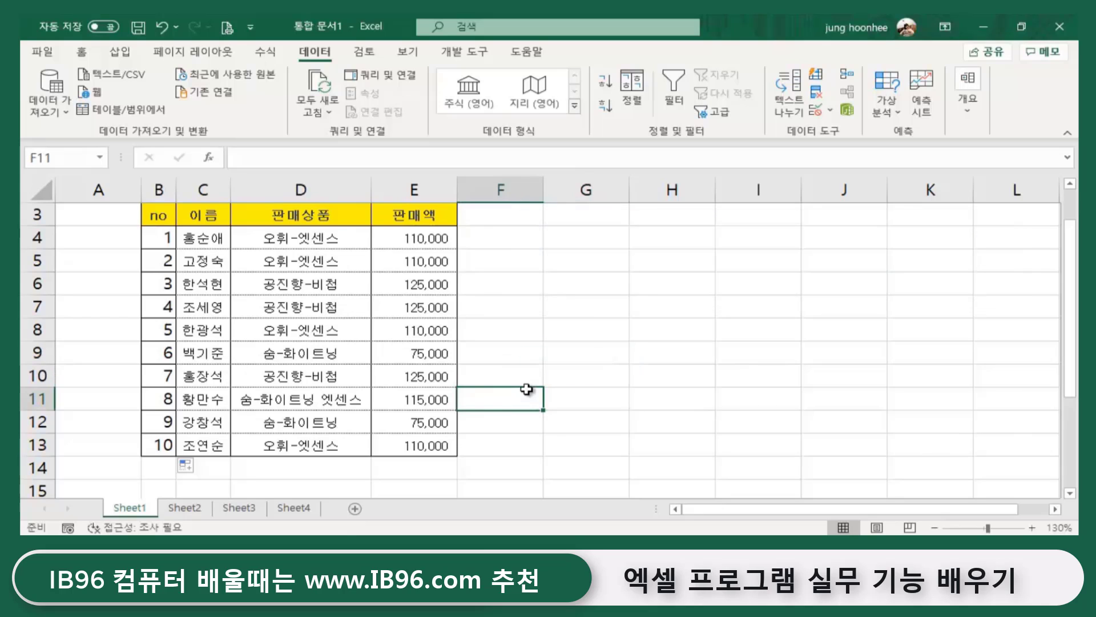
click(36, 354)
- Insert a blank row 9 and enter the customer's name, 공진향-비첩 and 125,000 in C9:E9
right_click(37, 357)
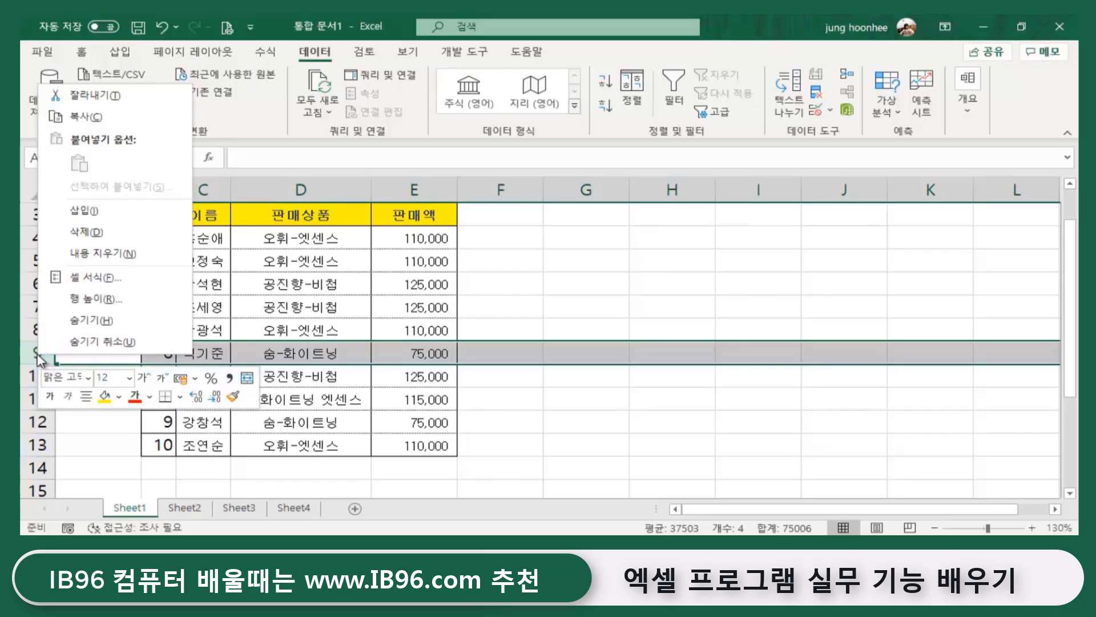
click(125, 214)
click(218, 351)
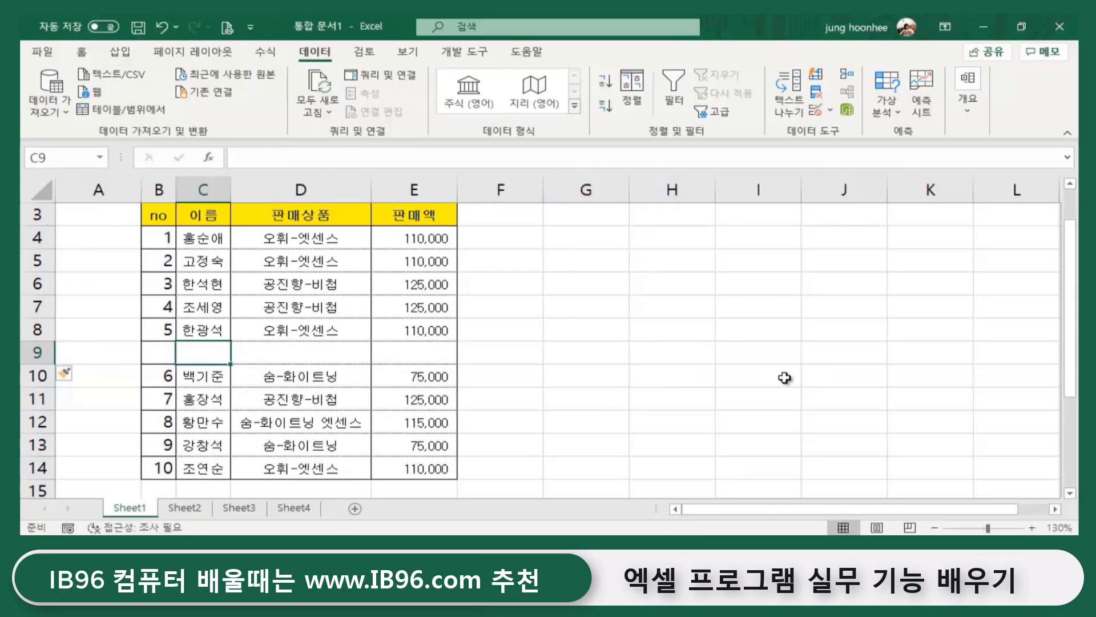
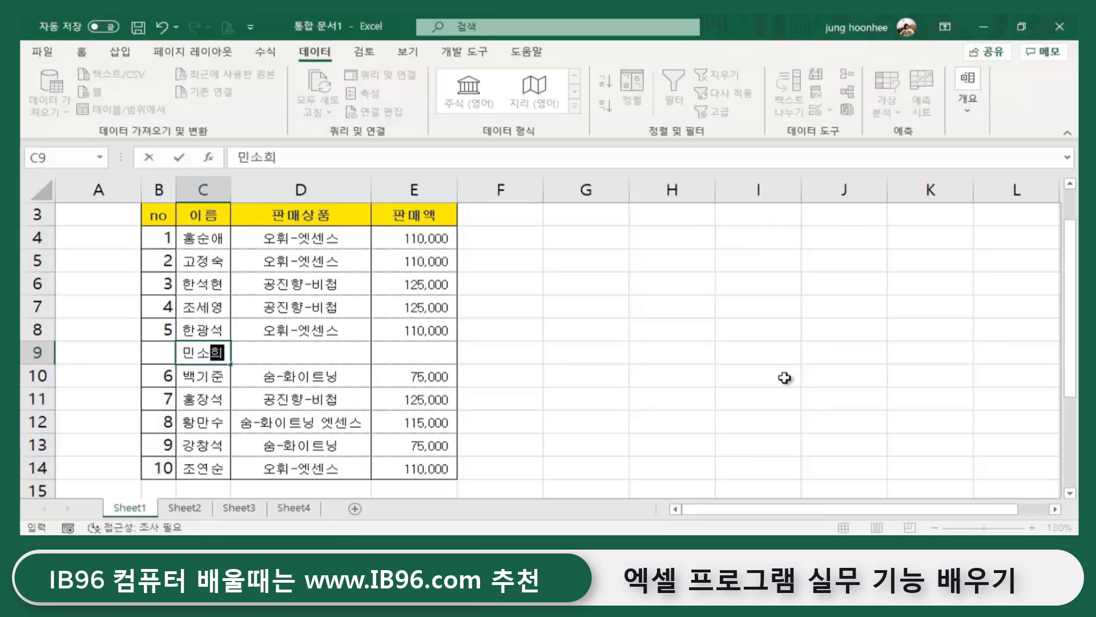
key(Tab)
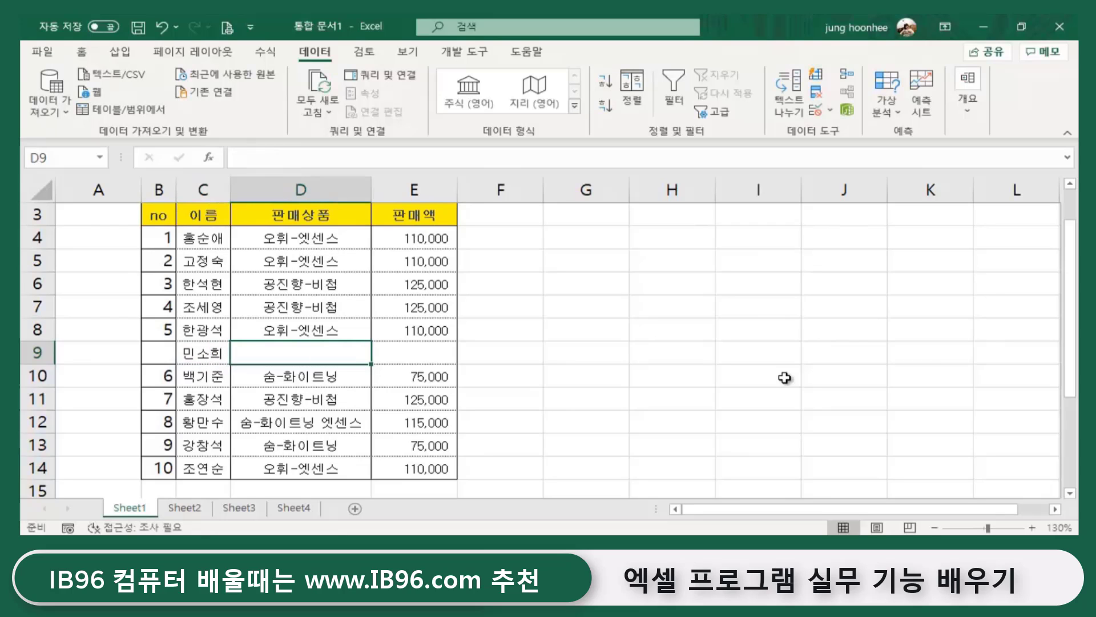
text(공진향-비첩)
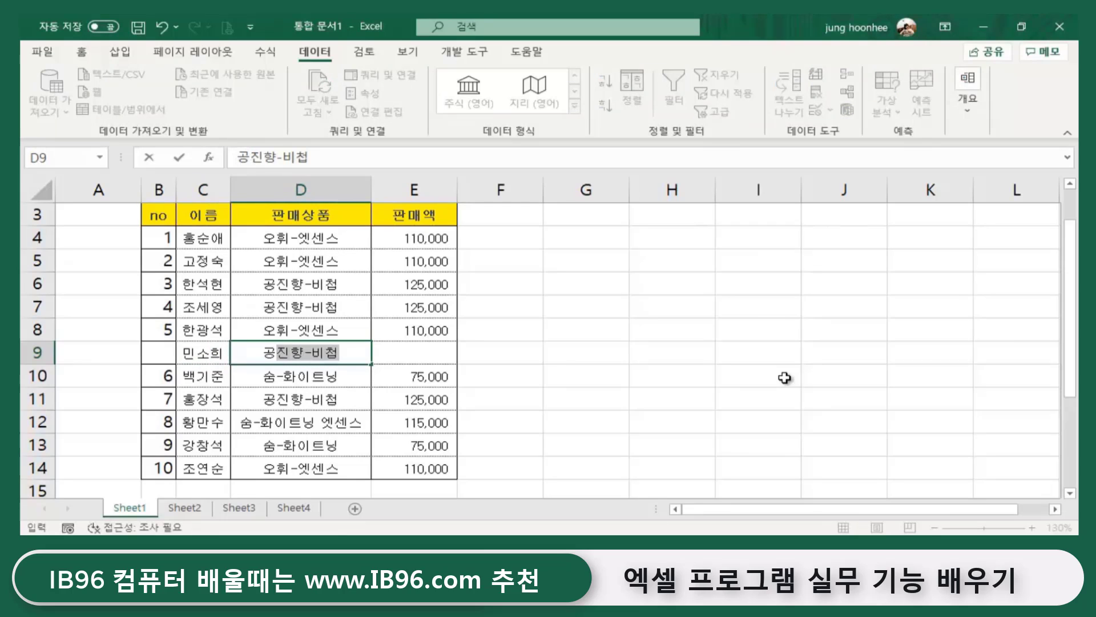
key(Tab)
text(1)
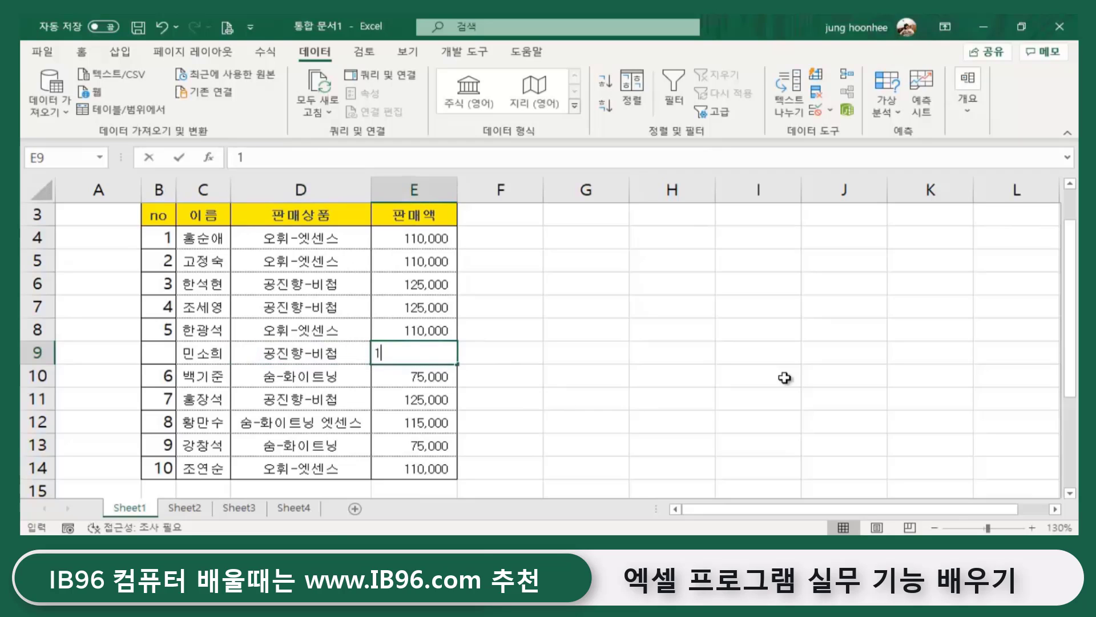
text(25,000)
key(Return)
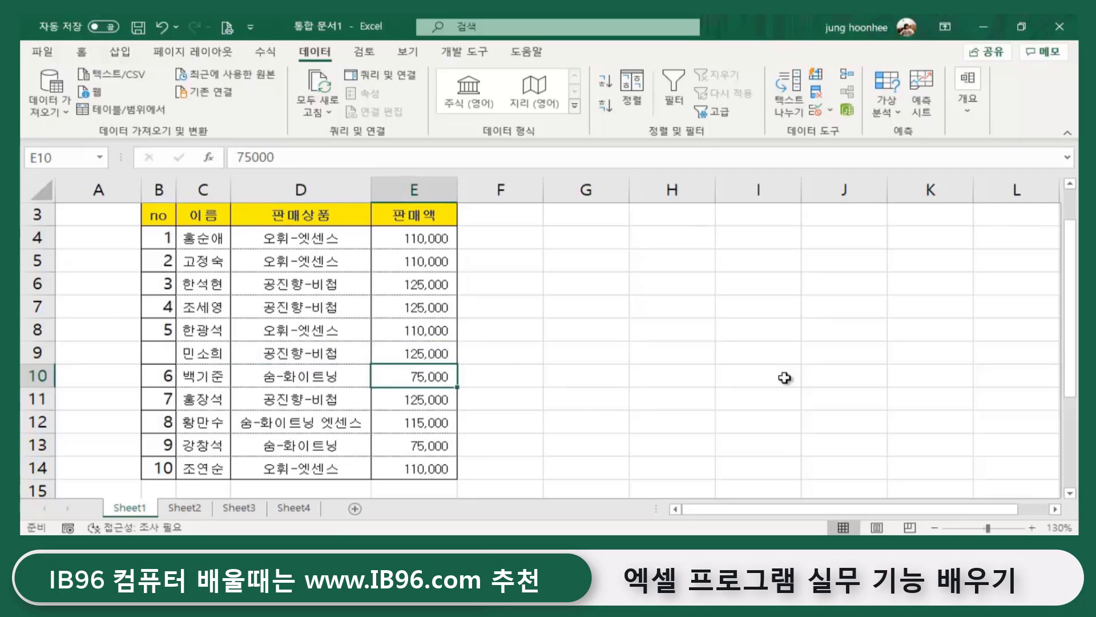
- Review the no cells below the new row, leaving its no cell empty
click(149, 355)
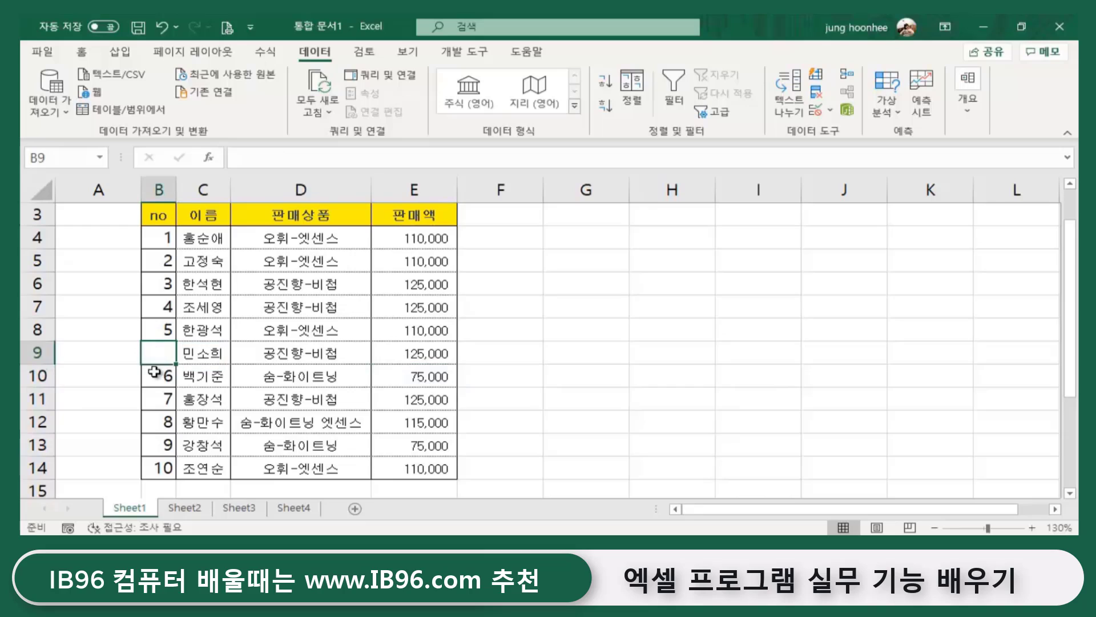
click(155, 375)
click(163, 422)
click(165, 402)
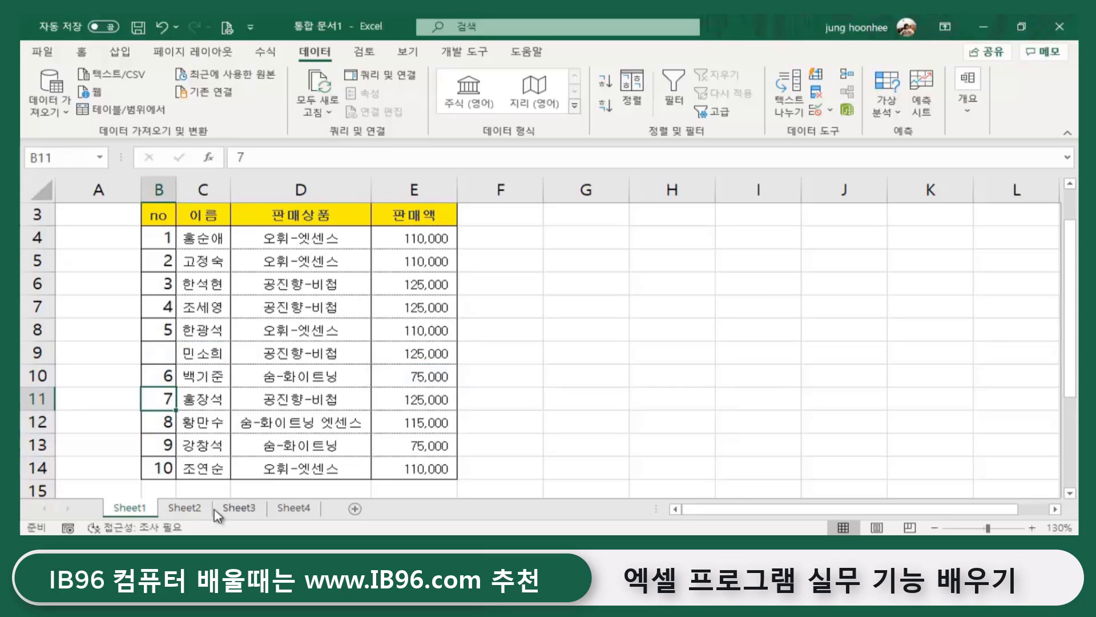
click(765, 393)
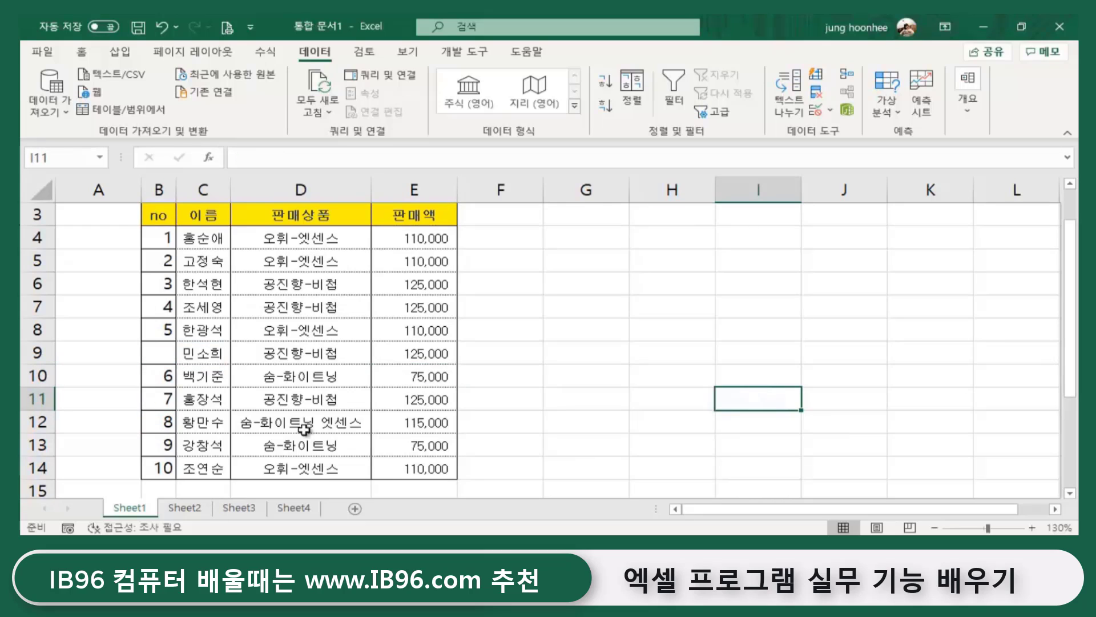
click(632, 394)
- Clear all the numbers from the no cells B4:B14
drag(163, 234, 160, 465)
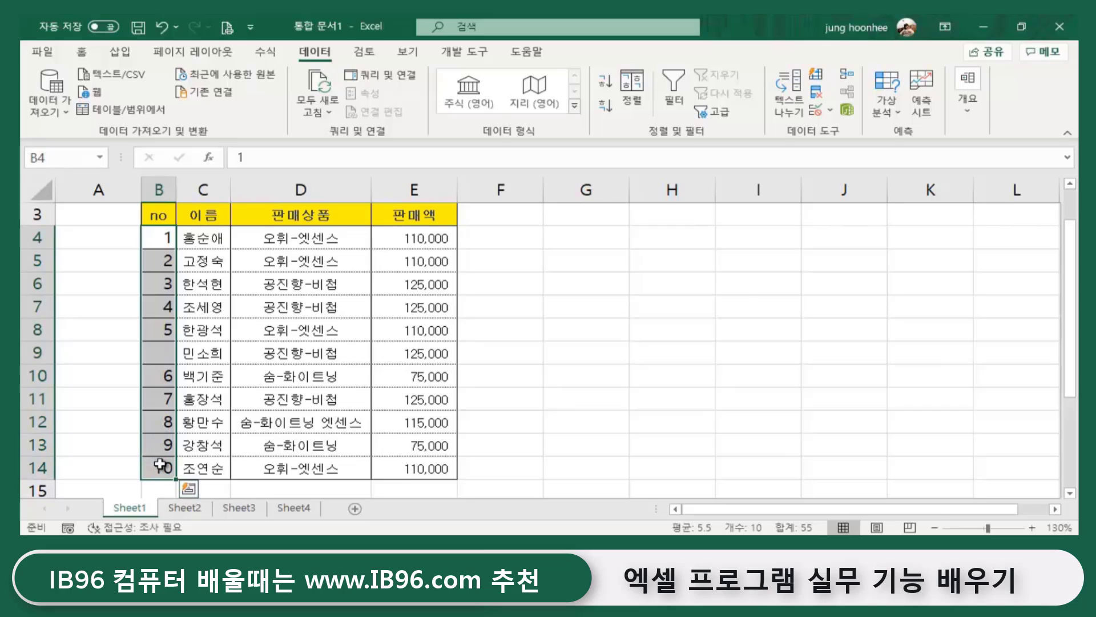
key(Delete)
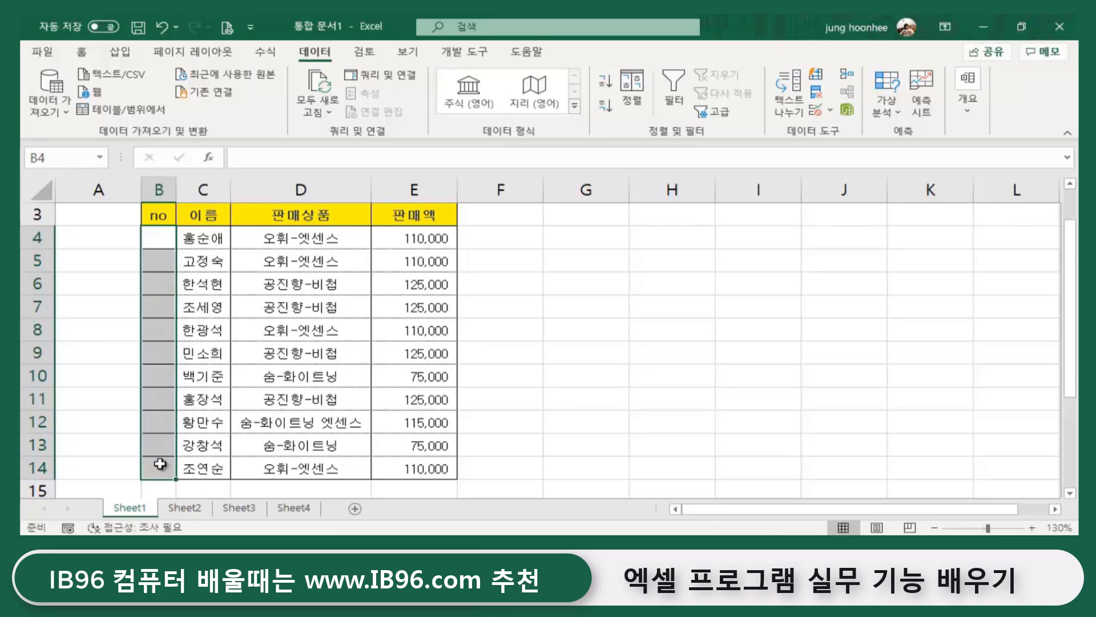
click(577, 367)
click(152, 243)
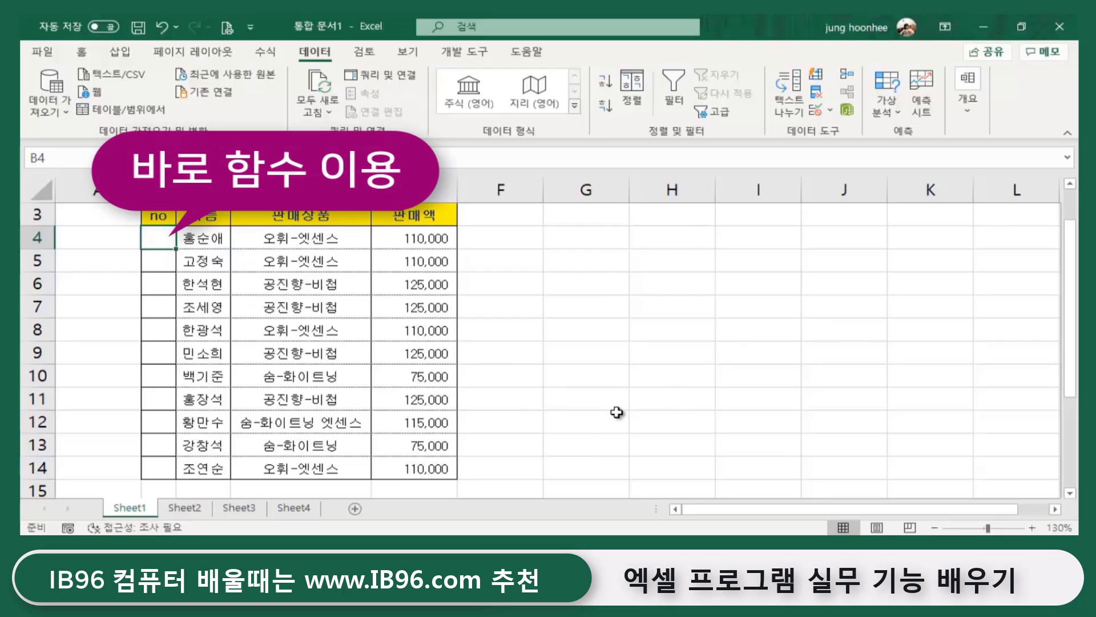
- Switch to the untitled Notepad window and place the cursor in its text area
scroll(616, 412, up, 1)
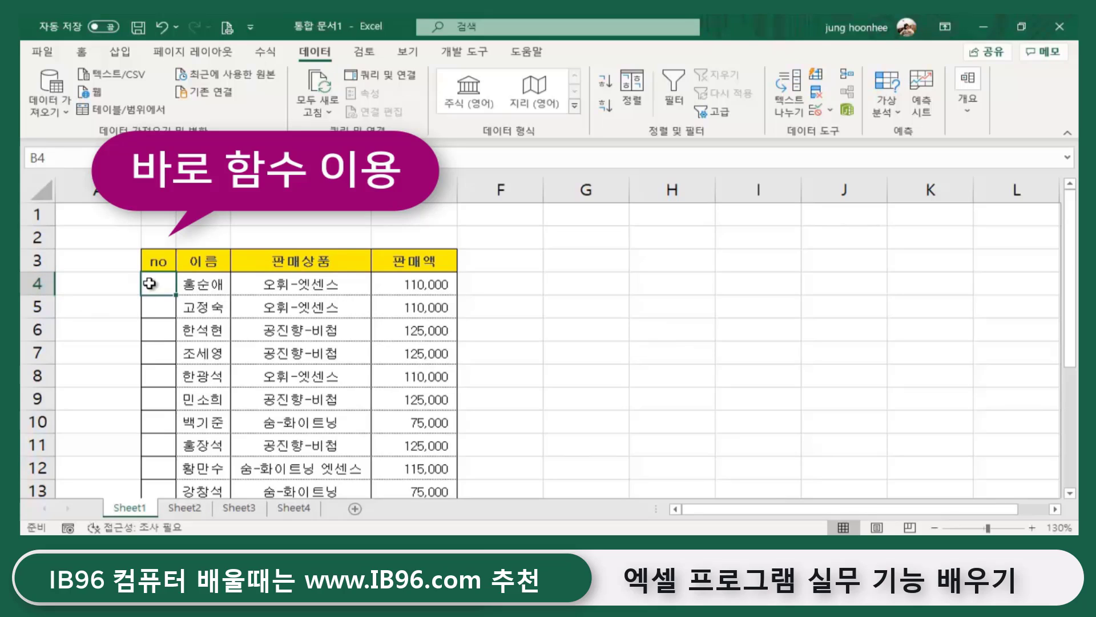
click(160, 313)
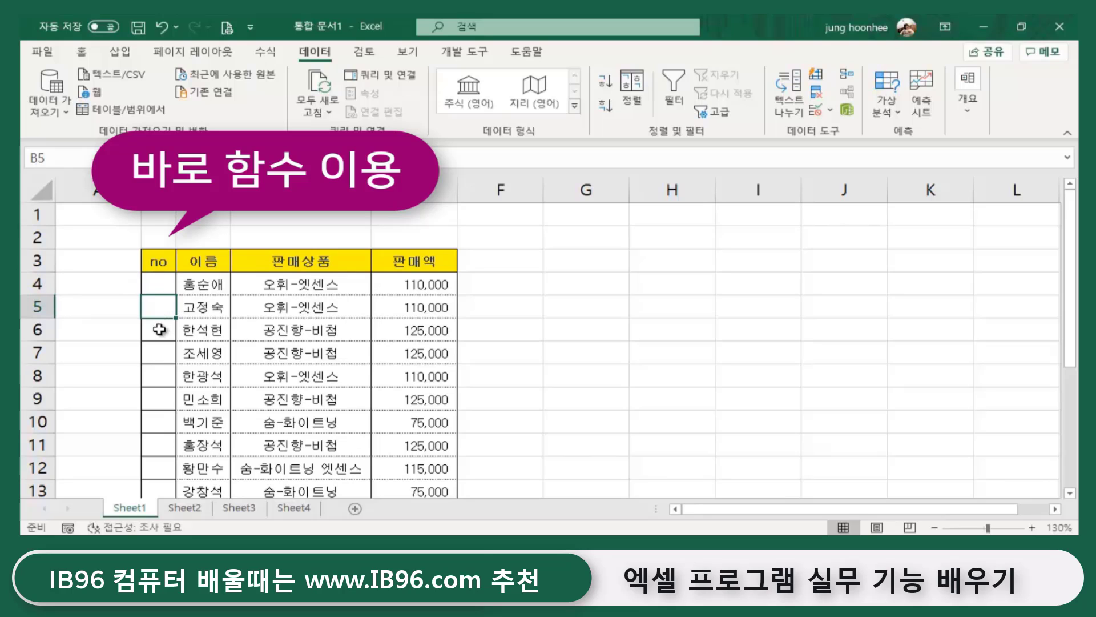
click(762, 445)
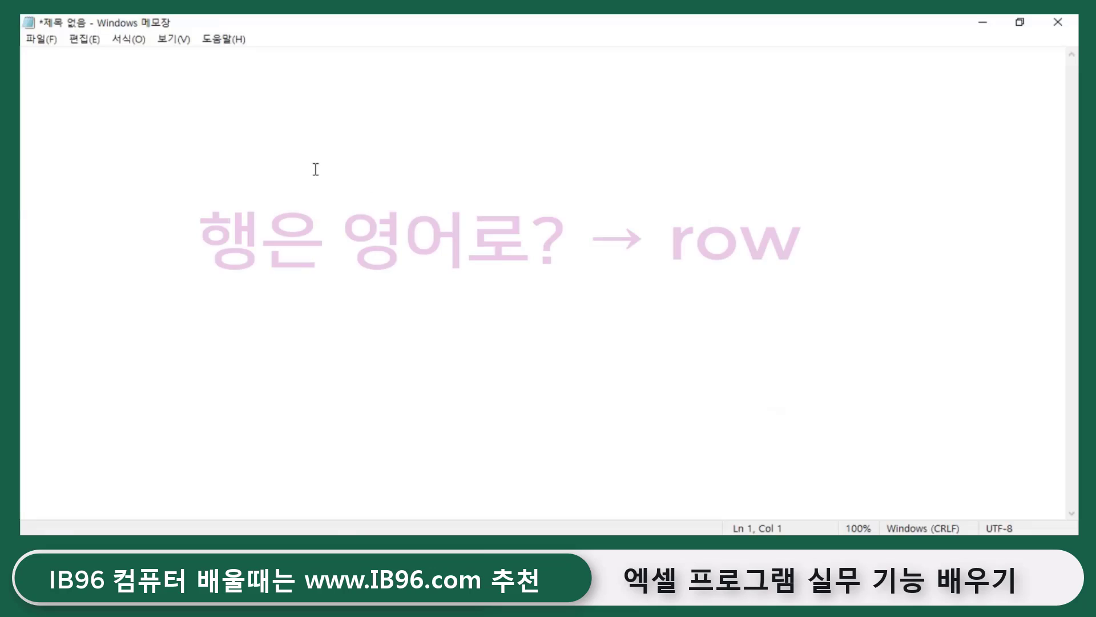
click(534, 56)
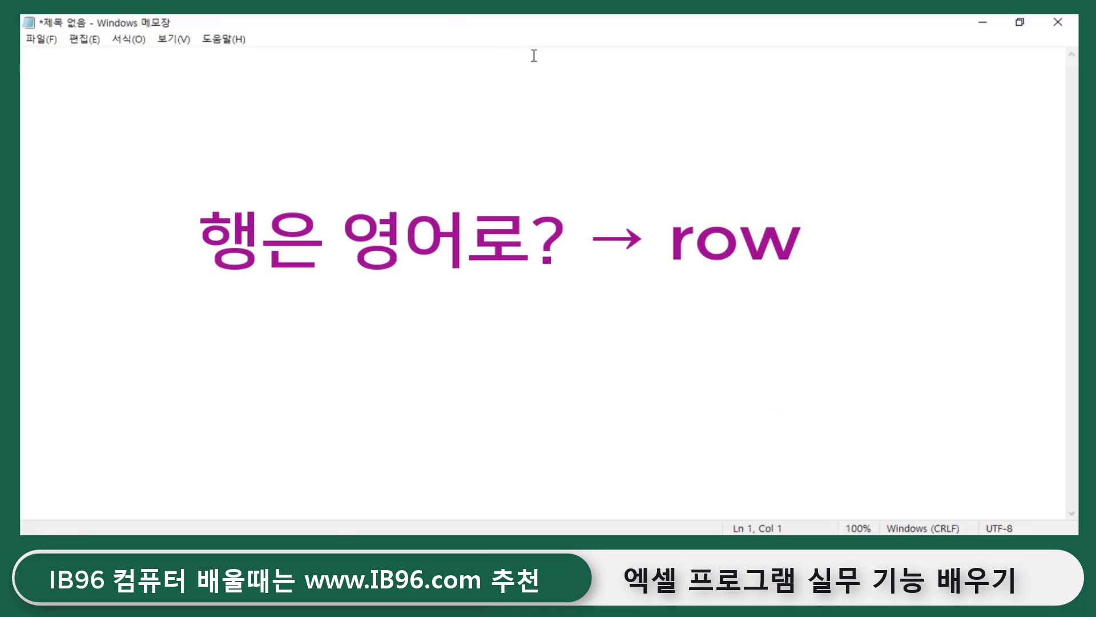
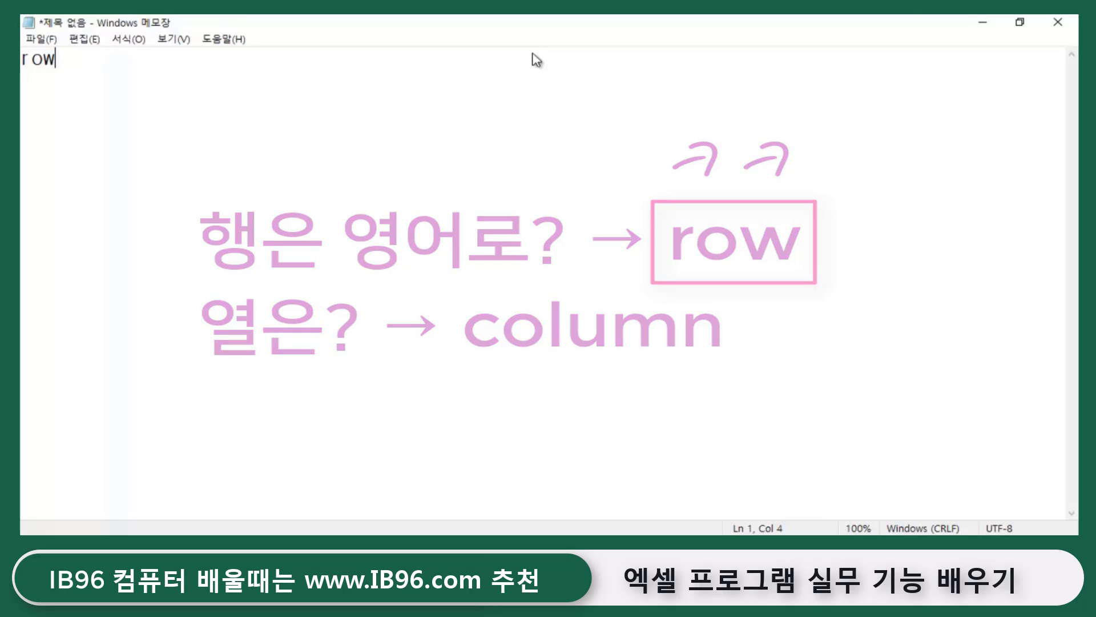
- Minimize the Notepad note to bring the Excel sales table back into view
click(985, 25)
- Enter the numbering formula =ROW()-3 in cell B4
click(626, 288)
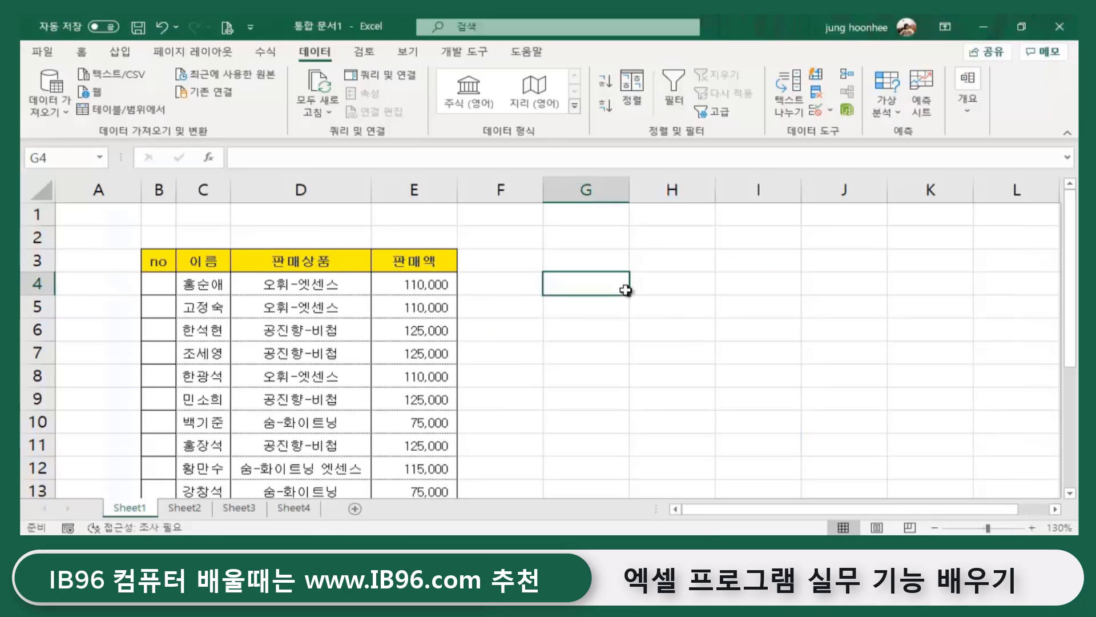
click(153, 284)
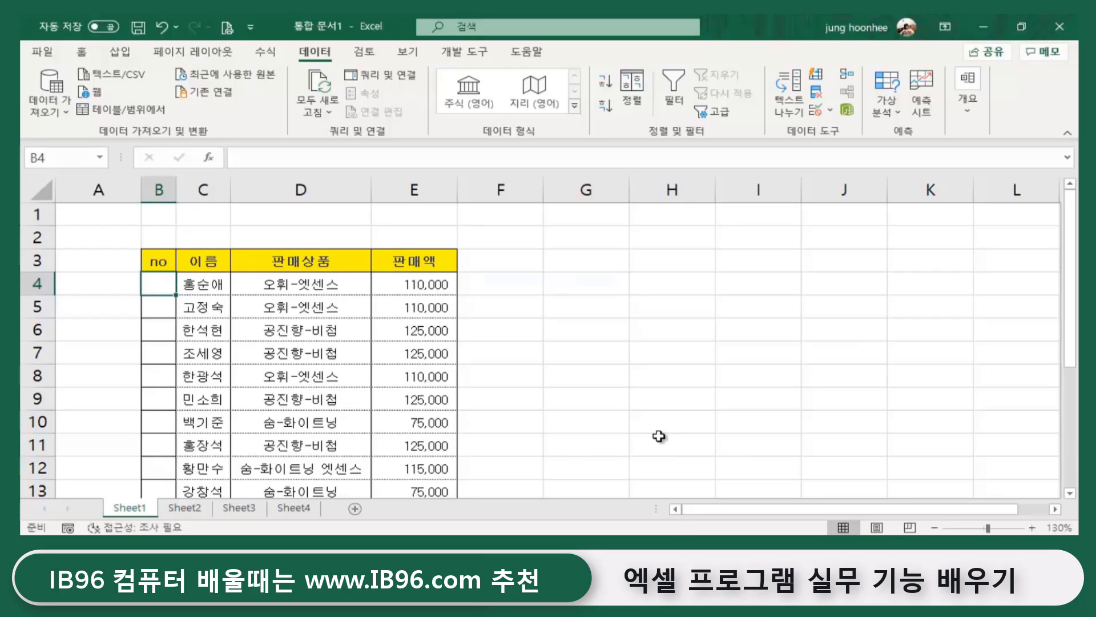
ctrl+scroll(648, 432, up, 2)
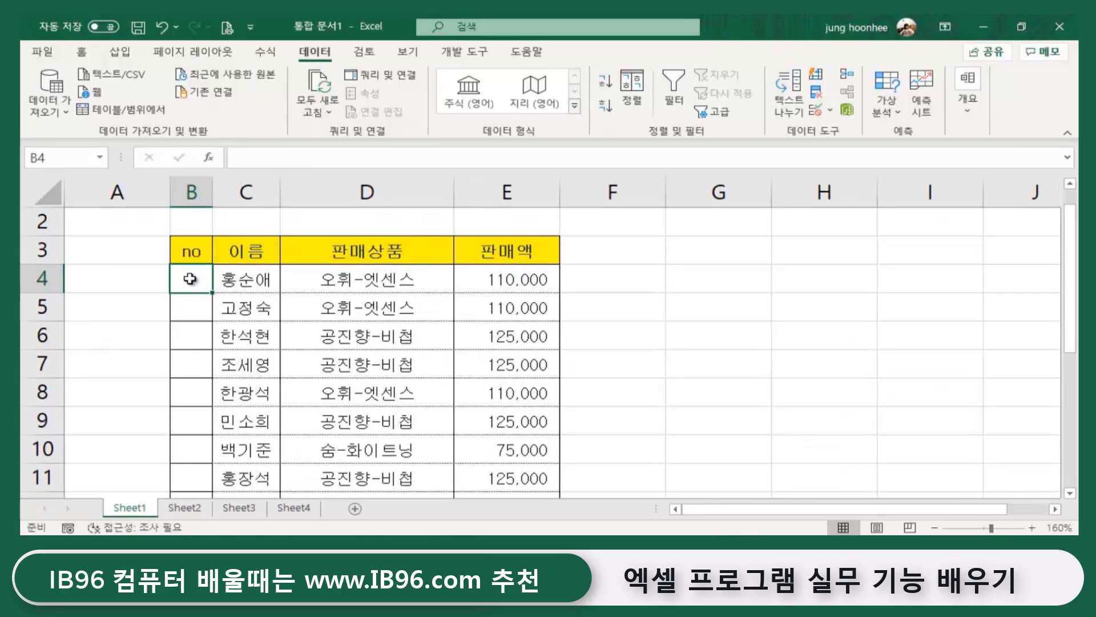
text(=)
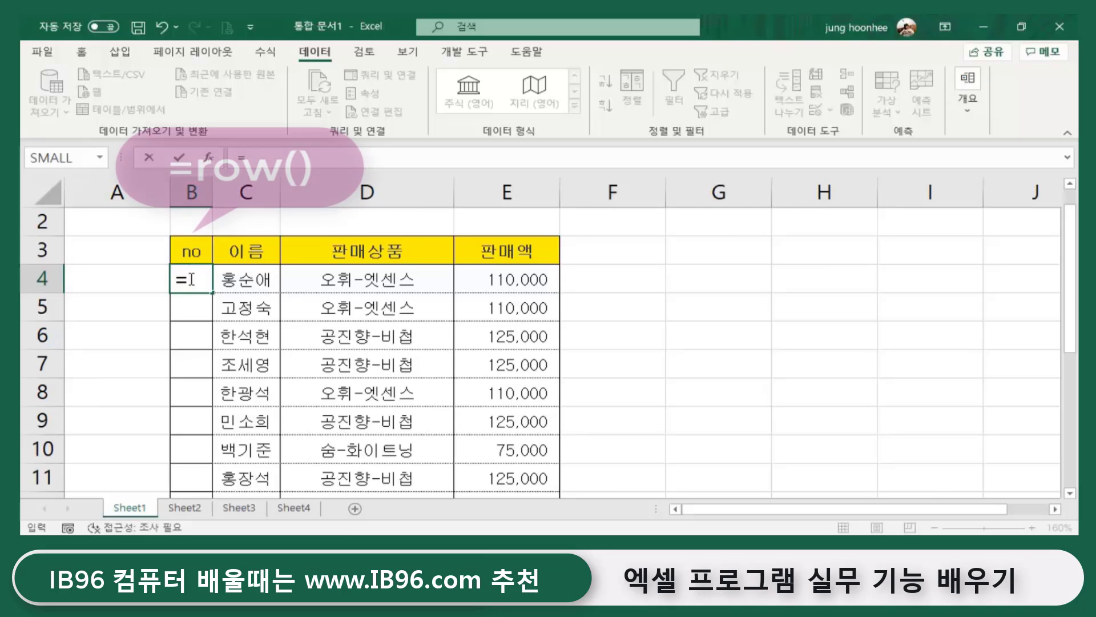
text(ㄱ)
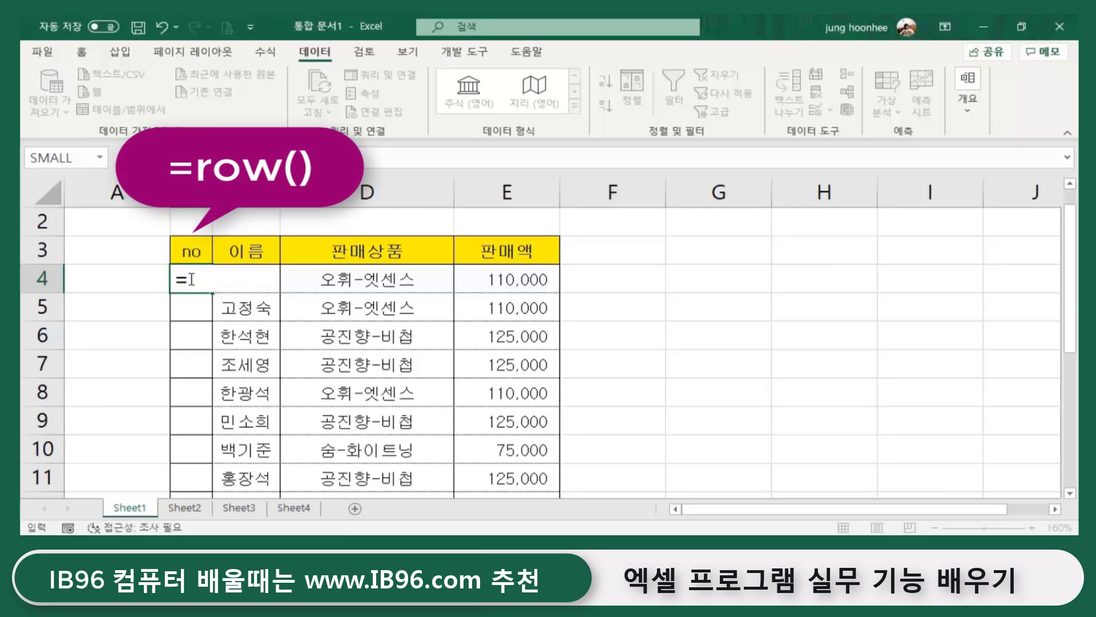
text(row)
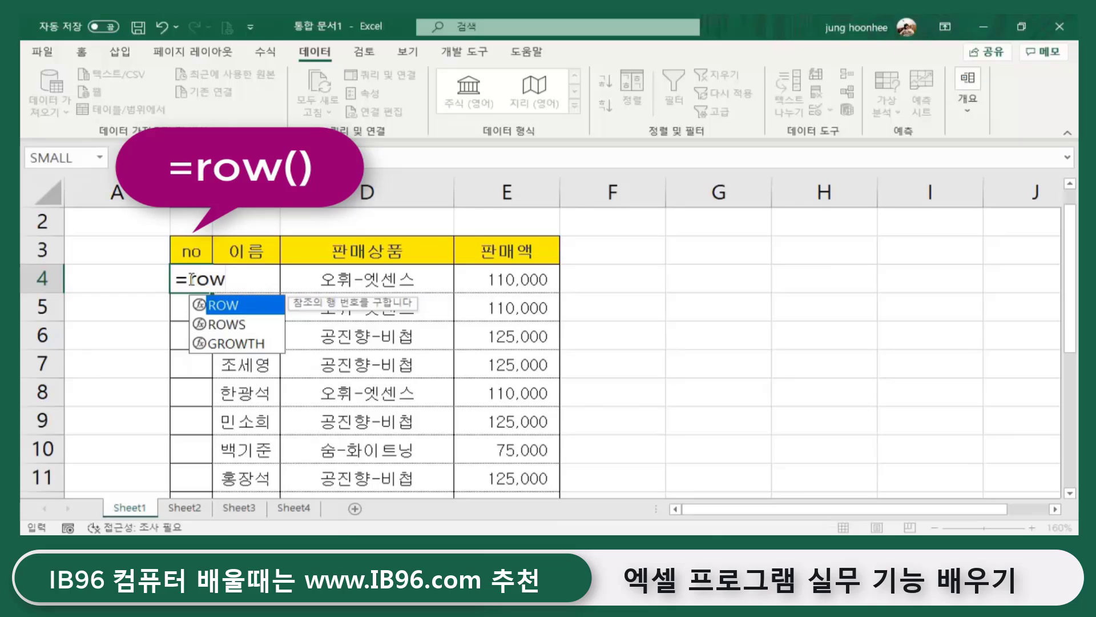
text(()
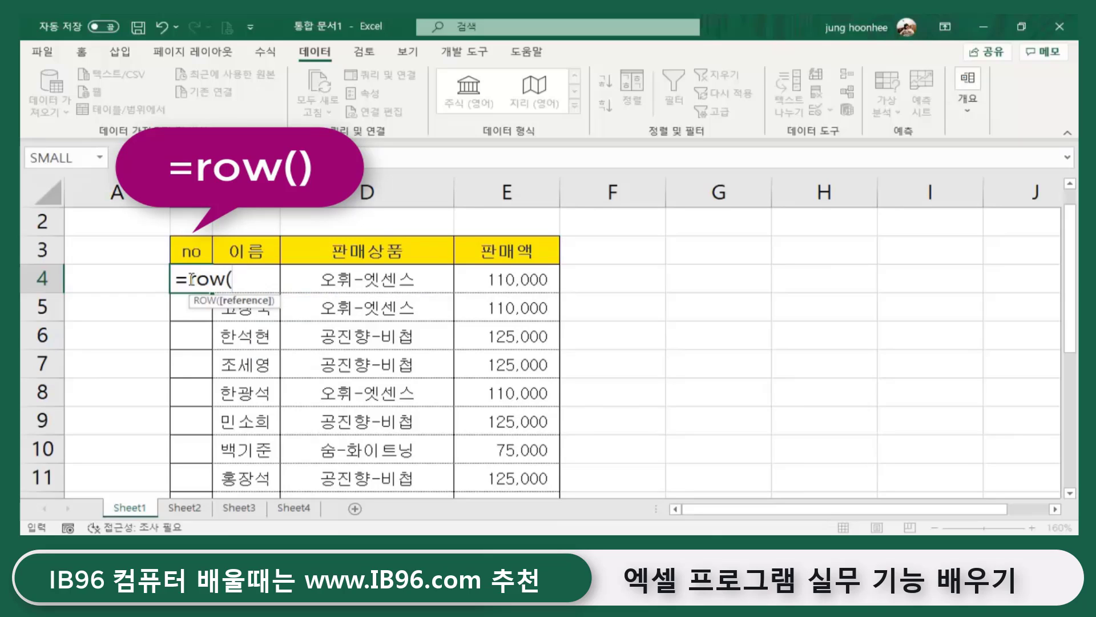
text())
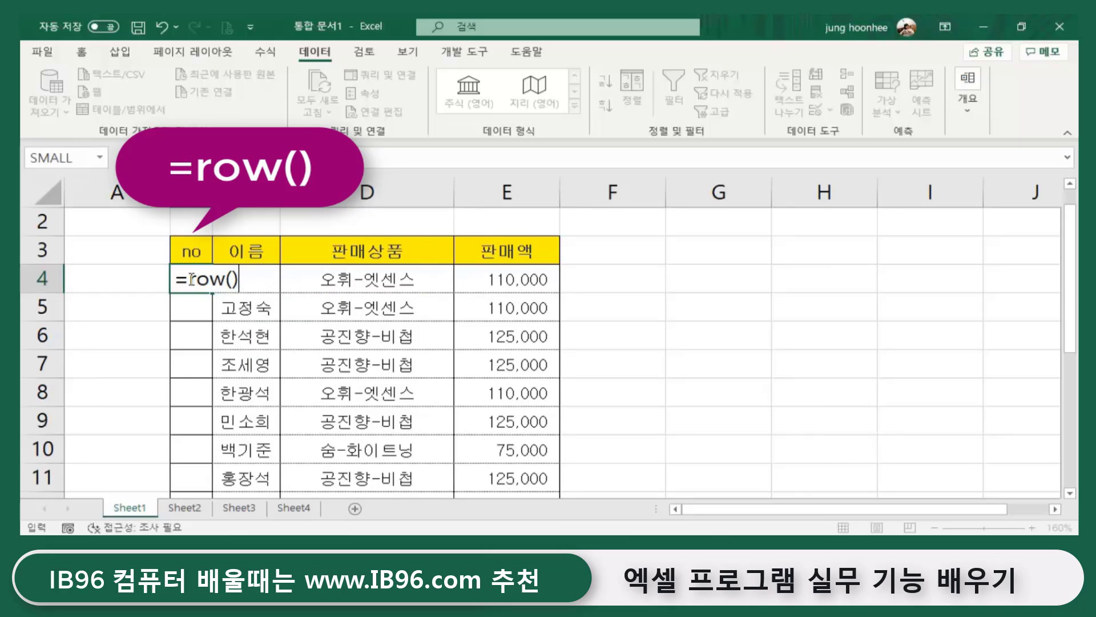
key(Return)
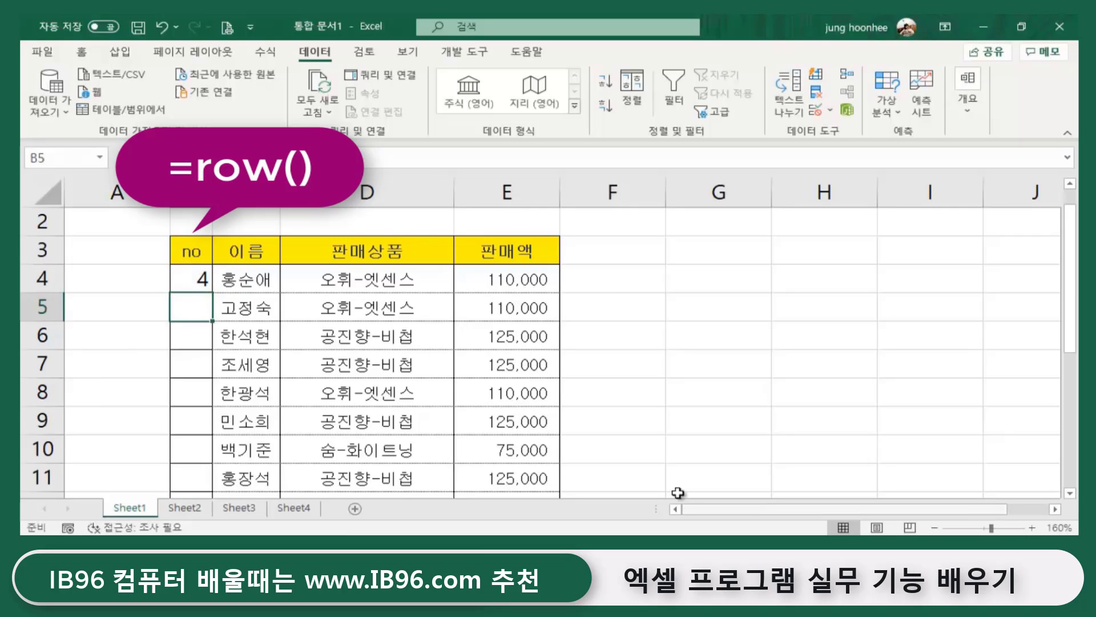
click(196, 283)
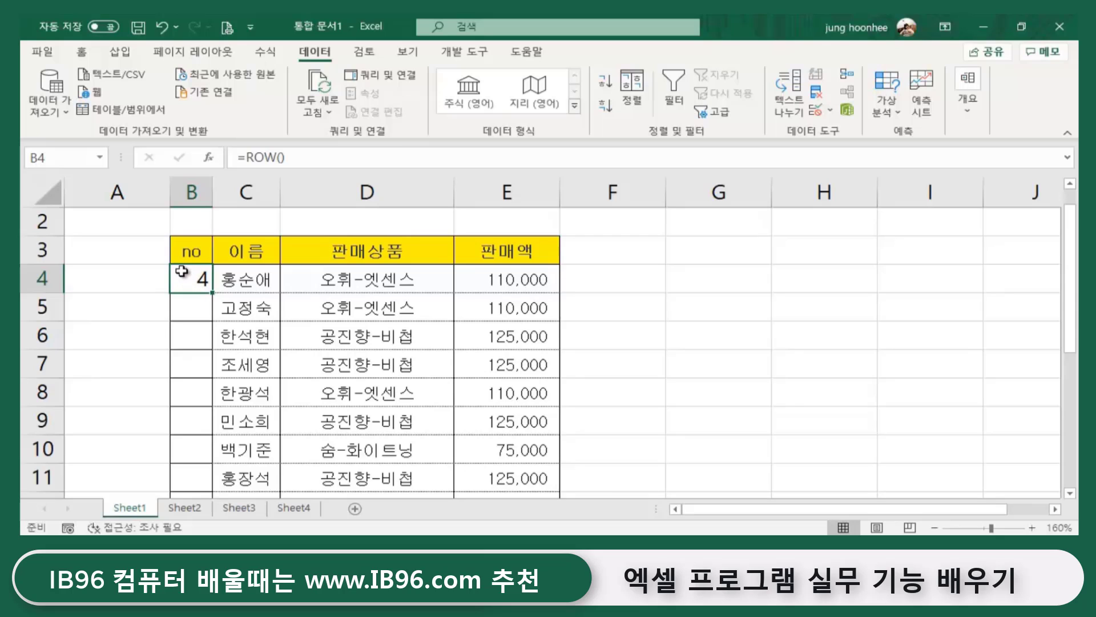
scroll(184, 278, up, 1)
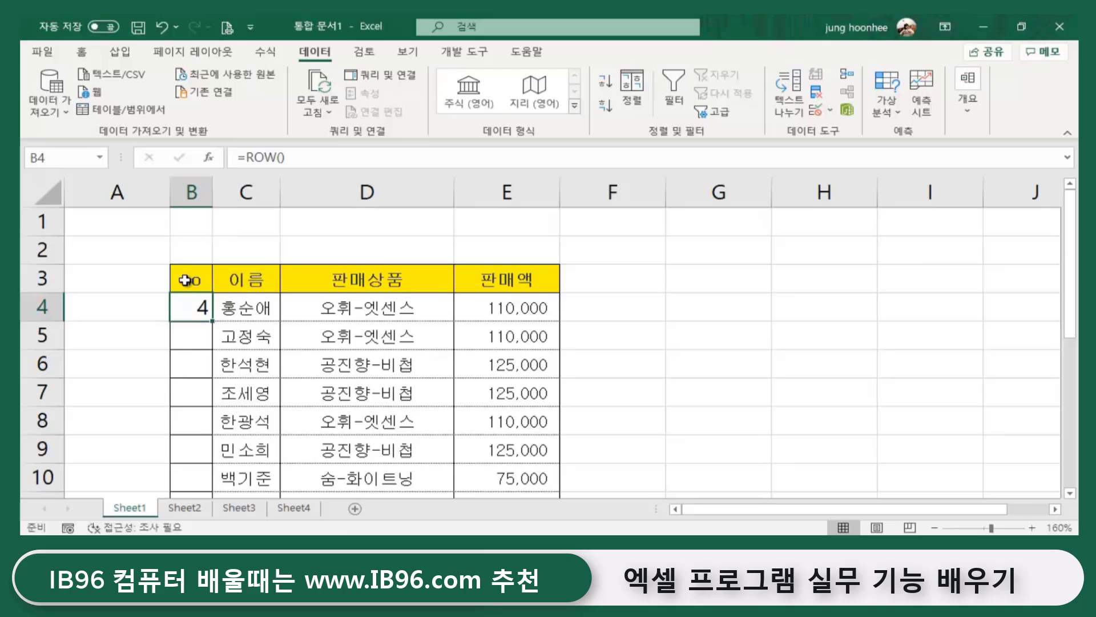
click(311, 158)
text(-)
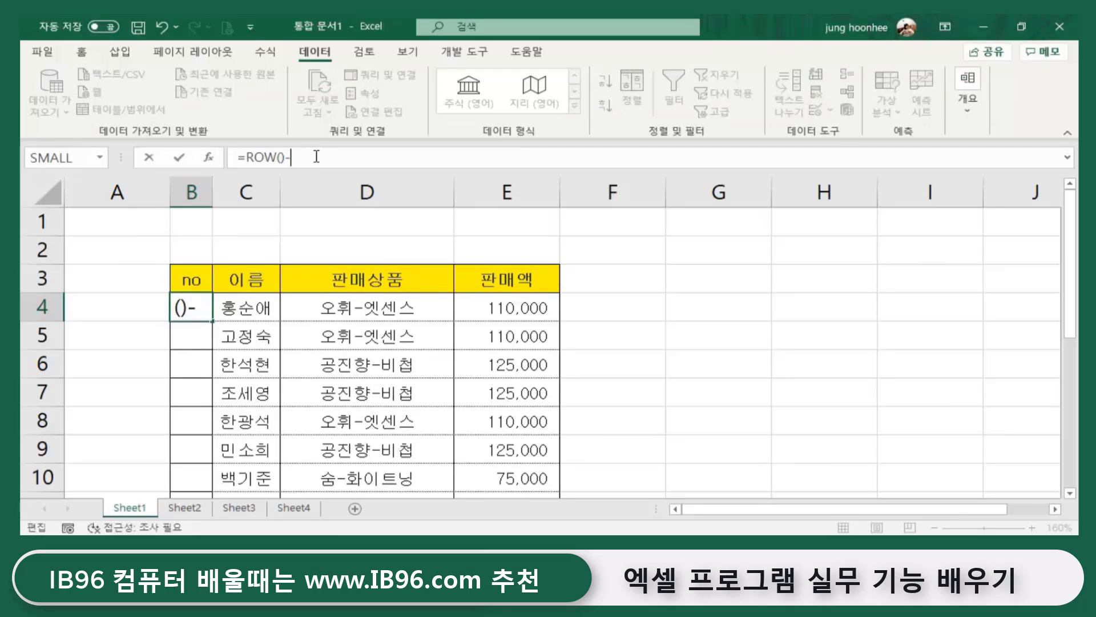
text(3)
key(Return)
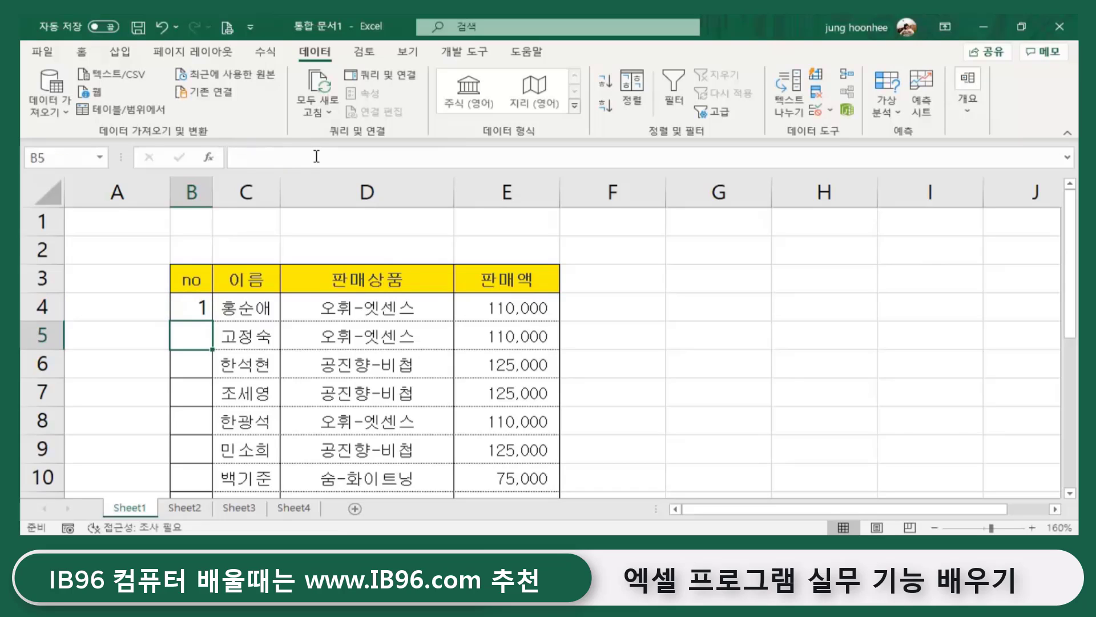
- Fill B4's formula down the no column to number rows 1 through 11
click(193, 305)
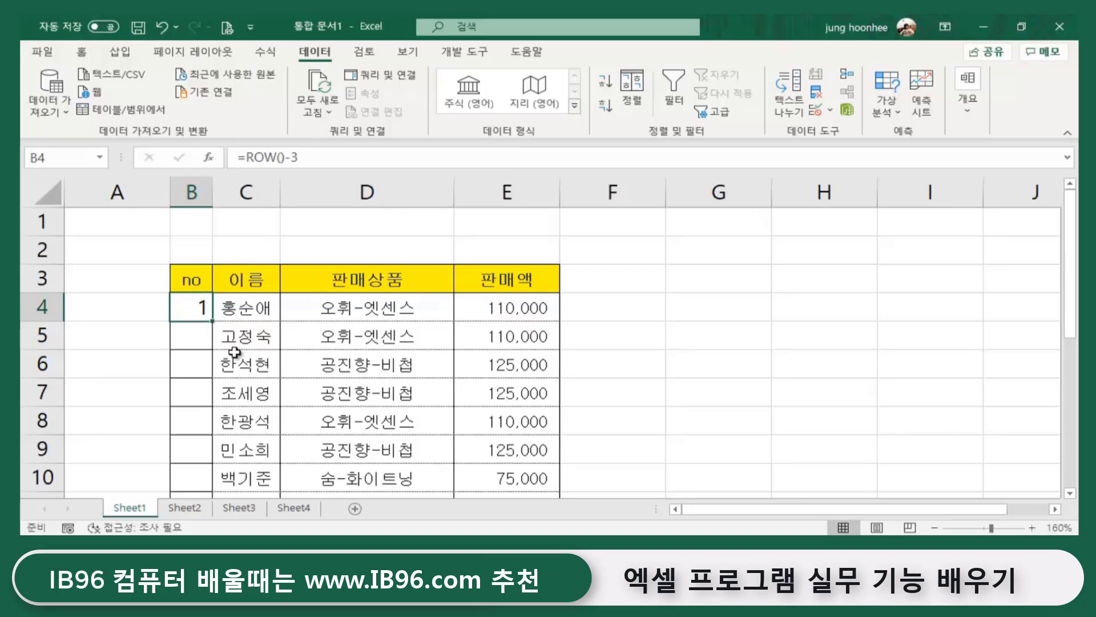
double_click(212, 321)
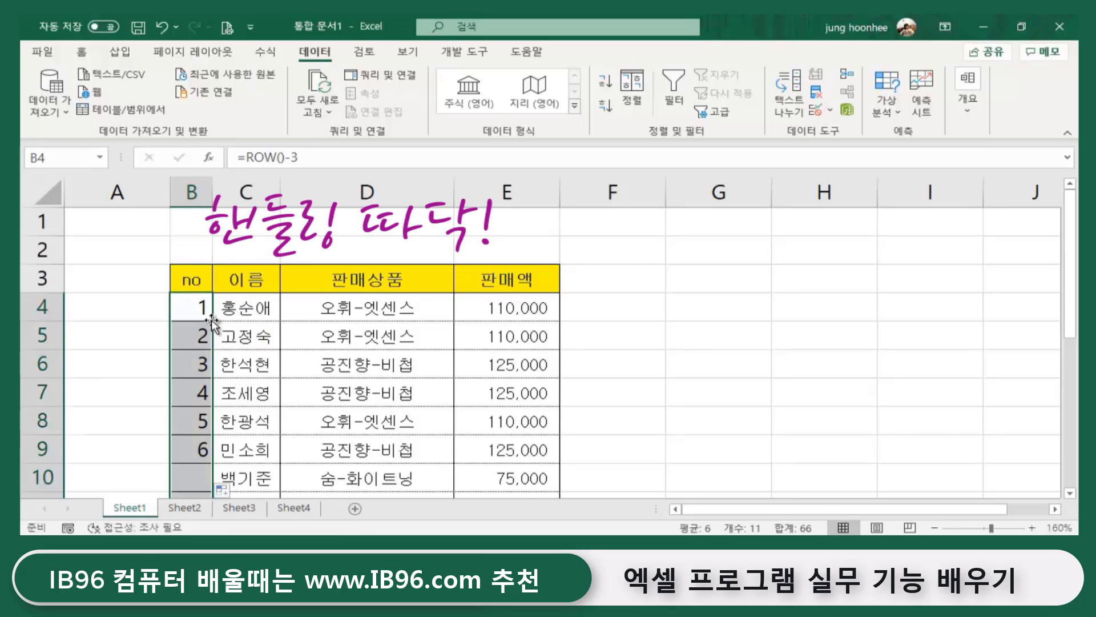
scroll(672, 462, down, 2)
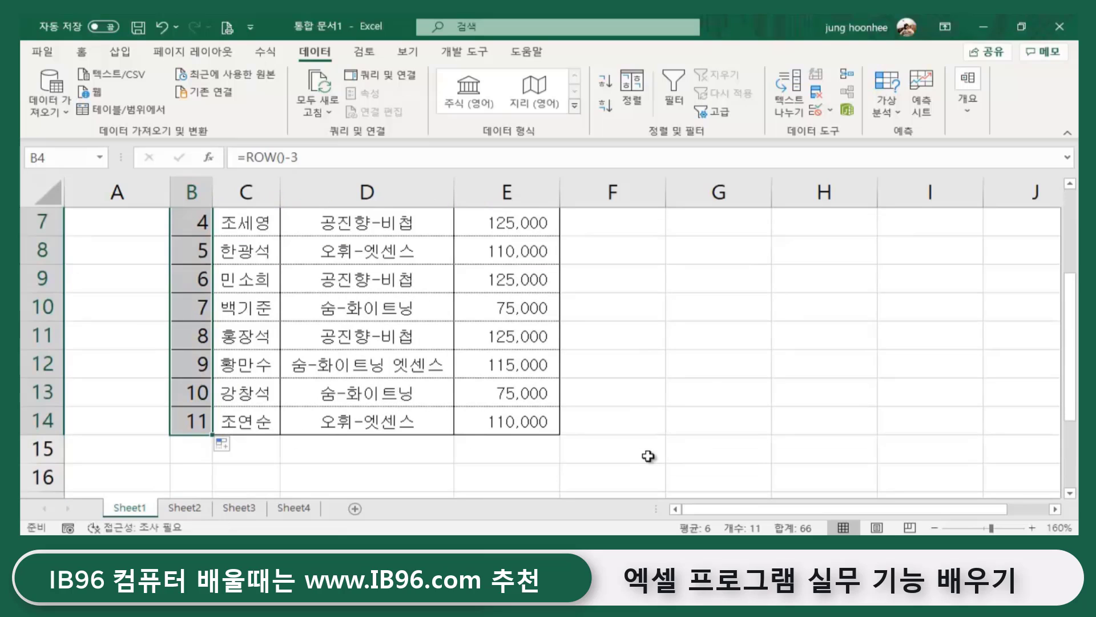
click(721, 389)
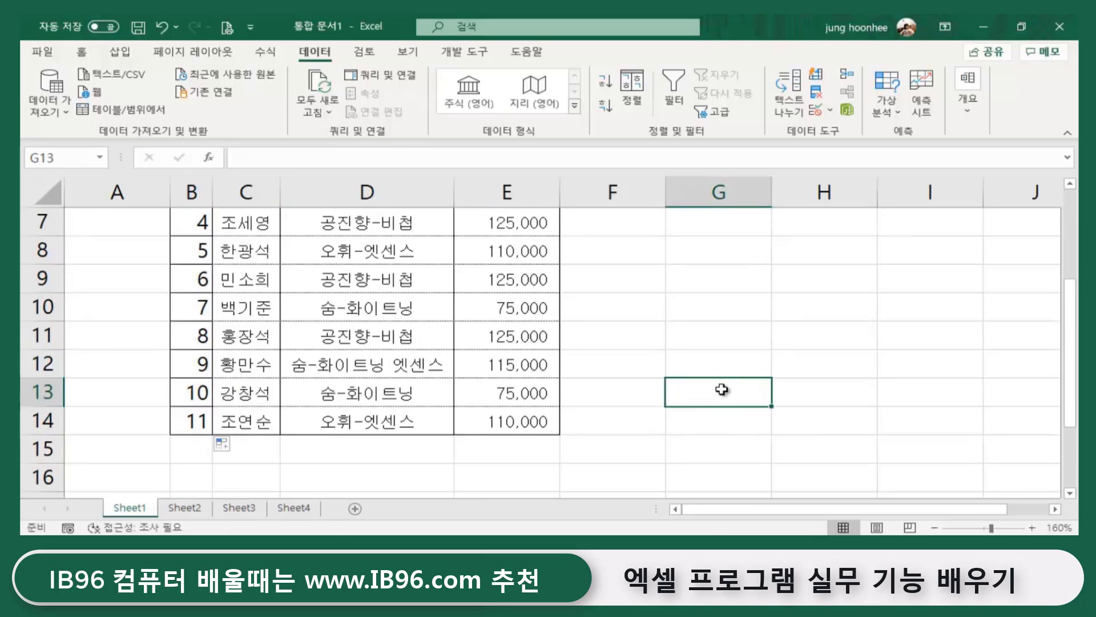
click(723, 345)
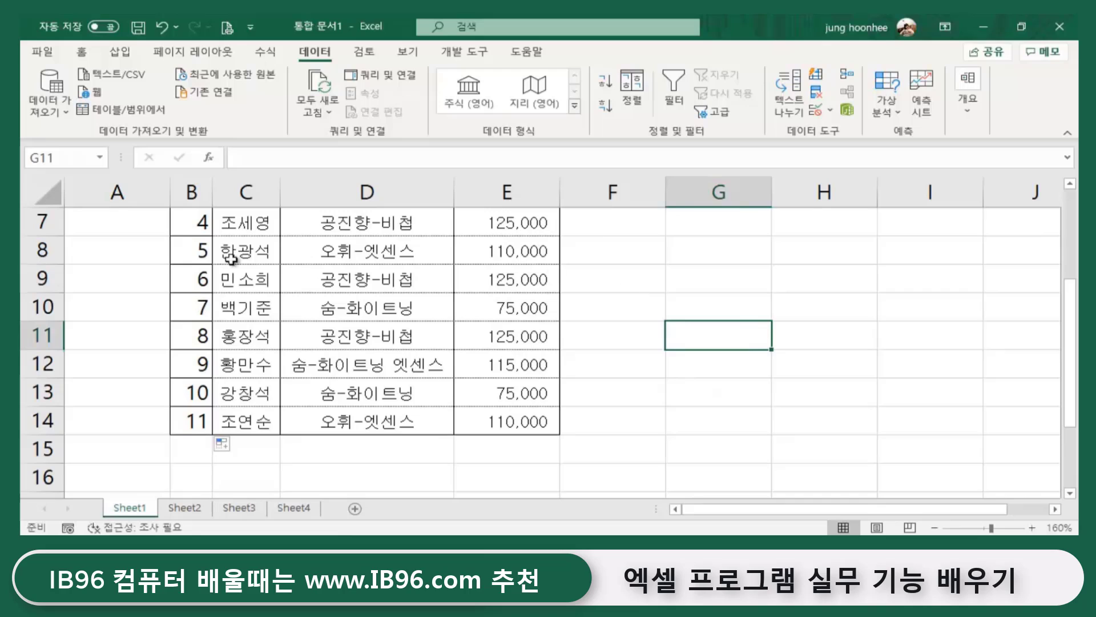
- Insert a blank row at row 9 of the sales table
click(38, 278)
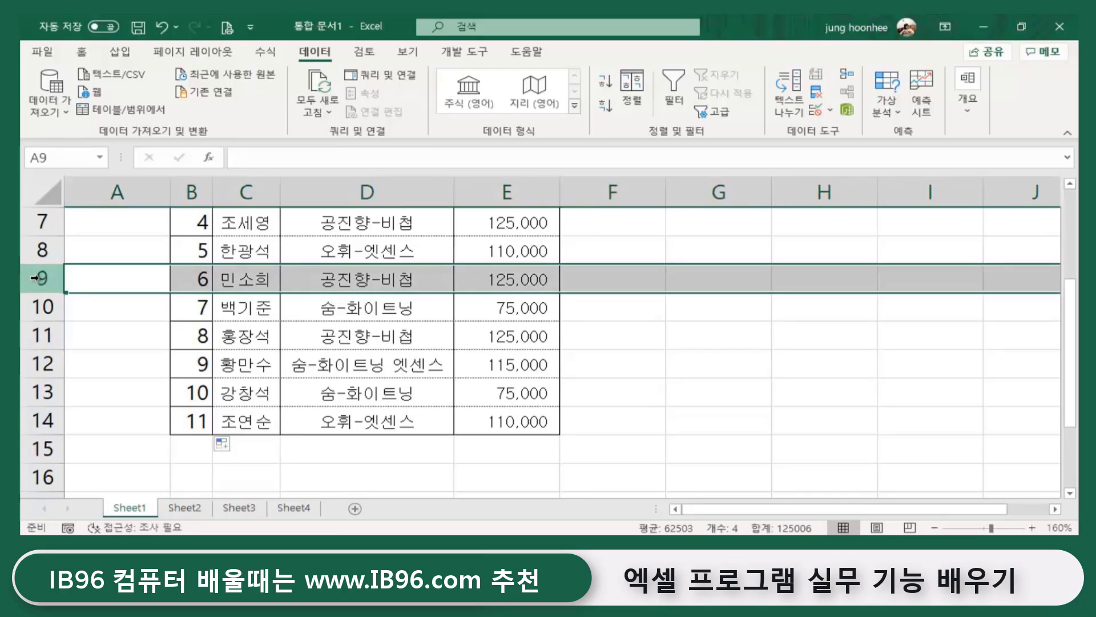
right_click(39, 279)
click(86, 389)
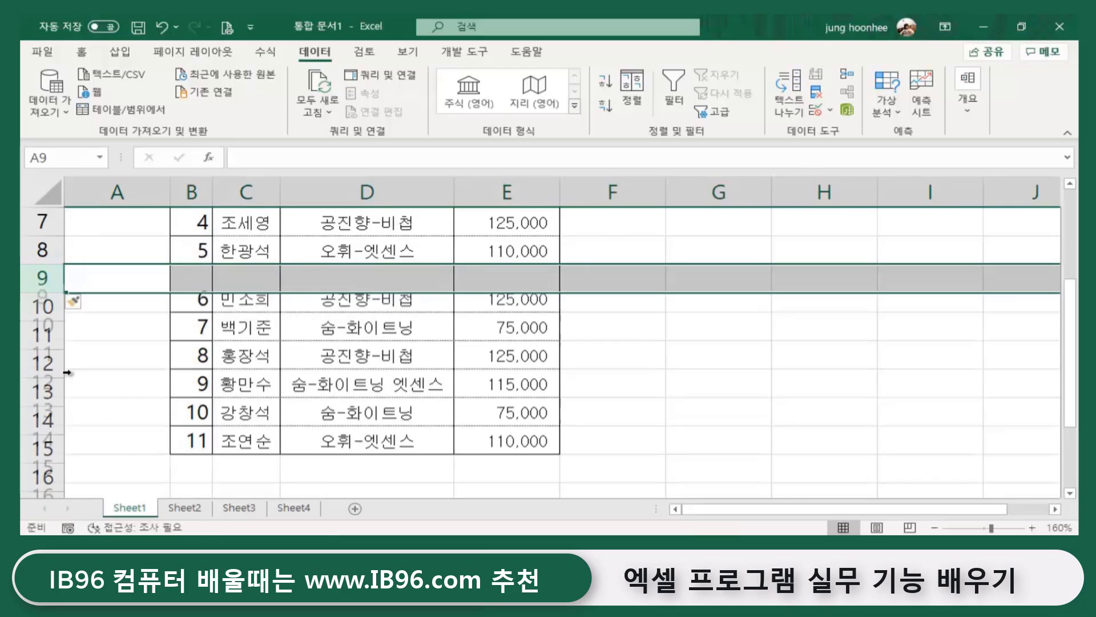
click(197, 279)
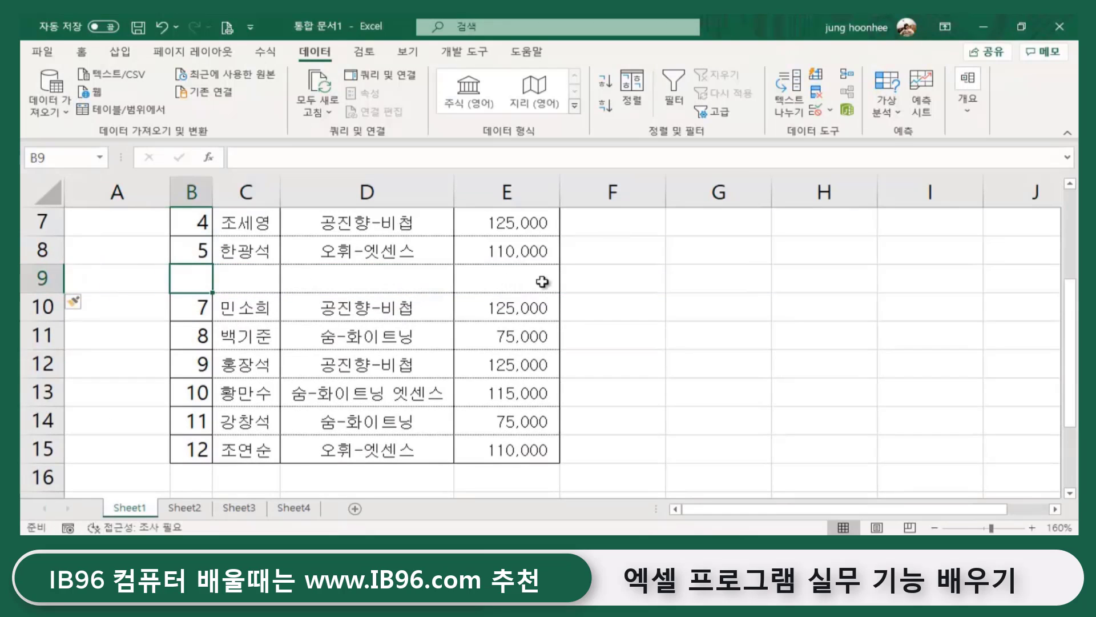
click(753, 317)
- Fill row 9 with a new customer's name, product 숨-화이트닝 and amount 75,000
click(250, 284)
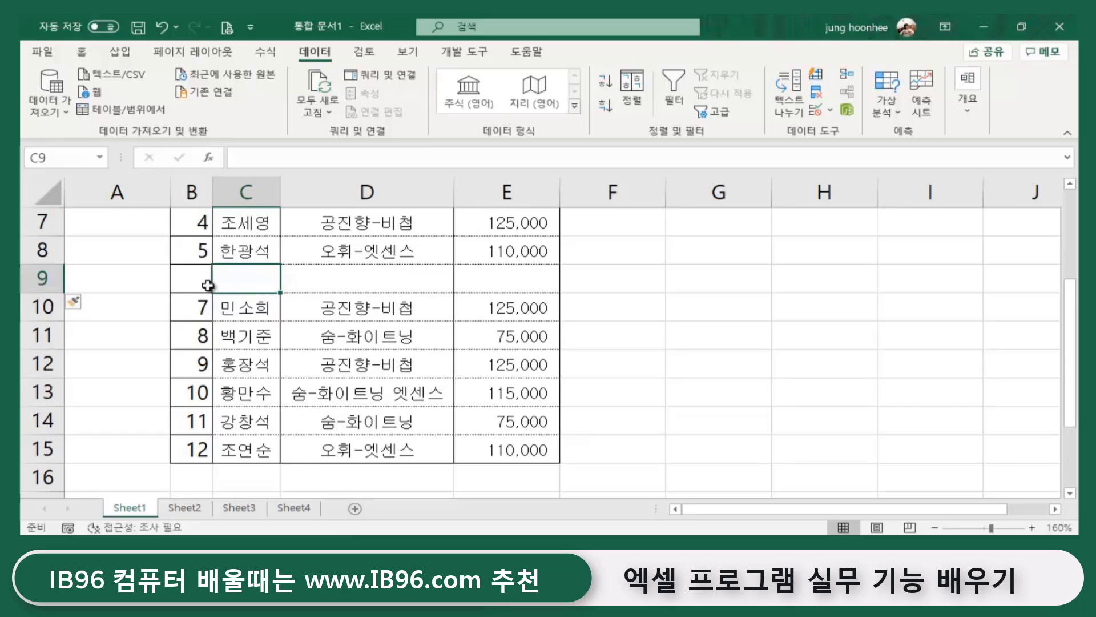
click(203, 307)
click(204, 278)
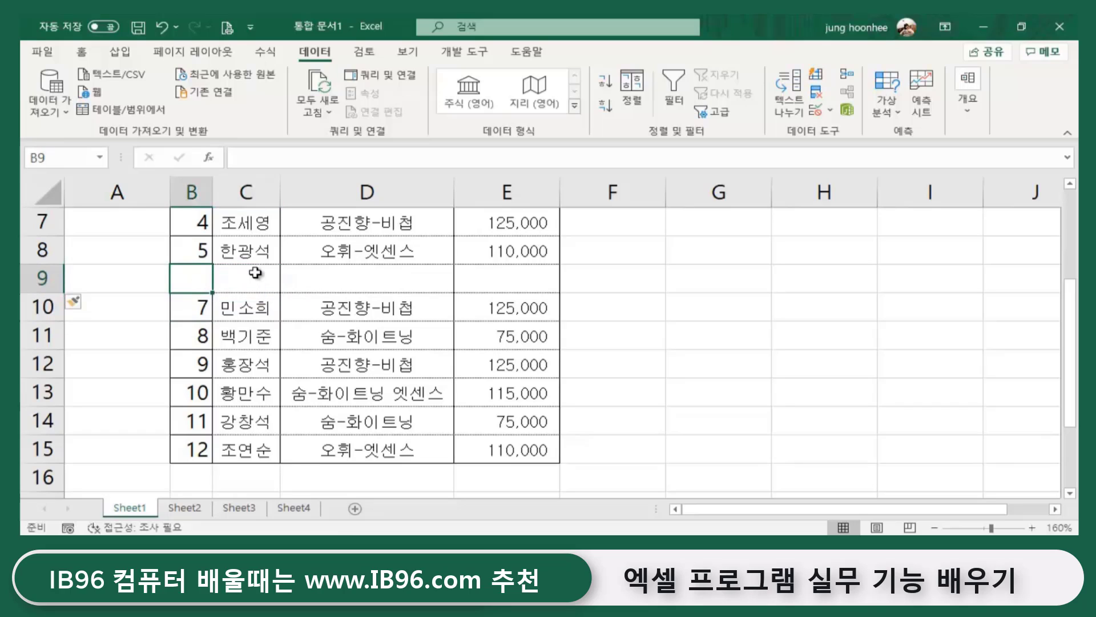
click(265, 277)
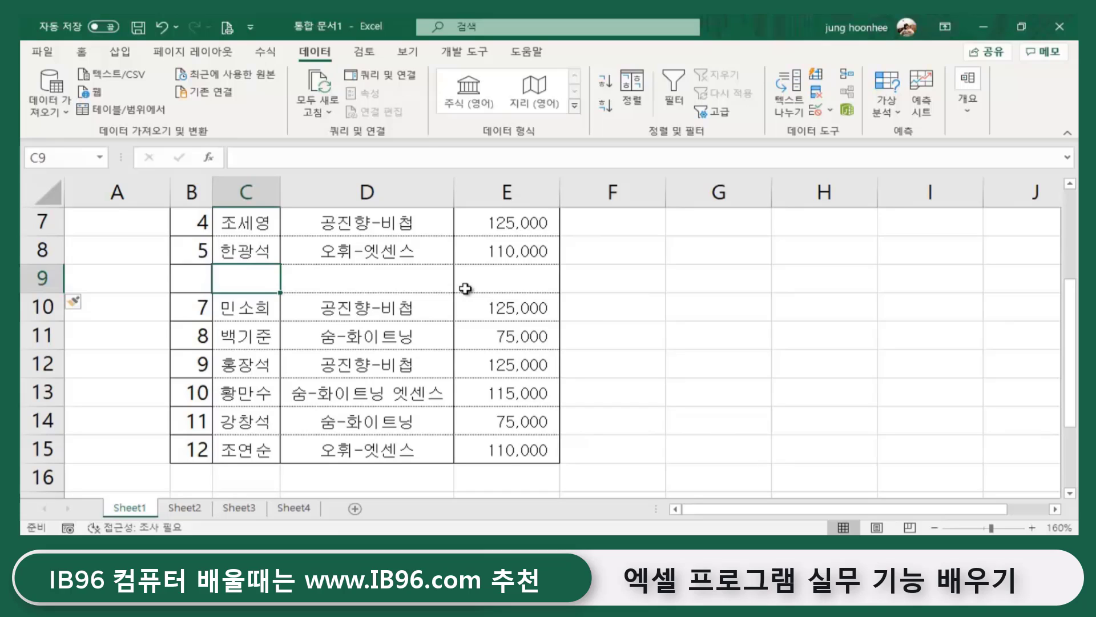
text(when)
key(BackSpace)
key(BackSpace)
key(BackSpace)
key(BackSpace)
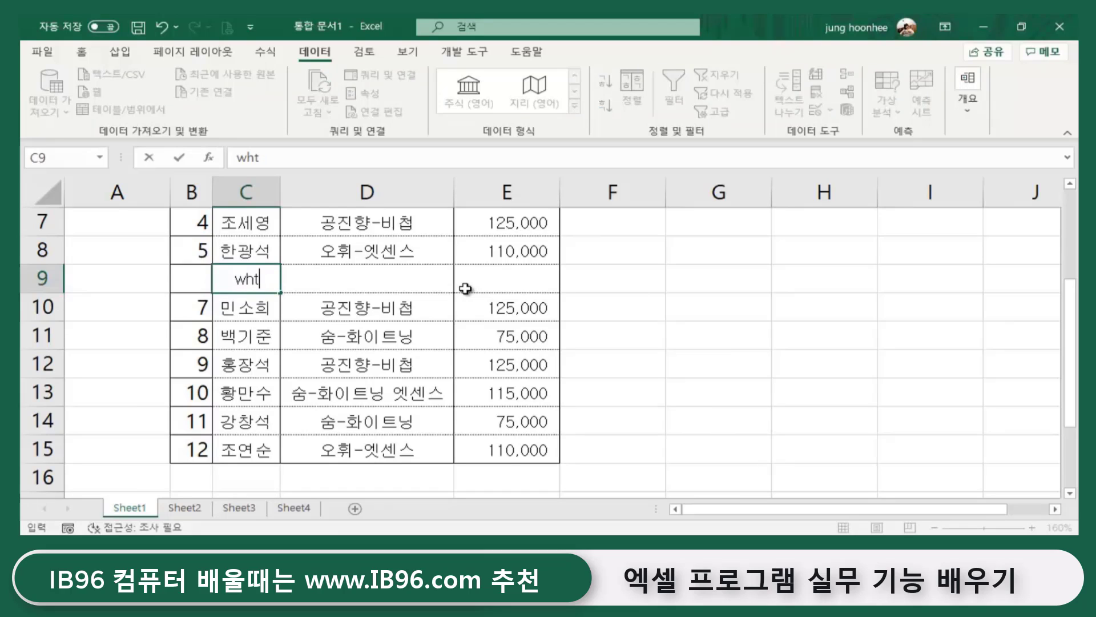
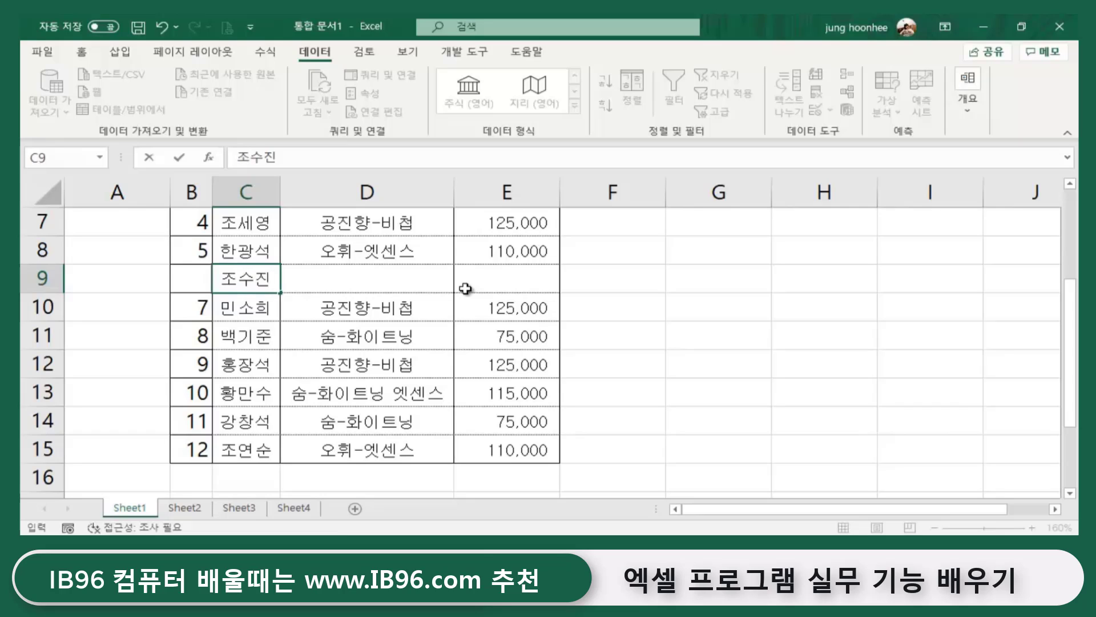
key(Tab)
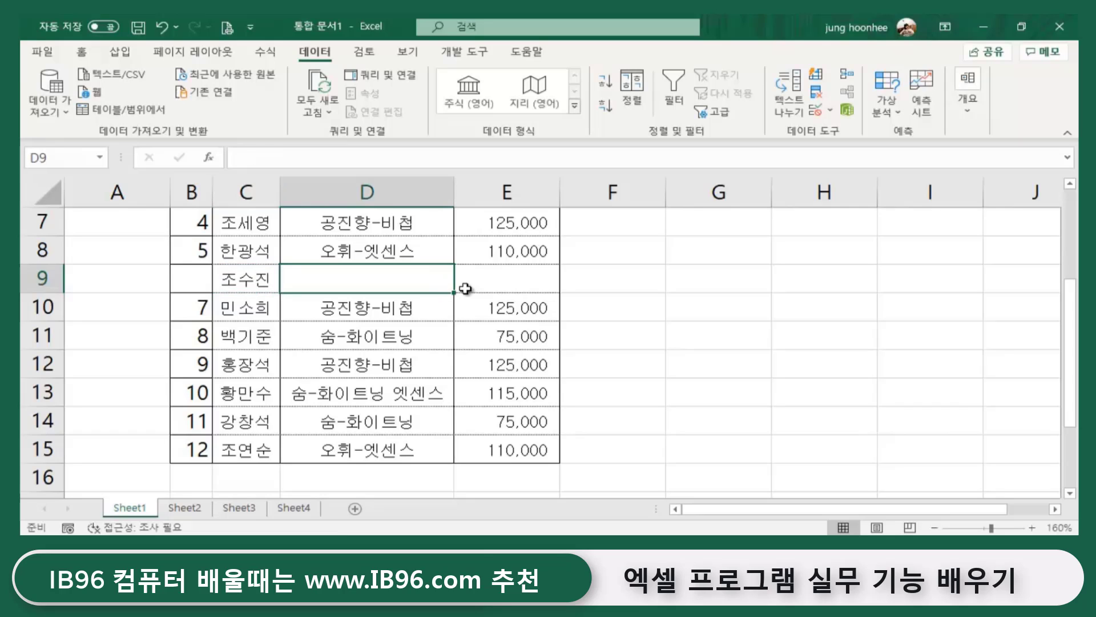
text(숨-호)
text(이트)
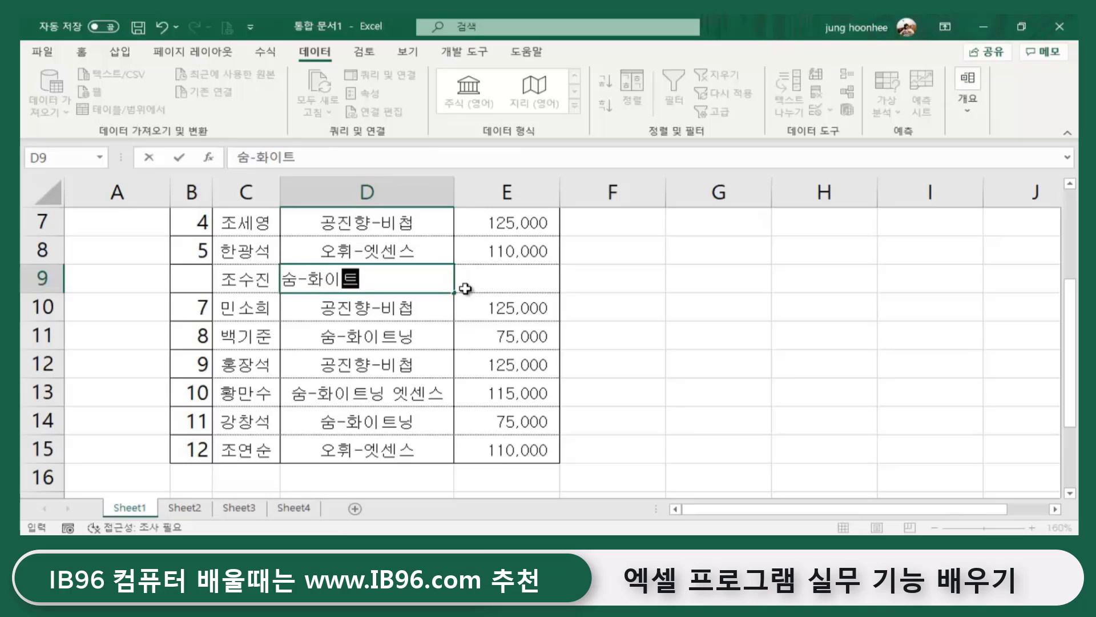
text(닝)
key(Tab)
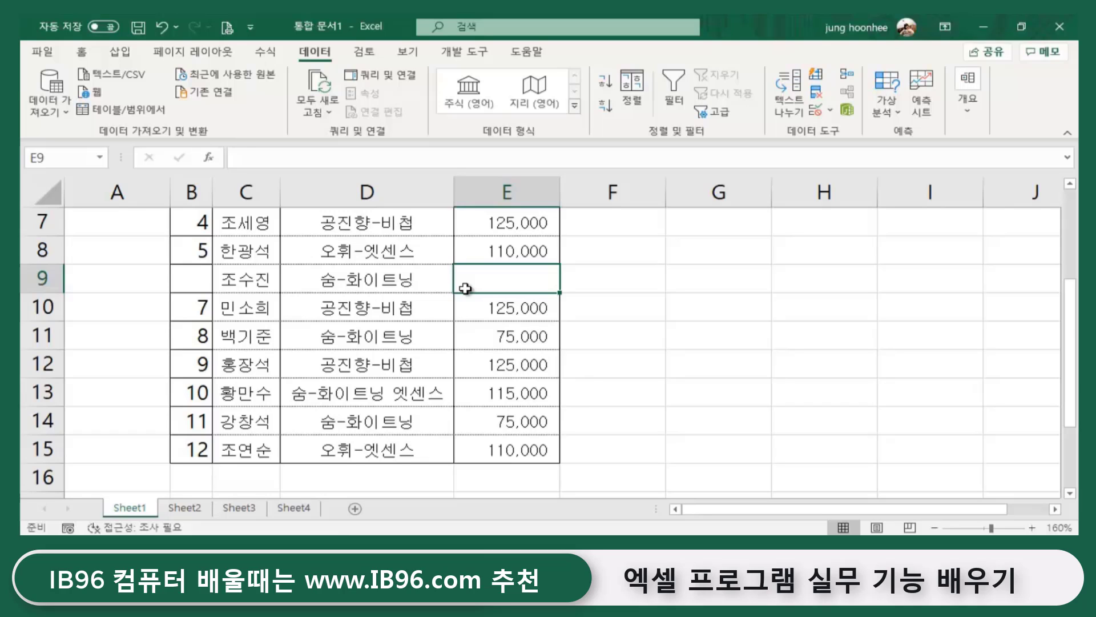
text(75000)
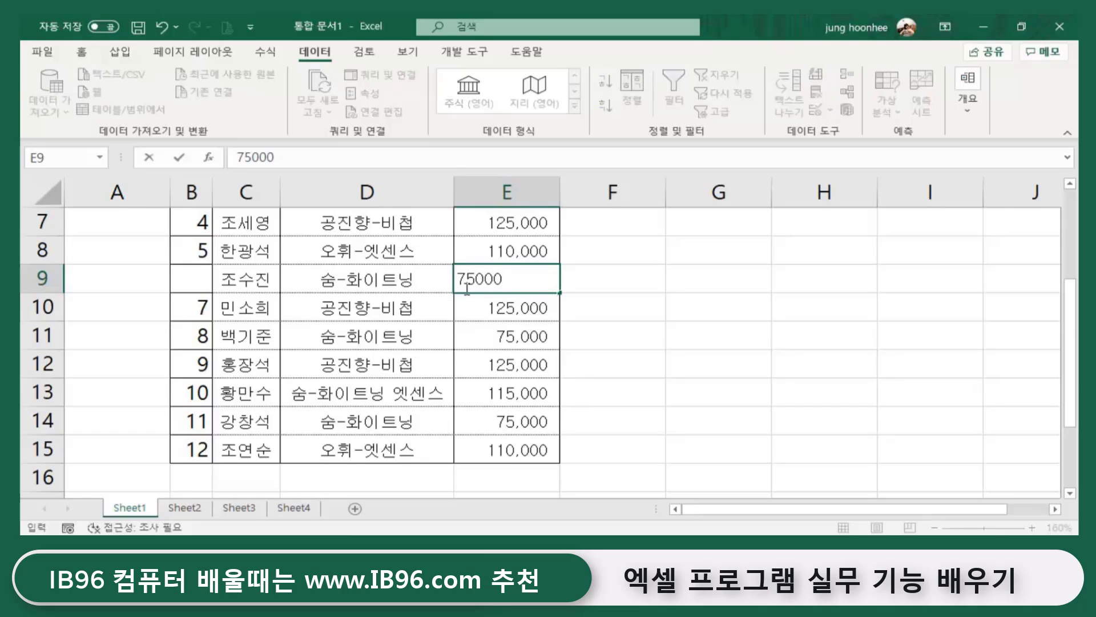
key(Return)
- Copy the row-number formula from B8 down into B9
click(193, 281)
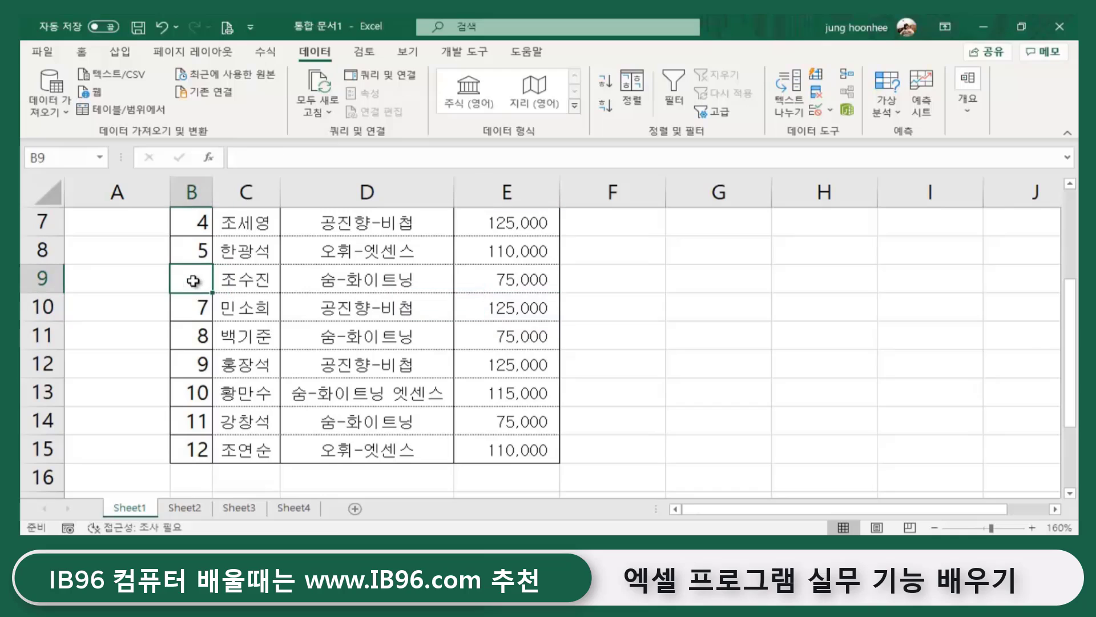
click(207, 249)
drag(213, 264, 212, 285)
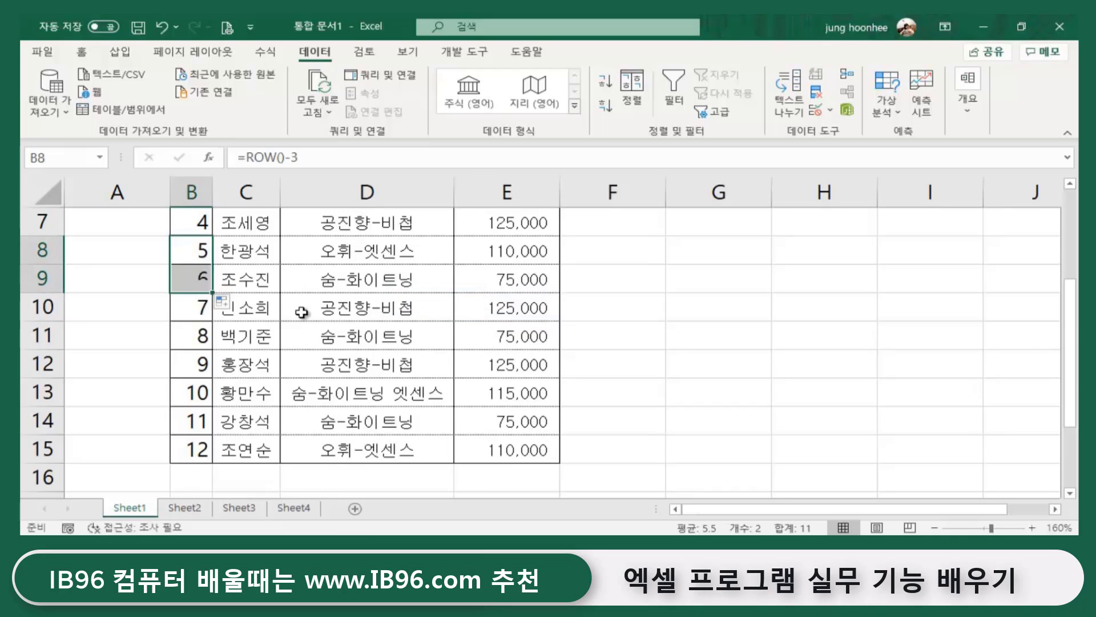
click(716, 363)
- Review the row-number formulas in the no cells B4 through B7
scroll(326, 421, up, 2)
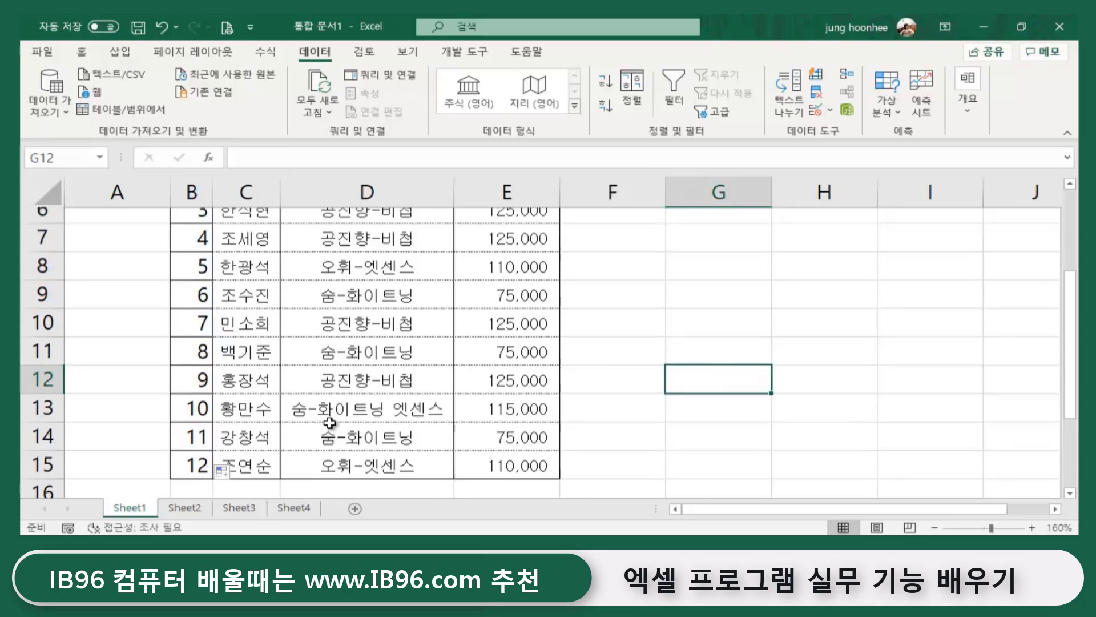
scroll(706, 428, down, 2)
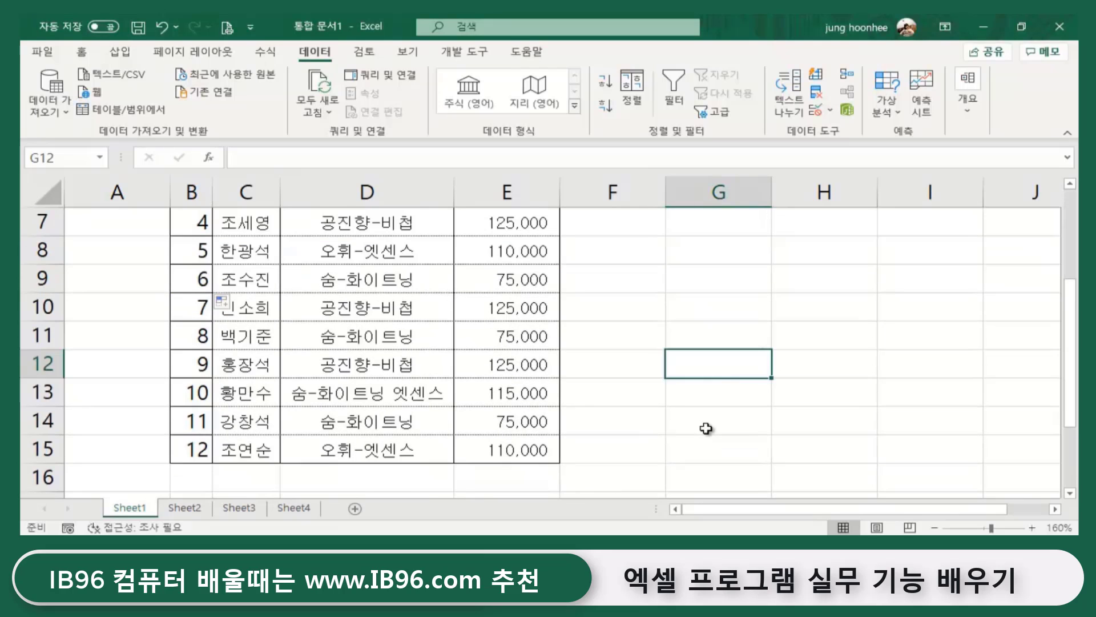
scroll(707, 428, up, 2)
click(196, 308)
click(196, 342)
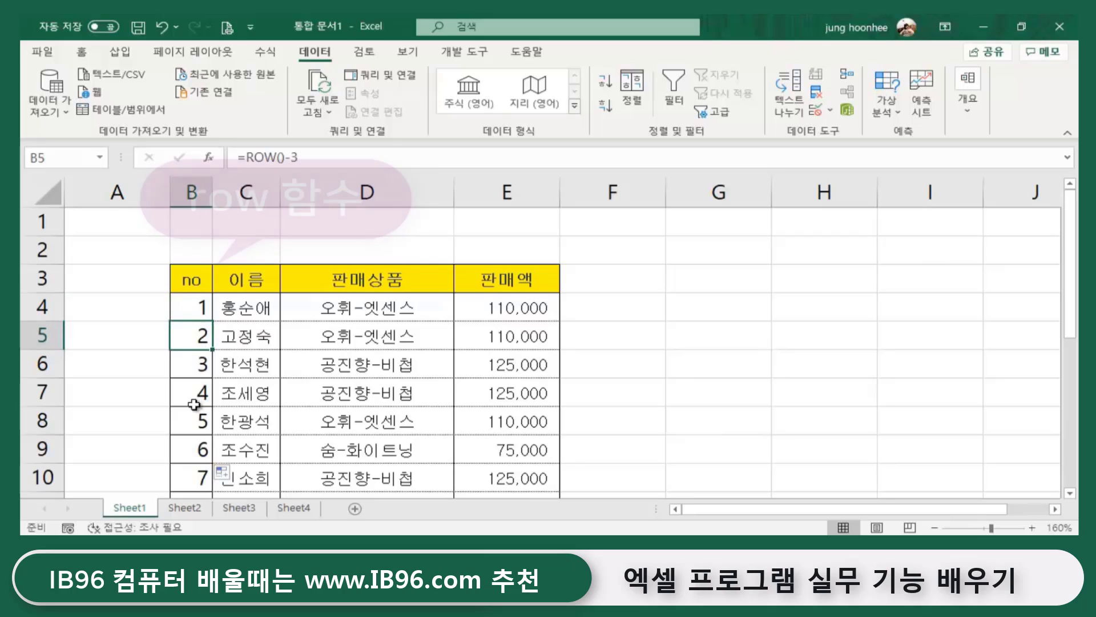
click(194, 400)
click(193, 310)
click(196, 338)
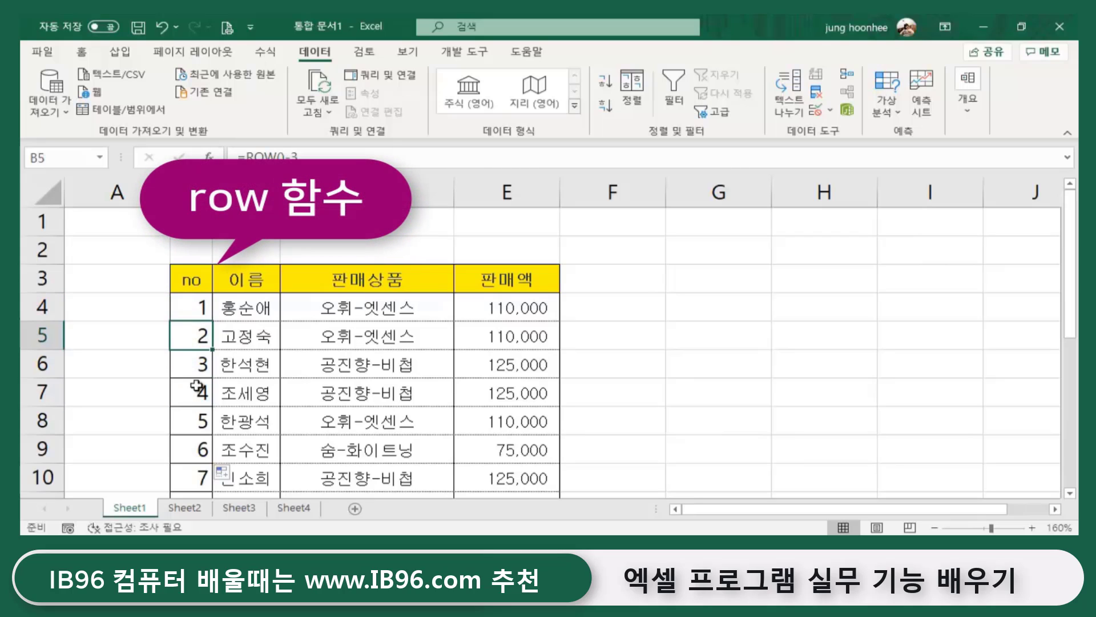
click(197, 387)
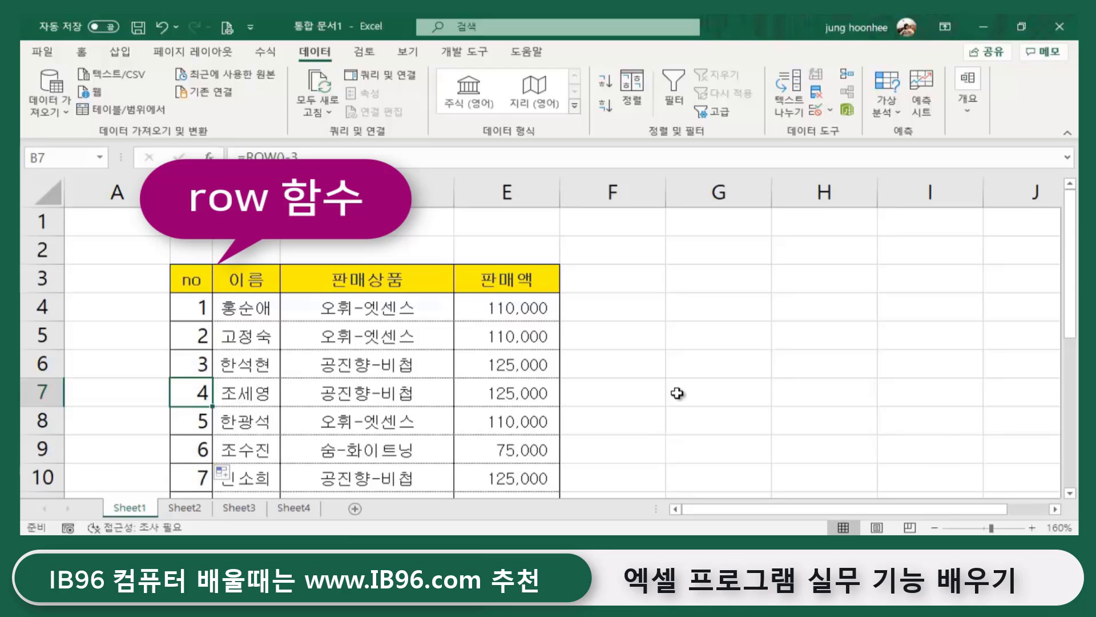
click(636, 388)
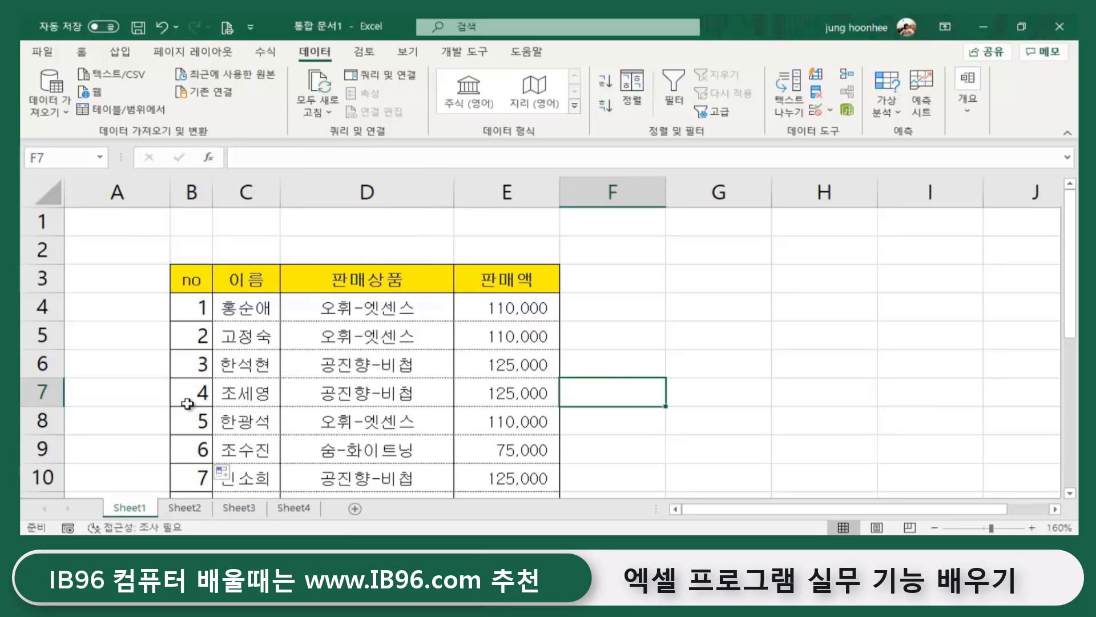
scroll(311, 411, down, 2)
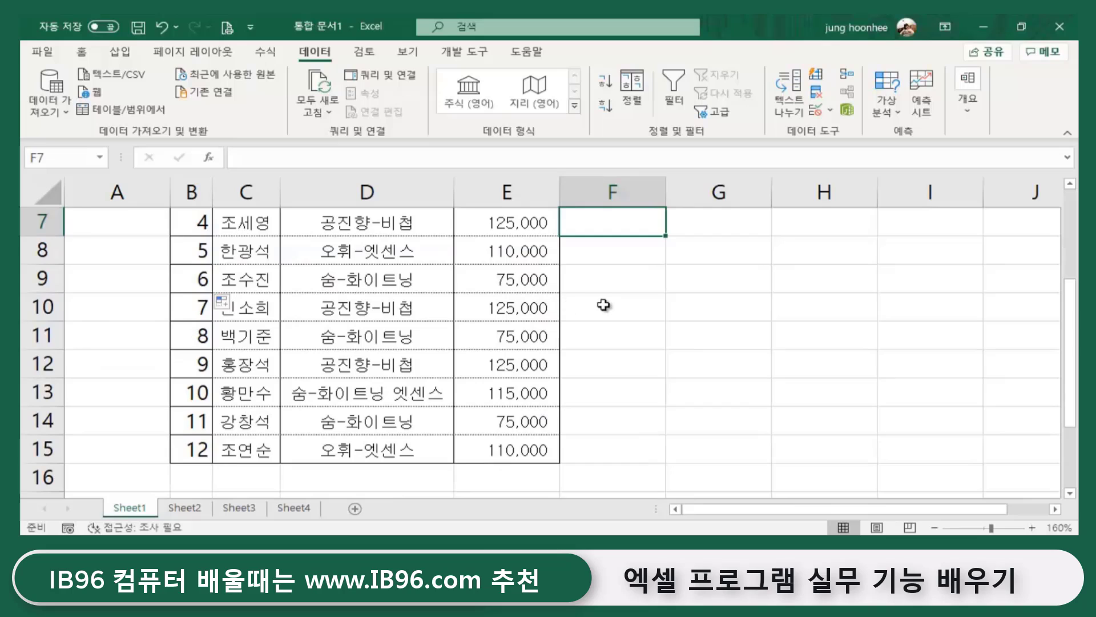
click(735, 315)
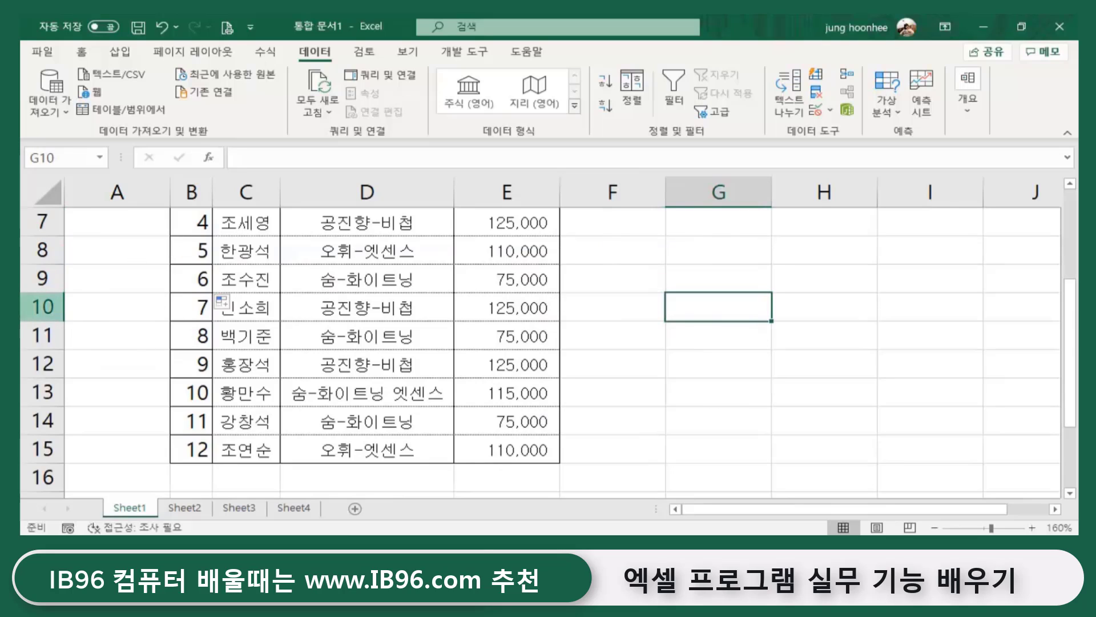
- Delete row 9 so the no column renumbers without gaps
click(41, 278)
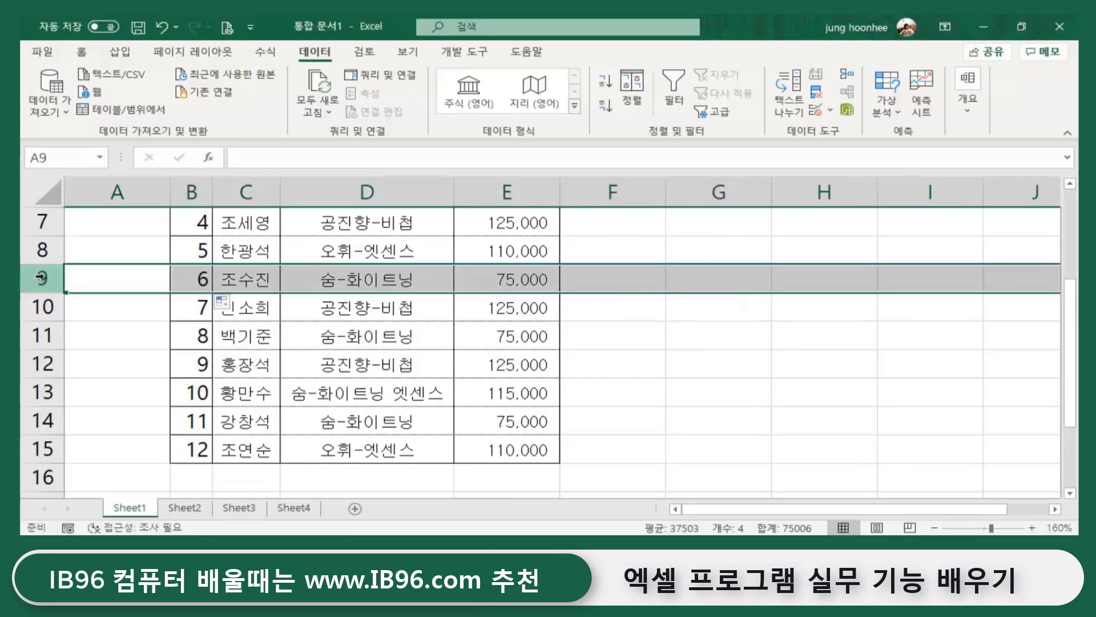
right_click(41, 277)
click(91, 411)
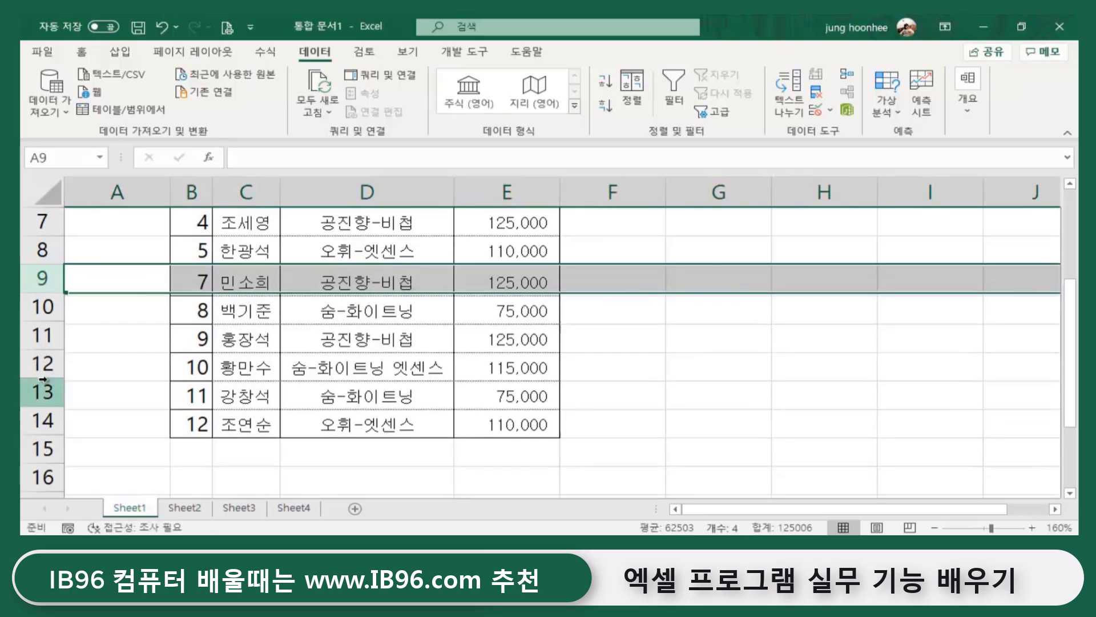
click(217, 472)
click(747, 428)
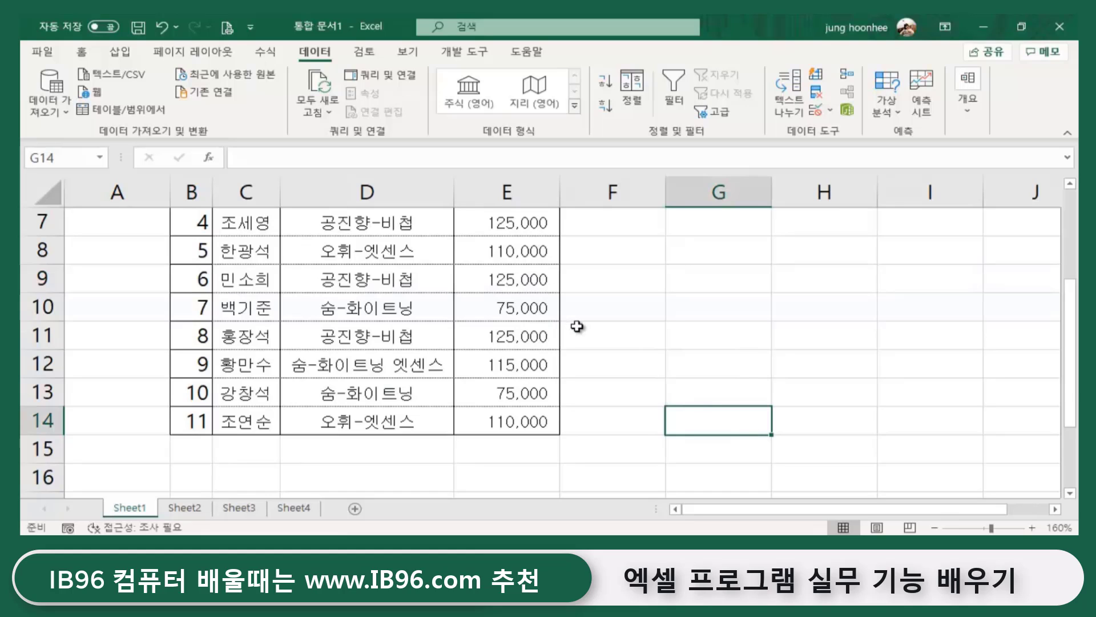
scroll(672, 316, up, 2)
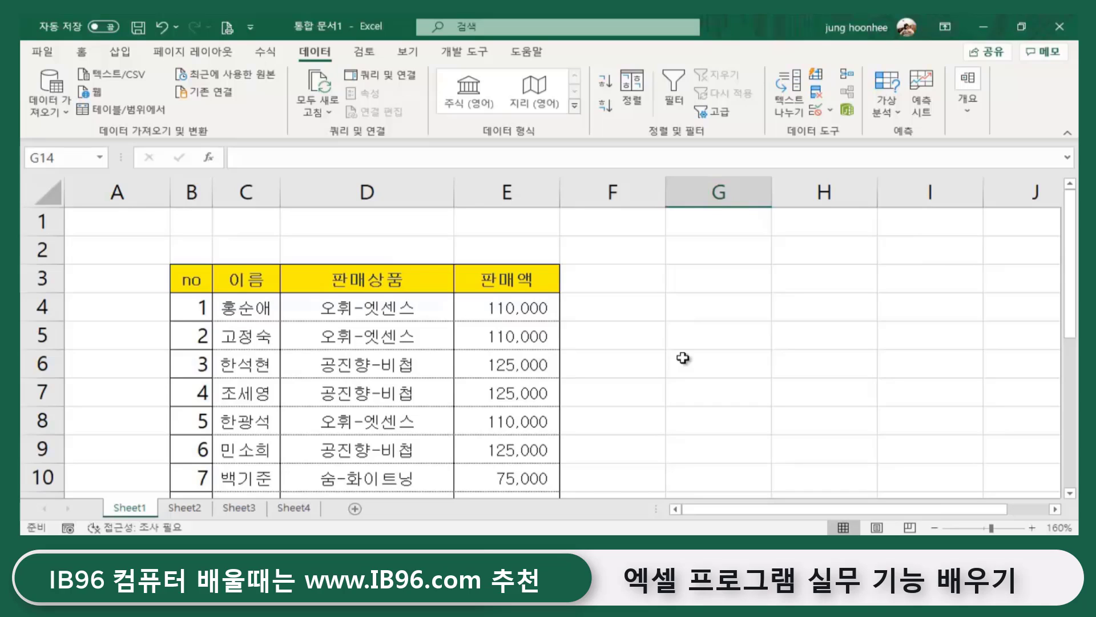
click(790, 354)
click(708, 326)
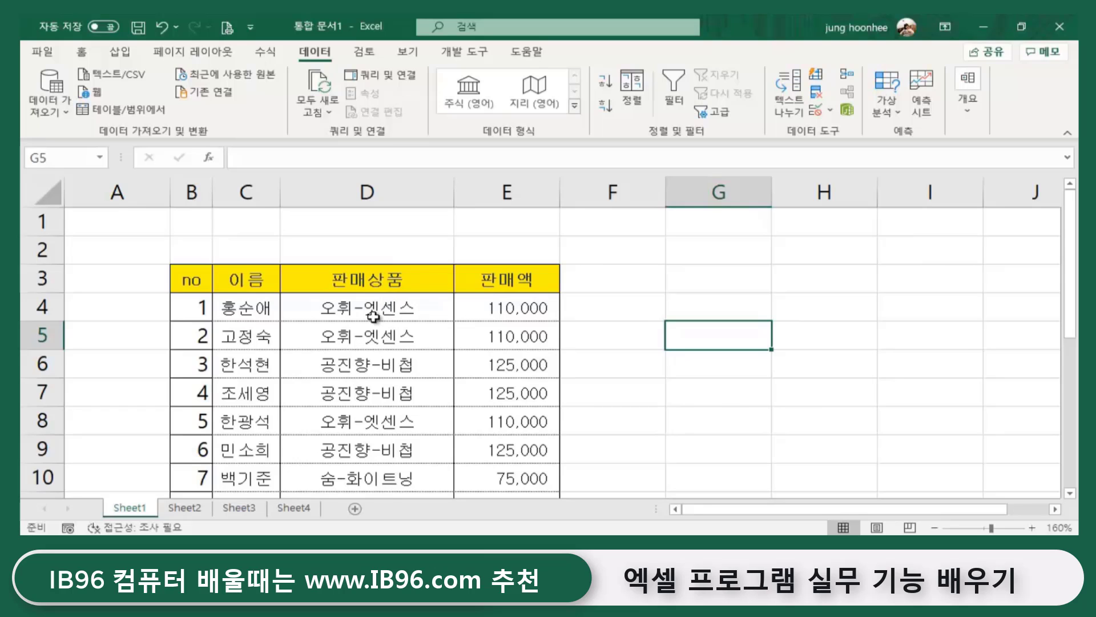
scroll(394, 308, down, 3)
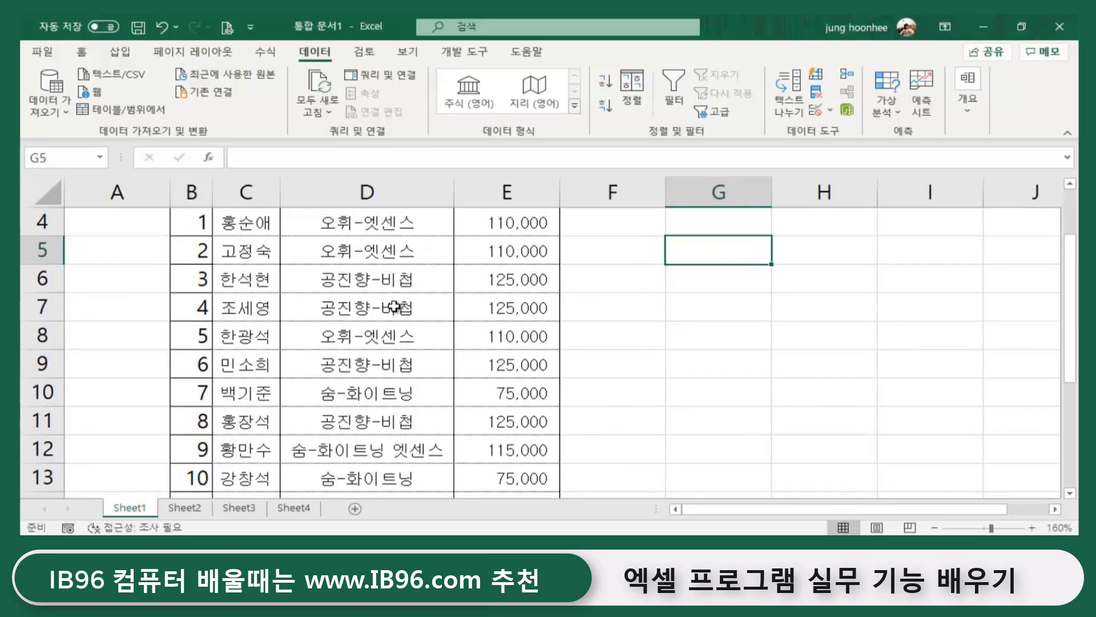
scroll(375, 377, up, 3)
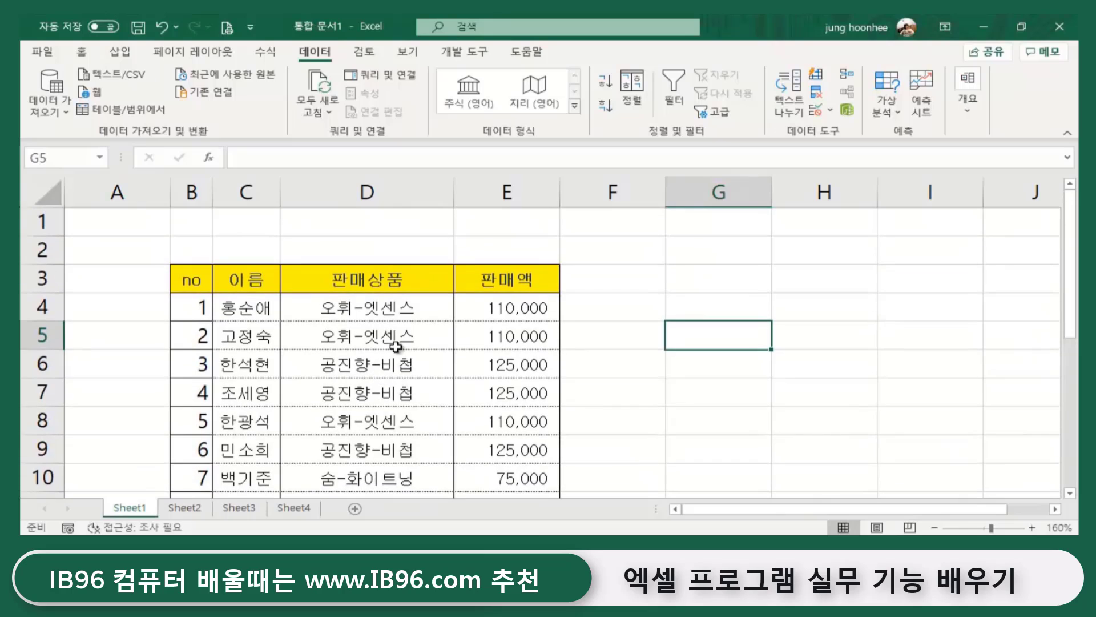
click(632, 382)
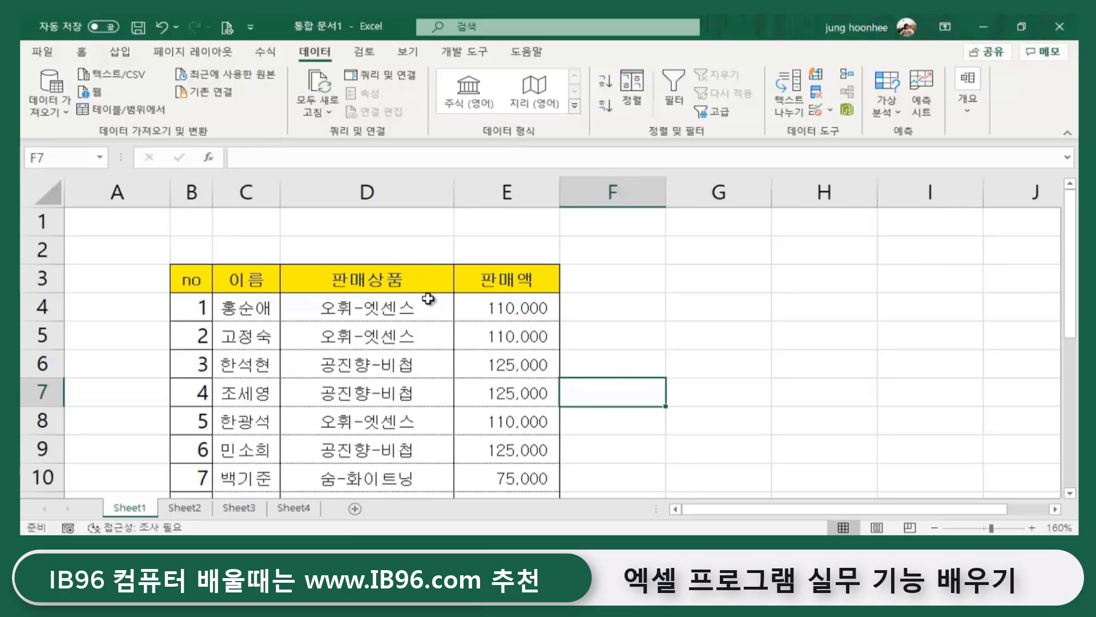
scroll(422, 309, down, 2)
scroll(421, 311, up, 2)
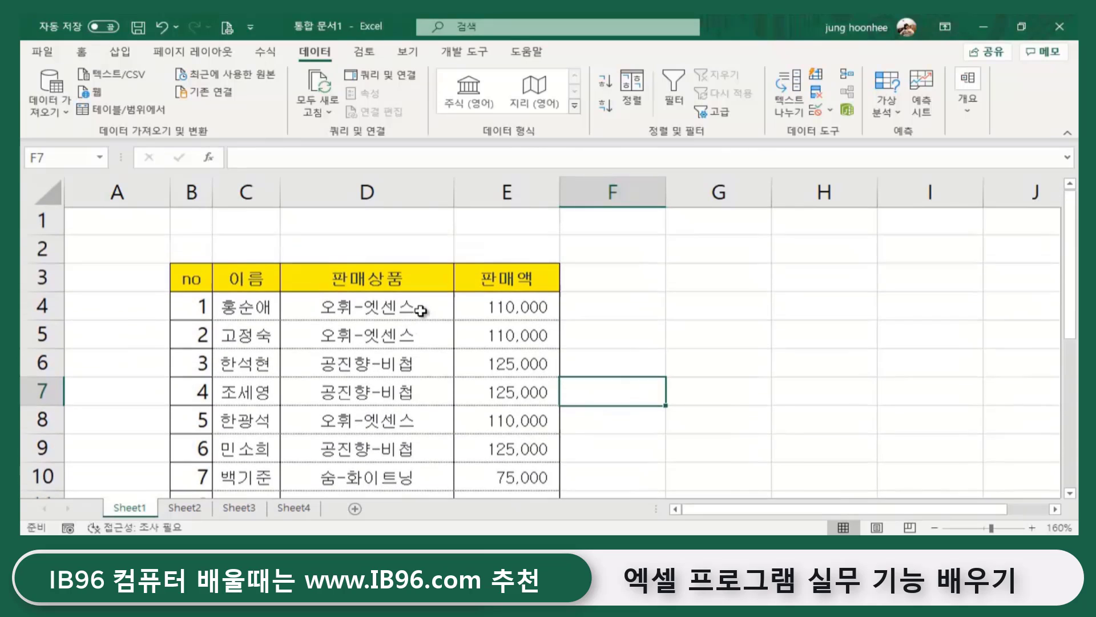
click(692, 345)
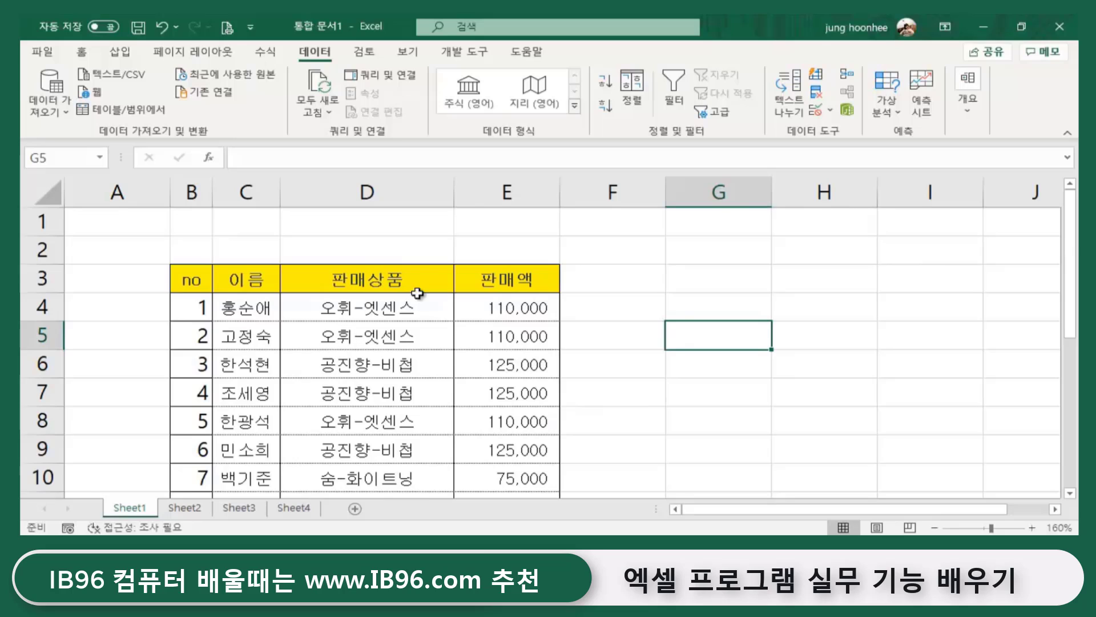
click(382, 305)
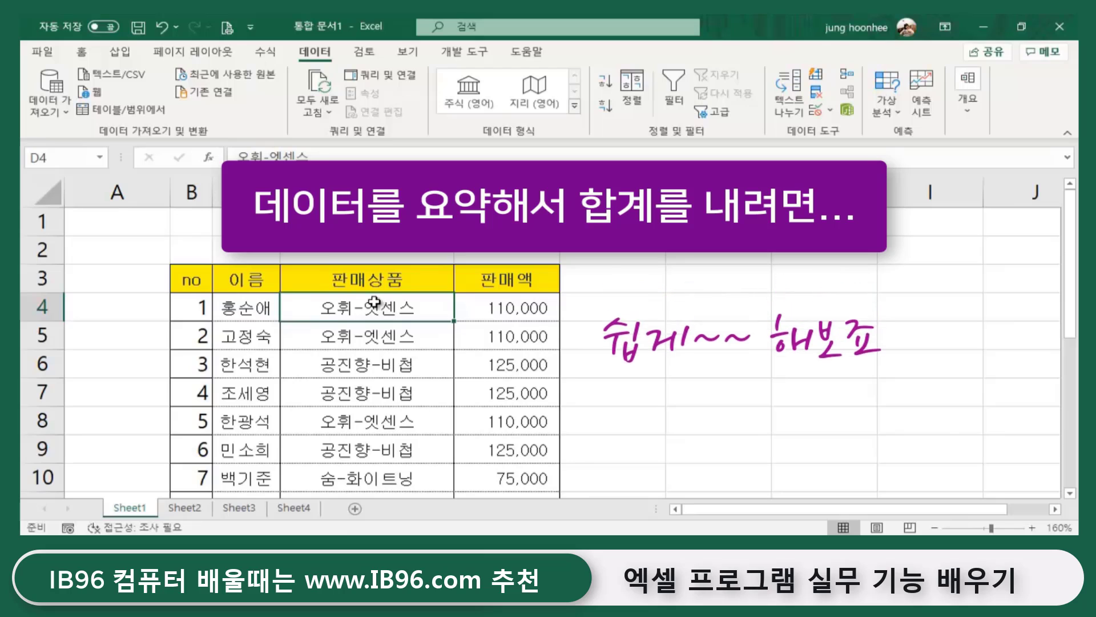
- Select and copy the 11 판매상품 product names in D4:D14
drag(373, 303, 370, 449)
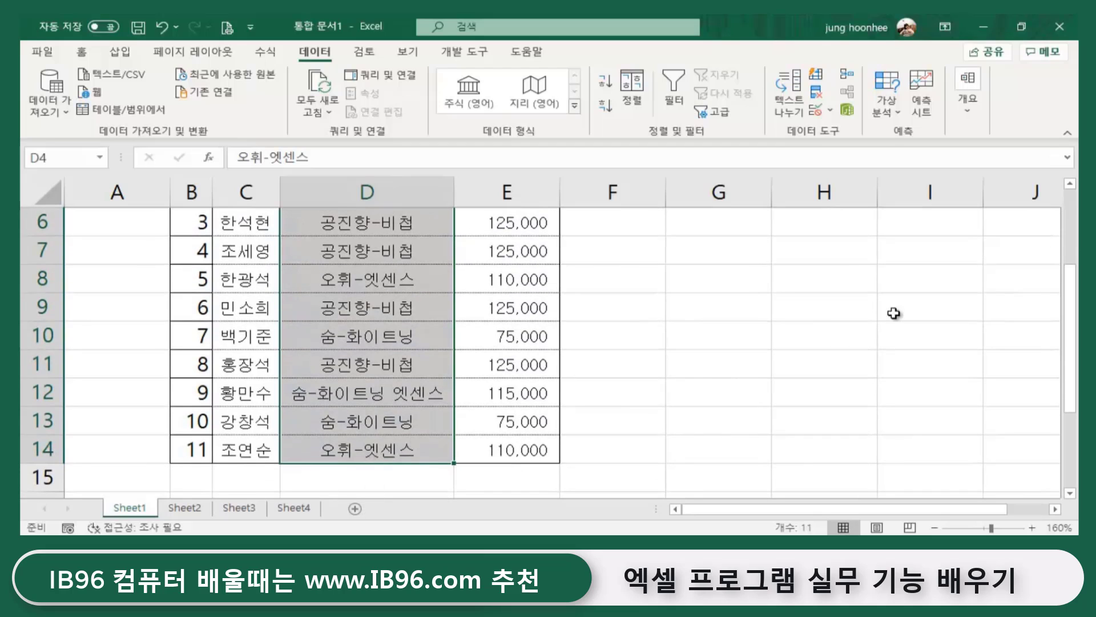
scroll(514, 354, up, 2)
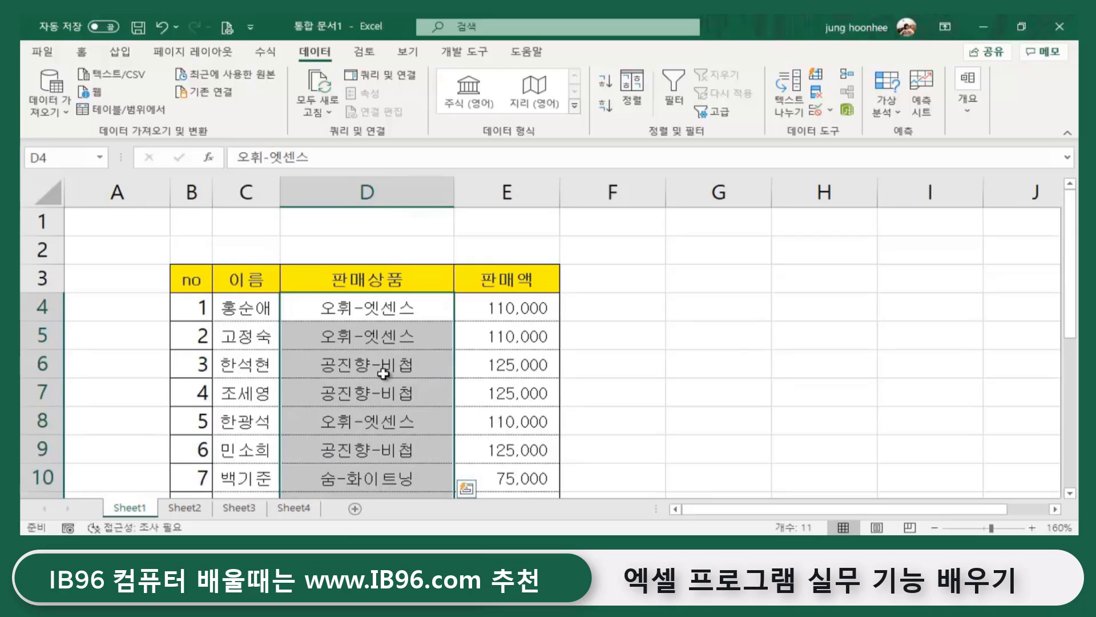
scroll(383, 377, down, 2)
scroll(790, 359, up, 2)
key(ctrl+c)
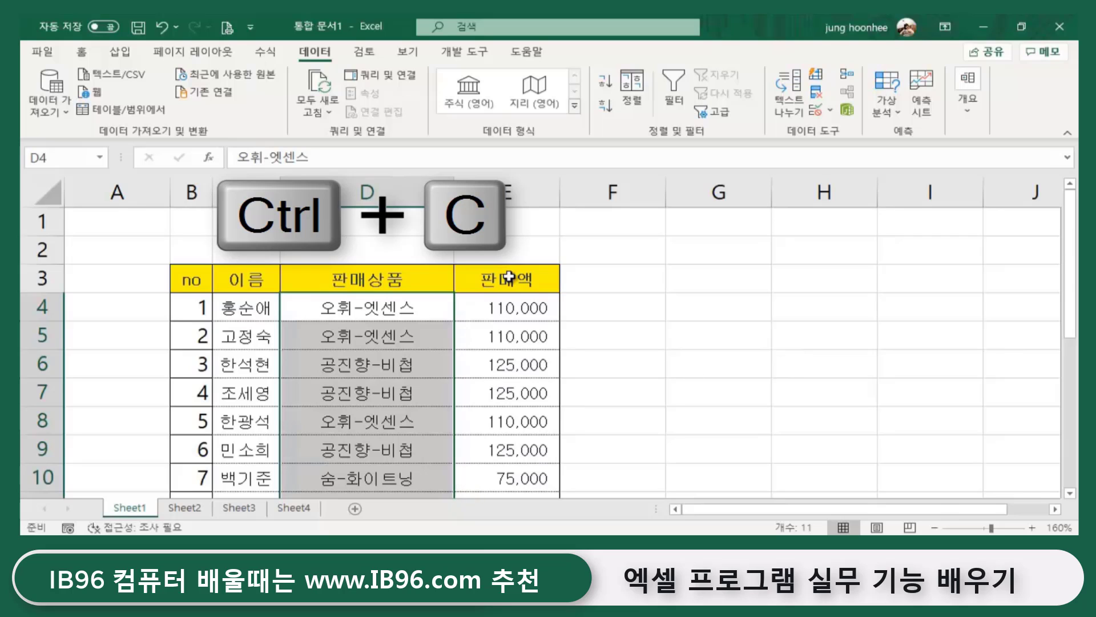
key(ctrl+c)
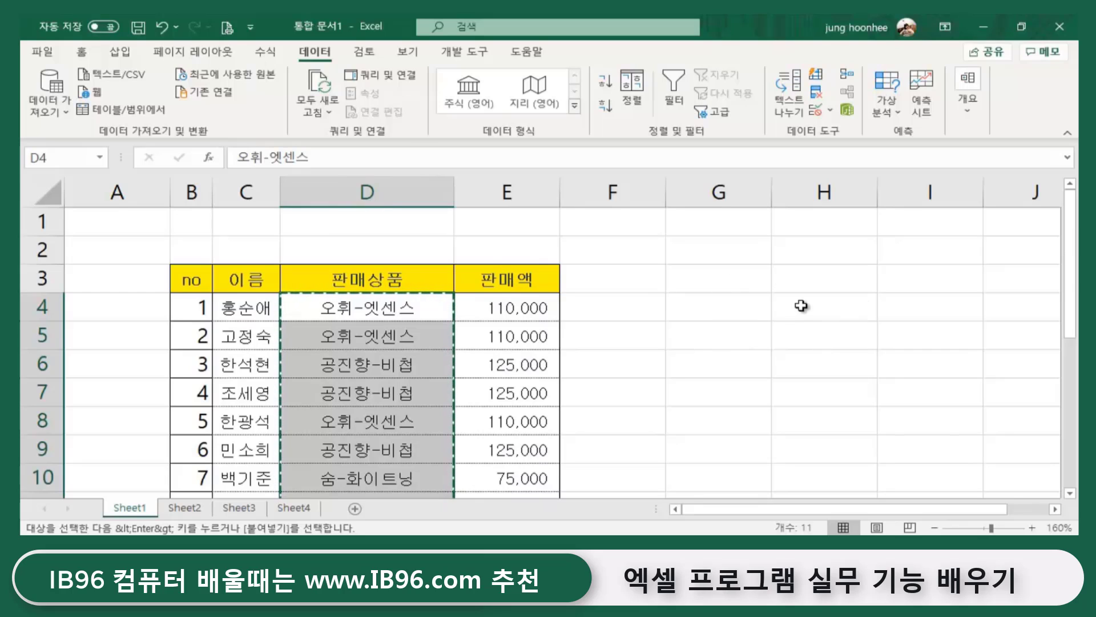
scroll(457, 416, down, 4)
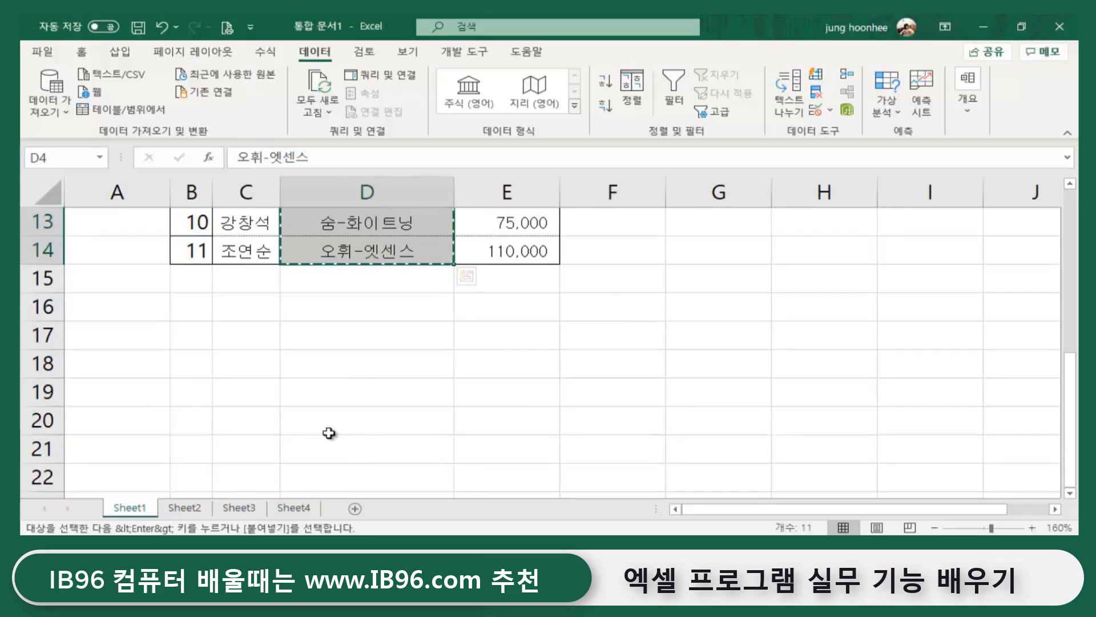
- On Sheet2, type the heading <판매상품별 합계> into cell E4
click(189, 509)
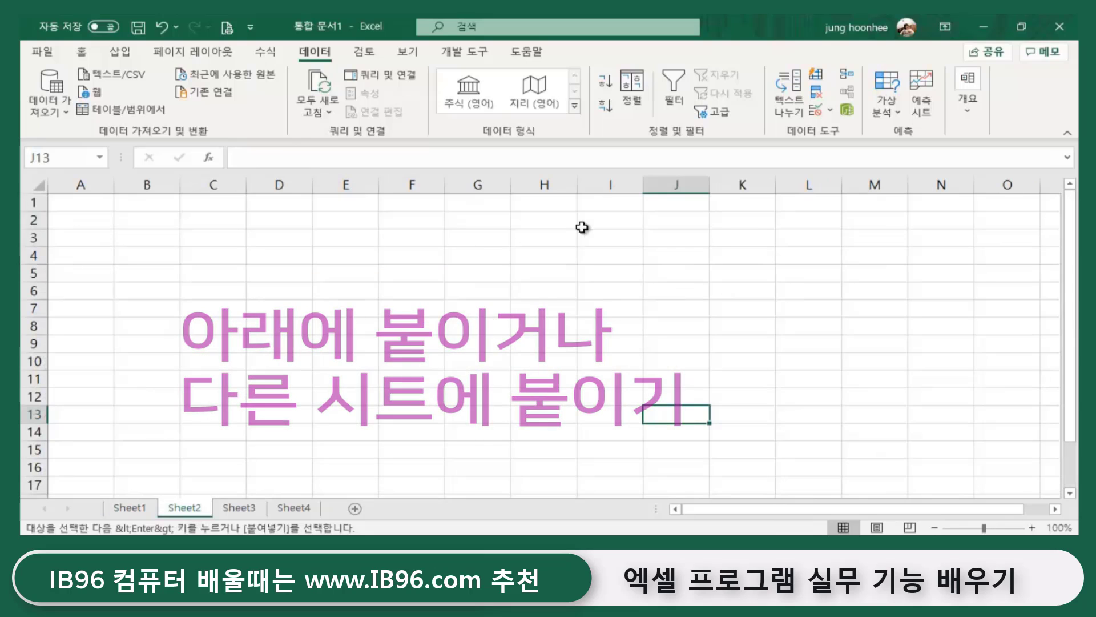
double_click(345, 255)
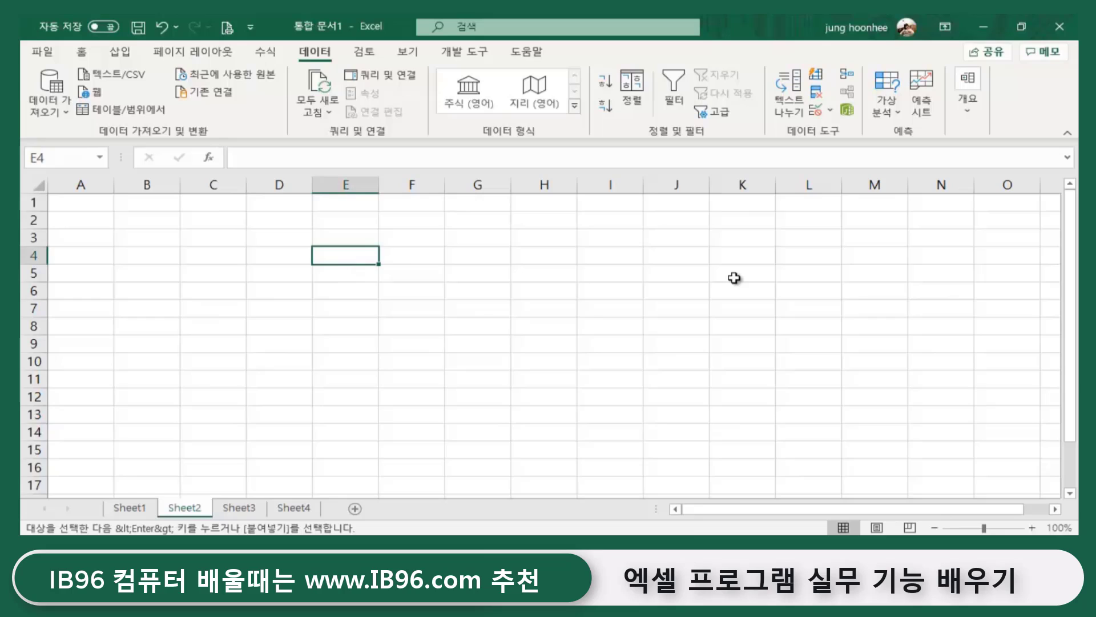
text(<판매)
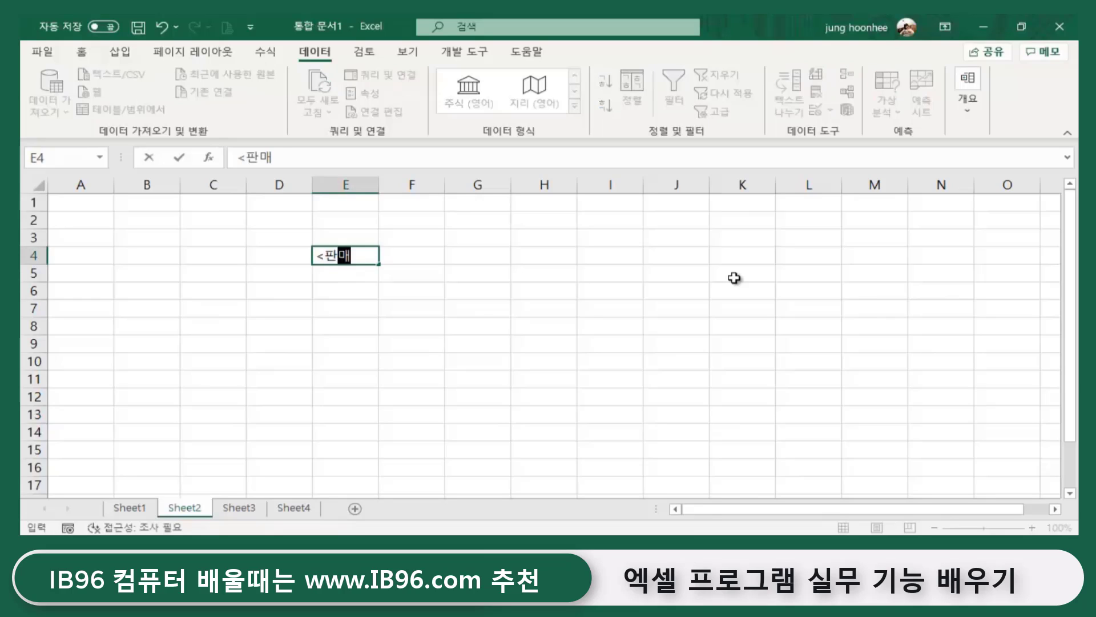
text(상품별)
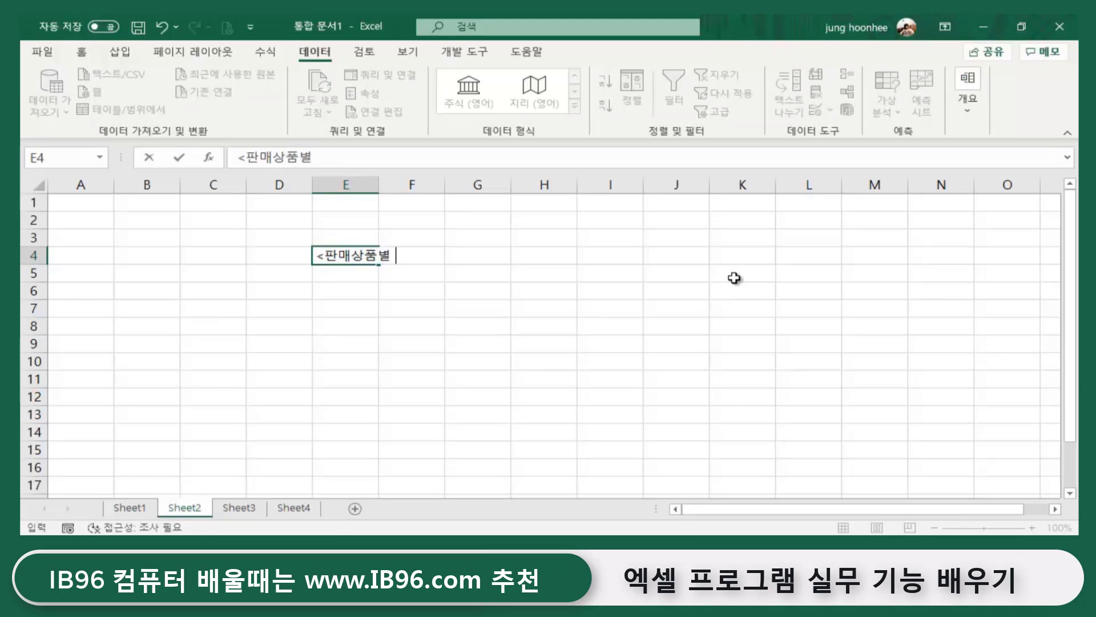
text( 합ㄱ)
key(Return)
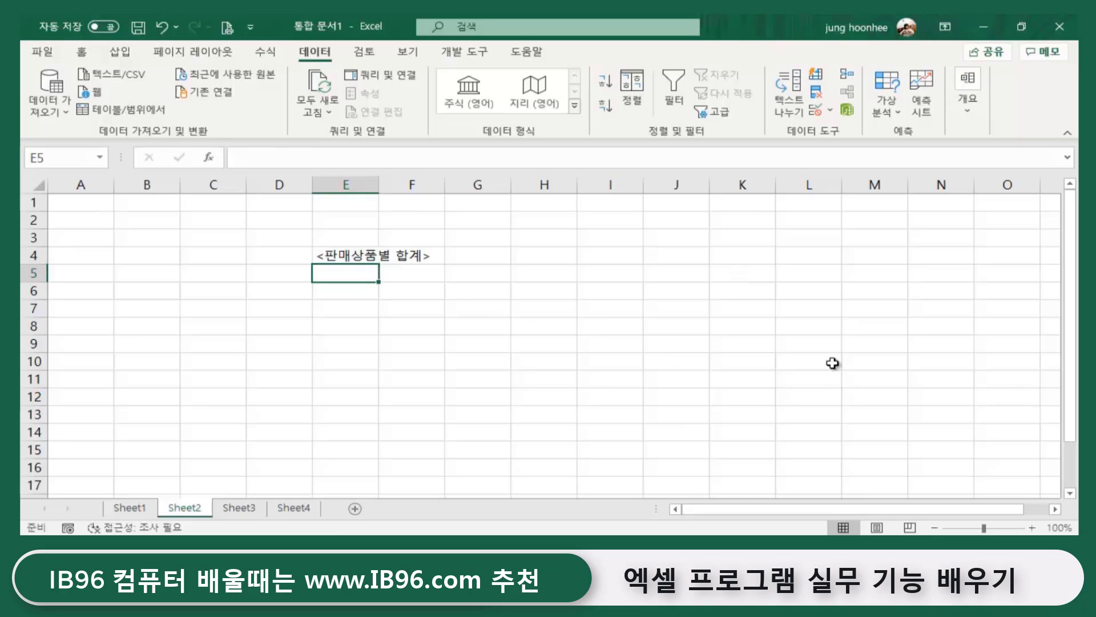
ctrl+scroll(787, 354, up, 1)
ctrl+scroll(787, 354, up, 1)
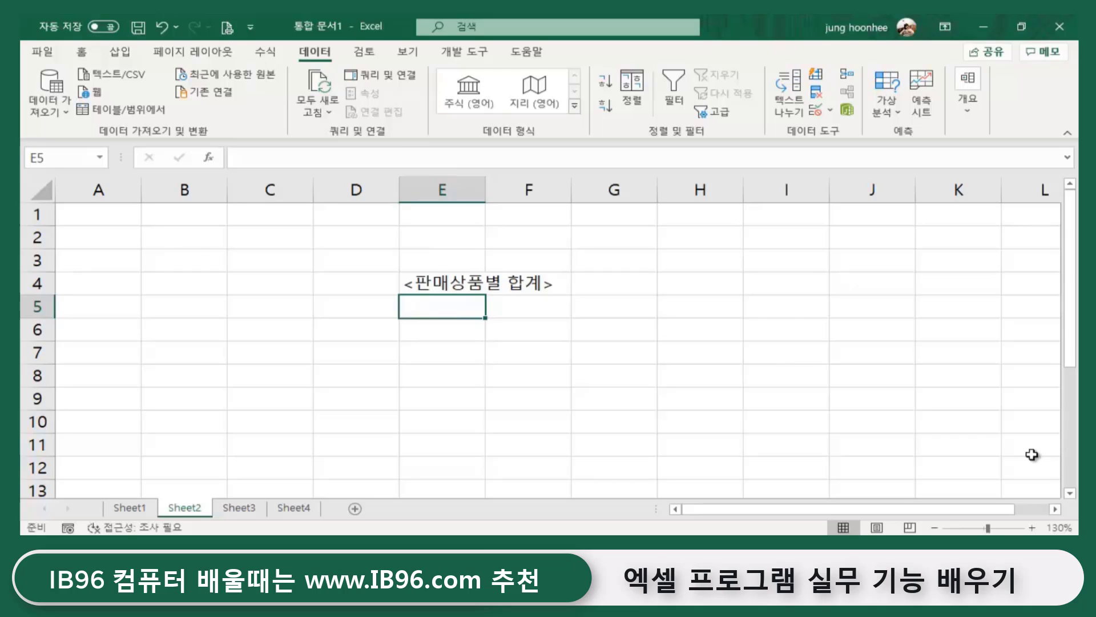
- Copy Sheet1's D4:D14 product names and paste them into Sheet2 starting at E5
click(130, 507)
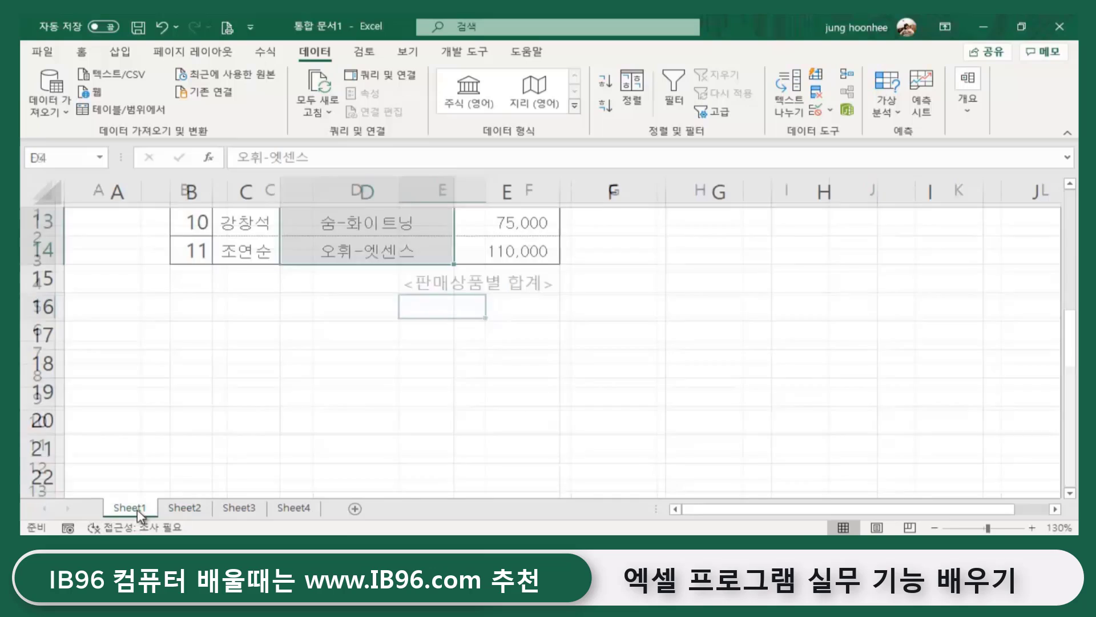
scroll(413, 370, up, 3)
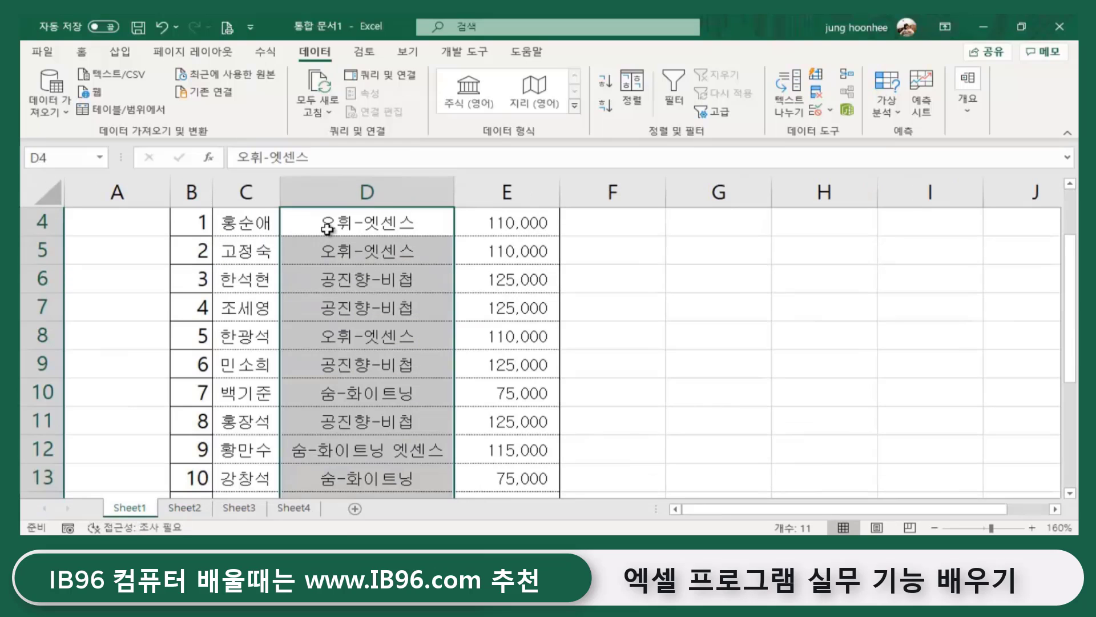
key(ctrl+c)
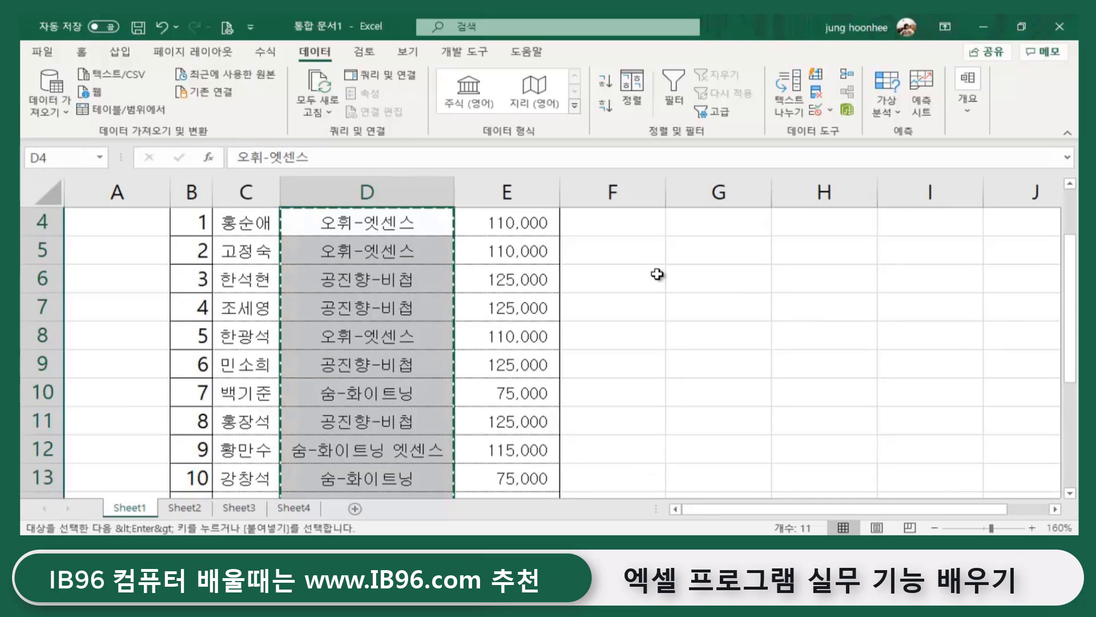
click(209, 507)
key(ctrl+v)
right_click(444, 304)
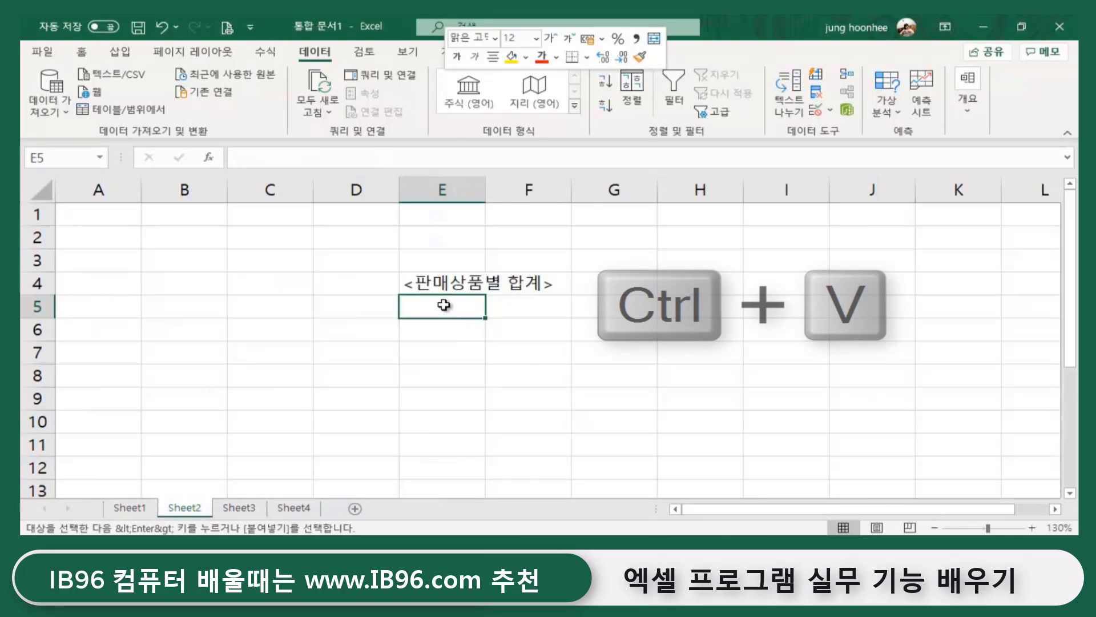
key(Escape)
key(ctrl+v)
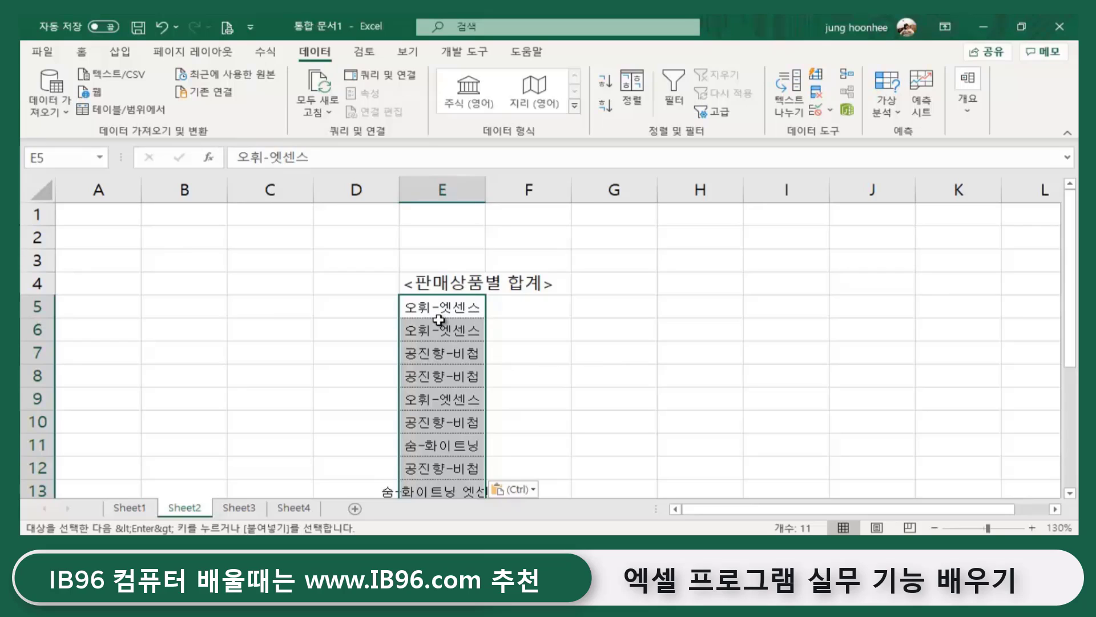
scroll(440, 365, down, 1)
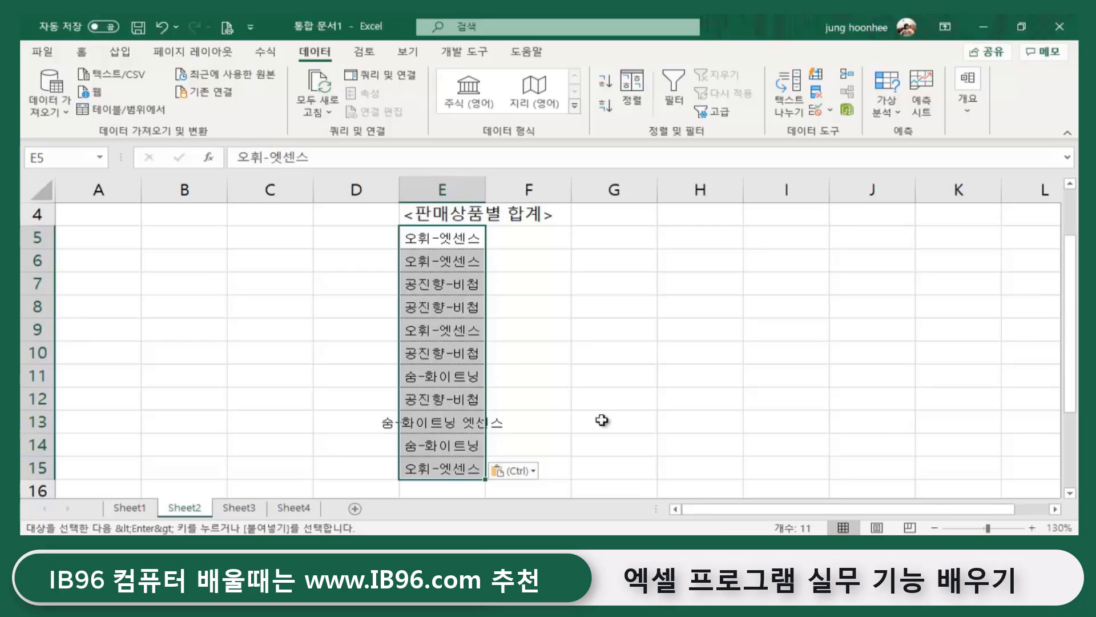
click(98, 81)
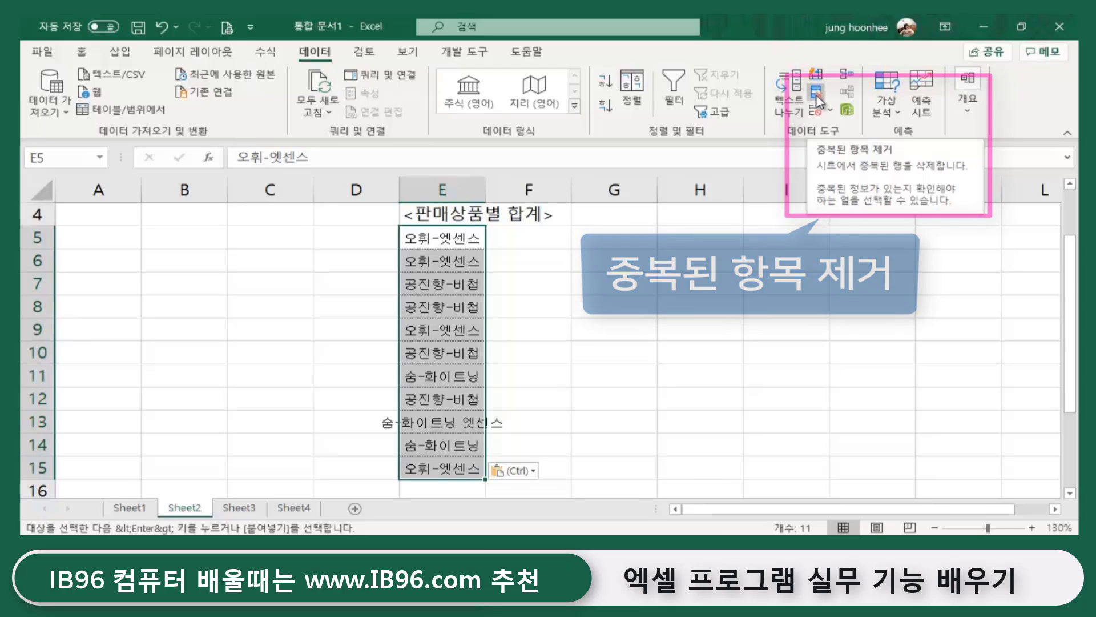
- Remove duplicates from the pasted names without headers, leaving 4 unique products in E5:E8
click(816, 97)
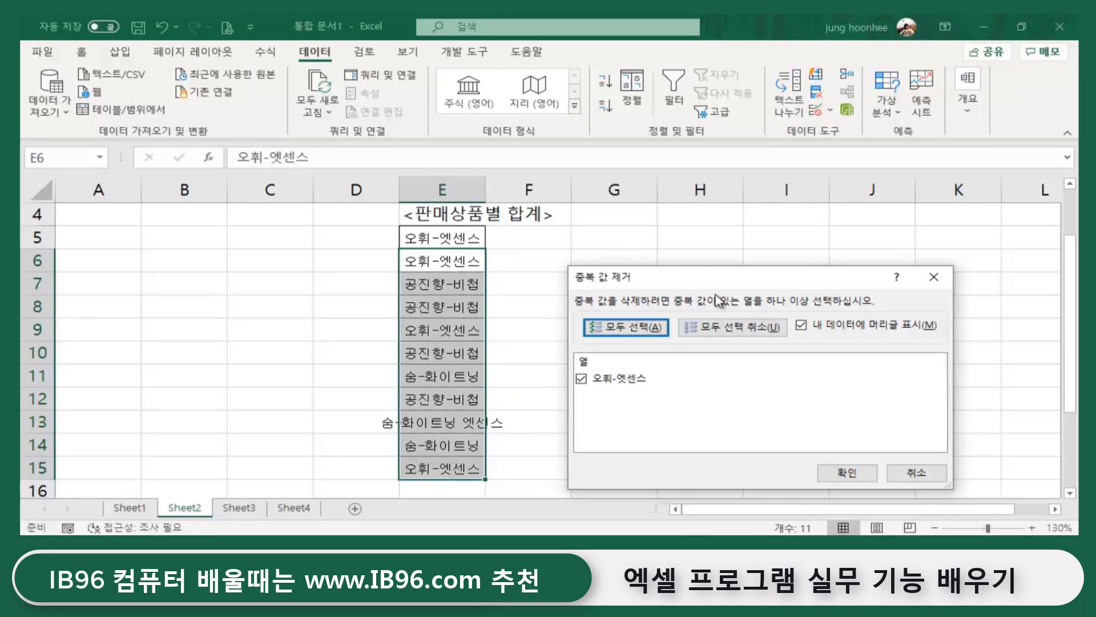
drag(716, 281, 723, 219)
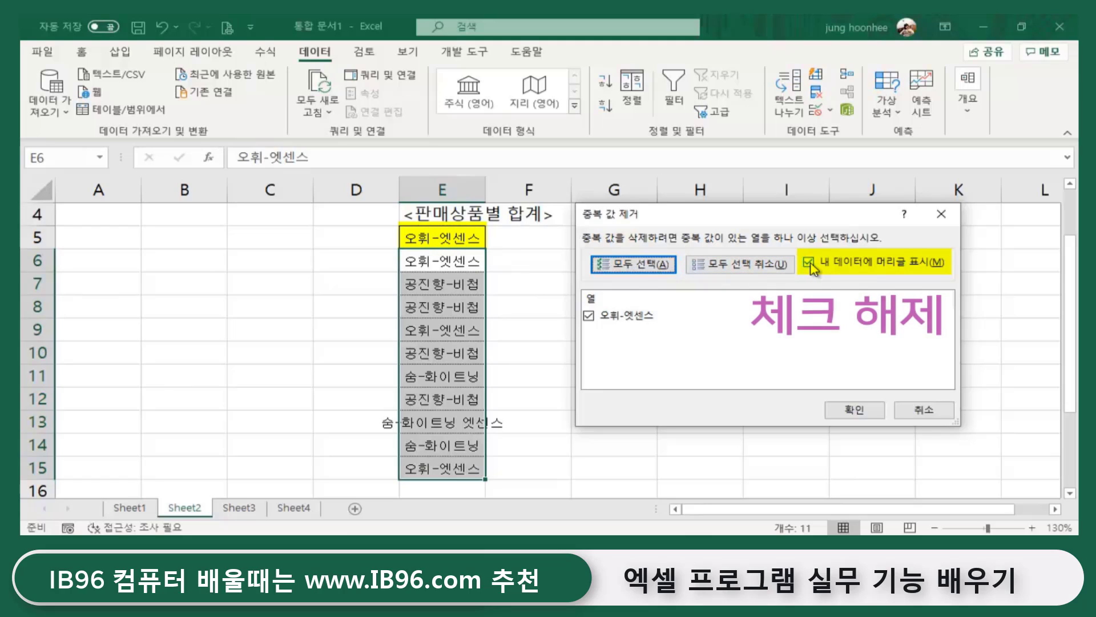
click(809, 263)
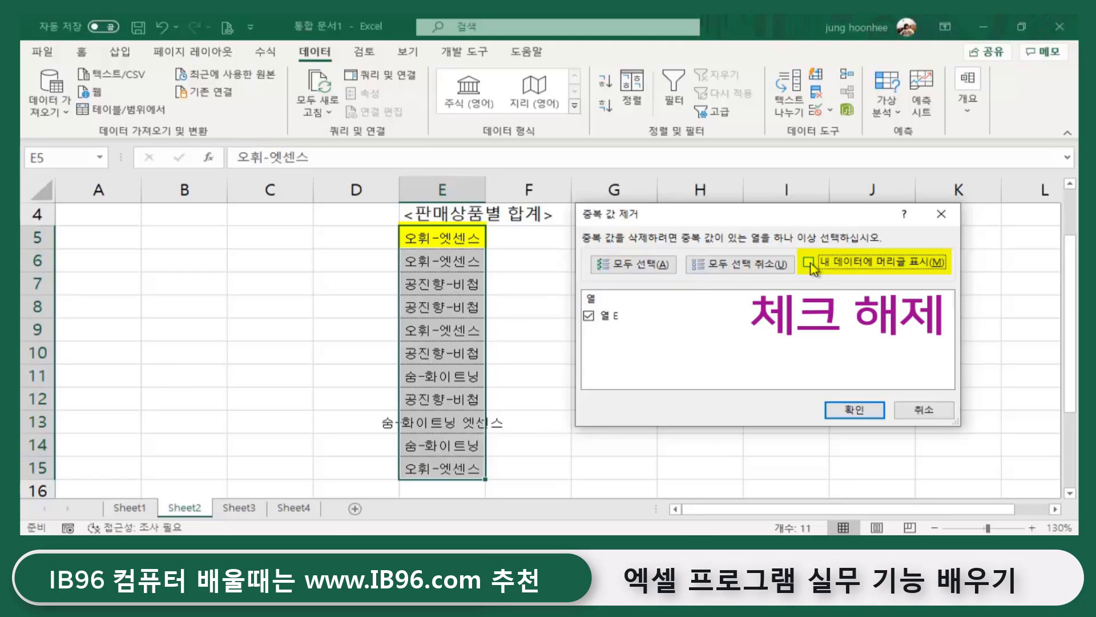
click(860, 412)
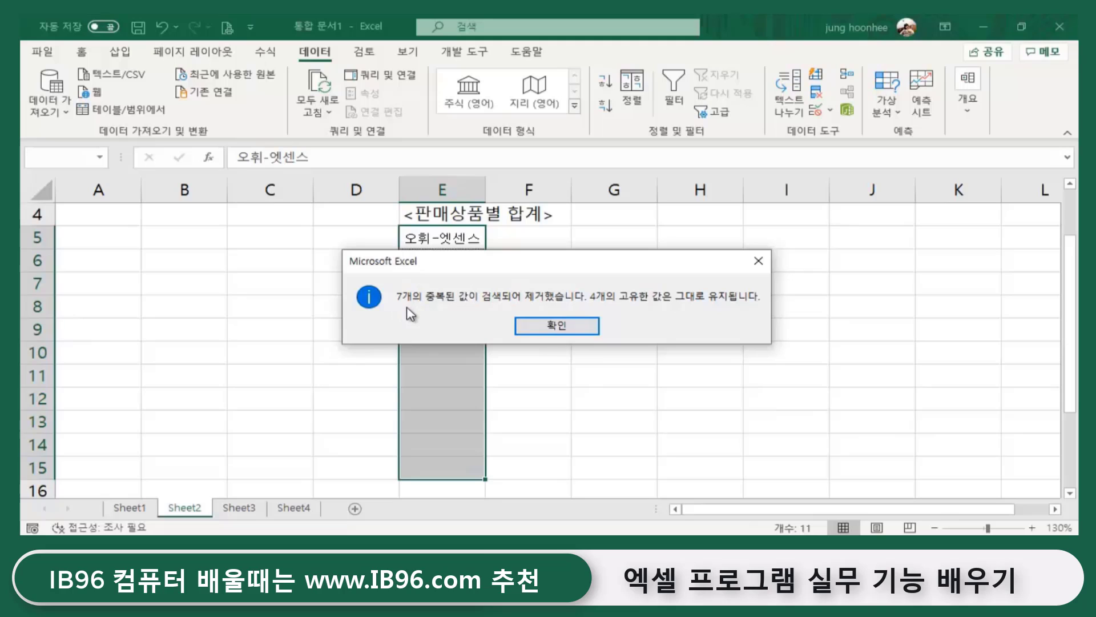
drag(503, 270, 714, 248)
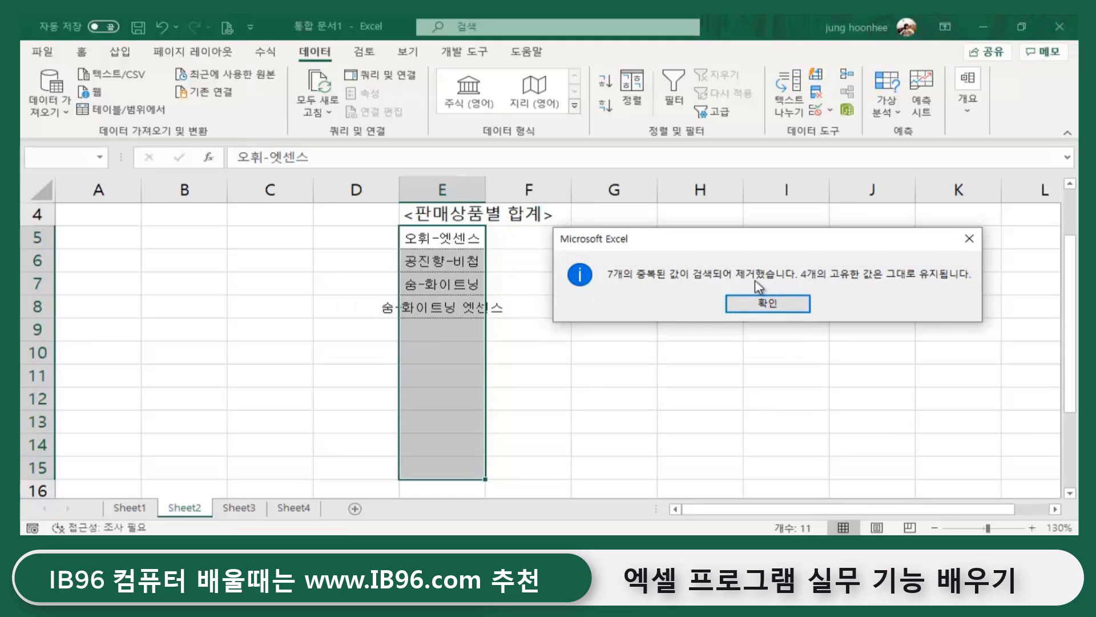
click(782, 307)
click(641, 306)
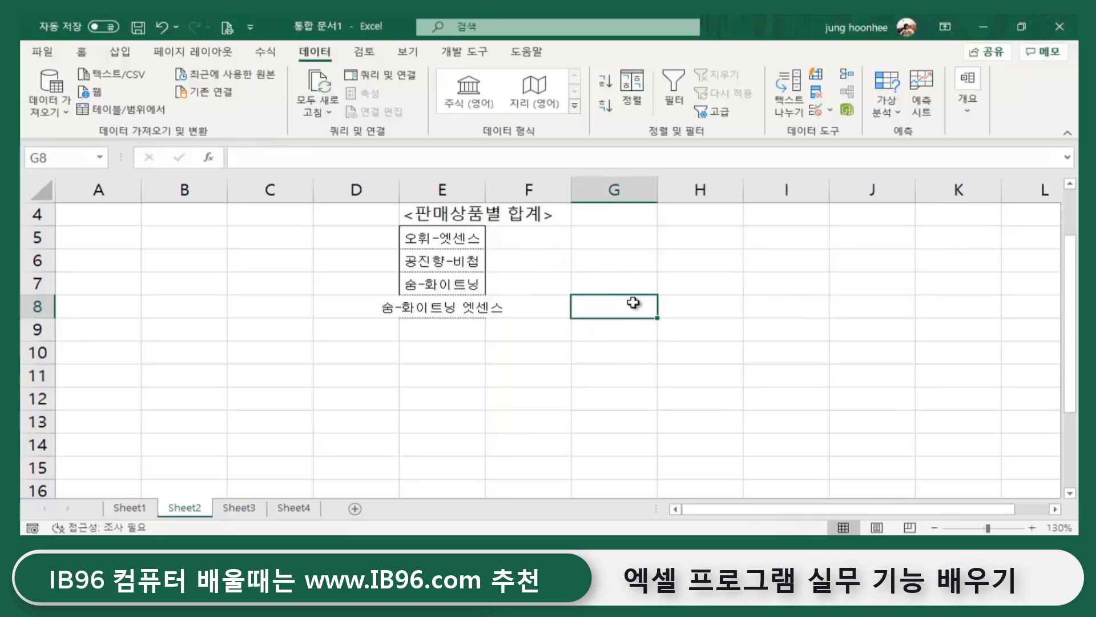
- Compare Sheet1's data with the four unique product names in E5:E8 on Sheet2
click(122, 508)
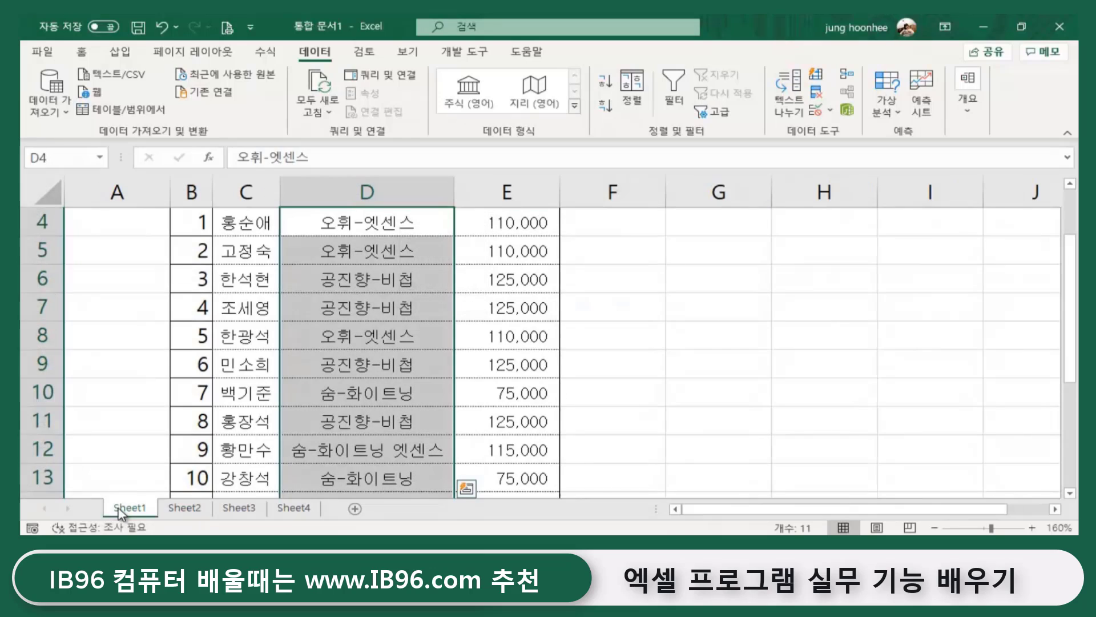
click(171, 509)
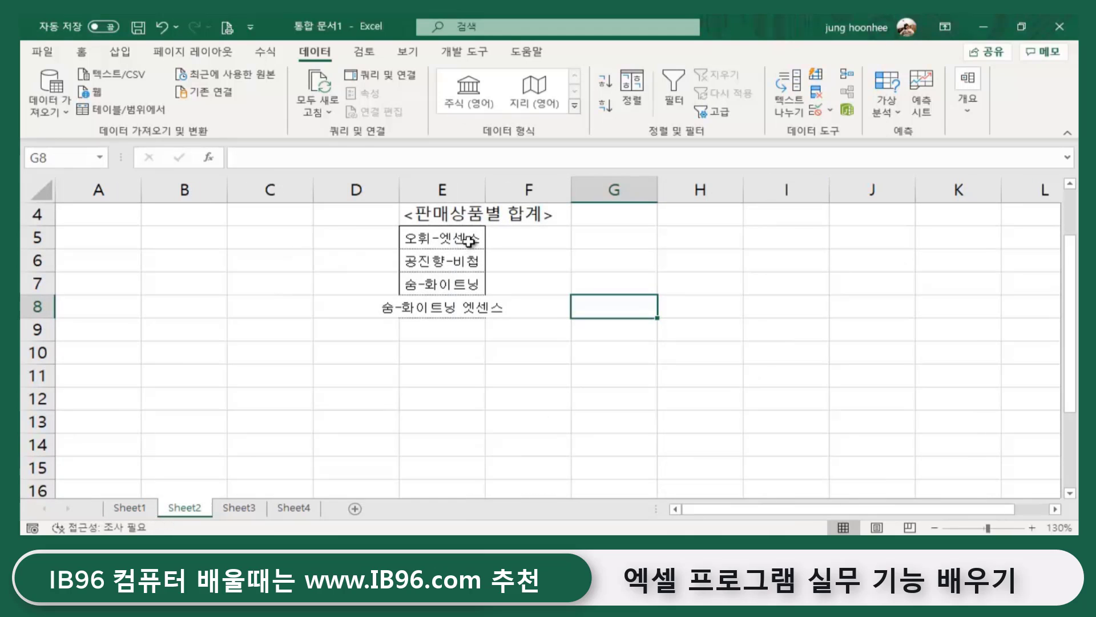
click(471, 237)
click(465, 258)
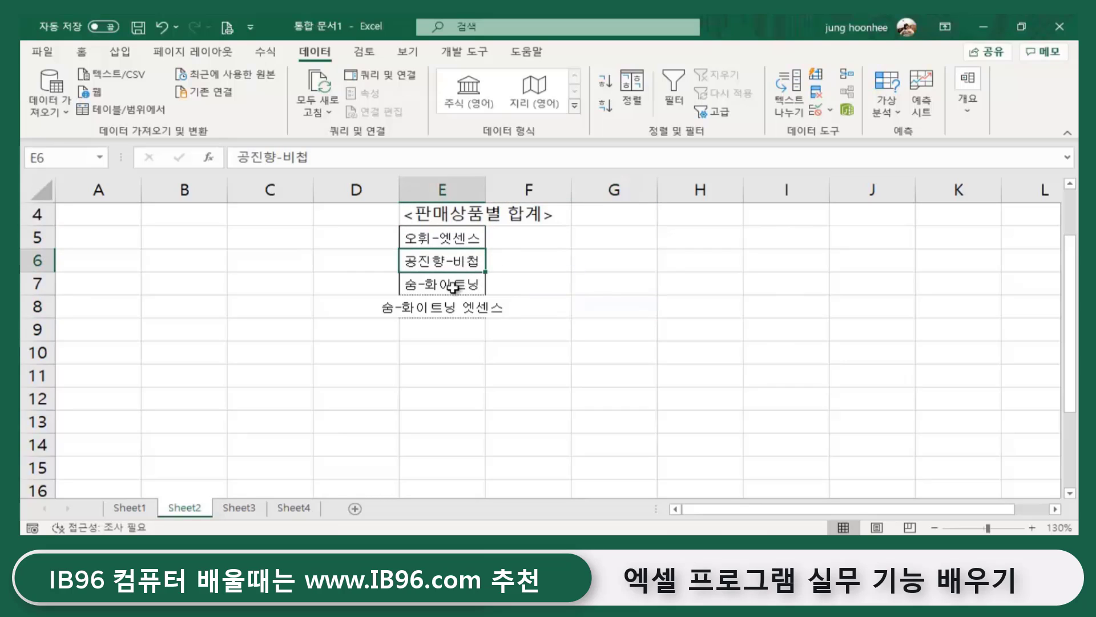
click(448, 285)
click(458, 307)
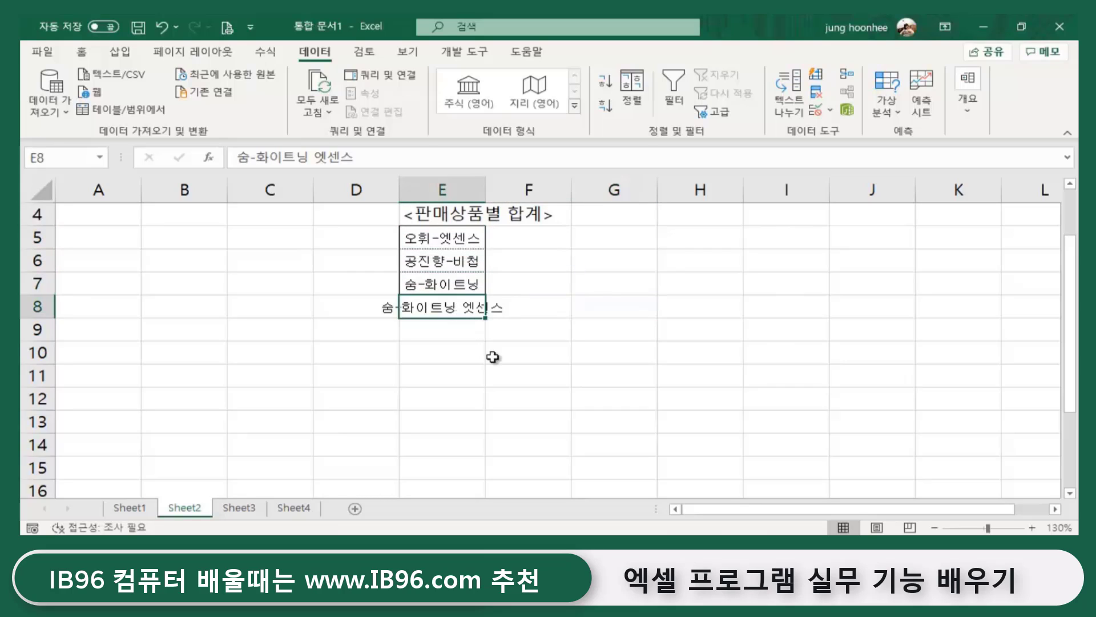
click(500, 373)
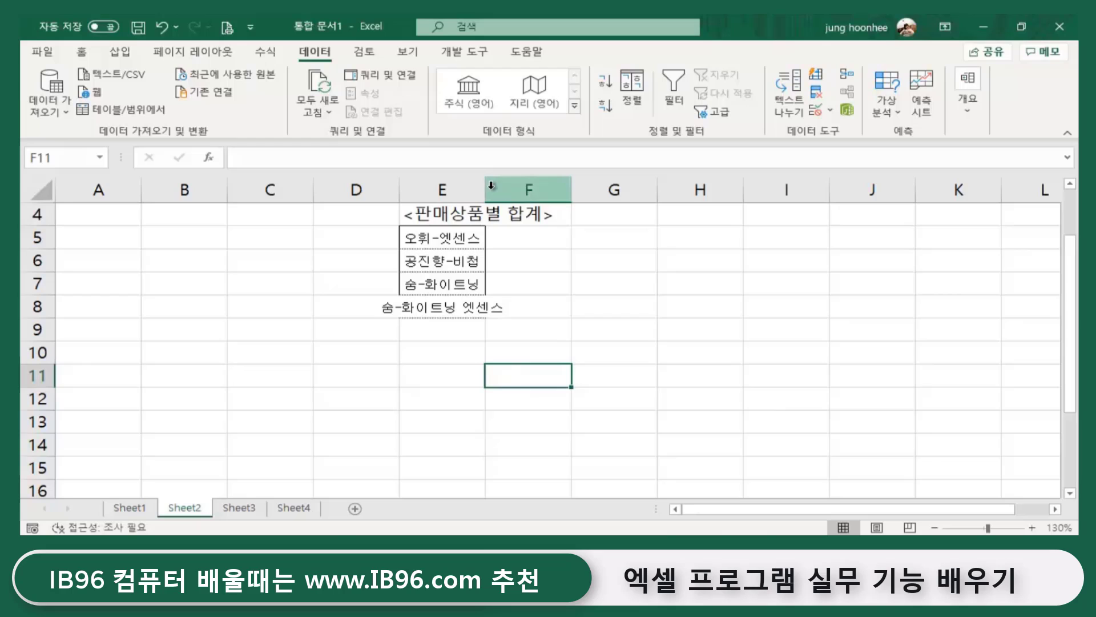
- AutoFit column E to the longest product name and select E5:E8
double_click(484, 190)
click(642, 319)
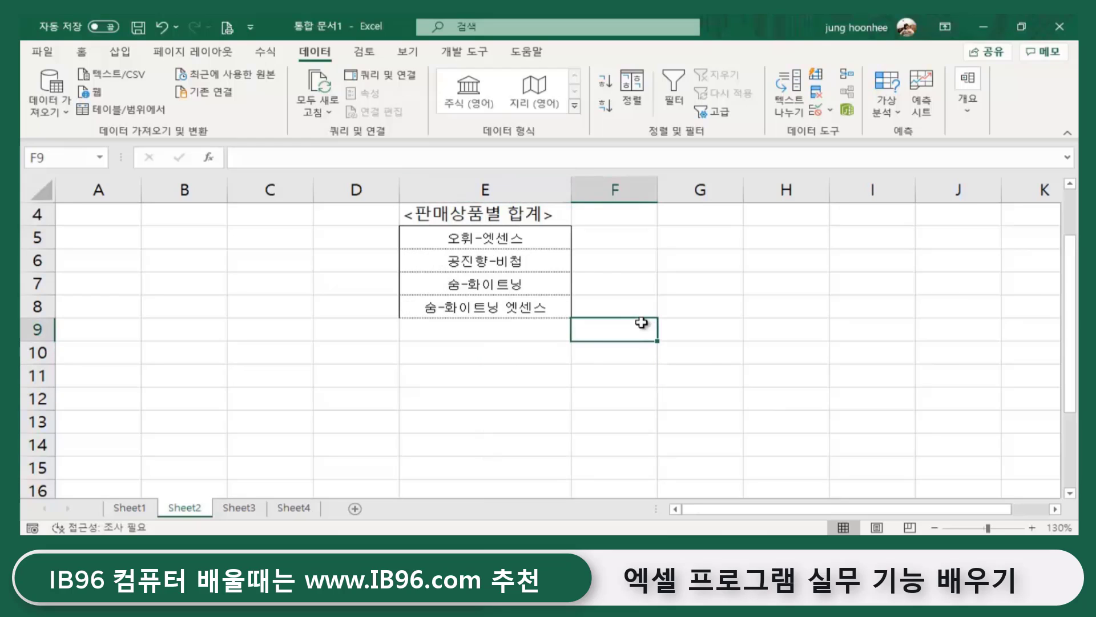
click(765, 372)
scroll(485, 413, up, 1)
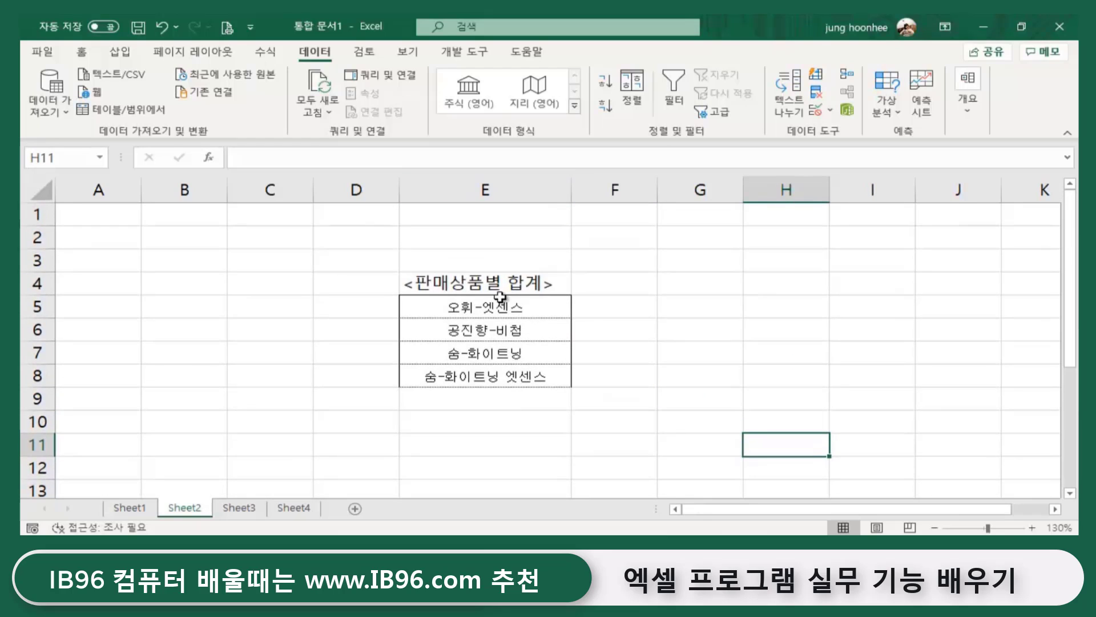
click(493, 308)
drag(492, 308, 489, 374)
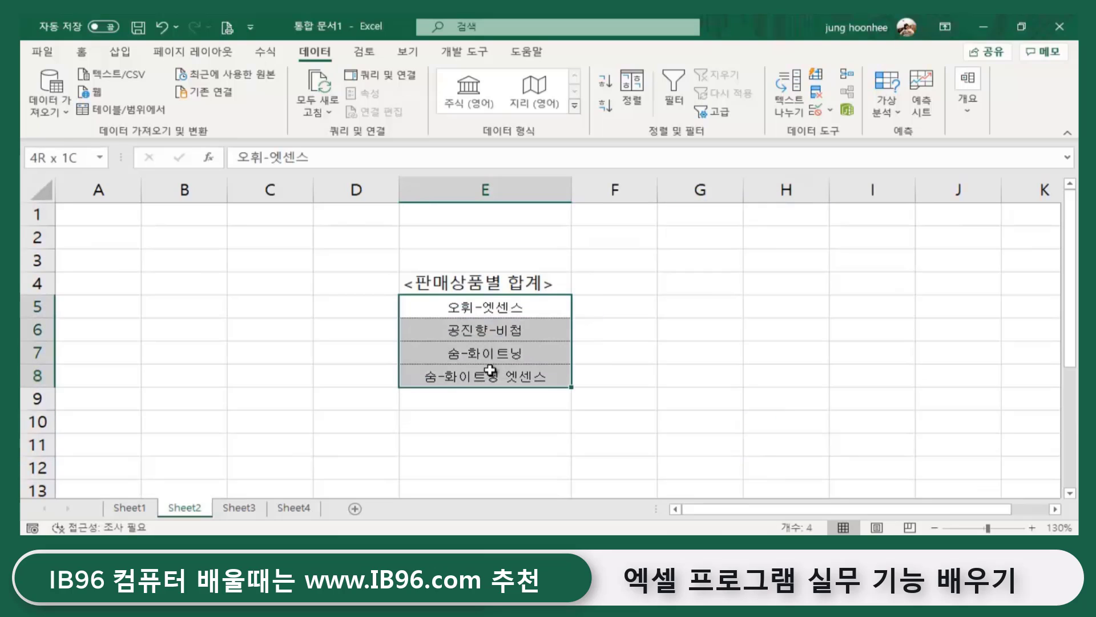
- Apply an orange Standard Colors fill to the product name cells E5:E8
click(83, 53)
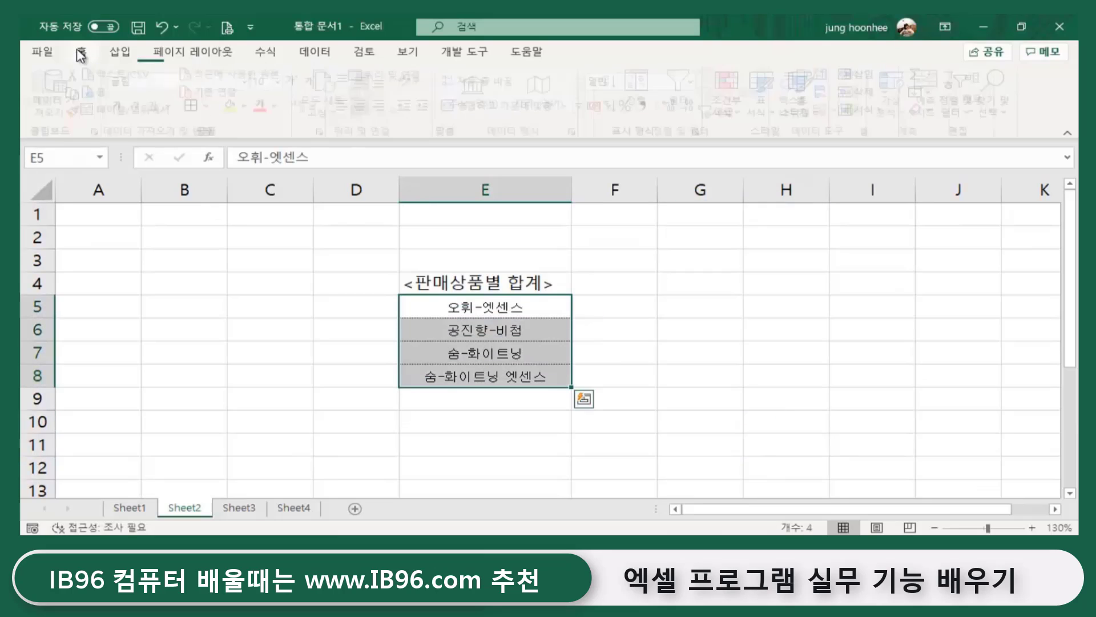
click(252, 106)
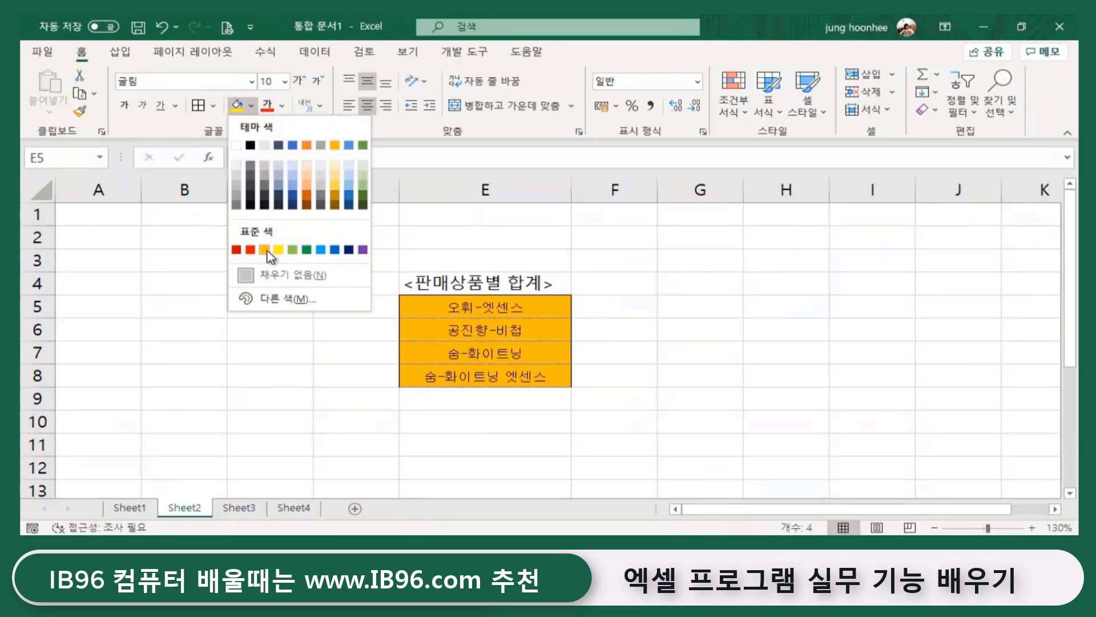
click(310, 181)
click(726, 375)
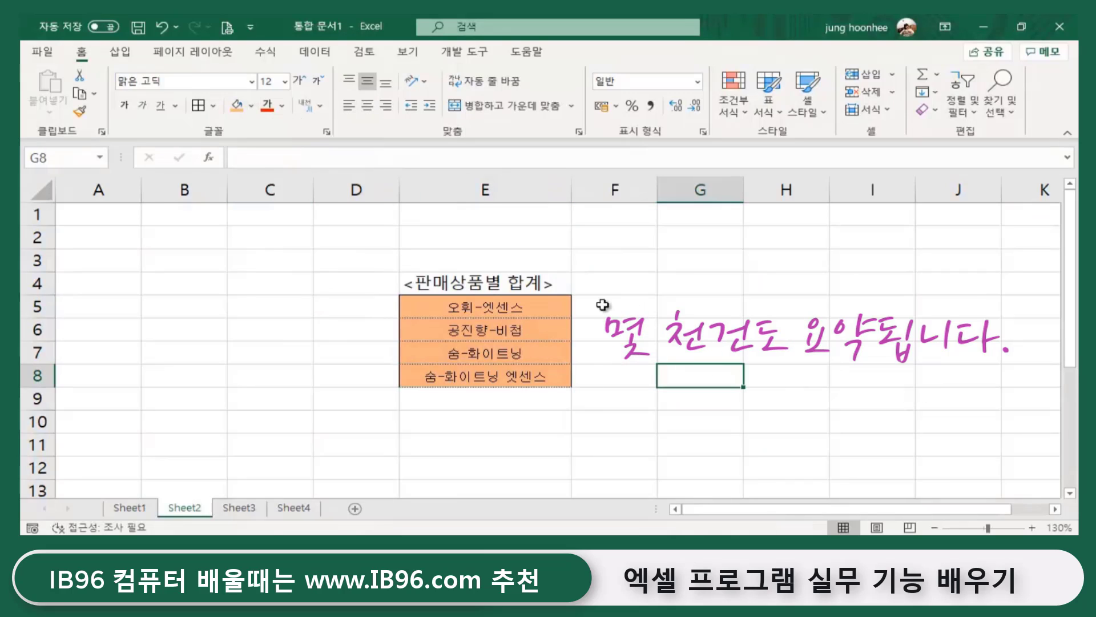
click(511, 311)
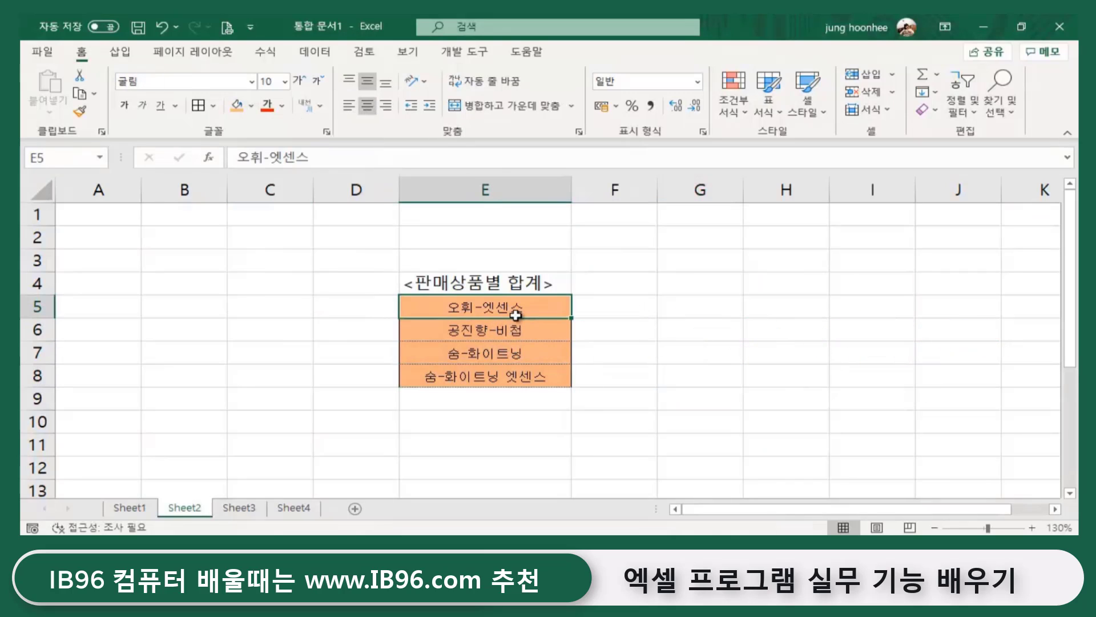
- On Sheet1, check the first product name in D4 and the sales amounts in E4 and E5
click(129, 508)
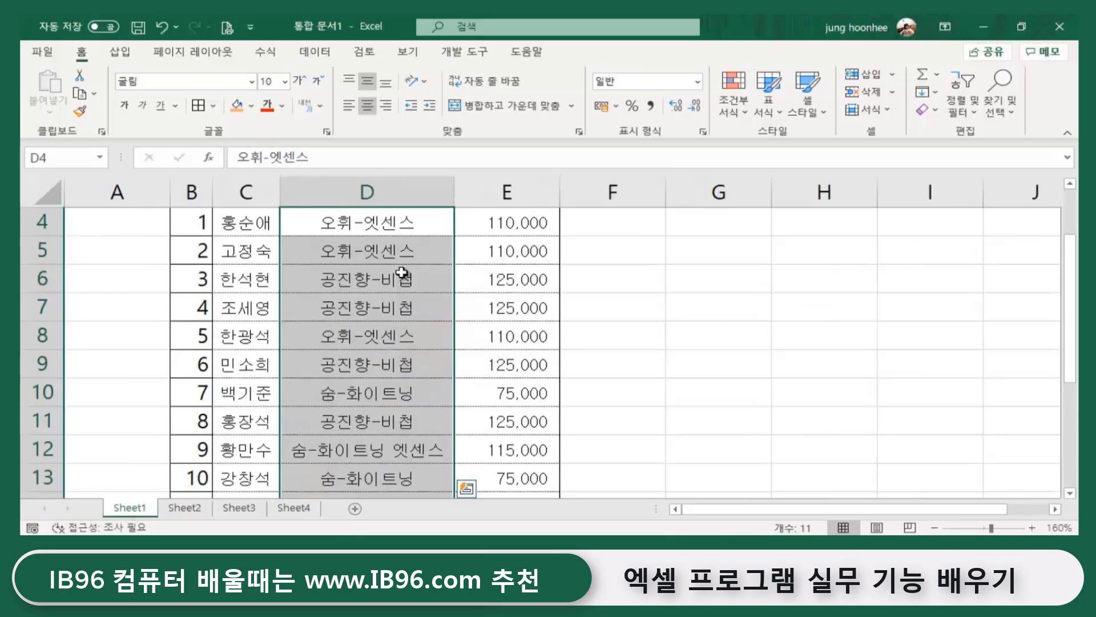
click(687, 311)
click(398, 229)
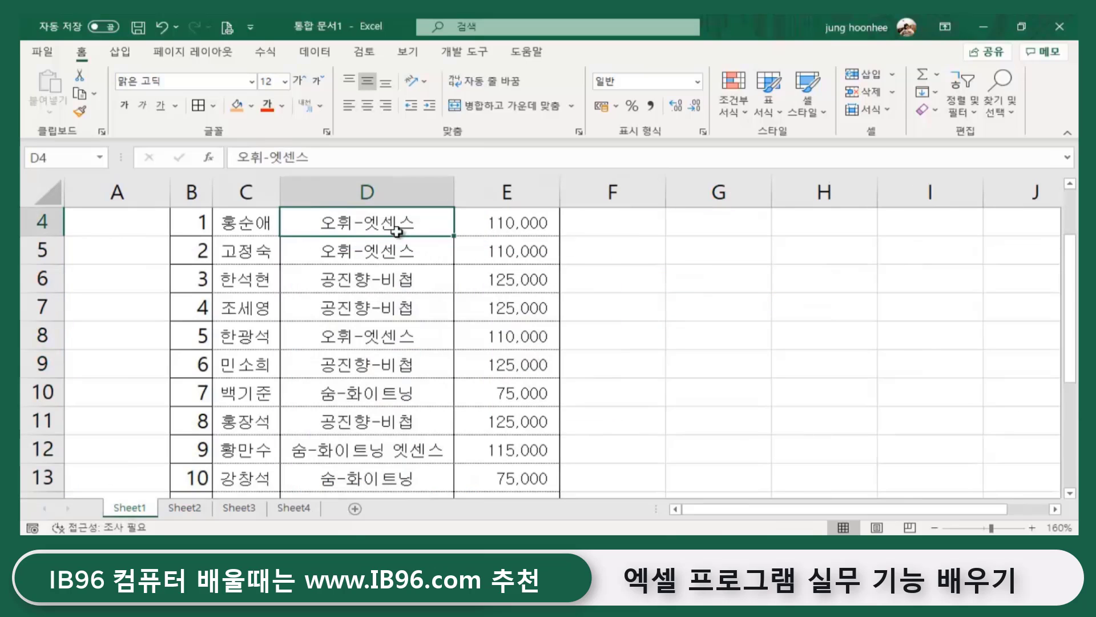
click(514, 228)
click(510, 254)
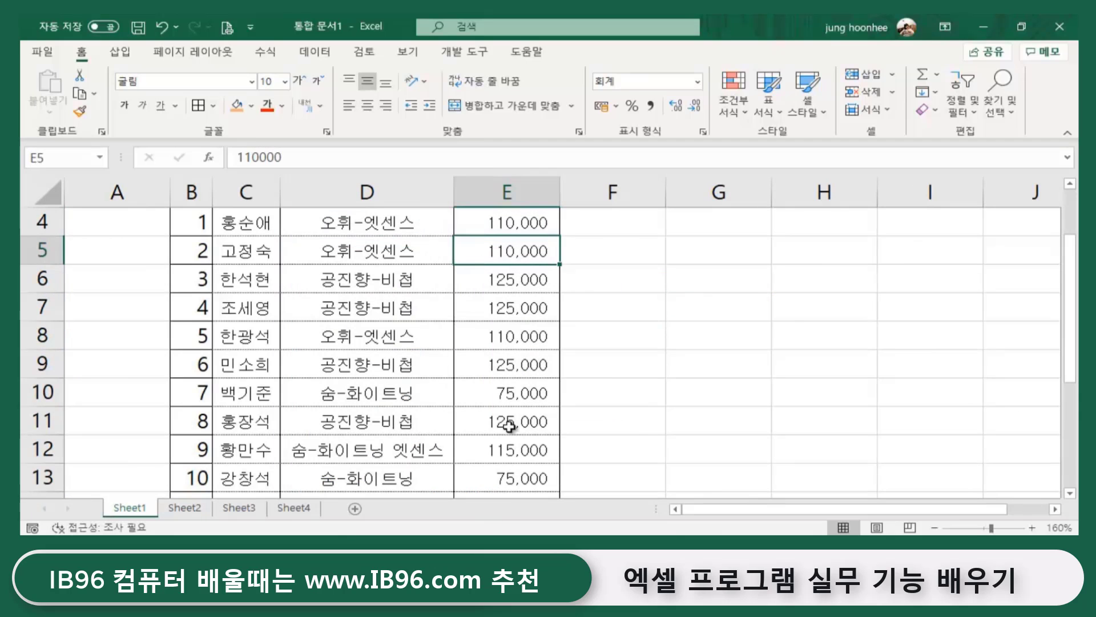
- Select F5 on Sheet2, then return to Sheet1 with its header row in view
click(183, 508)
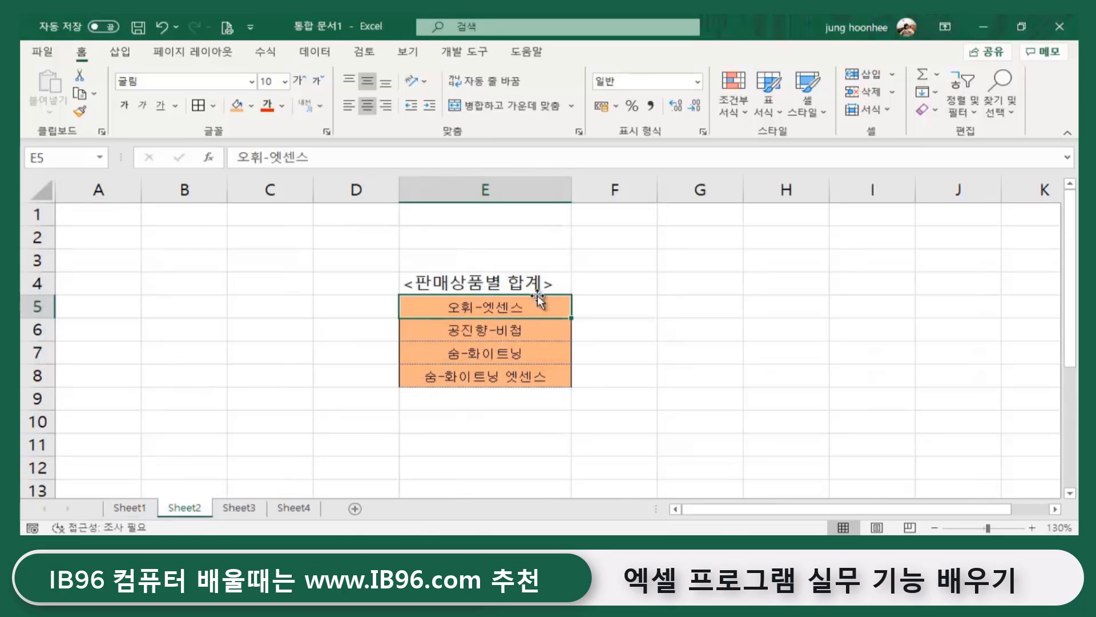
click(613, 303)
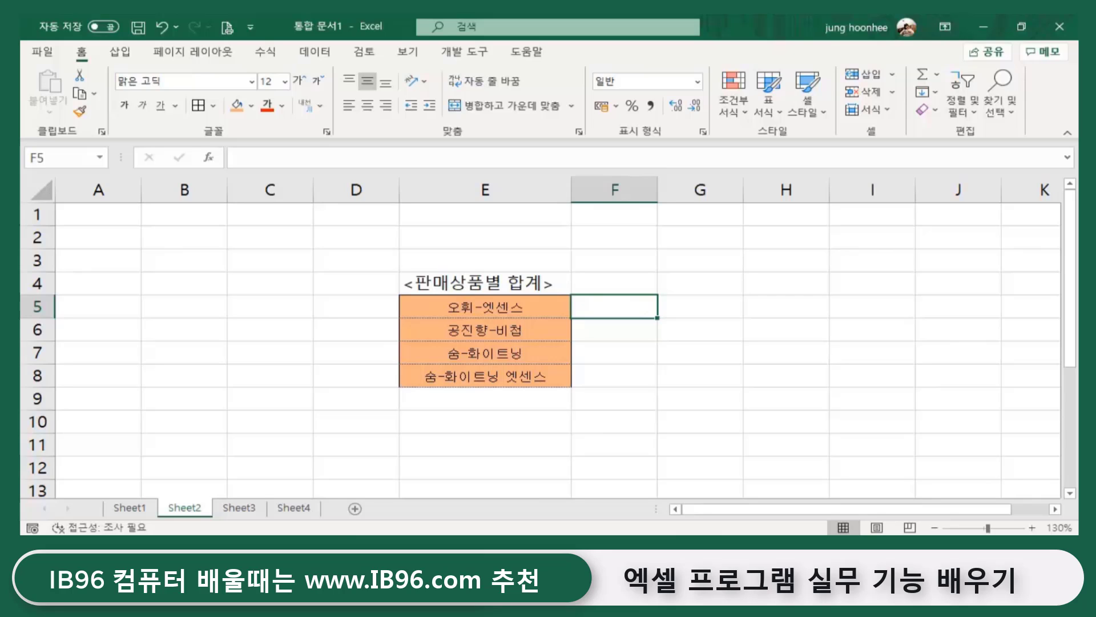
click(130, 507)
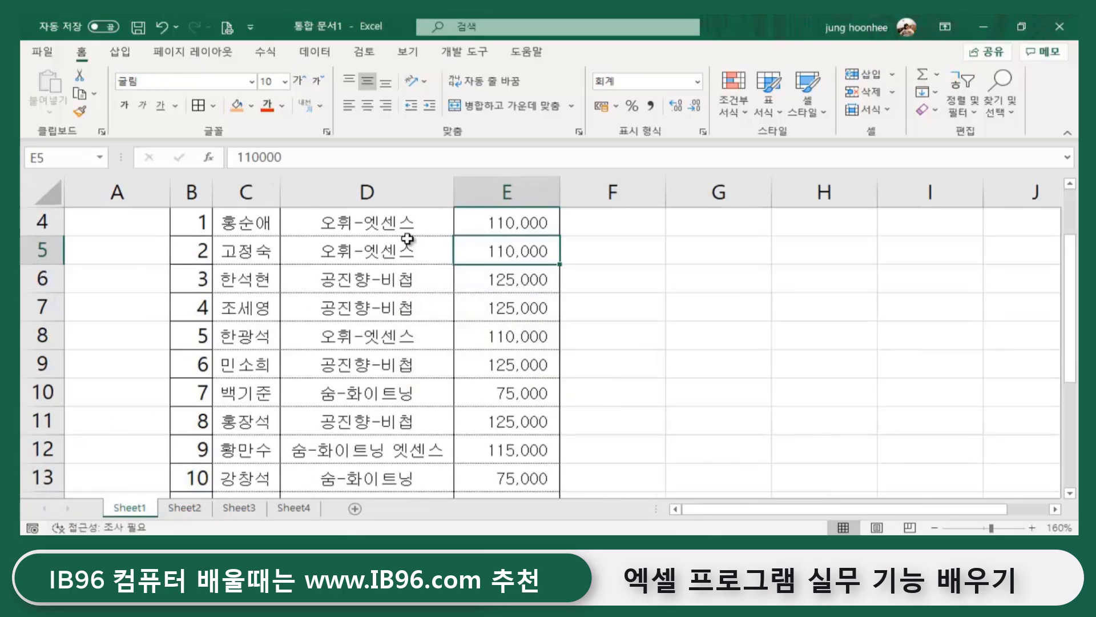
scroll(451, 353, up, 1)
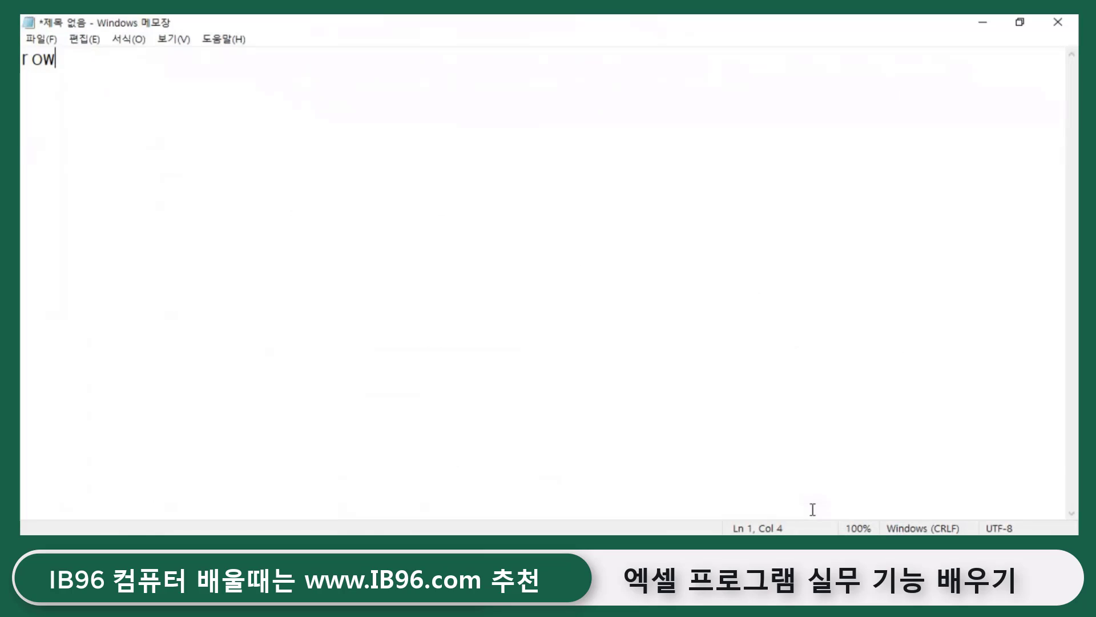
- Delete 'row' in Notepad and set the font size to 36
key(shift+Left)
key(shift+Left)
key(shift+Left)
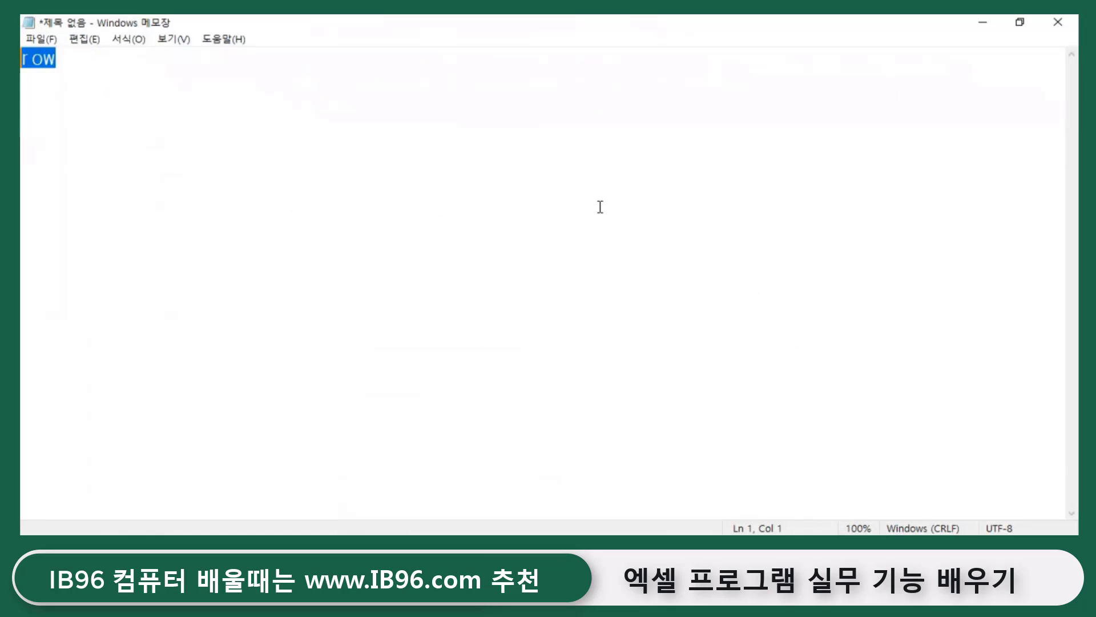
key(BackSpace)
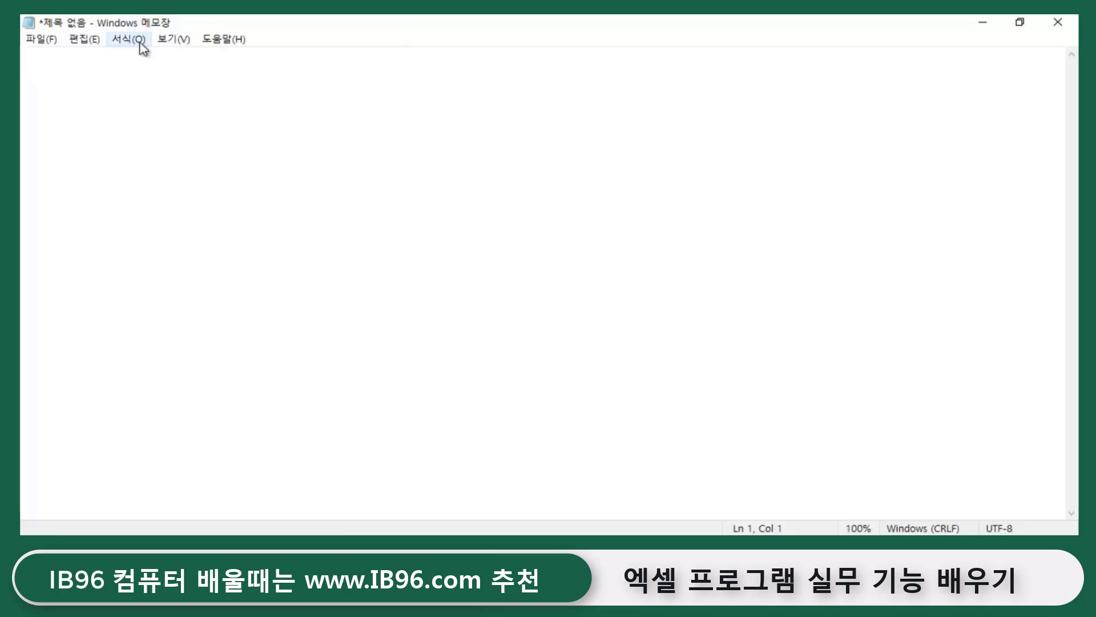
click(140, 42)
click(162, 73)
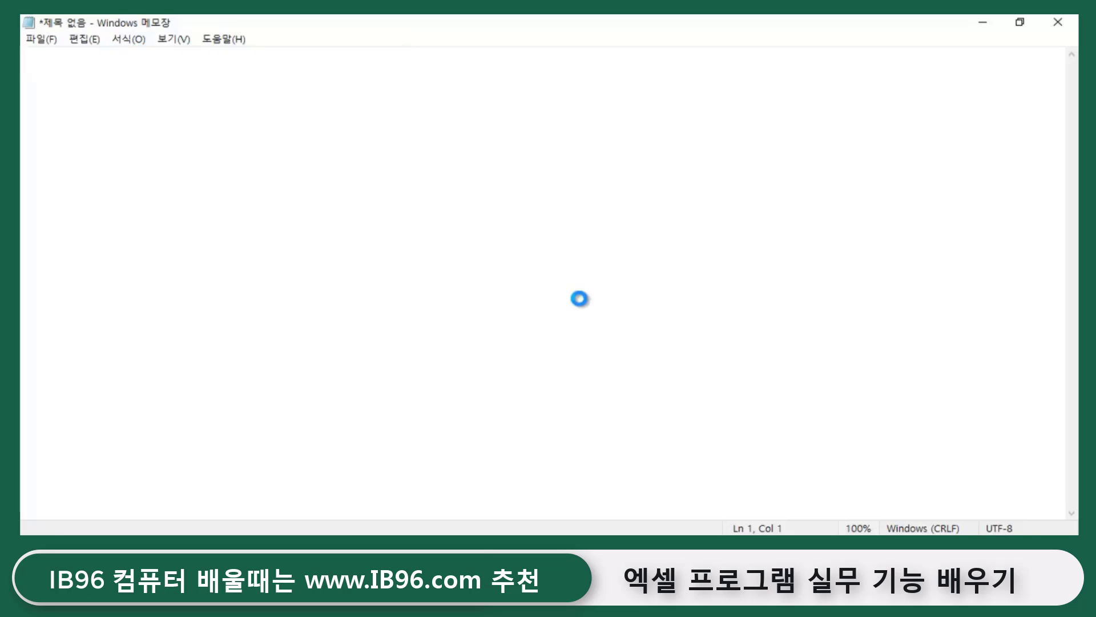
click(341, 253)
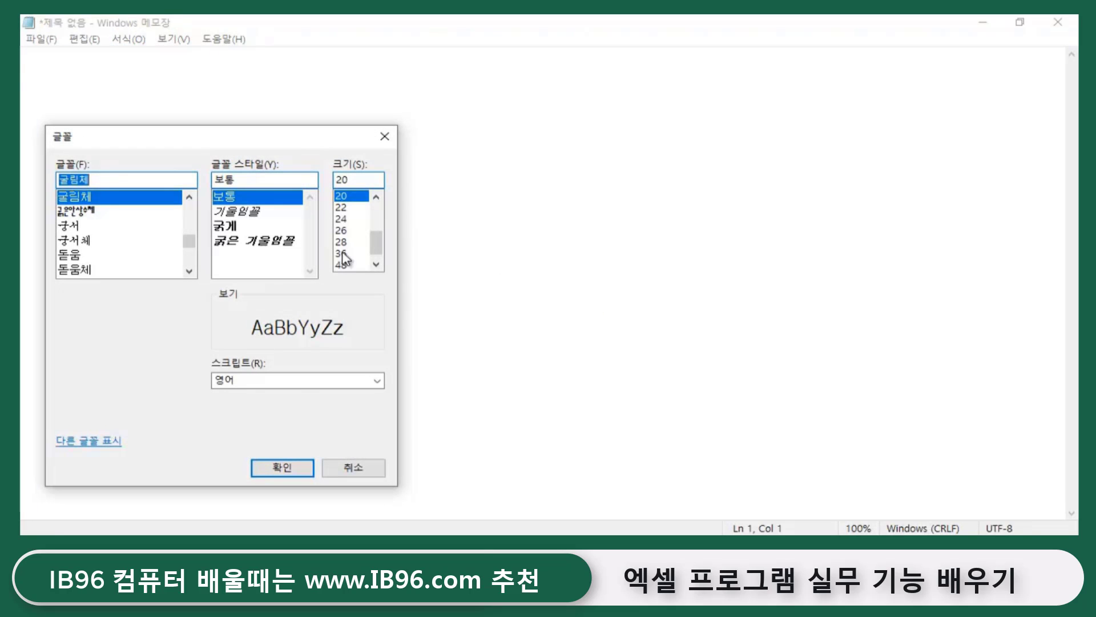
click(269, 469)
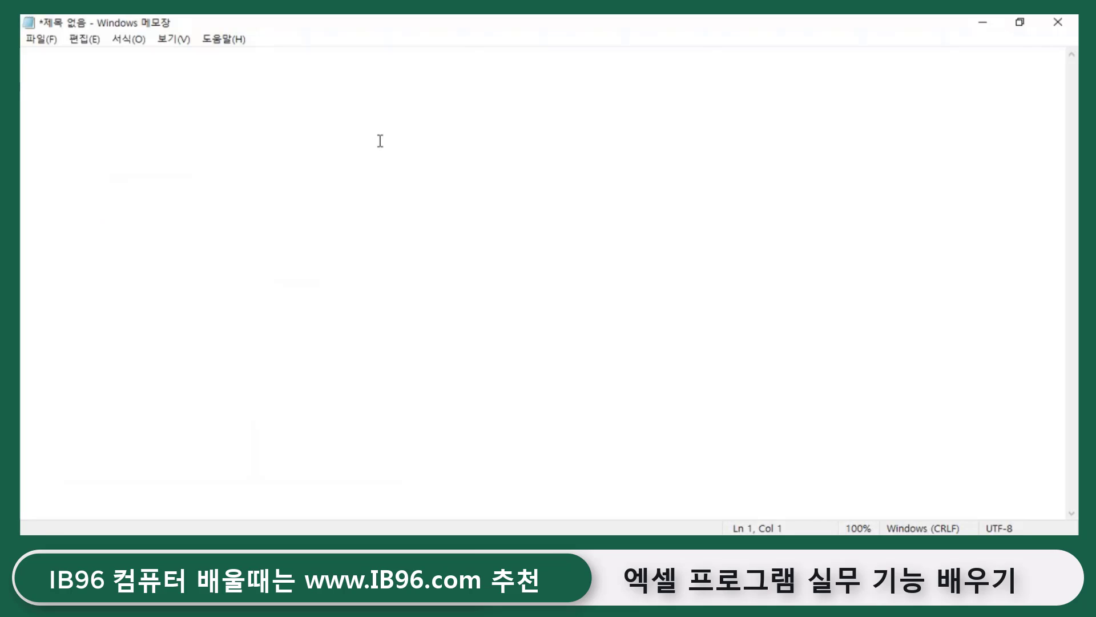
- Type the example formula =sum(범위) in Notepad
text(=su)
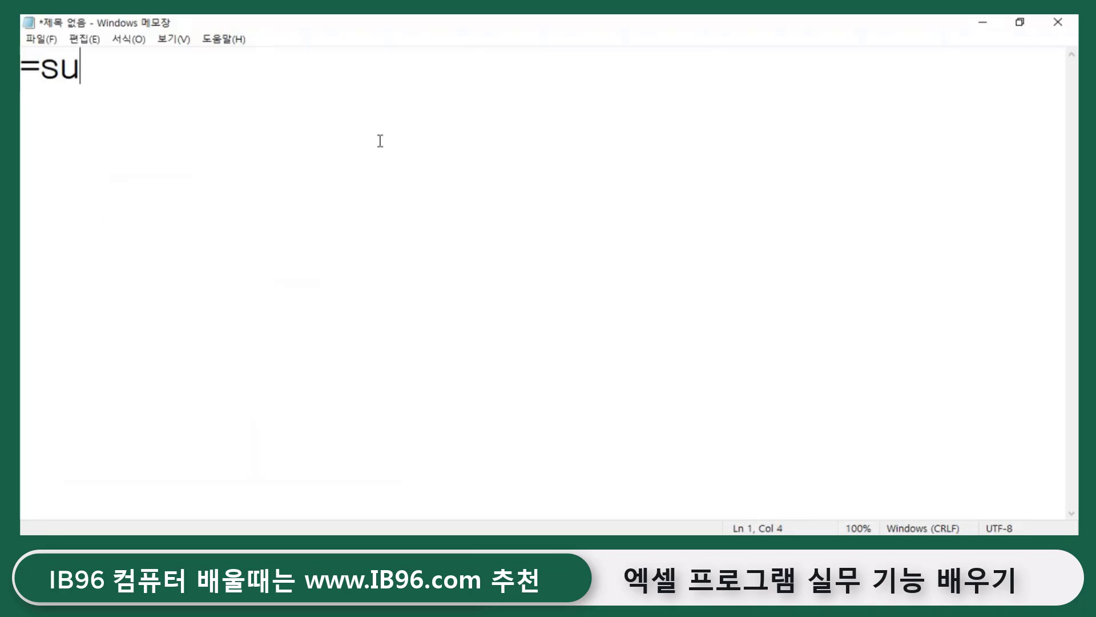
text(m()
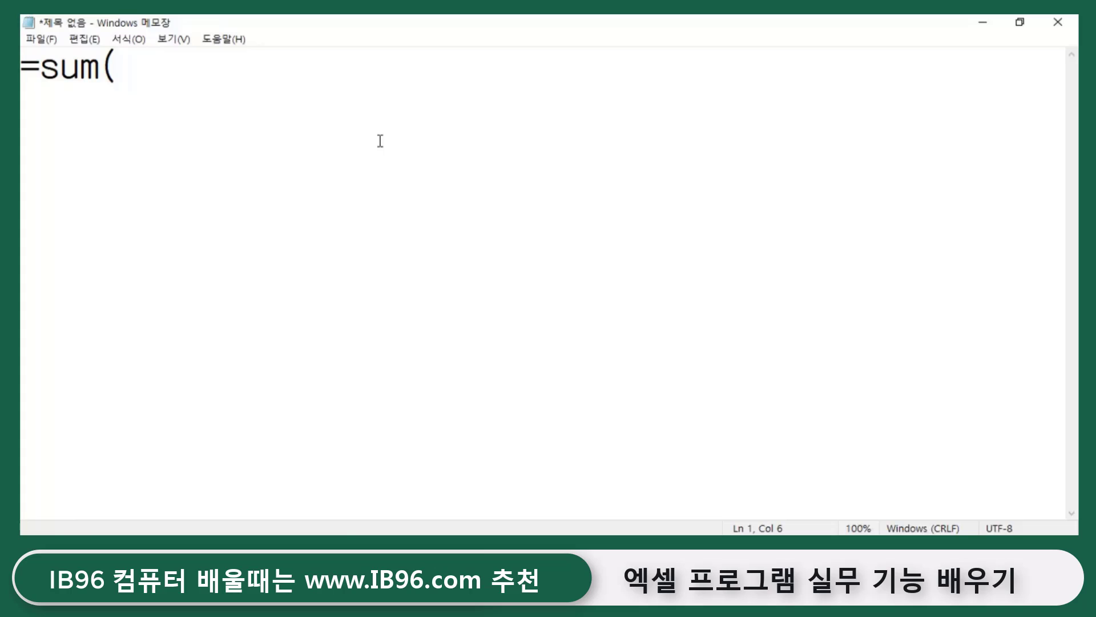
text(qja)
key(BackSpace)
key(BackSpace)
key(BackSpace)
text(범위))
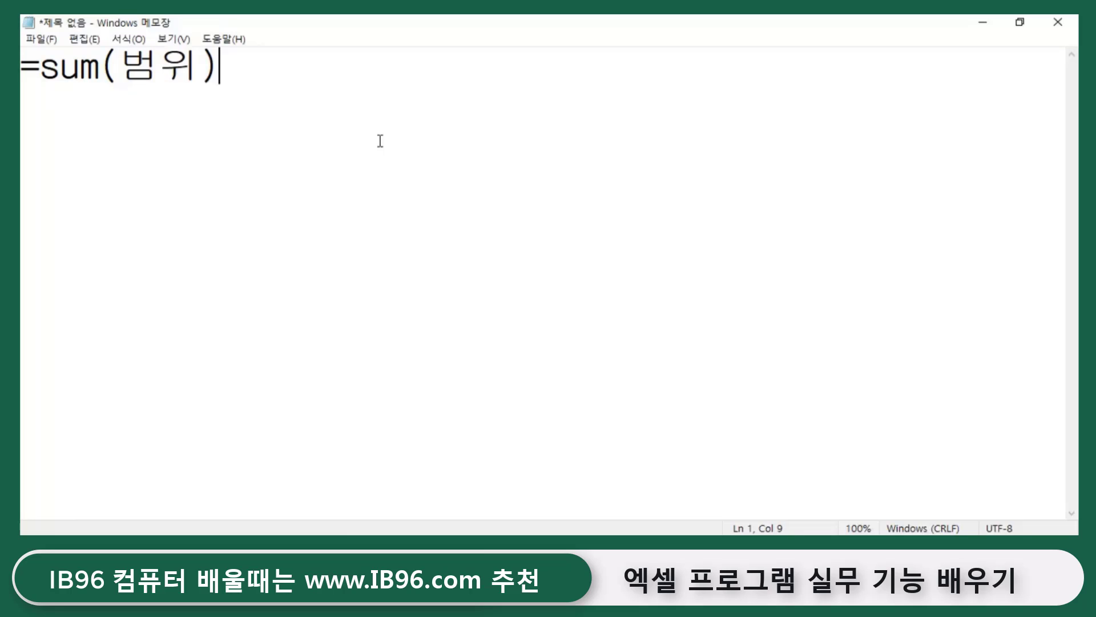
- Minimize Notepad and select 오휘-엣센스 in E5 and then F5 on Sheet2
click(983, 23)
click(714, 361)
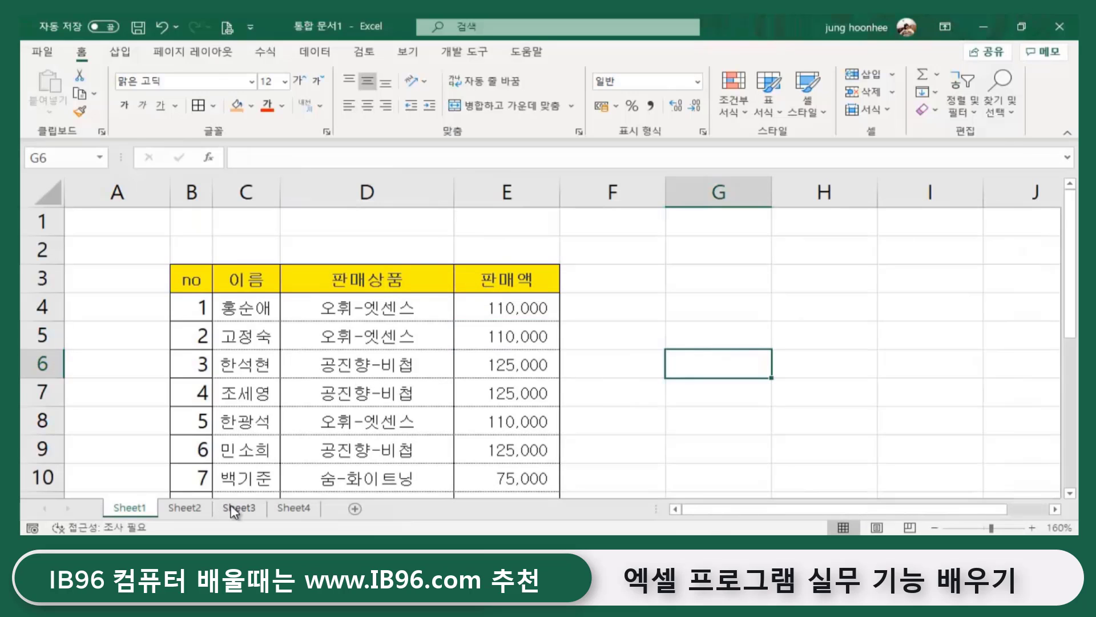
click(199, 508)
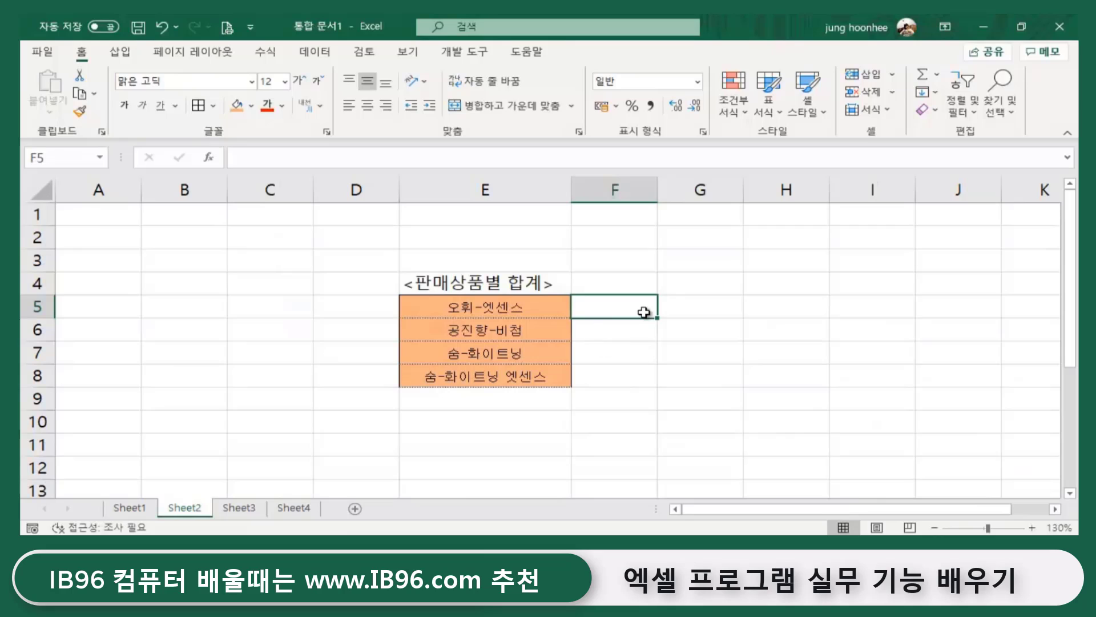
click(478, 311)
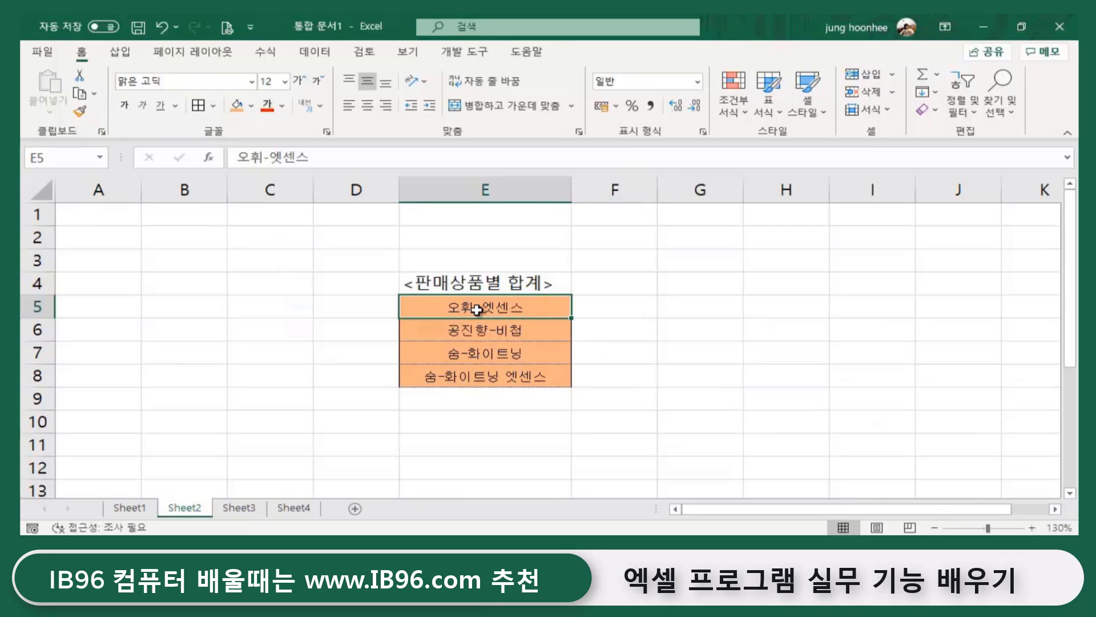
click(620, 309)
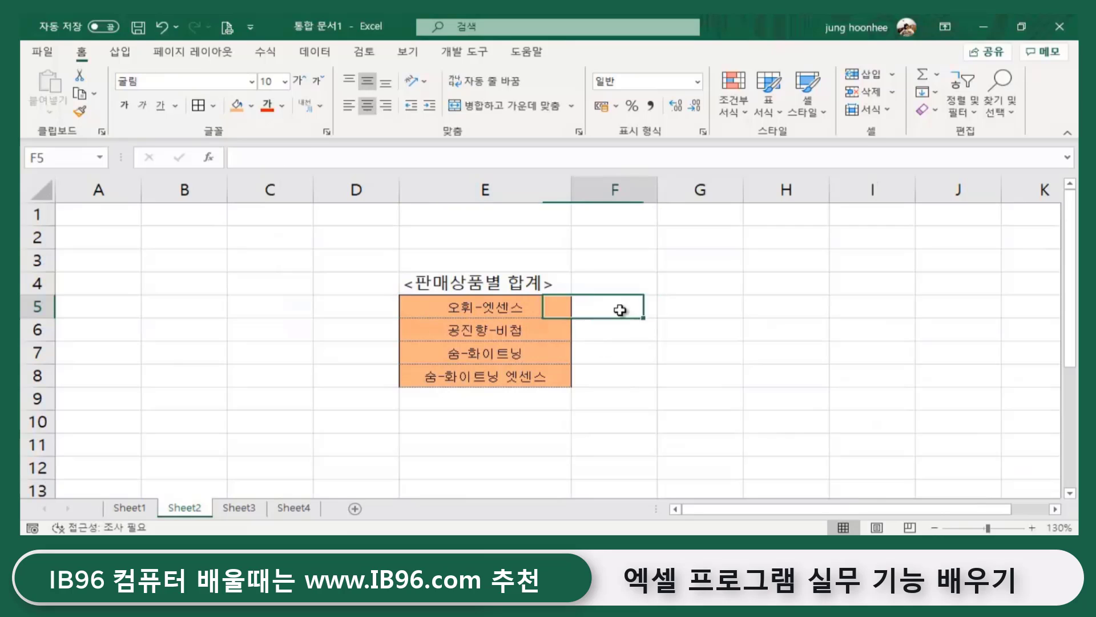
- Review Sheet1's sales amounts from E4 down to E14, then return to Sheet2
click(149, 508)
click(502, 308)
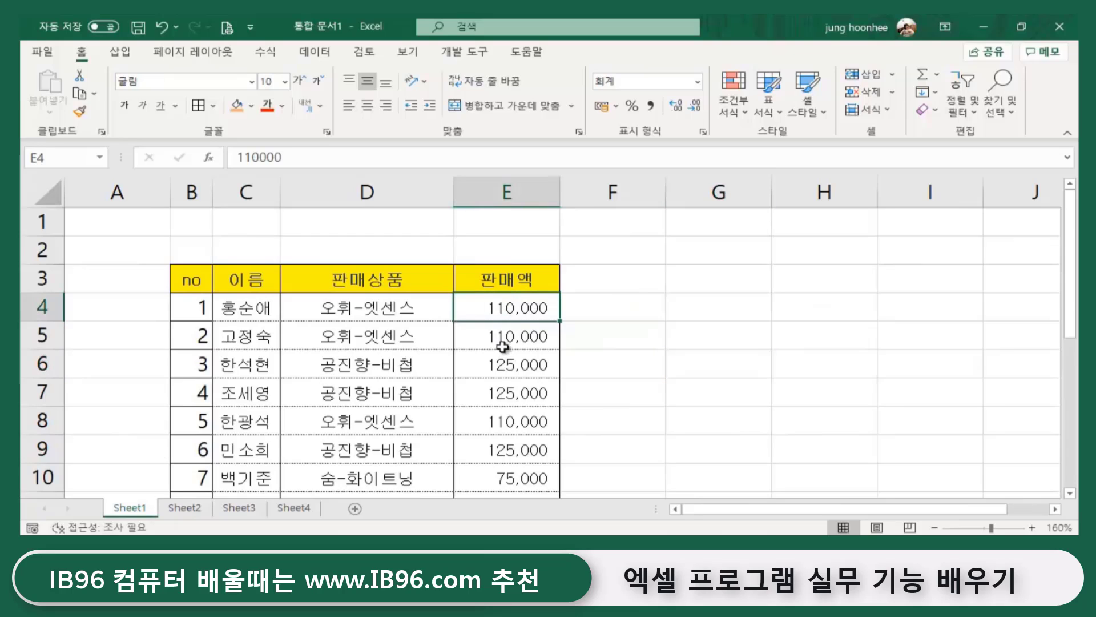
click(502, 343)
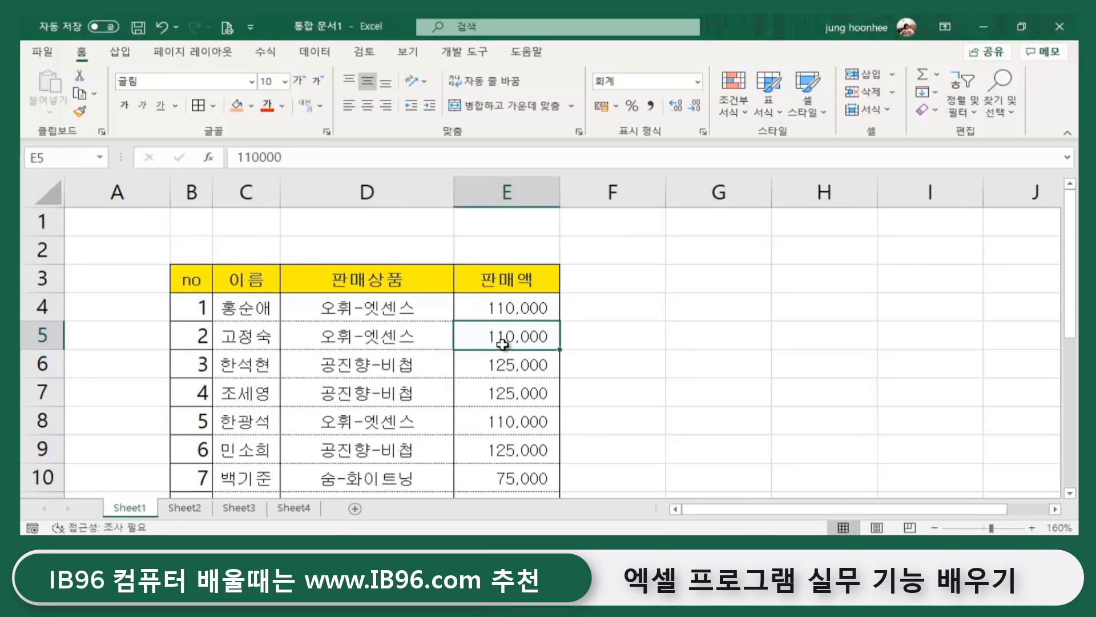
click(509, 422)
scroll(510, 425, down, 2)
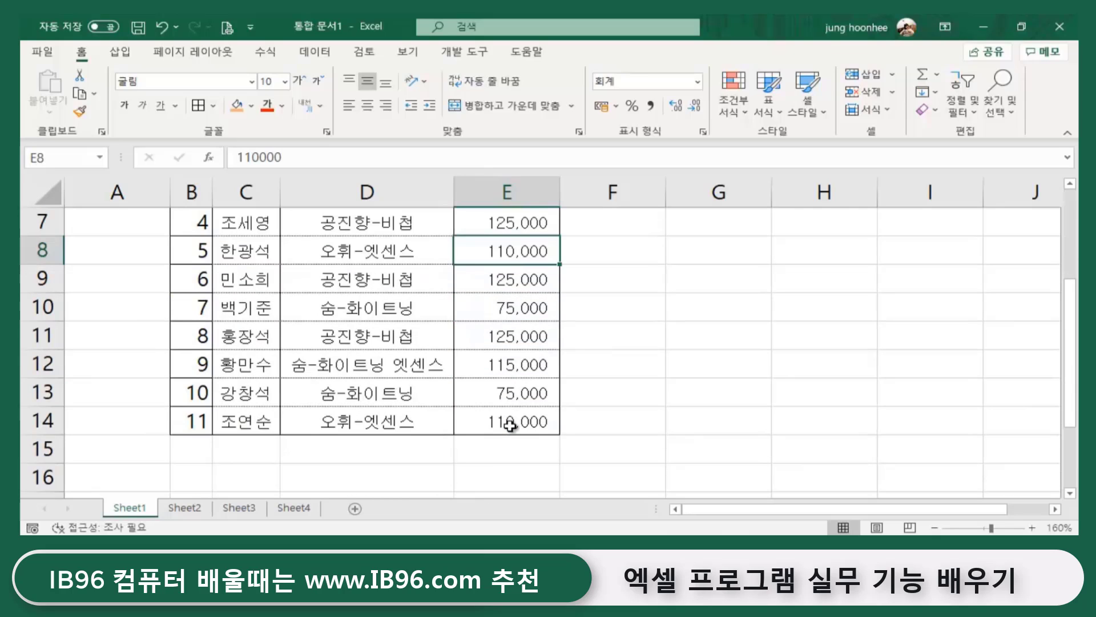
click(507, 423)
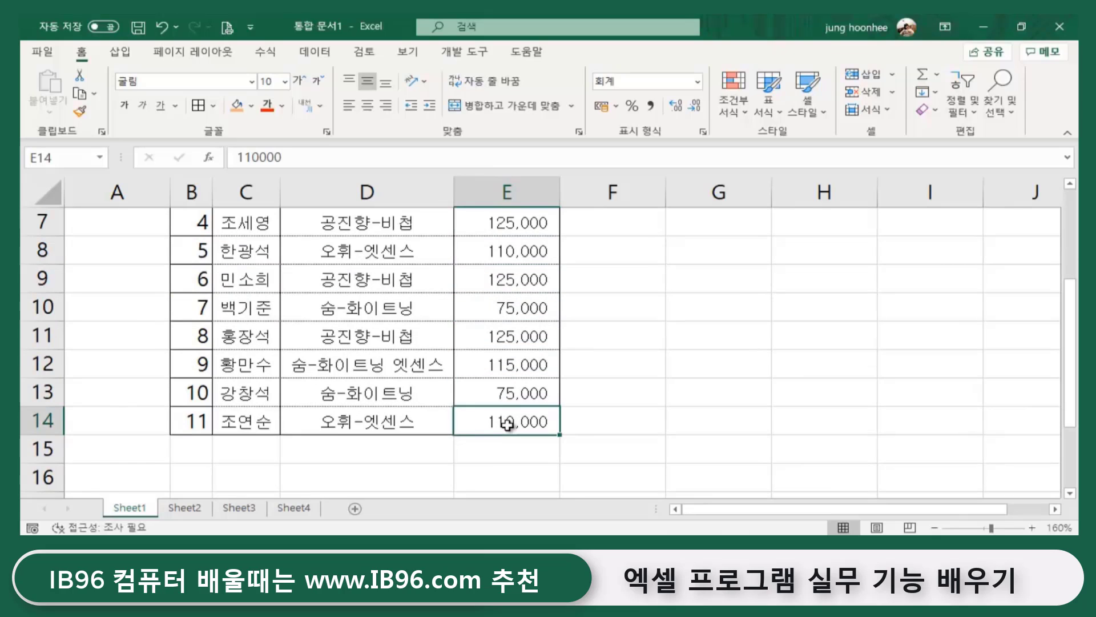
scroll(508, 424, up, 2)
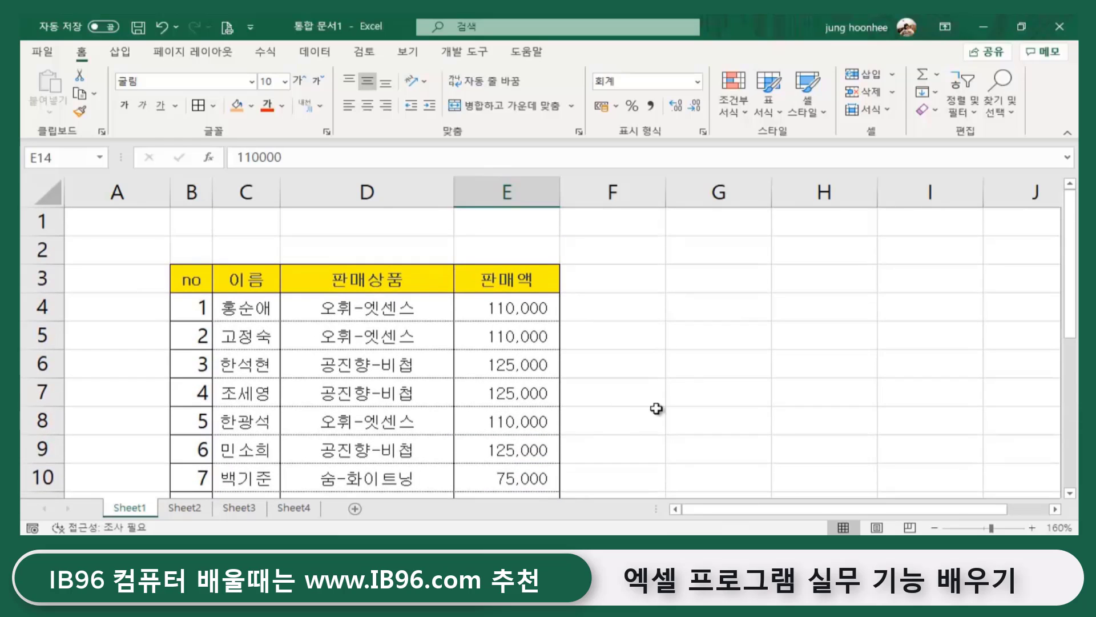
click(170, 510)
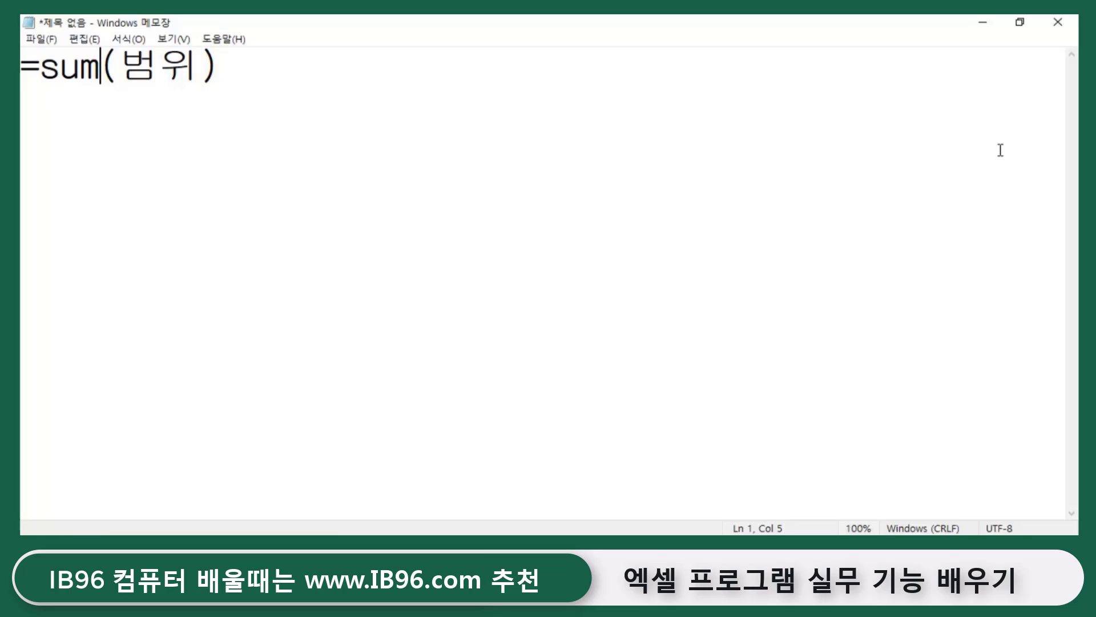
- Edit the Notepad example to =sumif(범위) and minimize Notepad back to Excel
text(ㅑ)
key(BackSpace)
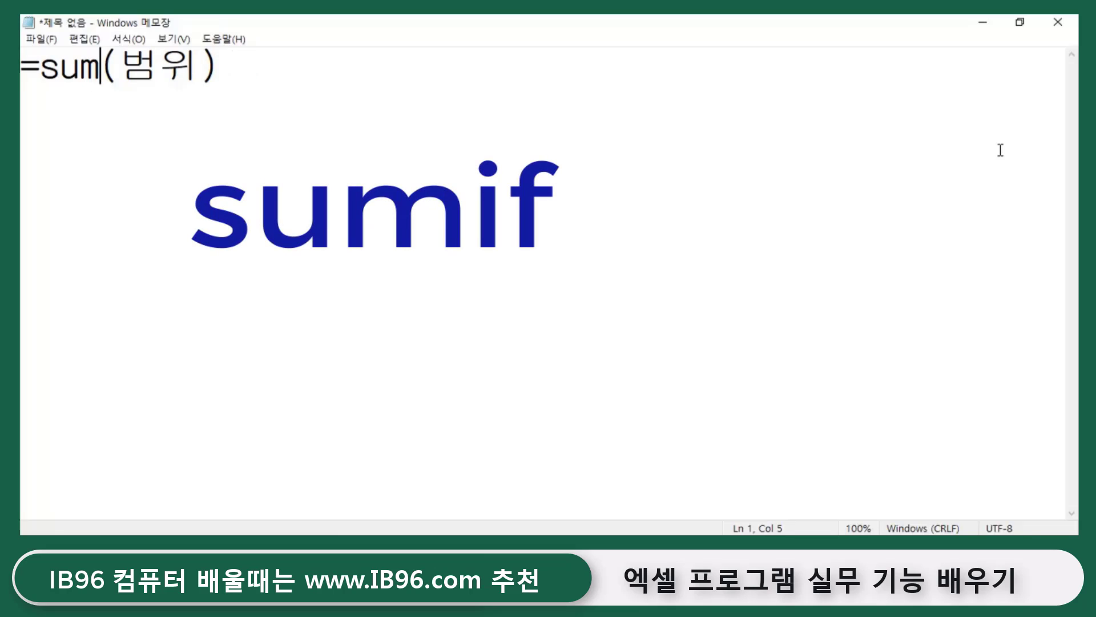
text(if)
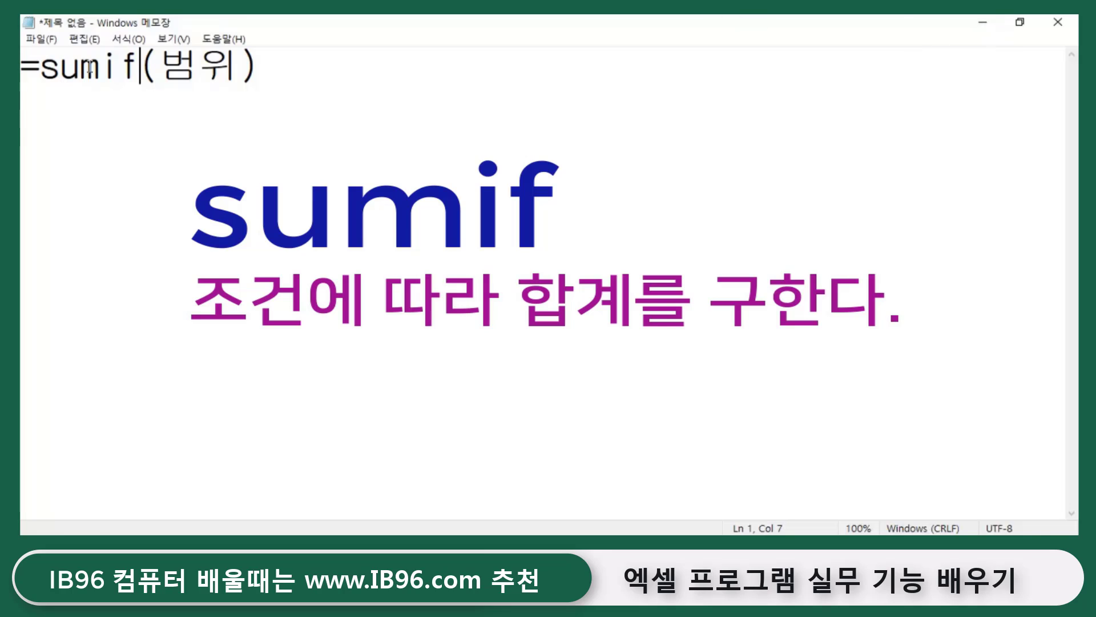
drag(101, 61, 141, 66)
click(56, 82)
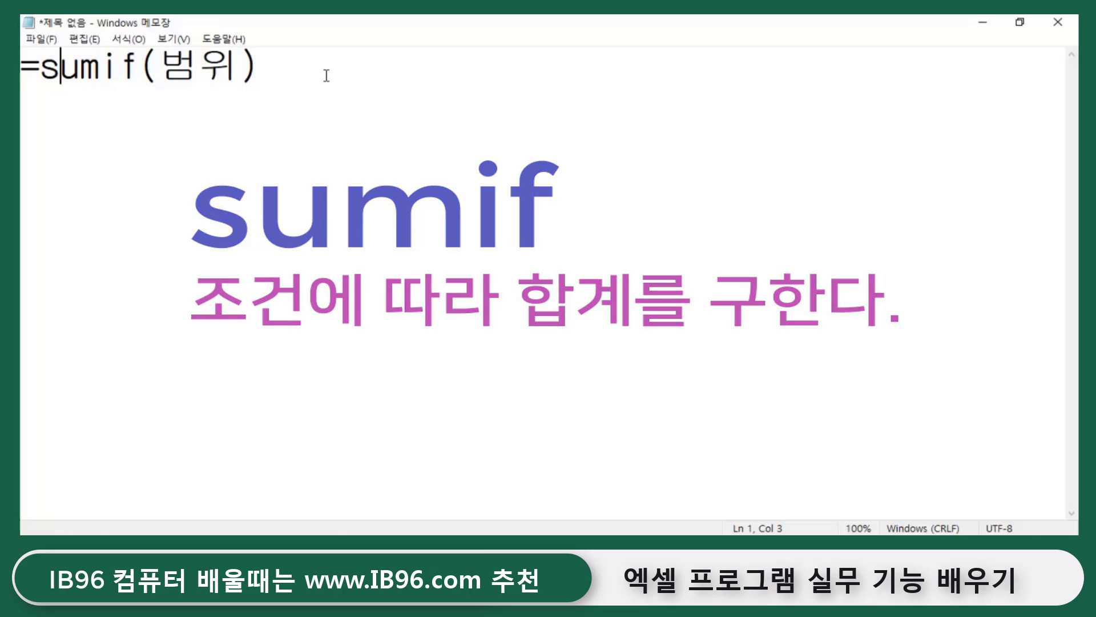
click(326, 69)
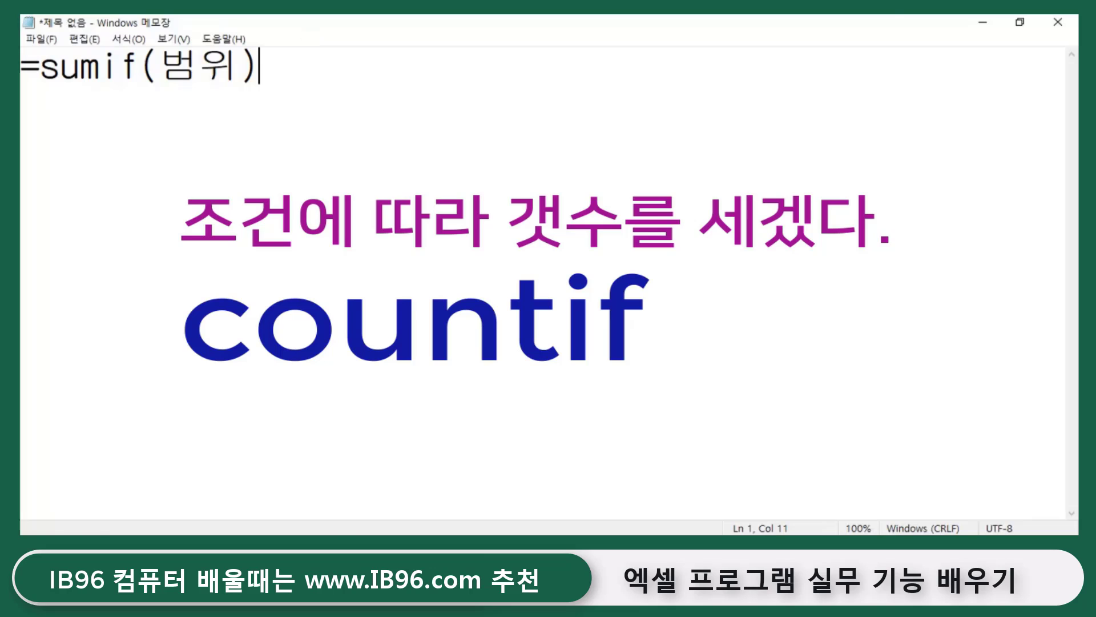
click(980, 23)
click(665, 336)
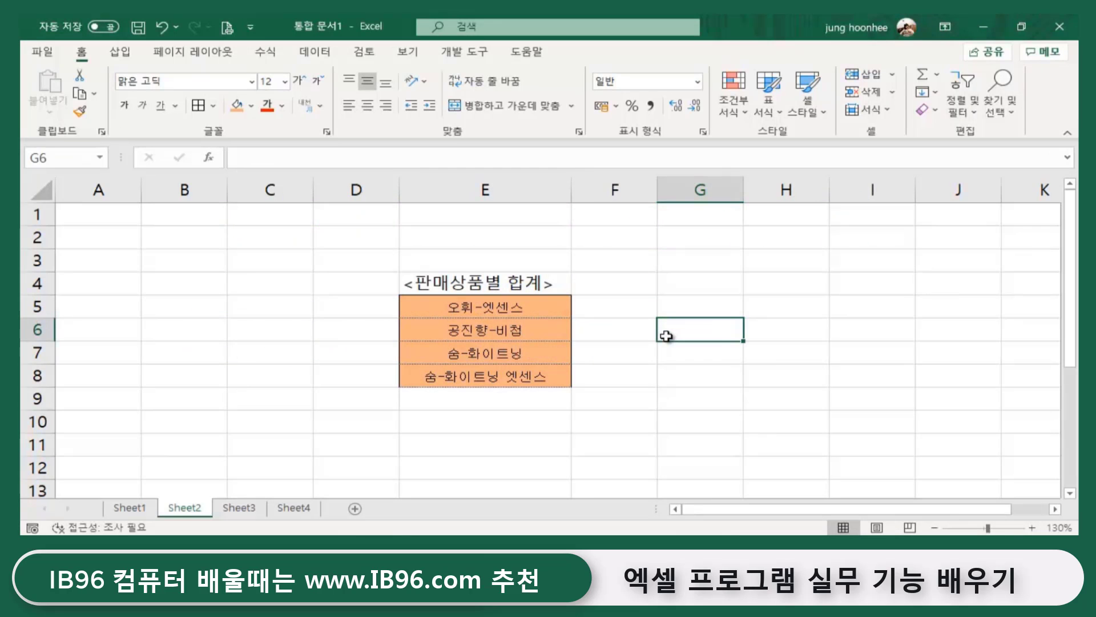
click(506, 307)
click(640, 309)
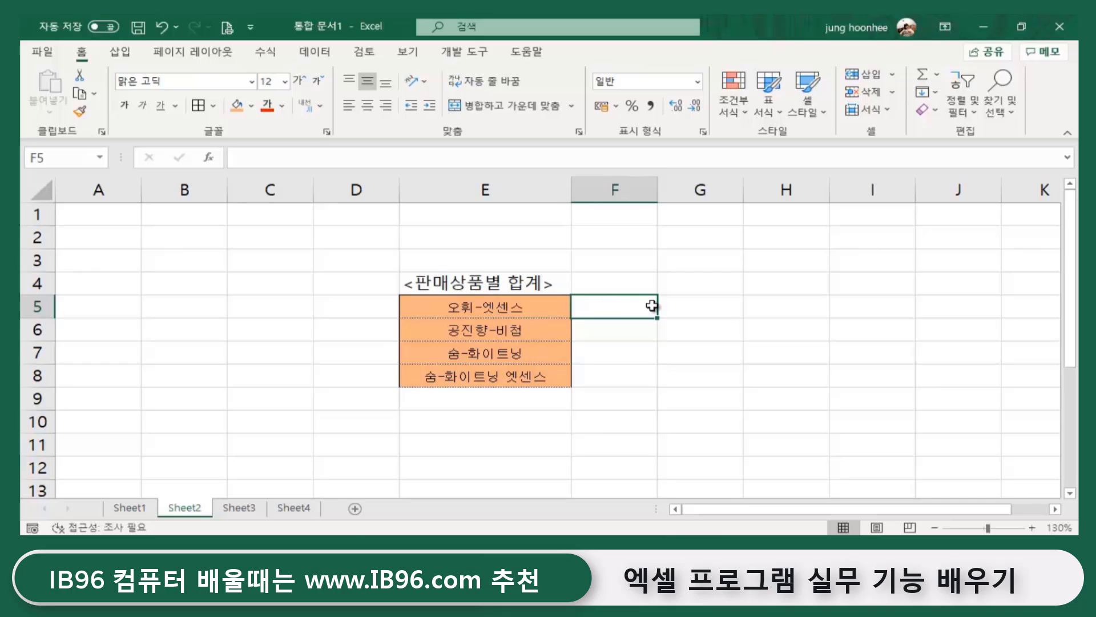
click(639, 456)
click(488, 309)
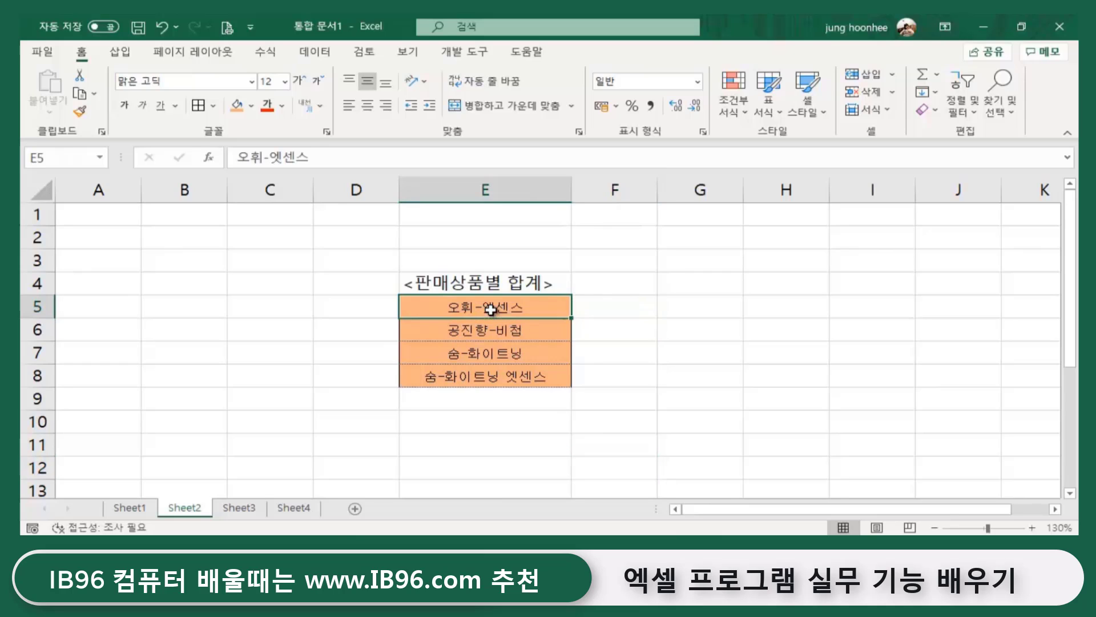
click(625, 307)
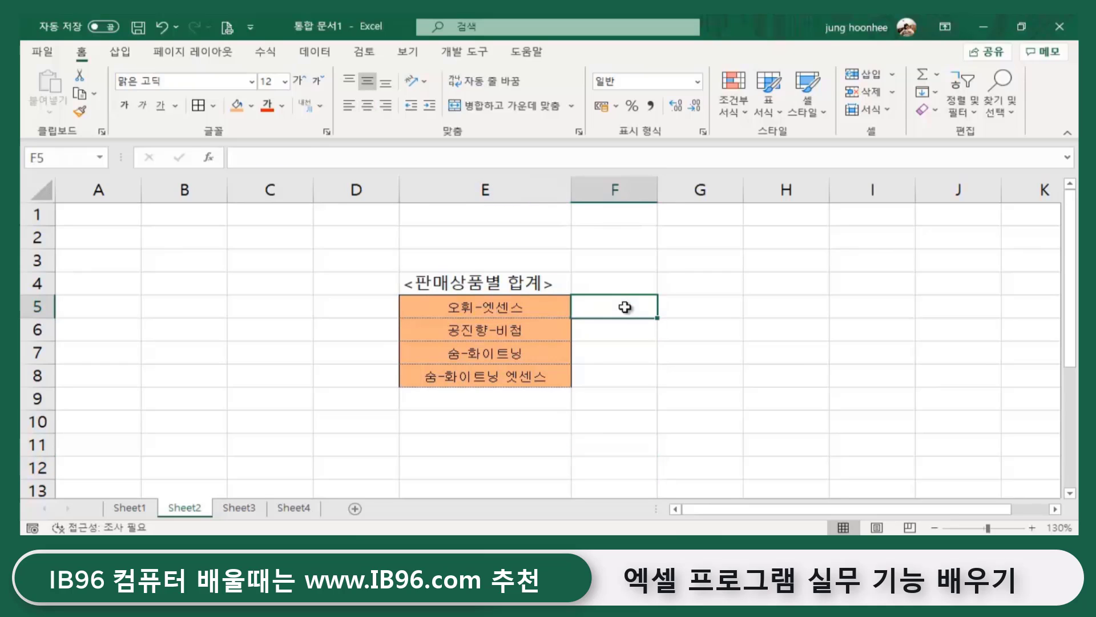
click(126, 507)
click(184, 509)
click(669, 403)
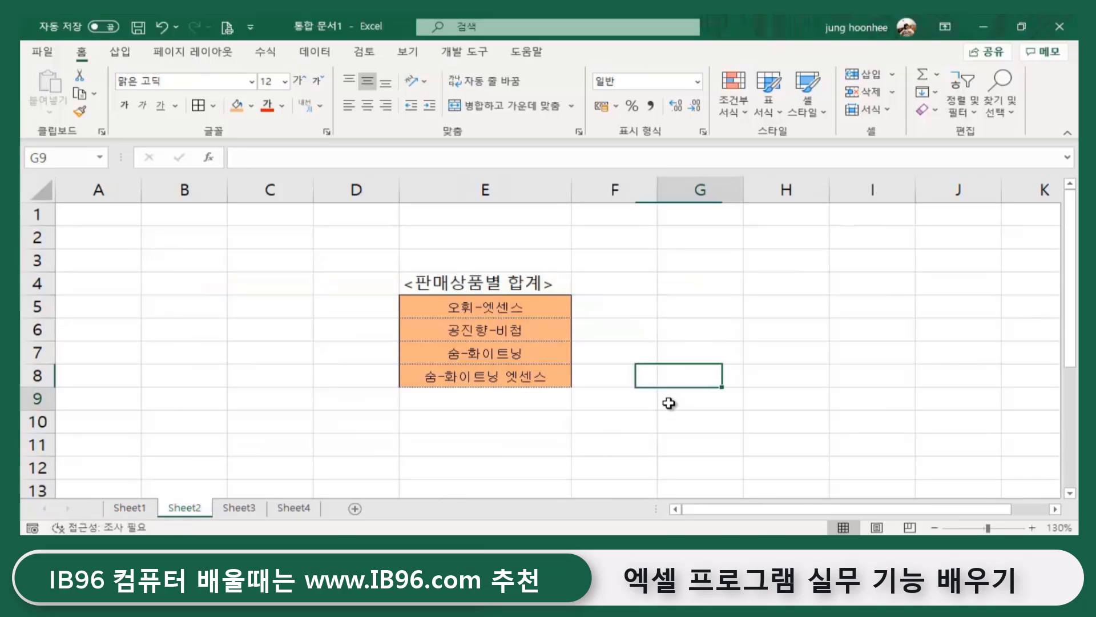
click(603, 309)
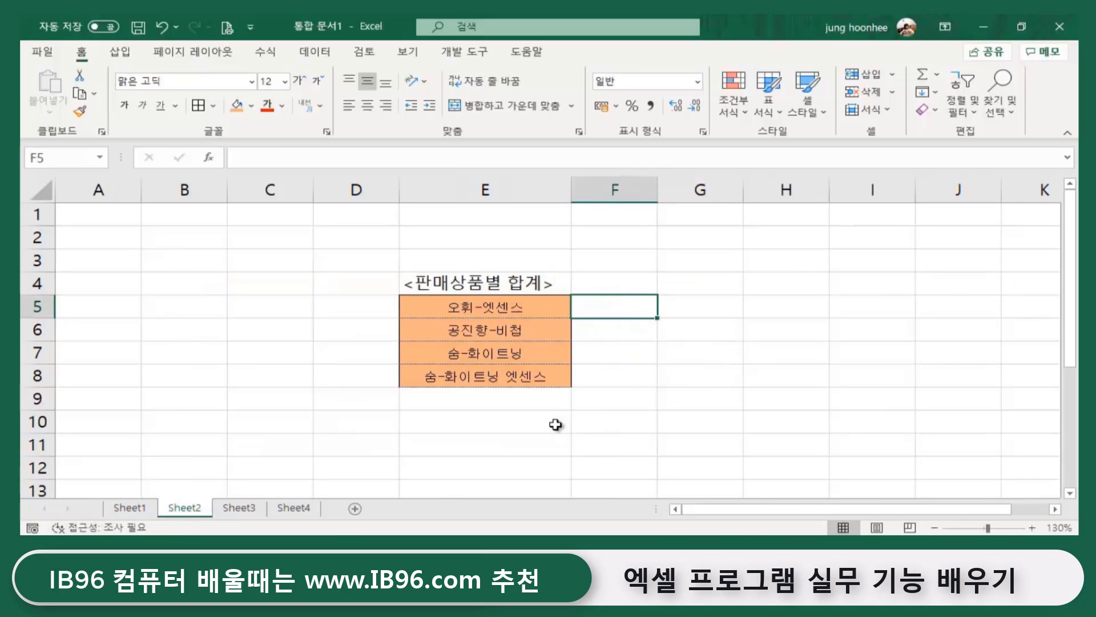
click(583, 423)
click(619, 309)
- Start a SUMIF formula in F5 from the =sum autocomplete list
text(=)
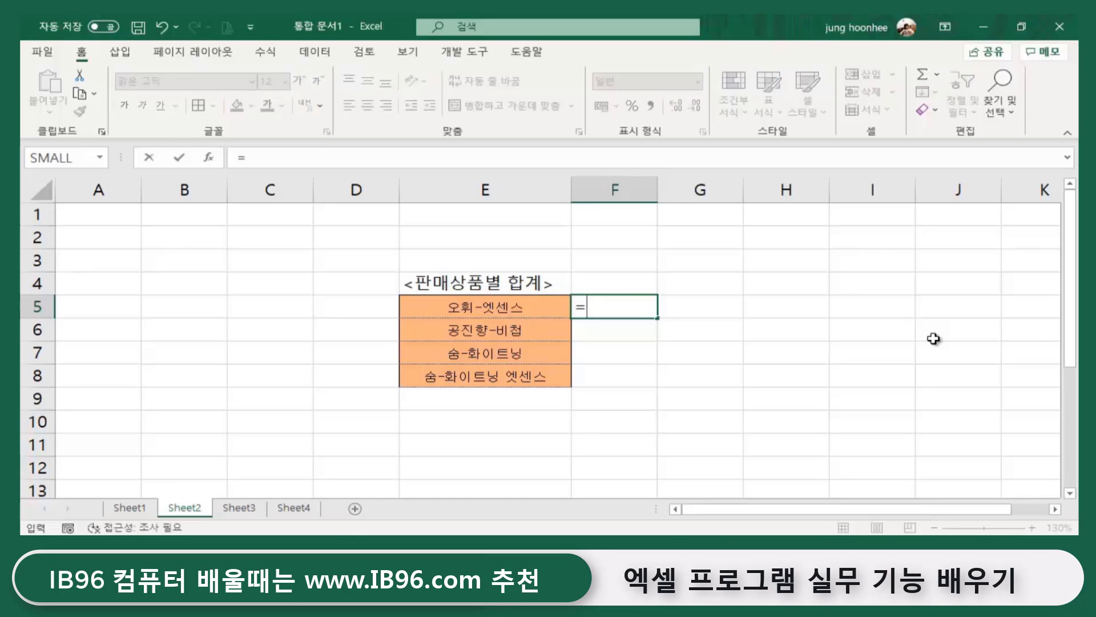
text(ㄴ)
key(BackSpace)
text(sum)
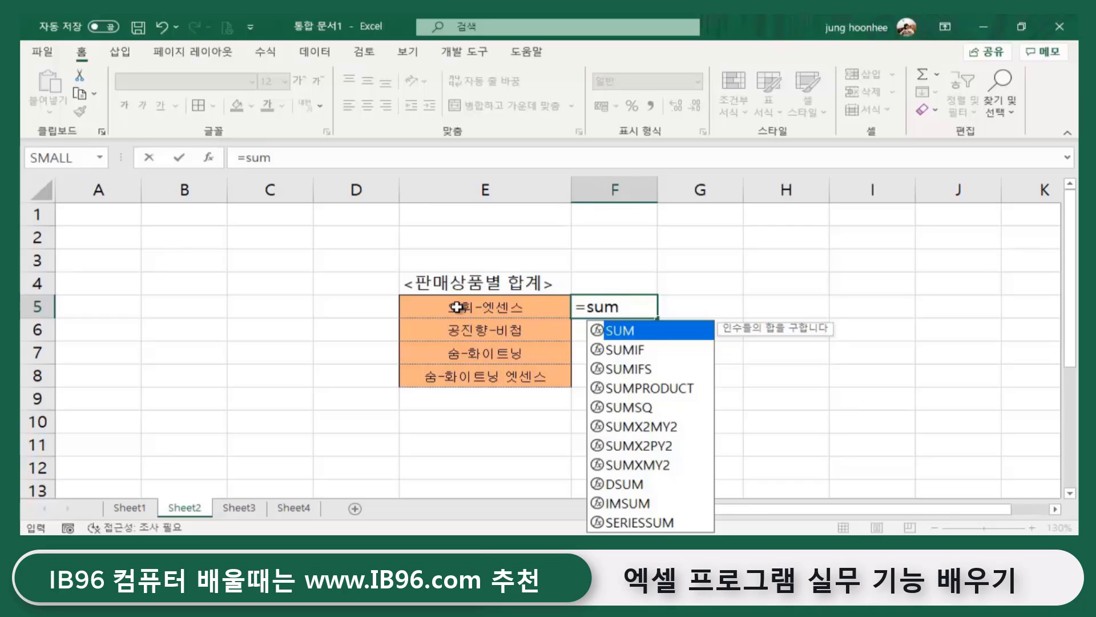
click(620, 356)
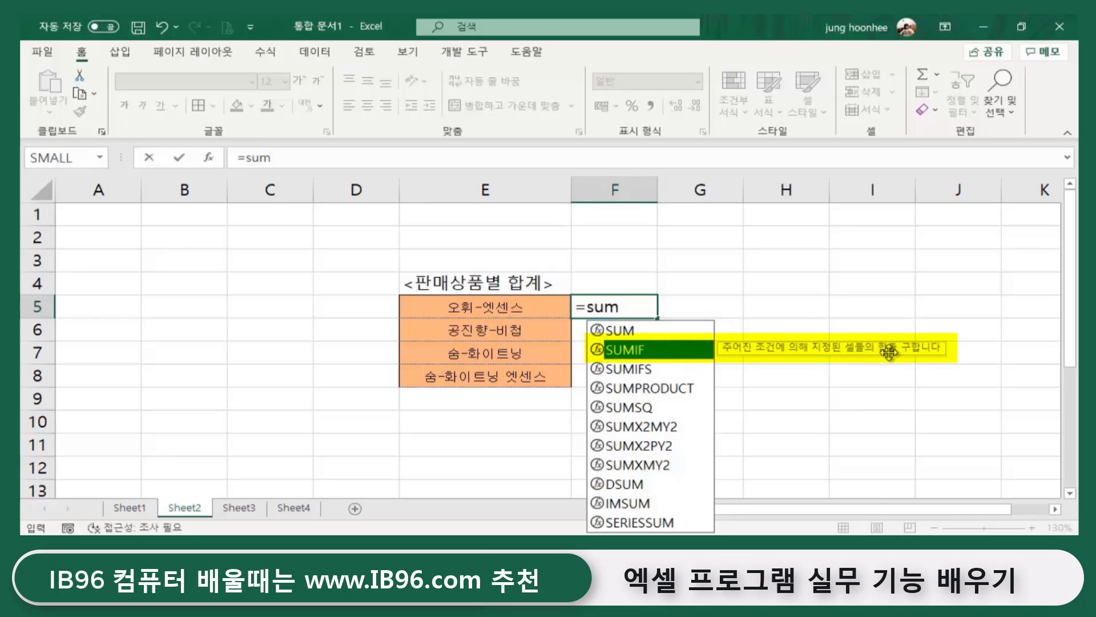
double_click(635, 354)
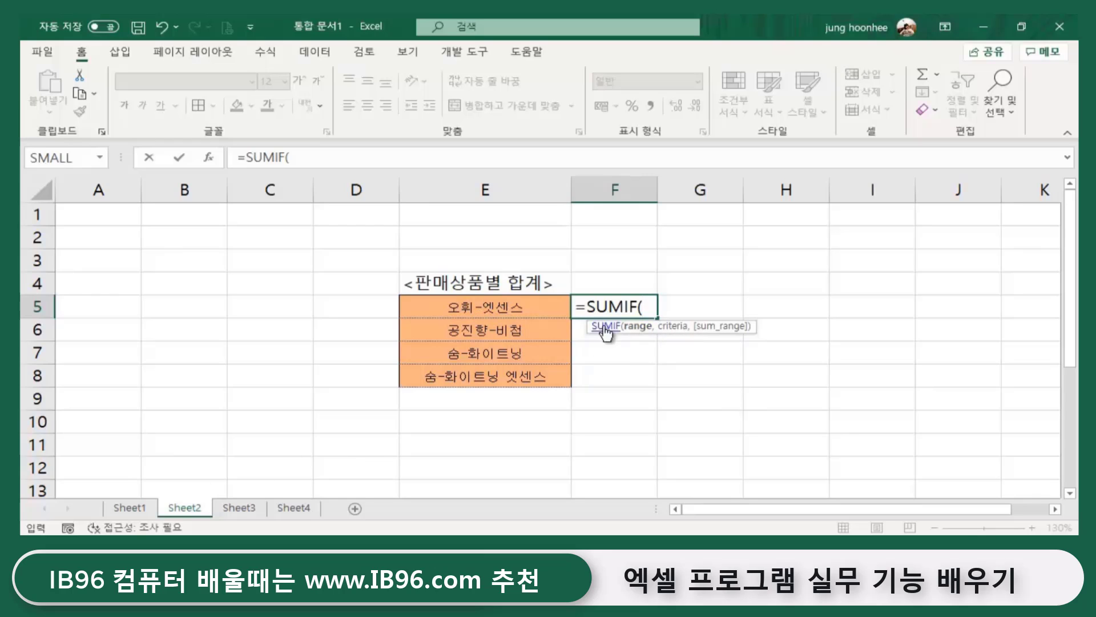
- Set Sheet1!D4:D14 as the SUMIF range and Sheet2!E5 as the criteria
click(131, 508)
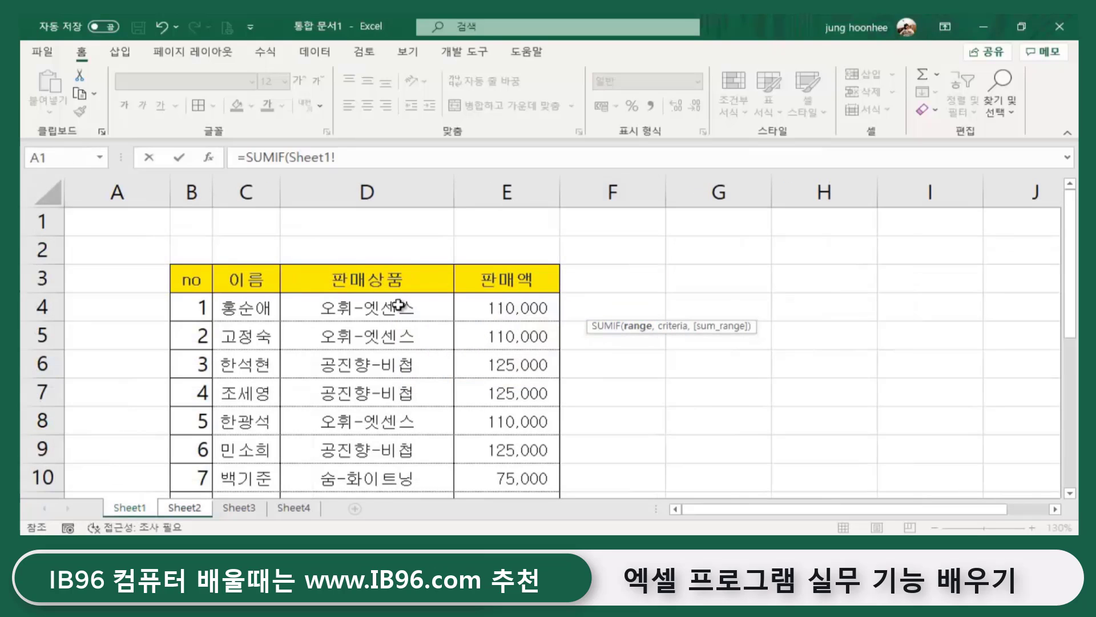
drag(364, 307, 351, 450)
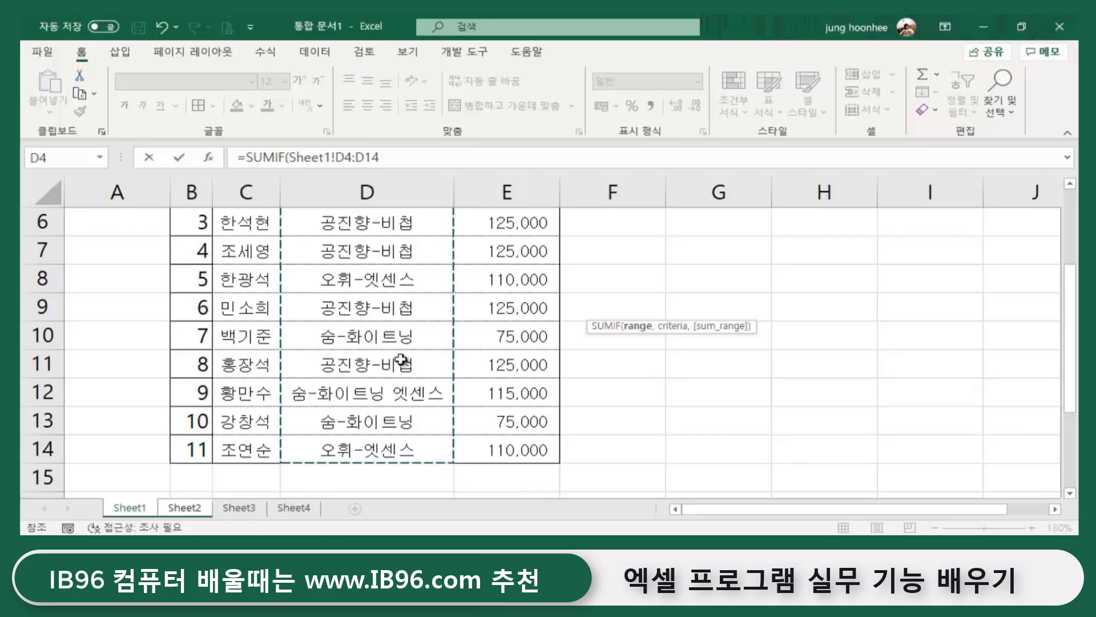
scroll(400, 356, up, 2)
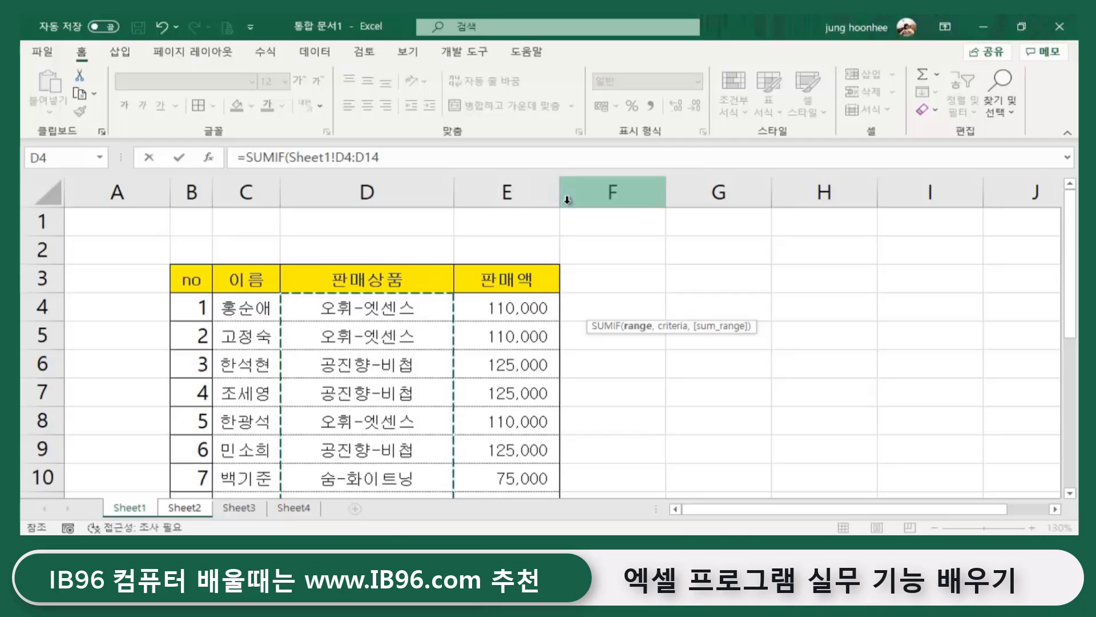
text(,)
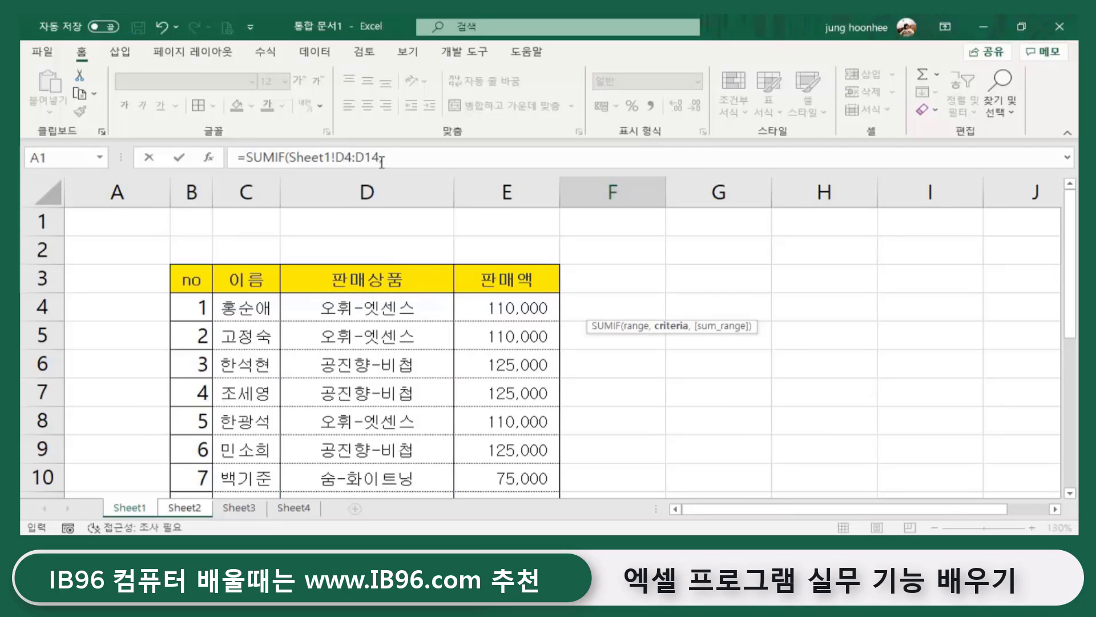
click(181, 510)
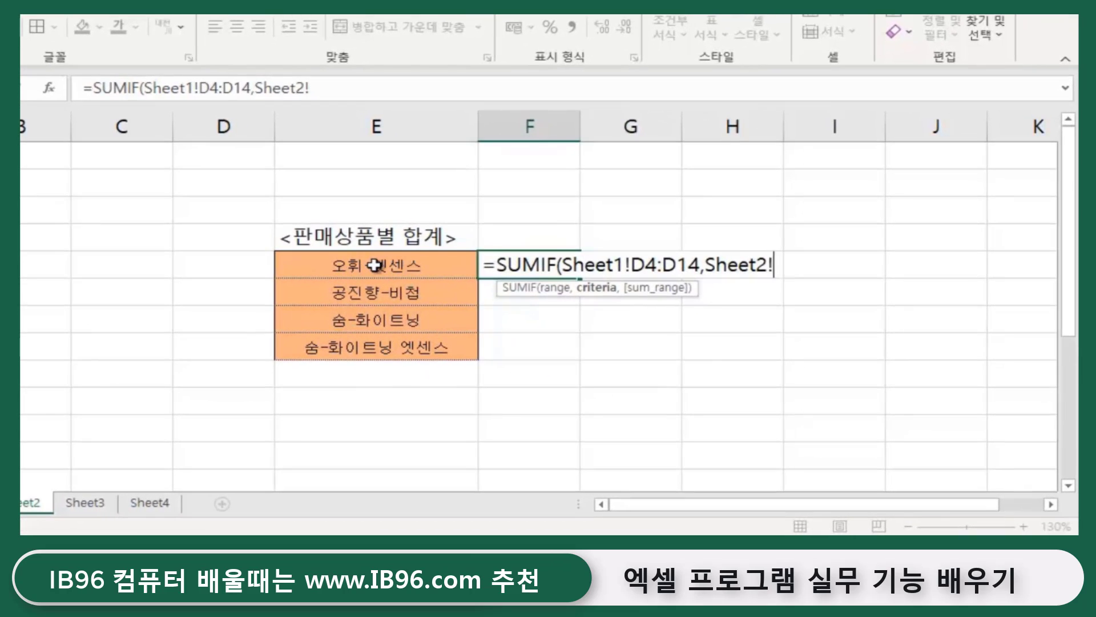
click(376, 264)
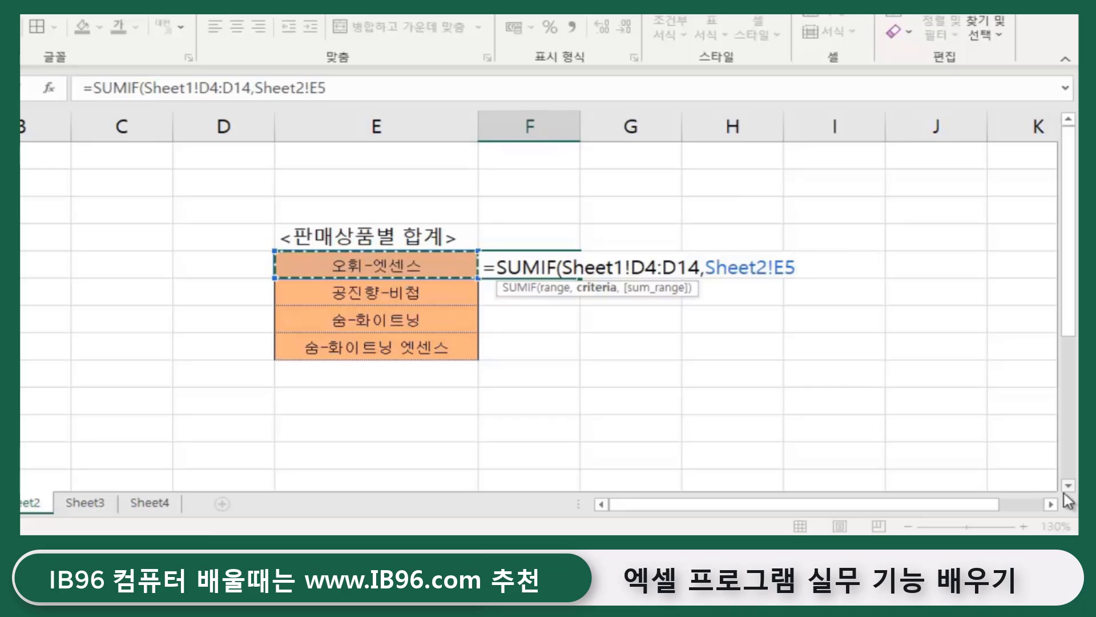
text(,)
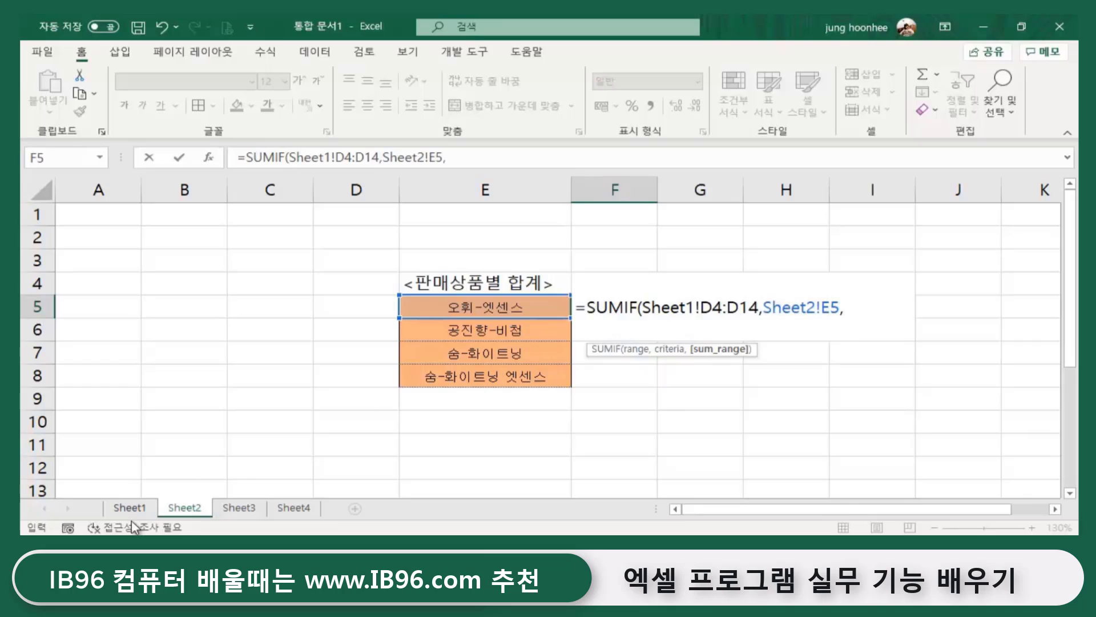
- Add Sheet1!E4:E14 as the sum range and enter the formula, giving 440000
click(137, 508)
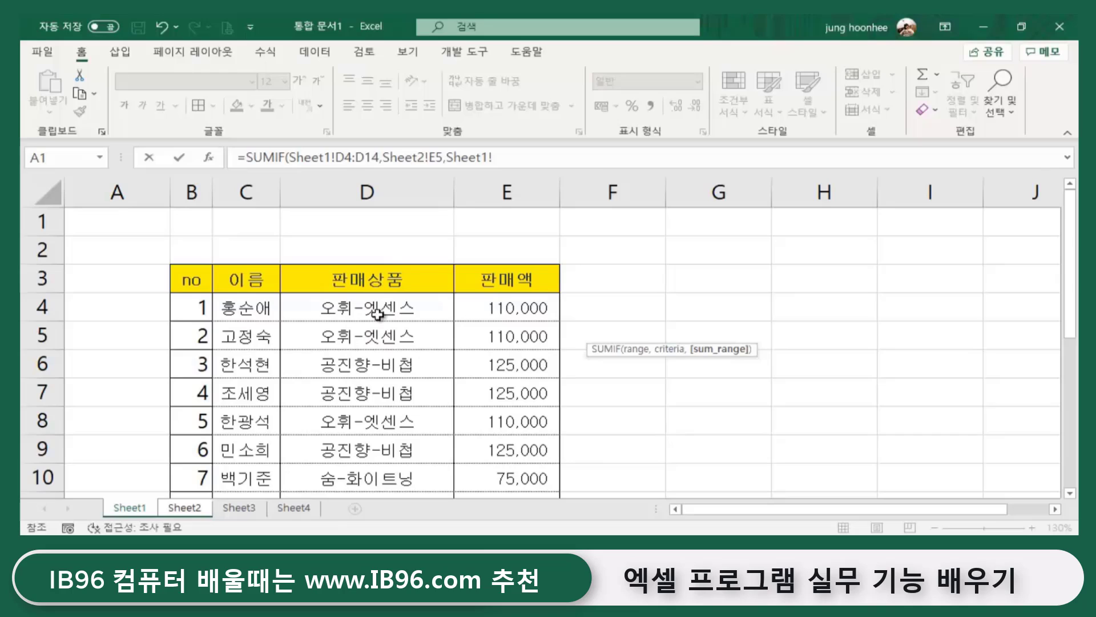
click(515, 307)
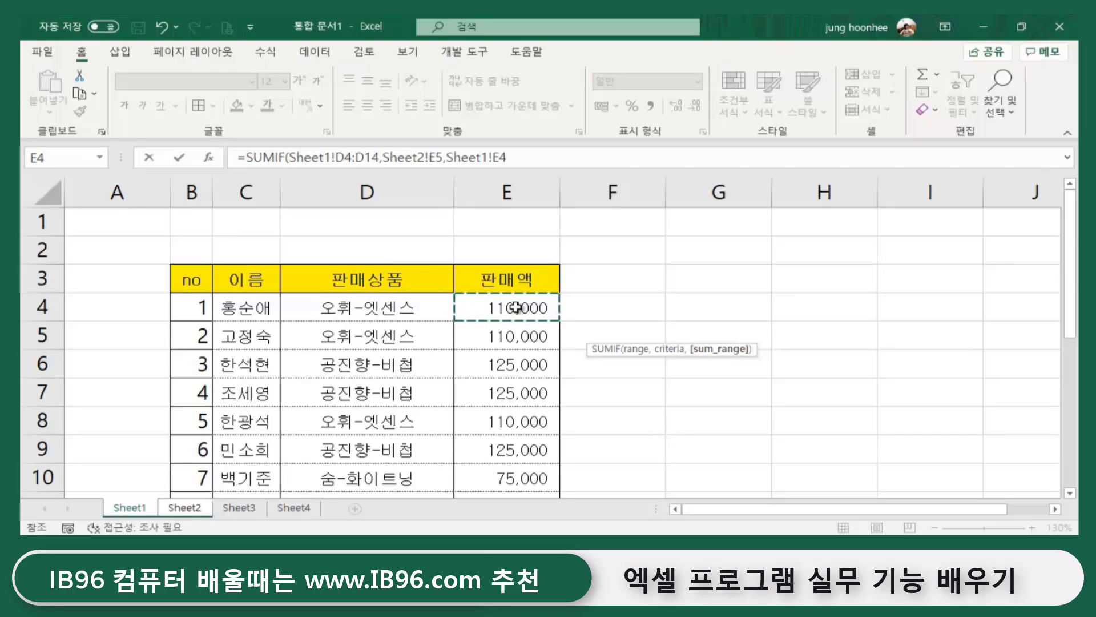
drag(517, 318, 513, 450)
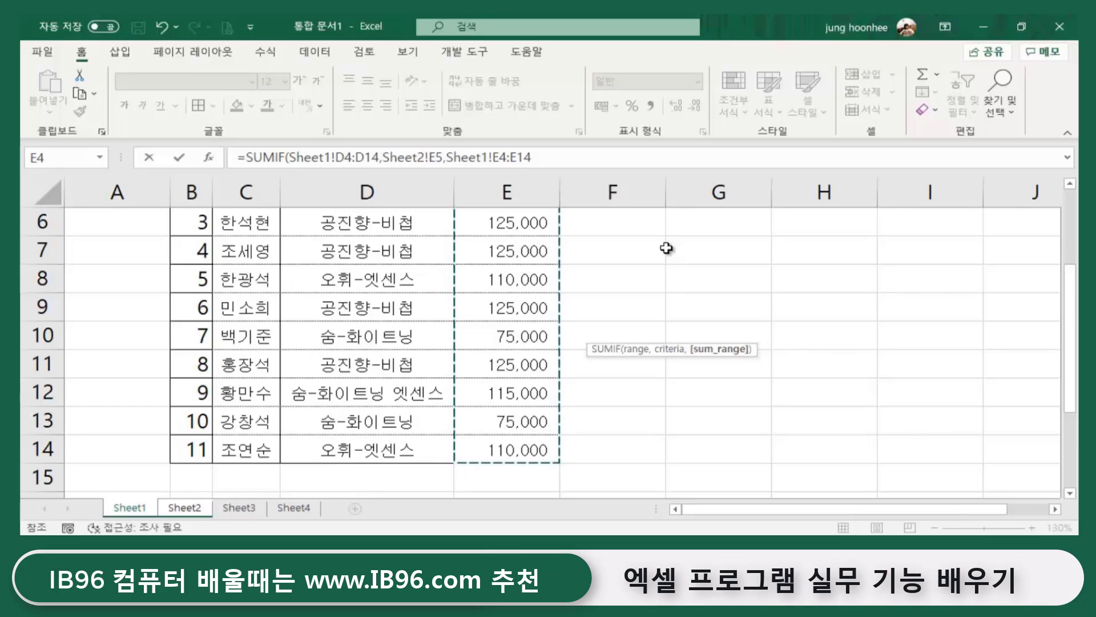
text())
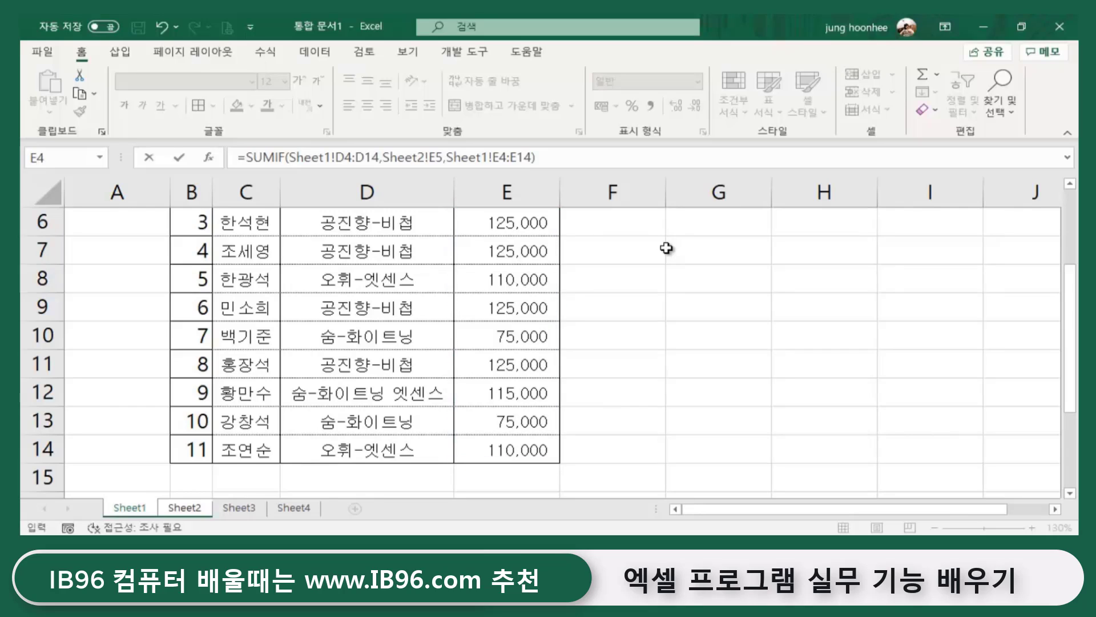
key(Return)
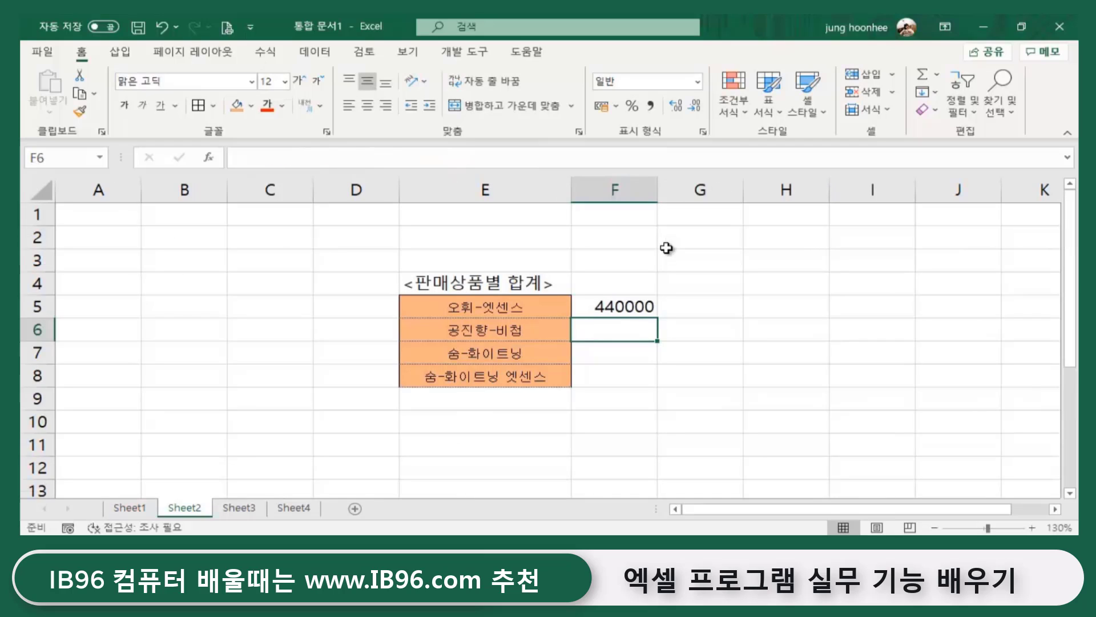
- Apply Comma Style to F5 so the total reads 440,000
click(633, 307)
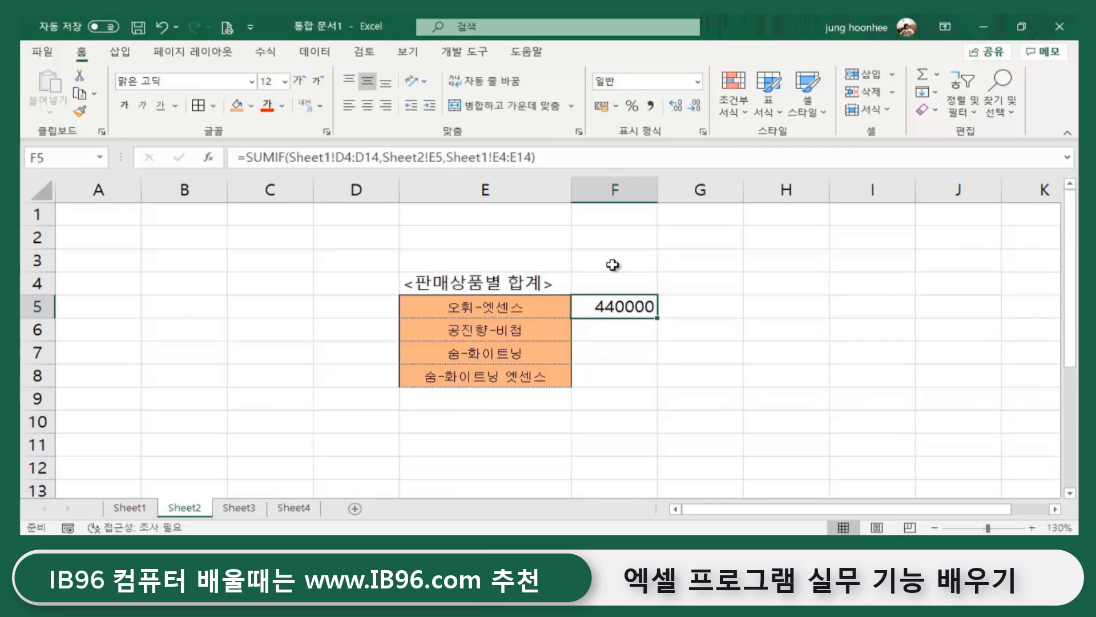
click(651, 106)
click(647, 369)
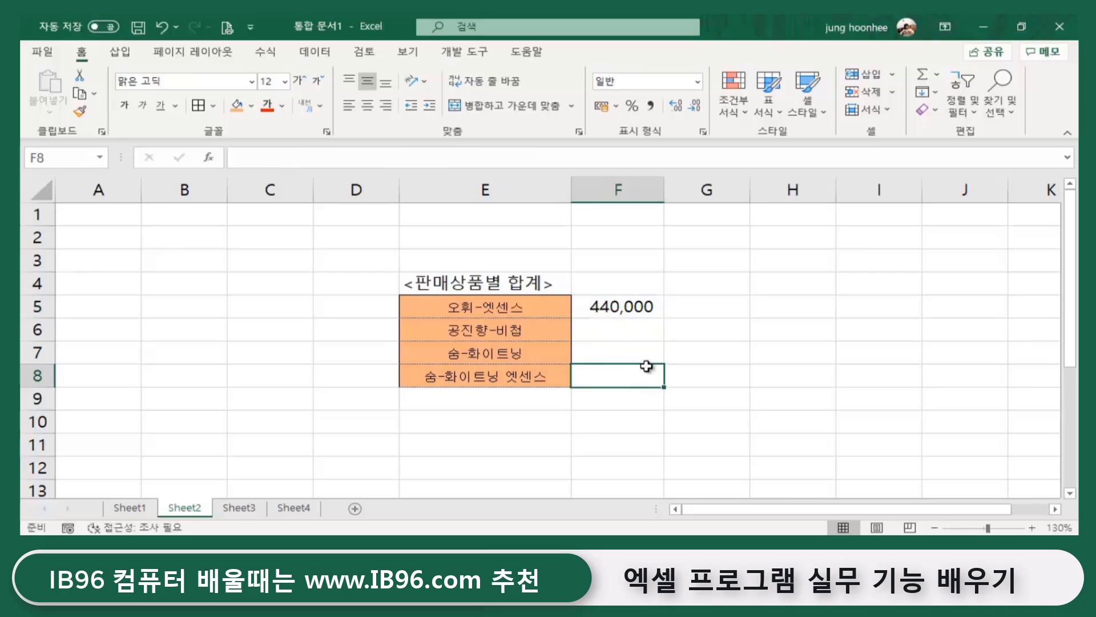
click(613, 303)
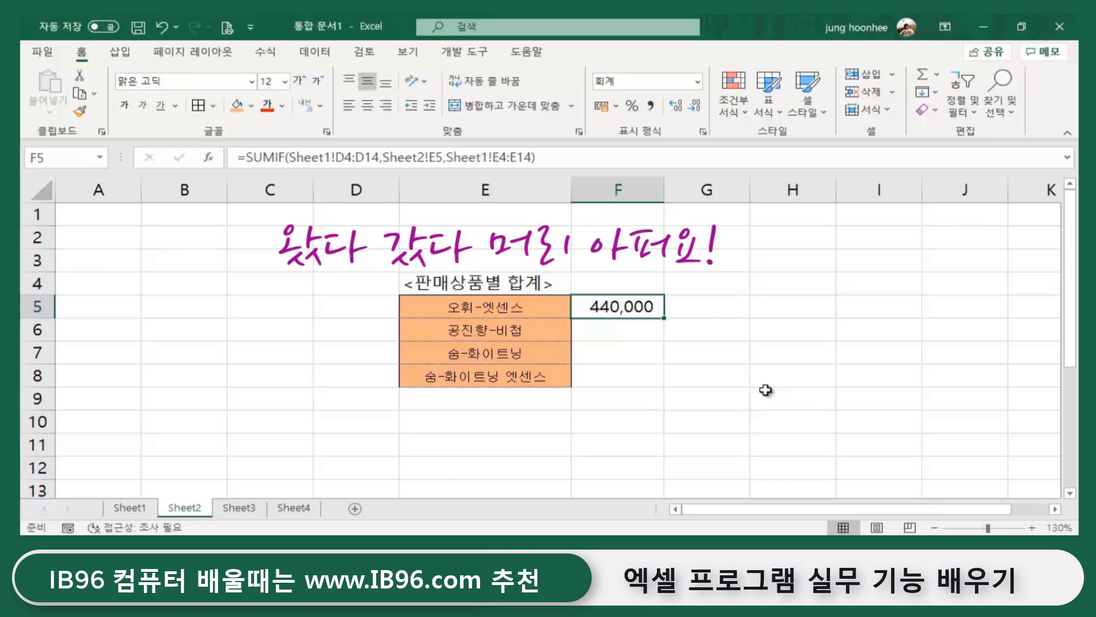
- Delete the SUMIF formula from F5
click(708, 374)
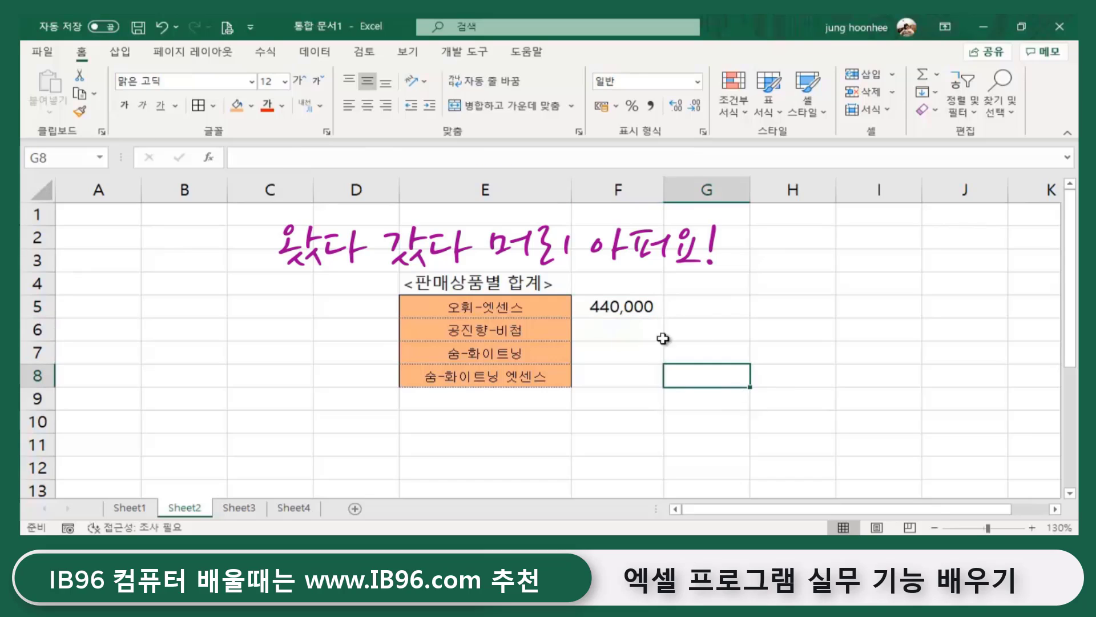
click(641, 307)
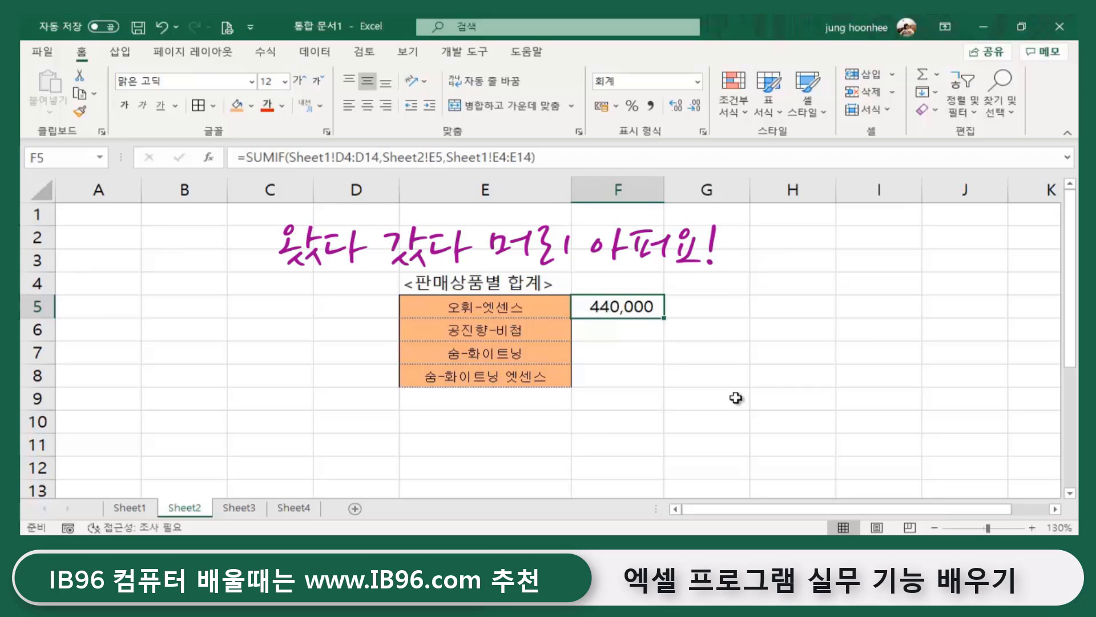
click(735, 398)
click(641, 304)
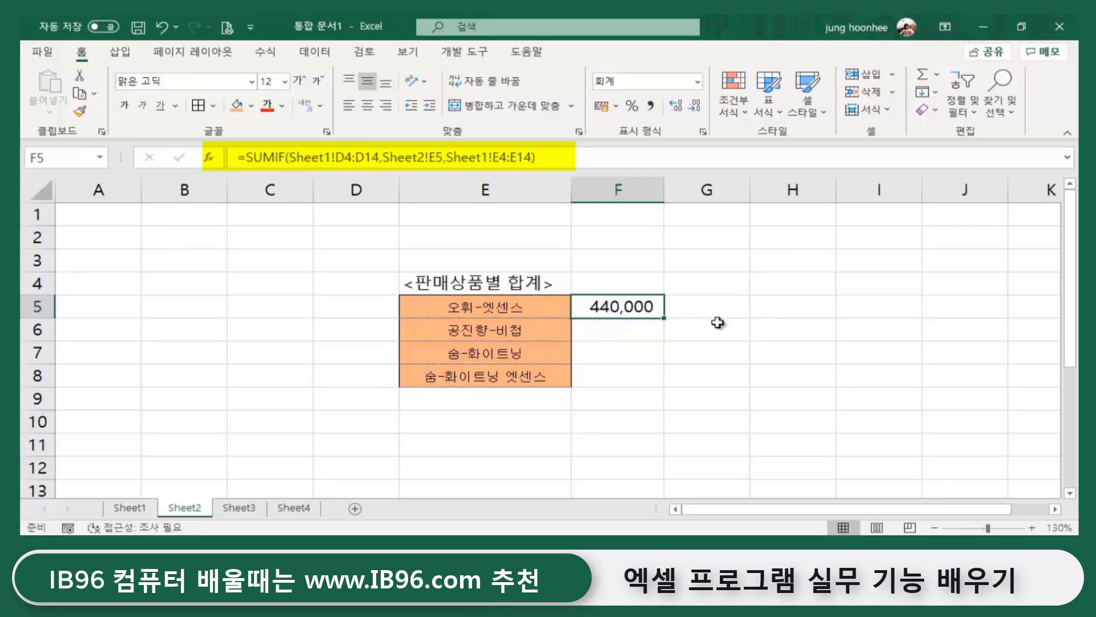
key(Delete)
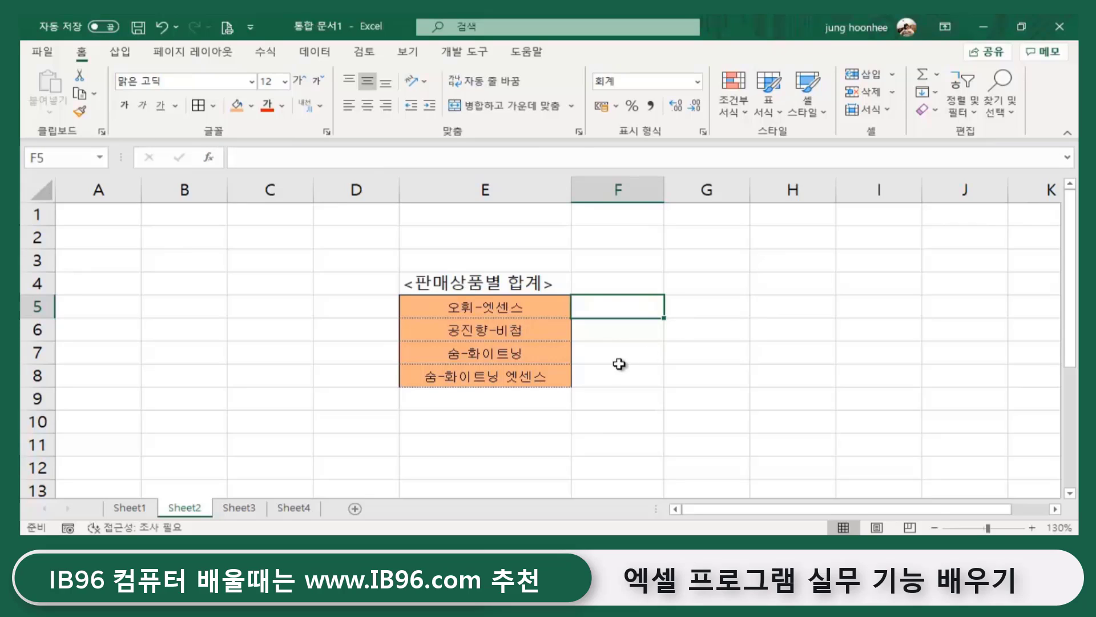
- Select the product names D4:D14 on Sheet1
click(633, 374)
click(668, 400)
click(481, 423)
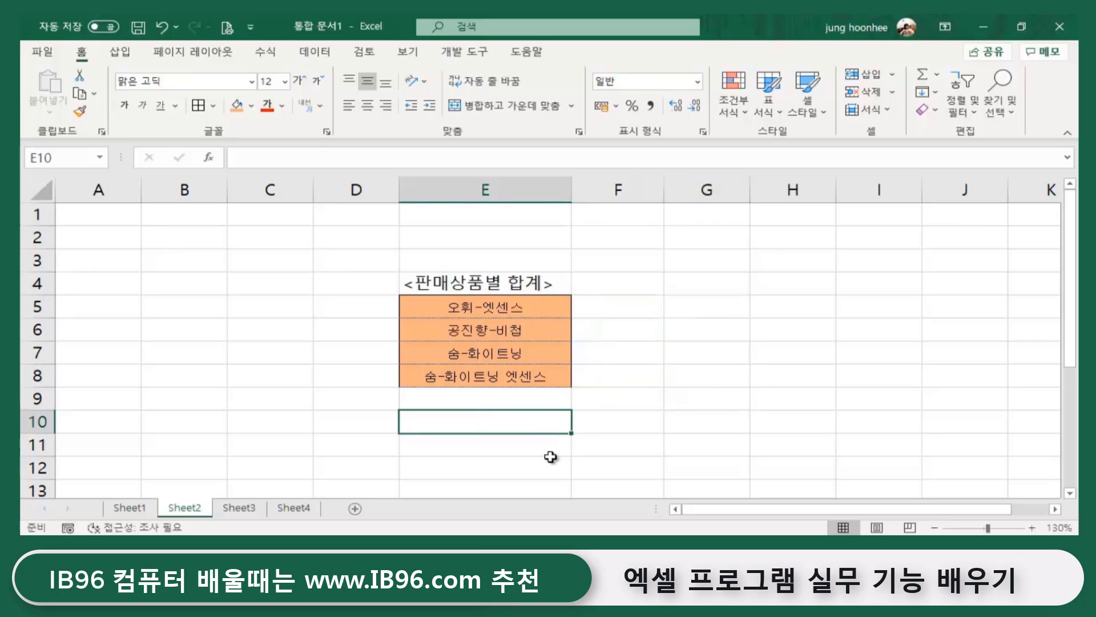
click(482, 331)
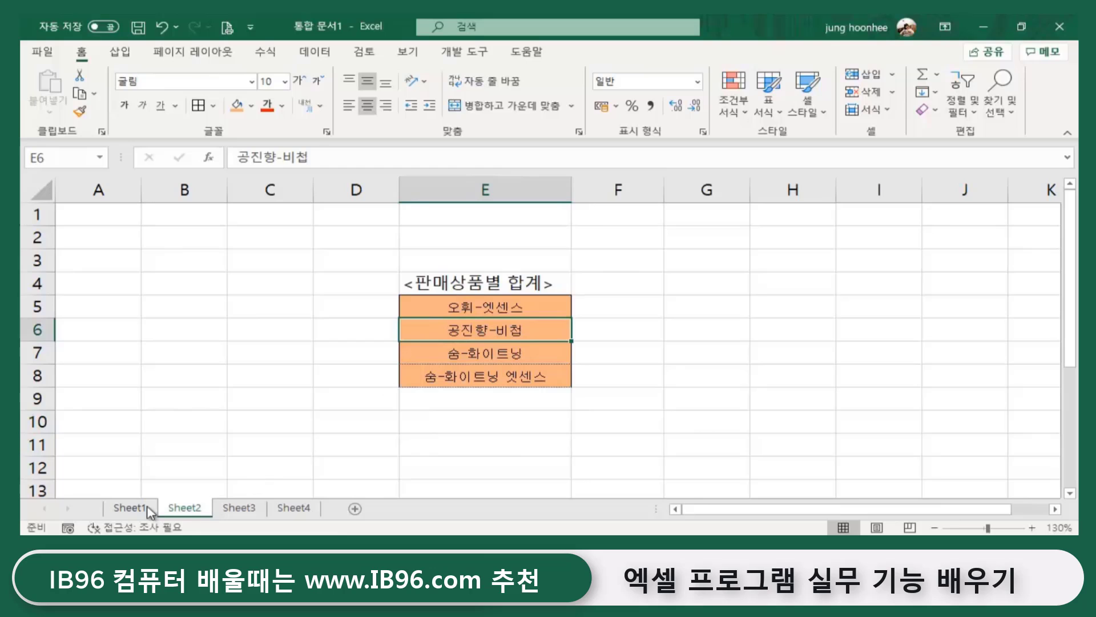
click(130, 507)
scroll(406, 337, up, 2)
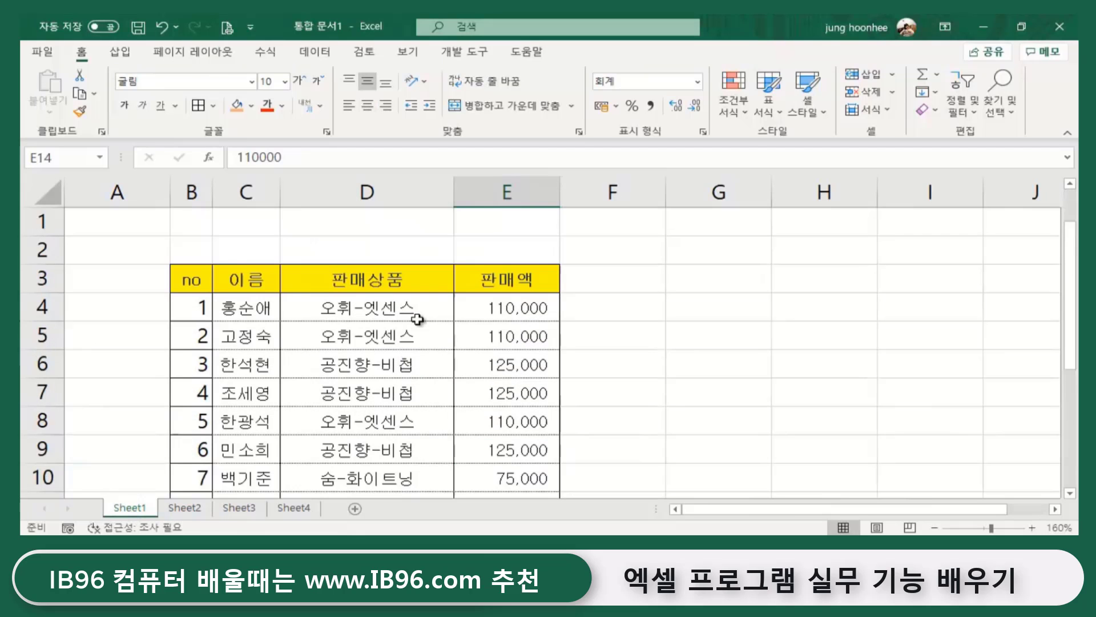
click(360, 309)
drag(360, 308, 360, 450)
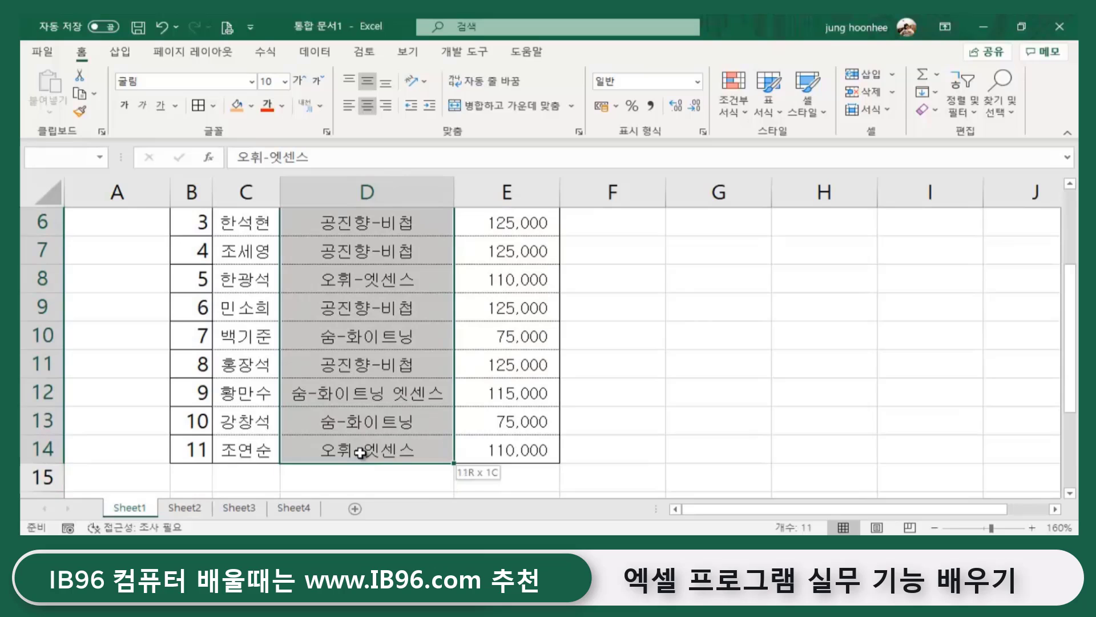
- Select the sales amounts E4:E14, then check 숨-화이트닝 in Sheet2's E7
click(509, 453)
scroll(509, 454, up, 2)
drag(521, 308, 533, 450)
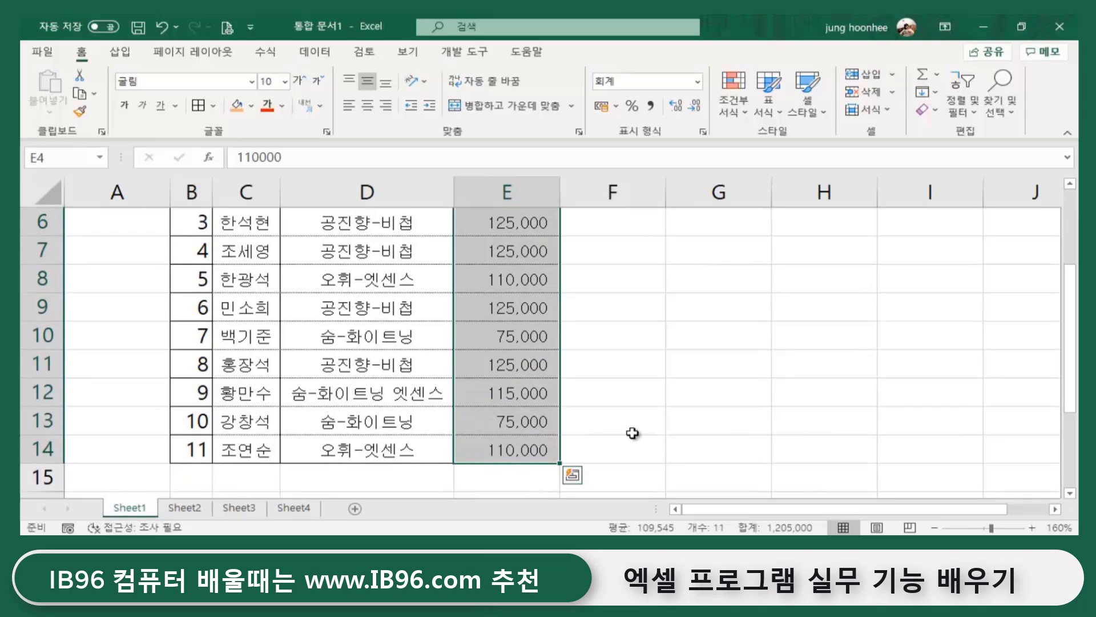
click(196, 510)
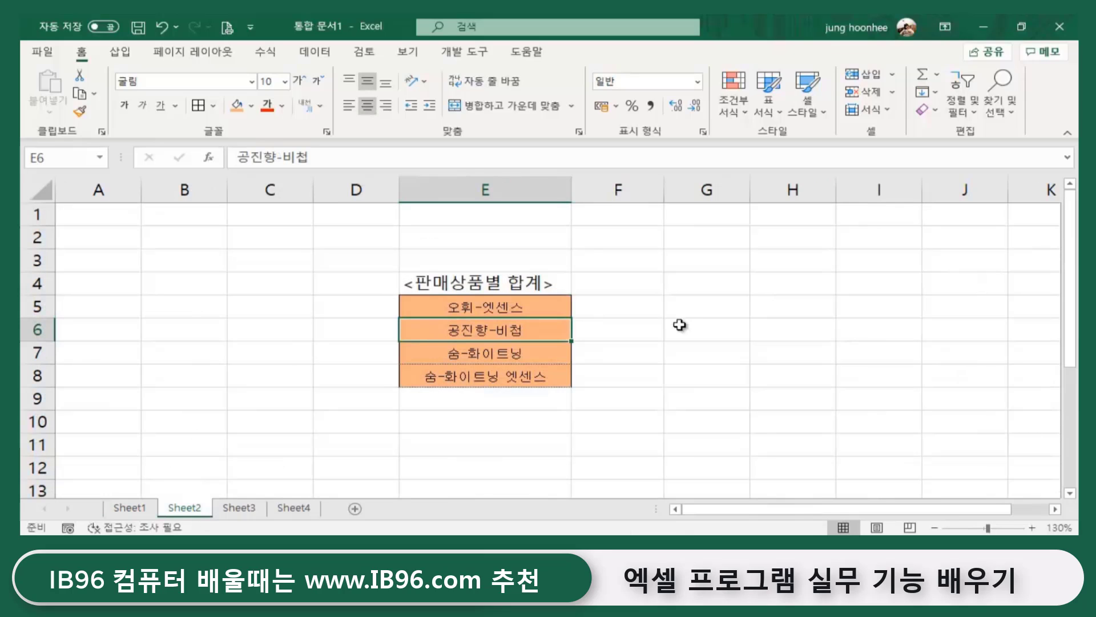
click(482, 355)
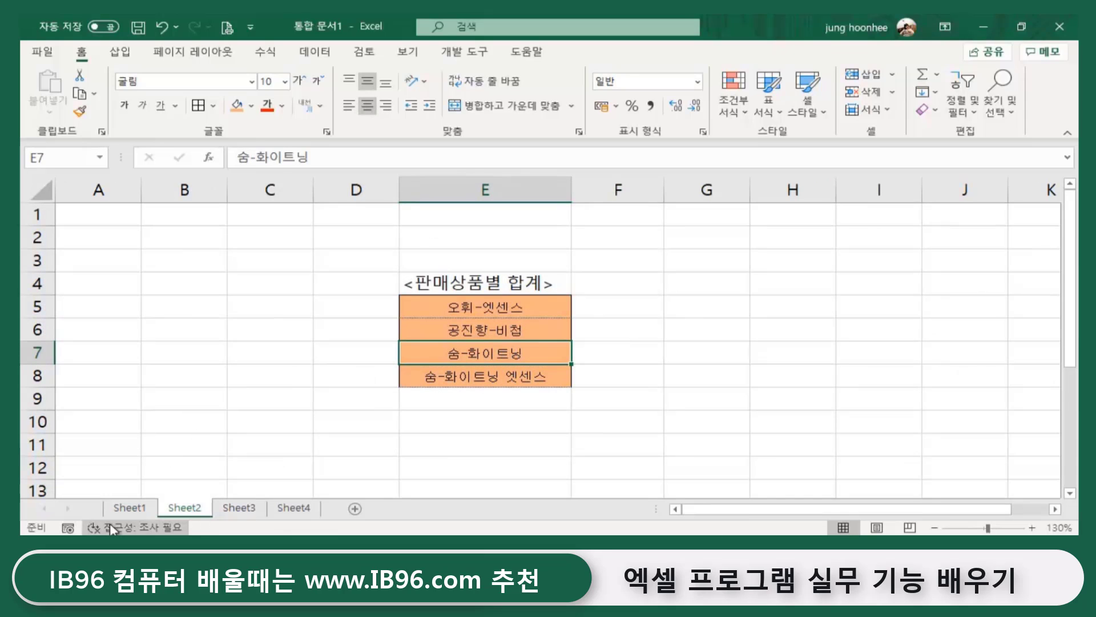
- Reselect Sheet1's product range D4:D14, ready for naming
click(130, 508)
scroll(380, 271, up, 2)
drag(367, 309, 363, 450)
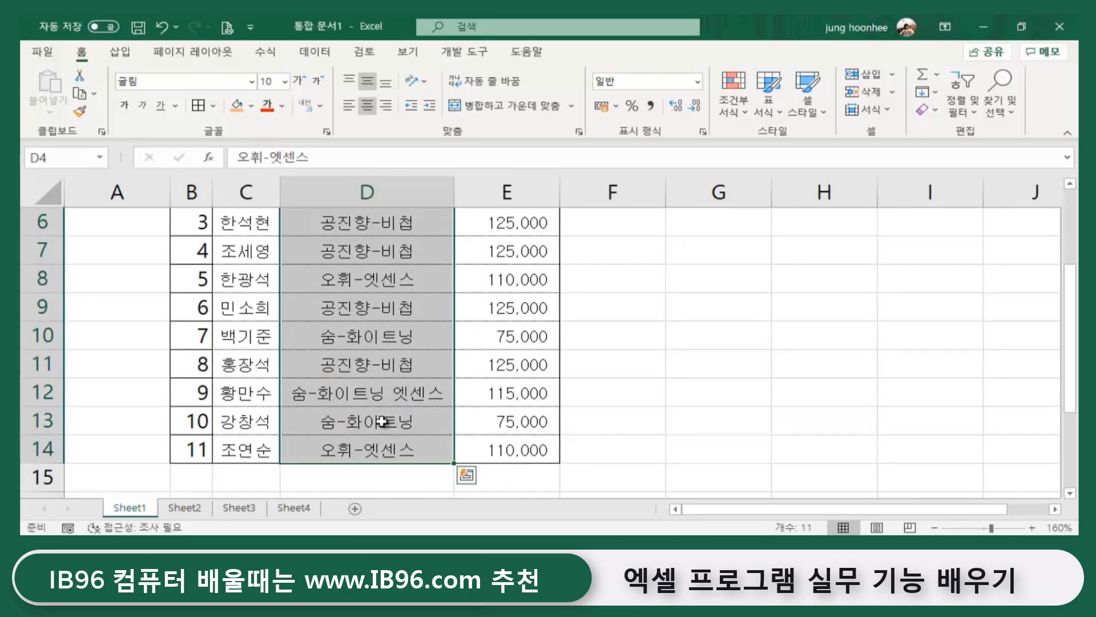
click(513, 421)
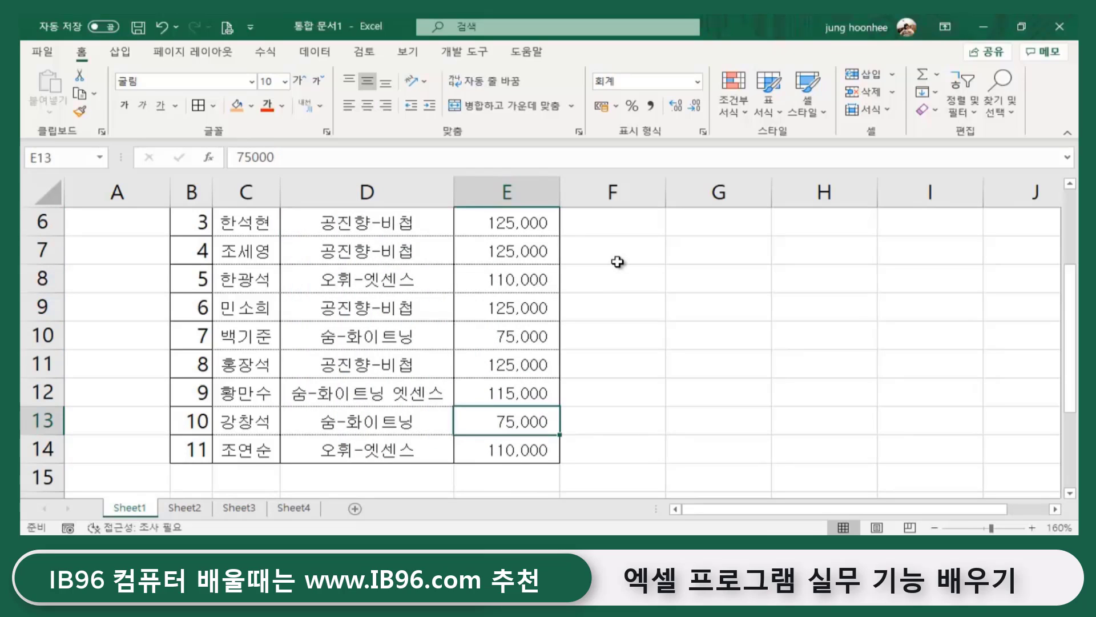
click(624, 307)
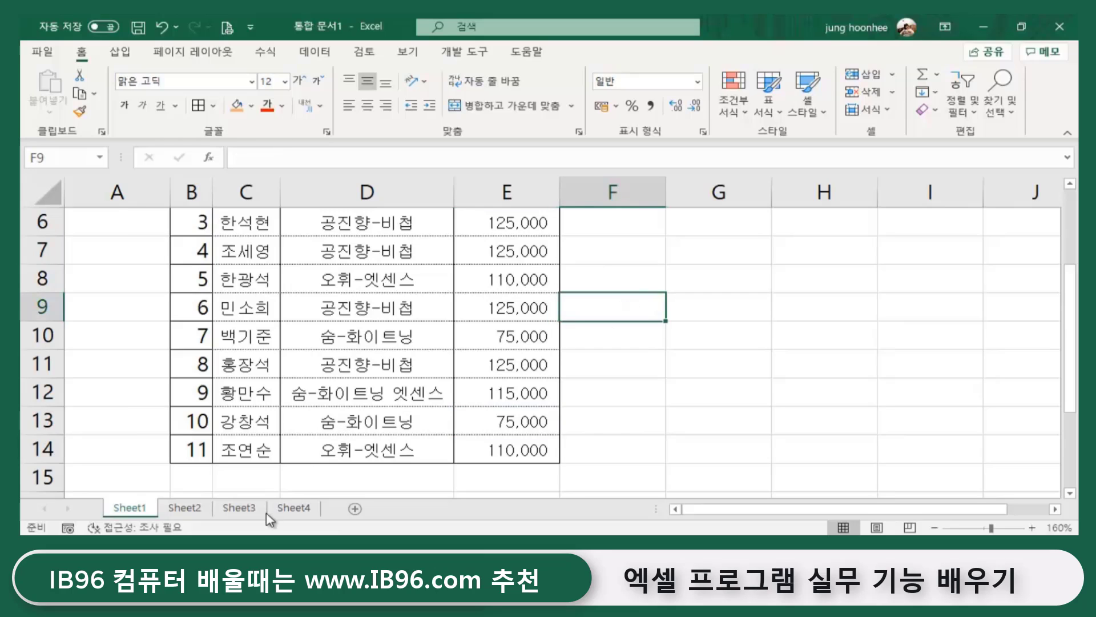
scroll(377, 365, up, 1)
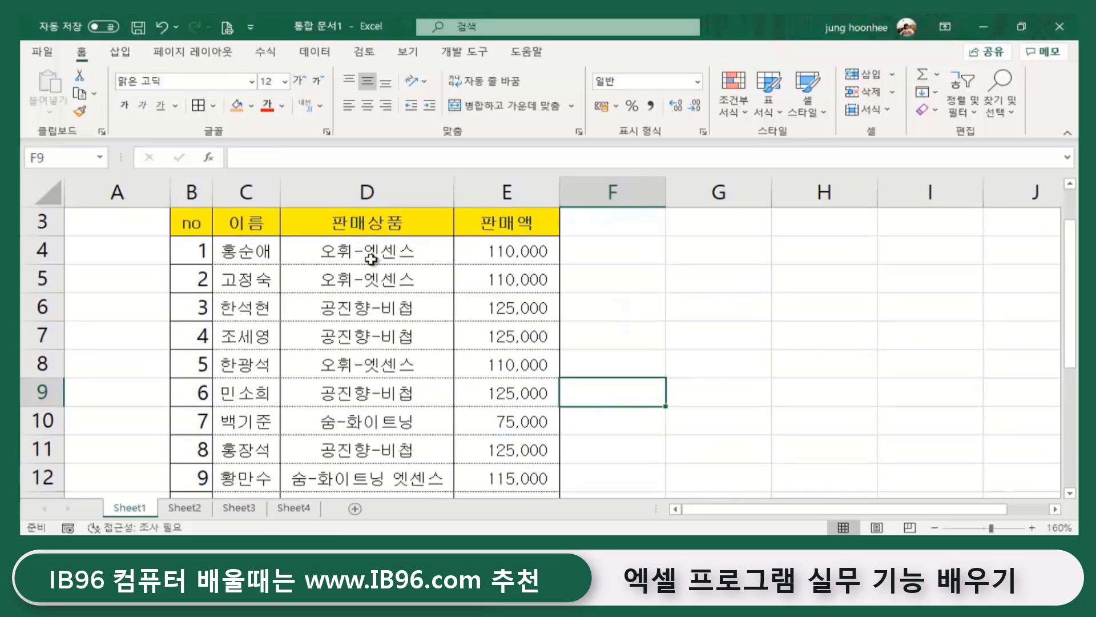
key(Up)
key(Up)
key(Up)
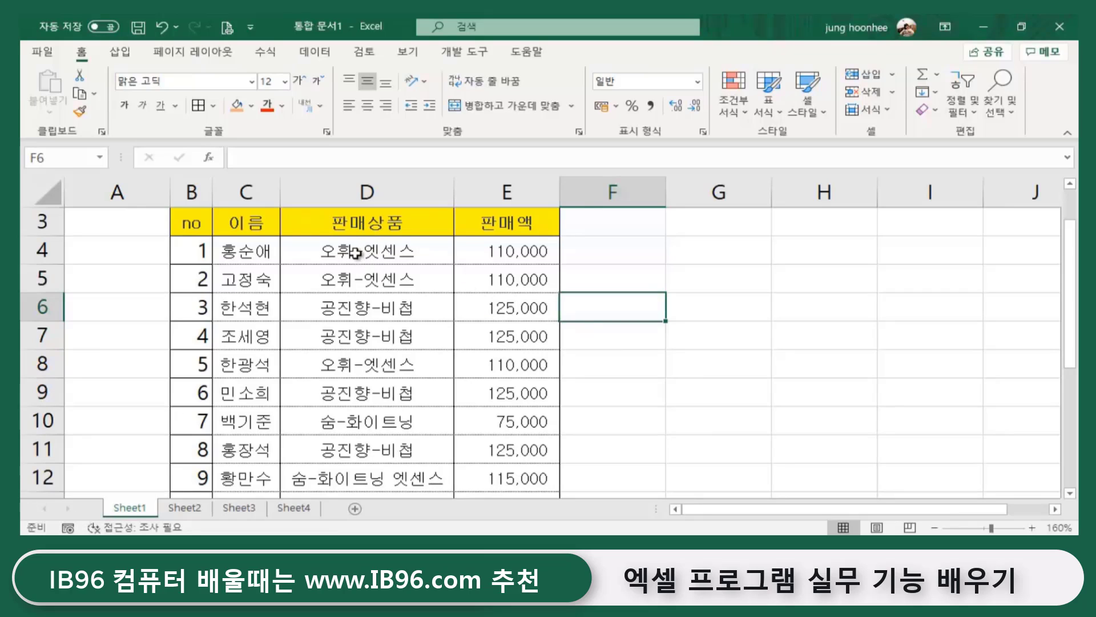
click(357, 250)
drag(356, 250, 350, 446)
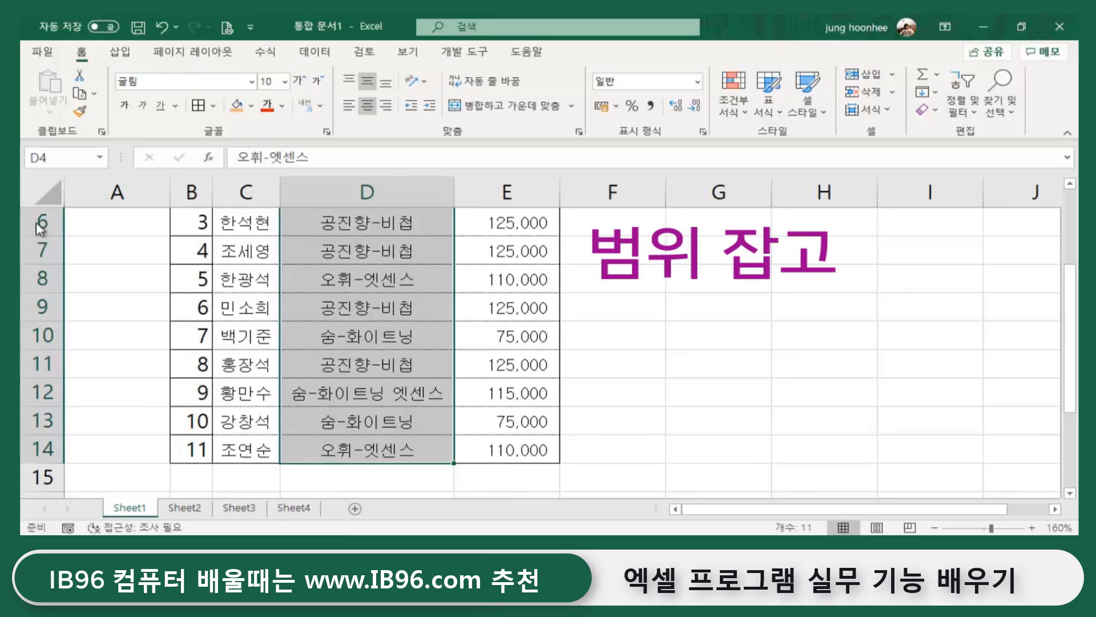
- Name the product range D4:D14 '상품' via the Name Box
click(63, 153)
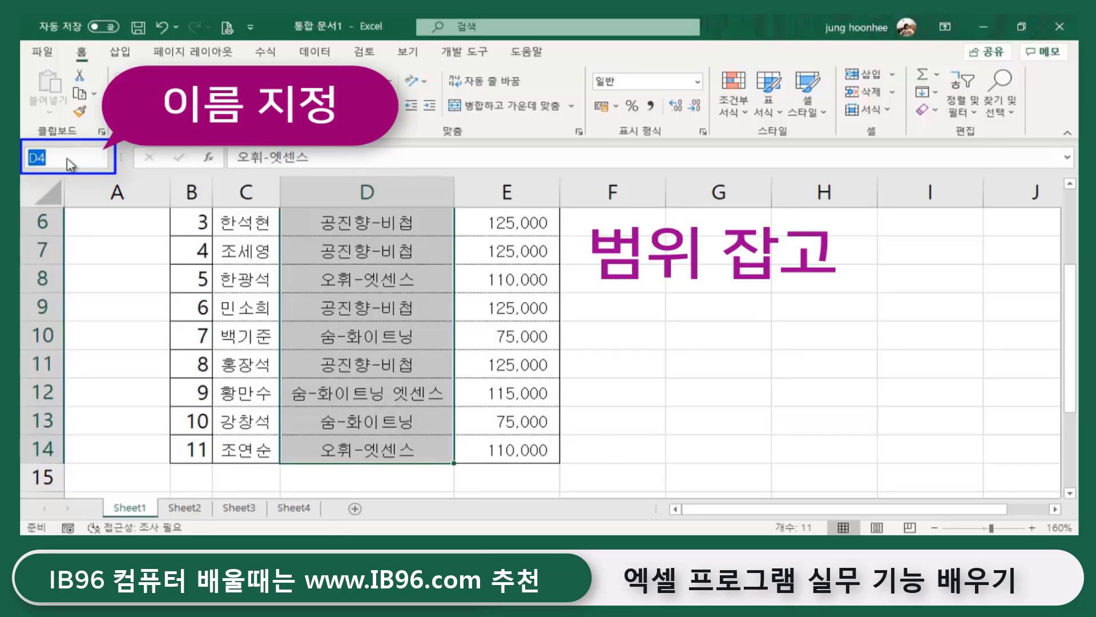
scroll(357, 331, up, 2)
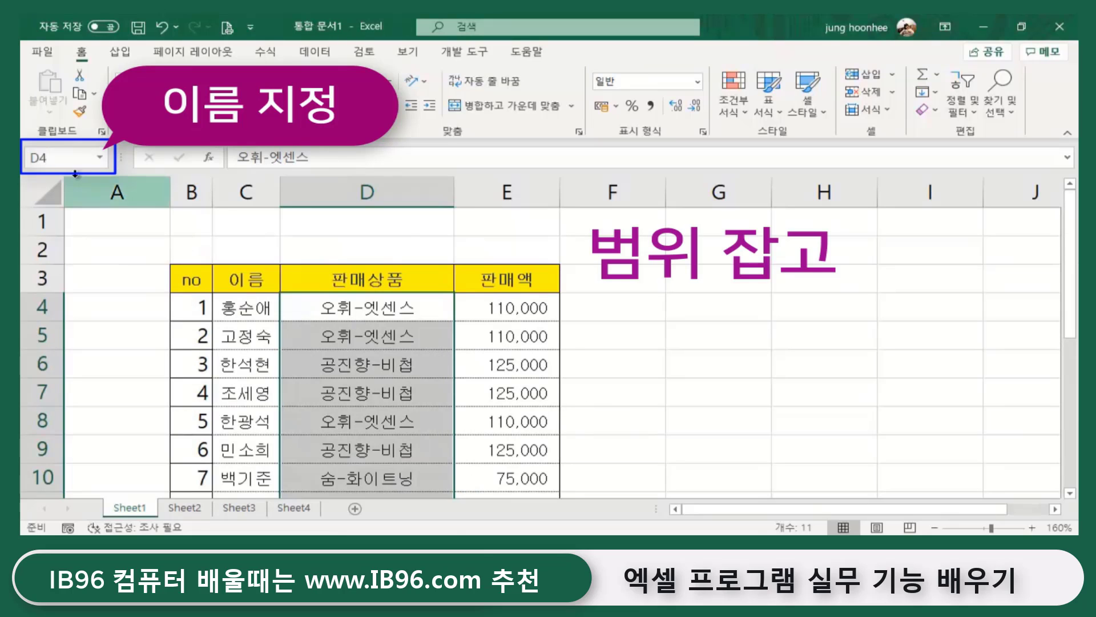
click(63, 159)
text(t)
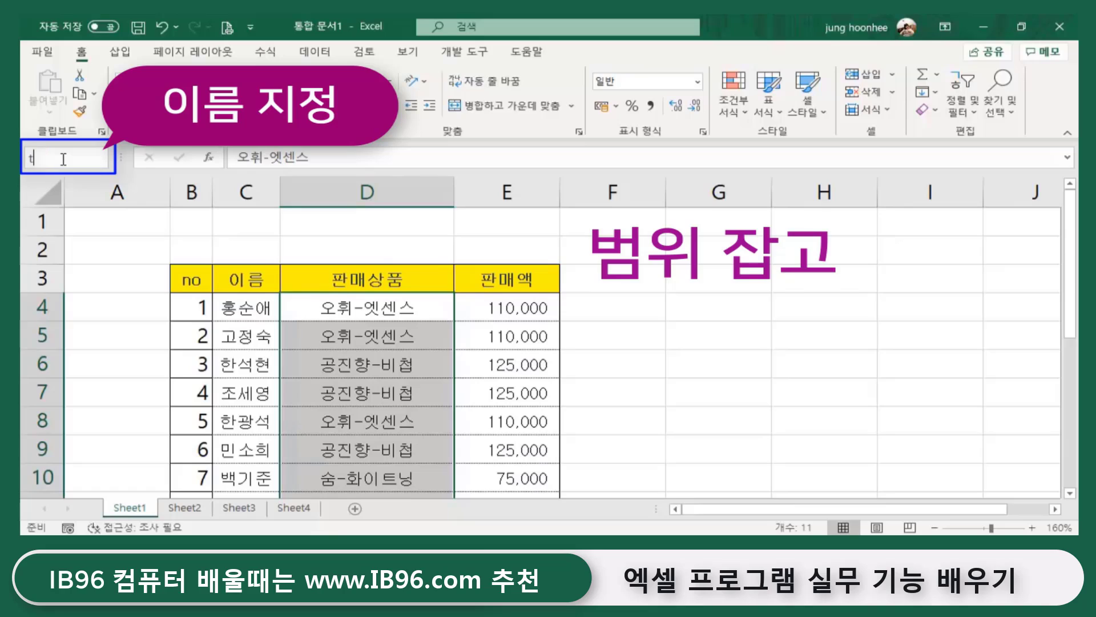
text(ㅅ)
text(품)
key(Return)
- Select E4:E14 and name it '판매액'
click(518, 307)
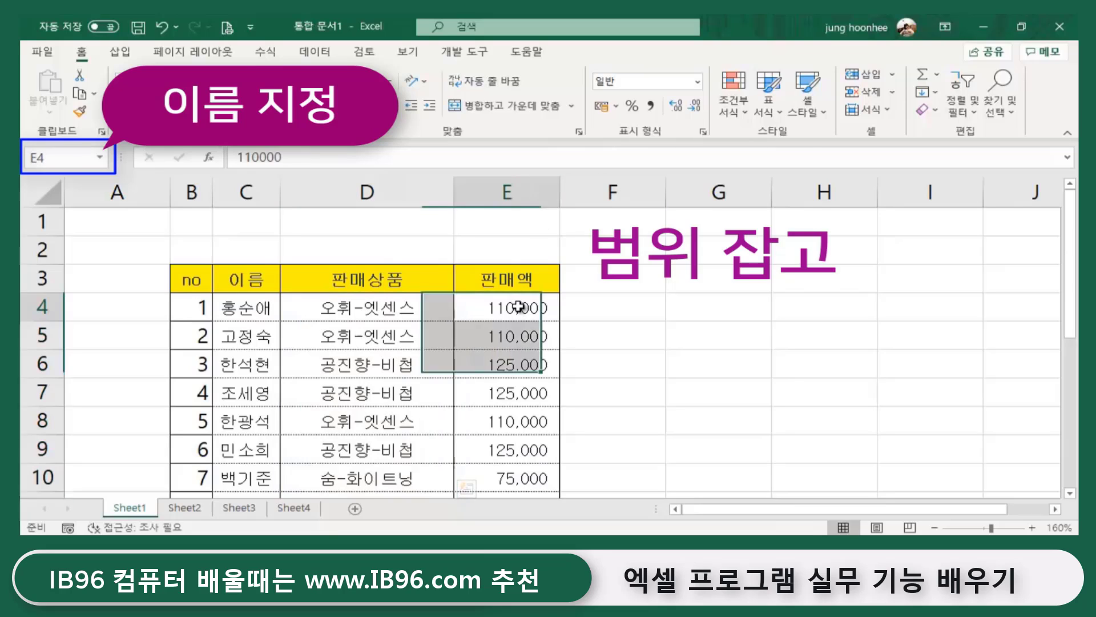
drag(519, 308, 496, 447)
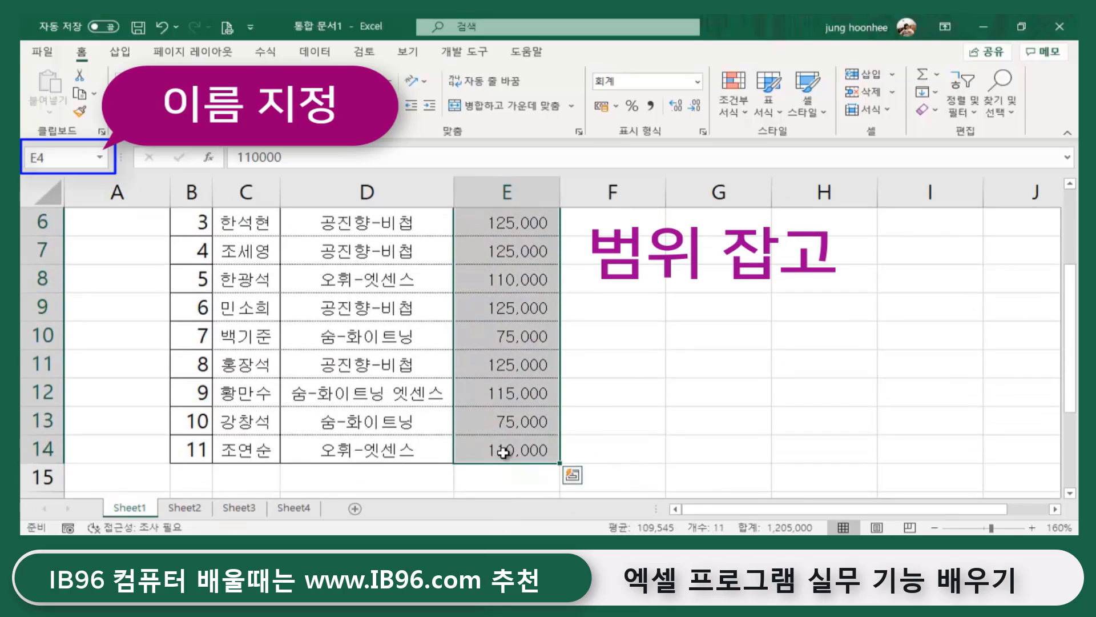
click(49, 154)
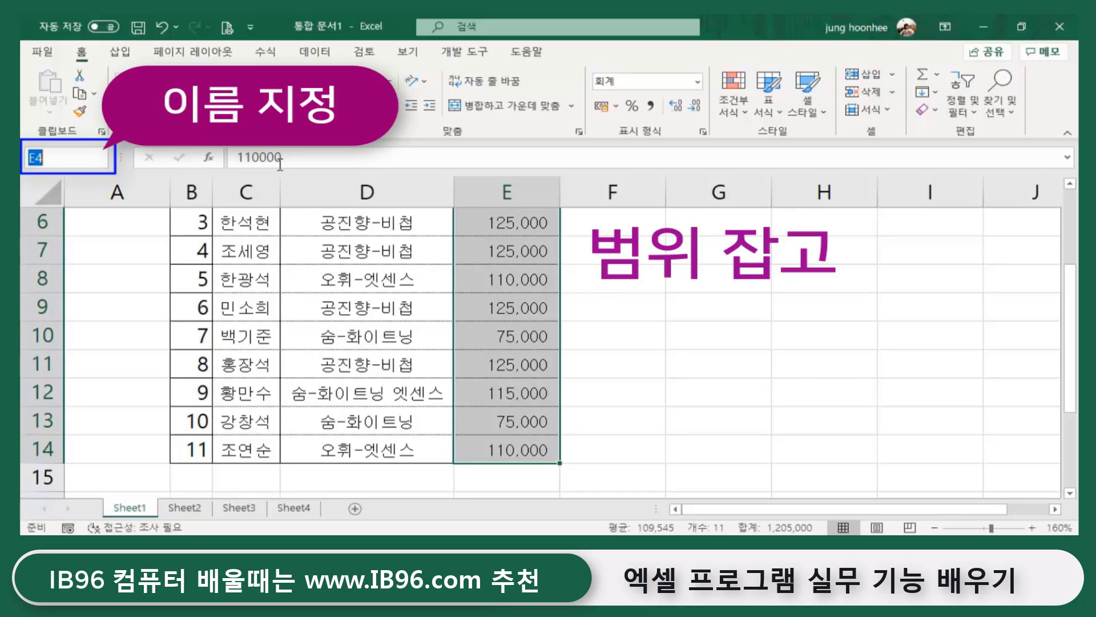
text(ㅍ)
text(매액)
key(Return)
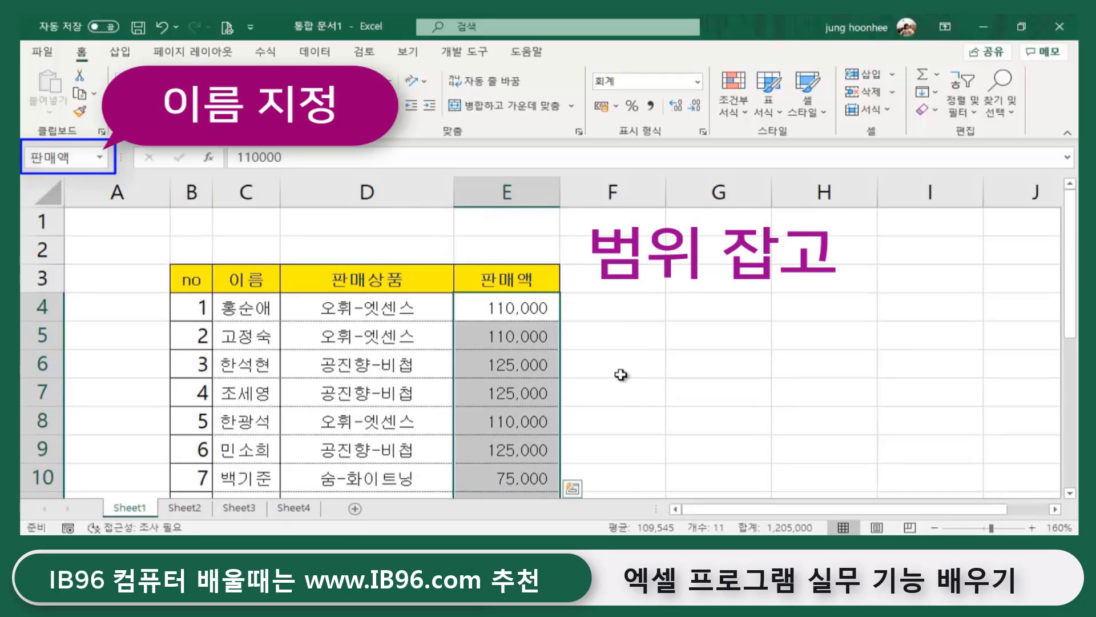
- Check cells D4 and E4, then move to an empty cell beside the table
click(647, 354)
click(365, 312)
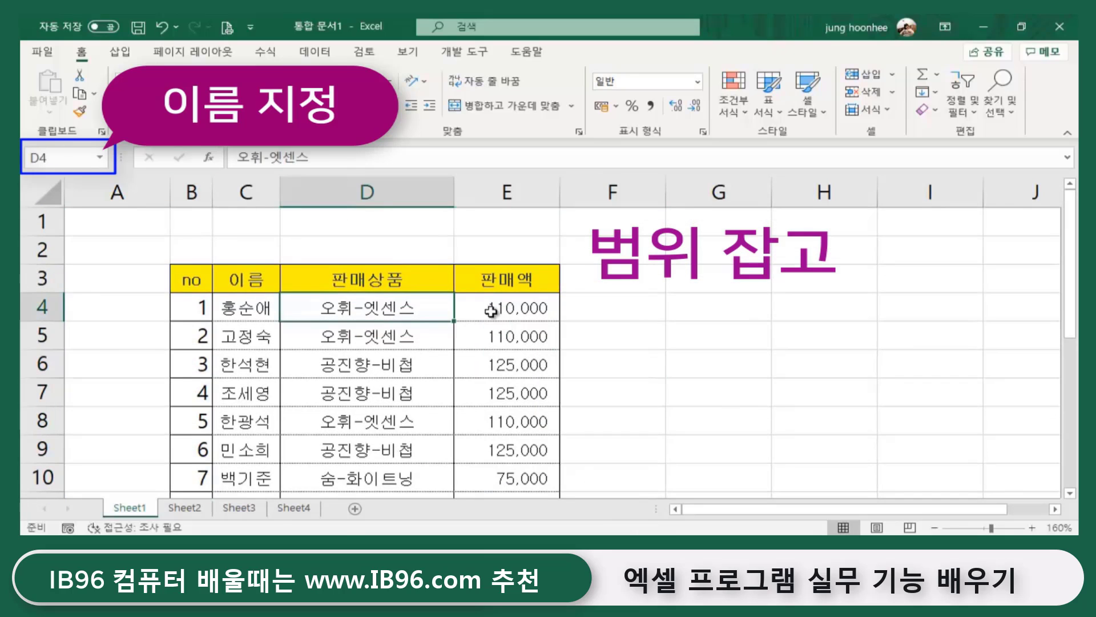
click(501, 311)
click(710, 341)
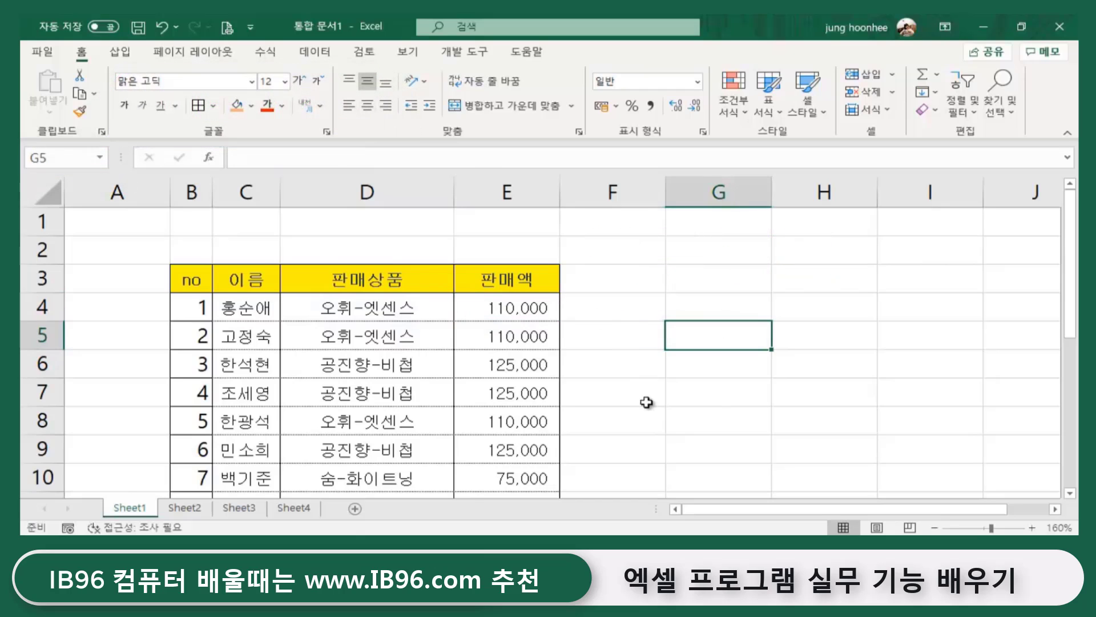
scroll(657, 396, down, 1)
- Go to Sheet2 and select F5 for the first product's total
click(200, 512)
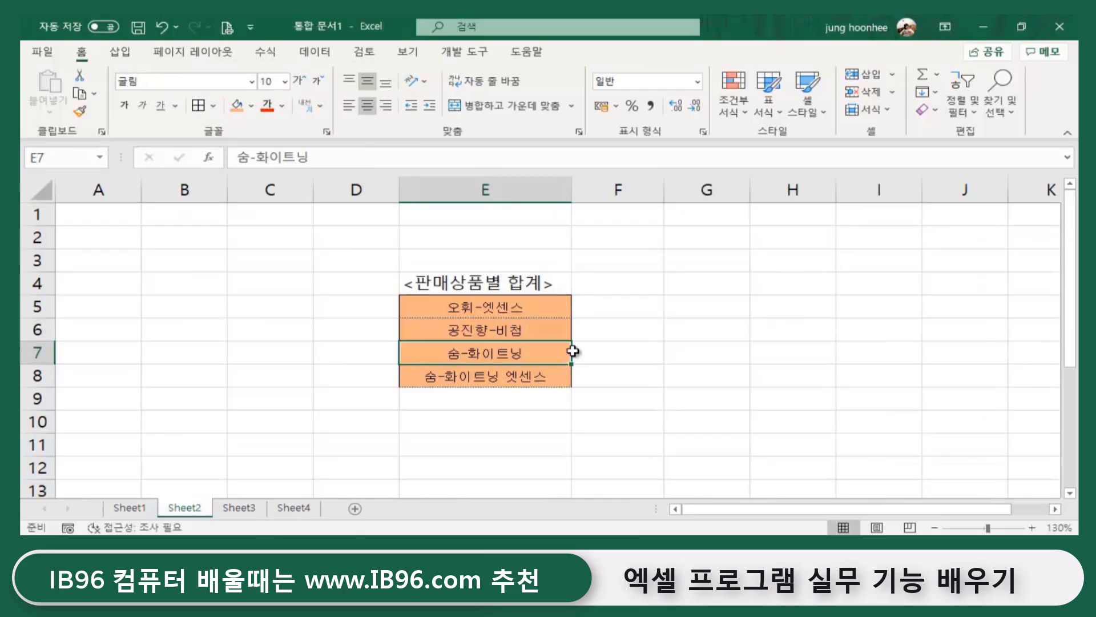
click(815, 361)
click(131, 508)
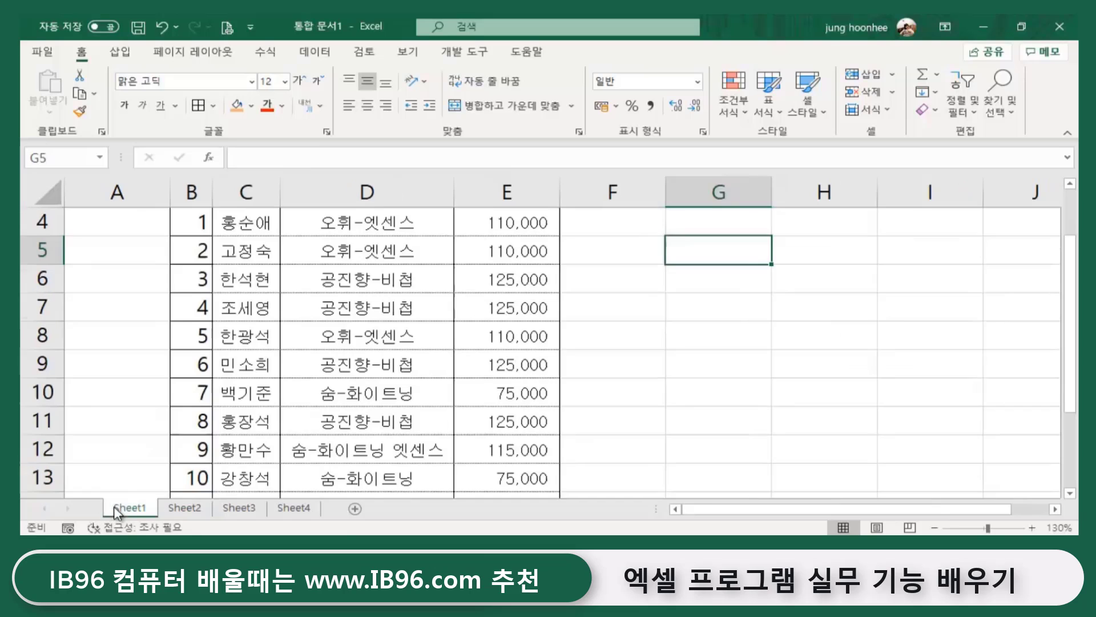
click(193, 506)
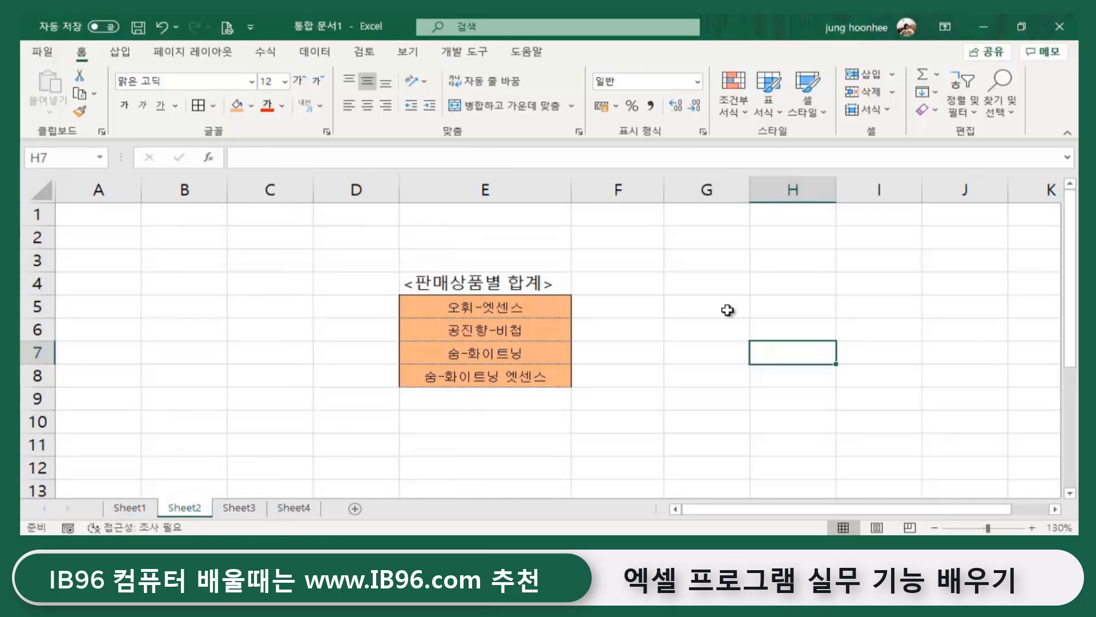
click(624, 313)
click(702, 323)
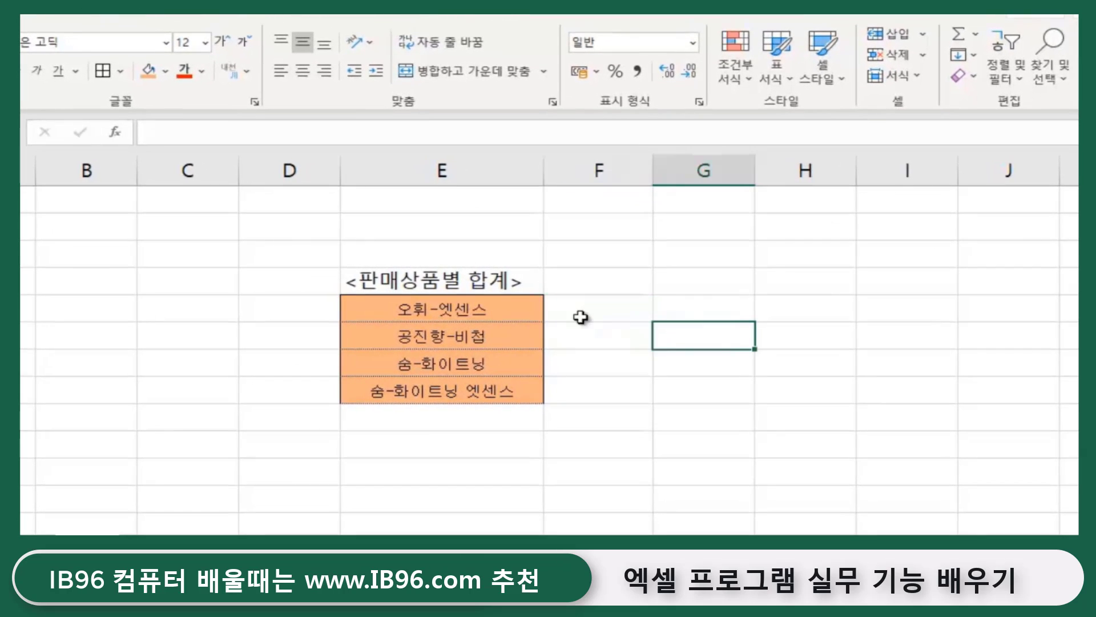
click(605, 312)
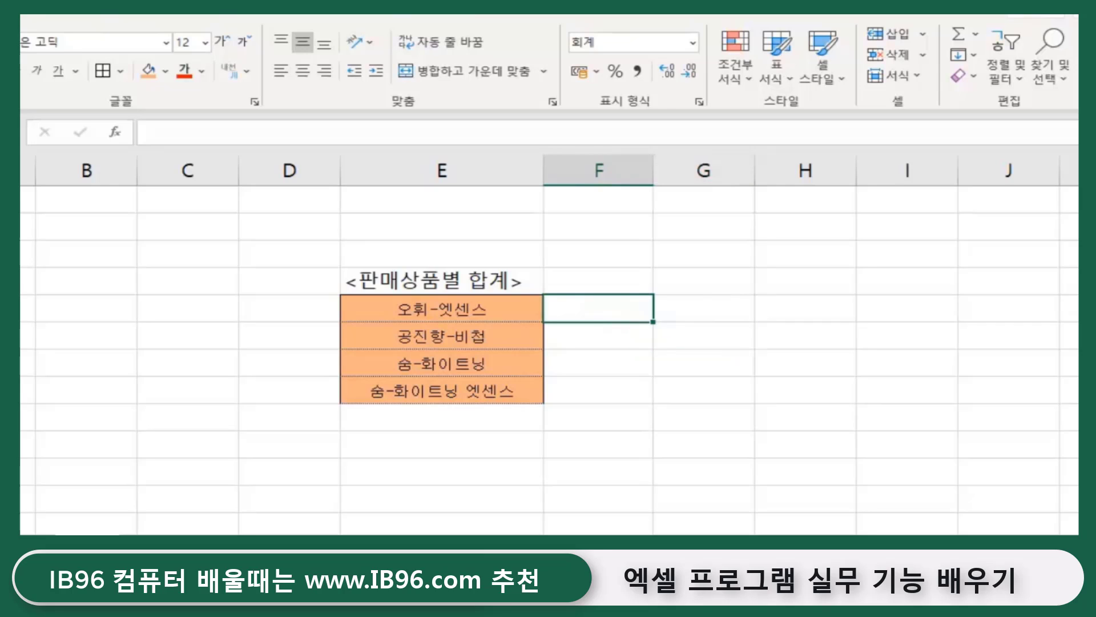
- Enter =sumif(상품,E5,판매액) in F5 using the named ranges
text(=)
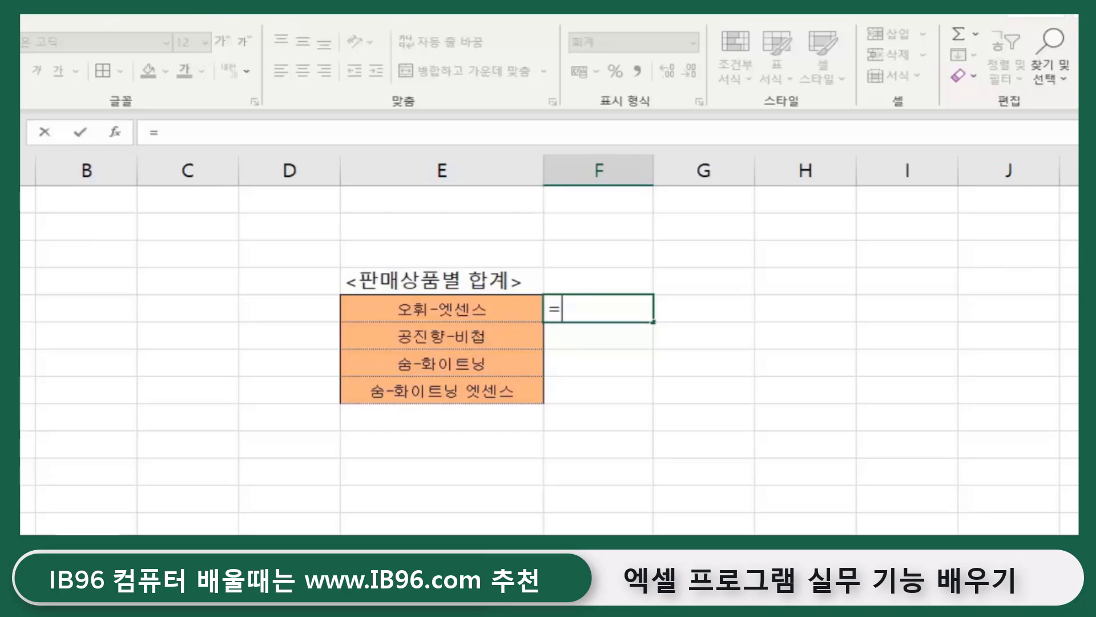
text(ㄴ)
key(BackSpace)
text(sumif)
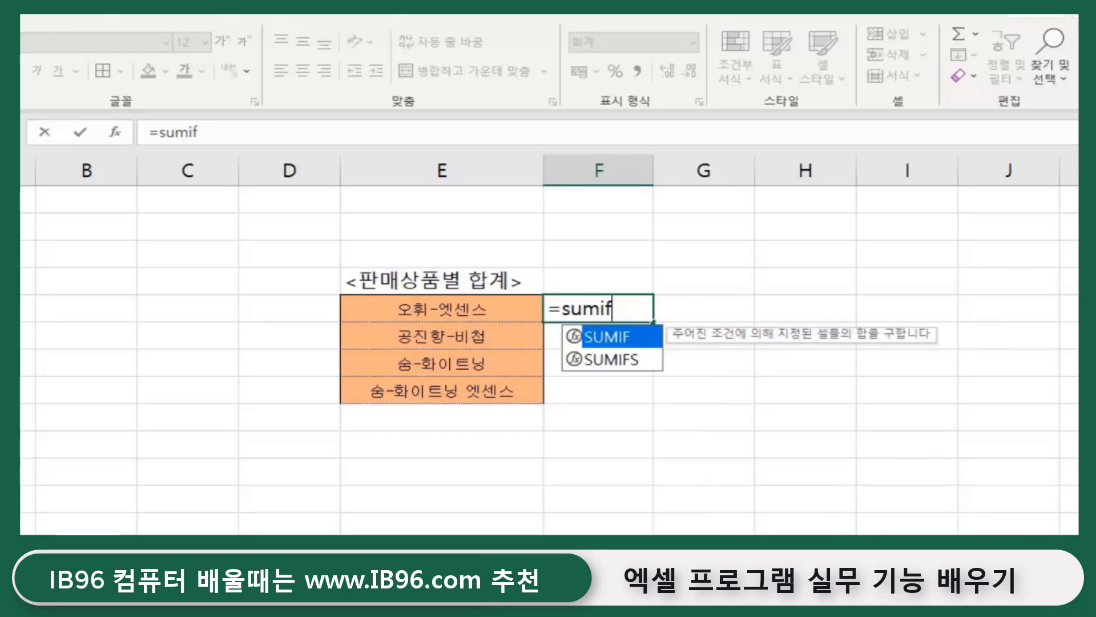
text(()
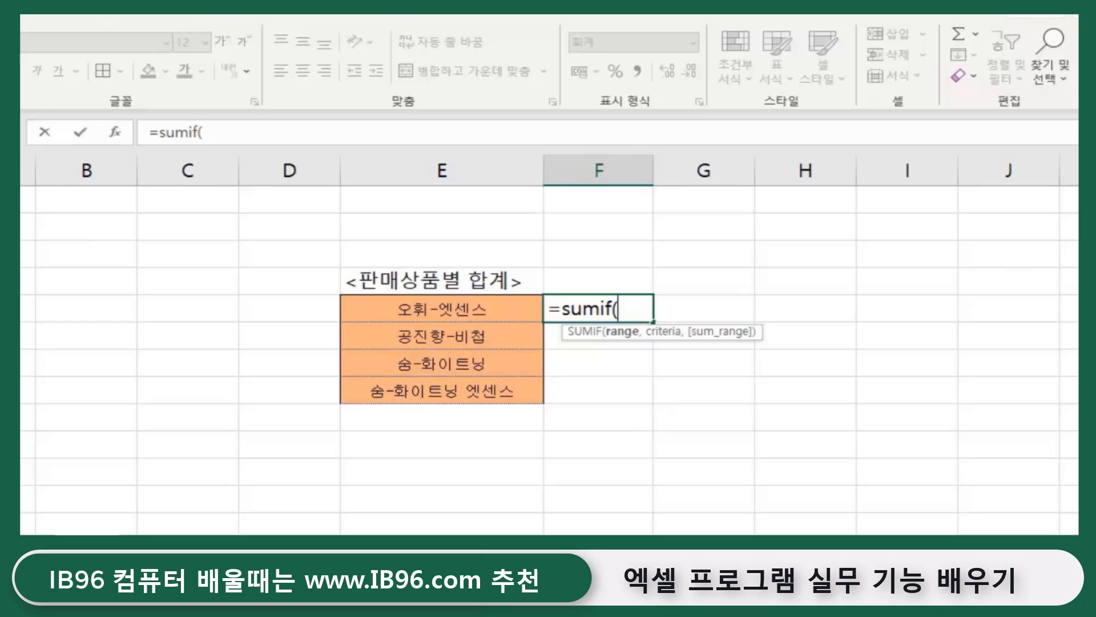
text(t)
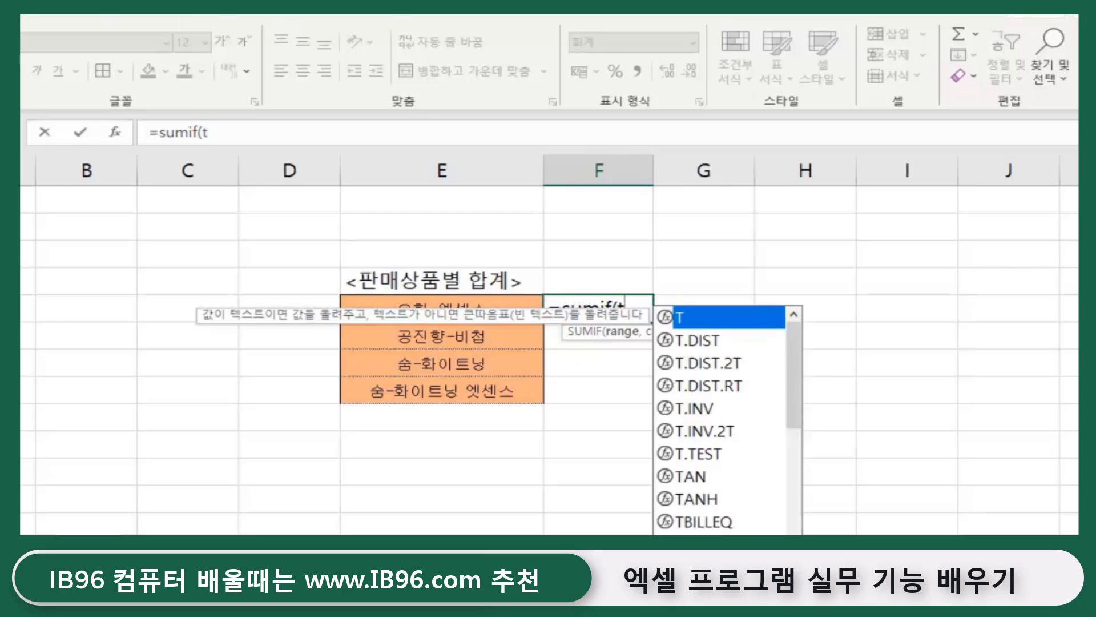
key(BackSpace)
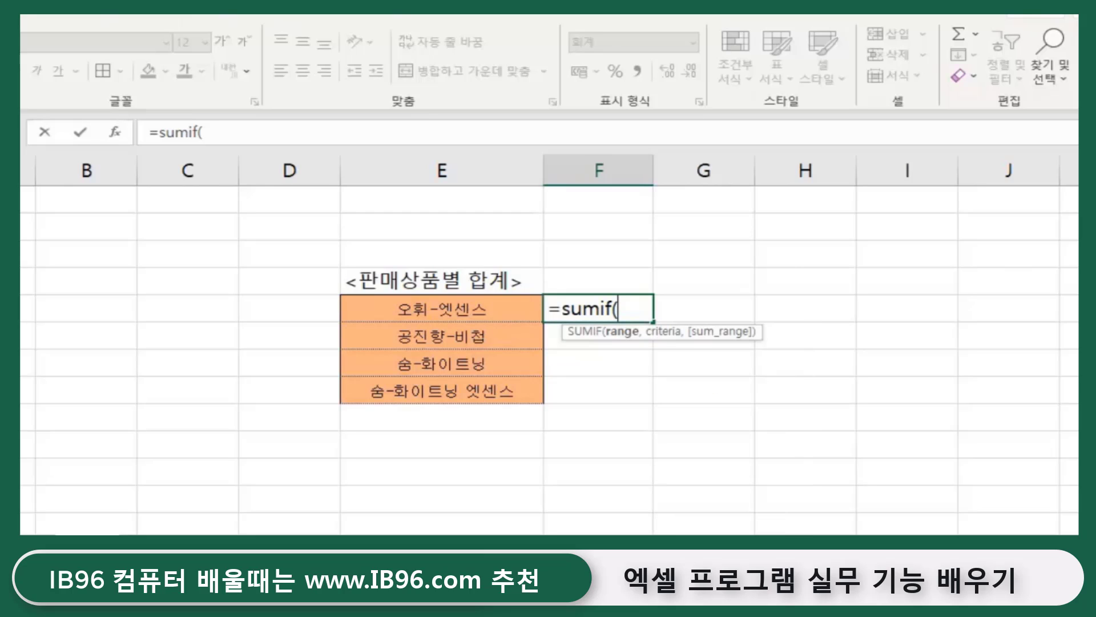
text(상푸)
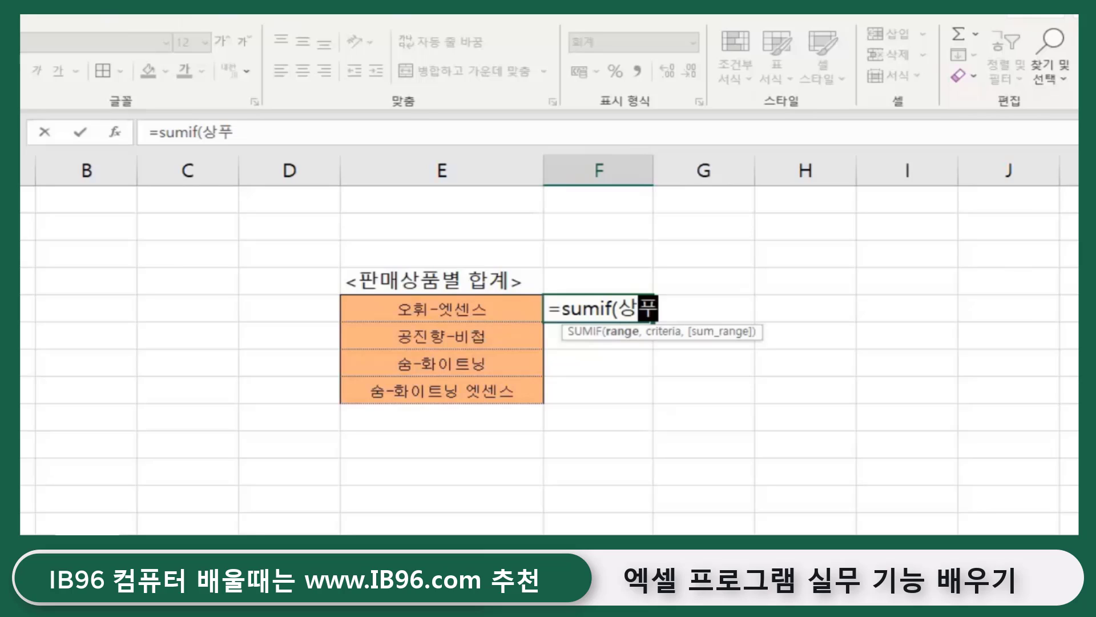
text(ㅁ)
text(,)
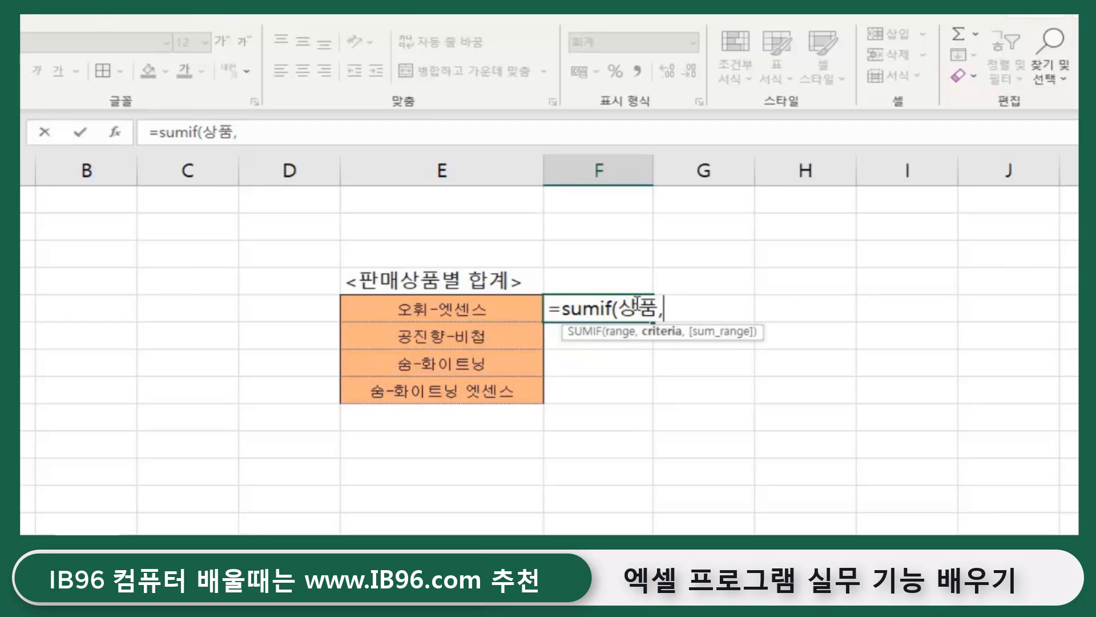
click(444, 311)
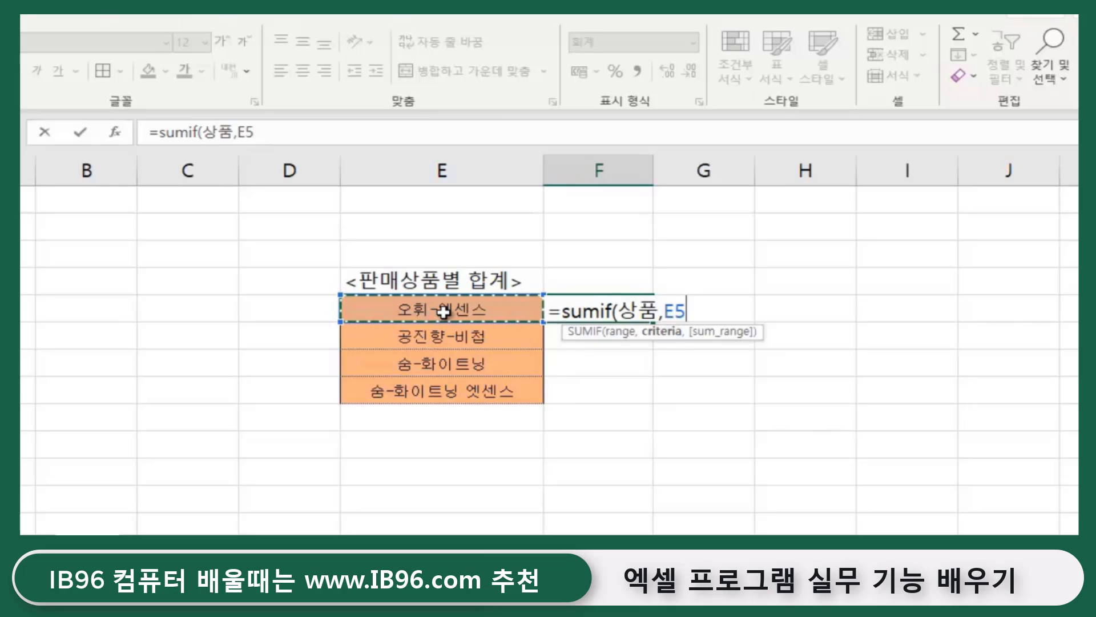
text(,)
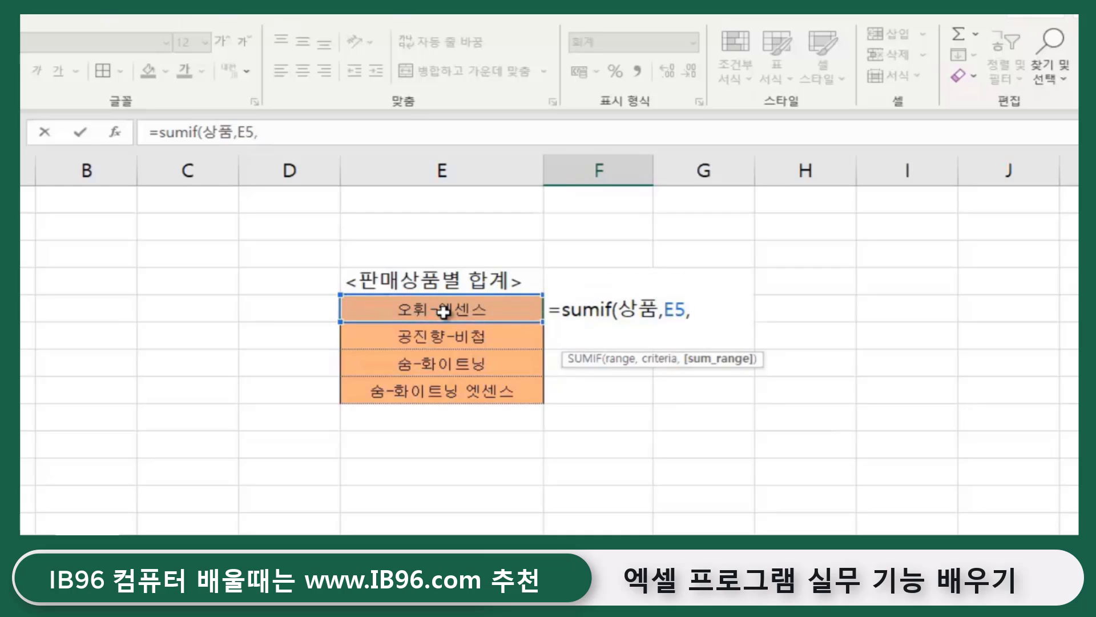
text(판매액)
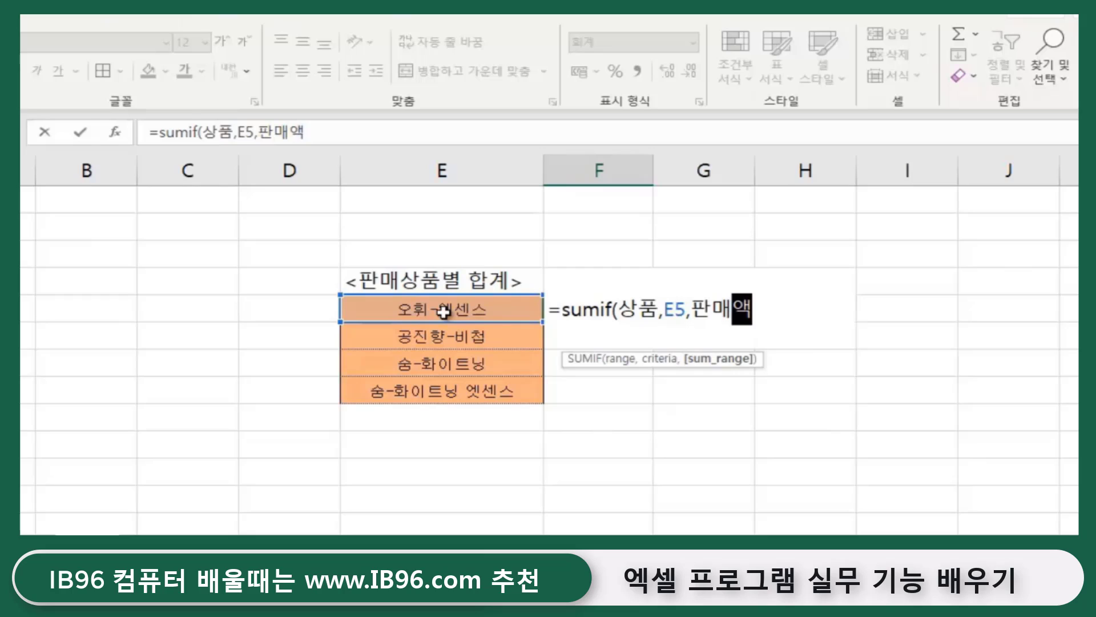
text())
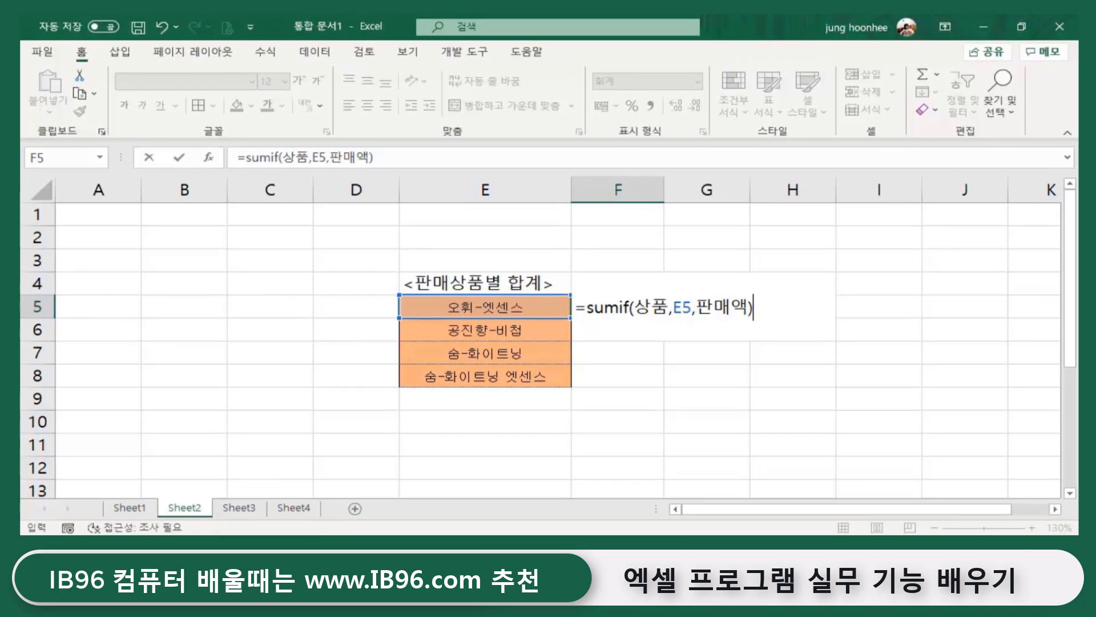
- Commit the SUMIF total of 440,000 in F5 and compare it against the Sheet1 sales data
key(Return)
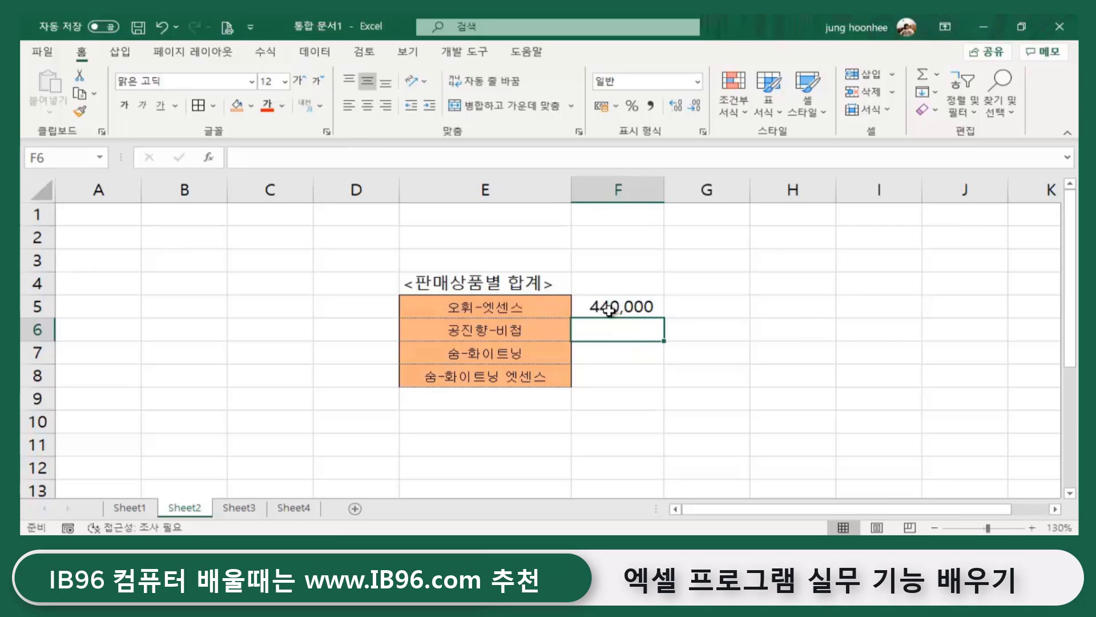
click(612, 309)
click(191, 469)
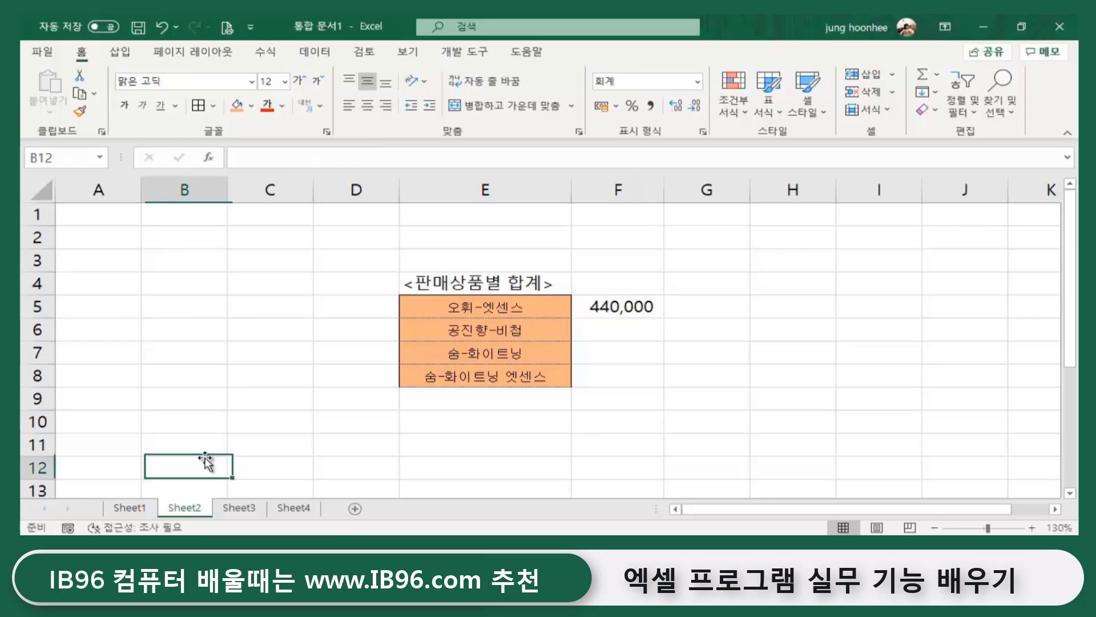
click(132, 507)
click(184, 507)
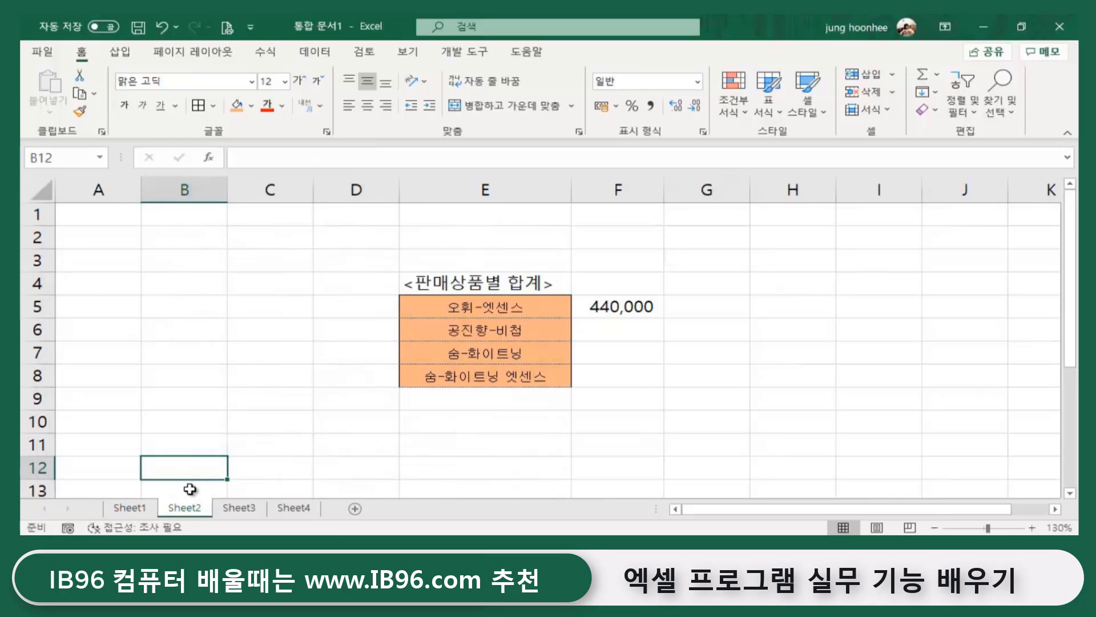
click(642, 309)
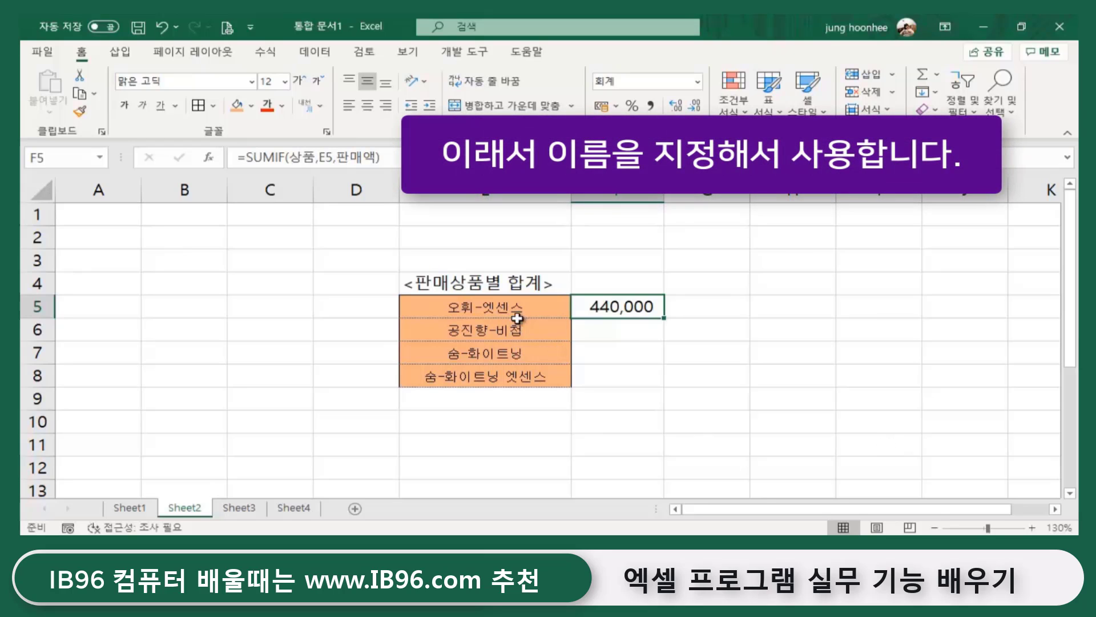
- Fill F5's formula down to F8 (500,000, 150,000, 115,000) and select the table range E5:F8
click(622, 336)
click(621, 307)
drag(663, 319, 663, 375)
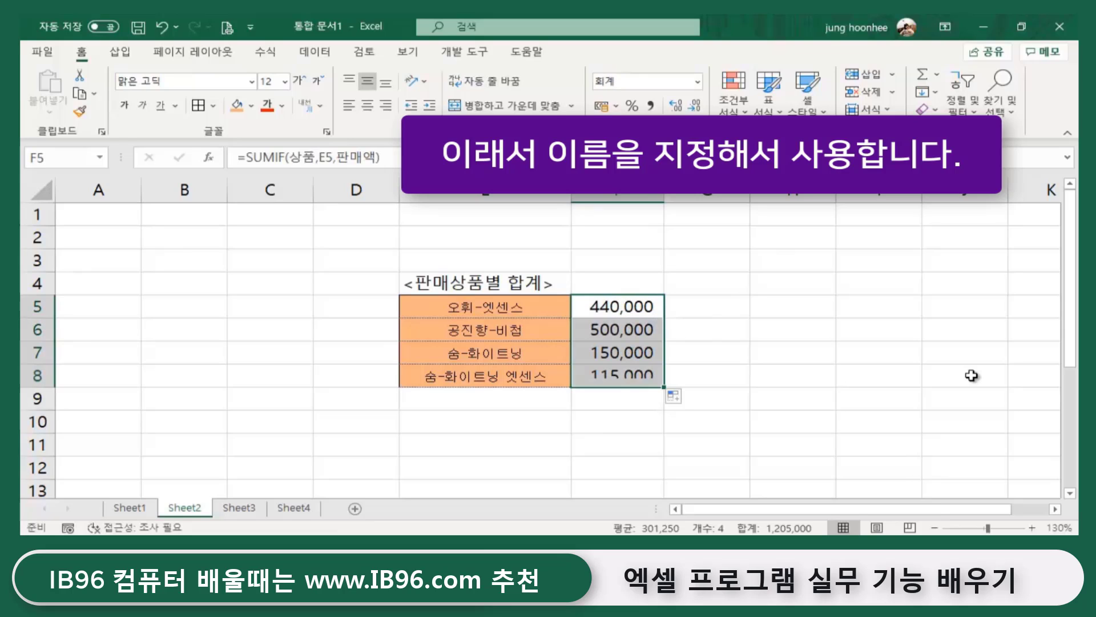
click(848, 396)
click(637, 333)
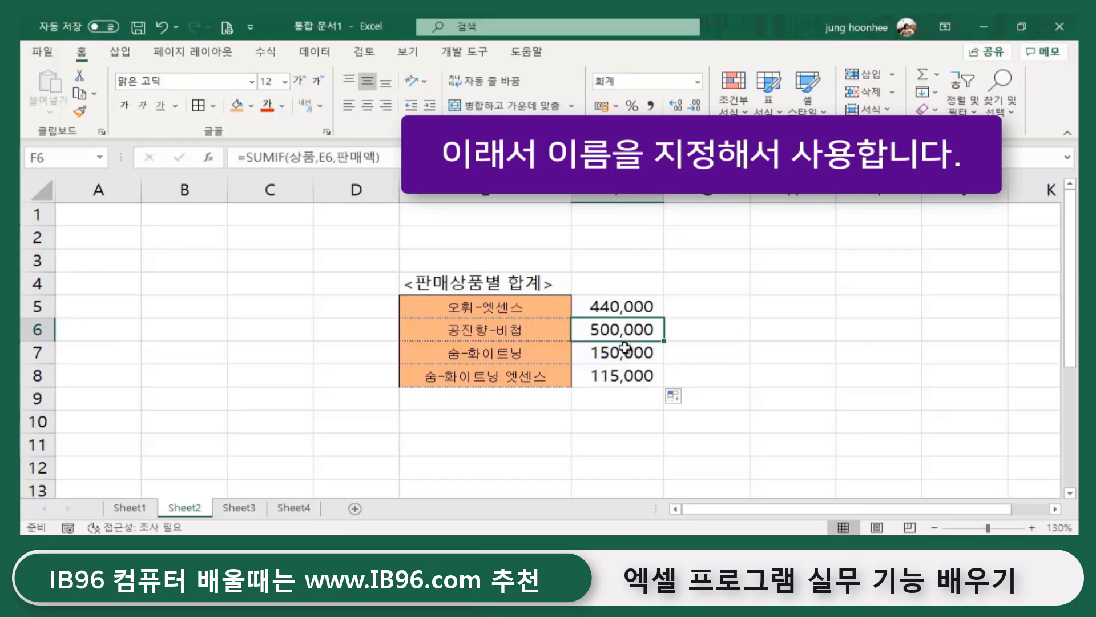
click(618, 361)
click(614, 377)
click(753, 334)
drag(531, 302, 614, 381)
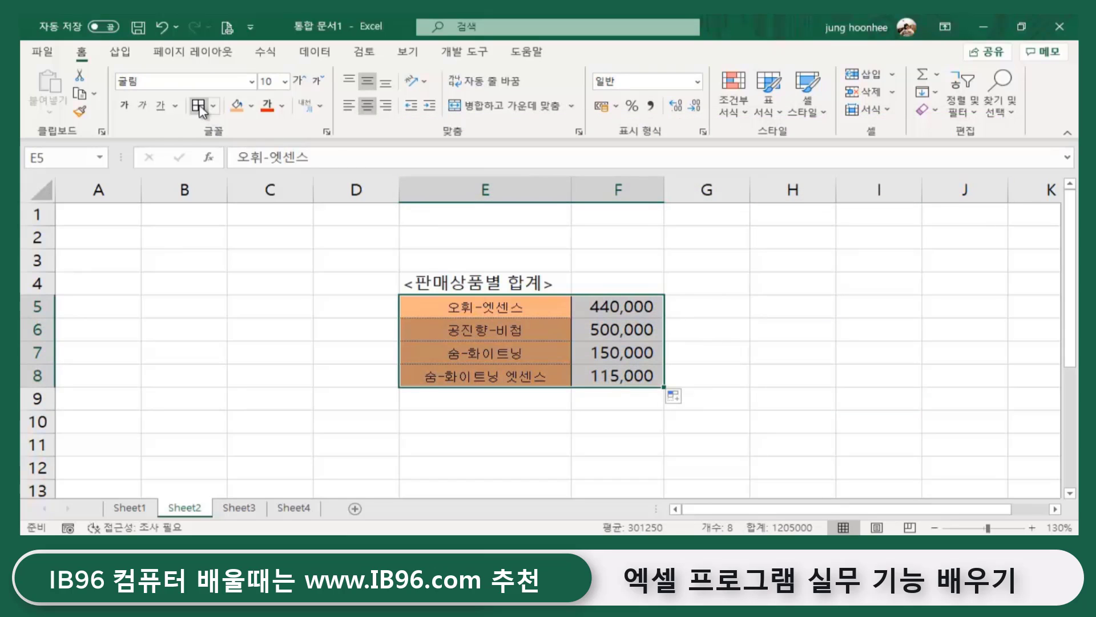
click(742, 331)
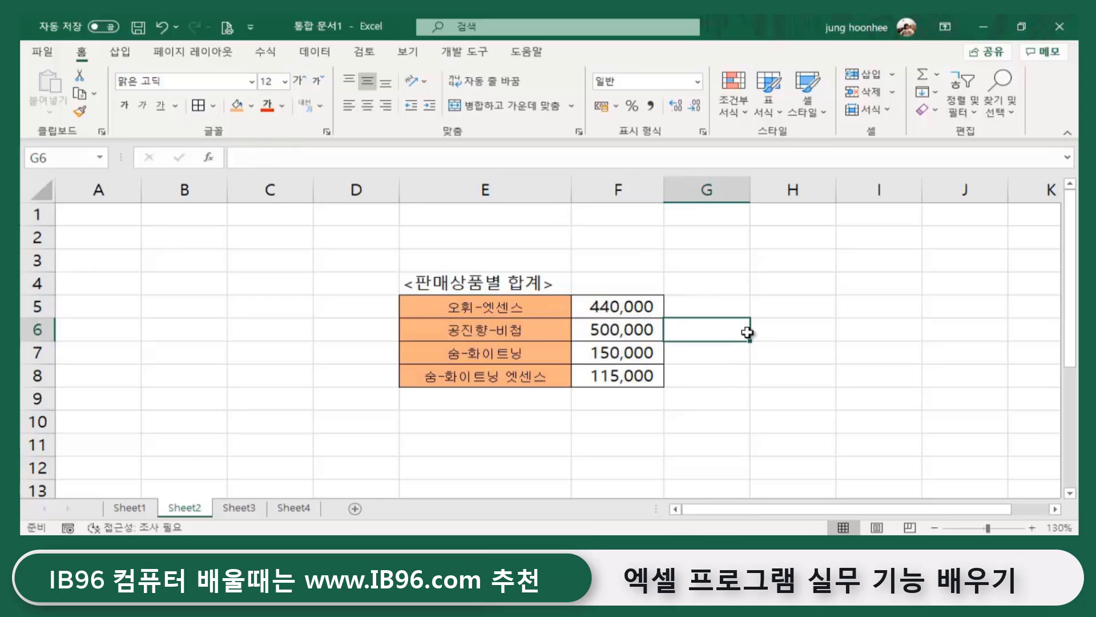
click(611, 306)
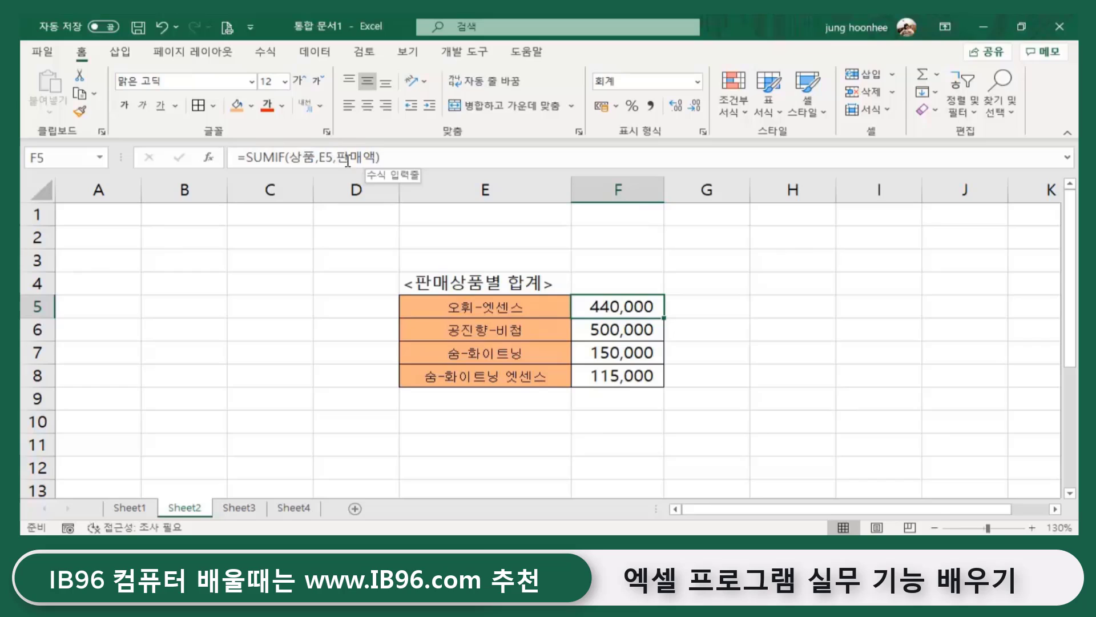
click(738, 325)
click(630, 306)
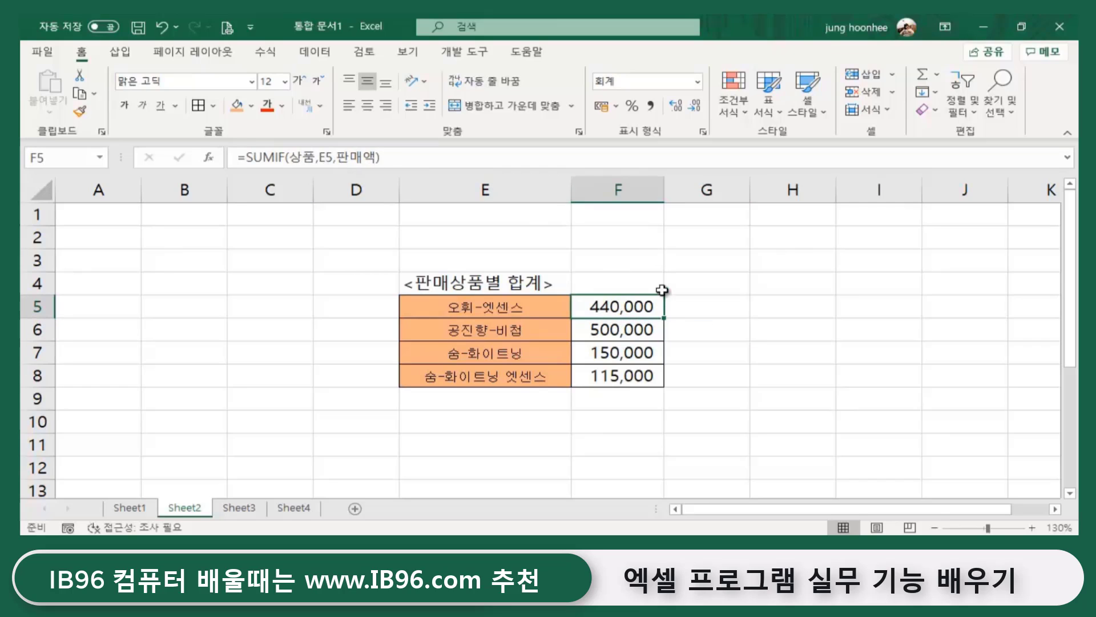
key(ctrl+F3)
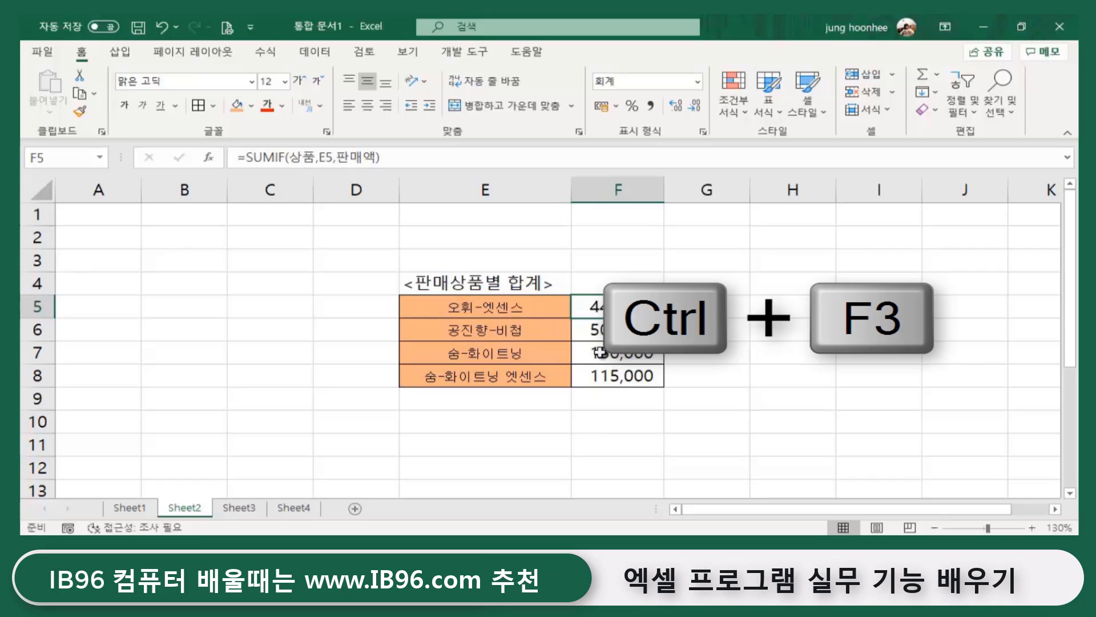
key(ctrl+F3)
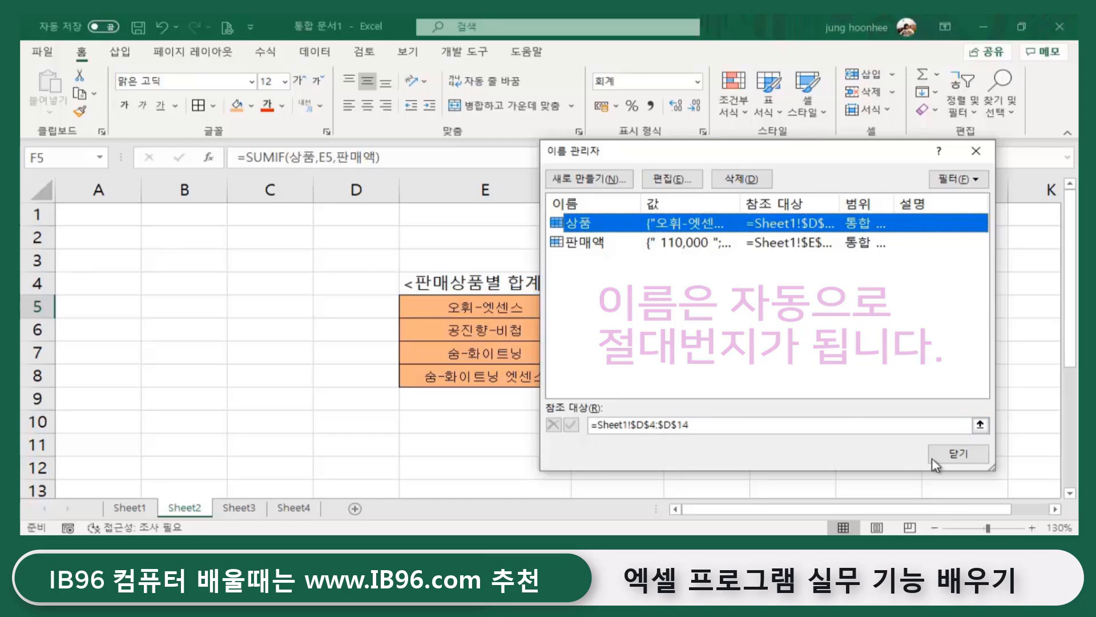
click(951, 454)
click(775, 374)
click(609, 306)
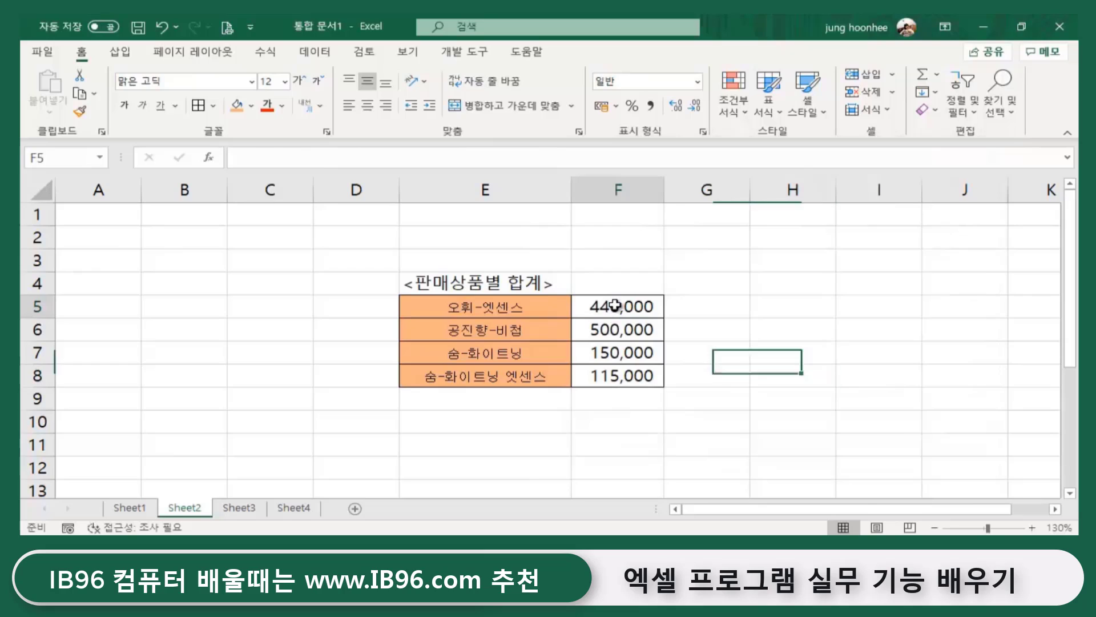
click(610, 331)
click(612, 356)
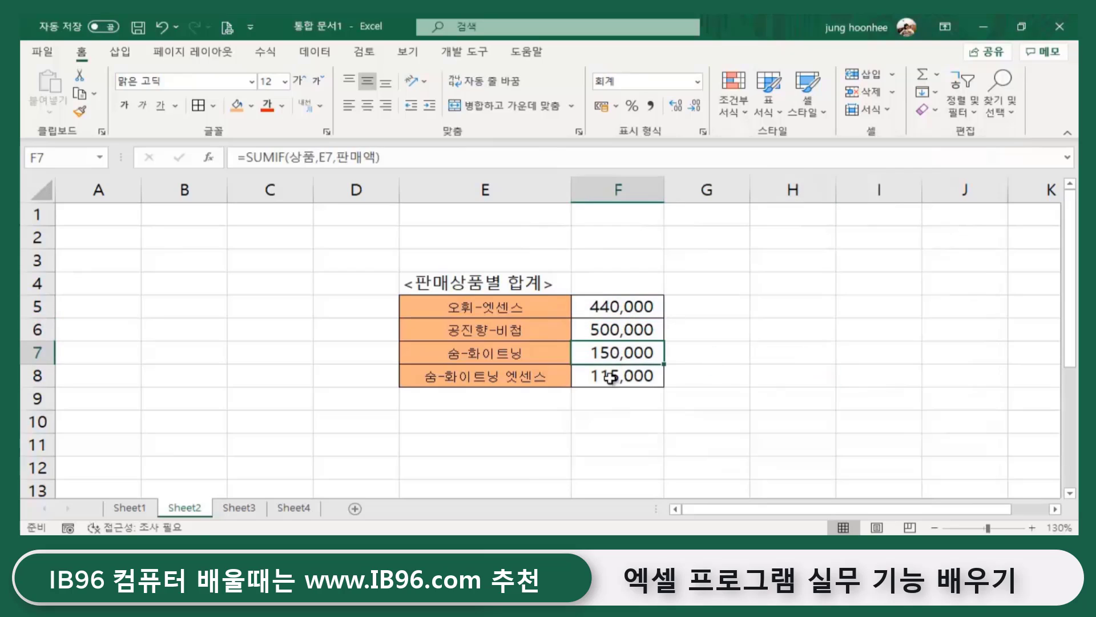
click(609, 374)
click(783, 375)
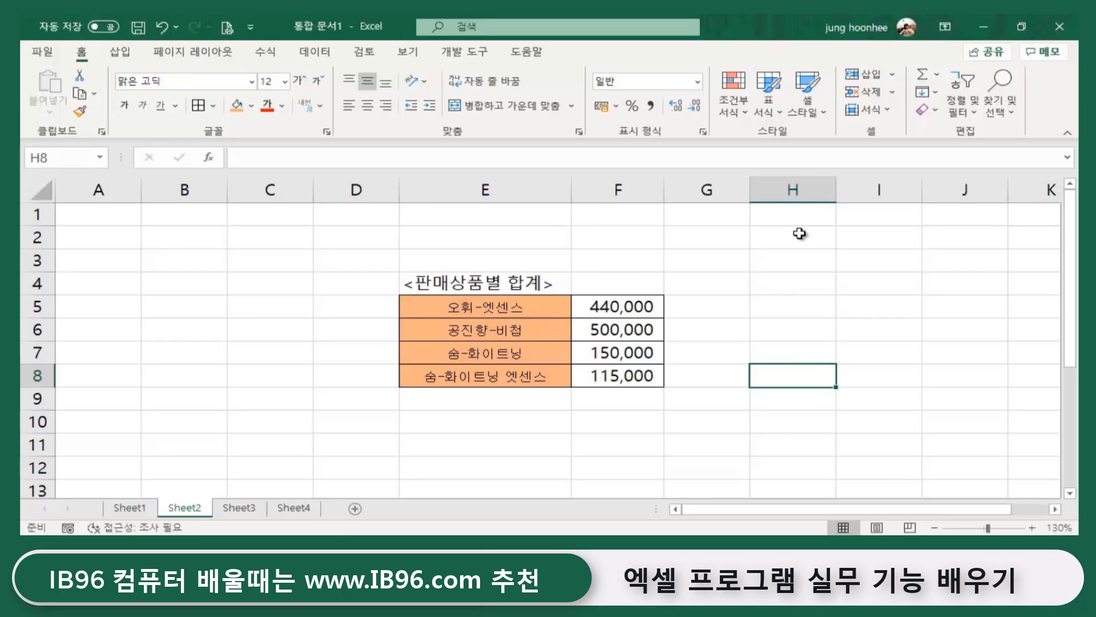
click(208, 455)
click(122, 504)
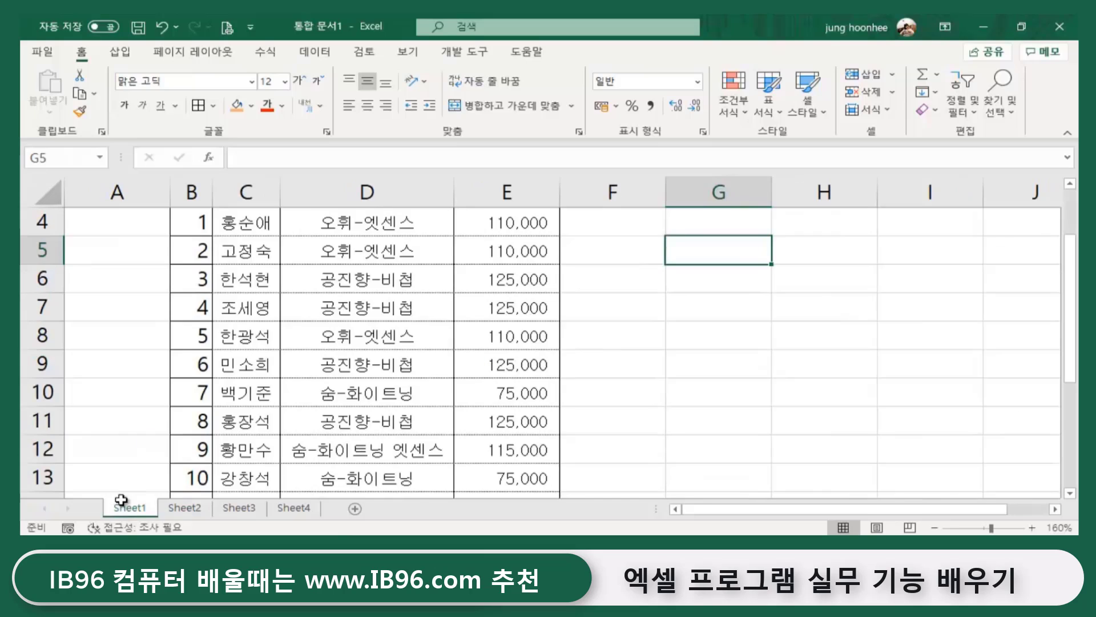
scroll(599, 380, up, 1)
click(649, 355)
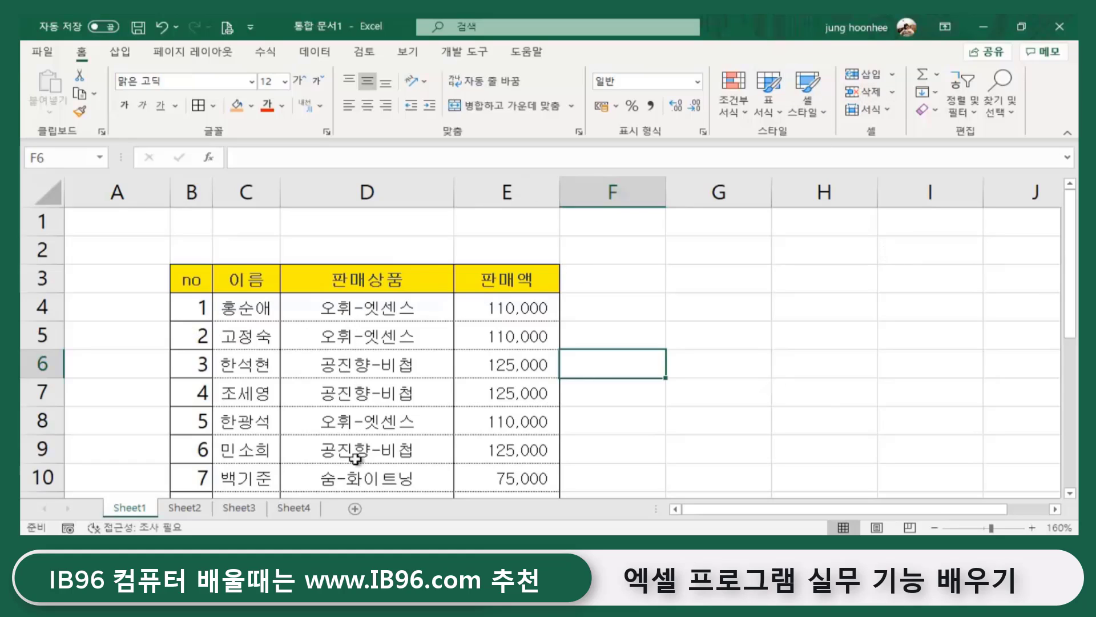
click(183, 508)
click(568, 422)
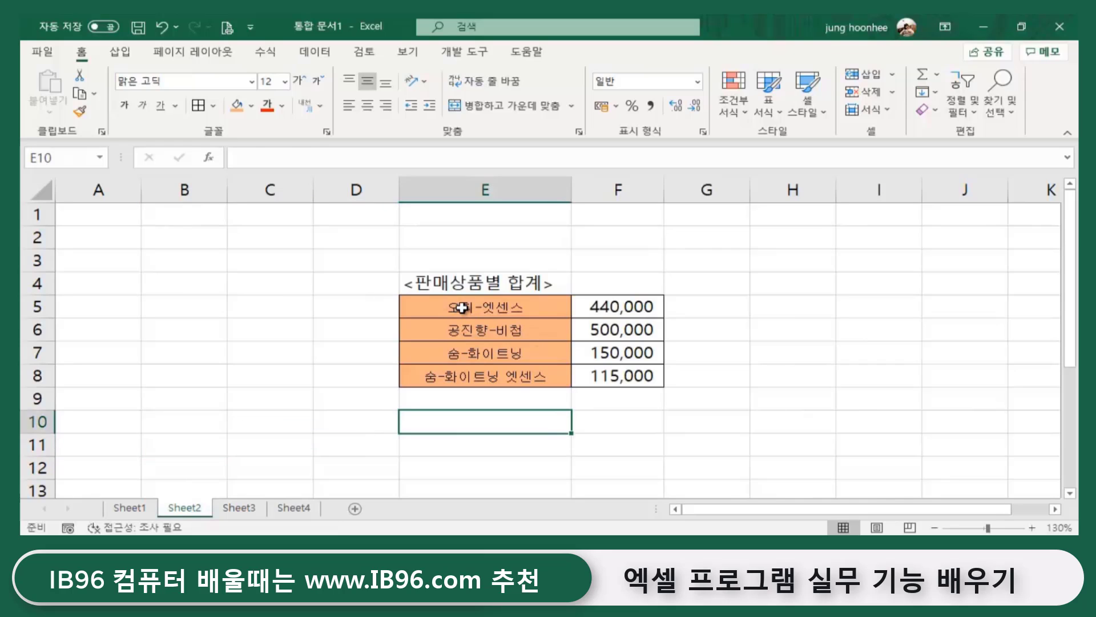
drag(456, 307, 609, 378)
click(627, 427)
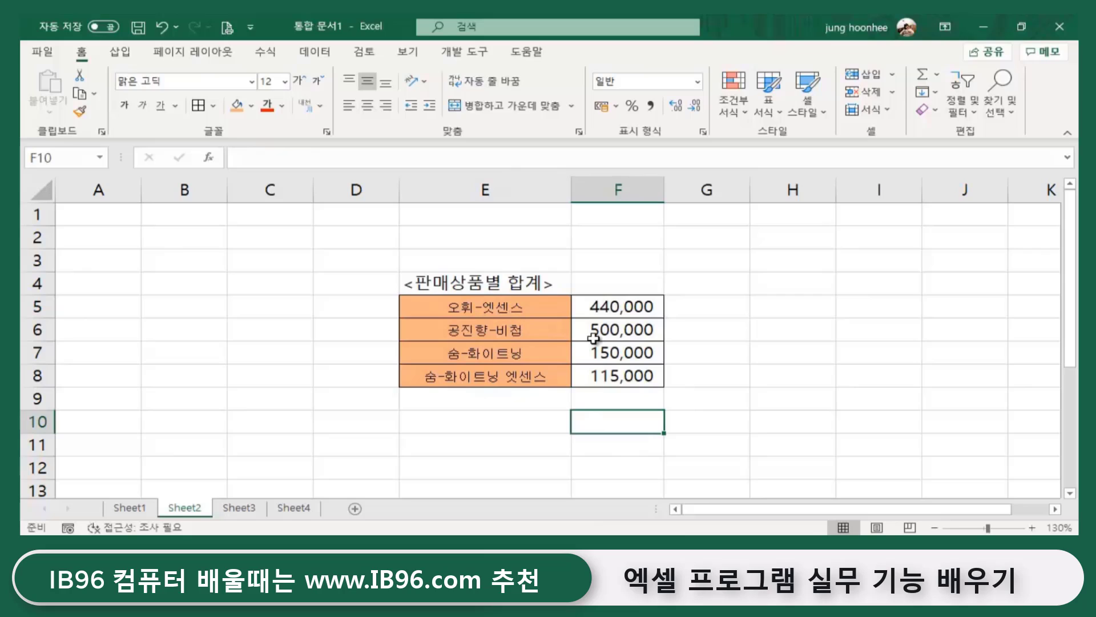
click(477, 310)
click(501, 450)
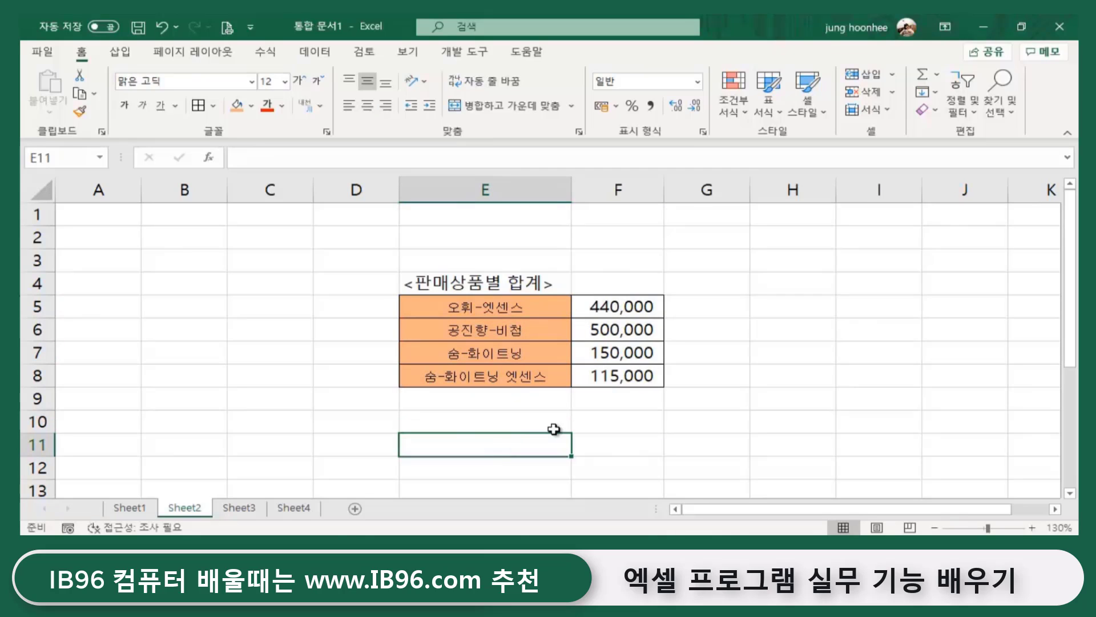
drag(479, 311, 609, 304)
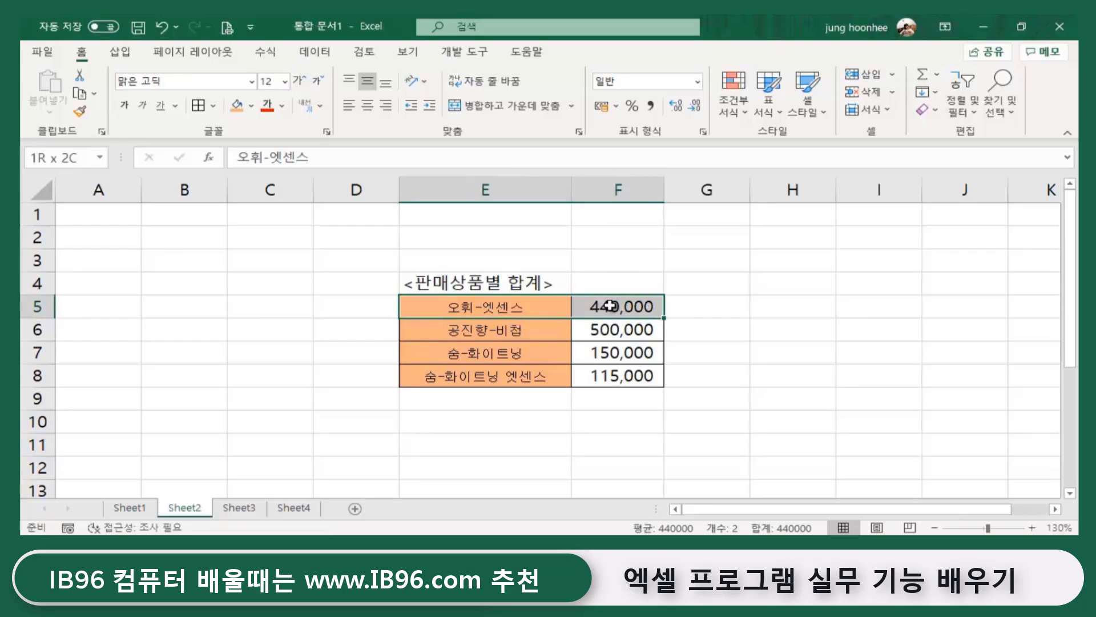
drag(610, 304, 606, 375)
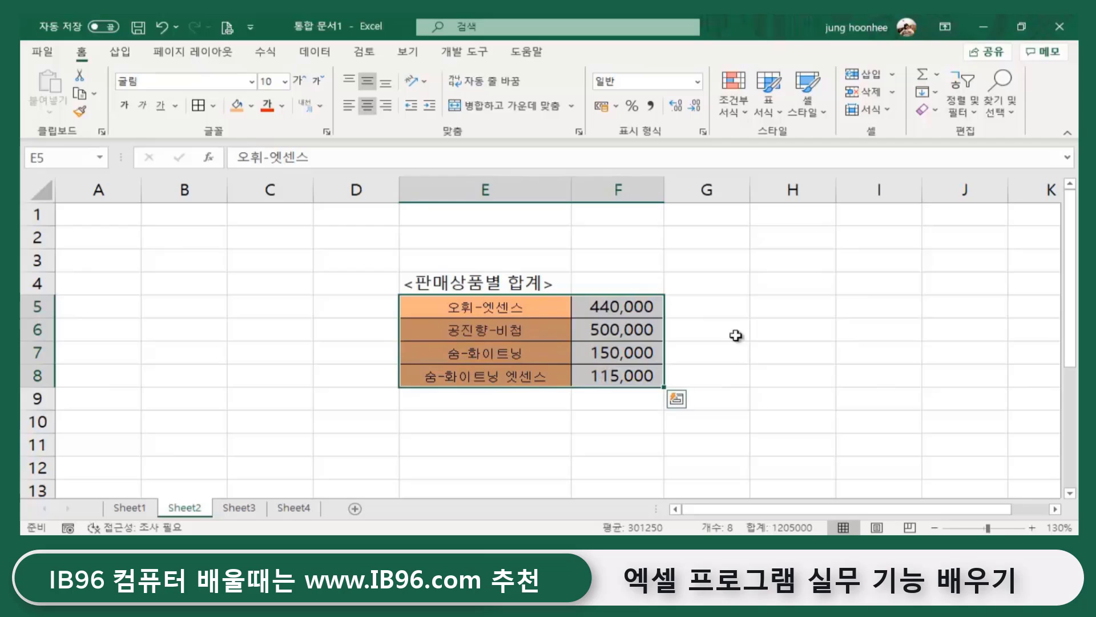
click(753, 350)
drag(472, 309, 612, 315)
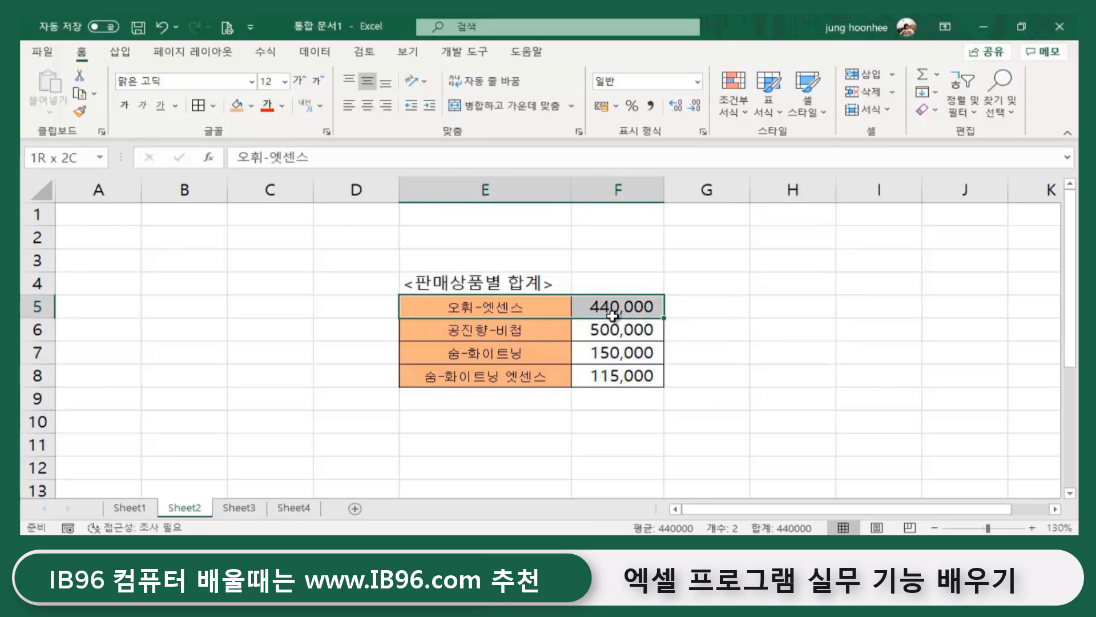
click(850, 420)
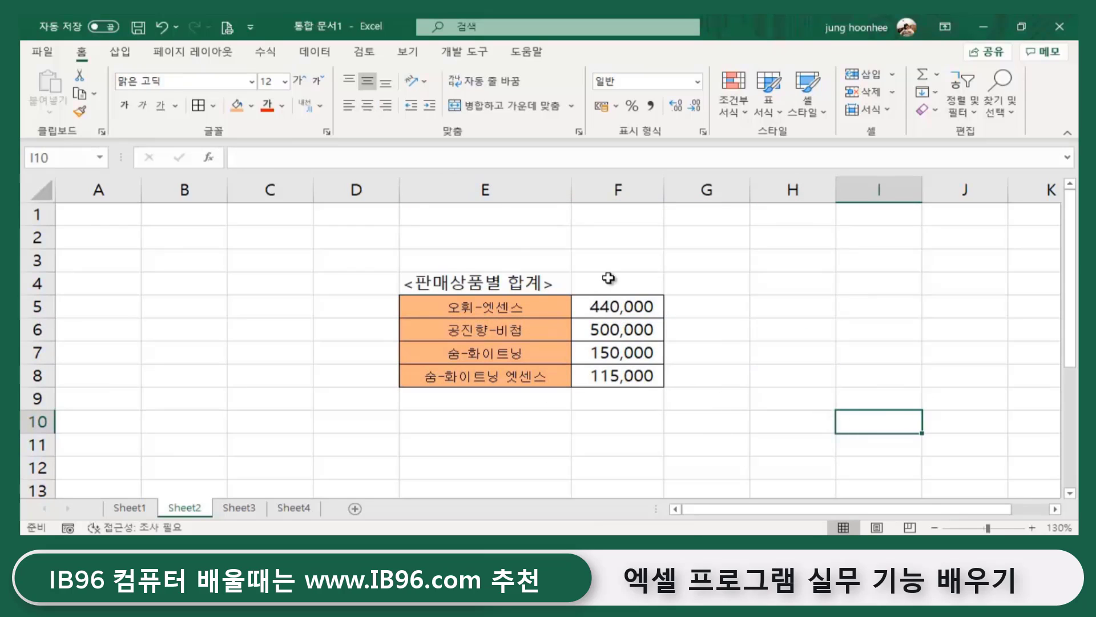
drag(513, 307, 606, 372)
click(707, 374)
click(489, 443)
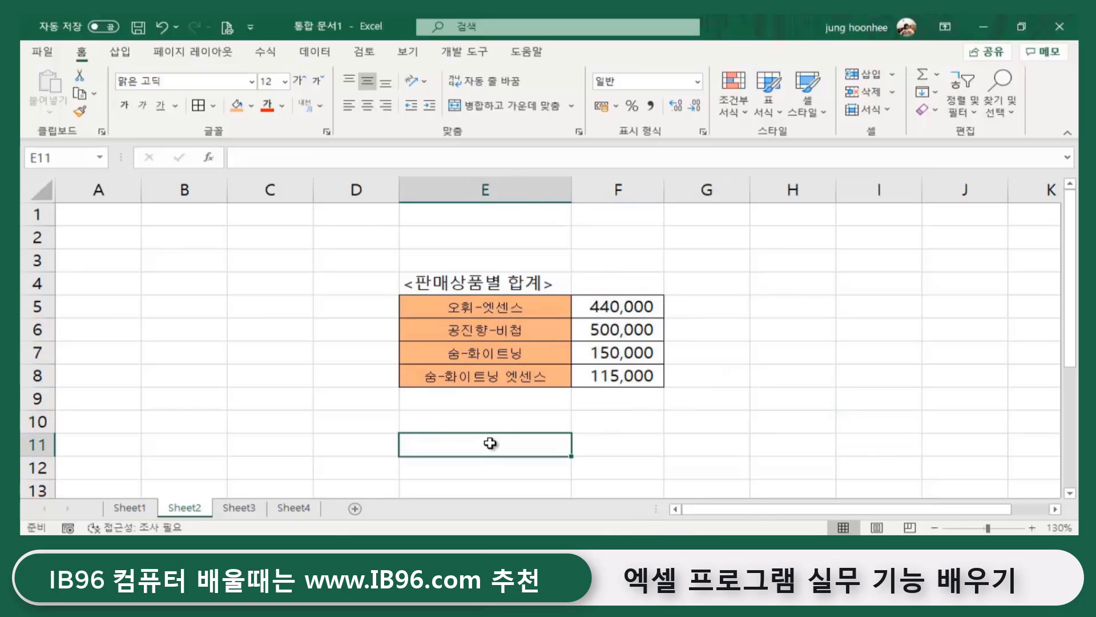
click(129, 507)
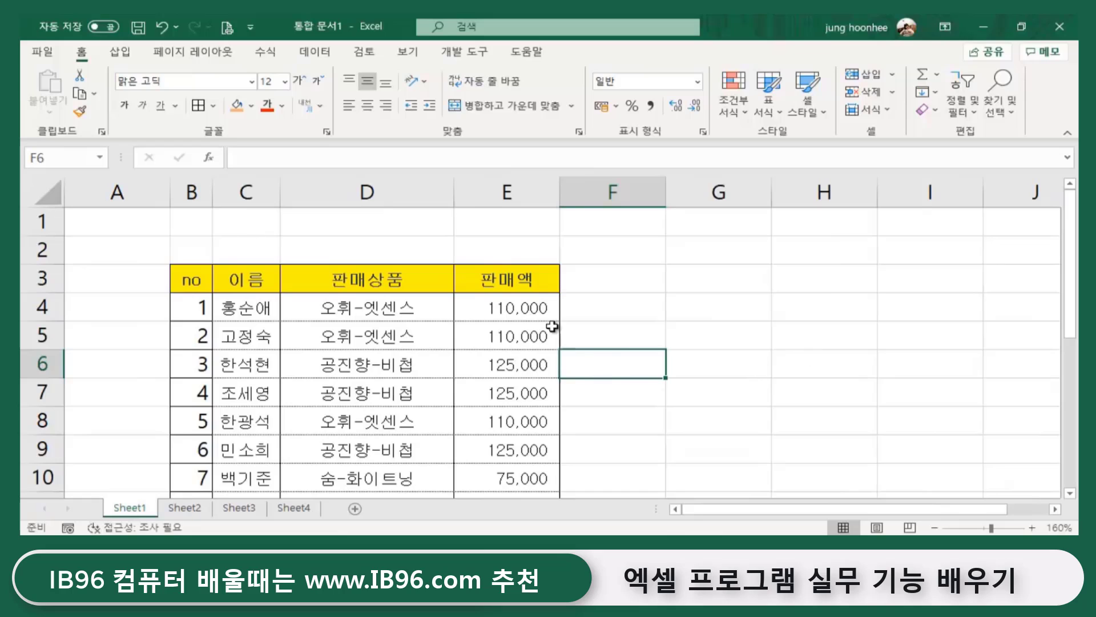
scroll(468, 394, down, 2)
scroll(480, 416, up, 2)
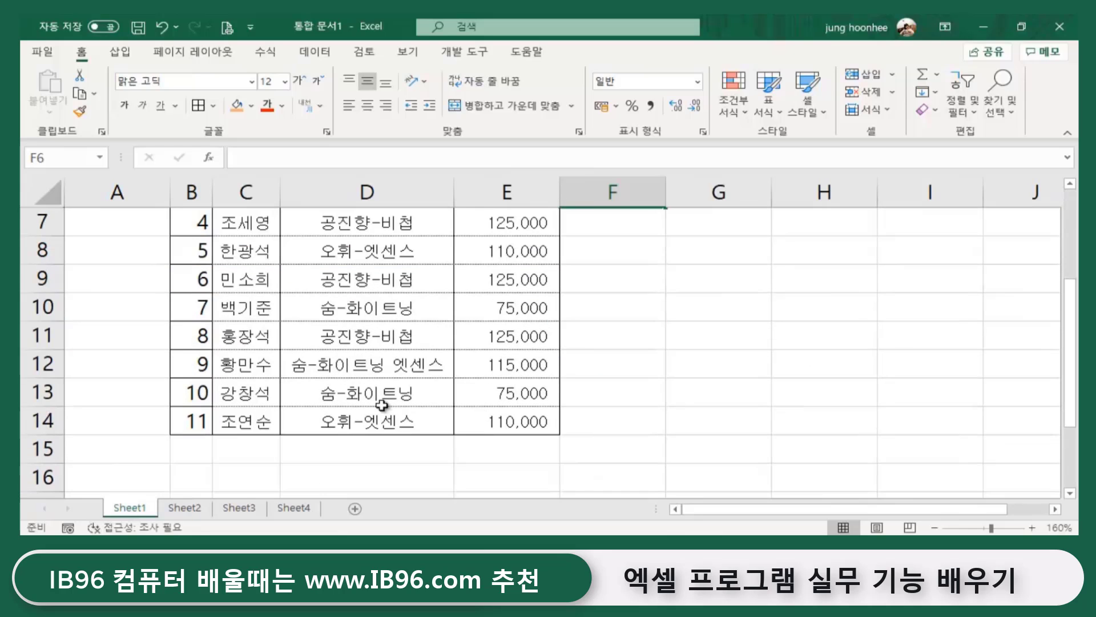
click(186, 510)
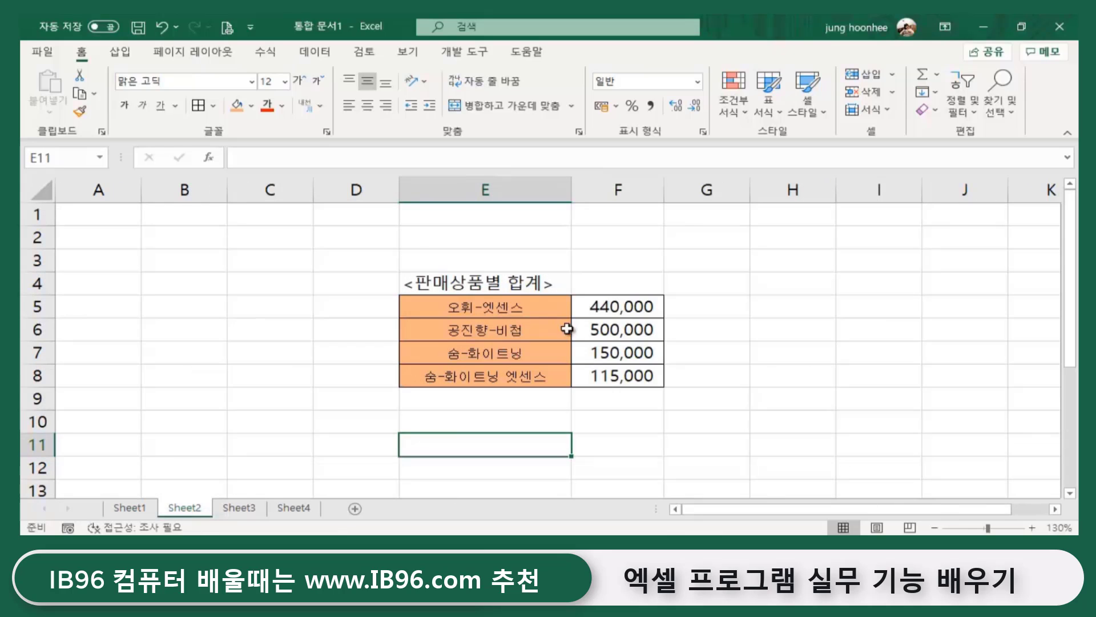
click(742, 383)
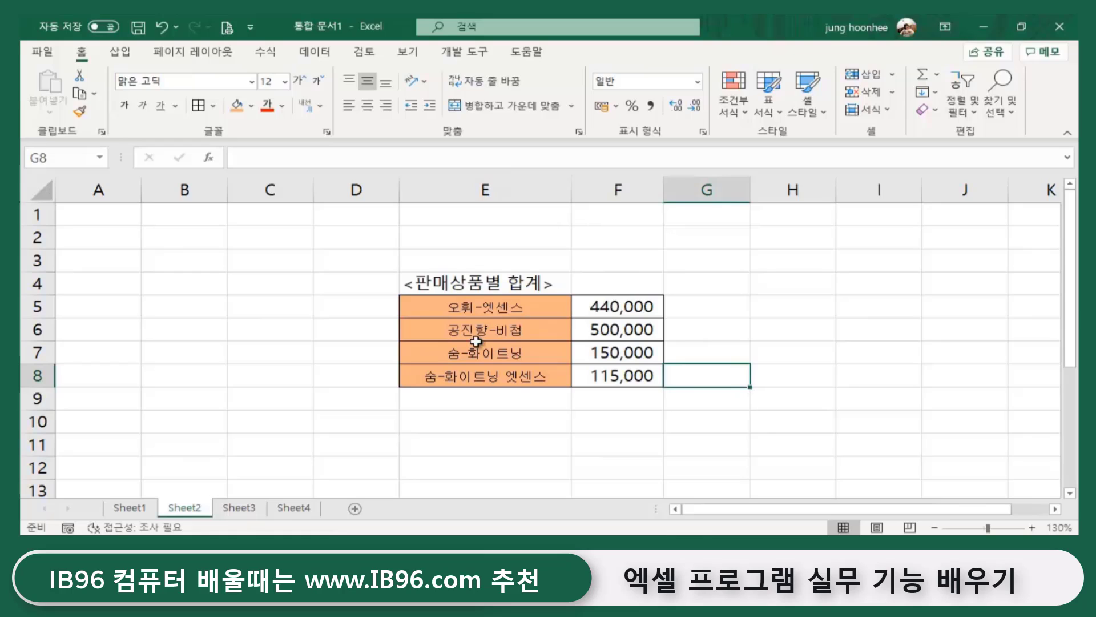
click(478, 407)
click(477, 306)
drag(476, 306, 616, 377)
click(480, 421)
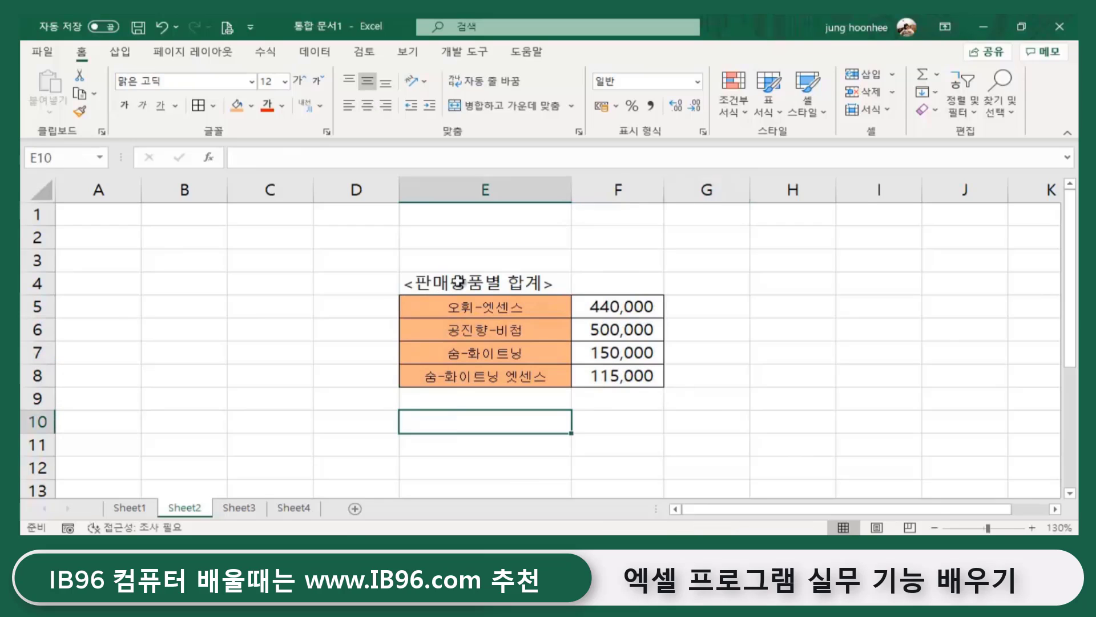
click(455, 282)
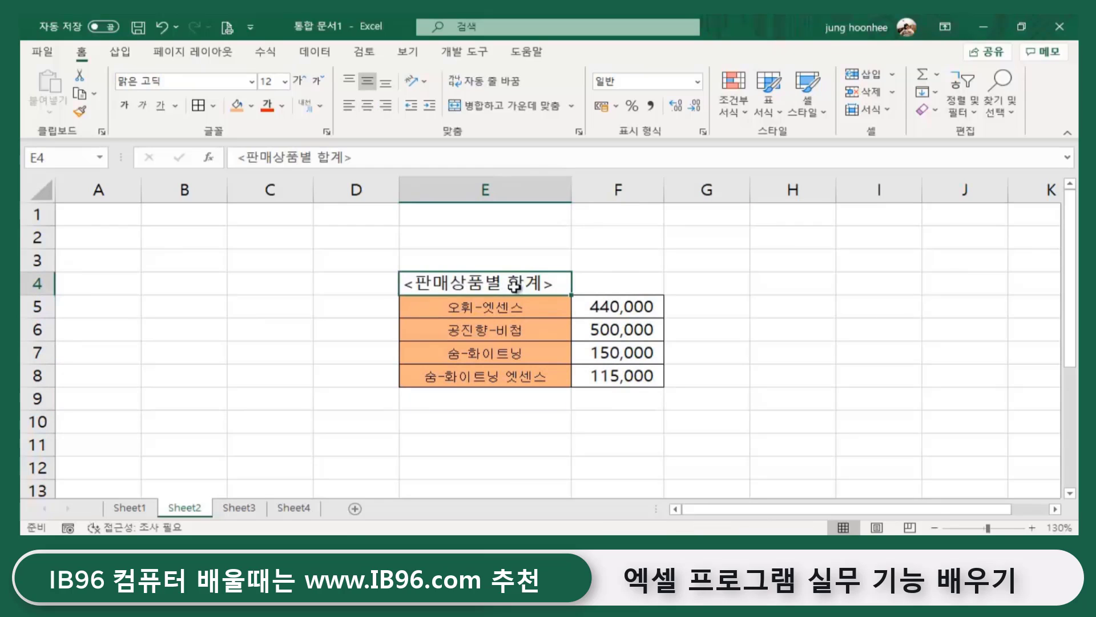
click(605, 282)
drag(482, 306, 617, 374)
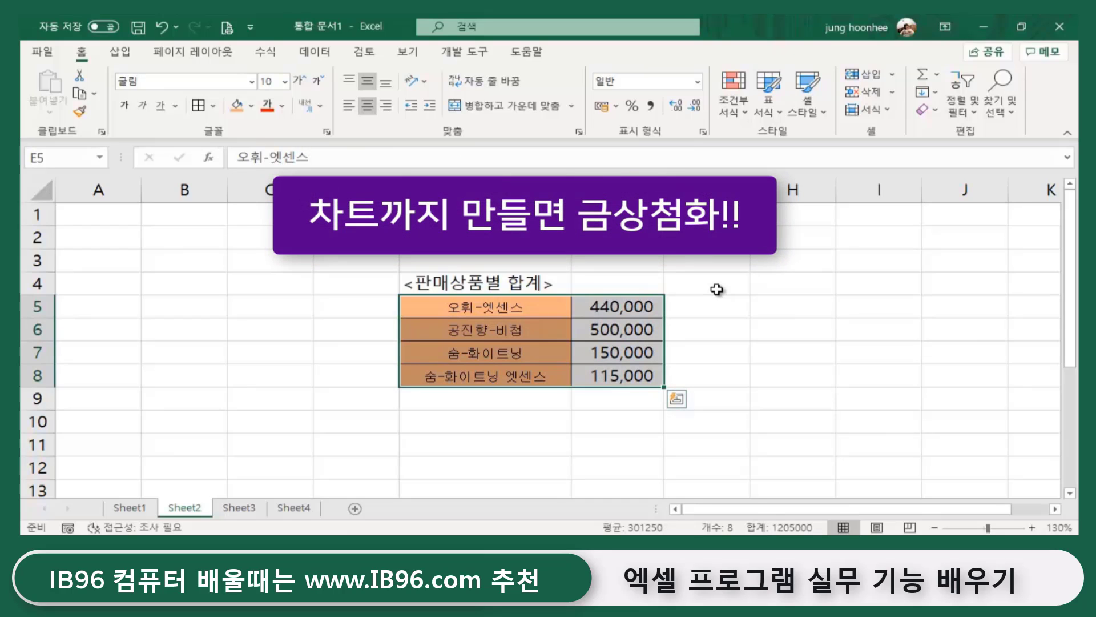
click(739, 323)
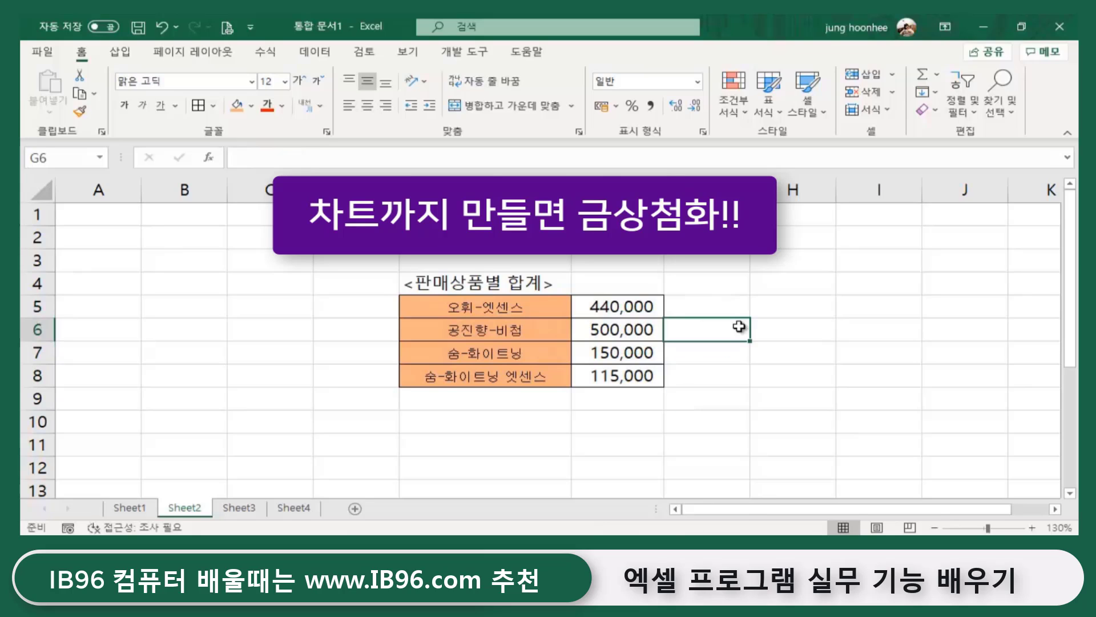
click(790, 320)
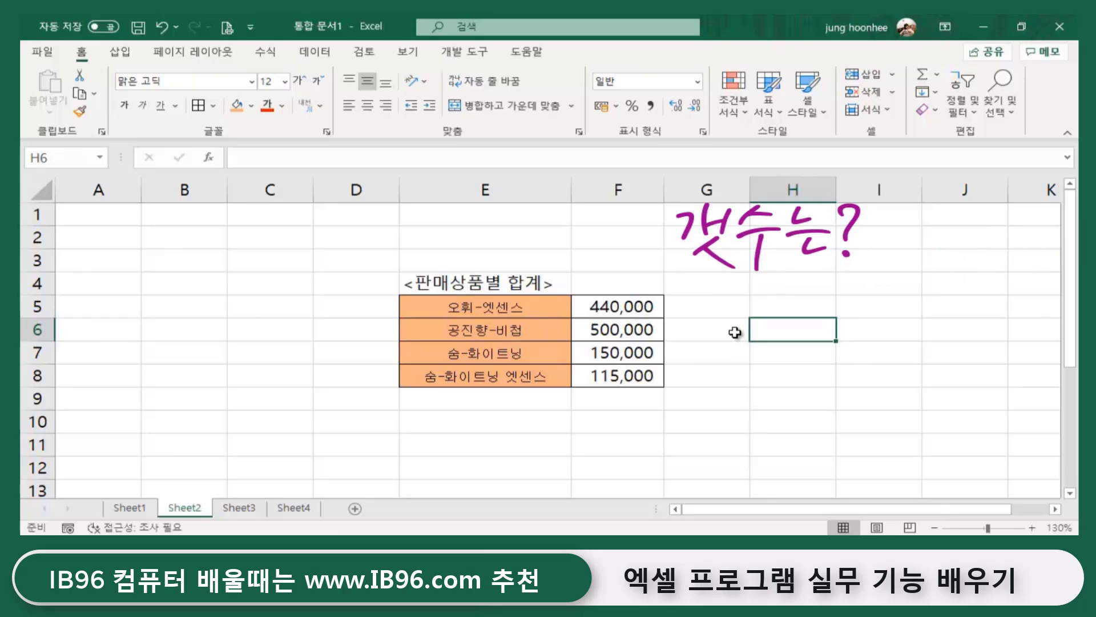
click(719, 310)
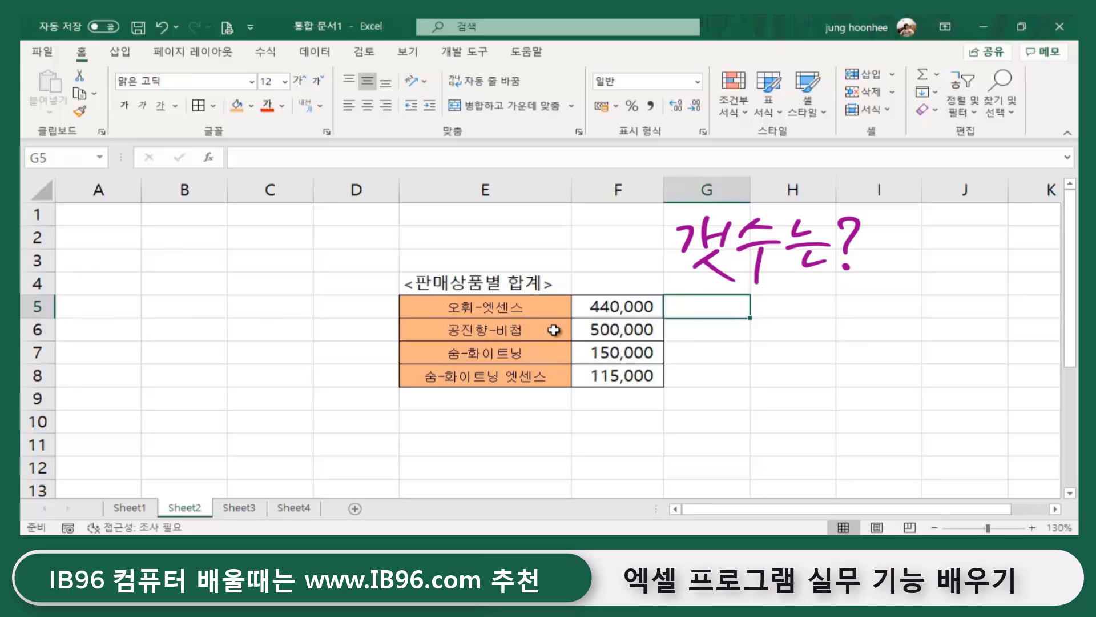
click(534, 309)
click(710, 310)
click(846, 316)
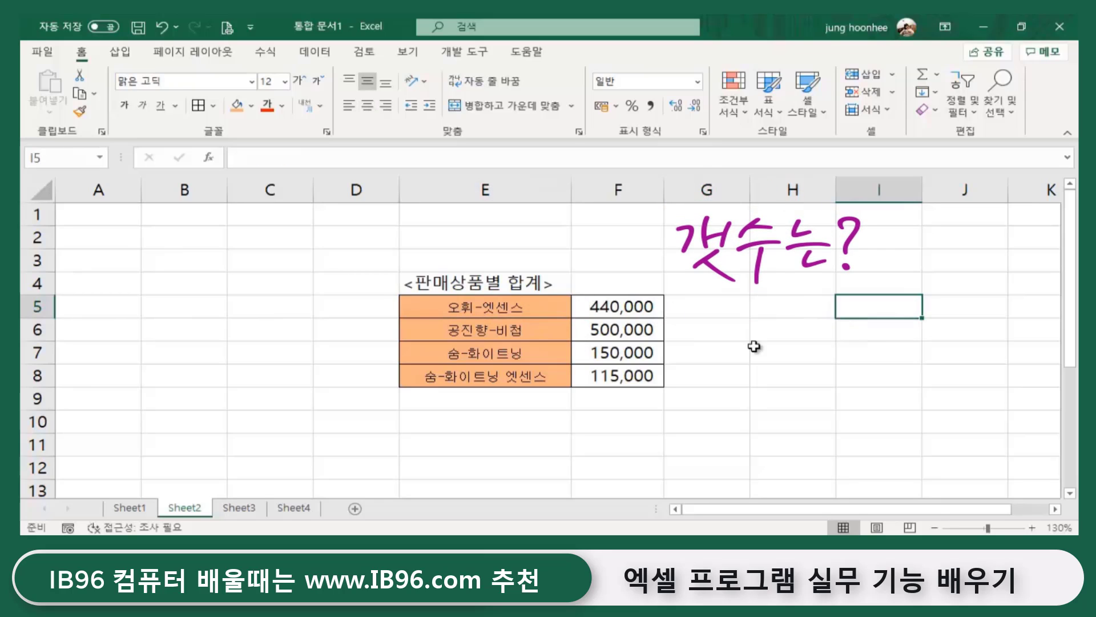
click(715, 356)
click(704, 302)
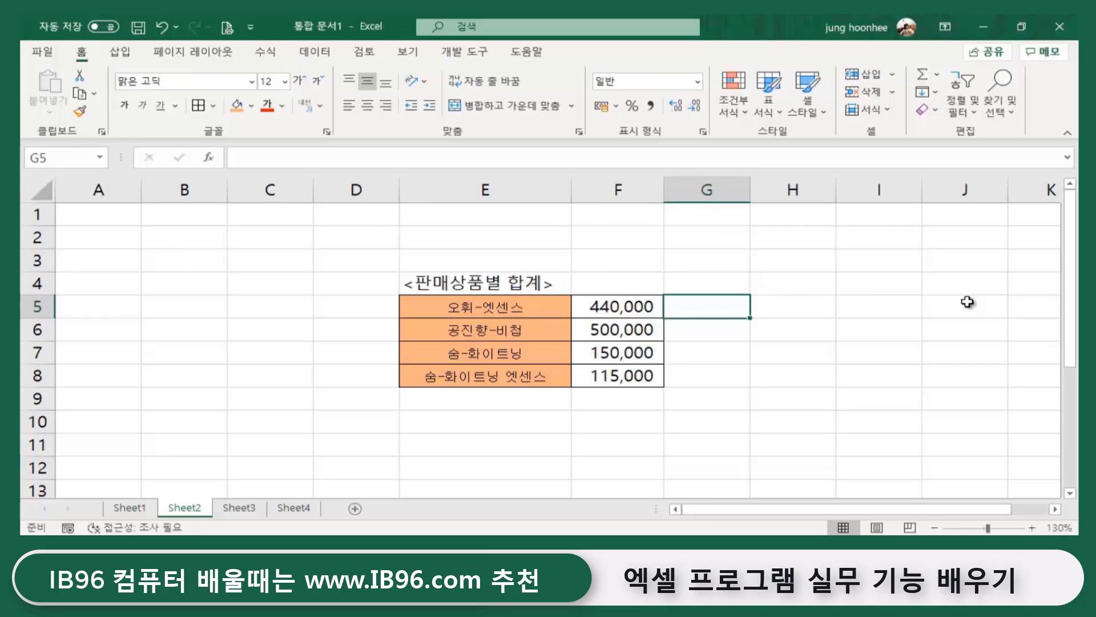
click(582, 311)
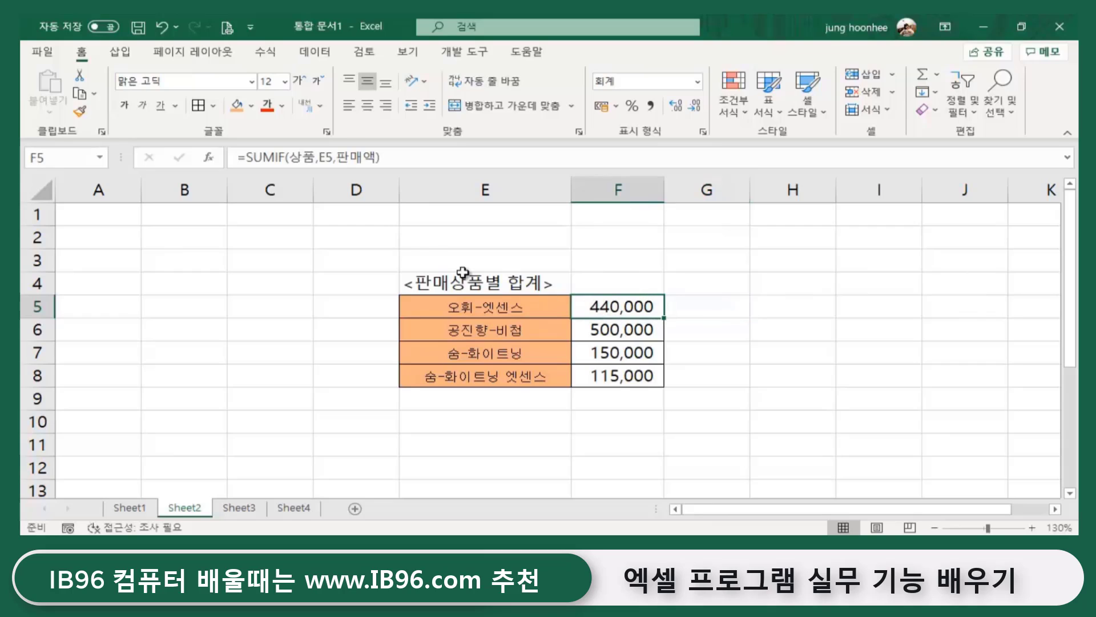
click(730, 316)
- Enter =COUNTIF(상품명,E5) in G5, which returns #NAME? because the range name is undefined
text(=)
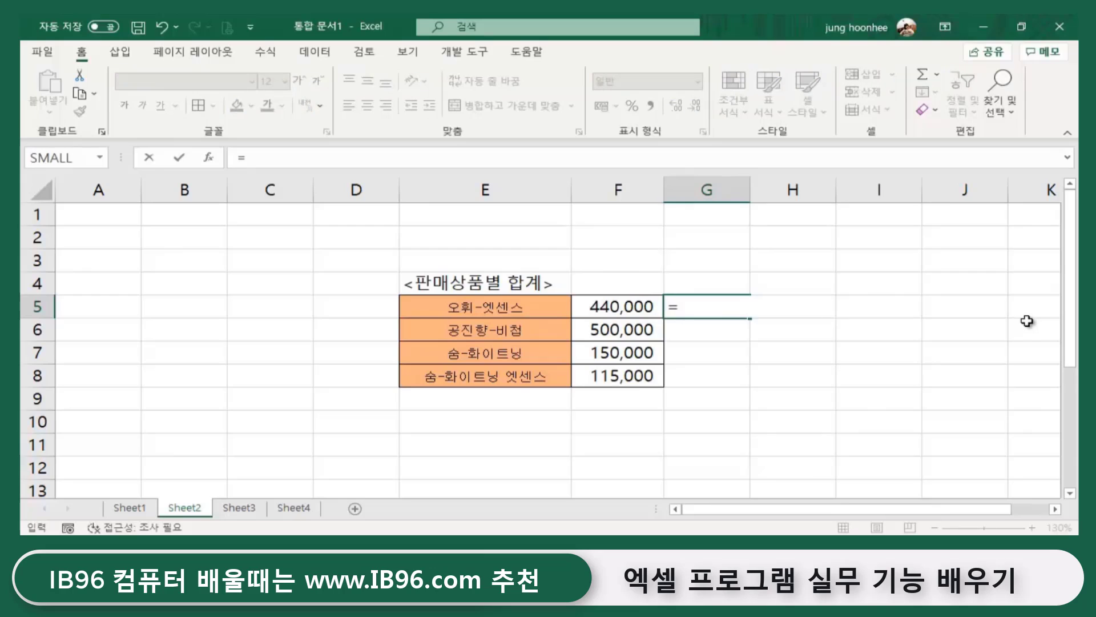
text(count)
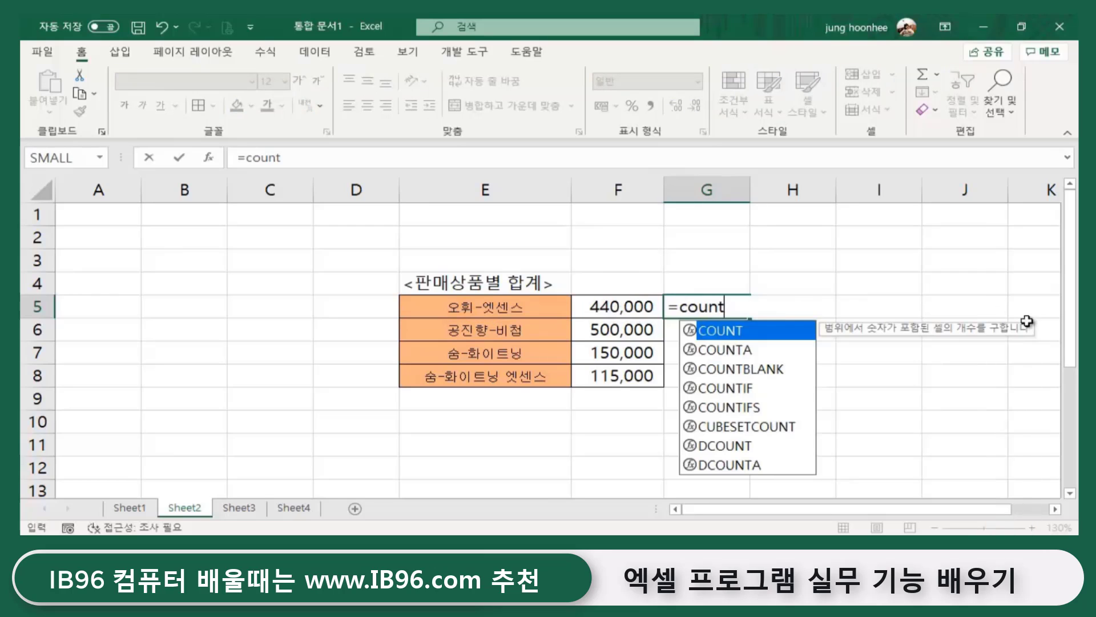
text(if)
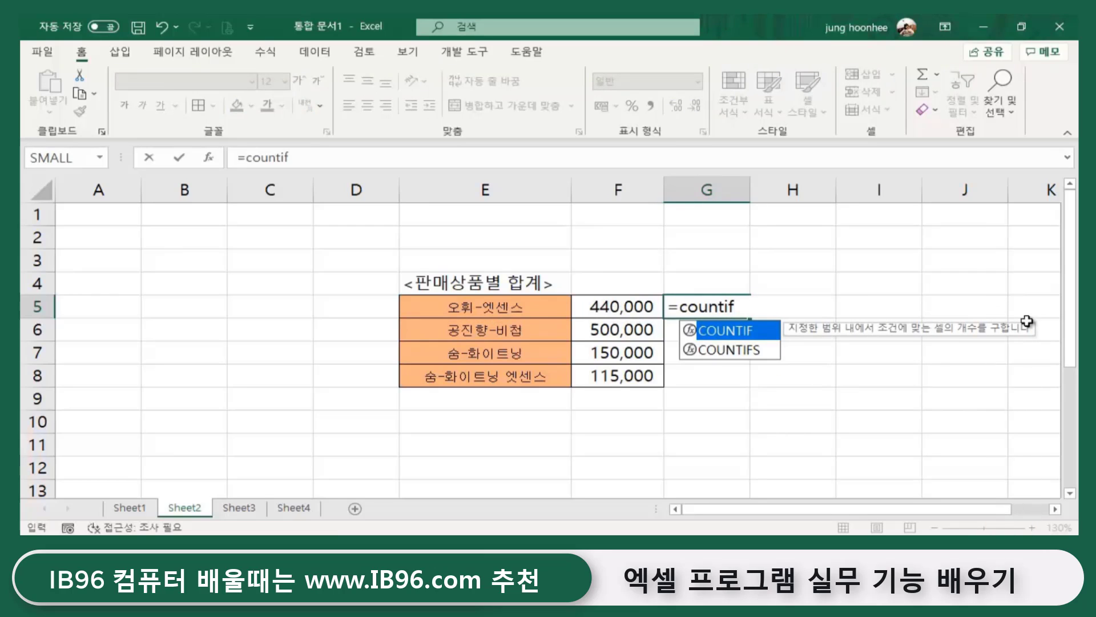
text(()
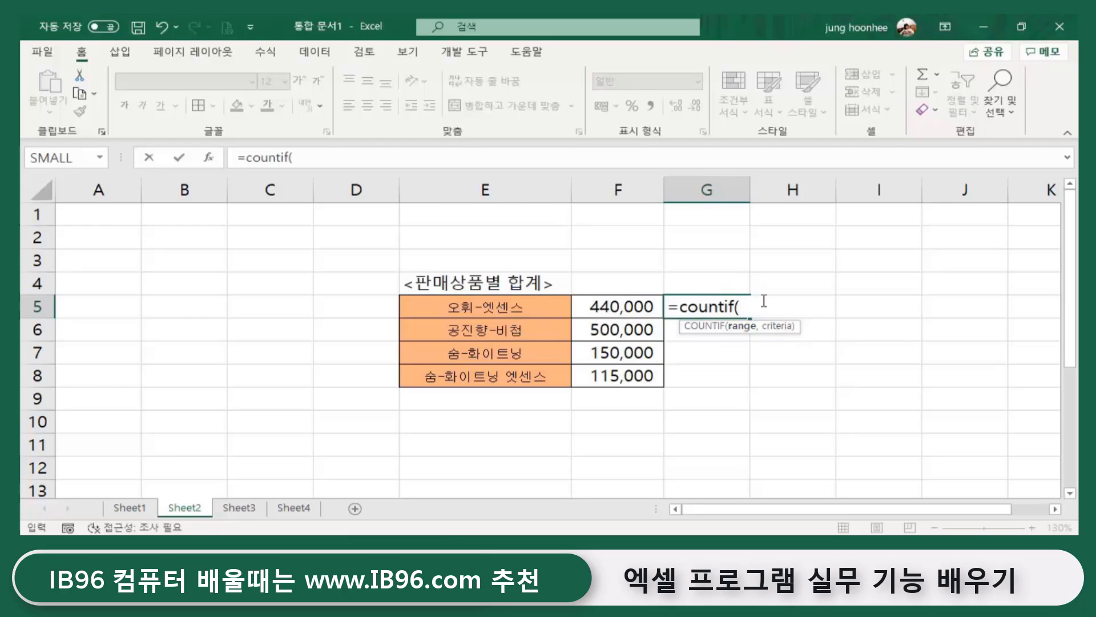
text(t)
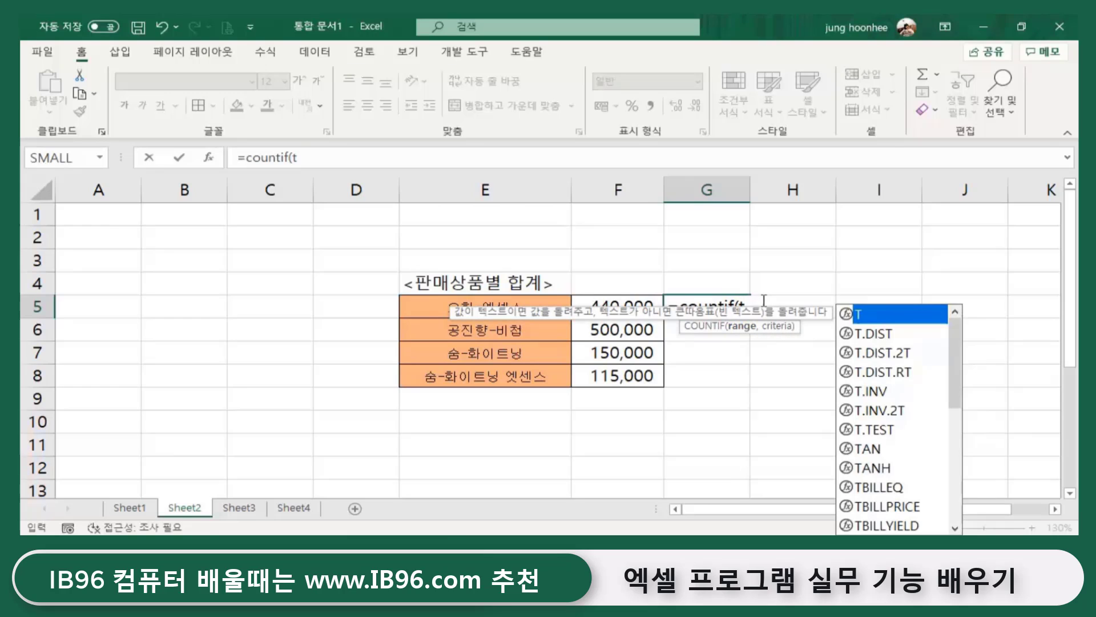
key(BackSpace)
text(상품며)
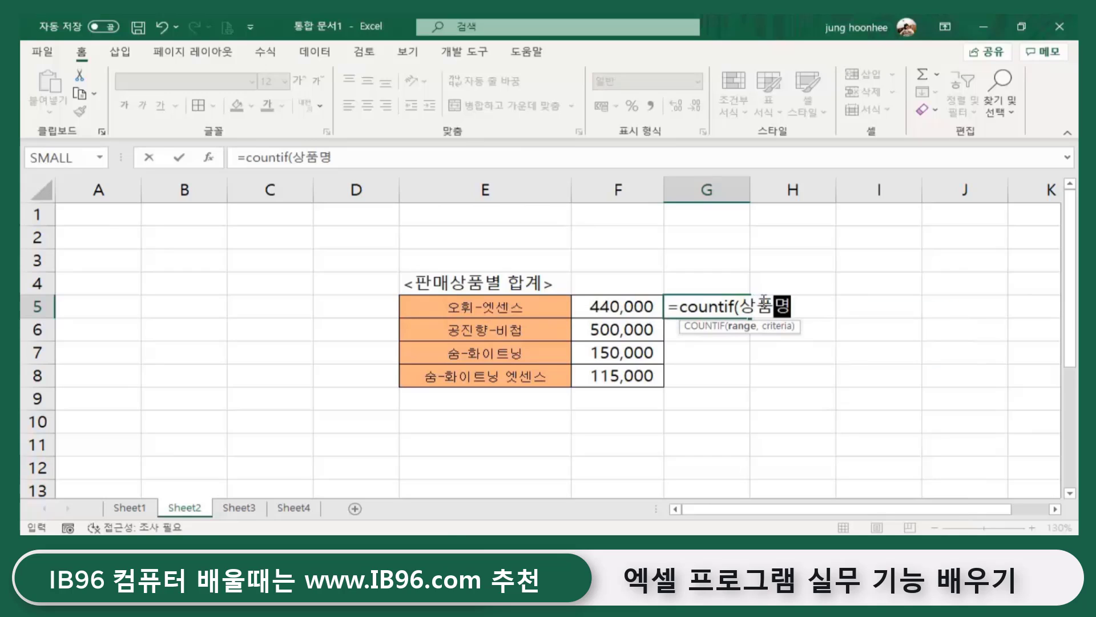
text(,)
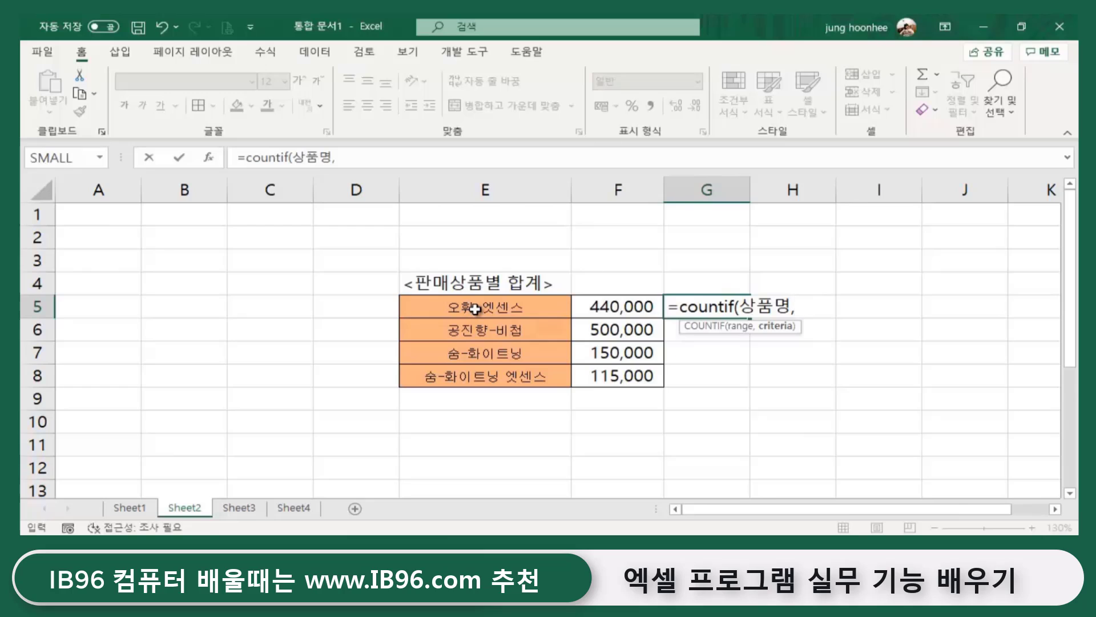
click(464, 307)
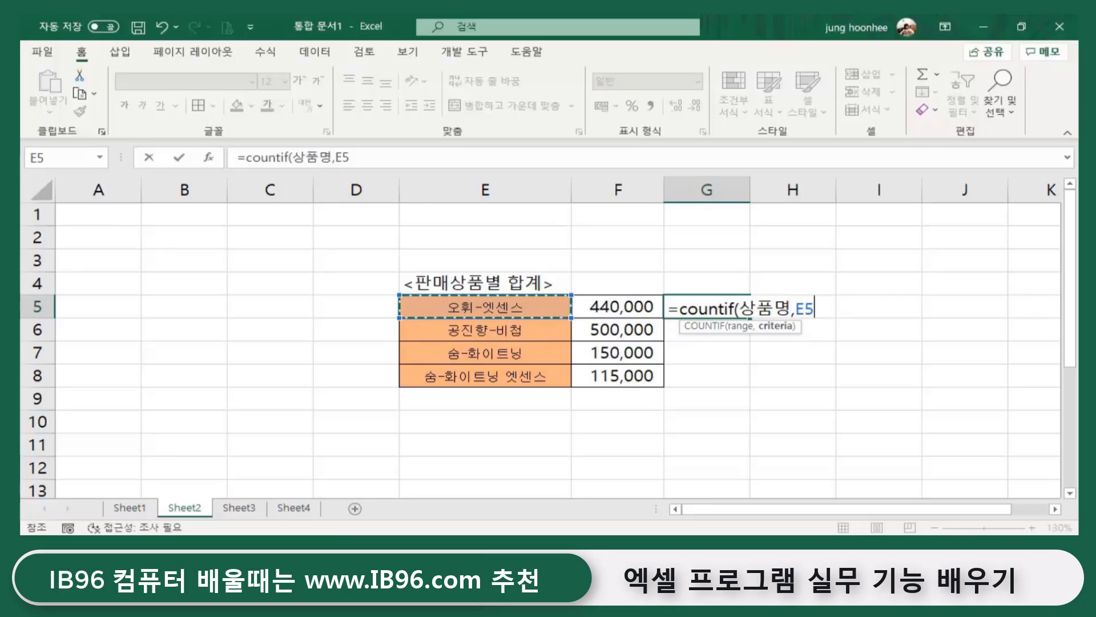
text())
key(Return)
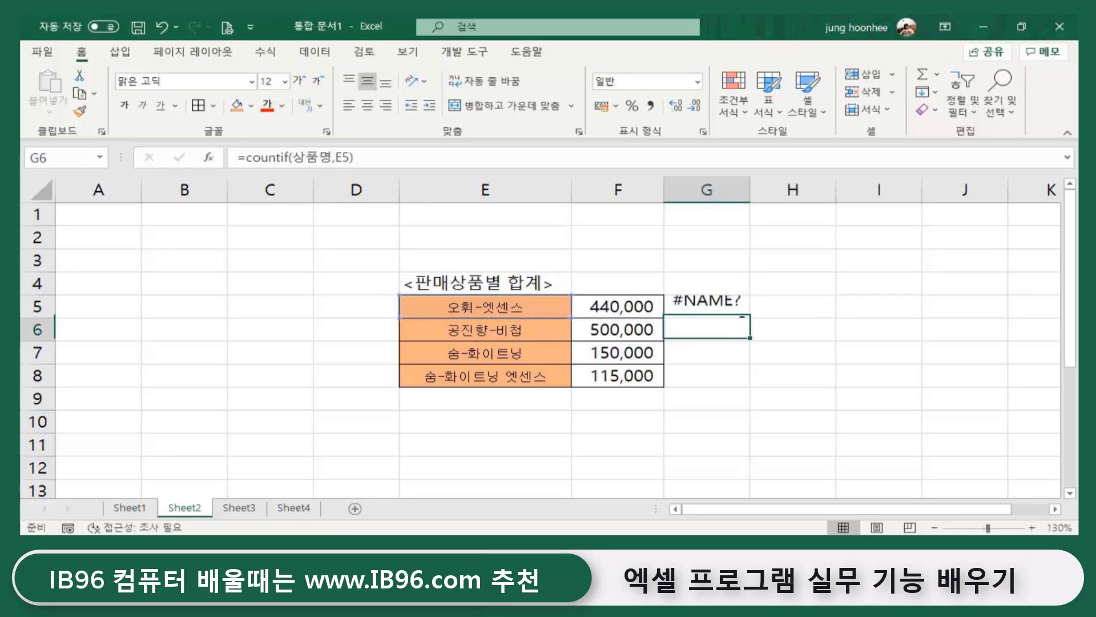
- Check the workbook's defined names in Name Manager and start editing G5's formula to use 상품
click(690, 308)
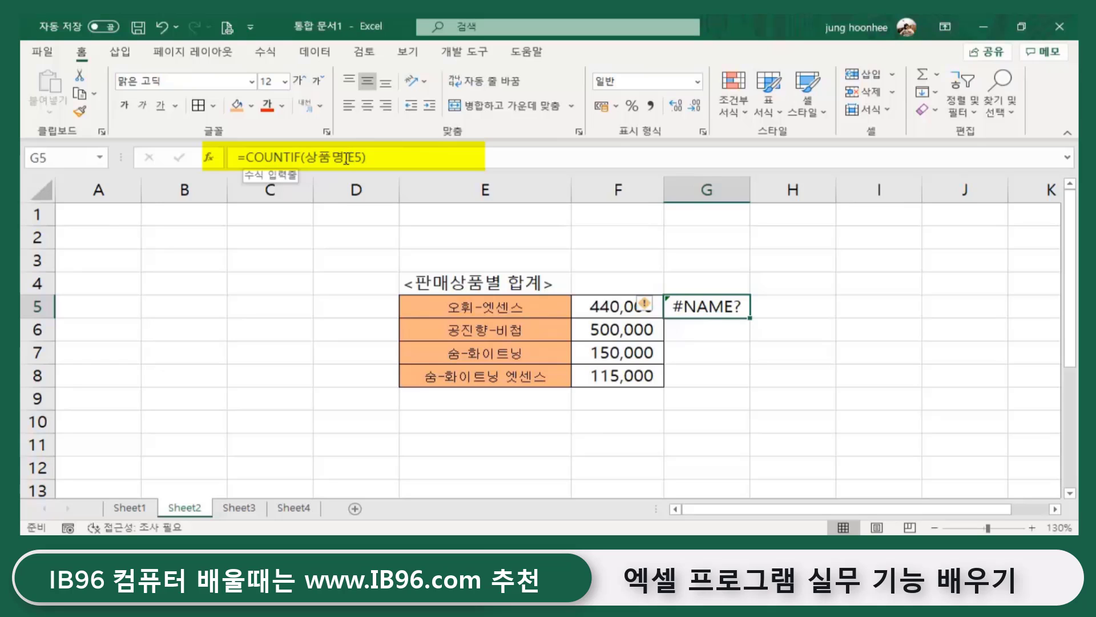
click(345, 159)
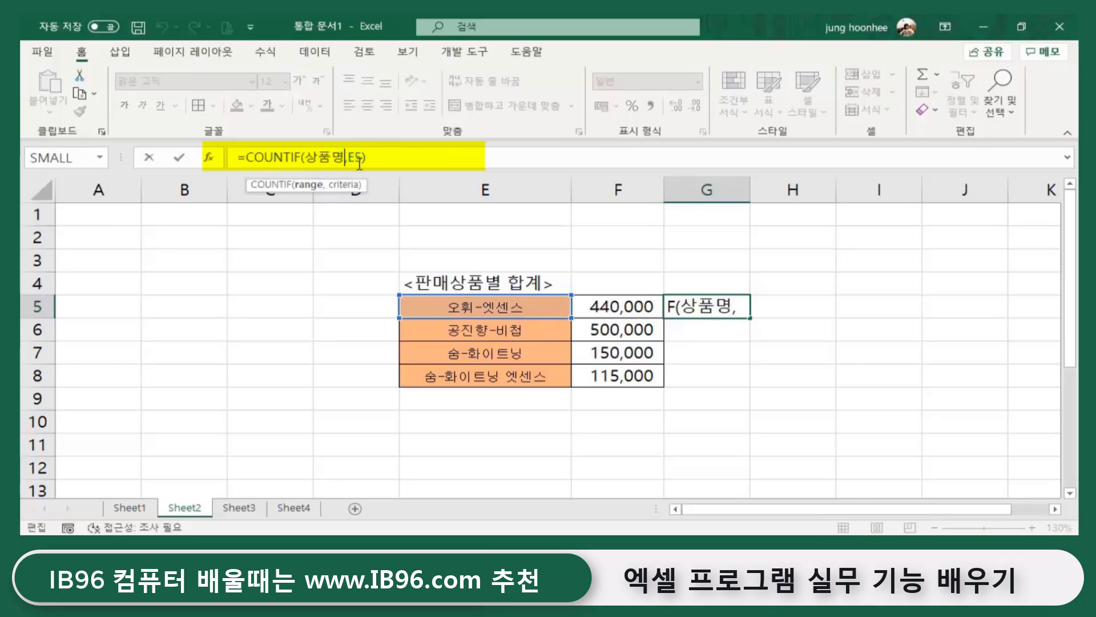
key(Escape)
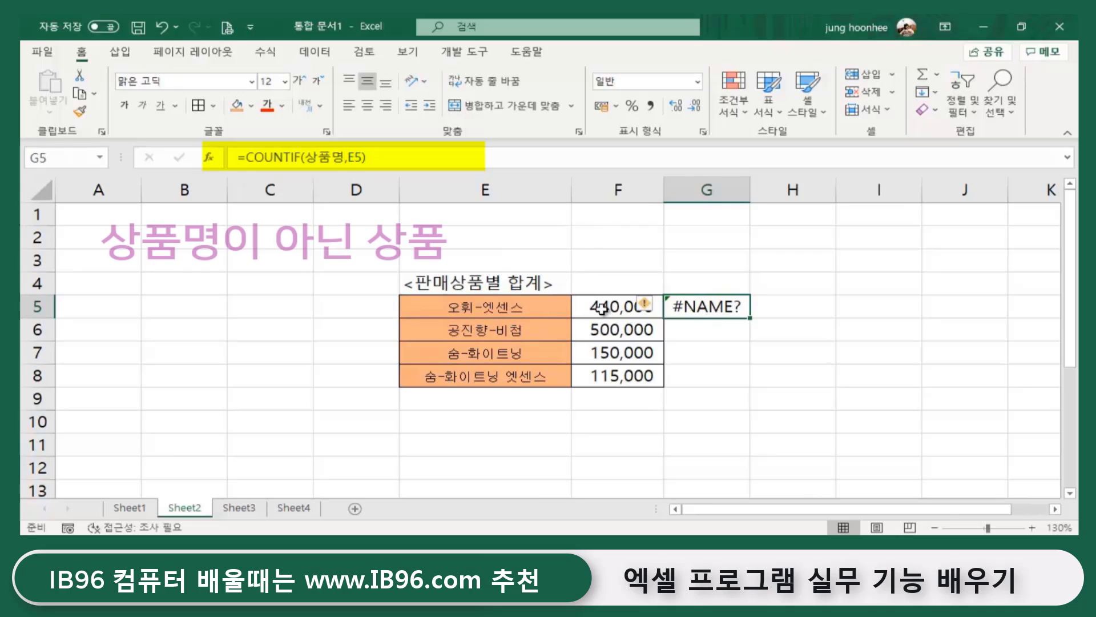
key(ctrl+F3)
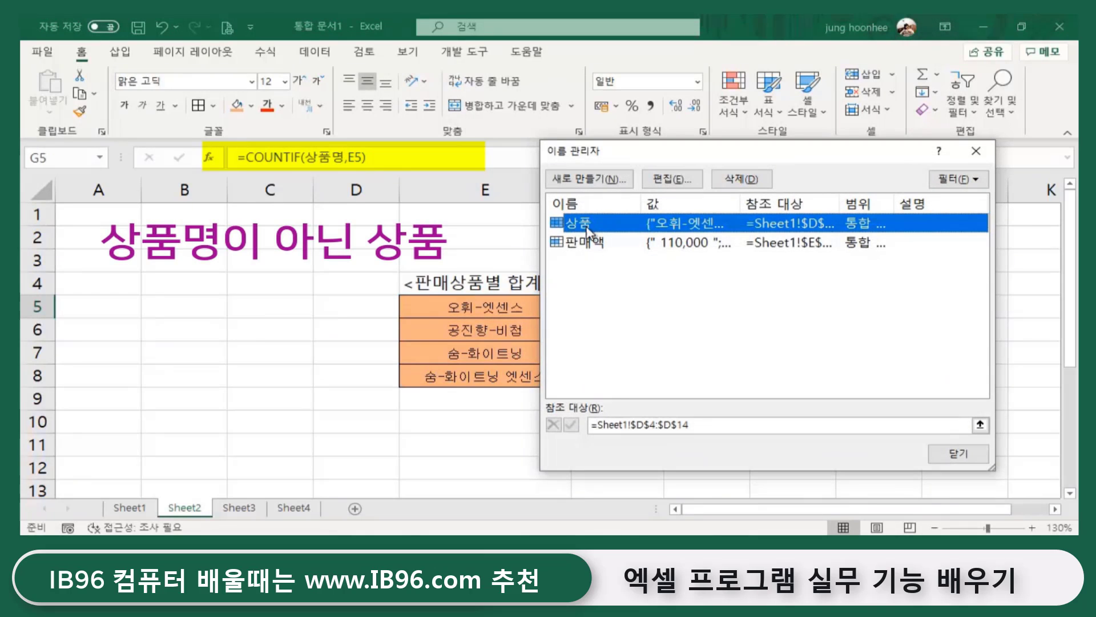
click(959, 454)
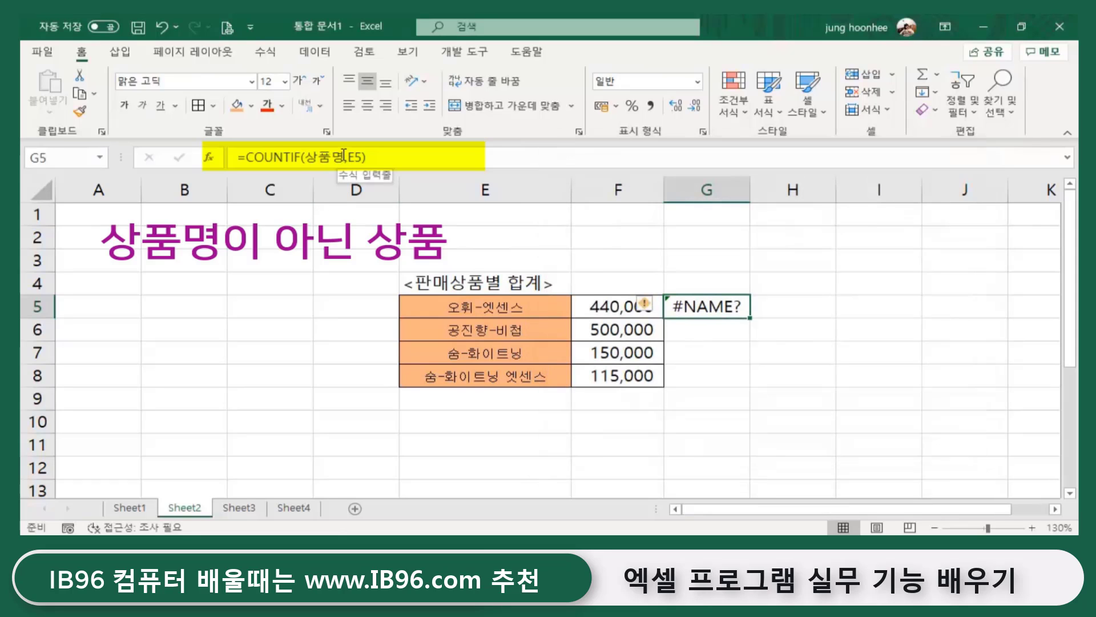
click(344, 158)
key(BackSpace)
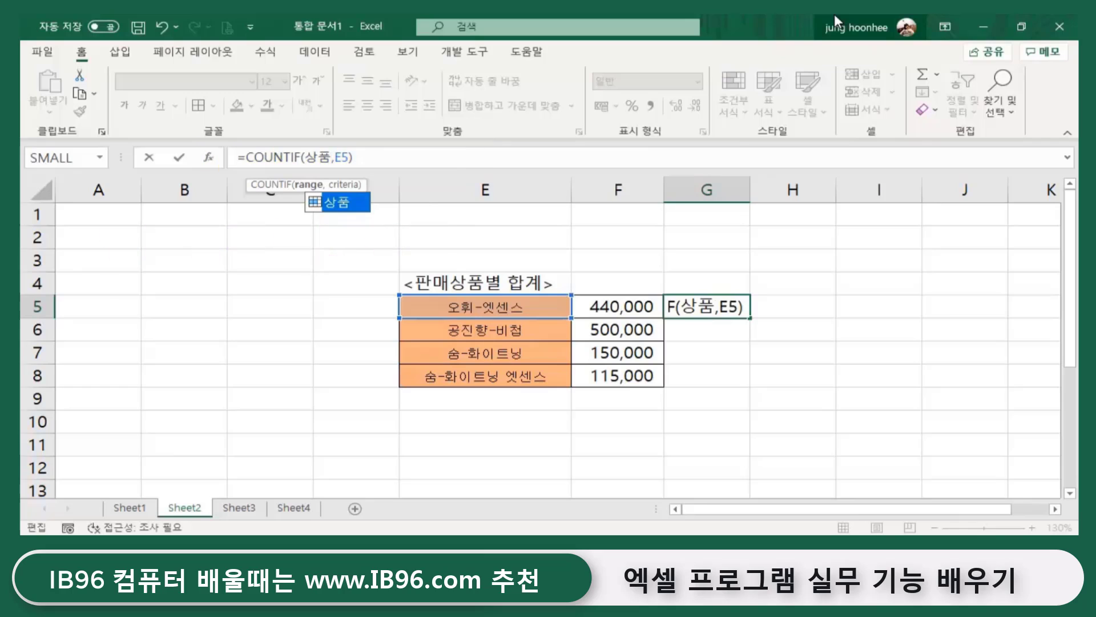
- Commit =COUNTIF(상품,E5) in G5, showing 4, and verify the 오휘-엣센스 entries on Sheet1
key(Return)
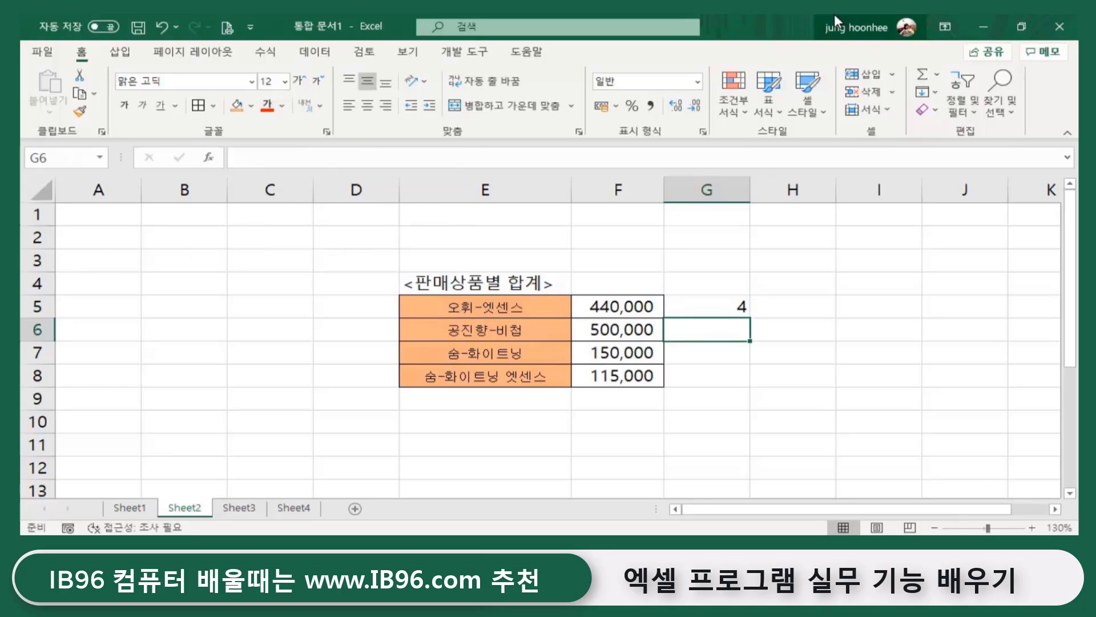
click(708, 308)
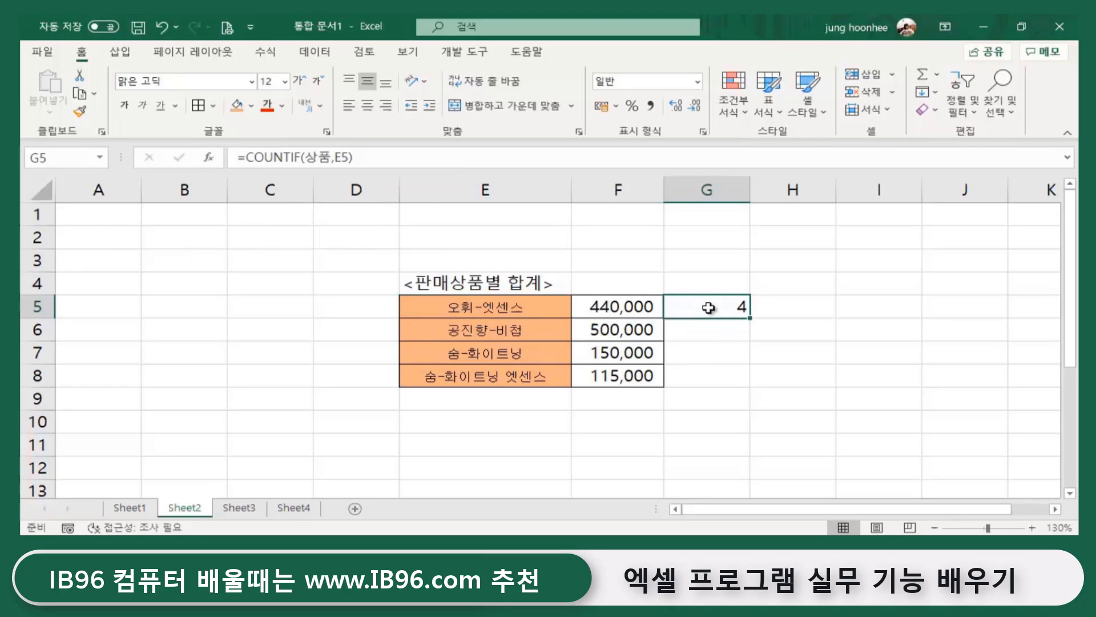
click(129, 508)
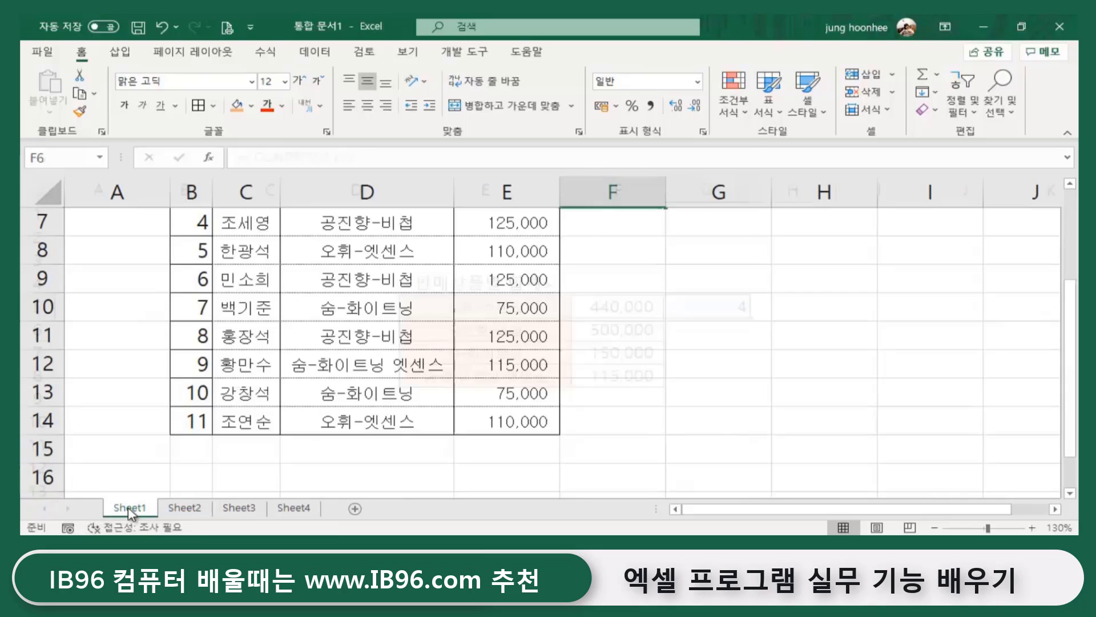
scroll(303, 304, up, 2)
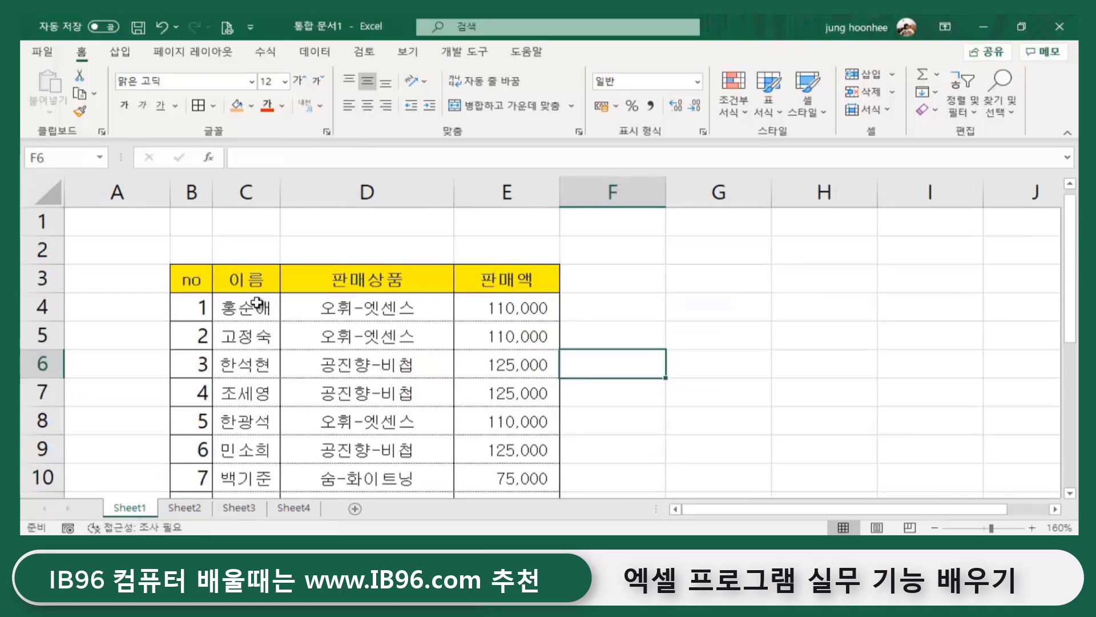
click(374, 304)
click(371, 336)
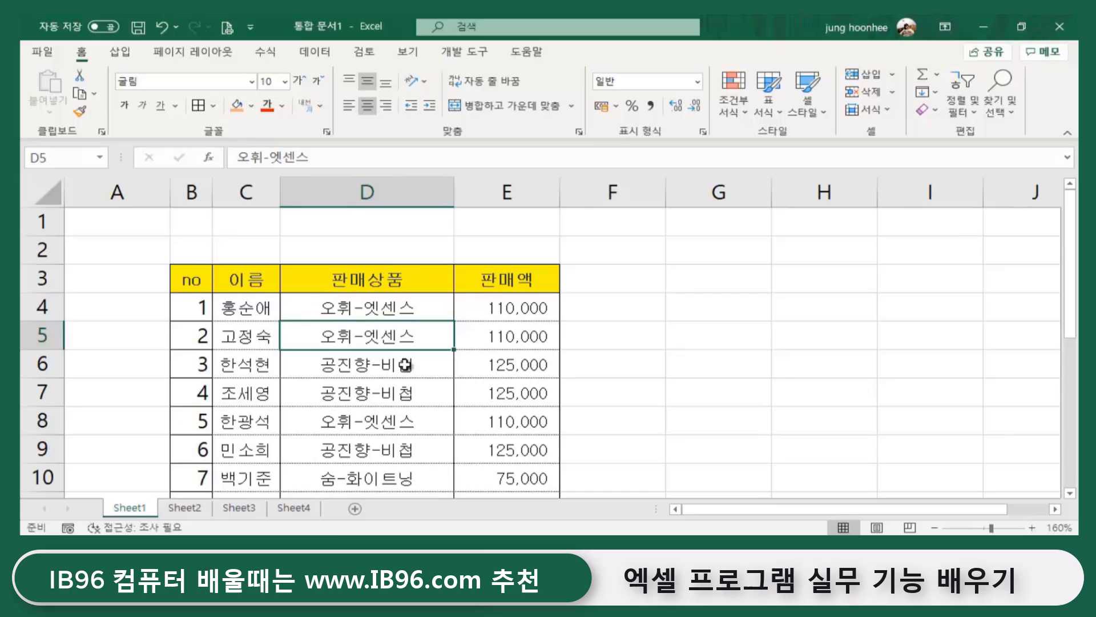
click(386, 422)
scroll(381, 423, down, 3)
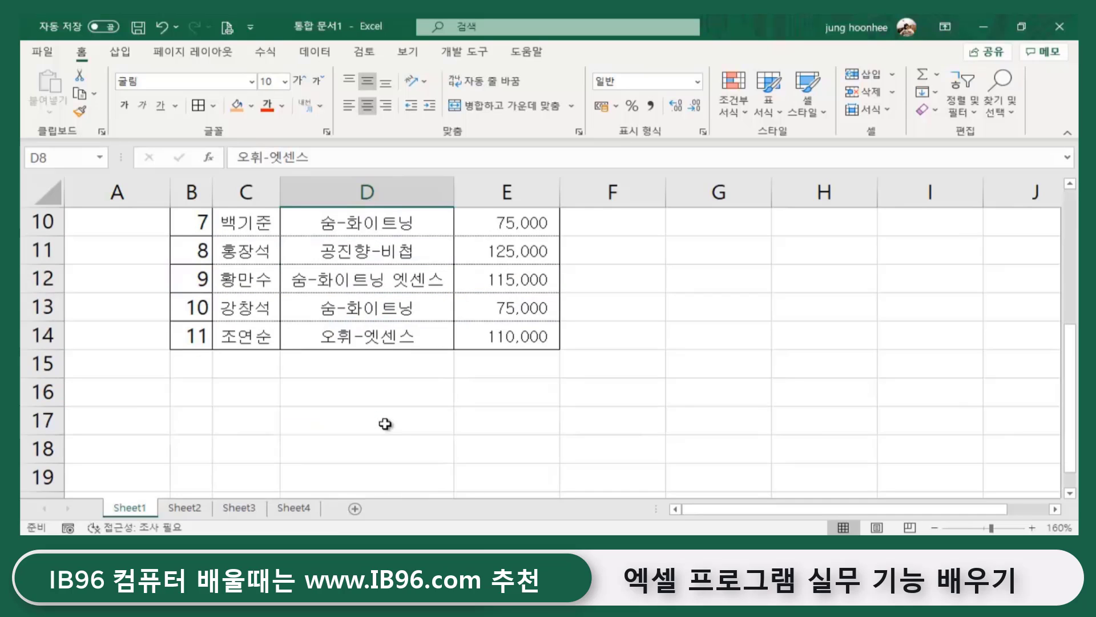
click(362, 339)
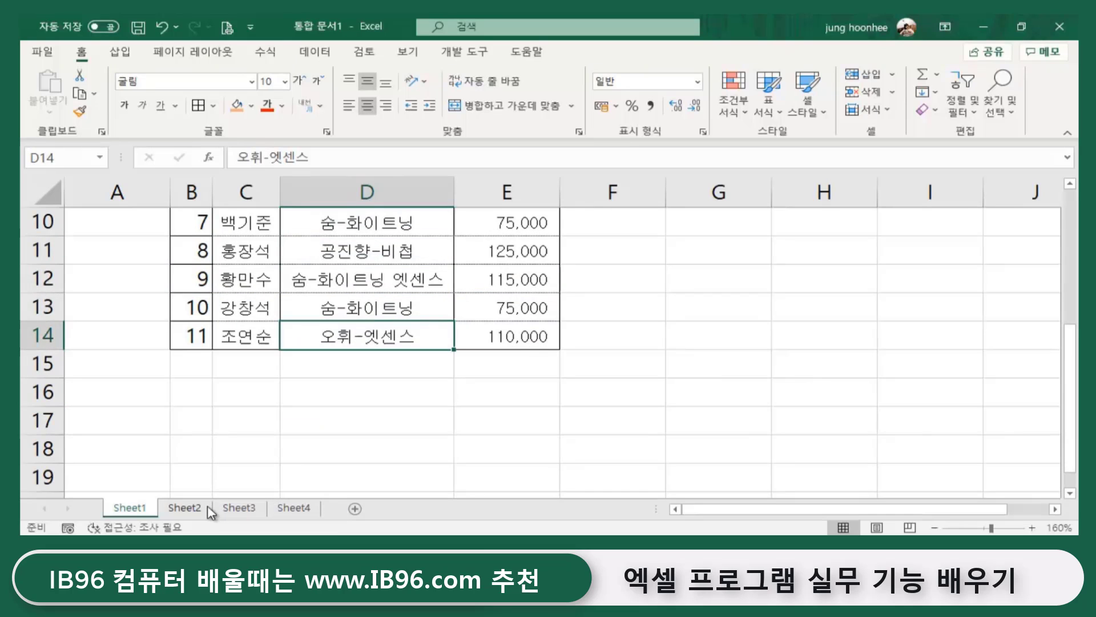
- Fill G5's COUNTIF formula down to G8, giving counts 4, 4, 2 and 1
click(182, 507)
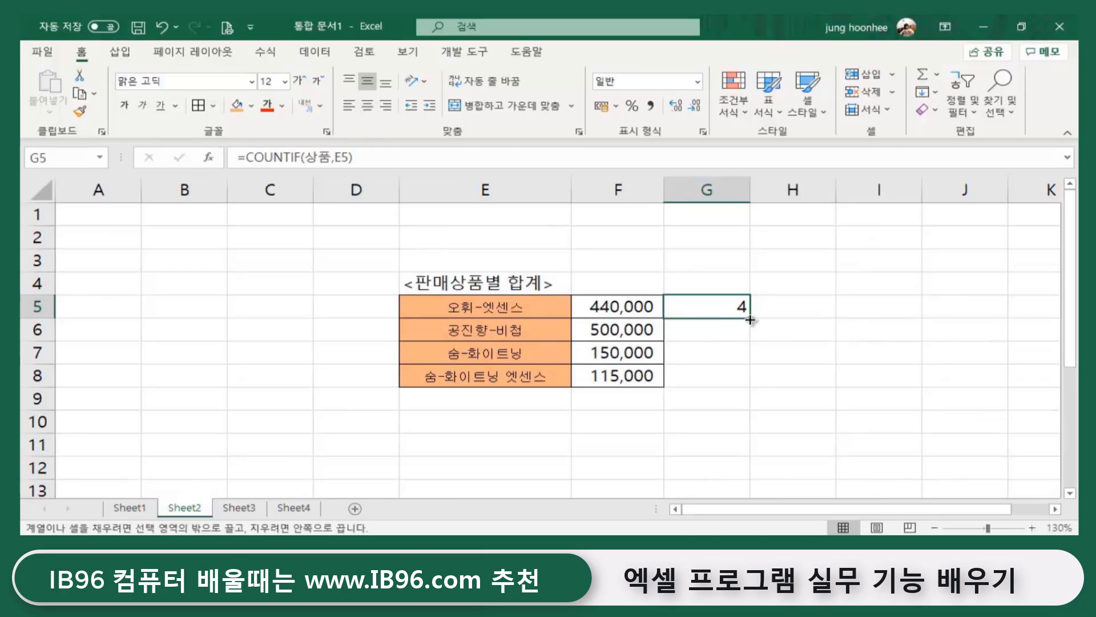
double_click(750, 320)
click(829, 354)
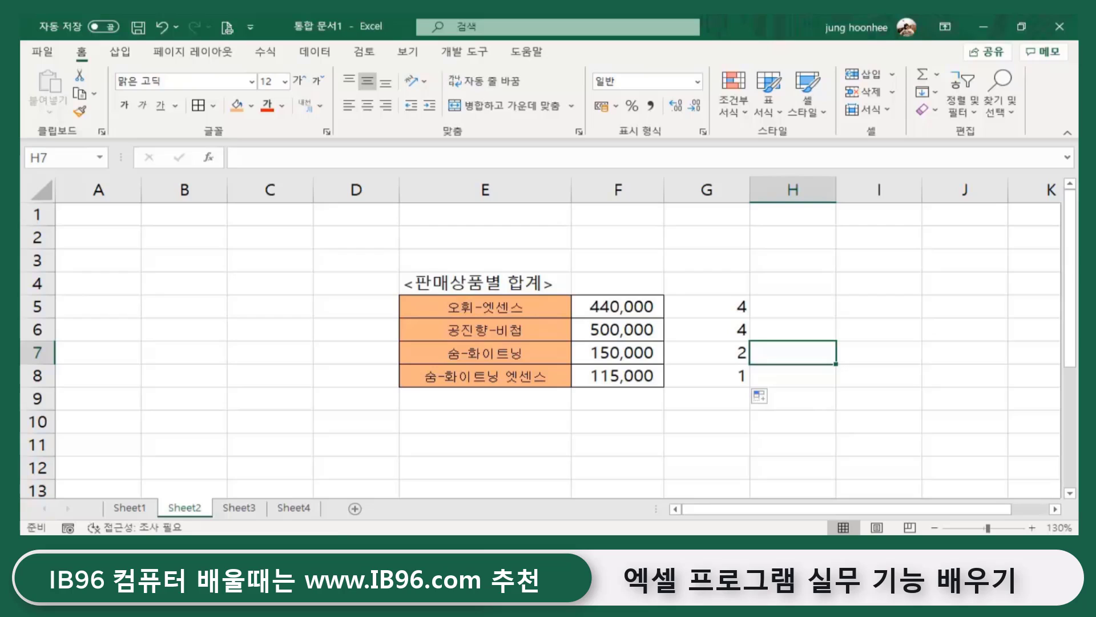
click(628, 303)
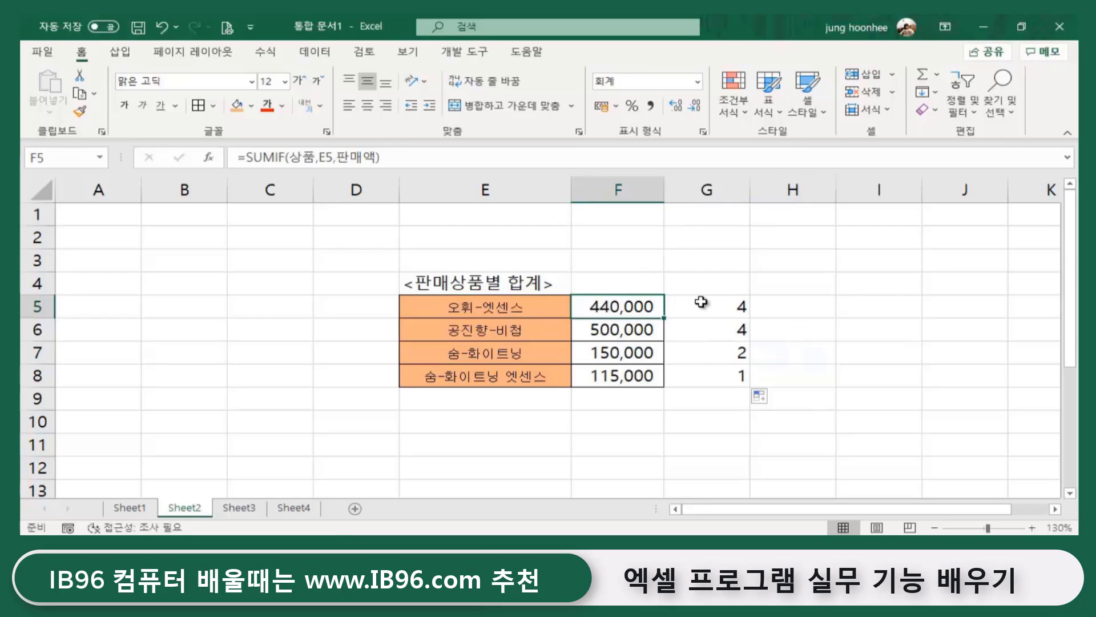
click(701, 303)
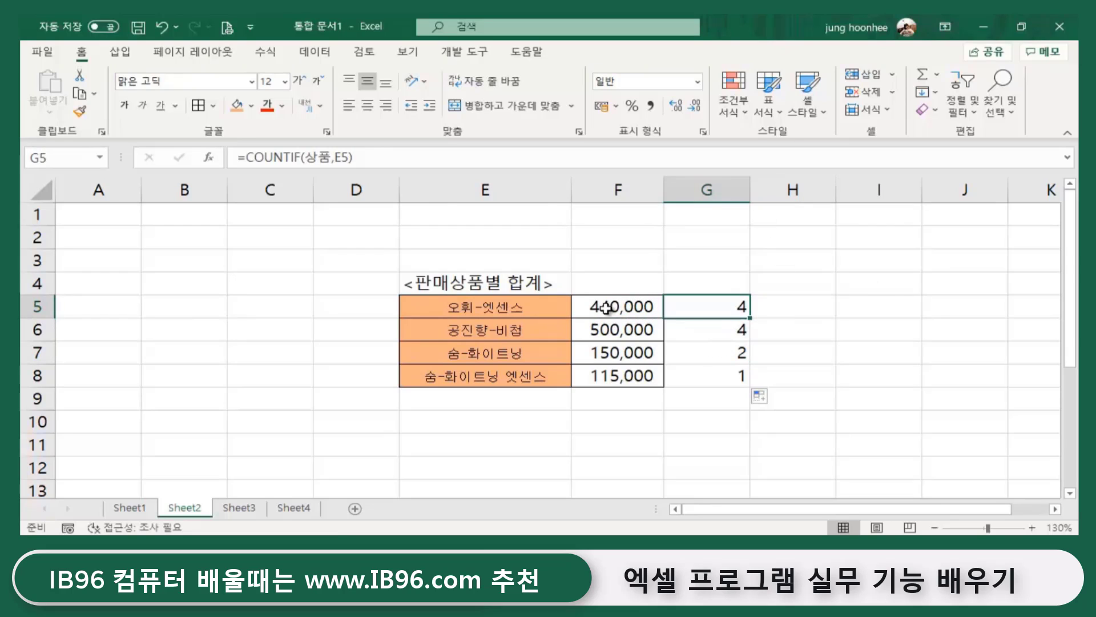
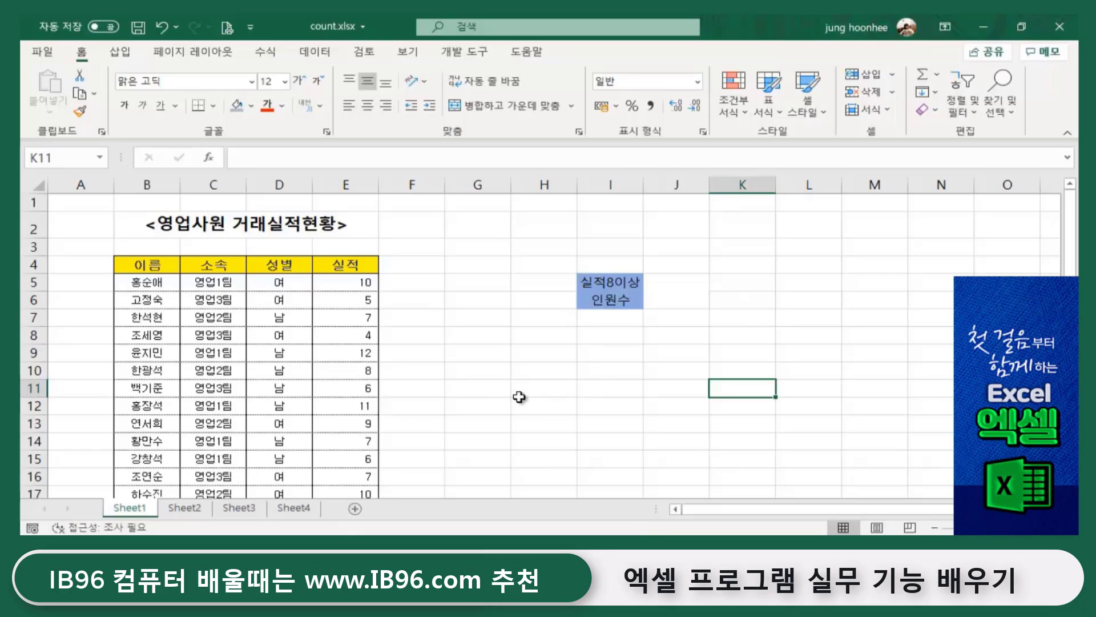
- Review the sales table's 이름 and 소속 headers and the team entries in column C
click(599, 387)
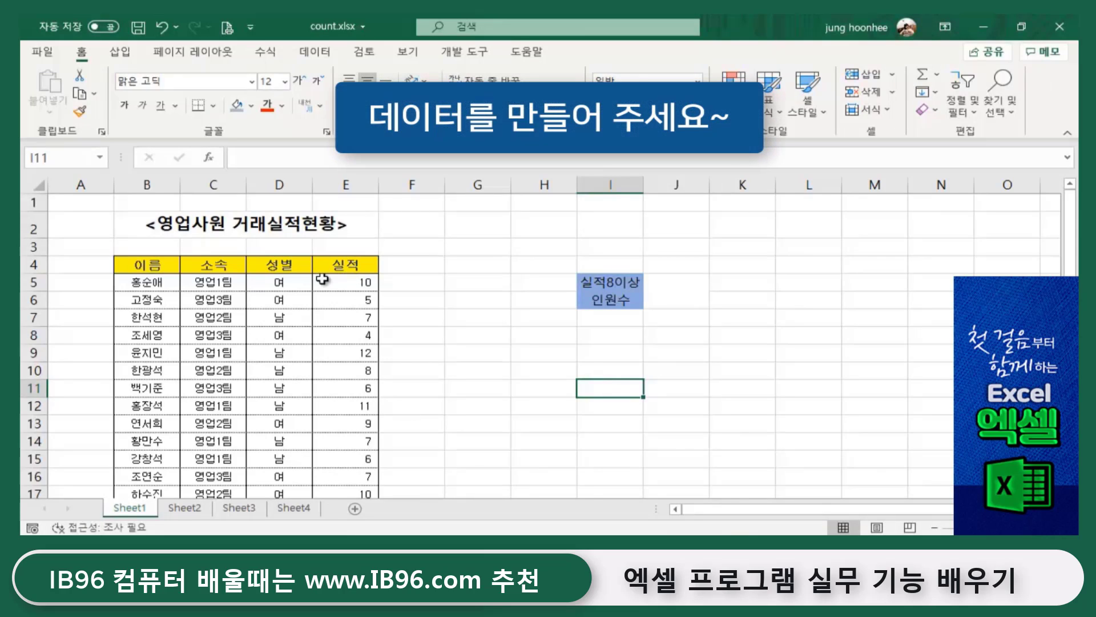
scroll(155, 285, down, 5)
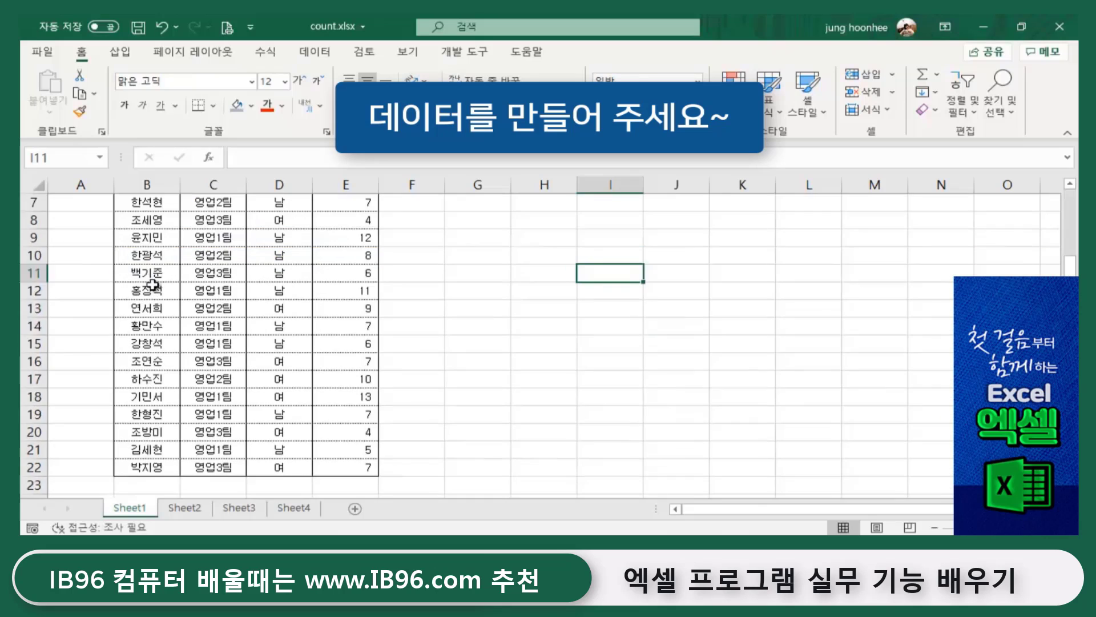
scroll(181, 343, up, 5)
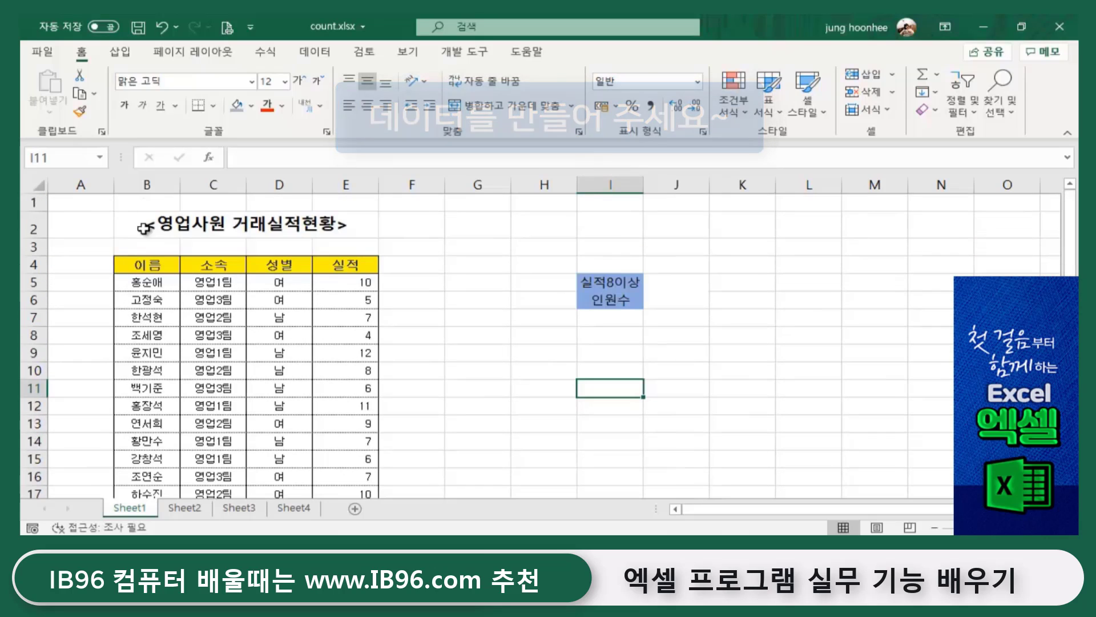
click(139, 262)
click(216, 256)
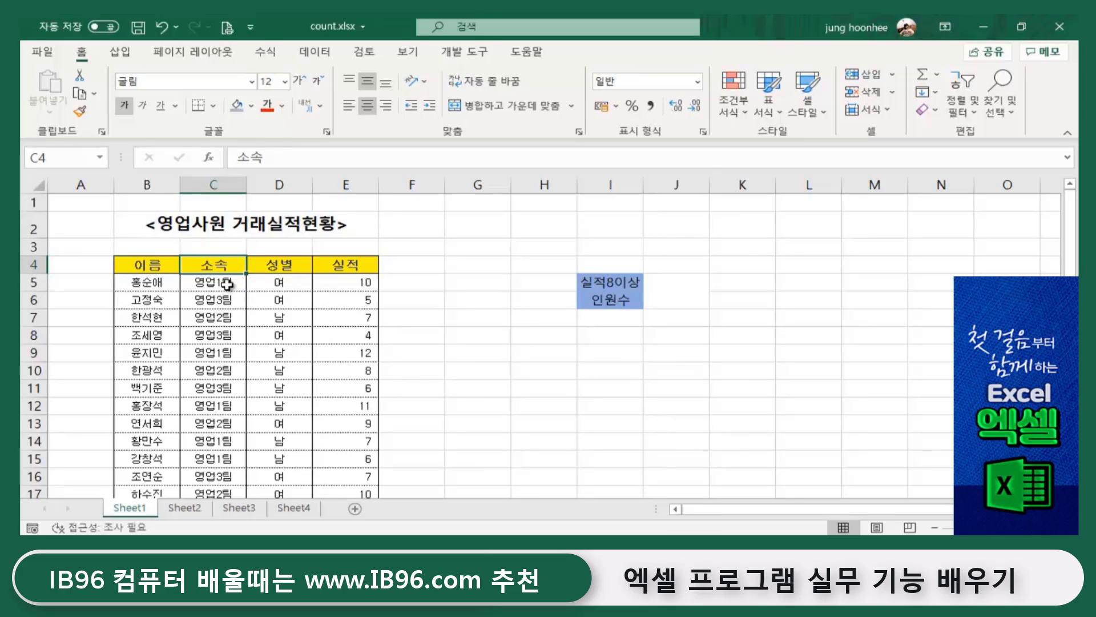
click(228, 282)
click(234, 317)
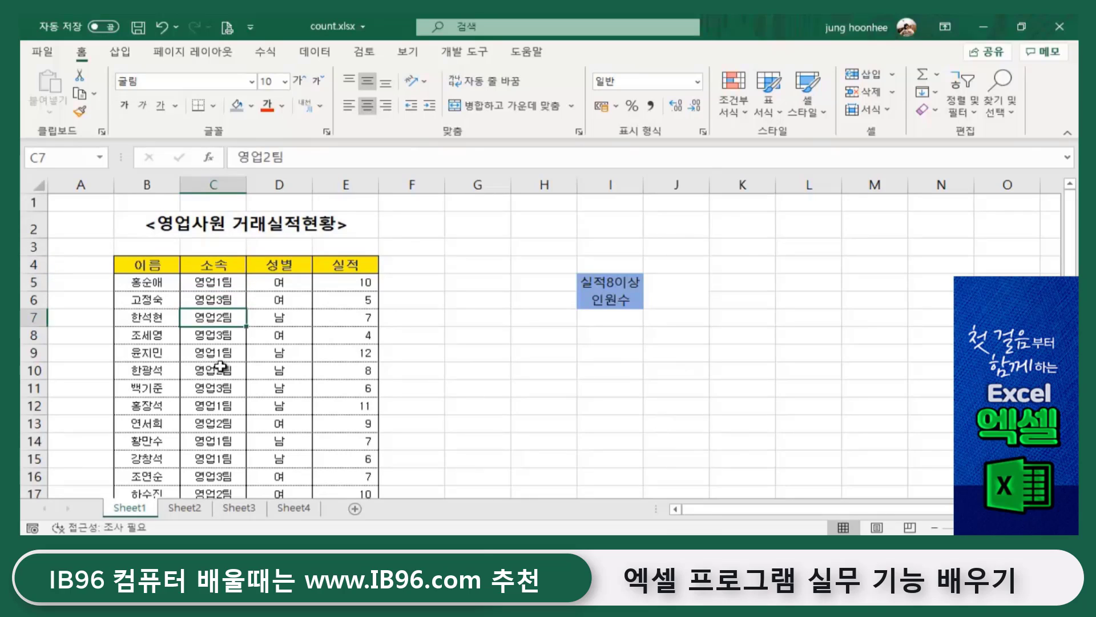
click(213, 388)
click(203, 440)
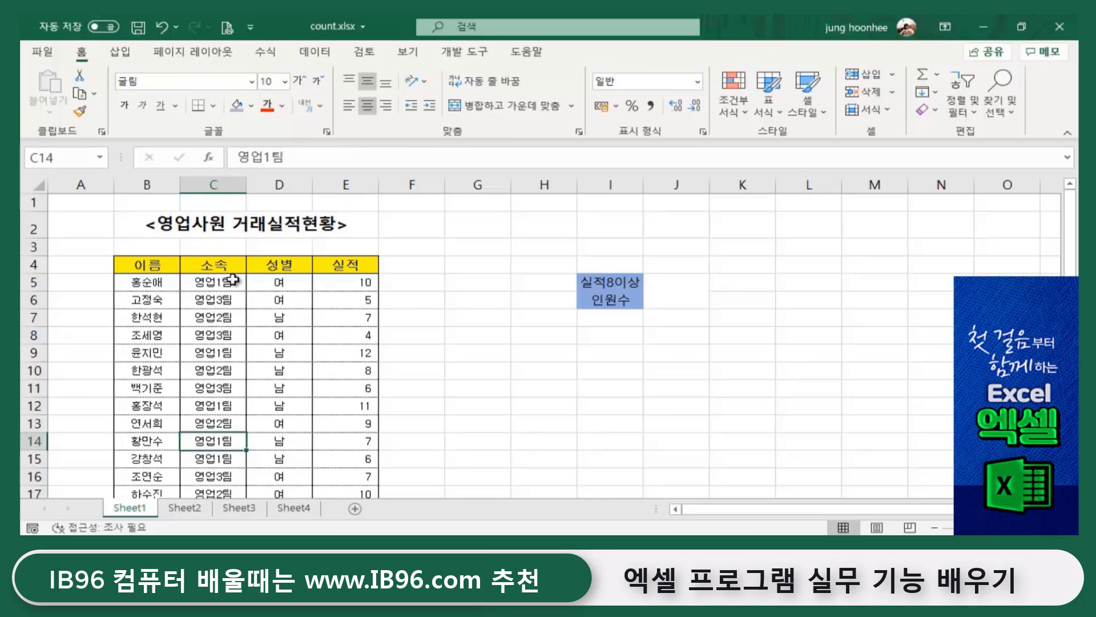
scroll(228, 366, down, 2)
scroll(222, 394, up, 2)
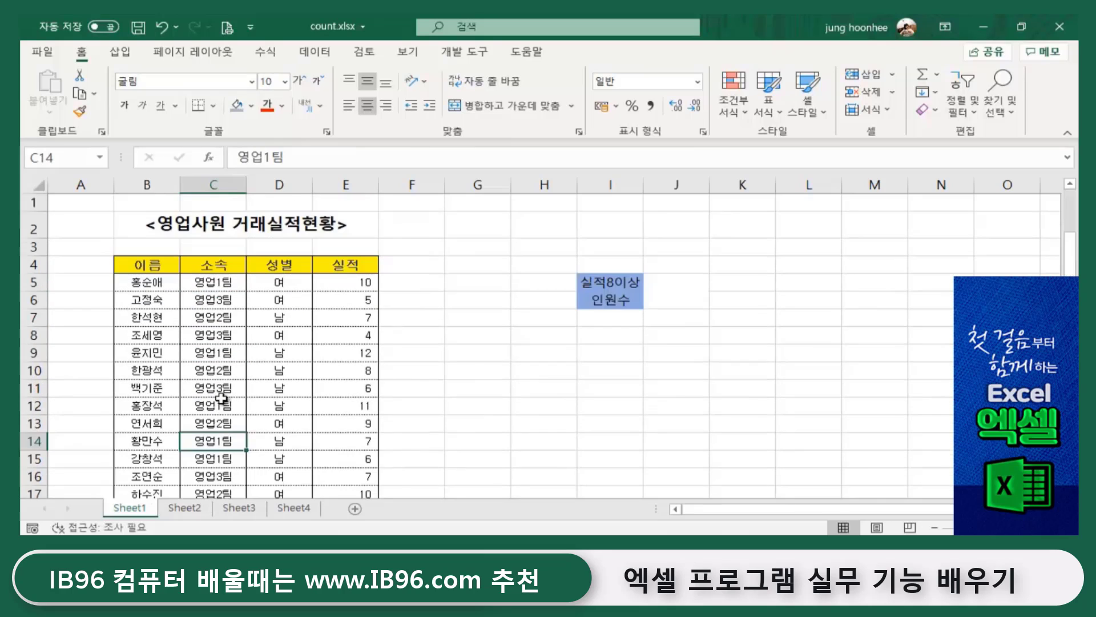
- Review the 성별 cells D4:D11 and the 실적 values down column E
drag(285, 264, 295, 397)
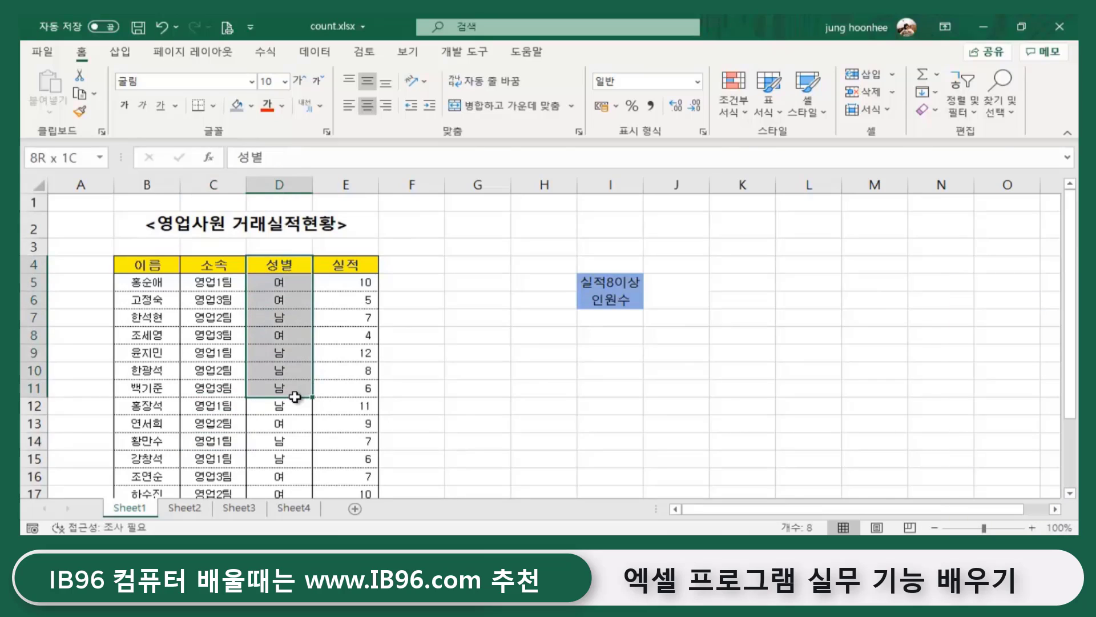
click(143, 282)
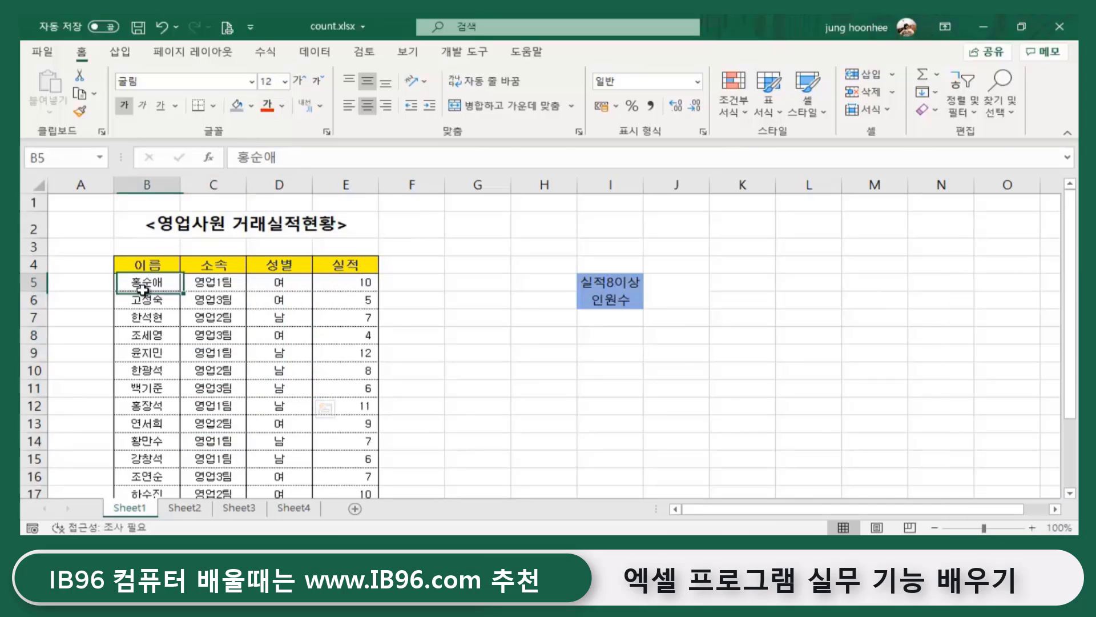
click(214, 281)
click(266, 284)
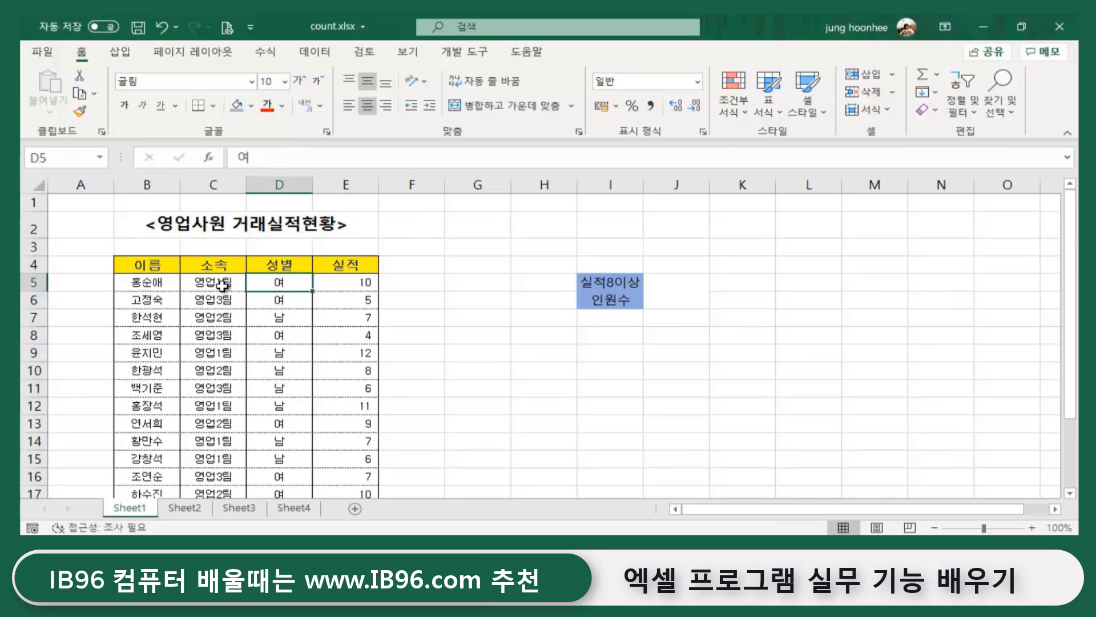
click(370, 279)
key(Down)
key(Down)
key(Down)
key(Down)
key(Down)
key(Down)
key(Down)
key(Down)
key(Down)
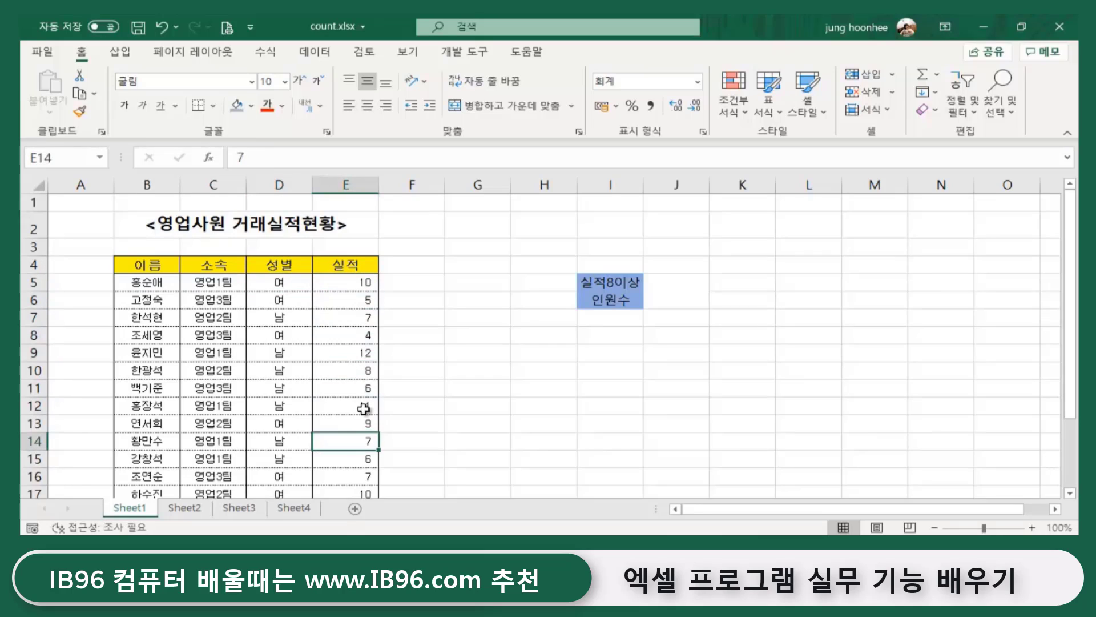
click(357, 303)
click(336, 401)
click(719, 439)
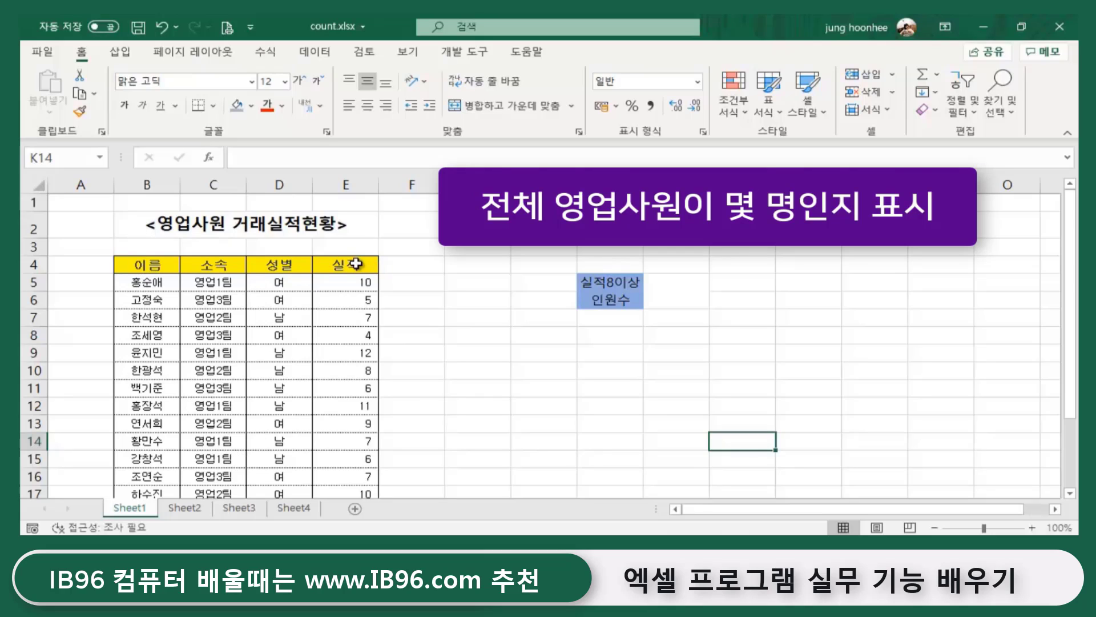
- Enter the label 인원수 in cell D3 above the 성별 header
click(283, 247)
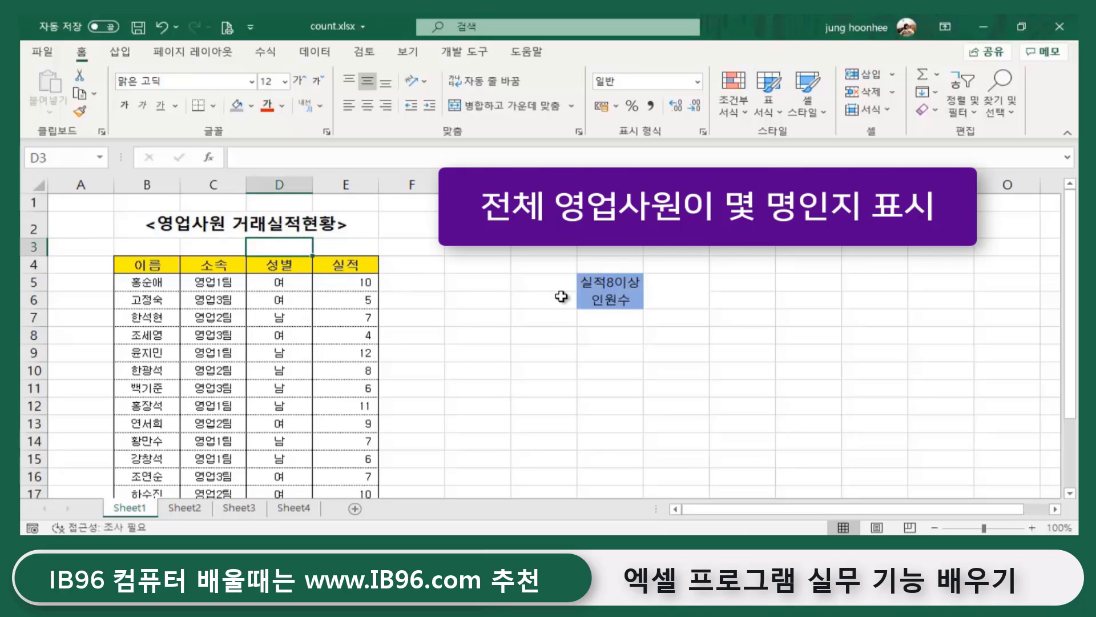
text(dl)
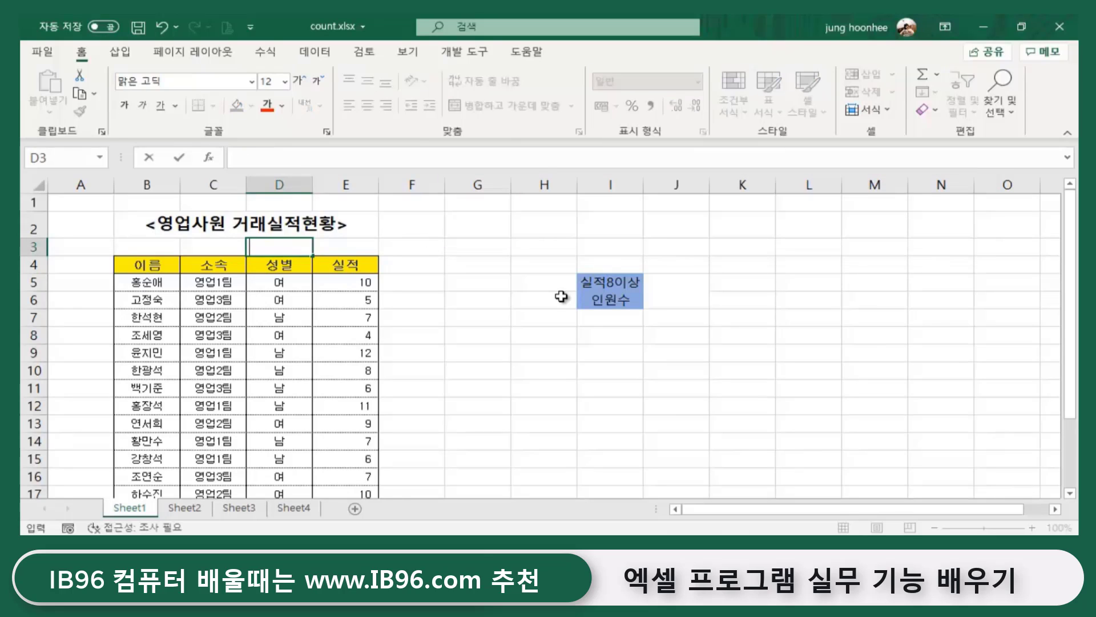
text(인원수)
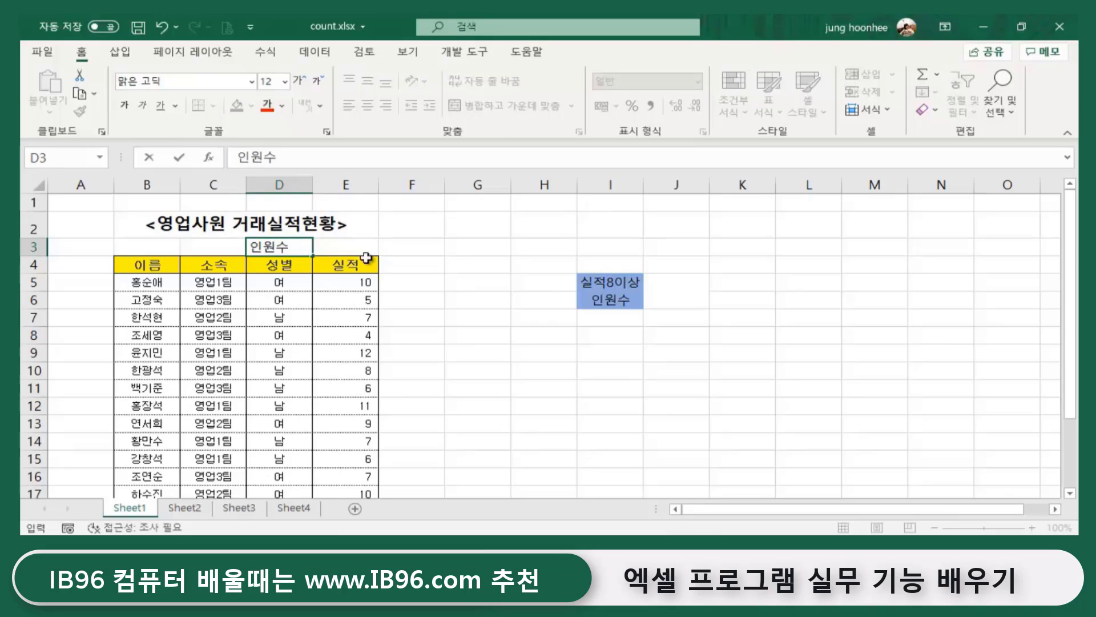
click(353, 244)
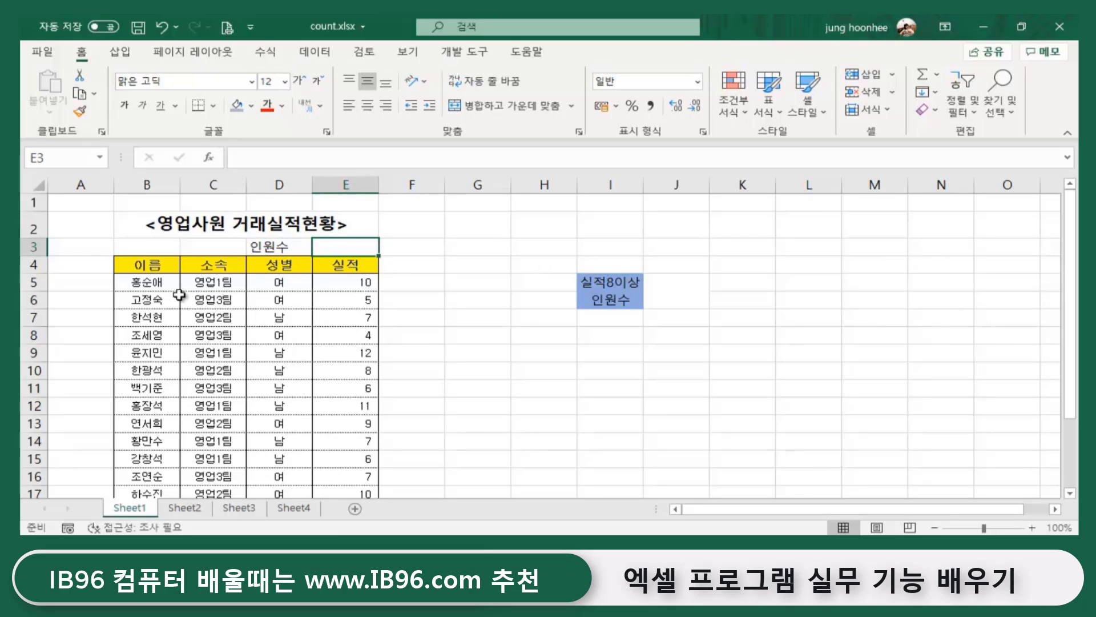
- Step through the staff names in column B, ending on cell E3
click(148, 281)
click(151, 300)
click(151, 316)
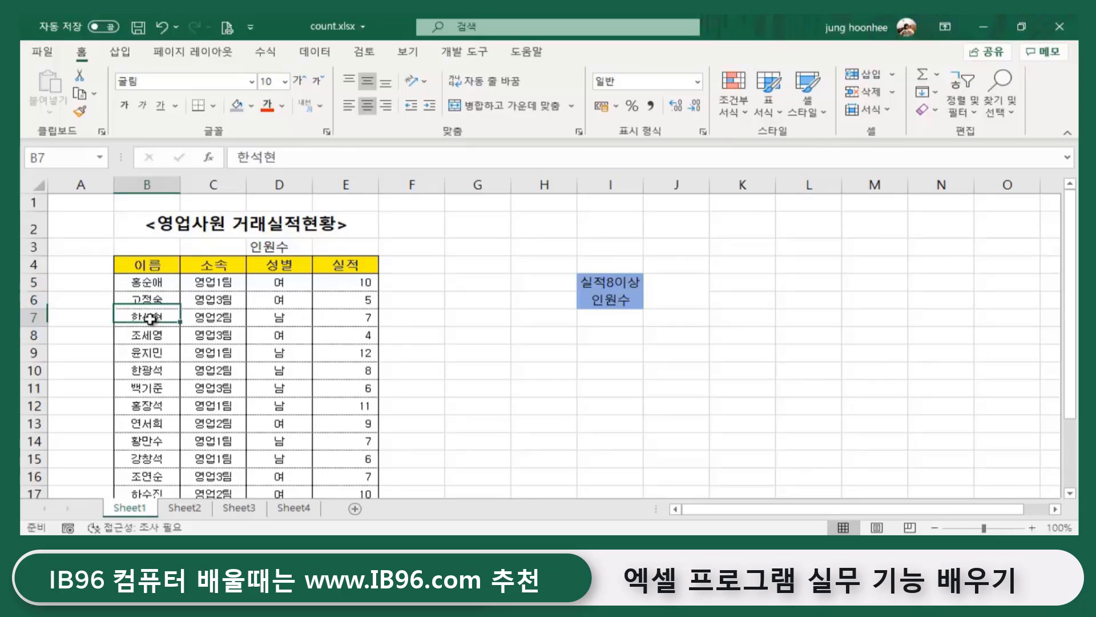
click(152, 336)
click(151, 353)
click(147, 388)
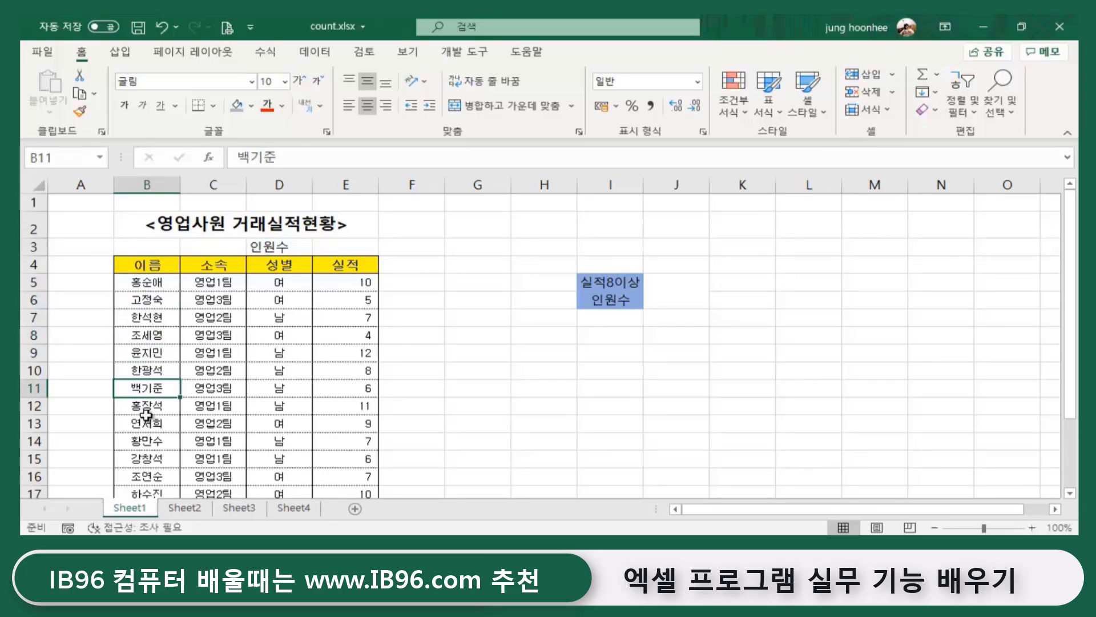
click(147, 423)
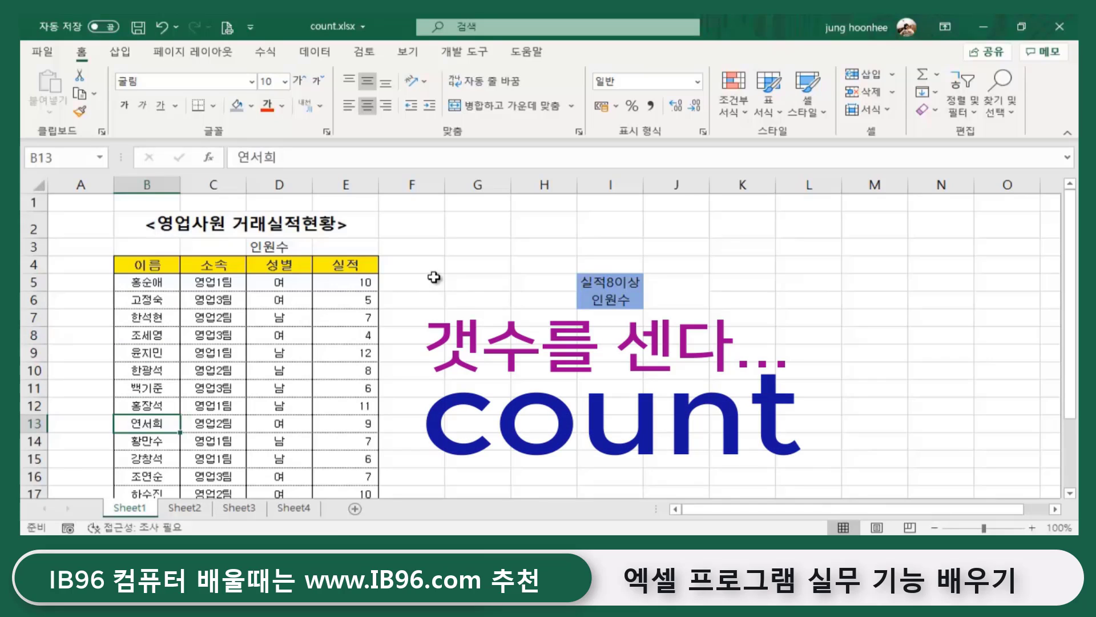
click(335, 248)
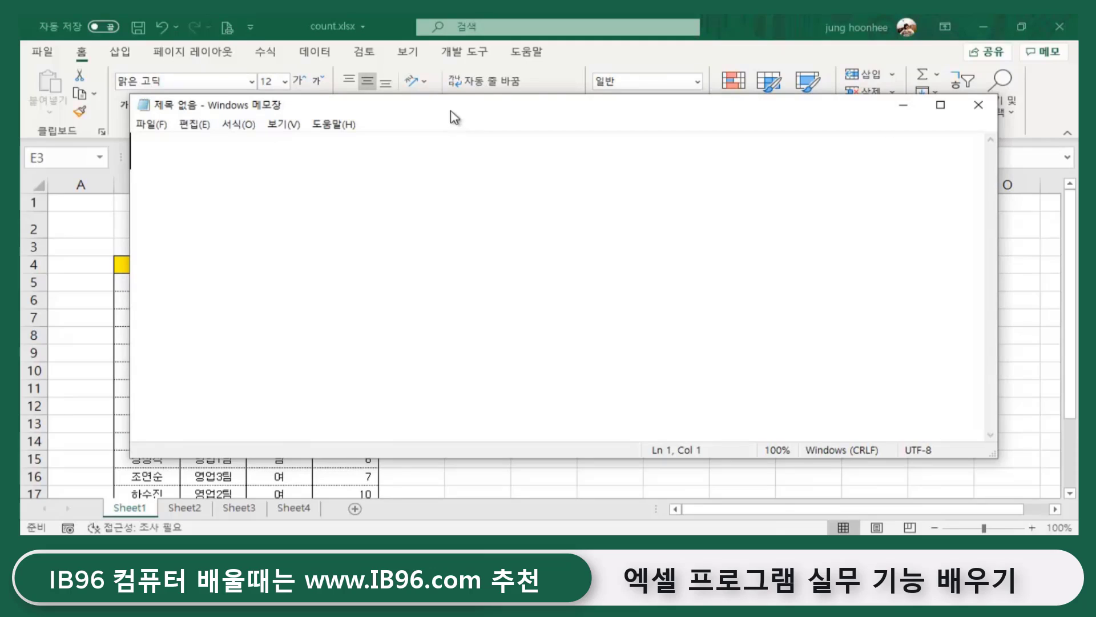
- In Notepad, list =COUNT, =COUNTA, =COUNTBLANK, =COUNTIF and =COUNTIFS on separate lines
drag(450, 115, 724, 270)
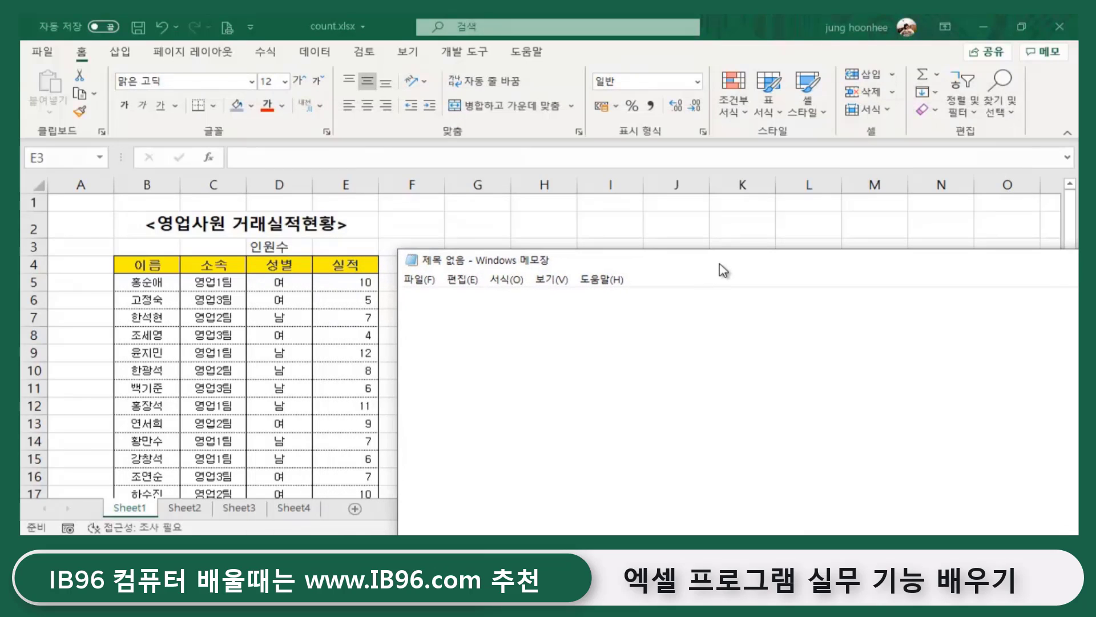
text(=CO)
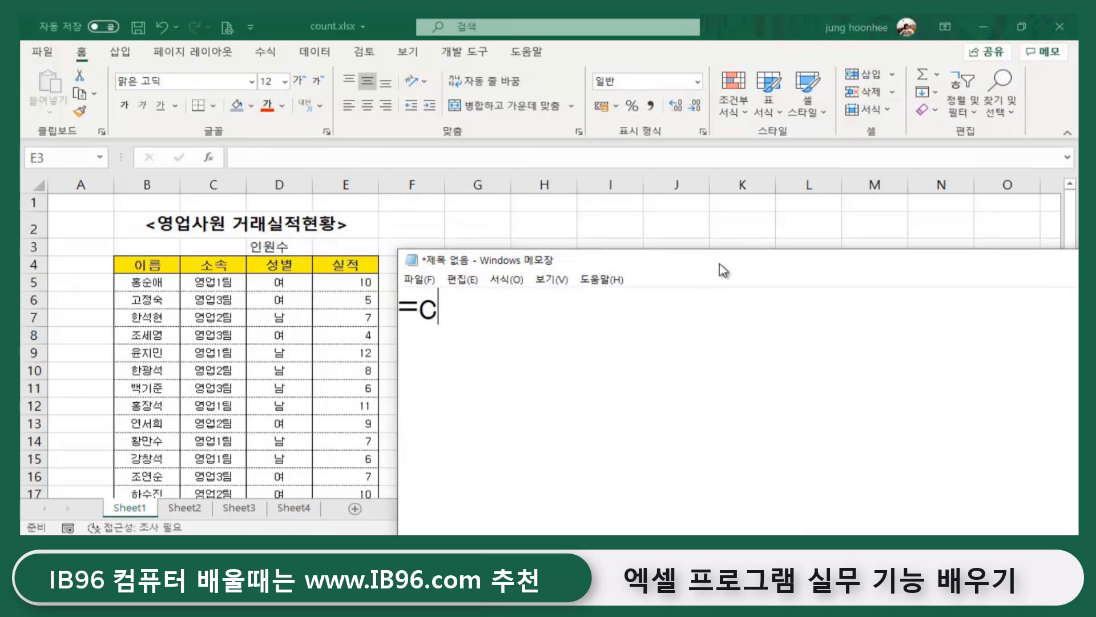
text(unt)
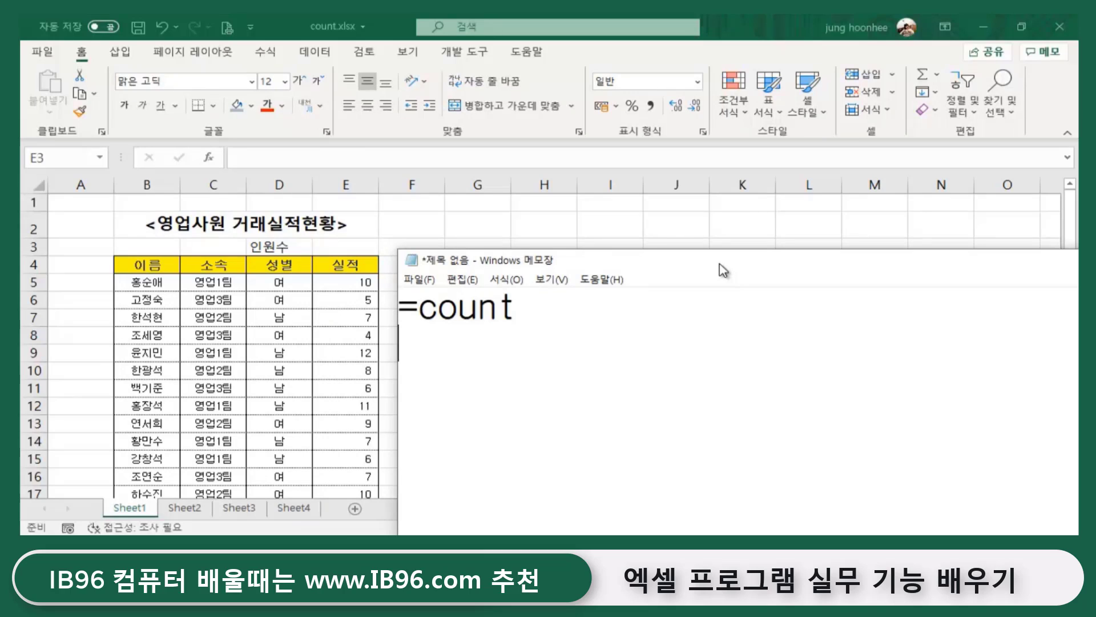
text(=cou)
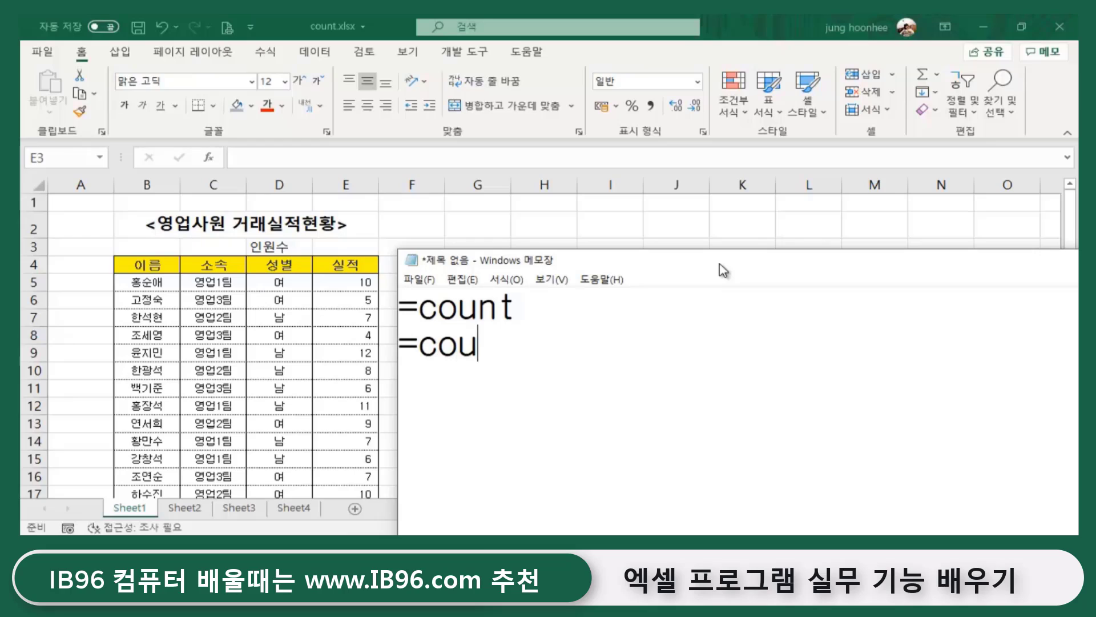
text(nta)
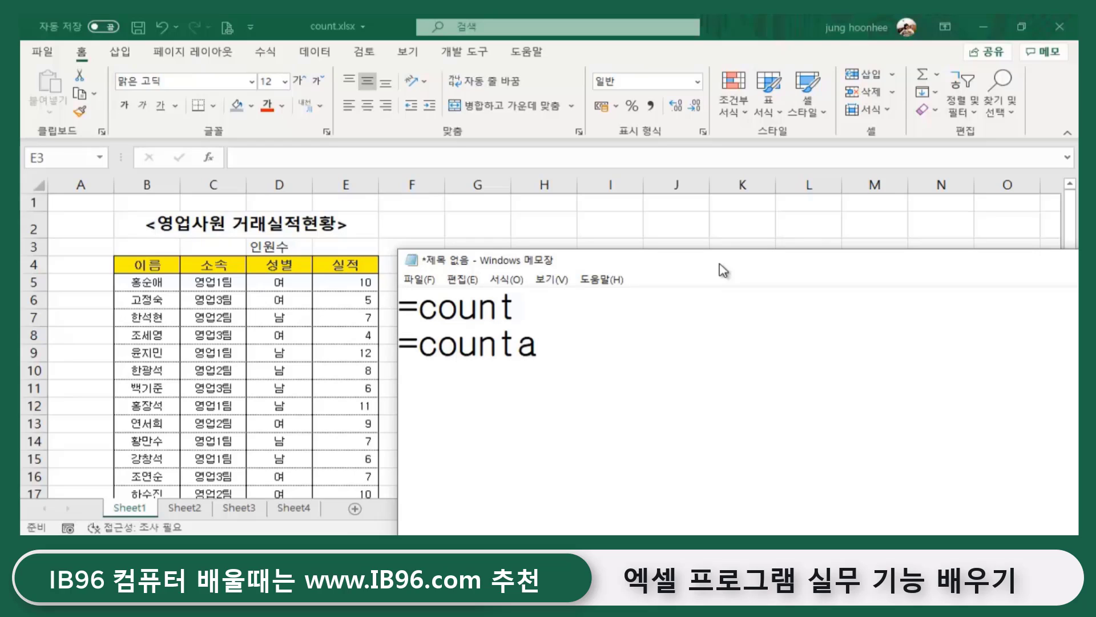
key(Return)
text(=count)
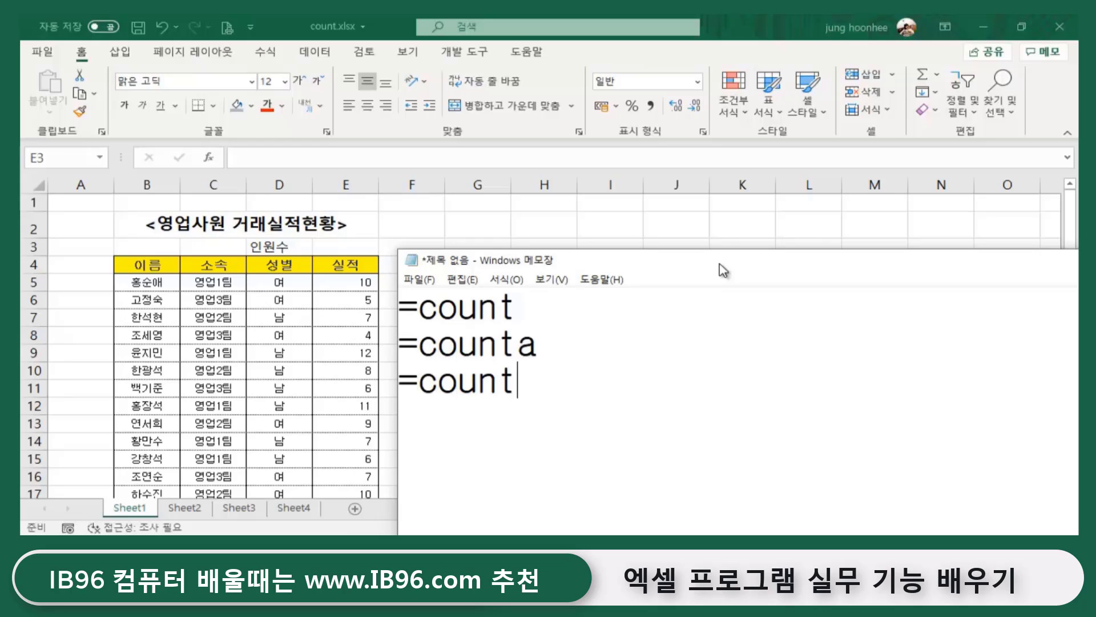
text(blank)
key(Return)
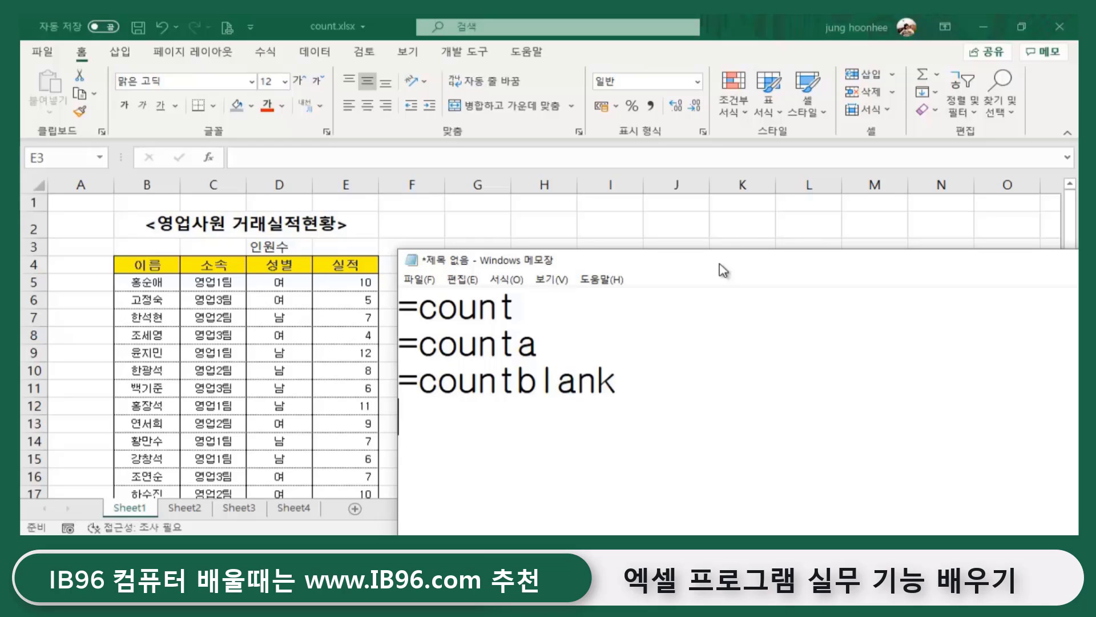
text(=countif)
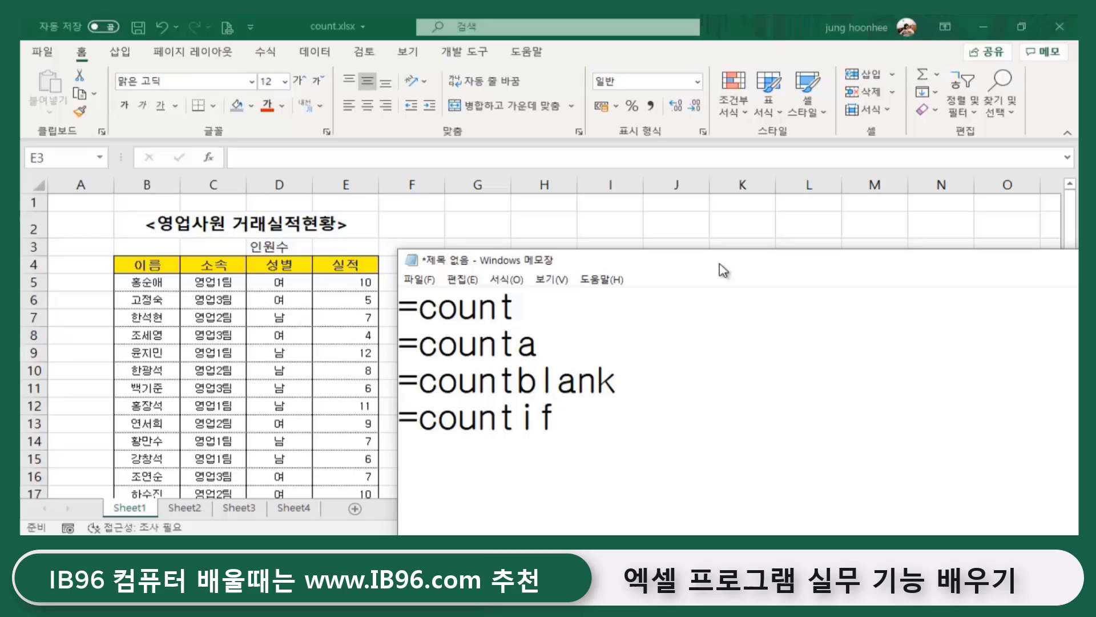
key(Return)
text(=counti)
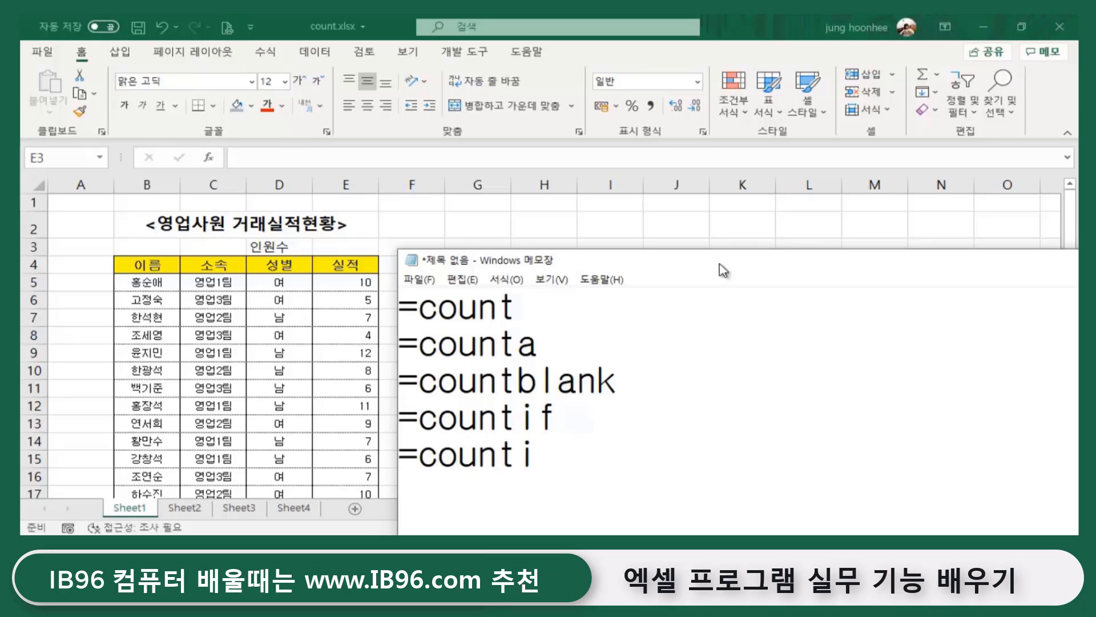
text(fs)
click(611, 383)
click(582, 455)
- Highlight 'count' on the first line, then minimize Notepad to return to Excel
double_click(443, 311)
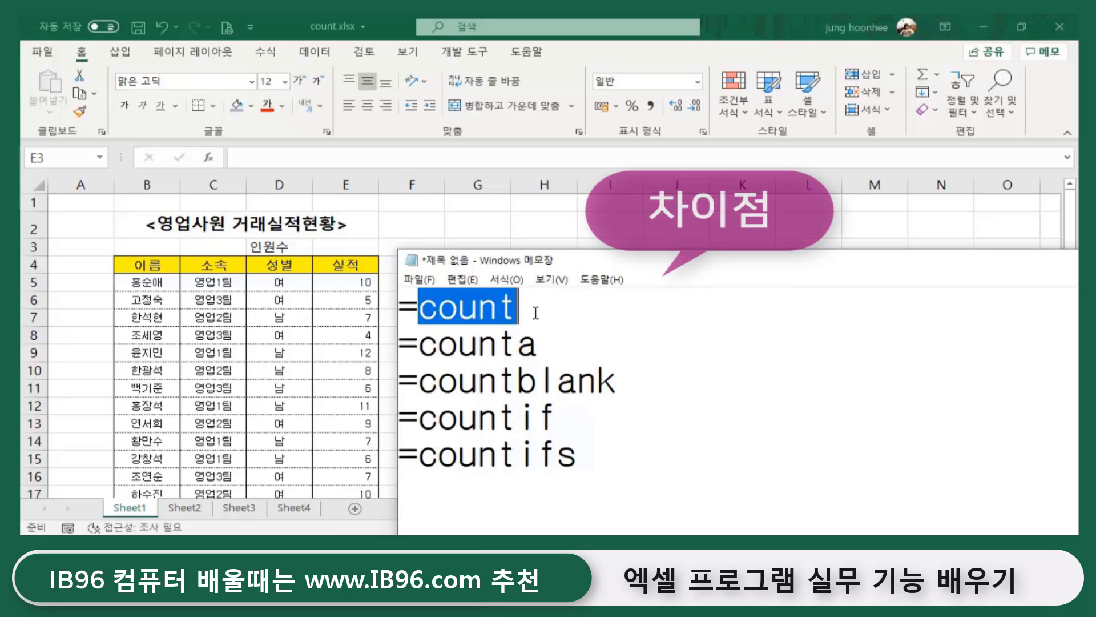
key(Down)
drag(422, 345, 514, 345)
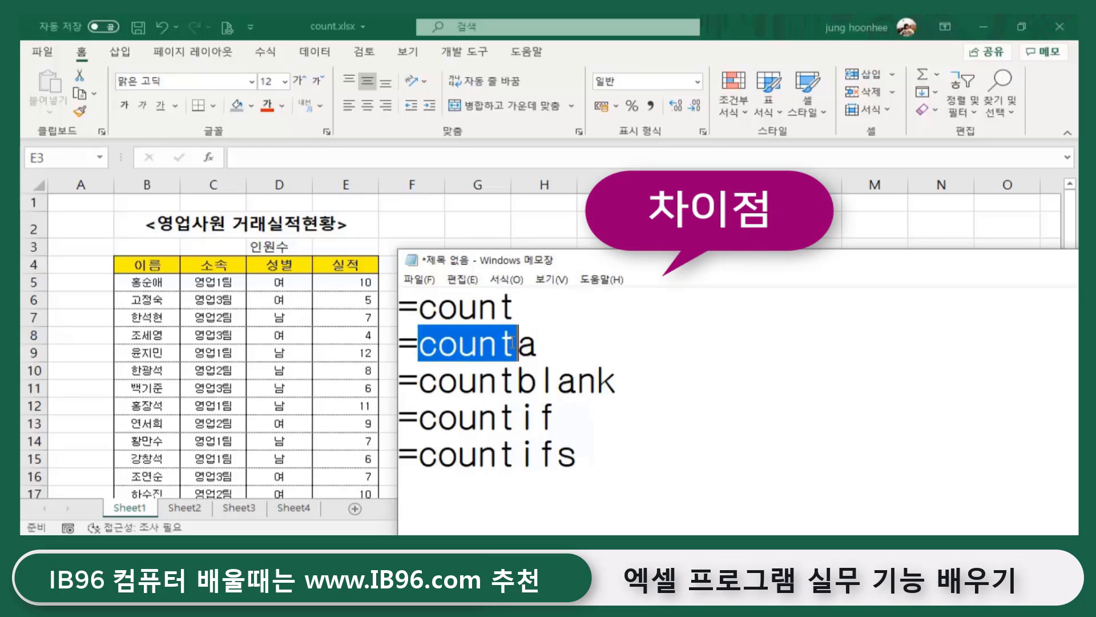
click(594, 426)
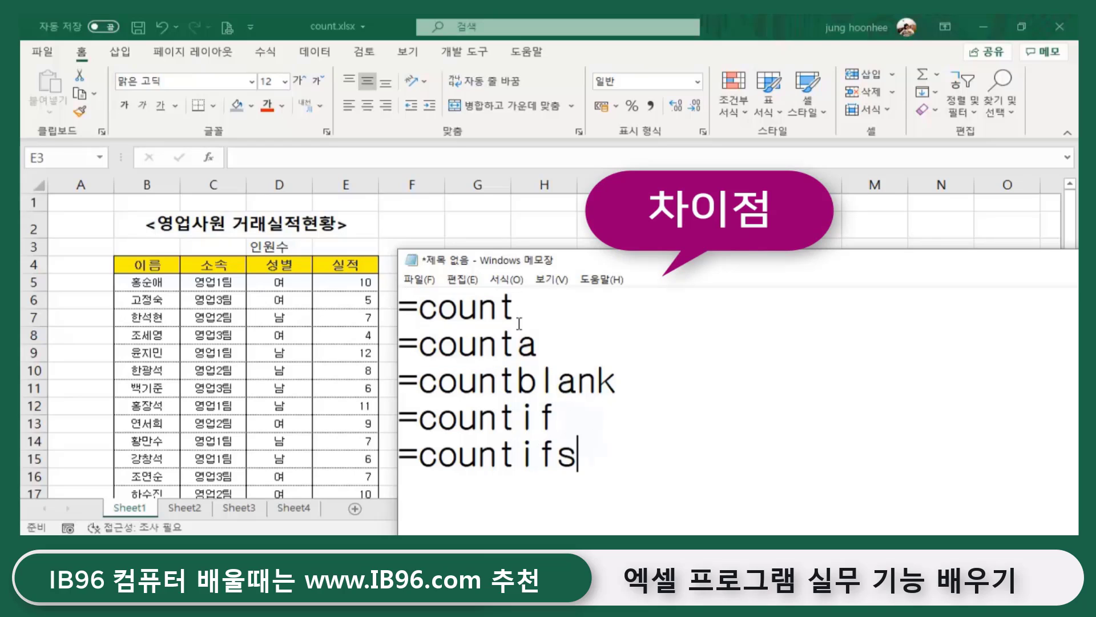
drag(418, 308, 520, 309)
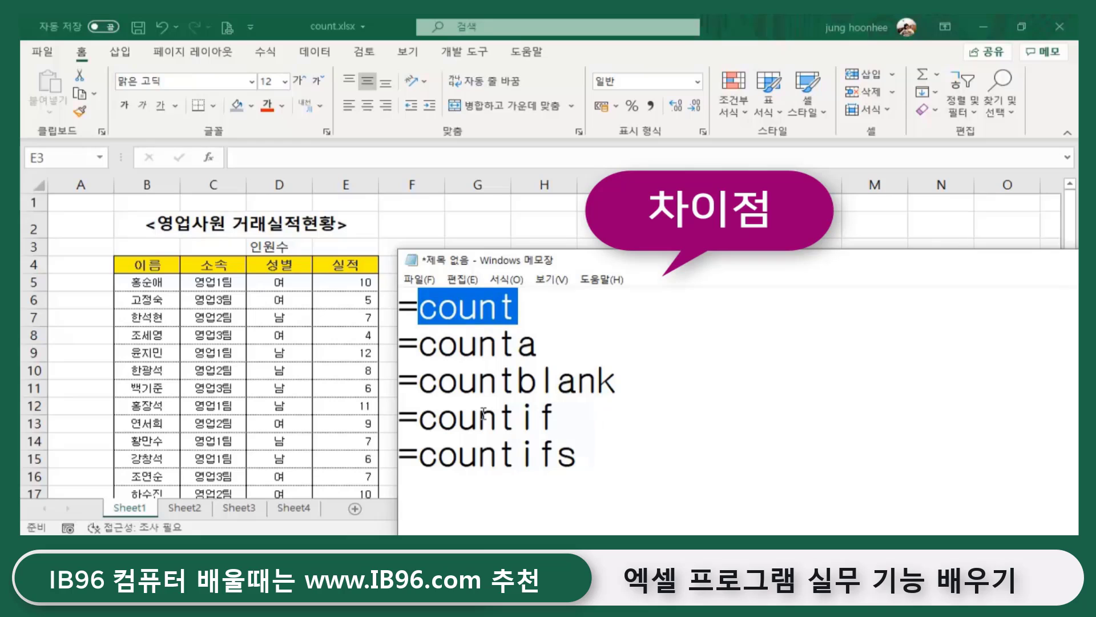
drag(963, 261, 798, 282)
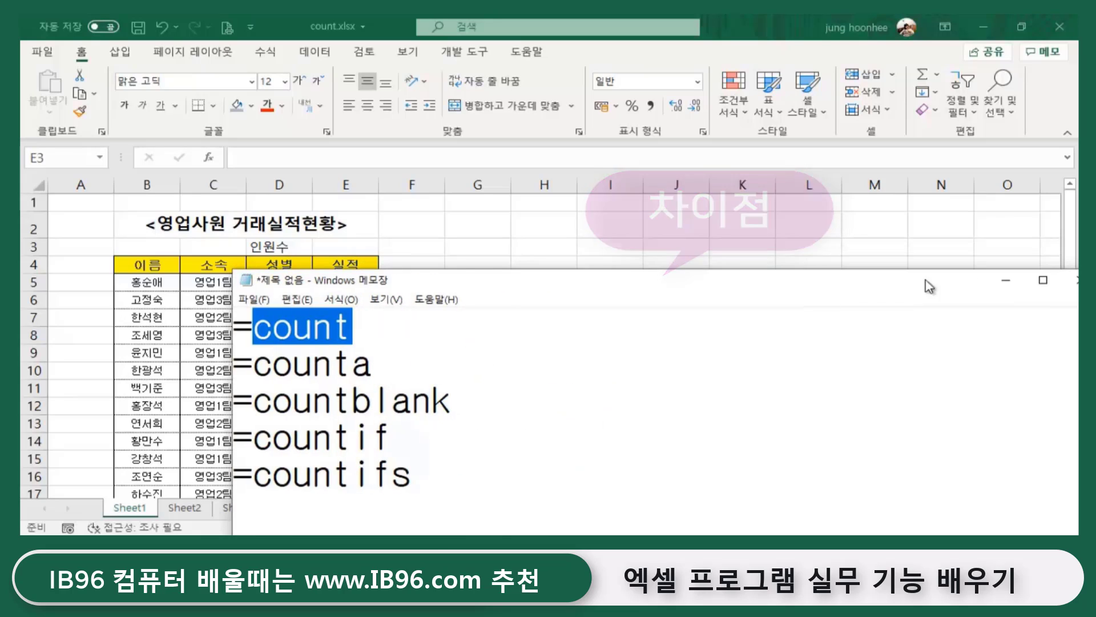
click(1006, 280)
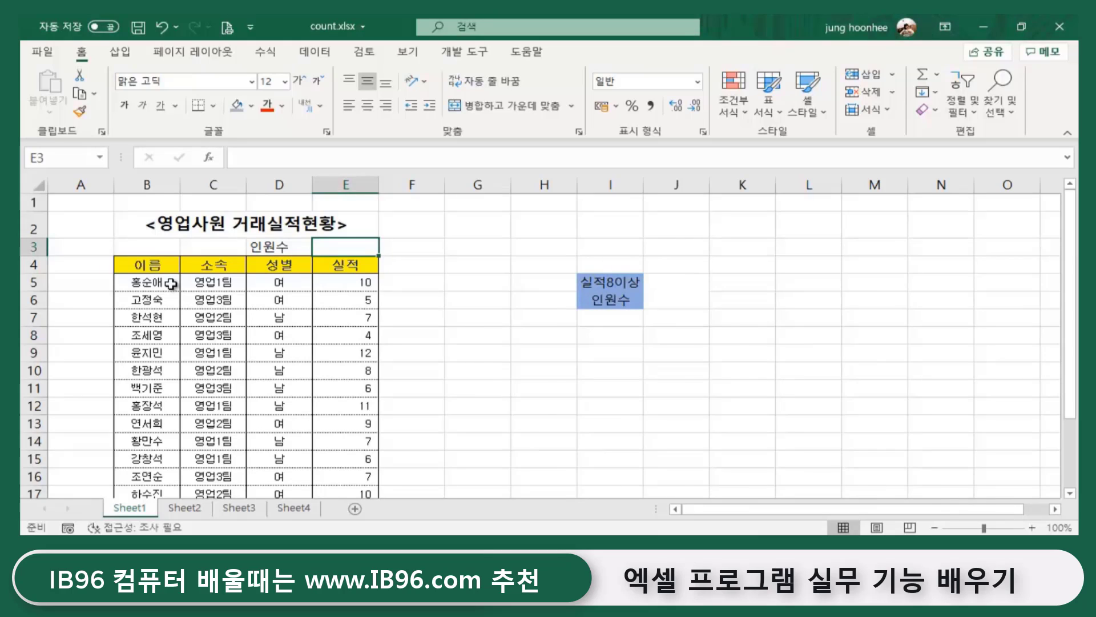
click(137, 285)
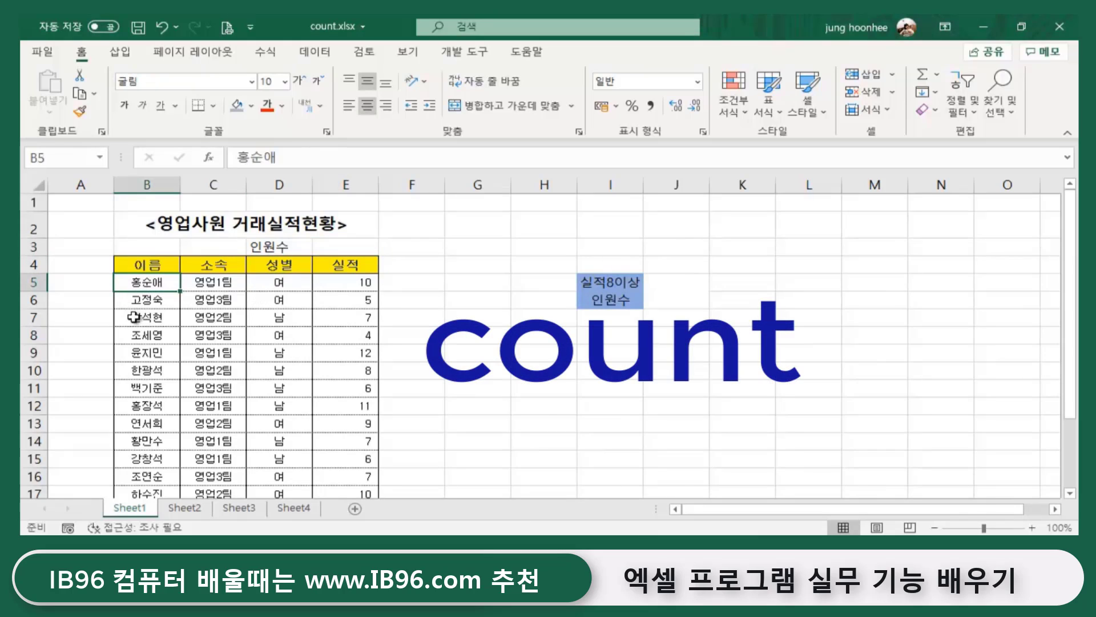
click(142, 300)
click(143, 352)
click(145, 423)
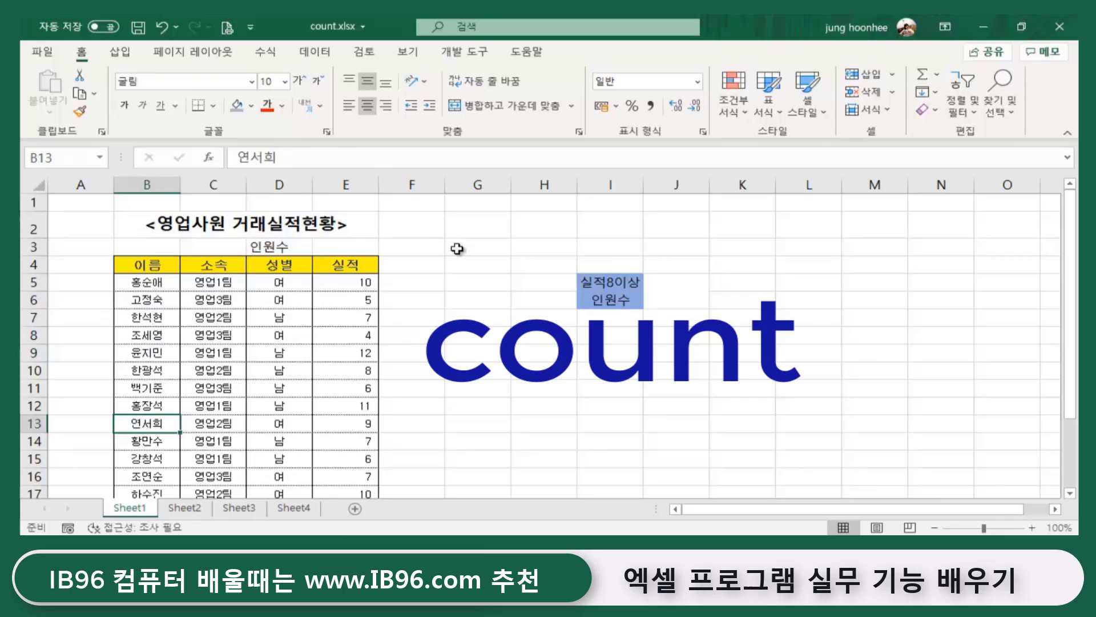
click(346, 250)
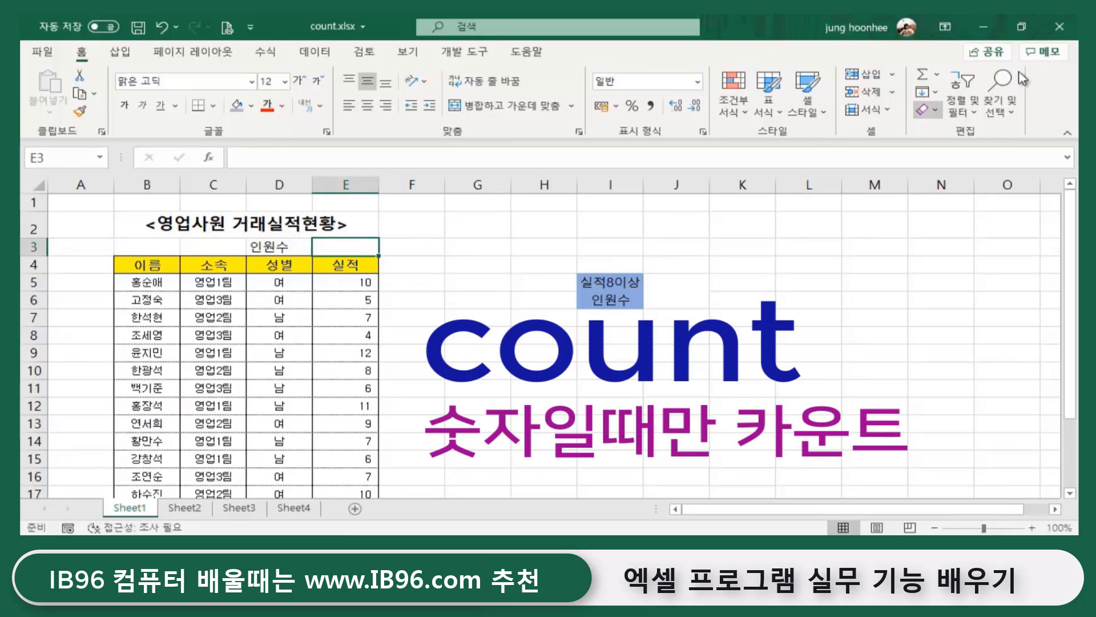
click(938, 76)
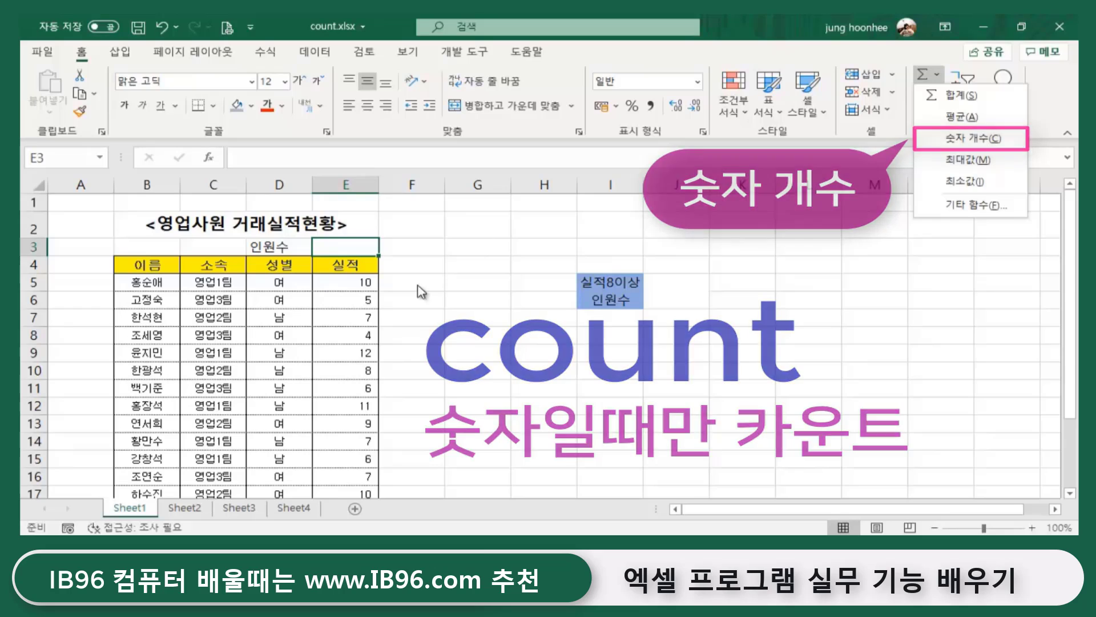
click(359, 244)
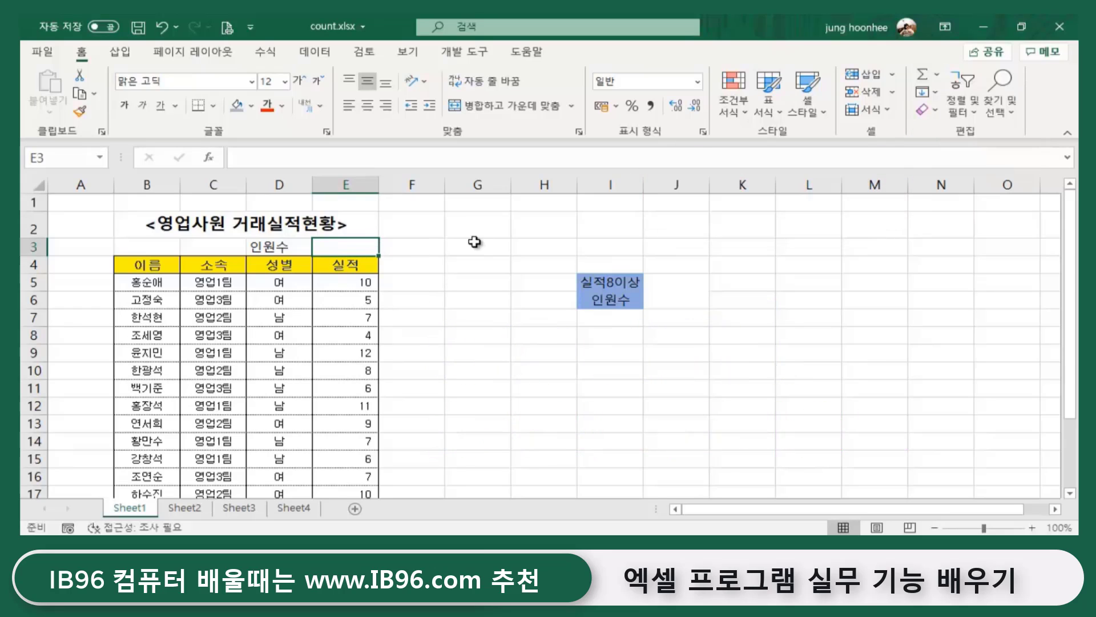
scroll(496, 349, up, 3)
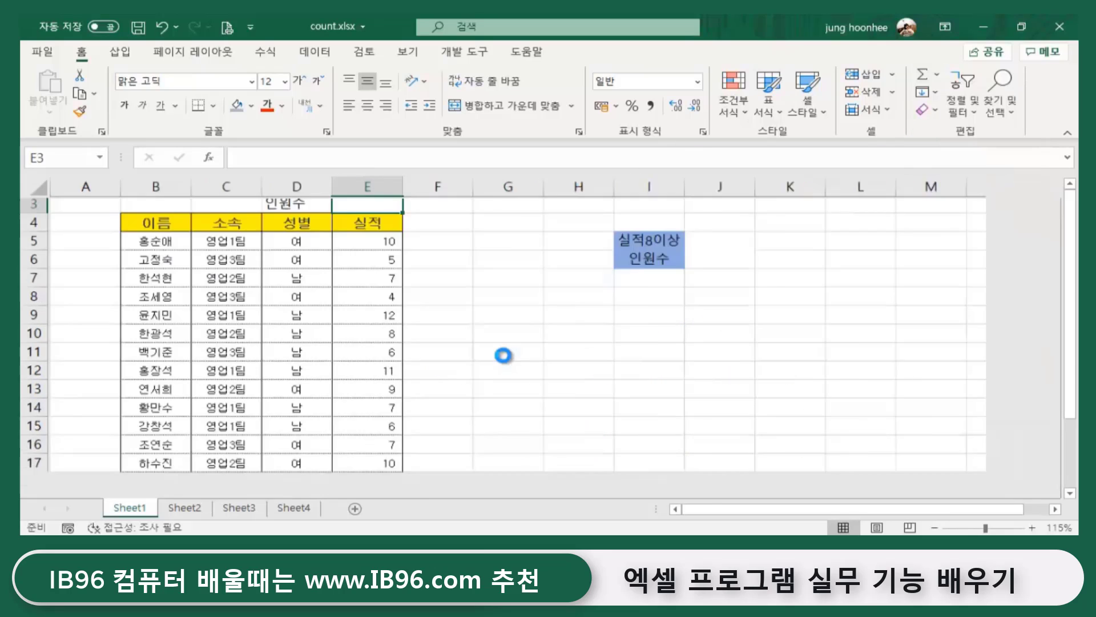
scroll(436, 331, up, 1)
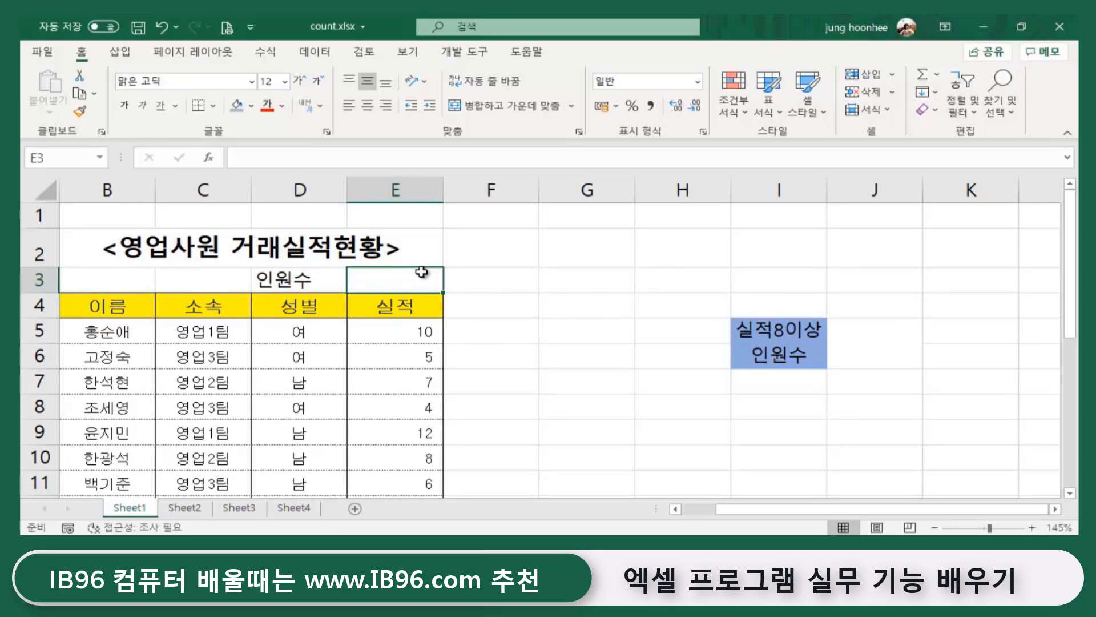
- Enter =COUNT(B5:B22) in E3 over the name column, which returns 0
text(=ㅊㅐ)
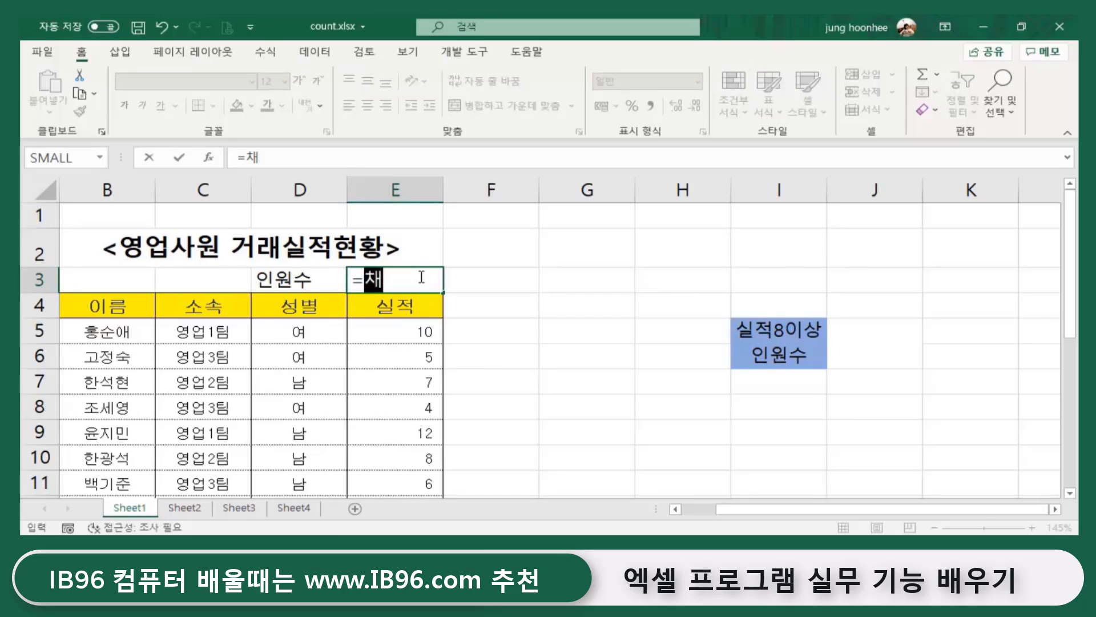
key(BackSpace)
key(BackSpace)
text(co)
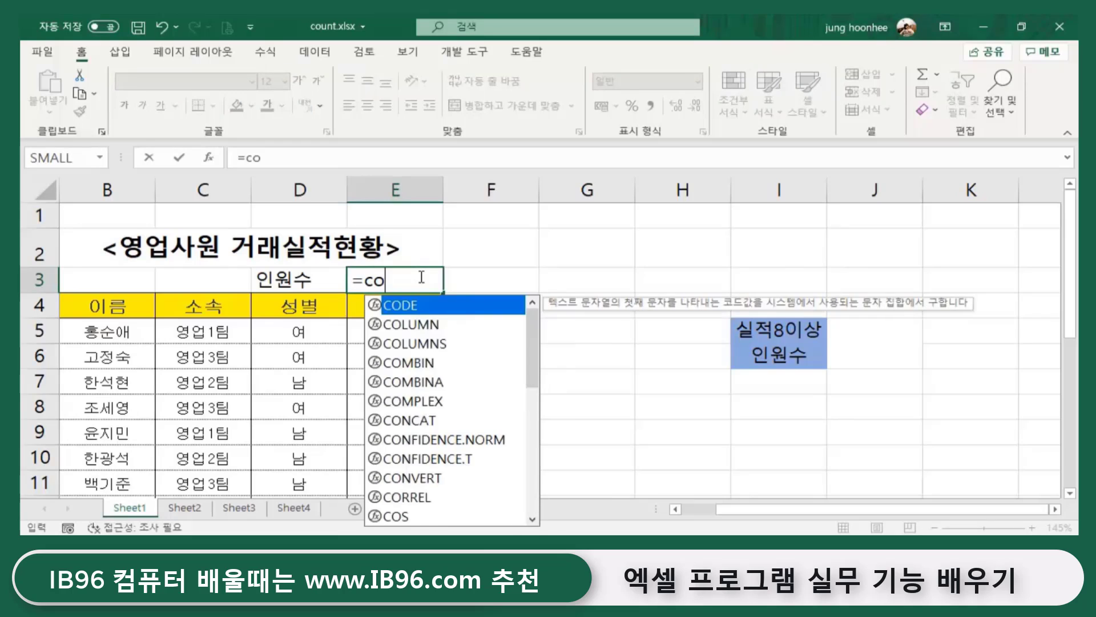
text(unt()
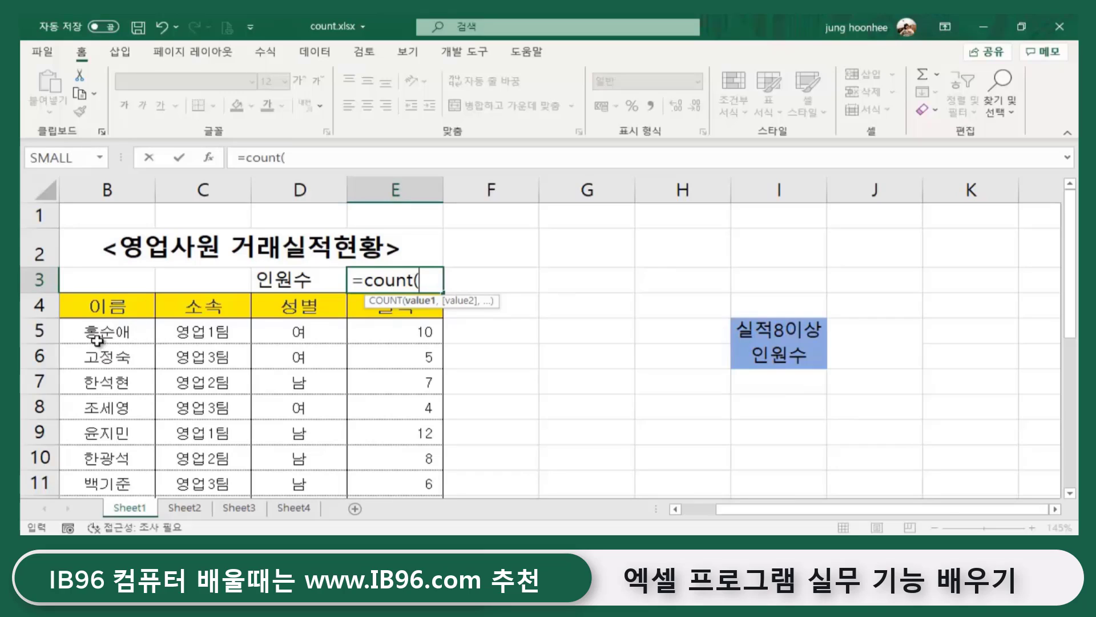
click(103, 329)
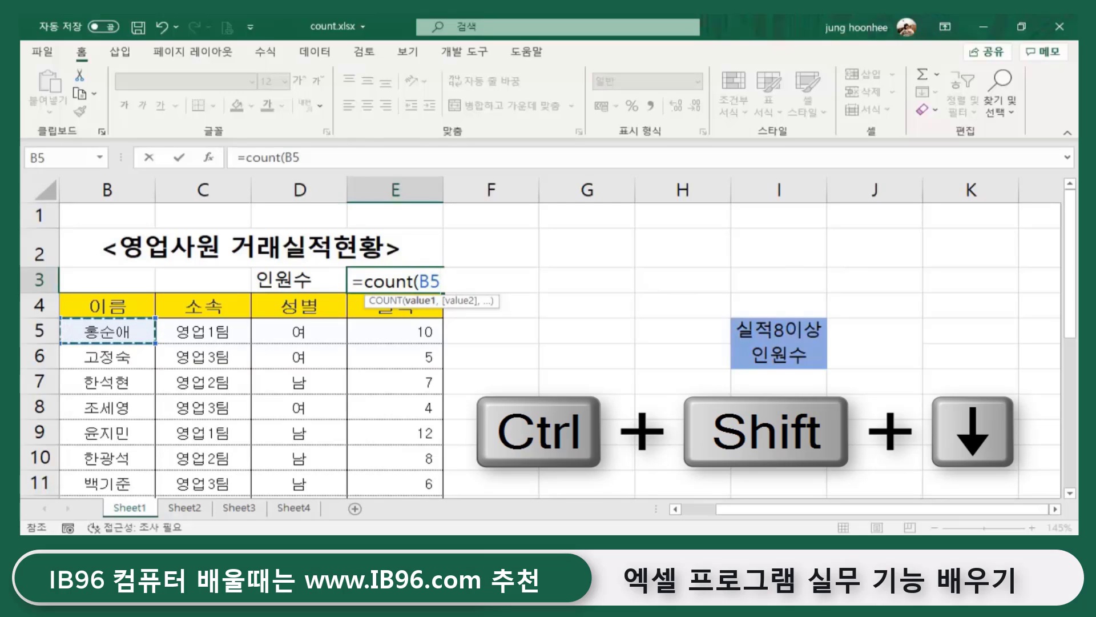
key(ctrl+shift+Down)
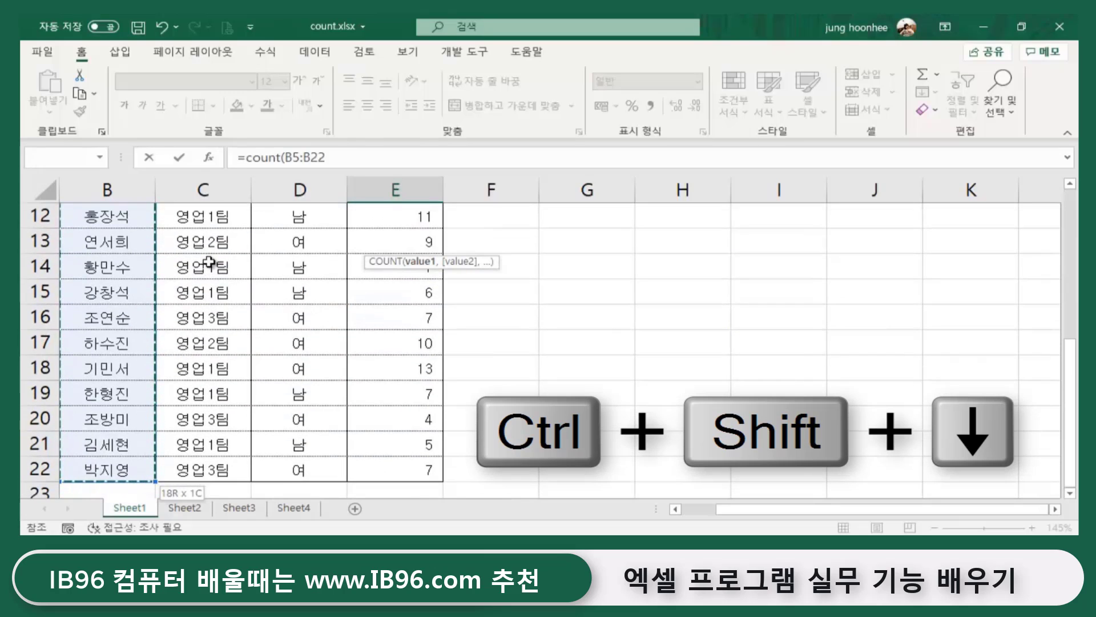
scroll(201, 434, up, 4)
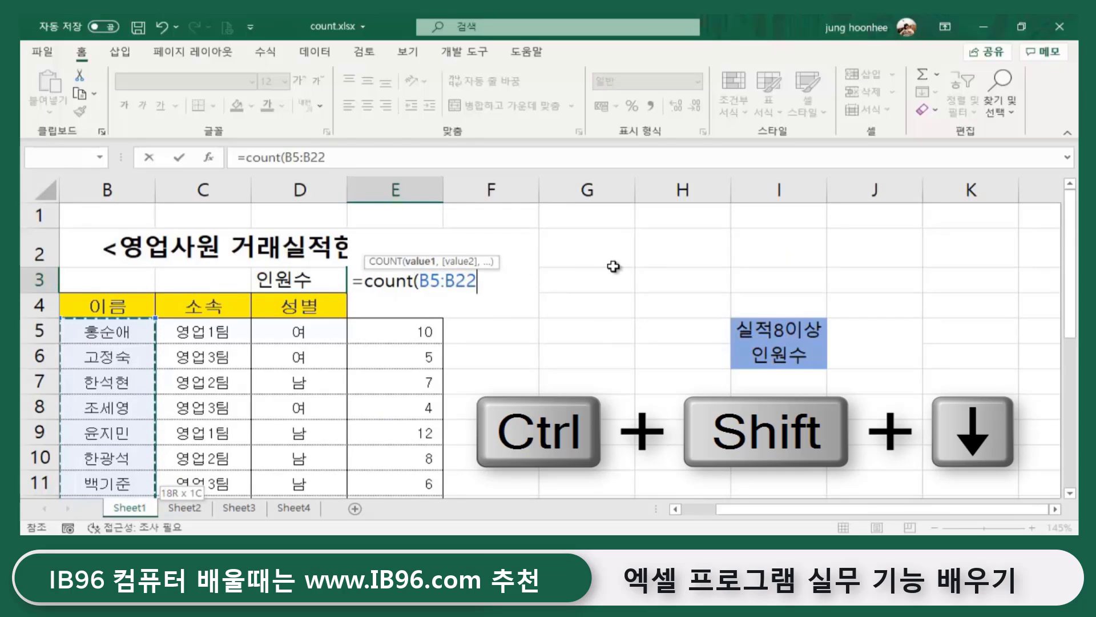
text())
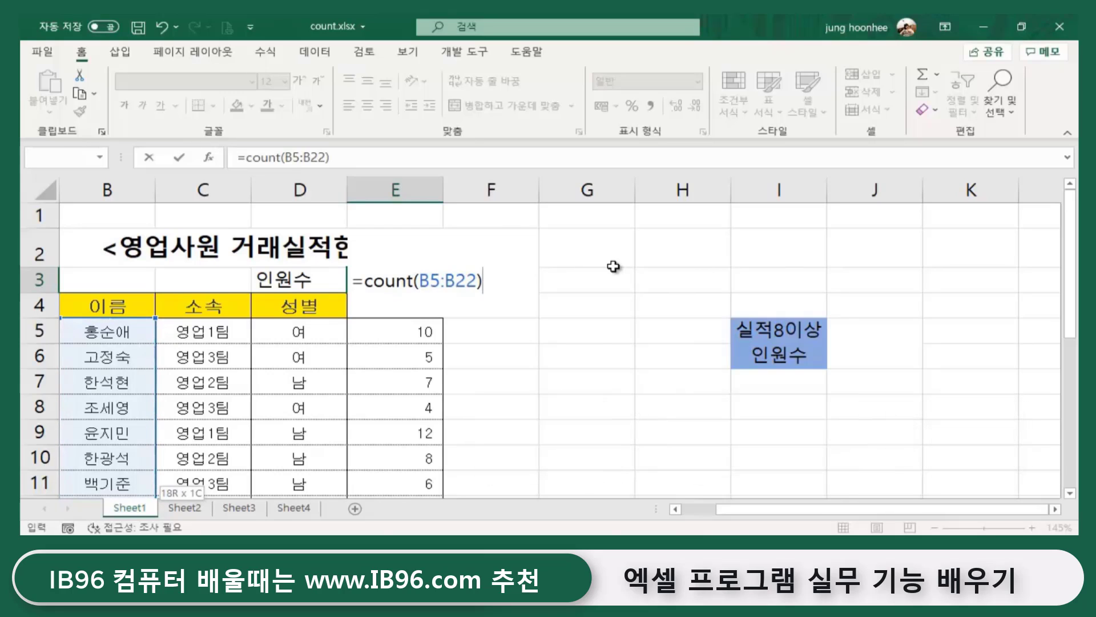
key(Return)
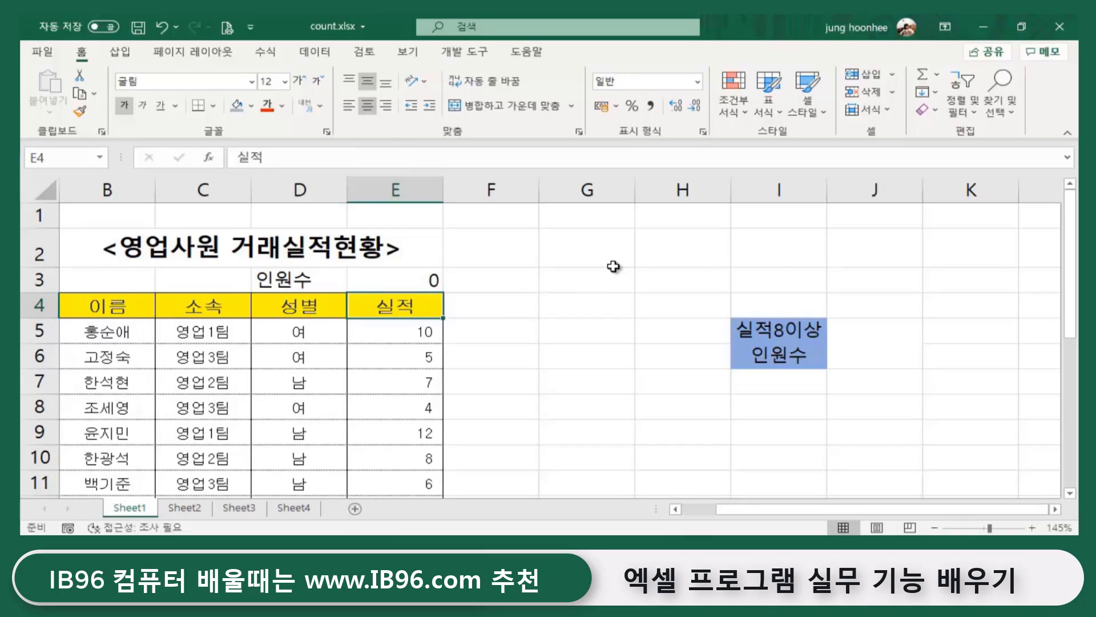
click(421, 282)
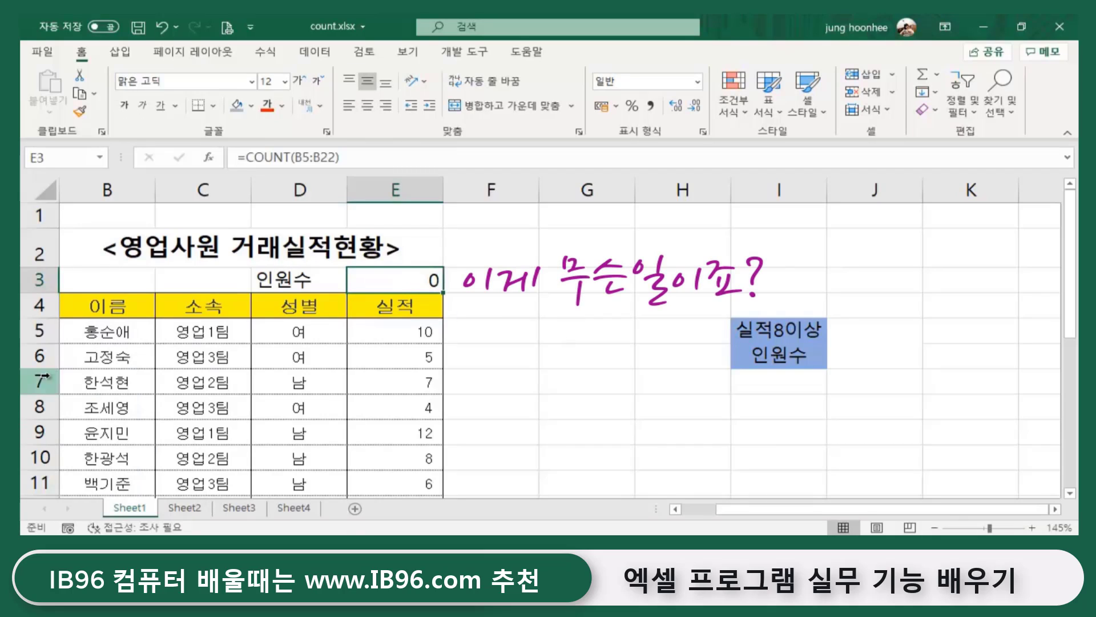
click(121, 330)
click(143, 382)
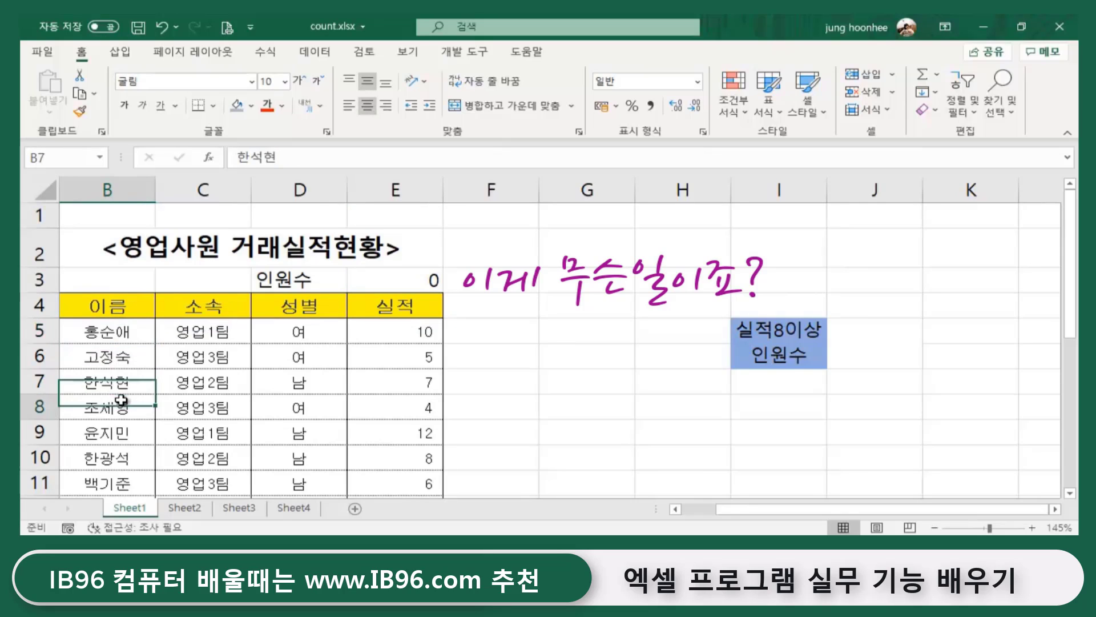
click(149, 457)
click(142, 482)
click(435, 282)
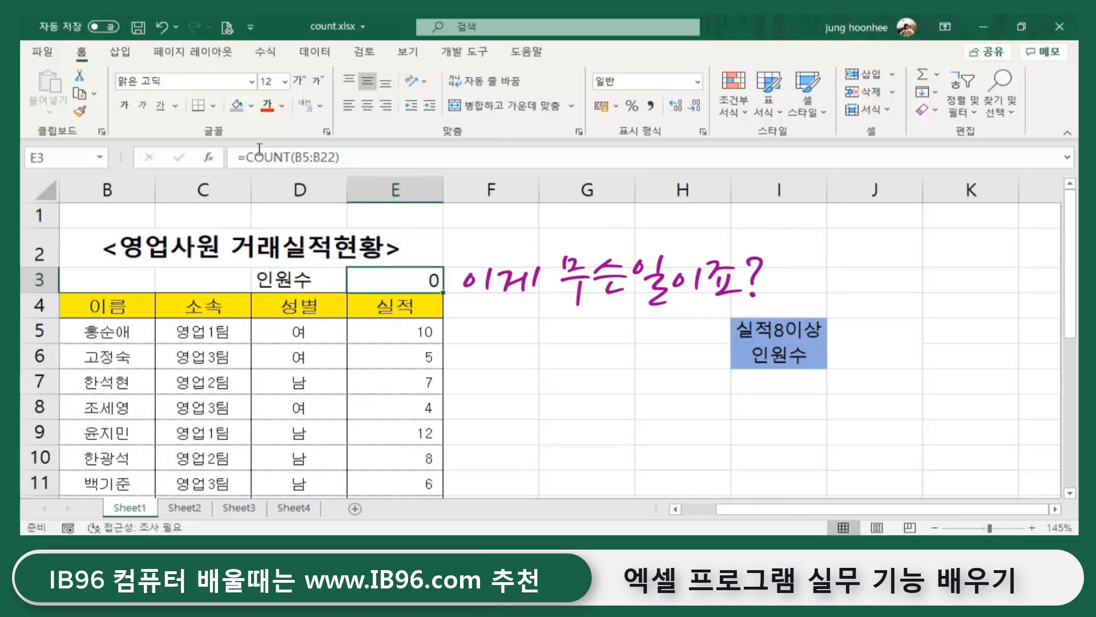
click(114, 336)
click(121, 360)
click(117, 386)
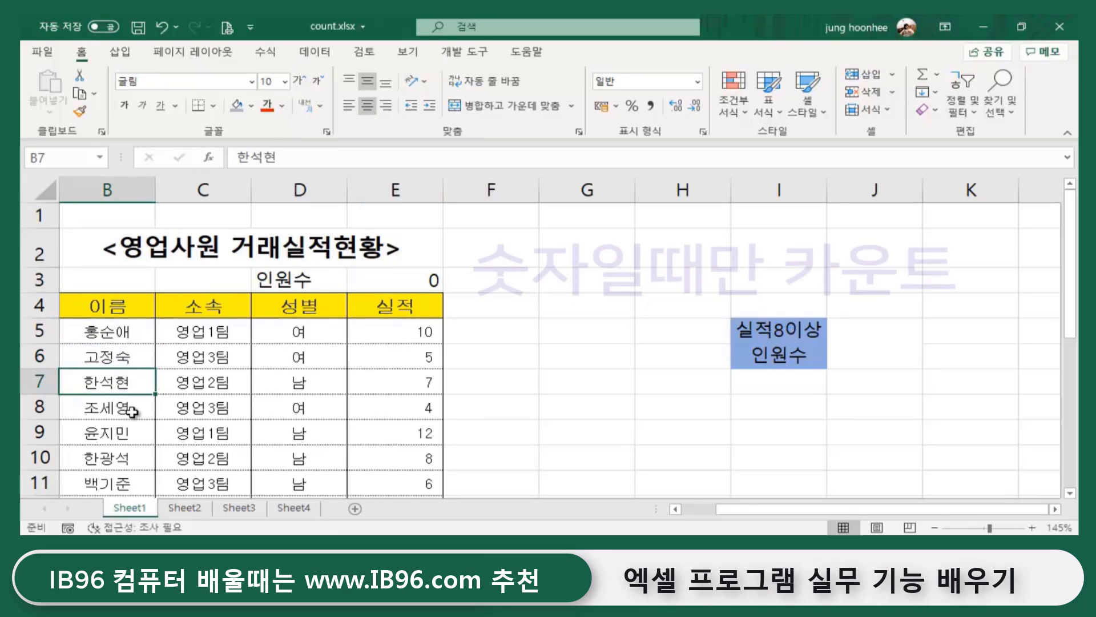
click(125, 407)
click(122, 435)
click(131, 478)
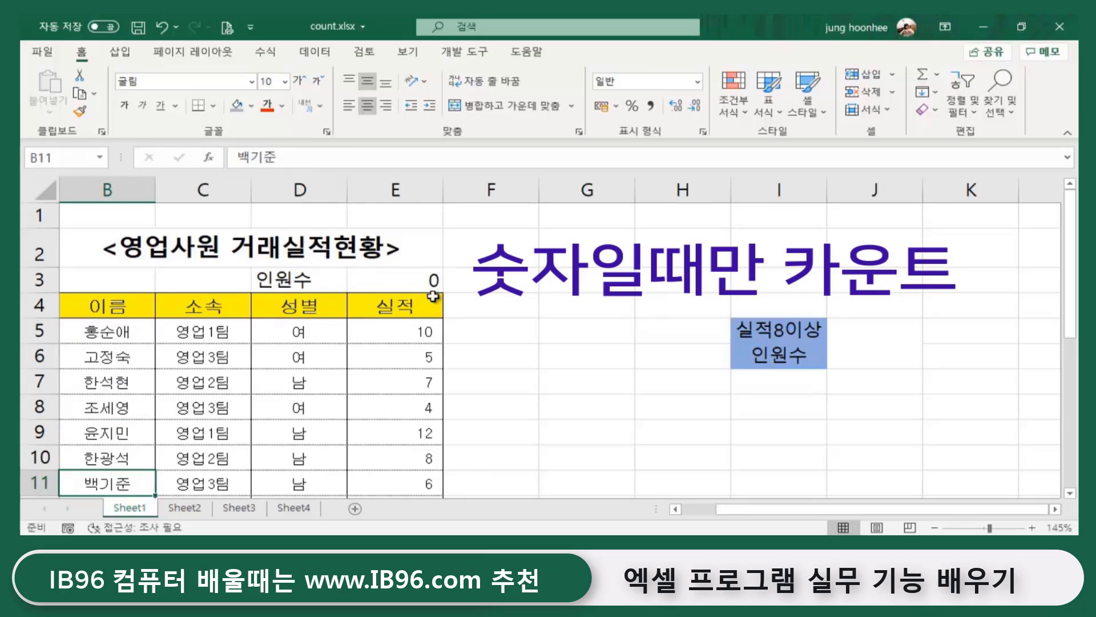
click(418, 279)
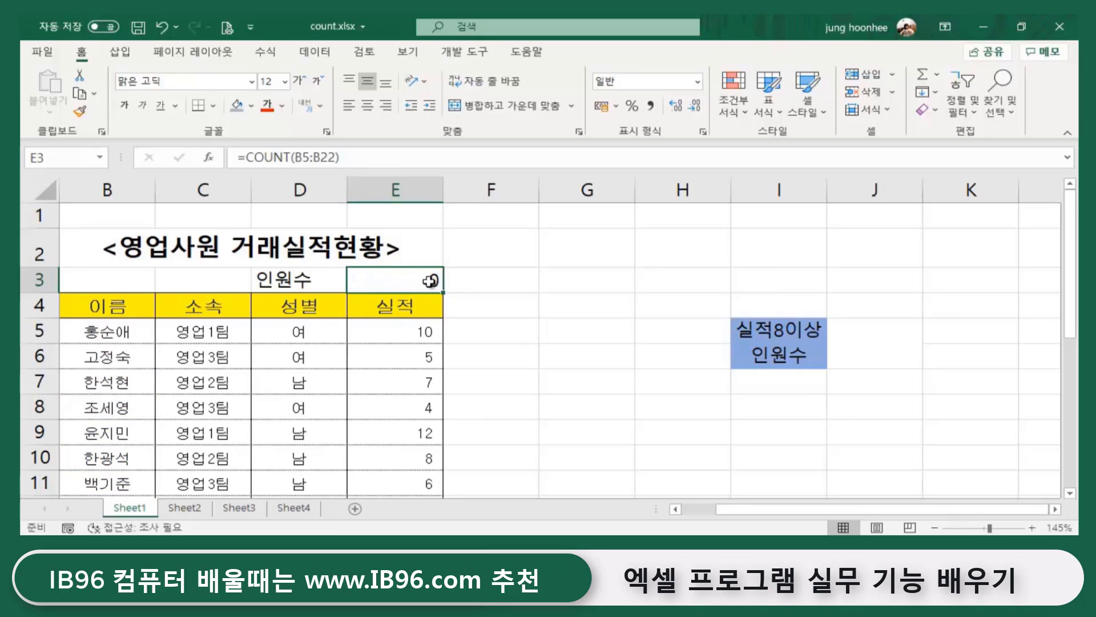
- Switch to Notepad, highlight 'counta' on the second line, then minimize it
key(alt+Tab)
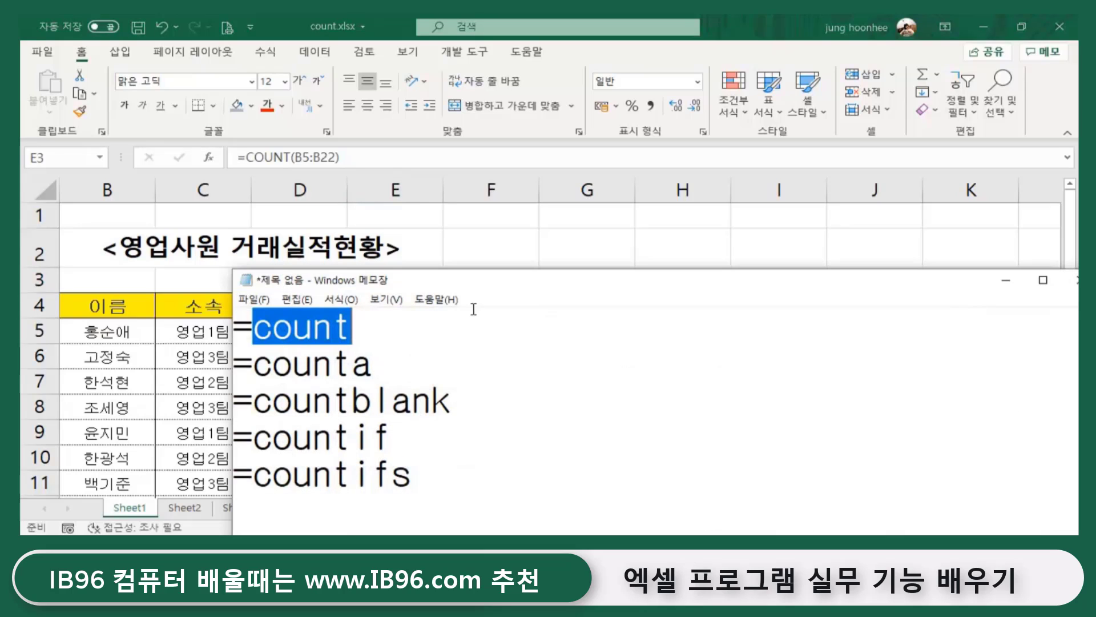
click(260, 377)
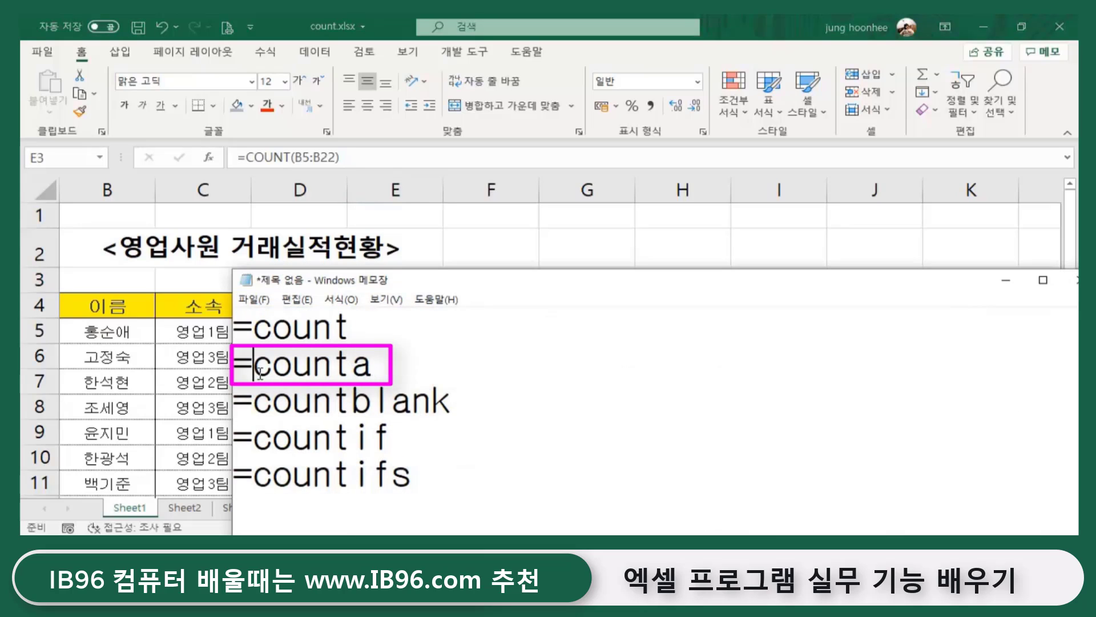
drag(260, 374, 380, 372)
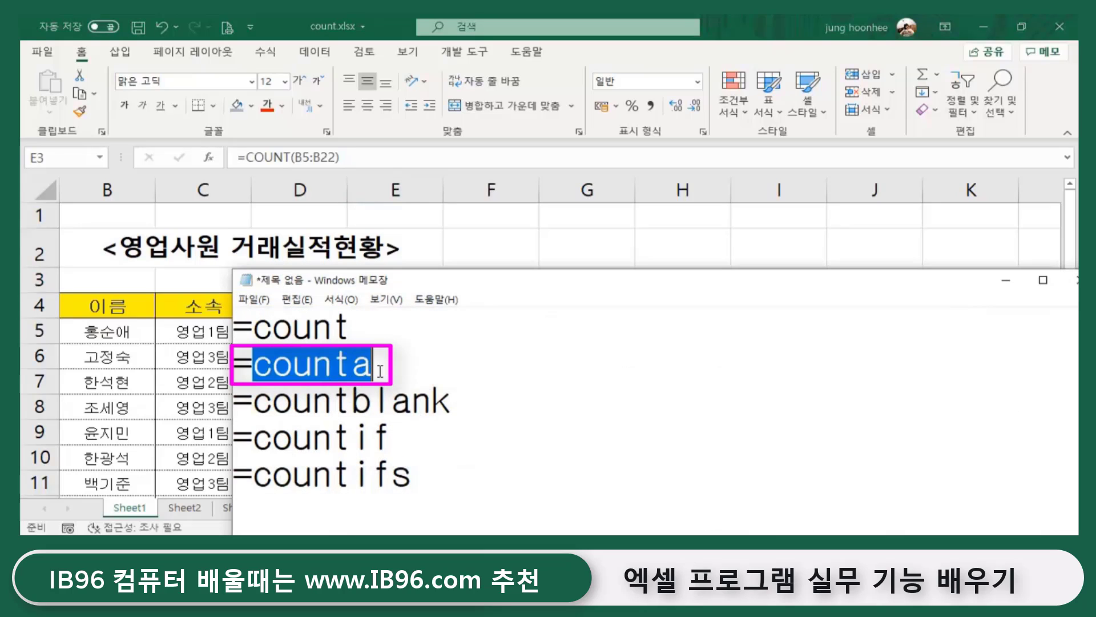
click(1007, 281)
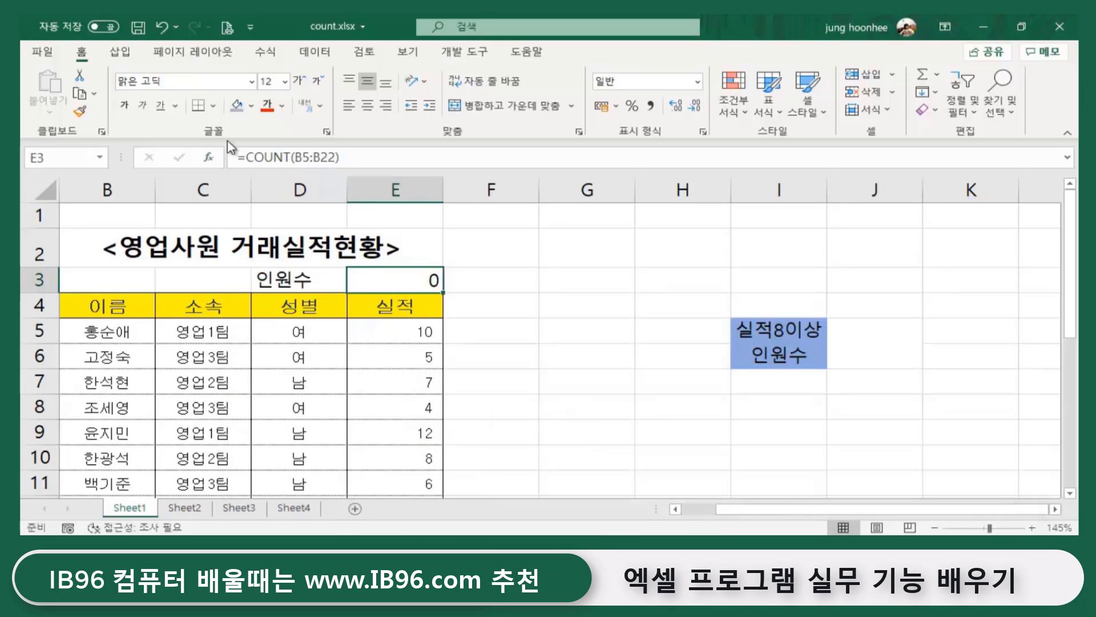
- Edit E3's formula to =COUNTA(B5:B22) so it shows 18
click(291, 156)
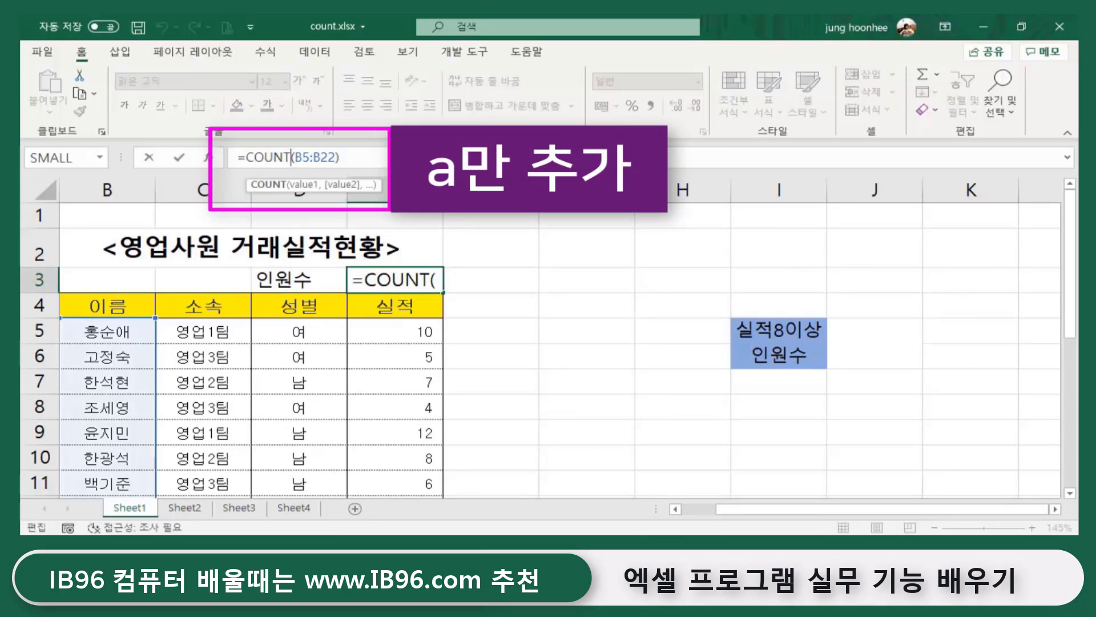
text(a)
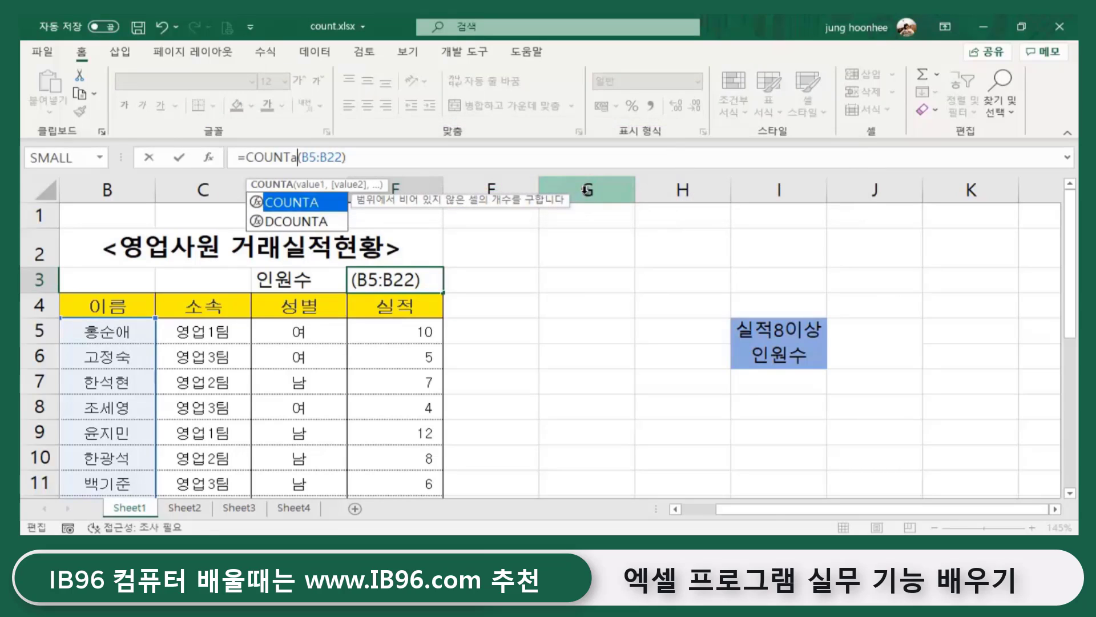
key(Return)
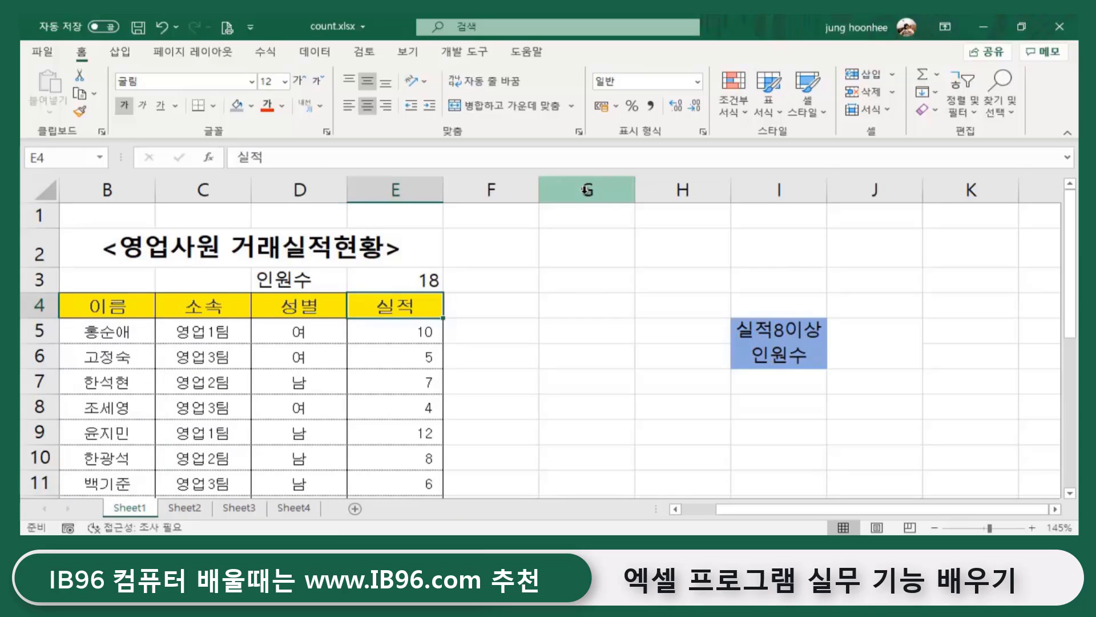
click(380, 280)
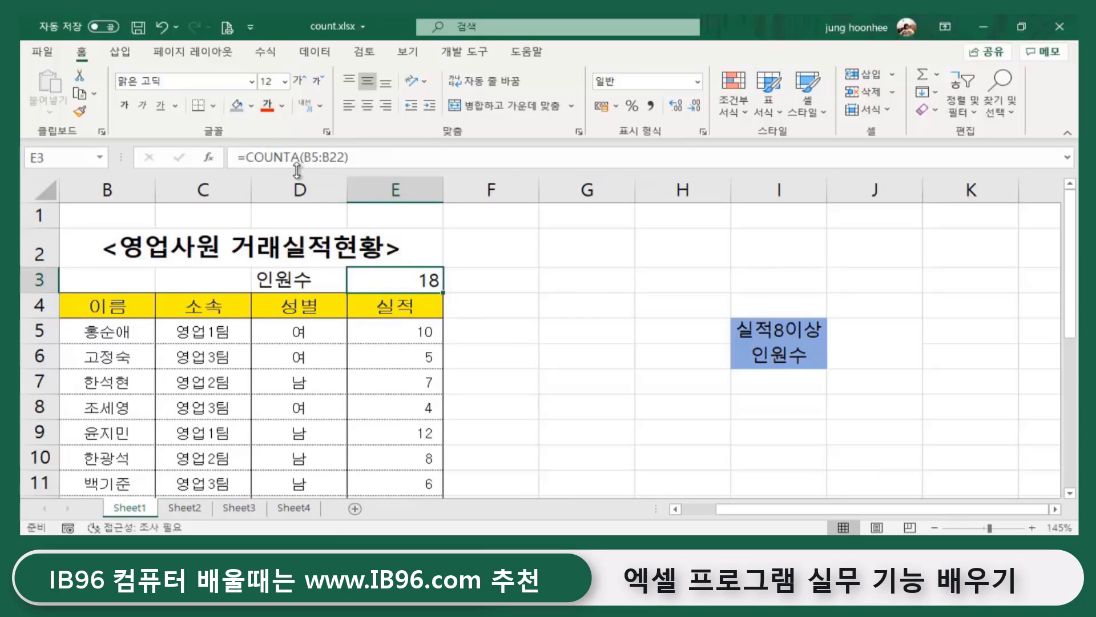
click(408, 334)
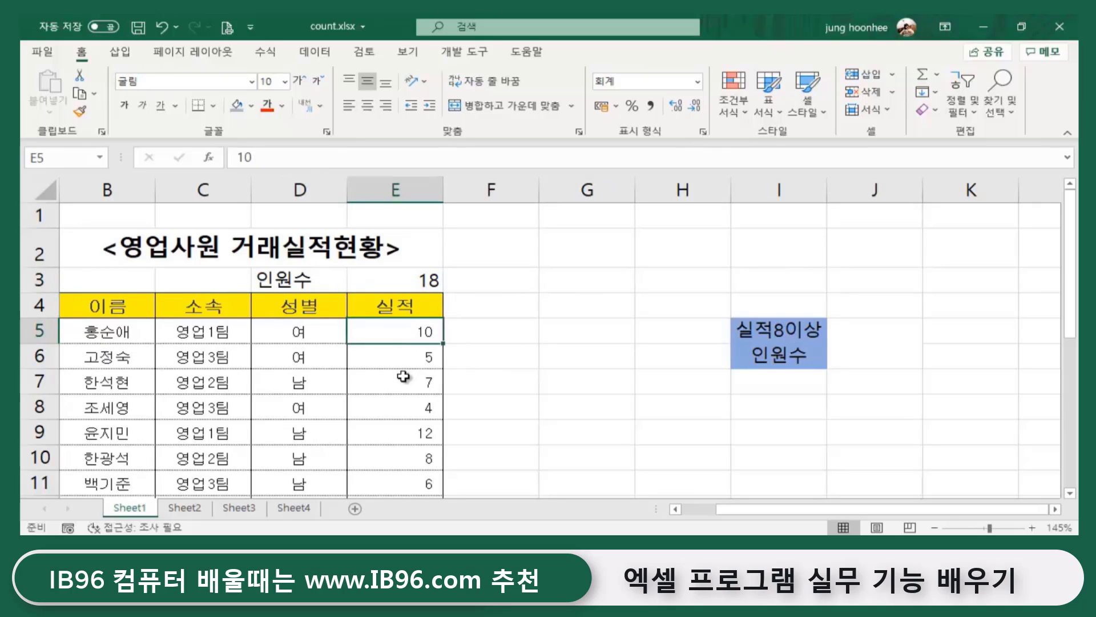
click(404, 360)
click(399, 382)
click(397, 408)
click(395, 478)
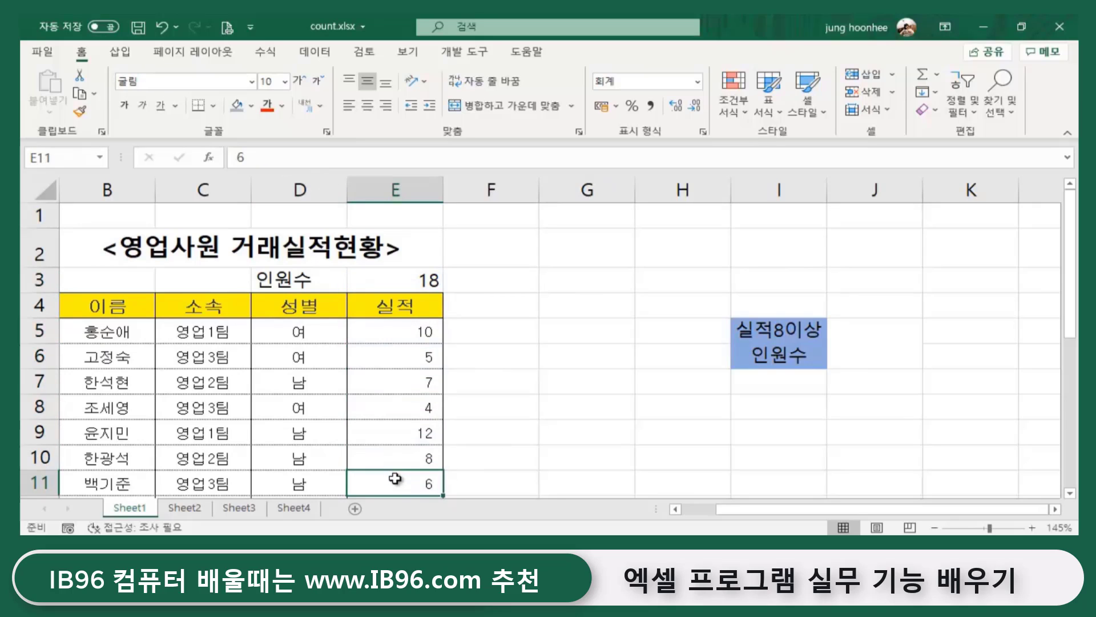
drag(420, 327, 396, 487)
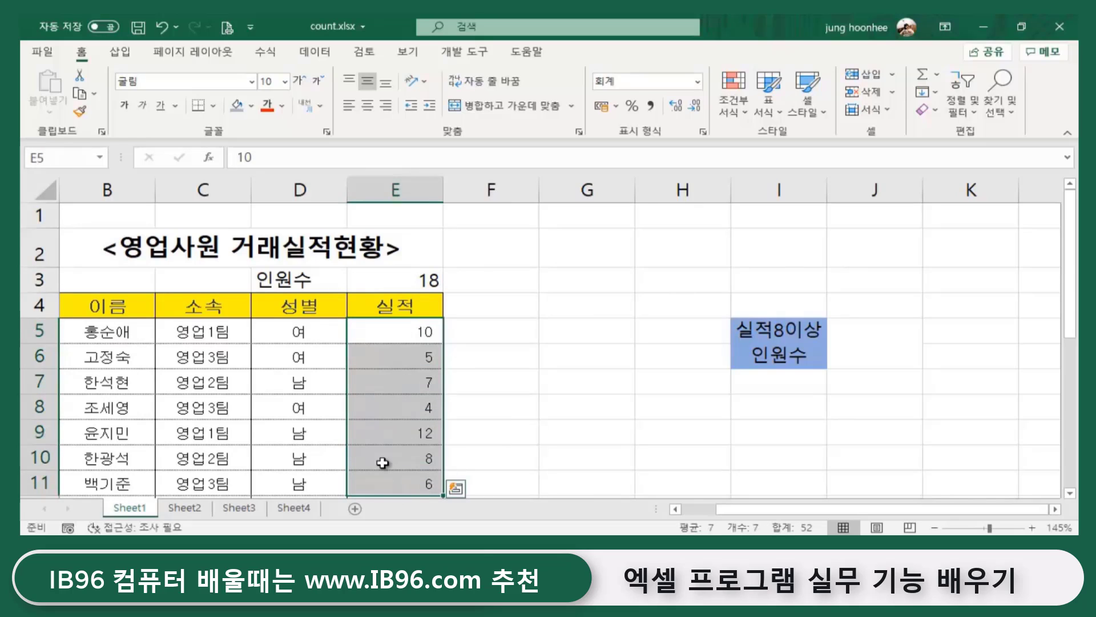
click(407, 339)
click(405, 354)
click(402, 383)
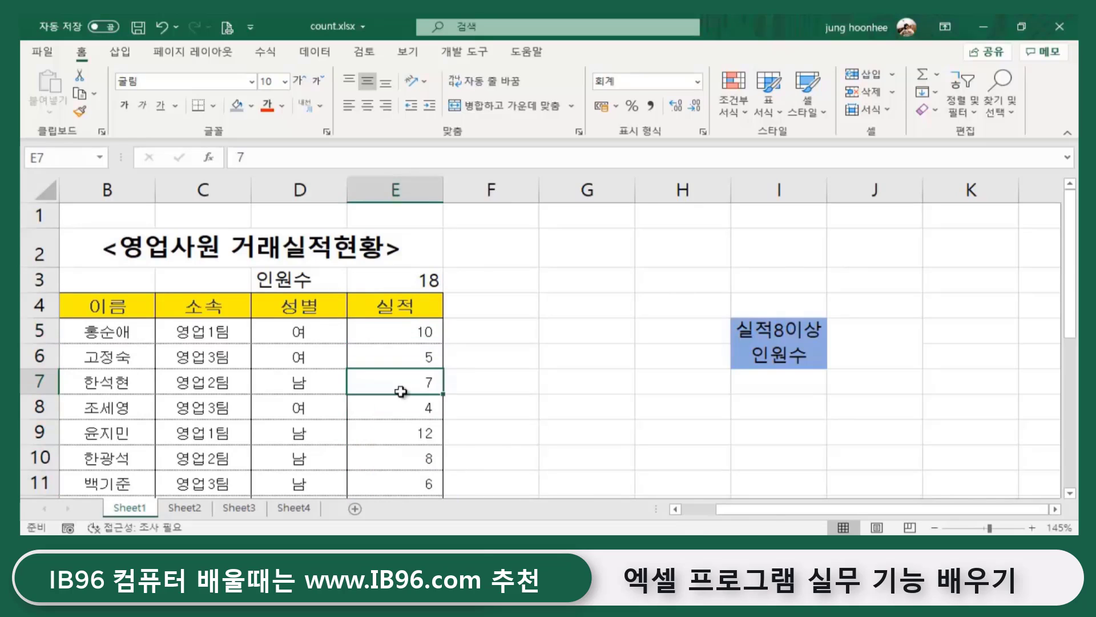
click(404, 409)
click(402, 451)
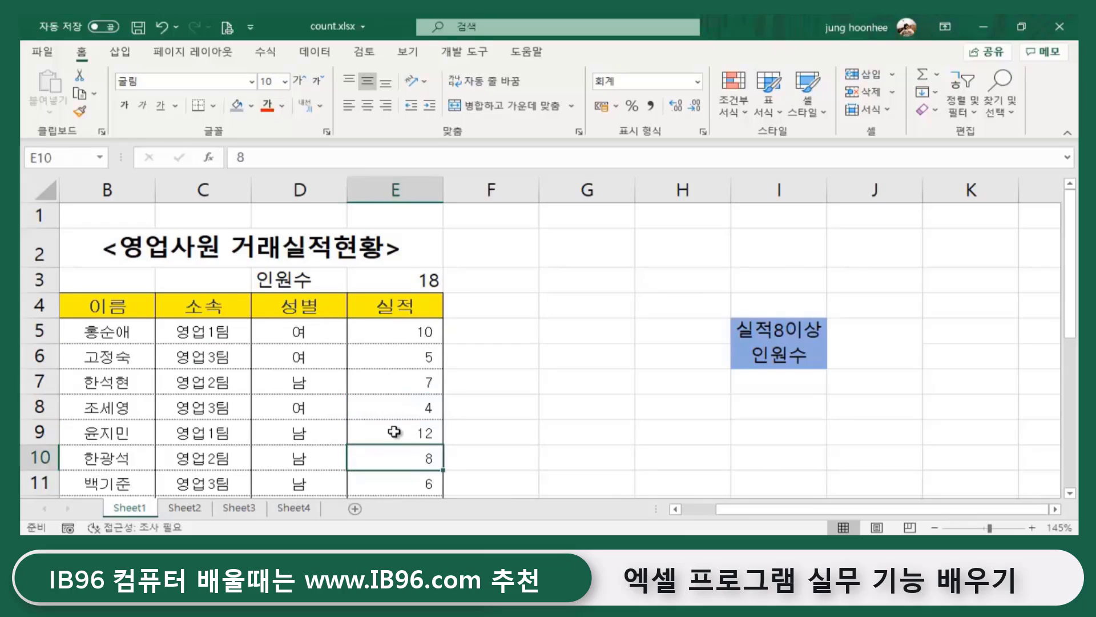
click(503, 281)
click(427, 281)
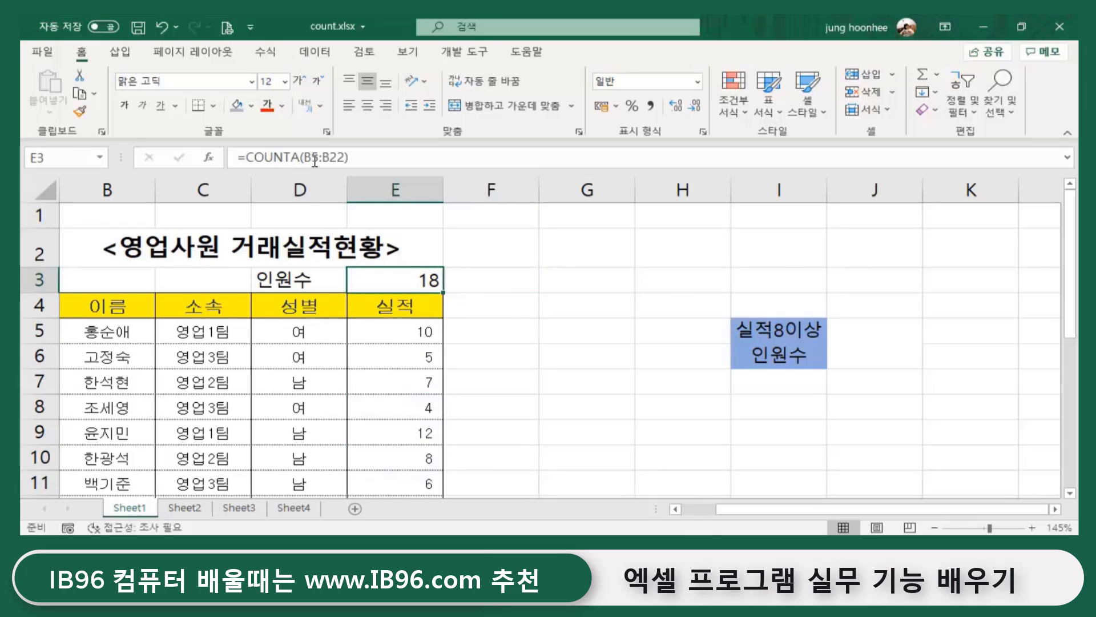
drag(427, 334, 423, 482)
drag(132, 333, 129, 483)
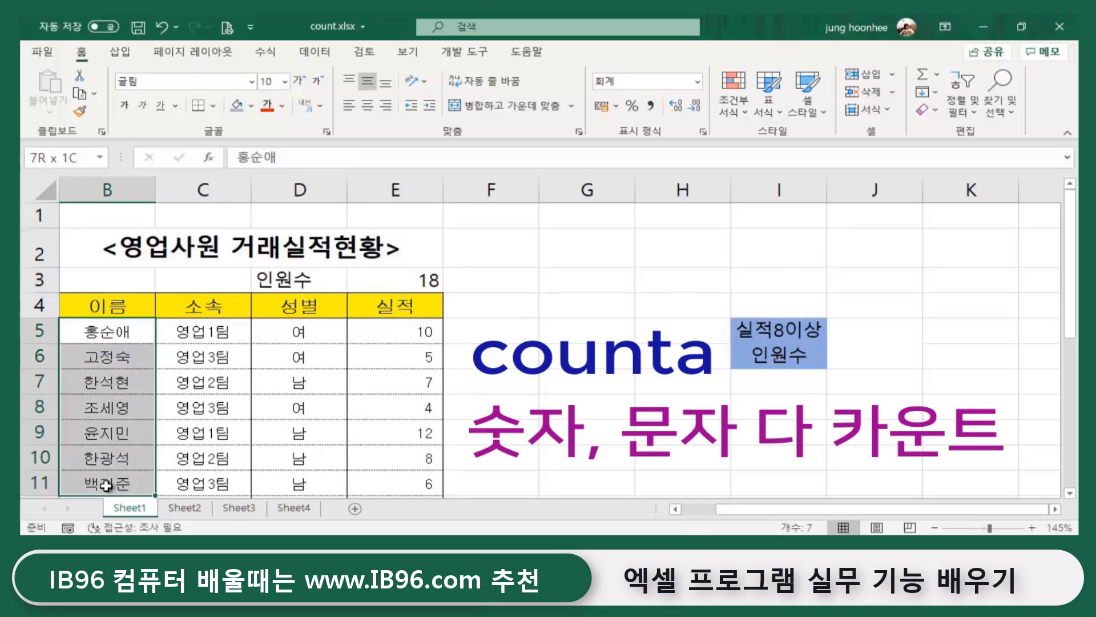
click(397, 280)
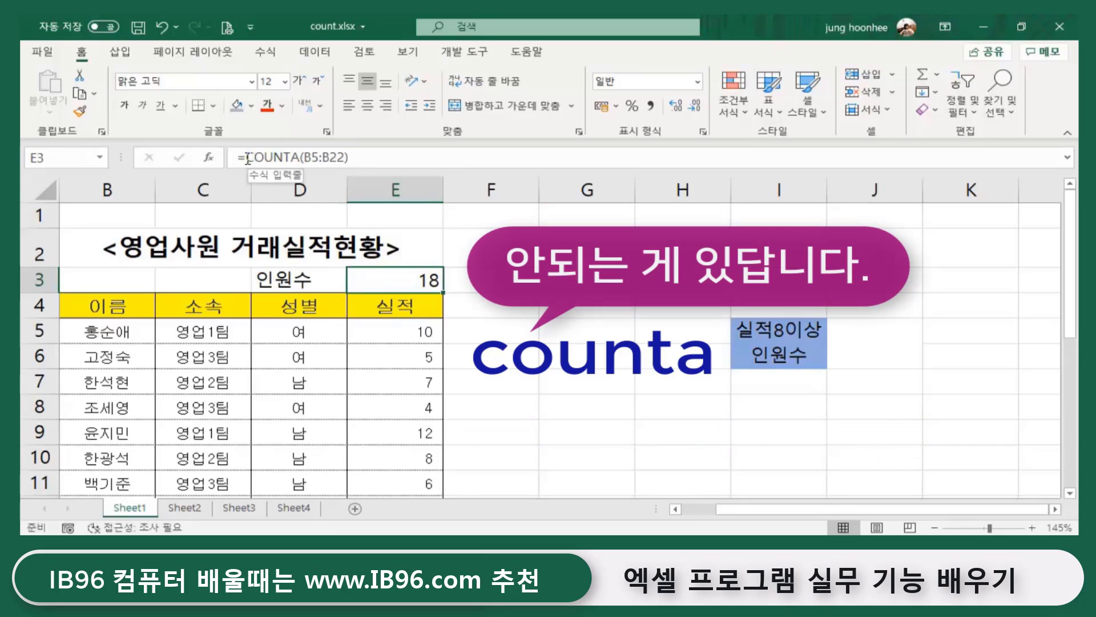
drag(246, 157, 302, 157)
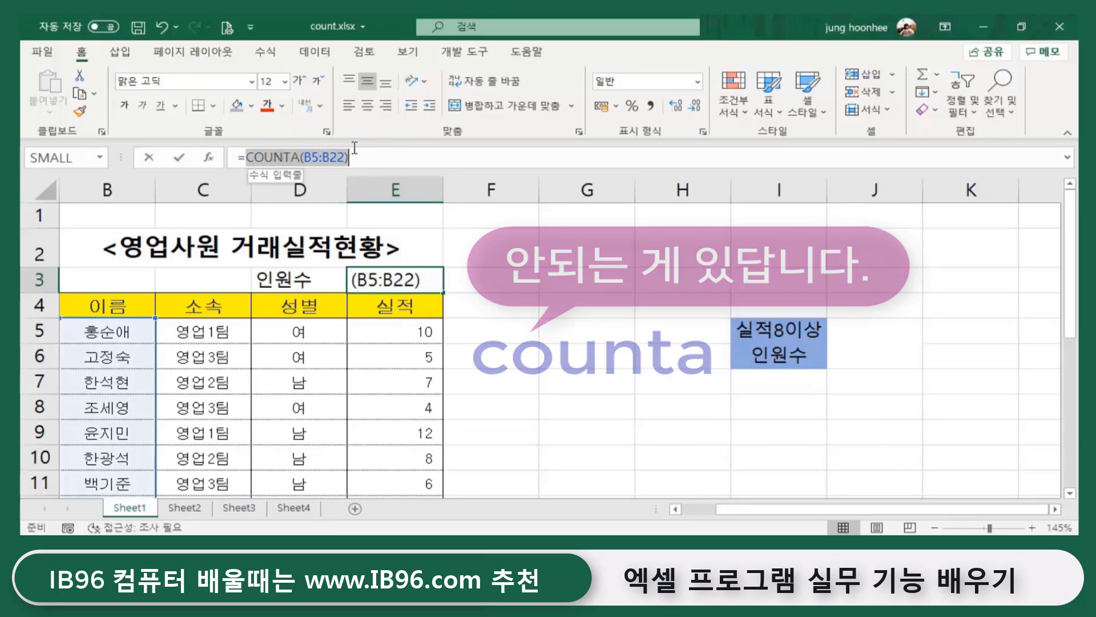
- Replace E3 with =COUNTBLANK(E5:E22) over the 실적 column, returning 0
click(591, 354)
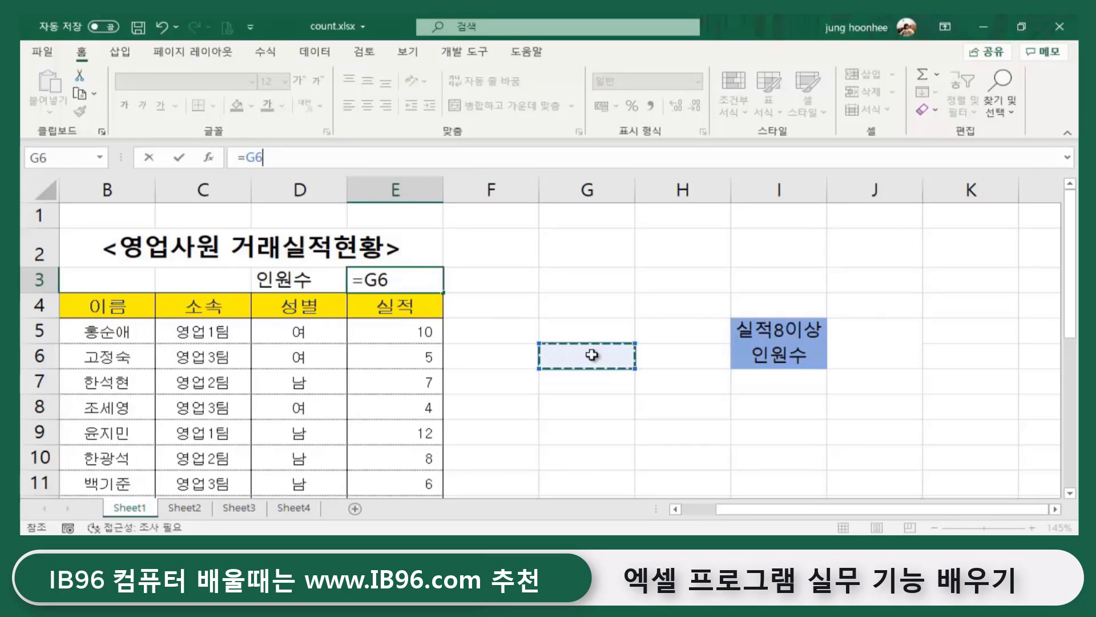
text(``)
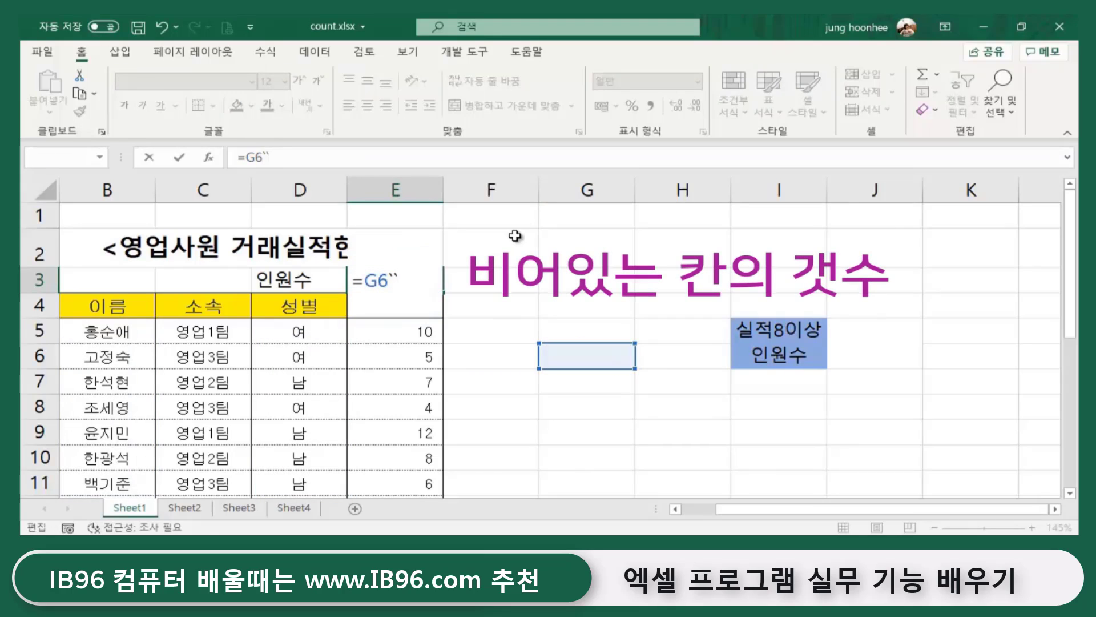
key(BackSpace)
key(BackSpace)
key(BackSpace)
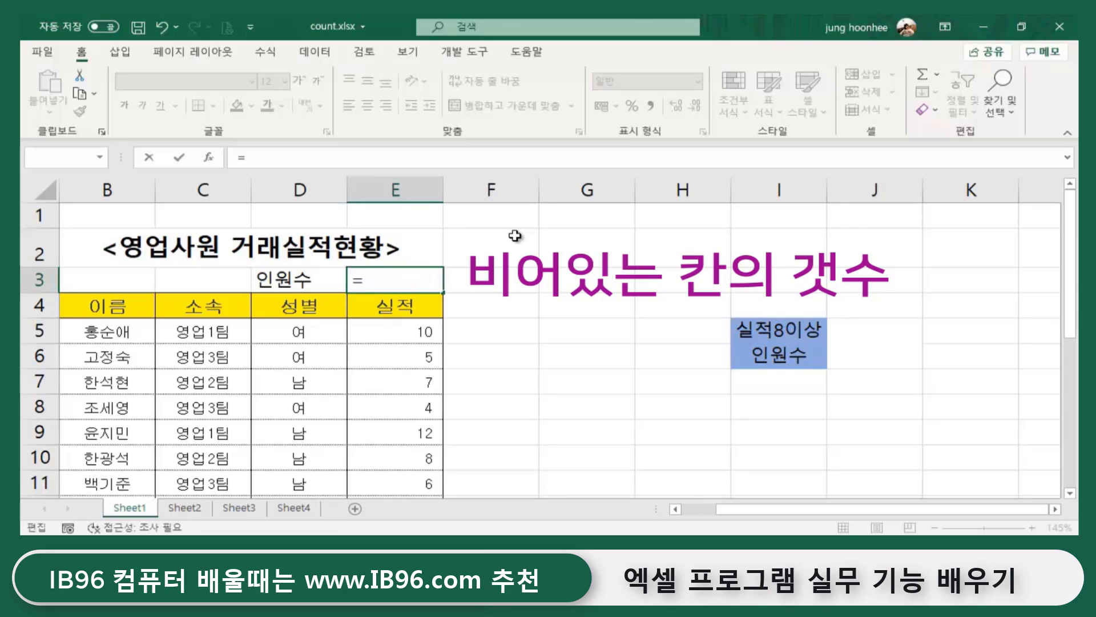
text(count)
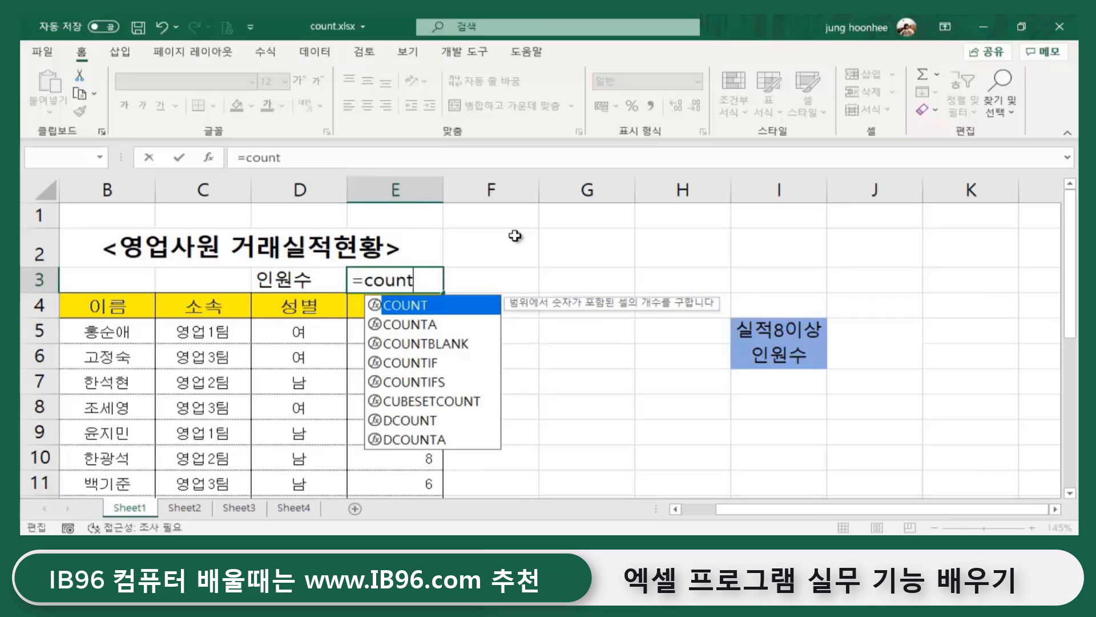
text(blank)
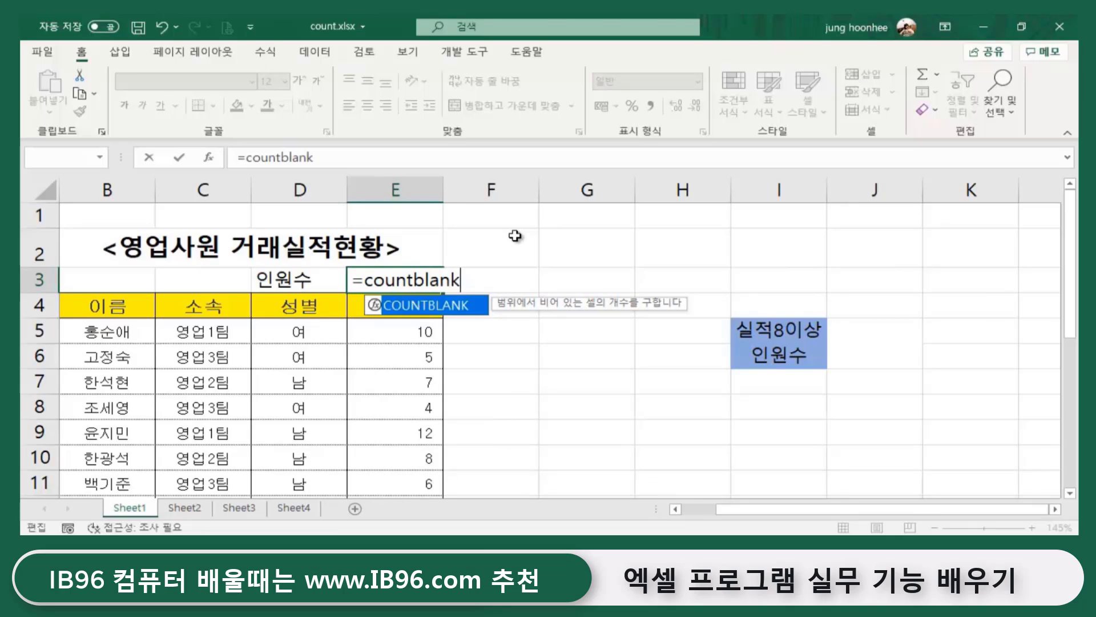
text(()
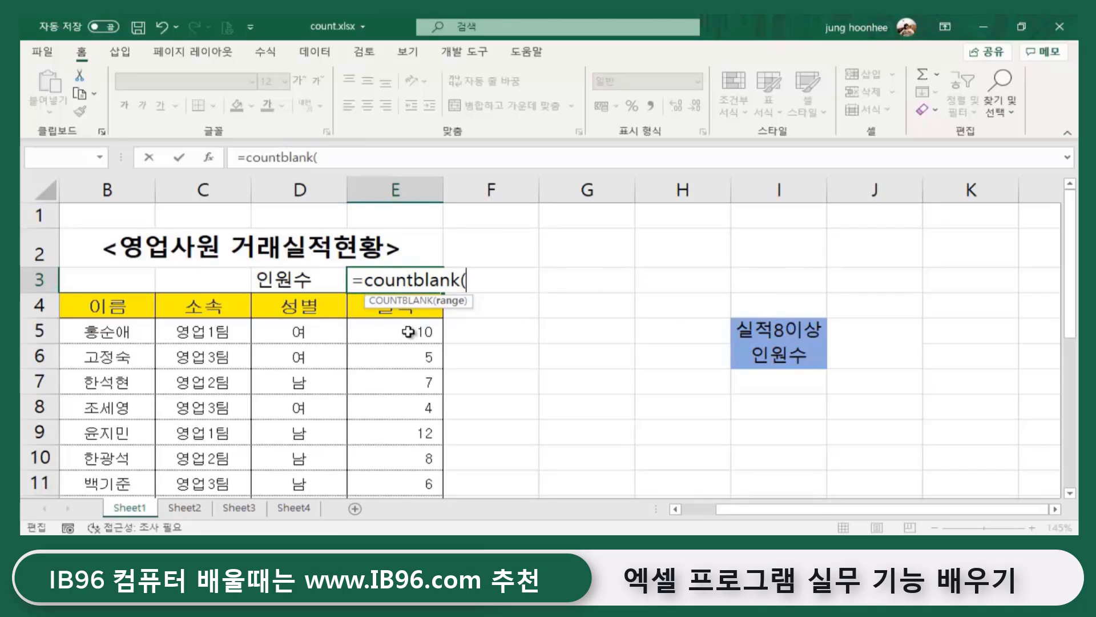
drag(408, 331, 404, 446)
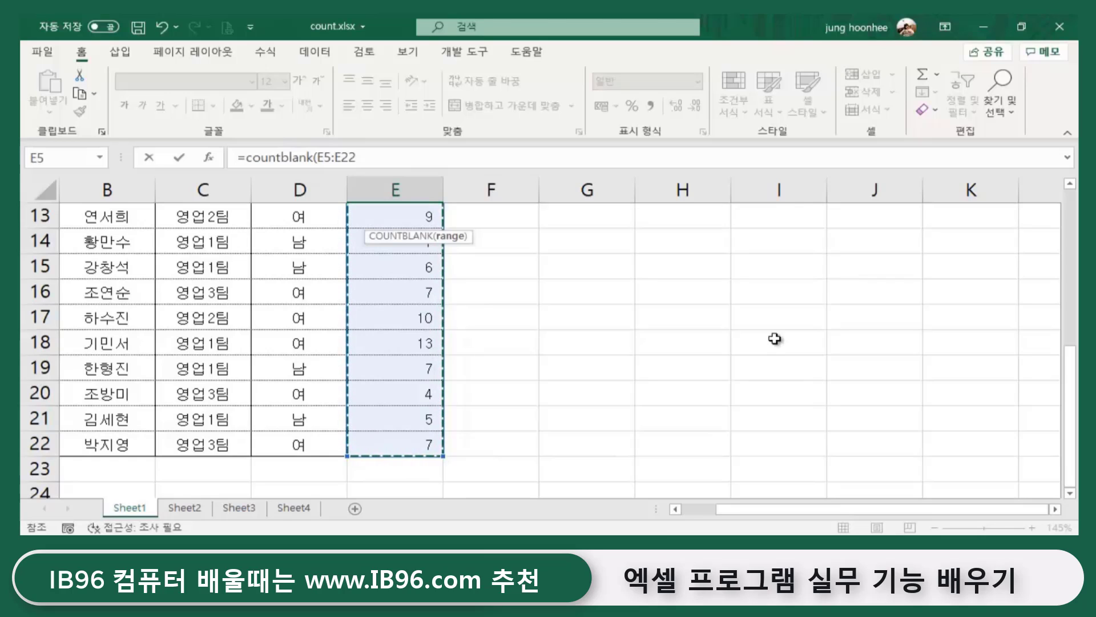
text())
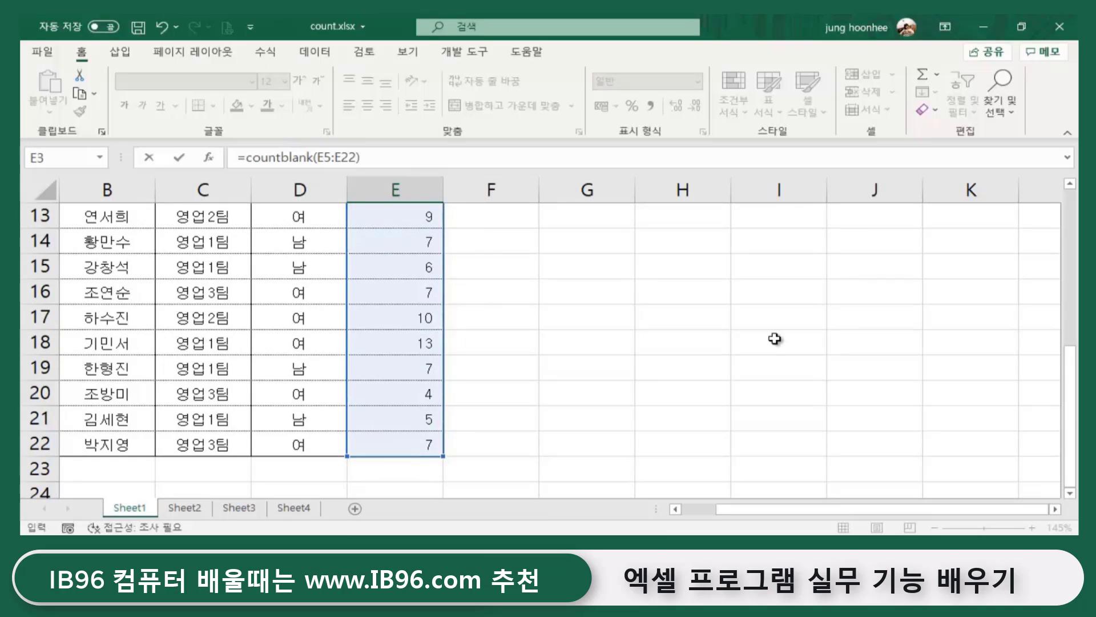
key(Return)
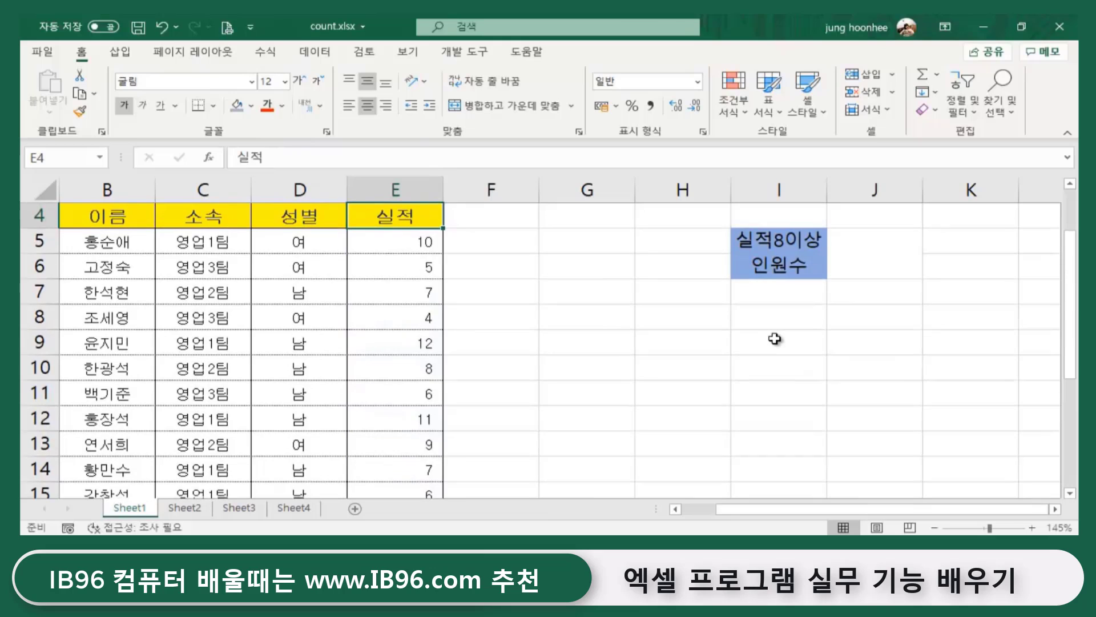
scroll(362, 277, up, 1)
click(407, 274)
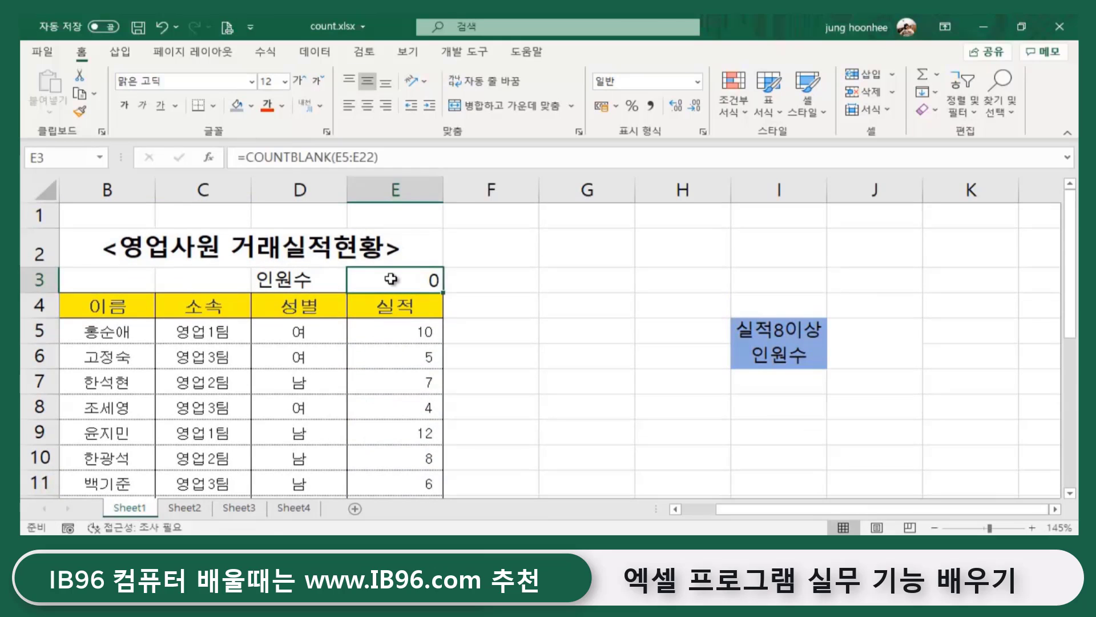
click(290, 156)
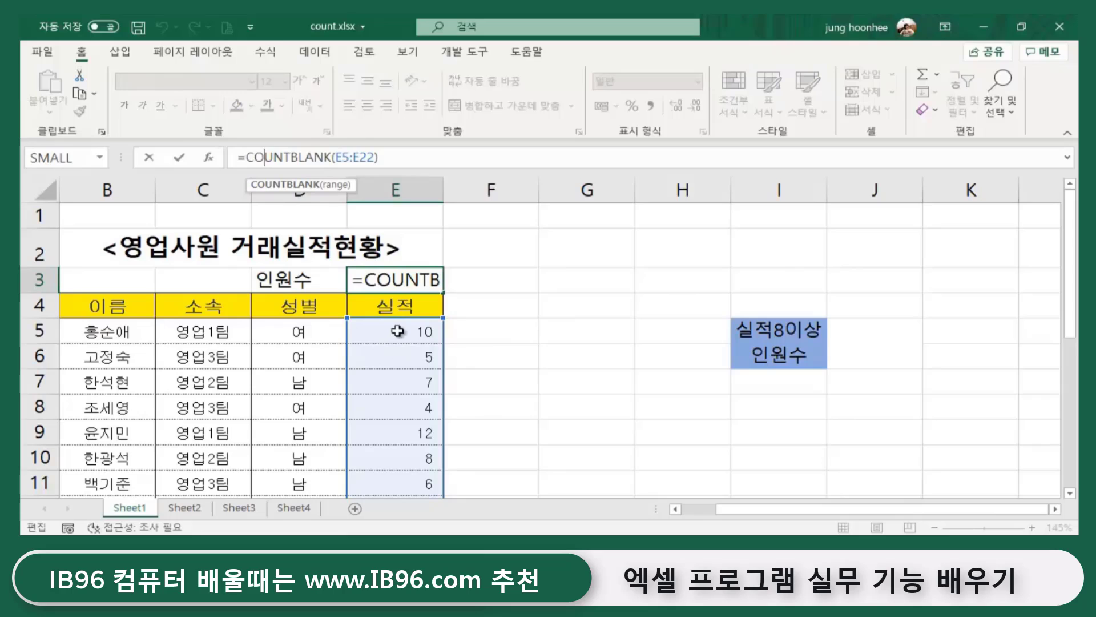
key(Return)
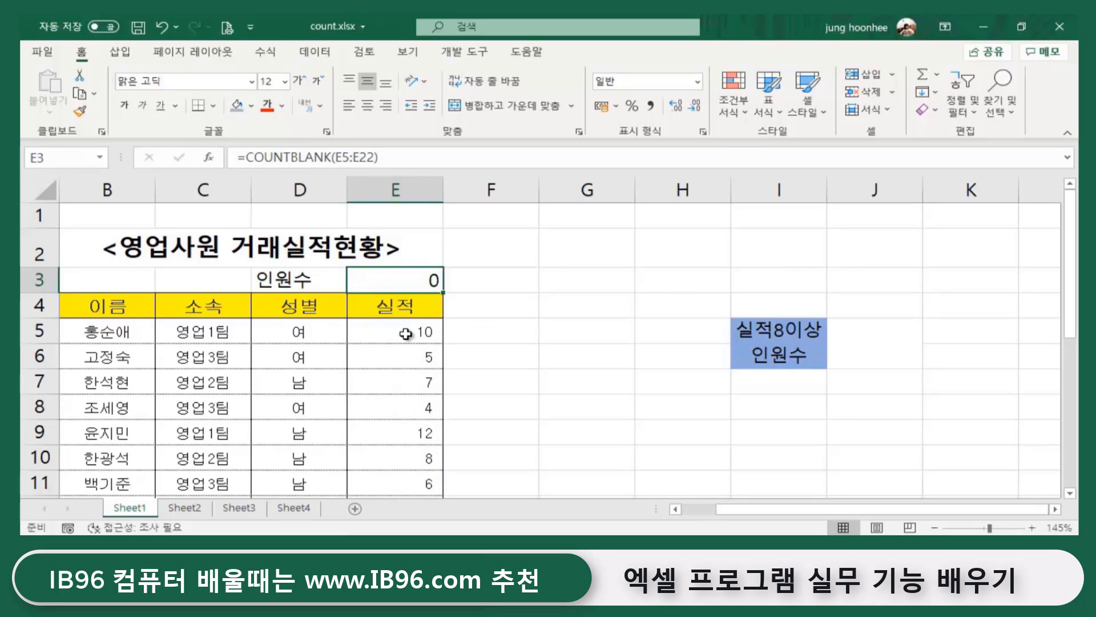
click(419, 335)
scroll(412, 349, down, 7)
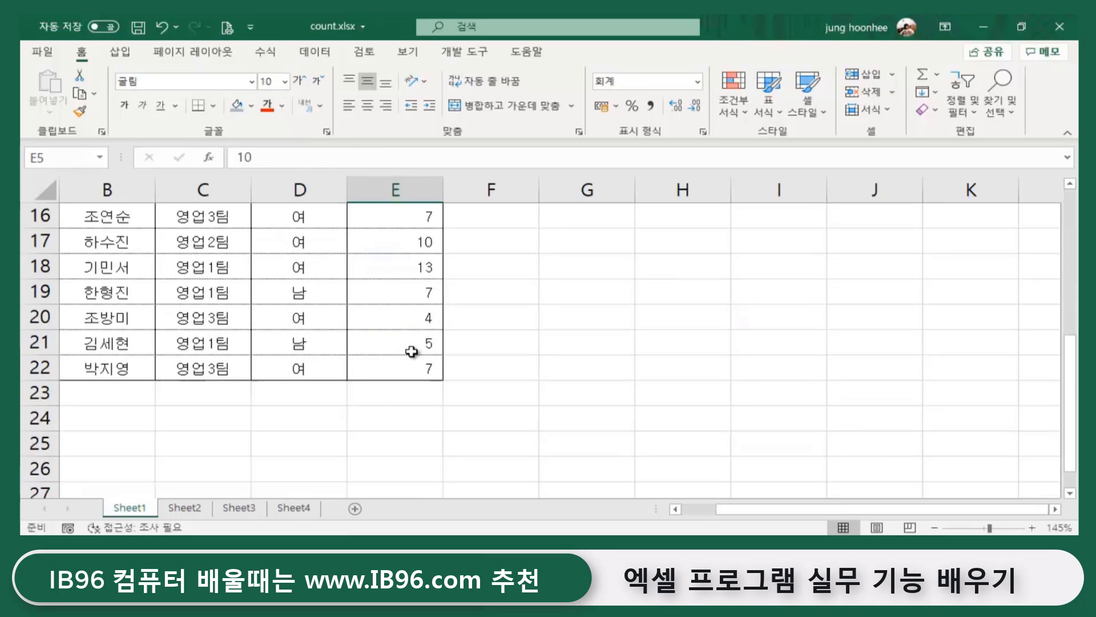
click(412, 215)
scroll(411, 223, up, 5)
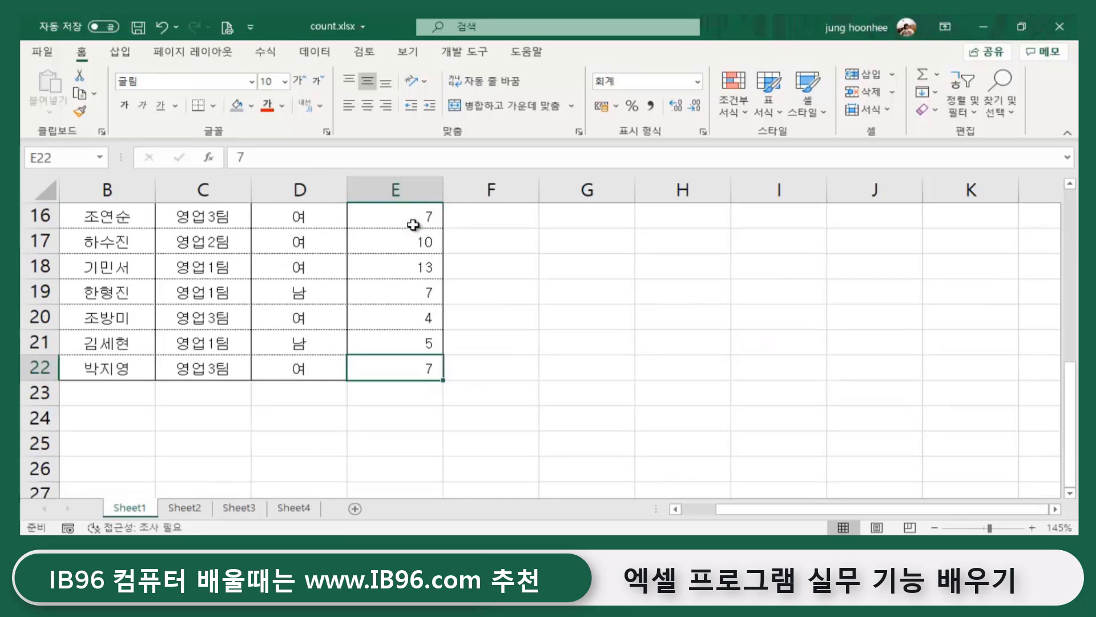
scroll(449, 370, up, 2)
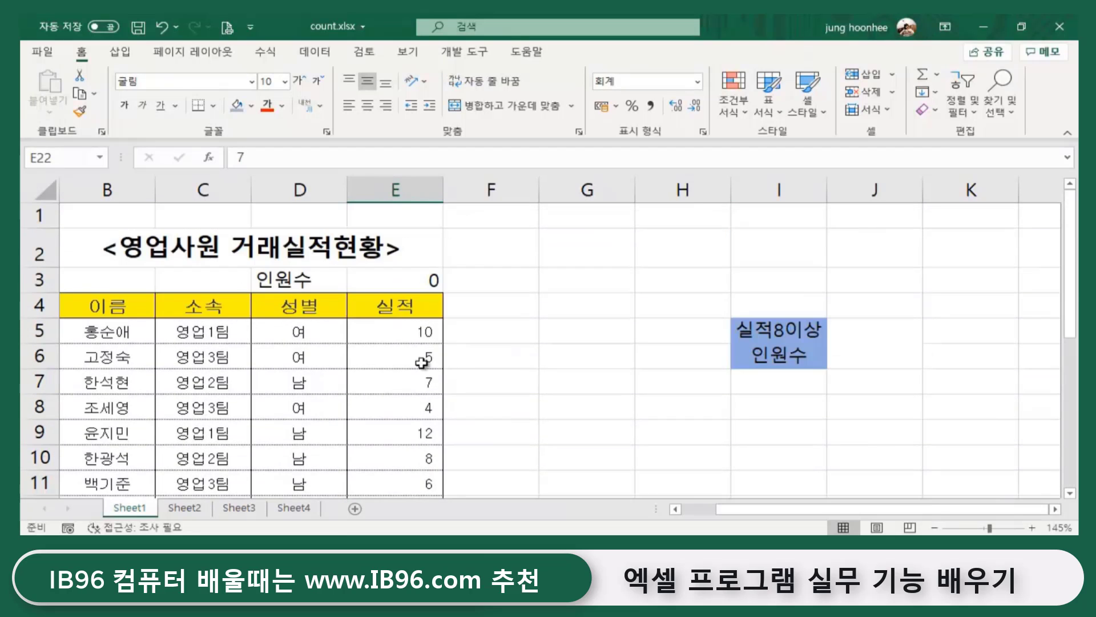
click(393, 281)
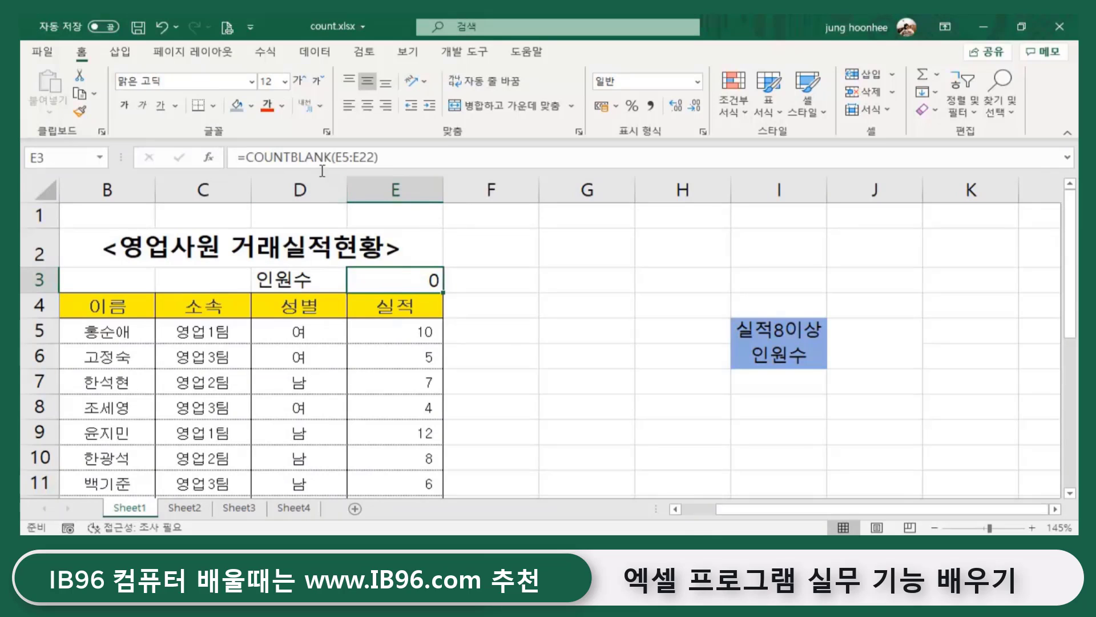
click(560, 349)
click(393, 277)
click(403, 382)
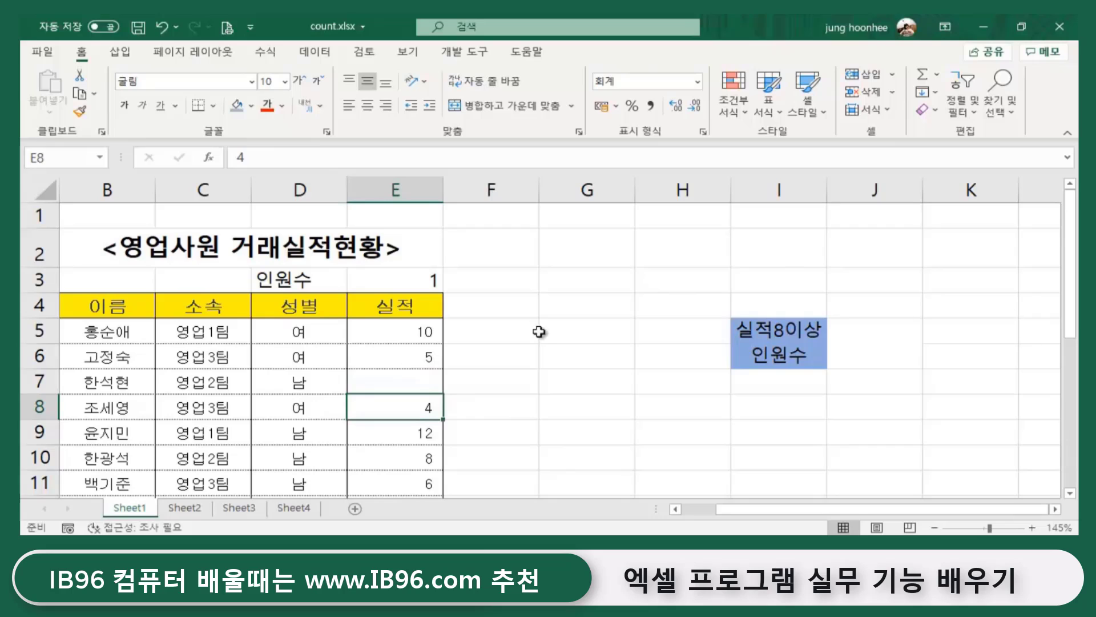
click(382, 279)
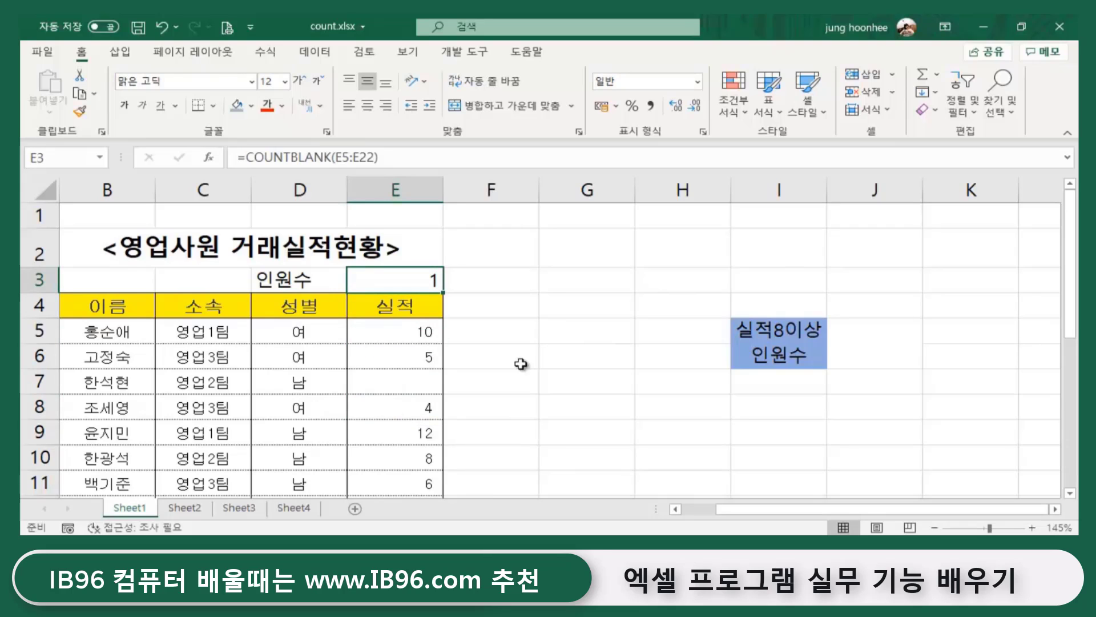
scroll(514, 371, down, 2)
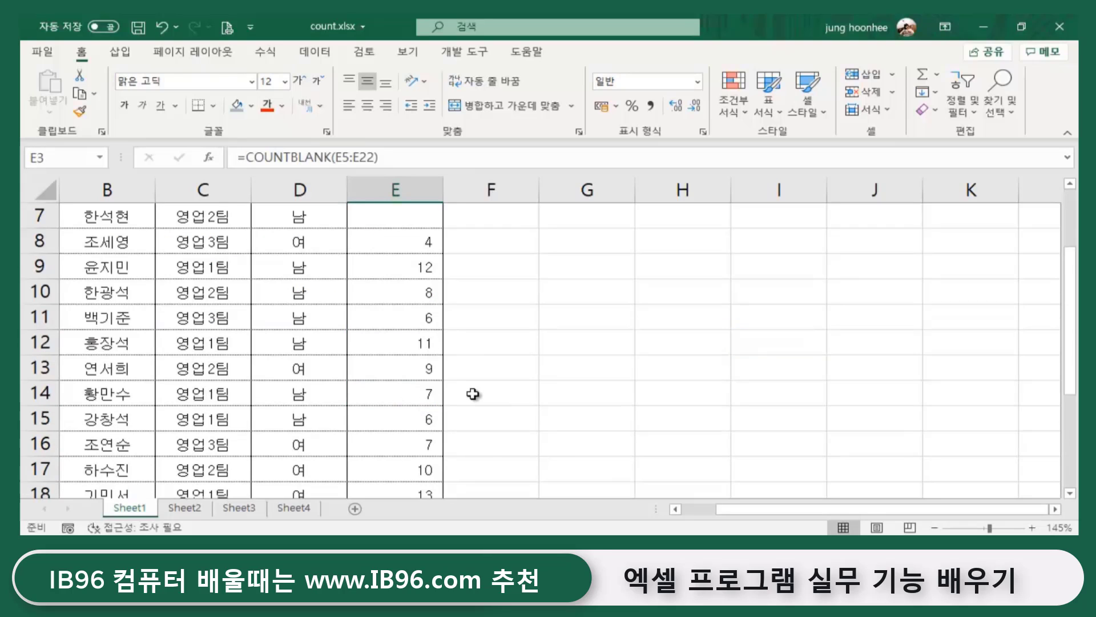
click(411, 419)
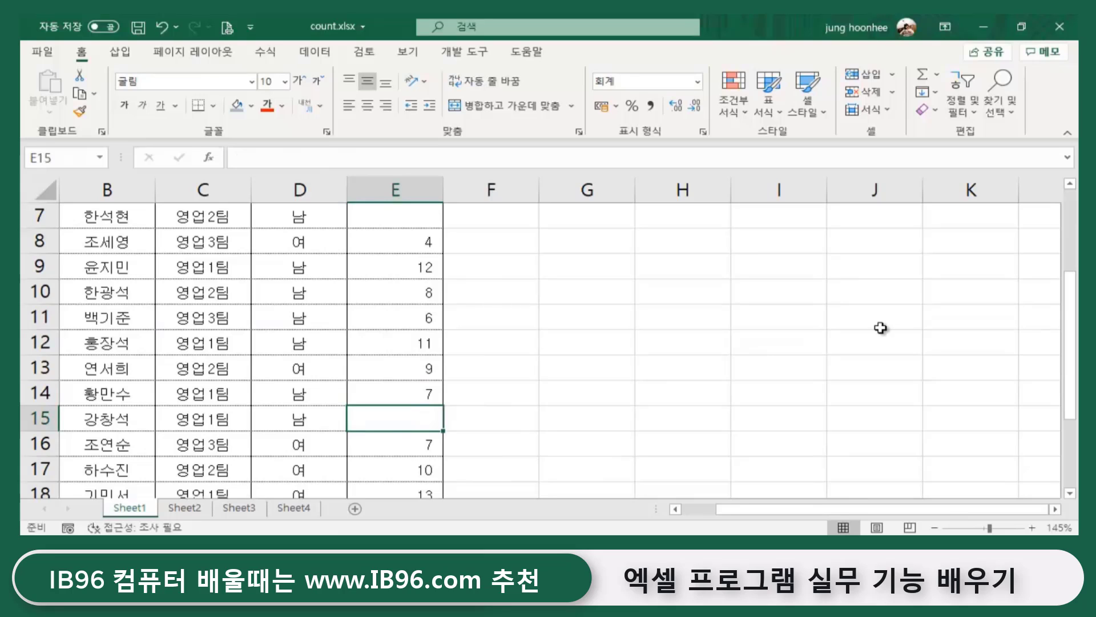
click(574, 437)
scroll(479, 341, up, 2)
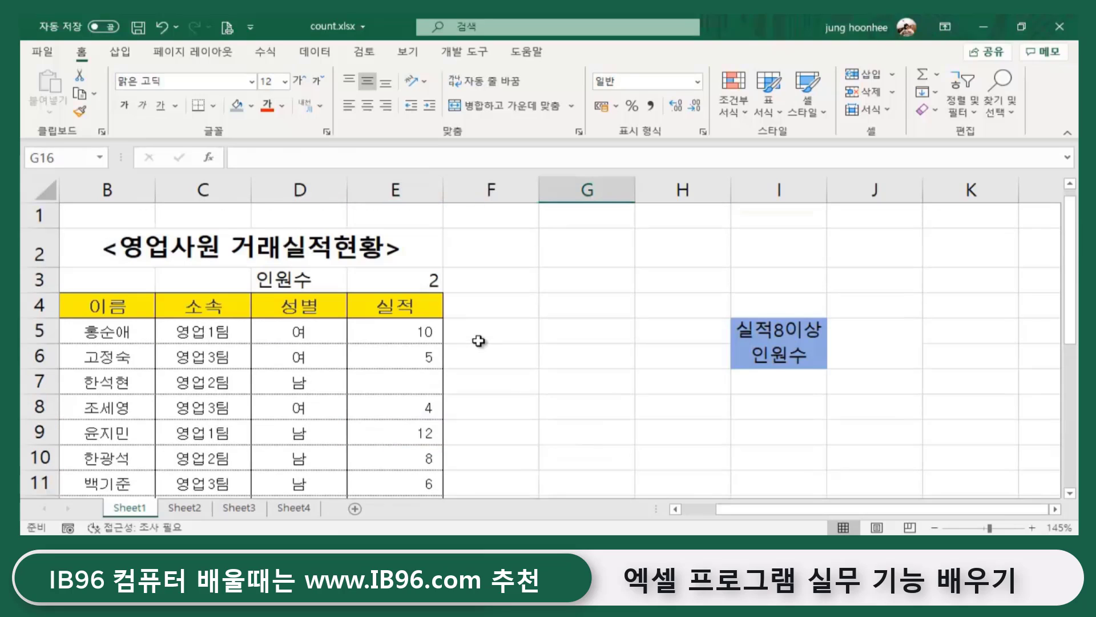
click(388, 274)
click(292, 282)
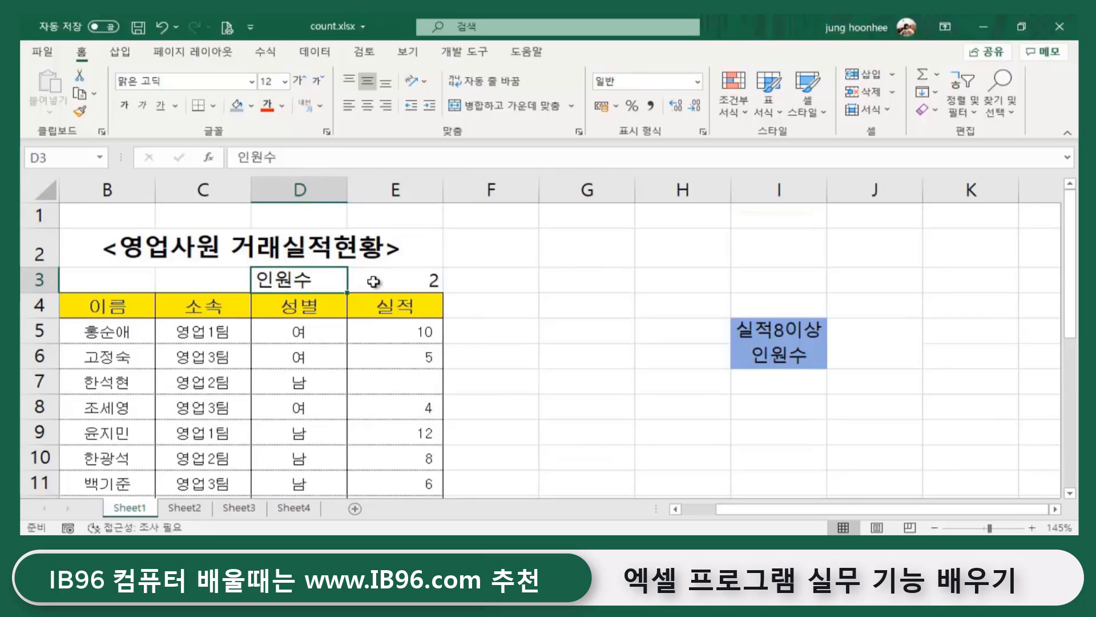
click(373, 281)
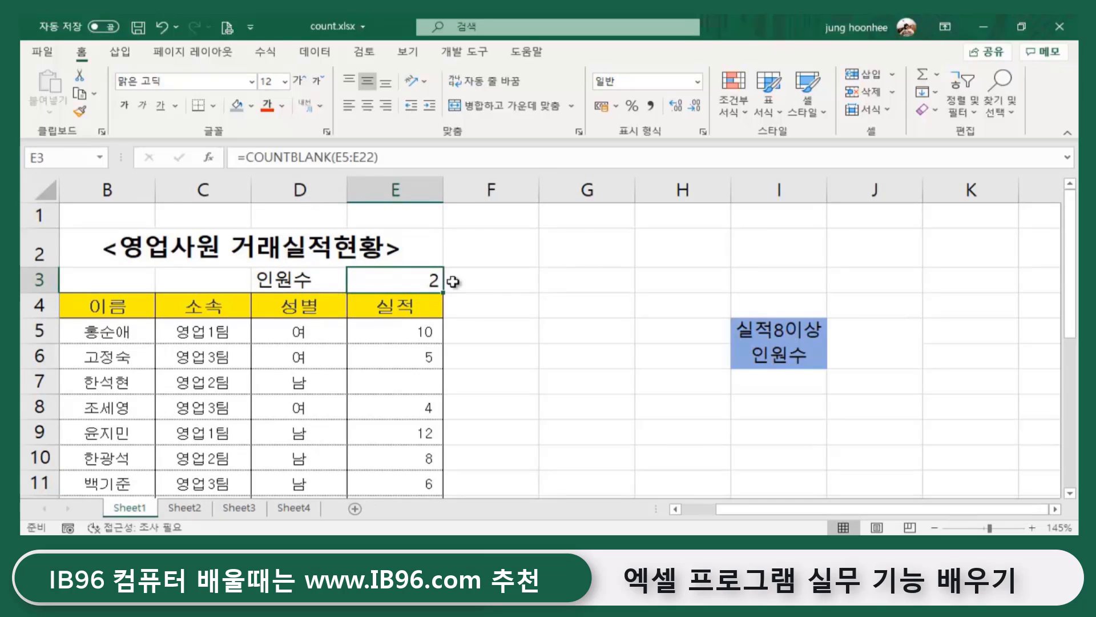
click(393, 337)
click(397, 355)
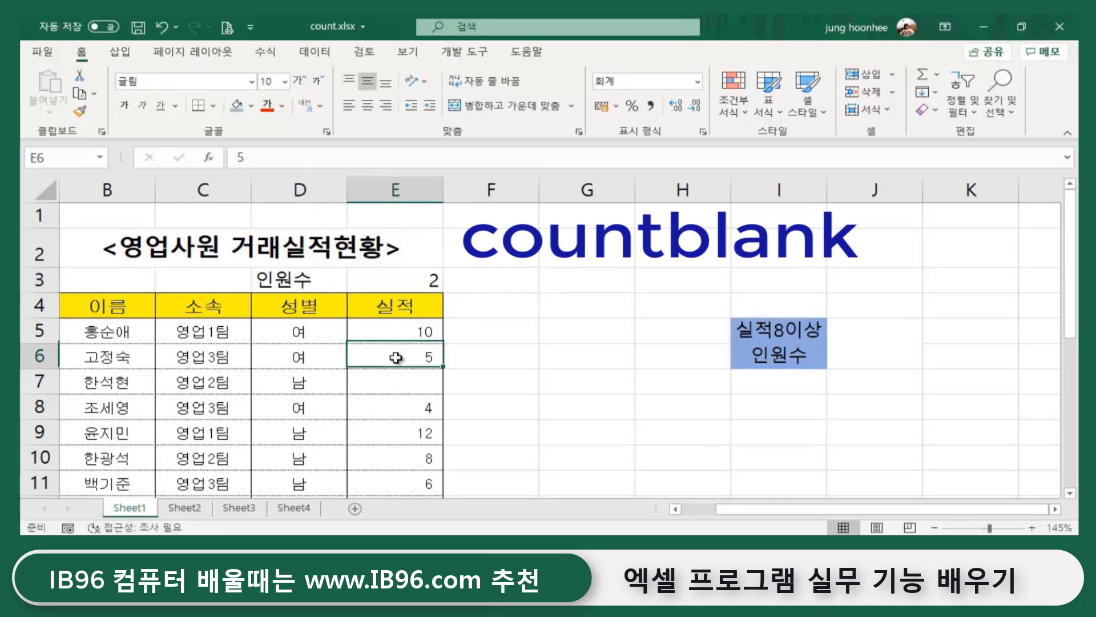
click(396, 382)
click(396, 406)
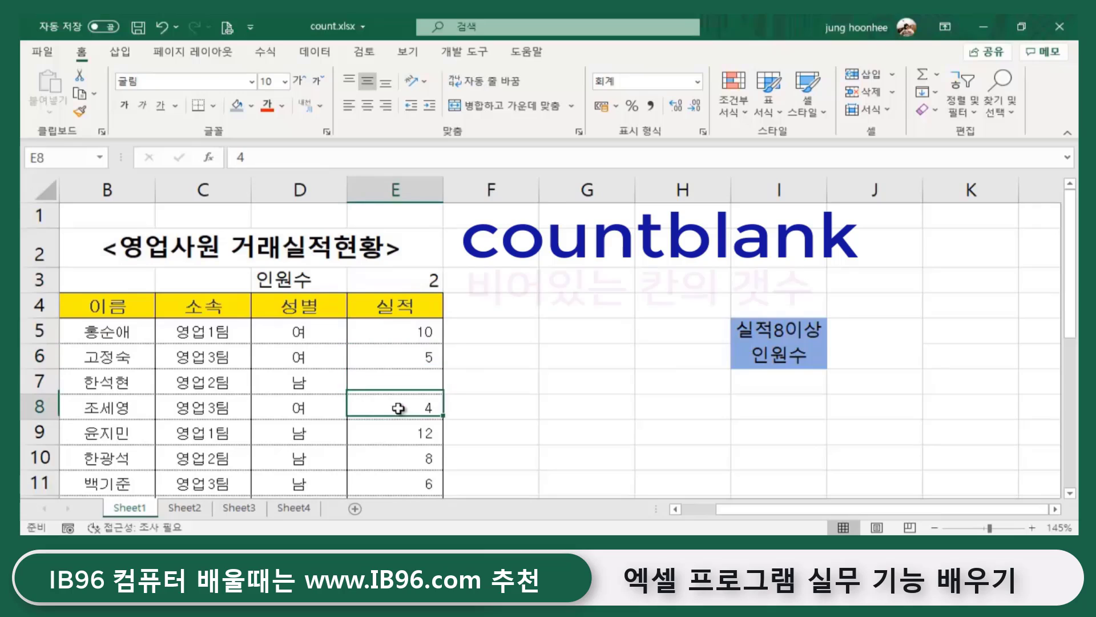
click(424, 281)
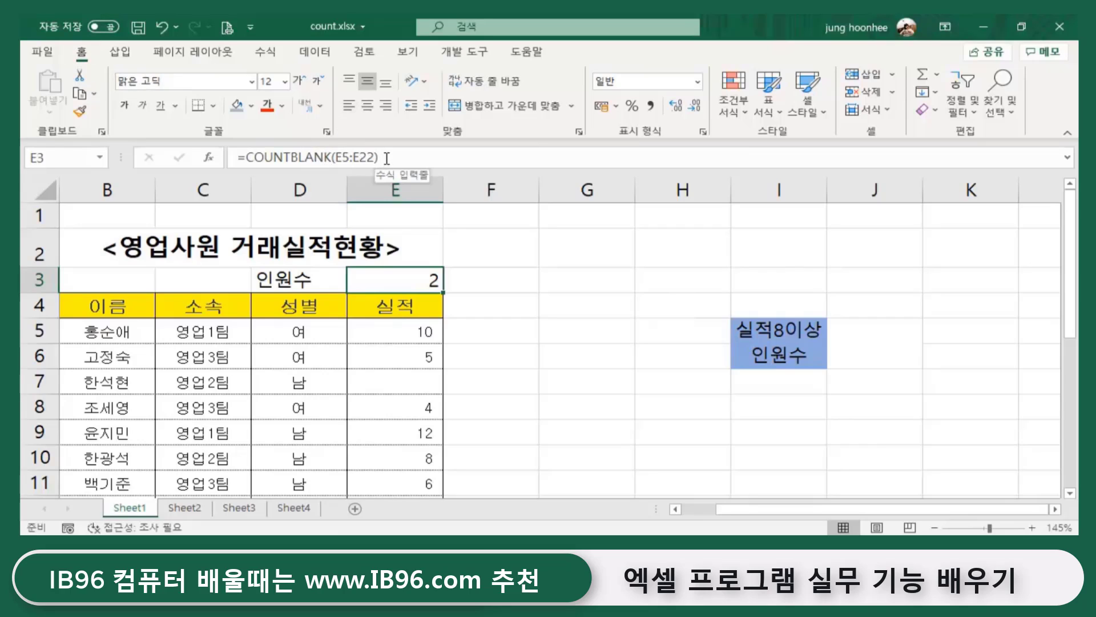
- Change E3's formula back to =COUNTA(B5:B22), giving 18 again
drag(383, 156, 285, 159)
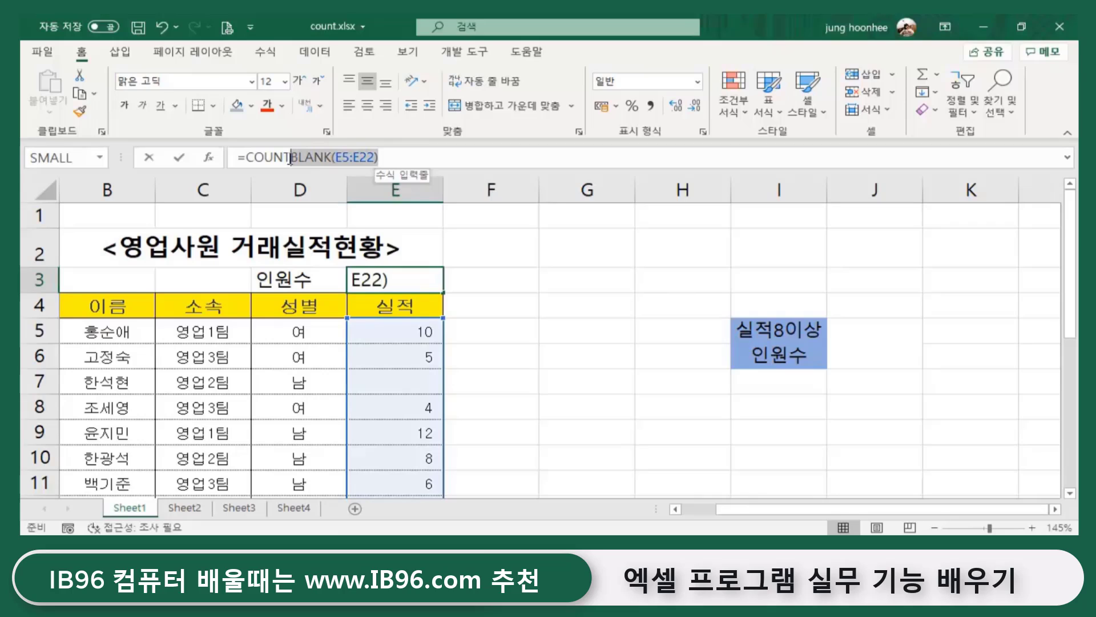
text(a)
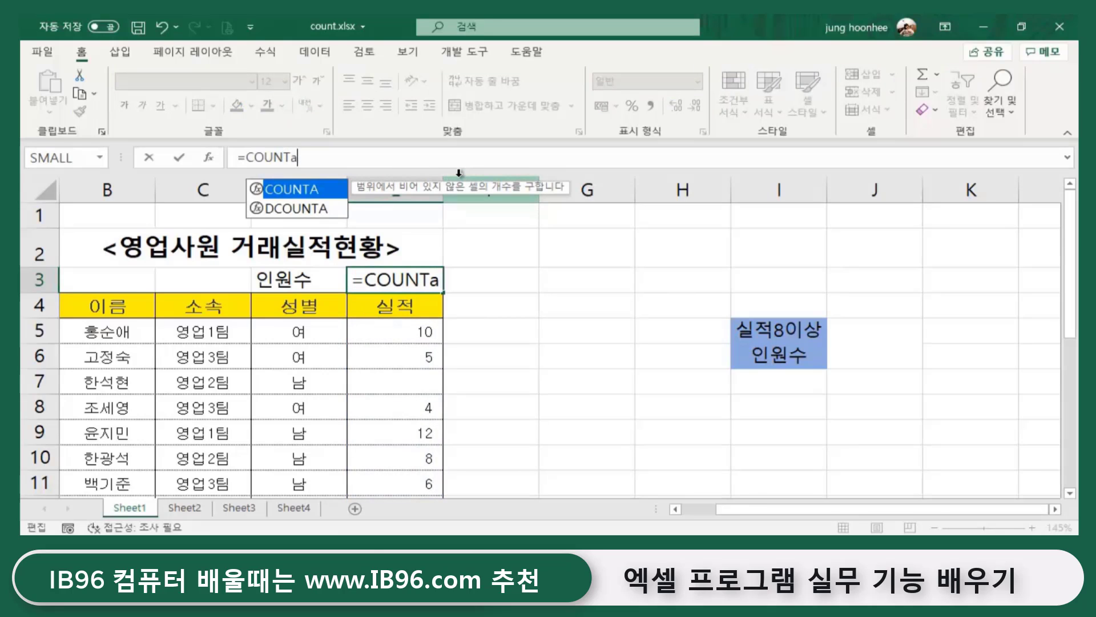
text(()
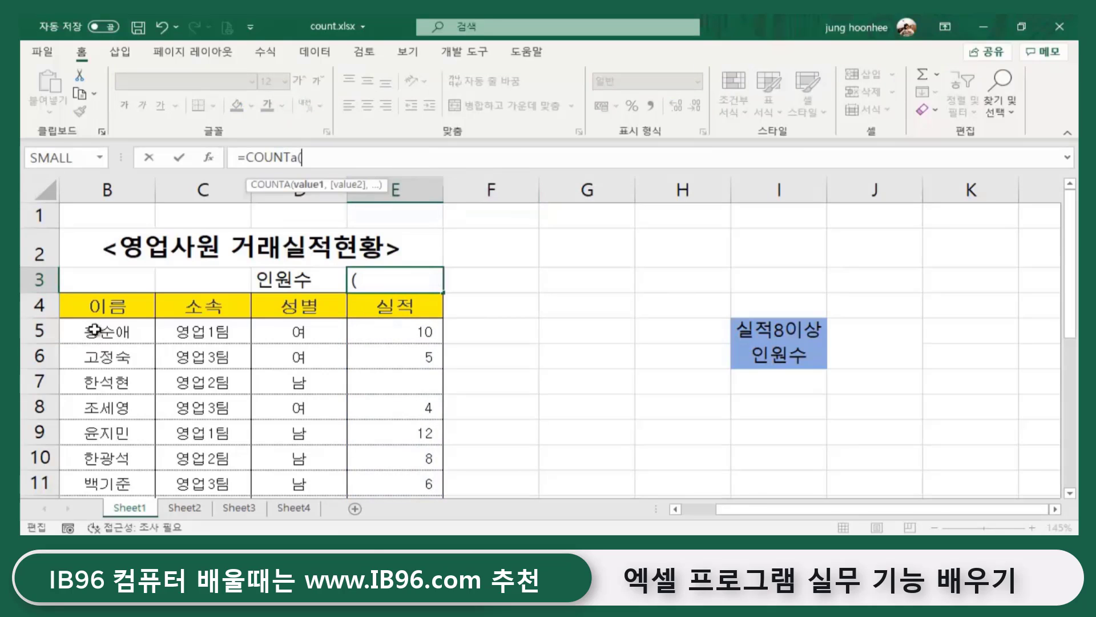
click(96, 328)
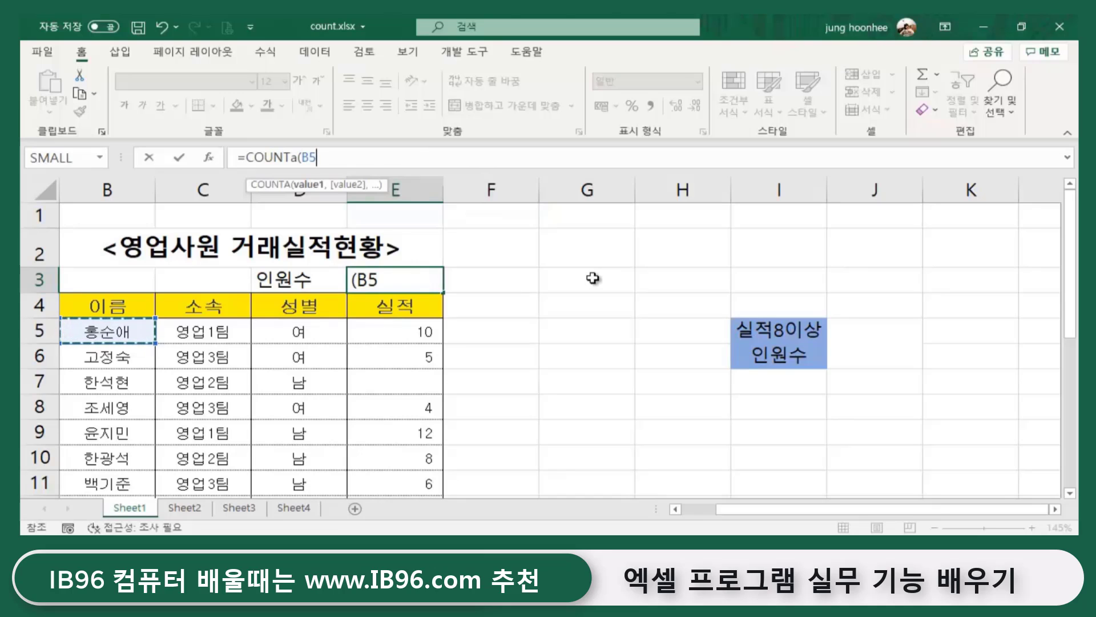
key(ctrl+shift+Down)
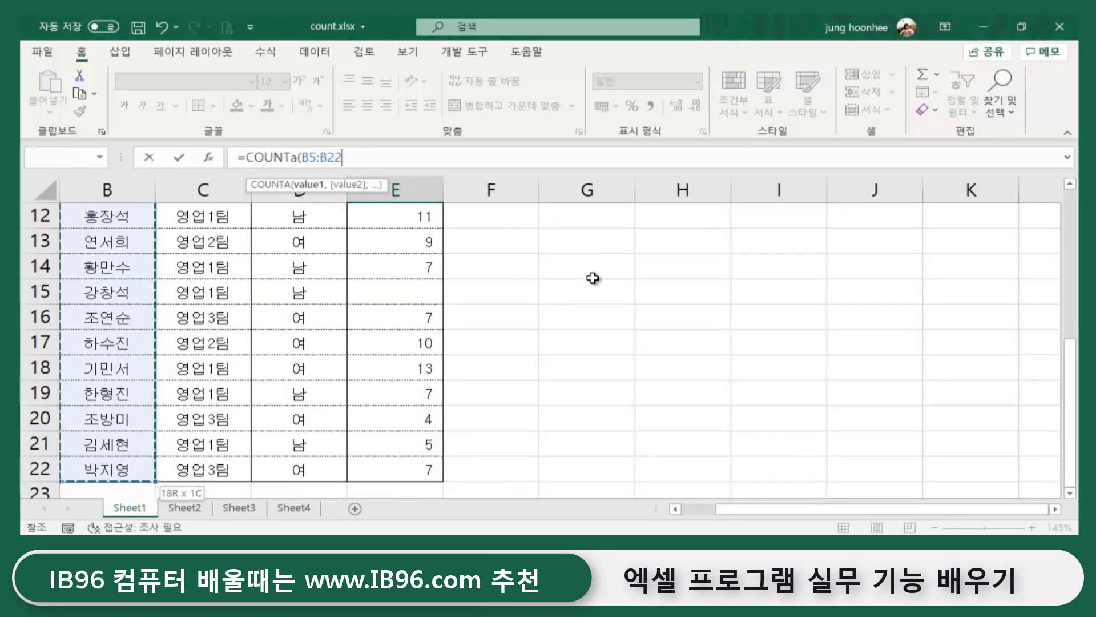
key(Return)
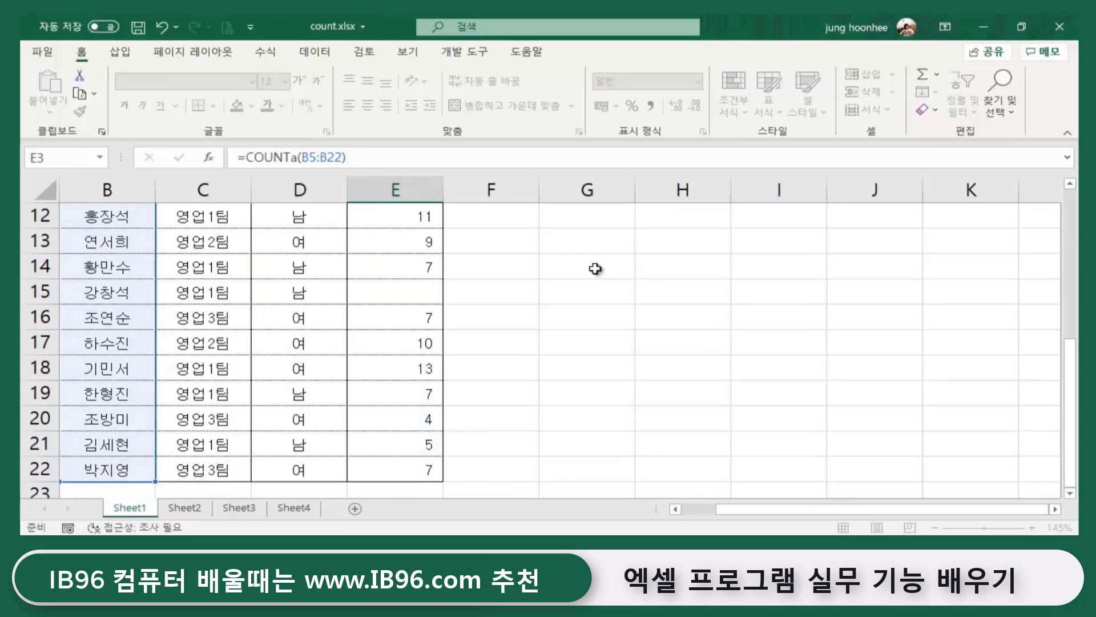
scroll(510, 298, up, 1)
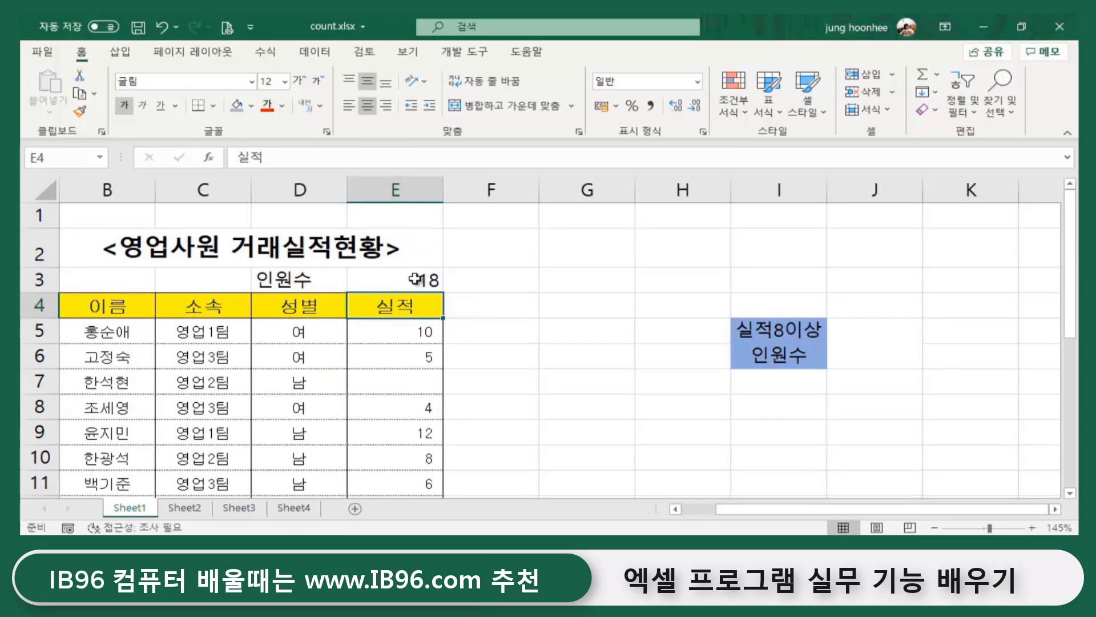
key(Up)
click(547, 304)
click(416, 284)
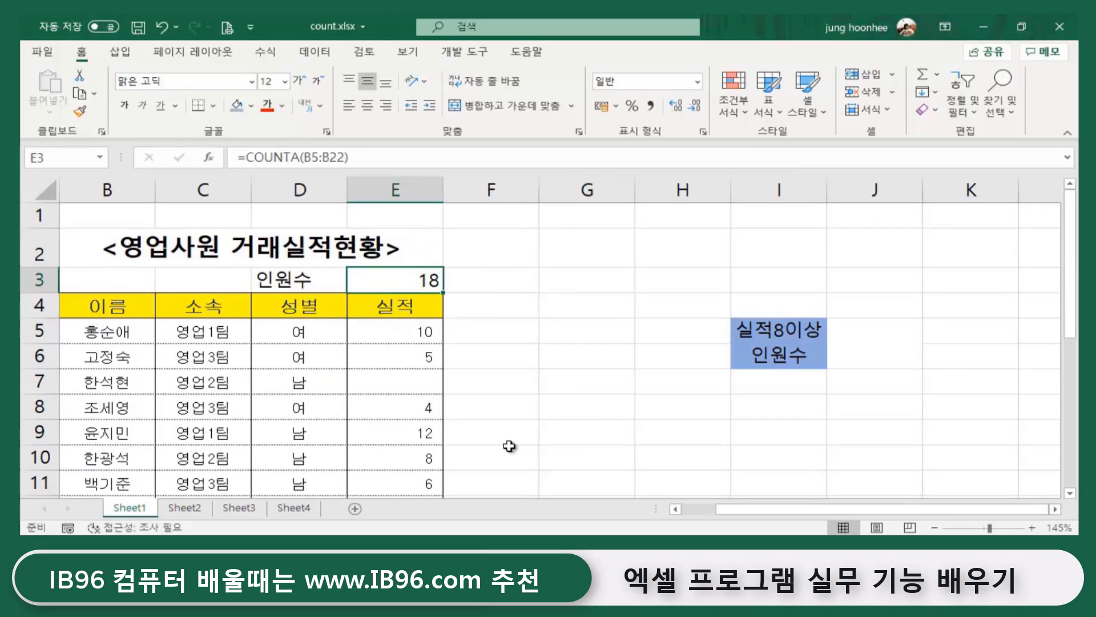
- Type 11 into E7 and 5 into E15 to refill the empty 실적 cells
click(399, 386)
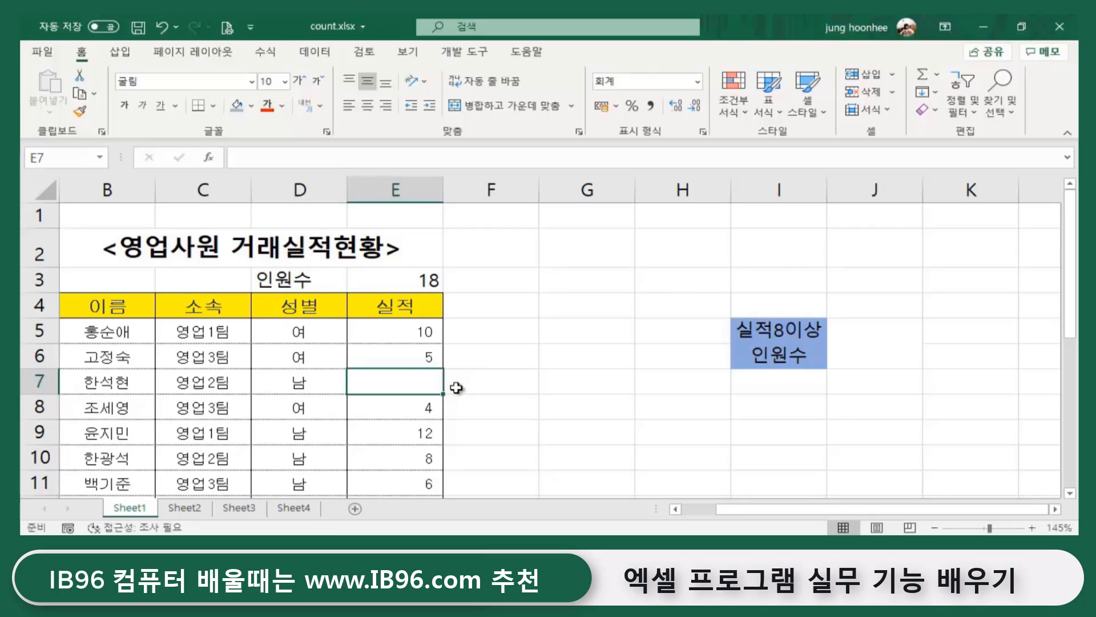
text(11)
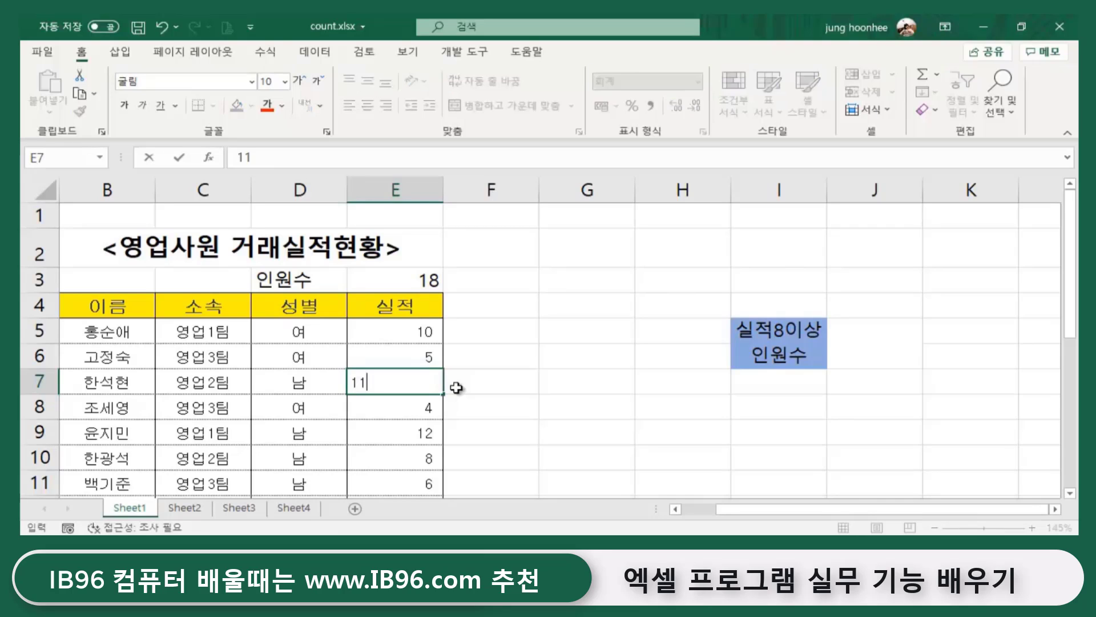
click(359, 457)
scroll(371, 456, down, 3)
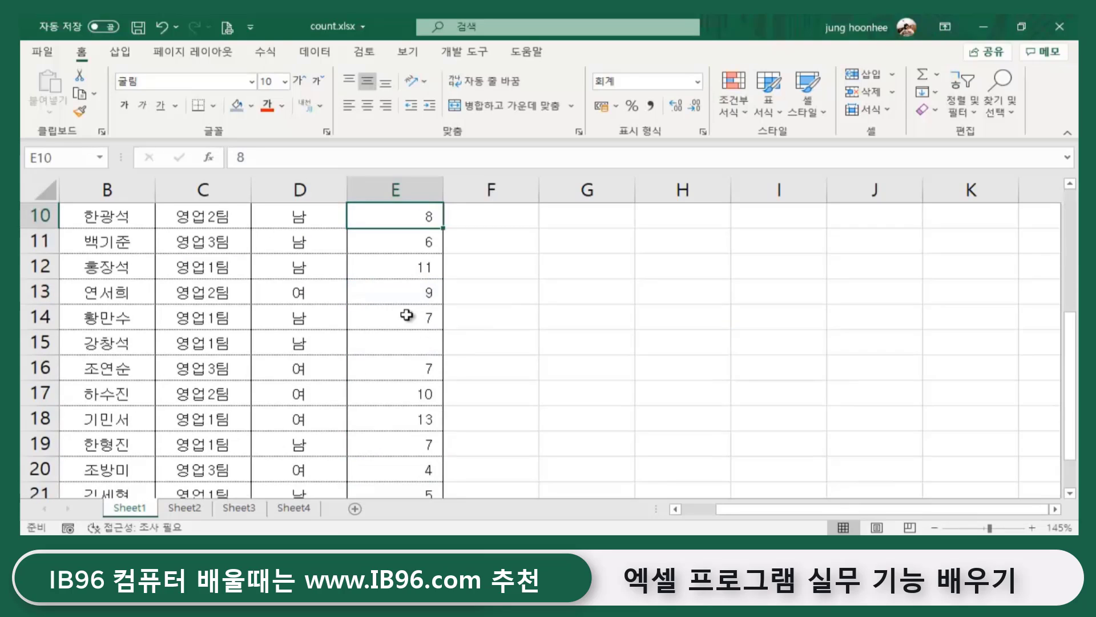
click(407, 338)
text(5)
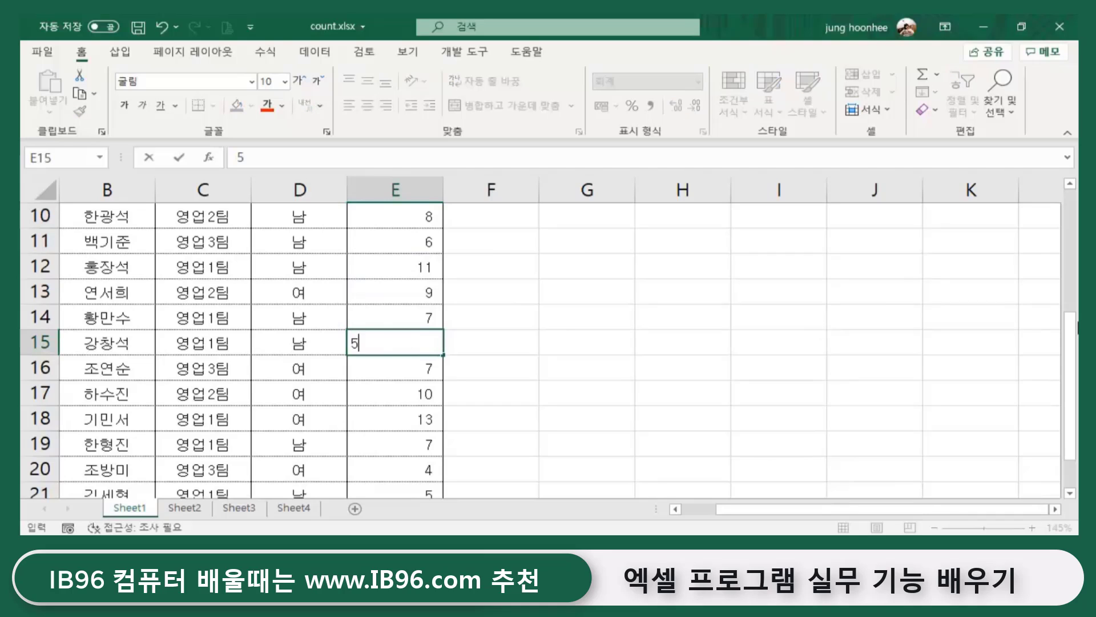
key(Return)
scroll(498, 279, up, 2)
scroll(499, 279, up, 1)
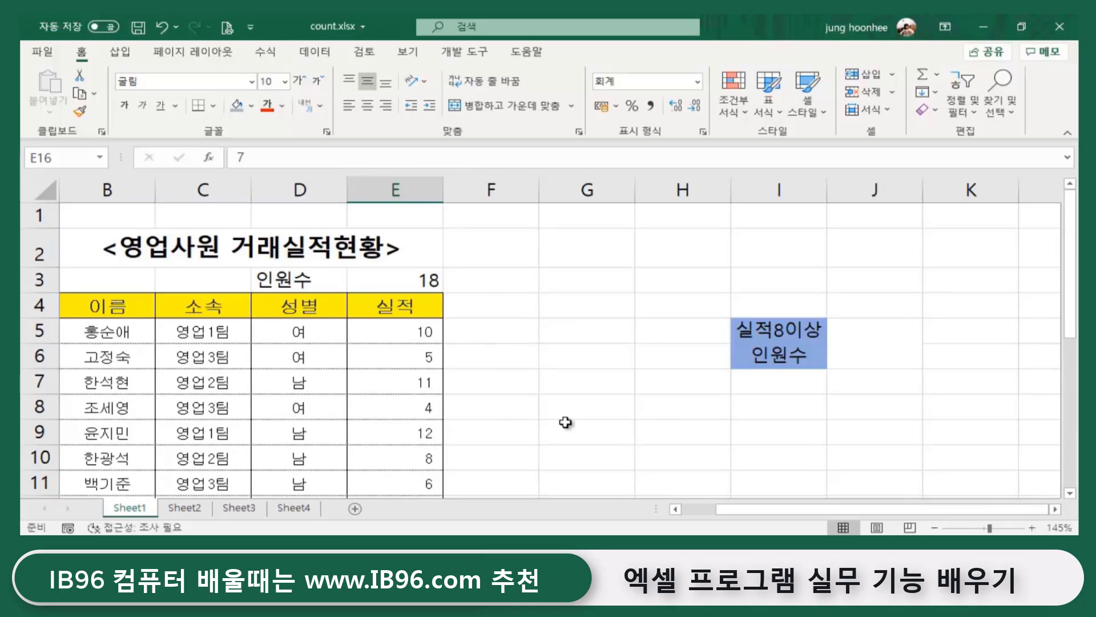
click(550, 374)
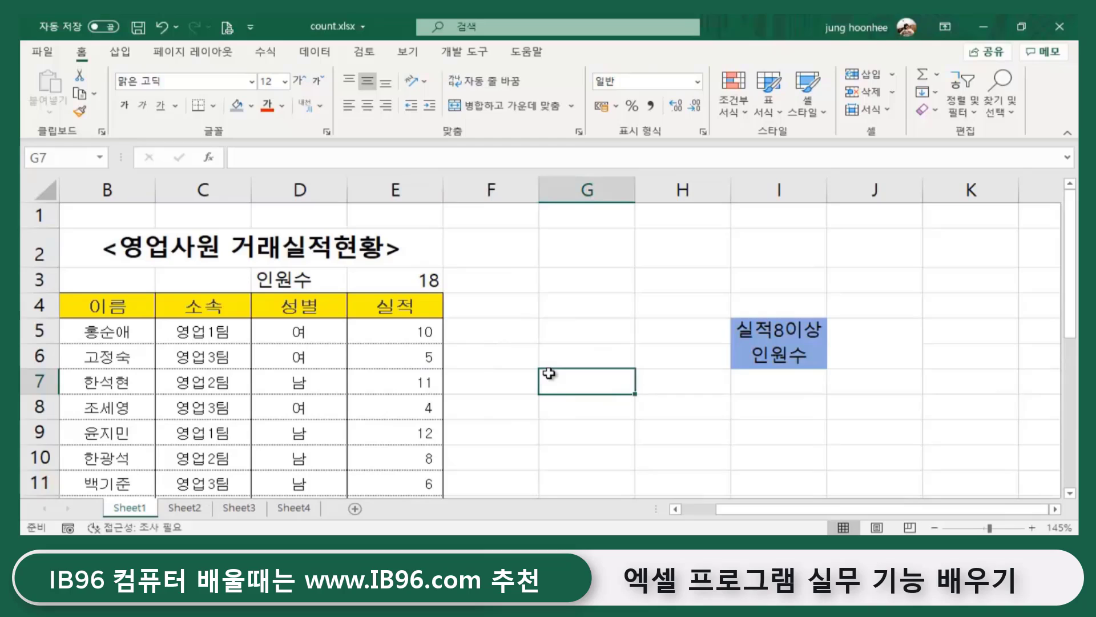
click(491, 347)
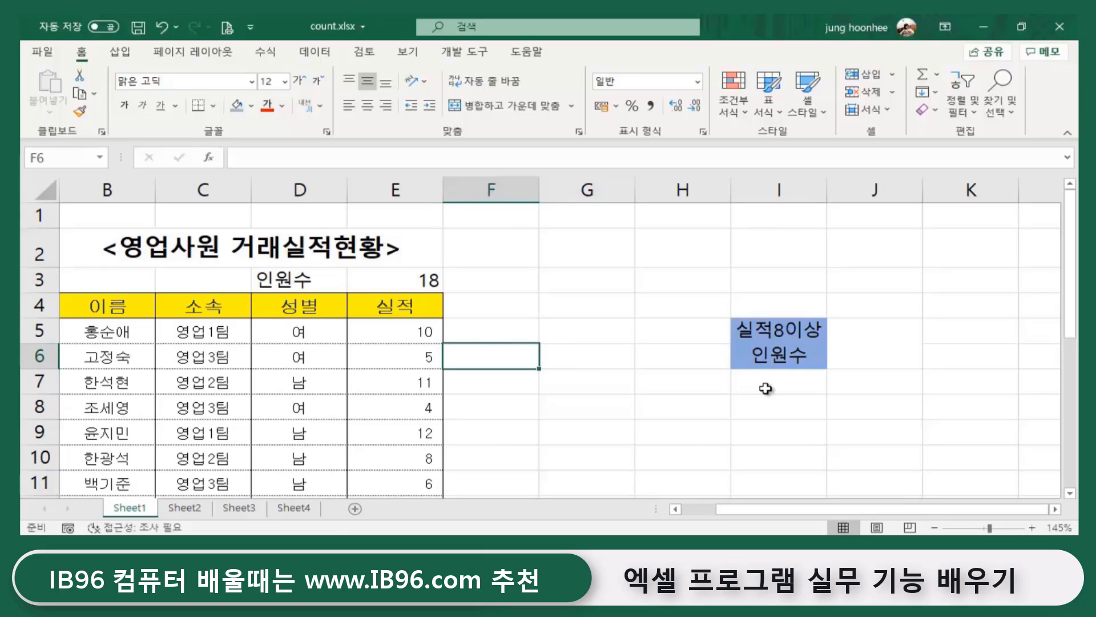
click(786, 338)
click(878, 341)
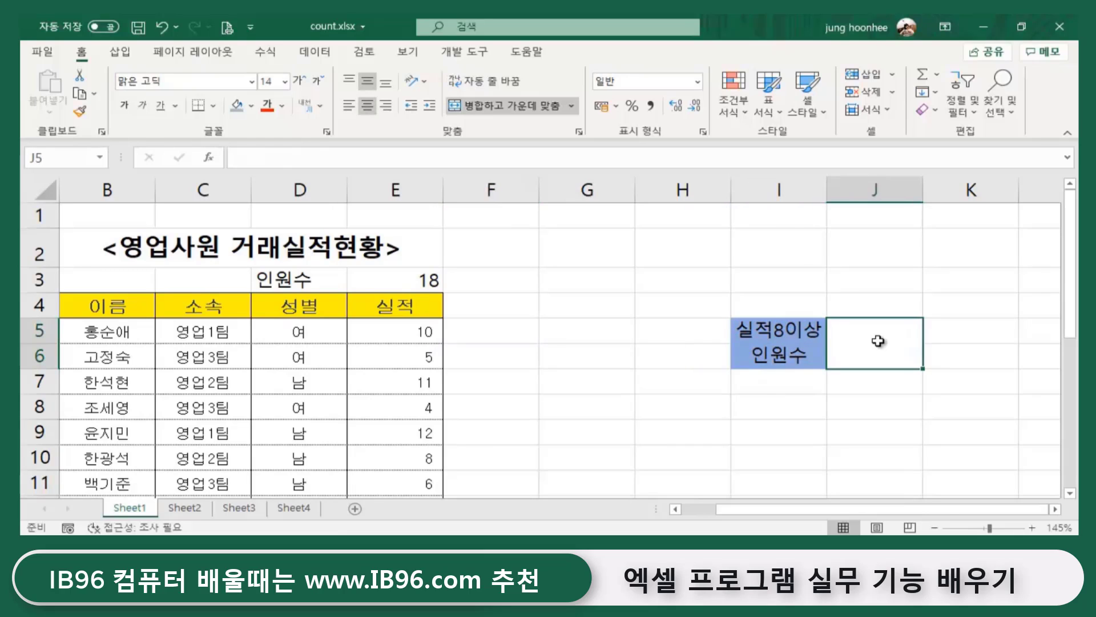
click(804, 345)
click(871, 347)
scroll(157, 371, down, 4)
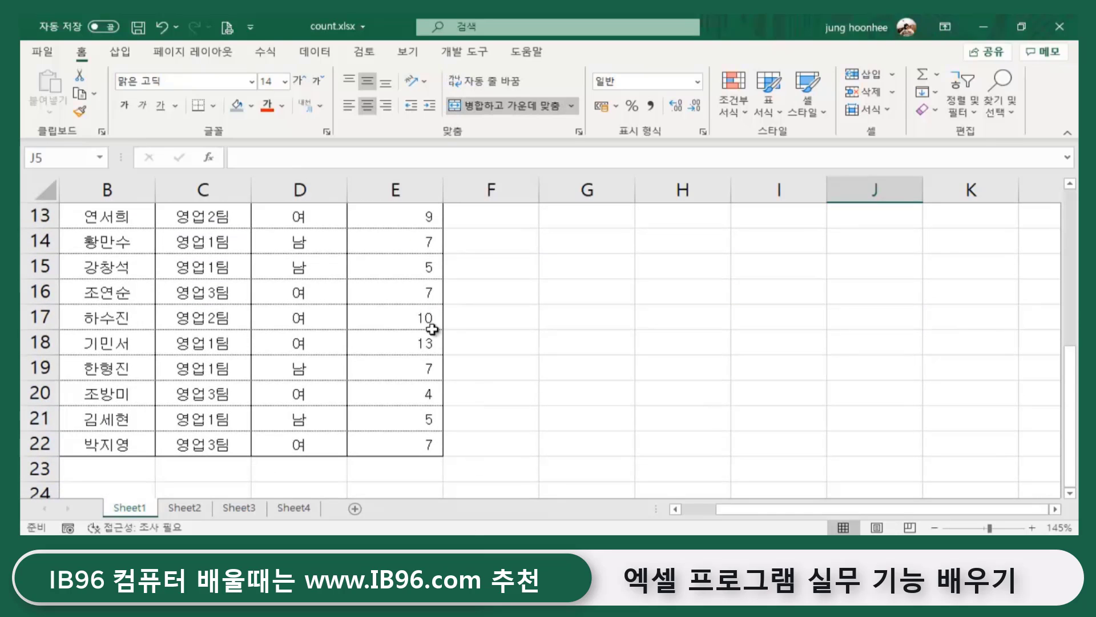
scroll(410, 359, up, 4)
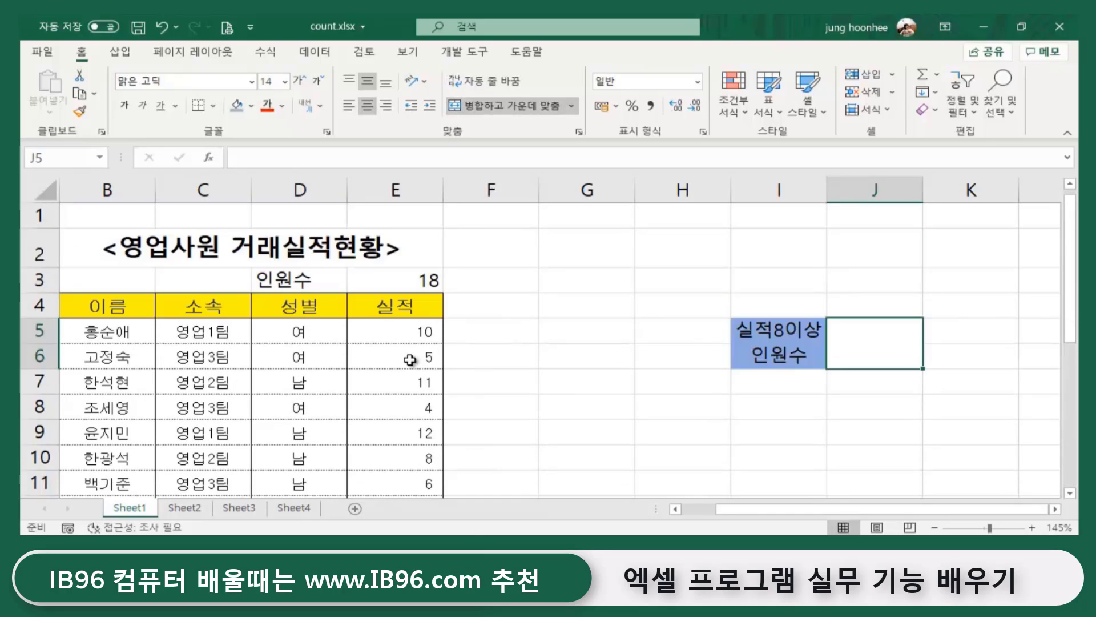
click(404, 310)
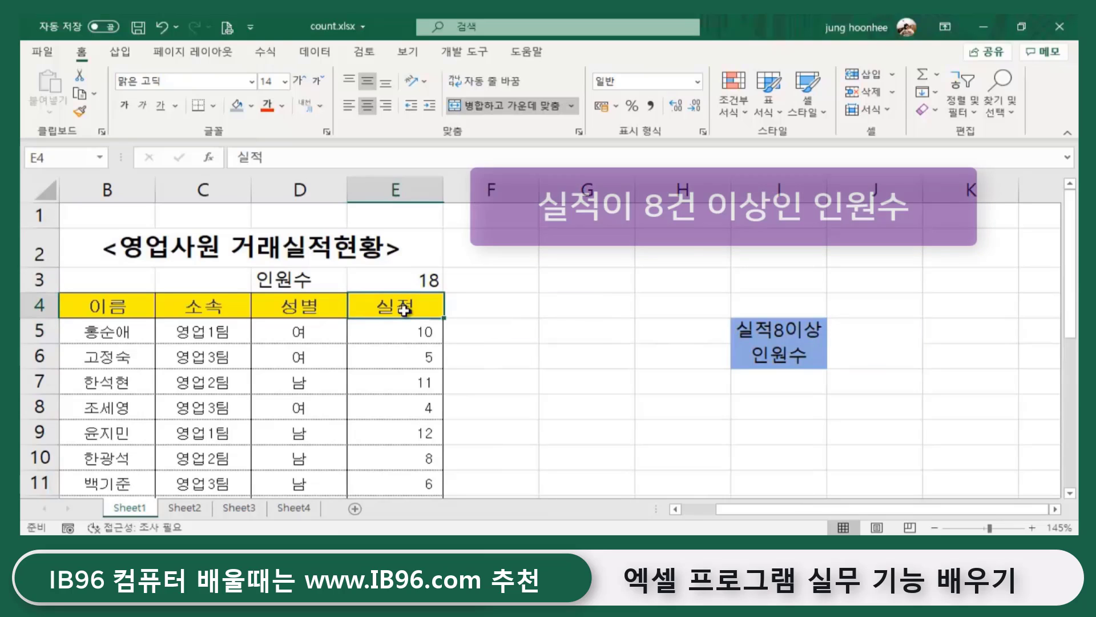
click(400, 383)
click(416, 432)
click(577, 404)
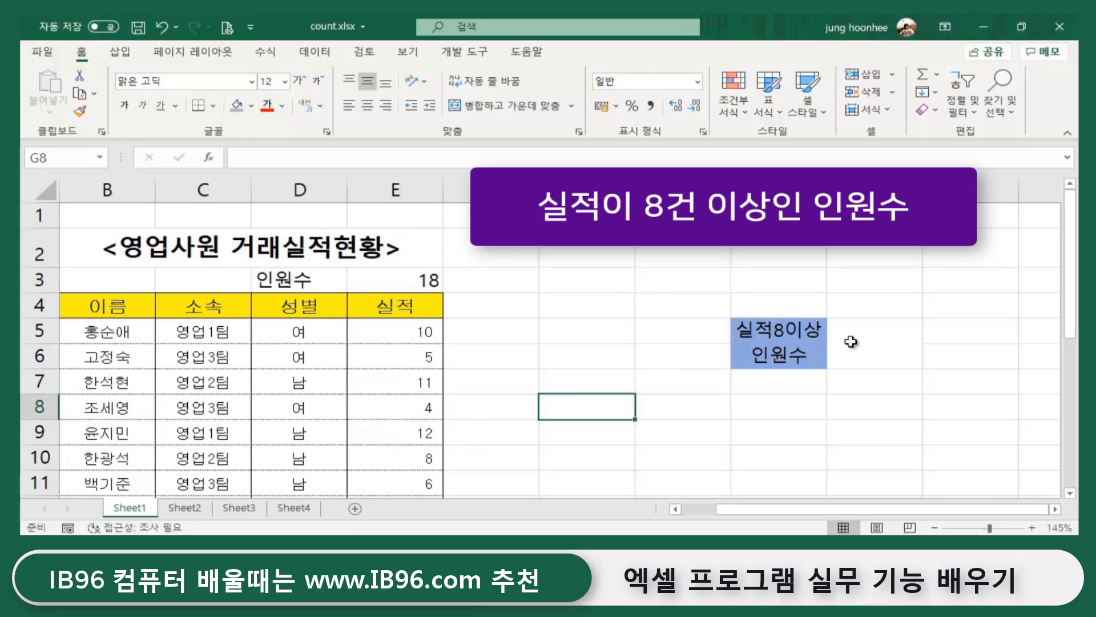
click(786, 346)
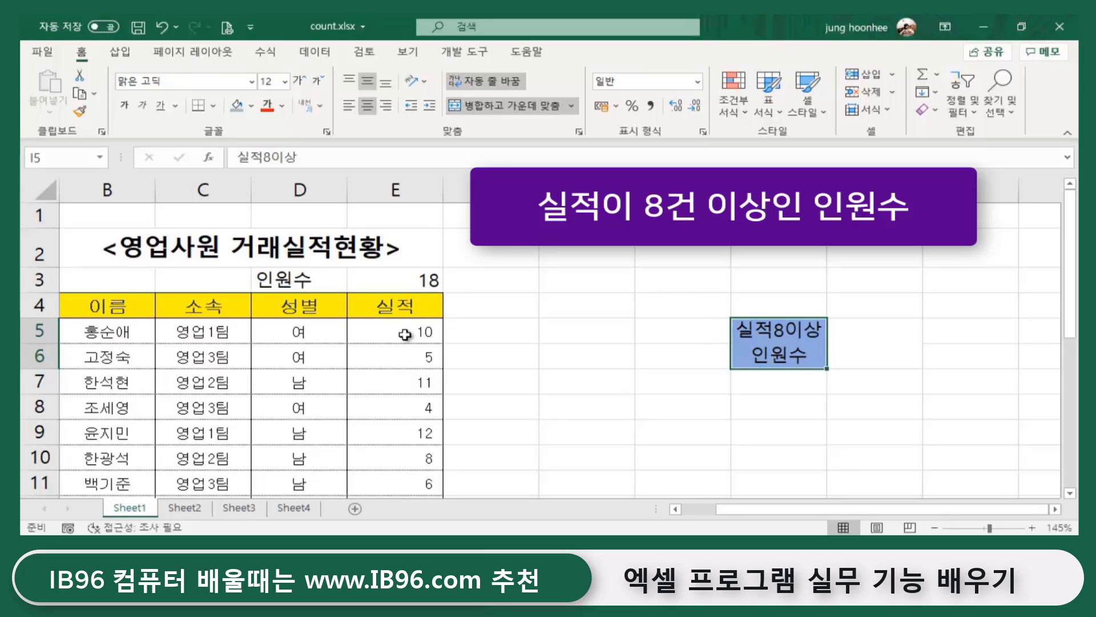
click(883, 345)
click(811, 351)
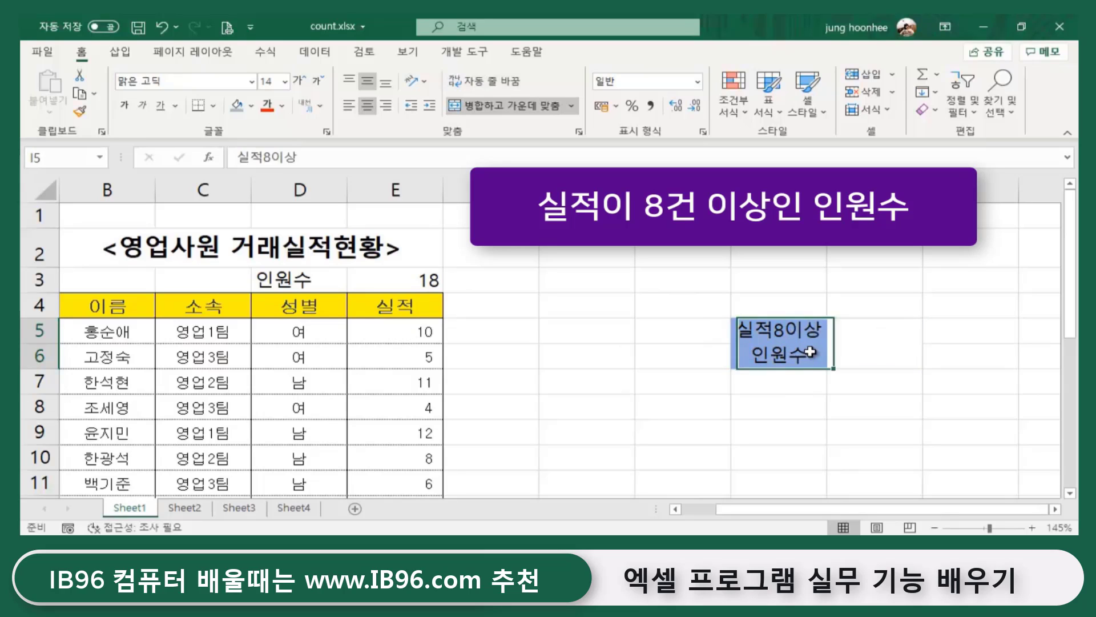
click(842, 347)
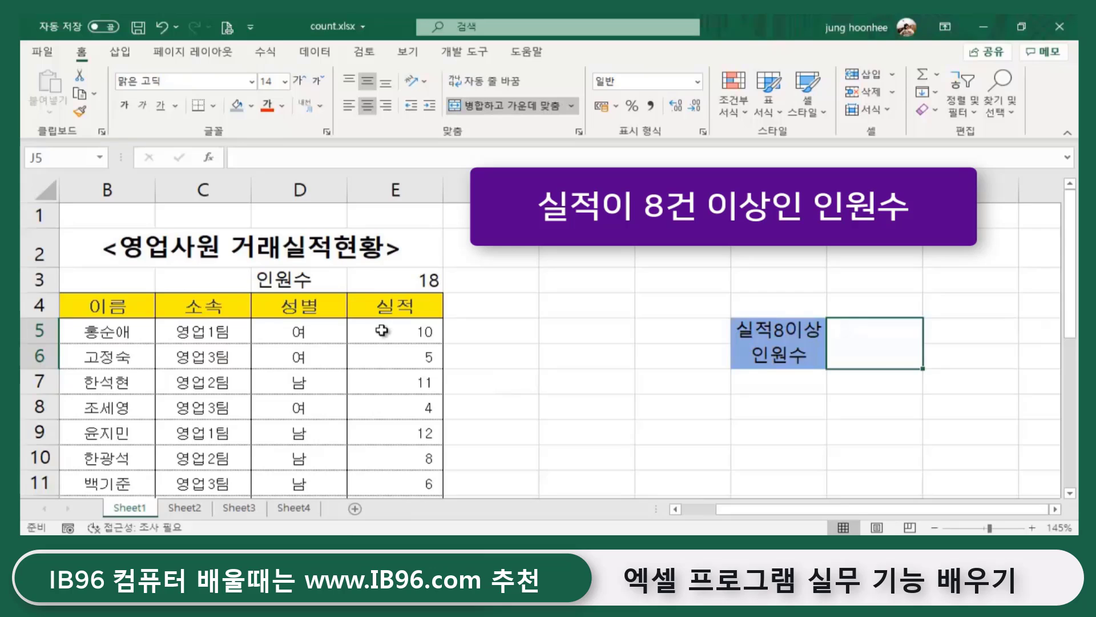
scroll(388, 357, down, 2)
scroll(388, 358, up, 2)
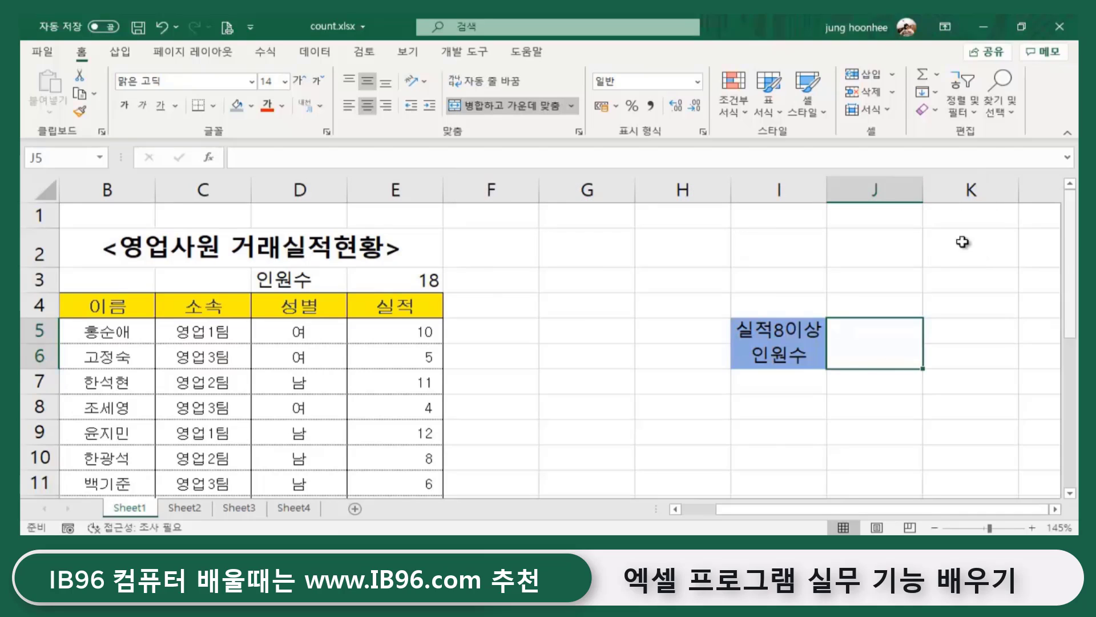
- In Notepad, delete the =count, =counta and =countblank lines, leaving countif and countifs
key(alt+Tab)
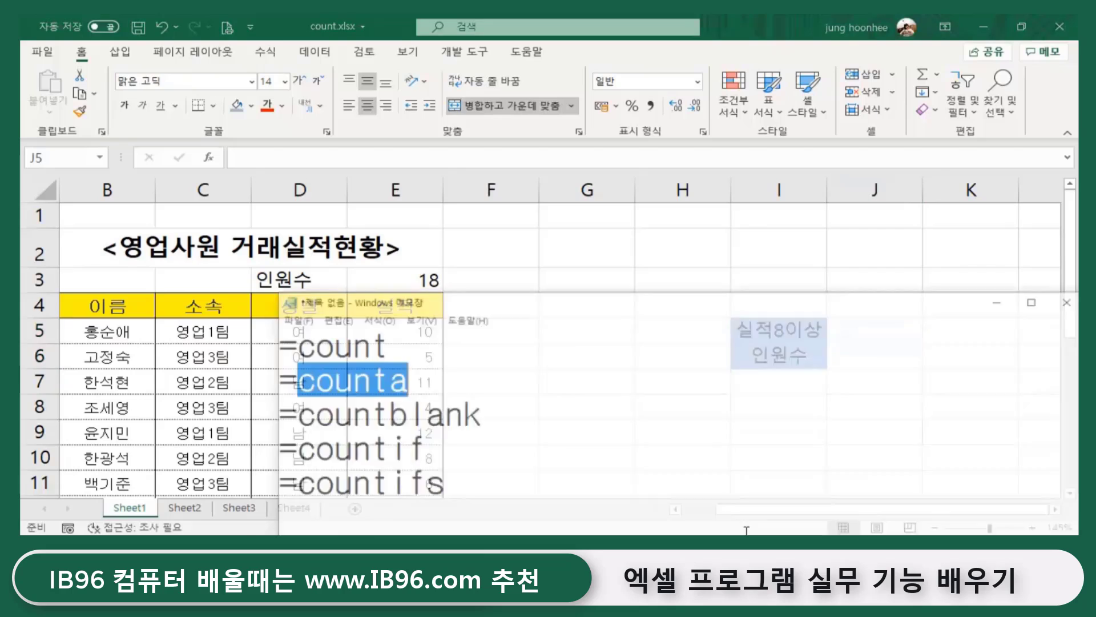
click(370, 445)
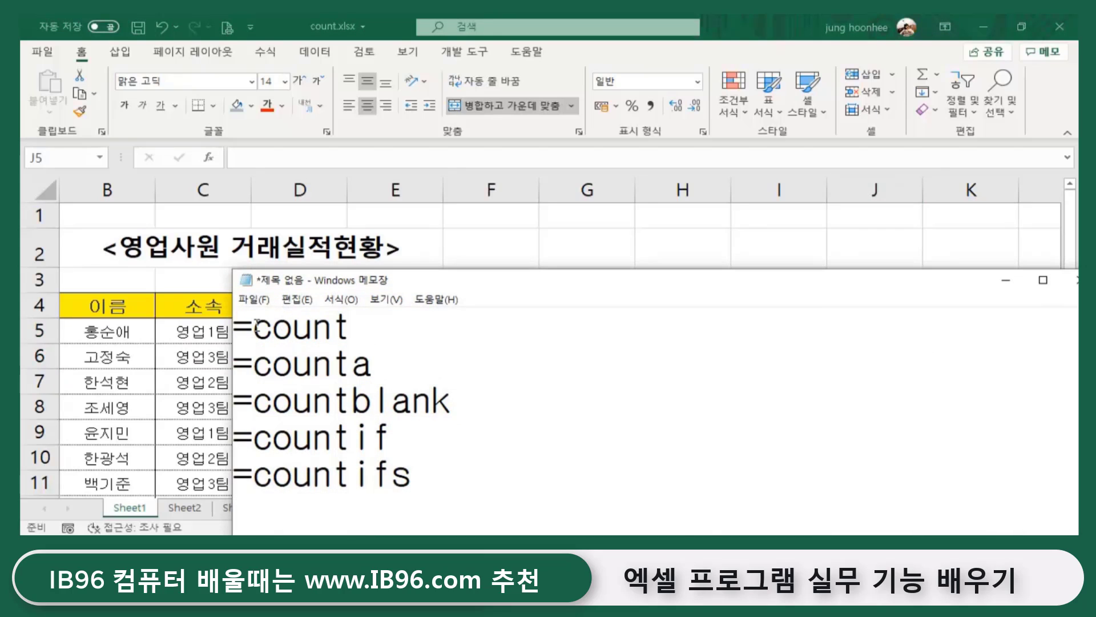
double_click(431, 327)
shift+click(429, 375)
shift+click(484, 399)
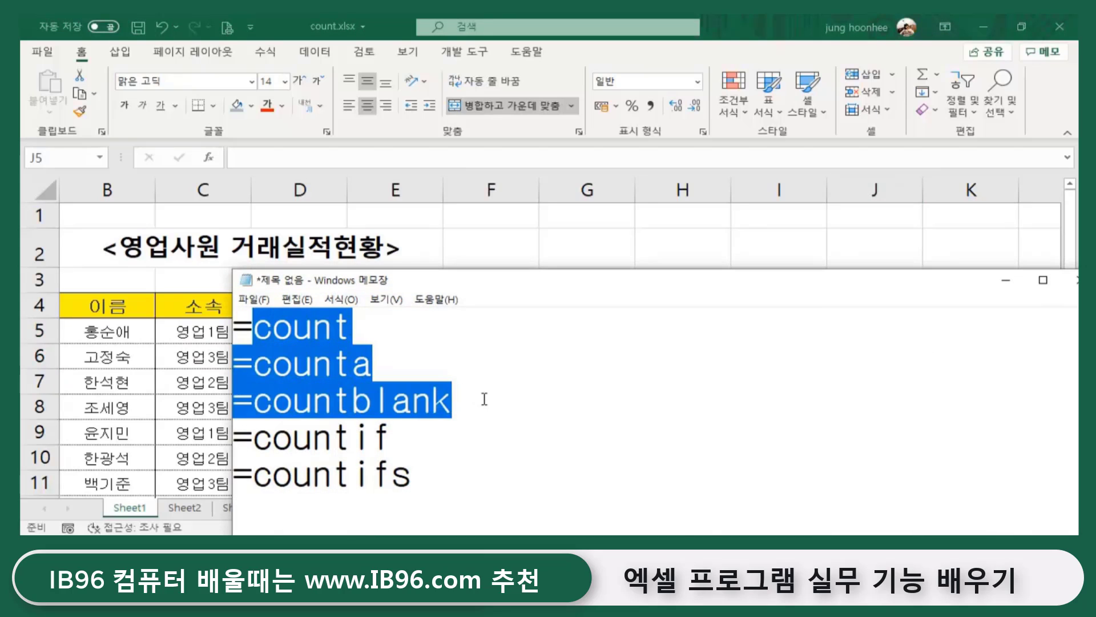
key(BackSpace)
key(BackSpace)
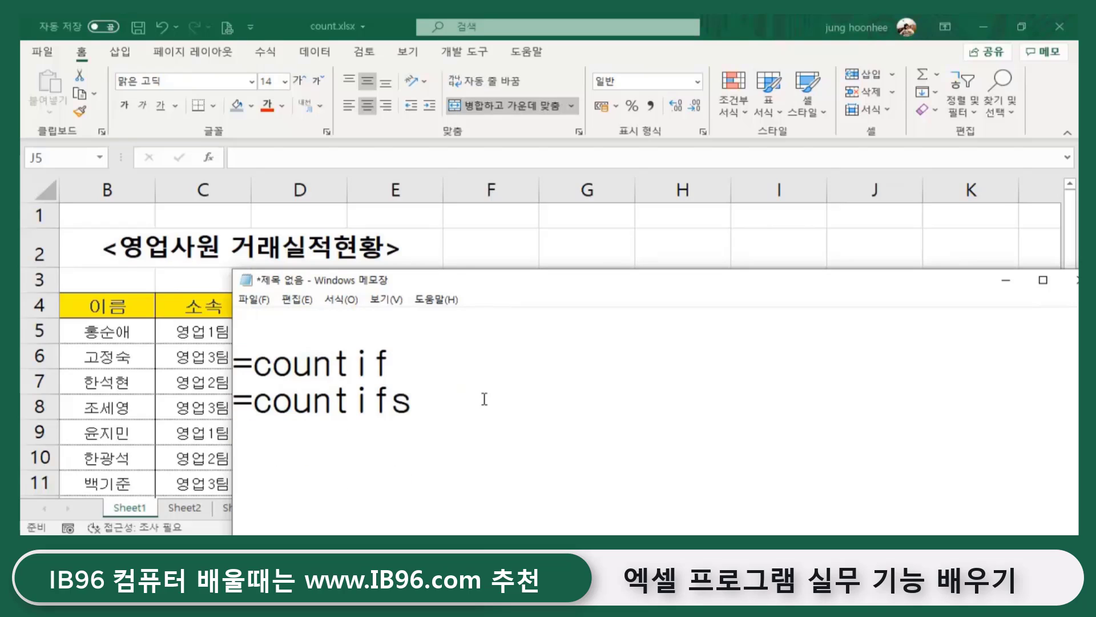
- Highlight 'if' in =countif, move Notepad aside and minimize it
double_click(393, 366)
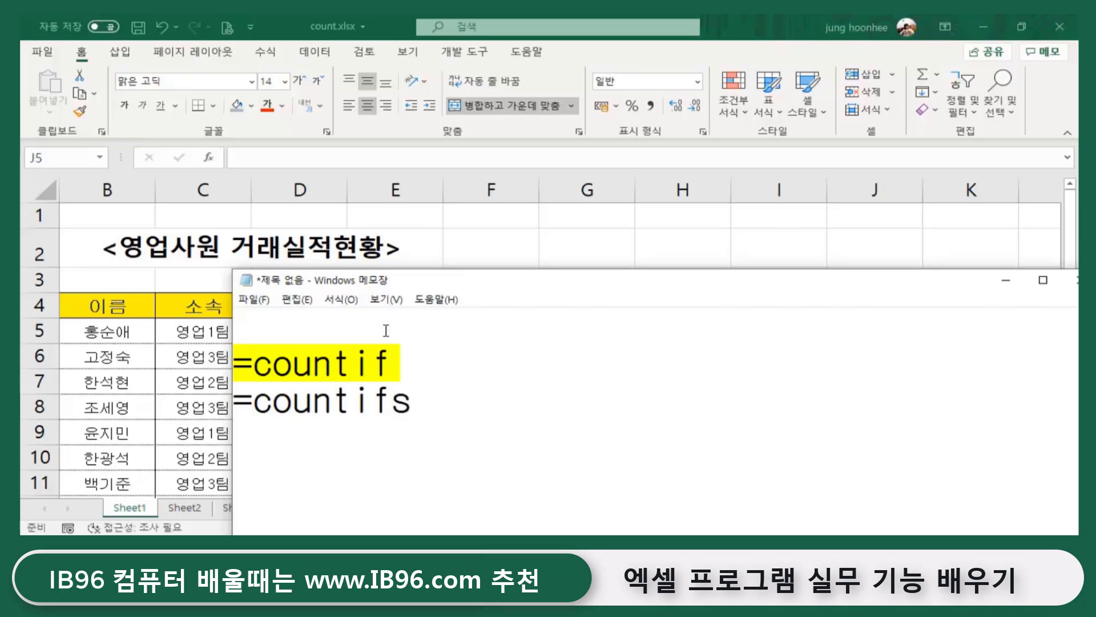
drag(420, 282, 533, 371)
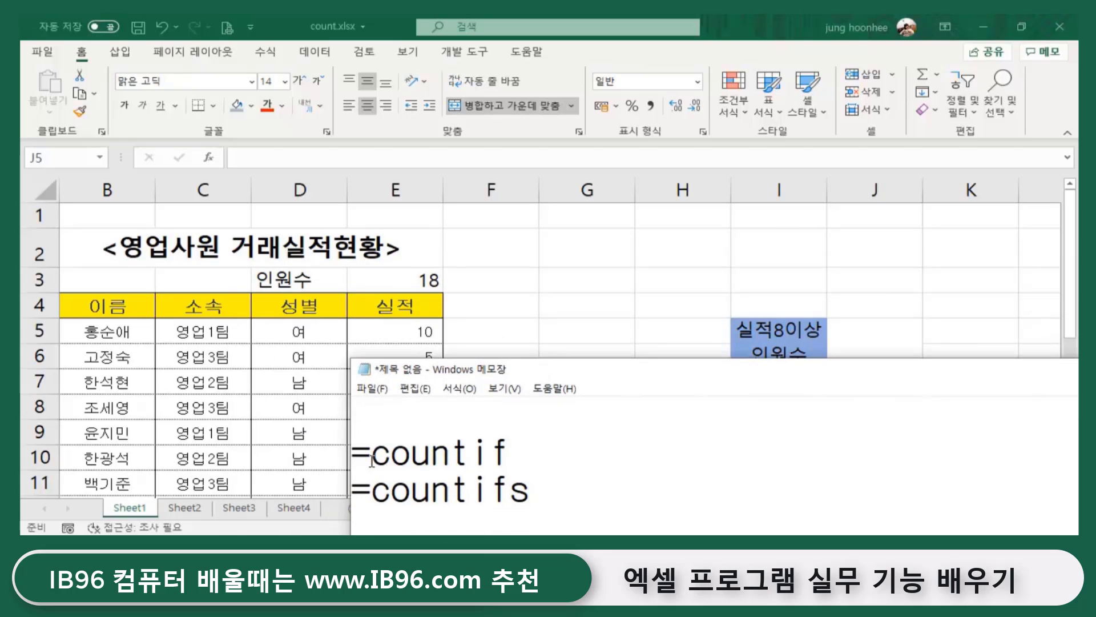
drag(371, 451, 509, 447)
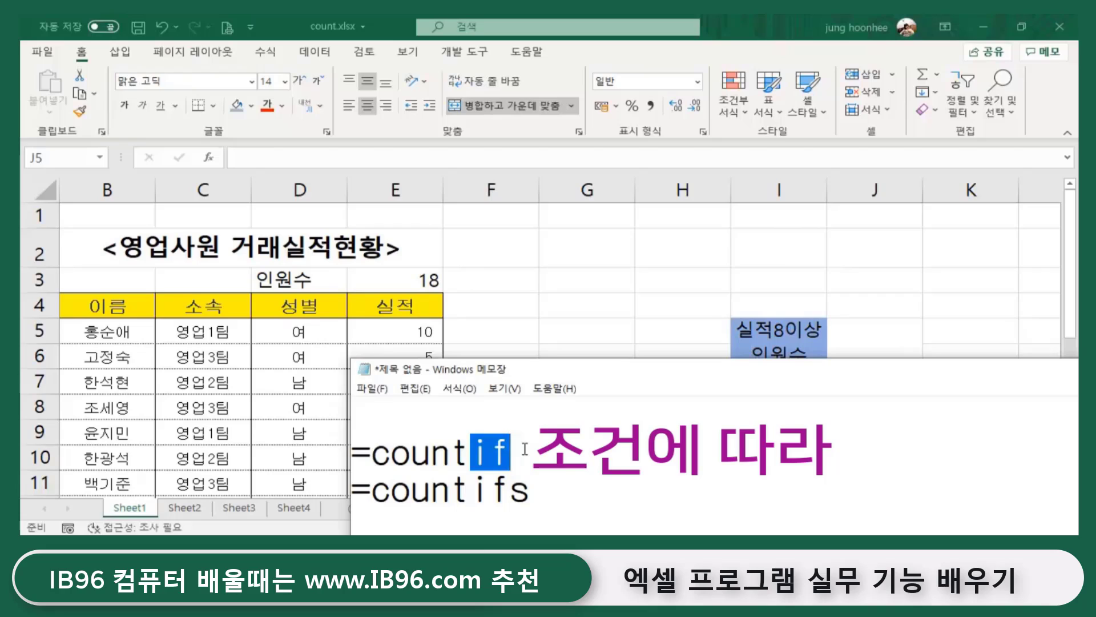
key(Right)
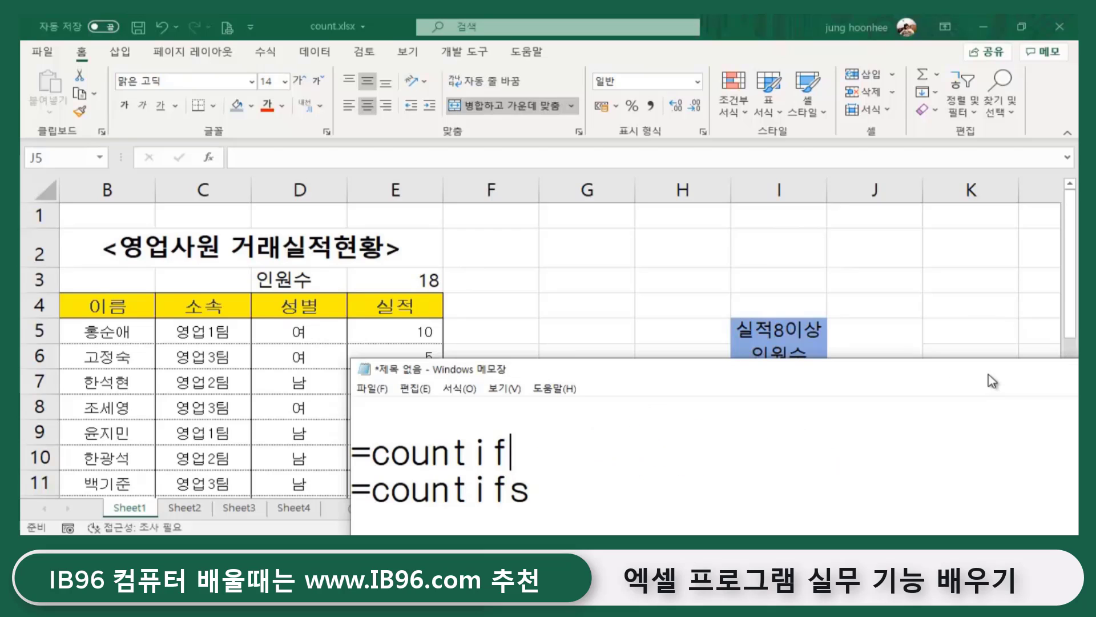
drag(989, 377, 914, 404)
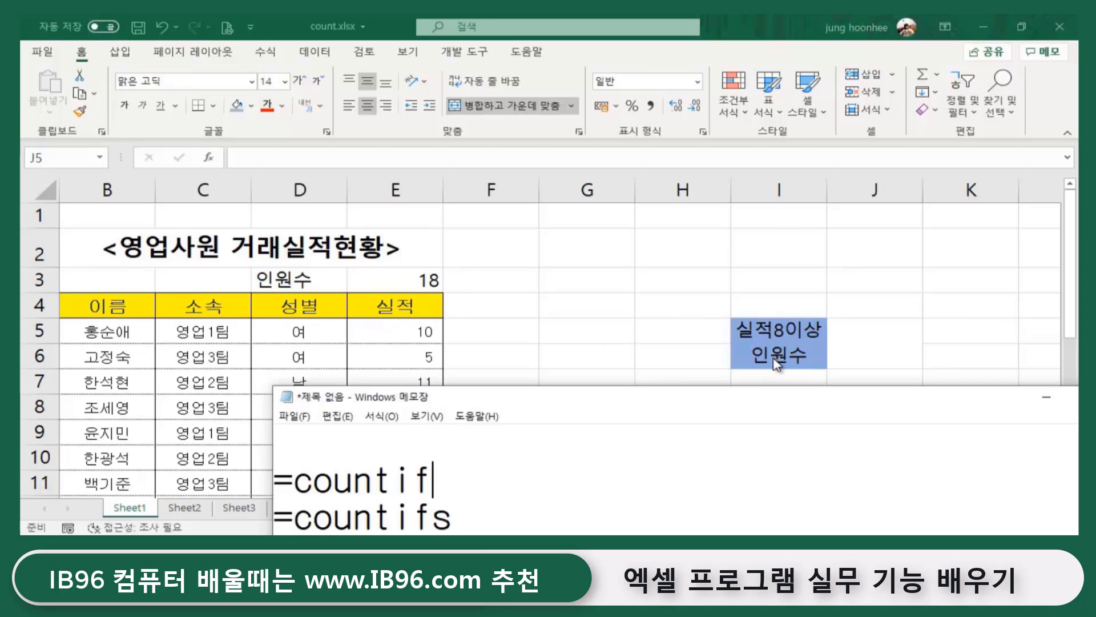
click(1047, 399)
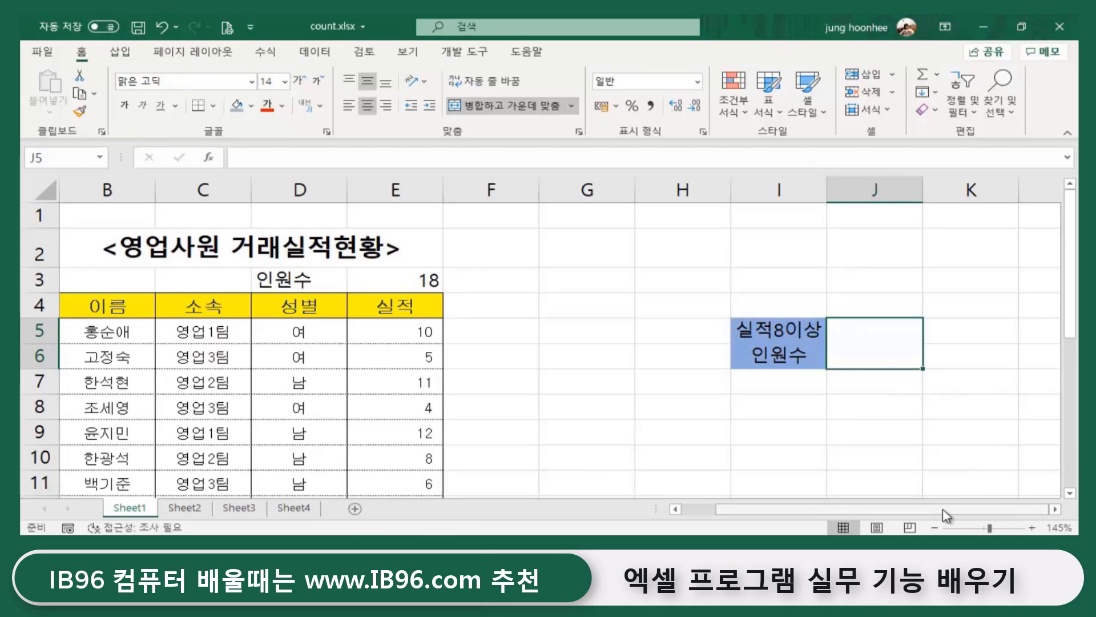
- In J5, start a COUNTIF formula over the 실적 range E5:E22
click(1056, 509)
click(1056, 508)
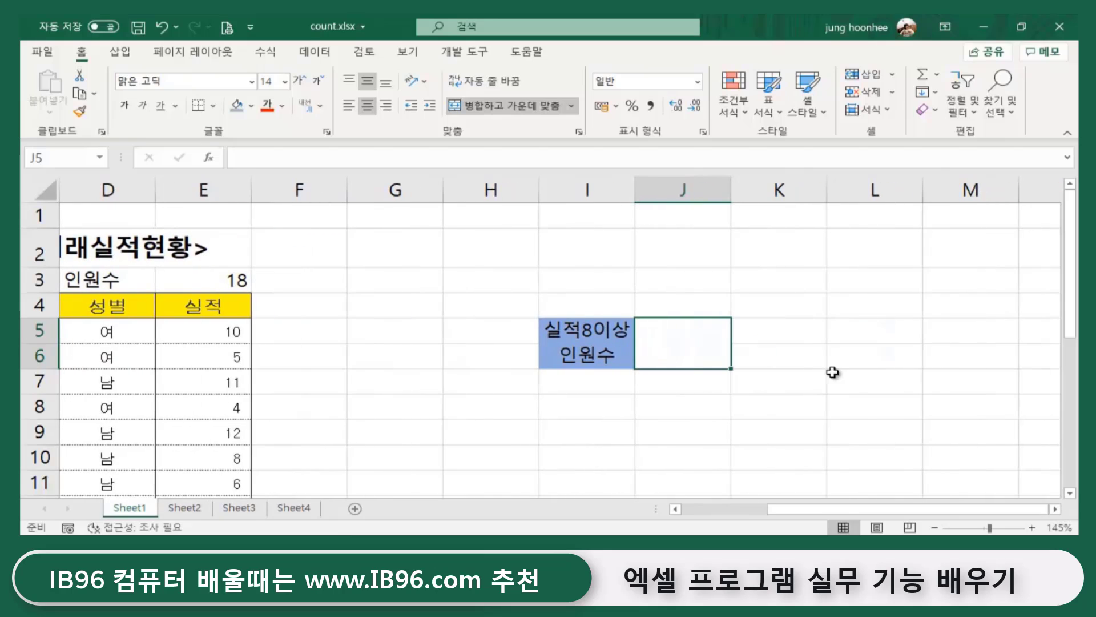
text(=)
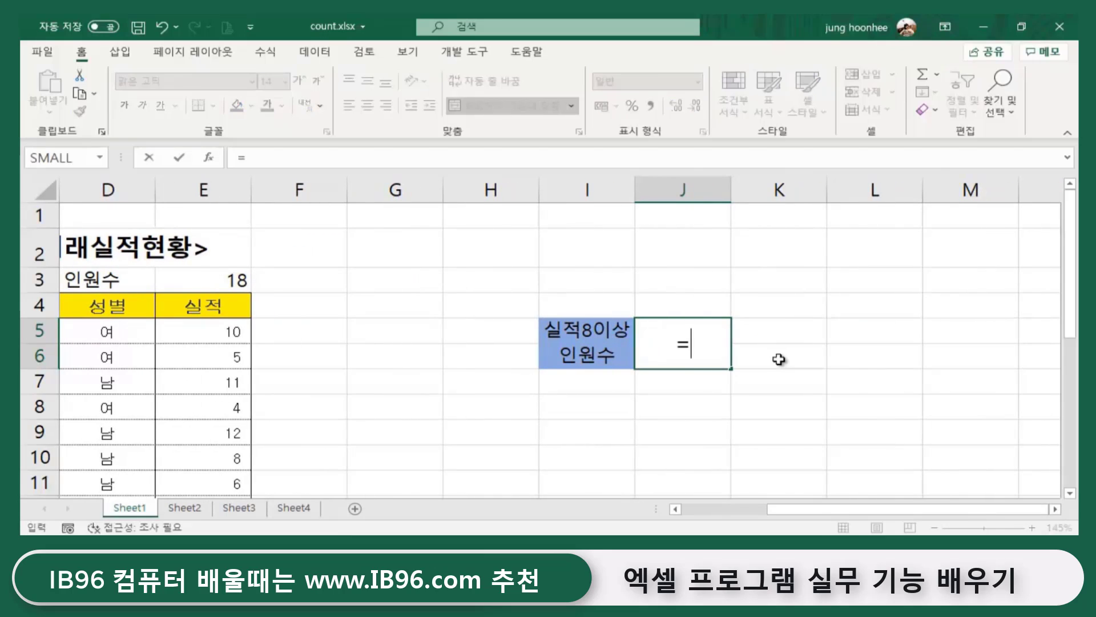
text(c)
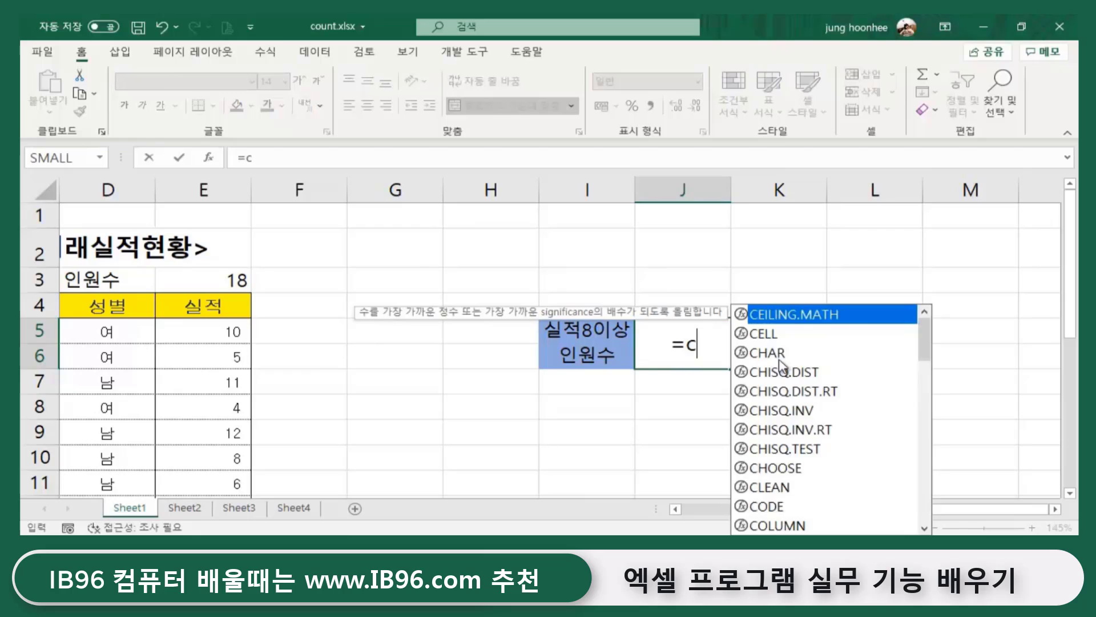
text(oun)
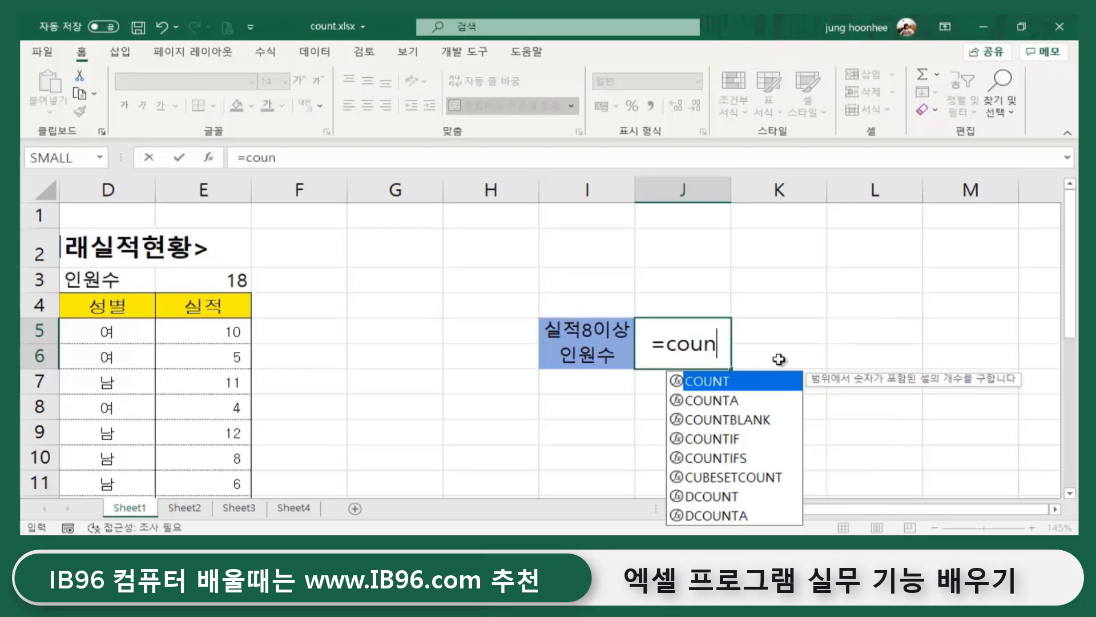
text(tif)
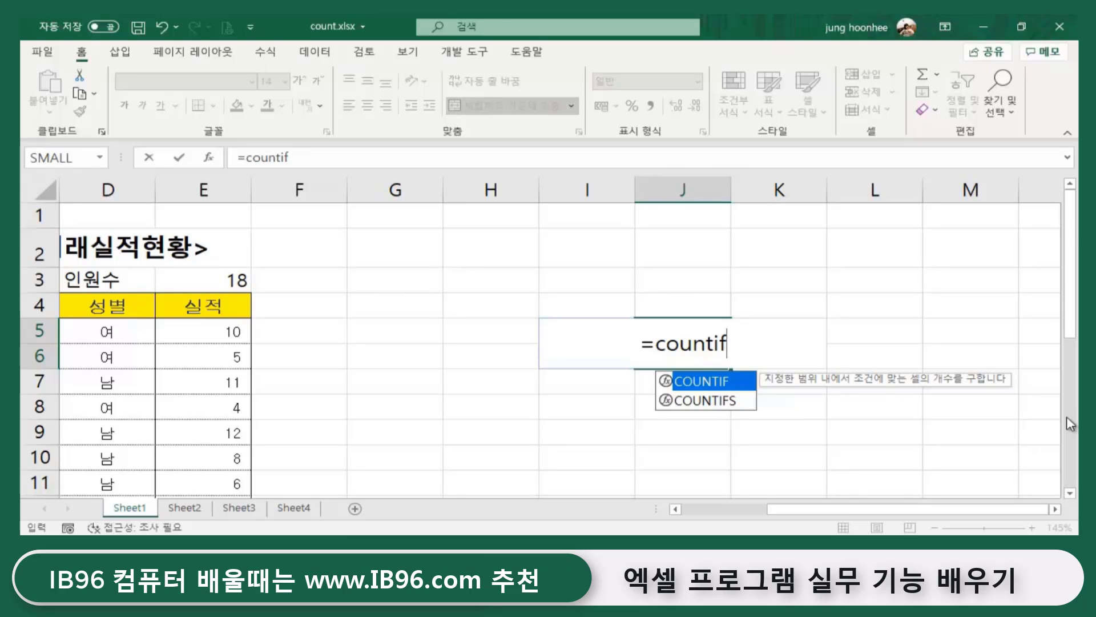
text(()
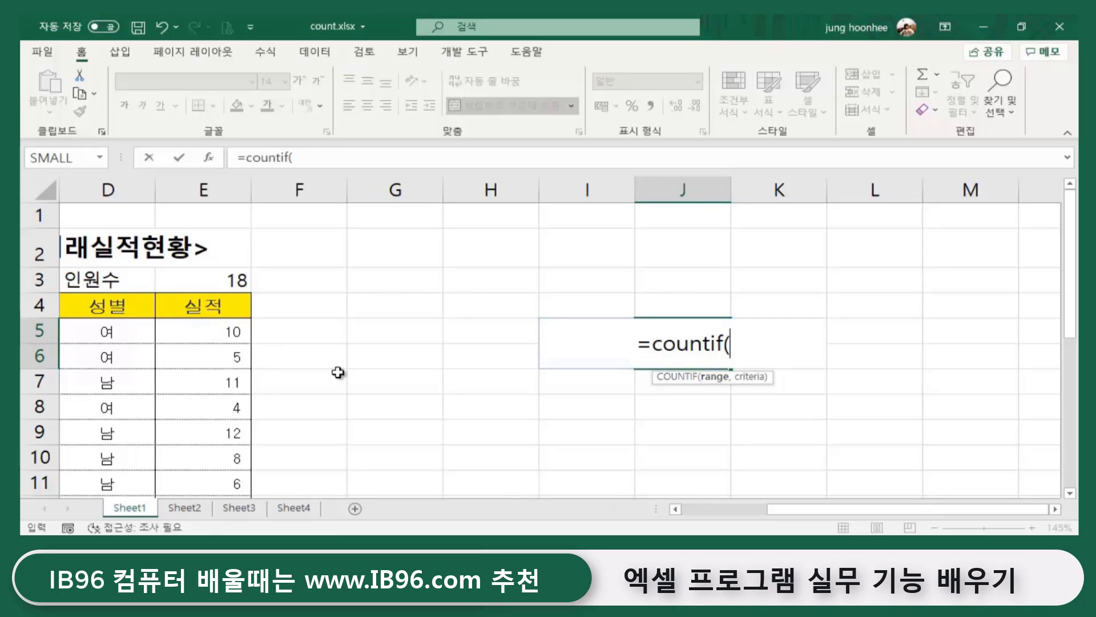
click(213, 329)
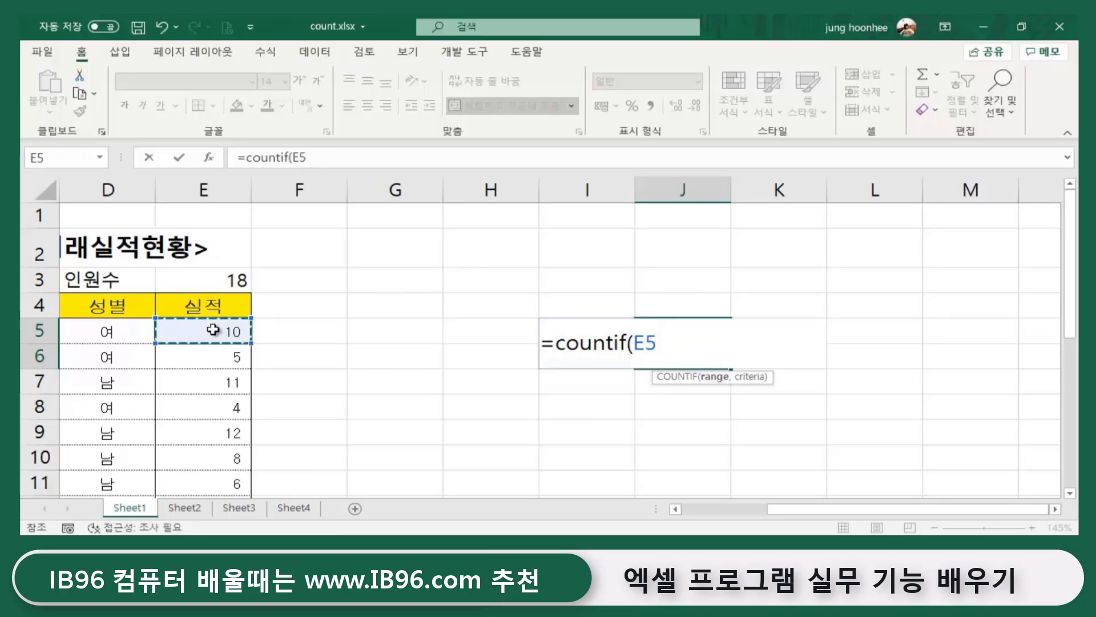
drag(215, 328, 203, 445)
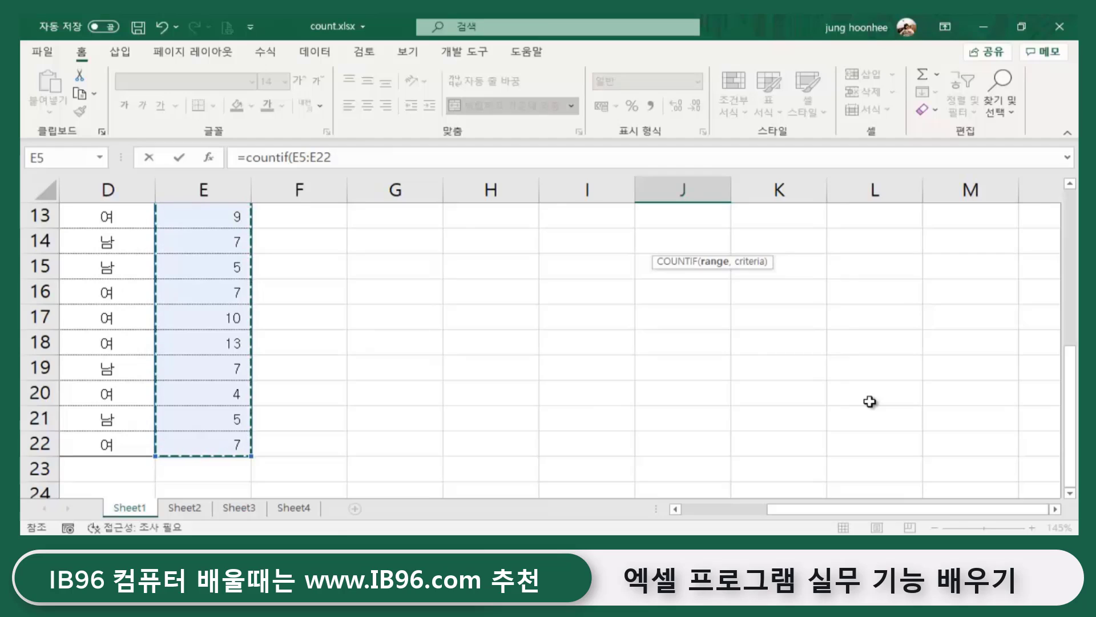
text())
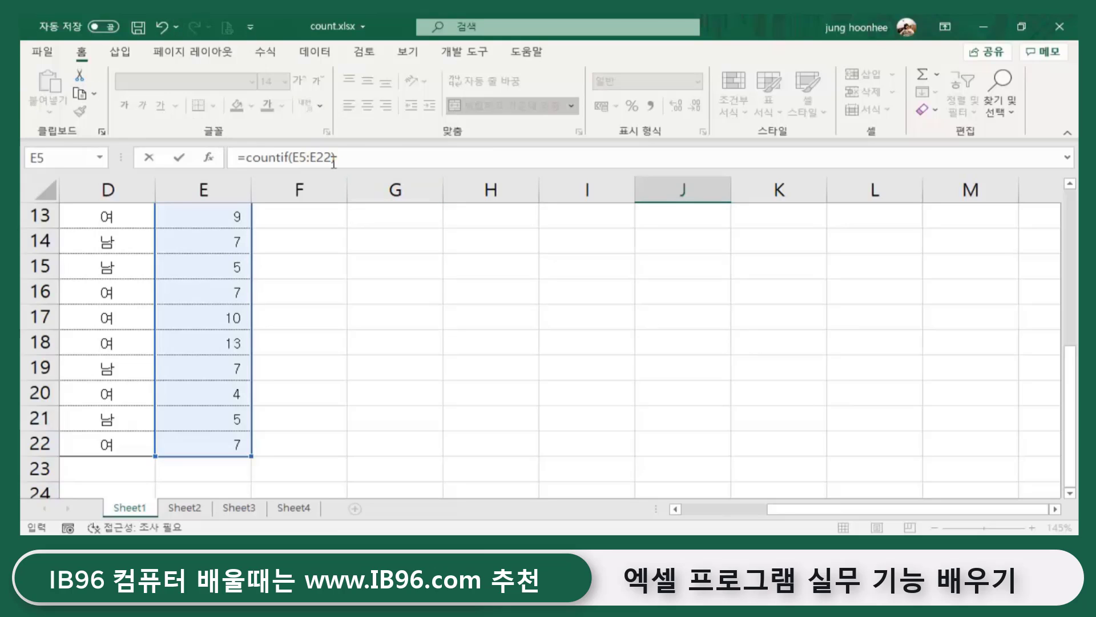
- Add the criterion ">=8" to complete =COUNTIF(E5:E22,">=8"), returning 8
scroll(473, 309, up, 4)
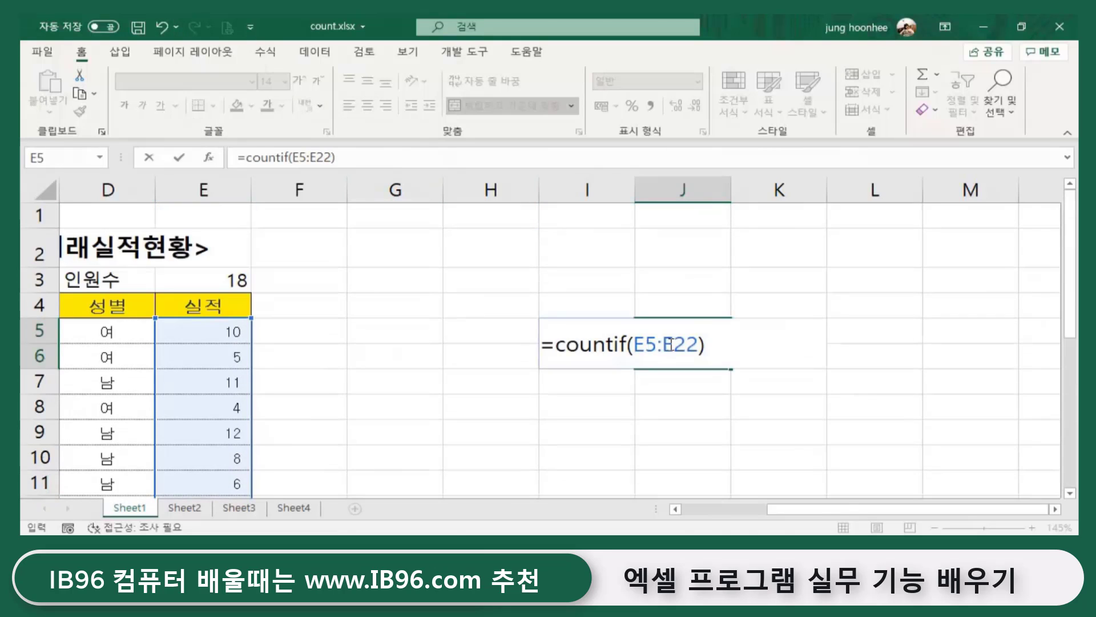
click(698, 343)
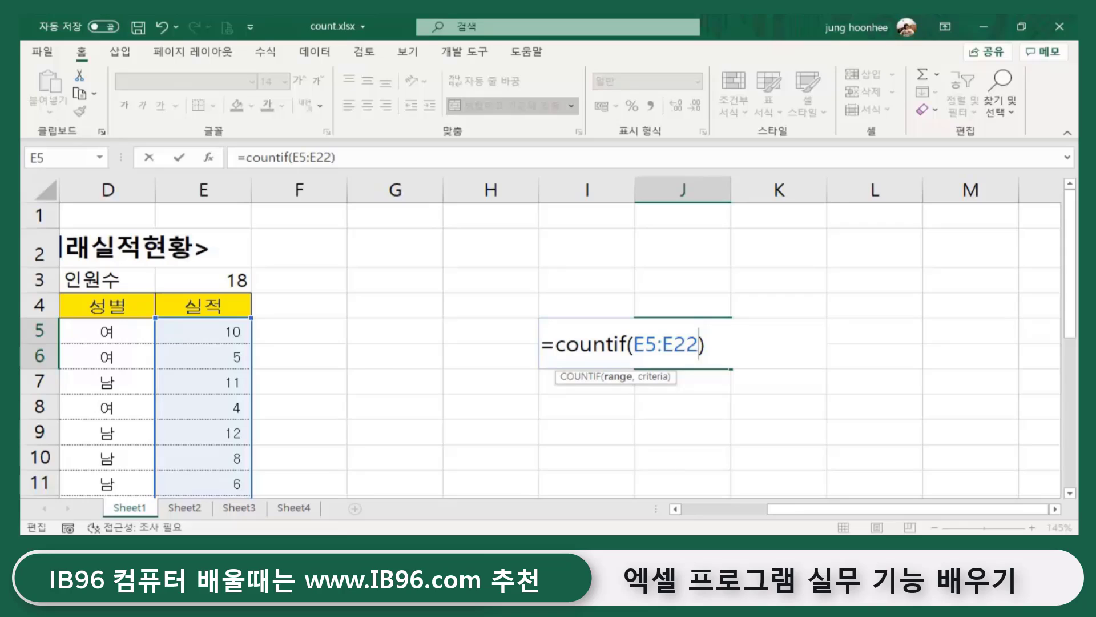
text(,)
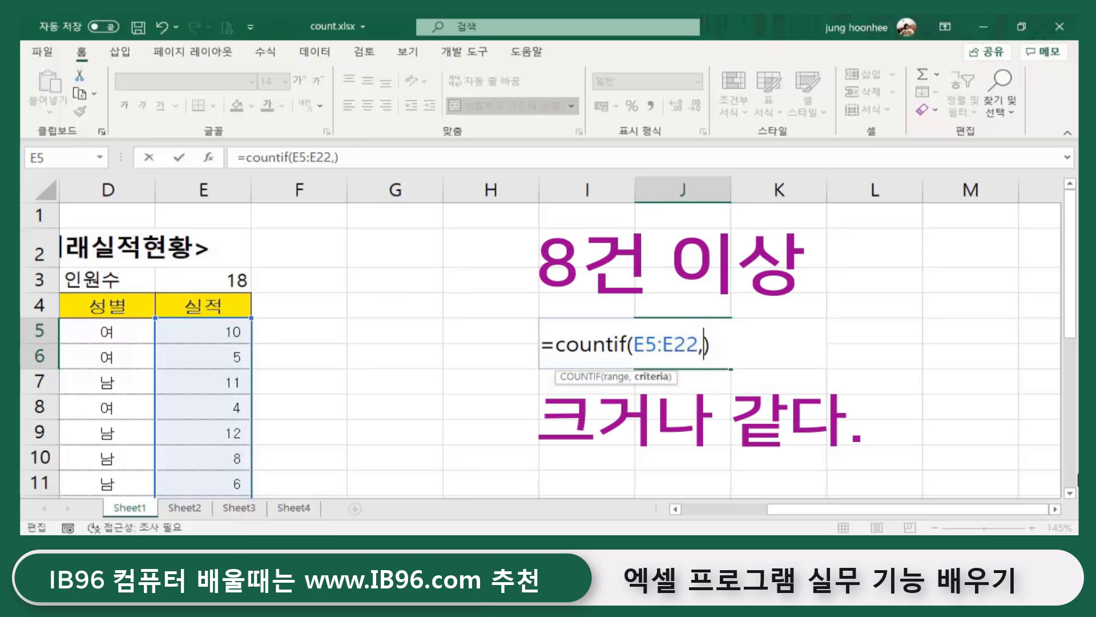
text(>=8)
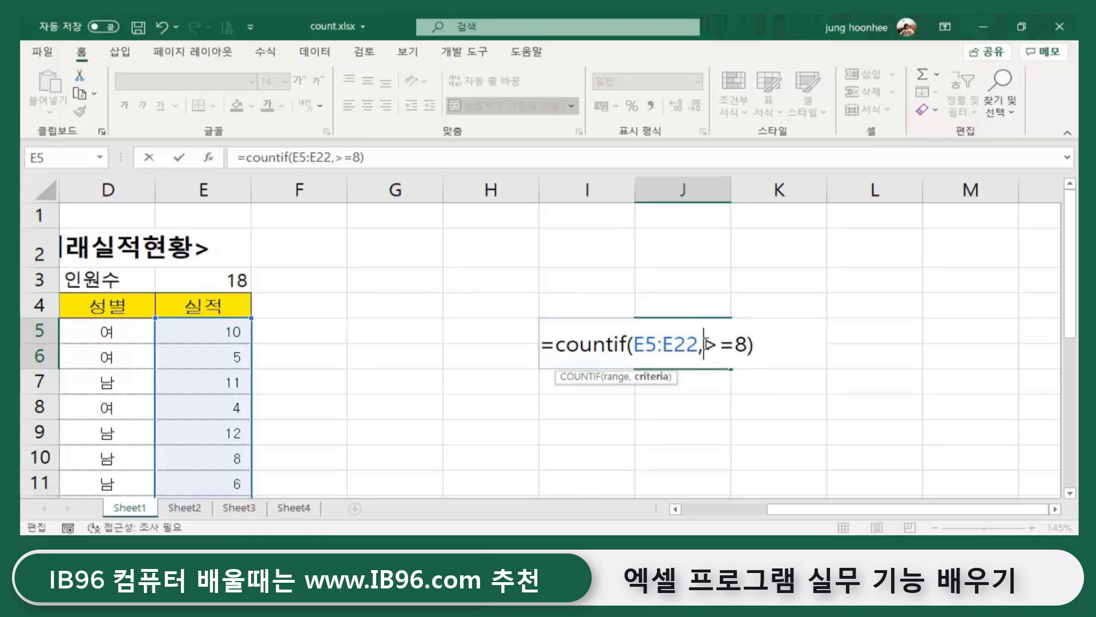
text(")
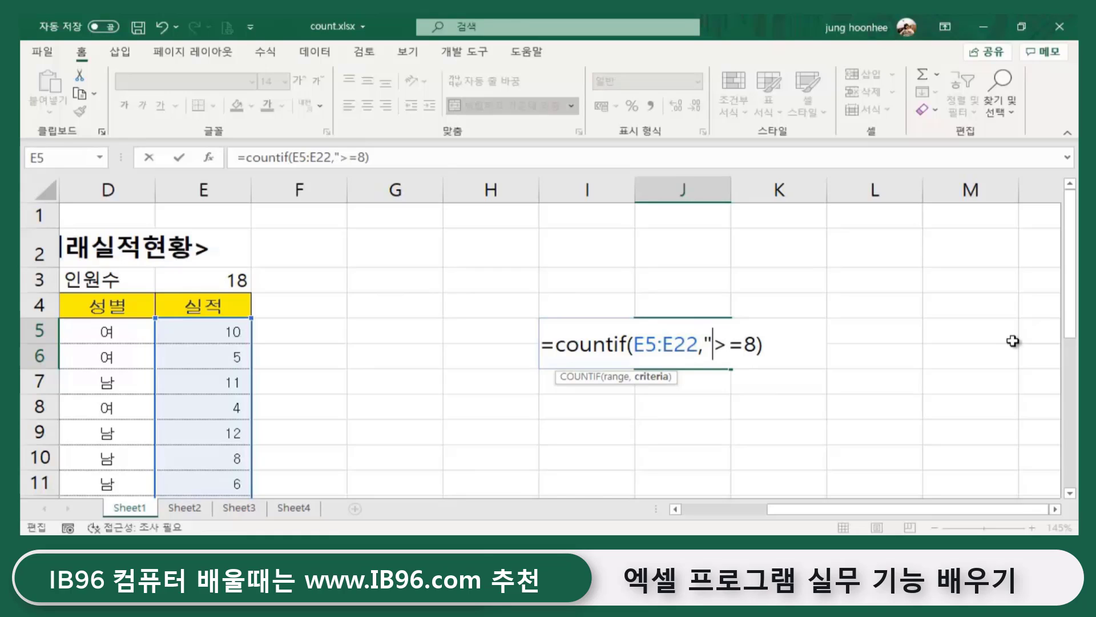
click(760, 344)
text(")
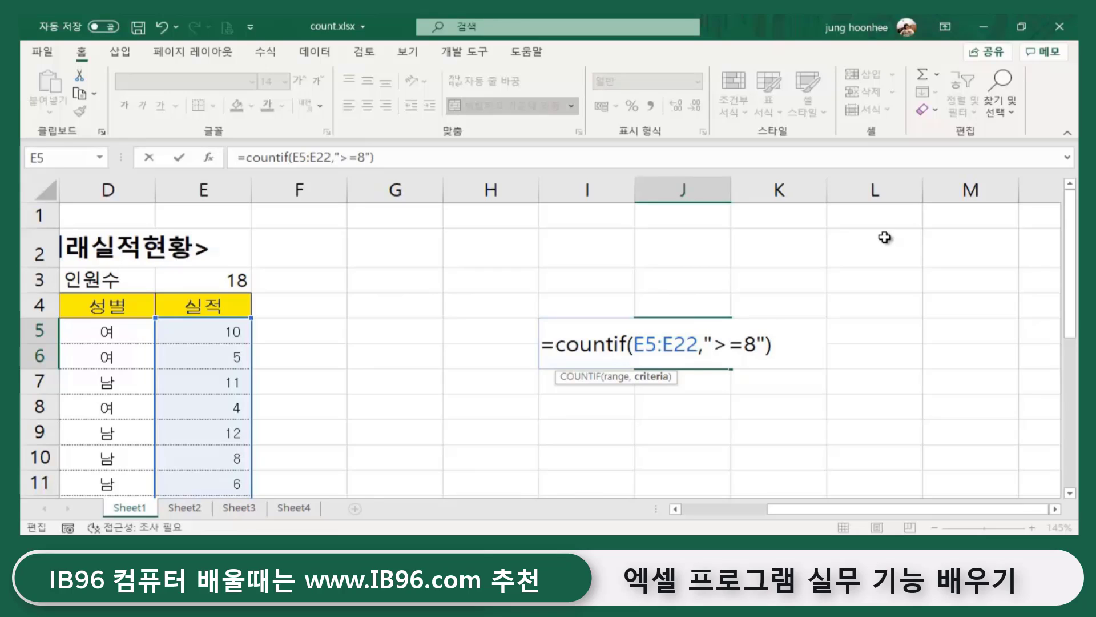
click(782, 344)
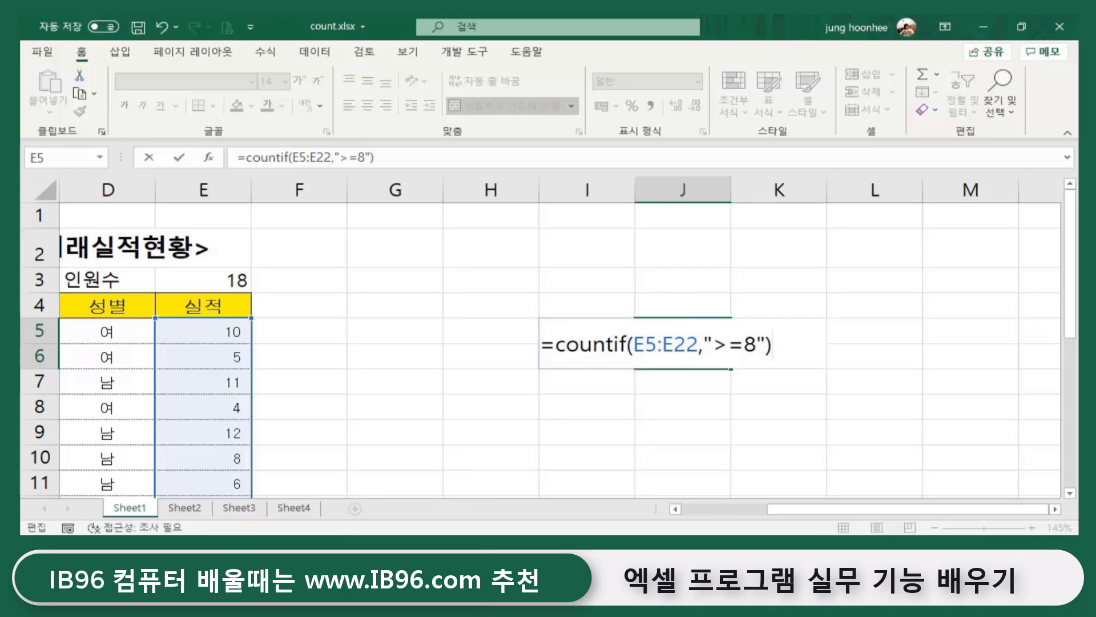
key(Return)
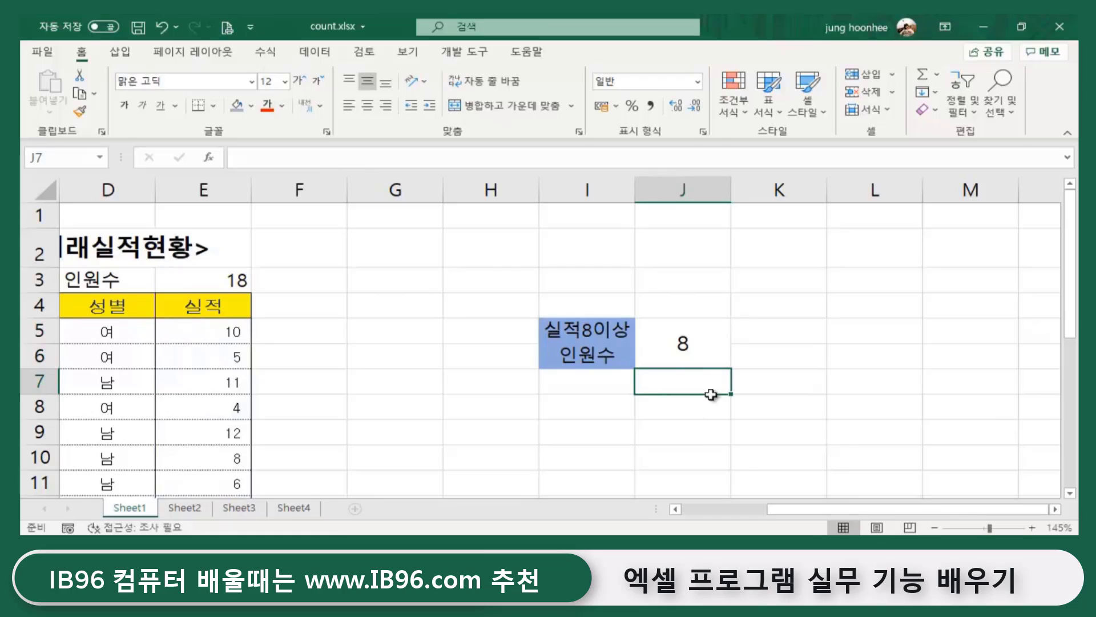
- Change the performance value in E6 from 5 to 9
click(708, 338)
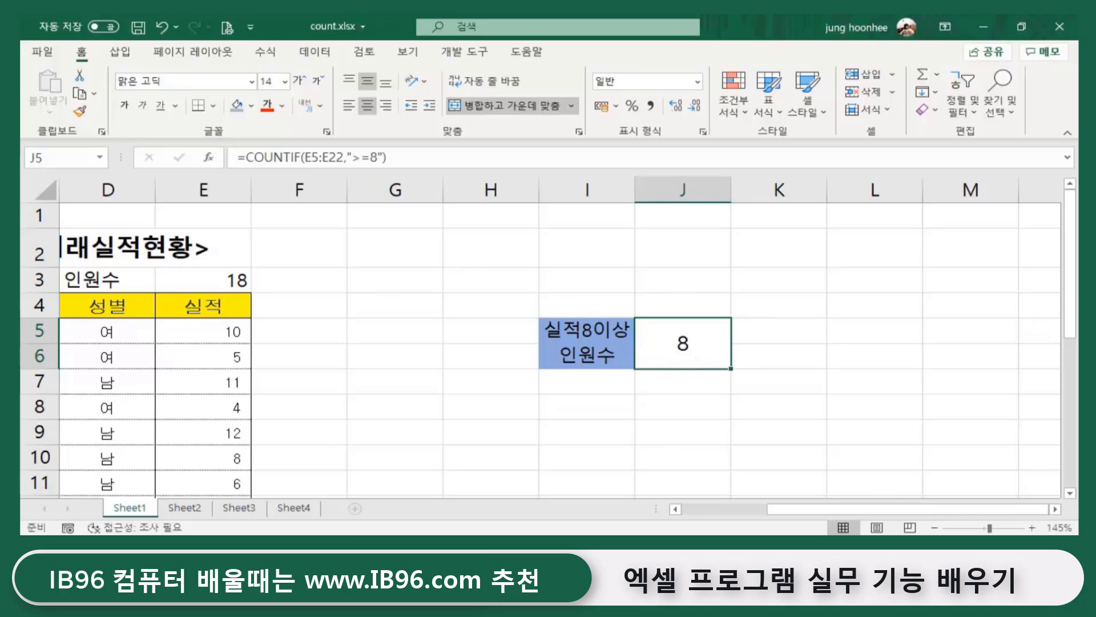
drag(780, 510, 715, 522)
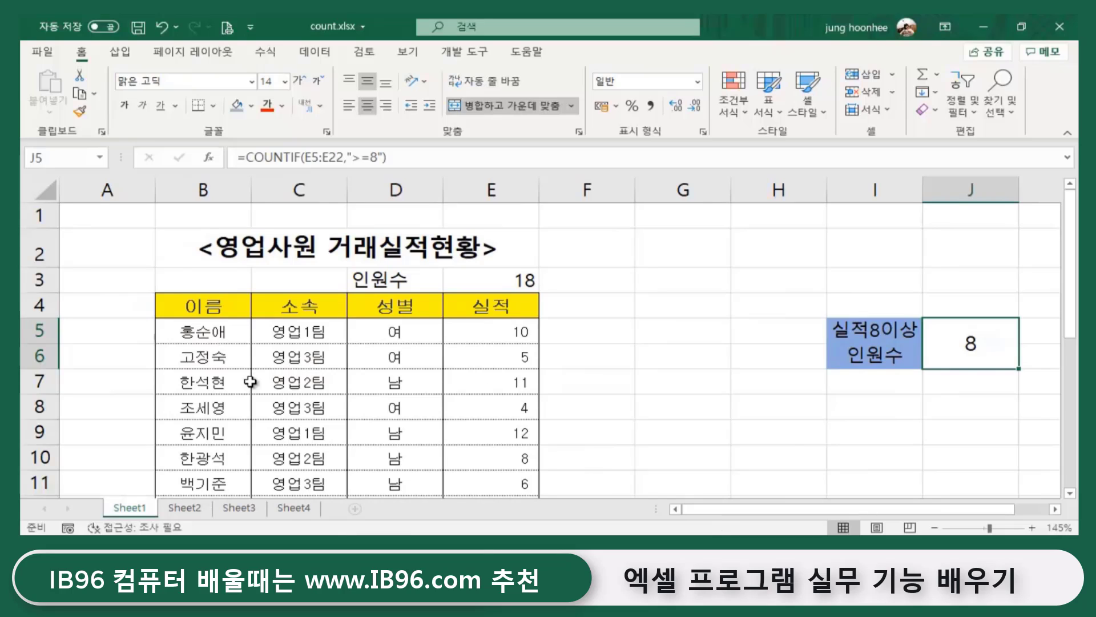
drag(221, 354, 392, 351)
click(517, 359)
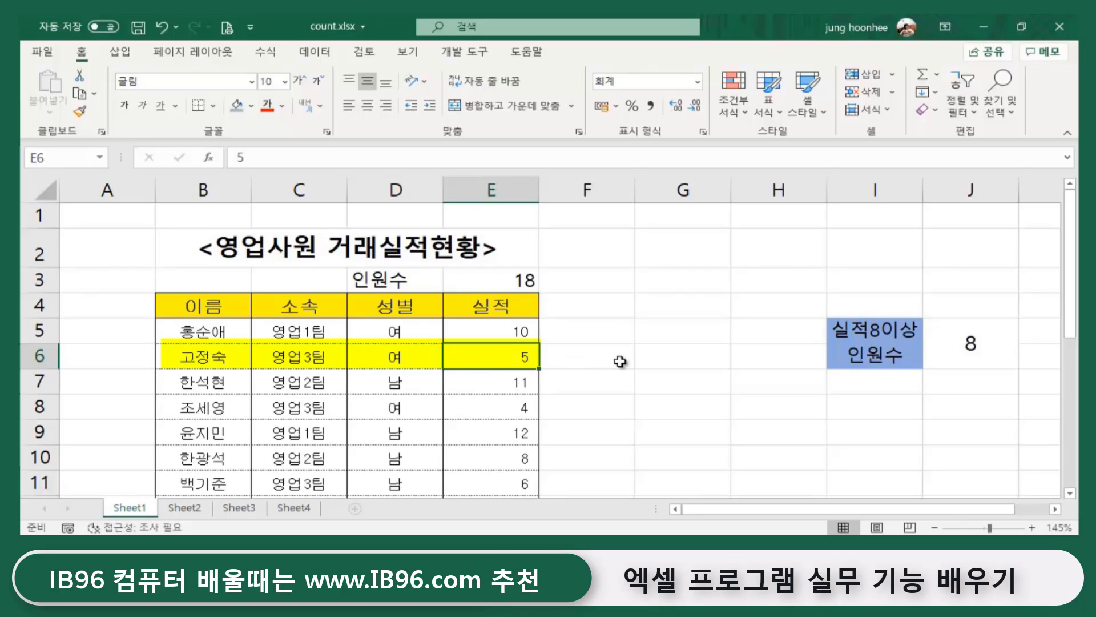
text(9)
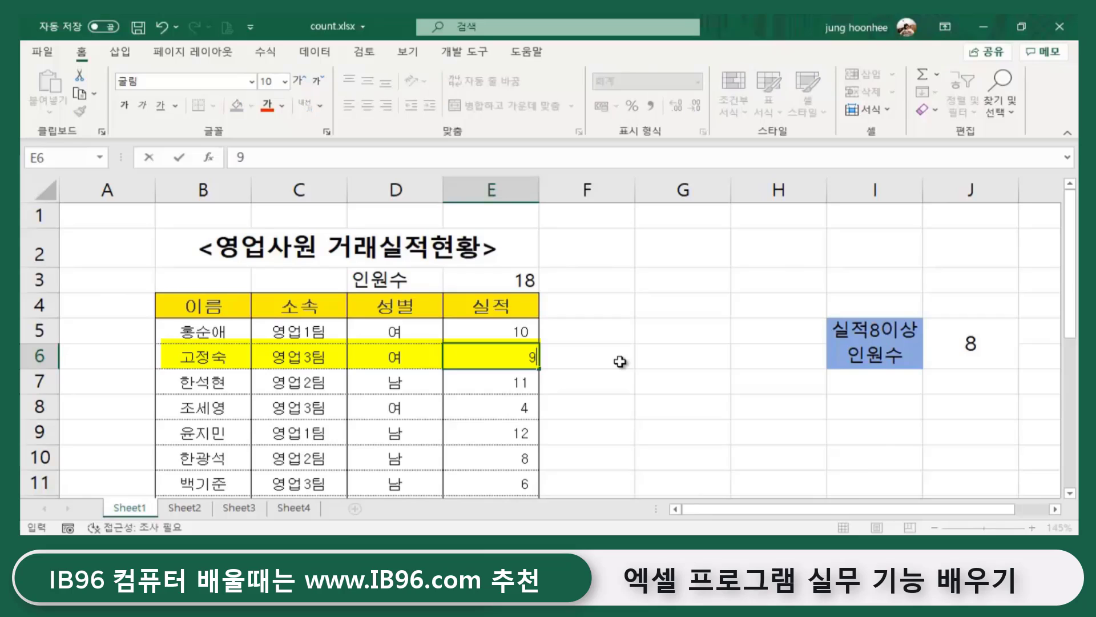
key(Return)
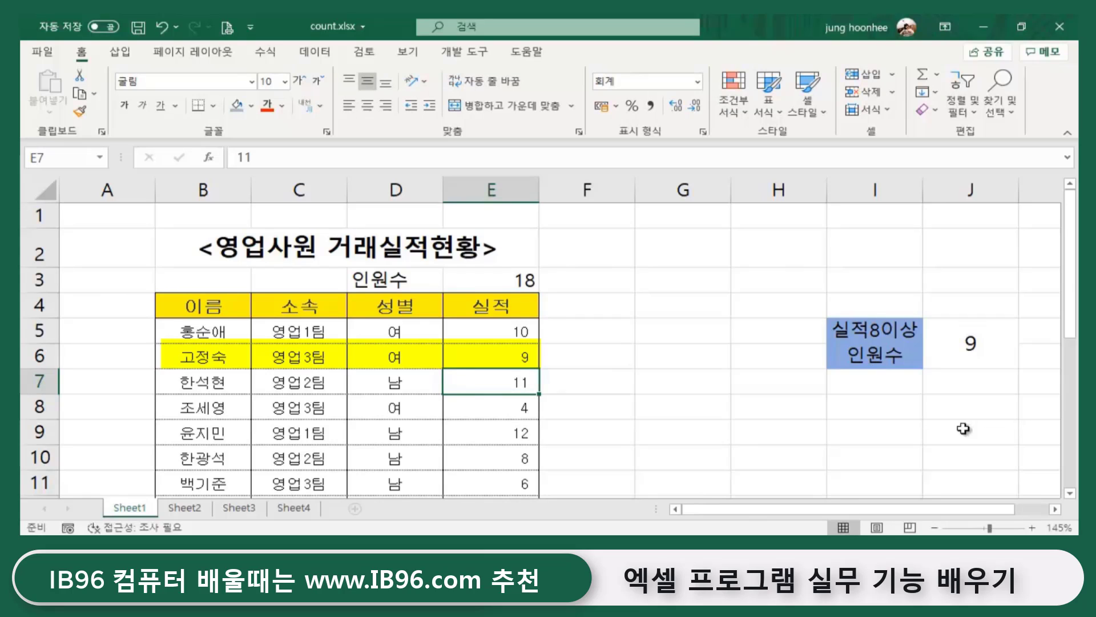
- Confirm J5's COUNTIF now shows 9, then select the empty cell J7
click(881, 342)
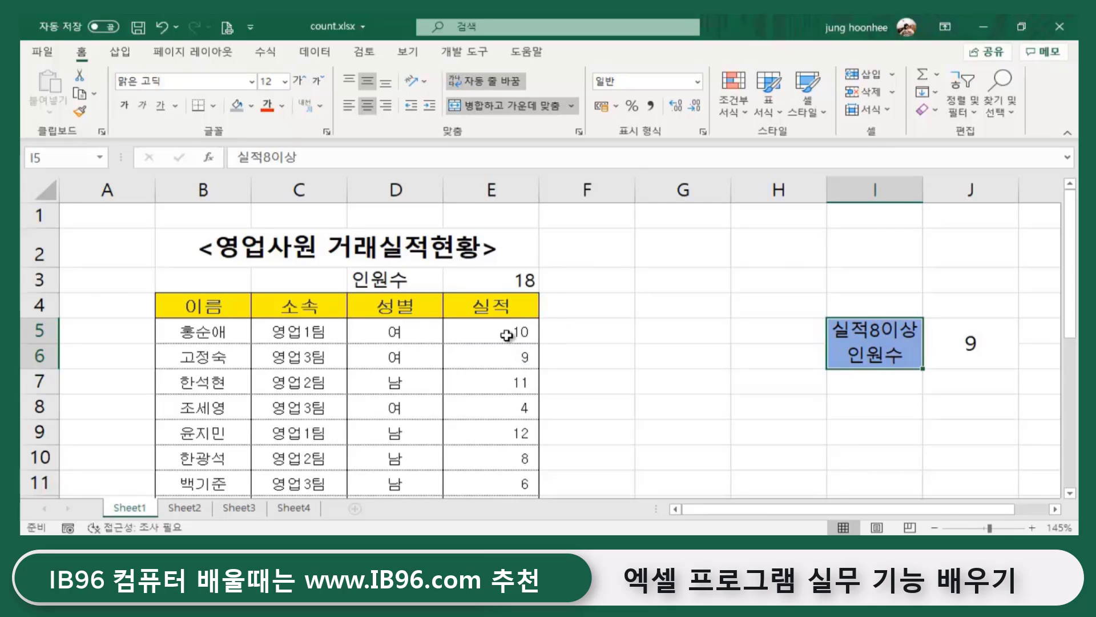
click(972, 350)
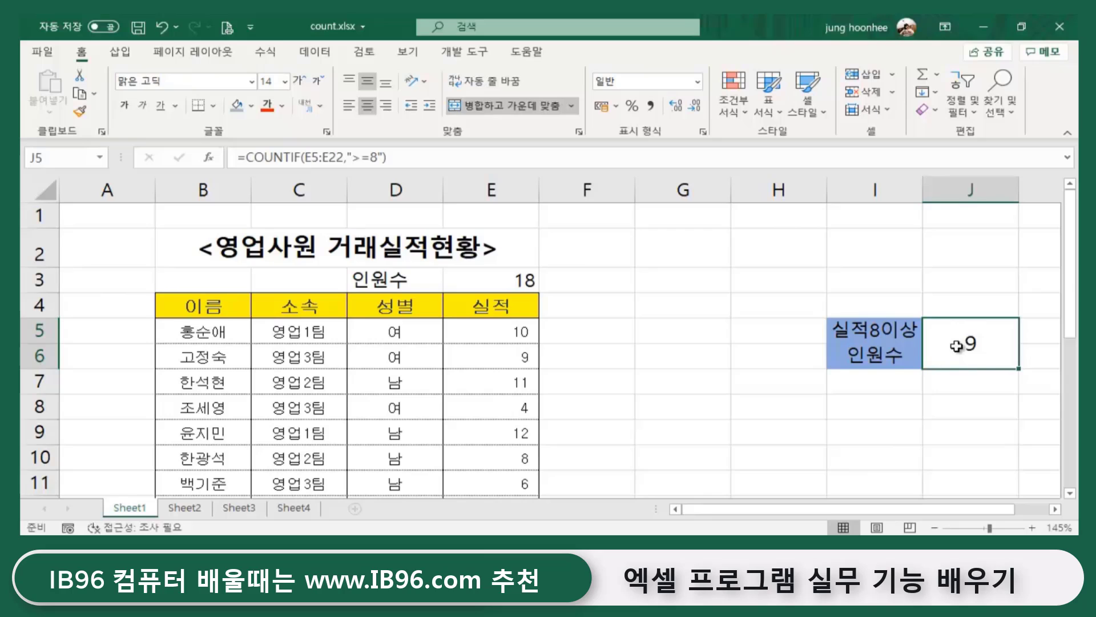
click(981, 382)
click(865, 380)
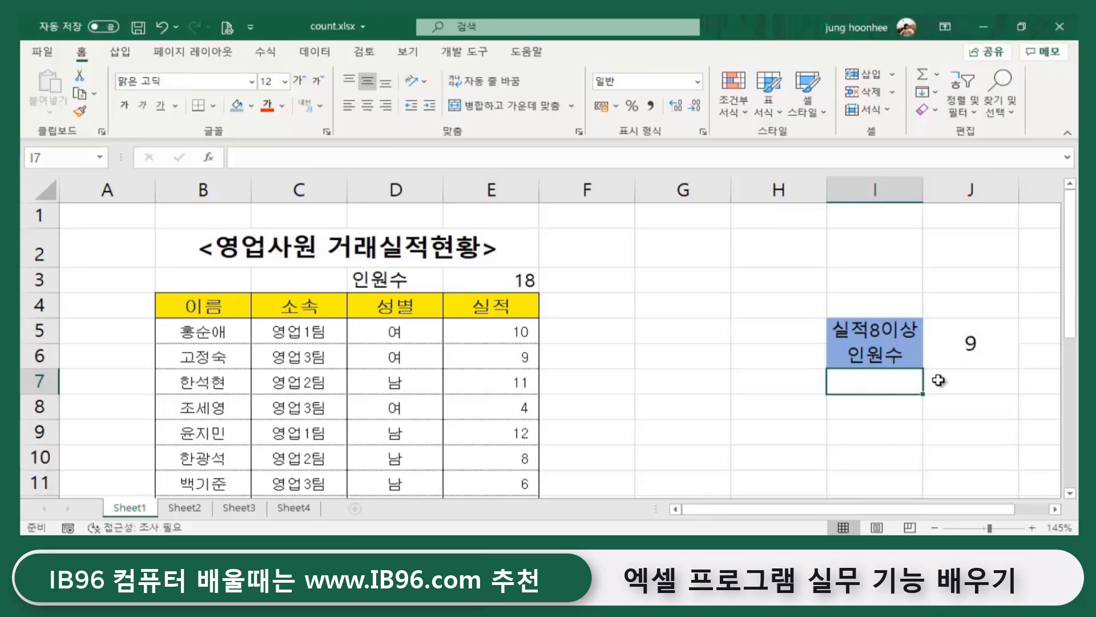
click(973, 387)
click(886, 386)
click(969, 384)
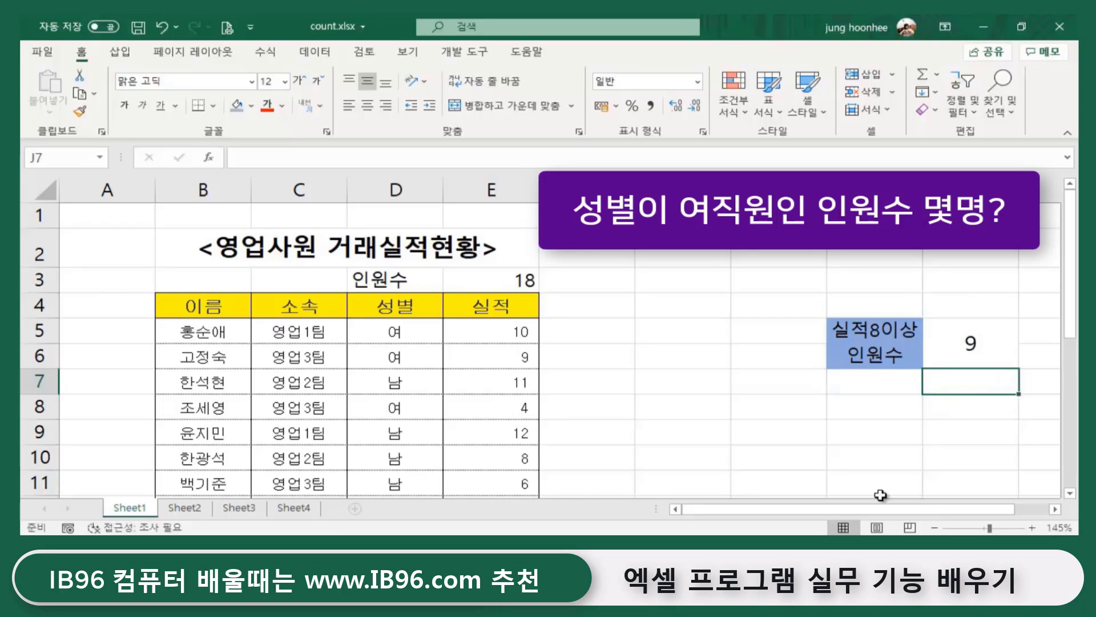
- Enter =COUNTIF(D5:D22,"여") in J7 to count the female staff
drag(907, 509, 983, 510)
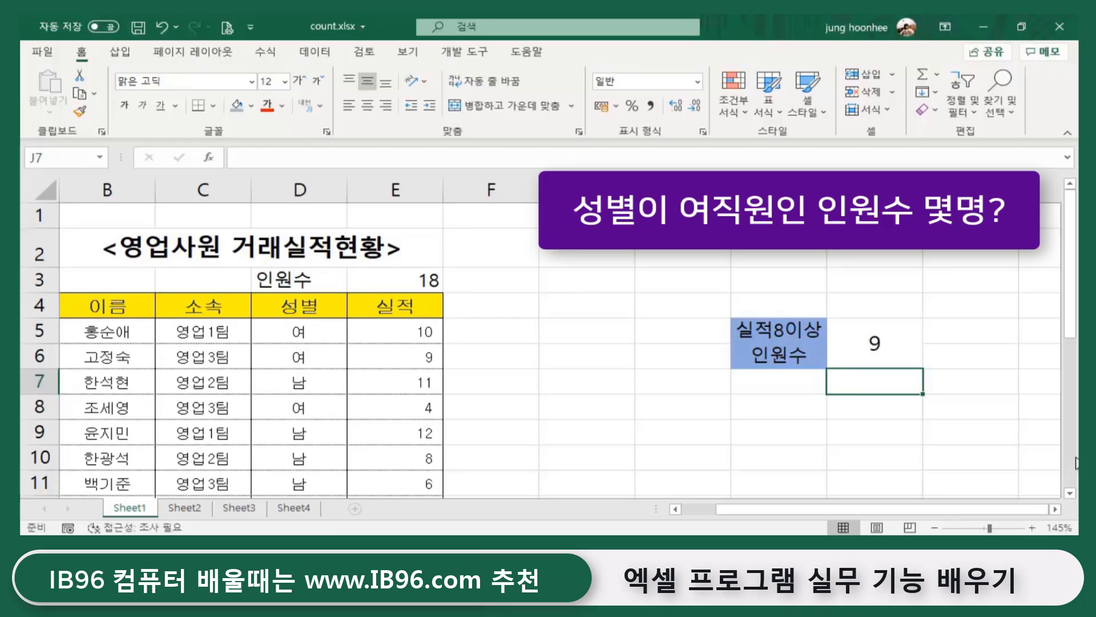
text(=)
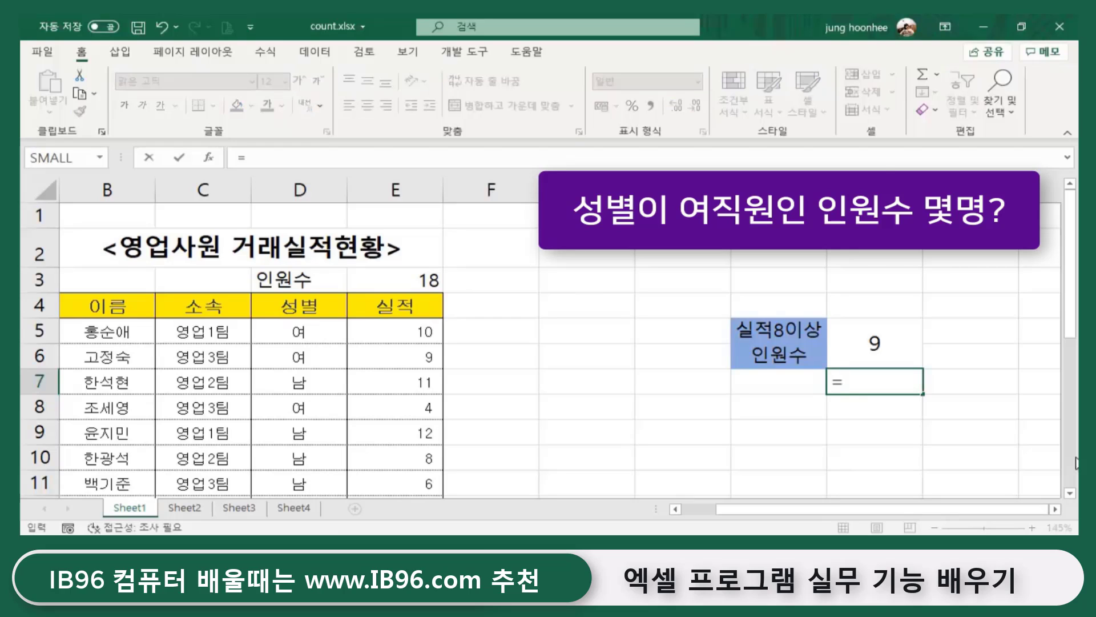
text(coun)
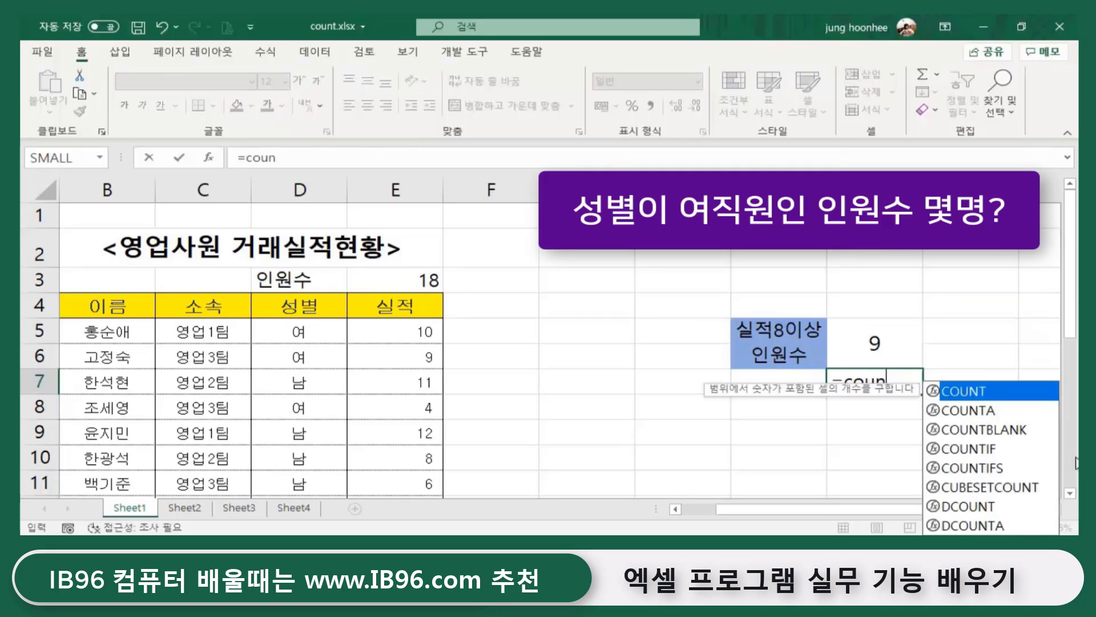
text(tif)
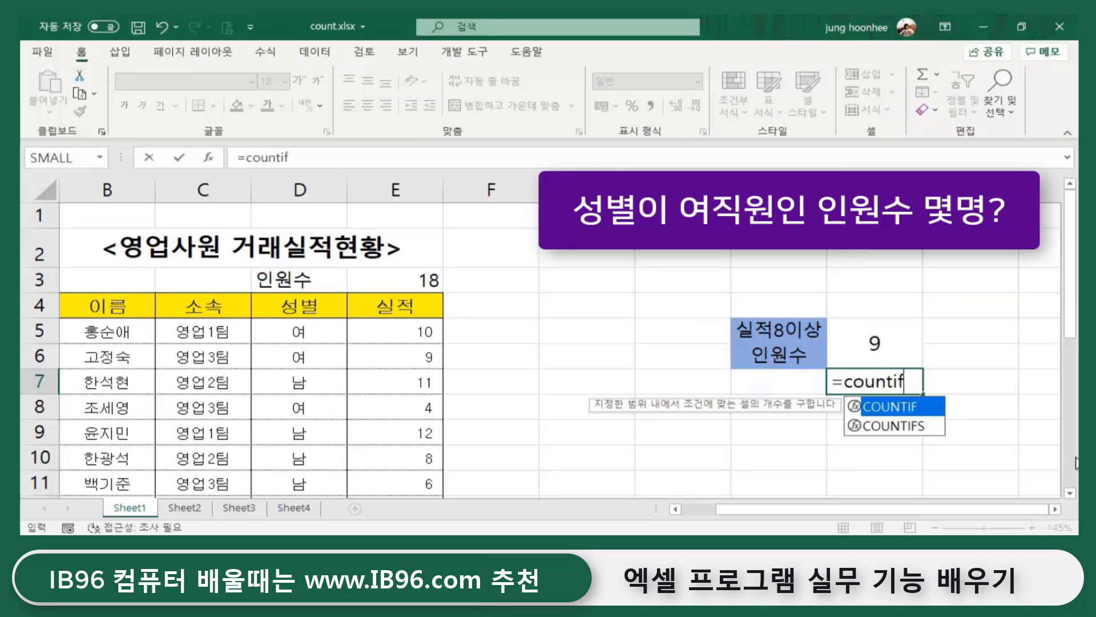
text(()
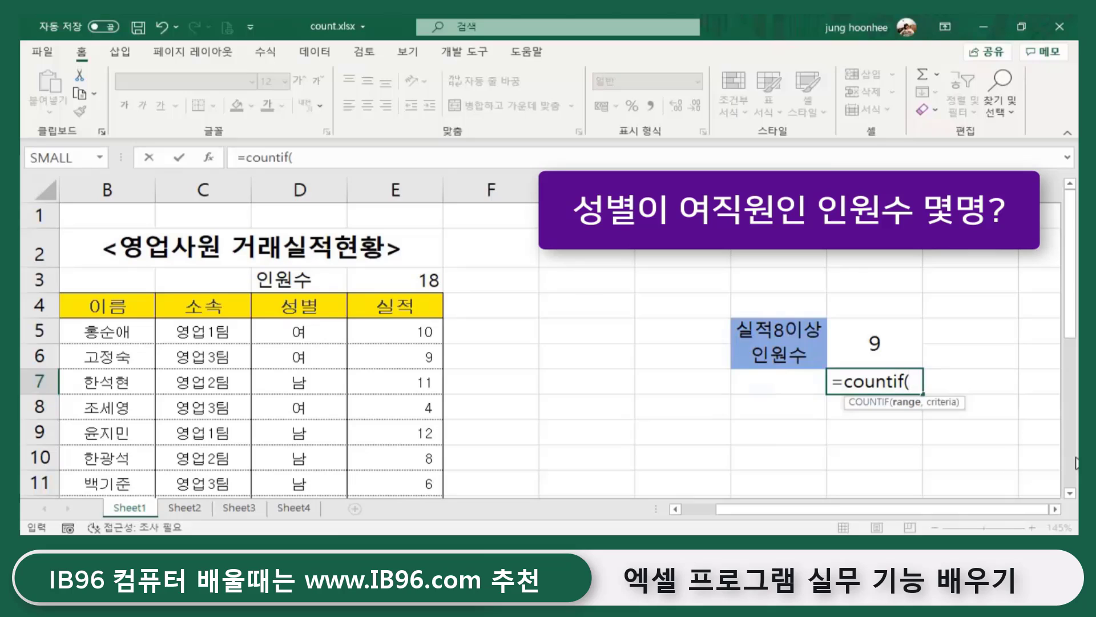
click(294, 331)
drag(294, 331, 314, 443)
scroll(797, 471, up, 3)
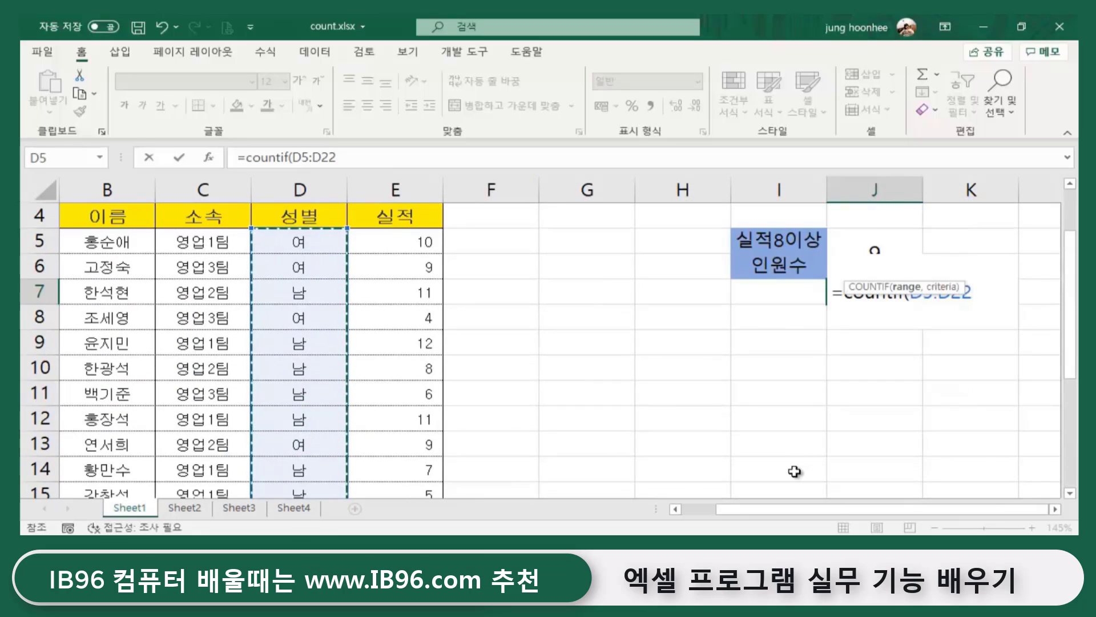
text(,)
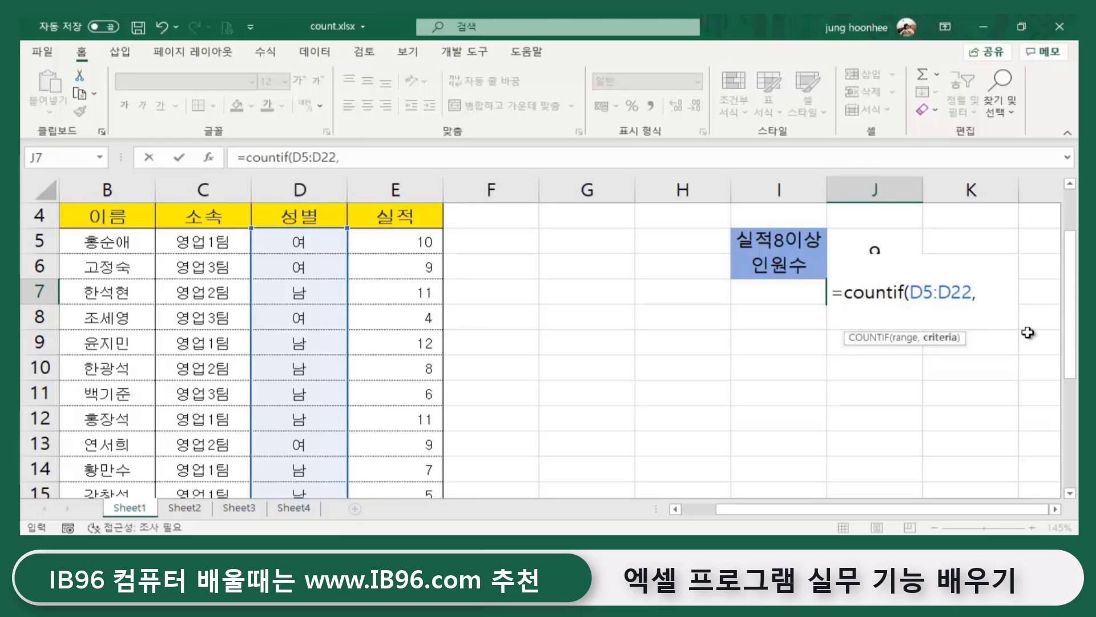
text("du)
key(BackSpace)
text(여성)
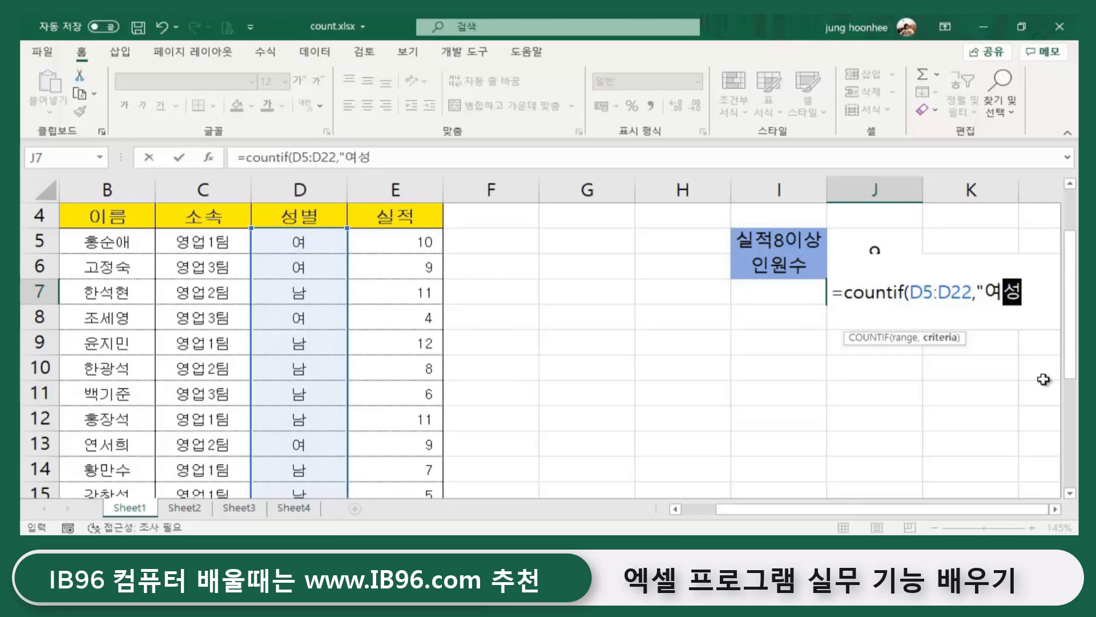
key(BackSpace)
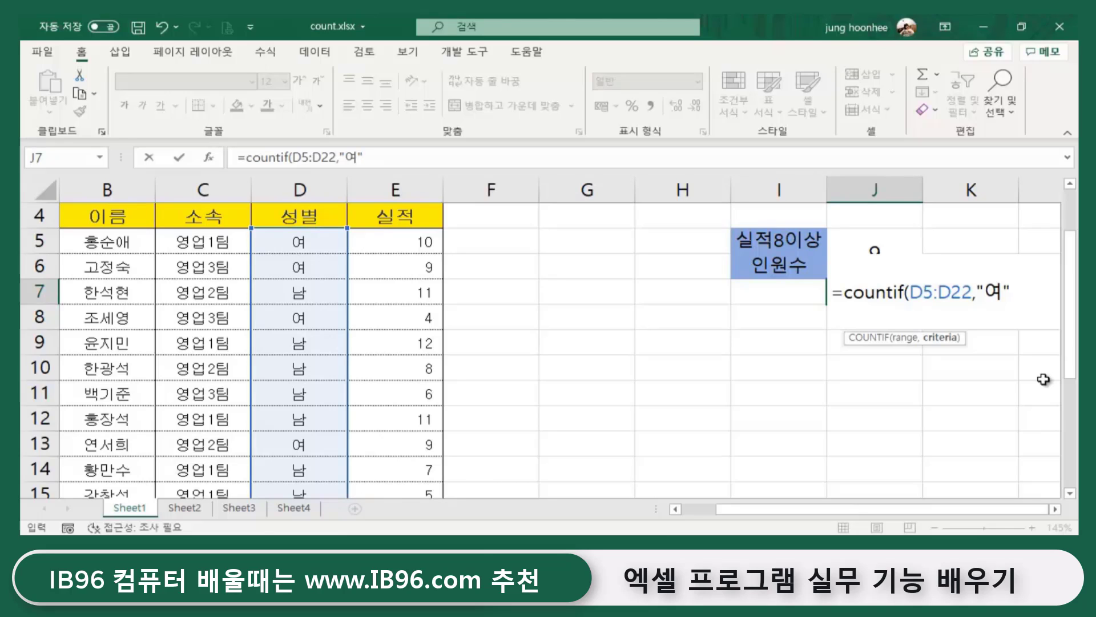
text())
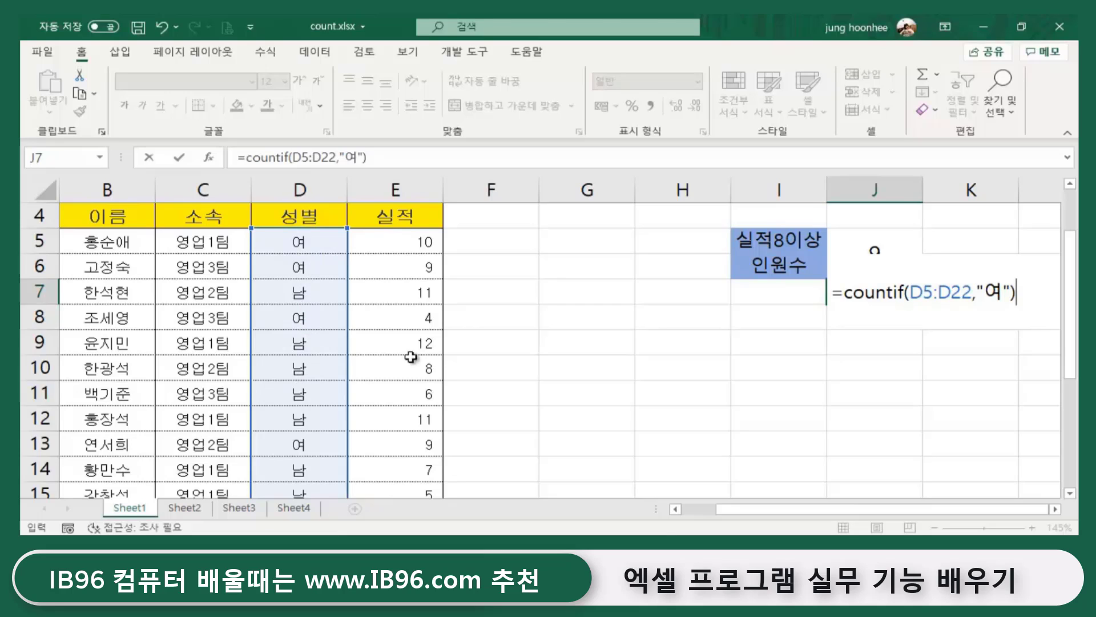
key(Return)
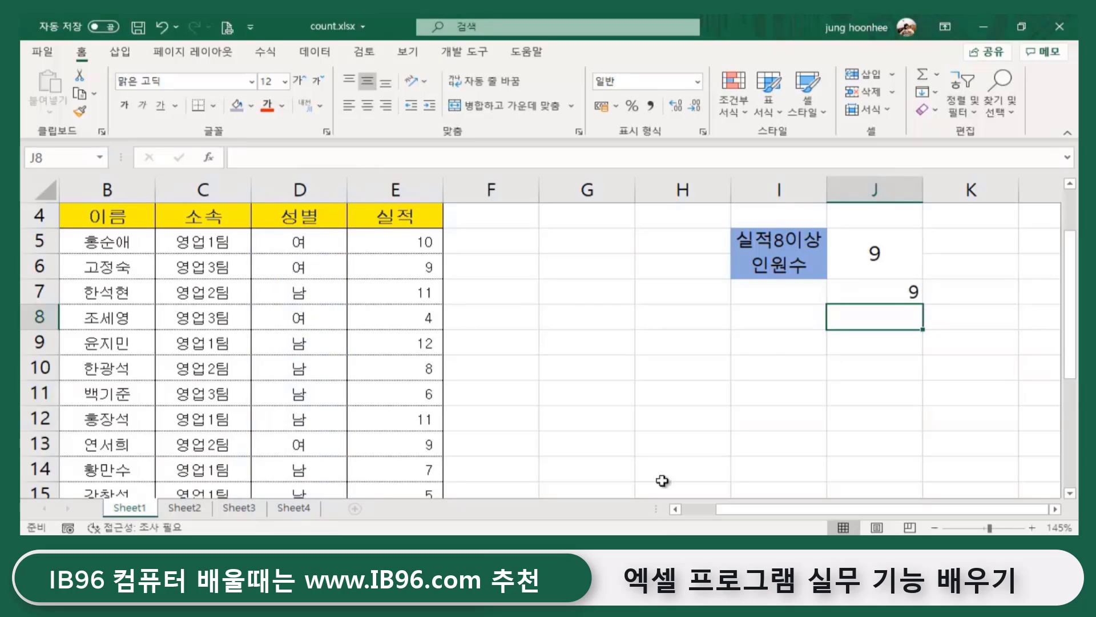
- Change D8's gender to 남 and check that J7's female count drops to 8
click(872, 290)
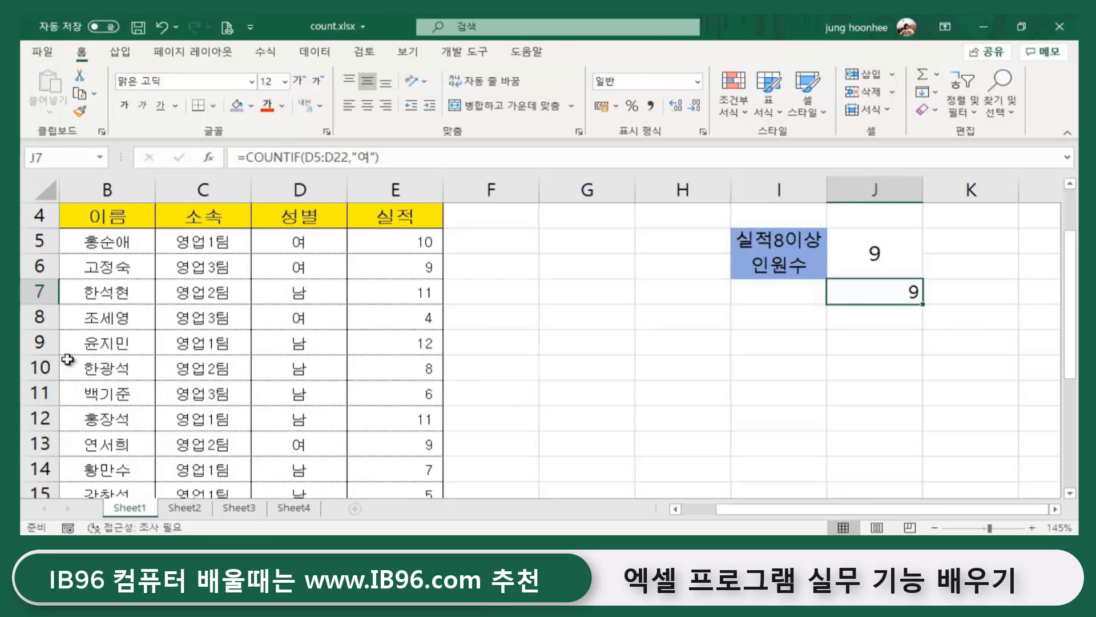
click(298, 316)
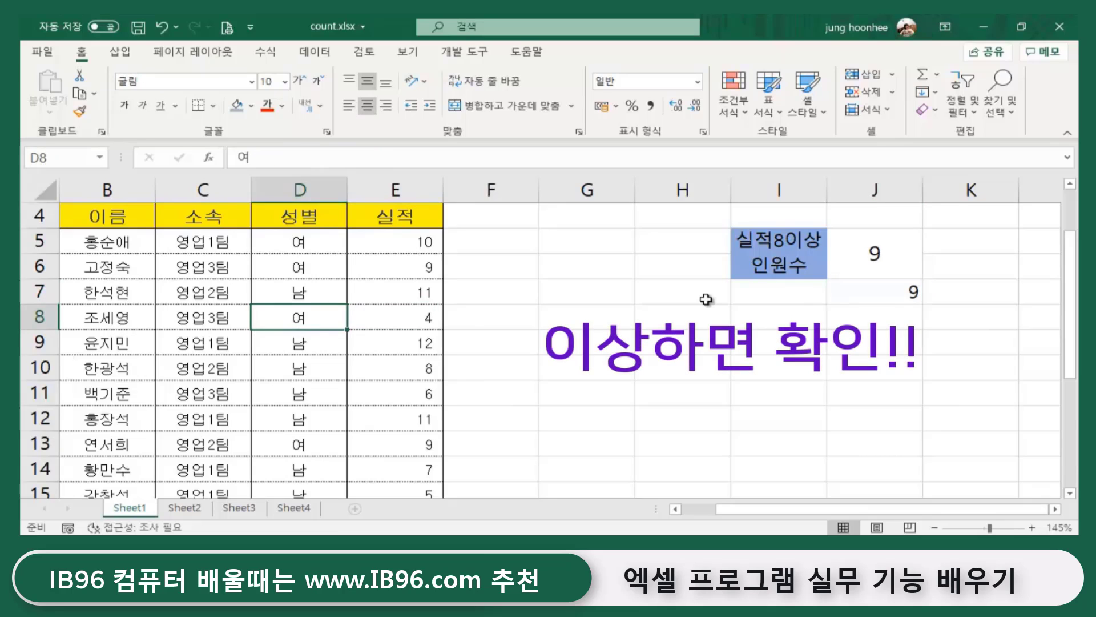
text(남)
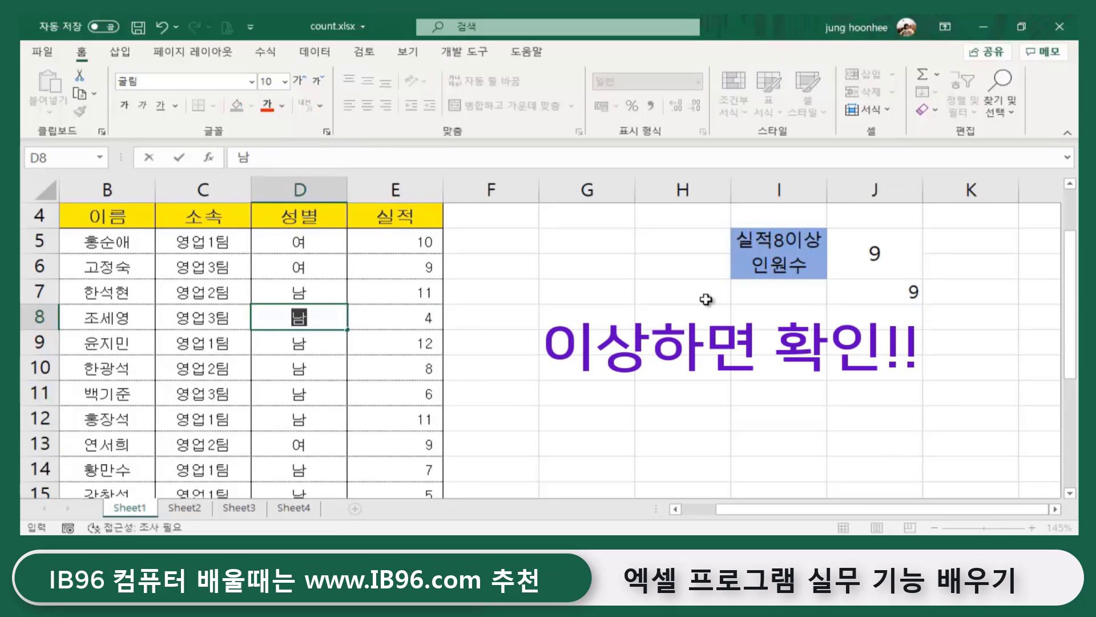
key(Return)
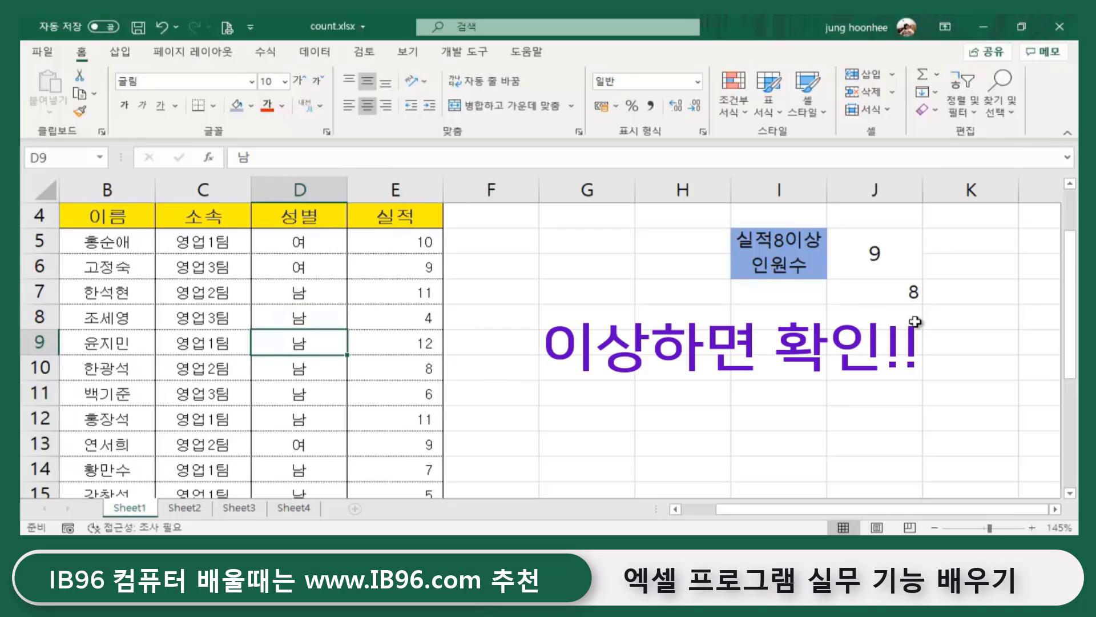
click(901, 296)
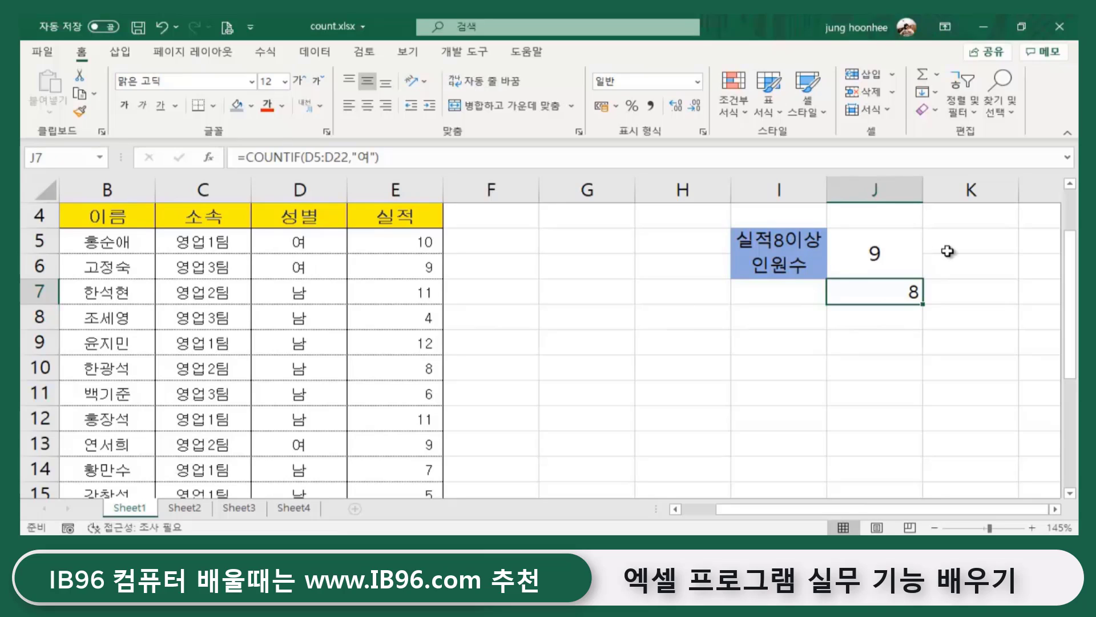
- Inspect J5's formula and its >=8 criterion, then return to J7
click(879, 254)
key(Left)
click(889, 259)
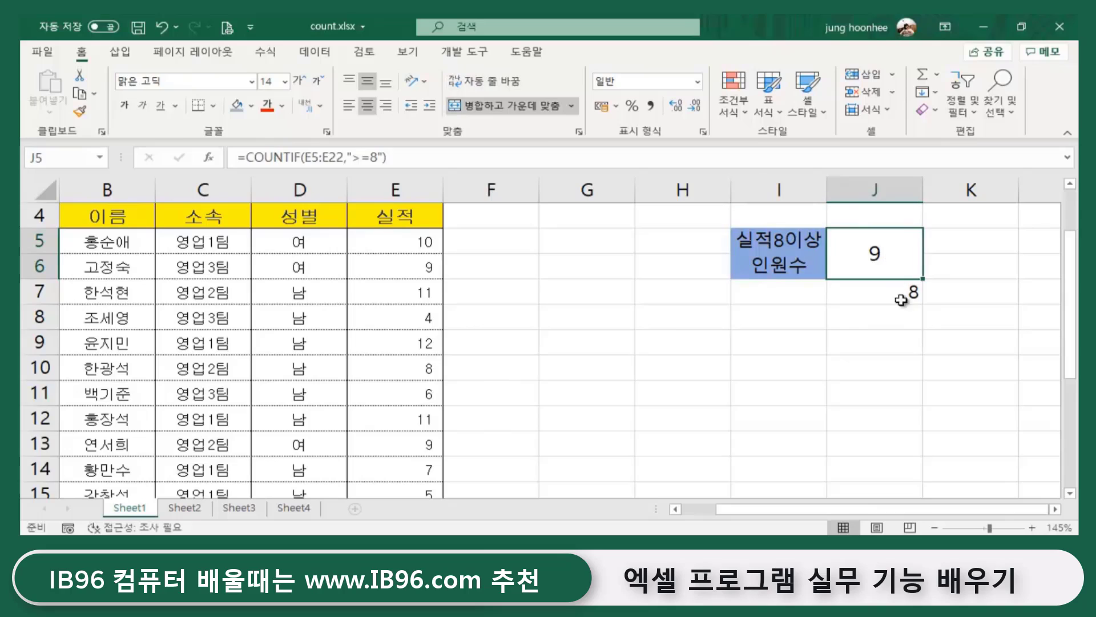
click(898, 311)
click(873, 258)
click(364, 153)
text(=)
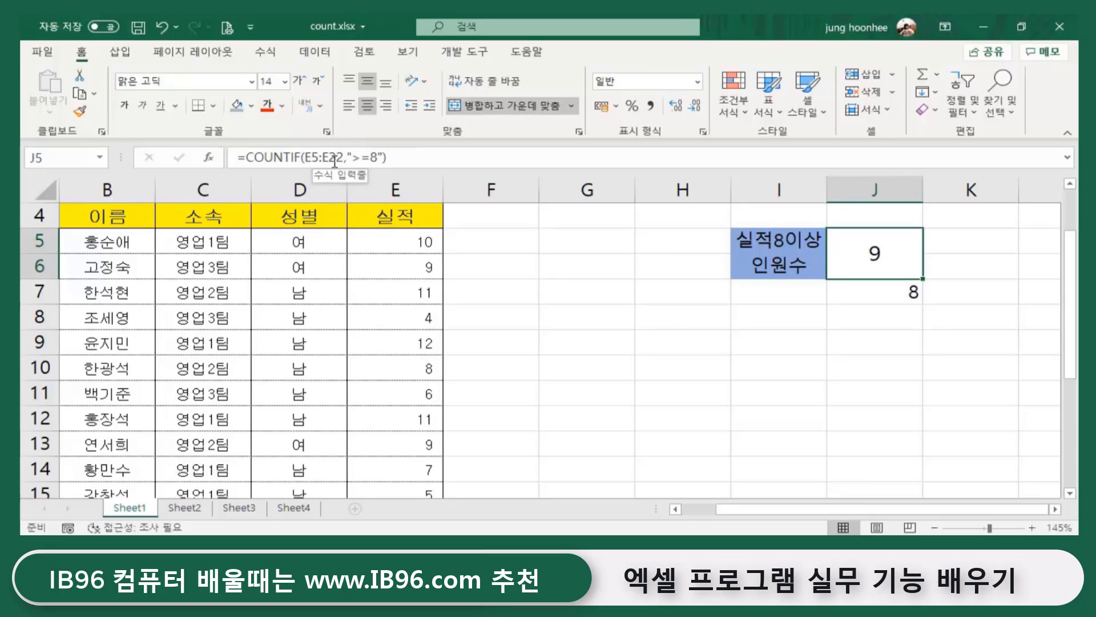
click(857, 292)
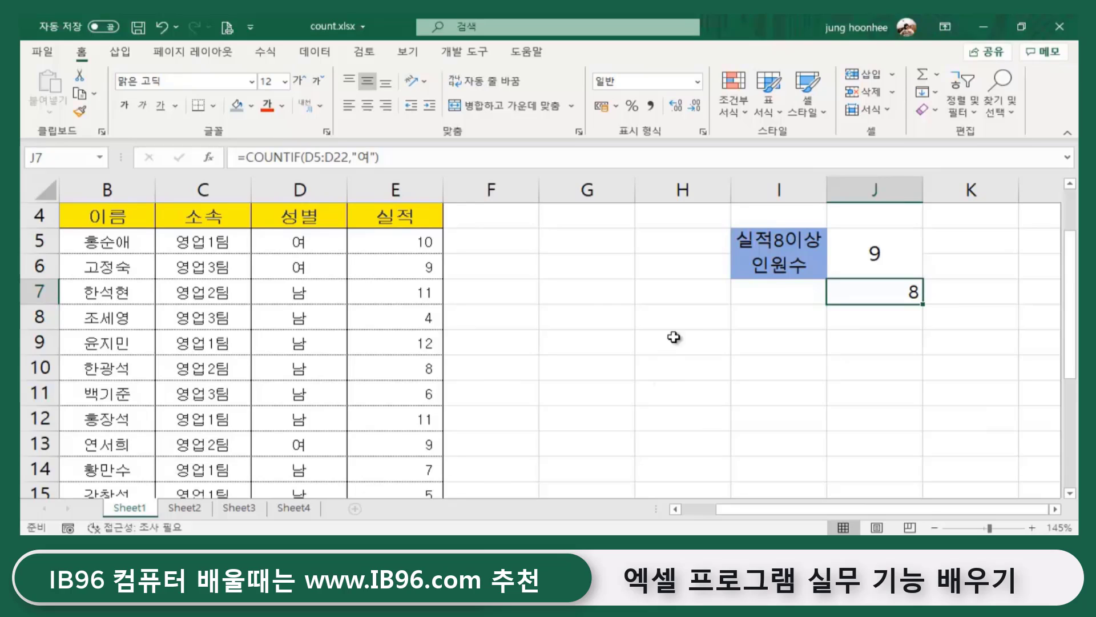
click(666, 367)
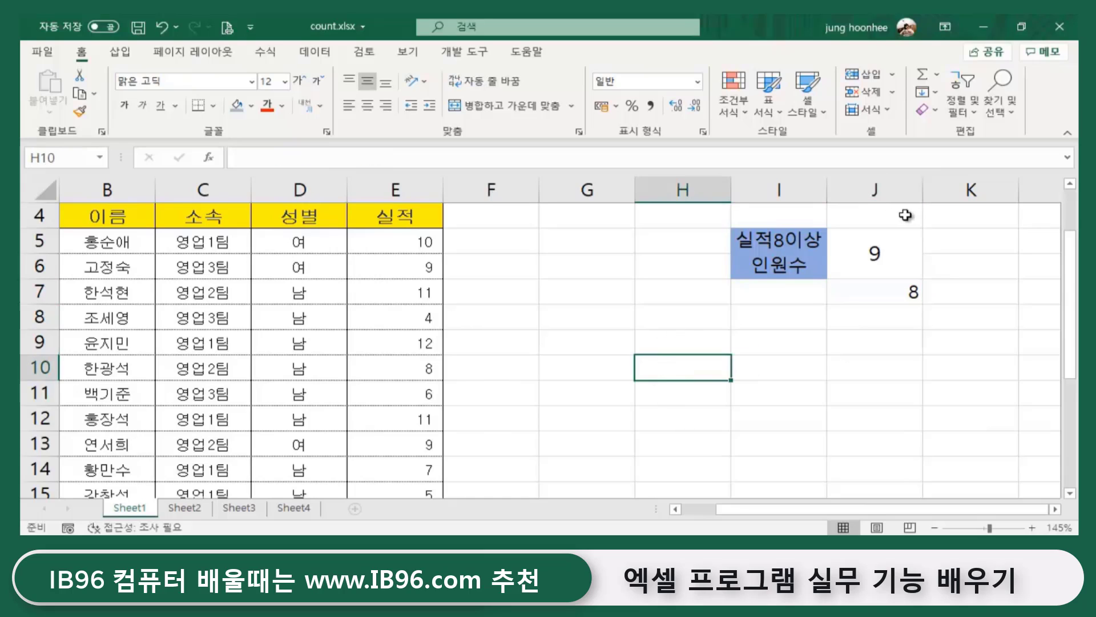
click(873, 251)
click(874, 294)
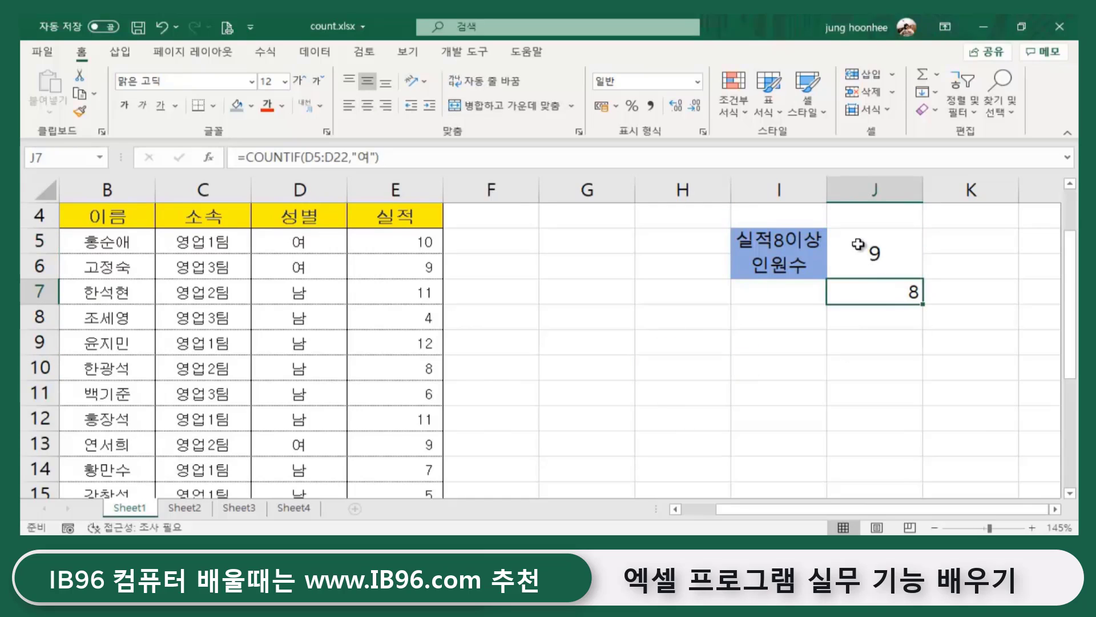
click(859, 252)
click(869, 287)
click(853, 251)
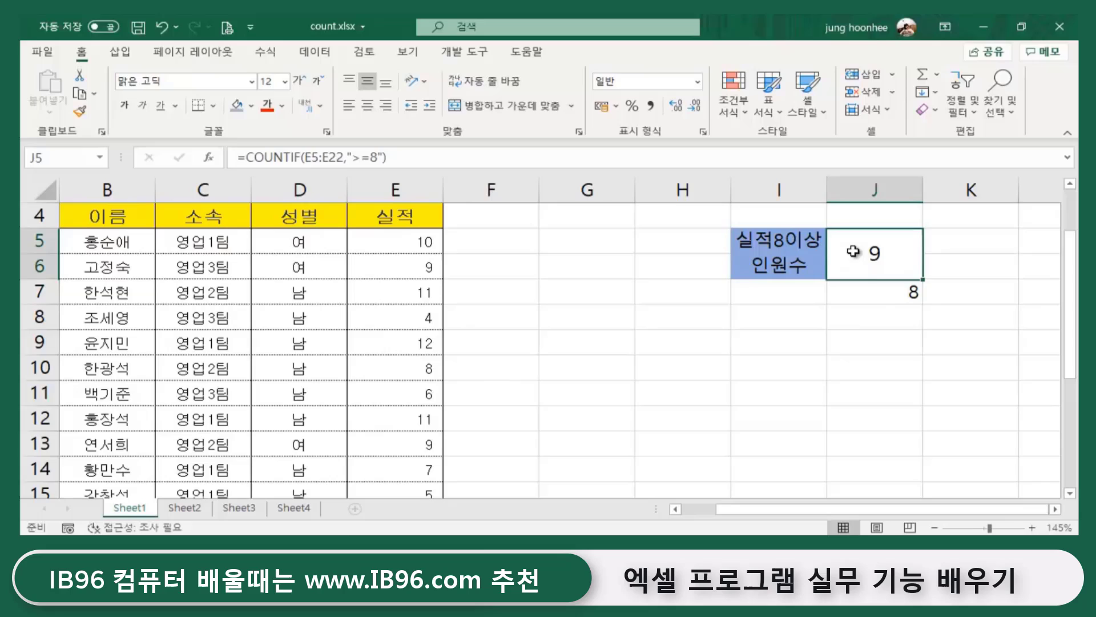
click(868, 295)
click(683, 396)
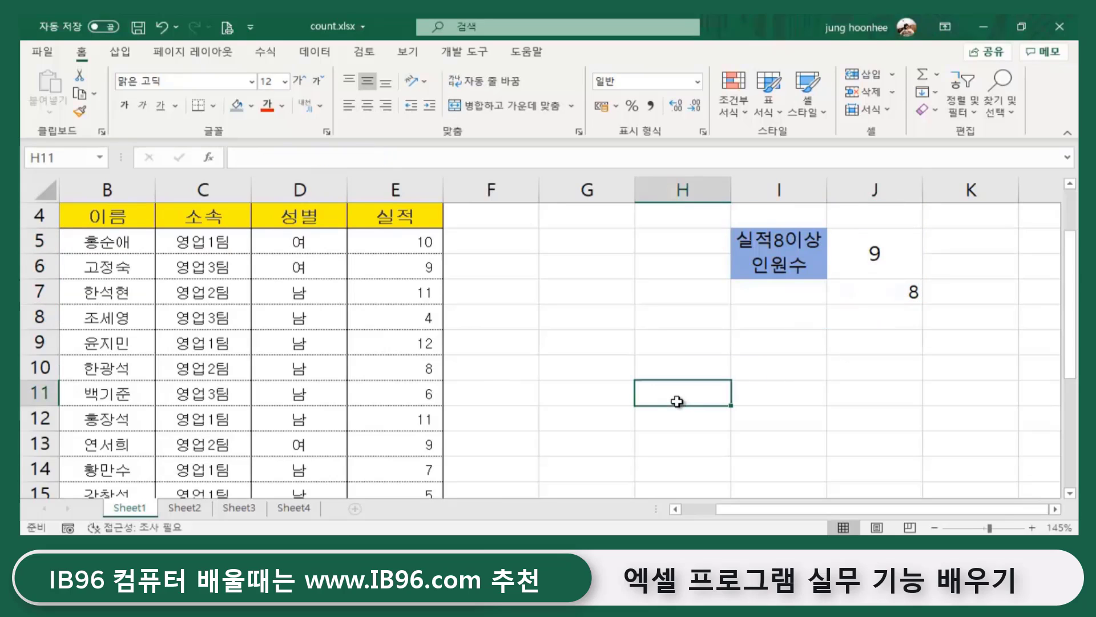
click(776, 393)
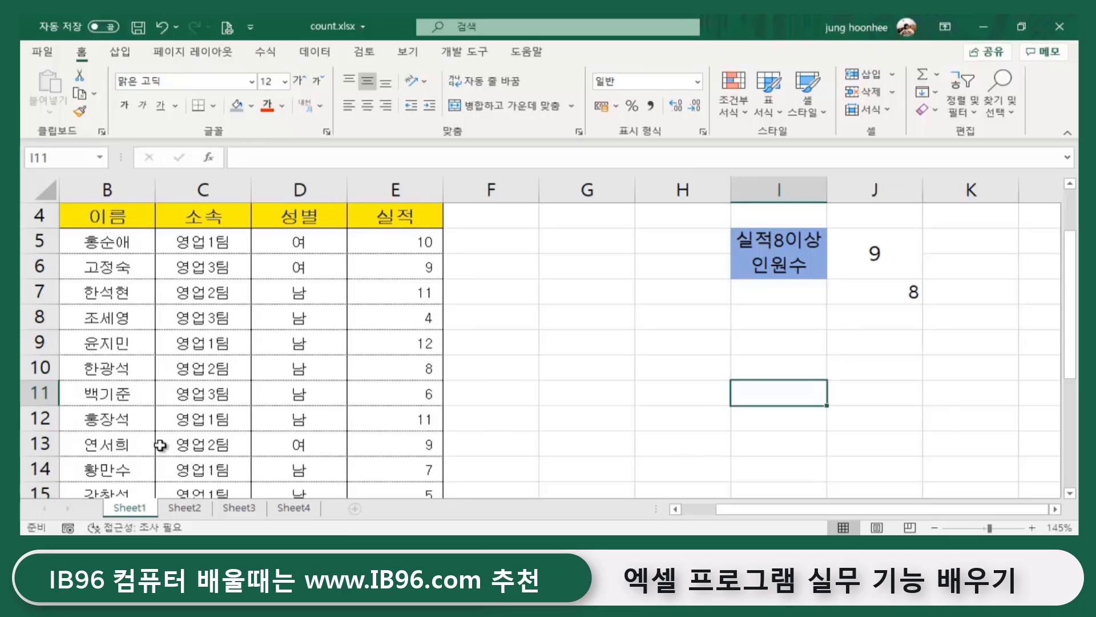
click(611, 409)
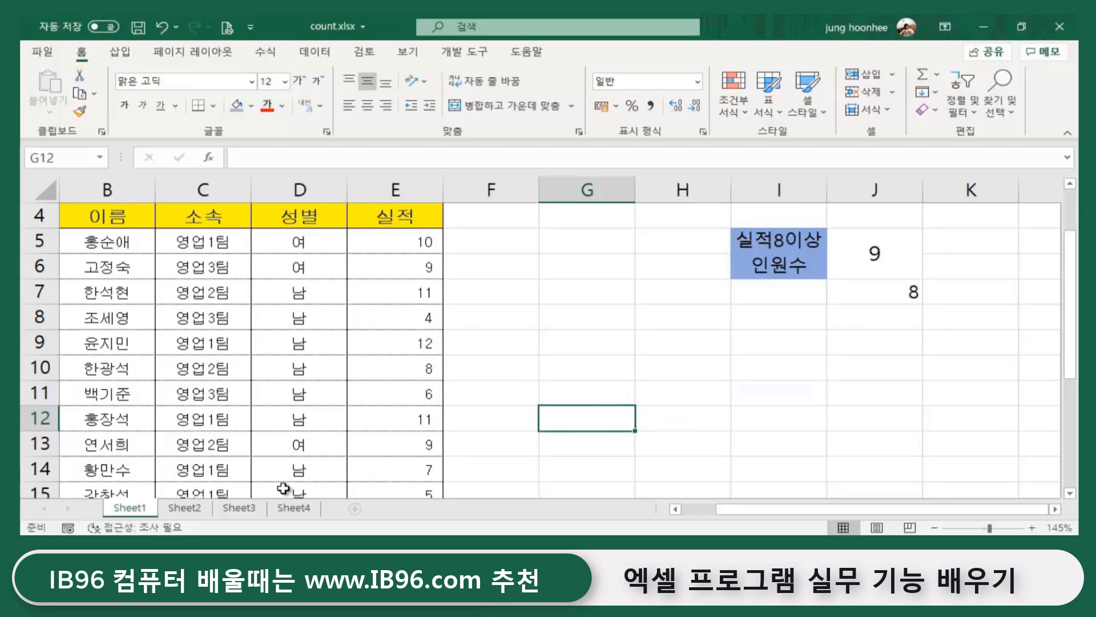
click(193, 513)
click(534, 343)
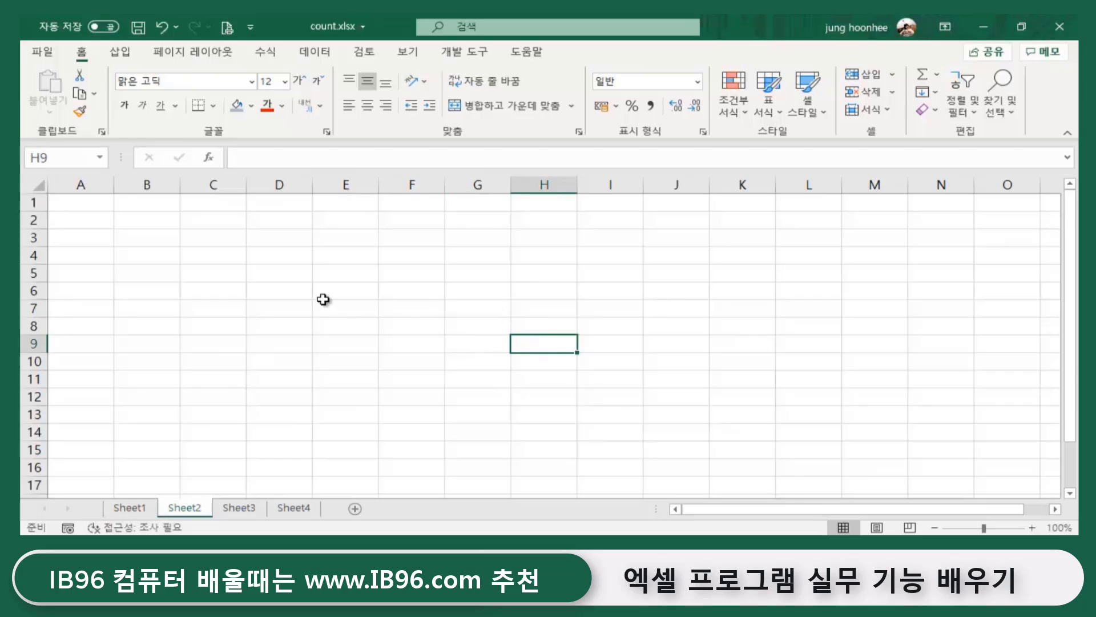
click(323, 299)
click(280, 274)
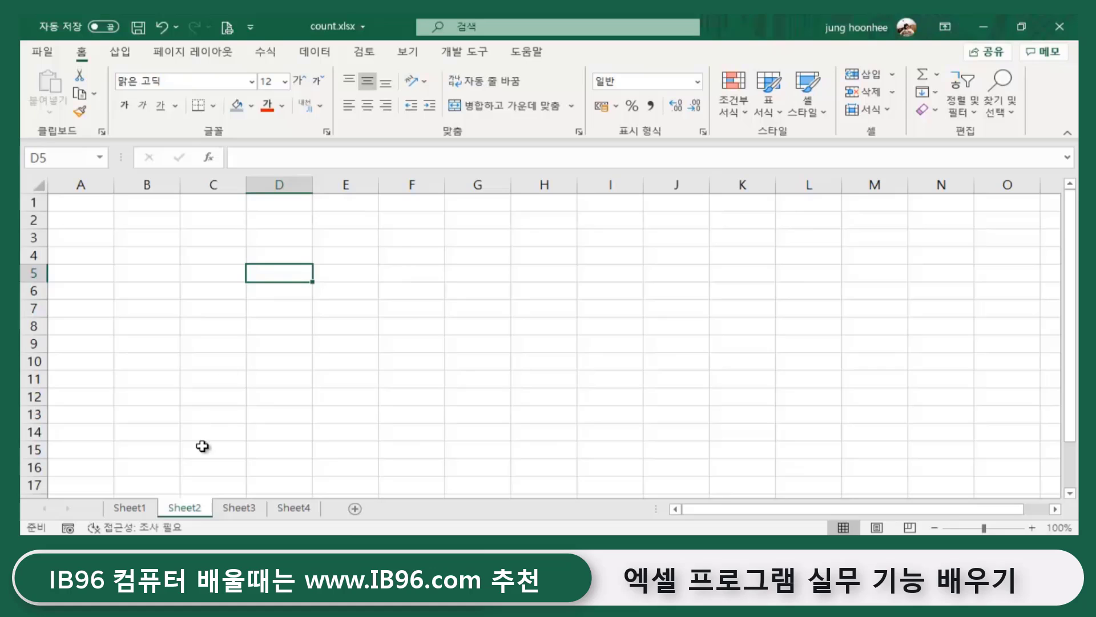
click(130, 508)
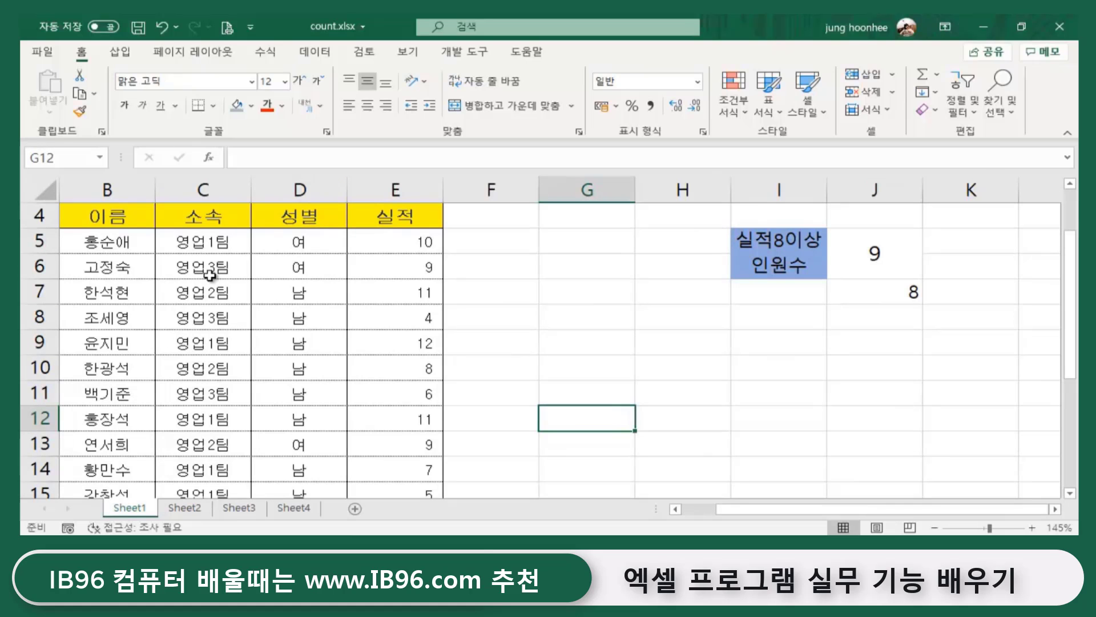
- Copy Sheet1's team names C5:C22 and paste them into Sheet2 at D5
drag(208, 238, 215, 442)
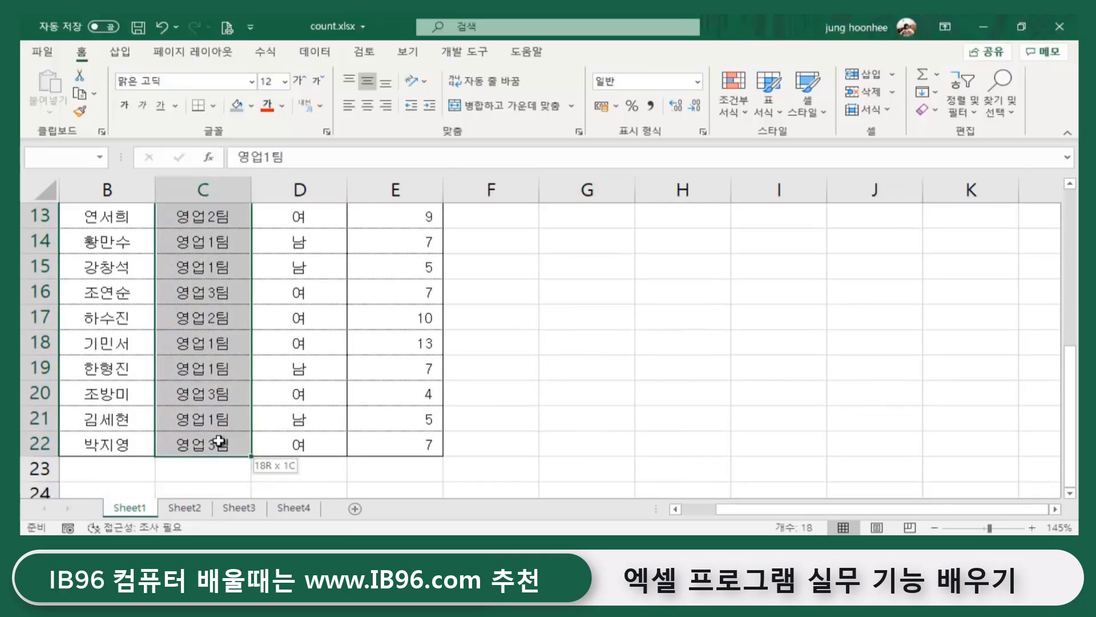
key(ctrl+c)
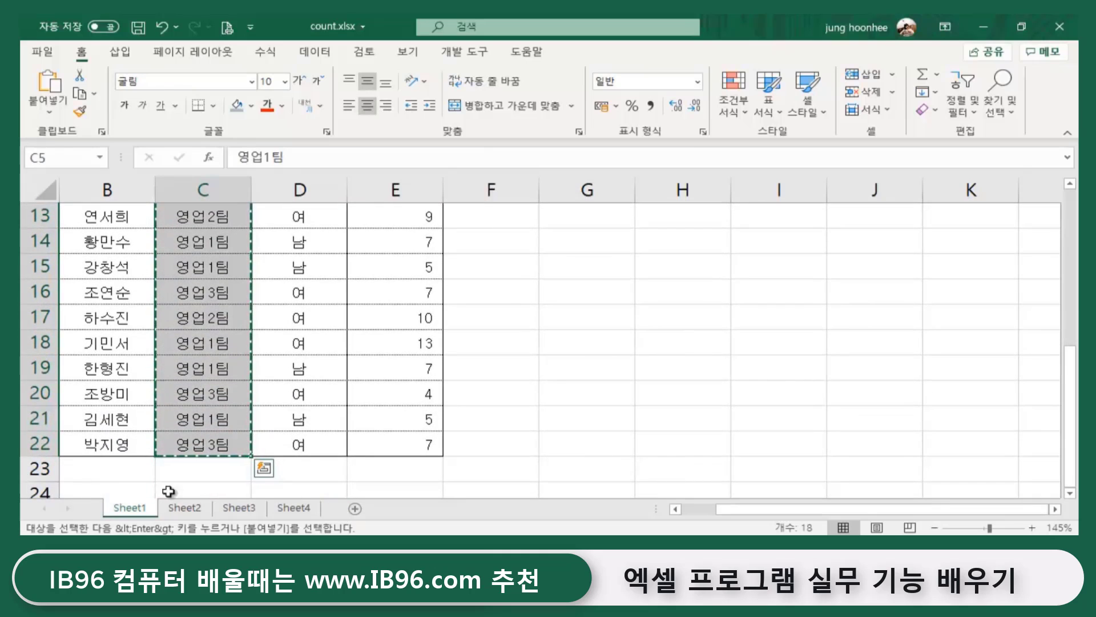
click(184, 508)
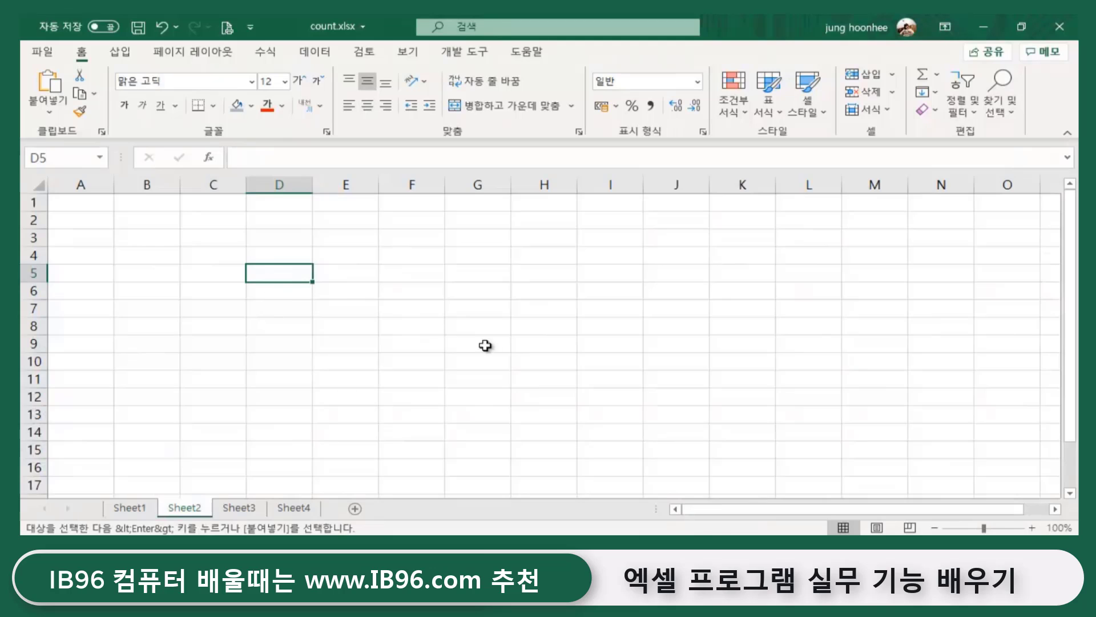
key(ctrl+v)
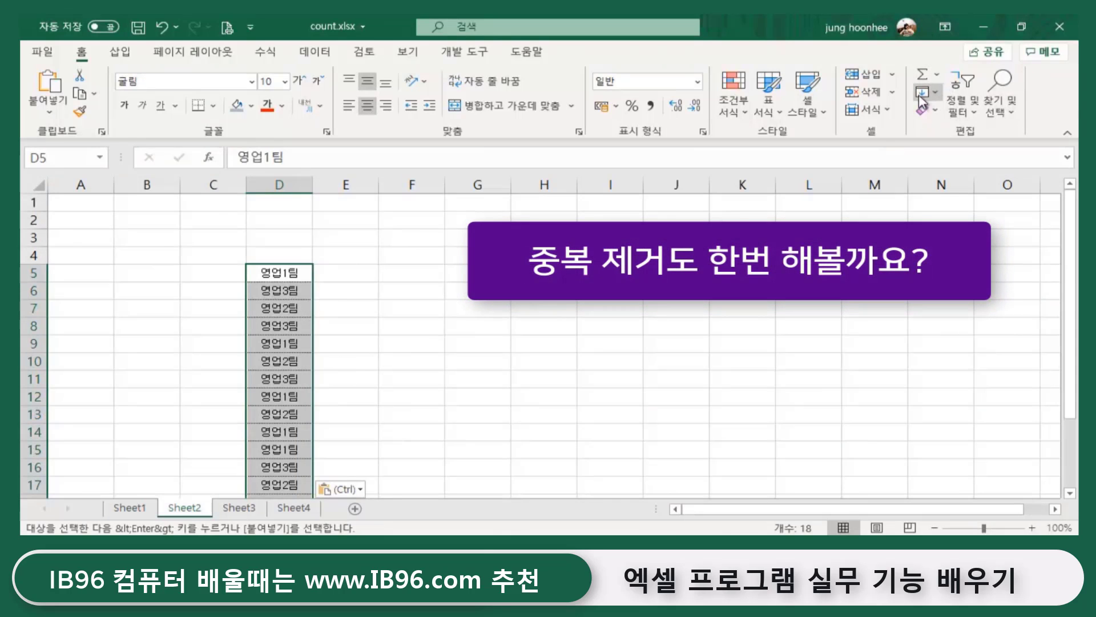
click(315, 52)
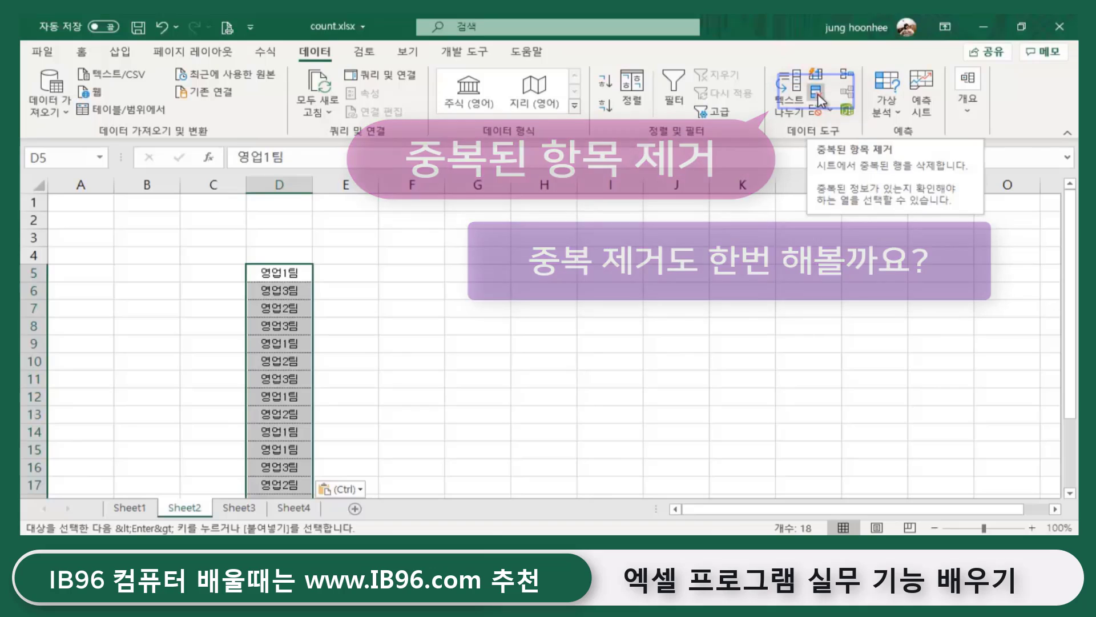
- Remove Duplicates on the team list with no header row, leaving 영업1팀, 영업3팀, 영업2팀
click(817, 94)
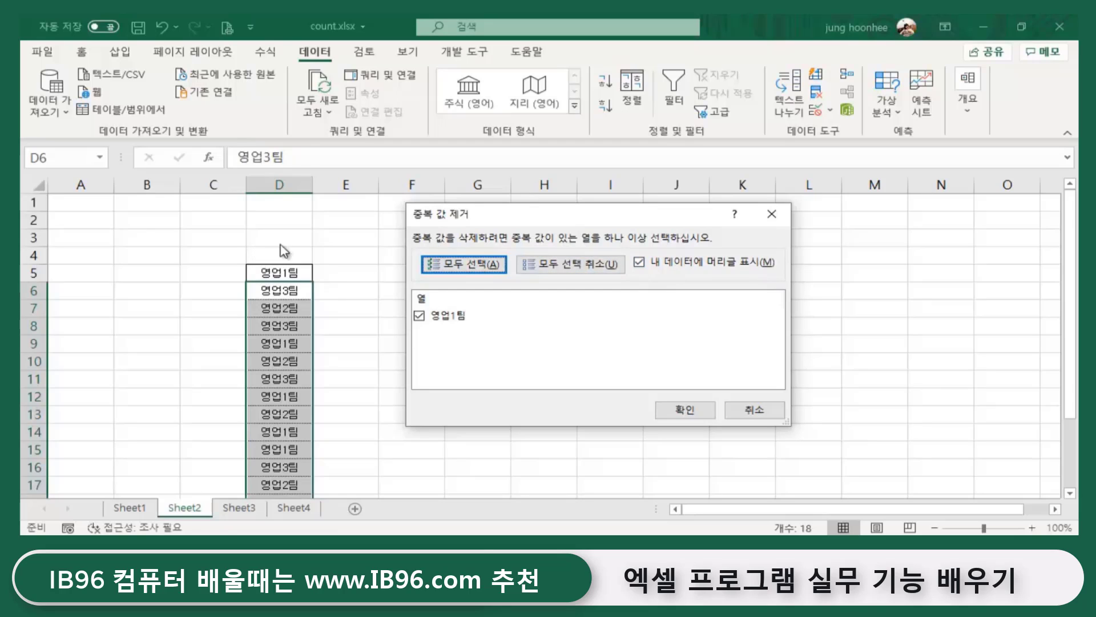
click(639, 262)
click(693, 410)
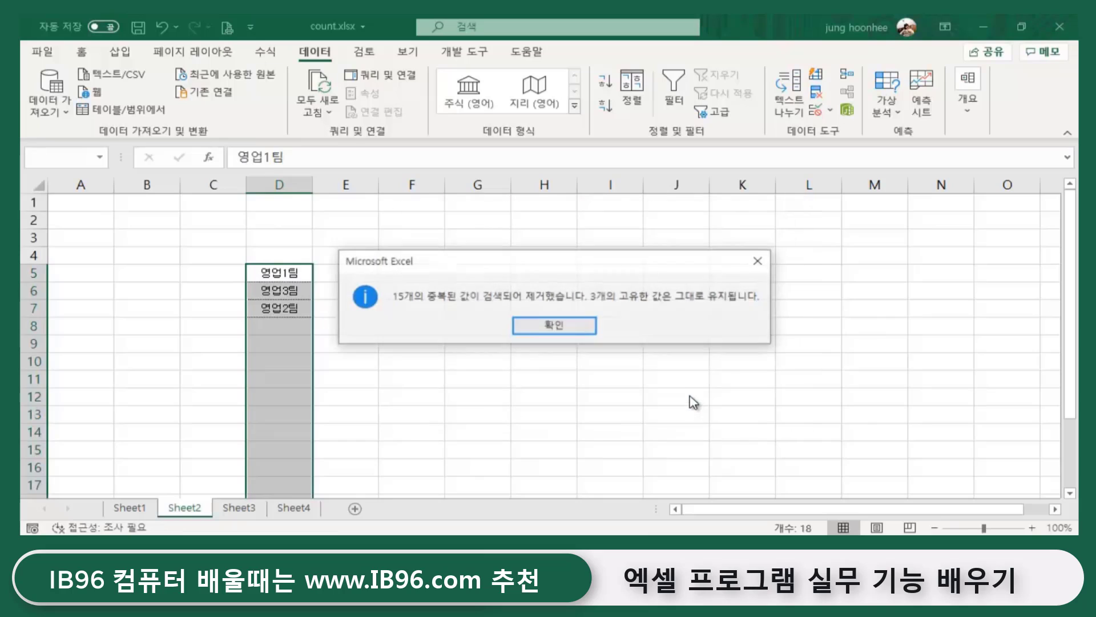
click(576, 324)
- Enter headings 남 in E4 and 여 in F4, then select the D4:F7 table
click(457, 361)
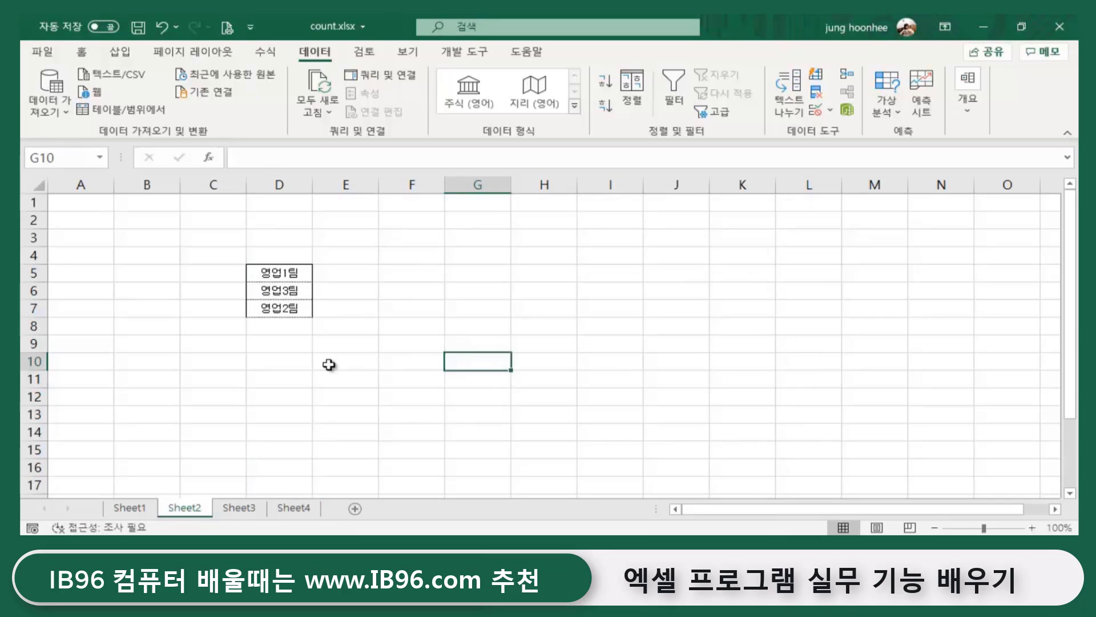
drag(277, 275, 281, 310)
click(379, 327)
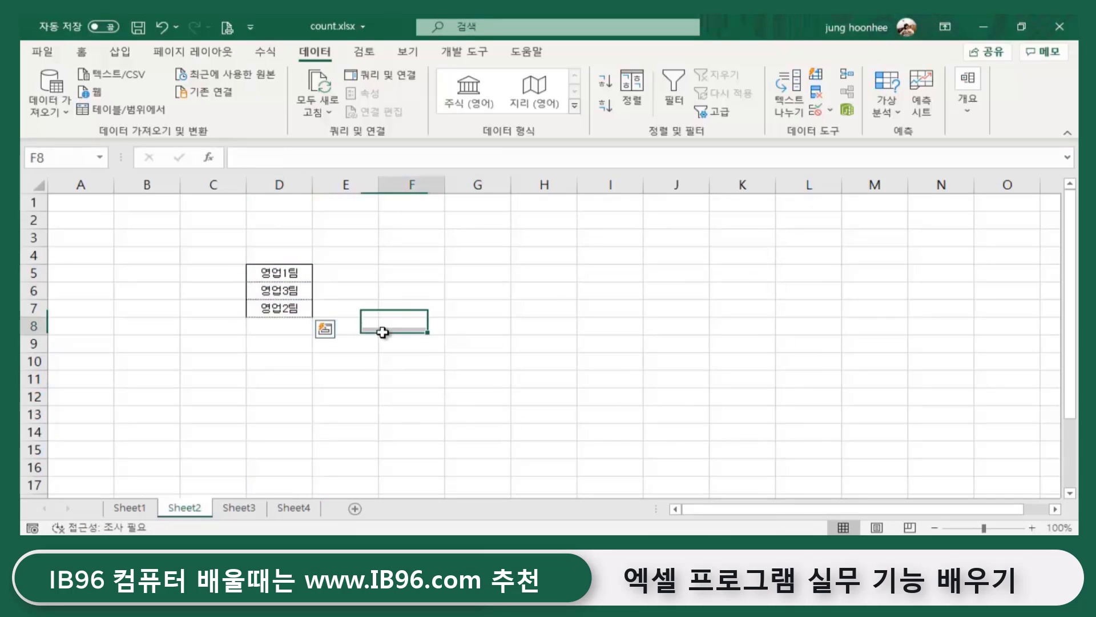
click(348, 253)
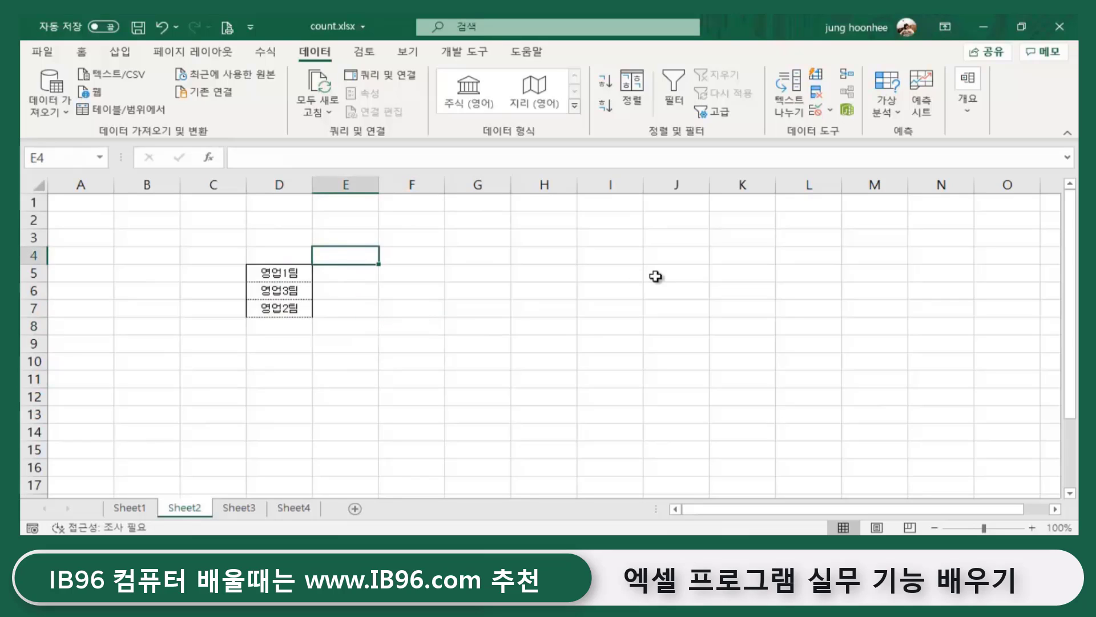
text(ㄴ)
key(Tab)
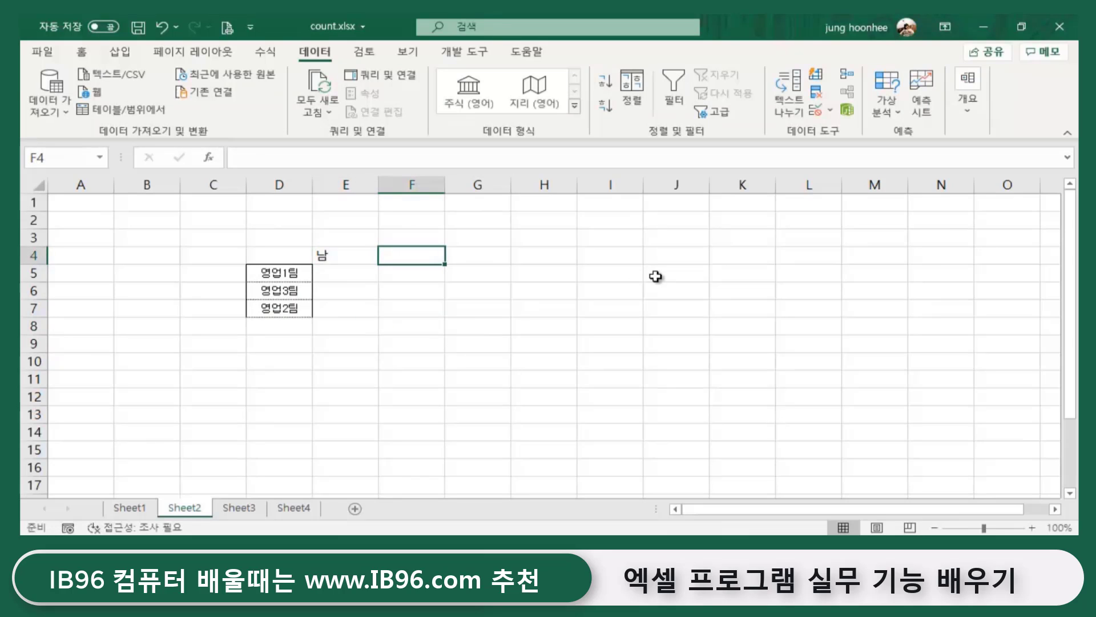
text(여)
key(Return)
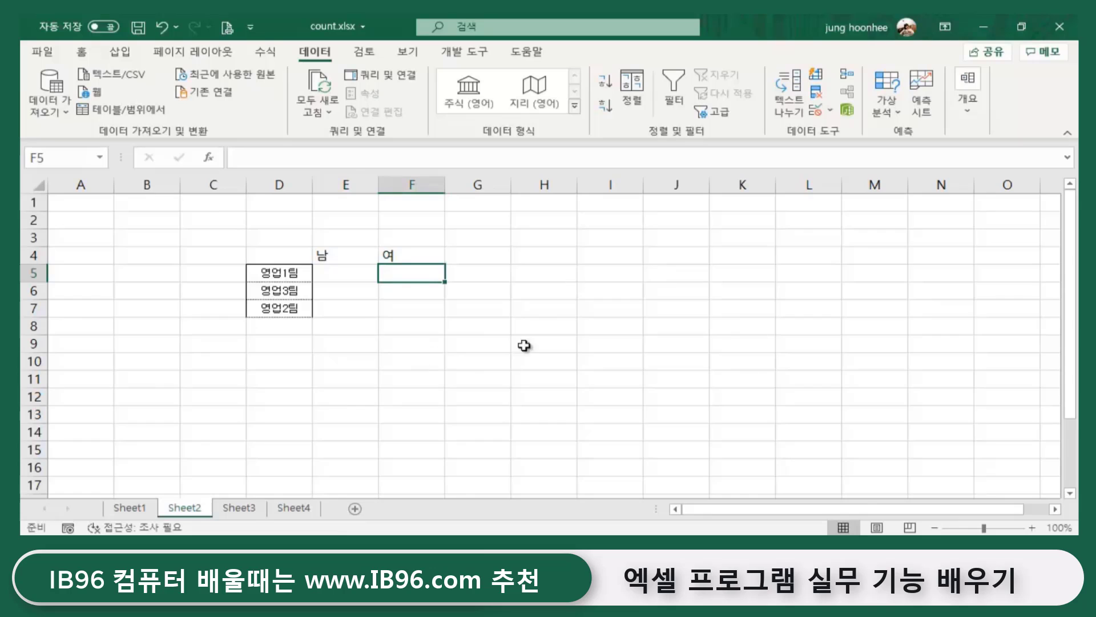
ctrl+scroll(541, 344, up, 2)
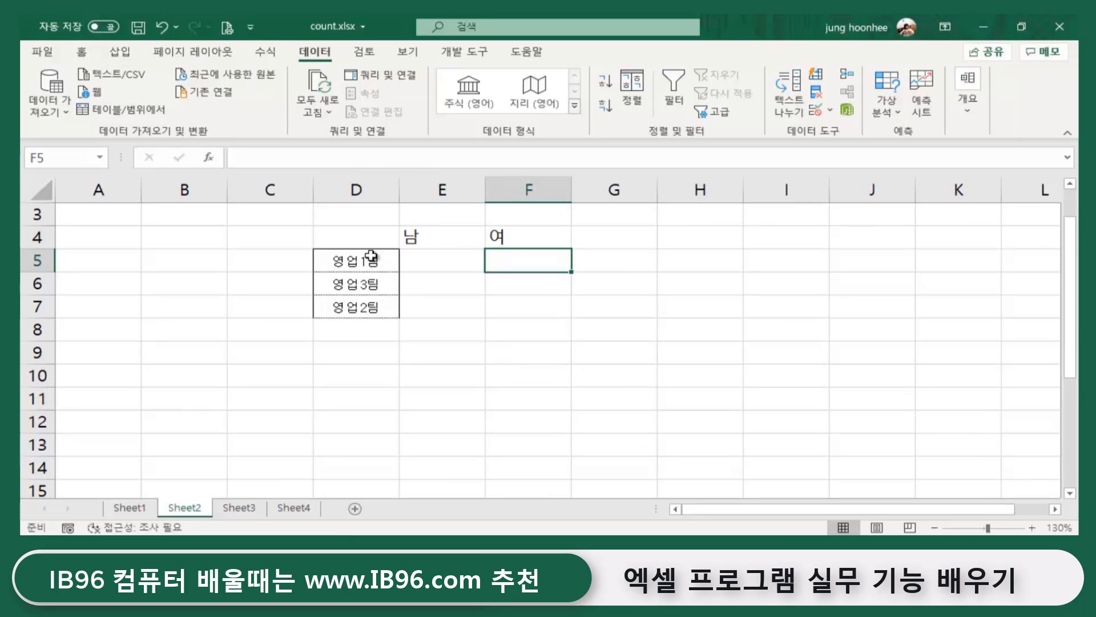
drag(338, 241, 532, 316)
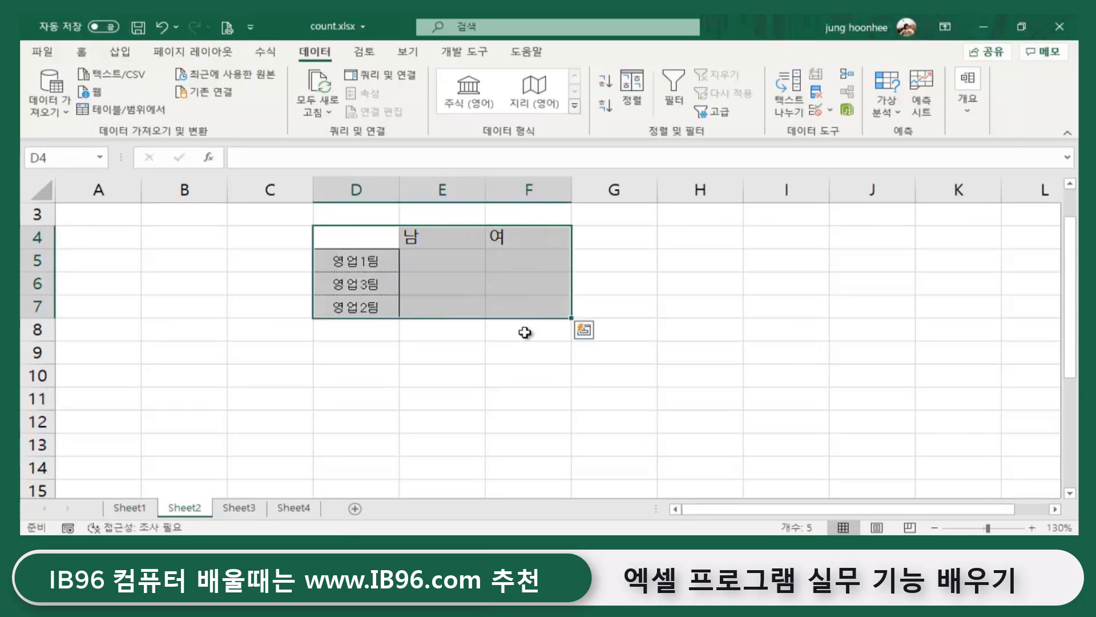
- Apply All Borders to every cell of D4:F7
click(82, 51)
click(213, 105)
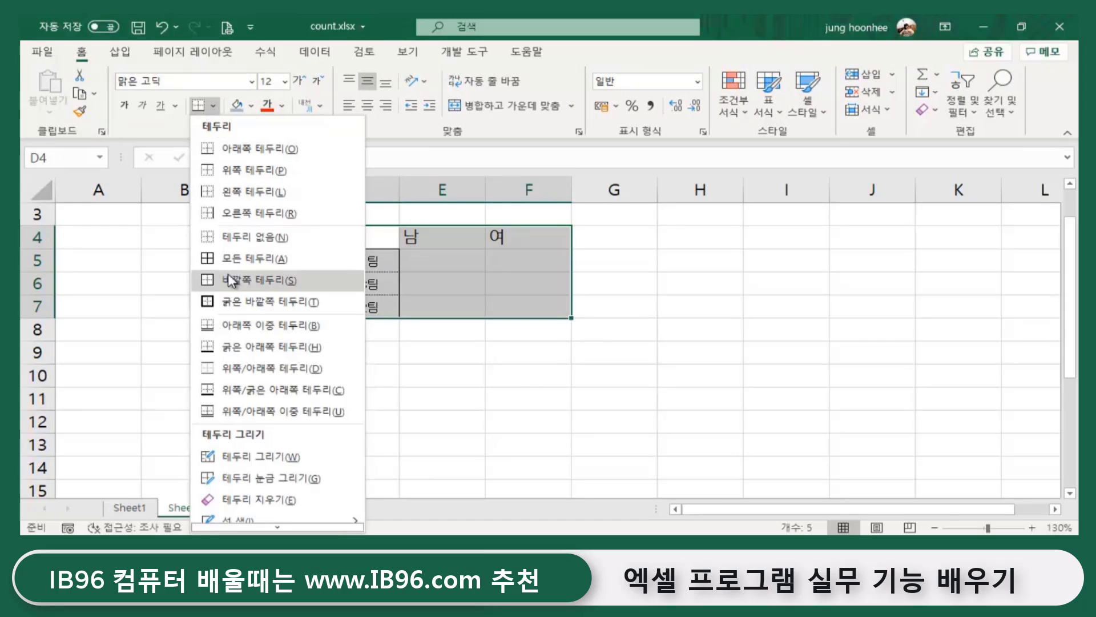
click(245, 259)
click(682, 398)
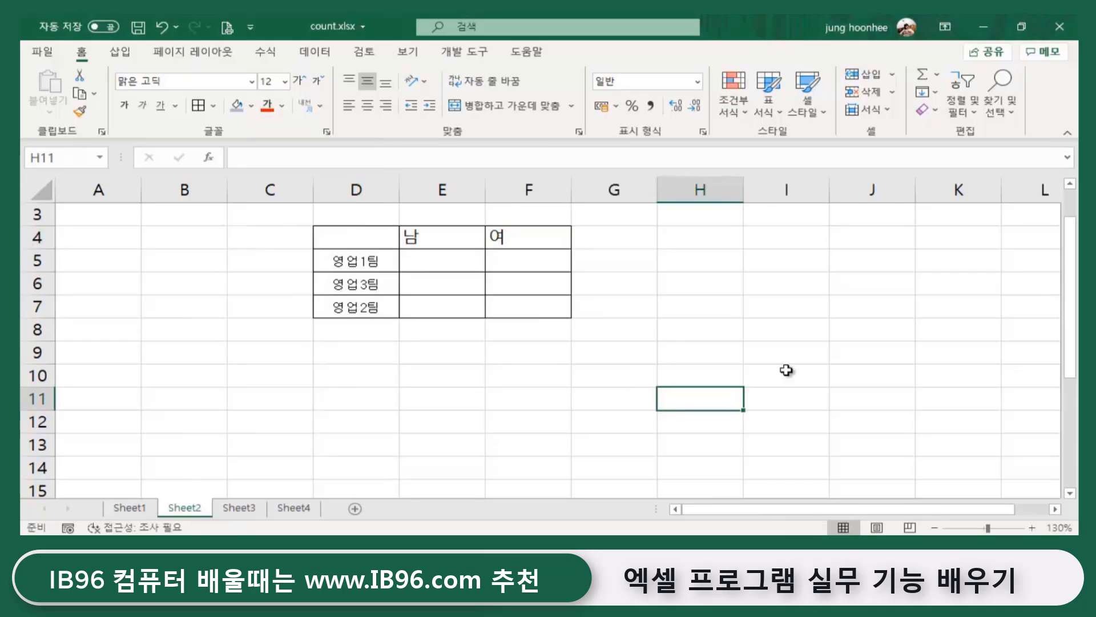
- Fill the team names D5:D7 with light grey
drag(362, 259, 362, 306)
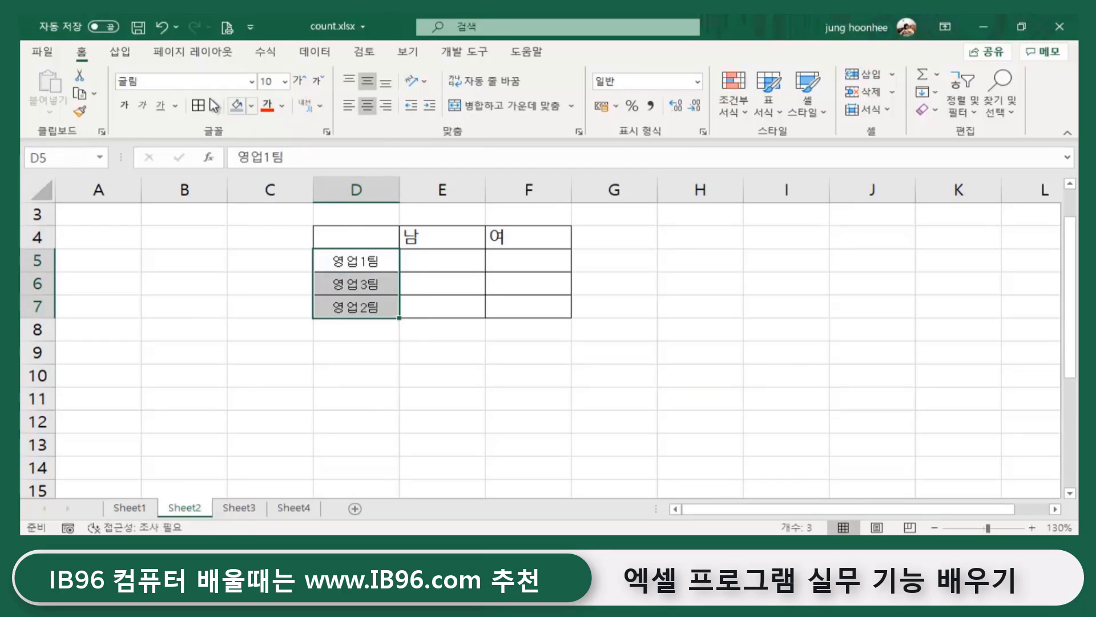
click(251, 105)
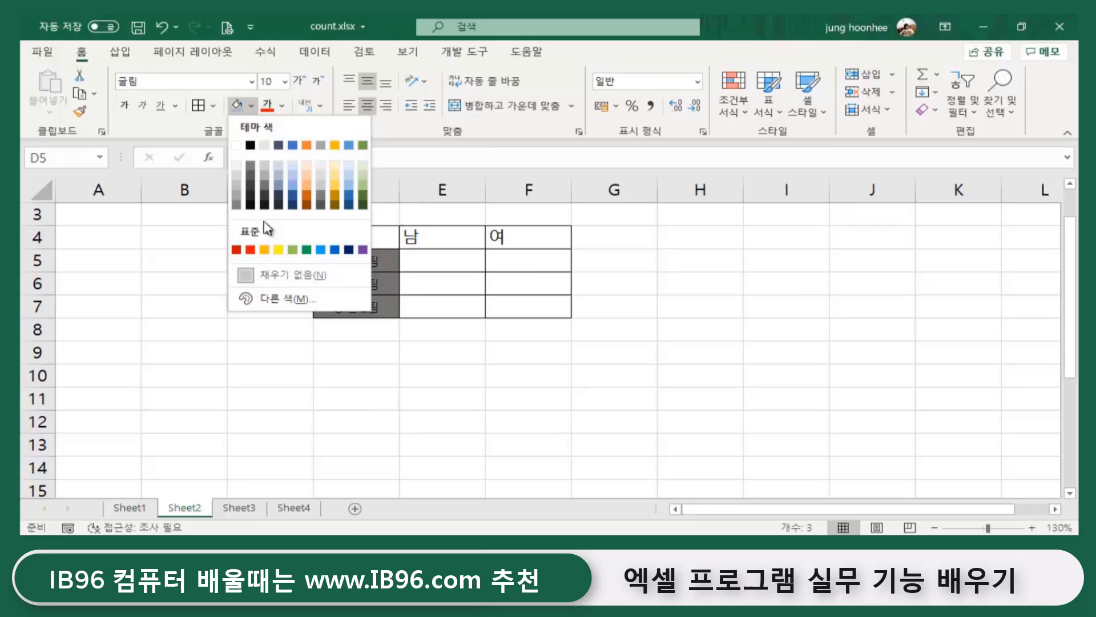
click(263, 166)
click(465, 379)
- Fill the 남 and 여 headings E4:F4 with light orange
drag(468, 236, 523, 235)
click(251, 106)
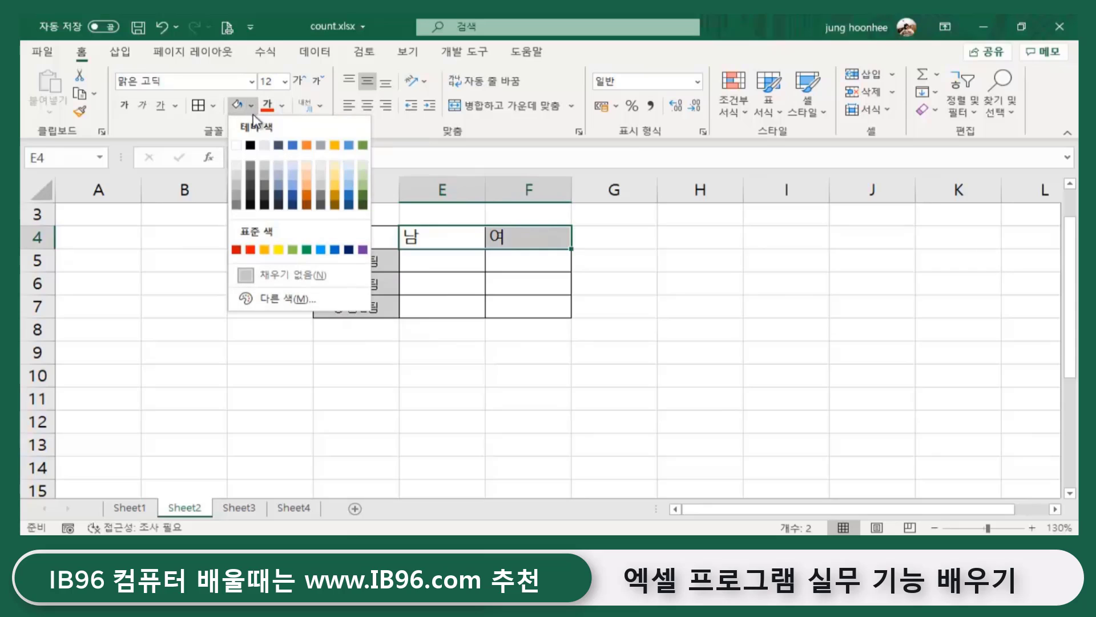
click(311, 184)
click(534, 396)
click(725, 365)
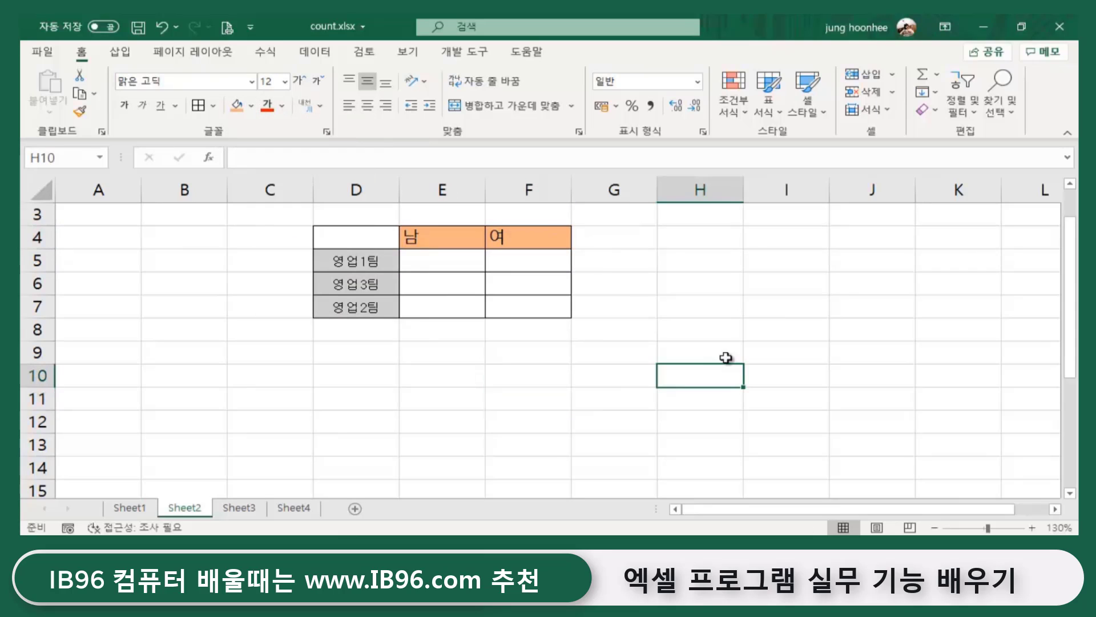
drag(357, 263, 360, 282)
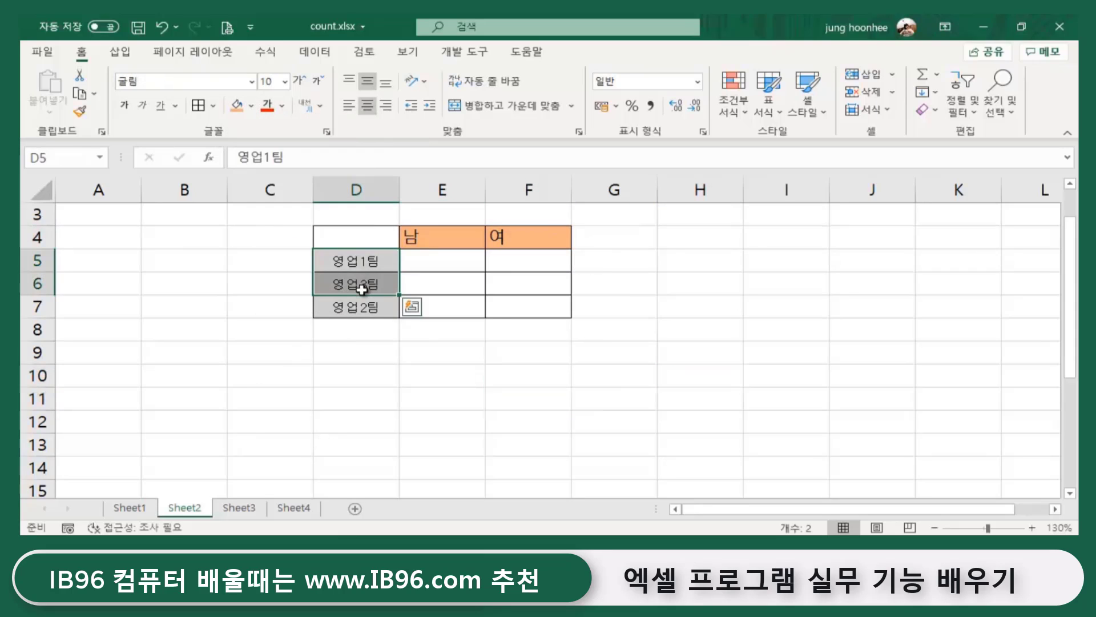
- Relabel D6 as 영업2팀 and D7 as 영업3팀
click(393, 377)
click(367, 258)
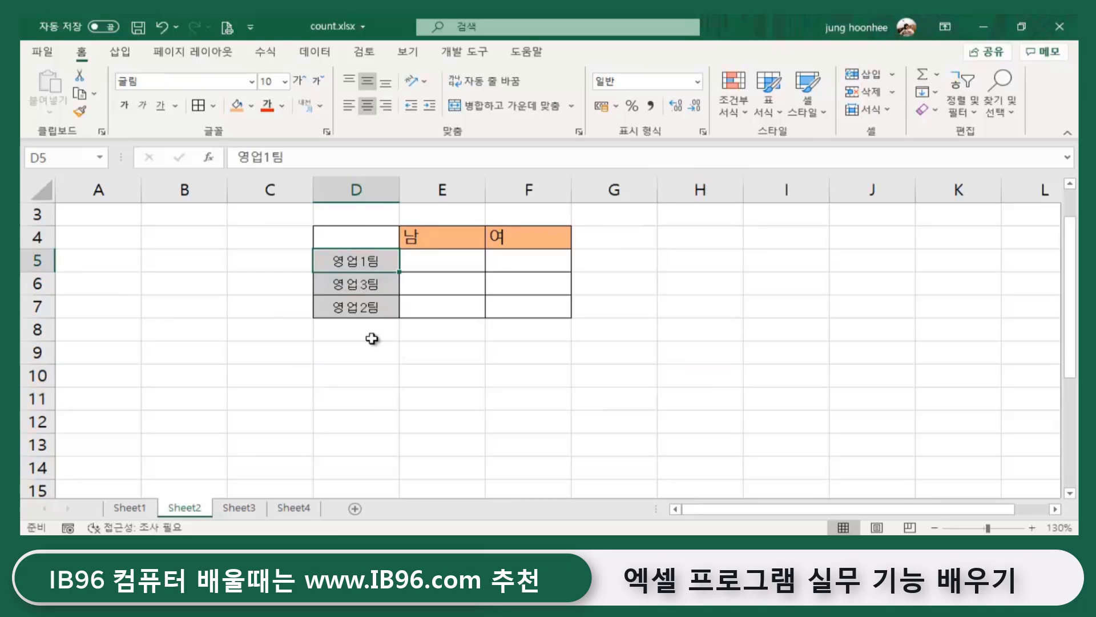
click(361, 284)
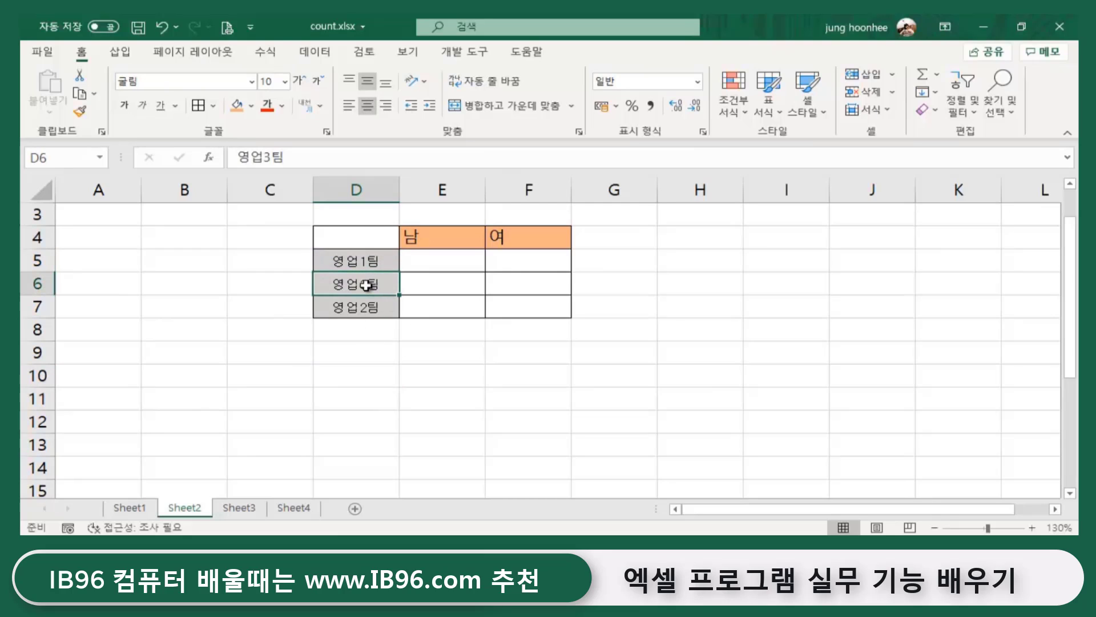
double_click(366, 285)
key(BackSpace)
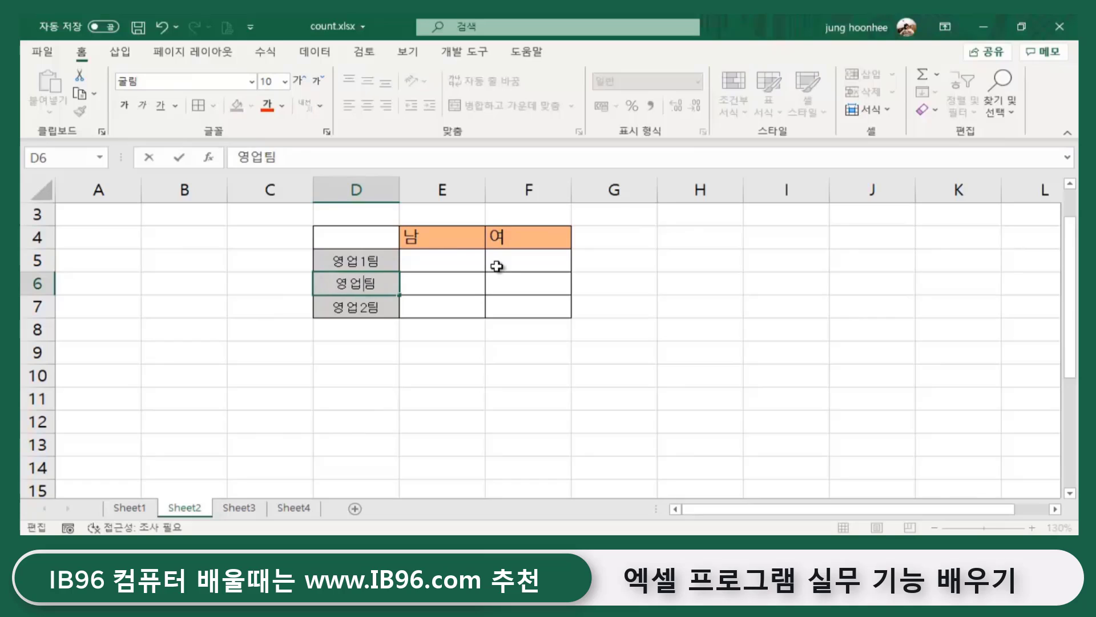
text(2)
key(Return)
click(274, 158)
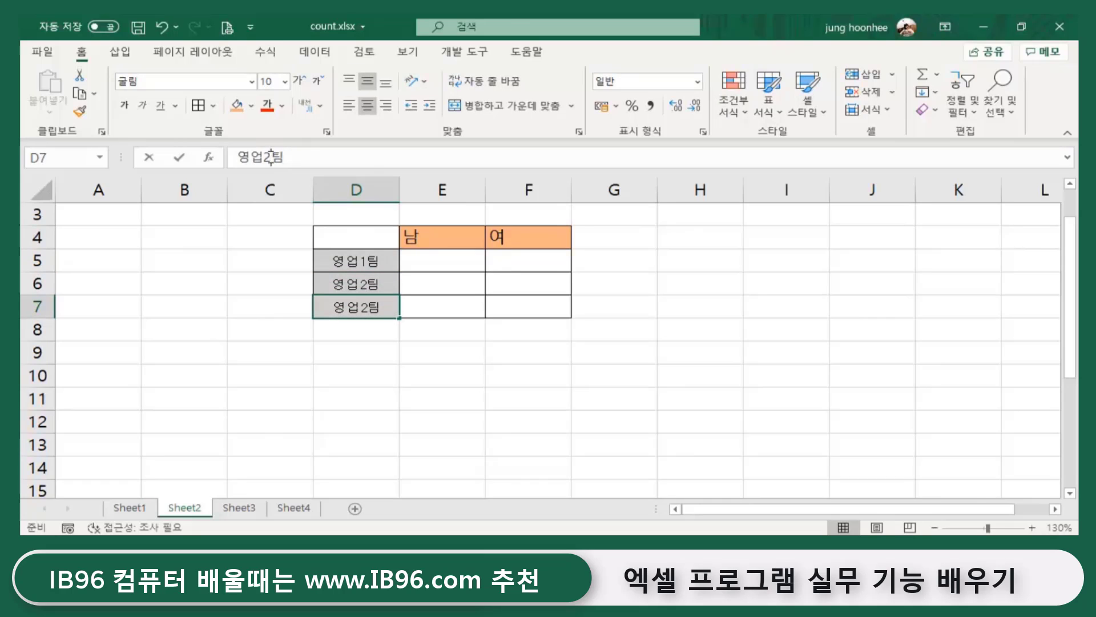
key(BackSpace)
text(3)
key(Return)
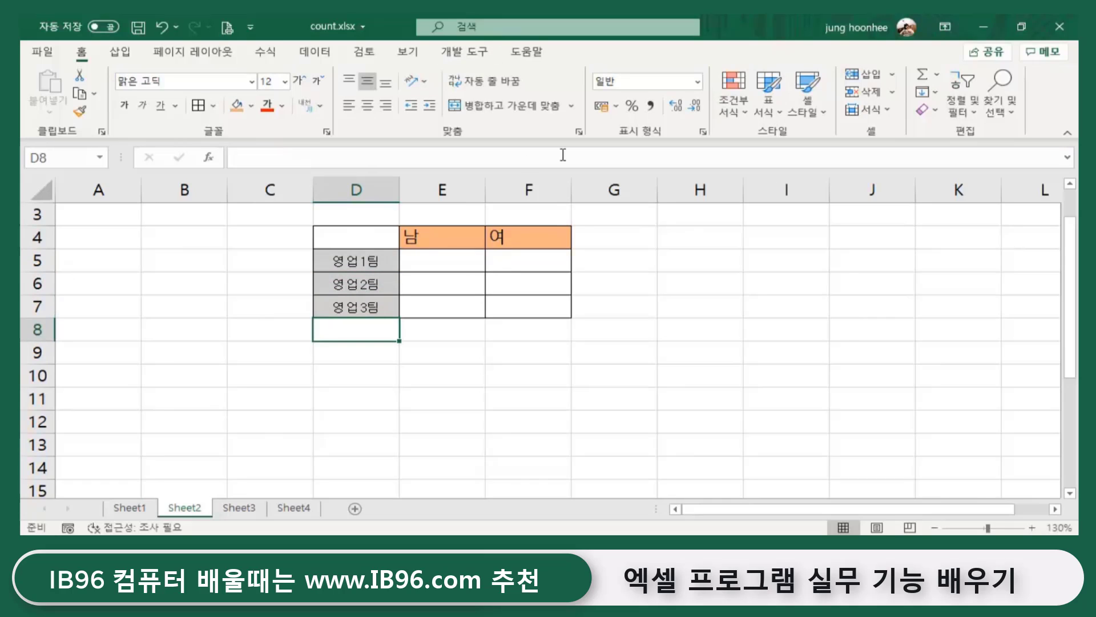
- Check the team labels and headings, then make row 4 taller
click(441, 355)
click(368, 264)
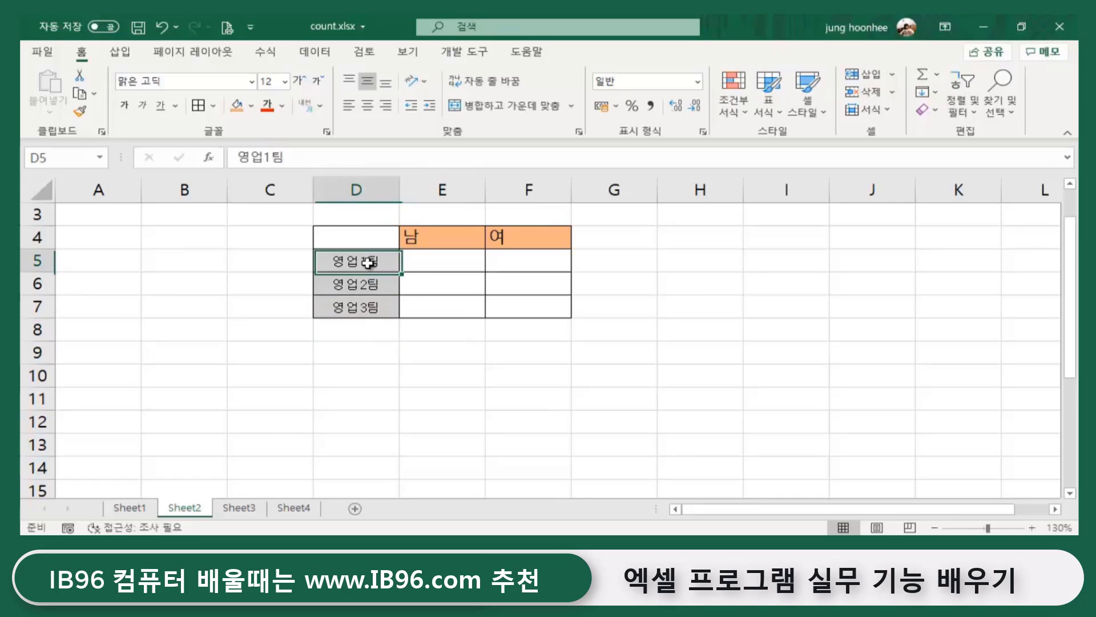
click(363, 291)
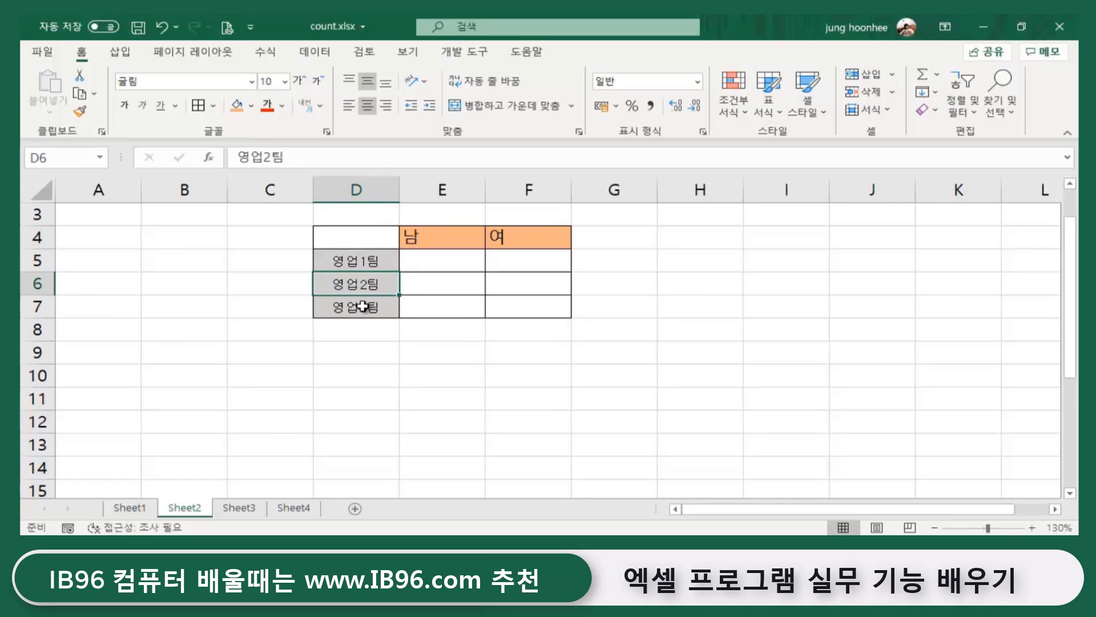
click(392, 306)
click(462, 371)
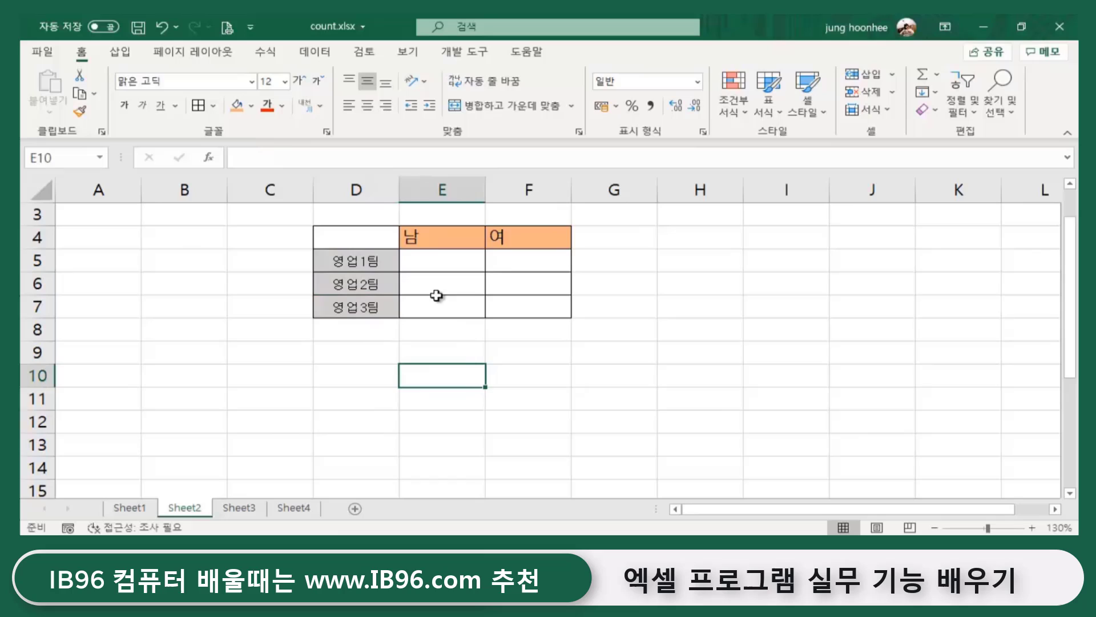
click(435, 238)
click(506, 239)
click(581, 361)
click(581, 366)
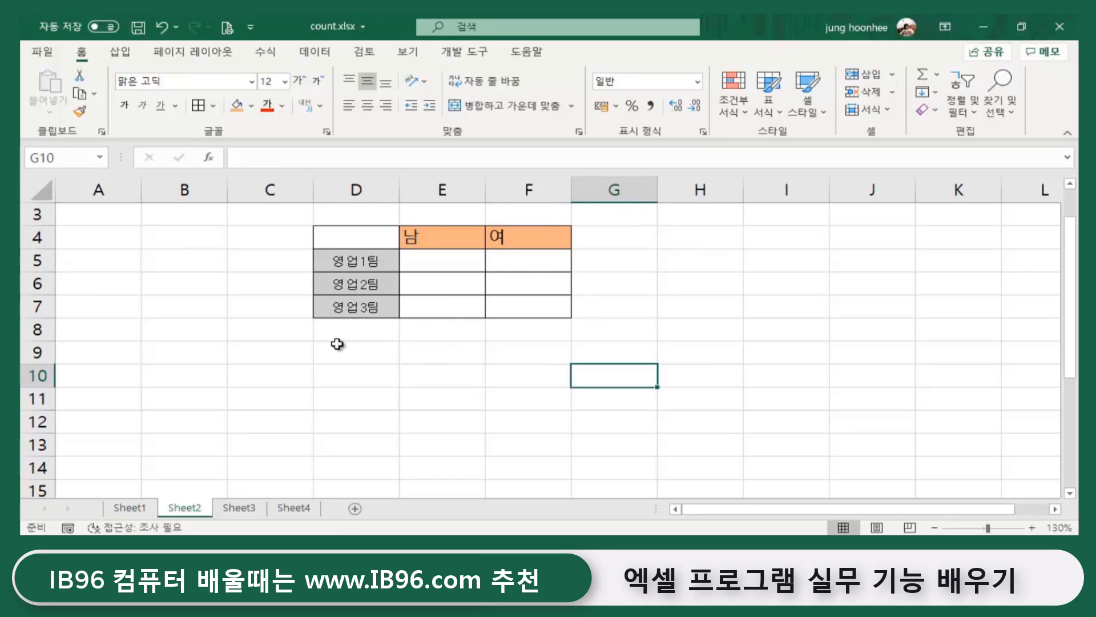
click(402, 372)
click(367, 237)
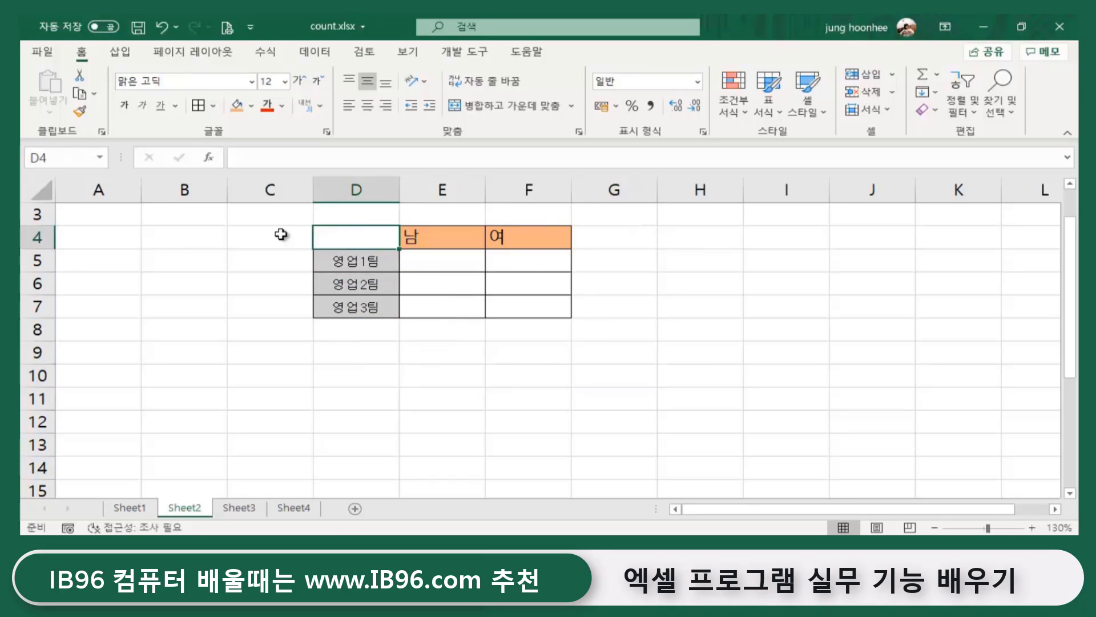
drag(35, 253, 35, 259)
click(437, 432)
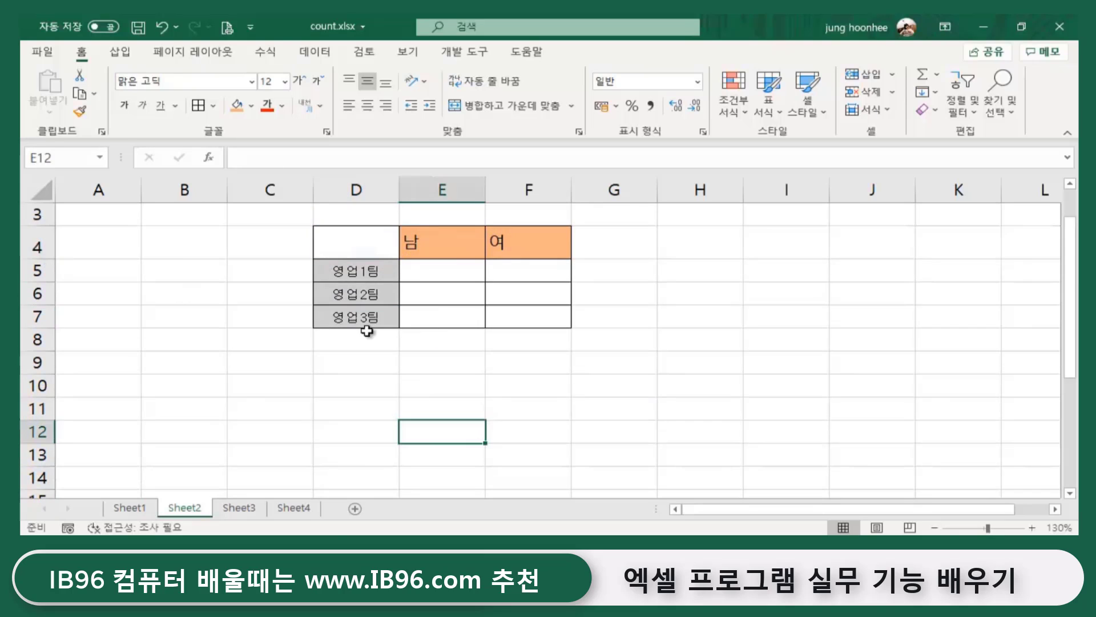
click(362, 233)
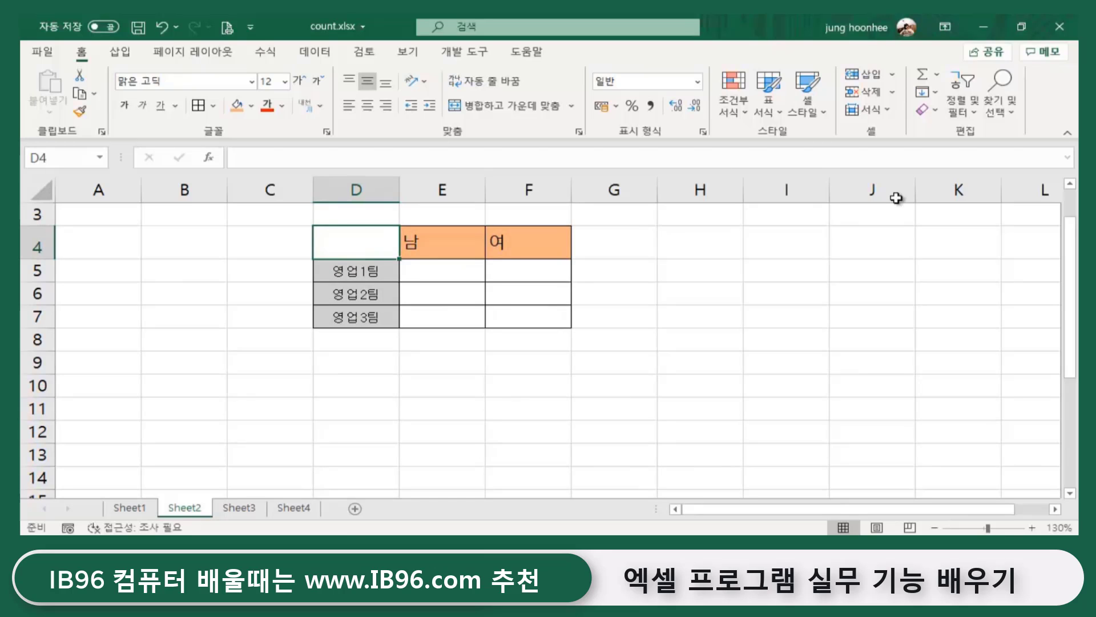
- Give D4 a downward diagonal border in Format Cells
key(ctrl+1)
click(548, 132)
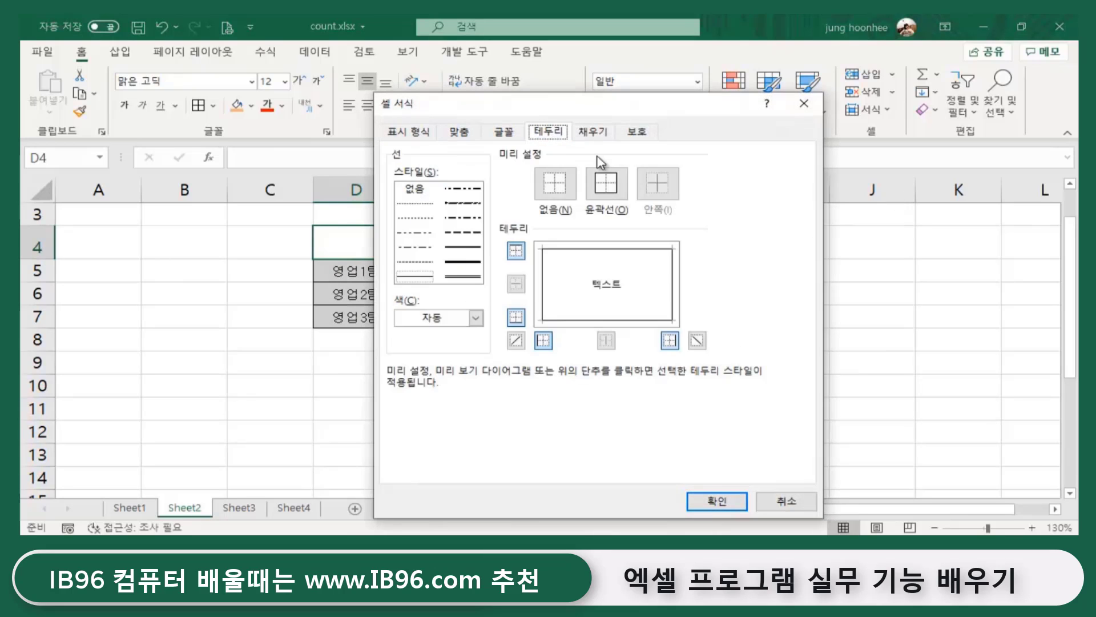
click(696, 342)
click(728, 505)
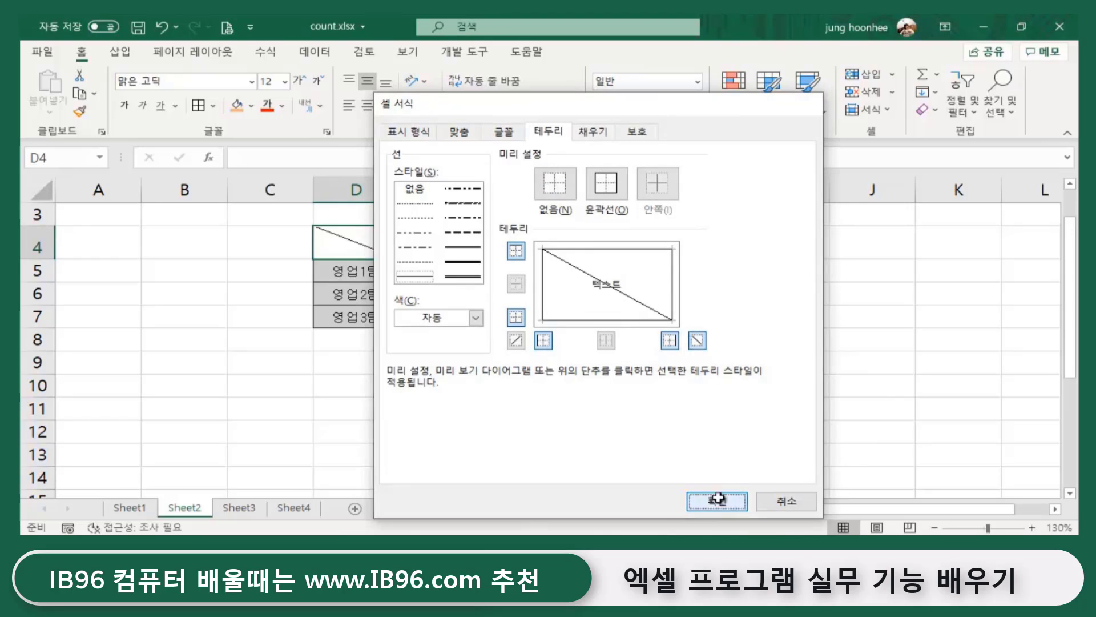
click(729, 340)
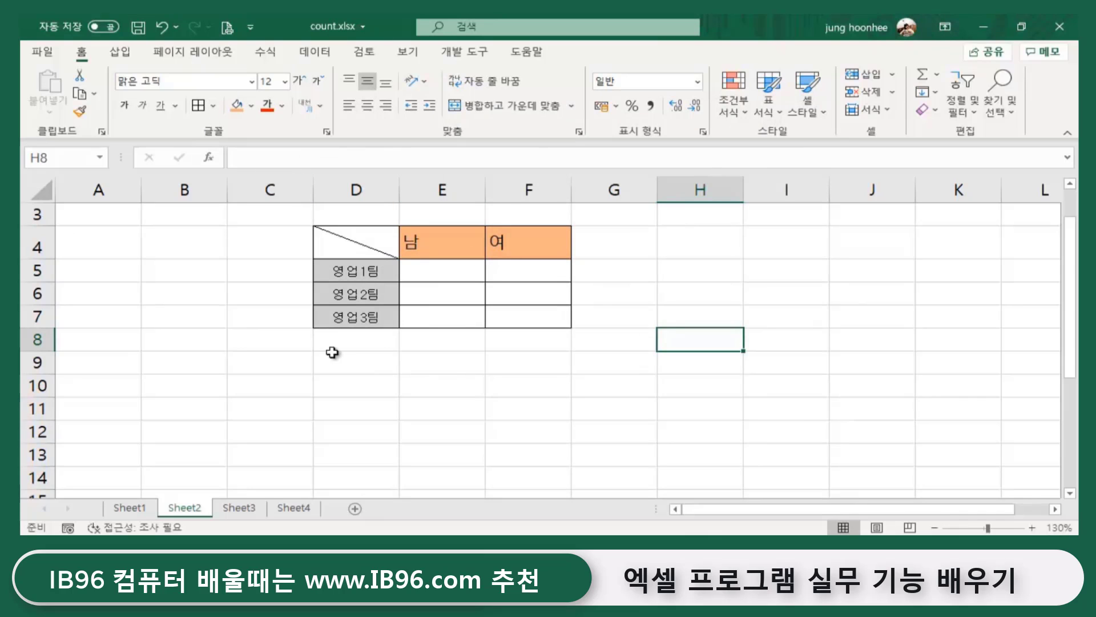
click(451, 374)
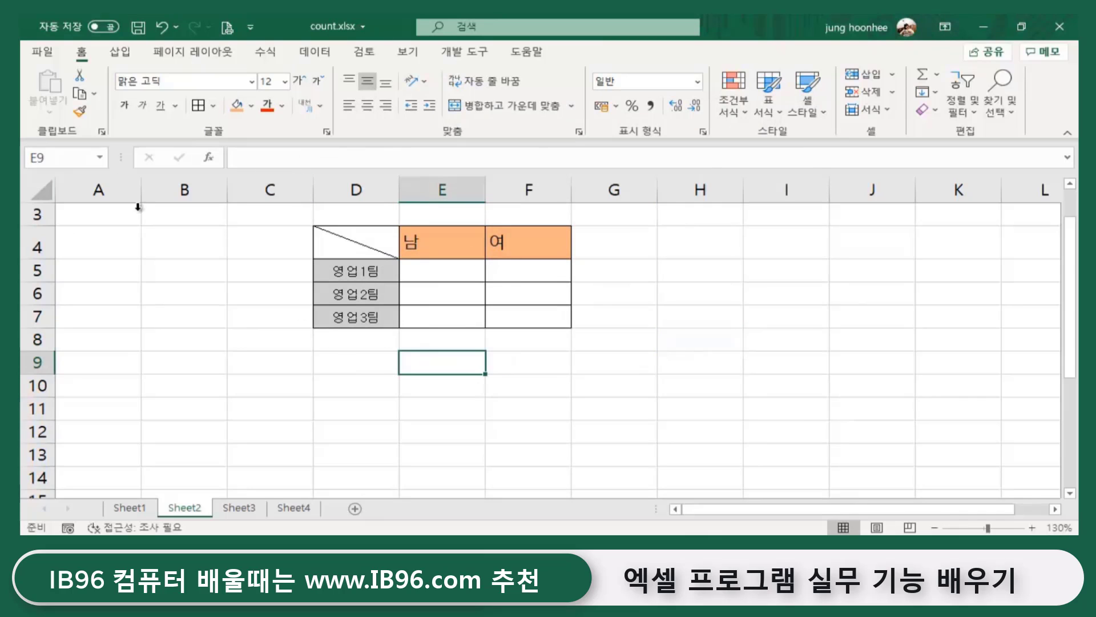
- Insert a text box reading 성별 at font size 10 in D4's top-right corner
click(128, 57)
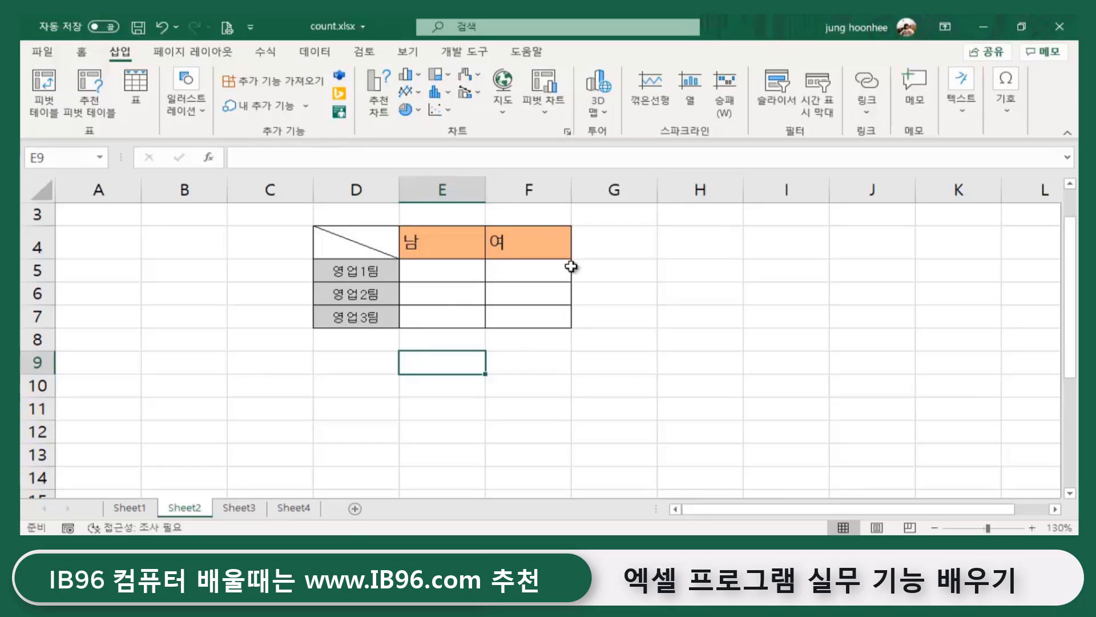
click(200, 117)
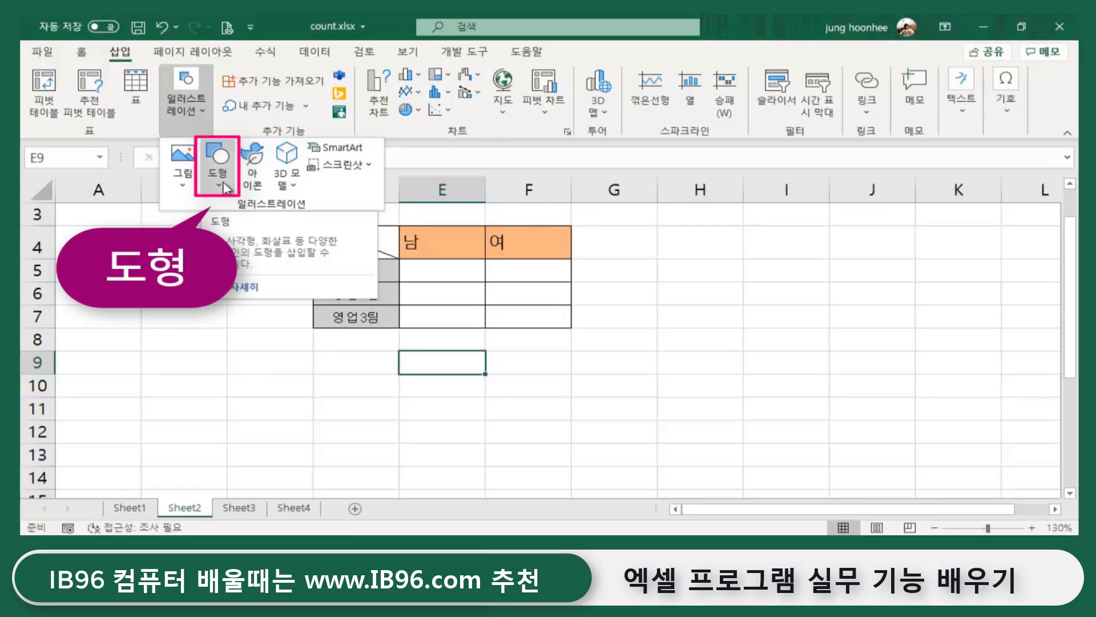
click(223, 183)
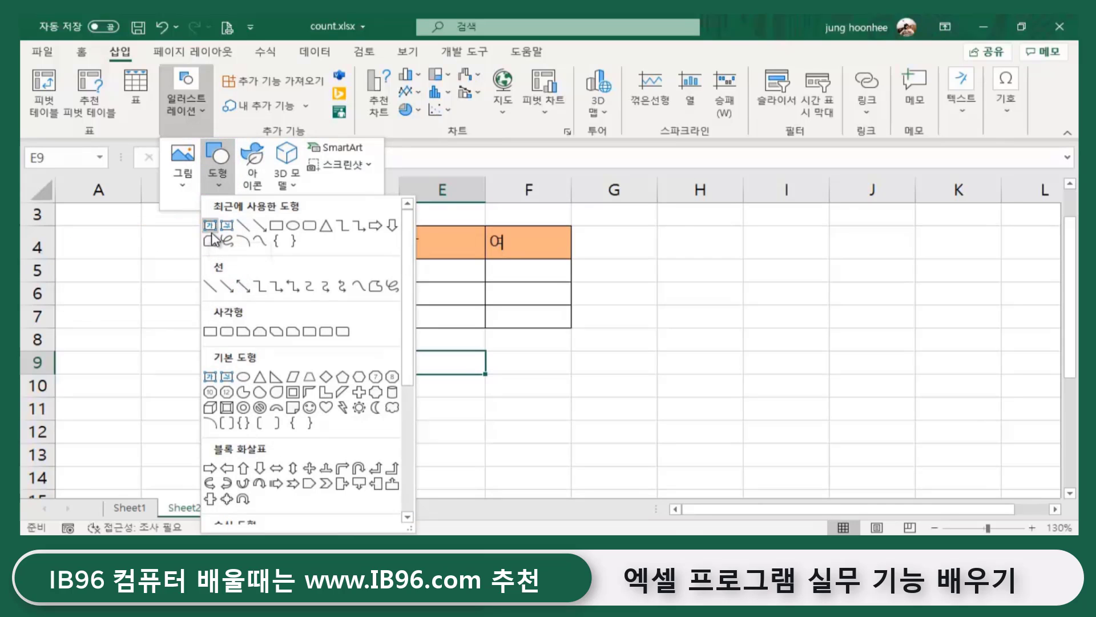
click(210, 226)
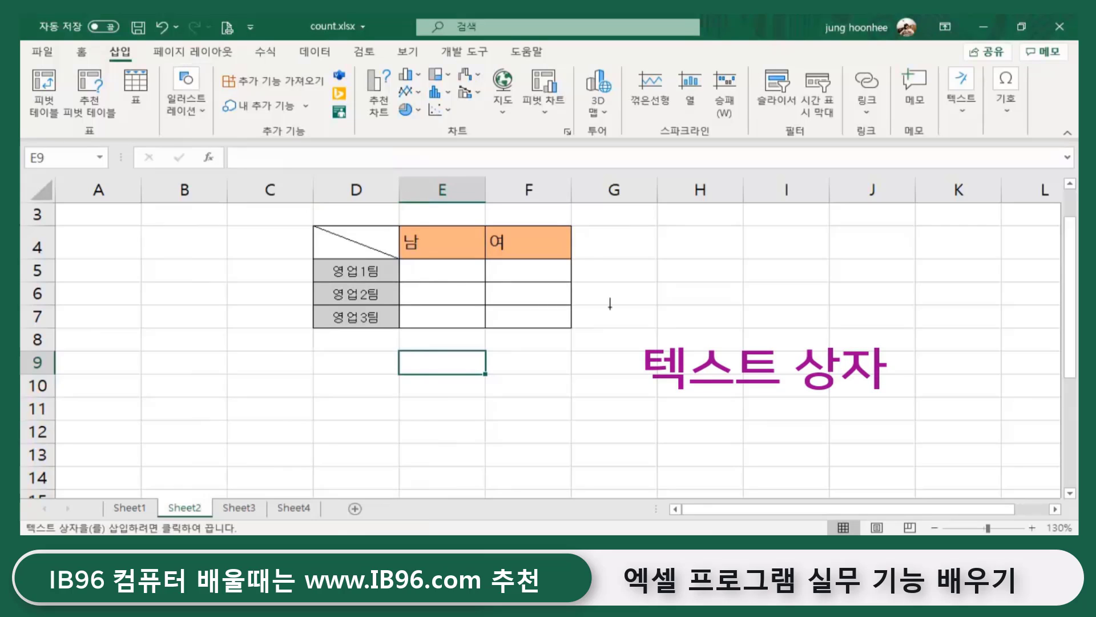
click(666, 271)
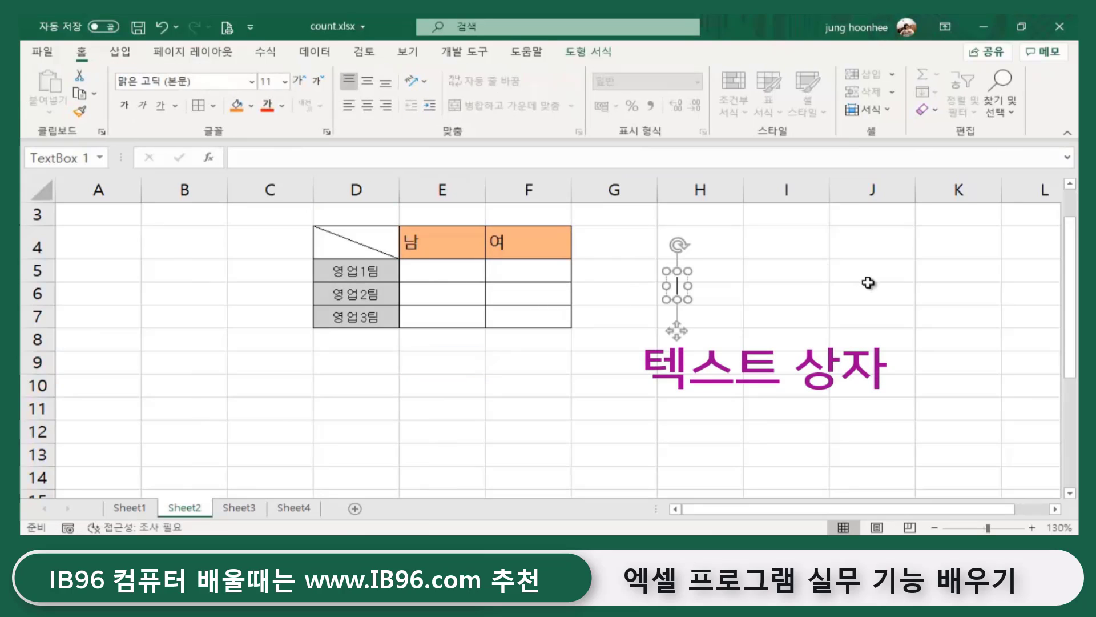
text(성ㅂ)
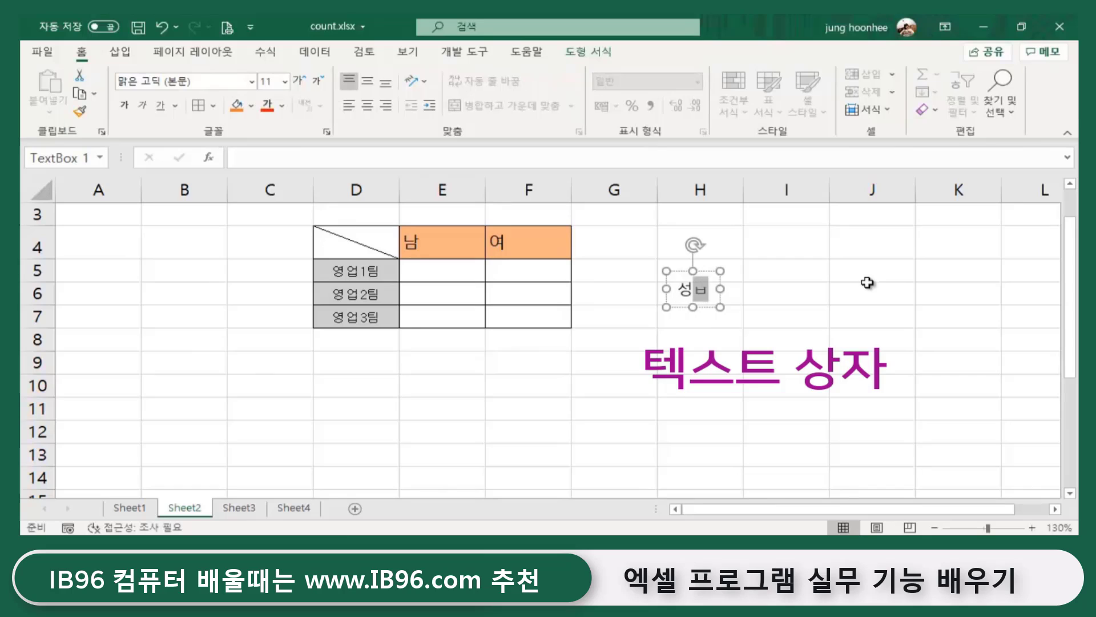
click(674, 269)
click(319, 83)
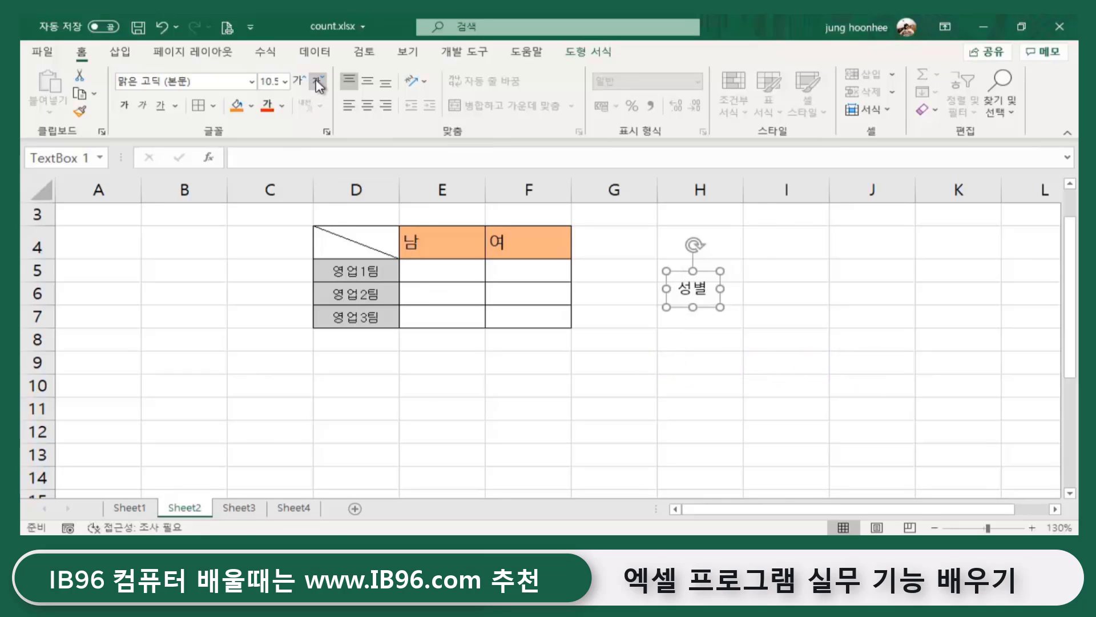
click(319, 83)
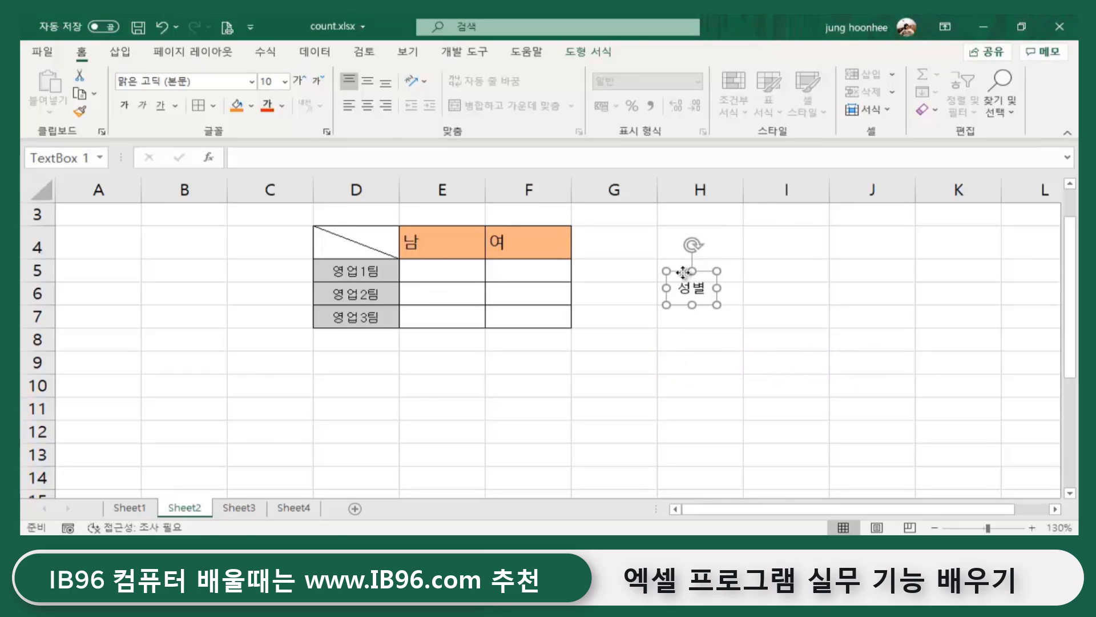
drag(683, 272, 371, 220)
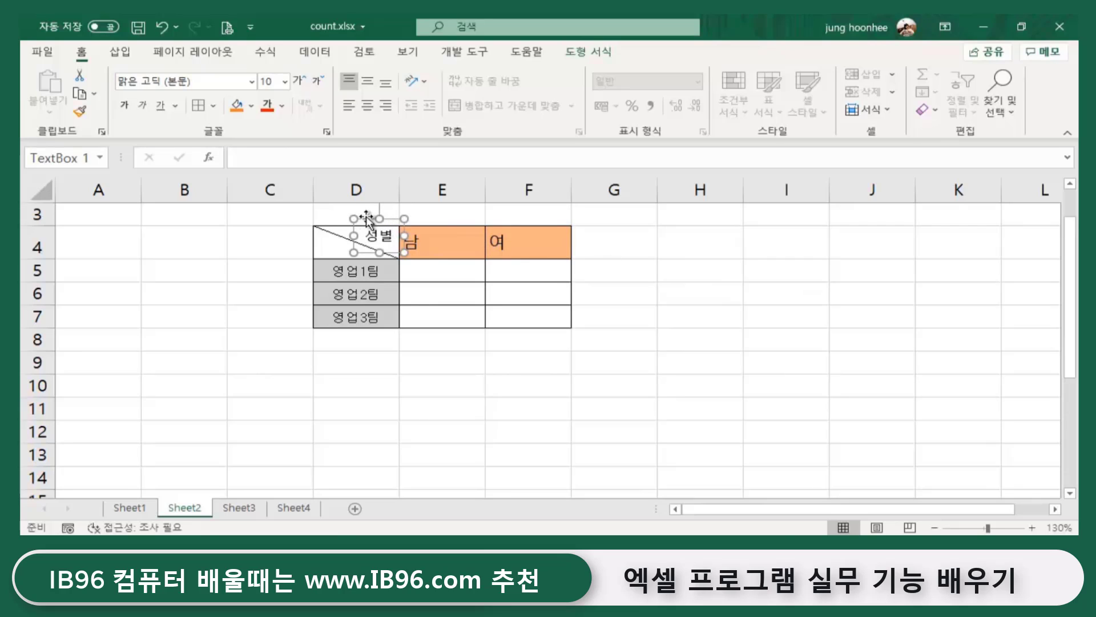
- Copy the label to D4's lower-left and change its text to 소속
drag(369, 219, 321, 232)
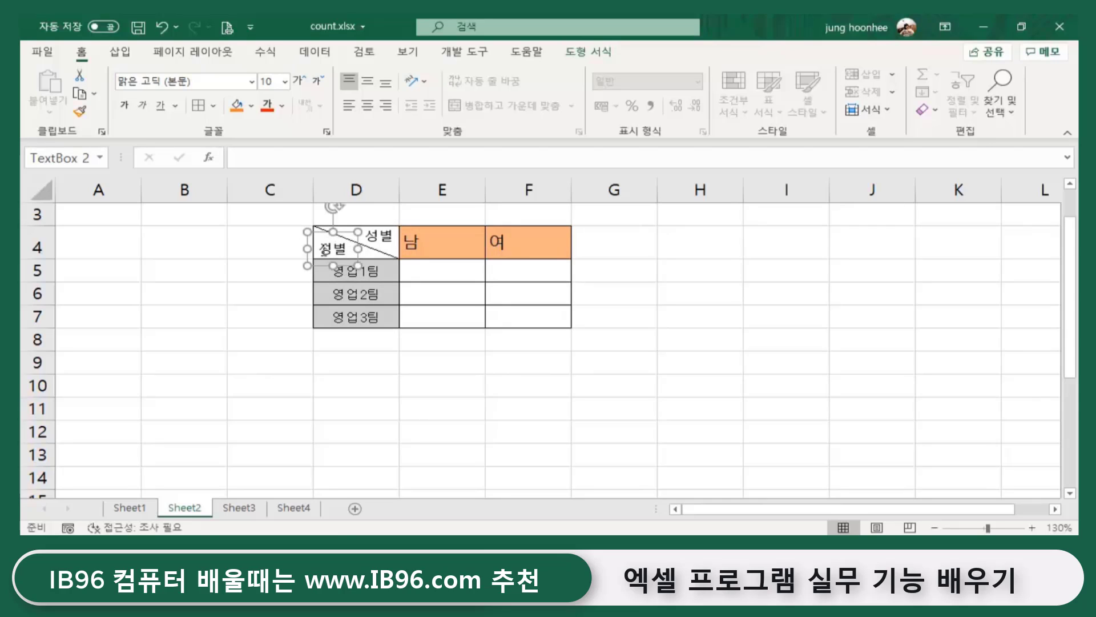
double_click(332, 248)
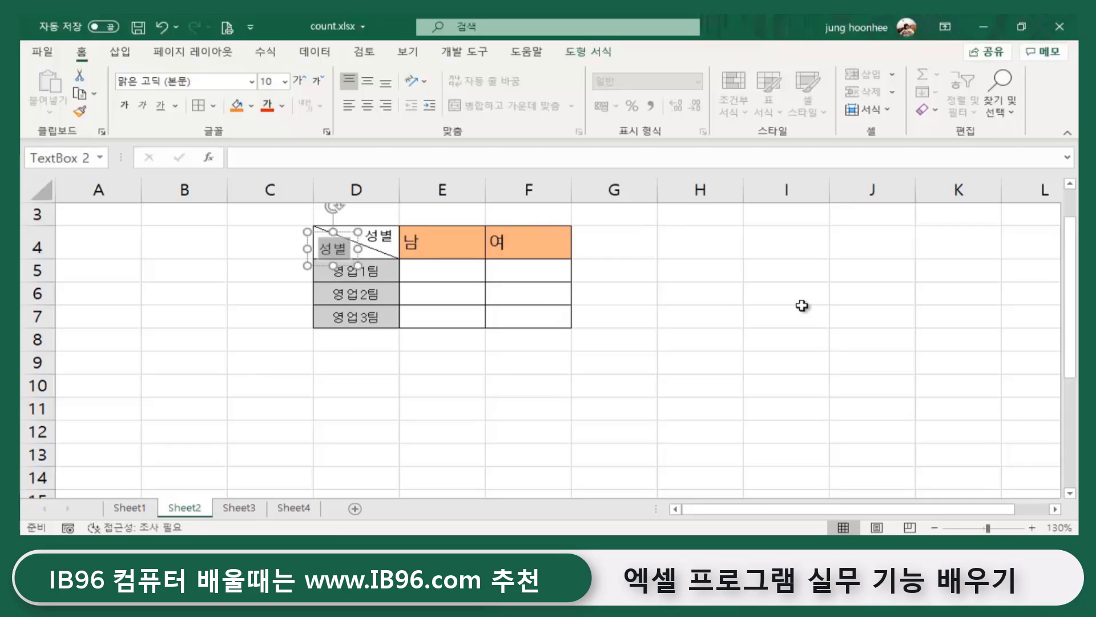
text(소속)
click(435, 448)
click(750, 426)
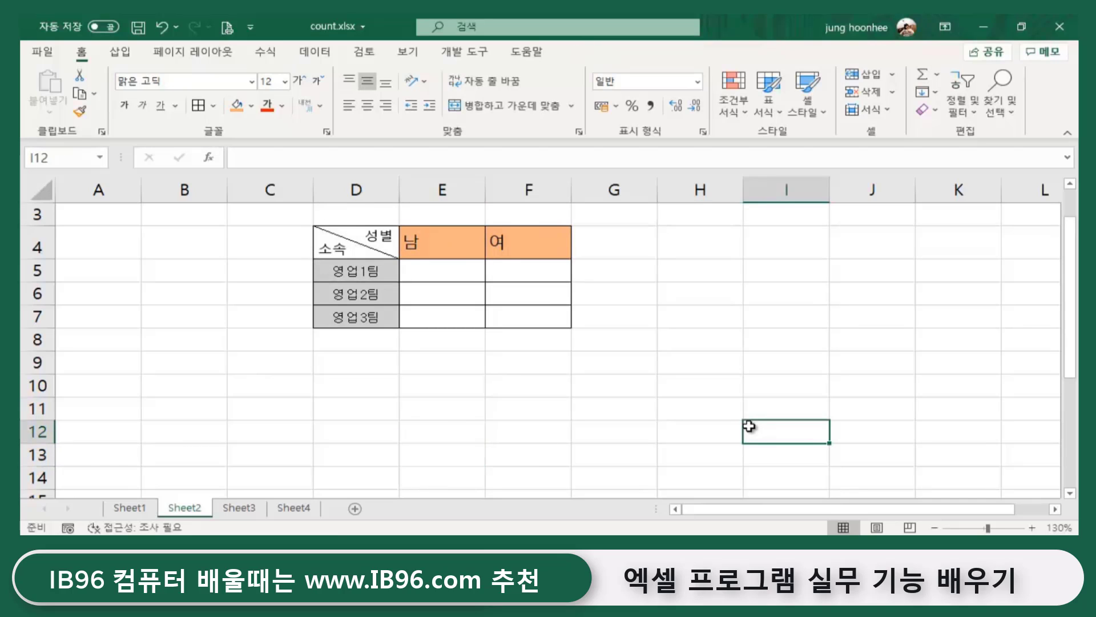
click(335, 367)
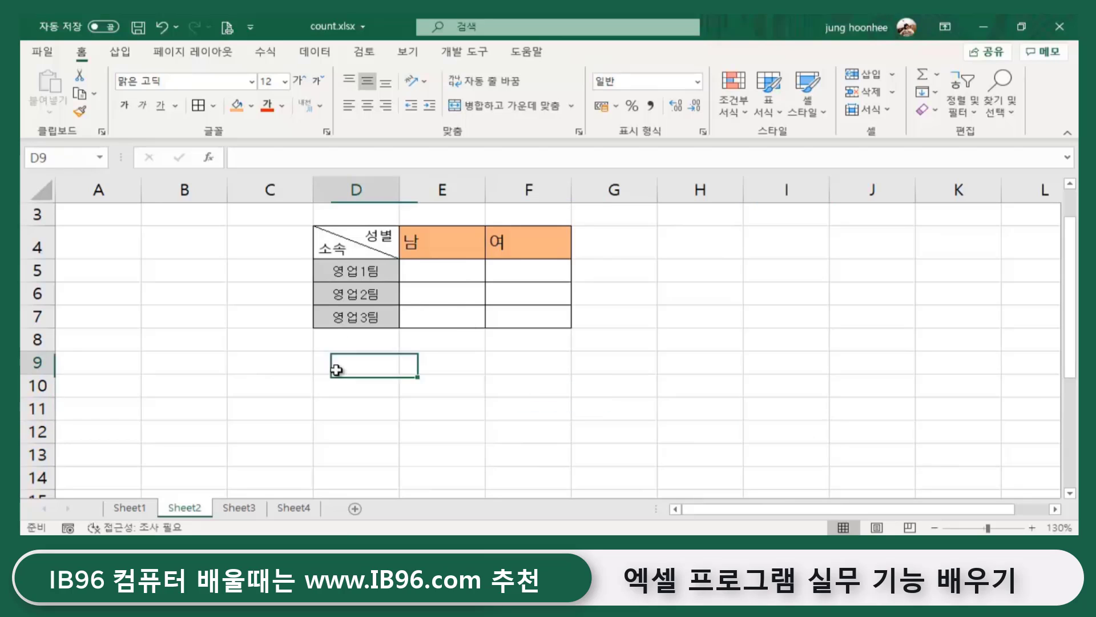
click(349, 247)
click(379, 231)
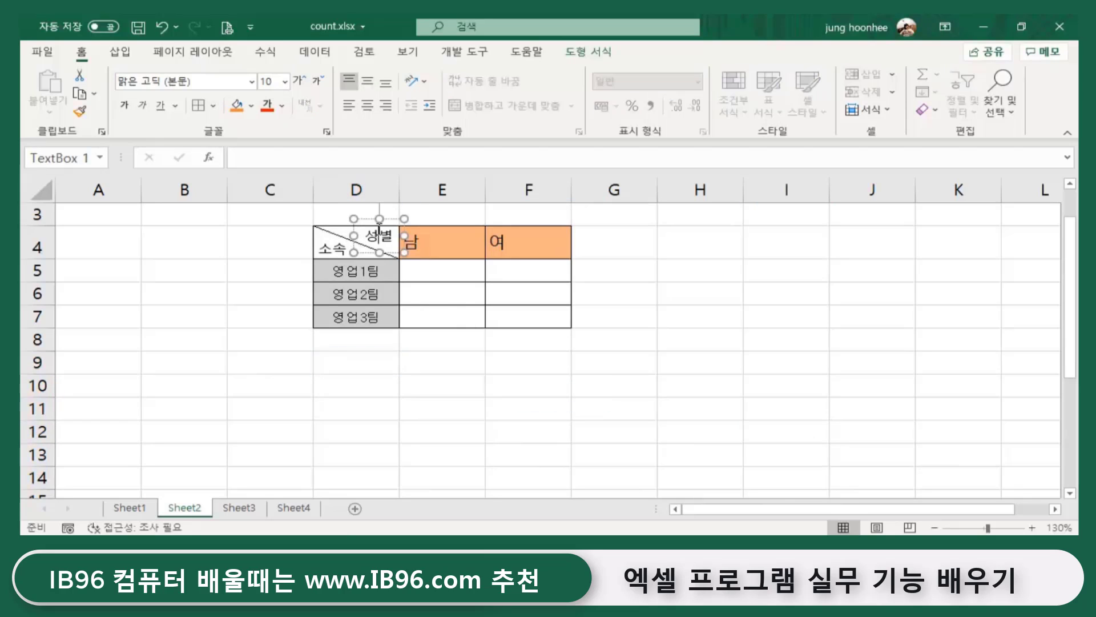
click(401, 381)
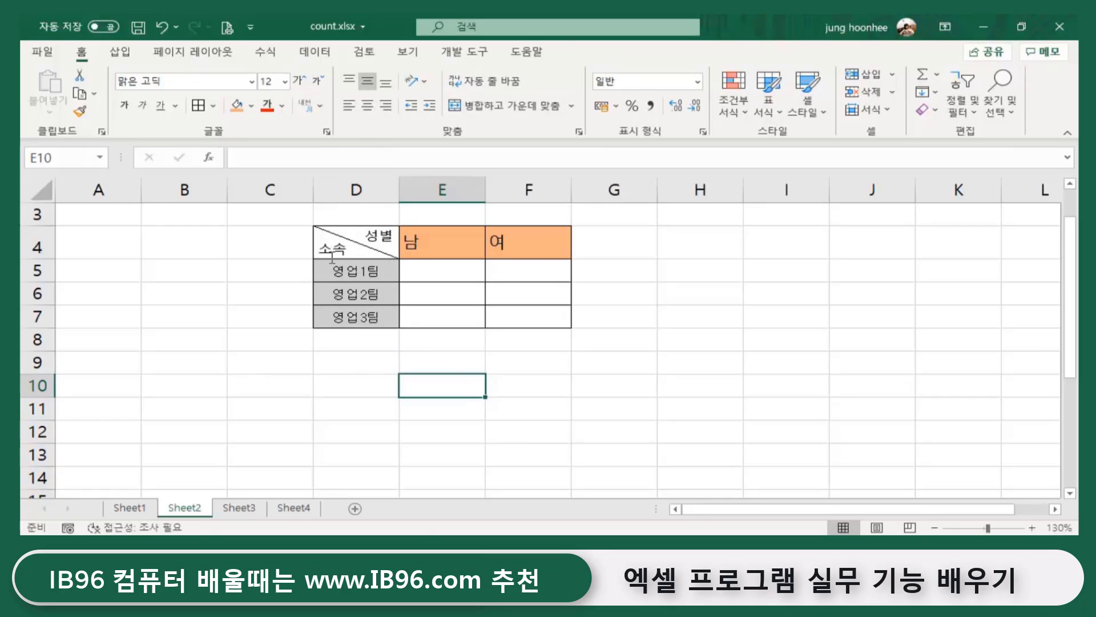
- Colour the 성별 label text red
click(682, 295)
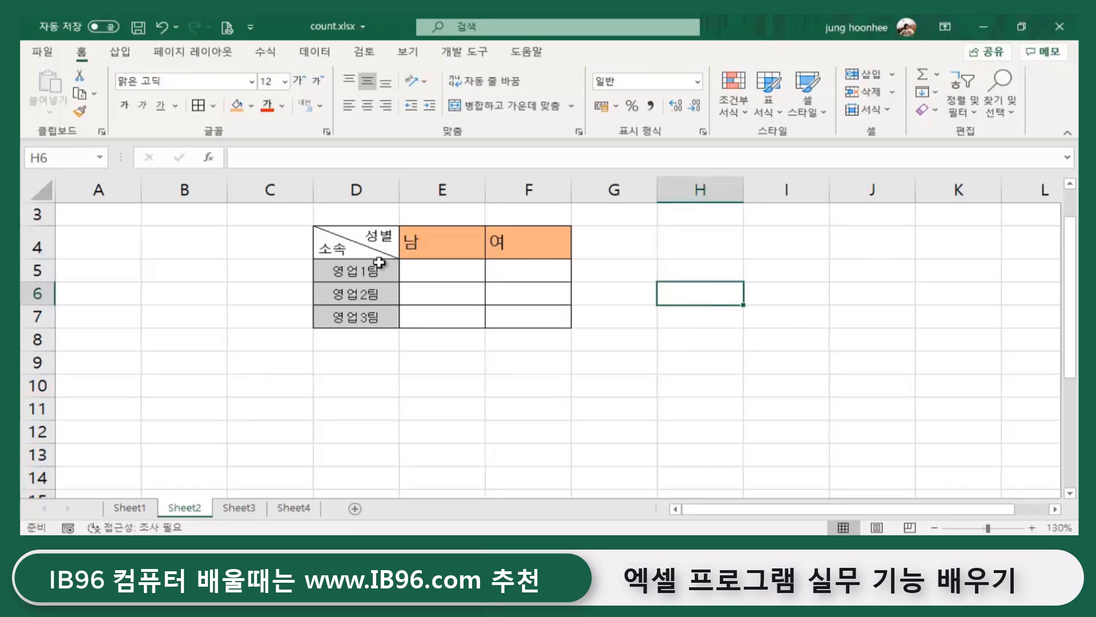
click(374, 233)
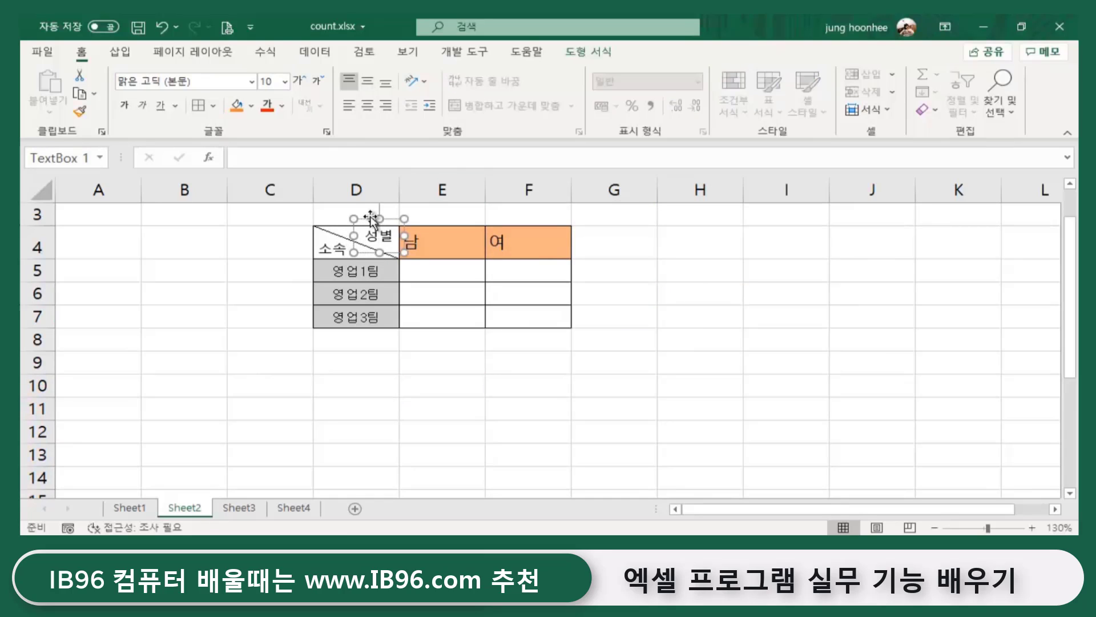
click(269, 108)
click(645, 289)
click(422, 429)
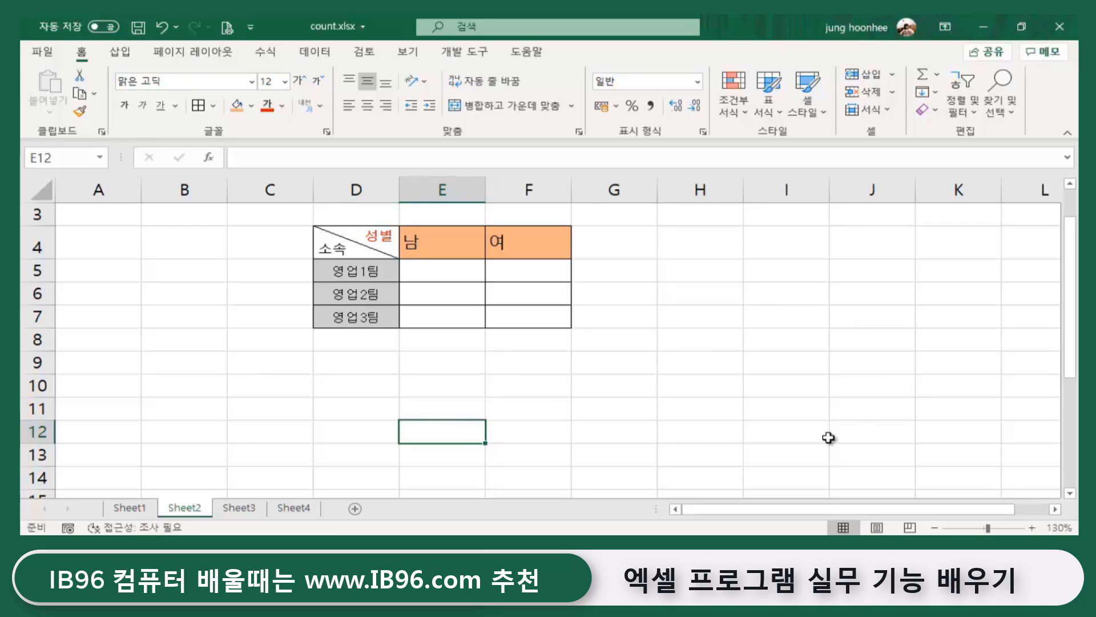
click(639, 410)
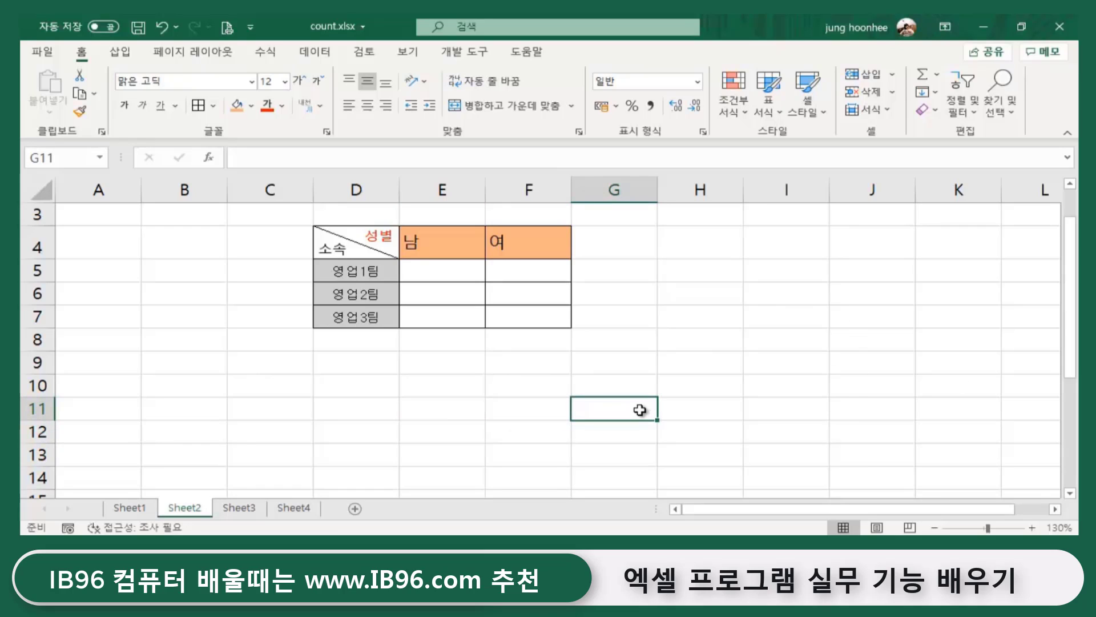
click(392, 357)
click(651, 363)
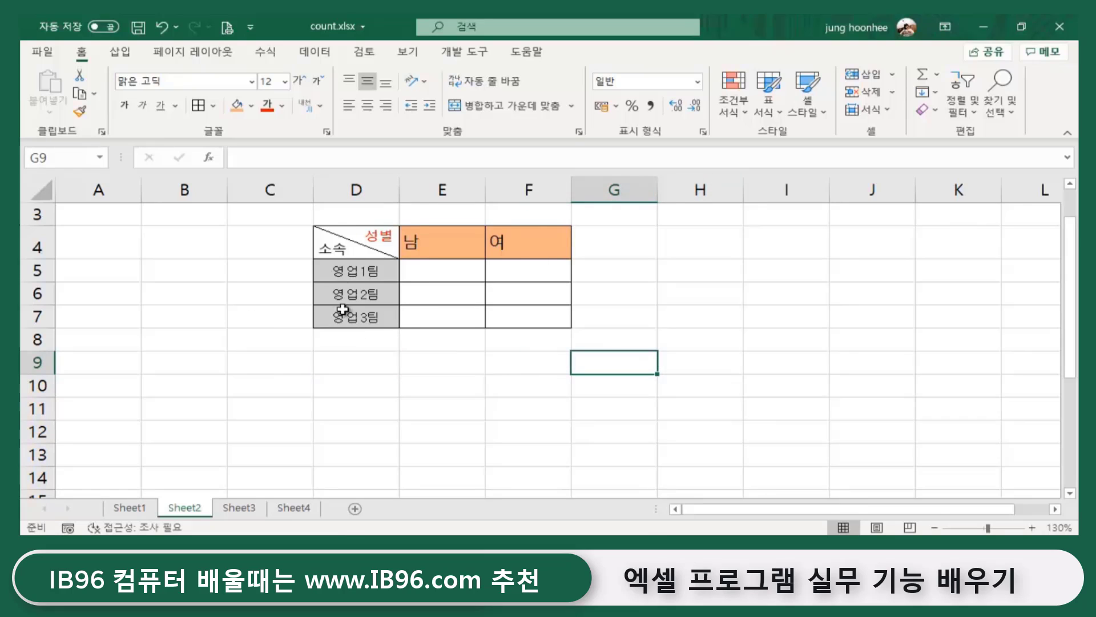
click(475, 387)
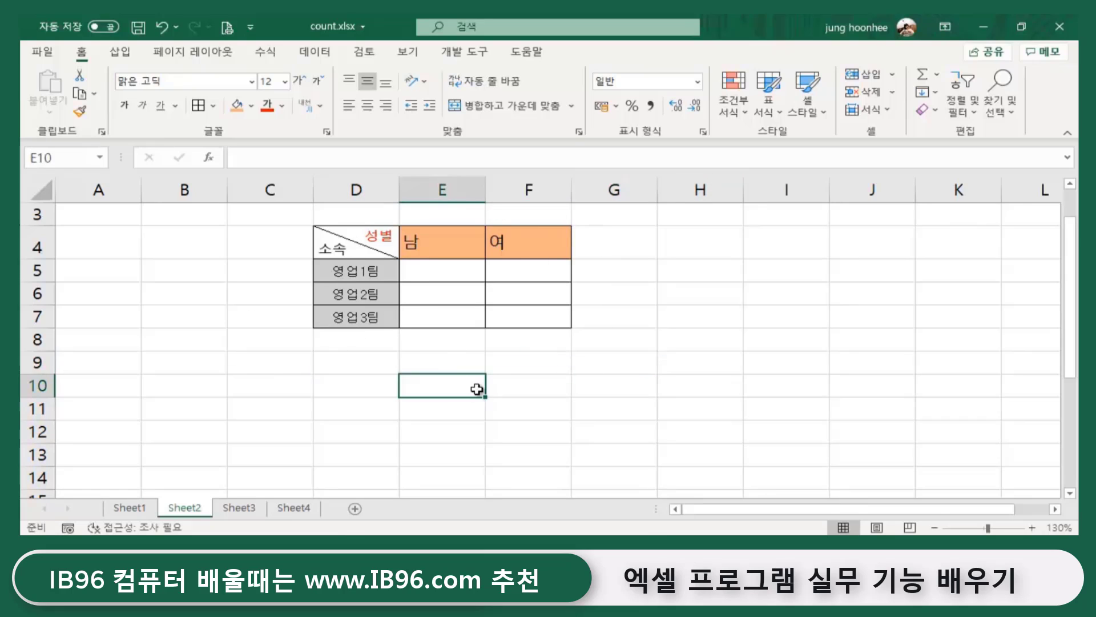
click(376, 271)
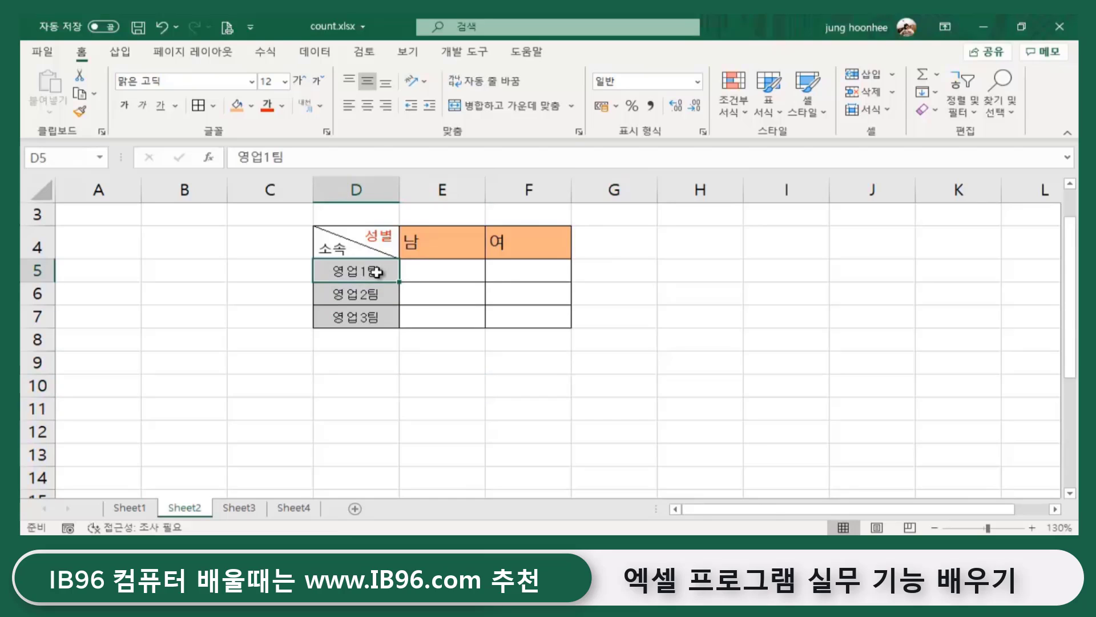
click(442, 246)
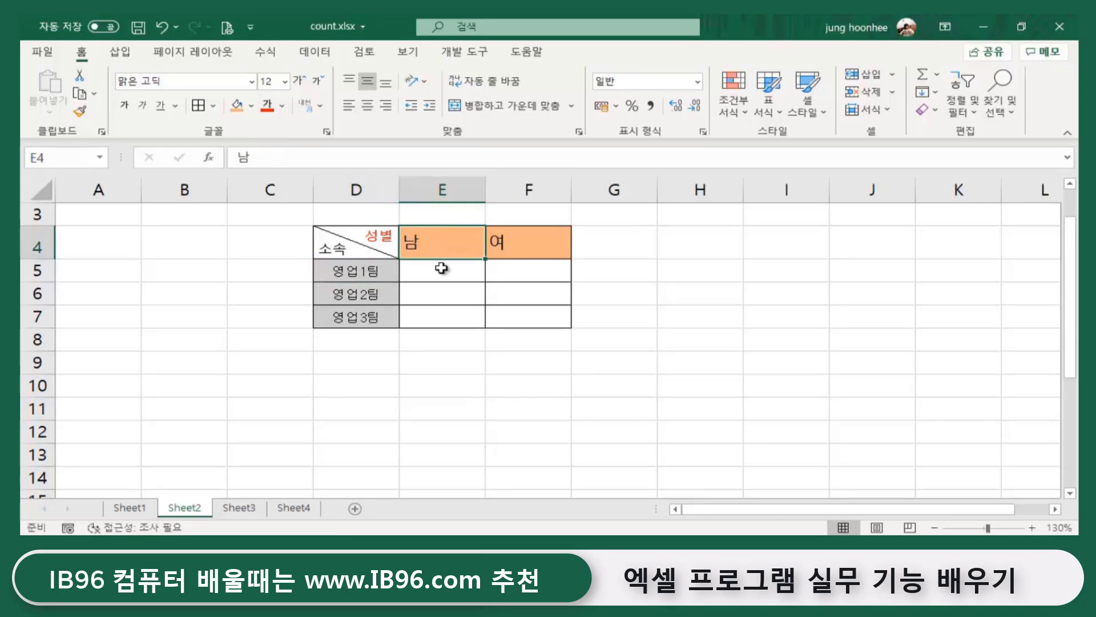
click(379, 428)
click(375, 271)
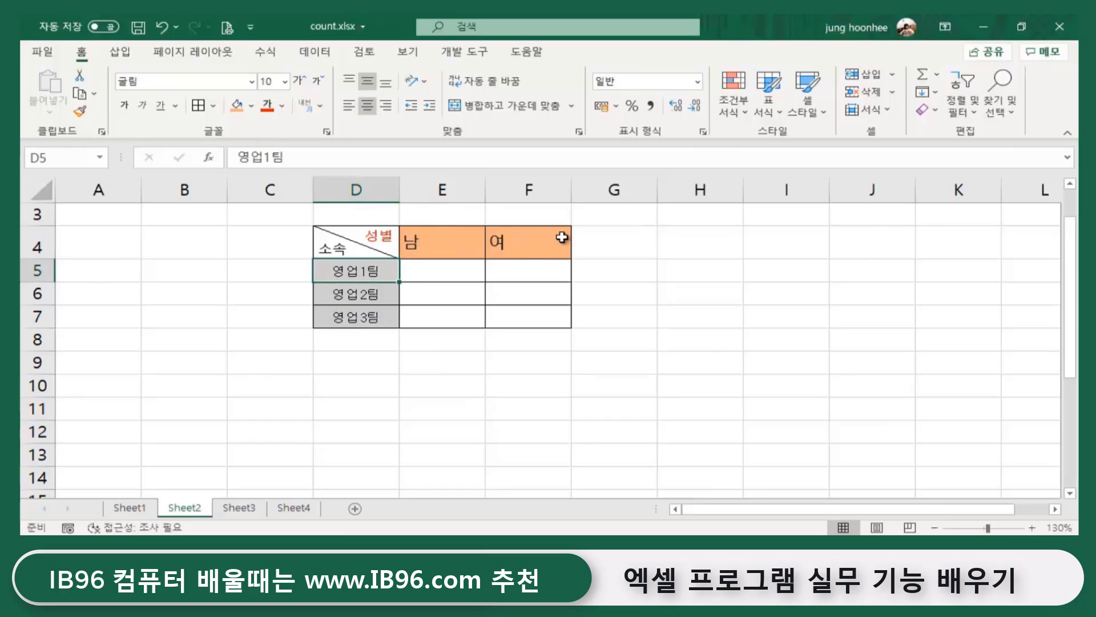
click(540, 241)
click(522, 273)
click(718, 329)
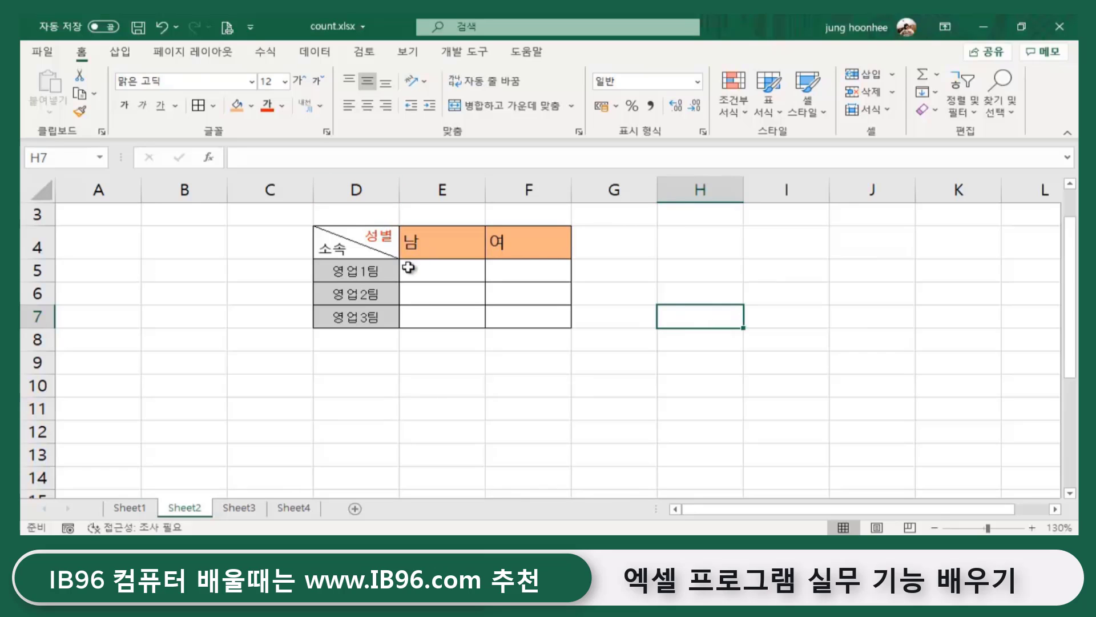
click(401, 394)
click(129, 507)
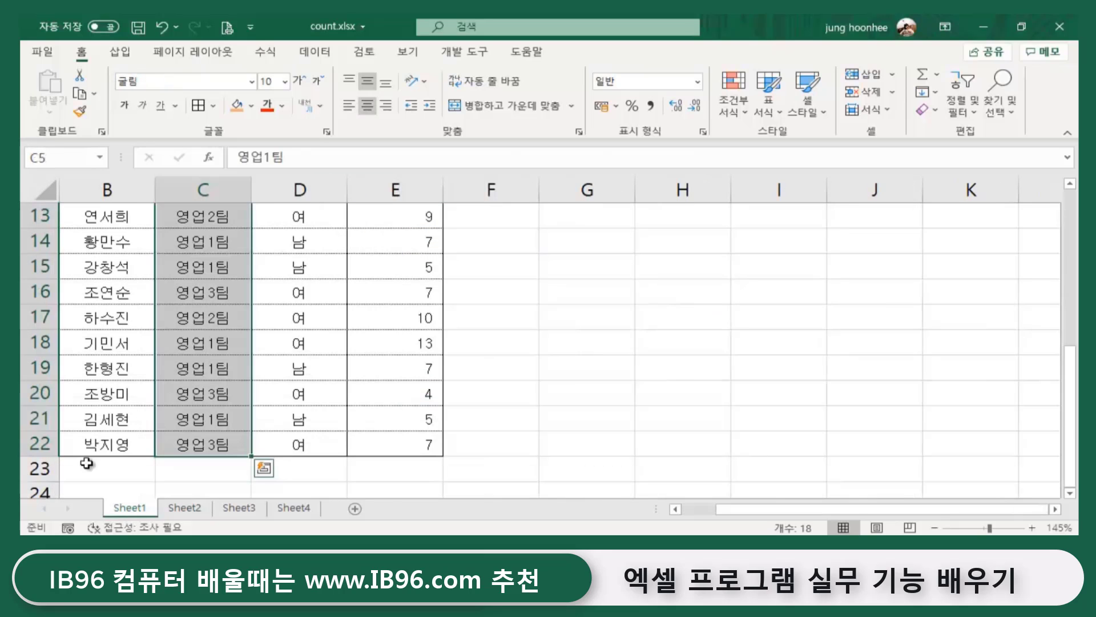
click(655, 311)
scroll(252, 311, up, 3)
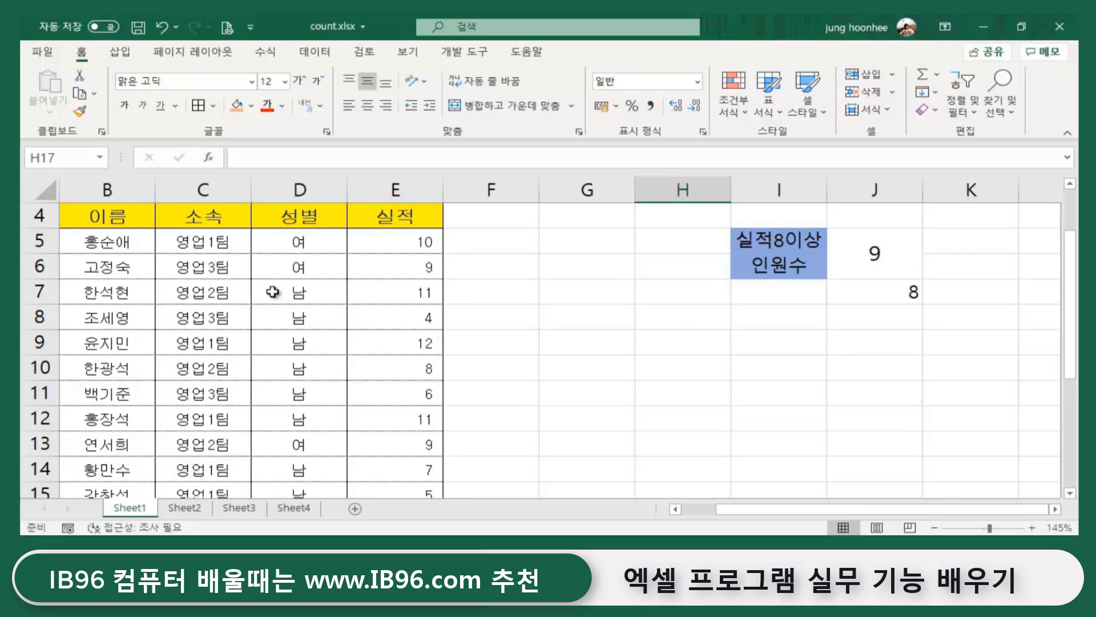
click(656, 370)
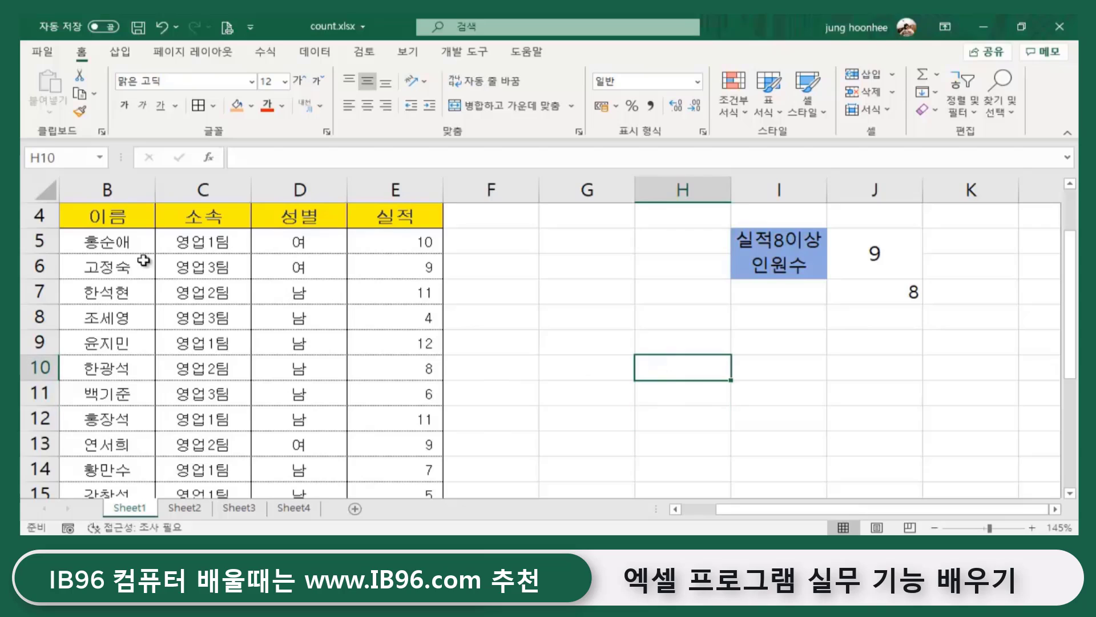
click(184, 507)
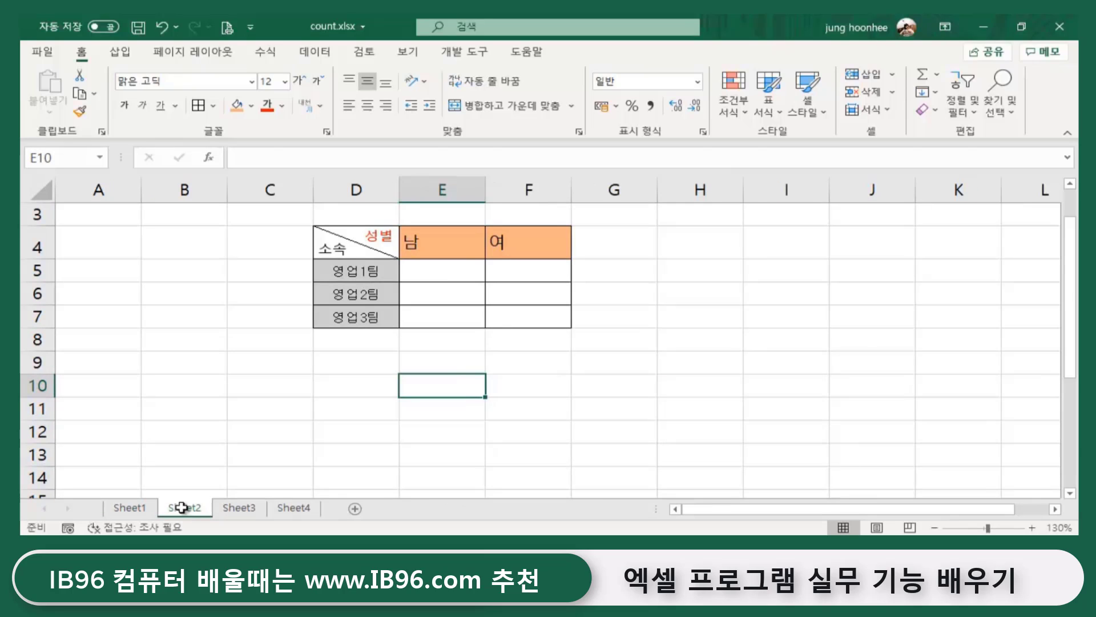
click(646, 407)
click(667, 342)
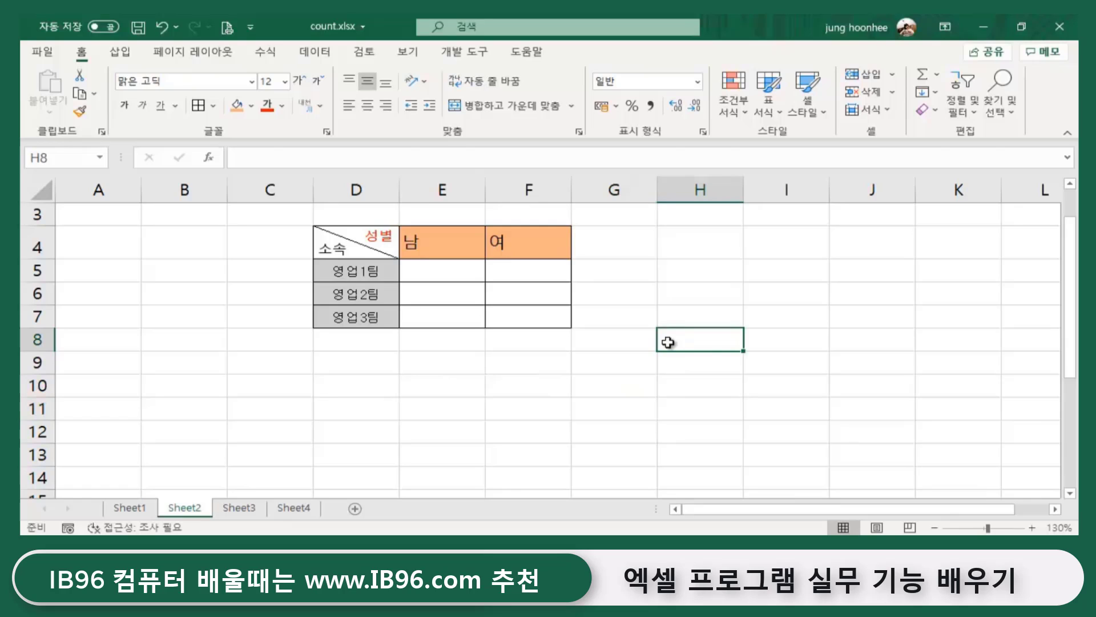
click(406, 389)
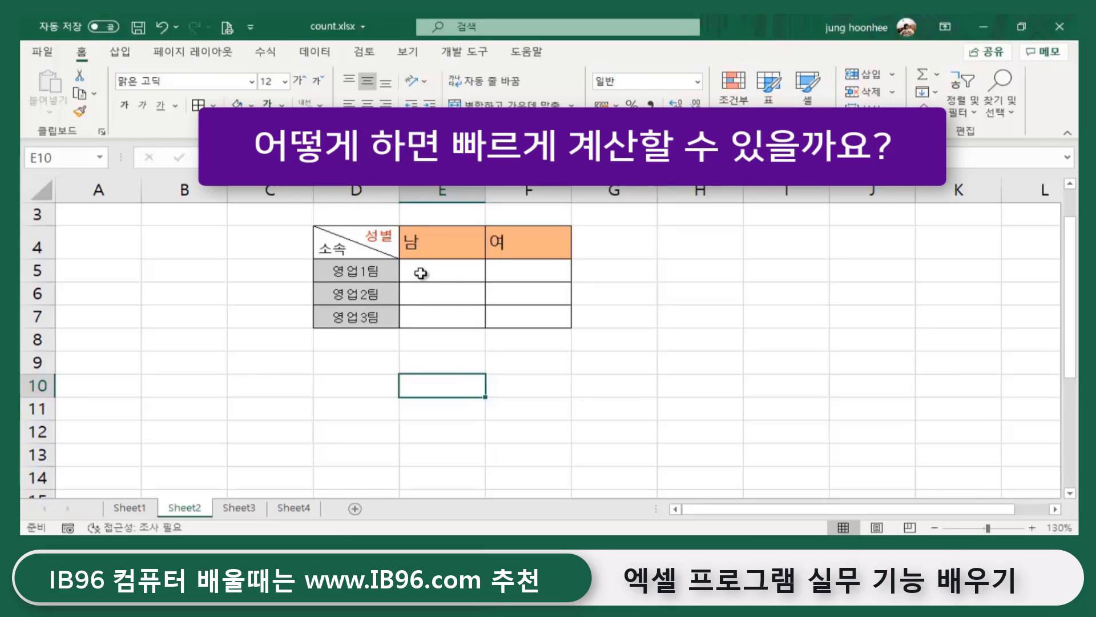
click(421, 275)
click(368, 274)
click(426, 270)
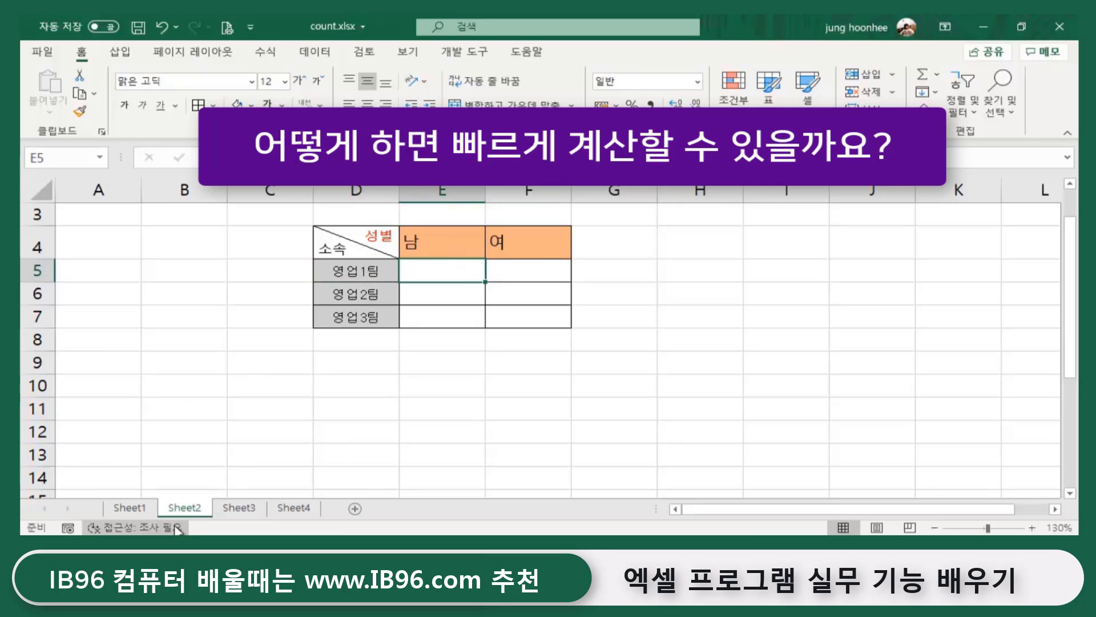
click(134, 507)
click(214, 251)
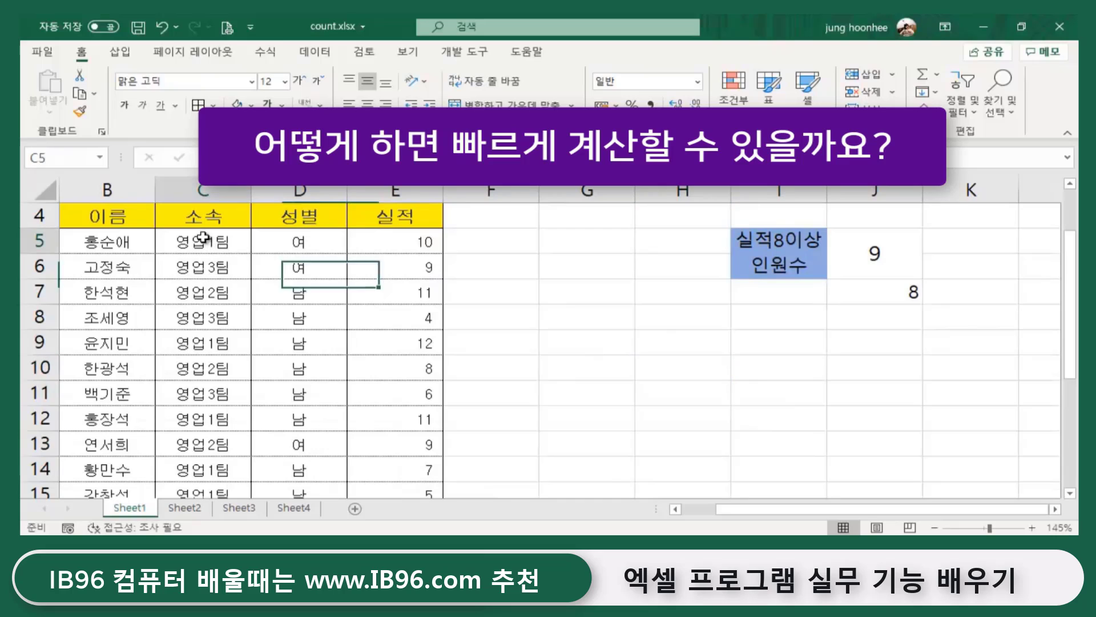
click(202, 292)
click(202, 317)
click(203, 370)
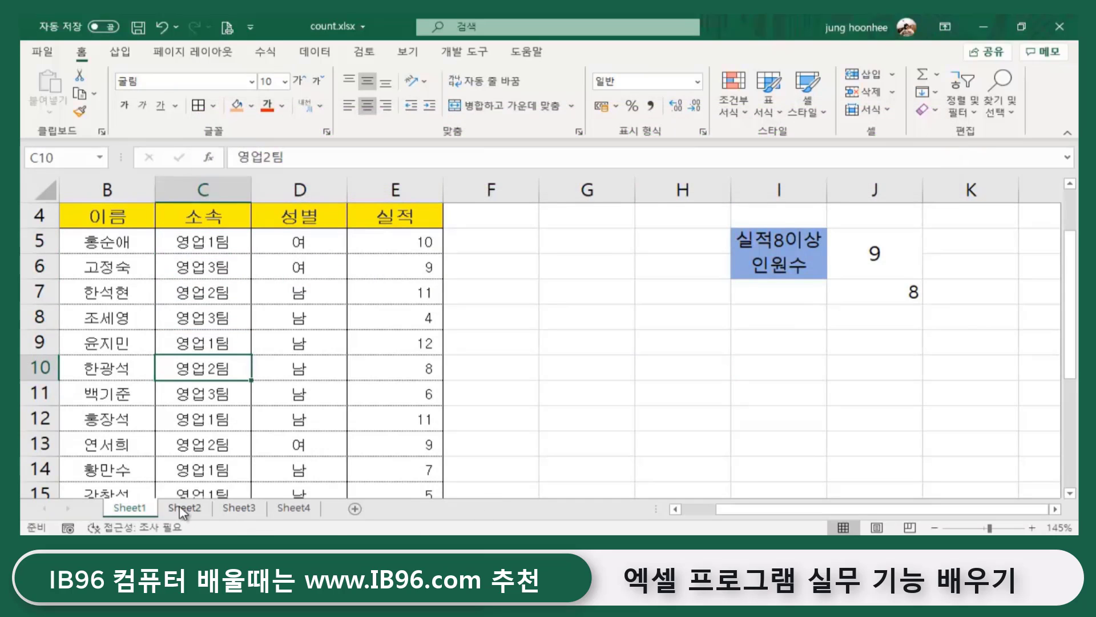
click(184, 508)
click(597, 384)
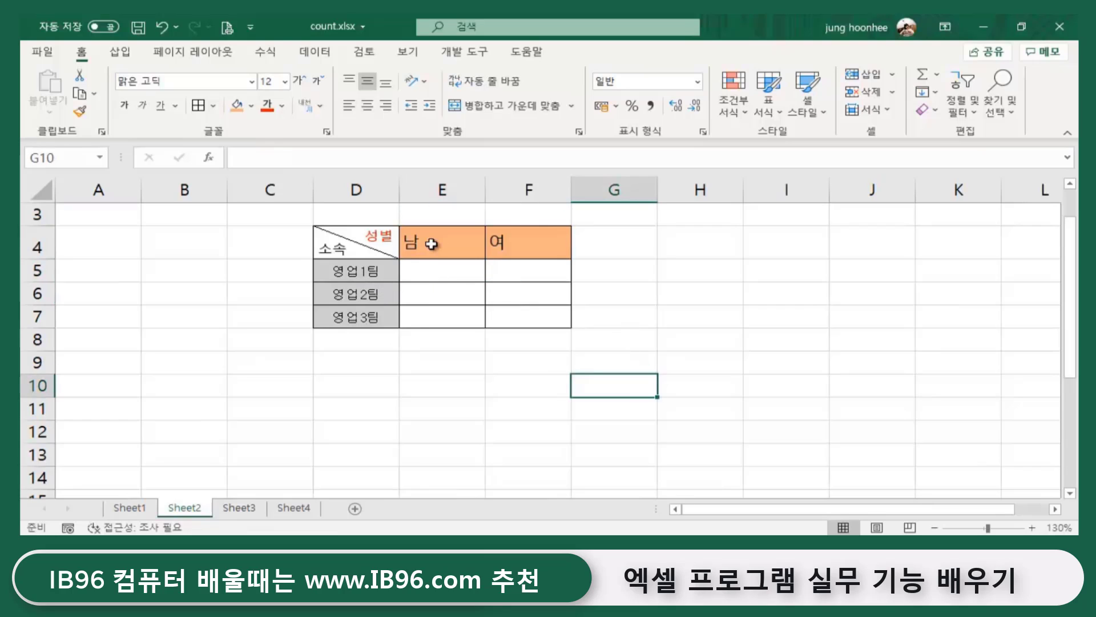
click(358, 271)
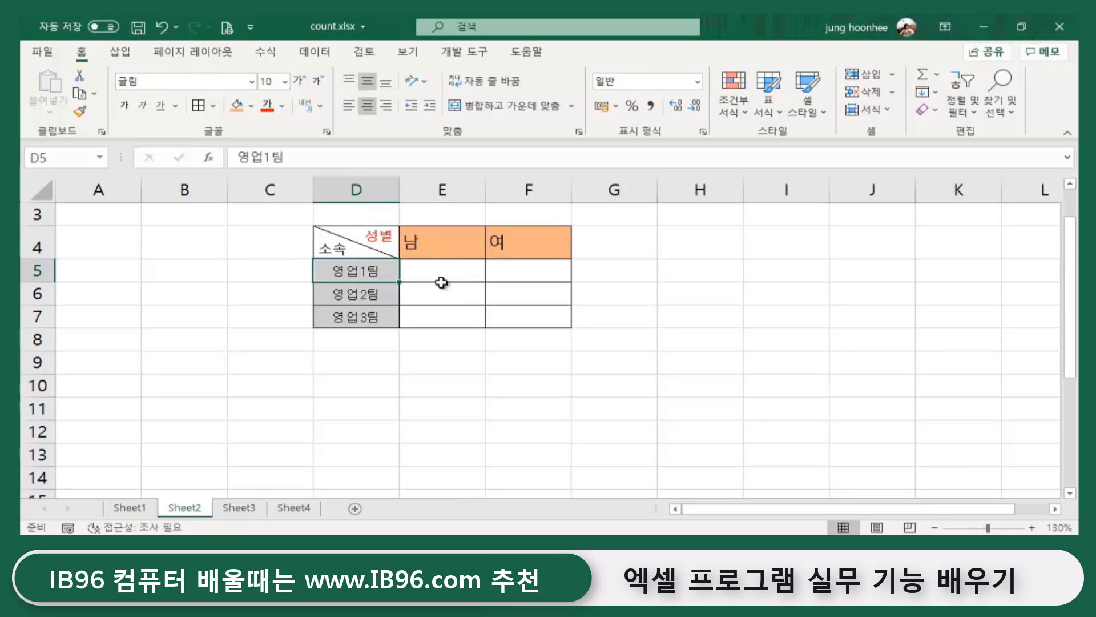
click(441, 278)
click(362, 274)
click(443, 274)
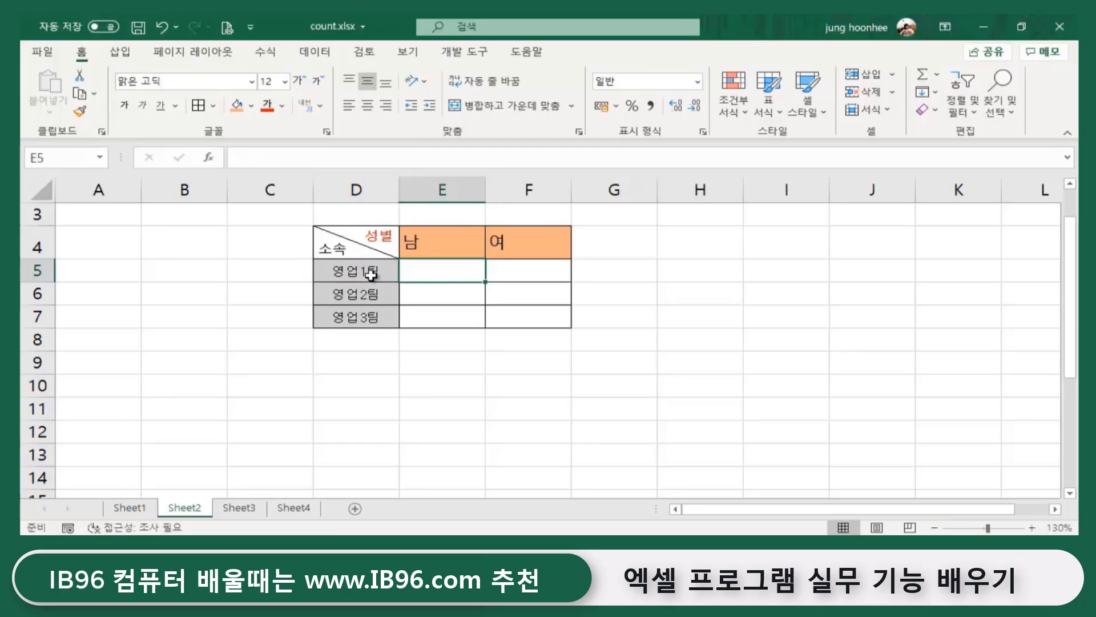
click(367, 274)
click(419, 273)
click(364, 273)
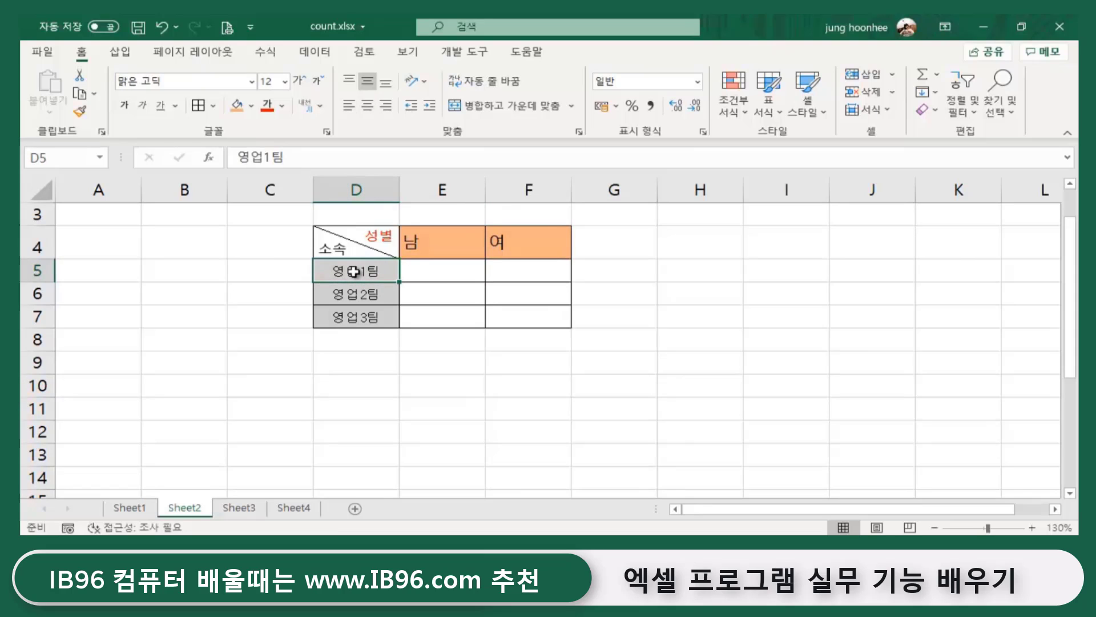
click(417, 242)
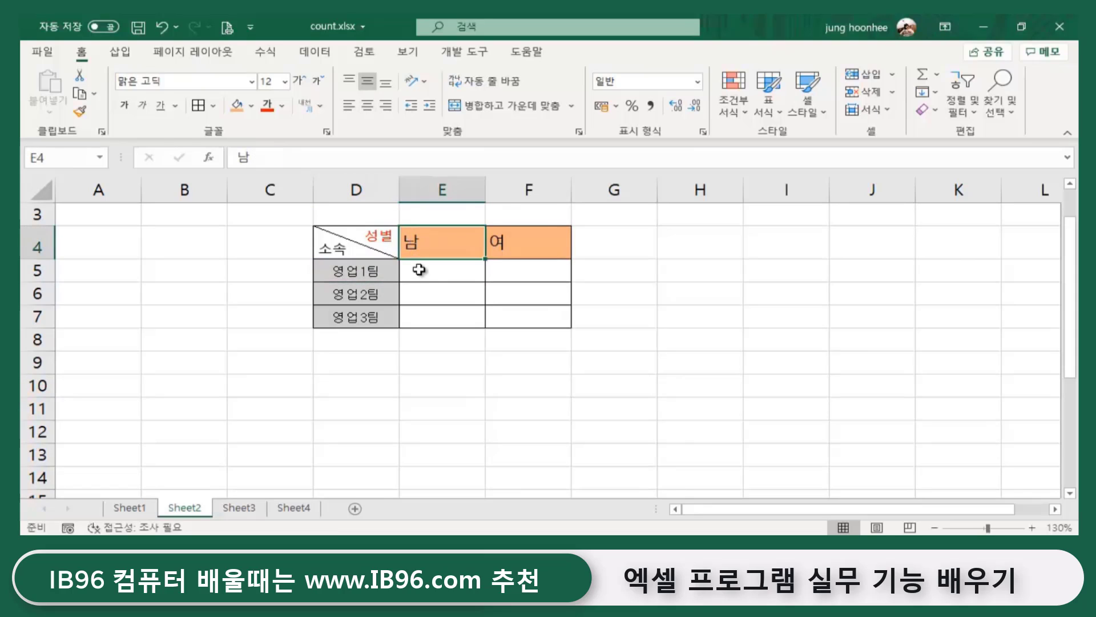
click(421, 274)
click(478, 422)
click(441, 264)
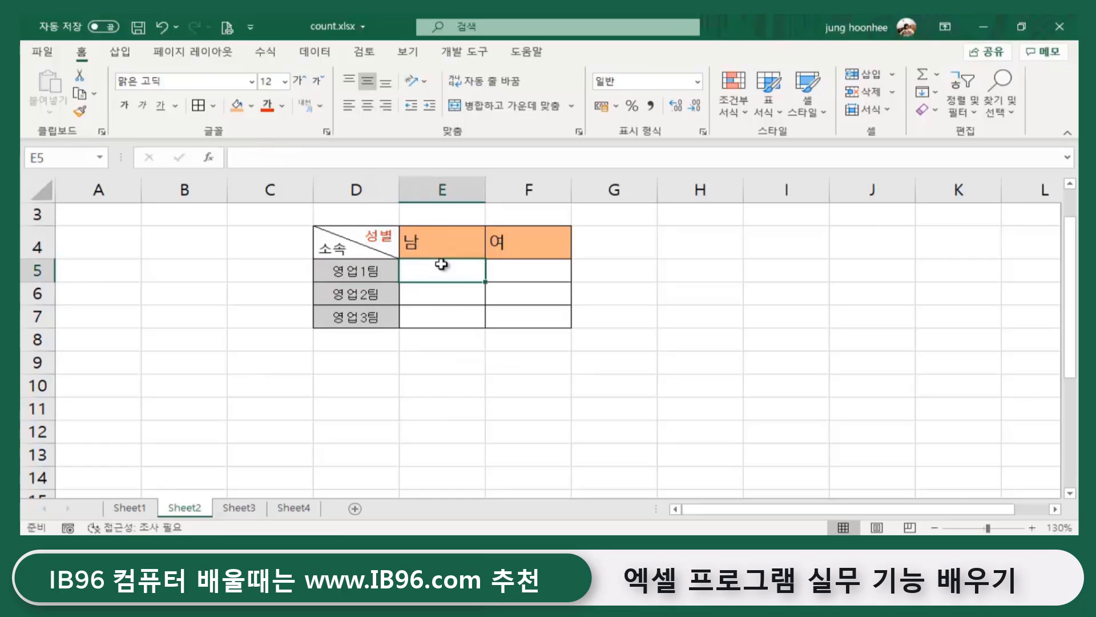
click(346, 260)
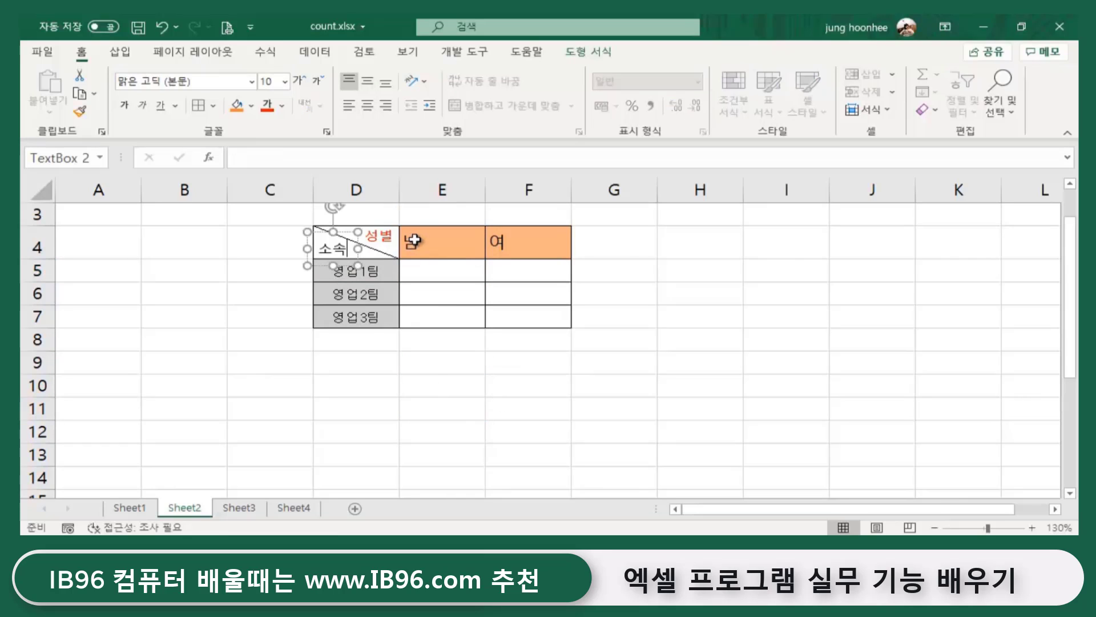
click(311, 366)
click(263, 274)
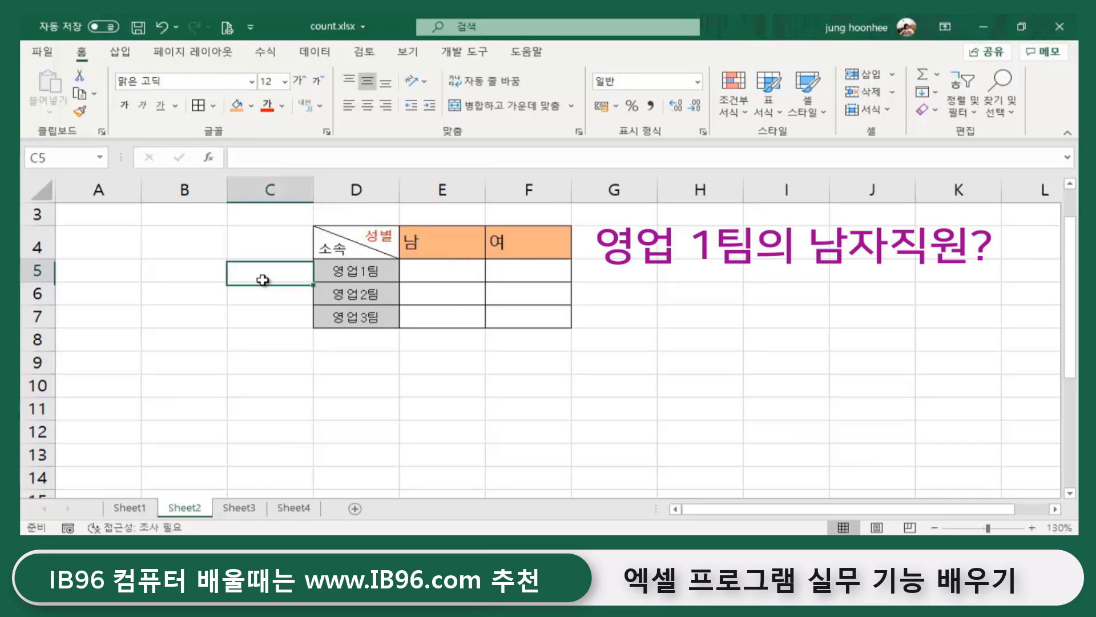
click(375, 271)
click(429, 240)
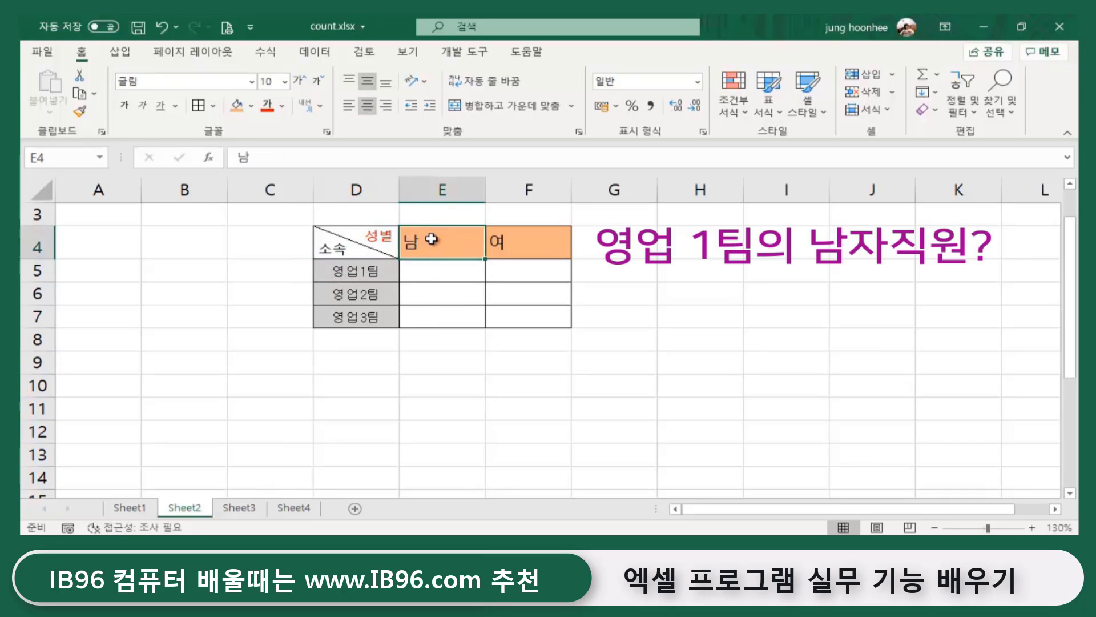
click(440, 281)
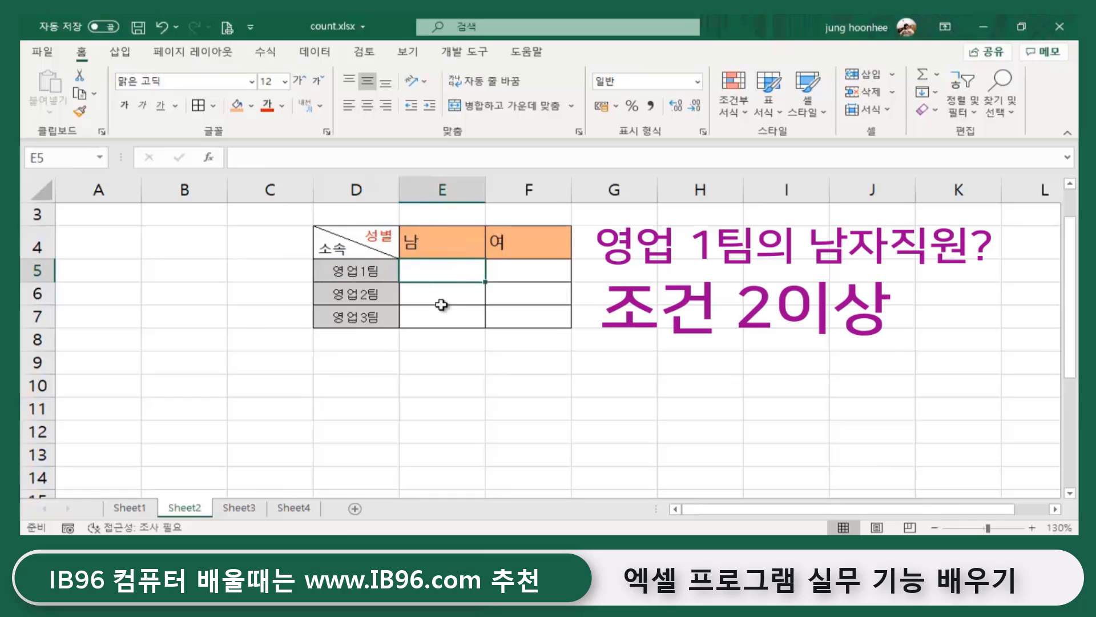
key(alt+Tab)
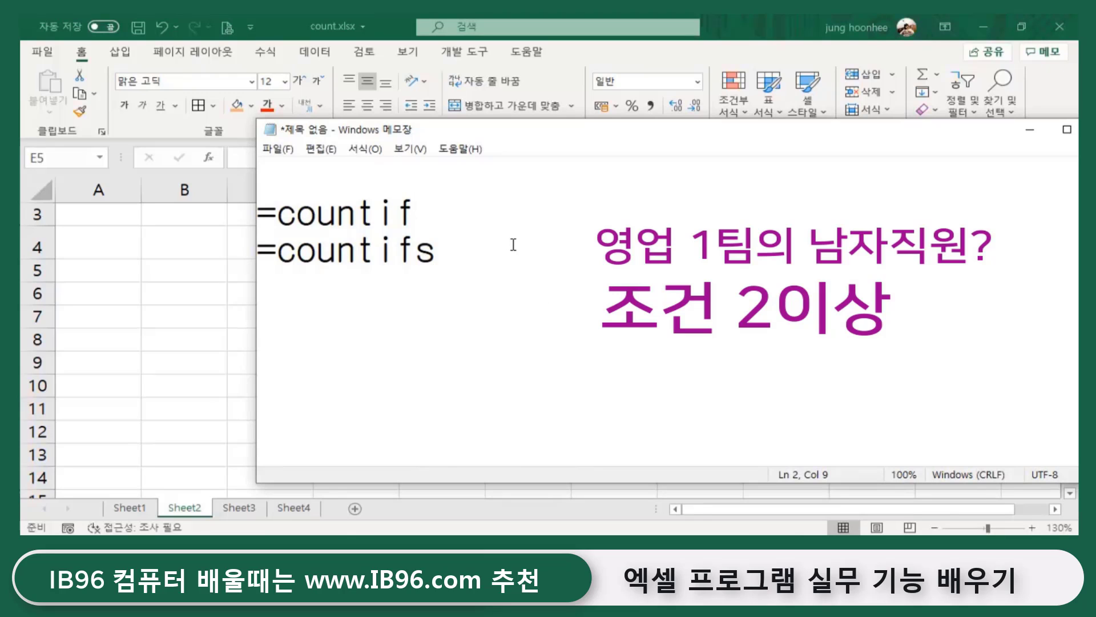
drag(277, 251, 495, 251)
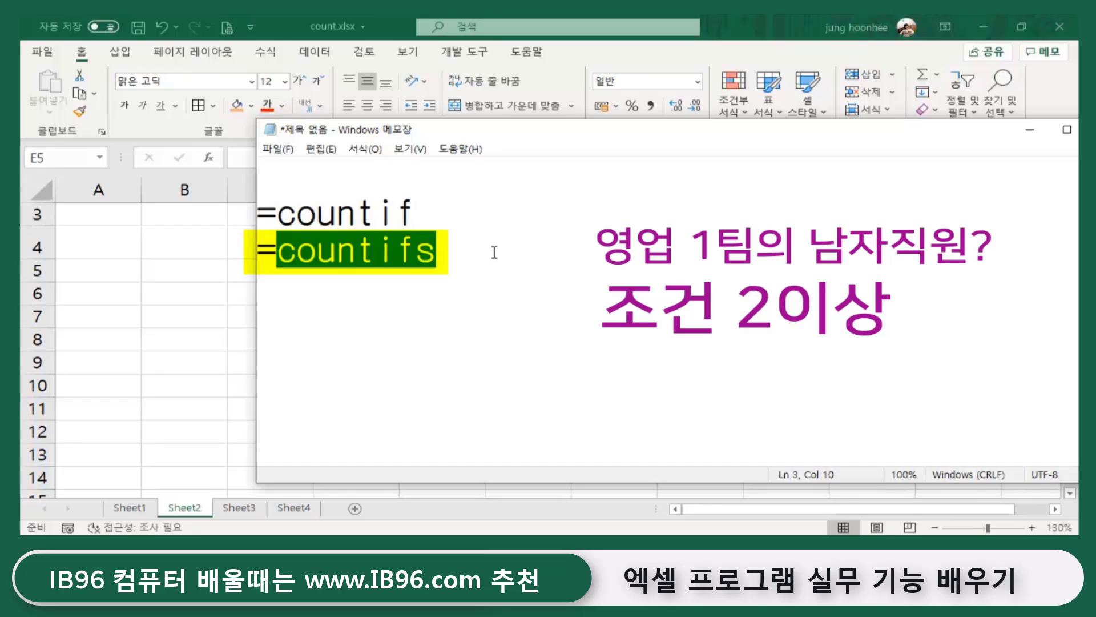
drag(416, 252, 432, 250)
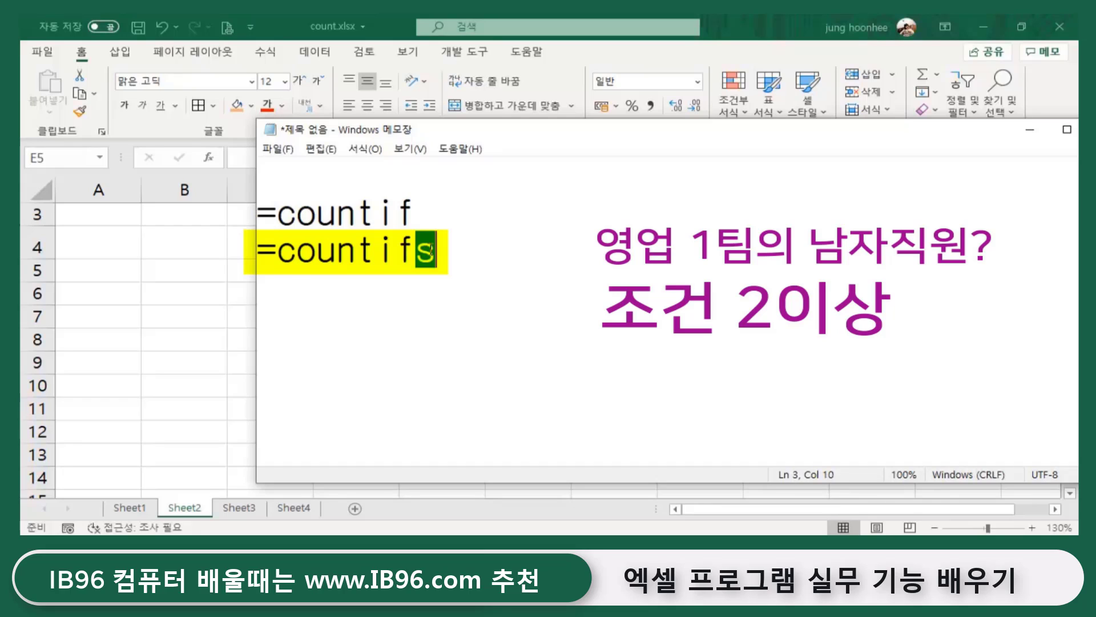
click(445, 250)
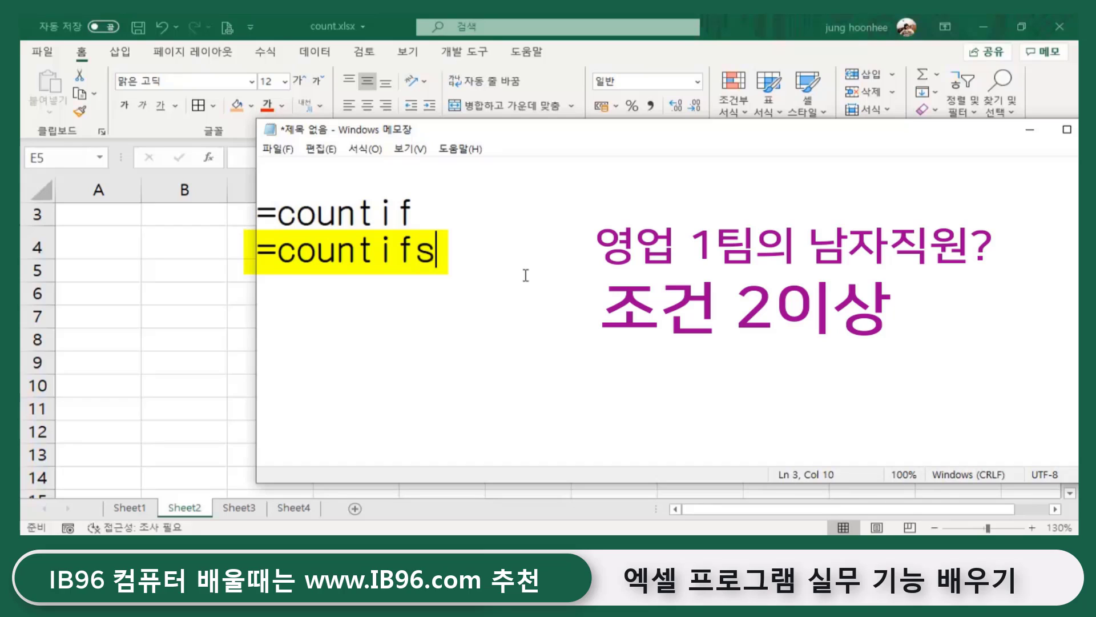
click(1029, 129)
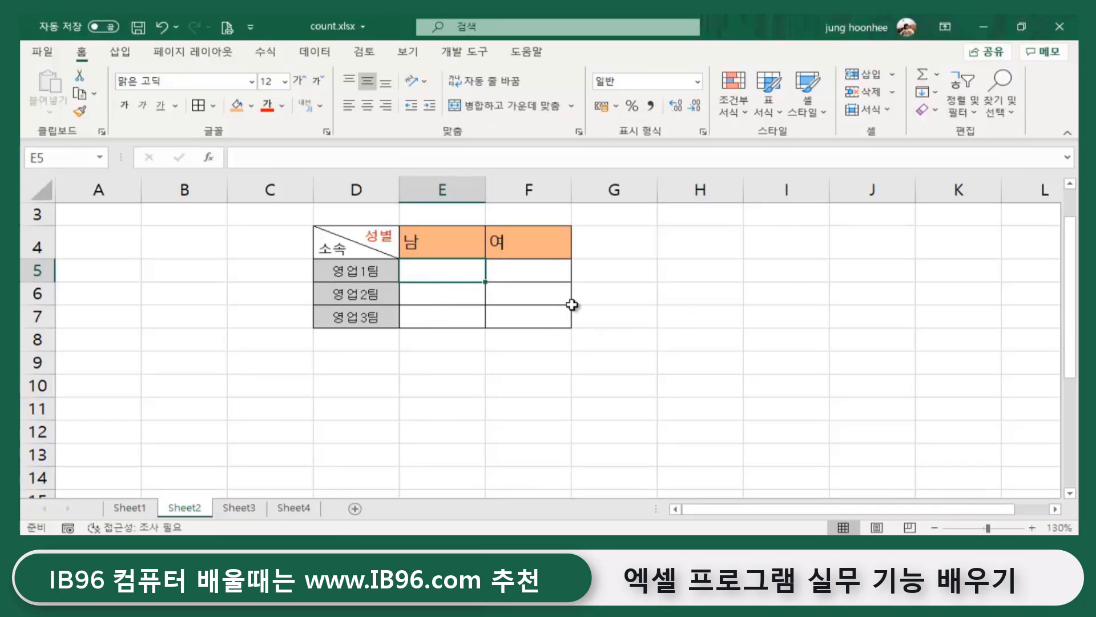
- In E5, start =COUNTIFS( using Sheet1's absolute team range $C$5:$C$22 as the first criteria range
ctrl+scroll(832, 419, up, 1)
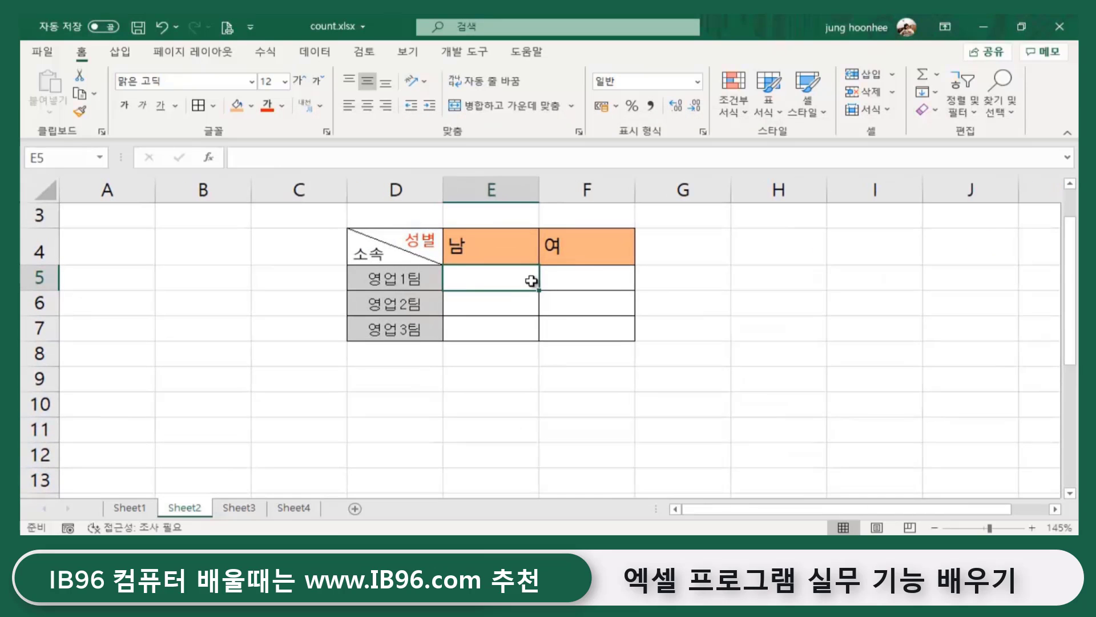
text(=)
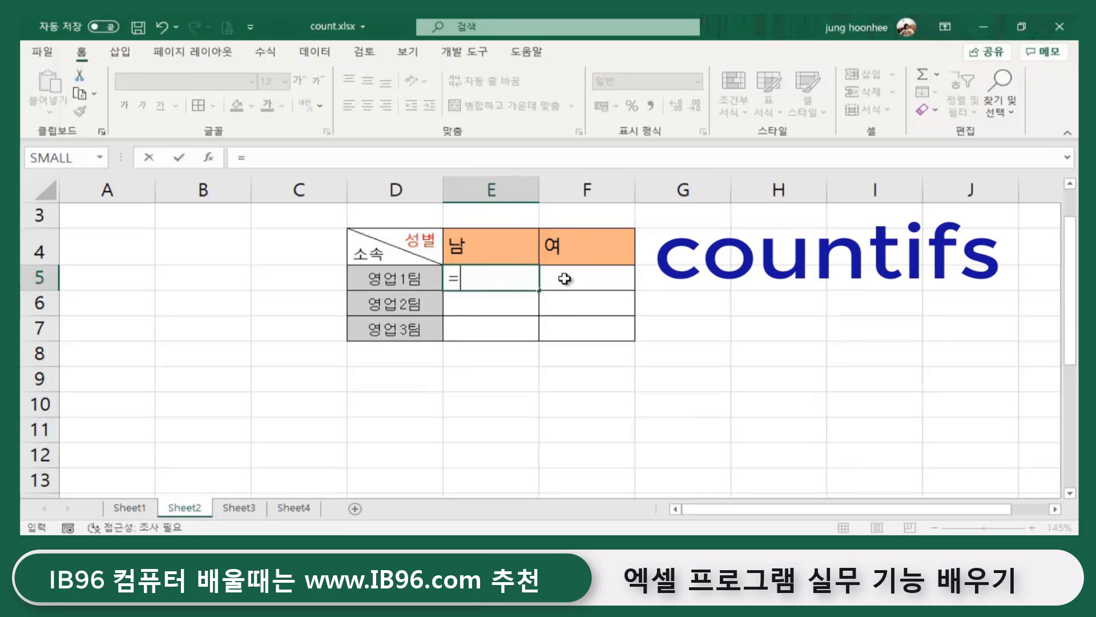
text(counti)
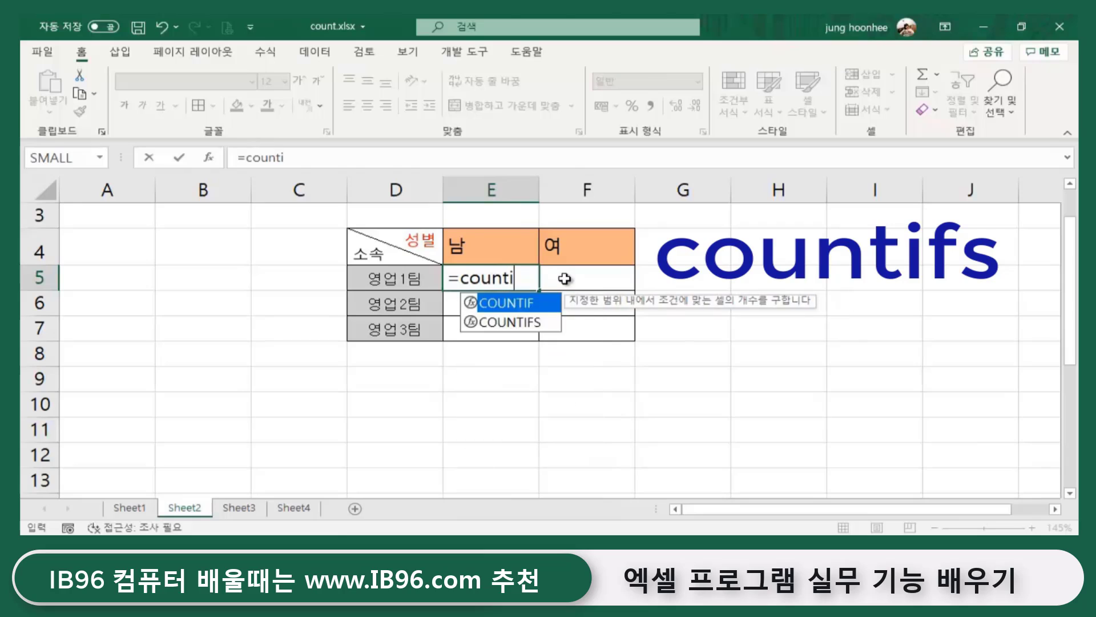
text(fs)
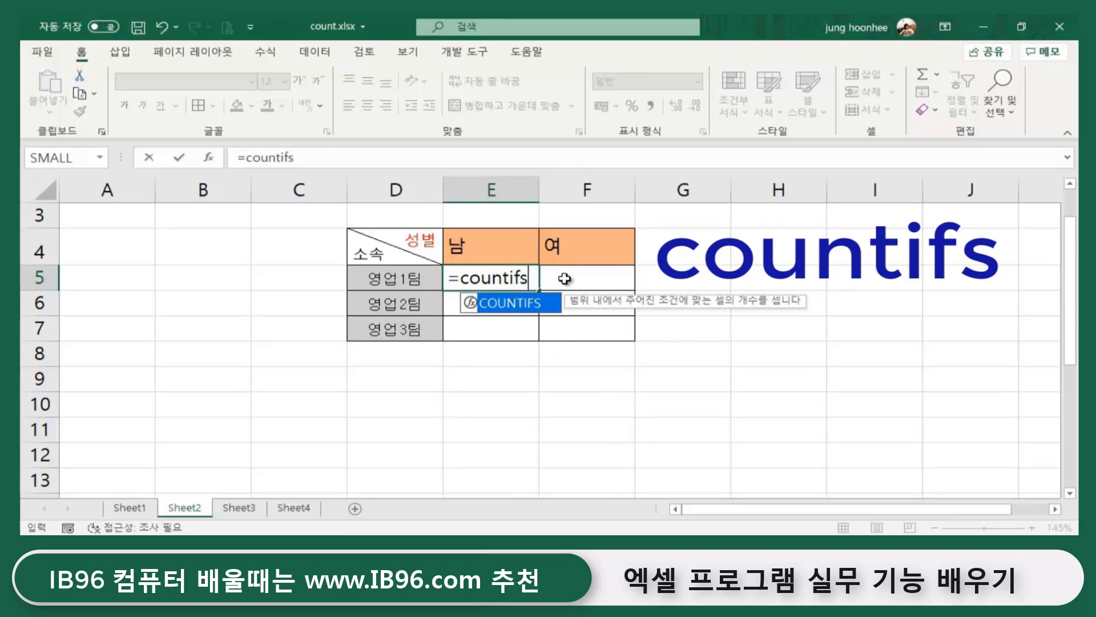
text(()
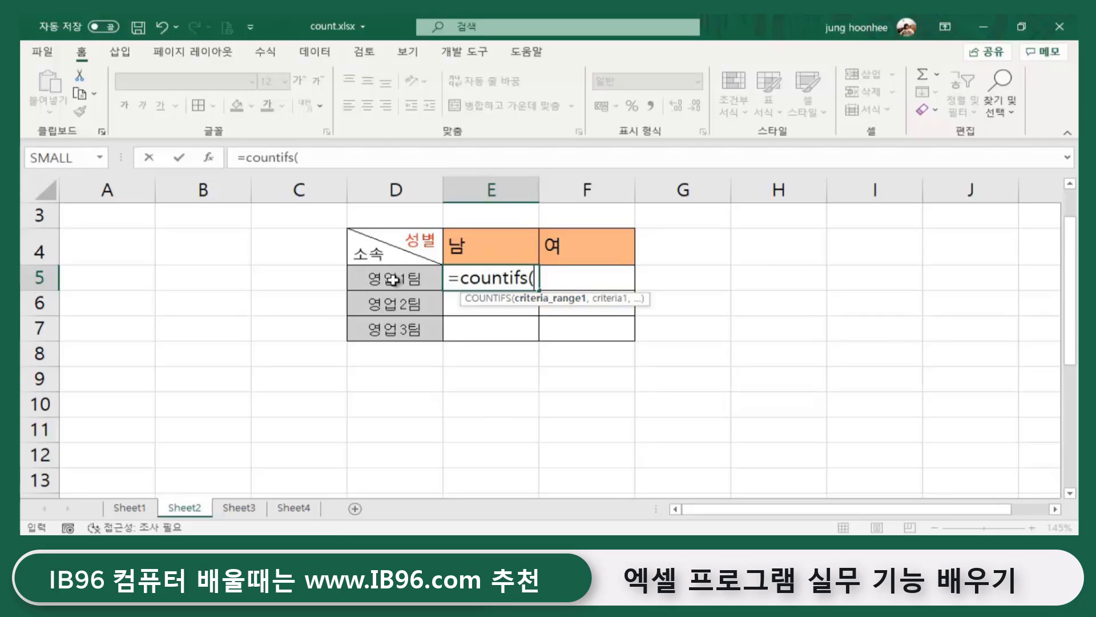
click(129, 509)
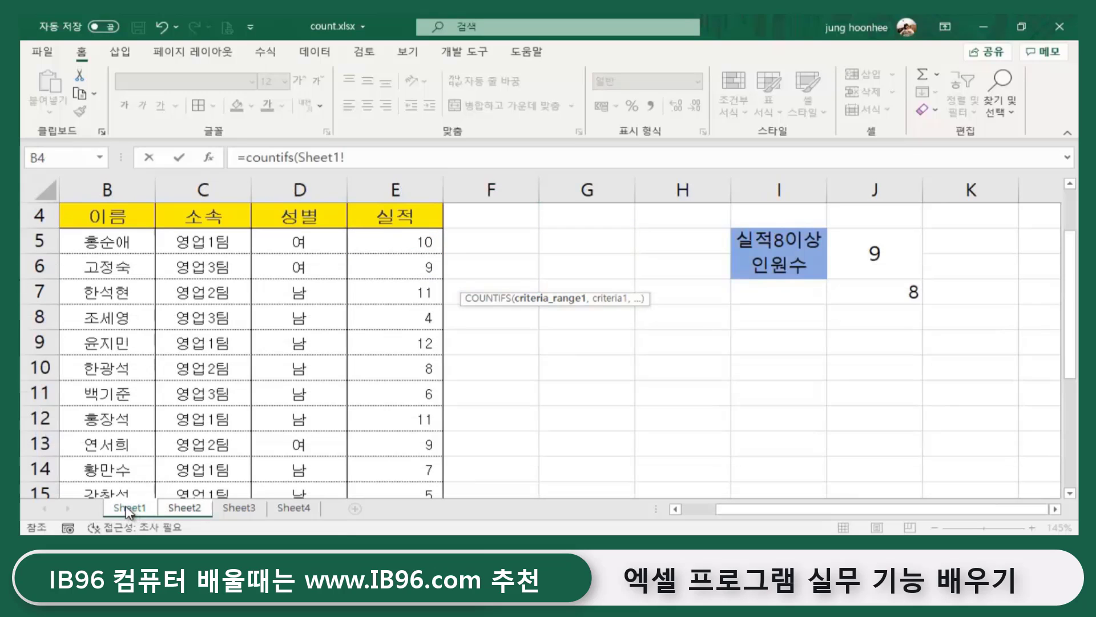
click(197, 241)
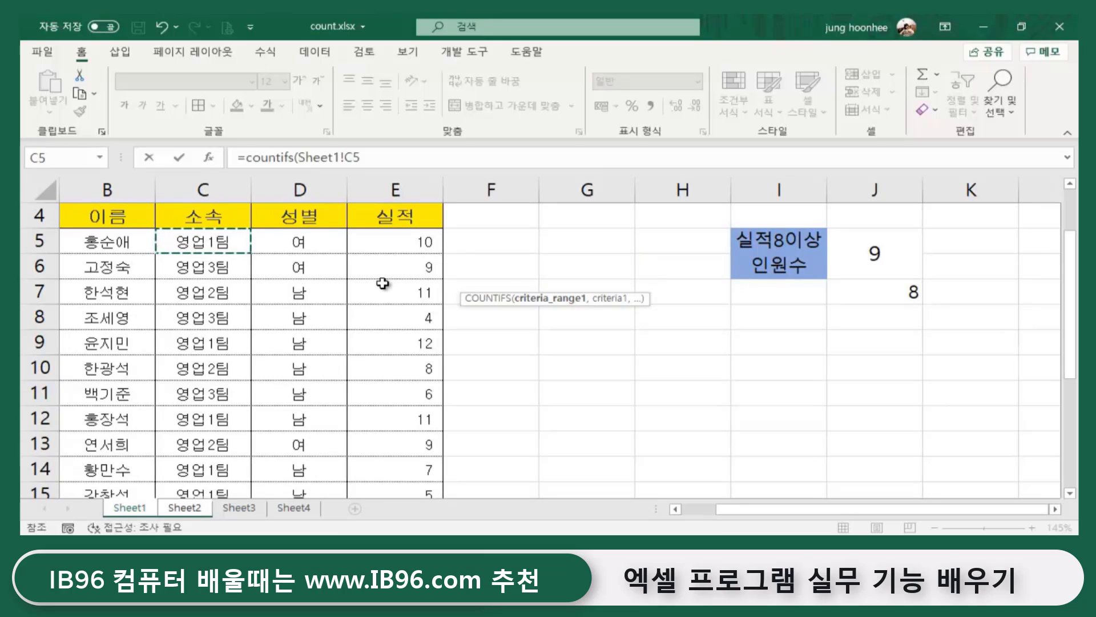
key(ctrl+shift+Down)
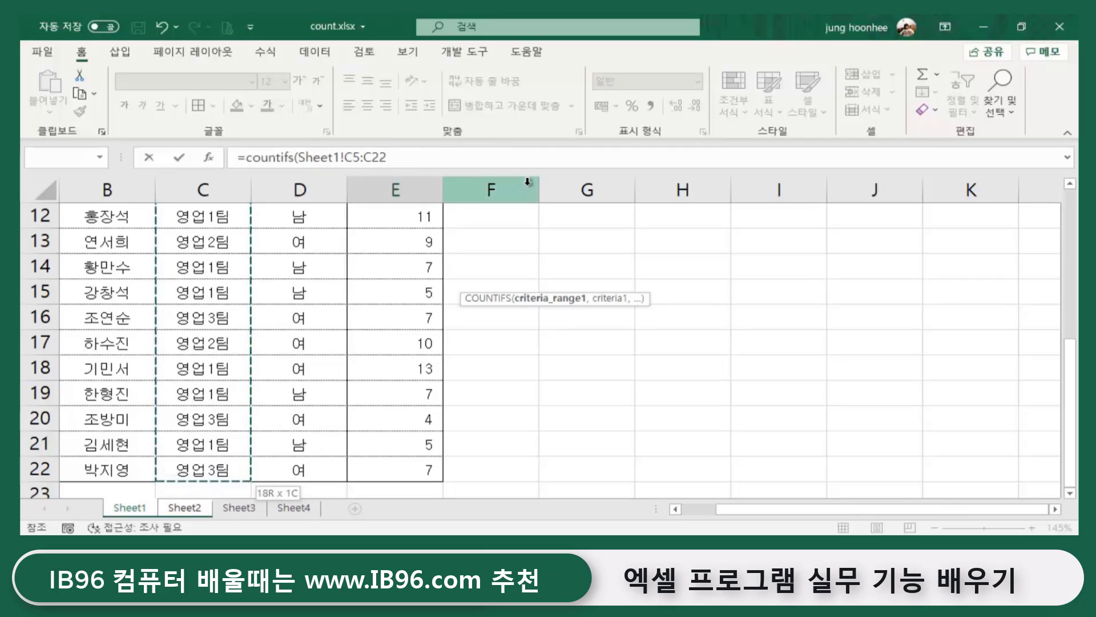
key(F4)
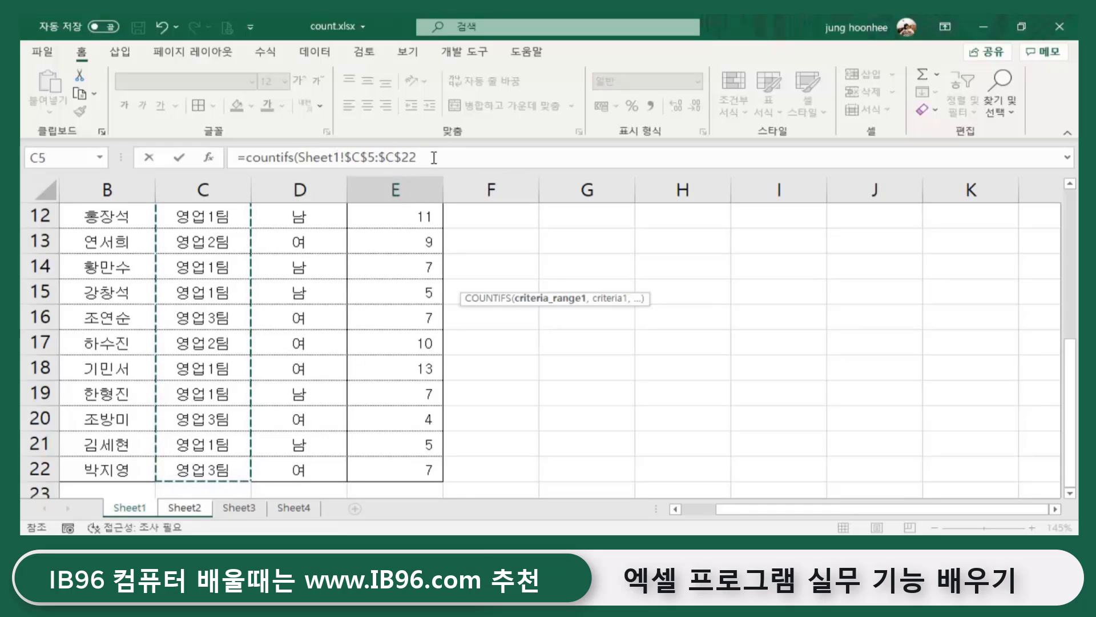
- Add Sheet2!D5, the 영업1팀 label, as the criterion for that team range
click(434, 158)
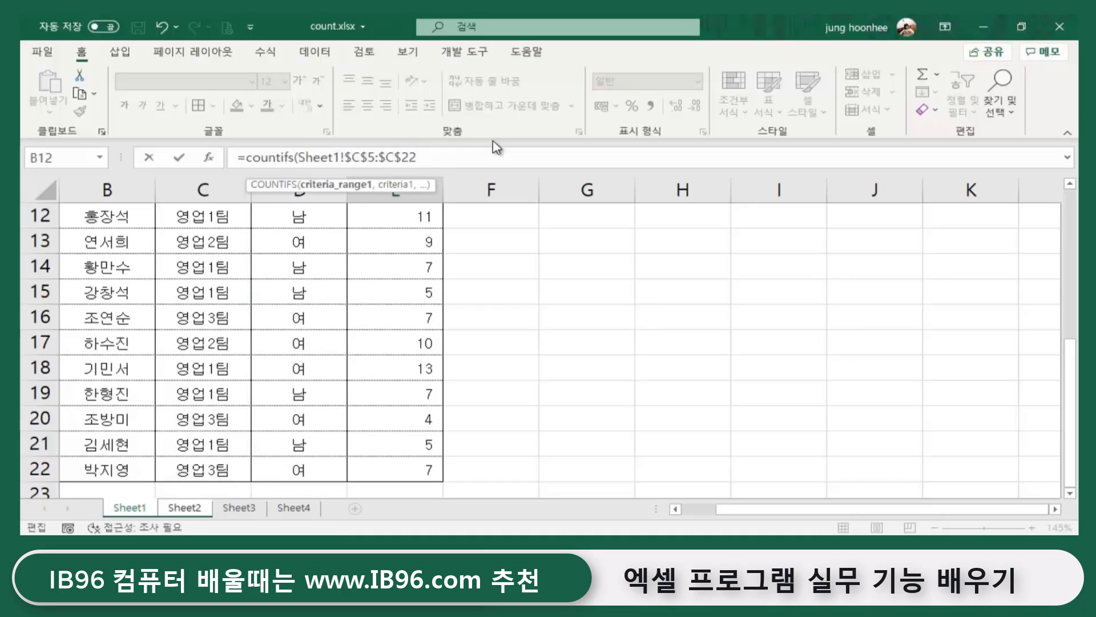
text(,)
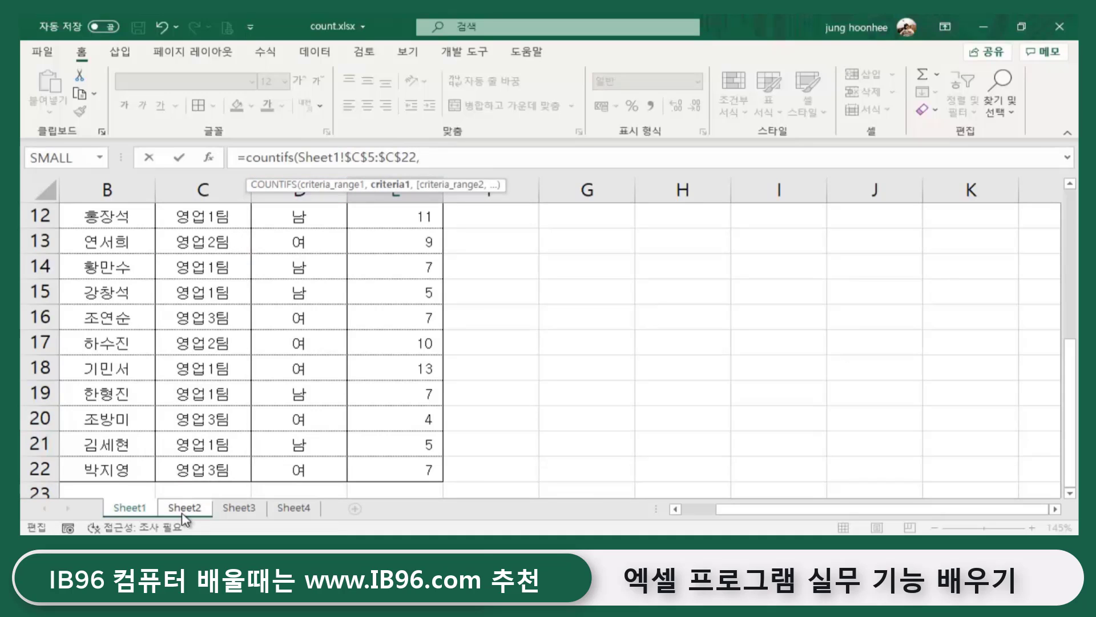
click(184, 507)
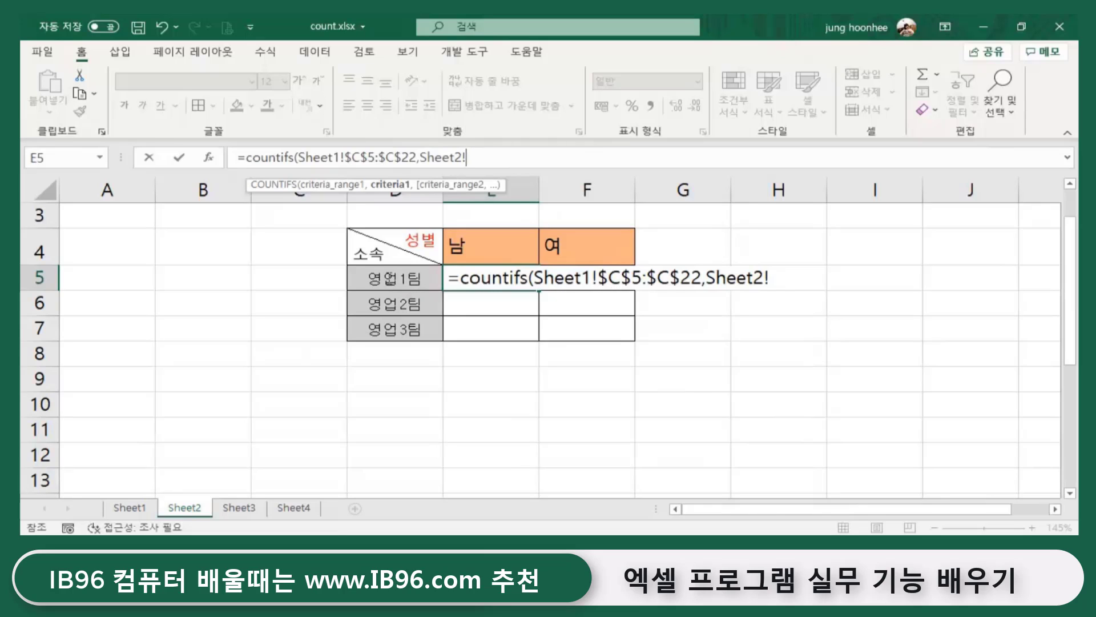
click(370, 286)
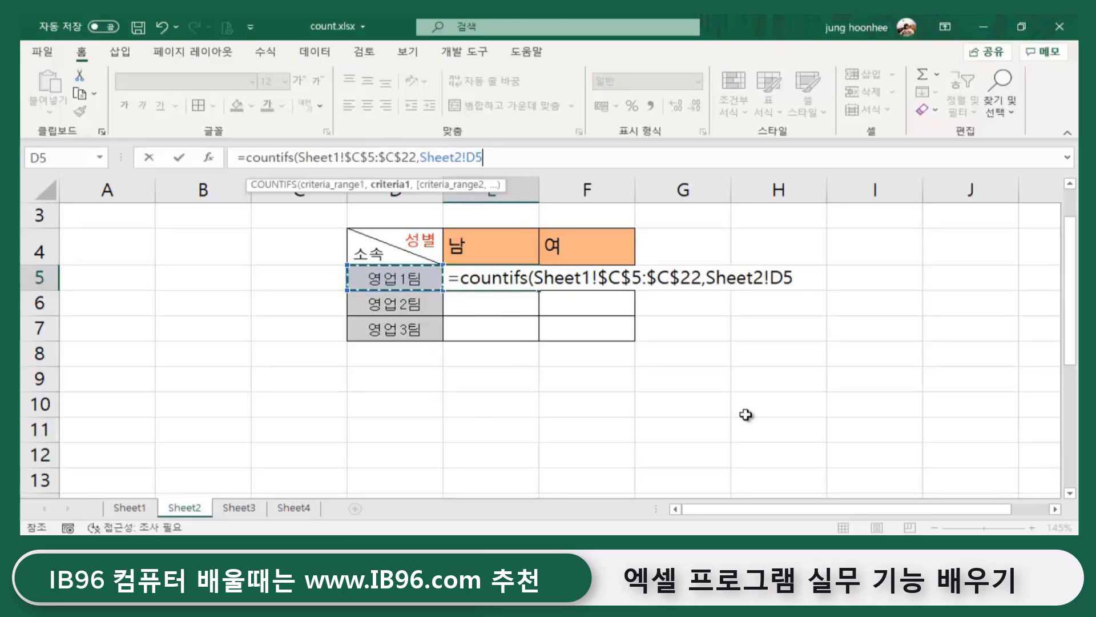
- Change the team criterion reference to $D5 and add a comma for the next criteria pair
key(F4)
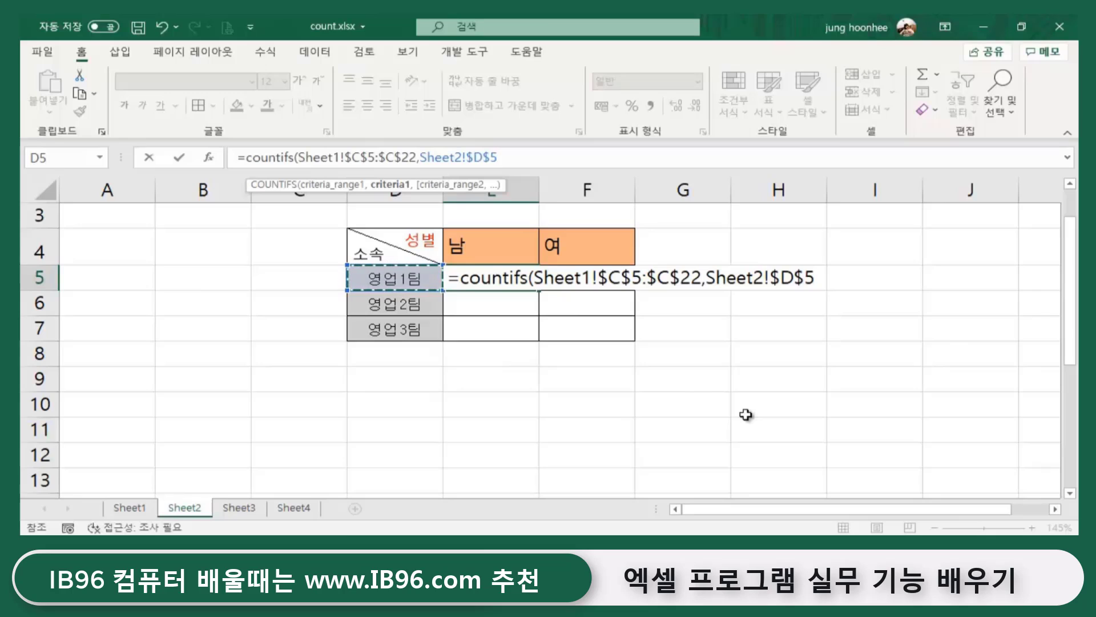
key(F4)
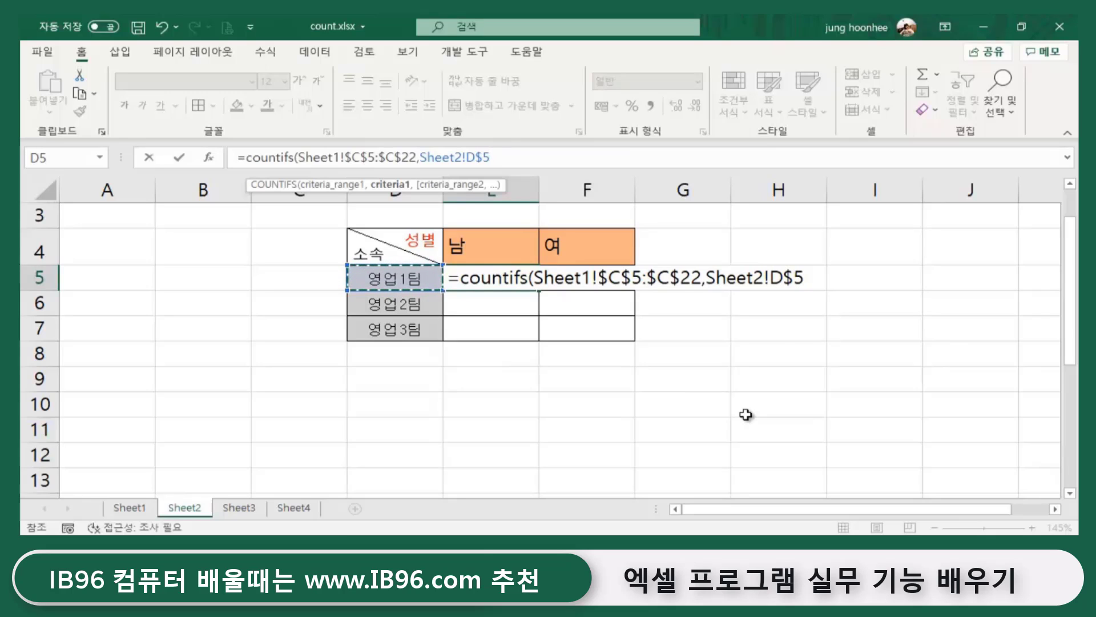
key(F4)
text(,)
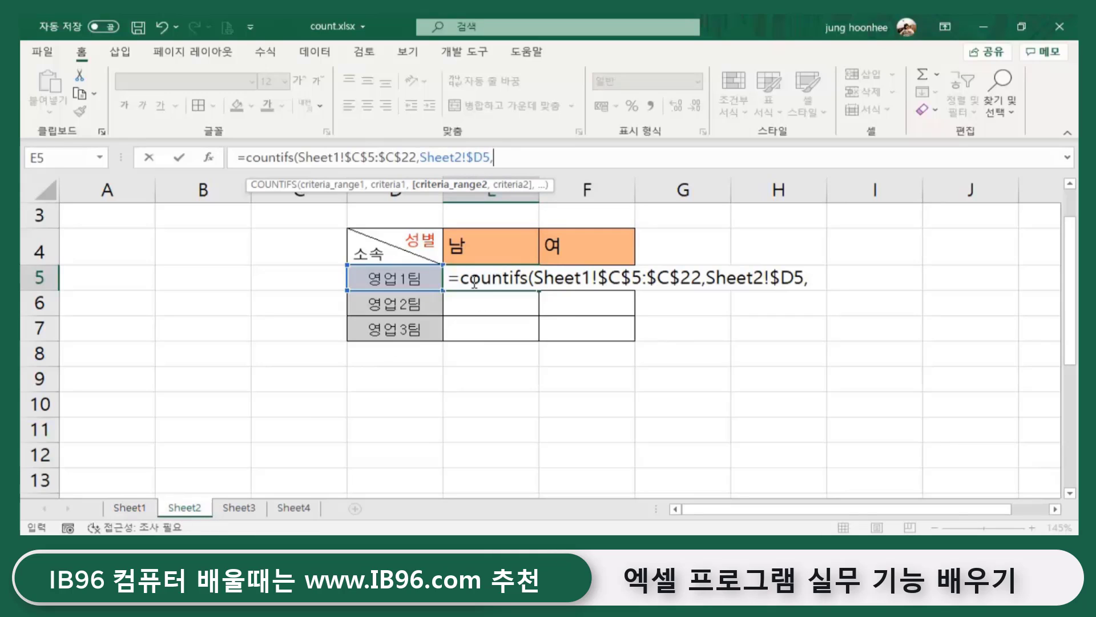
- Add Sheet1!$D$5:$D$22 as the second criteria range, then return to Sheet2
click(129, 508)
scroll(343, 409, up, 3)
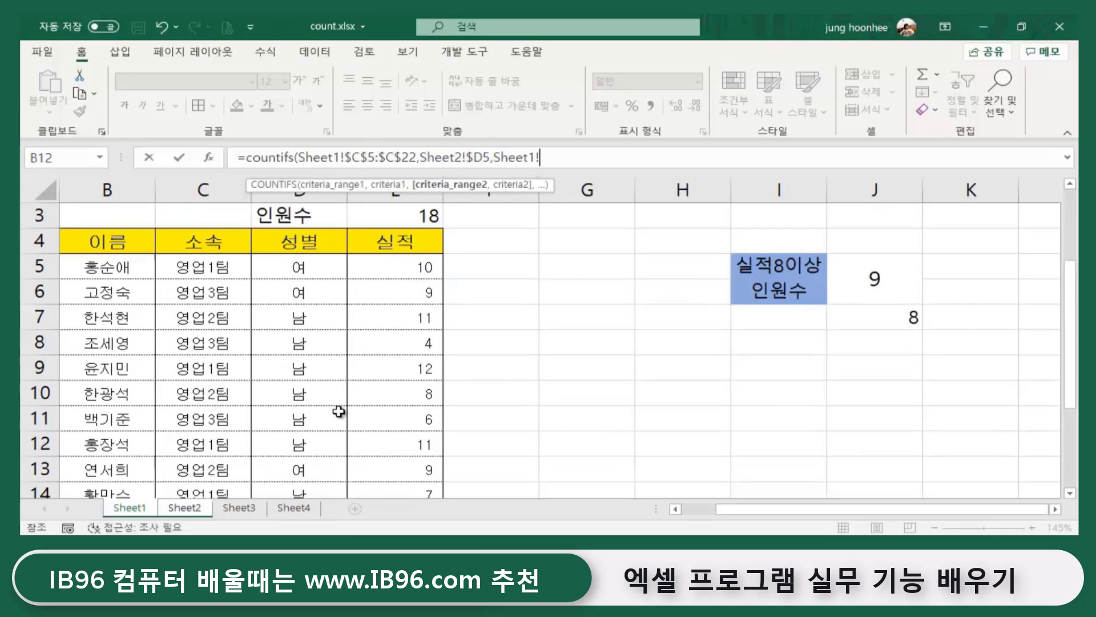
click(294, 267)
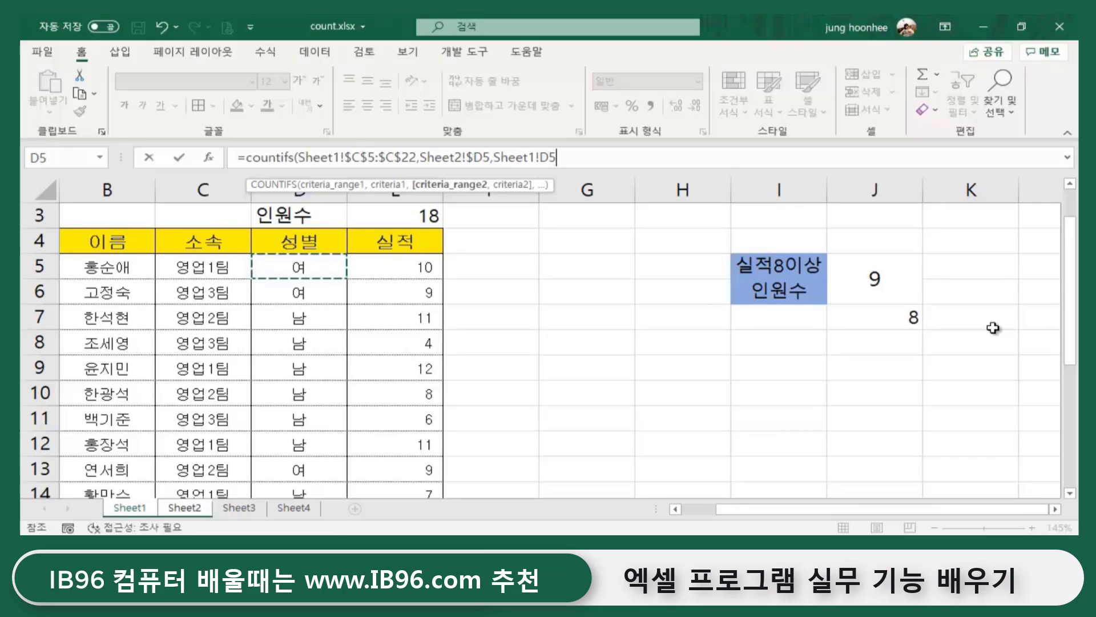
key(ctrl+shift+Down)
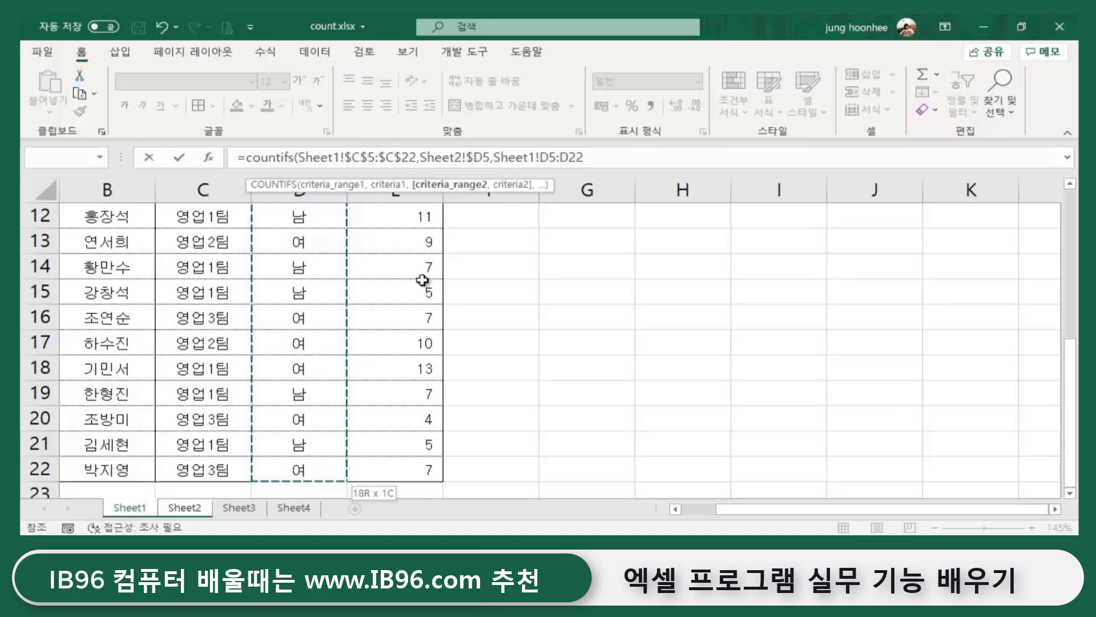
key(F4)
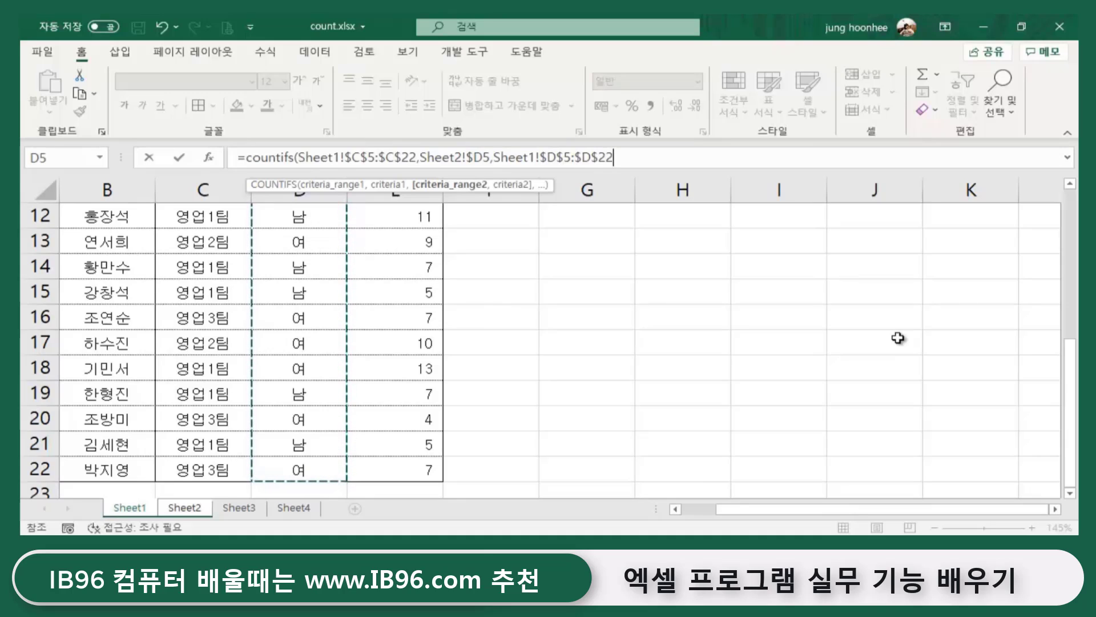
text(,)
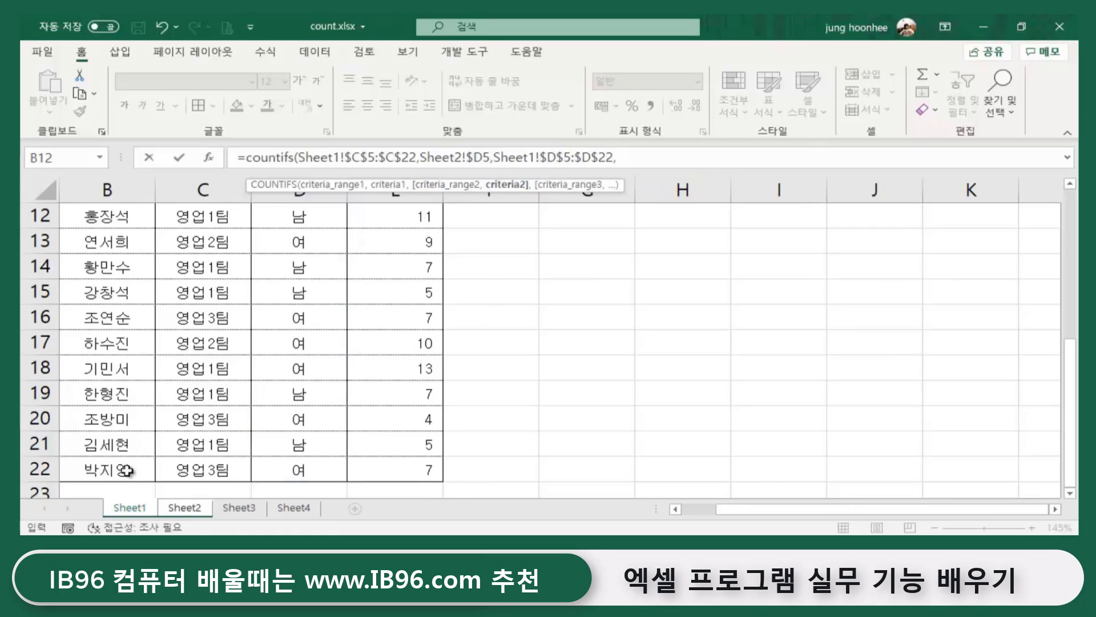
click(191, 510)
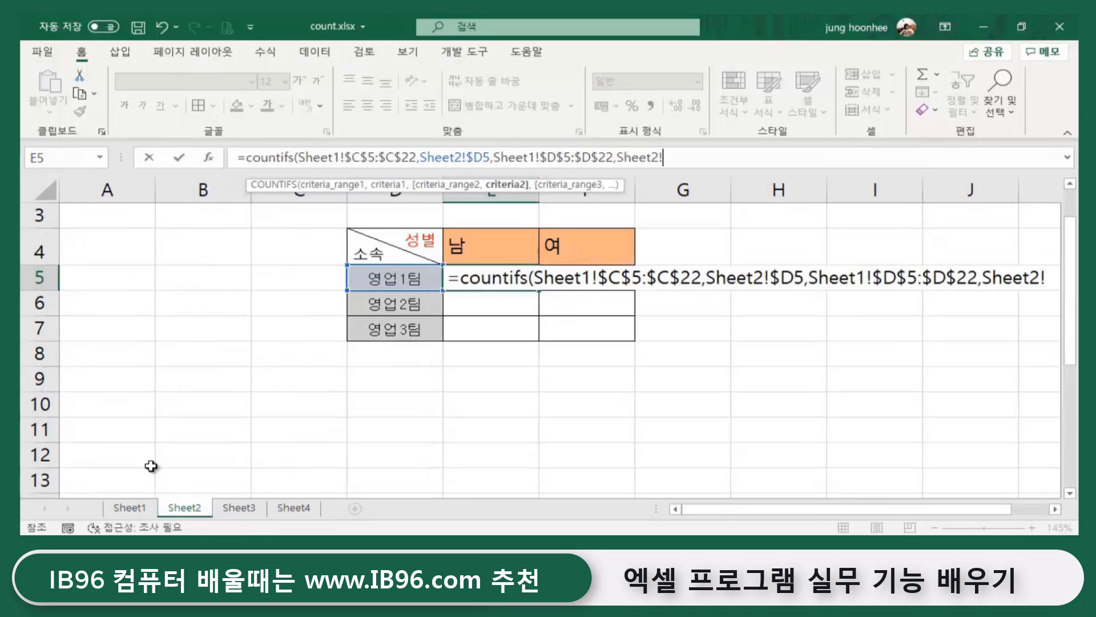
- Finish the E5 formula with the 남 header E$4 as criterion and enter it, showing 6
click(458, 246)
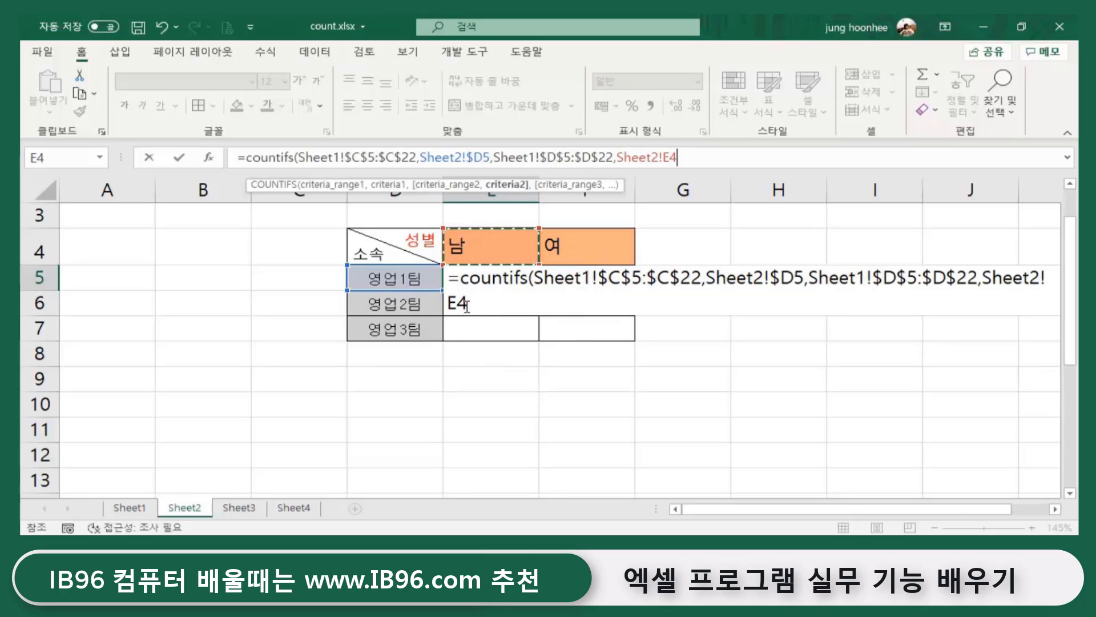
key(F4)
key(F4)
click(479, 302)
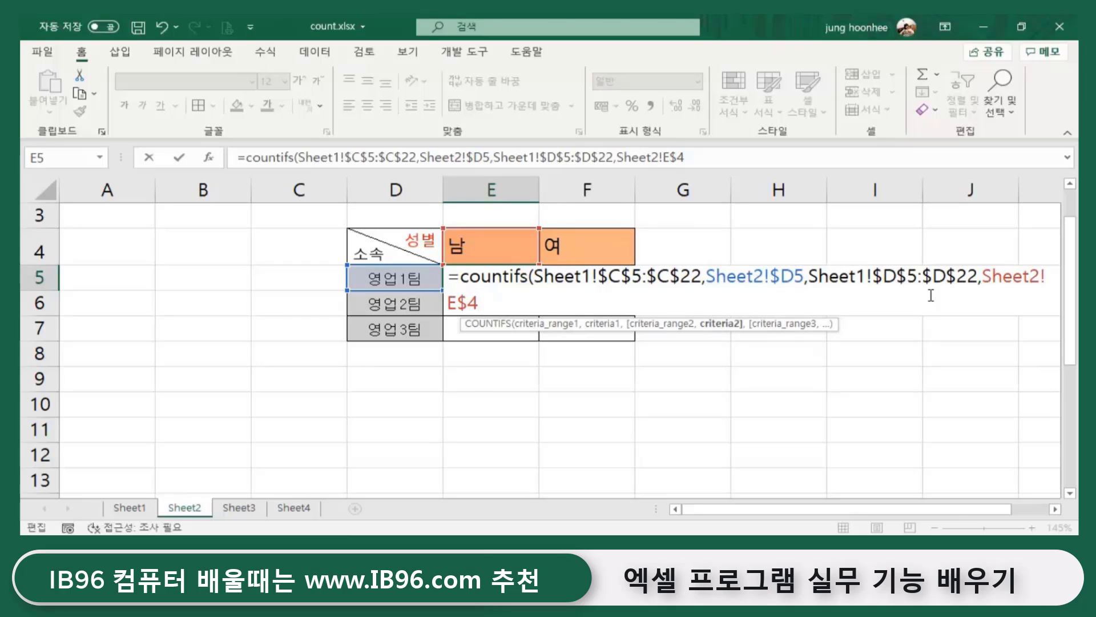
text())
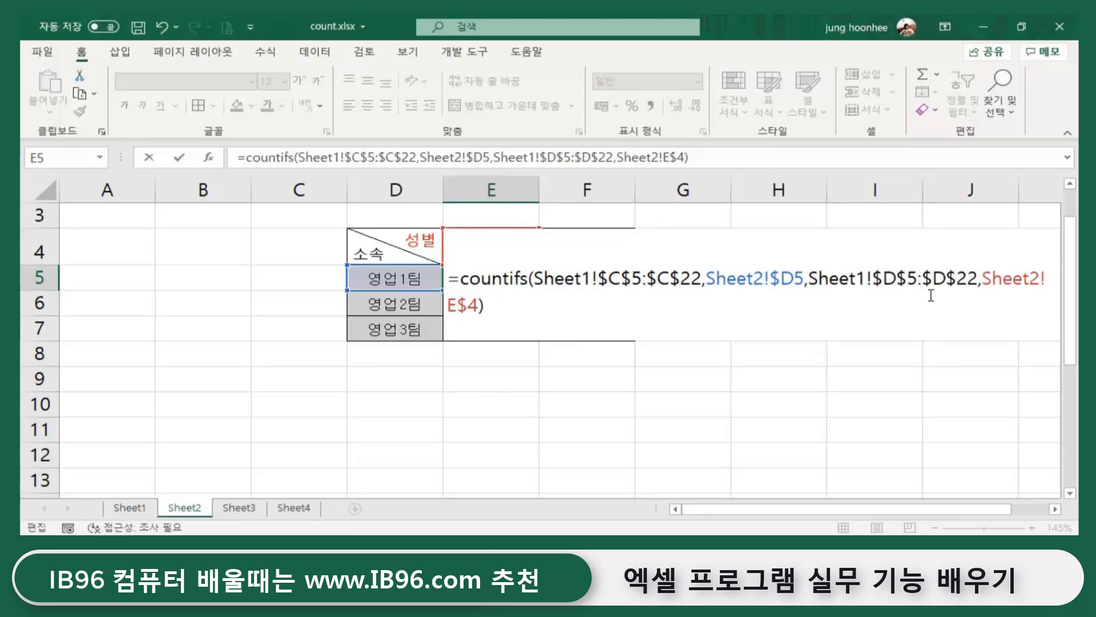
key(Return)
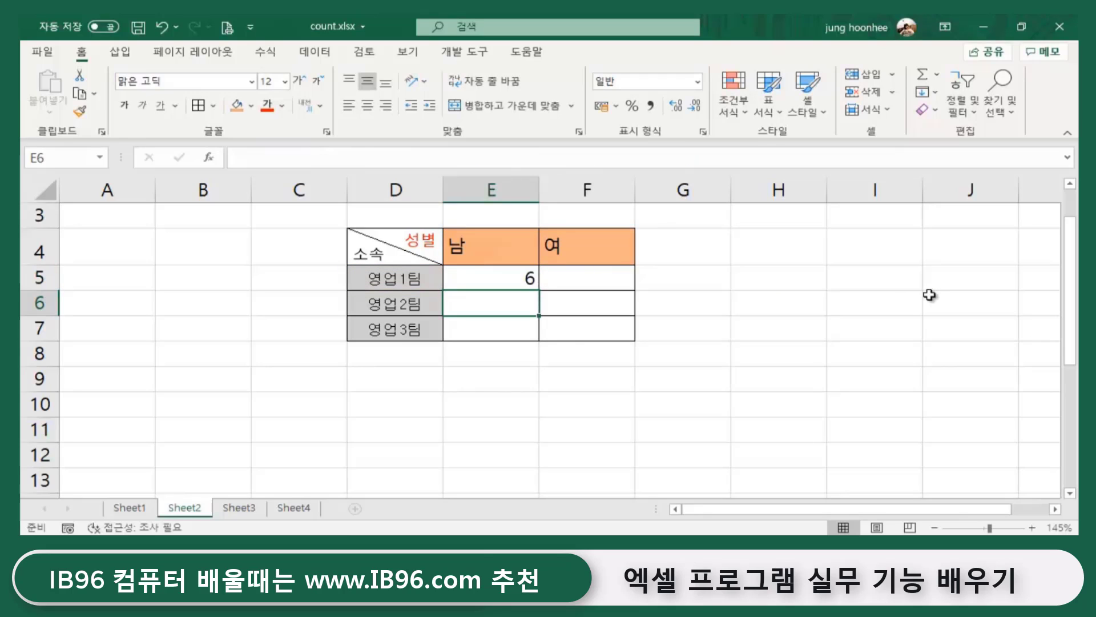
- Fill E5's formula across to F5 and down through row 7, giving 6, 2 / 2, 2 / 2, 4
click(503, 280)
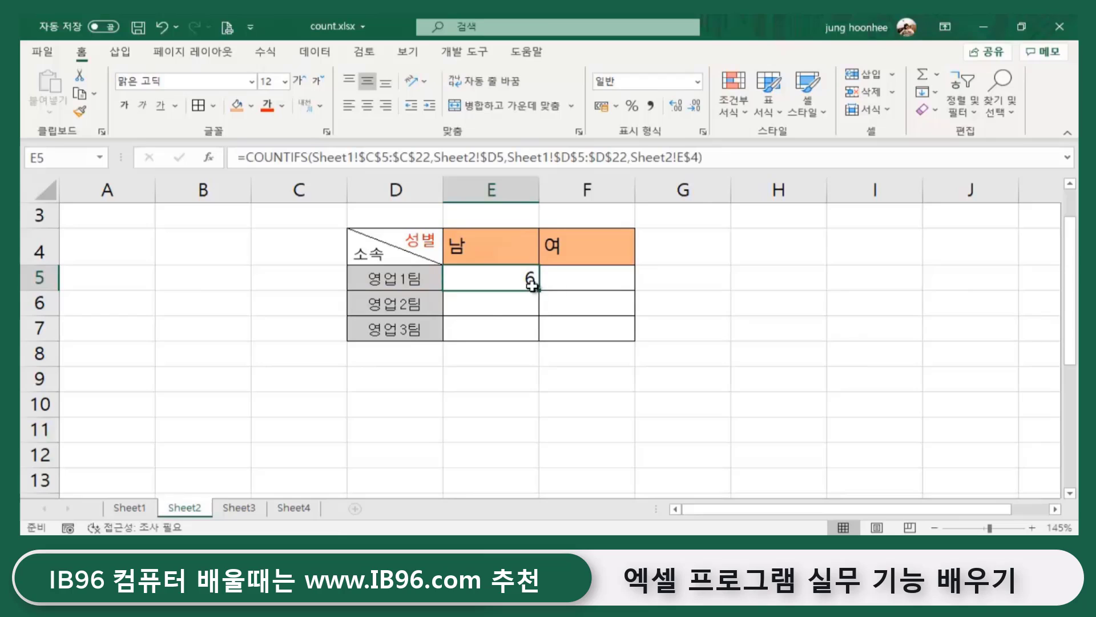
drag(533, 283, 634, 289)
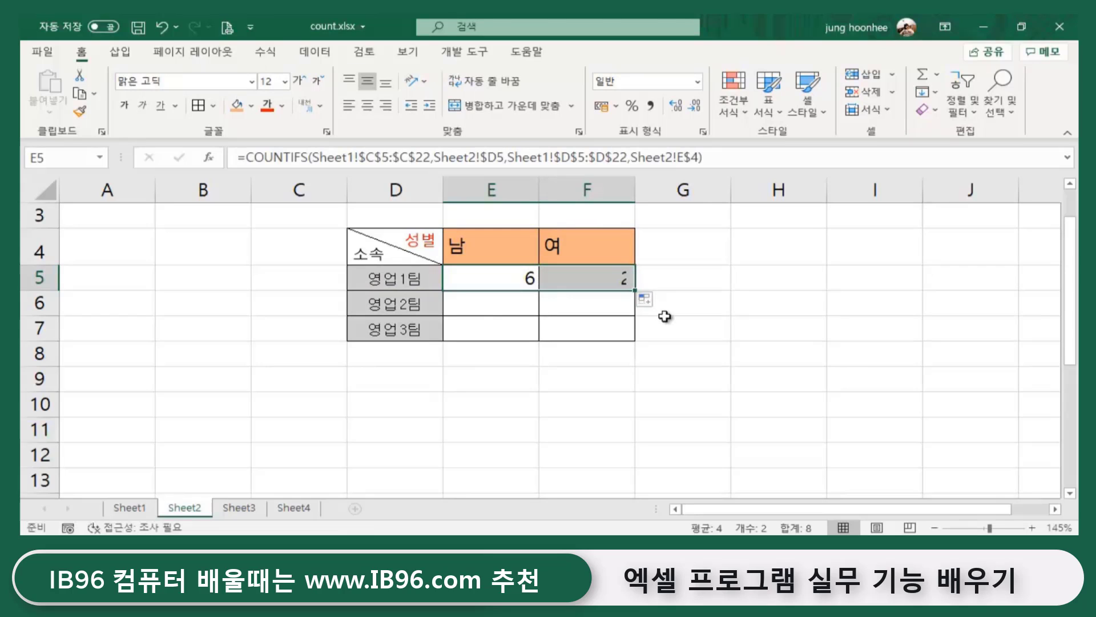
double_click(635, 290)
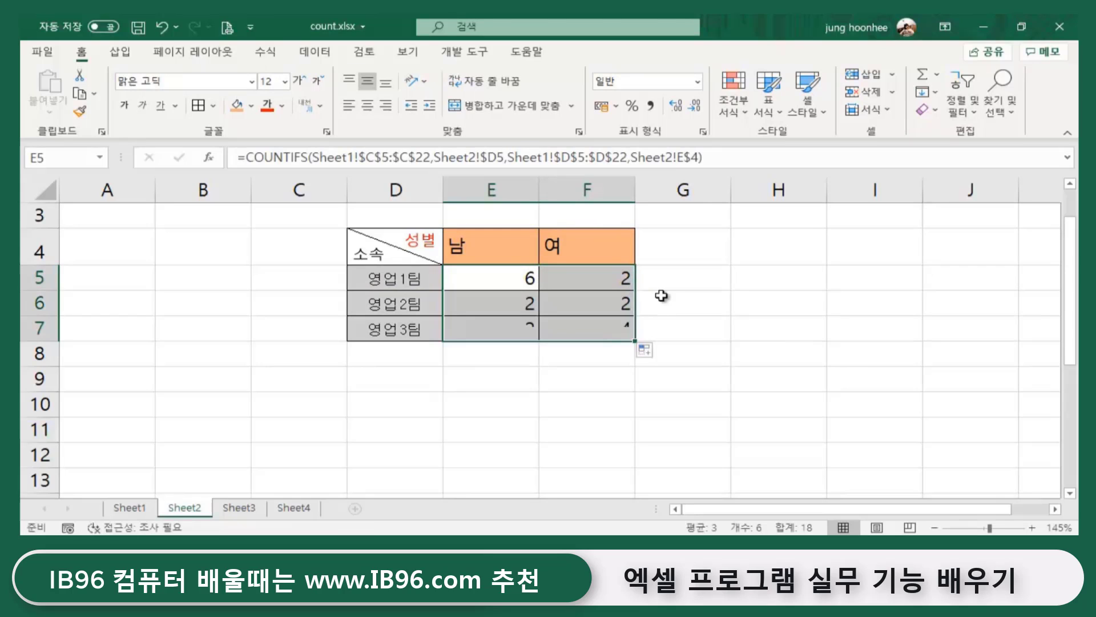
click(779, 339)
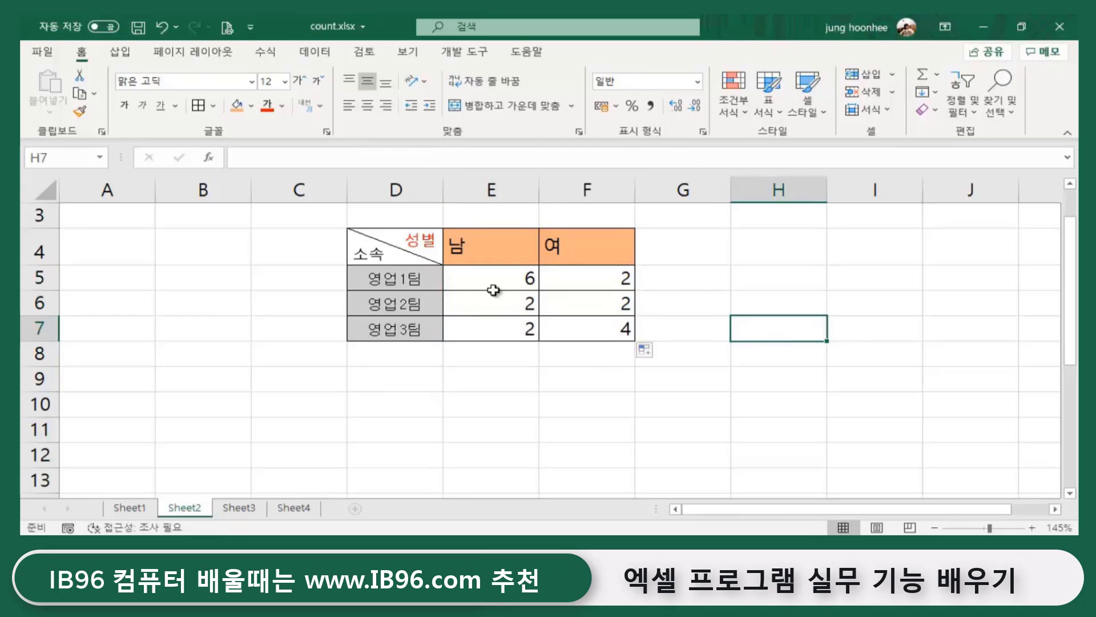
- Check the copied formulas in E5, F5, E6 and F6
click(496, 285)
click(580, 287)
click(492, 307)
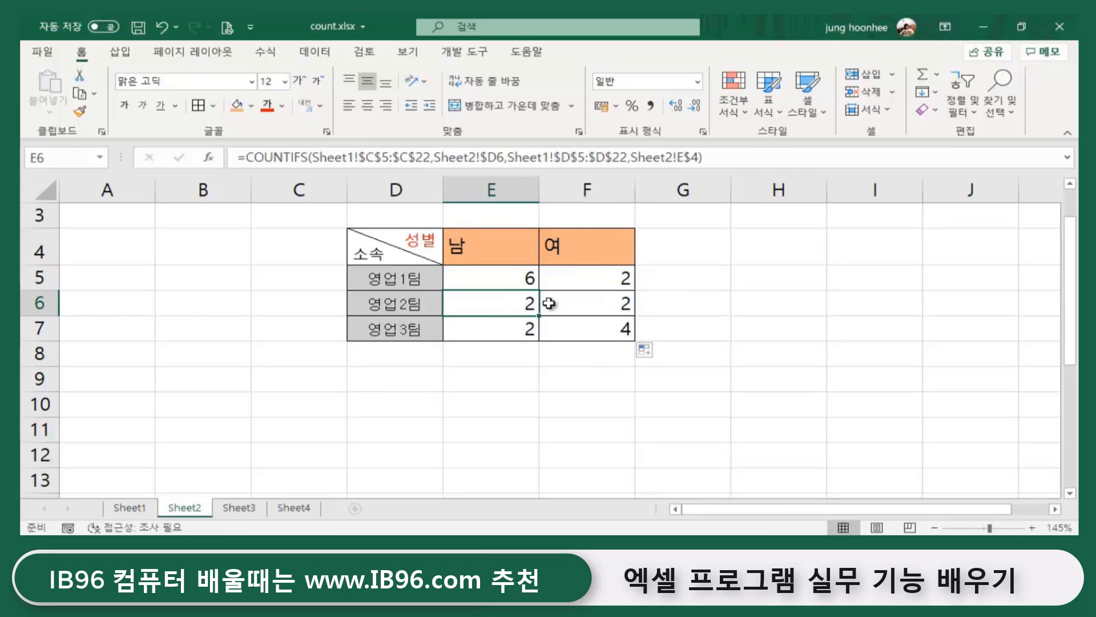
click(557, 307)
click(736, 330)
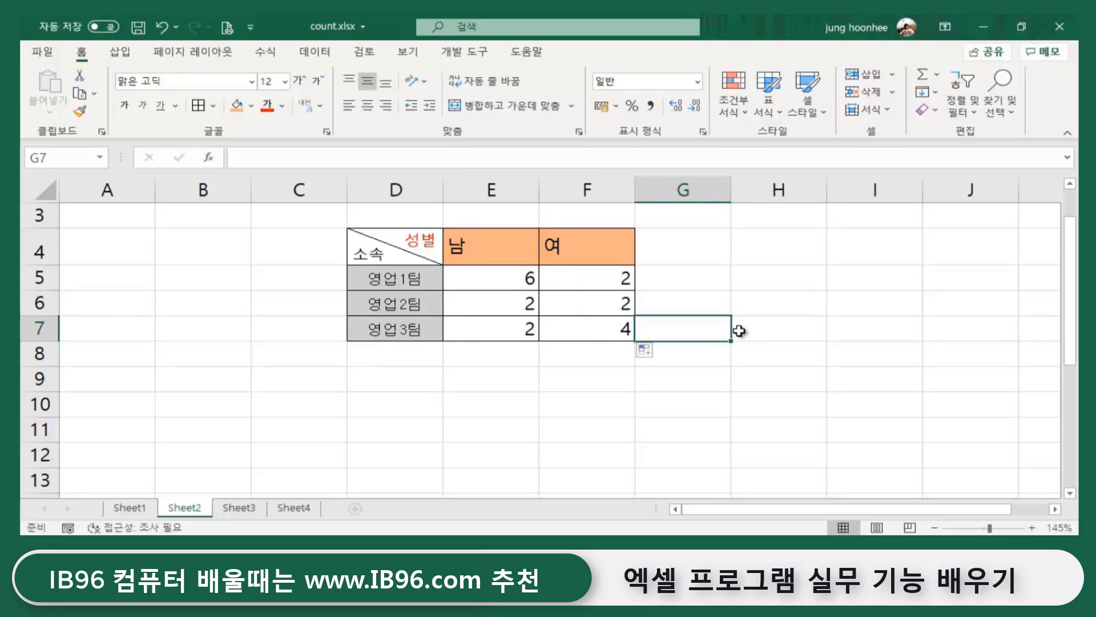
- Select the counts E5:F7 to check their total, then clear the selection
drag(522, 282, 588, 331)
click(530, 423)
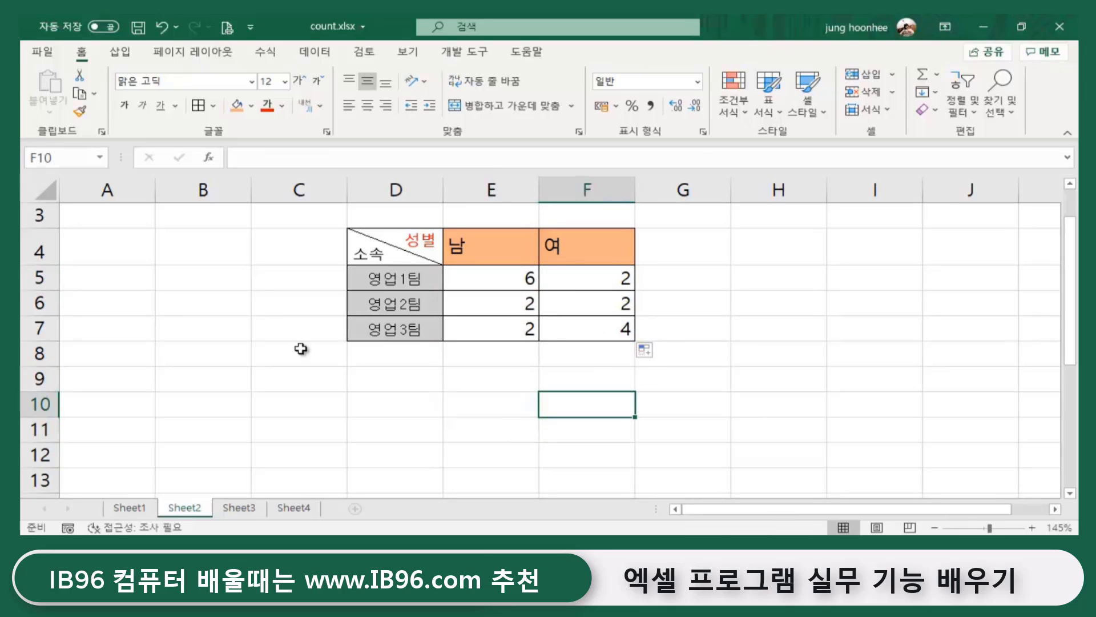
click(941, 431)
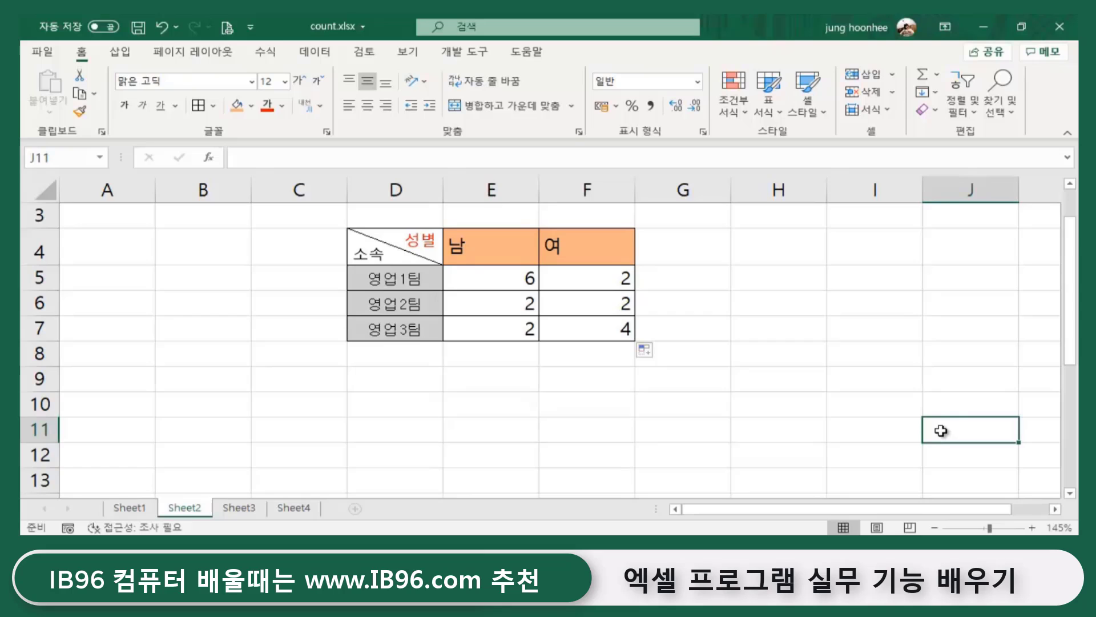
click(513, 425)
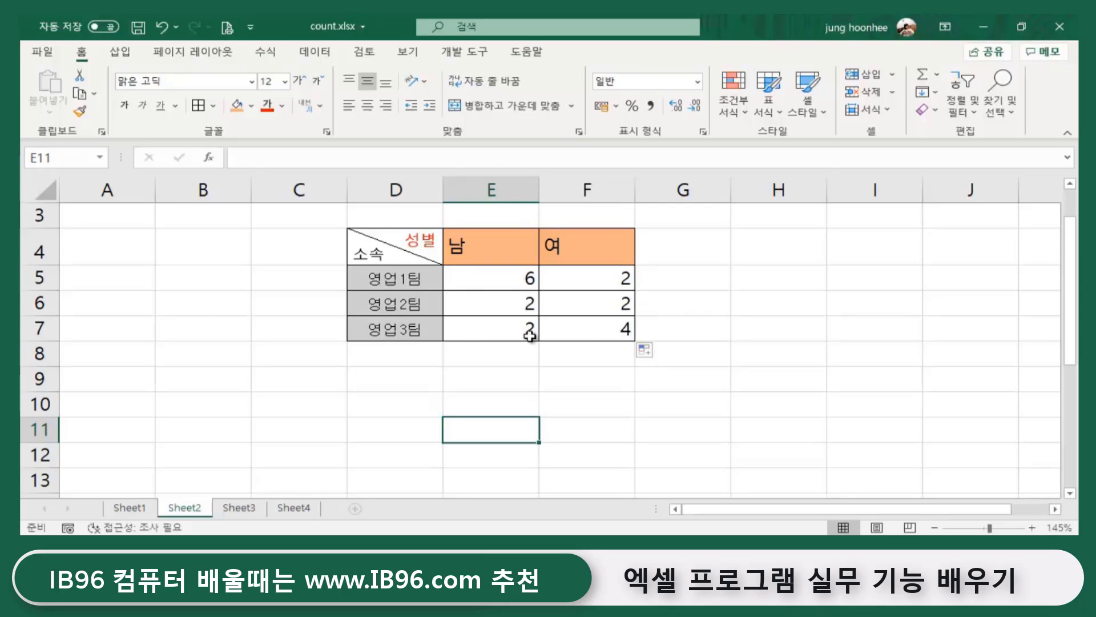
click(621, 395)
click(372, 409)
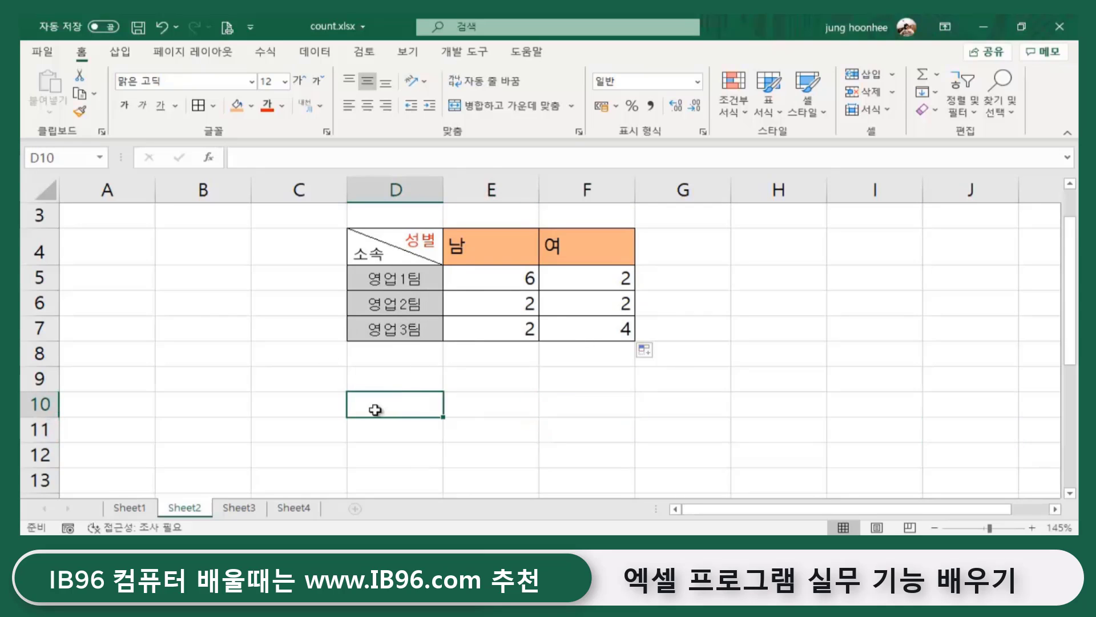
- View the employee source data on Sheet1
click(120, 507)
scroll(340, 350, up, 4)
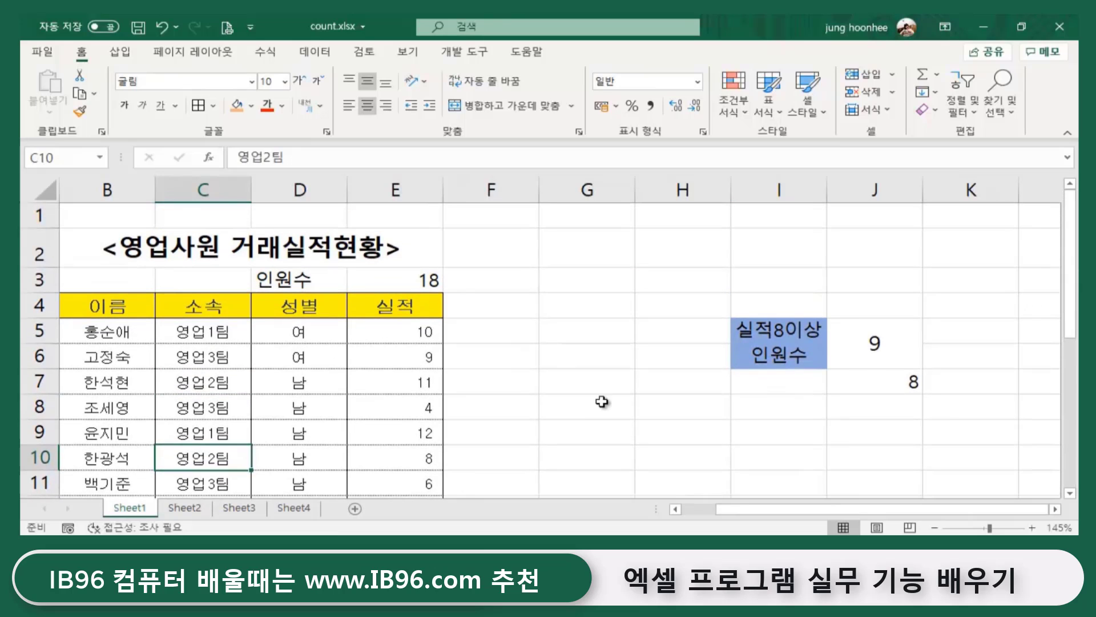
click(602, 402)
click(576, 385)
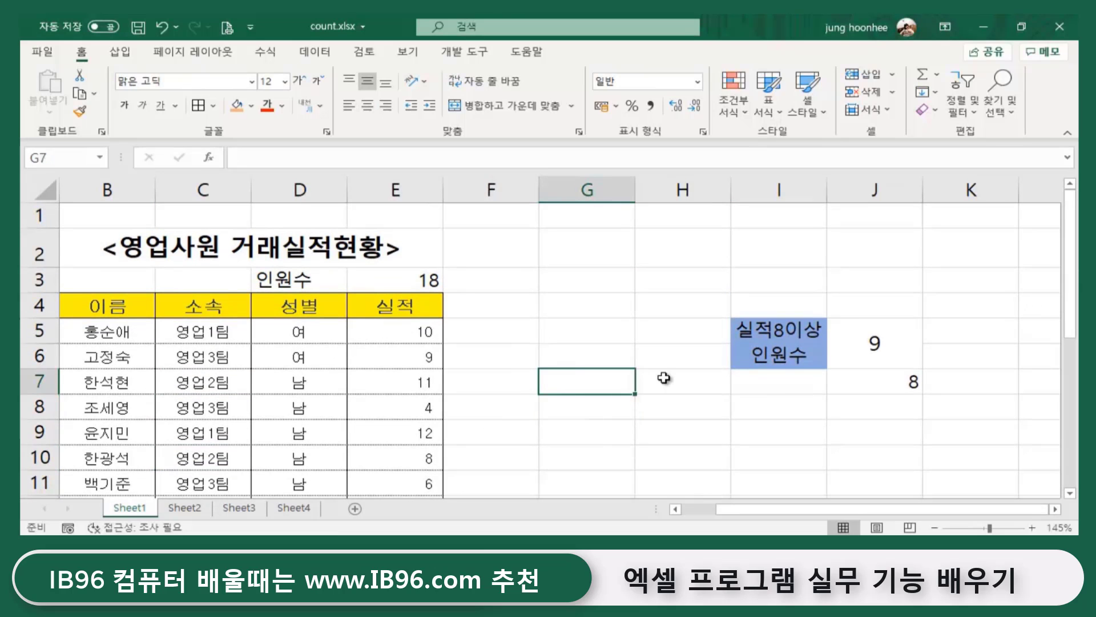
- Review the E5 and F5 formulas on Sheet2, then select Sheet1's team cells C5:C10
click(204, 508)
click(556, 401)
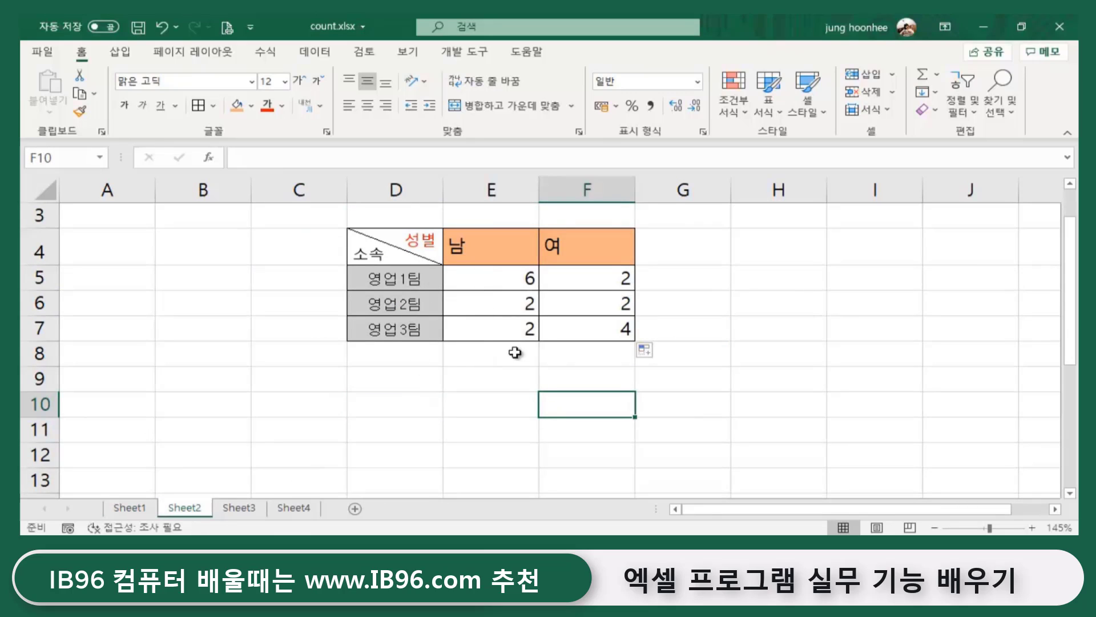
click(538, 411)
click(975, 439)
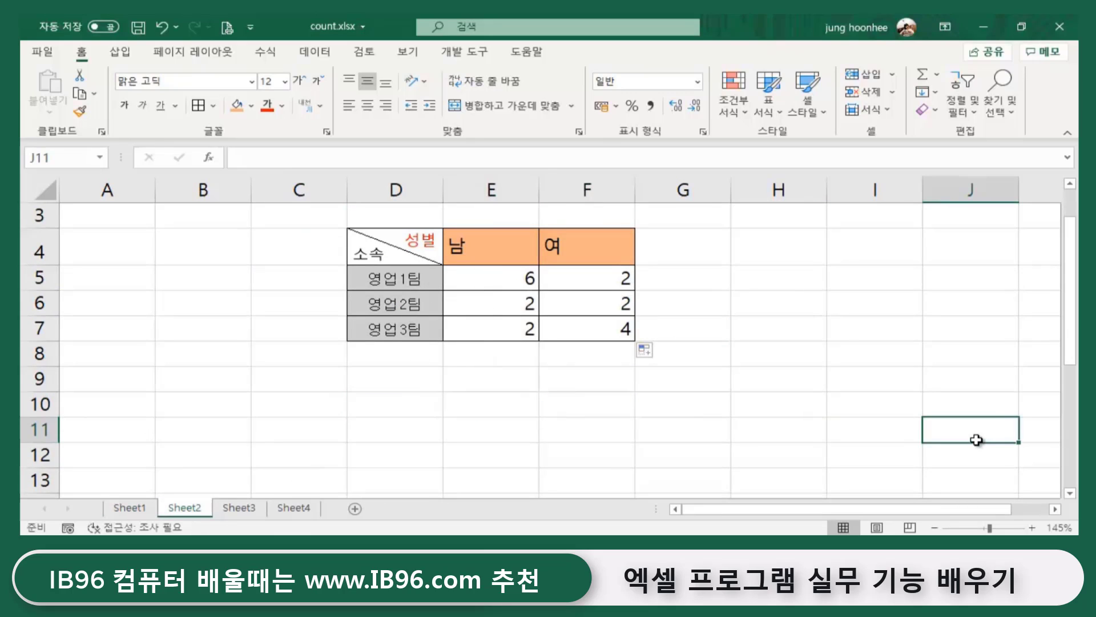
click(487, 281)
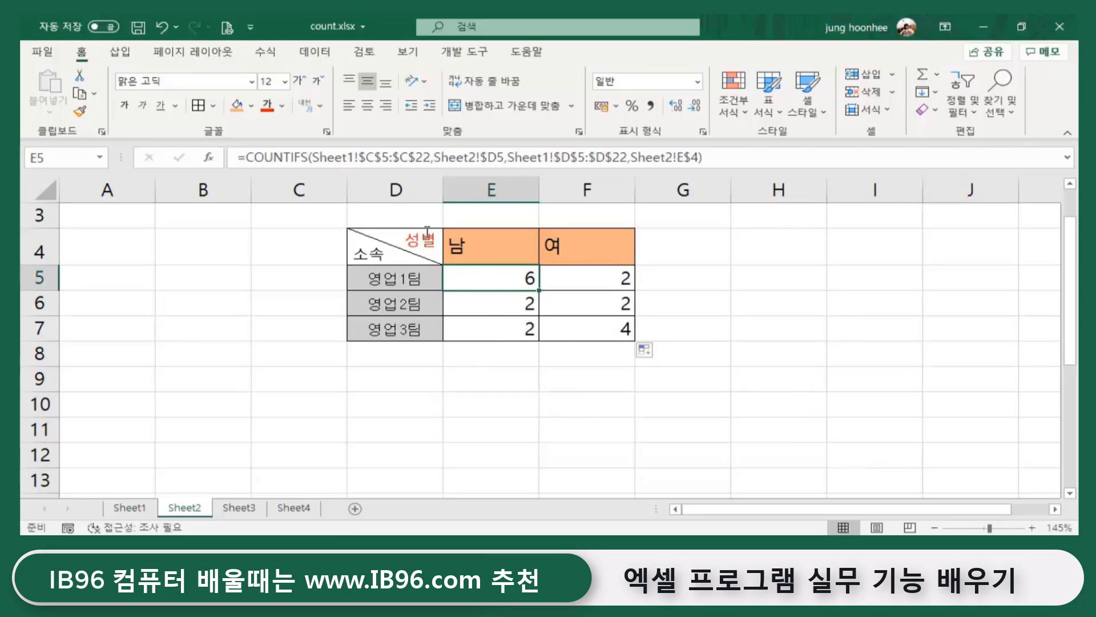
click(778, 292)
click(580, 282)
click(468, 272)
click(145, 507)
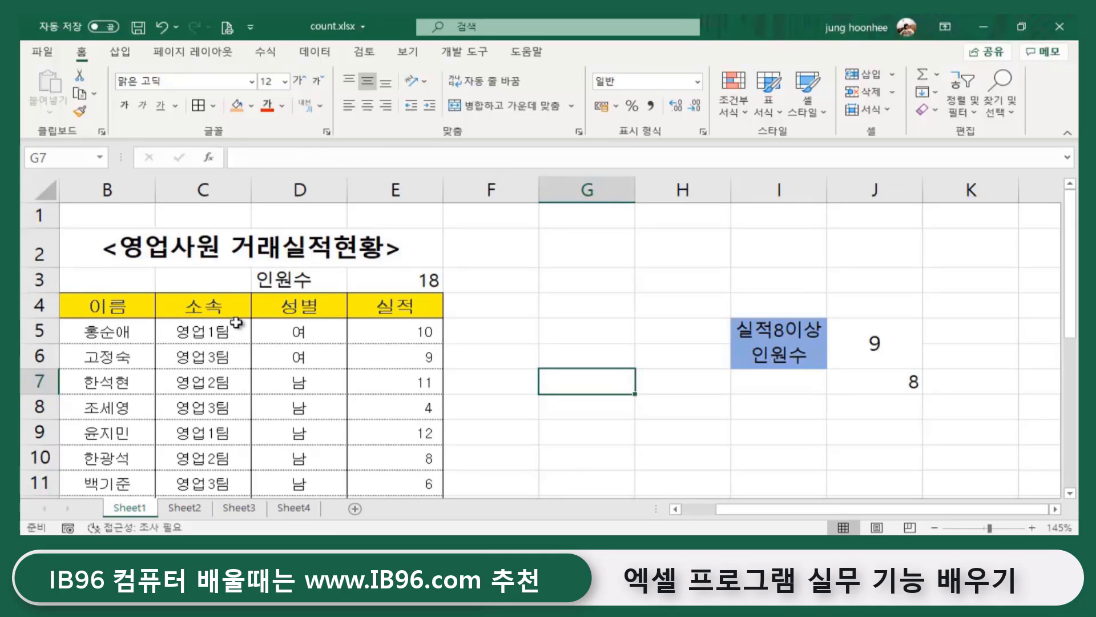
drag(201, 330, 204, 435)
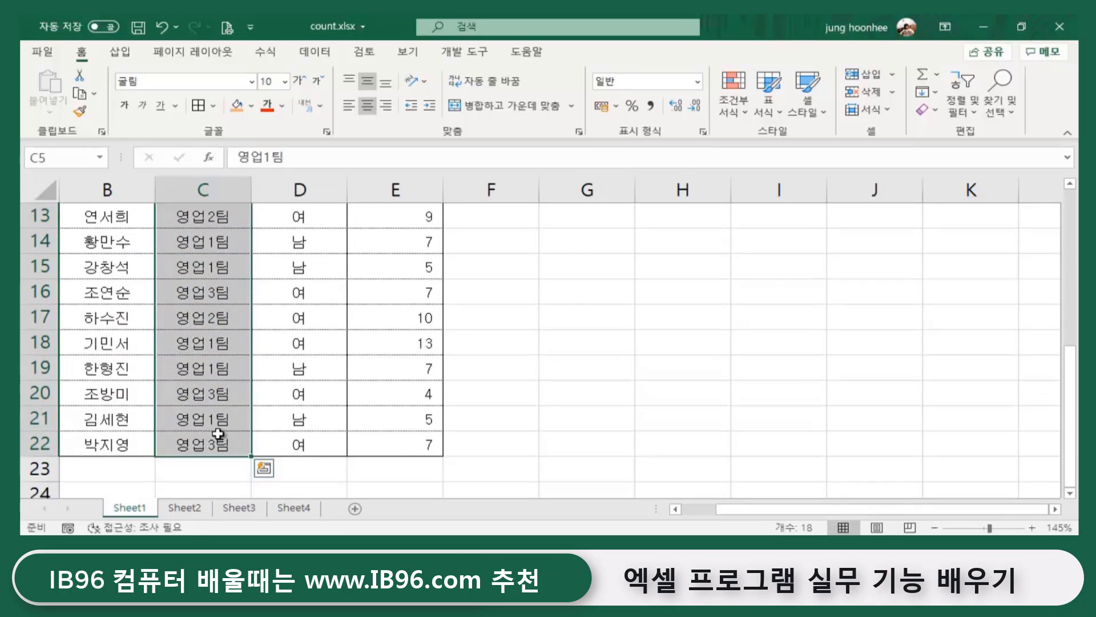
- Name the team range C5:C22 '소속' in the Name Box
scroll(203, 422, up, 3)
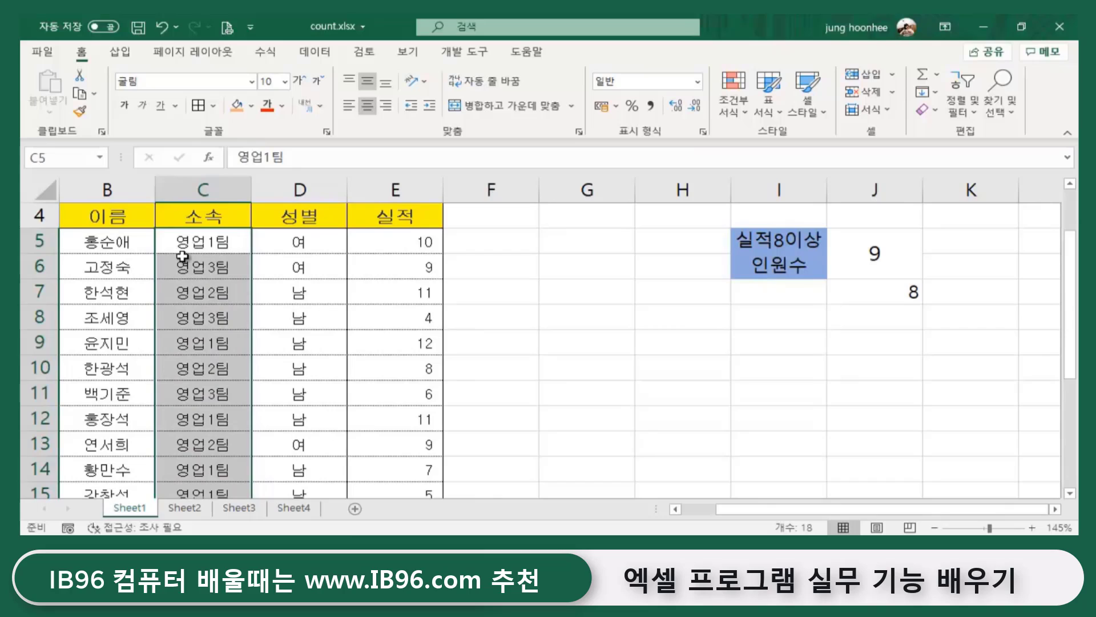
click(44, 155)
text(tbl)
key(BackSpace)
key(BackSpace)
key(BackSpace)
text(소속)
key(Return)
- Name the gender range D5:D22 '성별' and return to Sheet2
drag(319, 237, 294, 473)
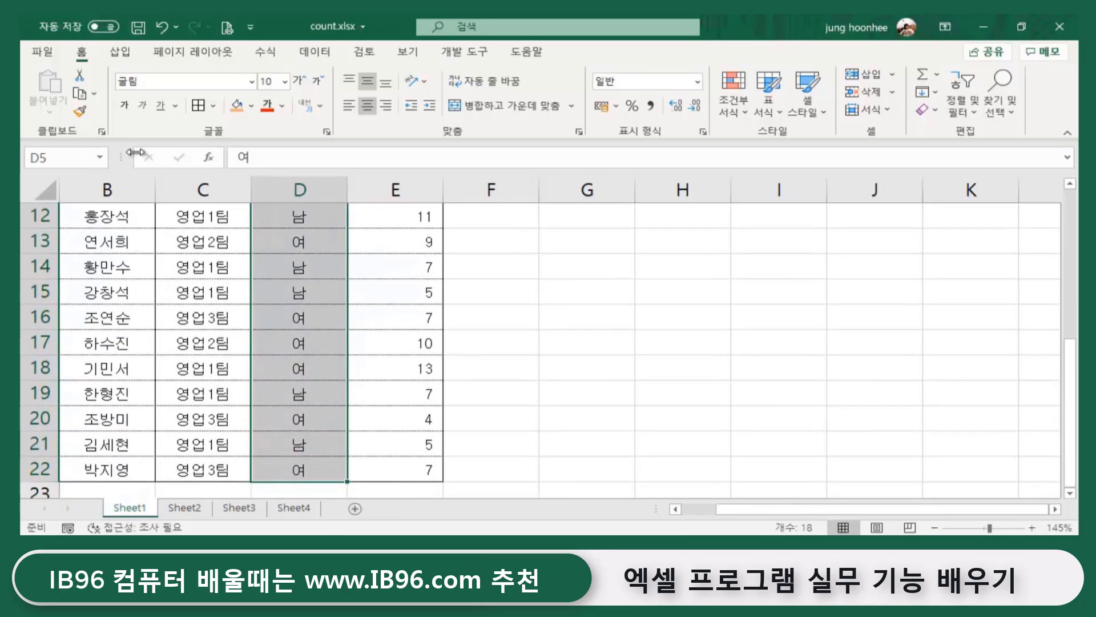
click(74, 160)
text(성별)
key(Return)
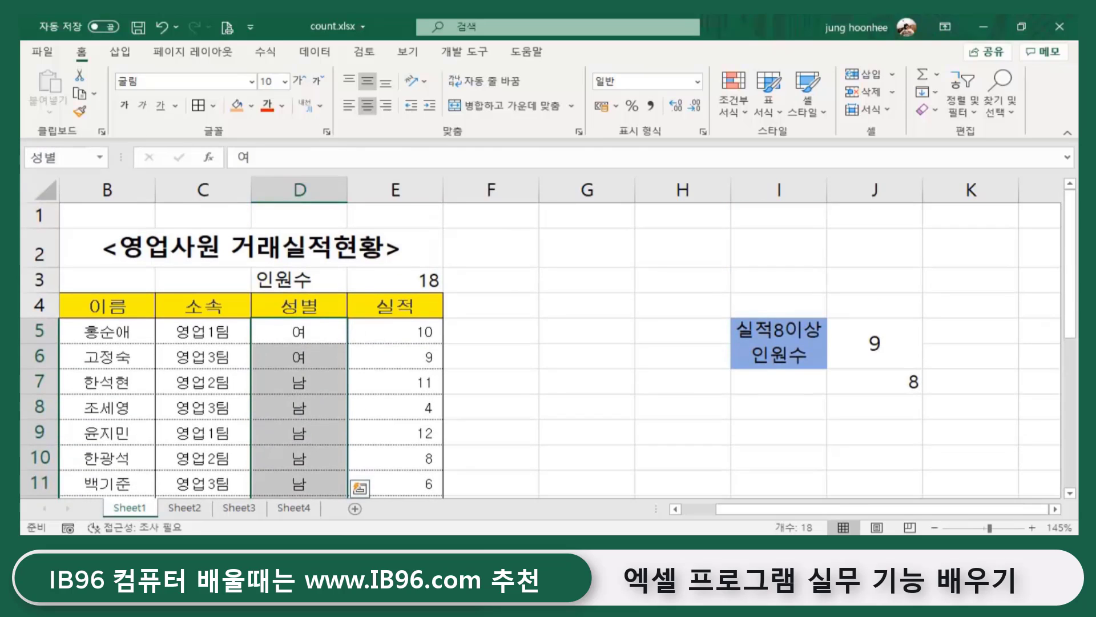
click(184, 507)
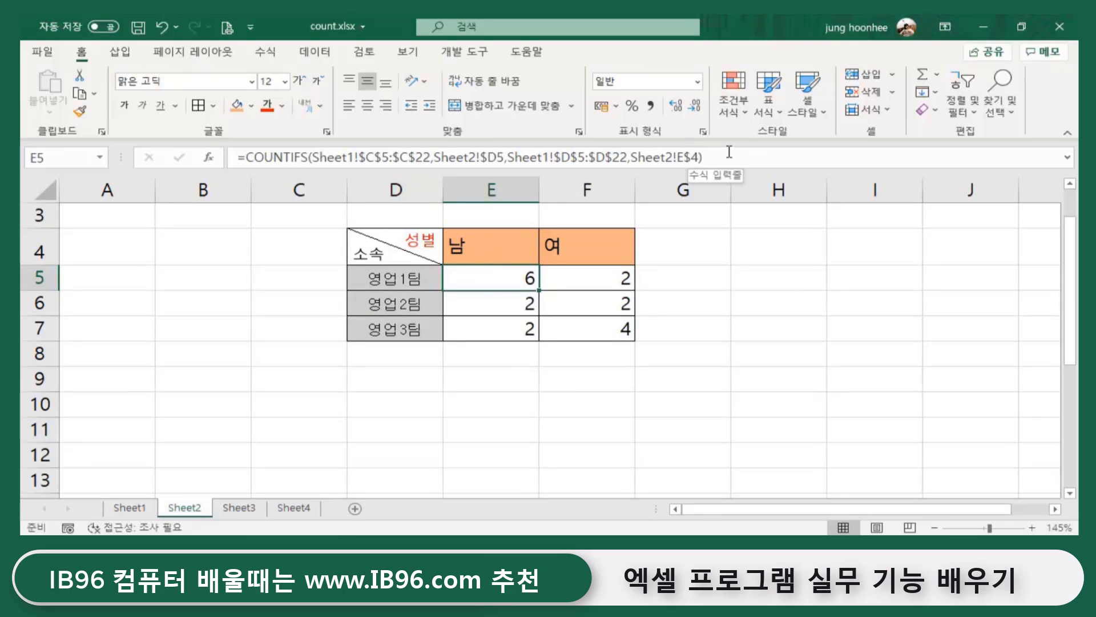
- Replace E5's old COUNTIFS arguments with the named range 소속 as the first criteria range
click(703, 157)
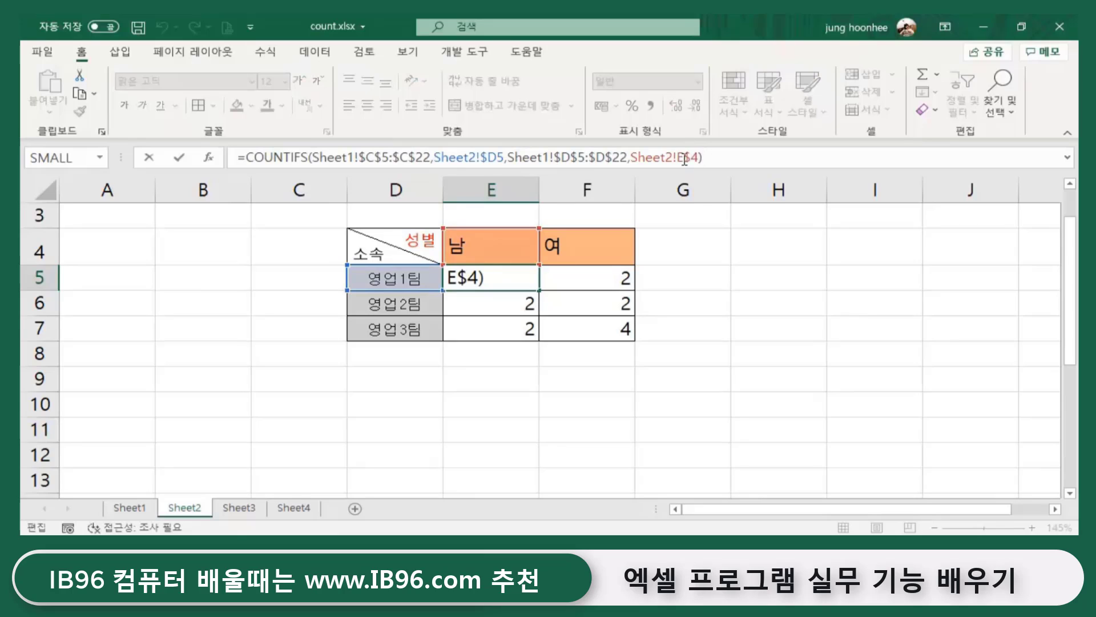
drag(698, 159, 310, 158)
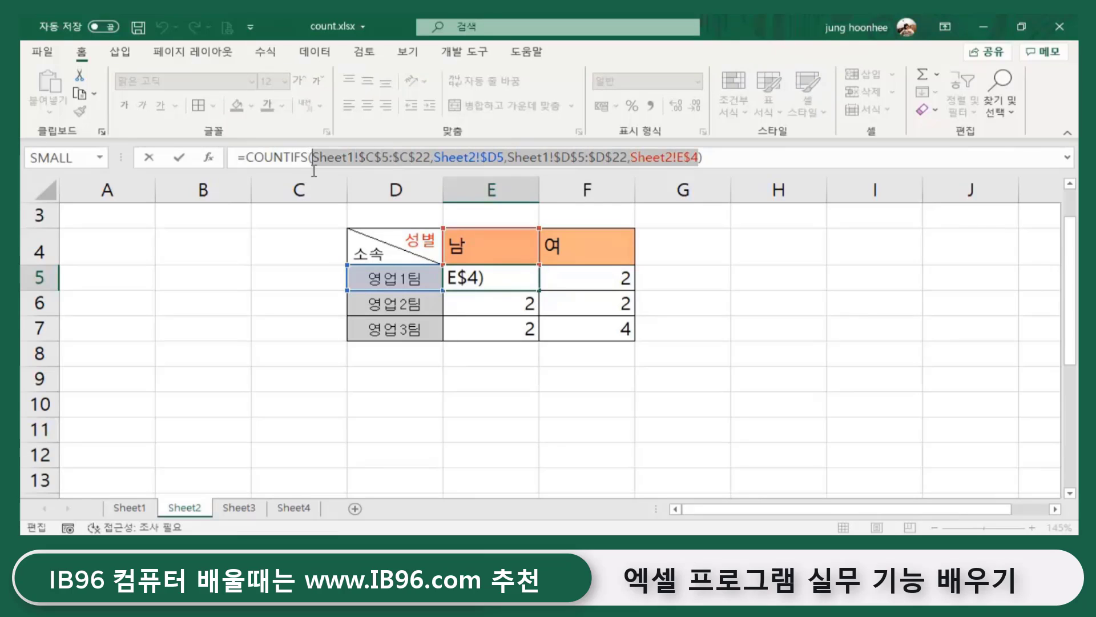
key(Delete)
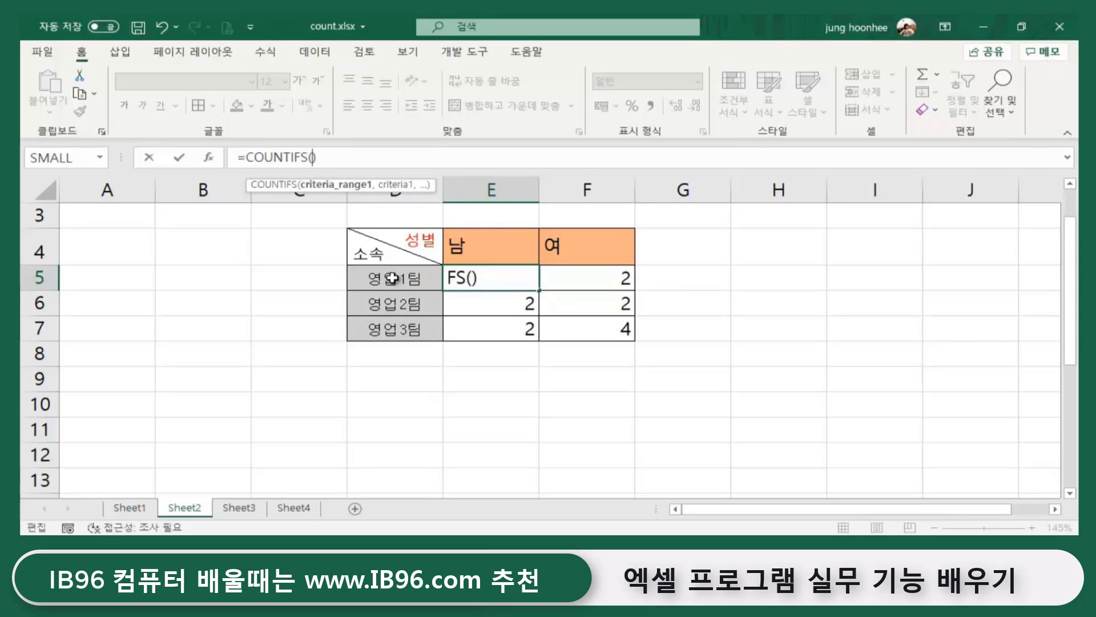
text(ㅅㅗㅅ)
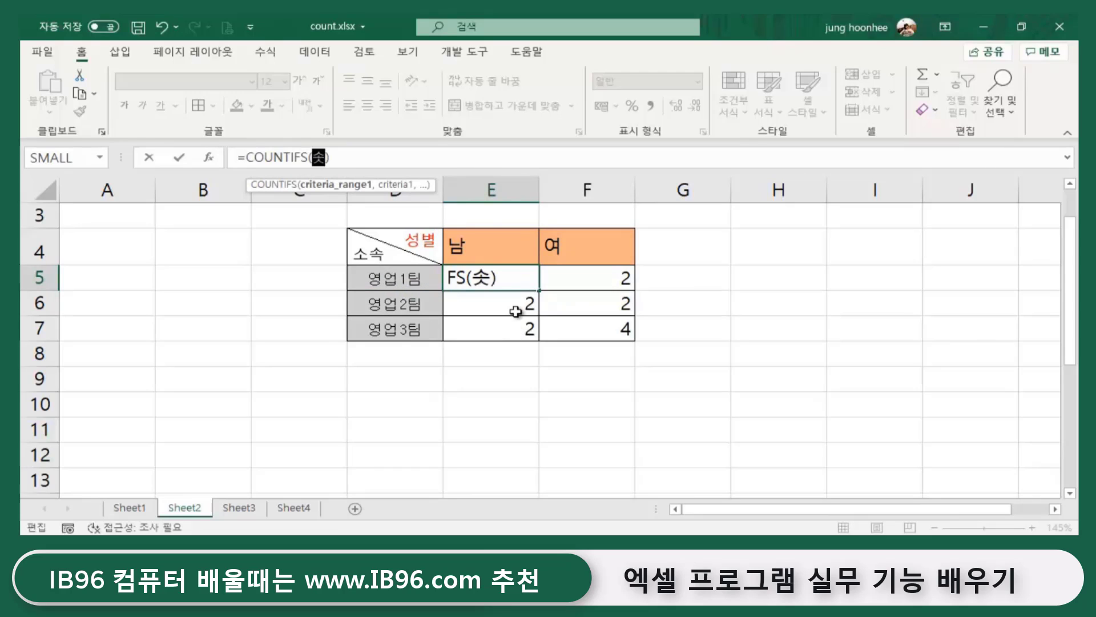
text(ㅗㄱ)
text(,)
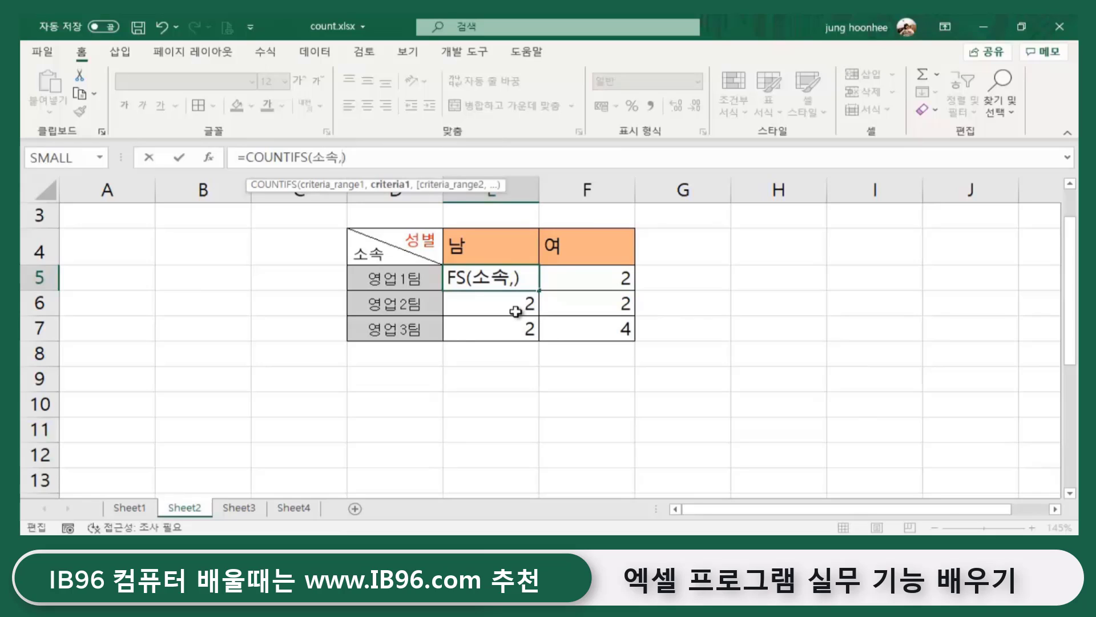
click(368, 253)
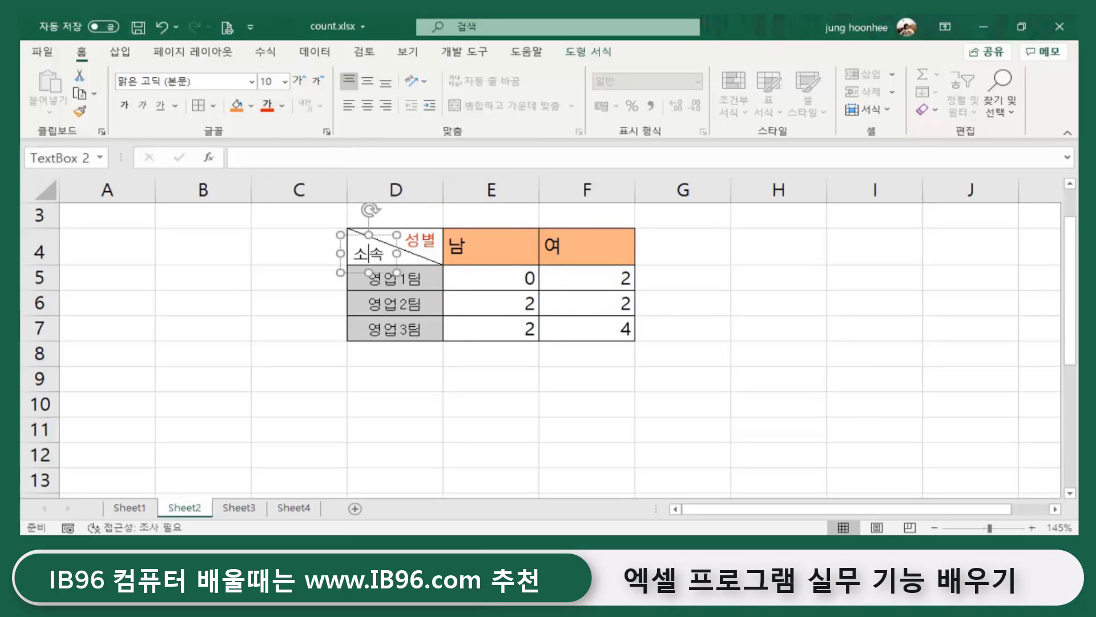
click(485, 355)
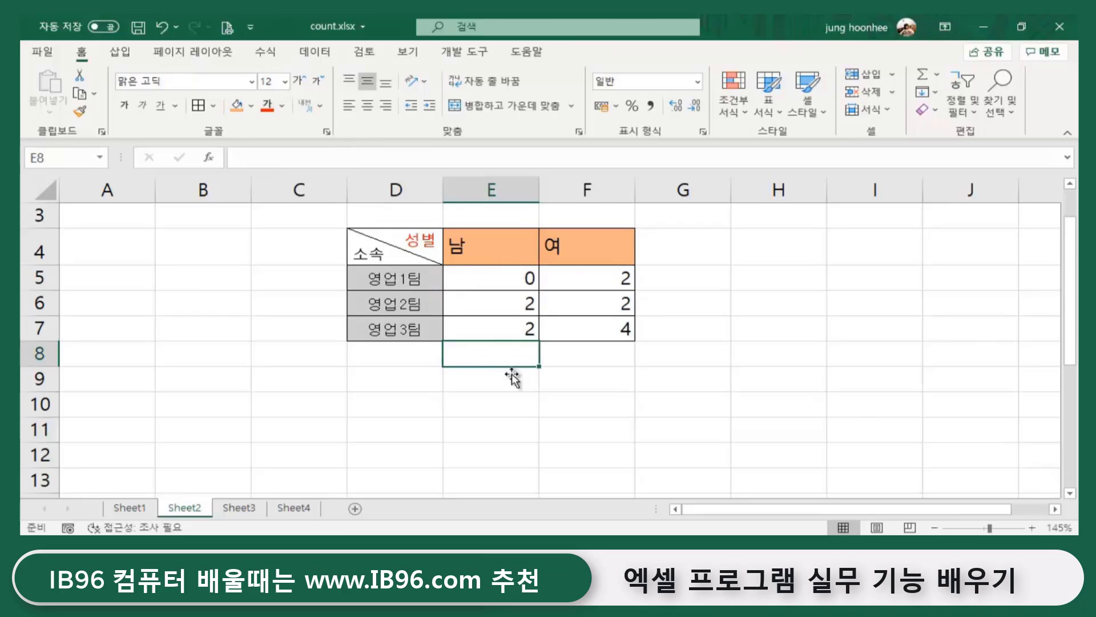
click(510, 279)
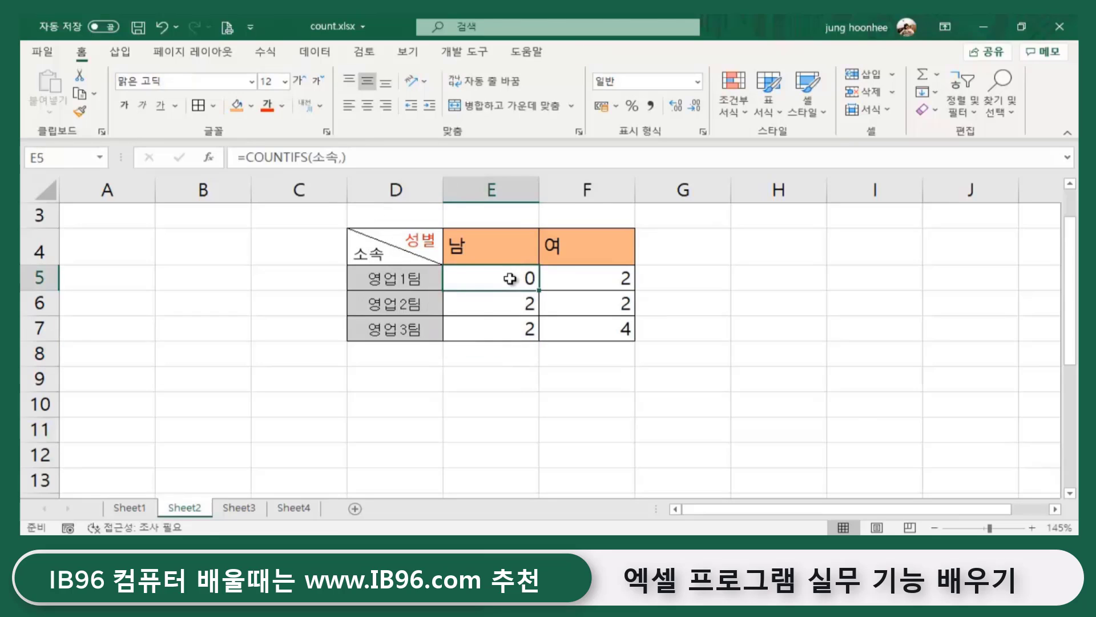
click(342, 159)
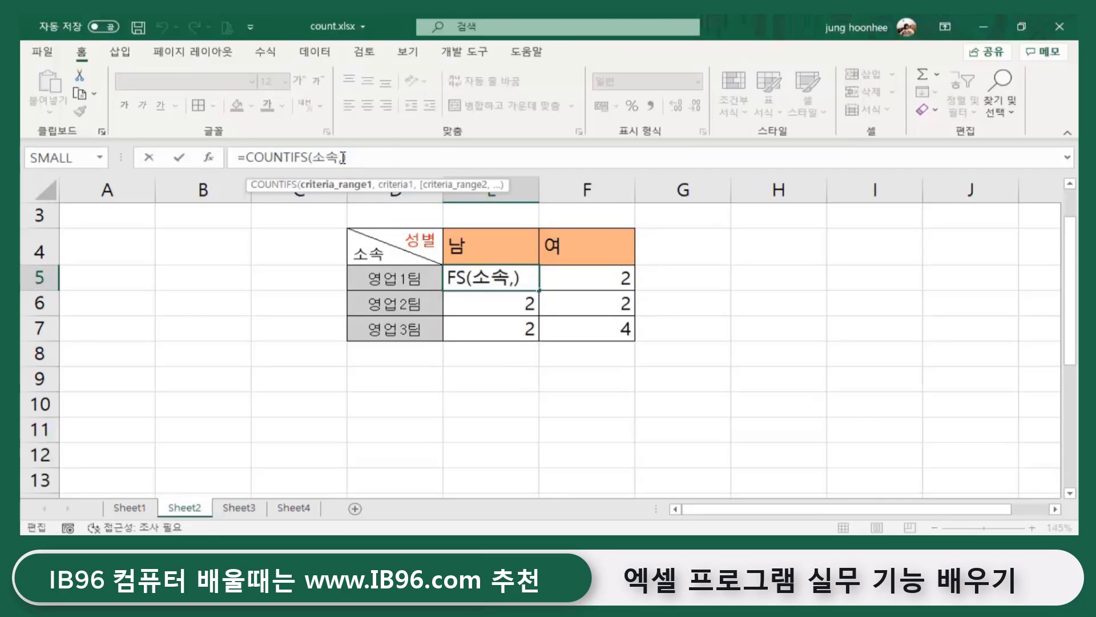
click(344, 157)
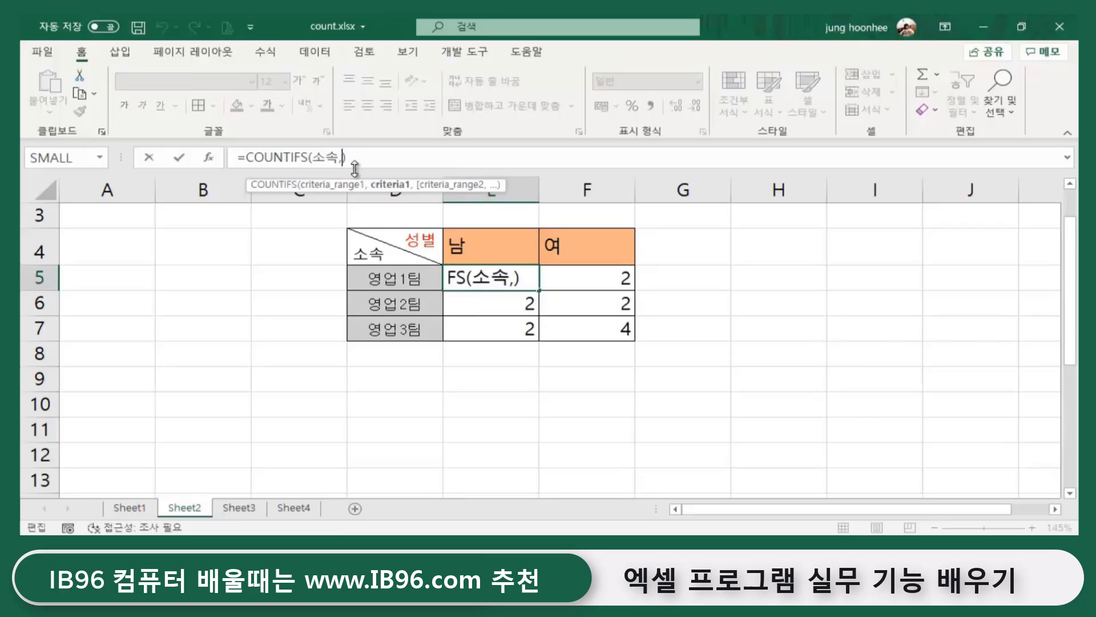
- Complete the formula as =COUNTIFS(소속,$D5,성별,E$4) and enter it
click(403, 279)
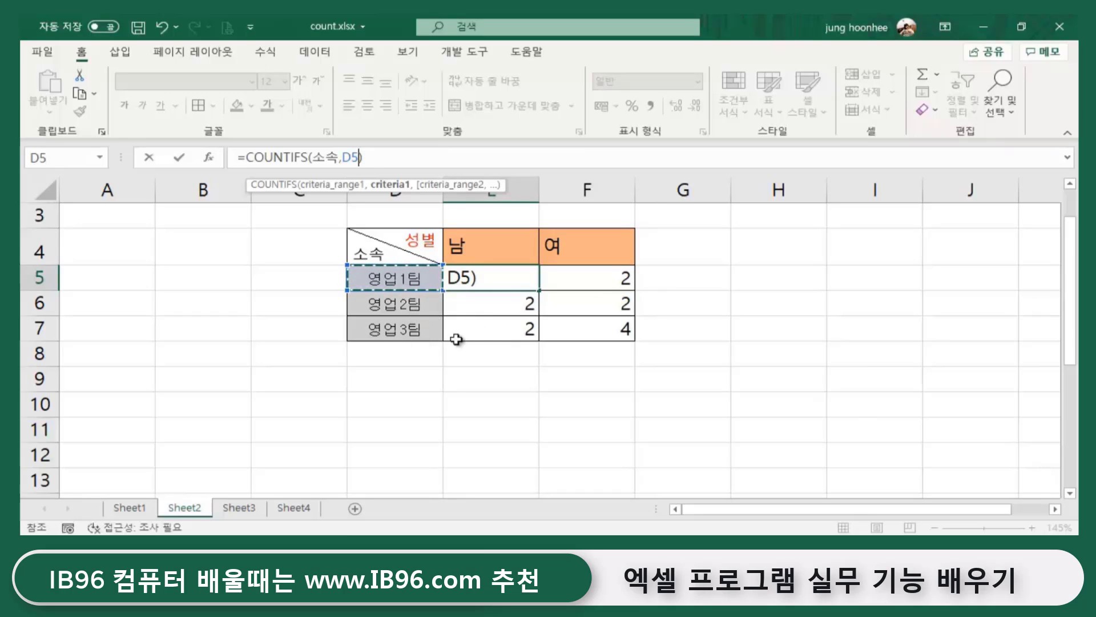
key(F4)
key(F4)
key(F4)
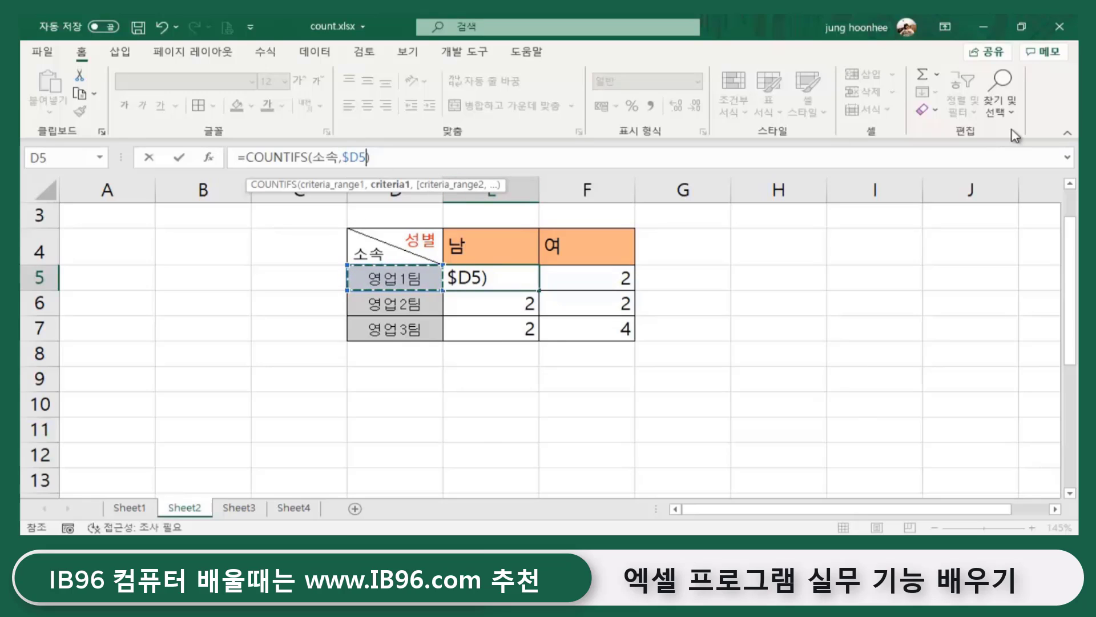
text(,)
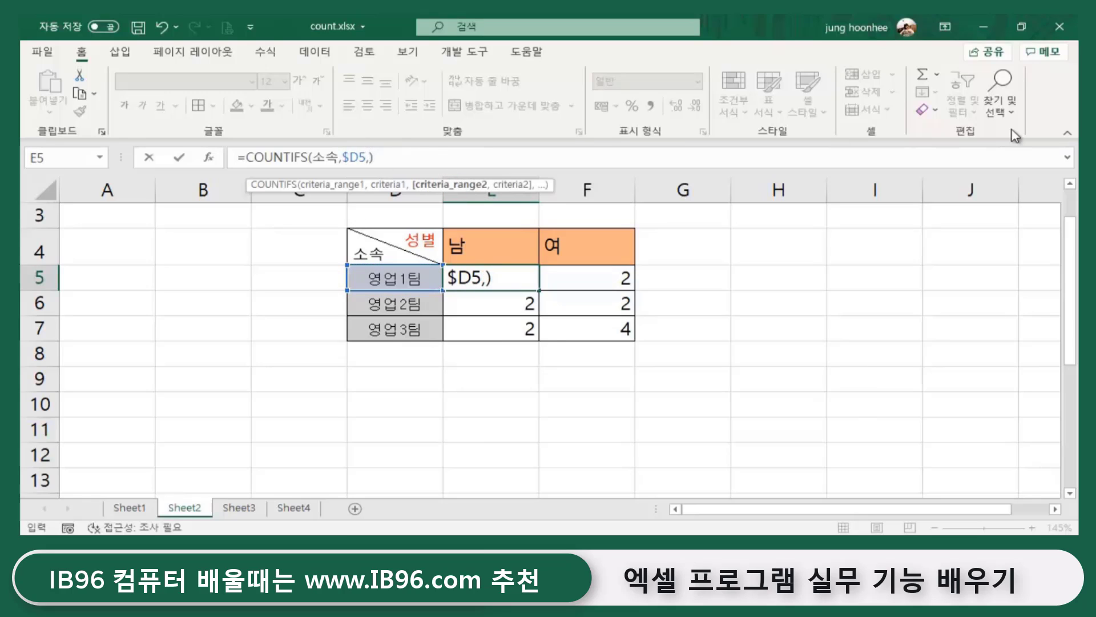
text(ㅅ)
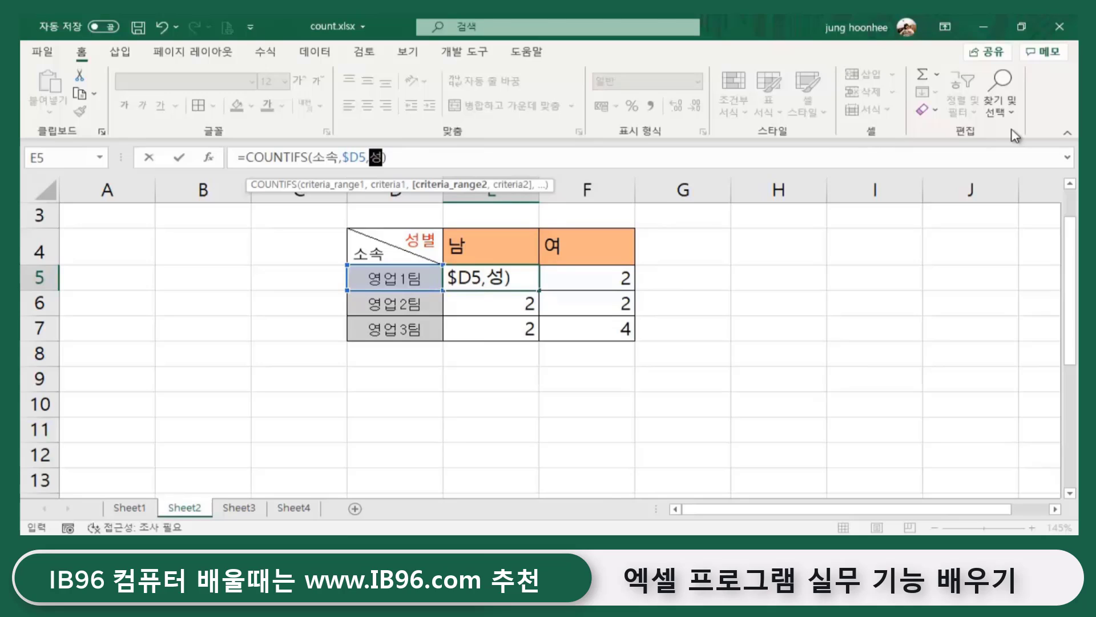
text(별,)
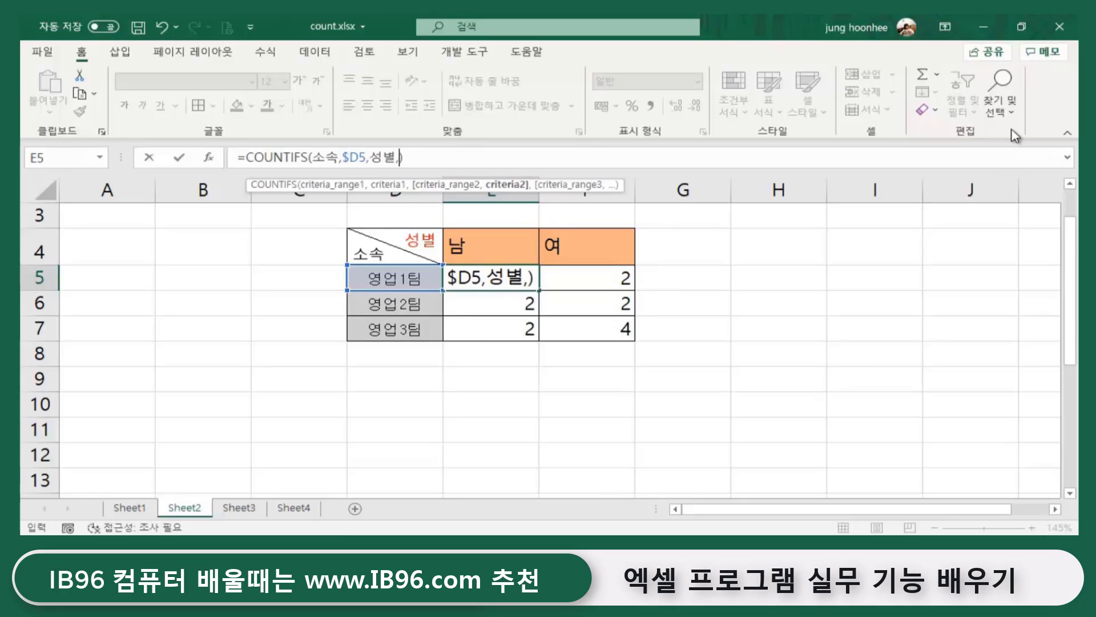
click(456, 247)
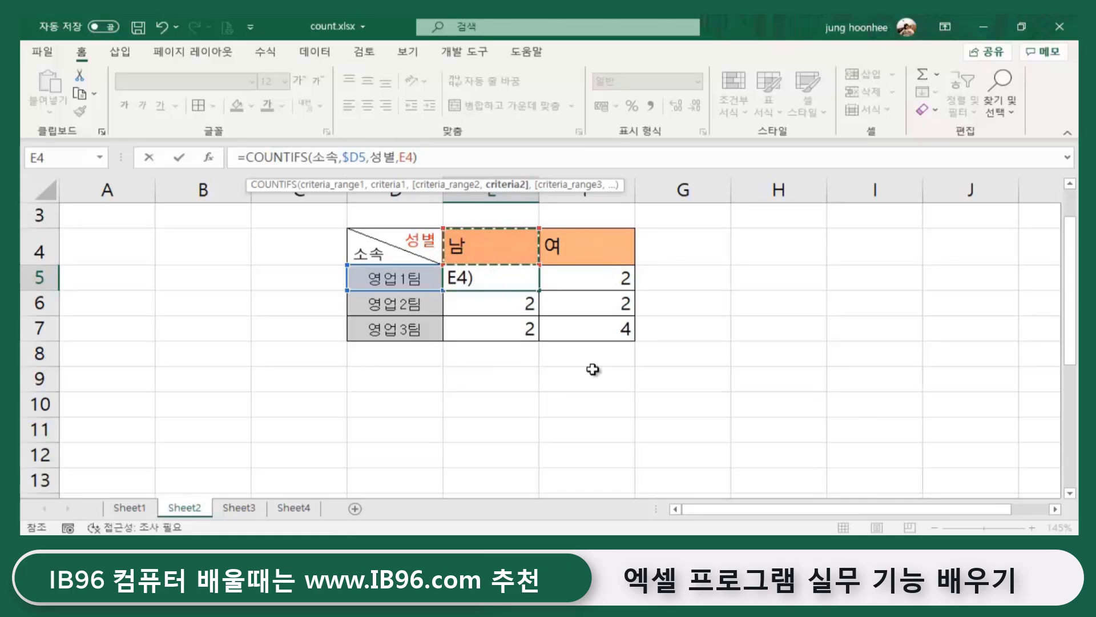
key(F4)
key(F4)
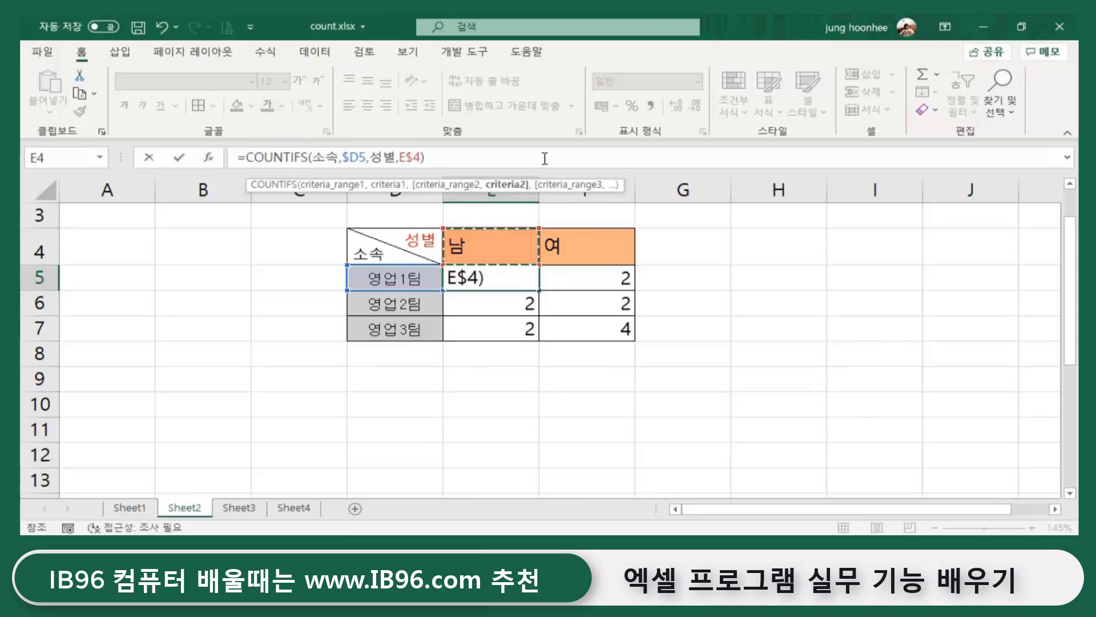
key(Return)
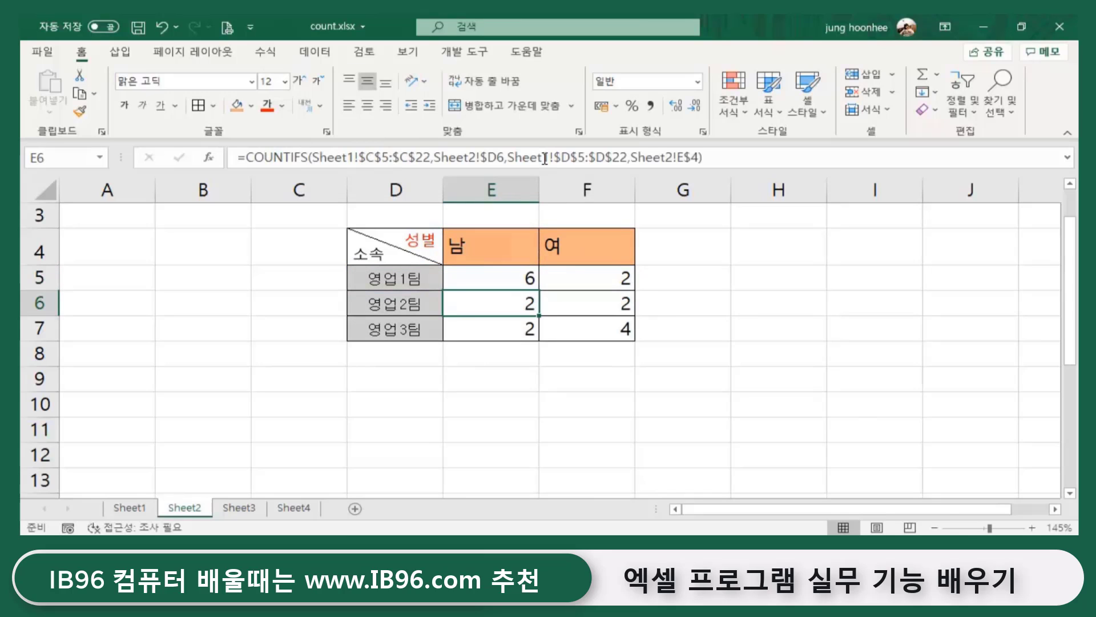
- Copy E5's named-range formula across to F5 and down through row 7
click(513, 280)
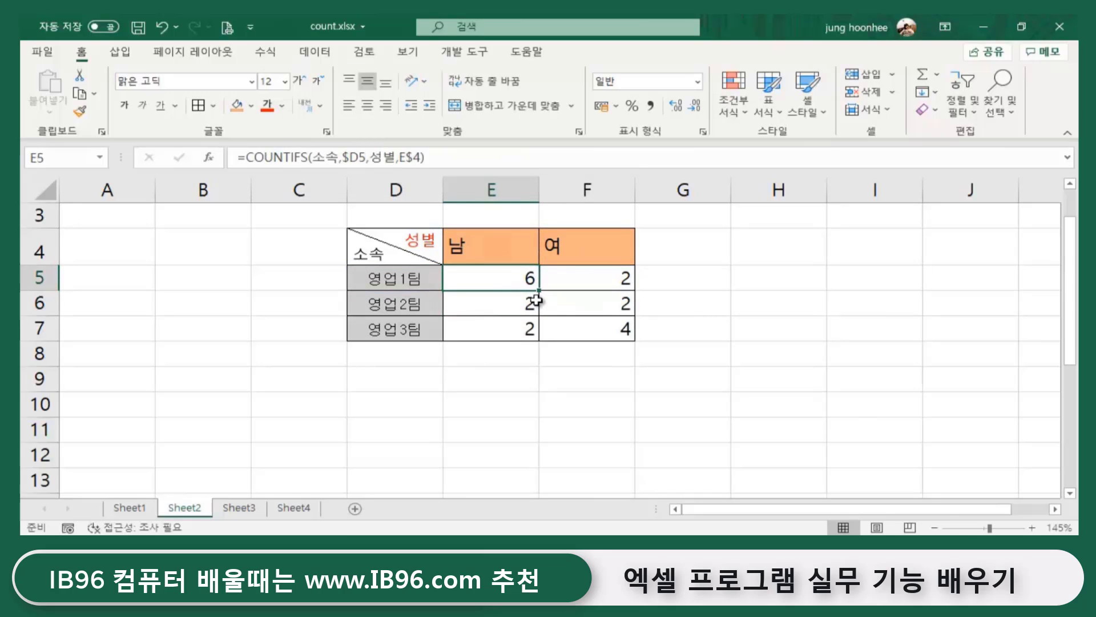
click(588, 277)
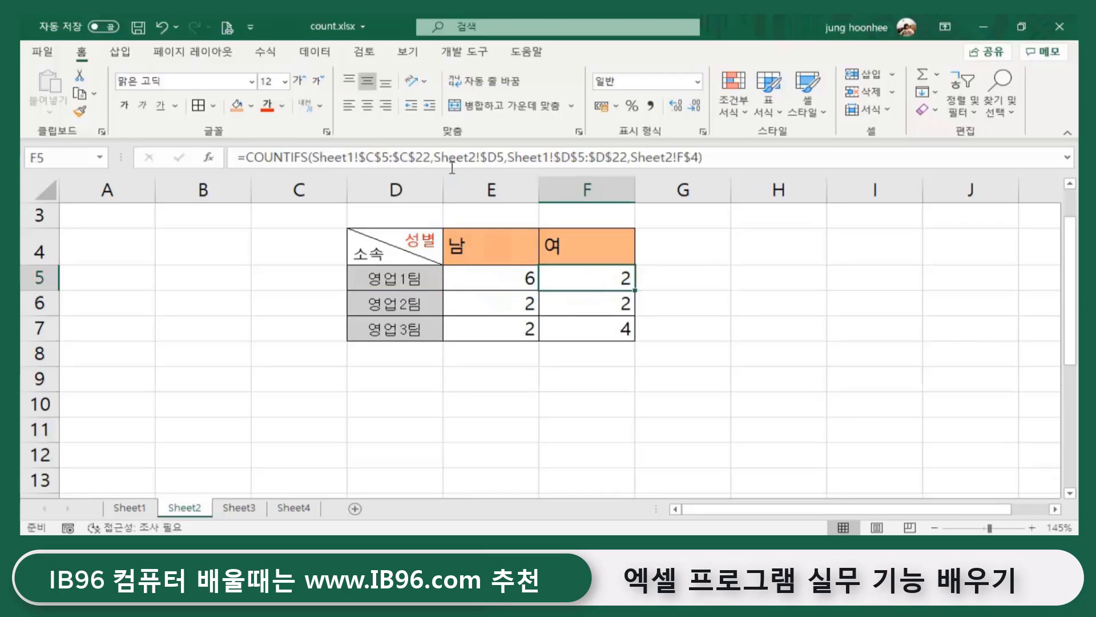
click(487, 276)
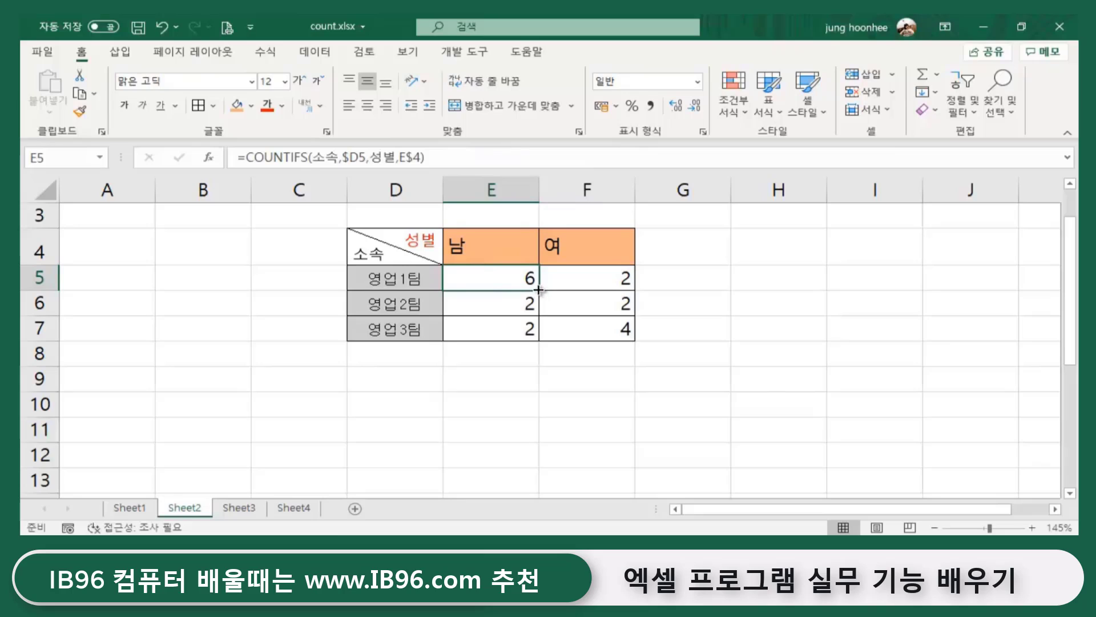
drag(541, 290, 636, 341)
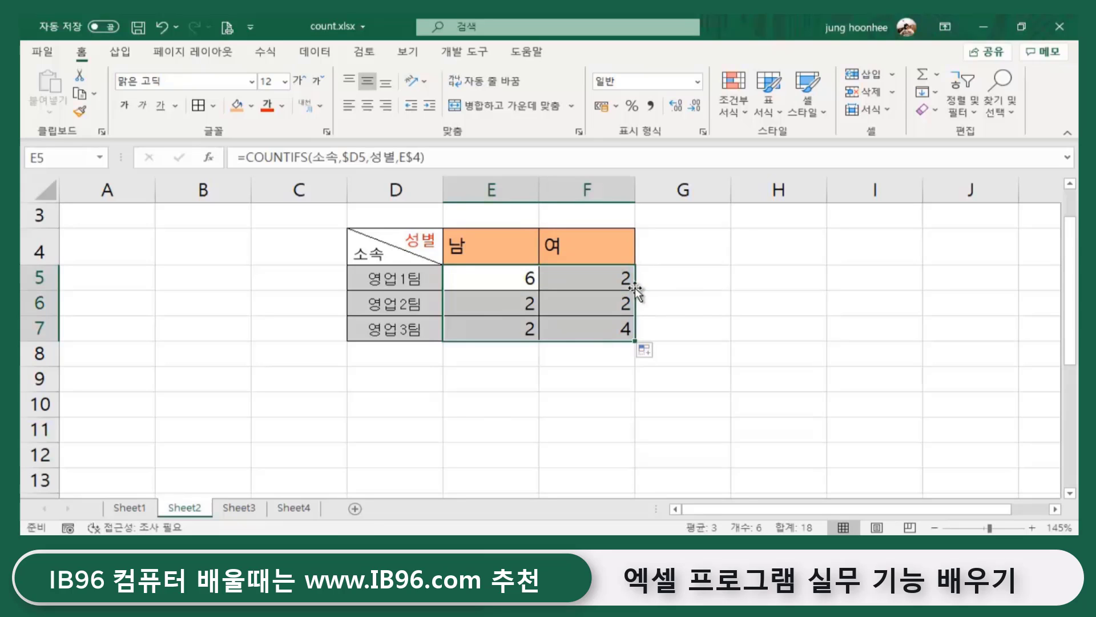
click(706, 315)
- Check the copied formulas in E7, F6 and F5
click(577, 336)
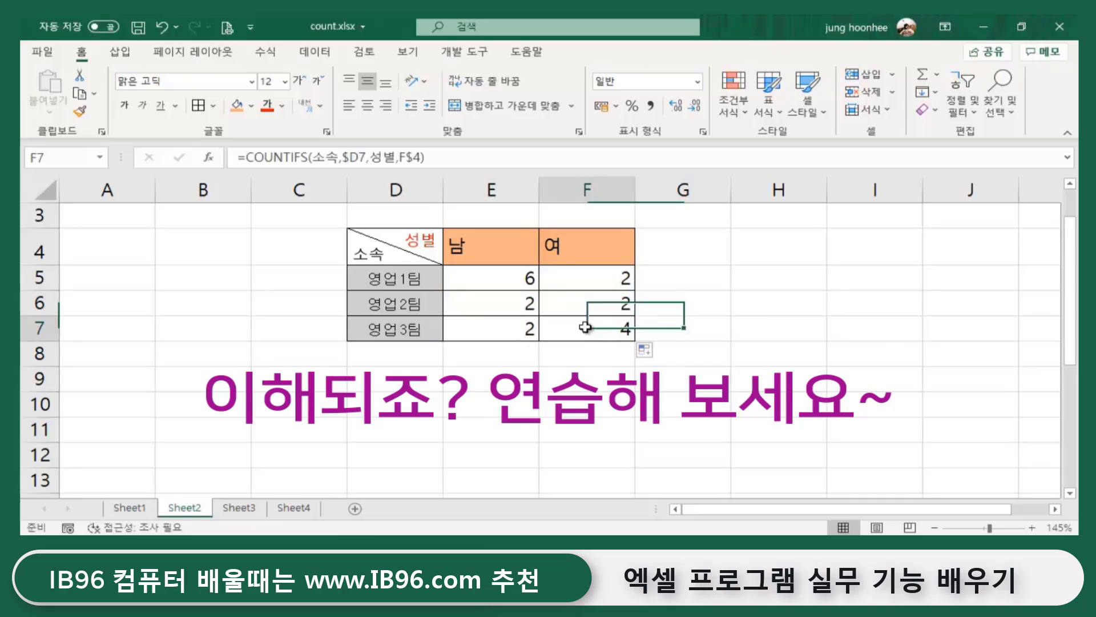
click(496, 331)
click(574, 301)
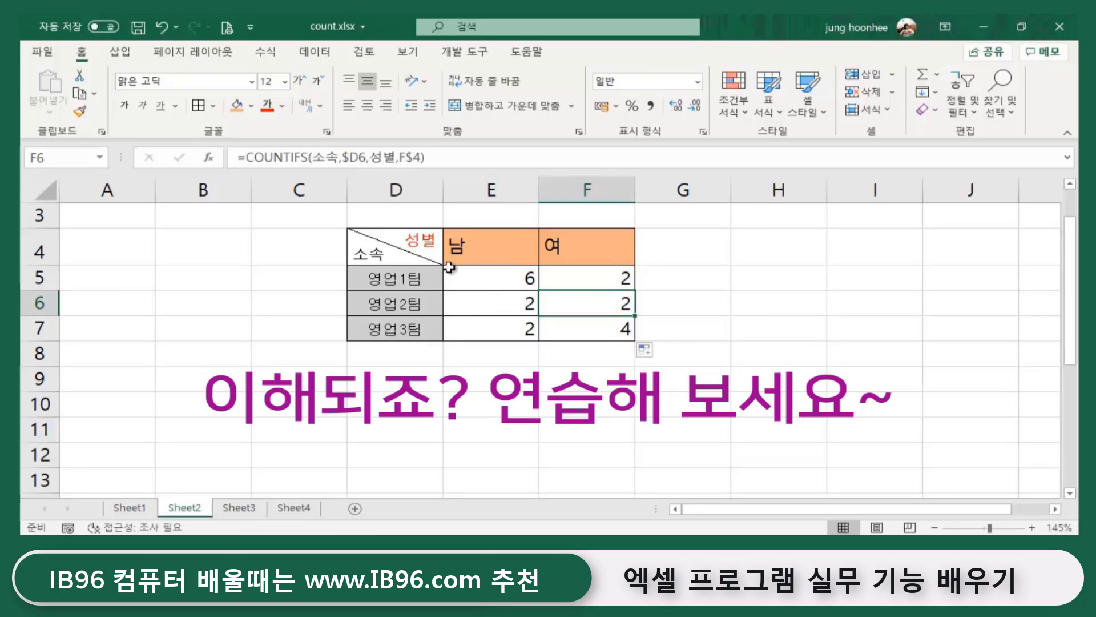
click(493, 294)
click(501, 282)
click(577, 281)
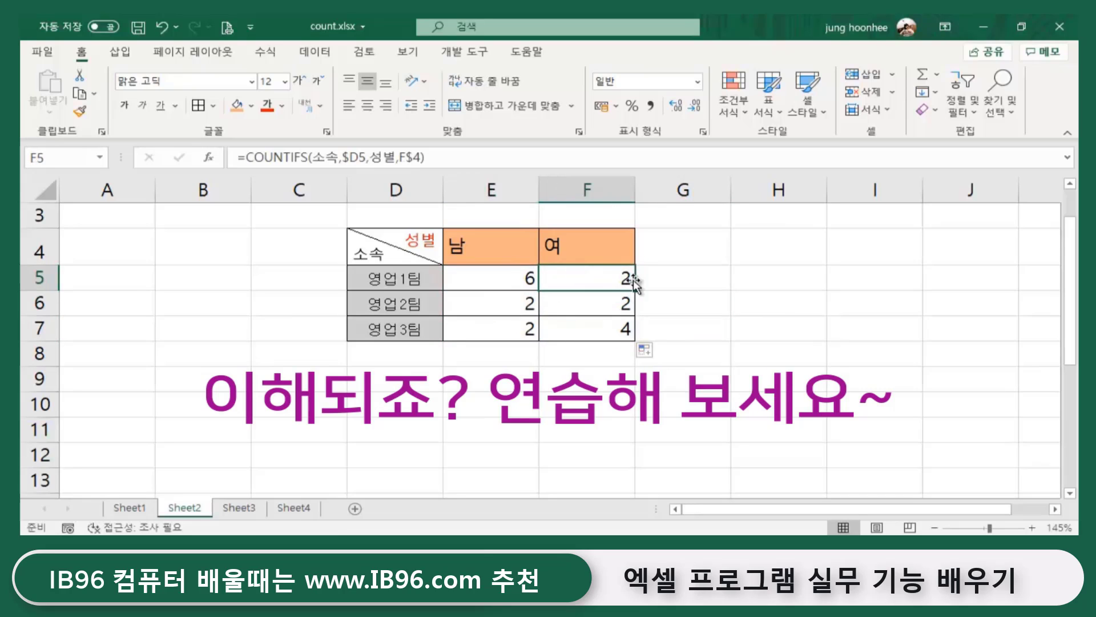